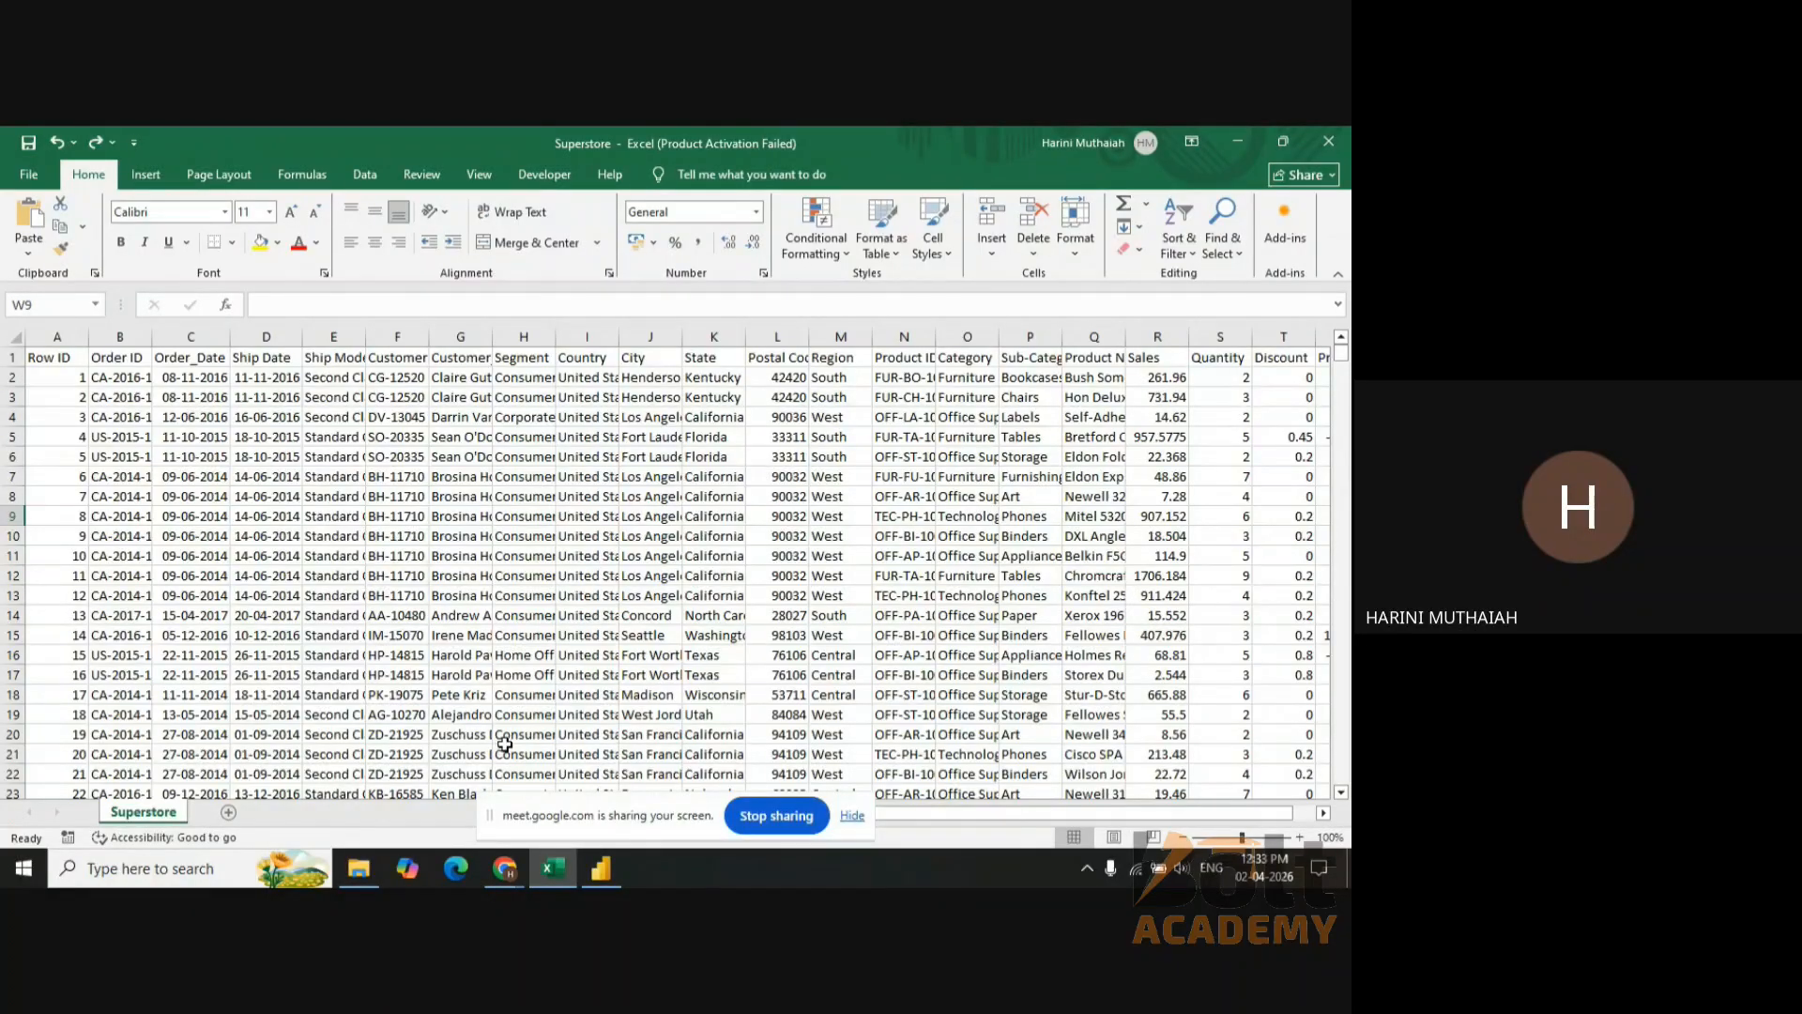
- Examine the Superstore dataset's columns, including Row ID, Order ID, Ship Mode, the customer fields, Segment, Country and Product ID
left_click(66, 374)
left_click(64, 357)
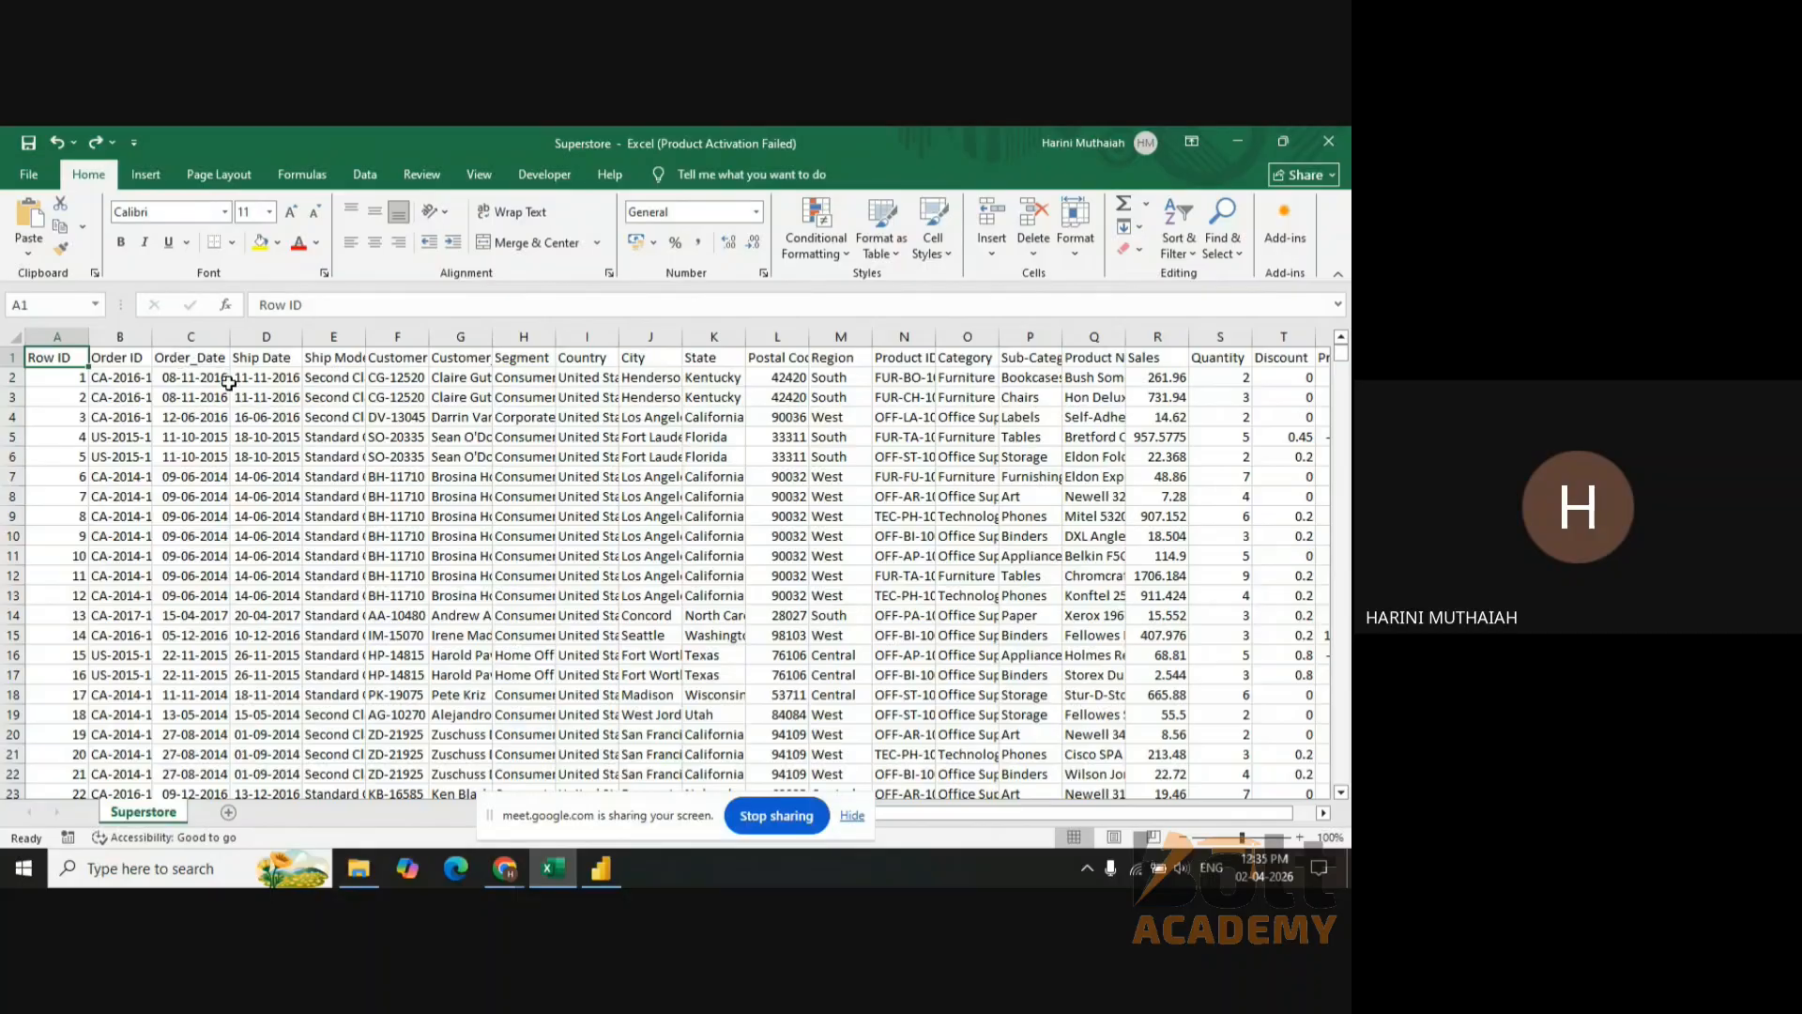
left_click(136, 359)
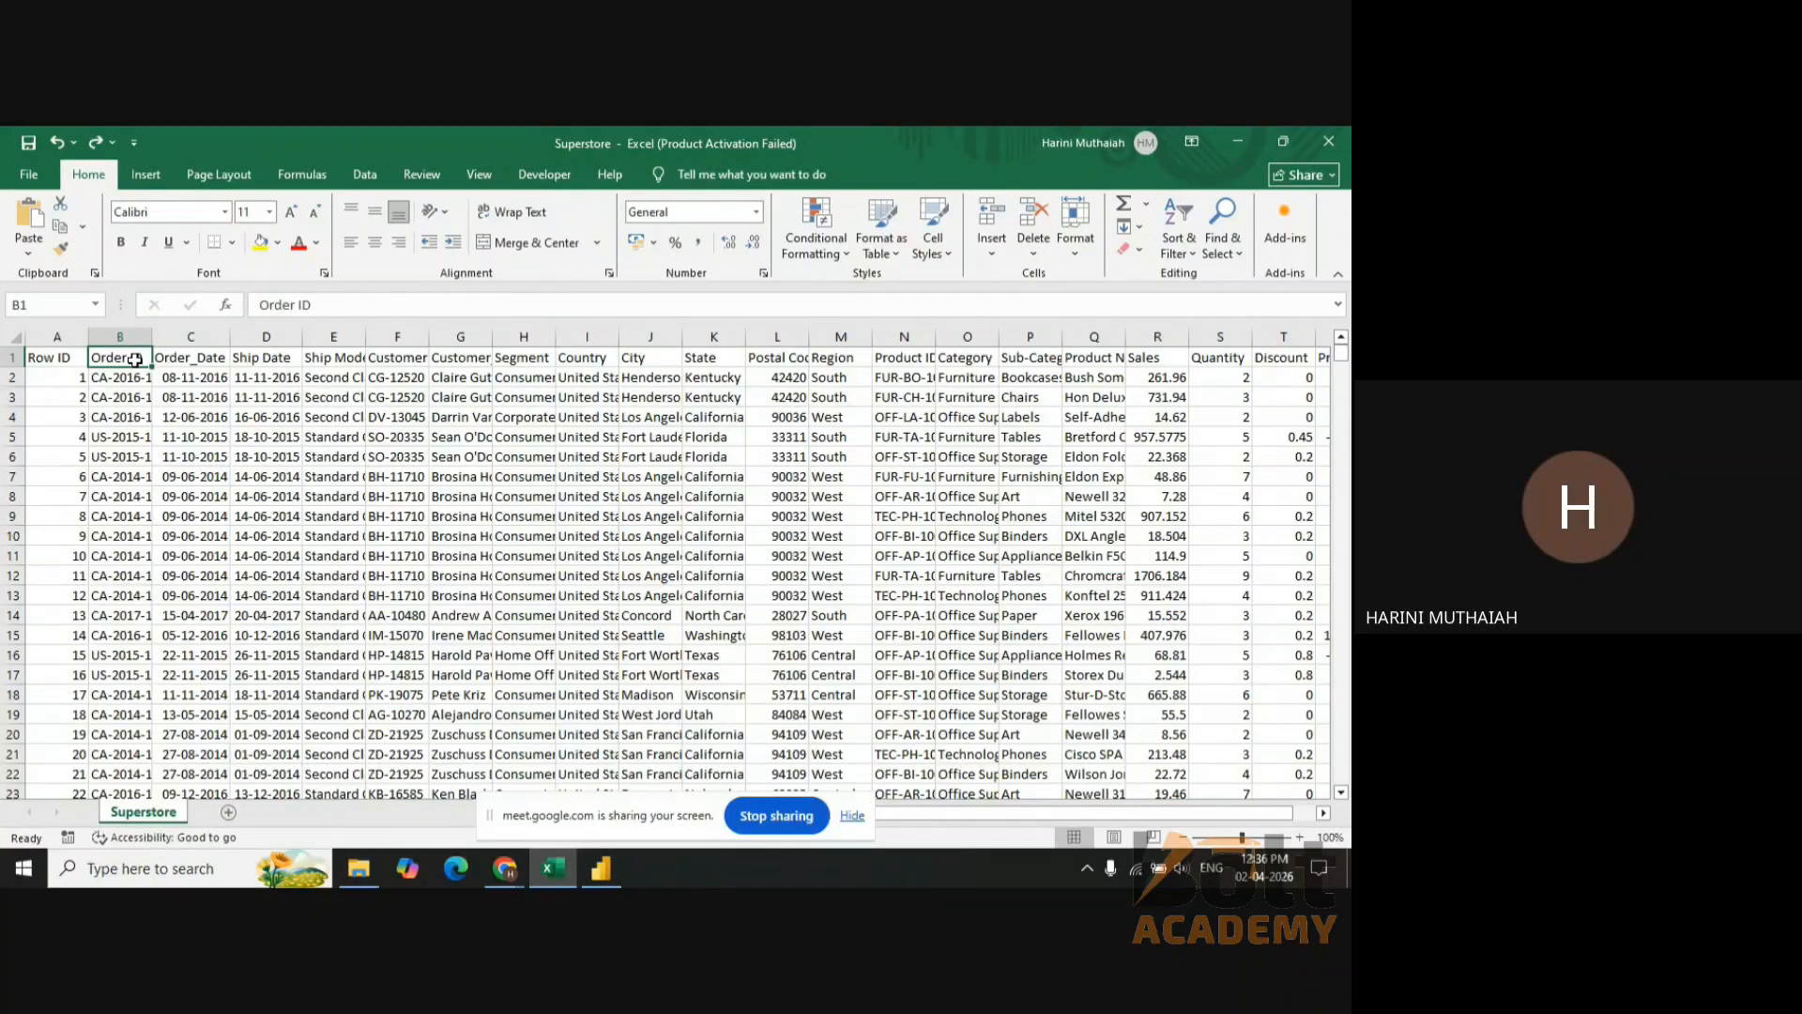
left_click(343, 377)
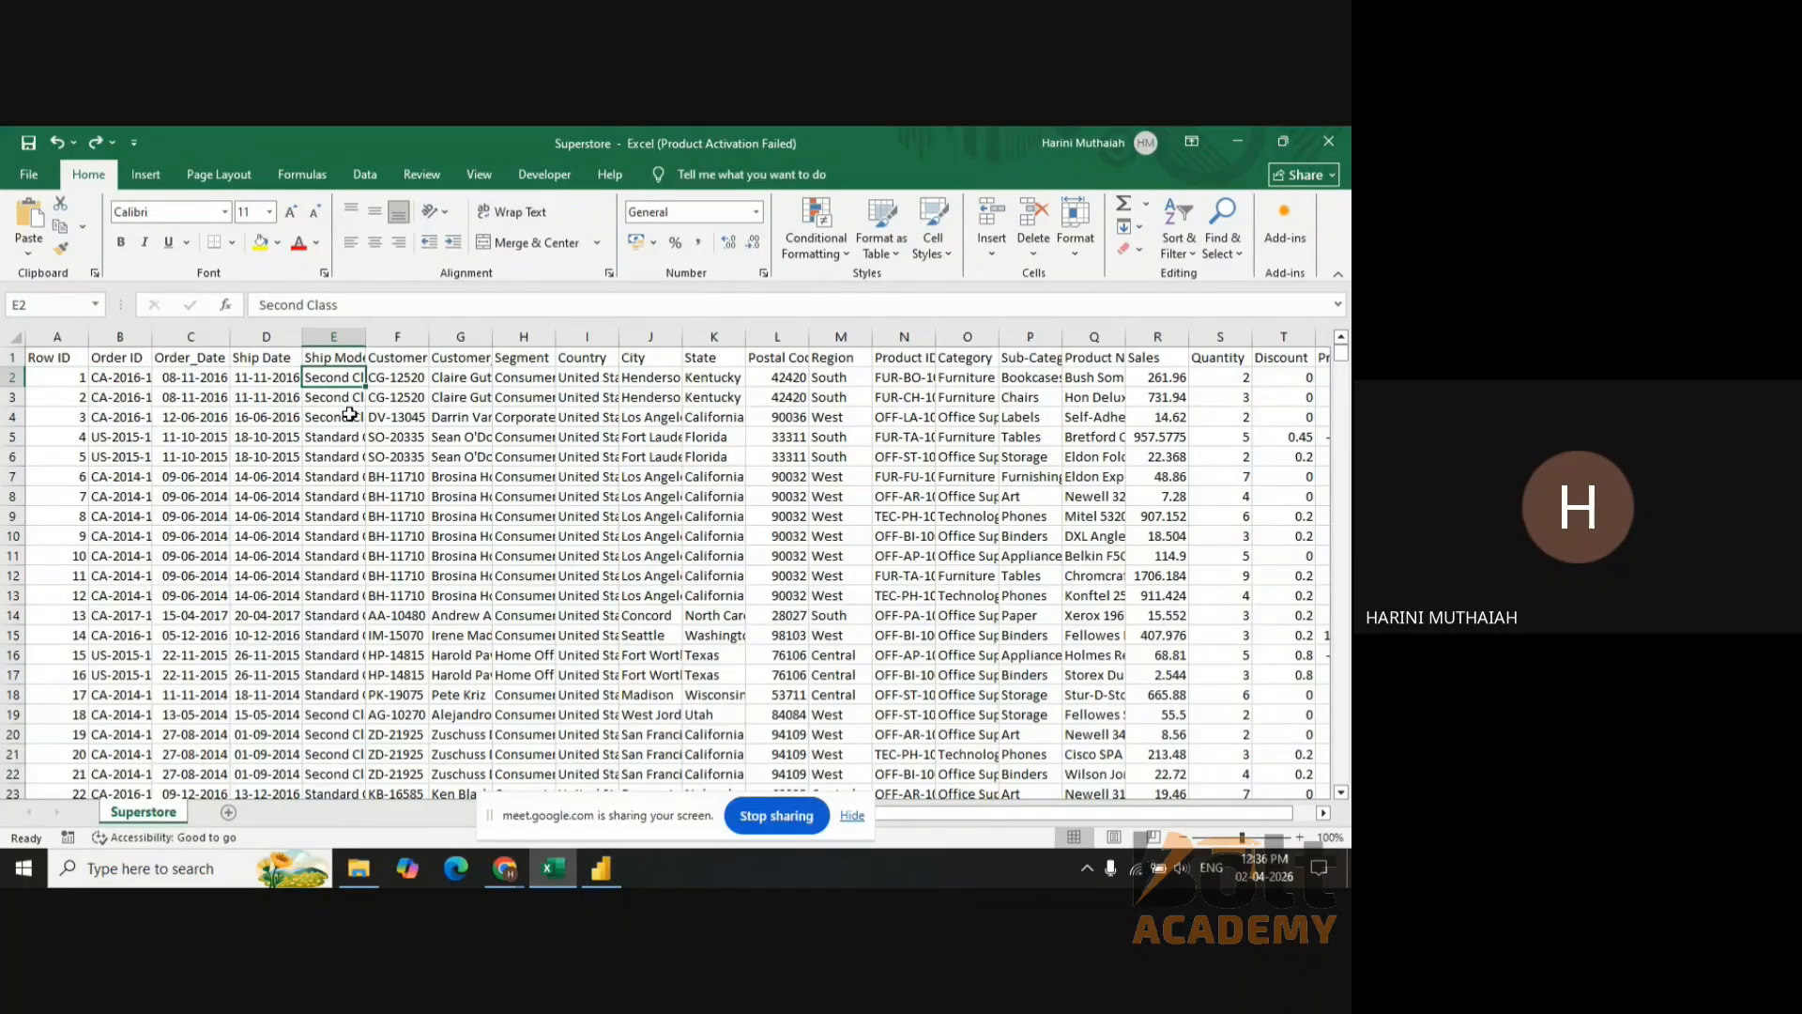
left_click(401, 364)
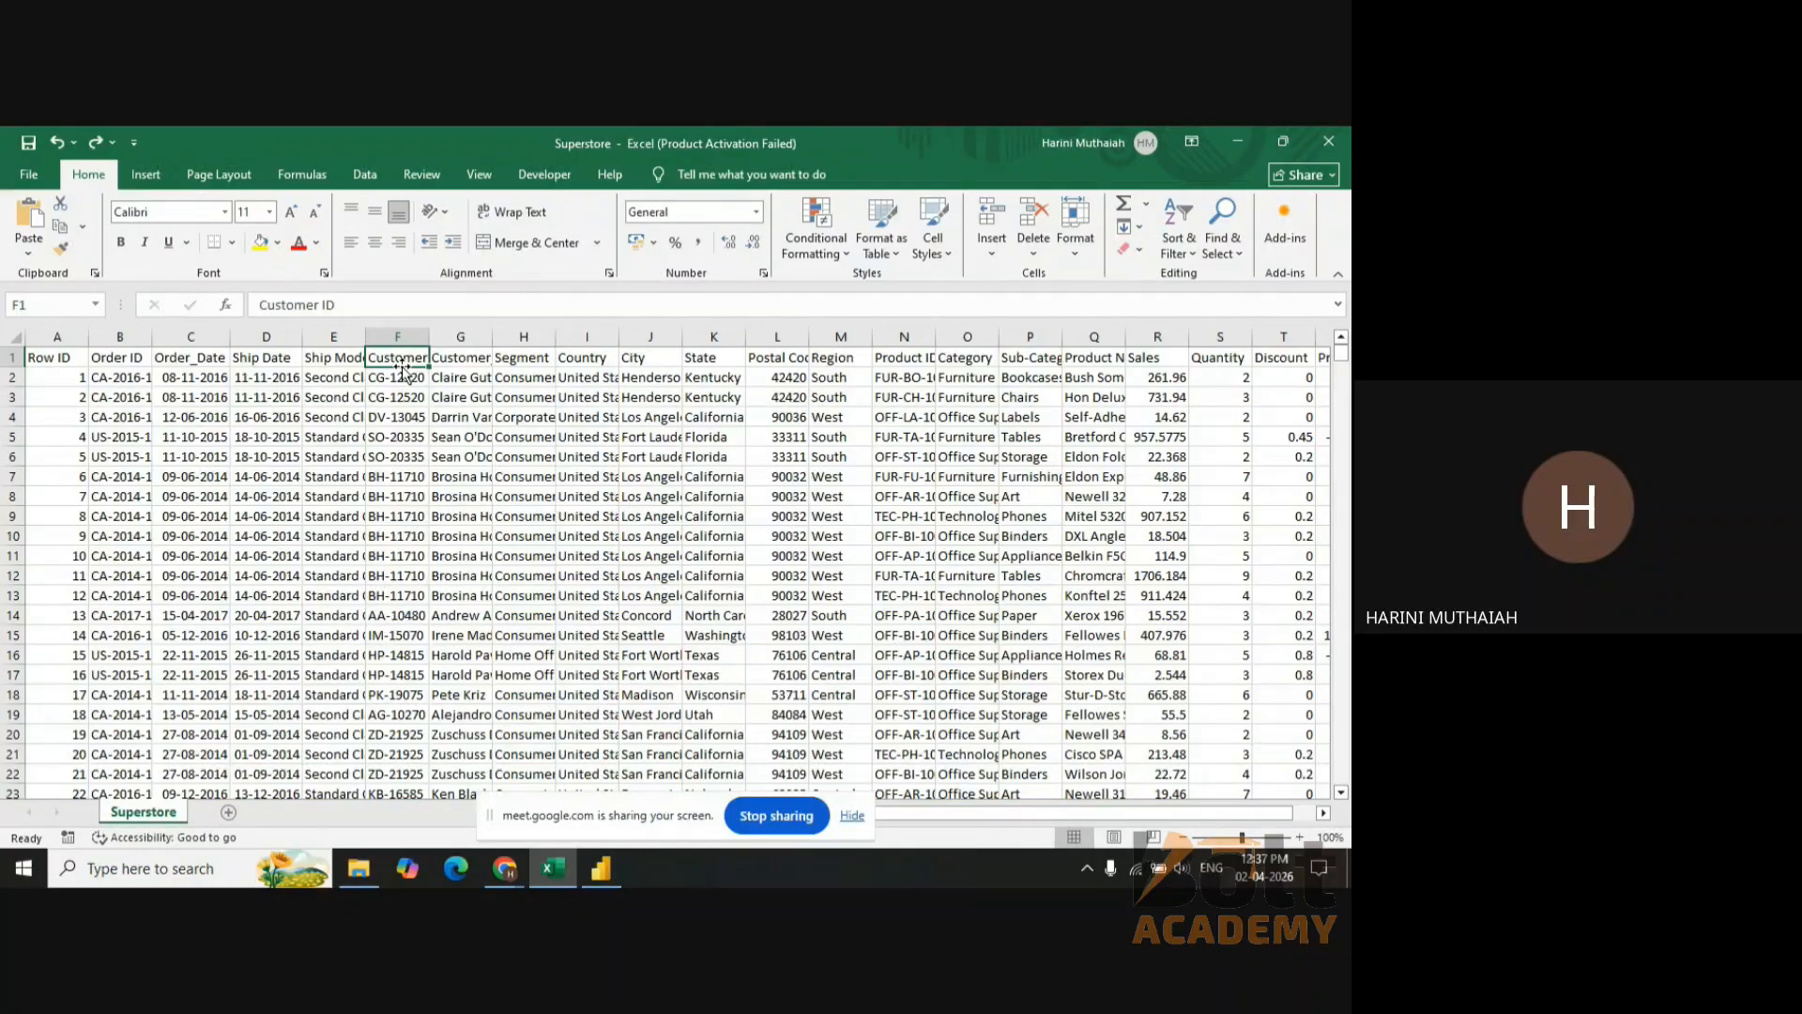
left_click(487, 366)
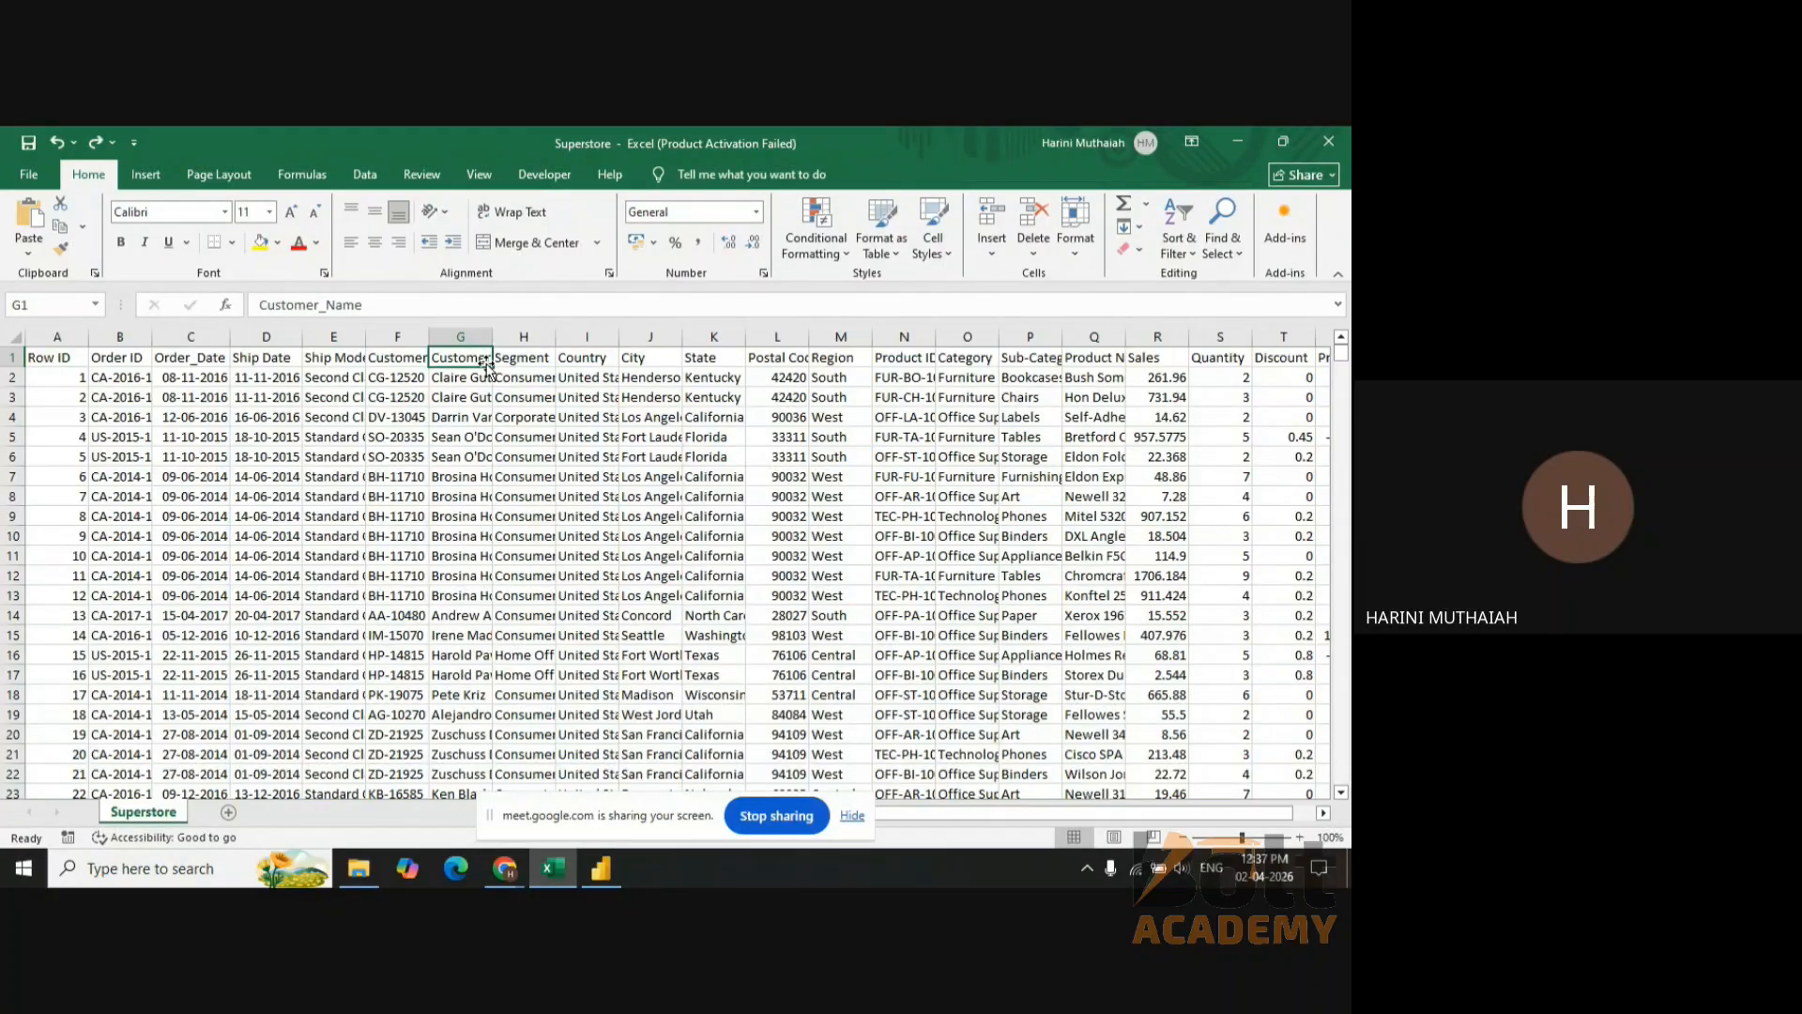
left_click(524, 363)
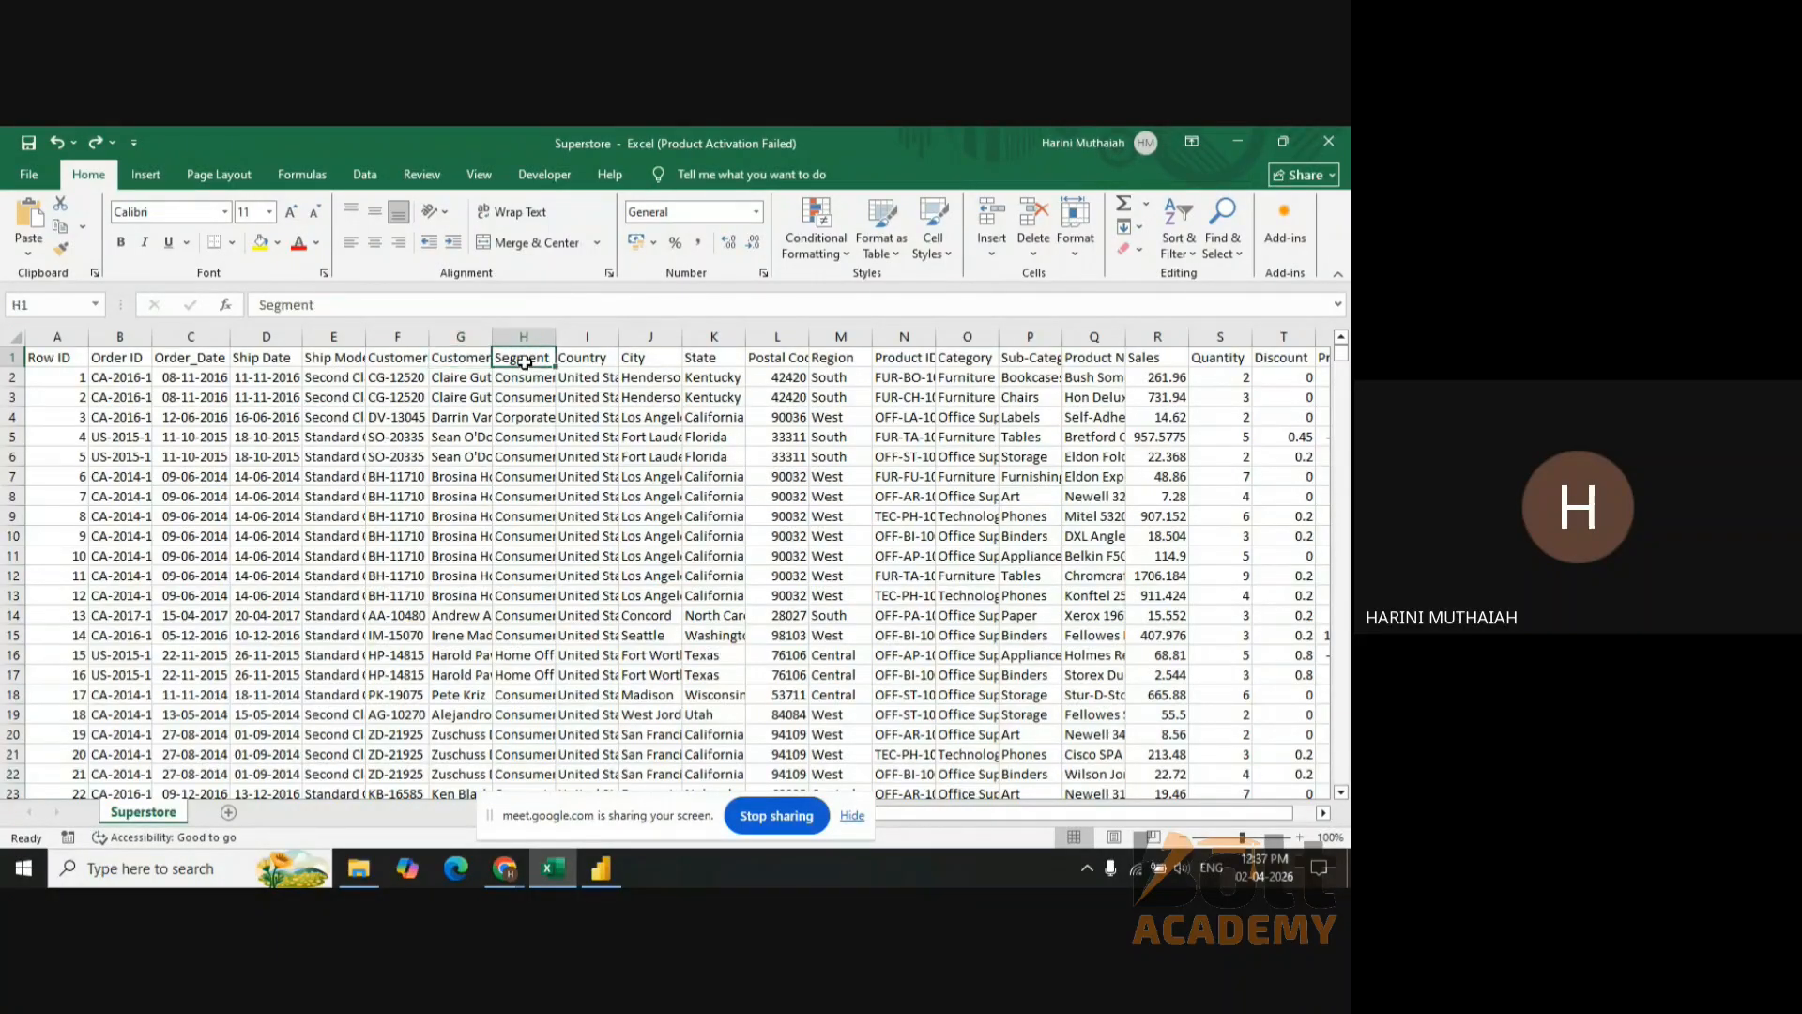
left_click(566, 361)
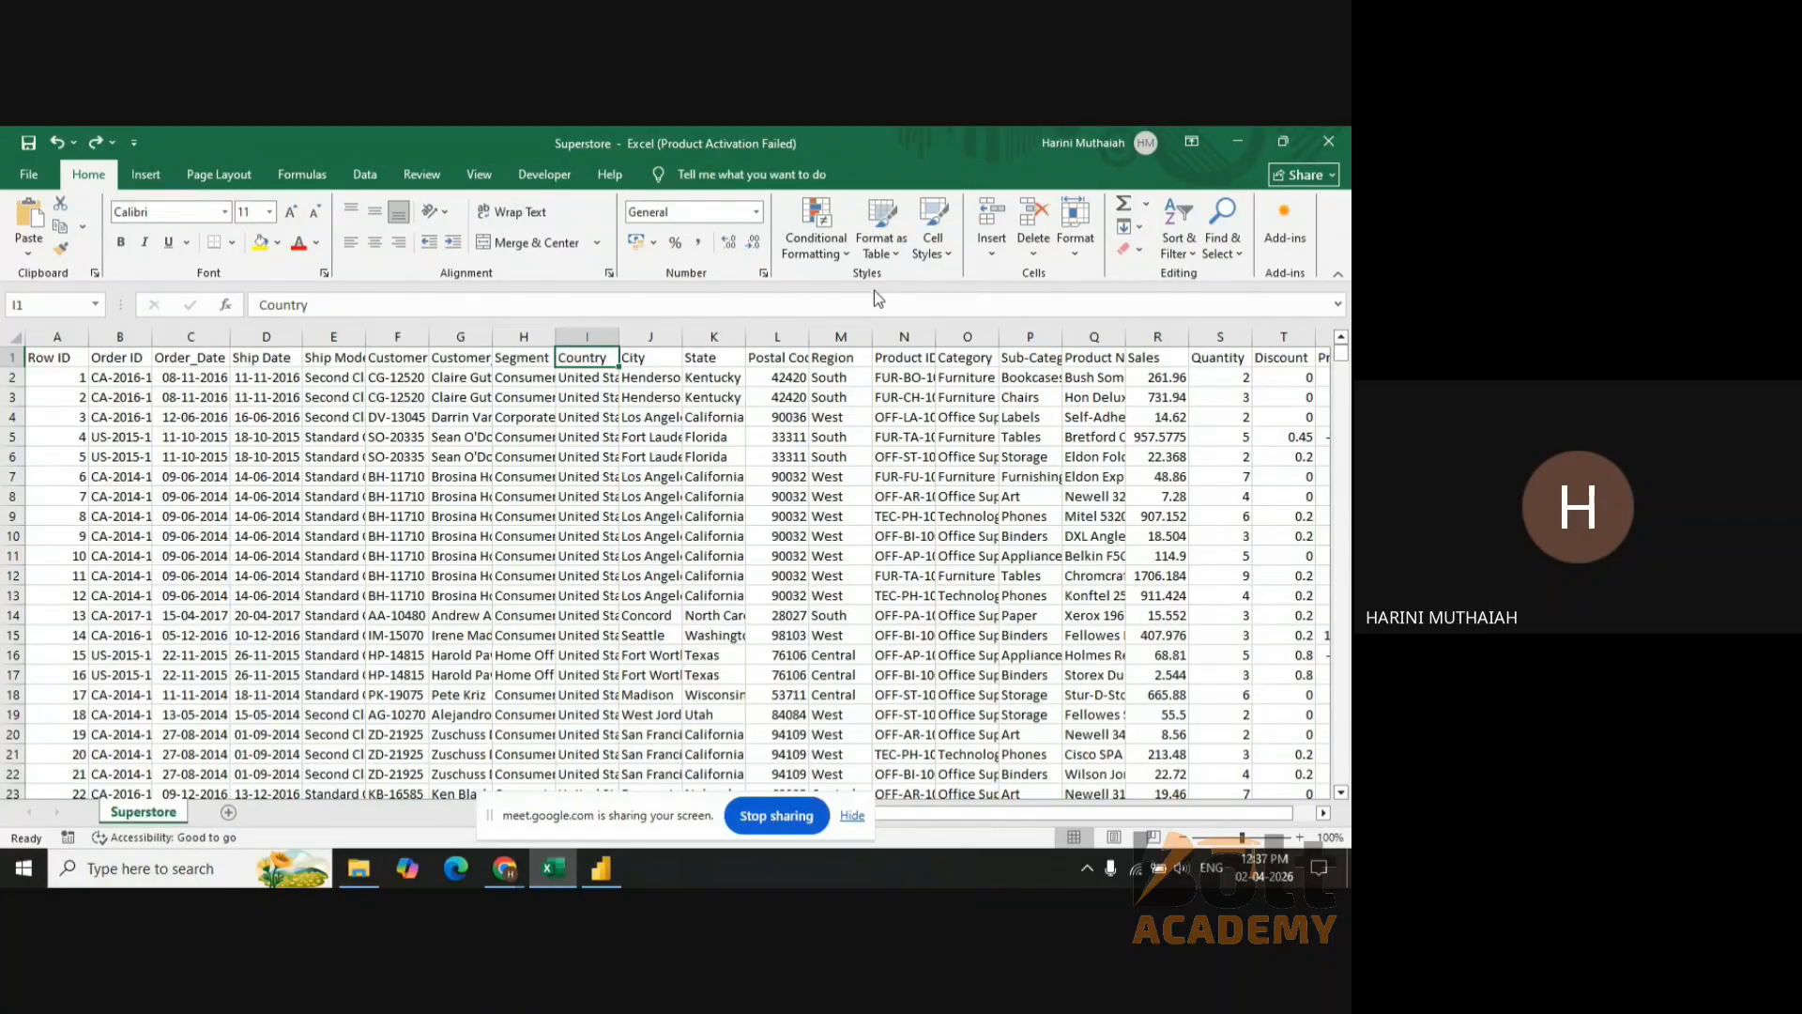
left_click(889, 359)
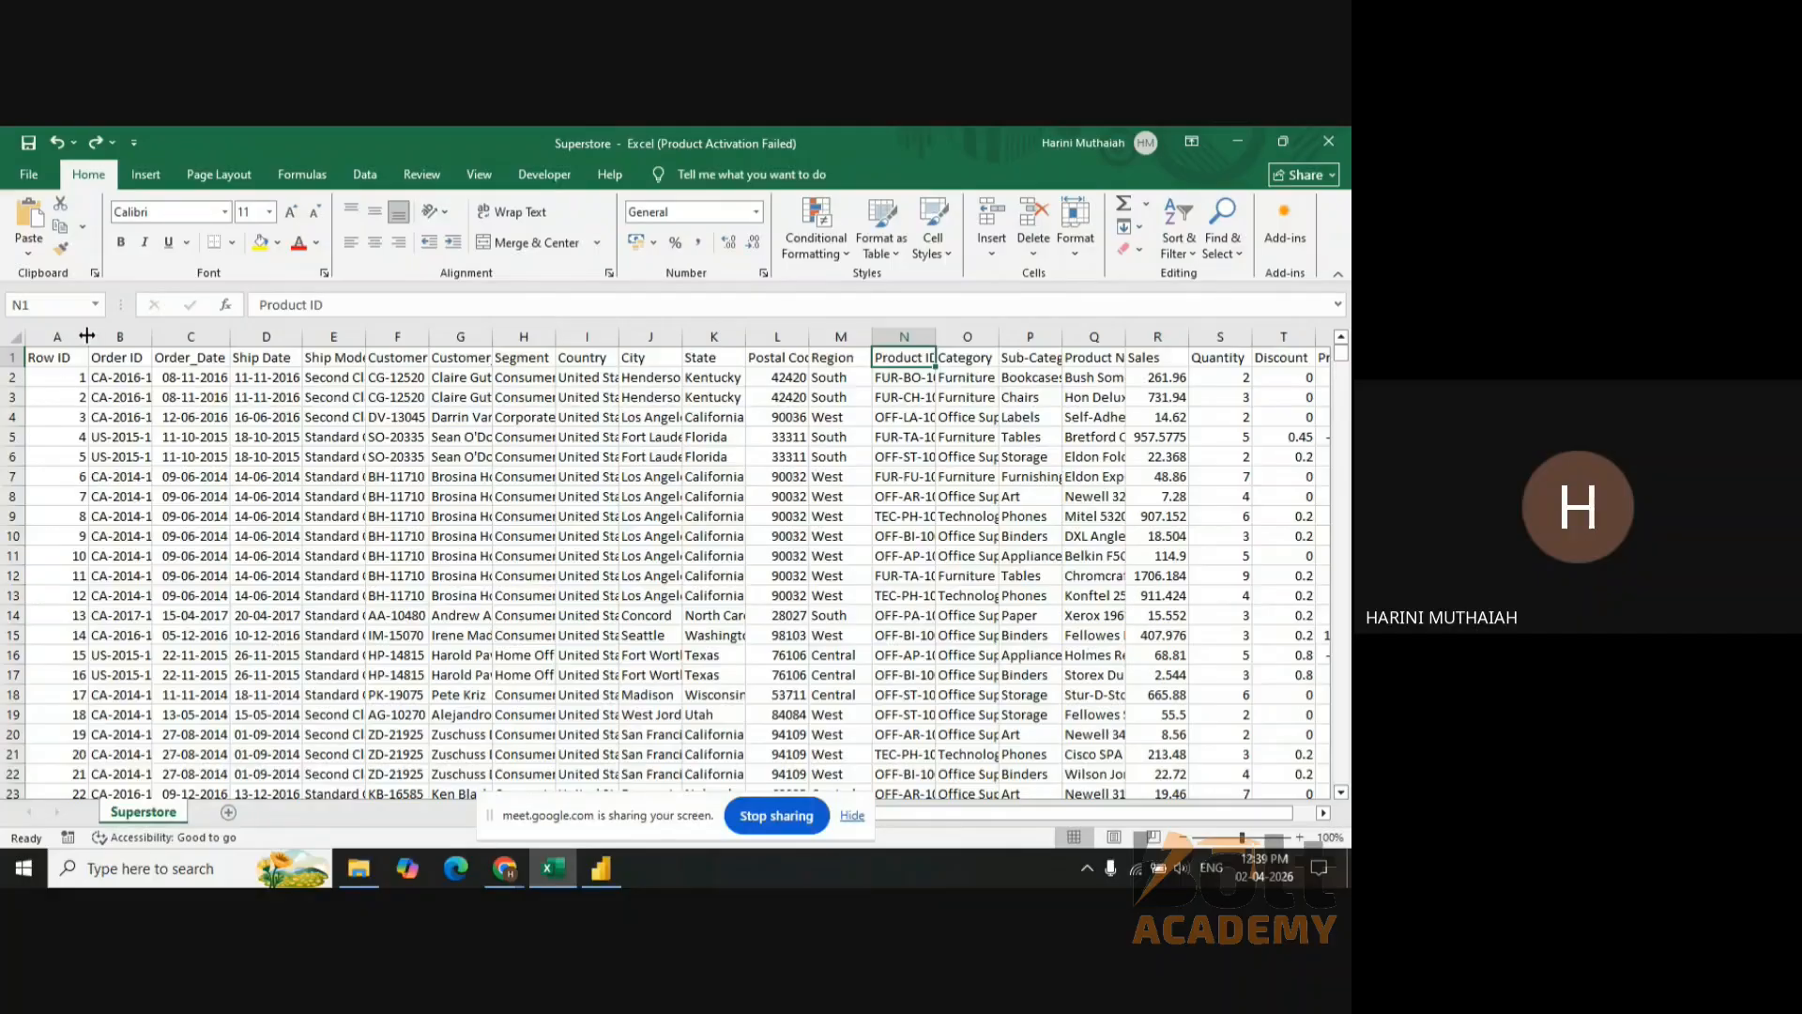
left_click(58, 358)
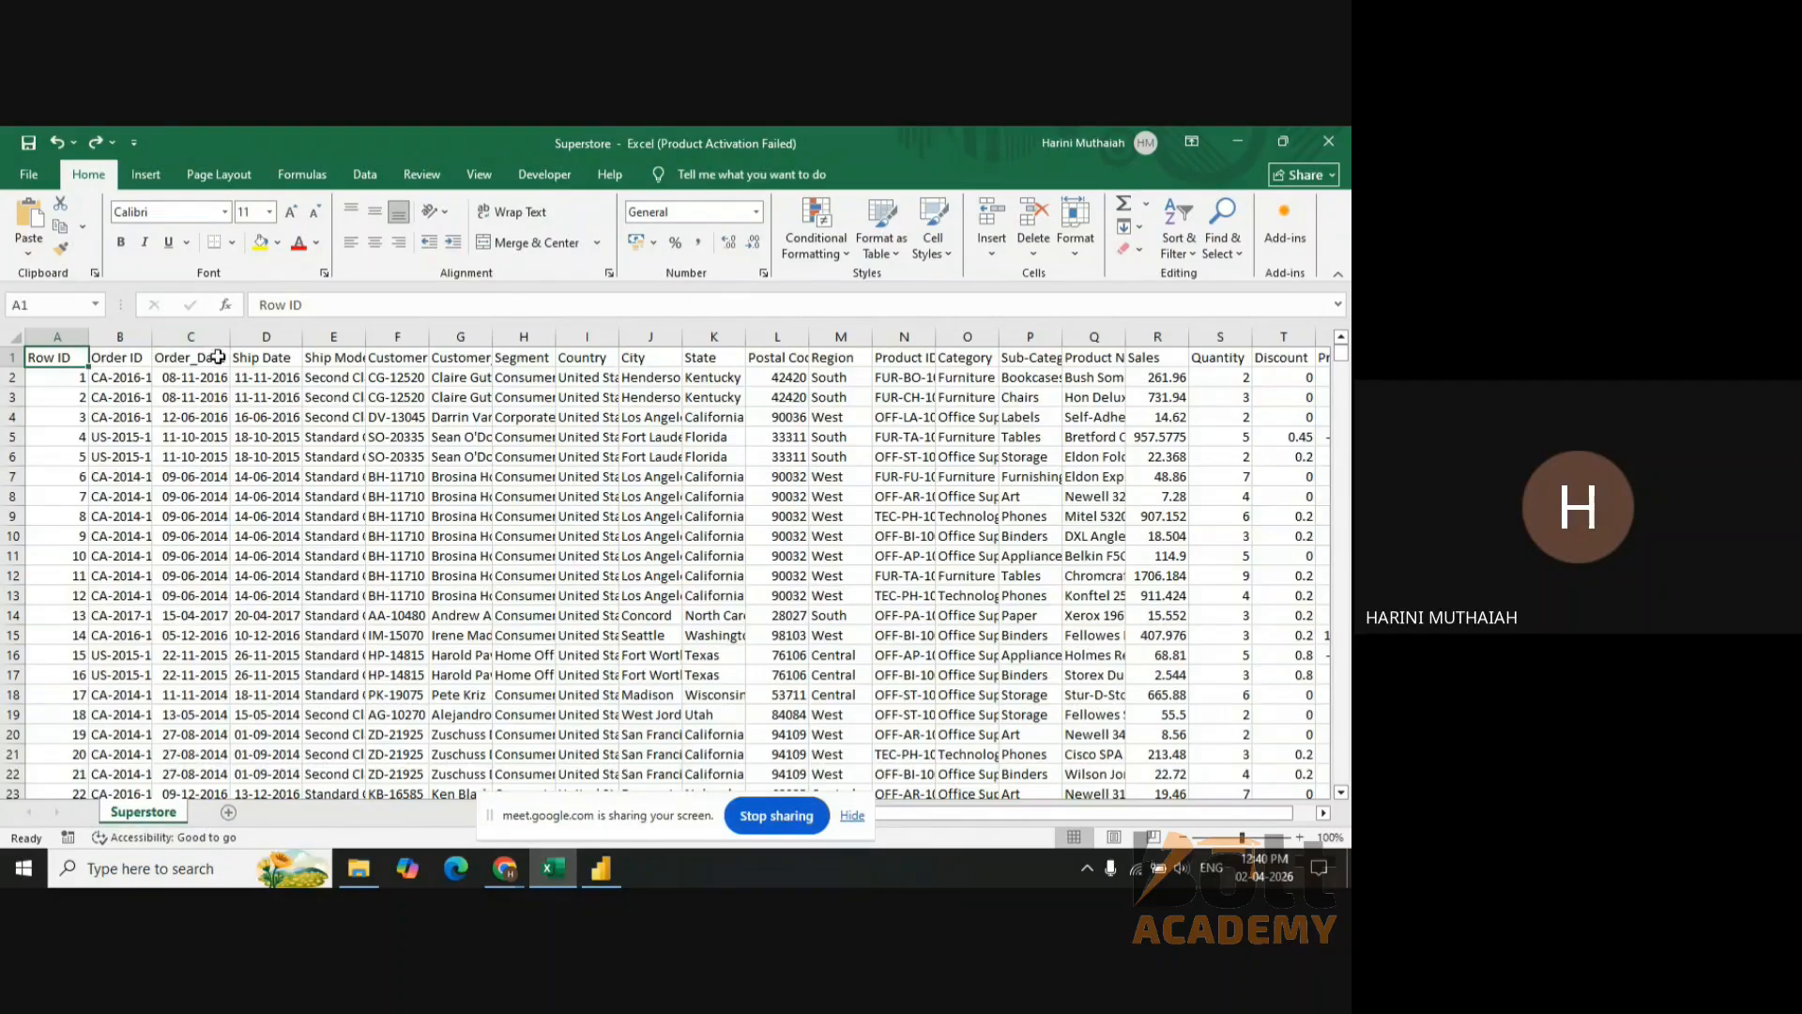
left_click(118, 358)
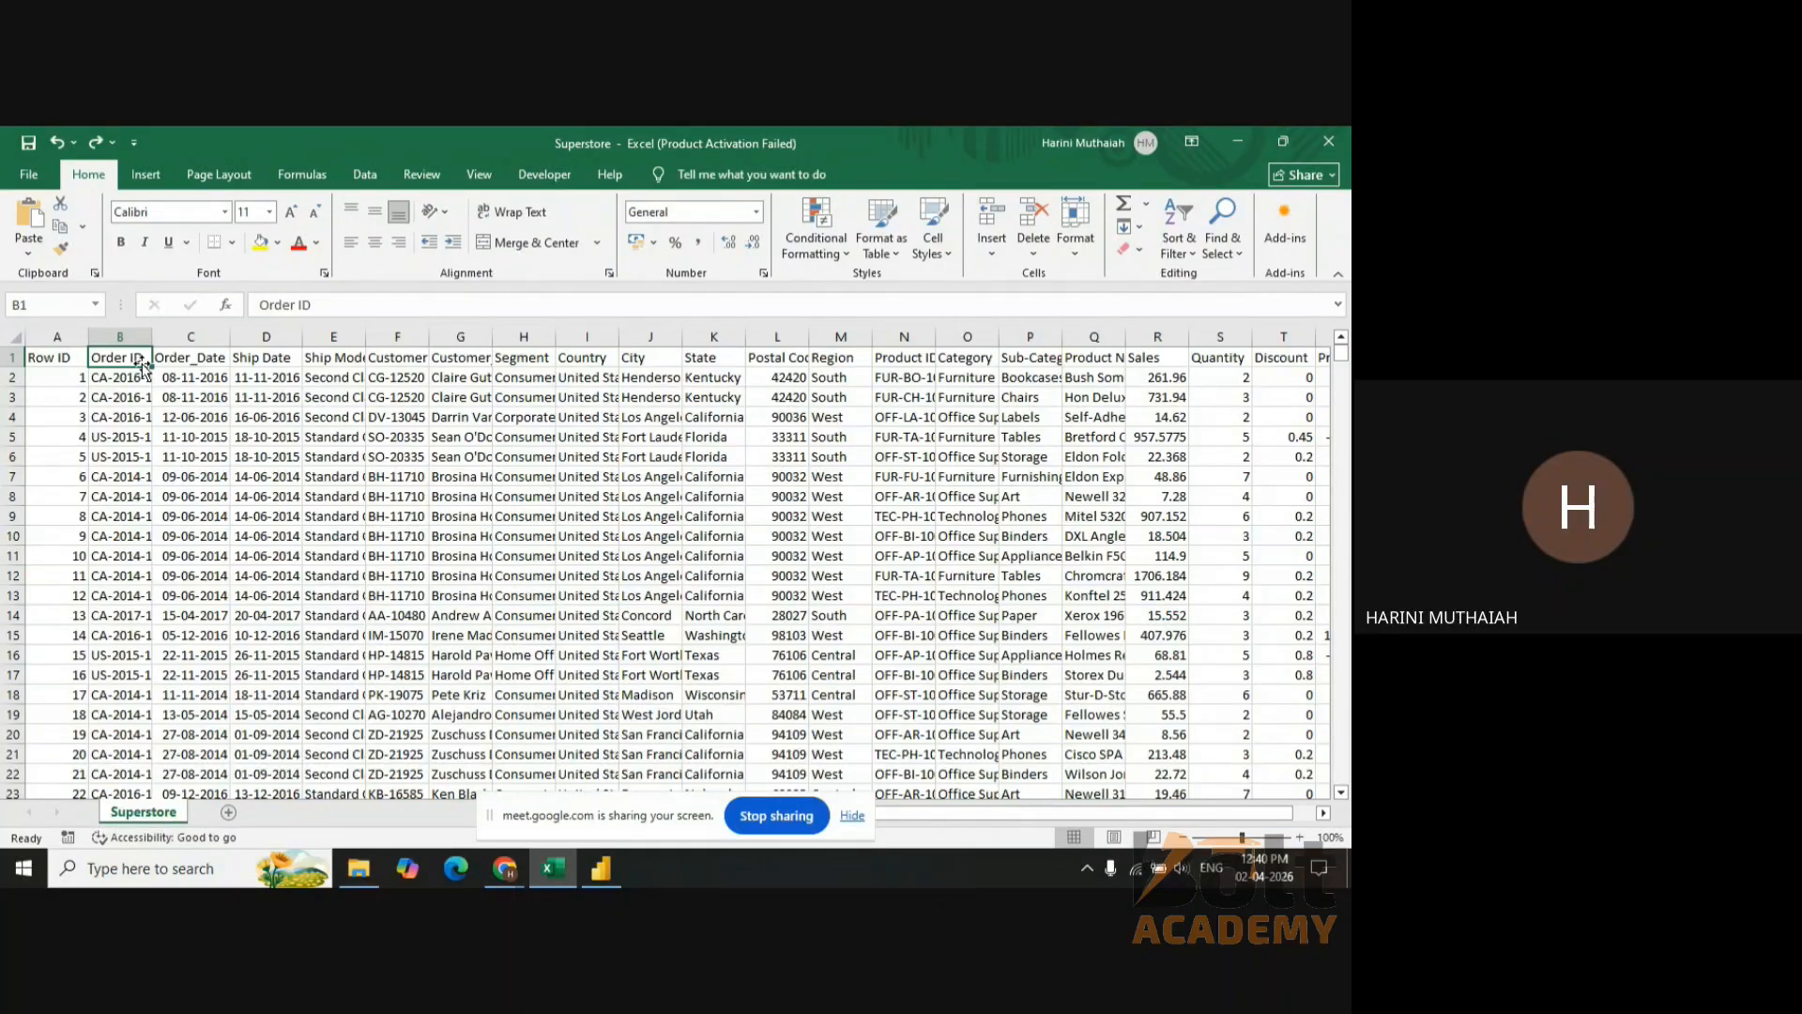
- Remove duplicate rows from the dataset, expanding the Row ID selection to the whole table and comparing all columns with headers included
left_click(66, 357)
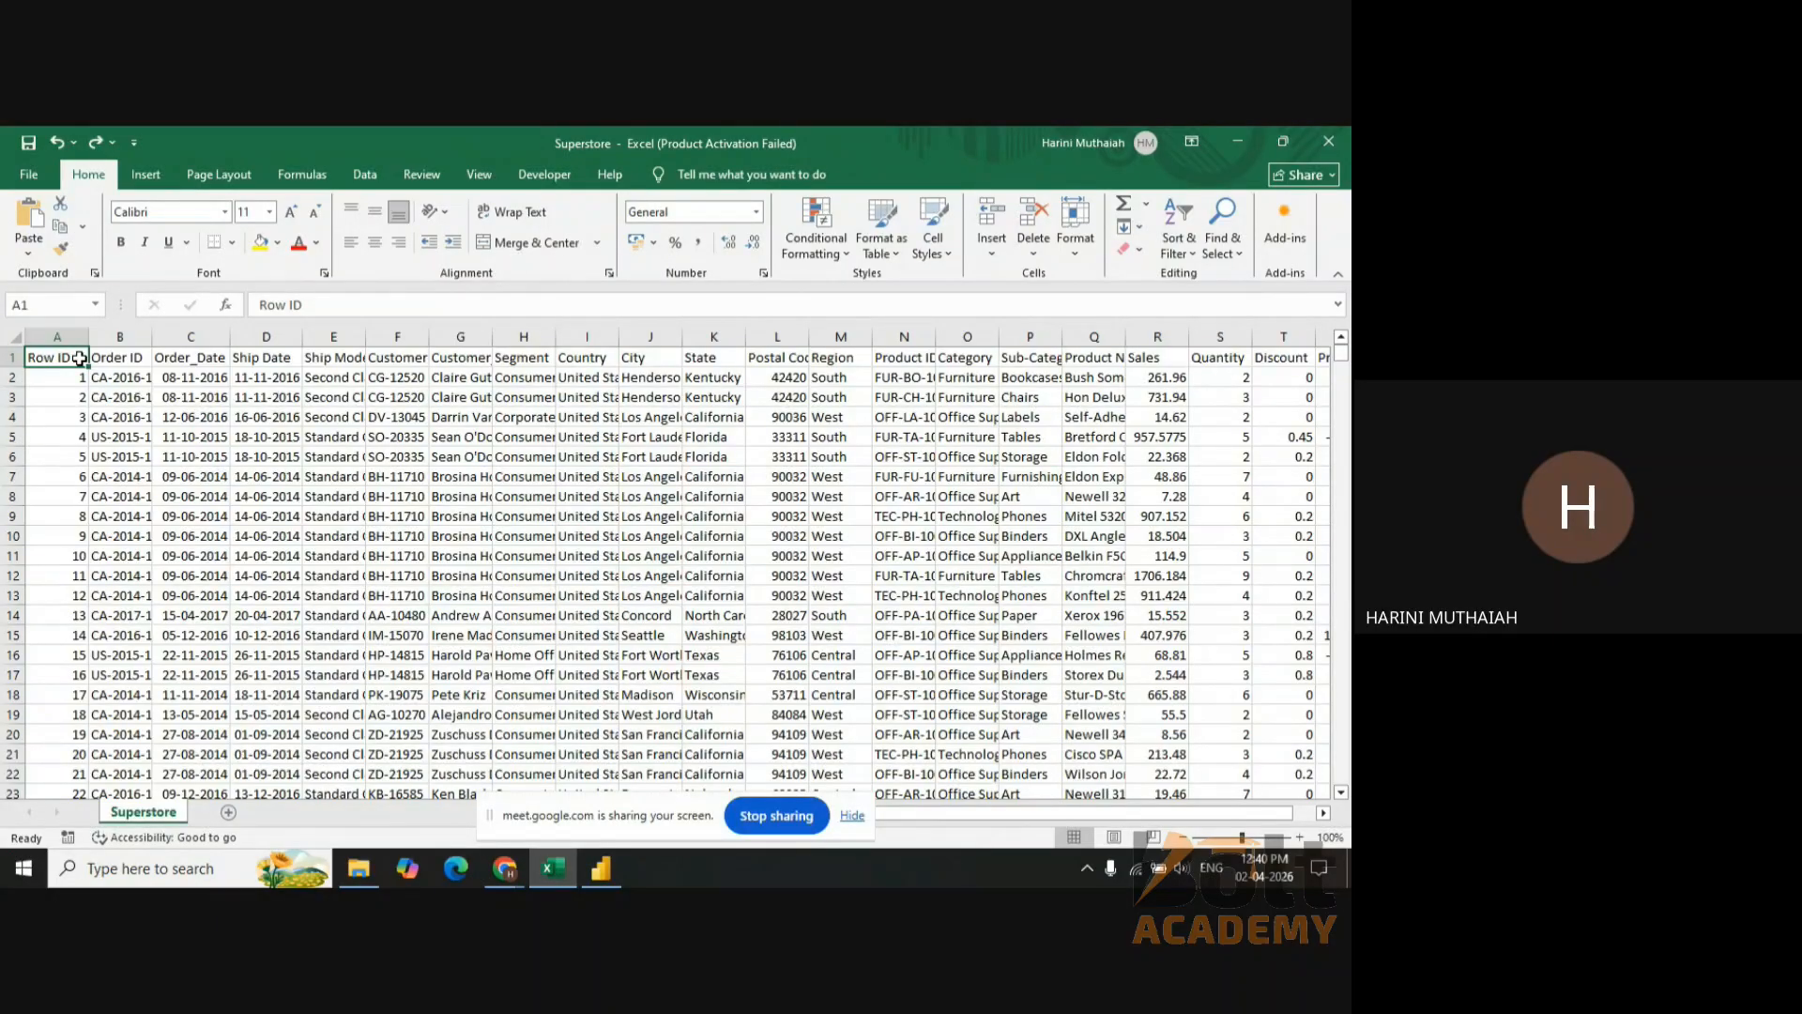
key("ctrl+shift+Down")
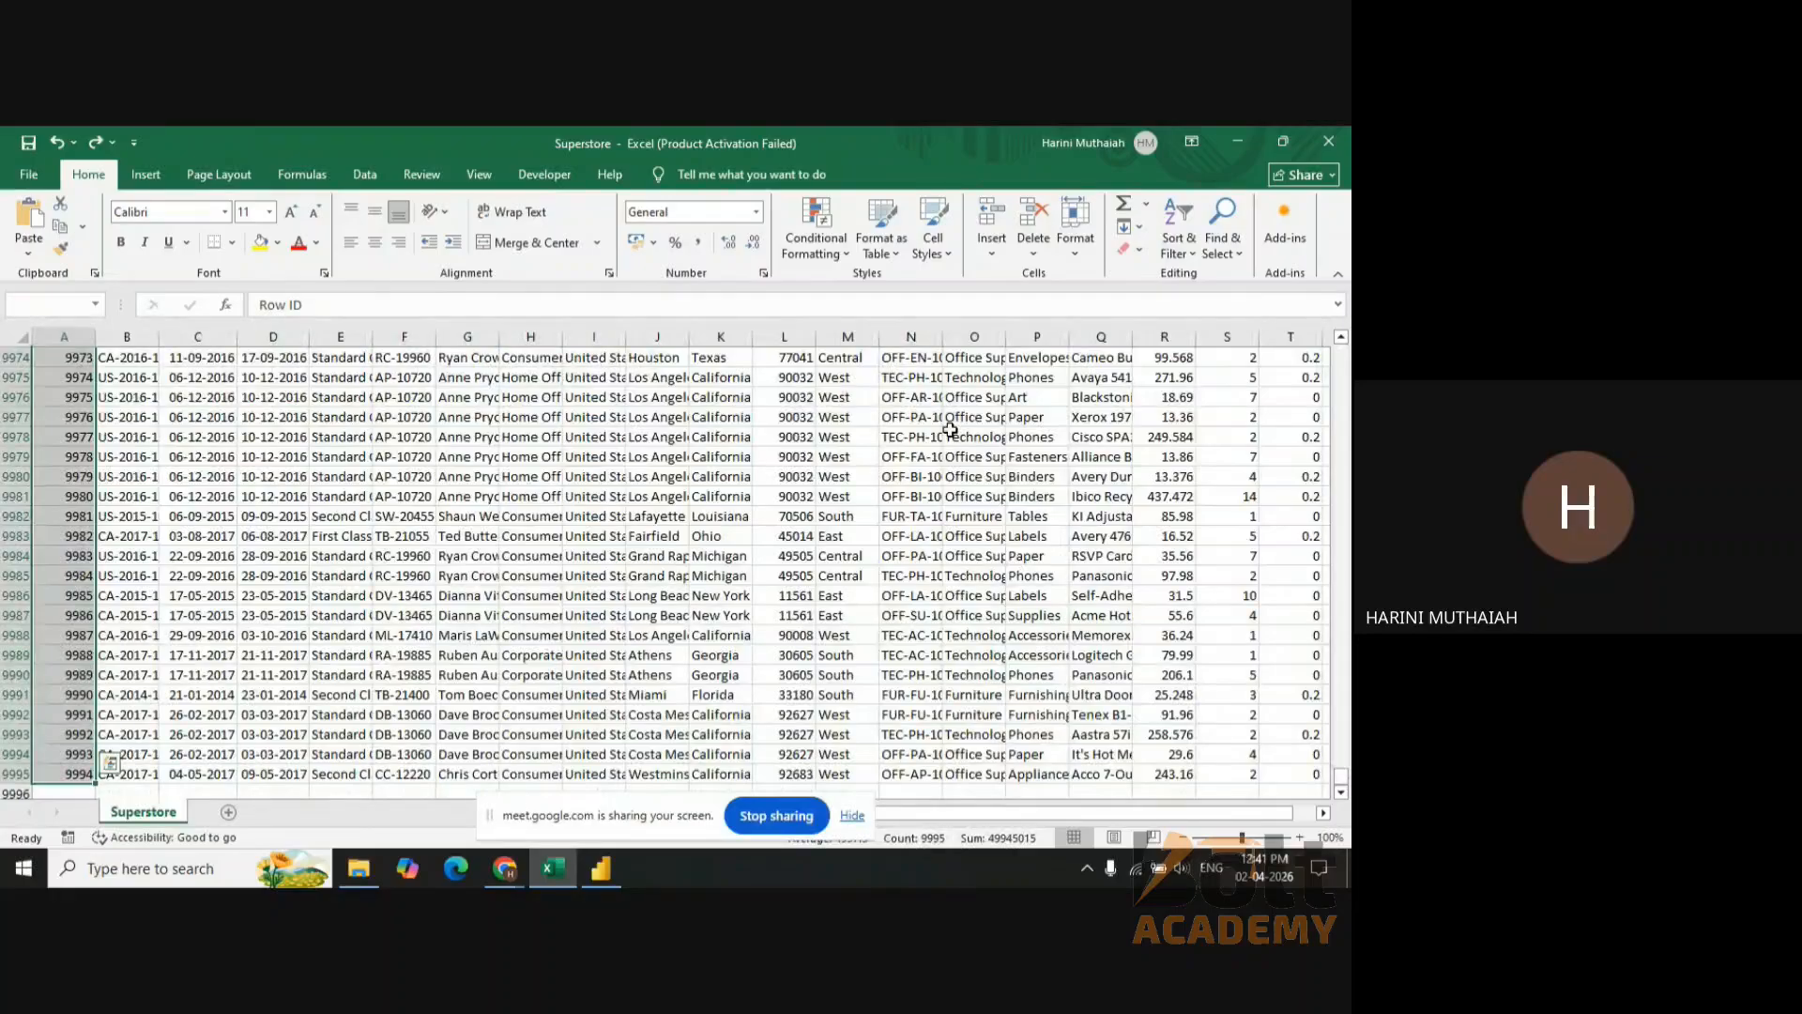
left_click_drag(1342, 775, 1341, 353)
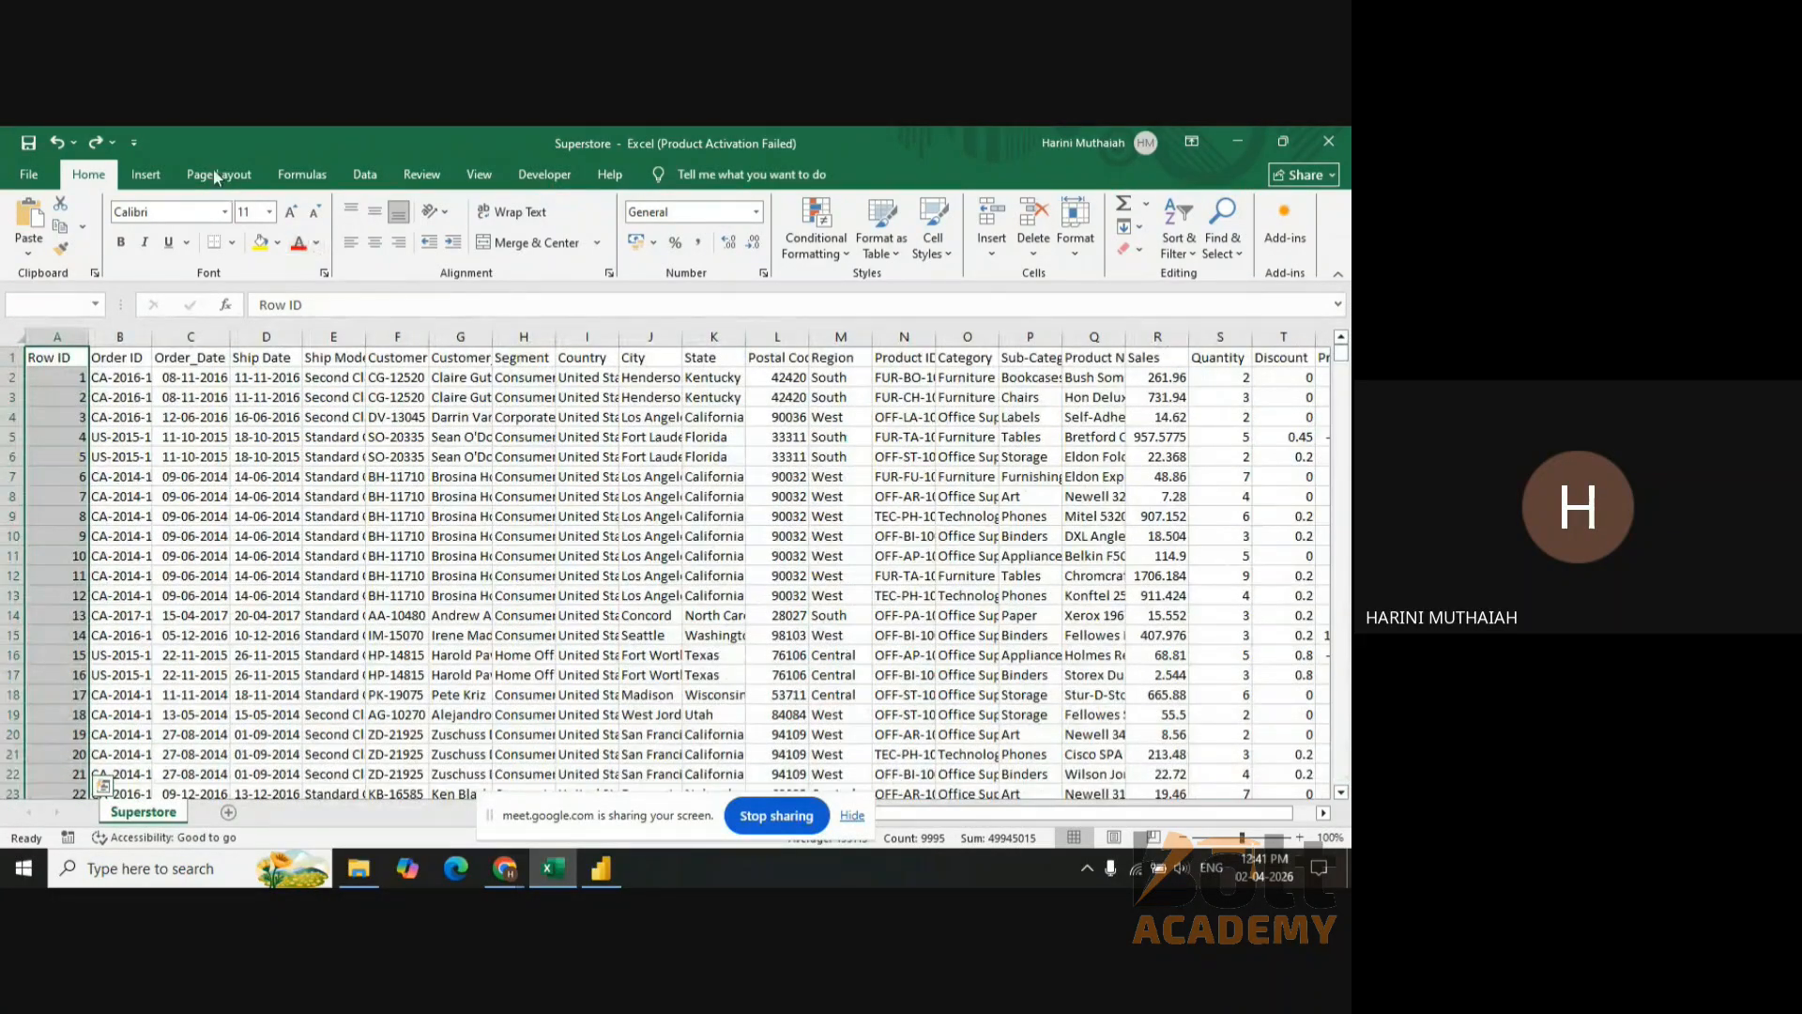
left_click(365, 175)
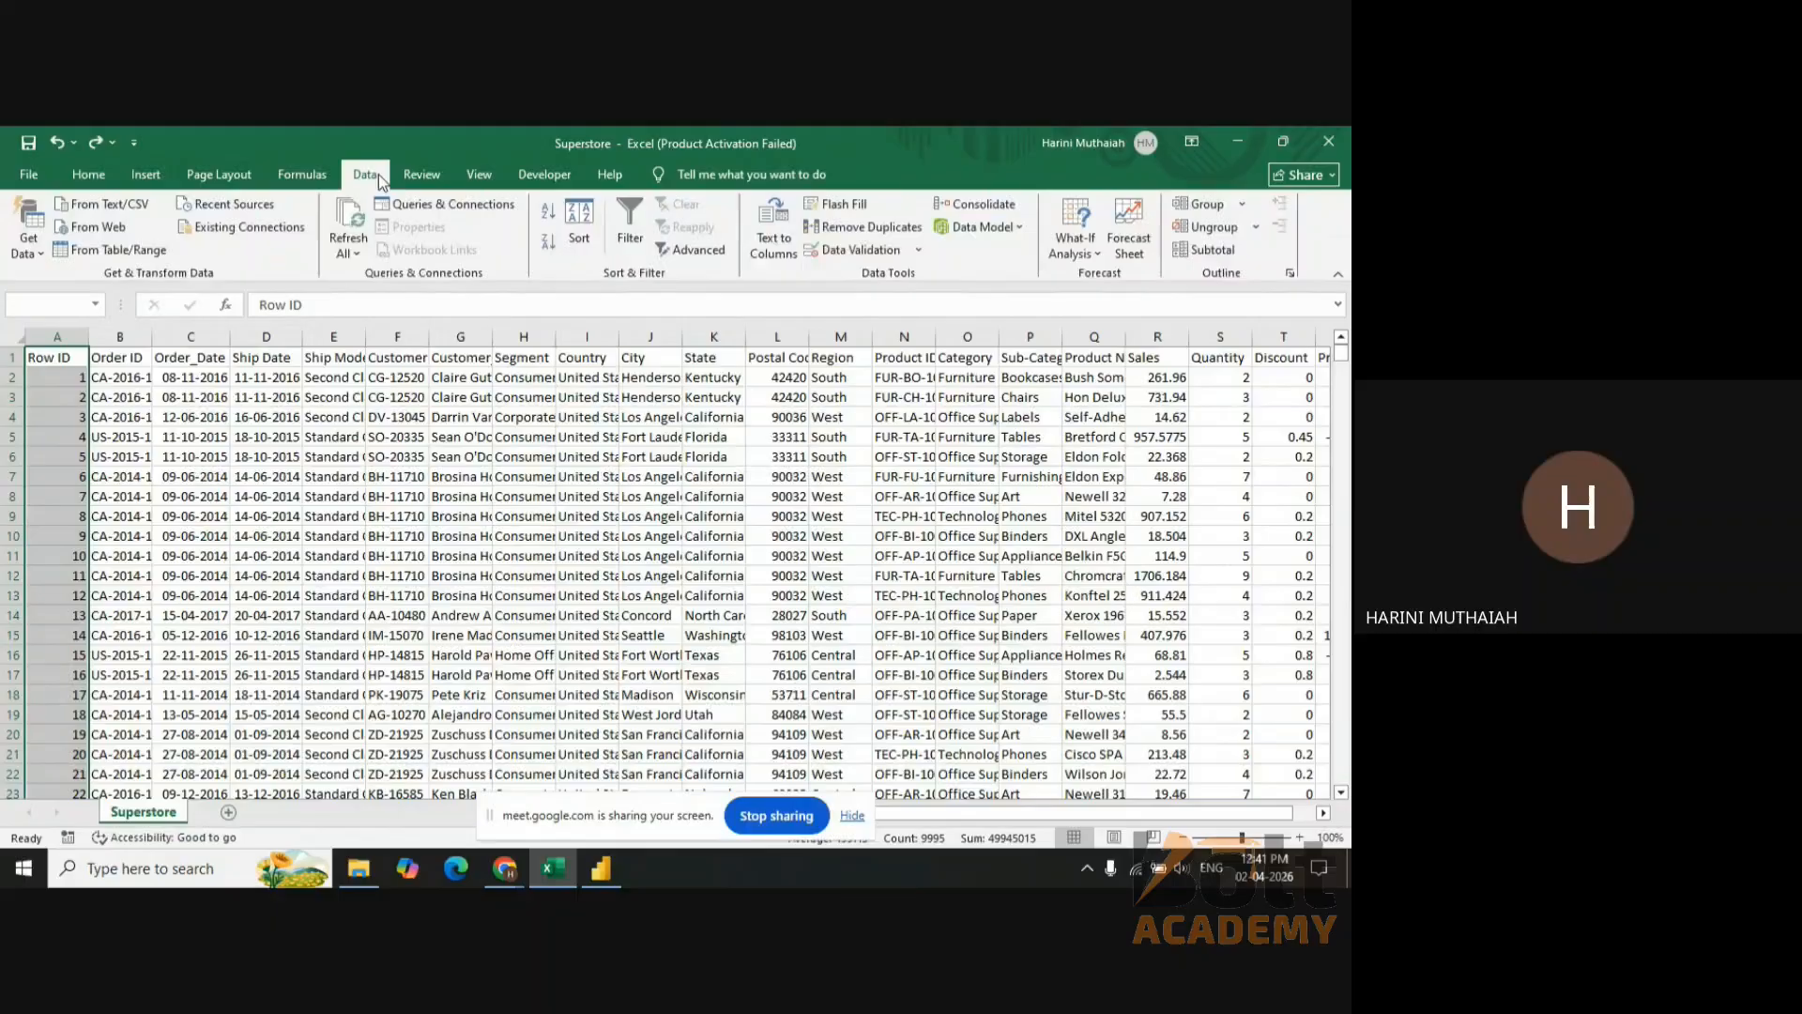
left_click(856, 233)
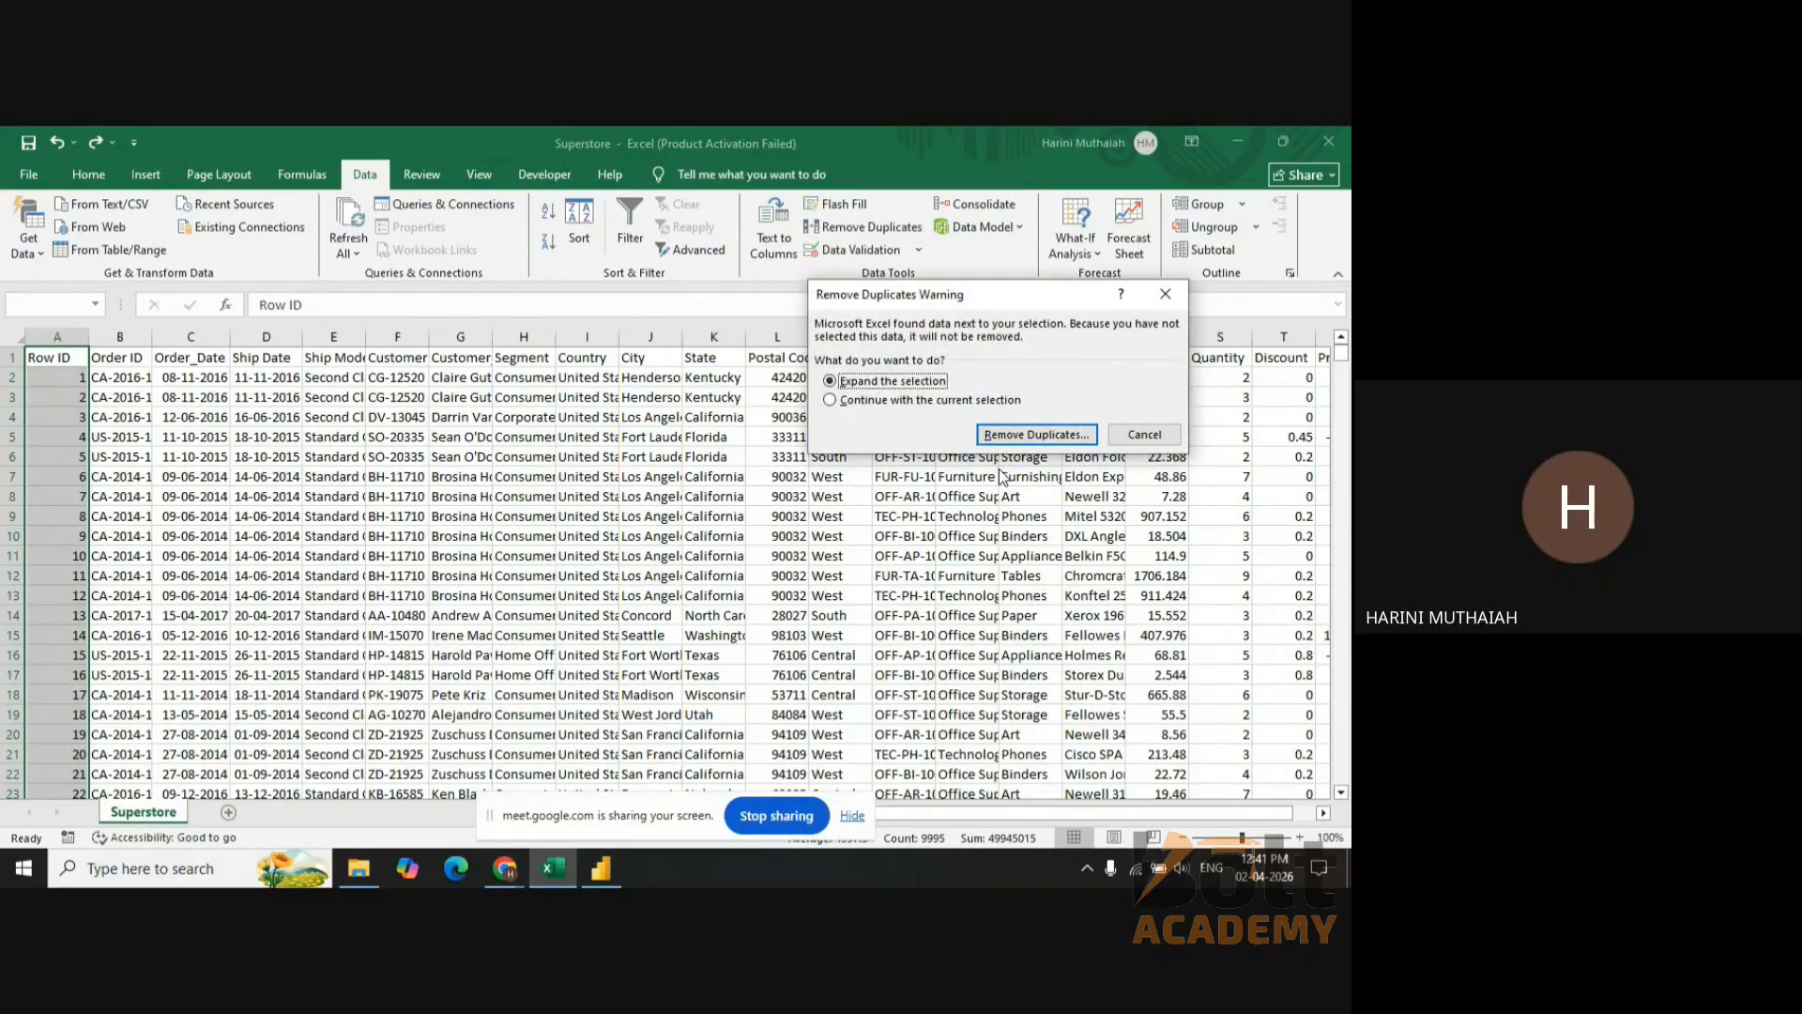
left_click(1022, 436)
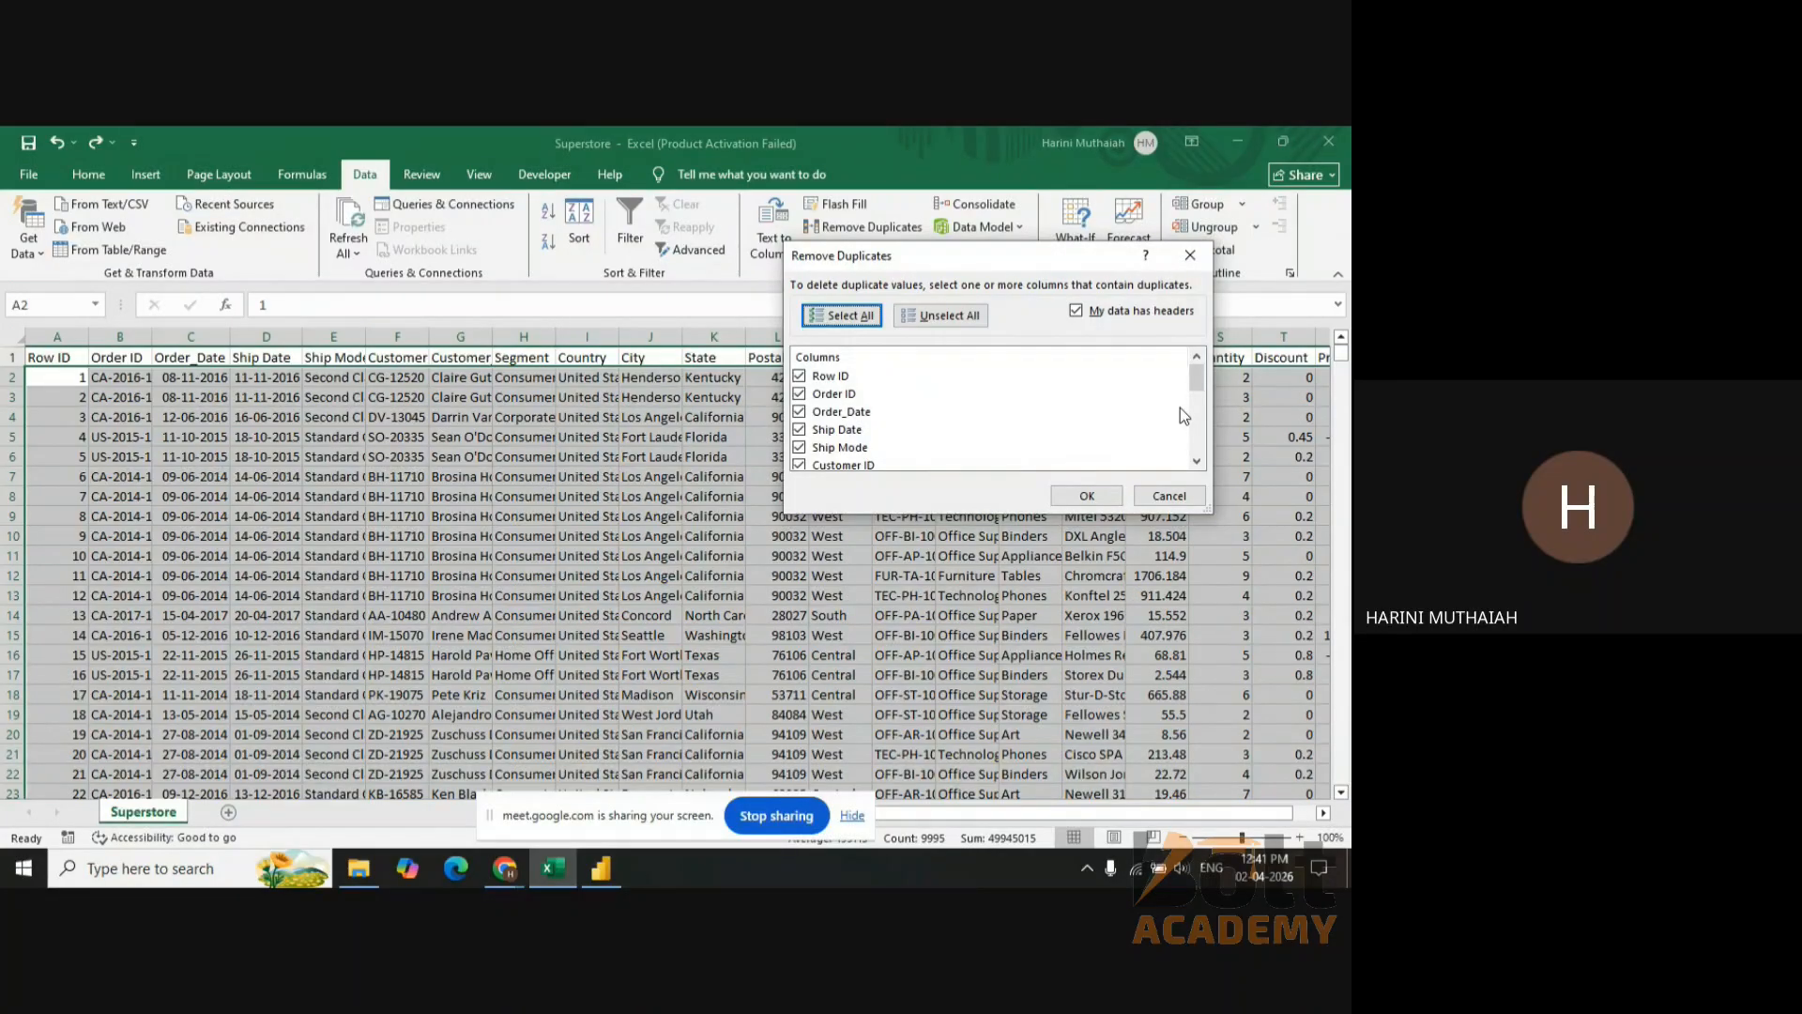
left_click(1092, 501)
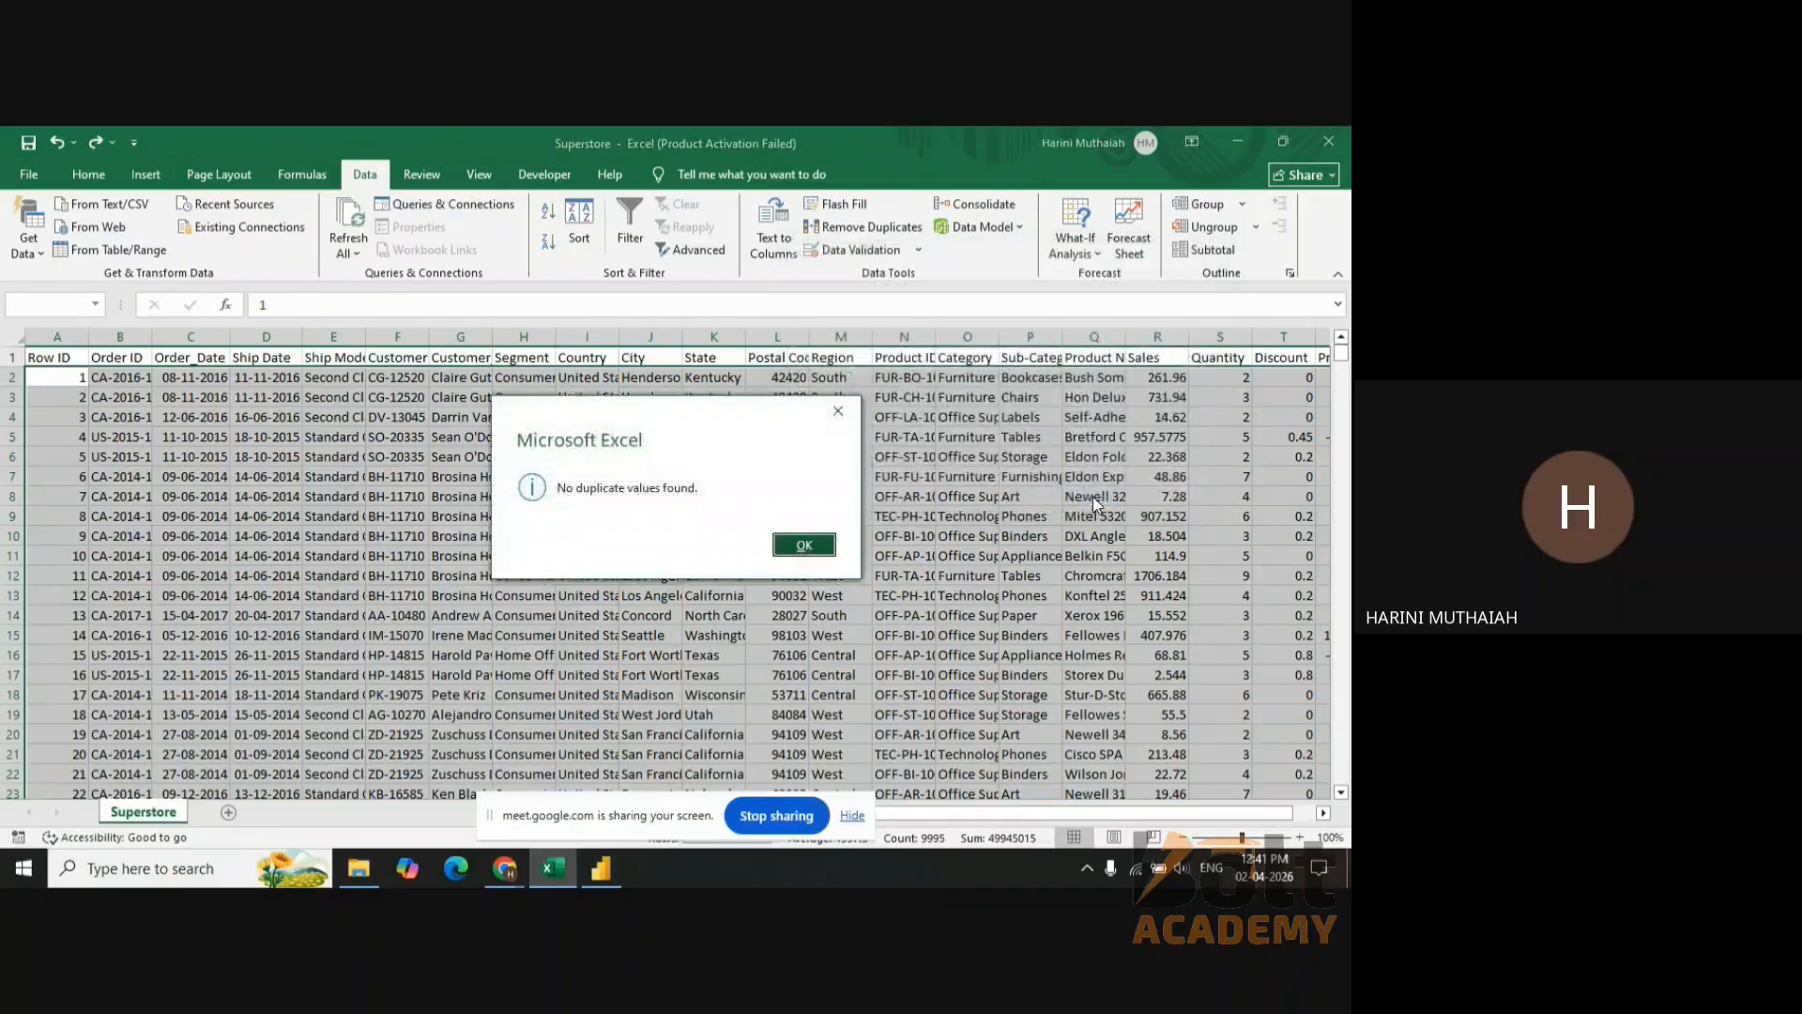
left_click(802, 545)
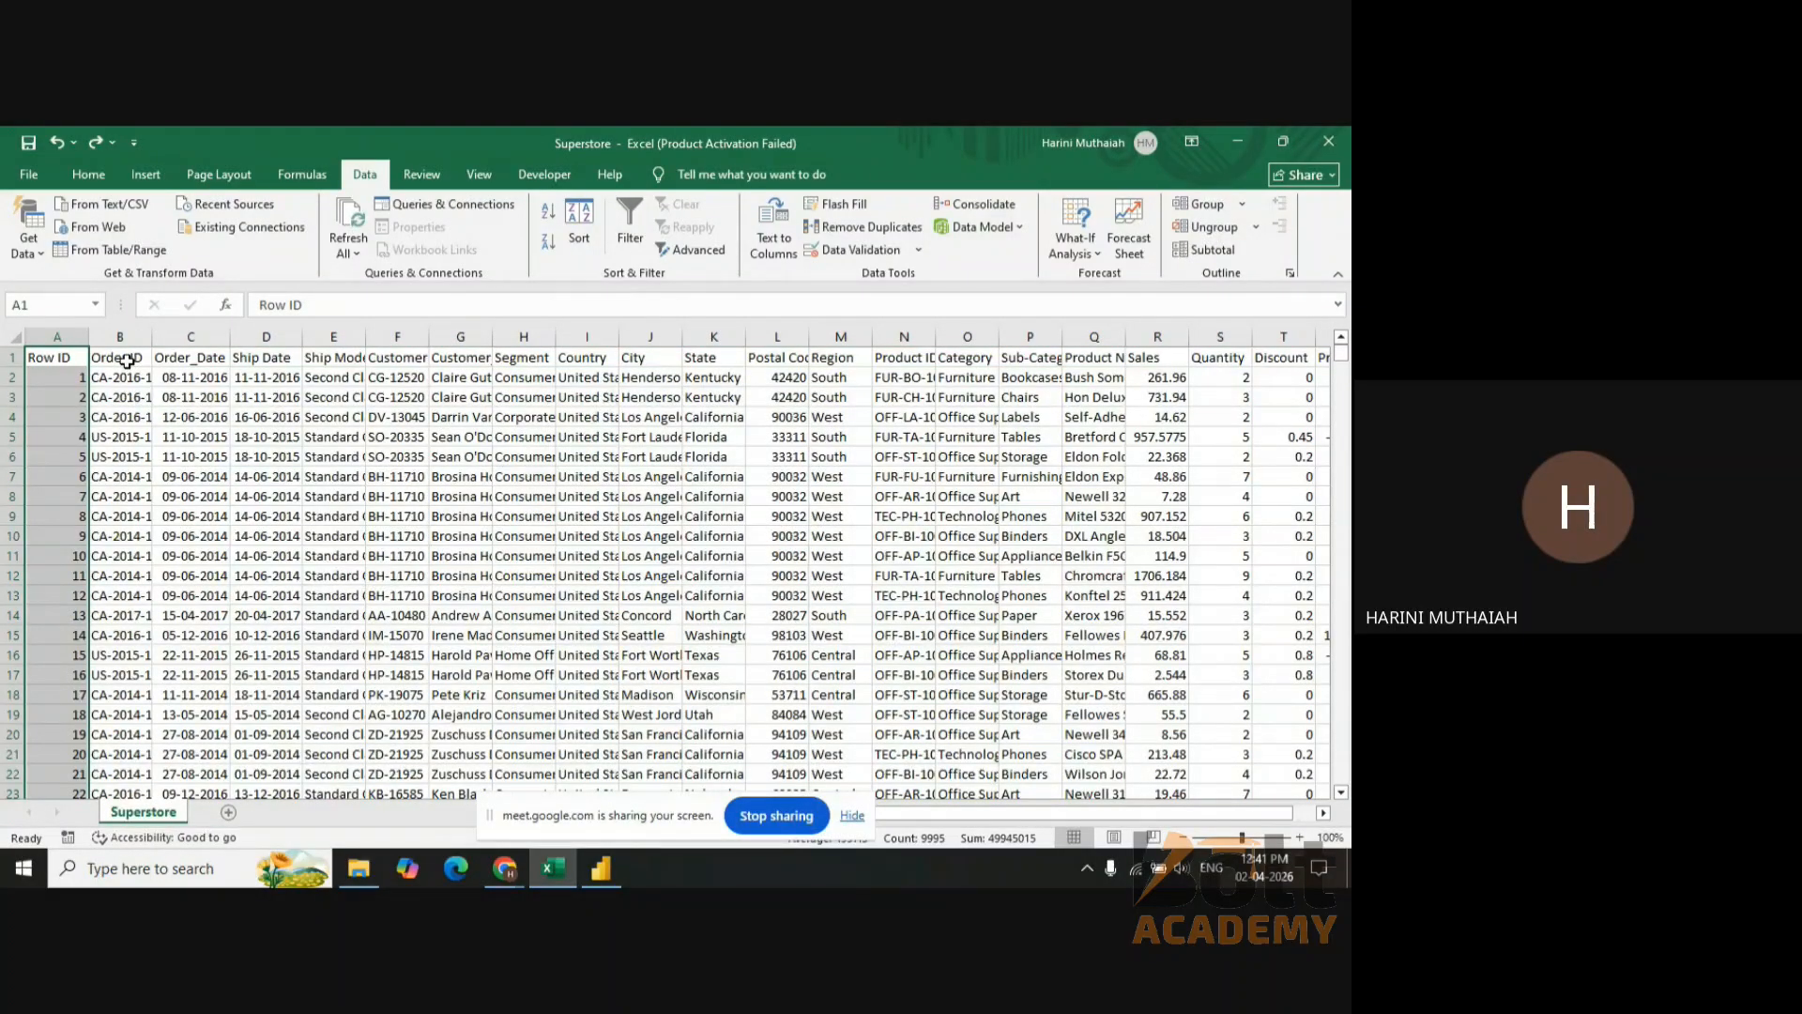
- Check the full table from Row ID through Profit for blank cells using Go To Special
left_click(75, 358)
left_click_drag(76, 358, 1006, 359)
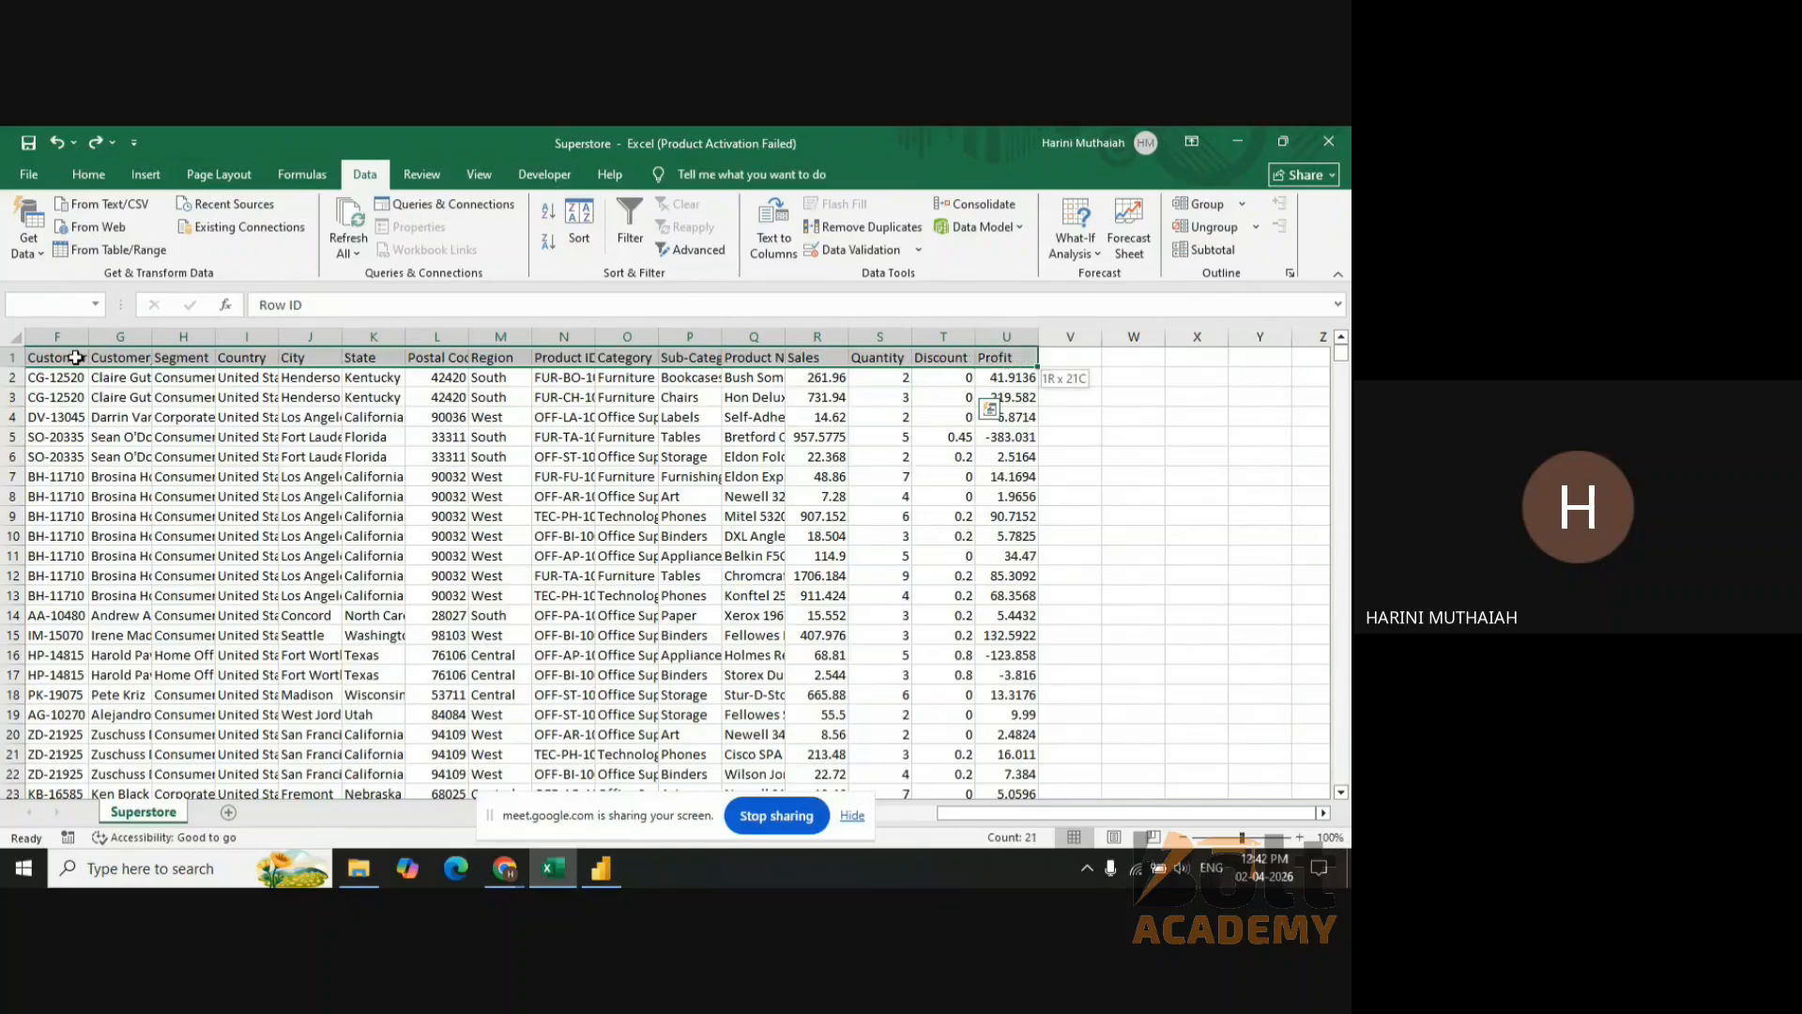
key("ctrl+shift+Down")
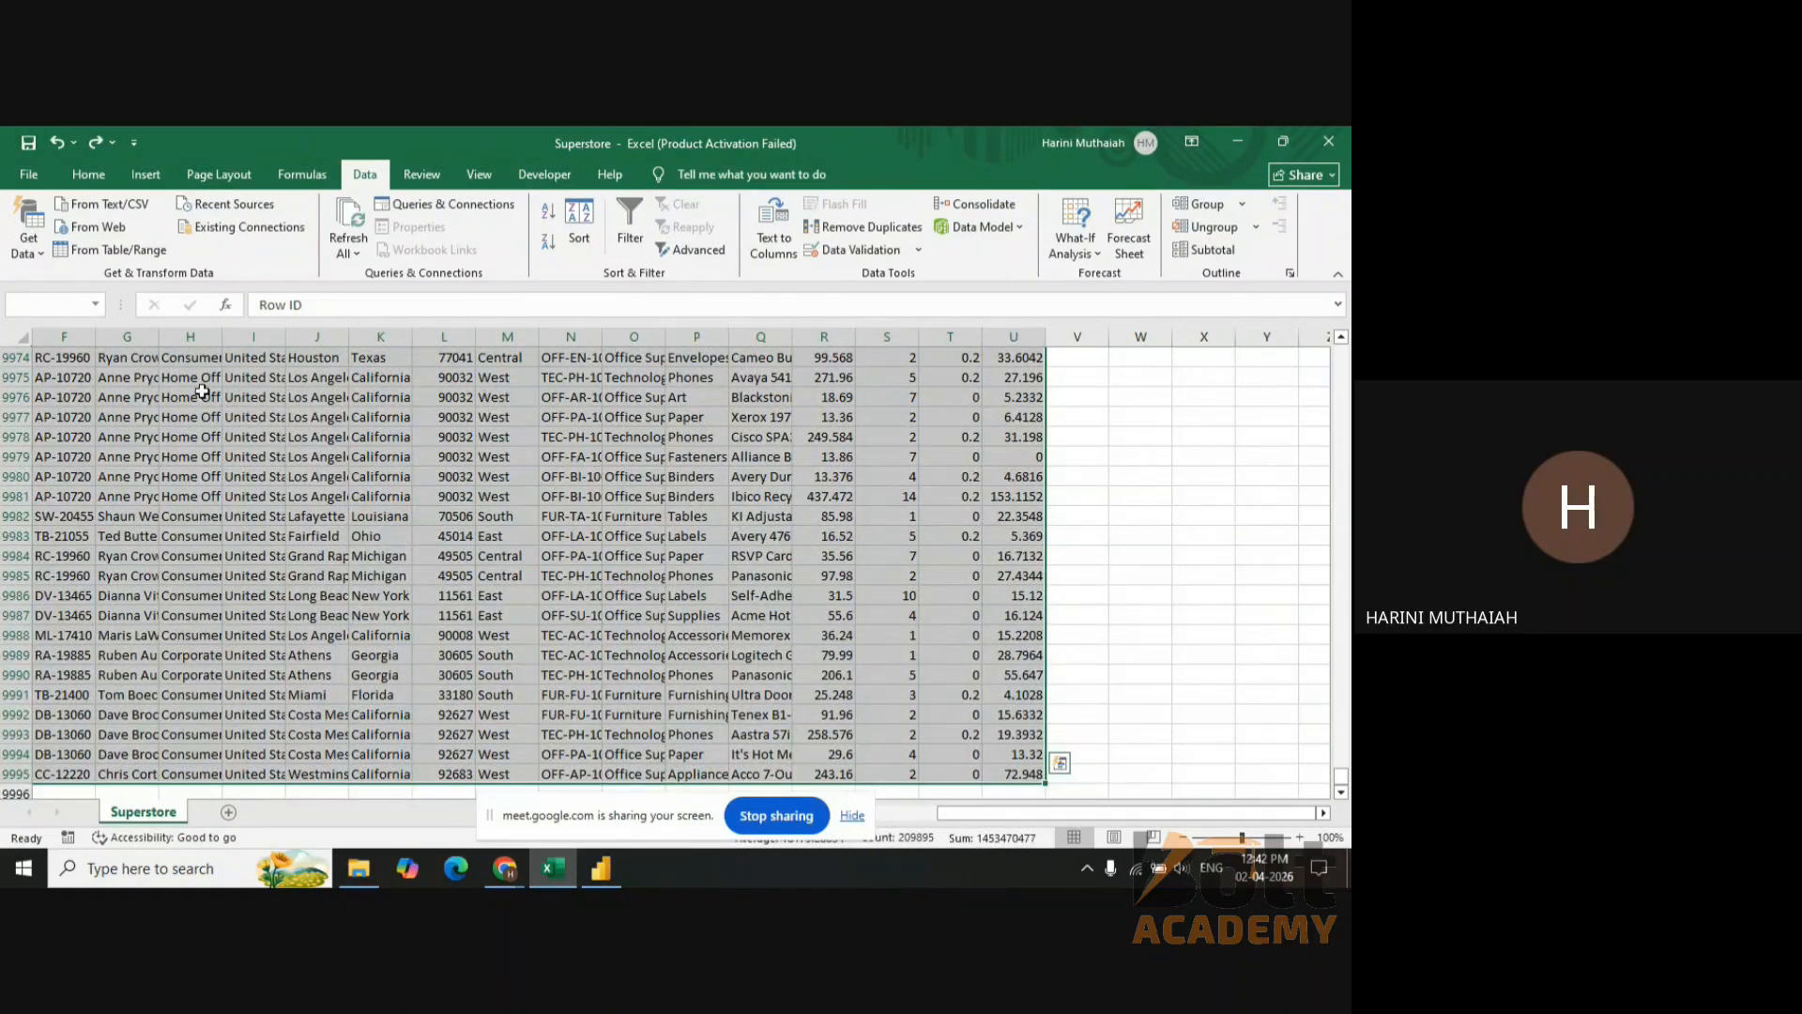
left_click(106, 175)
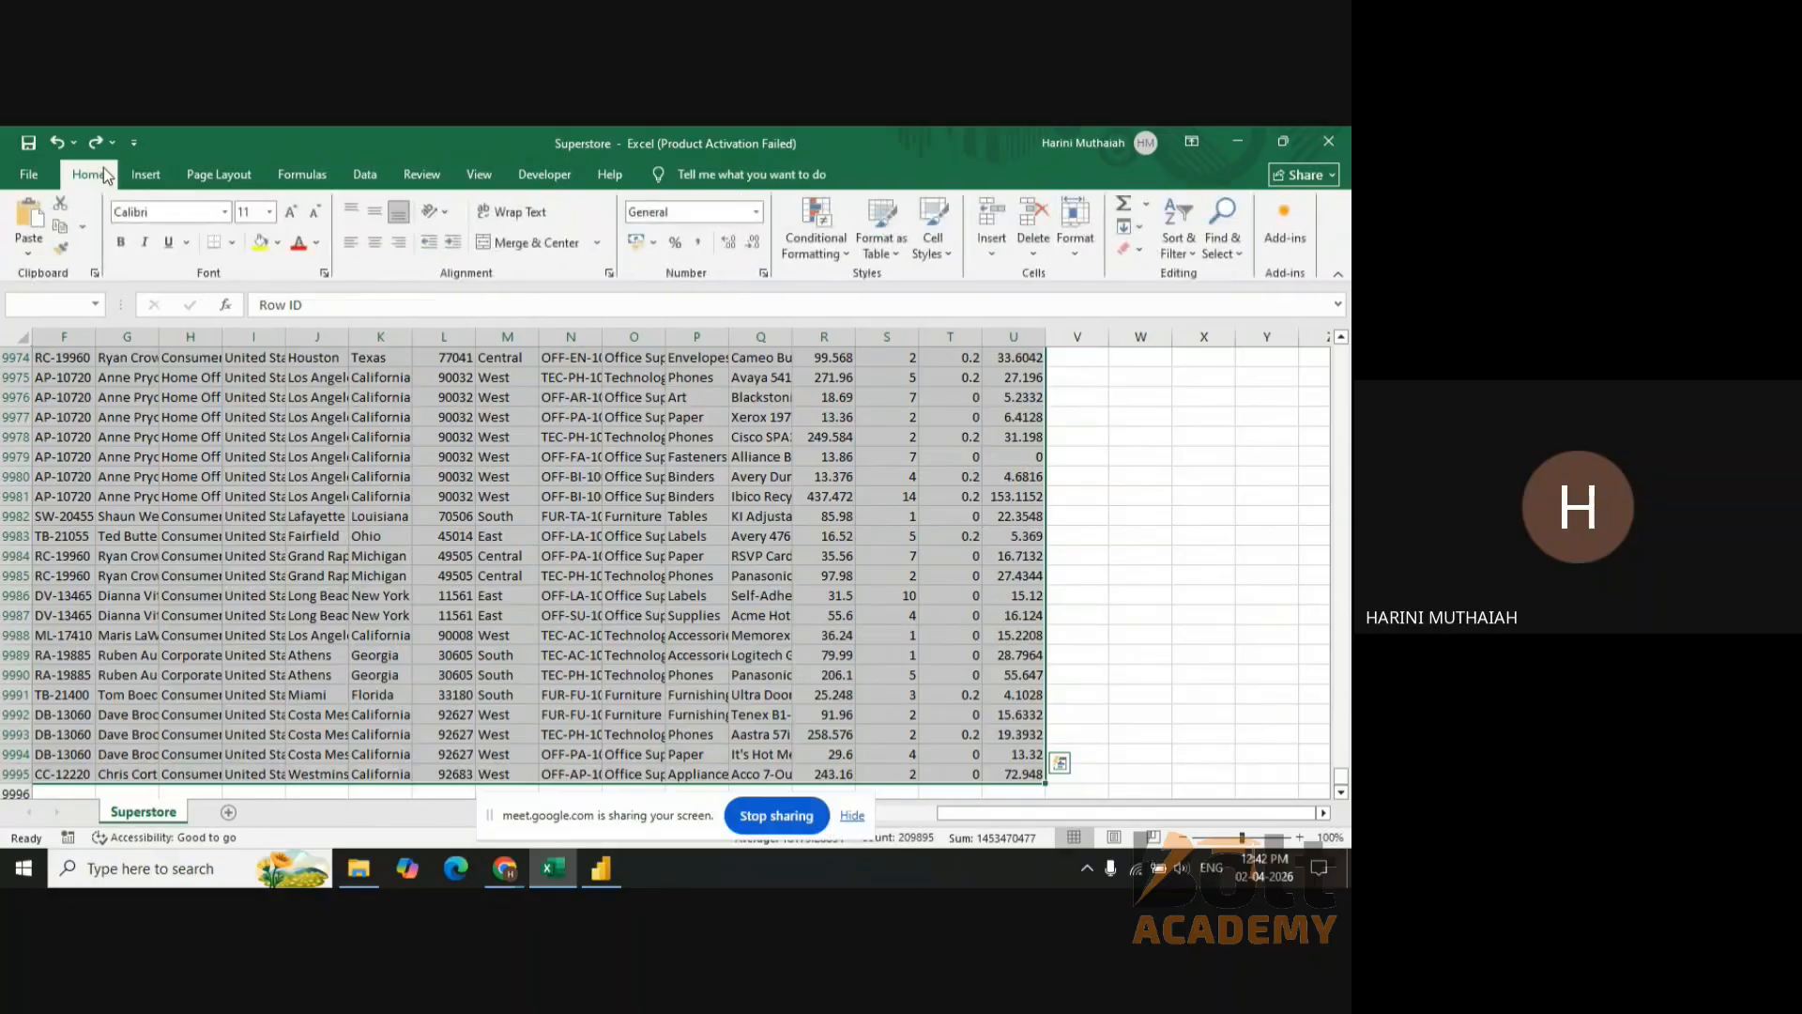
left_click(1237, 250)
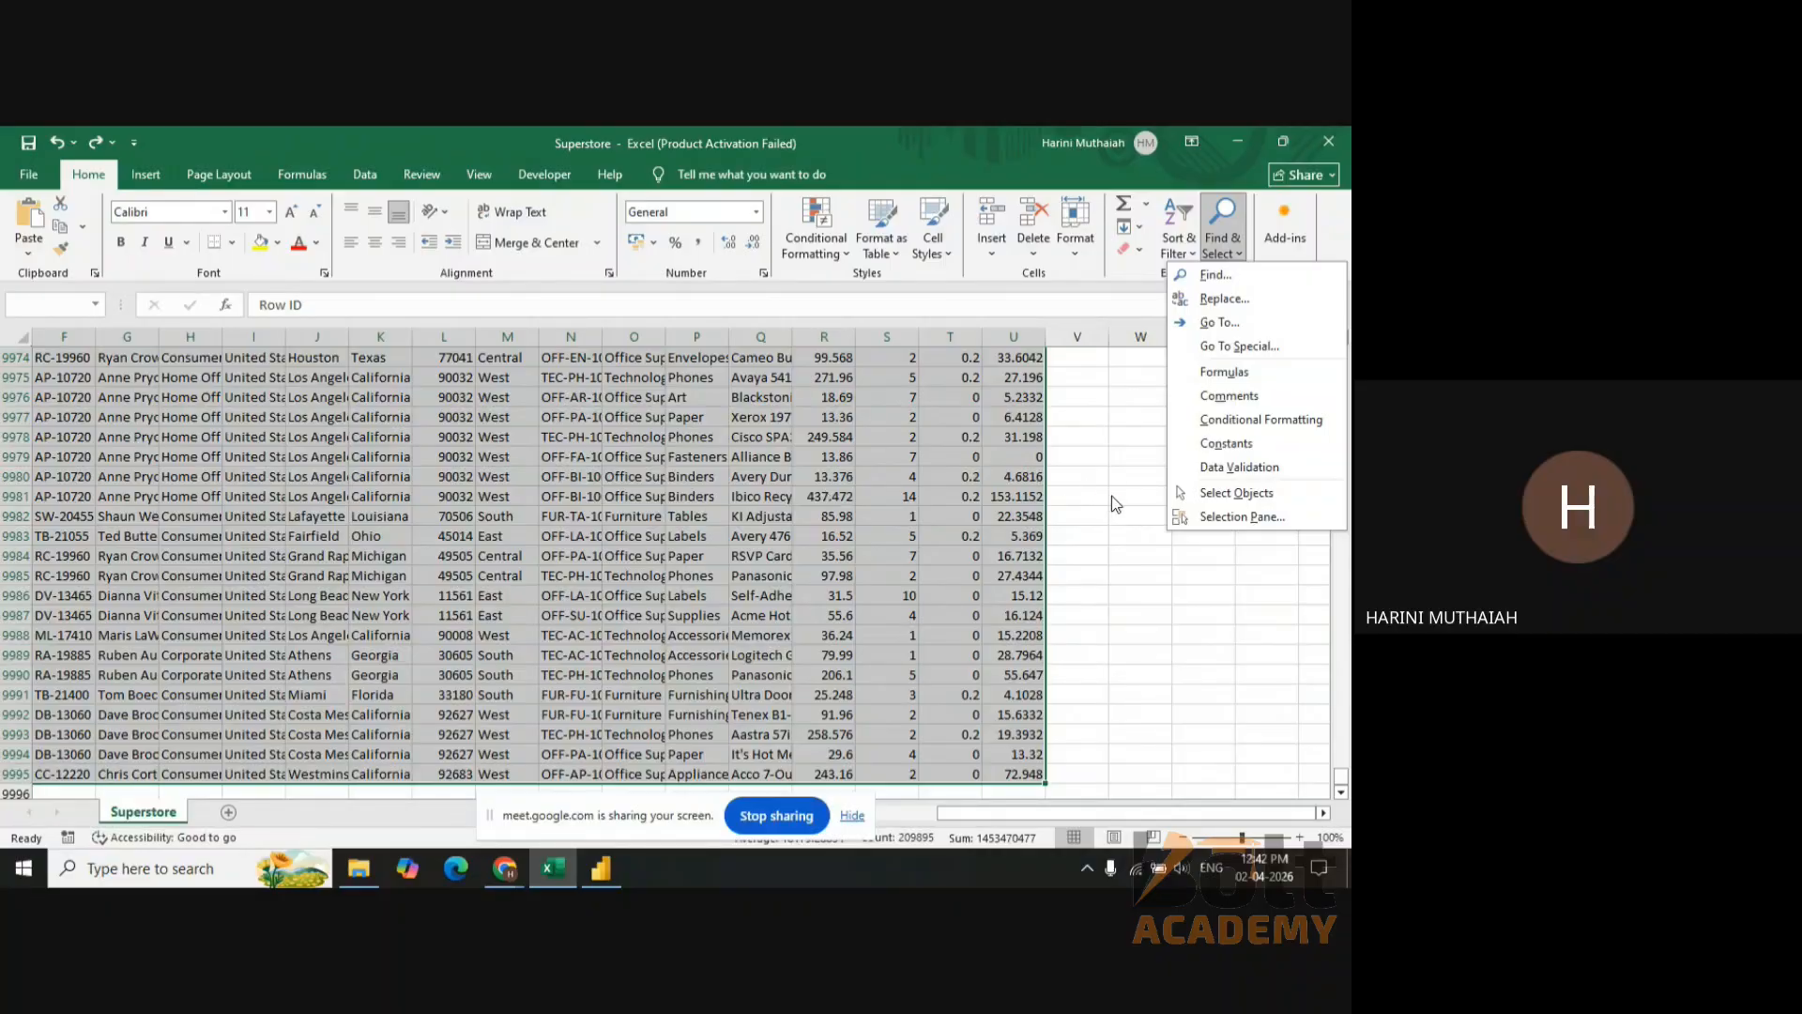
left_click(1262, 343)
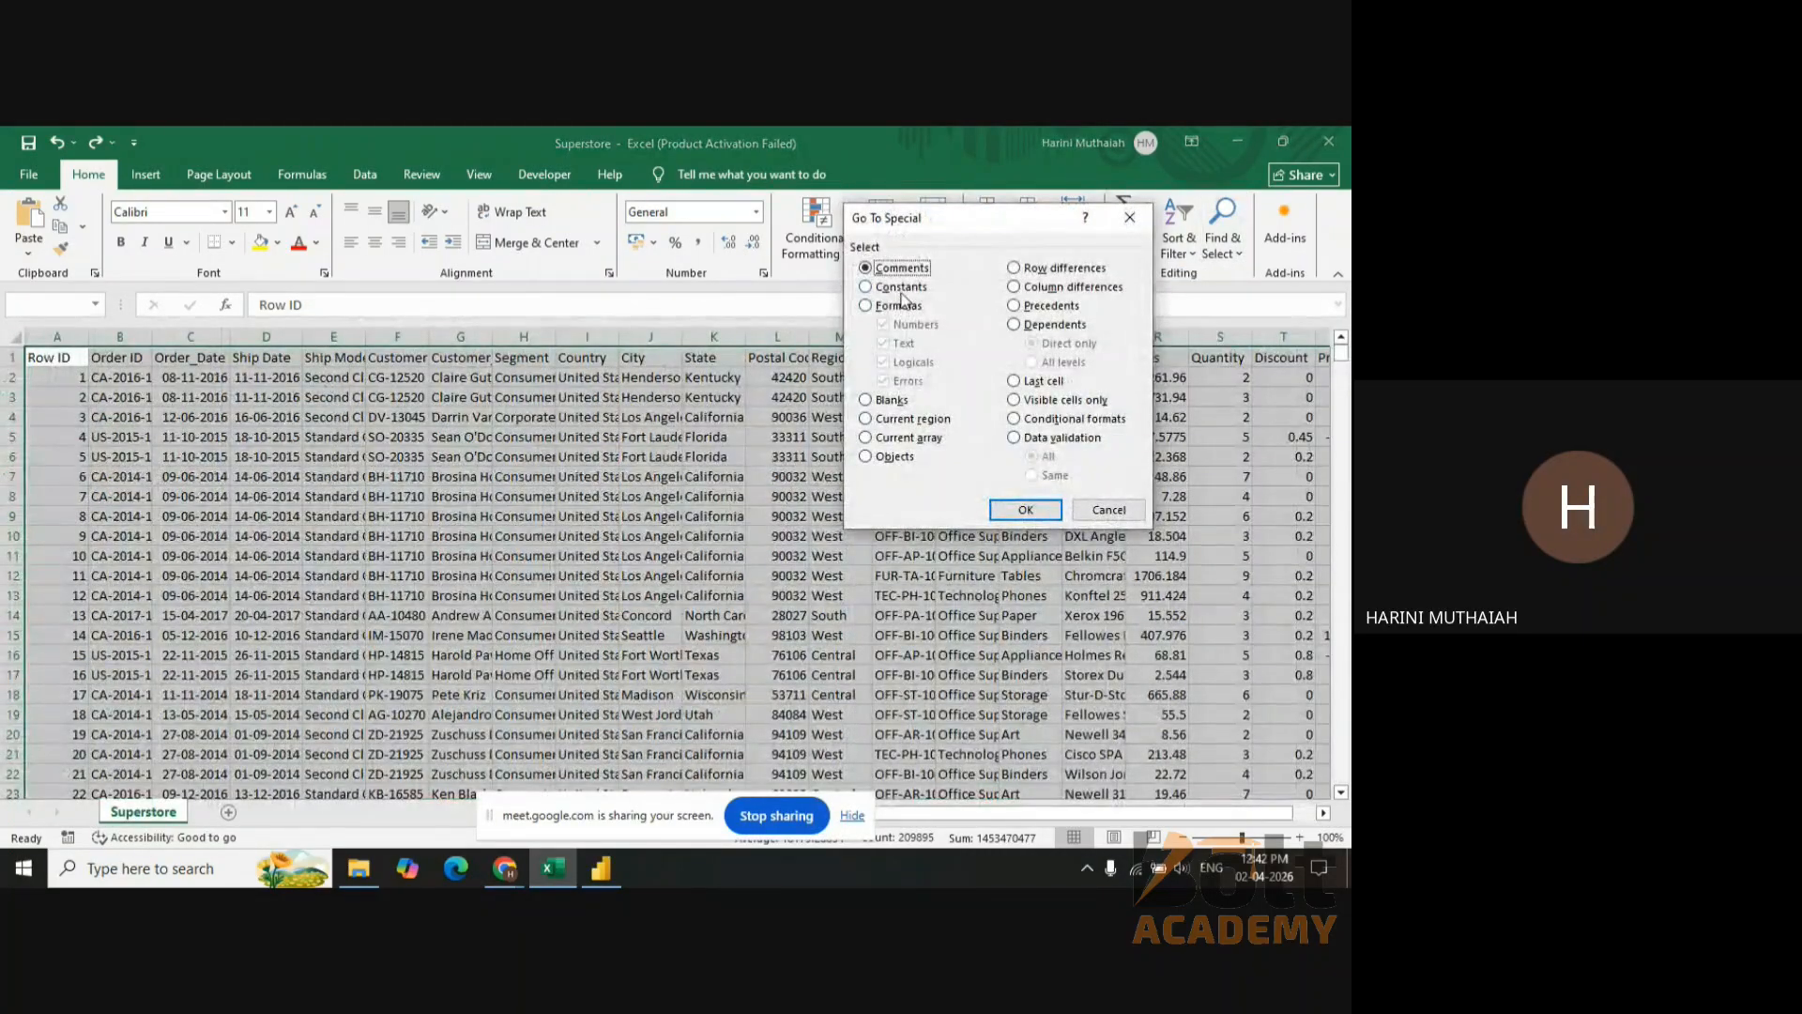
left_click(901, 403)
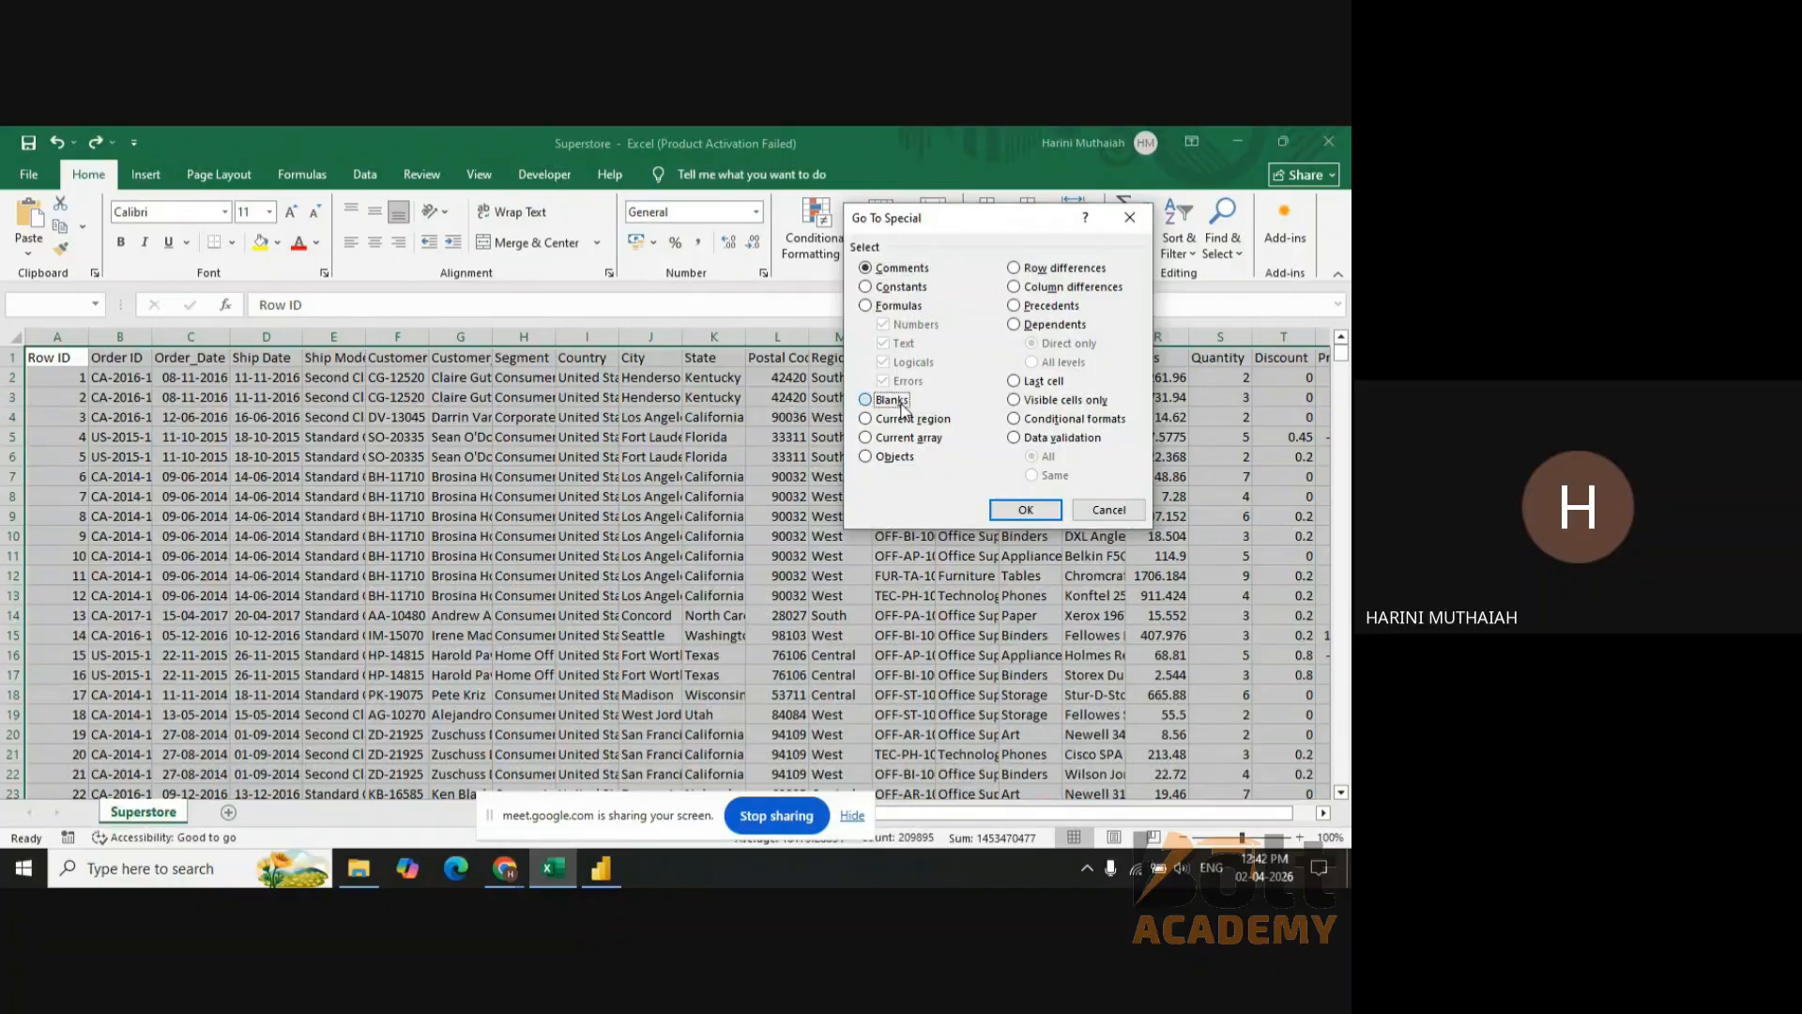
left_click(1027, 511)
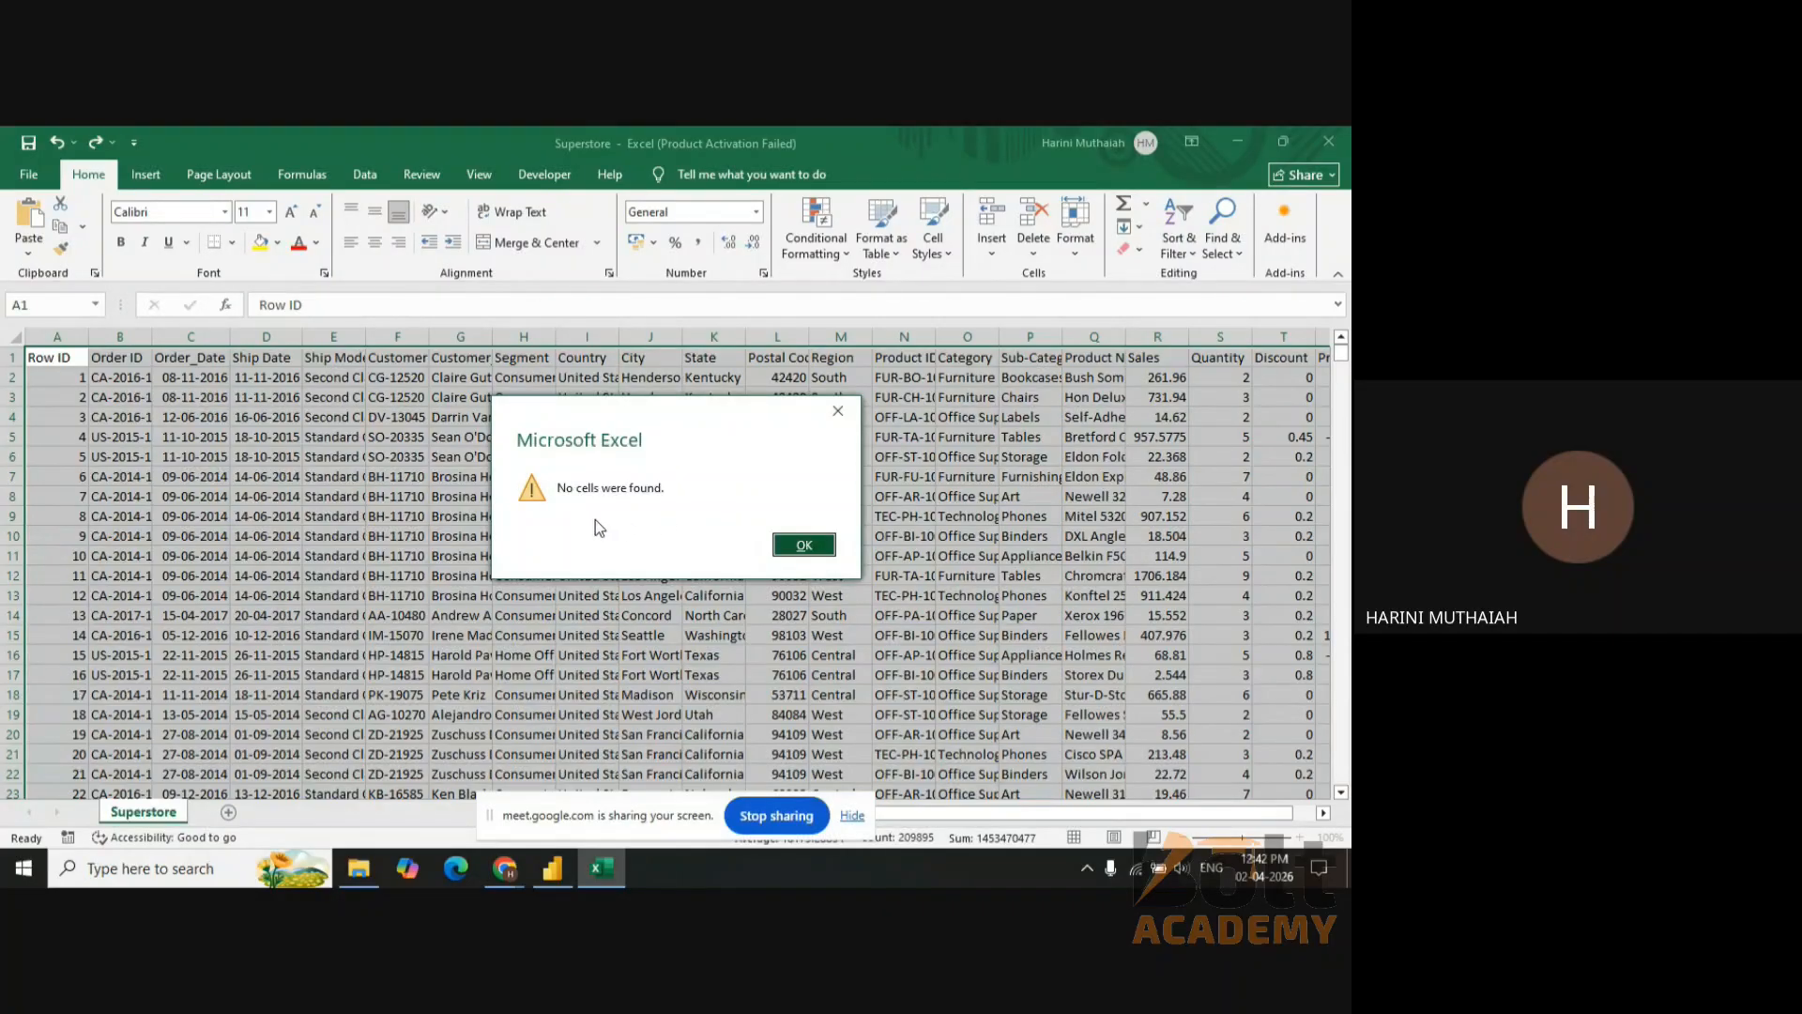
left_click(839, 414)
left_click(743, 465)
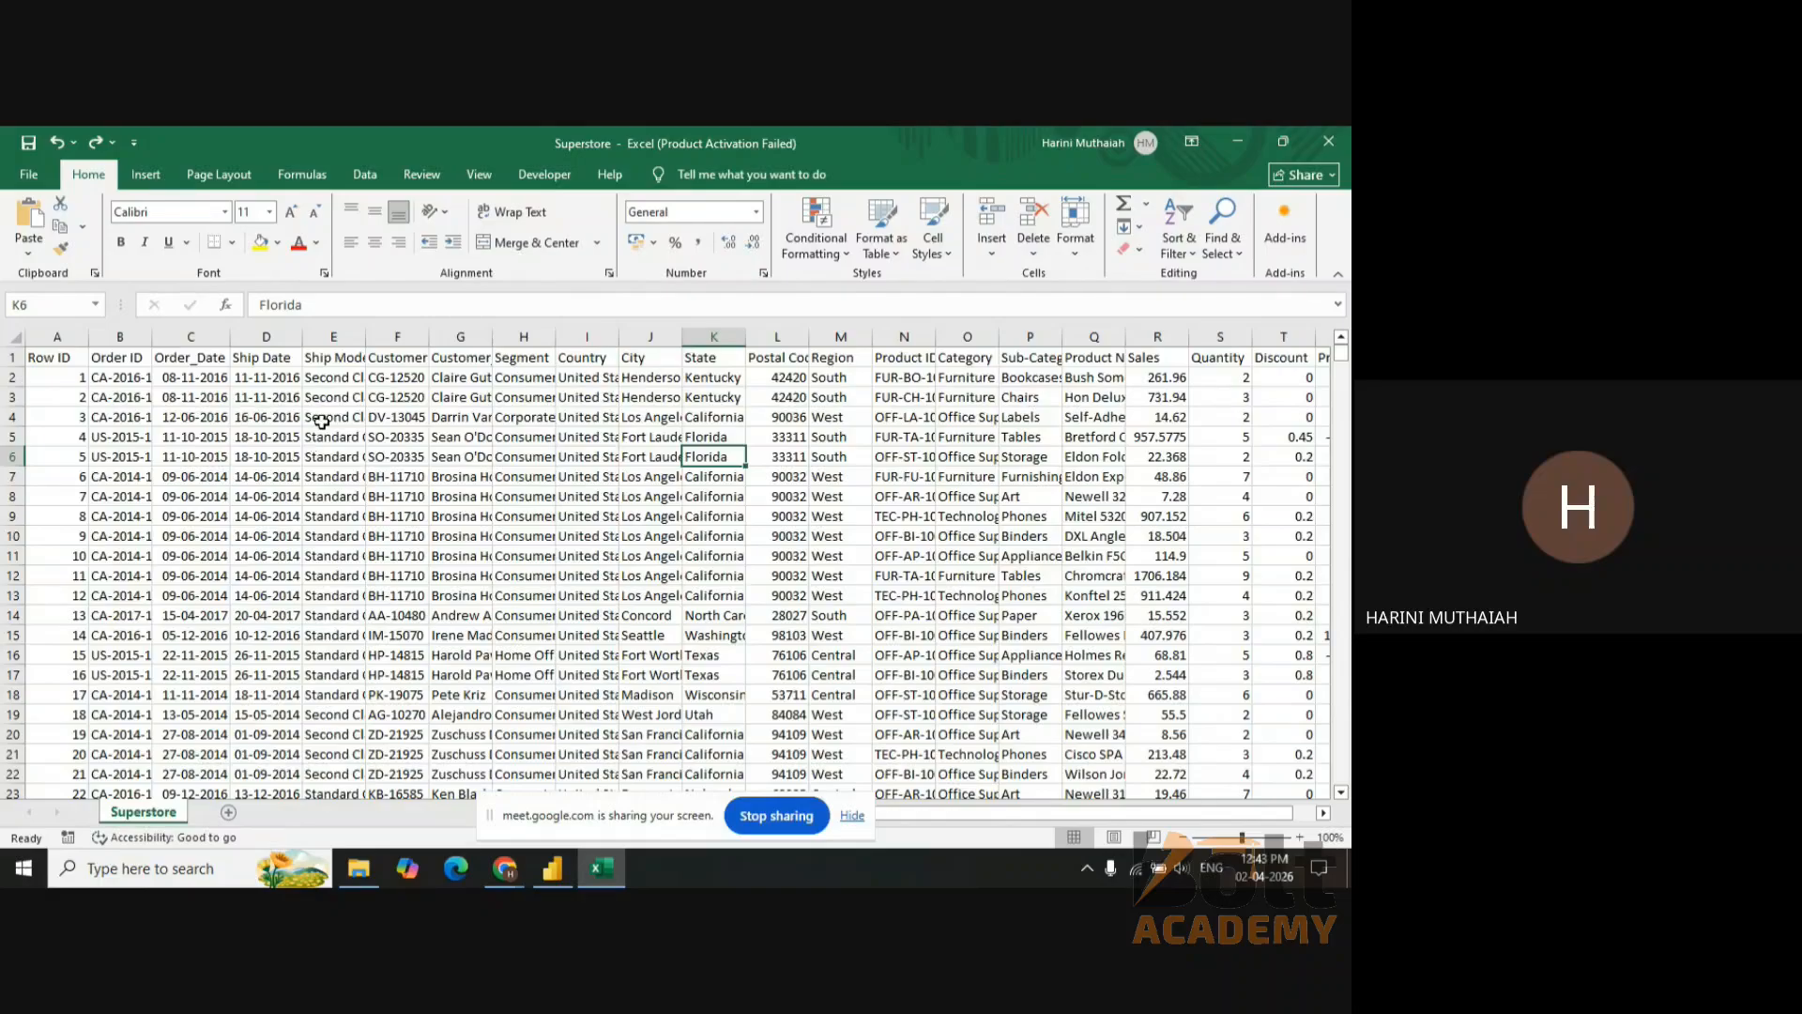
left_click(1224, 382)
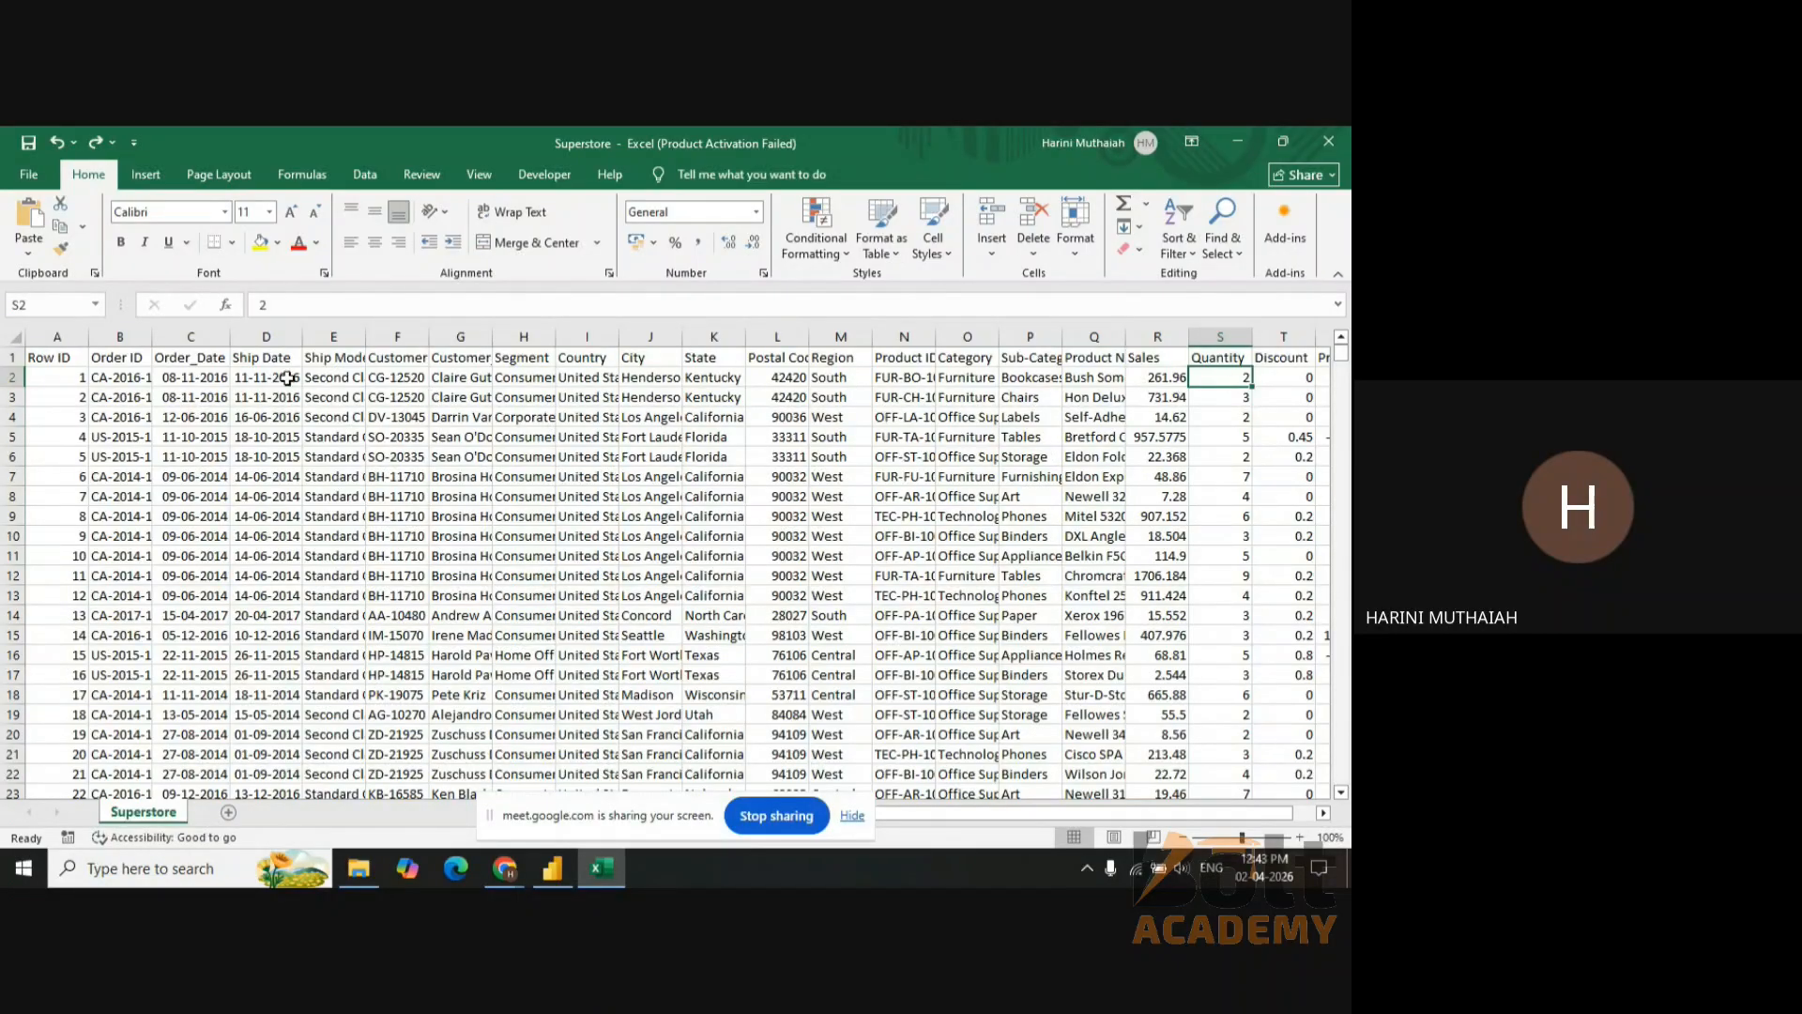
left_click(339, 380)
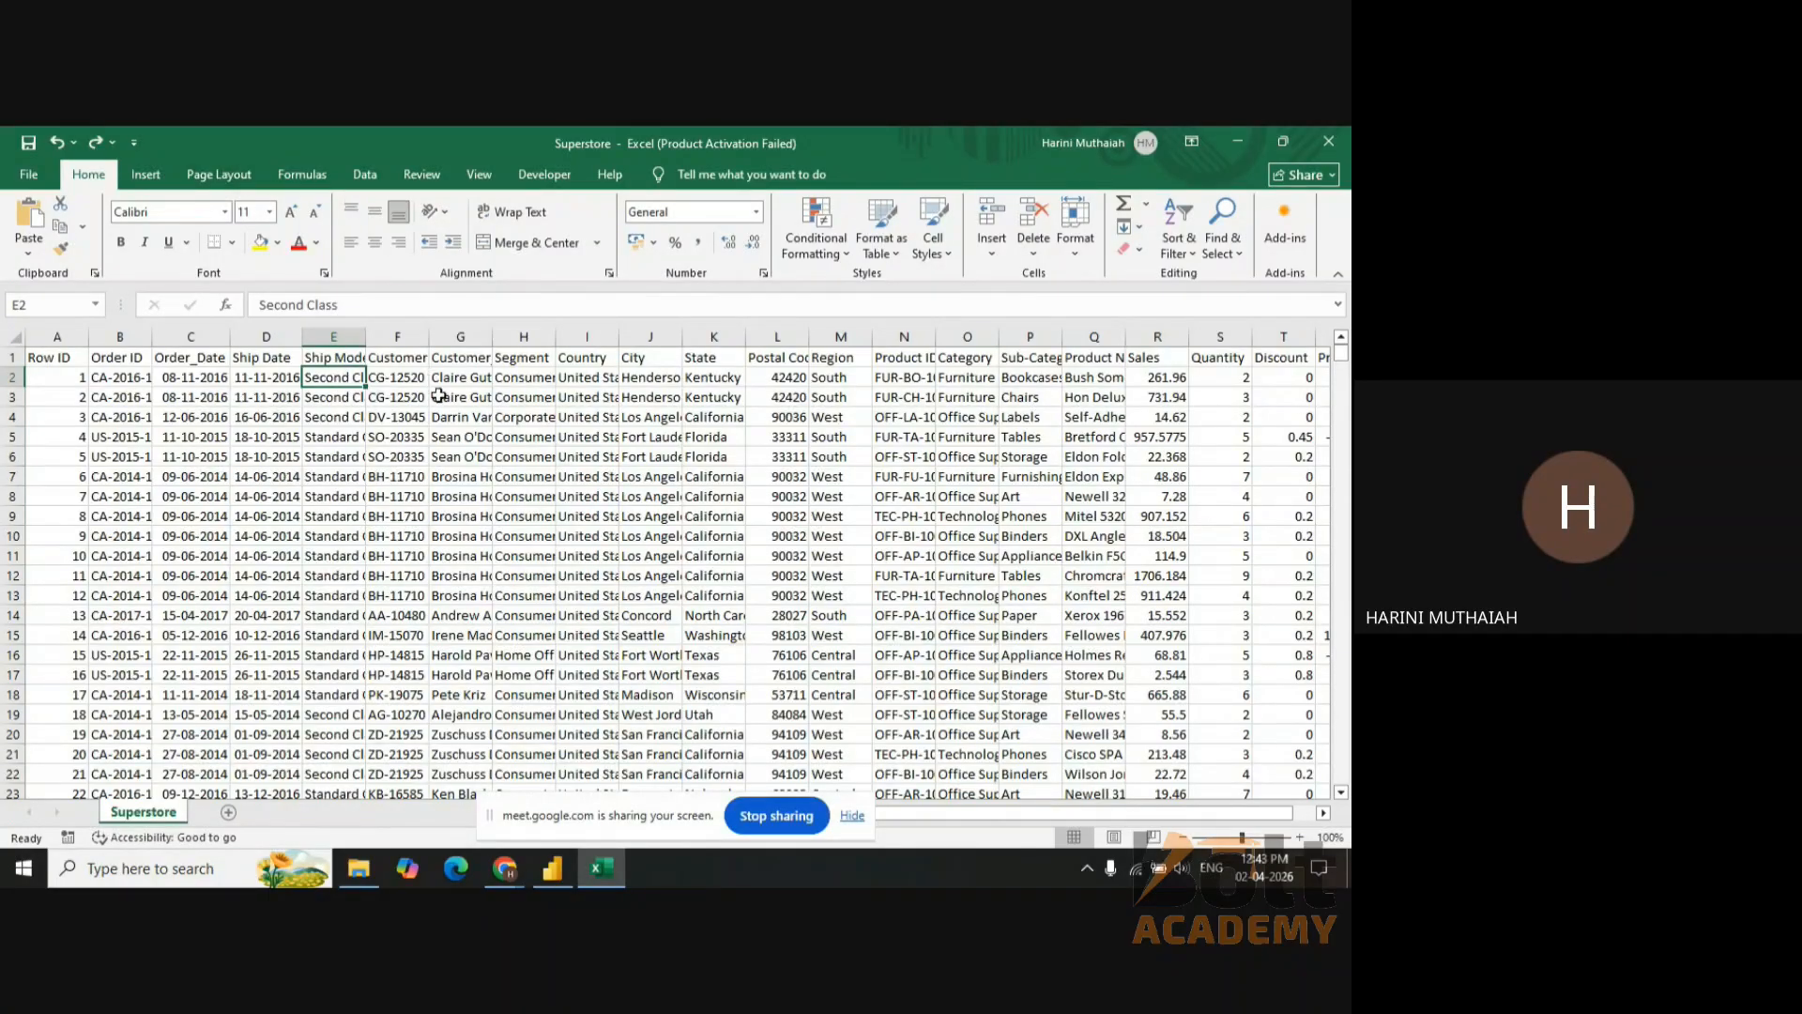
left_click(365, 174)
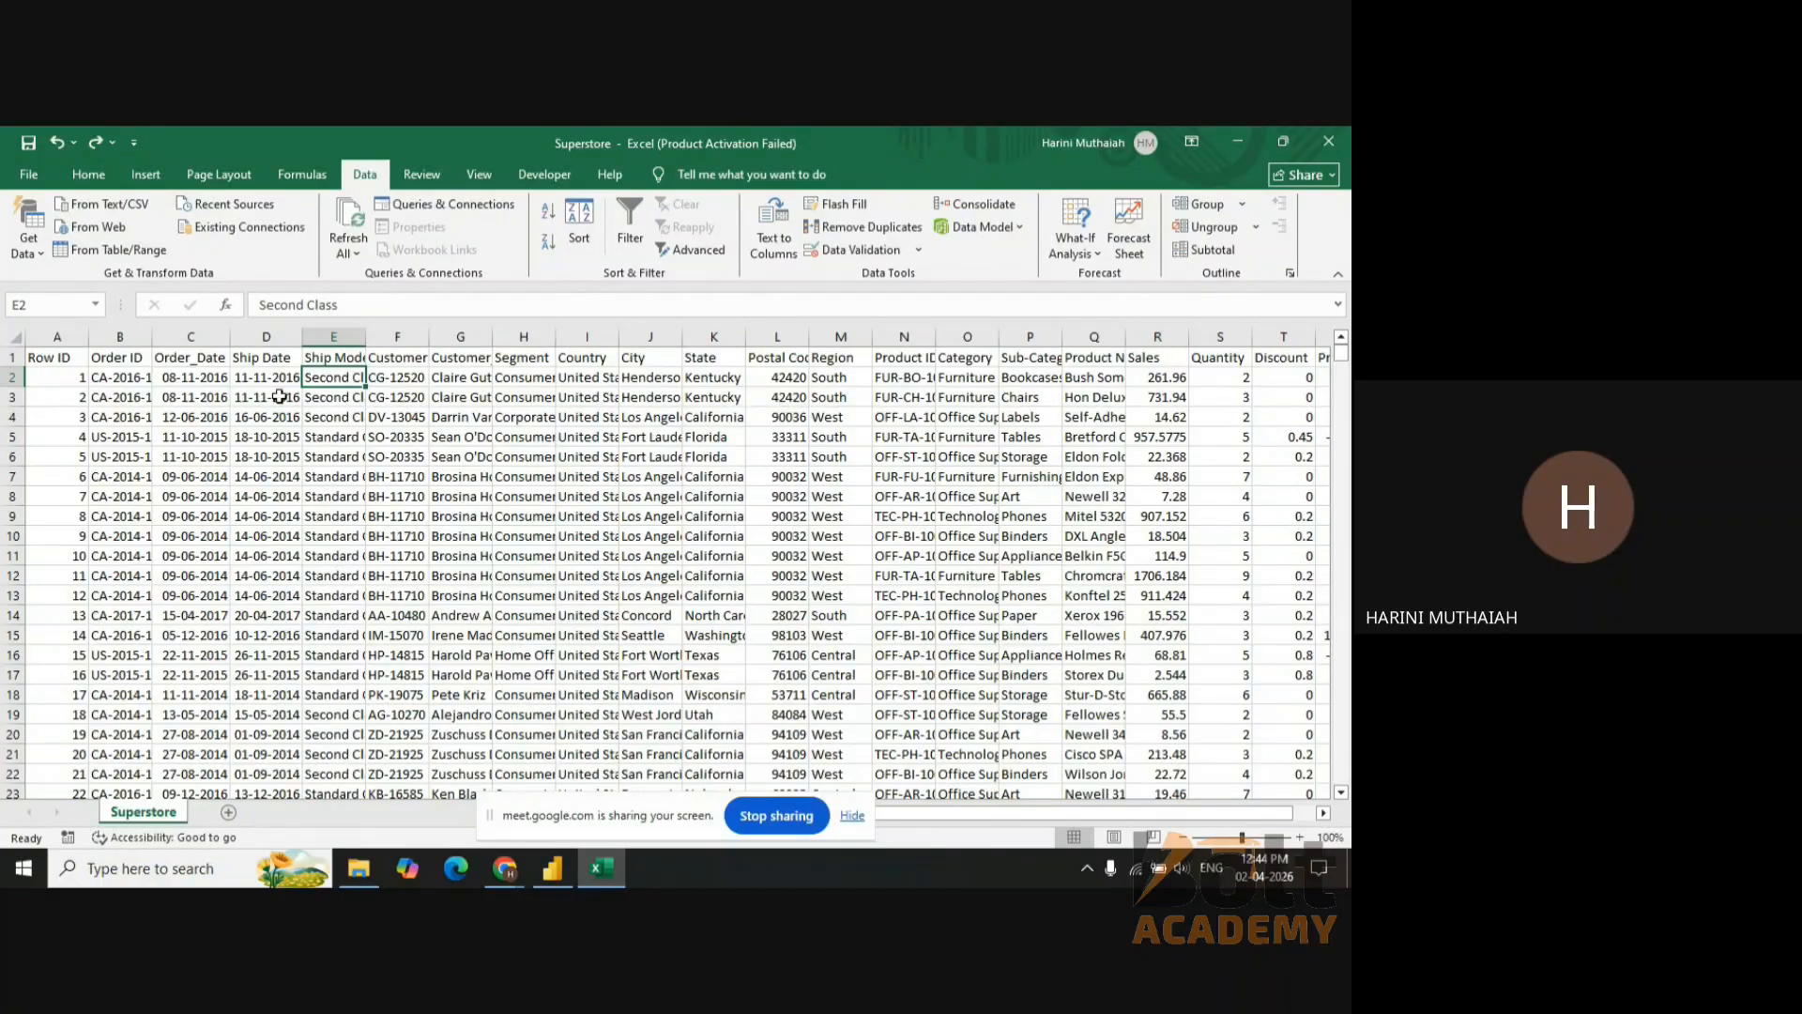
left_click(409, 391)
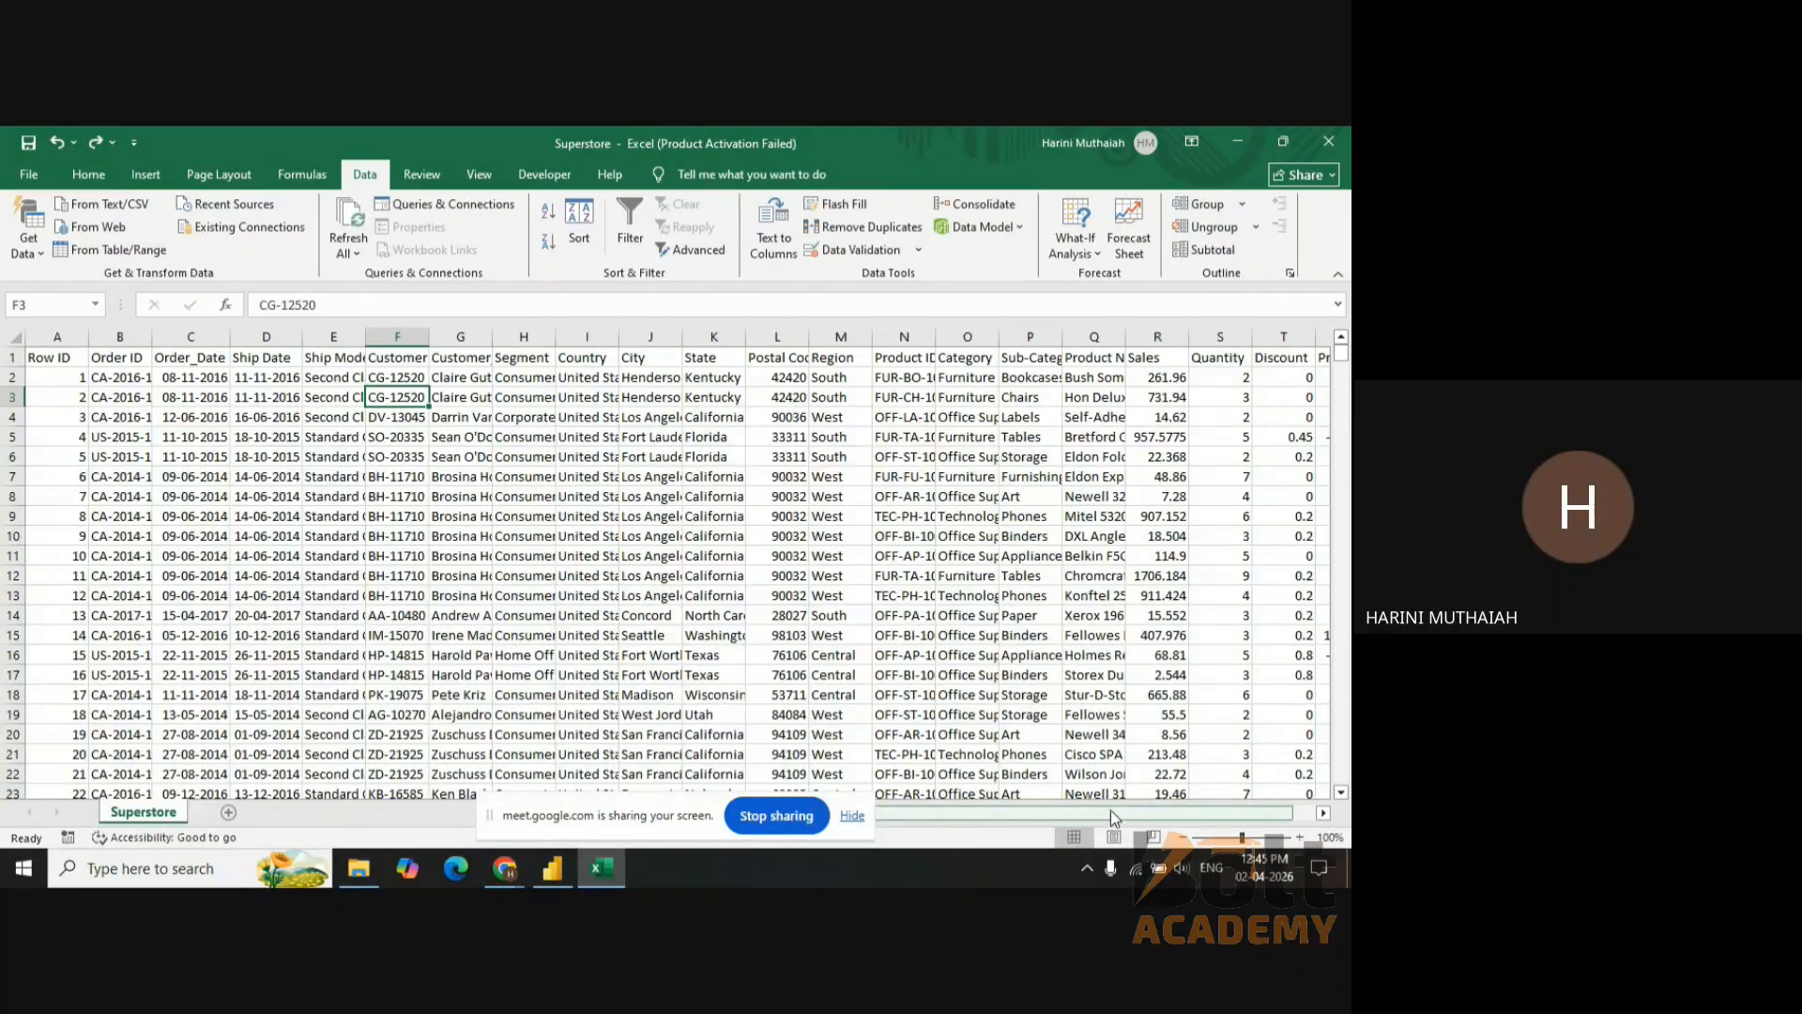
- Enter the label "Total Sales" in cell W2, in the empty area beyond the Profit column
scroll(1111, 809, "right", 1)
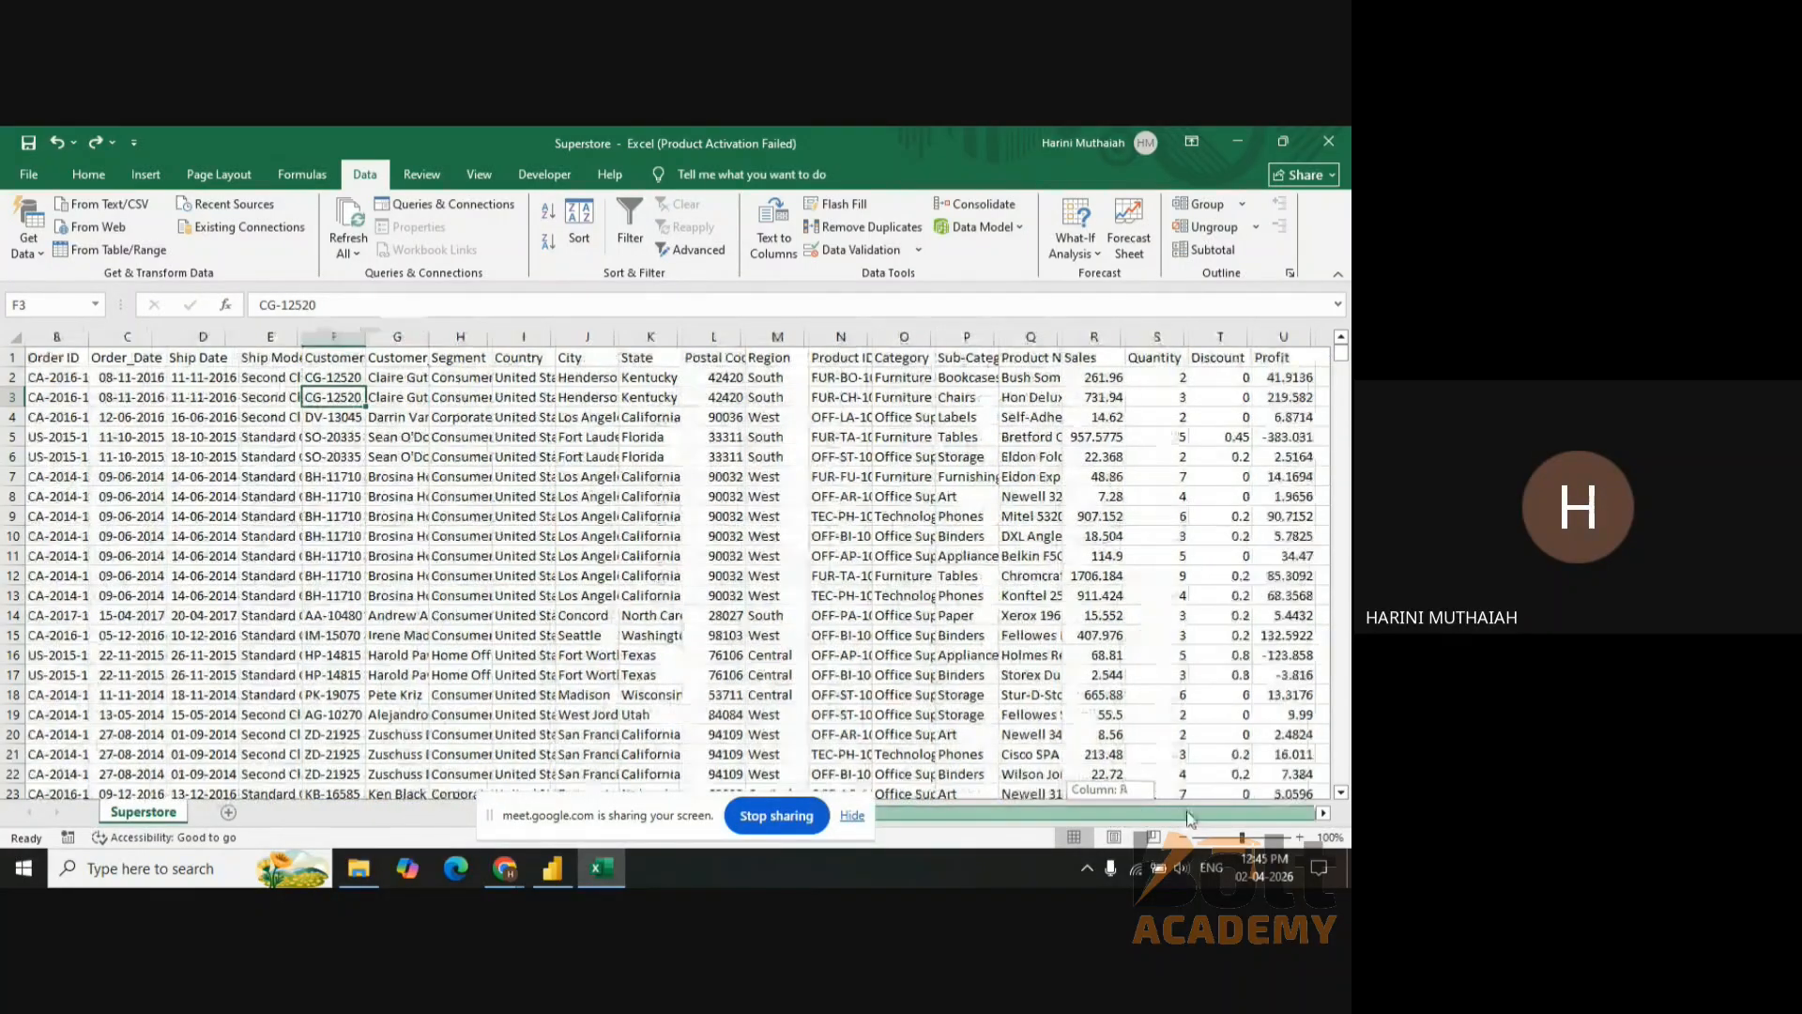
left_click(1325, 384)
key("Right")
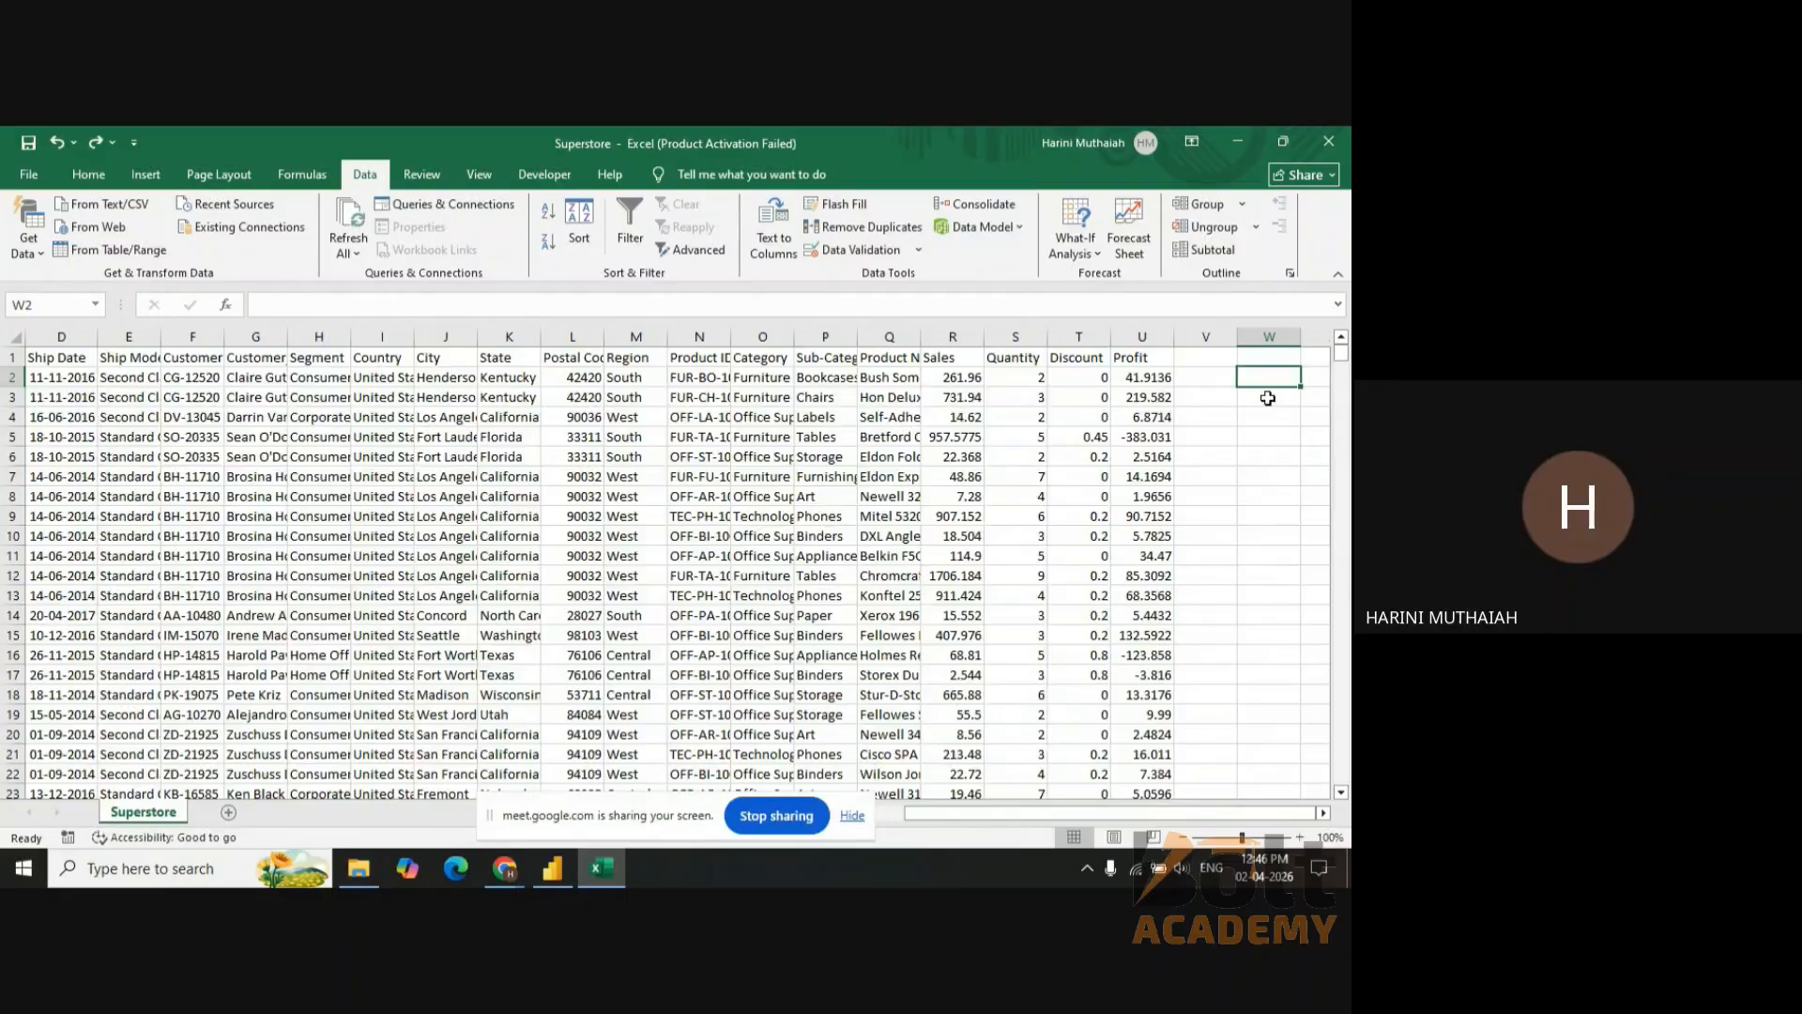
type("Total")
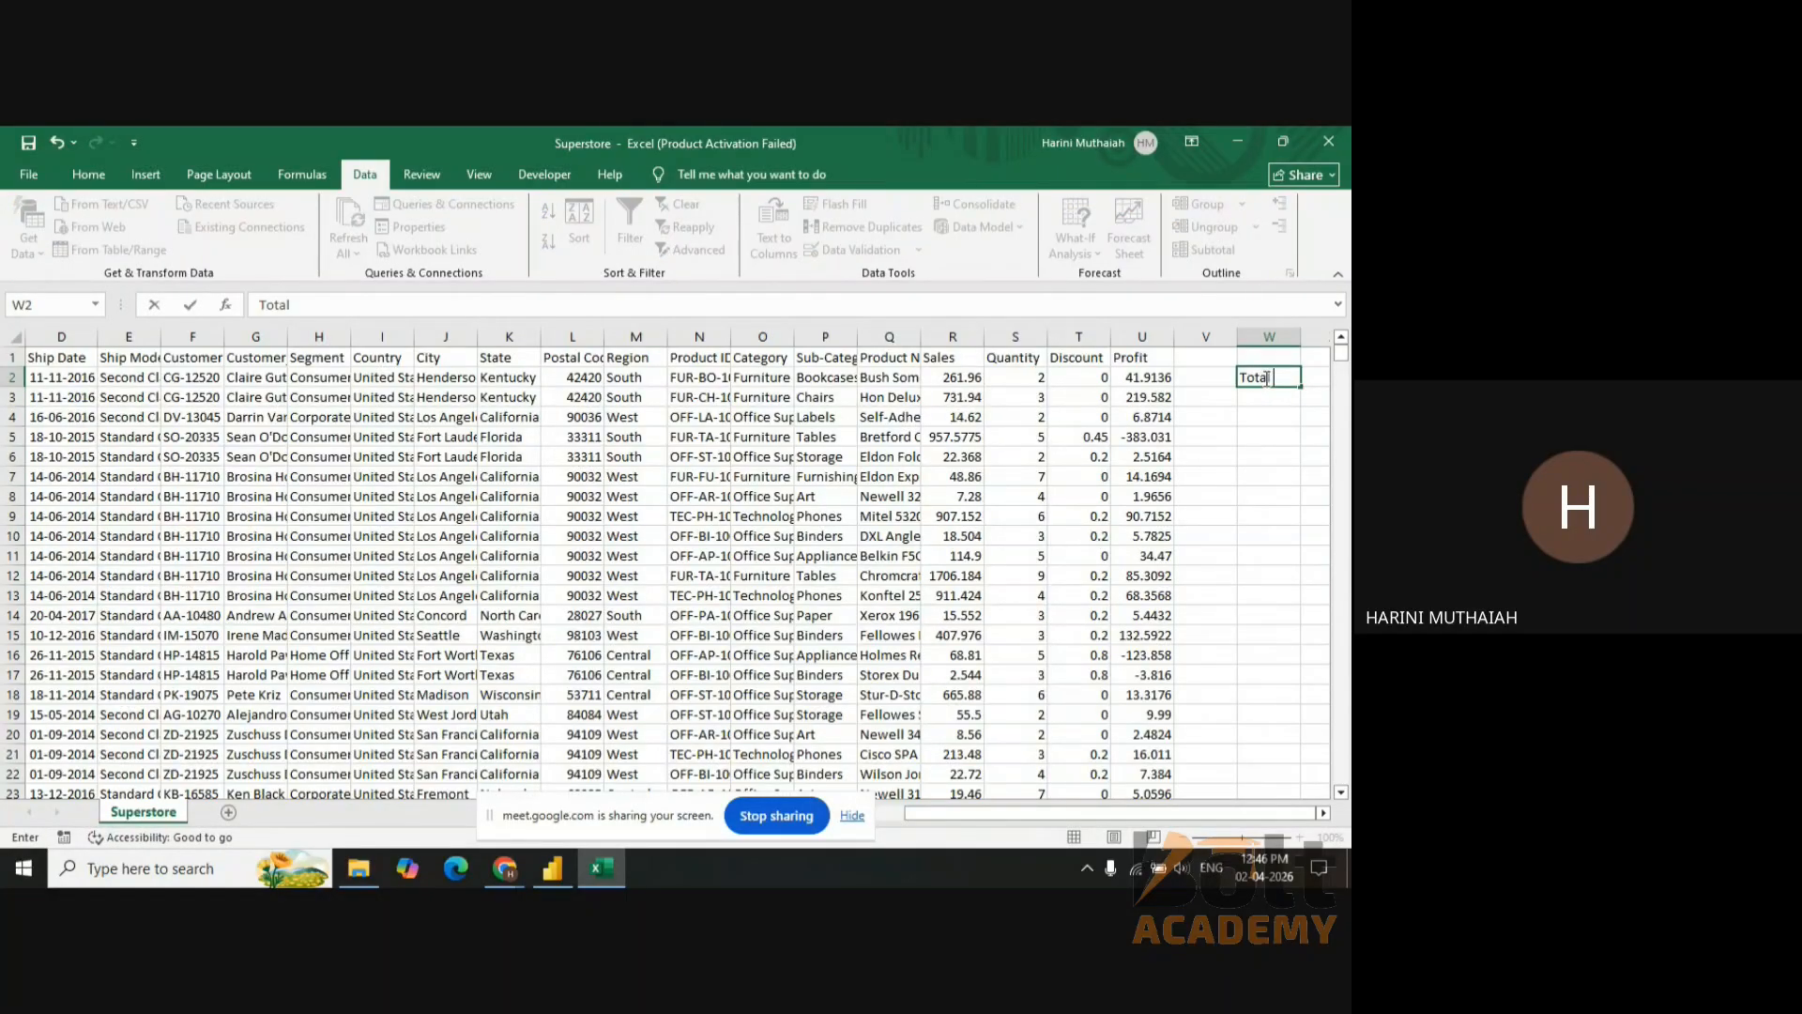
type(" Sales")
key("Return")
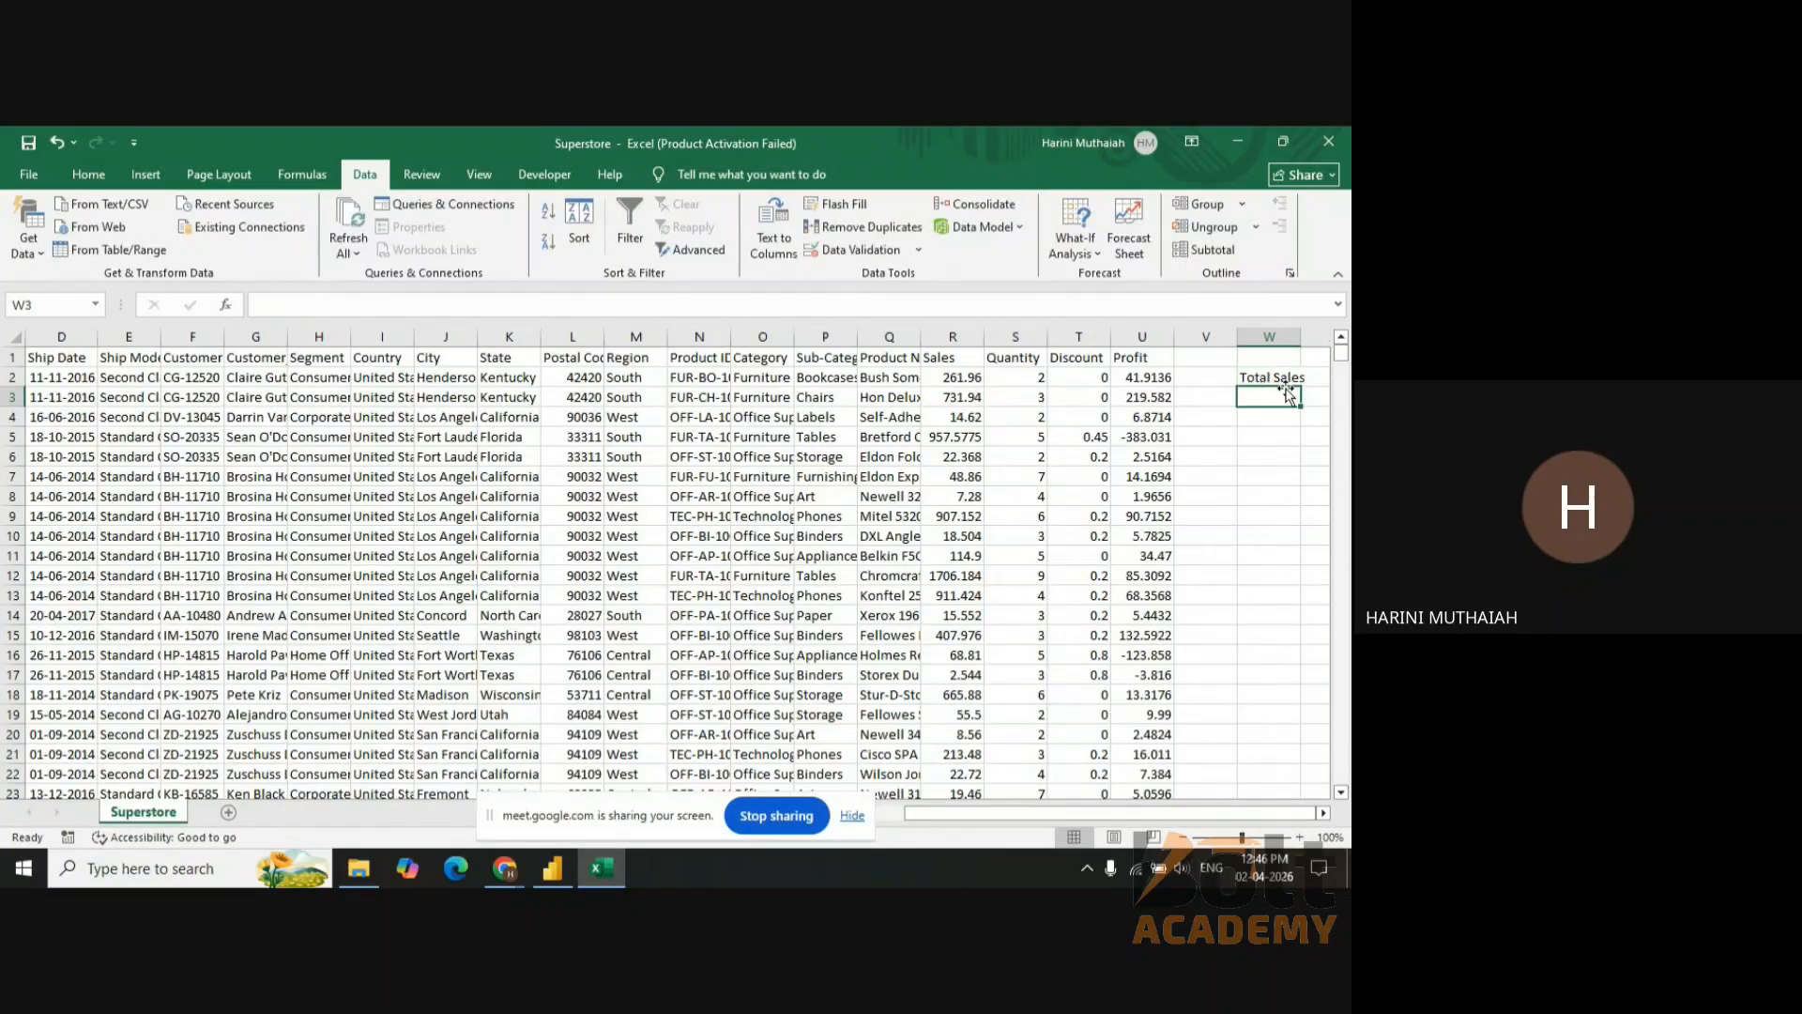
- Calculate total sales in cell W3 with a SUM formula over the Sales column range R2:R9995
type("=")
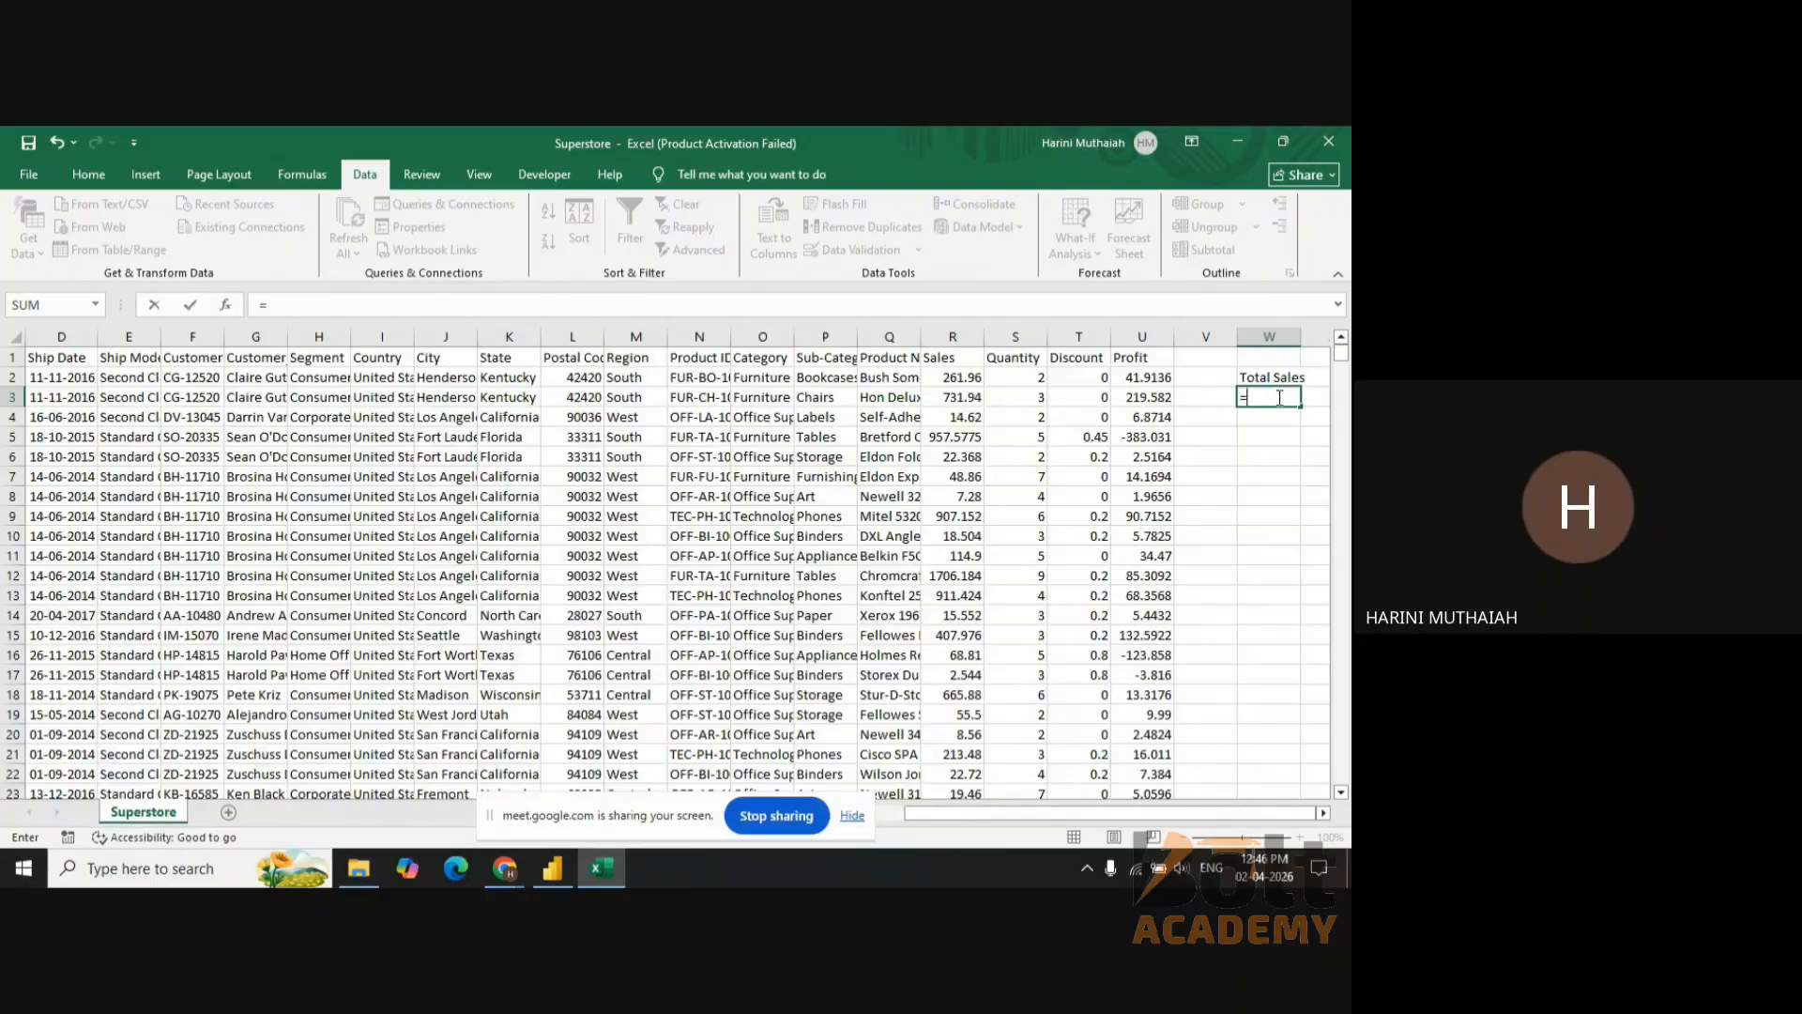
type("sum")
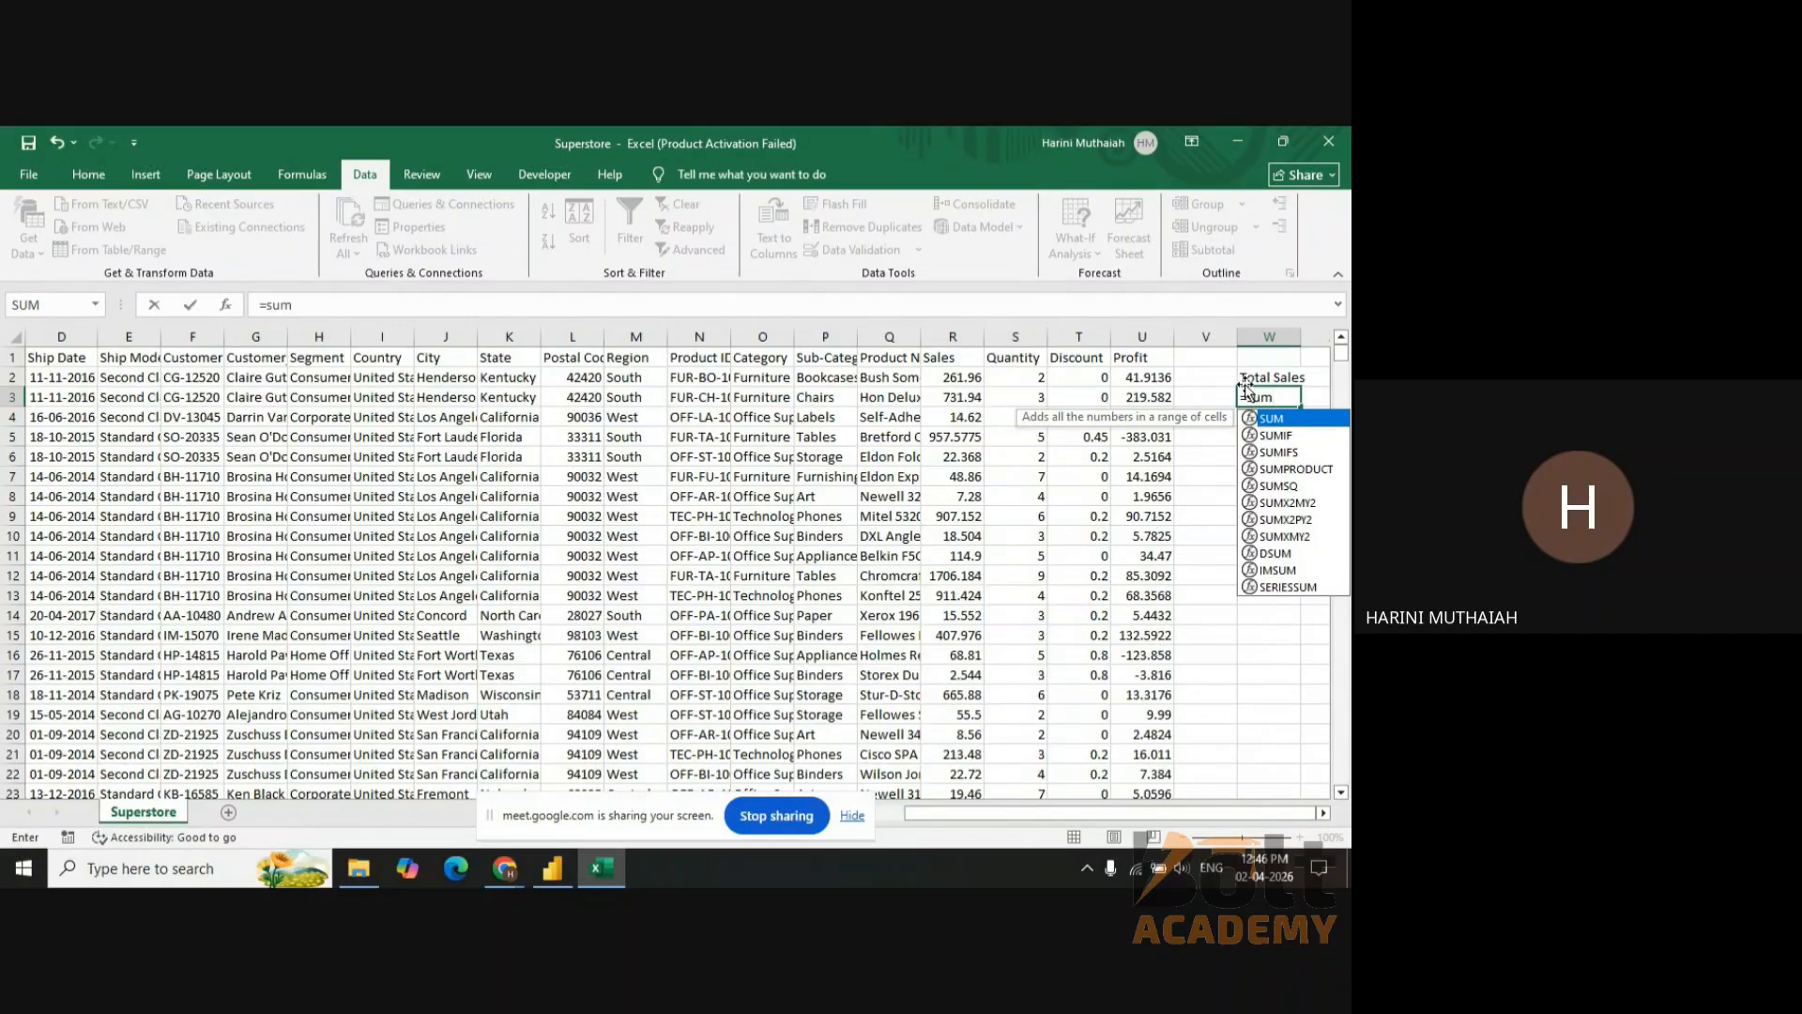
type("(")
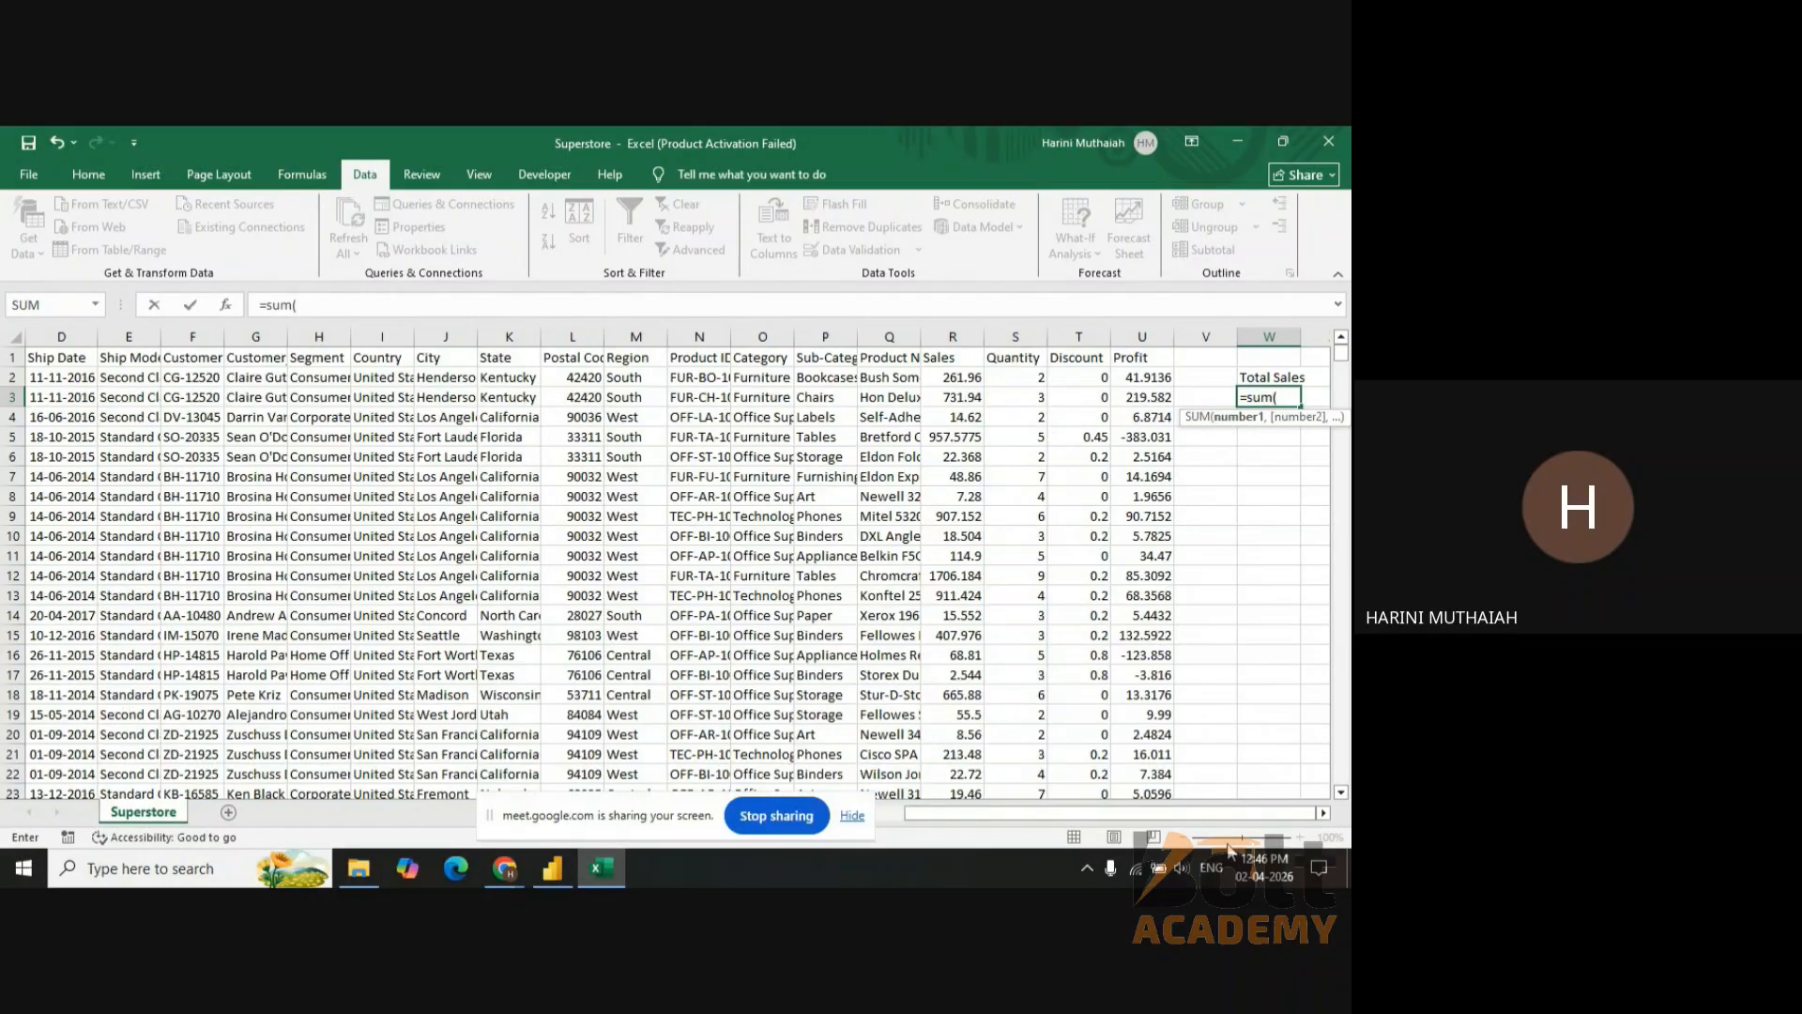
left_click_drag(1235, 815, 1197, 814)
left_click(1098, 379)
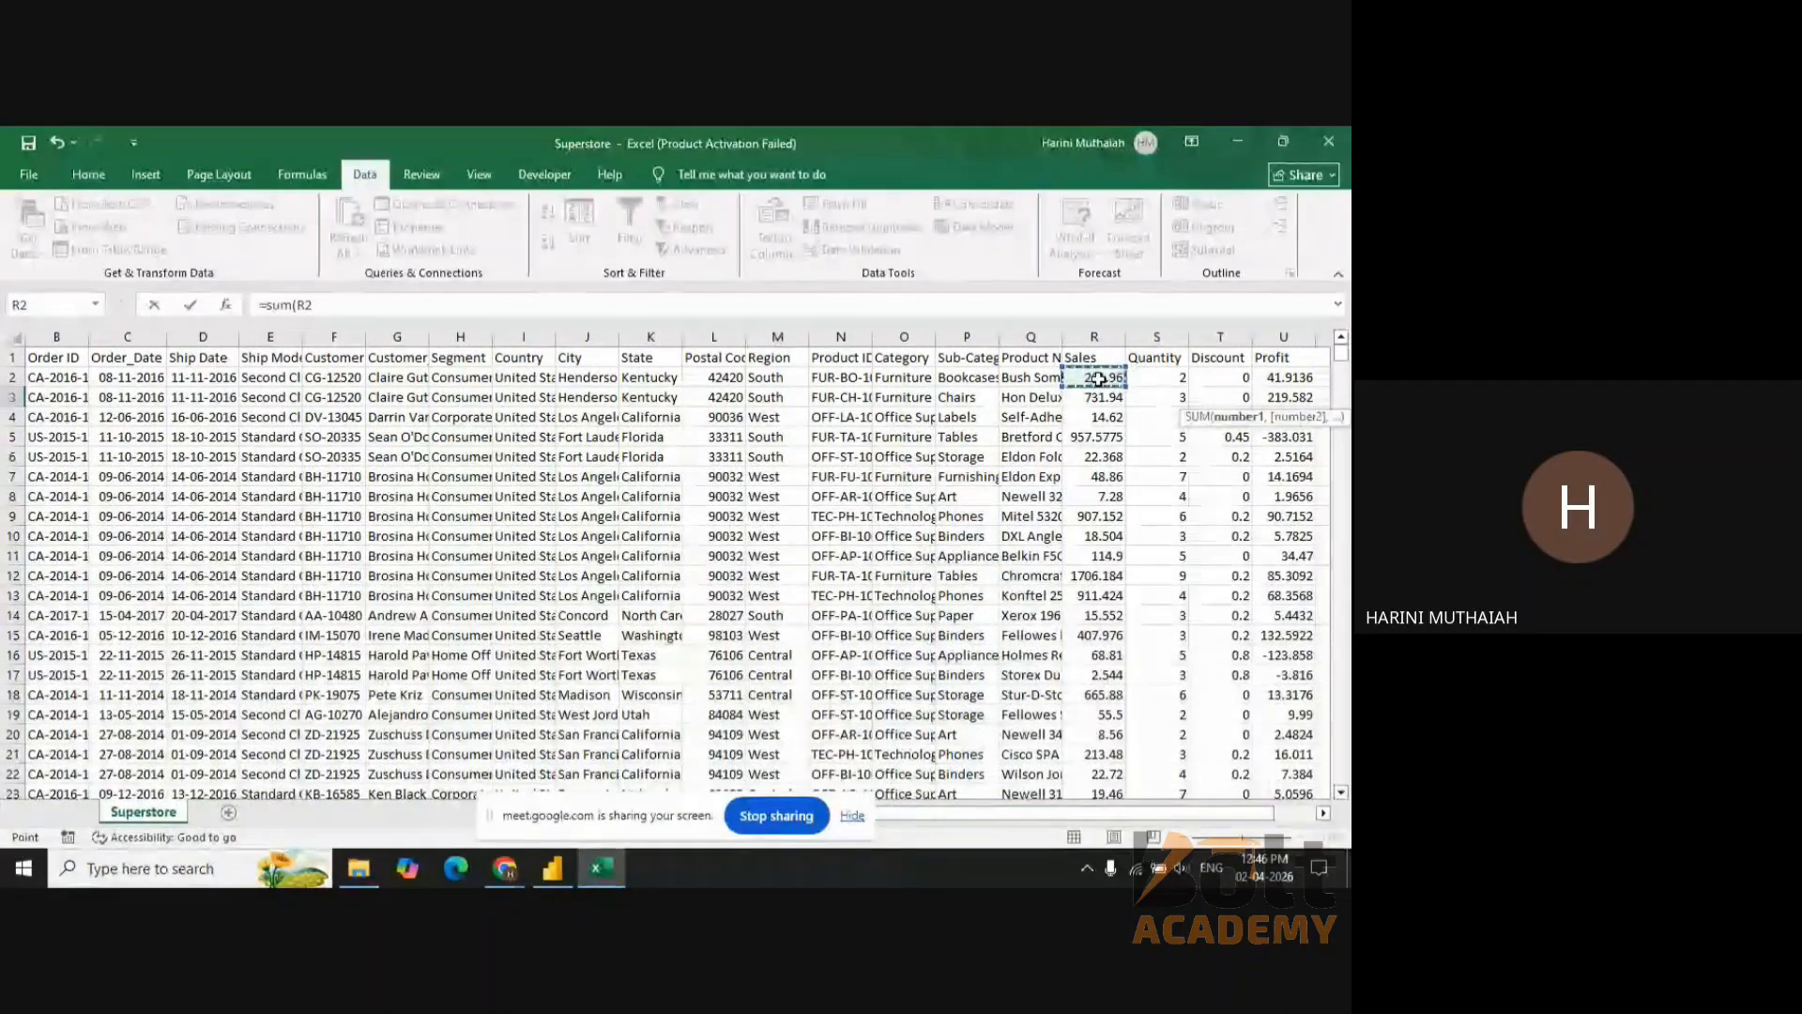
key("ctrl+shift+Down")
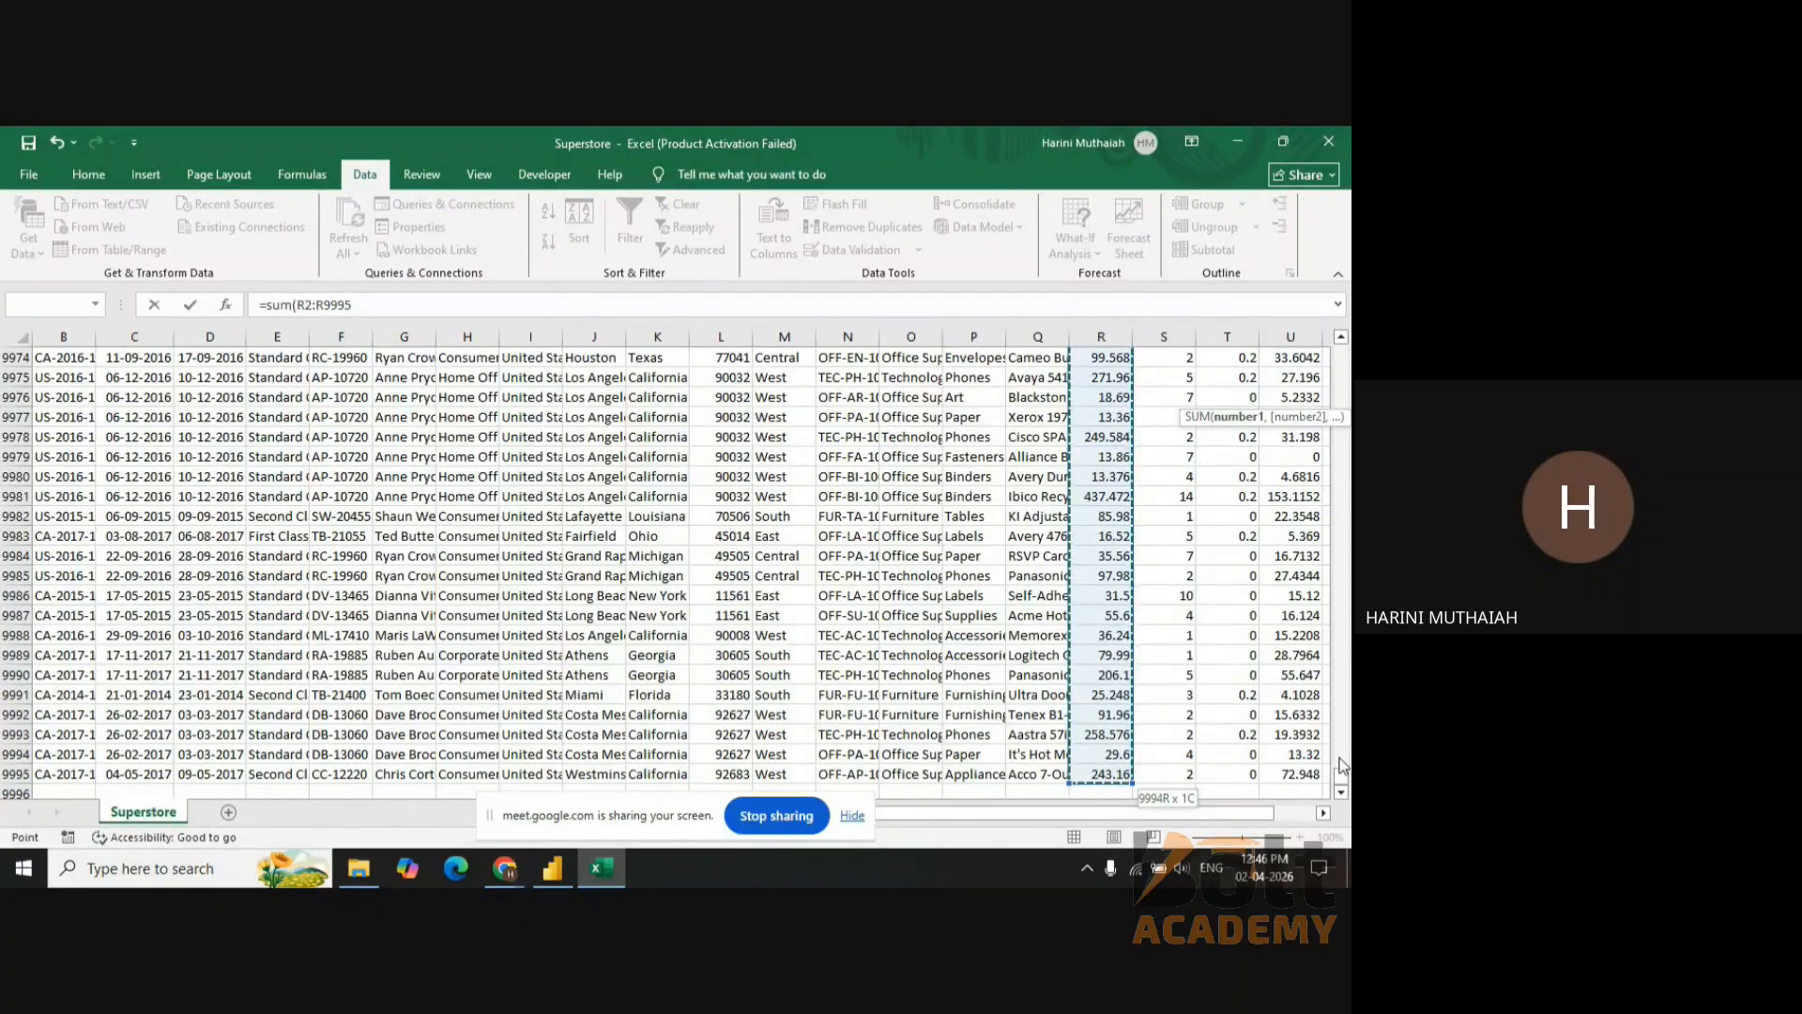
left_click_drag(1342, 780, 1341, 349)
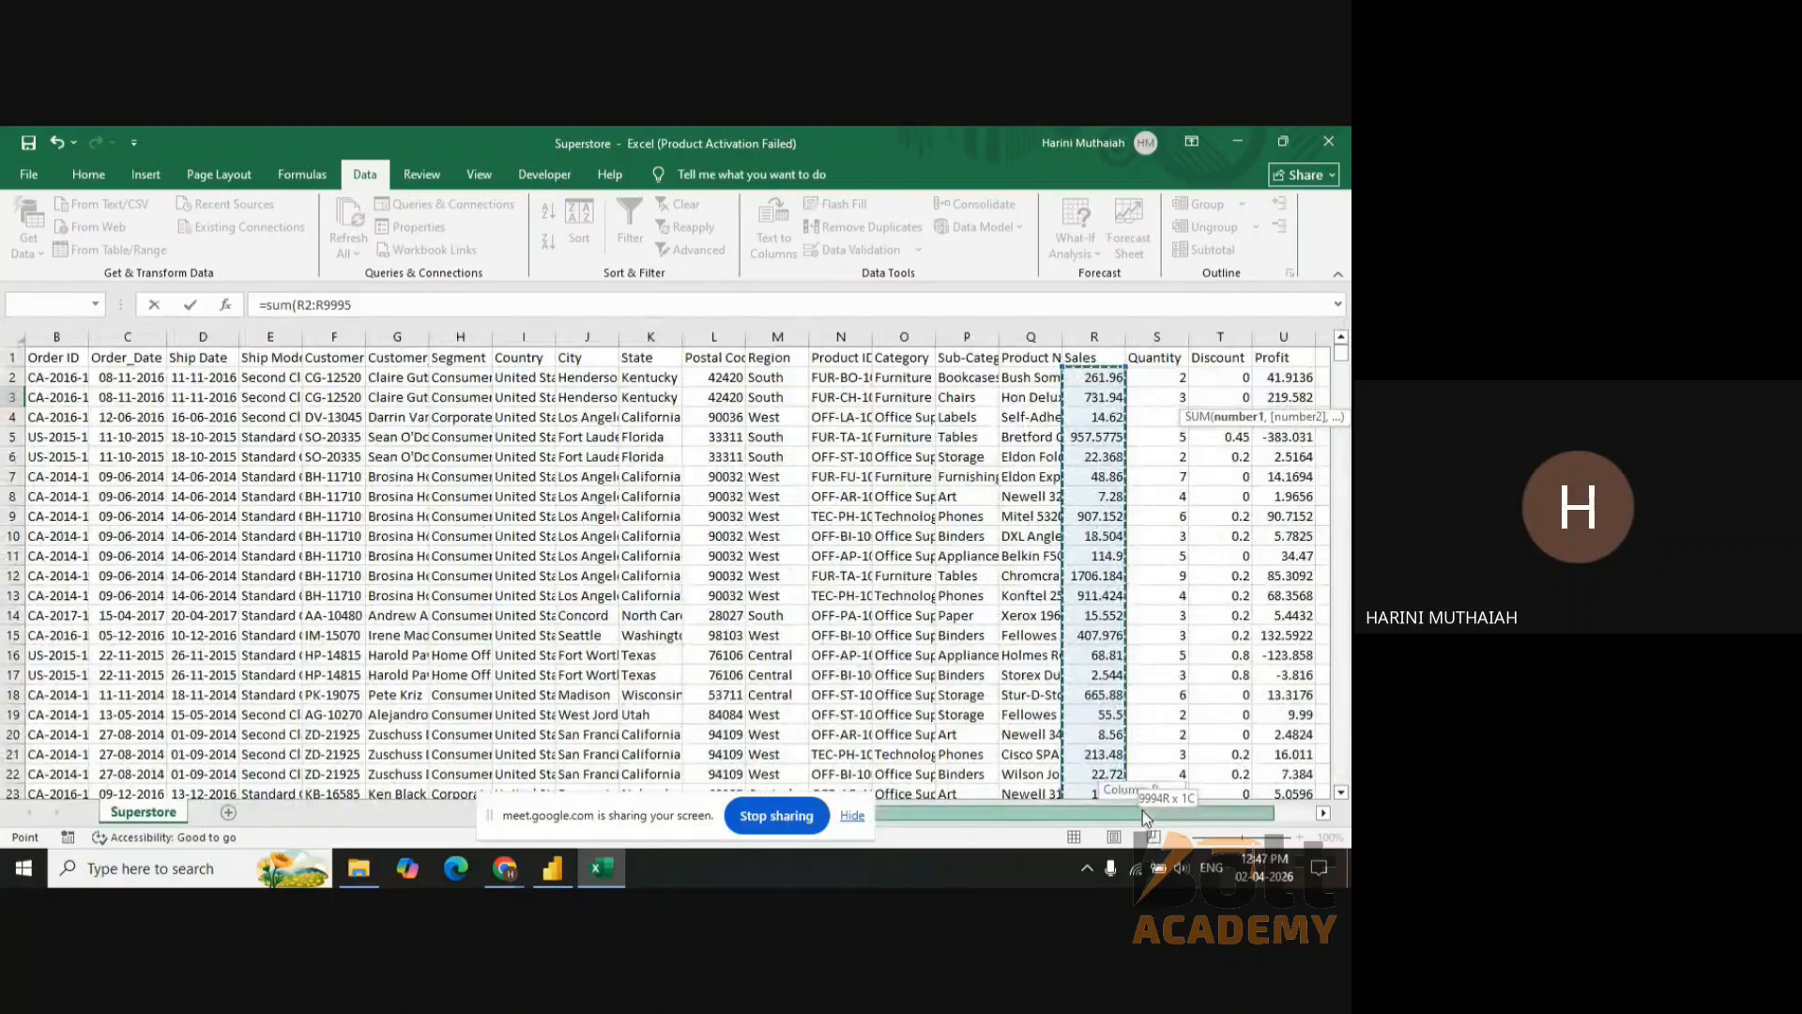
left_click_drag(1142, 809, 1178, 809)
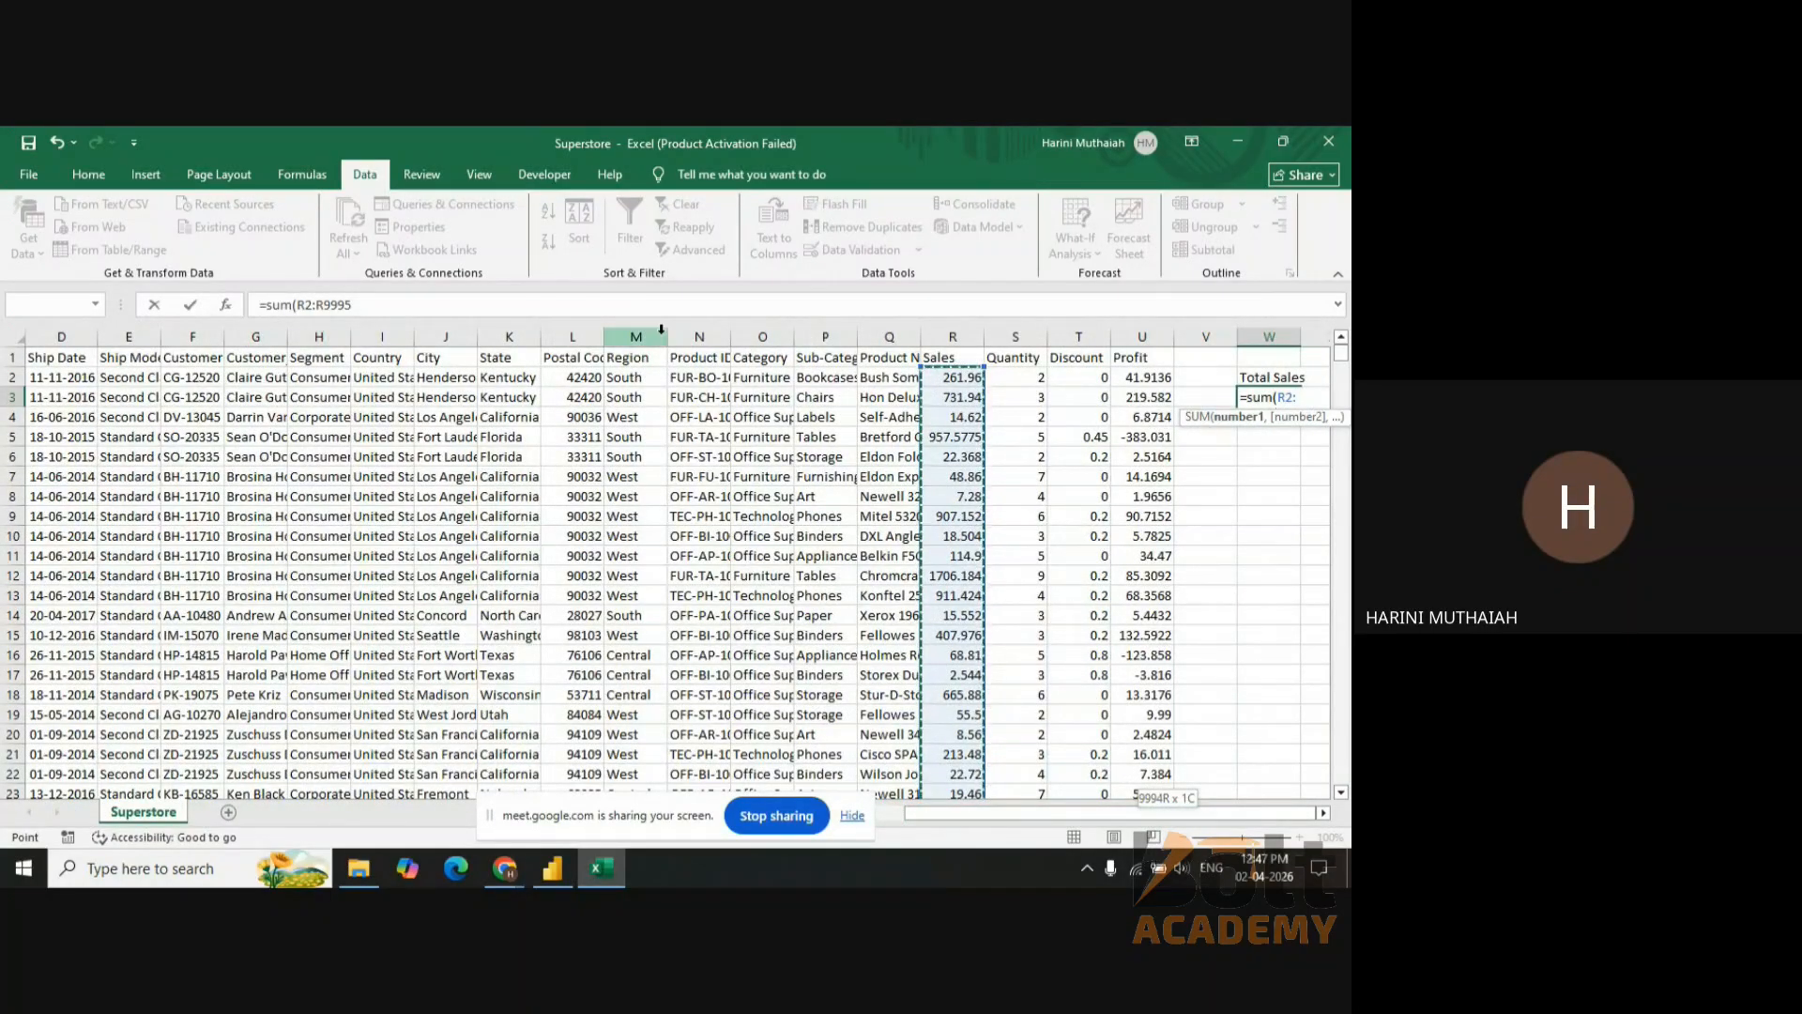
left_click(459, 307)
type(")")
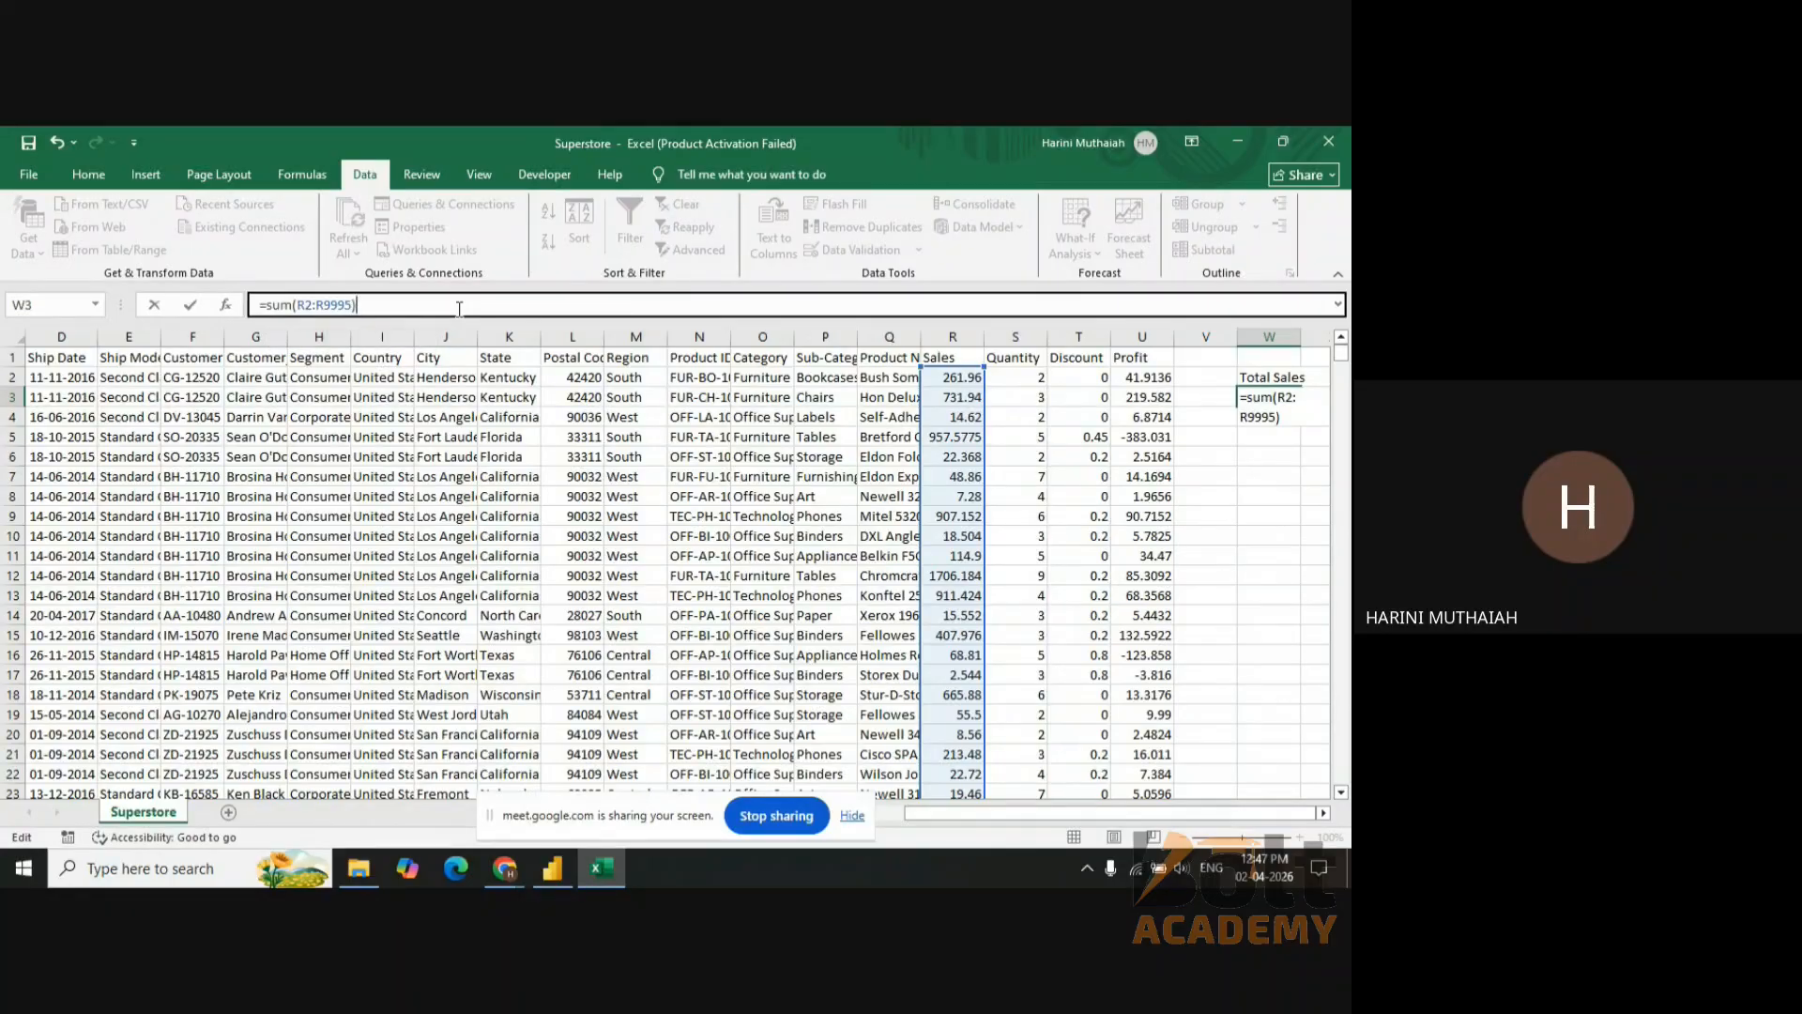
key("Return")
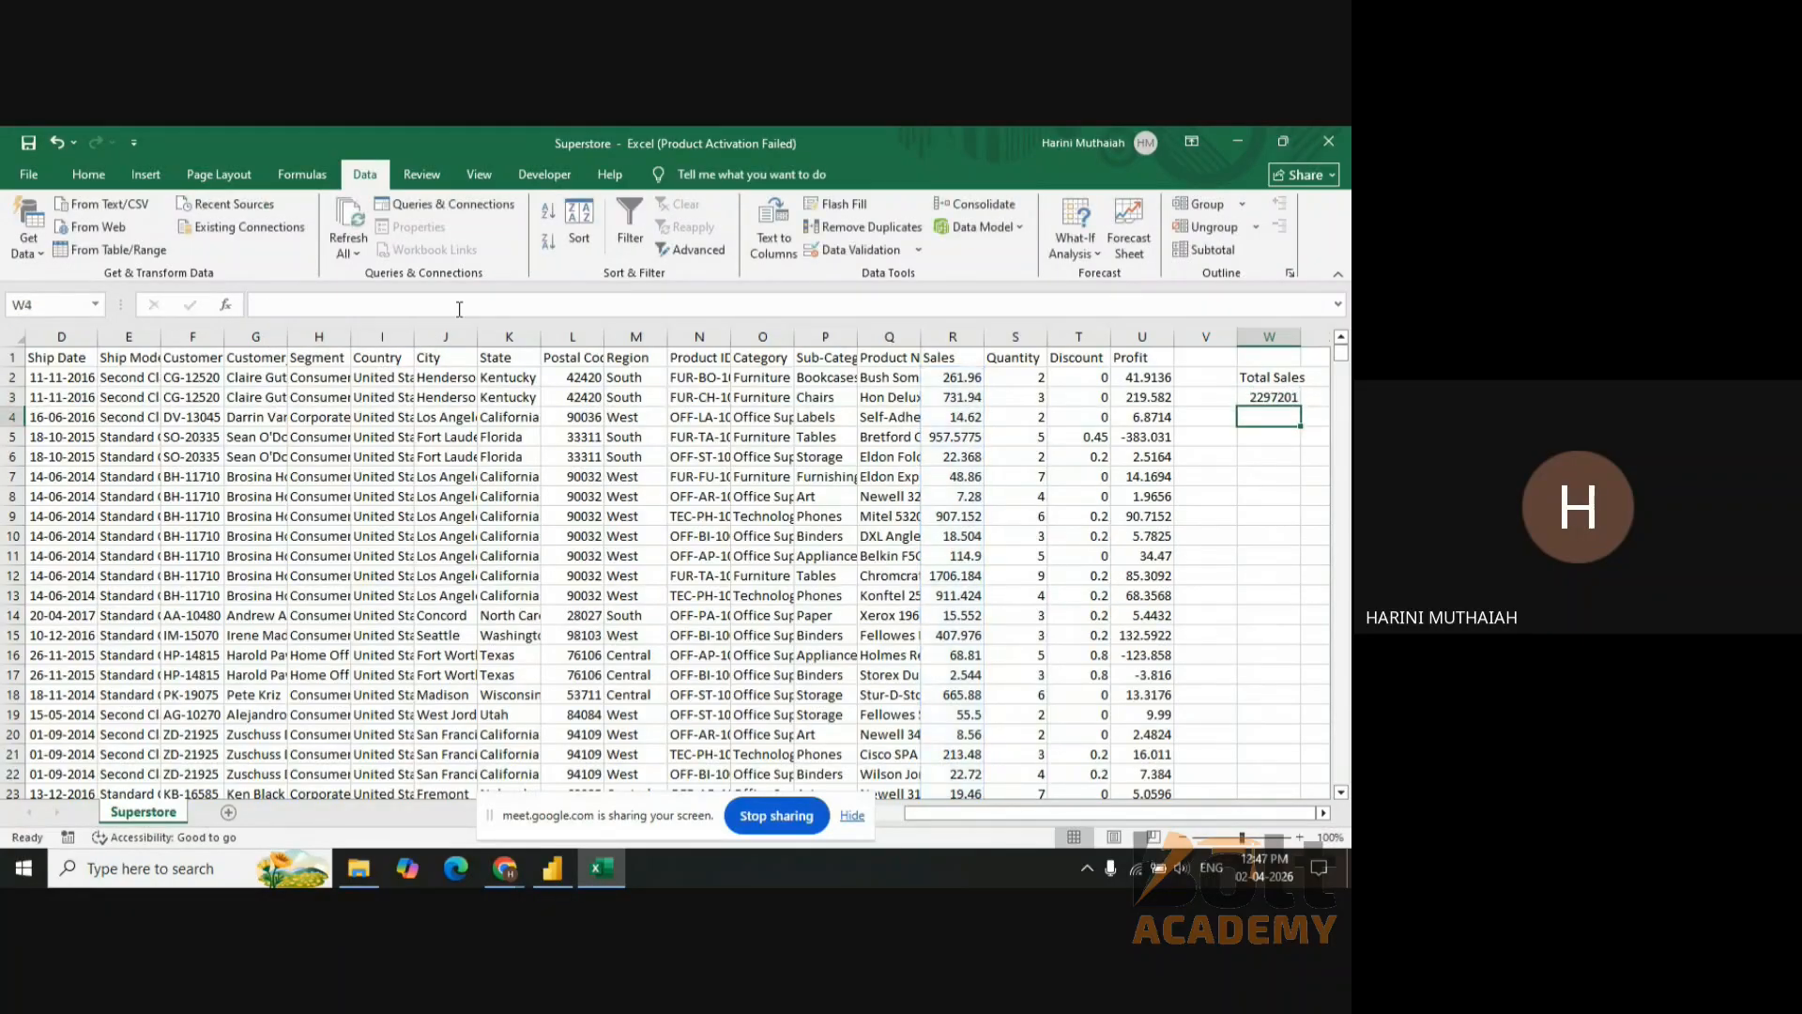
- Select the Total Sales result in W3 and examine its available number formats, including the Date types in Format Cells
left_click(1262, 398)
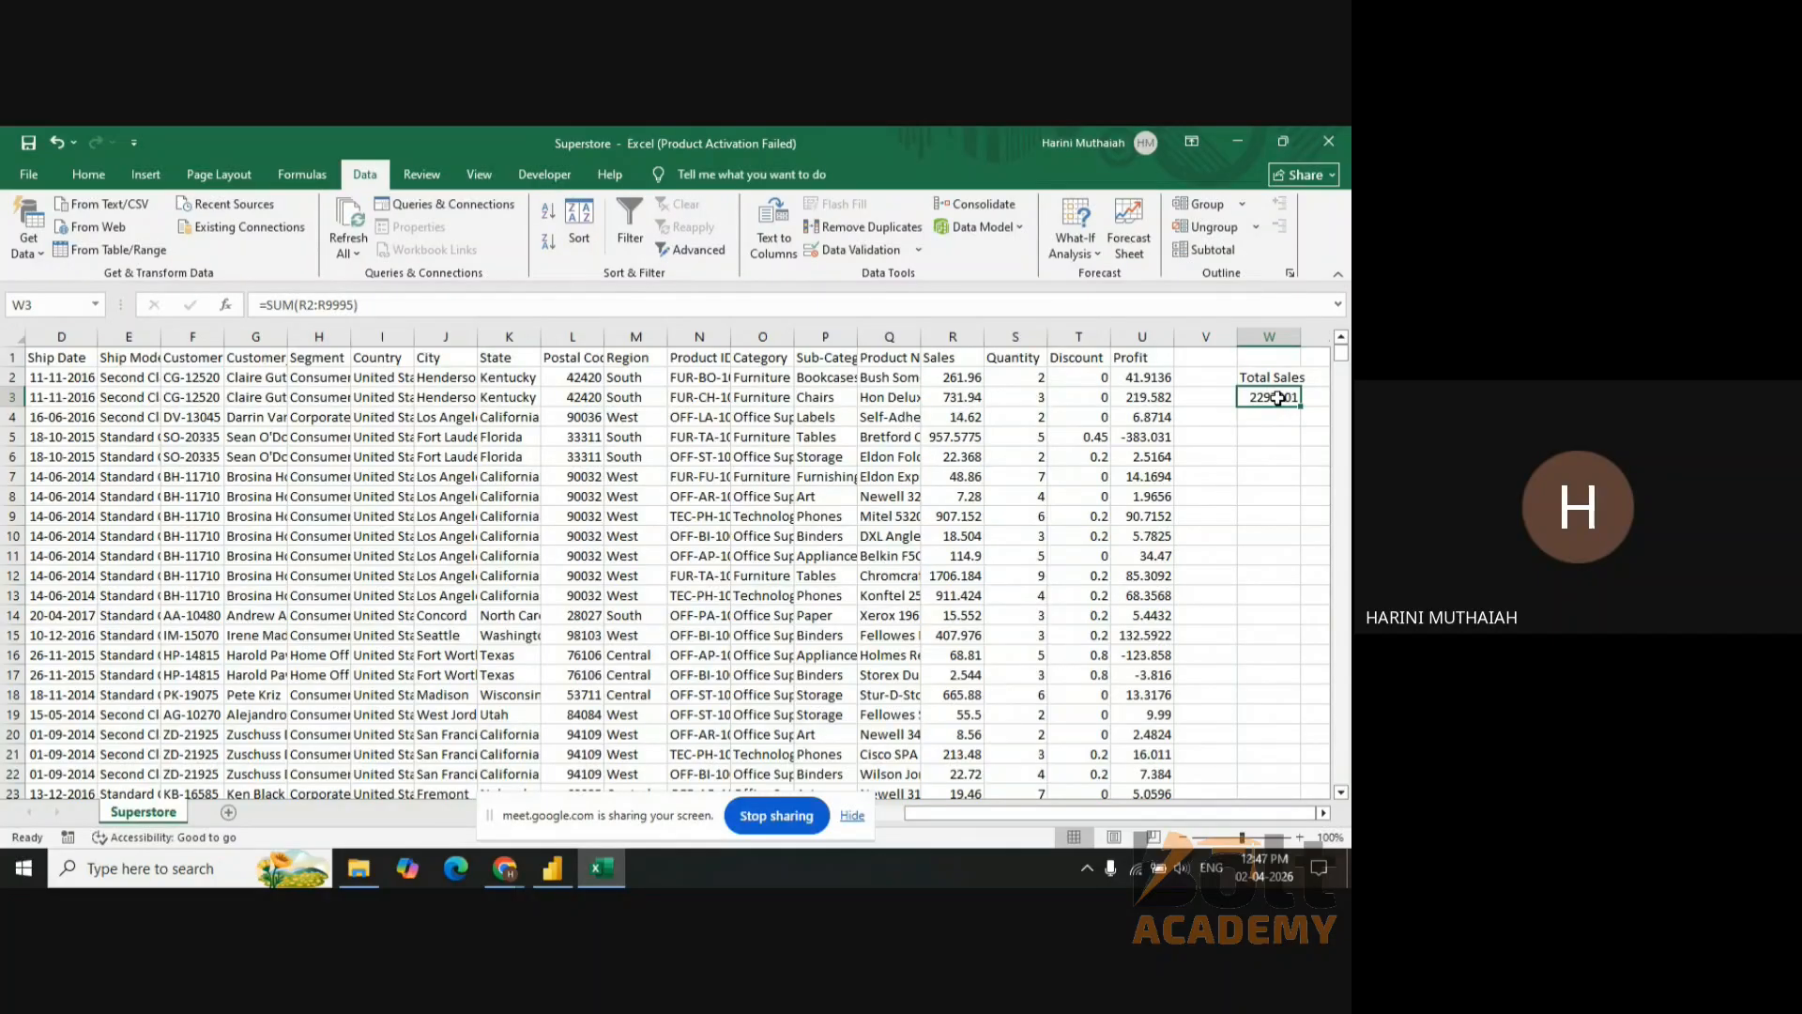
left_click(87, 177)
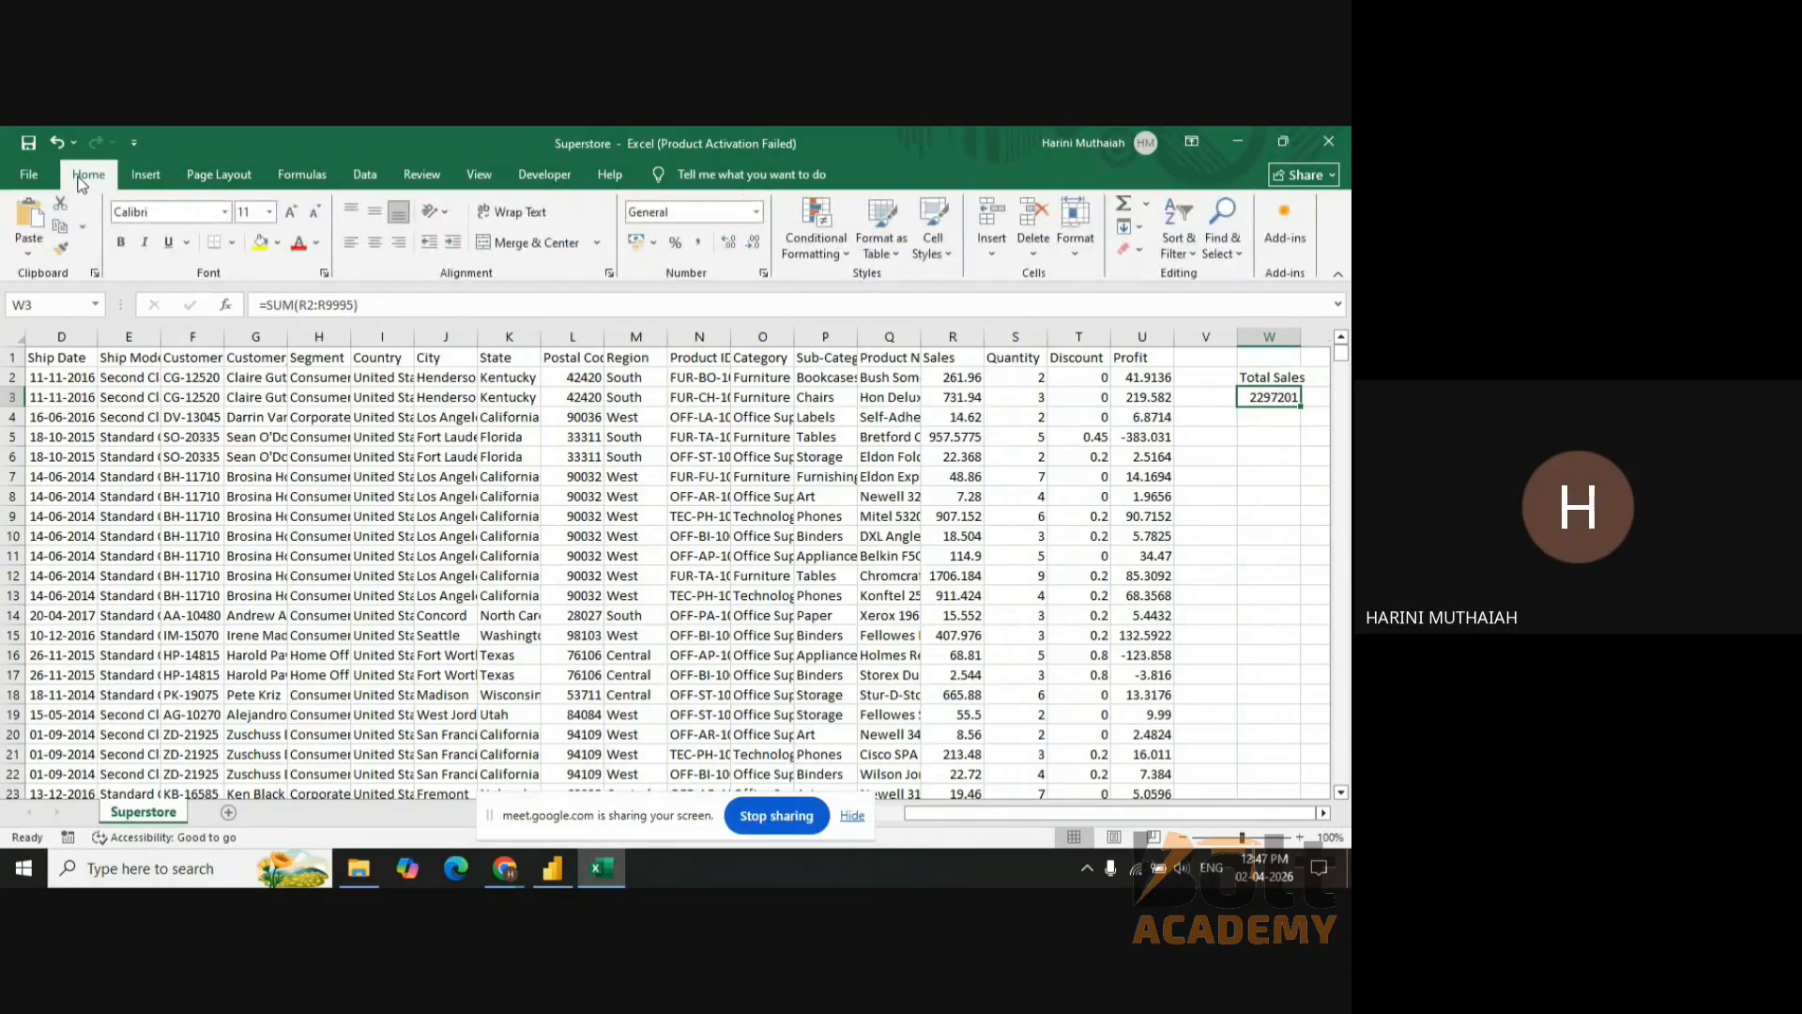
left_click(757, 212)
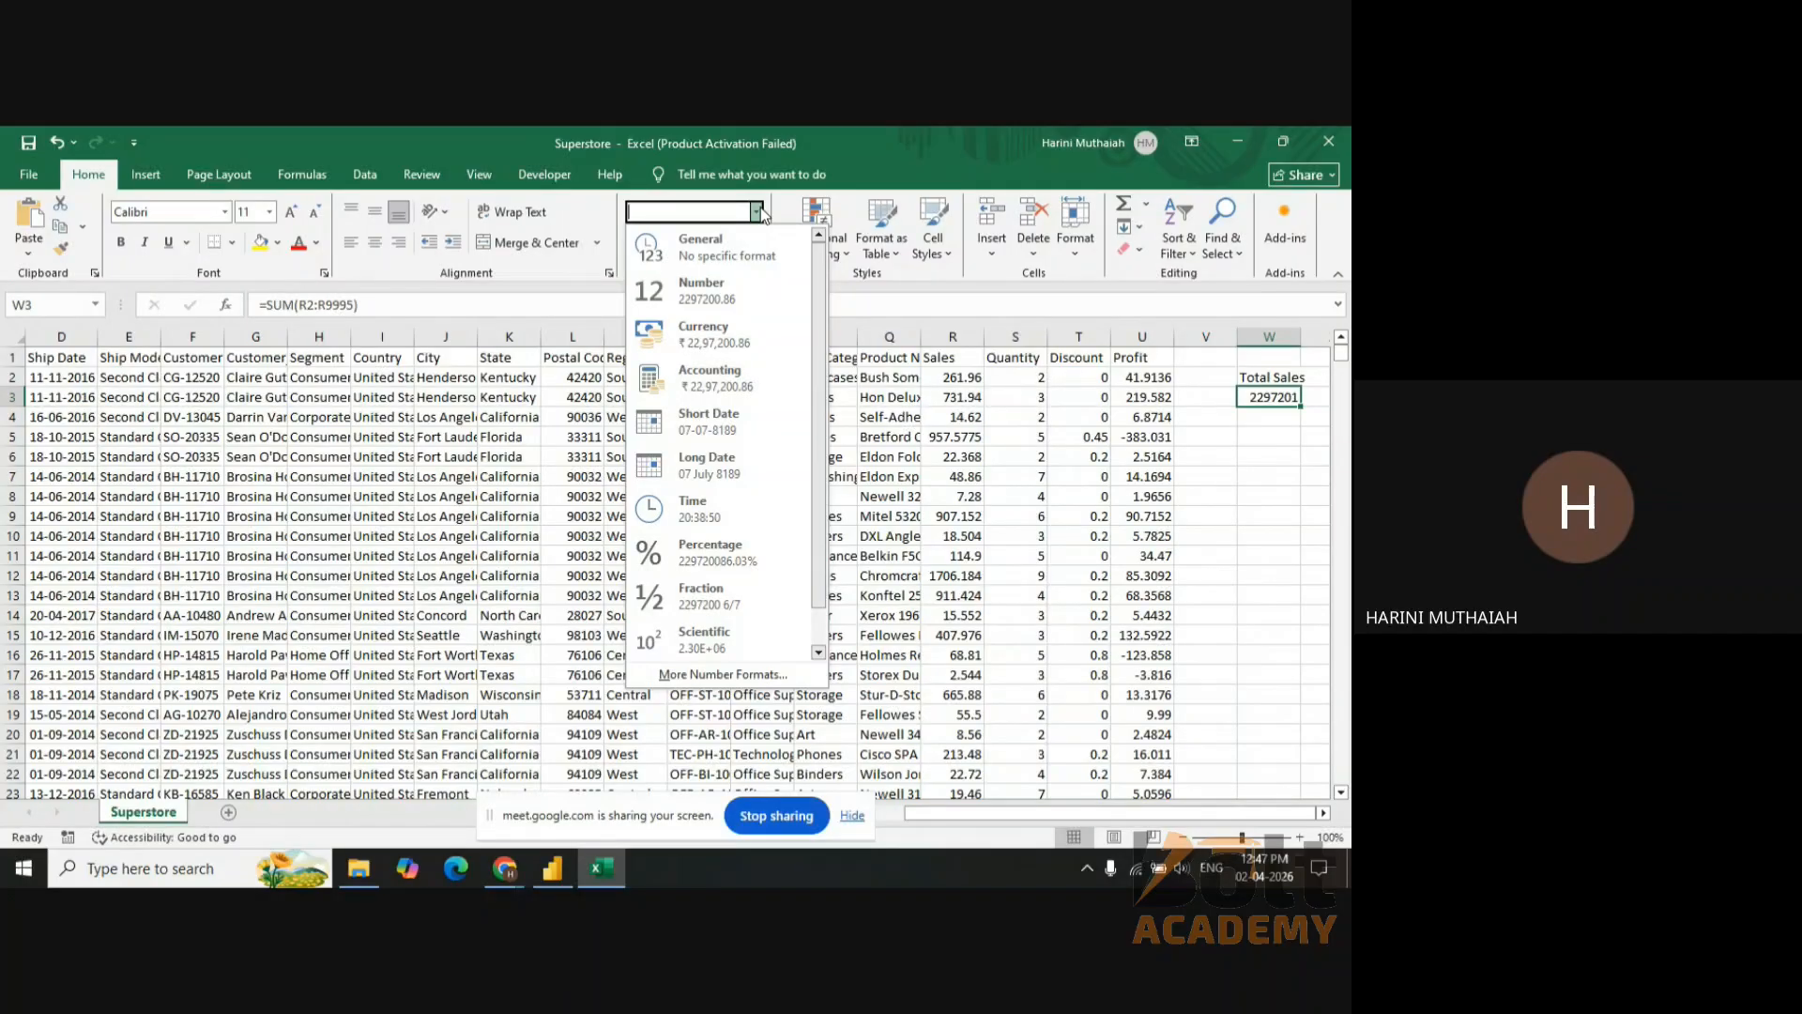
left_click_drag(816, 278, 822, 377)
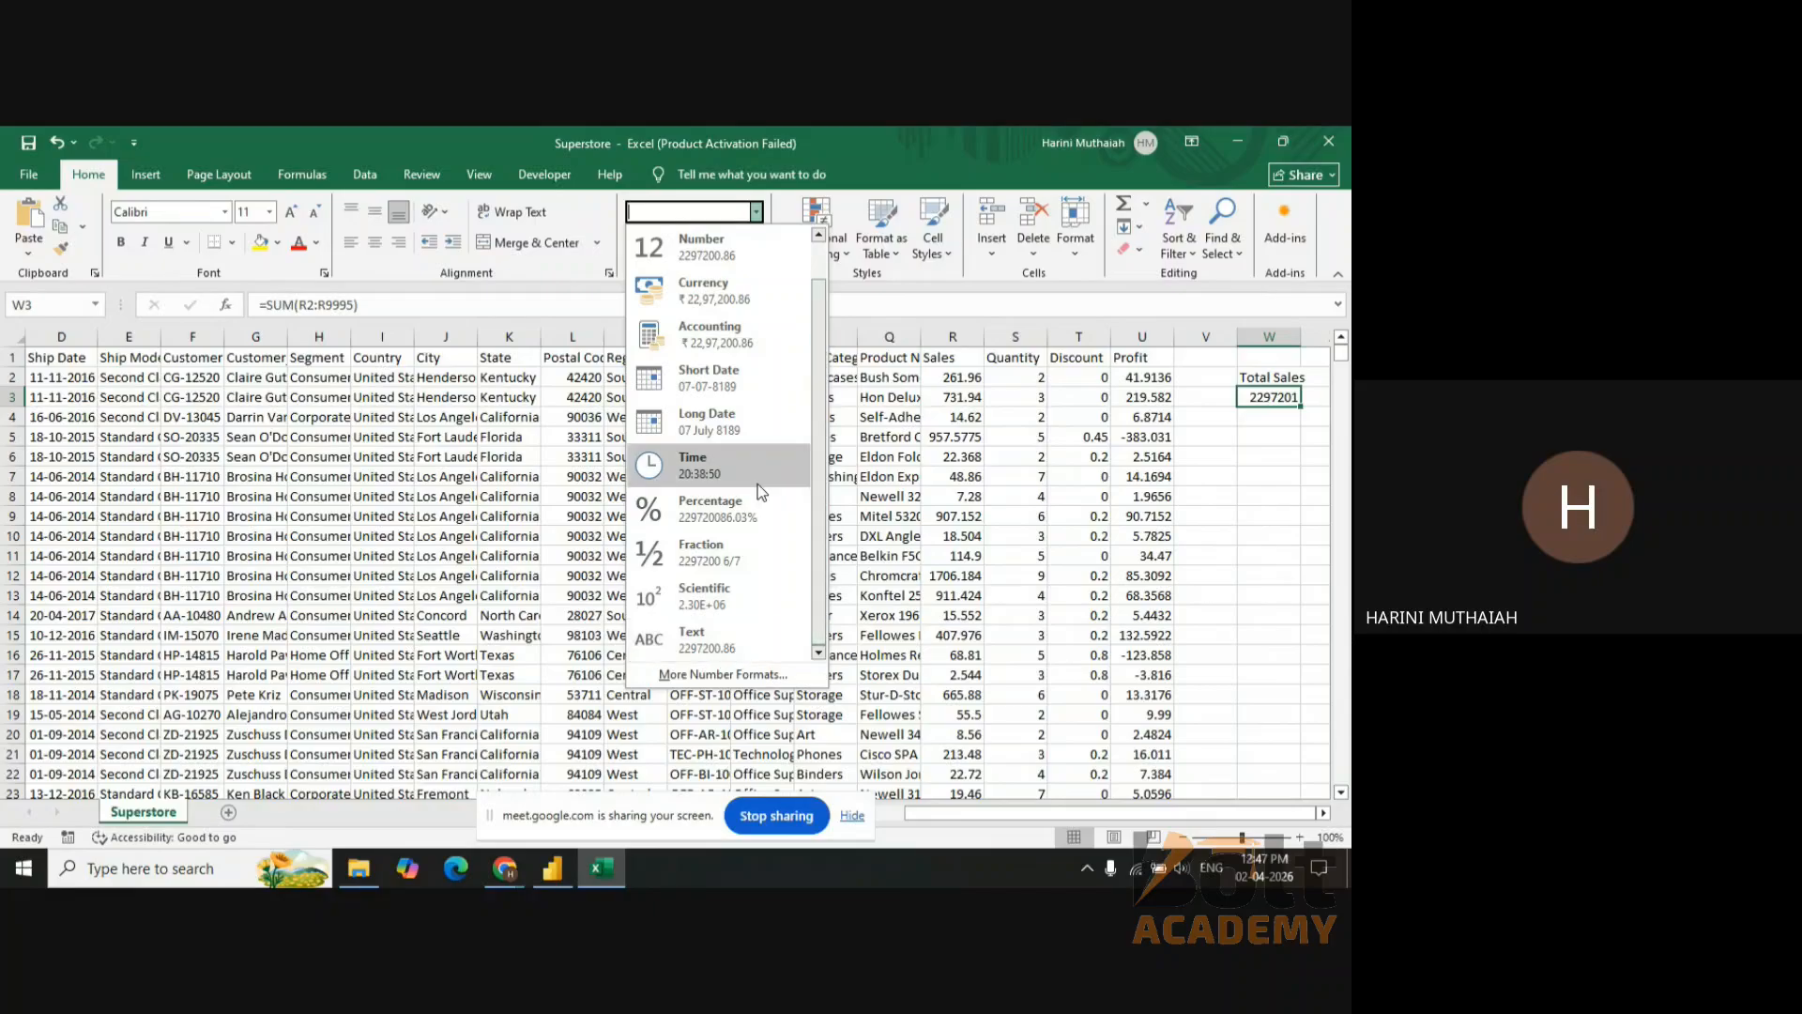
left_click(723, 674)
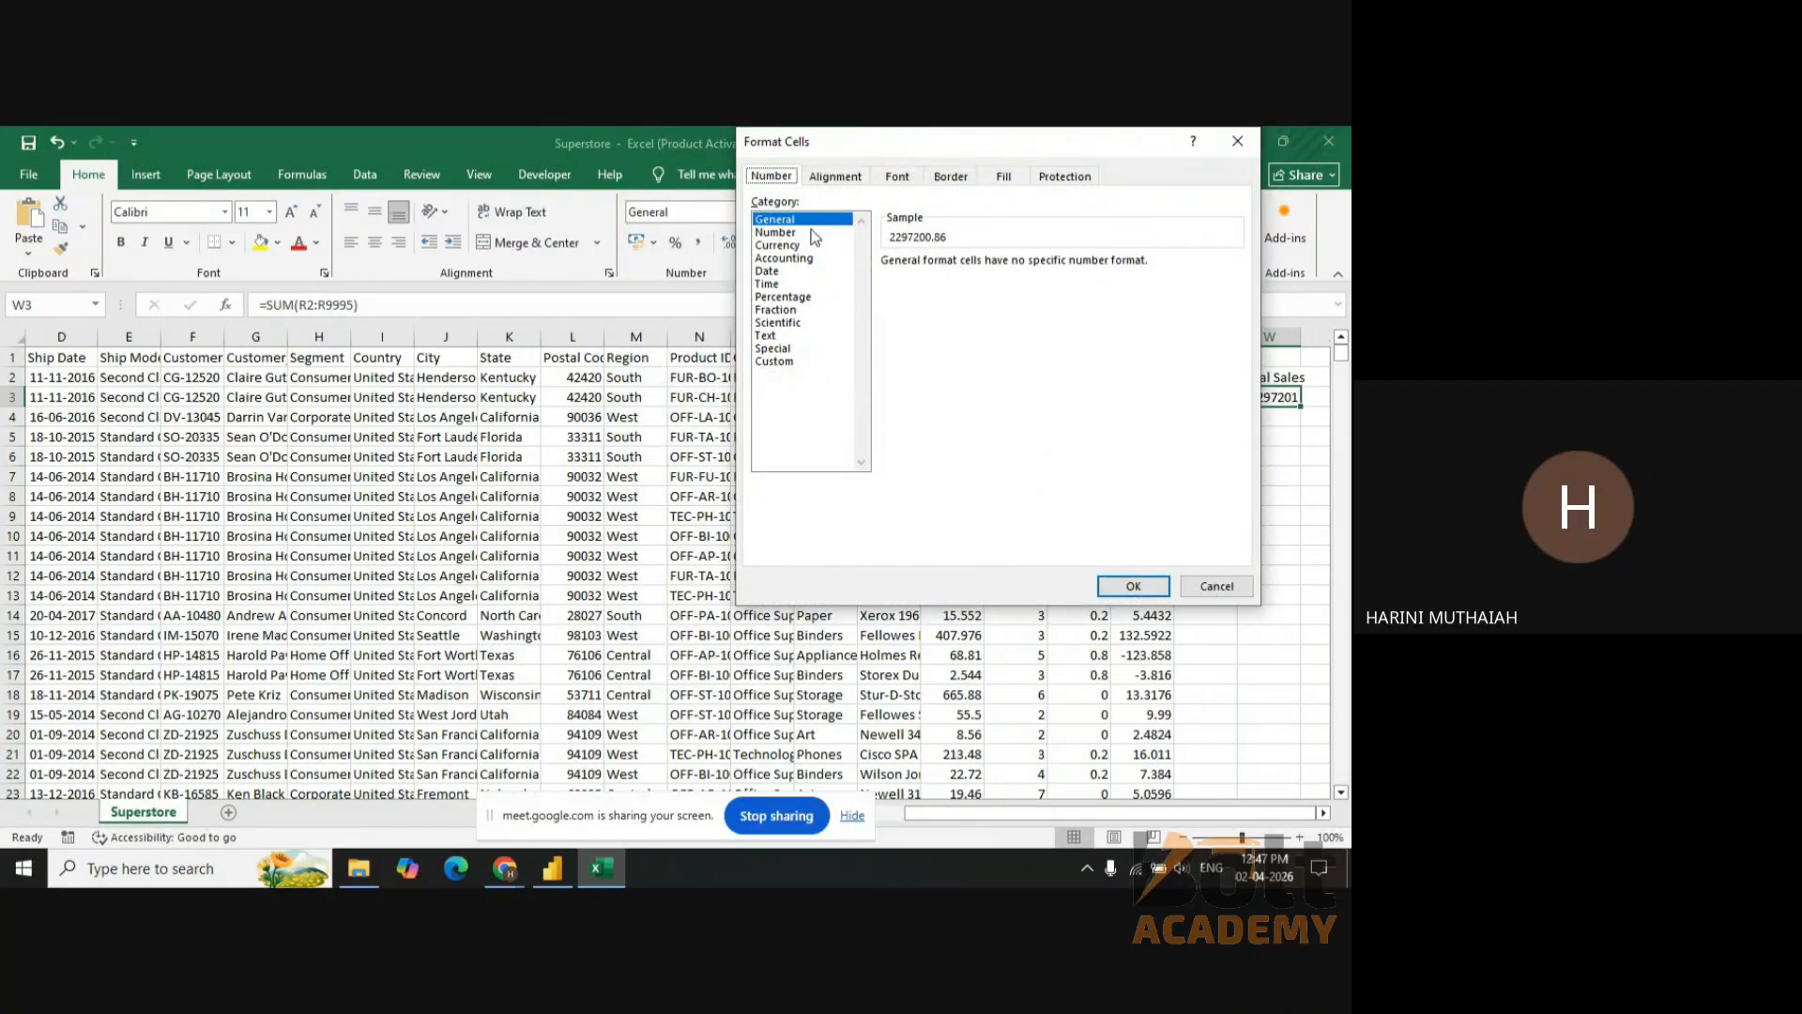
left_click(783, 273)
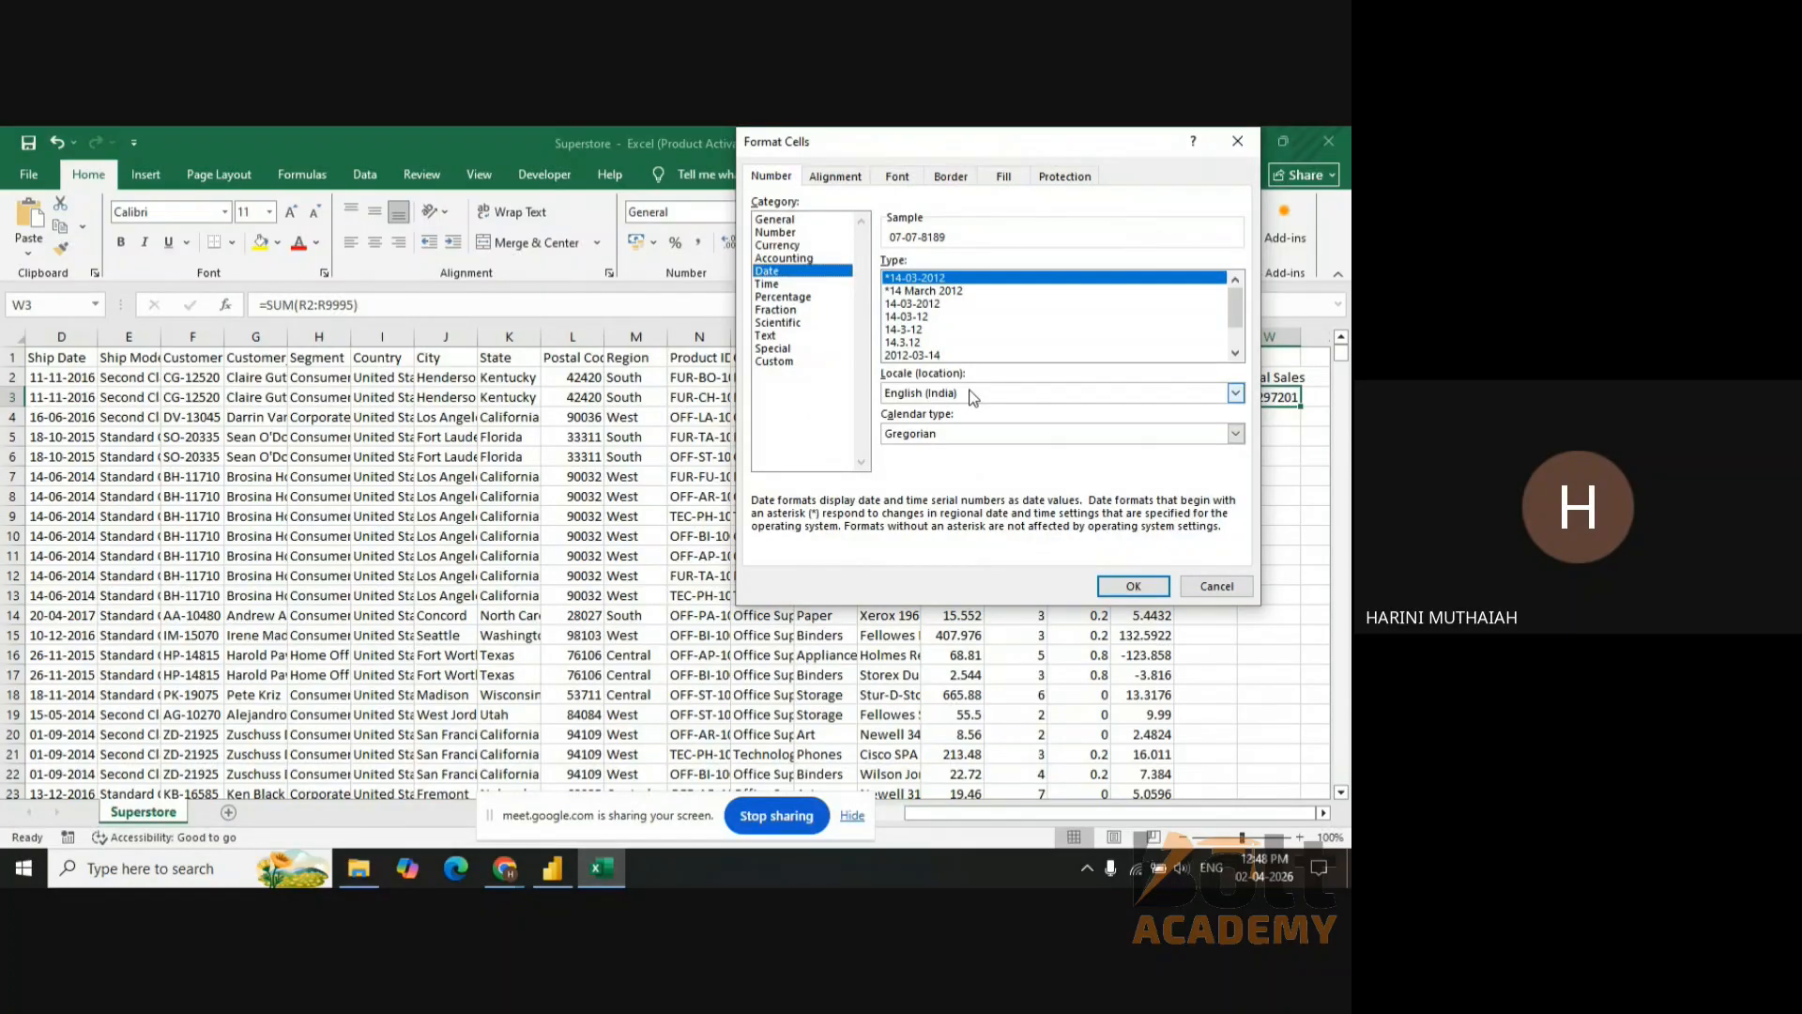
left_click(1214, 588)
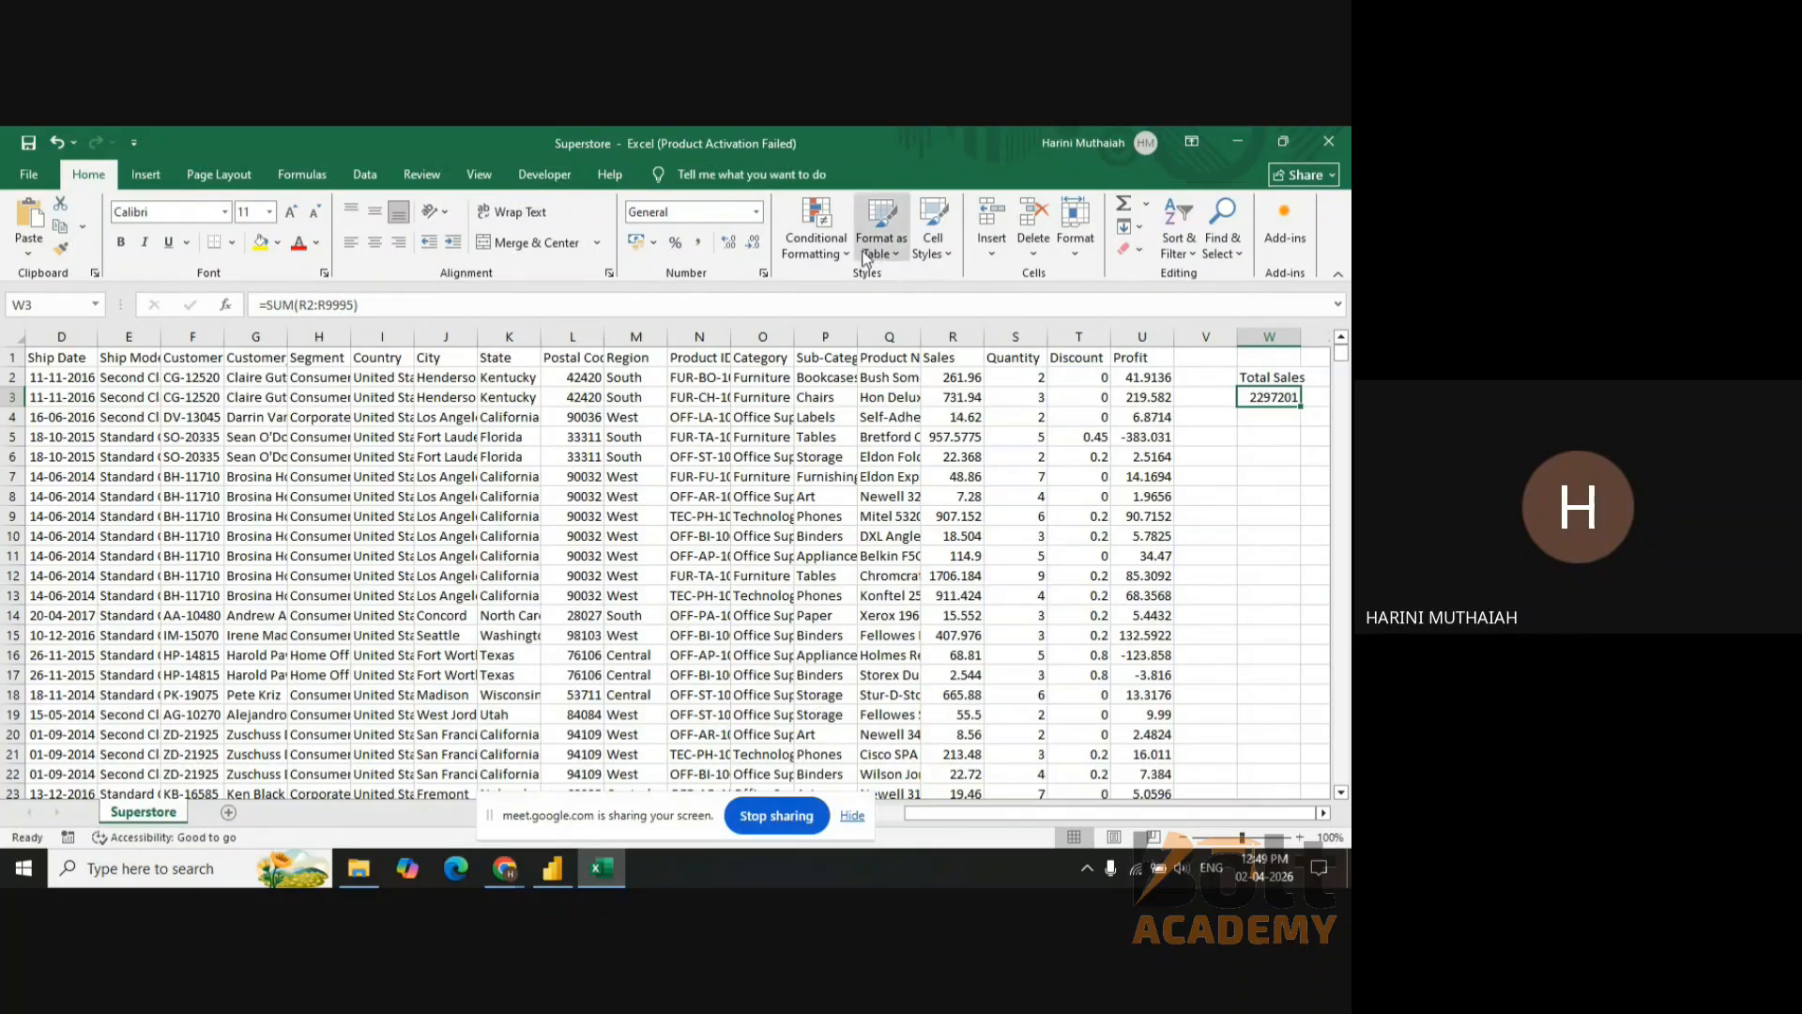
- Format the Total Sales result in W3 as Currency with no decimal places
left_click(756, 211)
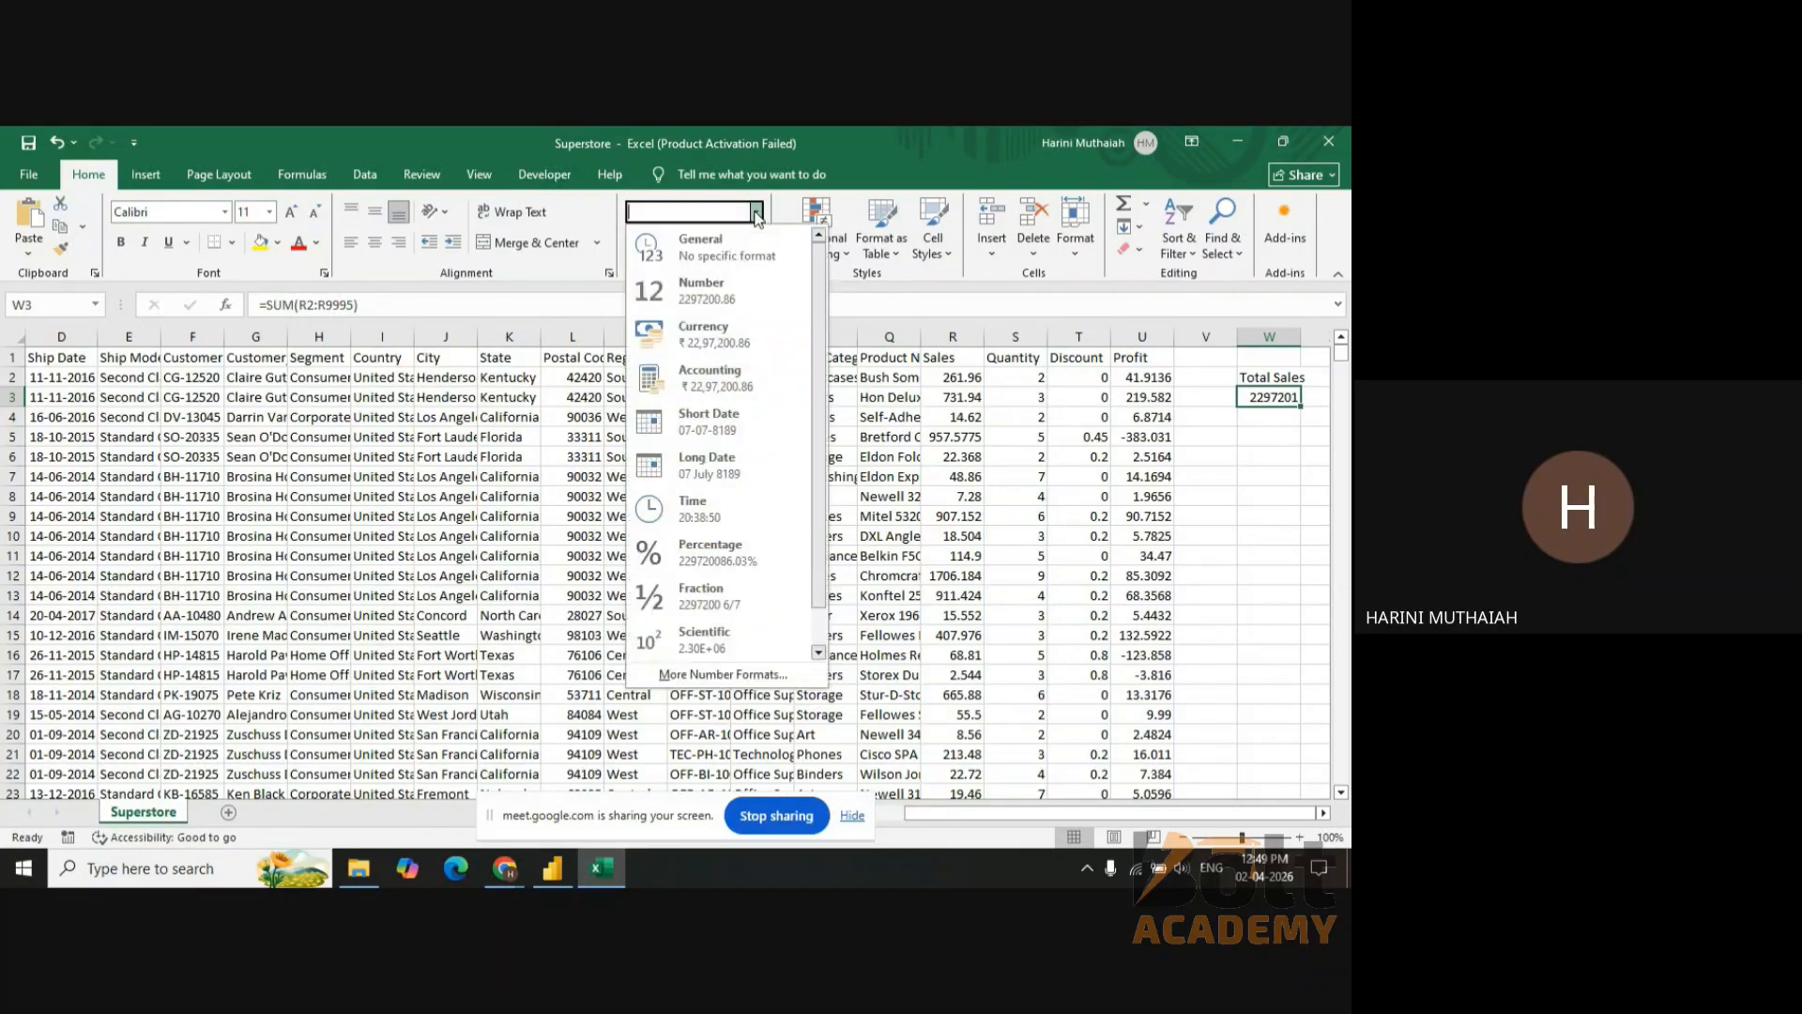
left_click(763, 340)
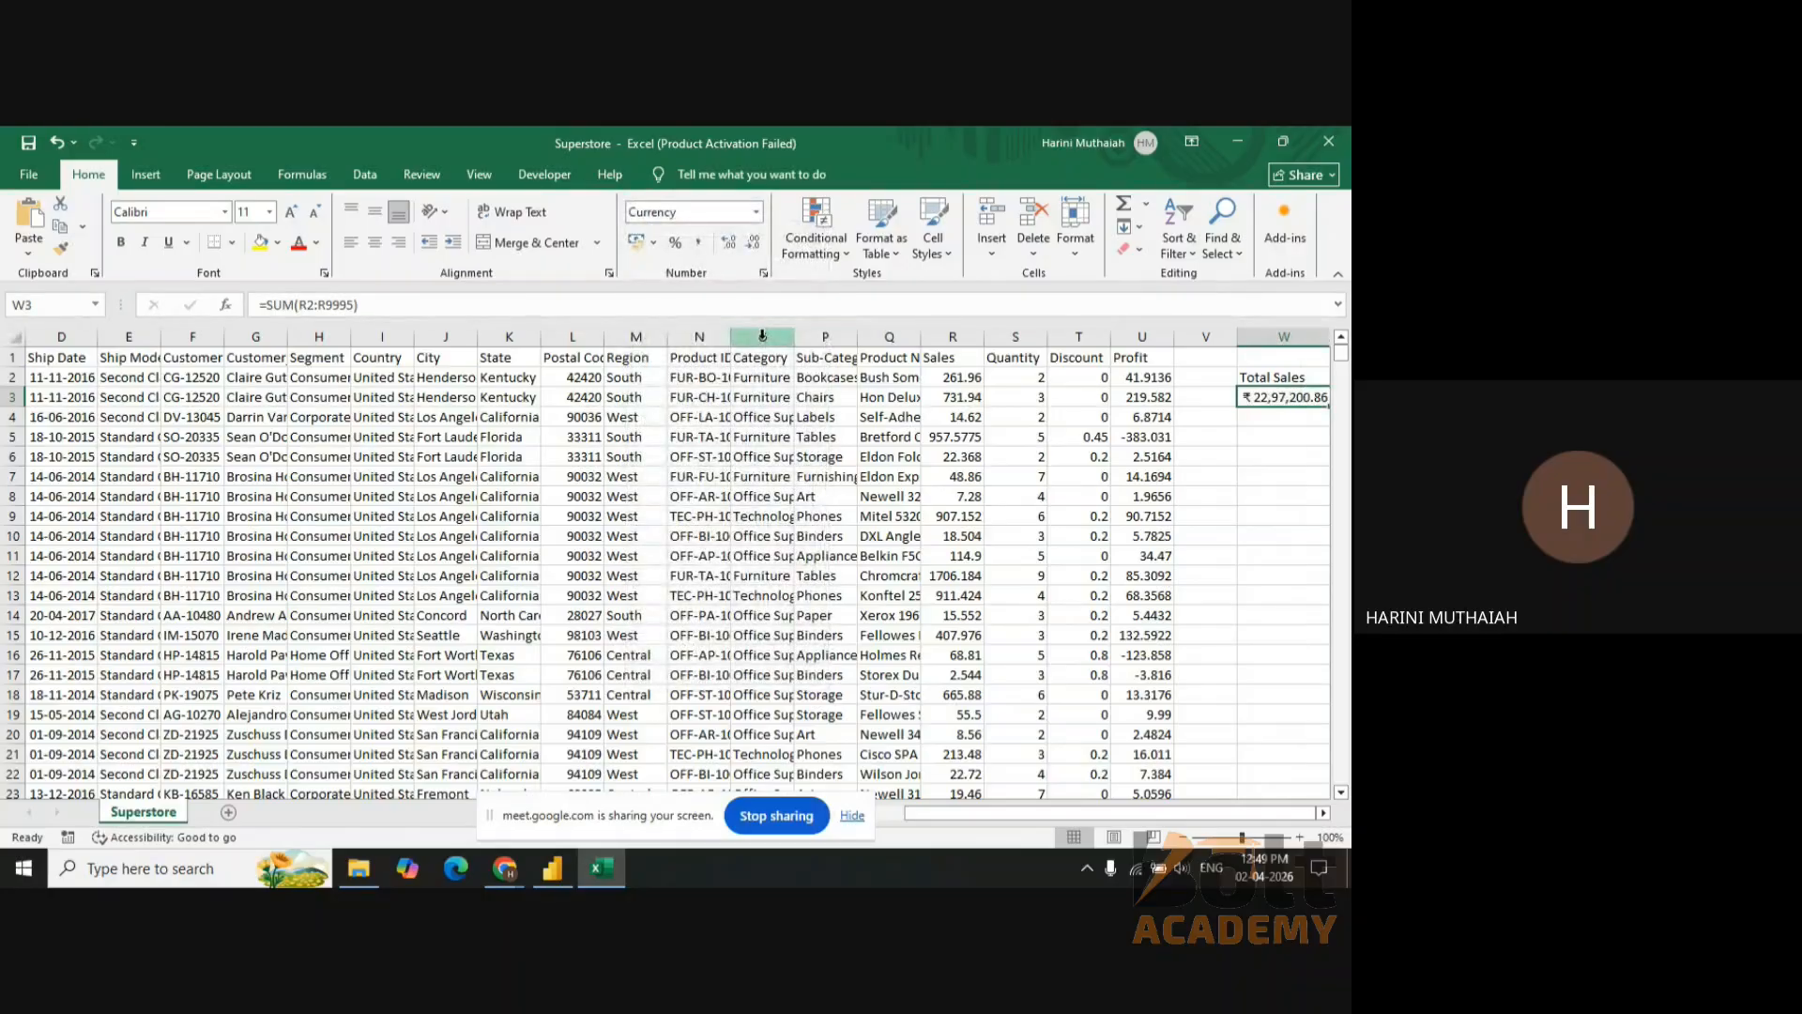
left_click(756, 245)
left_click(756, 245)
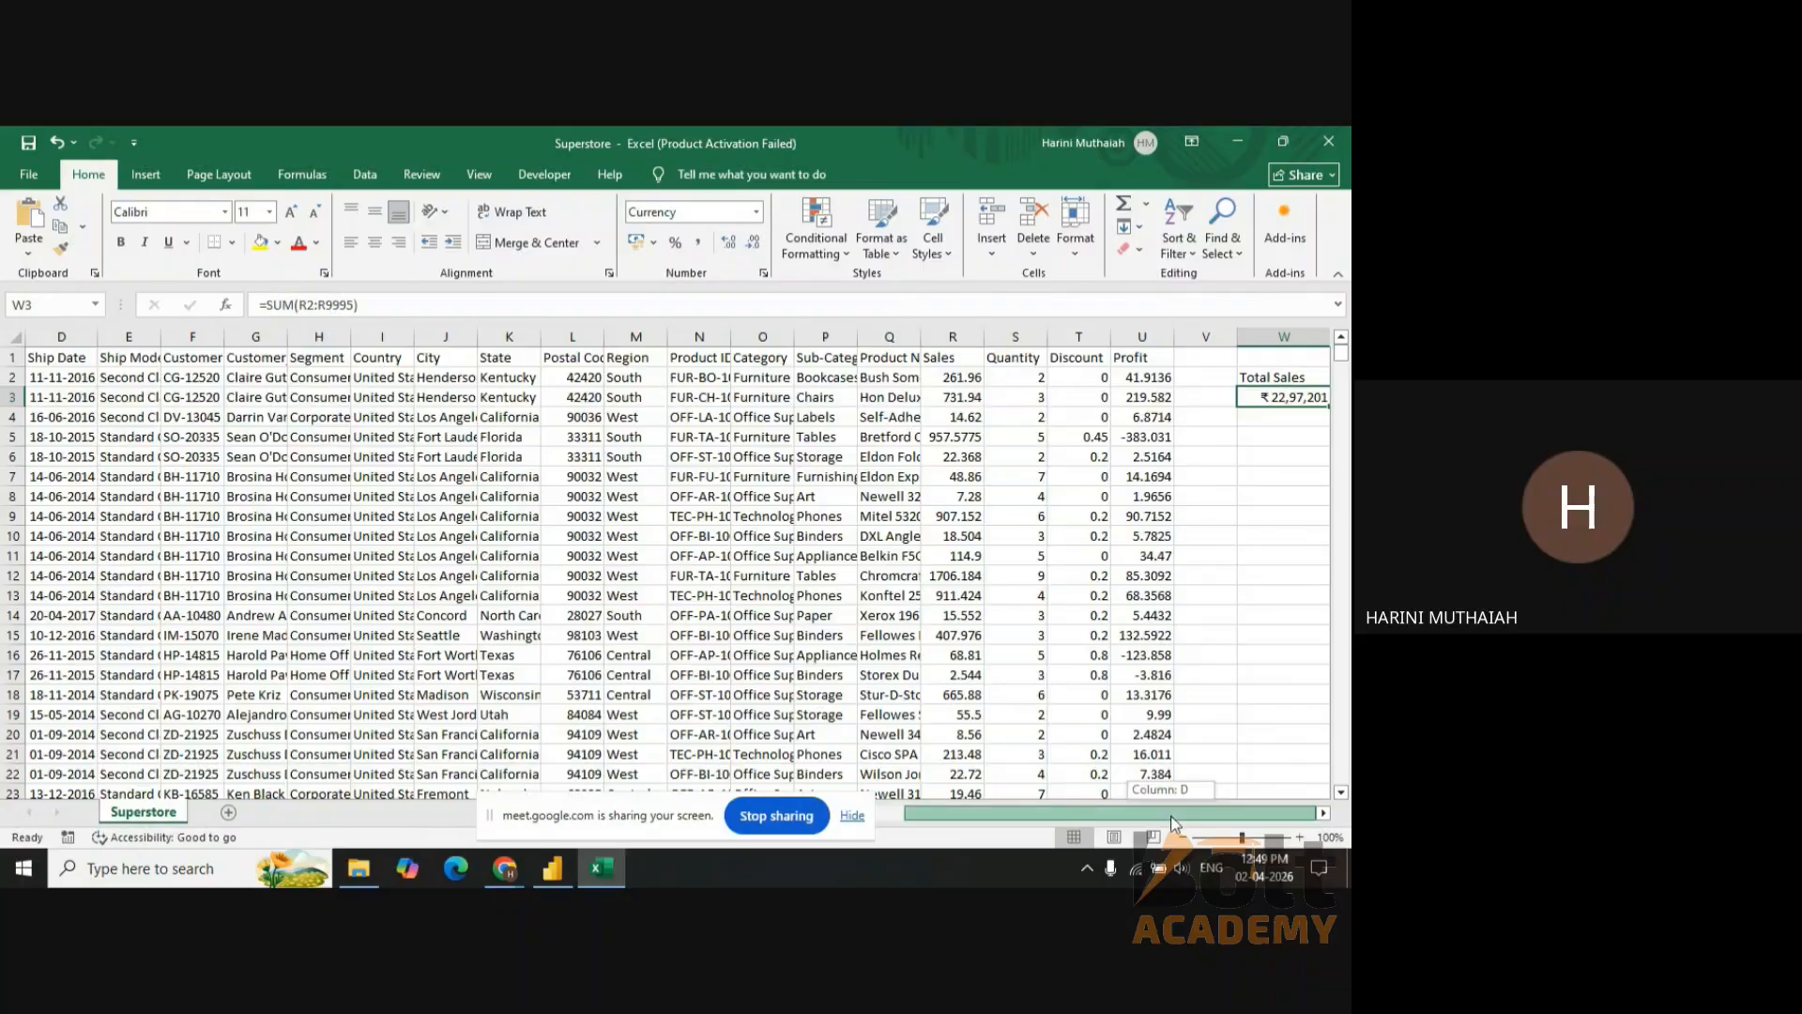
left_click(1311, 434)
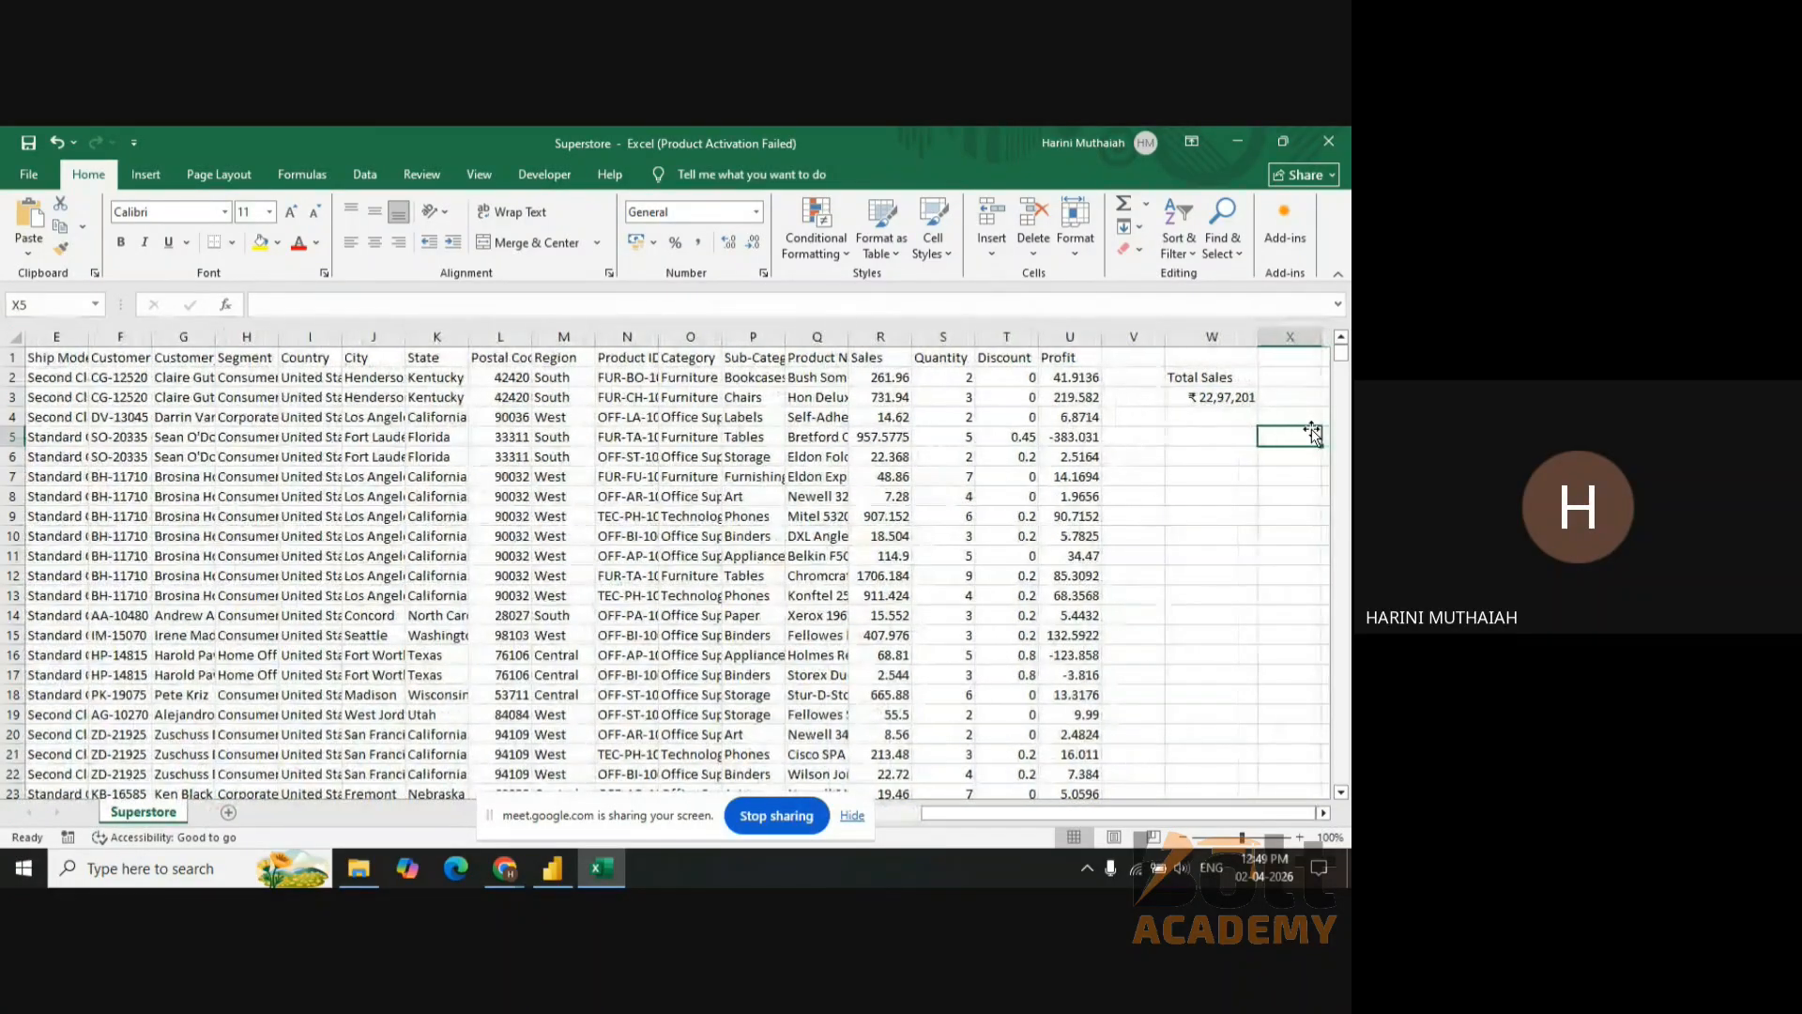
left_click(1201, 400)
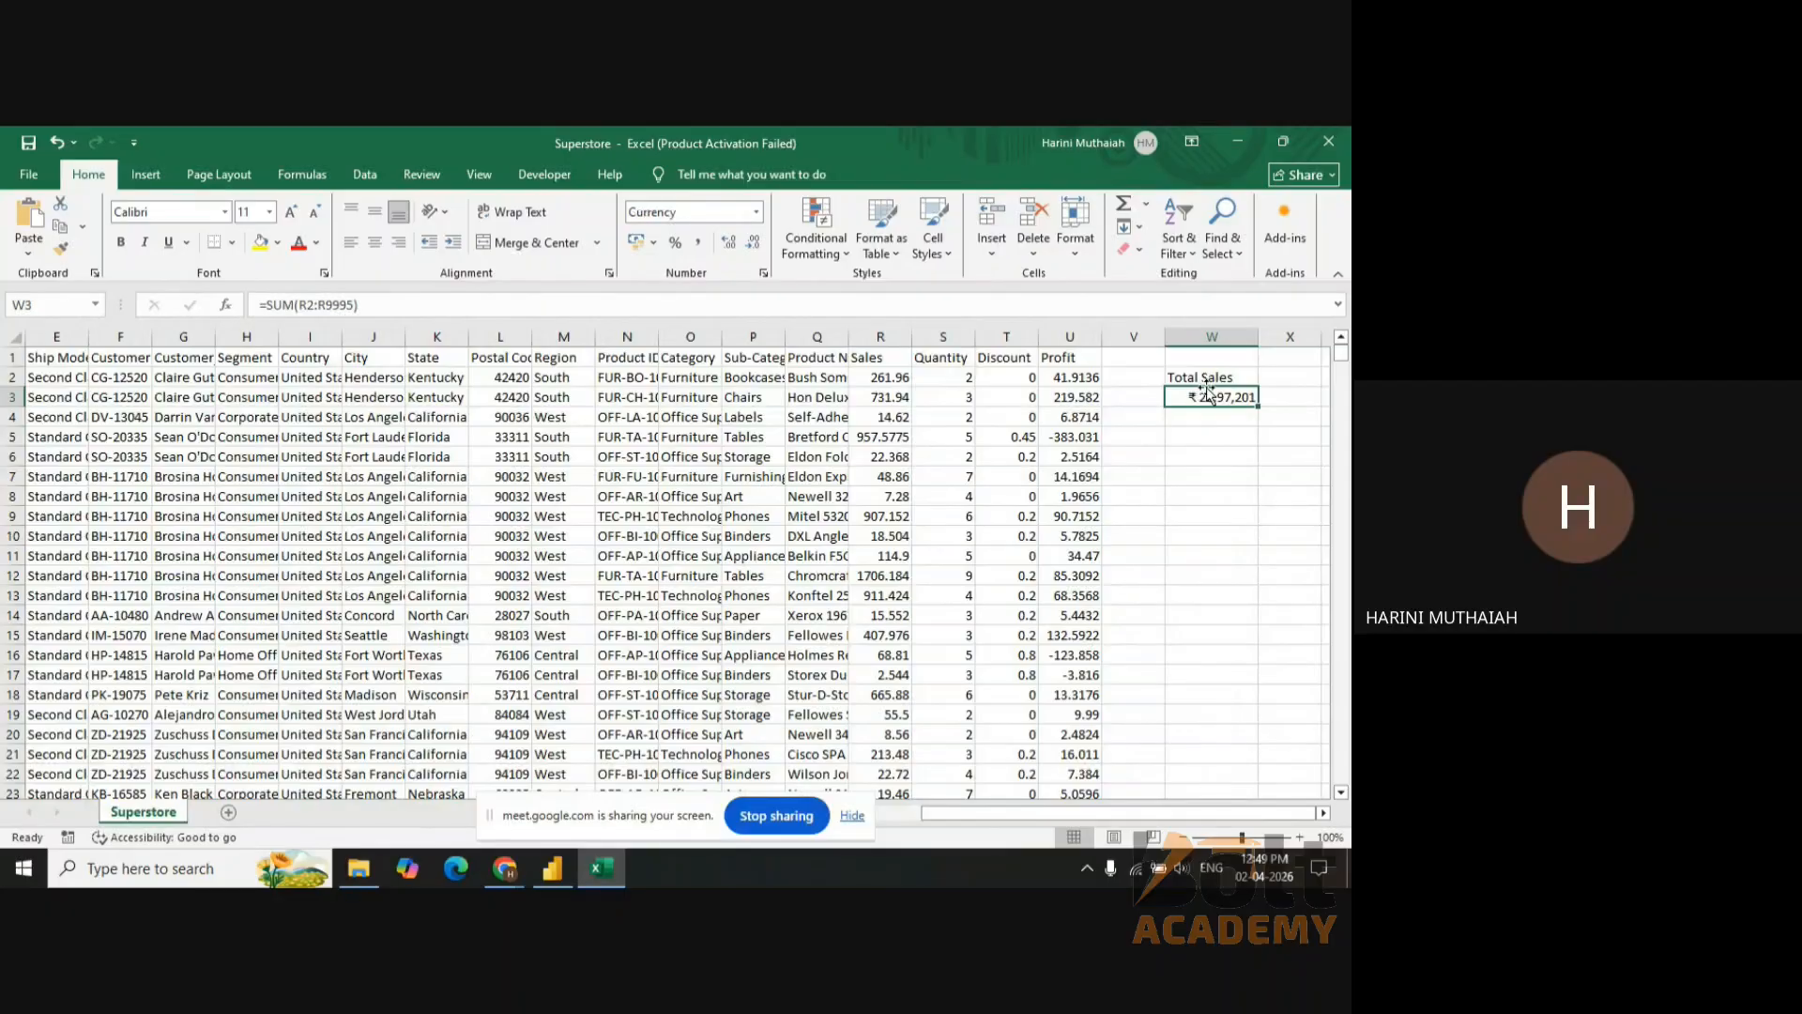
- Enter the label "Min Sales" in cell W5, below the Total Sales figure
left_click(1223, 433)
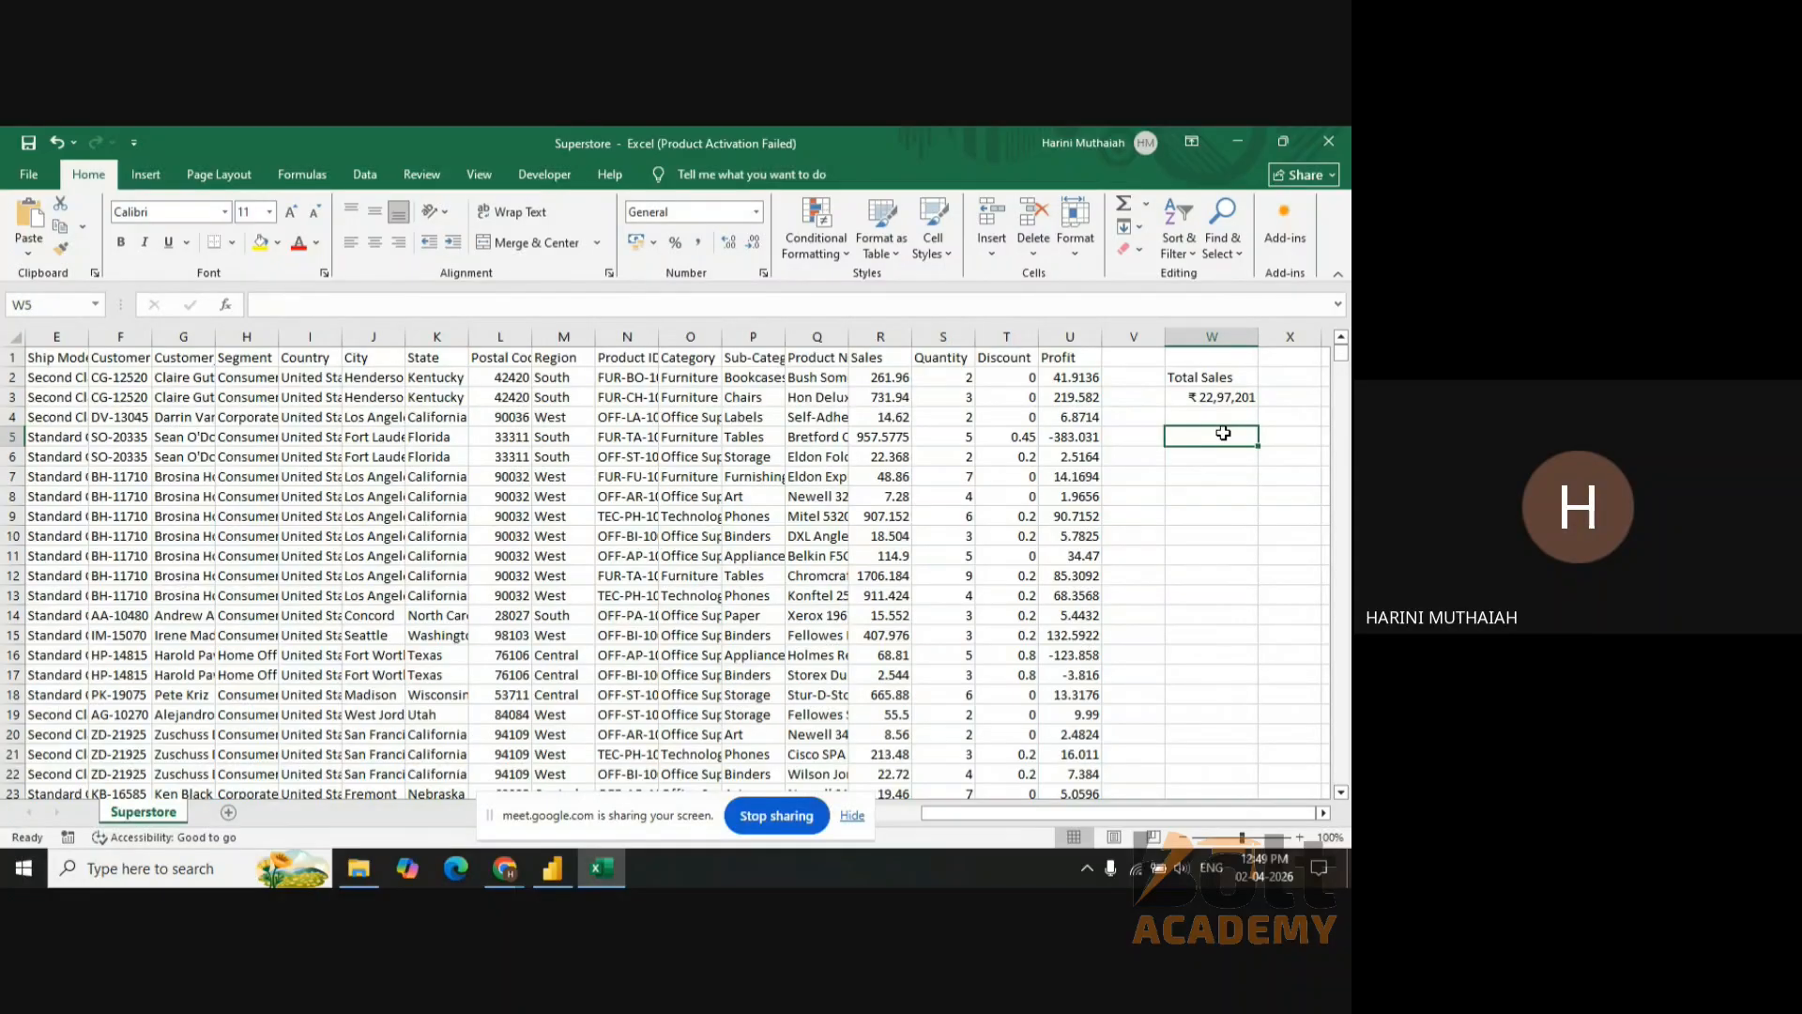
type("Min z")
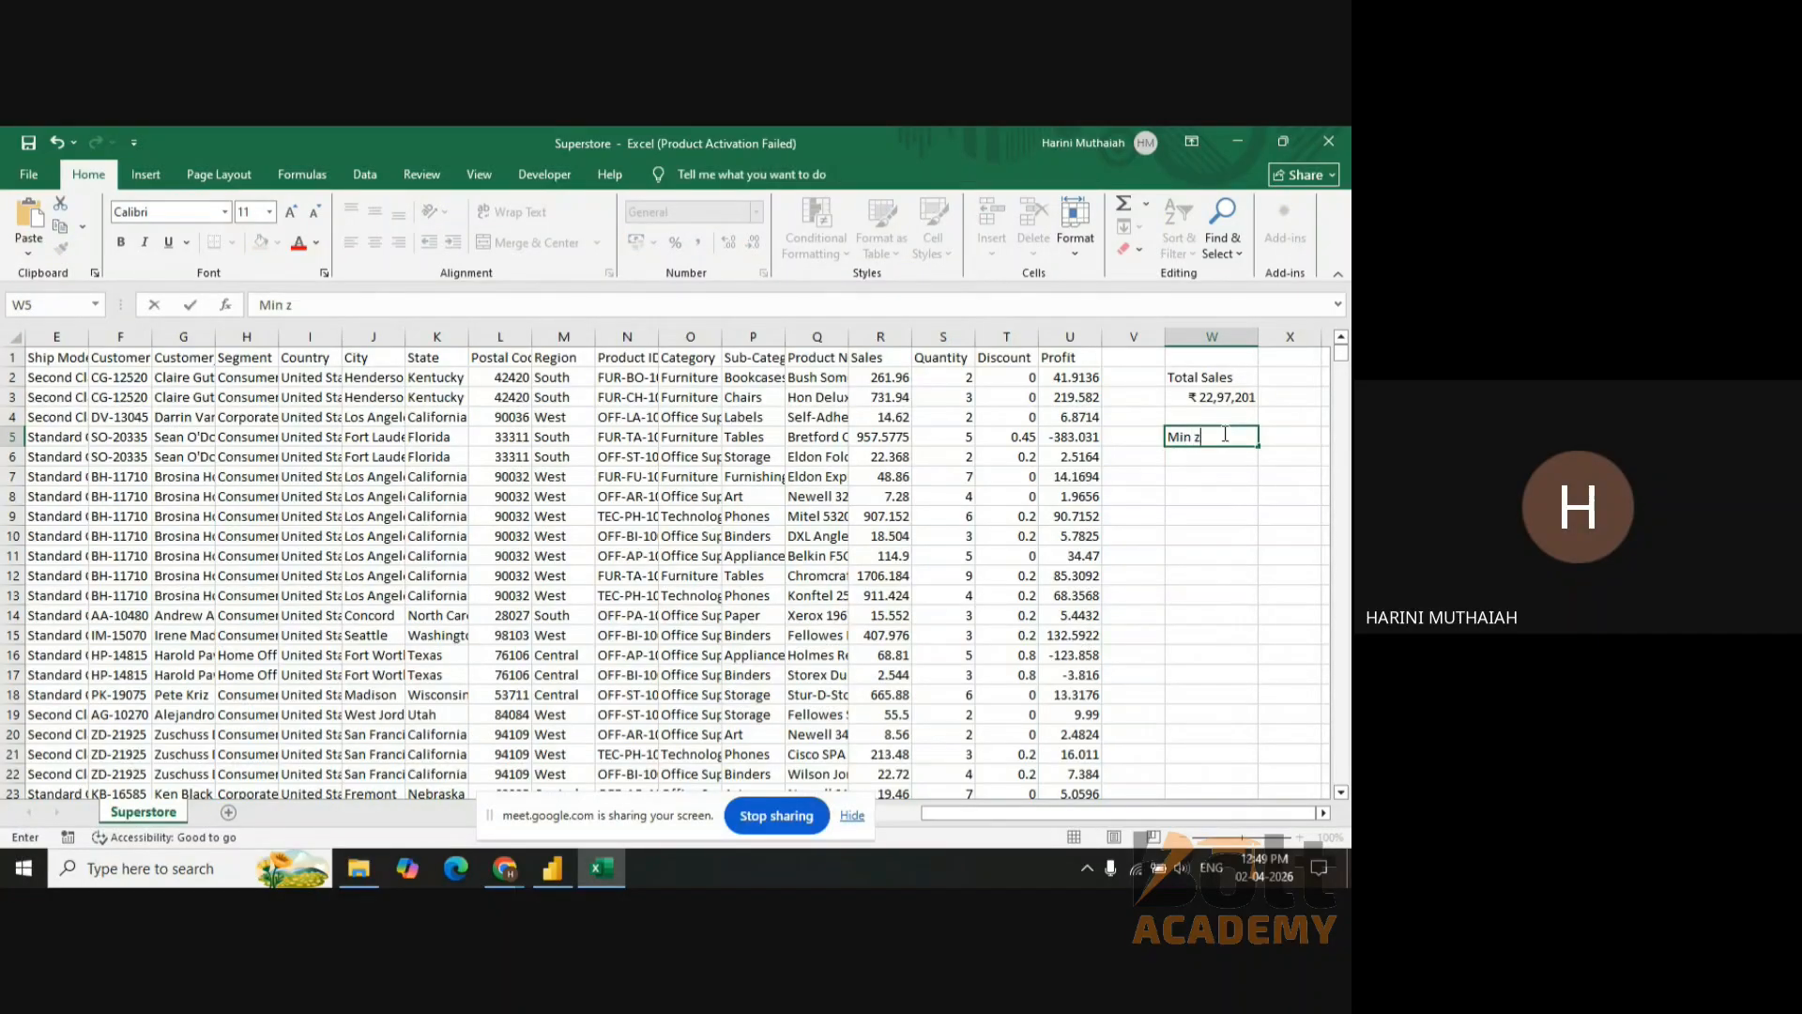
key("BackSpace")
type("Sales")
key("Return")
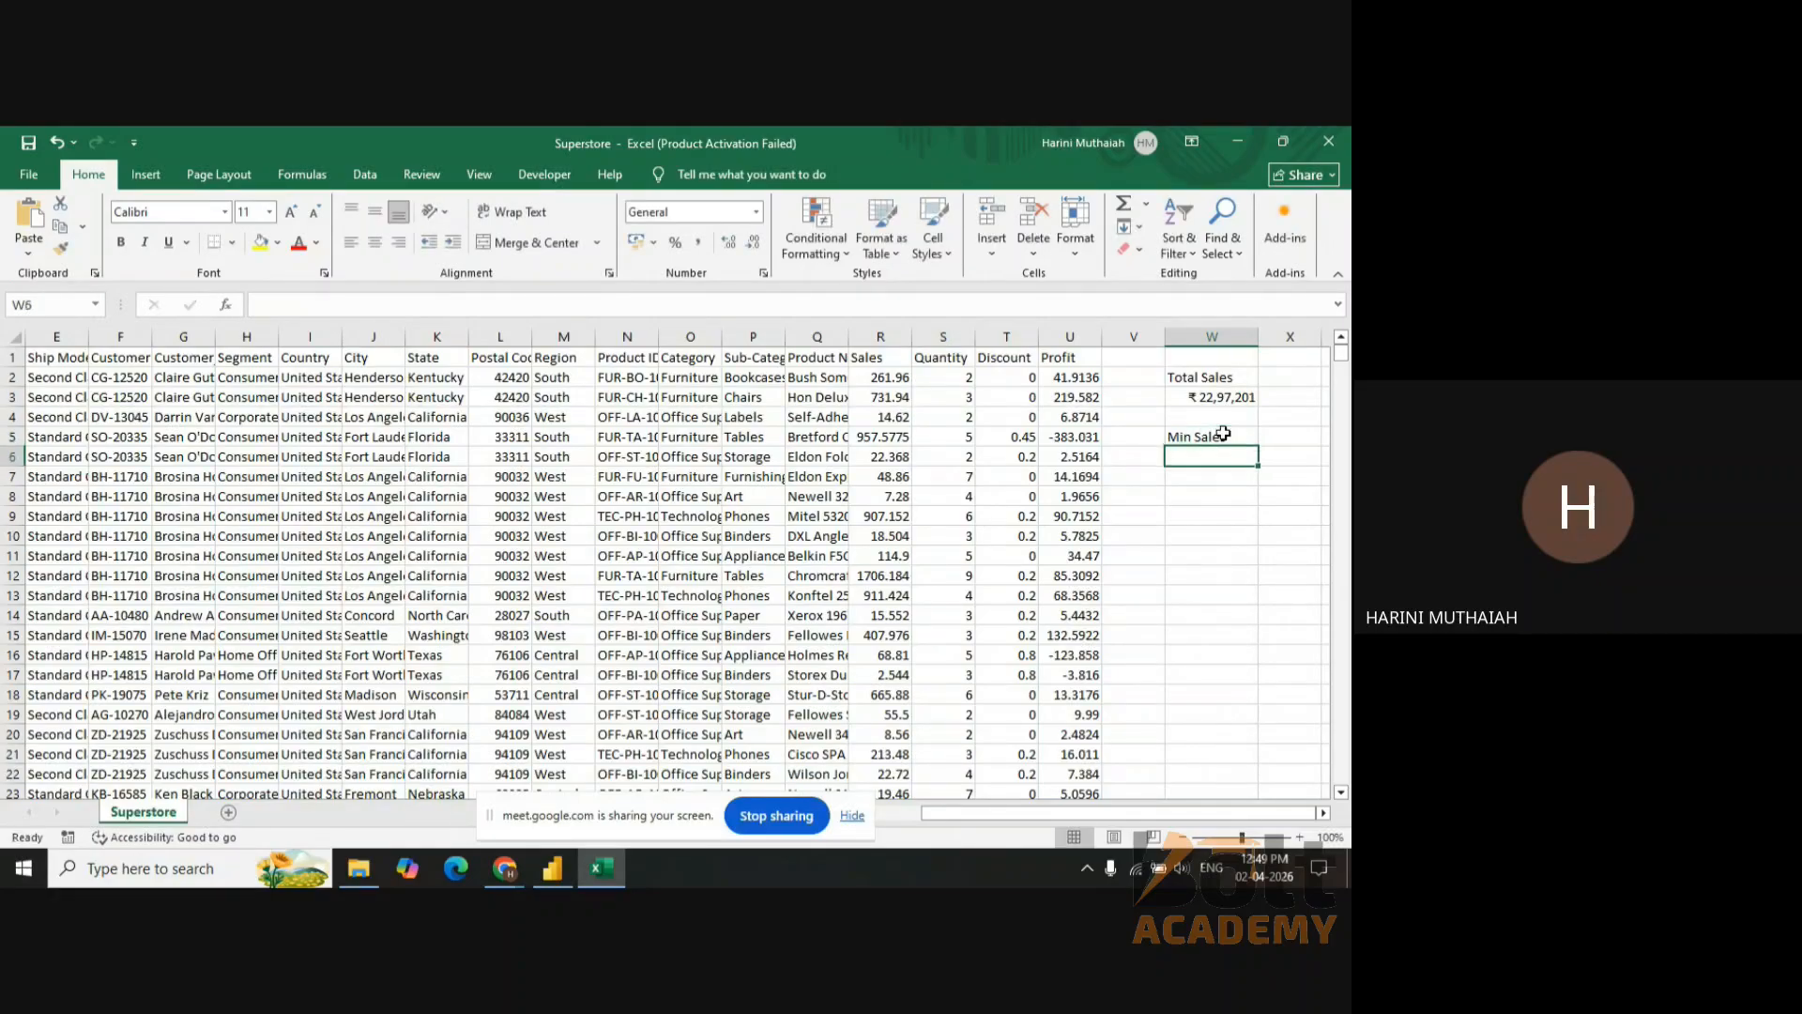
- Calculate the minimum sale in cell W6 with a MIN formula over the Sales column range R2:R9995
type("=")
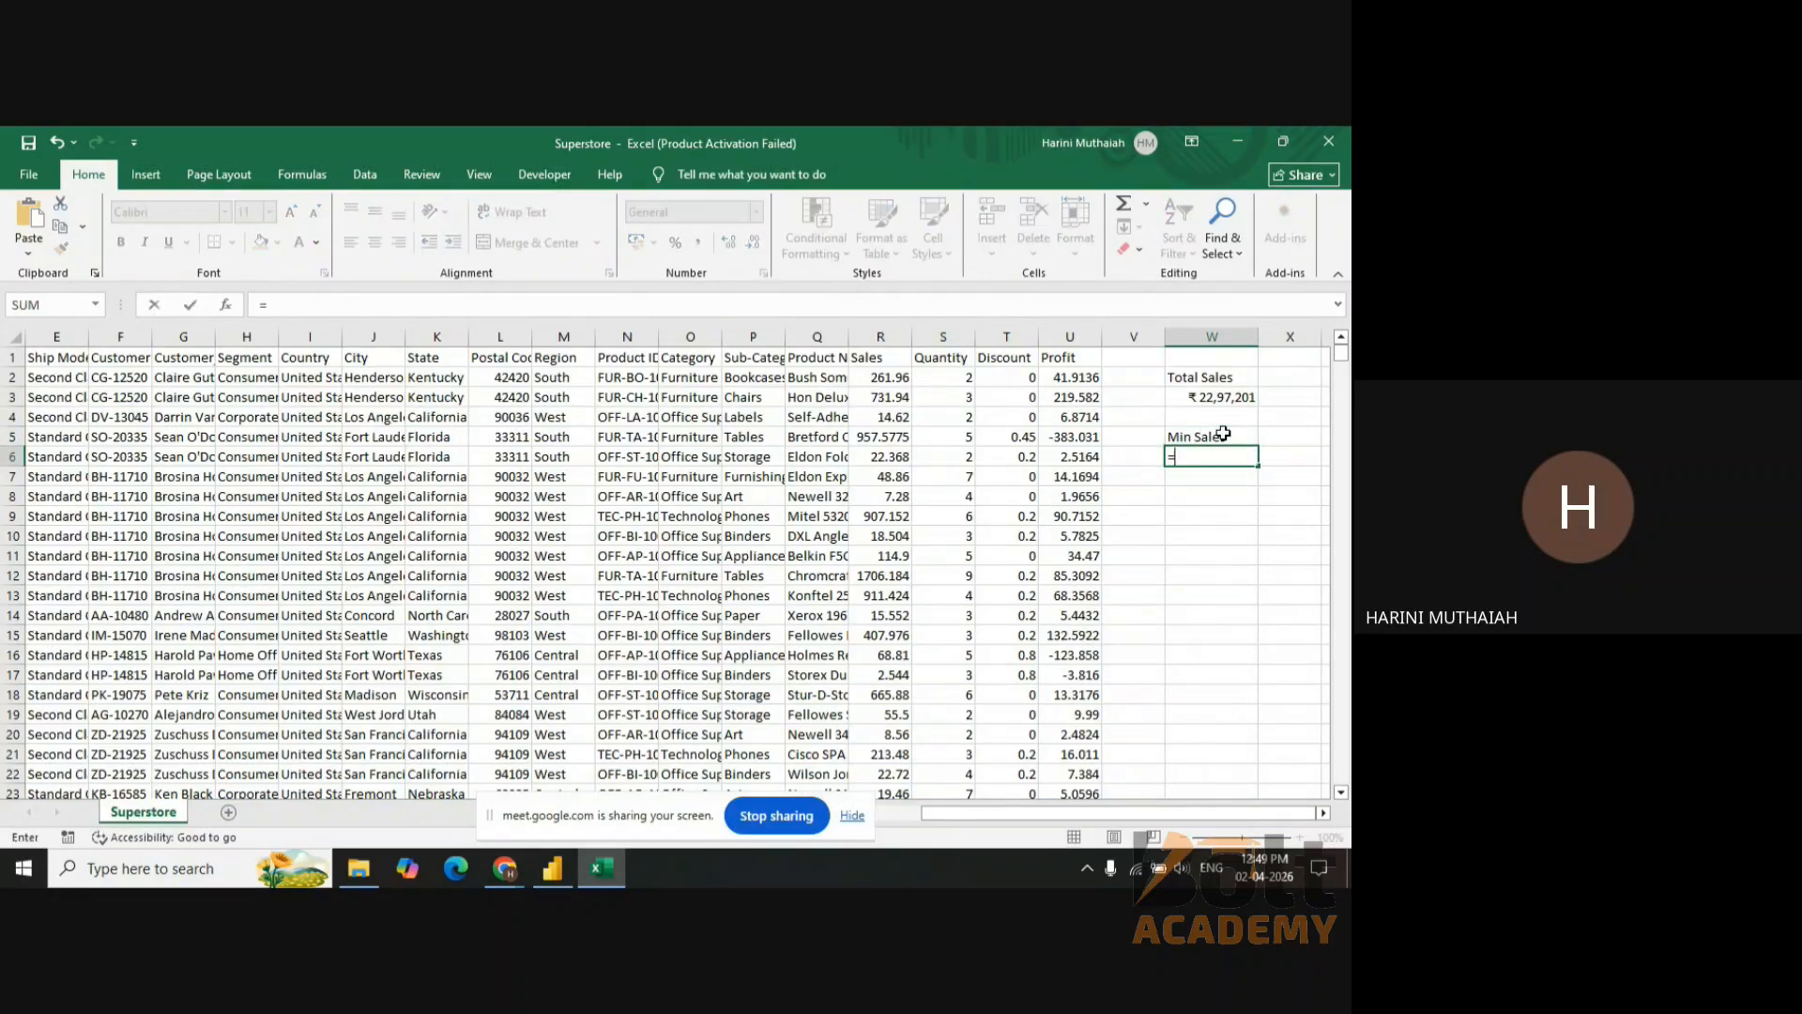
type("min")
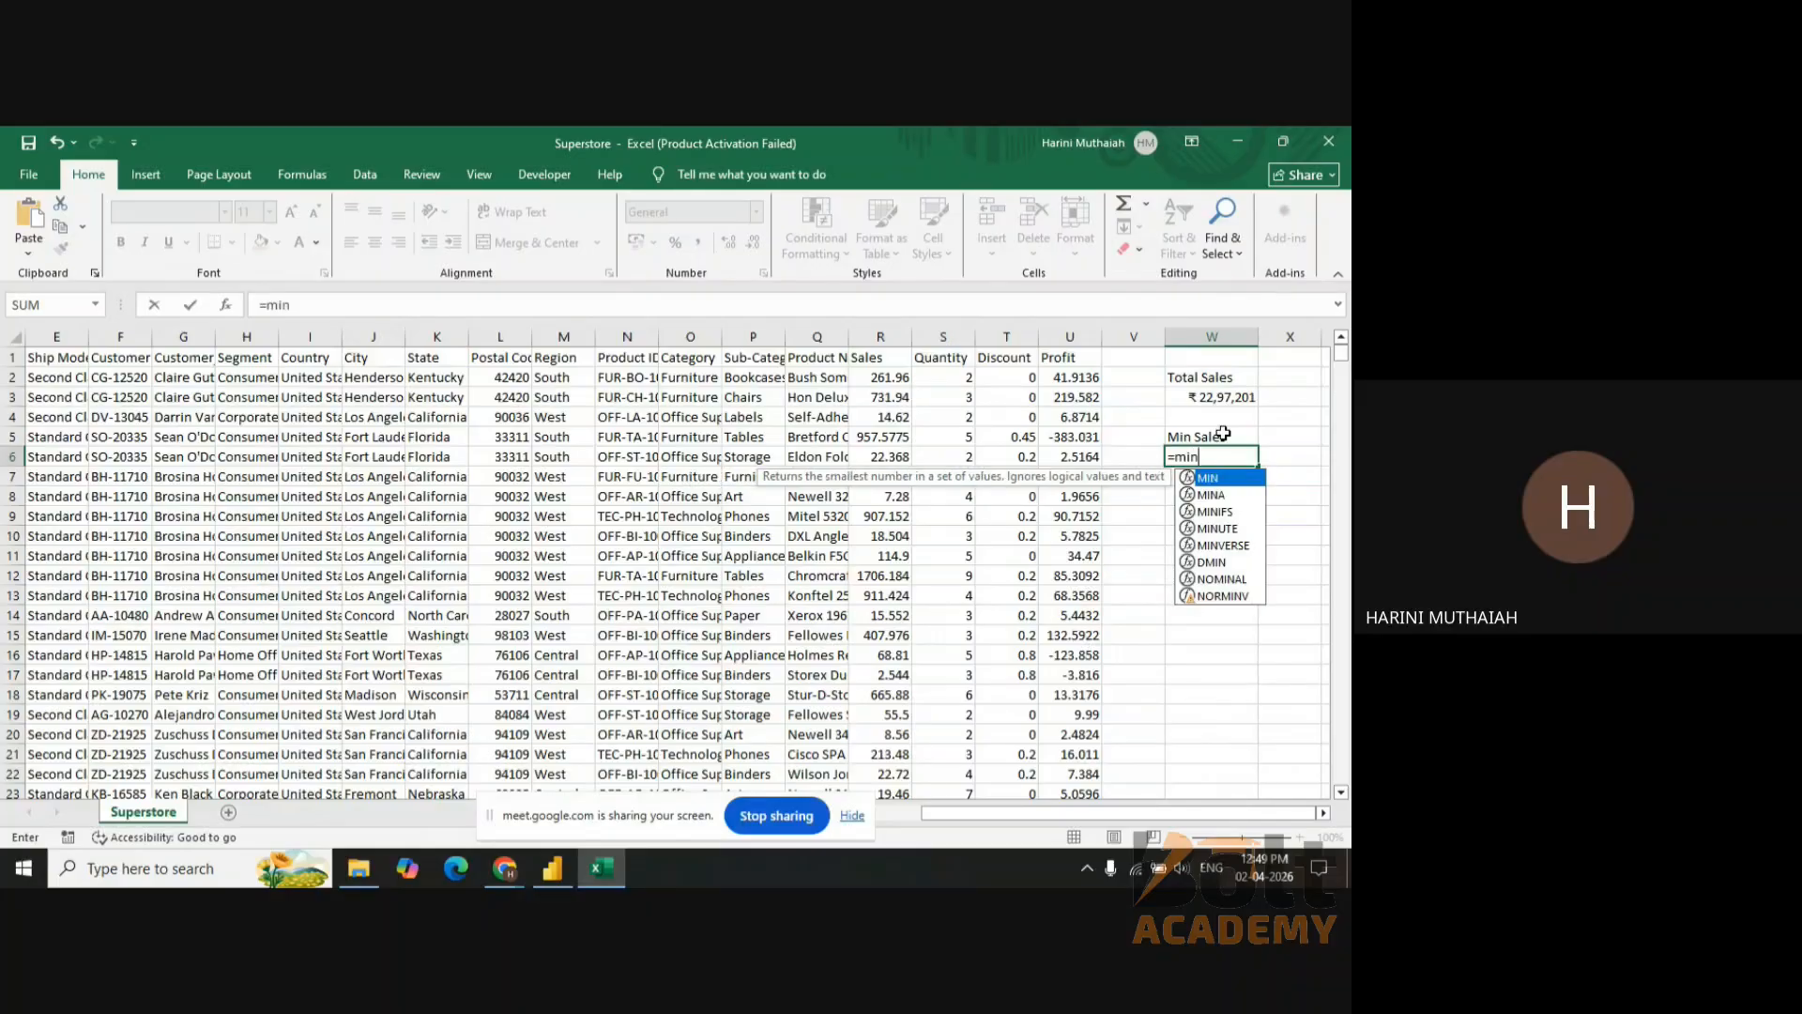
double_click(1219, 479)
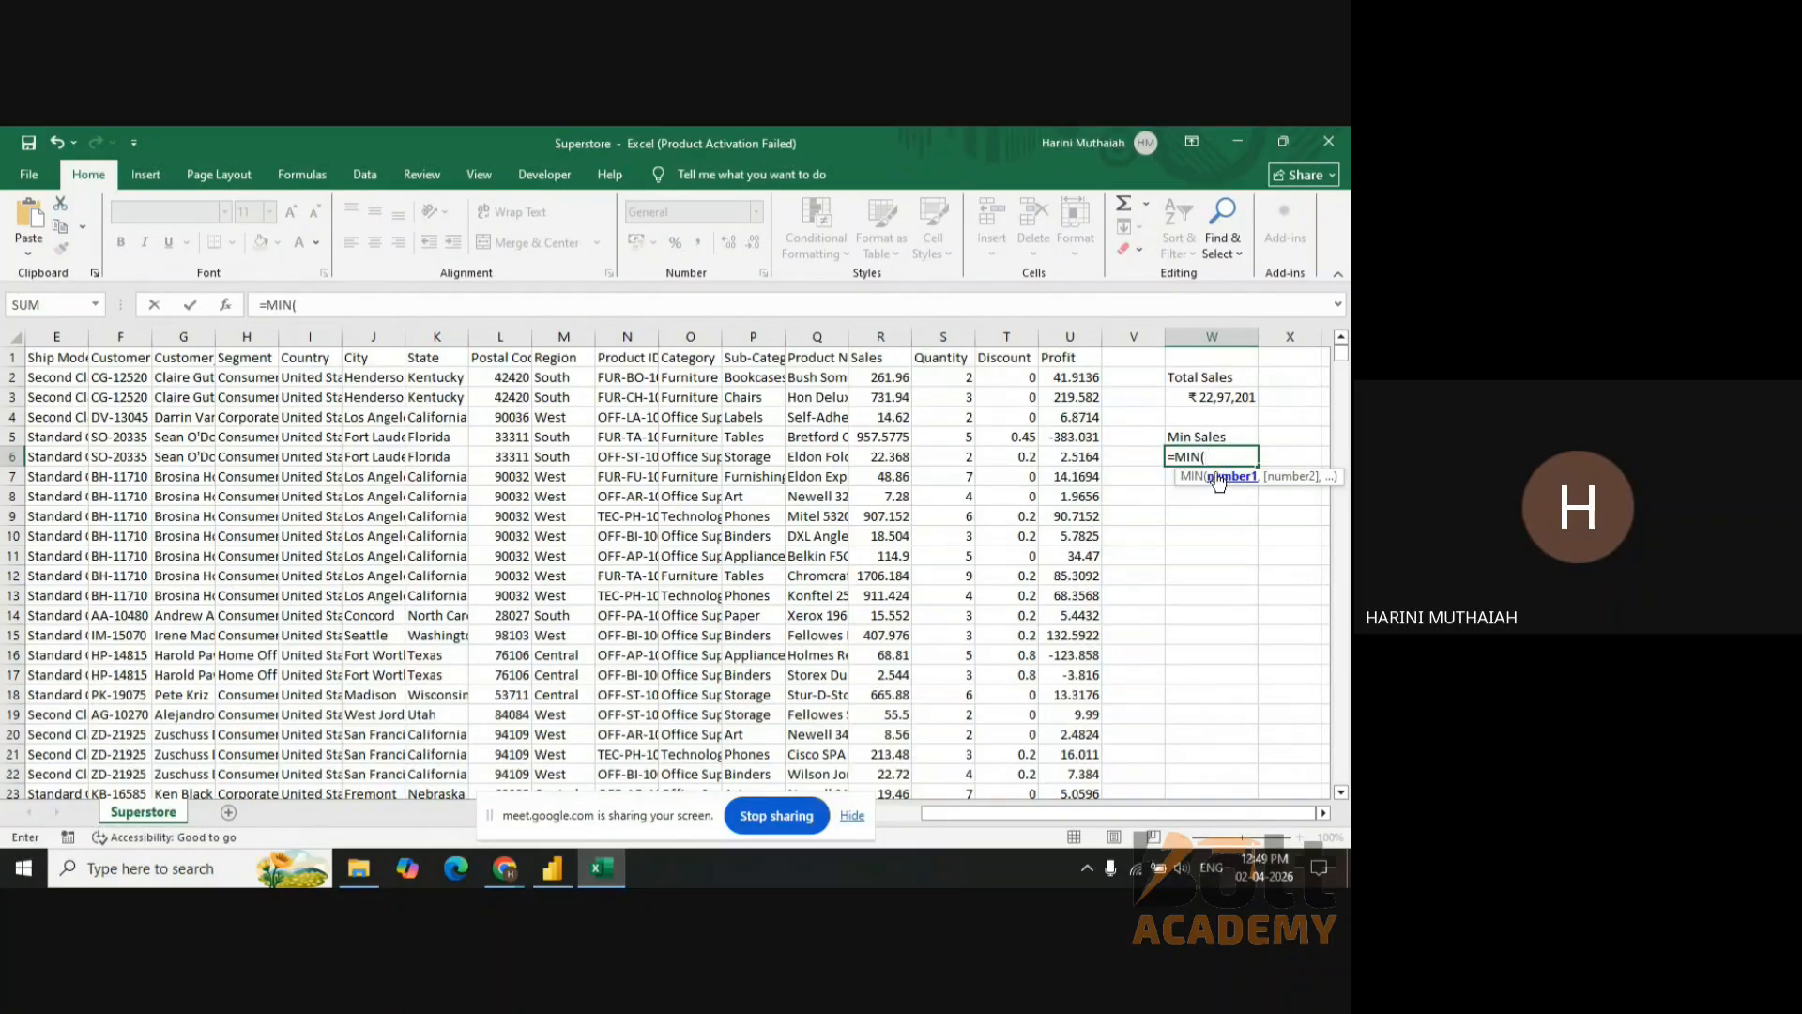
left_click(890, 379)
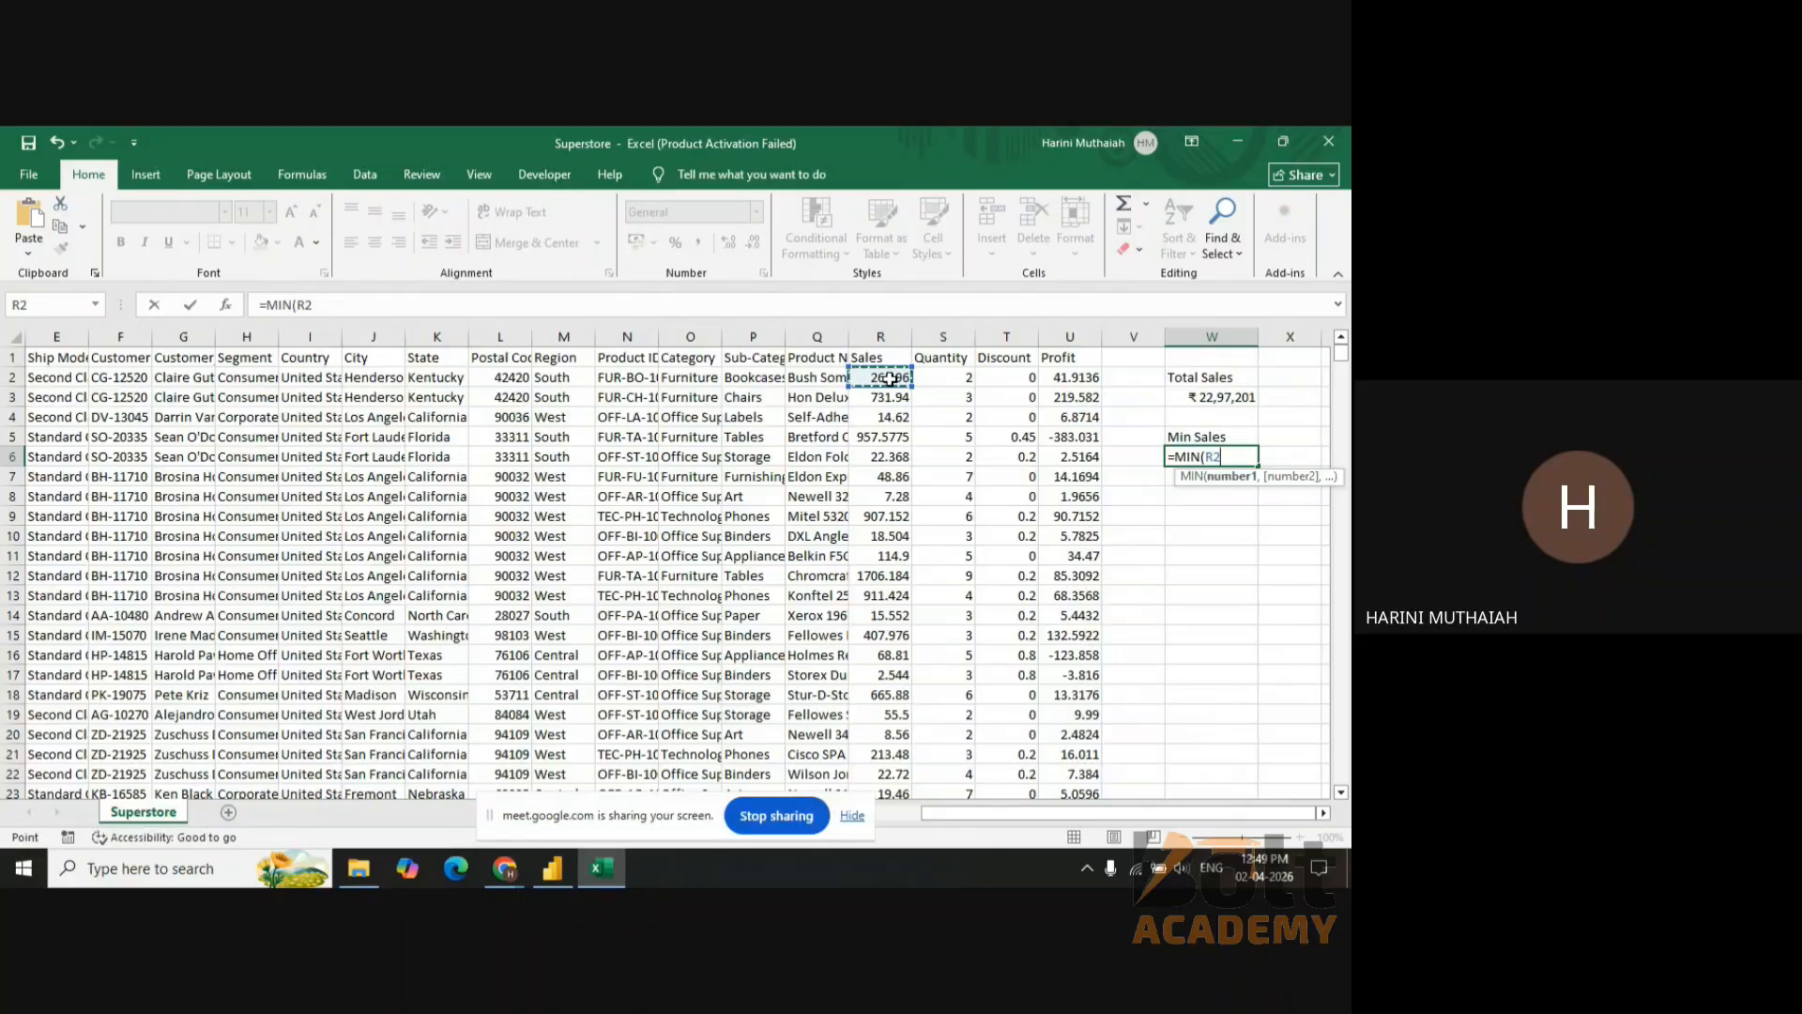
key("ctrl+shift+Down")
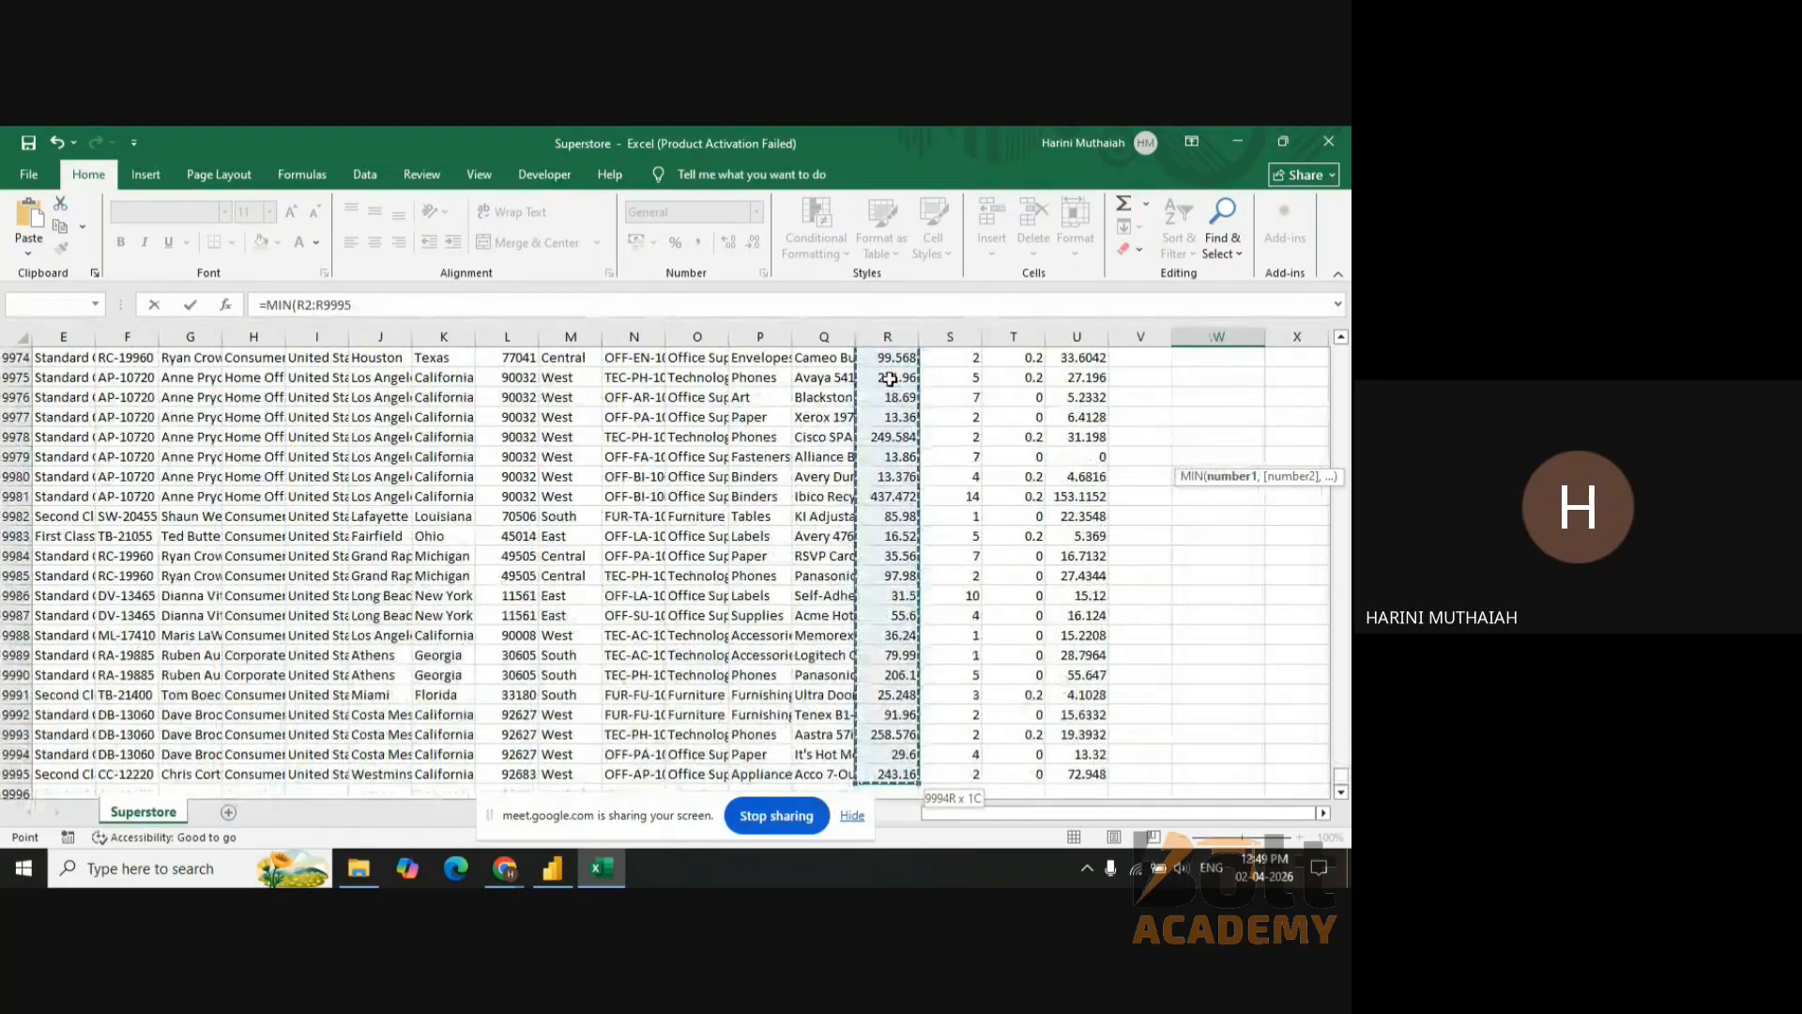
left_click(529, 297)
key("Return")
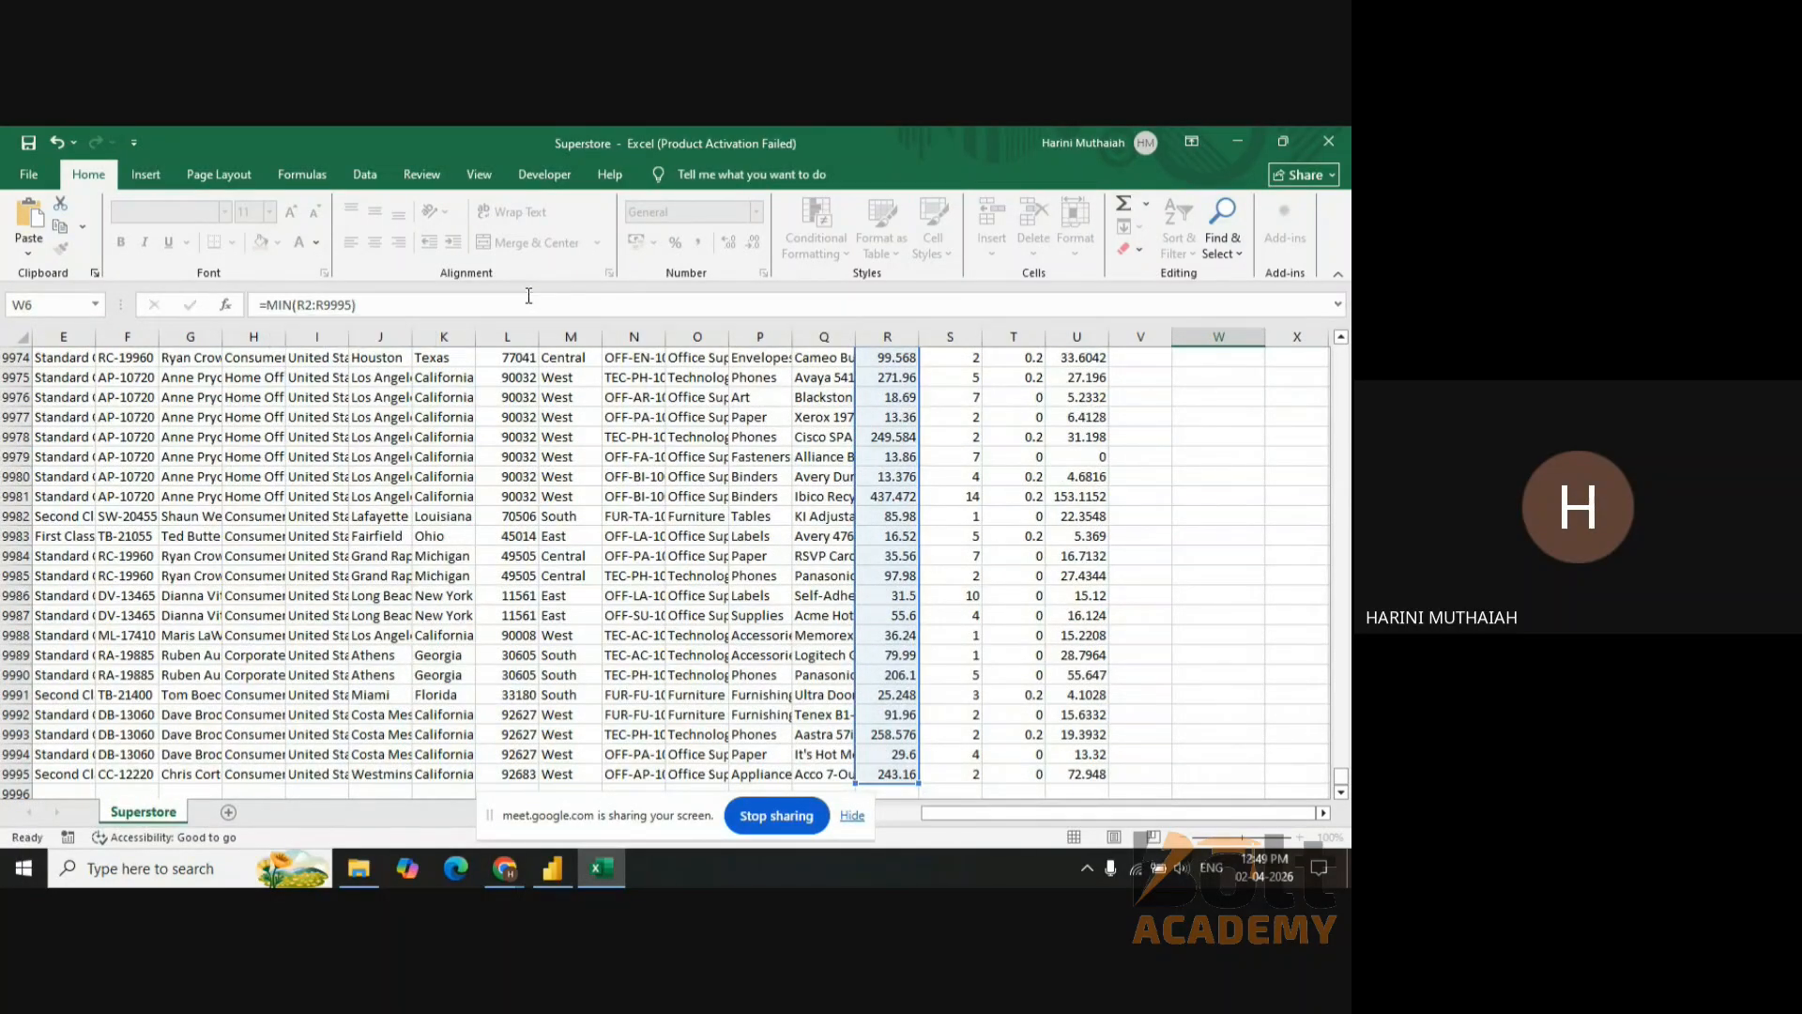
- Reduce the Min Sales result in W6 to two decimal places
left_click(1342, 338)
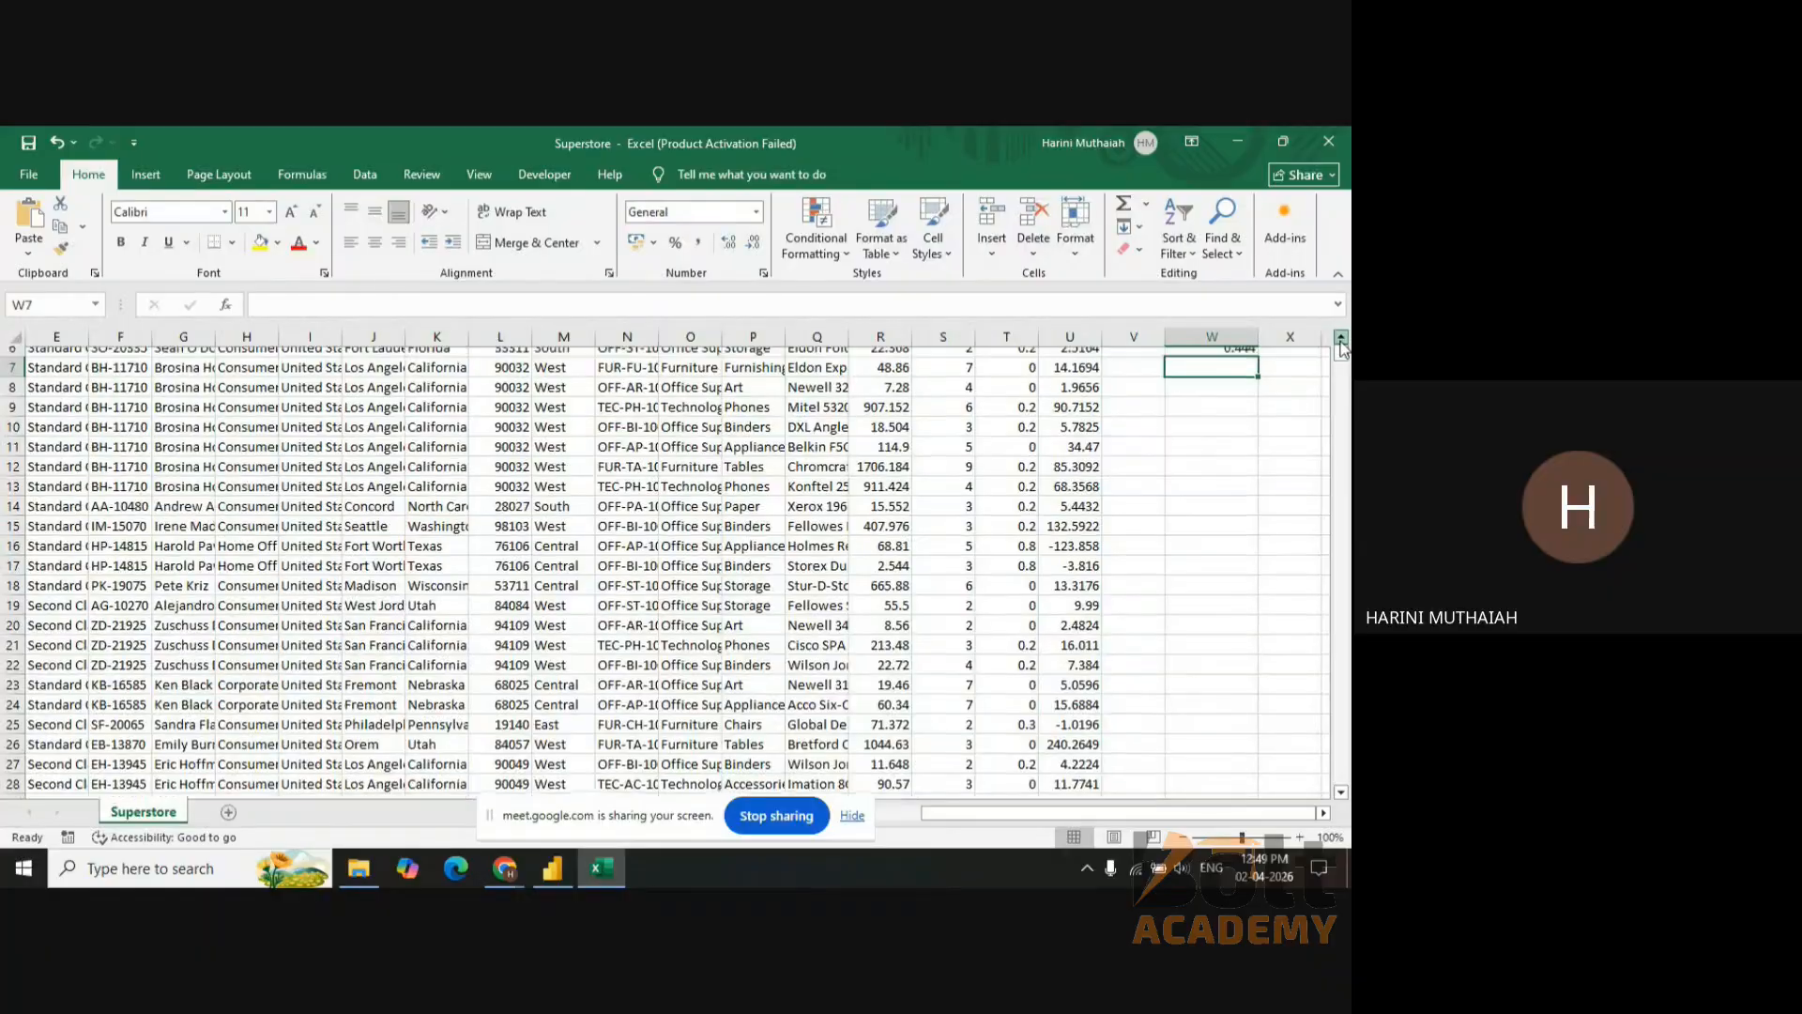
left_click(1342, 338)
left_click(1342, 338)
left_click(1209, 402)
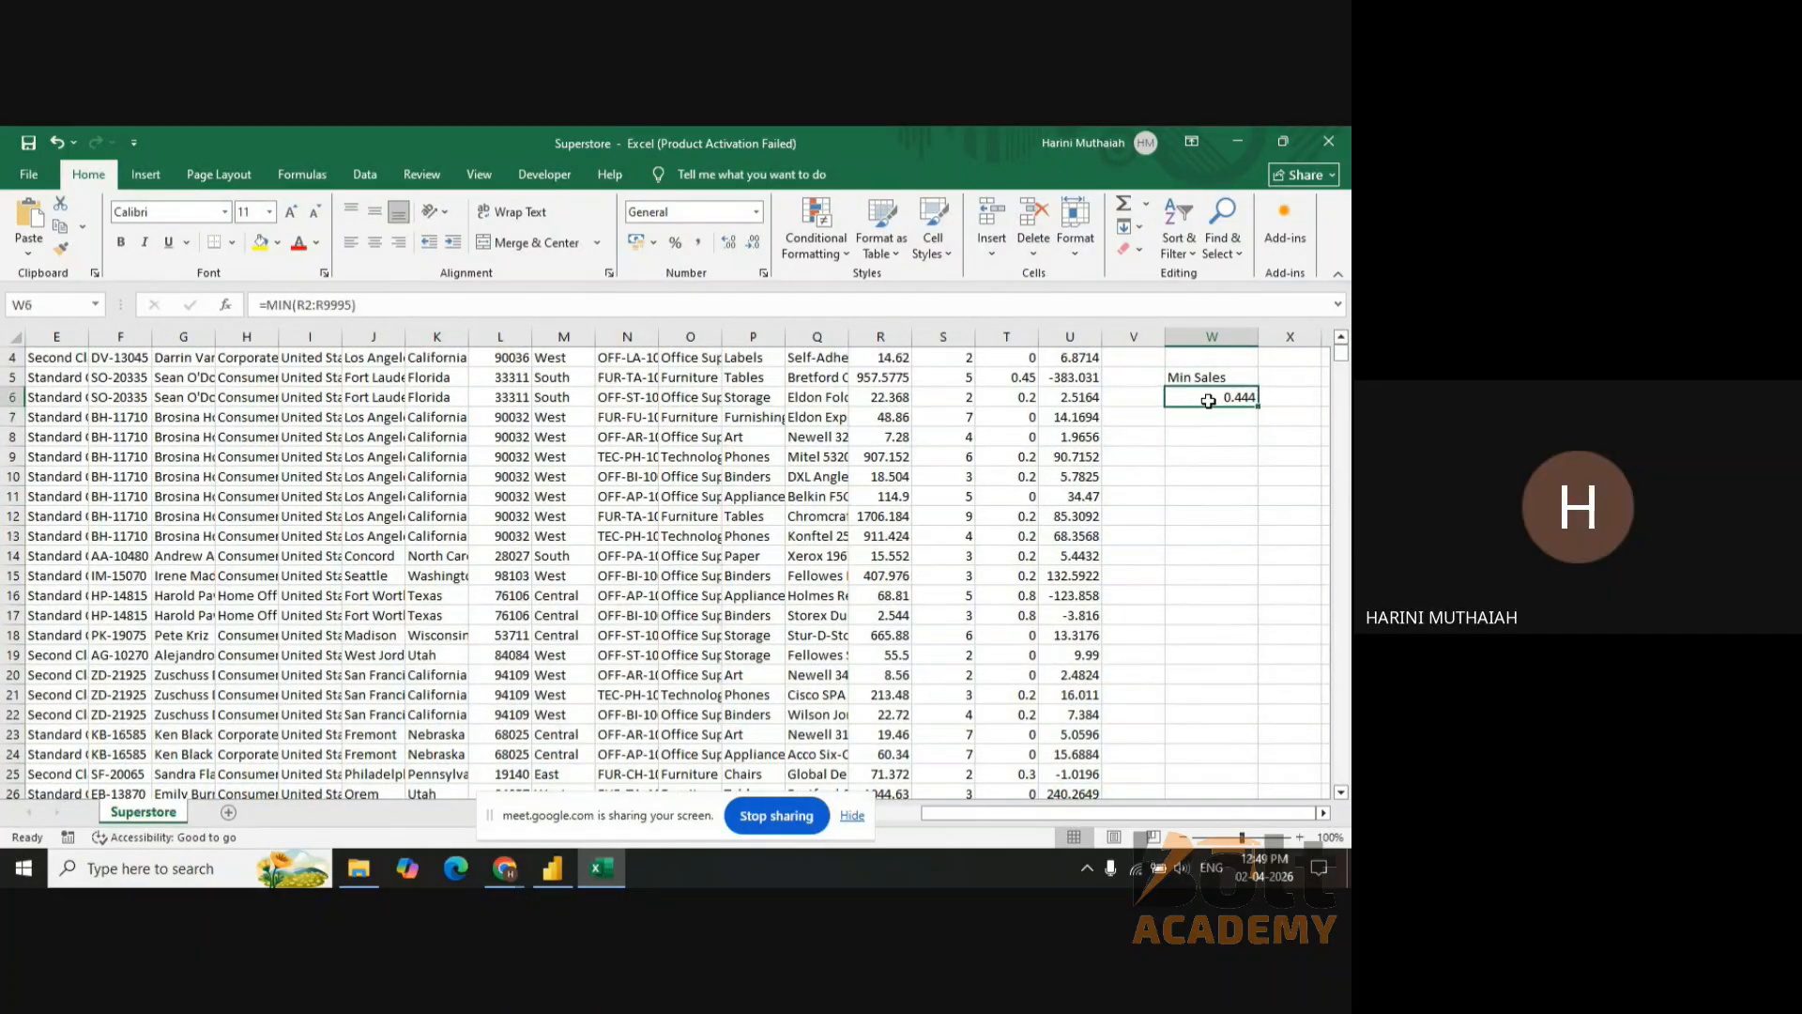
left_click(756, 242)
- Enter the label "Max Sales" in cell W8, below the Min Sales figure
left_click(1229, 441)
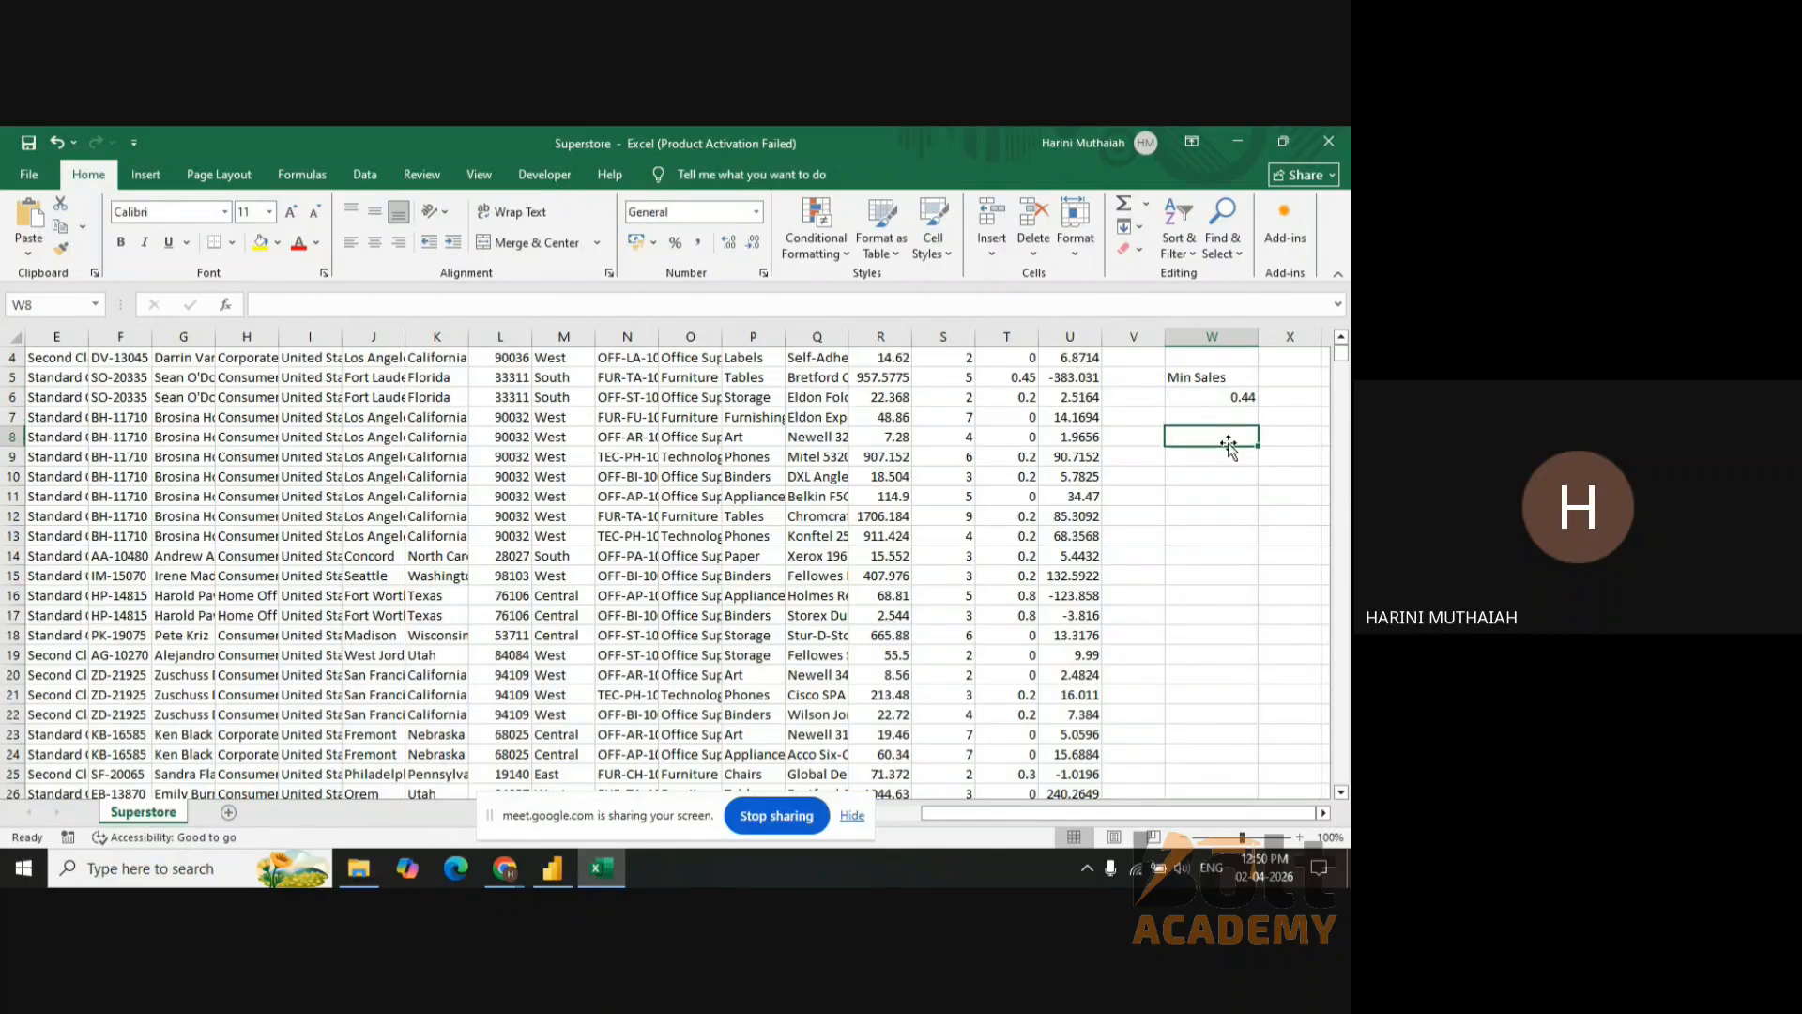
type("Max")
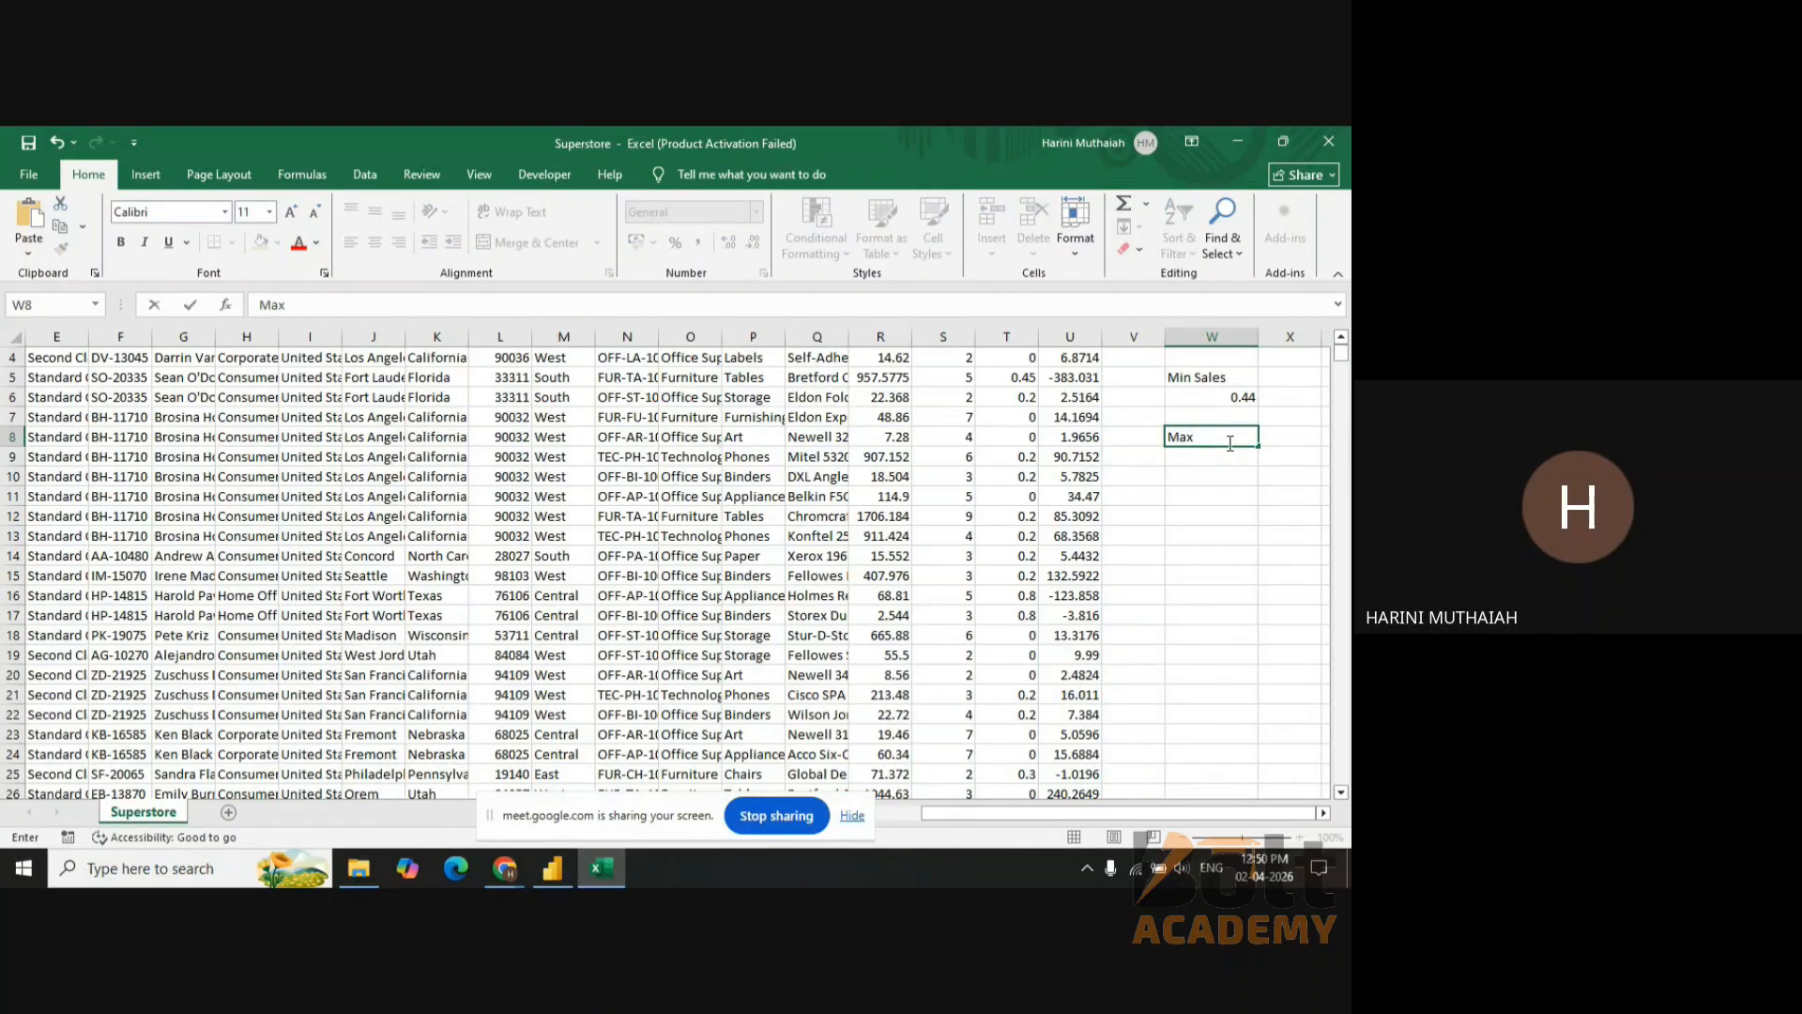
type(" Sales")
key("Return")
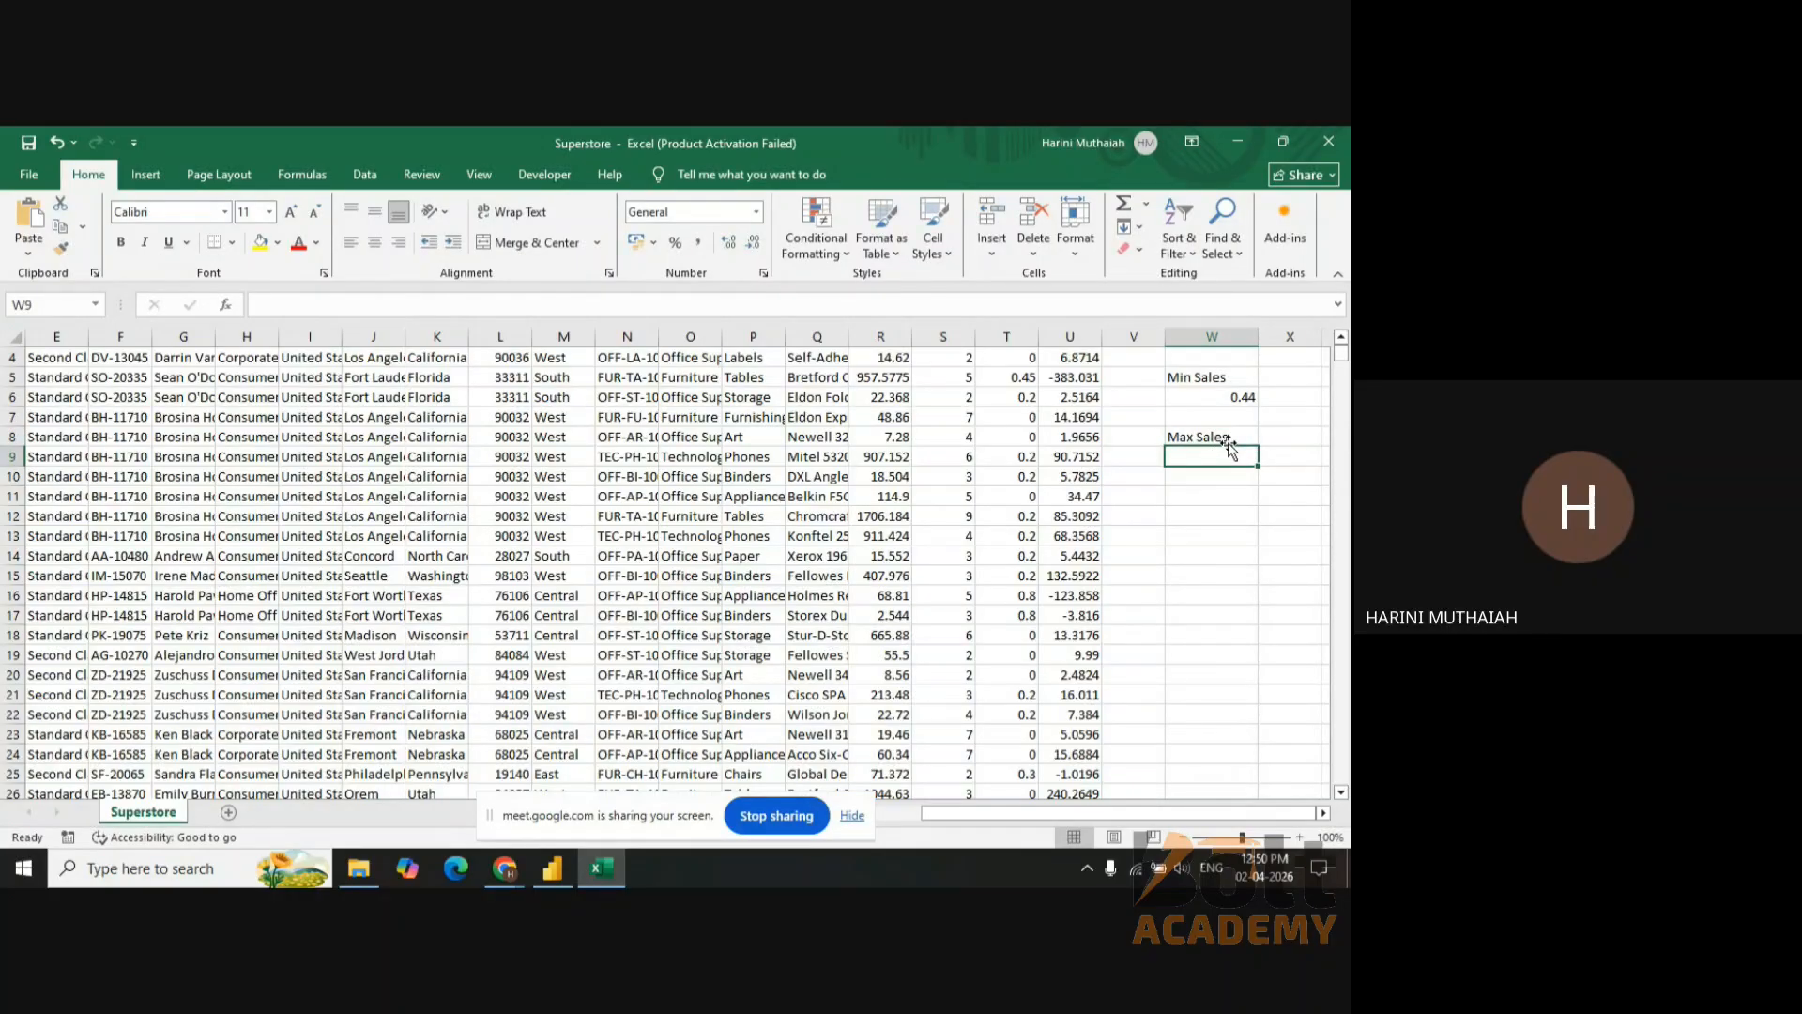
- Calculate the maximum sale in cell W9 with a MAX formula over the Sales column range R2:R9995
type("=max")
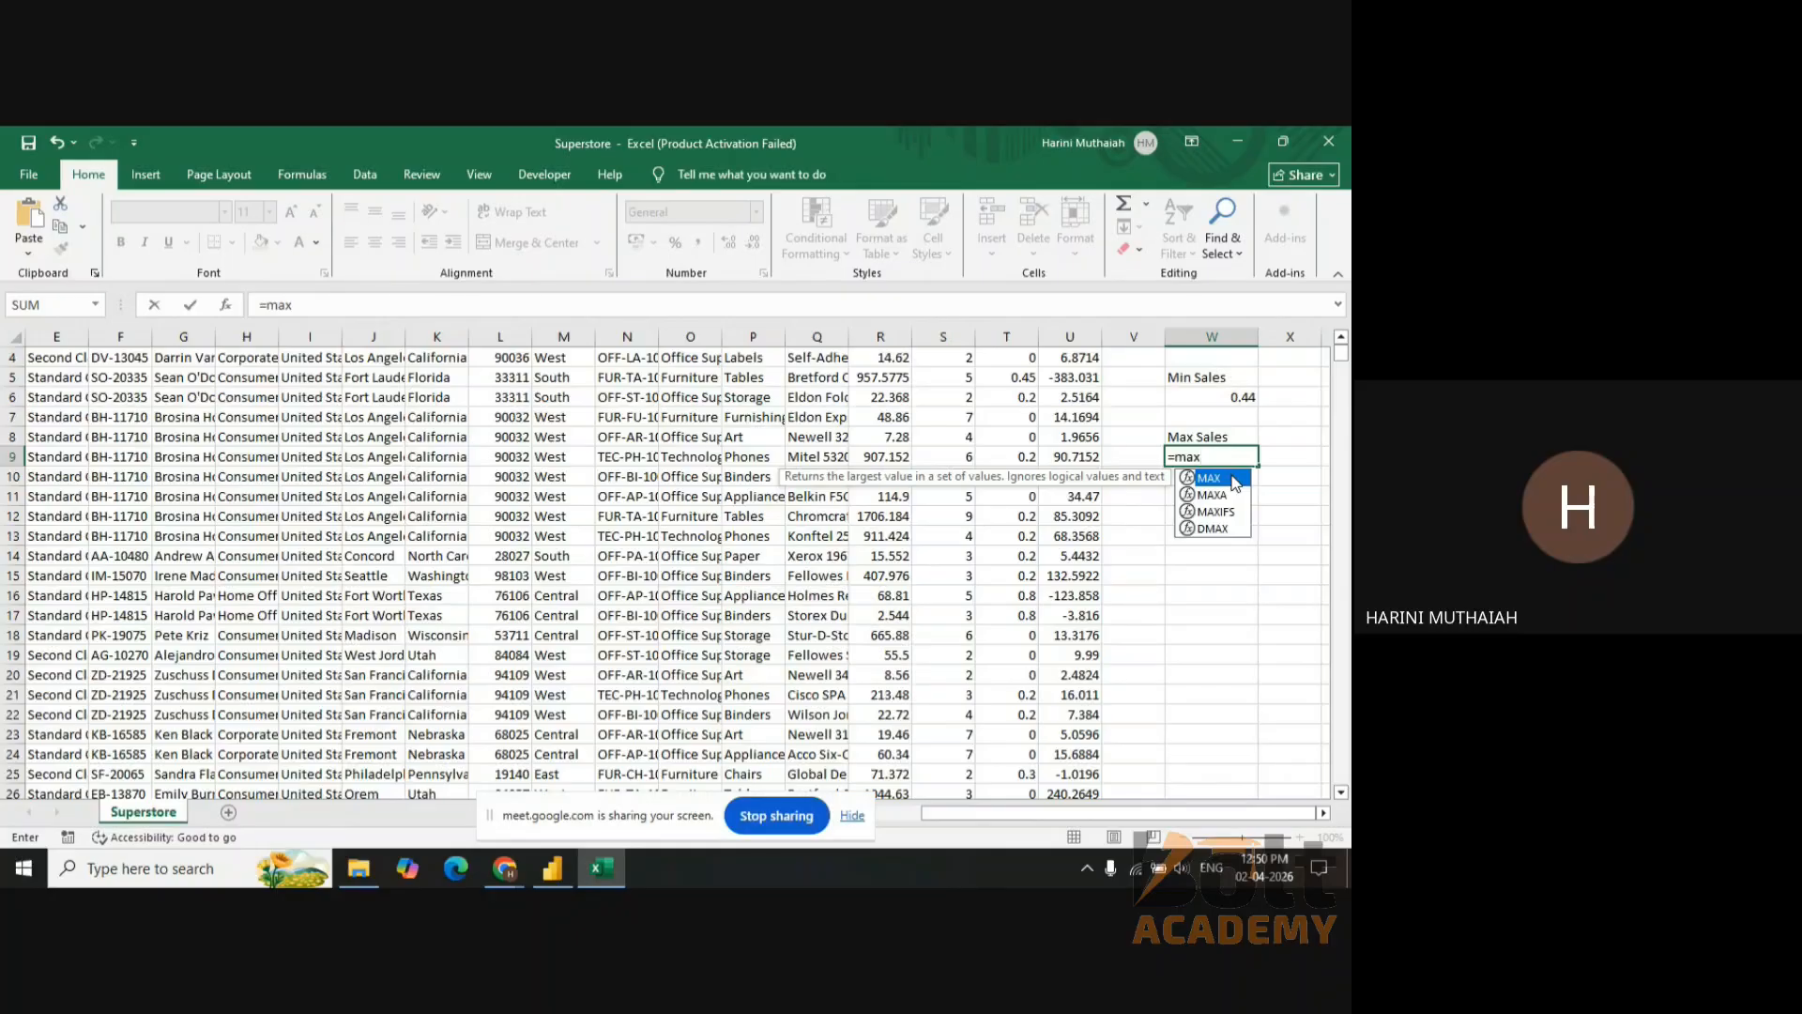
double_click(1235, 483)
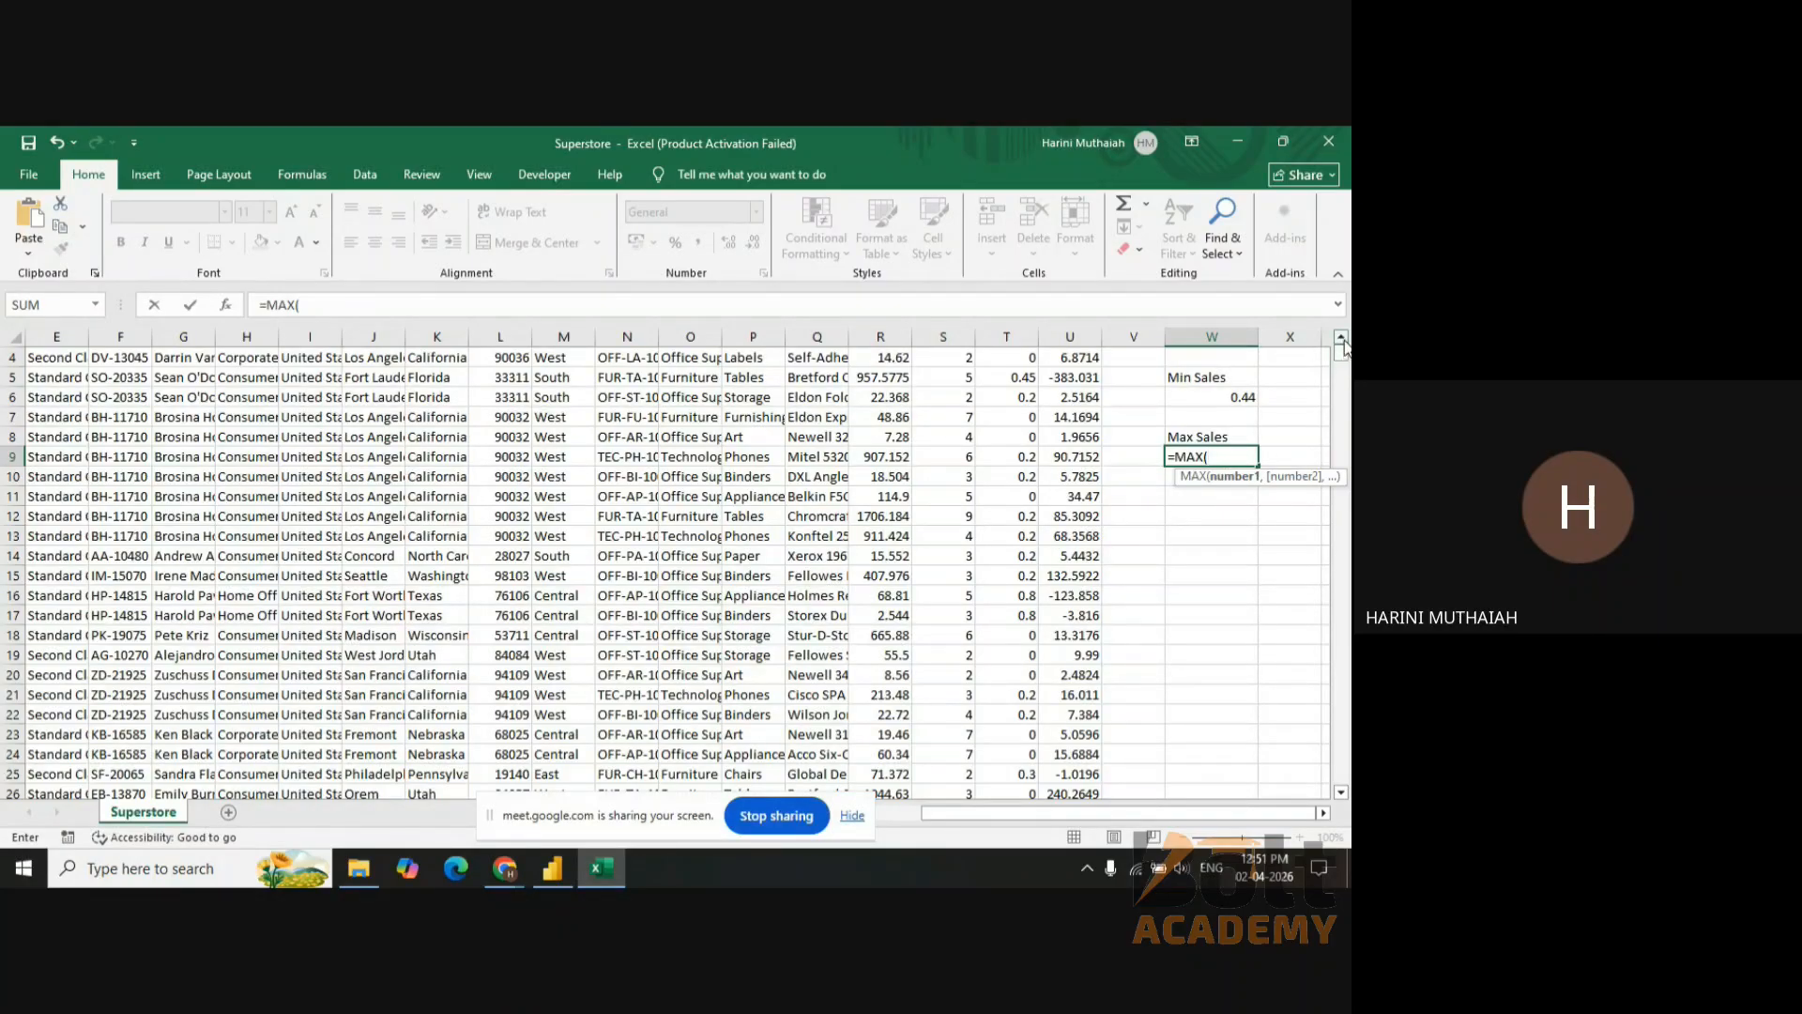
scroll(913, 387, "up", 1)
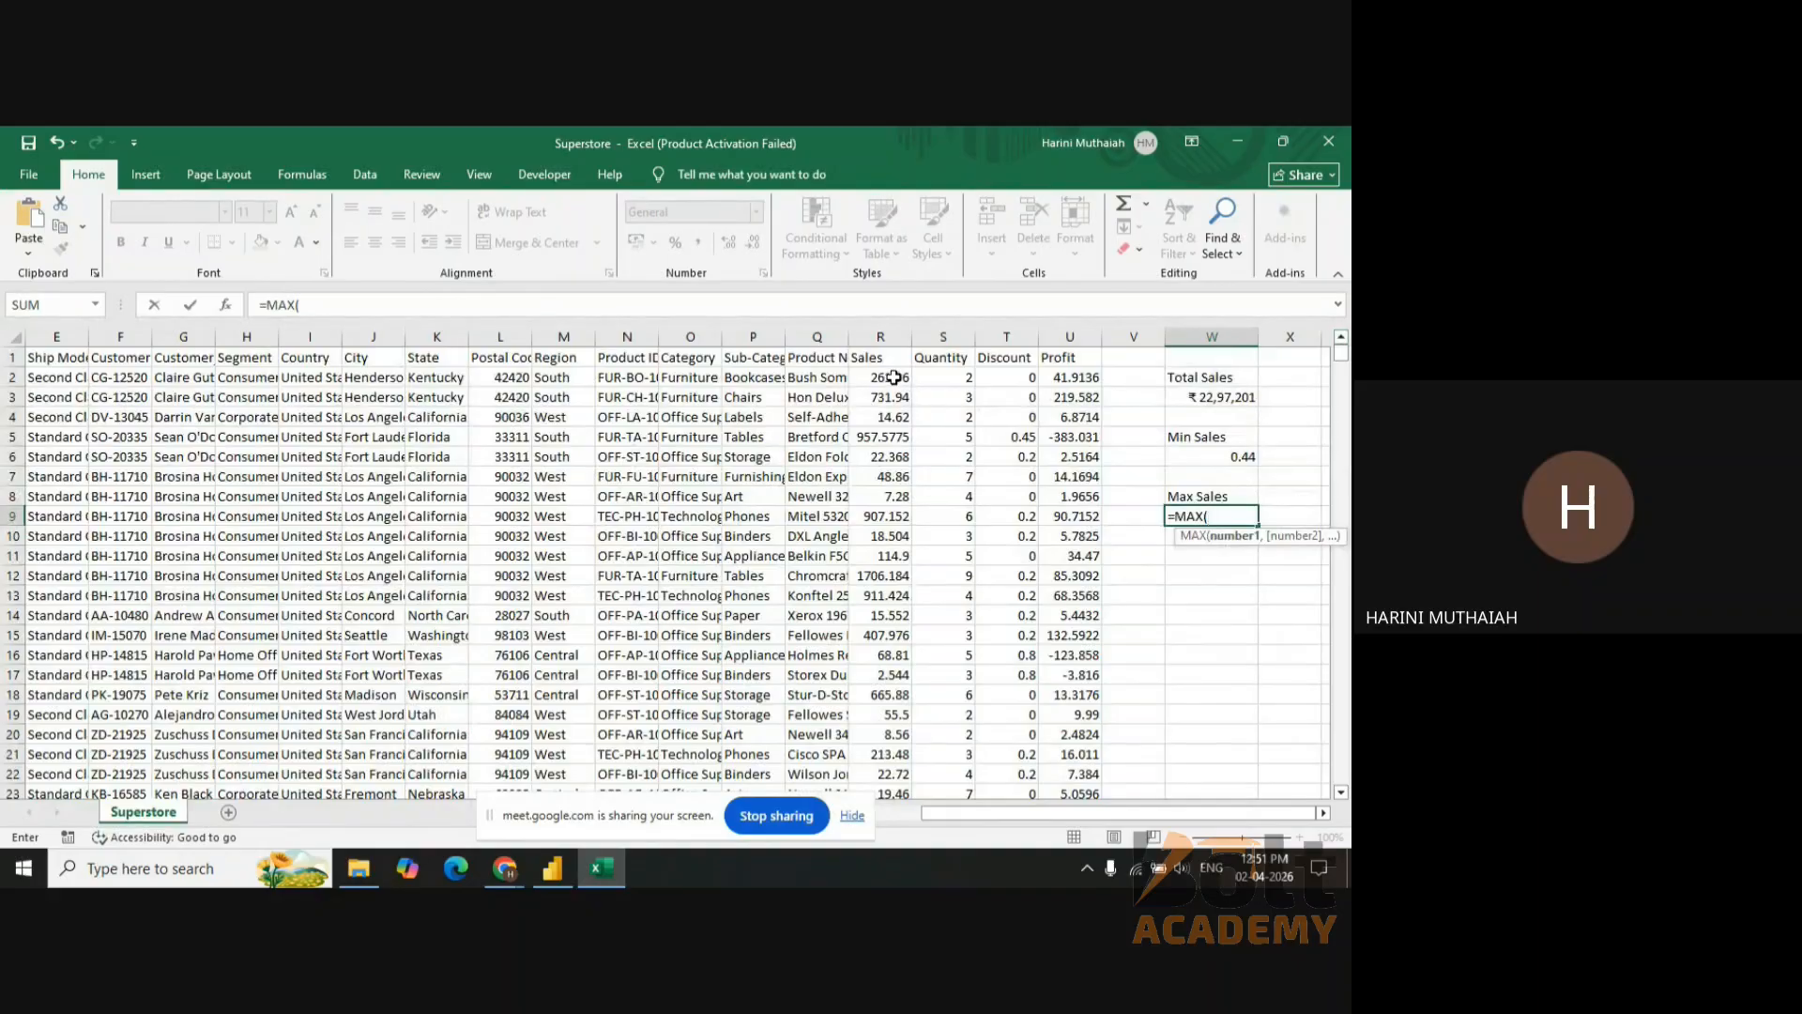
left_click(894, 377)
key("ctrl+shift+Down")
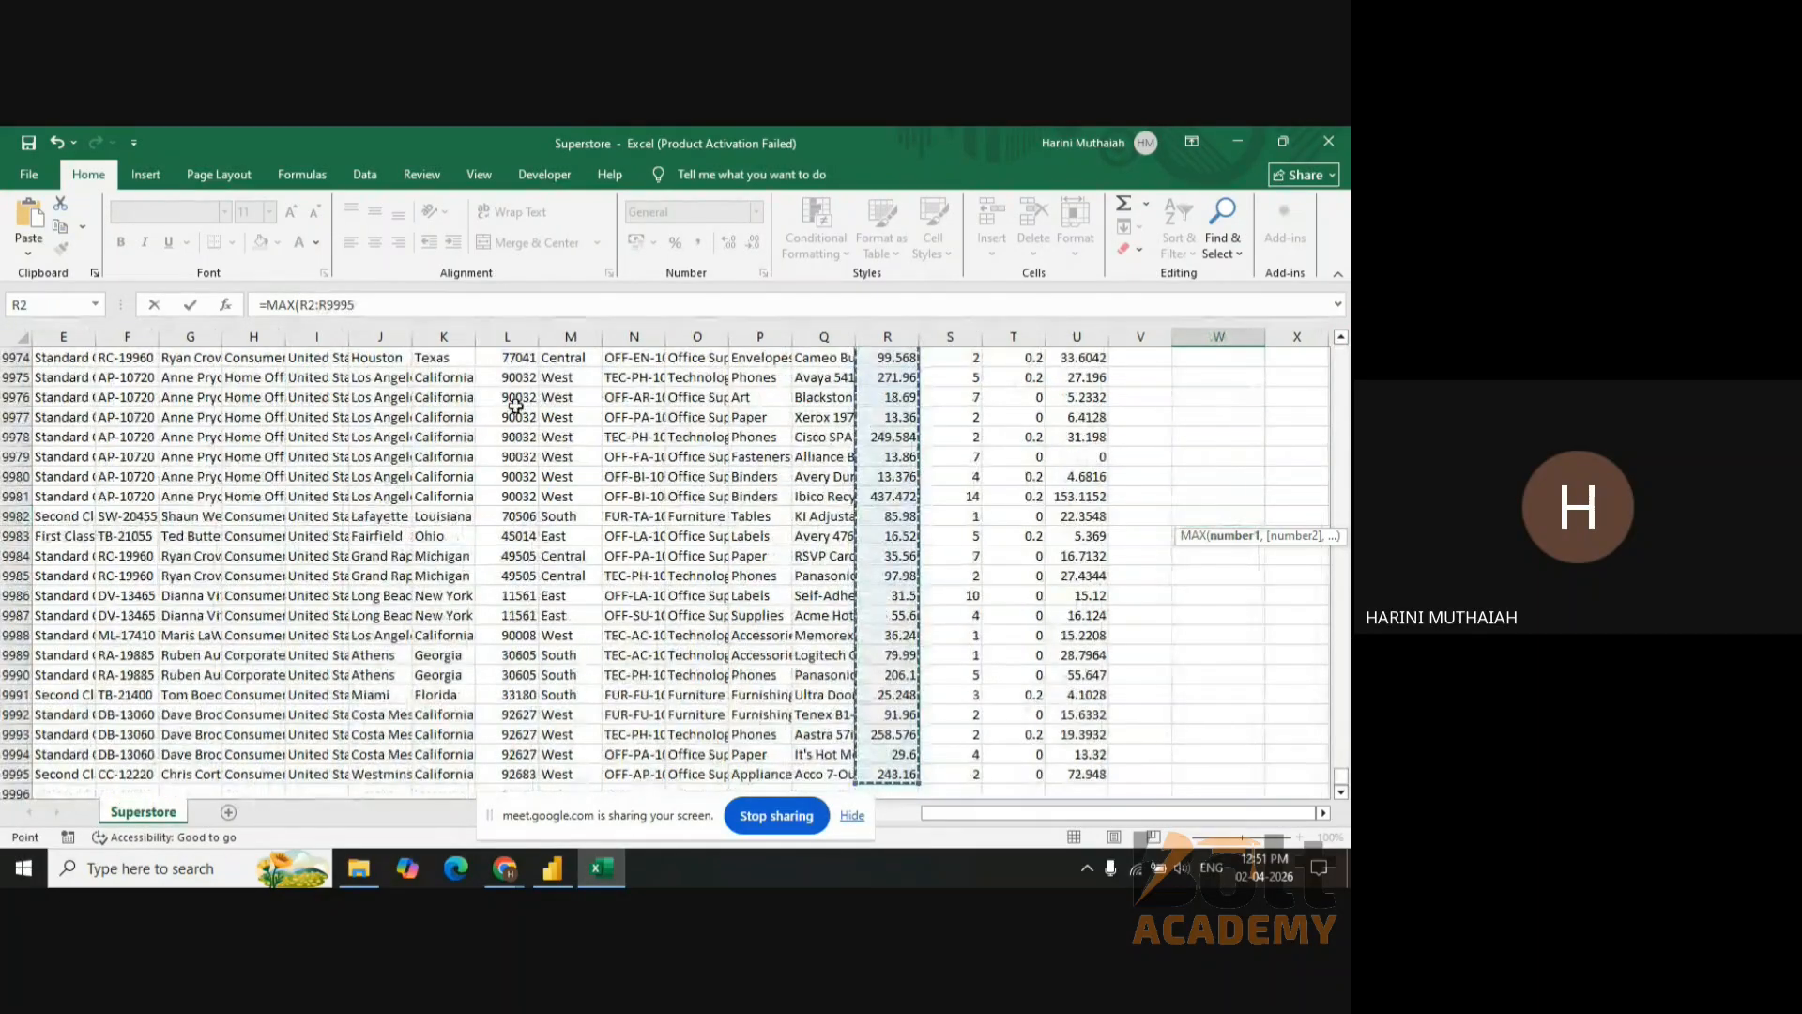
type(")")
left_click(366, 307)
key("Return")
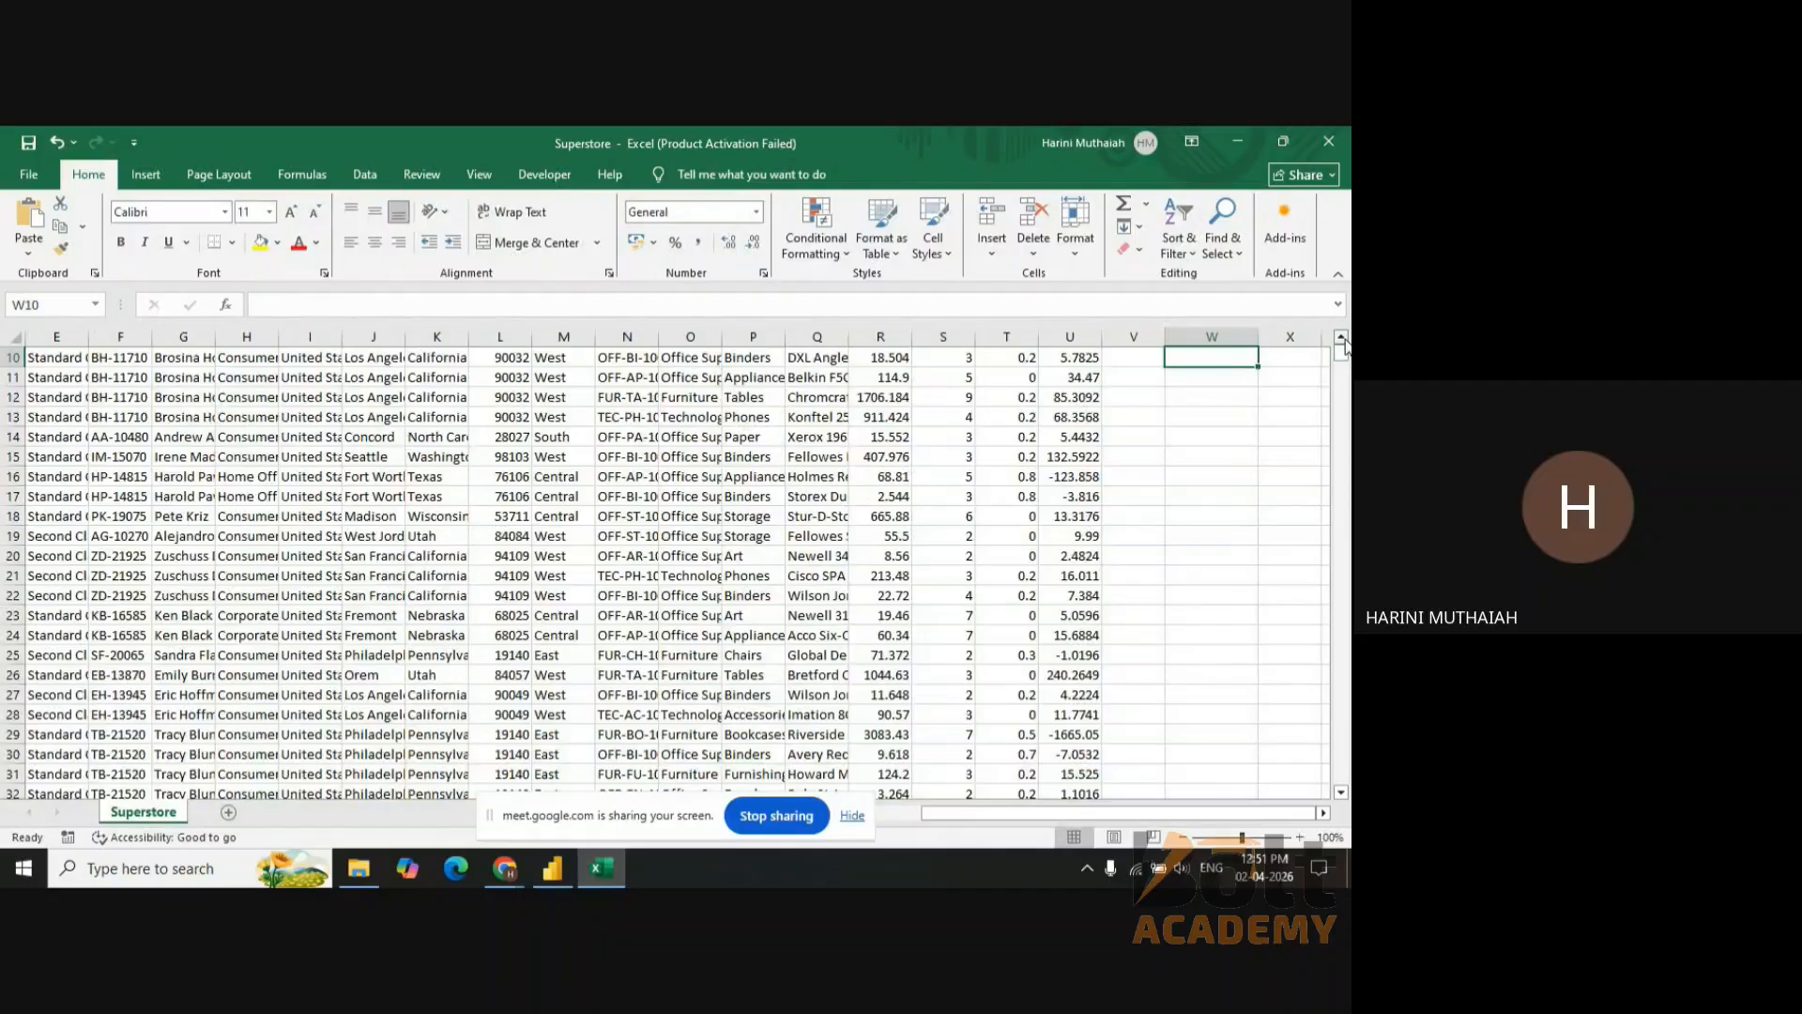
scroll(1333, 357, "up", 3)
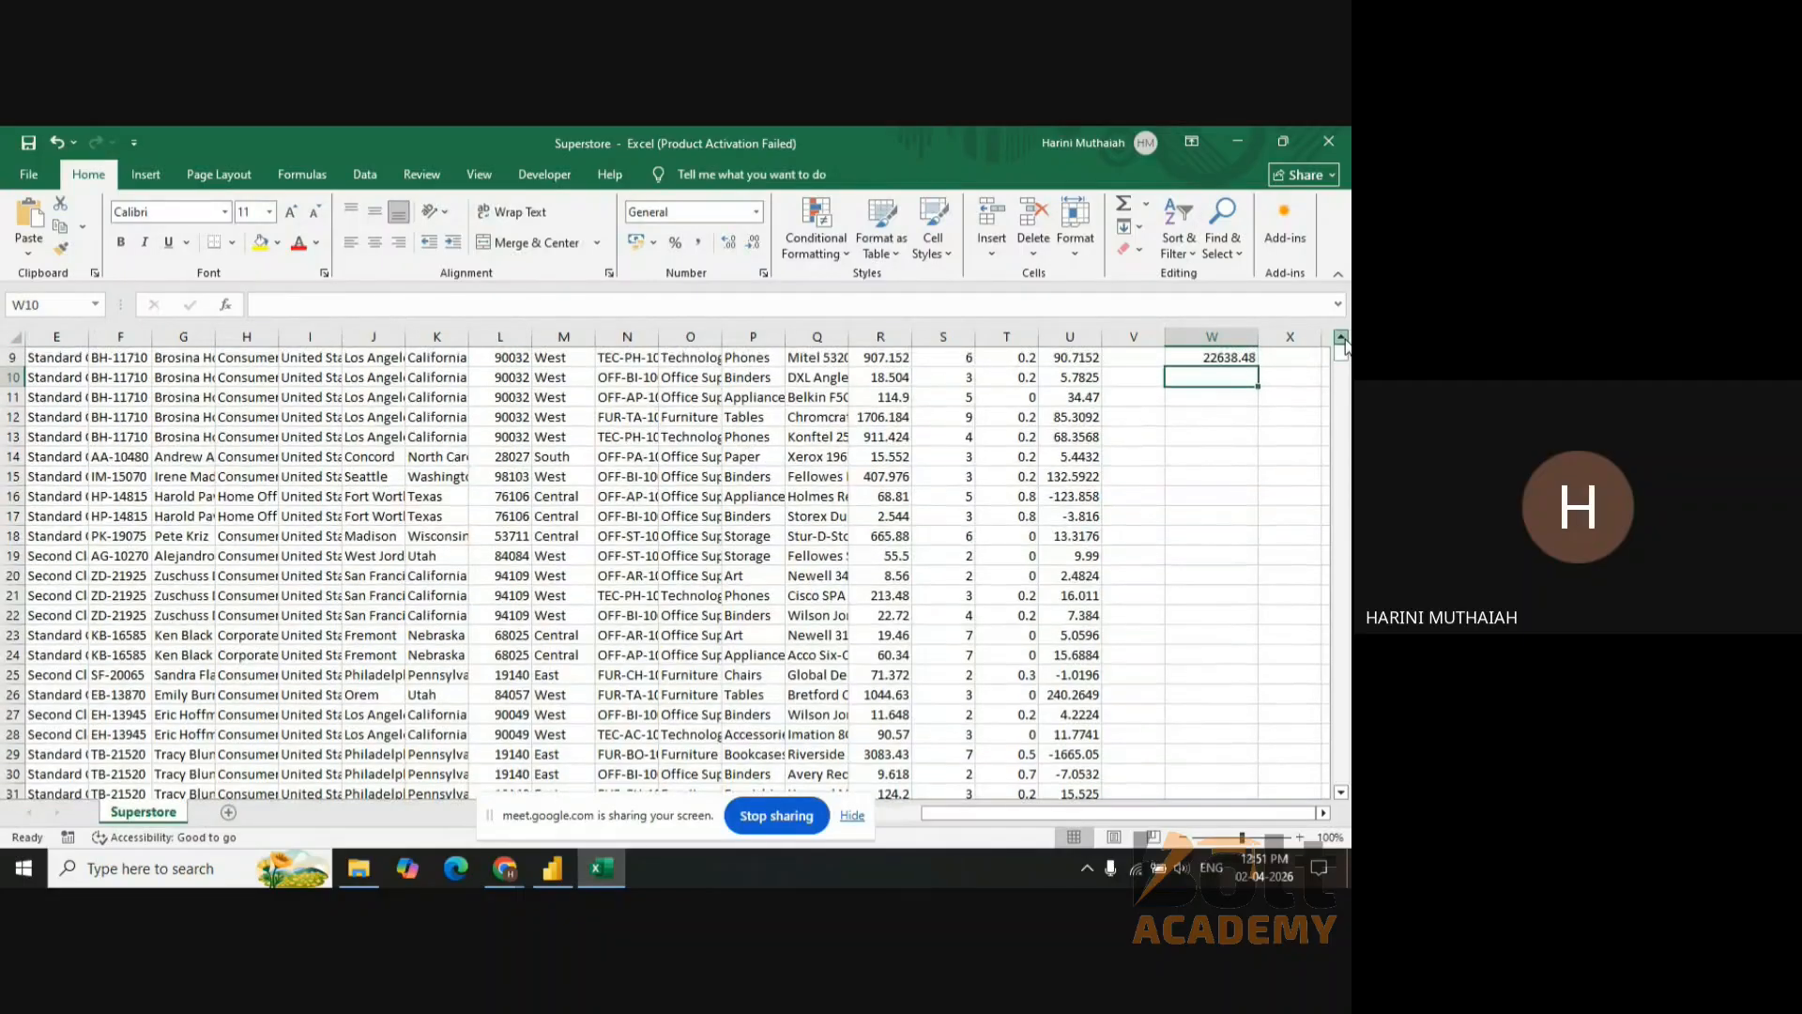
- Enter the label "Total Orders" in cell W11, below the Max Sales figure
left_click(1236, 530)
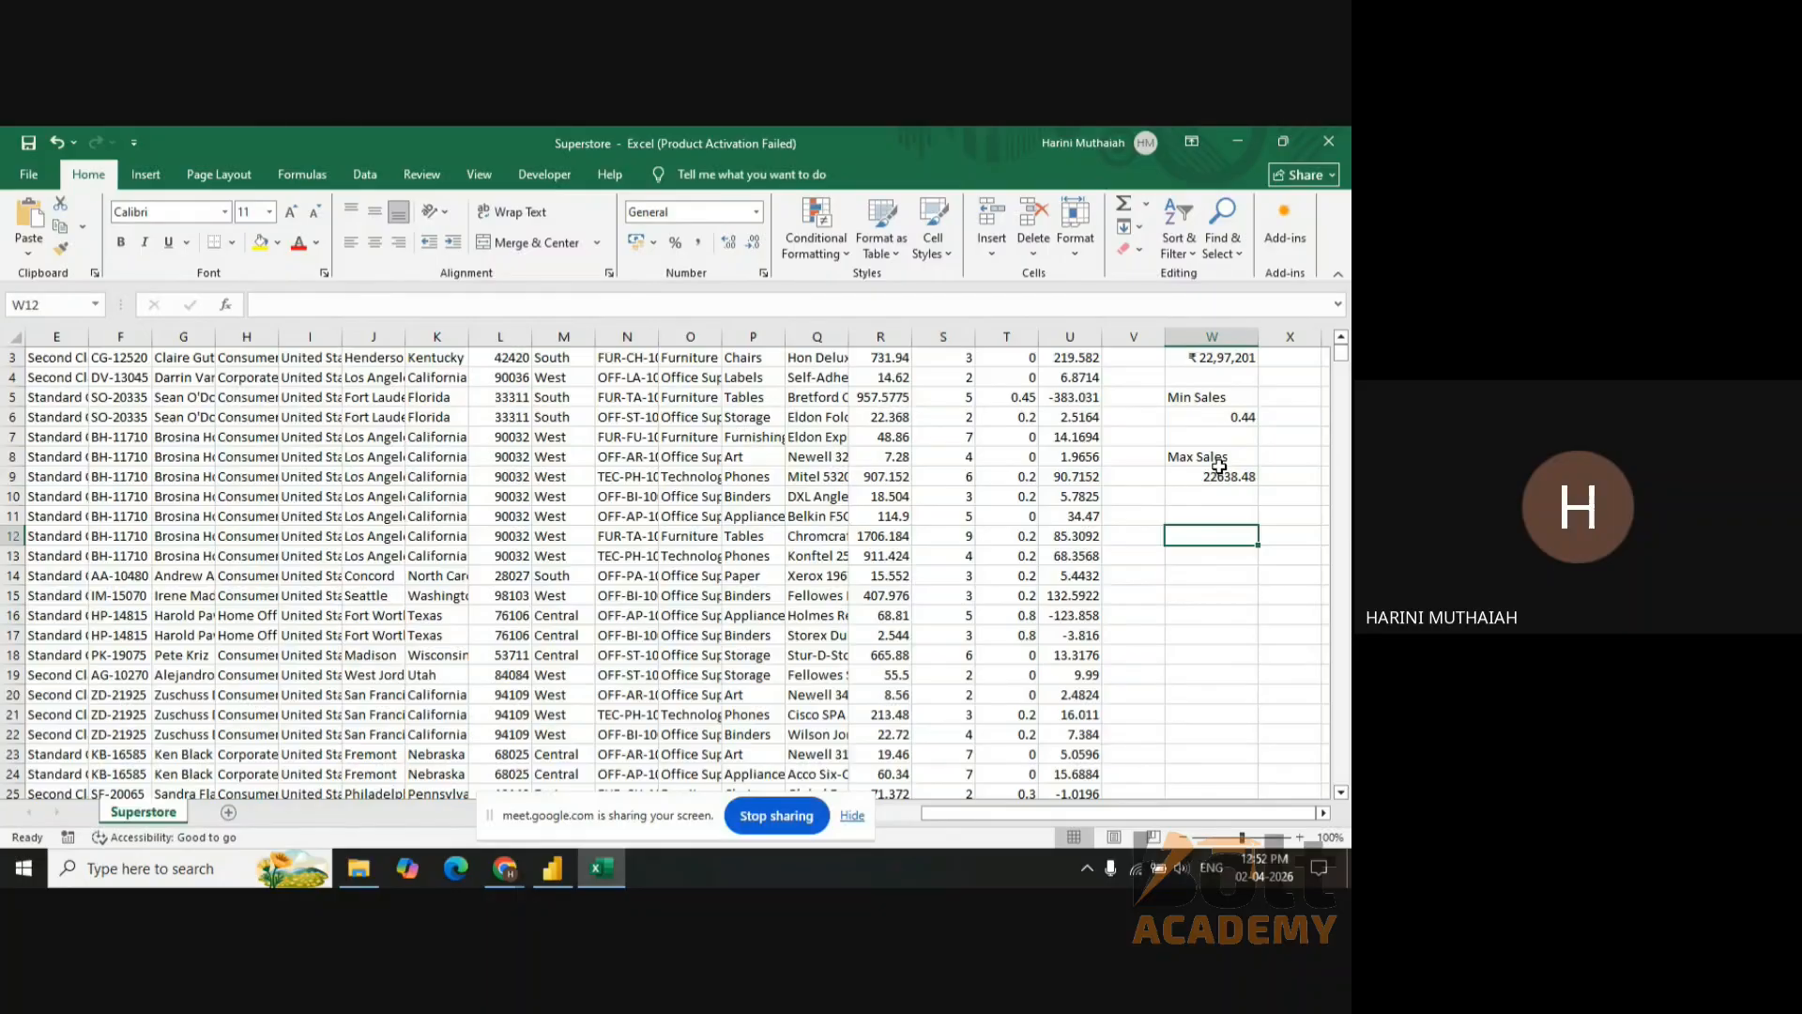
left_click(1245, 515)
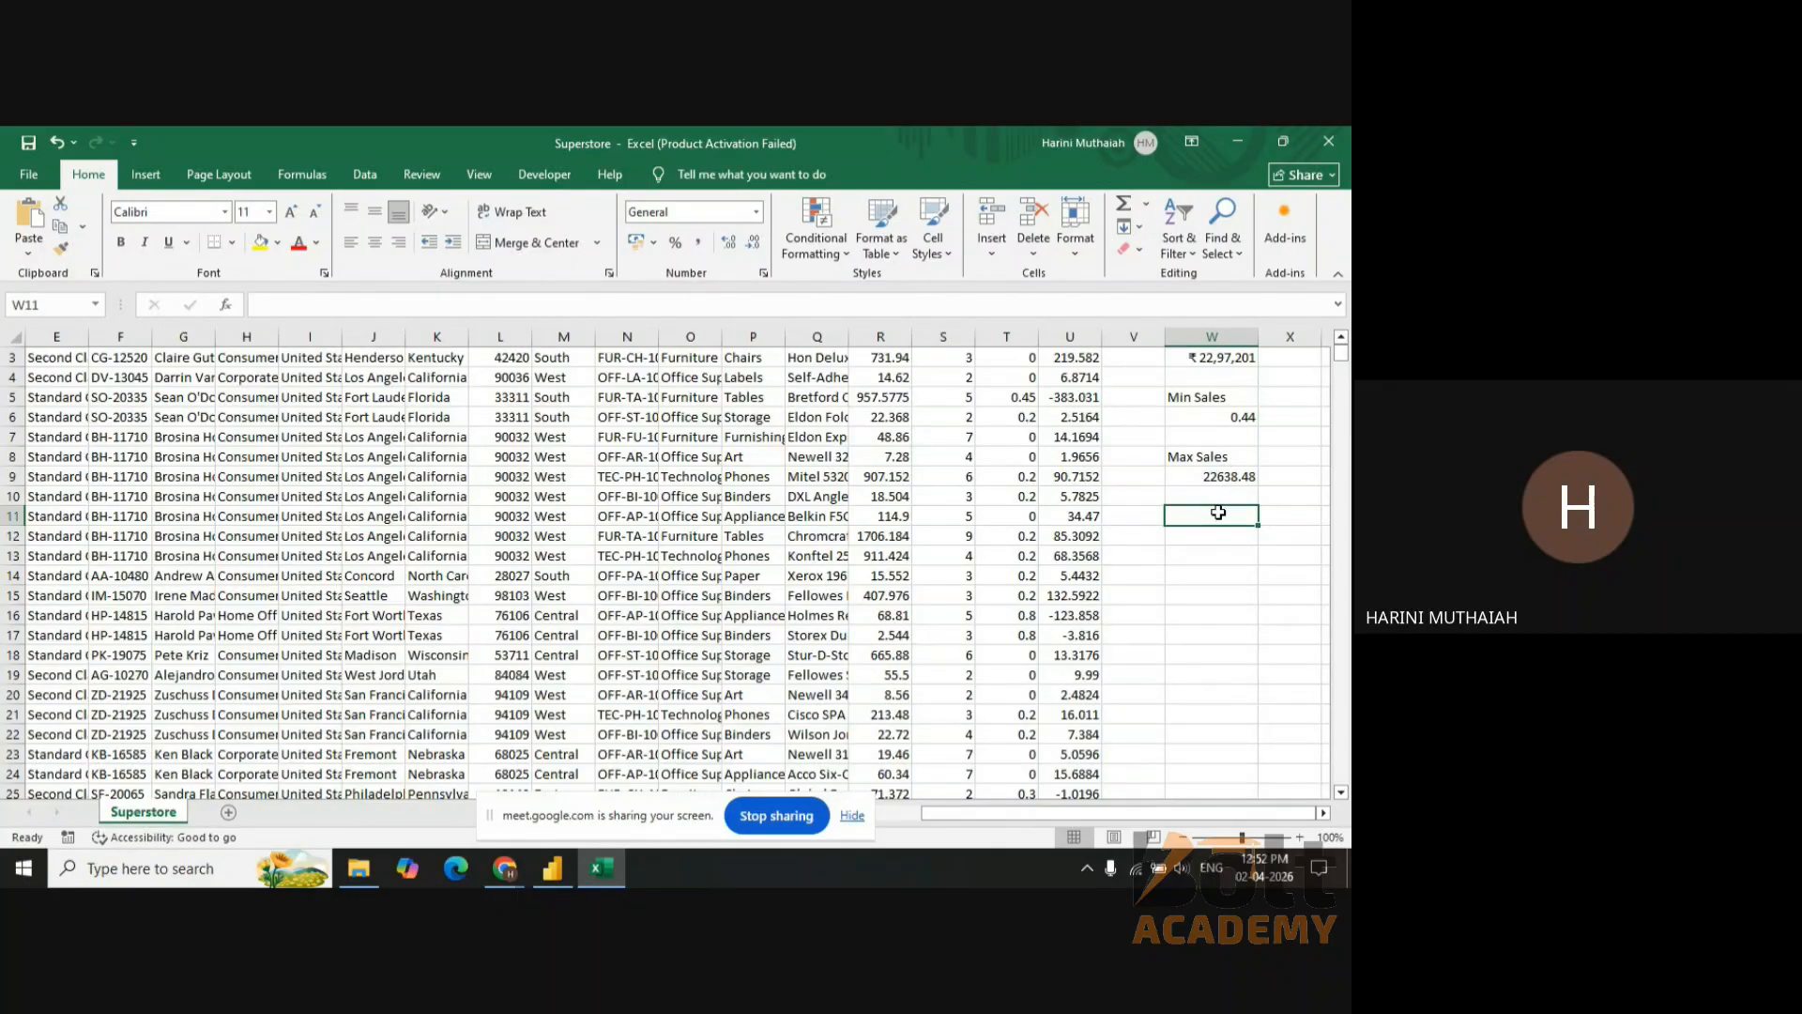
type("Total")
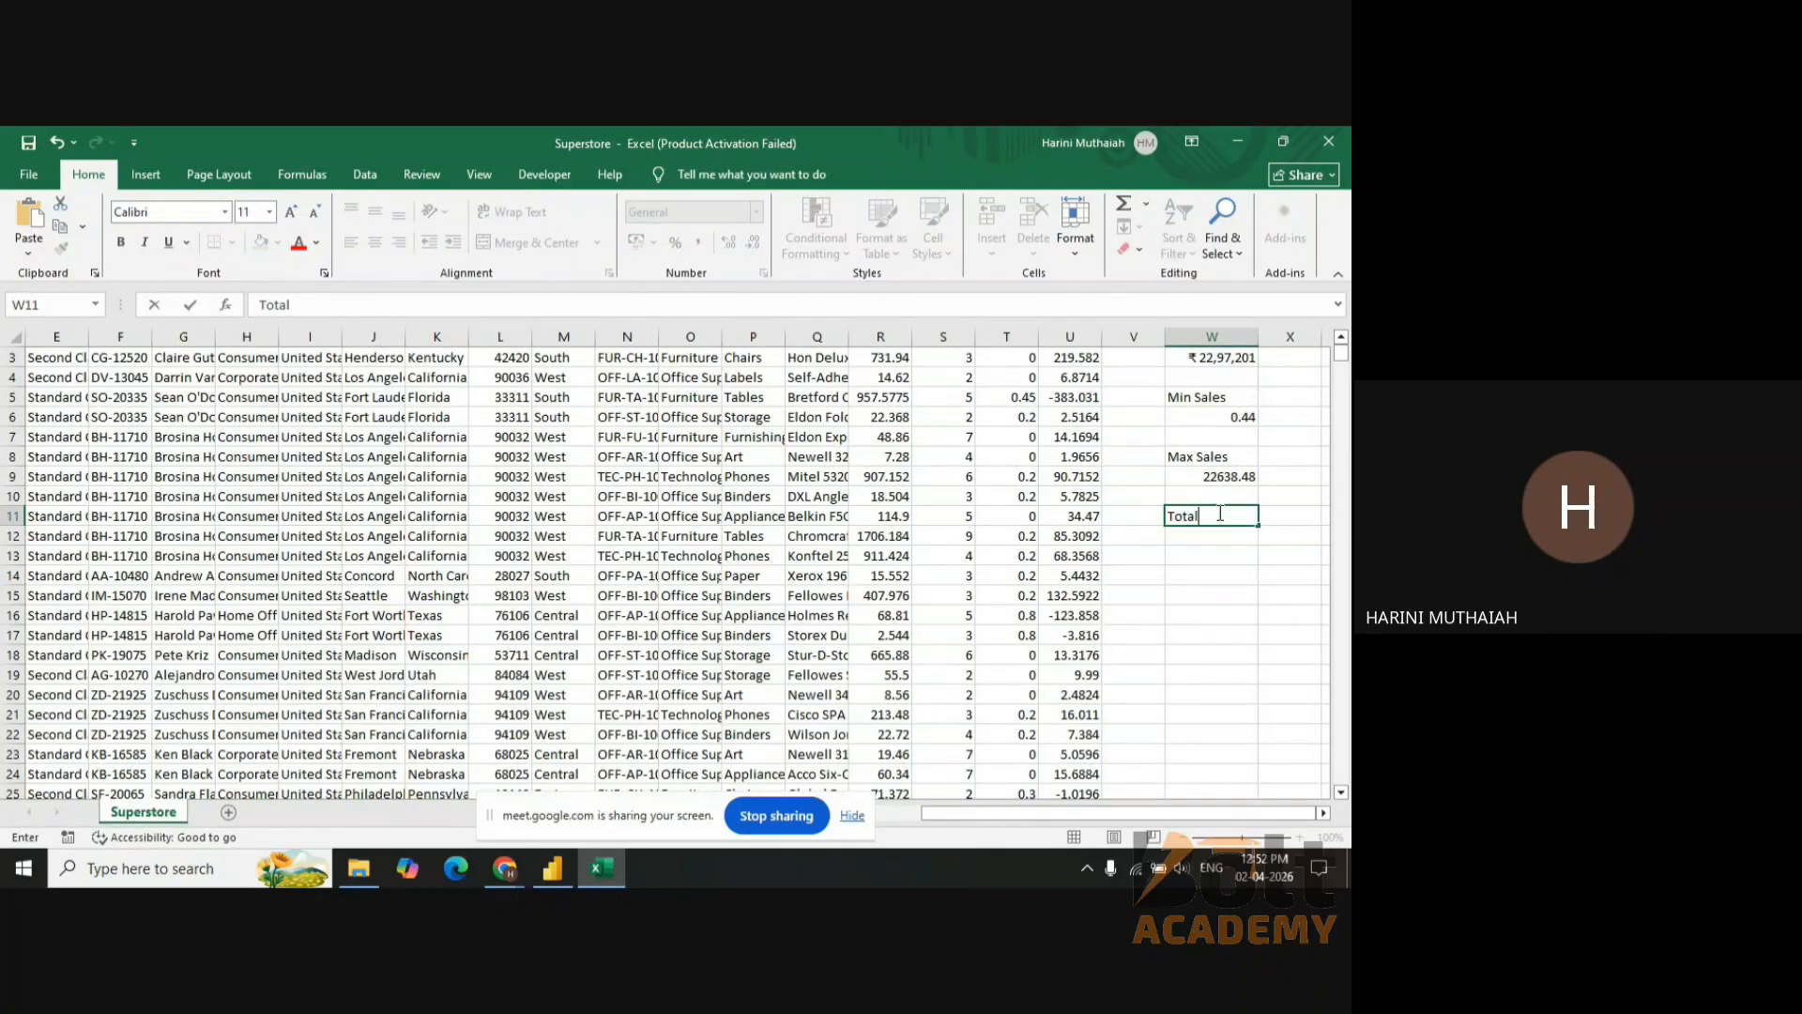
type(" Orders")
left_click(1225, 537)
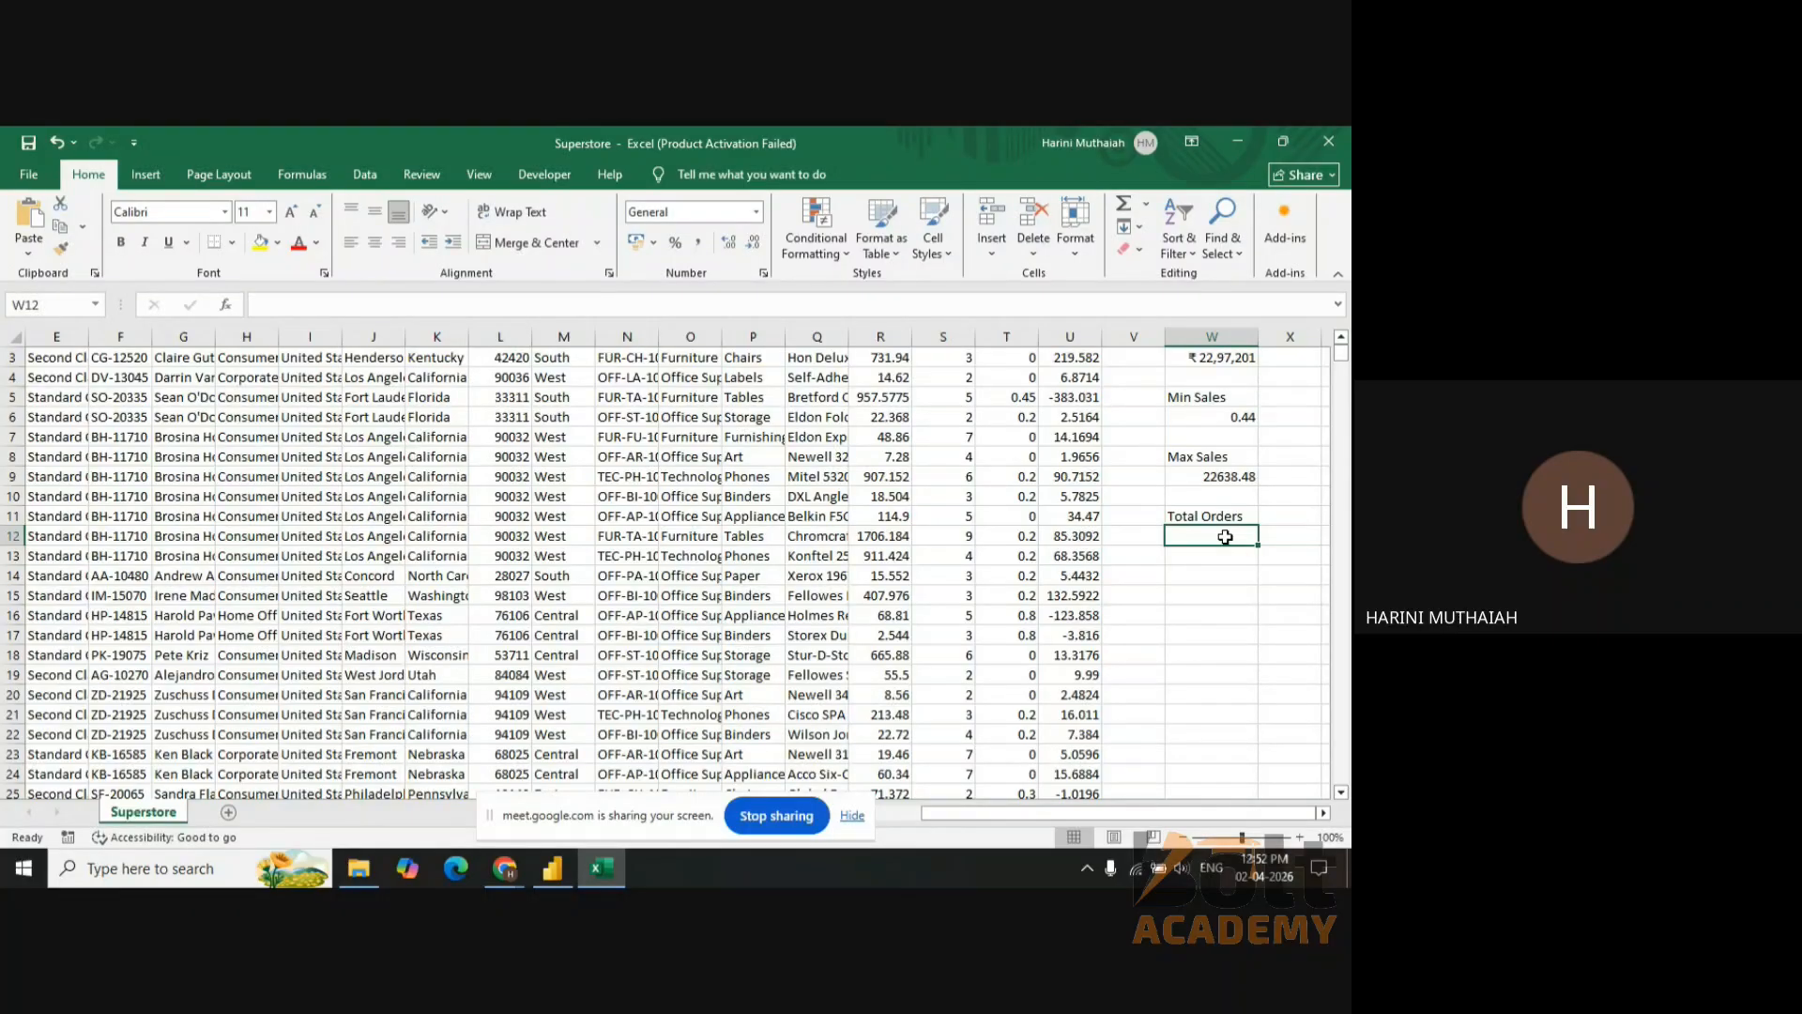
type("=")
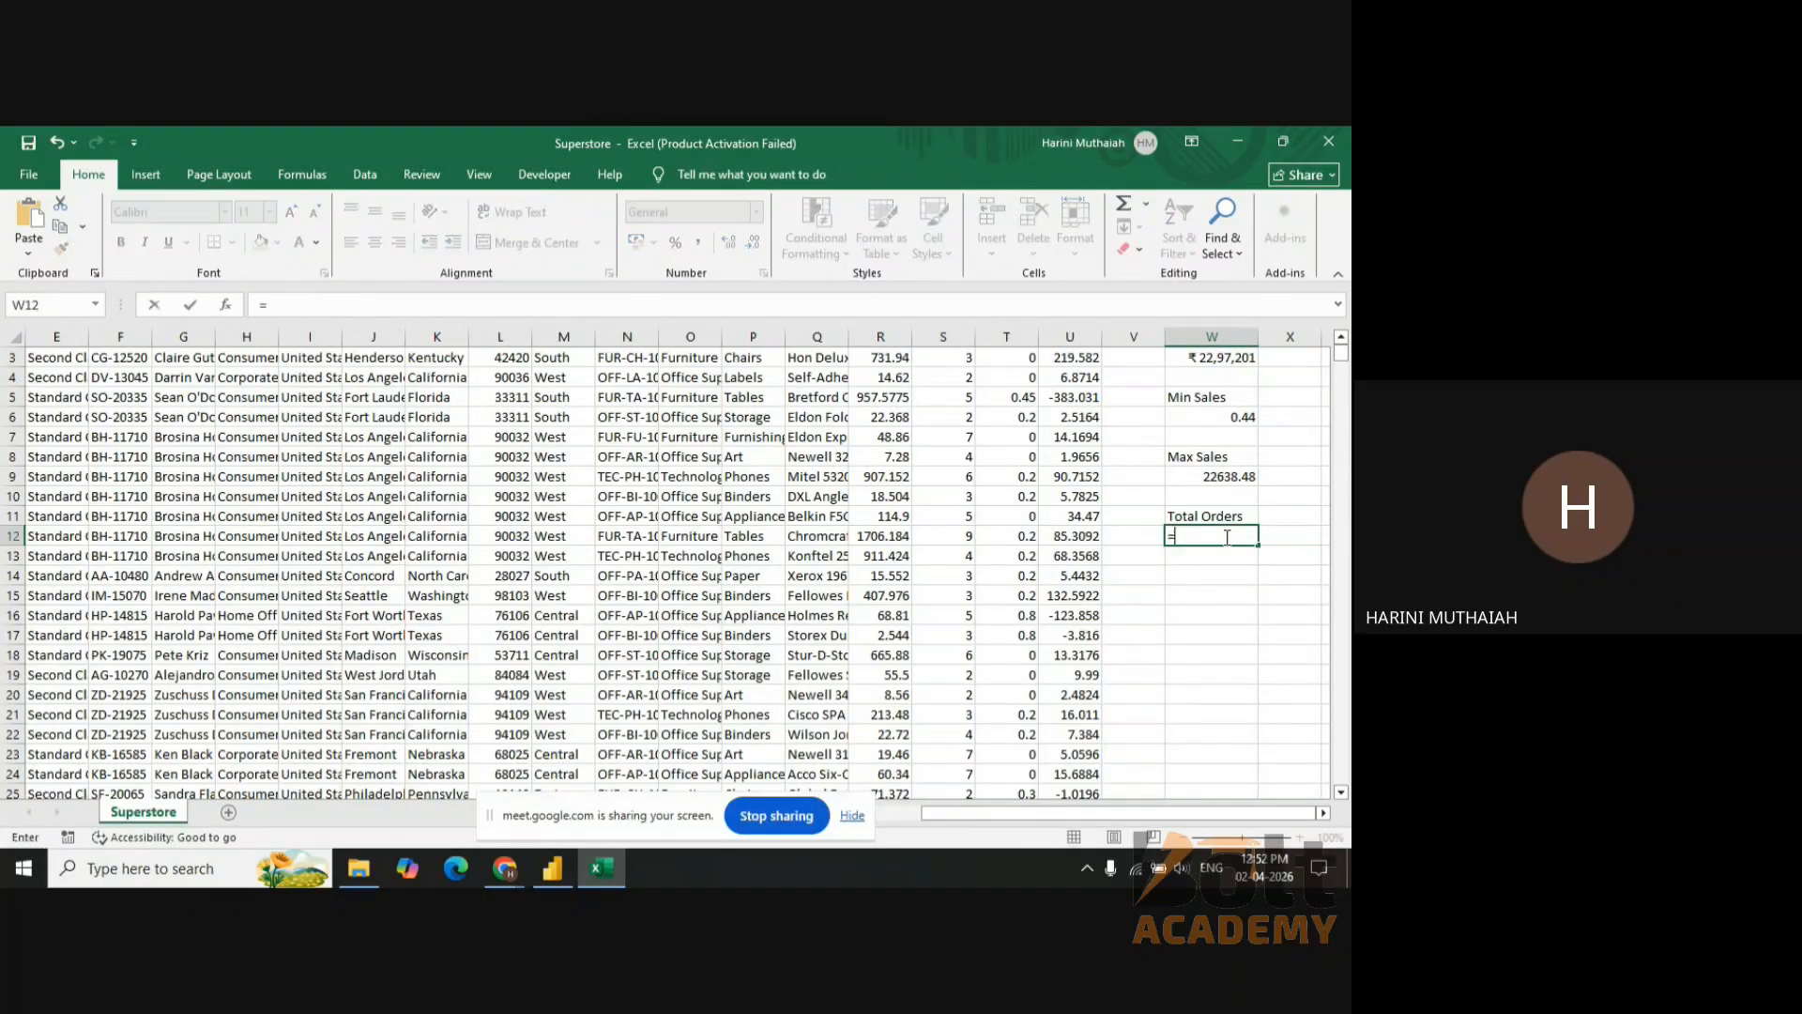
type("count")
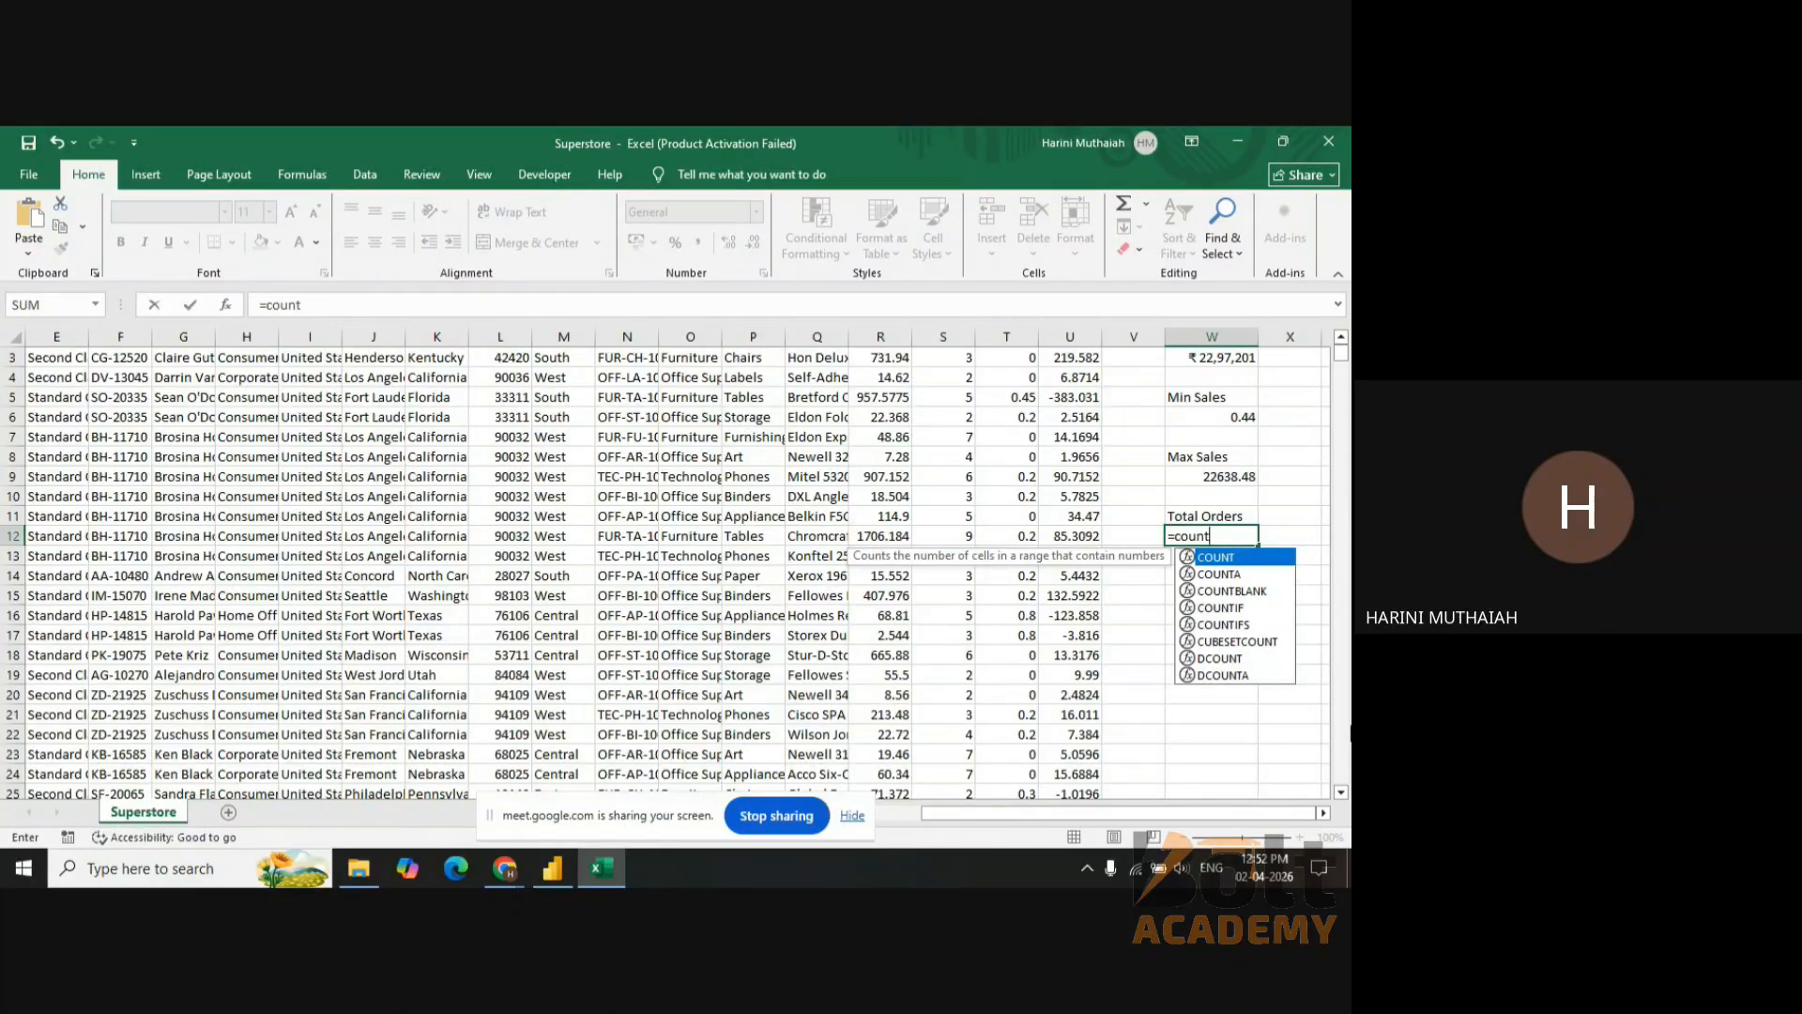
left_click_drag(1100, 815, 1033, 815)
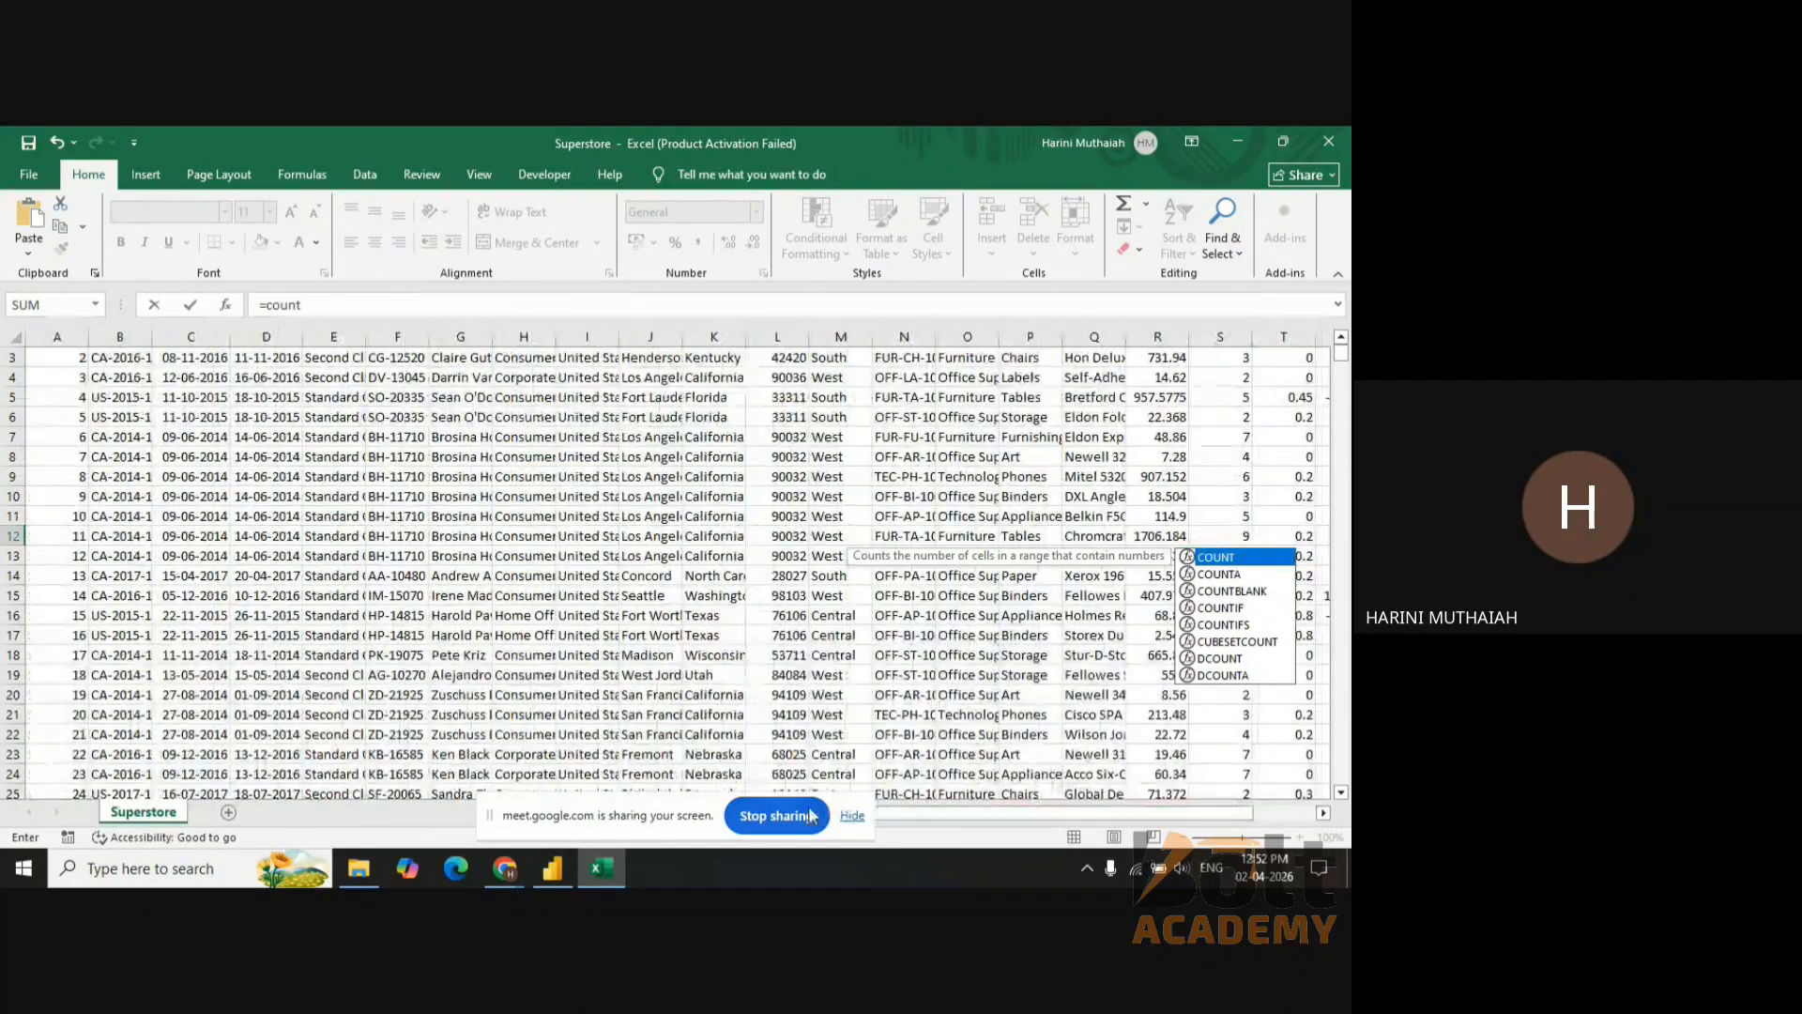
left_click(1342, 337)
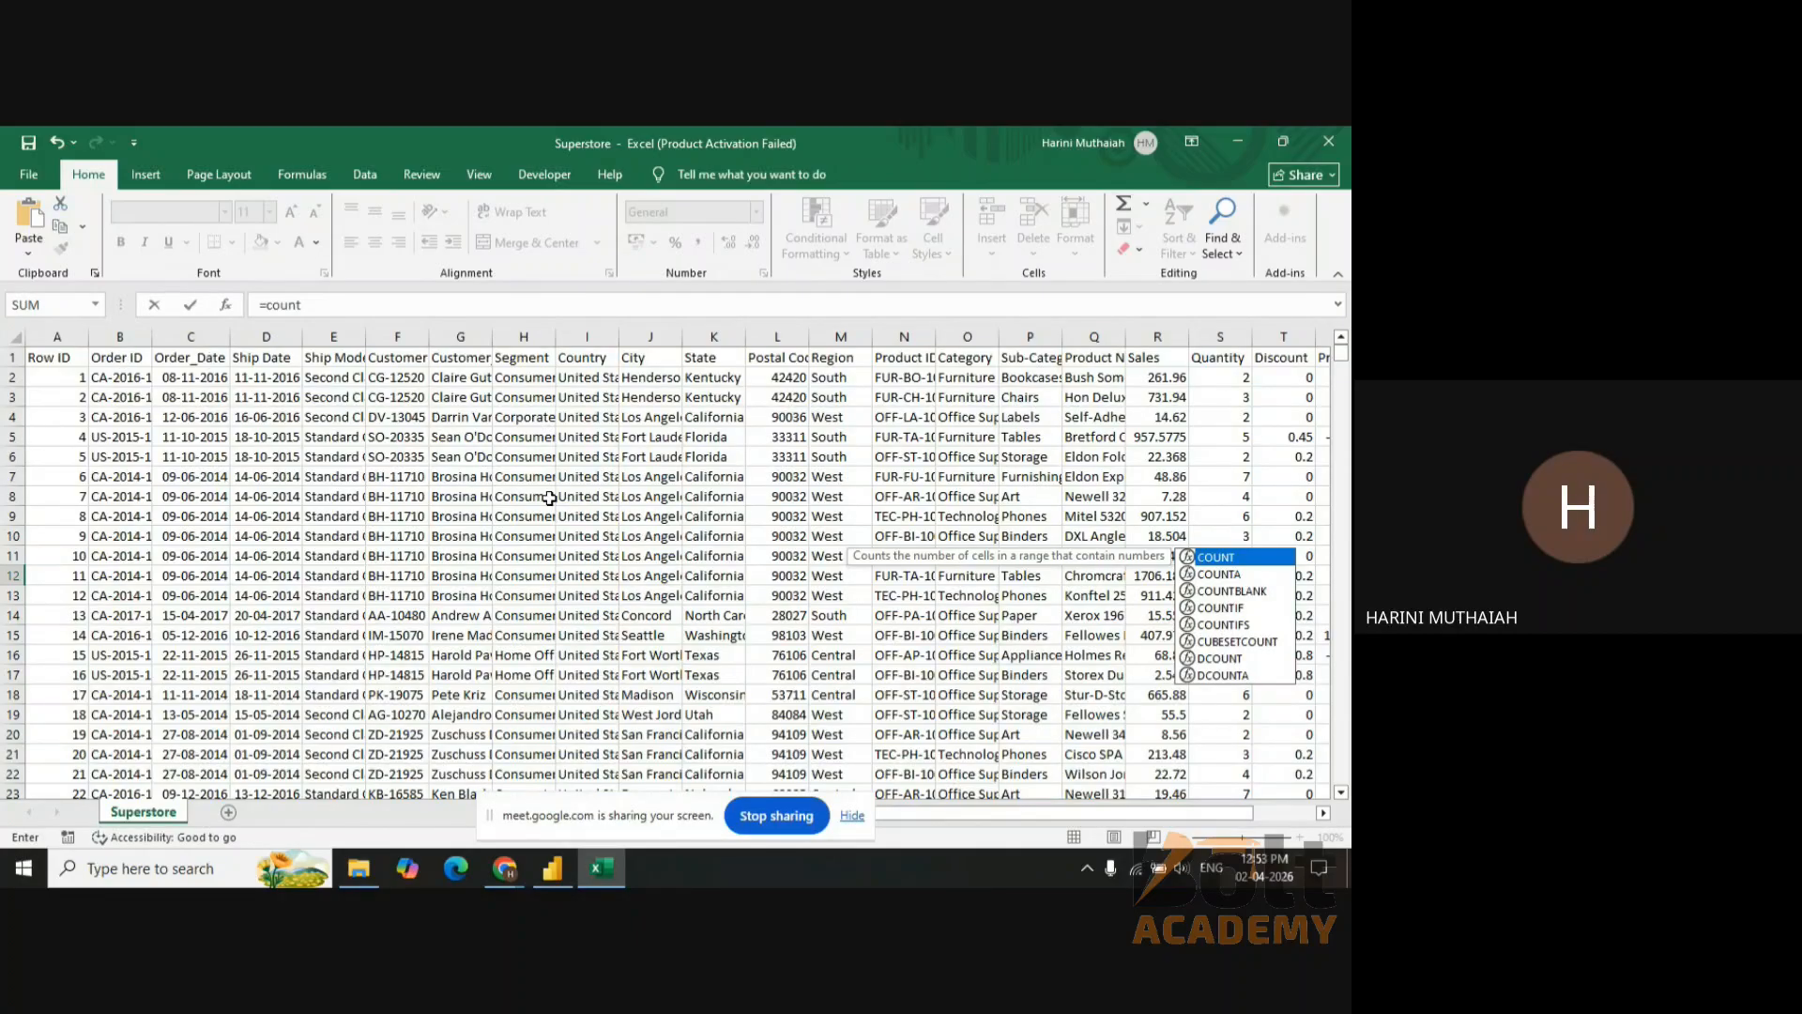
left_click_drag(1004, 820, 1104, 814)
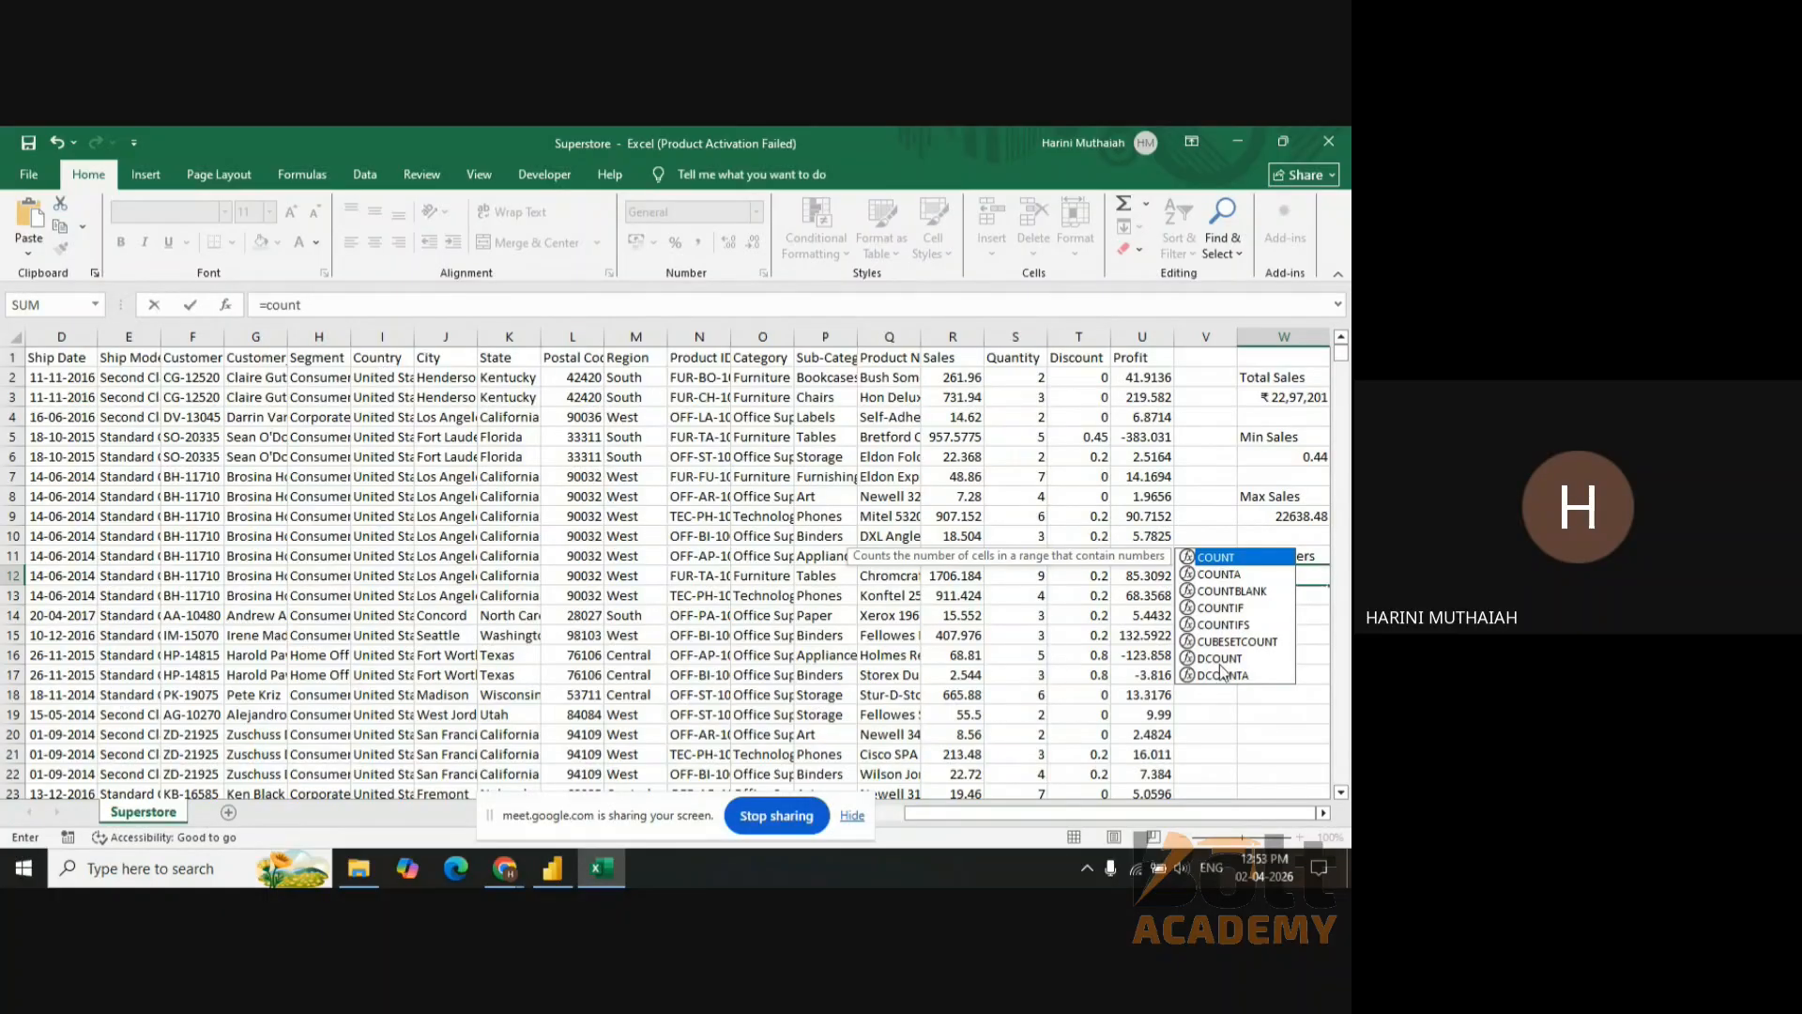
left_click_drag(1107, 813, 962, 817)
left_click(141, 375)
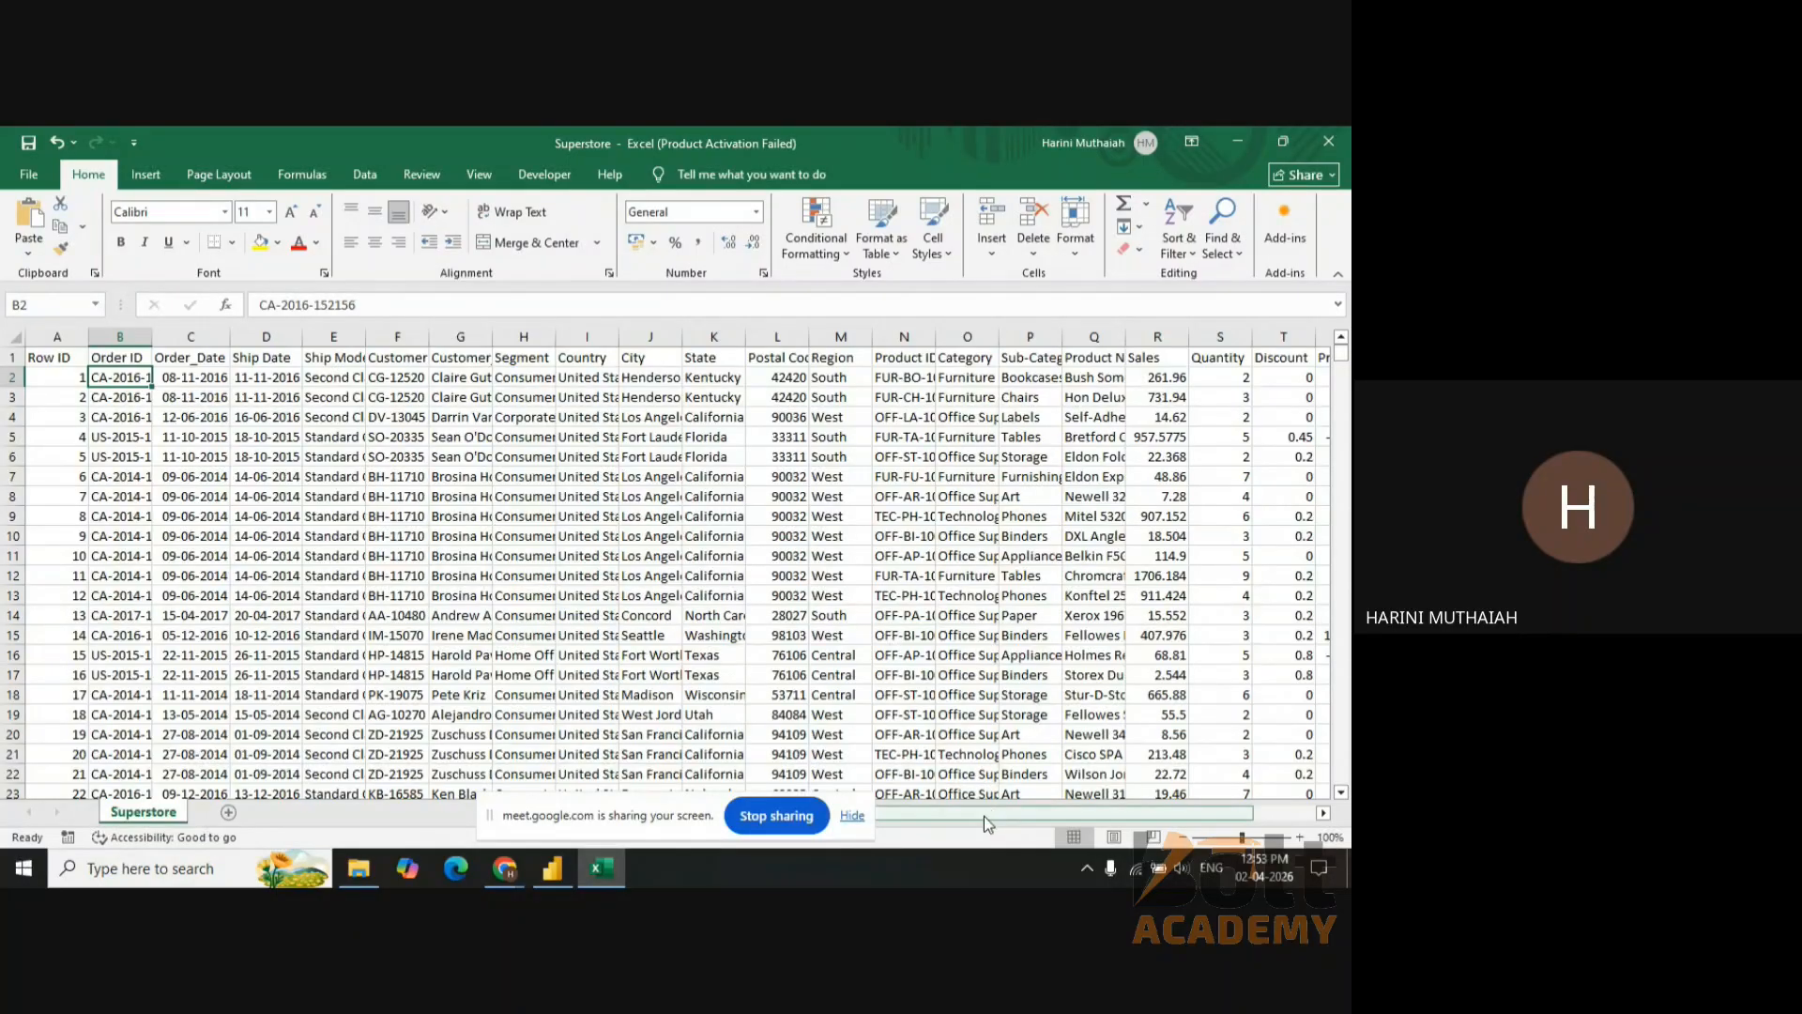
left_click_drag(983, 815, 1140, 809)
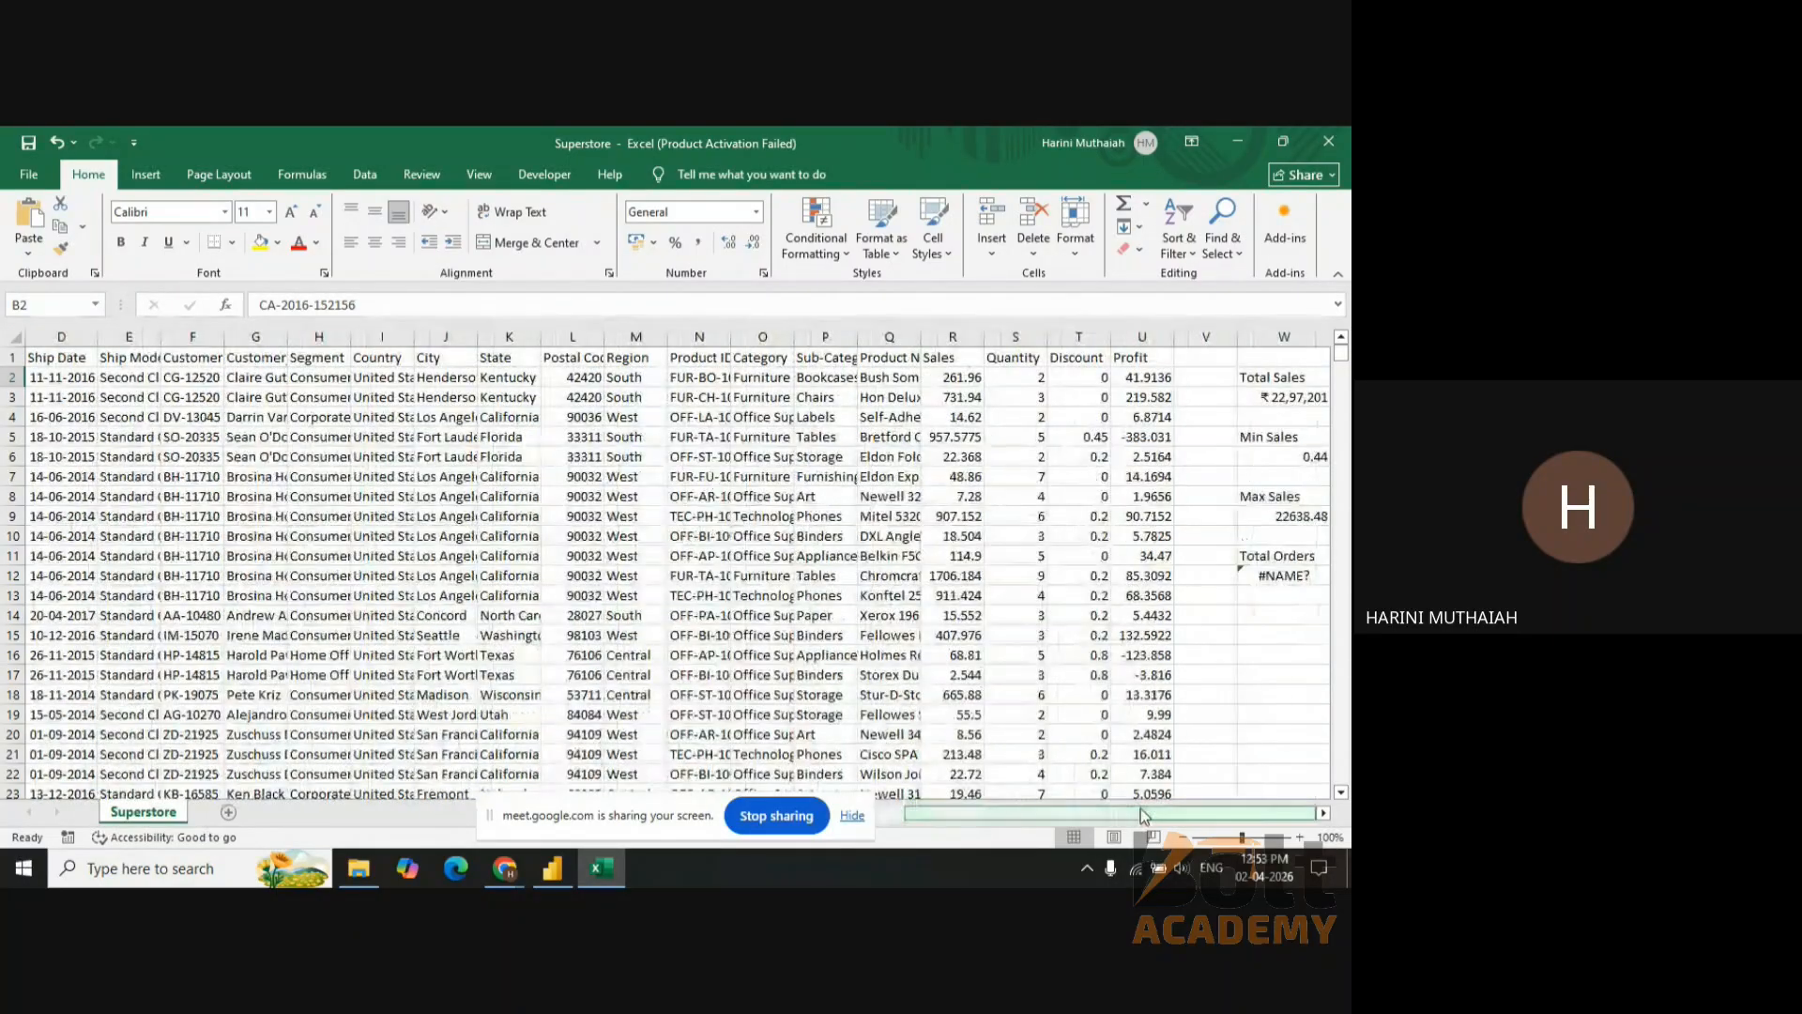
left_click(1297, 577)
left_click(433, 303)
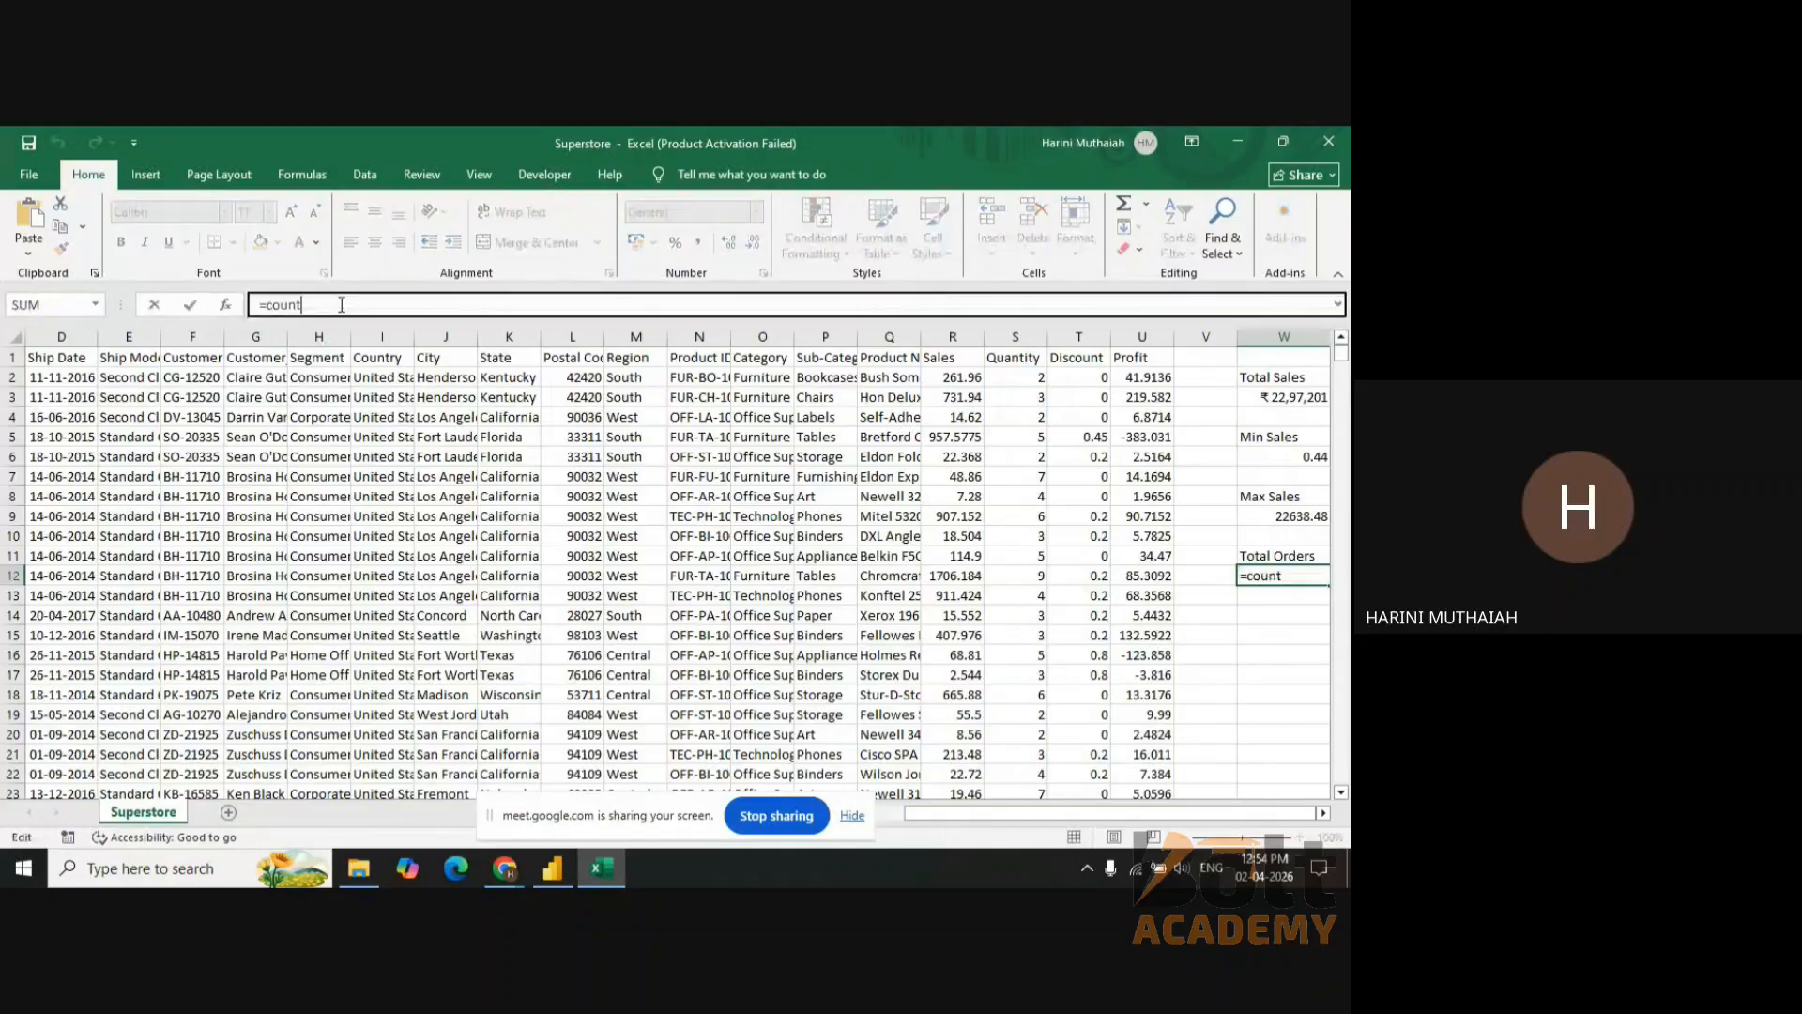
key("BackSpace")
key("BackSpace")
key("BackSpace")
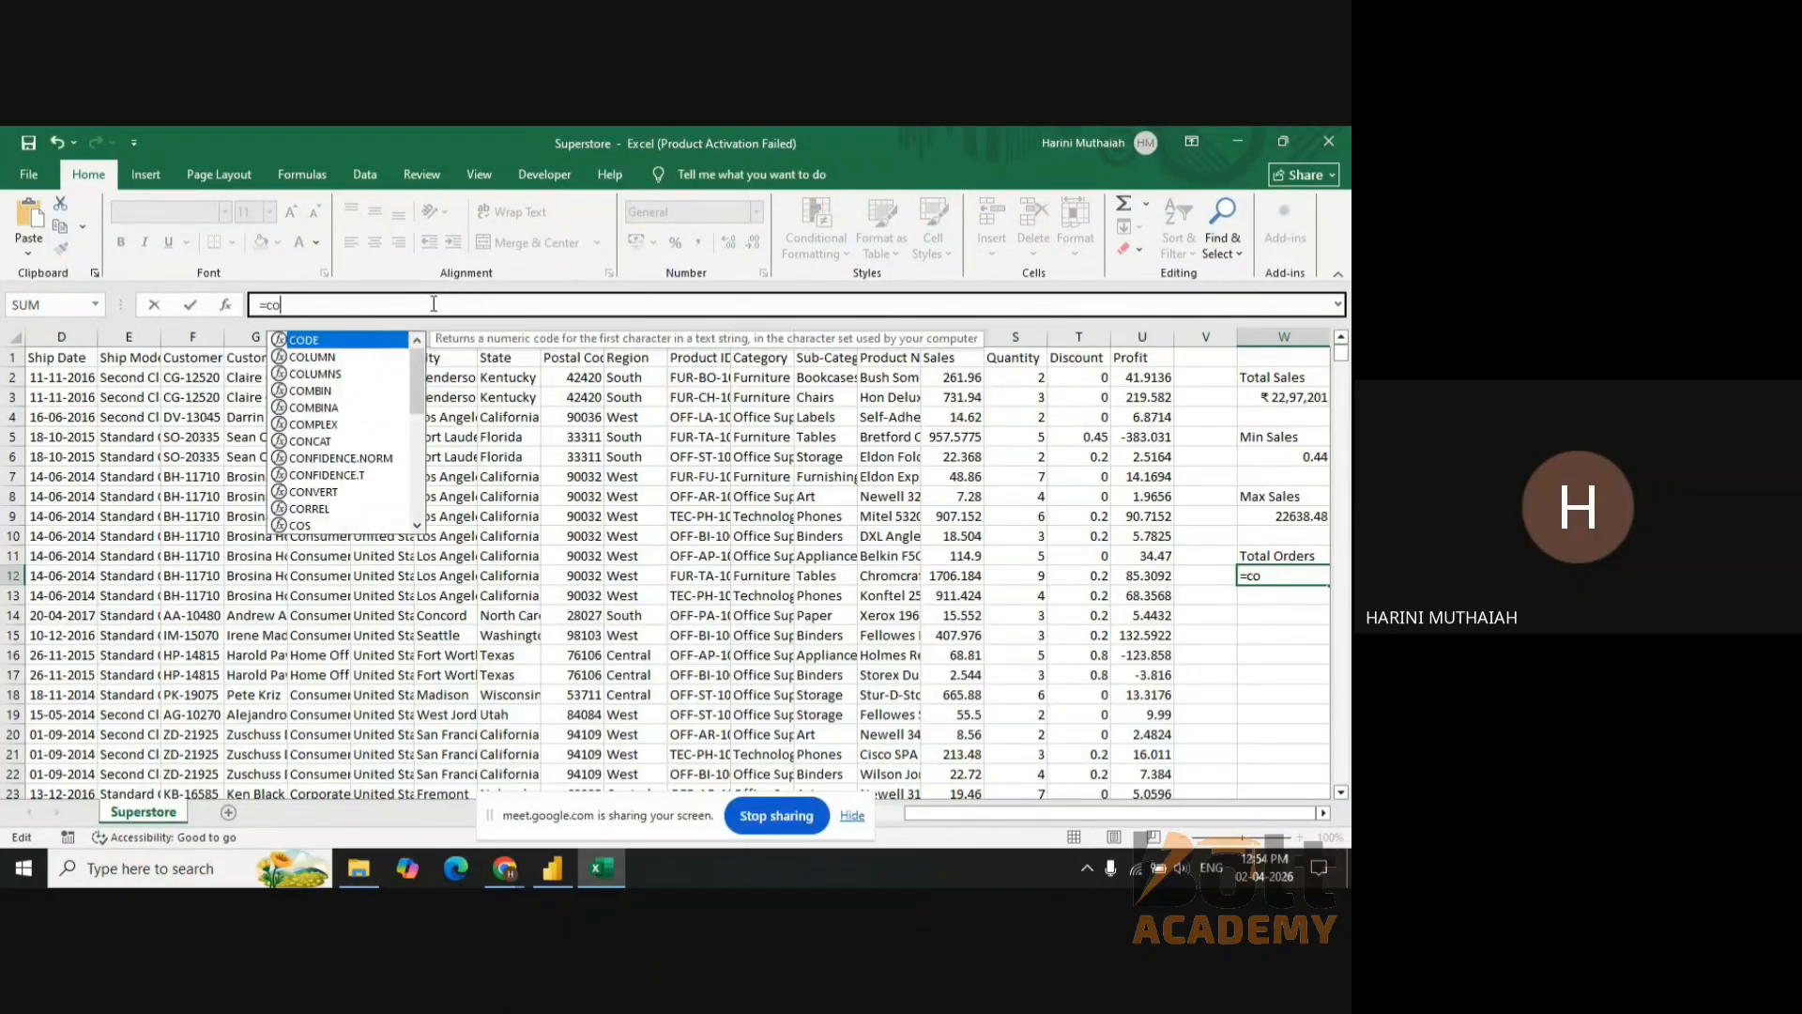
key("BackSpace")
key("BackSpace")
key("BackSpace")
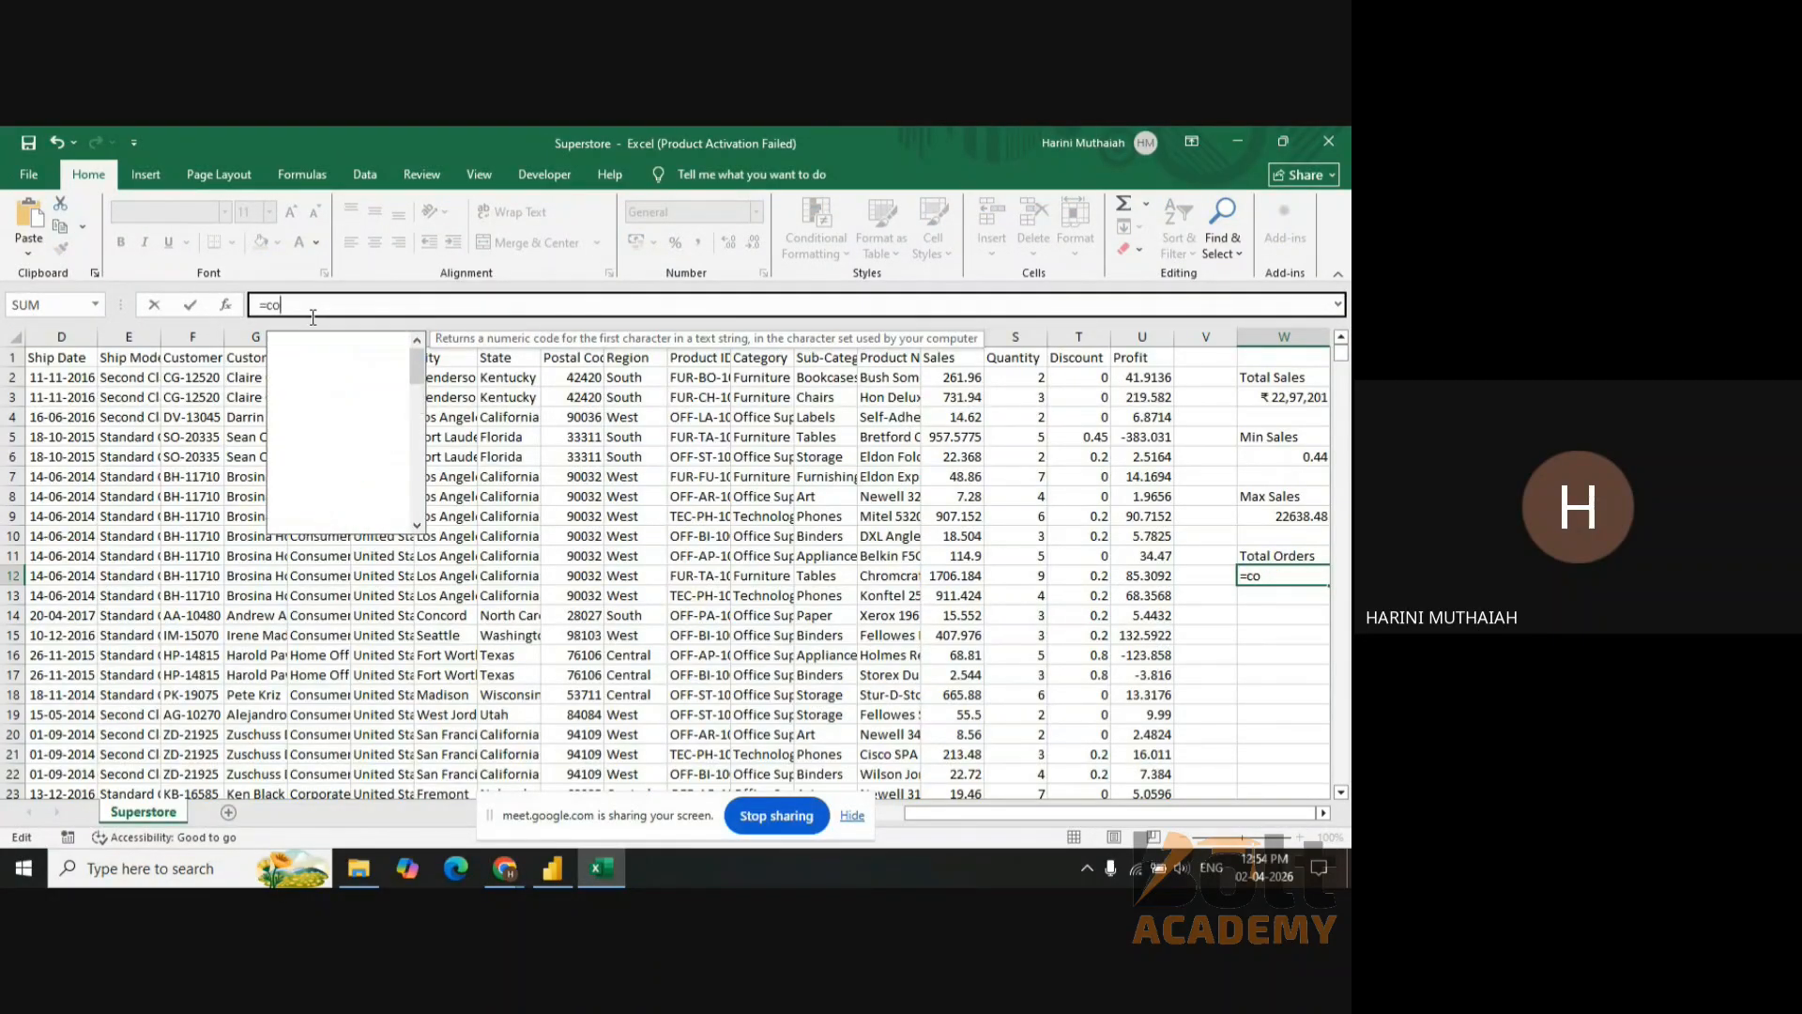
- Count the orders in cell W12 with a COUNTA formula over the Order ID column range B2:B9995
left_click(1270, 582)
type("=coun")
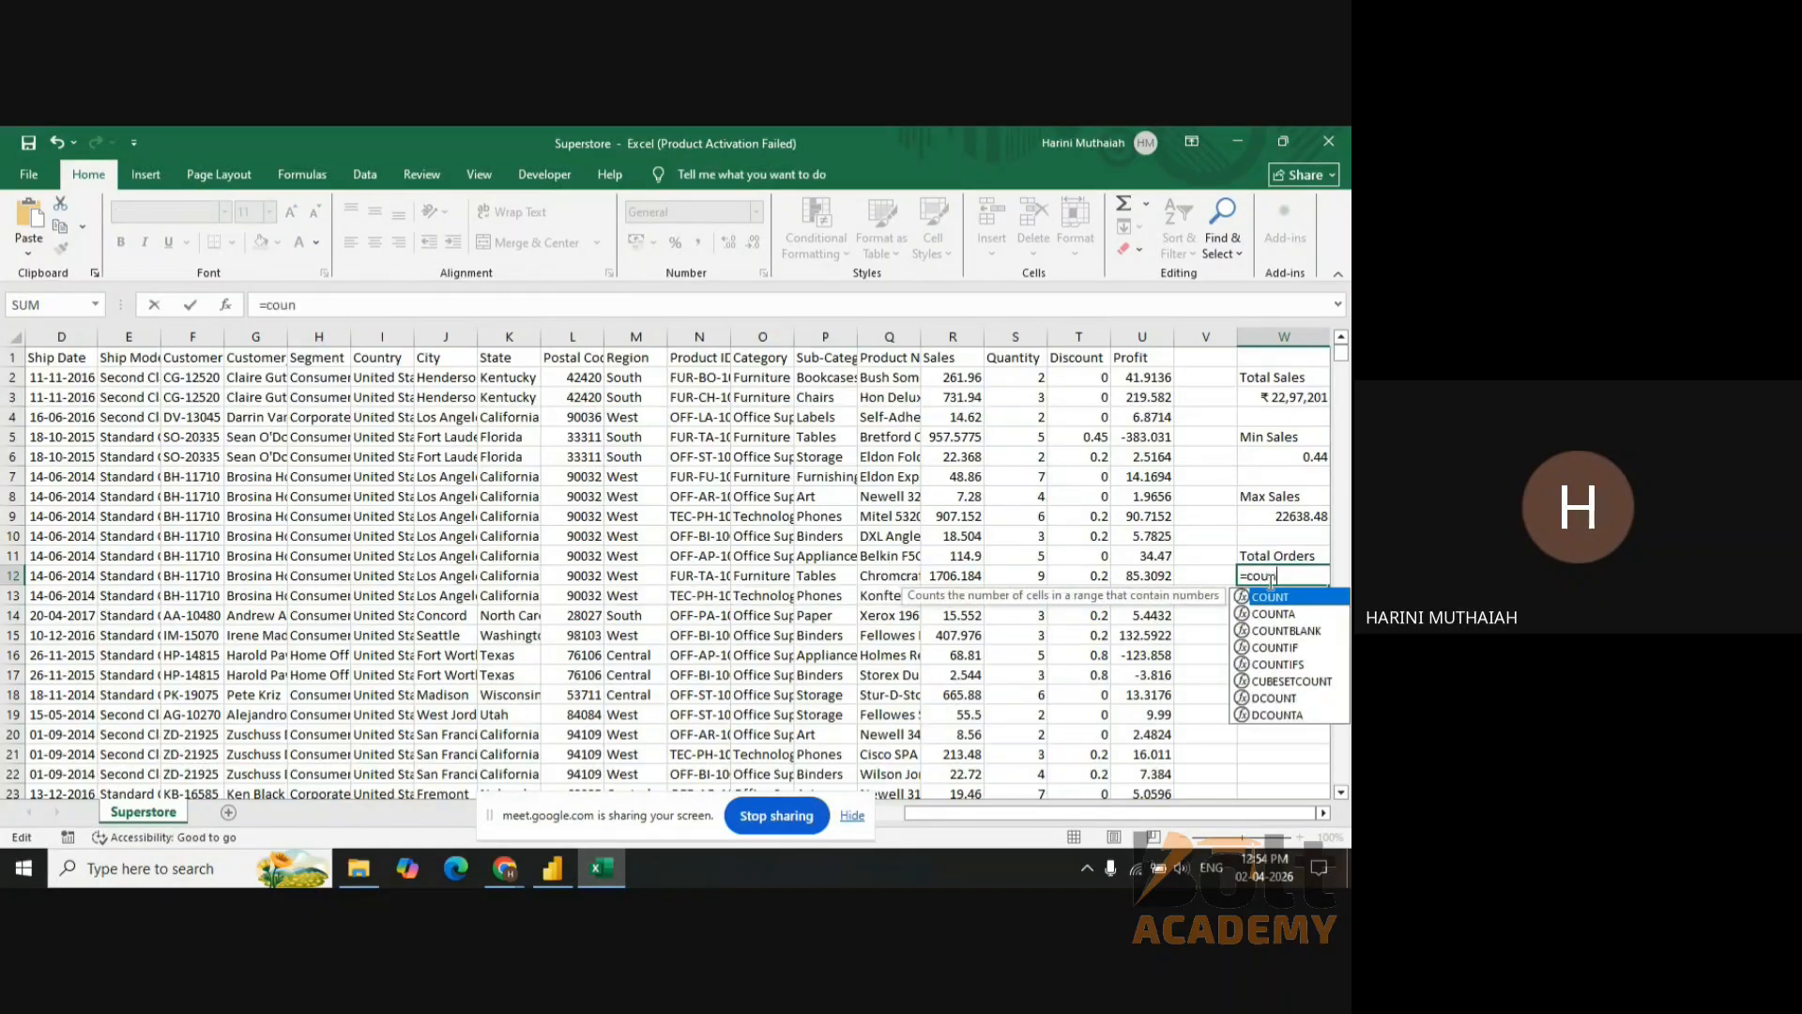
key("Down")
key("Tab")
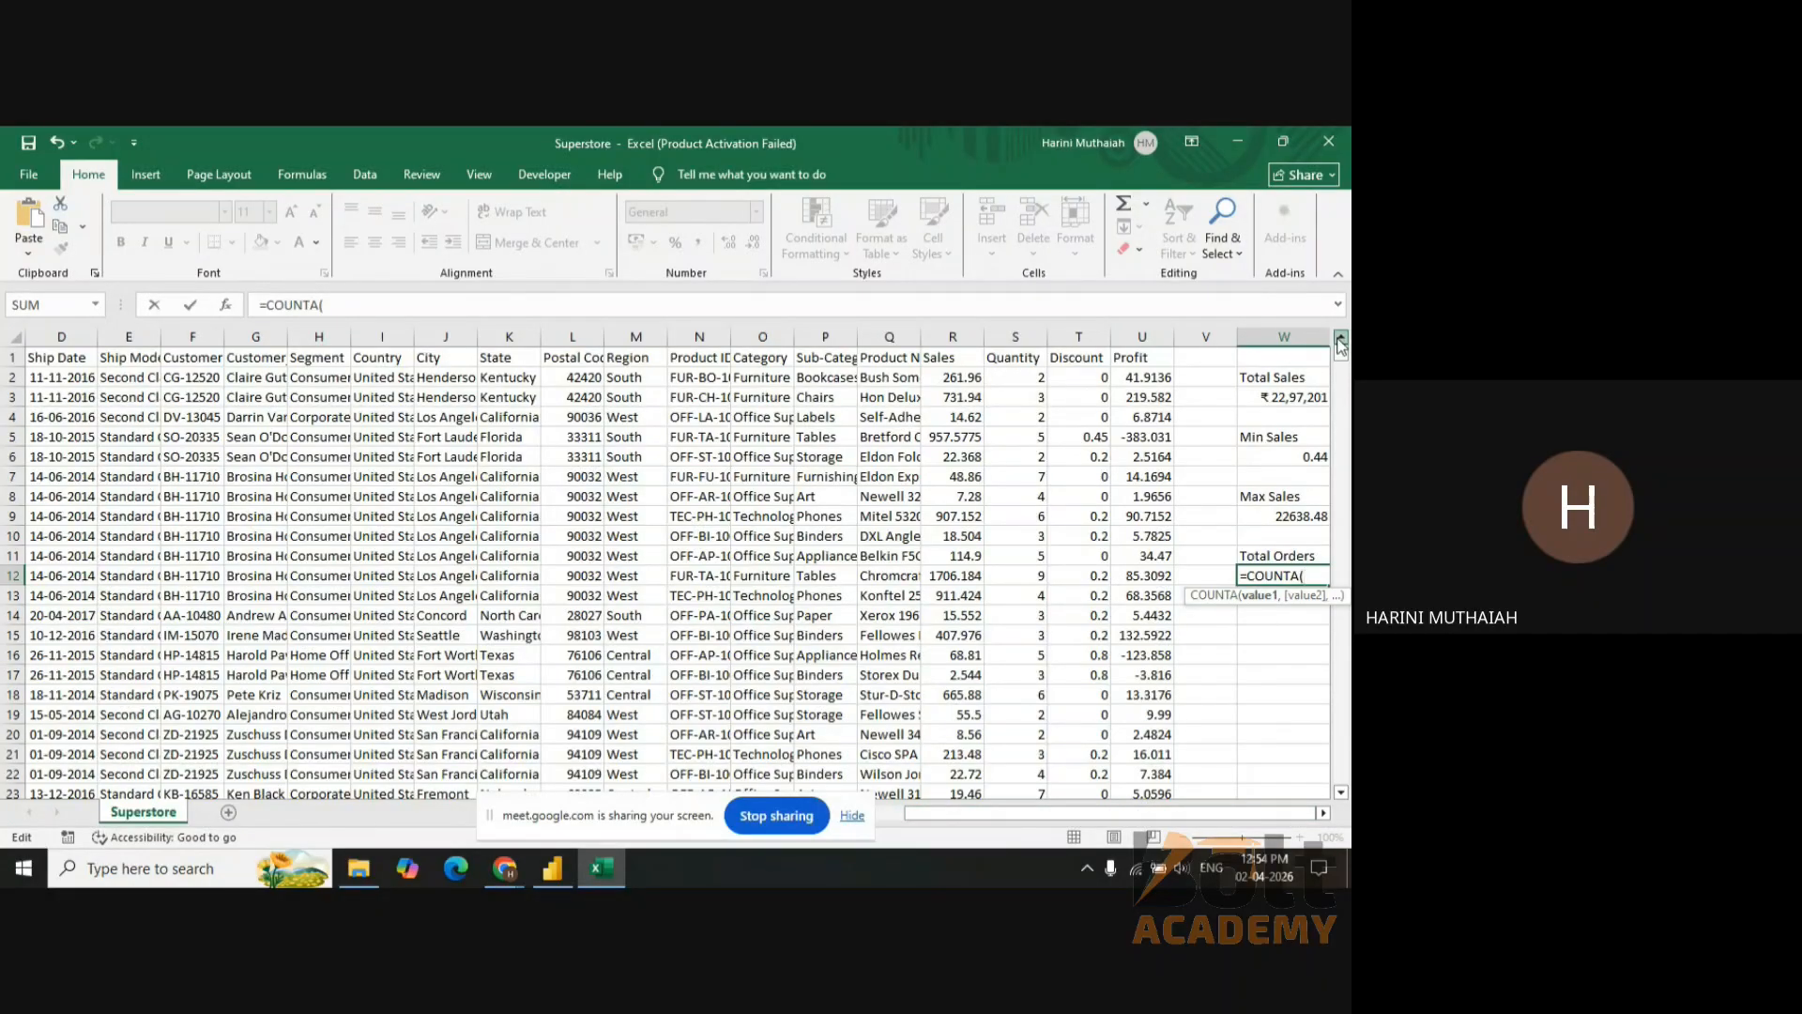
left_click_drag(1202, 813, 1021, 792)
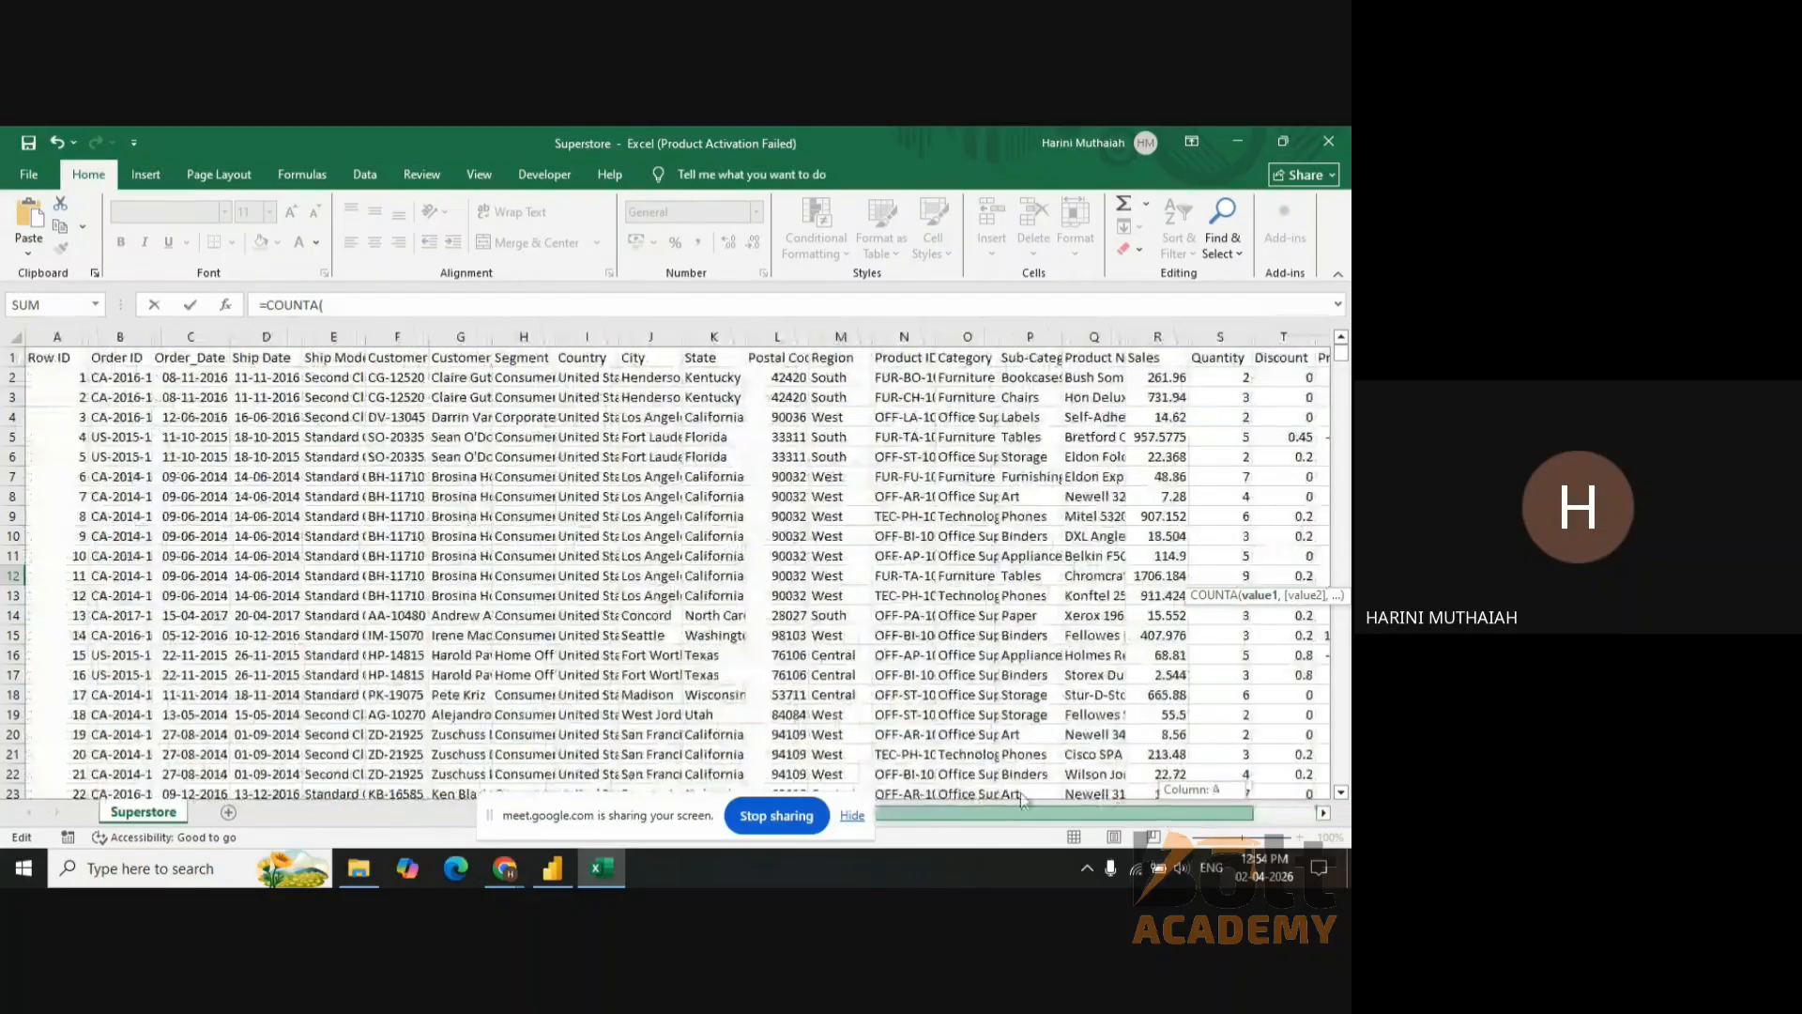
left_click(120, 377)
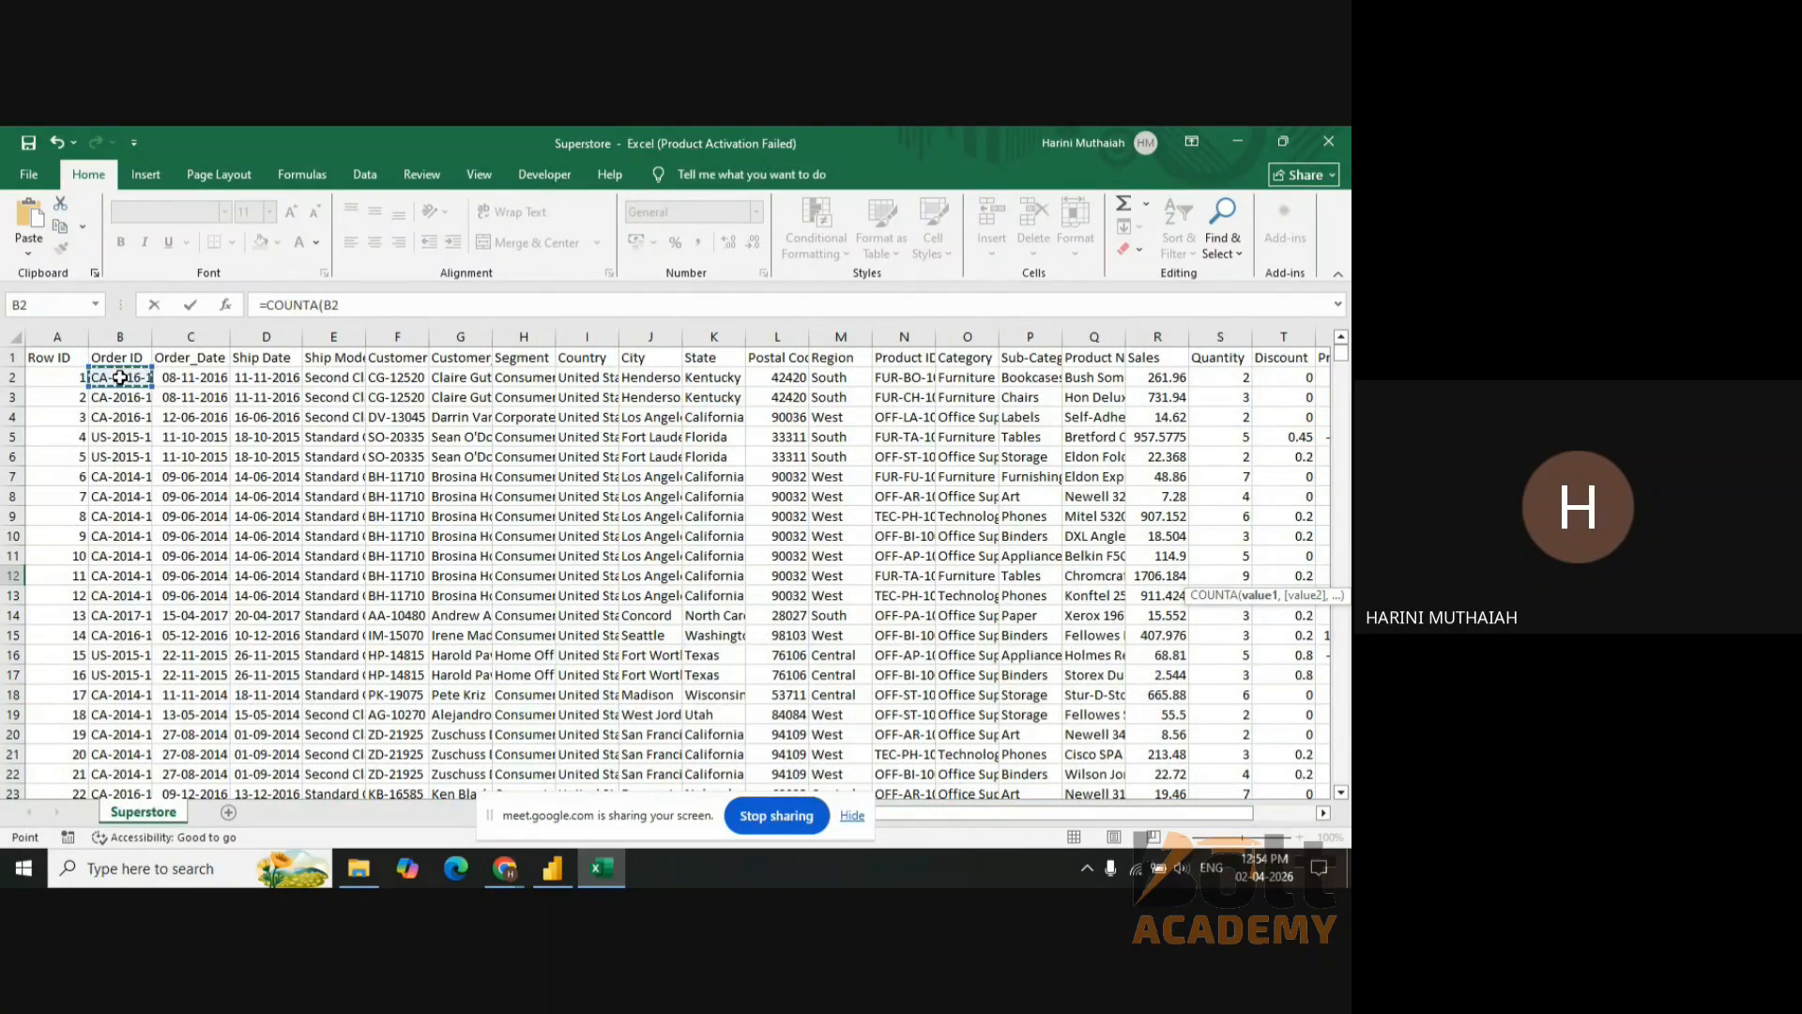
key("ctrl+shift+Down")
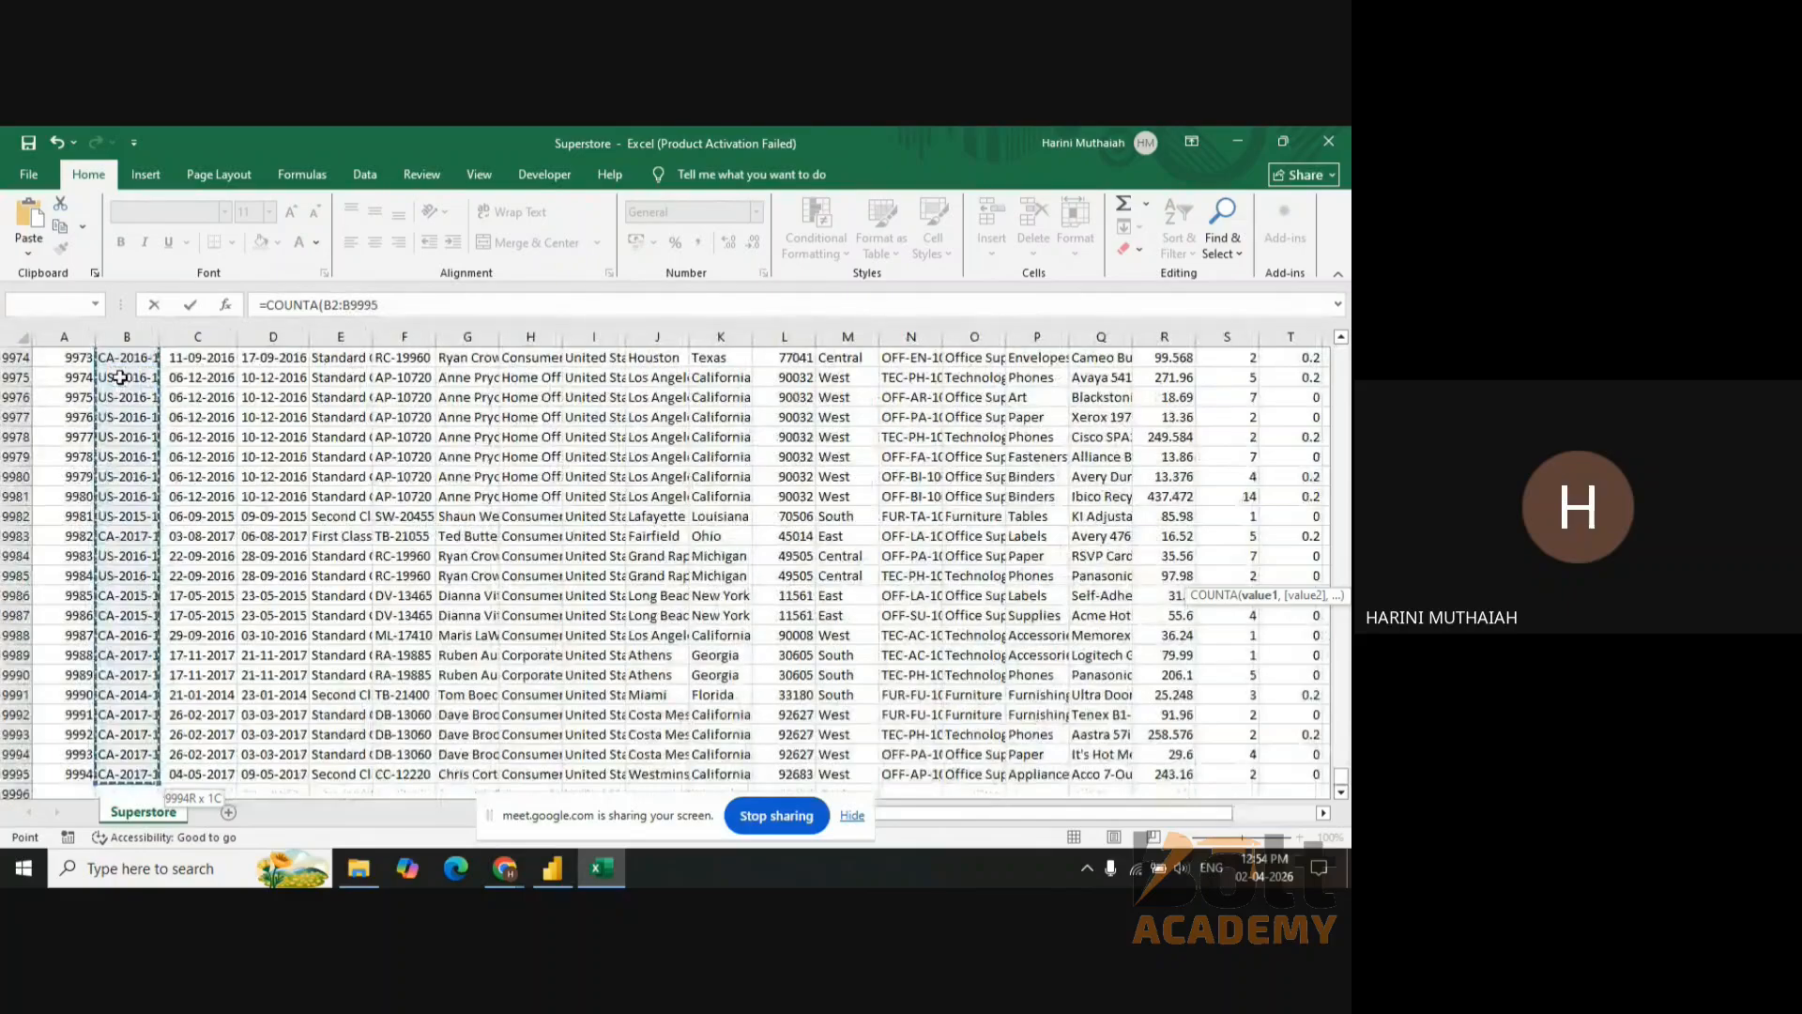
left_click(451, 307)
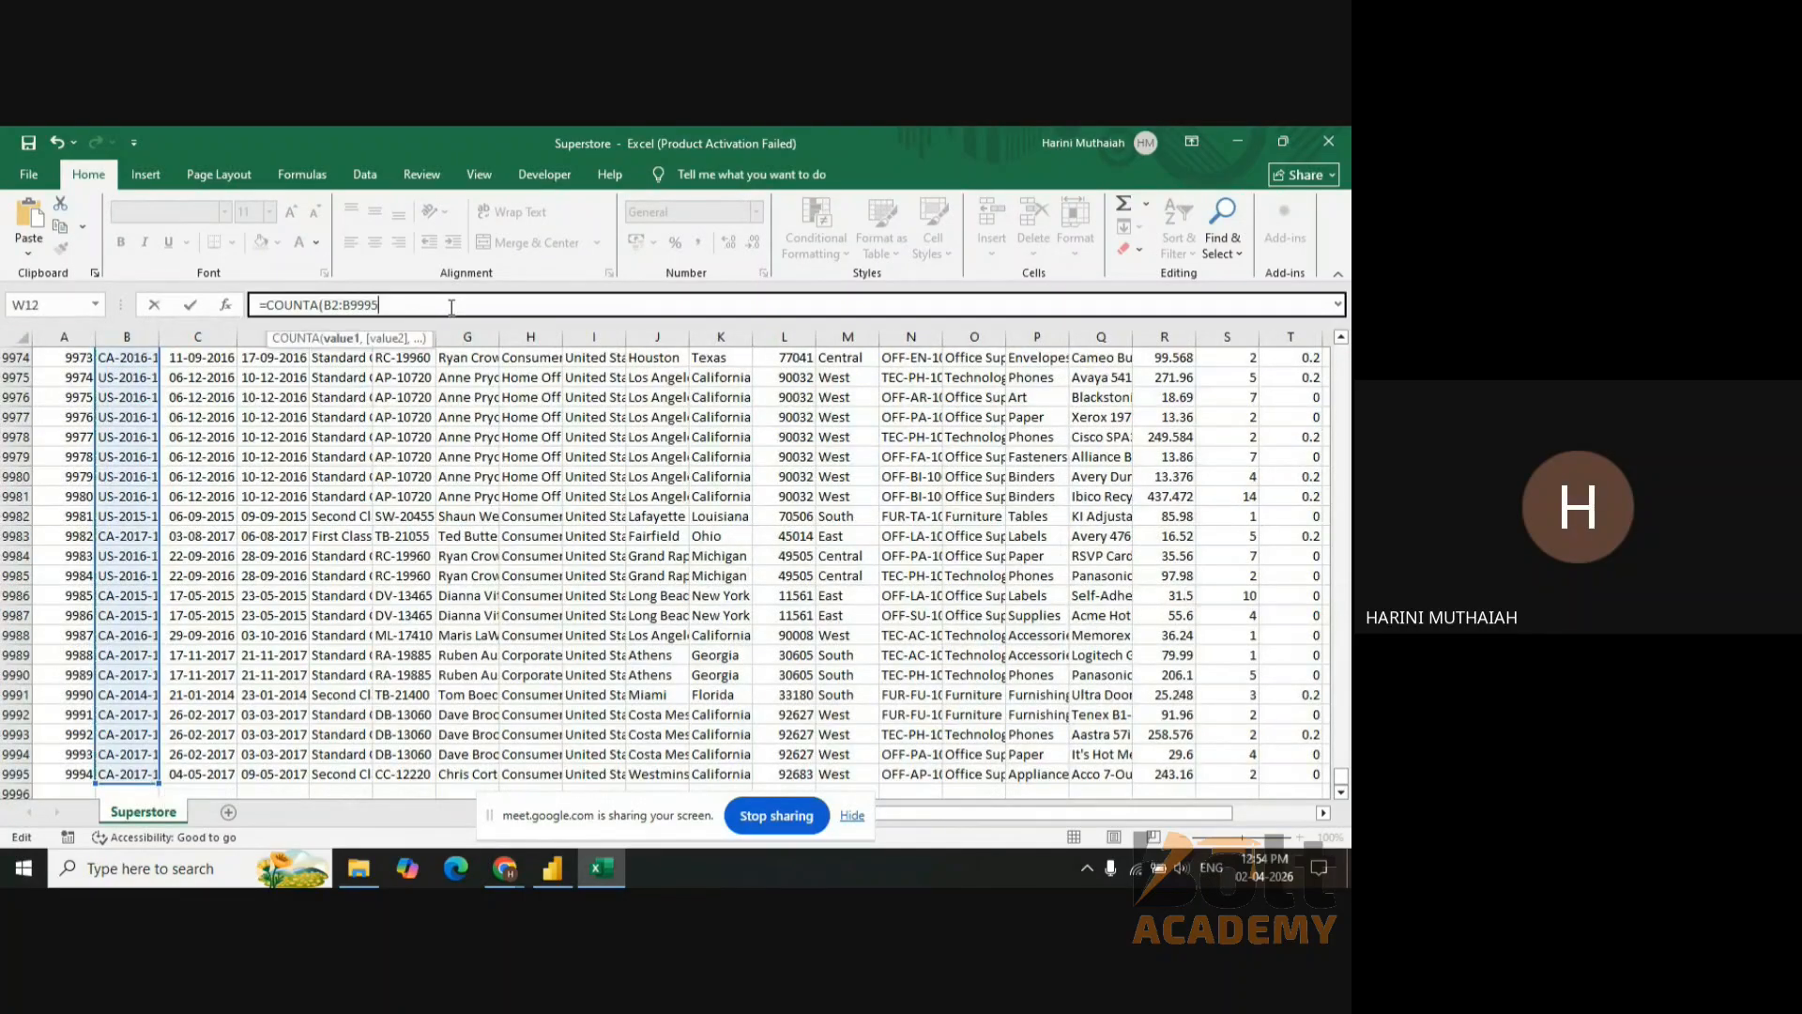
type(")")
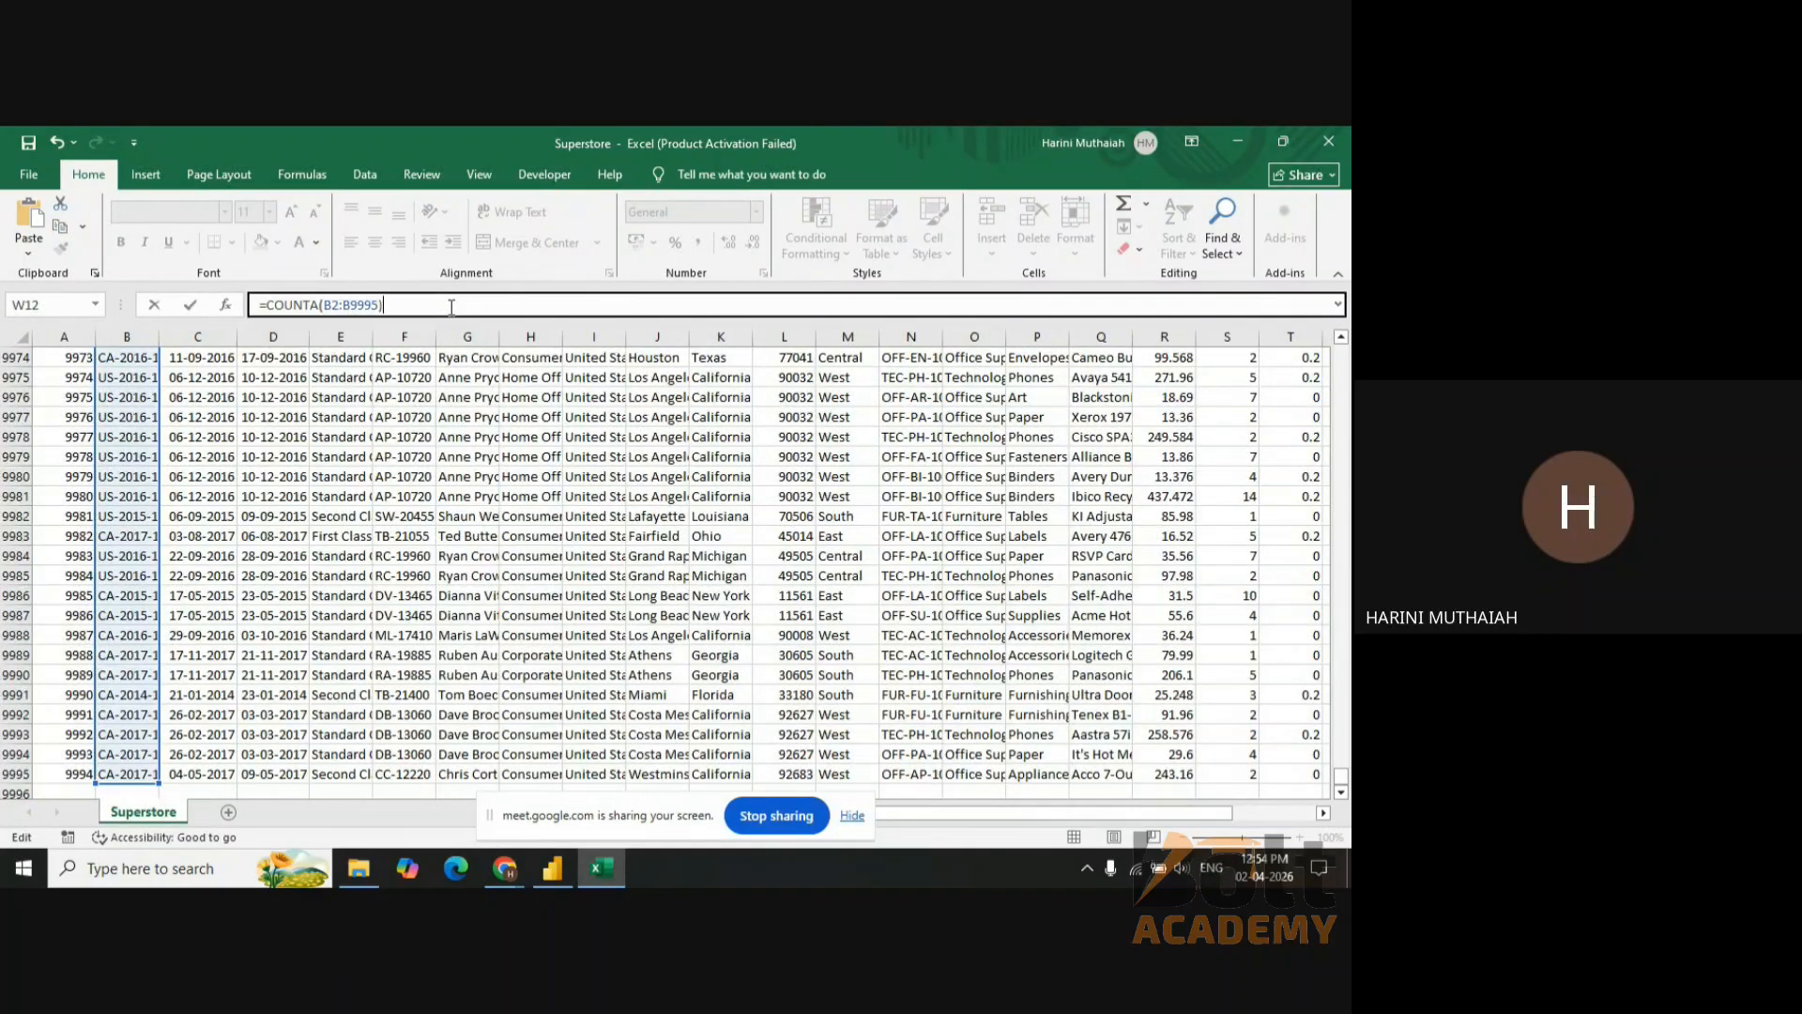
key("Return")
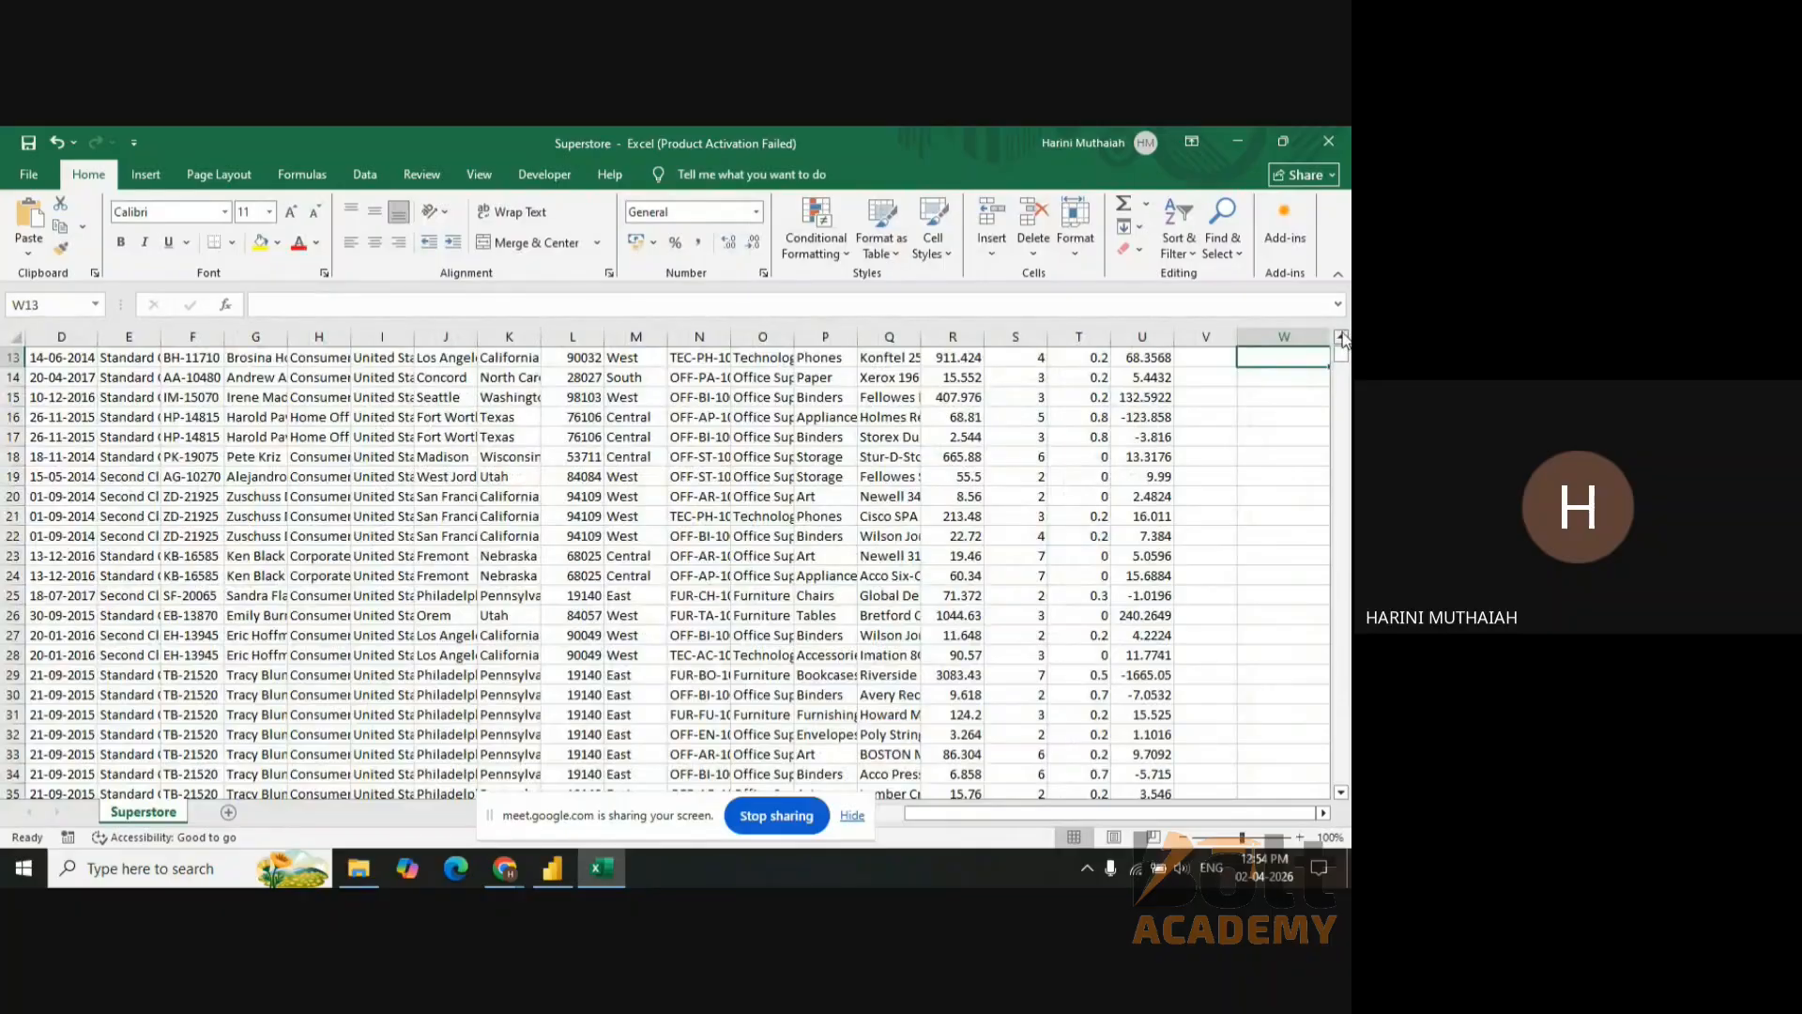
scroll(1283, 395, "up", 1)
left_click(1282, 395)
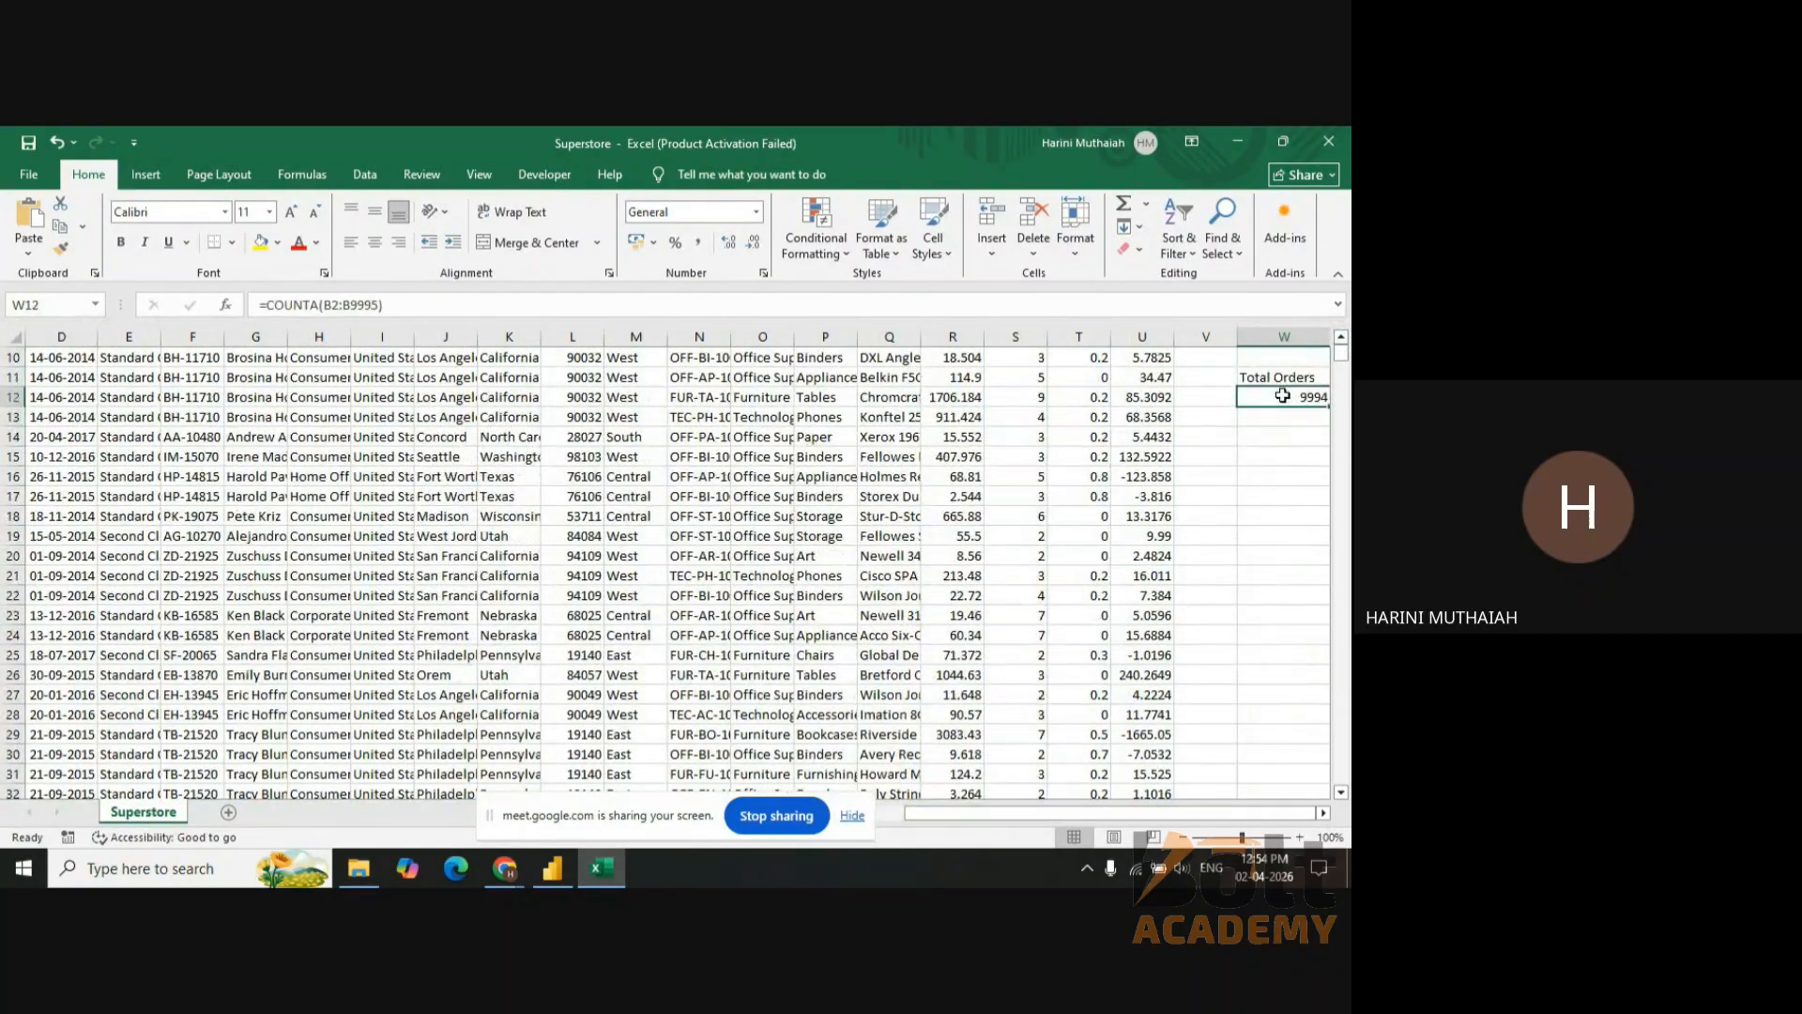
left_click_drag(1129, 811, 1164, 814)
left_click(1340, 338)
left_click_drag(1340, 341, 1341, 343)
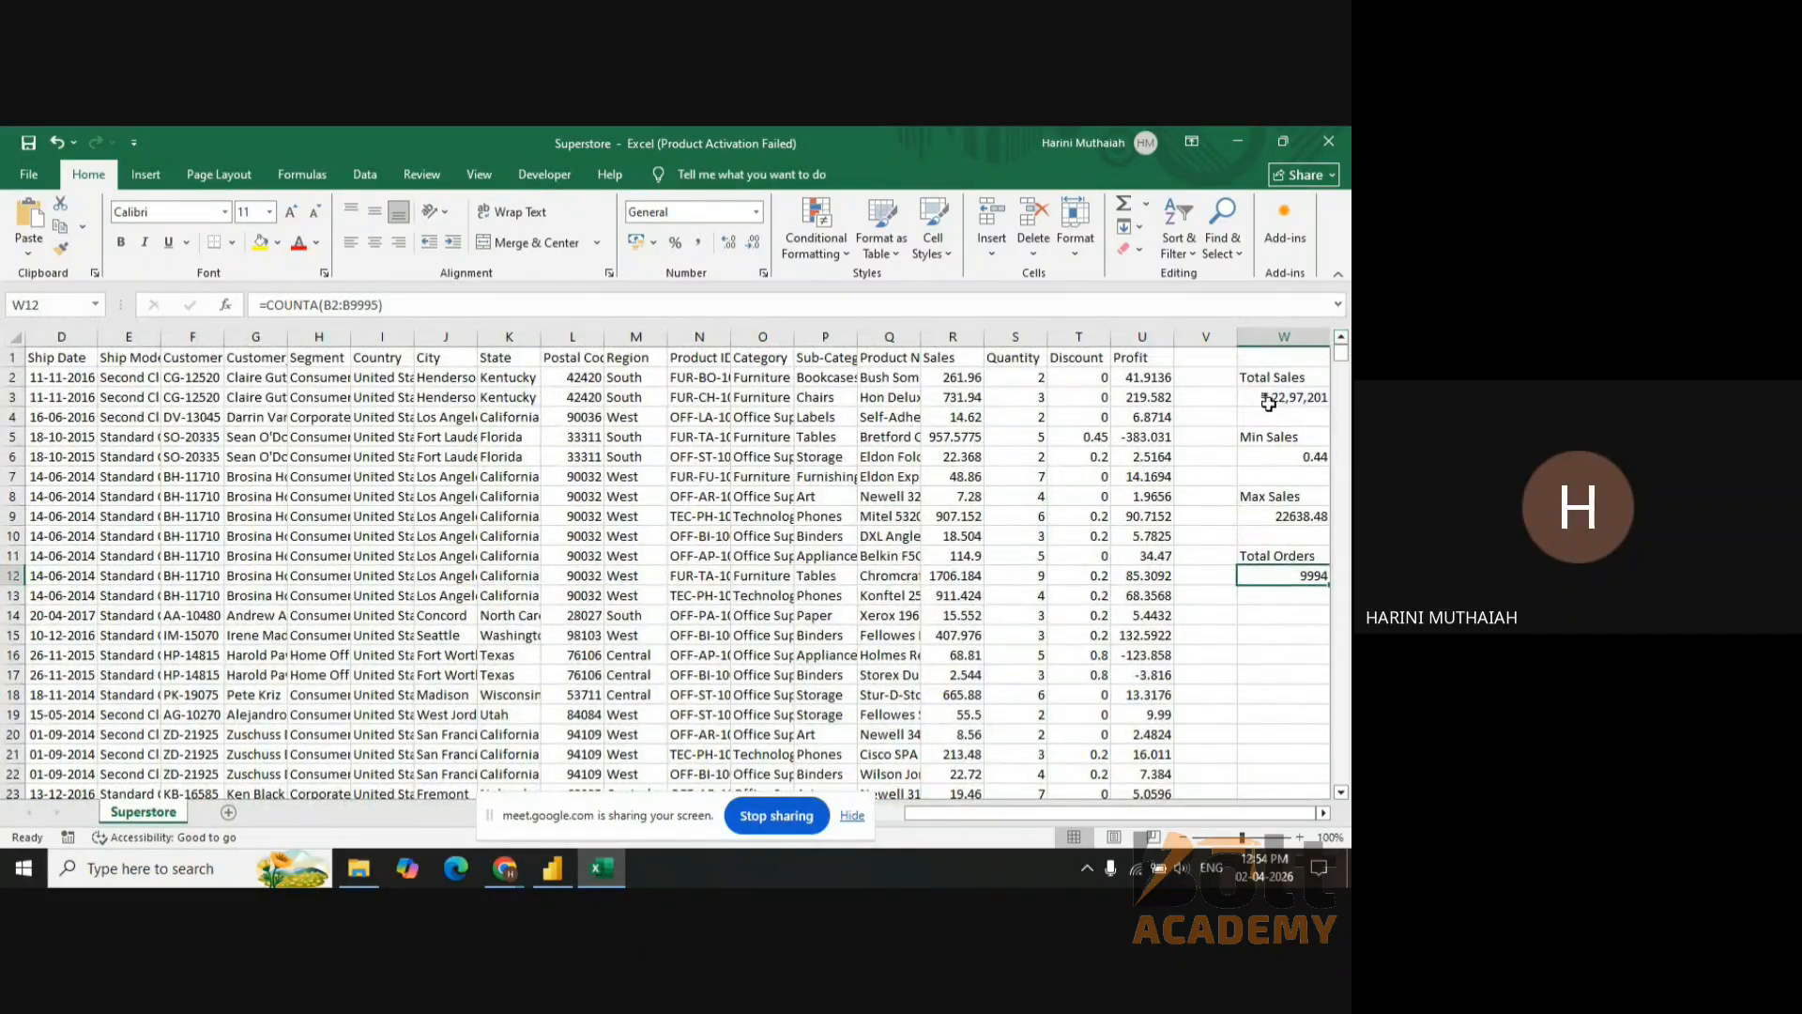
- Enter the label "Total Profit" in cell W14, below the Total Orders figure
left_click(1273, 690)
key("Right")
key("Right")
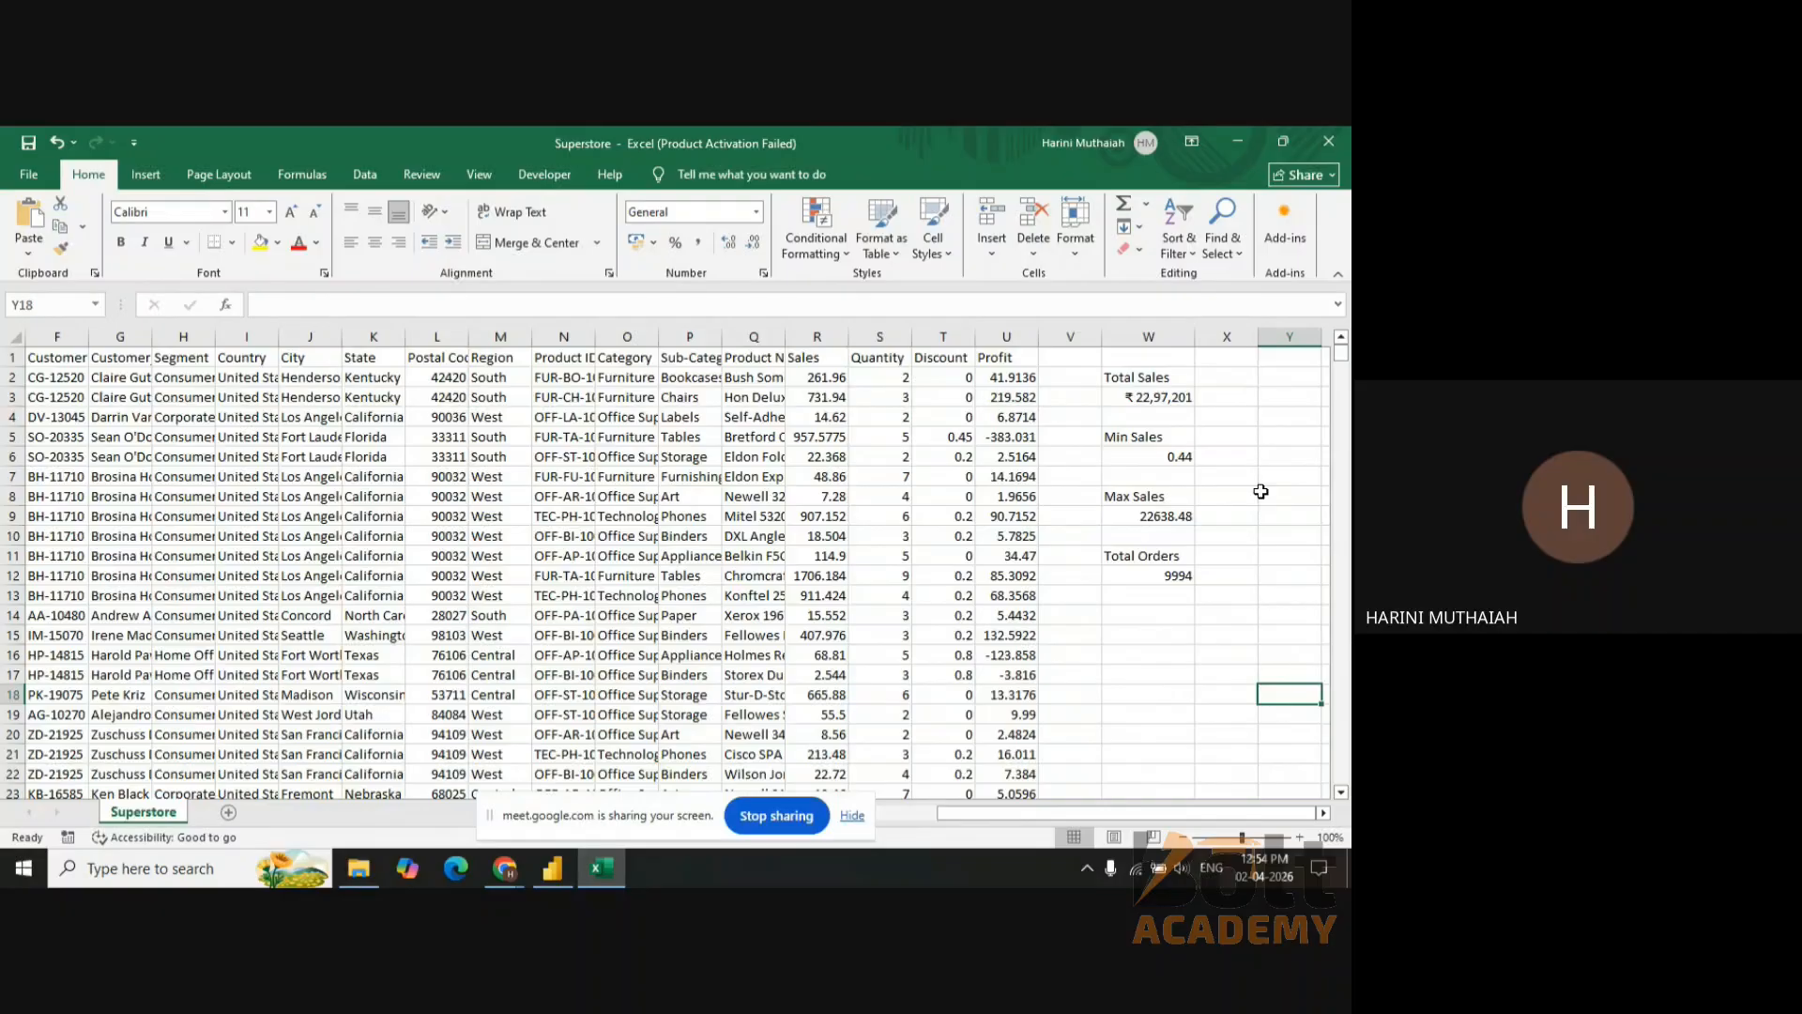
left_click(1139, 616)
type("To")
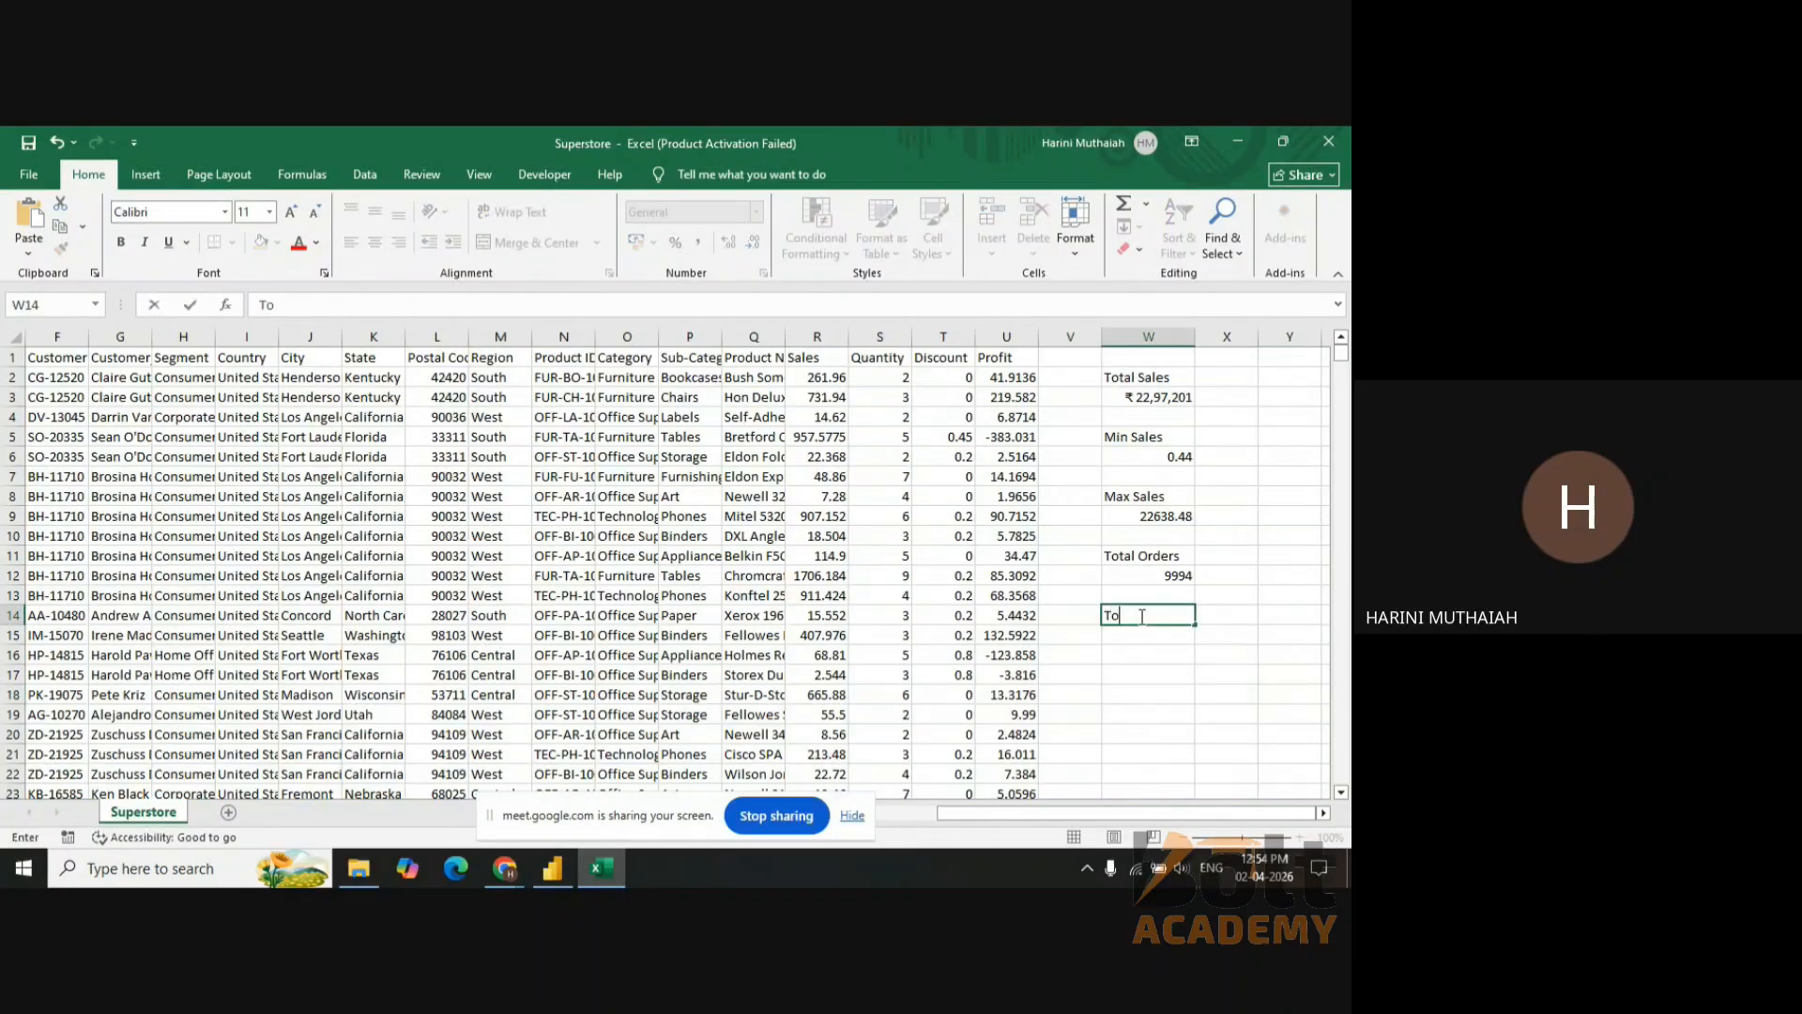
type("tal Profit")
key("Return")
- Calculate the total profit in cell W15 with a SUM formula over the Profit column range U2:U9995
type("=")
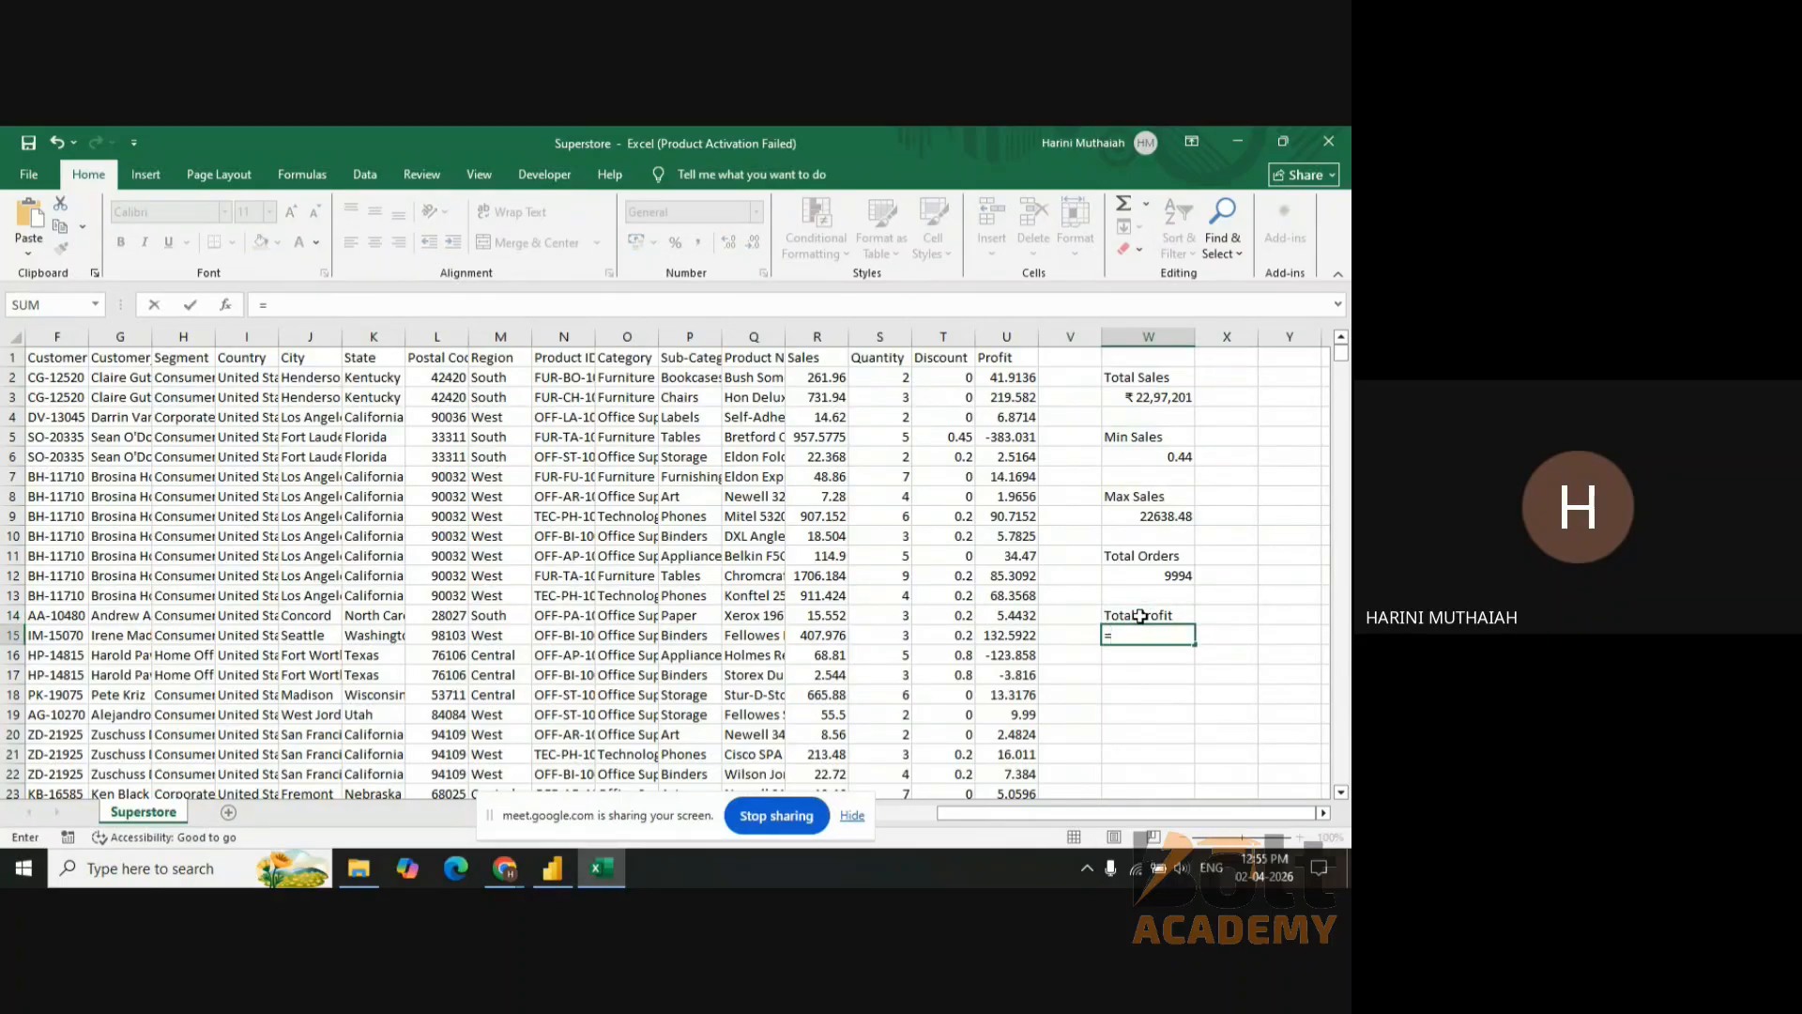
type("sum")
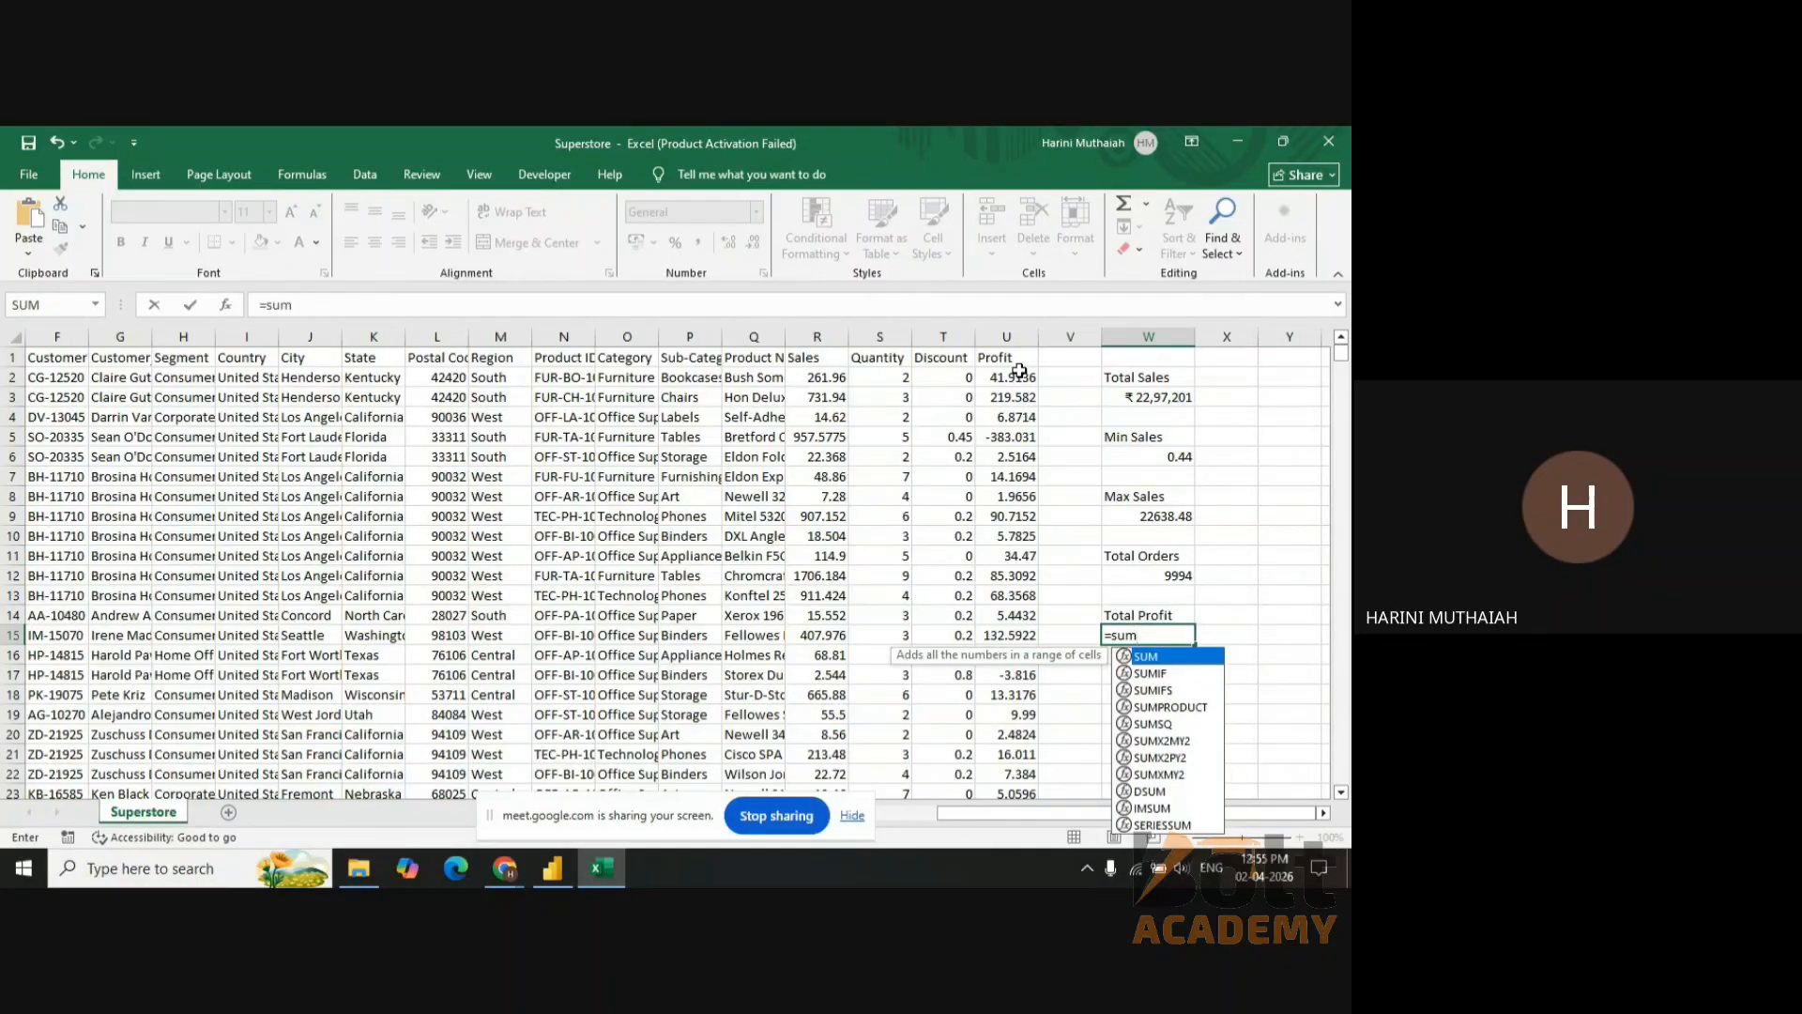
type("(")
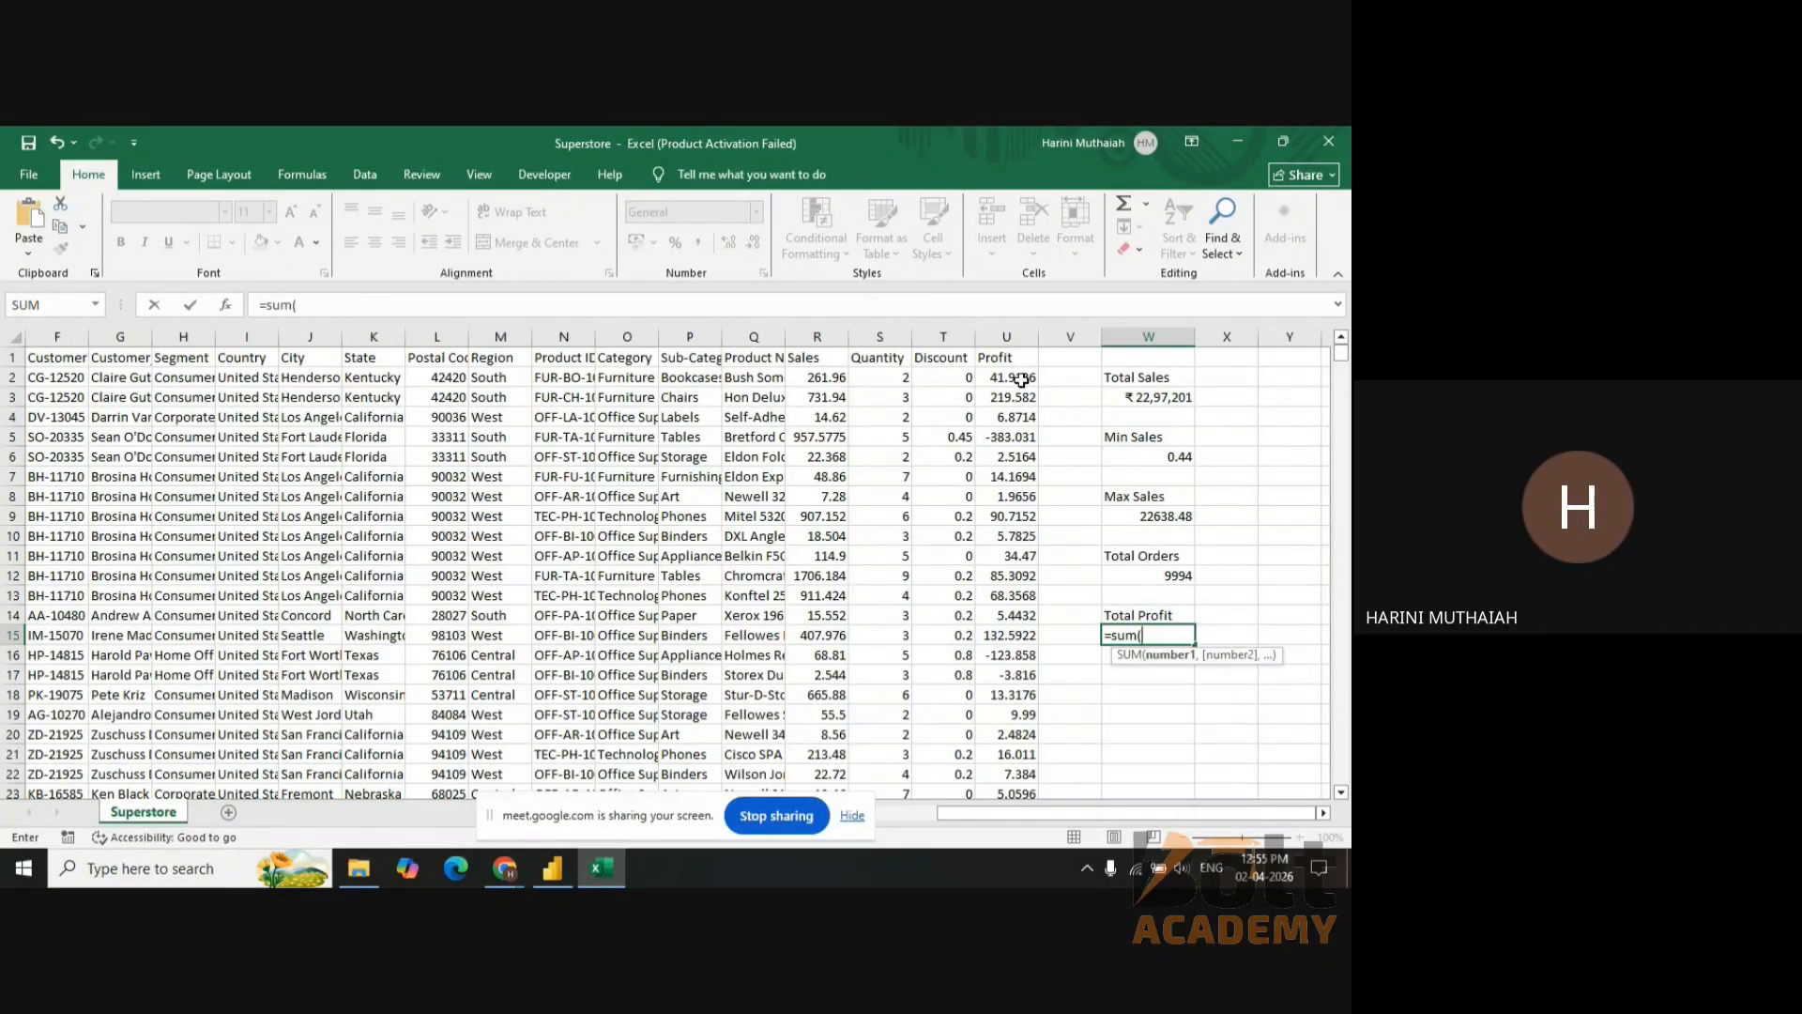
left_click(1021, 380)
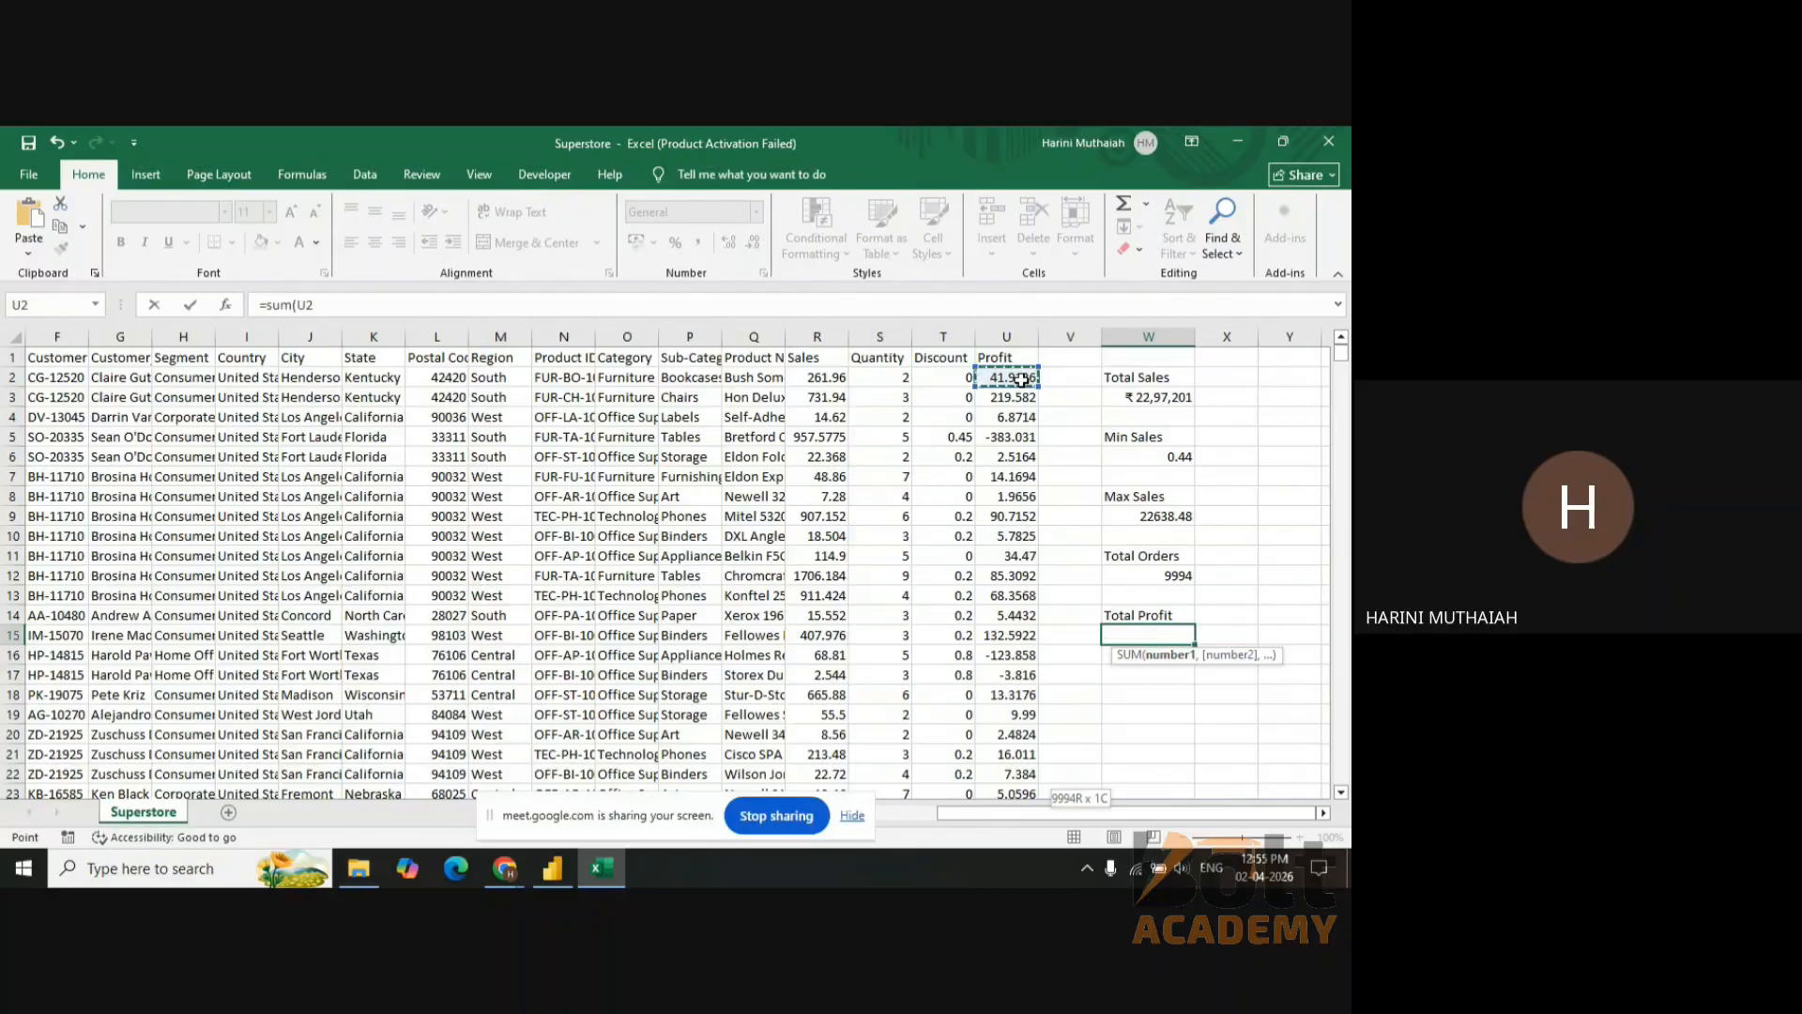
key("ctrl+shift+Down")
left_click(387, 313)
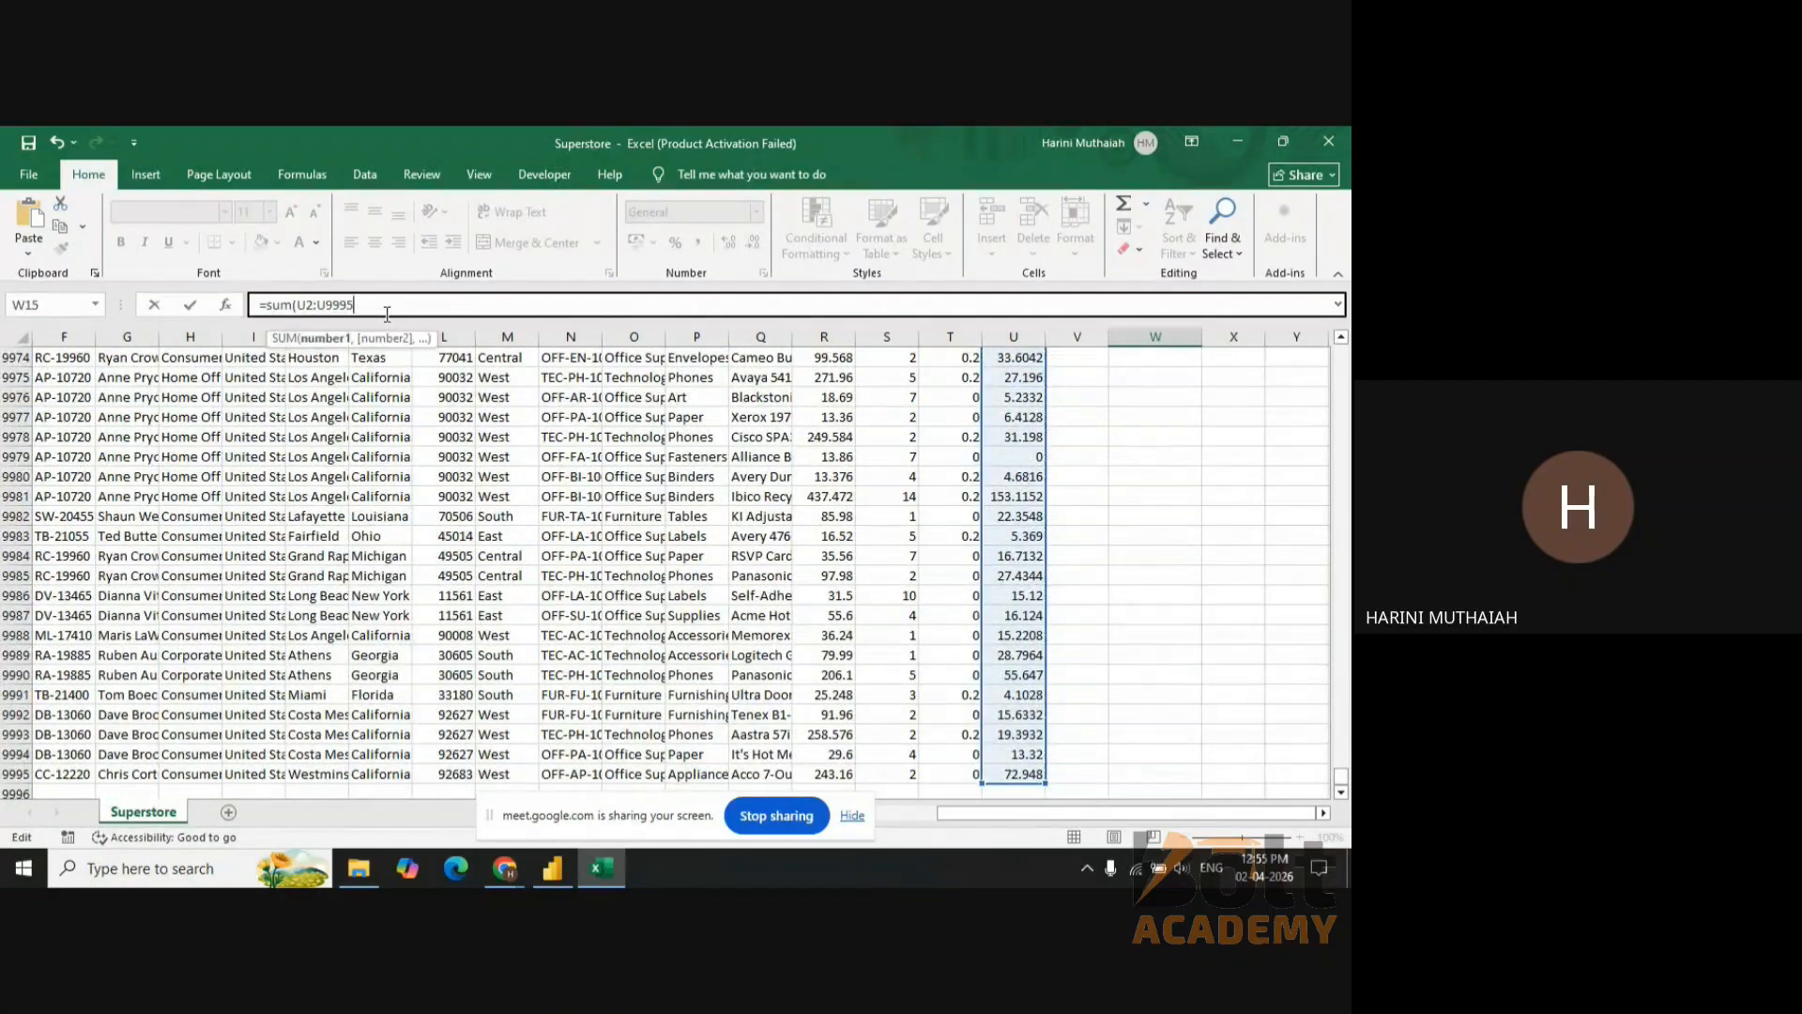
type(")")
key("Return")
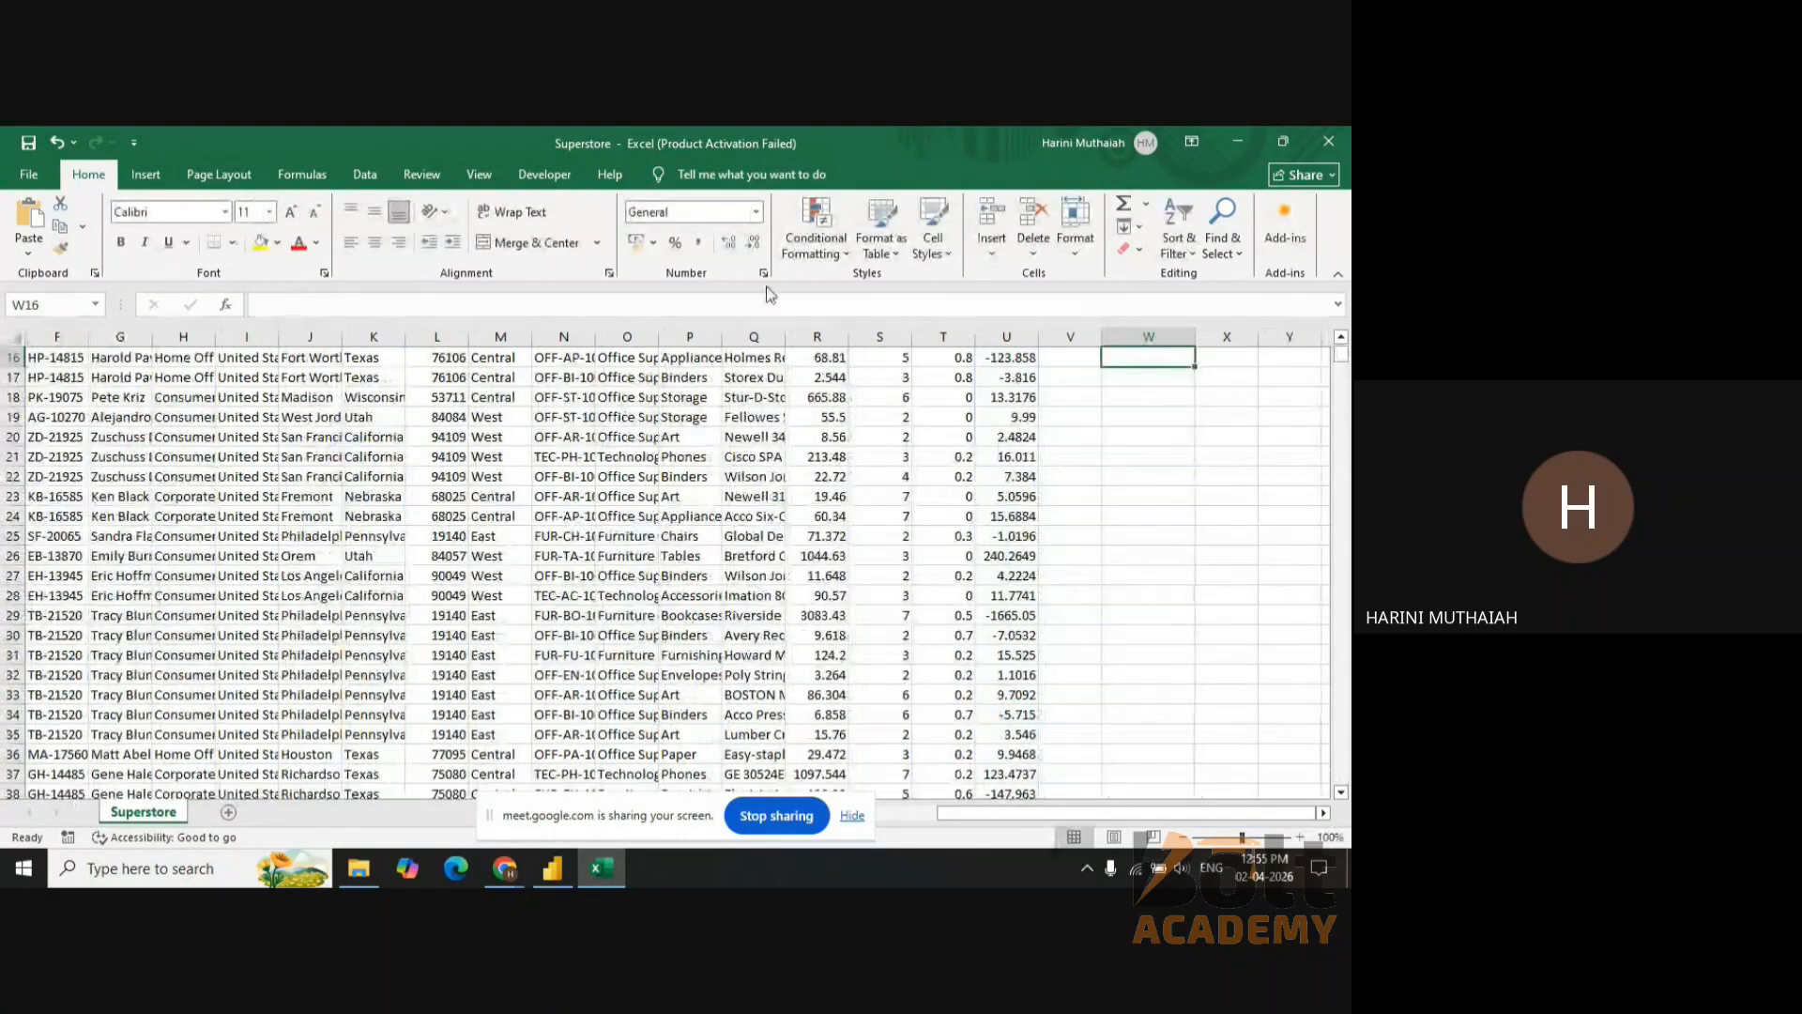
scroll(1105, 555, "up", 3)
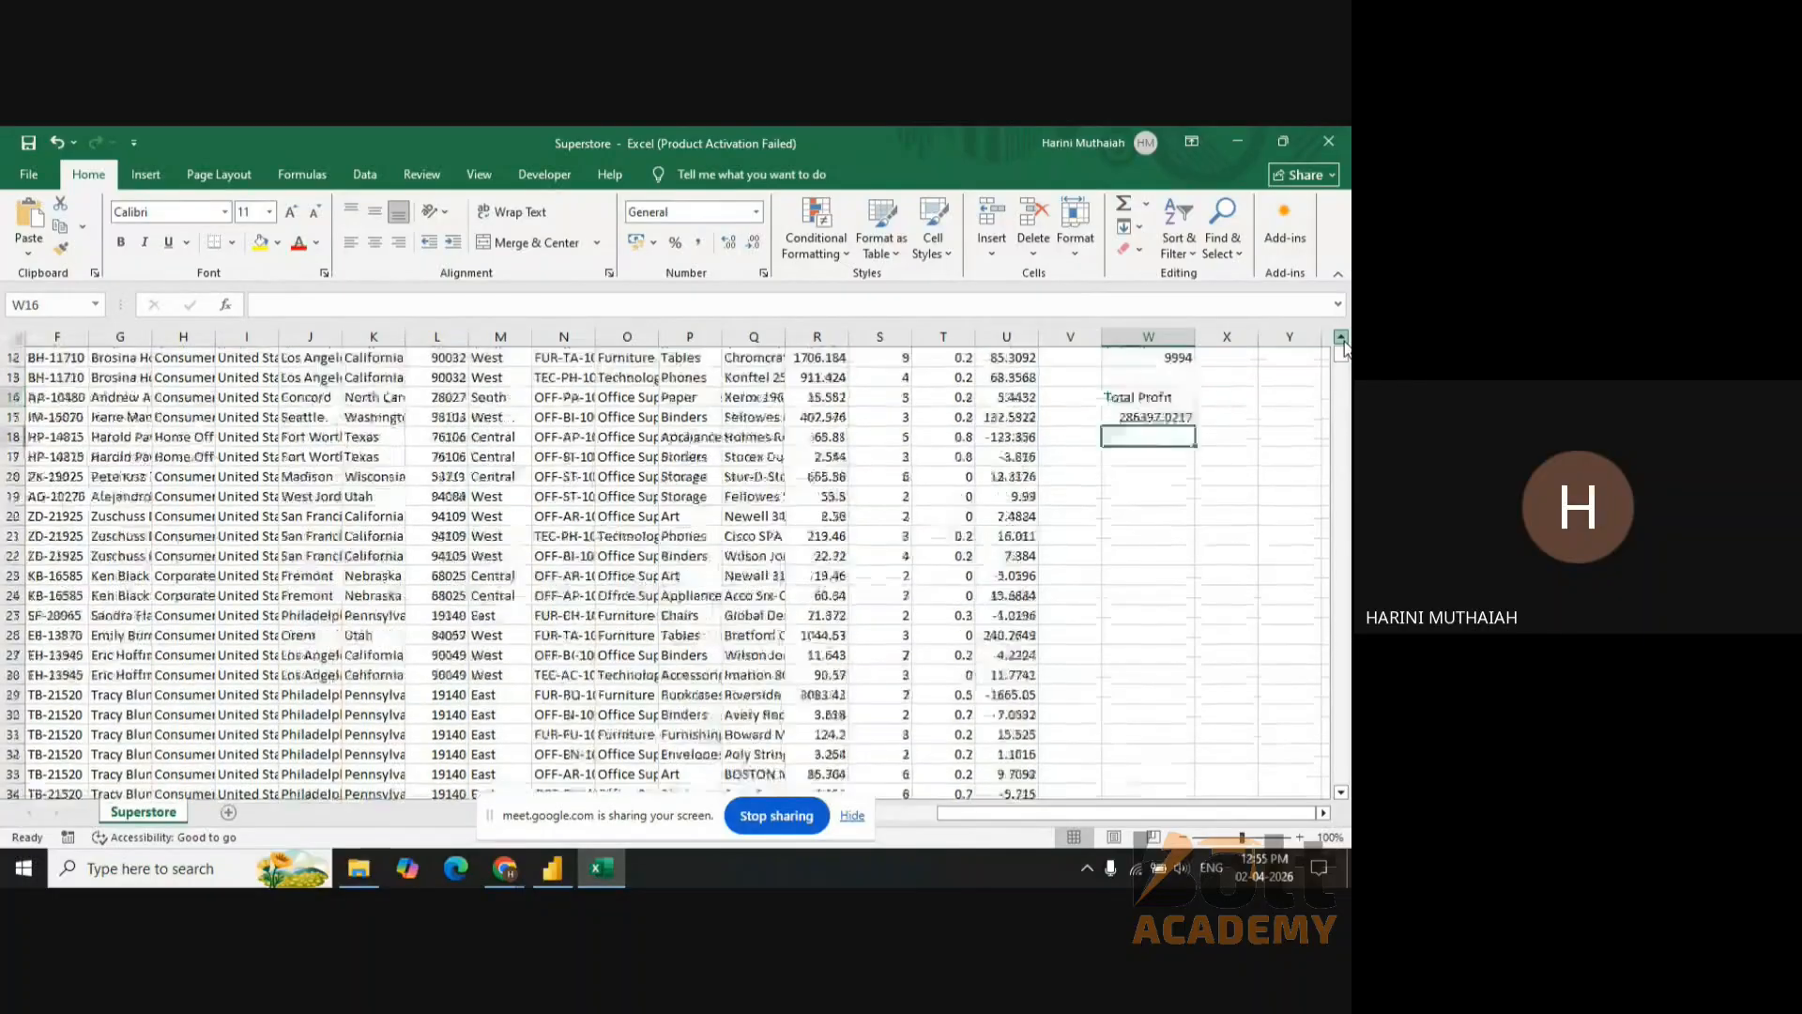
left_click(1342, 342)
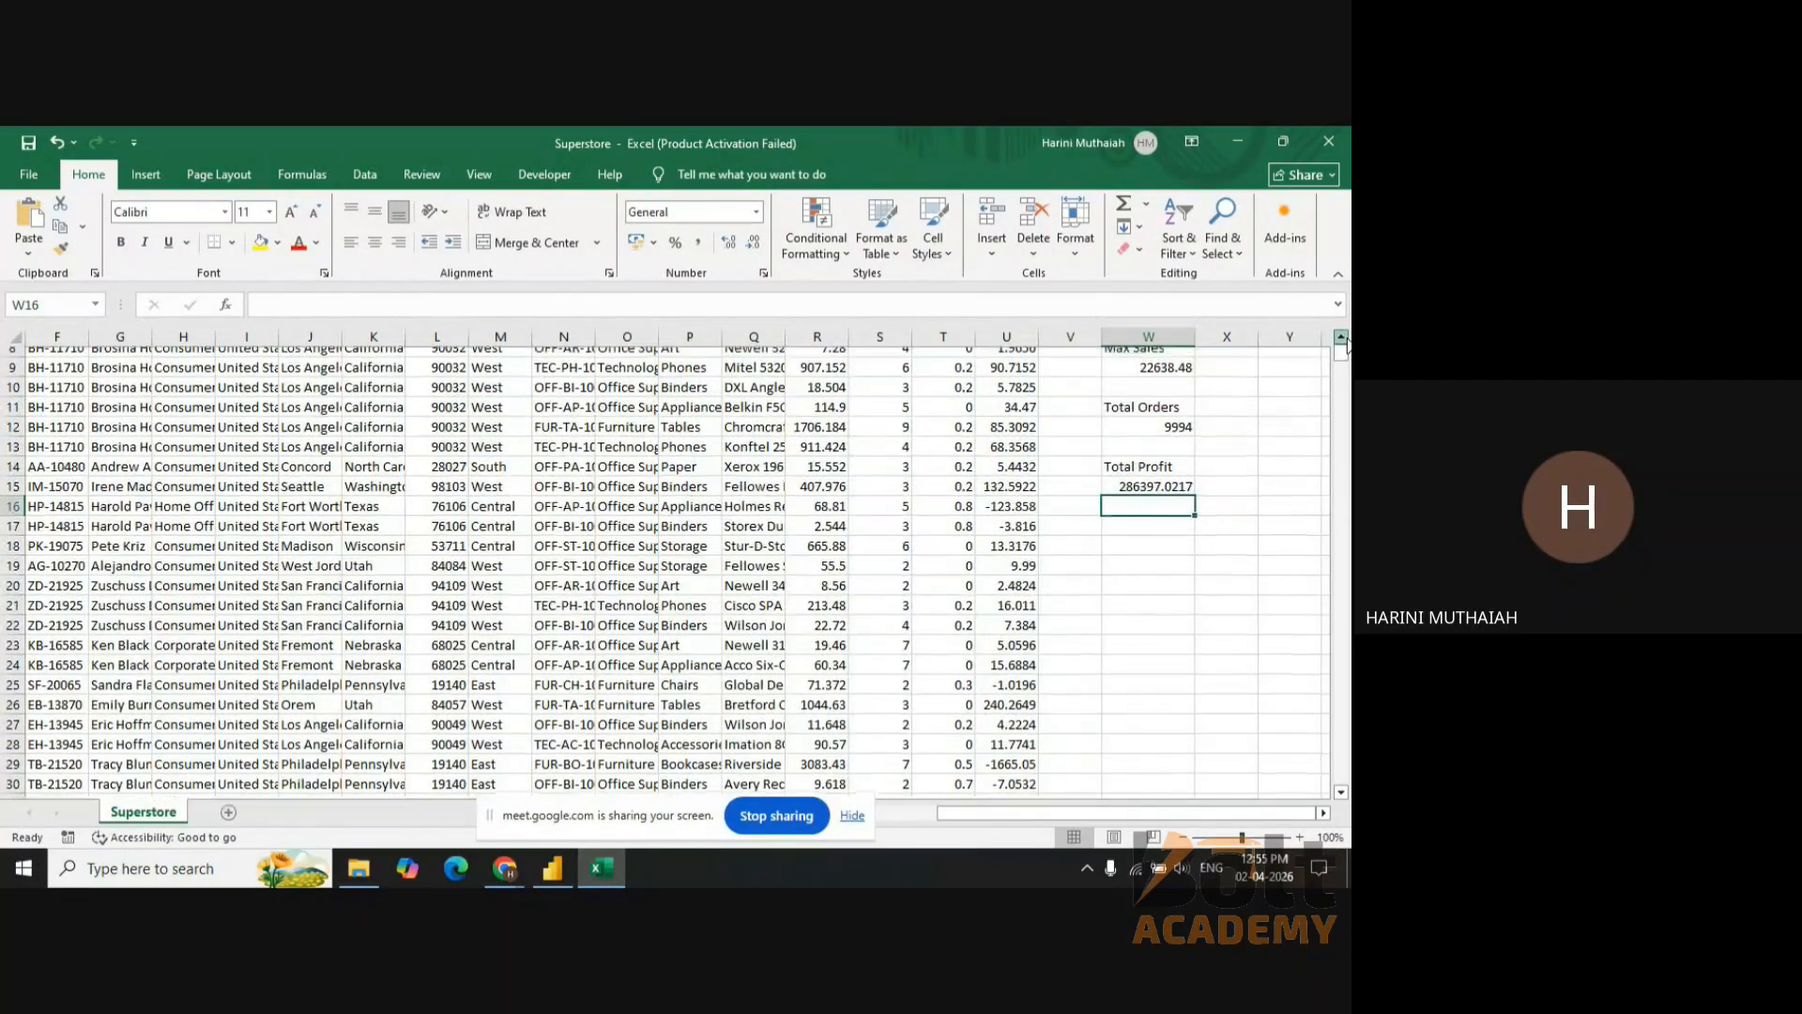
left_click(1342, 342)
left_click(1342, 342)
left_click(1342, 343)
left_click(1342, 342)
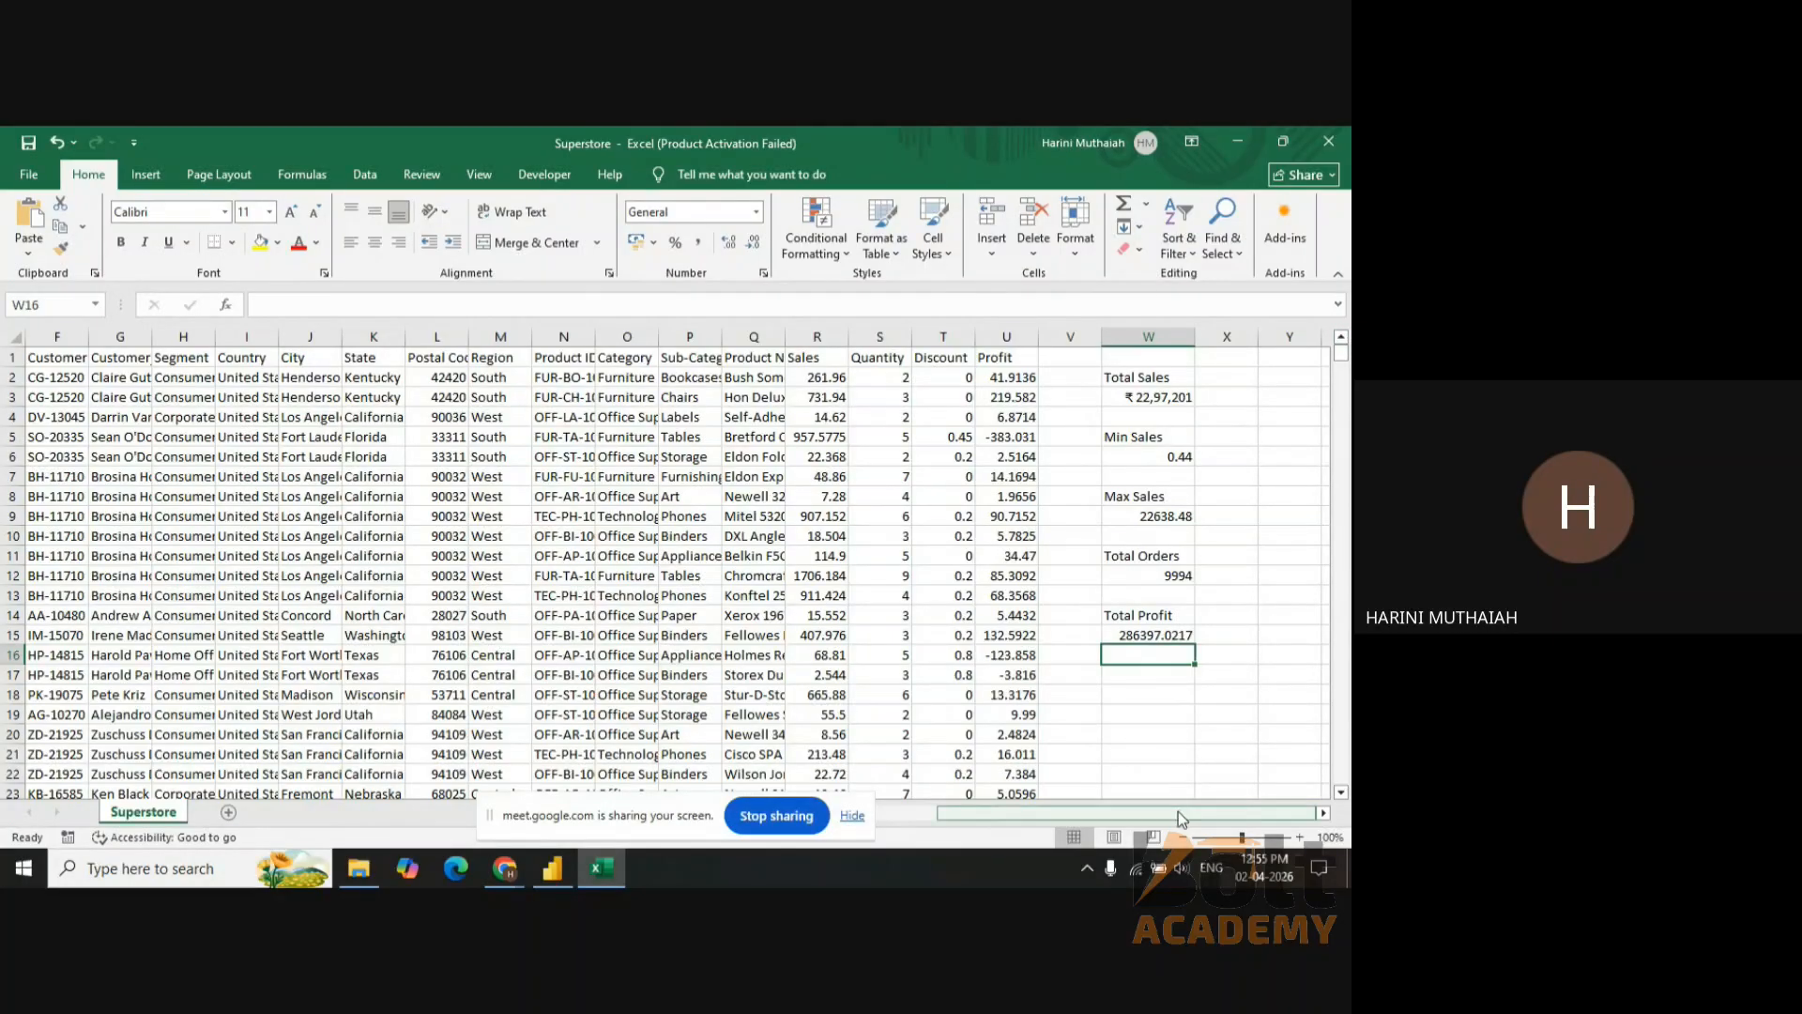
- Add the column header "Year" in cell V1, next to the Profit column
left_click_drag(1179, 810, 1182, 809)
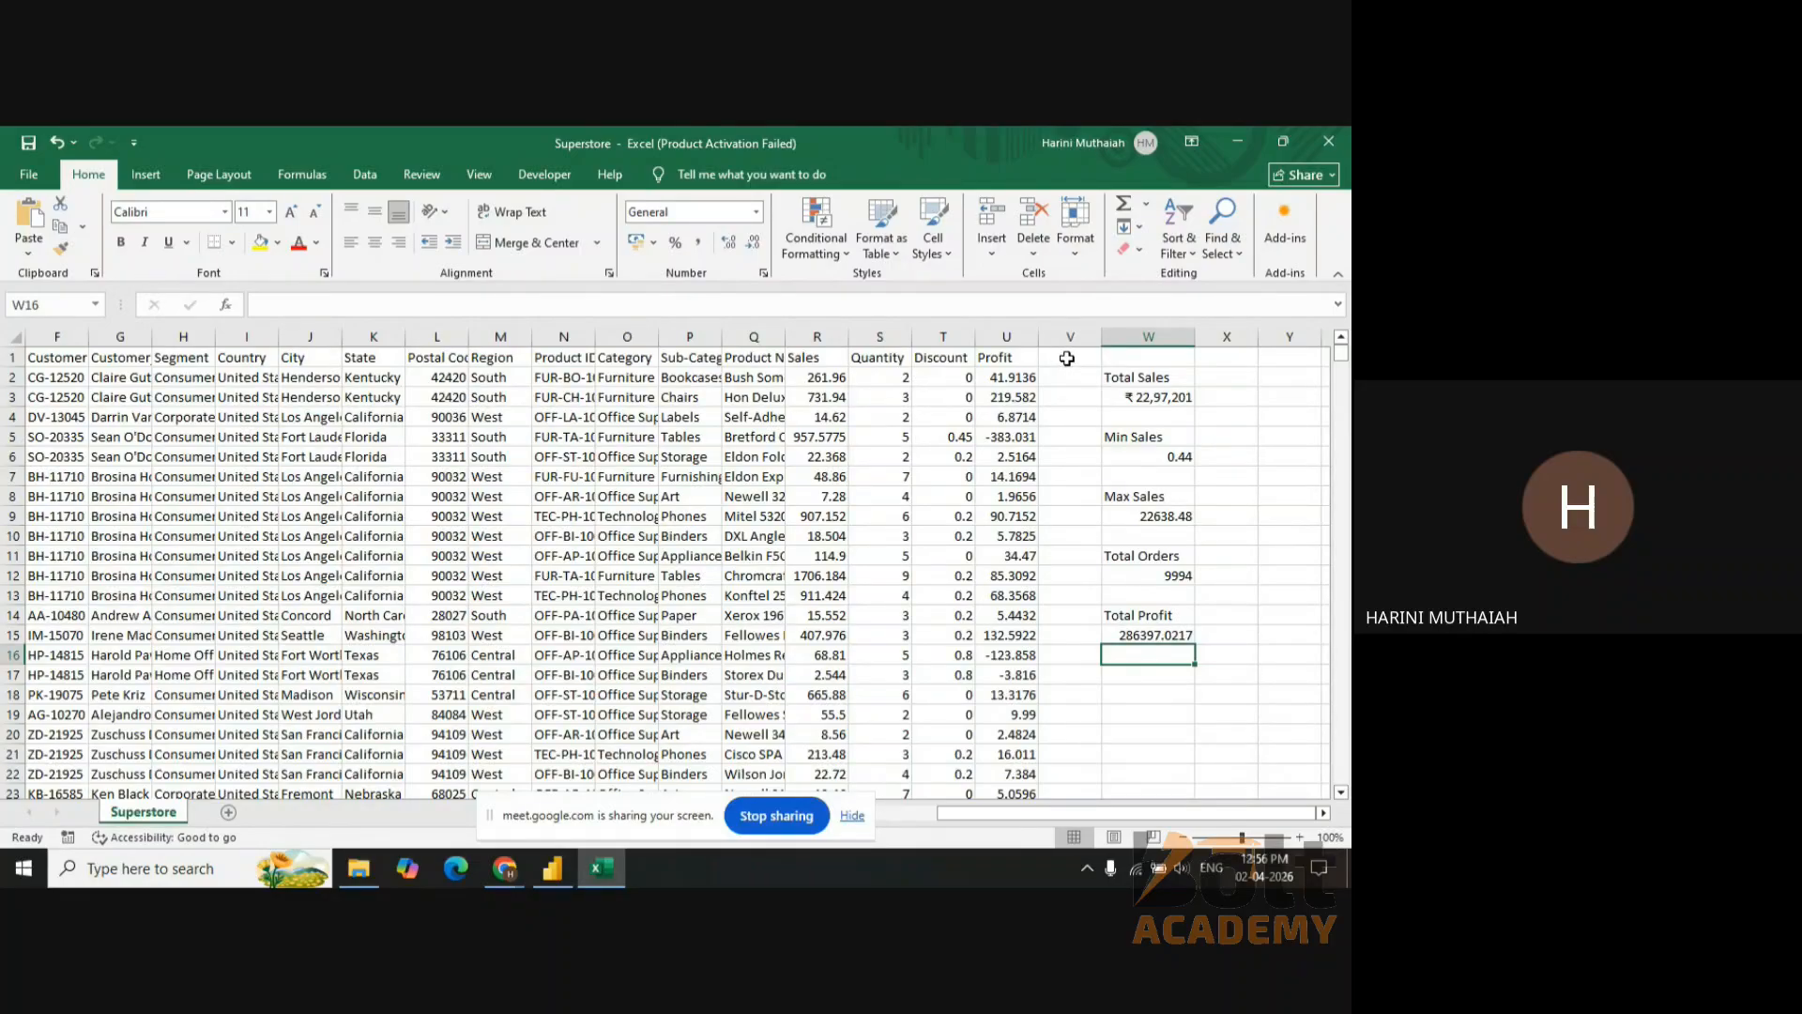
left_click_drag(1084, 813, 958, 822)
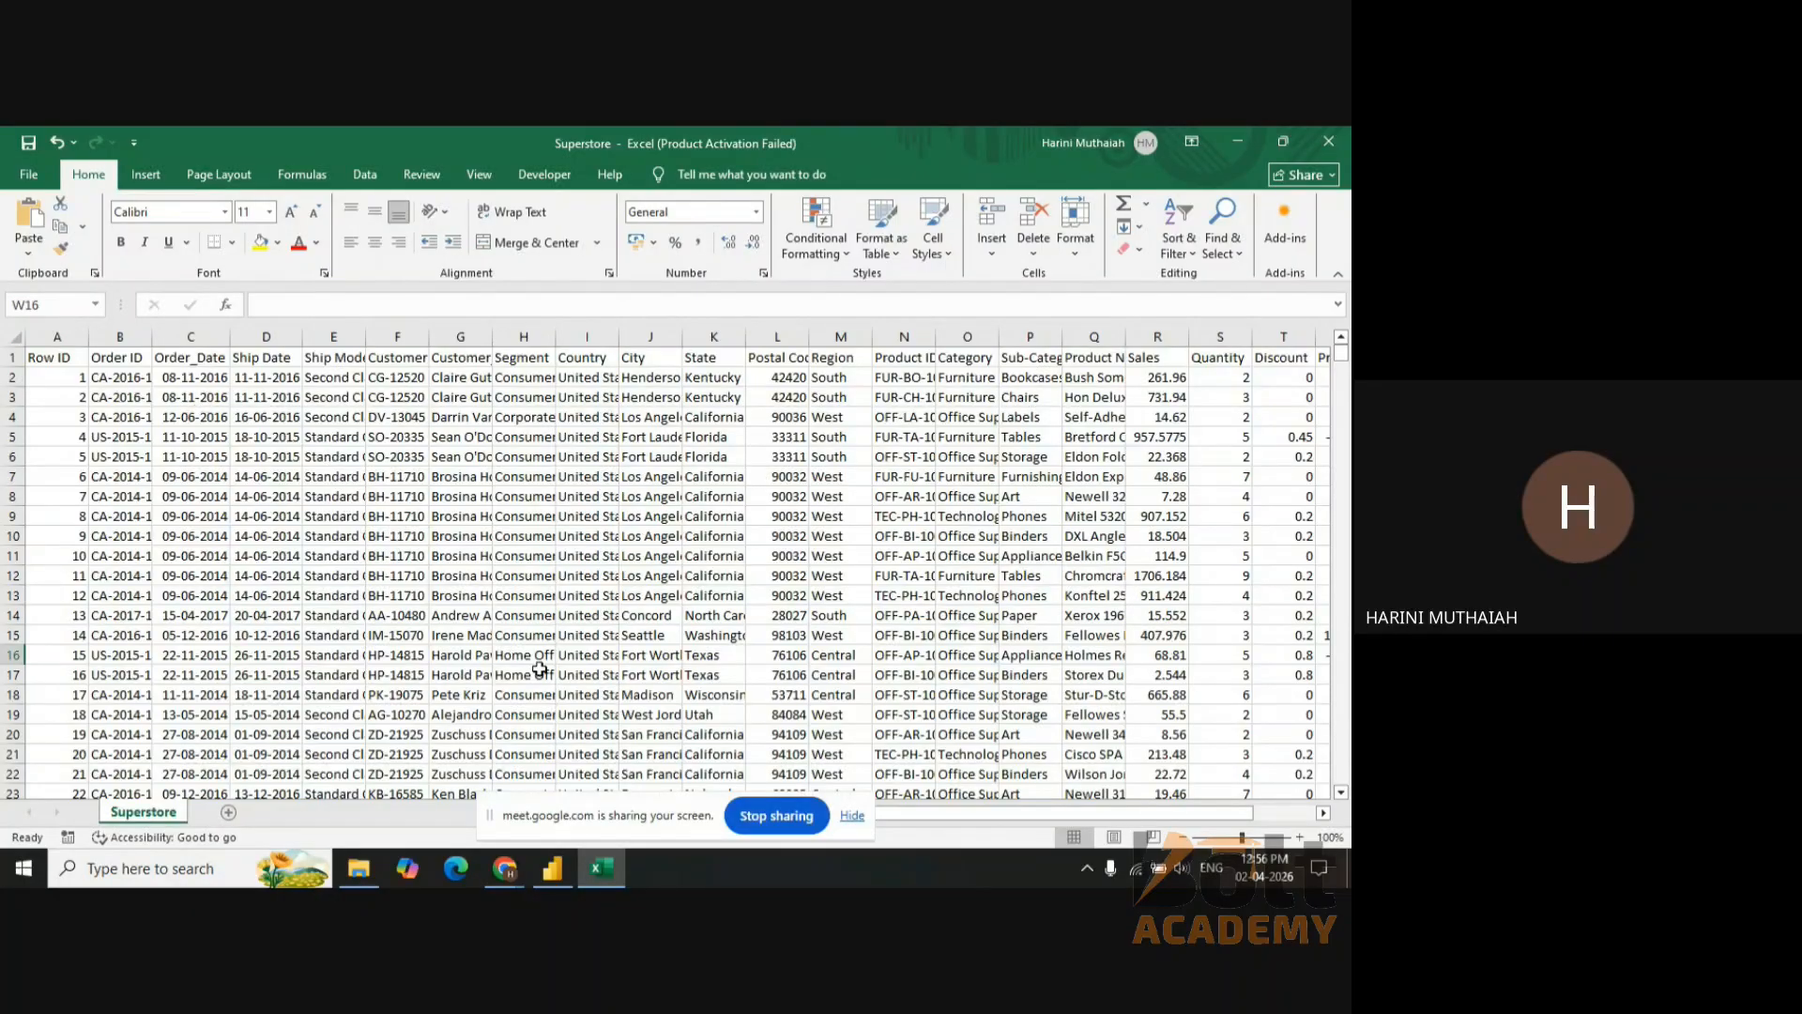
left_click_drag(959, 815, 995, 816)
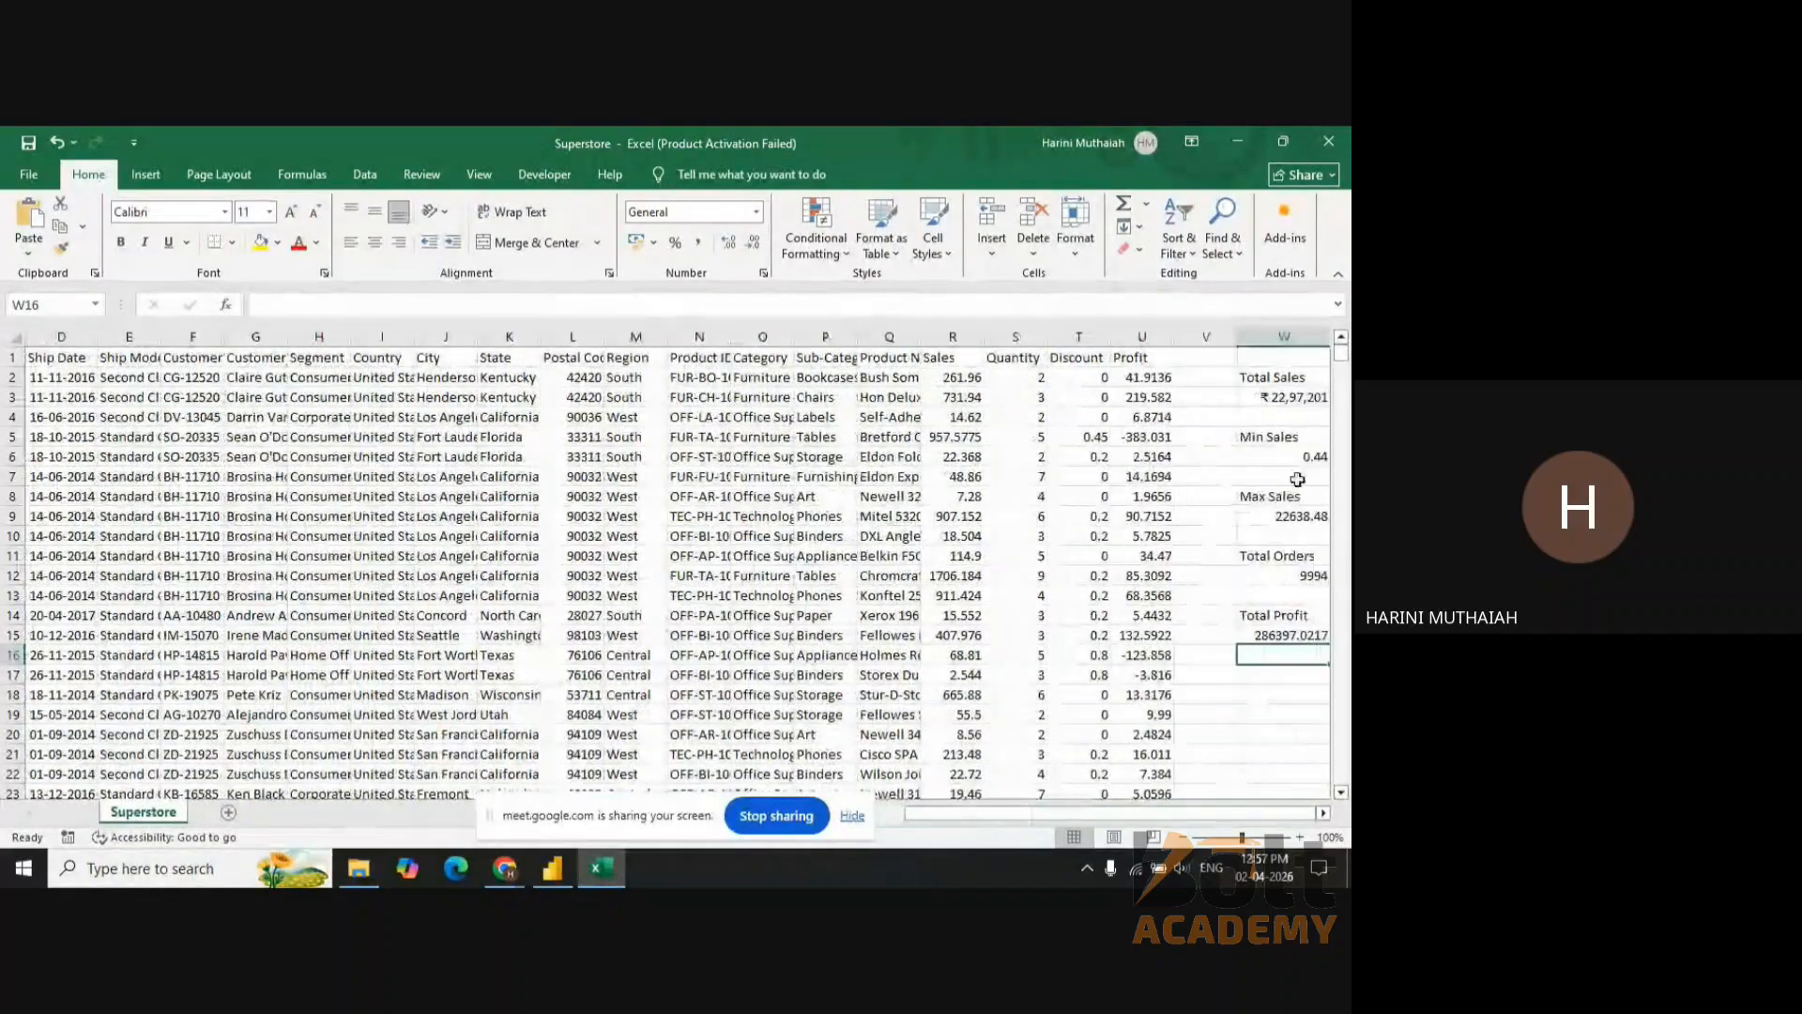
left_click(1216, 358)
type("Year")
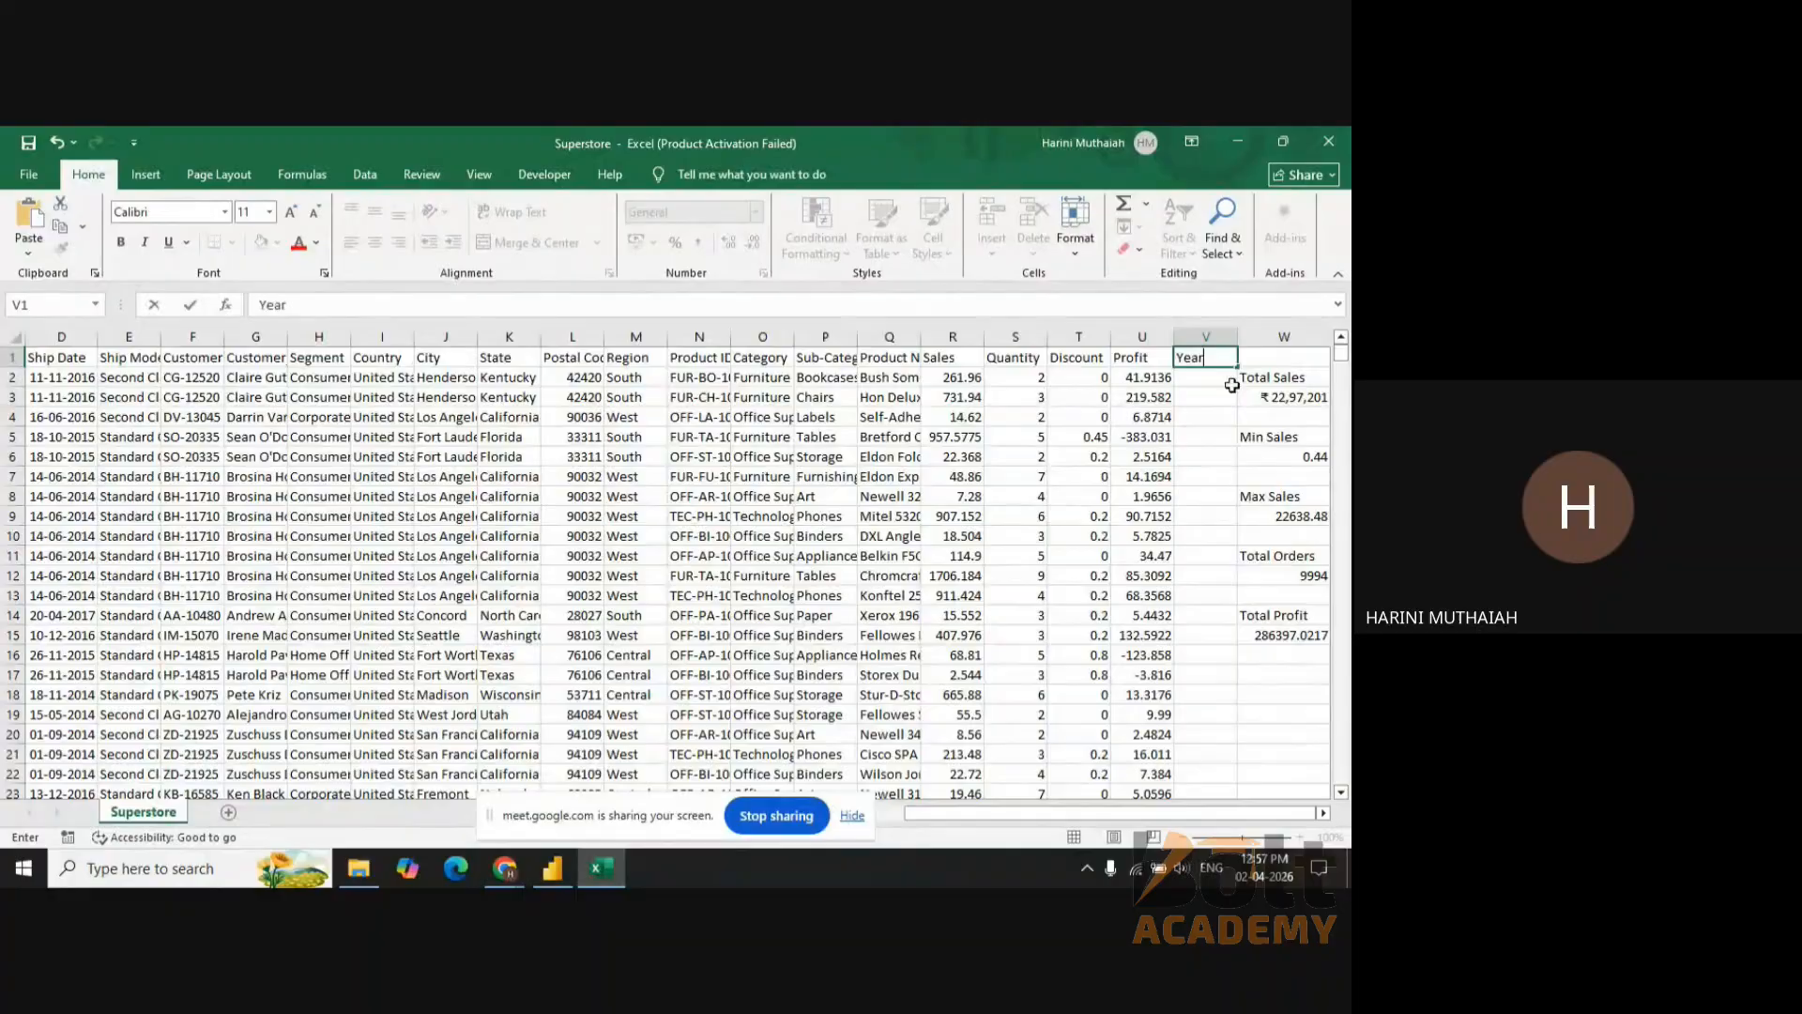
key("Return")
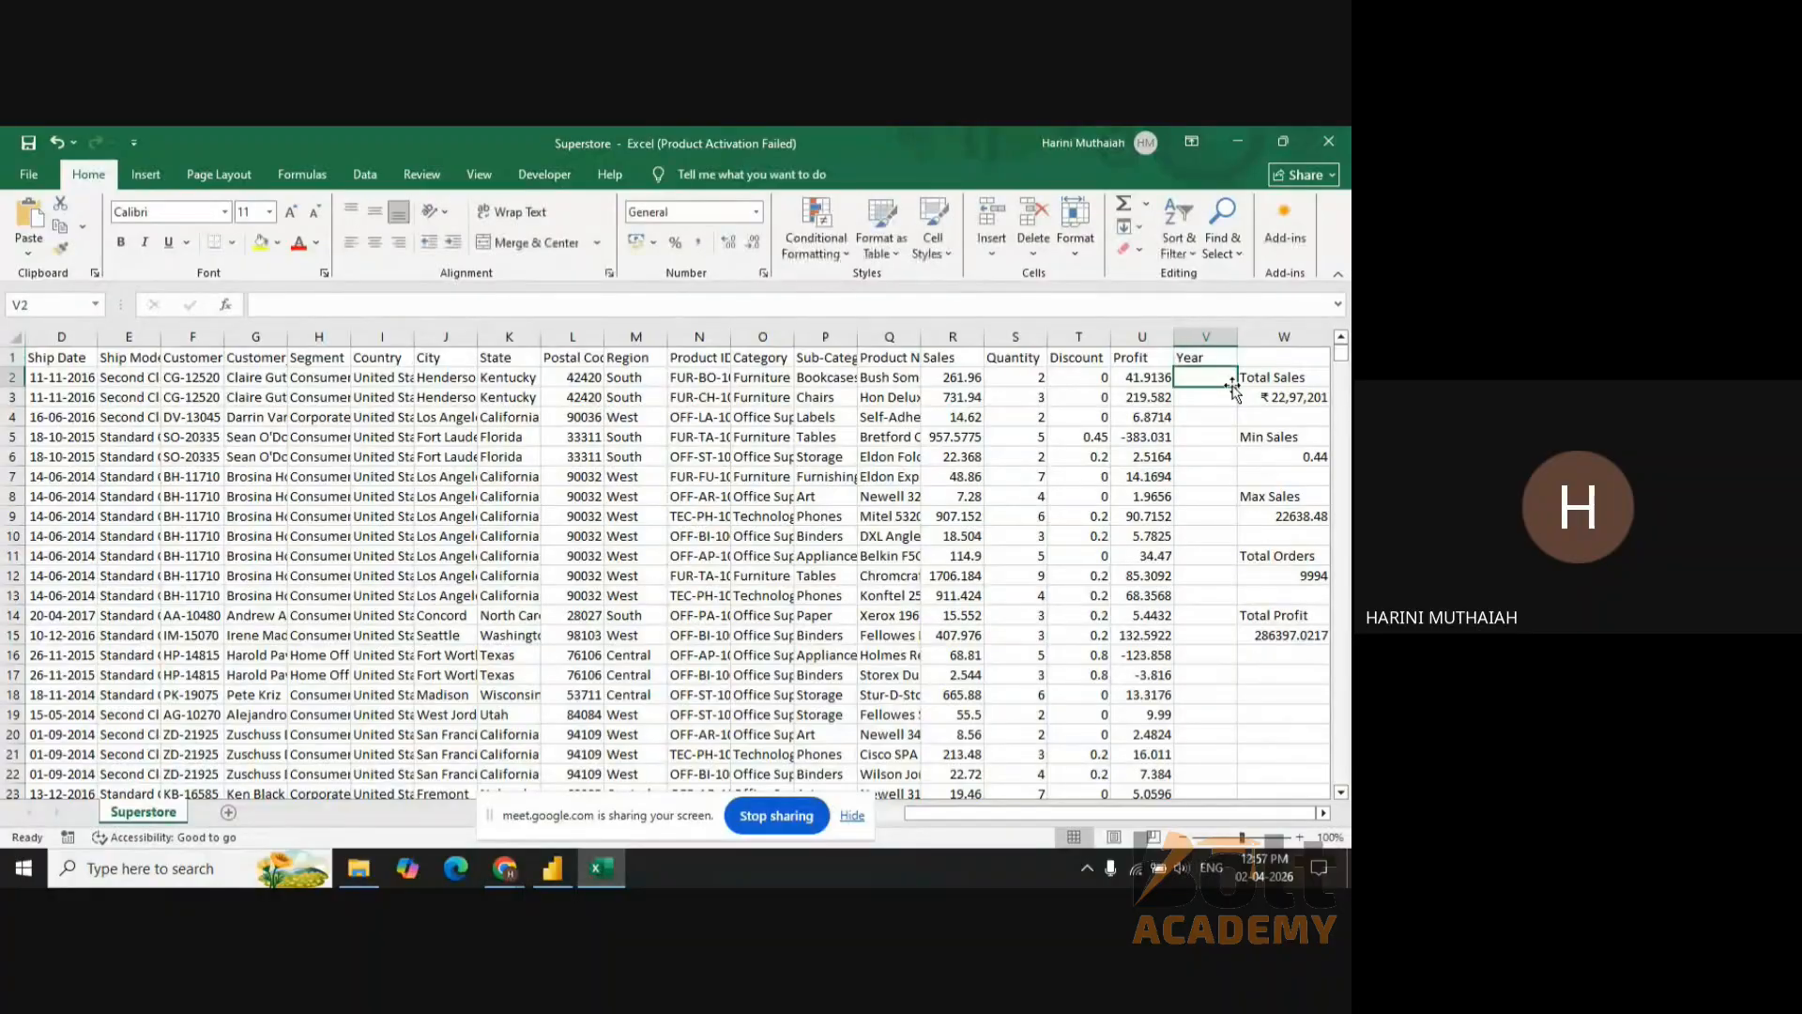
- Extract the order year in cell V2 with =YEAR(C2) from the Order_Date column and fill the formula down the Year column
type("=")
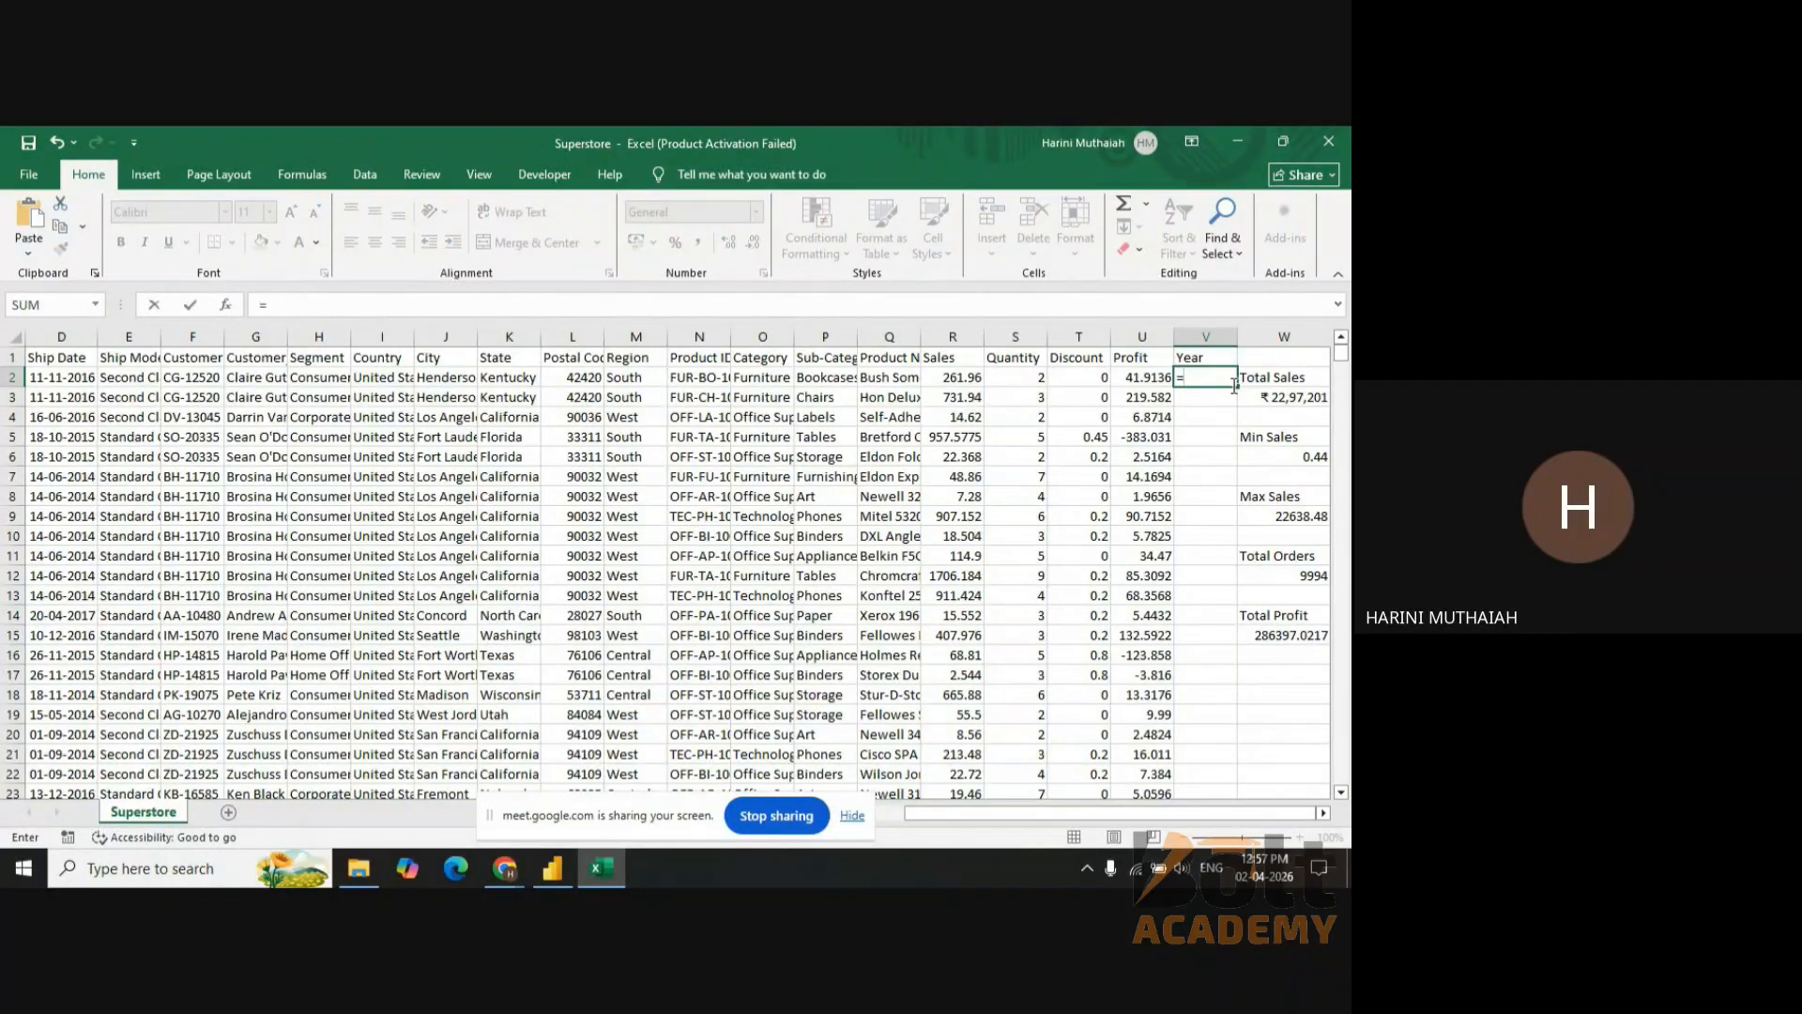
type("year")
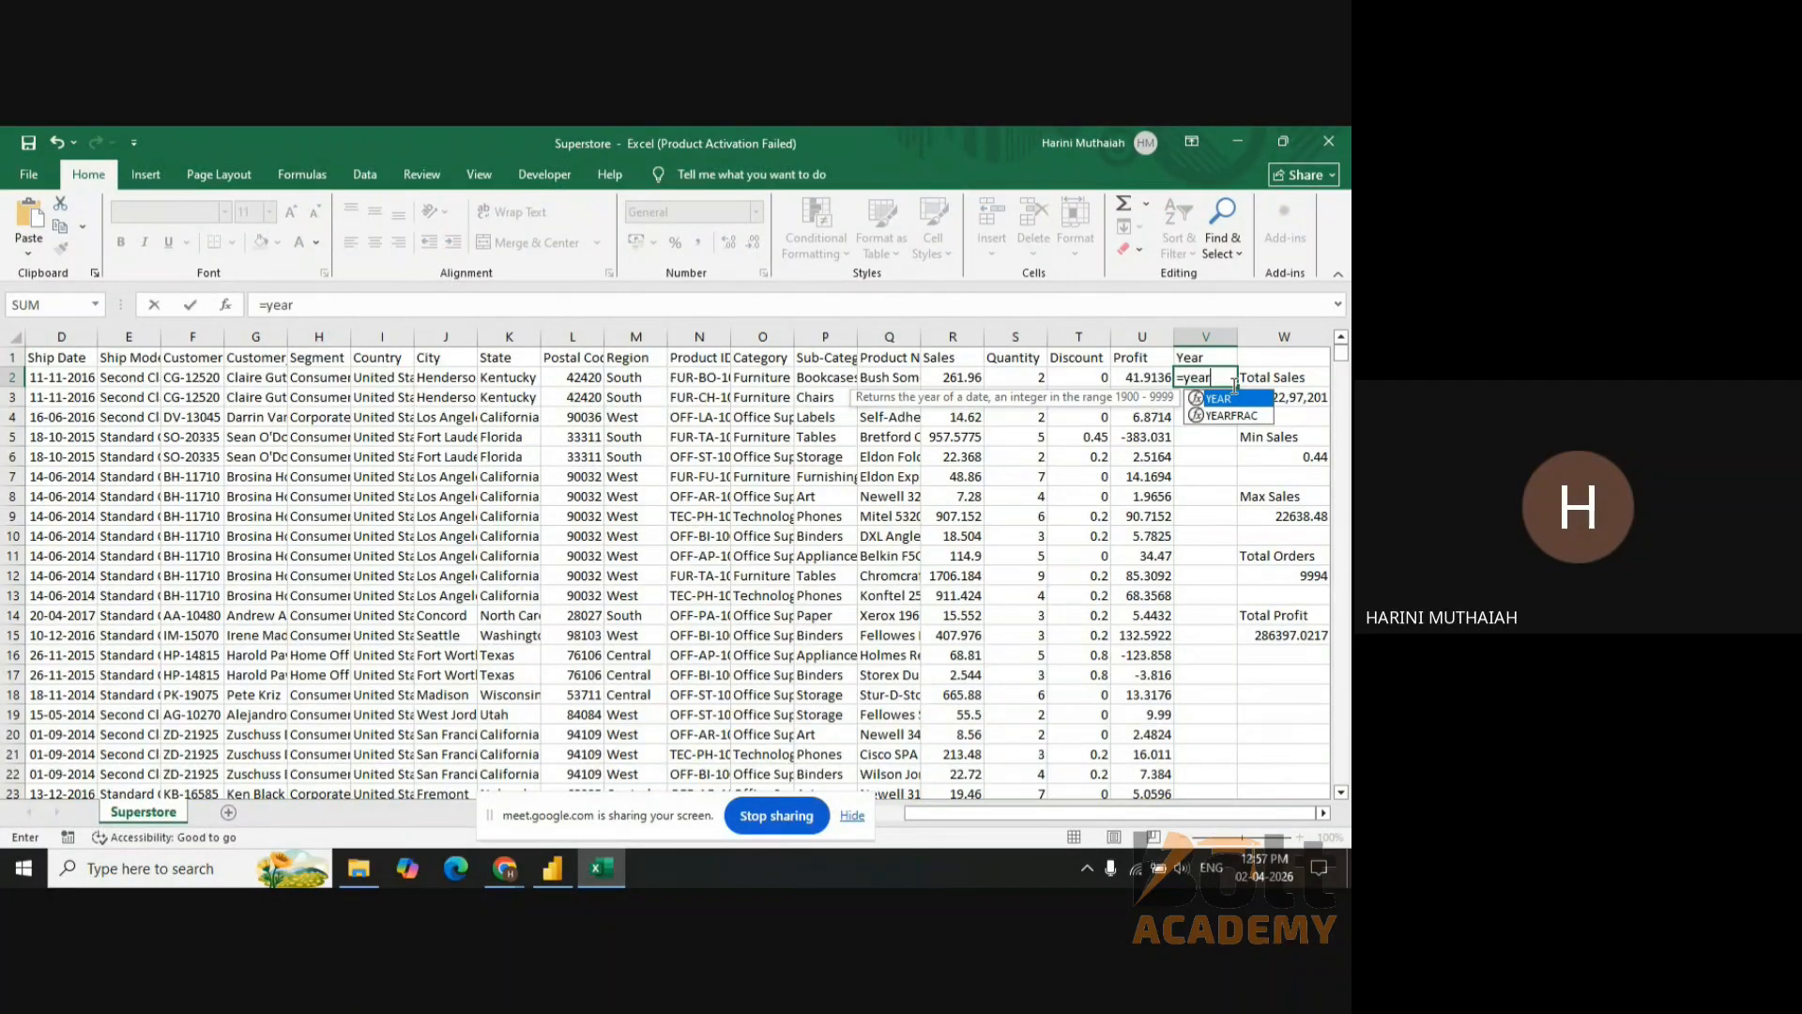
key("Tab")
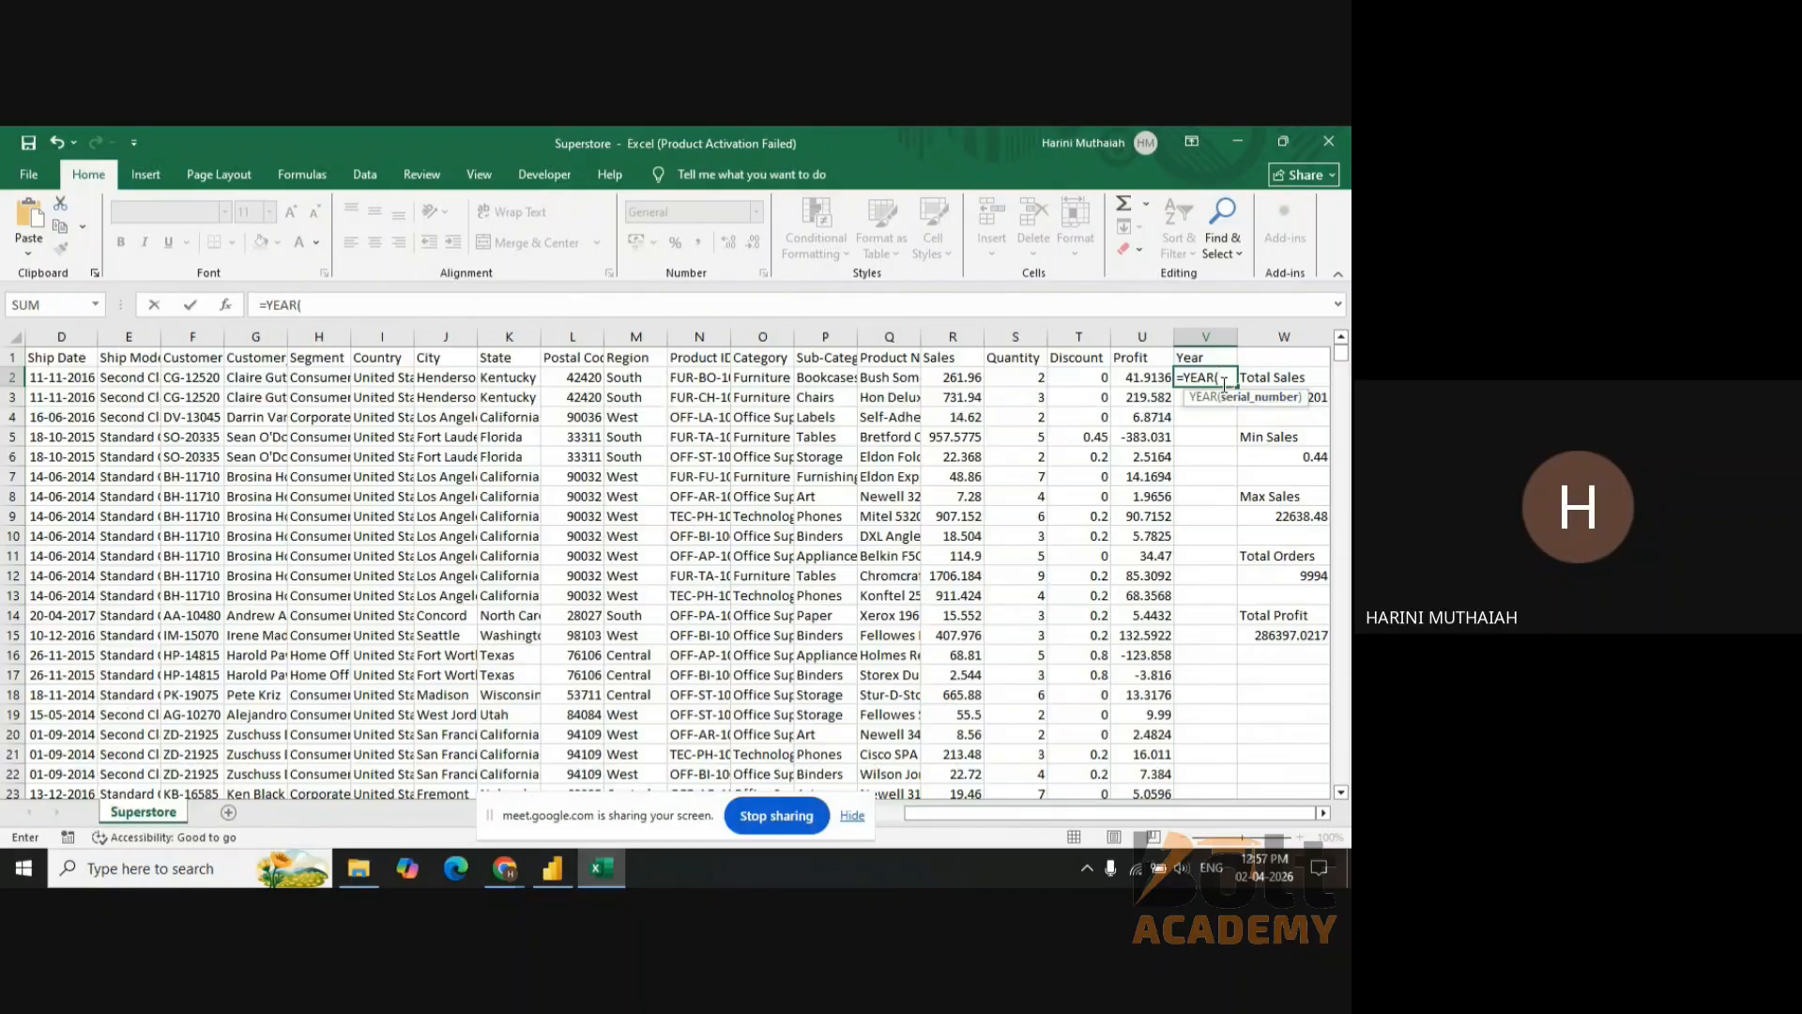
left_click_drag(1126, 813, 850, 839)
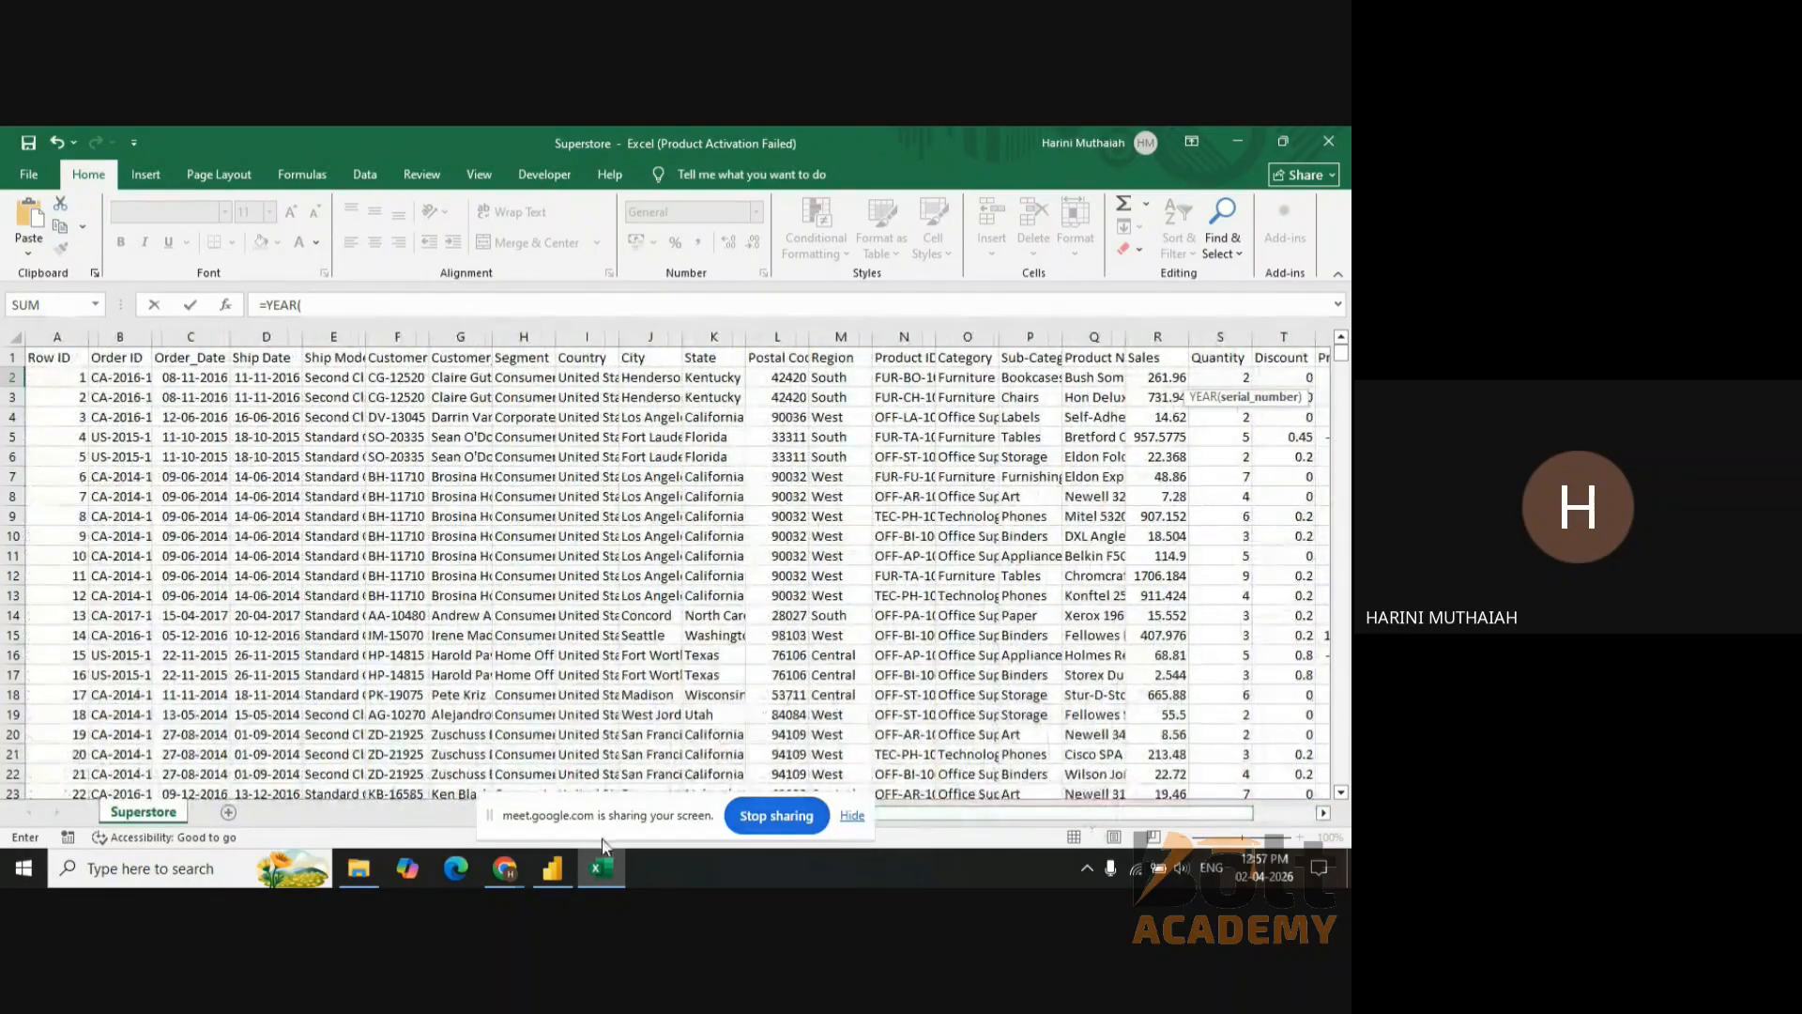
left_click(188, 384)
left_click(350, 307)
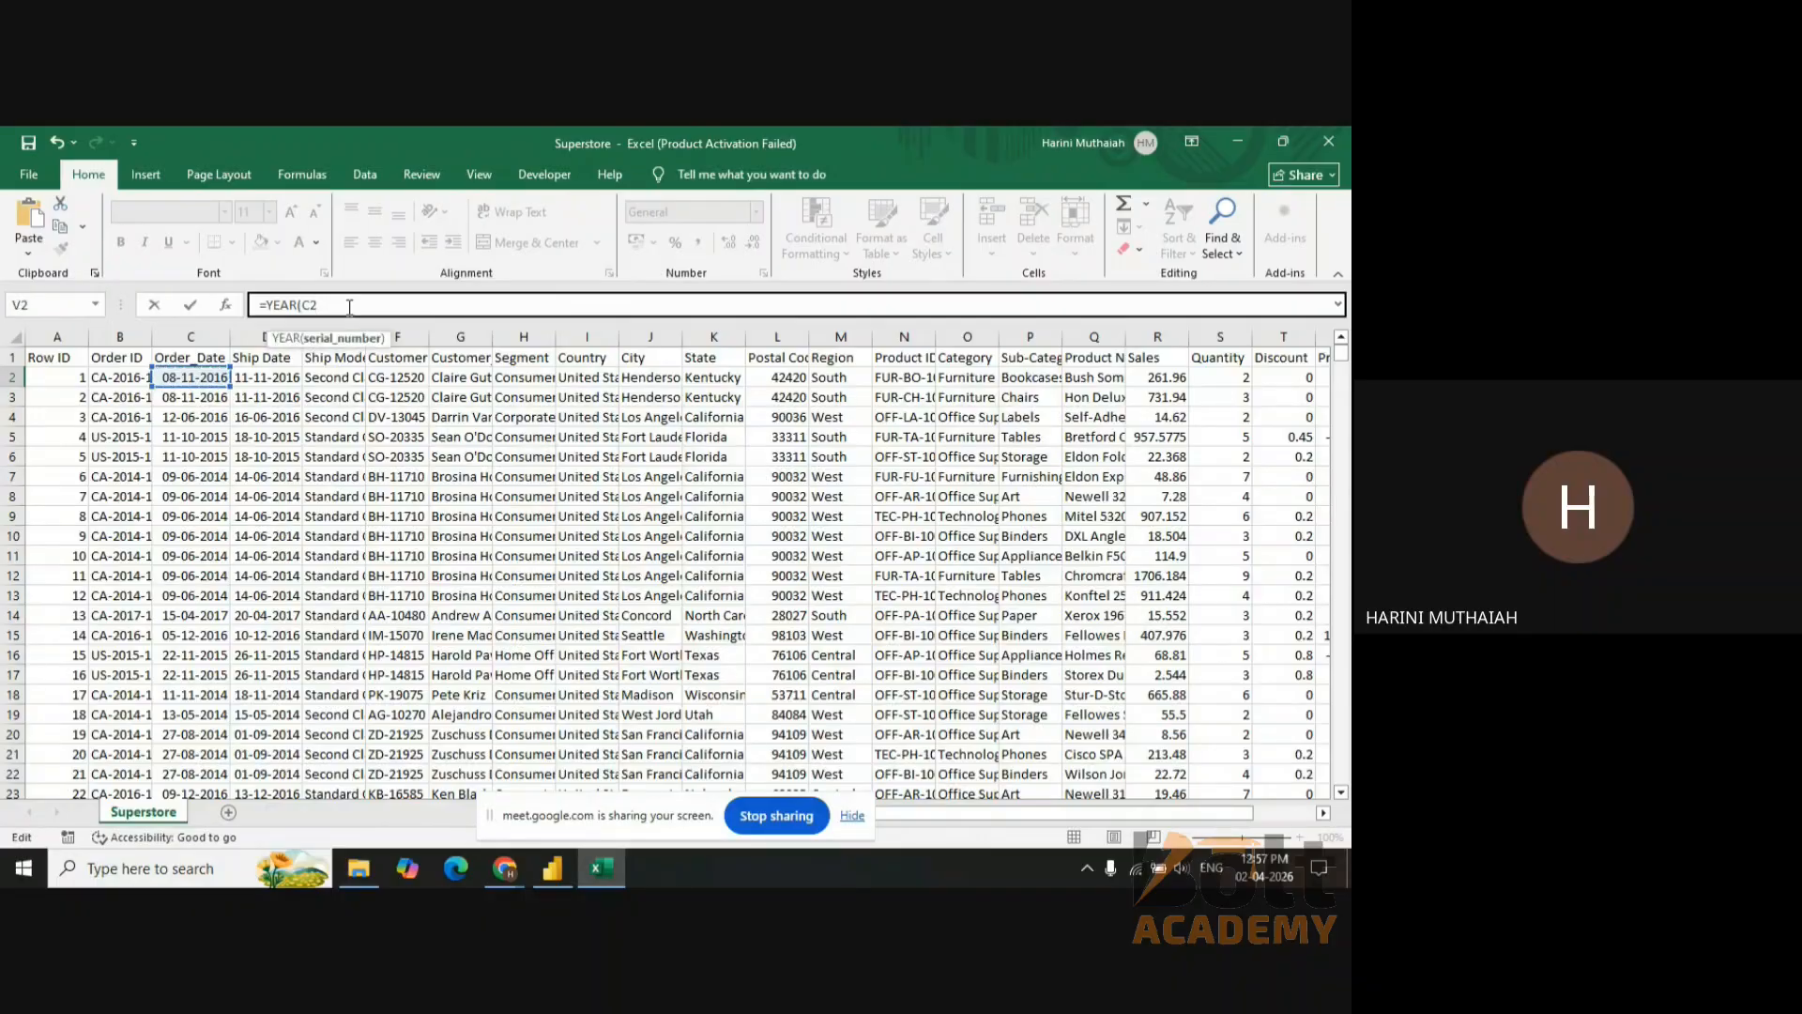
key("Return")
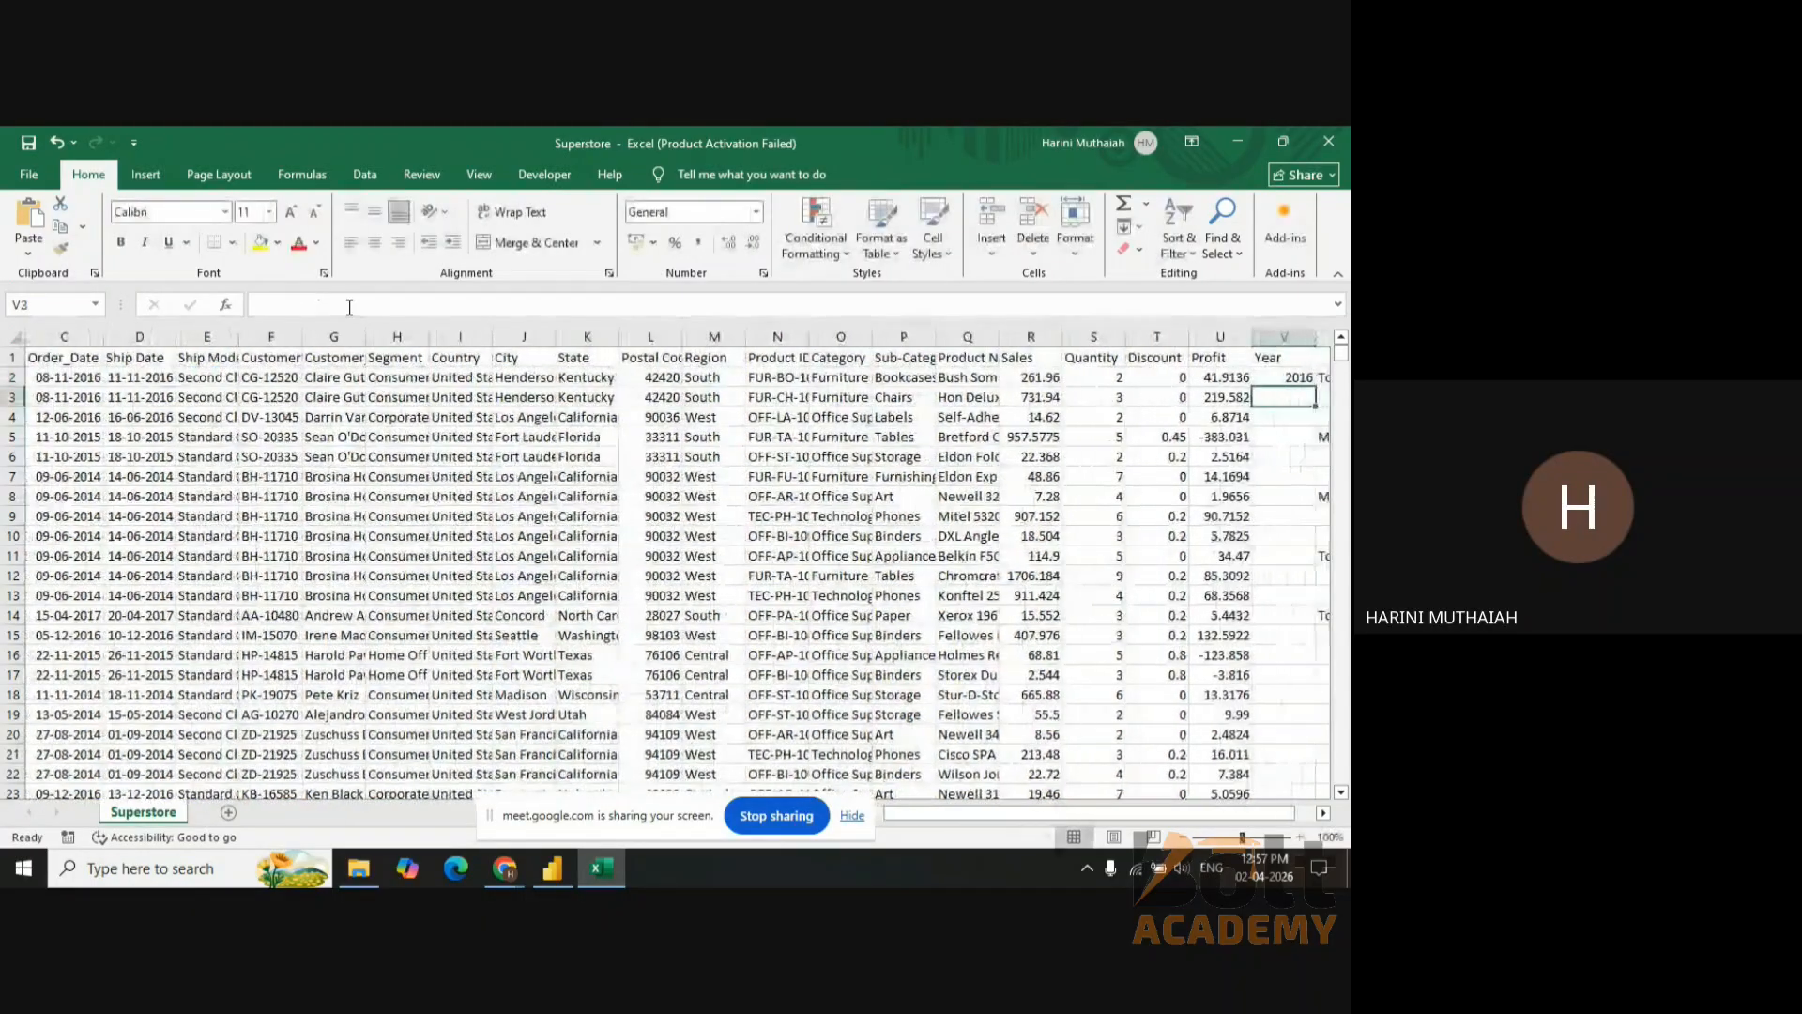
left_click(1296, 377)
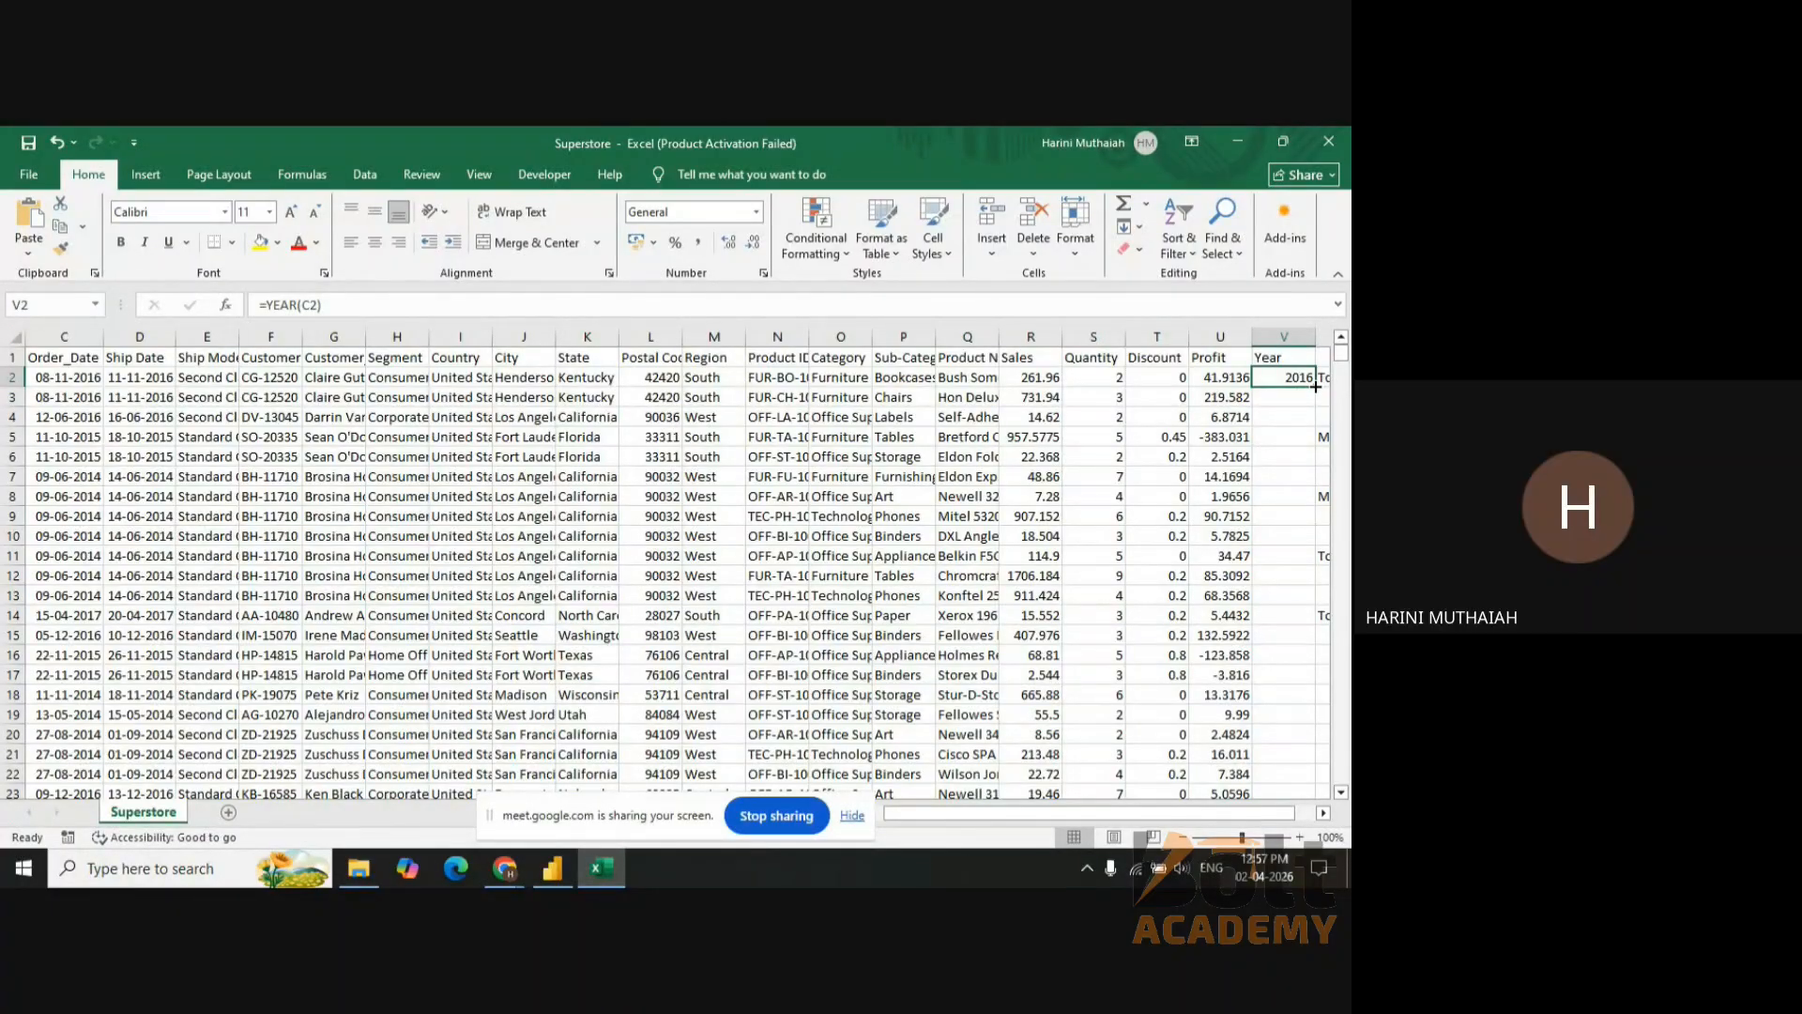
double_click(1315, 386)
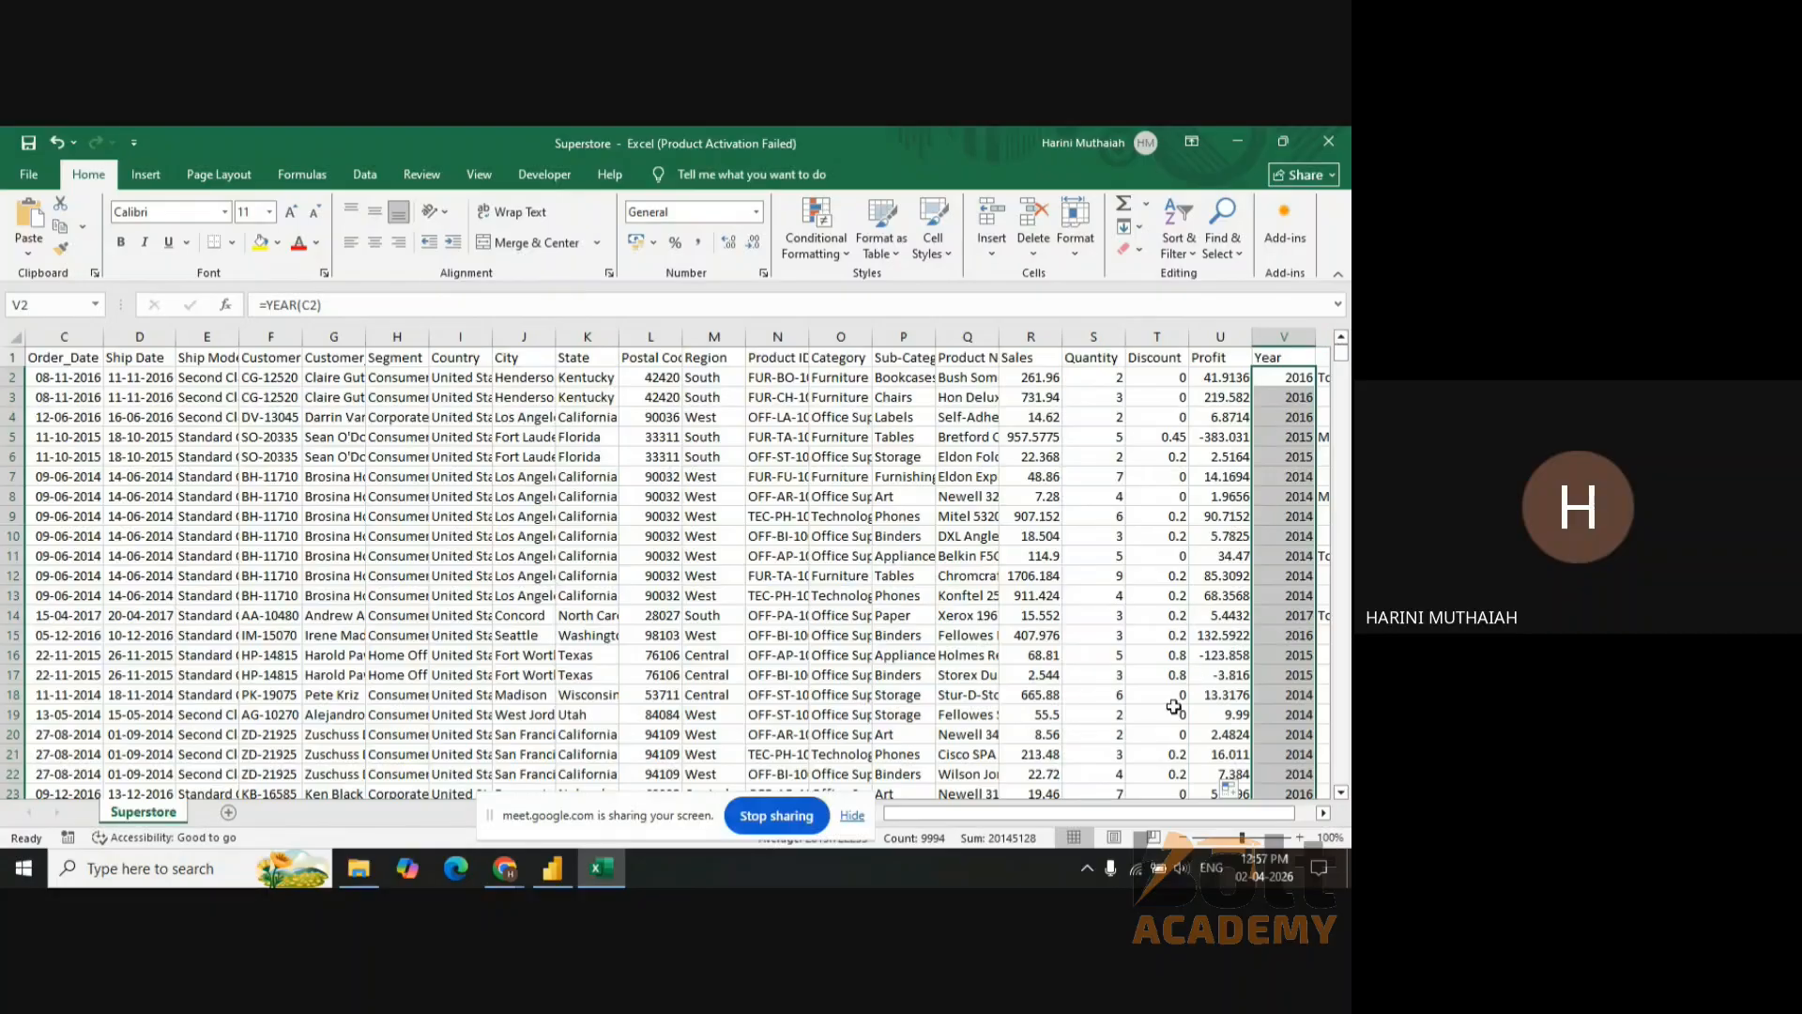
- Insert a blank sheet column at W, between the Year column and the summary figures
left_click_drag(1146, 812, 1196, 811)
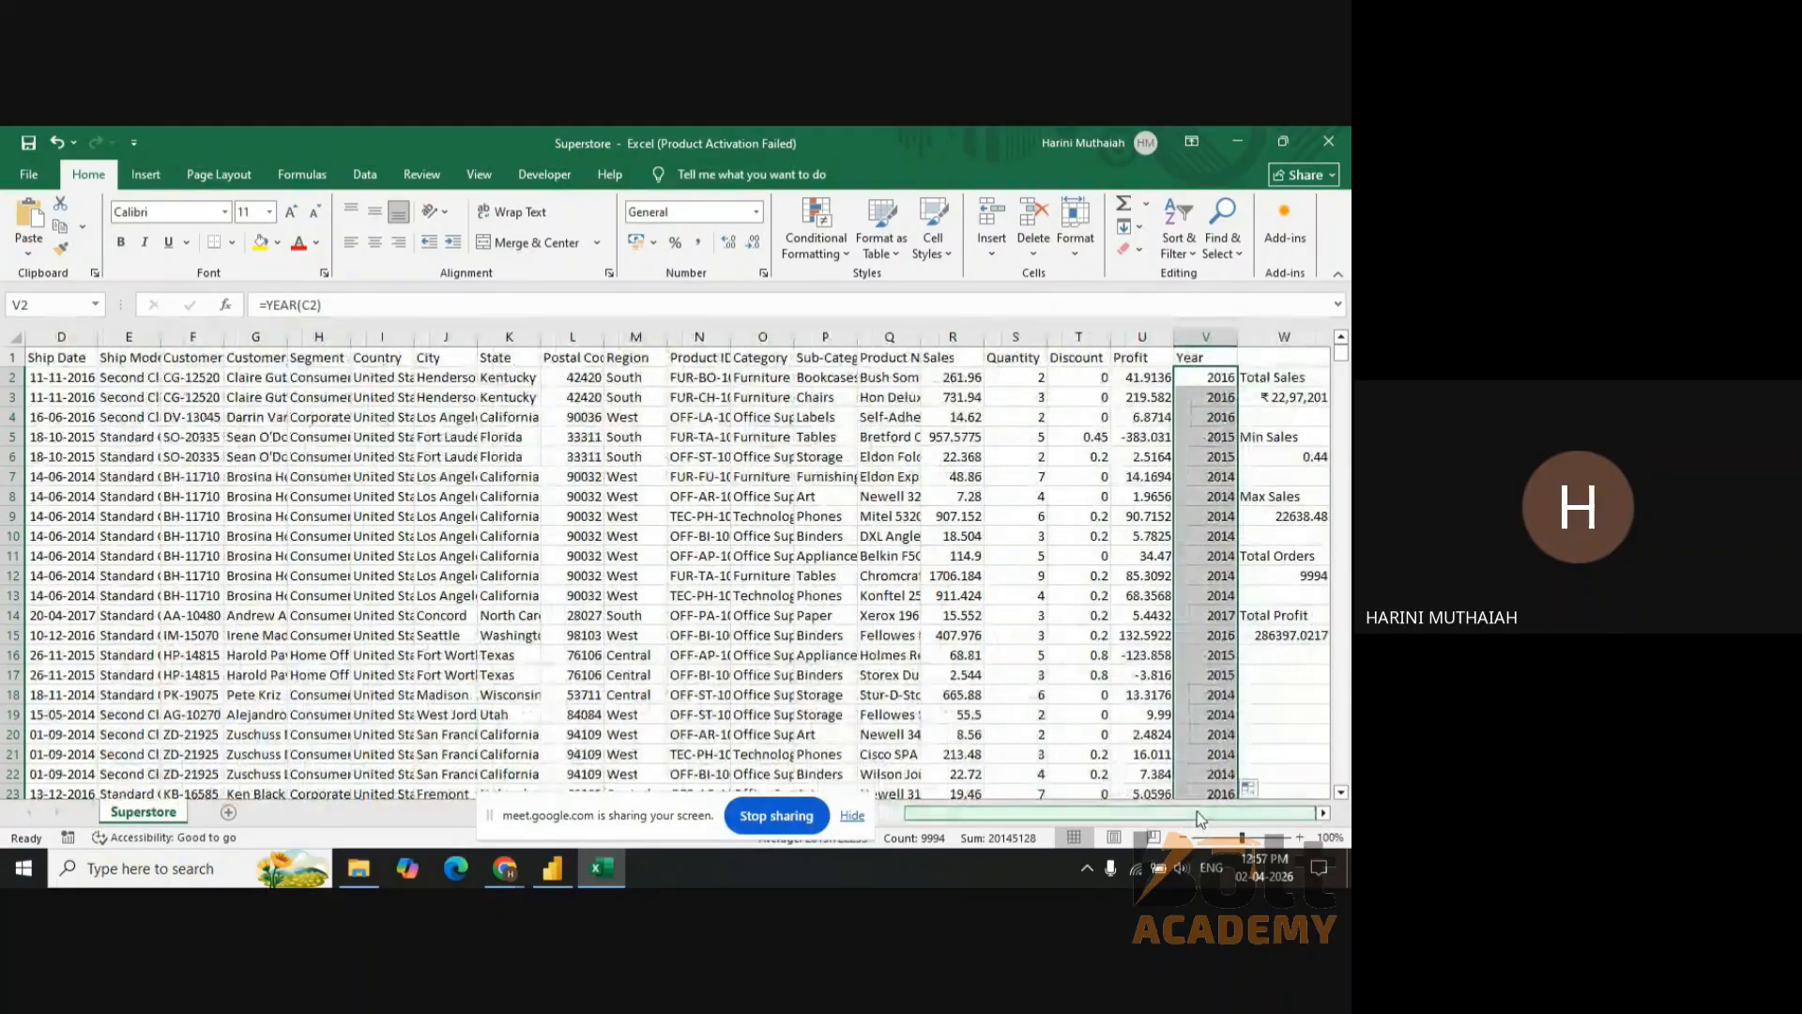
left_click(1304, 335)
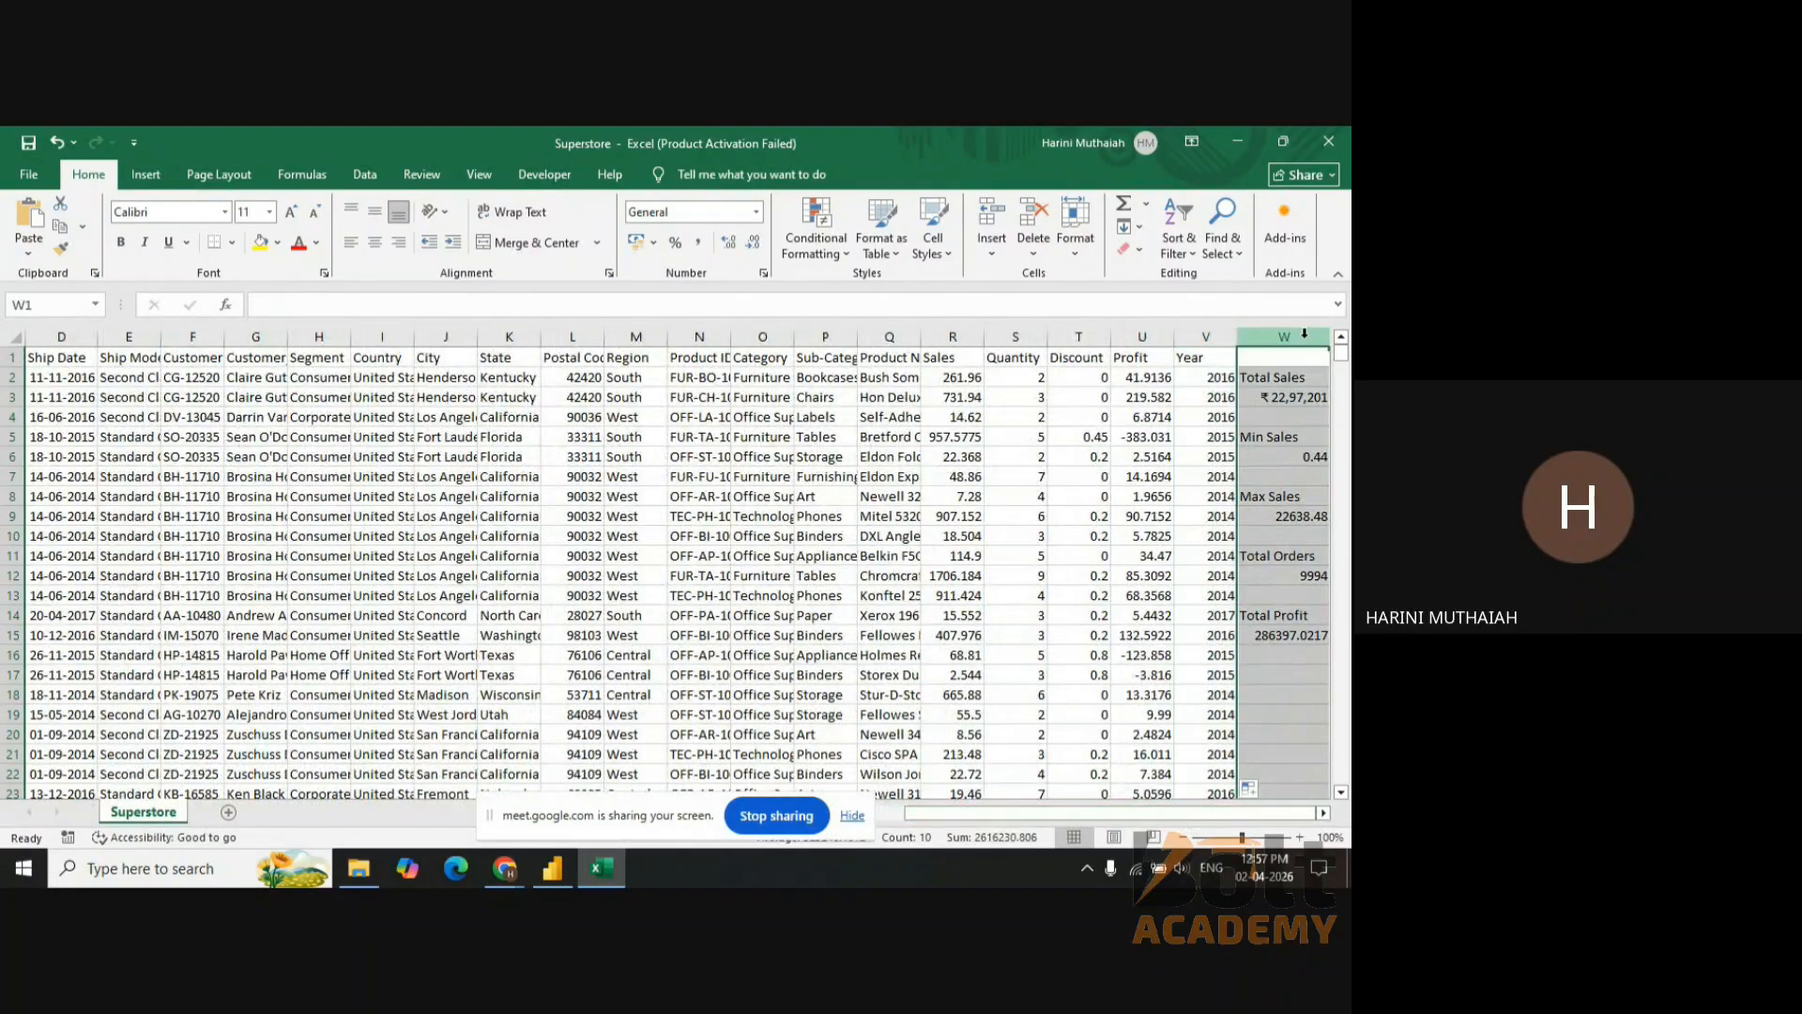
left_click(991, 252)
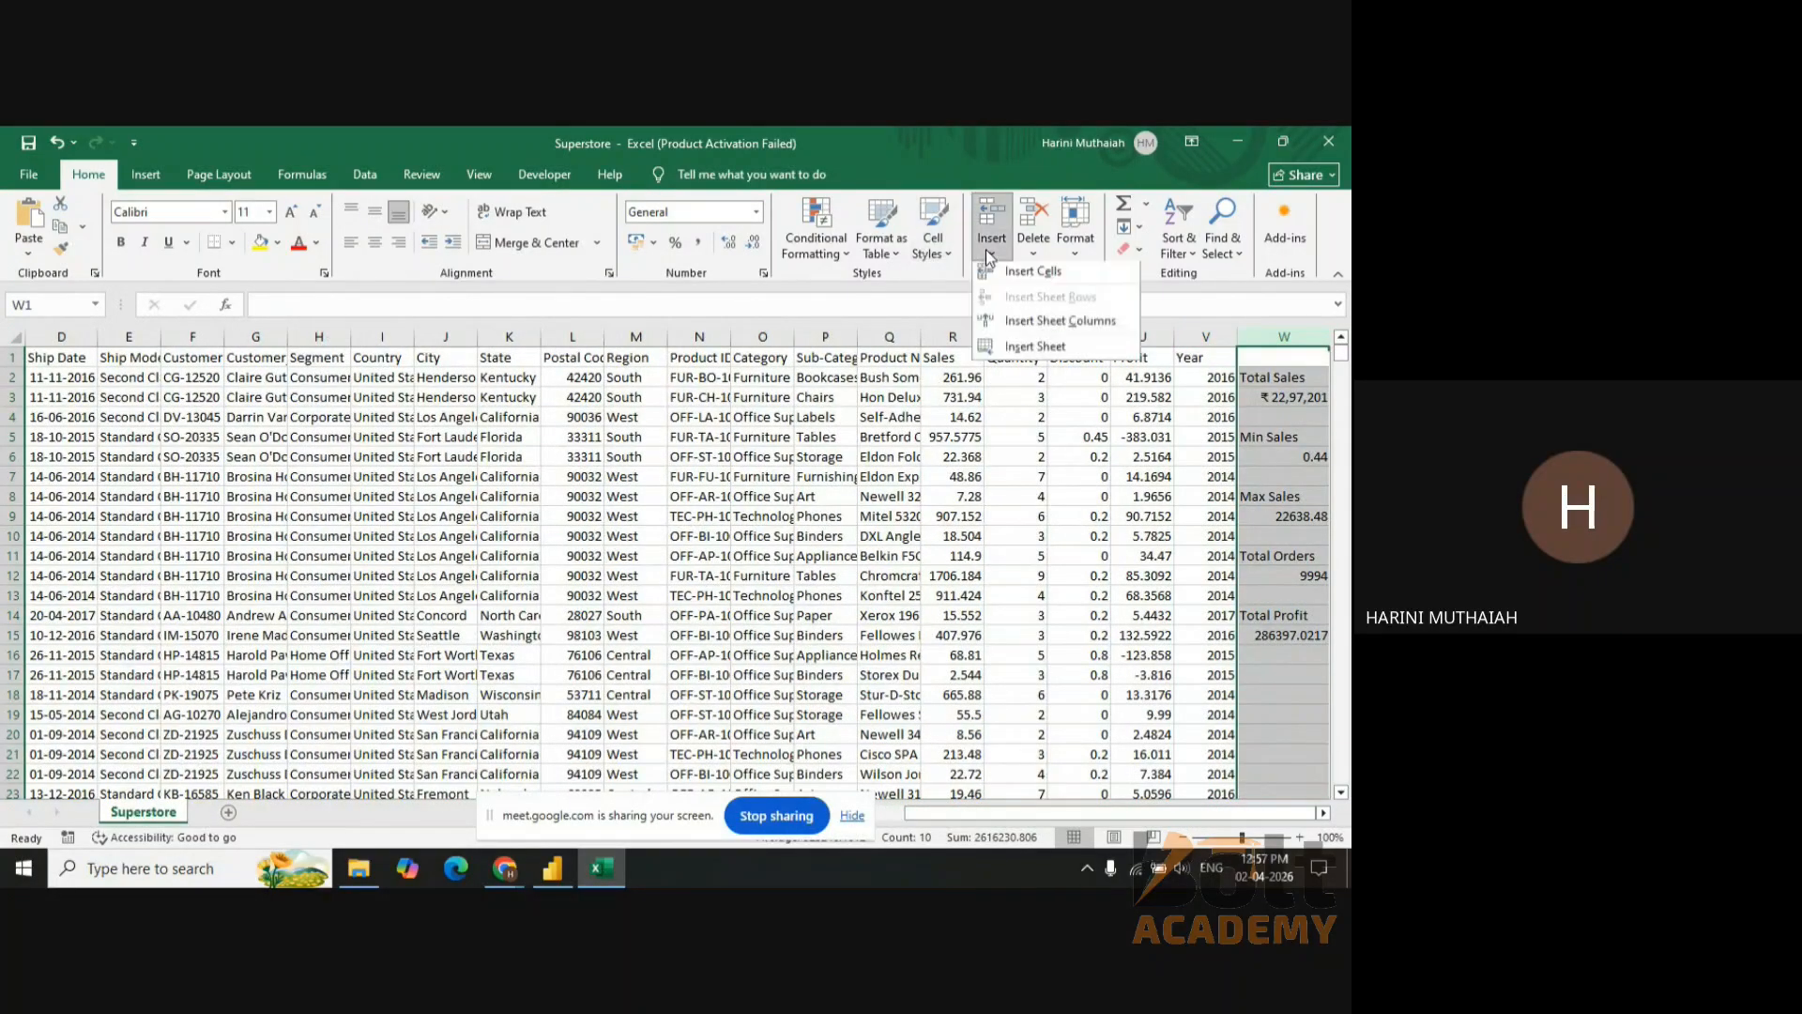
left_click(1057, 326)
- Enter the column header "Month" in cell W1 of the blank column
left_click(1276, 361)
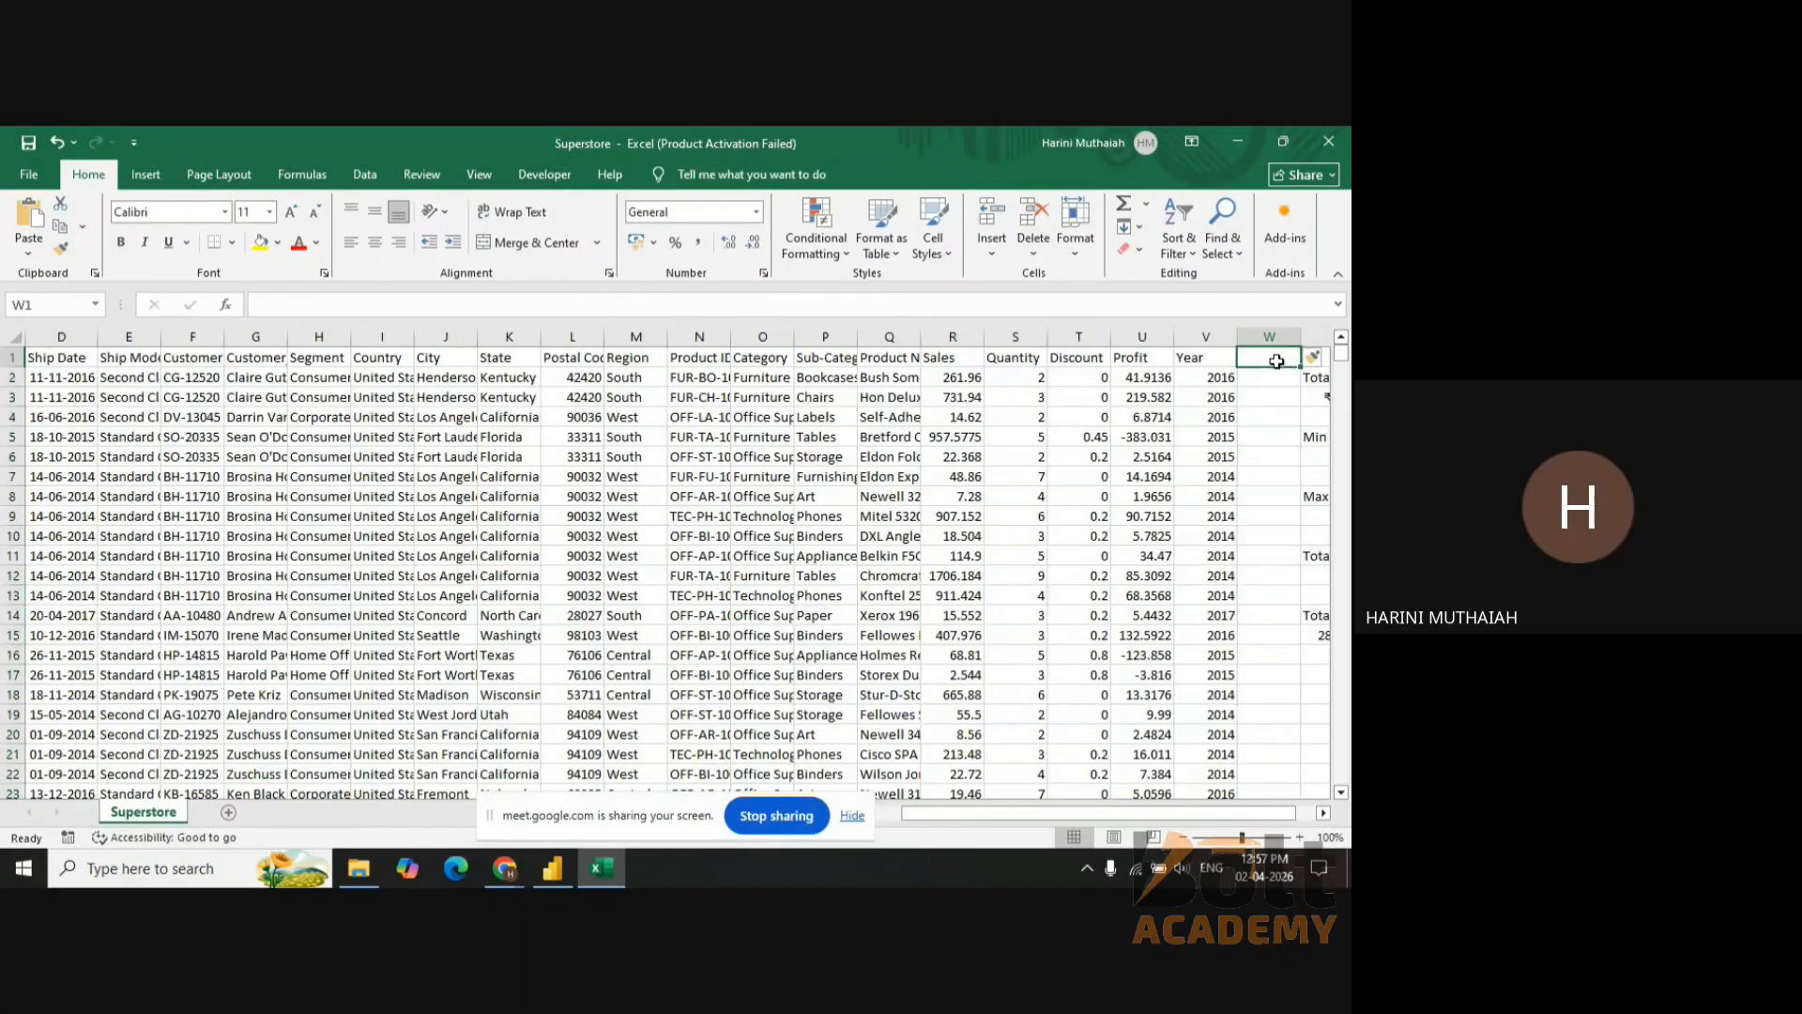
type("Mon")
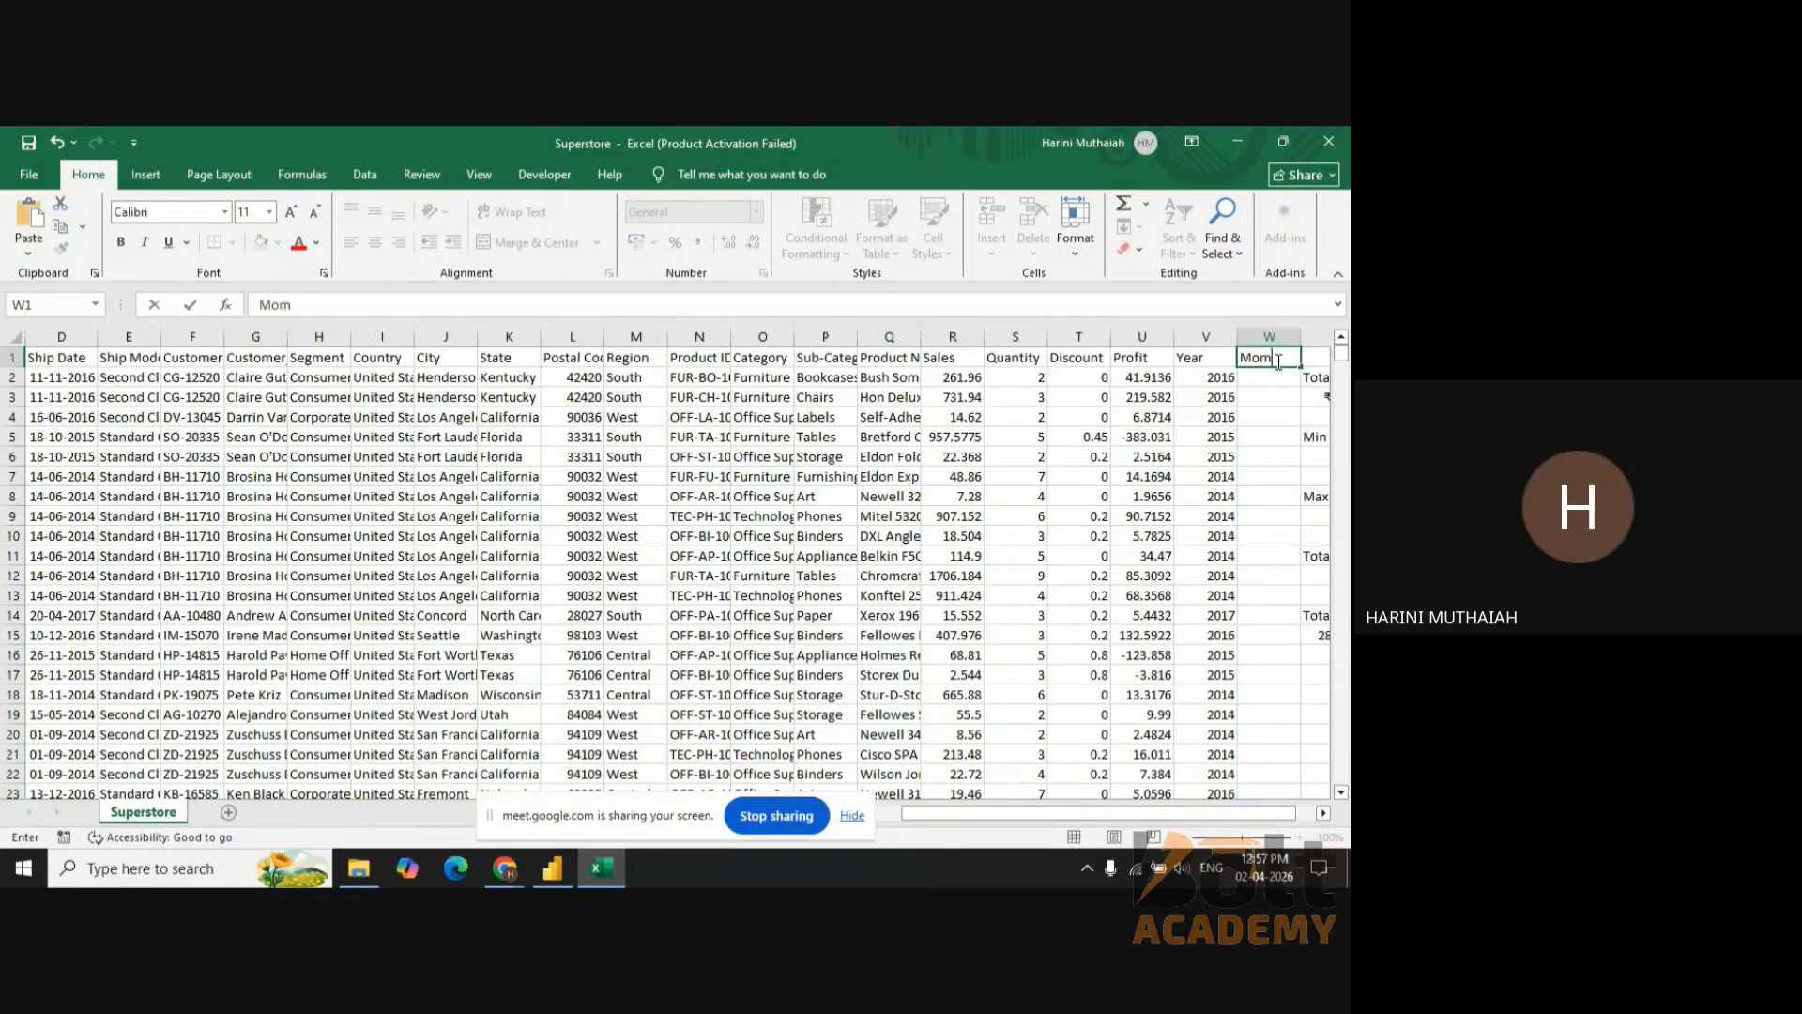
key("BackSpace")
type("nth")
key("Return")
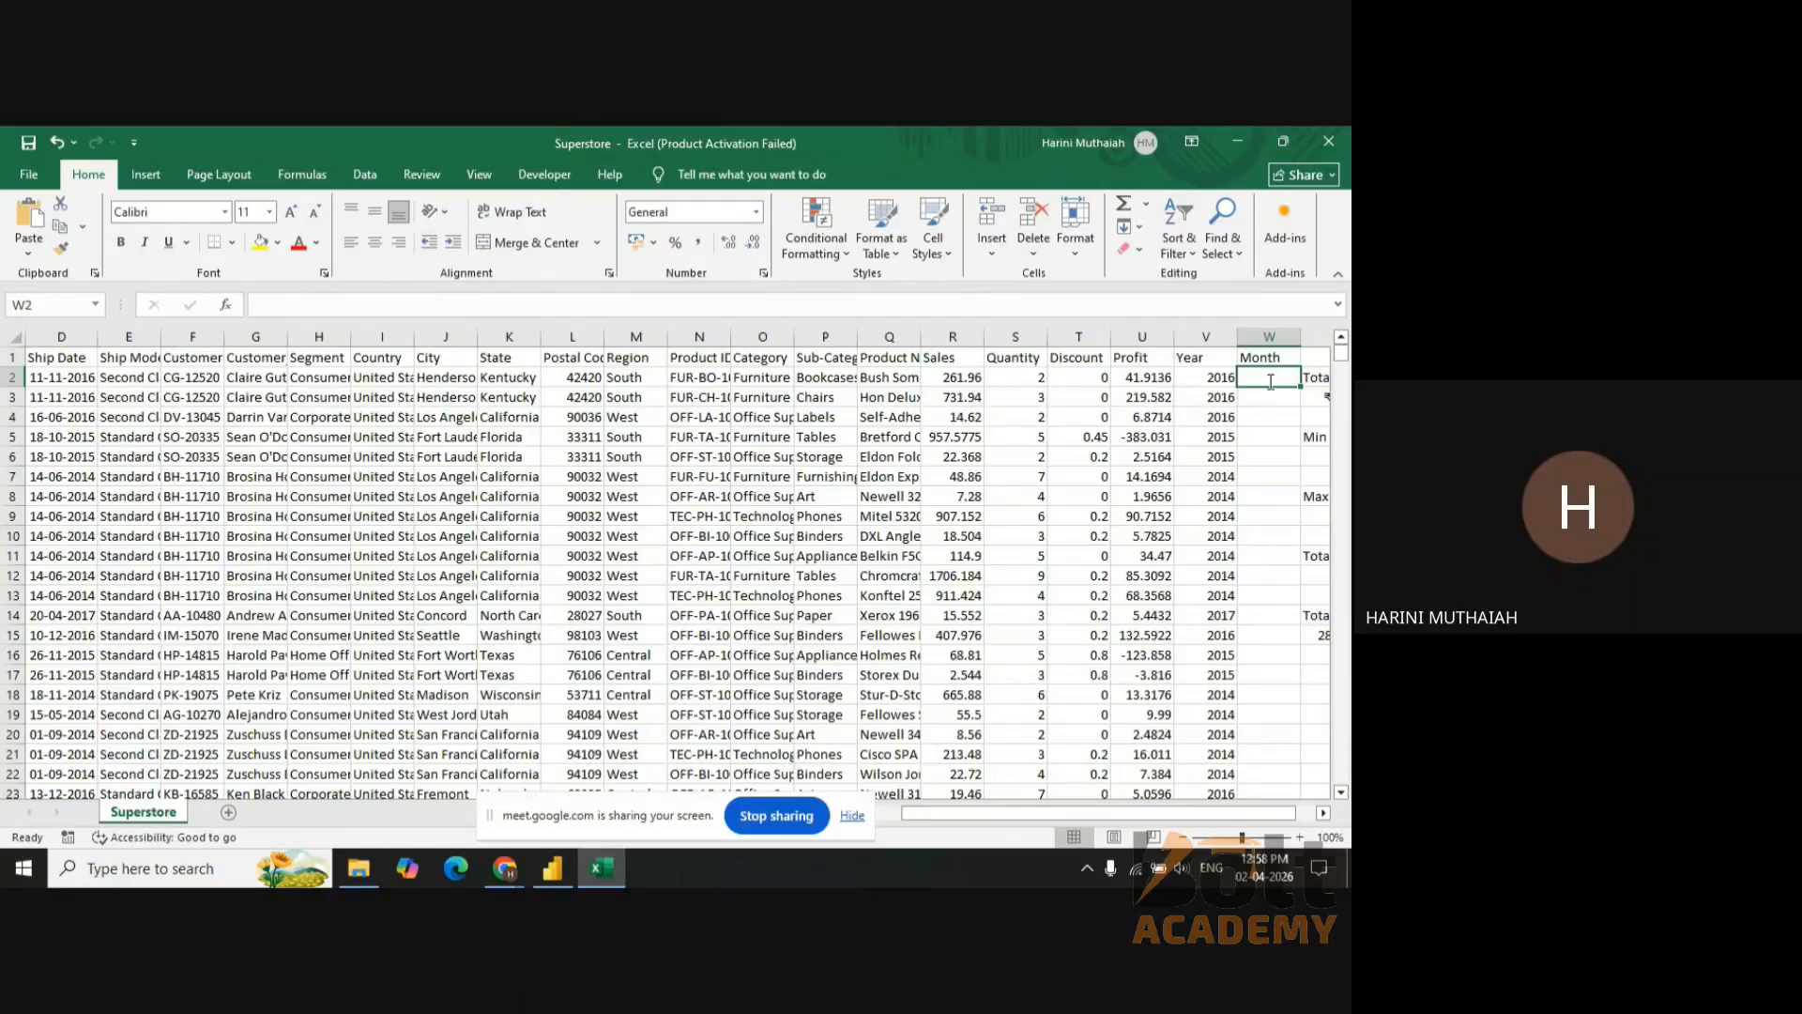
- Extract the order month in cell W2 with =MONTH(C2), referring to the first Order_Date value
type("=month")
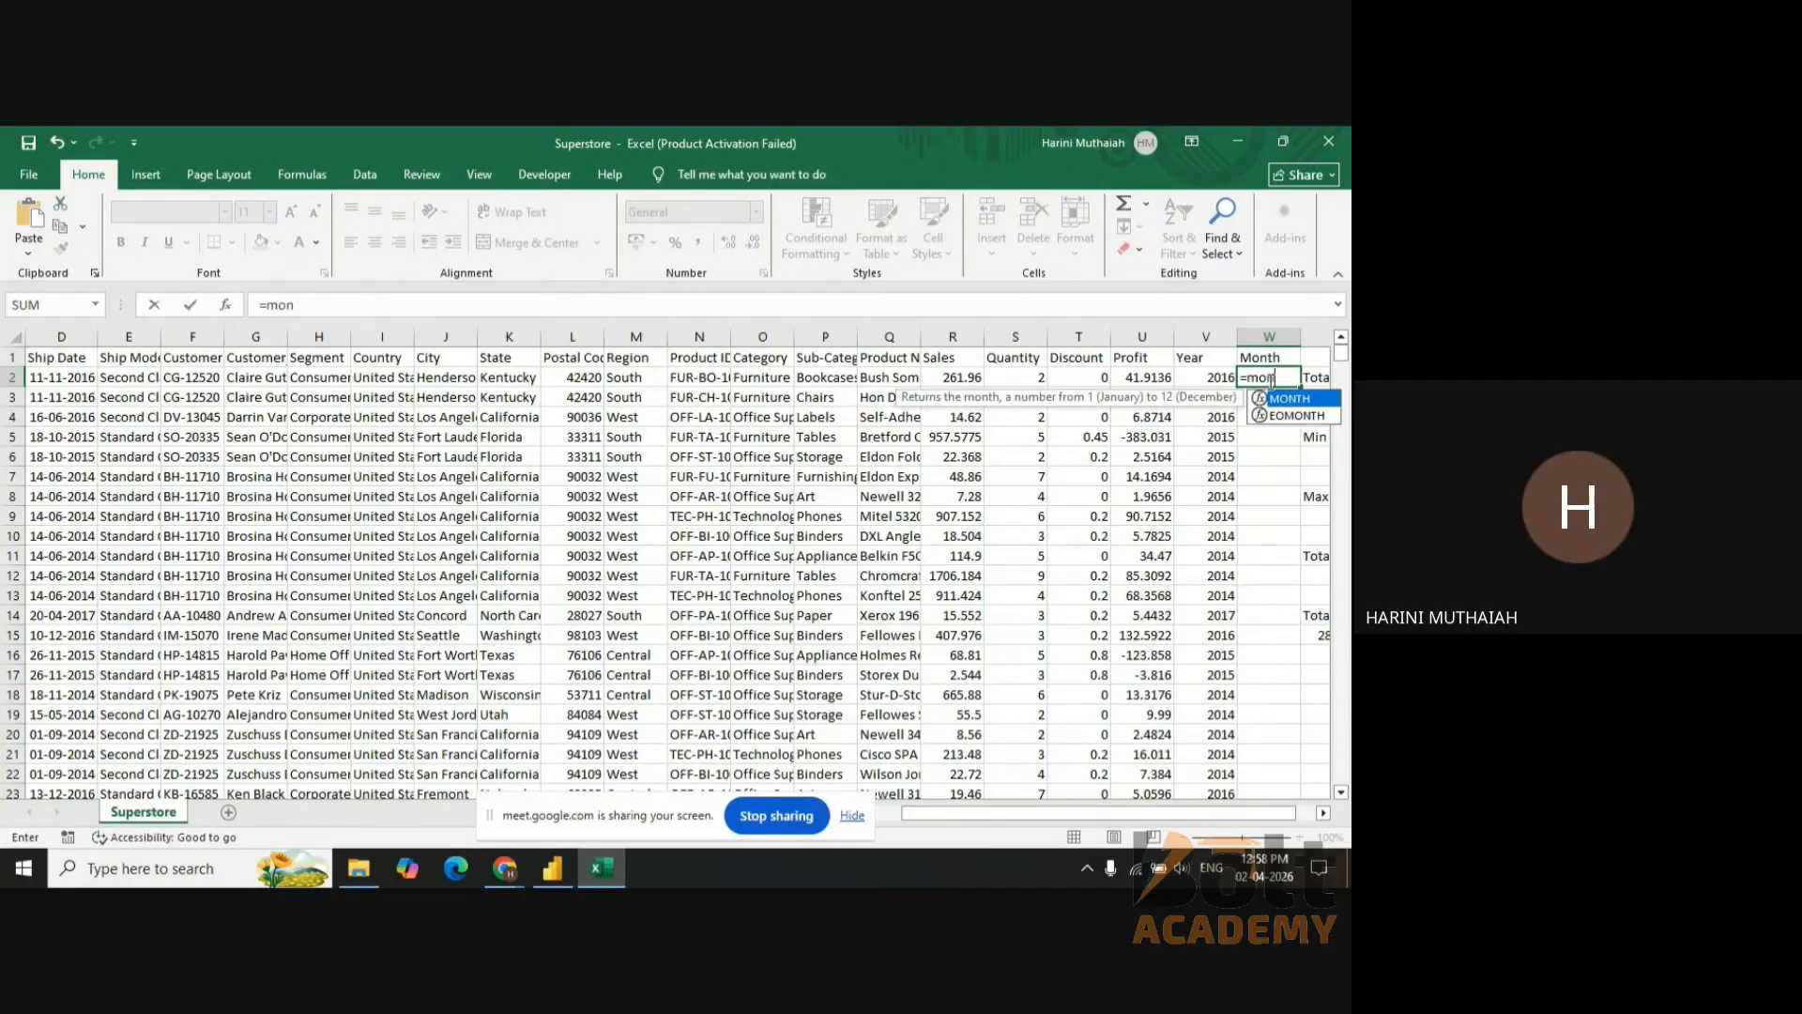
double_click(1328, 401)
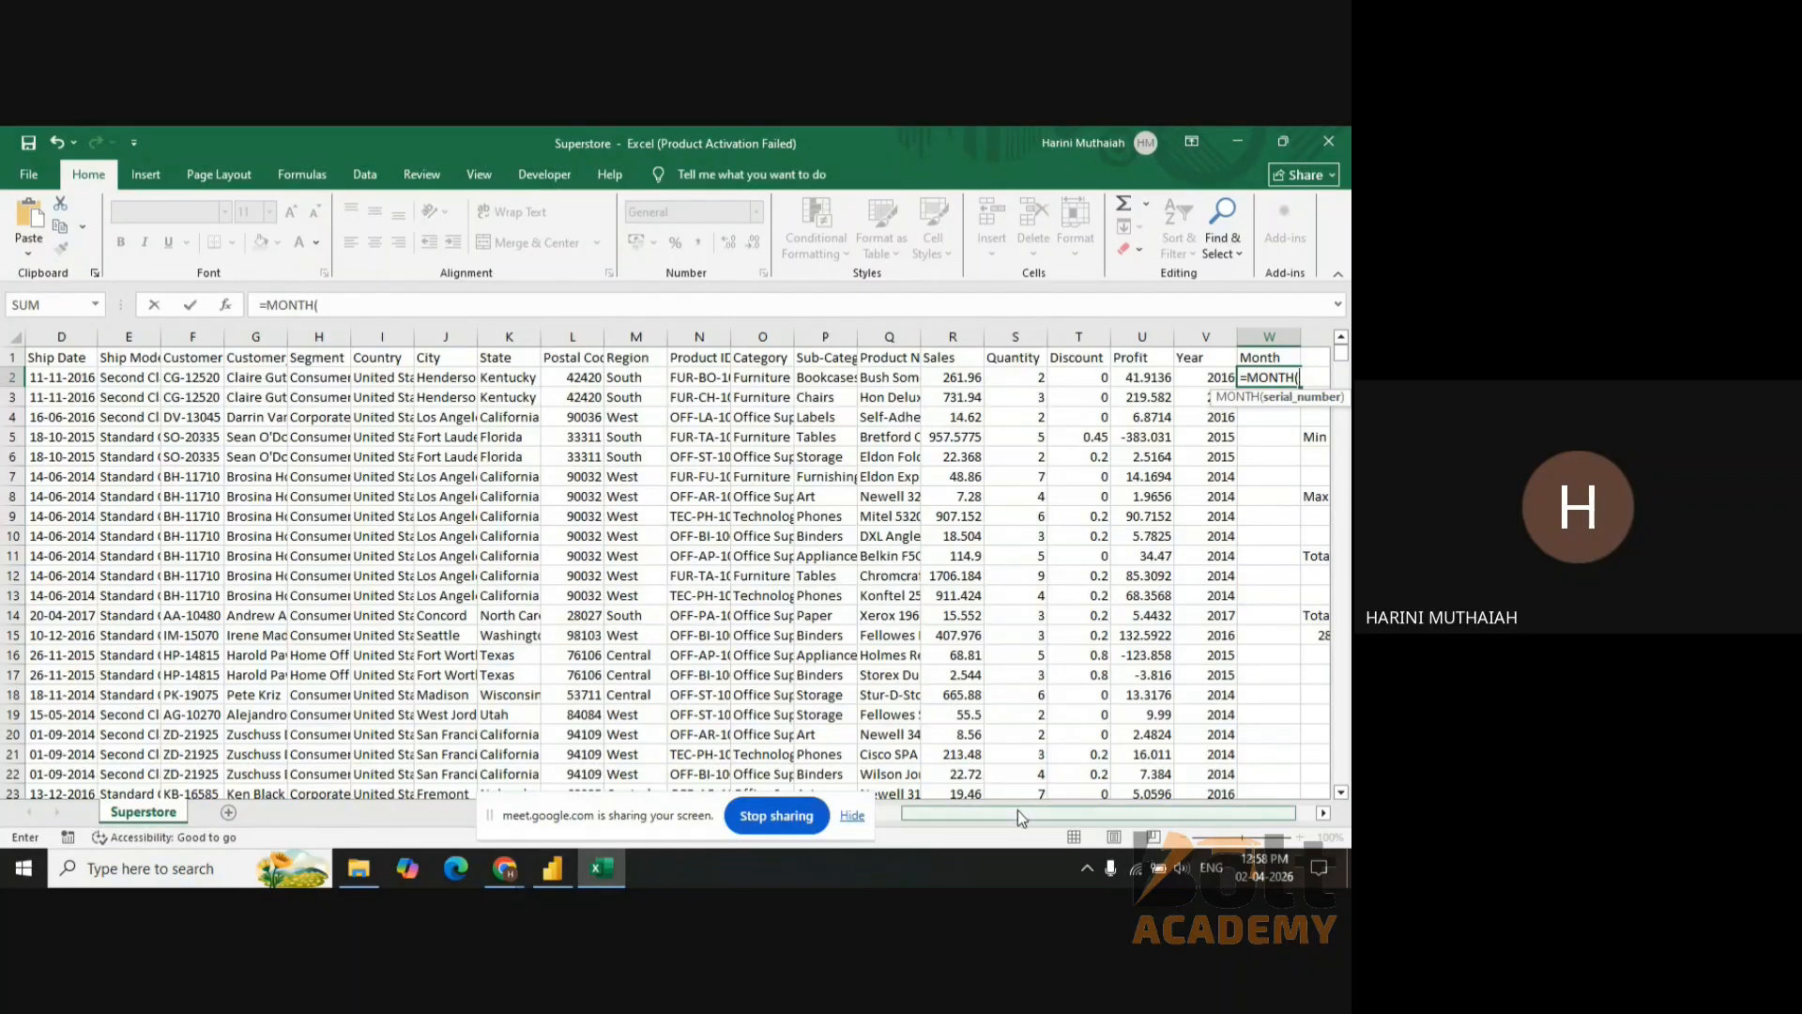
left_click_drag(1019, 813, 857, 811)
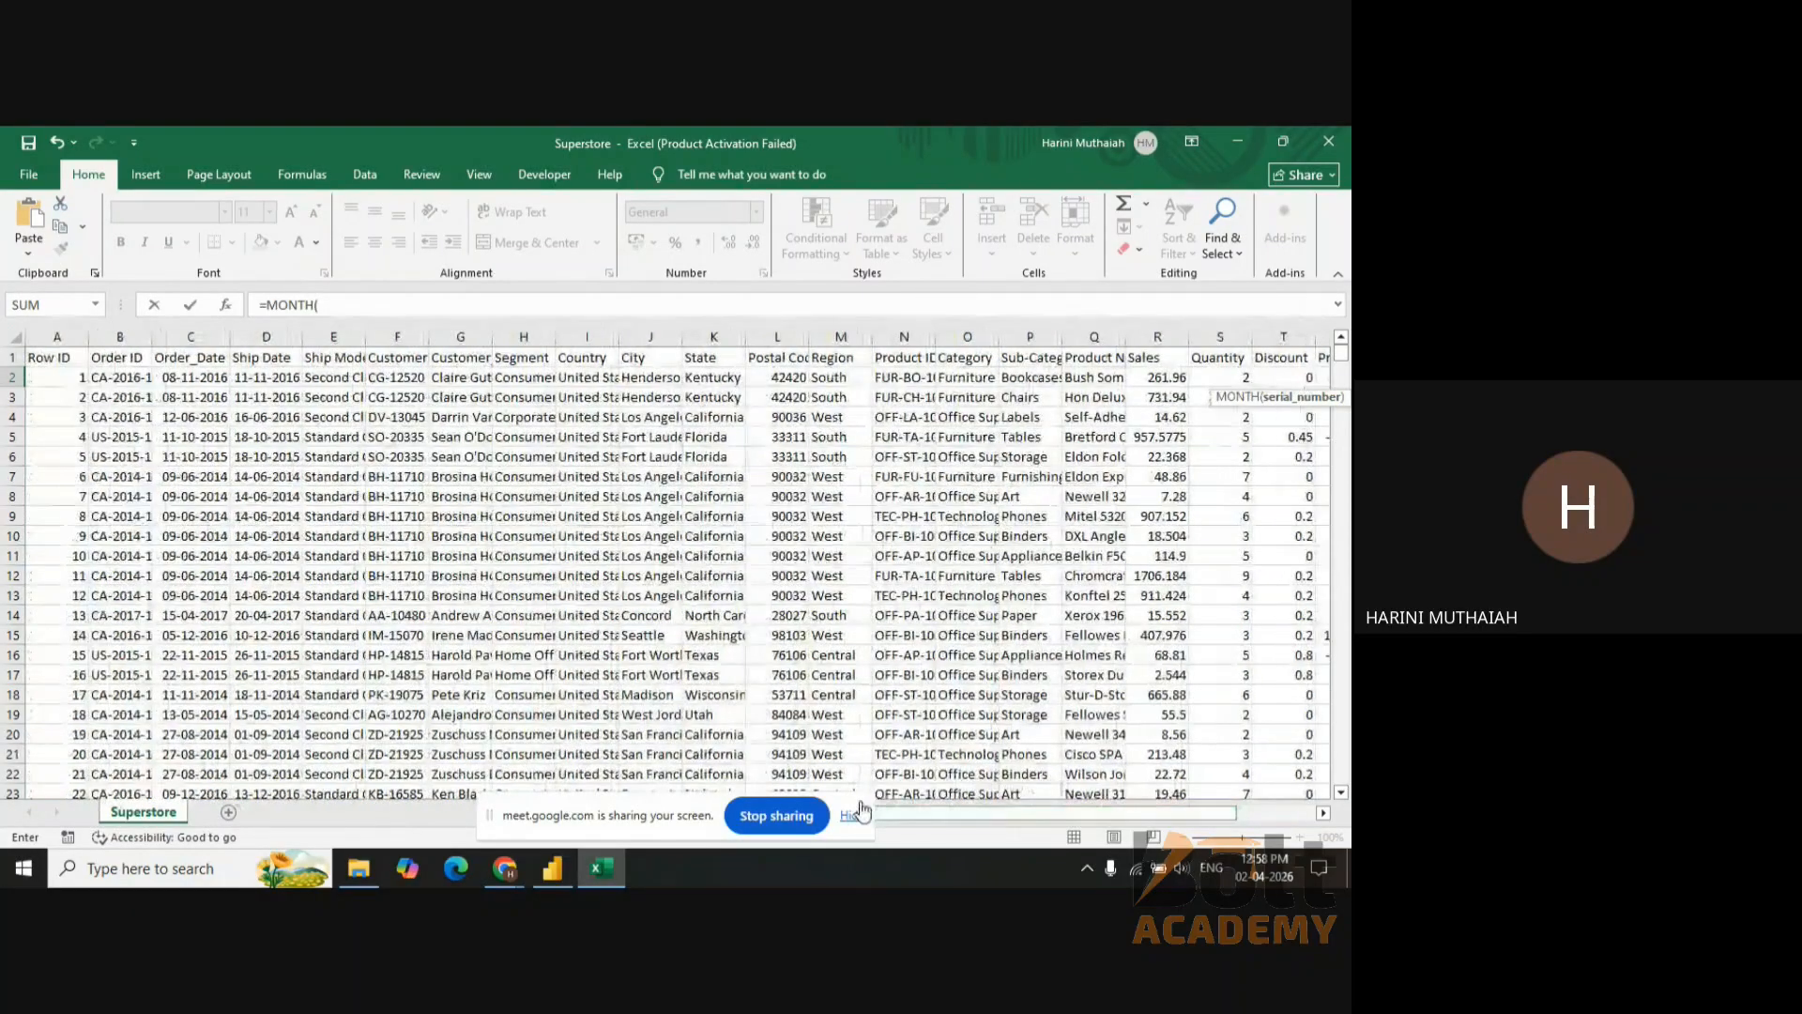
left_click(195, 378)
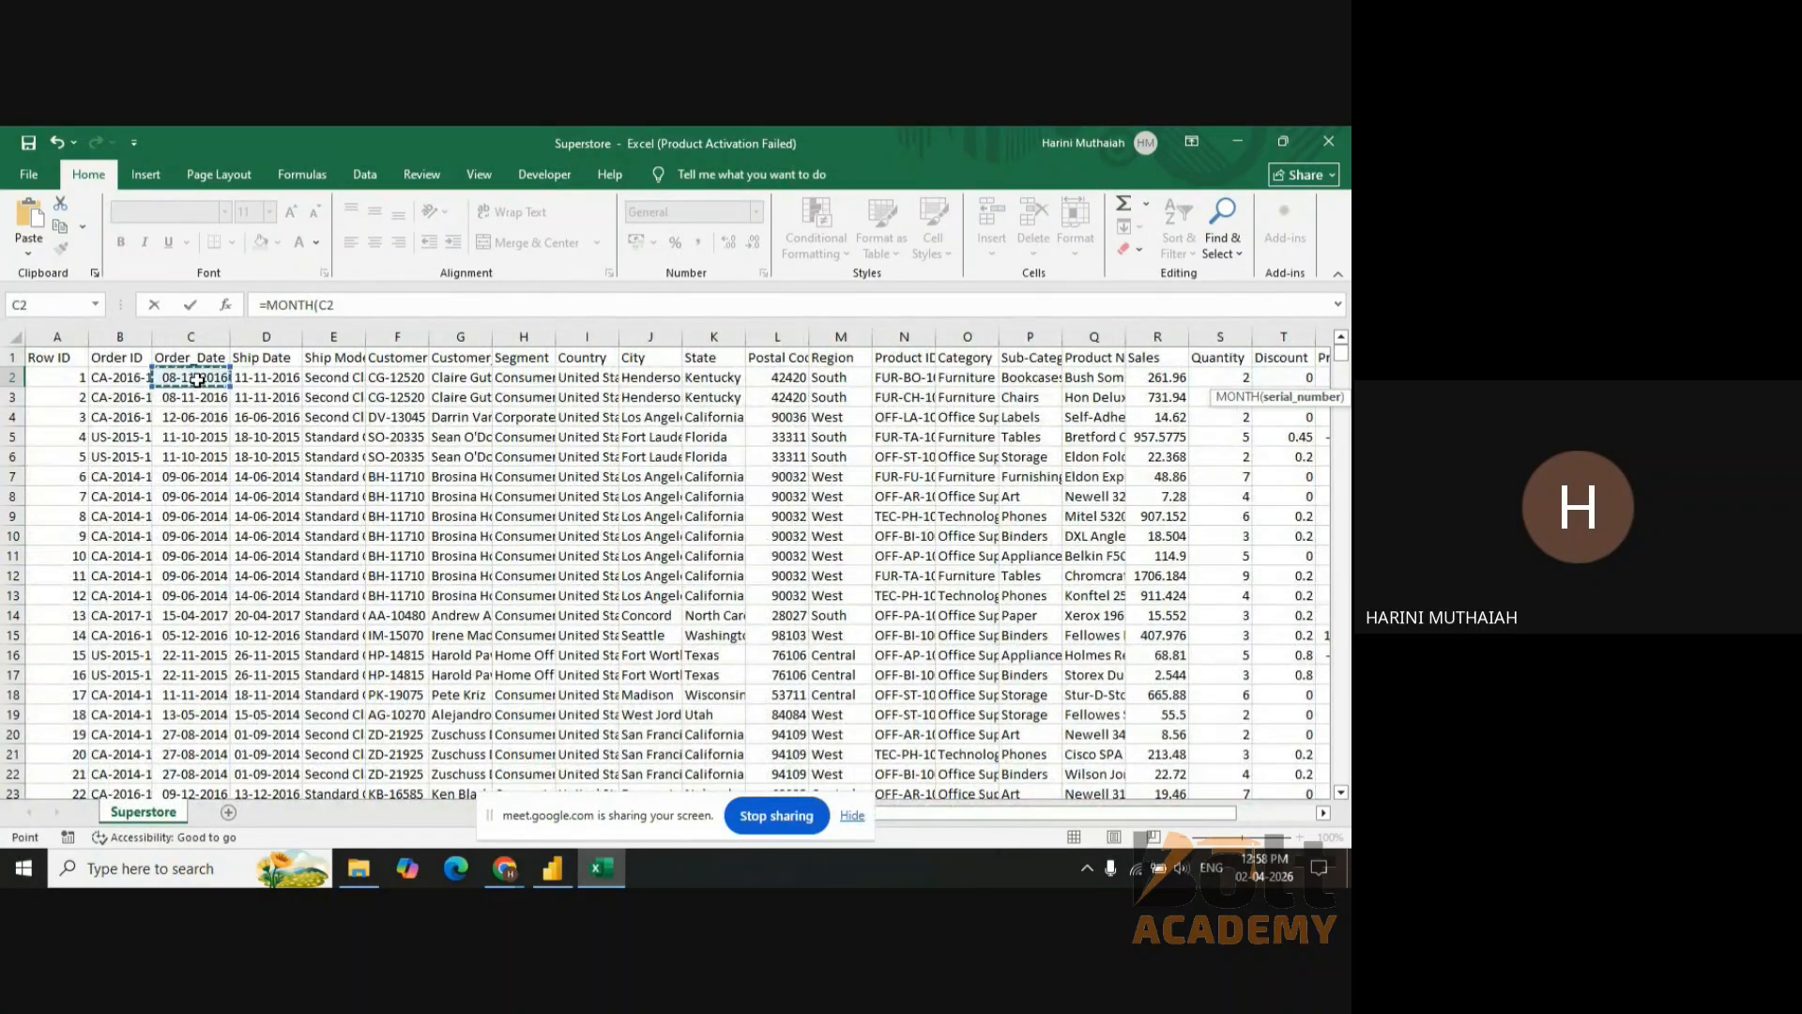
left_click(345, 303)
type(")")
key("Return")
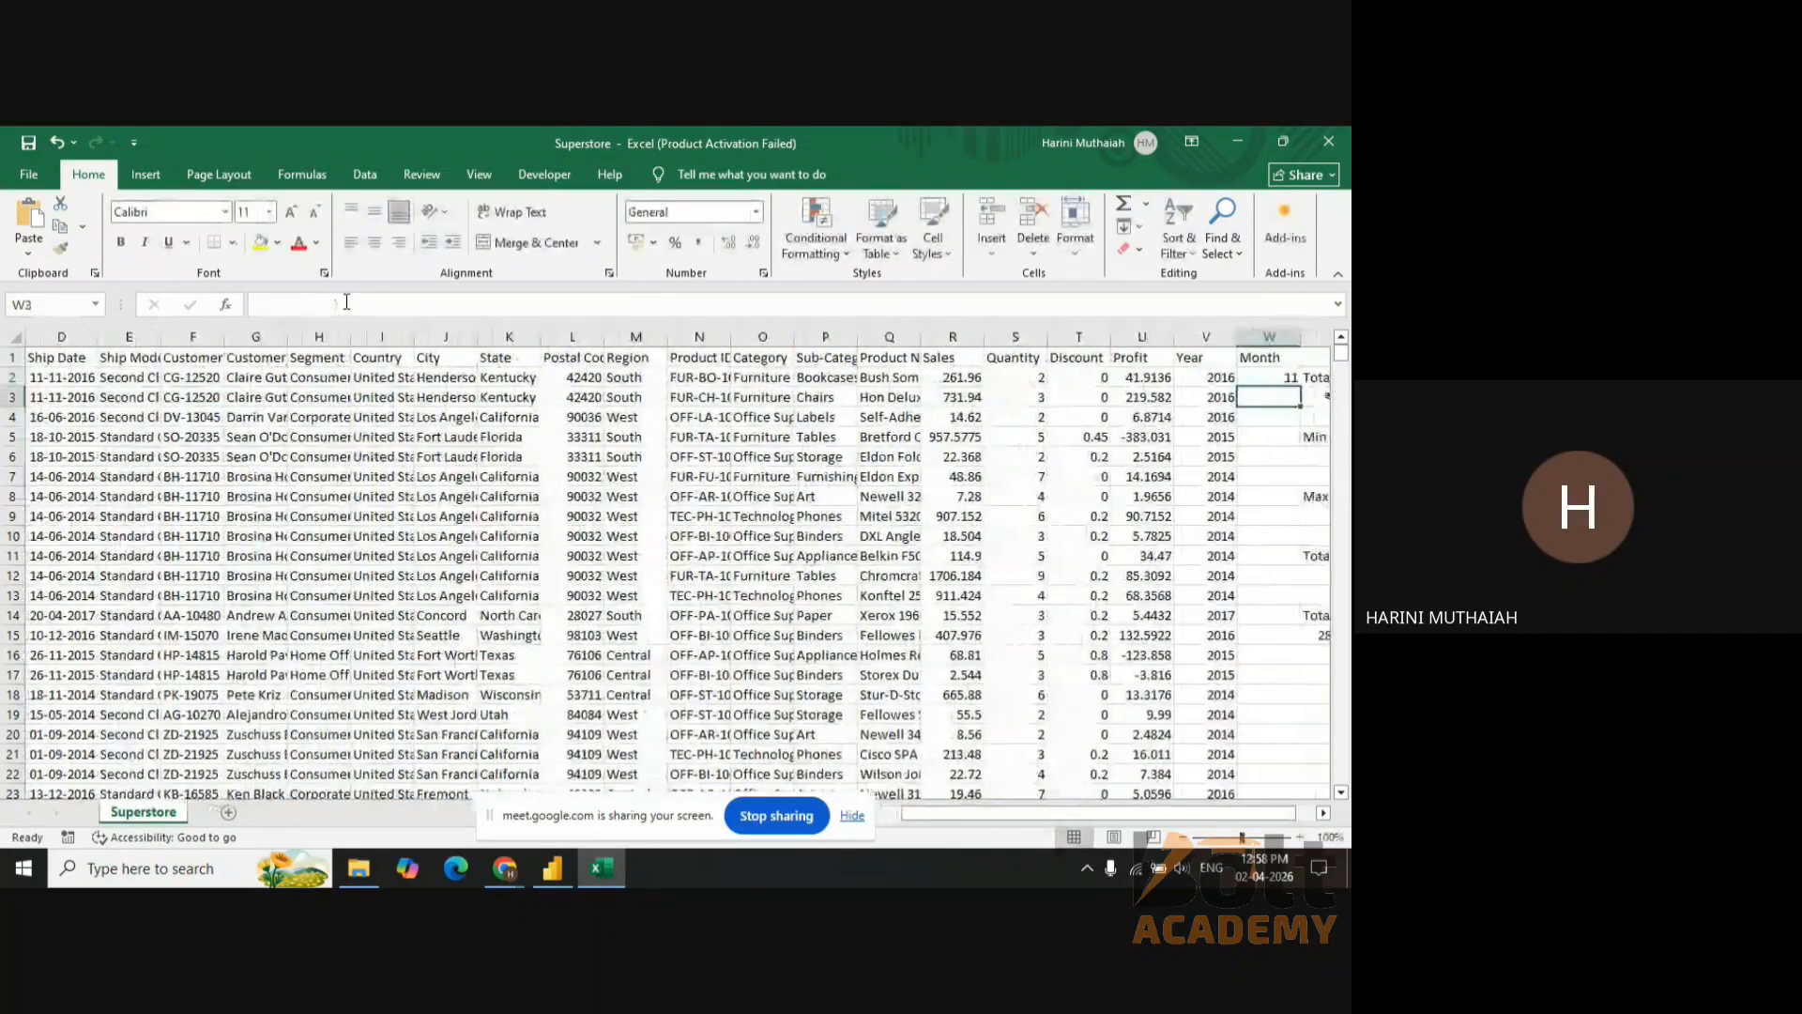
- Replace the formula in cell W2 with =TEXT(C2,"MMM") to give the order month as a short name
left_click(1266, 378)
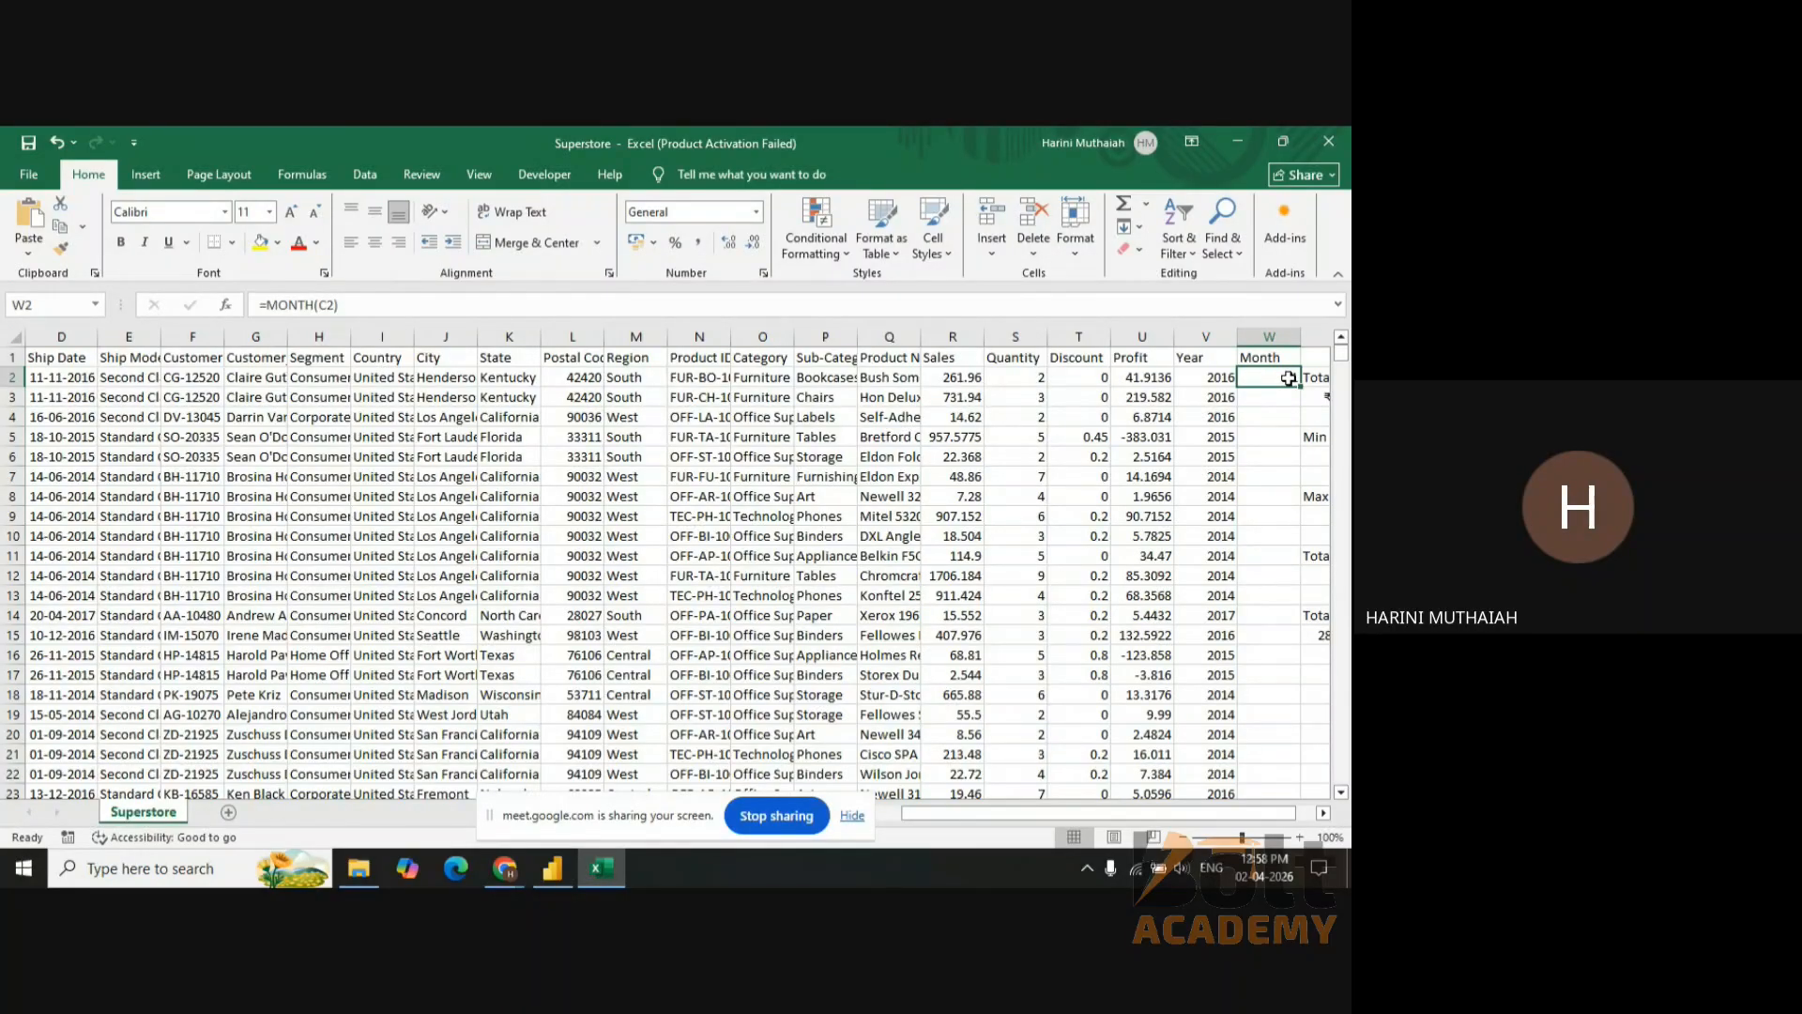
left_click(469, 306)
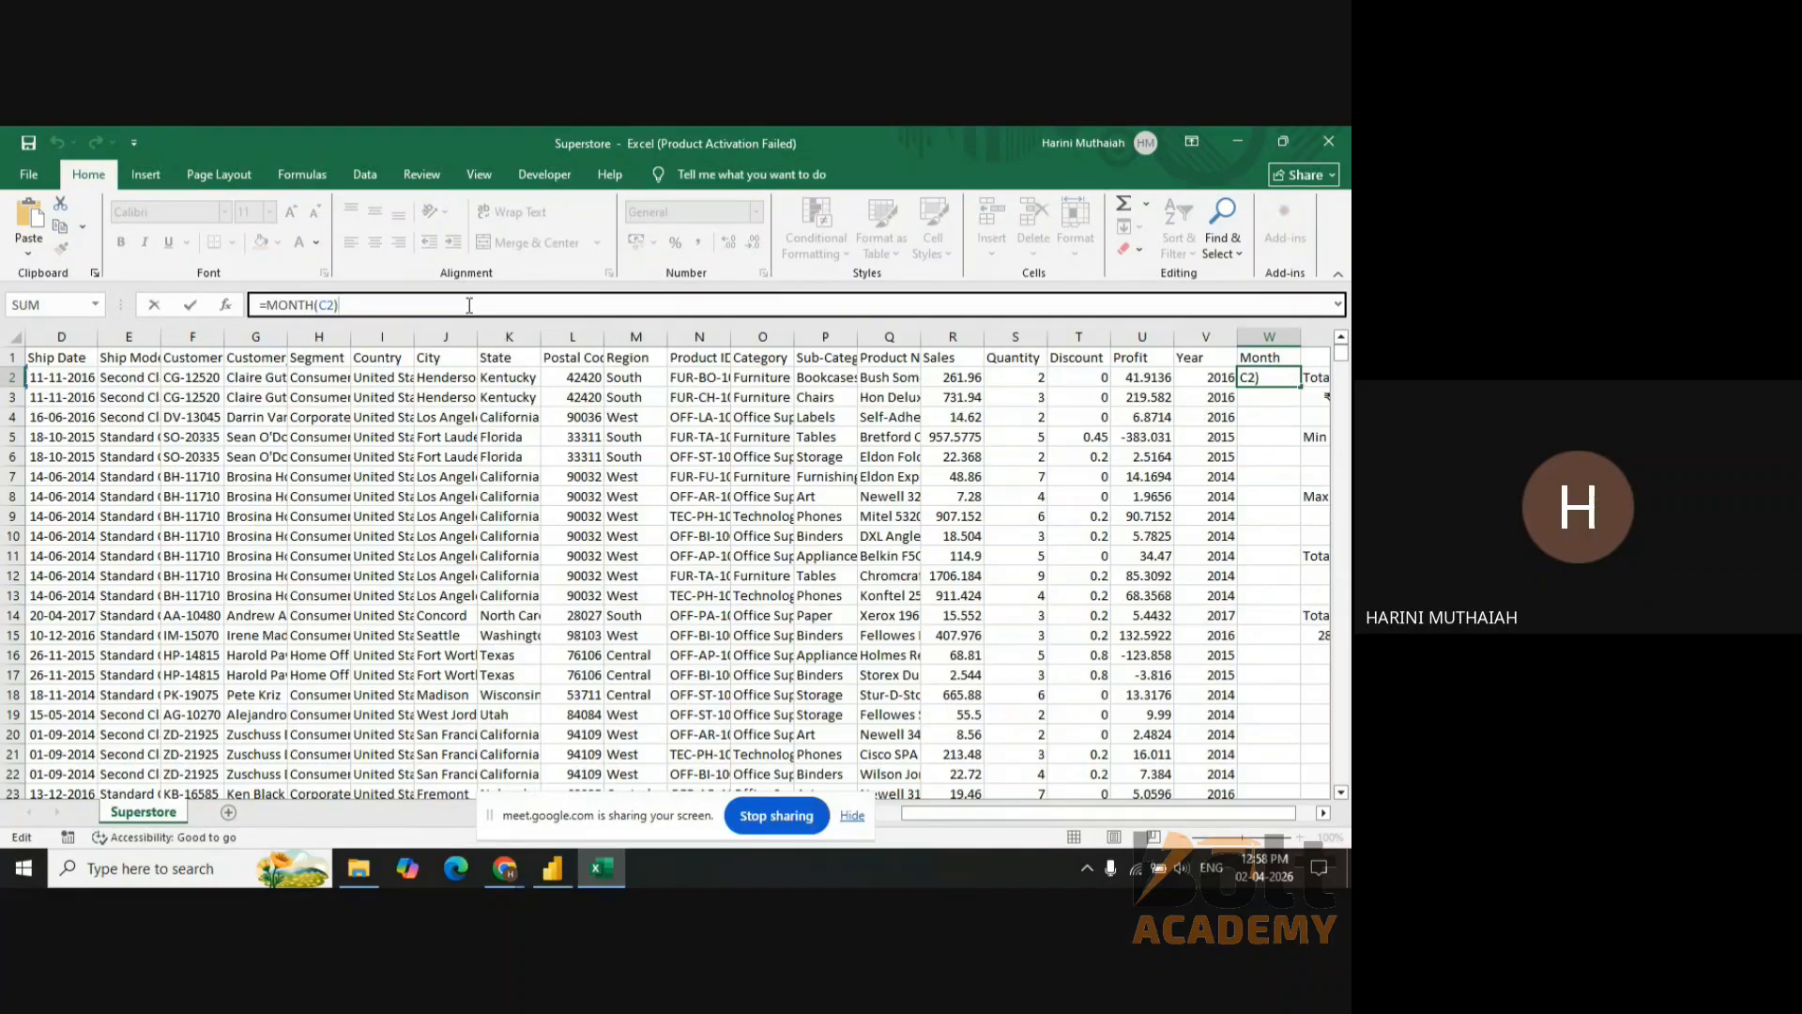
key("BackSpace")
key("BackSpace")
key("BackSpace")
key("BackSpace")
key("BackSpace")
key("BackSpace")
key("BackSpace")
key("BackSpace")
key("BackSpace")
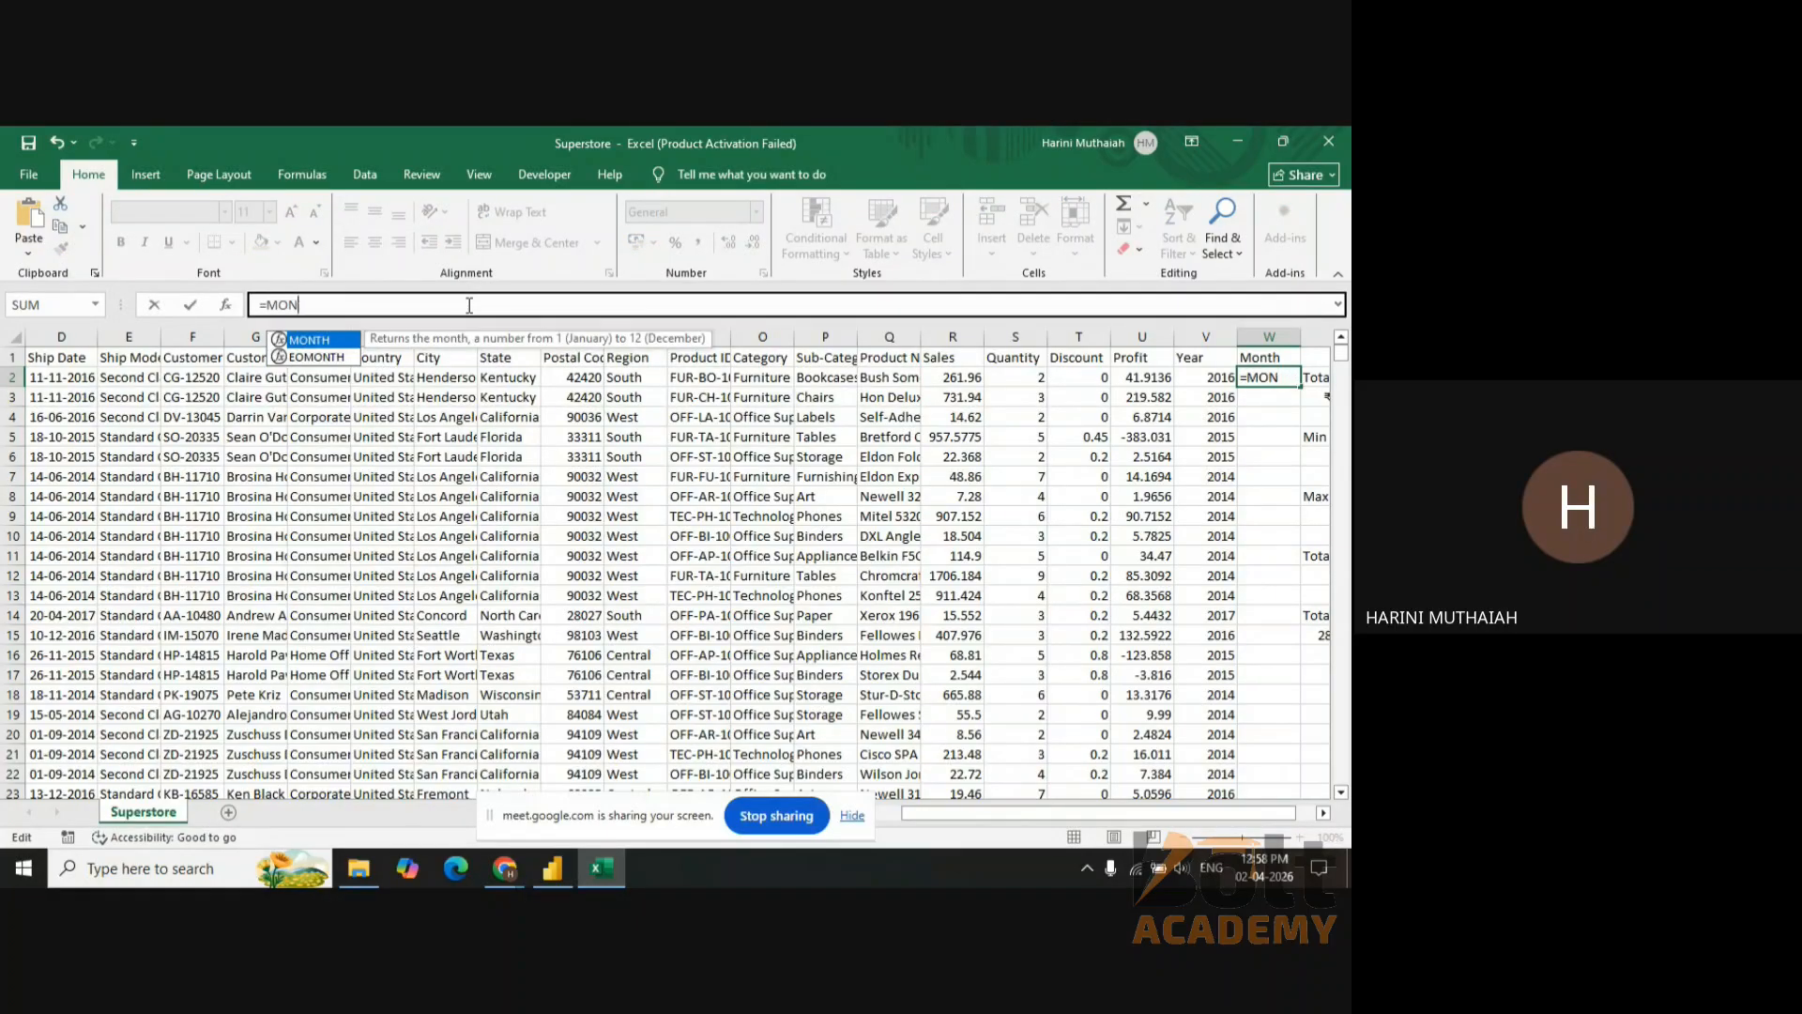
type("Text")
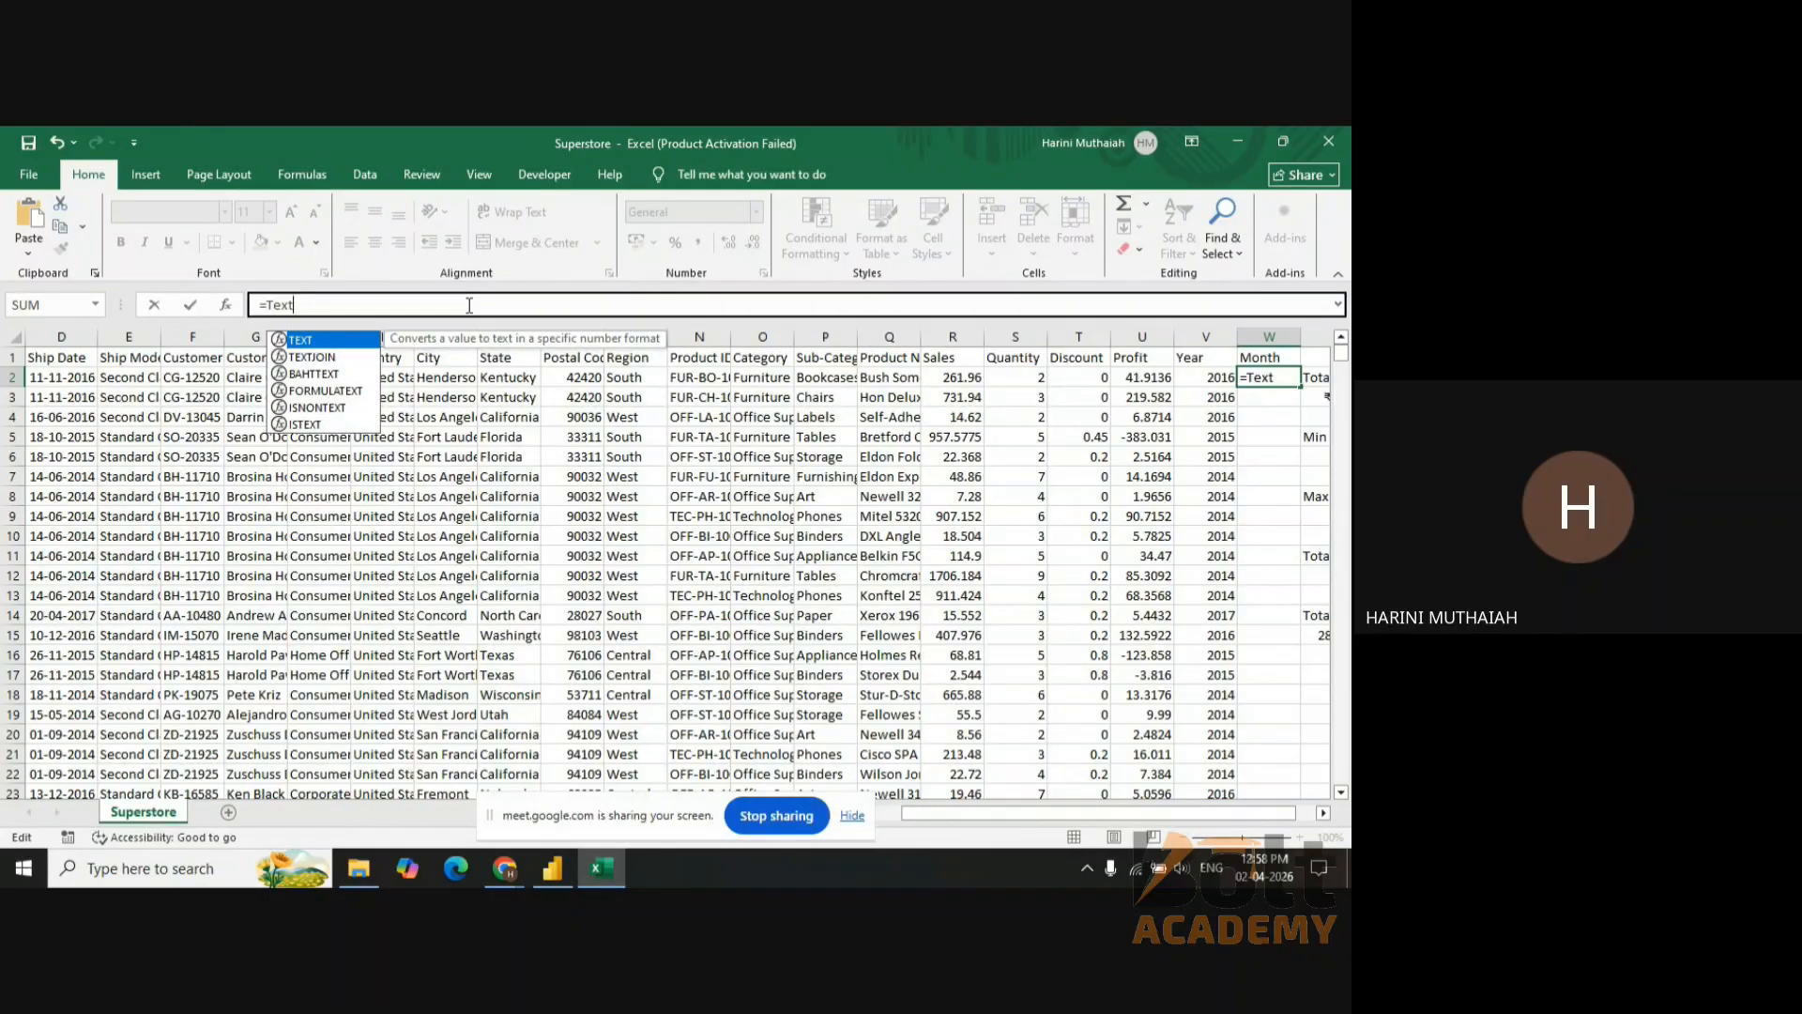
type("(")
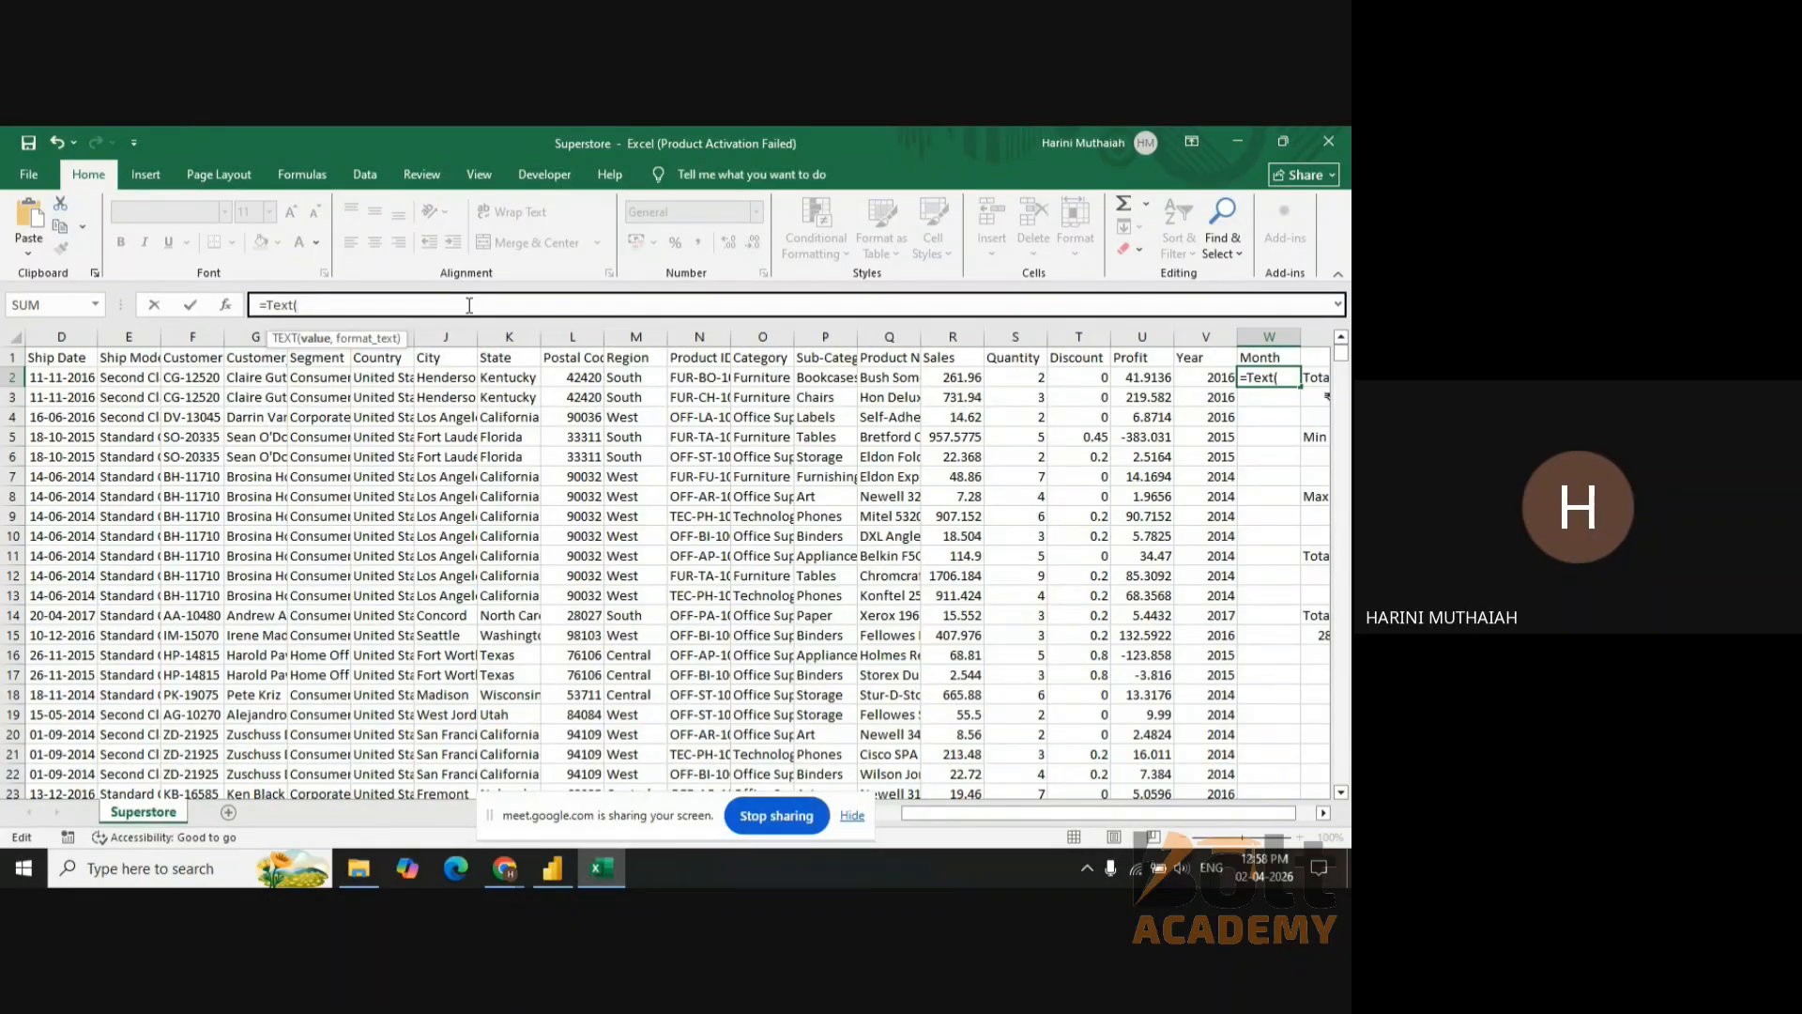
left_click_drag(977, 814, 948, 814)
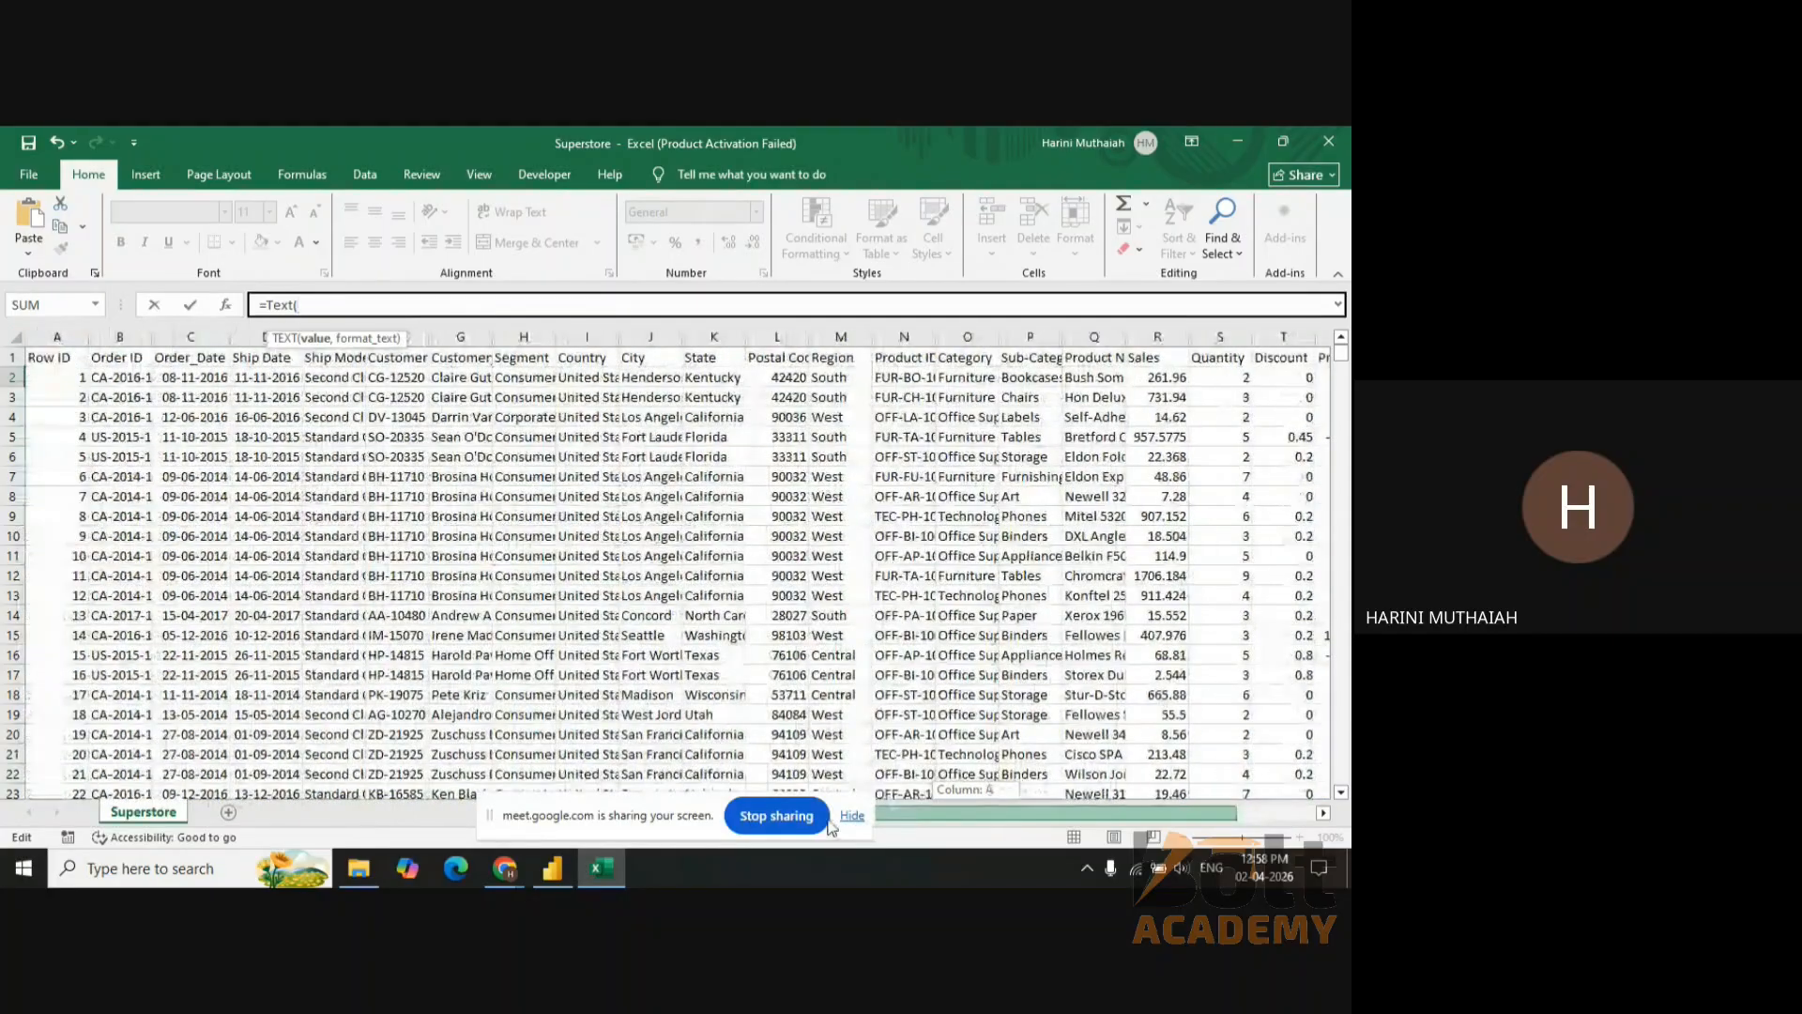
left_click(188, 380)
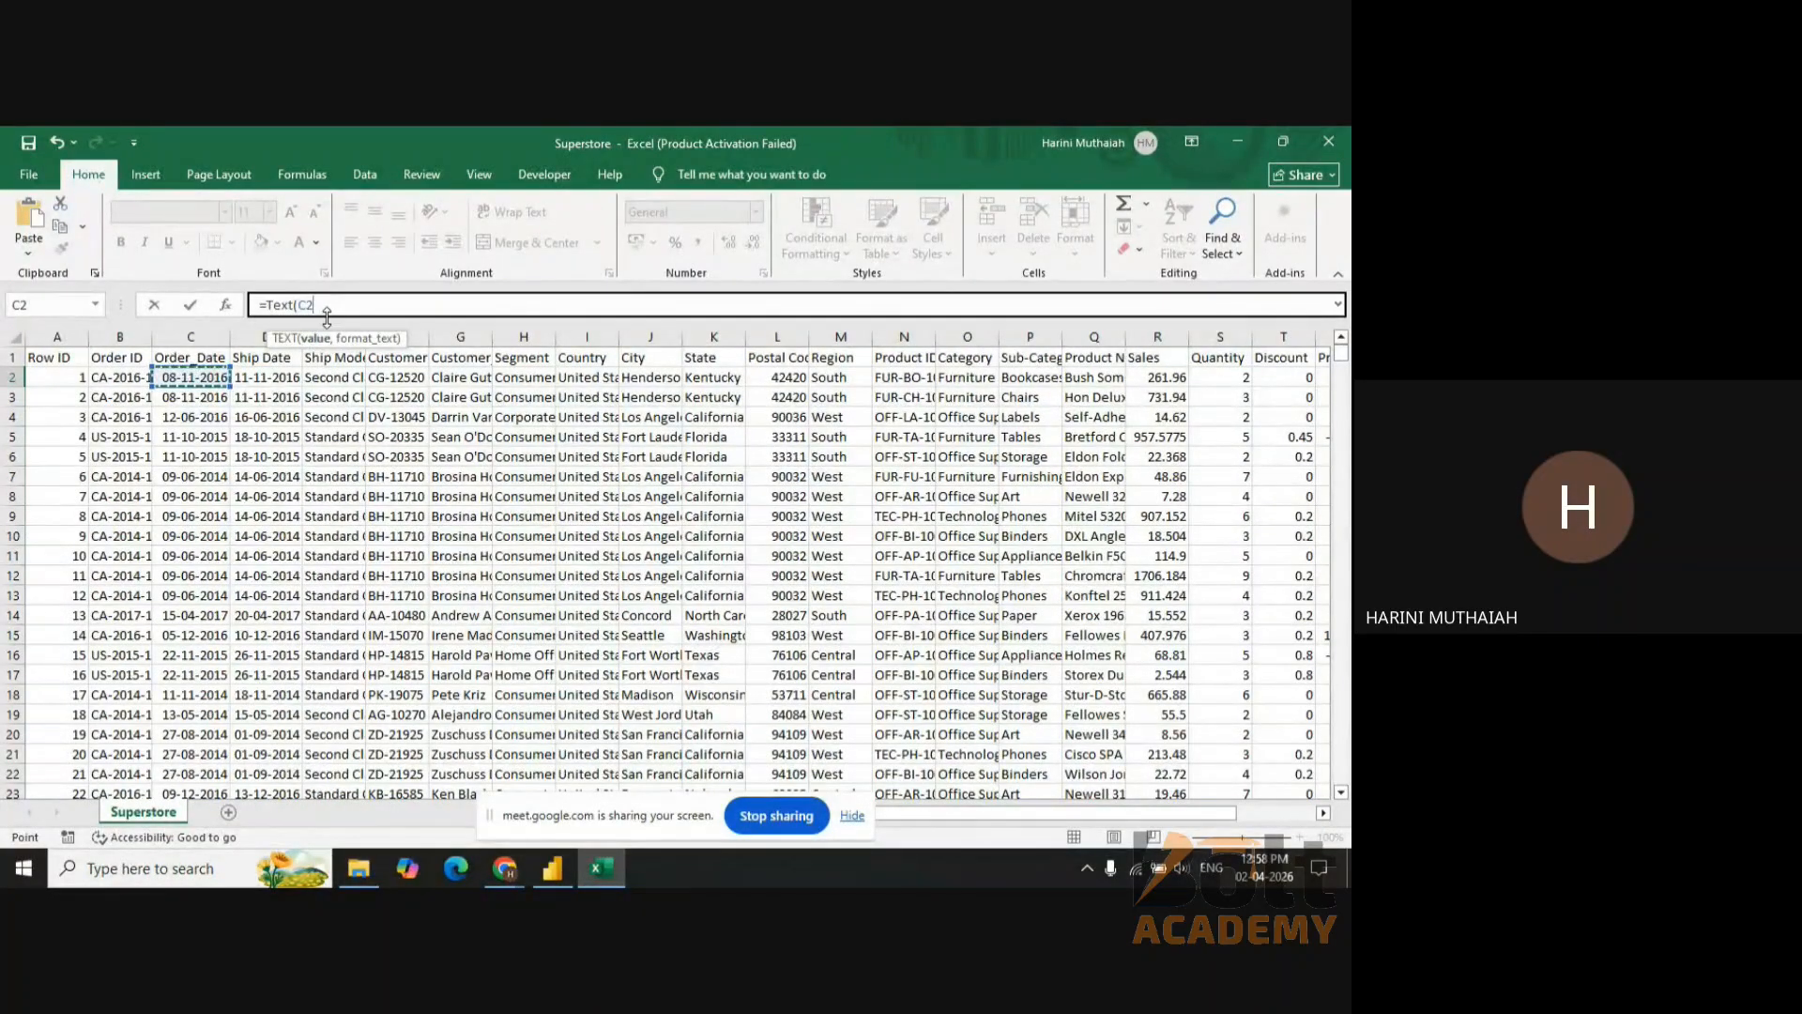
type(",\"MMM\"")
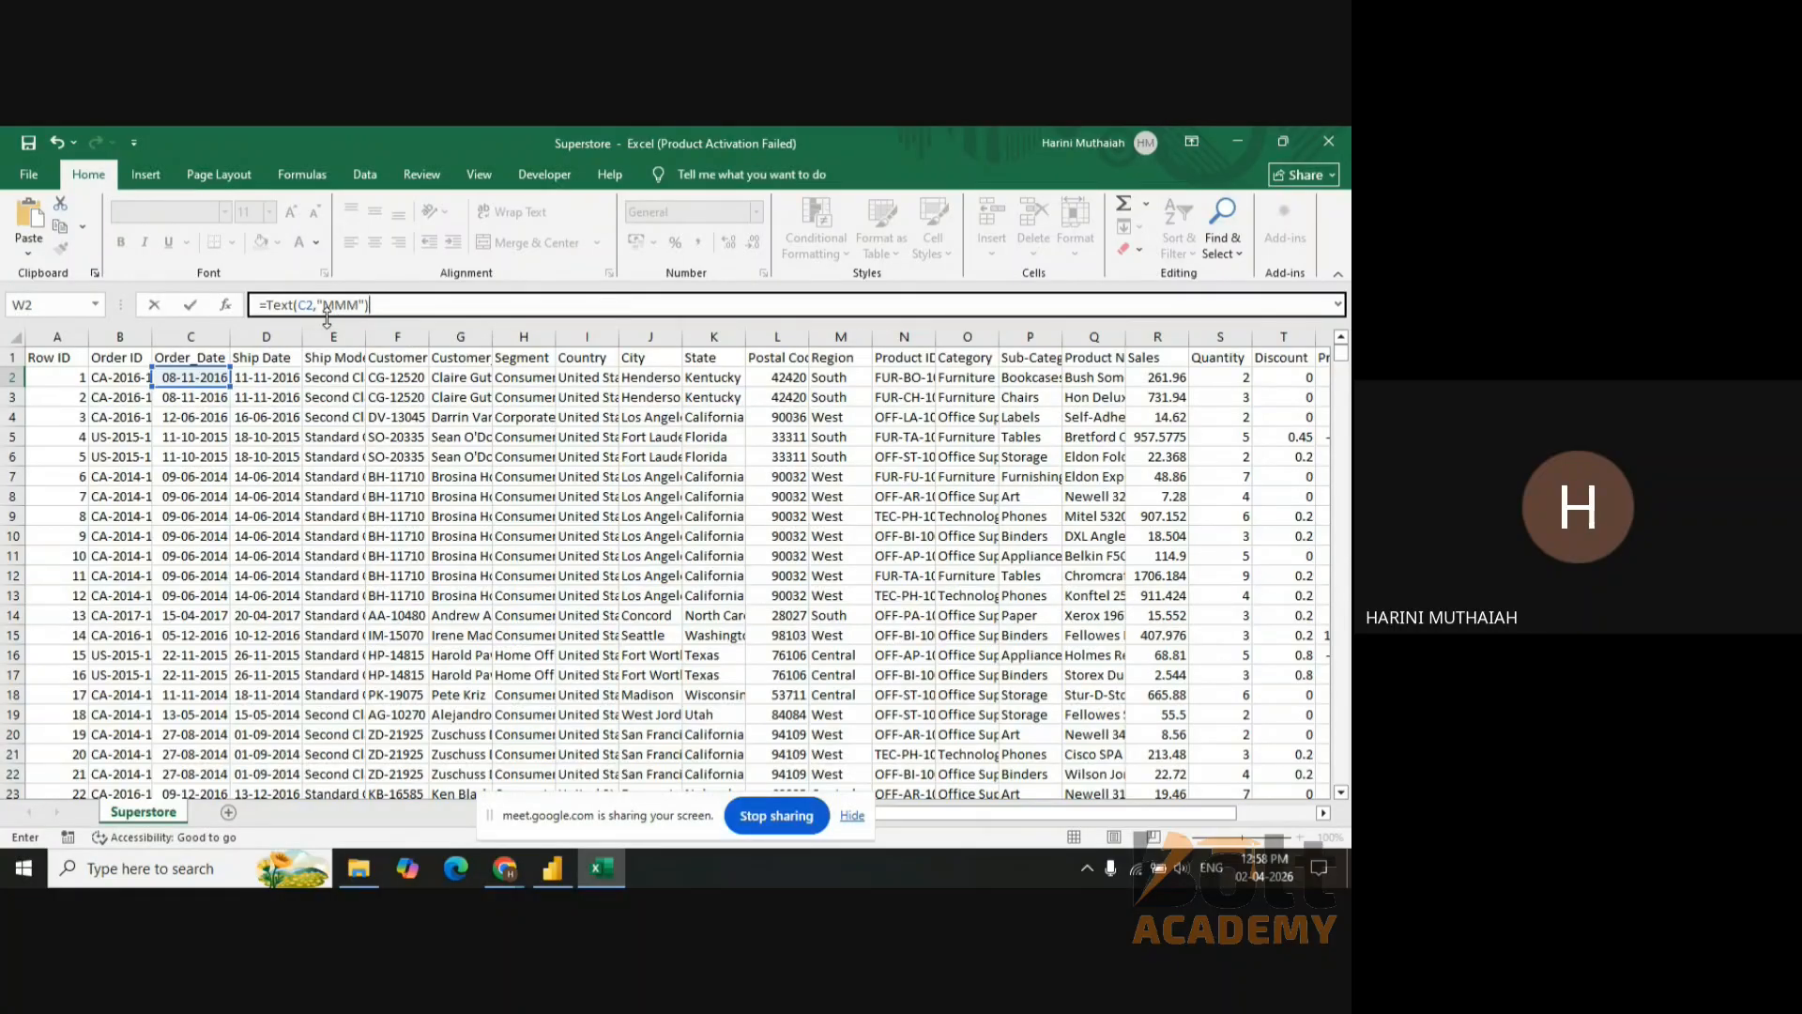
key("Return")
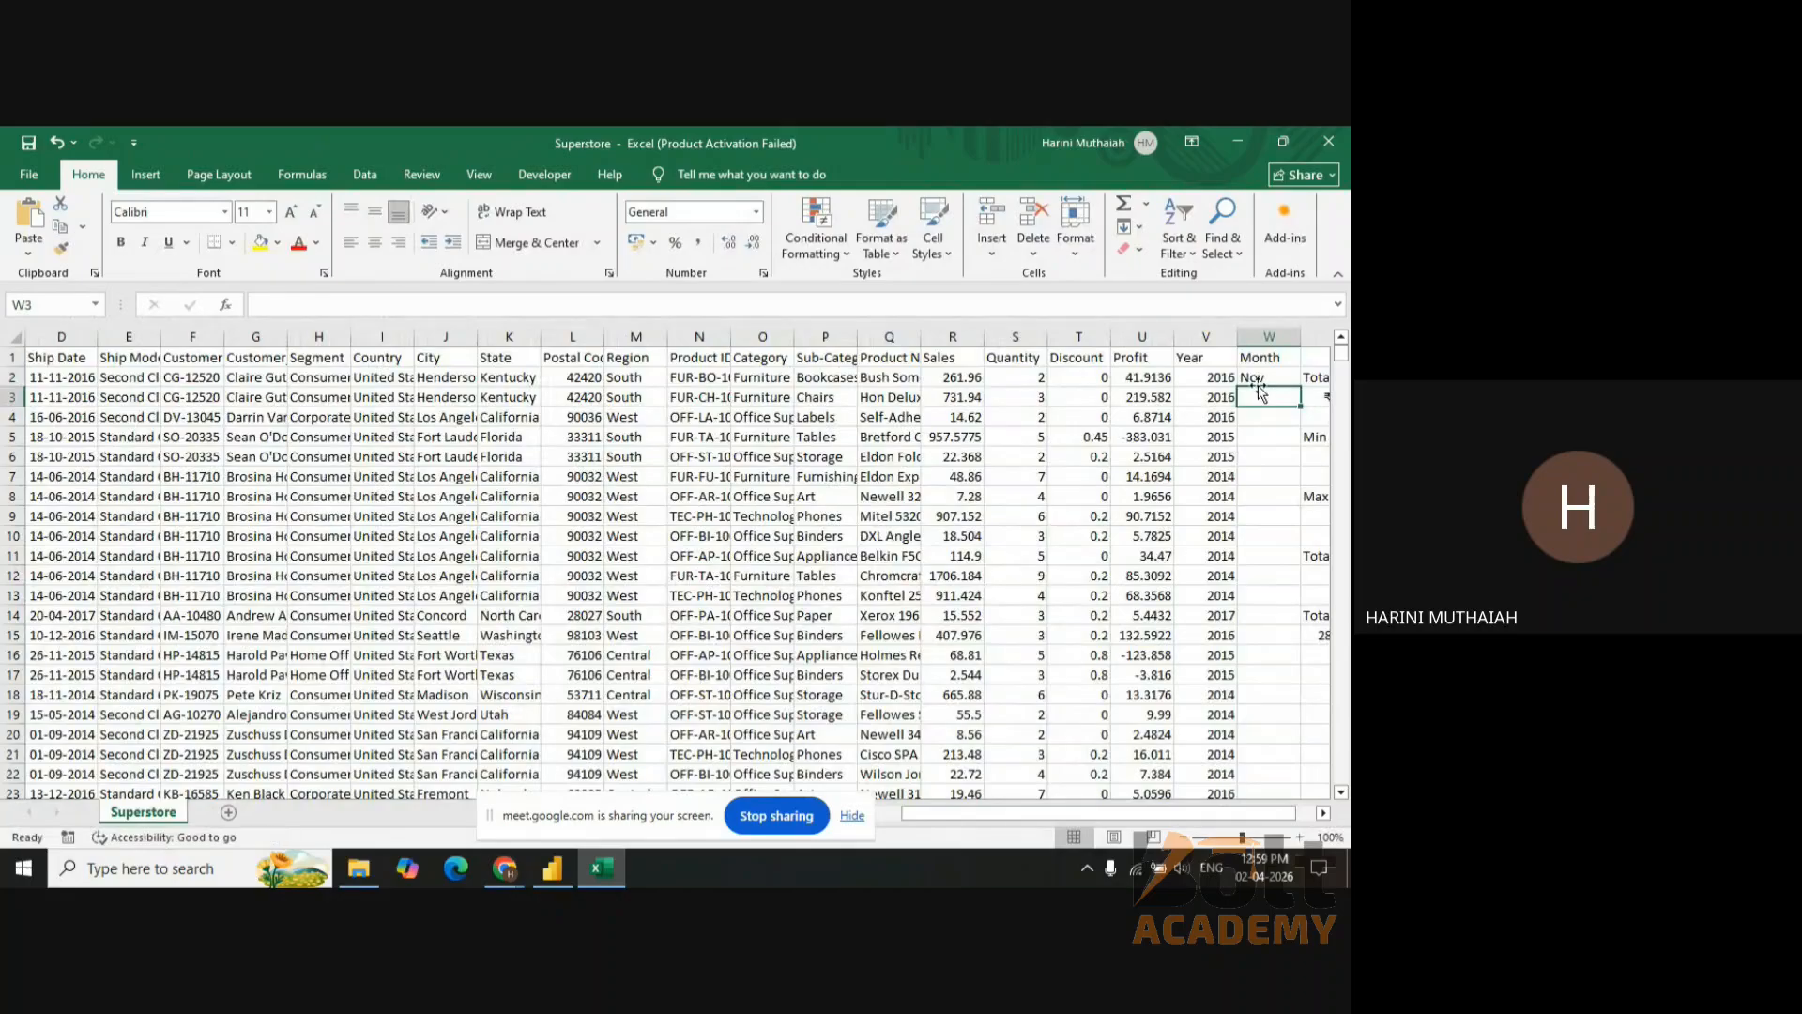
- Fill the W2 month-name formula down the whole Month column
left_click(1258, 377)
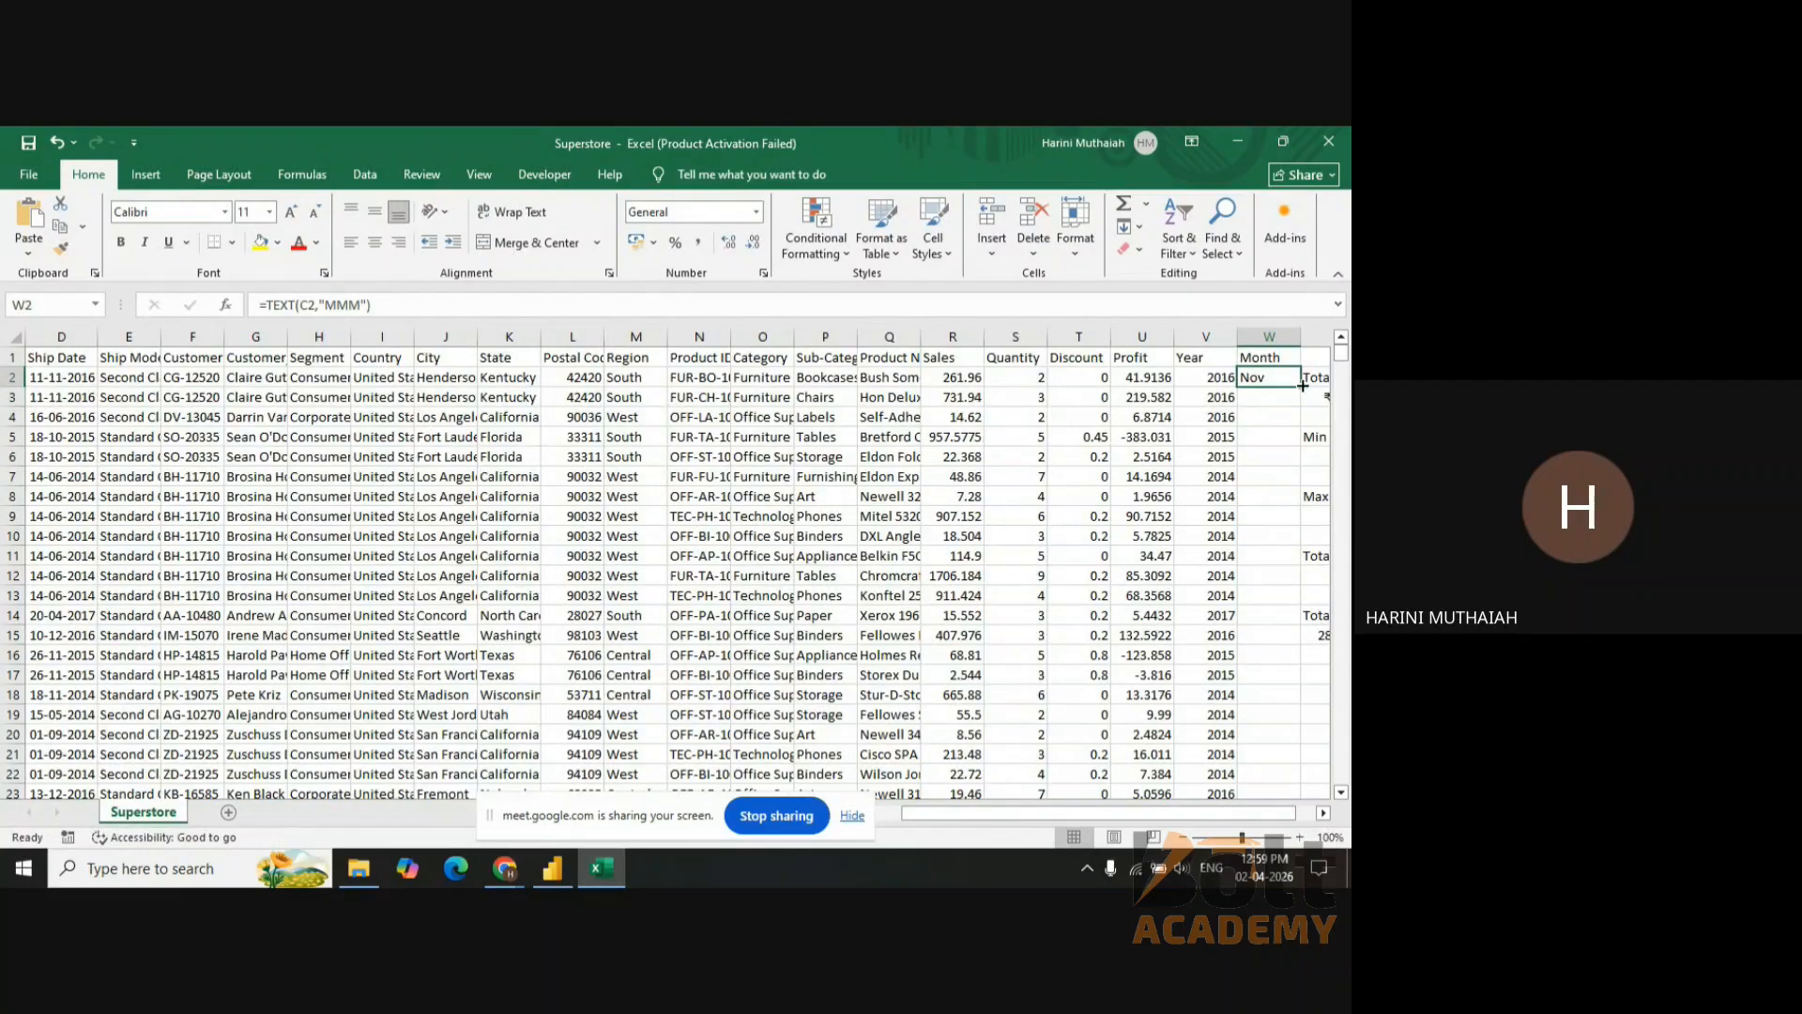
double_click(1300, 390)
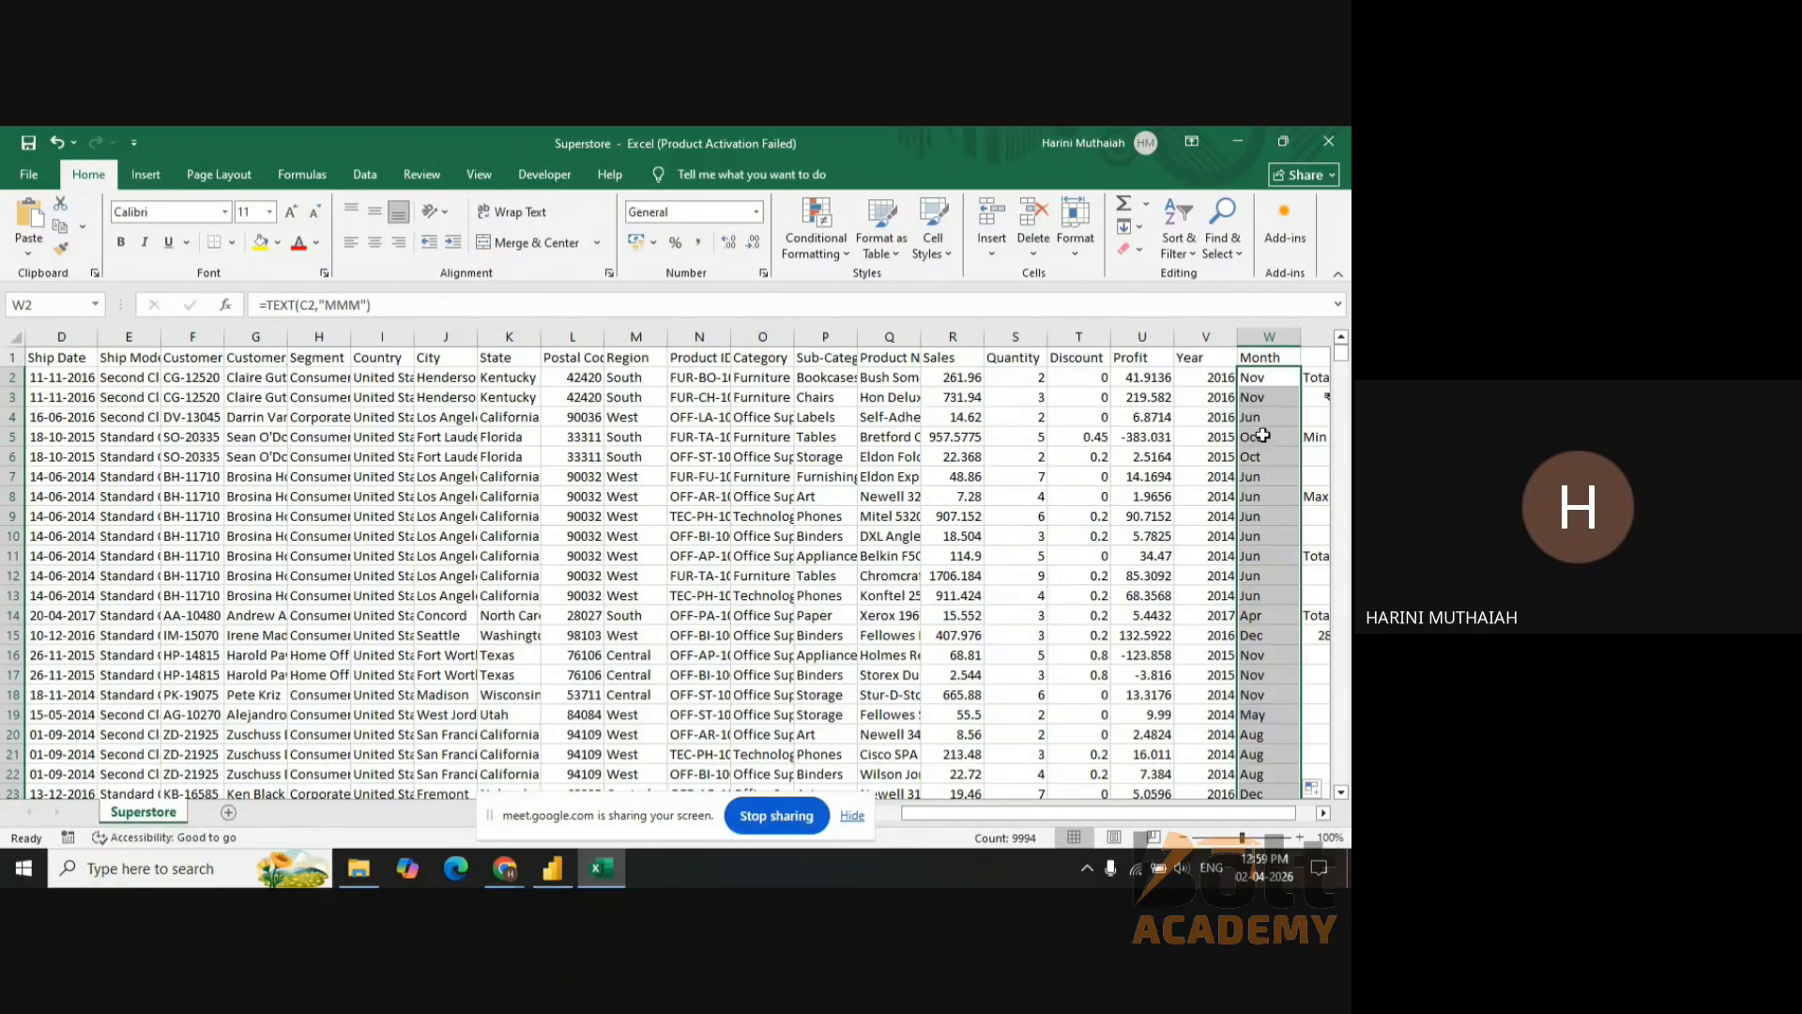
left_click_drag(1232, 809, 1292, 809)
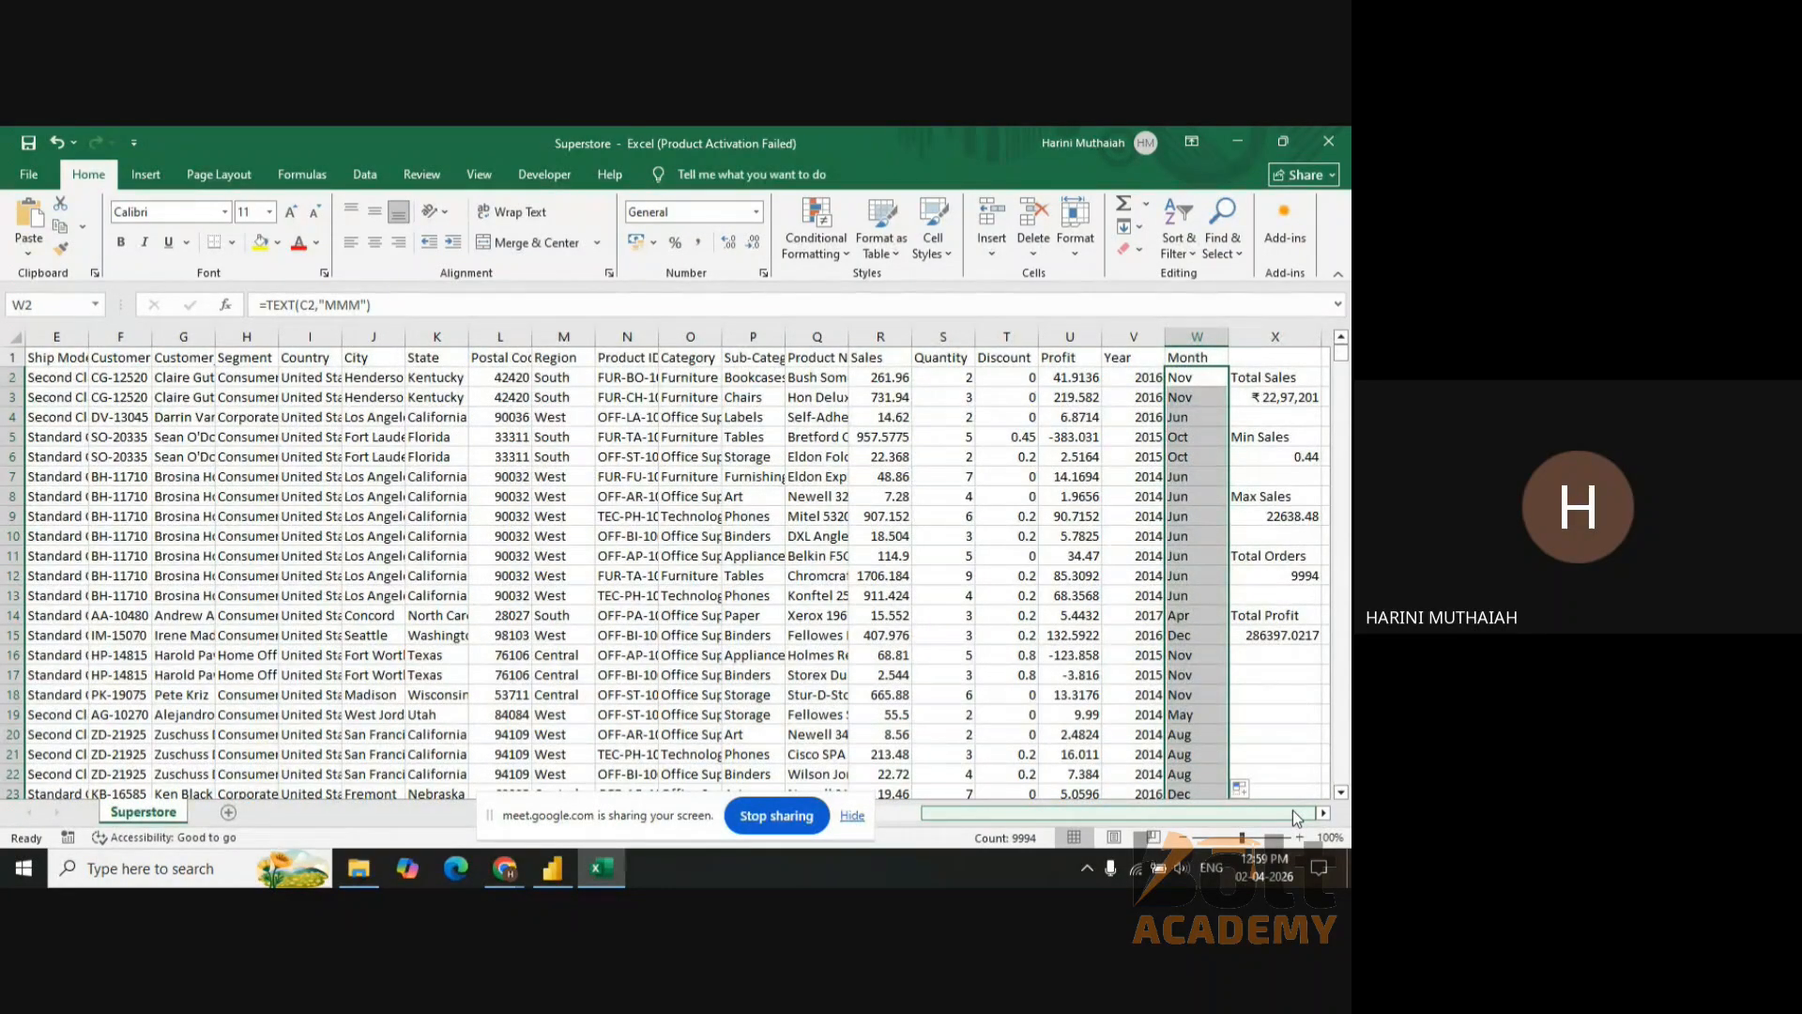
left_click(1131, 356)
left_click(1200, 362)
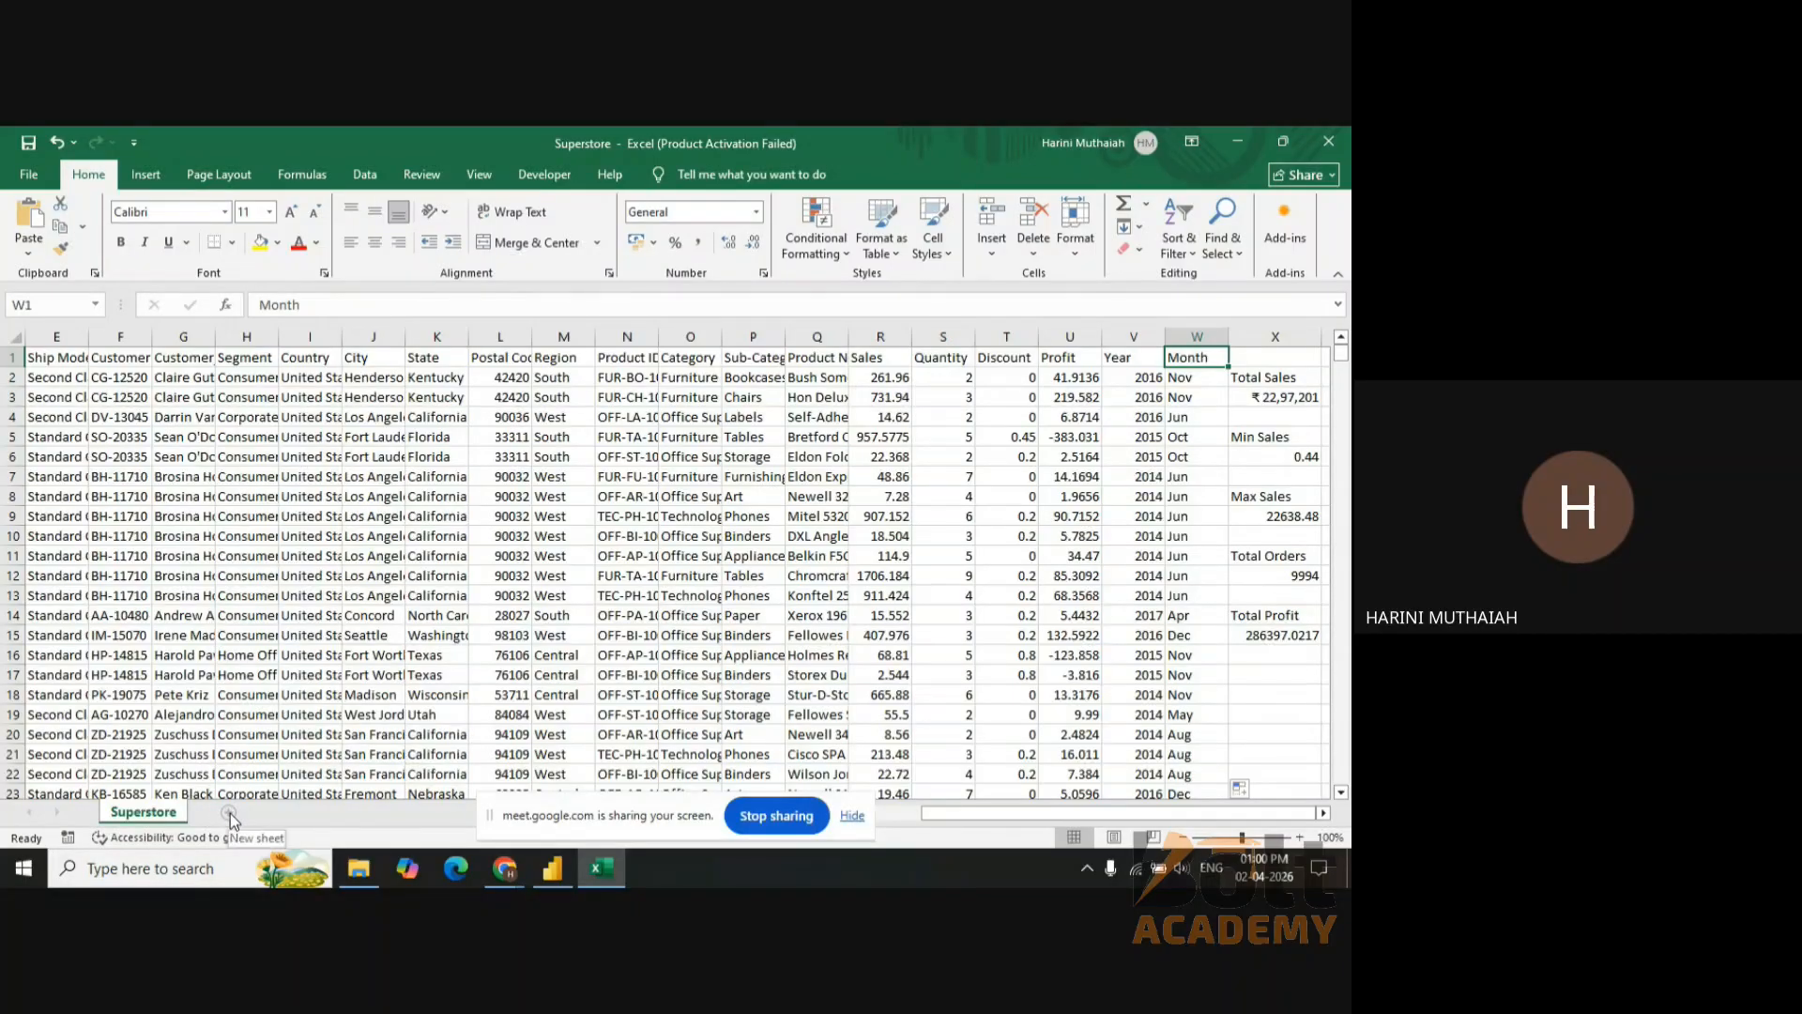
- Add a new blank worksheet after the Superstore sheet
left_click(1324, 813)
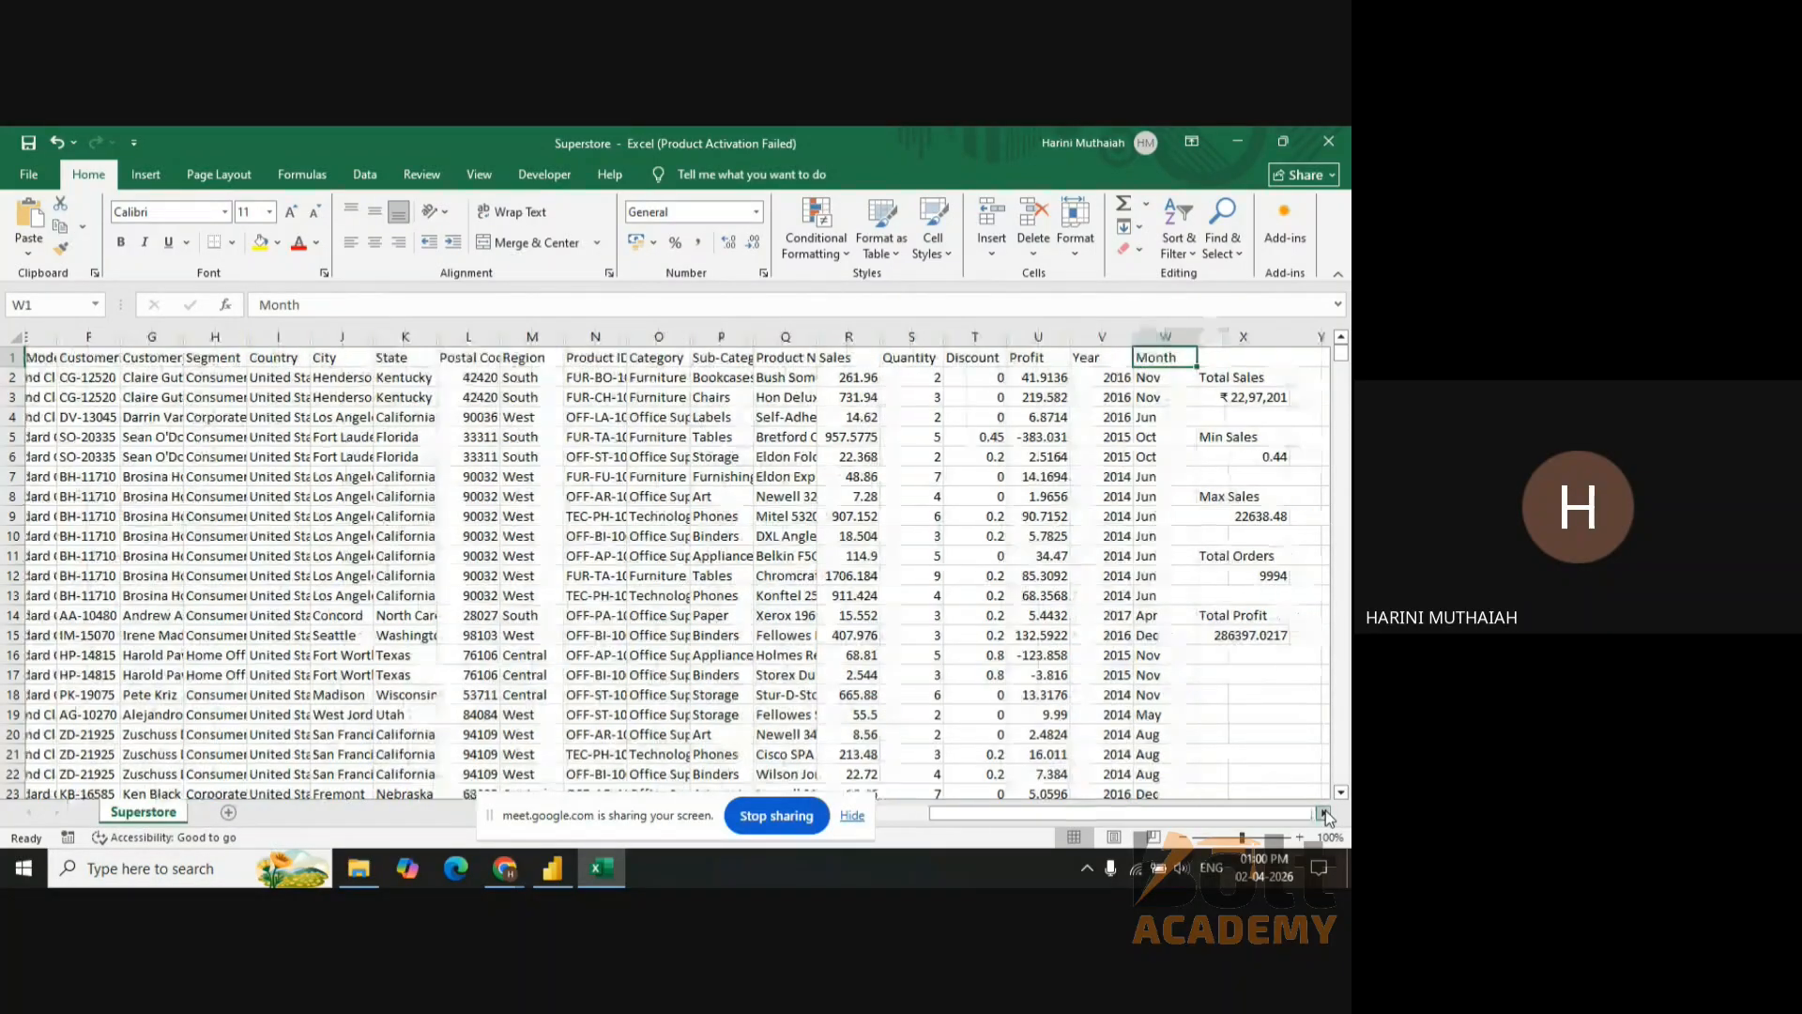
left_click(1323, 813)
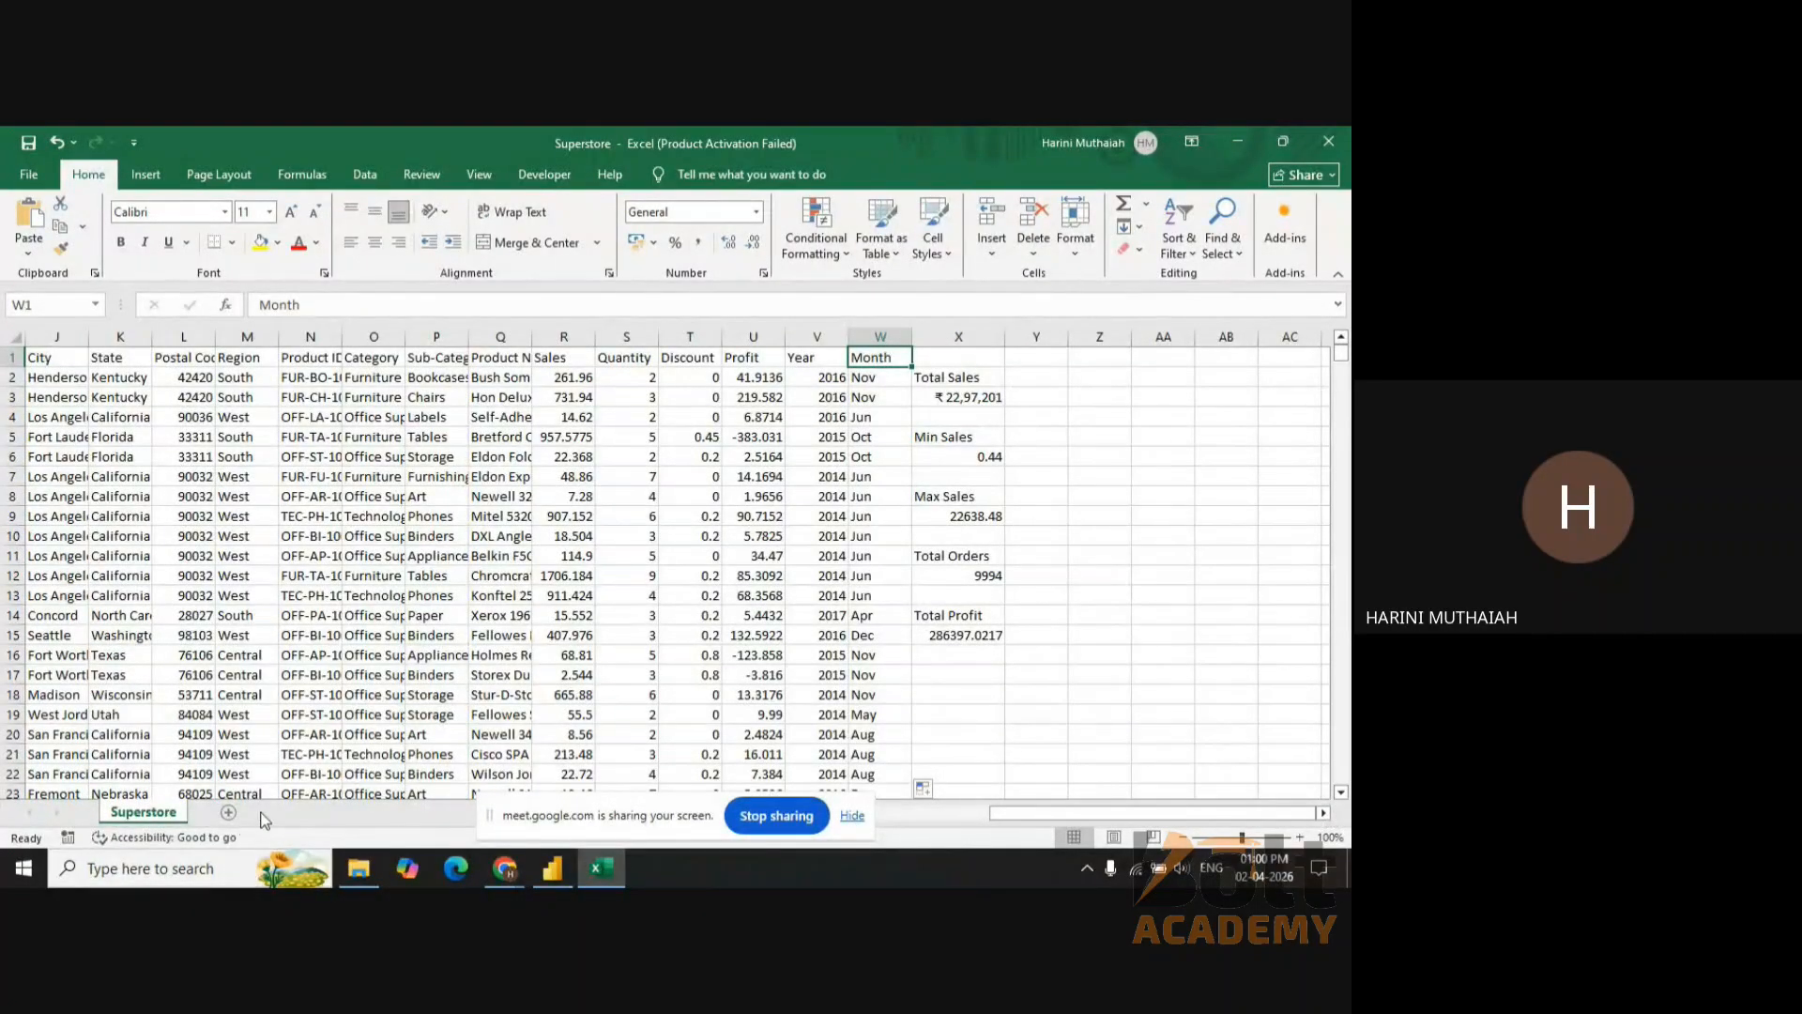
left_click(230, 812)
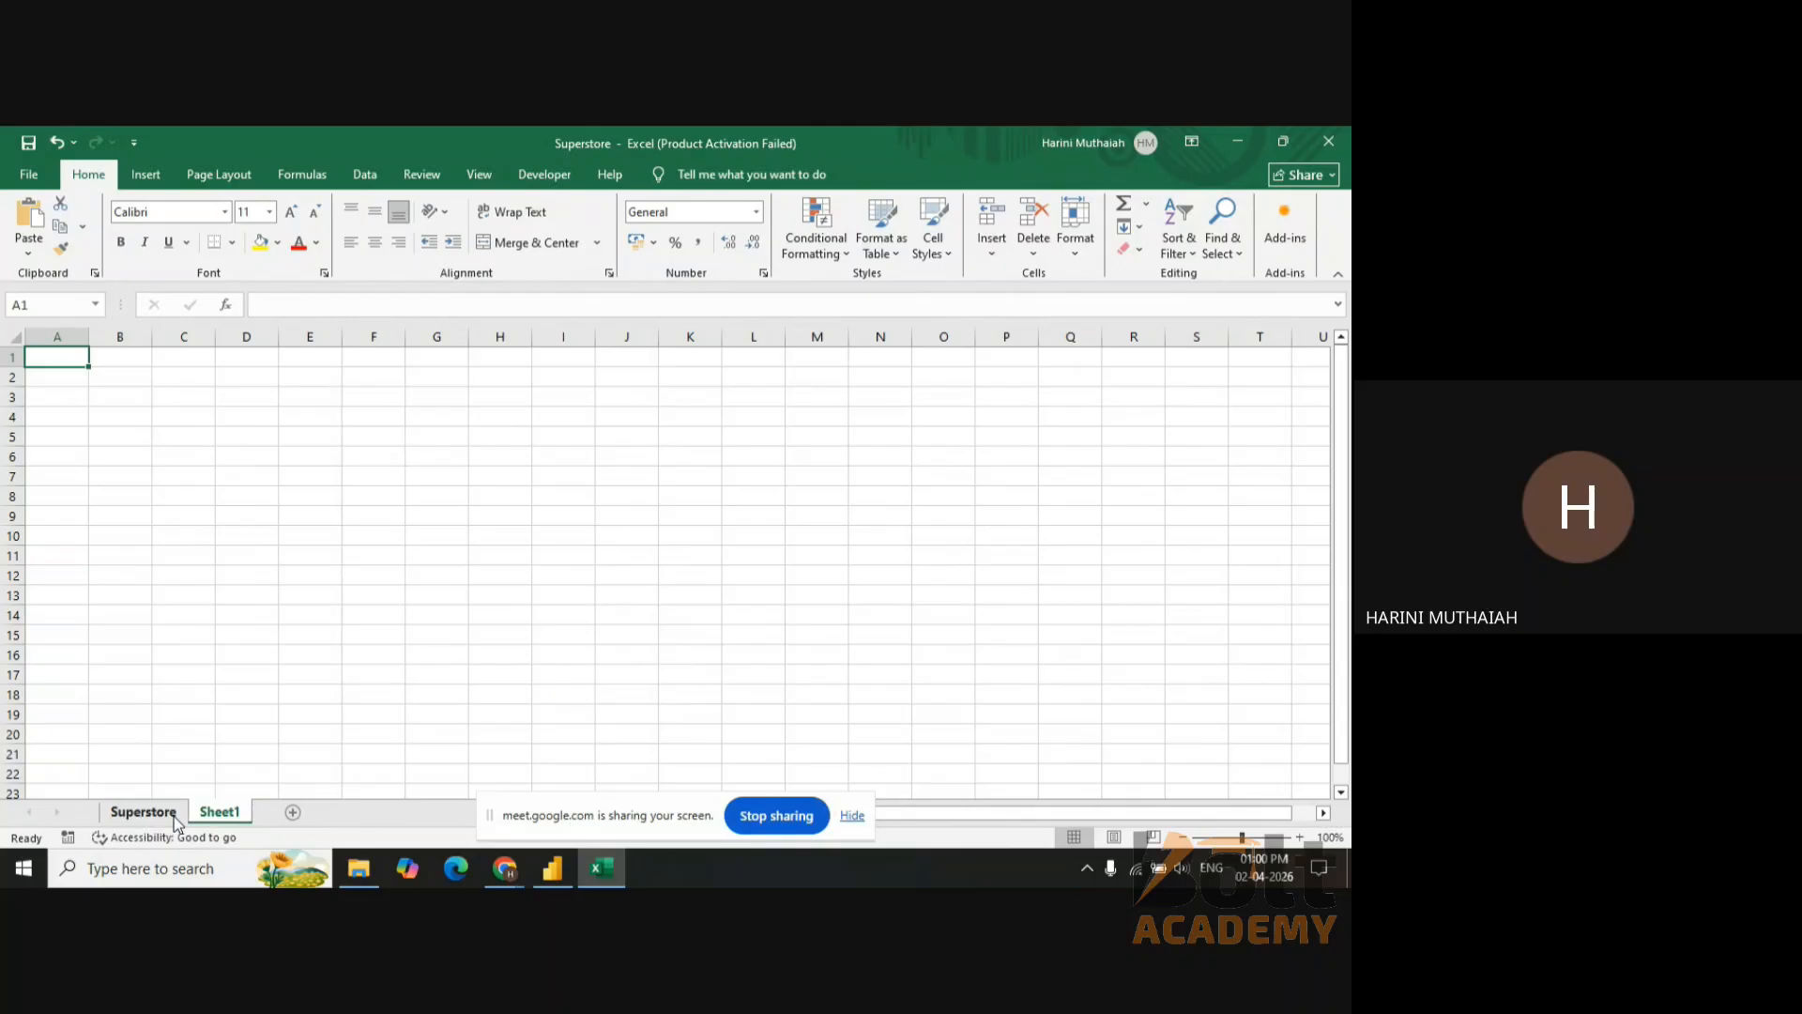
- Create a PivotTable from the Superstore range A1:W9995, Row ID through Month, placed on the existing worksheet Sheet1 at cell A2
left_click(143, 812)
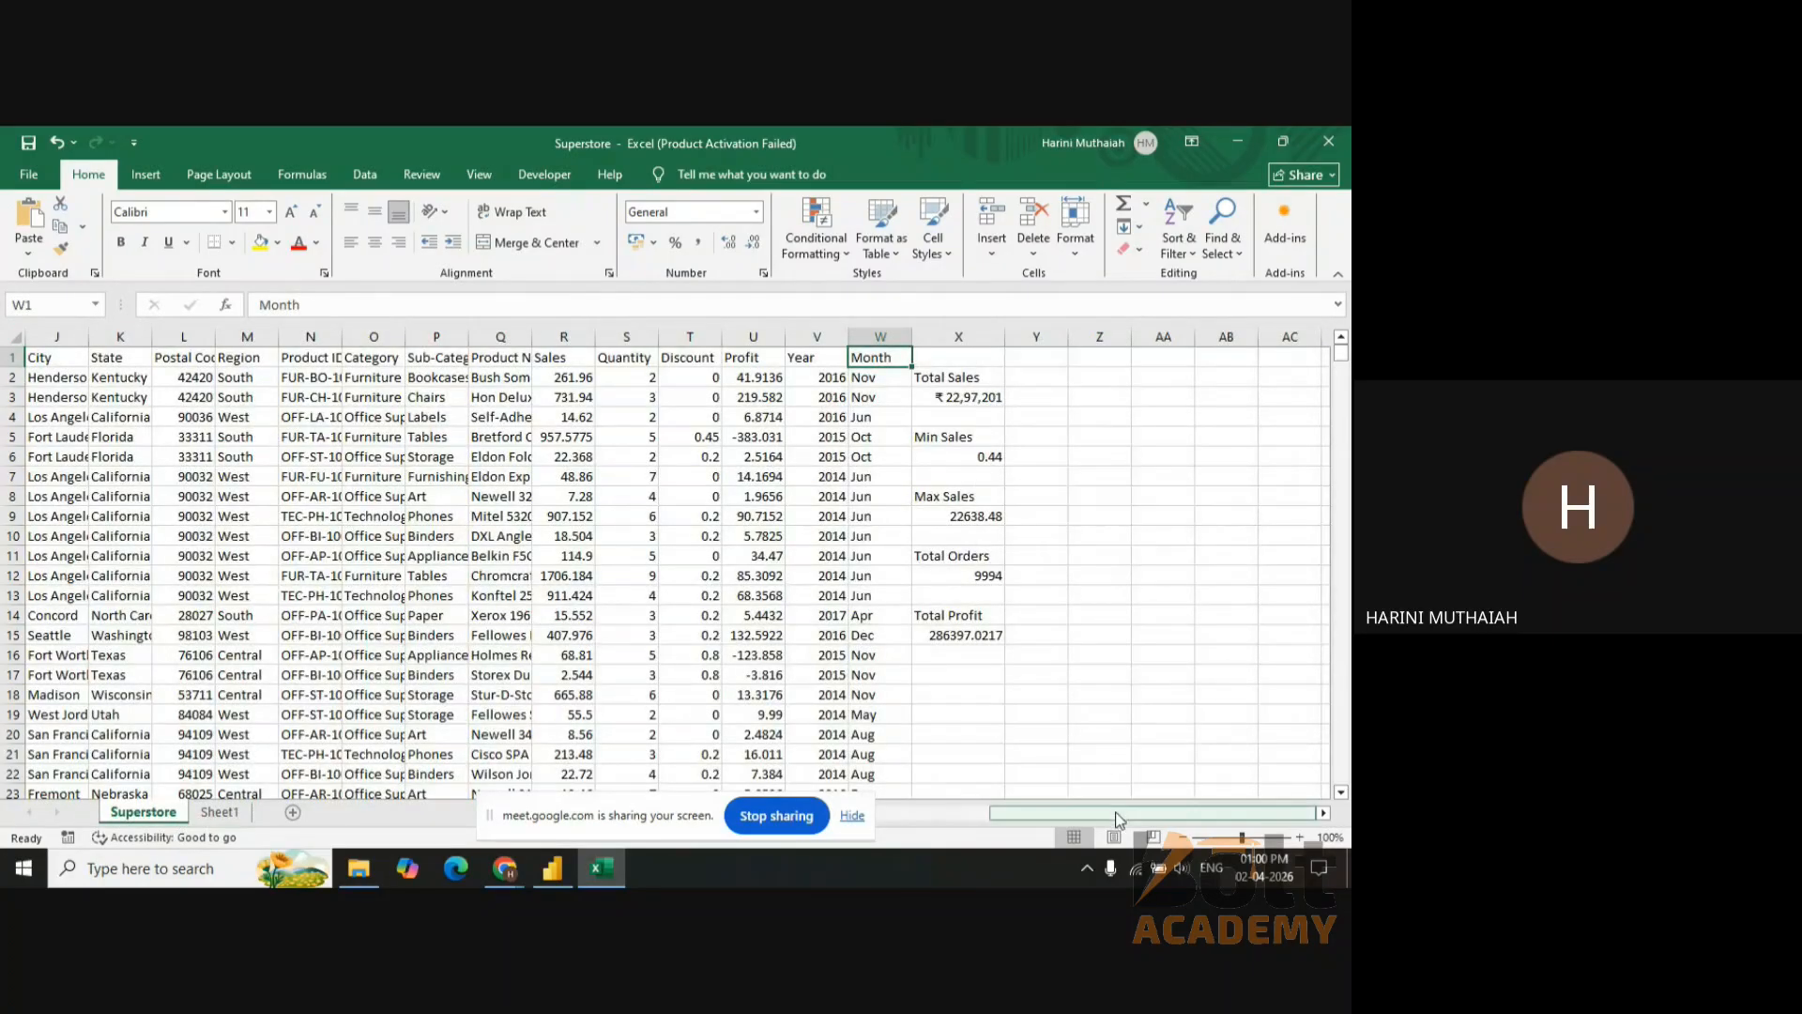
left_click_drag(1117, 819, 1002, 819)
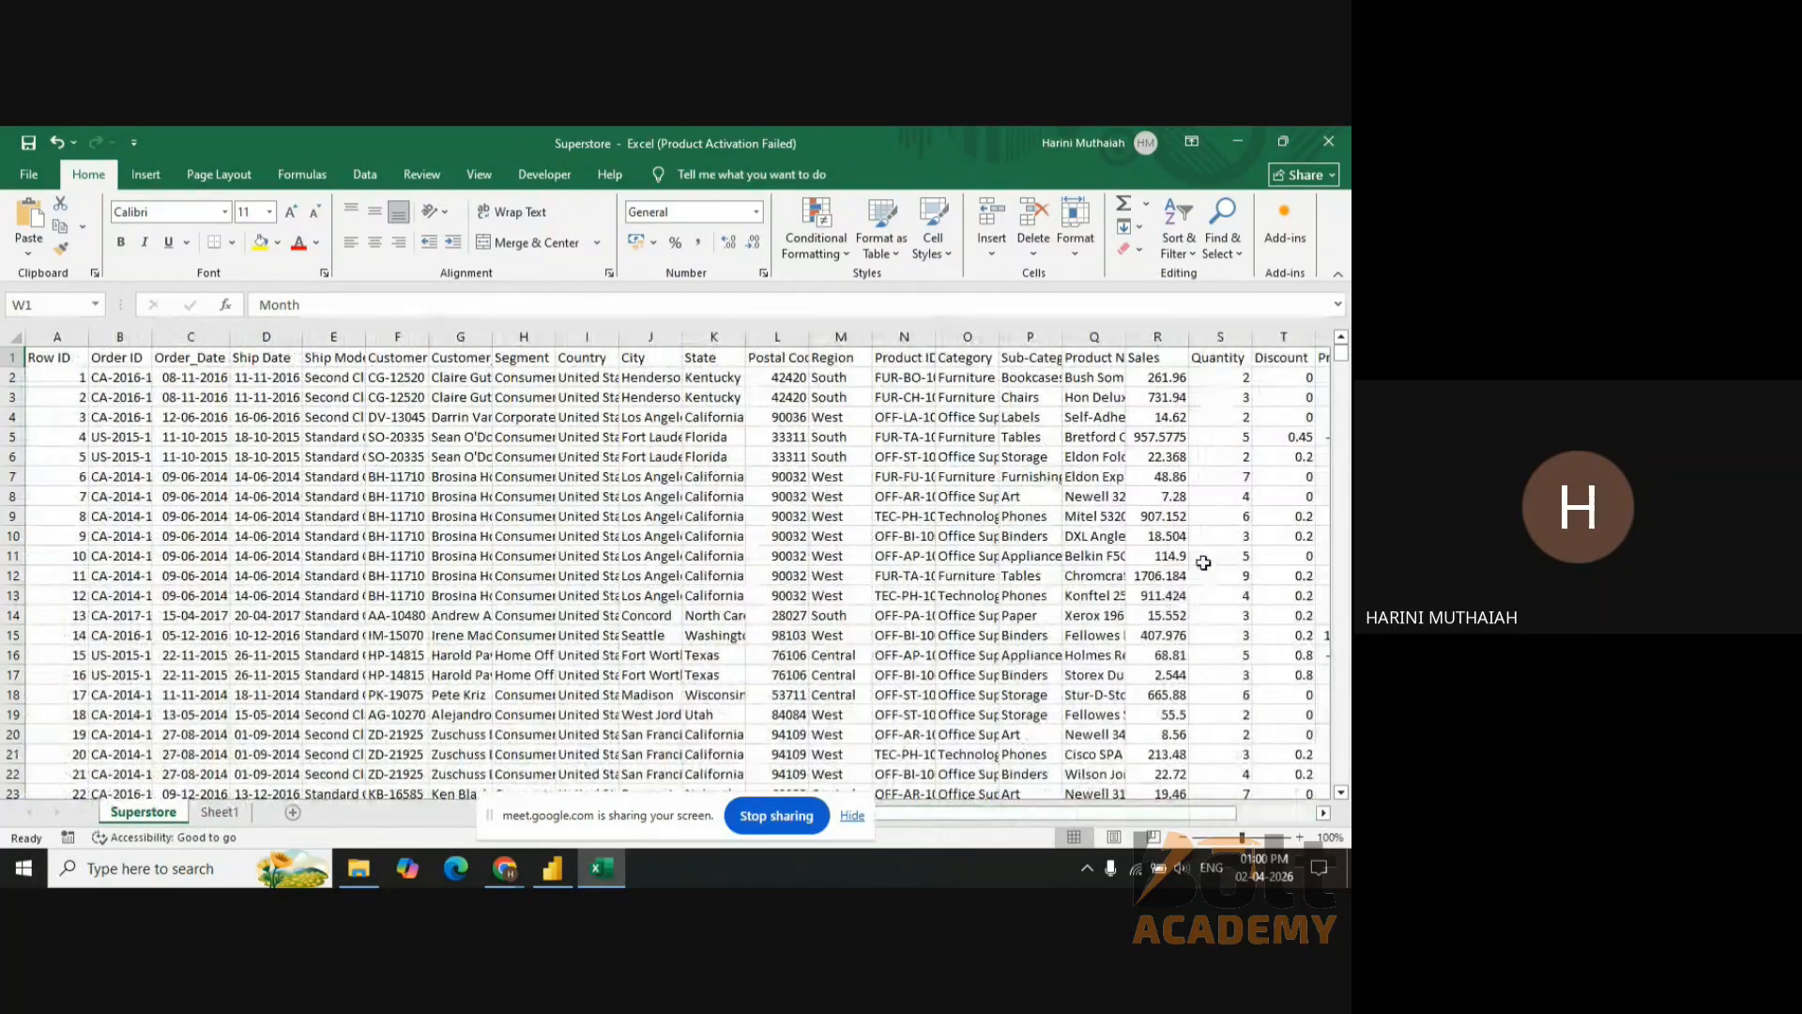
left_click(62, 356)
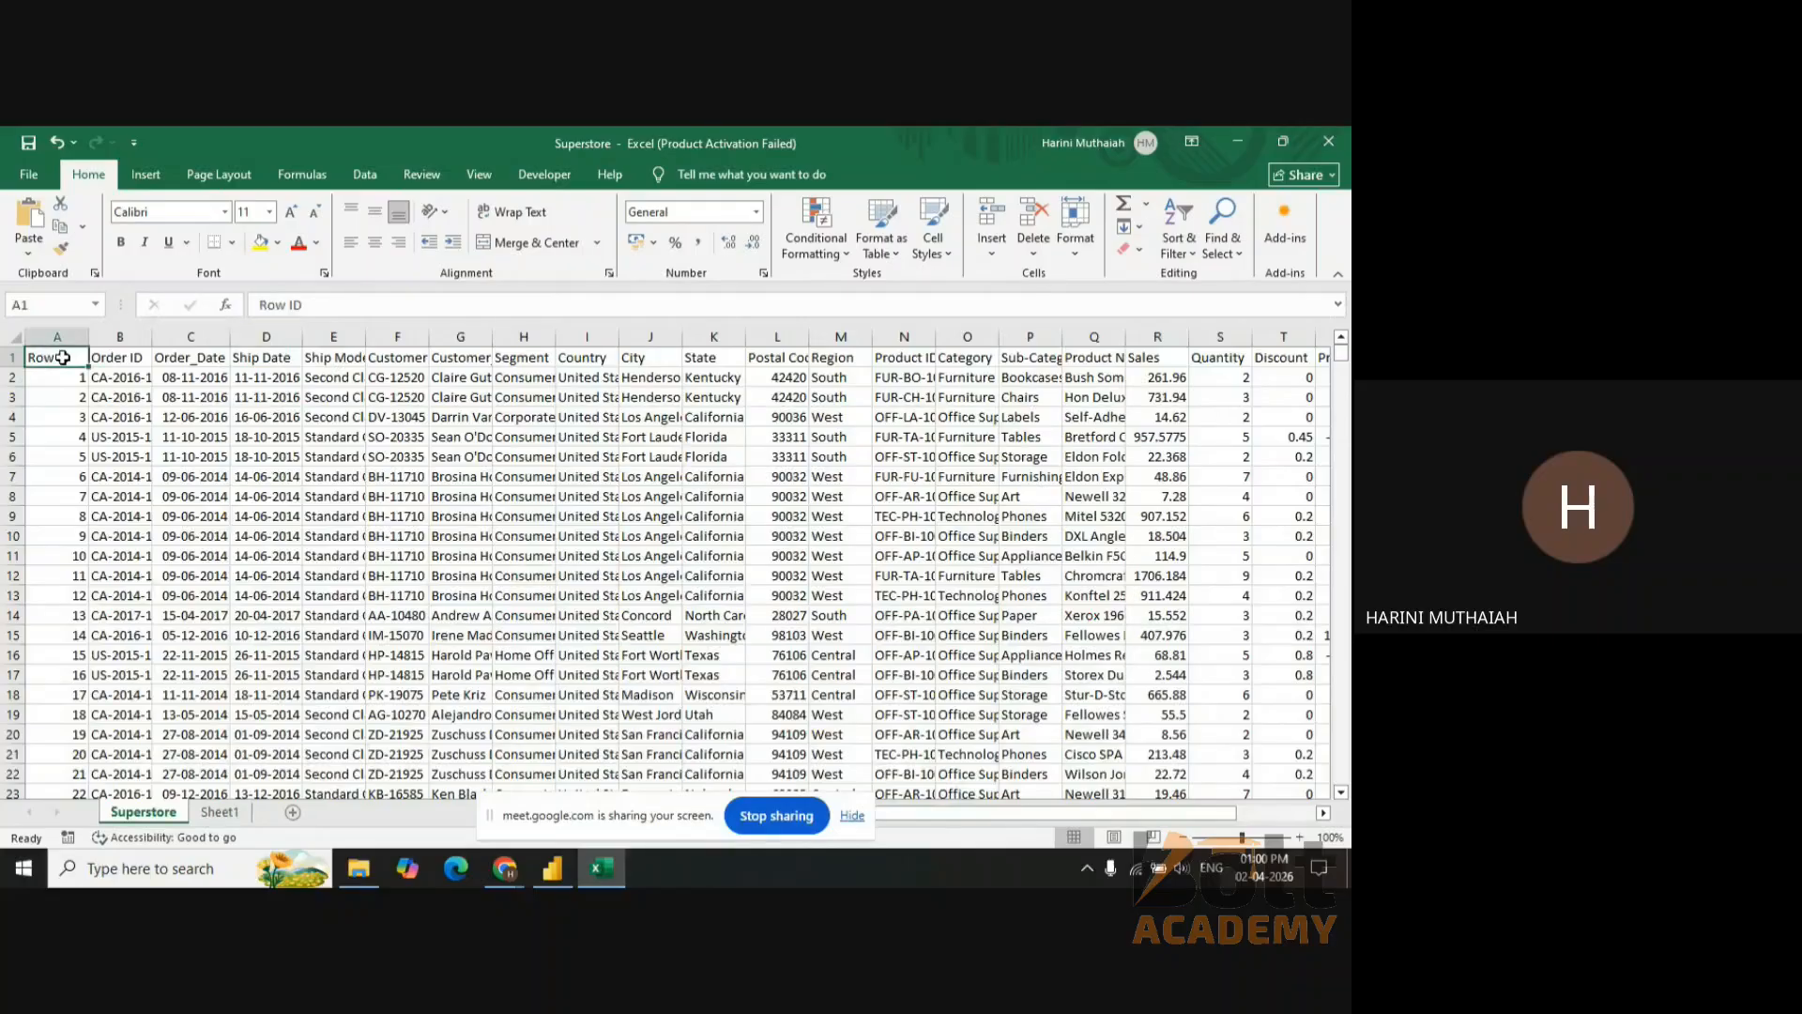
key("shift+Right")
key("shift+Right")
key("shift+Right")
key("shift+Right")
key("shift+Right")
key("shift+Right")
key("shift+Right")
key("shift+Right")
key("shift+Right")
key("shift+Right")
key("shift+Right")
key("shift+Right")
key("shift+Right")
key("shift+Right")
key("shift+Right")
key("shift+Right")
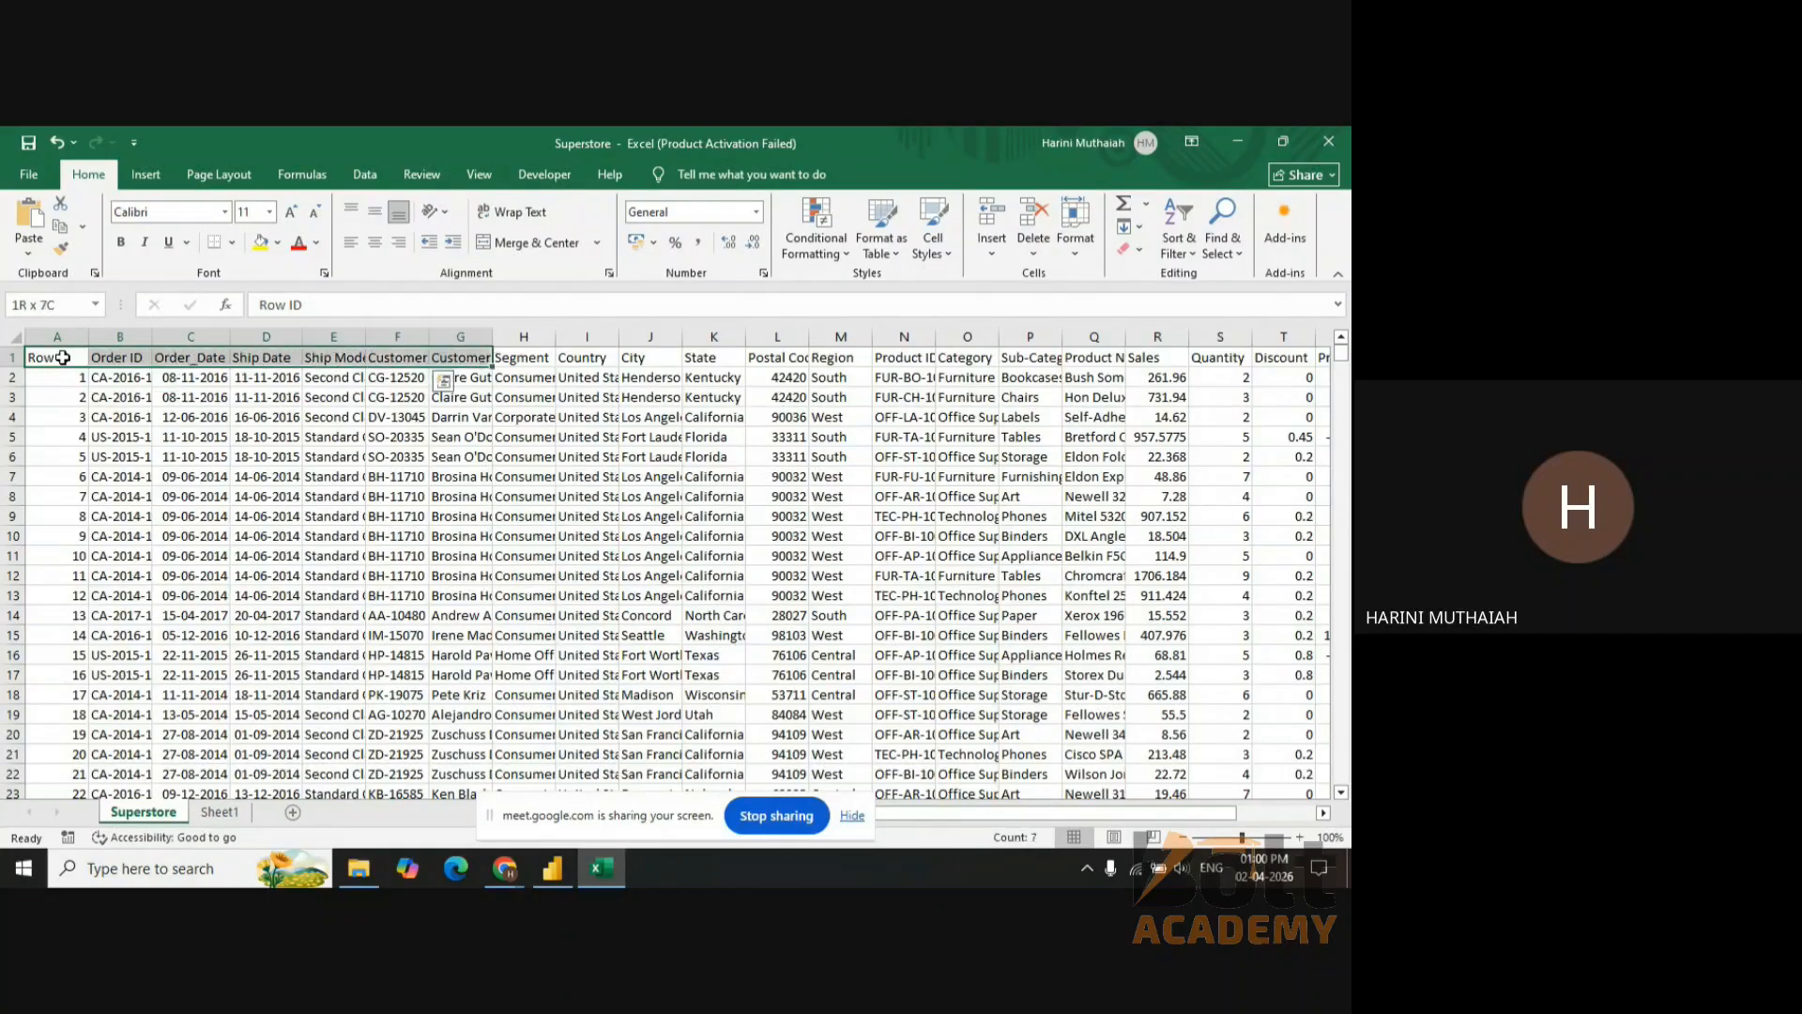
key("shift+Right")
key("shift+Right")
key("shift+Right")
key("shift+Right")
key("shift+Right")
key("shift+Right")
key("shift+Right")
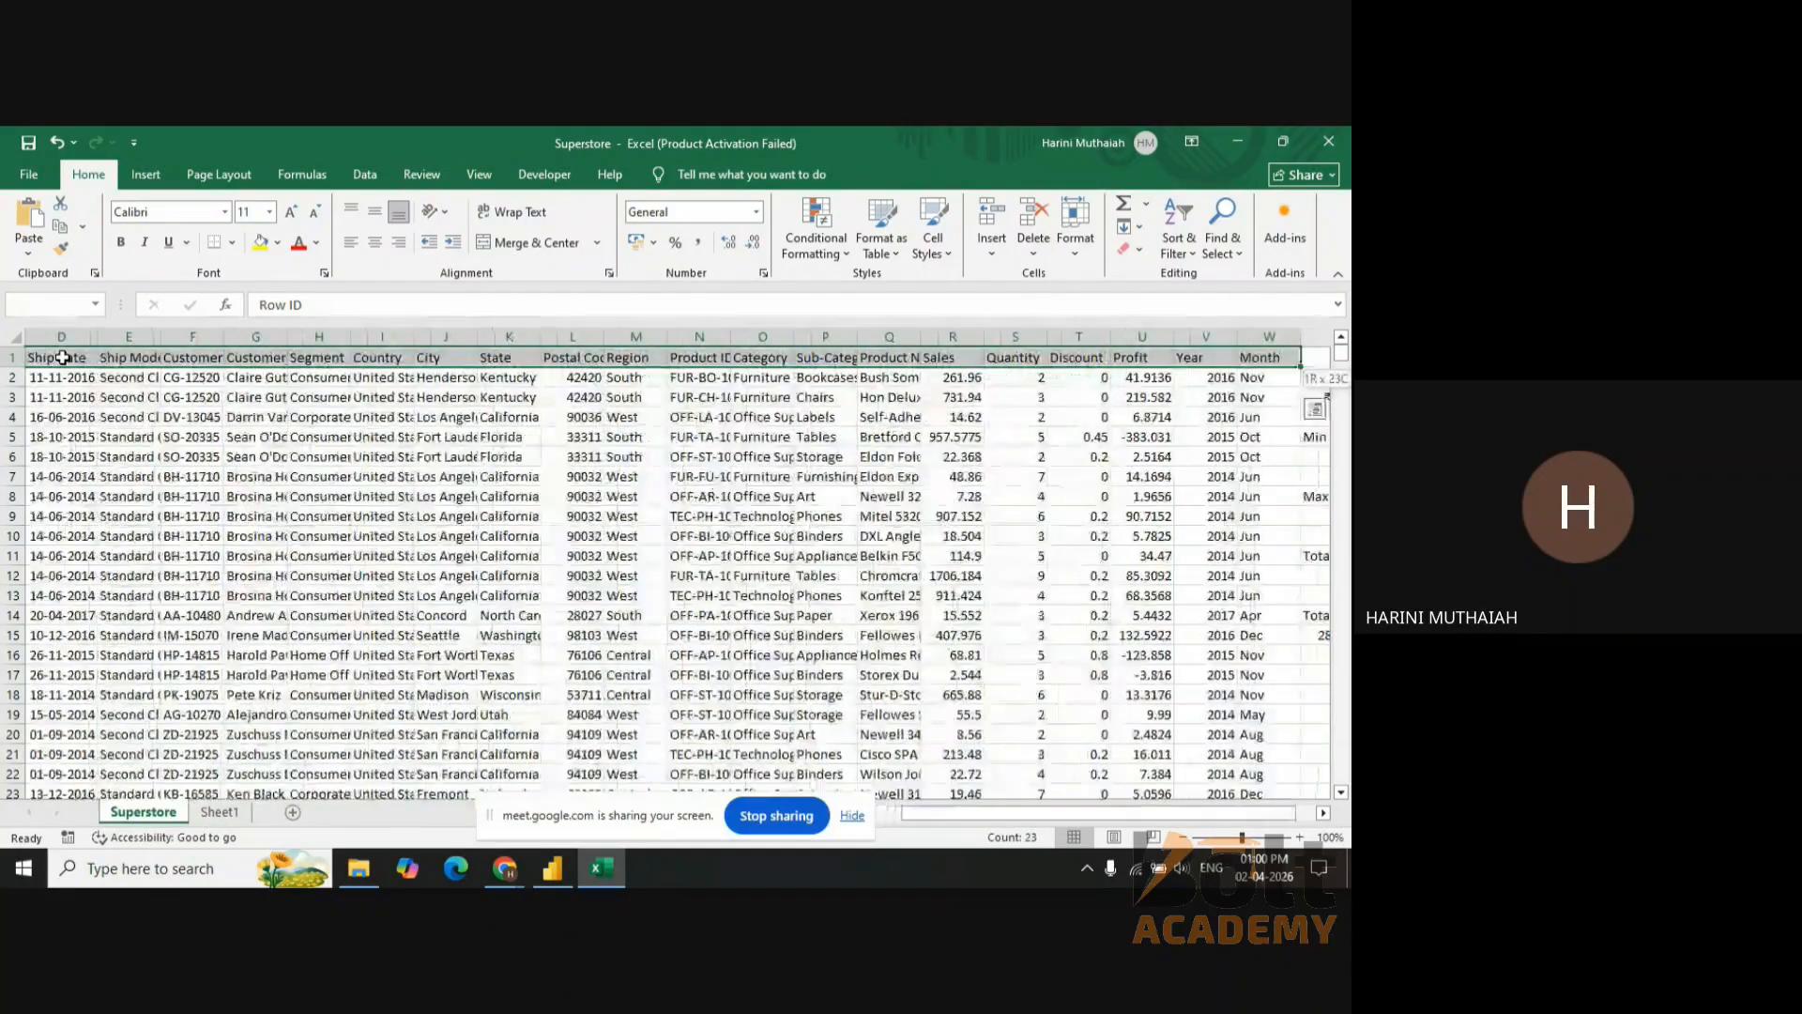
key("shift+Left")
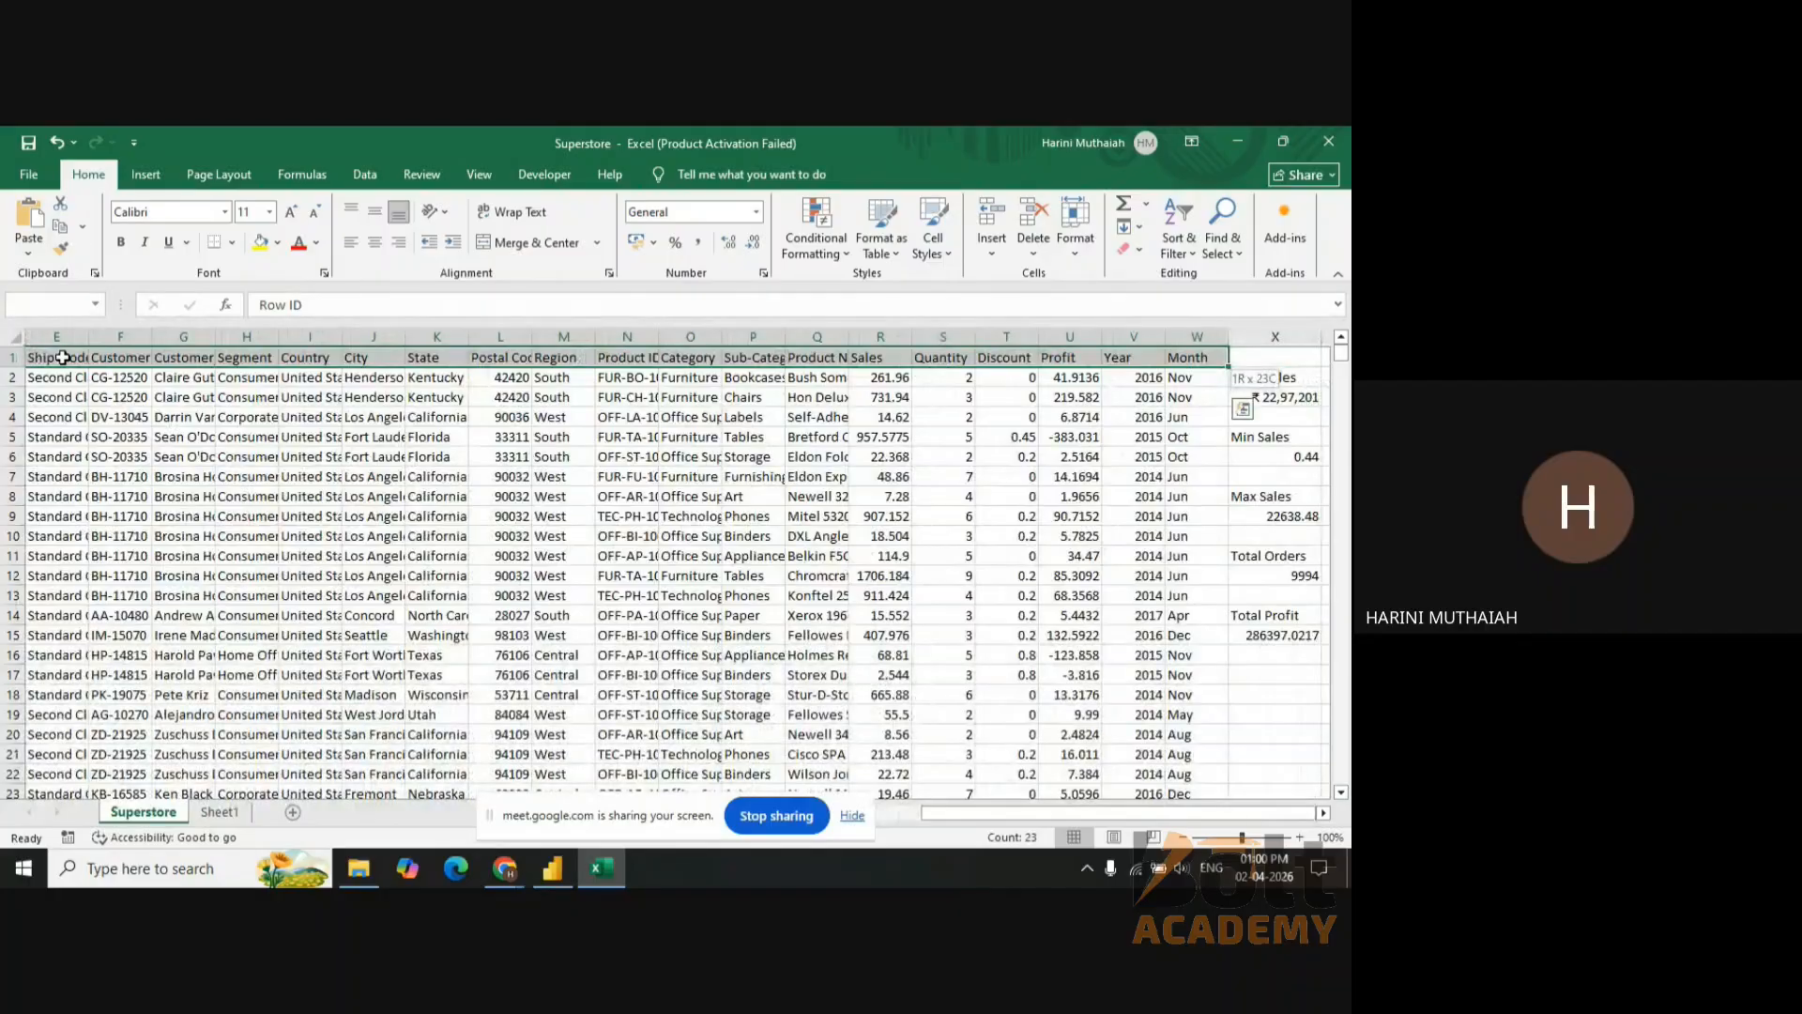
key("ctrl+shift+Down")
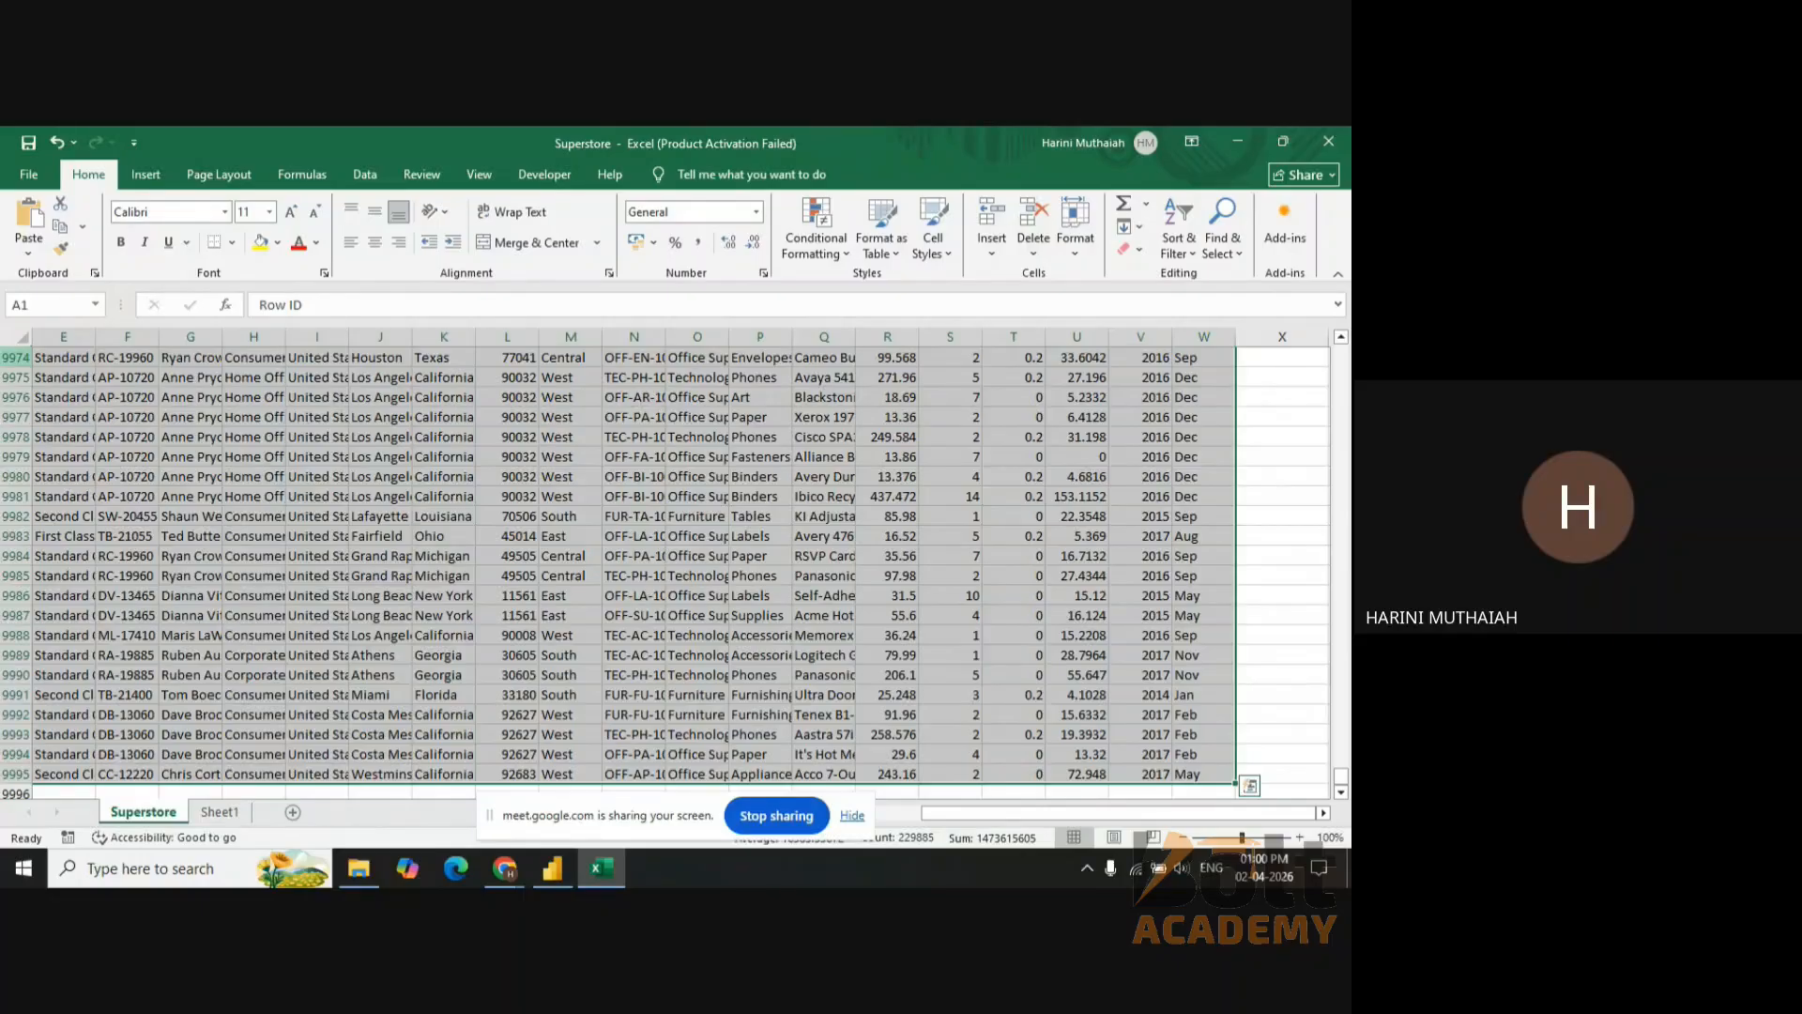
left_click(159, 175)
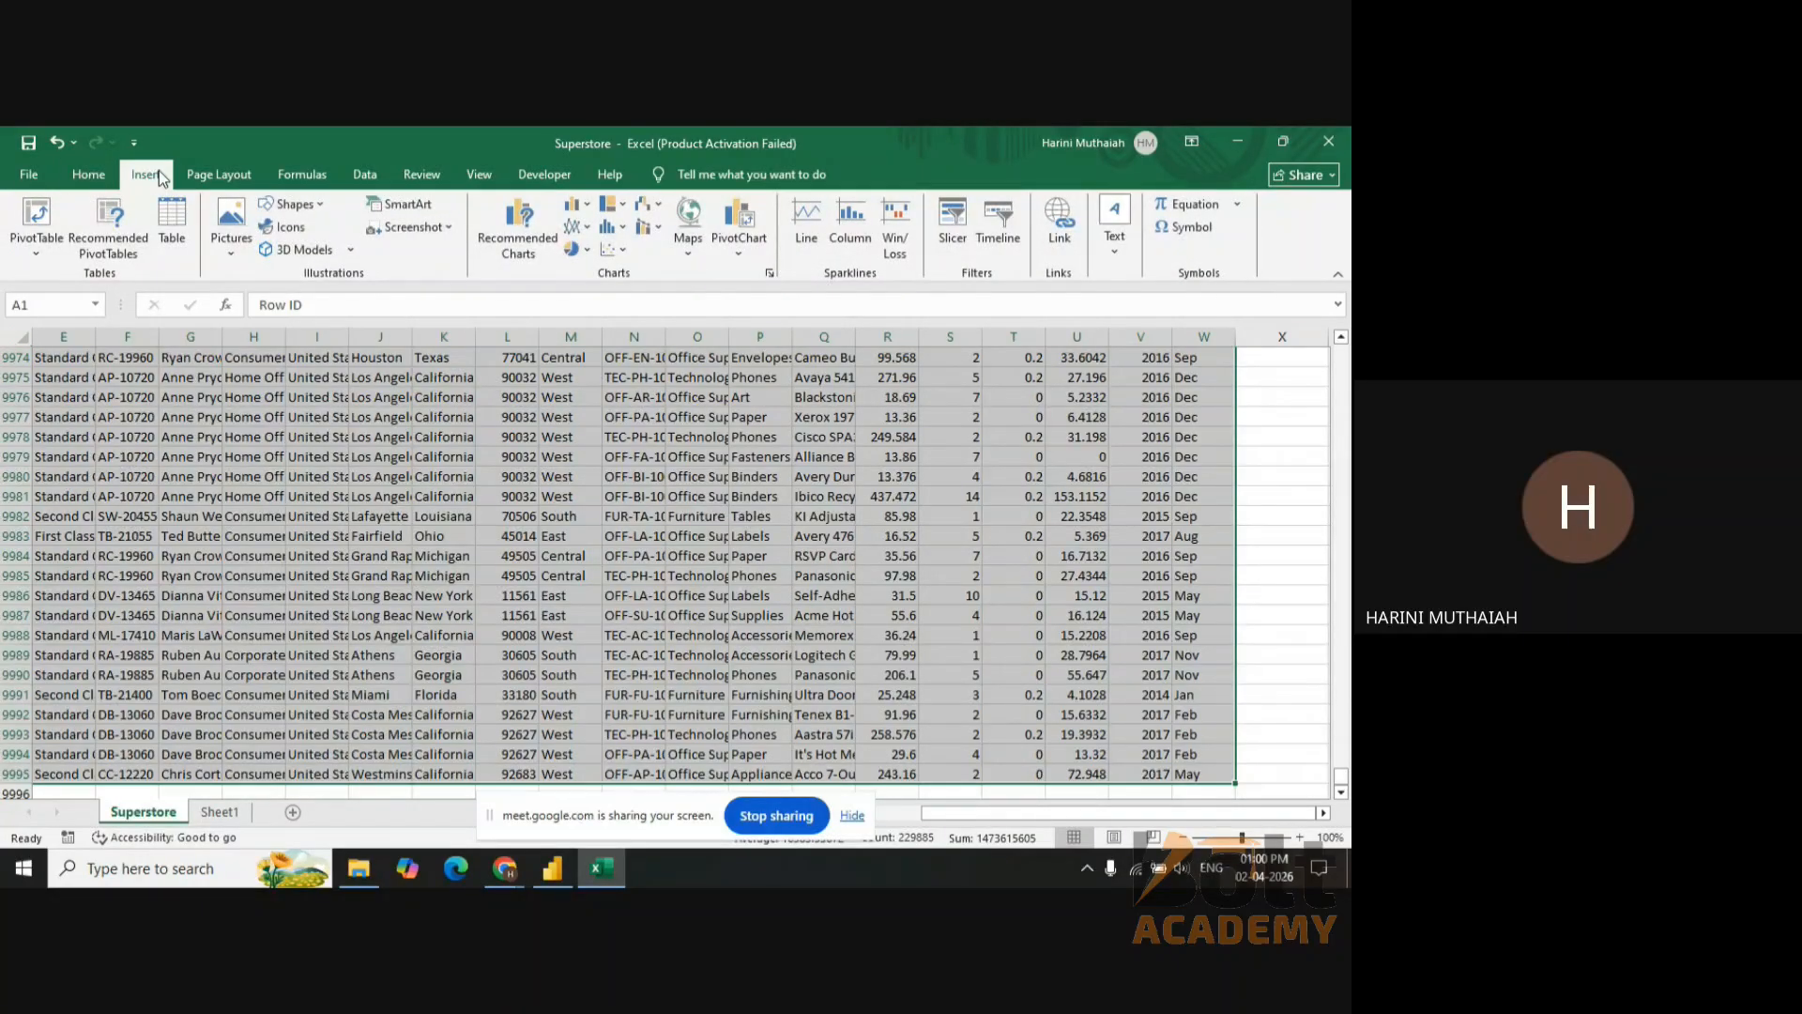
left_click(40, 242)
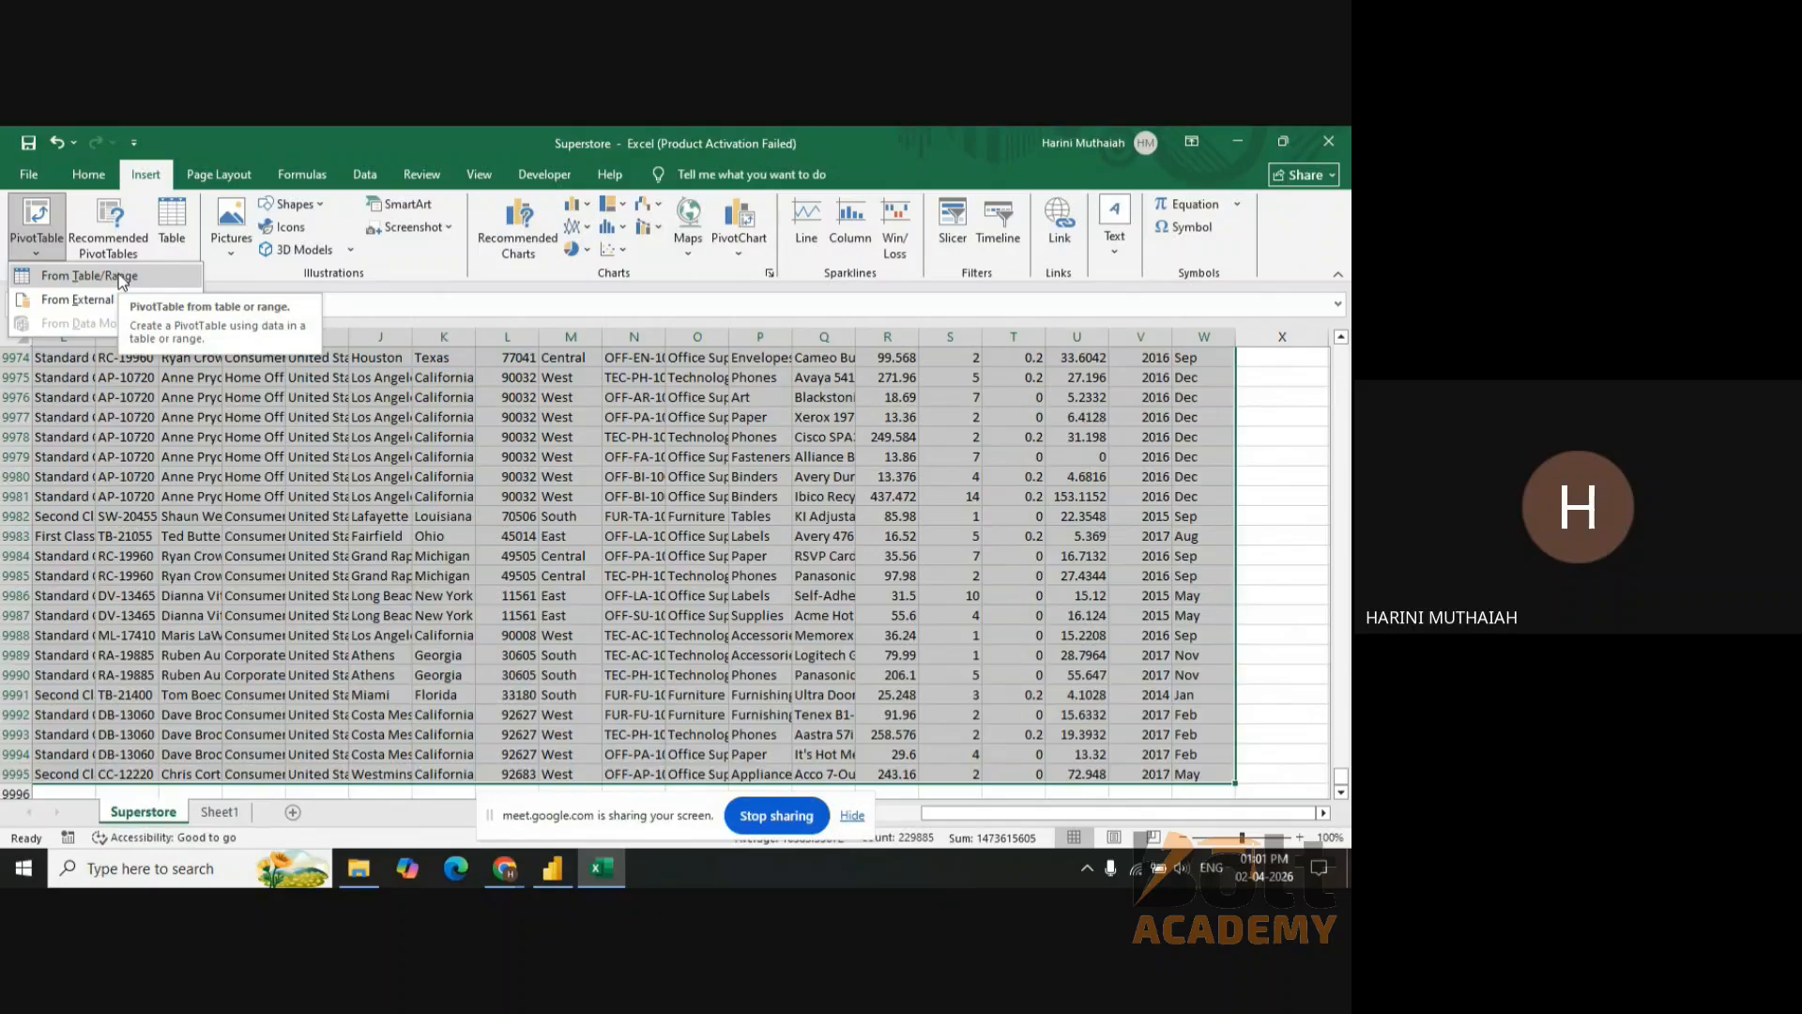
left_click(119, 273)
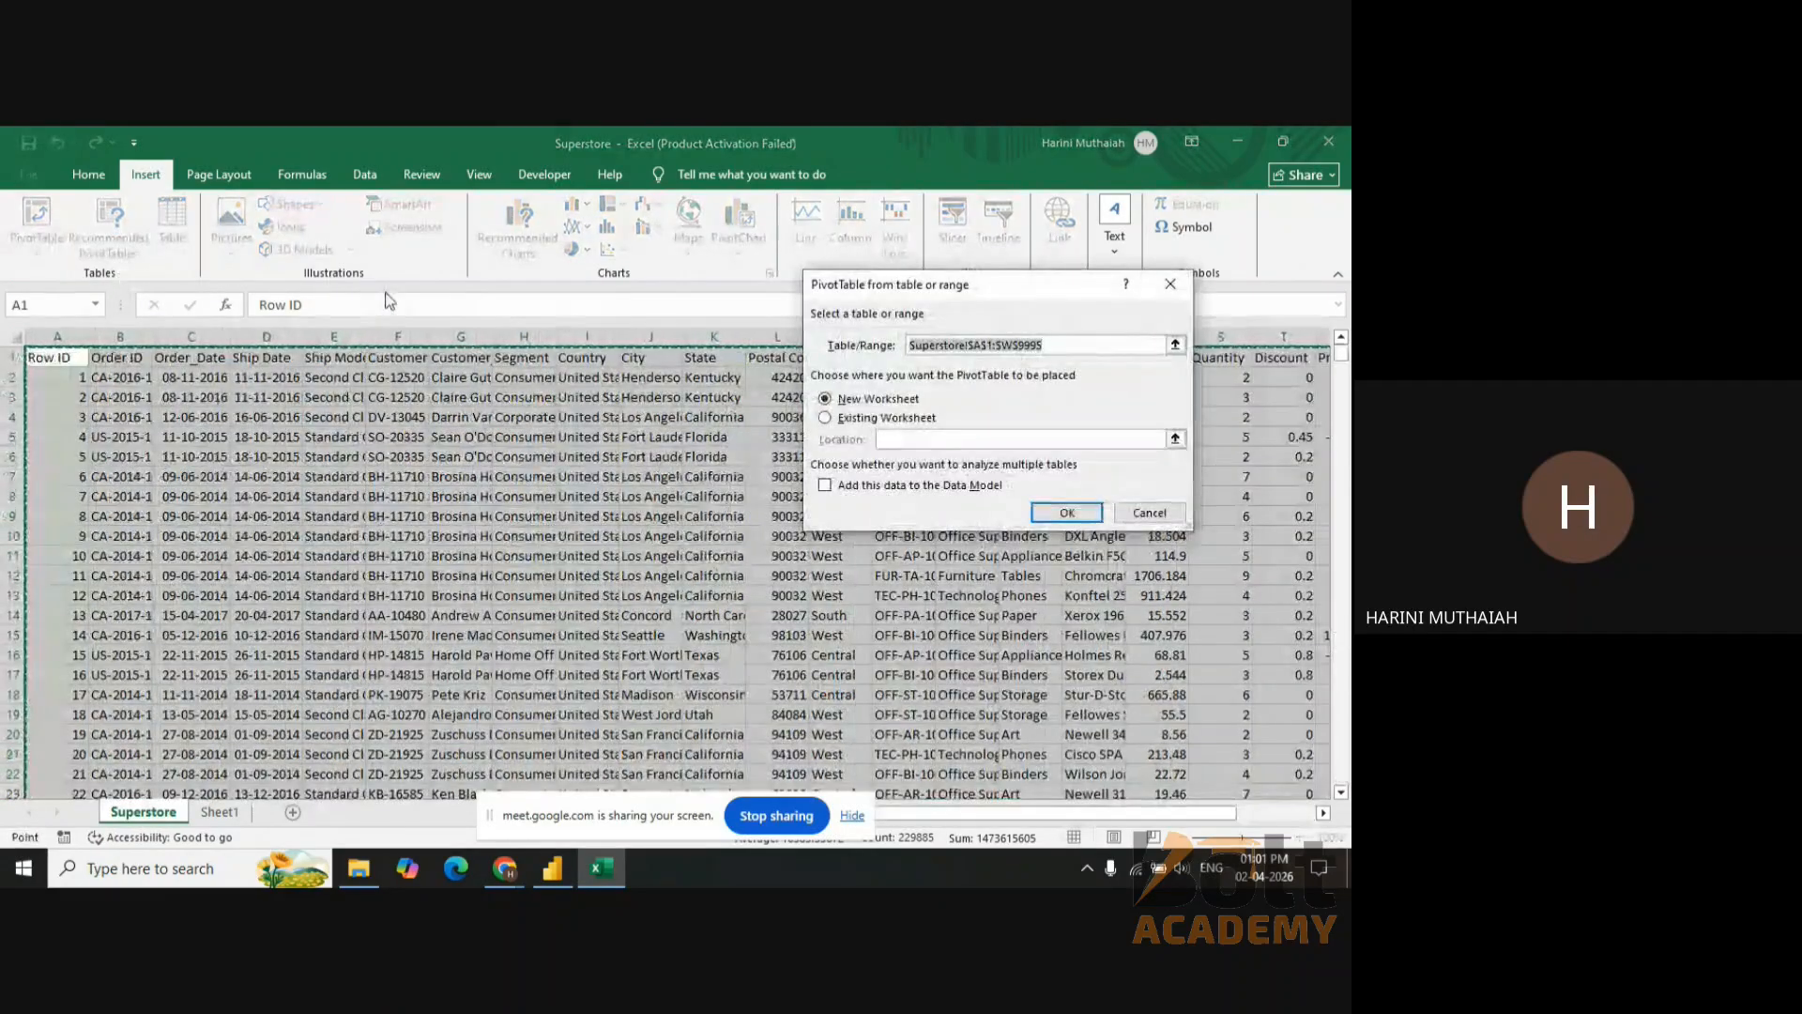
left_click(870, 420)
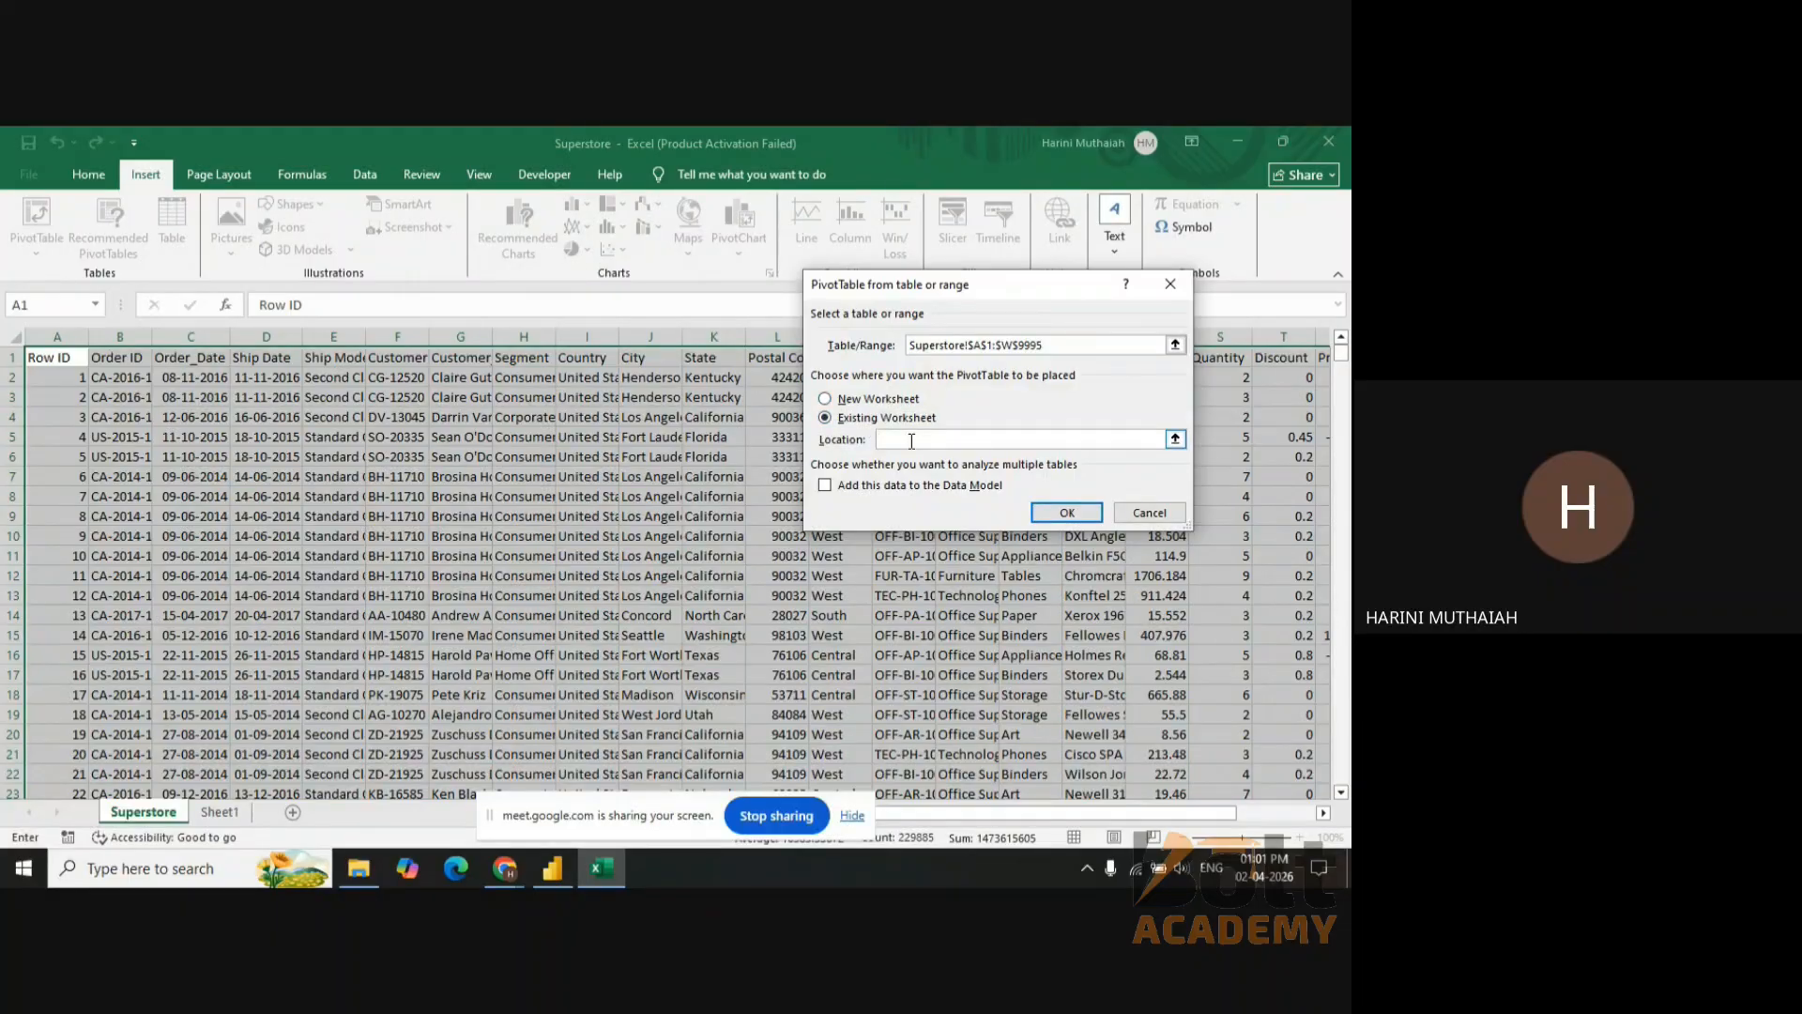
left_click(882, 402)
left_click(871, 419)
left_click(218, 812)
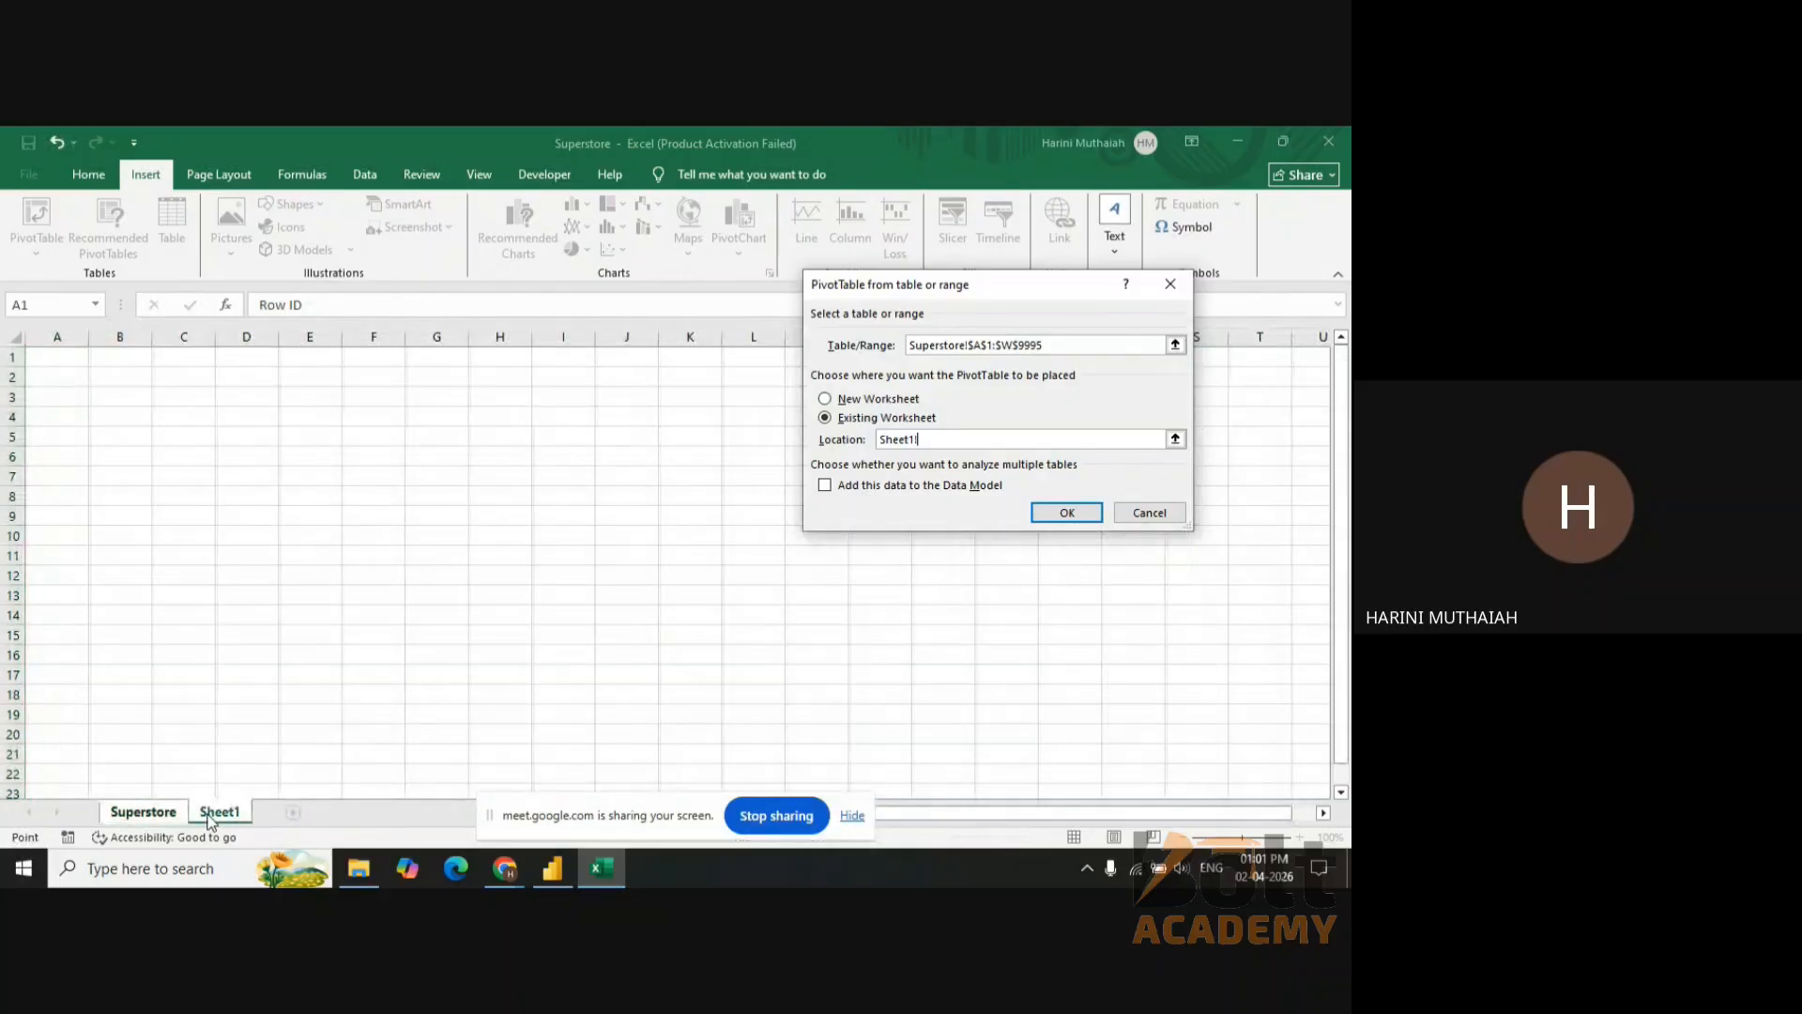
left_click(66, 384)
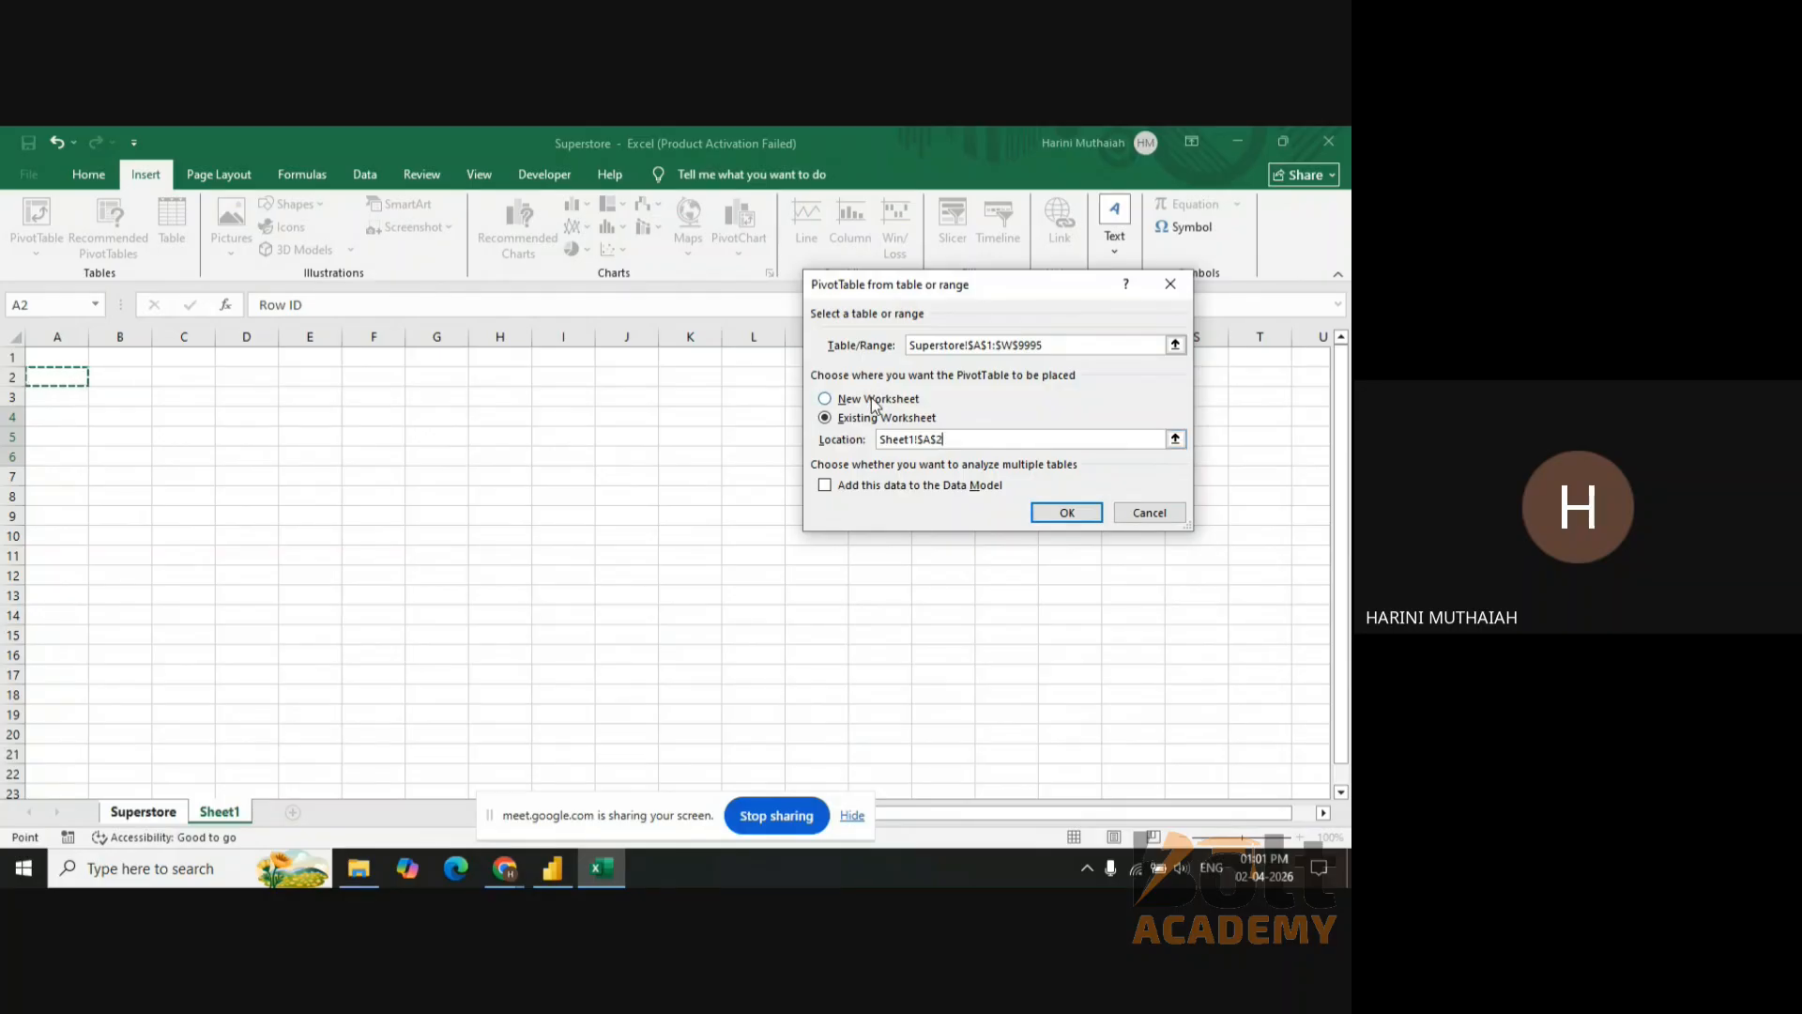
left_click(1094, 516)
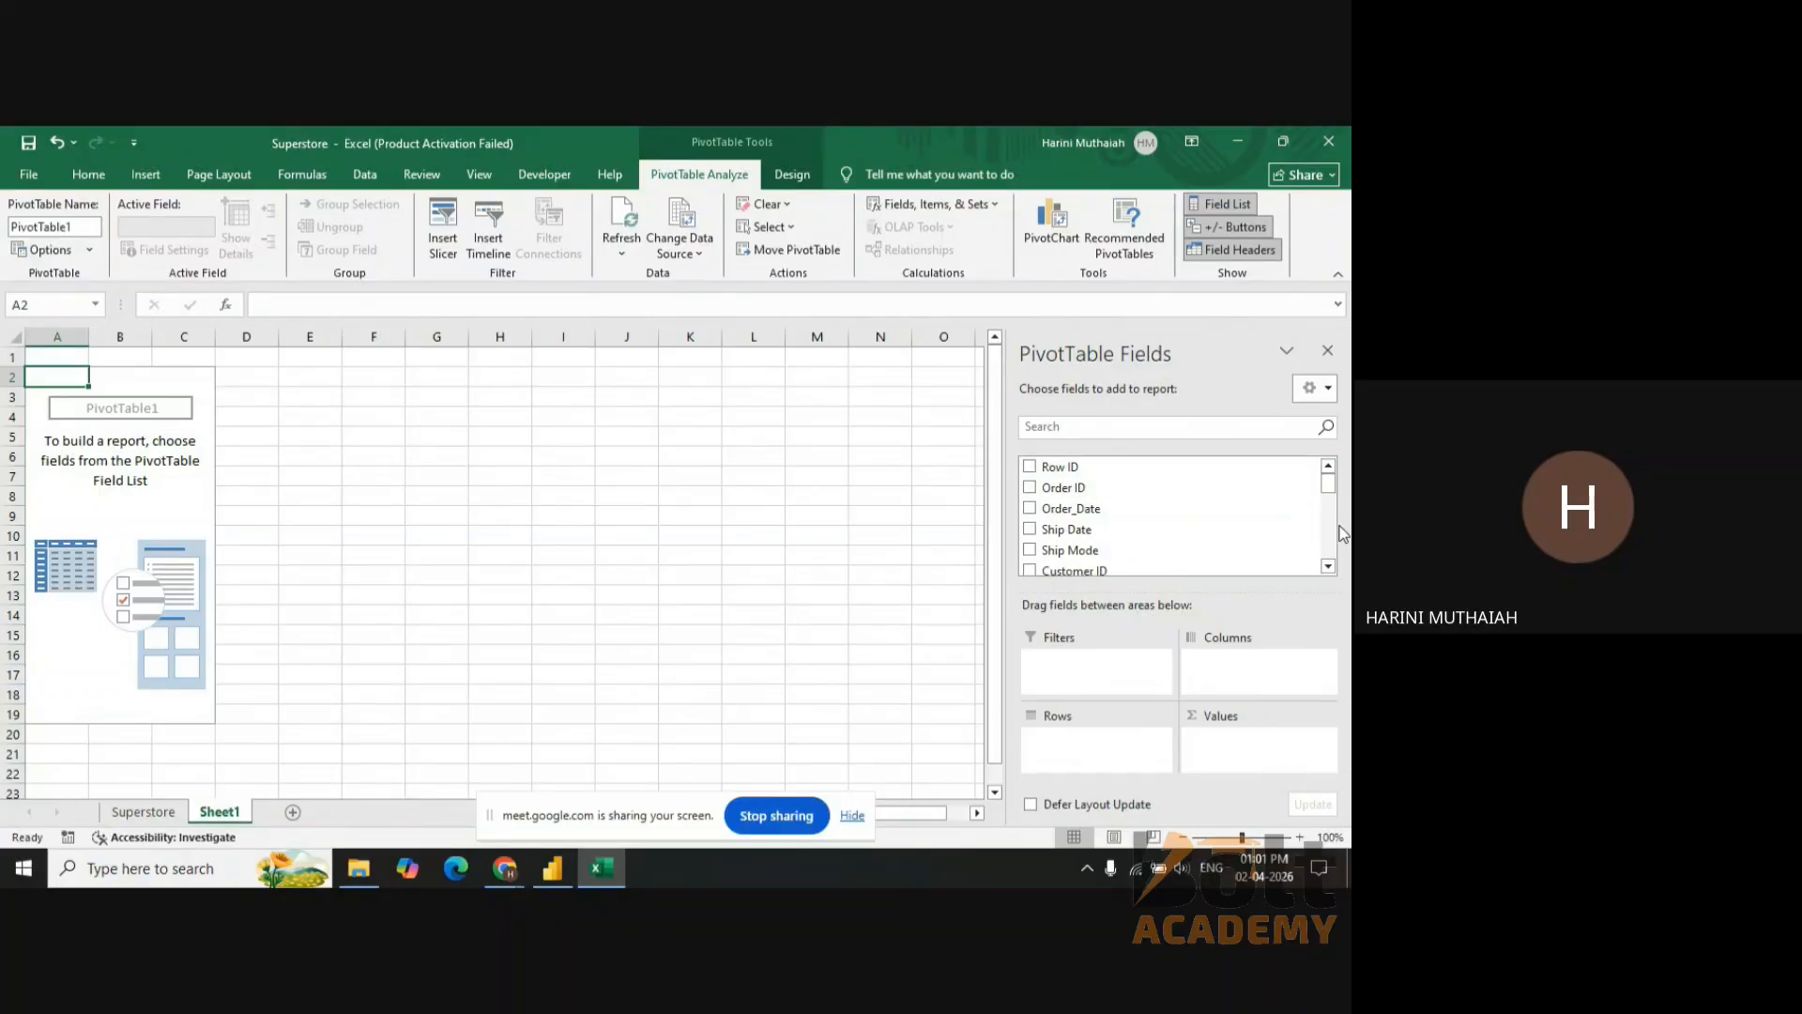
- Add the Region field to the PivotTable's rows
left_click(1328, 569)
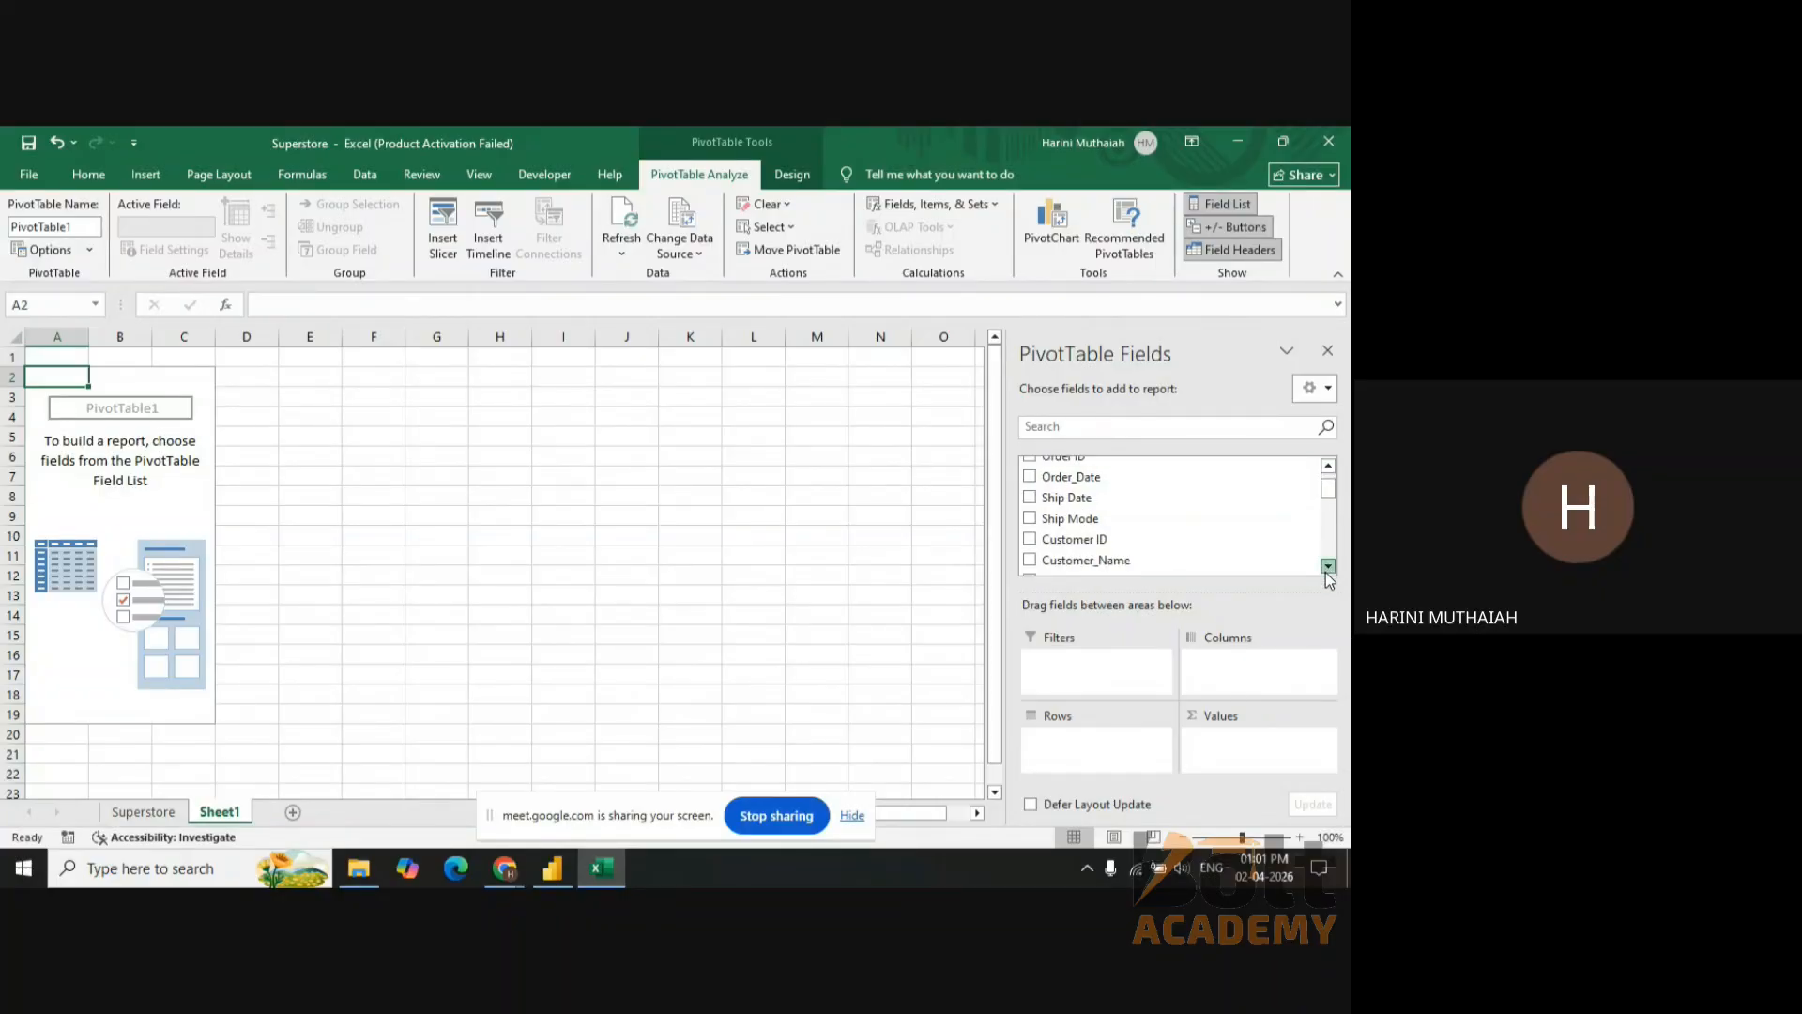
left_click(1327, 569)
left_click(1326, 570)
left_click(1327, 569)
left_click(1326, 570)
left_click(1326, 570)
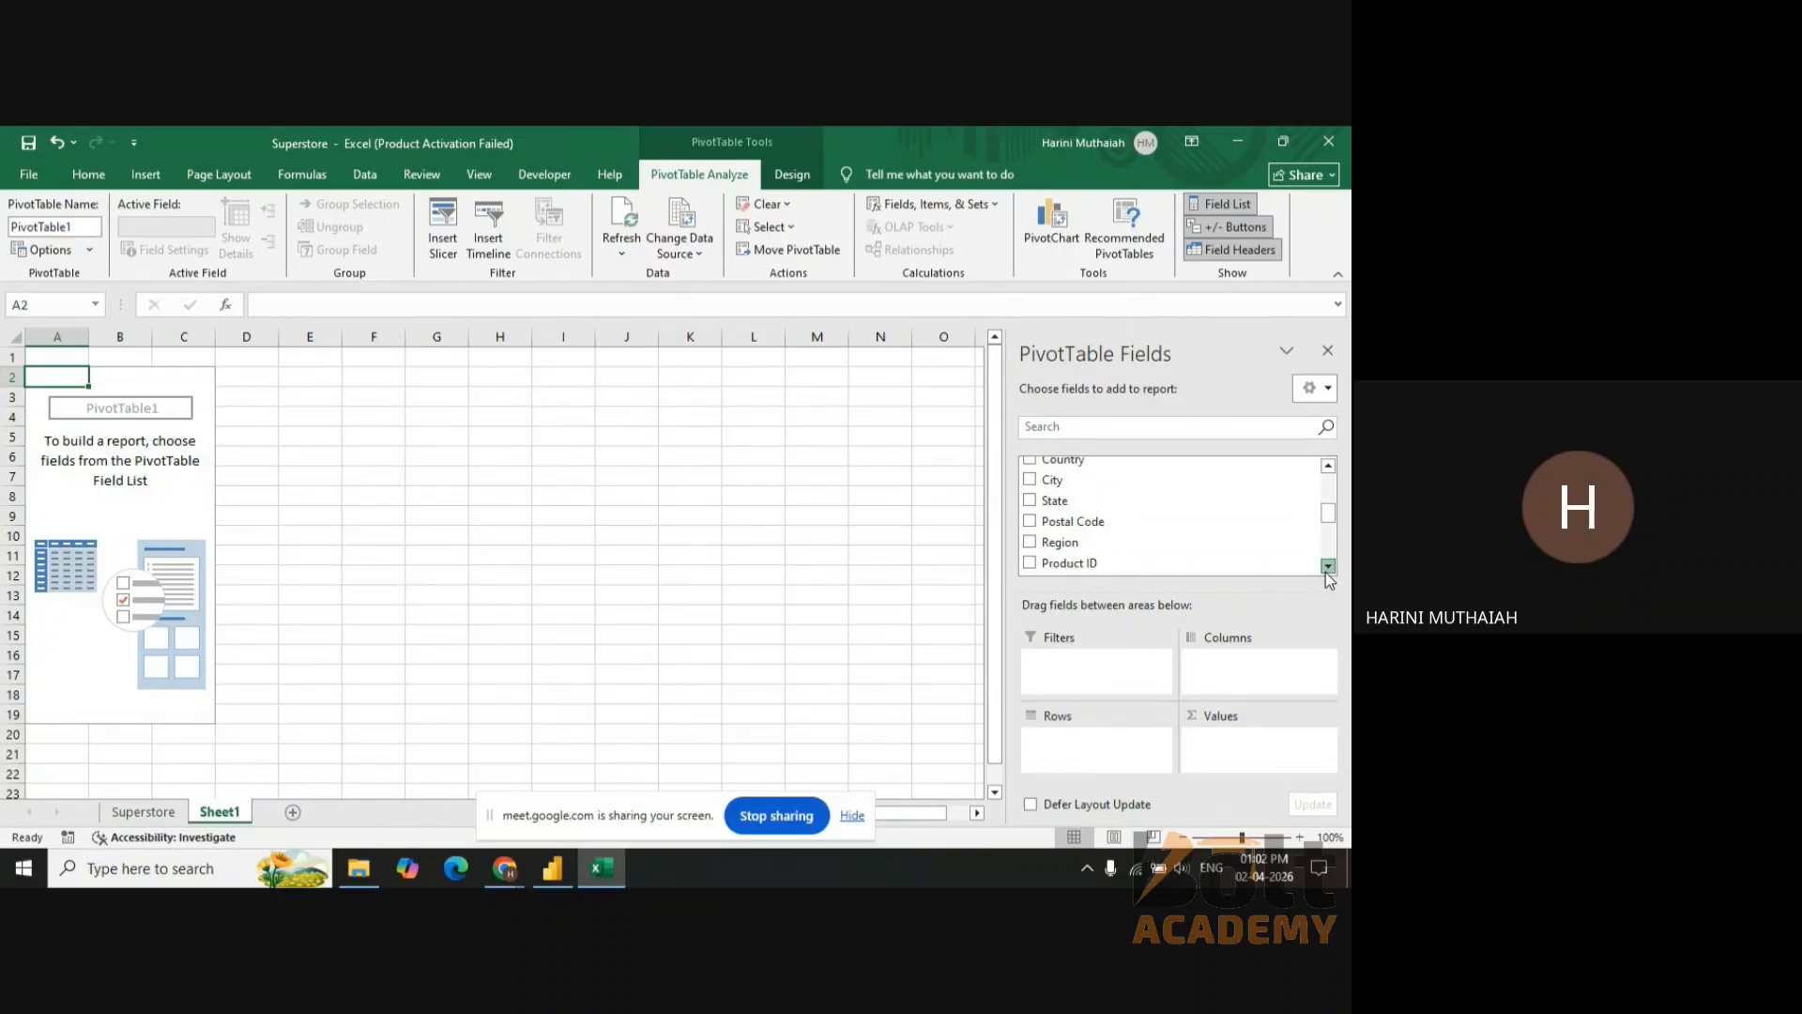
left_click(1326, 570)
left_click(1049, 530)
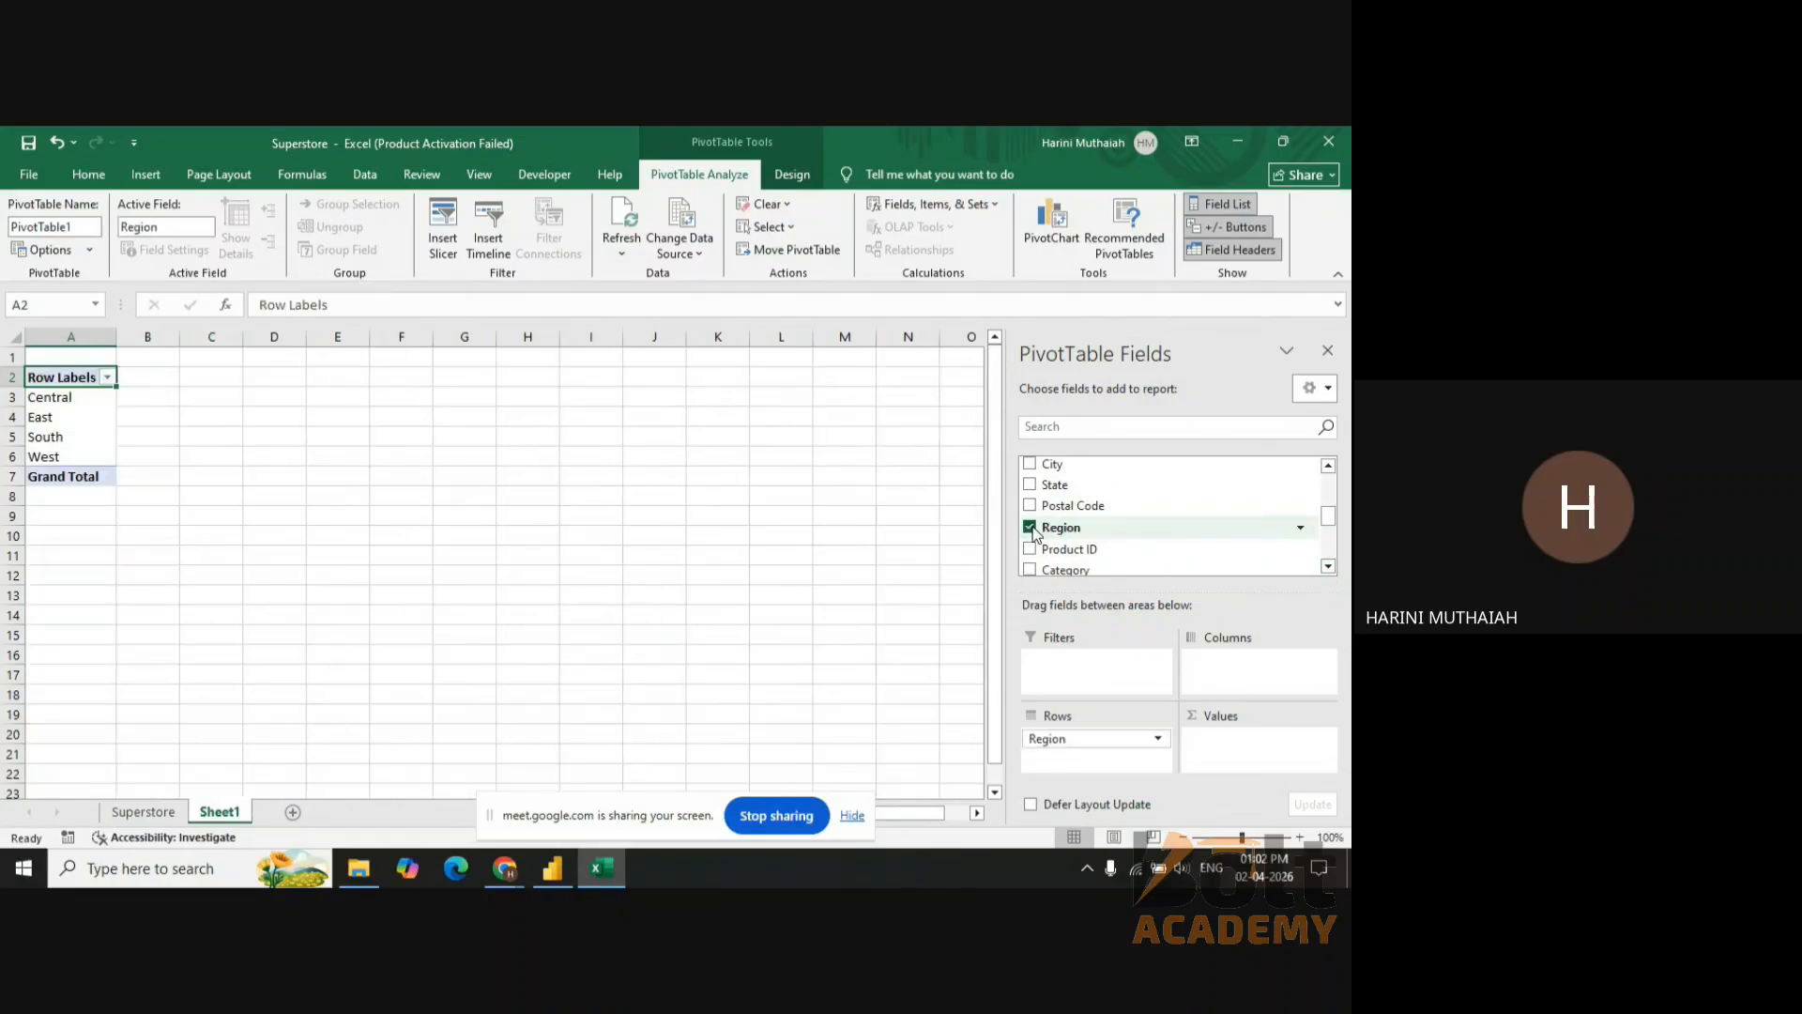
- Add the Sales field to the PivotTable's values as Sum of Sales
left_click(1329, 569)
left_click(1329, 568)
left_click(1330, 569)
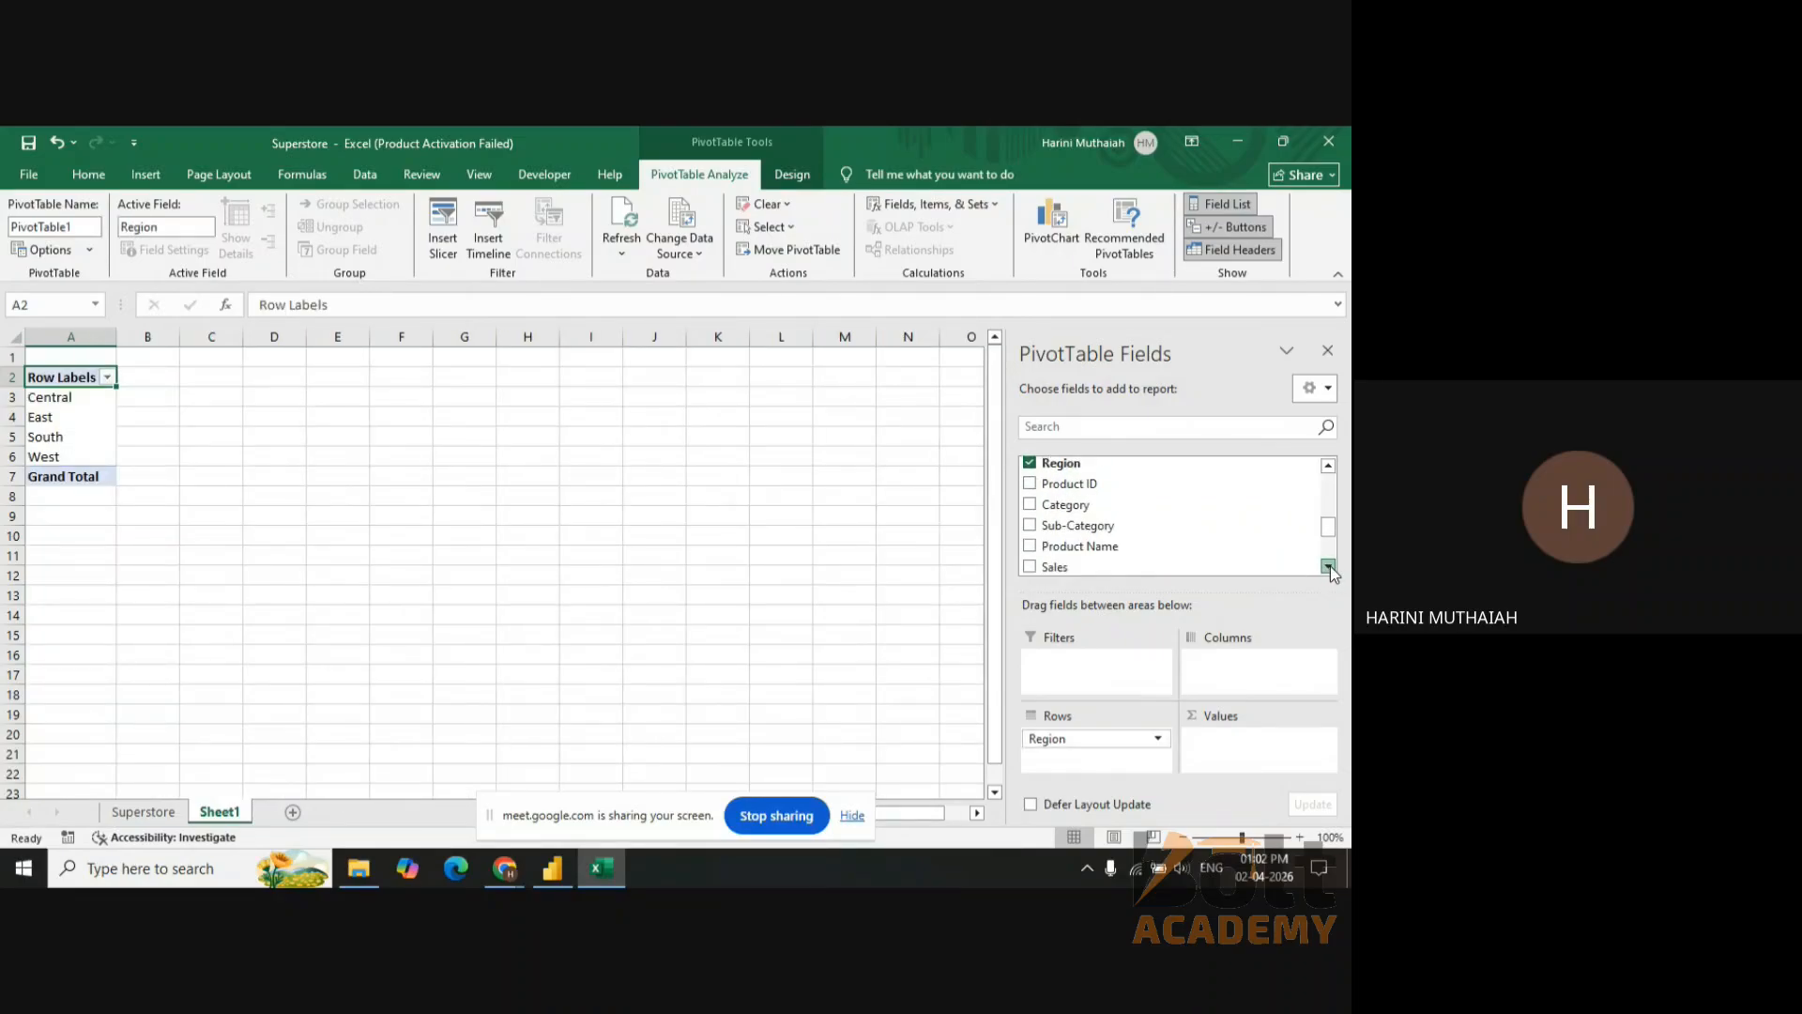
left_click(1329, 568)
left_click(1329, 569)
left_click(1030, 536)
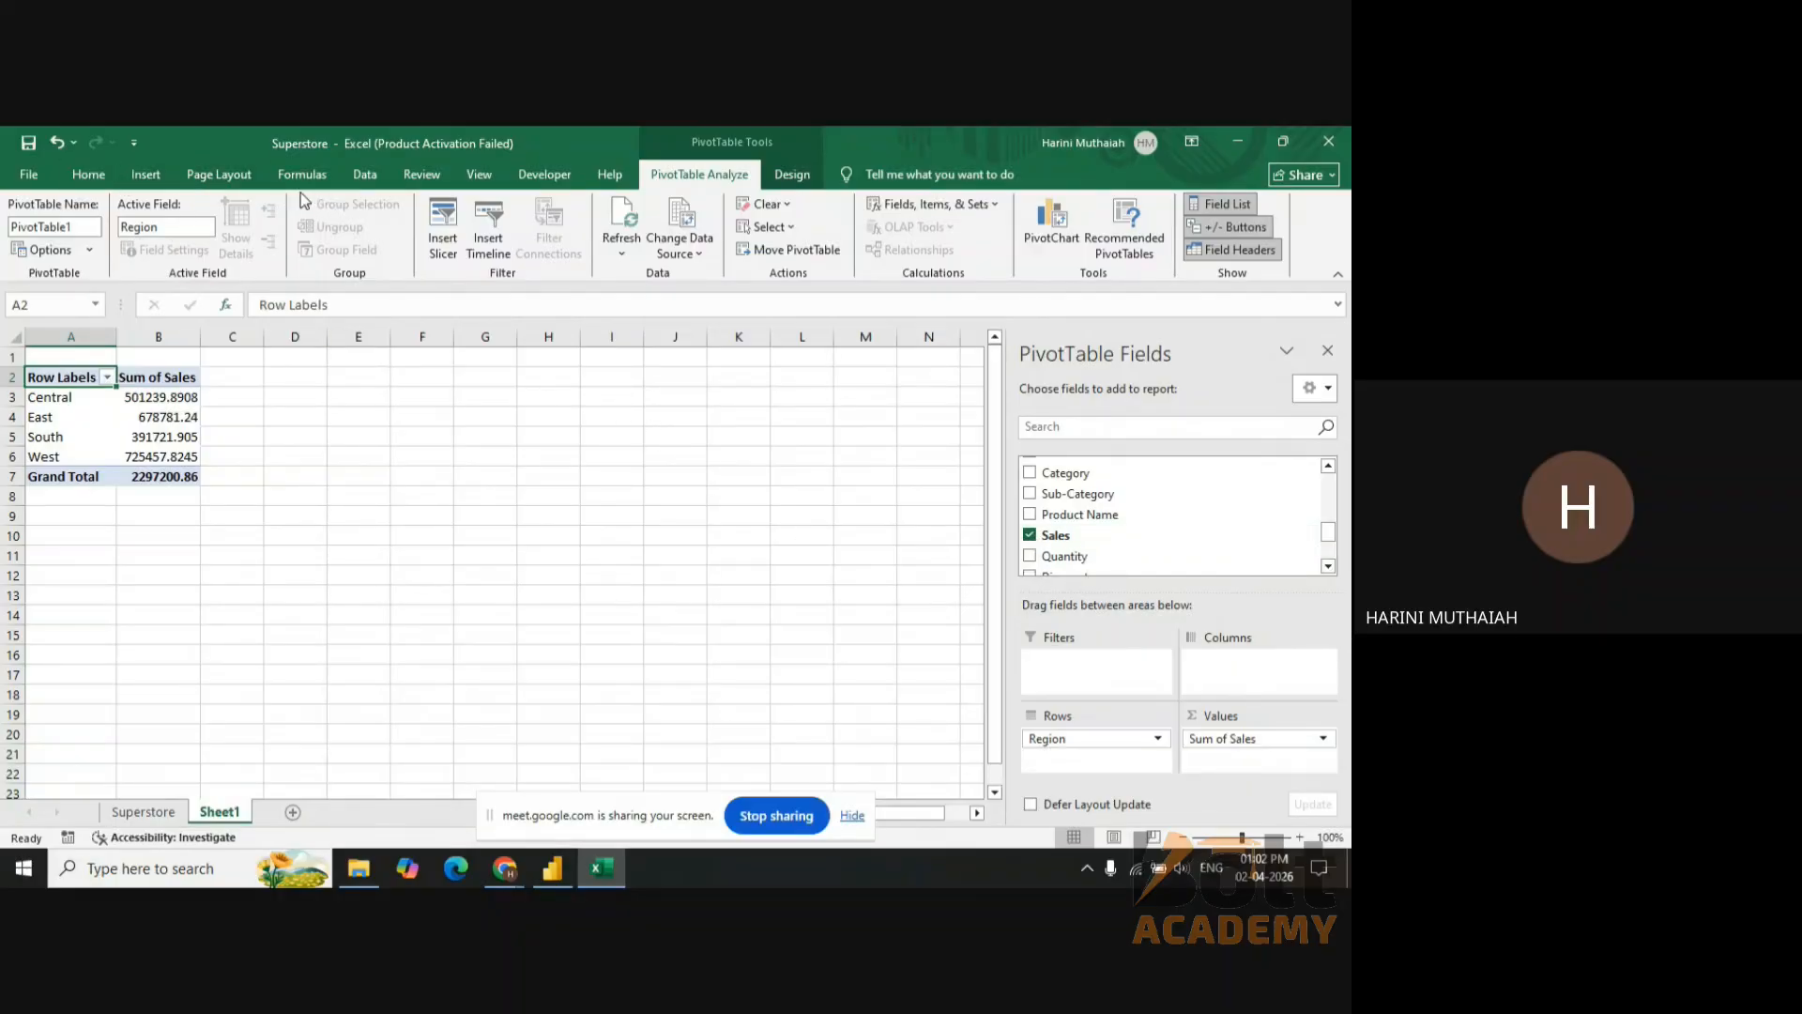
- Rename the row header in cell A2 of the sales-by-region PivotTable to Region
left_click(145, 175)
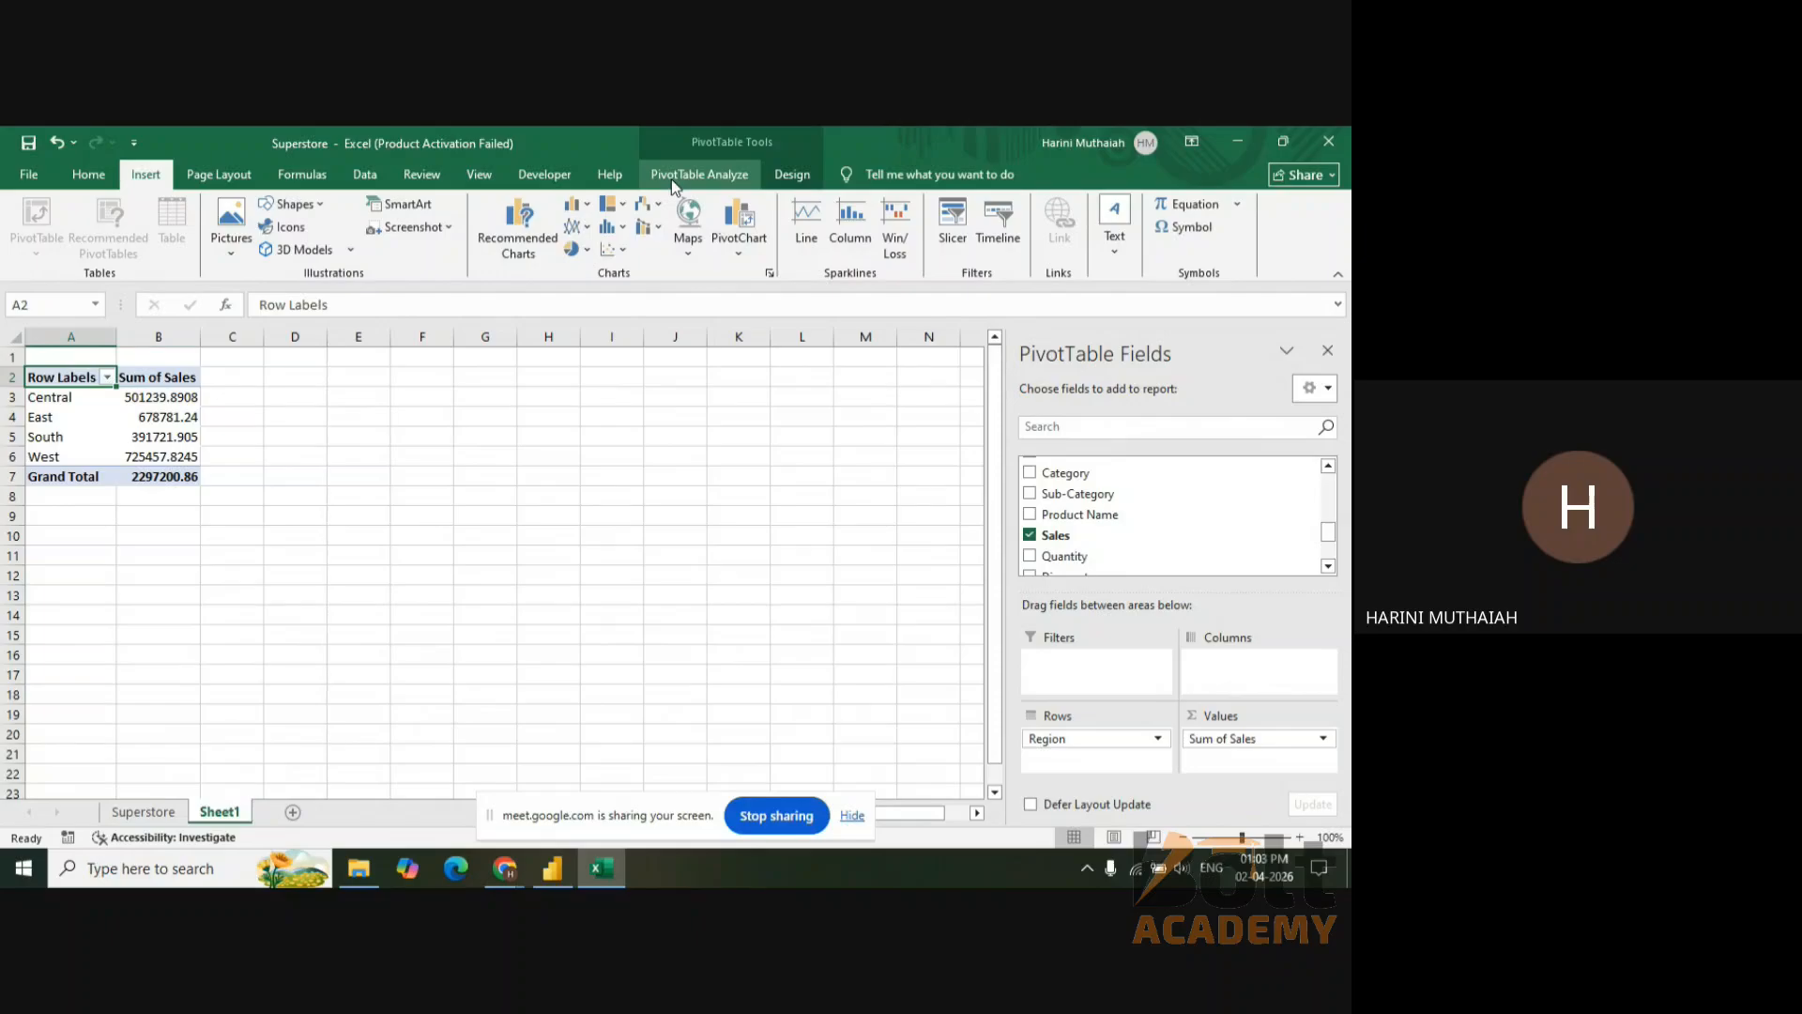
left_click(425, 307)
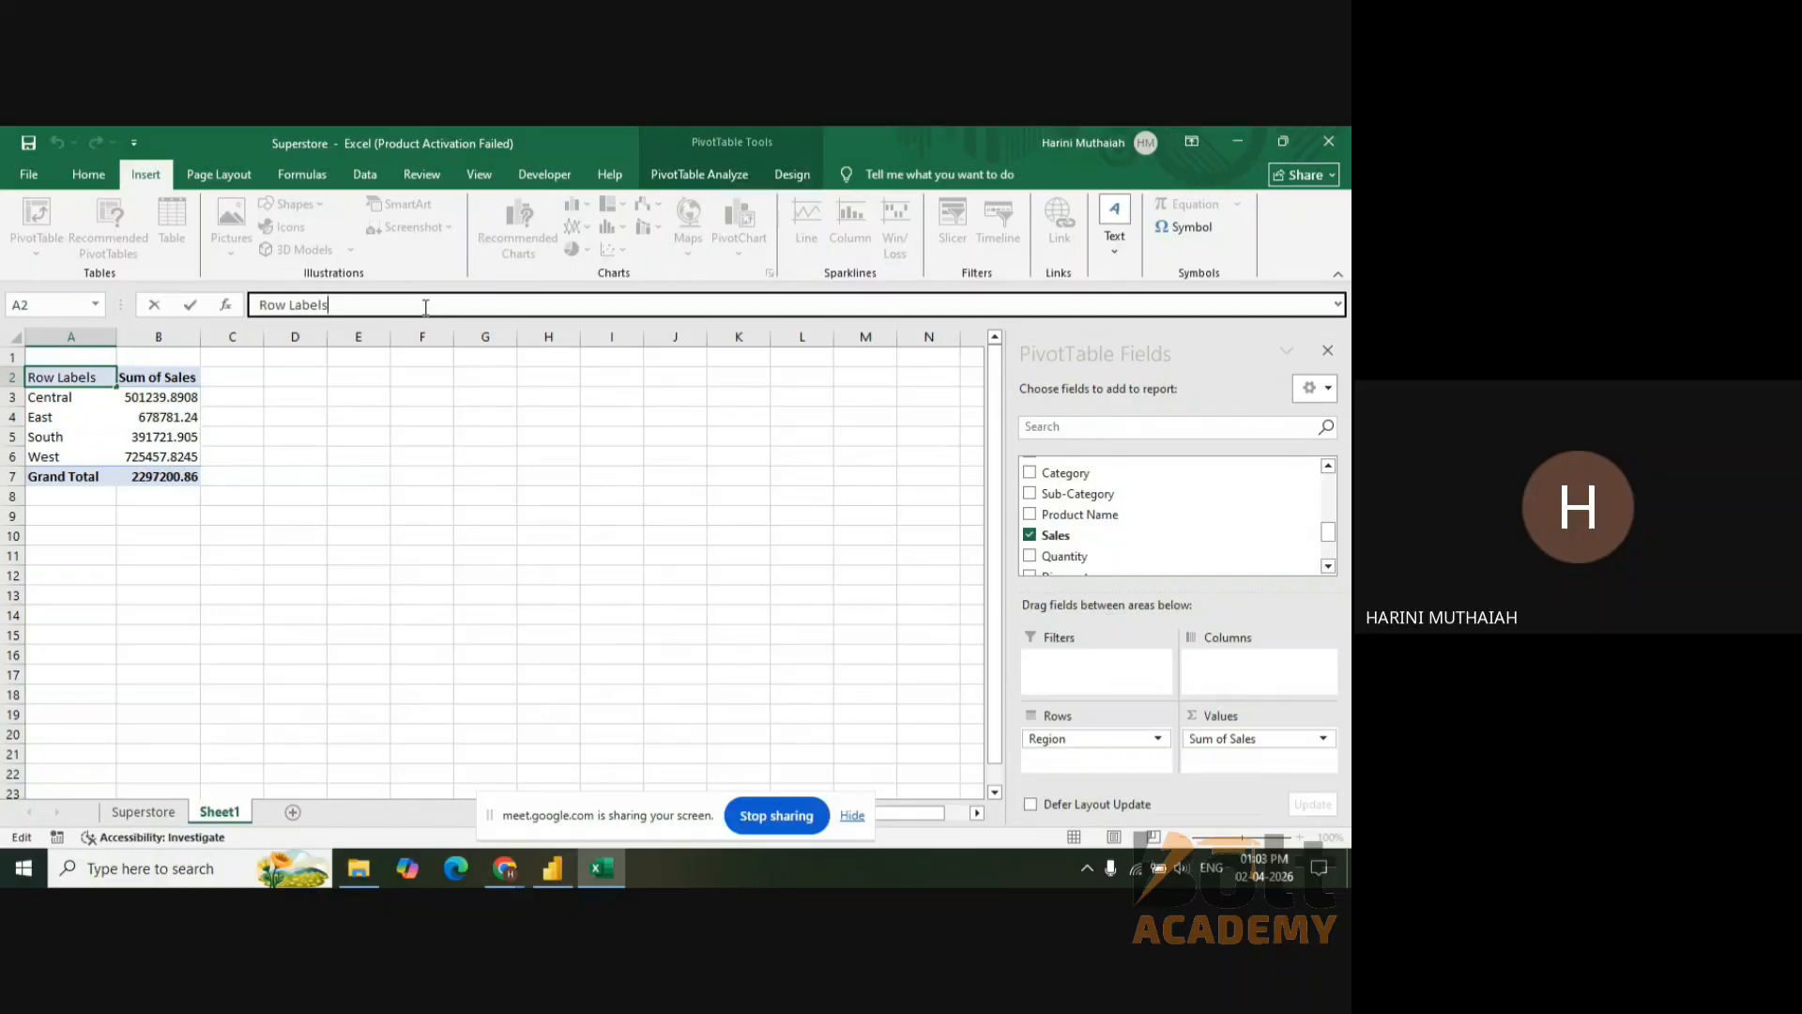
key("BackSpace")
key("BackSpace")
key("BackSpace")
key("BackSpace")
key("BackSpace")
key("BackSpace")
key("BackSpace")
key("BackSpace")
key("BackSpace")
key("BackSpace")
type("Region")
left_click(273, 456)
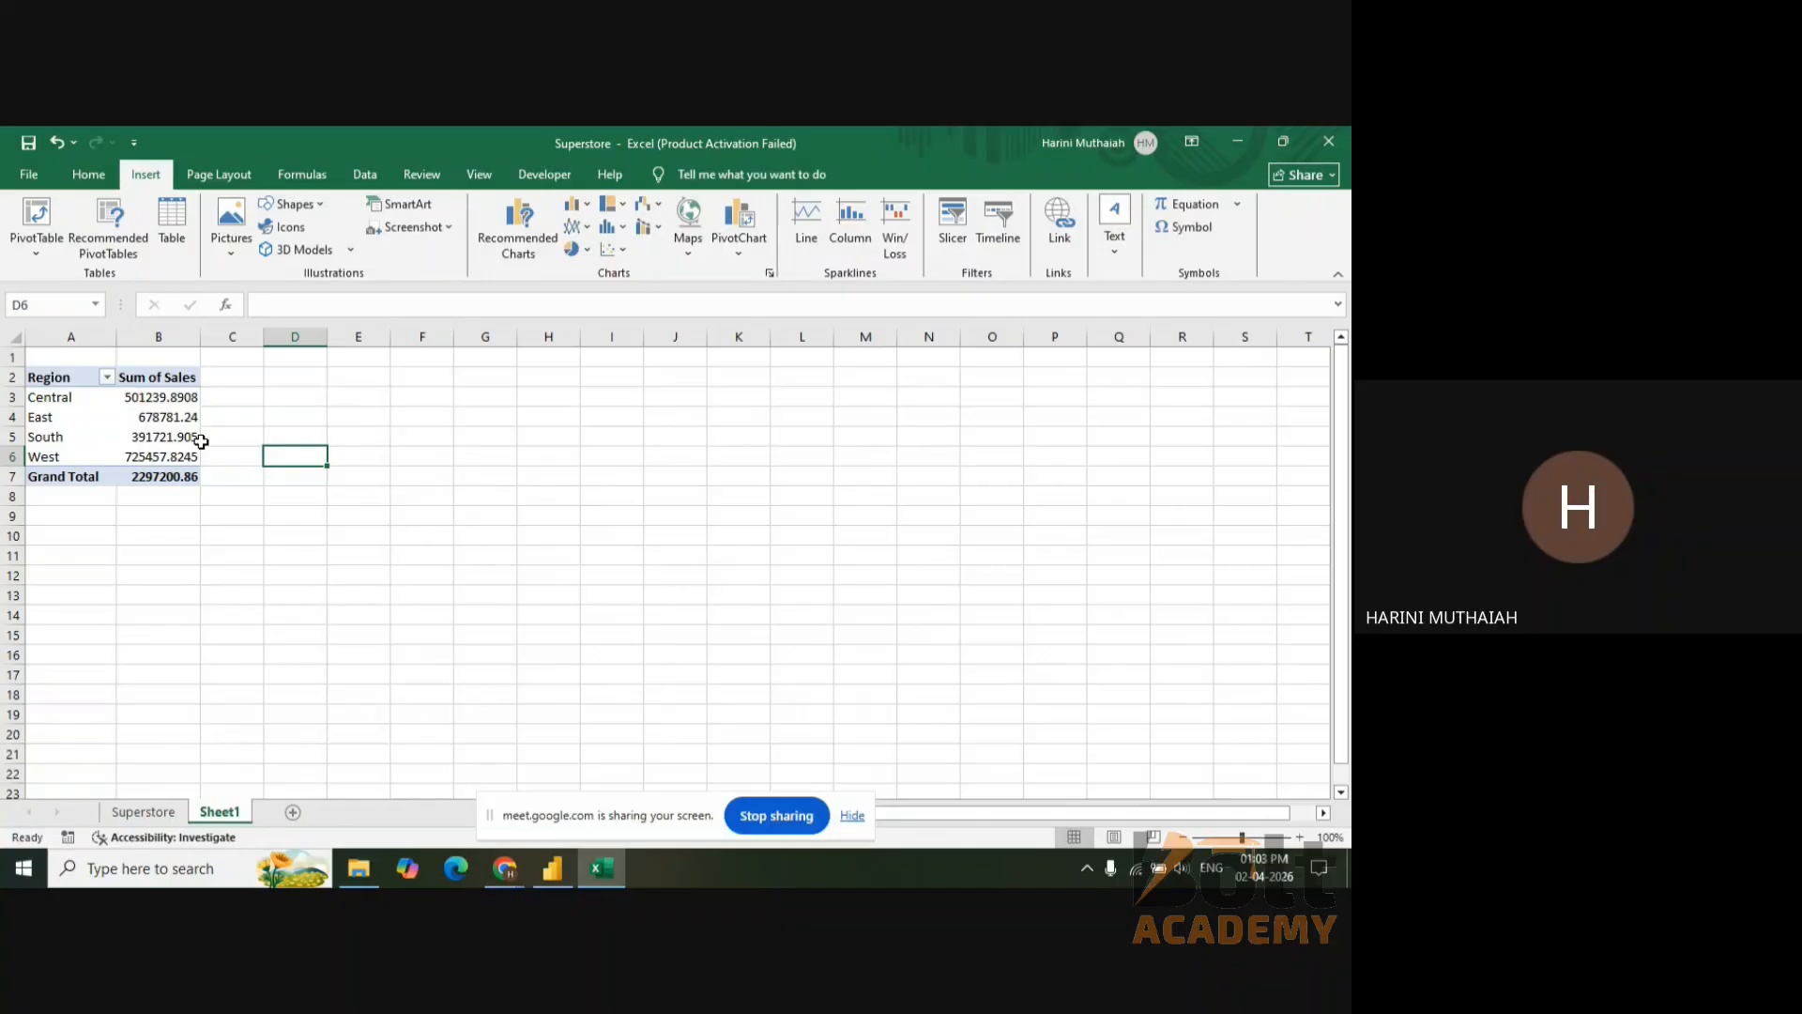
- Create a second PivotTable from the Superstore range A1:W9995, placed on the existing worksheet Sheet1 at cell D2
left_click(49, 516)
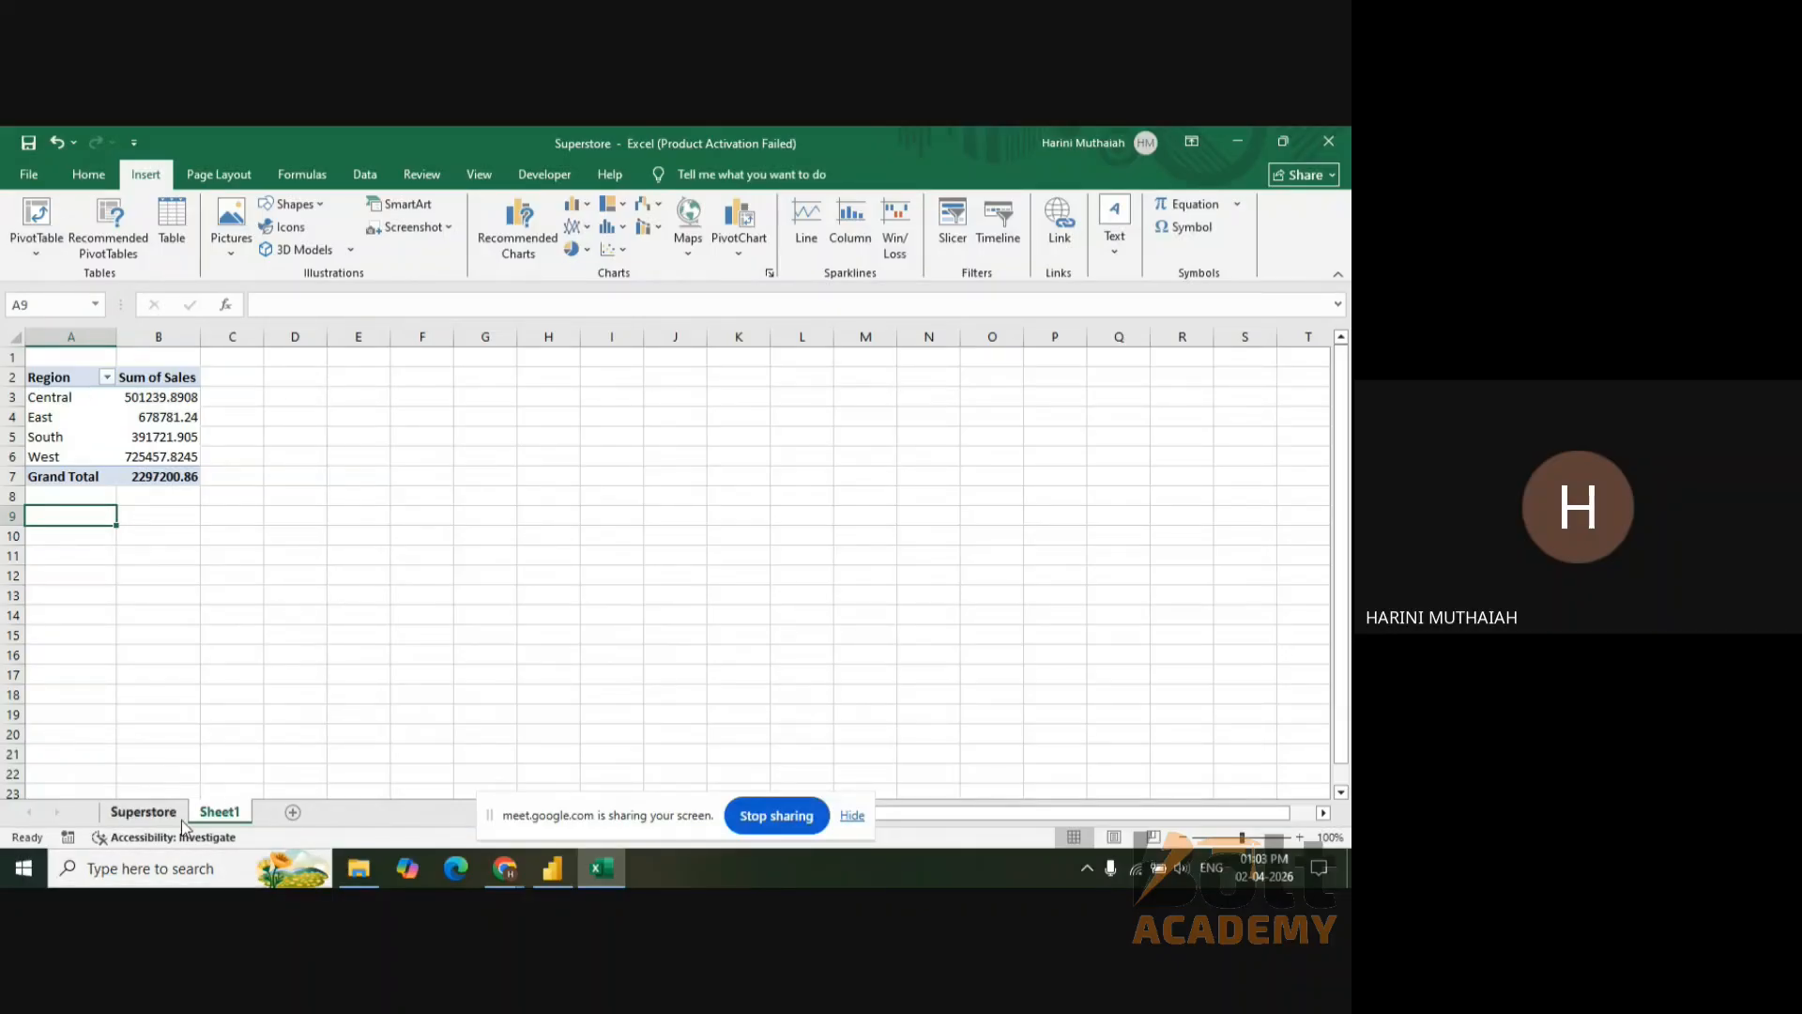
left_click(150, 812)
left_click(31, 242)
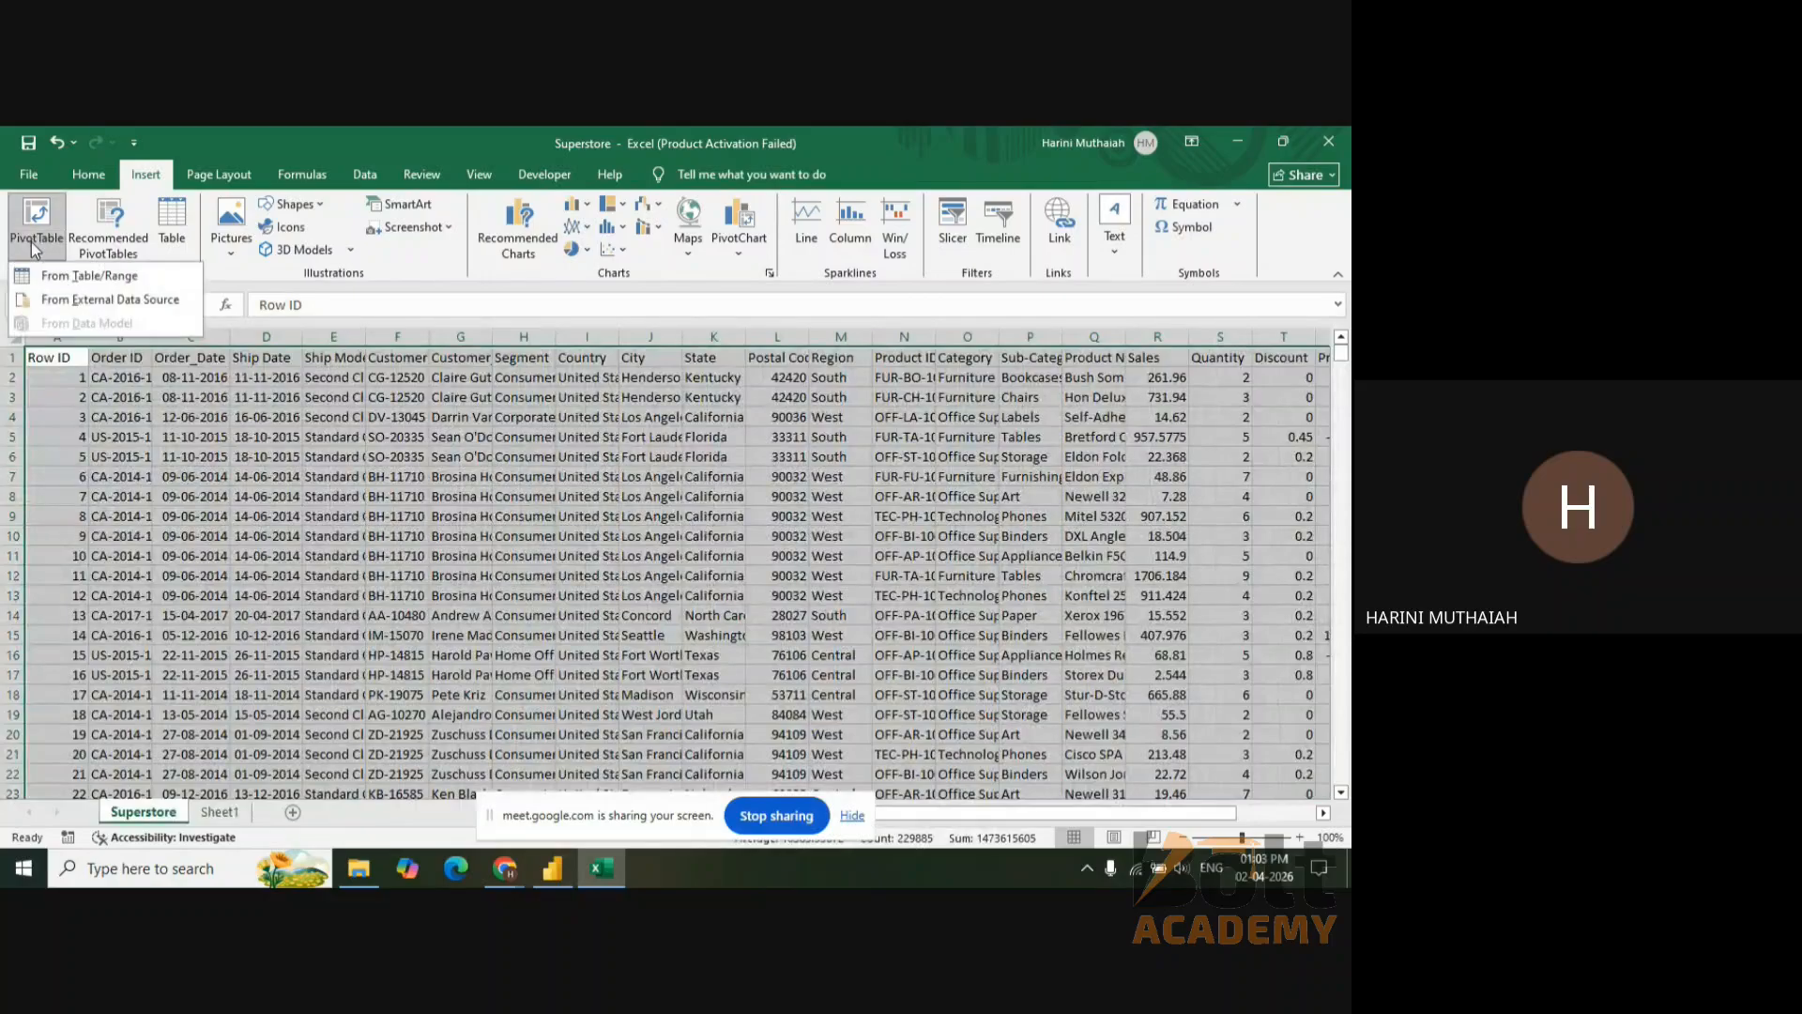
left_click(100, 274)
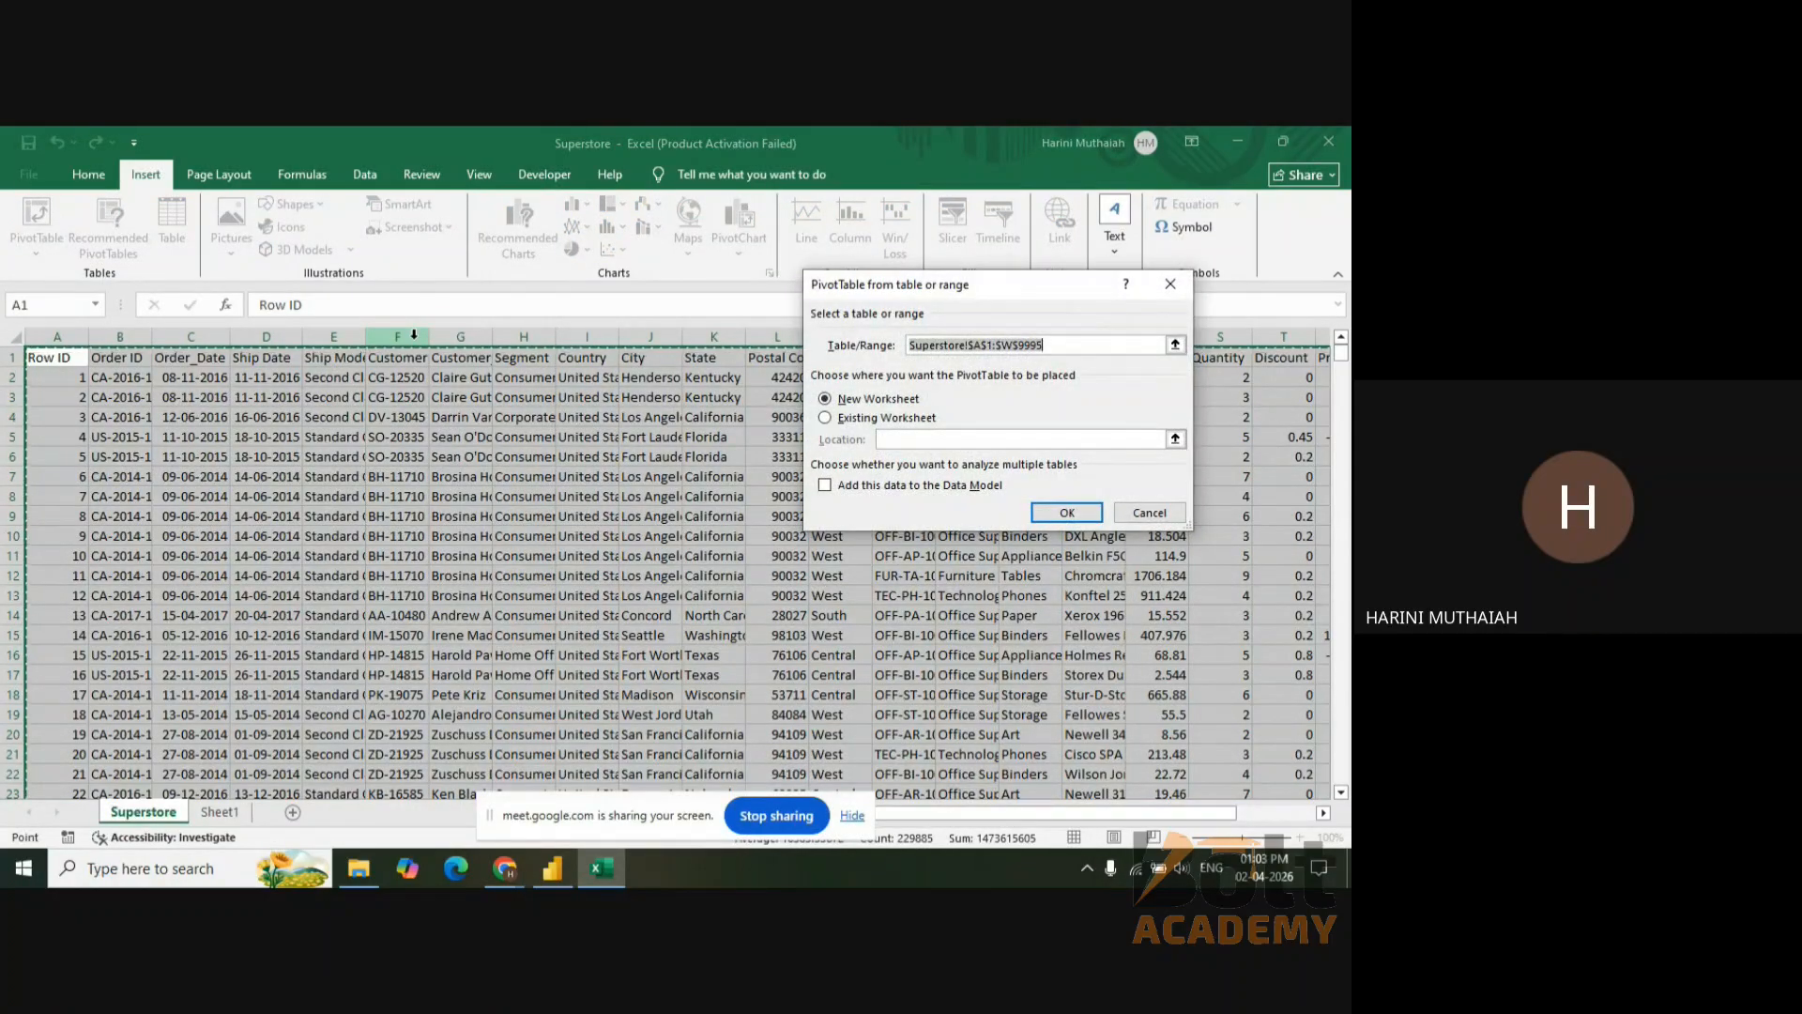
left_click(847, 422)
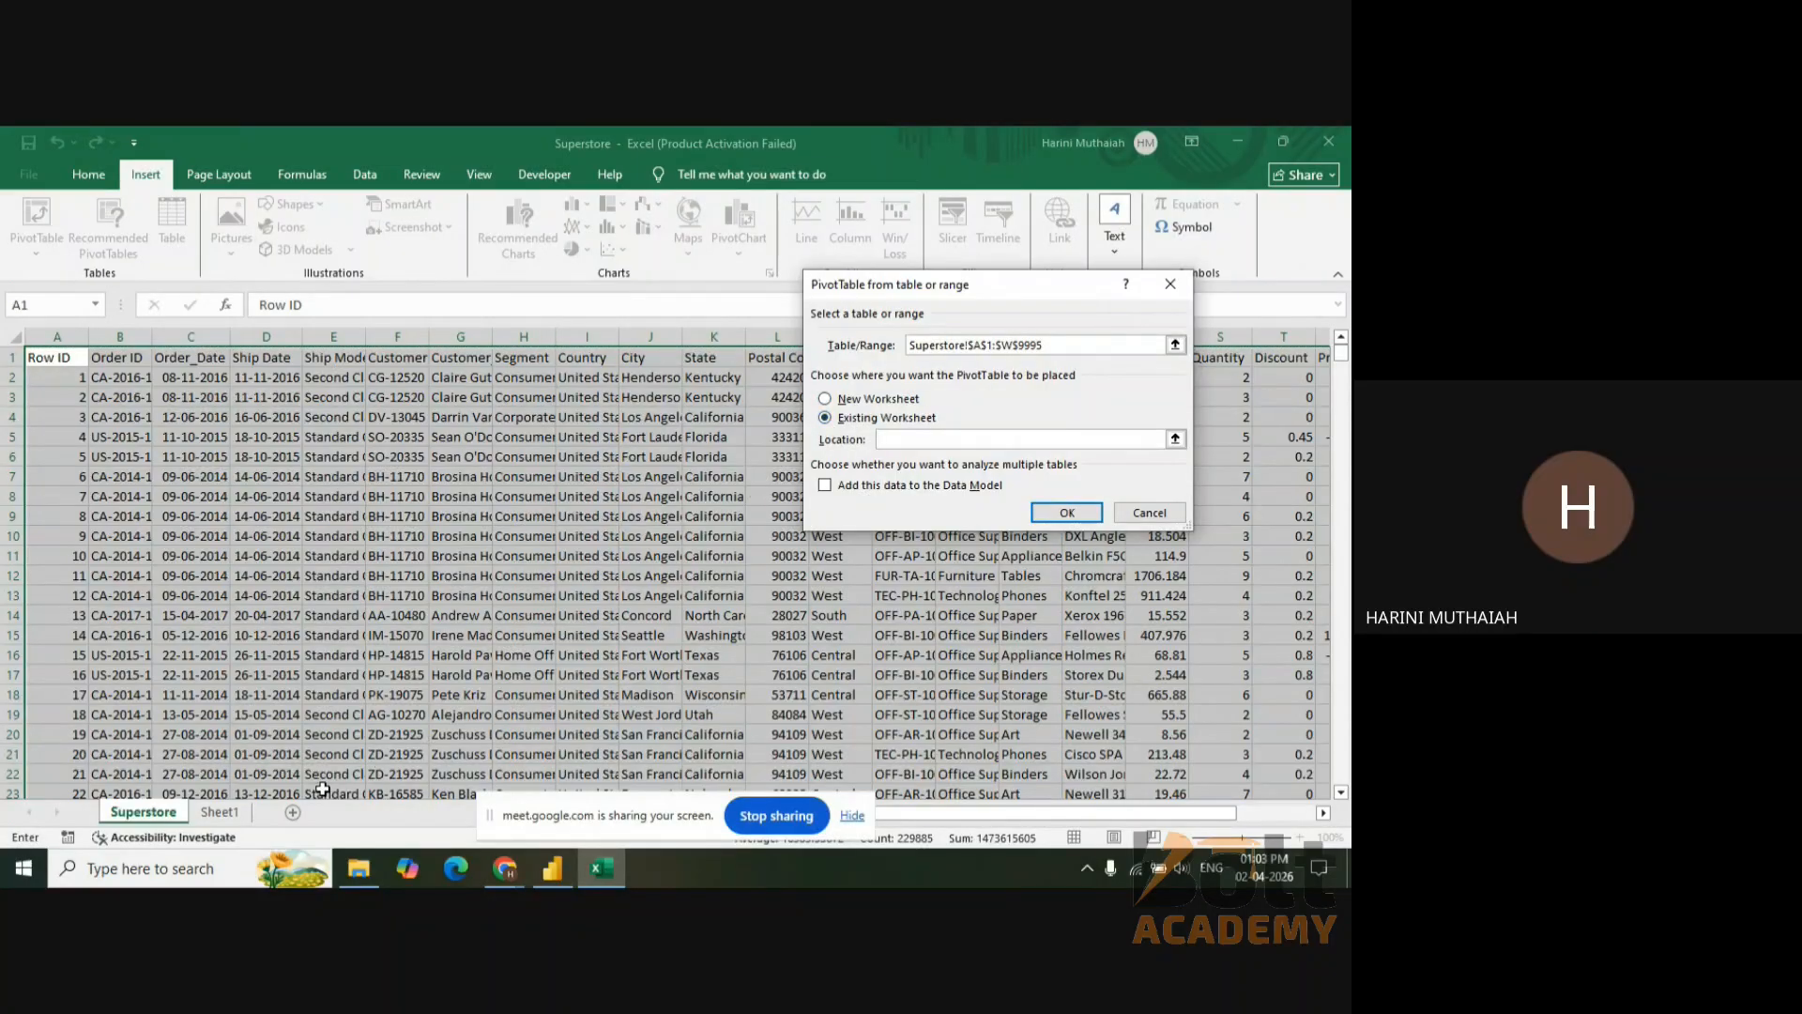
left_click(226, 815)
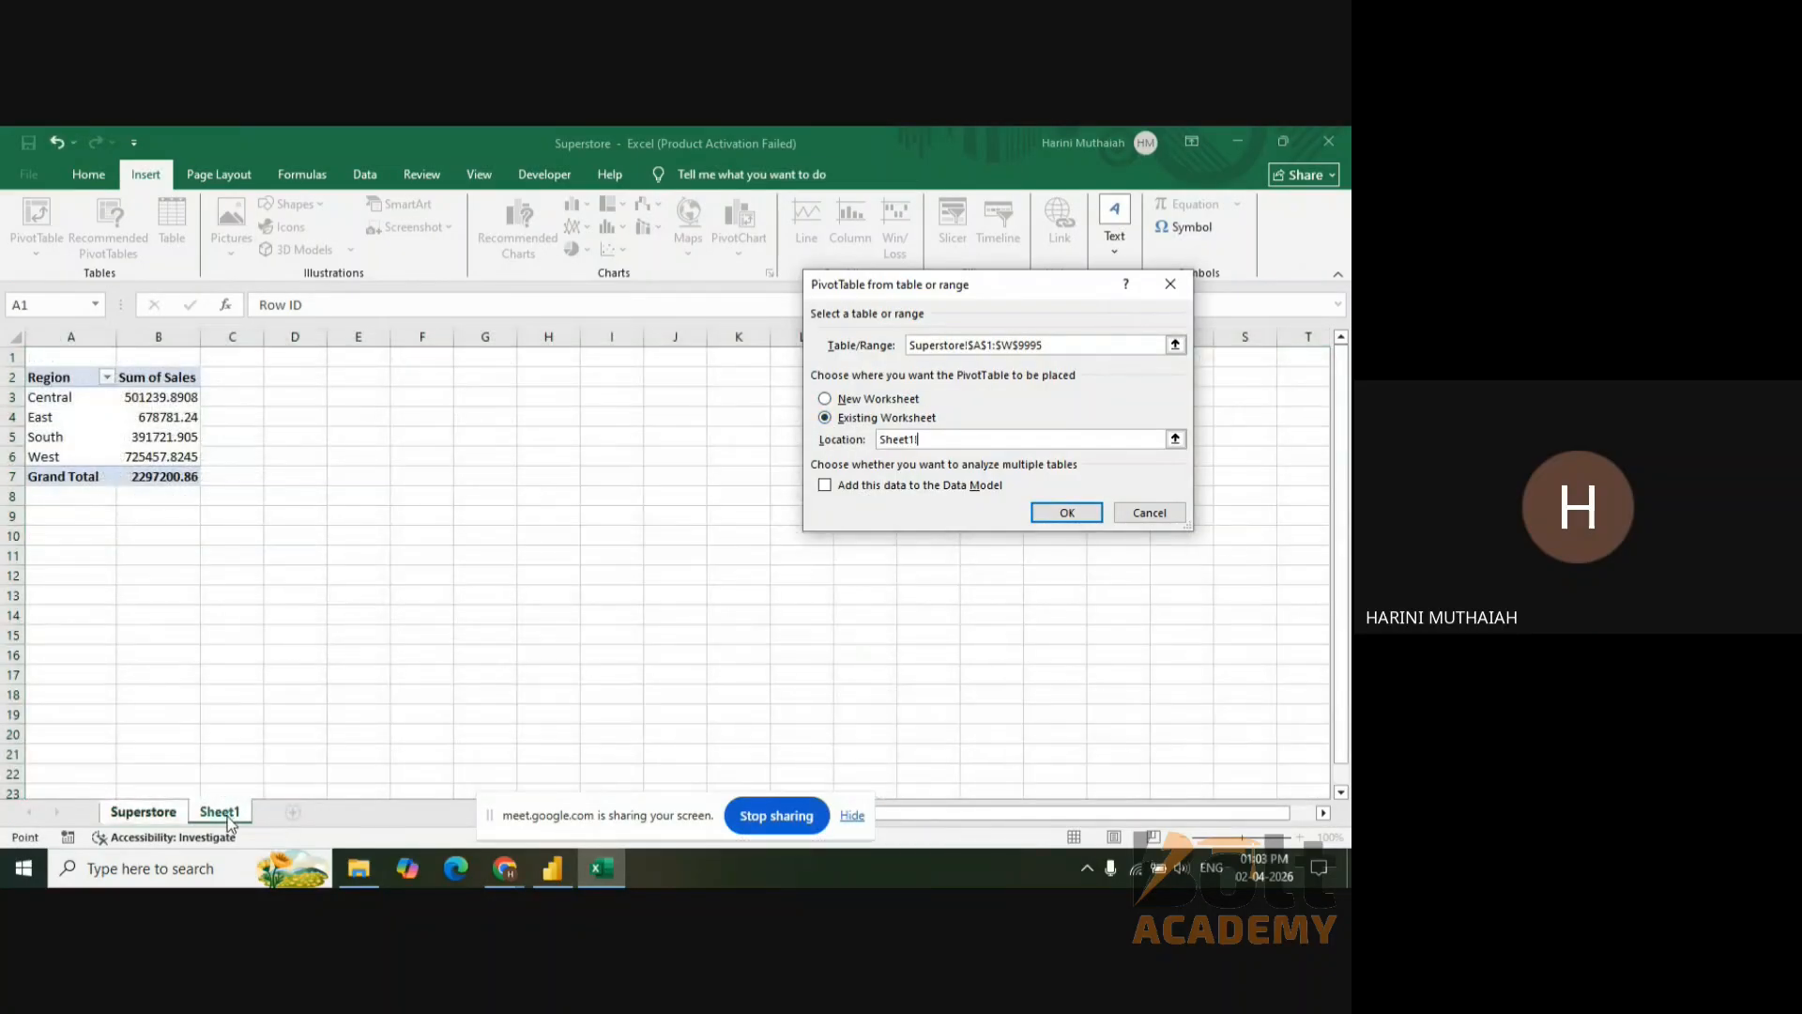
left_click(284, 374)
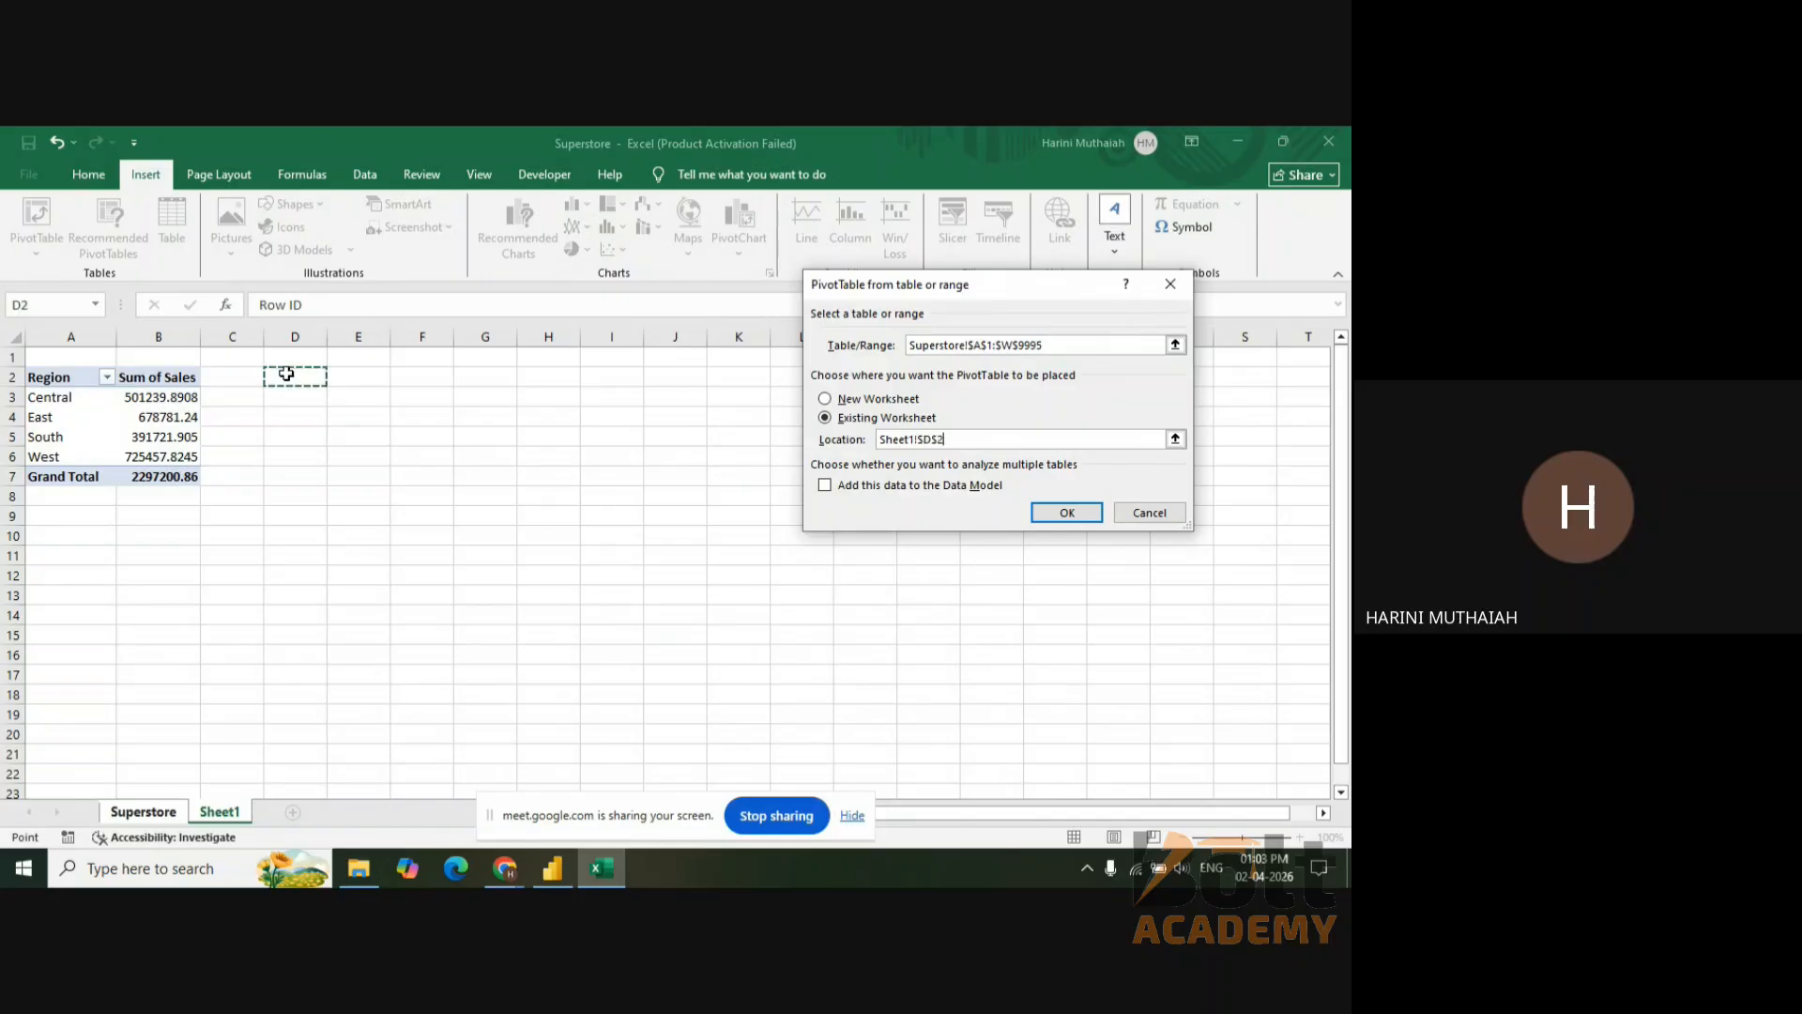
left_click(1067, 512)
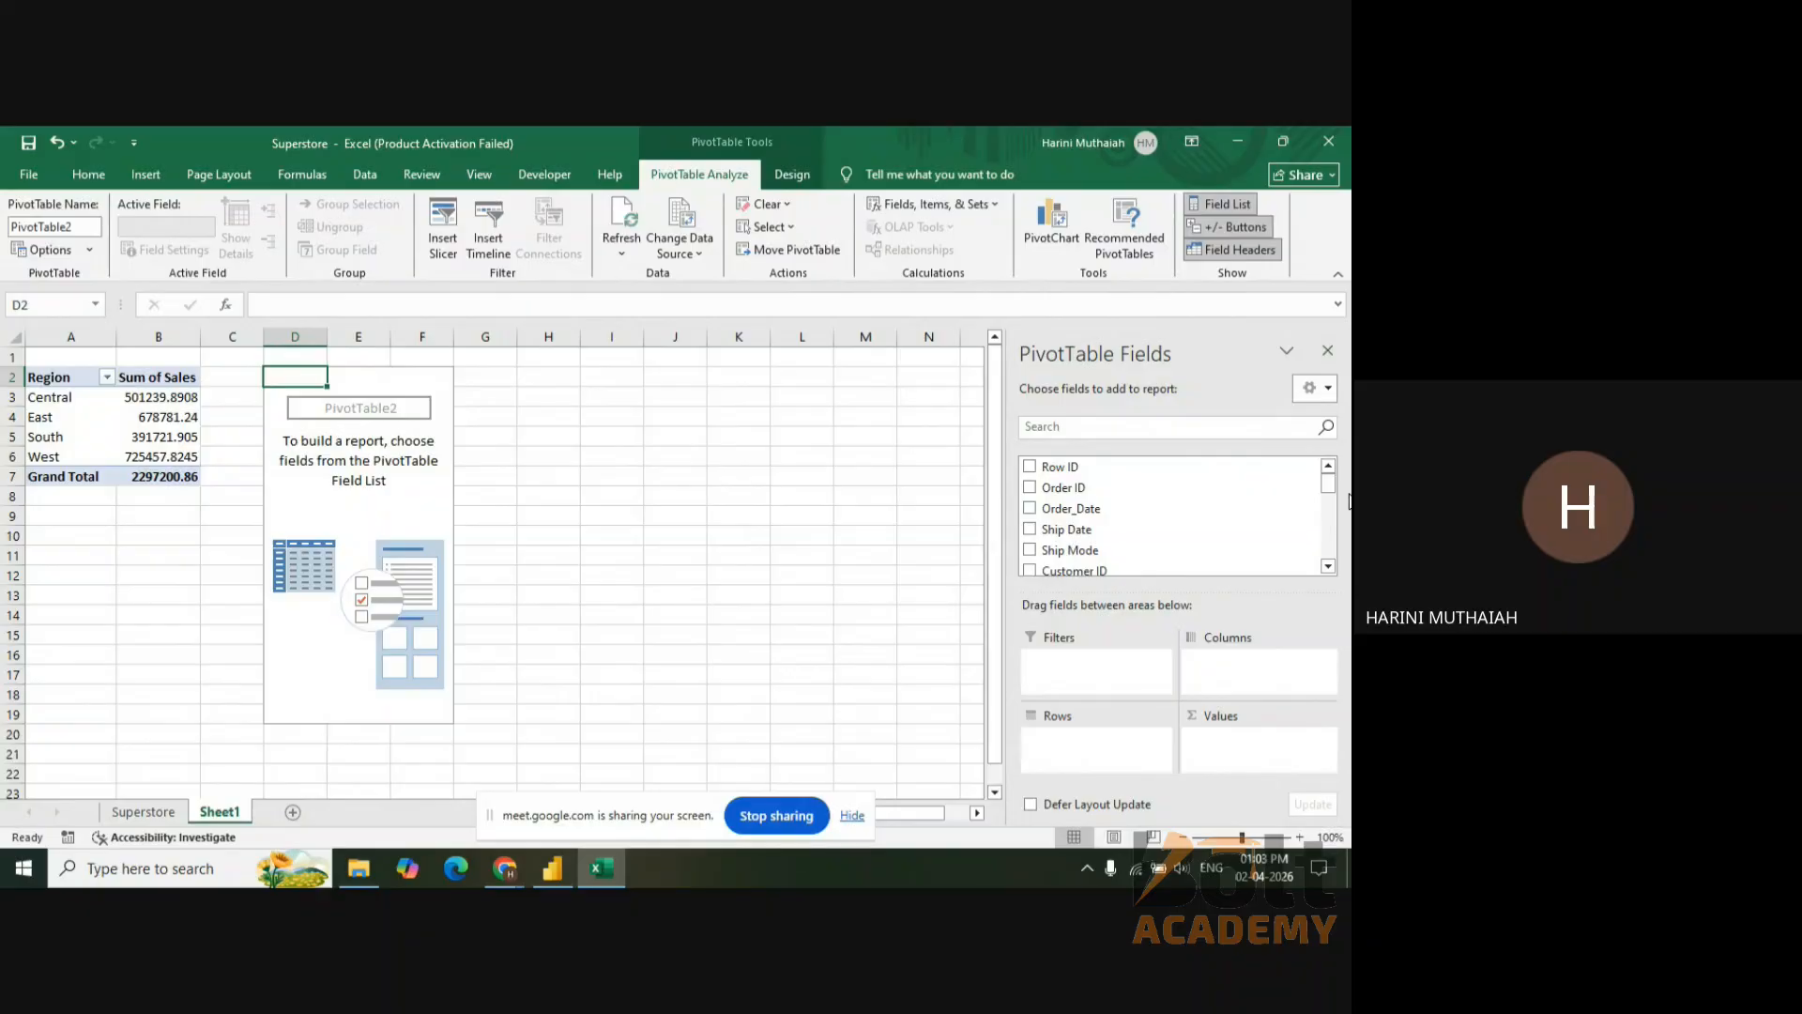
- Add the Category field to the rows of the PivotTable at D2
left_click(141, 813)
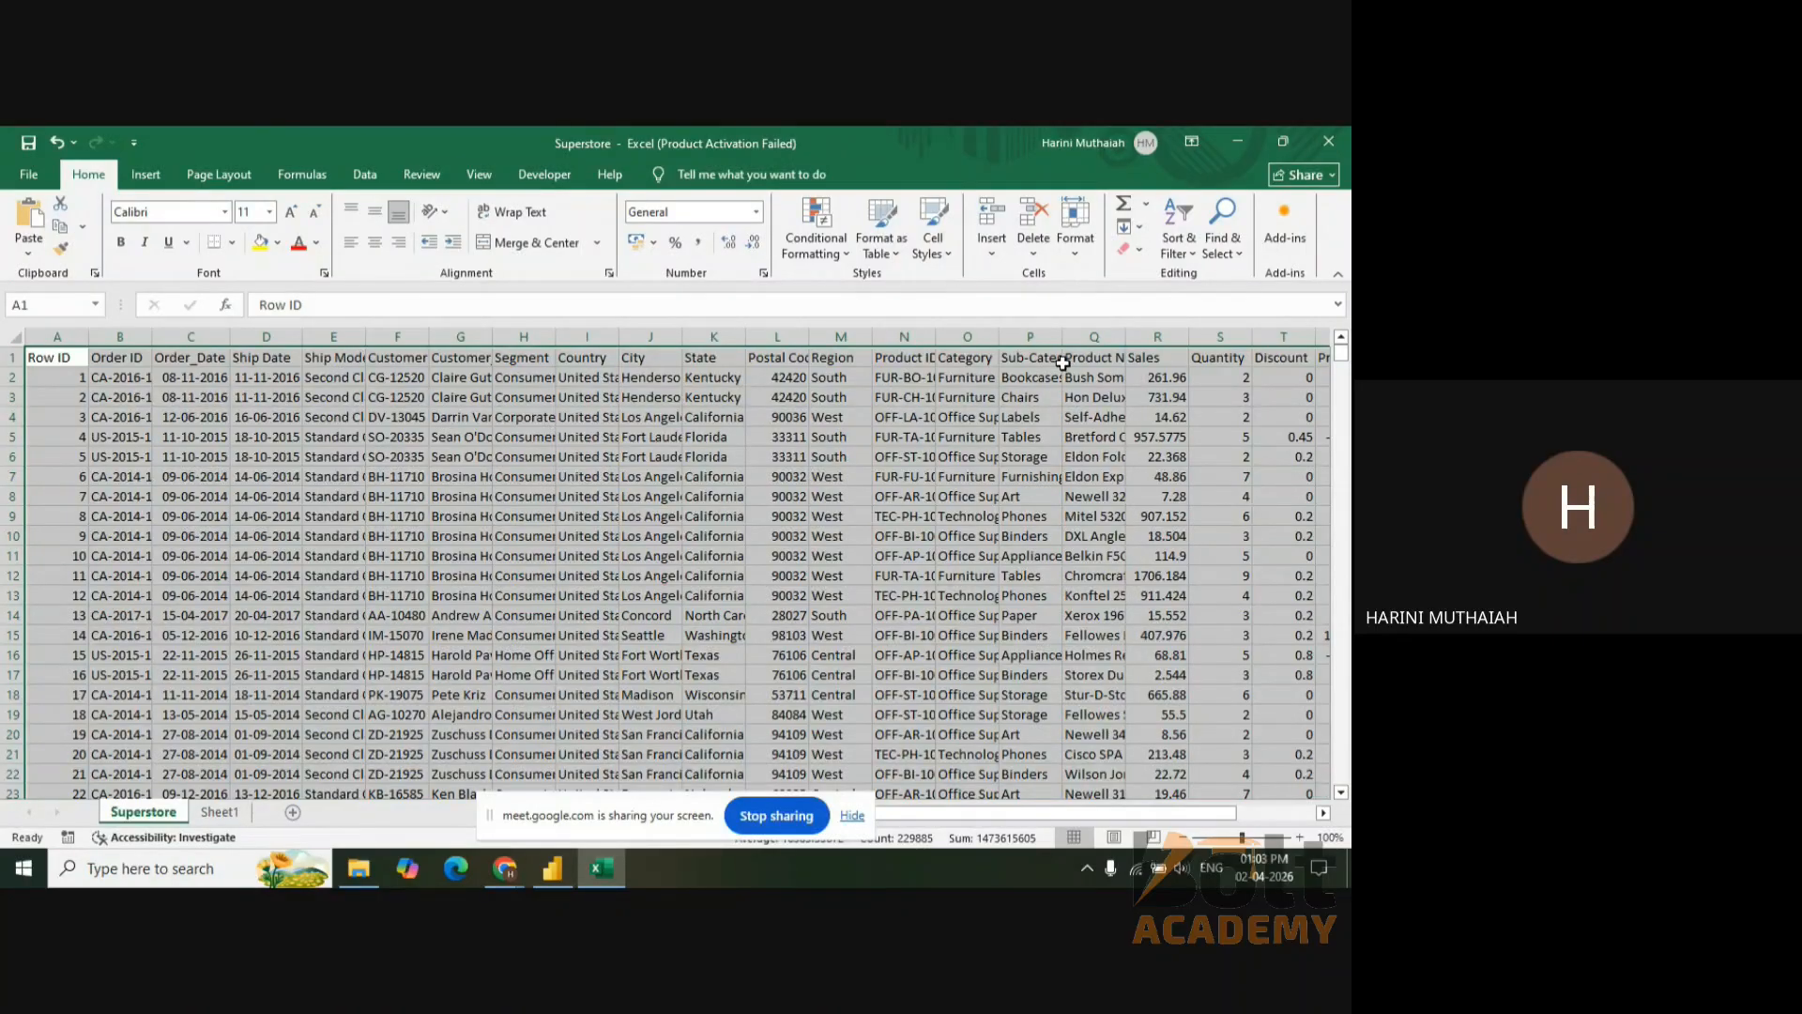
left_click(212, 818)
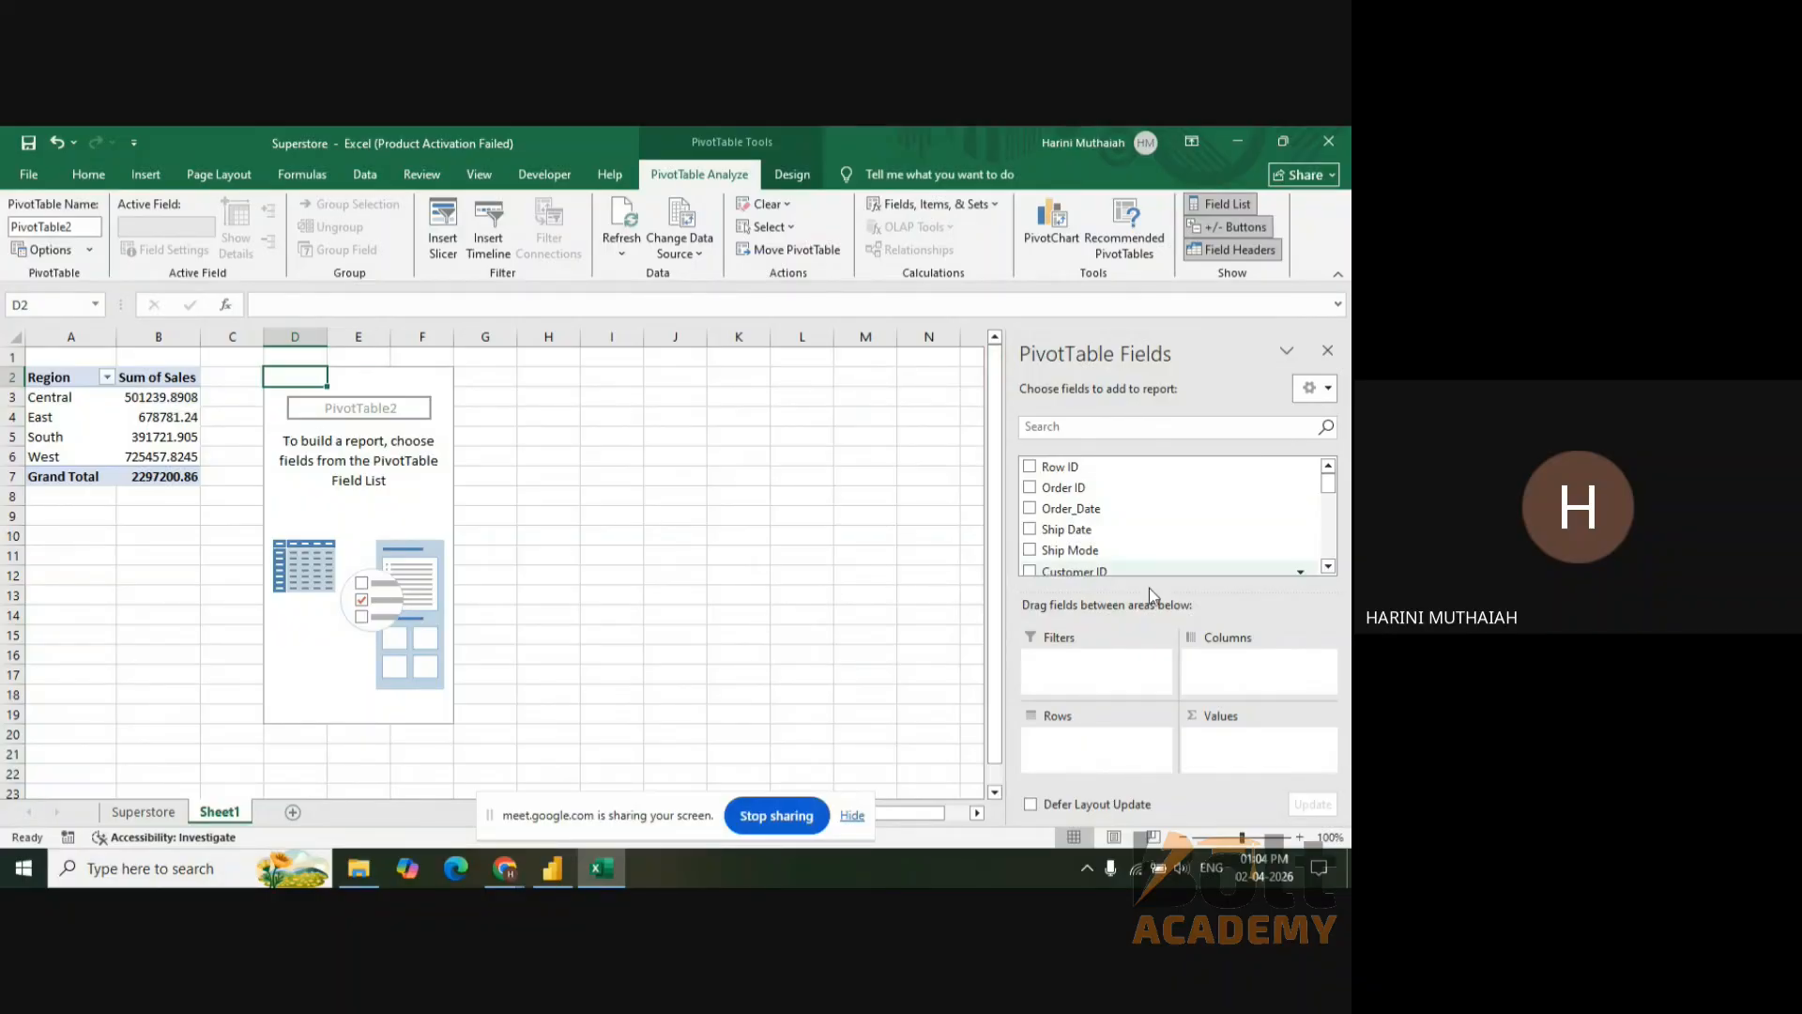
left_click(1328, 566)
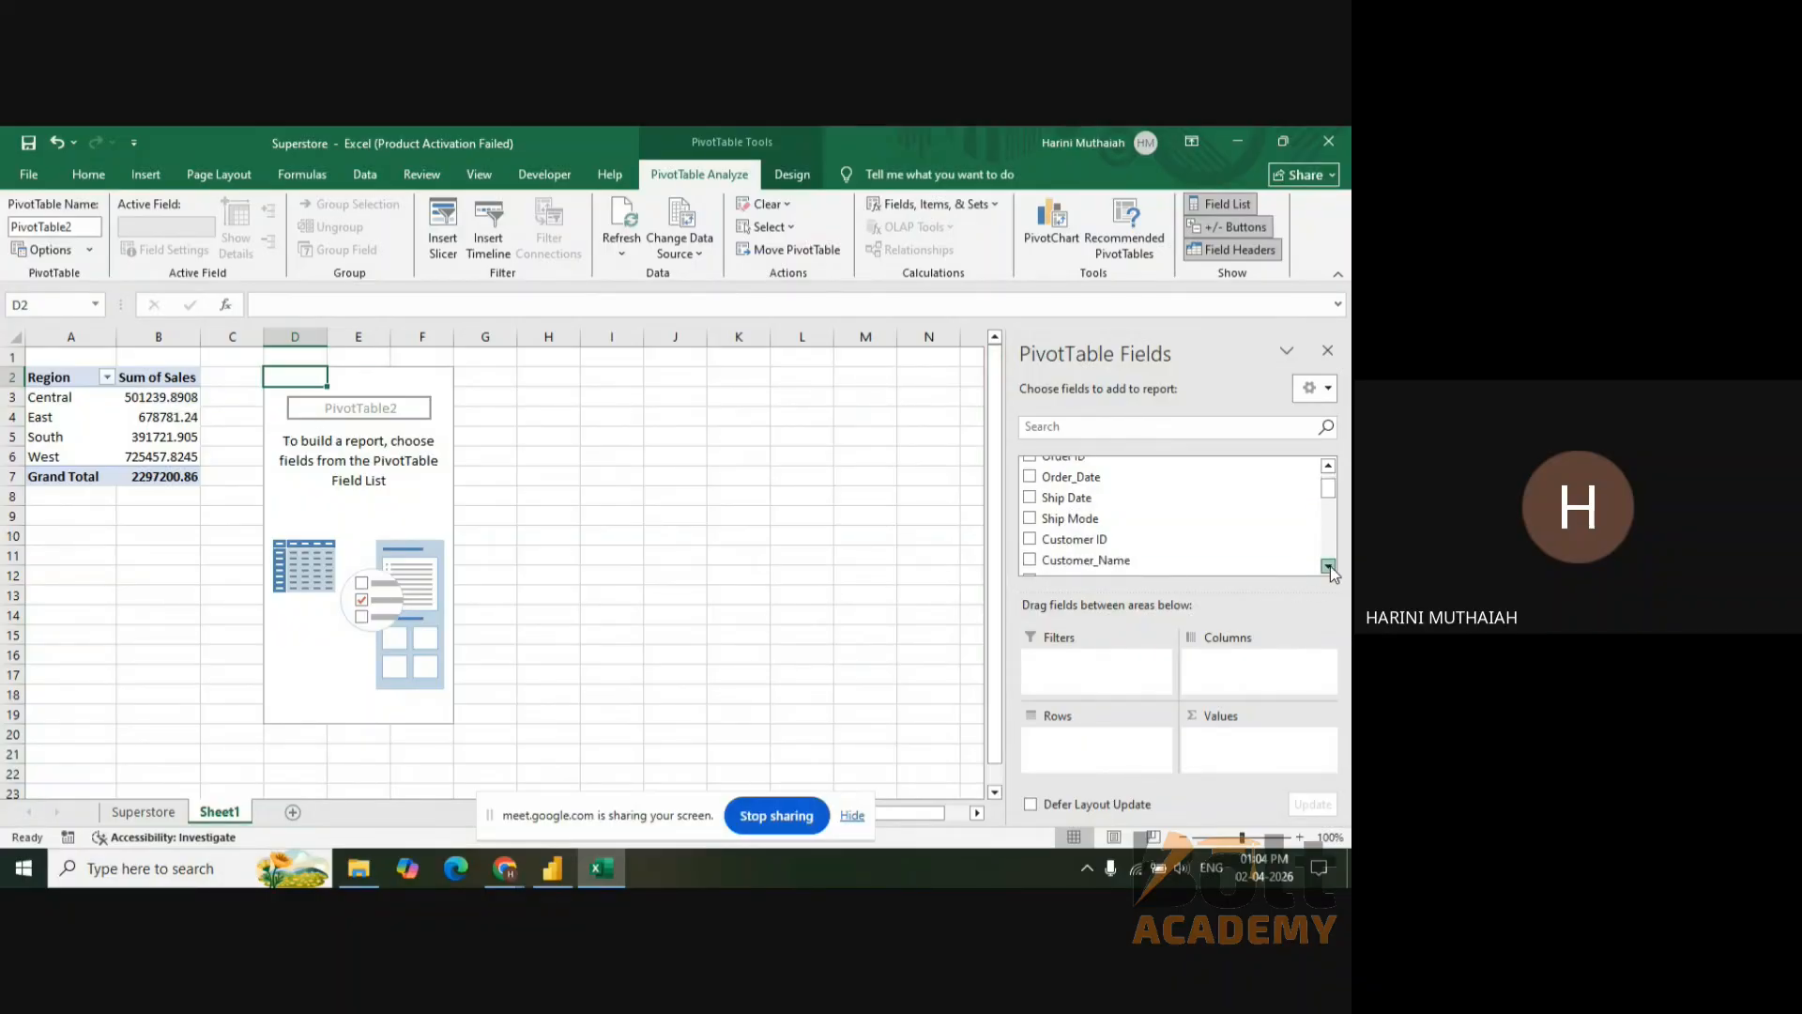
left_click(1328, 566)
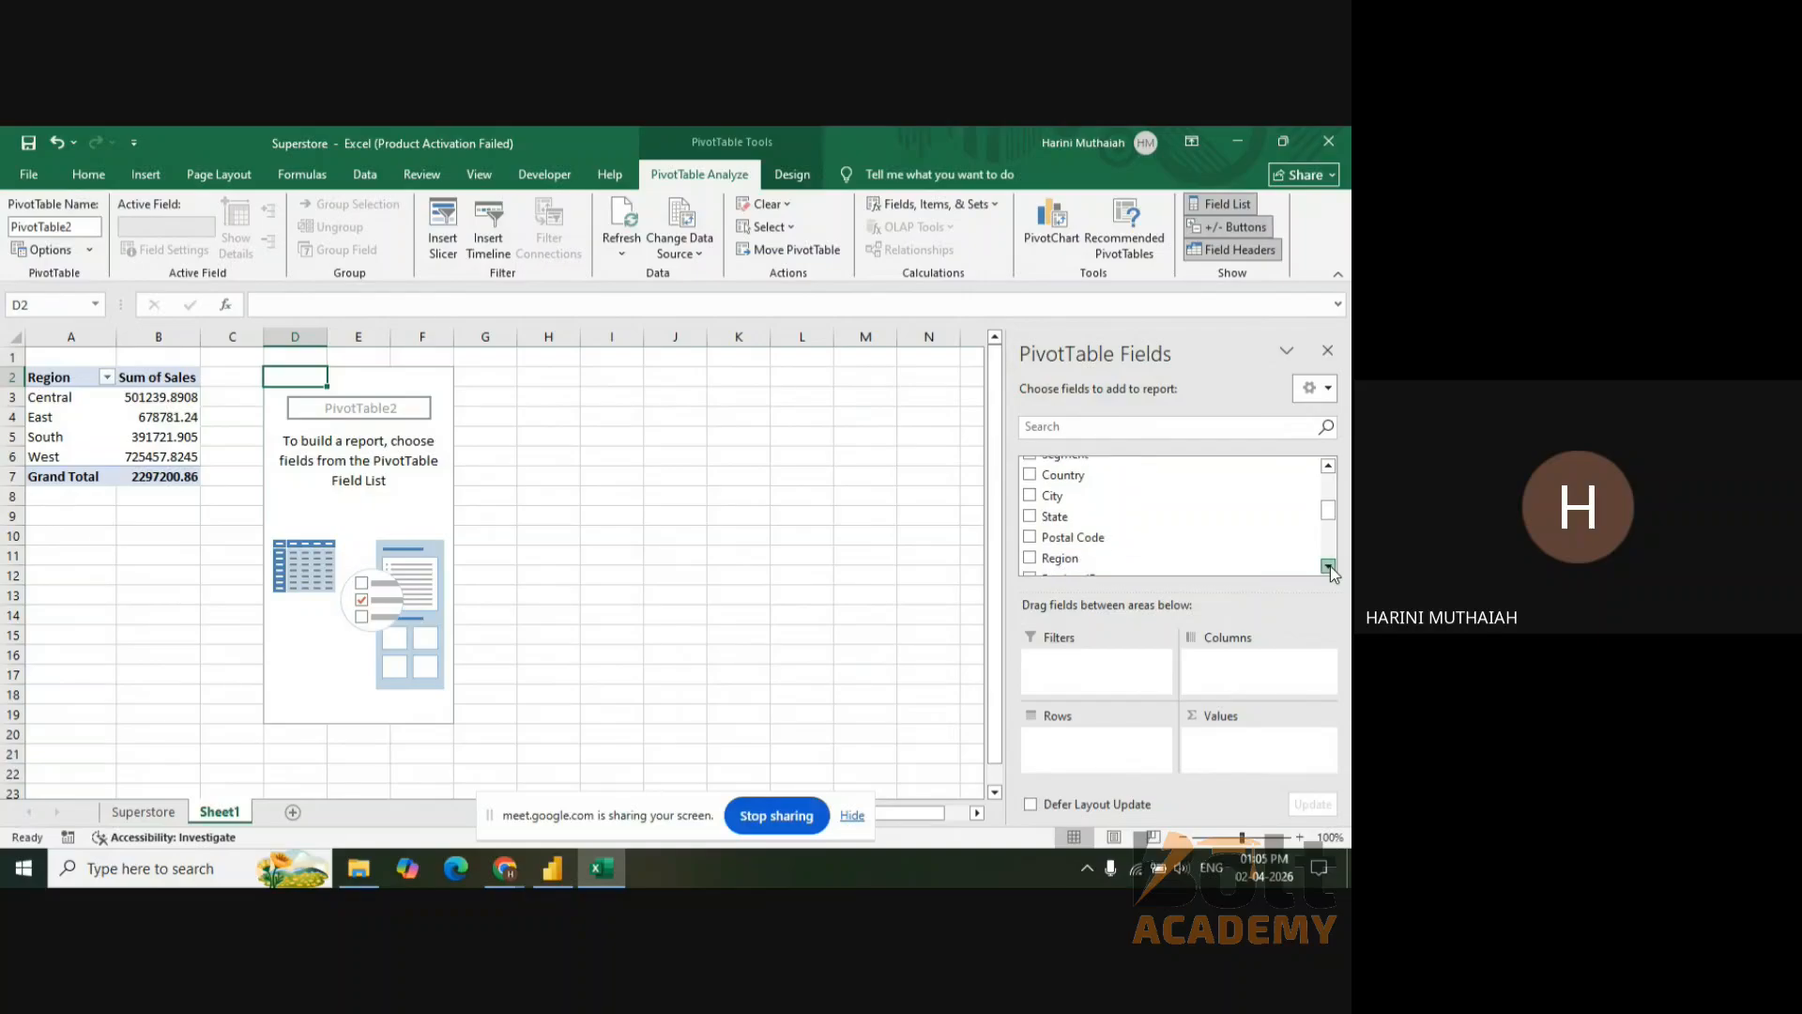
left_click(1328, 566)
left_click(1328, 566)
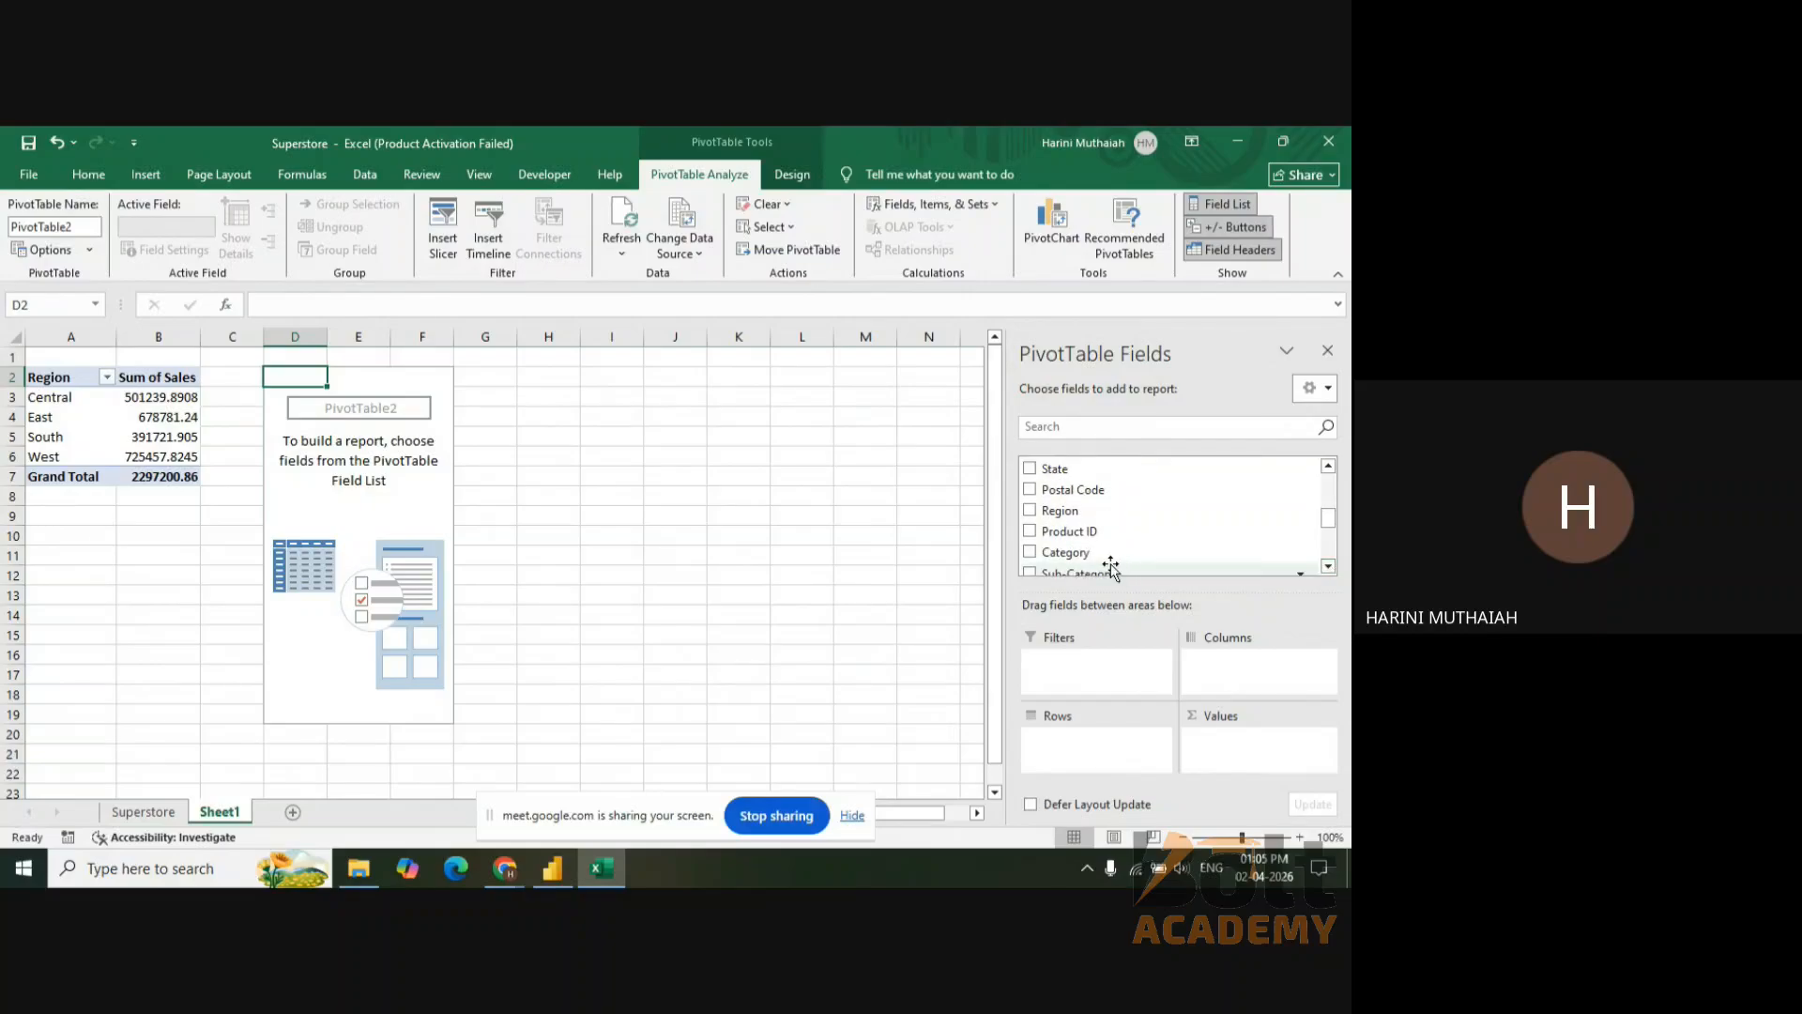
left_click(1030, 553)
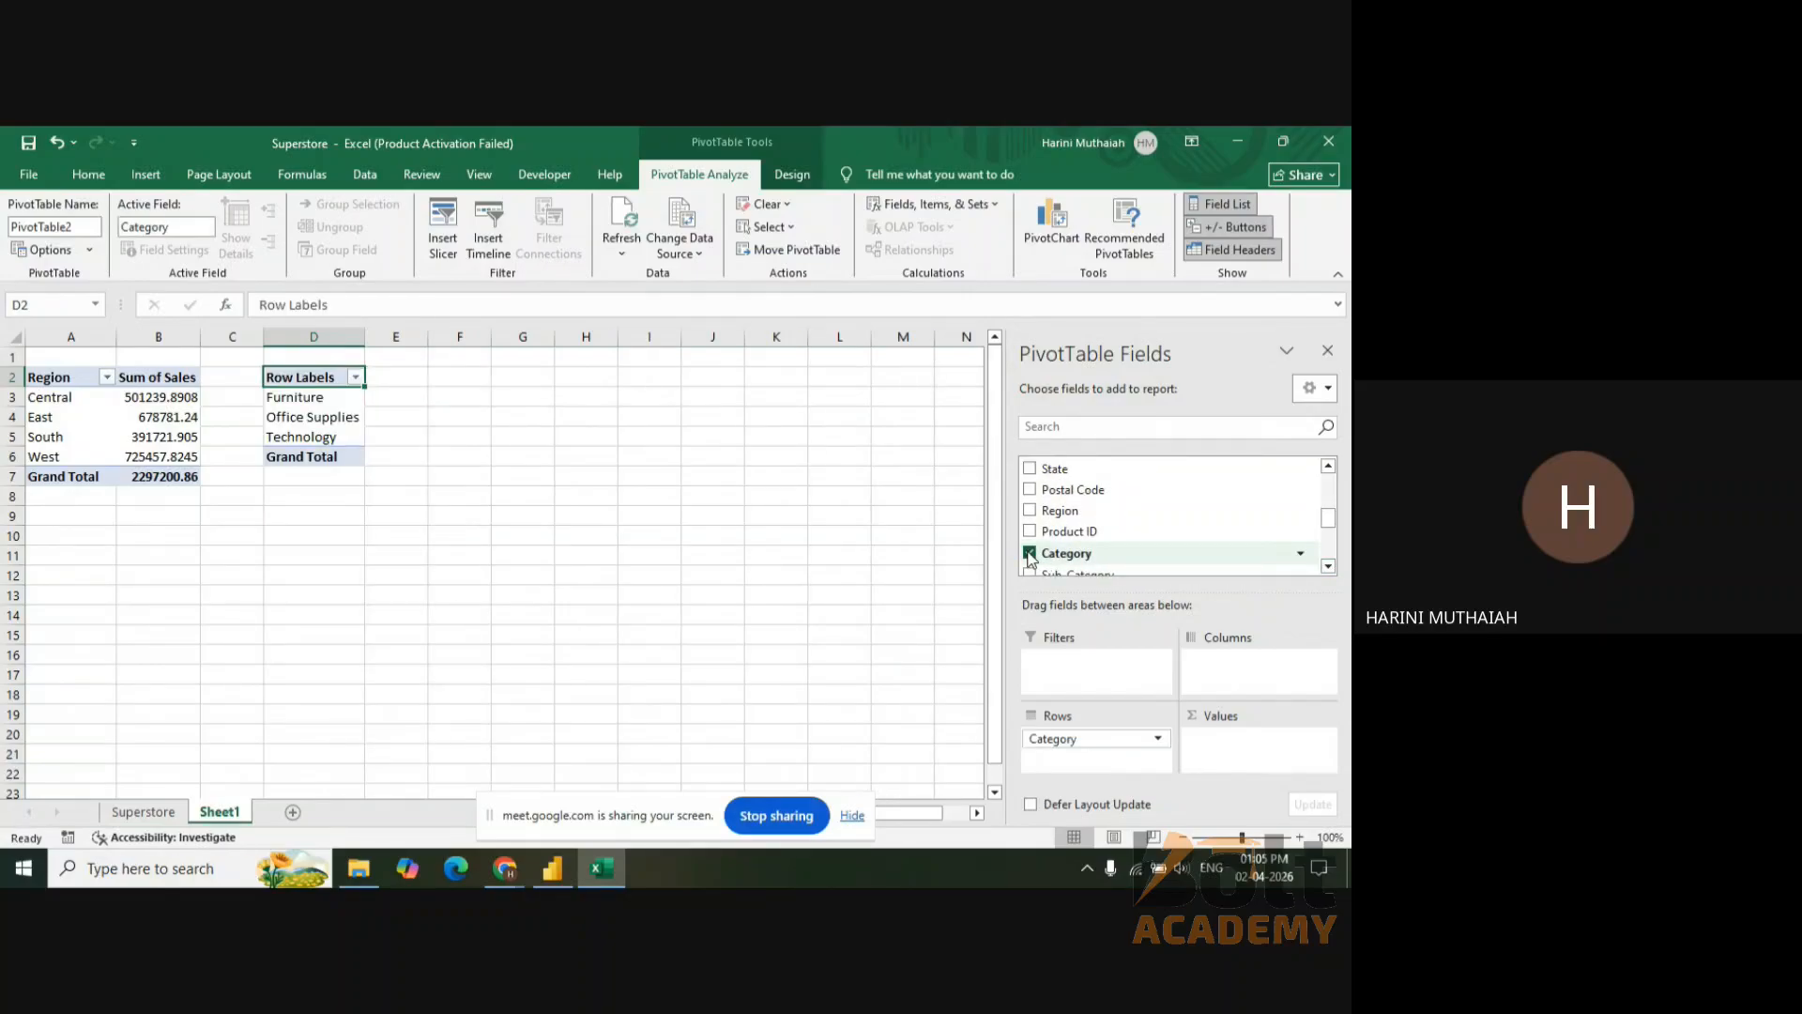
- Add the Sales field to the category PivotTable's values as Sum of Sales
left_click(1327, 566)
left_click(1327, 566)
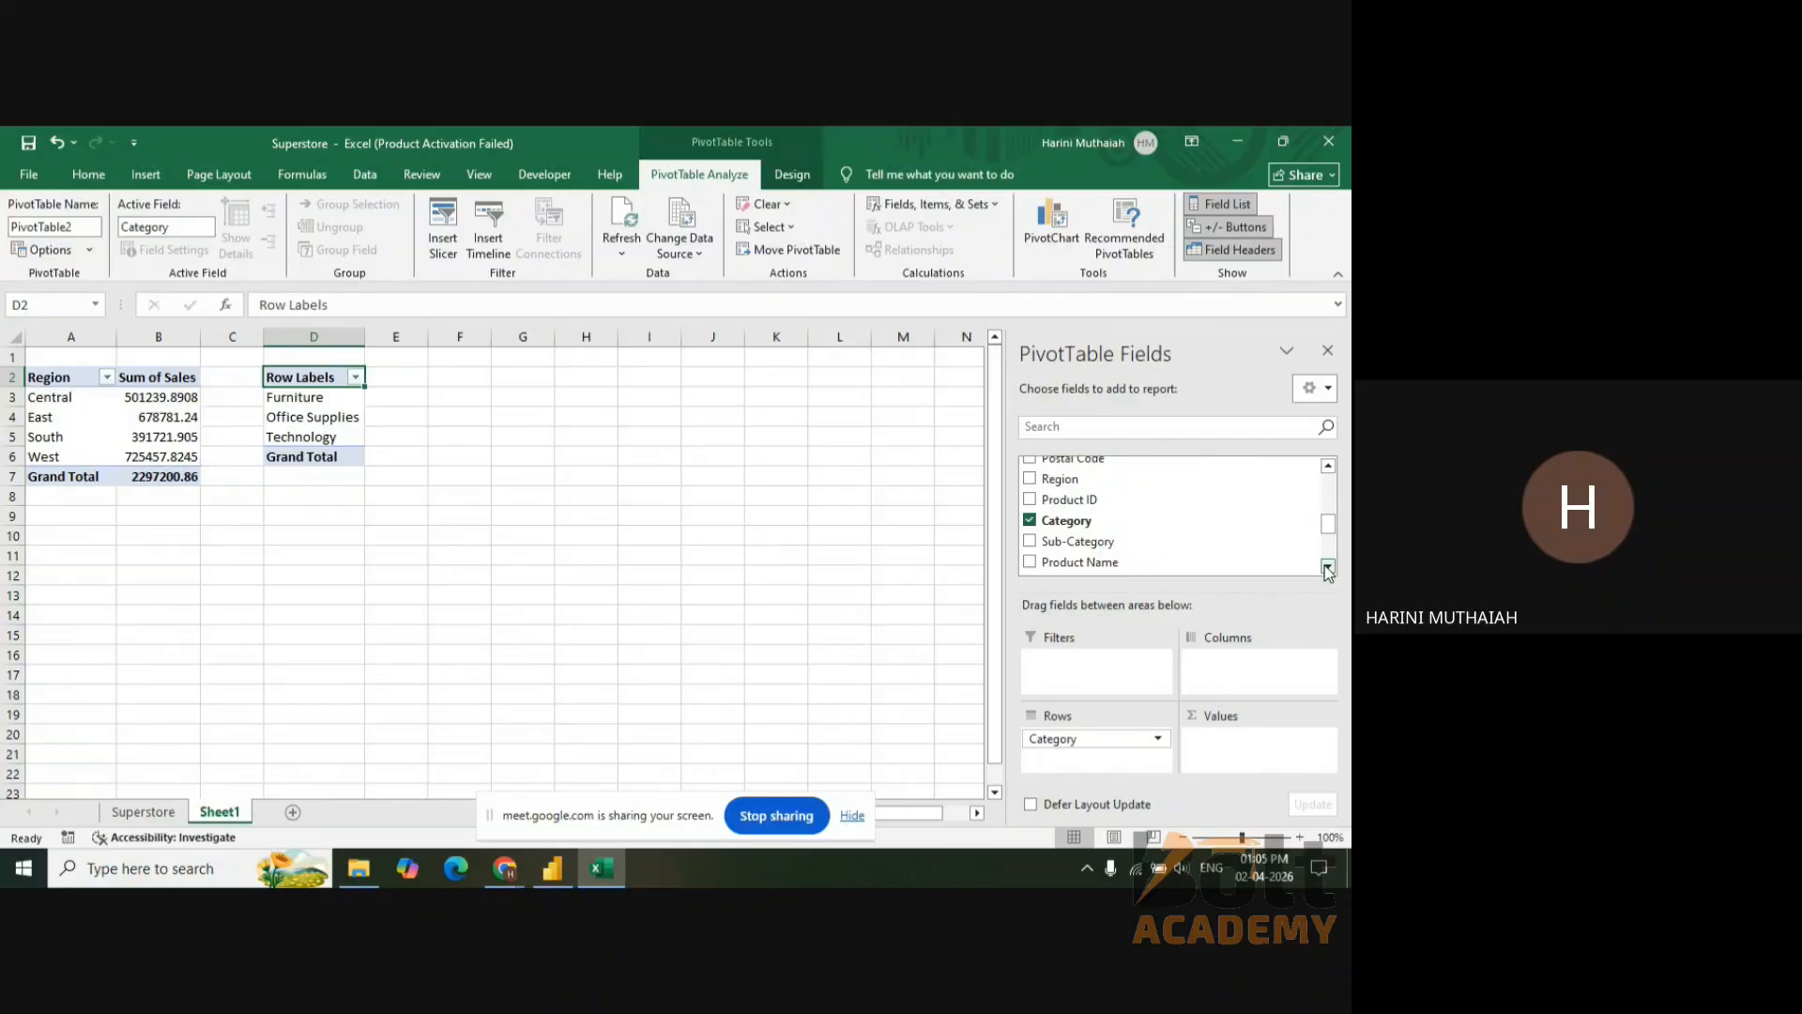
left_click(1327, 566)
left_click(1327, 566)
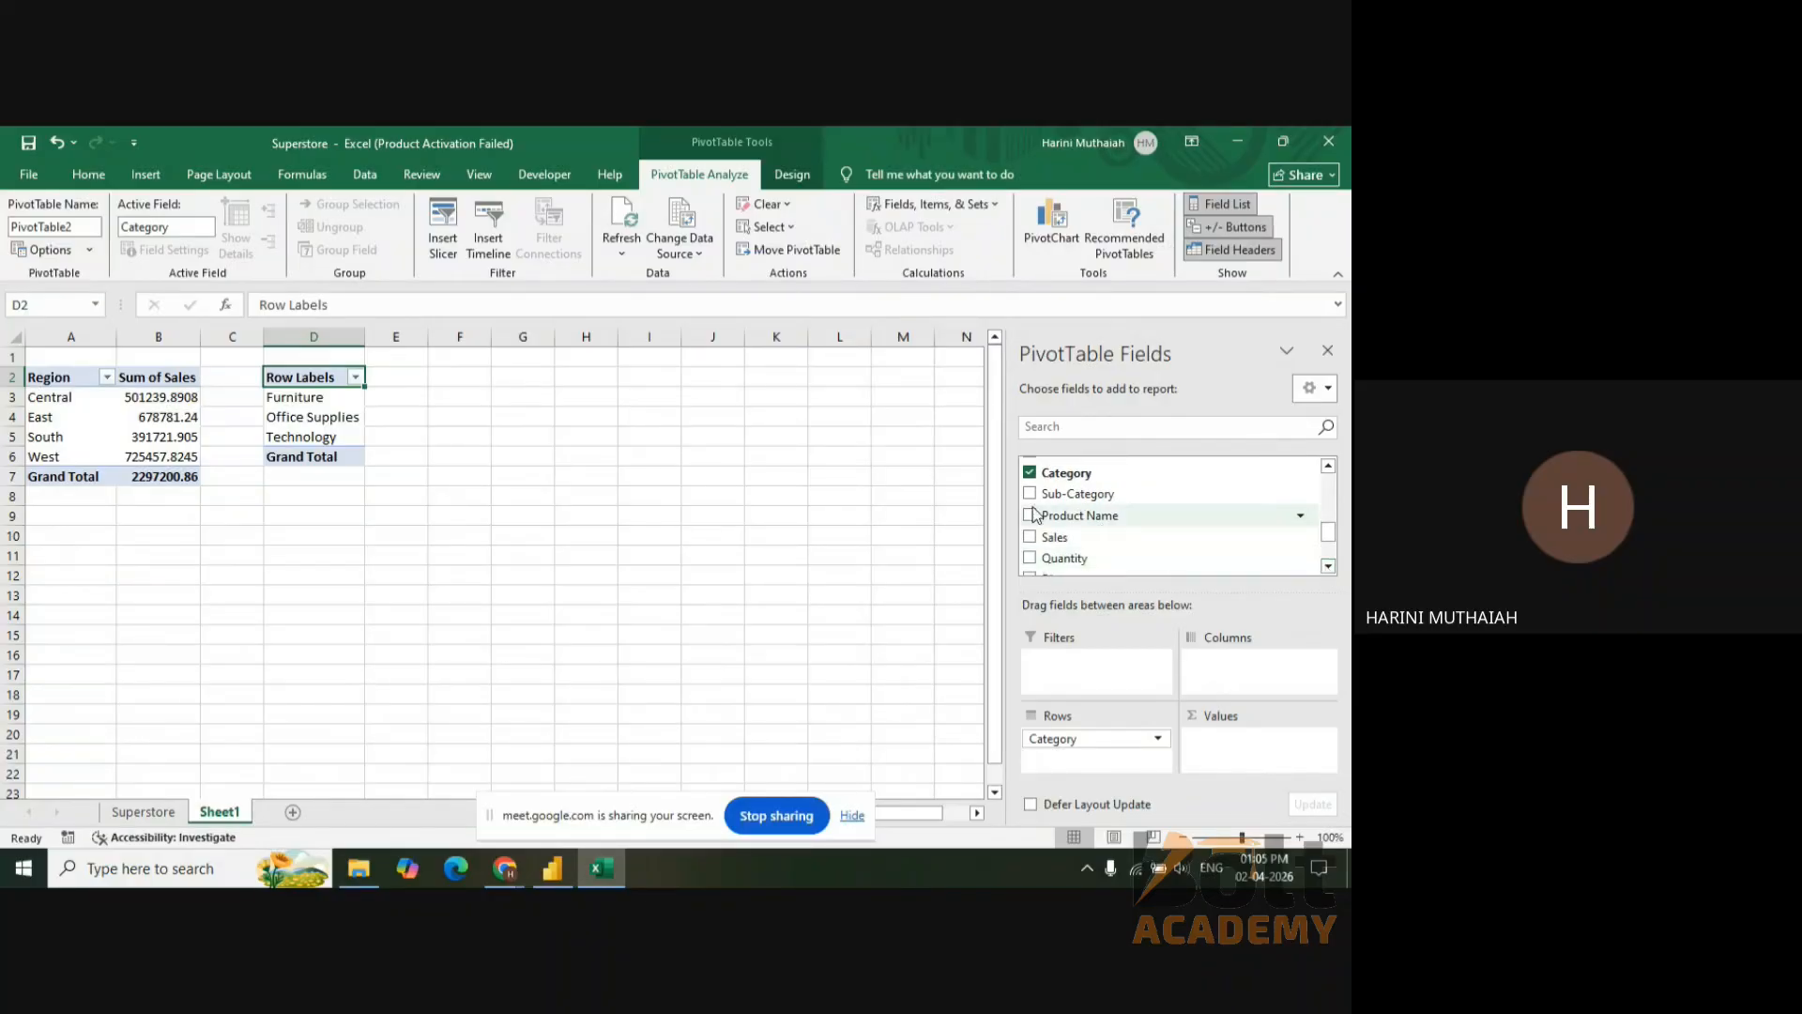
left_click(1029, 535)
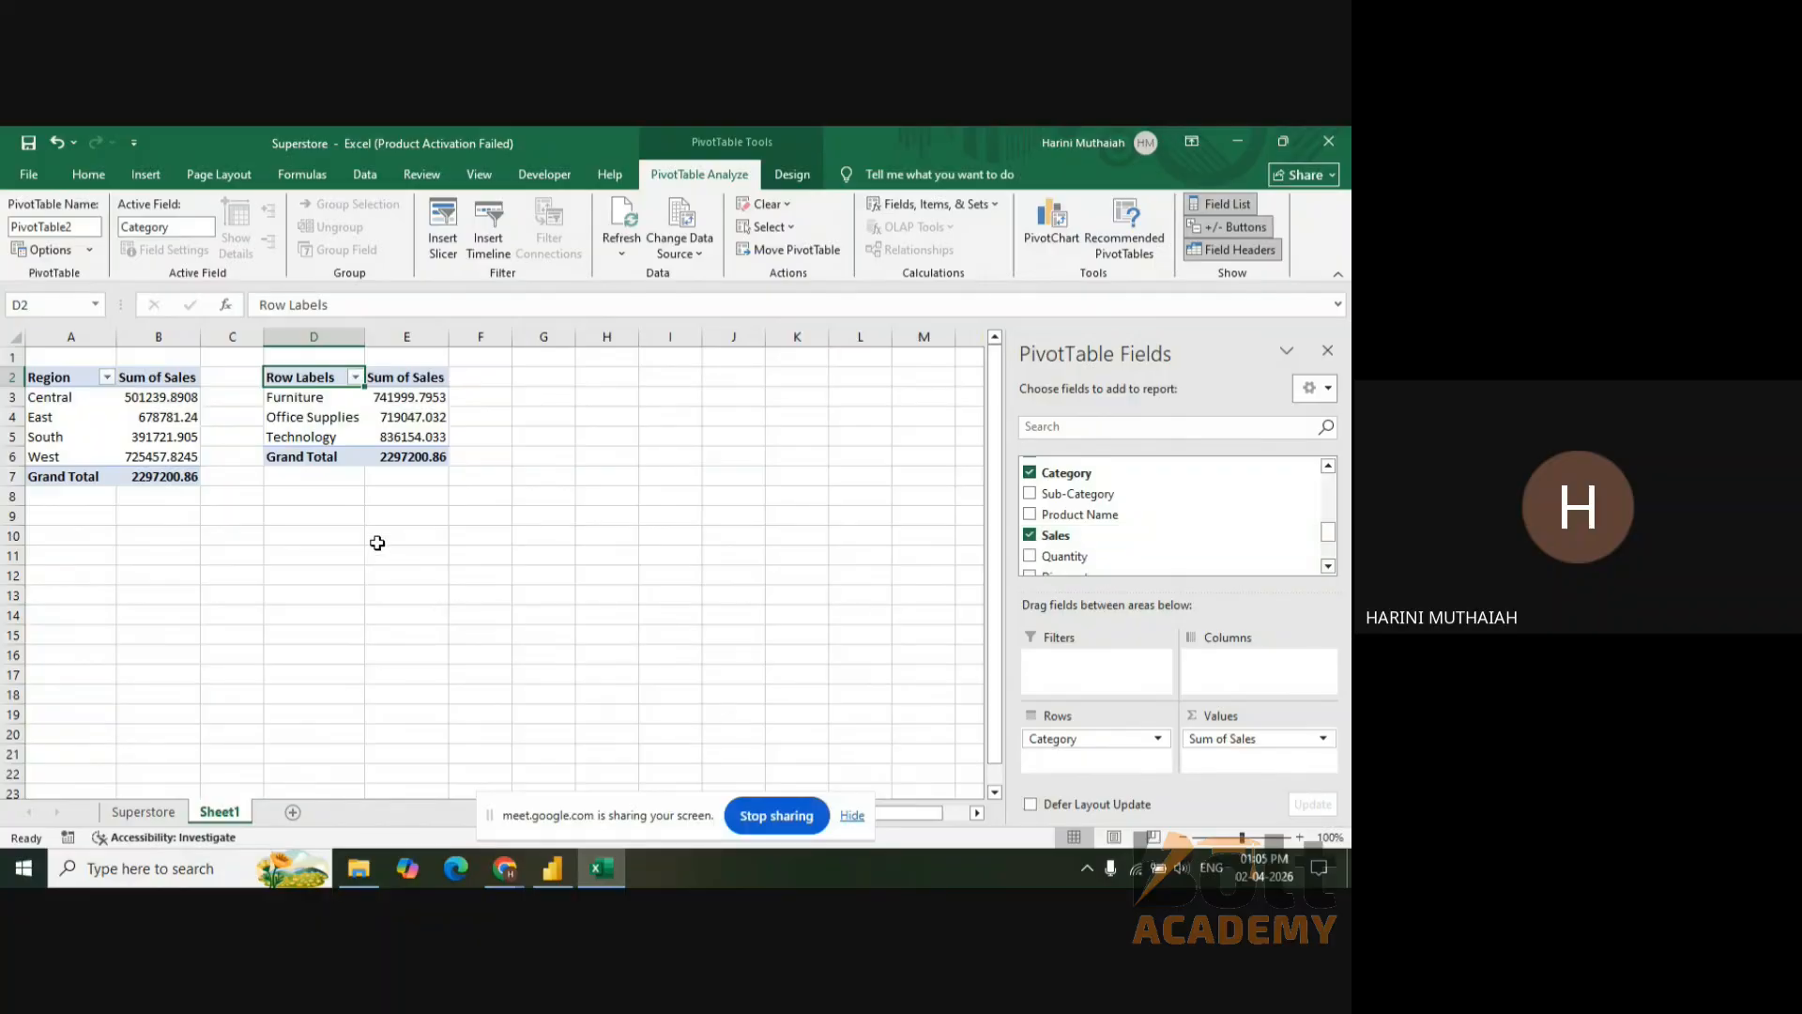
- Rename the row header in cell D2 of the second PivotTable to Category
left_click(364, 313)
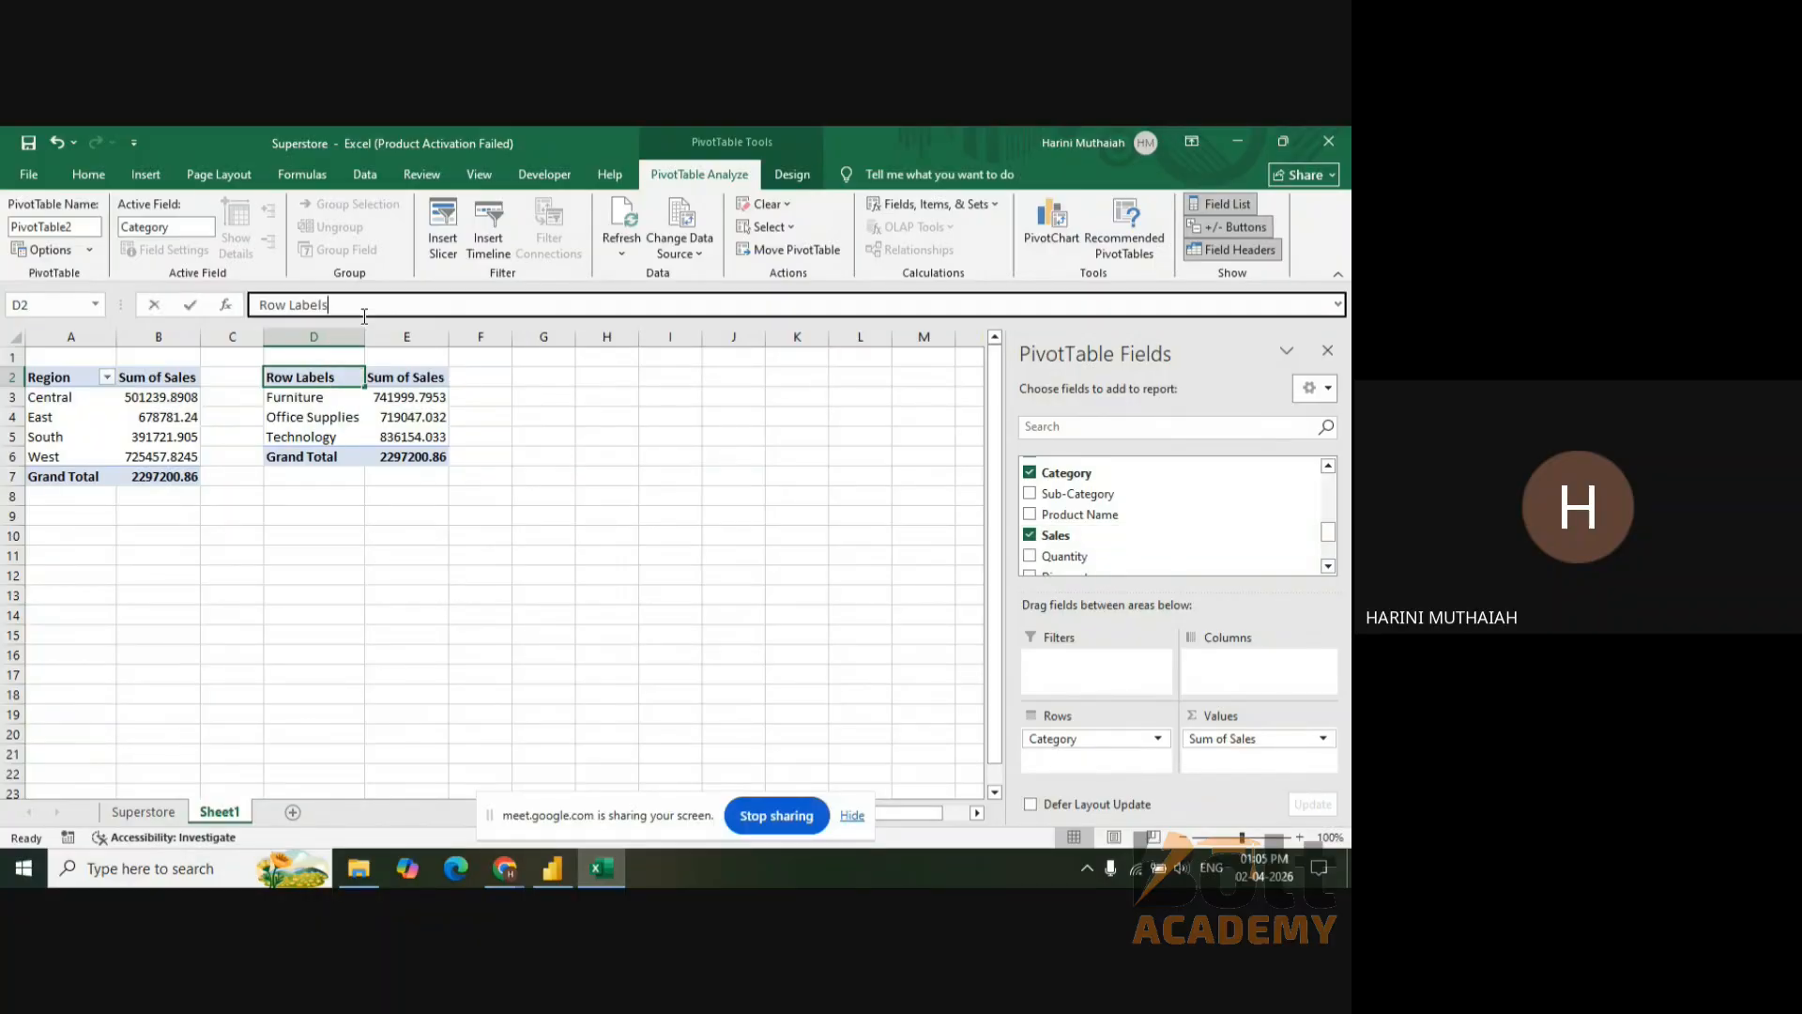
key("BackSpace")
key("BackSpace")
key("BackSpace")
key("BackSpace")
key("BackSpace")
key("BackSpace")
key("BackSpace")
key("BackSpace")
key("BackSpace")
key("BackSpace")
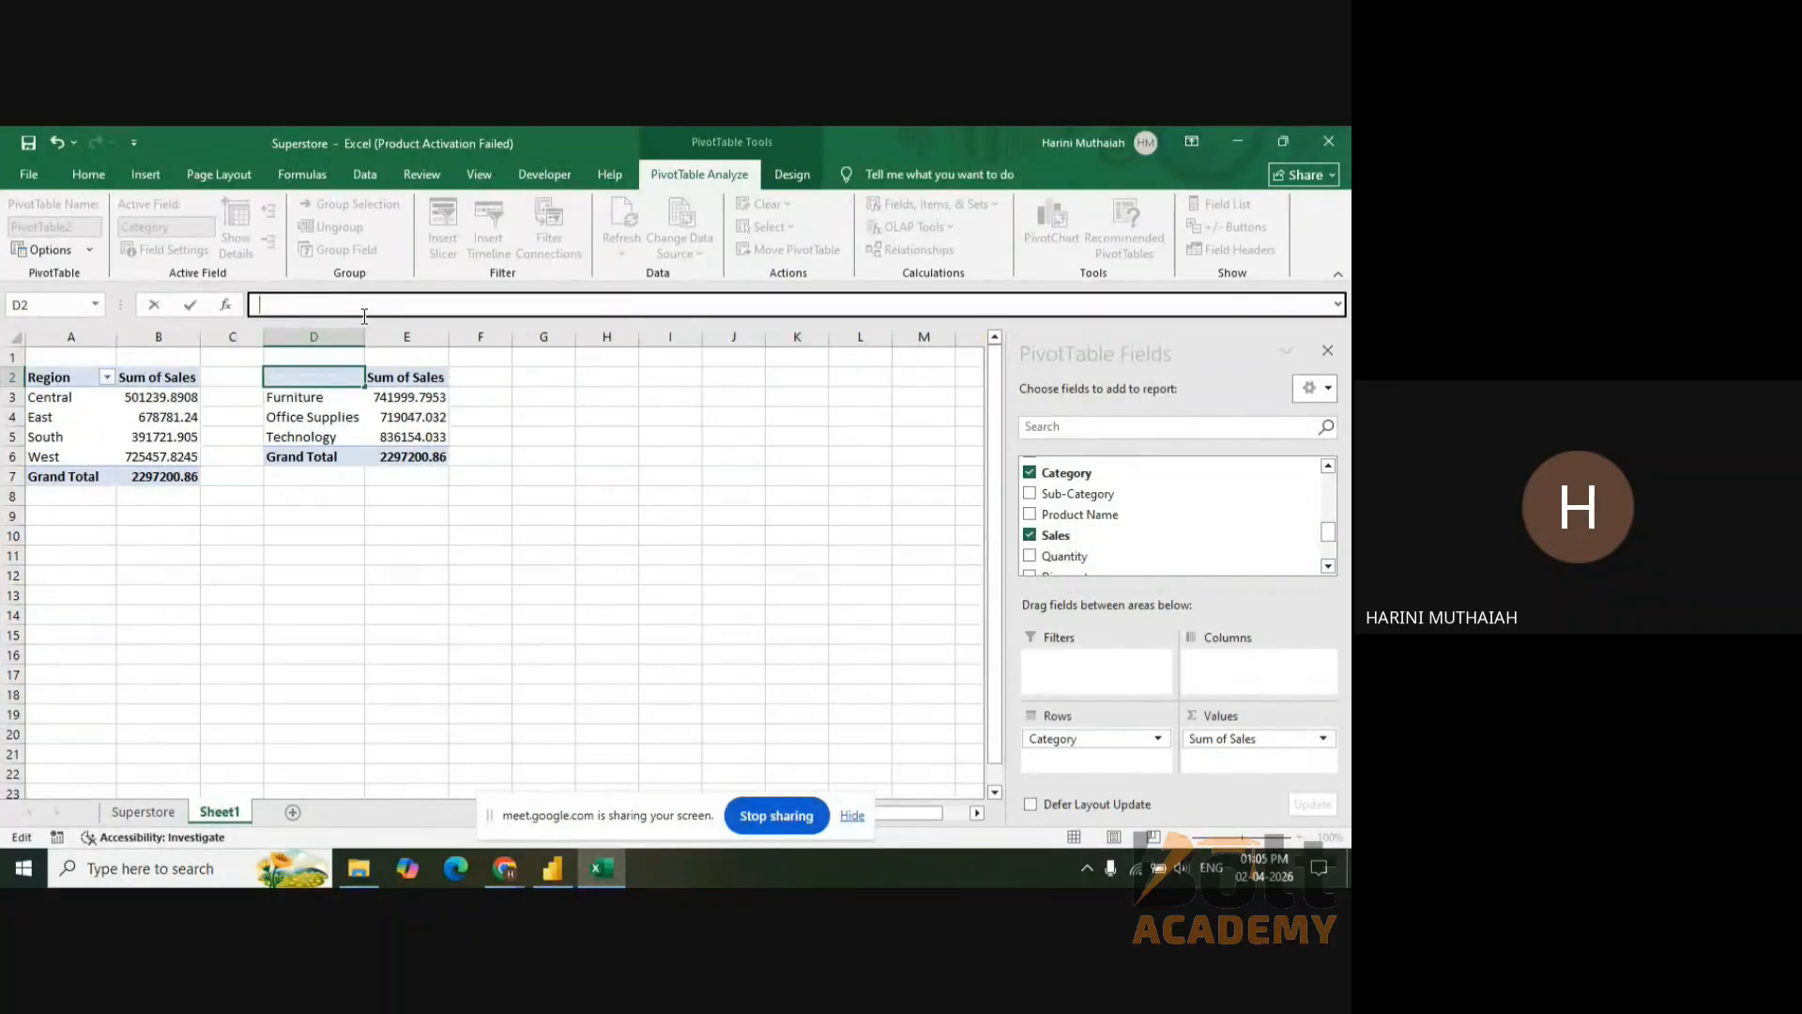
type("Category")
left_click(529, 433)
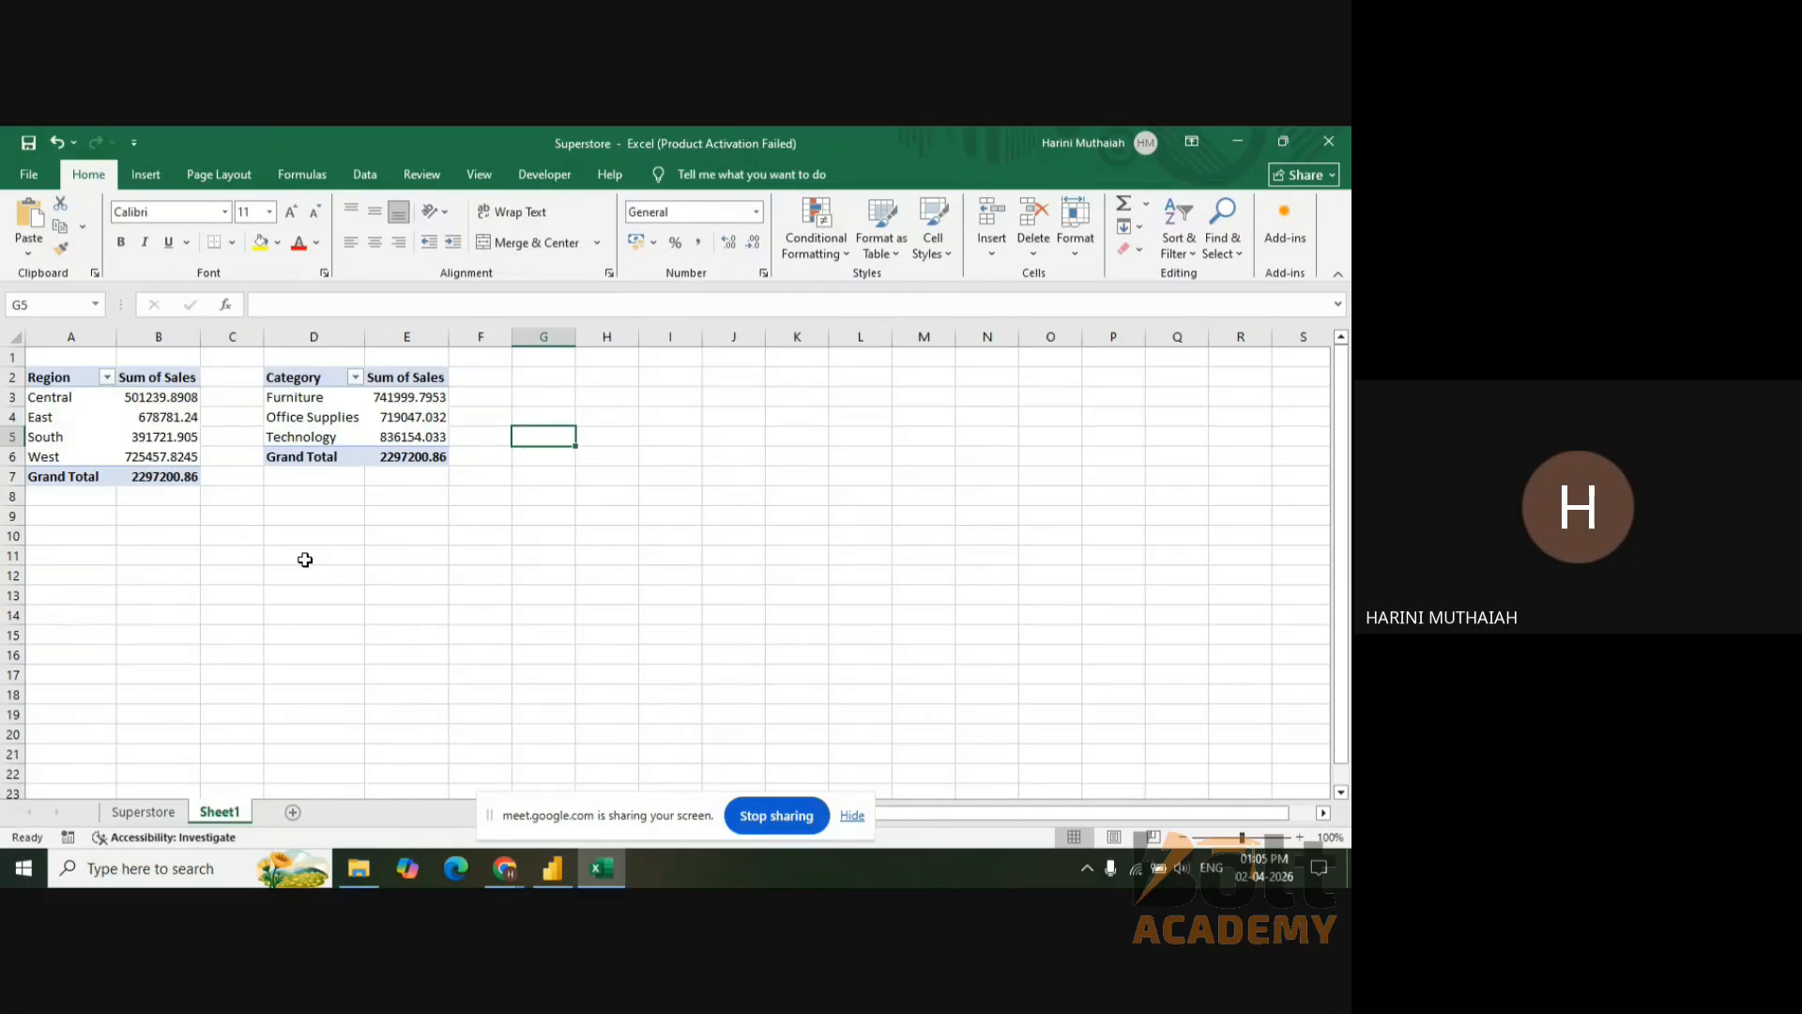
- Create a third PivotTable from the Superstore range A1:W9995, placed on the existing worksheet Sheet1 at cell A9
left_click(140, 810)
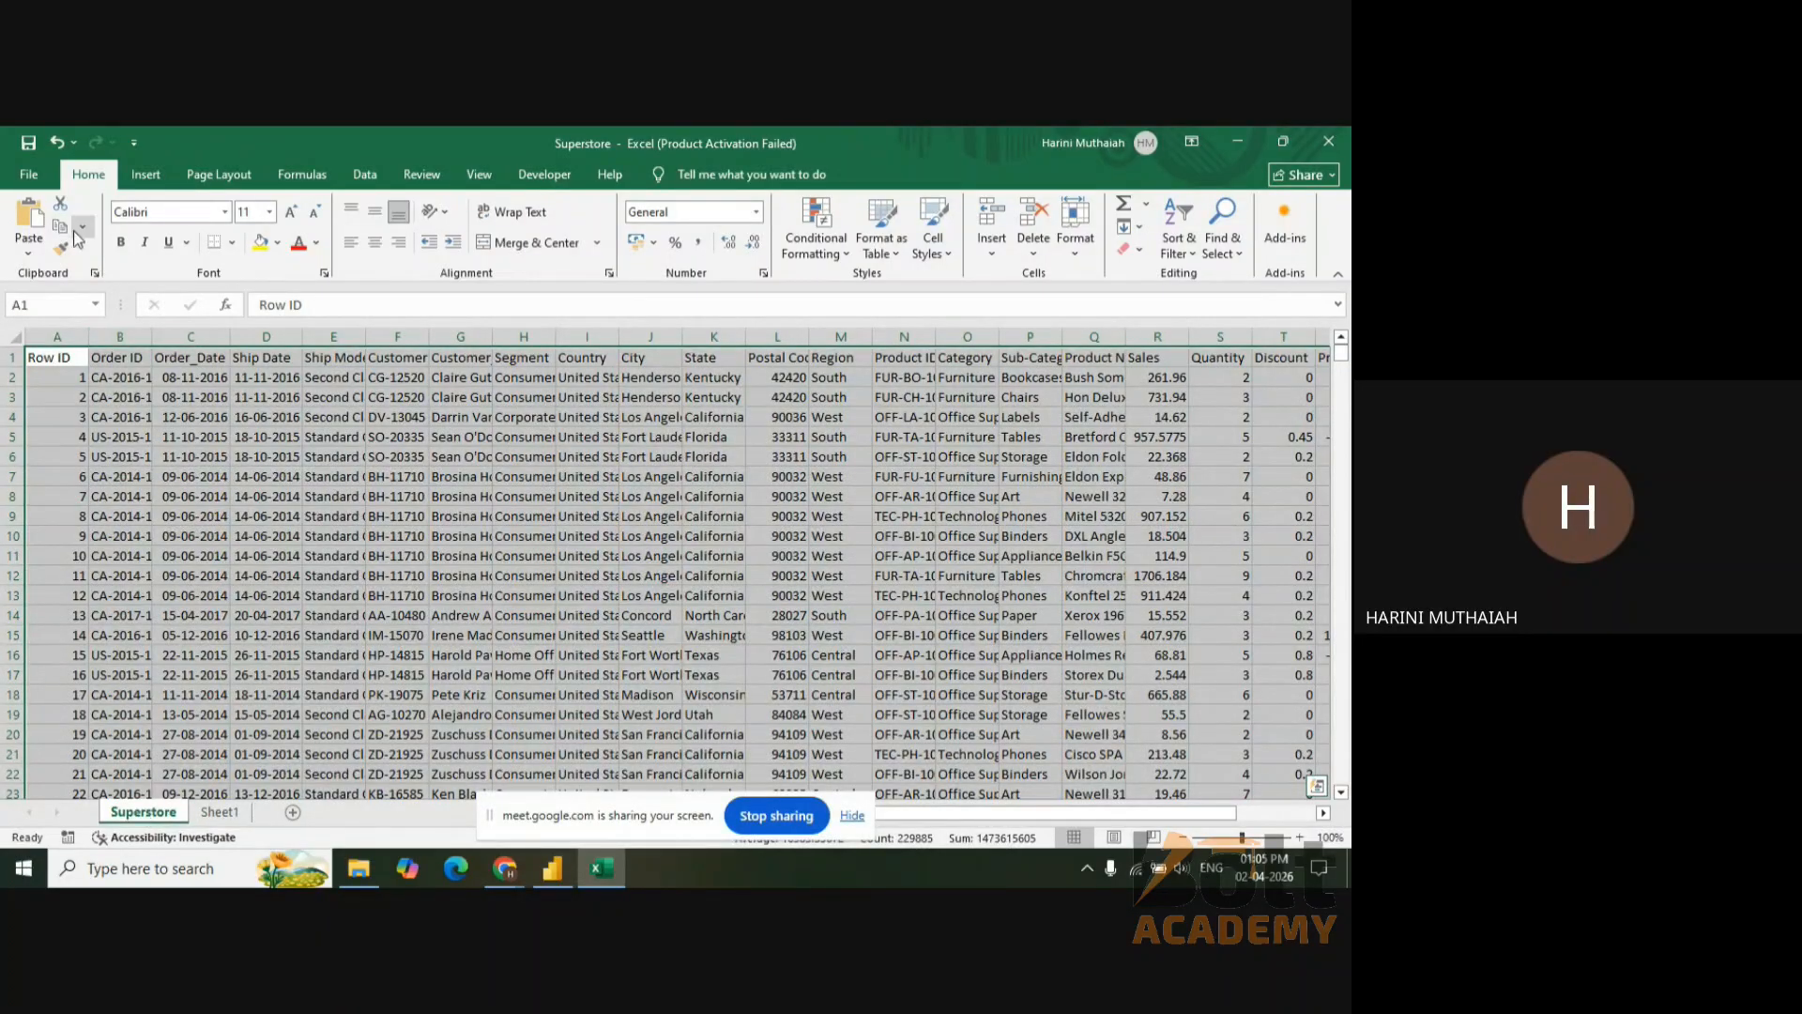
left_click(145, 176)
left_click(34, 255)
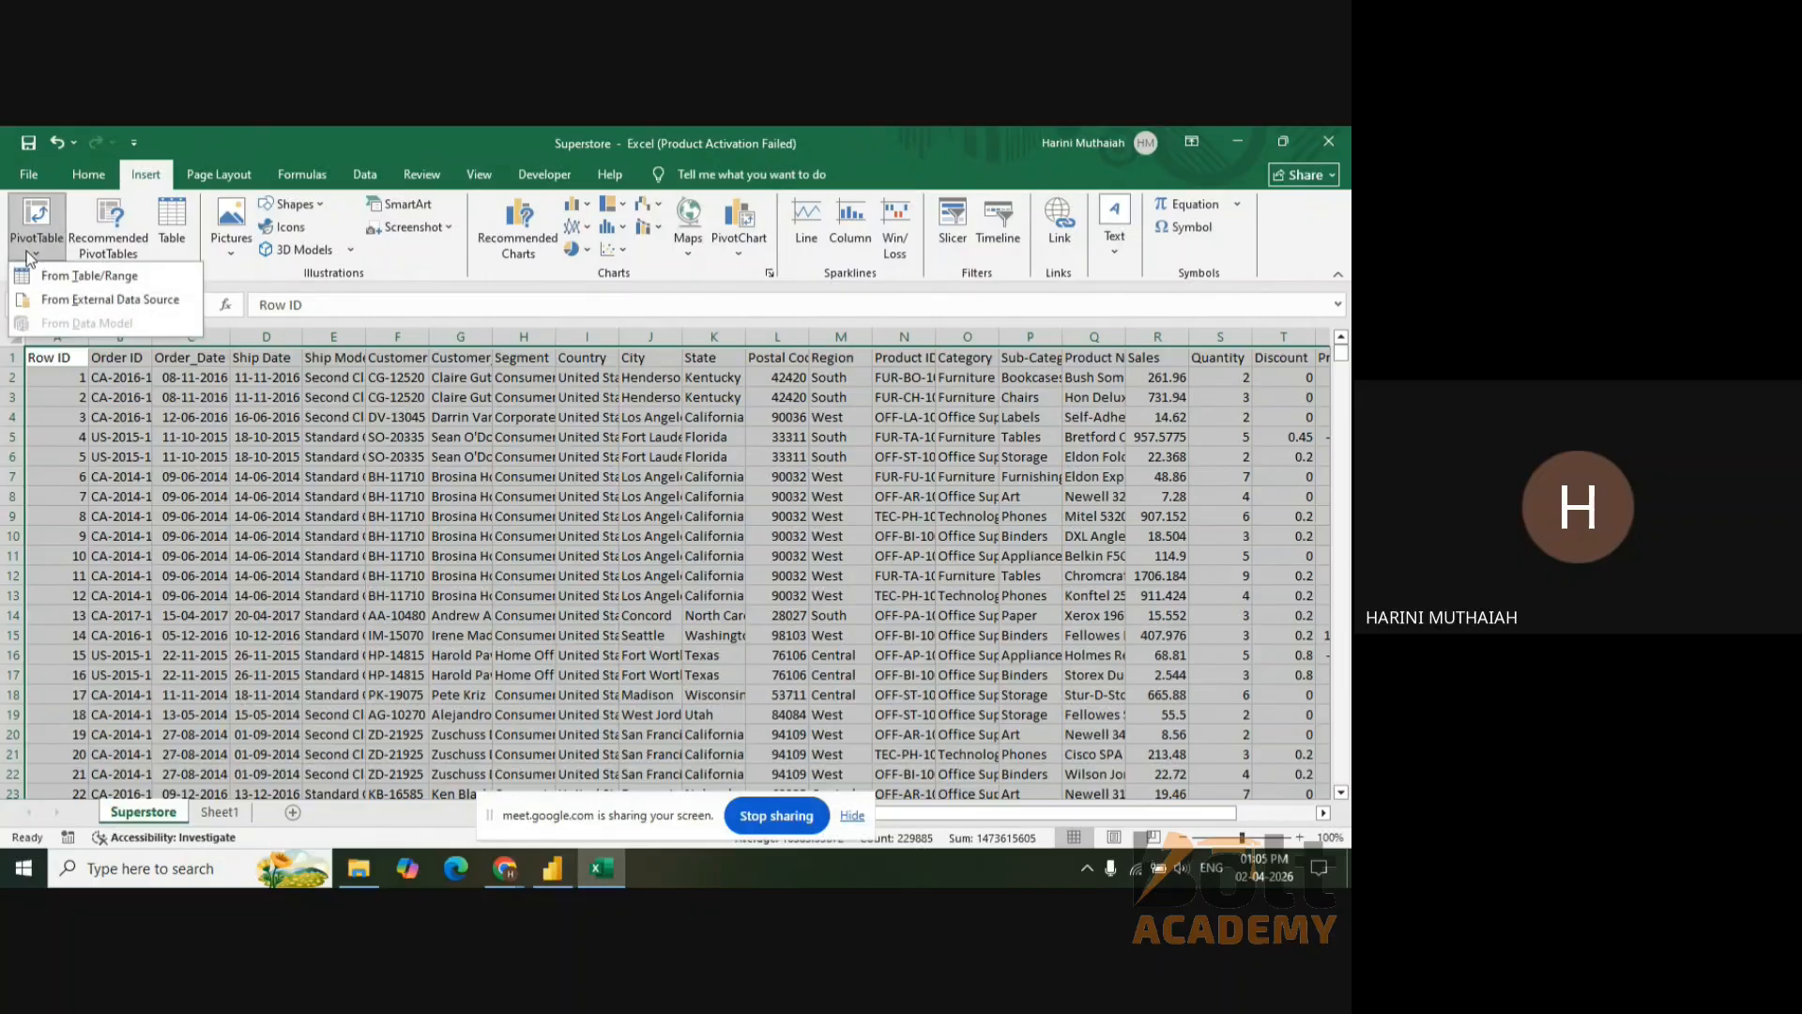
left_click(105, 269)
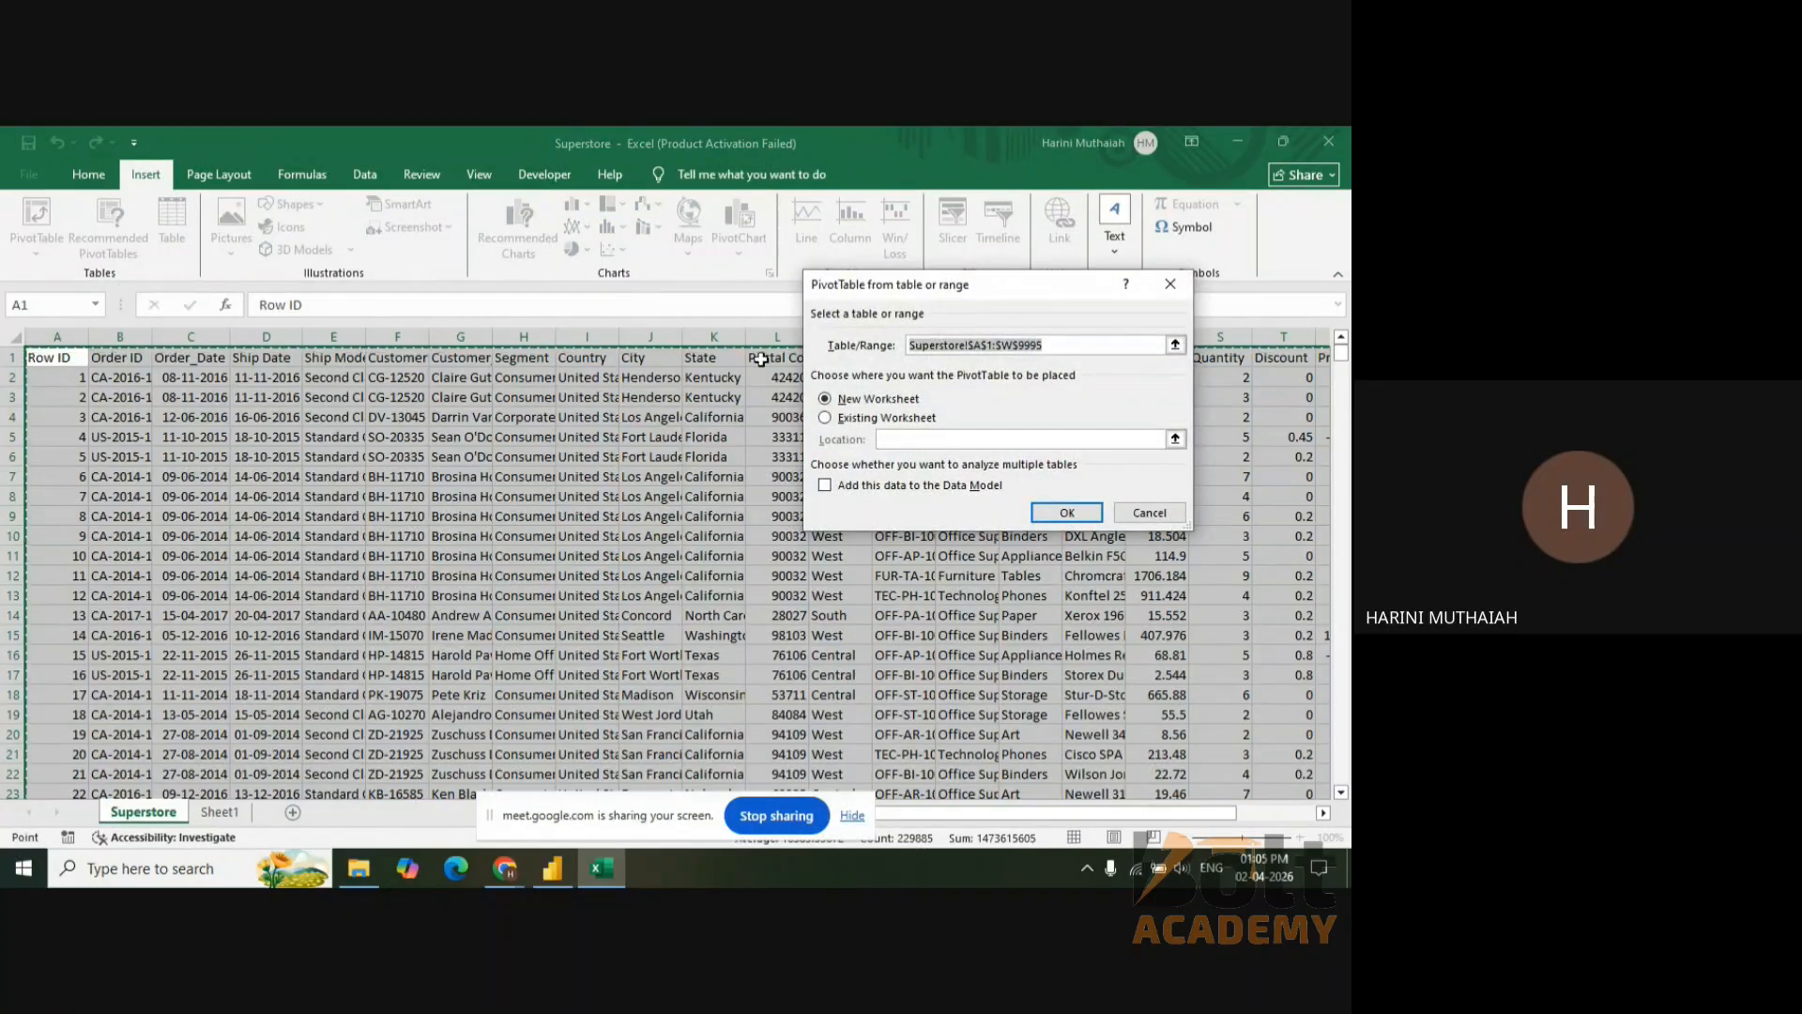
left_click(903, 418)
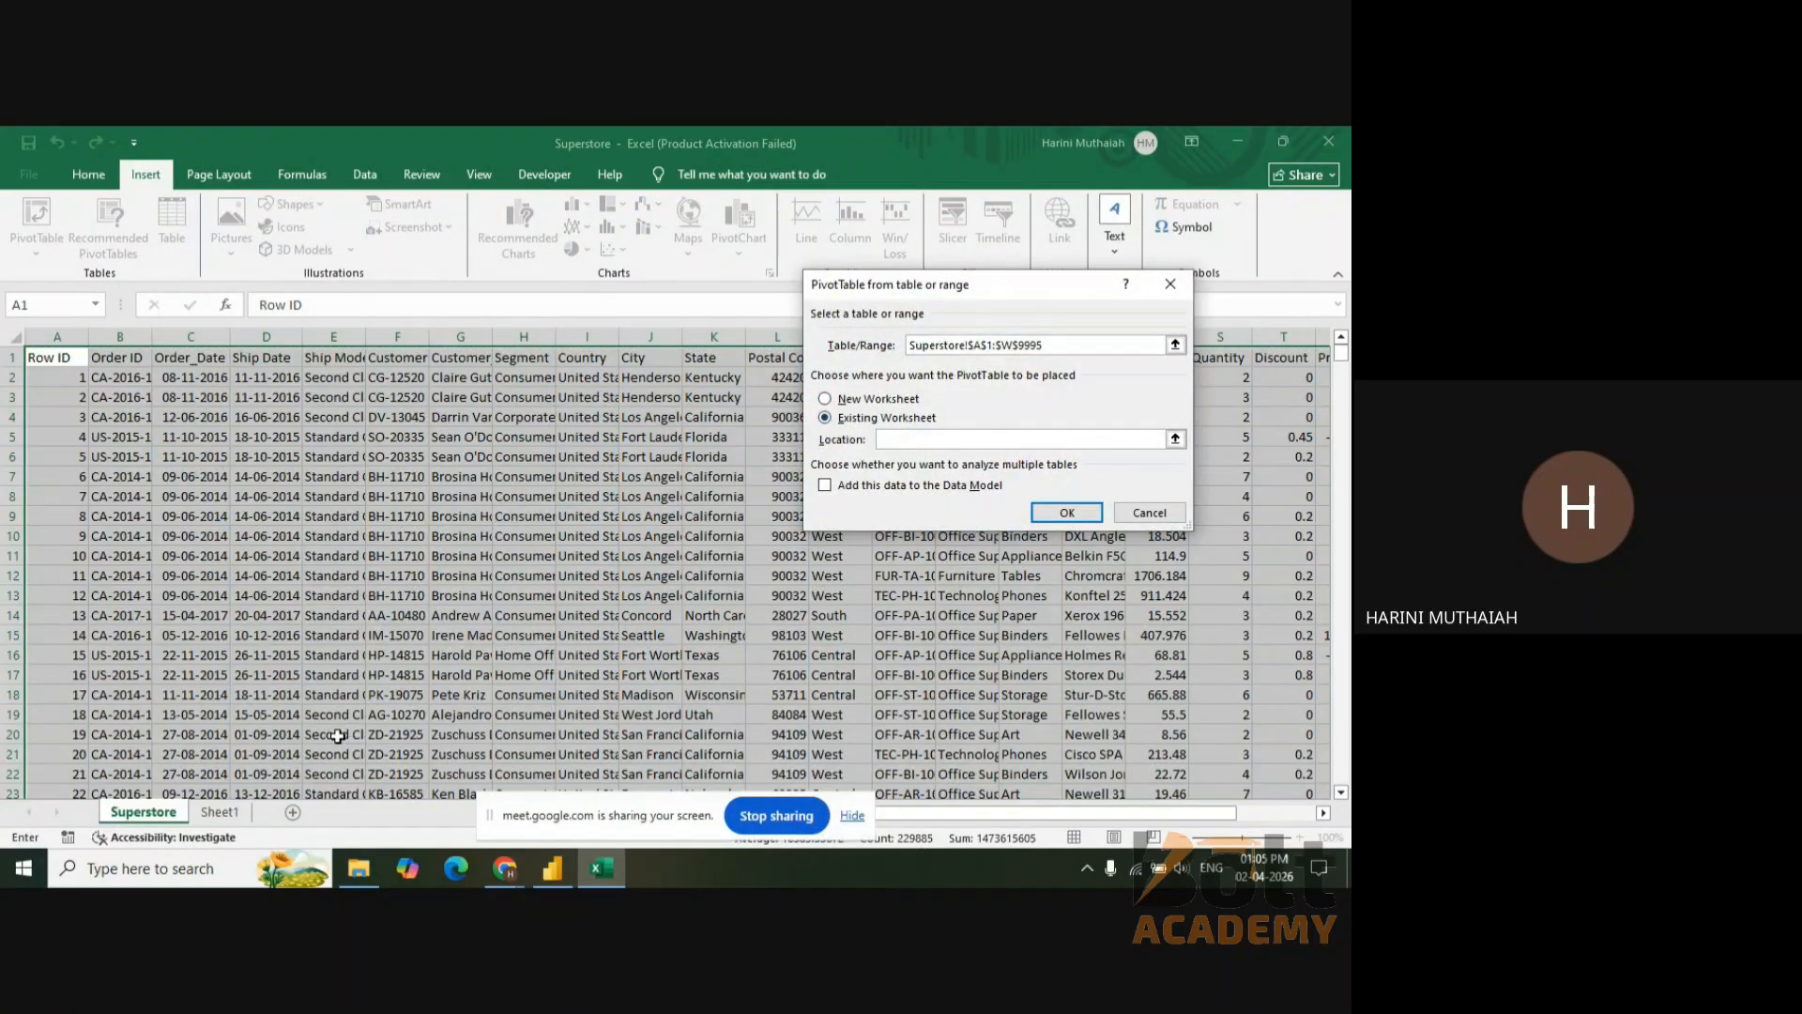
left_click(243, 813)
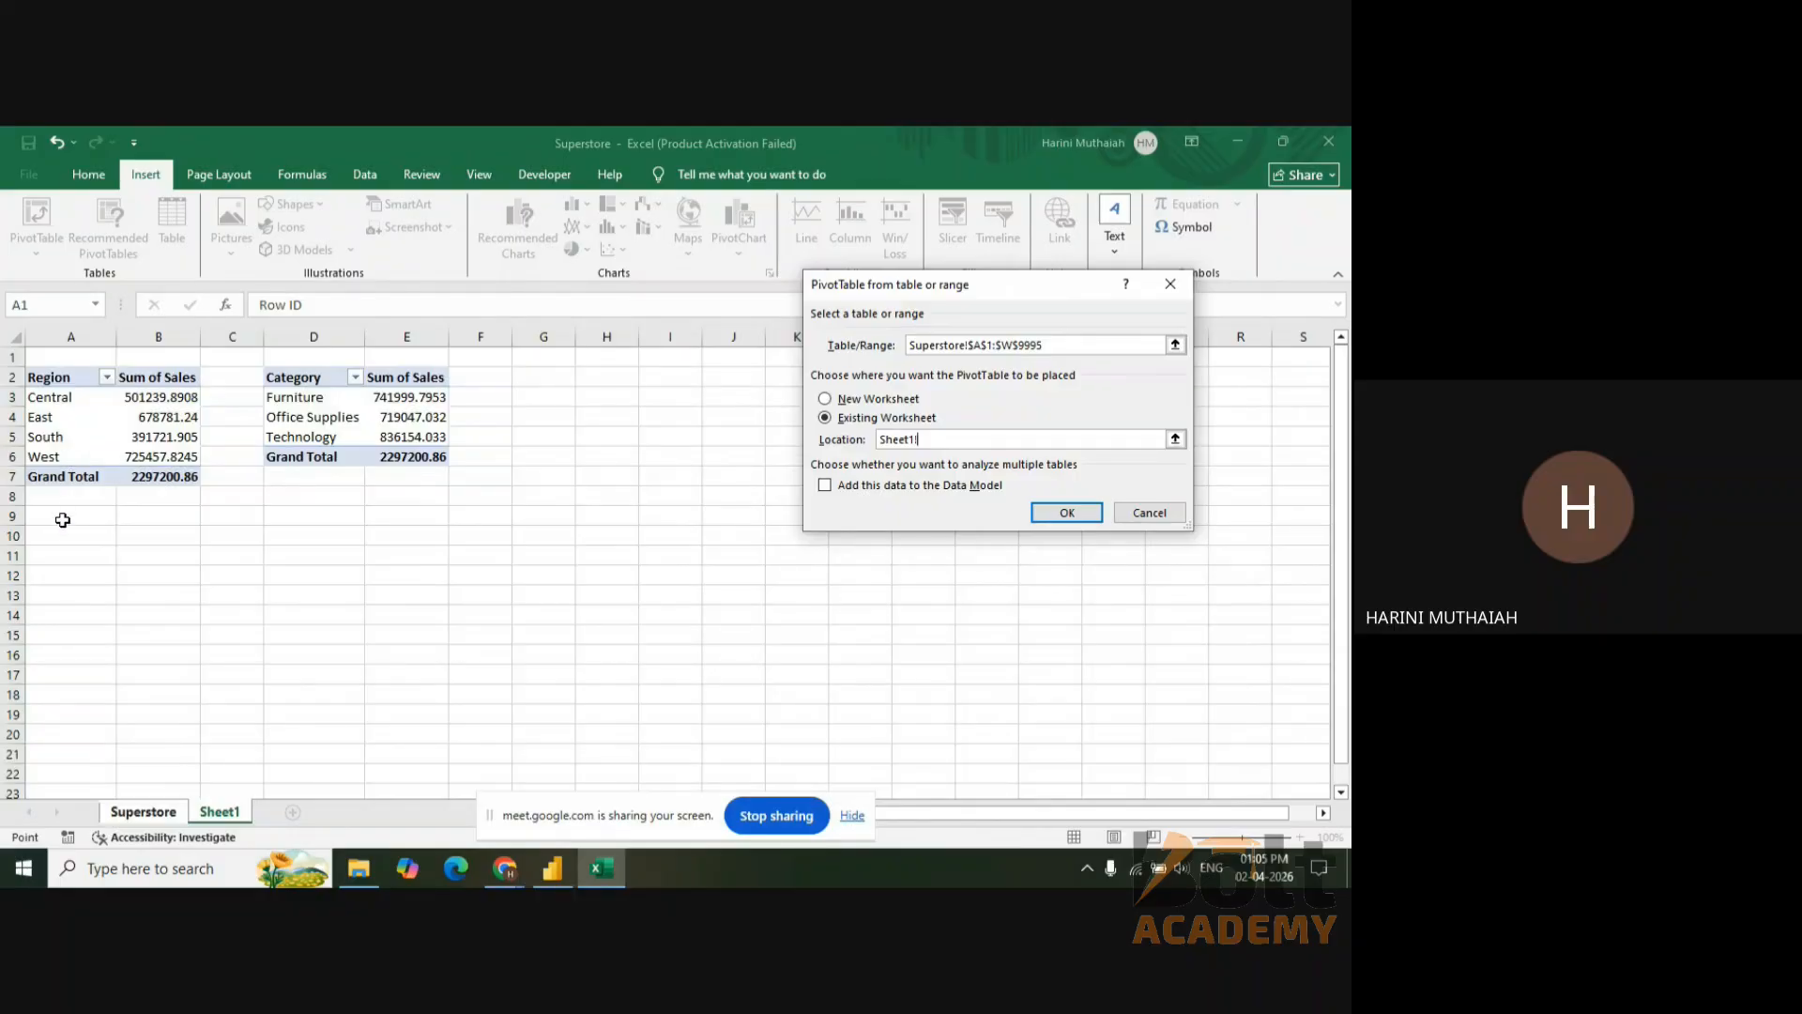
left_click(62, 516)
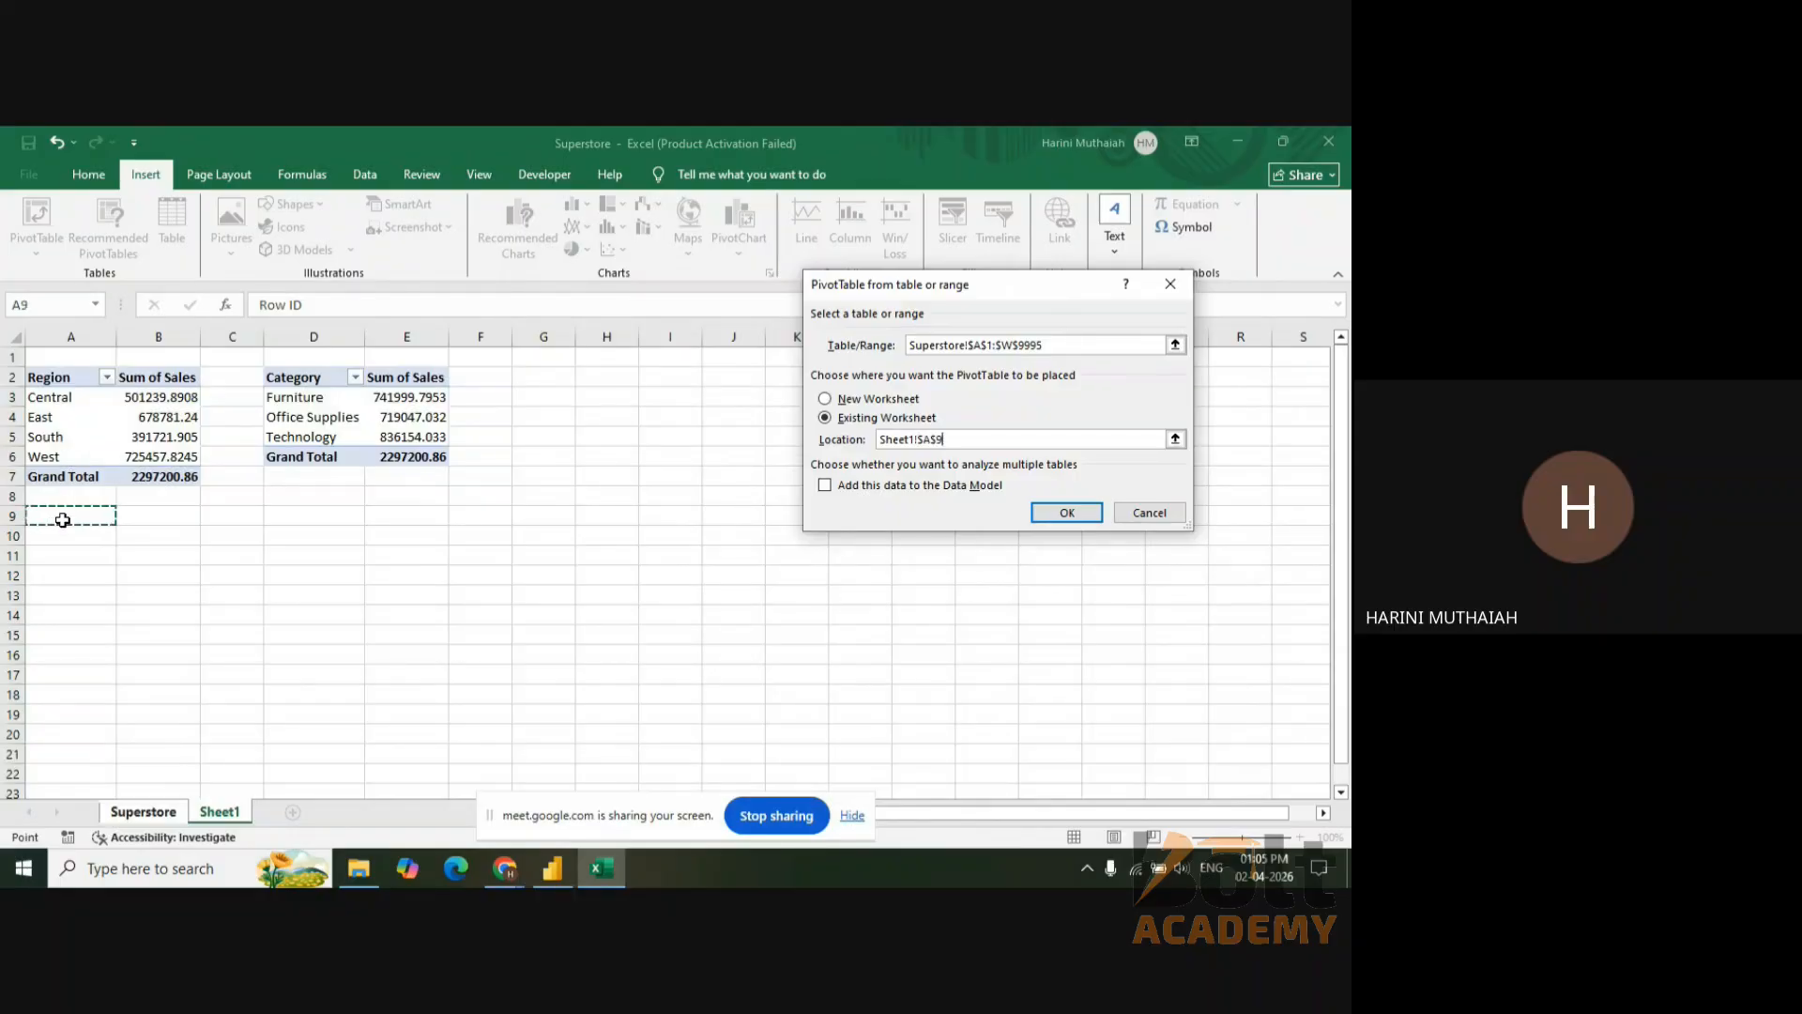
left_click(1061, 511)
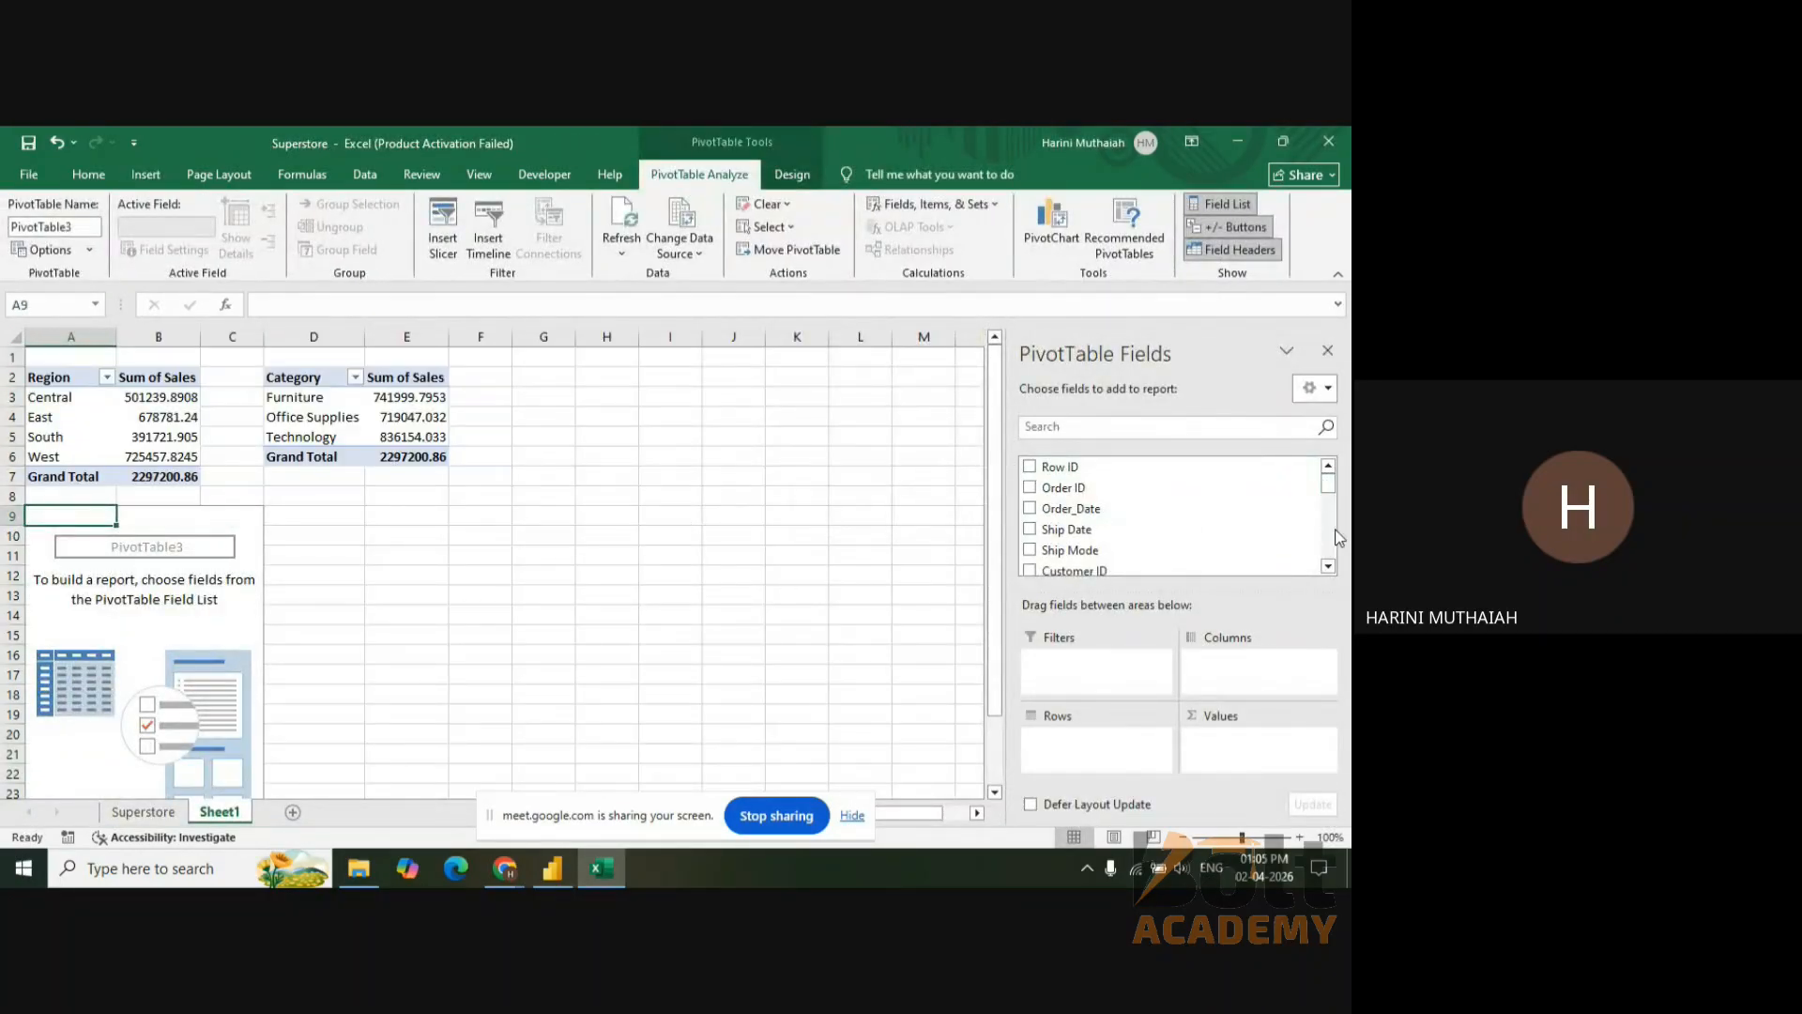
- Add the Month field to the rows of the PivotTable at A9
left_click(1328, 566)
left_click(1328, 566)
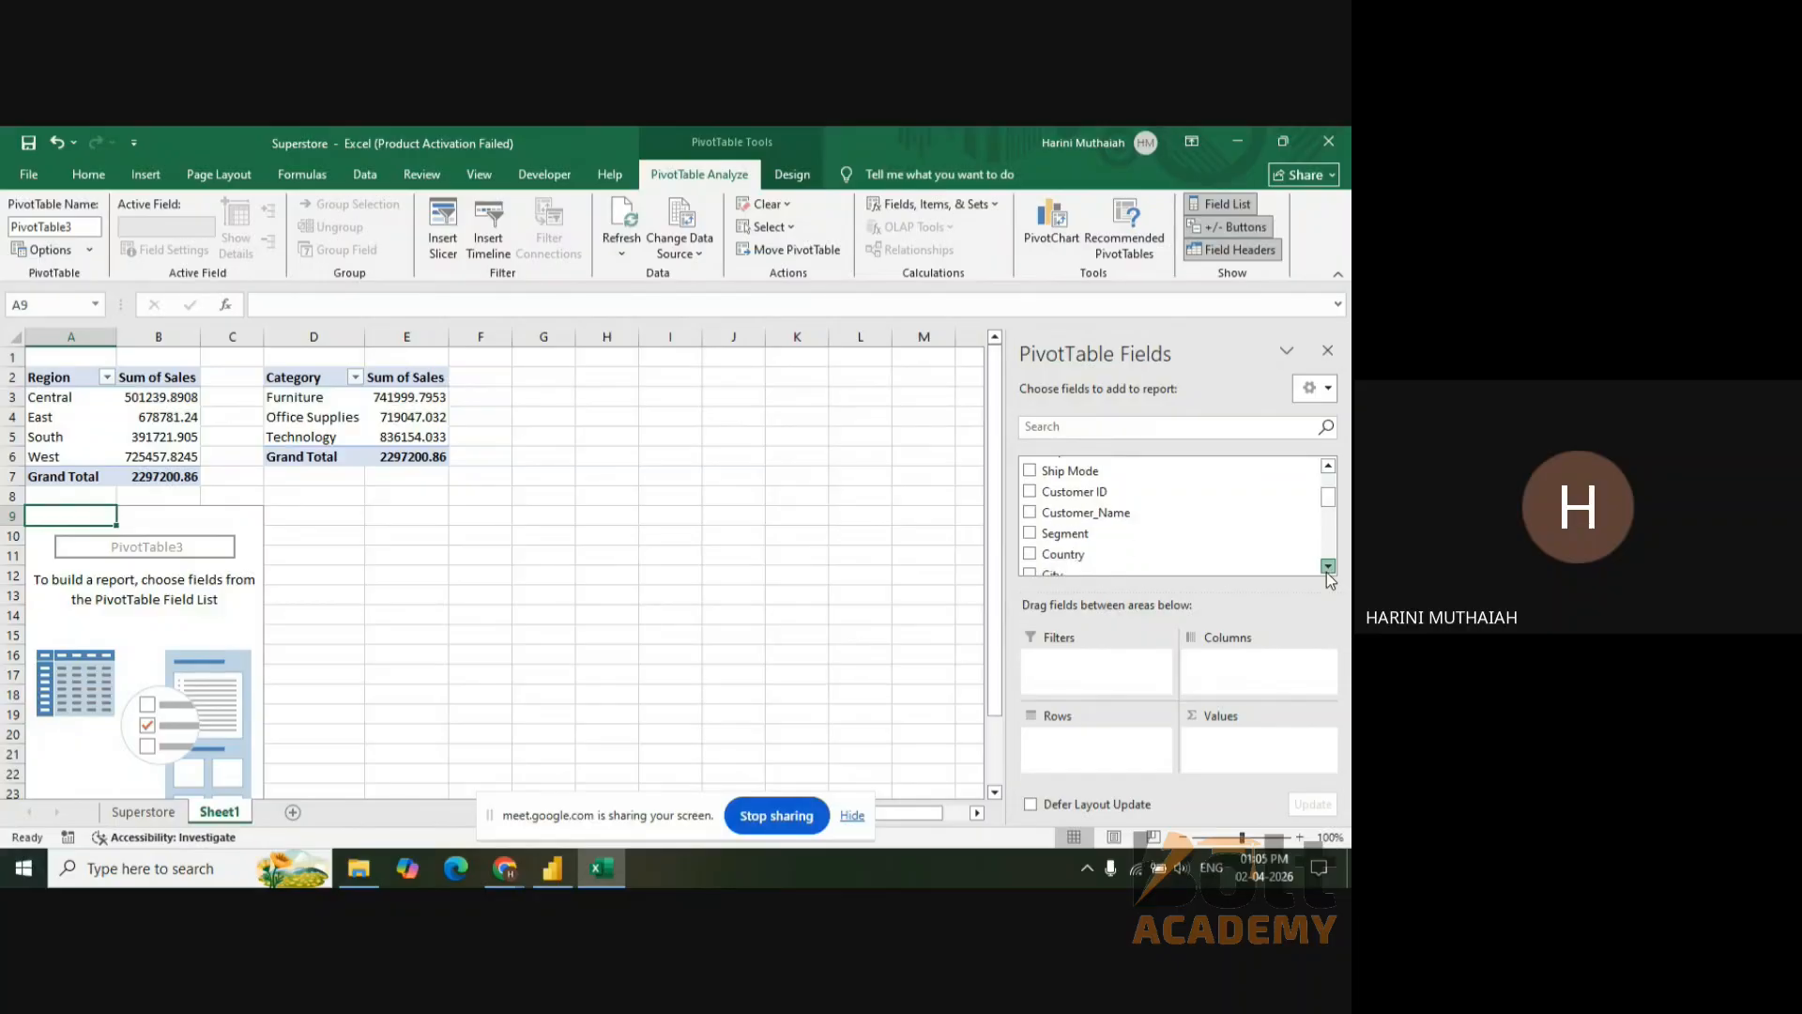
left_click(1328, 566)
left_click(1328, 566)
left_click(1328, 566)
left_click(1329, 565)
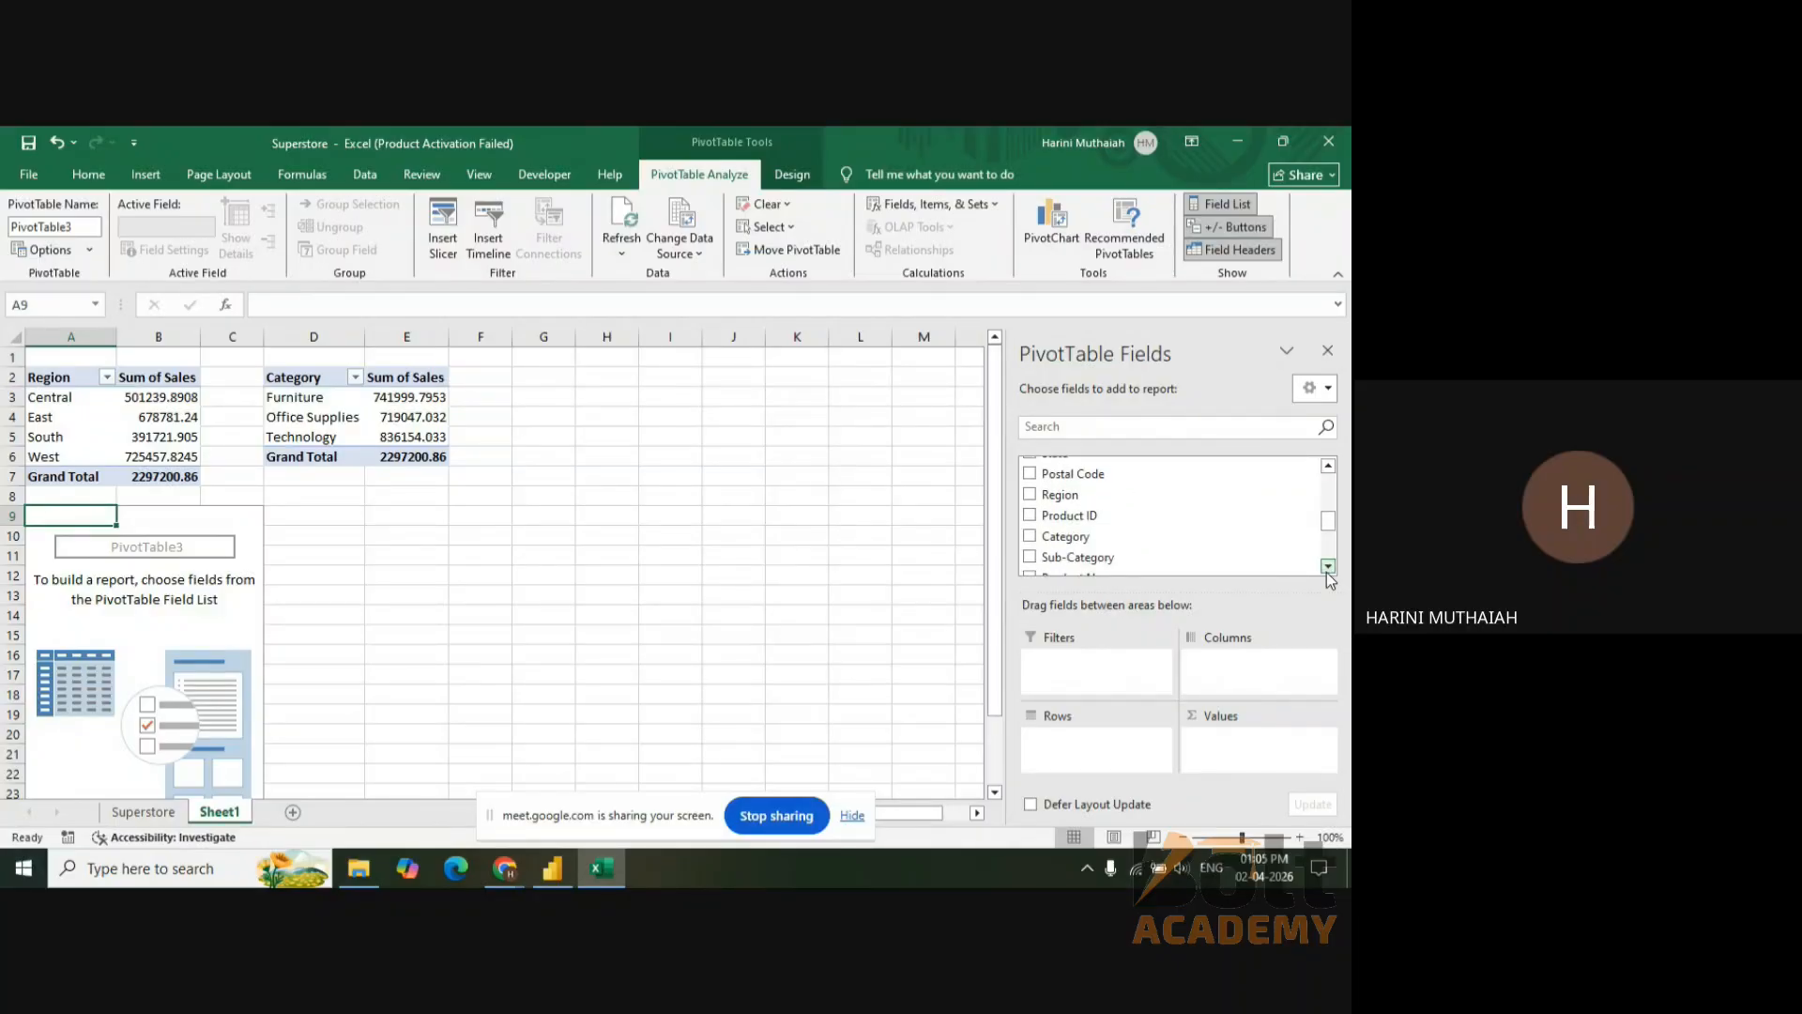
left_click(1328, 566)
left_click(1328, 566)
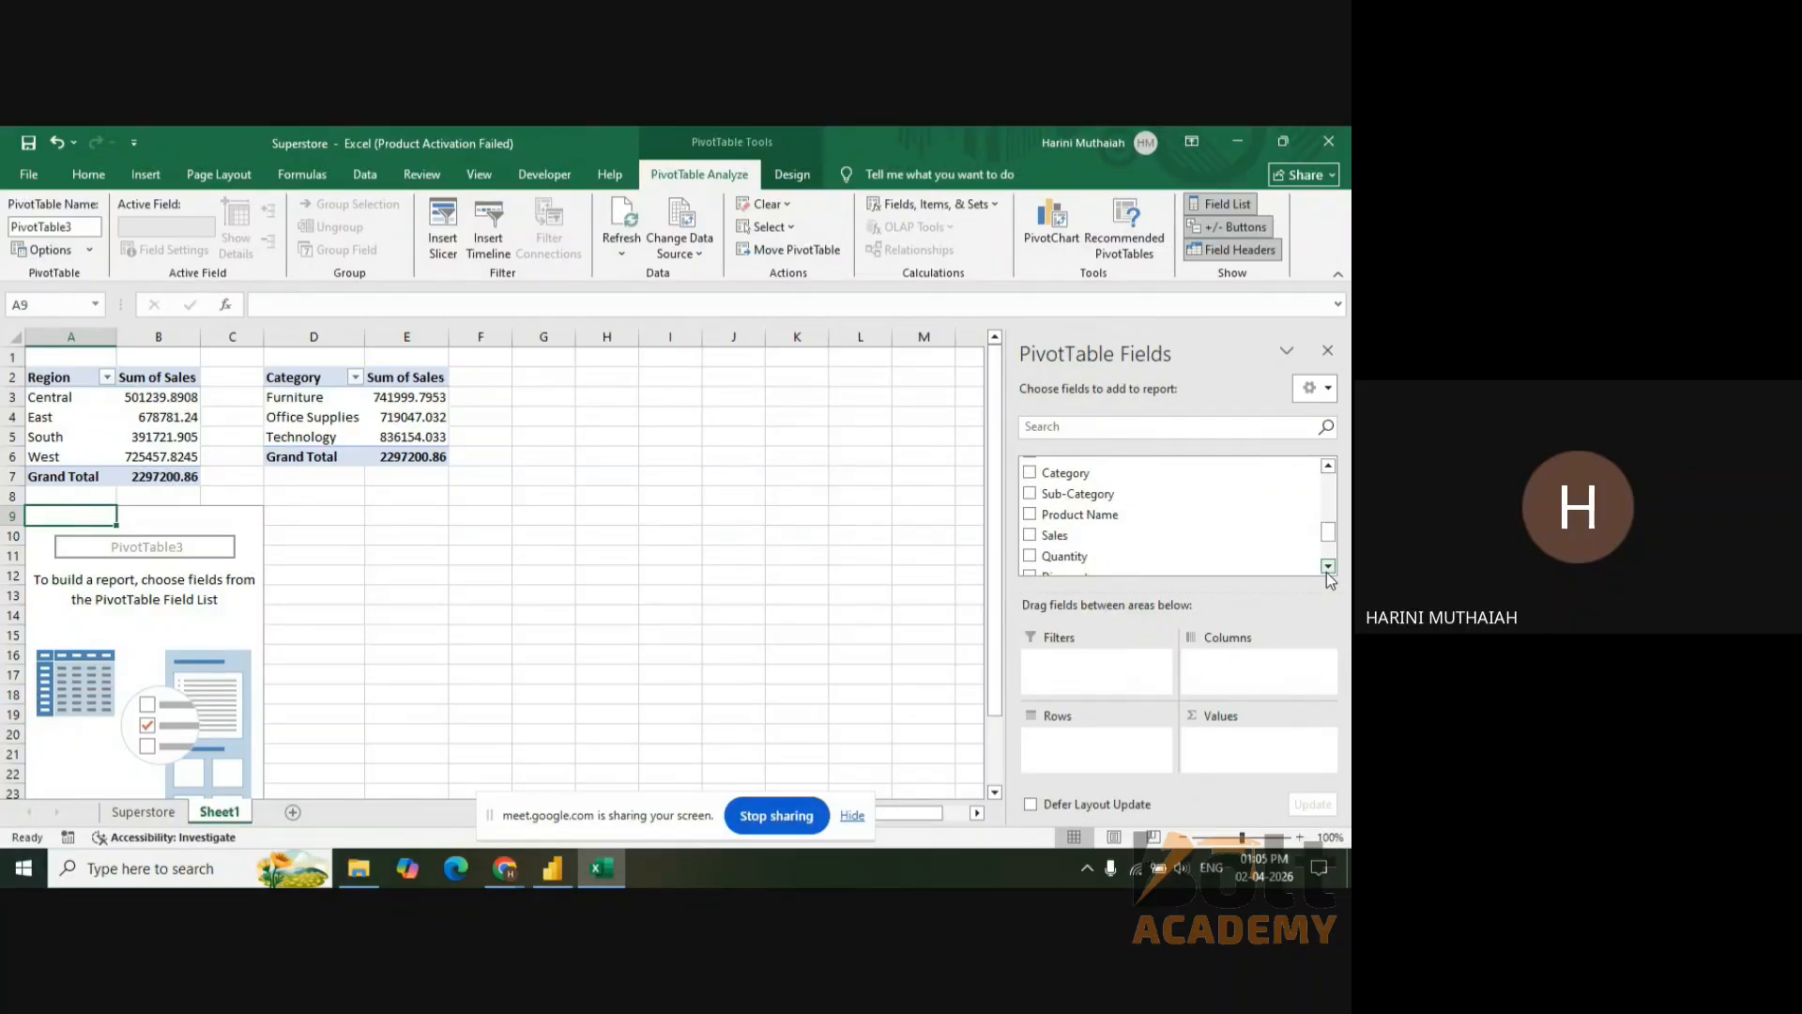
left_click(1328, 565)
left_click(1328, 566)
left_click(1328, 566)
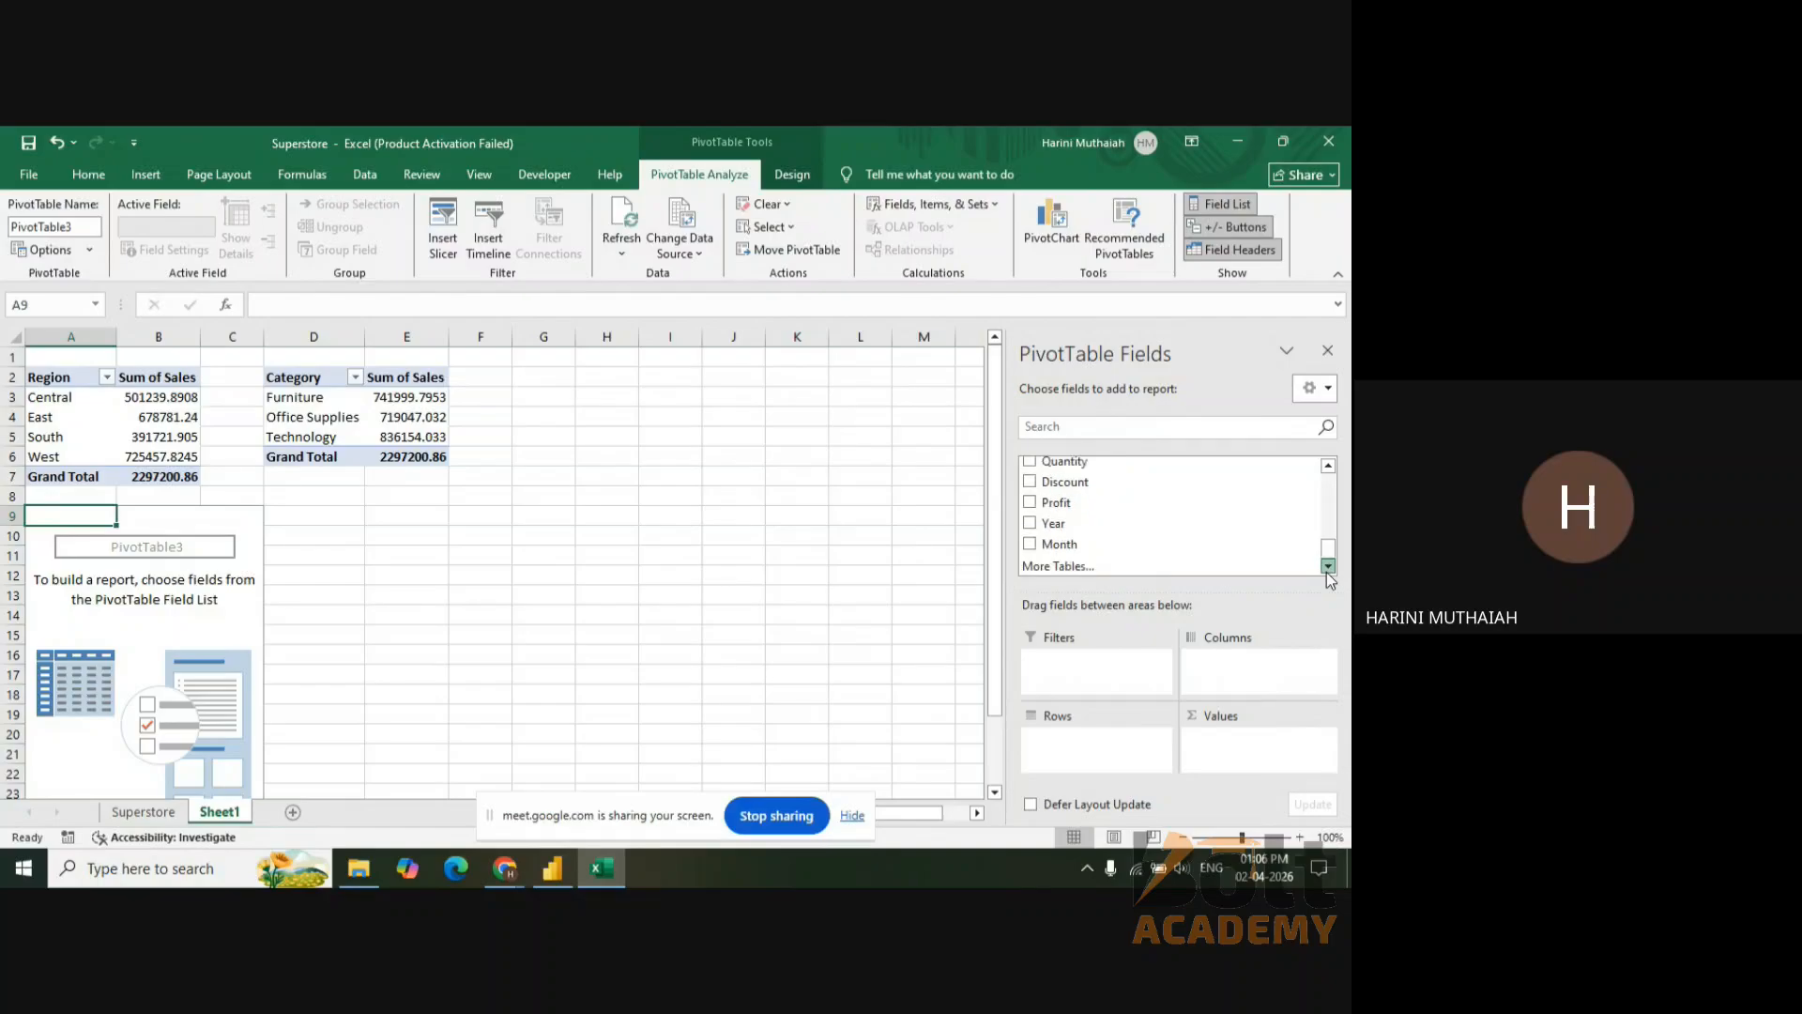
left_click(1029, 544)
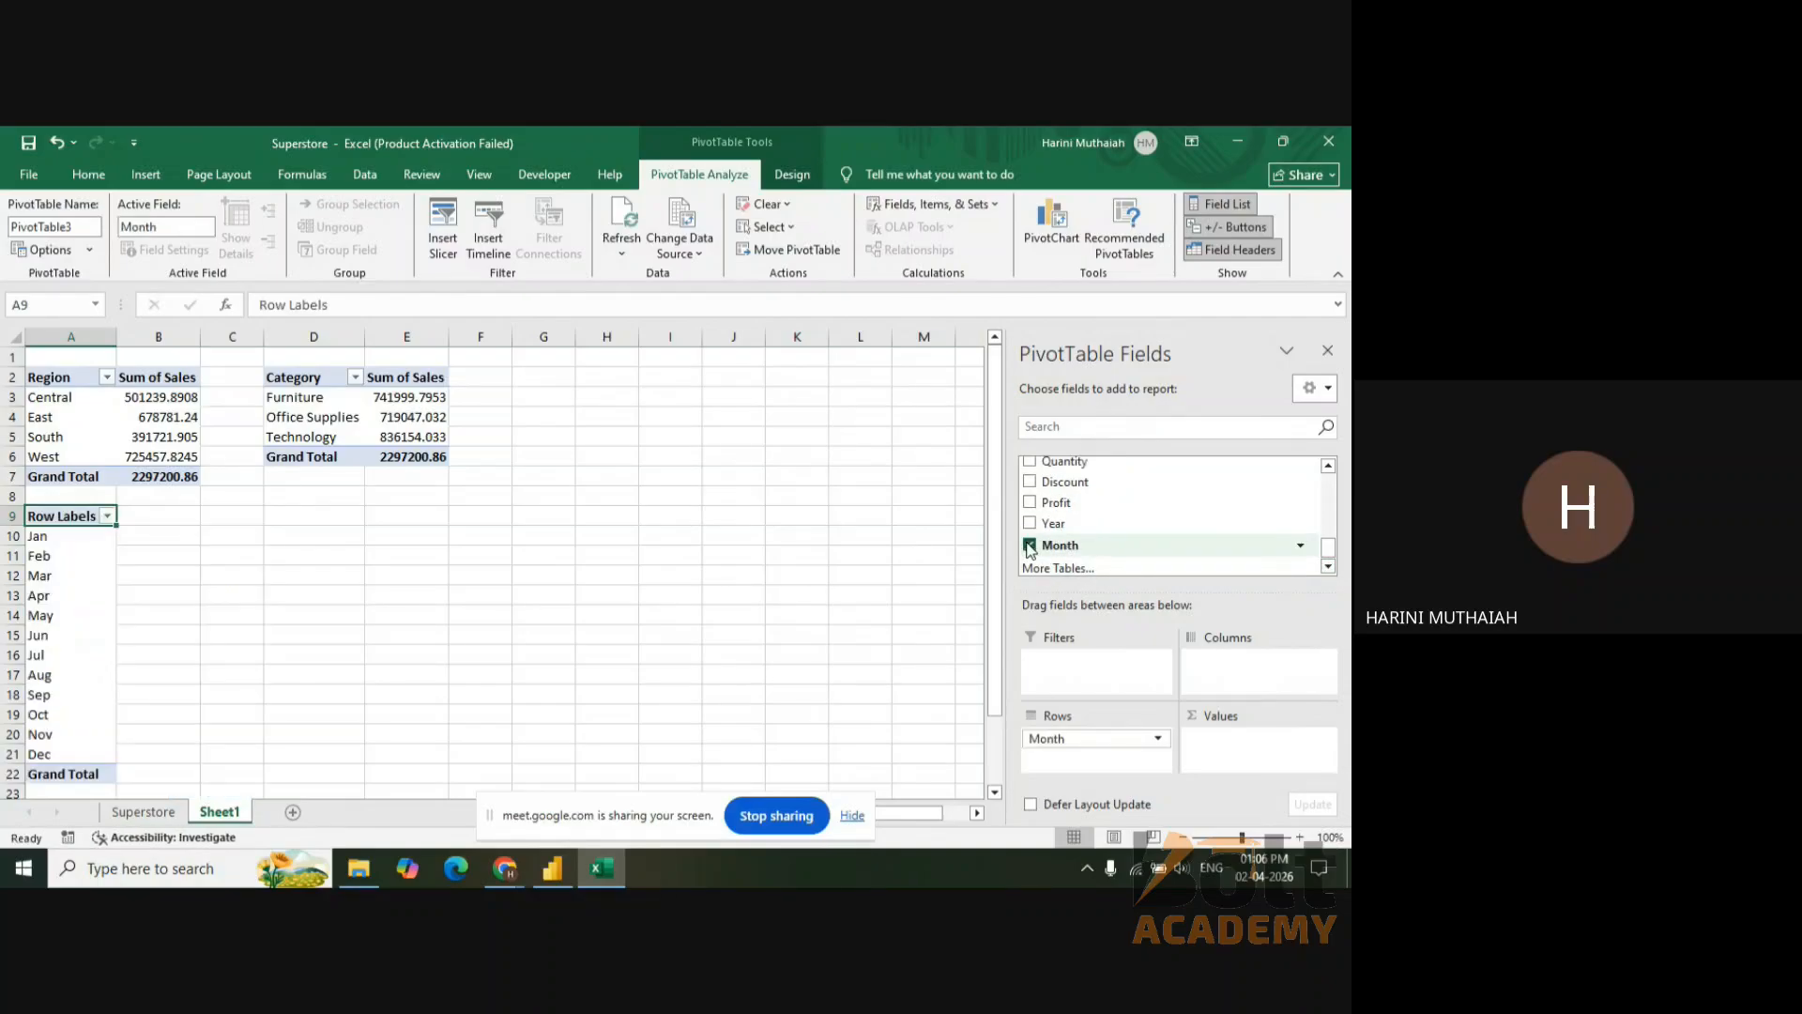
- Add the Sales field to the values of the month PivotTable at A9 as Sum of Sales
left_click(1334, 466)
left_click(1334, 467)
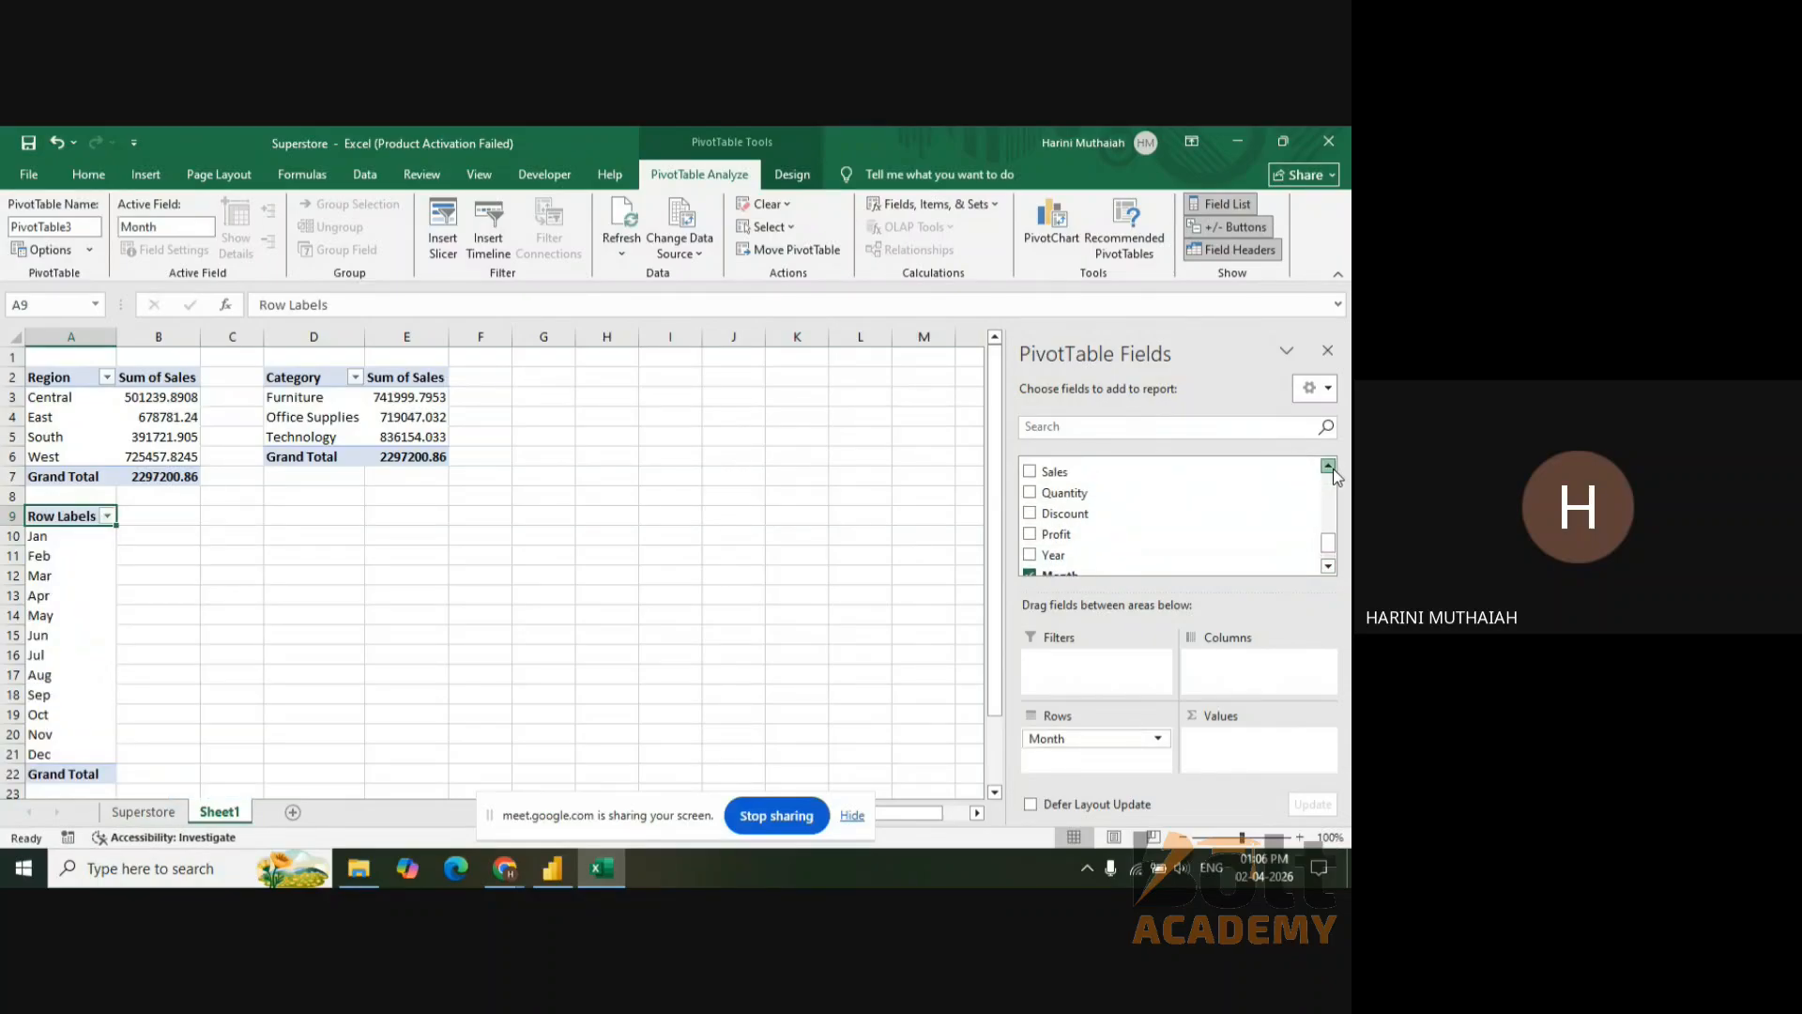
left_click(1334, 466)
left_click(1089, 507)
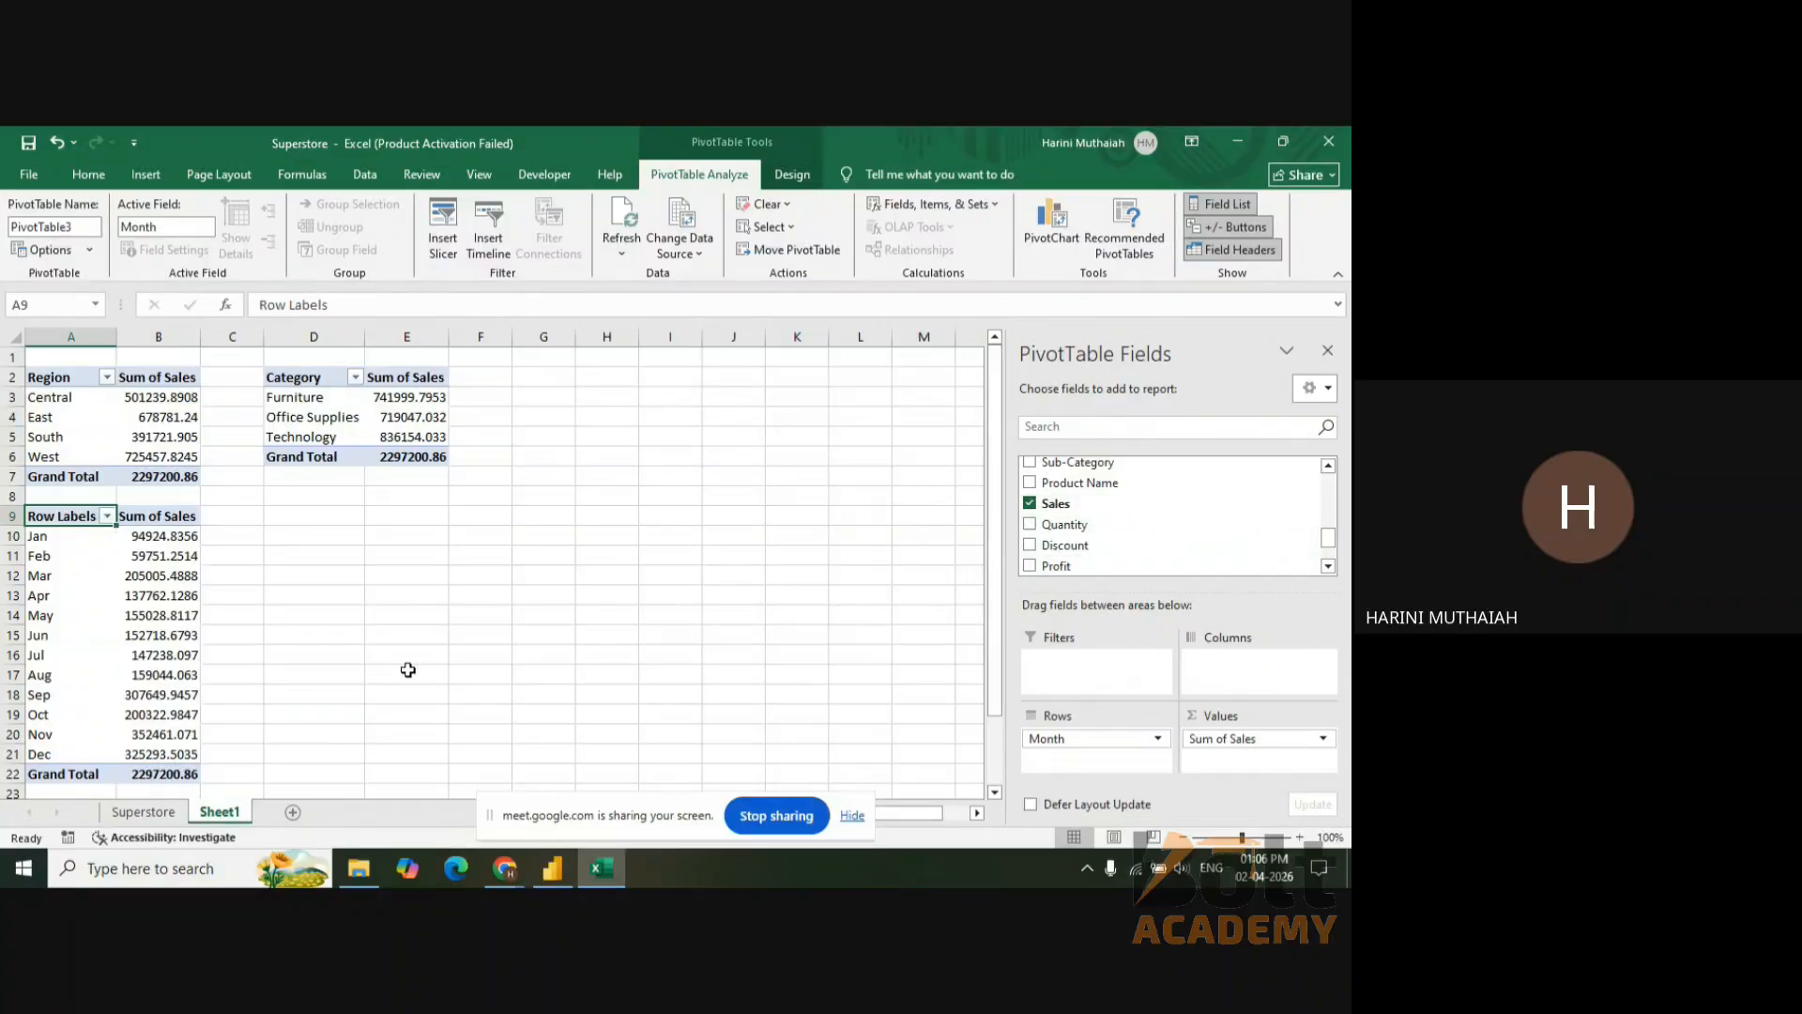
- Rename the row header in cell A9 of the third PivotTable to Month
left_click(334, 307)
key("BackSpace")
key("BackSpace")
key("BackSpace")
key("BackSpace")
key("BackSpace")
key("BackSpace")
key("BackSpace")
key("BackSpace")
key("BackSpace")
key("BackSpace")
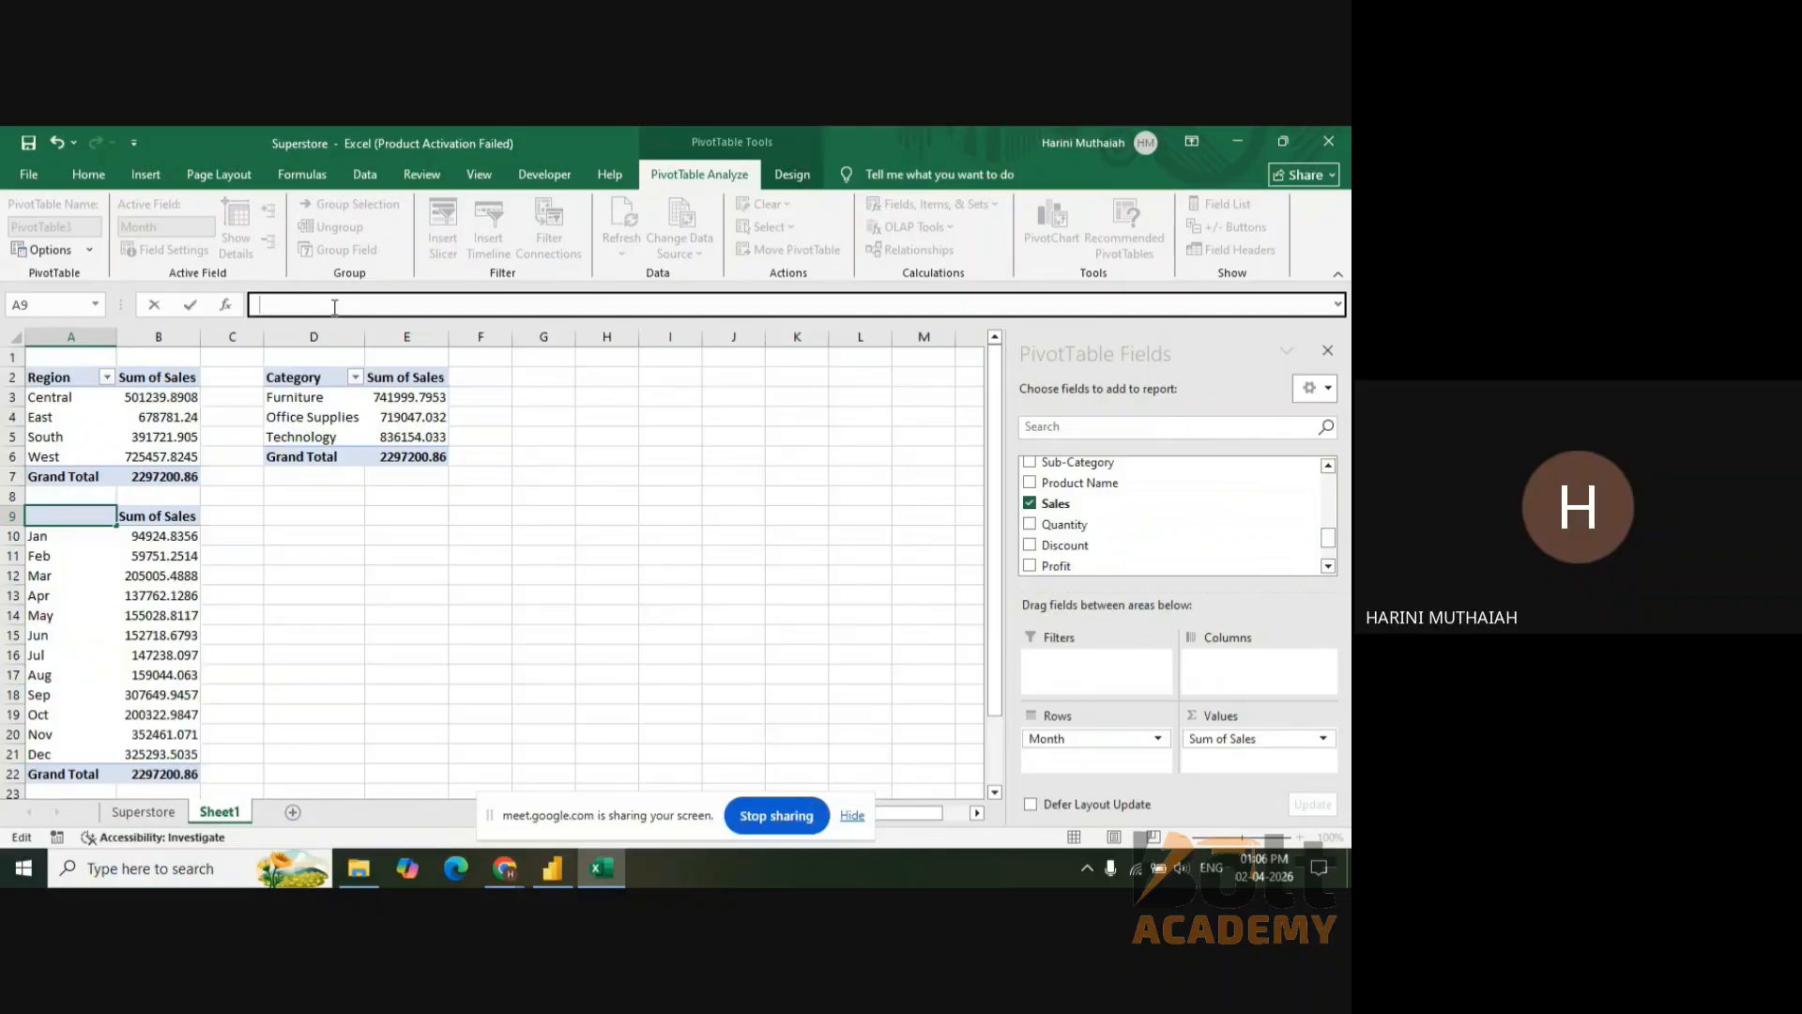
type("Month")
left_click(288, 528)
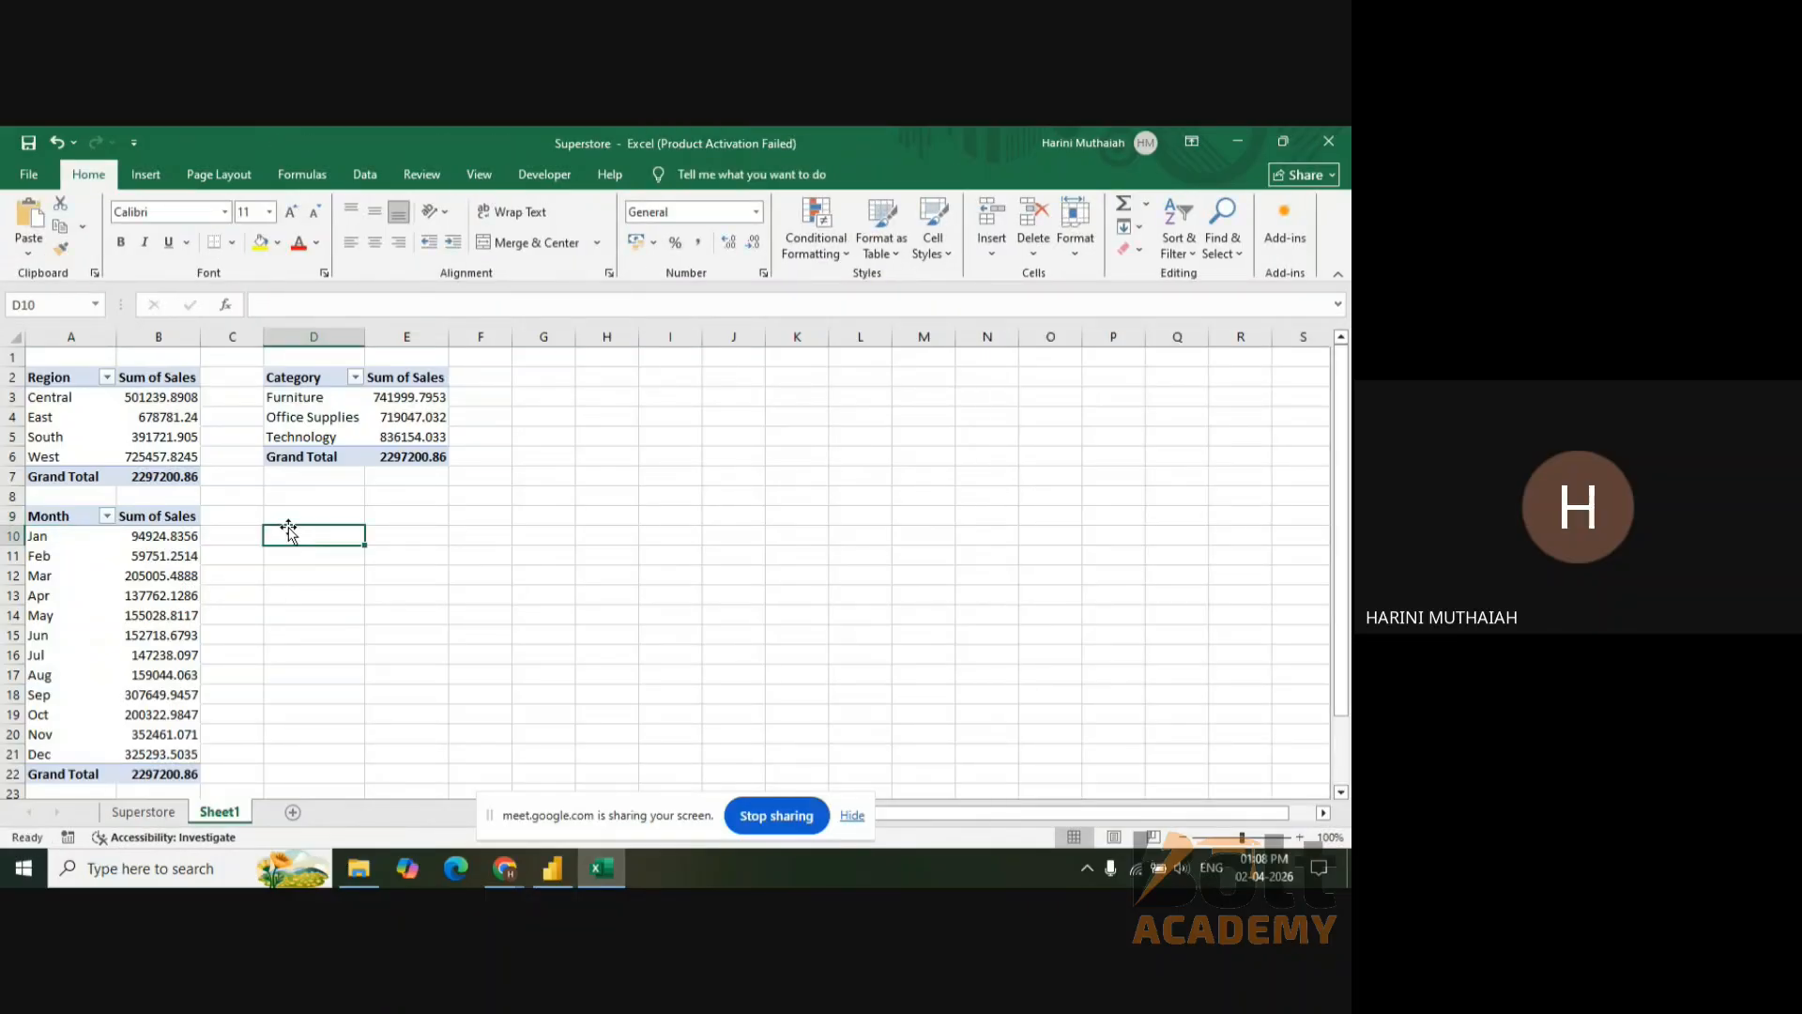
- Create a fourth PivotTable from the Superstore range A1:W9995, placed on the existing worksheet Sheet1 at cell D9
left_click(169, 813)
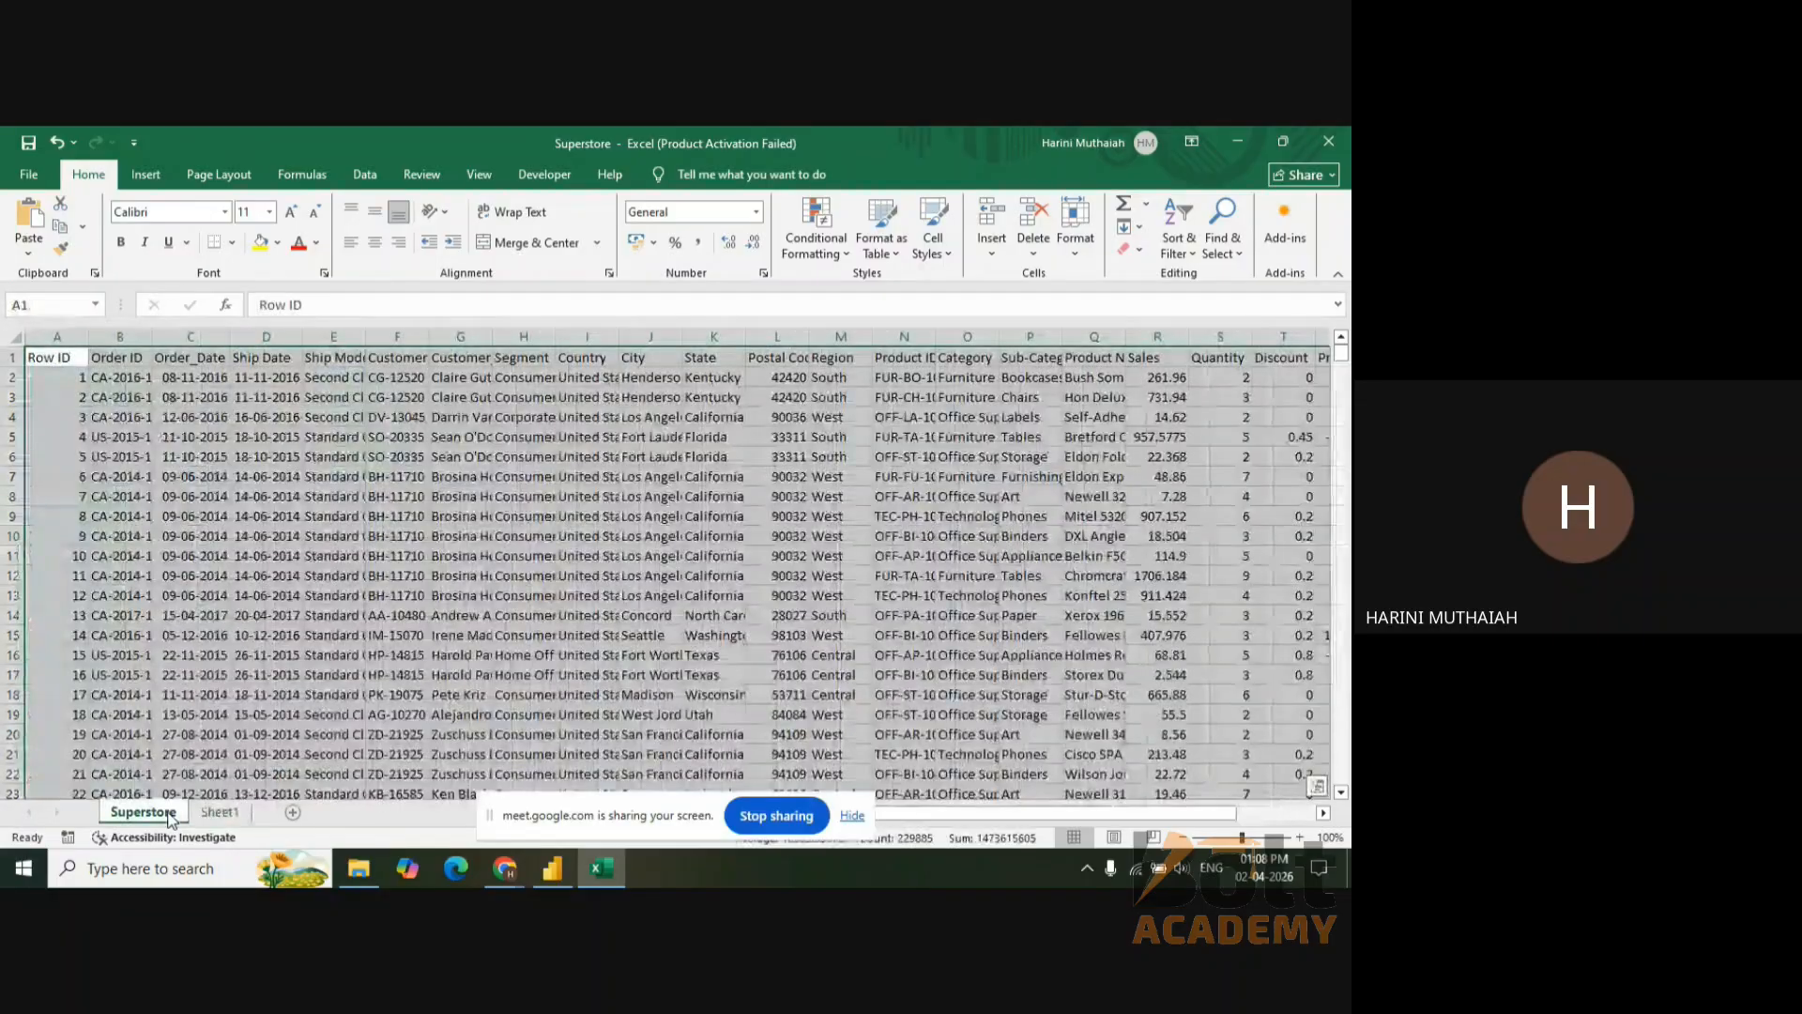
left_click(146, 174)
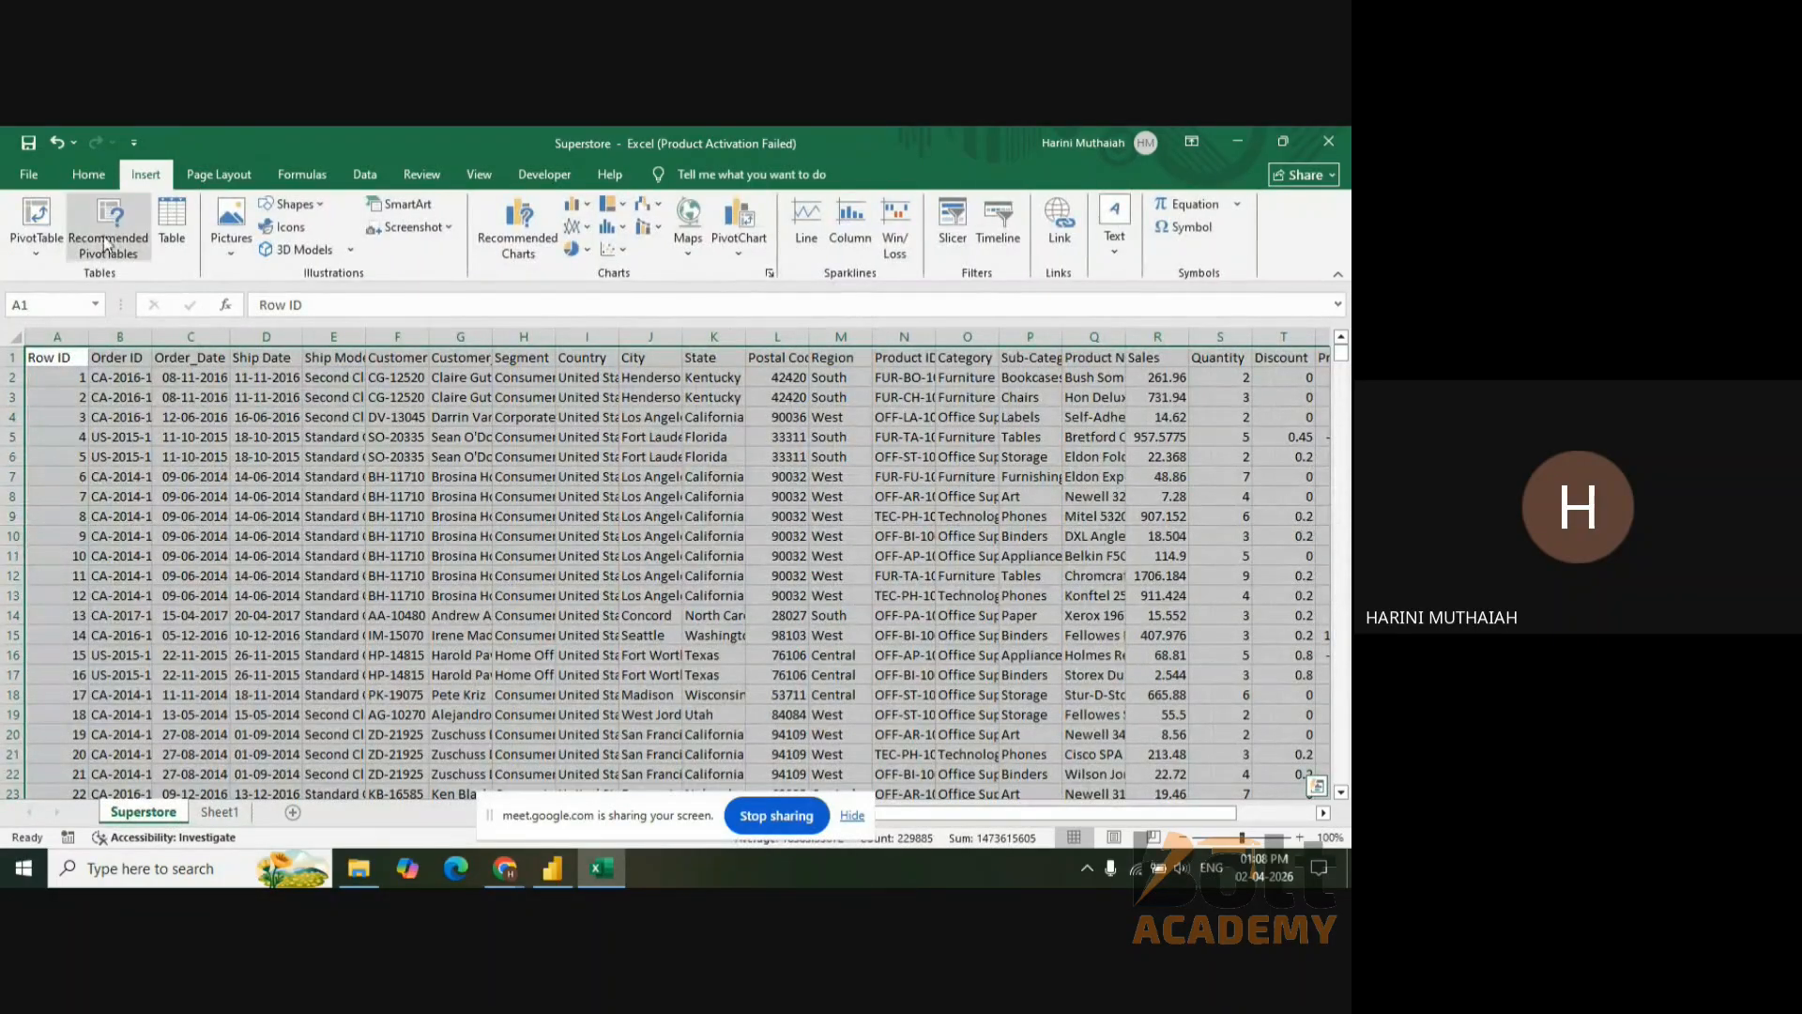
left_click(38, 242)
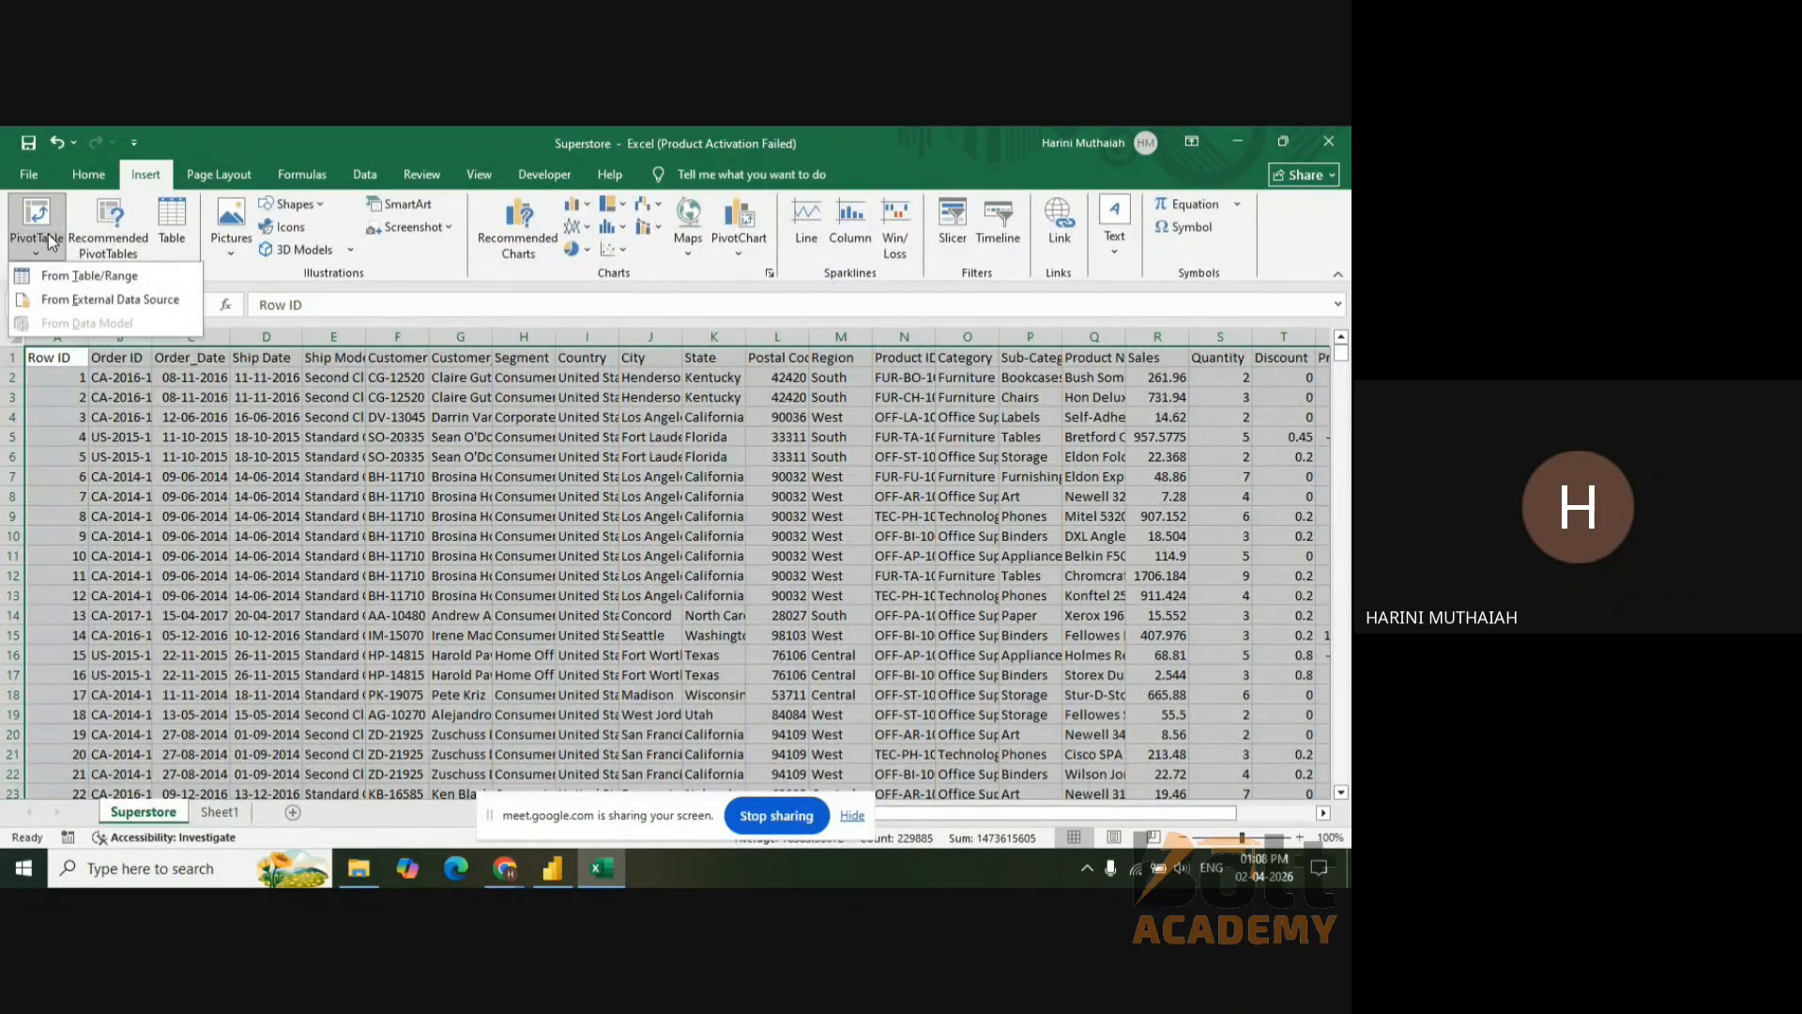
left_click(137, 284)
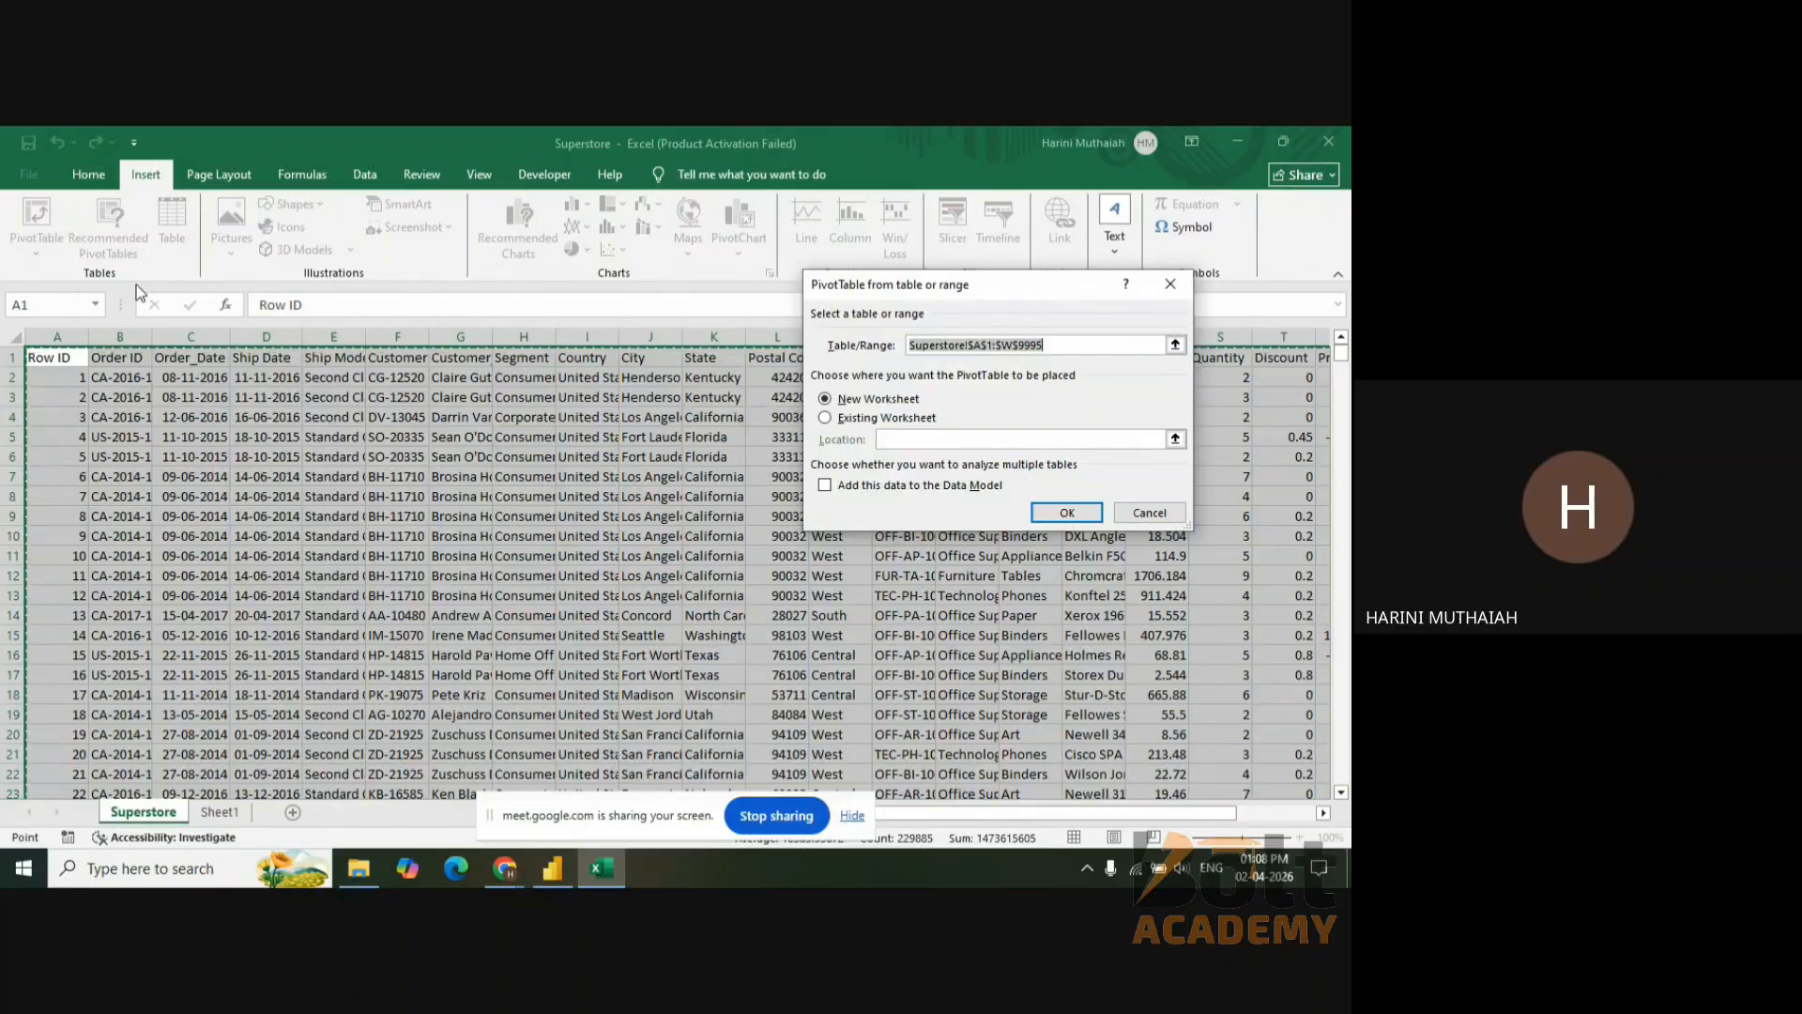
left_click(881, 418)
left_click(214, 813)
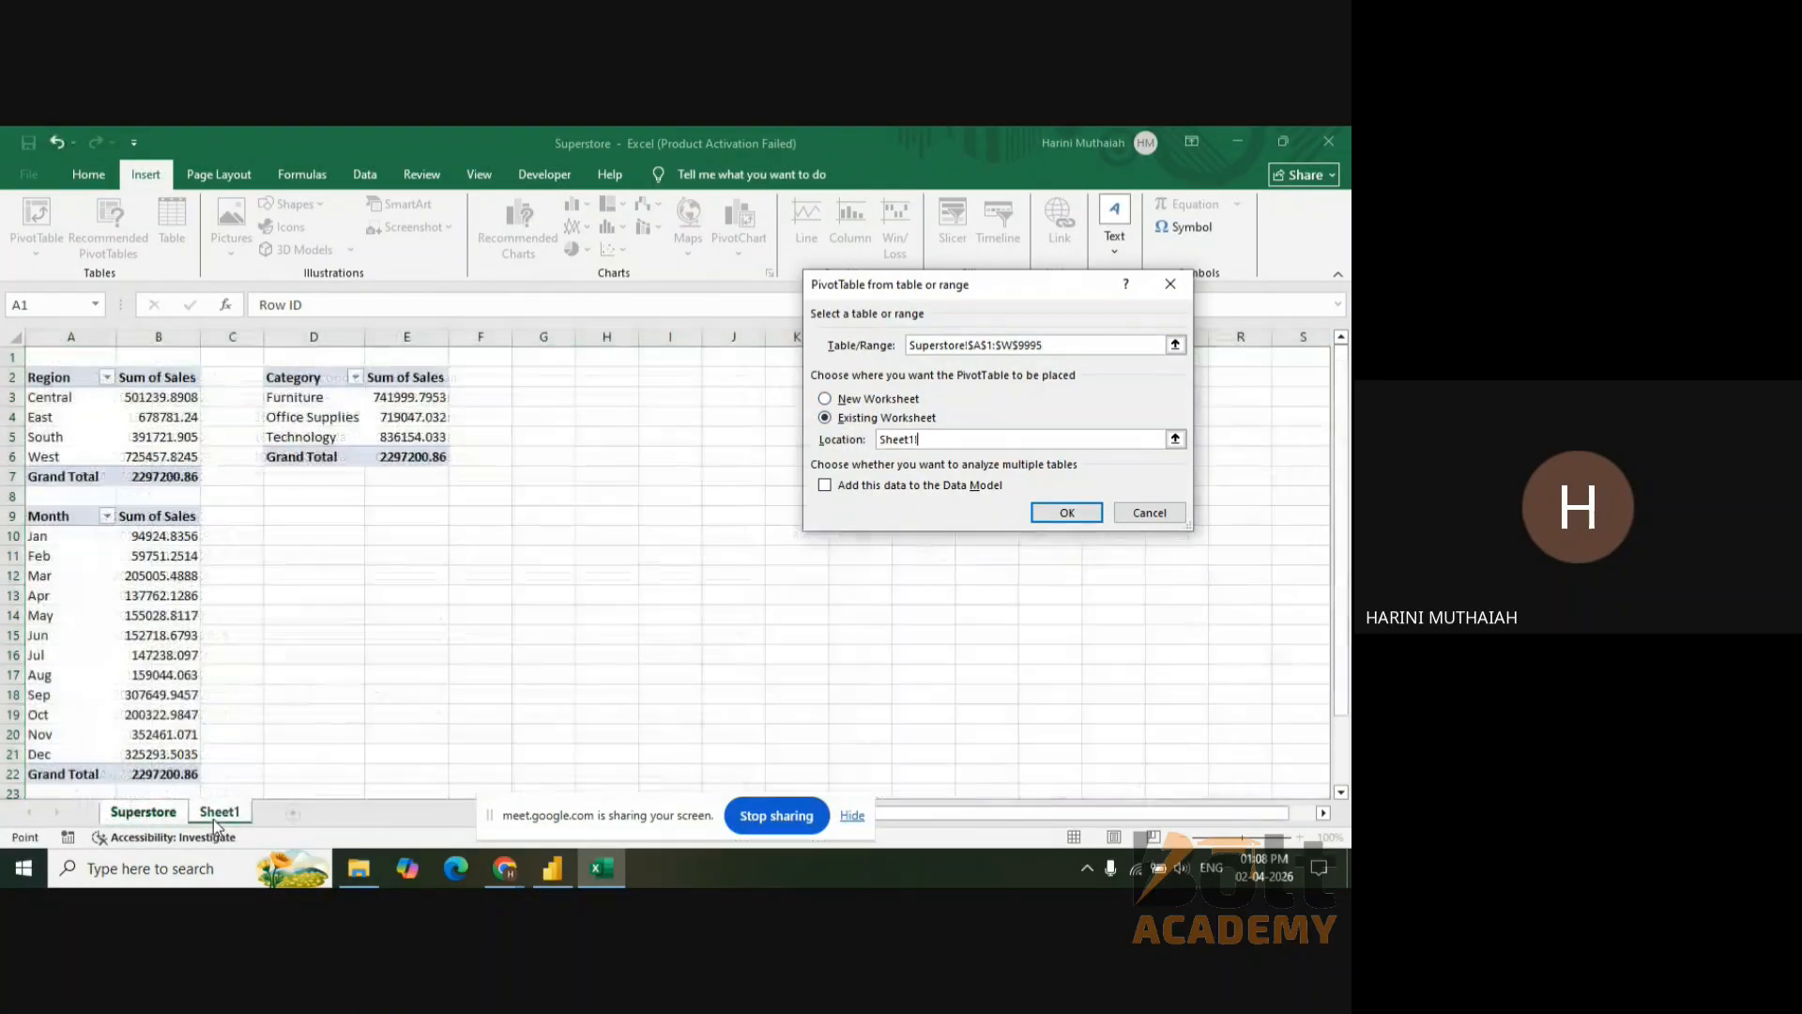
left_click(296, 512)
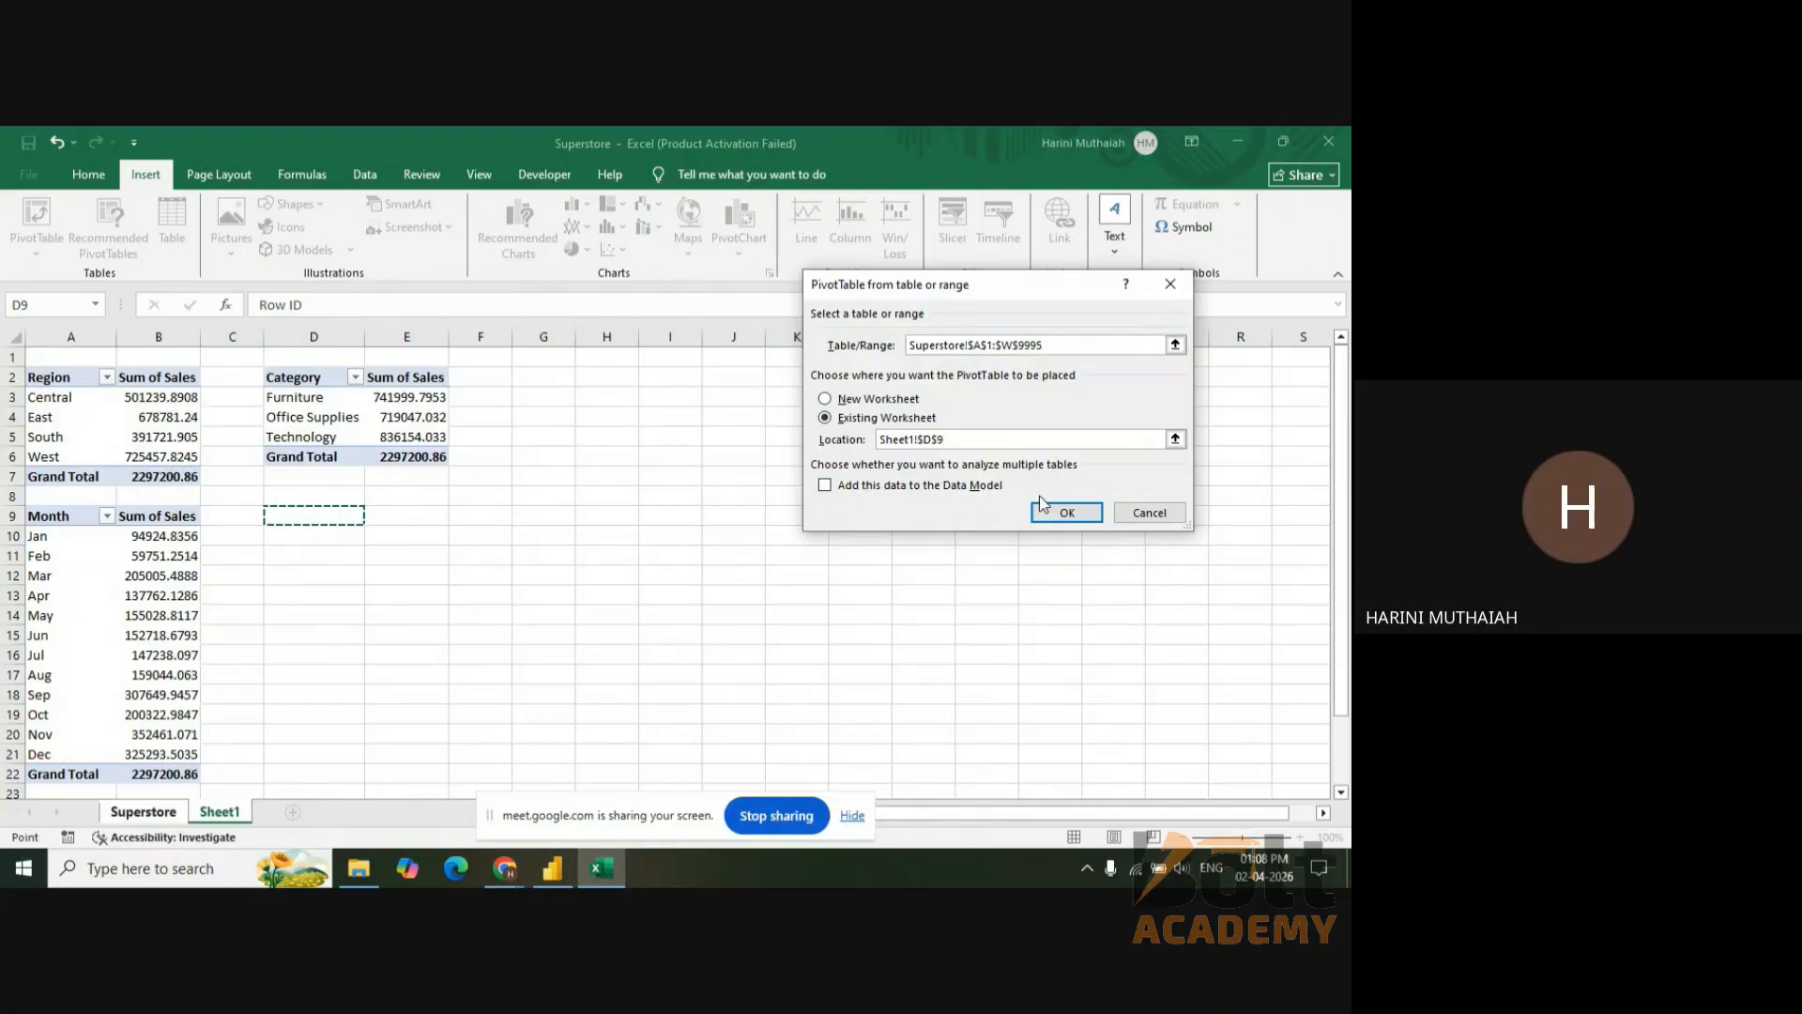
left_click(1082, 513)
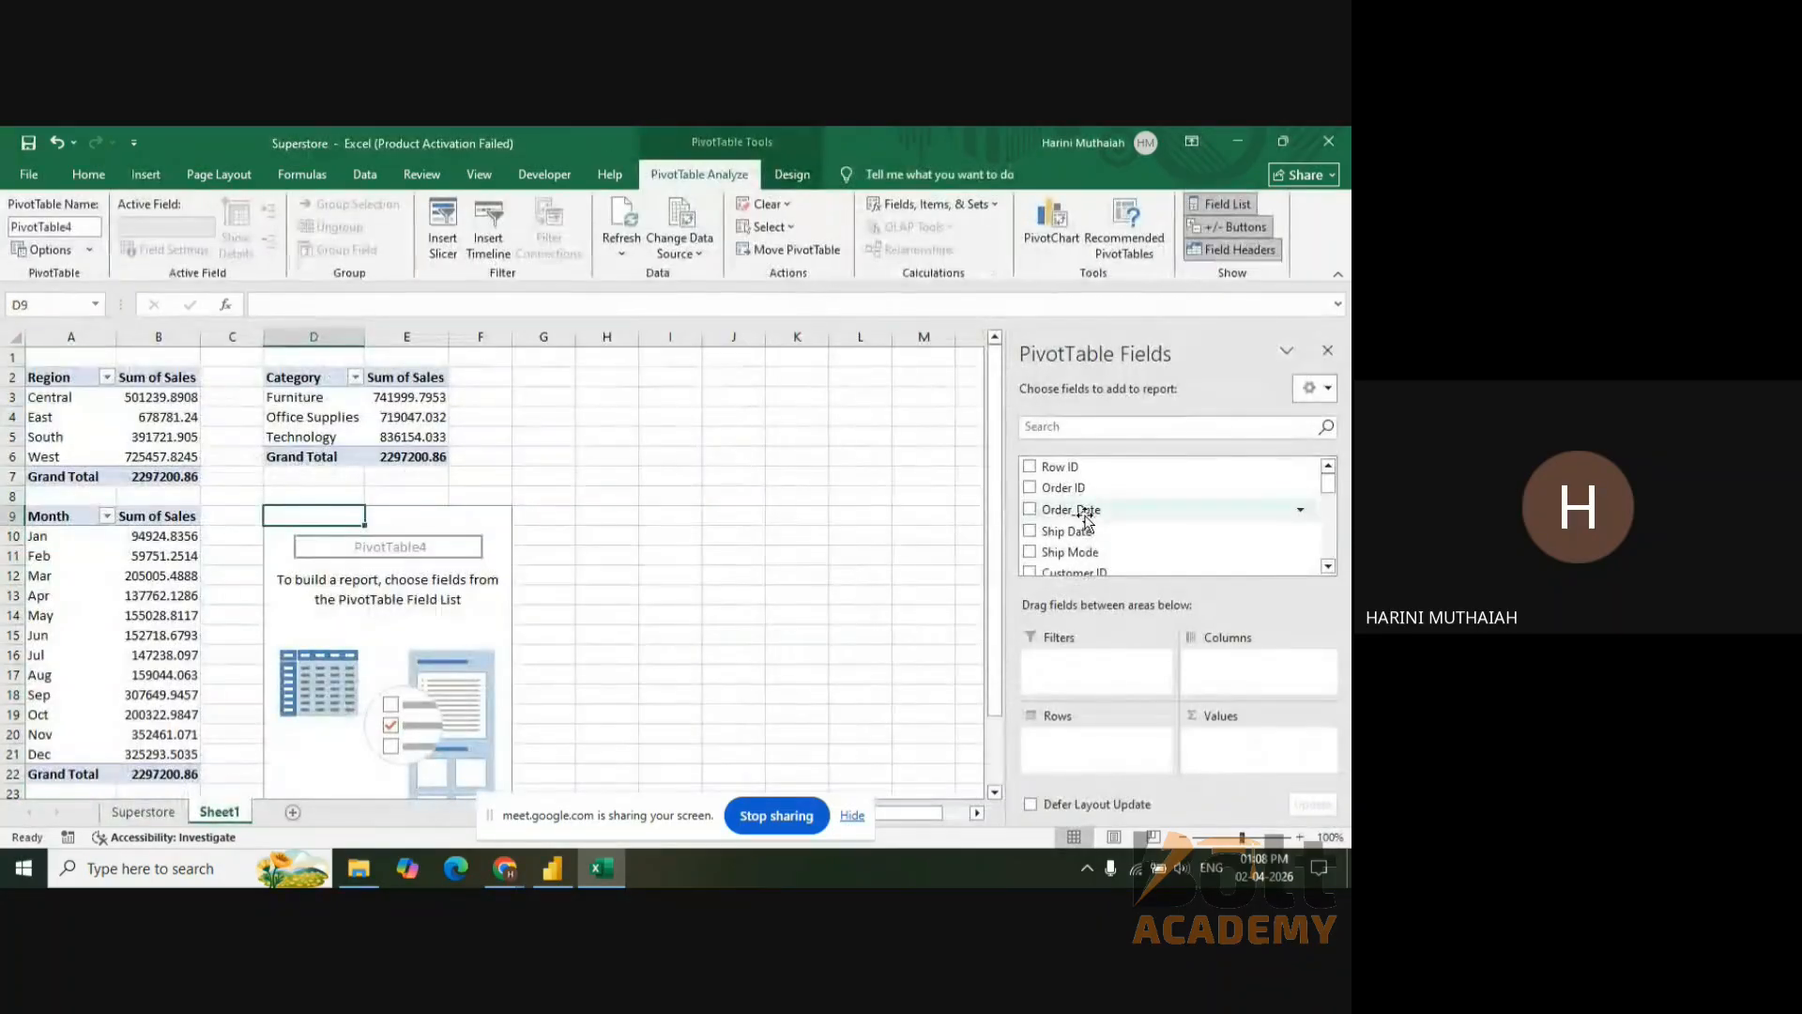
- Add the Customer_Name field to the rows of the PivotTable at D9
left_click(1328, 566)
left_click(1328, 566)
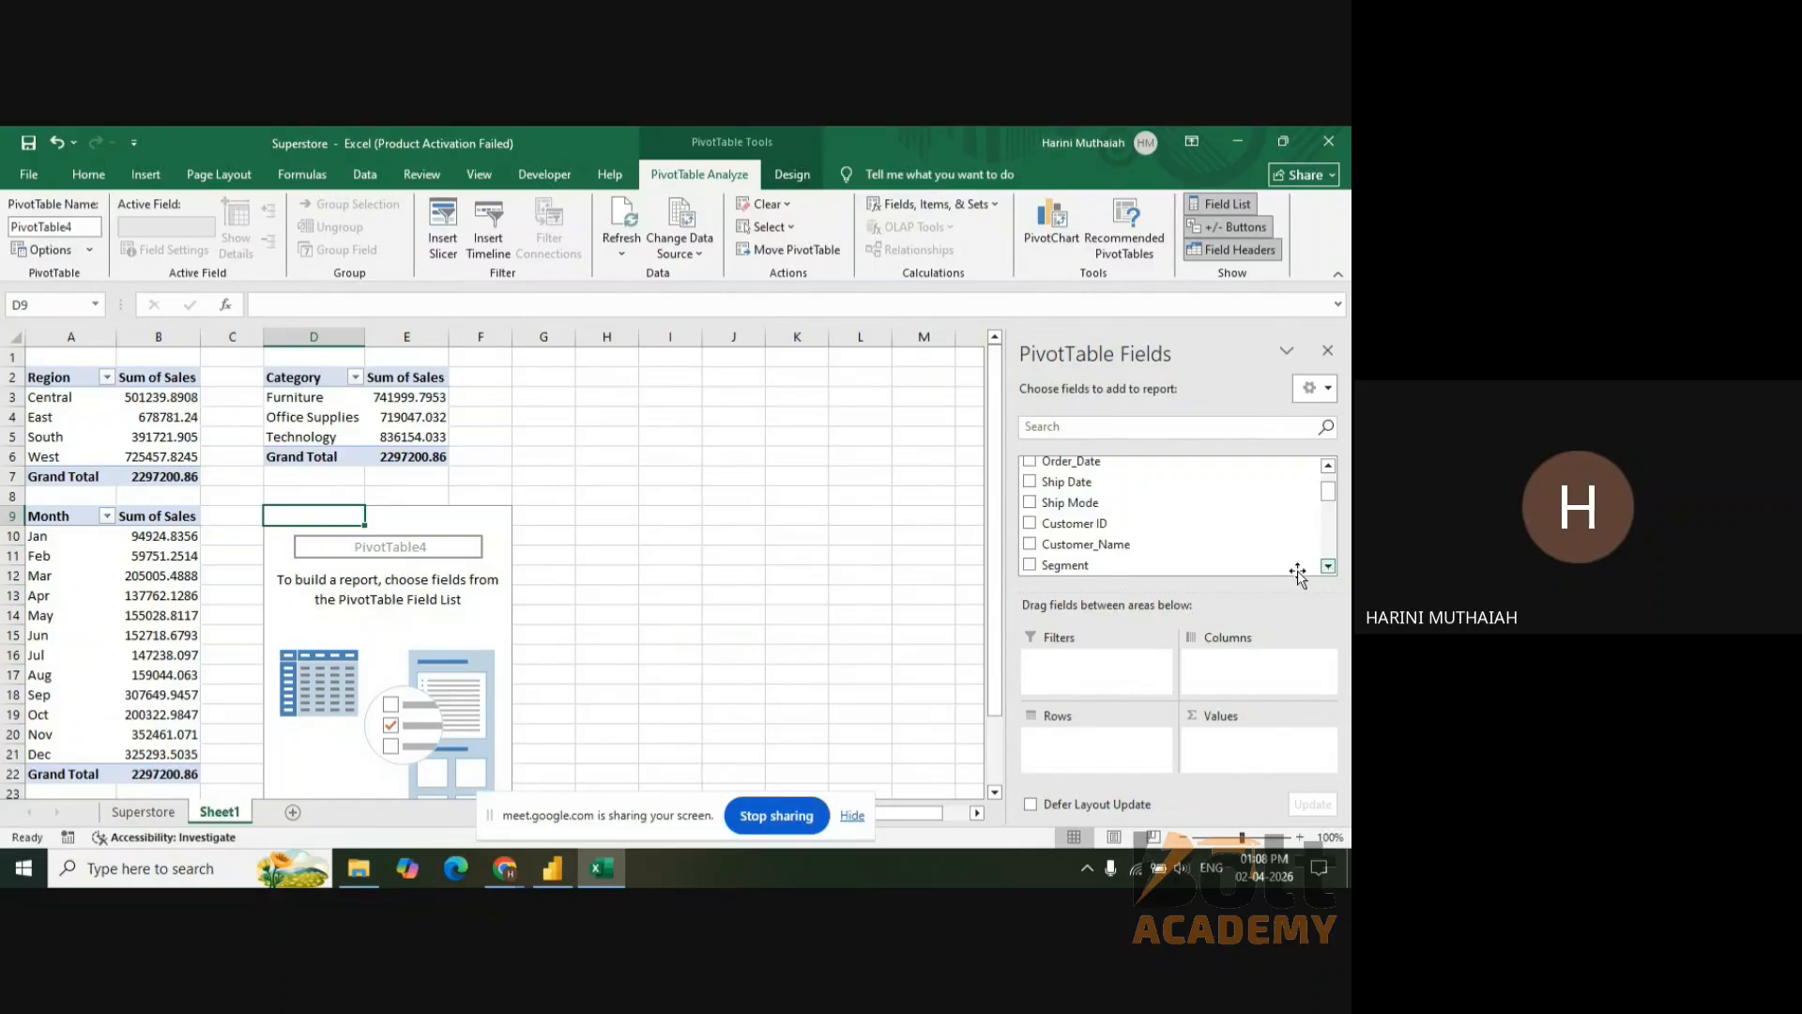
left_click(1029, 546)
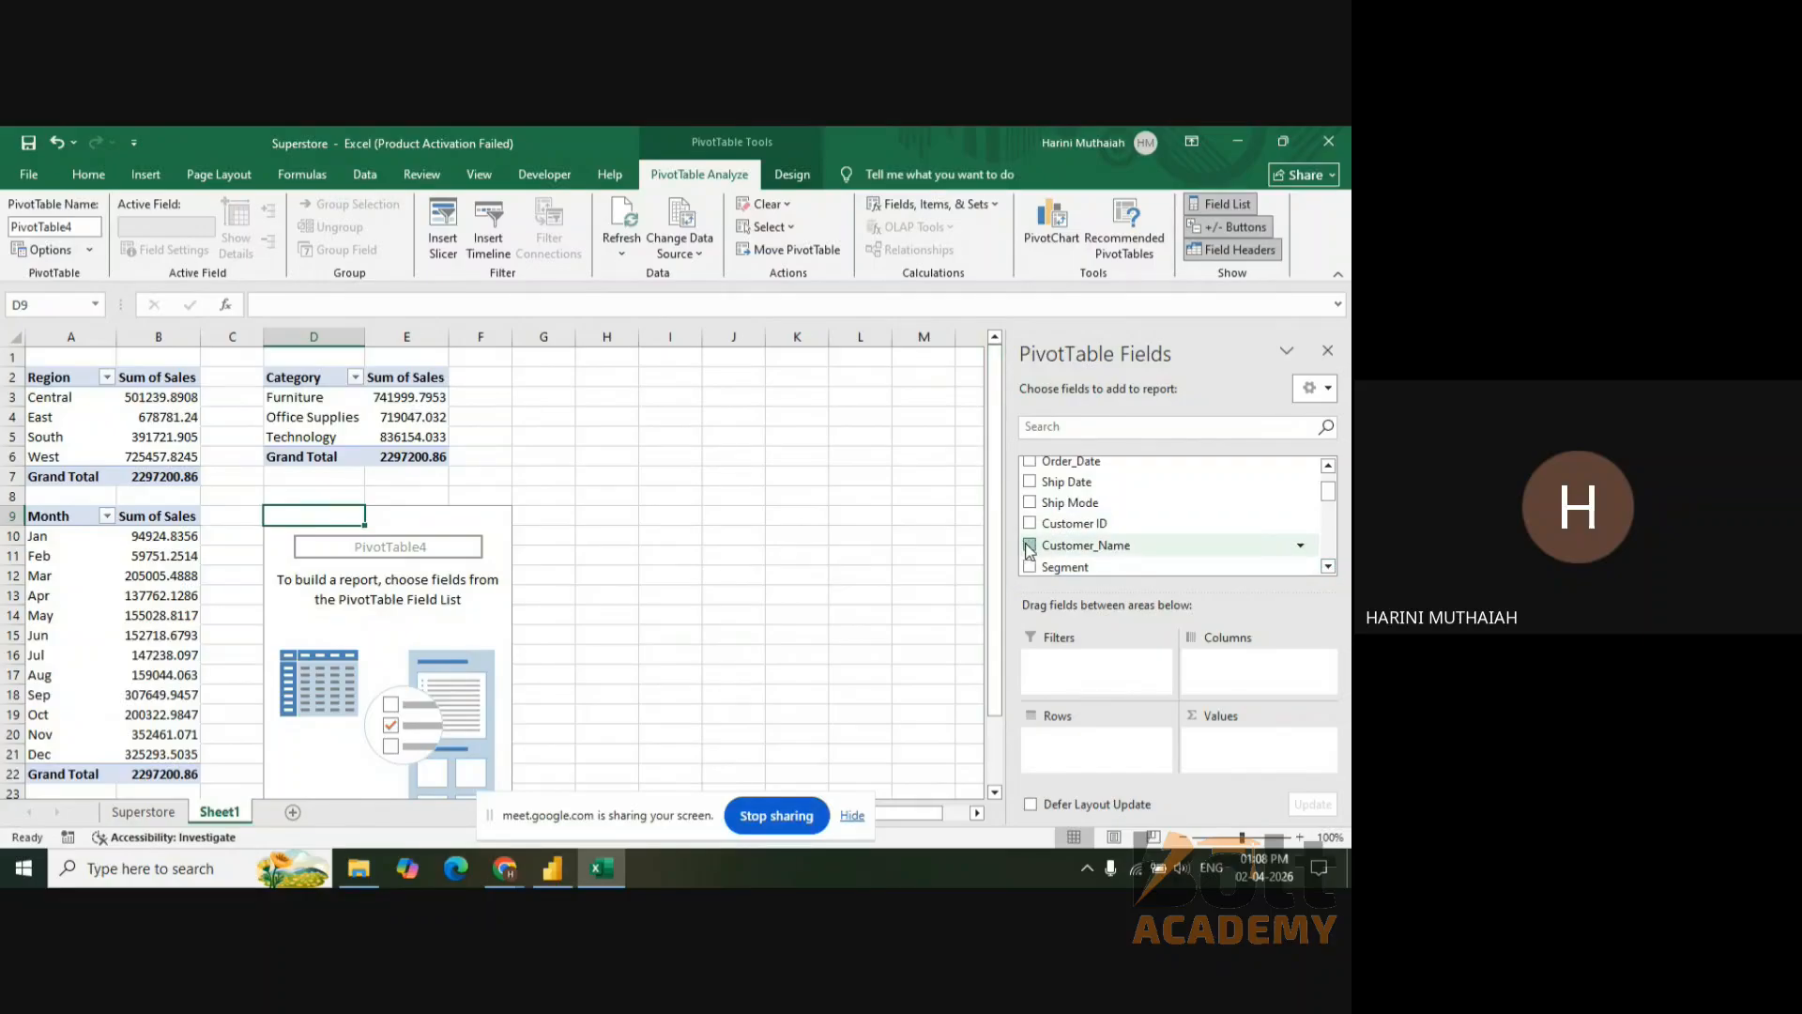
- Add the Sales field to the customer PivotTable's values as Sum of Sales
left_click(1327, 565)
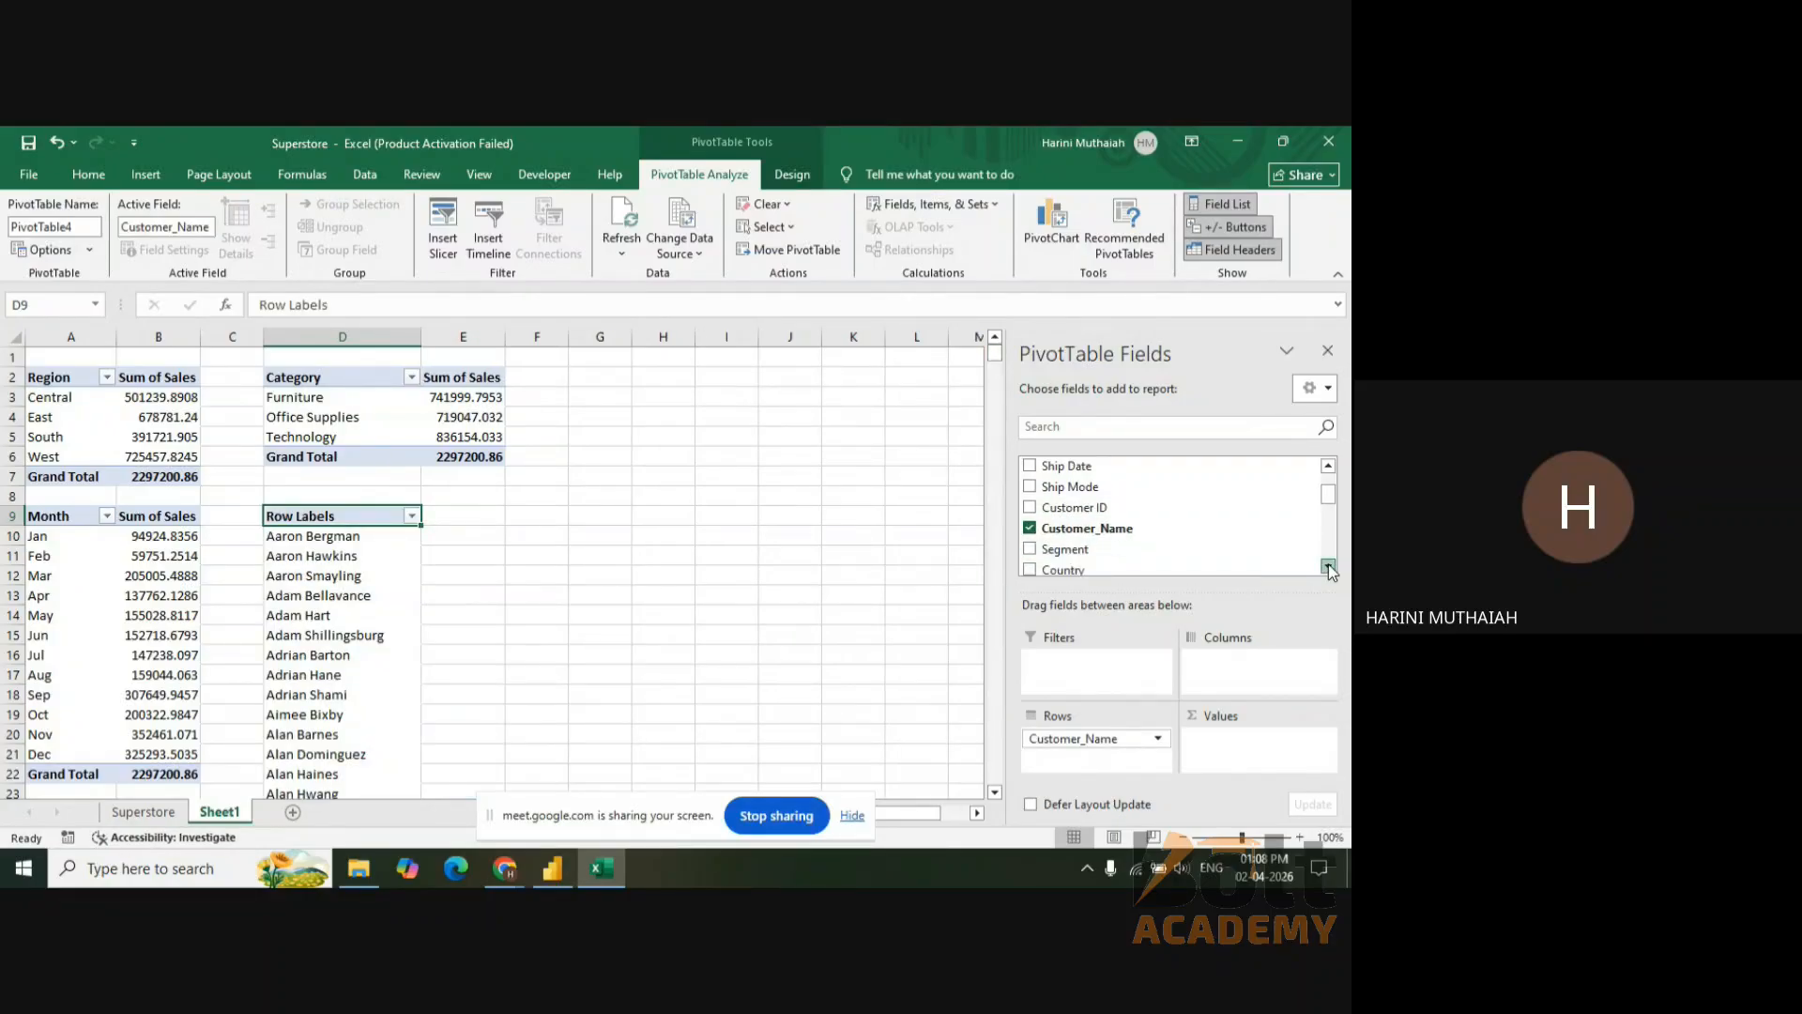
left_click(1327, 565)
left_click(1327, 565)
left_click(1327, 565)
left_click(1328, 565)
left_click(1328, 565)
left_click(1327, 565)
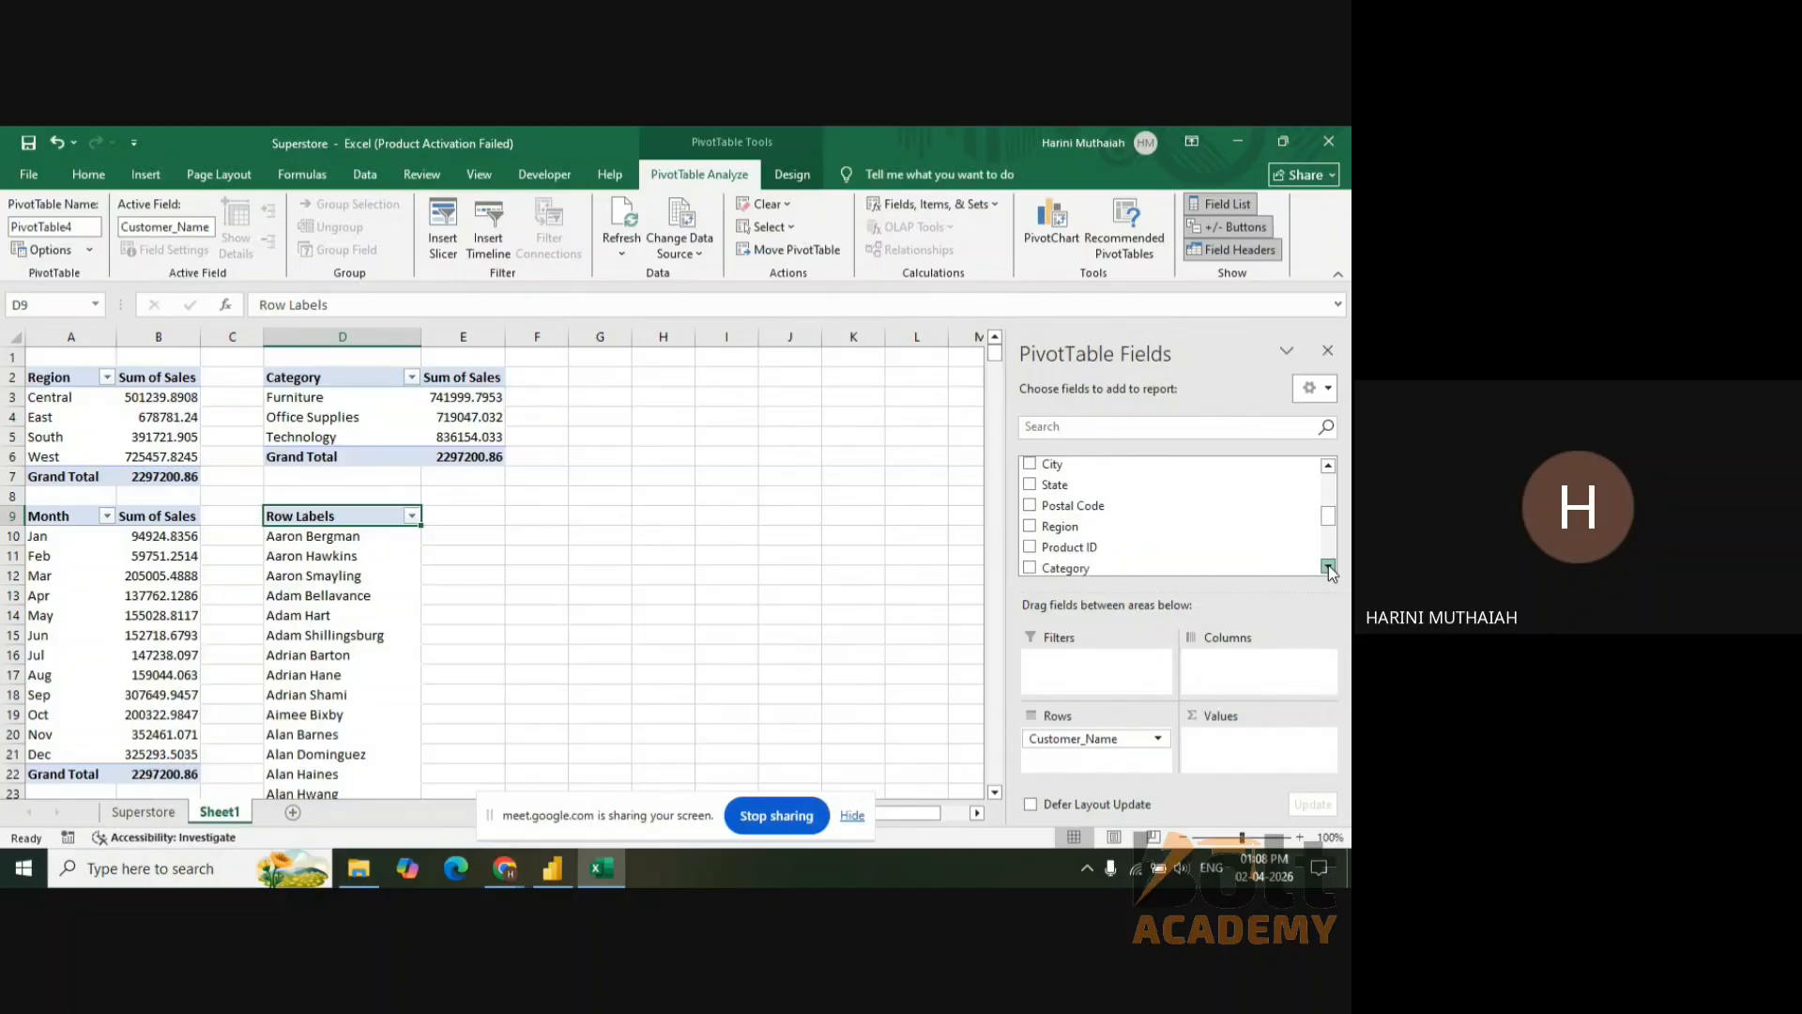
left_click(1327, 565)
left_click(1327, 565)
left_click(1327, 565)
left_click(1327, 565)
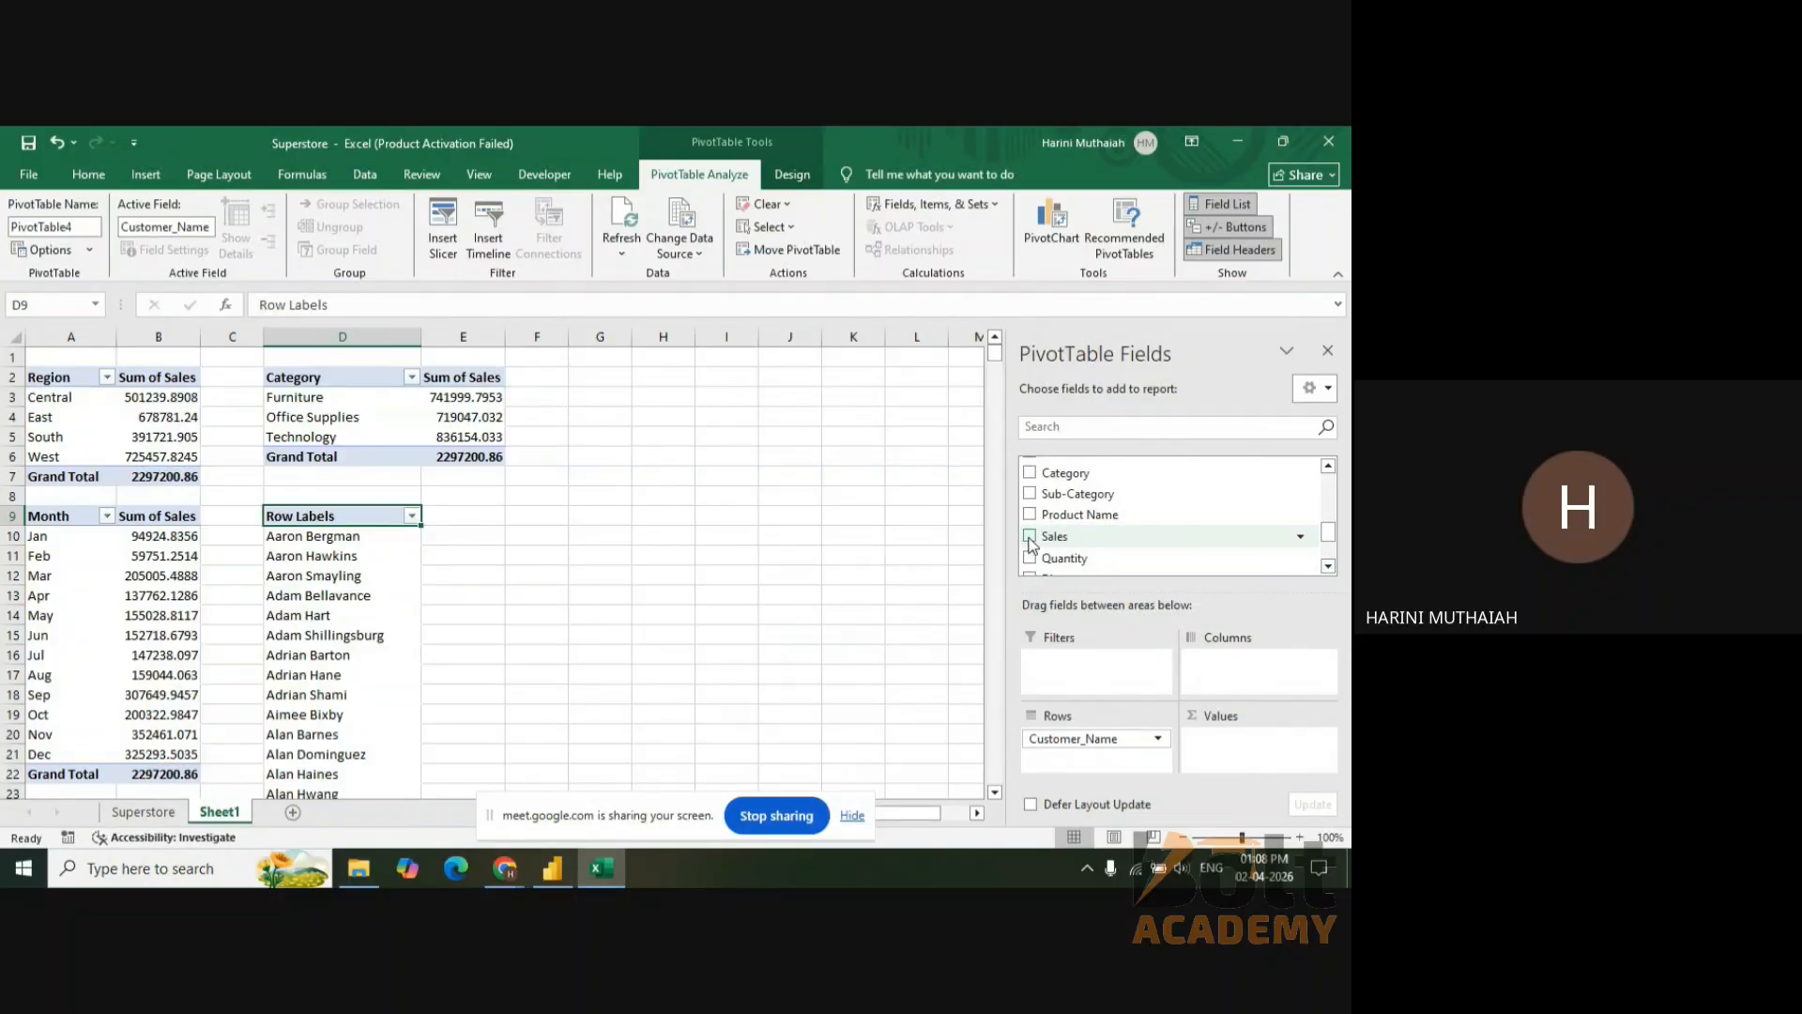
left_click(1029, 537)
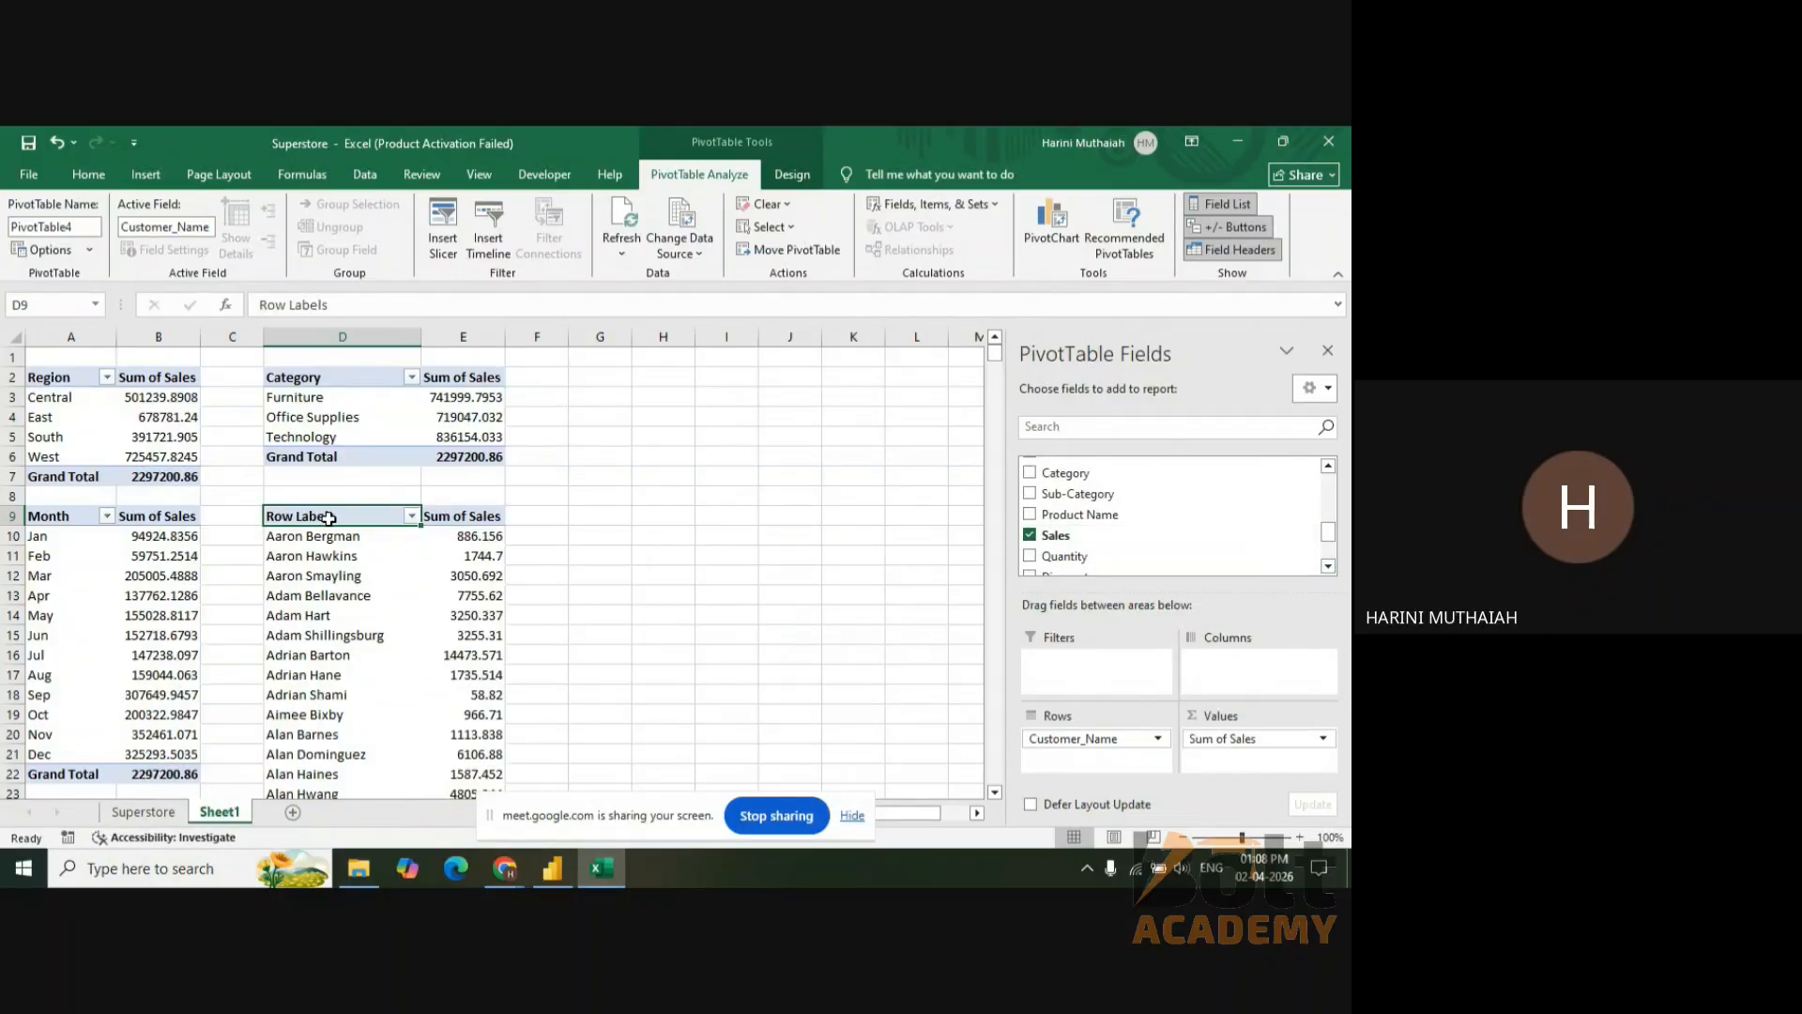
- Rename the row header in cell D9 of the fourth PivotTable to Customer Name
left_click(405, 306)
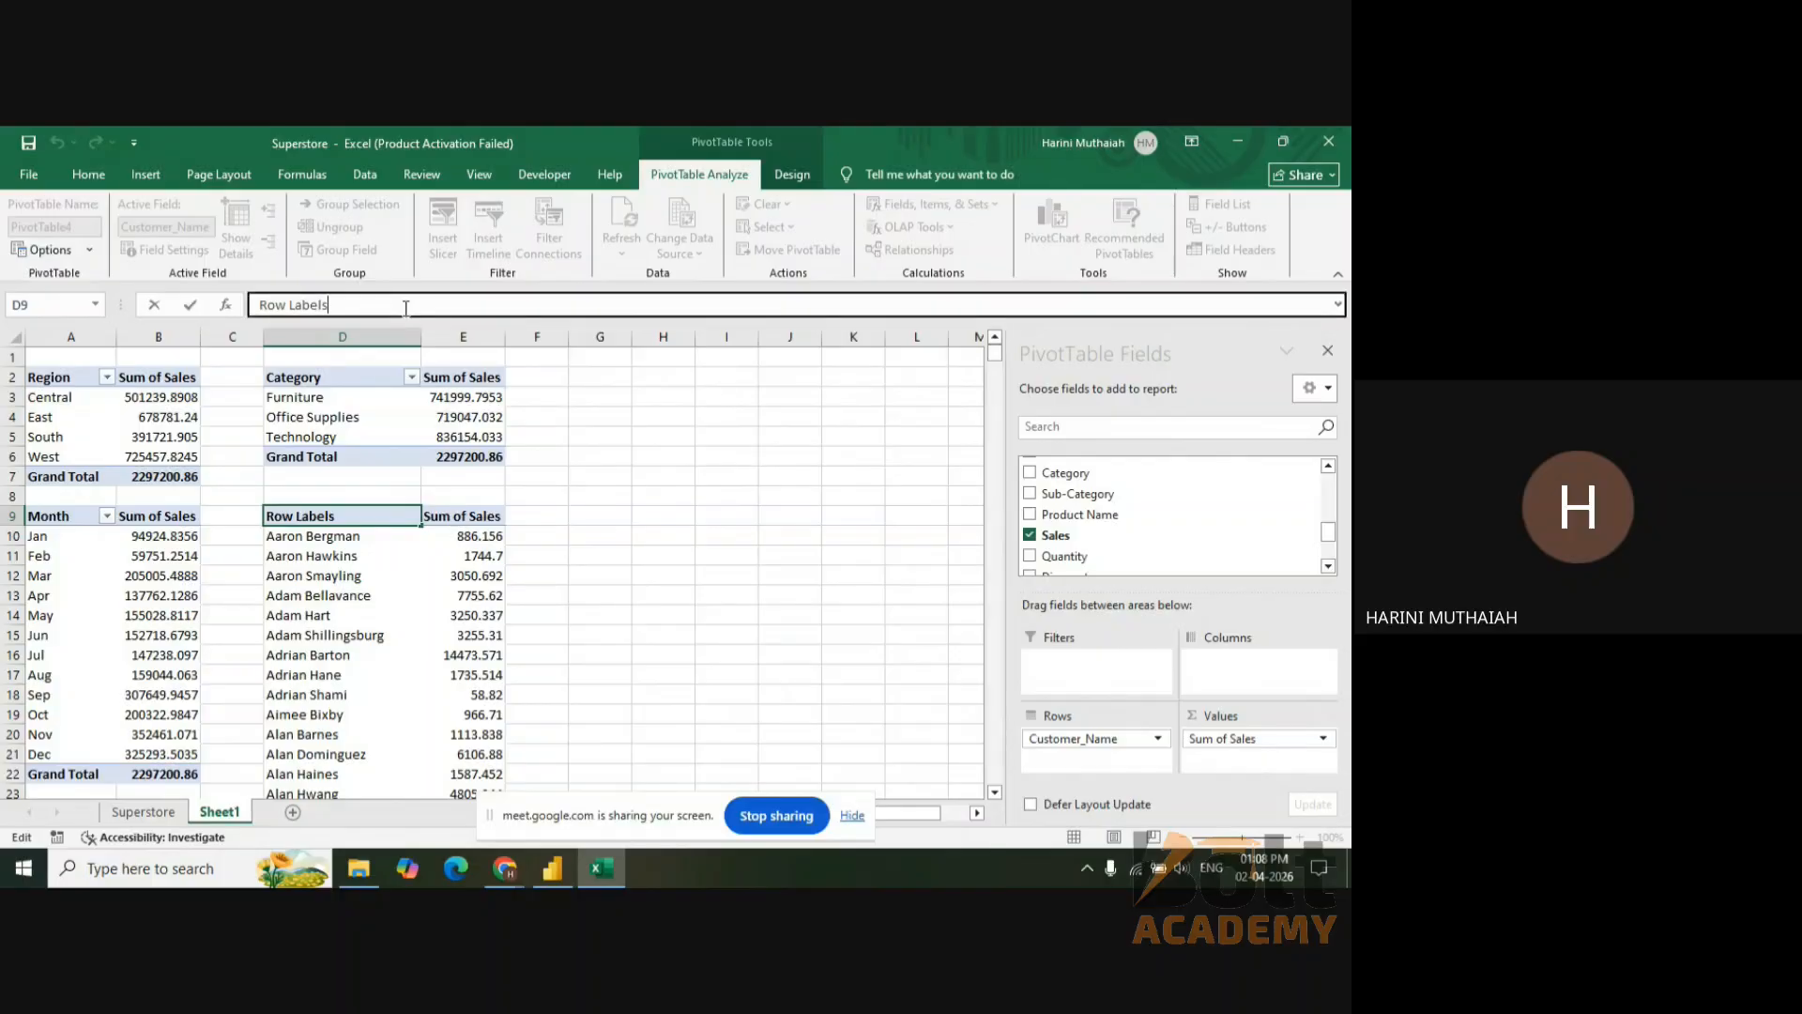
key("BackSpace")
key("BackSpace")
key("BackSpace")
key("BackSpace")
key("BackSpace")
key("BackSpace")
key("BackSpace")
key("BackSpace")
key("BackSpace")
type("Customer Name")
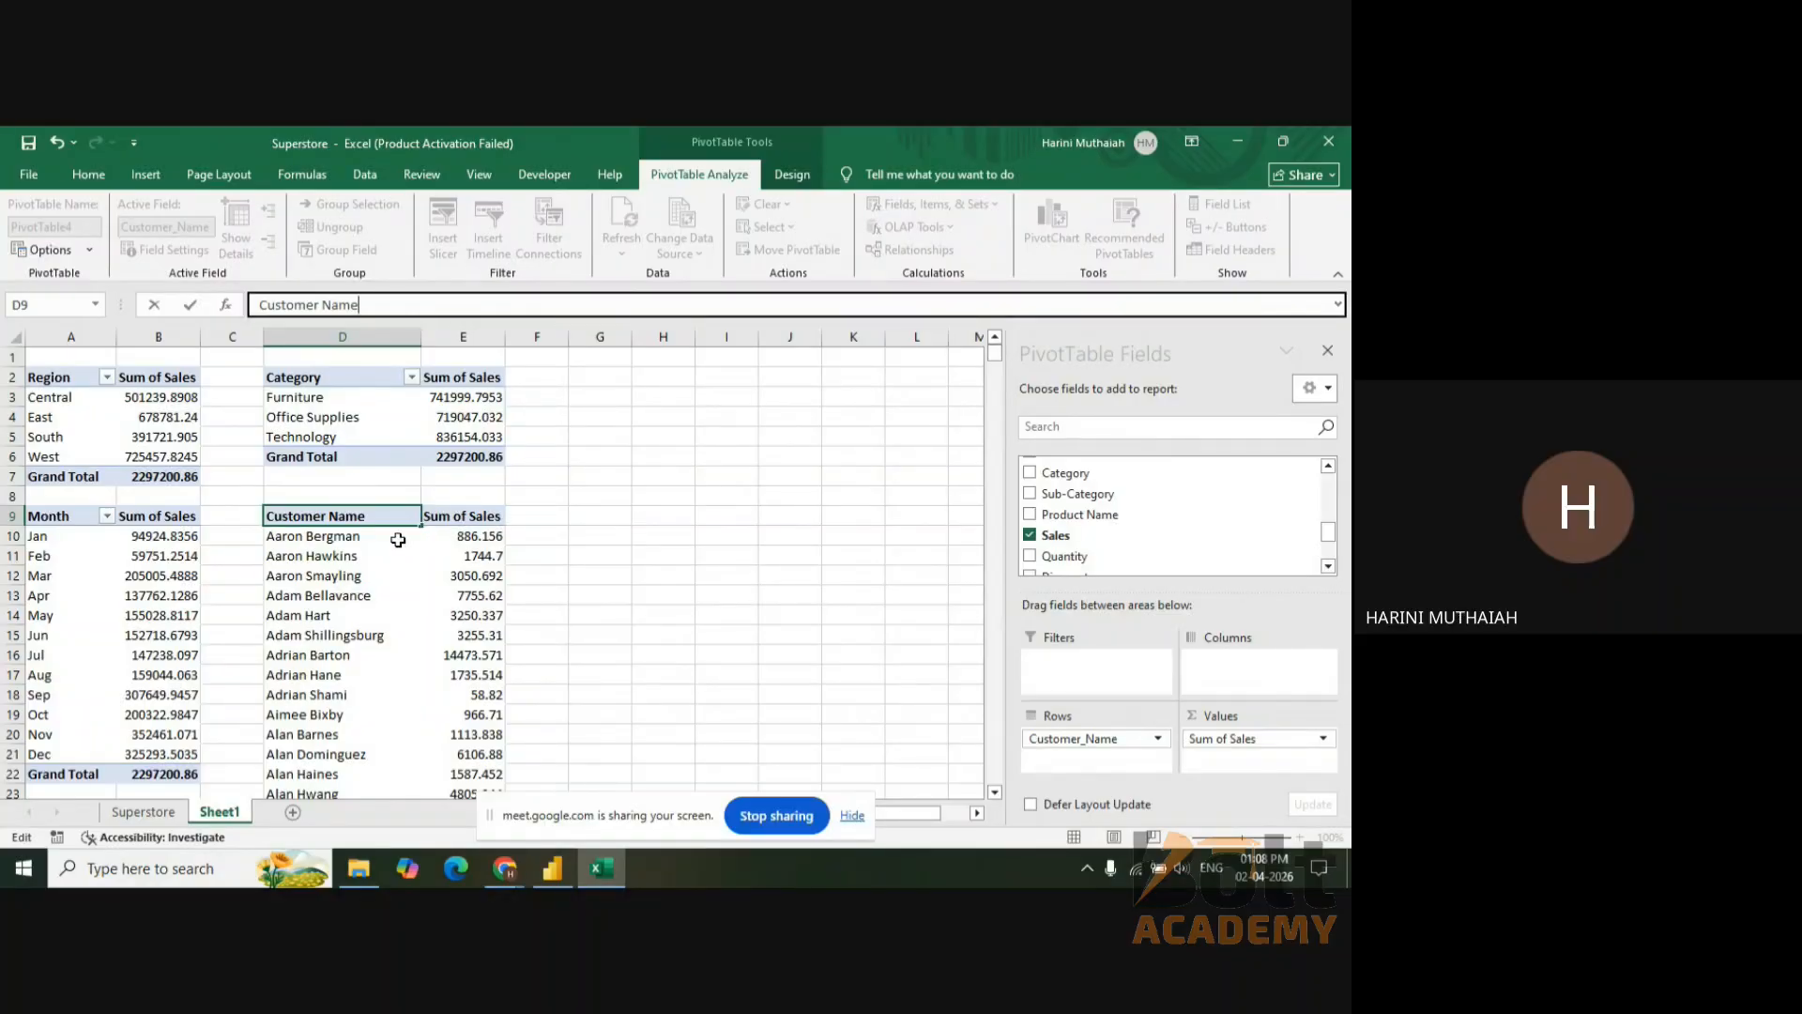
left_click(603, 531)
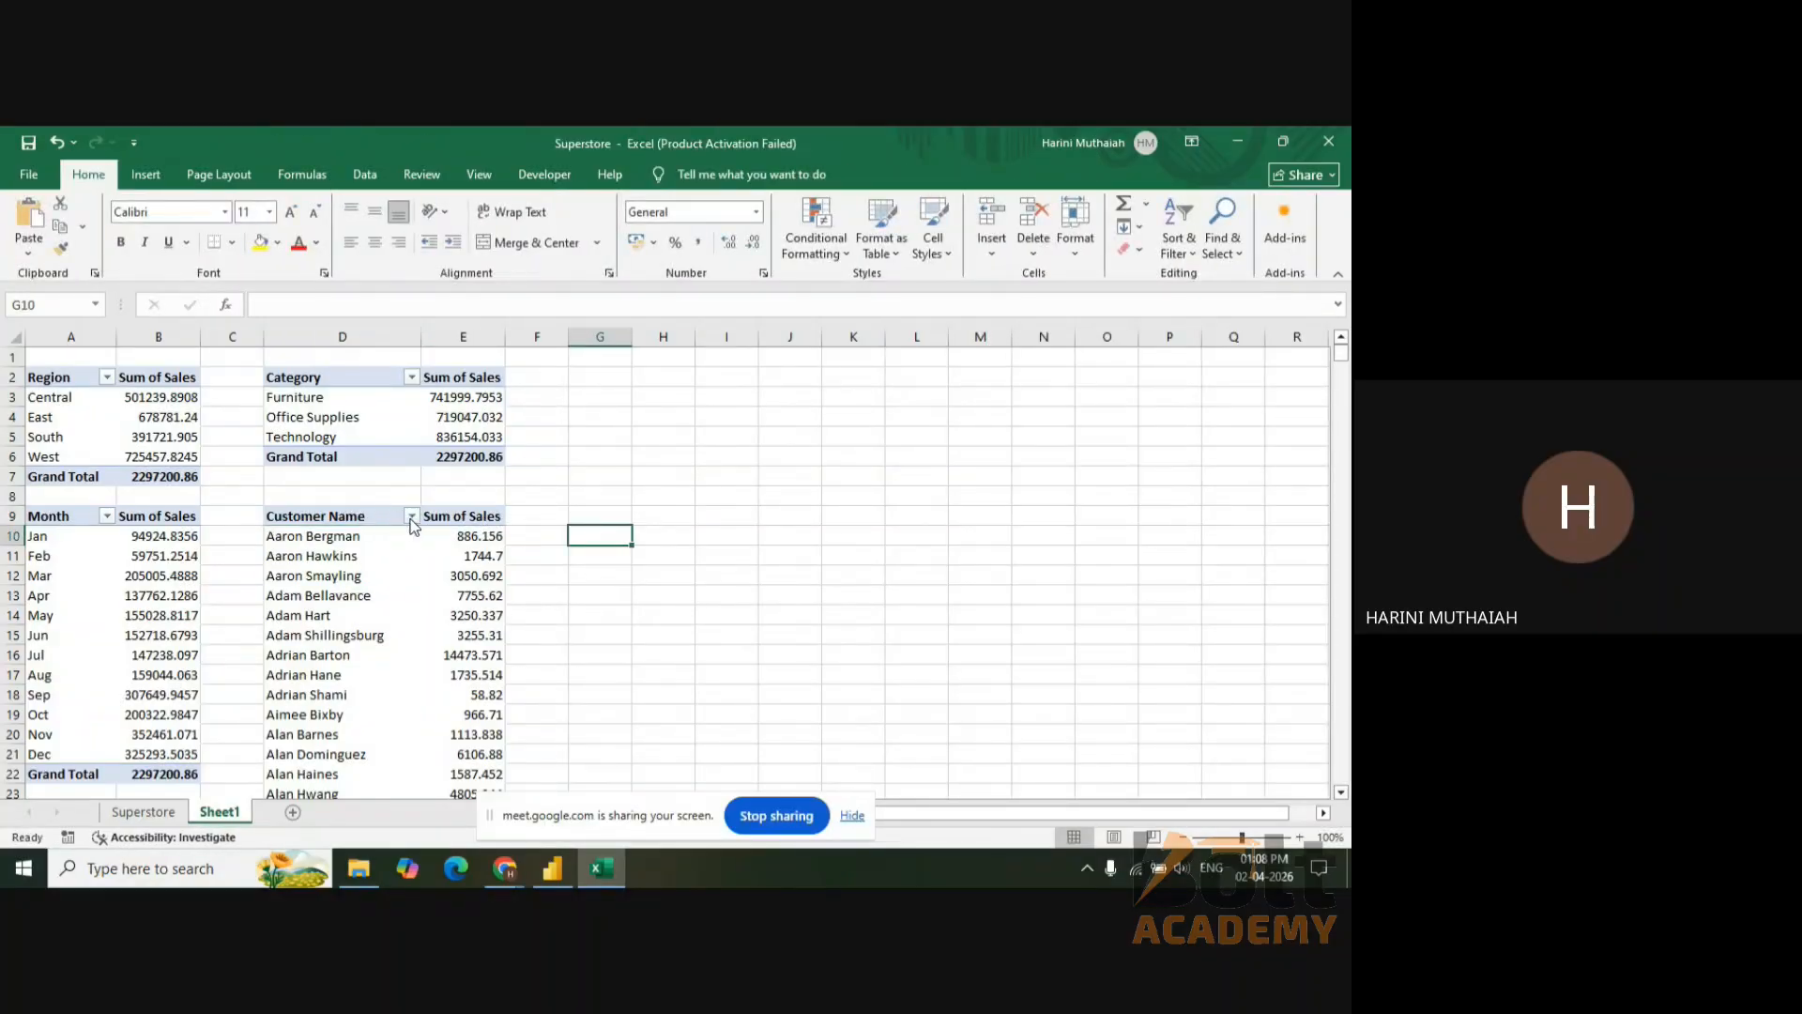
- Filter the customer PivotTable with a Top 10 value filter set to the top 5 items by Sum of Sales
left_click(411, 517)
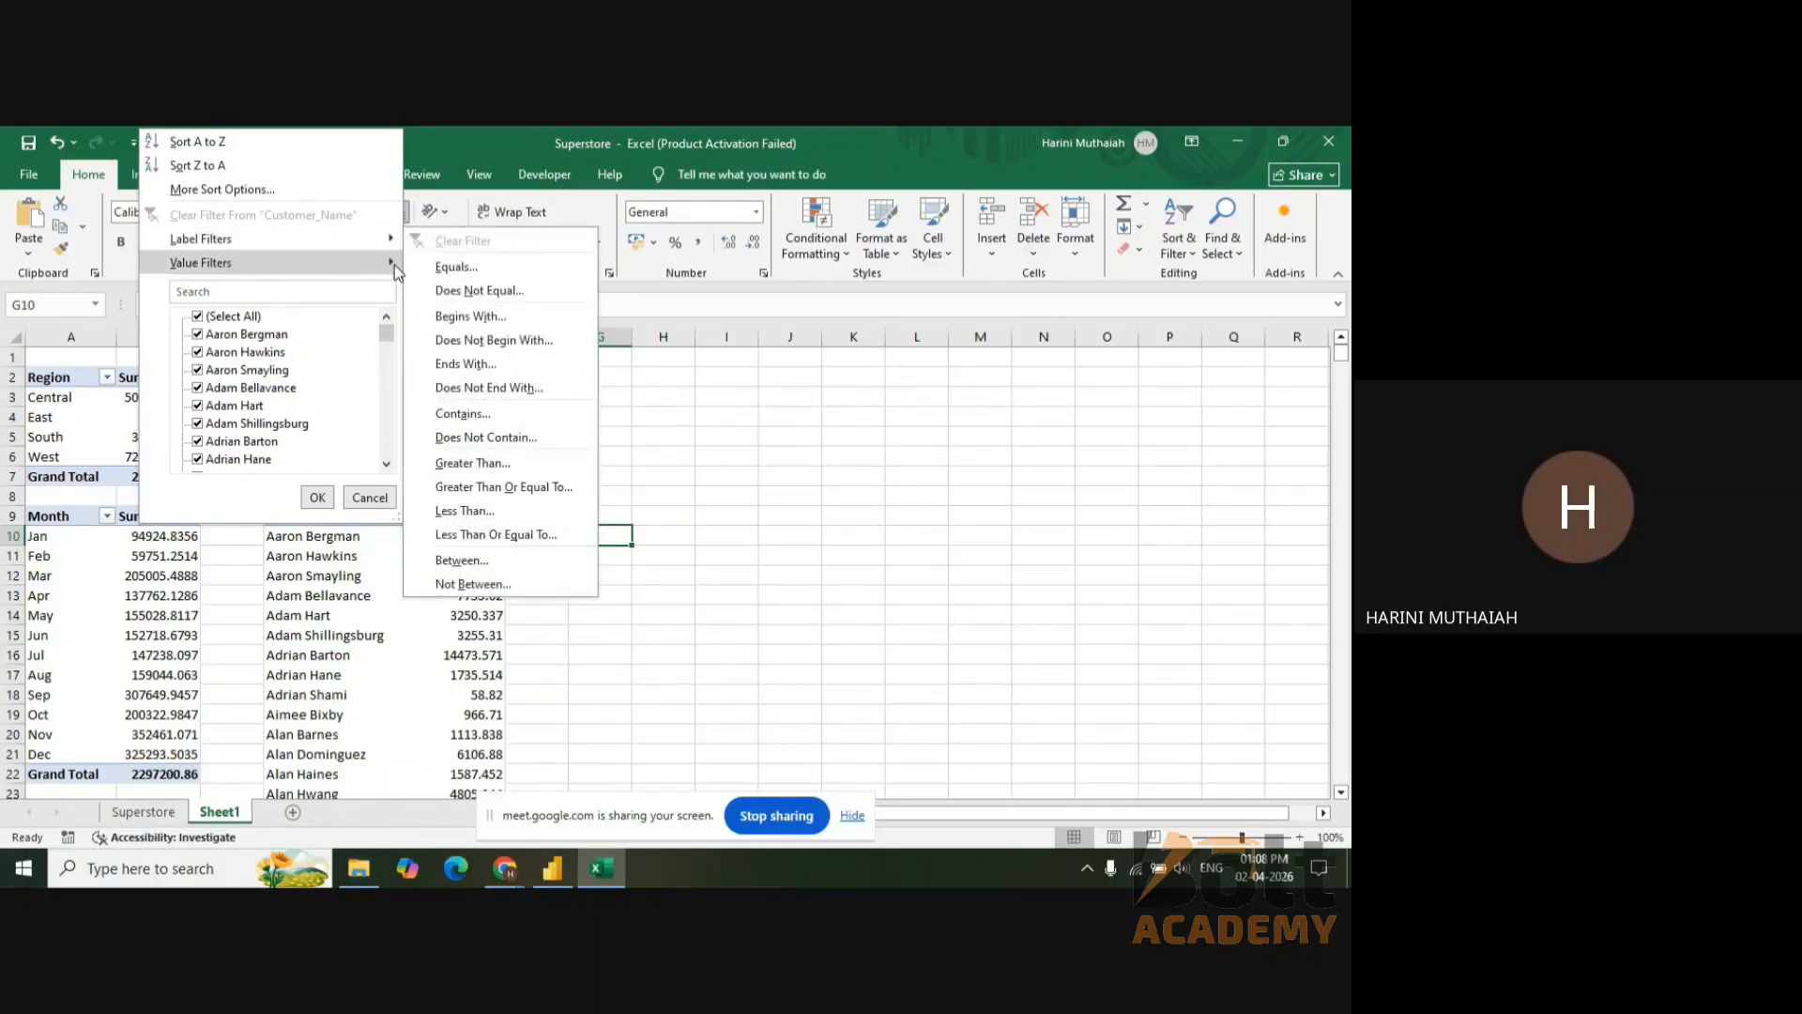
mouse_move(394, 266)
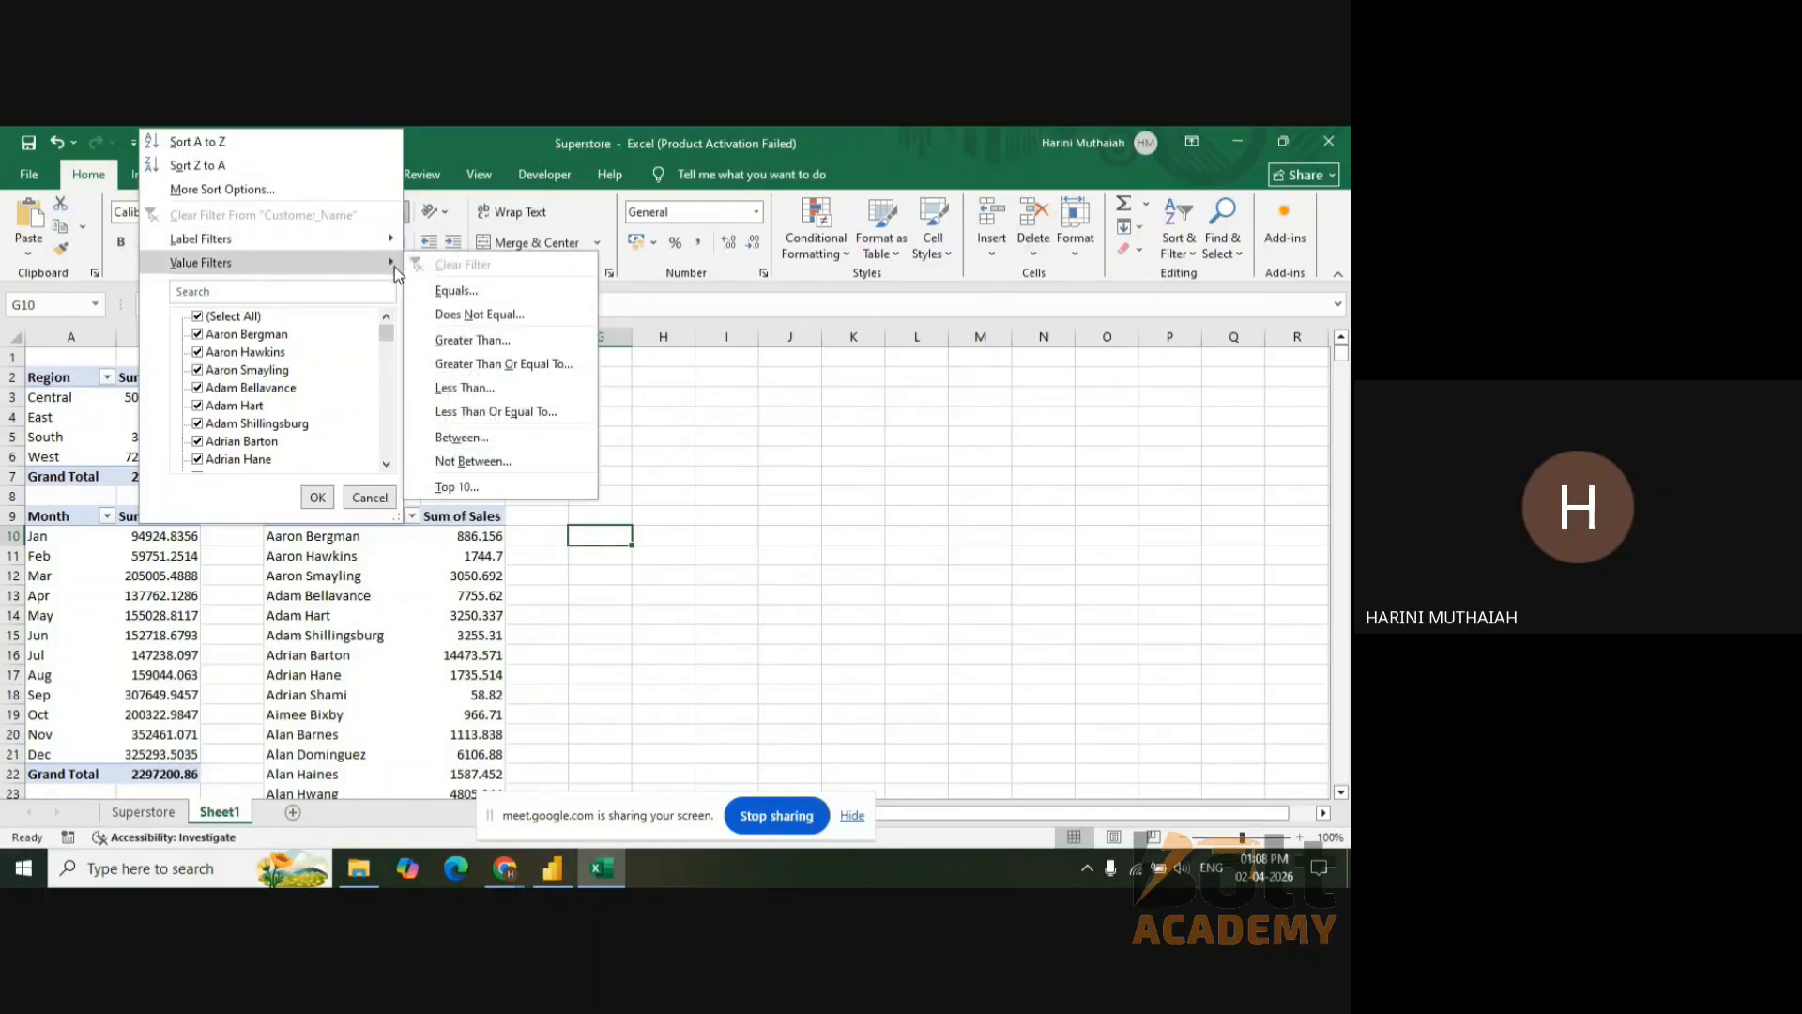
left_click(487, 486)
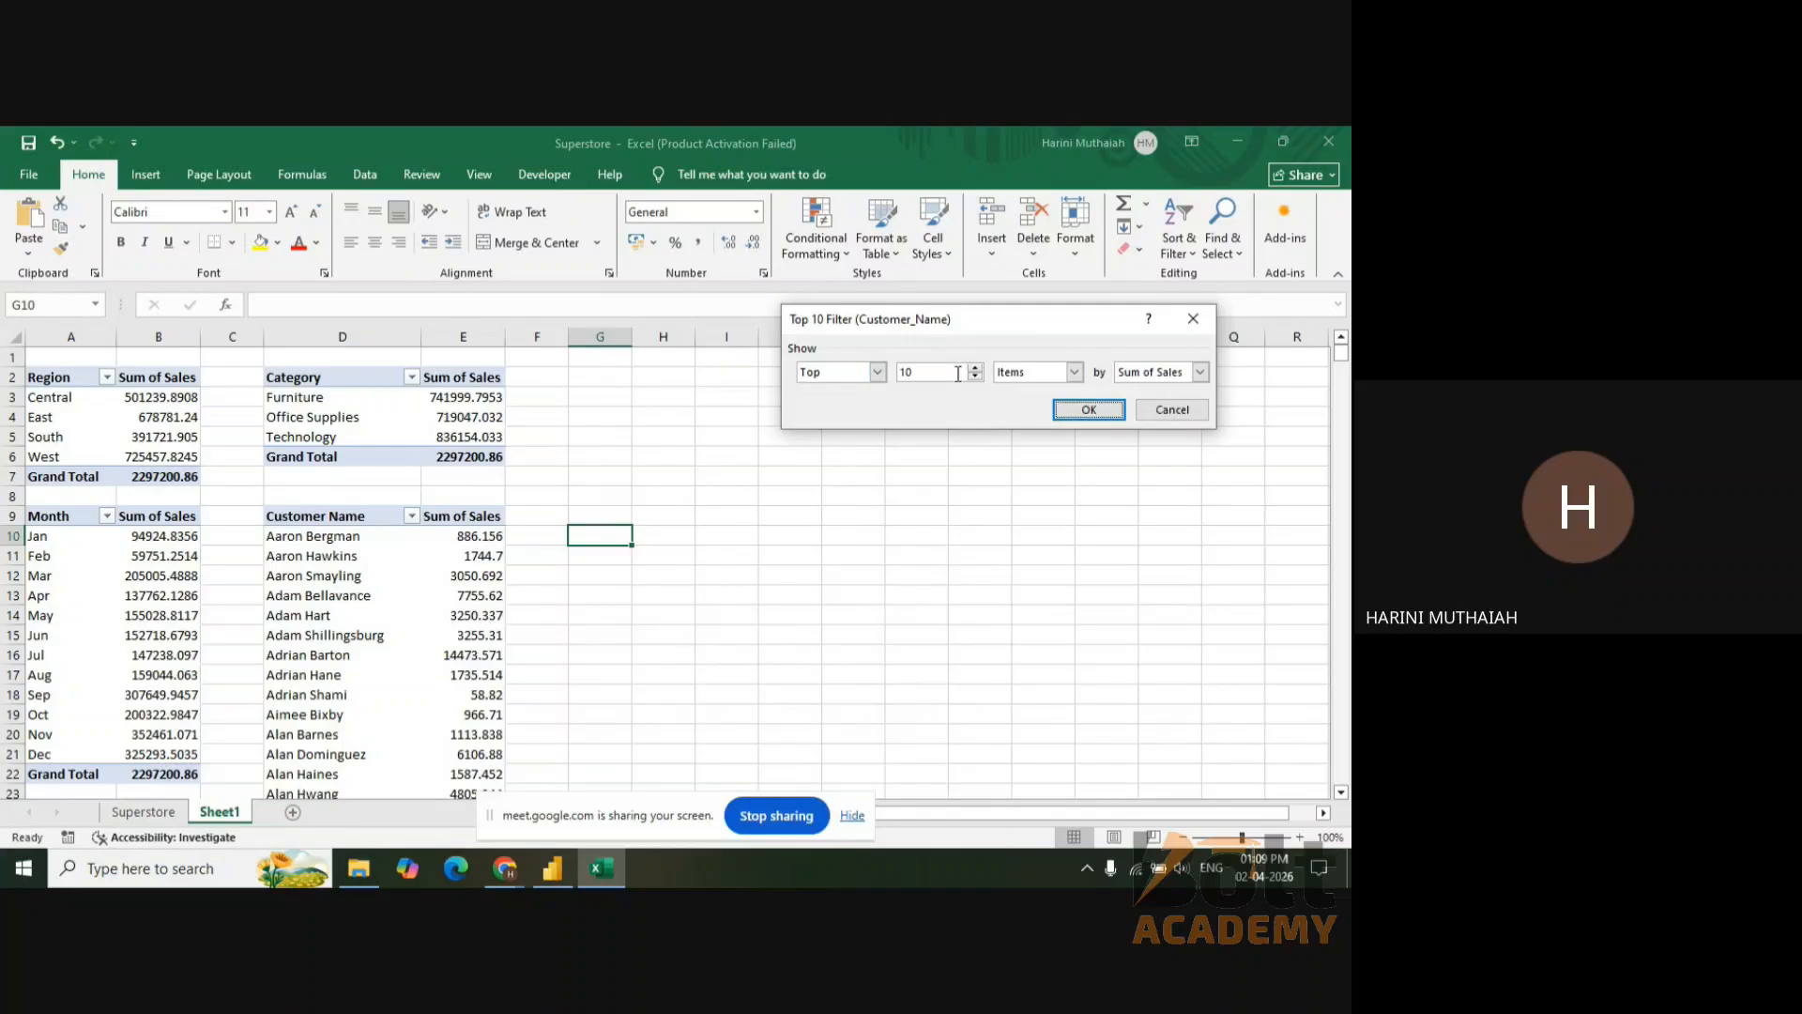
left_click(976, 377)
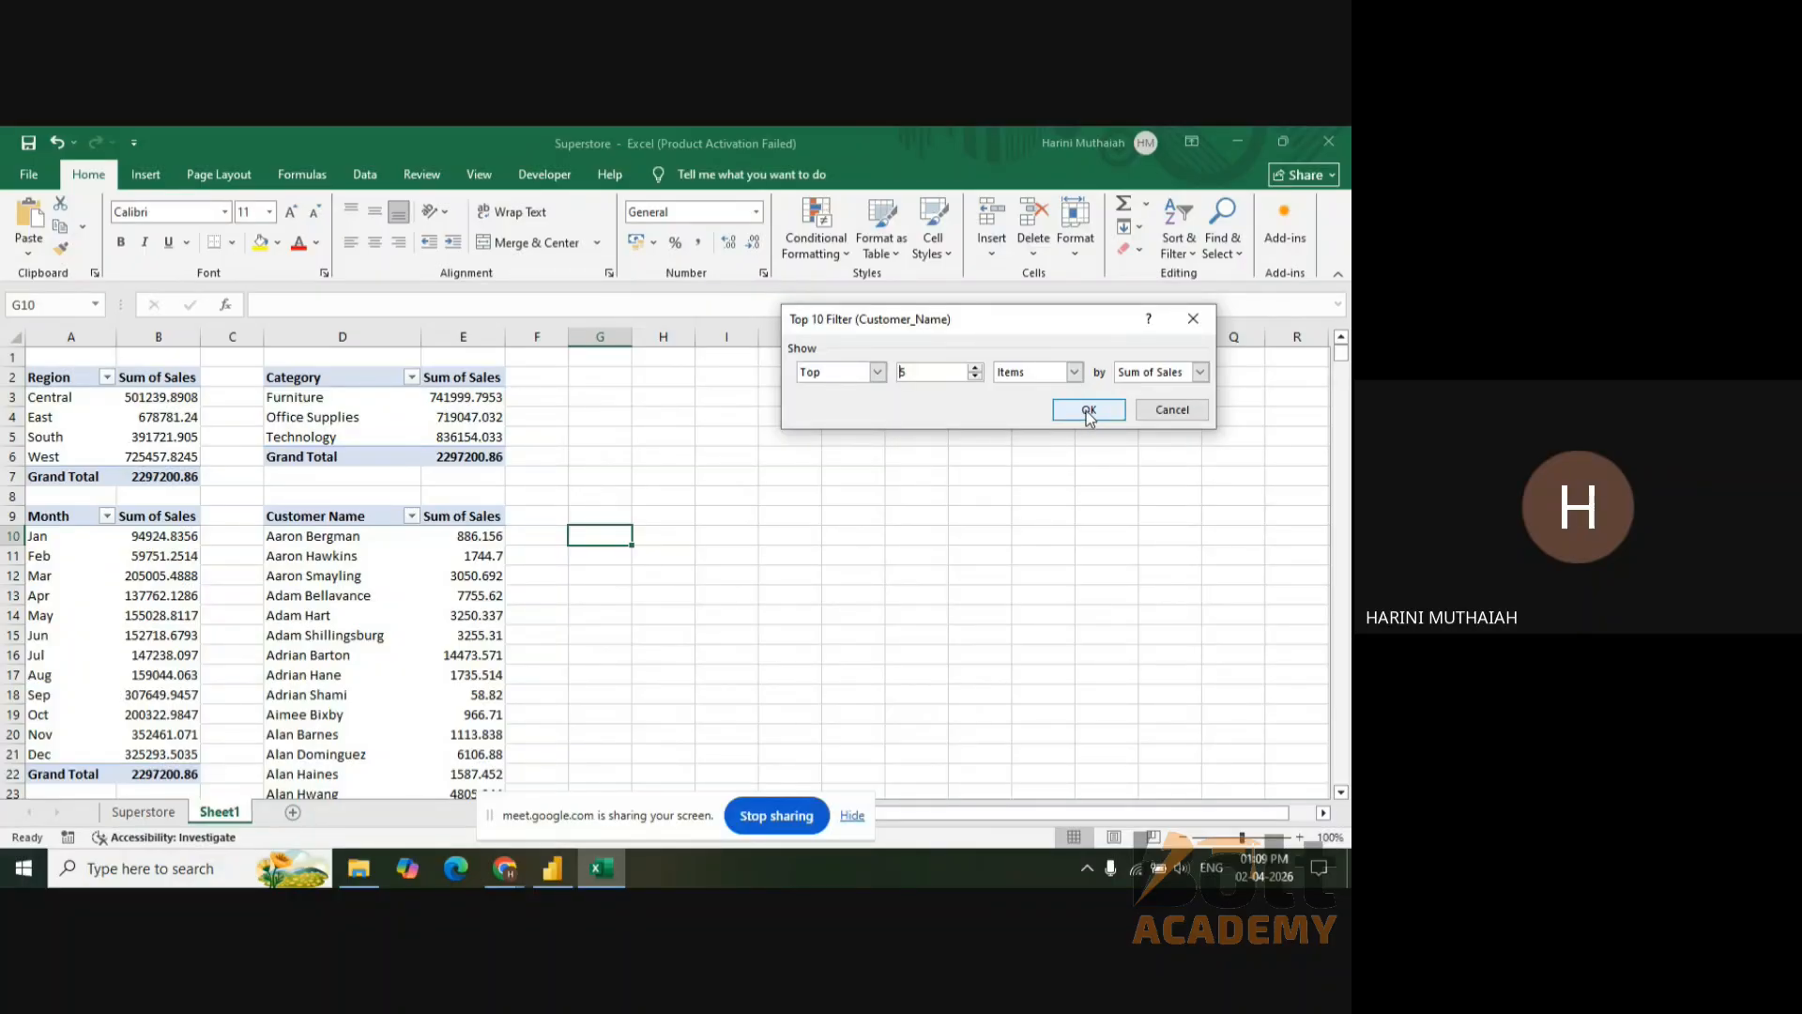
left_click(1086, 409)
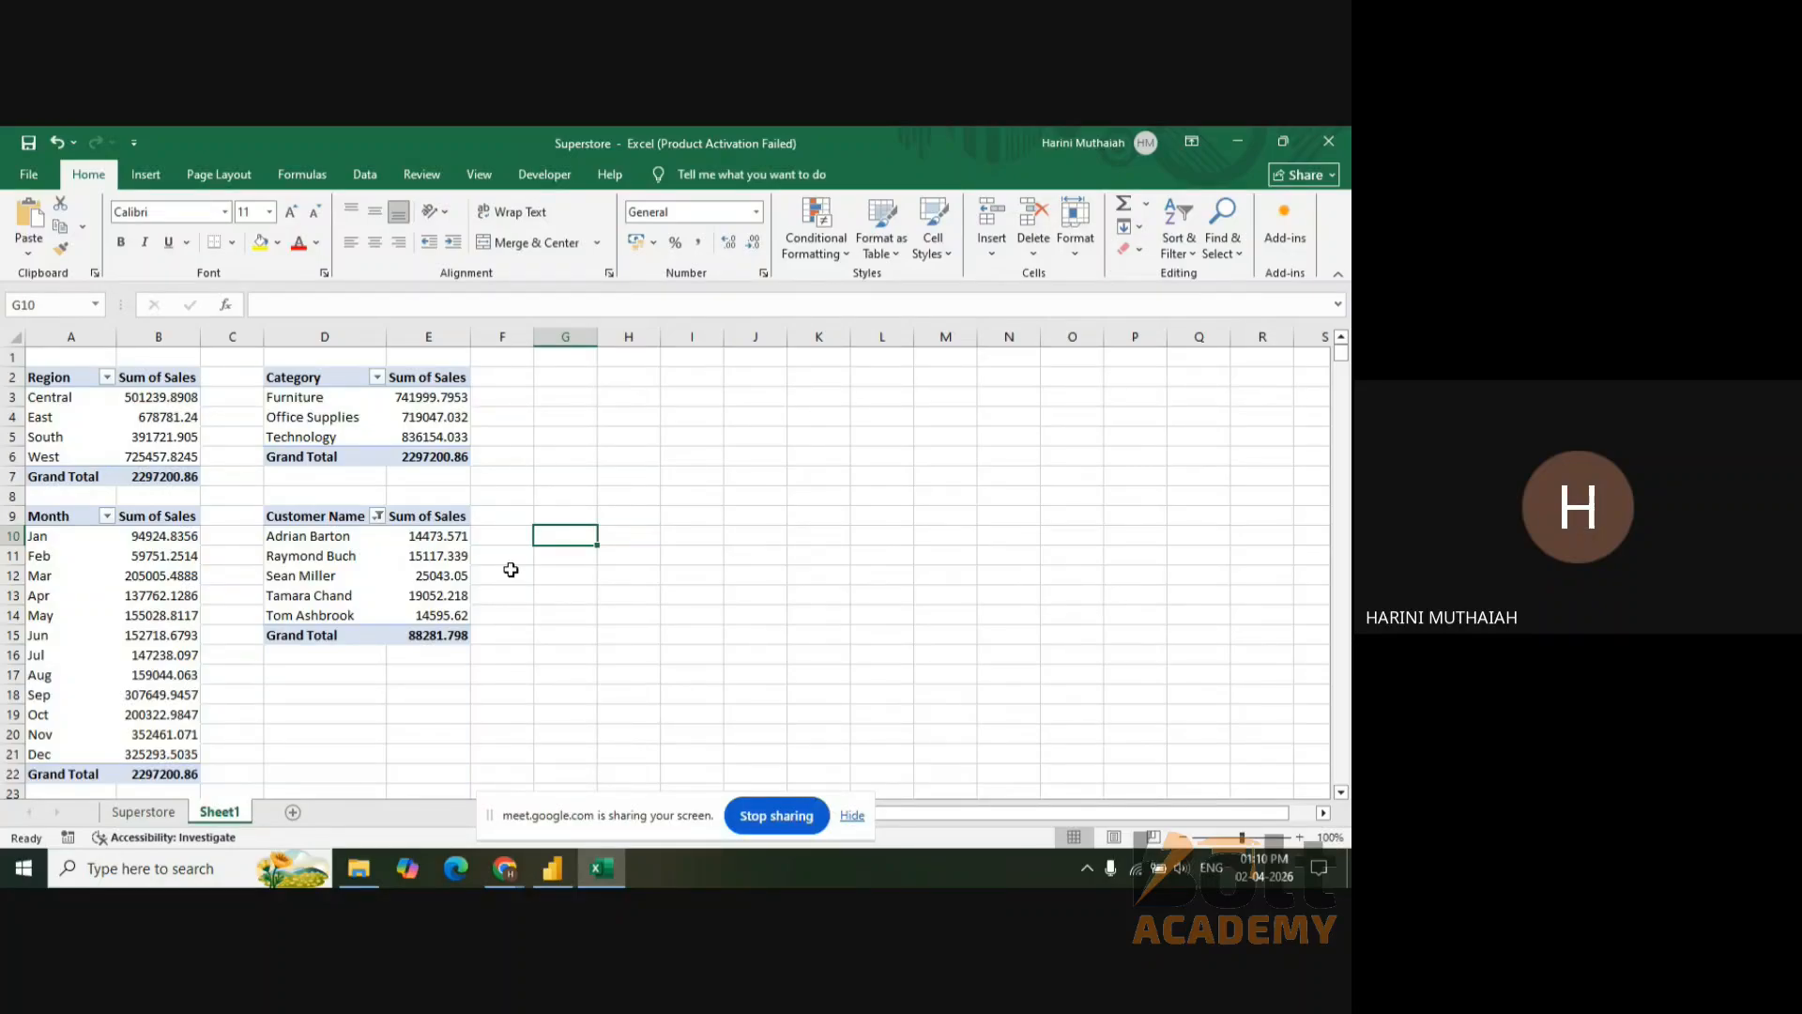
- Add a new worksheet after Sheet1 and name it Dashboard
left_click(294, 813)
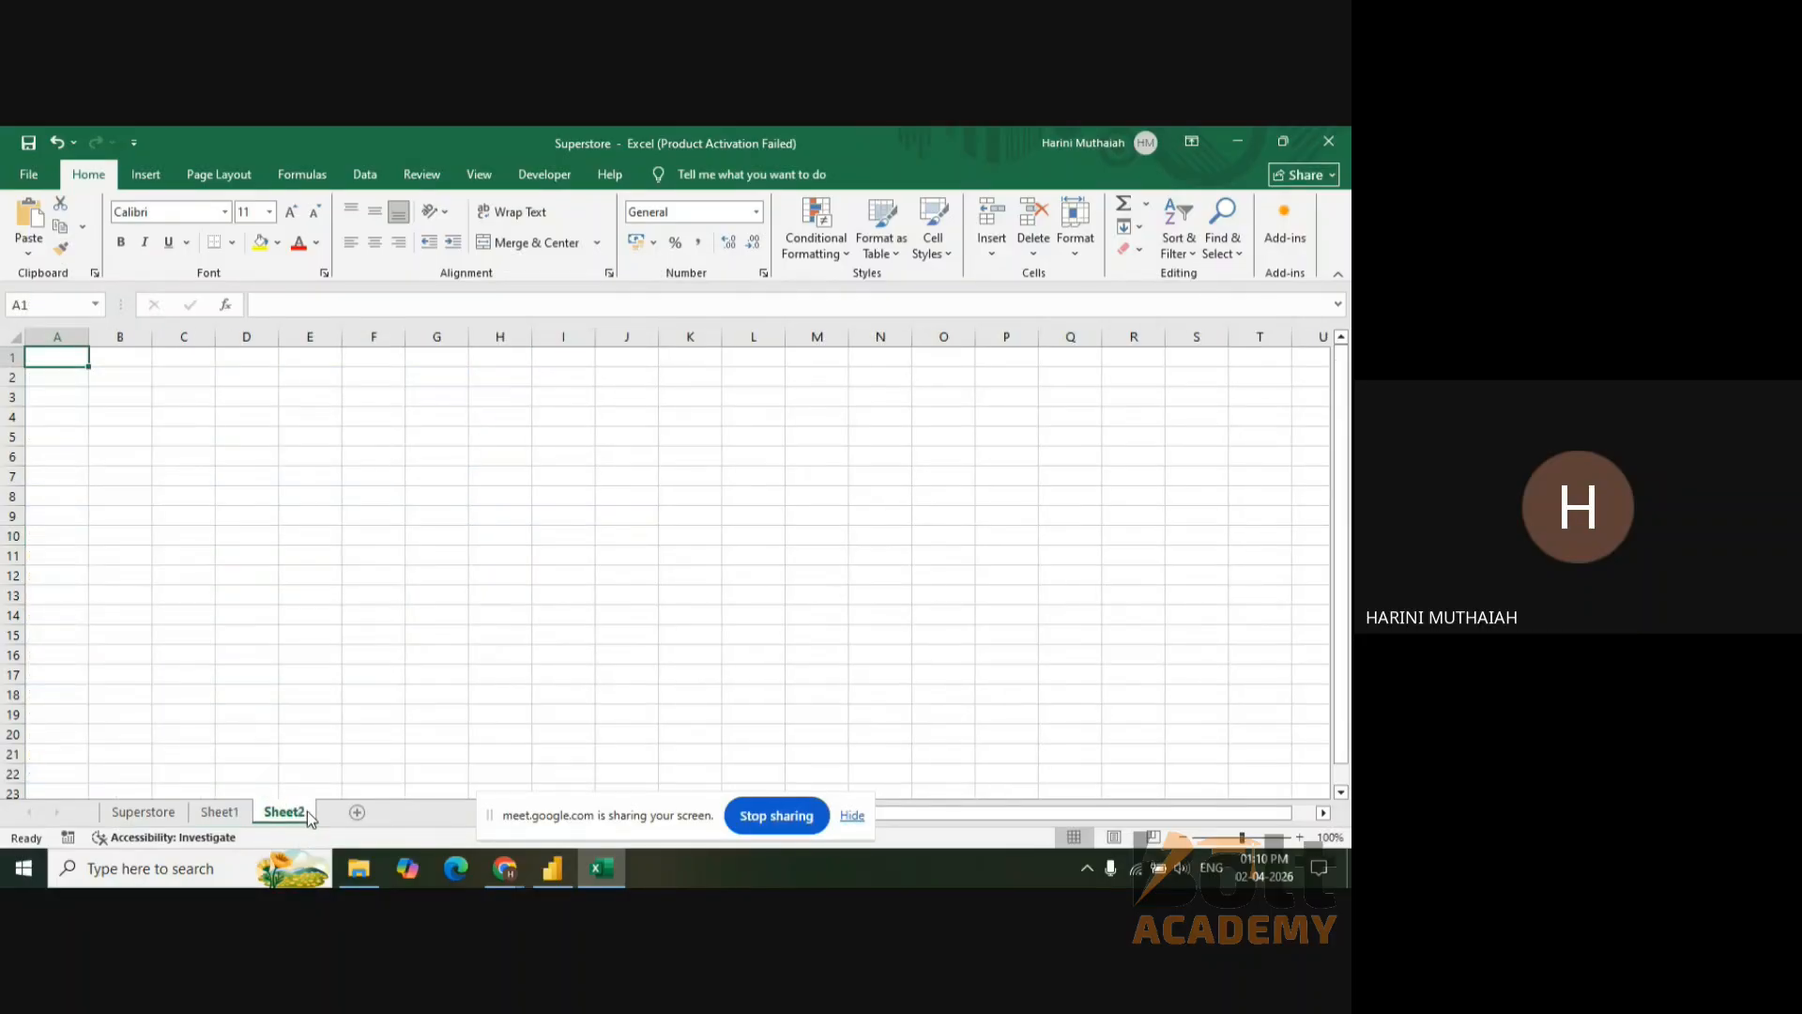
double_click(309, 815)
type("Das")
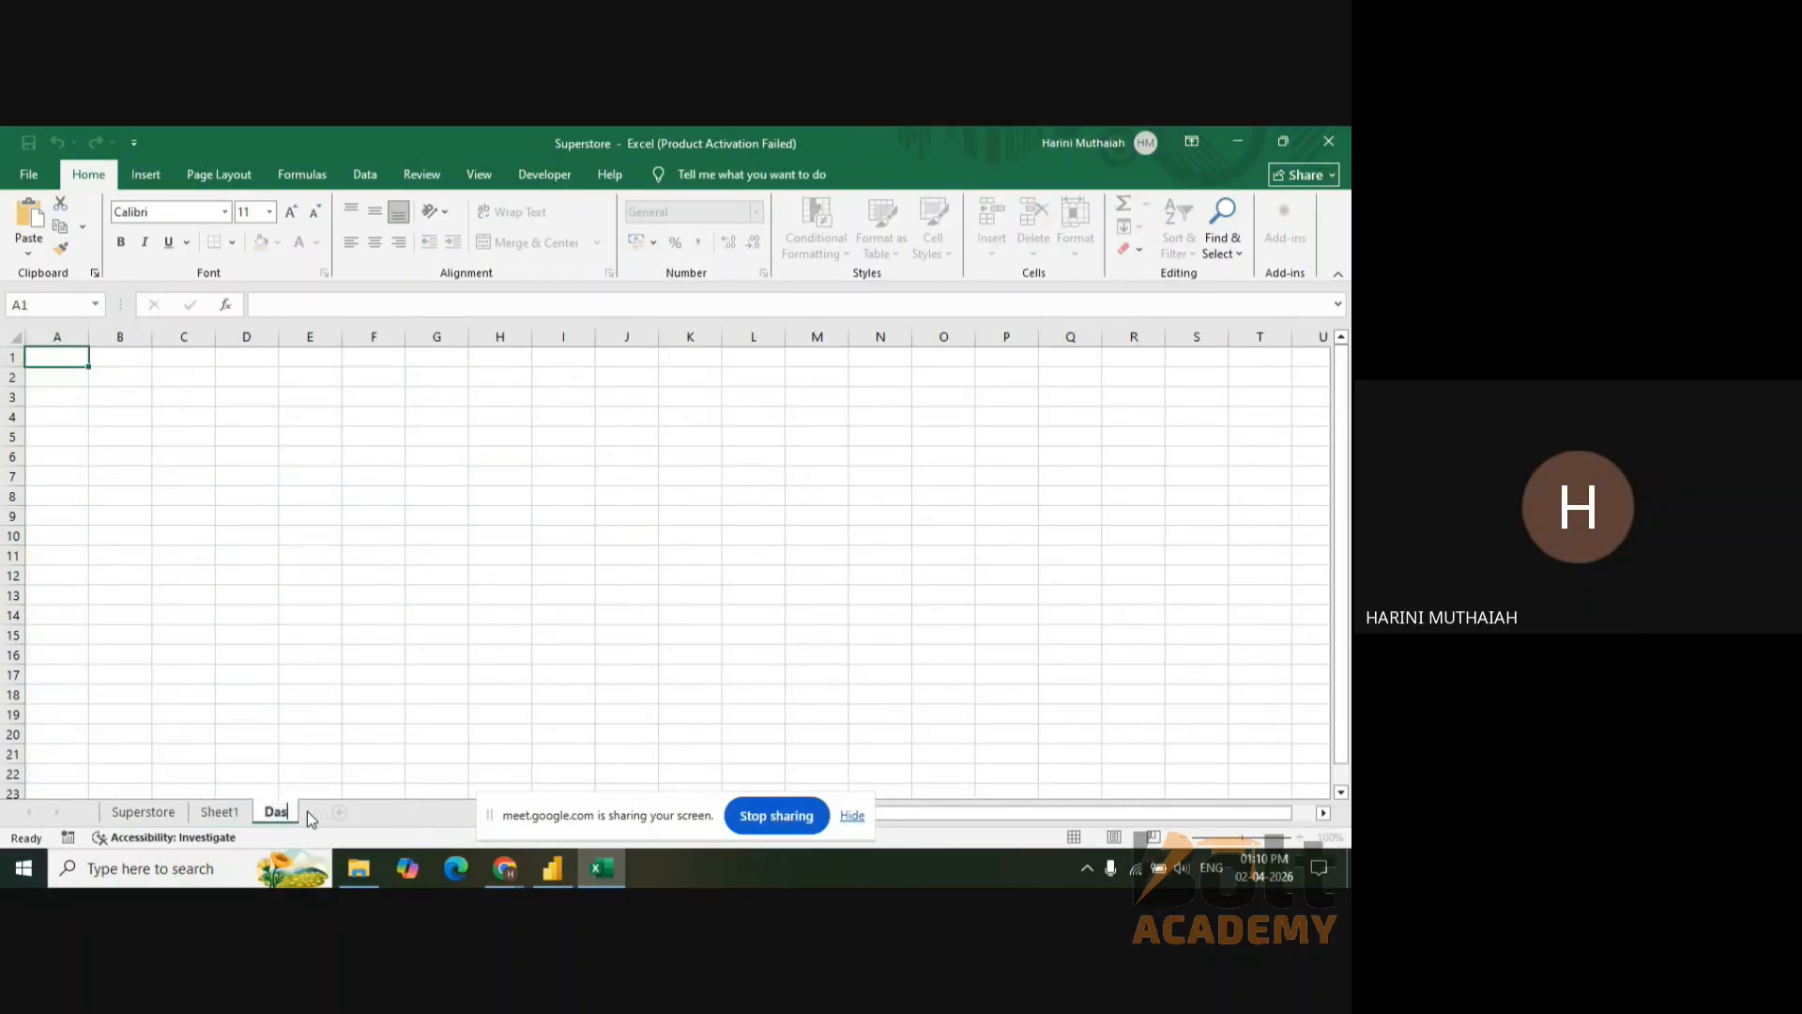
type("hboard")
left_click(247, 552)
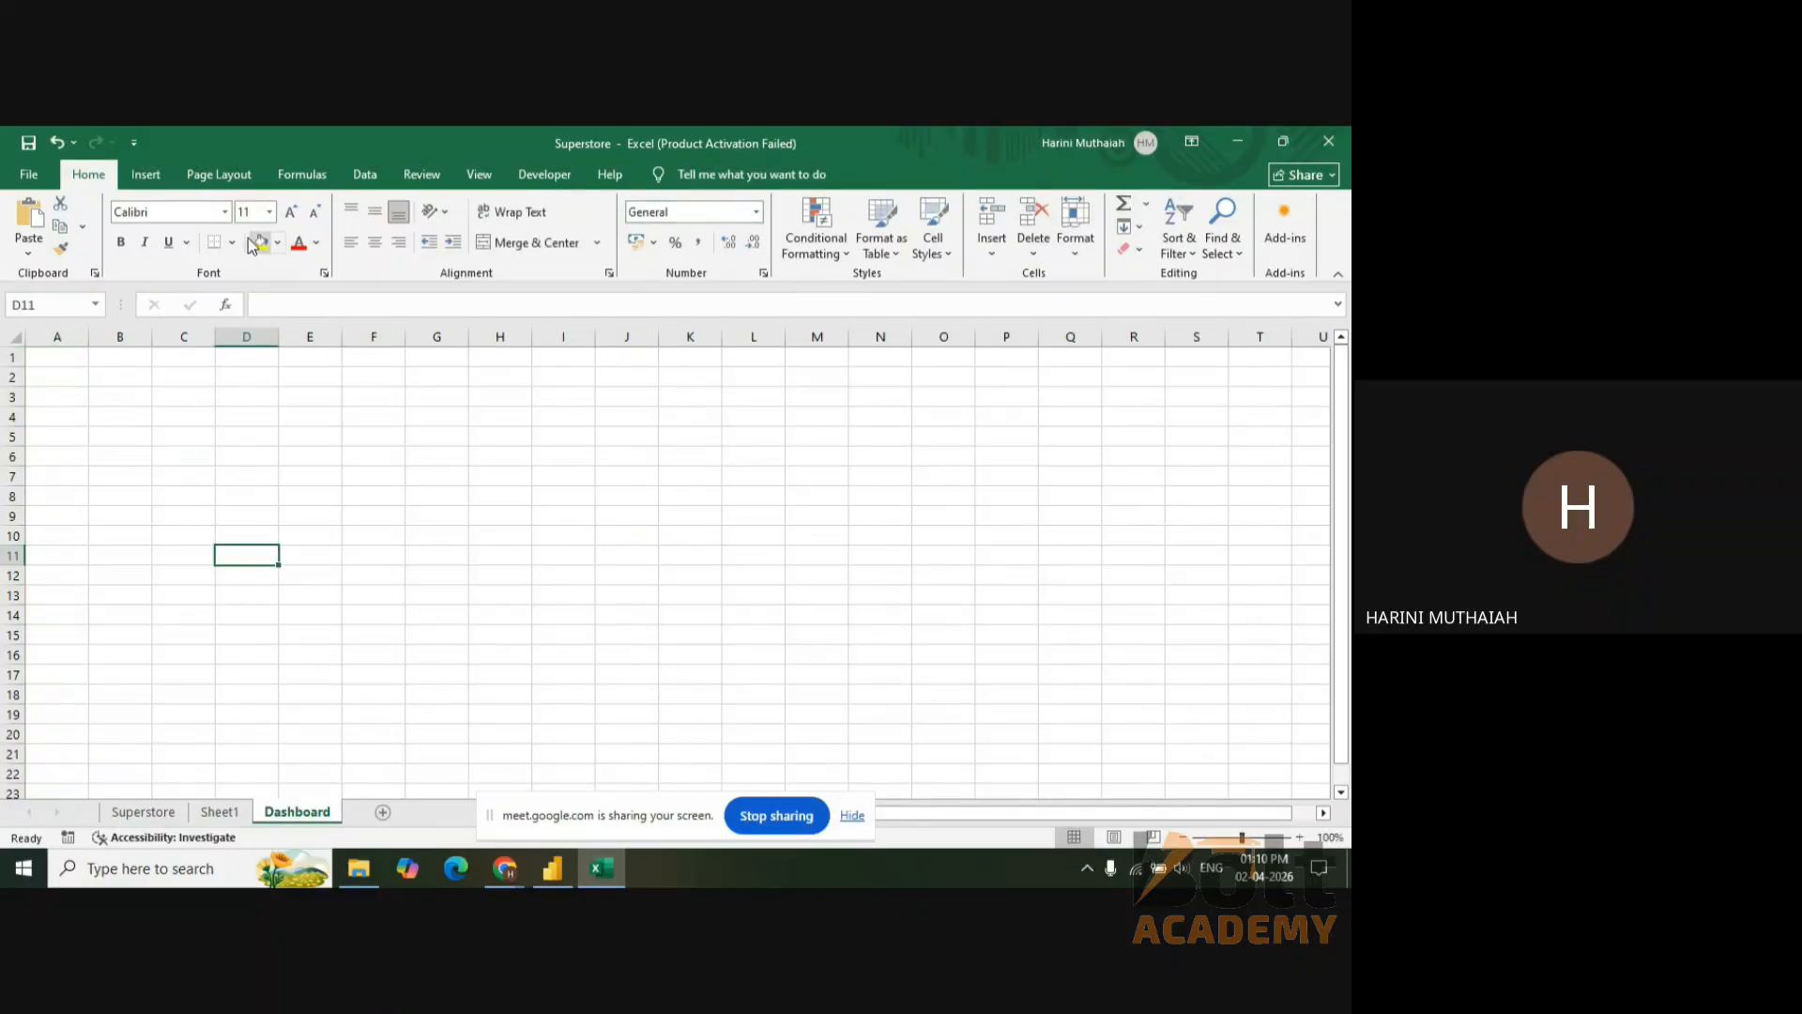
- Draw a rounded rectangle about 12 cm wide and 1 cm high across rows 3 and 4, from column B to I
left_click(145, 175)
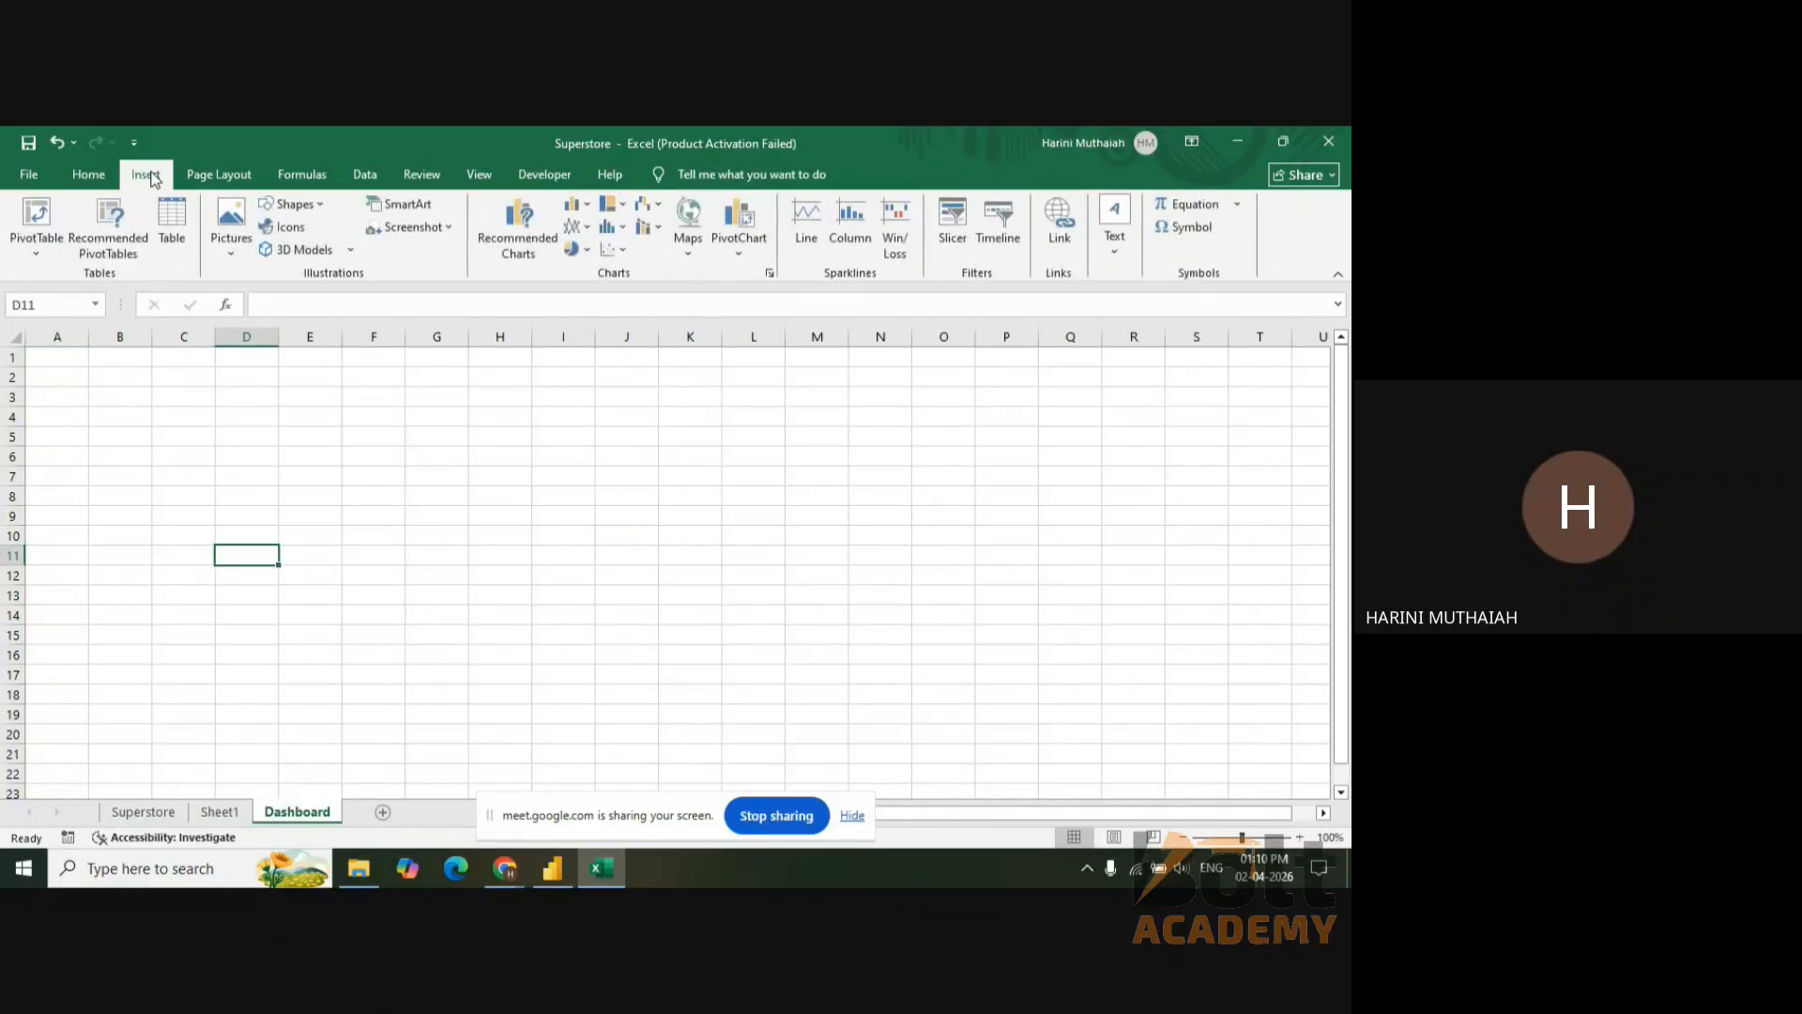
left_click(293, 204)
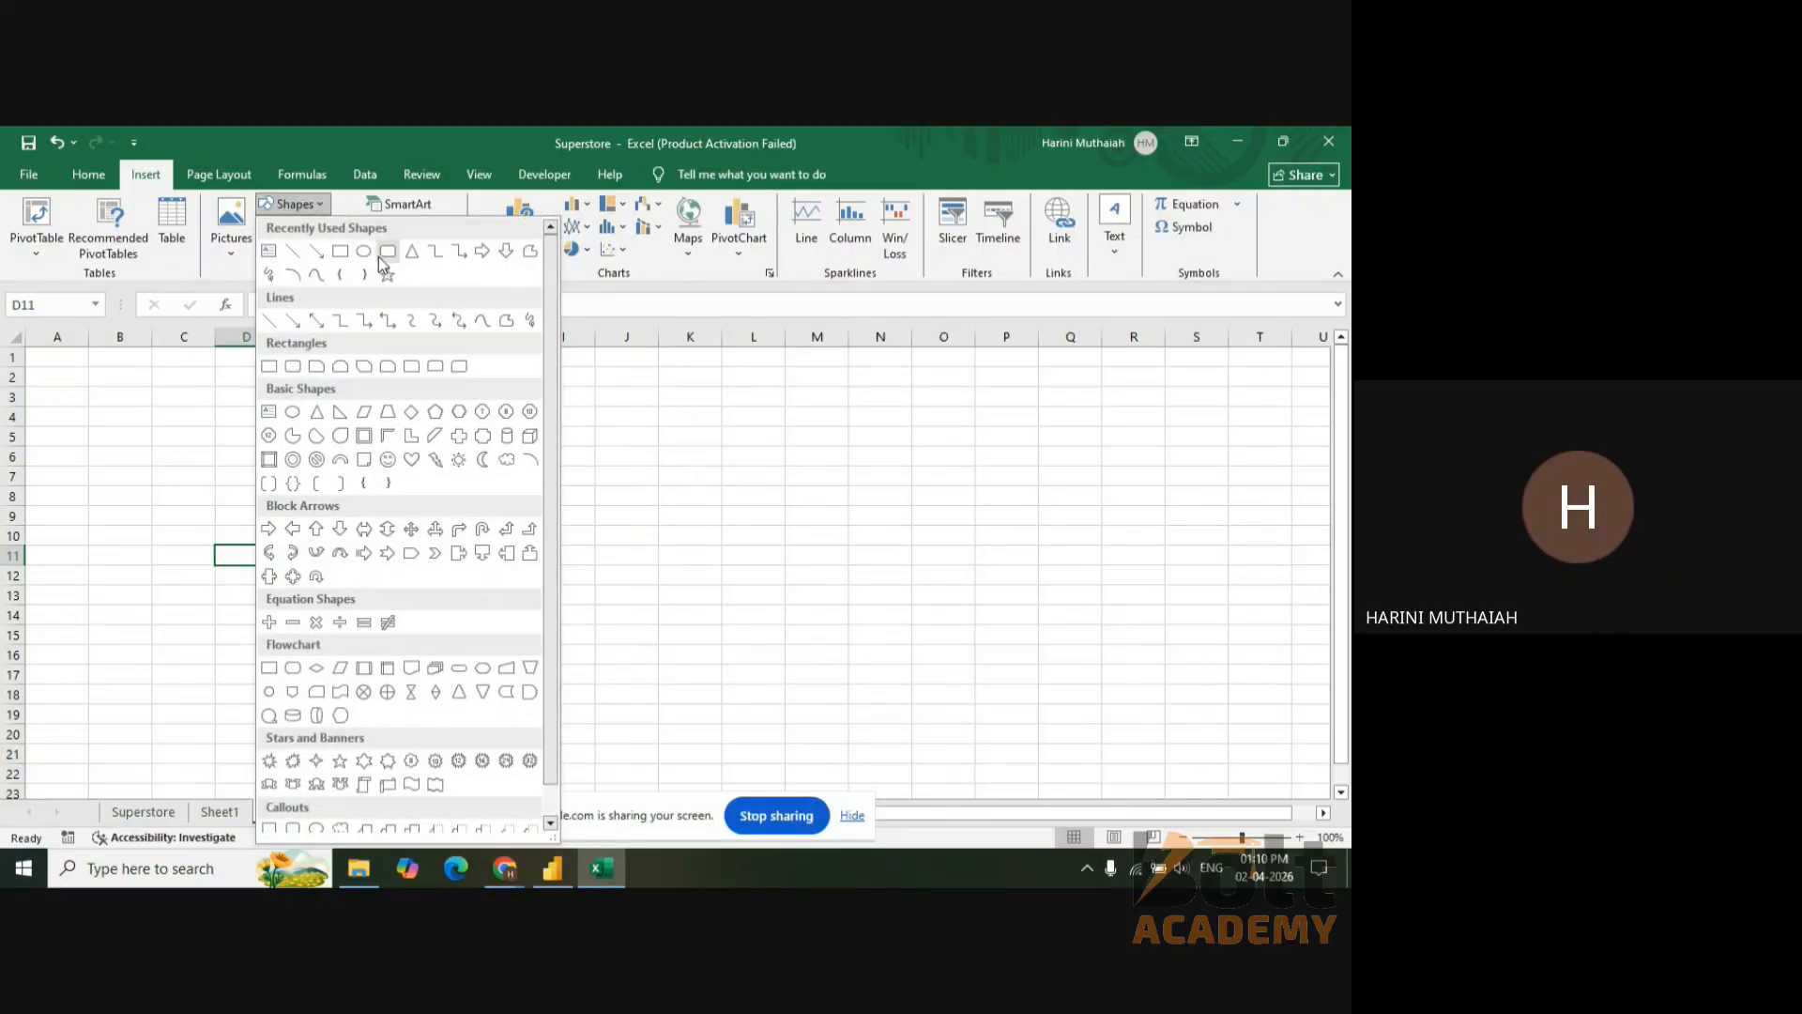
left_click(380, 253)
left_click_drag(112, 403, 482, 399)
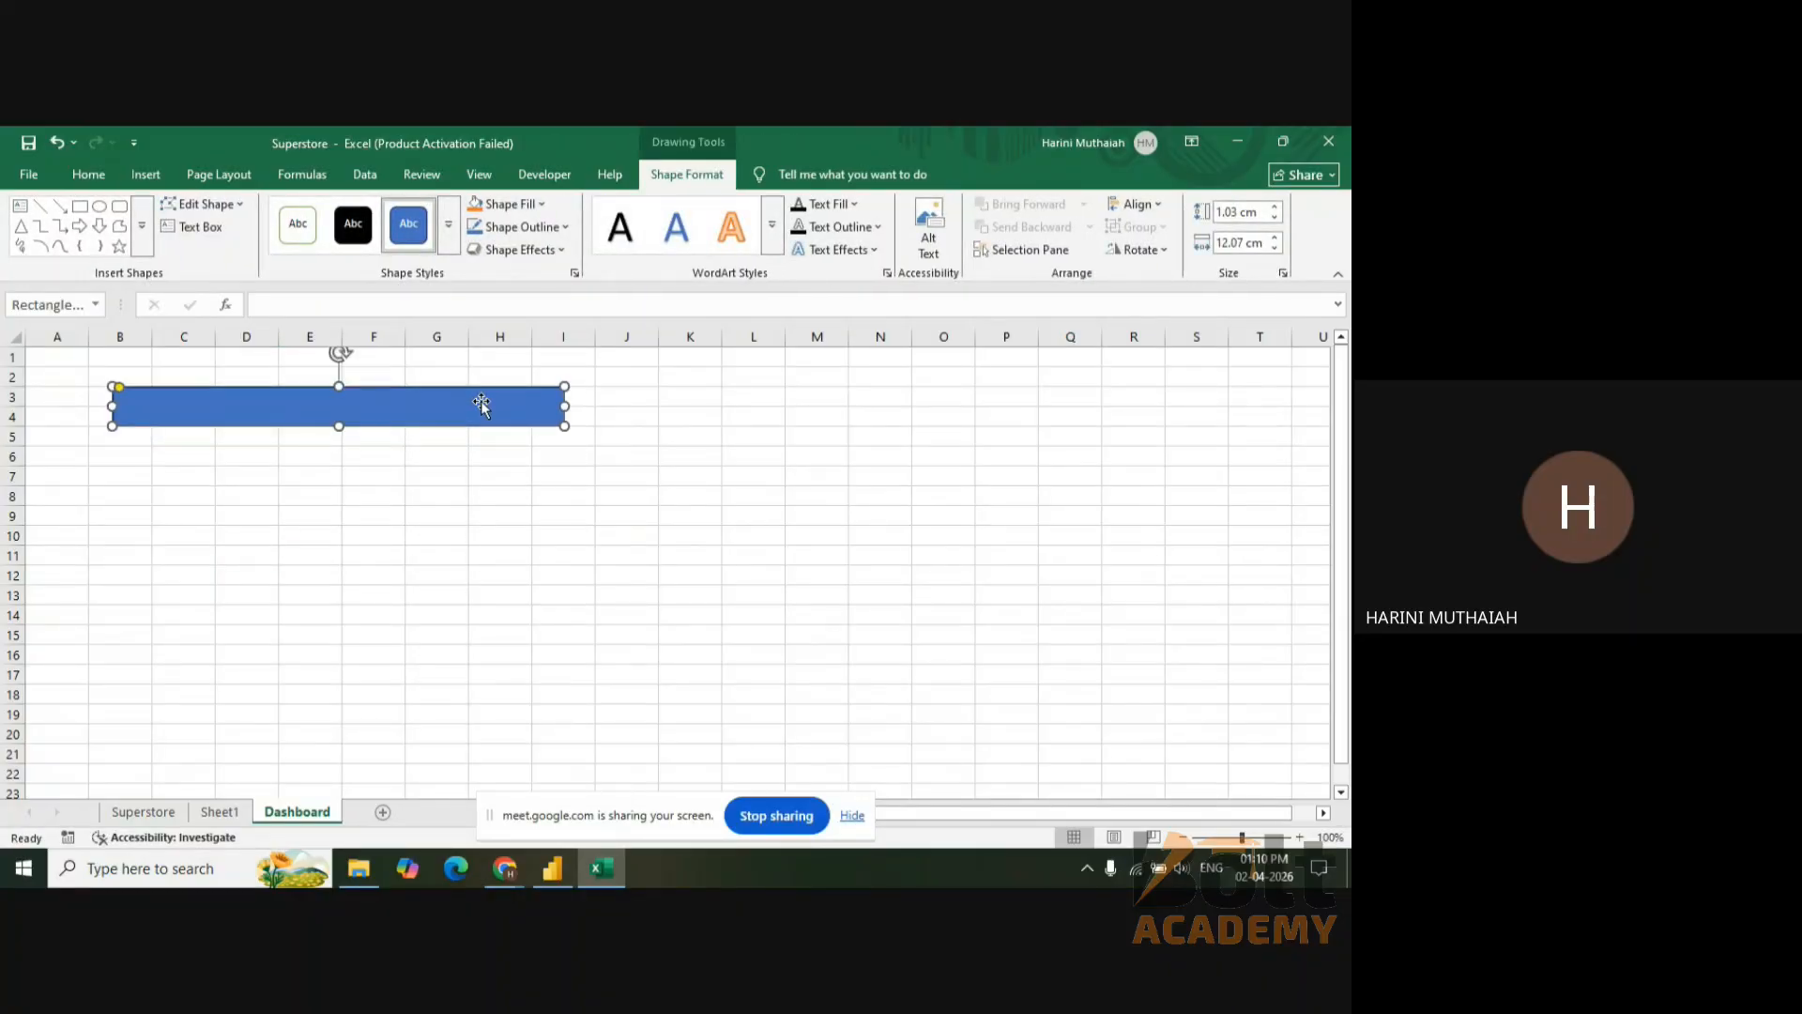
- Give the rounded rectangle a light blue theme fill and remove its outline
left_click(535, 206)
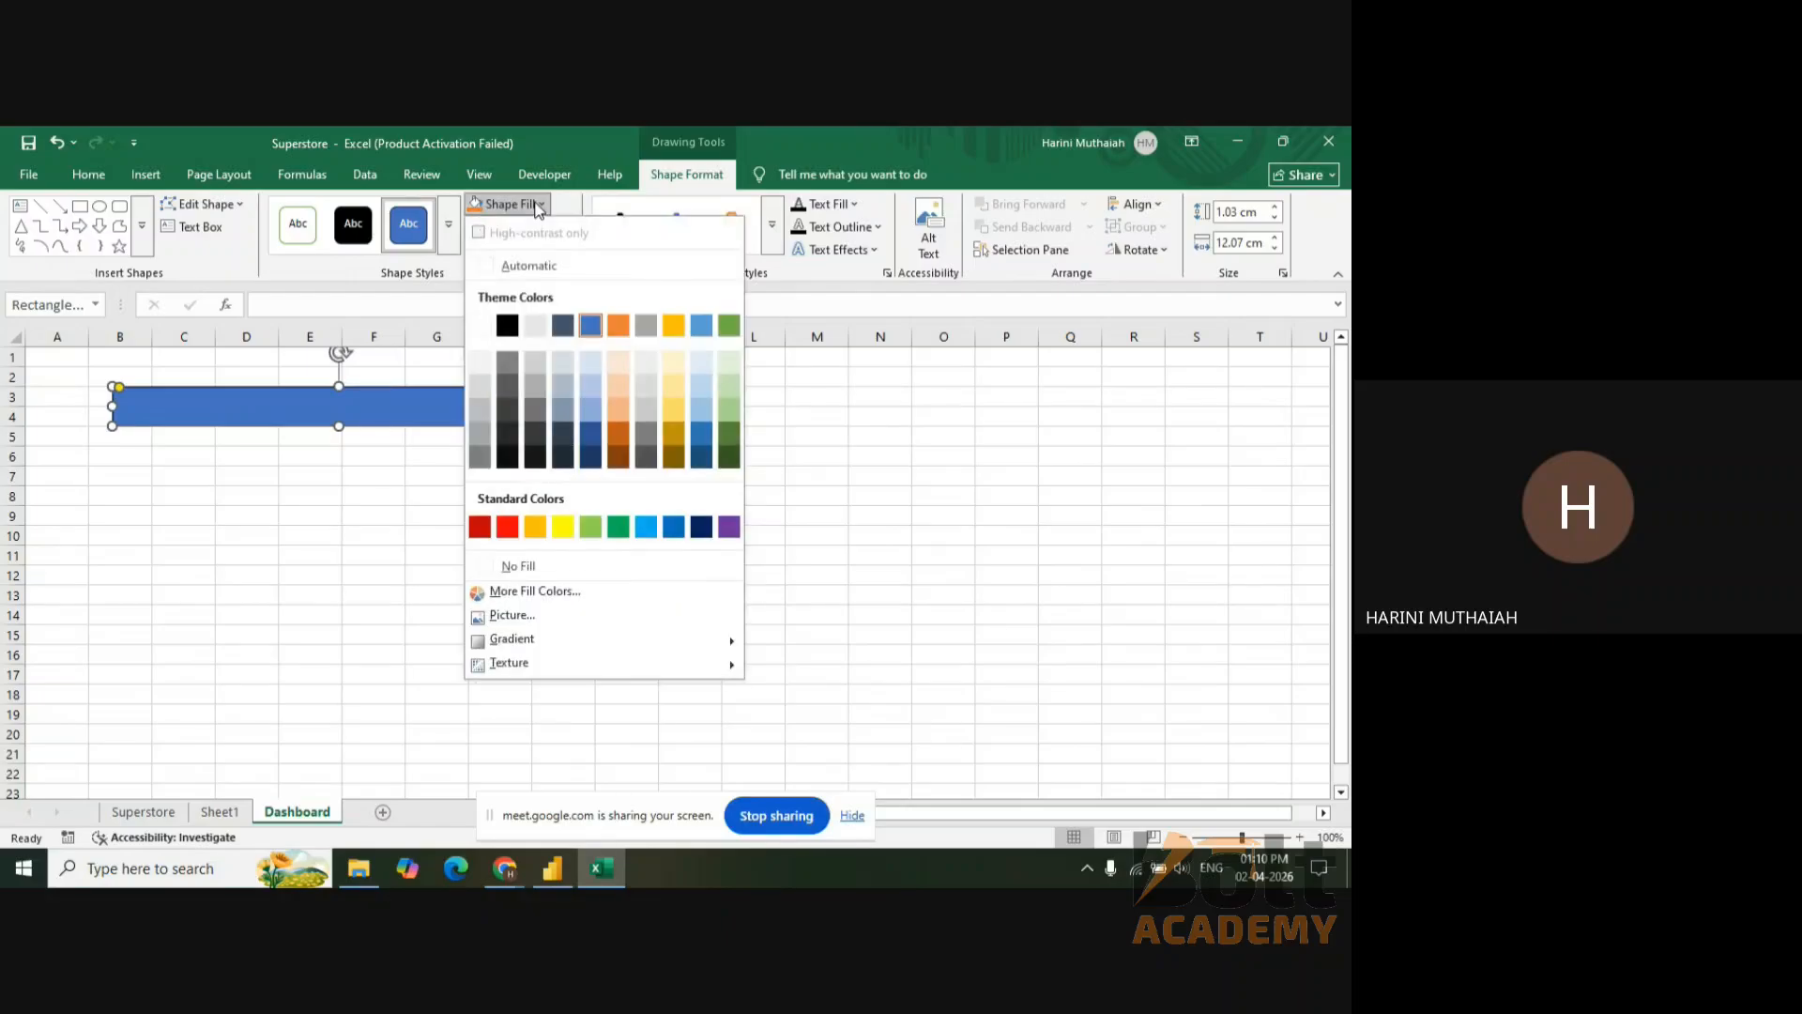
left_click(592, 385)
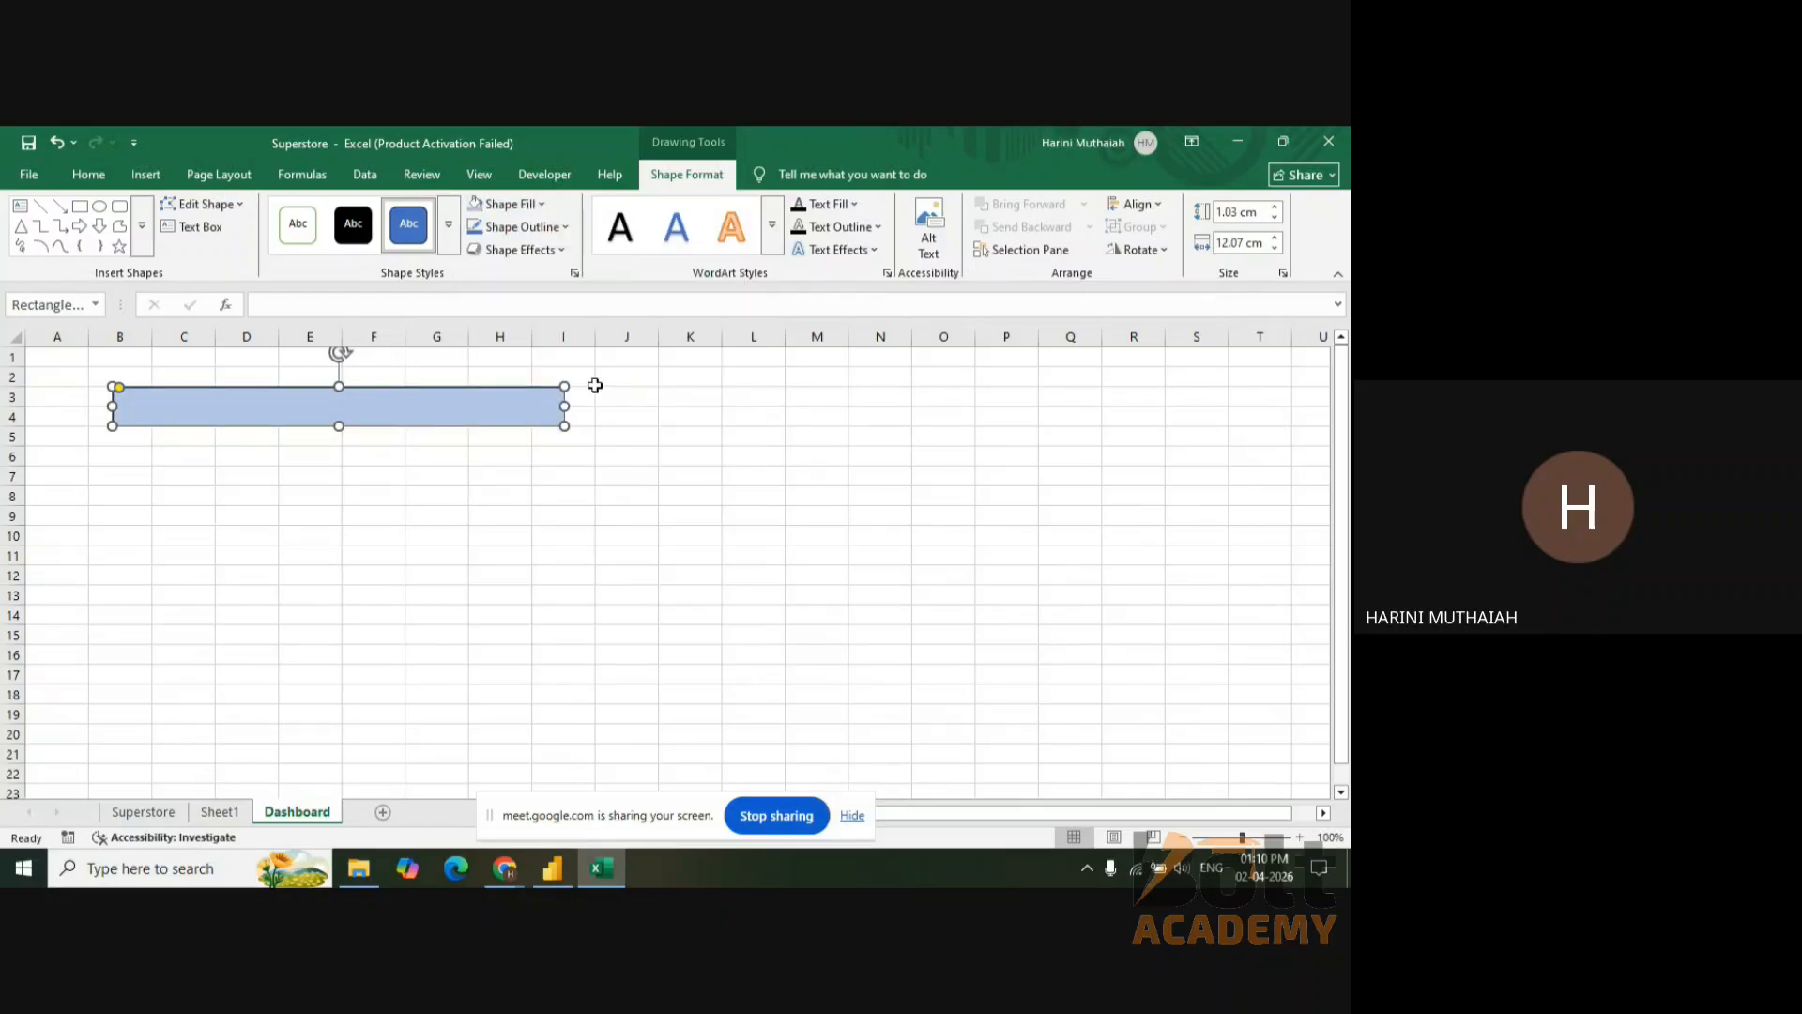
left_click(567, 228)
left_click(547, 591)
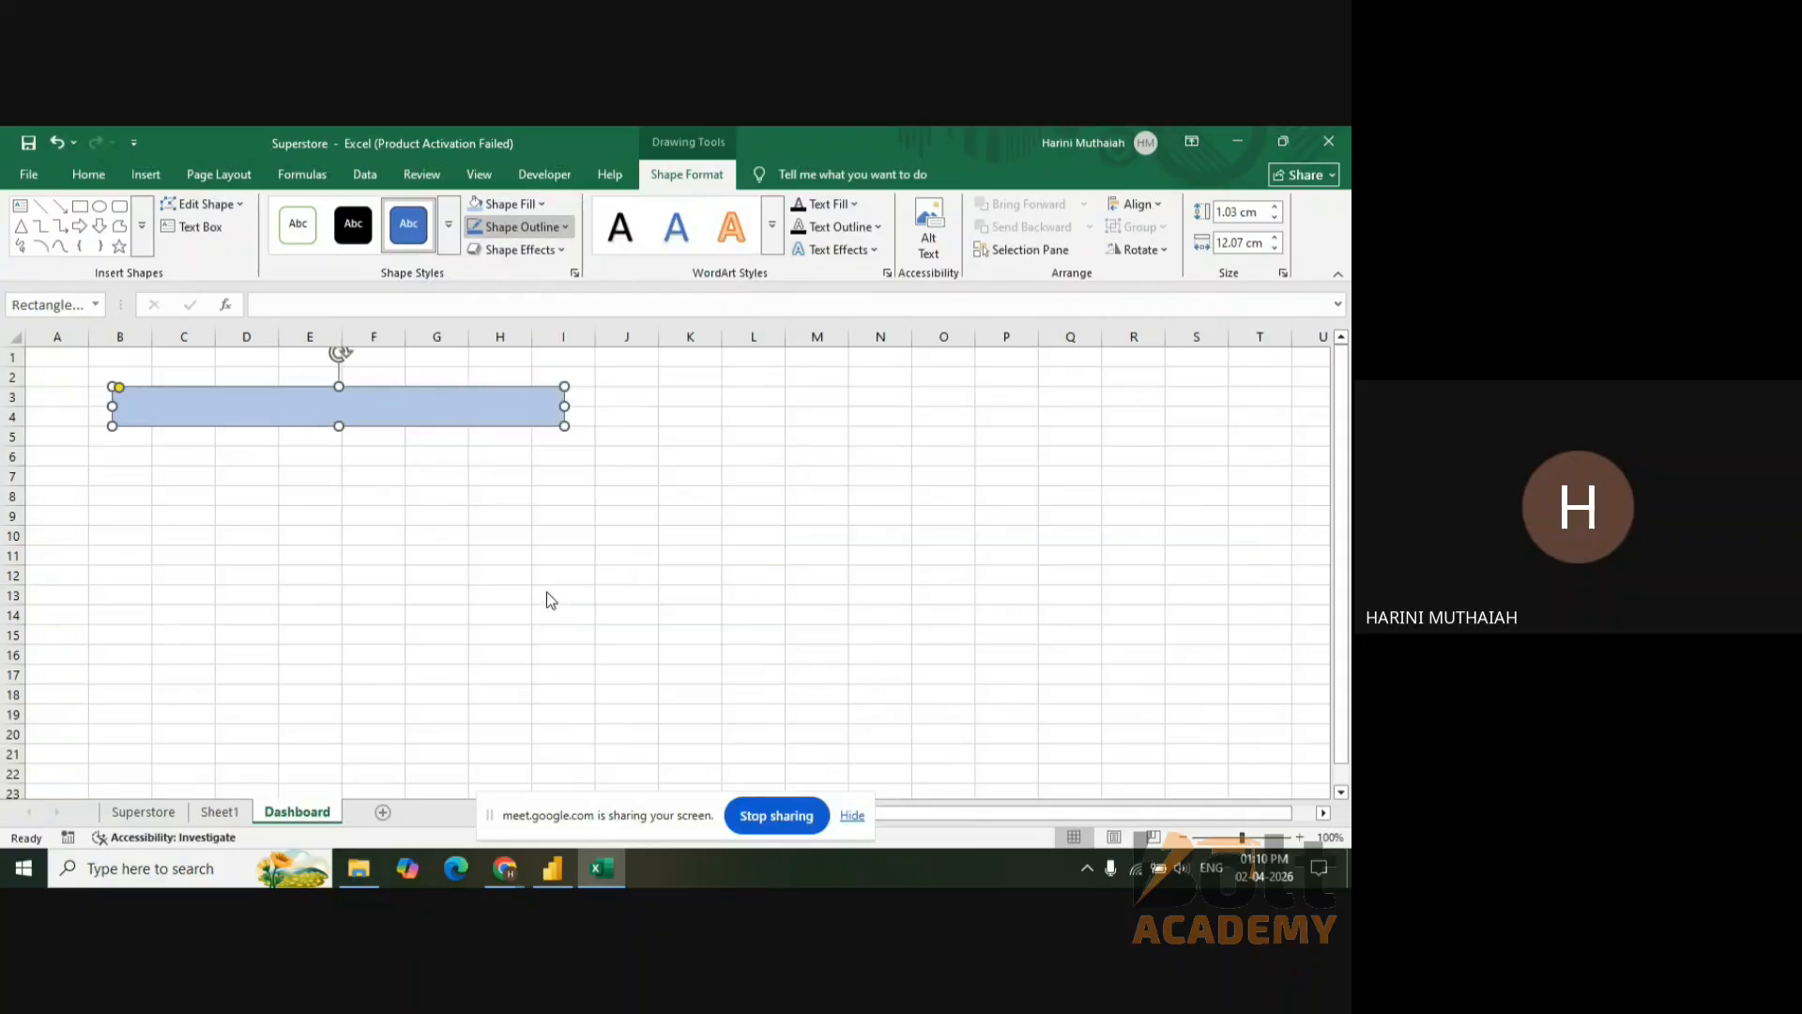
left_click(667, 464)
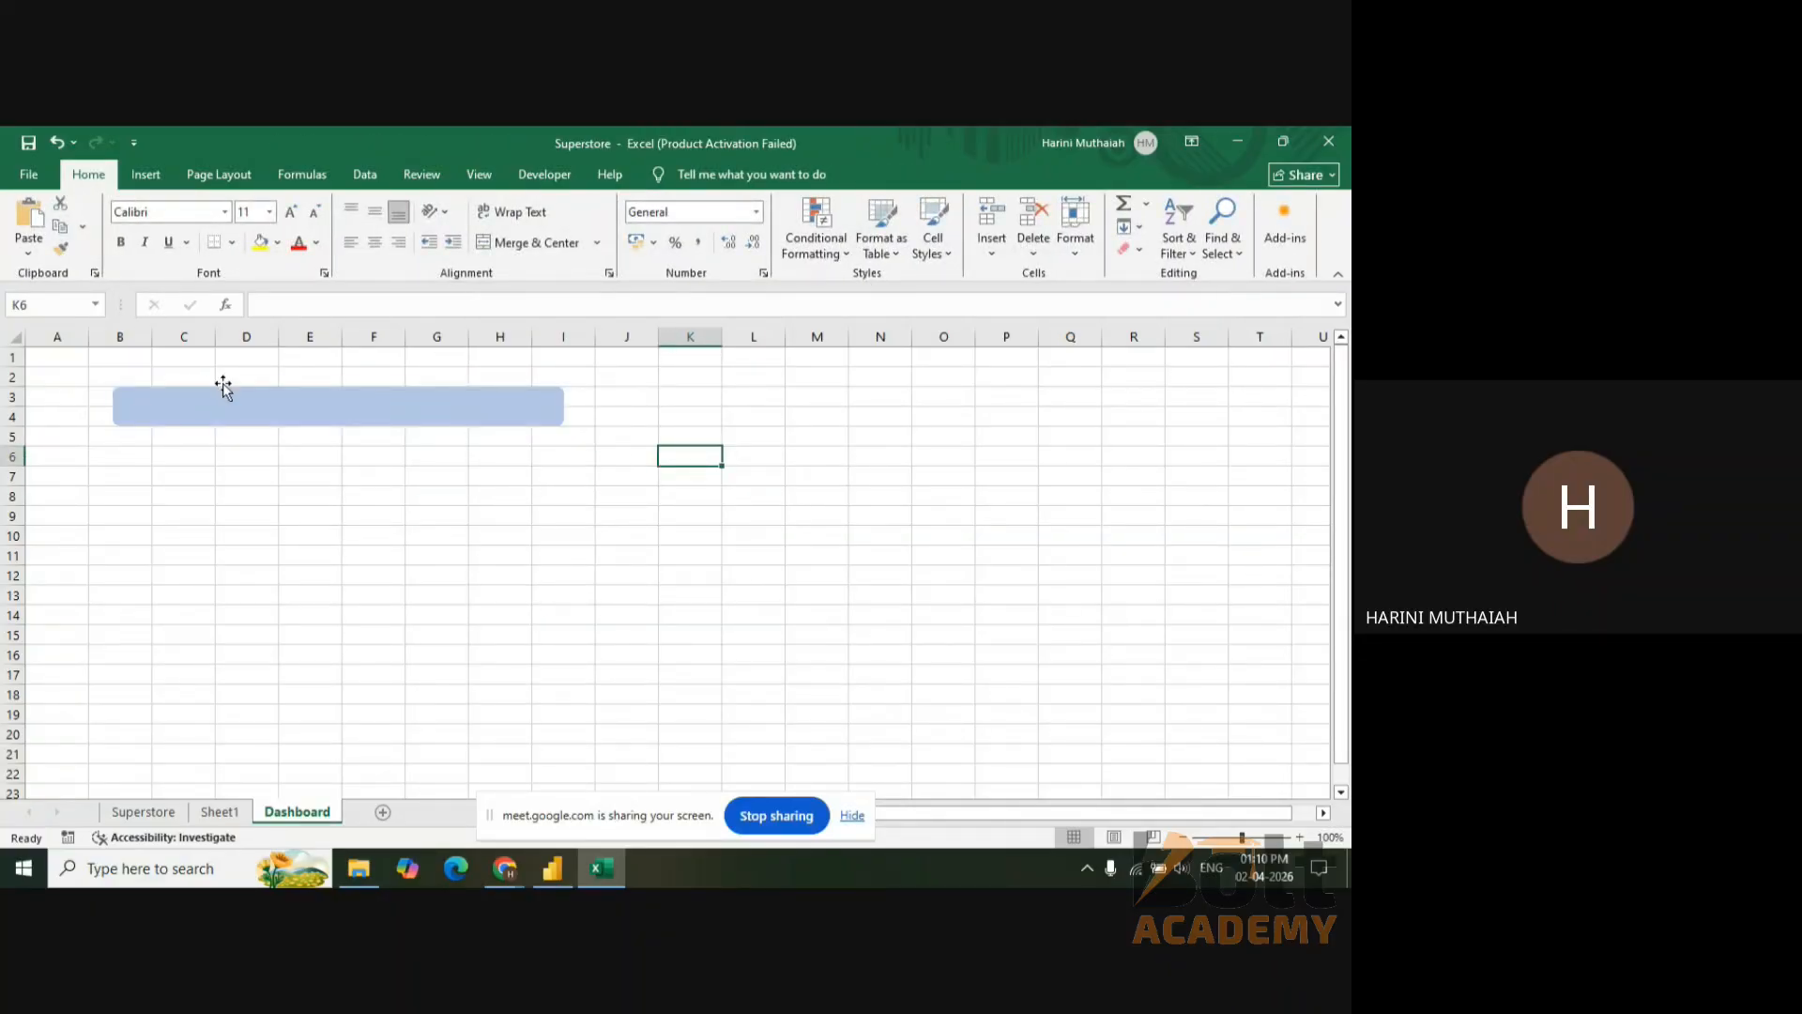
- Draw a text box about 9.4 cm wide and 0.5 cm high inside the light blue rounded rectangle, from column C to H
left_click(146, 176)
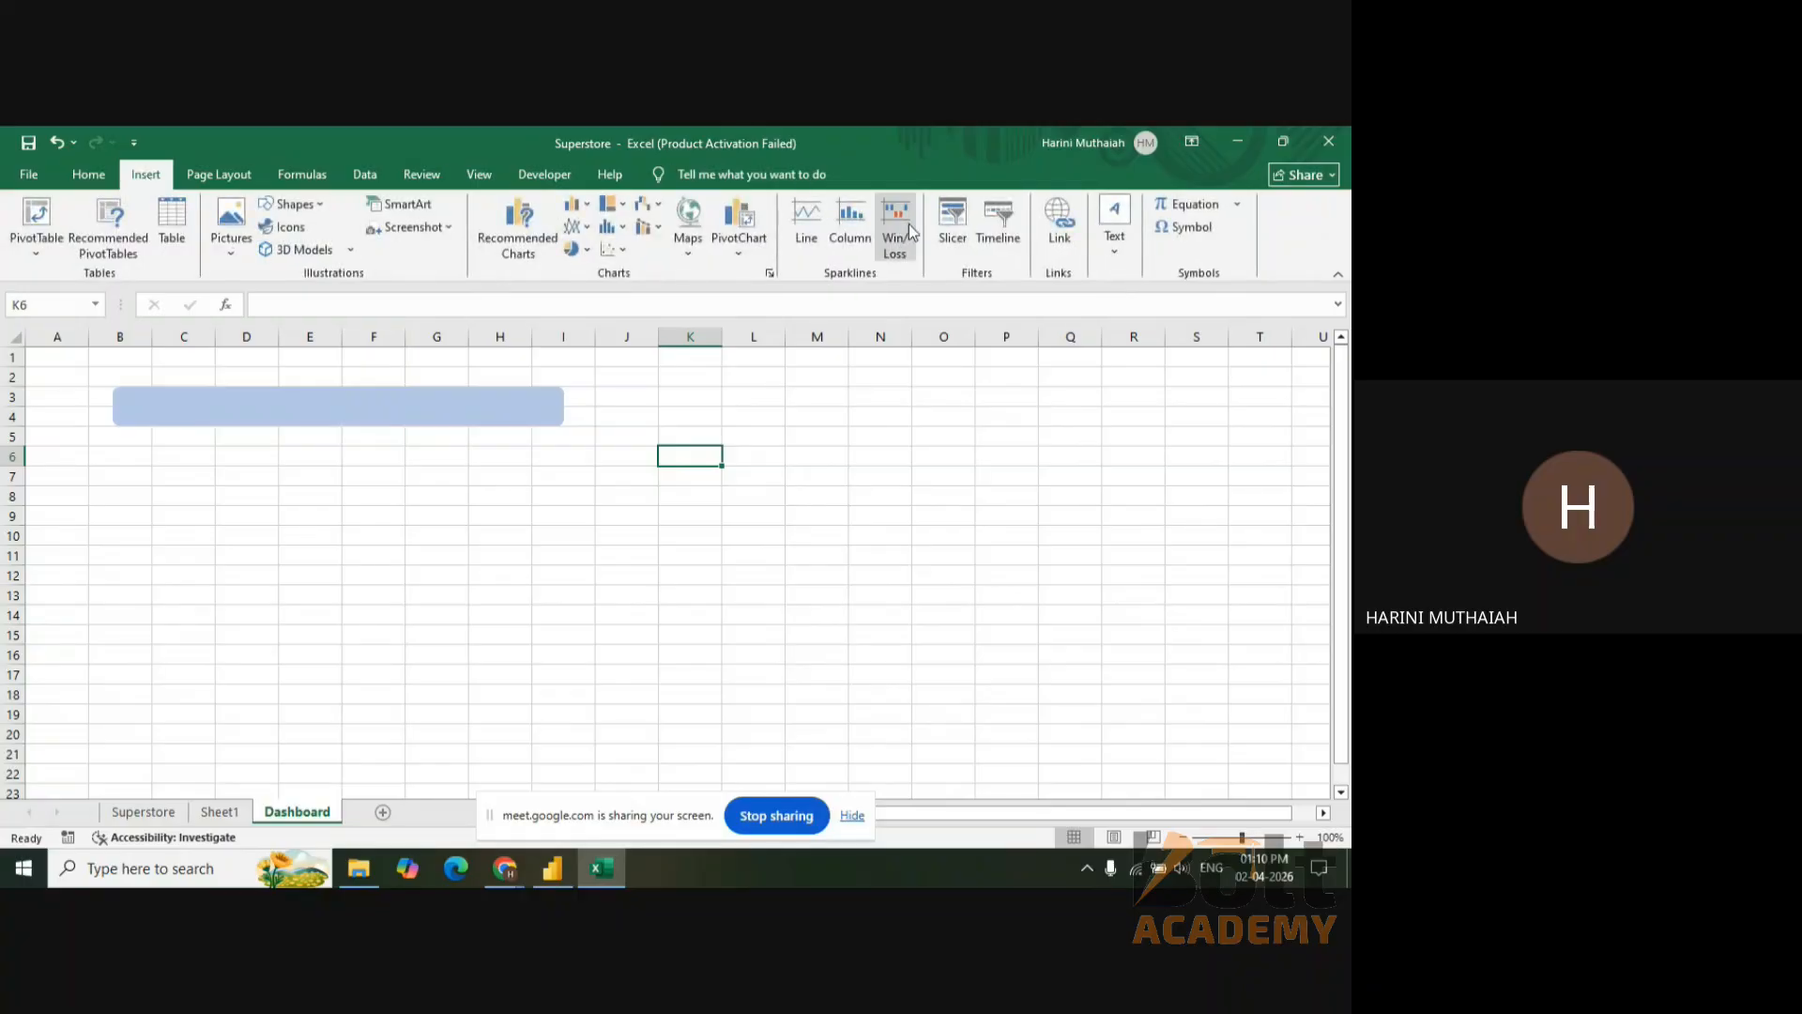
left_click(1113, 235)
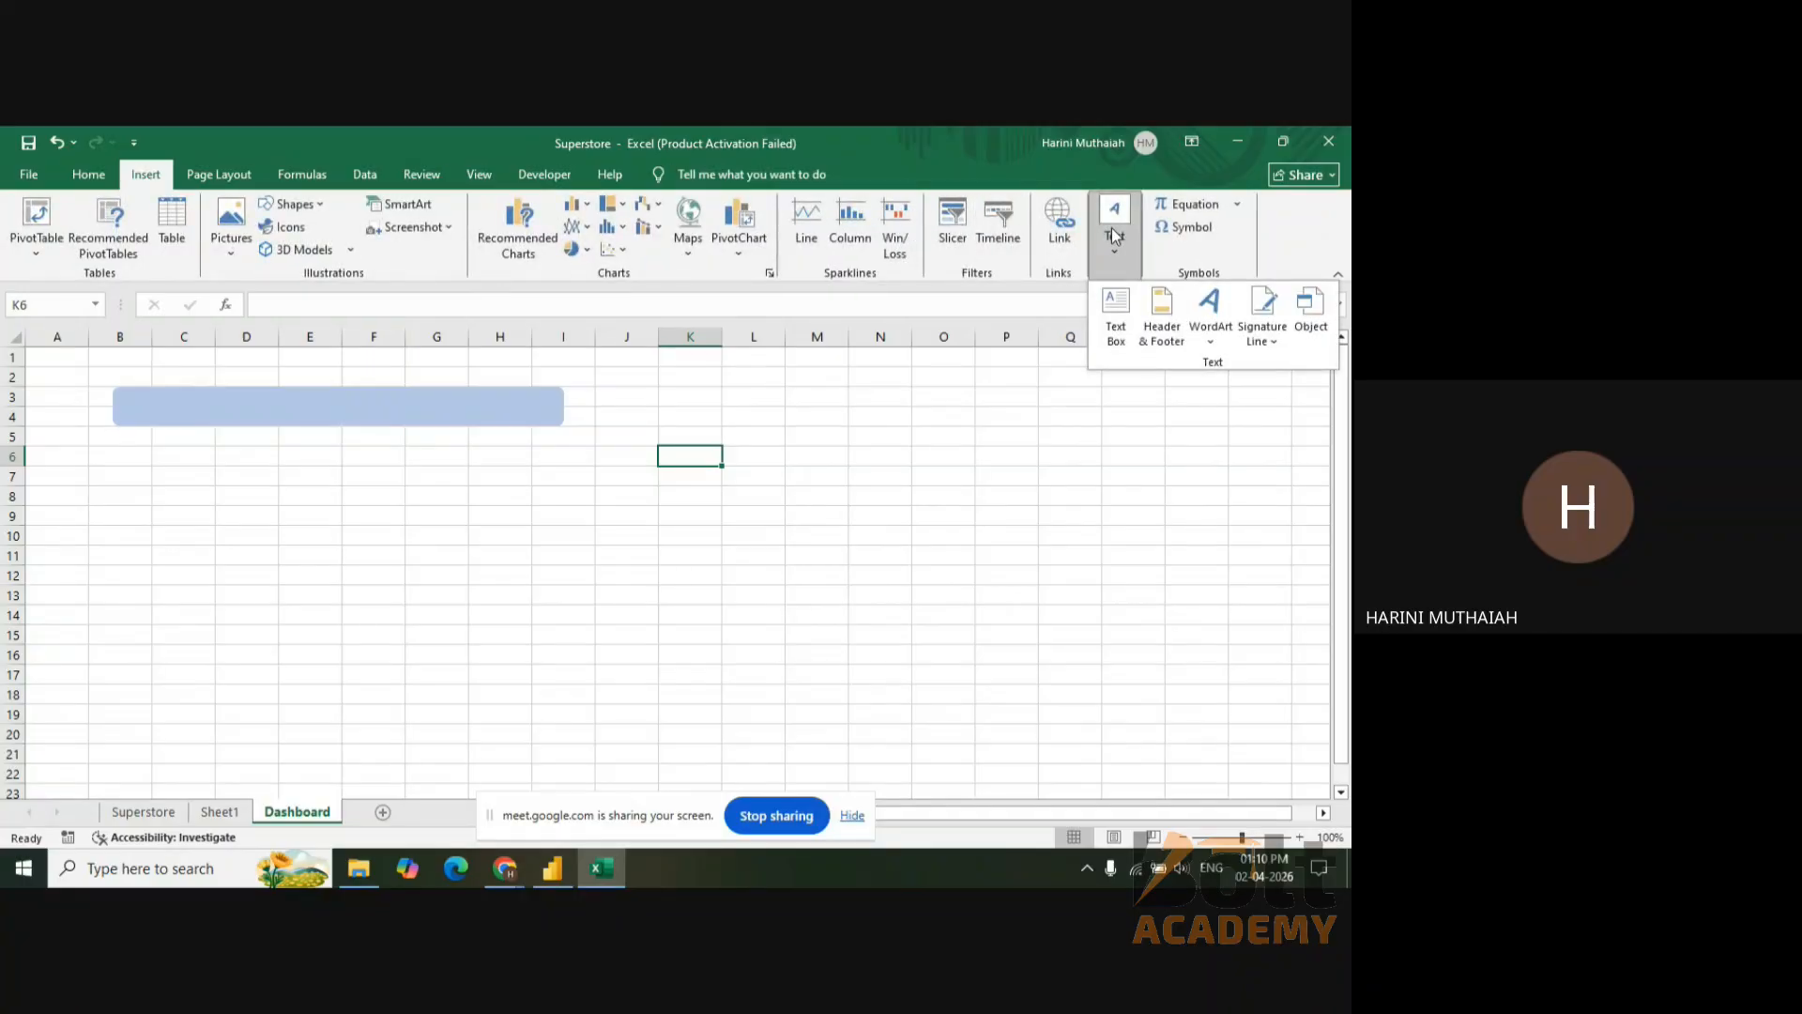
left_click(1126, 317)
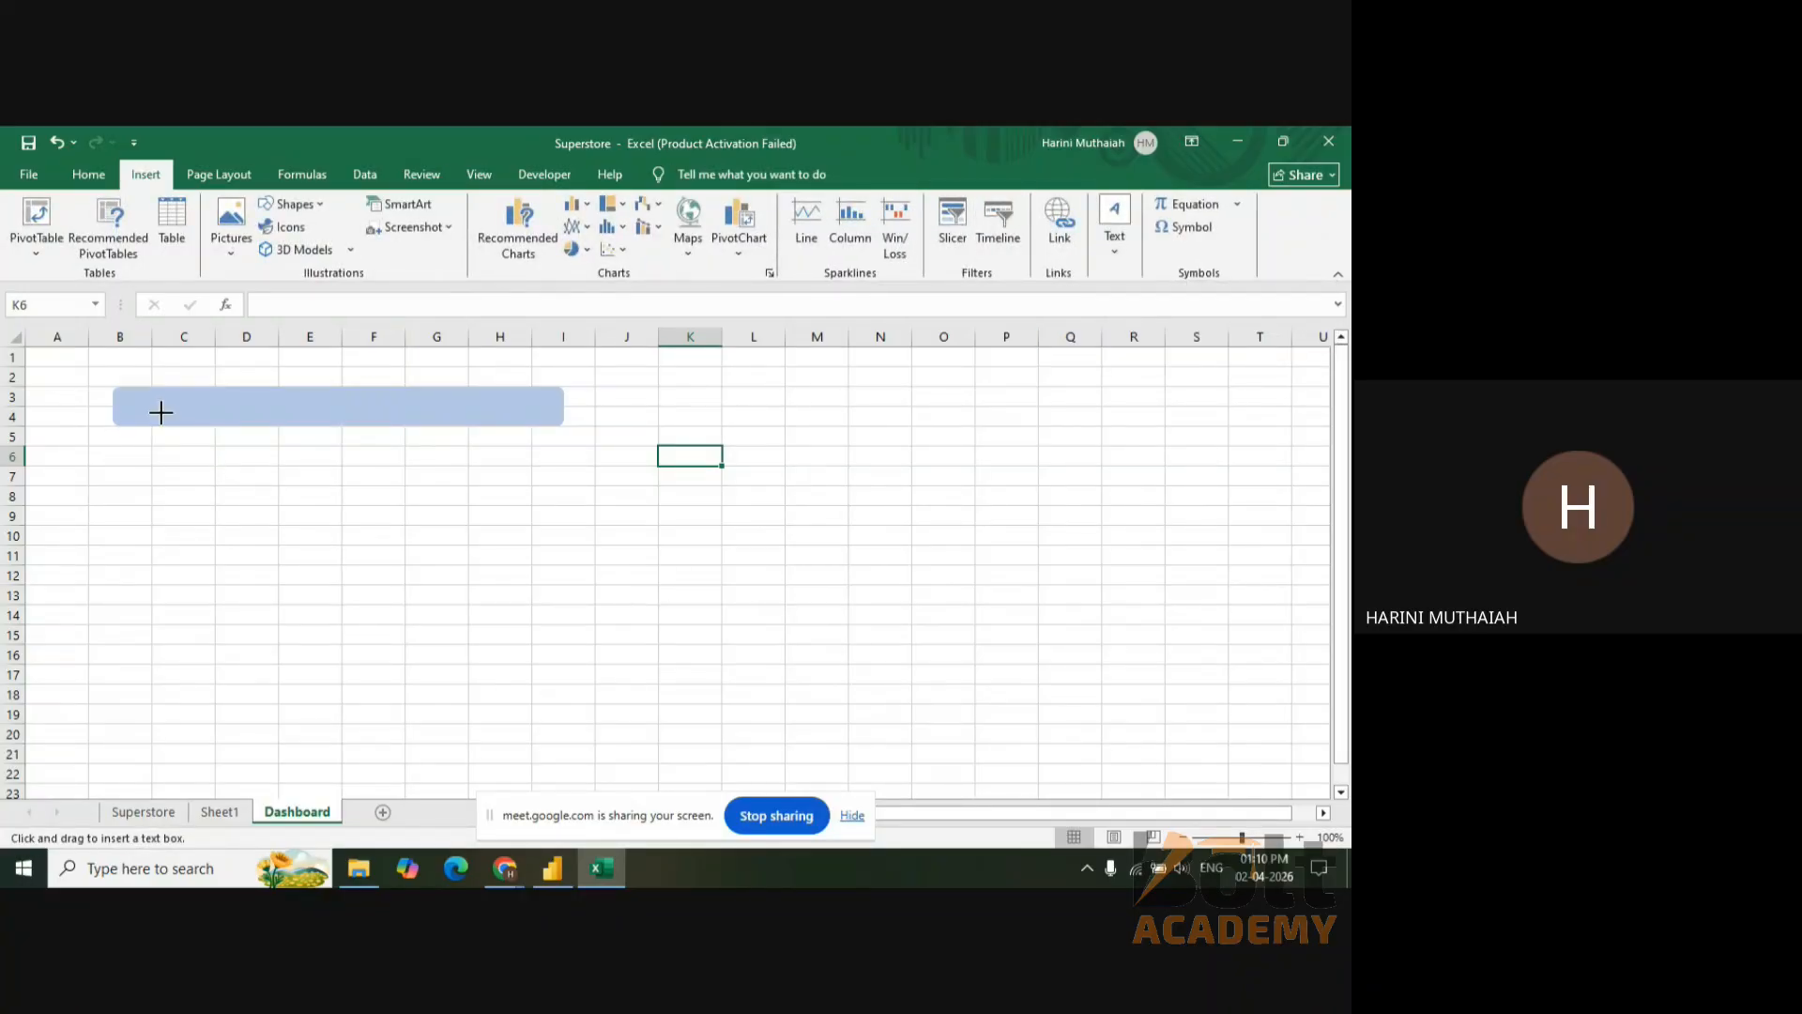
left_click_drag(161, 413, 512, 395)
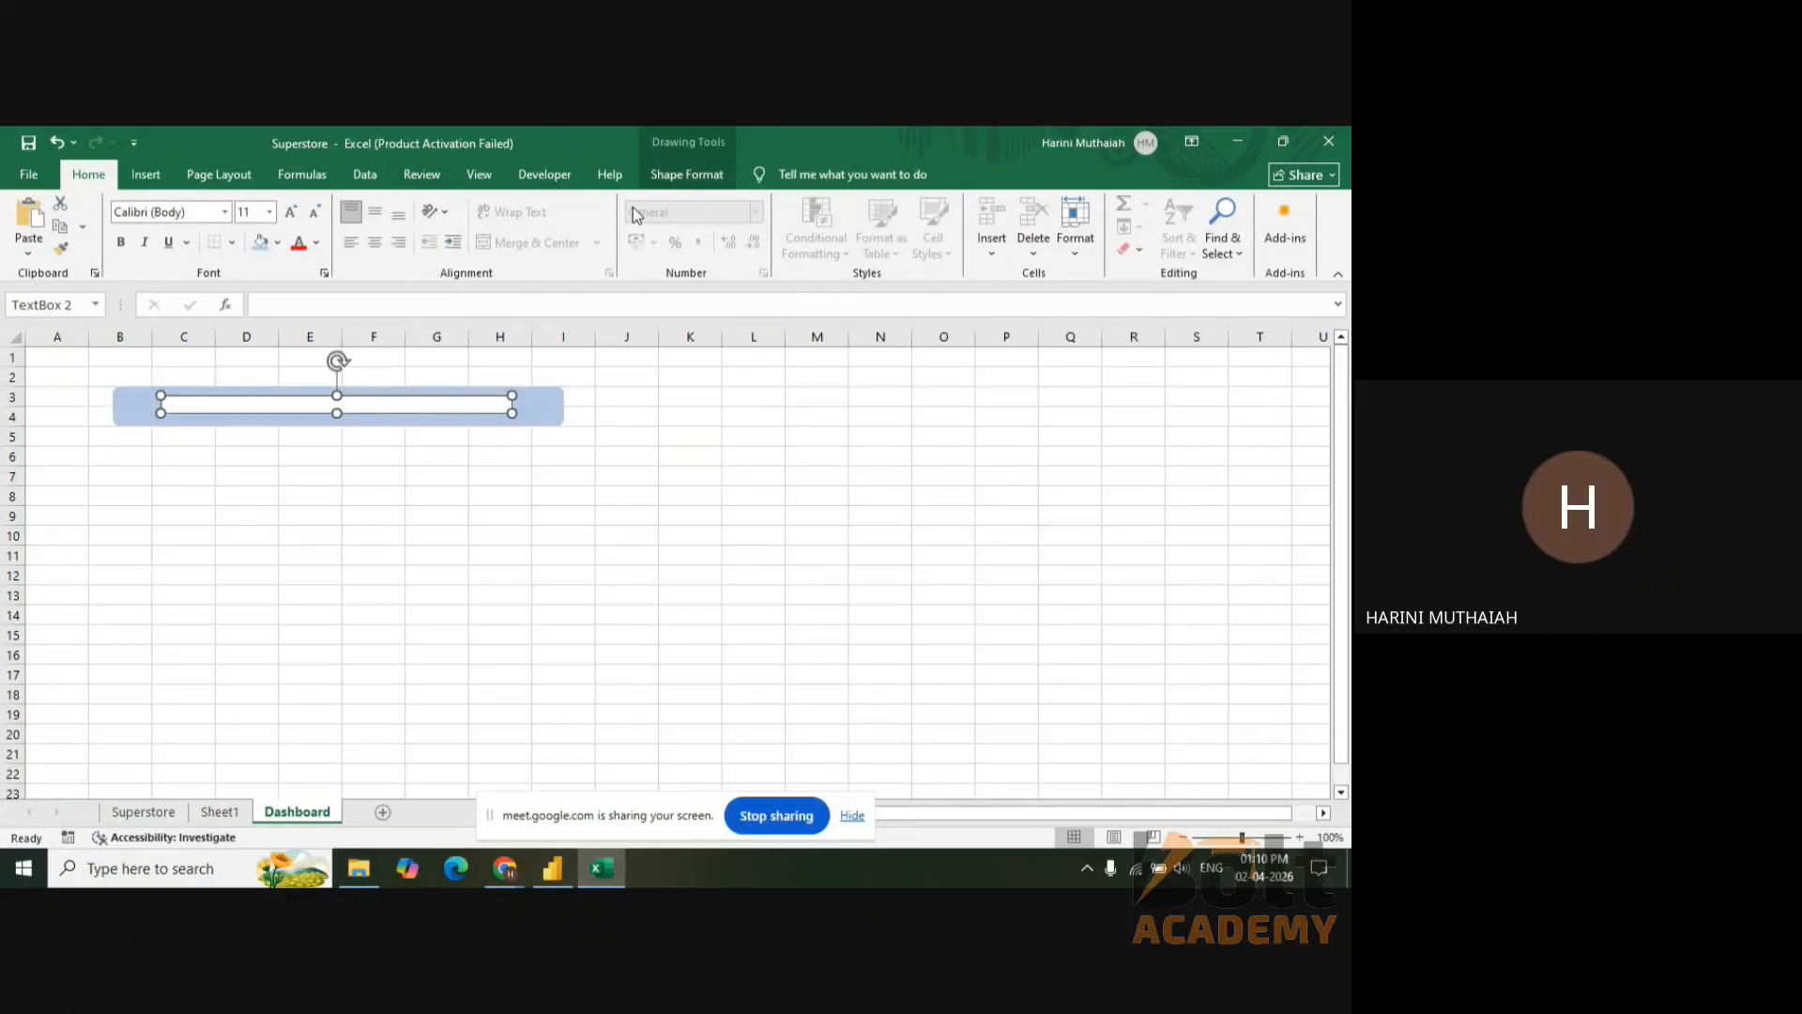
- Remove the text box's fill and enter the title SUPERSTORE SALES ANALYSIS in it
left_click(150, 176)
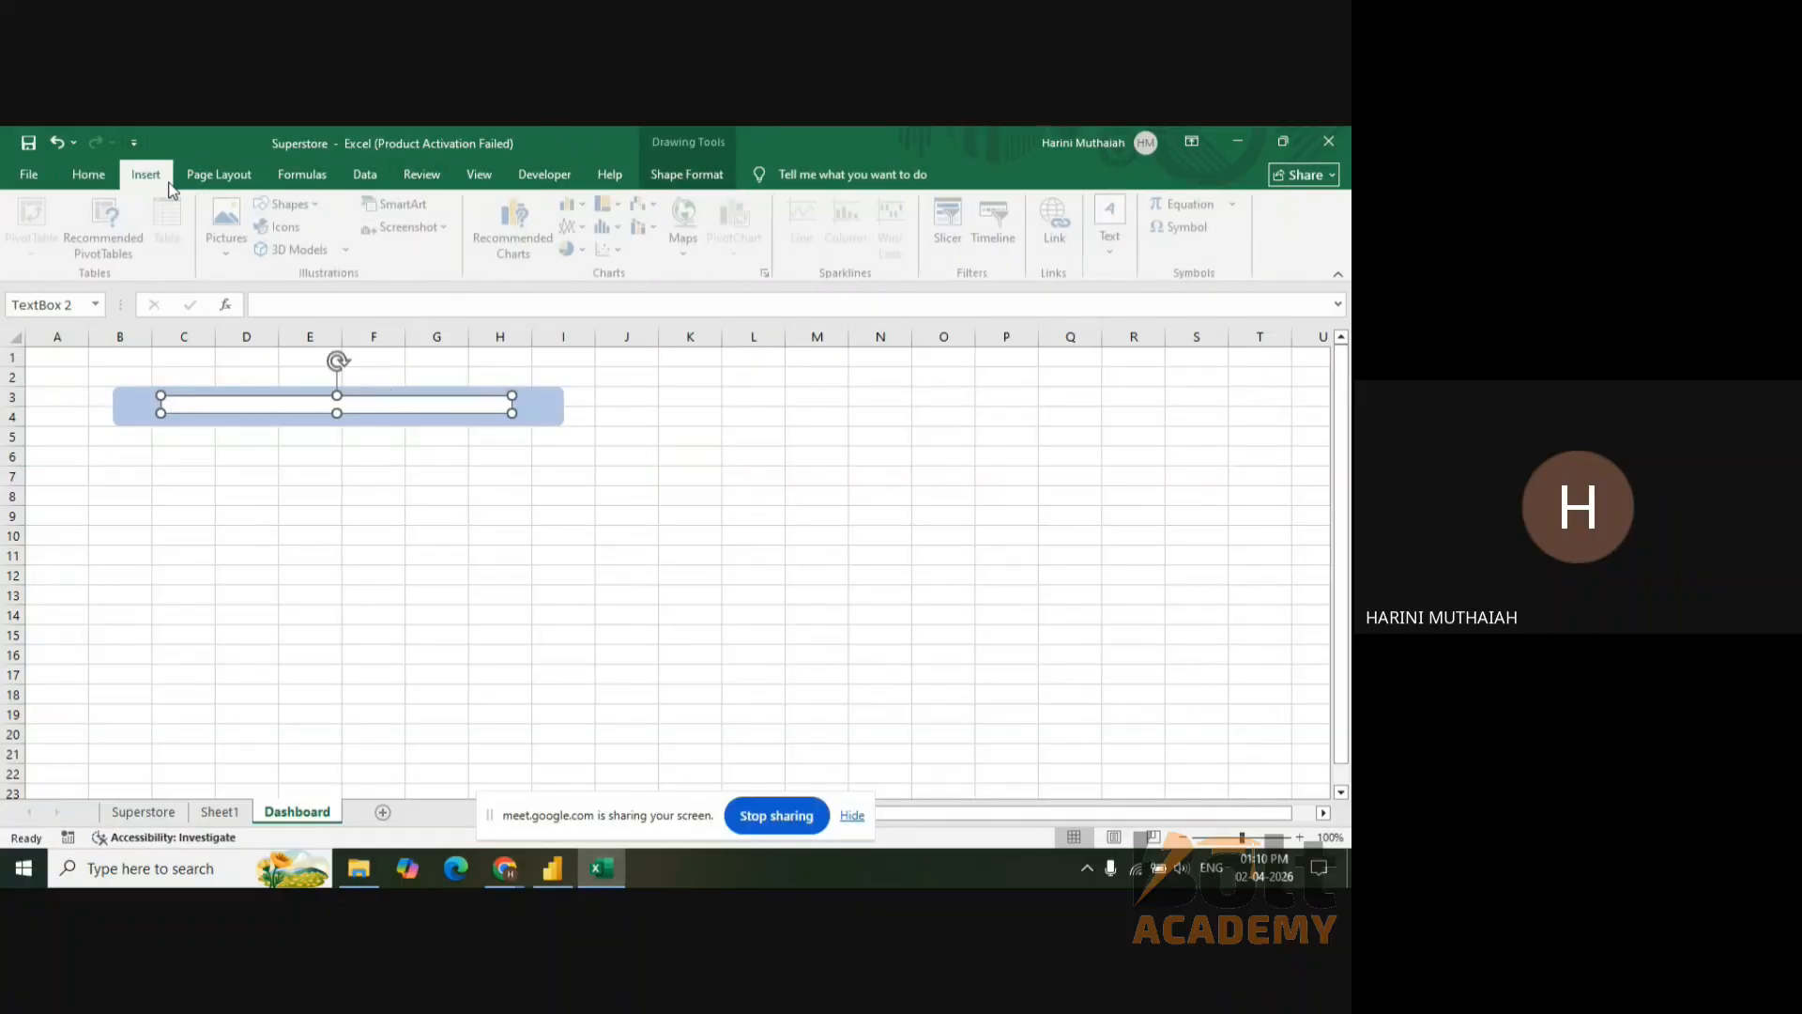
left_click(704, 178)
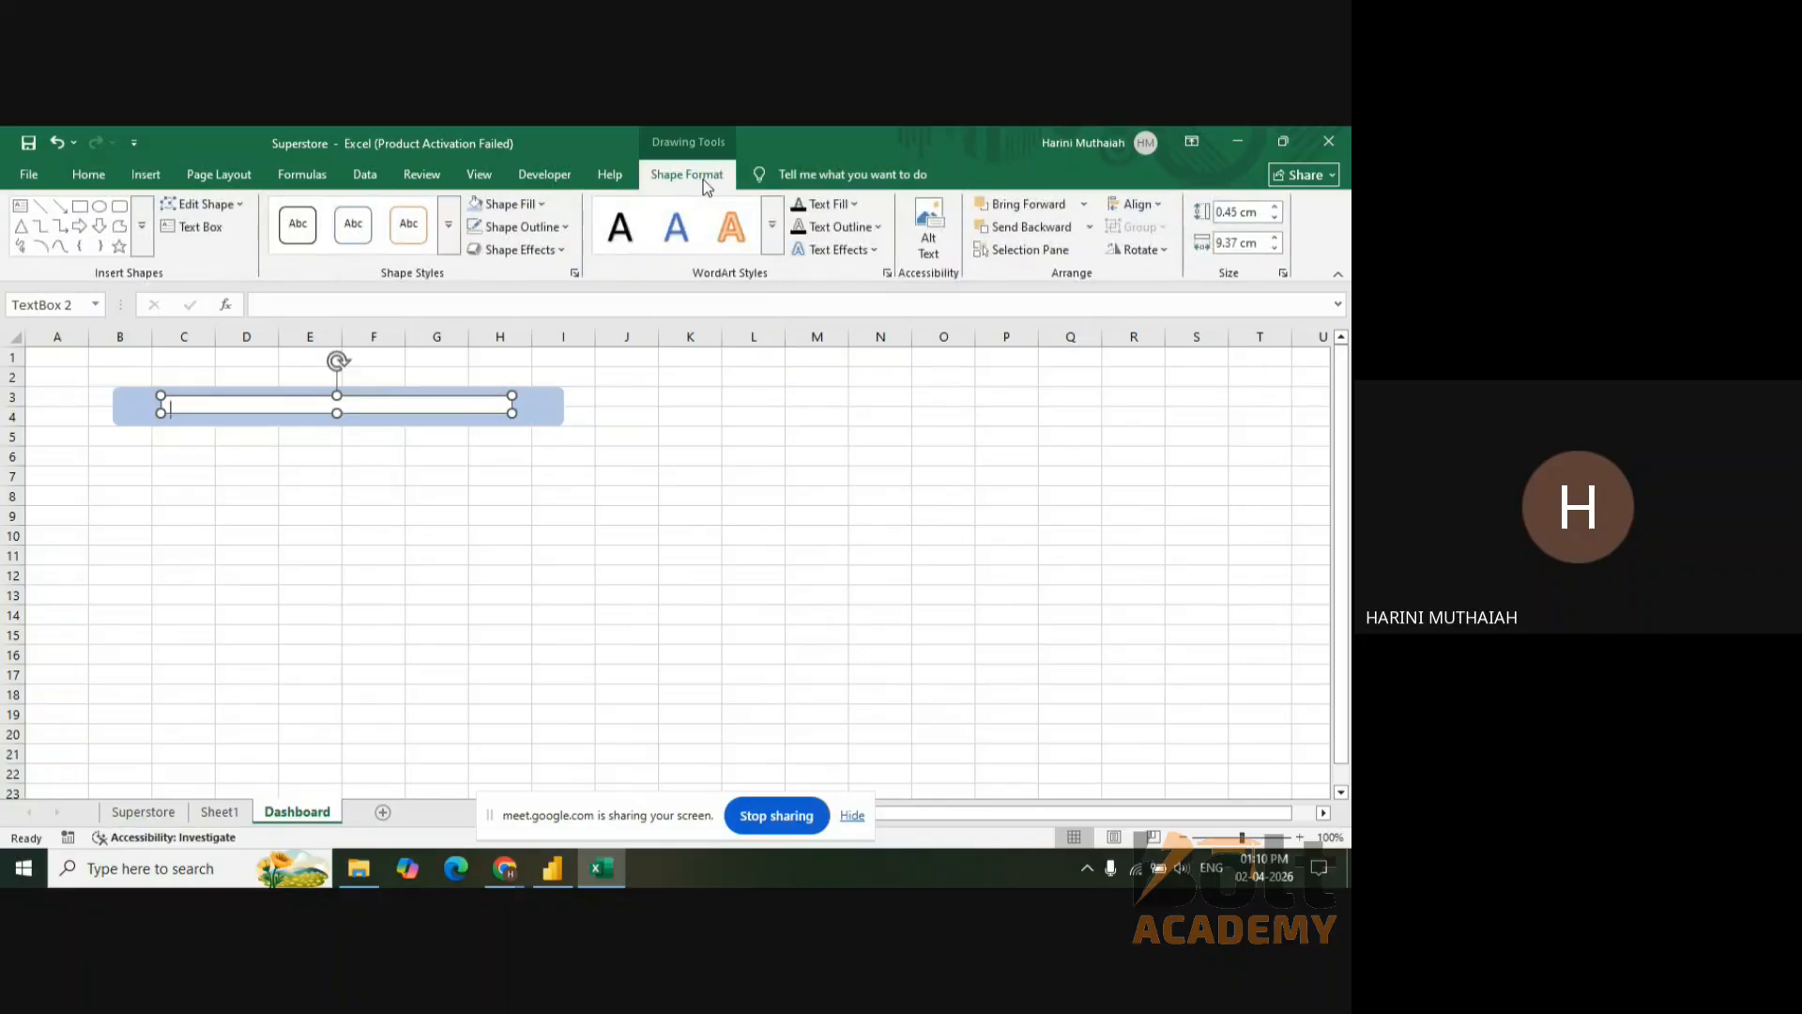
left_click(540, 207)
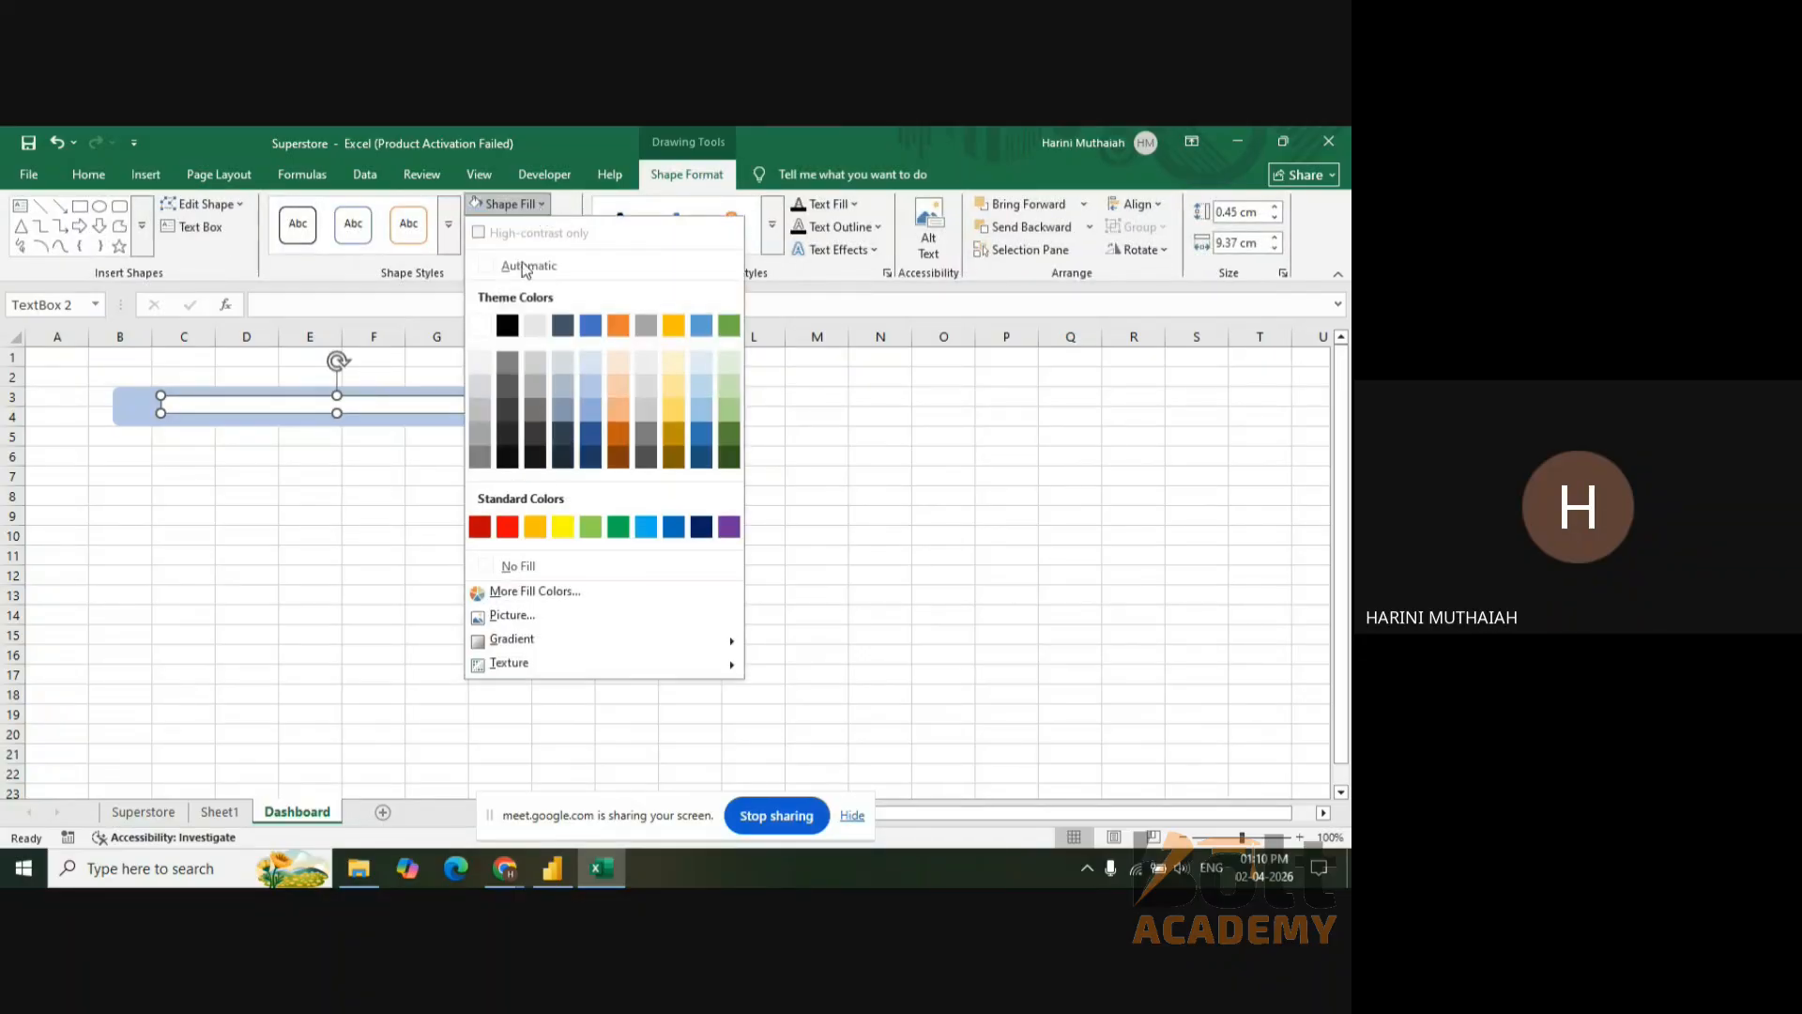
left_click(537, 567)
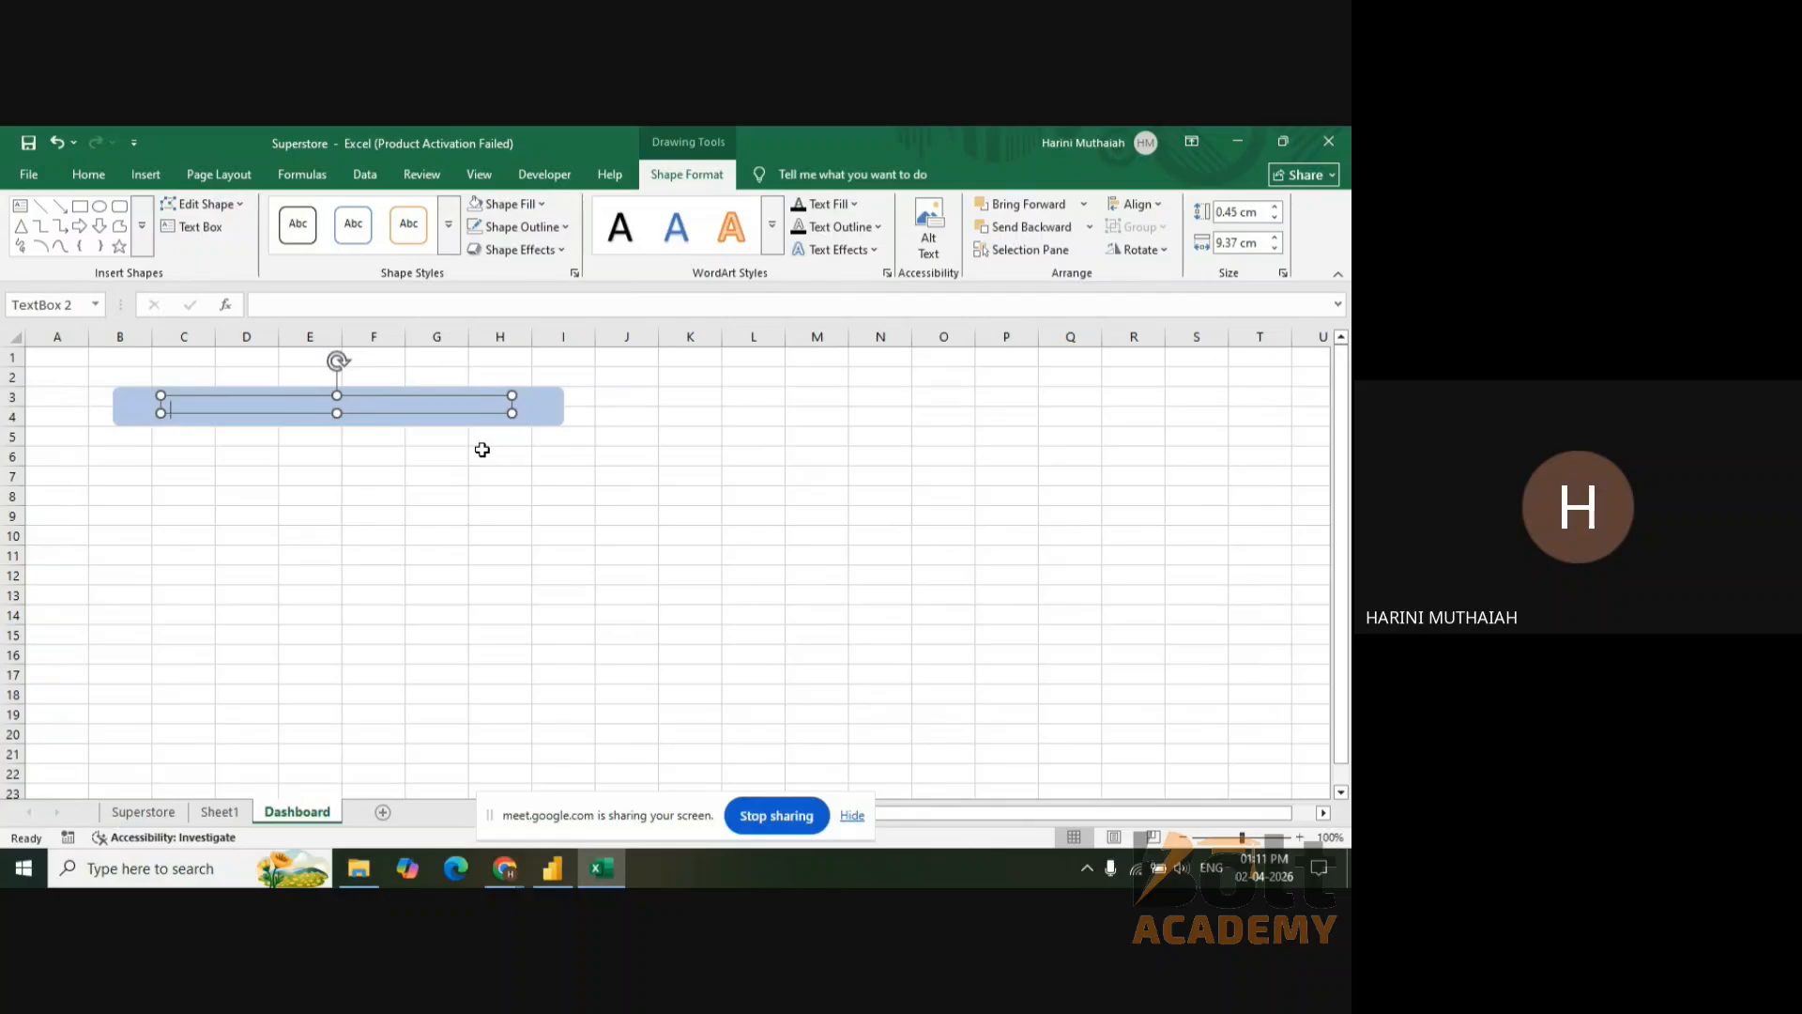
type("SUPERSTORE SALES ANALYSIS")
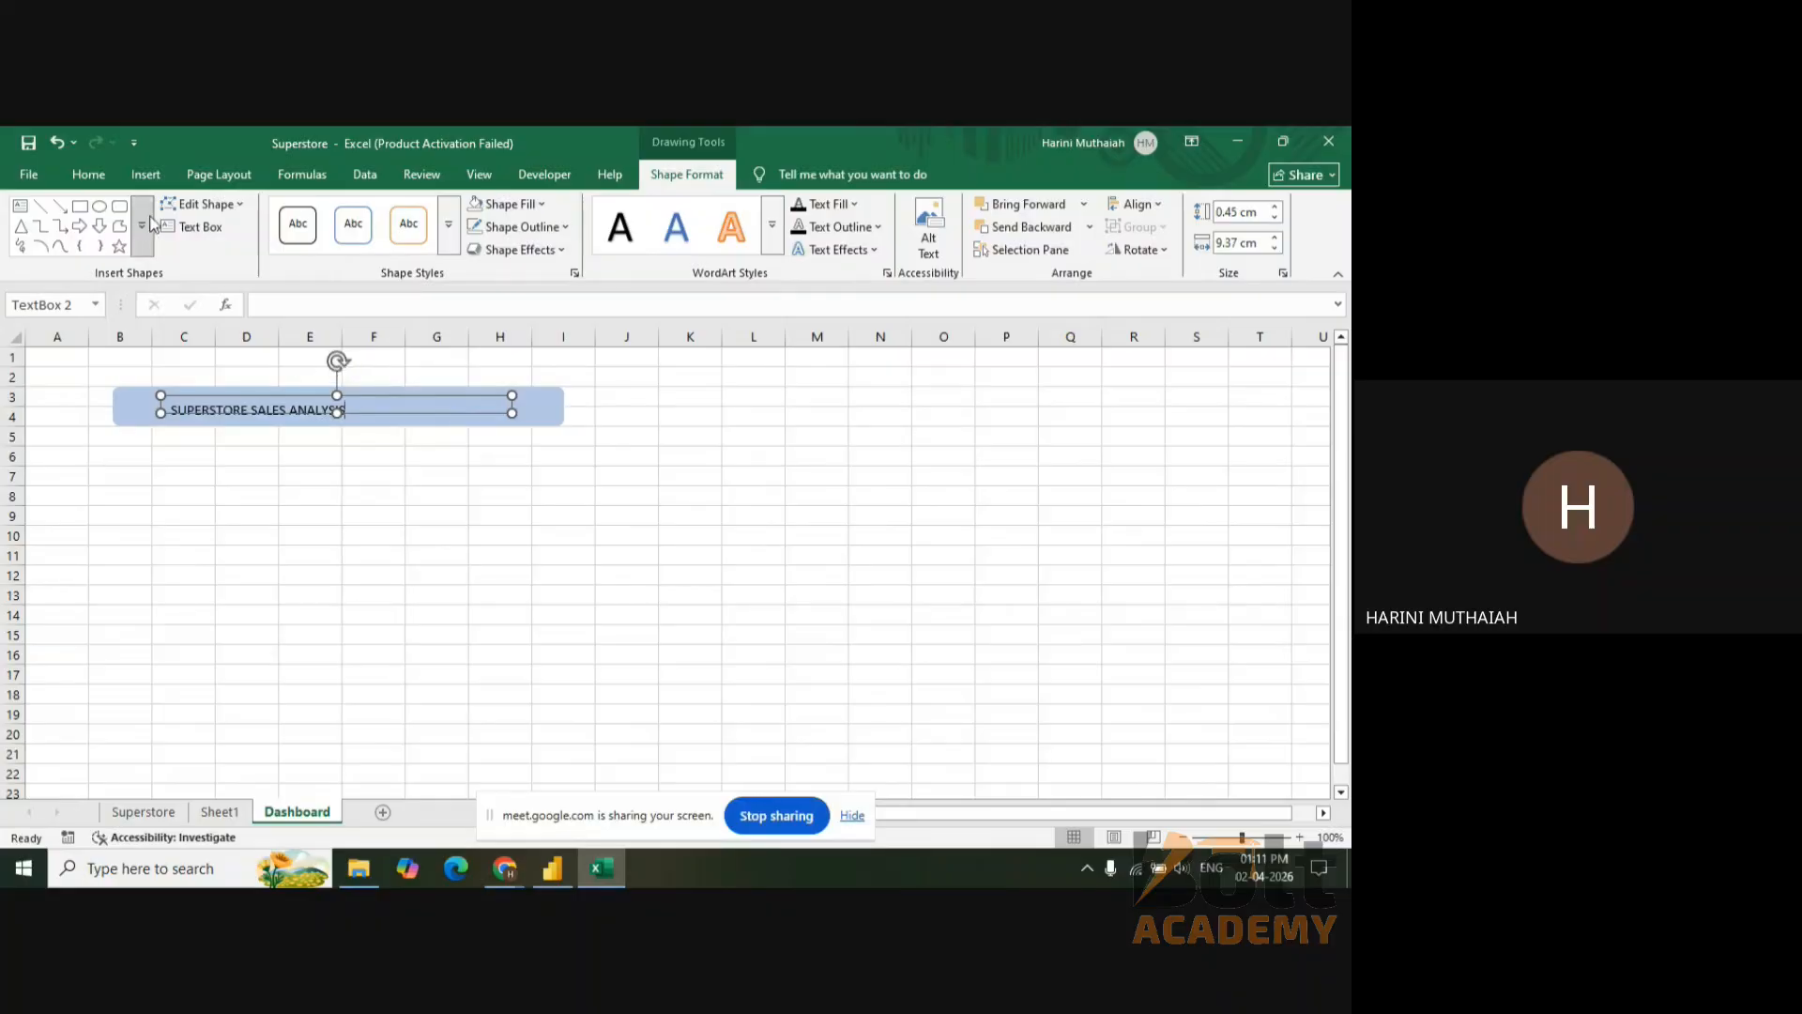
- Format the whole dashboard title in 16-point bold with a black font colour
left_click(88, 175)
key("ctrl+shift+Left")
key("ctrl+shift+Left")
key("ctrl+shift+Left")
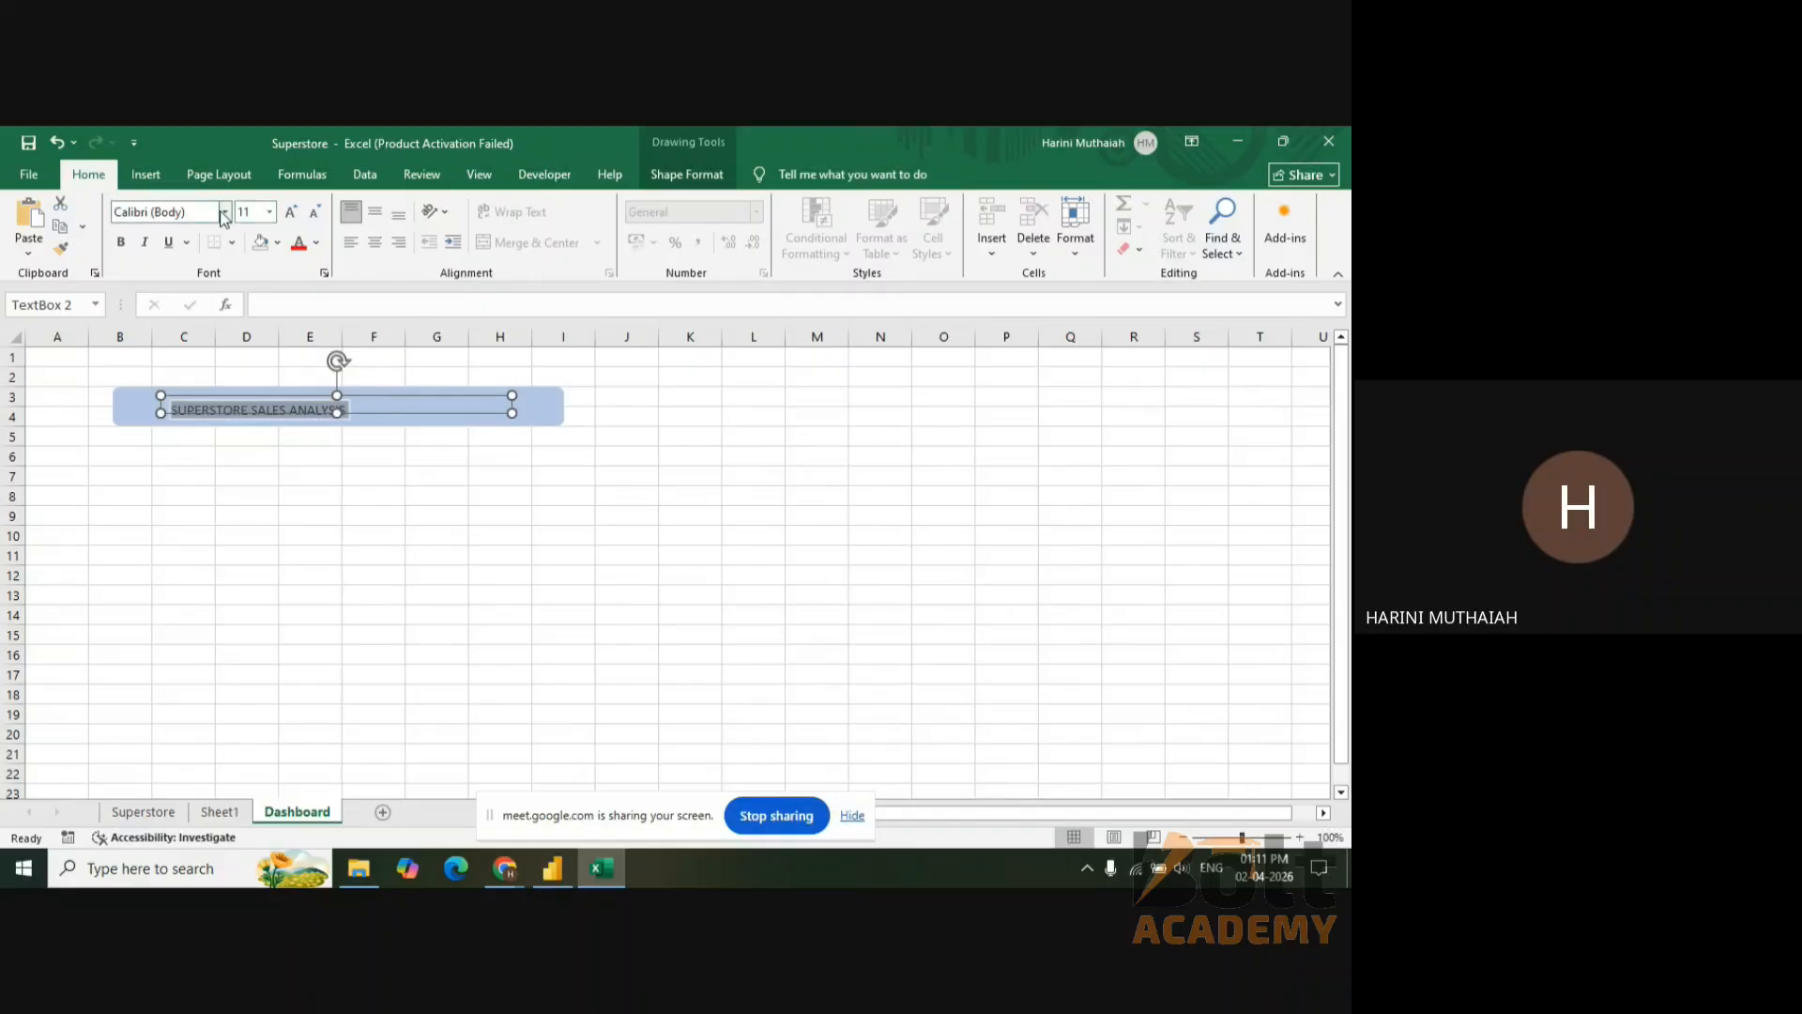
left_click(272, 211)
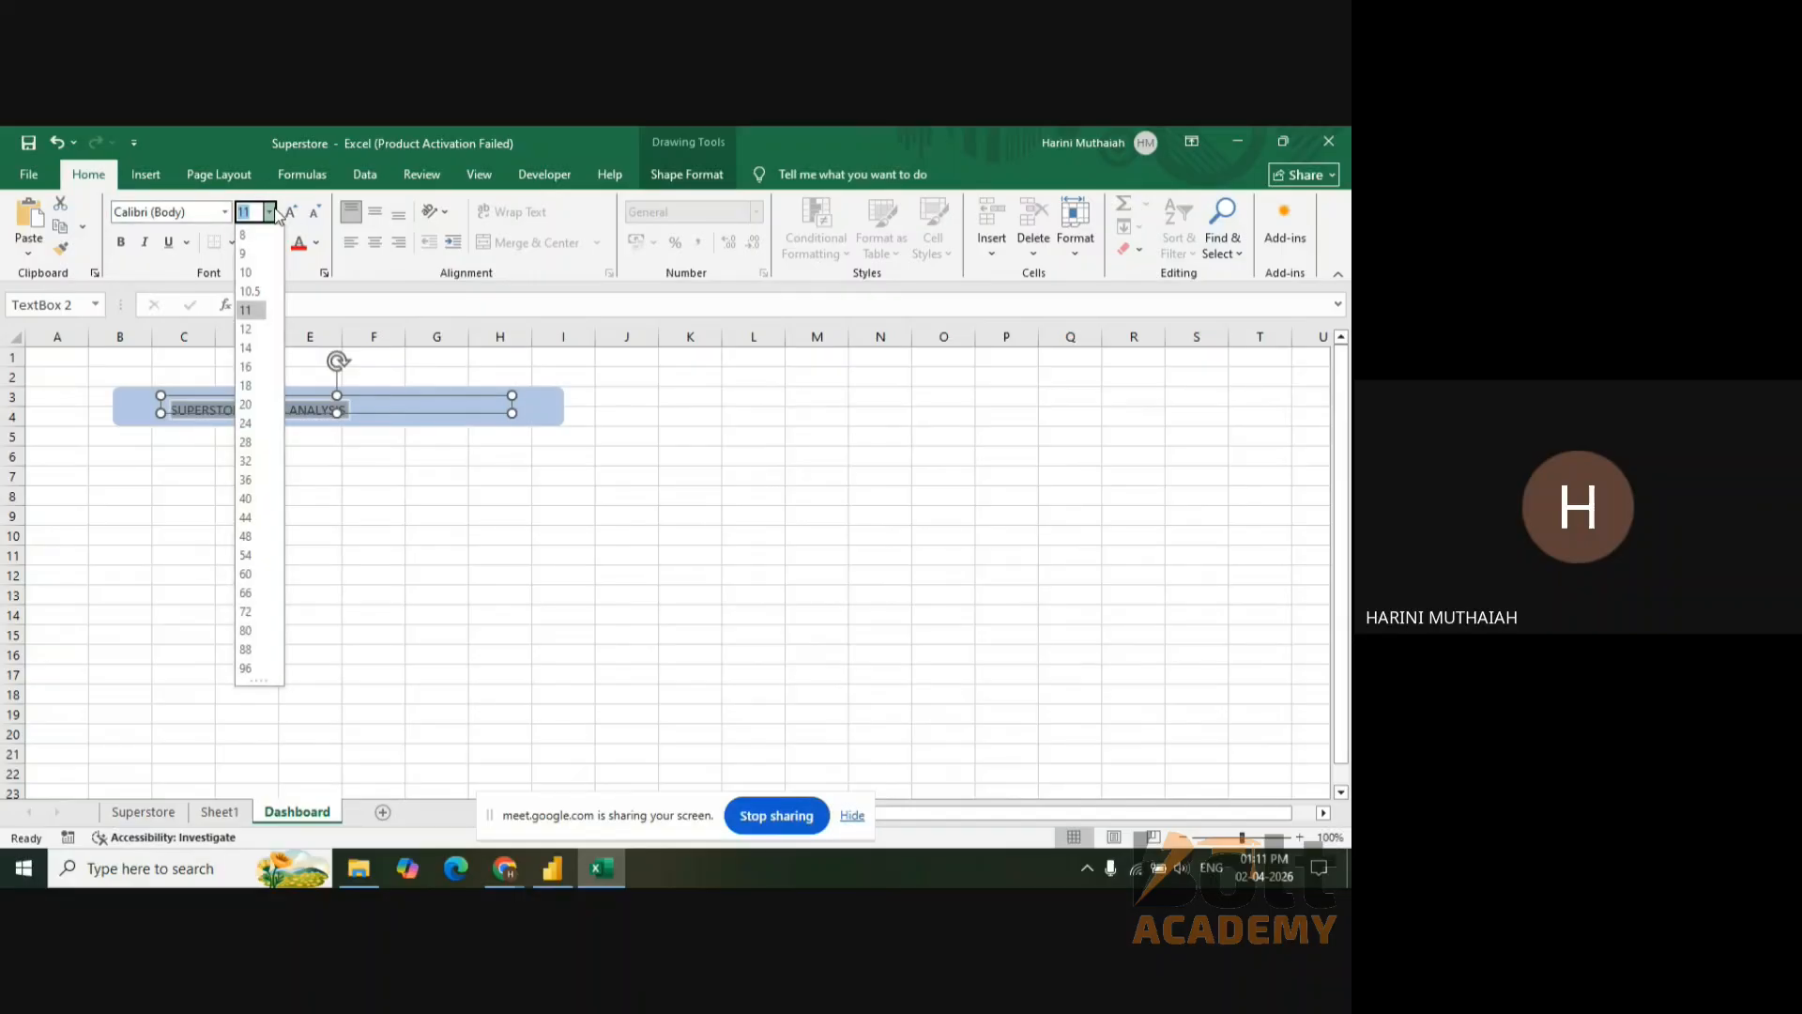
left_click(248, 387)
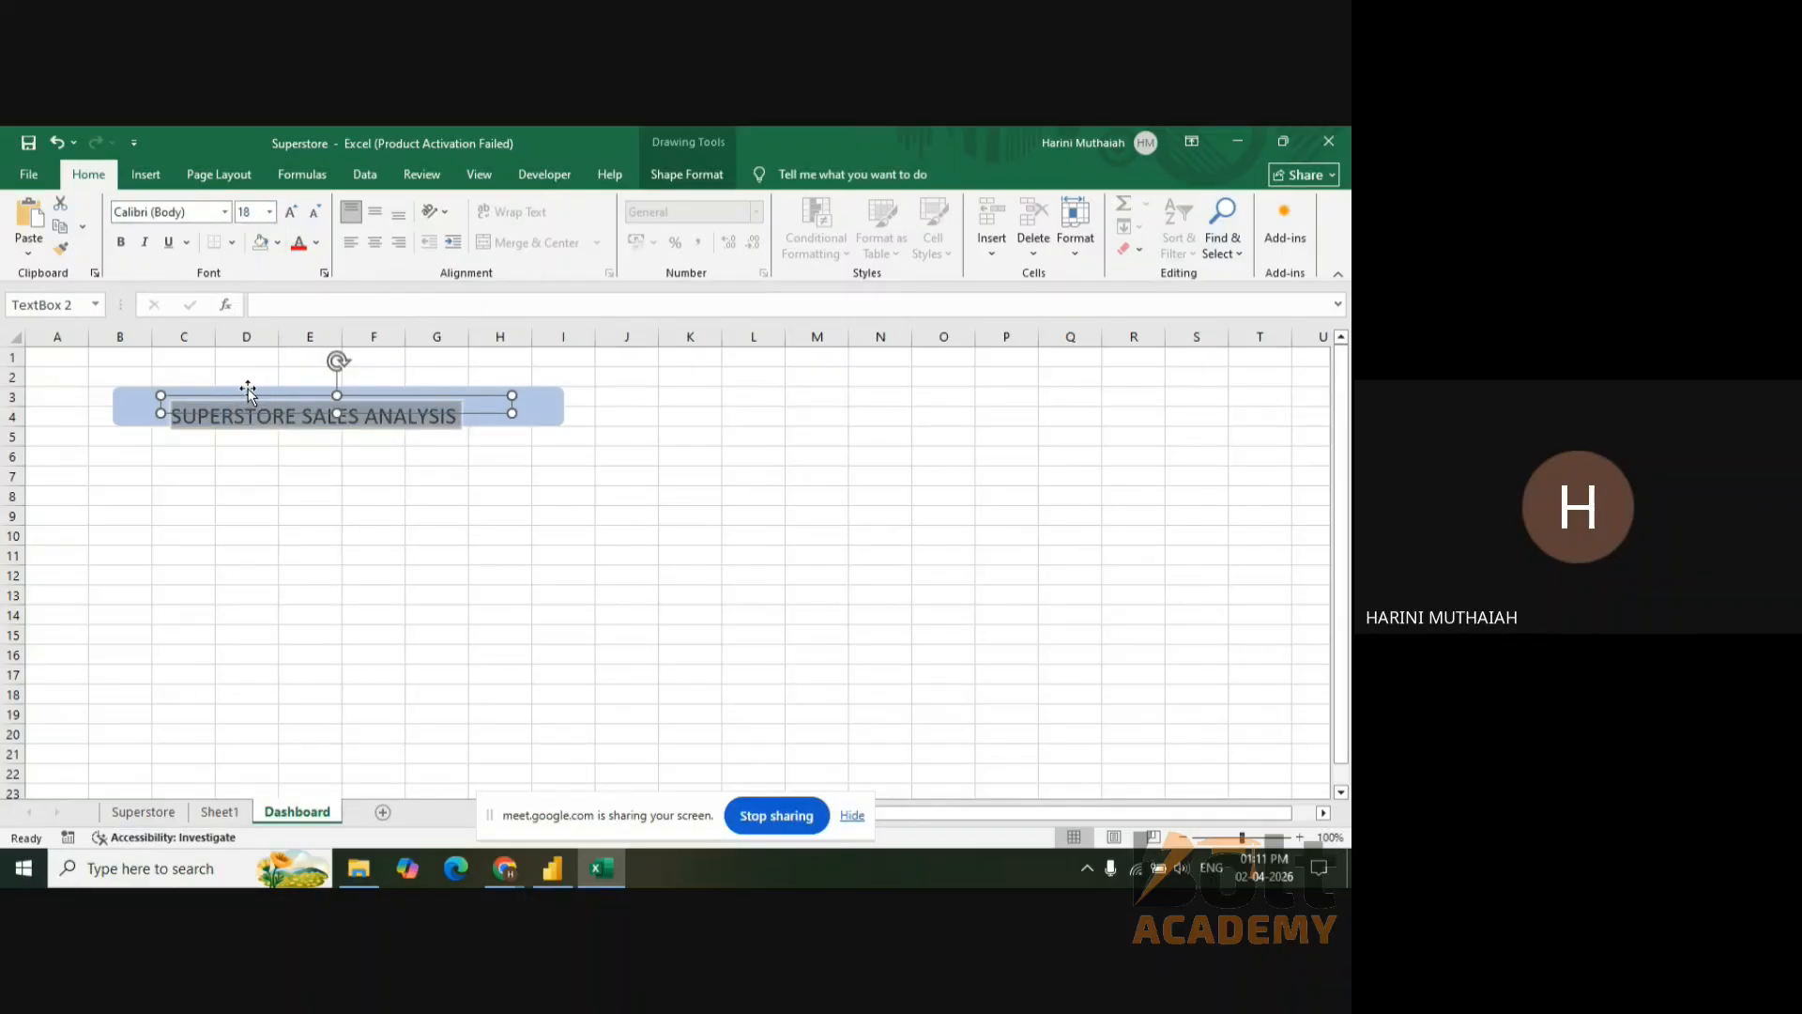
left_click(270, 212)
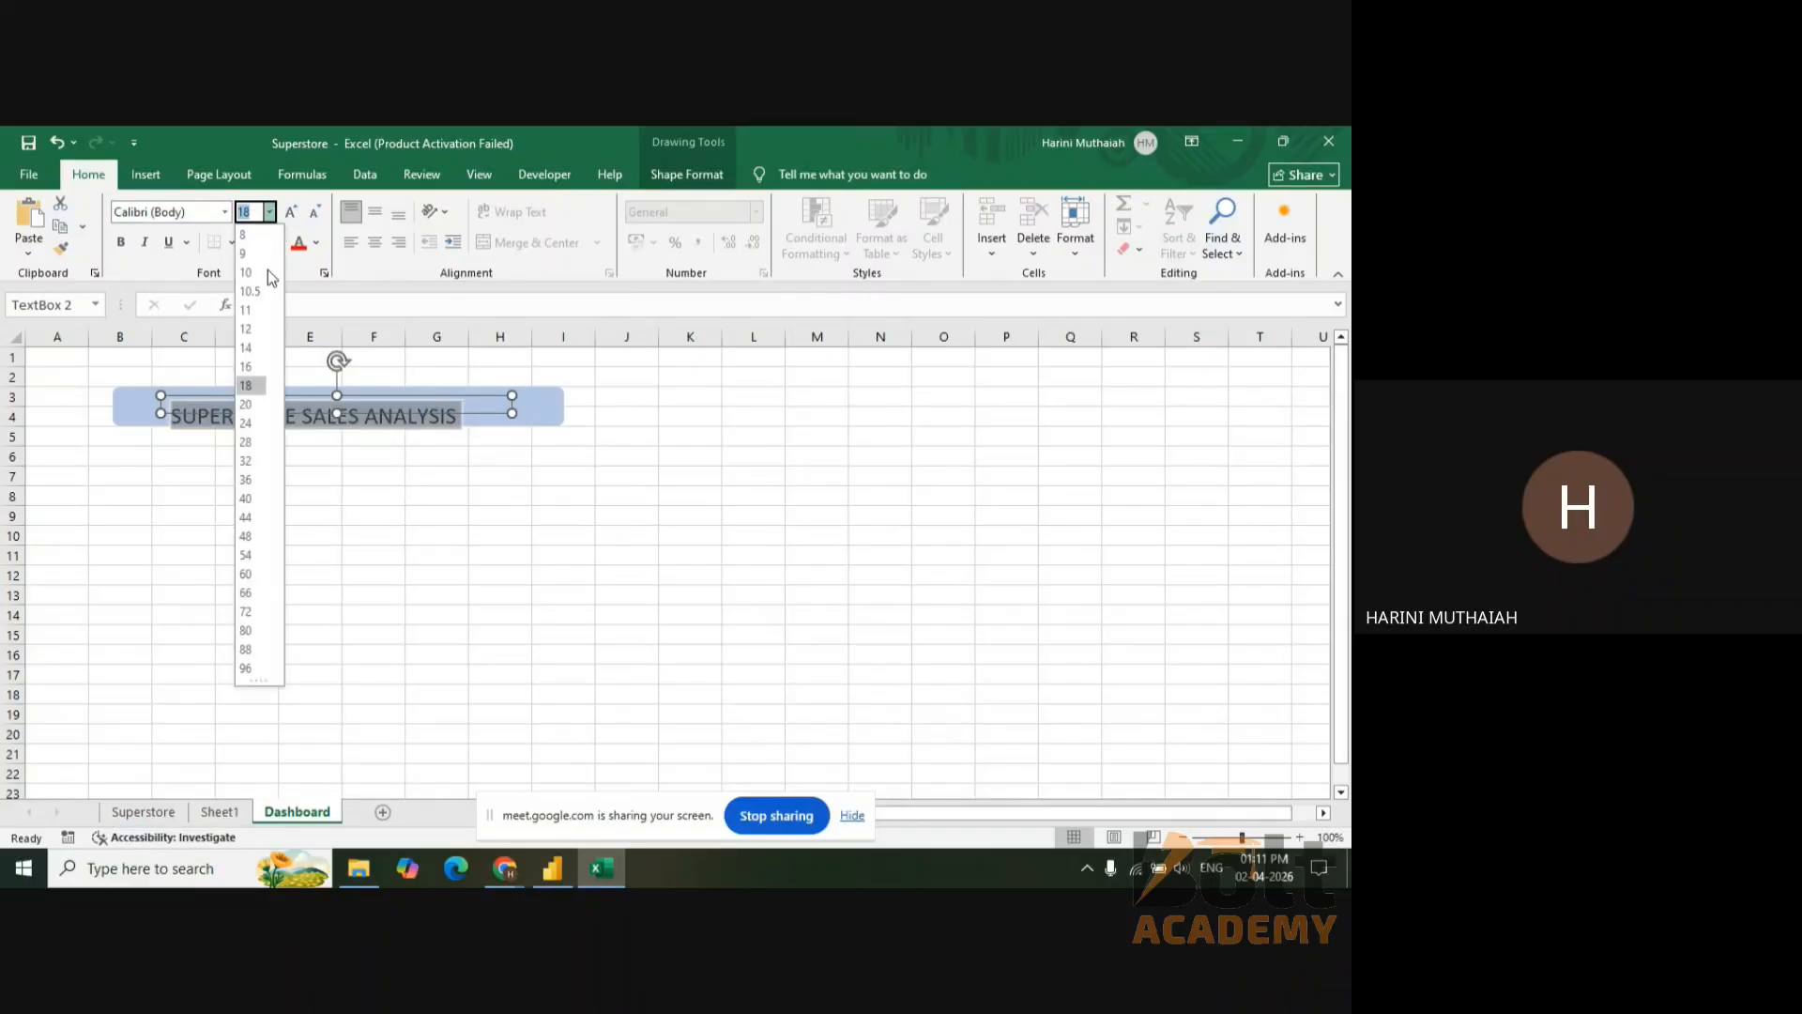
left_click(246, 366)
left_click(127, 244)
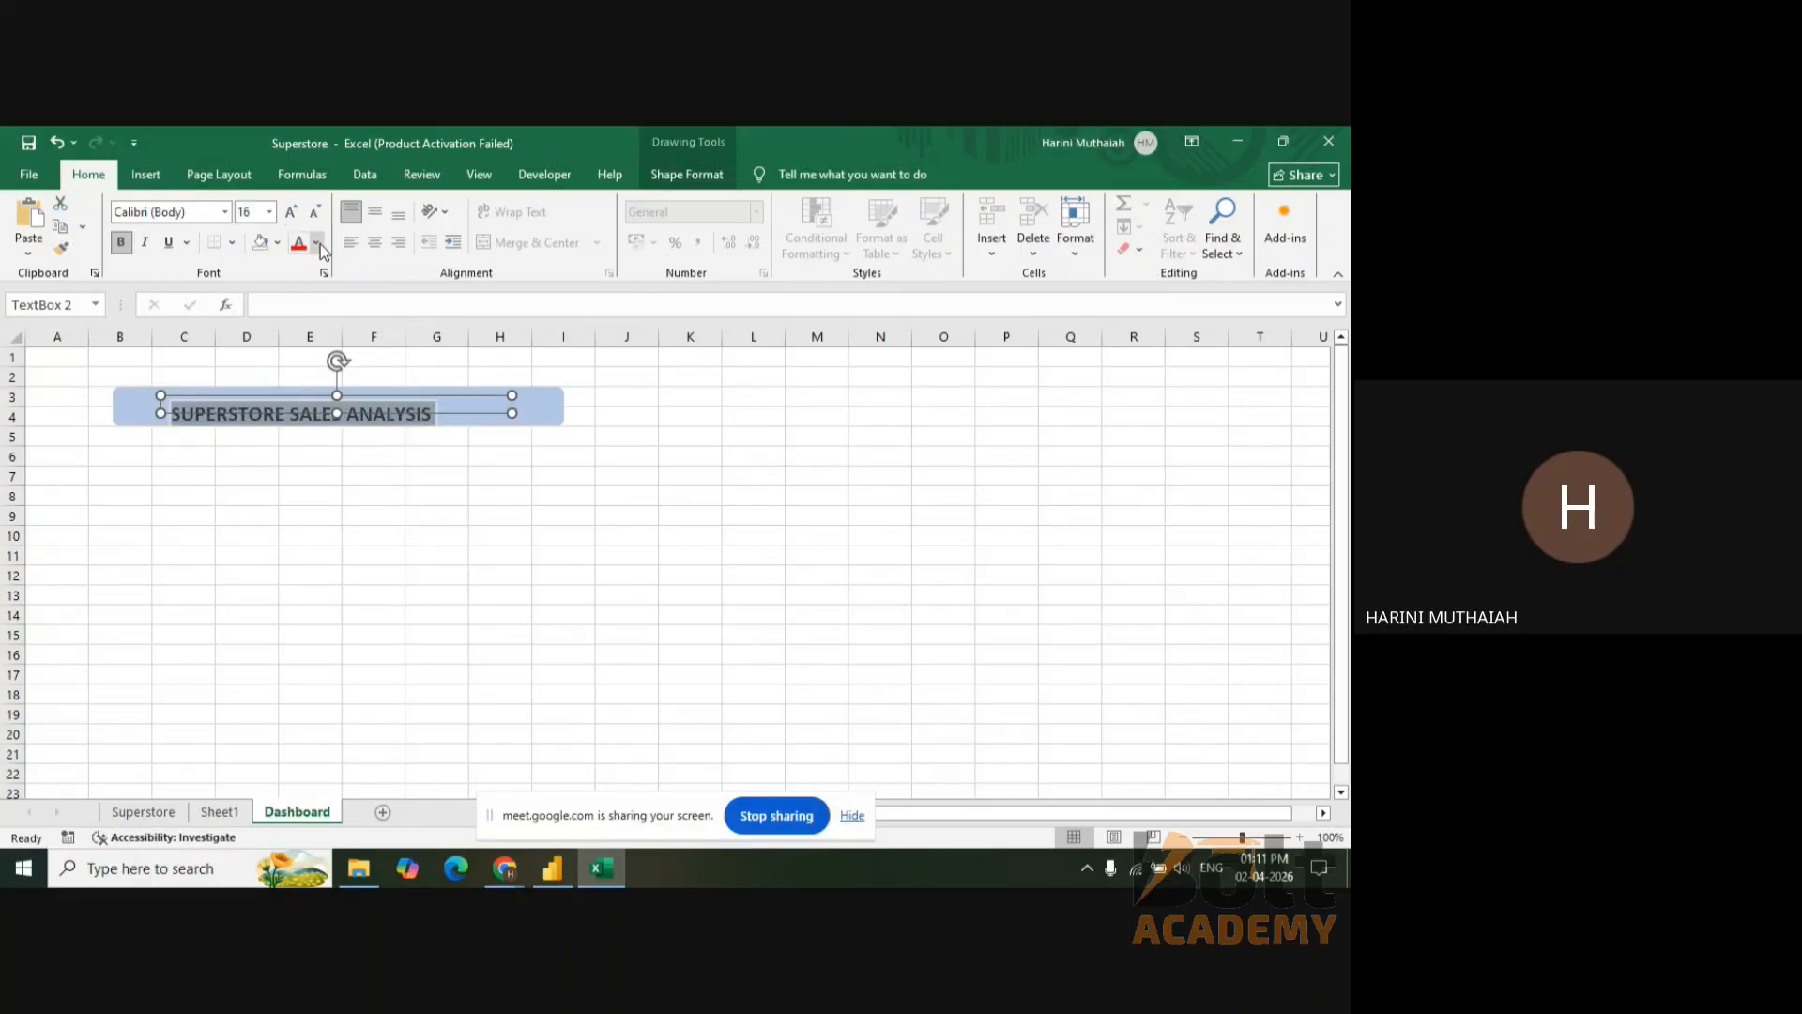
left_click(315, 245)
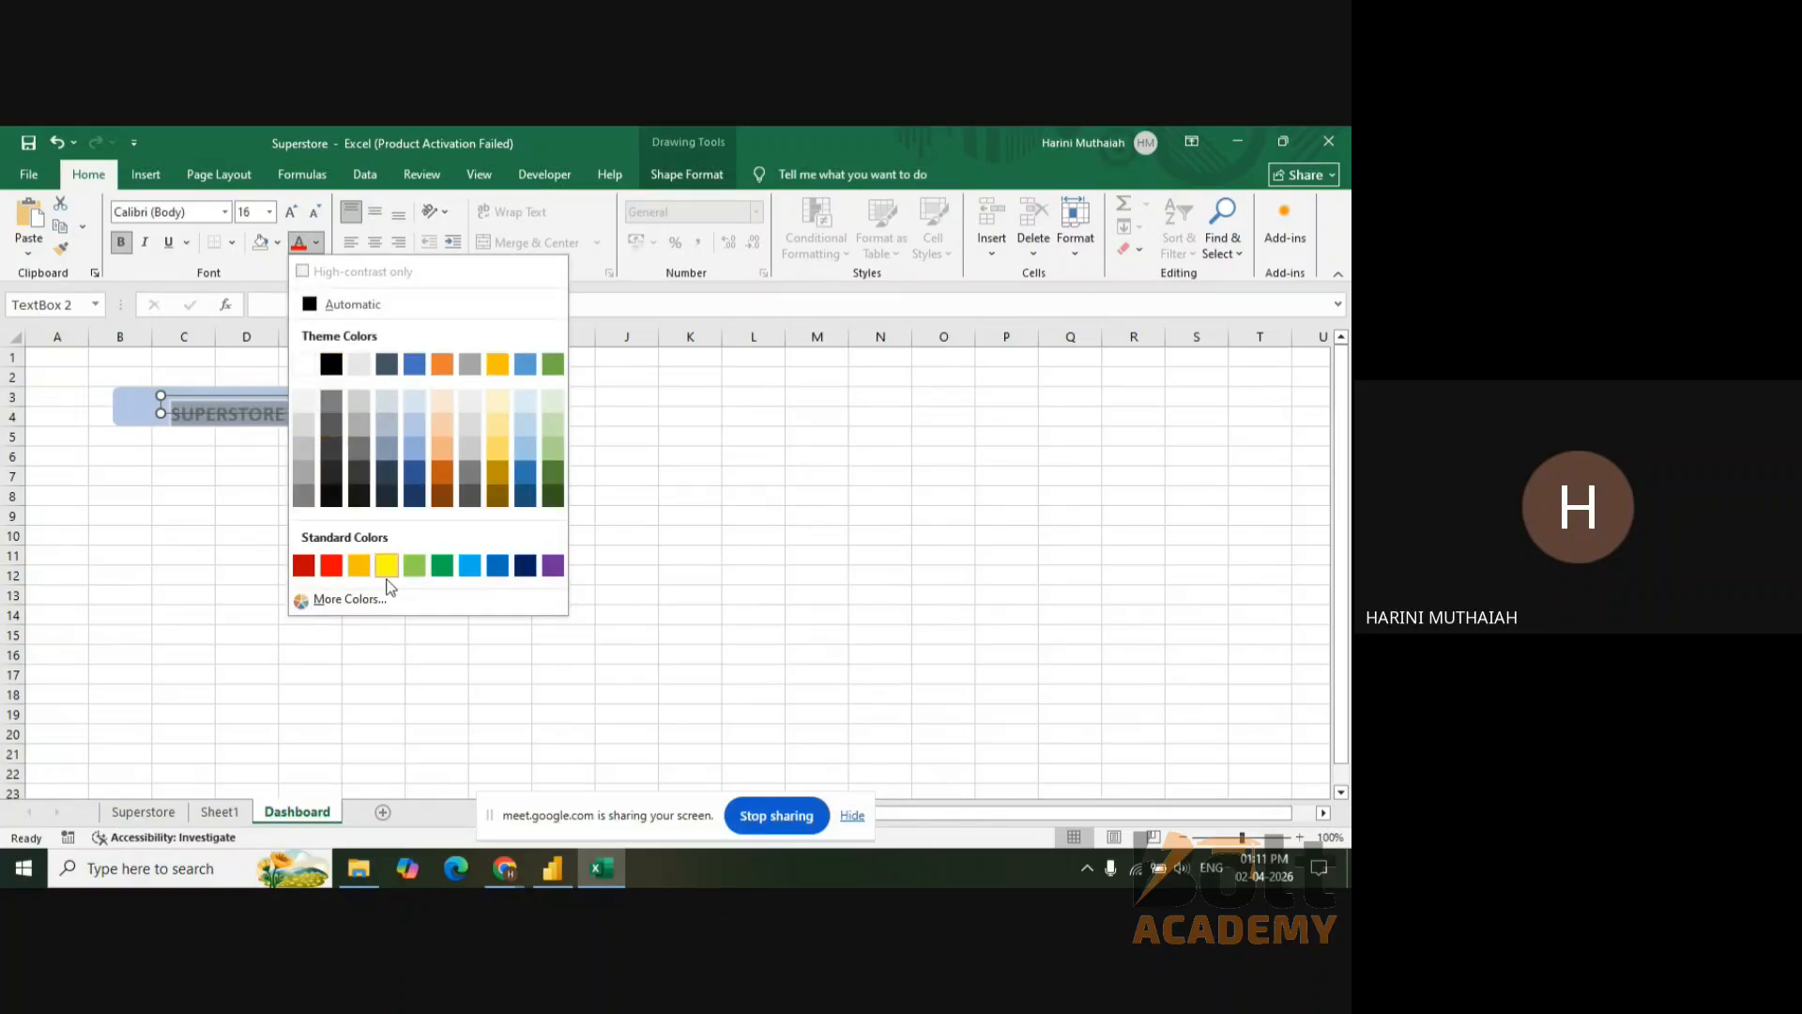
left_click(330, 366)
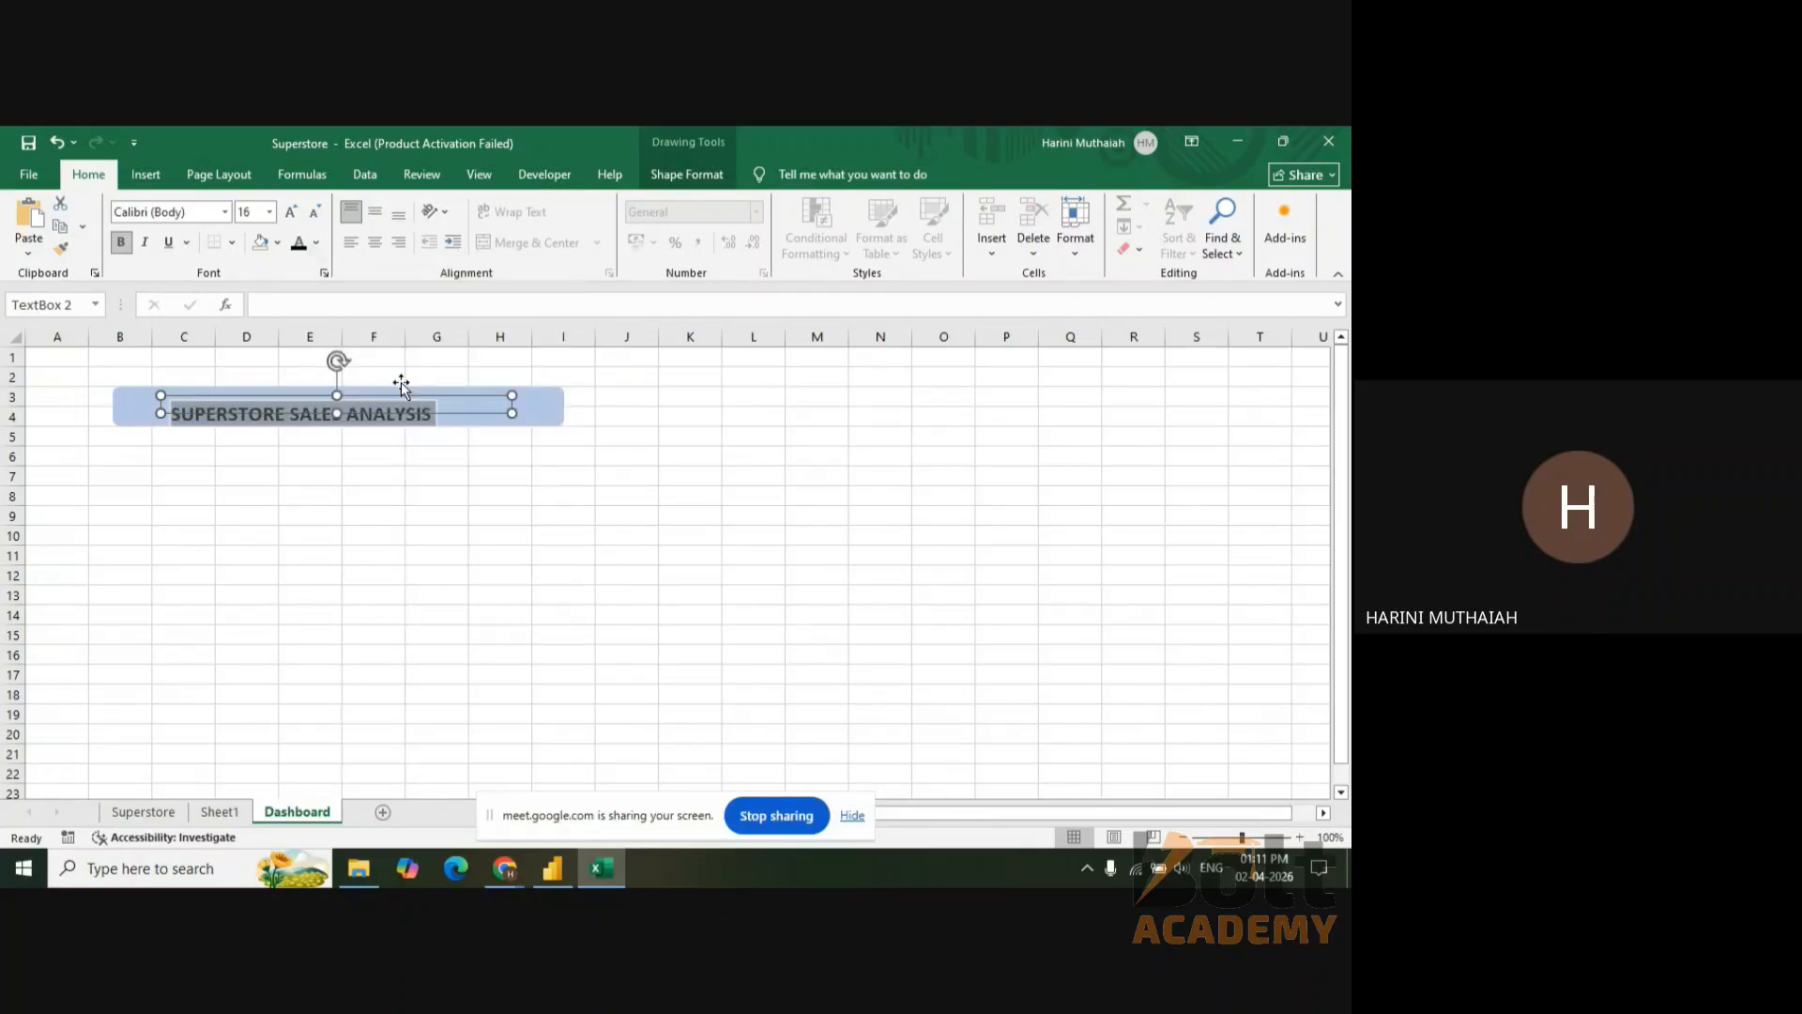
- Move the title text box slightly upward and extend its lower edge so the title fits within the blue banner
left_click(419, 492)
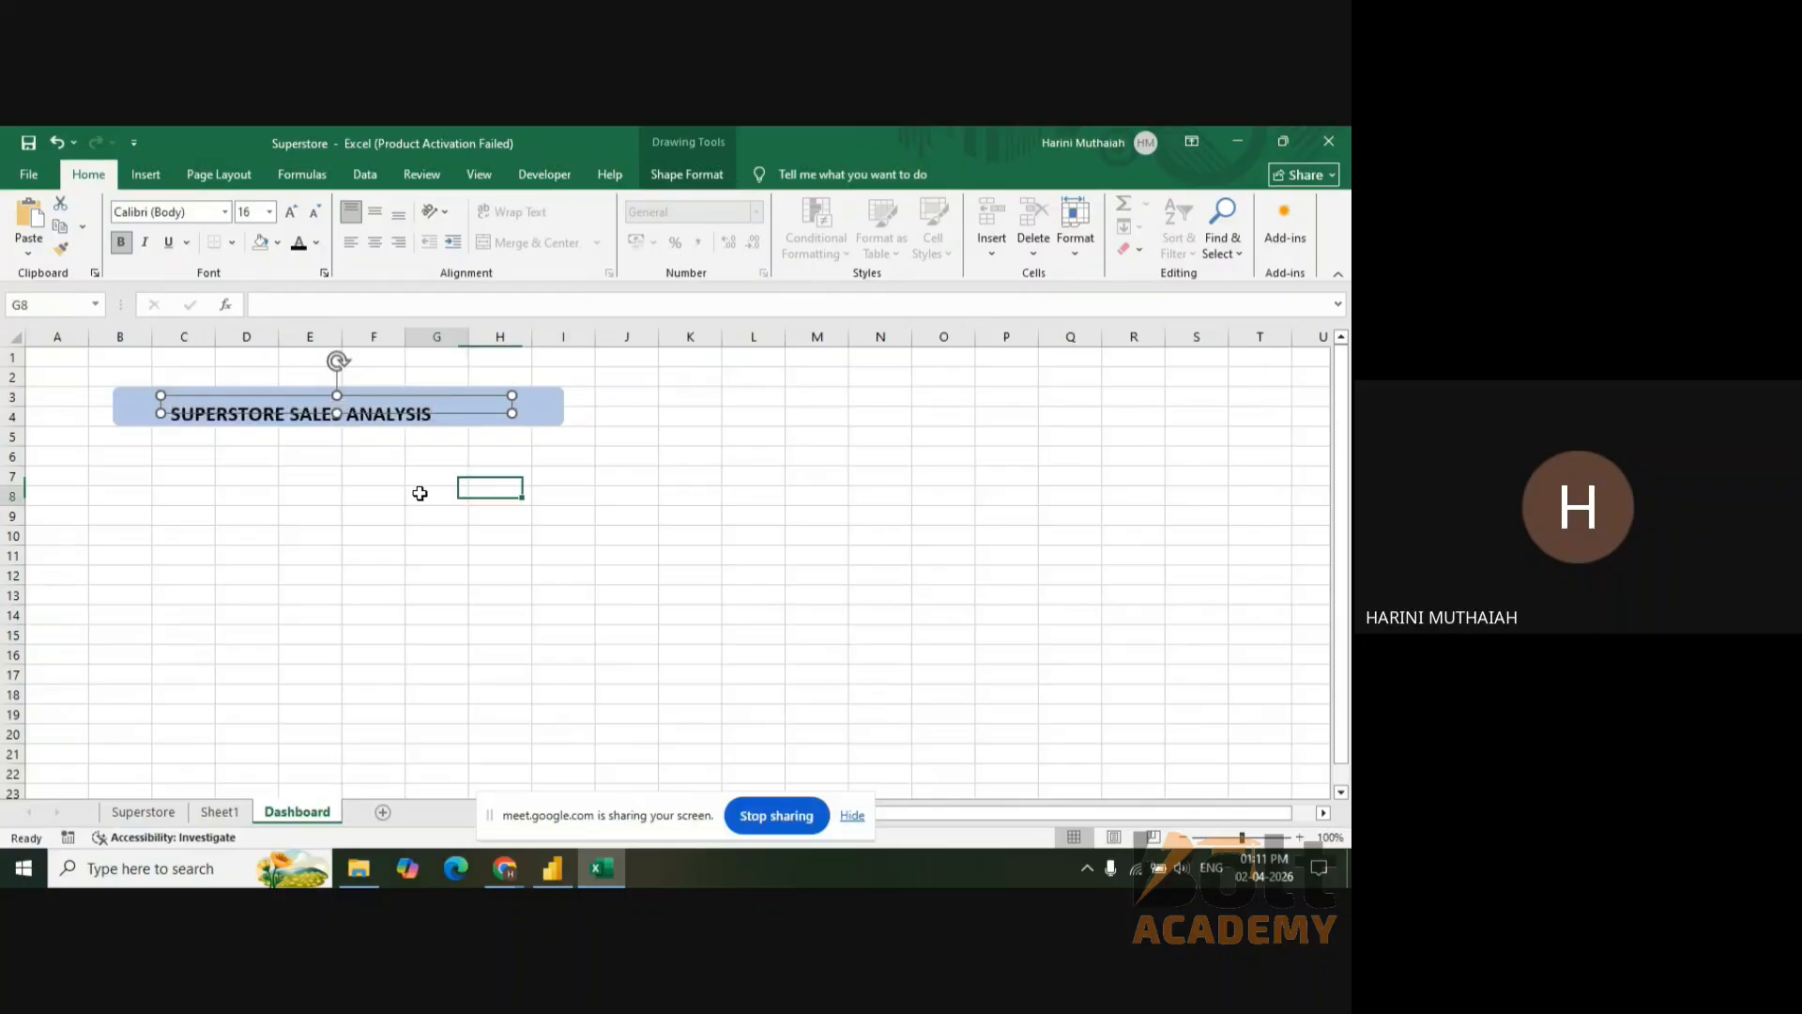
left_click(315, 413)
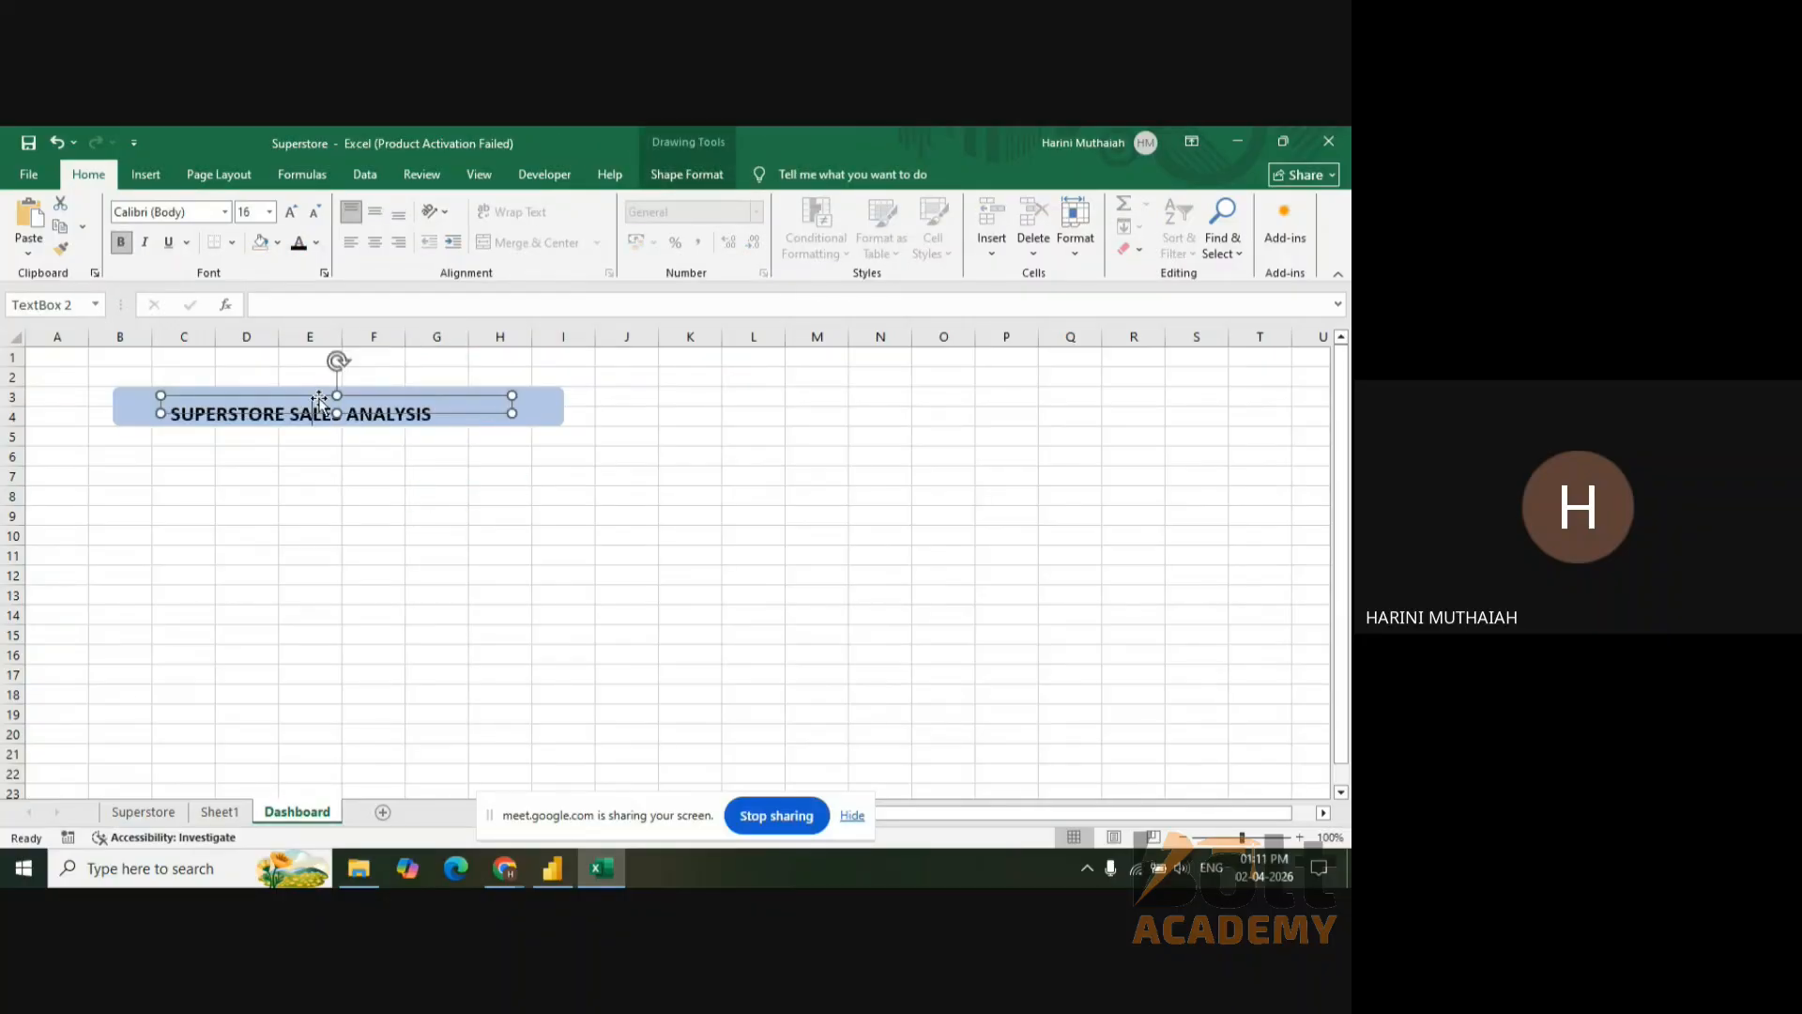
left_click_drag(344, 396, 345, 391)
left_click_drag(336, 411, 336, 420)
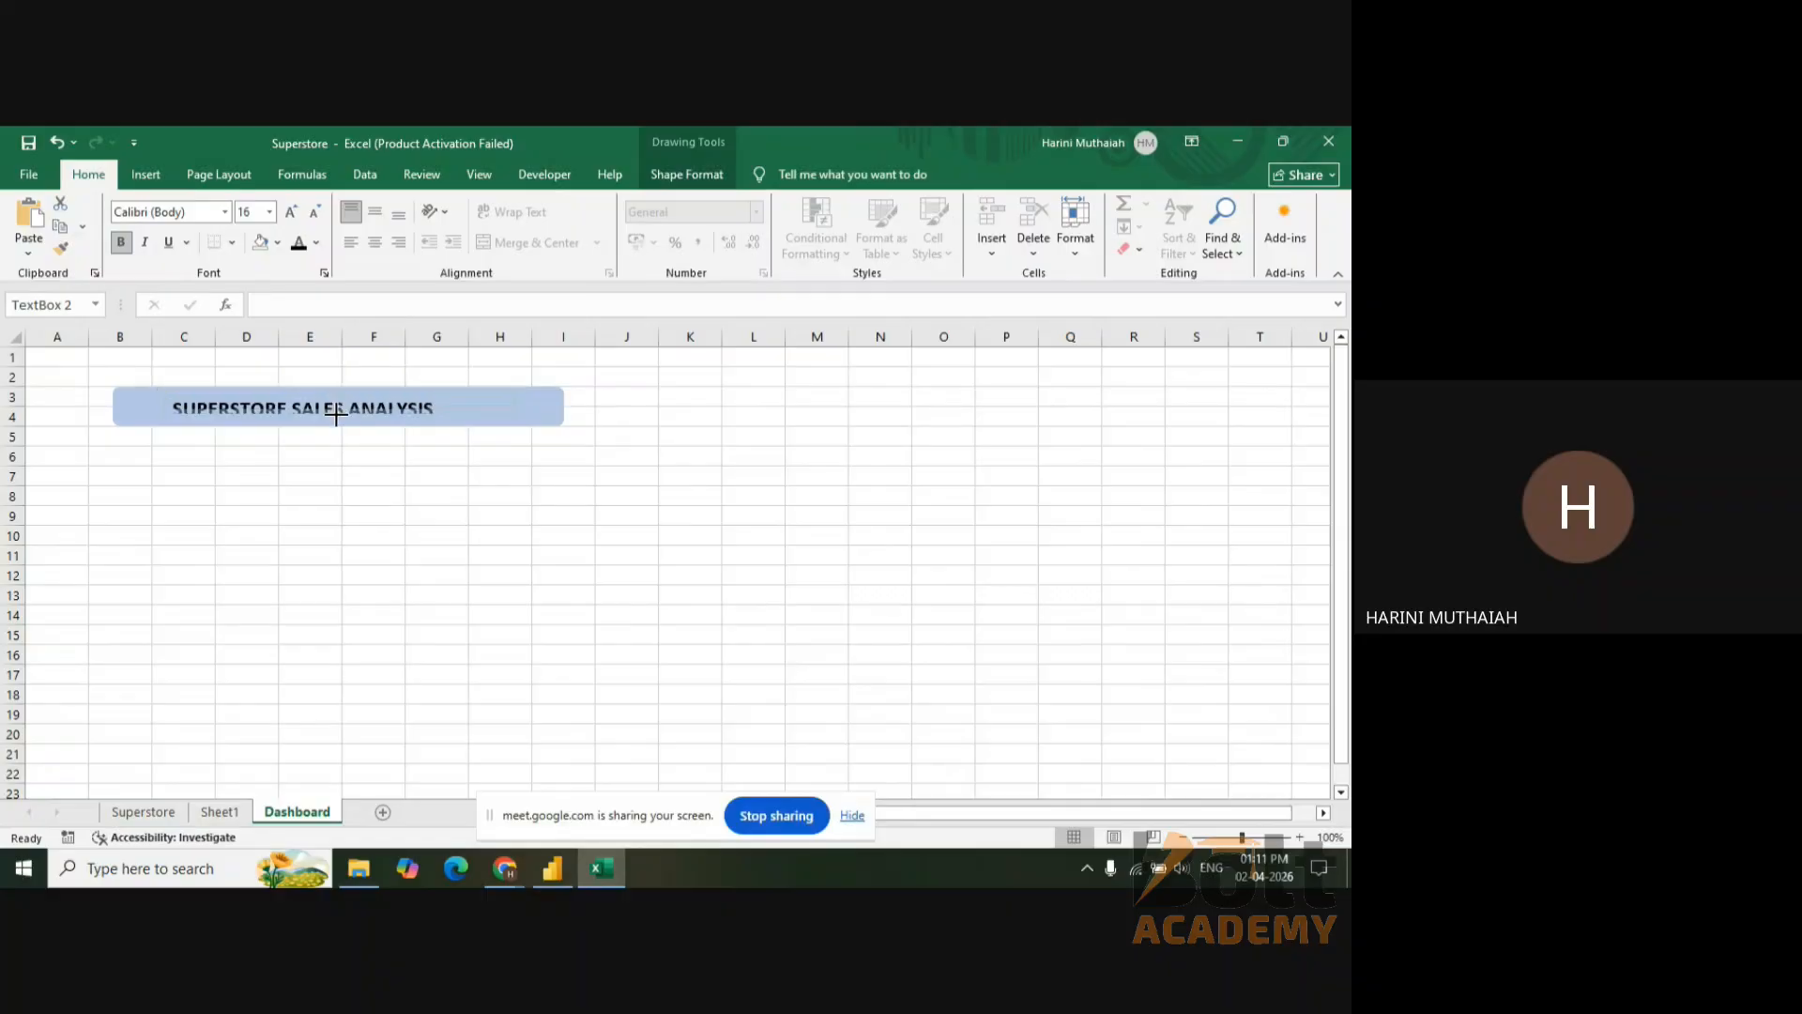
left_click(321, 489)
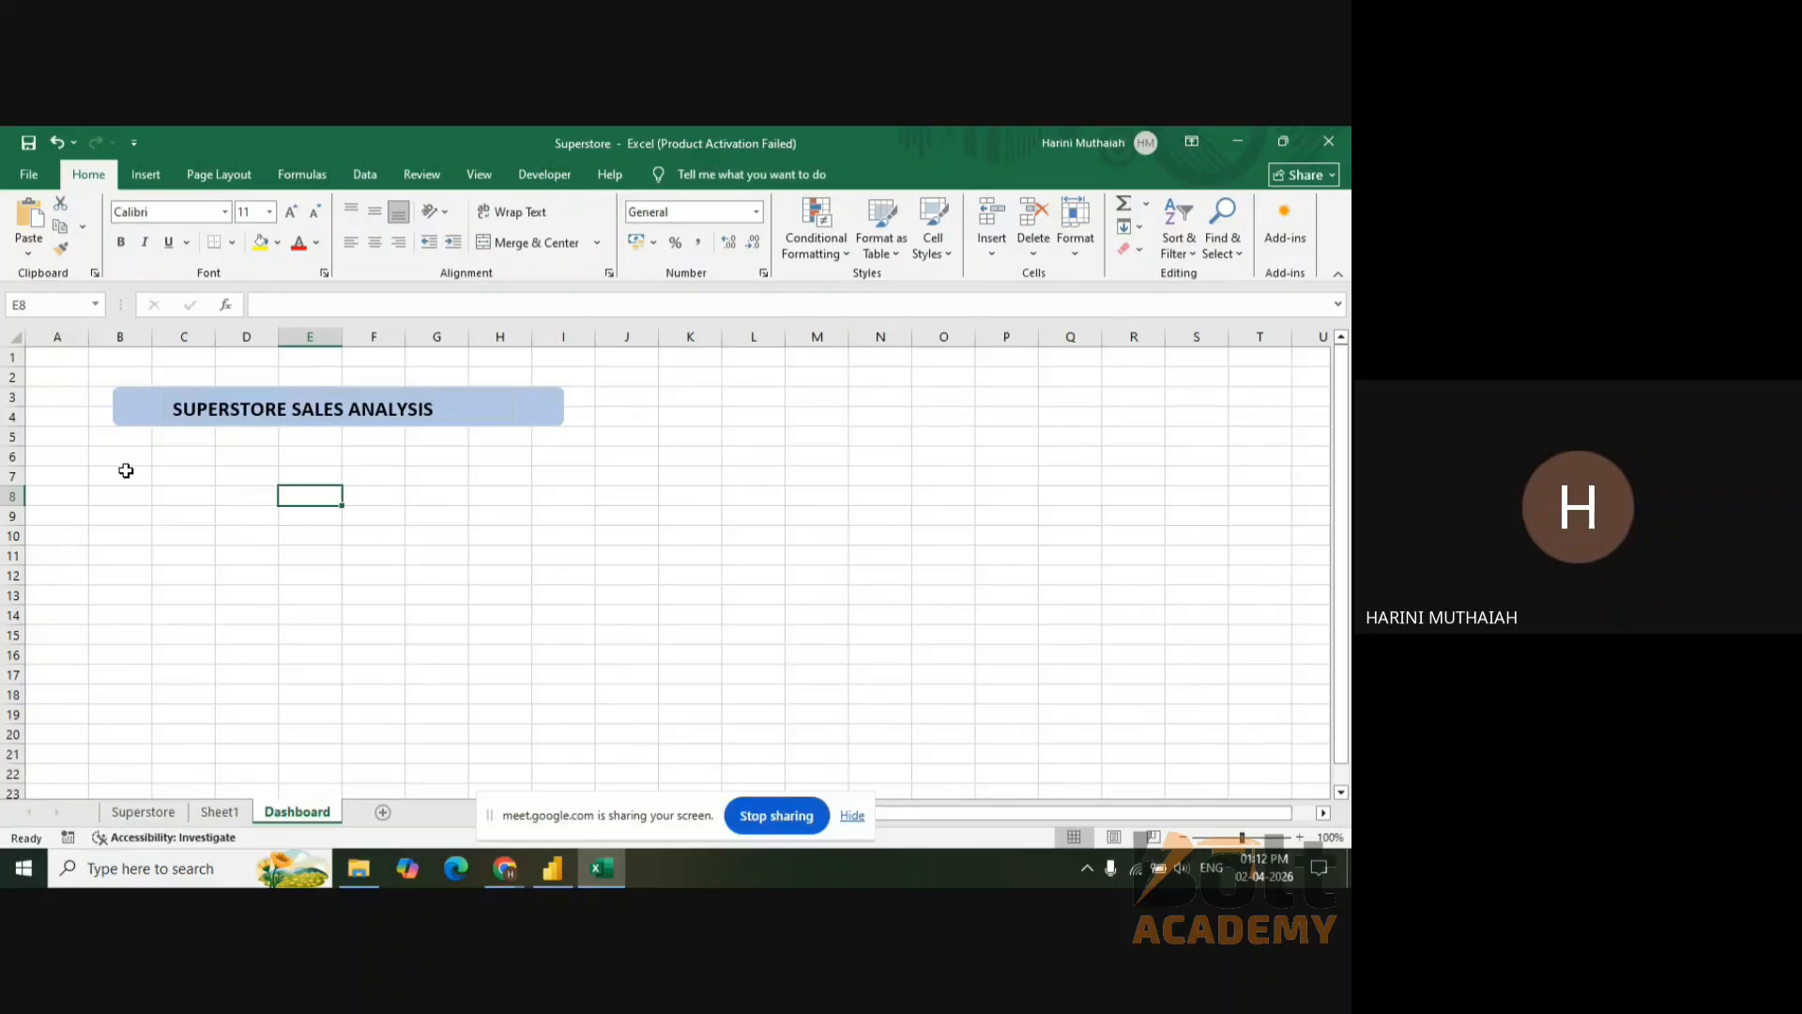
- Insert a 3-D Clustered Bar PivotChart based on the Region PivotTable on Sheet1
left_click(231, 815)
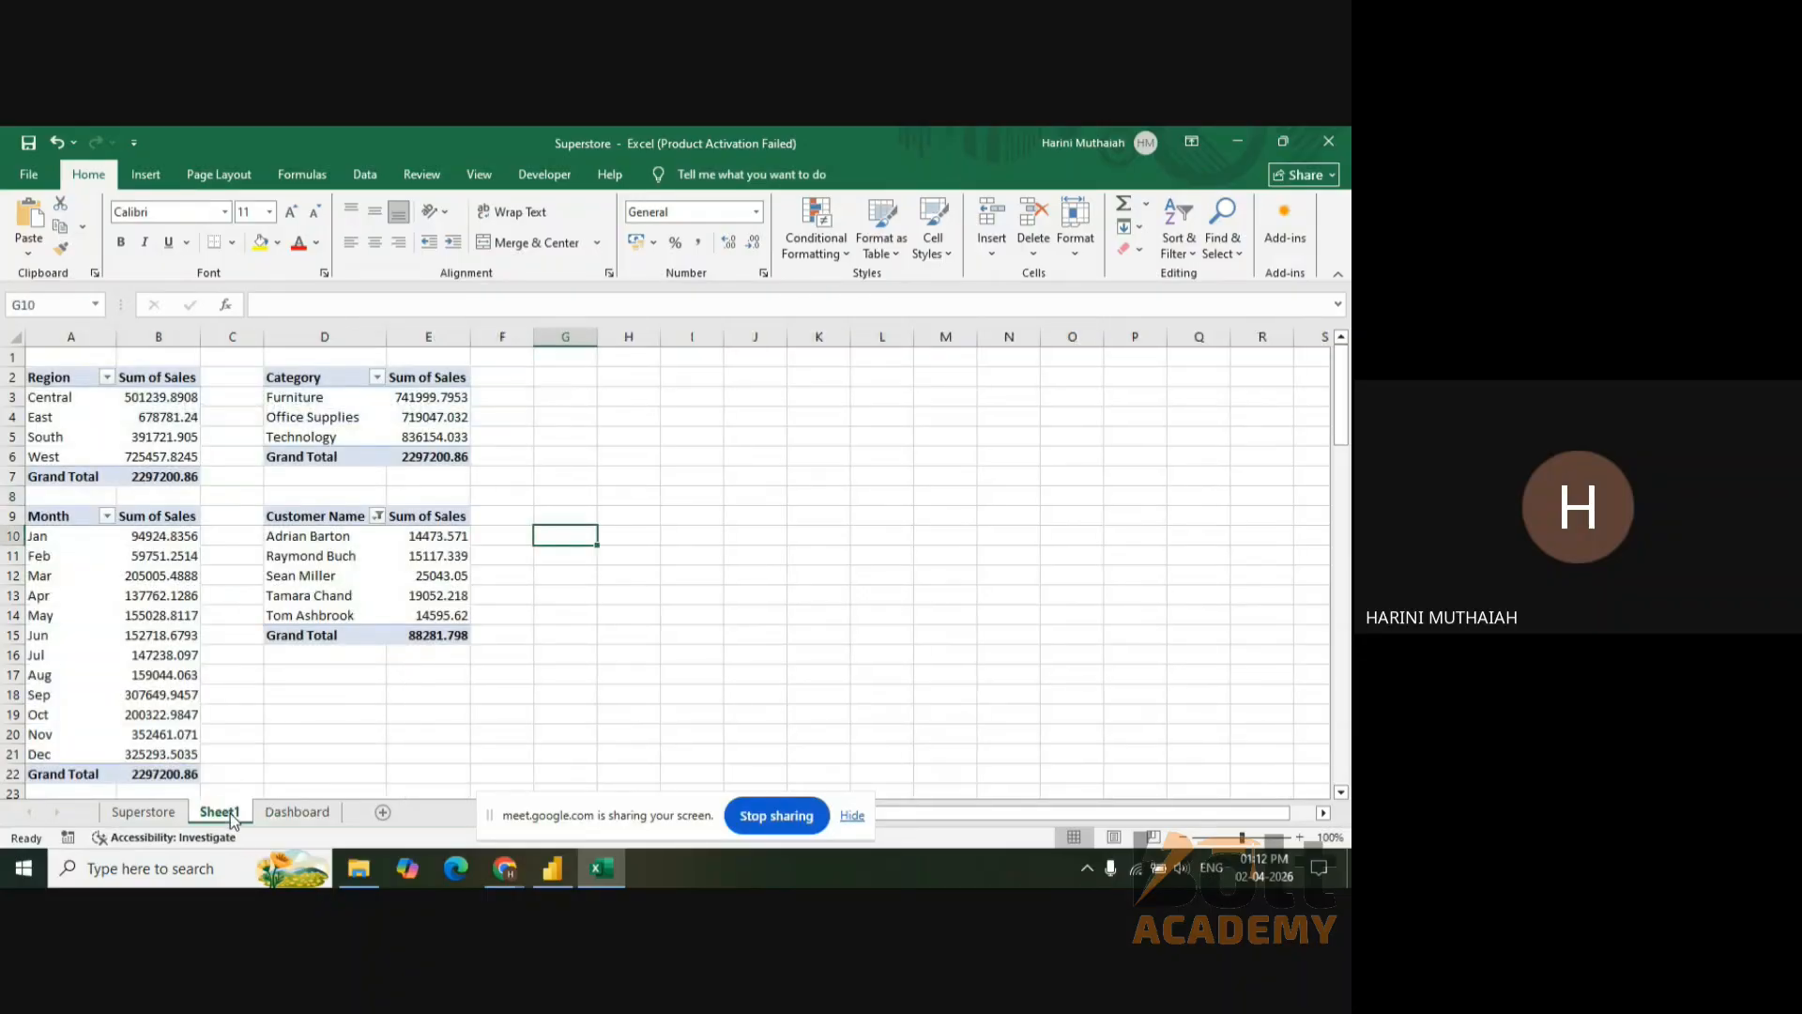
left_click(75, 399)
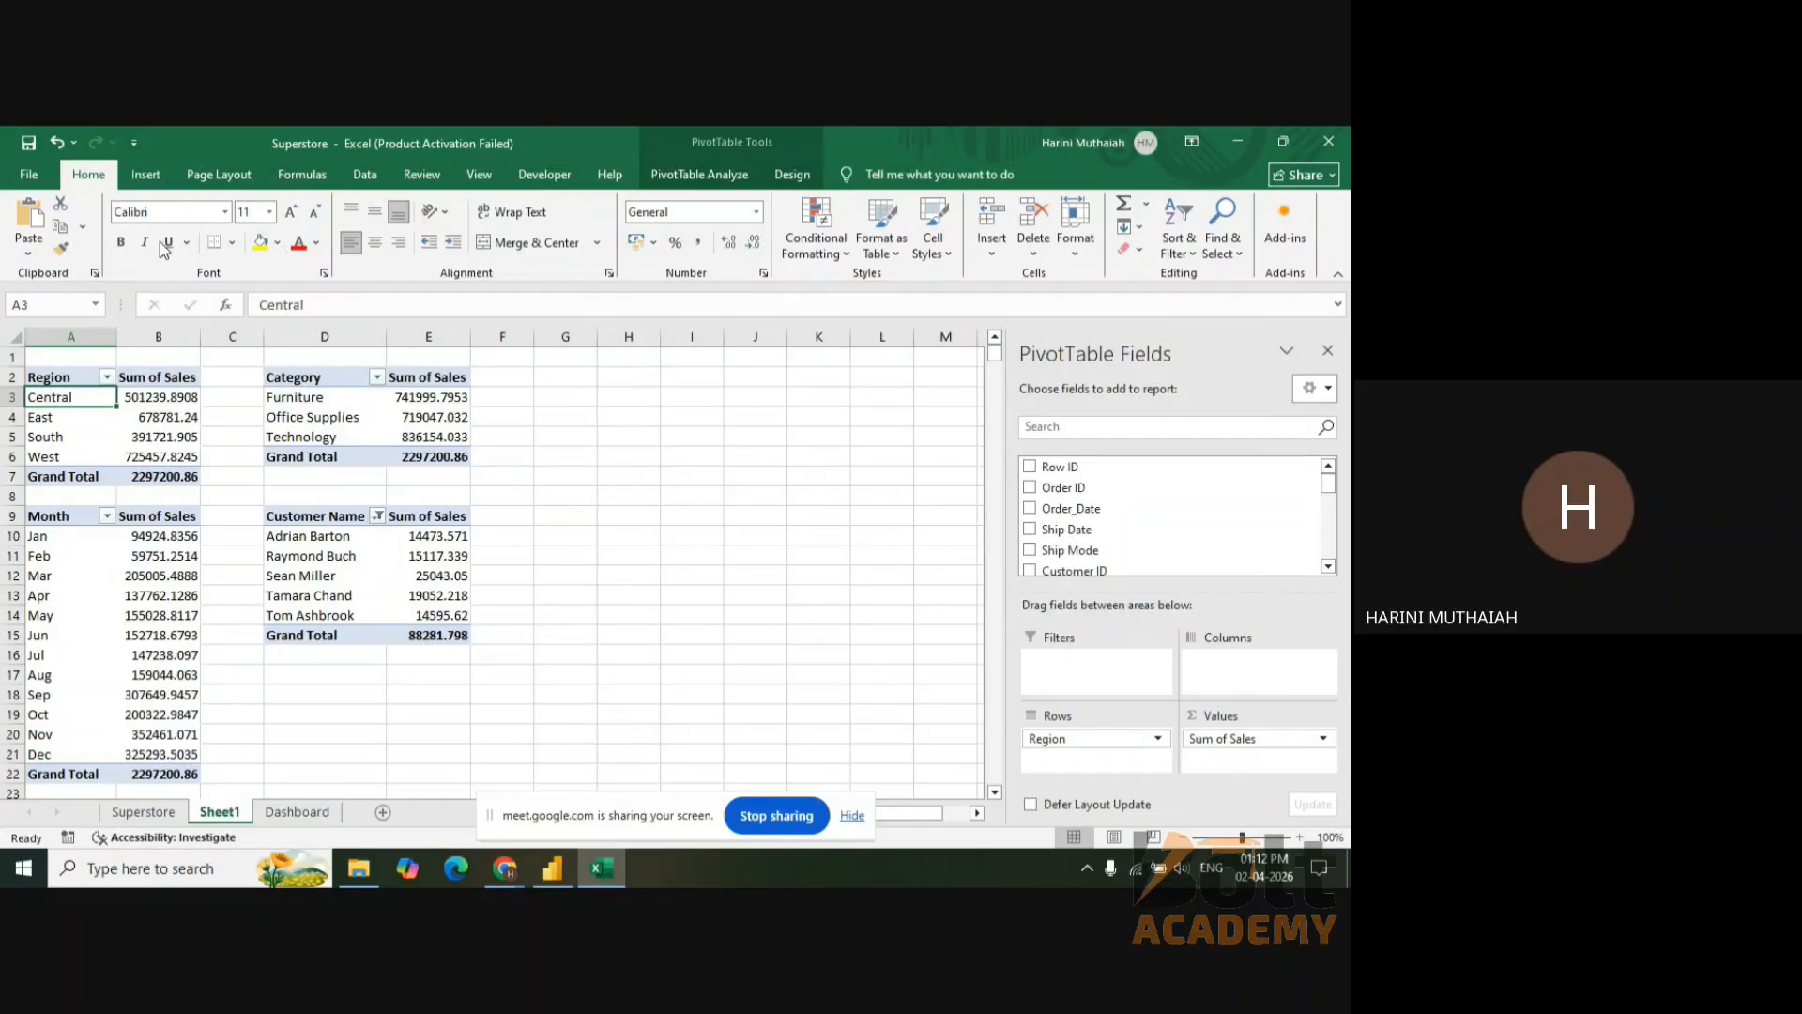
left_click(146, 174)
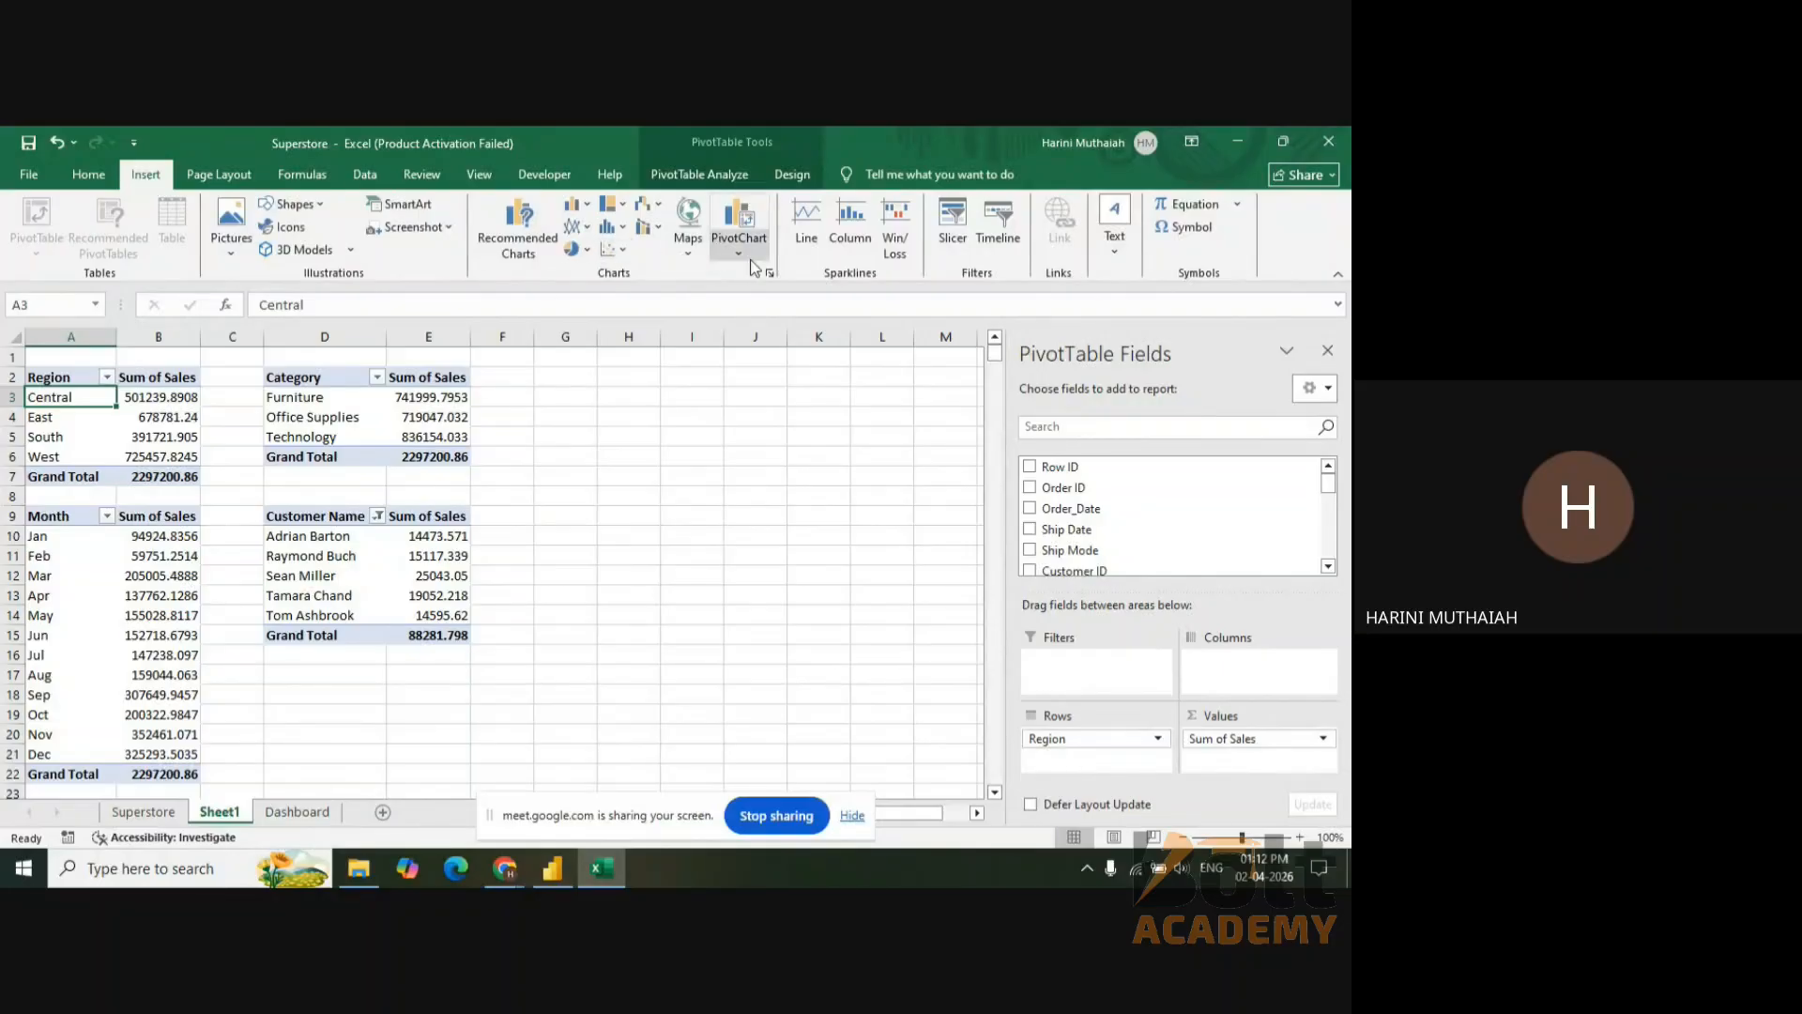
left_click(744, 251)
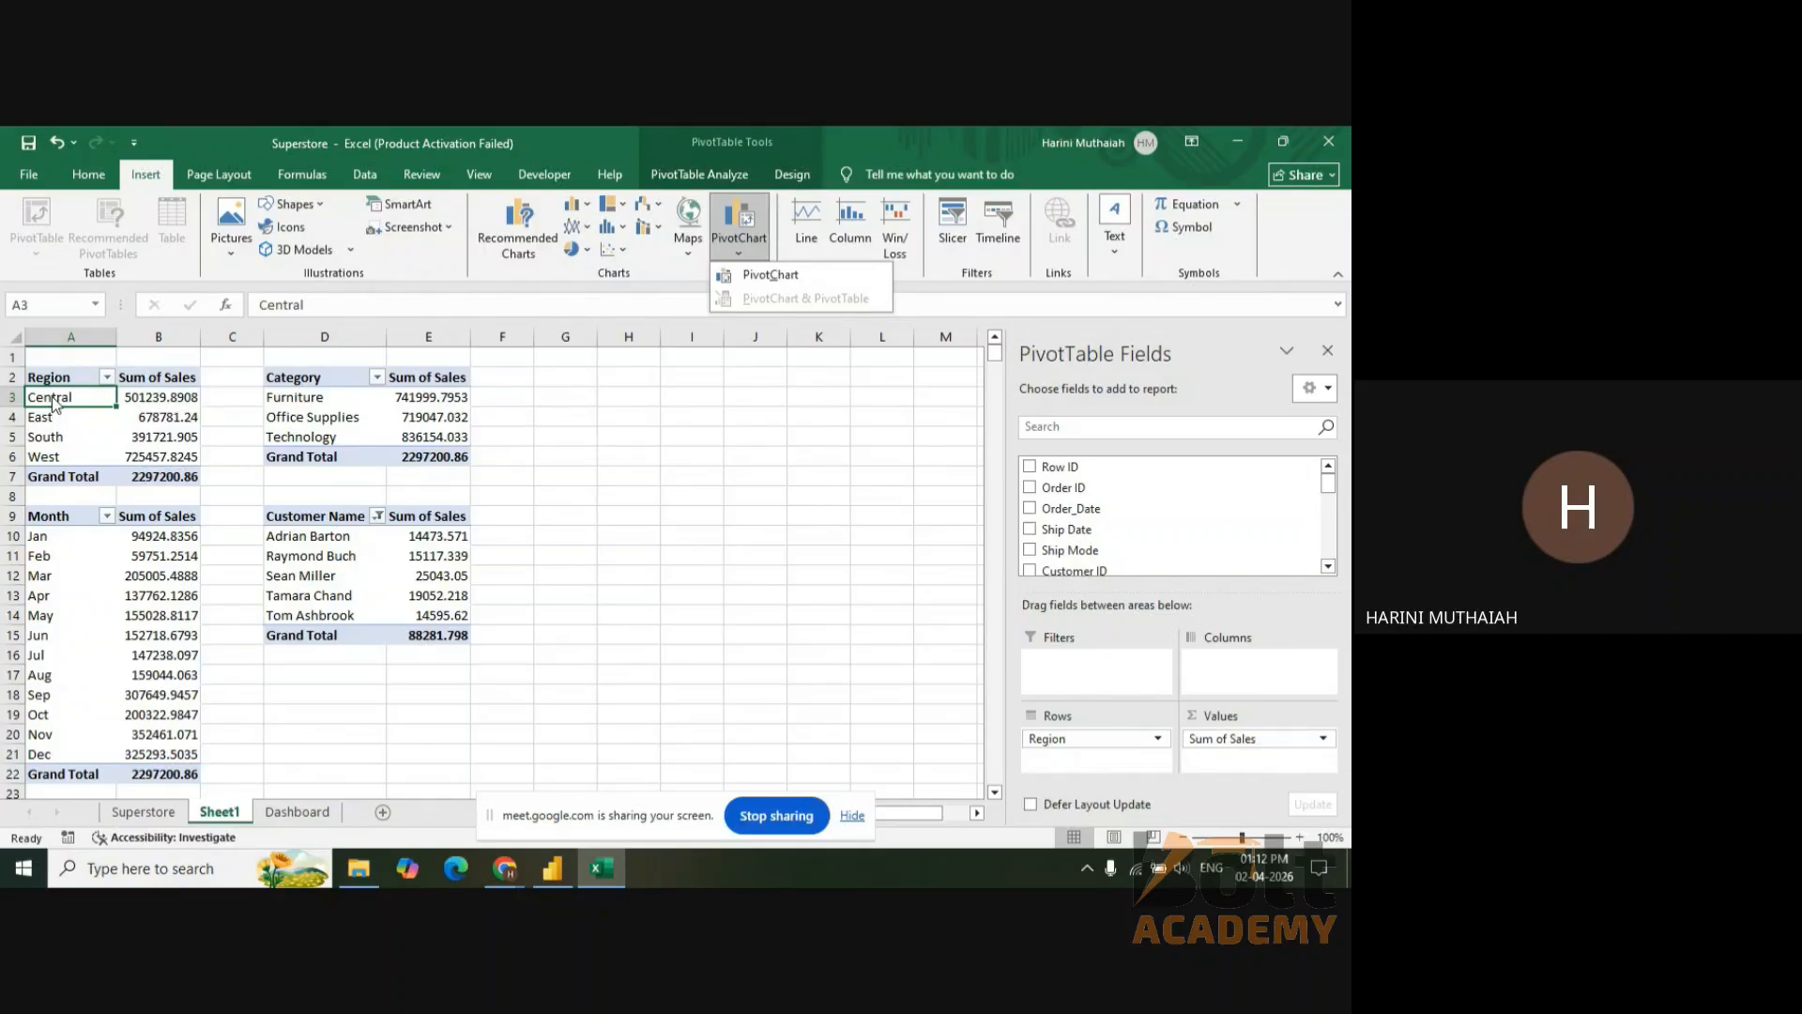
left_click(759, 274)
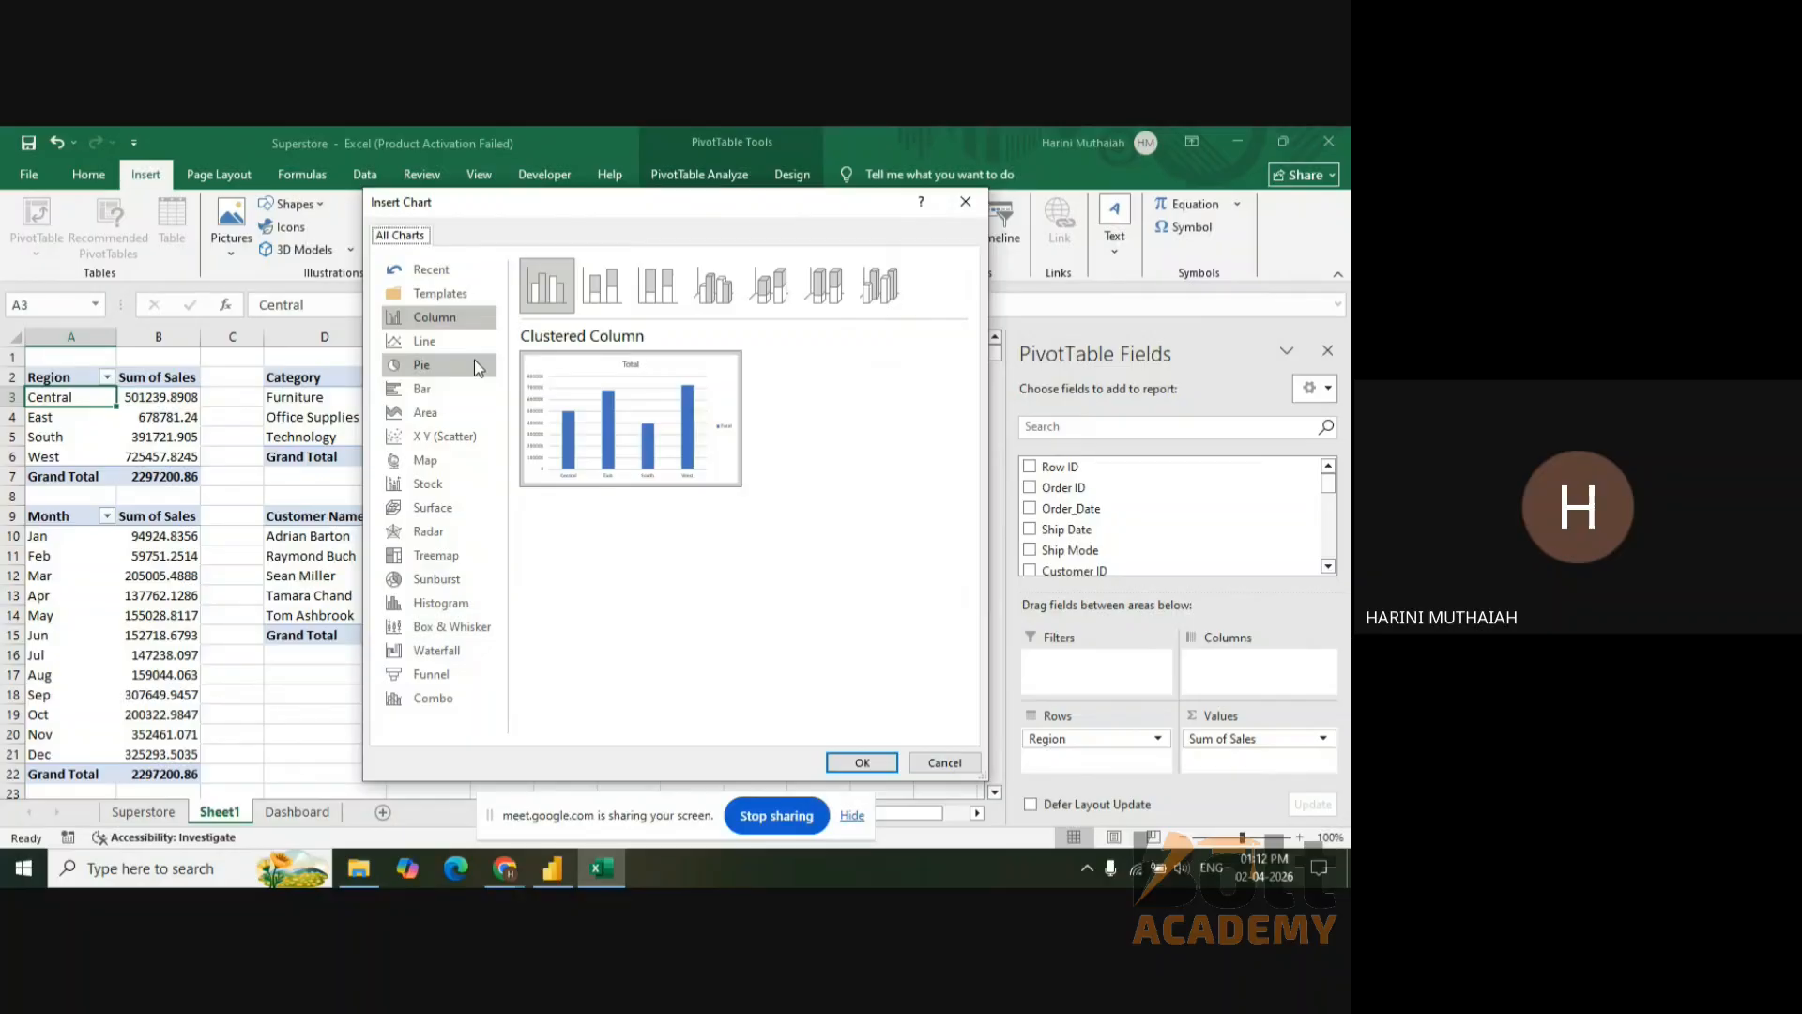
left_click(475, 398)
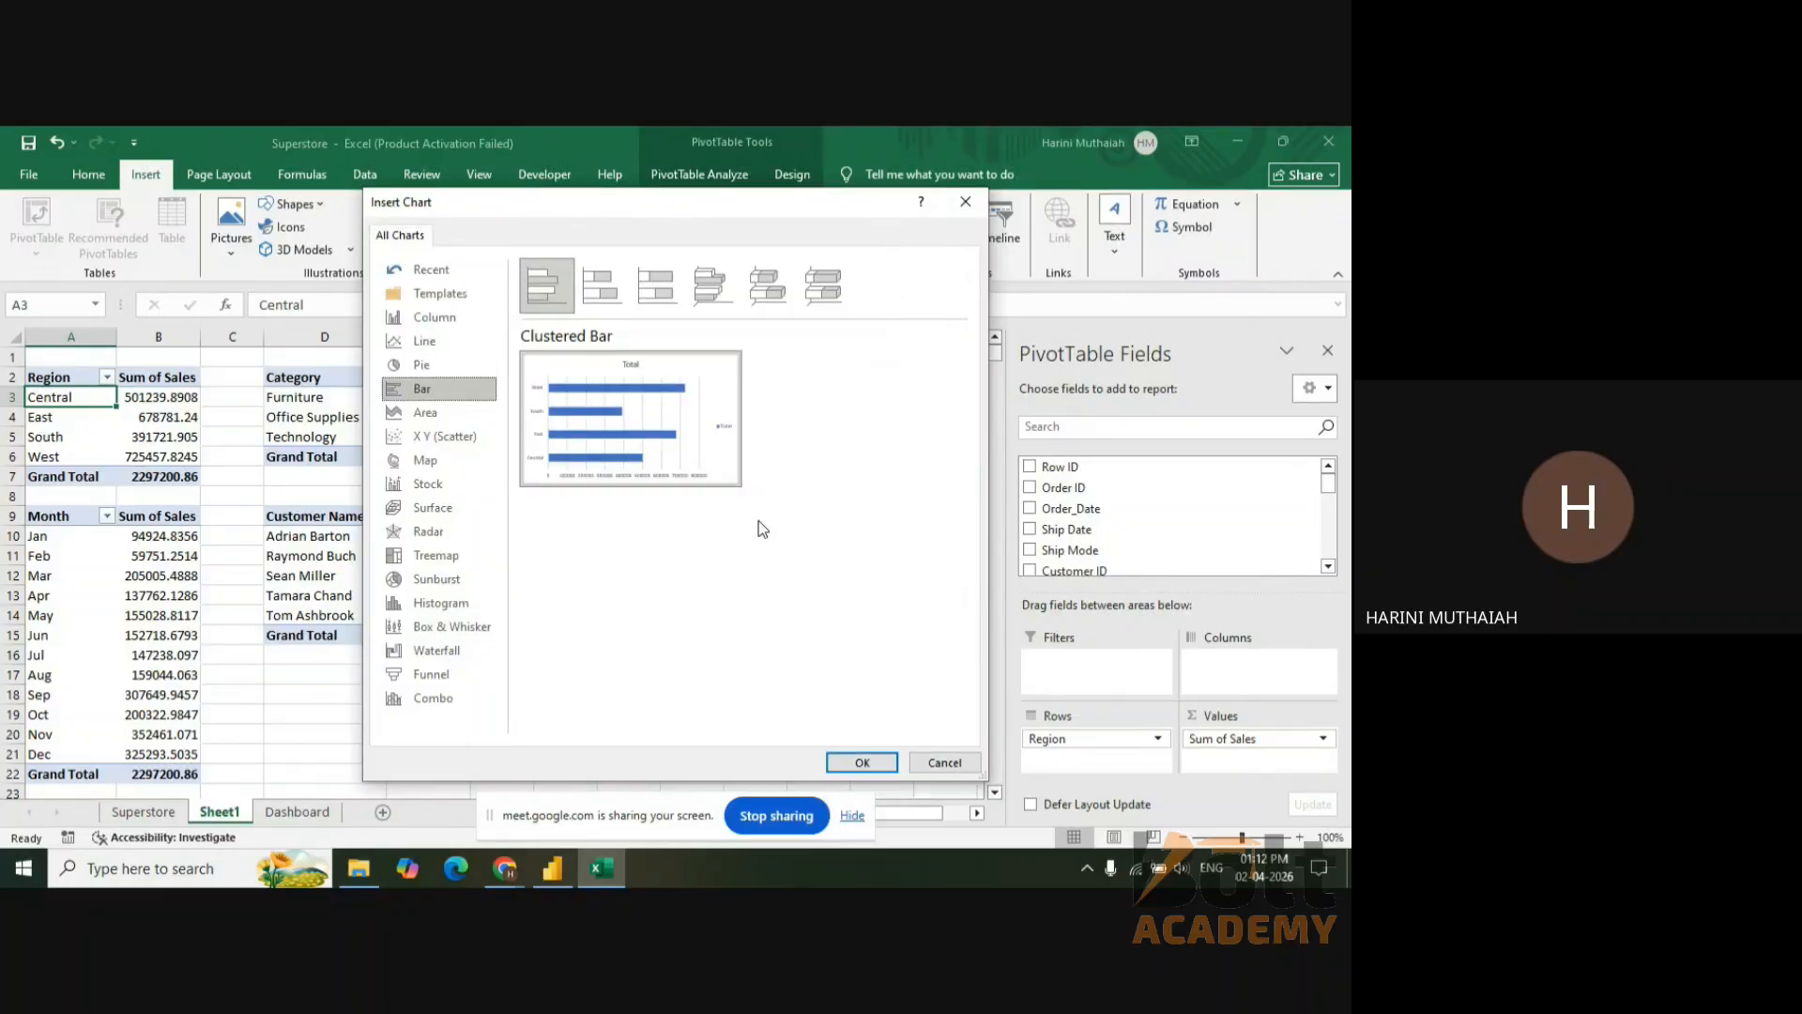
left_click(767, 292)
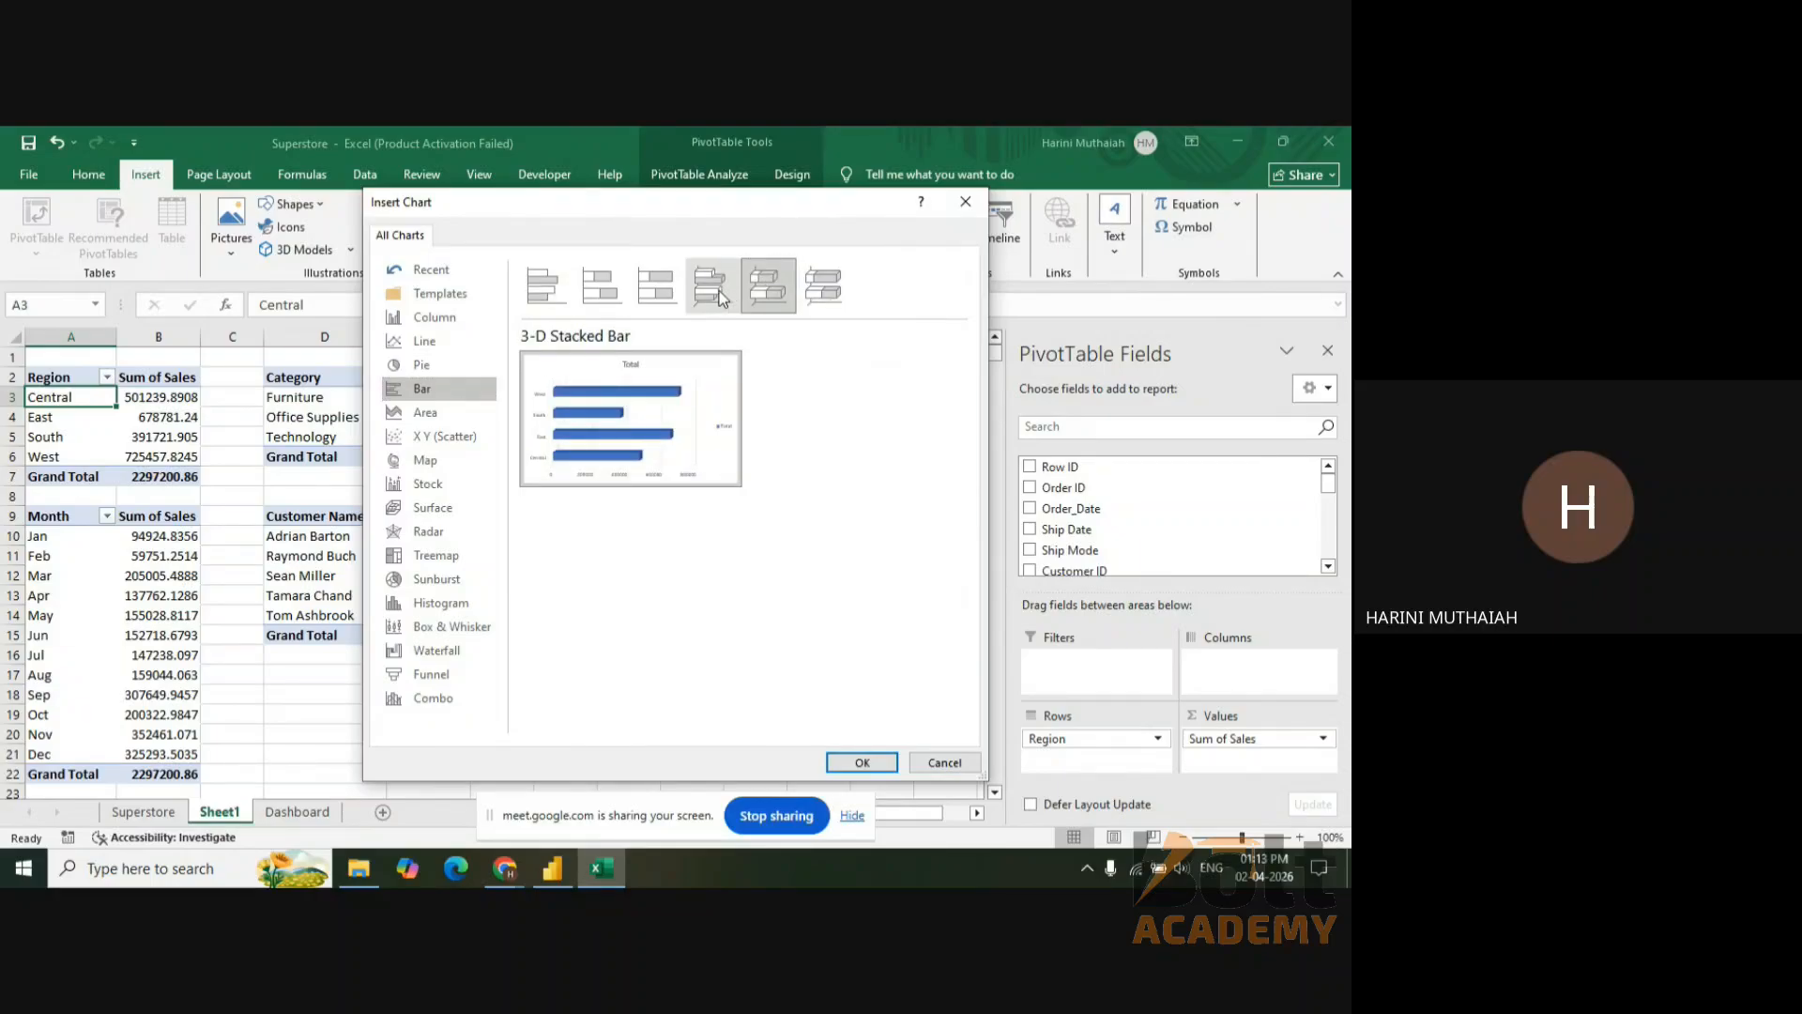
left_click(721, 297)
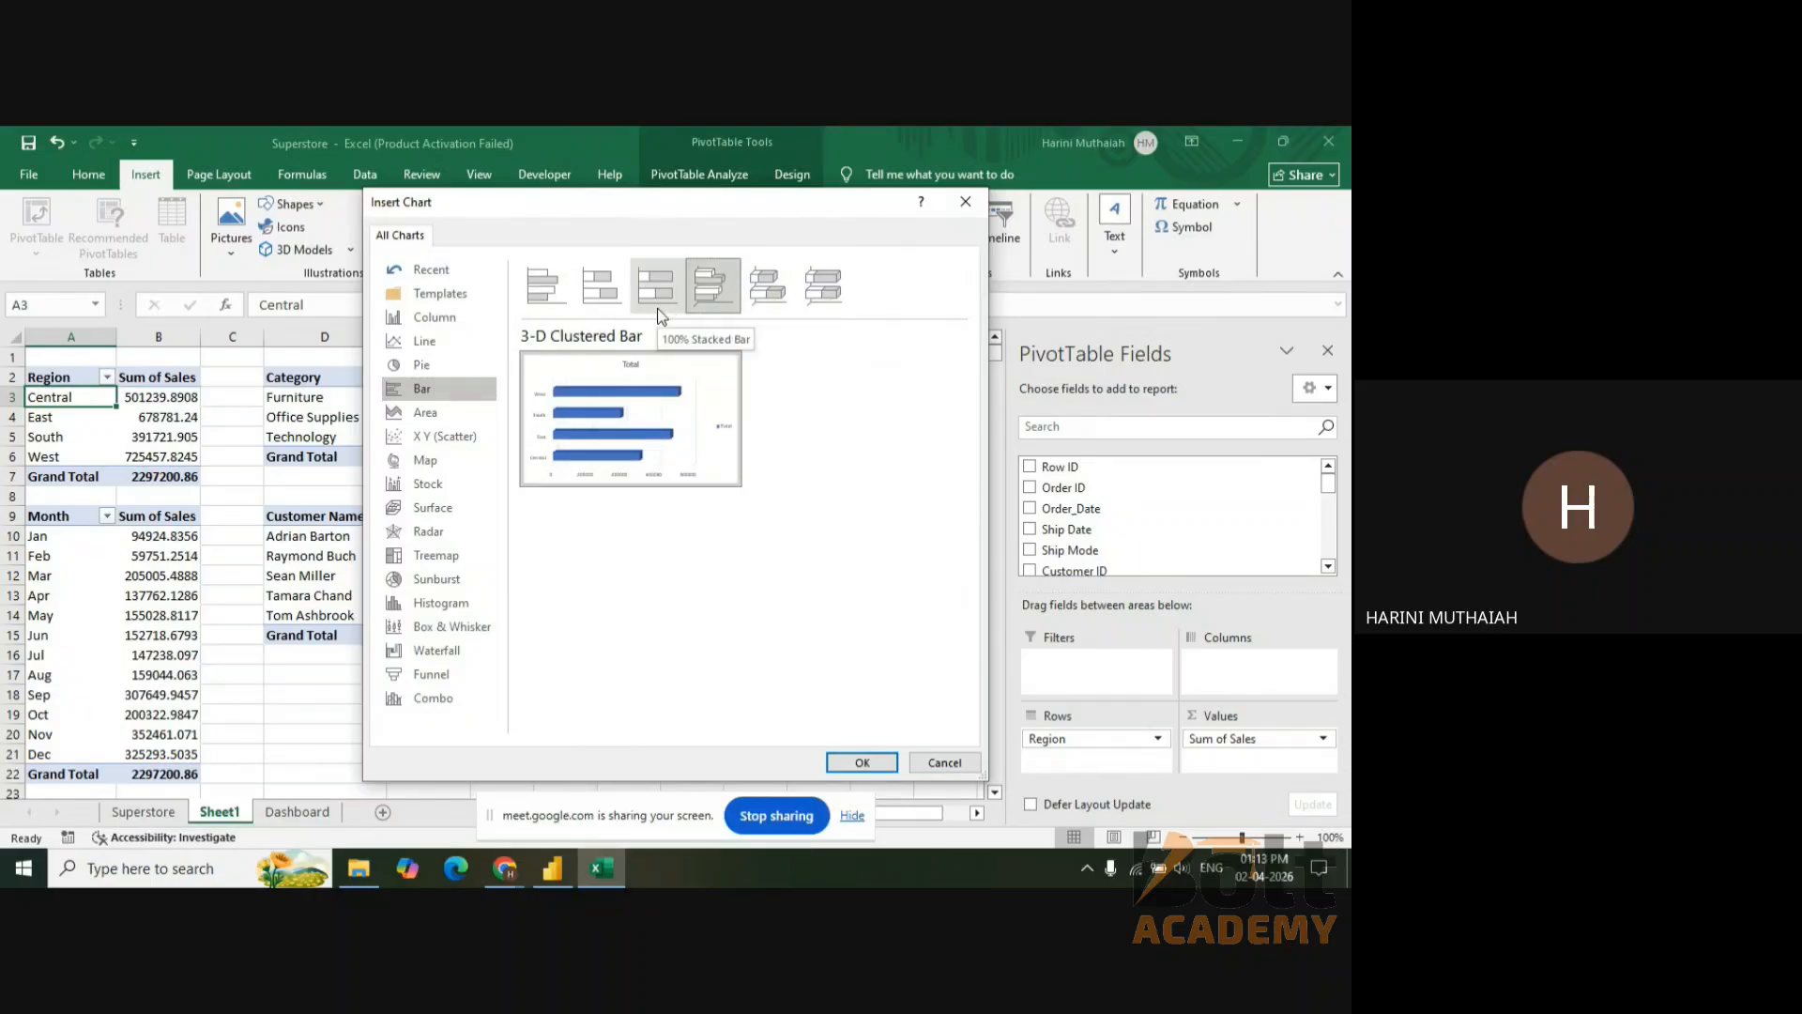
left_click(861, 763)
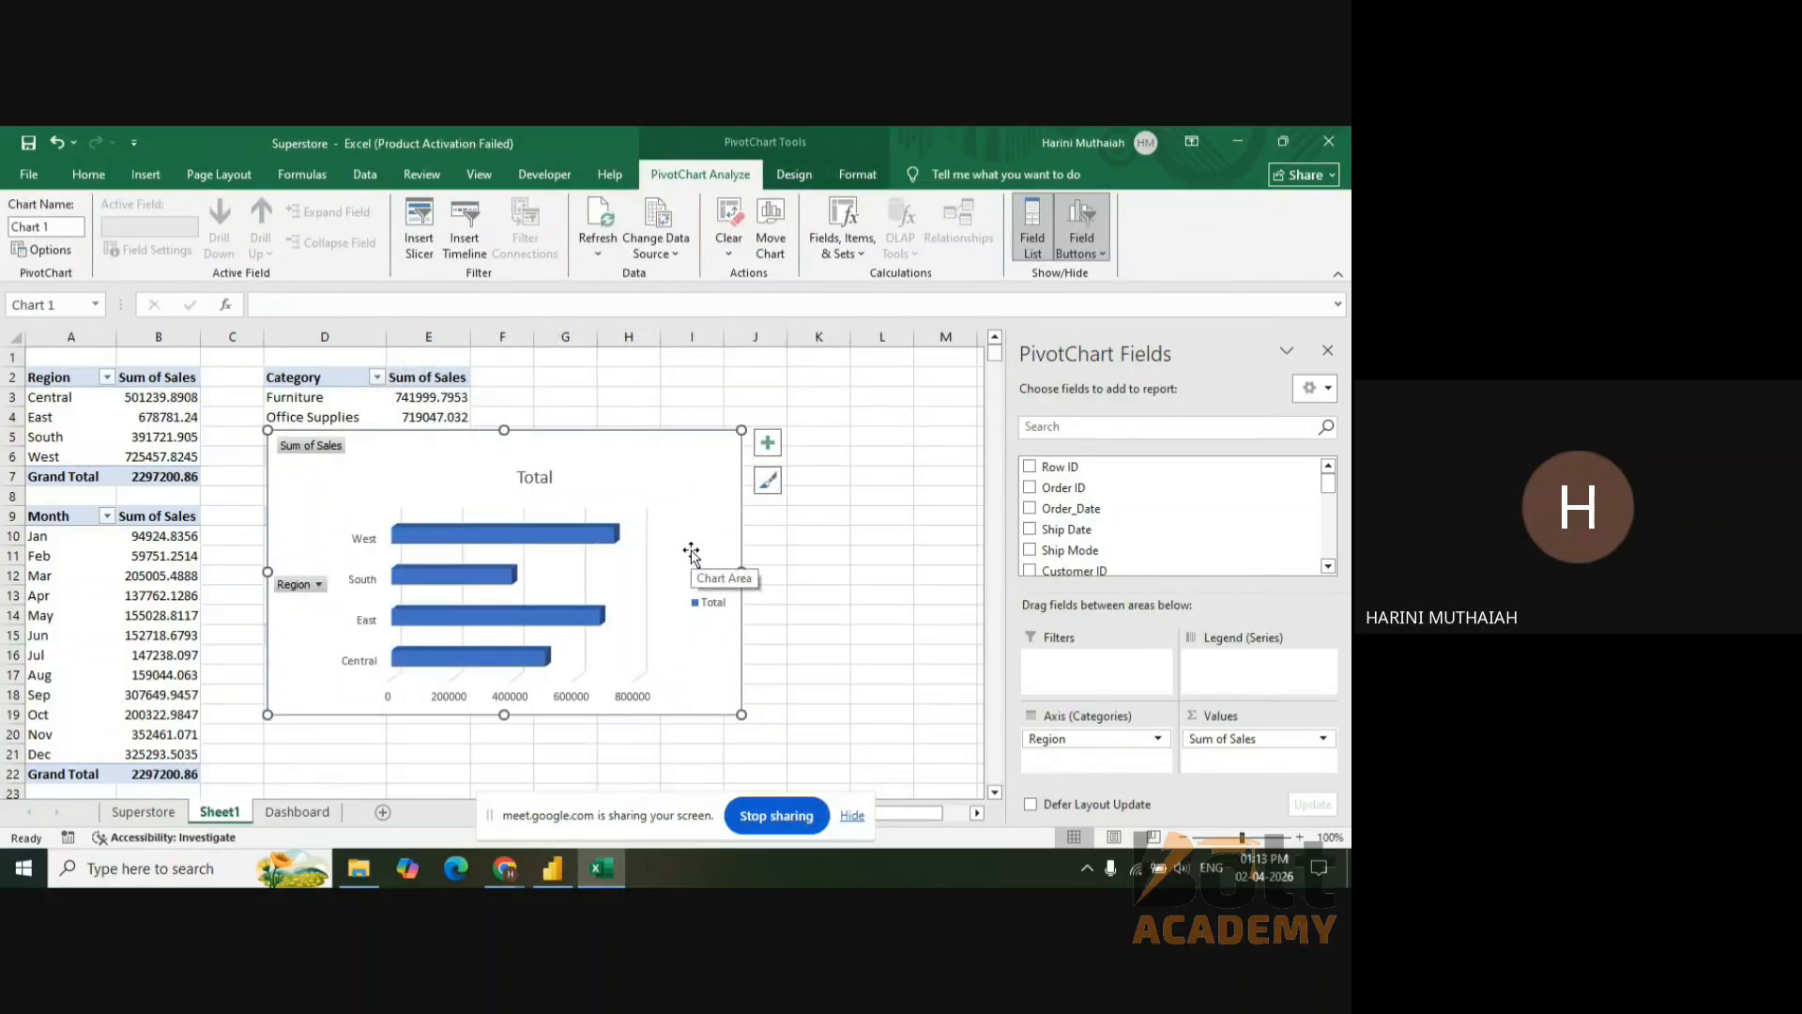
- Move the region PivotChart from Sheet1 to the Dashboard sheet, placing it at cell B9 below the title banner
key("ctrl+x")
left_click(301, 811)
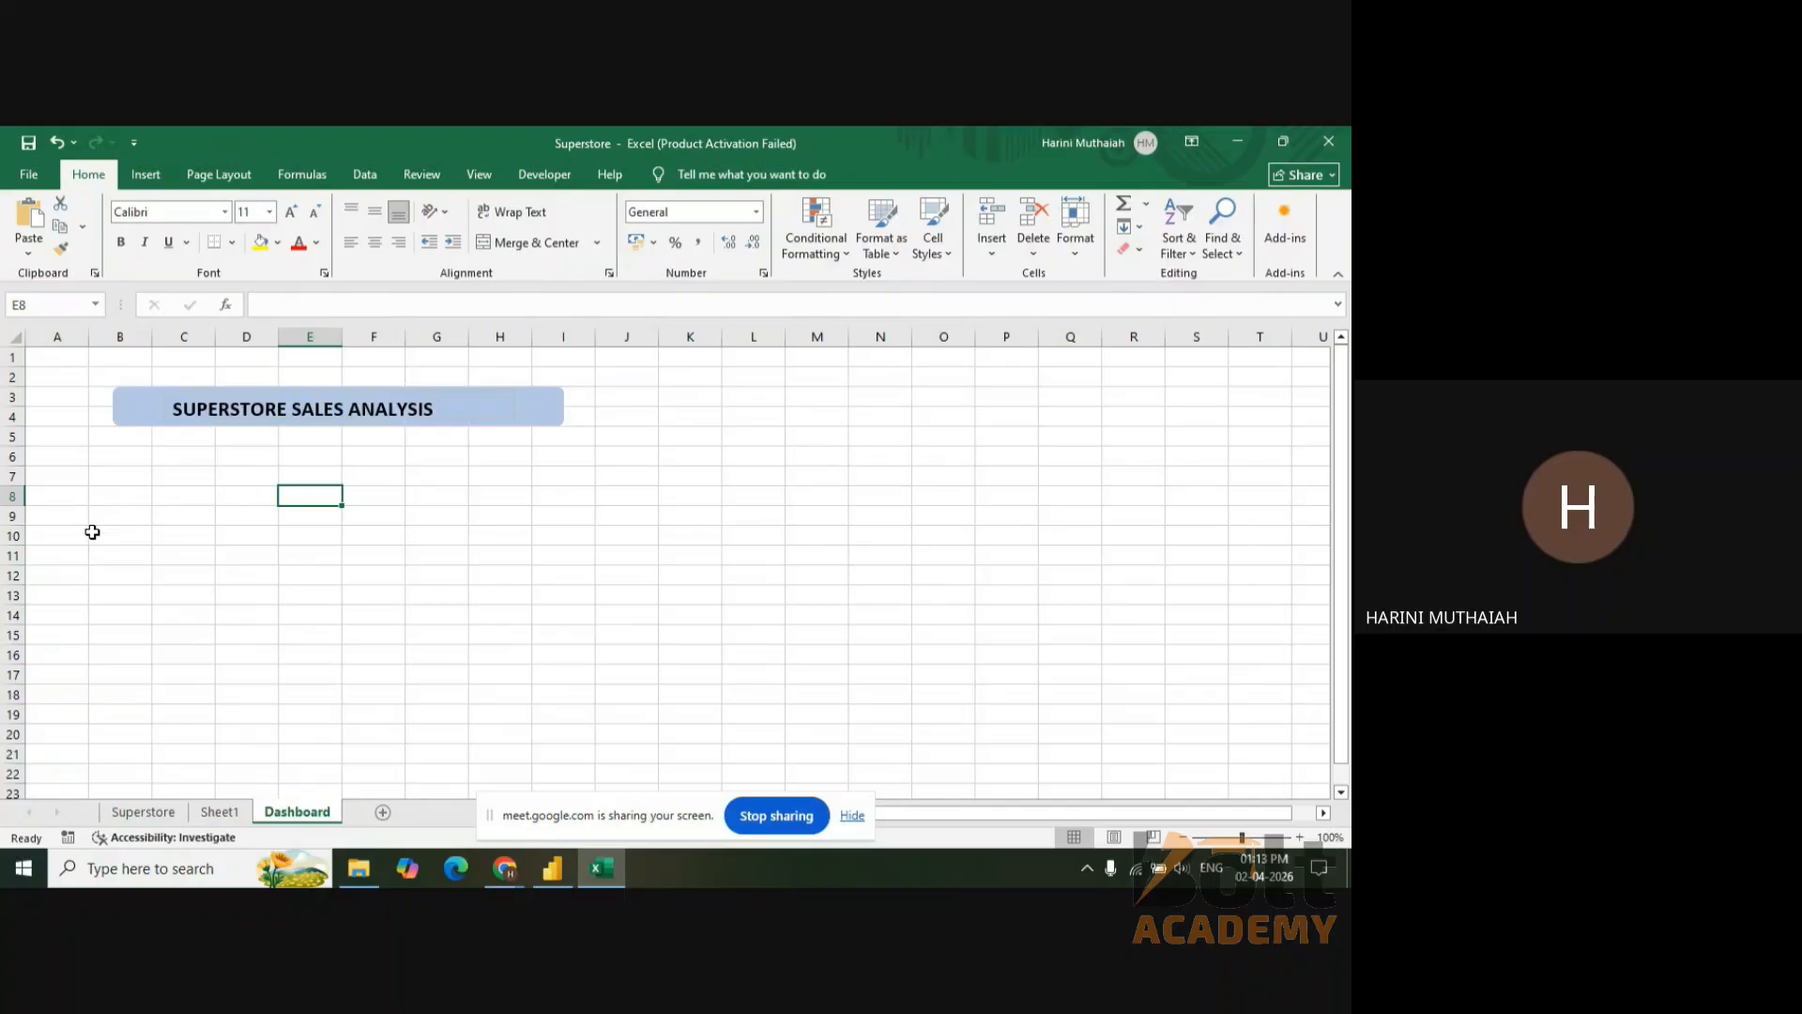
left_click(99, 518)
key("ctrl+v")
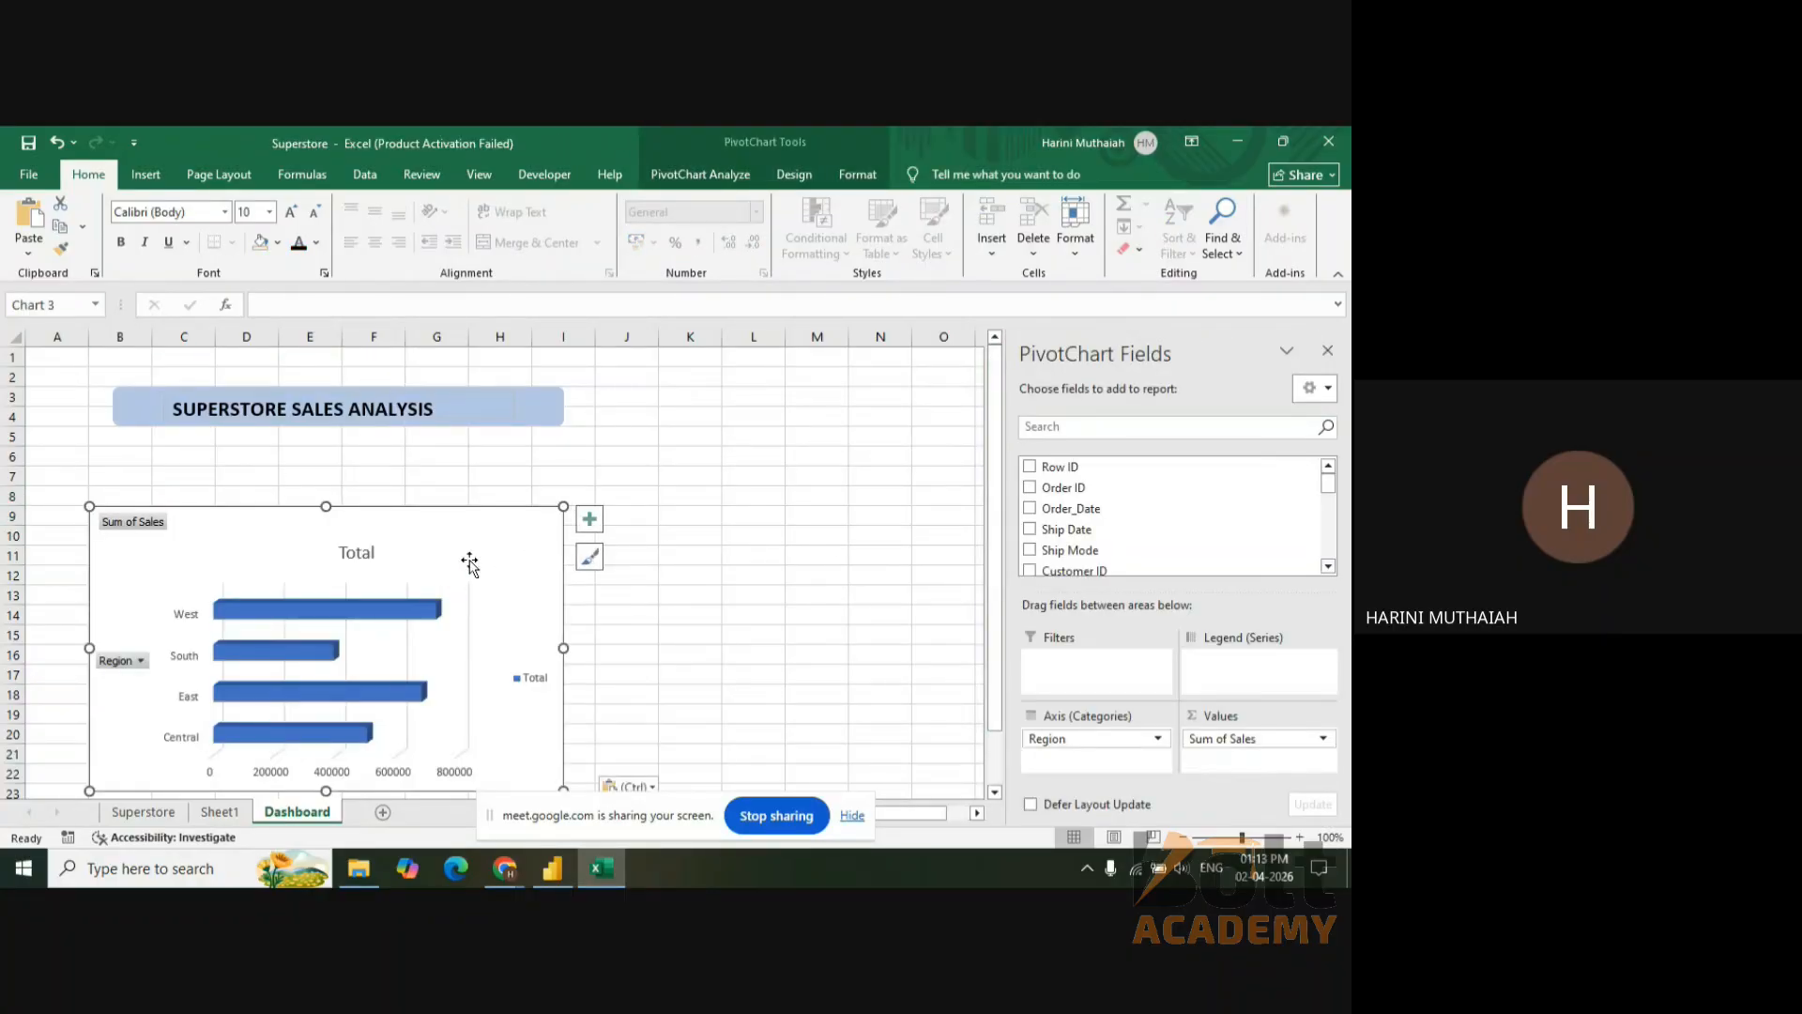
- Fill the region PivotChart's chart area with a solid light blue matching the dashboard title banner
double_click(342, 526)
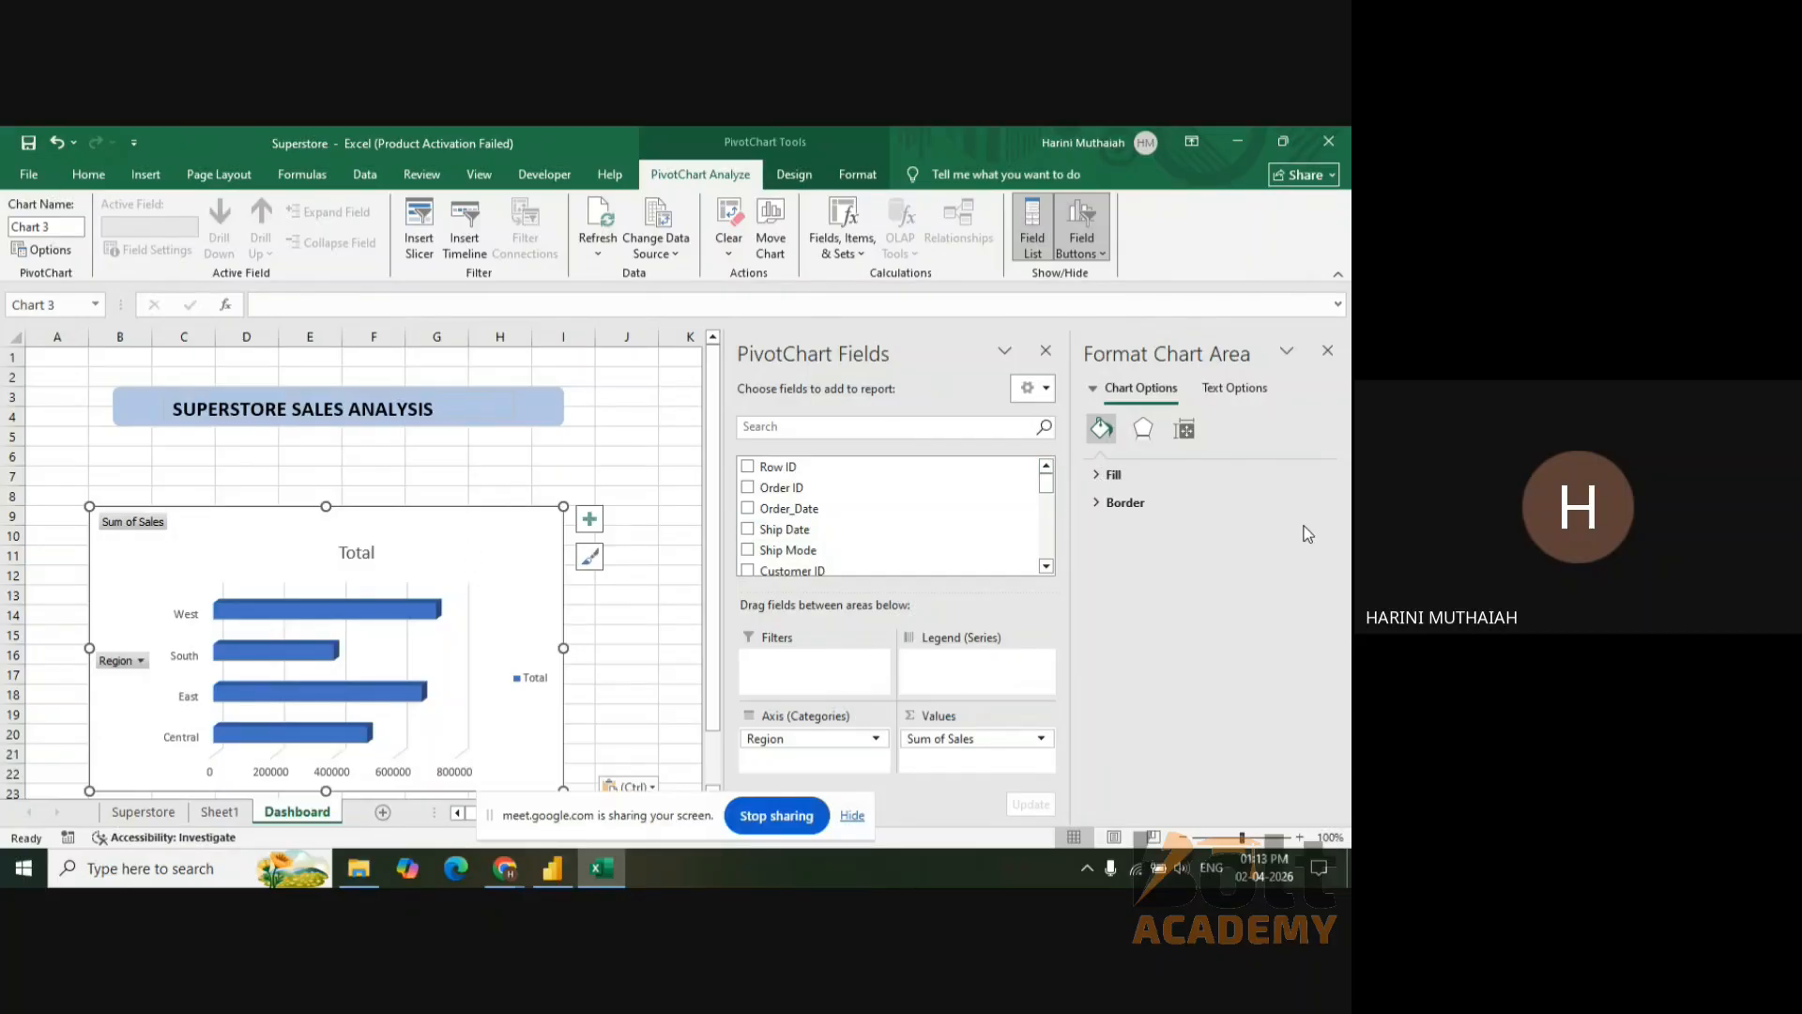
left_click(1106, 480)
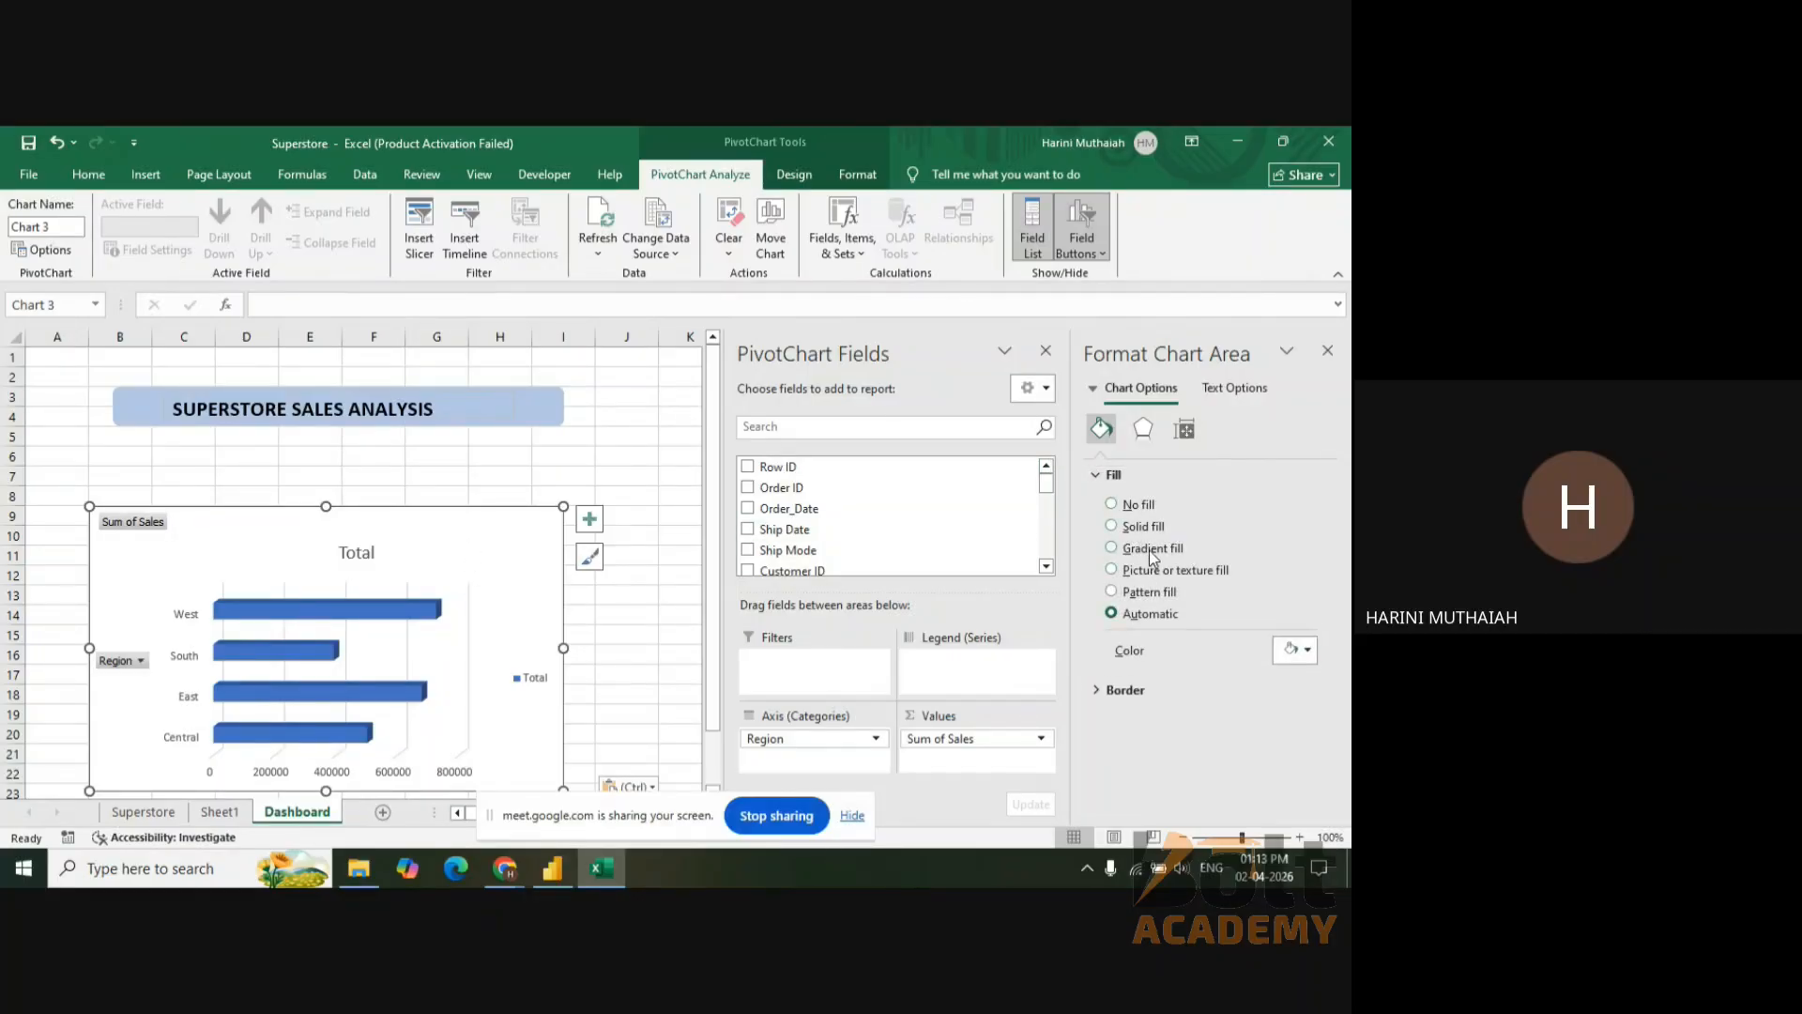
left_click(1143, 531)
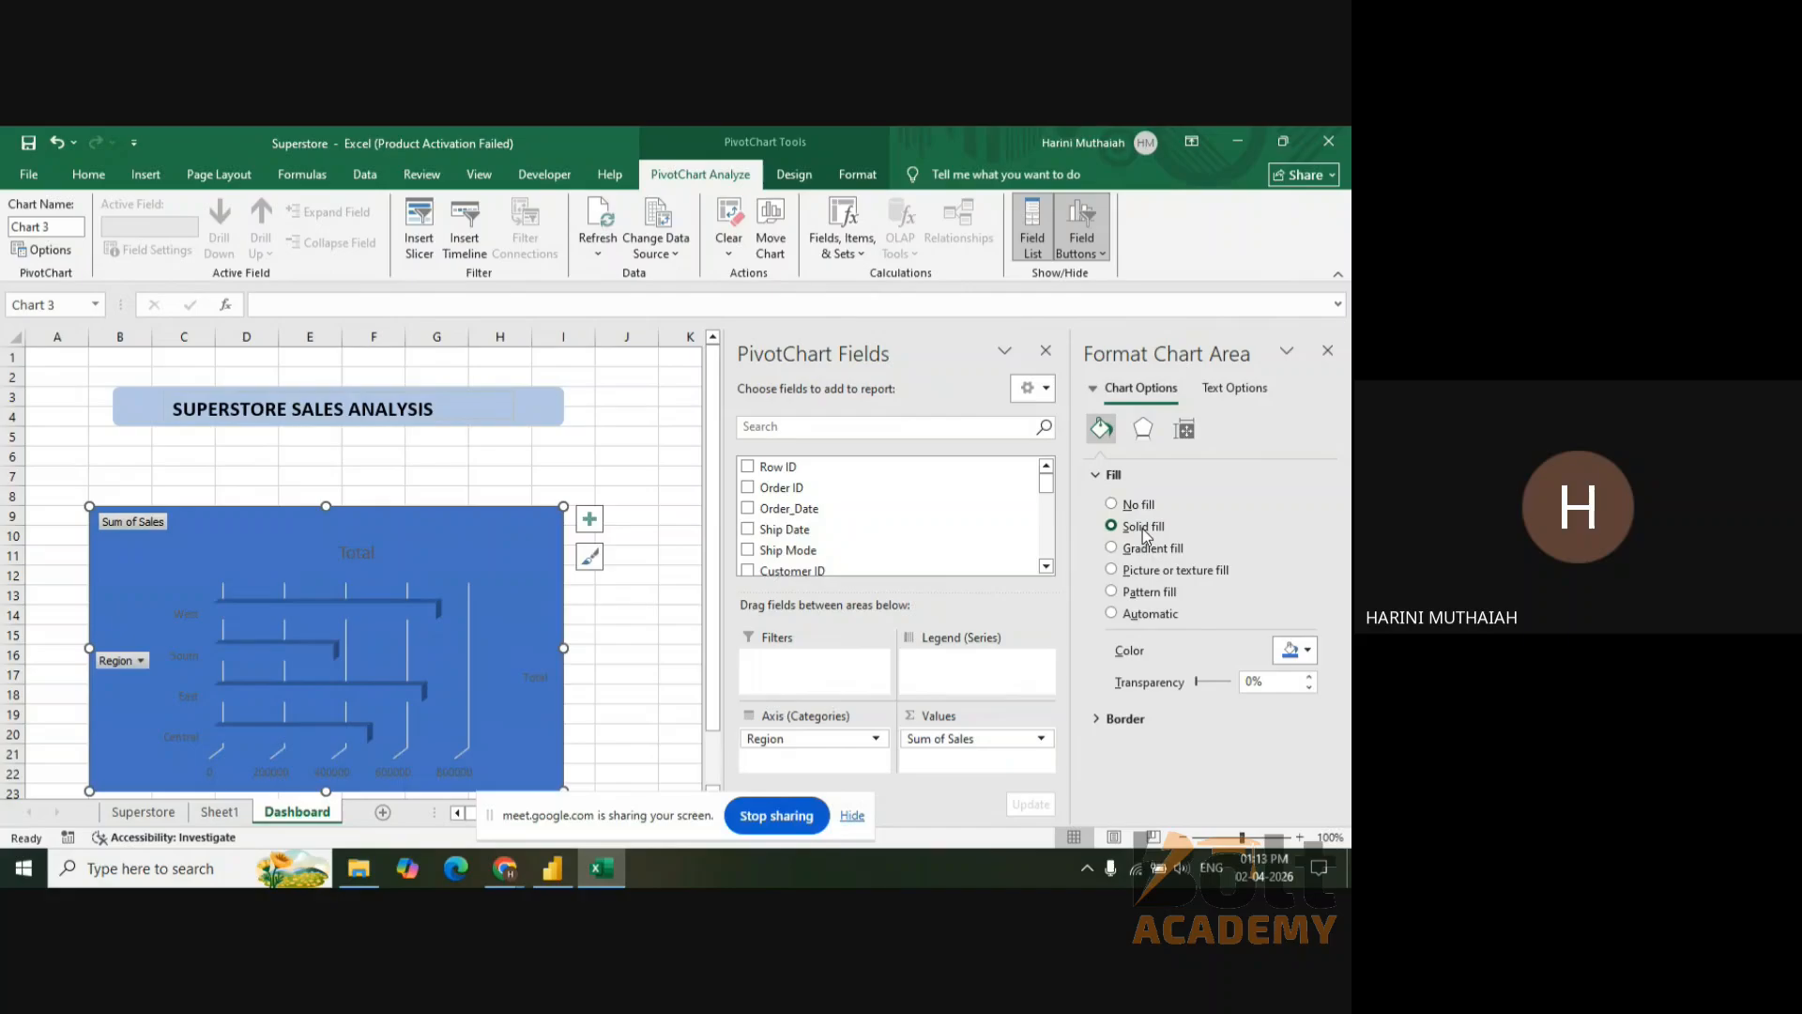
left_click(1314, 657)
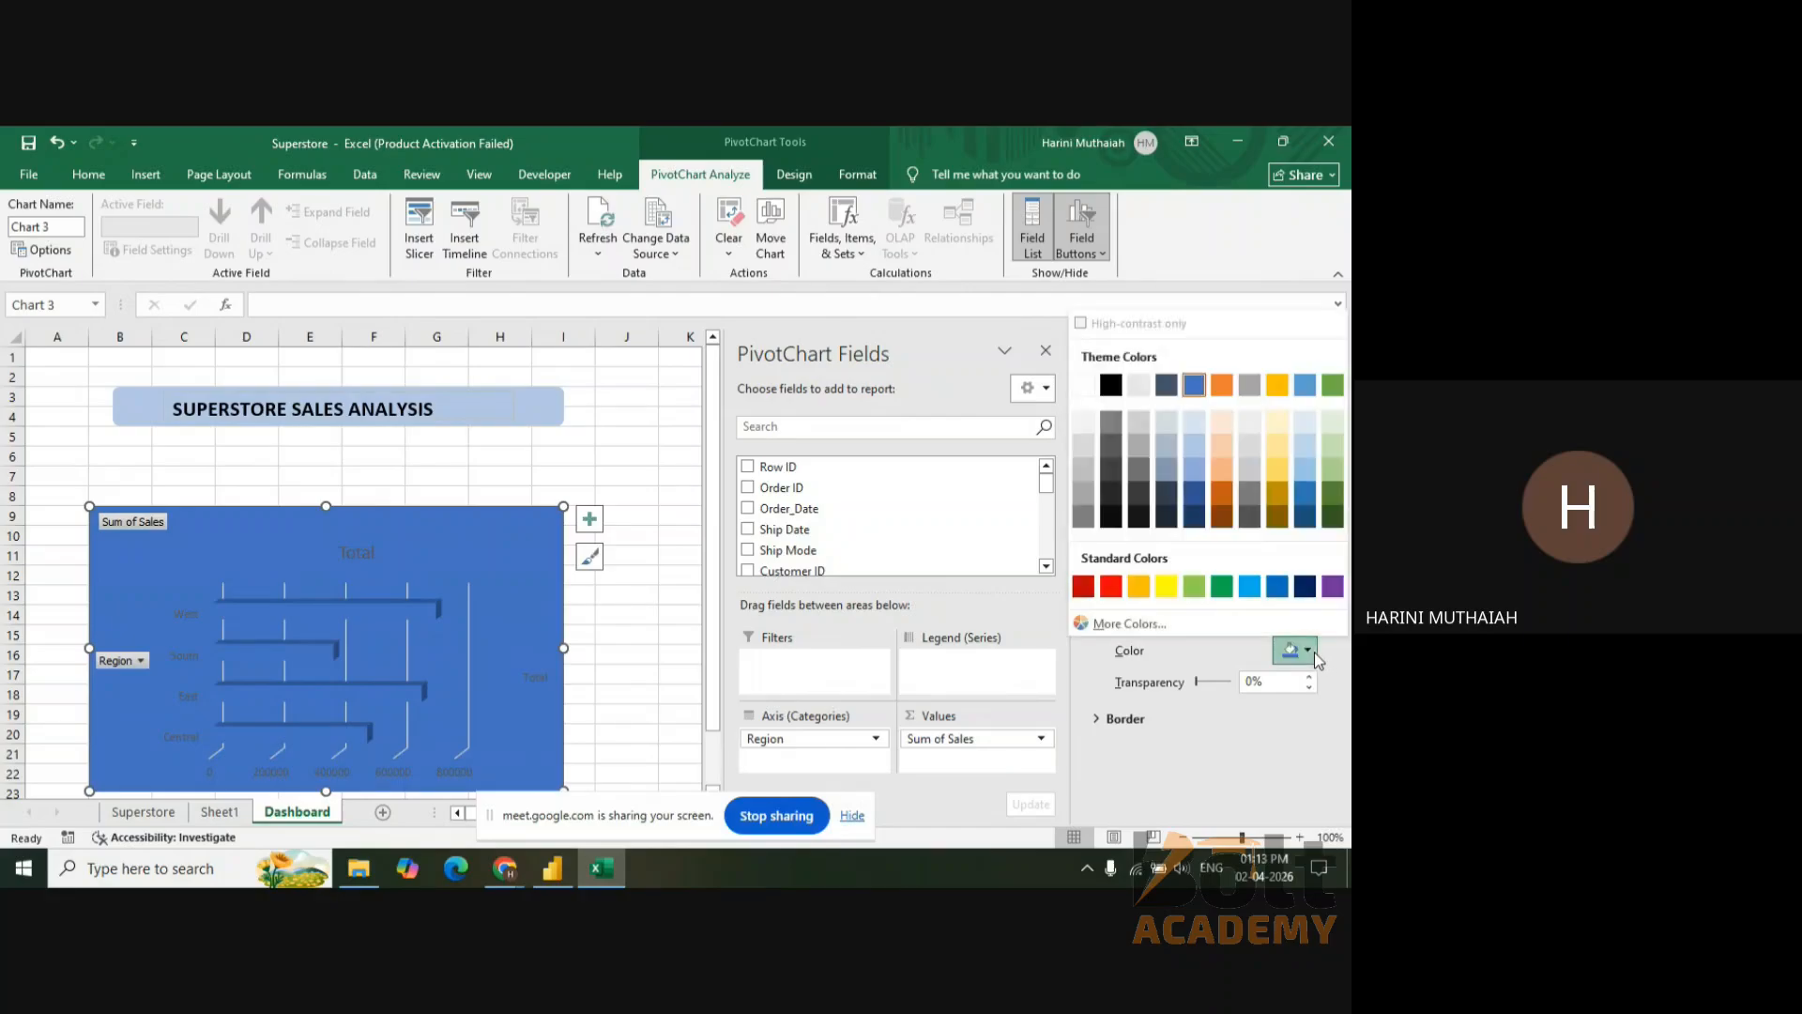
left_click(1196, 446)
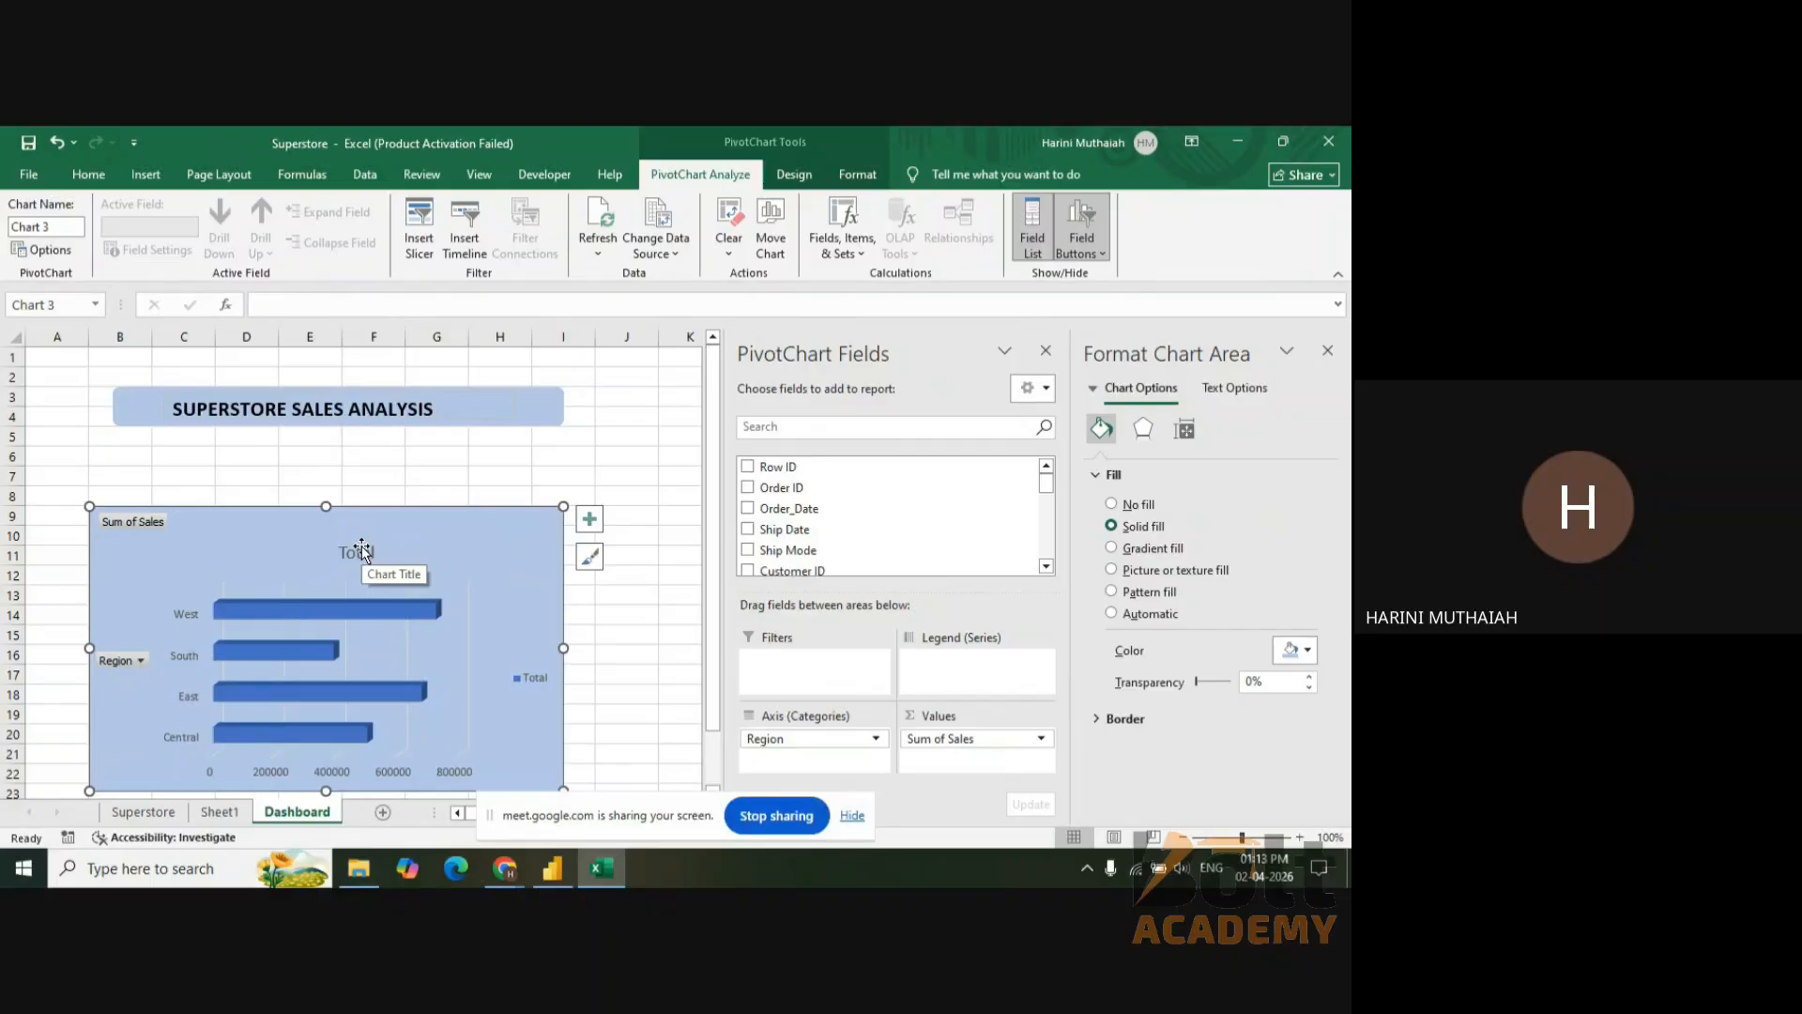
left_click(1329, 359)
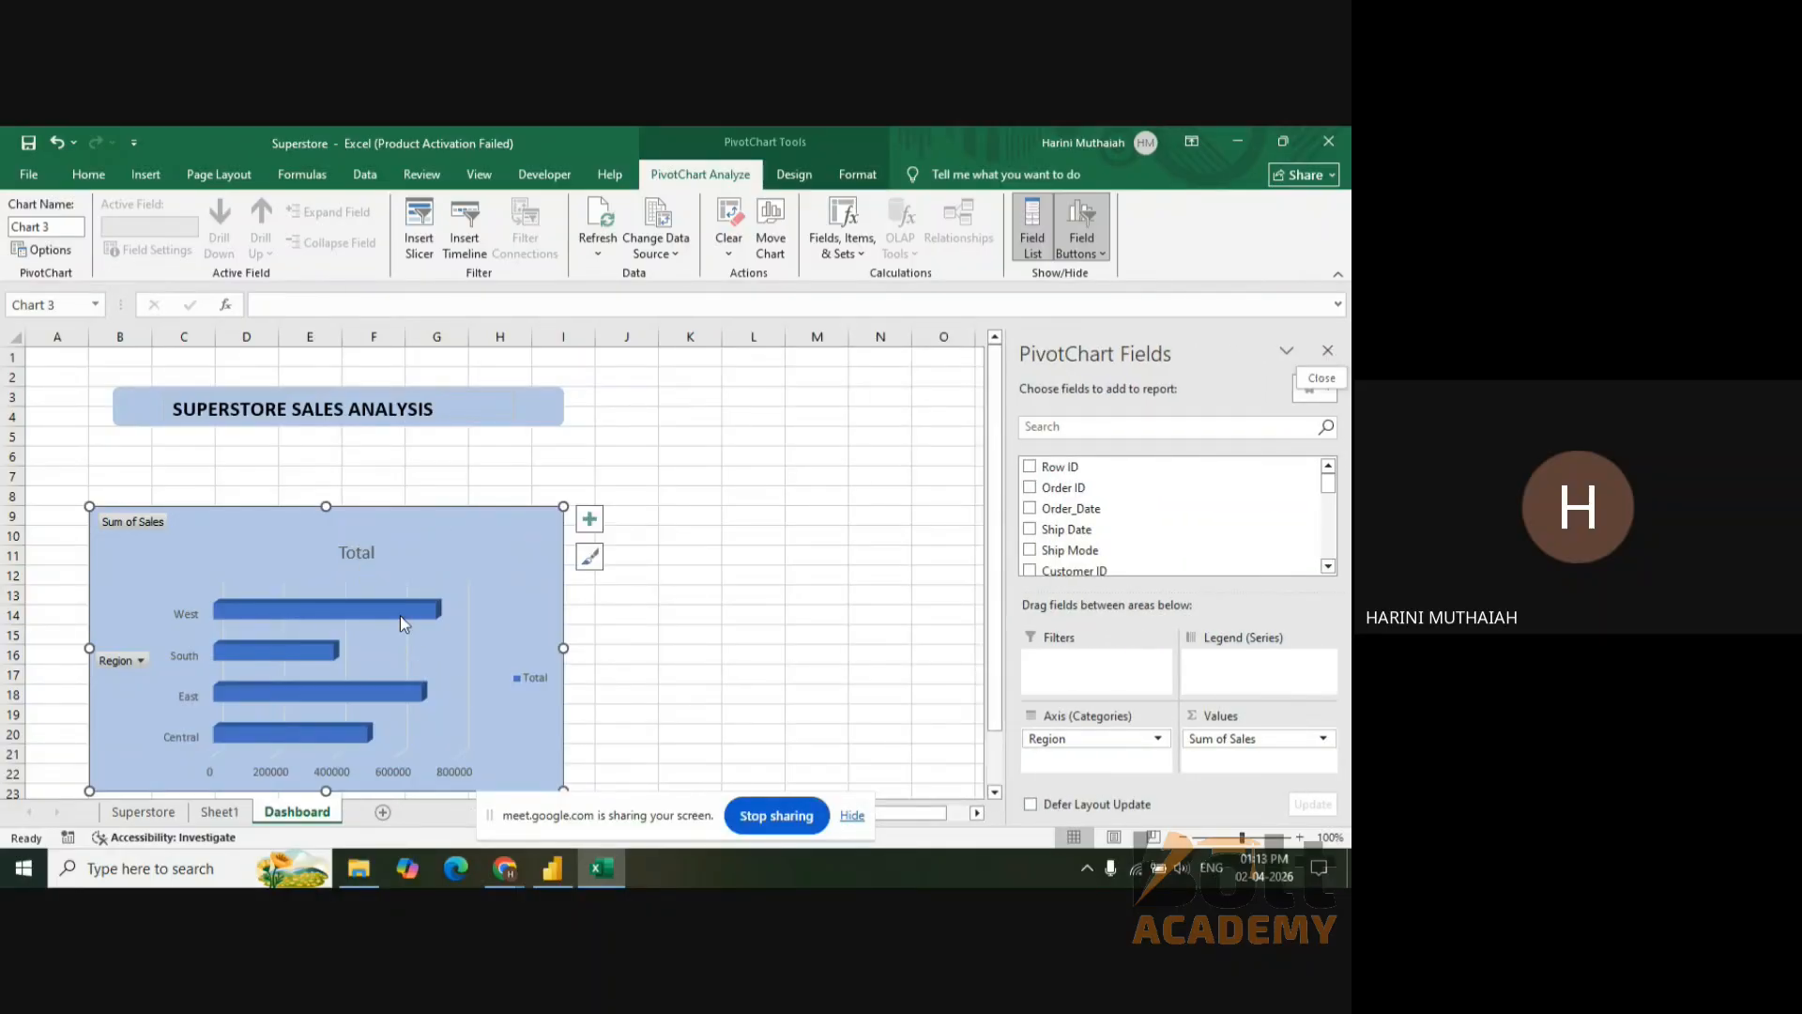
- Shrink the region PivotChart and reposition it on the Dashboard across columns A to G, about rows 11 to 22
left_click(453, 580)
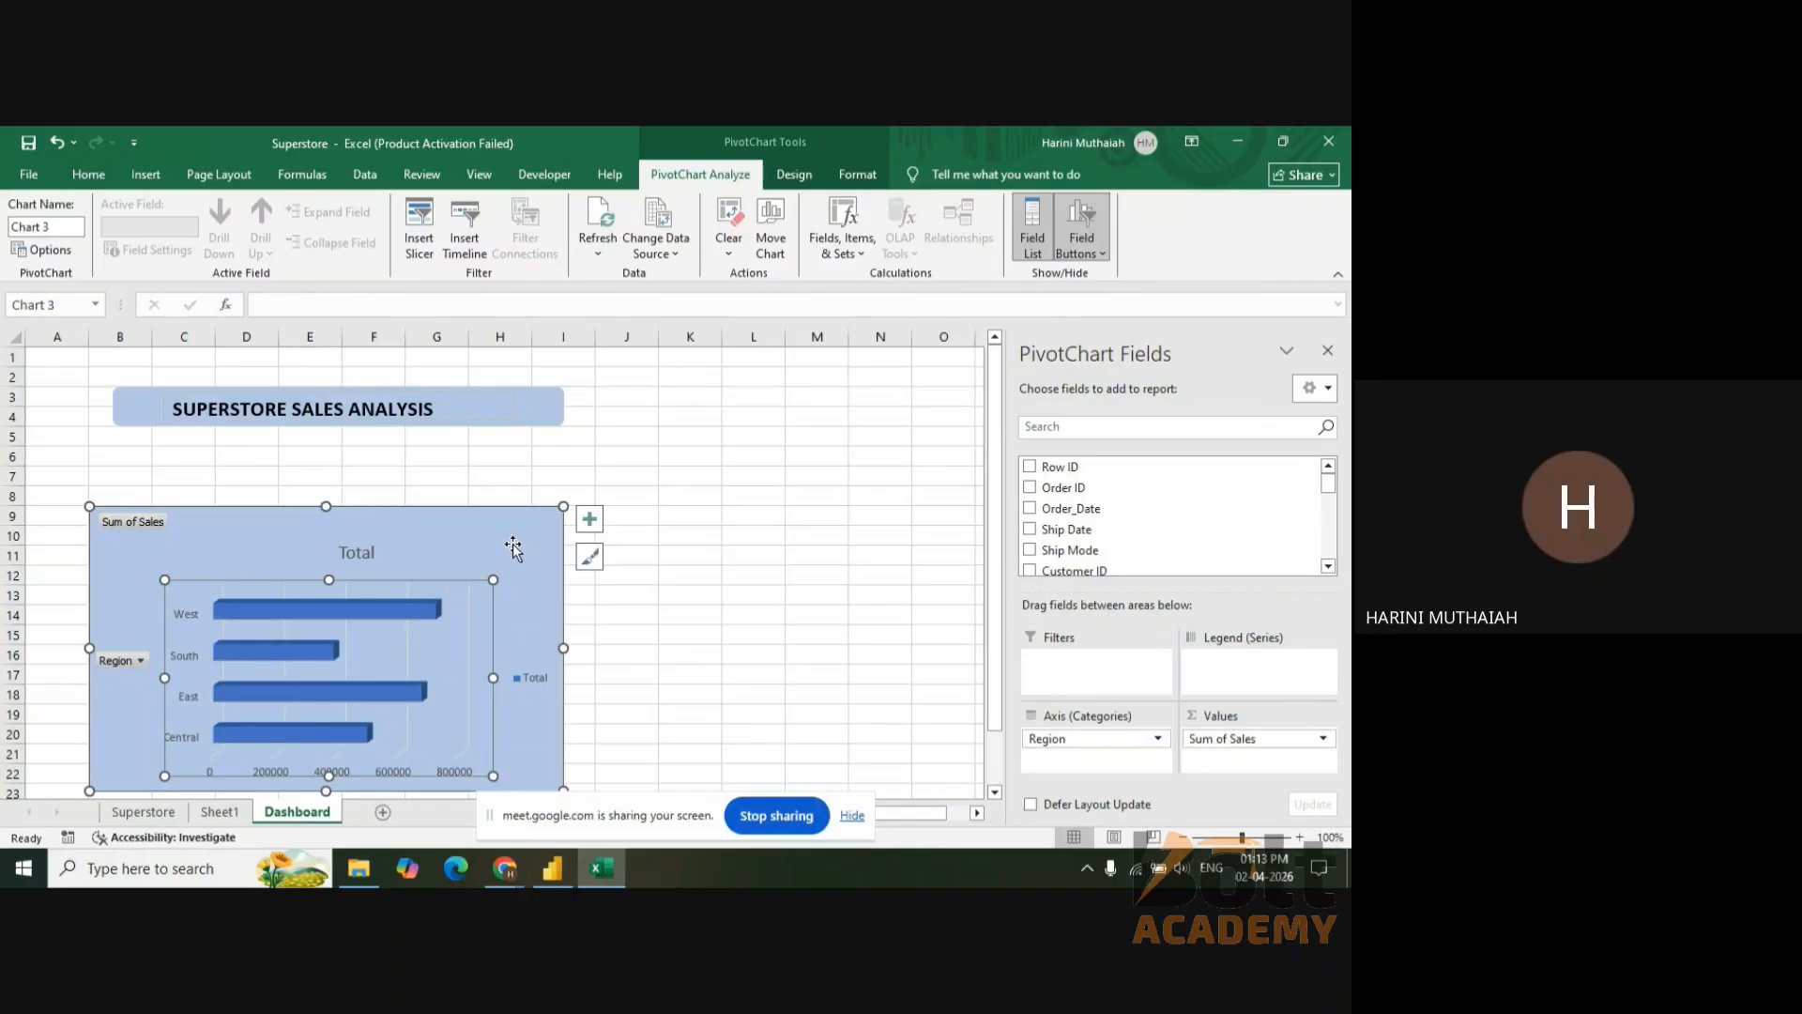
mouse_move(513, 544)
left_mouse_down()
mouse_move(456, 533)
mouse_move(480, 537)
left_mouse_up()
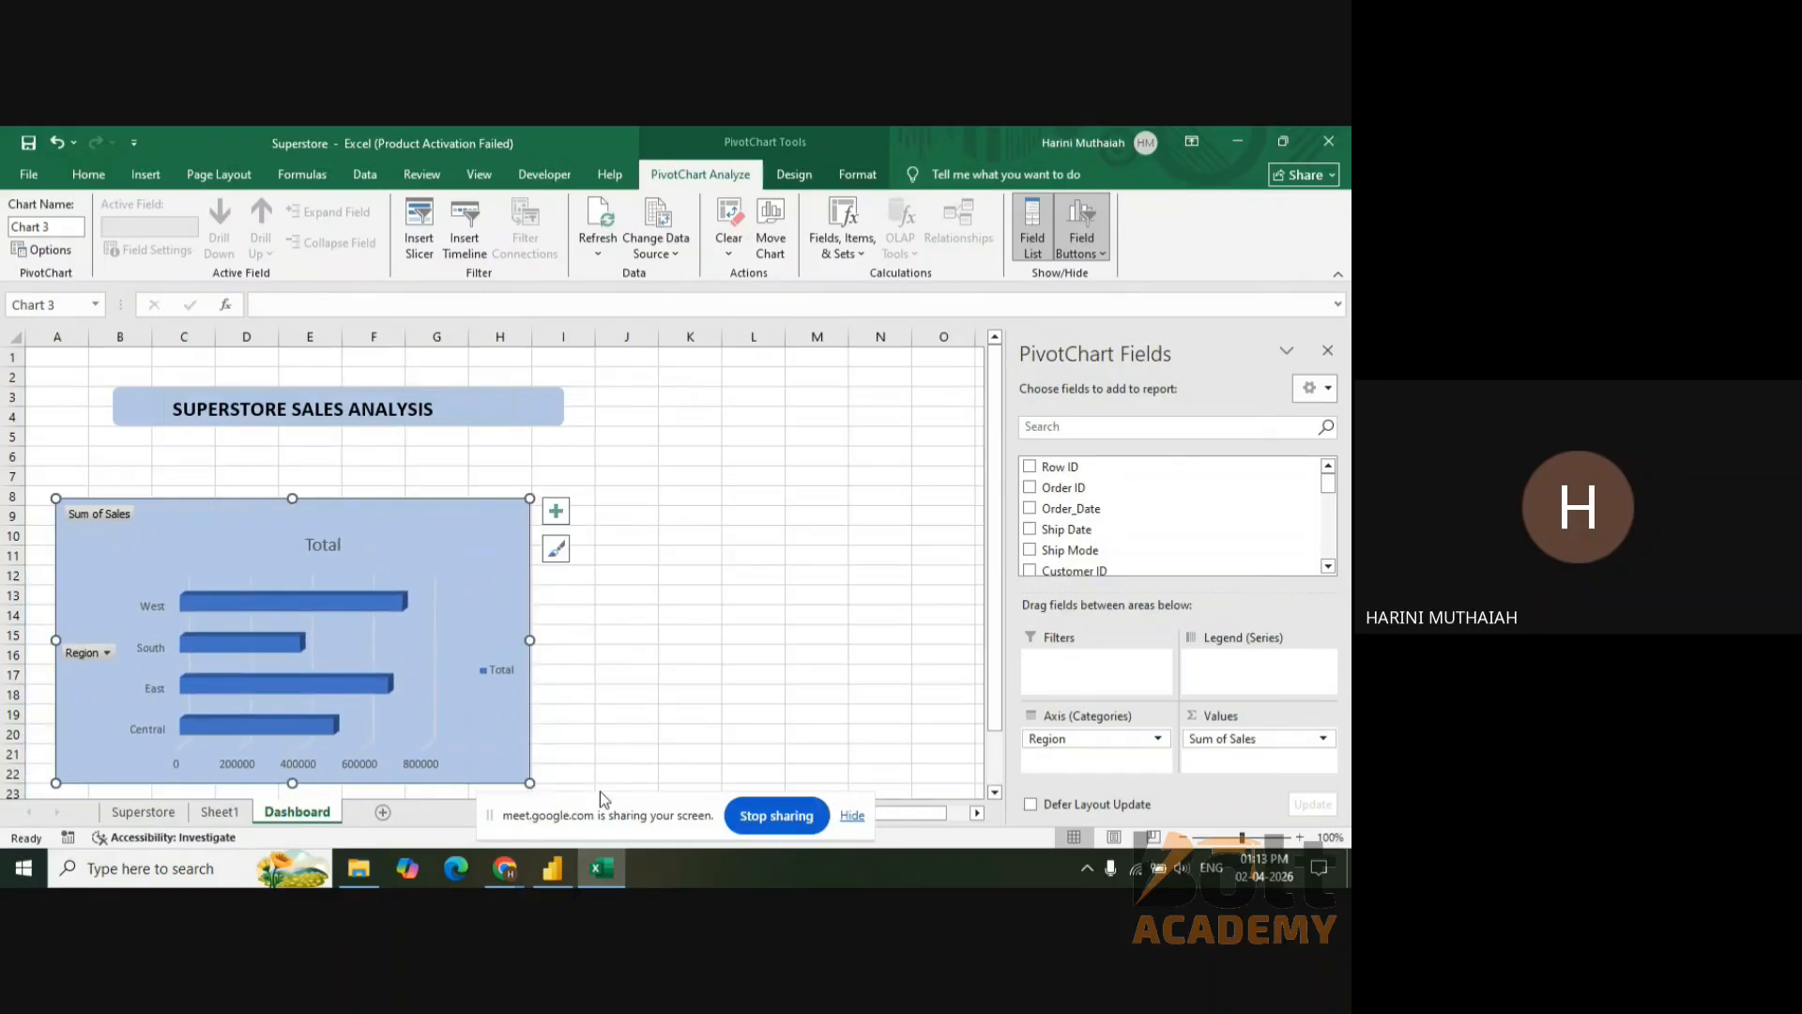
left_click_drag(531, 783, 453, 724)
left_click(383, 603)
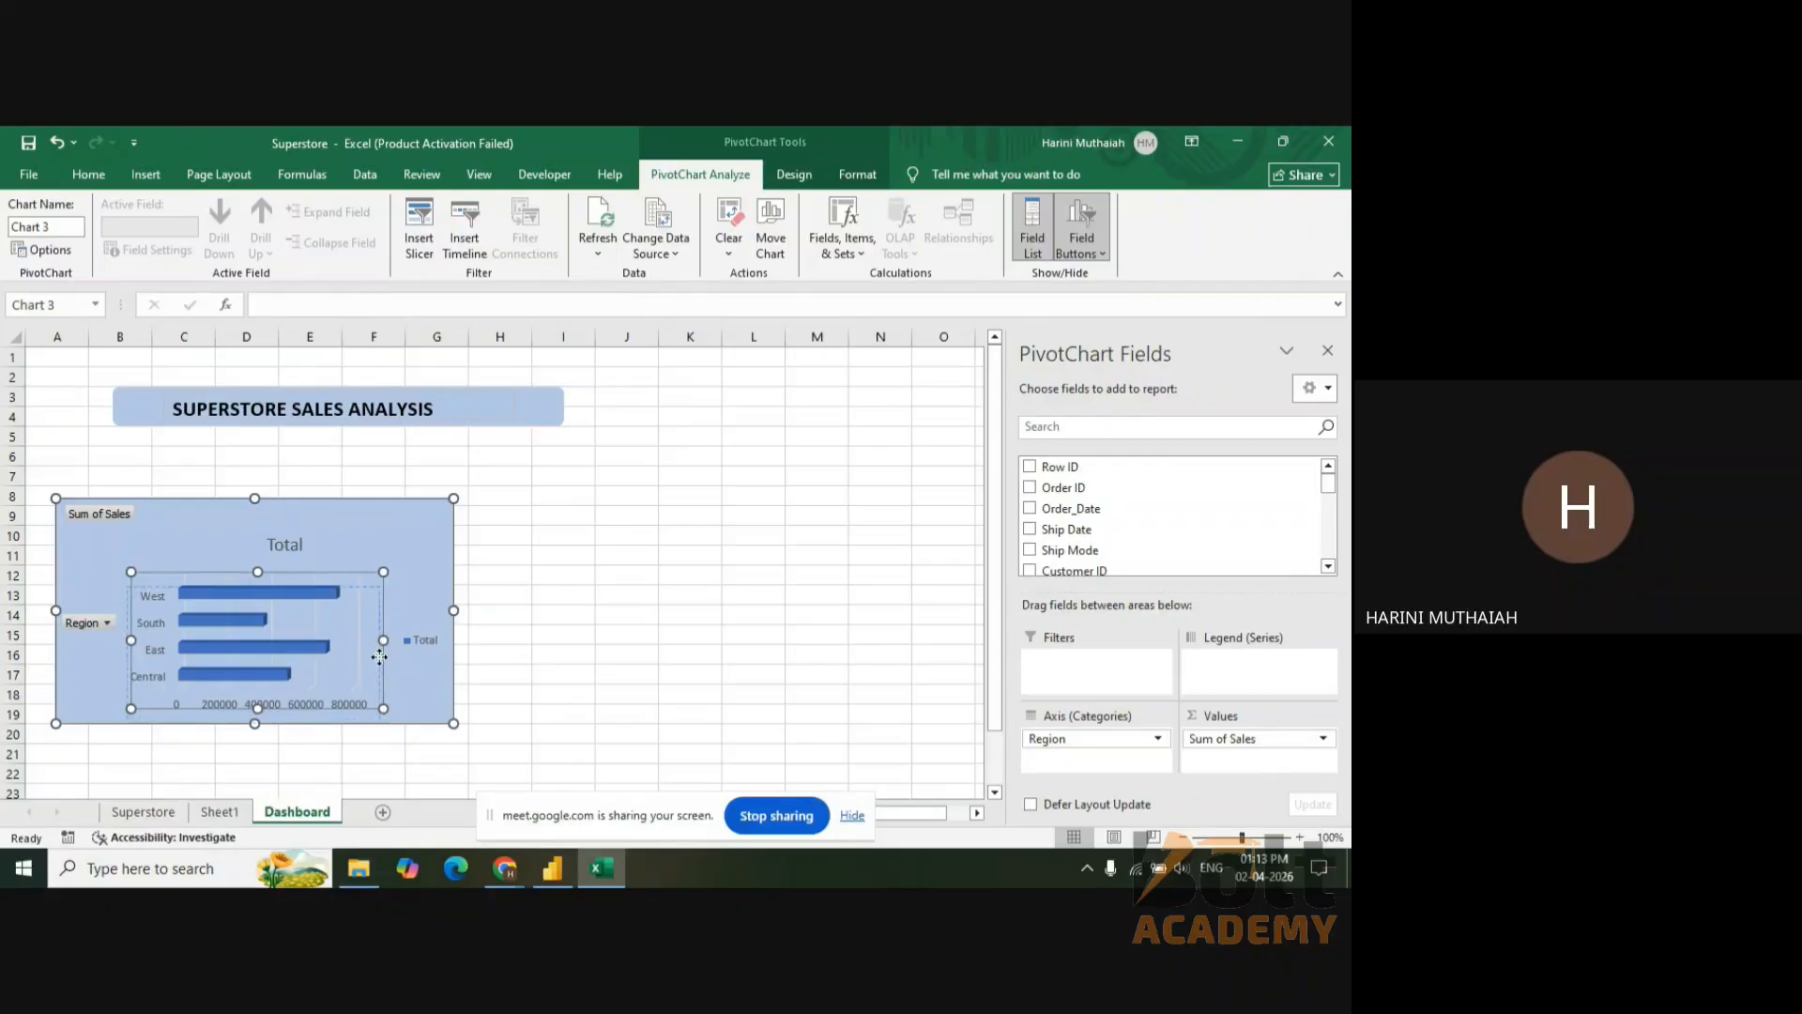
left_click_drag(383, 602, 376, 597)
mouse_move(395, 515)
left_mouse_down()
mouse_move(386, 573)
mouse_move(395, 558)
left_mouse_up()
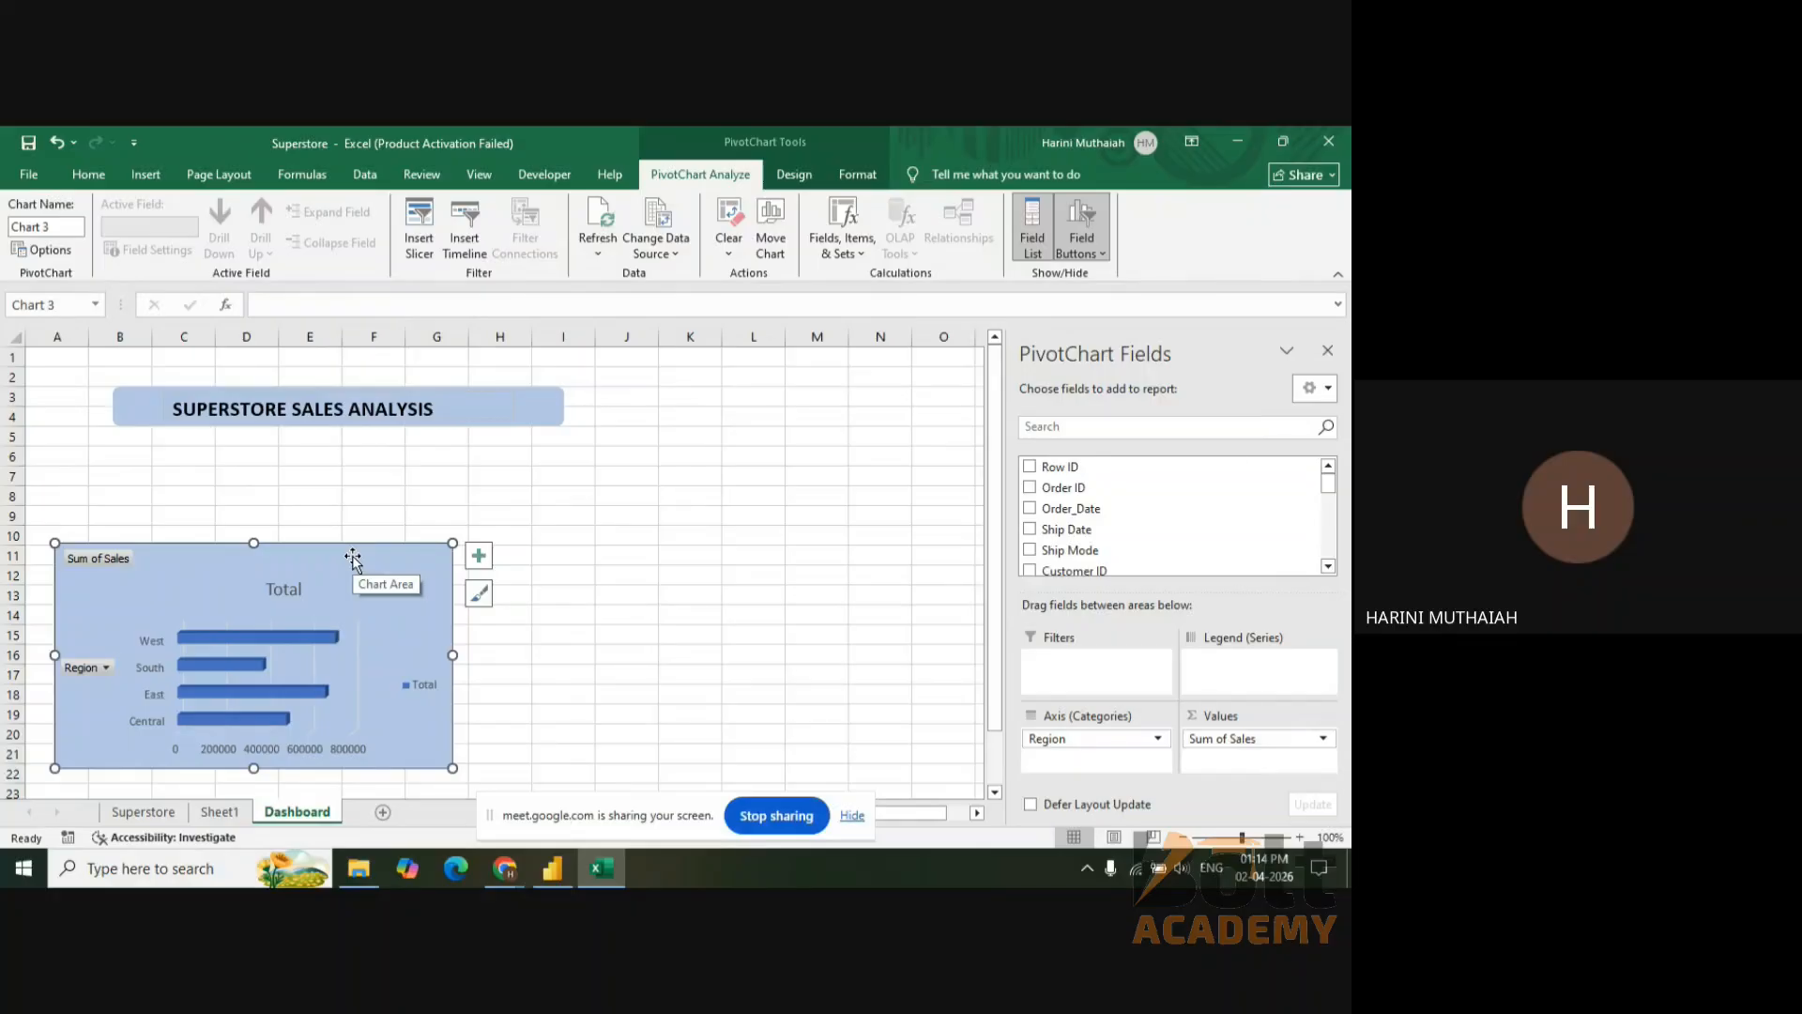
- Insert a 3-D Pie PivotChart based on the Category PivotTable on Sheet1
mouse_move(339, 646)
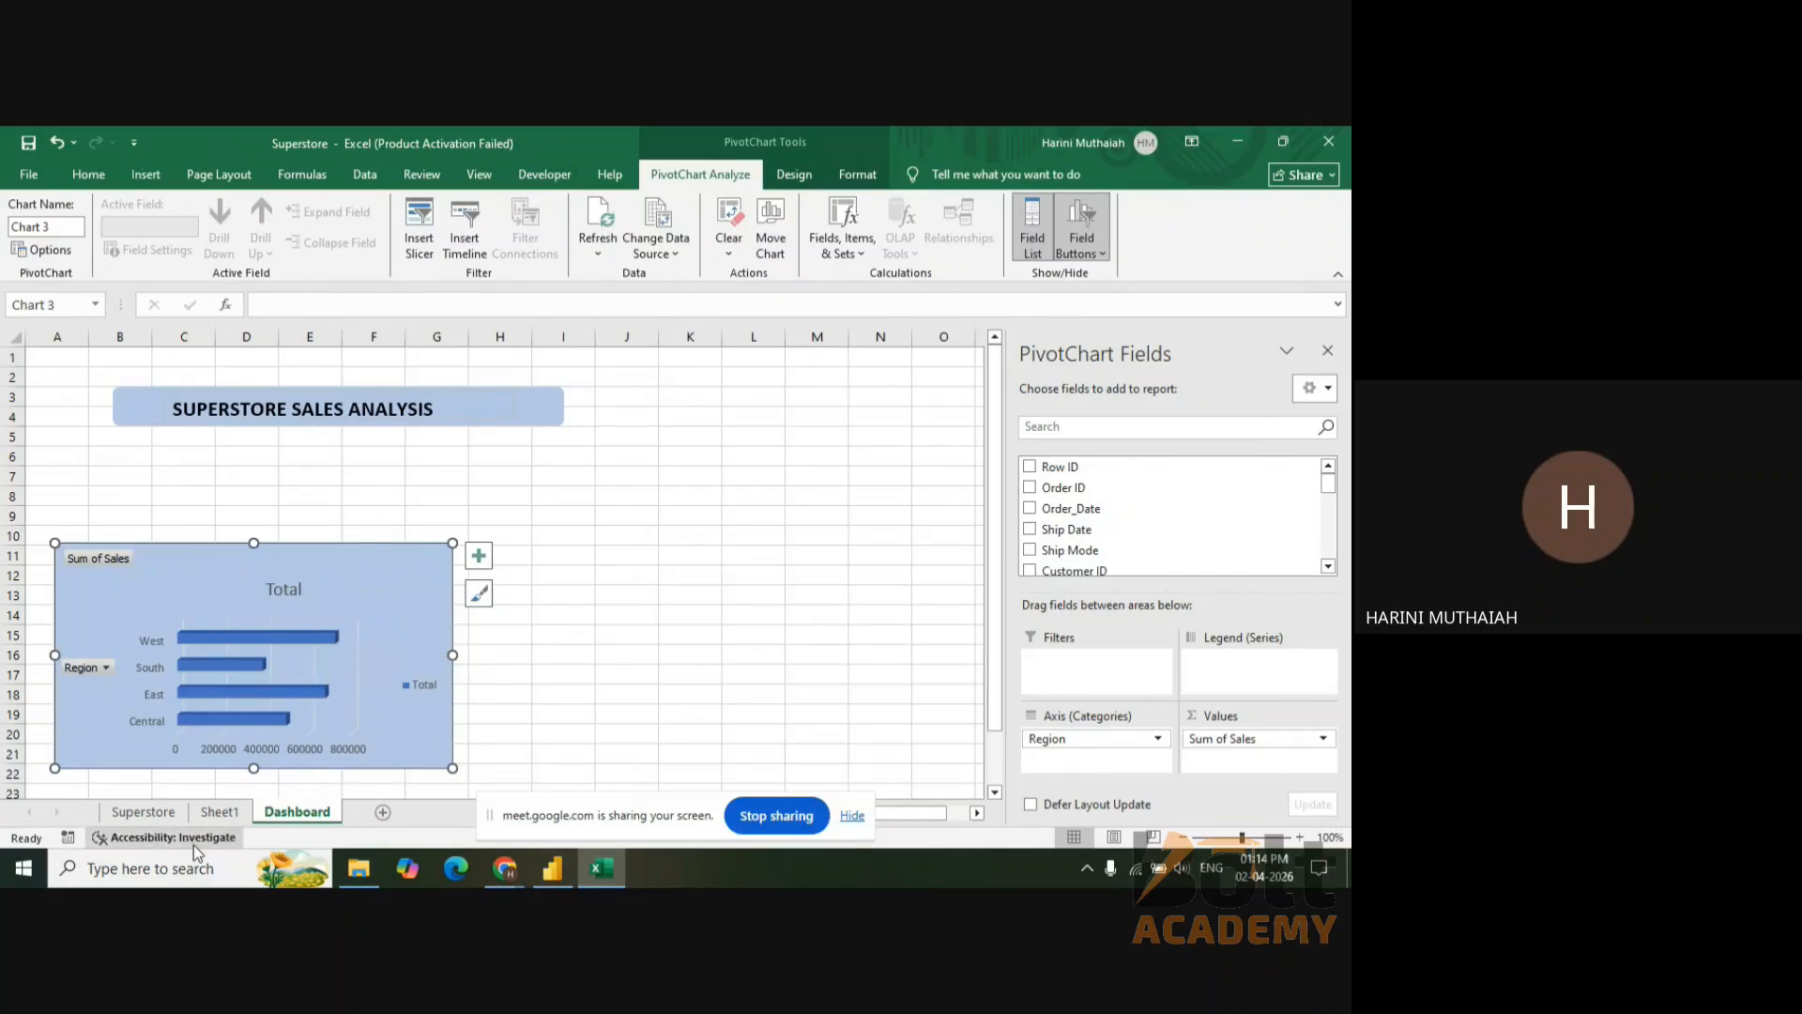
left_click(217, 813)
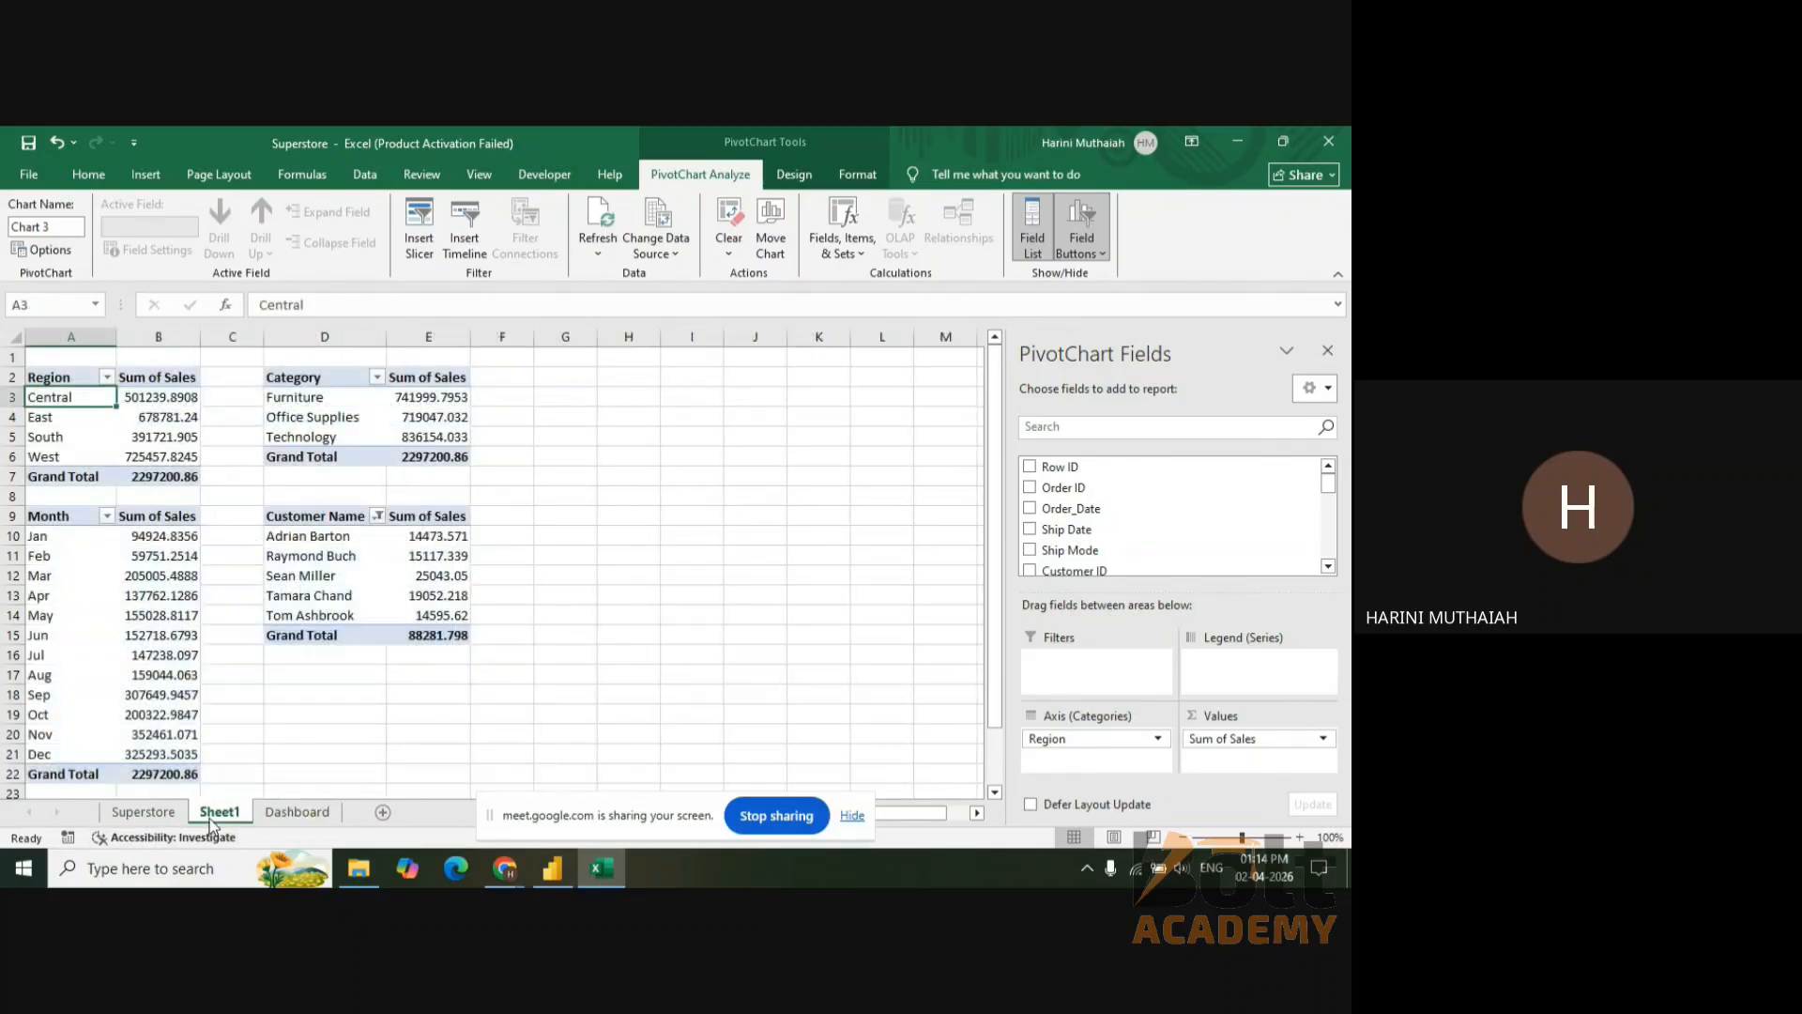
left_click(327, 403)
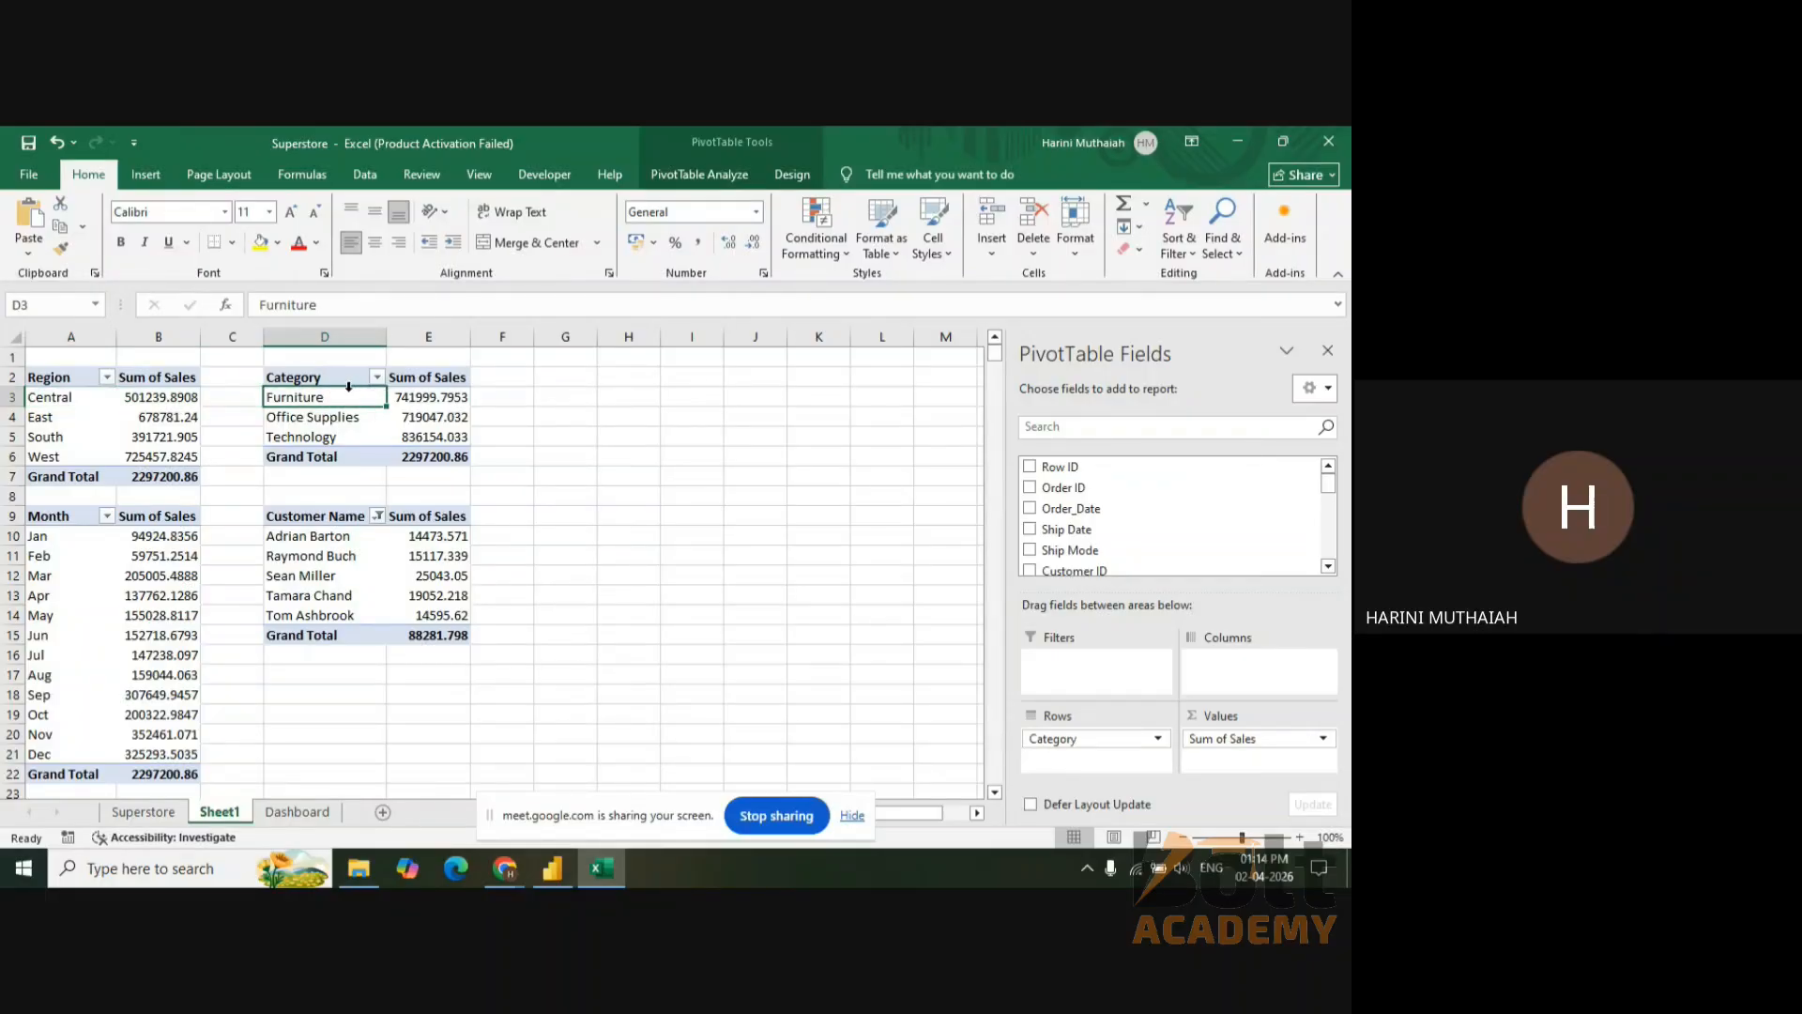
left_click(145, 184)
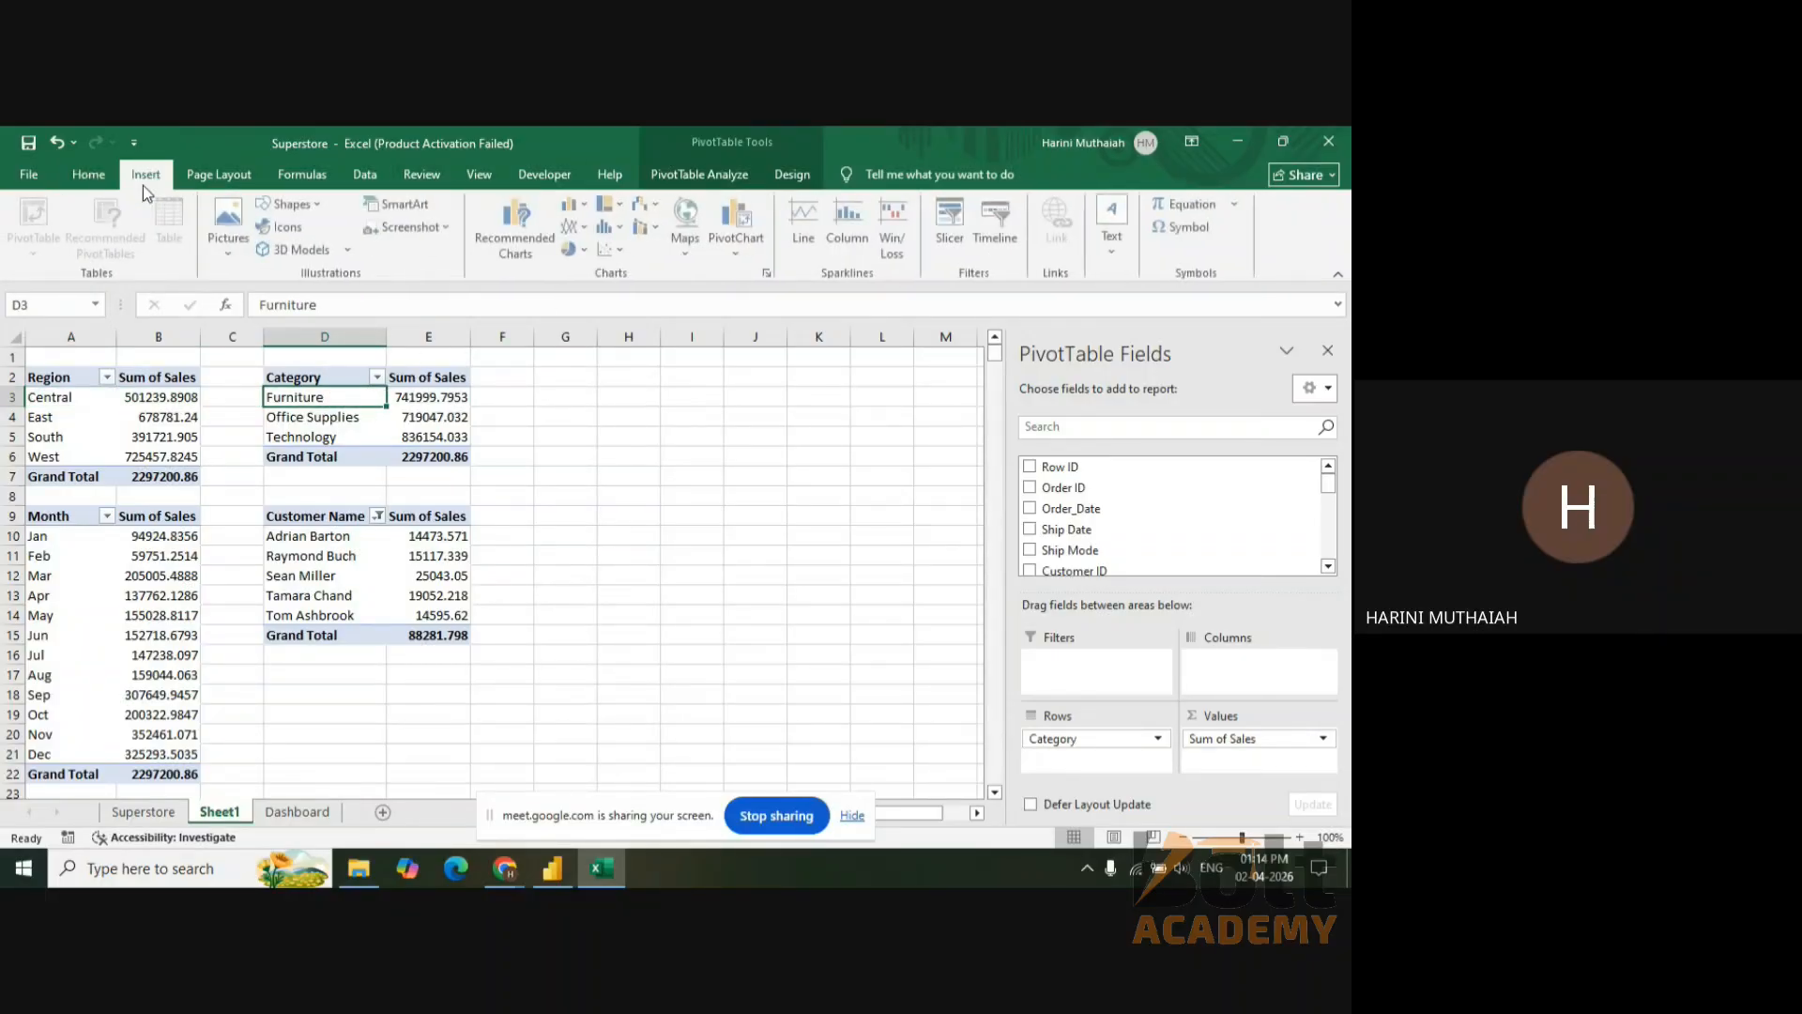
left_click(757, 255)
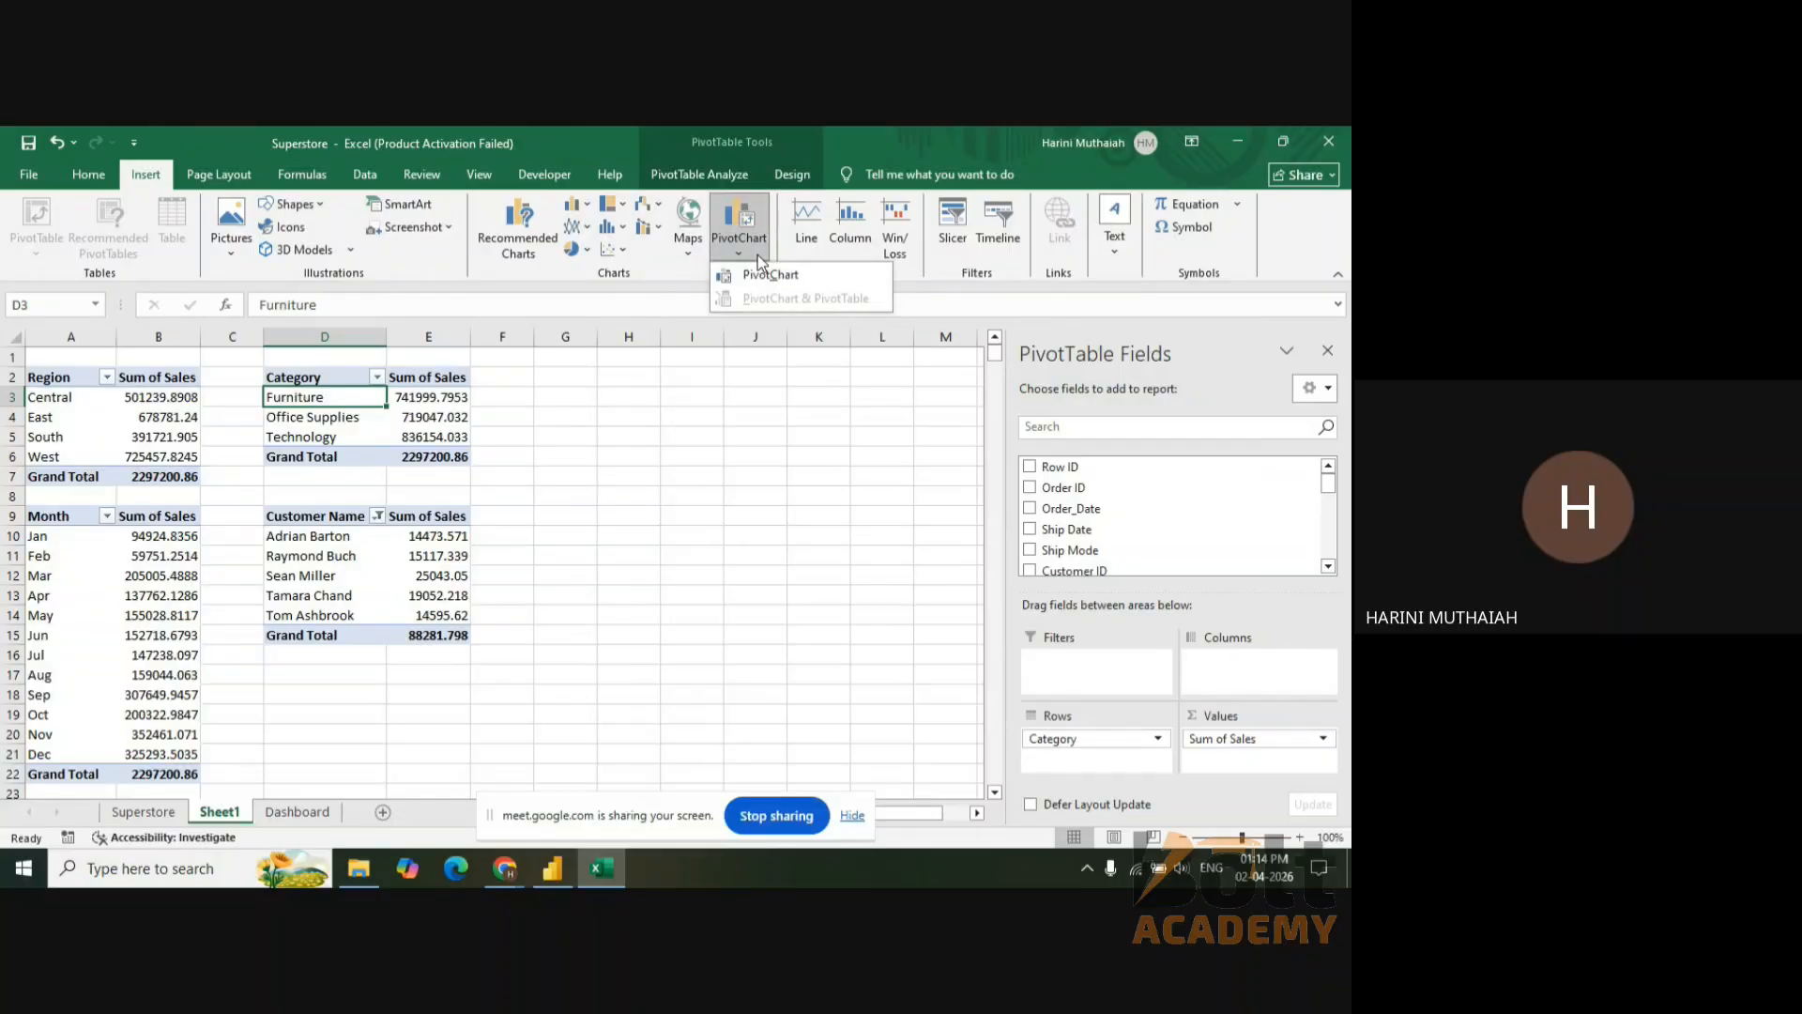
left_click(758, 256)
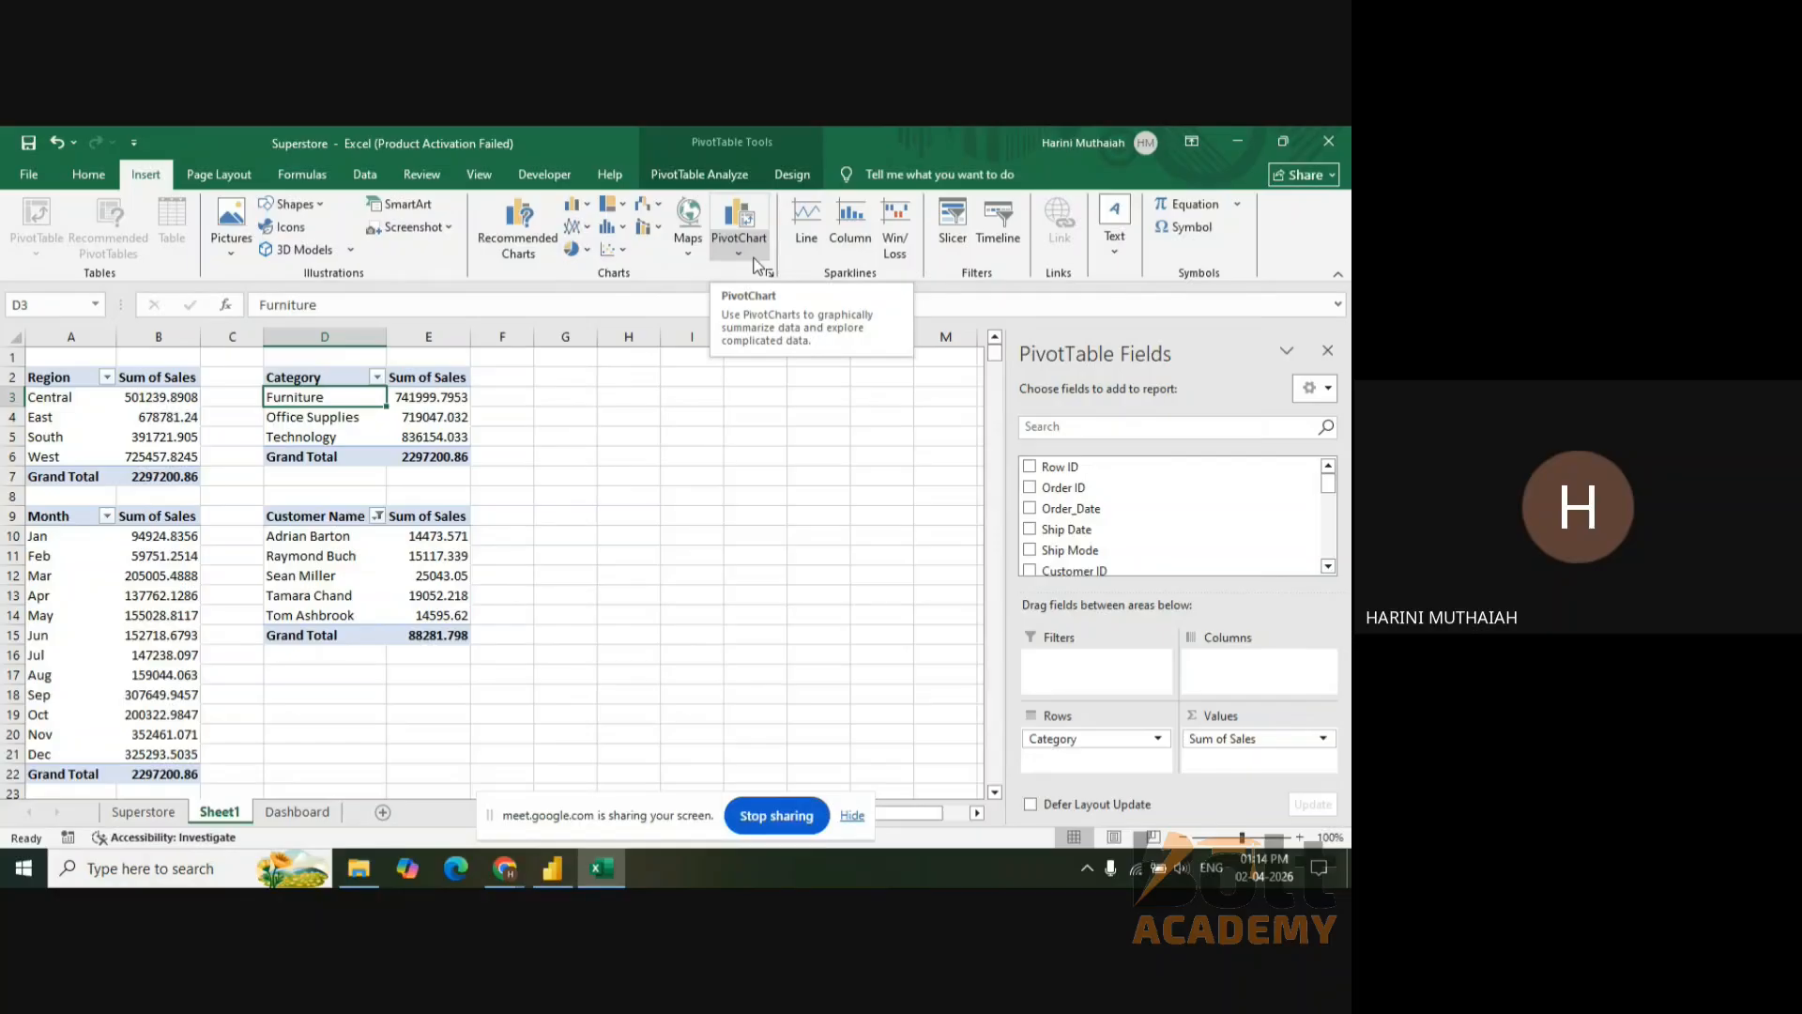
left_click(756, 264)
left_click(771, 279)
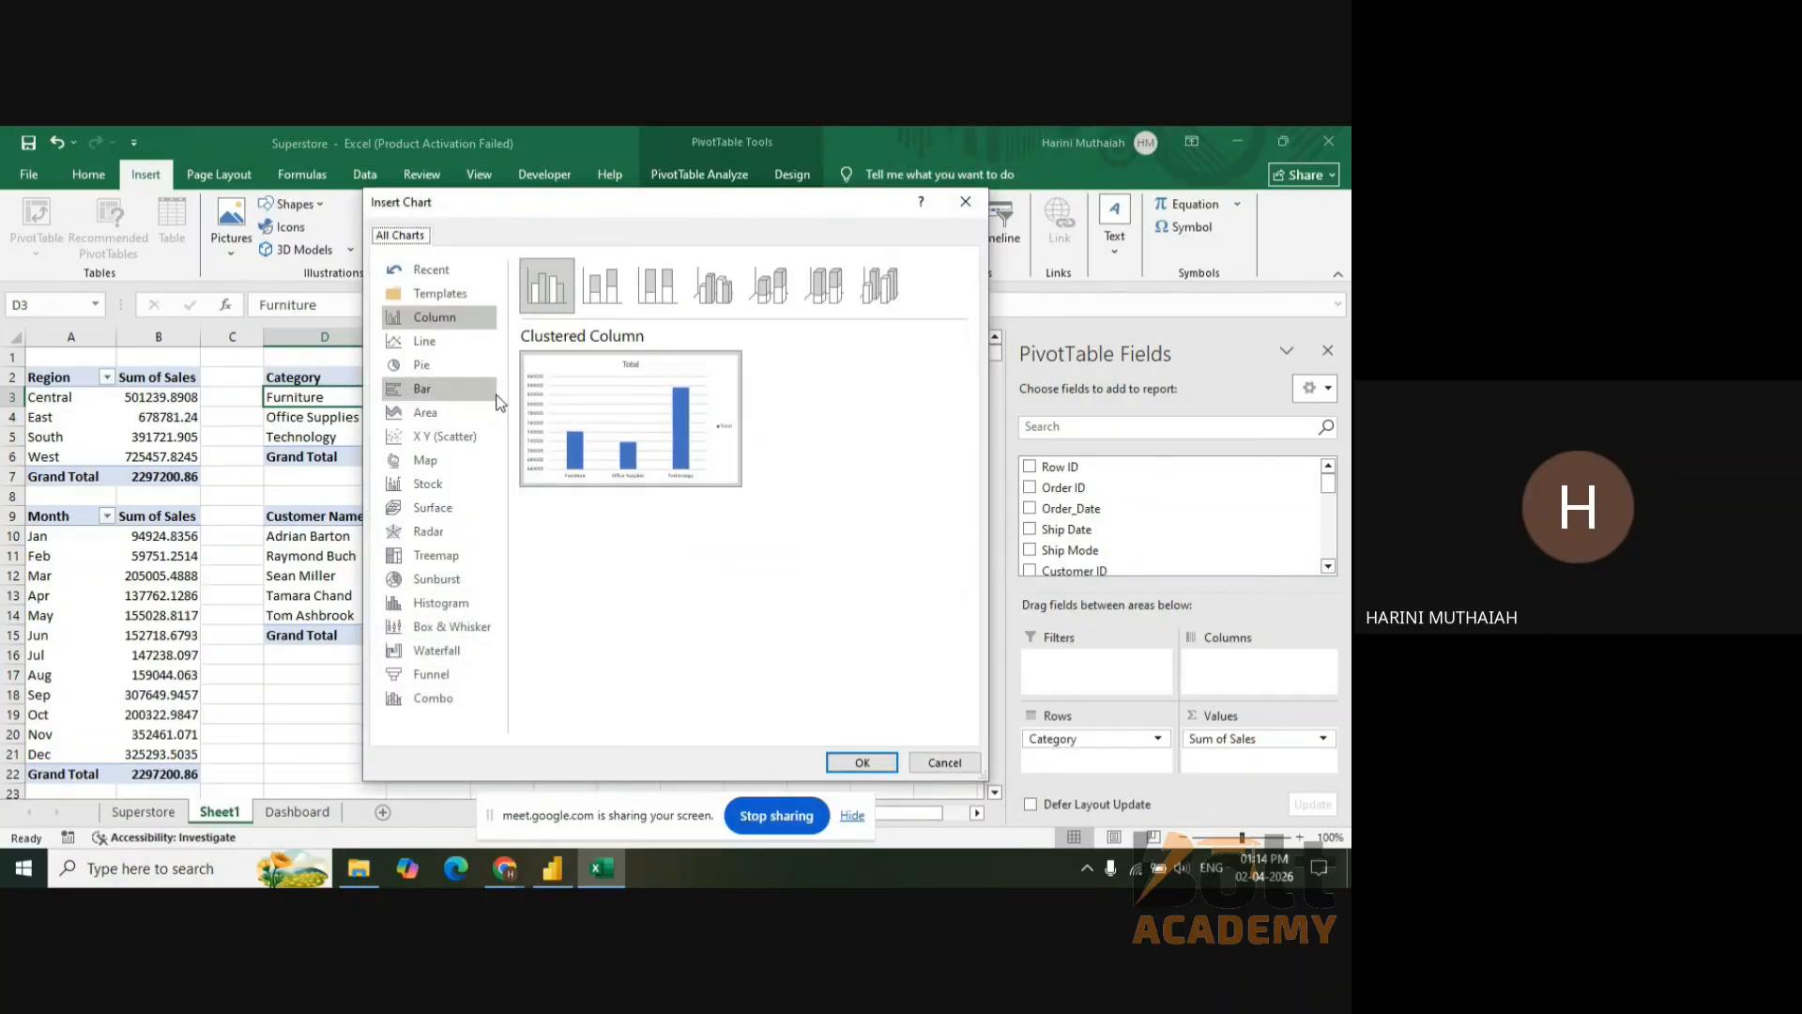
left_click(449, 370)
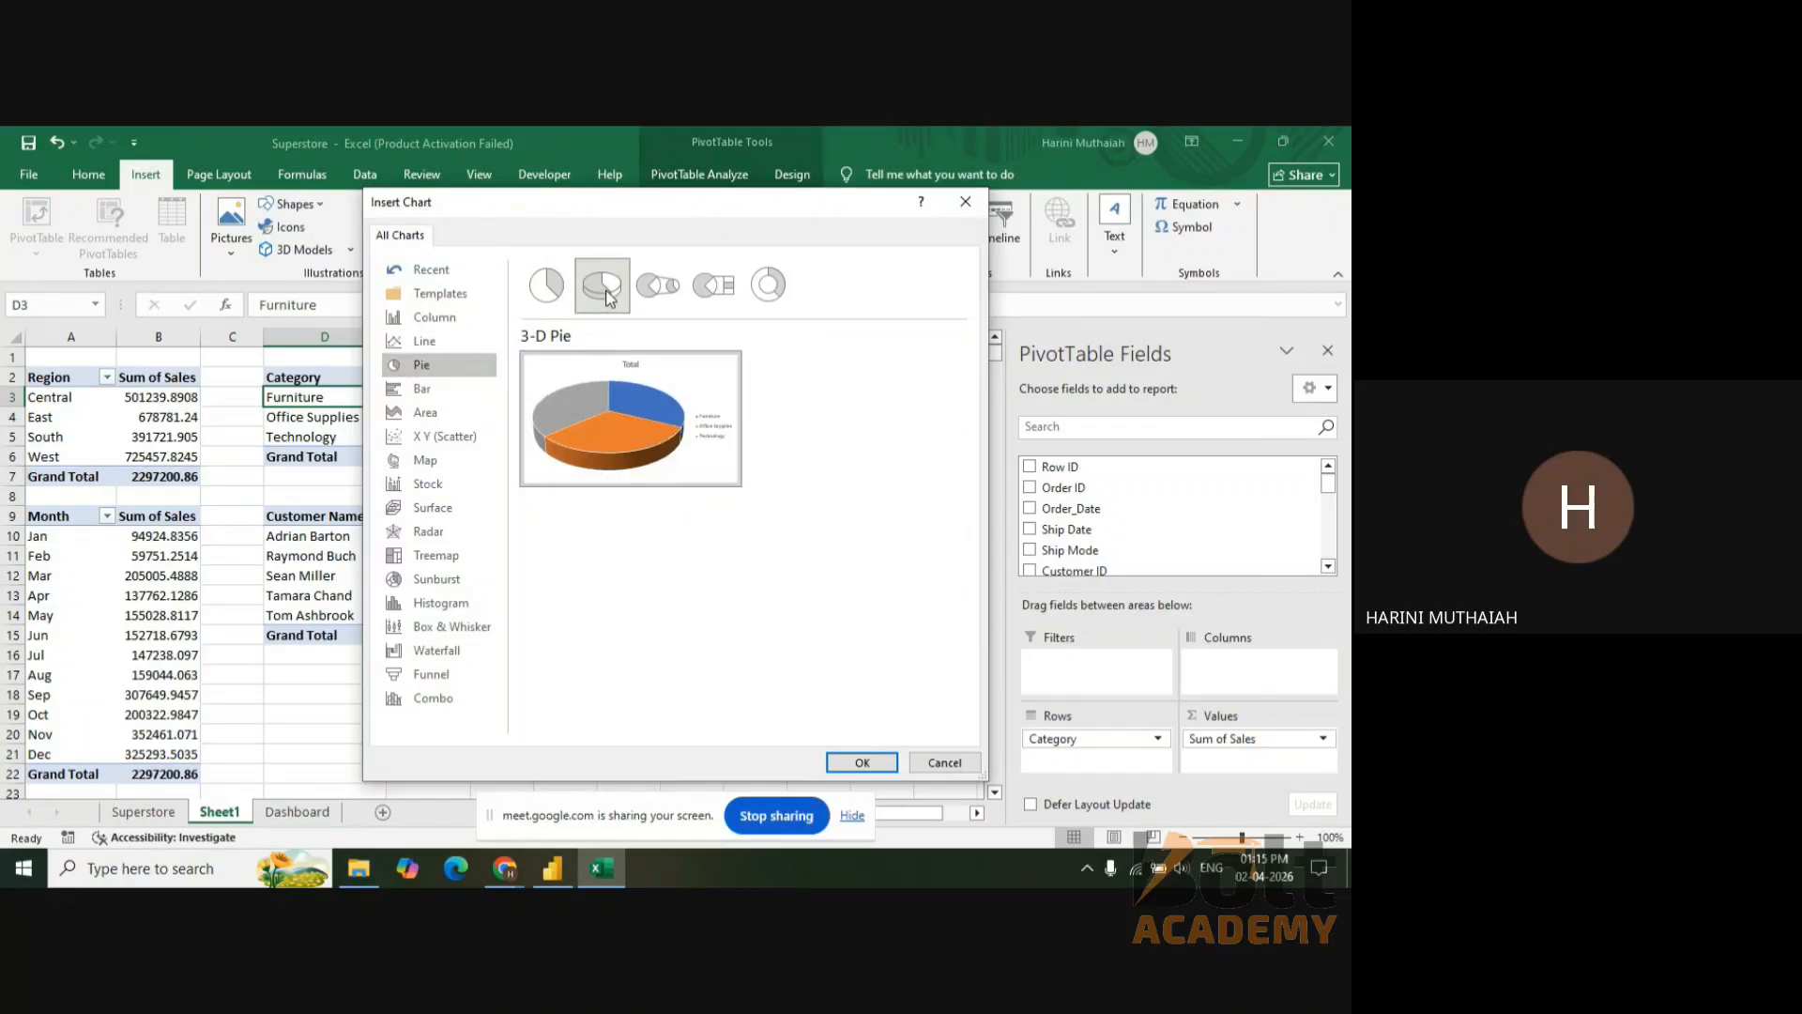
mouse_move(685, 426)
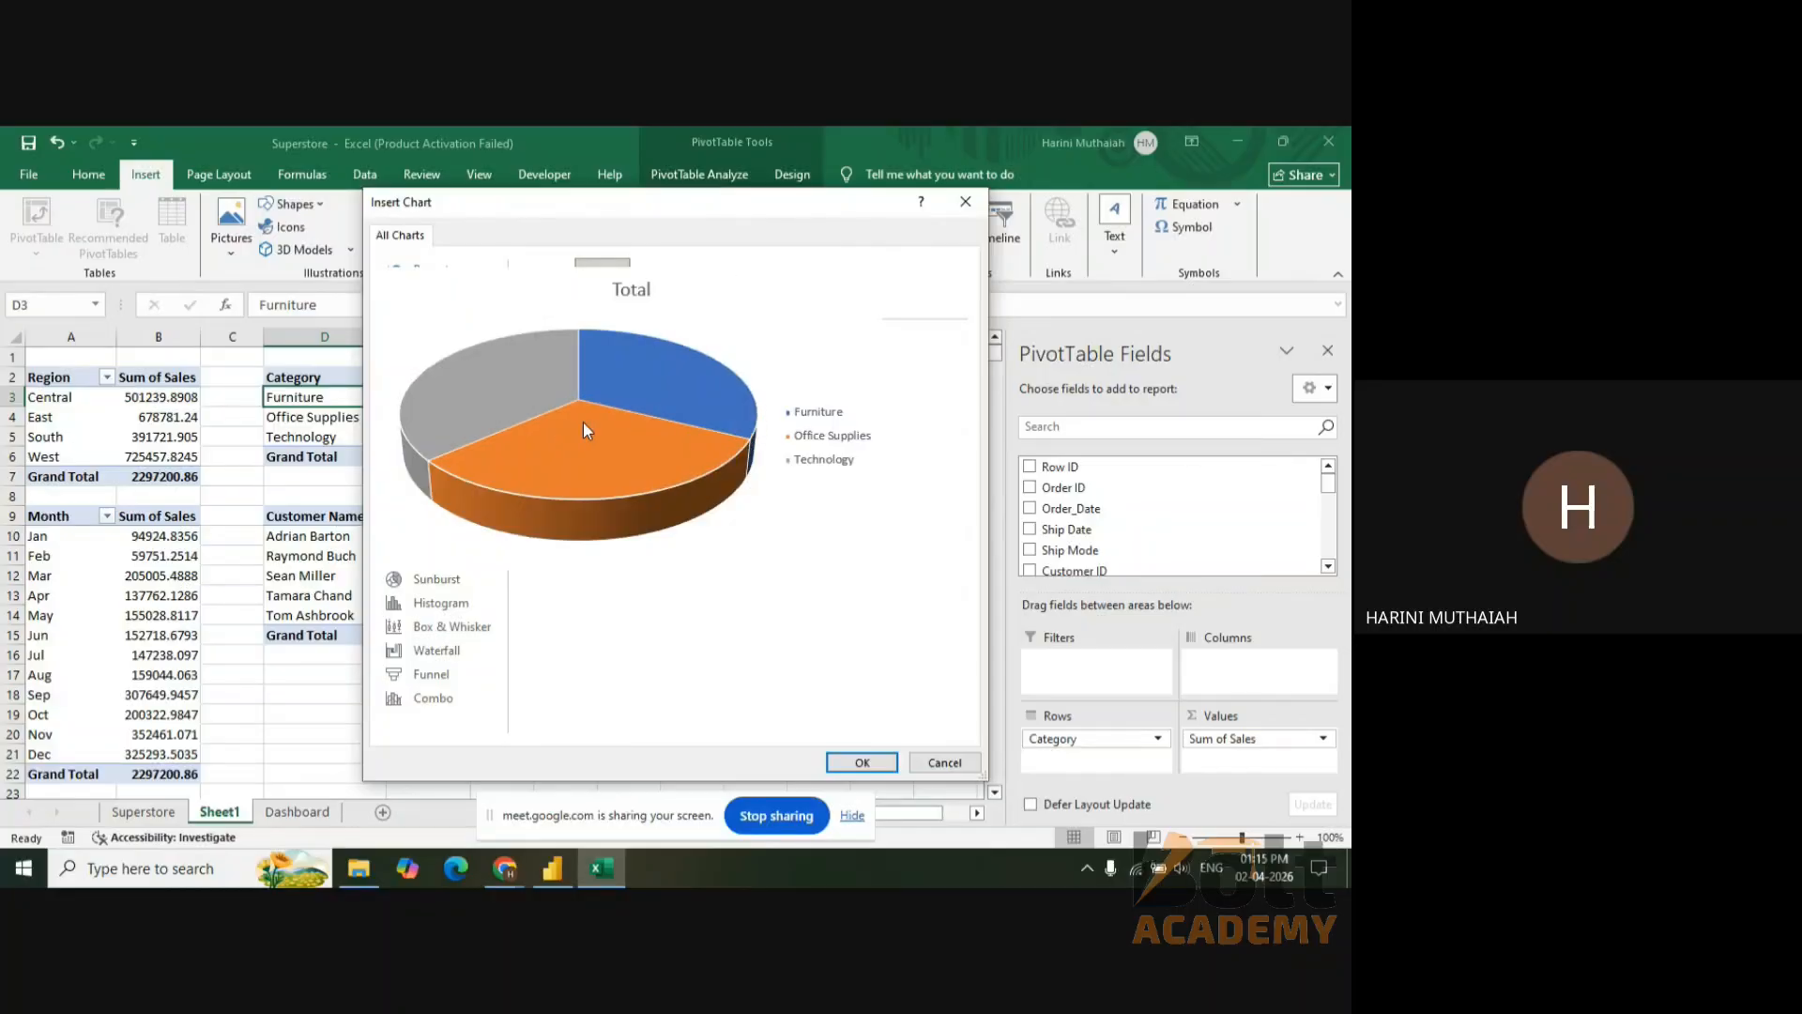
left_click(862, 762)
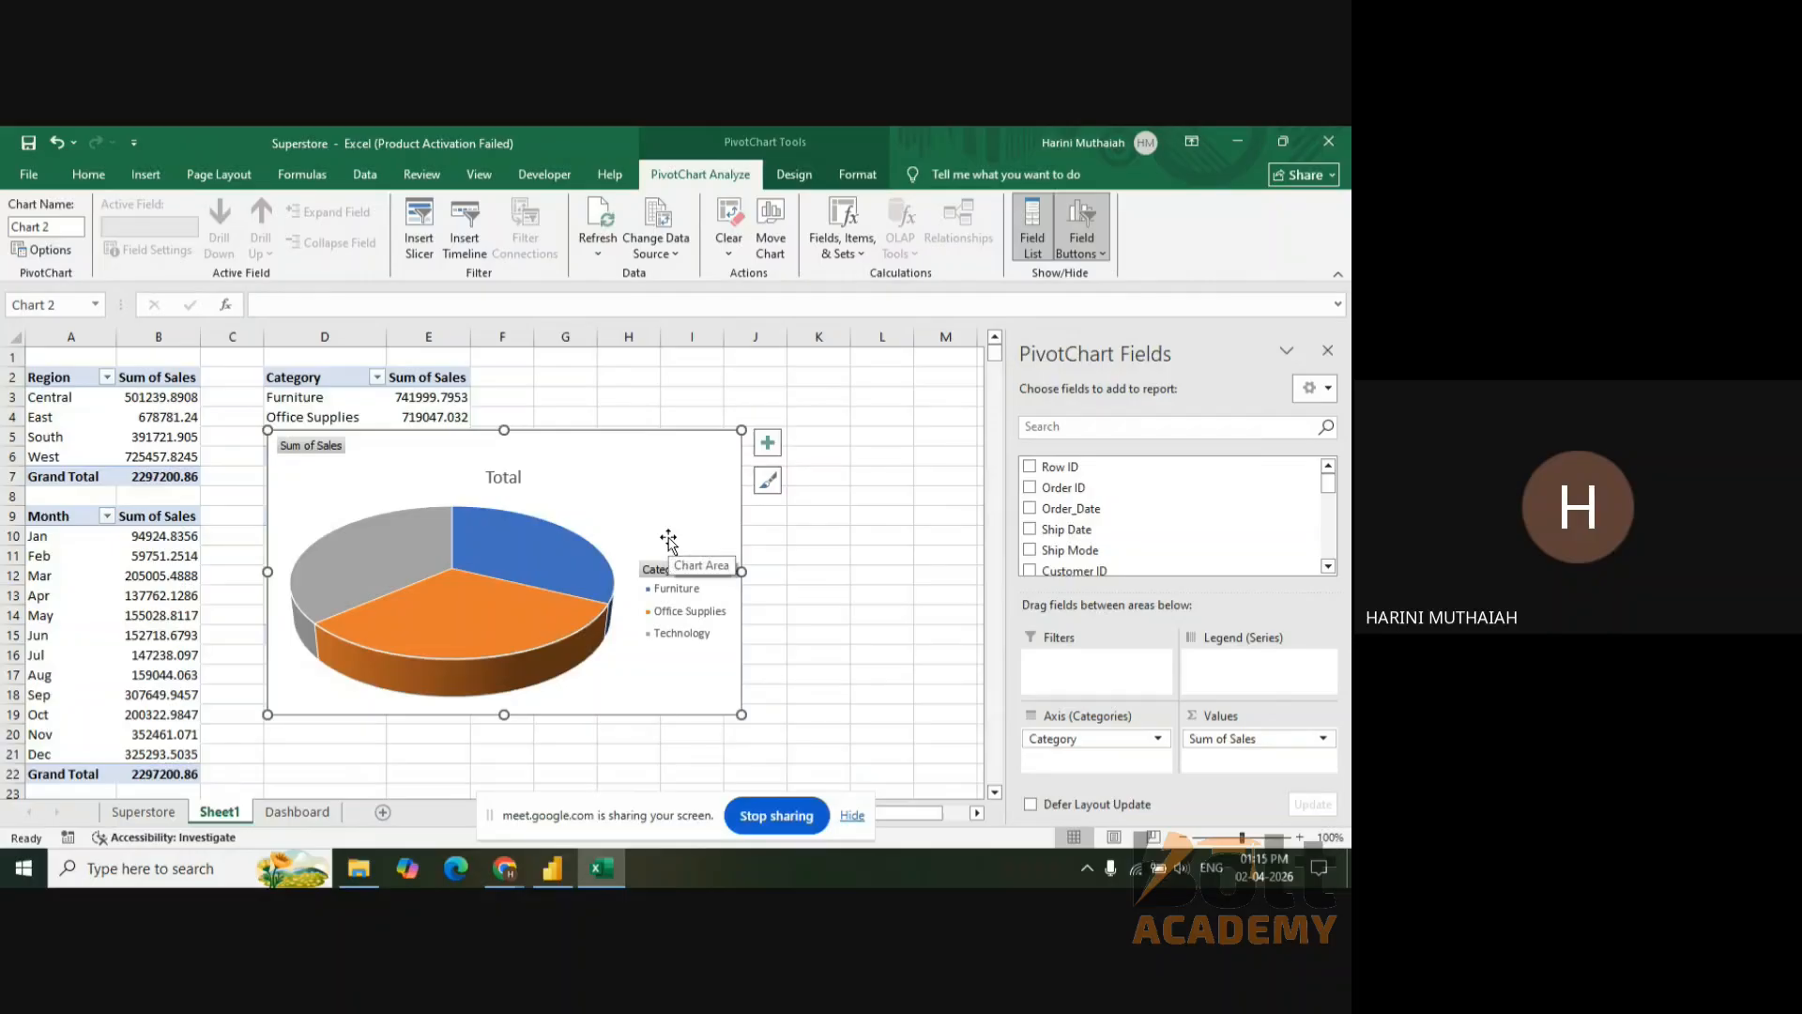
- Move the category pie PivotChart from Sheet1 to the Dashboard sheet, placing it at cell H11 beside the region chart
key("Delete")
left_click(296, 812)
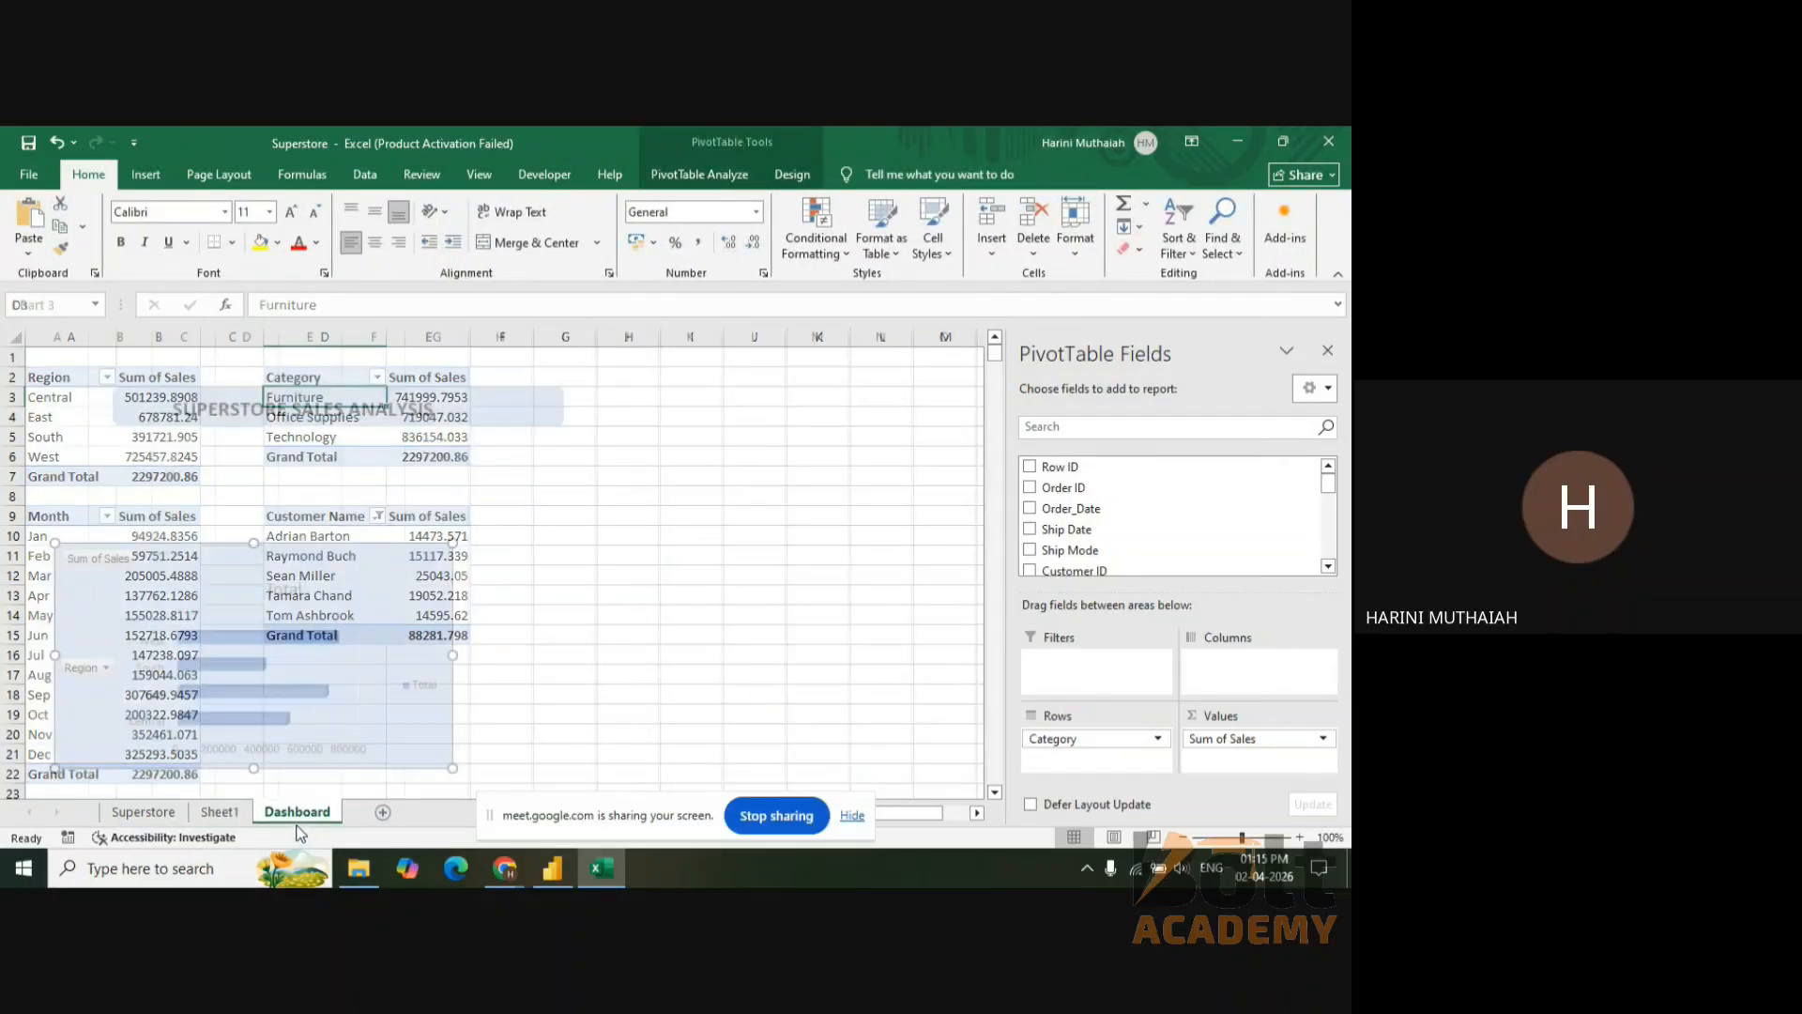
left_click(528, 554)
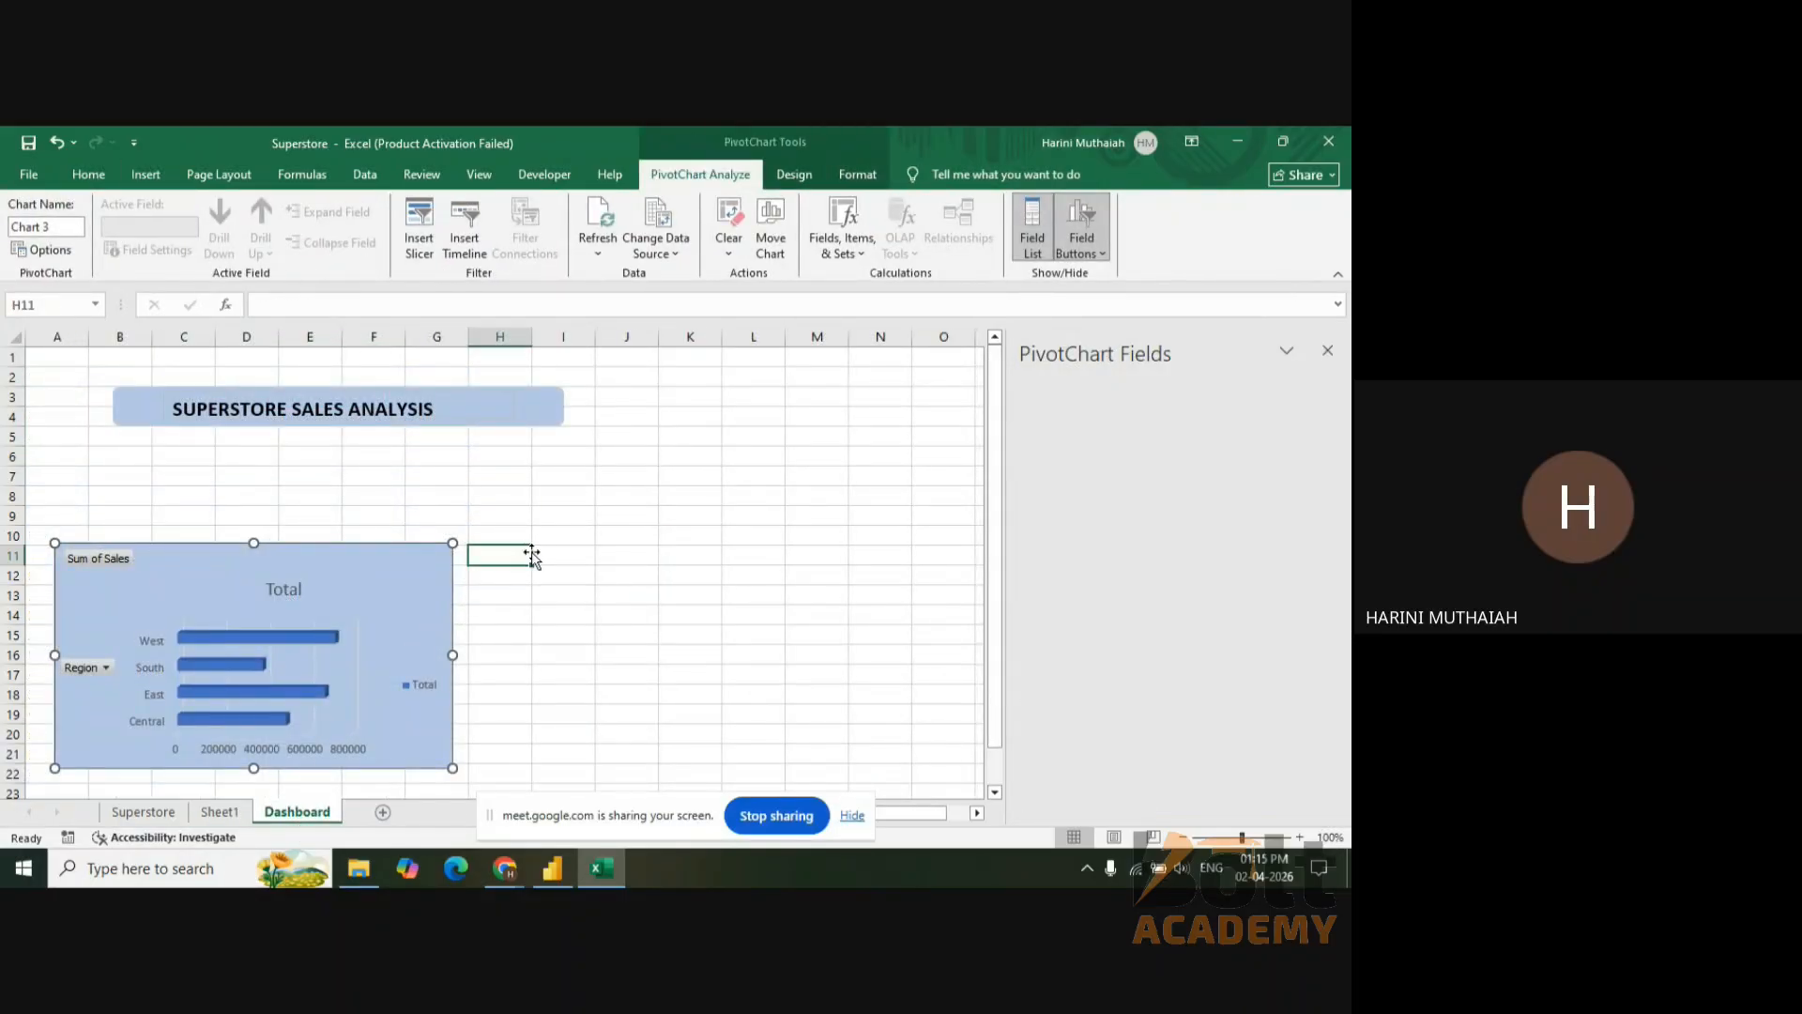
key("ctrl+v")
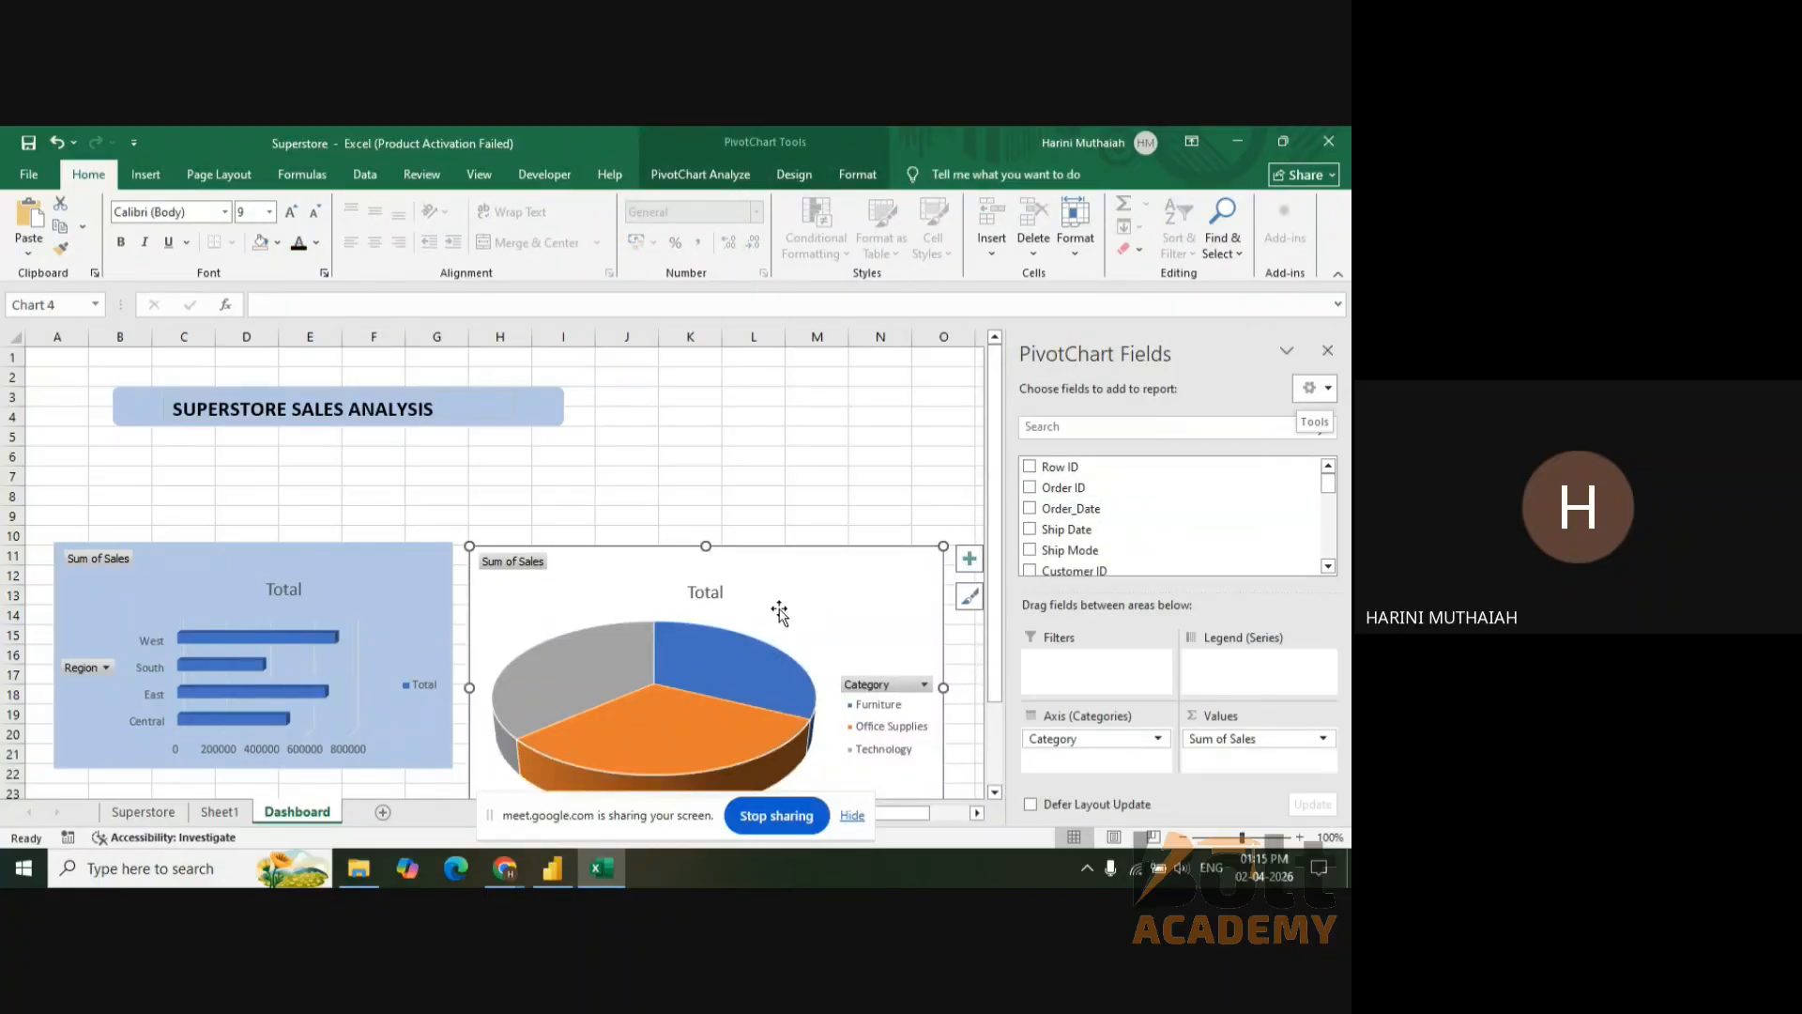
- Give the category pie chart's background the same solid light blue fill as the region chart
double_click(777, 605)
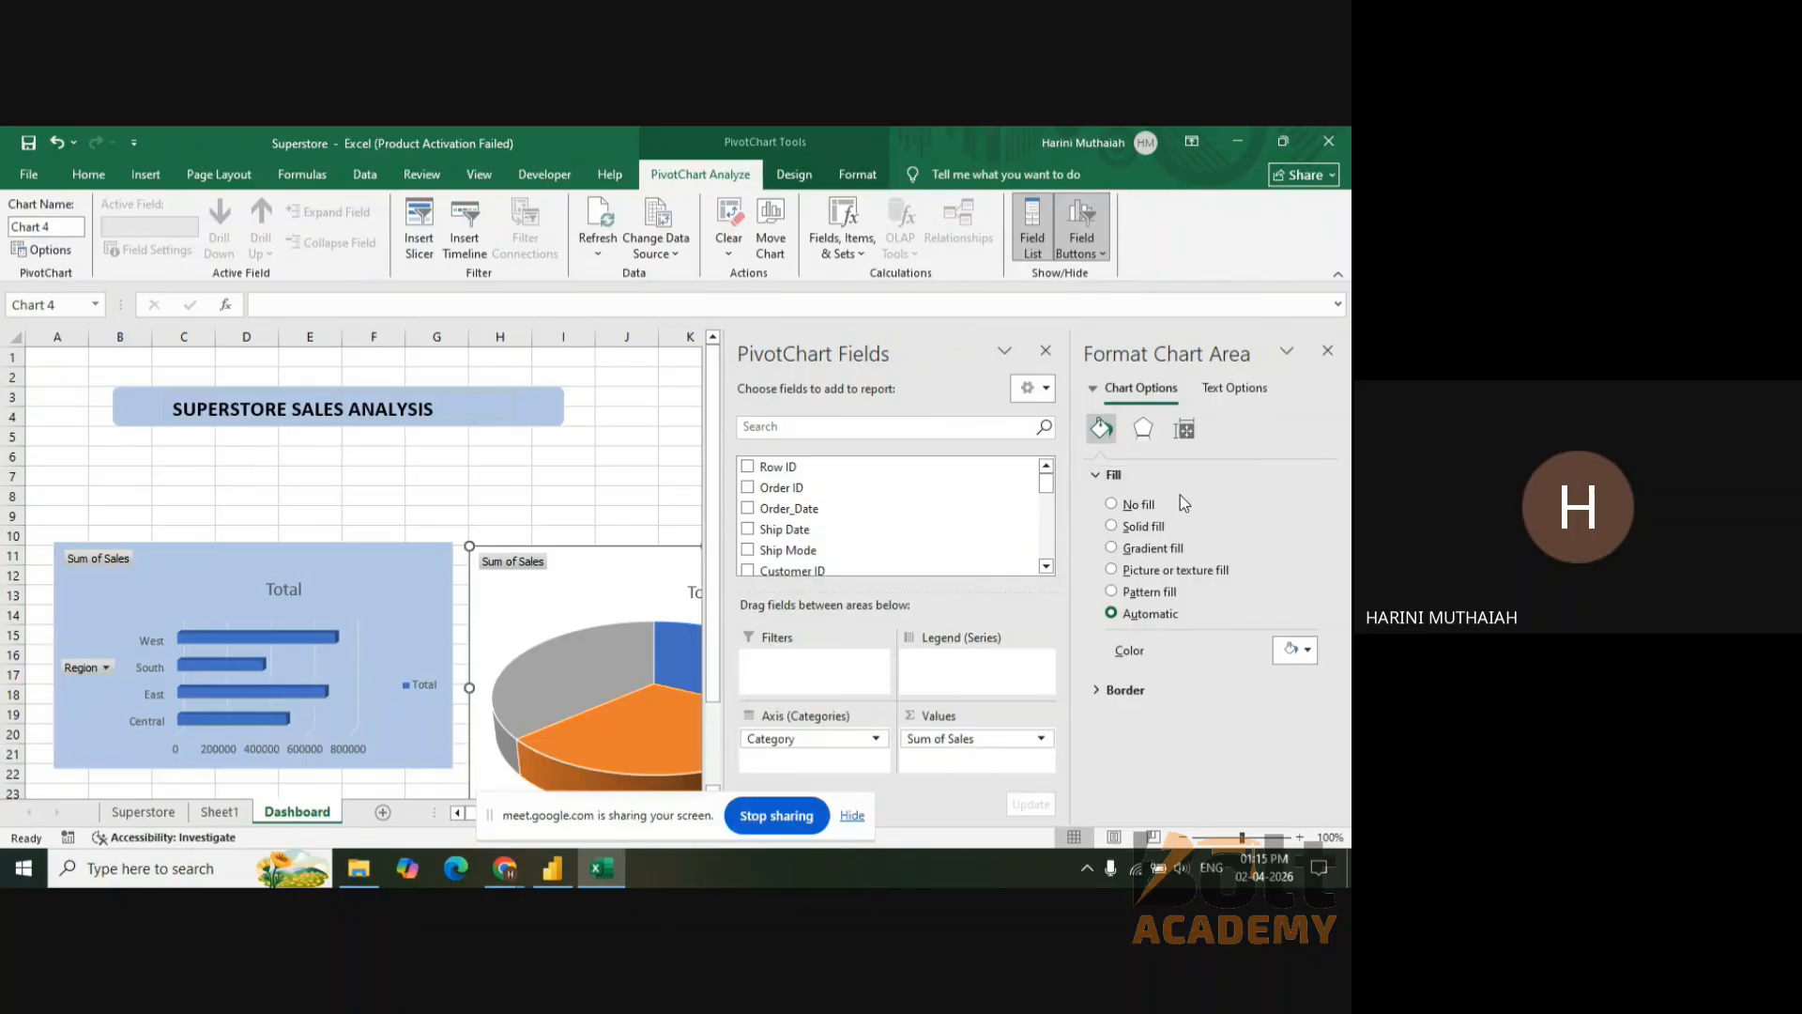
left_click(1160, 528)
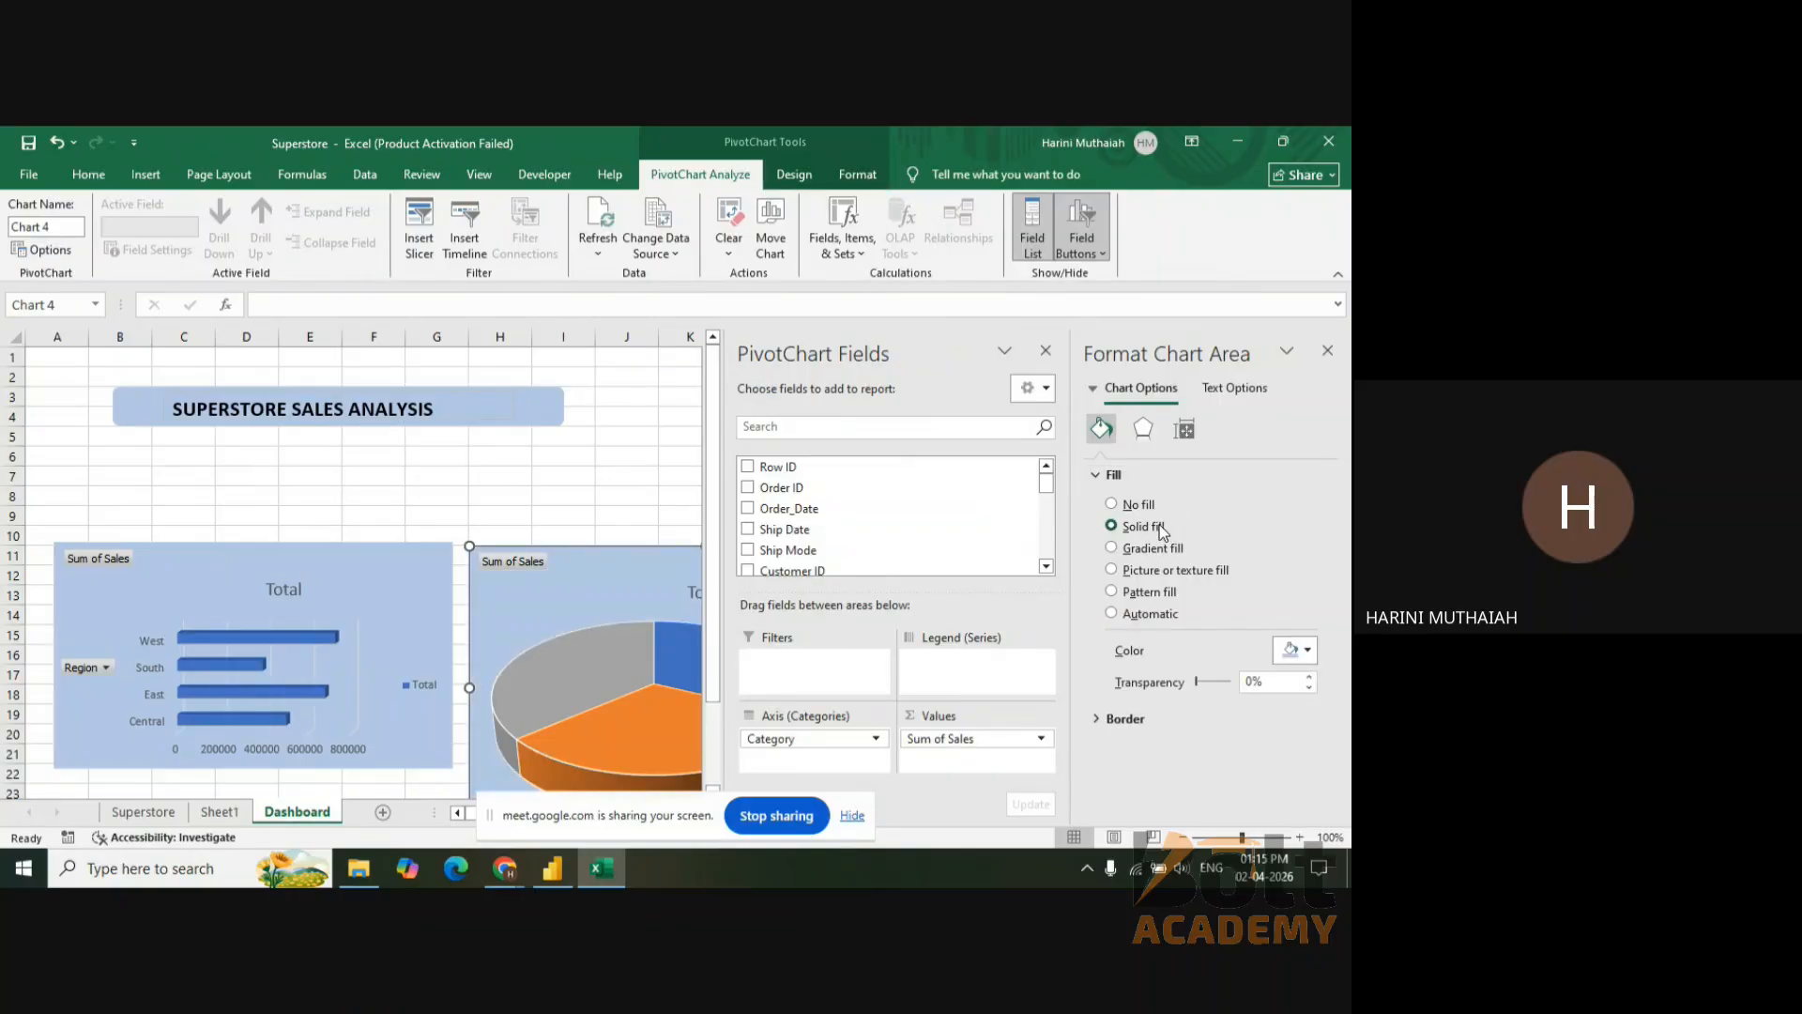
left_click(1327, 350)
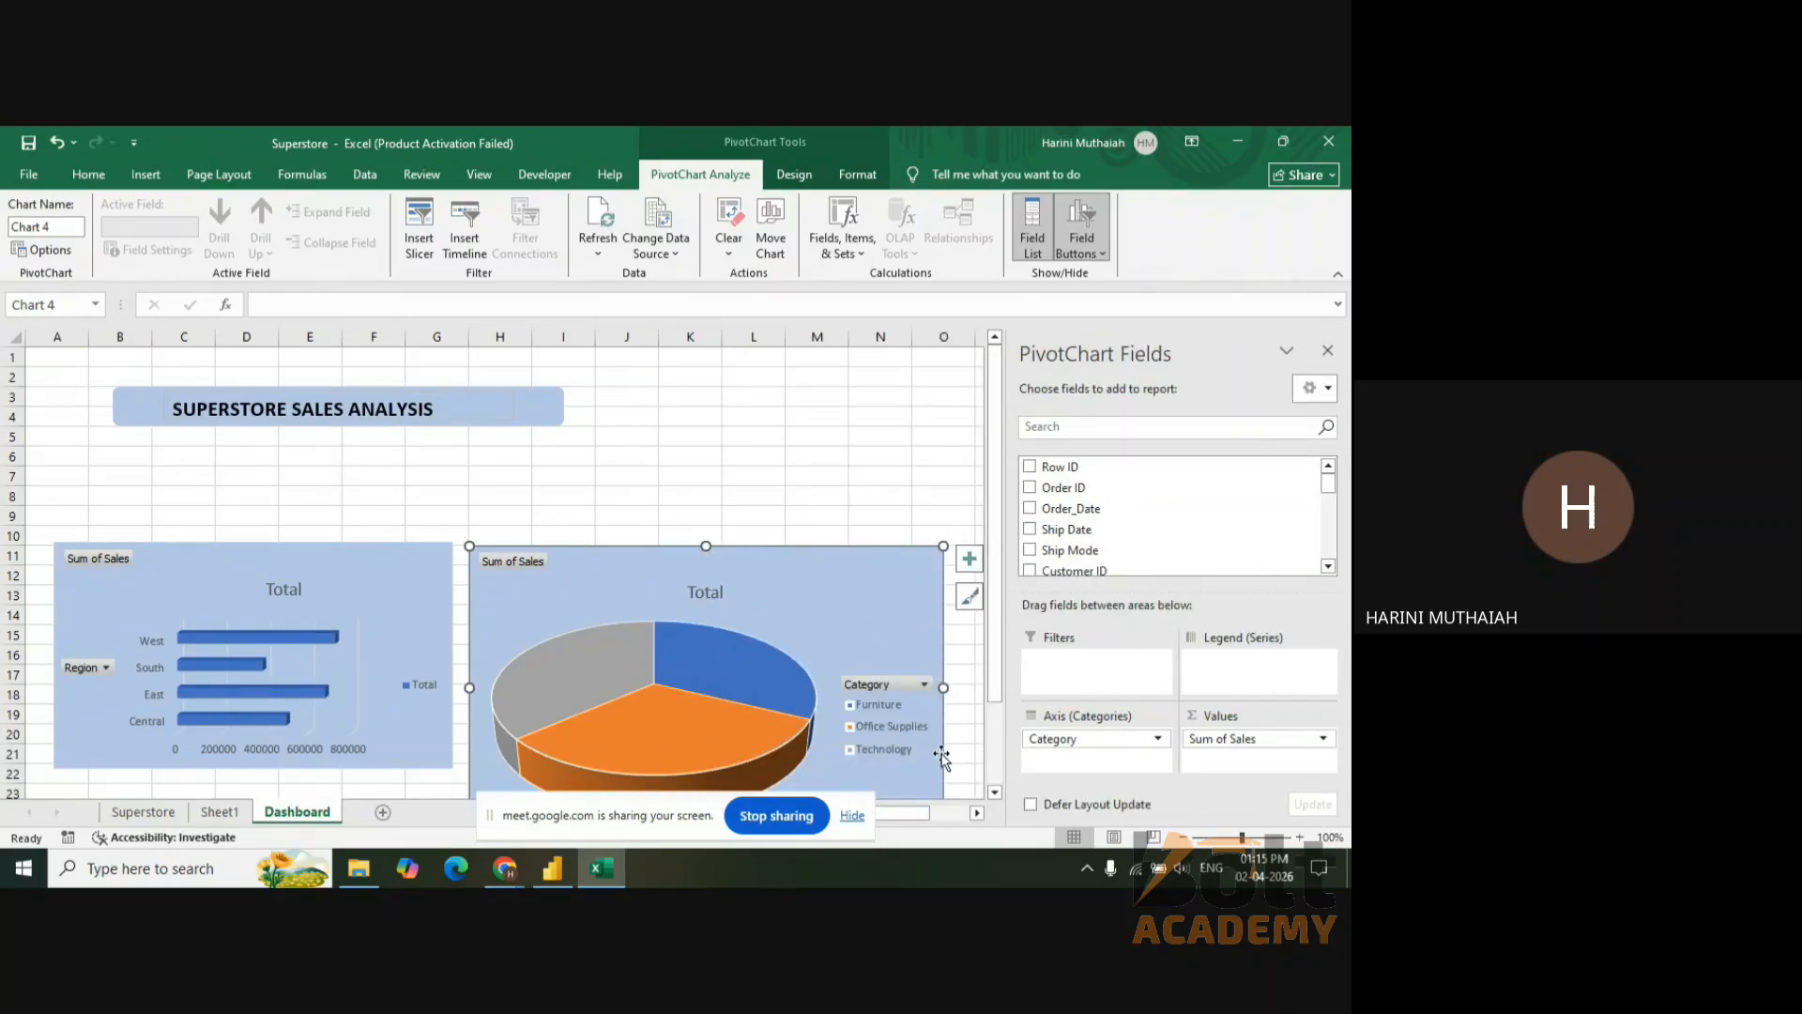
- Close the PivotChart field list, then resize the category pie chart to end at row 21 and column N
left_click(1327, 350)
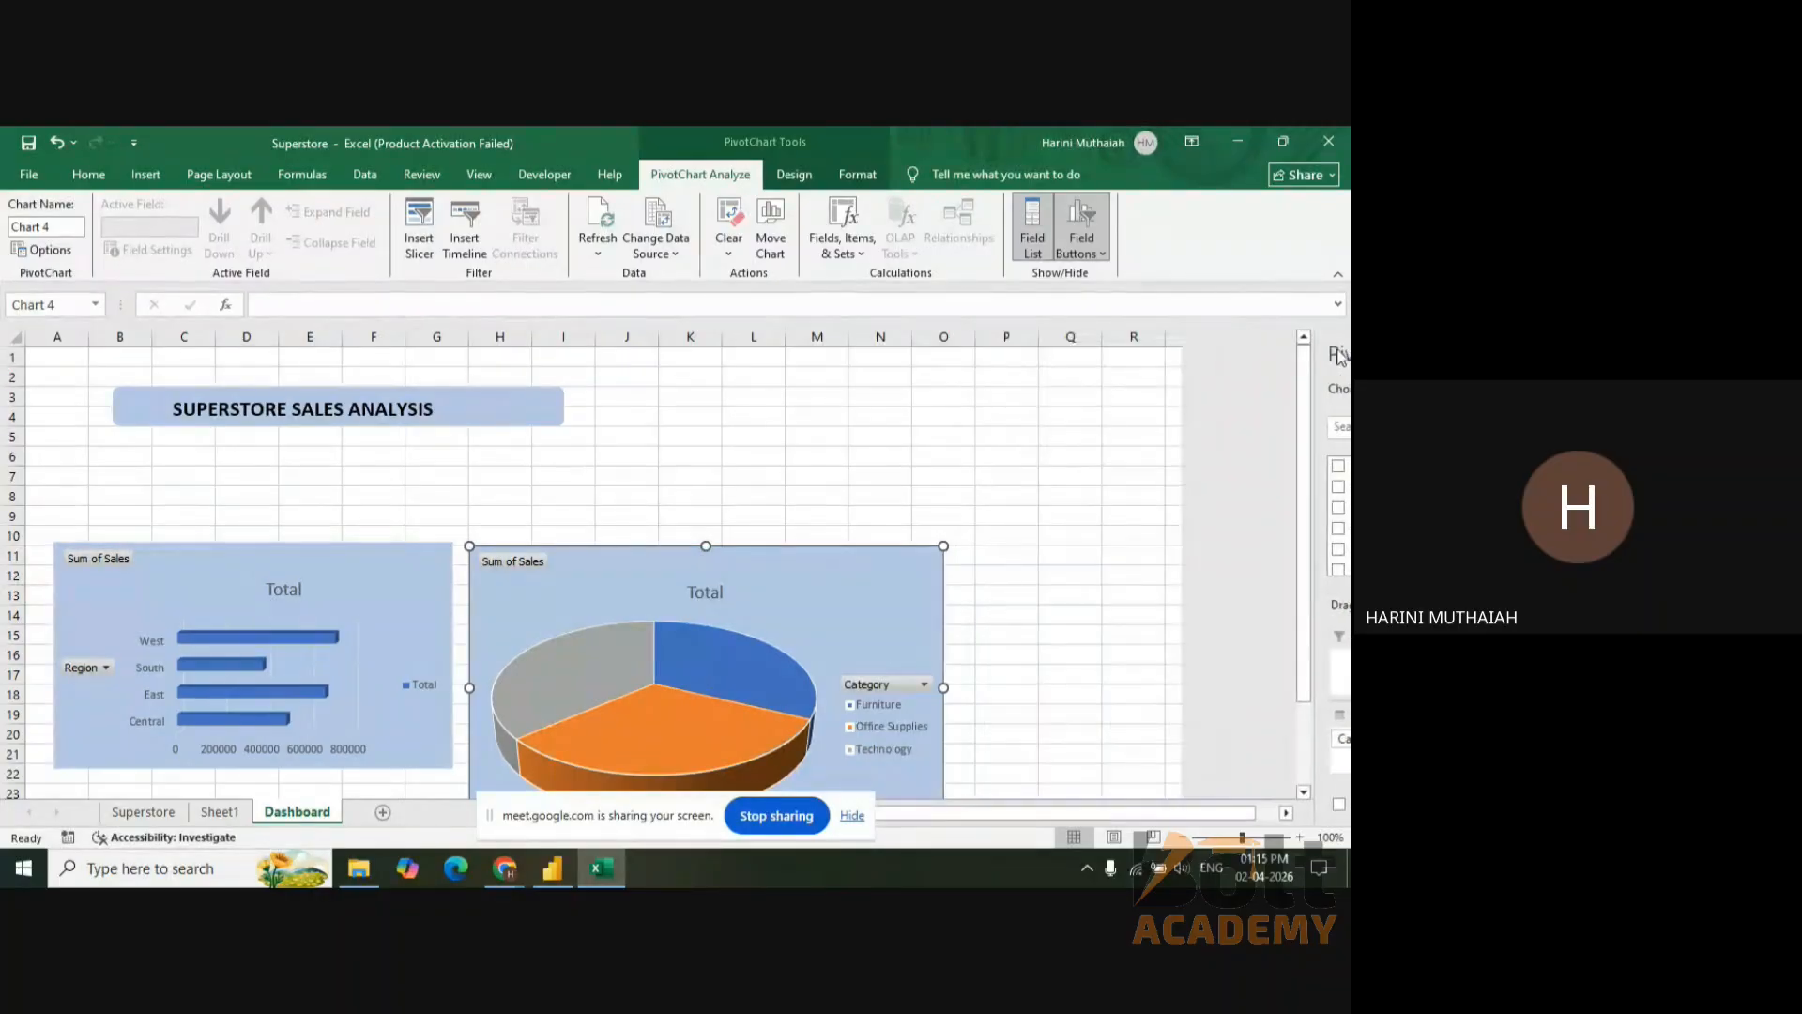
left_click_drag(1344, 523, 1344, 605)
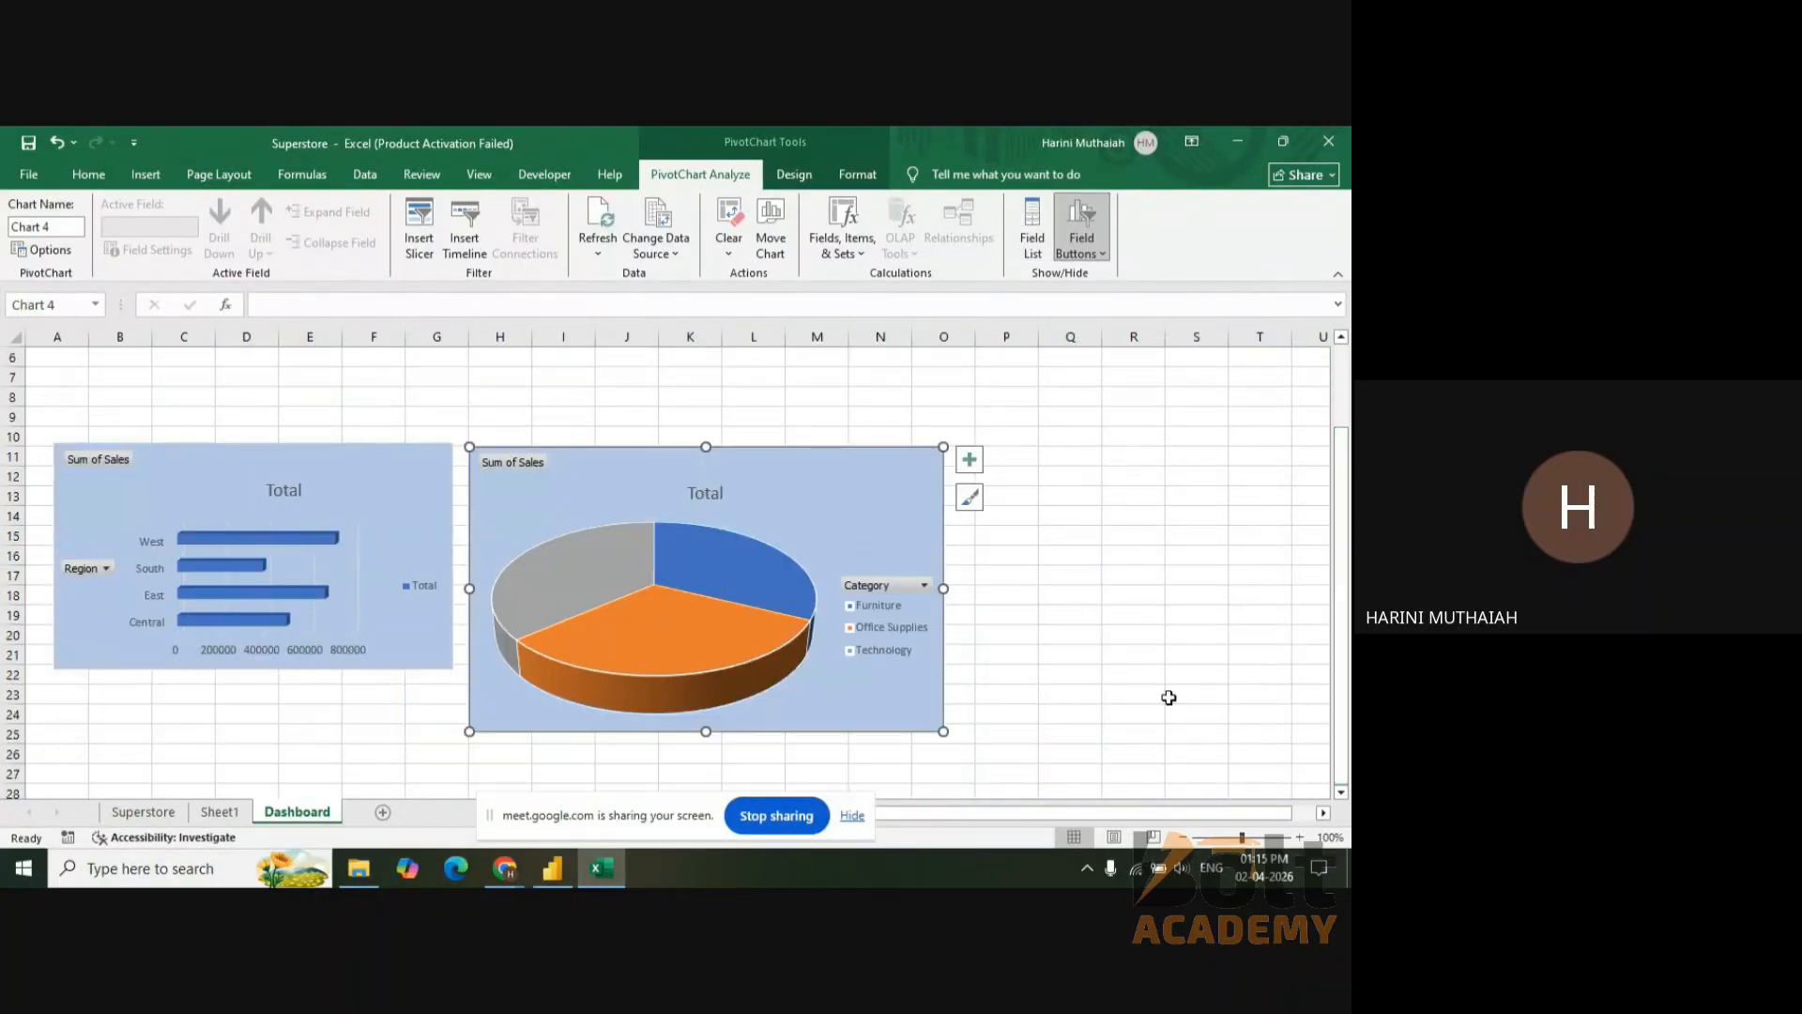
left_click_drag(700, 731, 696, 666)
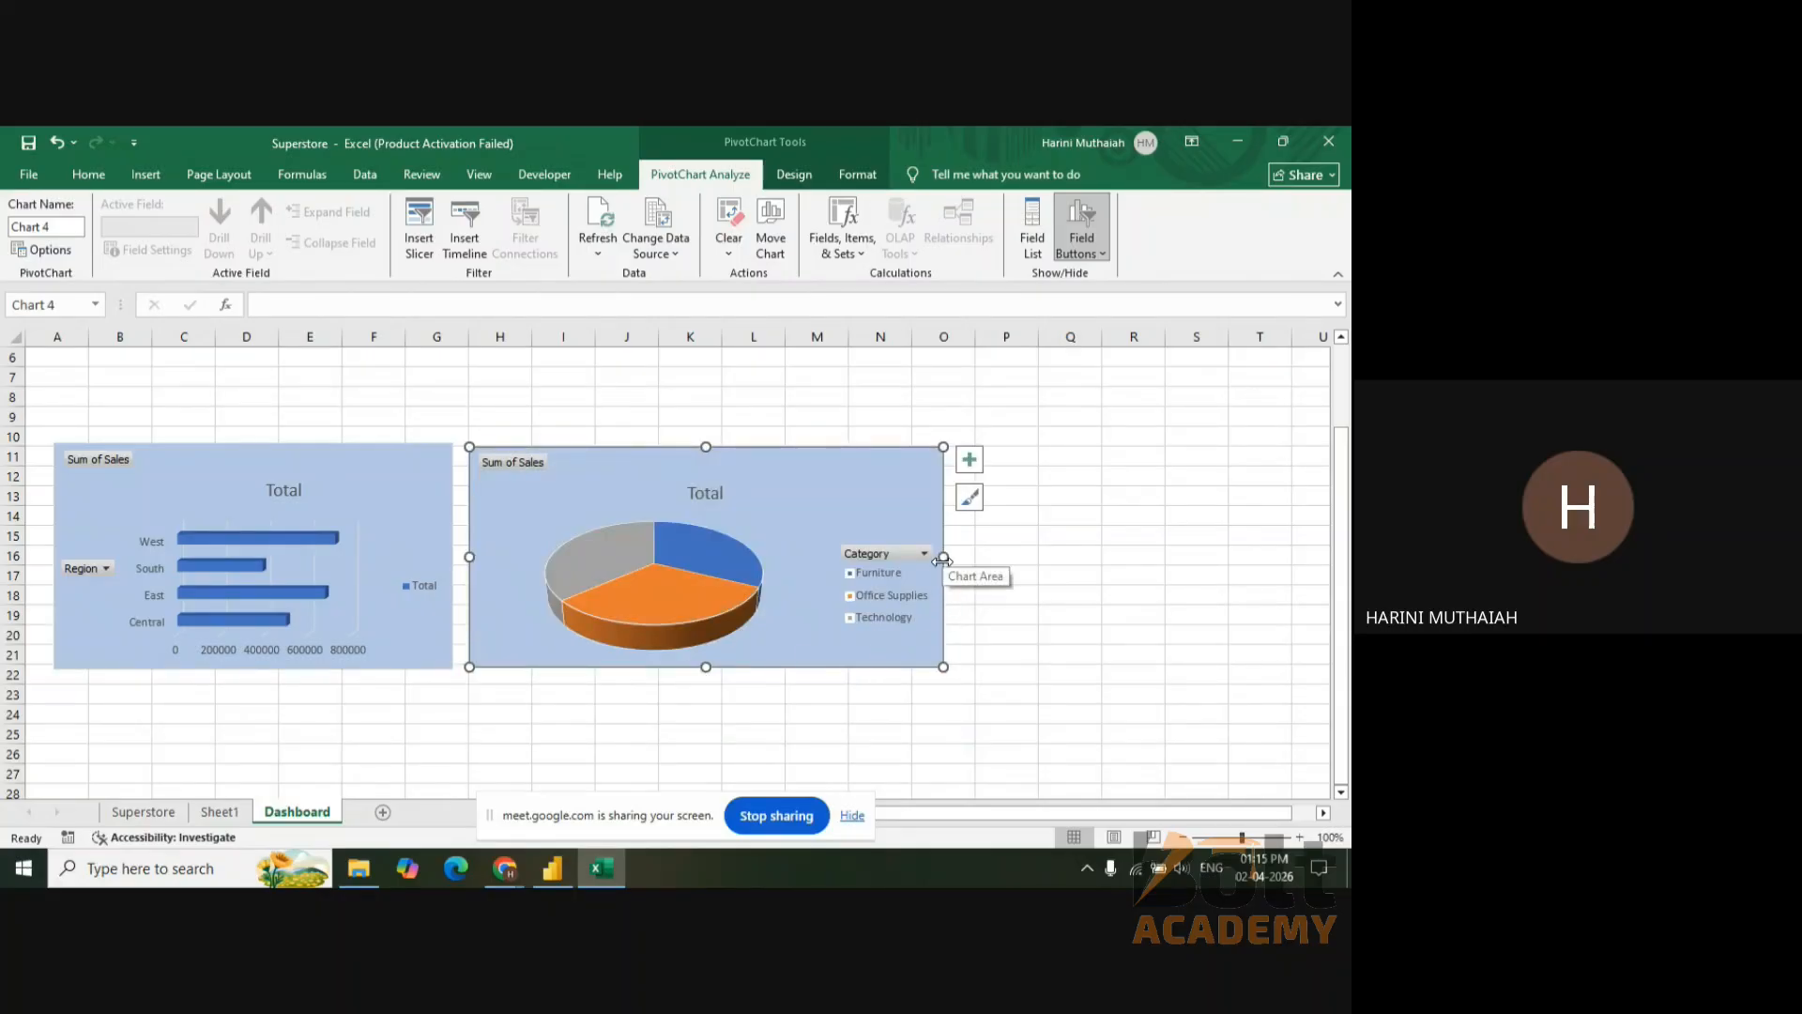
left_click_drag(944, 559, 879, 581)
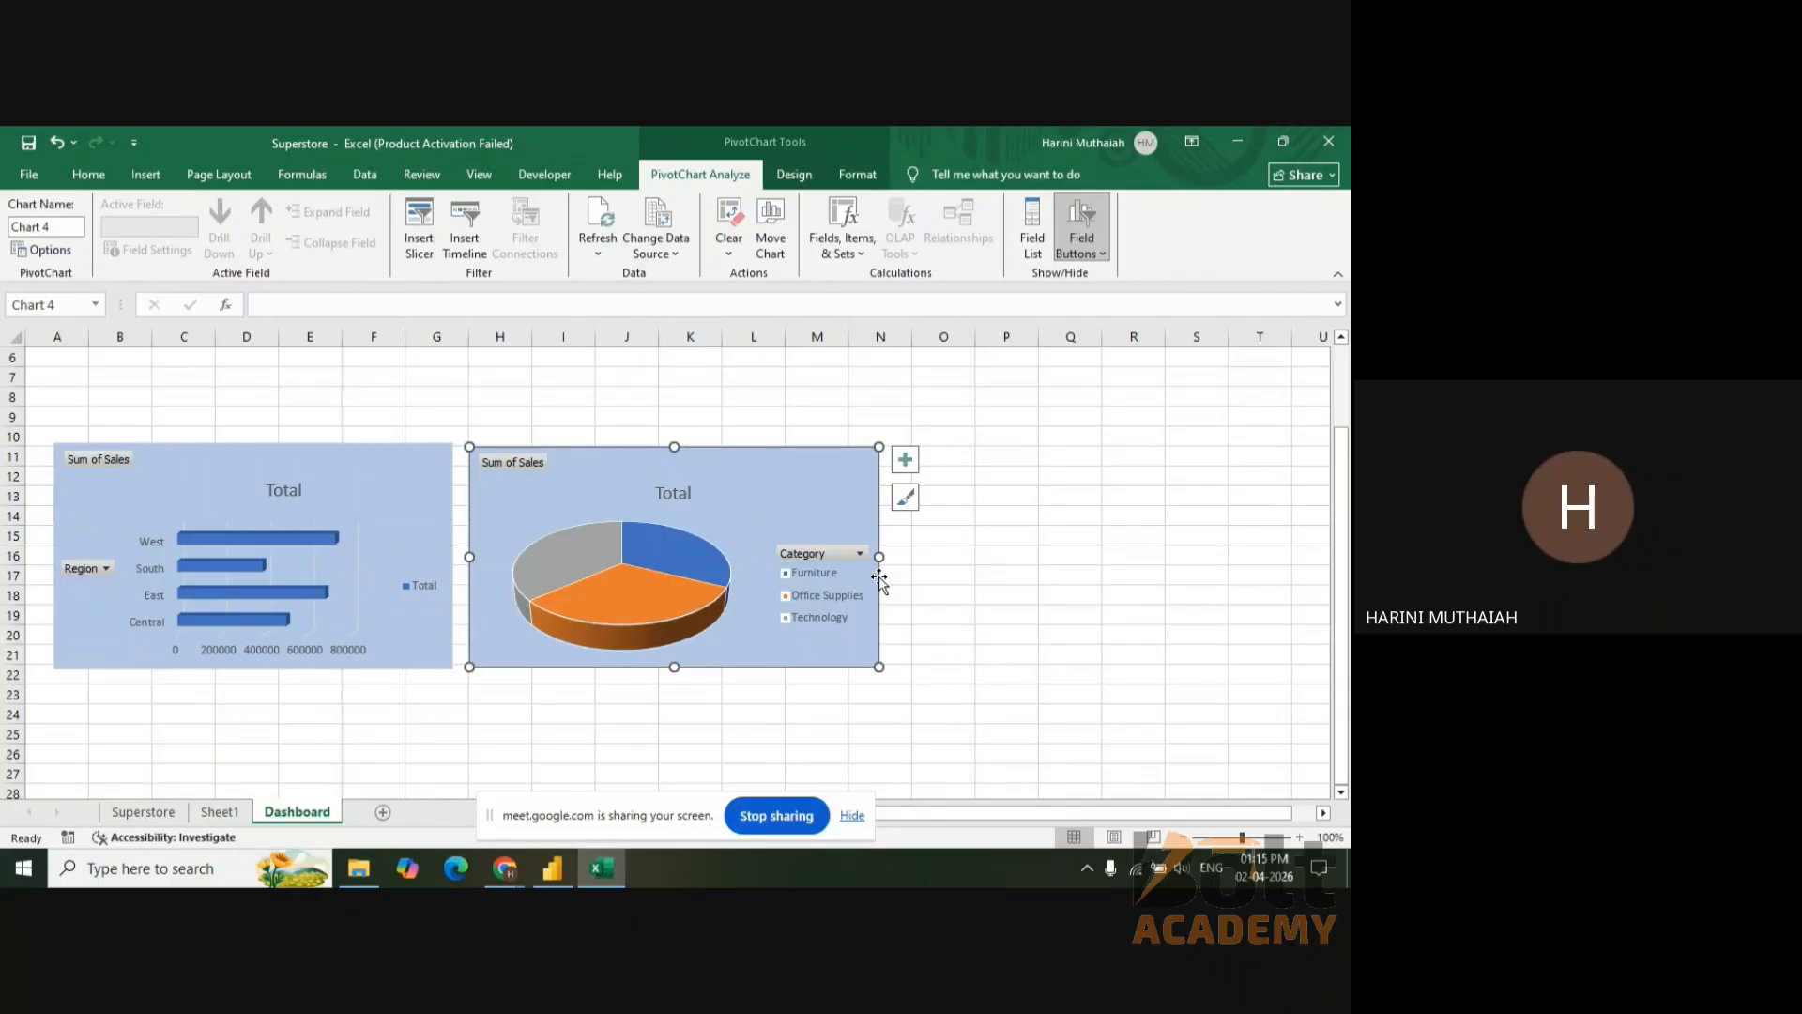
- Inspect the sales values of the Technology, Furniture and Office Supplies slices in the category pie chart
left_click_drag(1342, 605, 1350, 544)
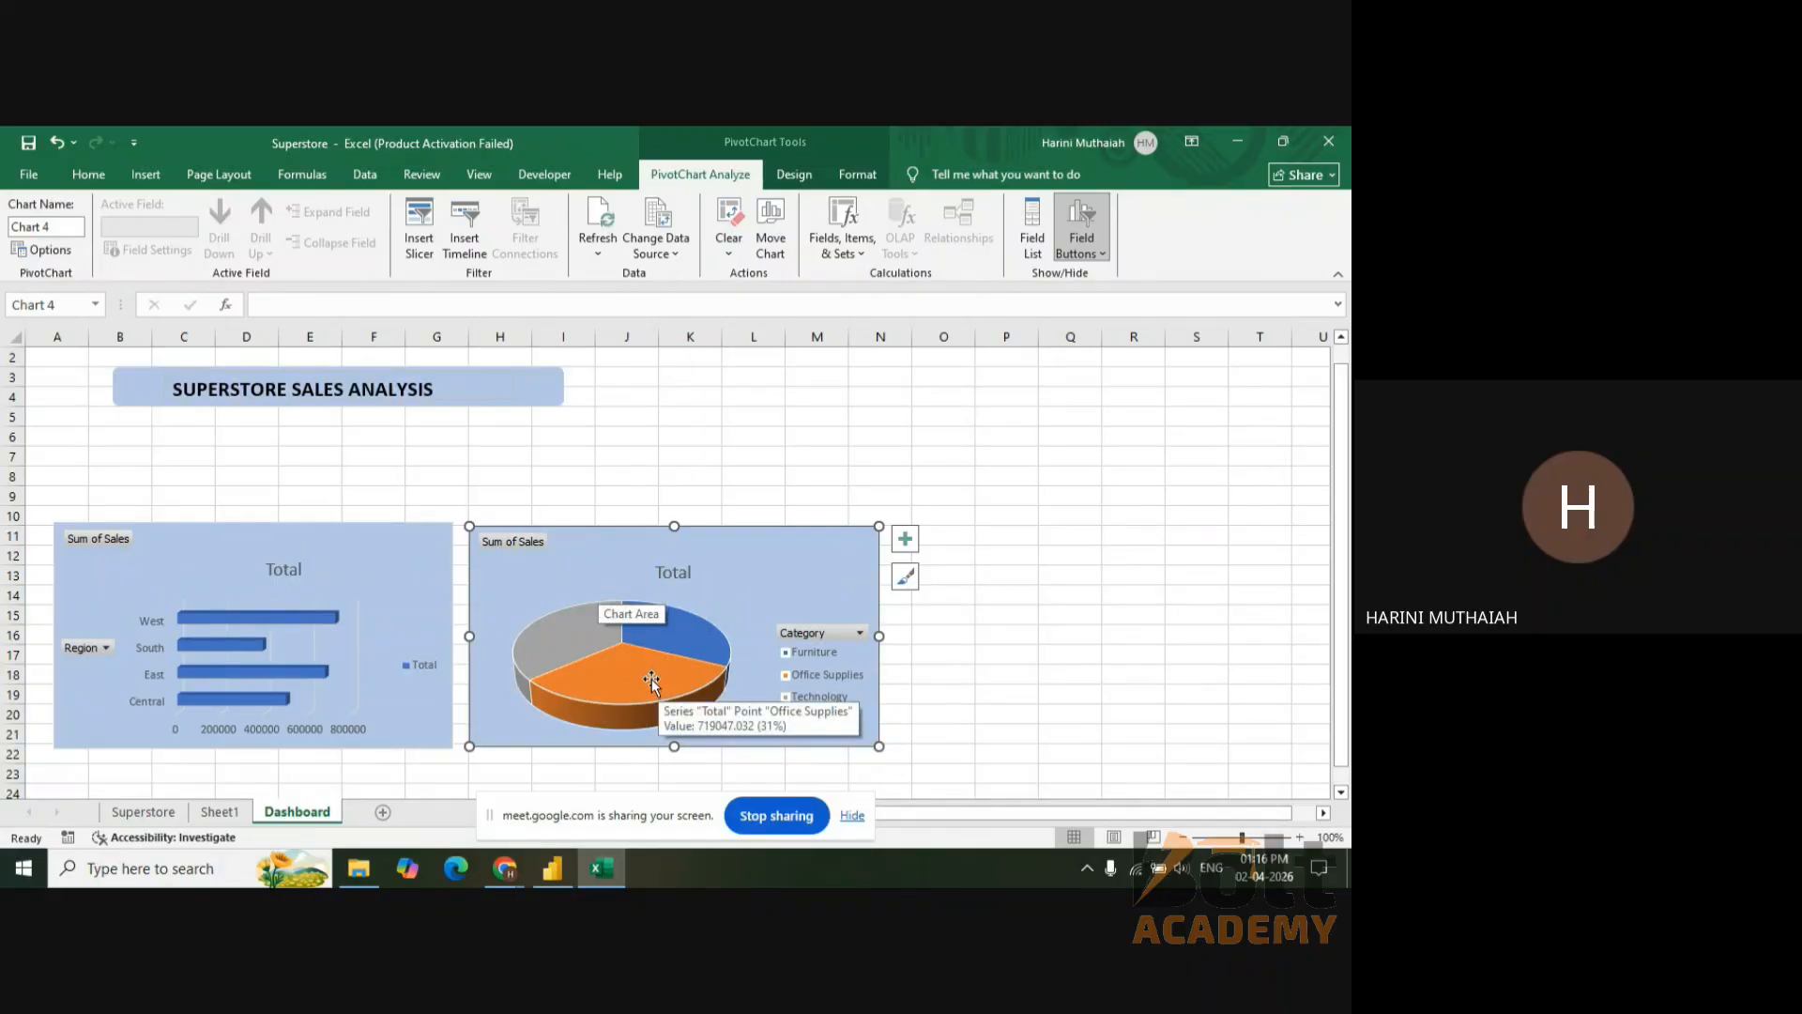
mouse_move(589, 632)
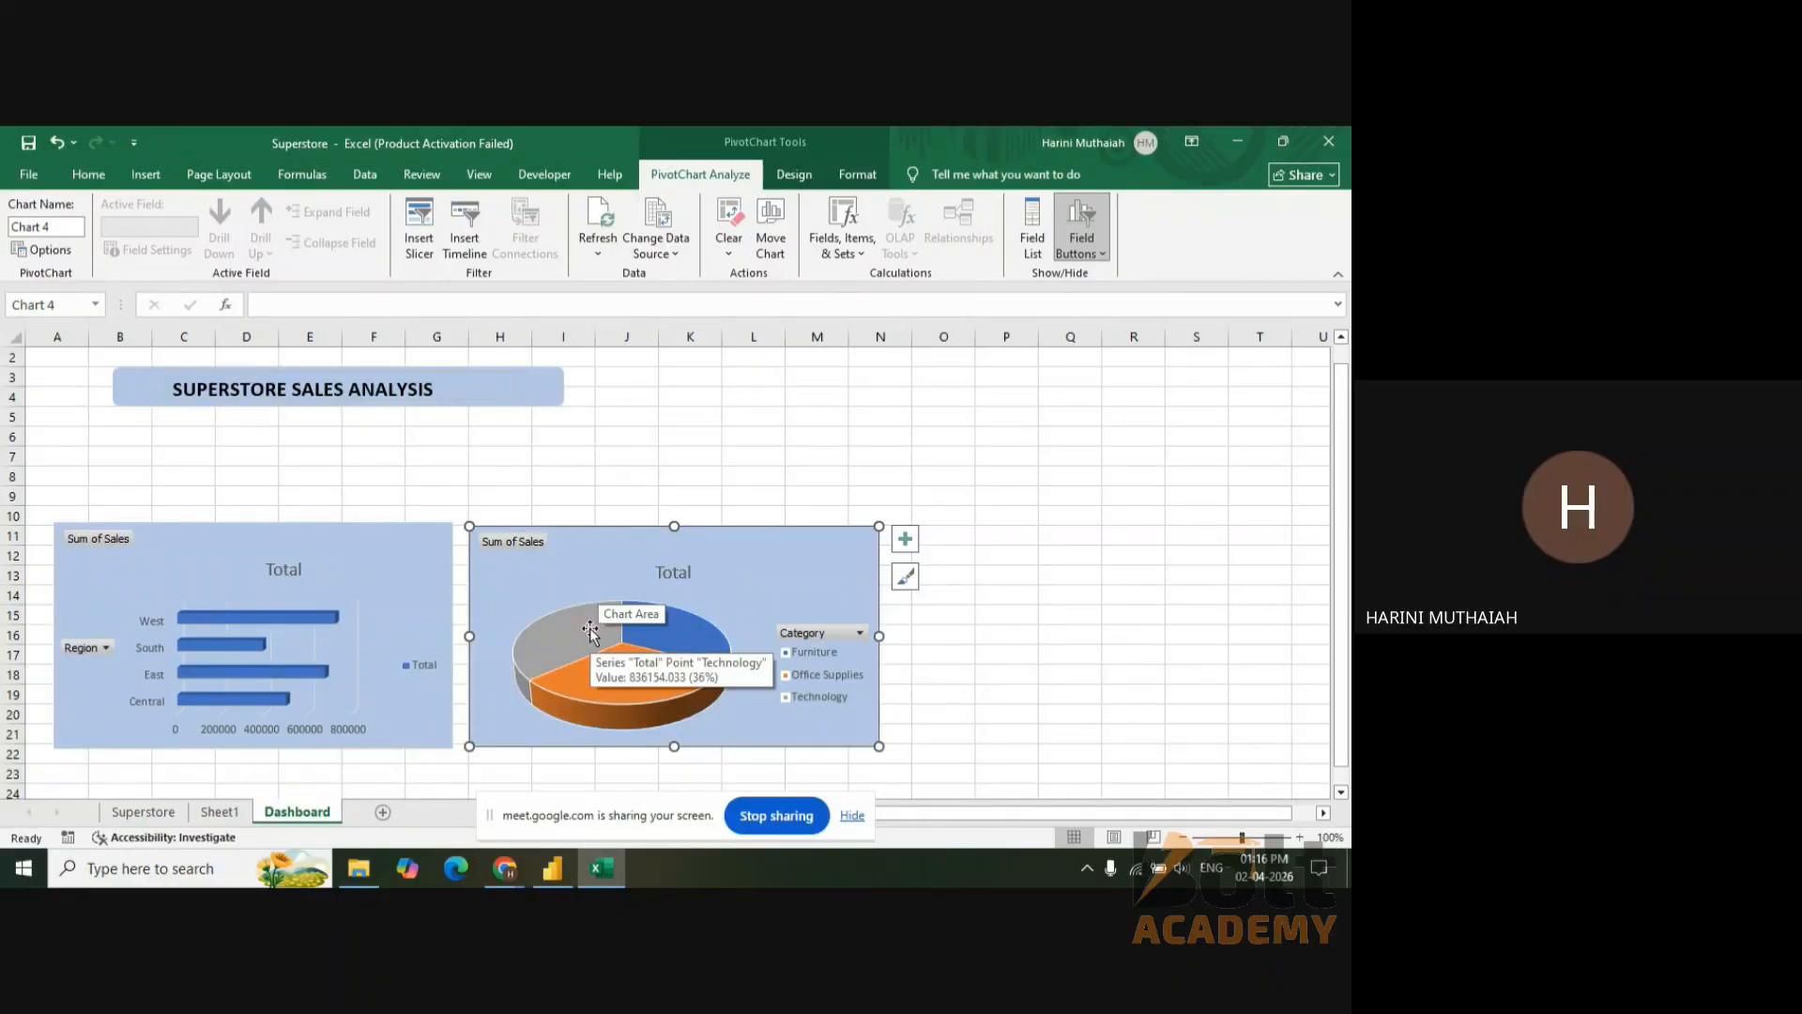
mouse_move(681, 633)
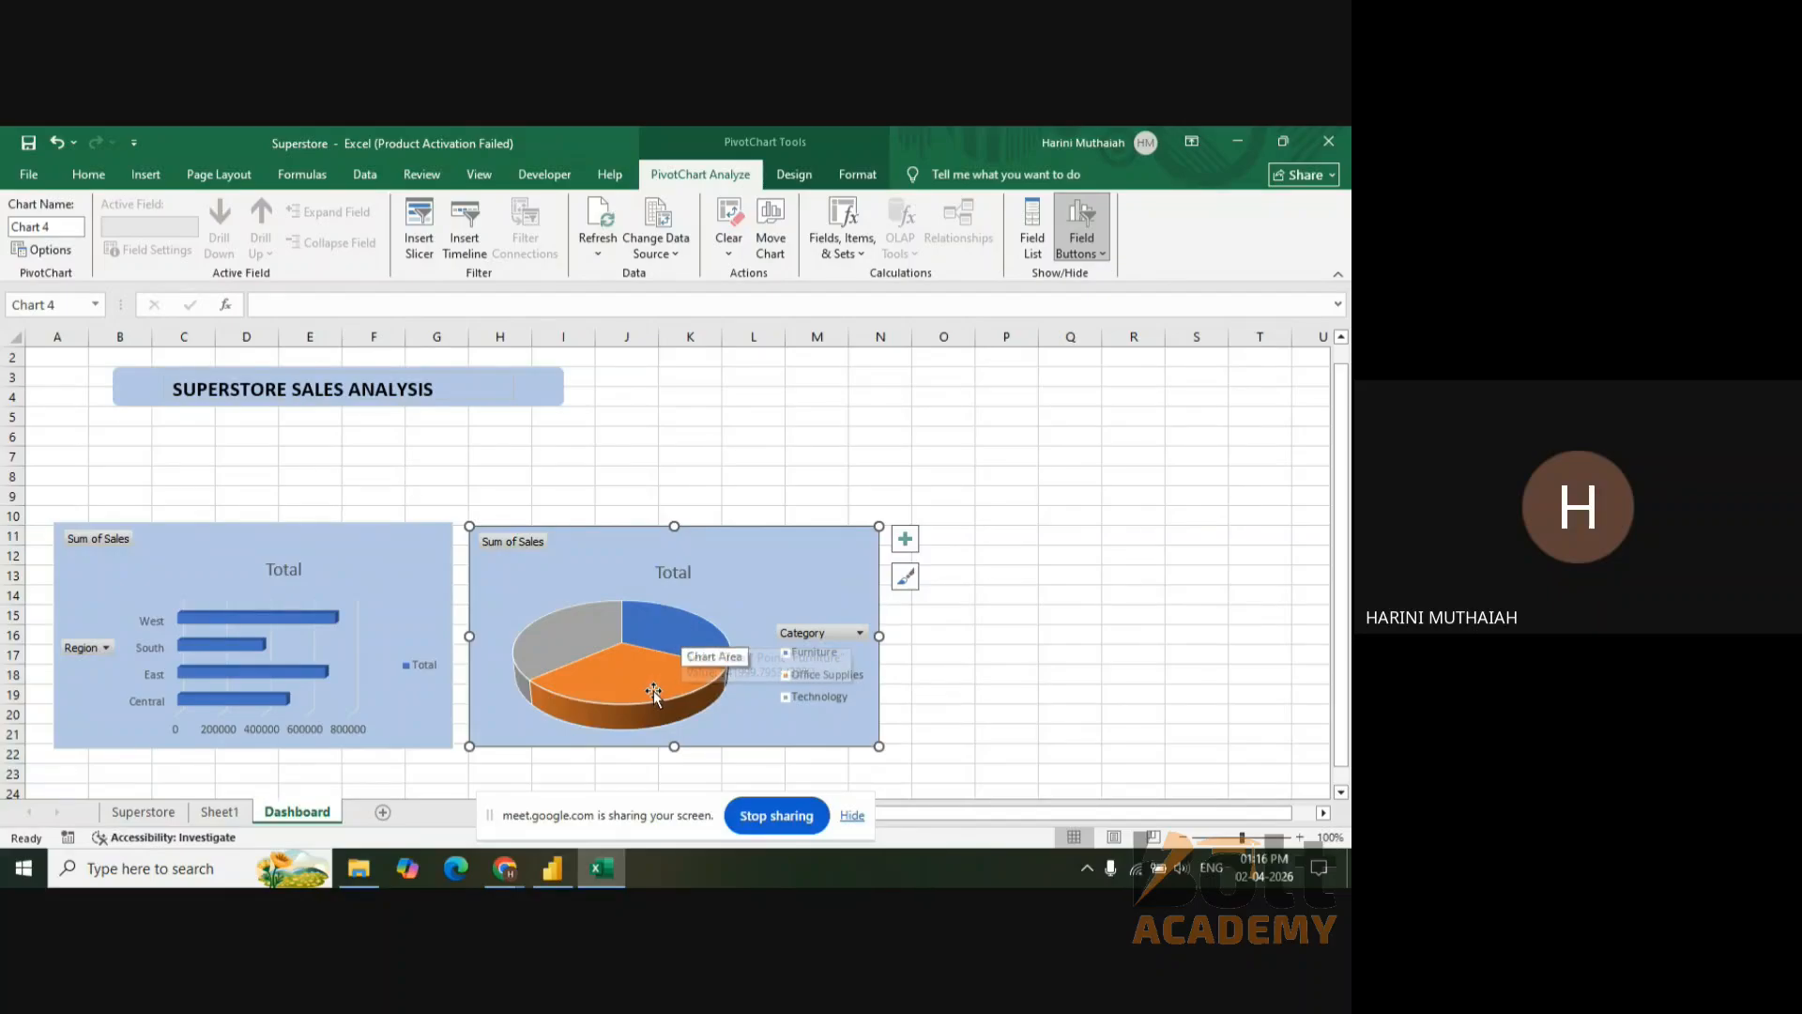
mouse_move(653, 691)
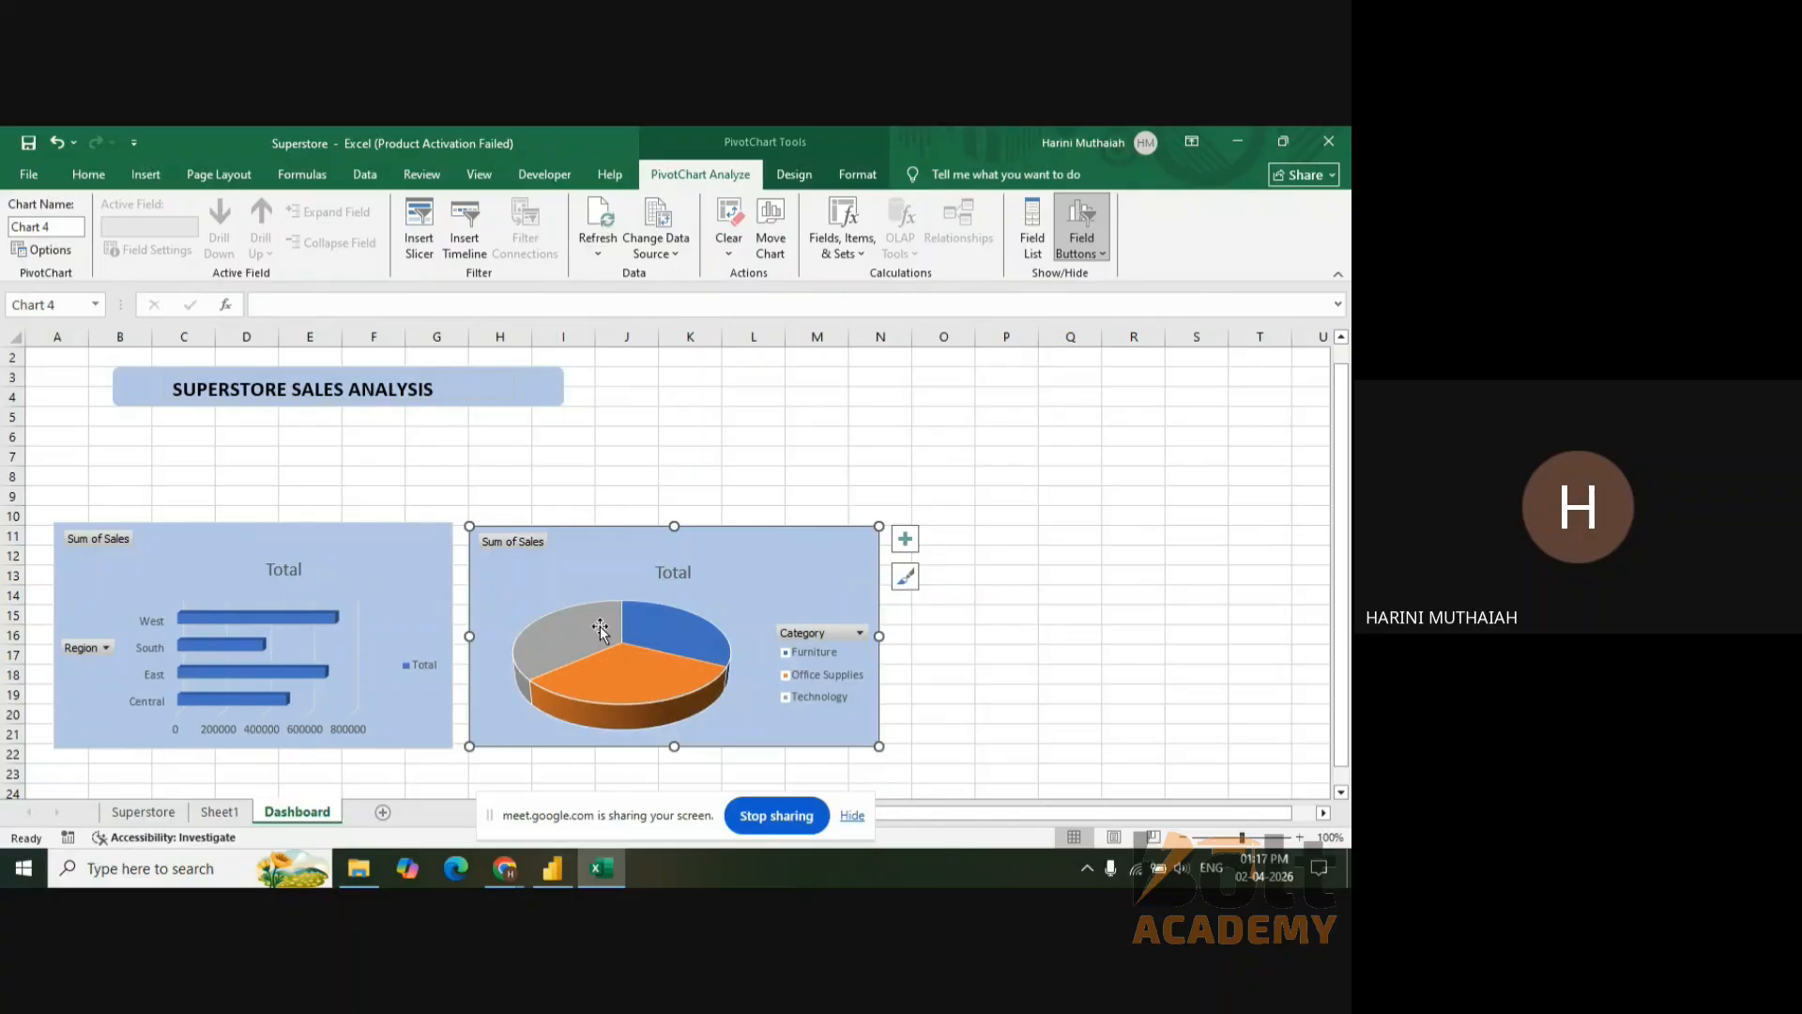
- Insert a Line with Markers PivotChart from the Month pivot table on Sheet1
left_click(221, 812)
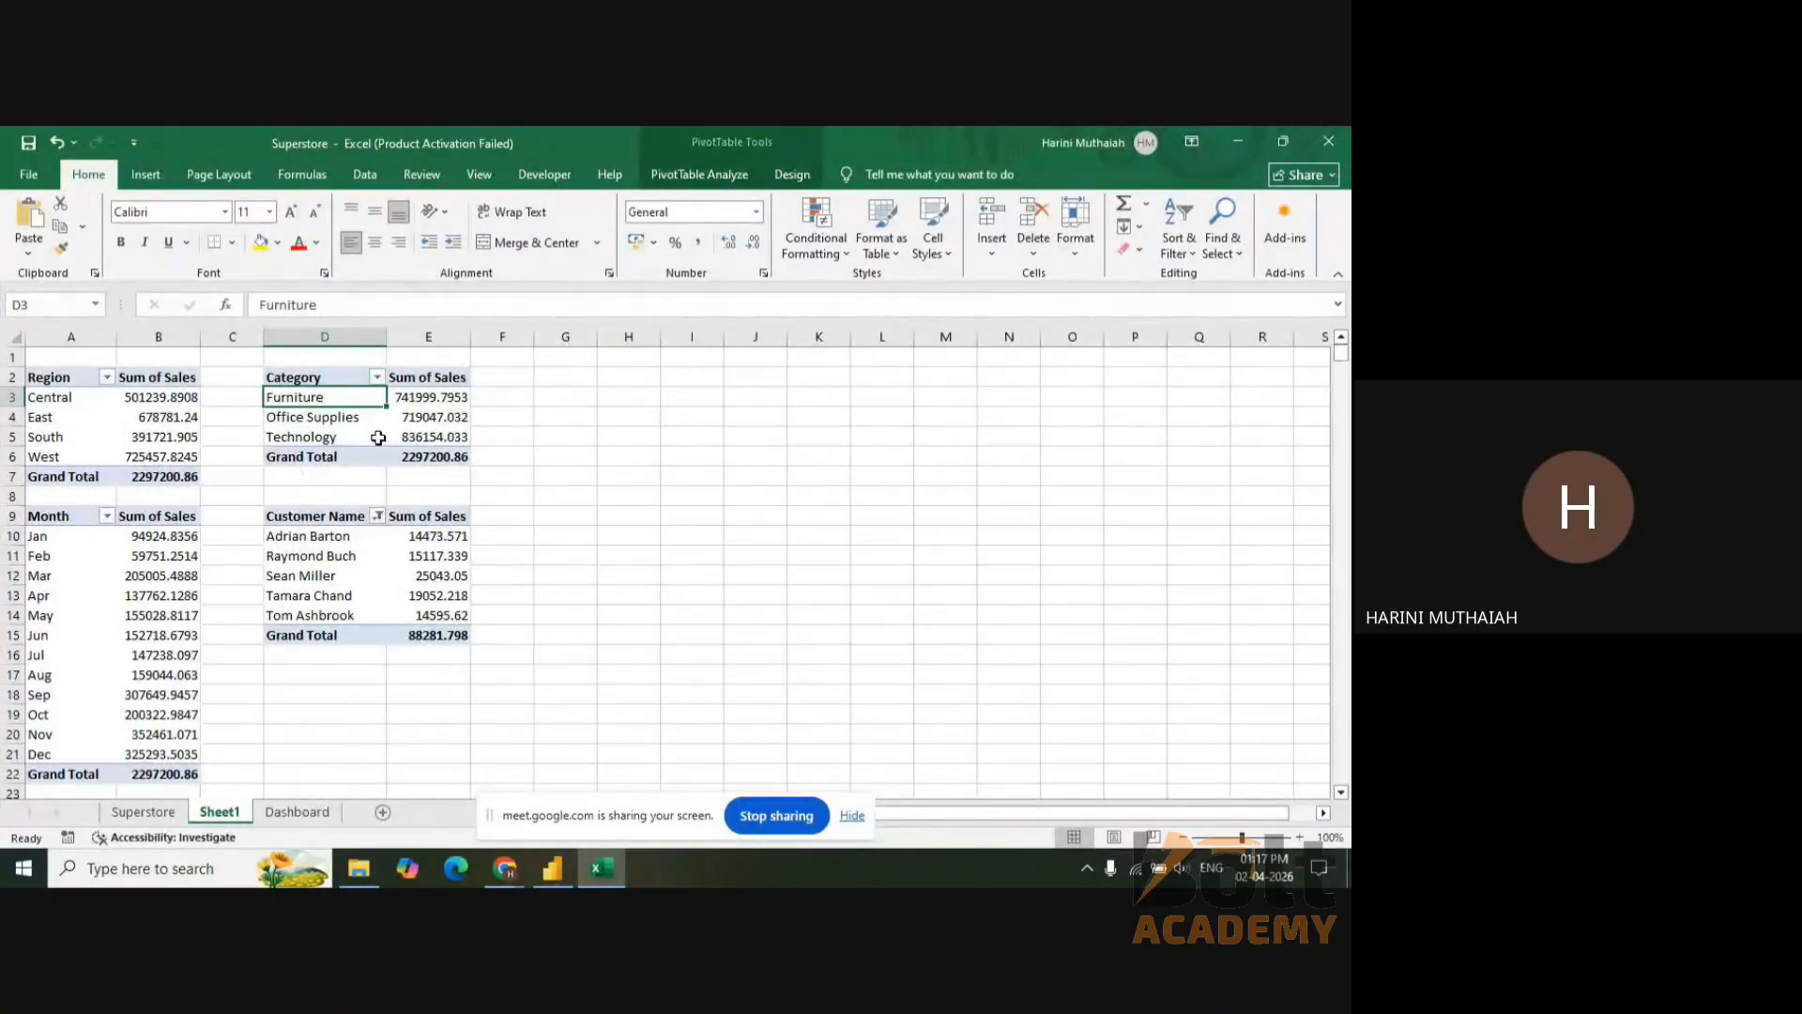
left_click(83, 518)
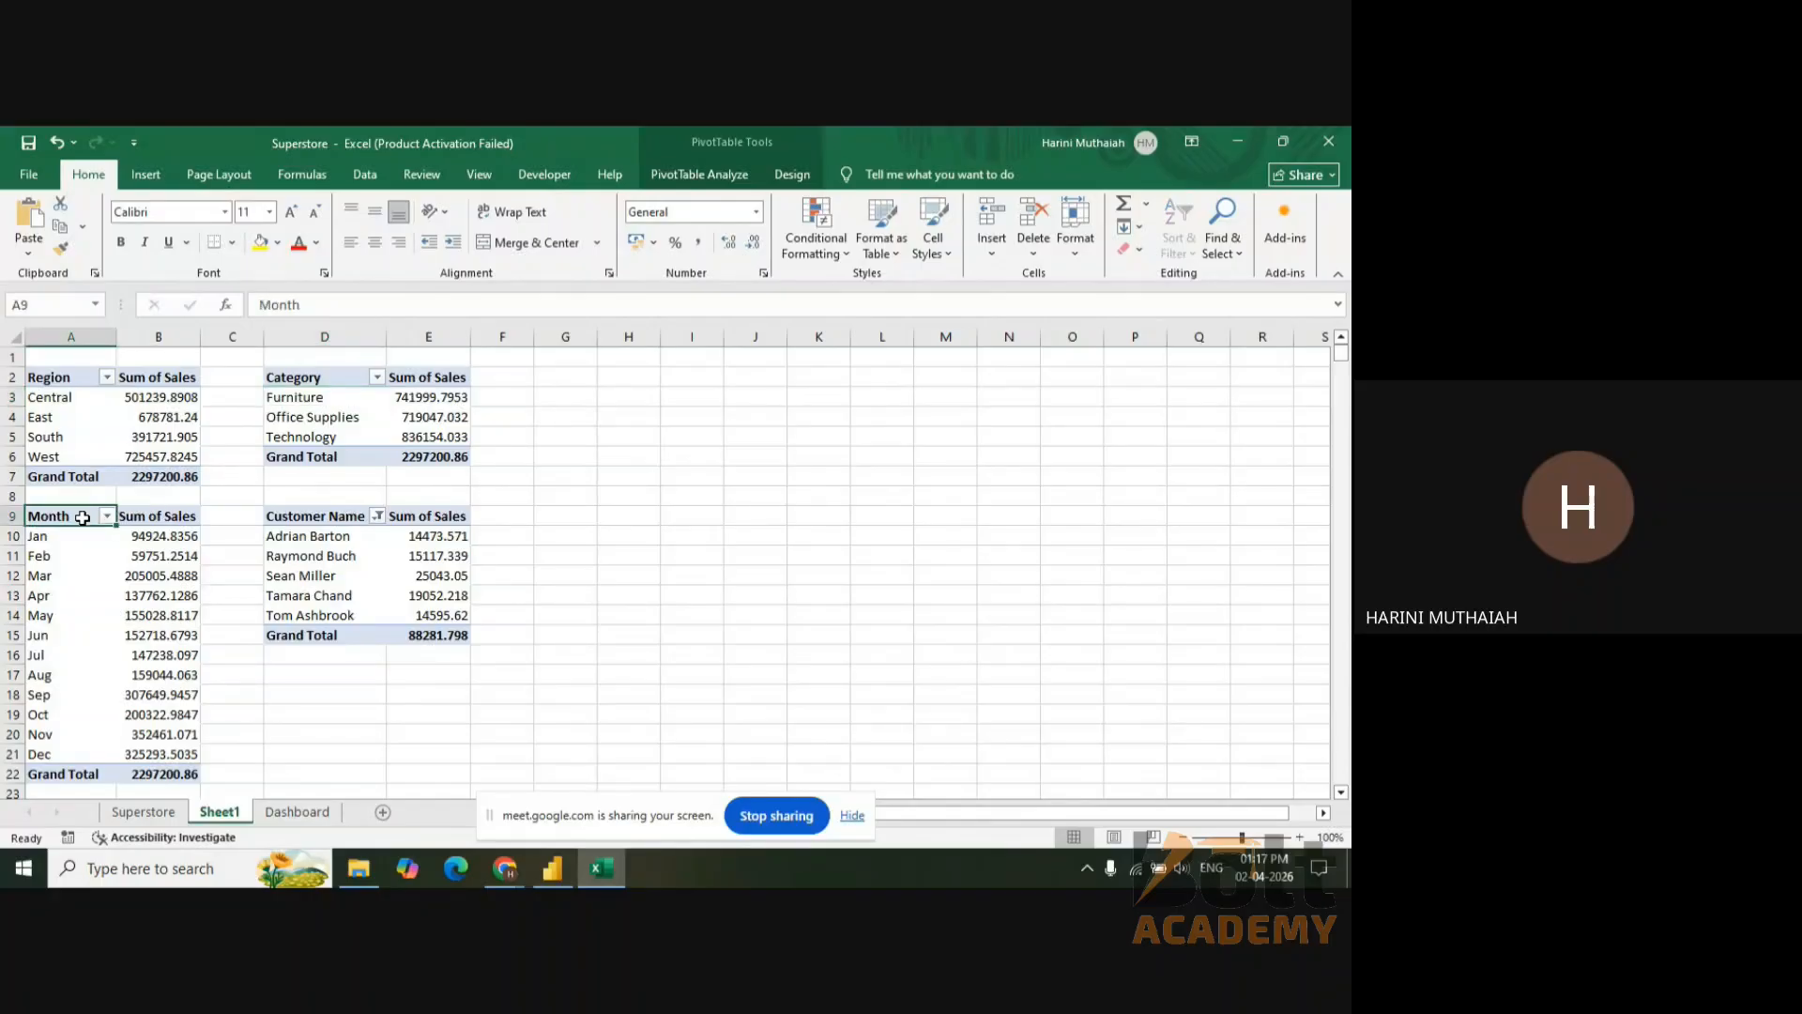
left_click(89, 595)
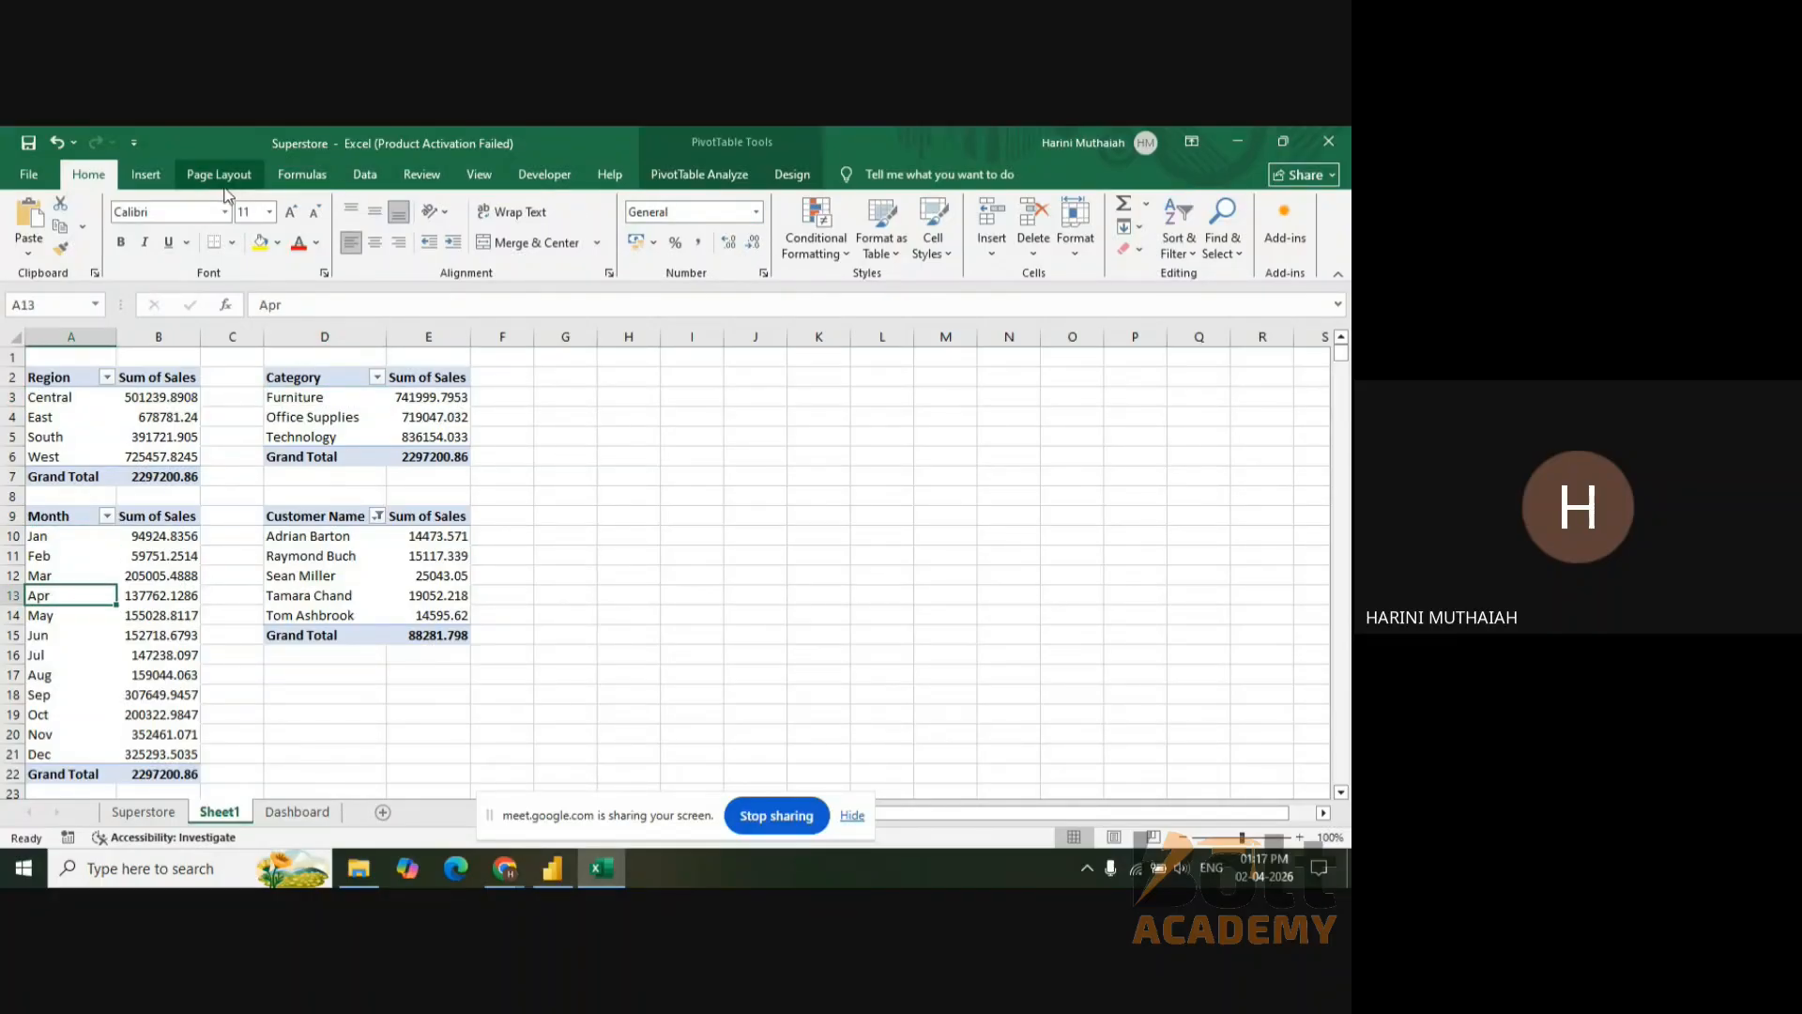
left_click(147, 177)
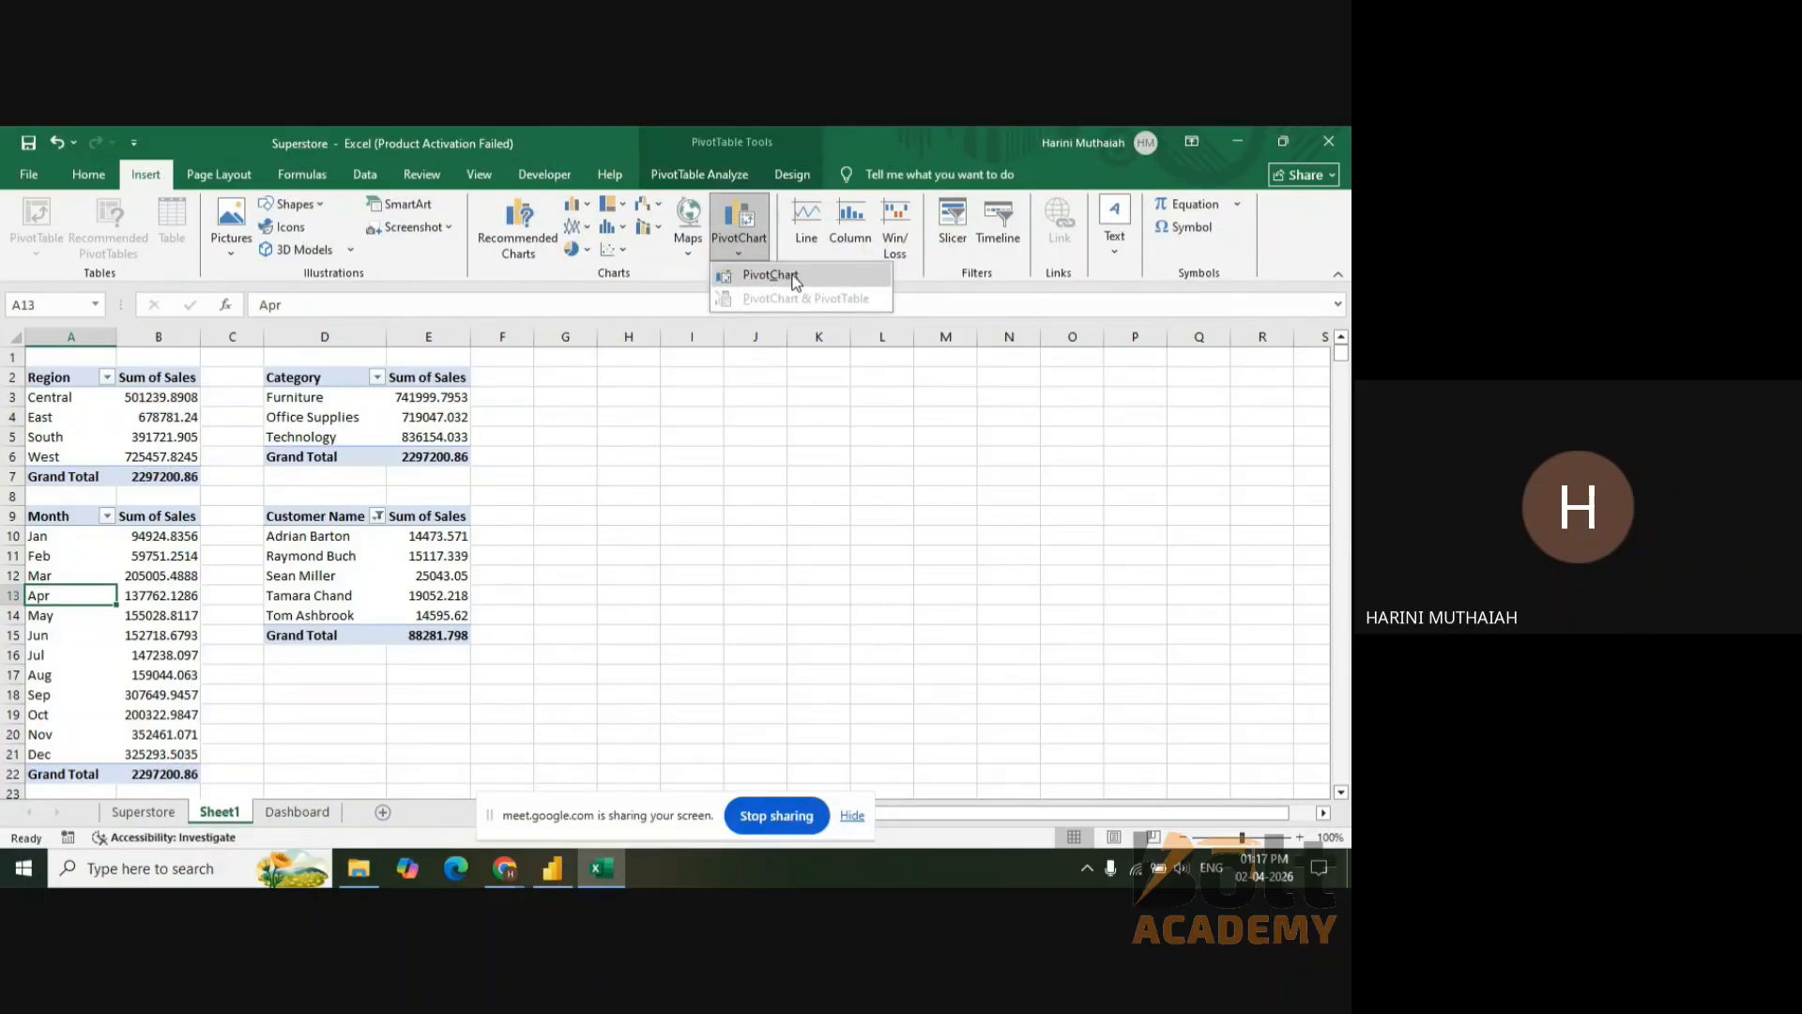
left_click(743, 226)
mouse_move(627, 382)
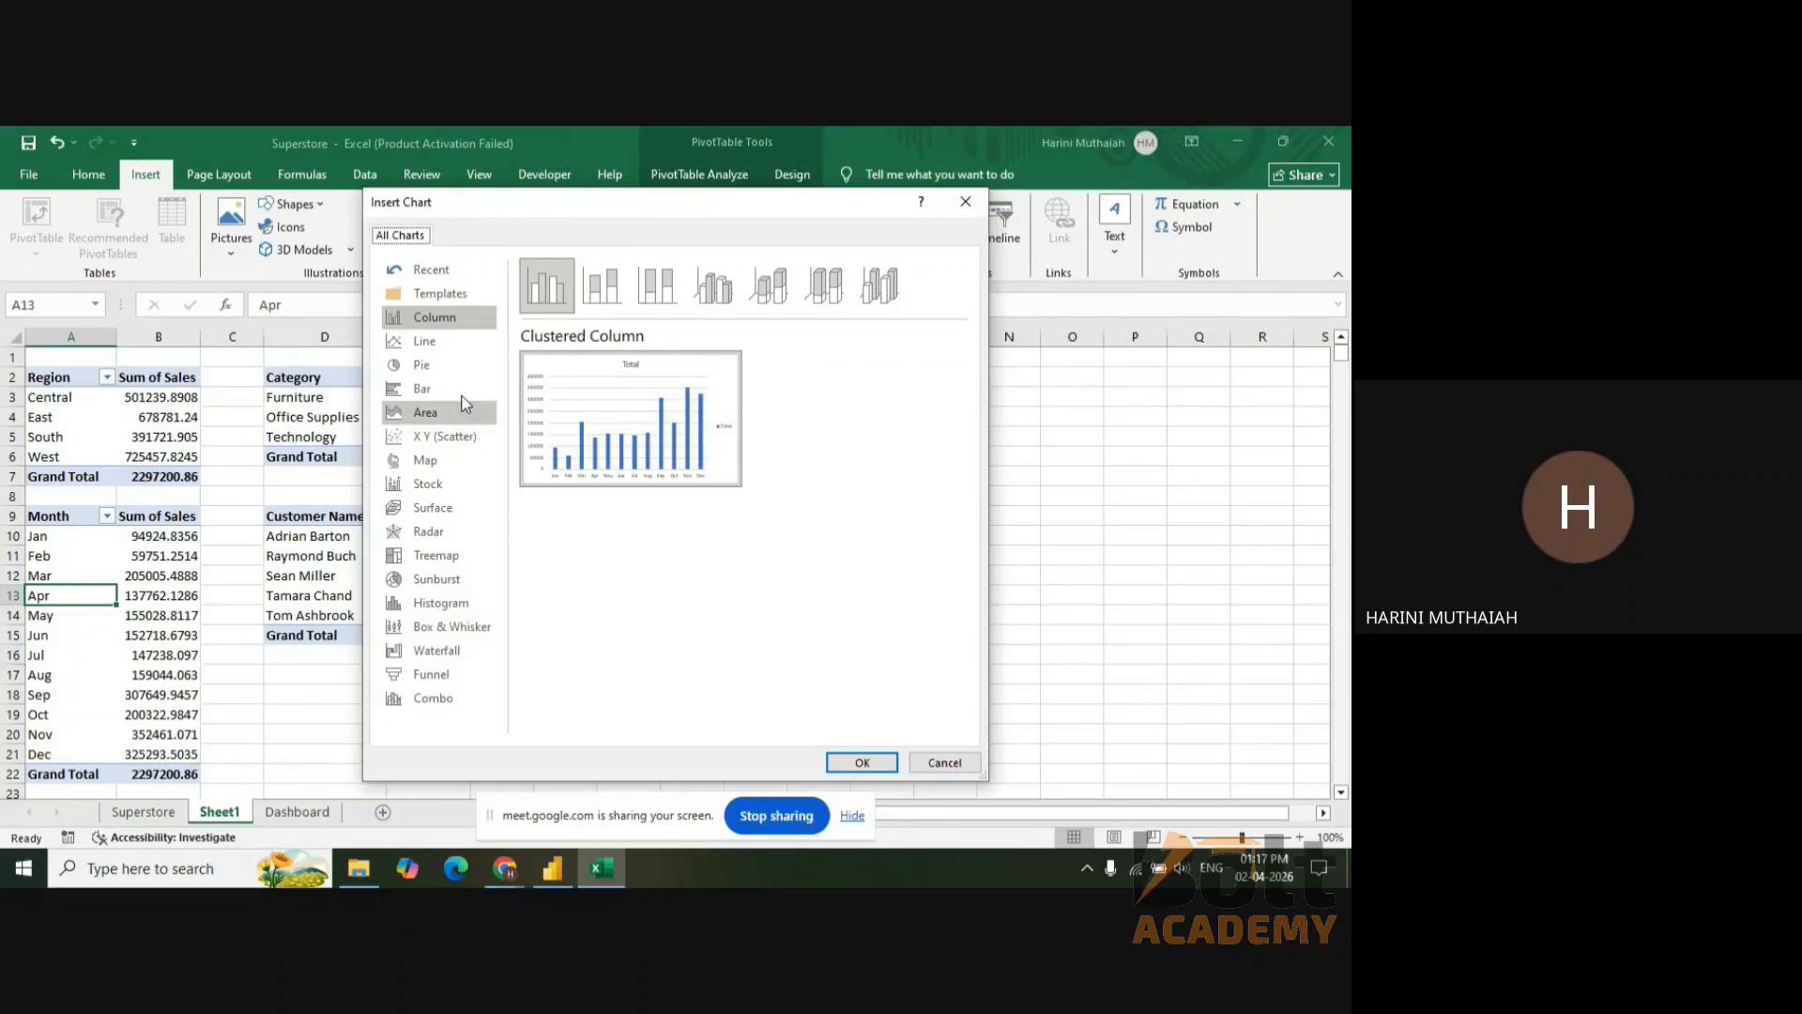
left_click(439, 347)
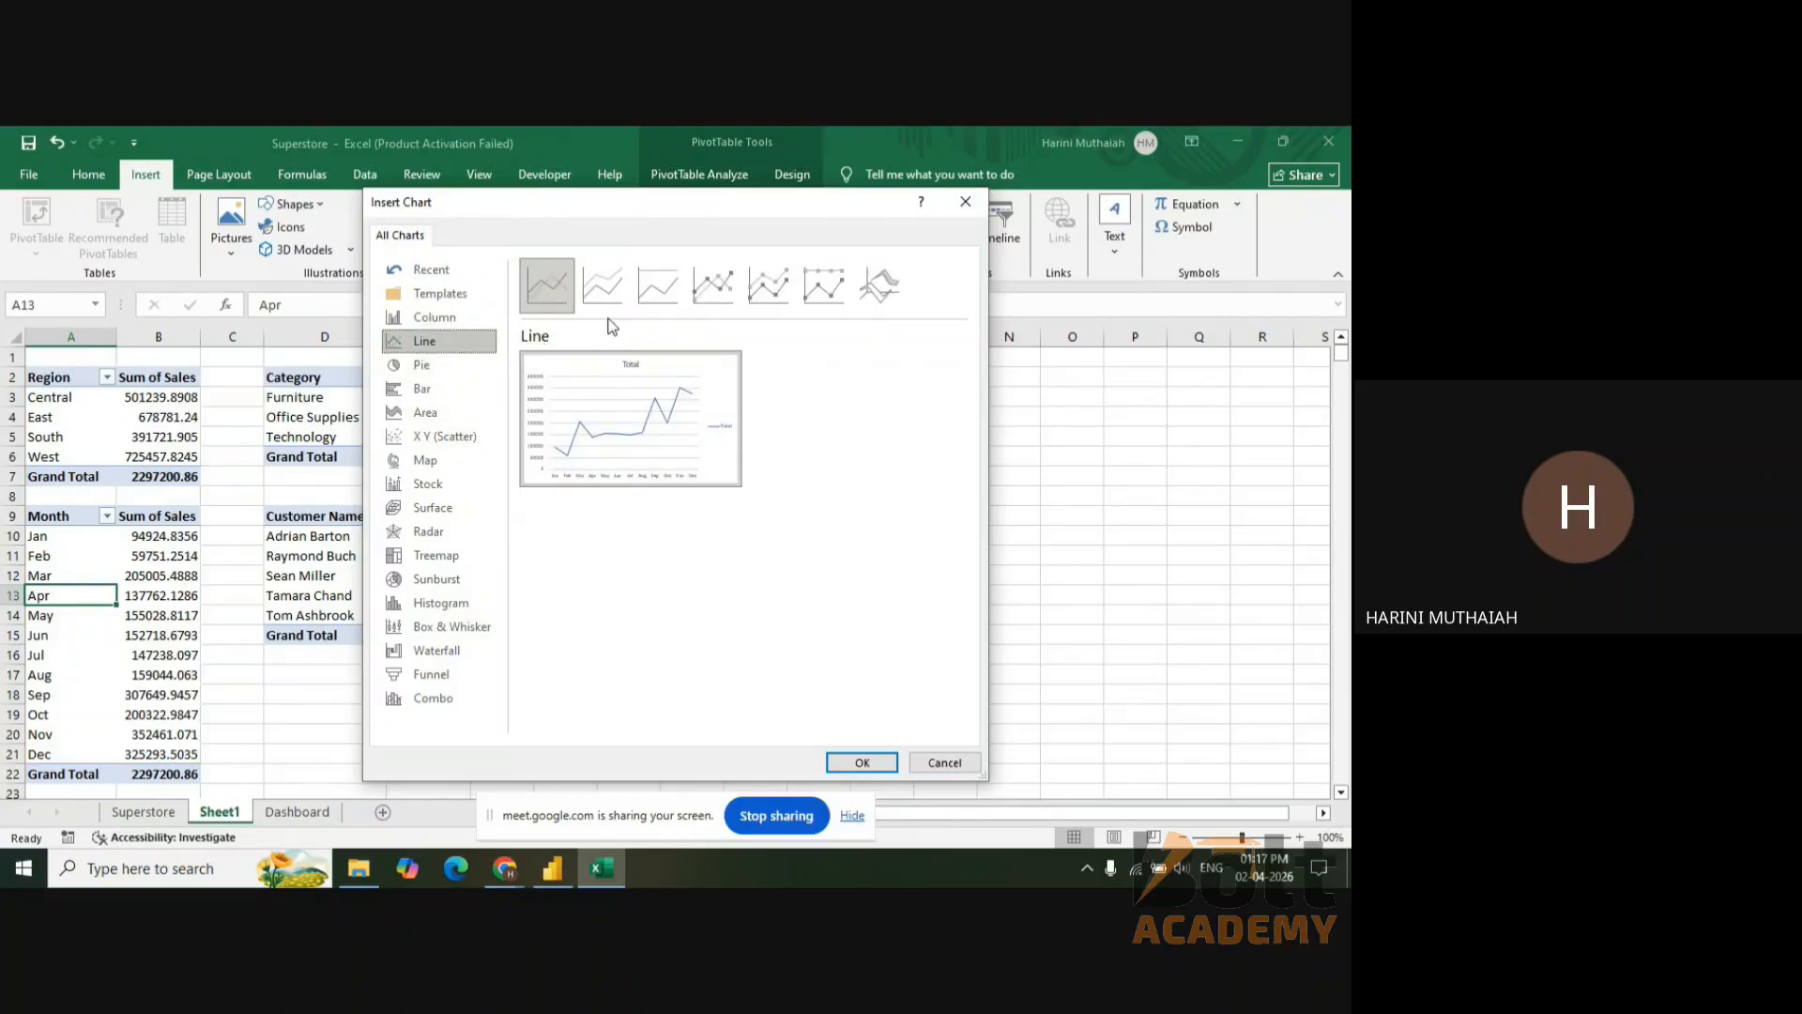
left_click(696, 298)
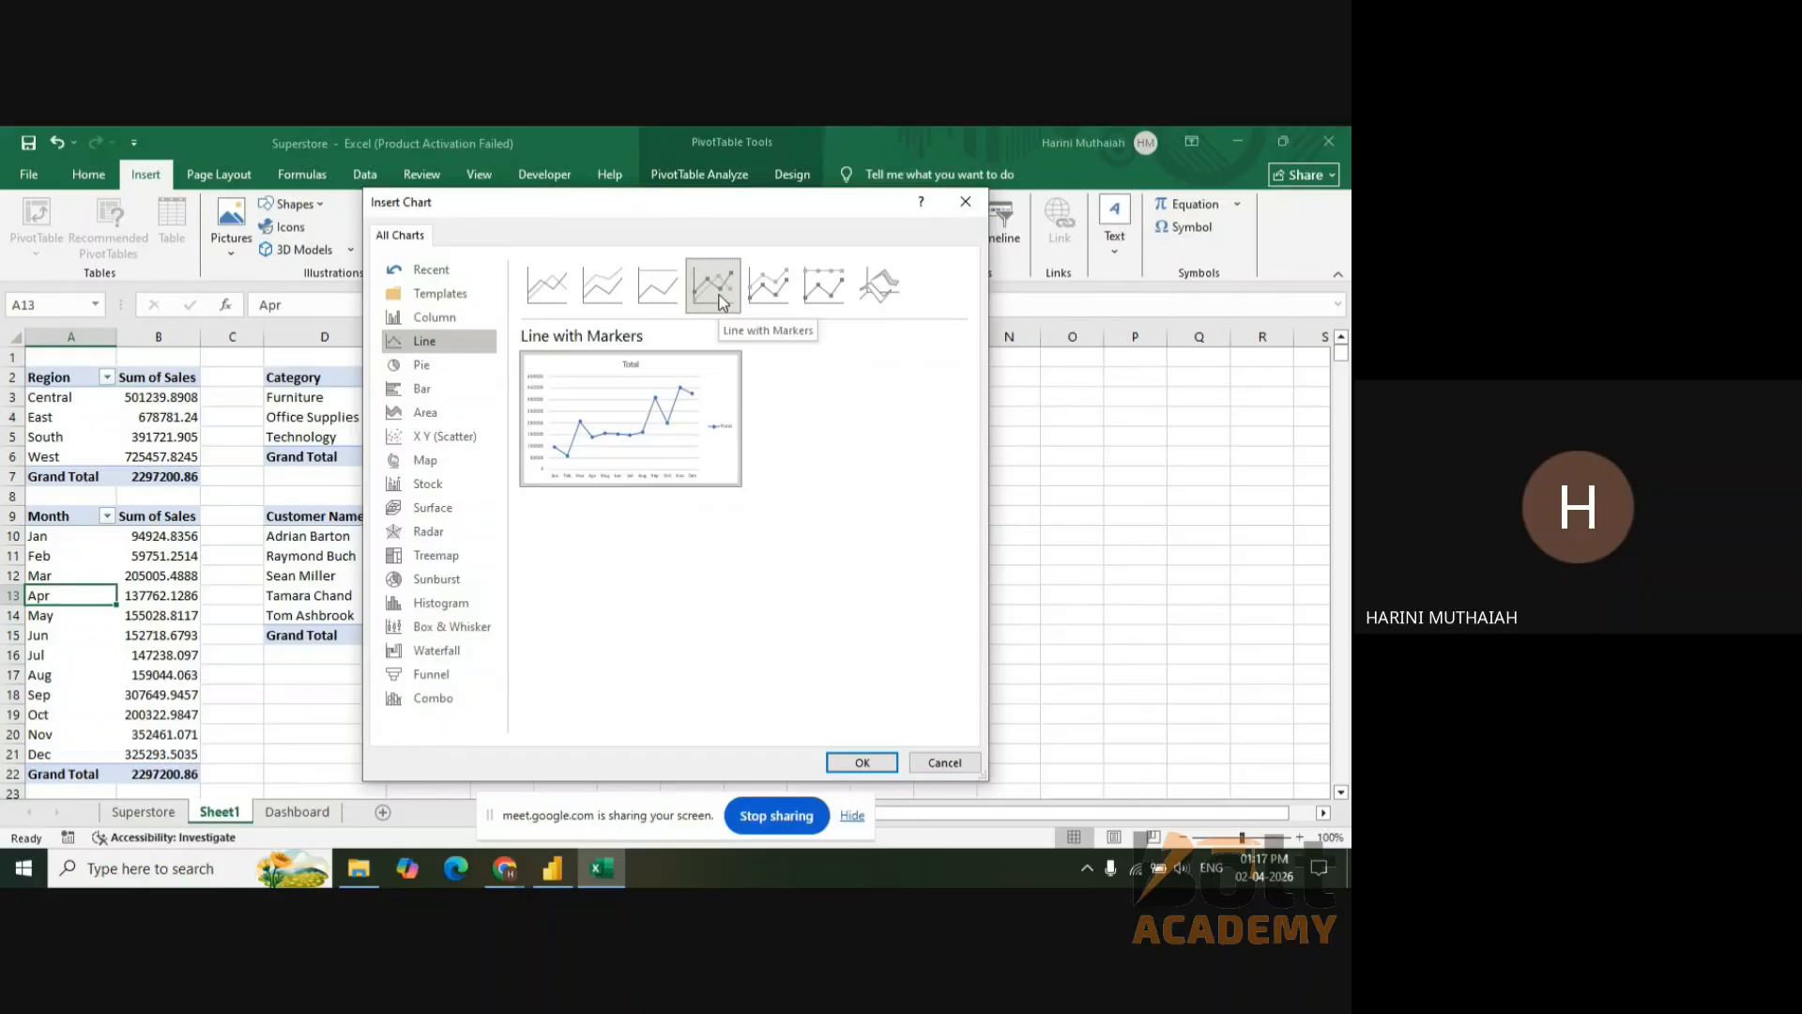
left_click(883, 762)
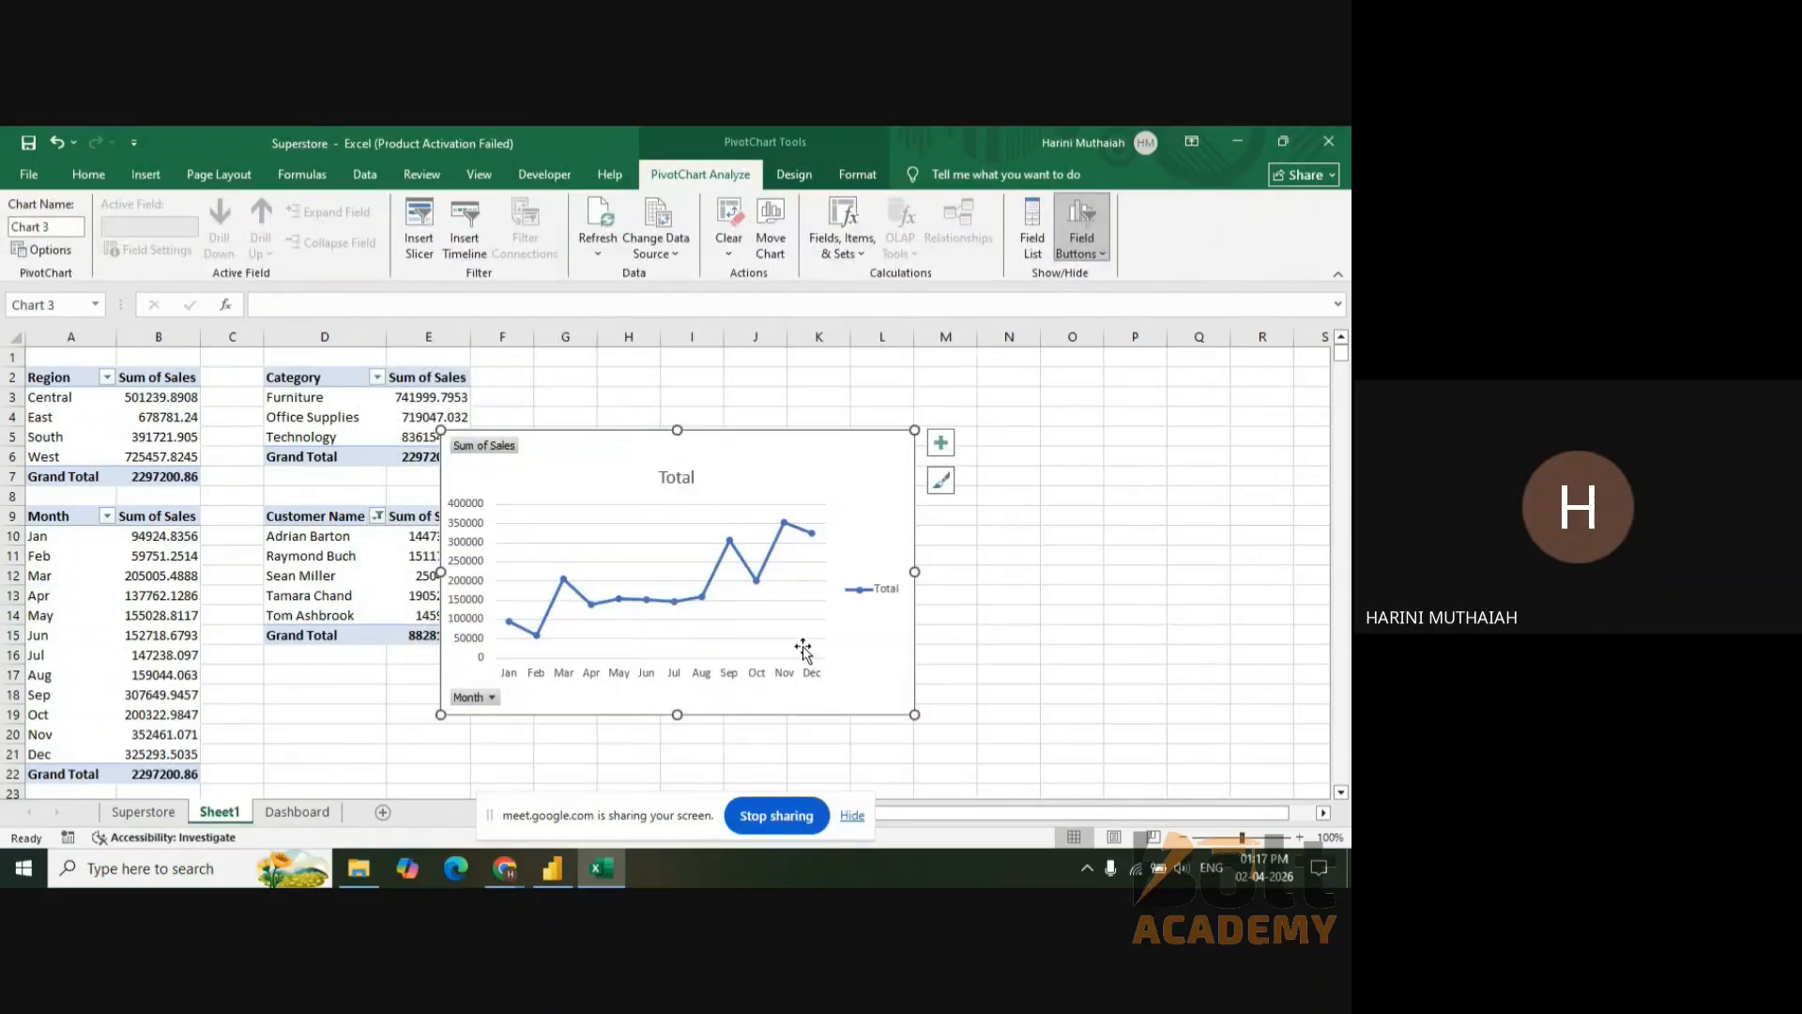
- Move the monthly sales line chart from Sheet1 to the Dashboard sheet at cell A23, below the region bar chart
key("ctrl+x")
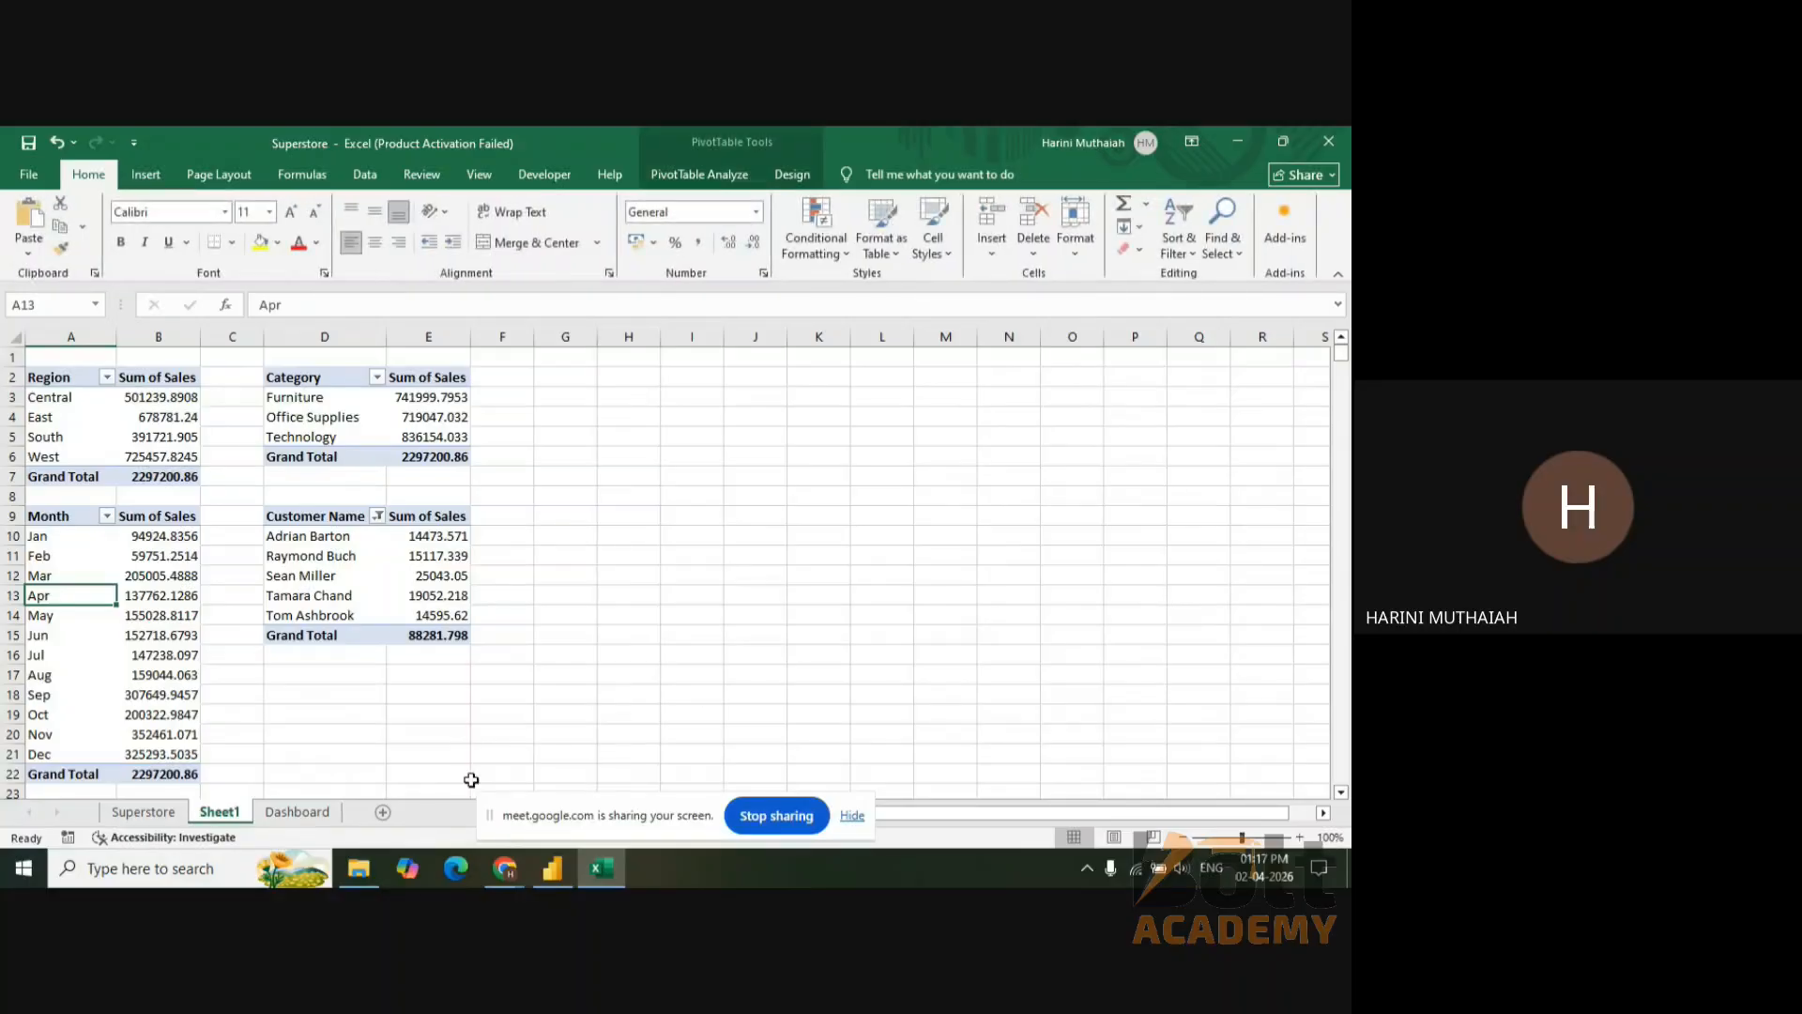
left_click(291, 813)
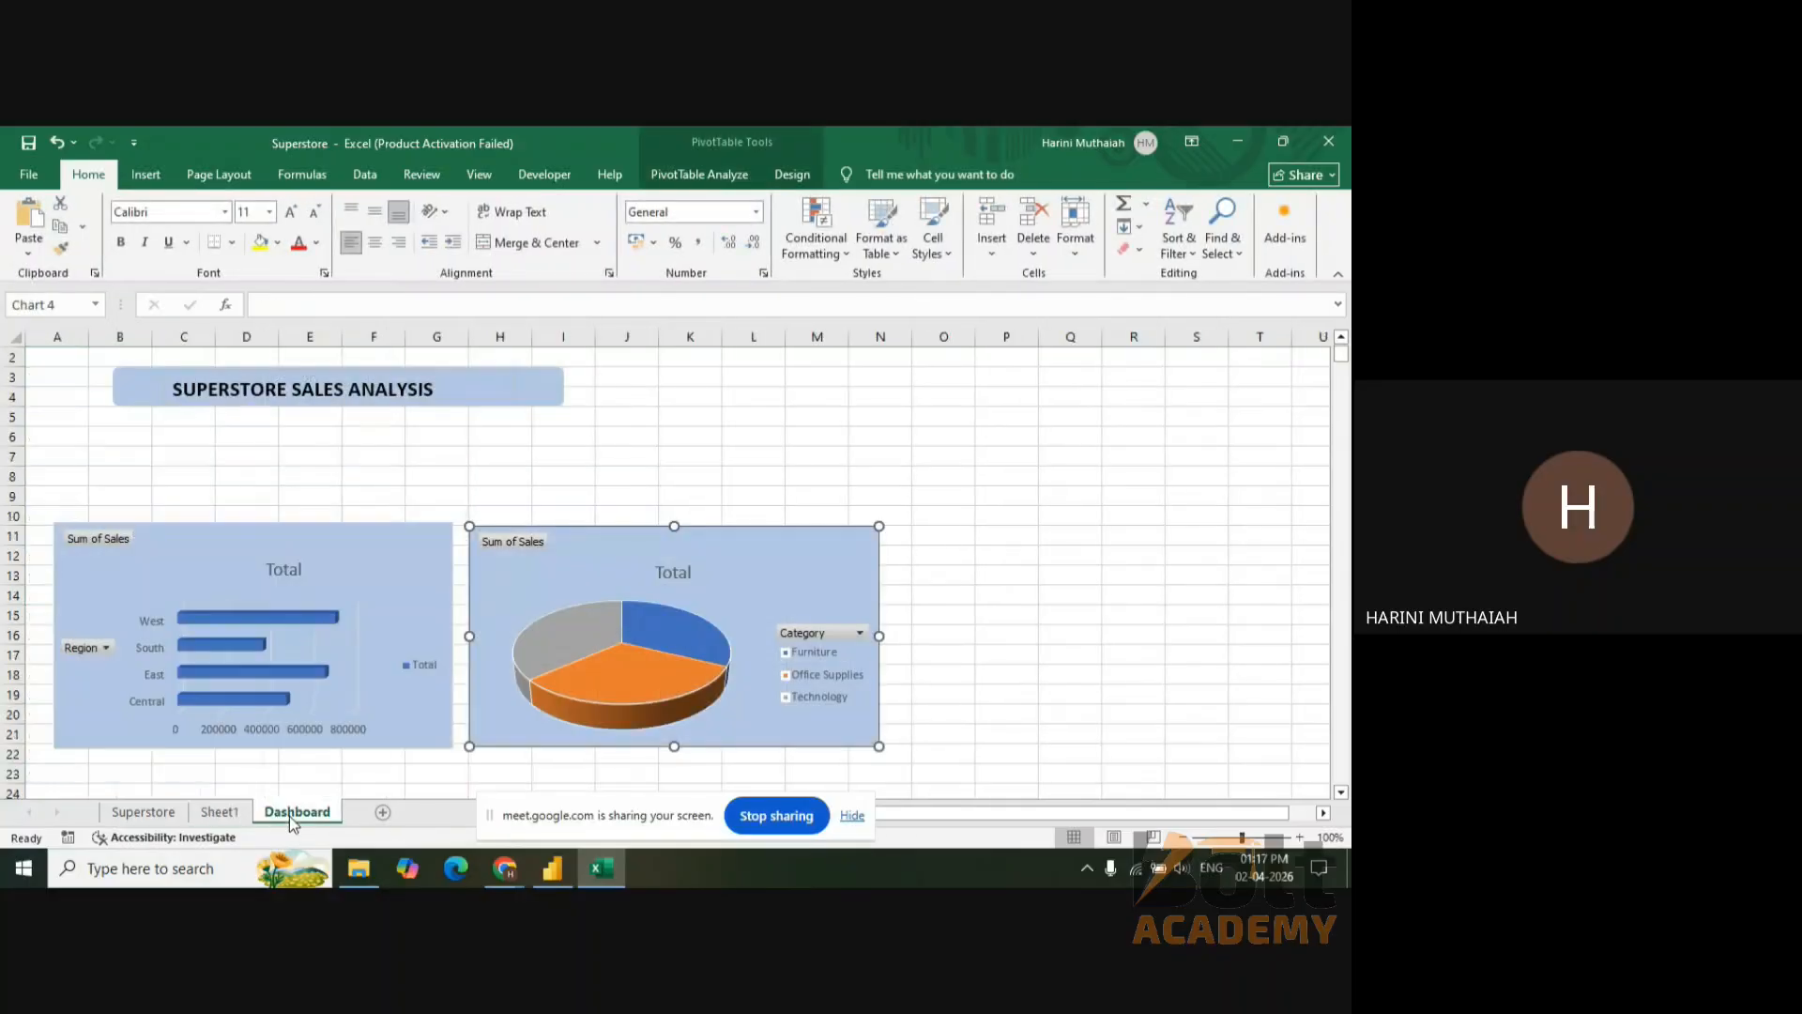
left_click(951, 751)
key("Down")
key("Down")
key("Down")
key("Down")
key("Down")
key("Down")
key("Down")
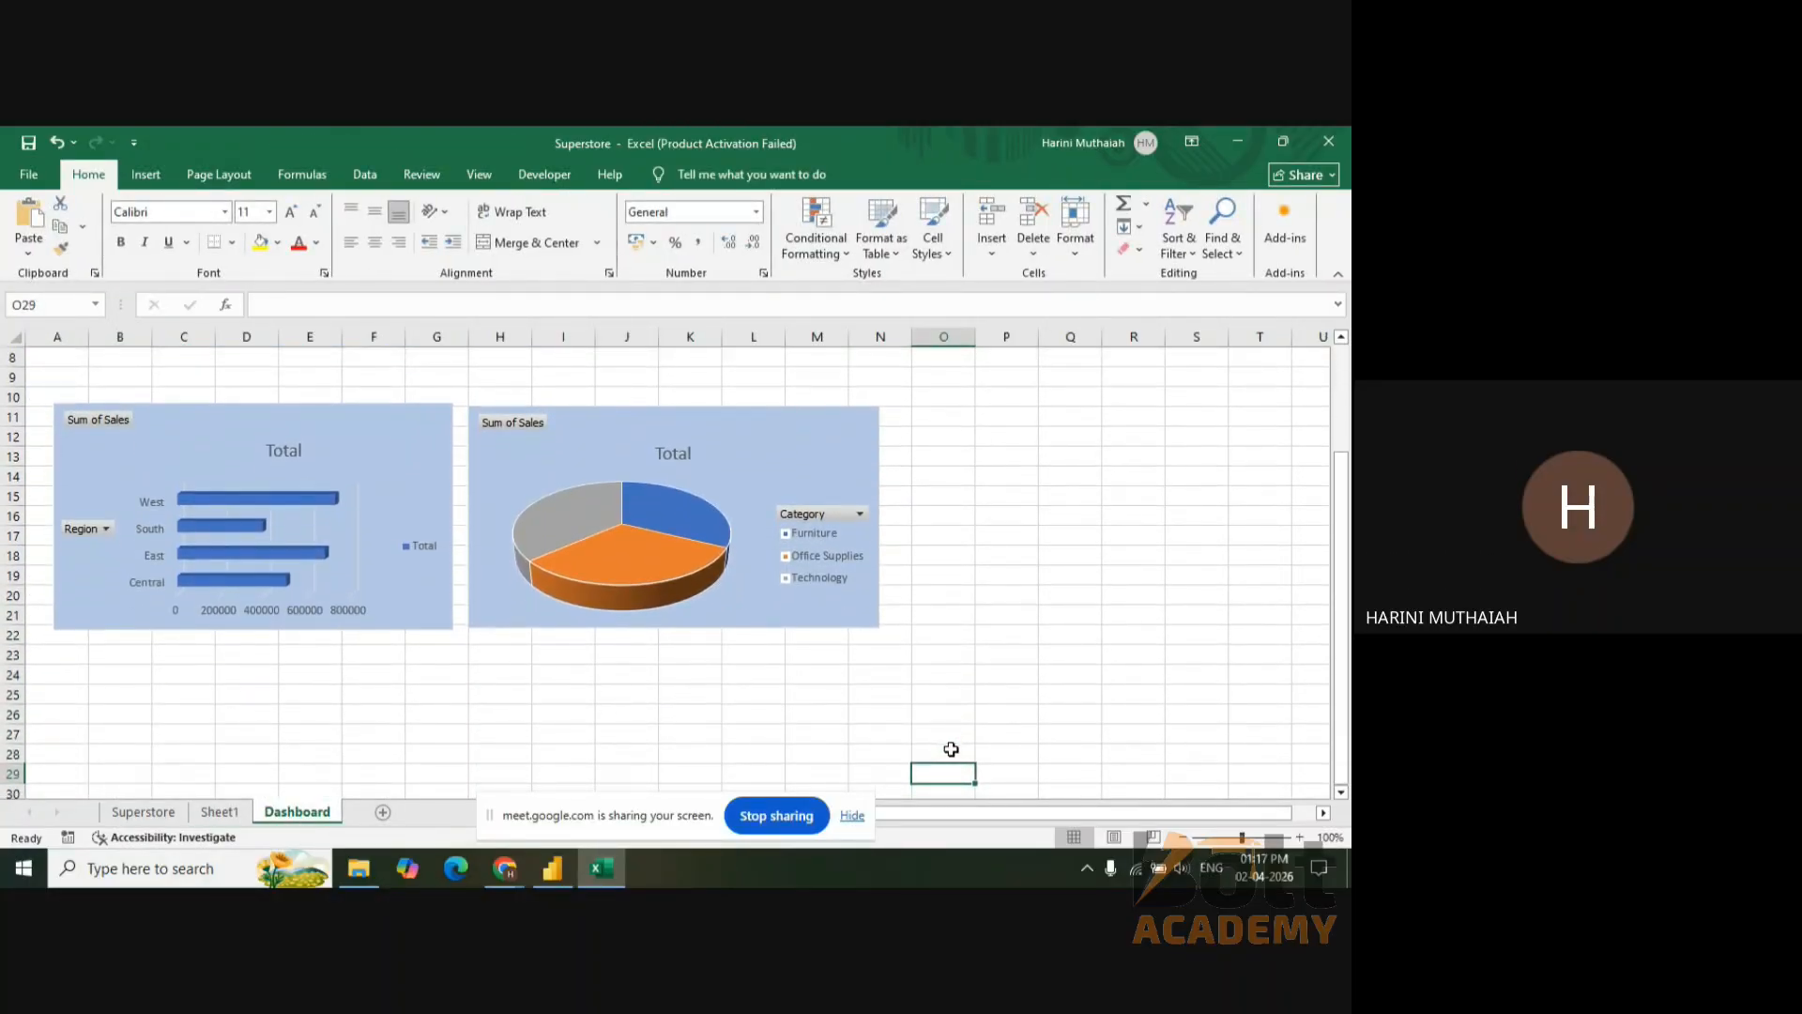
left_click(68, 657)
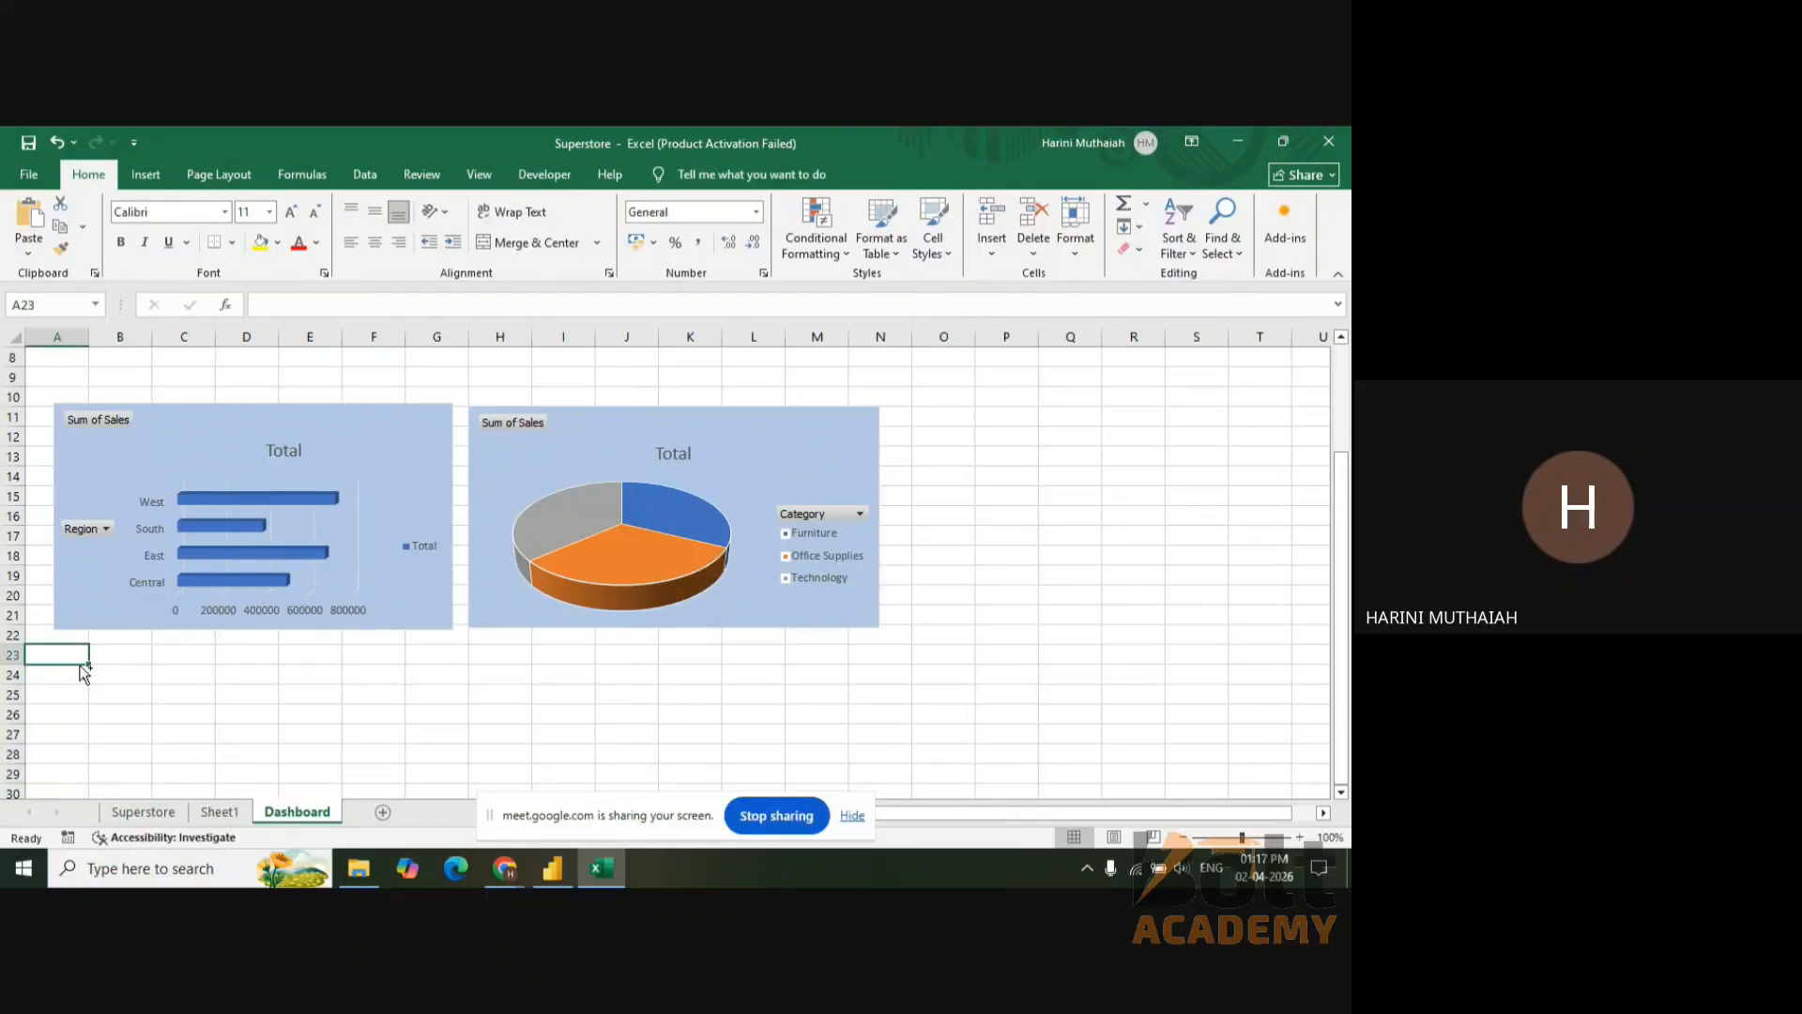
key("ctrl+v")
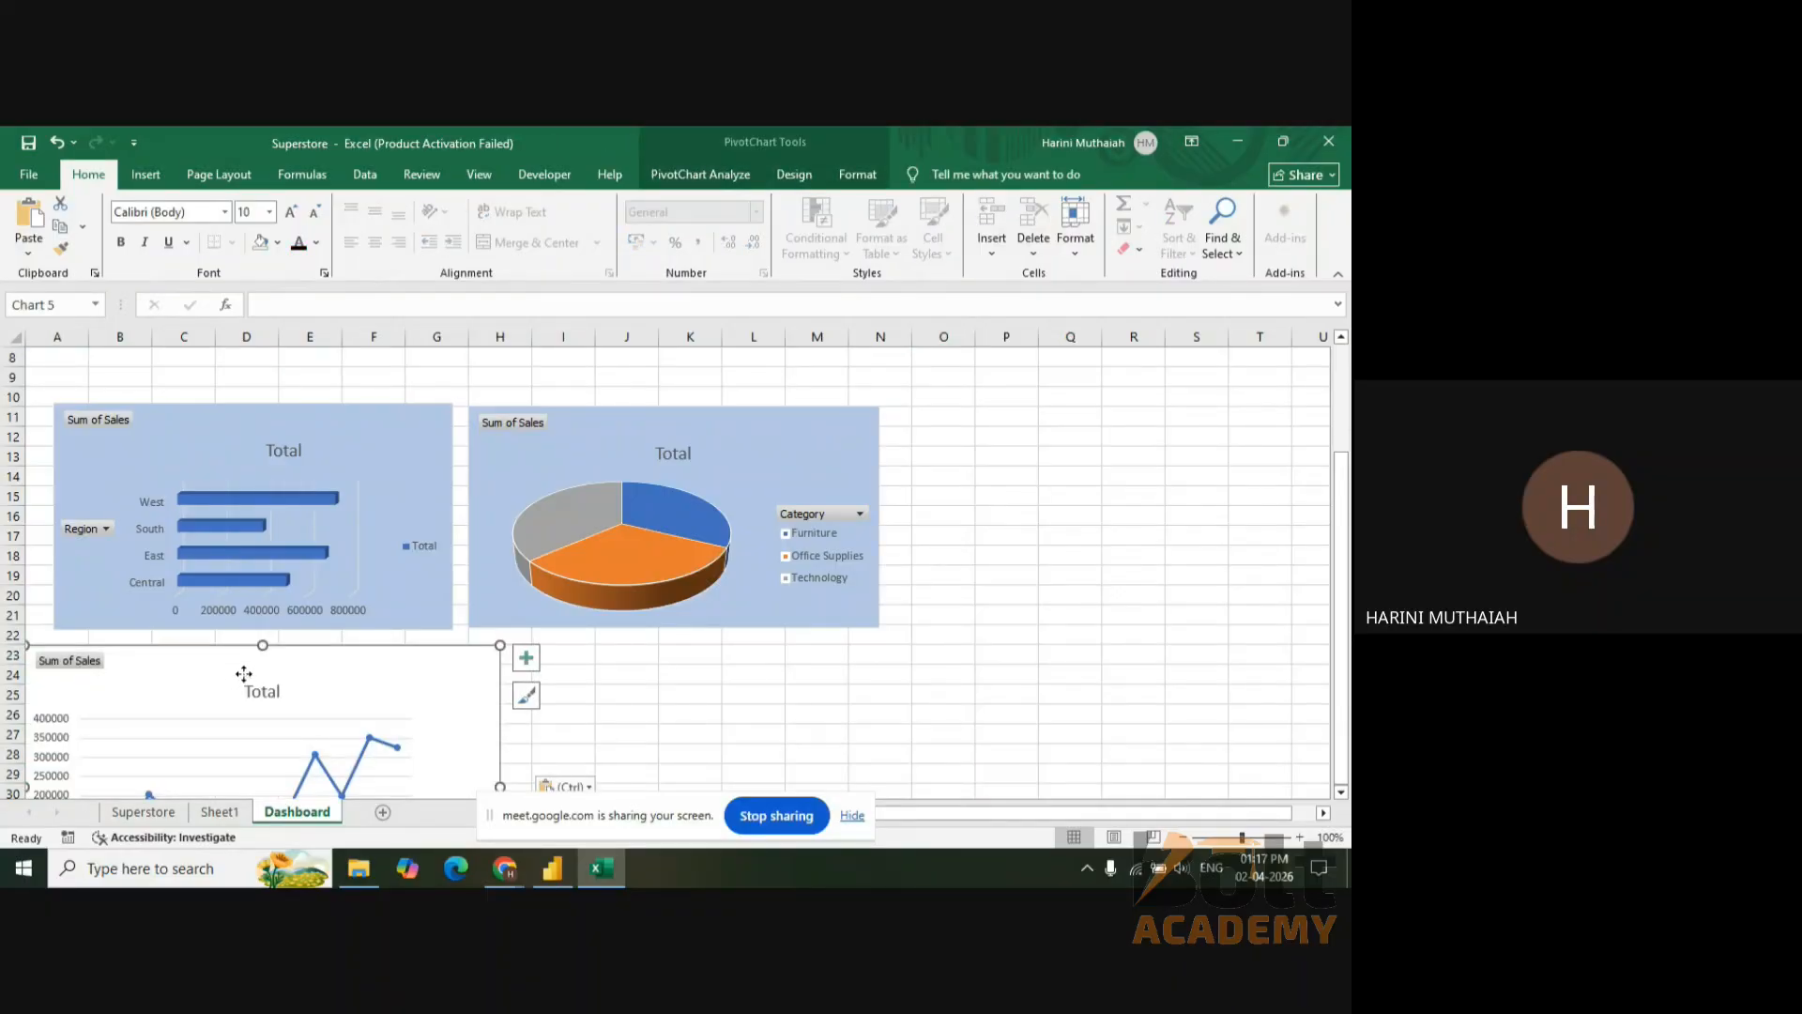
- Align the line chart under the region bar chart, narrow it to the bar chart's width and reduce its height slightly
mouse_move(242, 672)
left_mouse_down()
mouse_move(299, 678)
mouse_move(270, 670)
left_mouse_up()
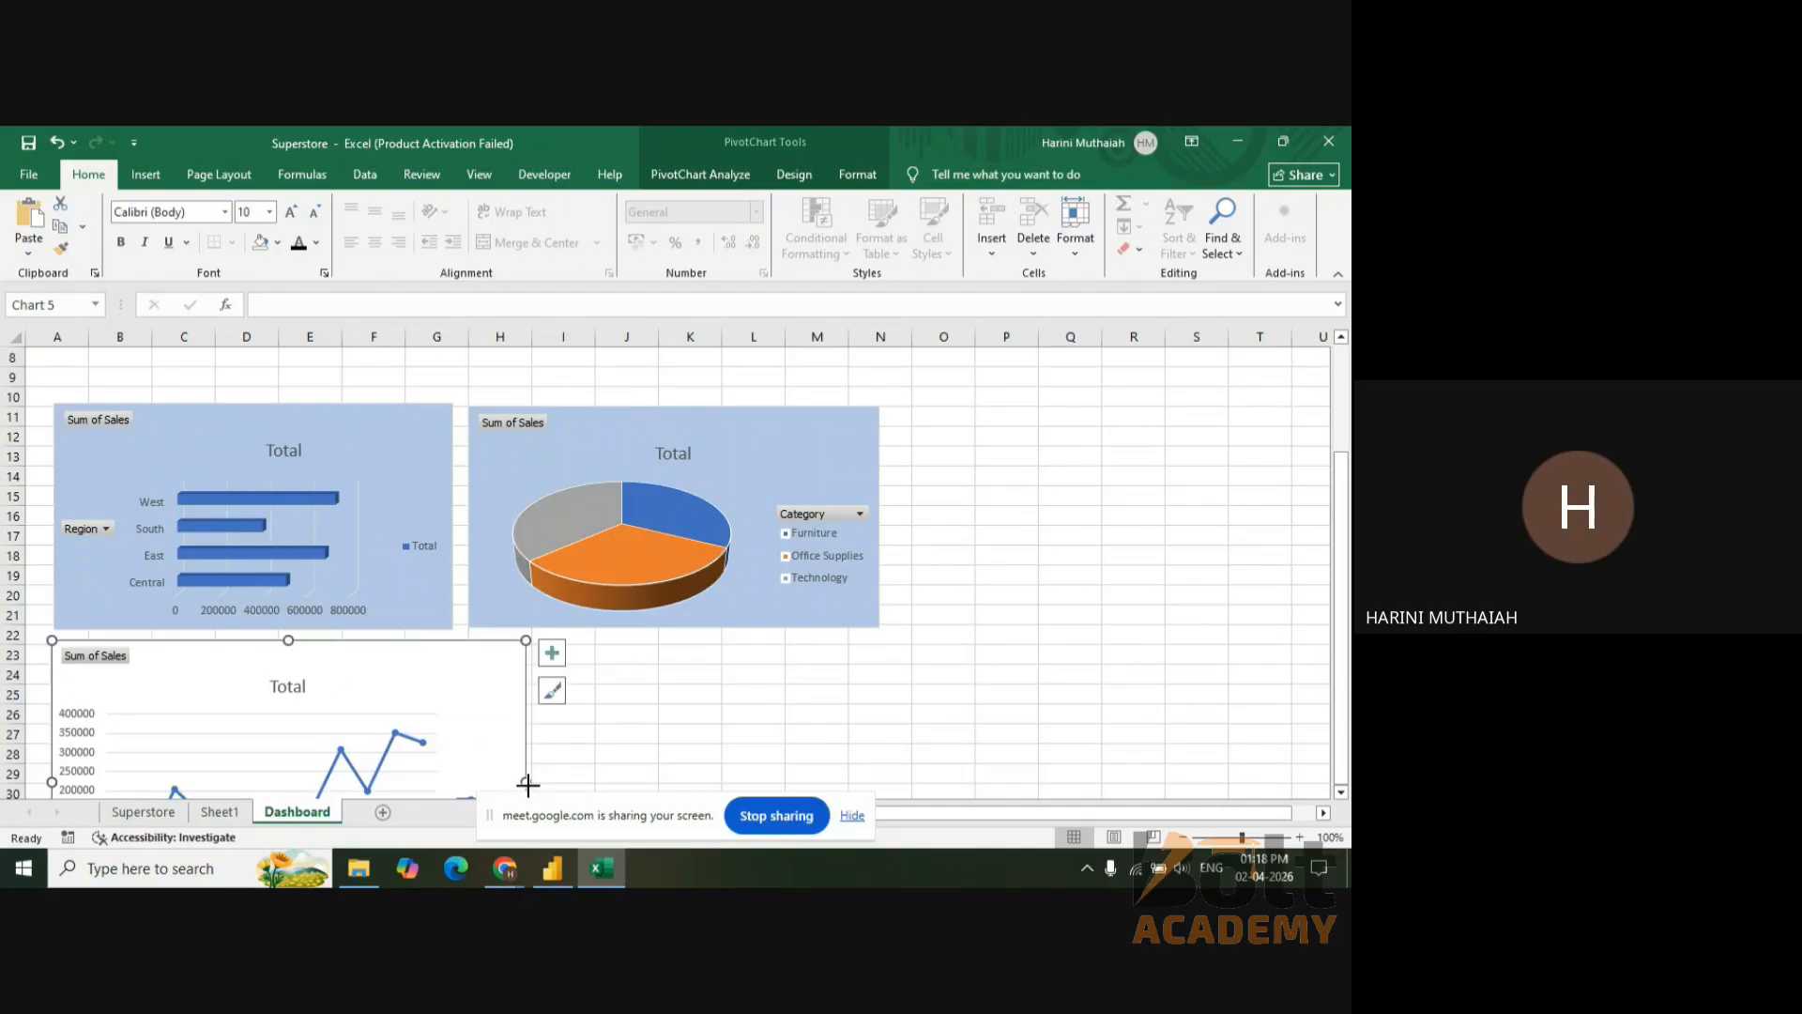
left_click_drag(526, 781, 452, 782)
left_click_drag(1343, 555, 1349, 637)
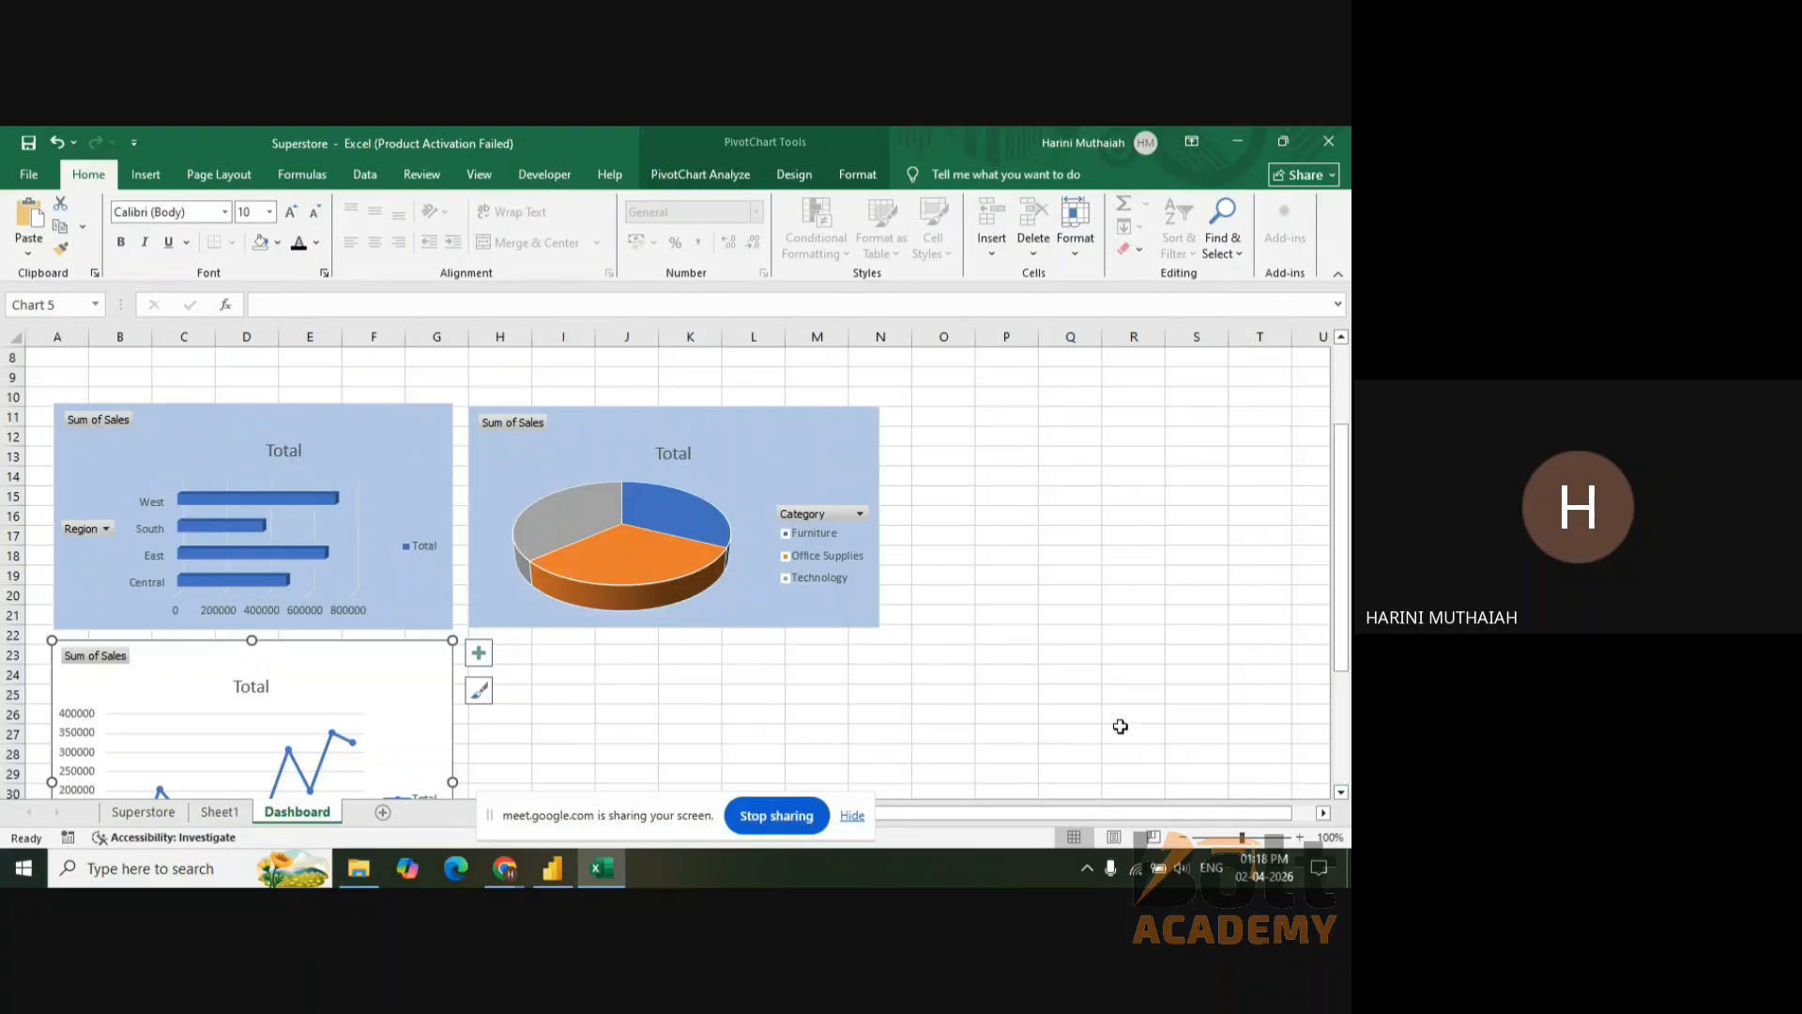
left_click(1153, 760)
key("Down")
key("Down")
key("Down")
key("Down")
key("Down")
key("Down")
key("Down")
key("Down")
key("Down")
key("Down")
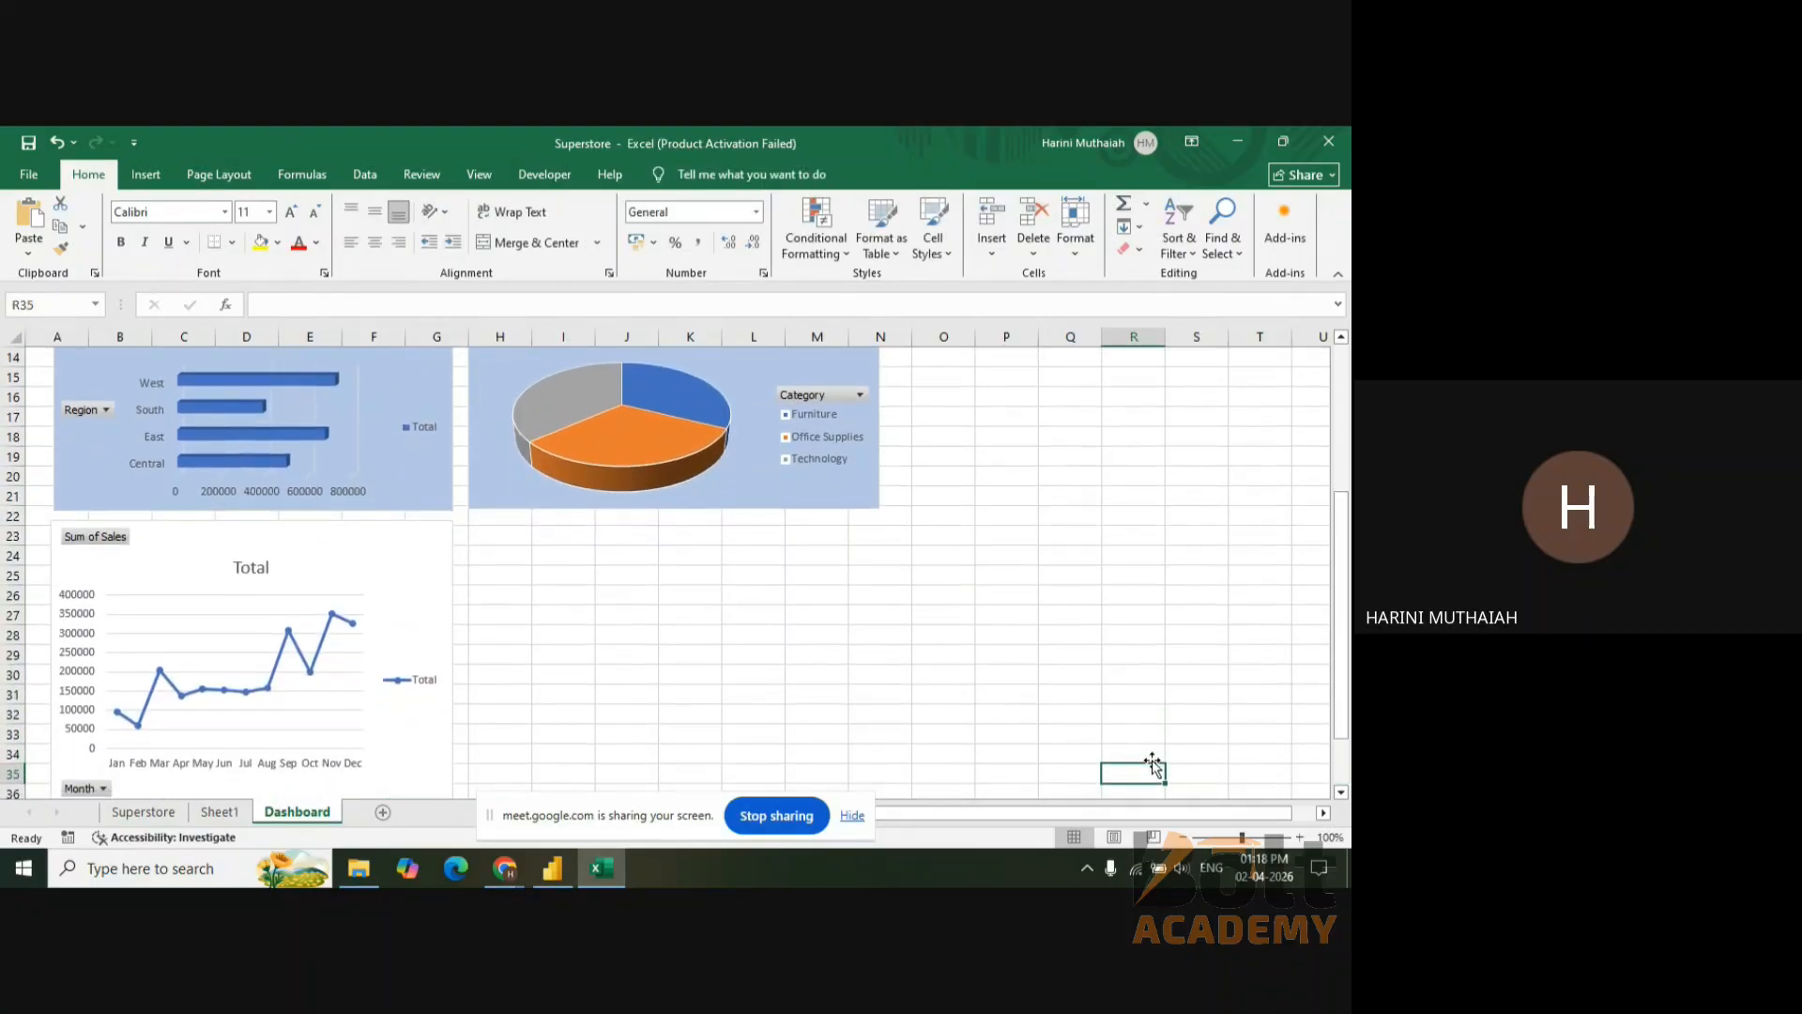
left_click(344, 734)
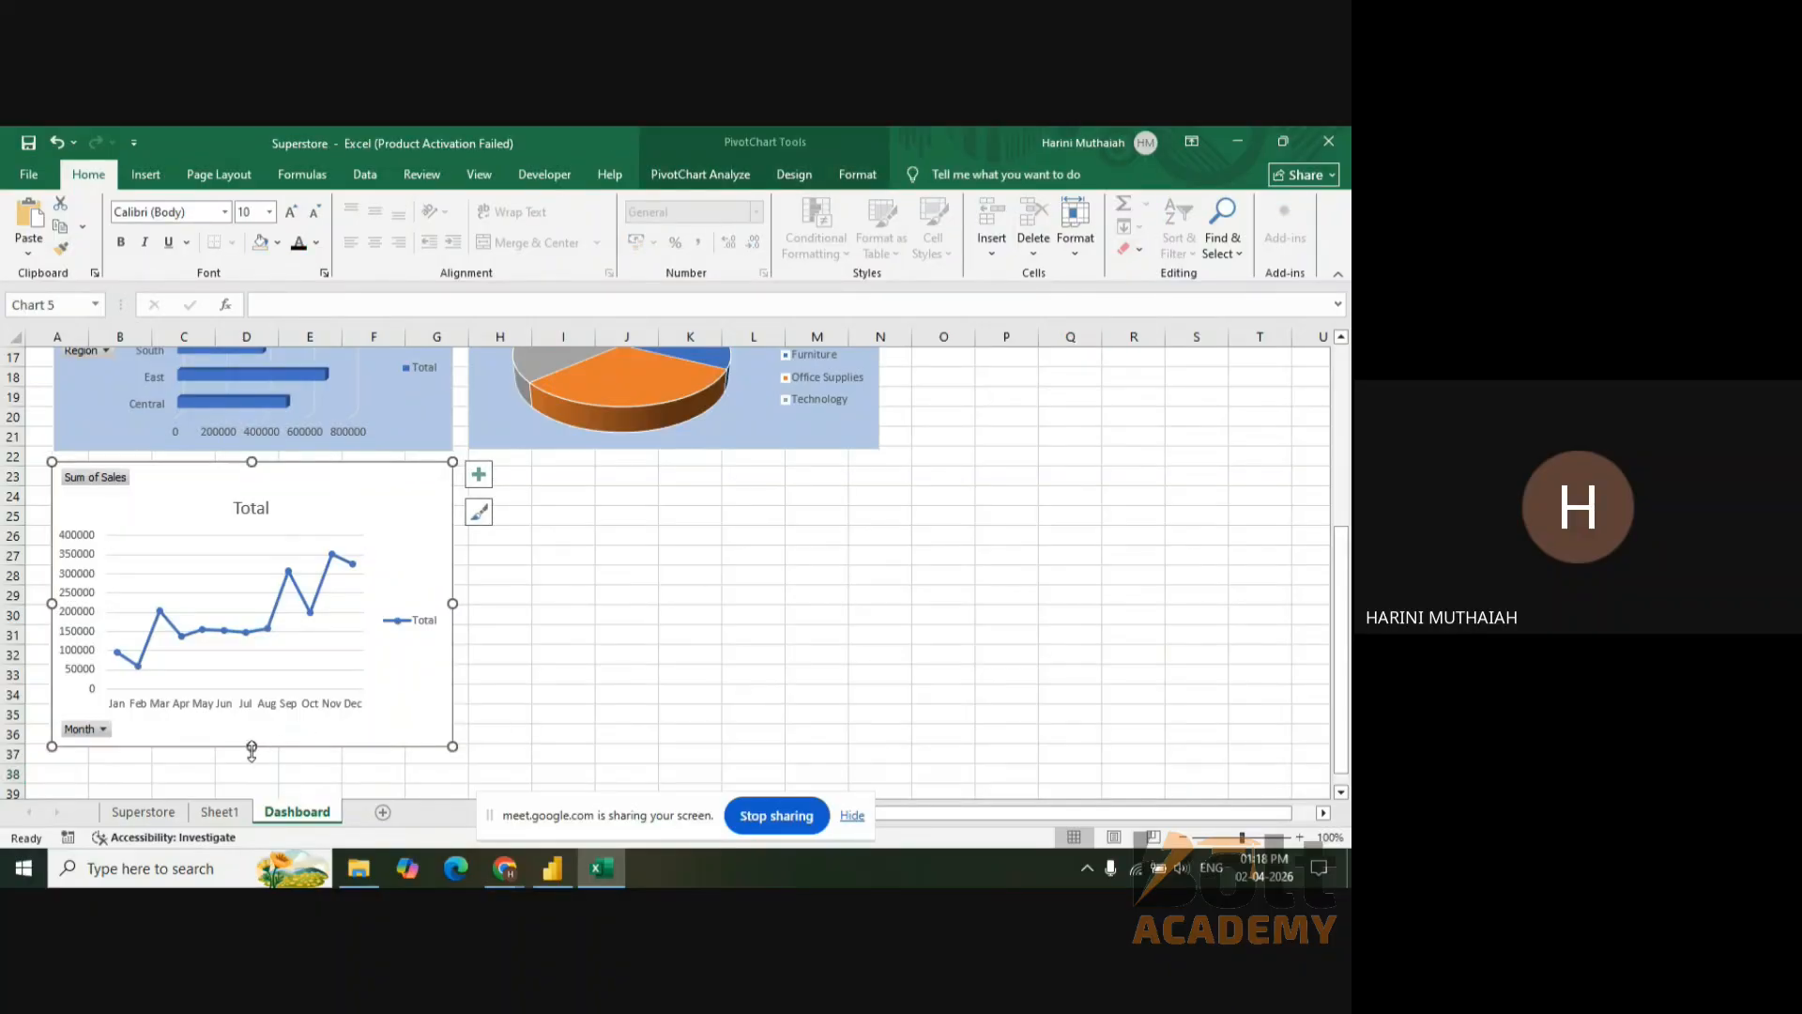
left_click_drag(252, 734, 251, 728)
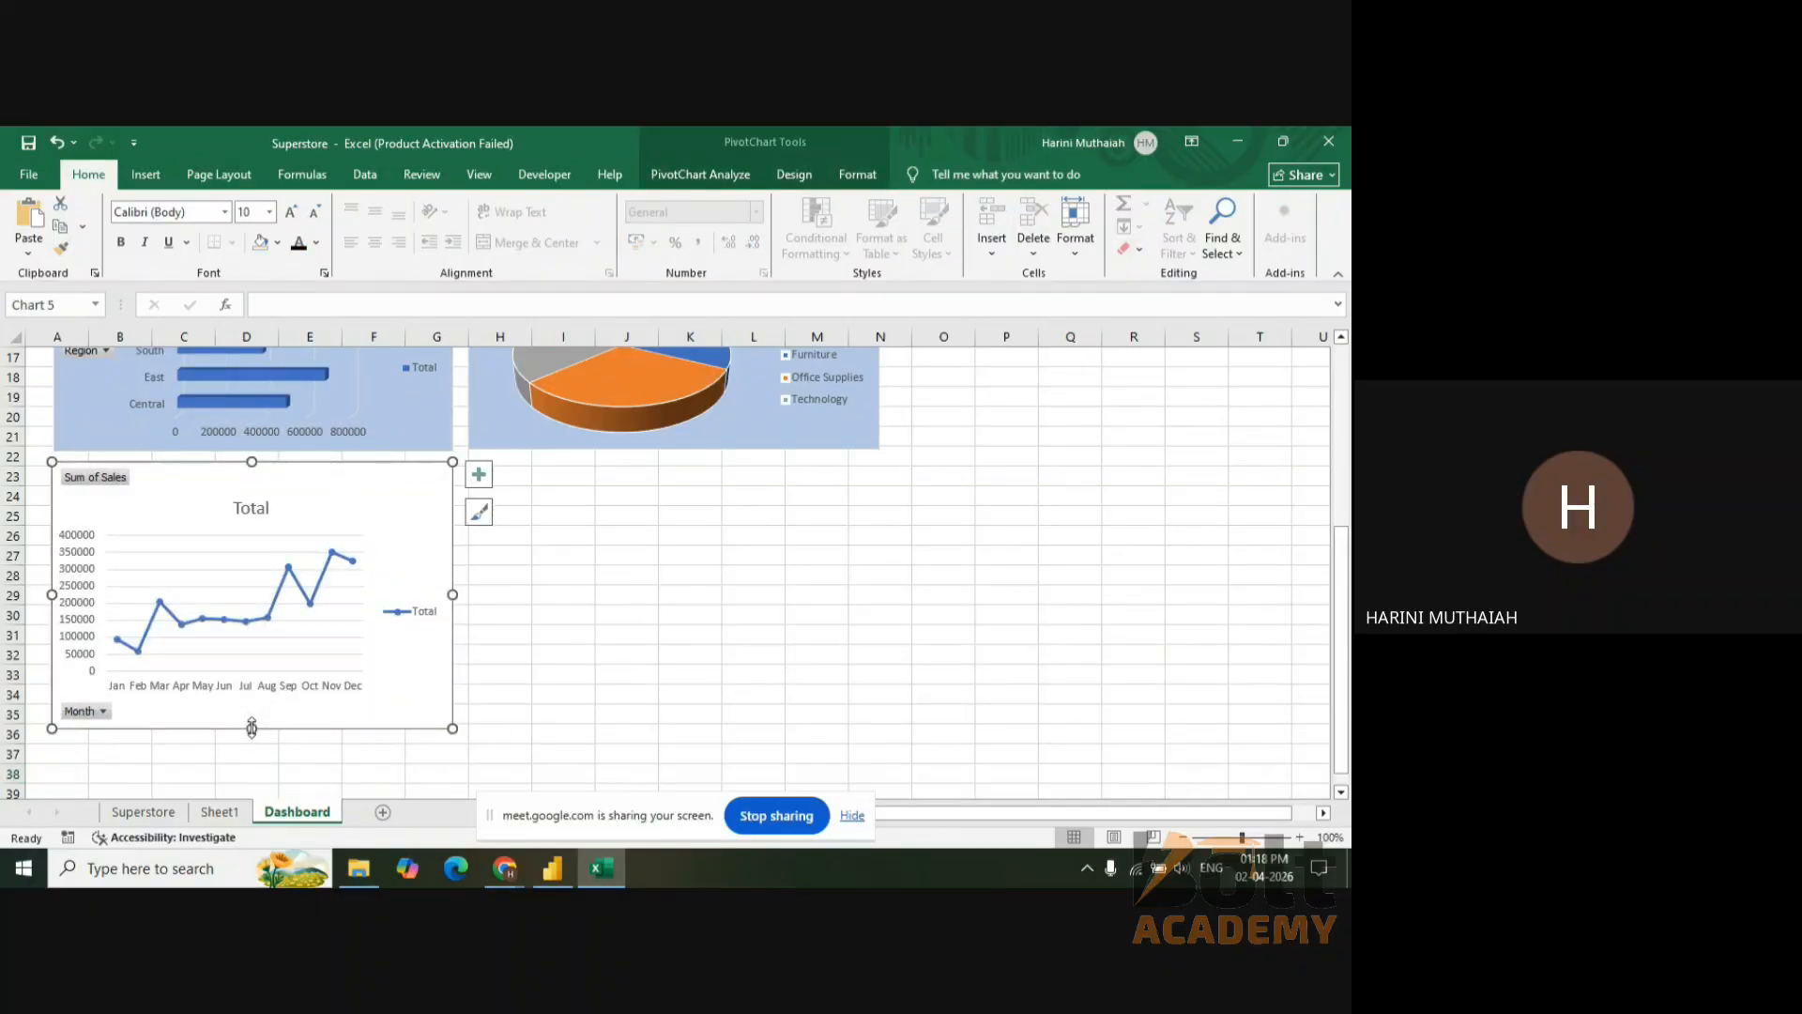
- Apply a light blue solid fill to the monthly line chart's chart area
double_click(422, 514)
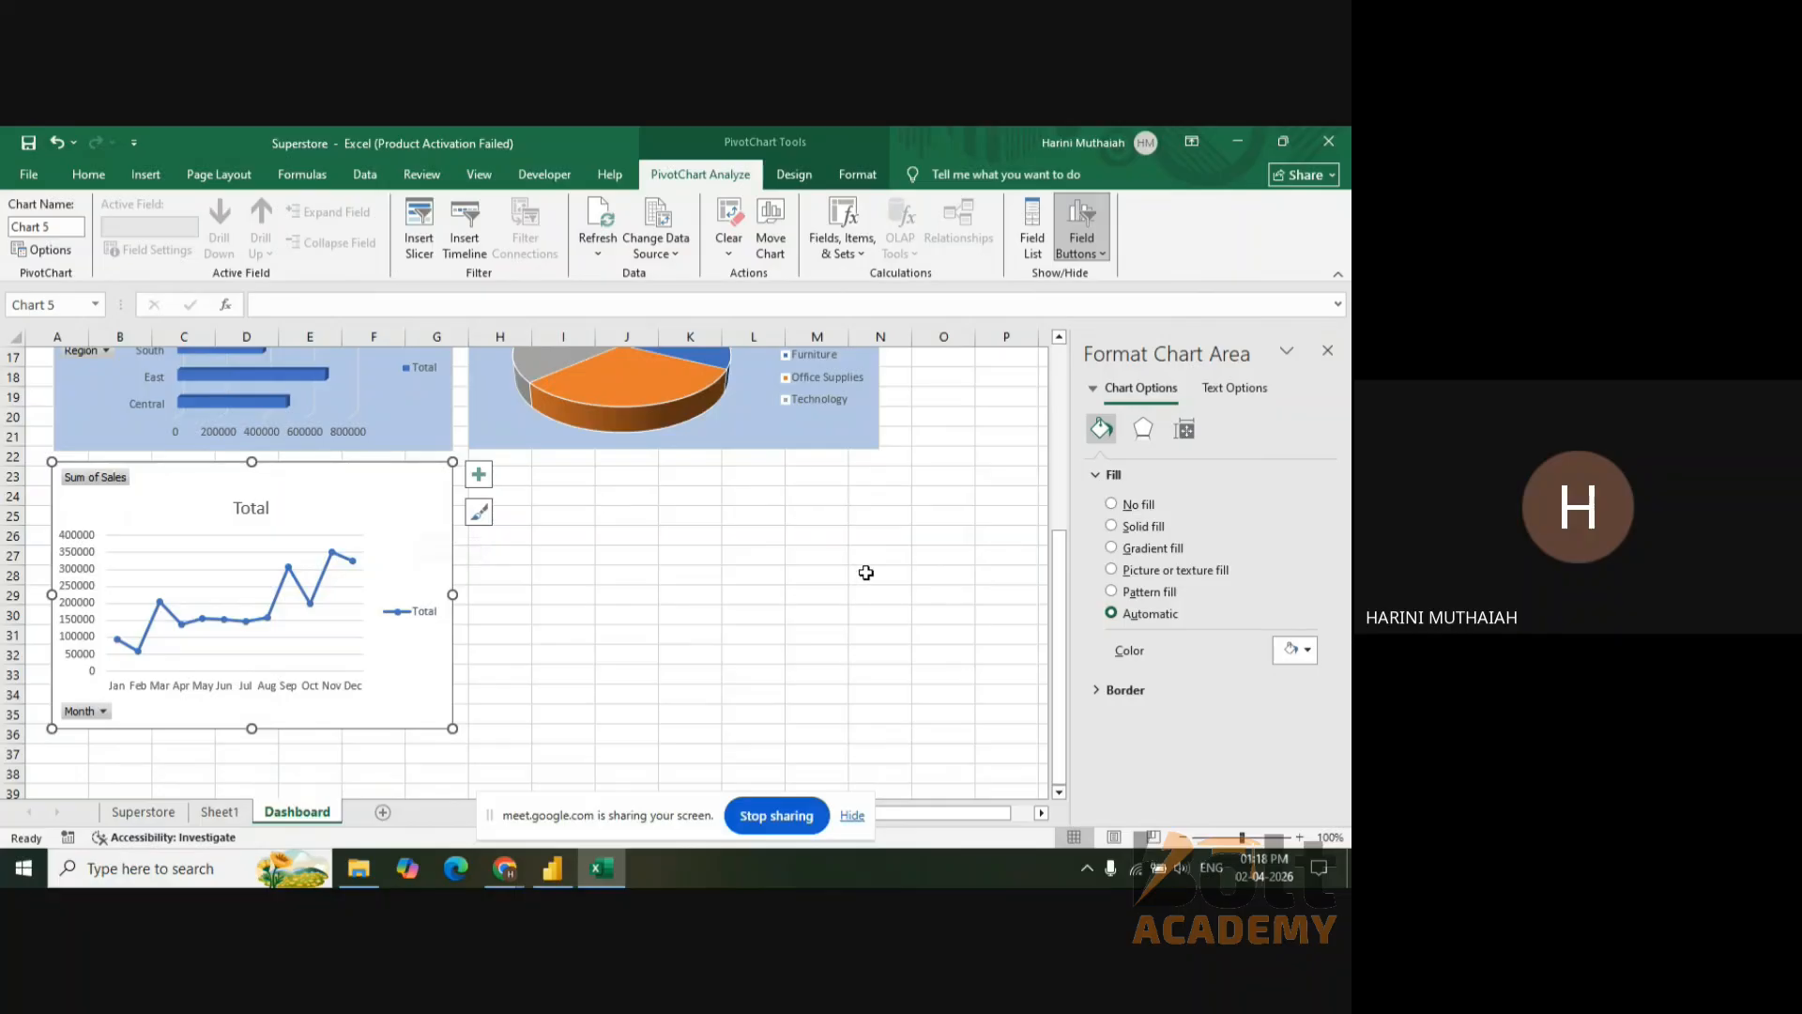
left_click(1140, 529)
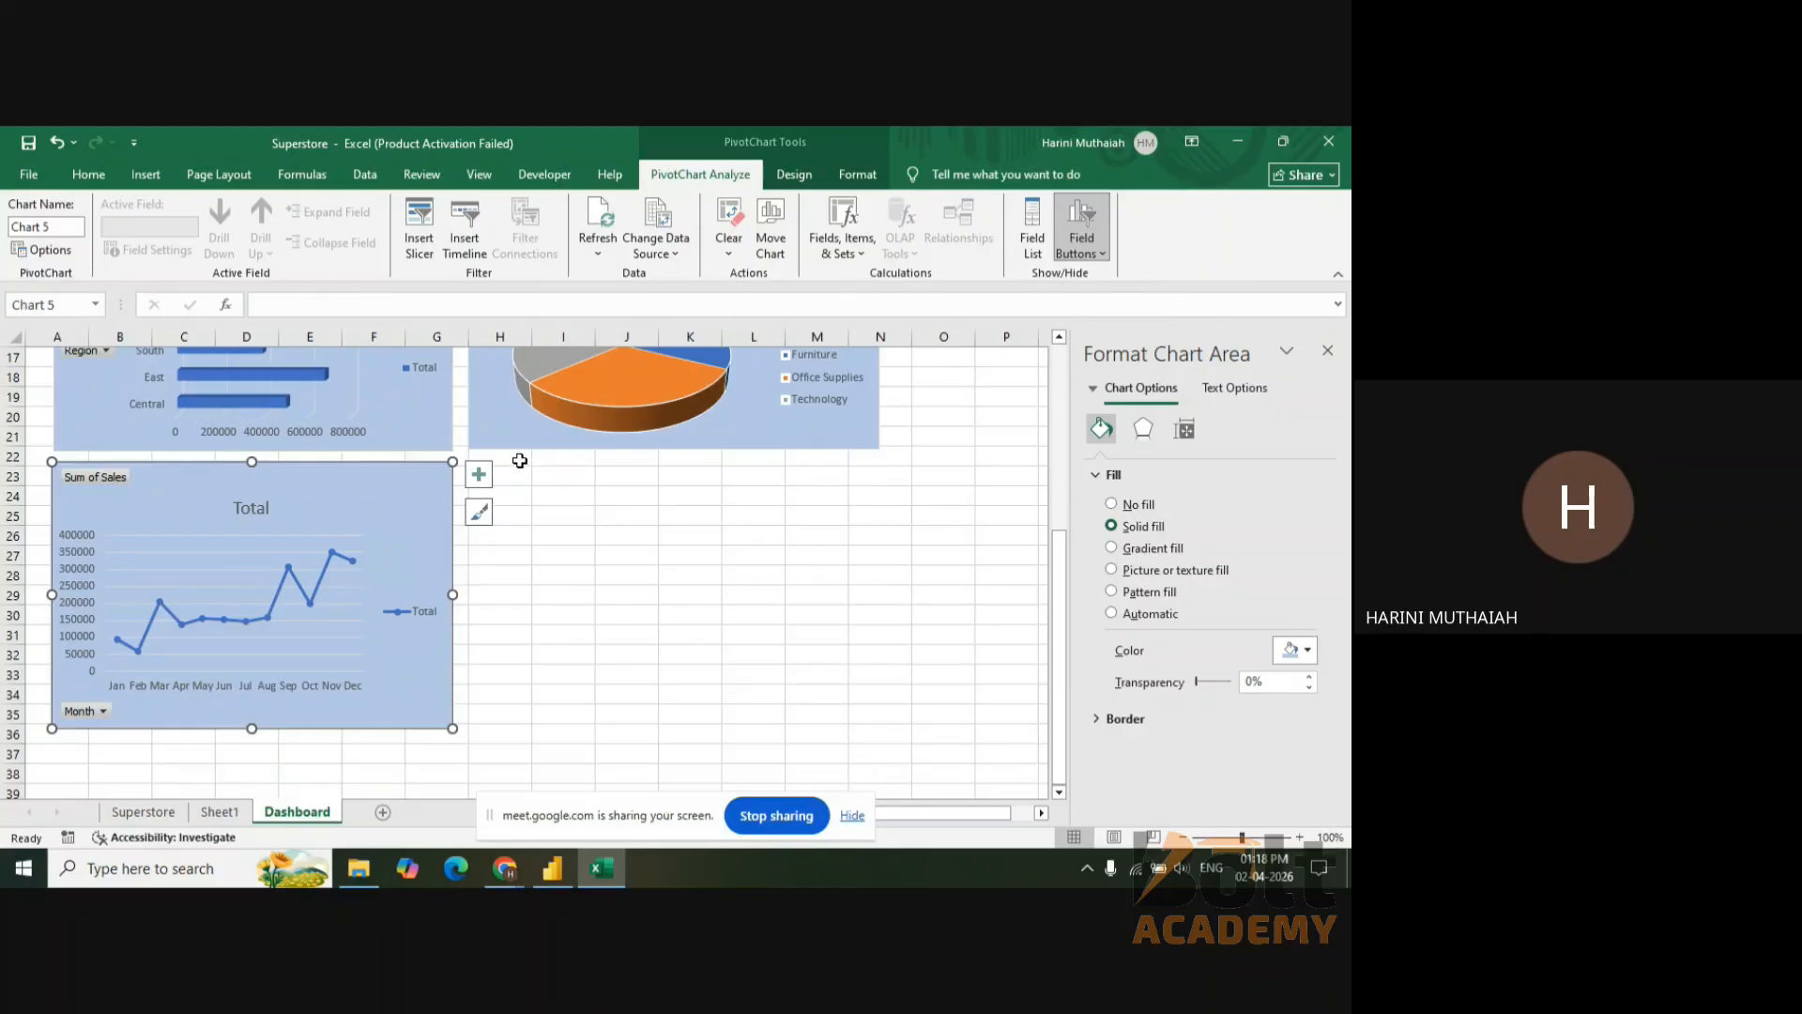
- Review the chart elements and preview the available chart styles for the monthly line chart without applying any
left_click(476, 480)
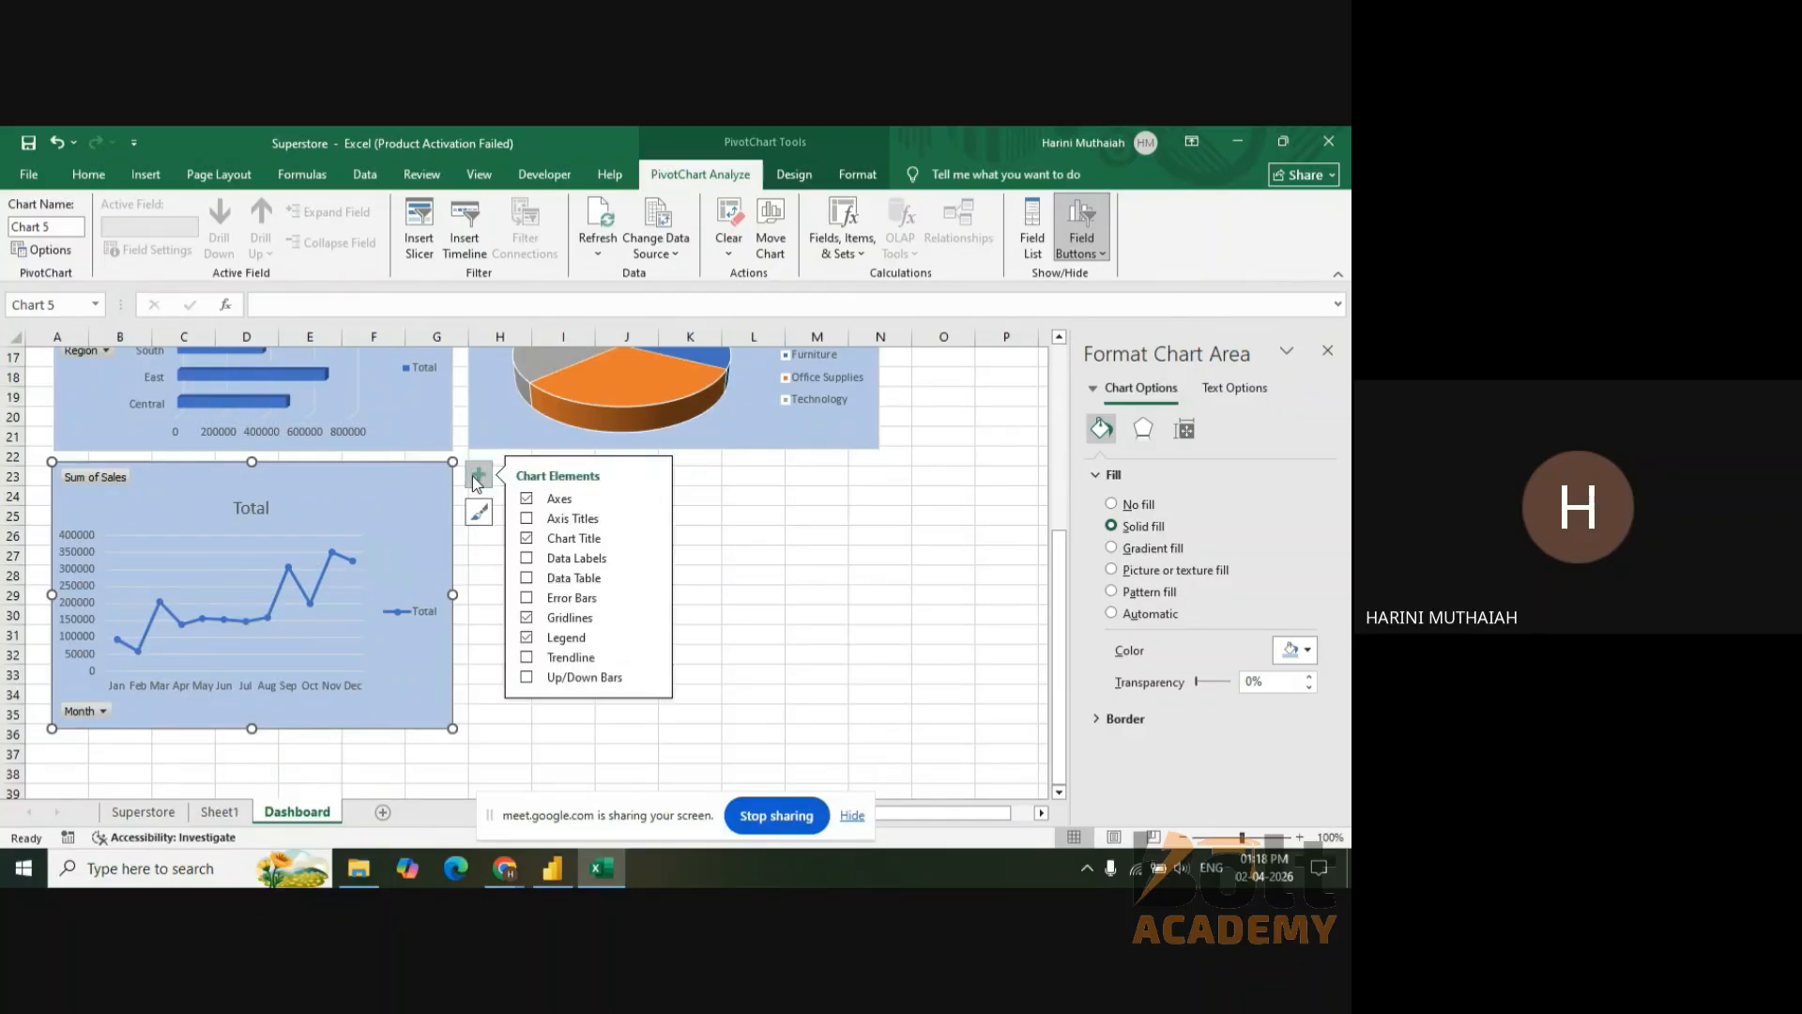
left_click(595, 523)
left_click(482, 520)
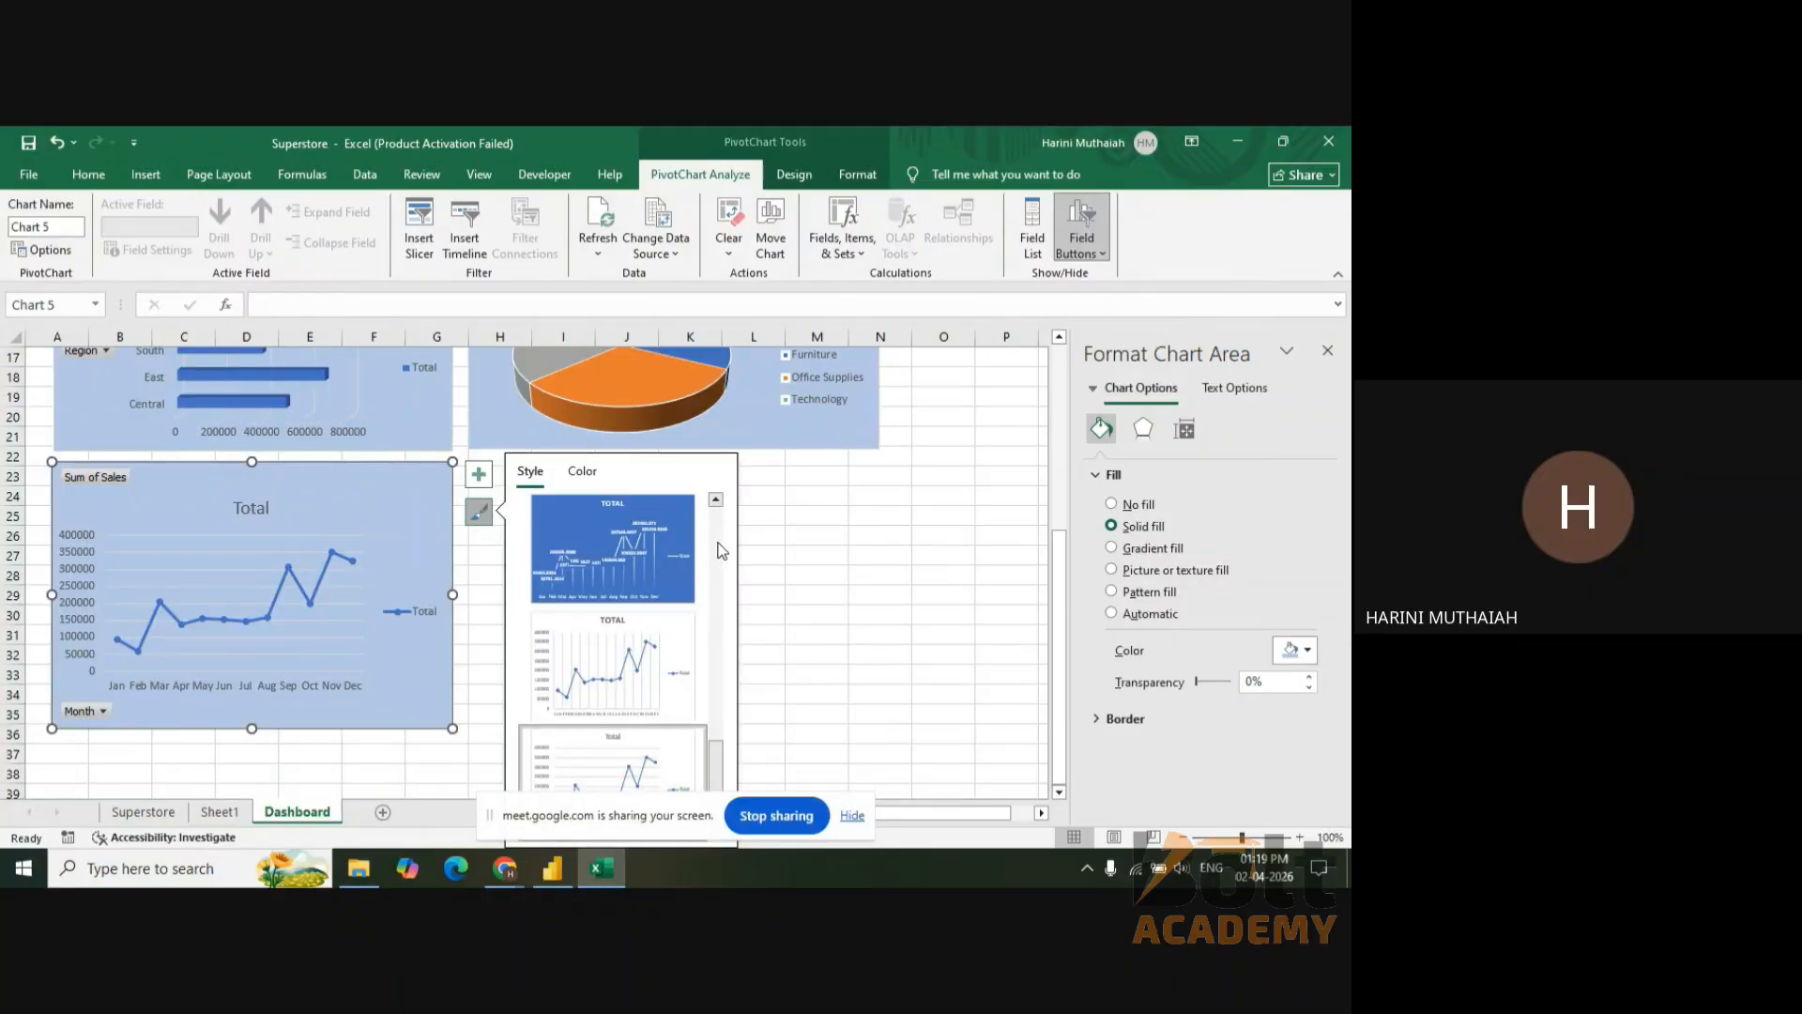
mouse_move(718, 762)
left_mouse_down()
mouse_move(726, 592)
mouse_move(721, 748)
left_mouse_up()
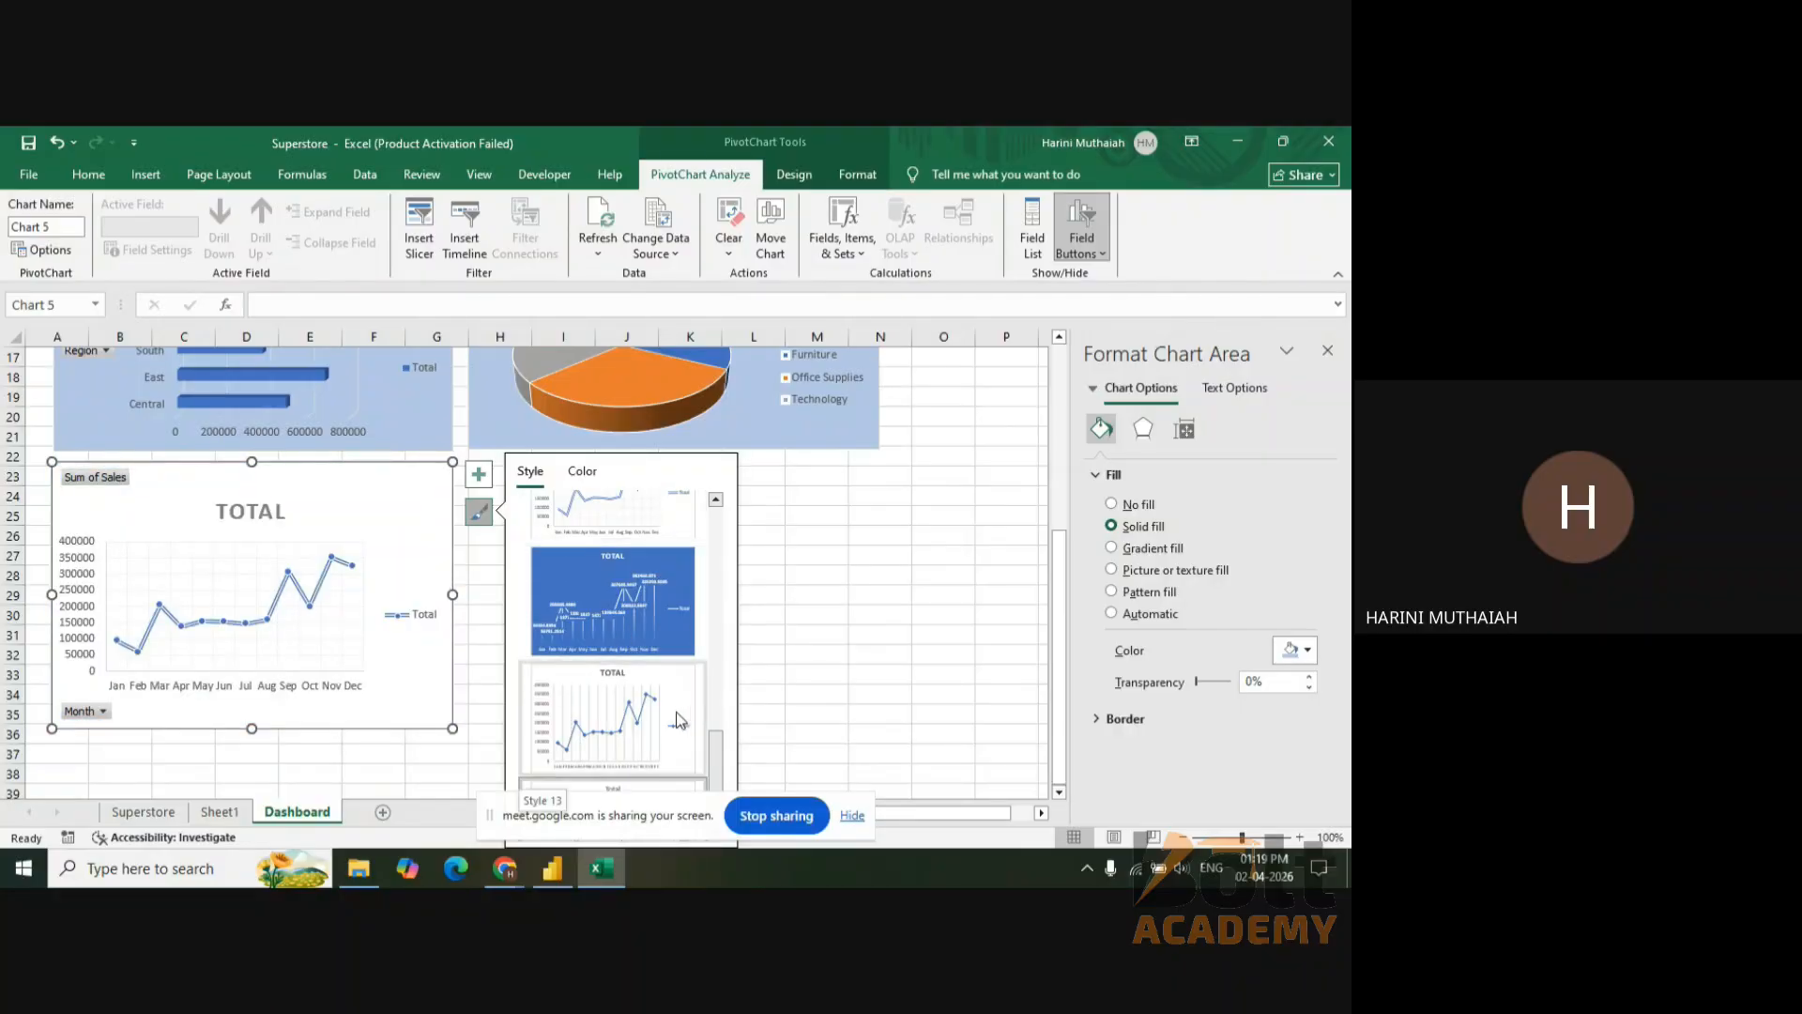
left_click_drag(716, 755, 728, 481)
left_click(805, 549)
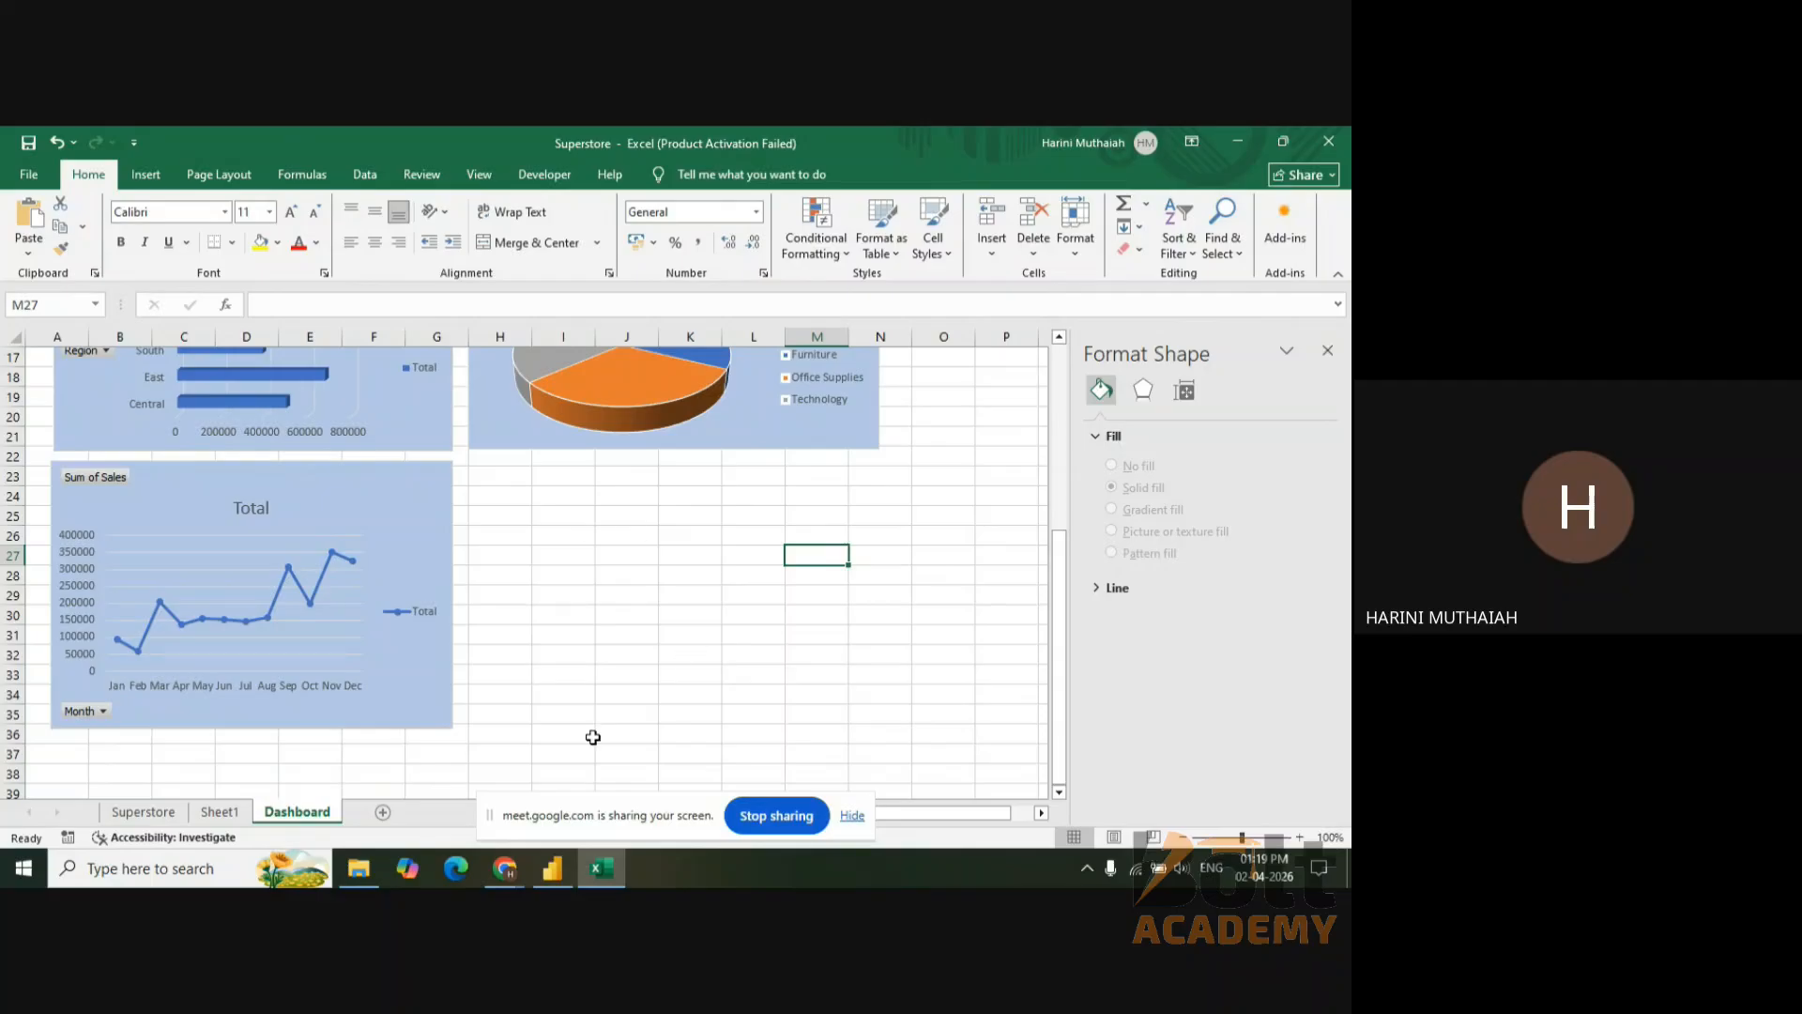
- Insert a 3-D Clustered Column PivotChart from the Customer Name PivotTable on Sheet1
left_click(212, 815)
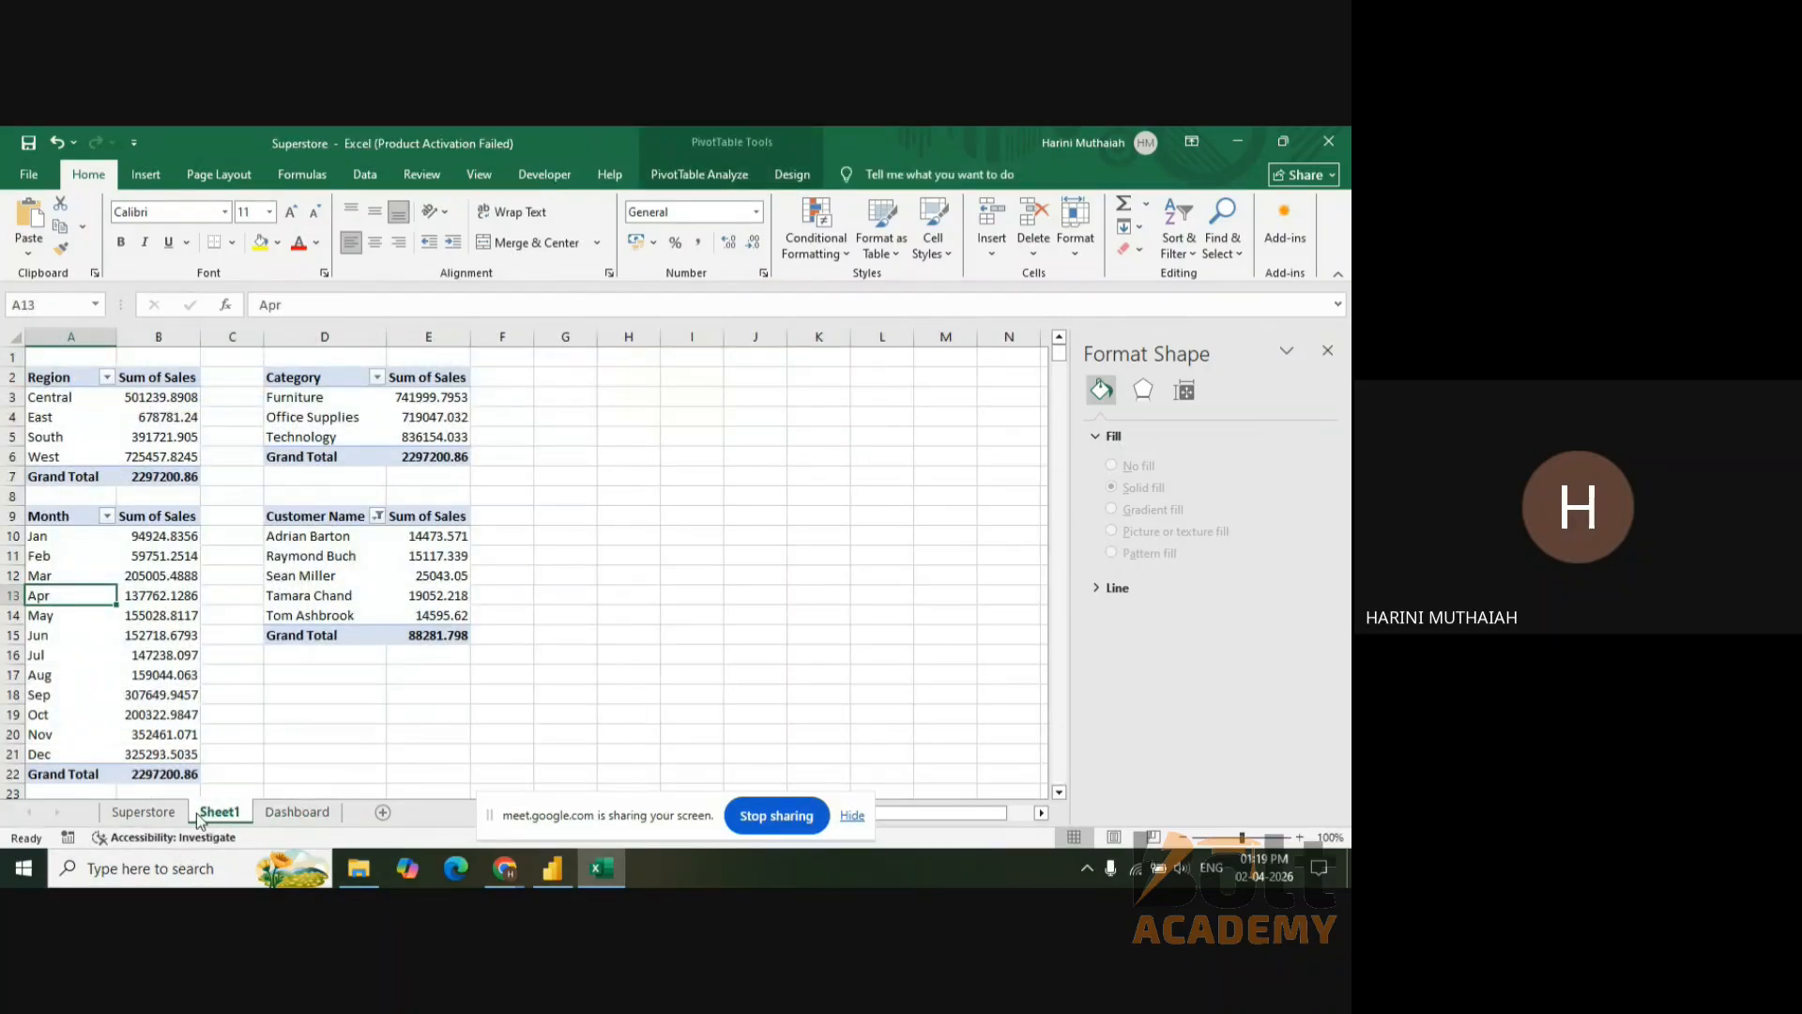
left_click(326, 543)
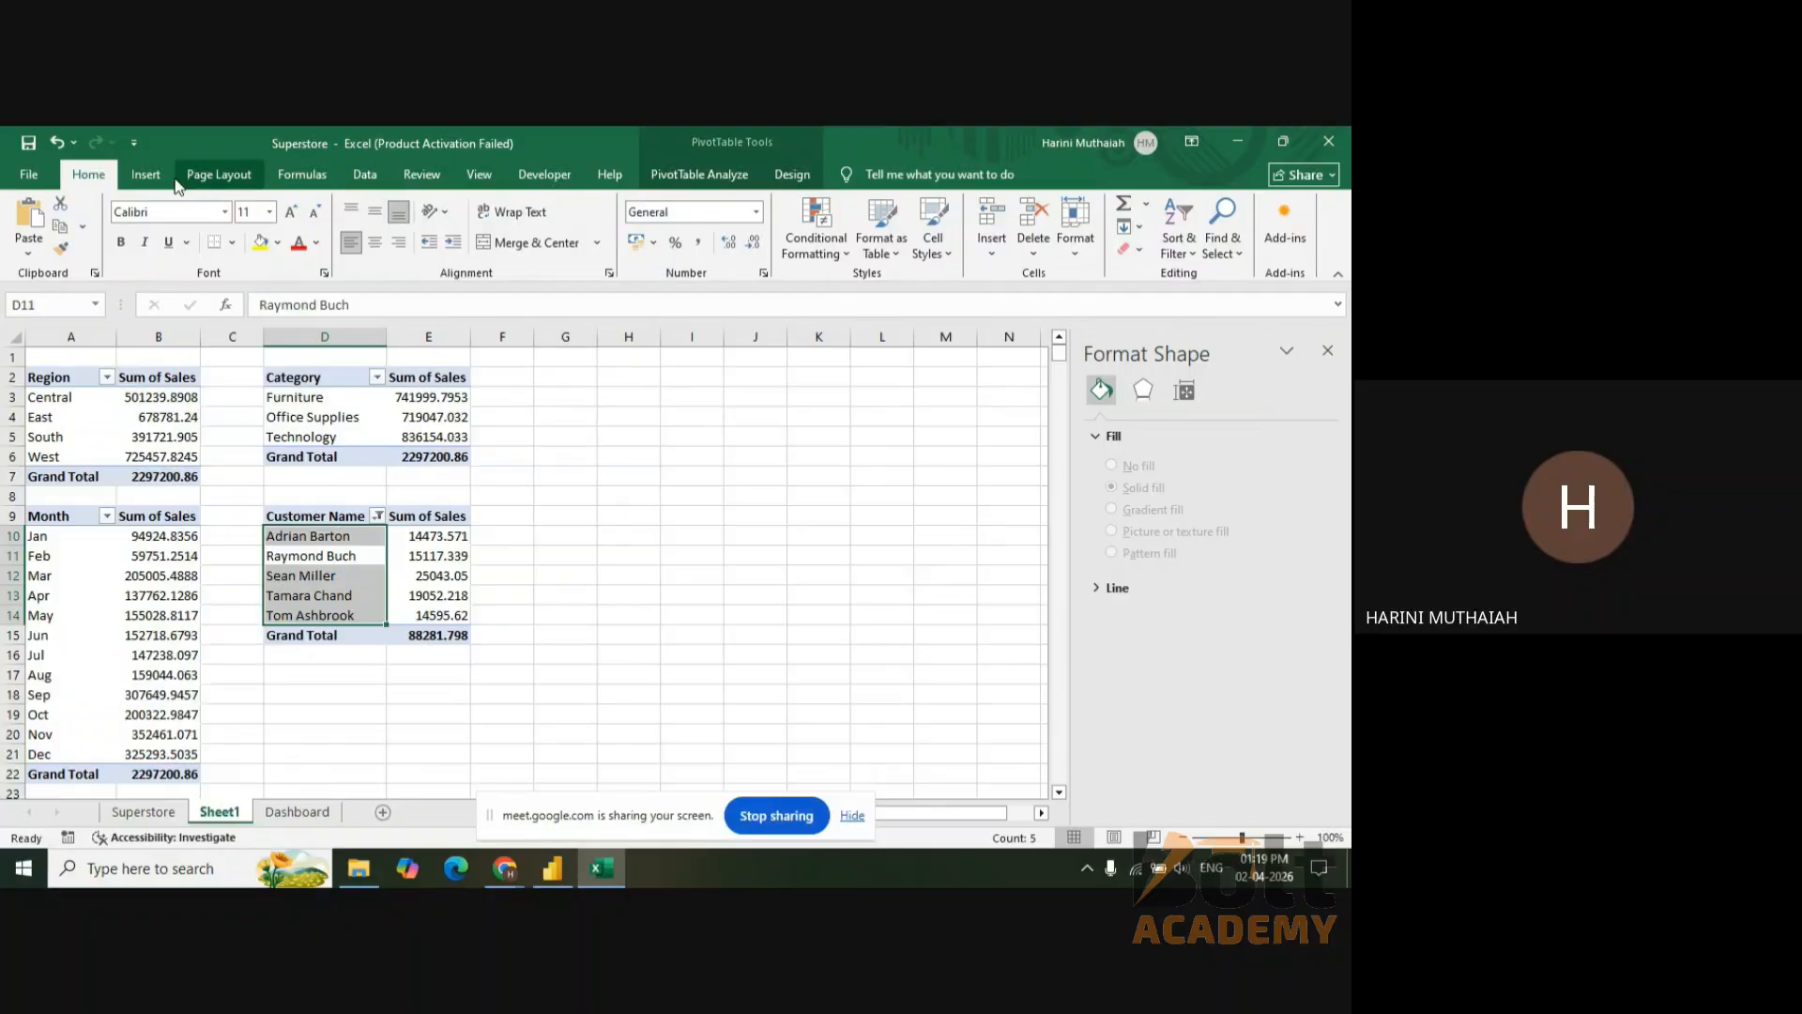
left_click(146, 175)
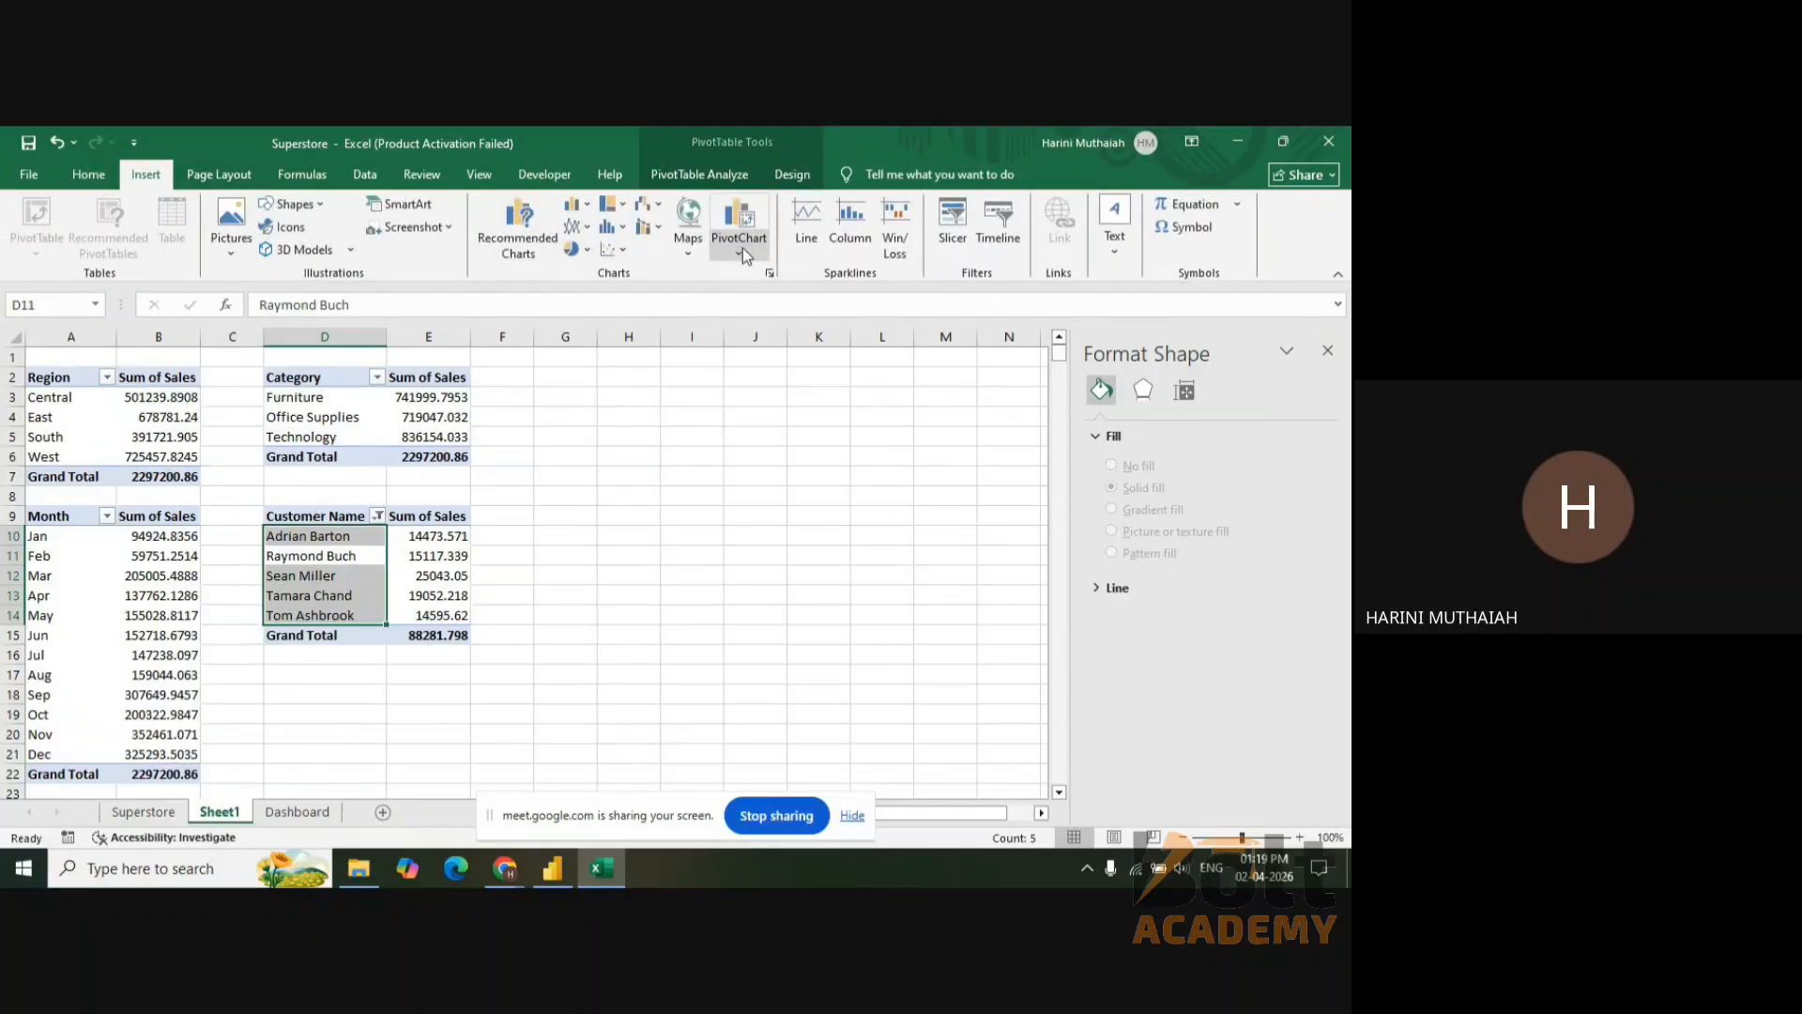
left_click(744, 248)
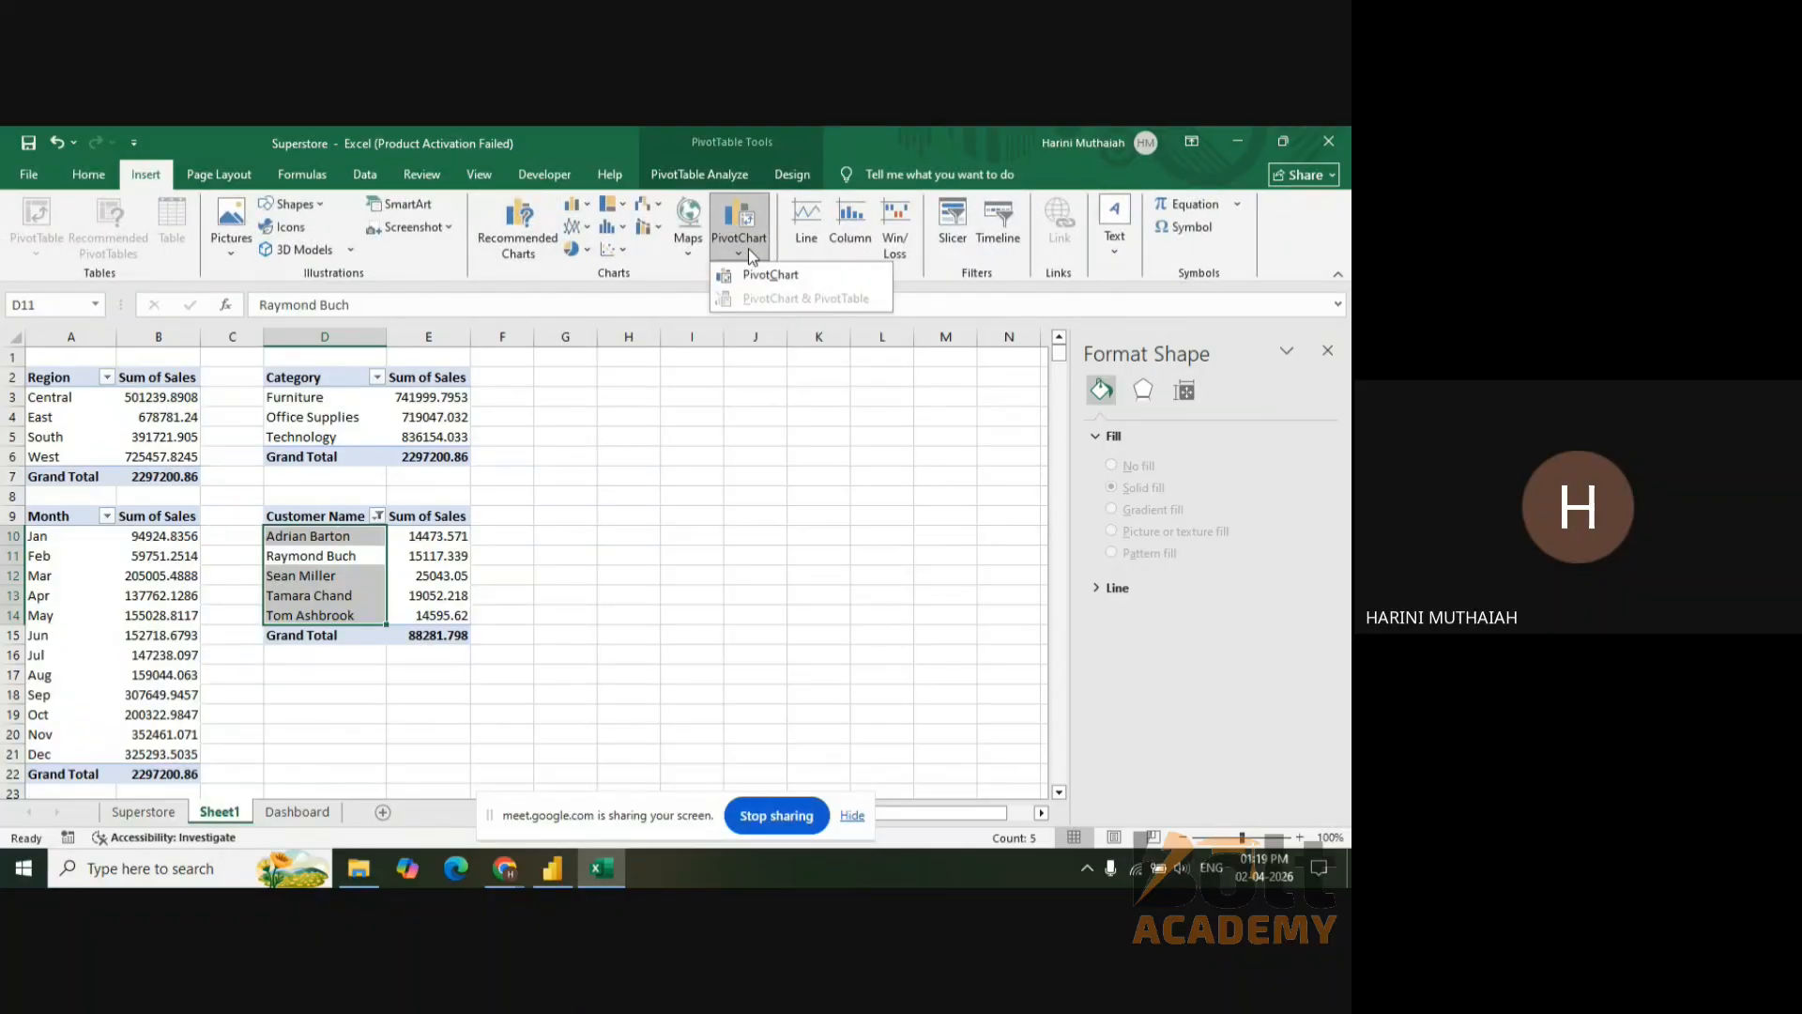
left_click(800, 279)
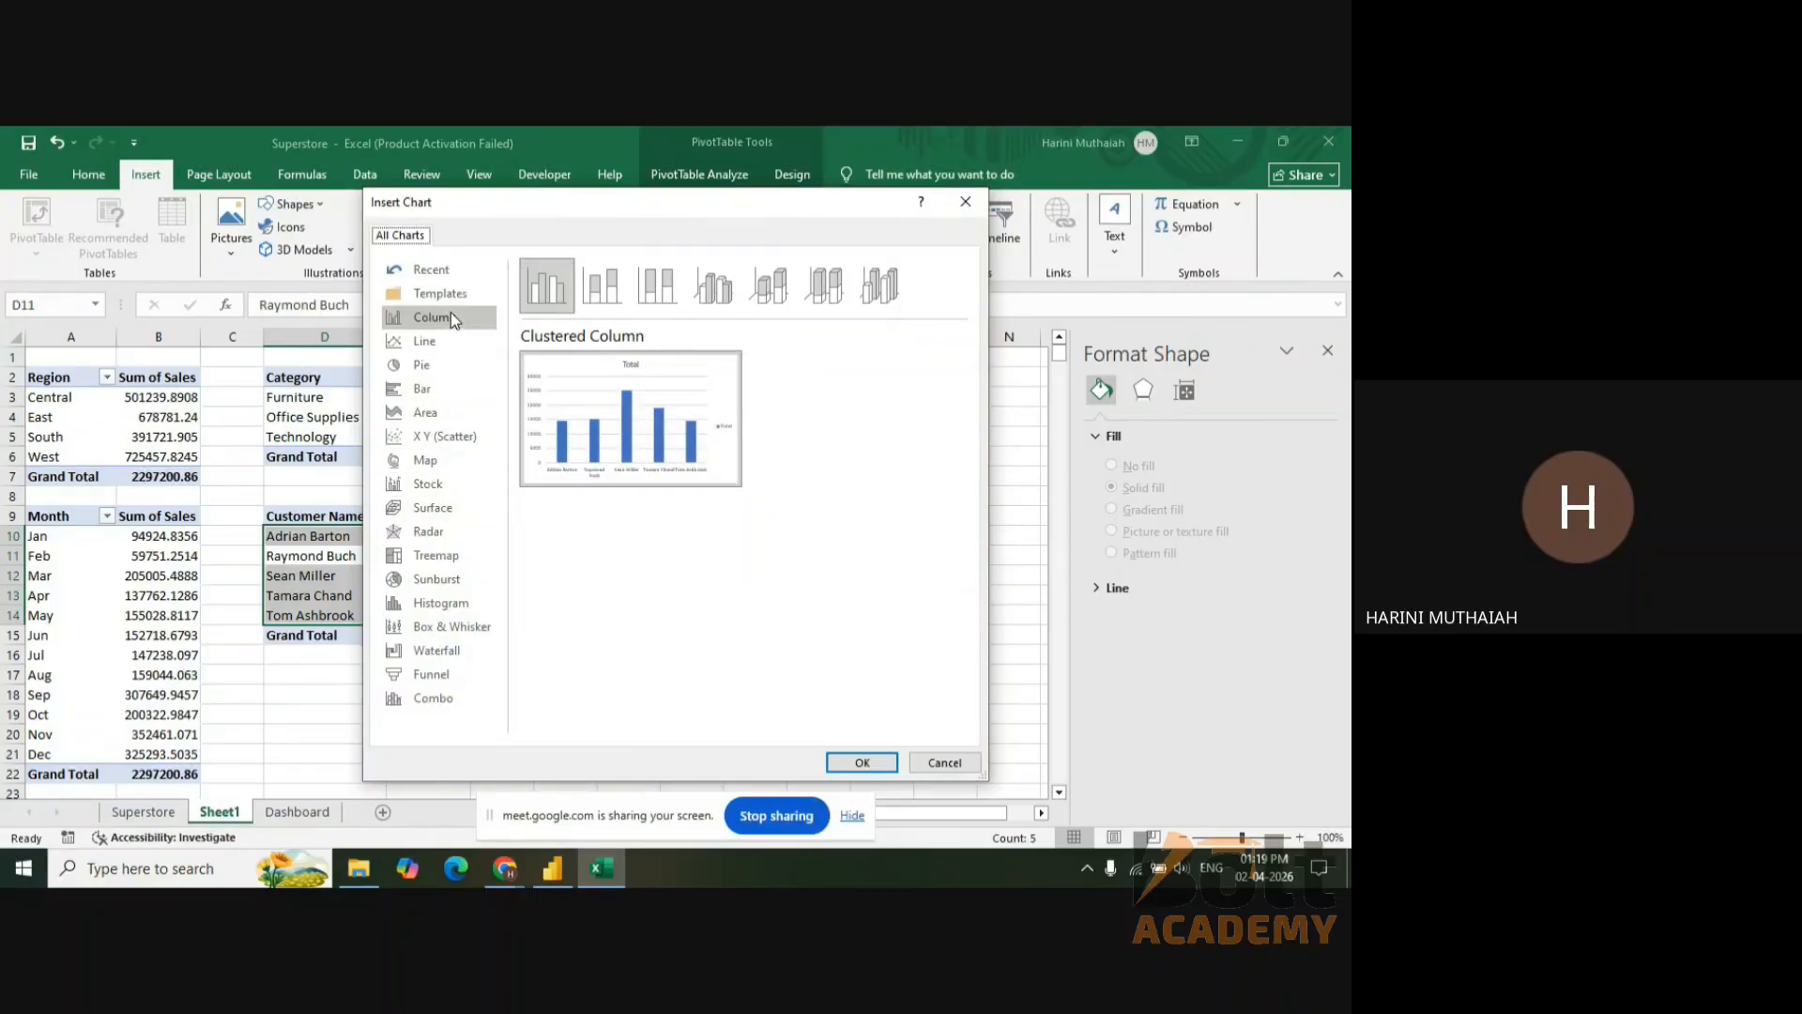
left_click(728, 291)
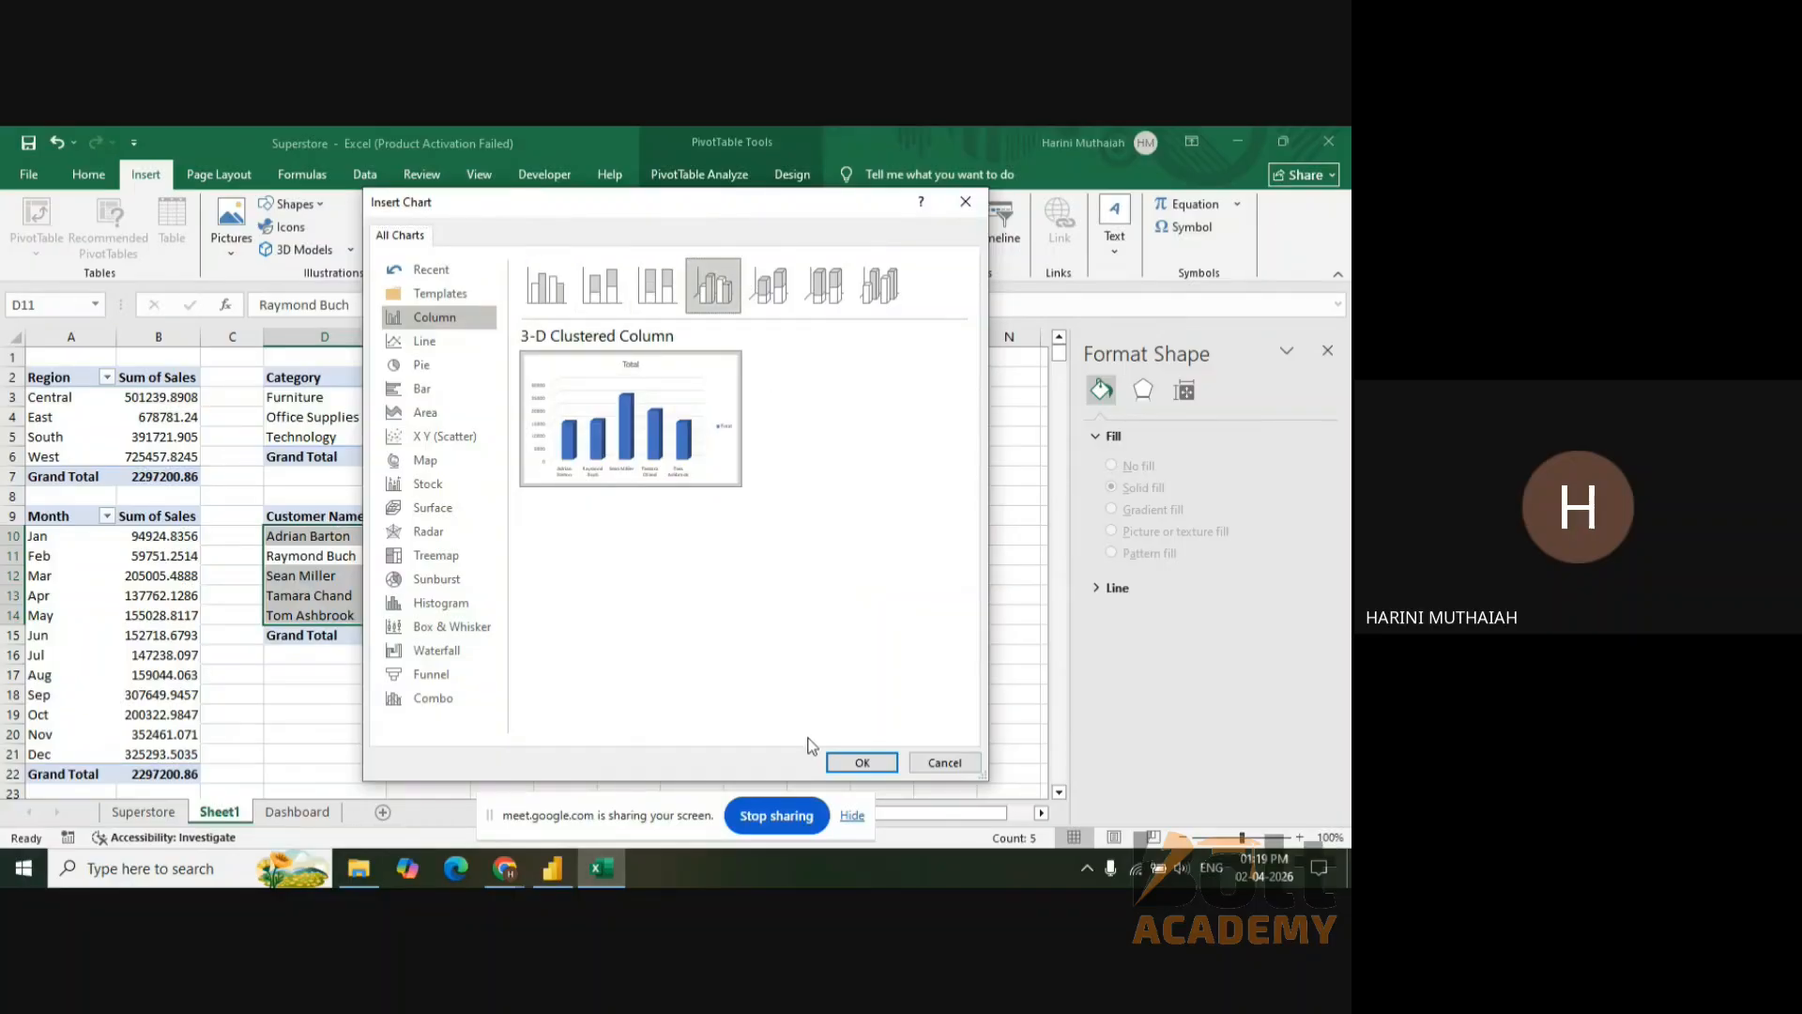
left_click(856, 761)
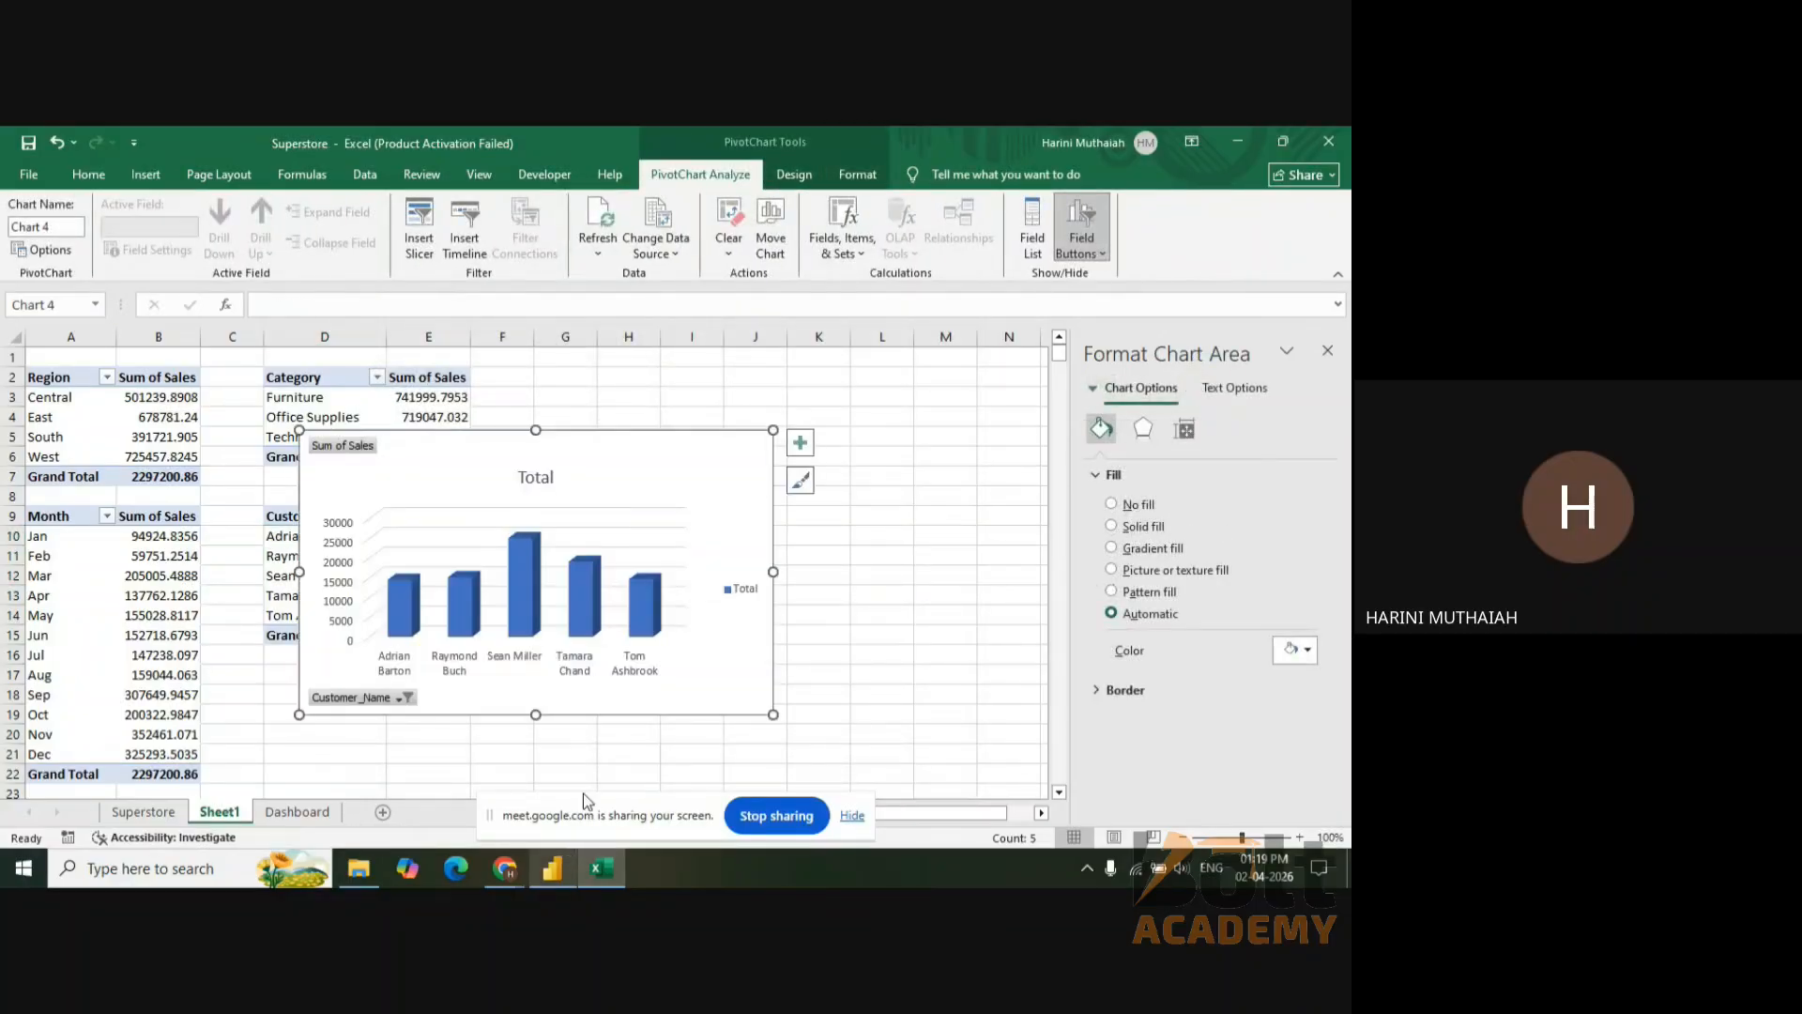
- Move the customer column chart from Sheet1 to the Dashboard sheet at cell H23, below the category pie chart
key("ctrl+x")
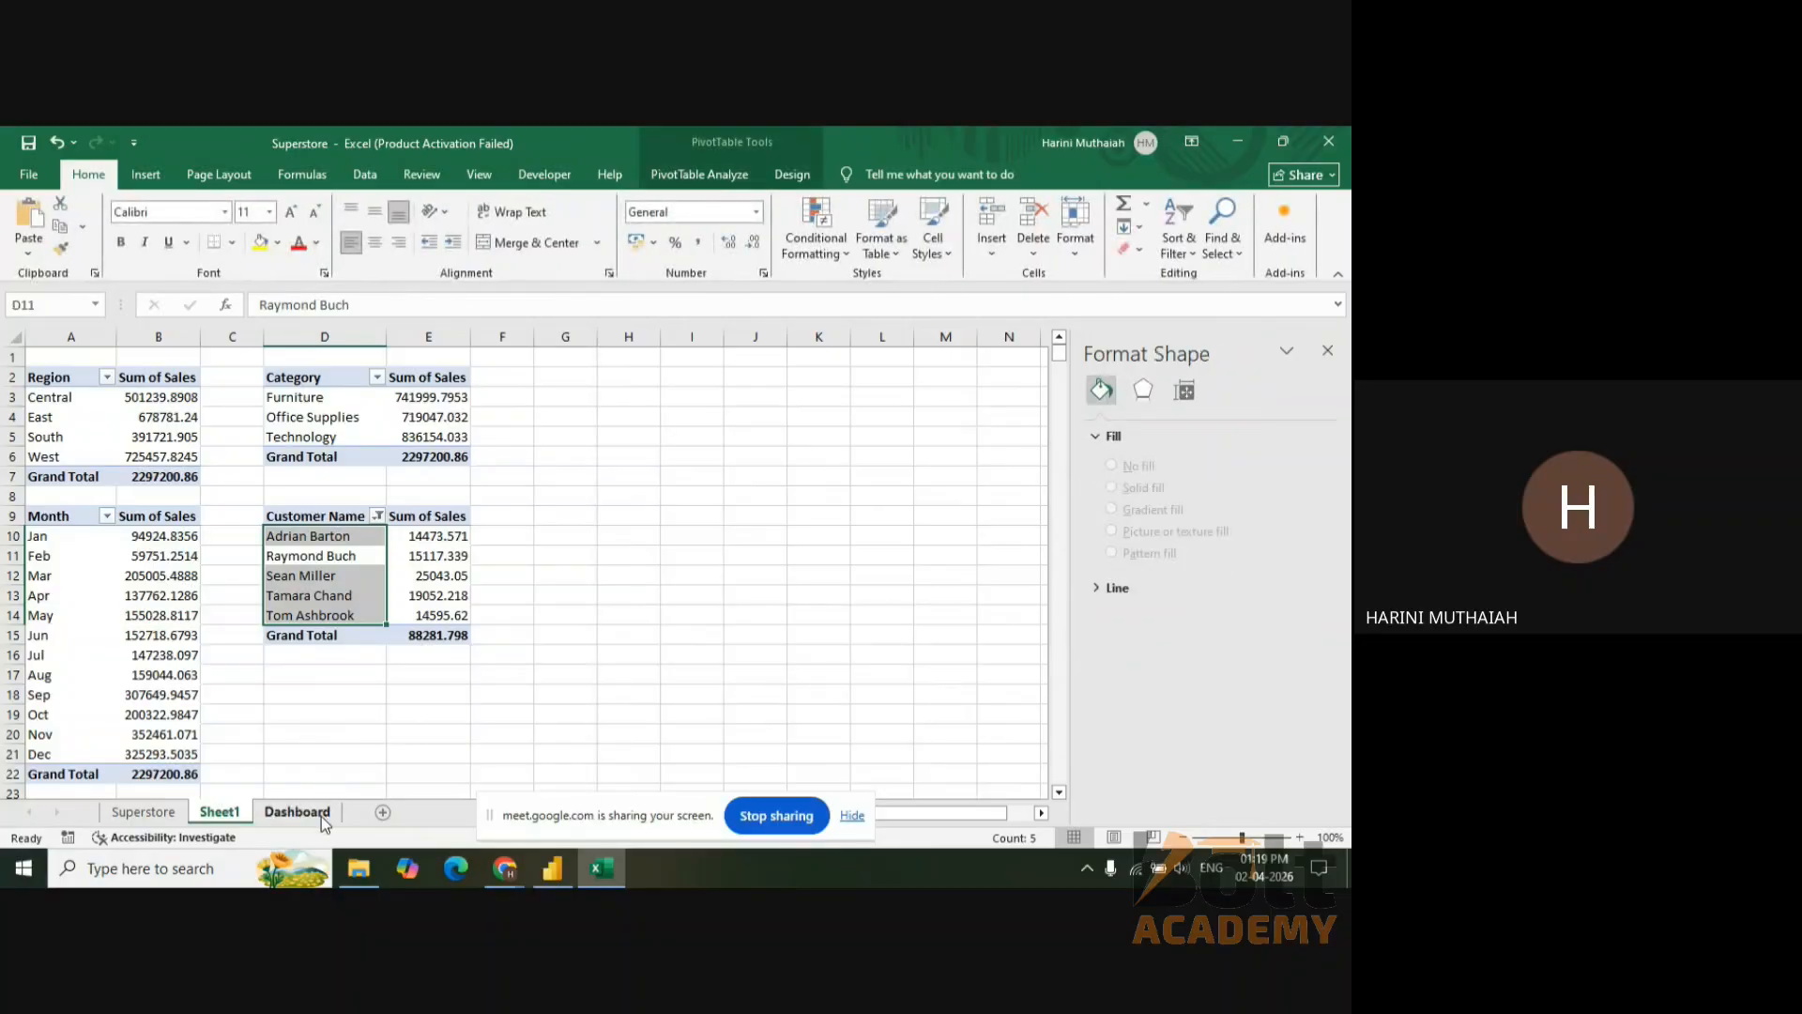
left_click(321, 813)
left_click(498, 477)
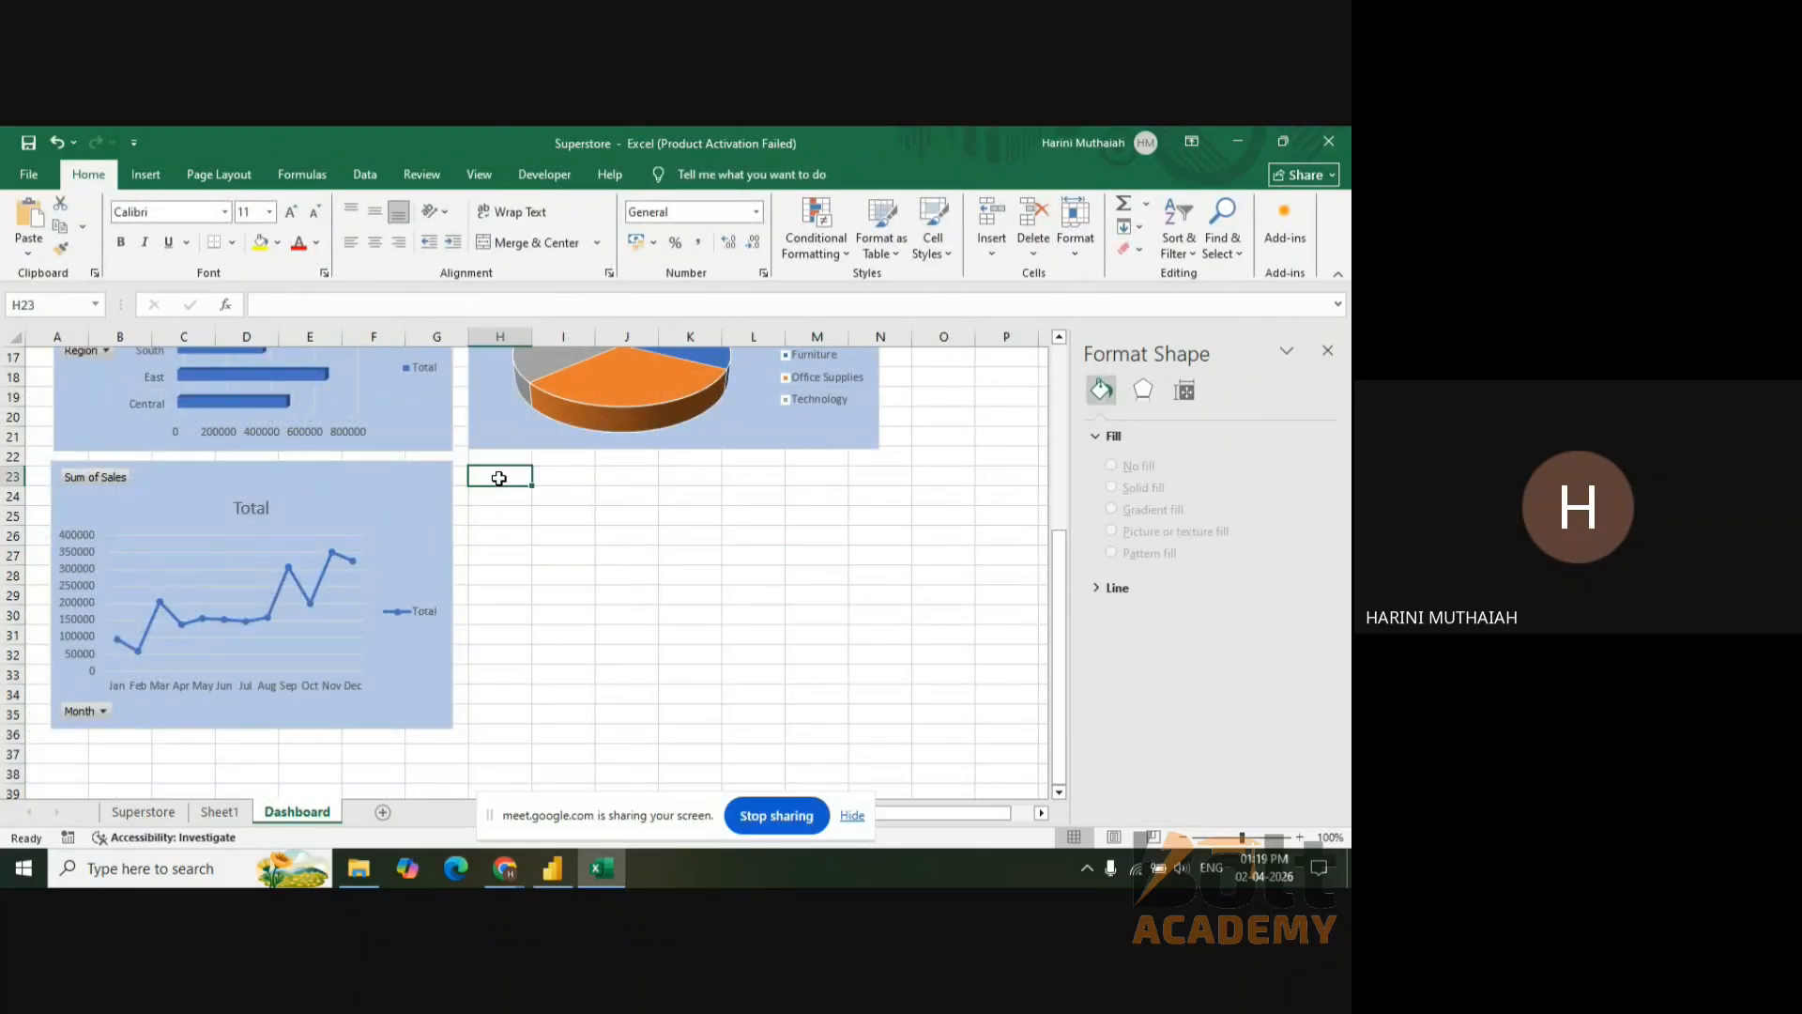
key("ctrl+v")
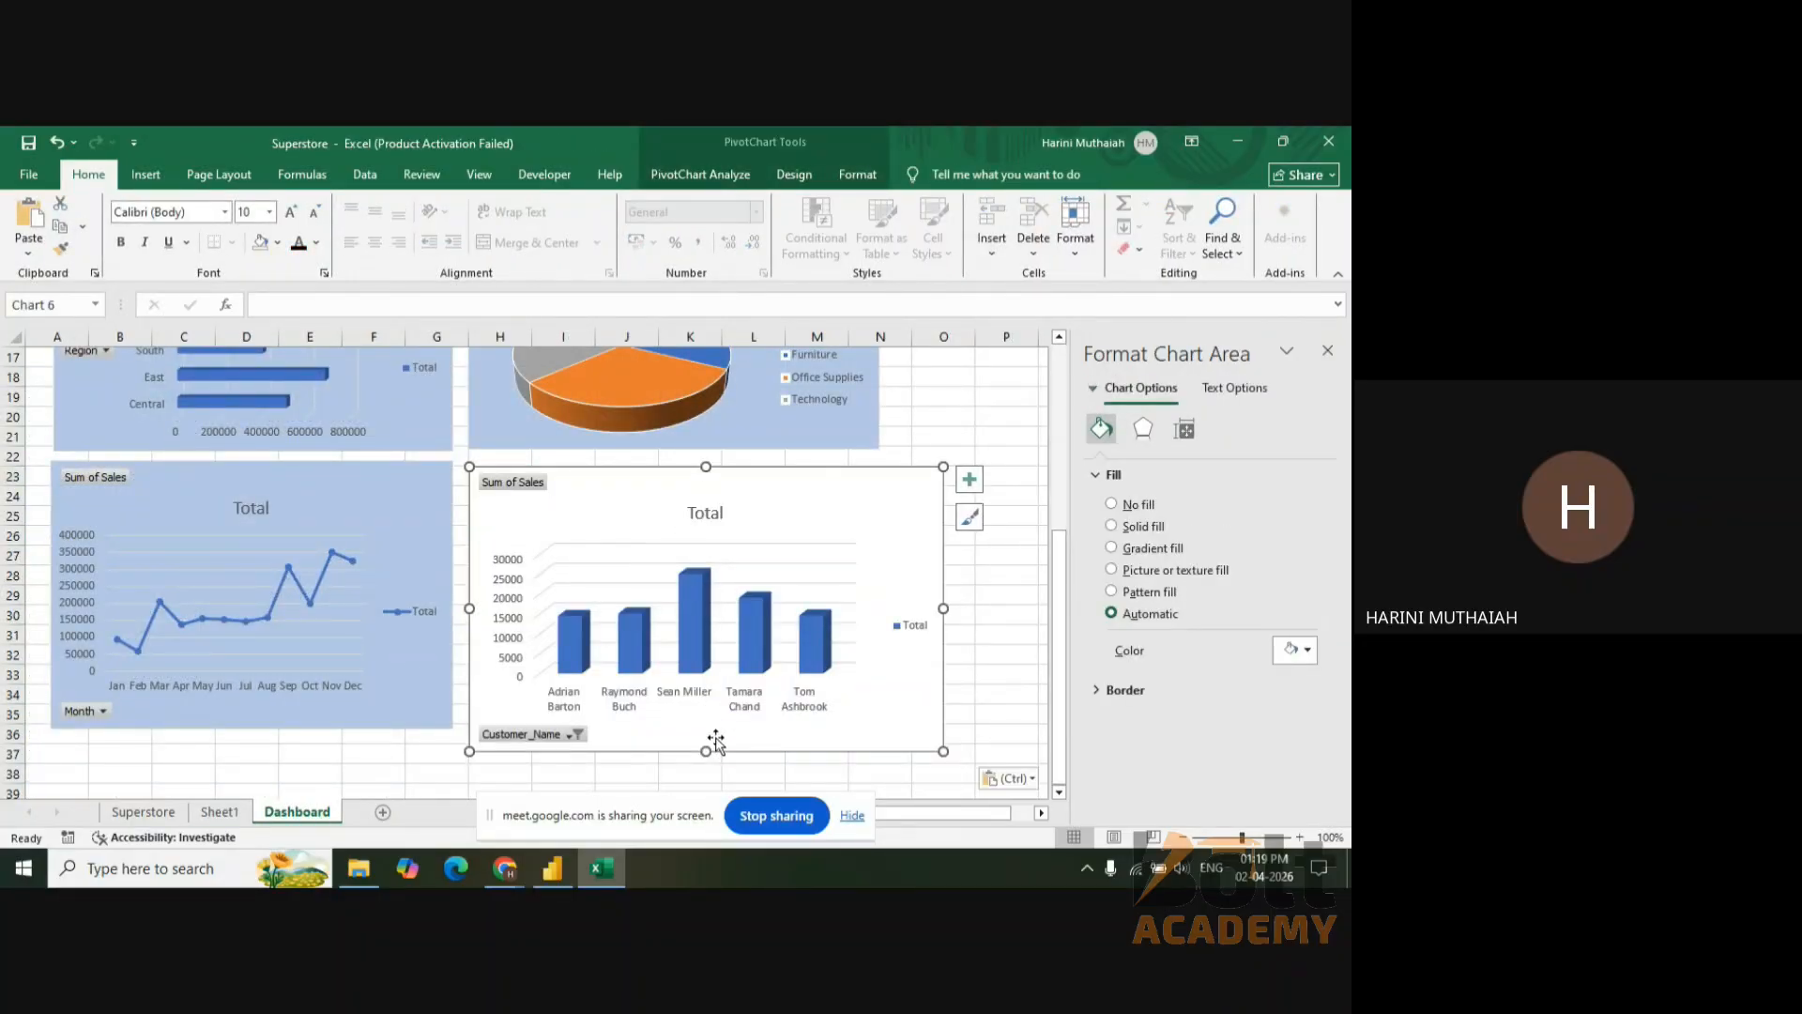
- Shrink the customer column chart to roughly the pie chart's width and the line chart's height, and give it a light blue solid fill
left_click_drag(706, 750, 706, 719)
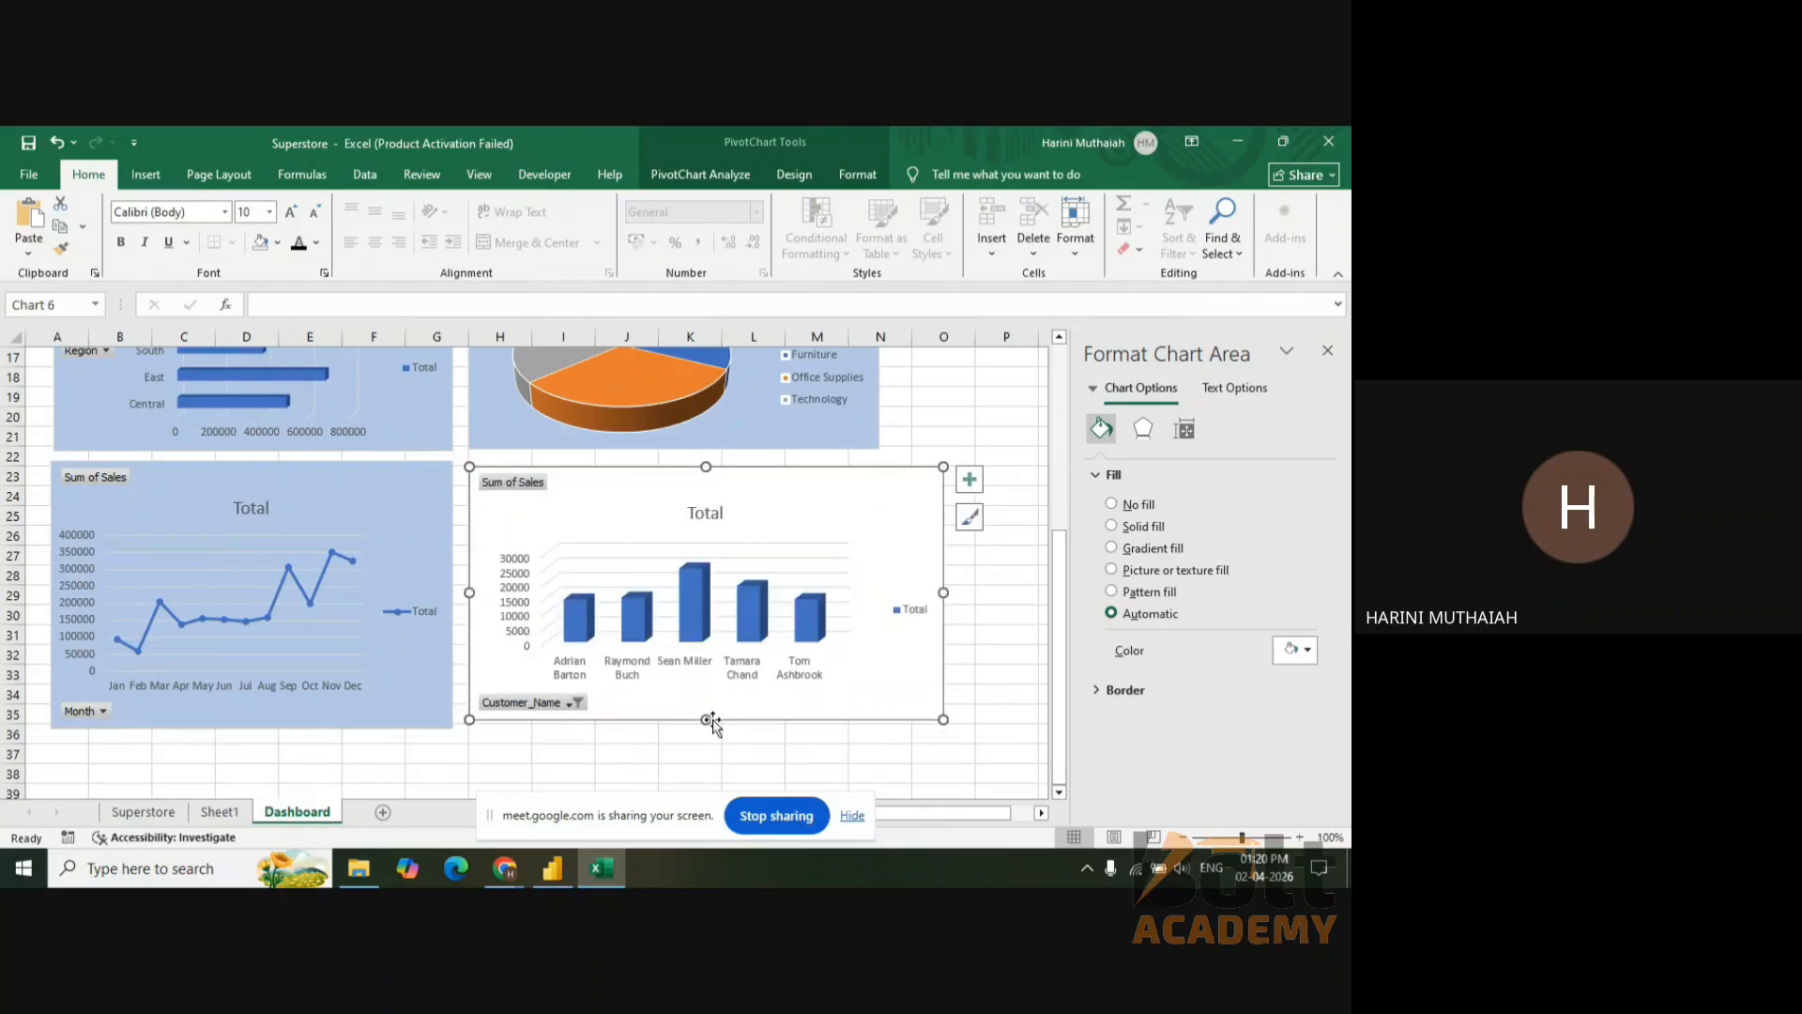
left_click_drag(943, 594, 887, 600)
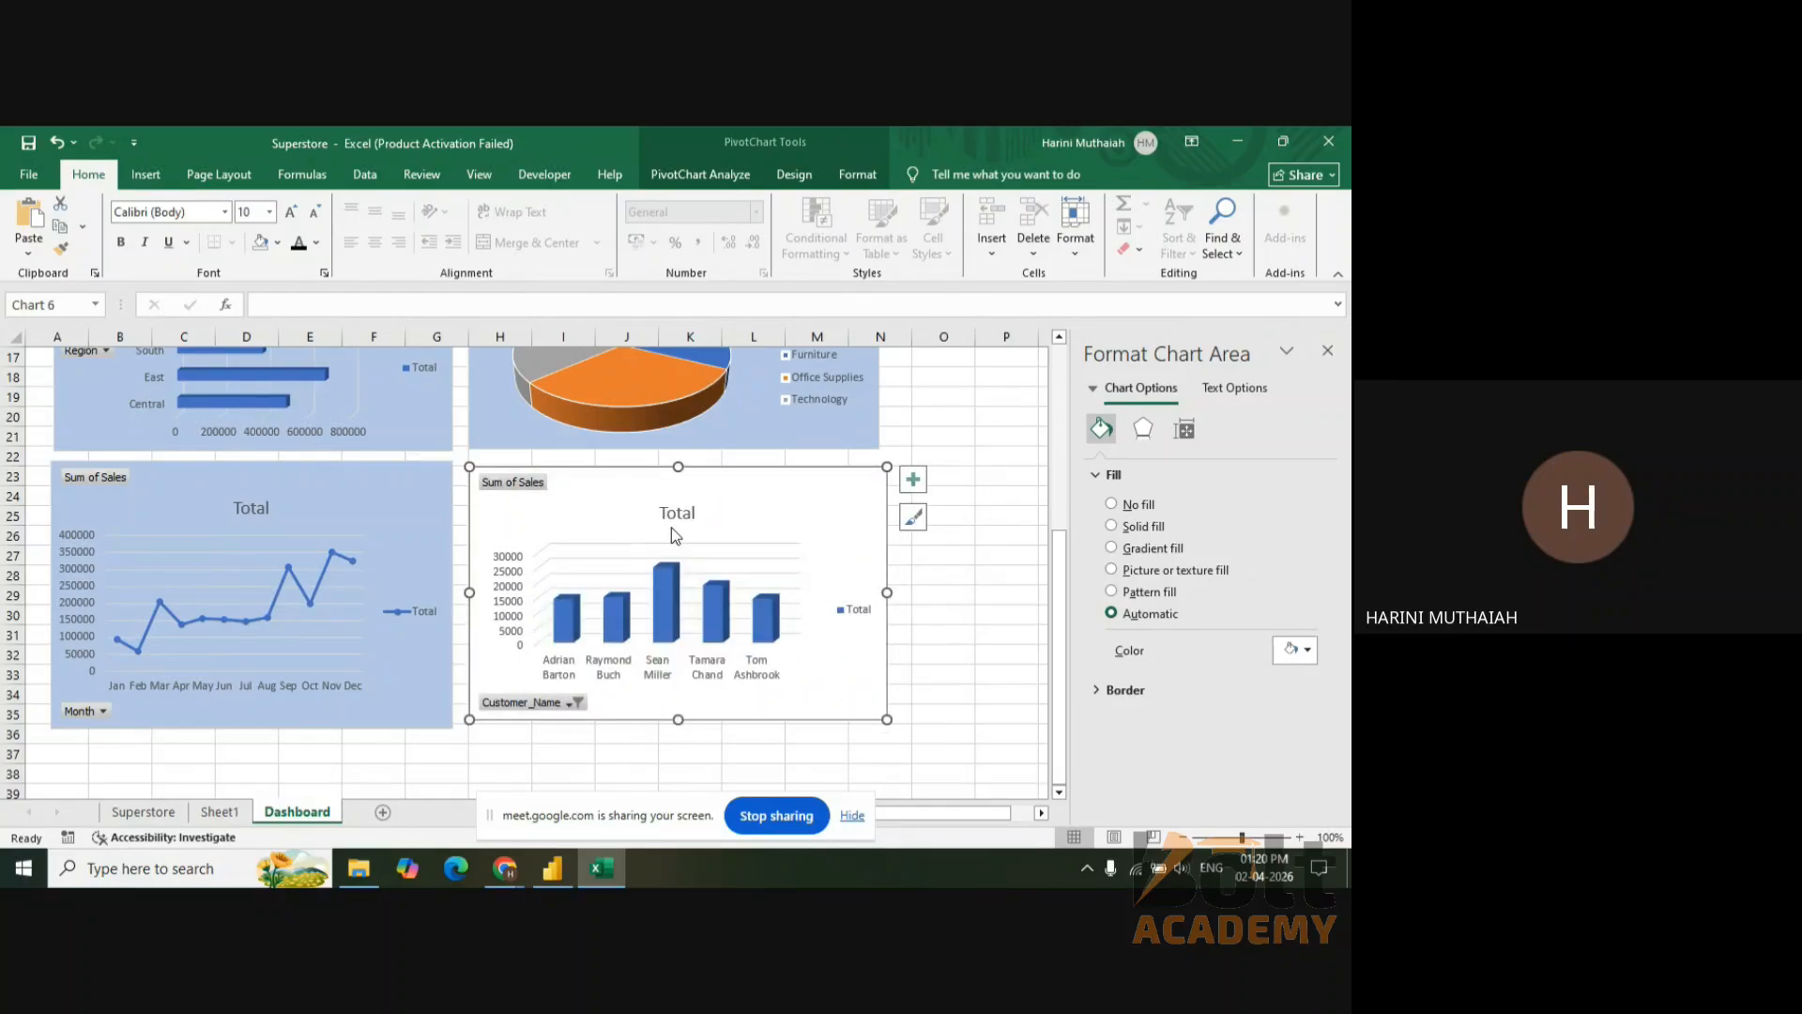
left_click(1138, 527)
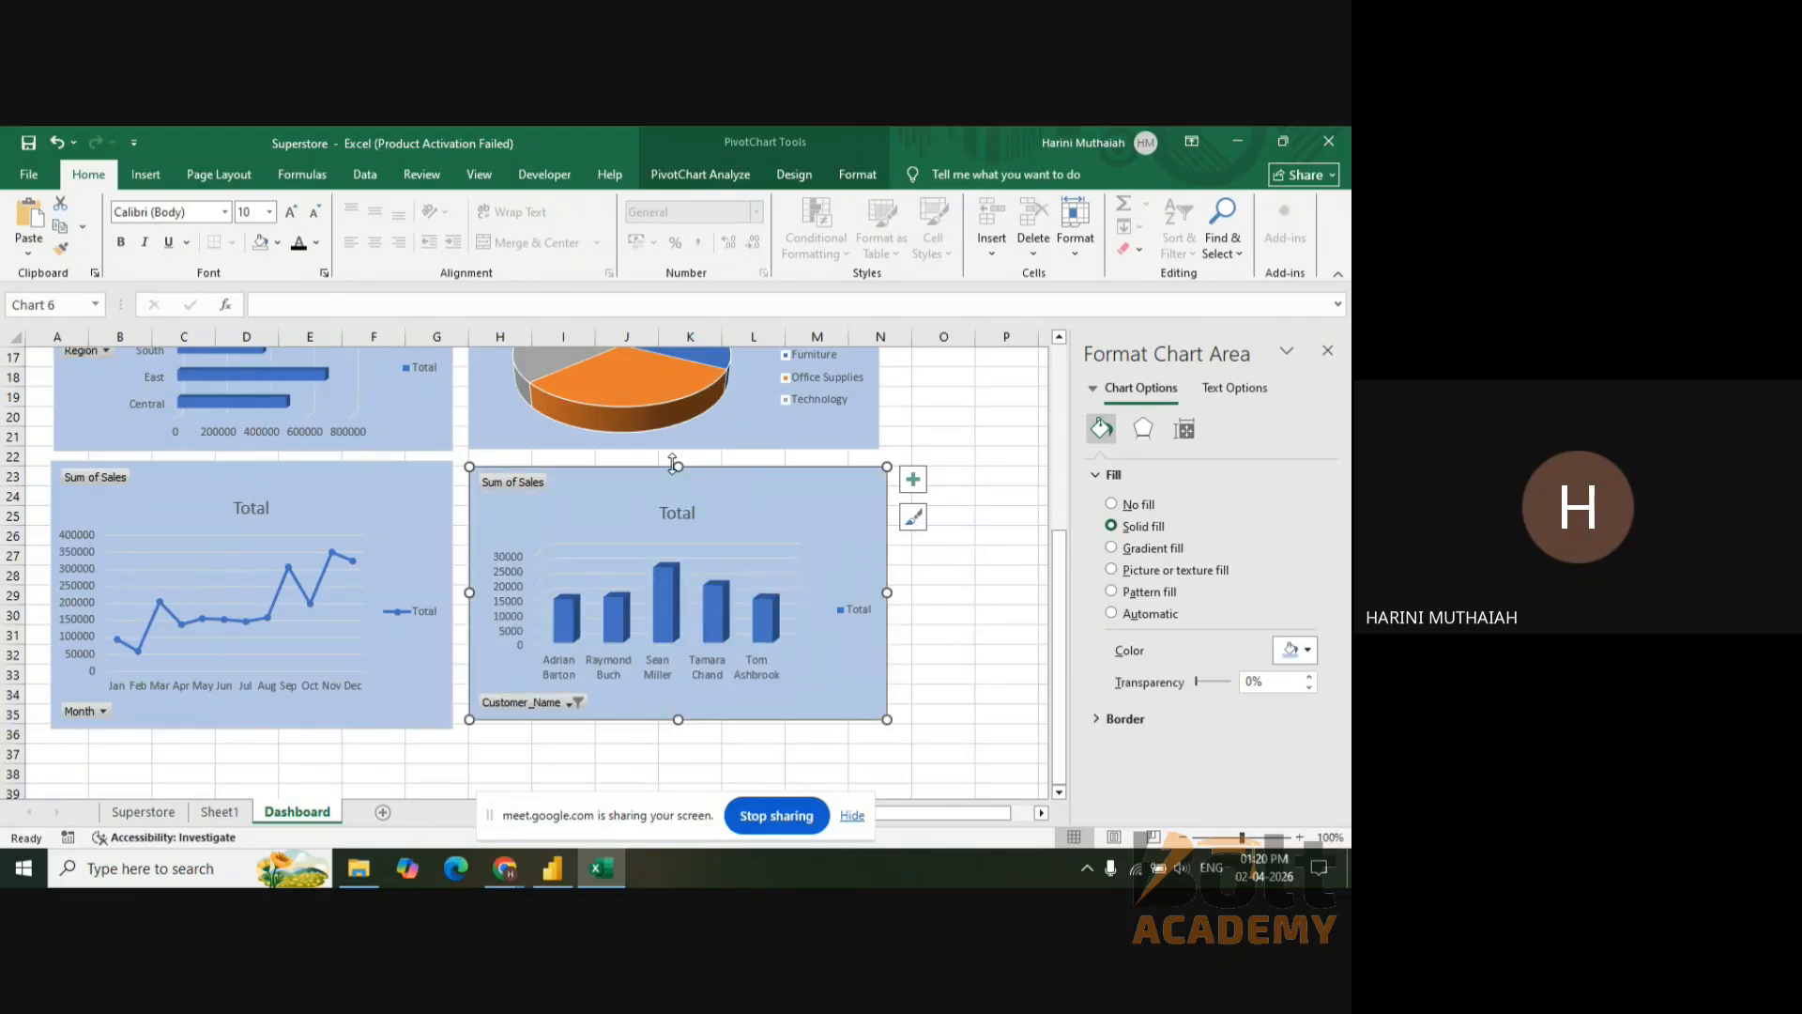
left_click_drag(677, 467, 677, 465)
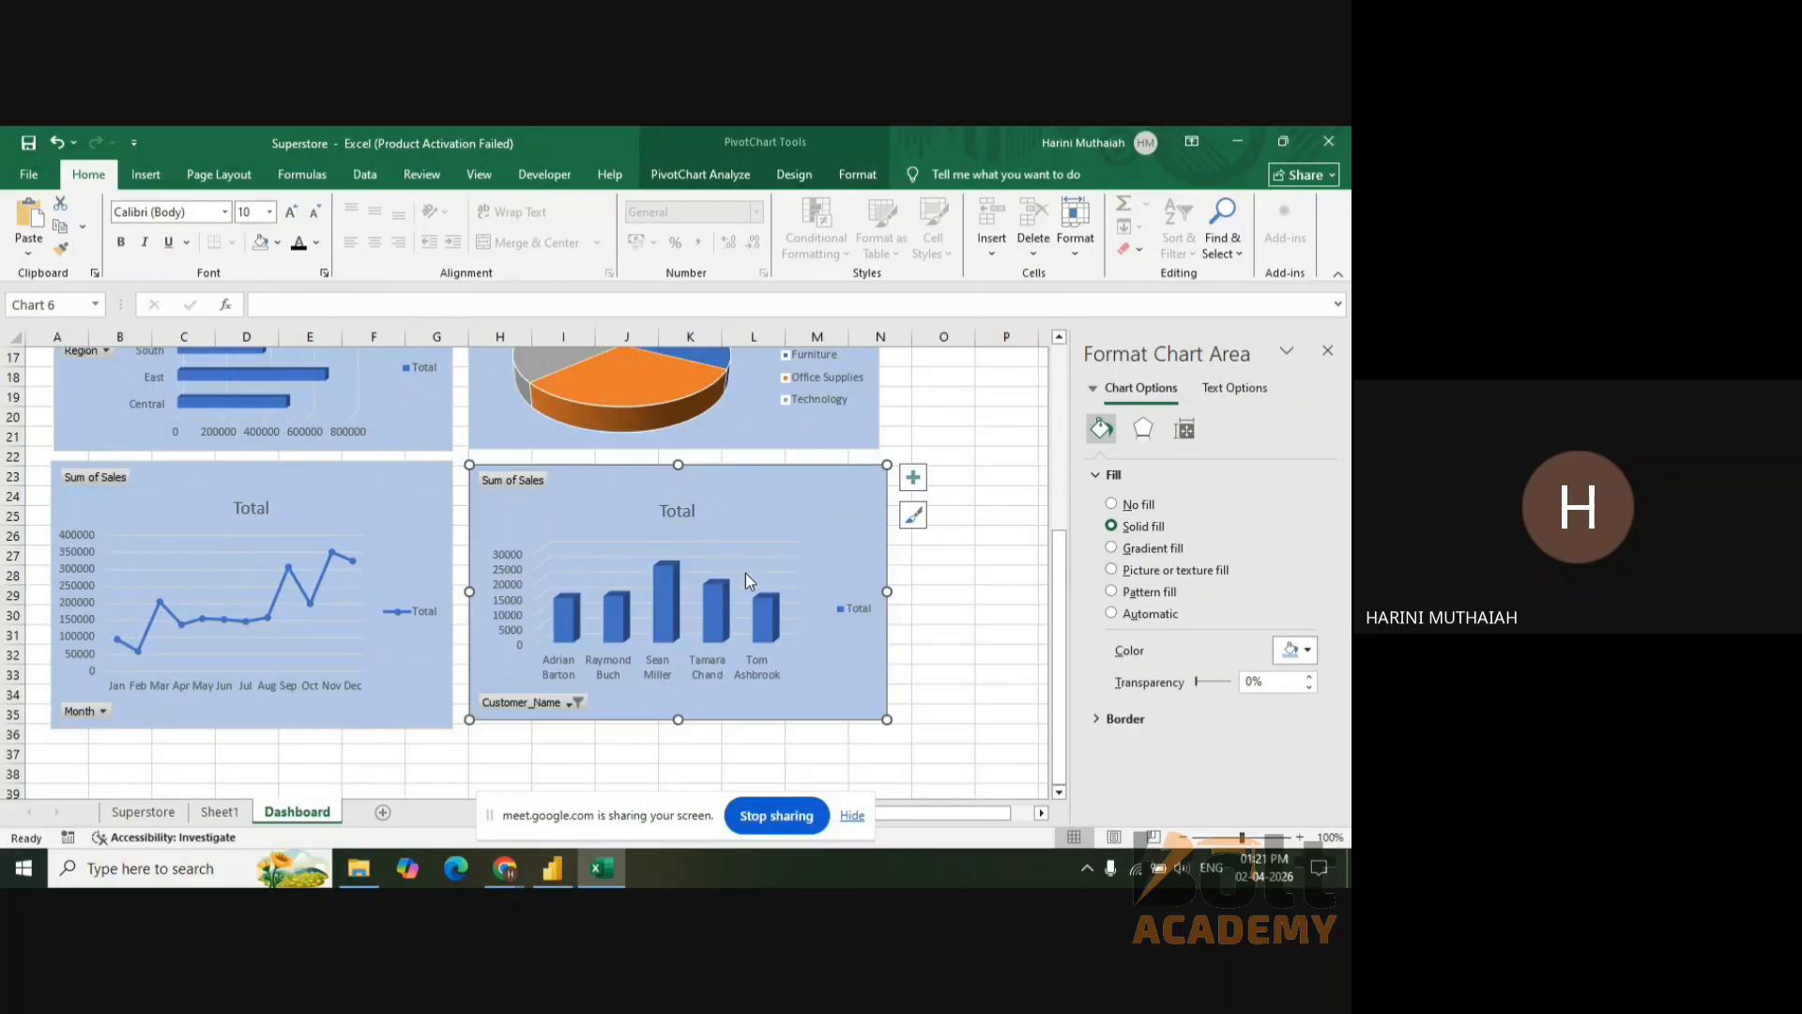
- Check the sales value in cell E12 of the customer PivotTable on Sheet1 against the Dashboard's customer chart
left_click(225, 815)
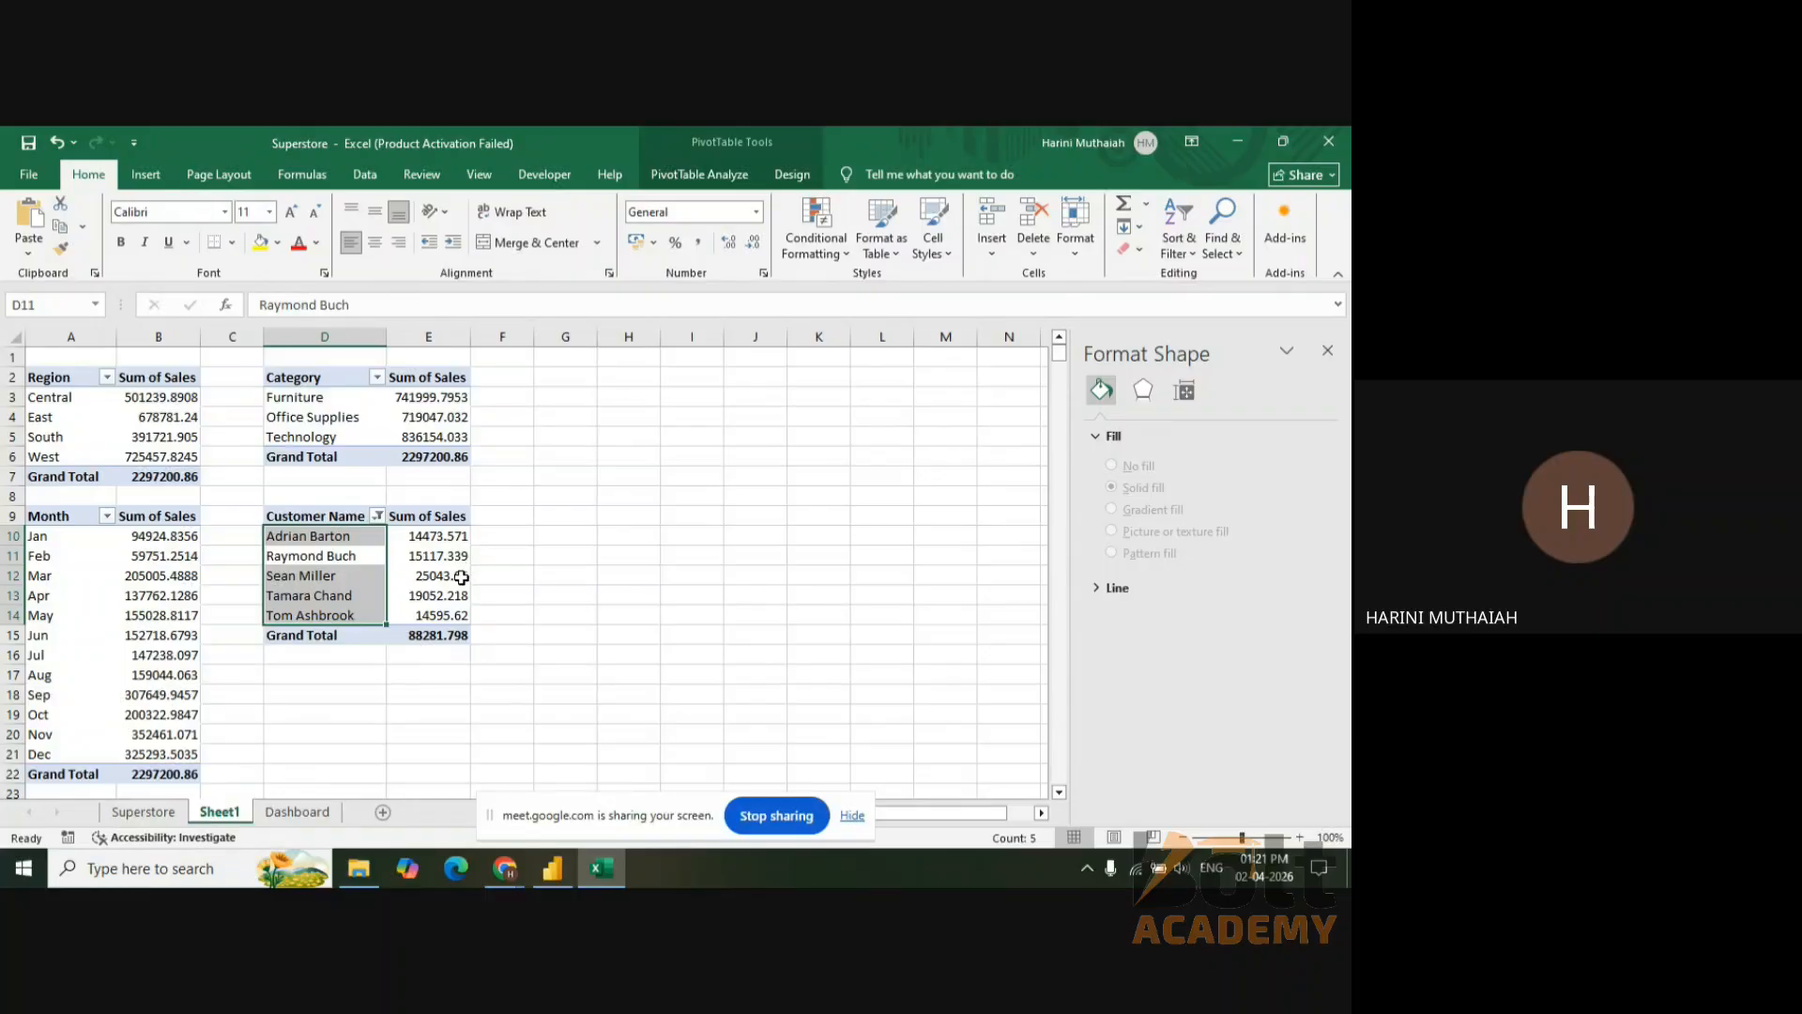
left_click(462, 577)
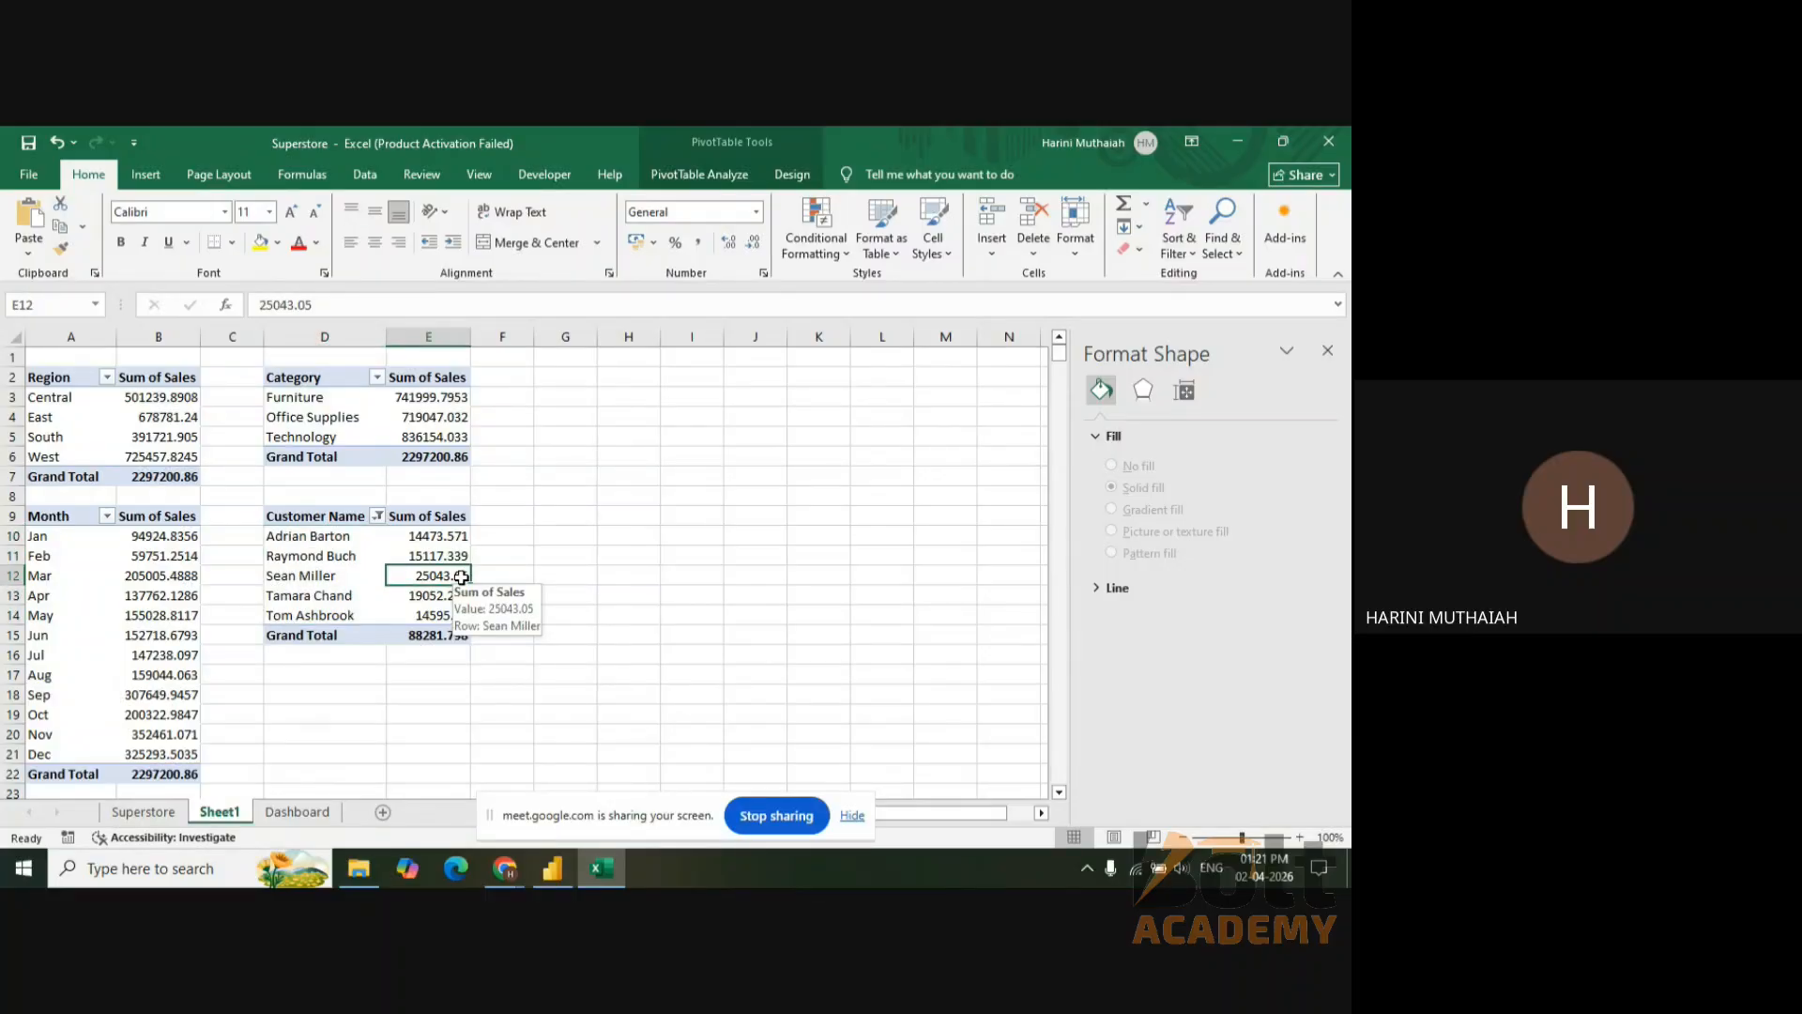
left_click(324, 814)
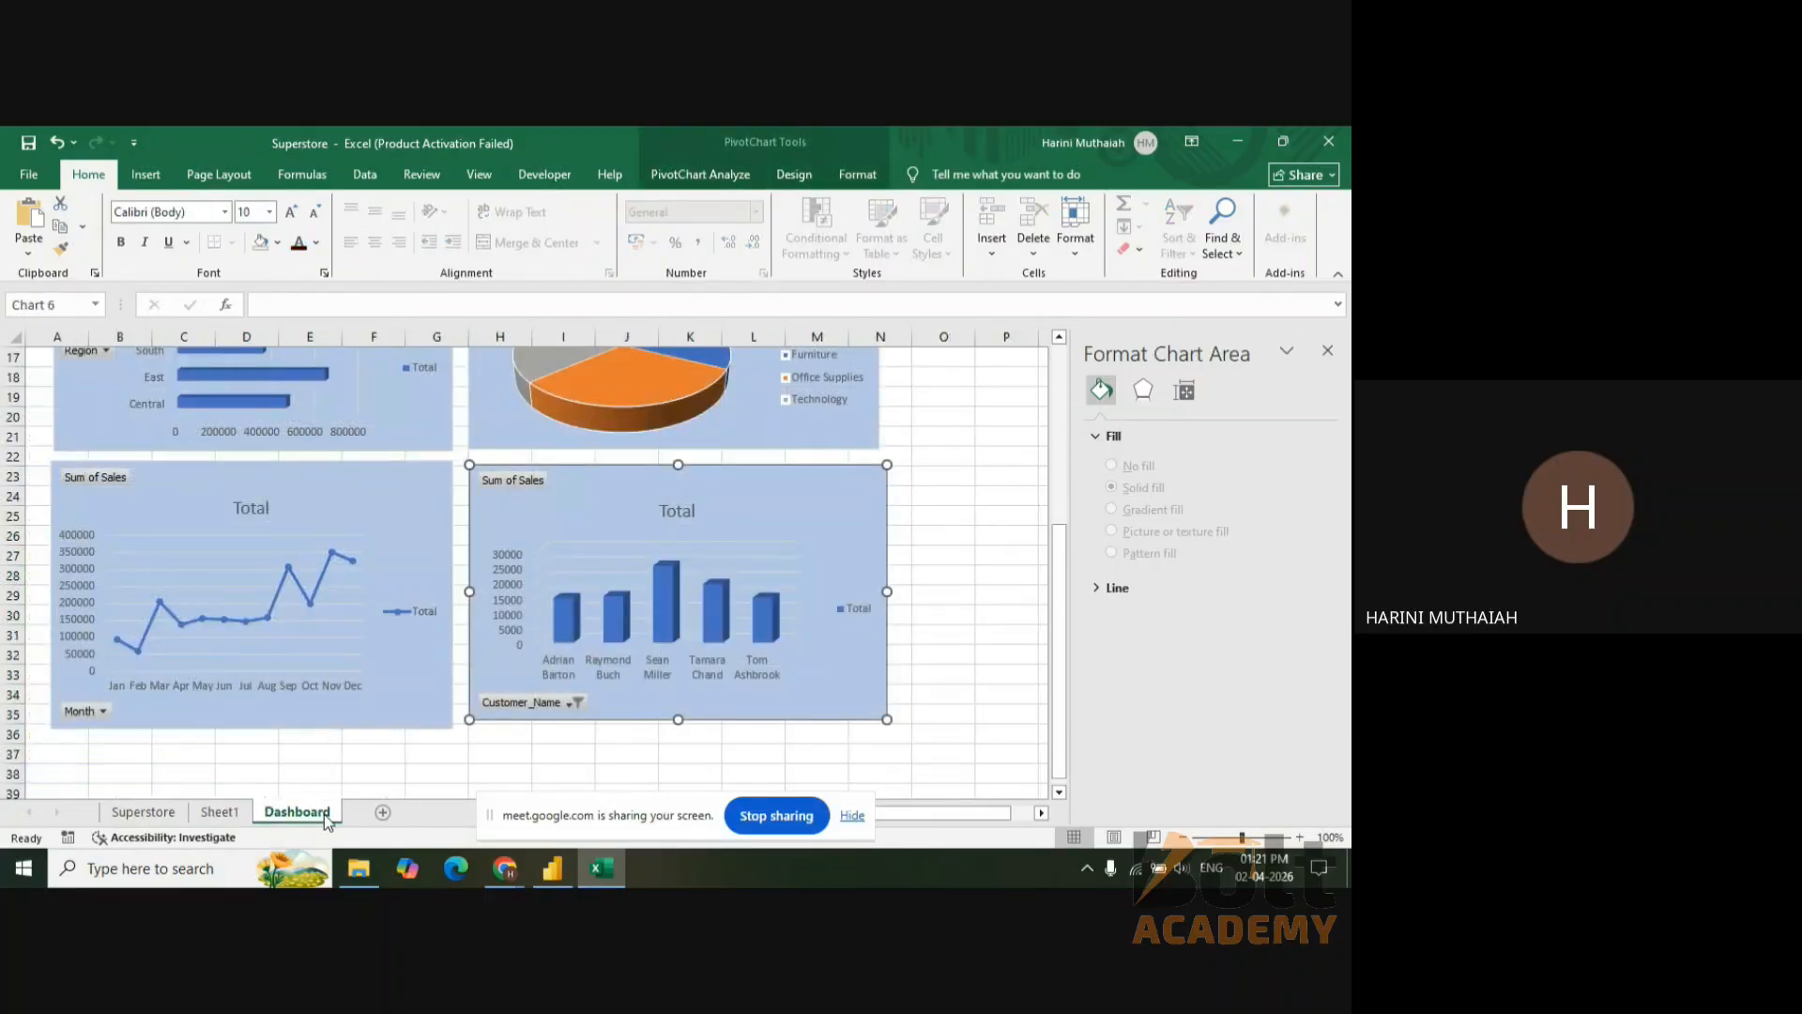
- Deselect the customer chart, close the formatting pane and select cell B8 below the dashboard title
left_click(971, 601)
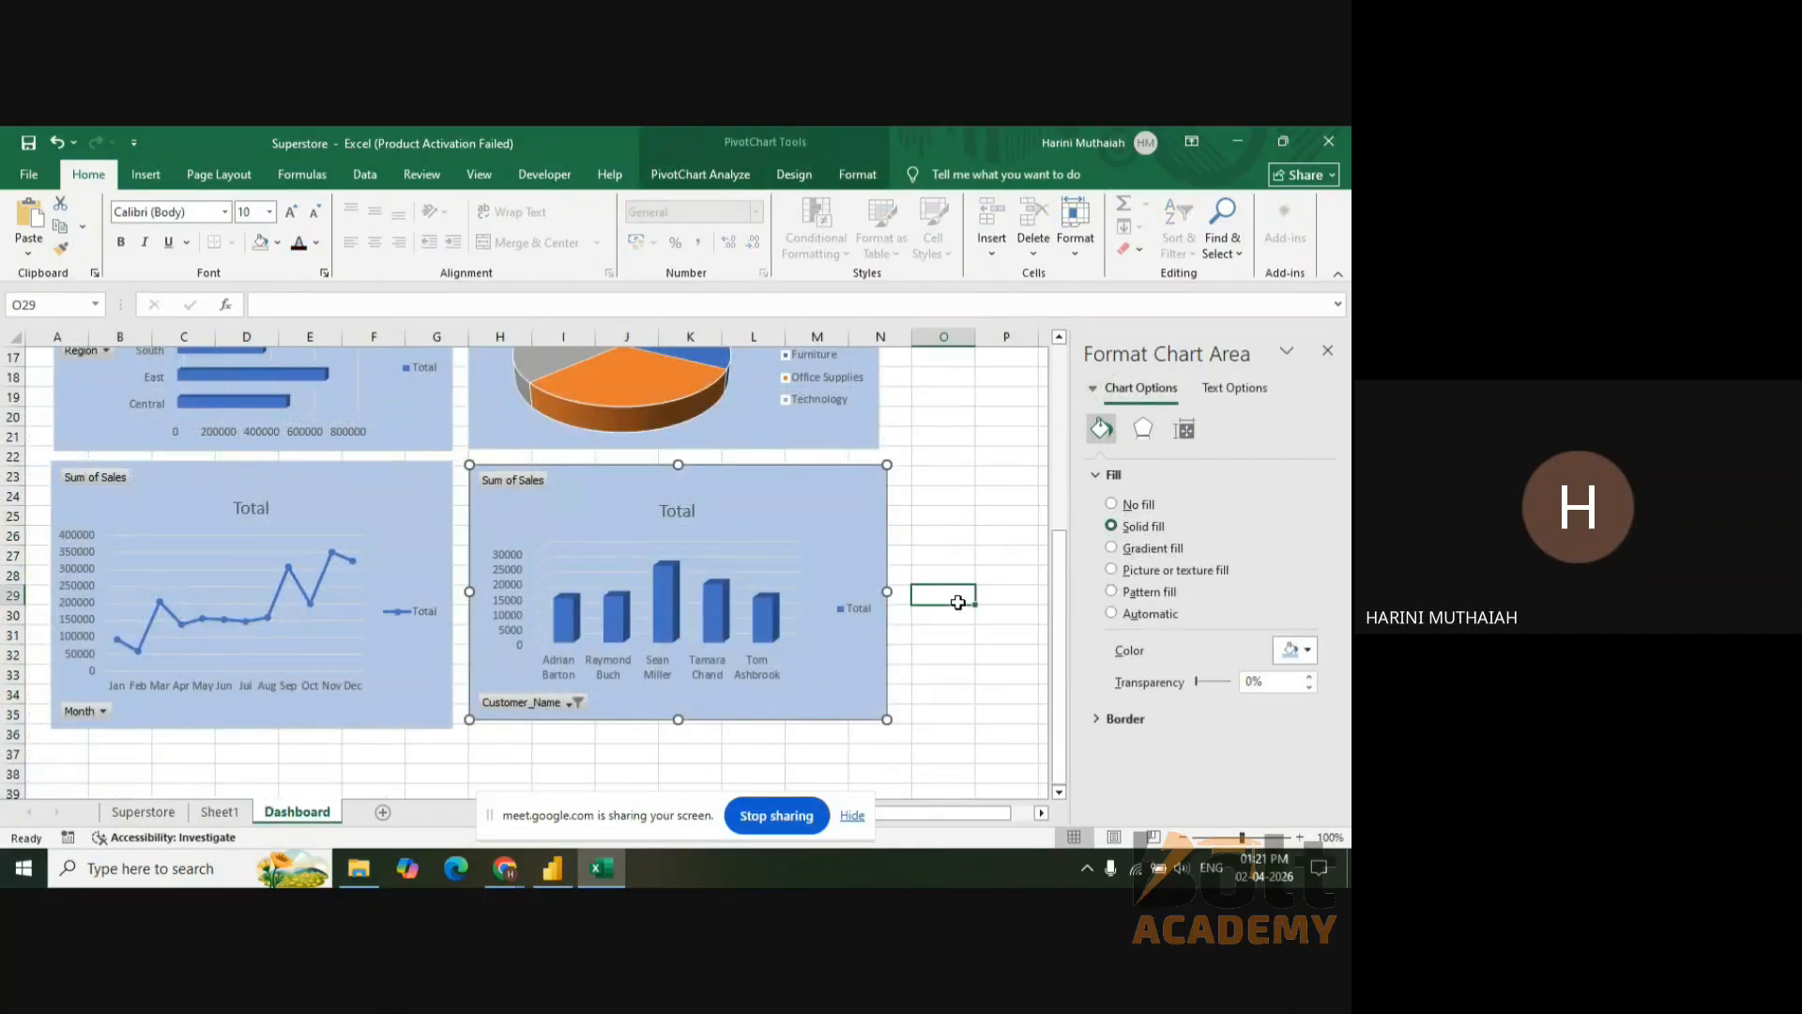
left_click(1326, 352)
left_click_drag(1345, 572, 1337, 443)
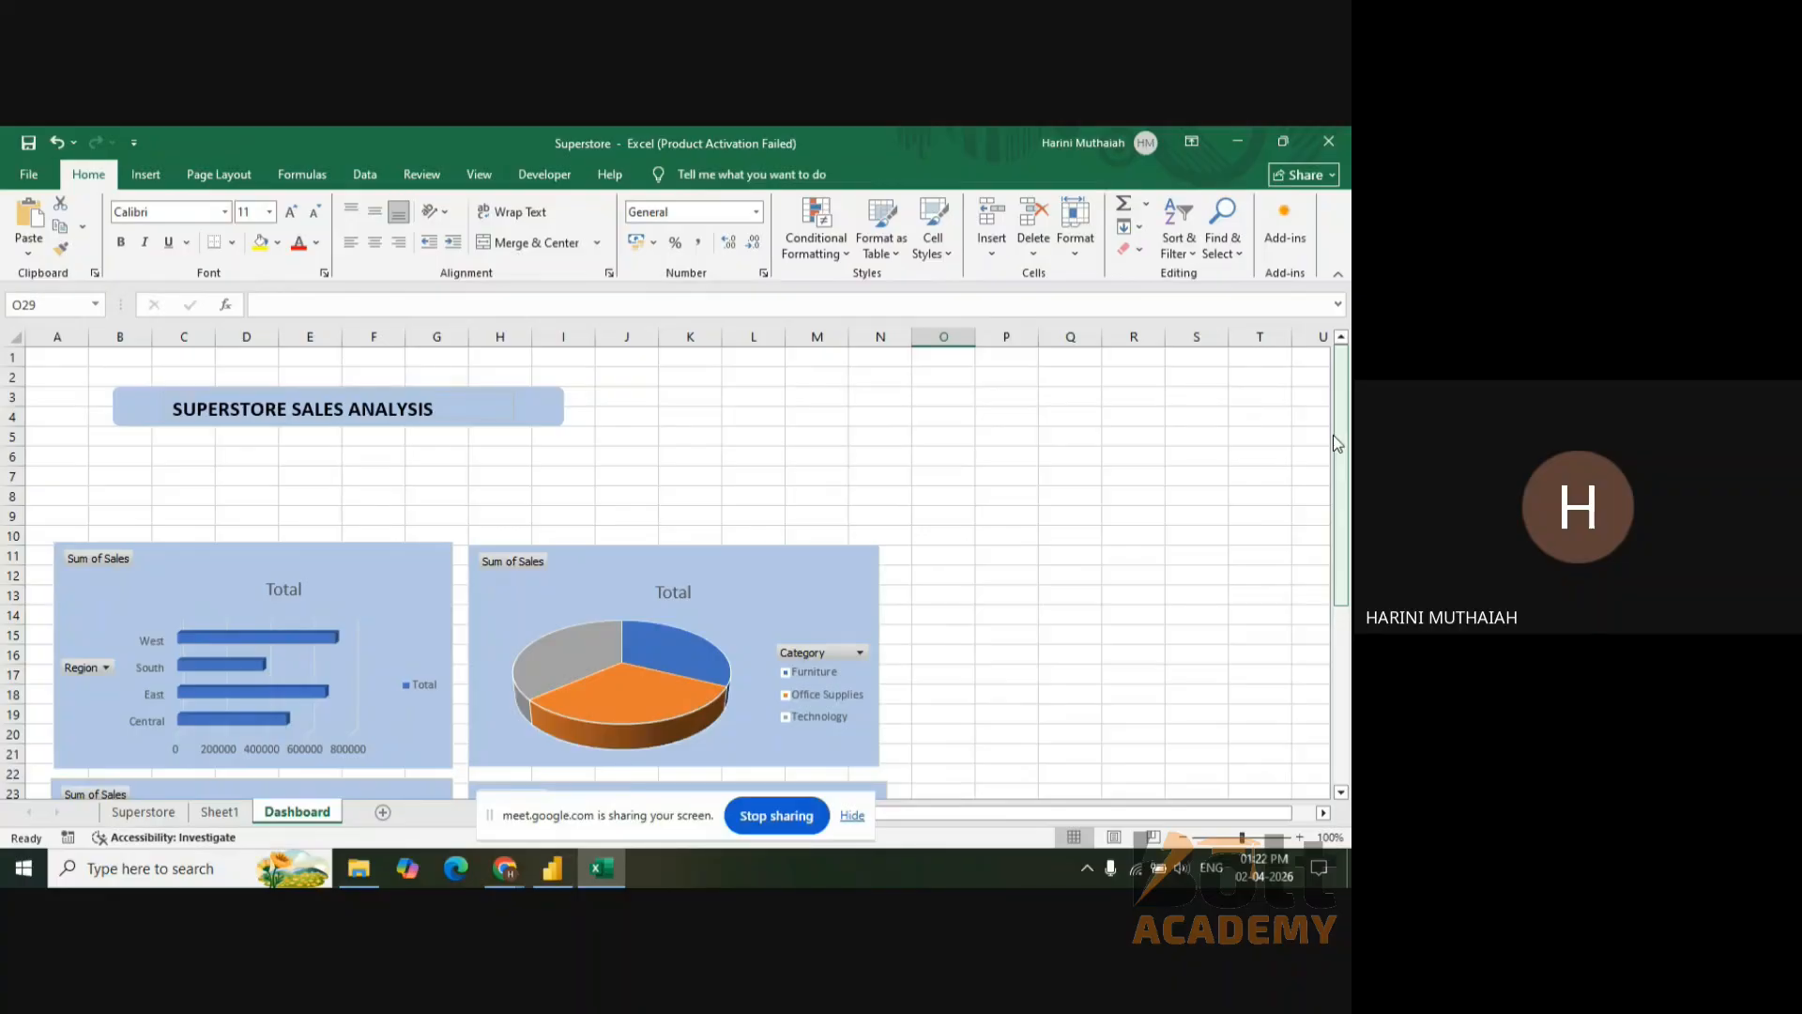
left_click(119, 488)
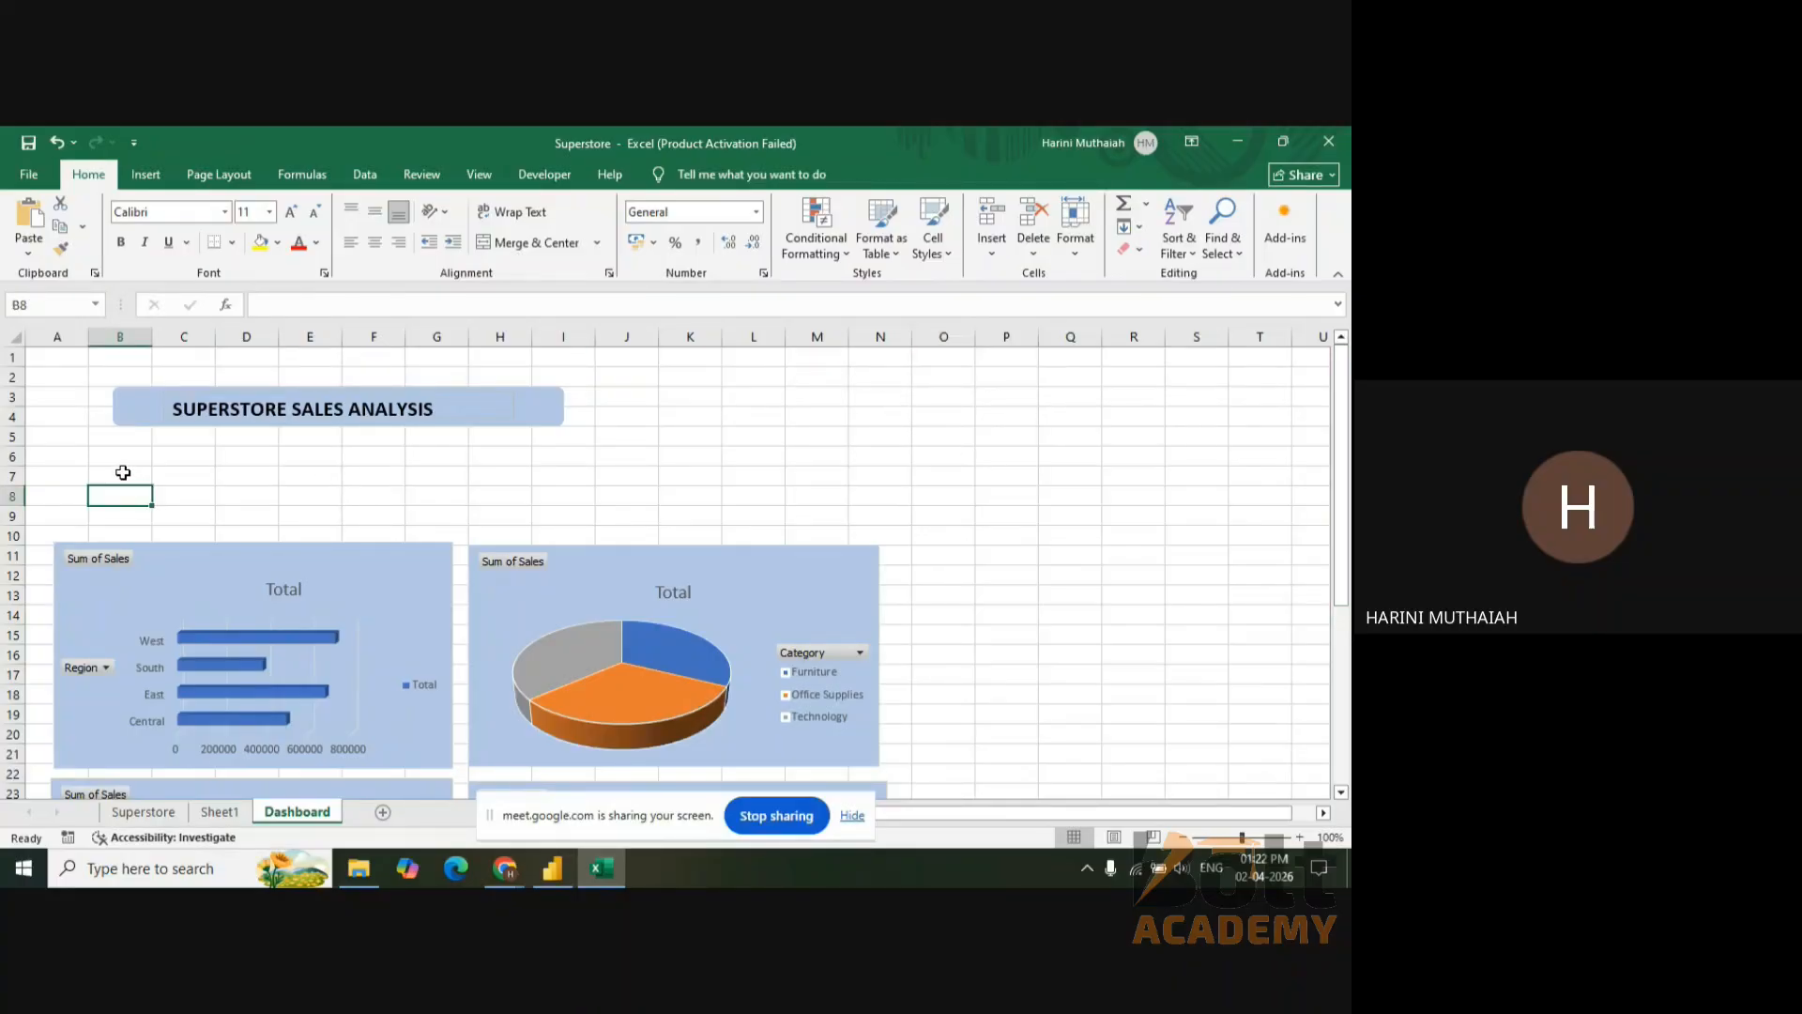
- Examine the sales, orders and profit summary figures in column X of the Superstore sheet, and return to the Dashboard
left_click(171, 816)
left_click(967, 654)
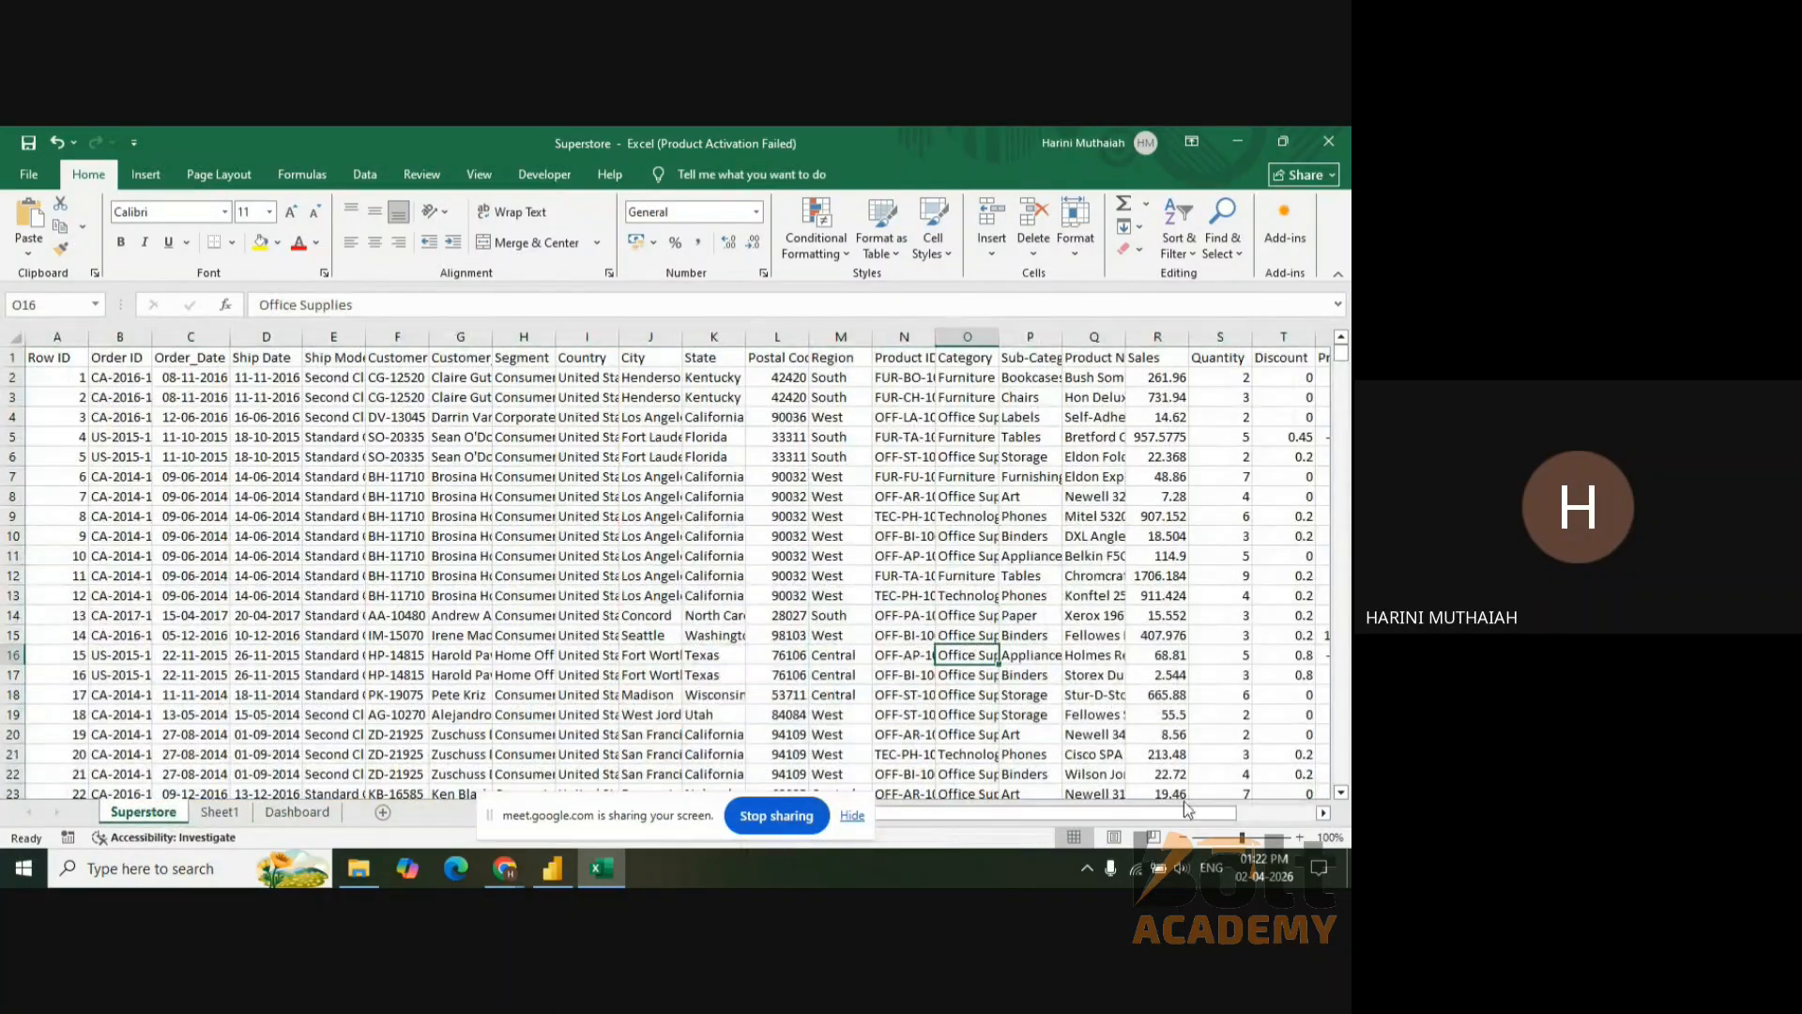
left_click(1324, 813)
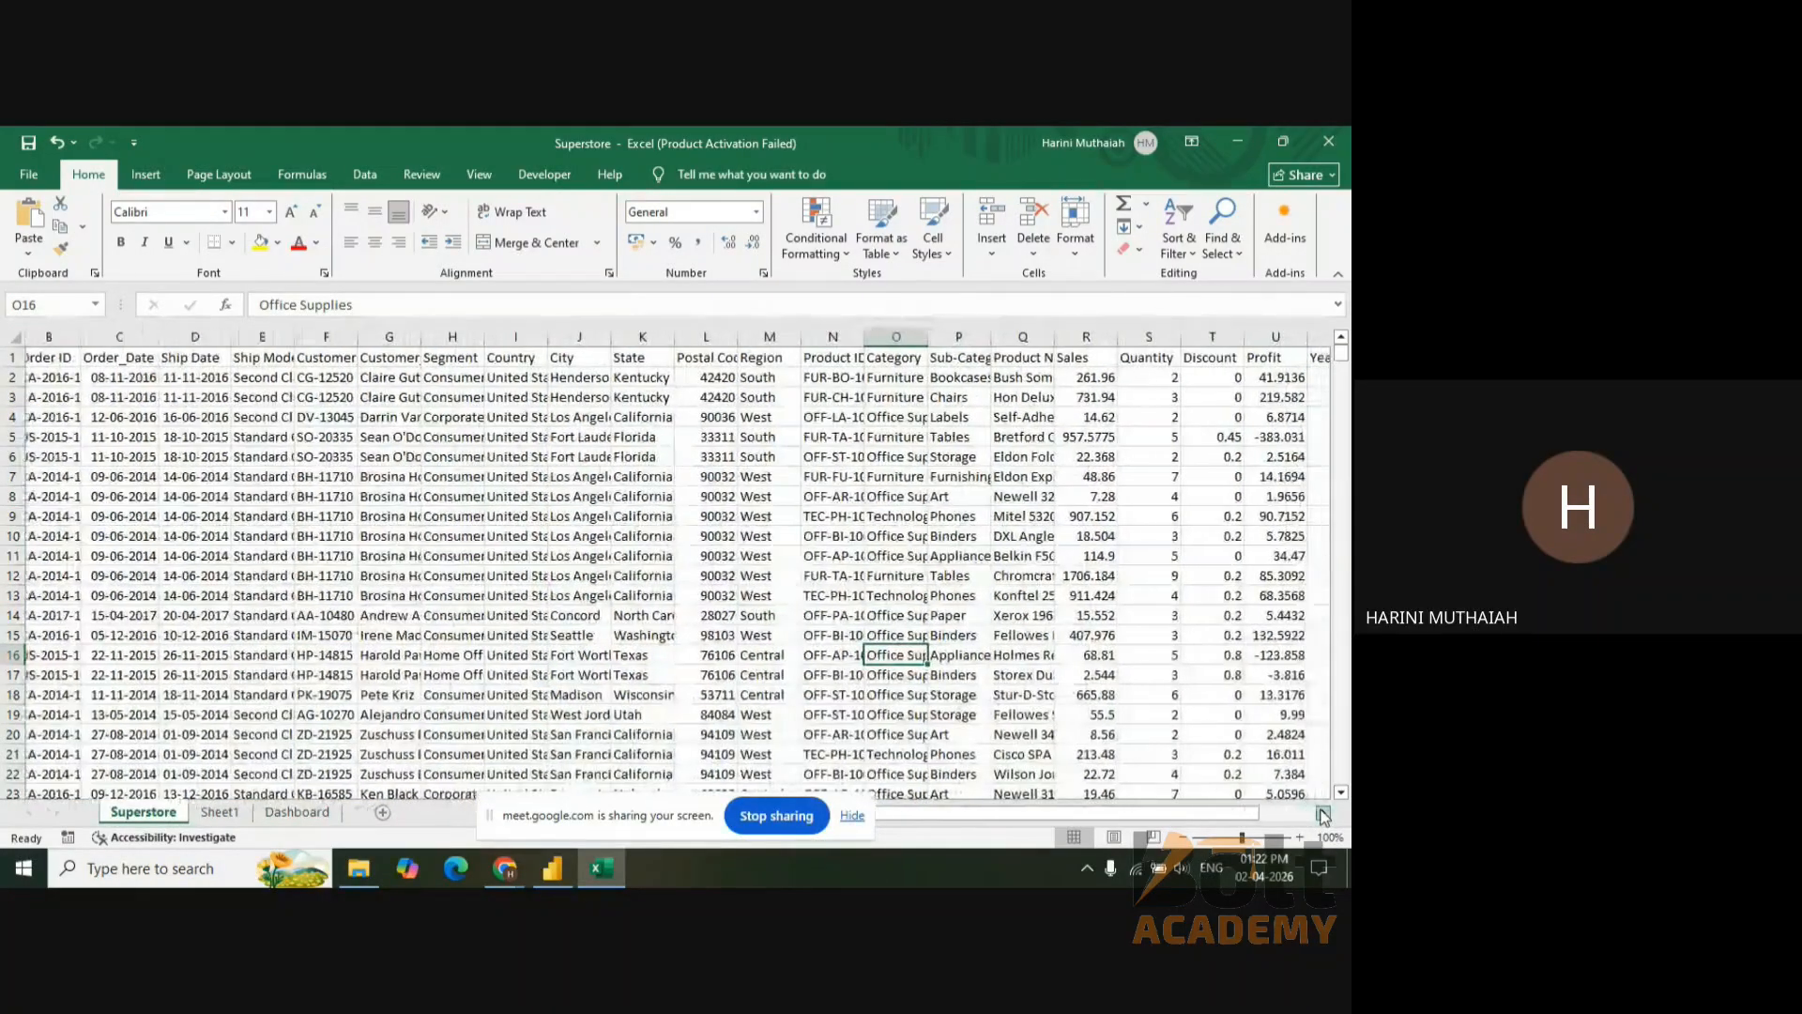
scroll(1324, 813, "right", 6)
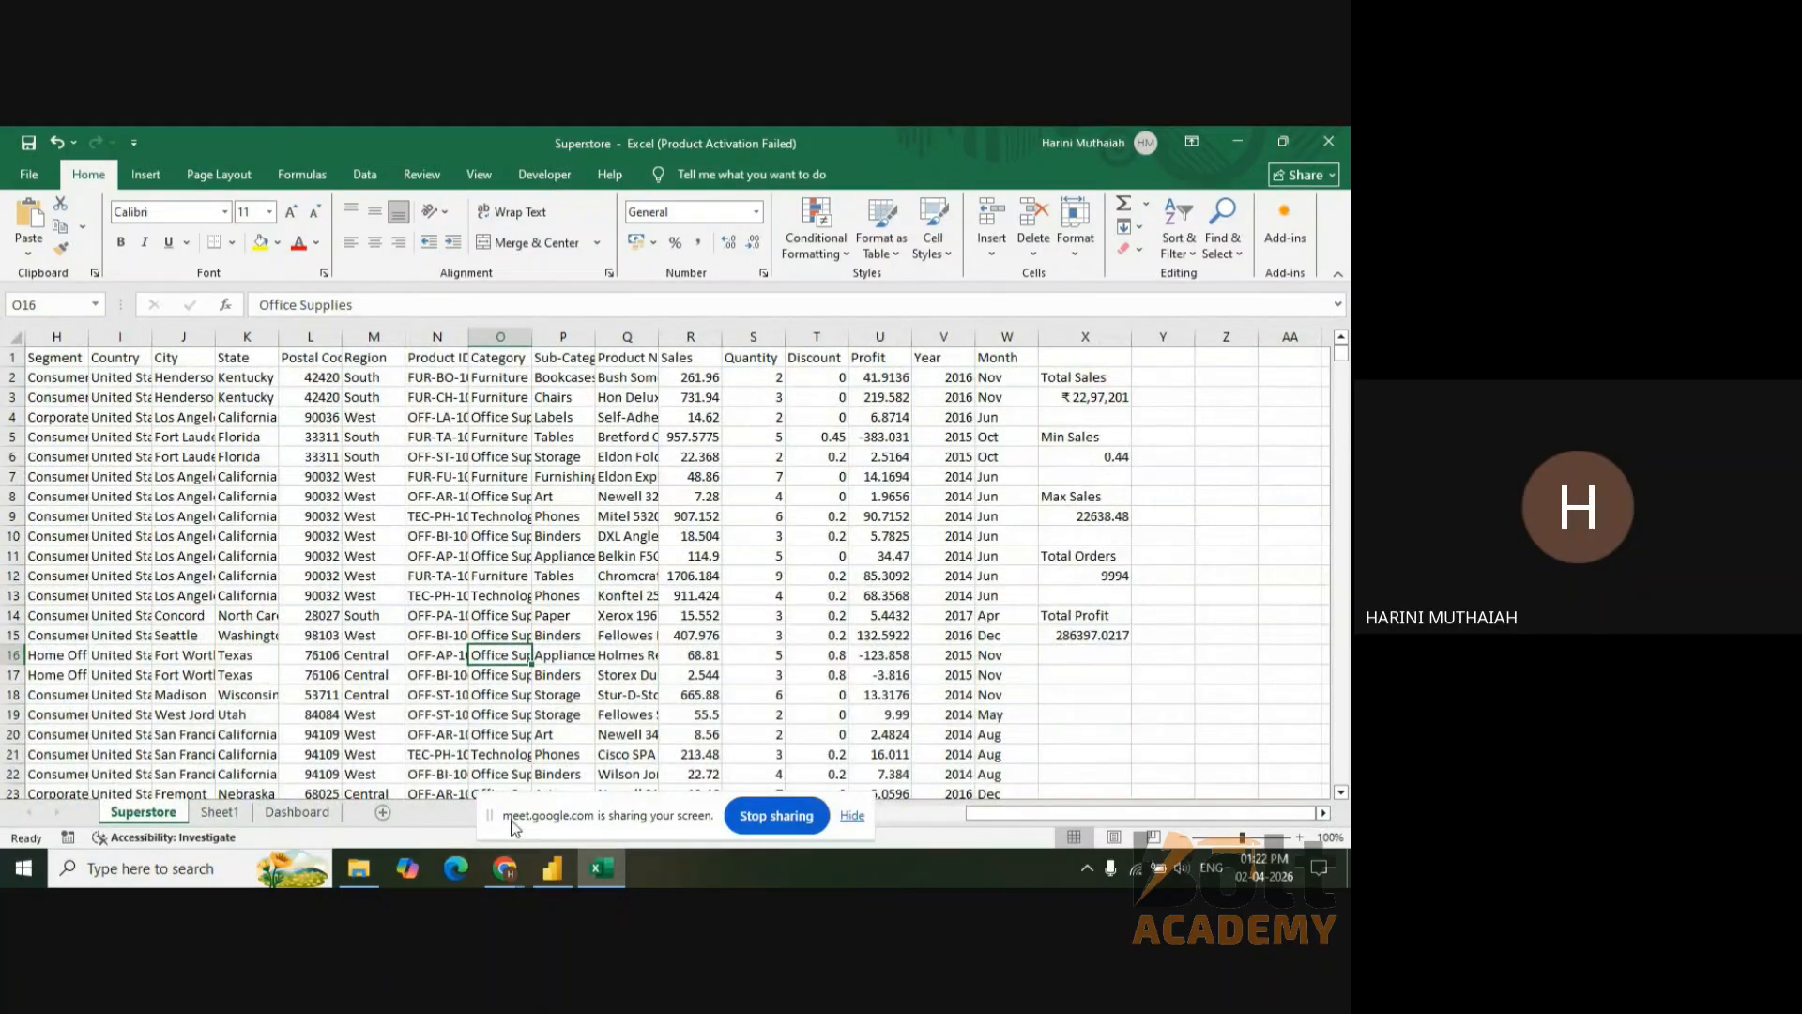
left_click(310, 812)
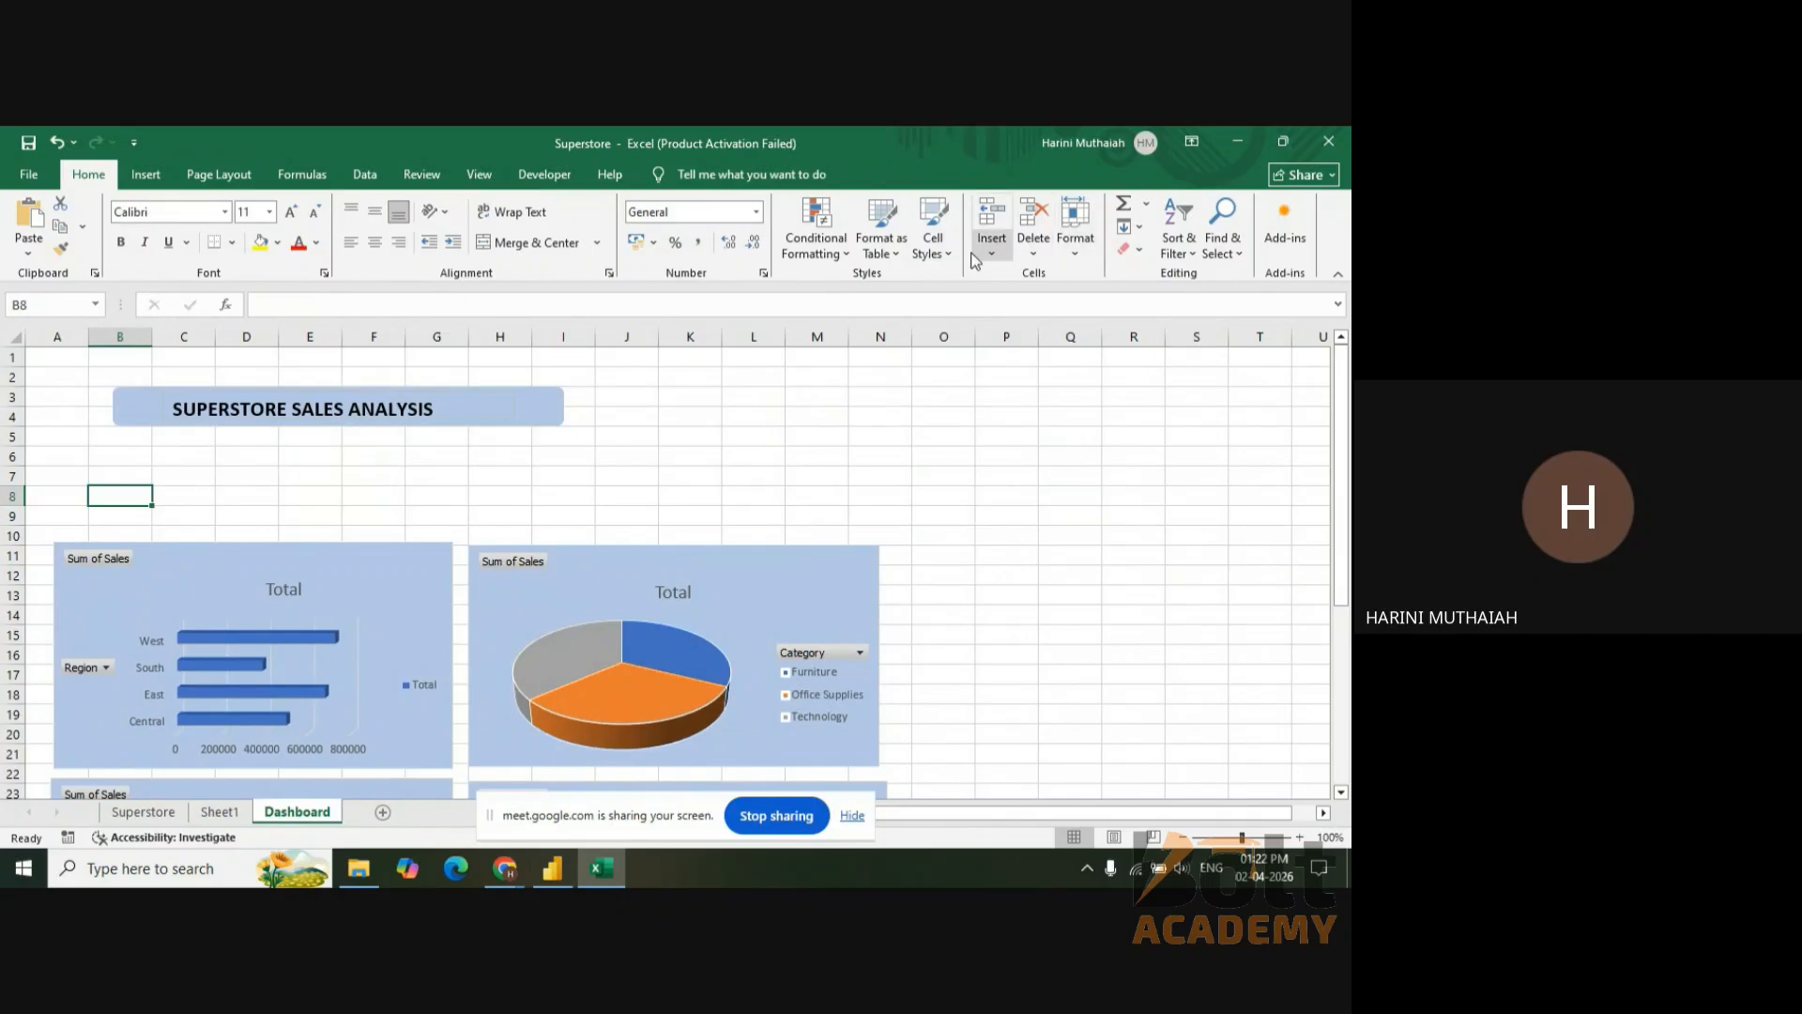
- Draw a text box about 2.6 cm wide and 0.7 cm high at cell B8, between the title and the region bar chart
left_click(144, 178)
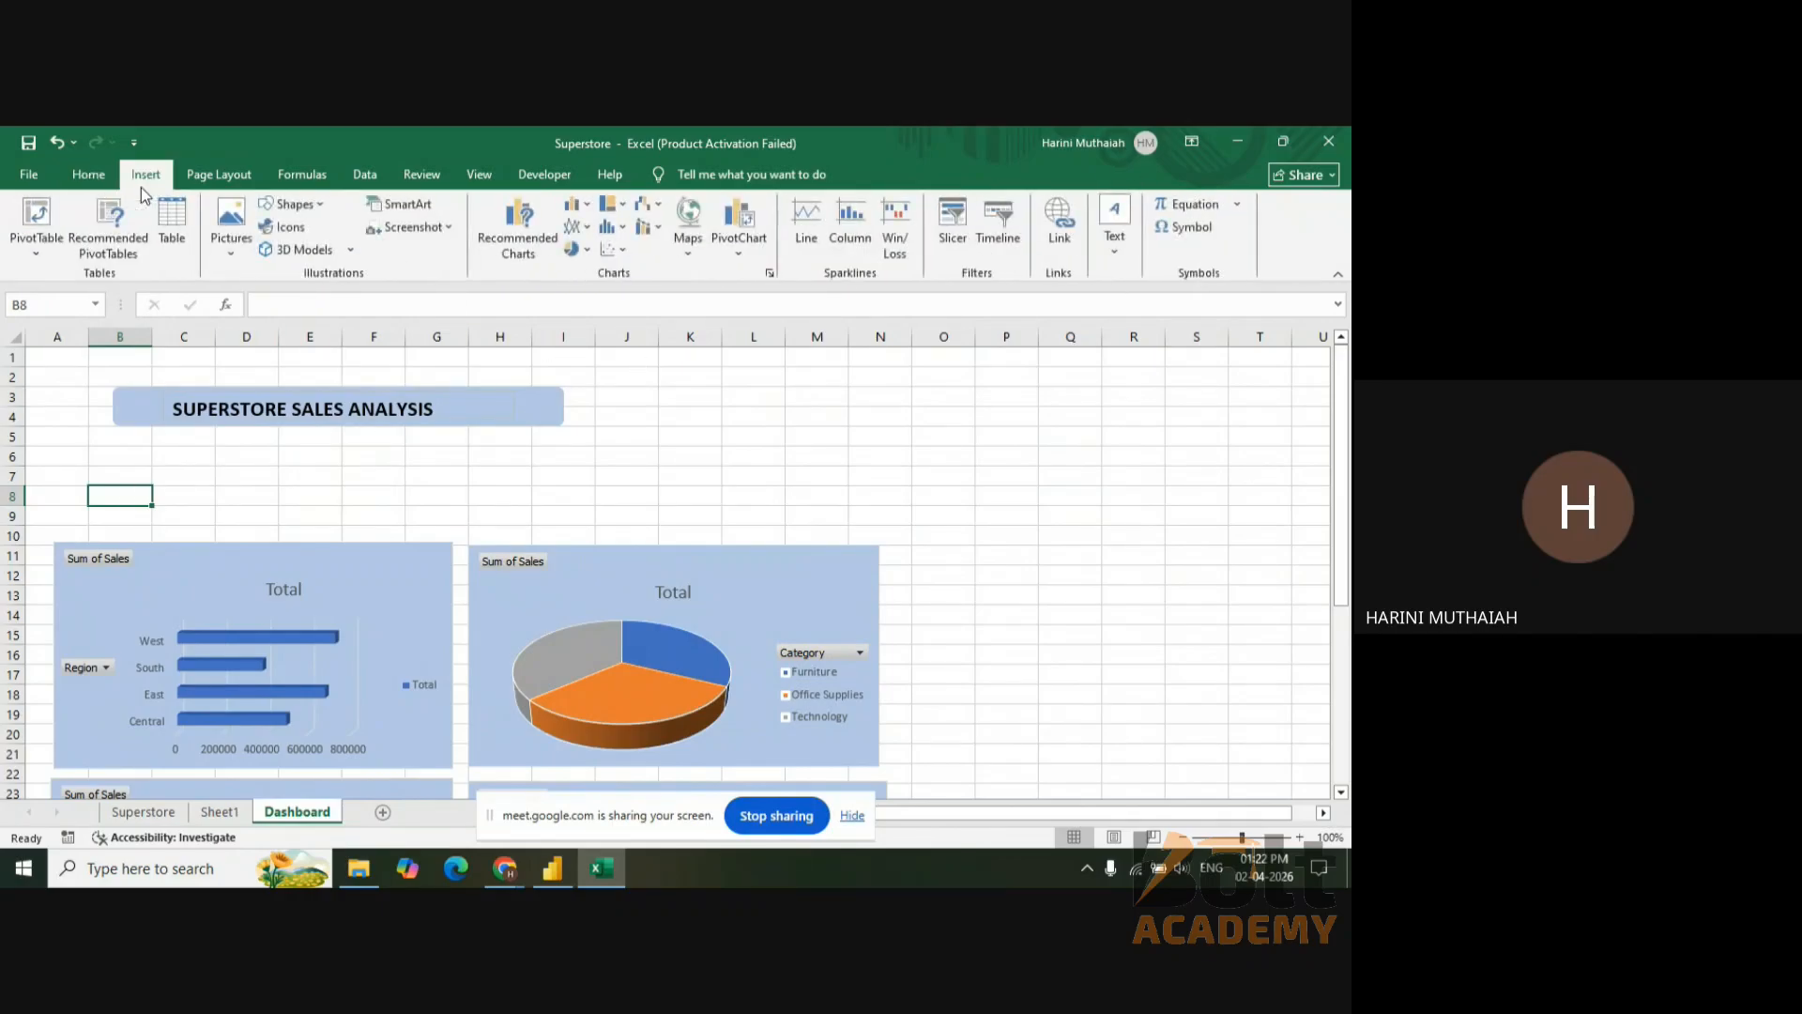
left_click(1112, 252)
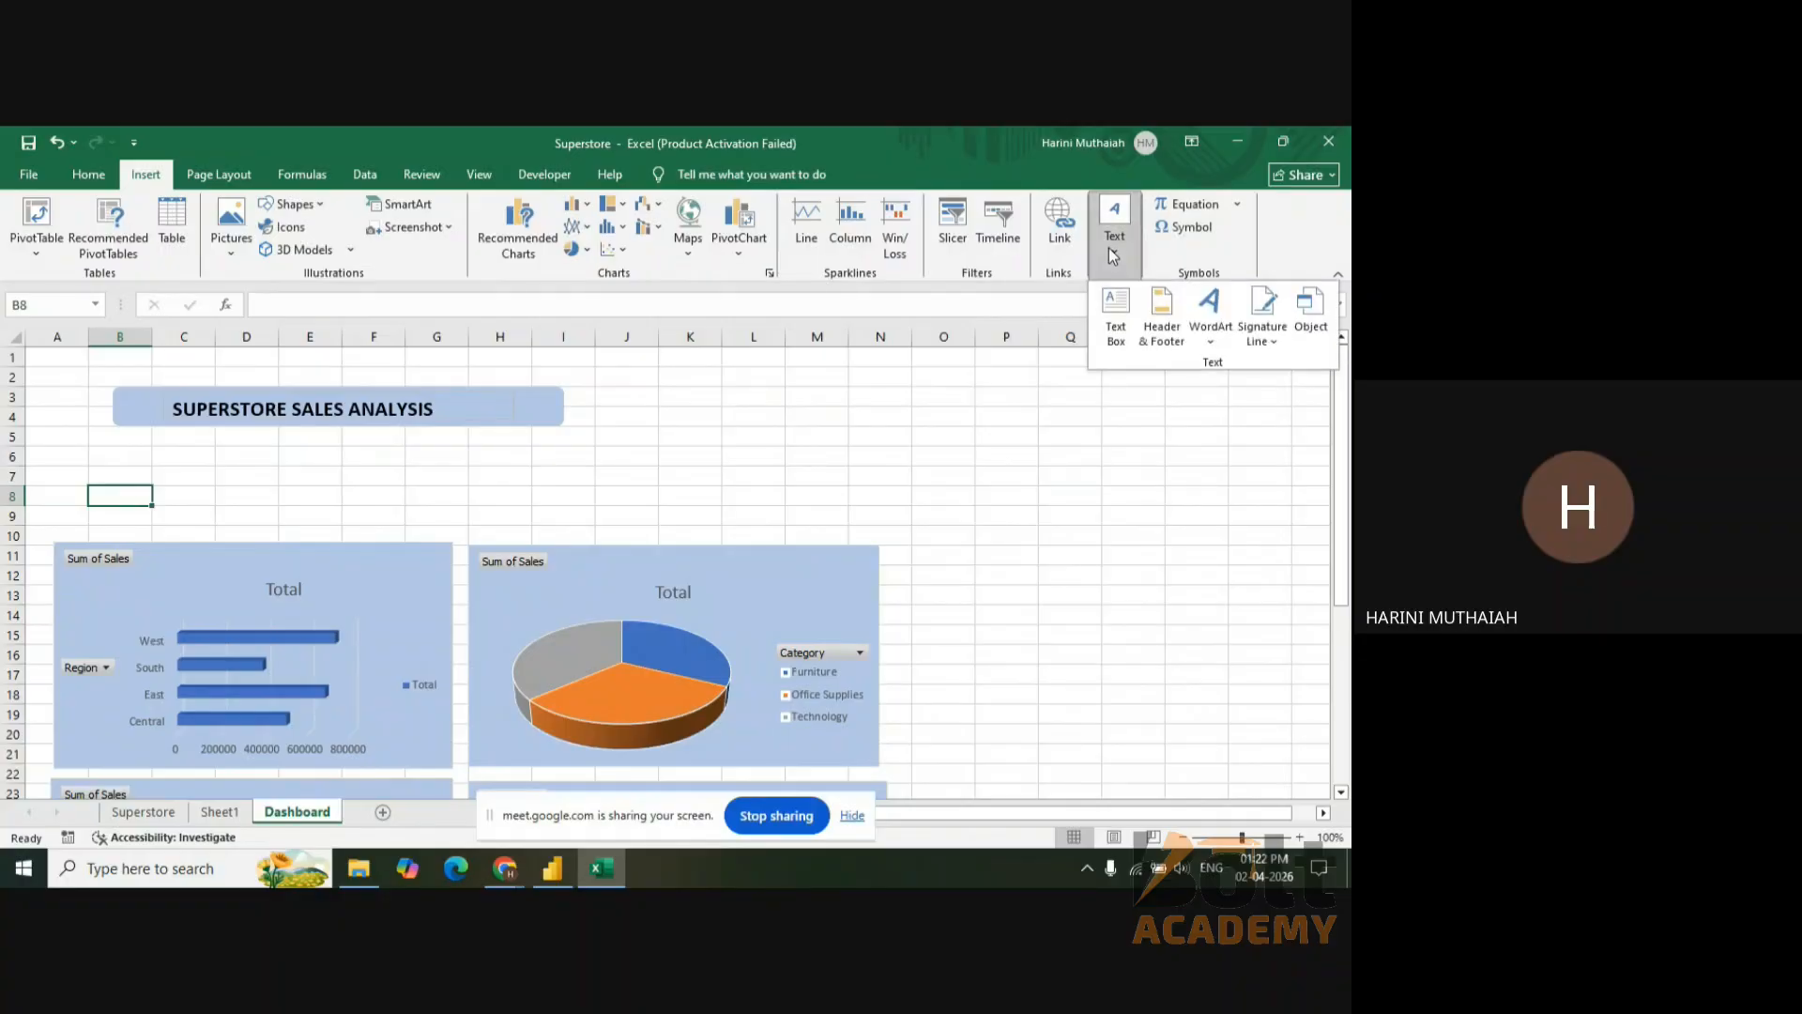
left_click(1121, 312)
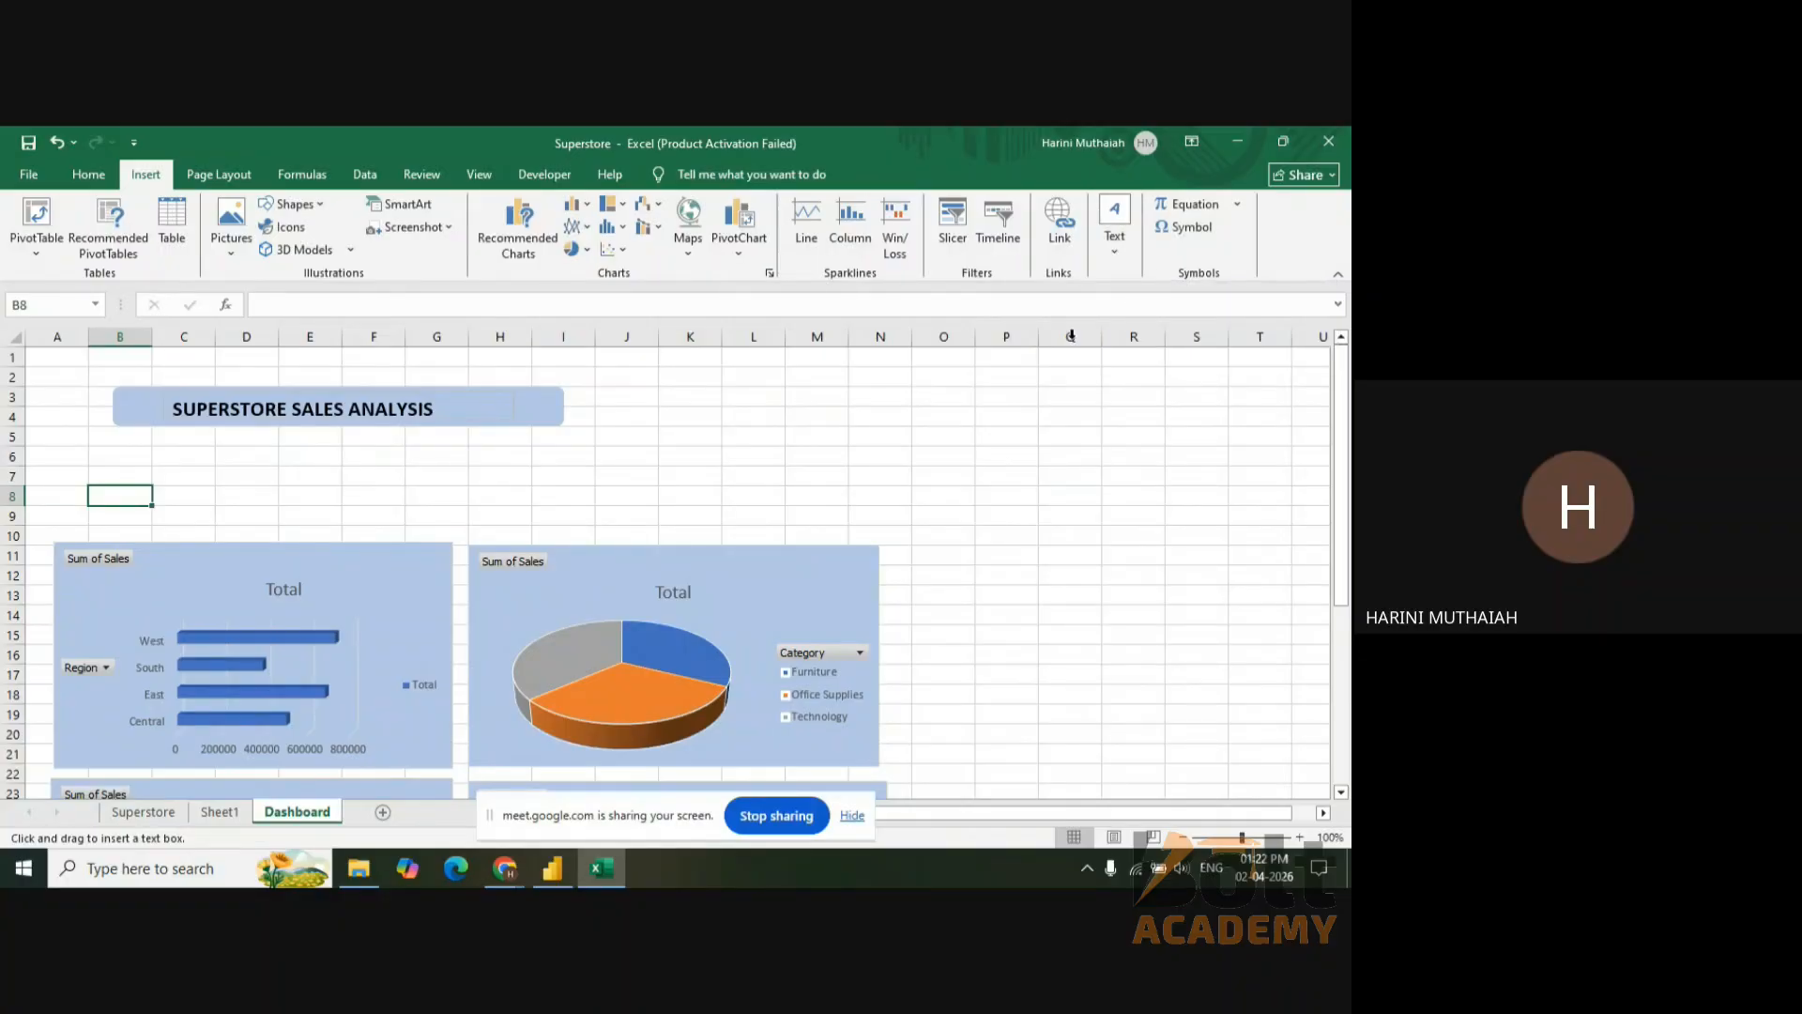
left_click_drag(92, 482, 191, 508)
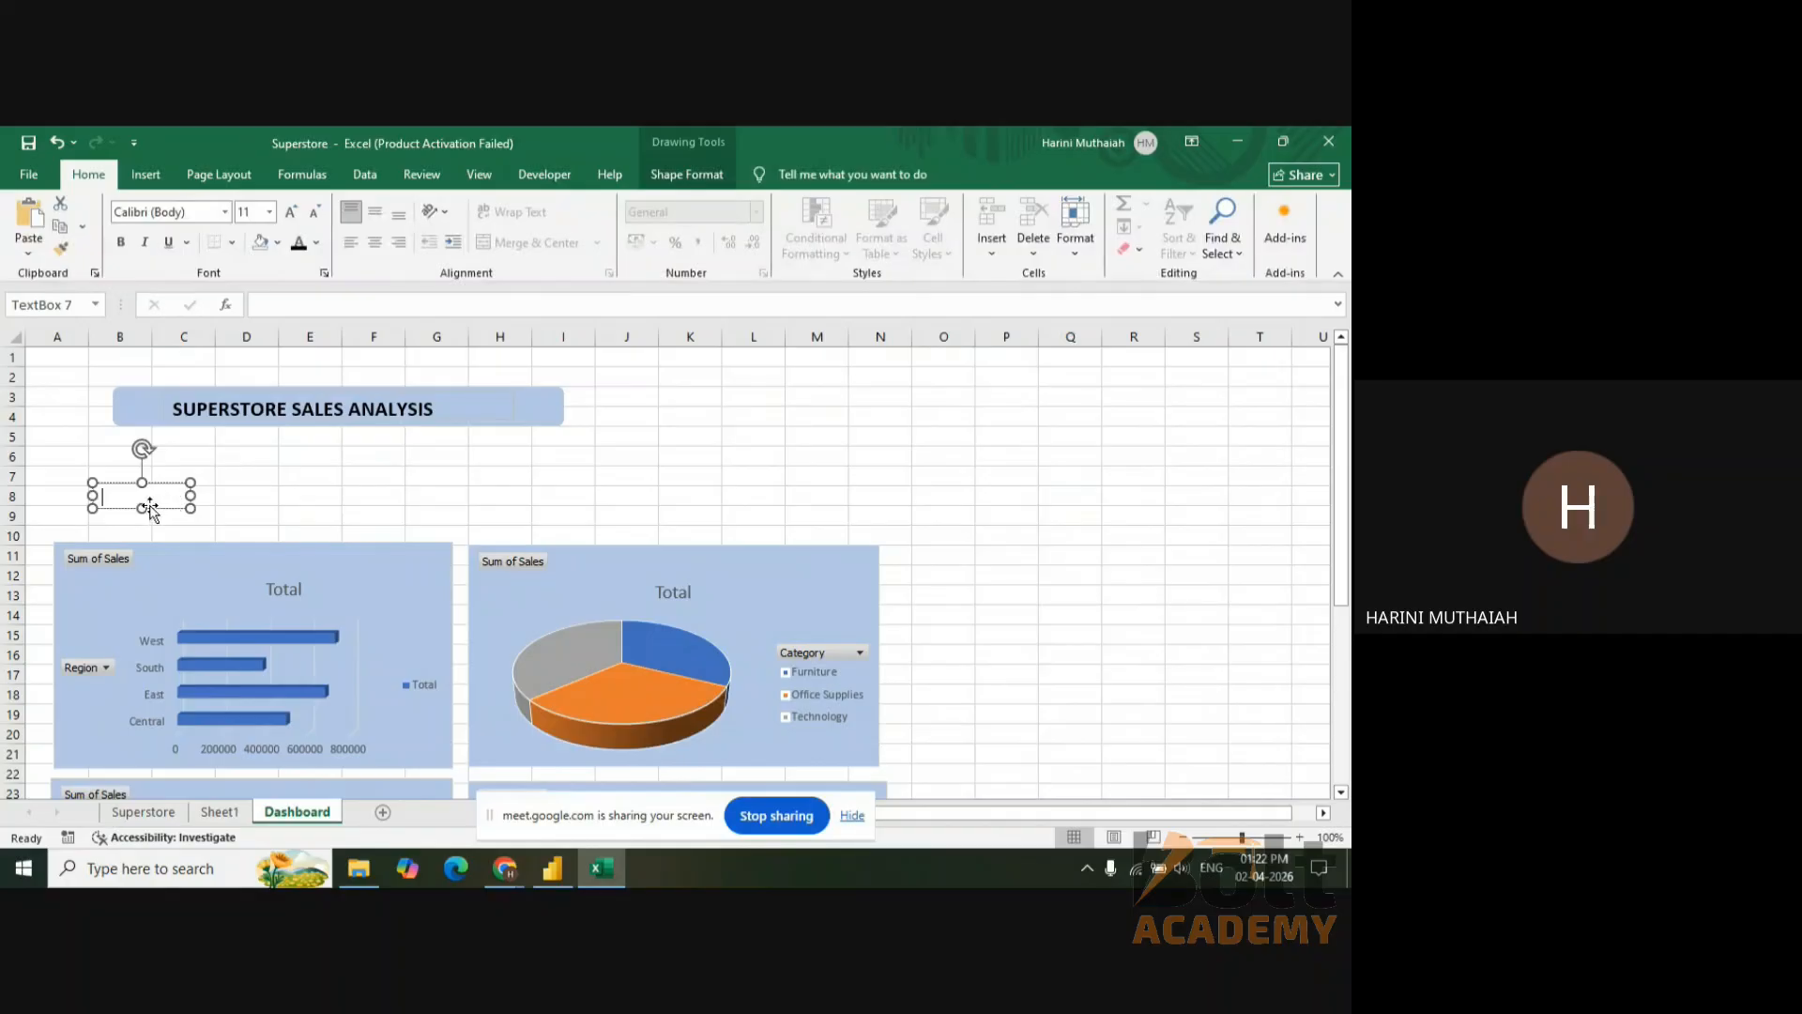
- Link the new text box to the Total Sales value with the formula =Superstore!X3
left_click(271, 306)
type("=")
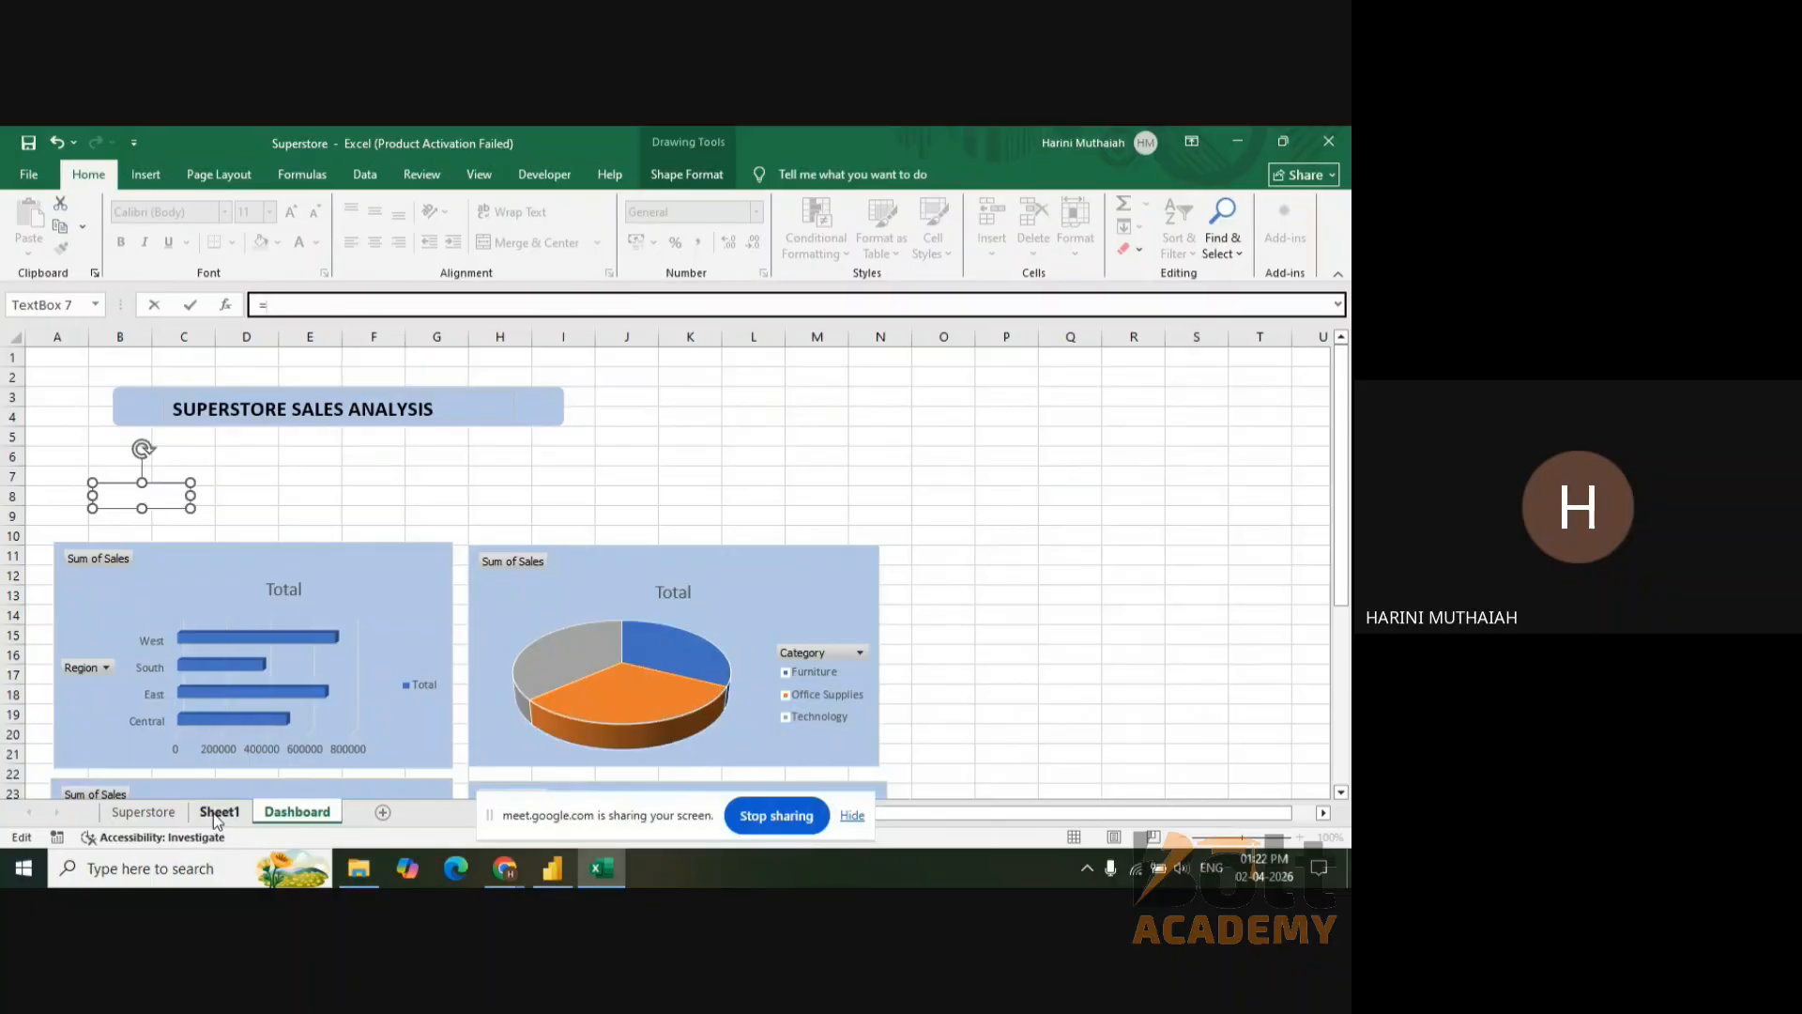
left_click(155, 813)
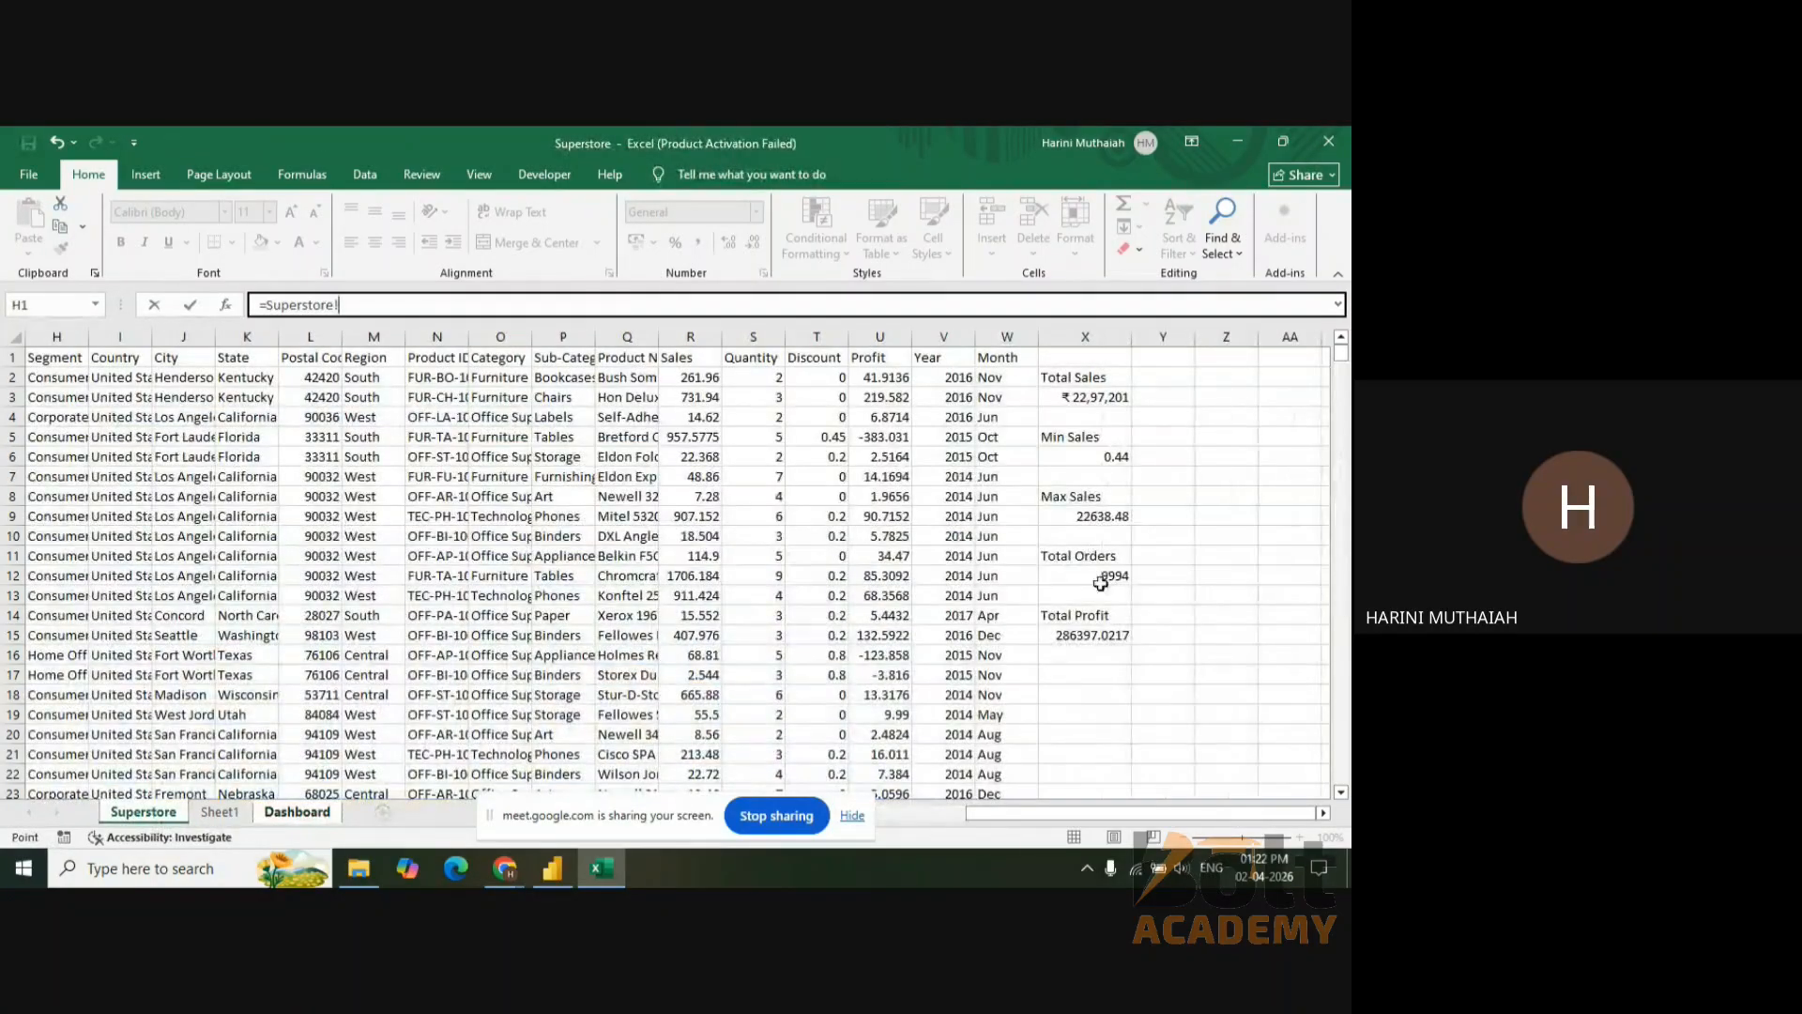
left_click(1063, 402)
key("Return")
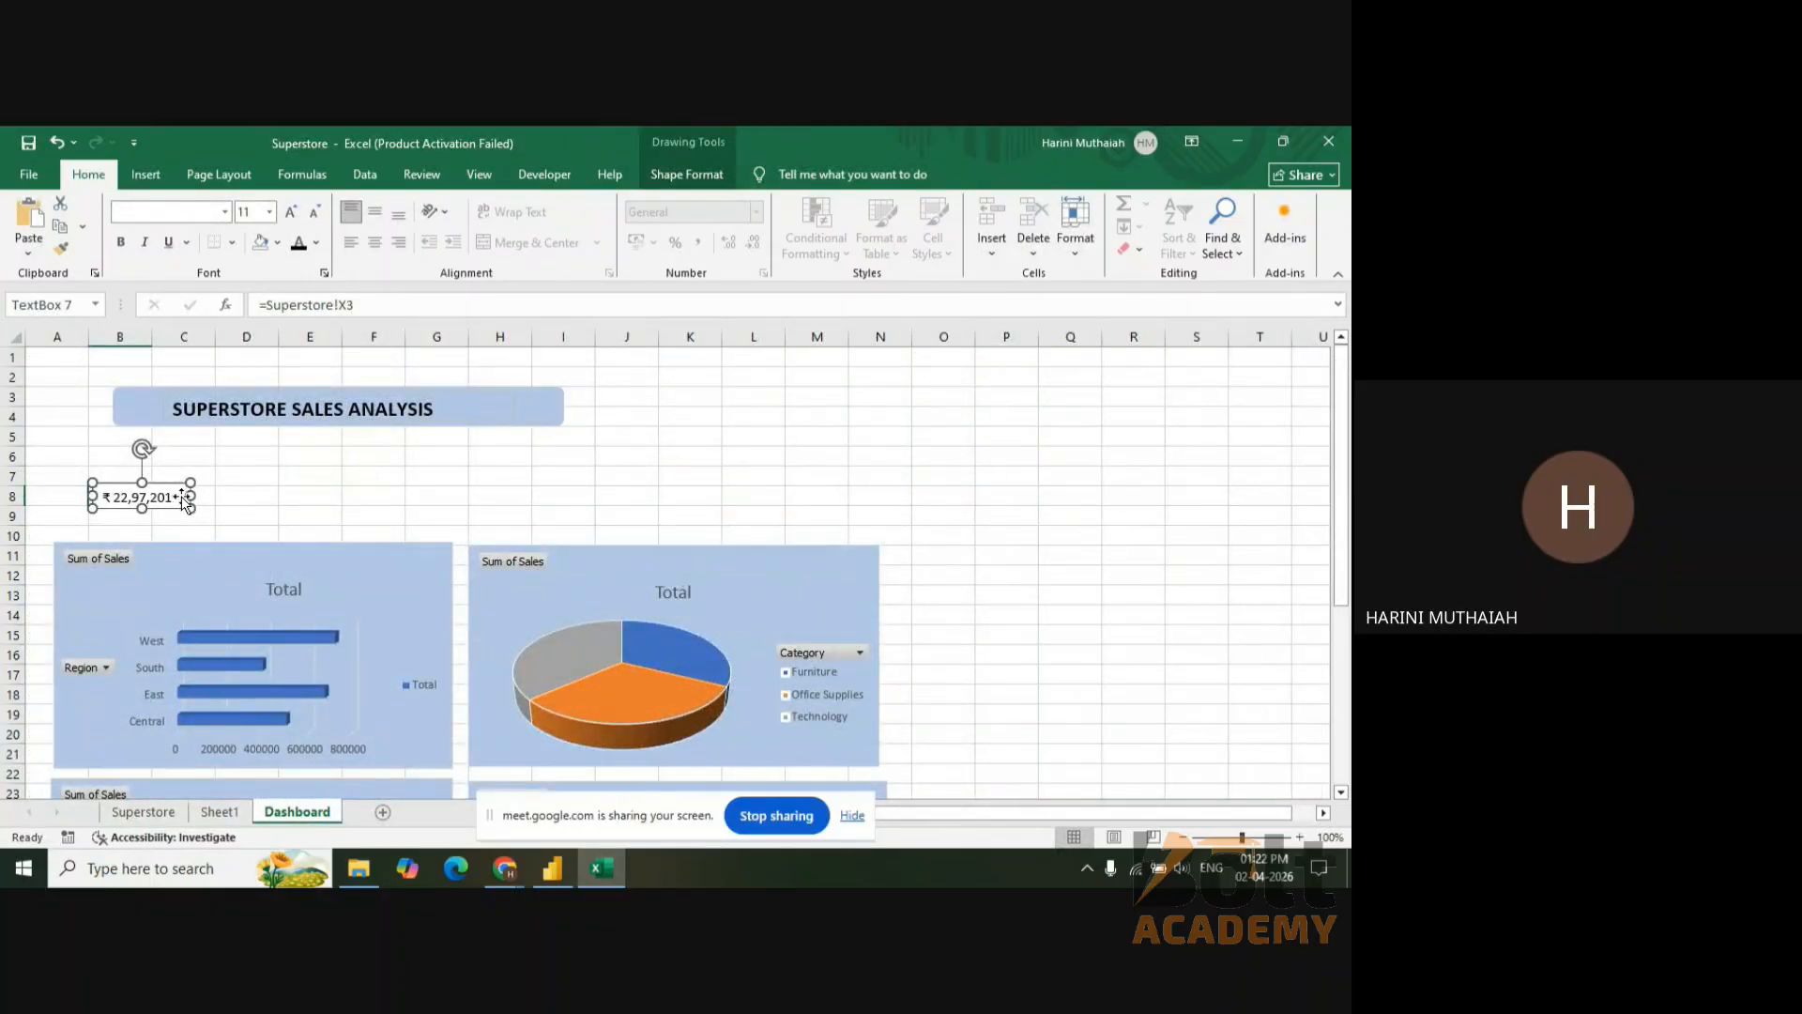
- Set the shape fill of the linked sales value text box to No Fill
left_click(153, 179)
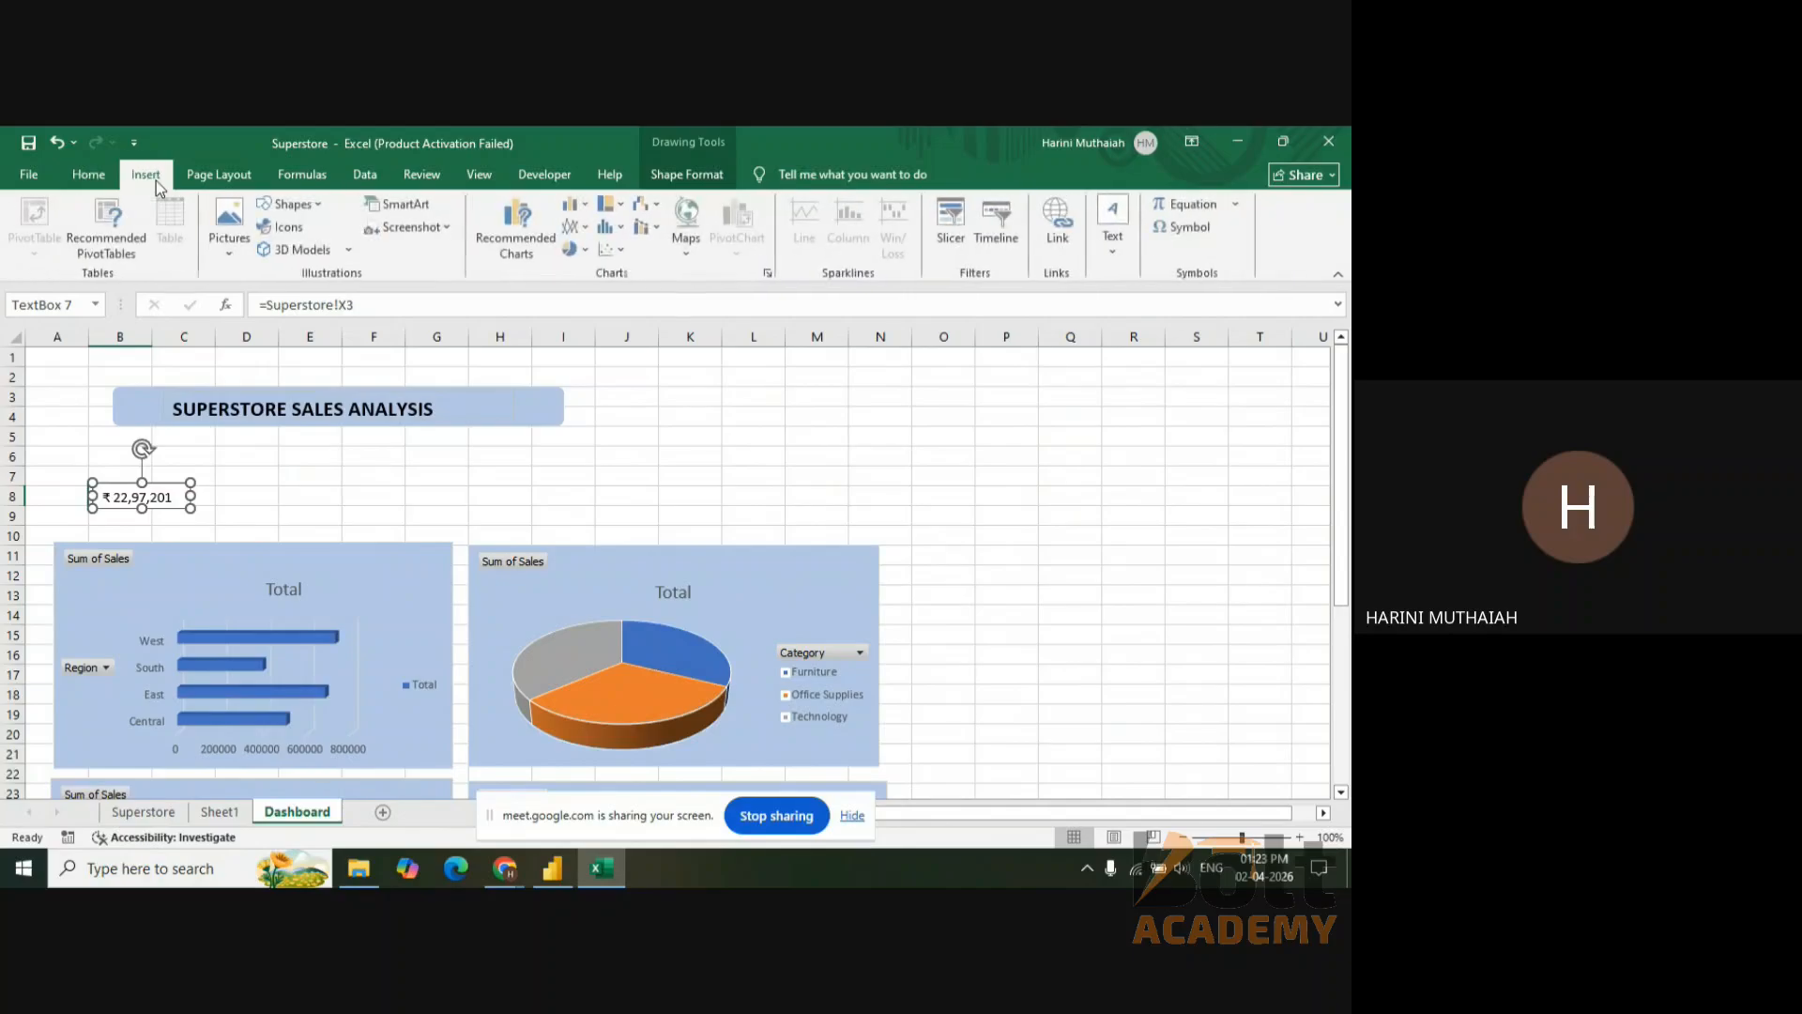
left_click(719, 171)
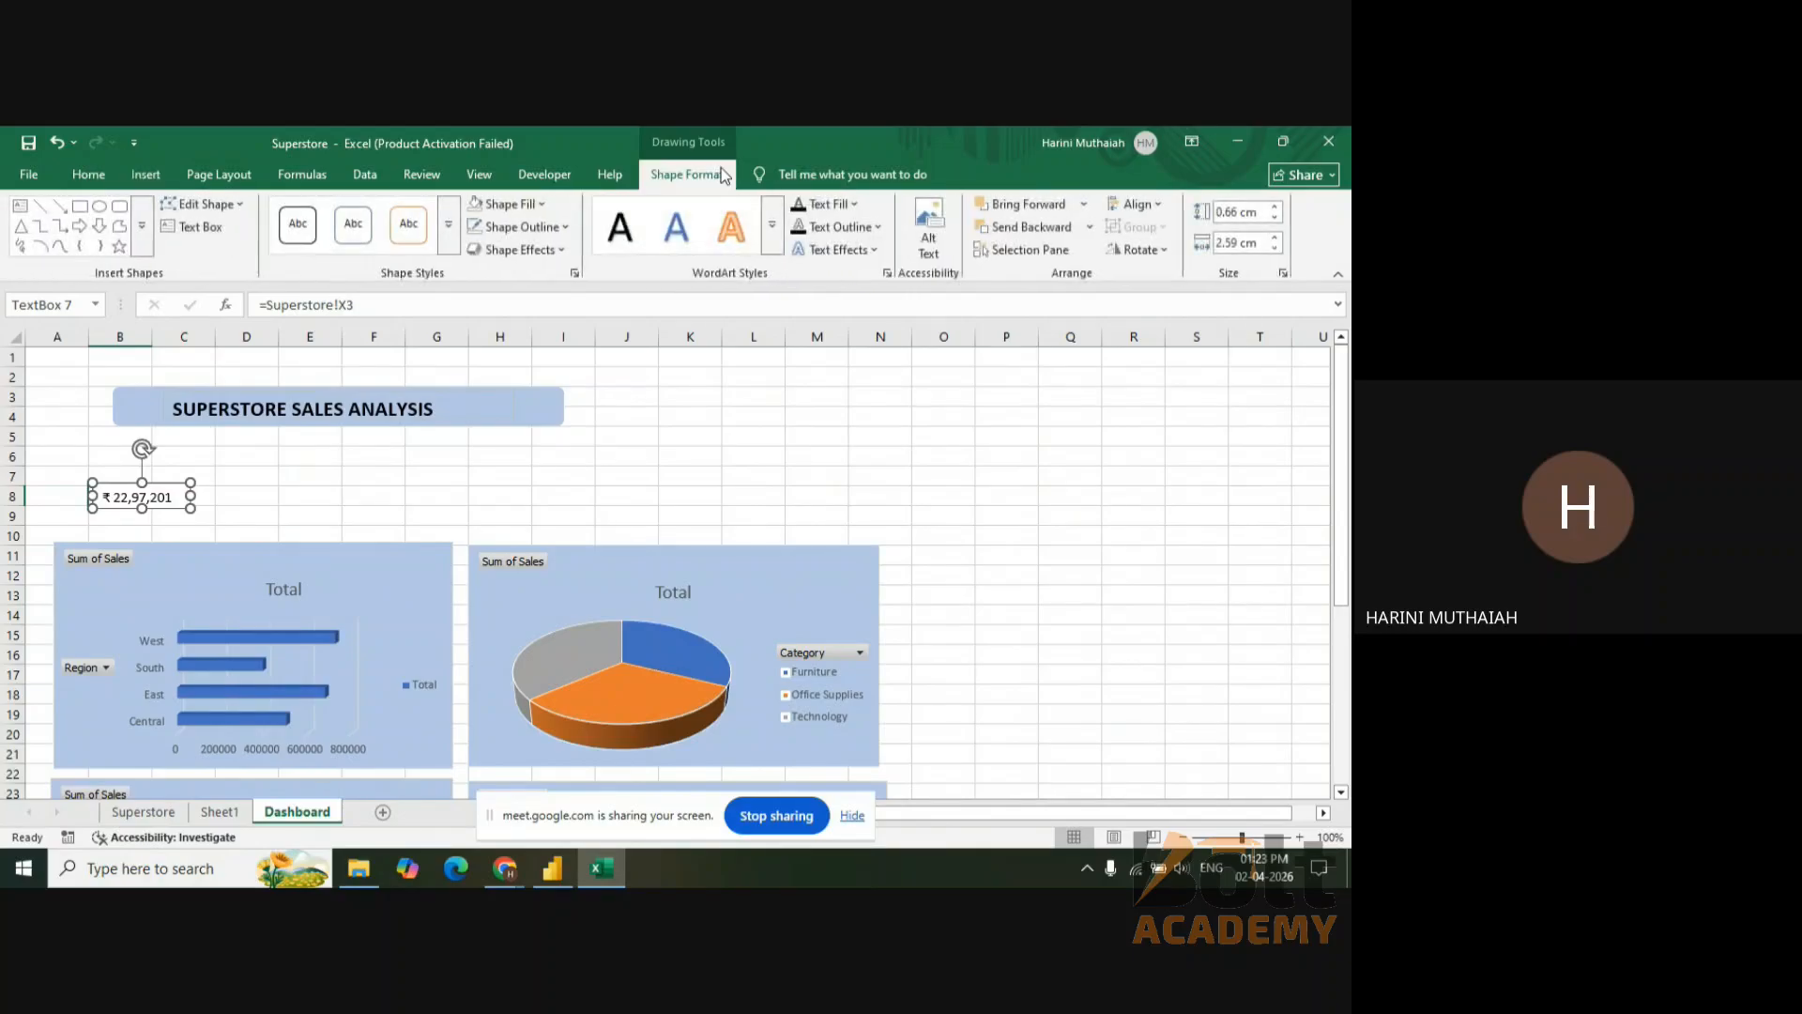
left_click(566, 235)
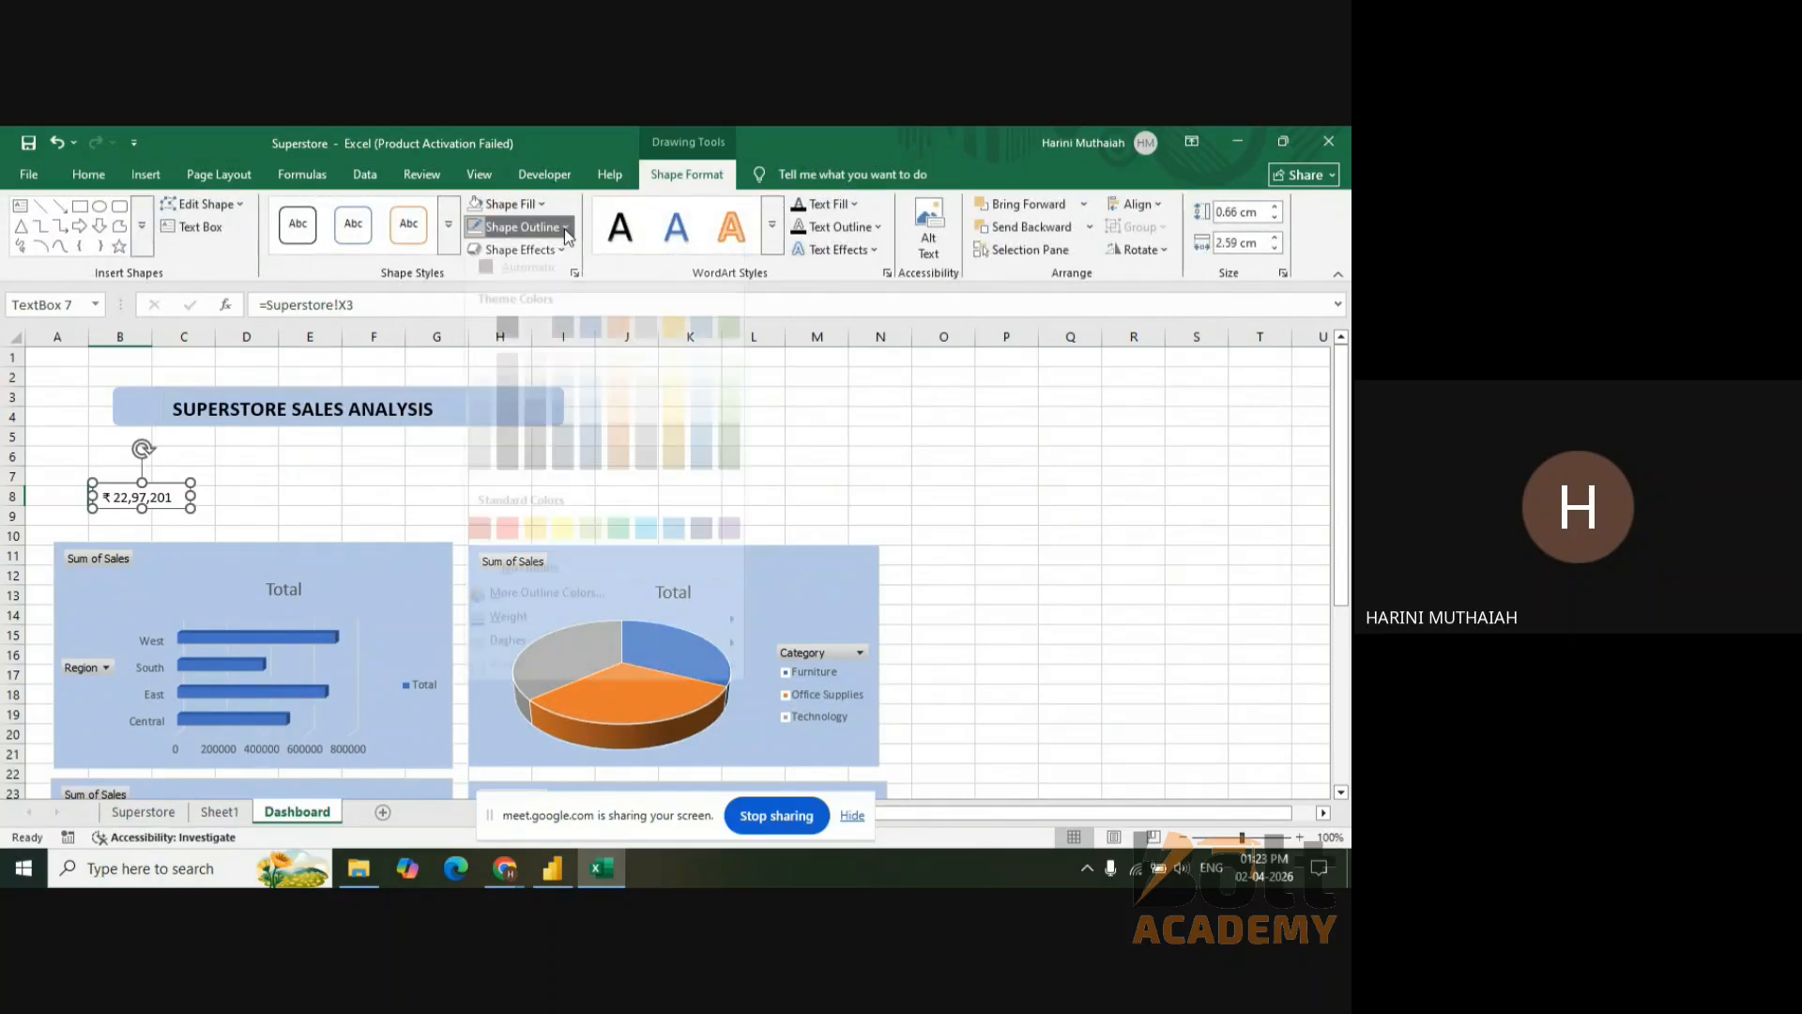
left_click(566, 235)
left_click(542, 204)
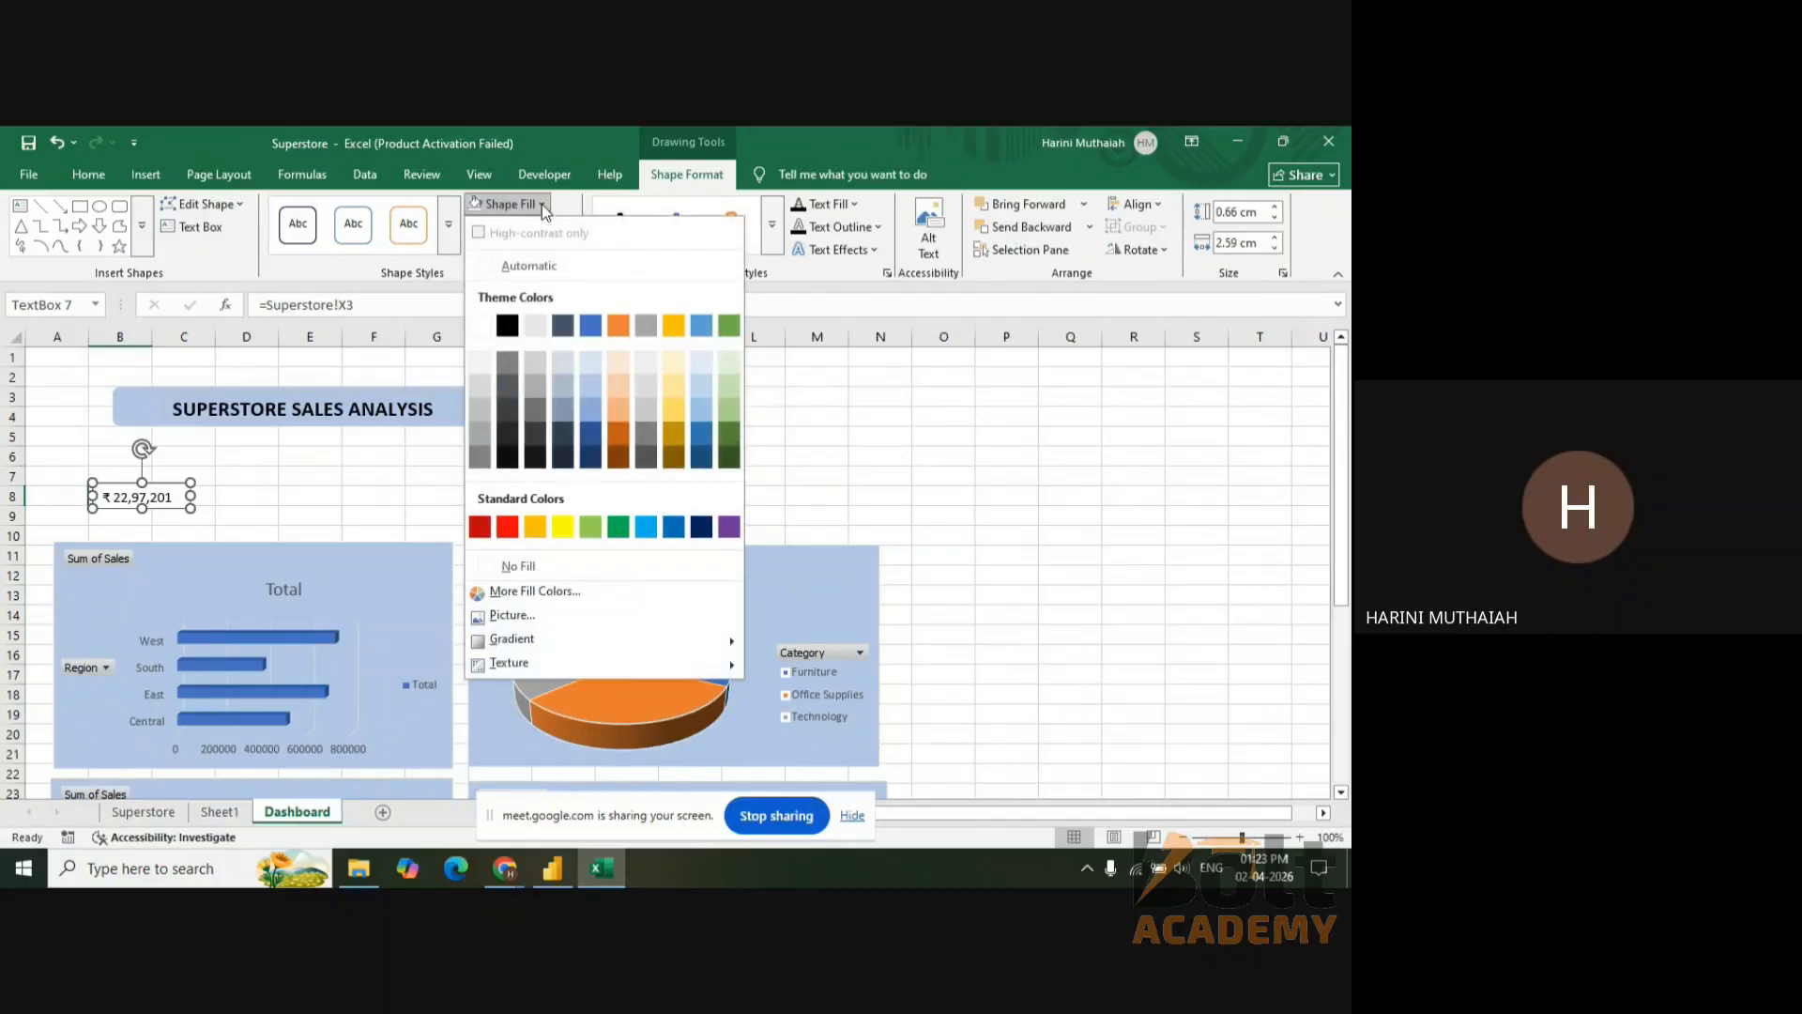
left_click(535, 564)
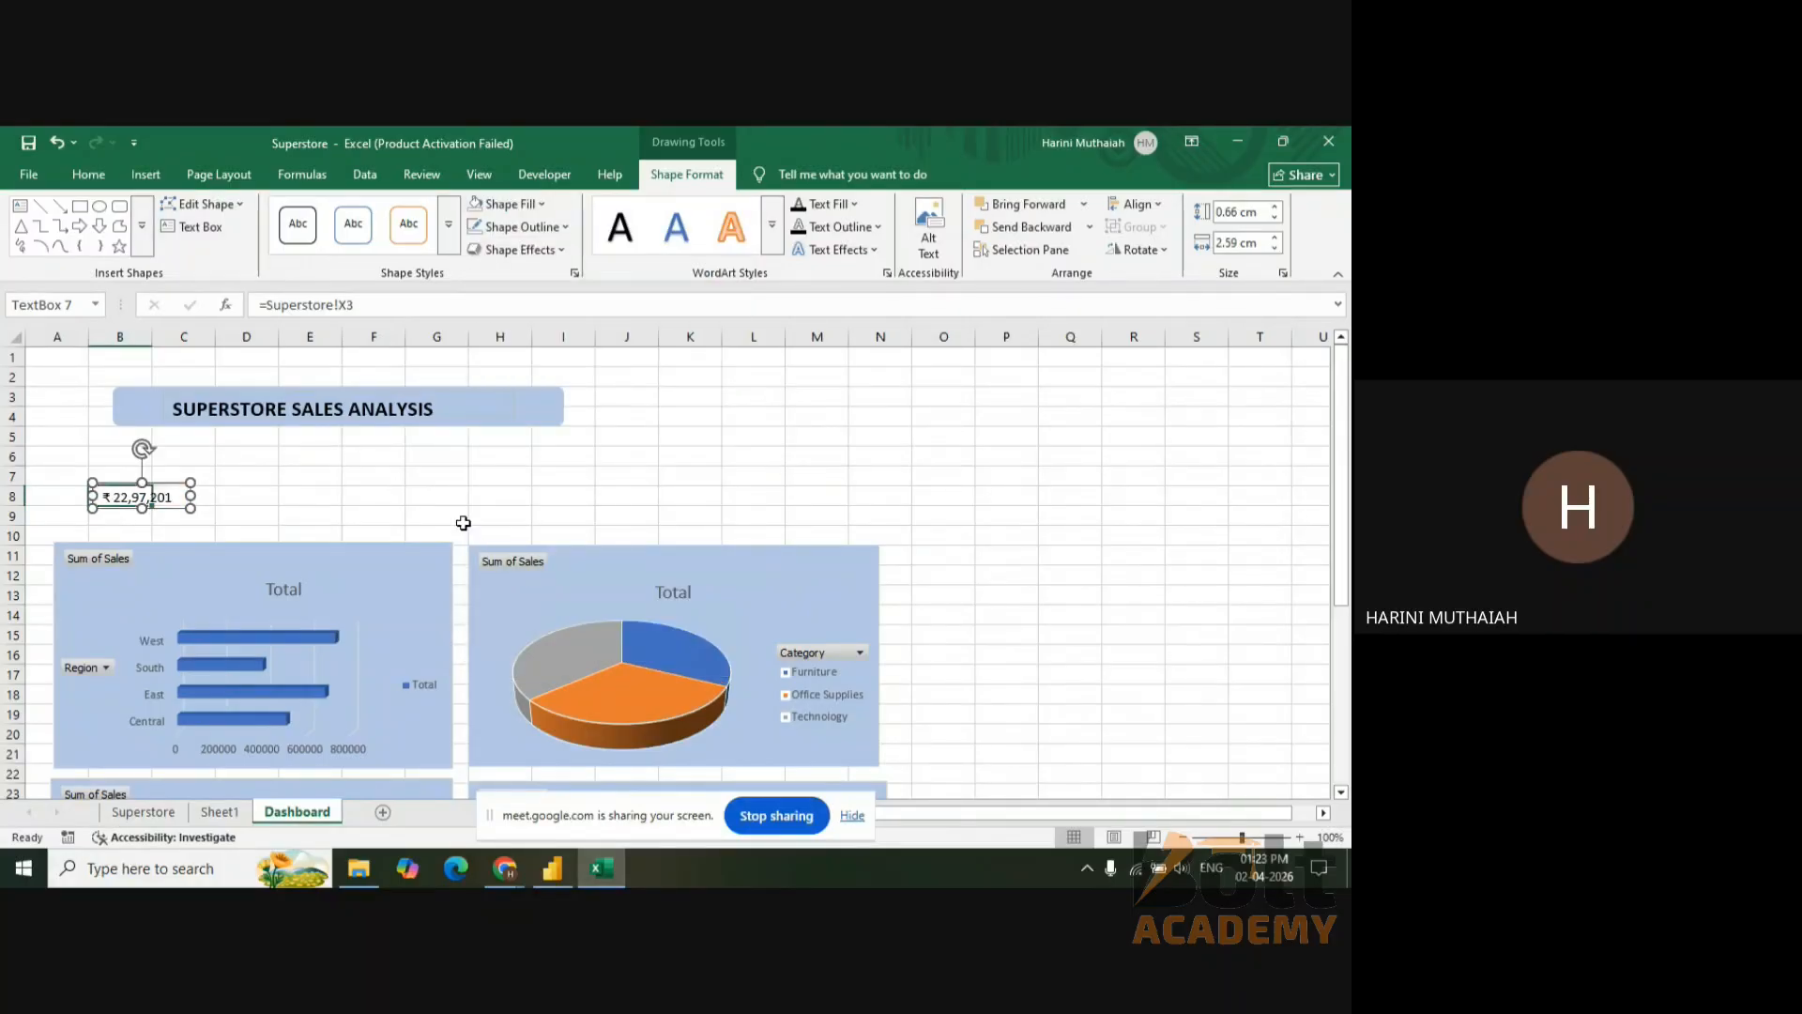
left_click(238, 506)
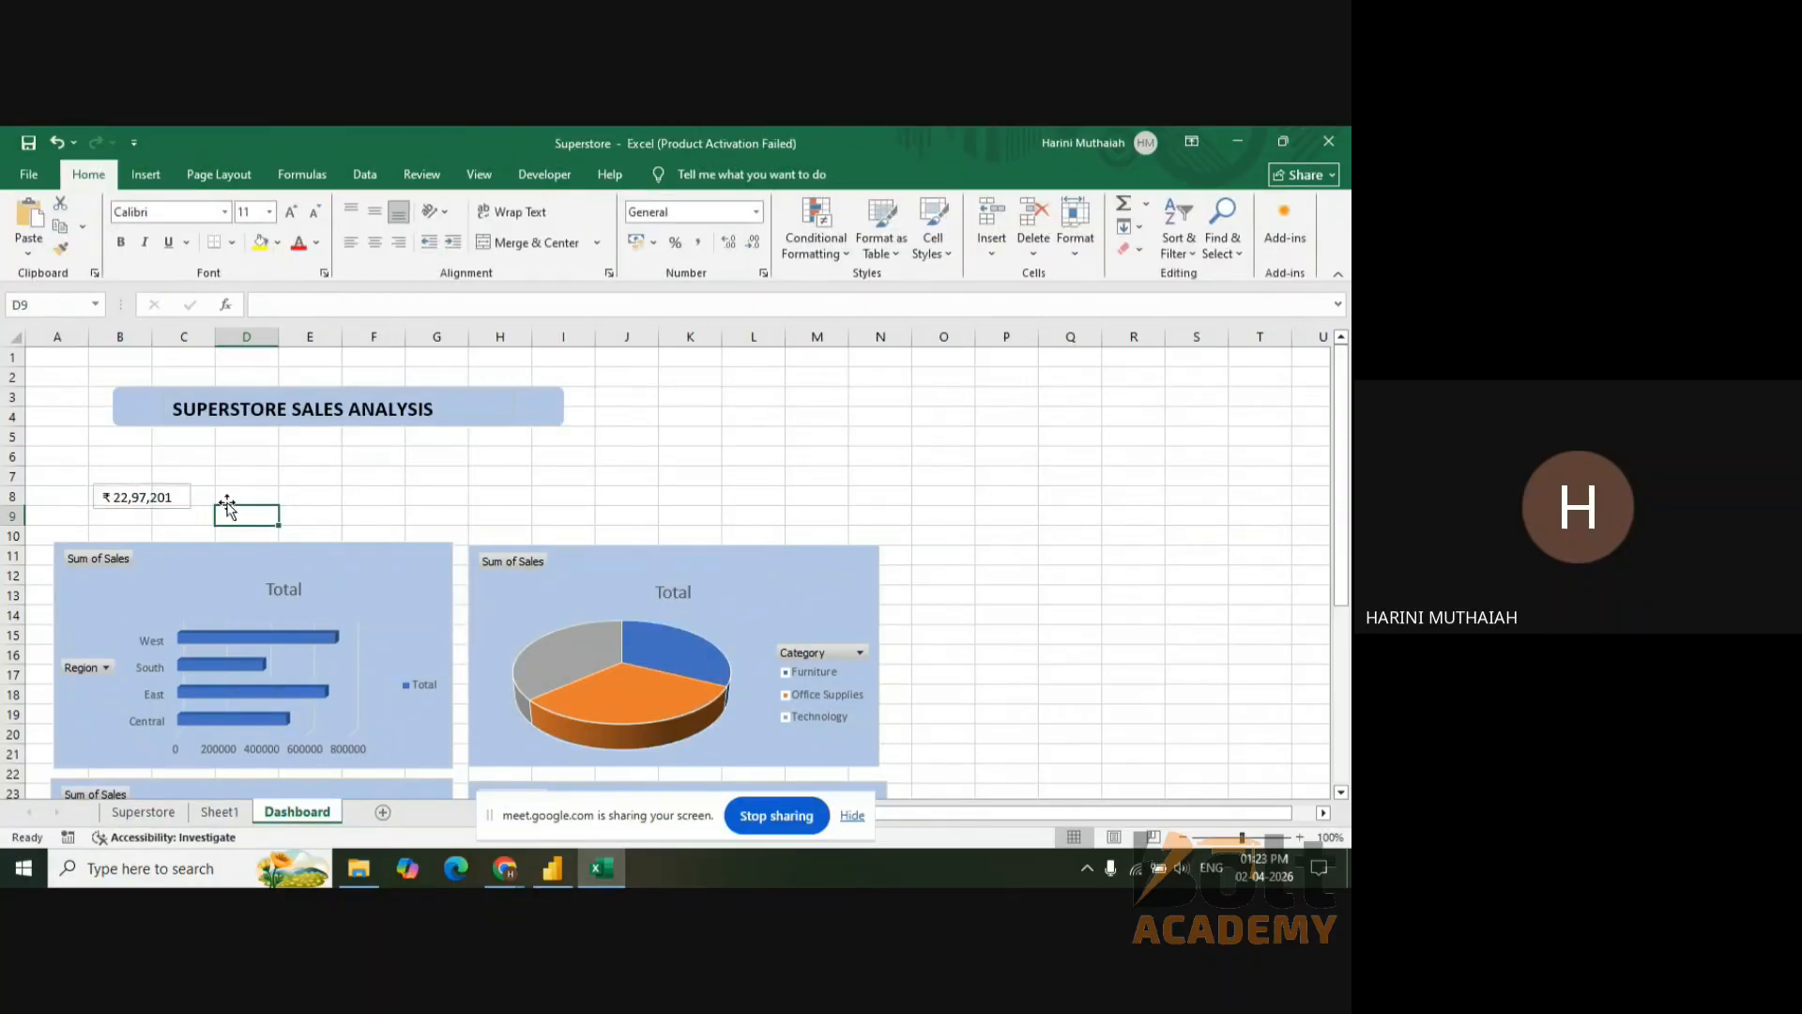
- Remove the outline of the sales value text box and move the box up to row 7
left_click(184, 497)
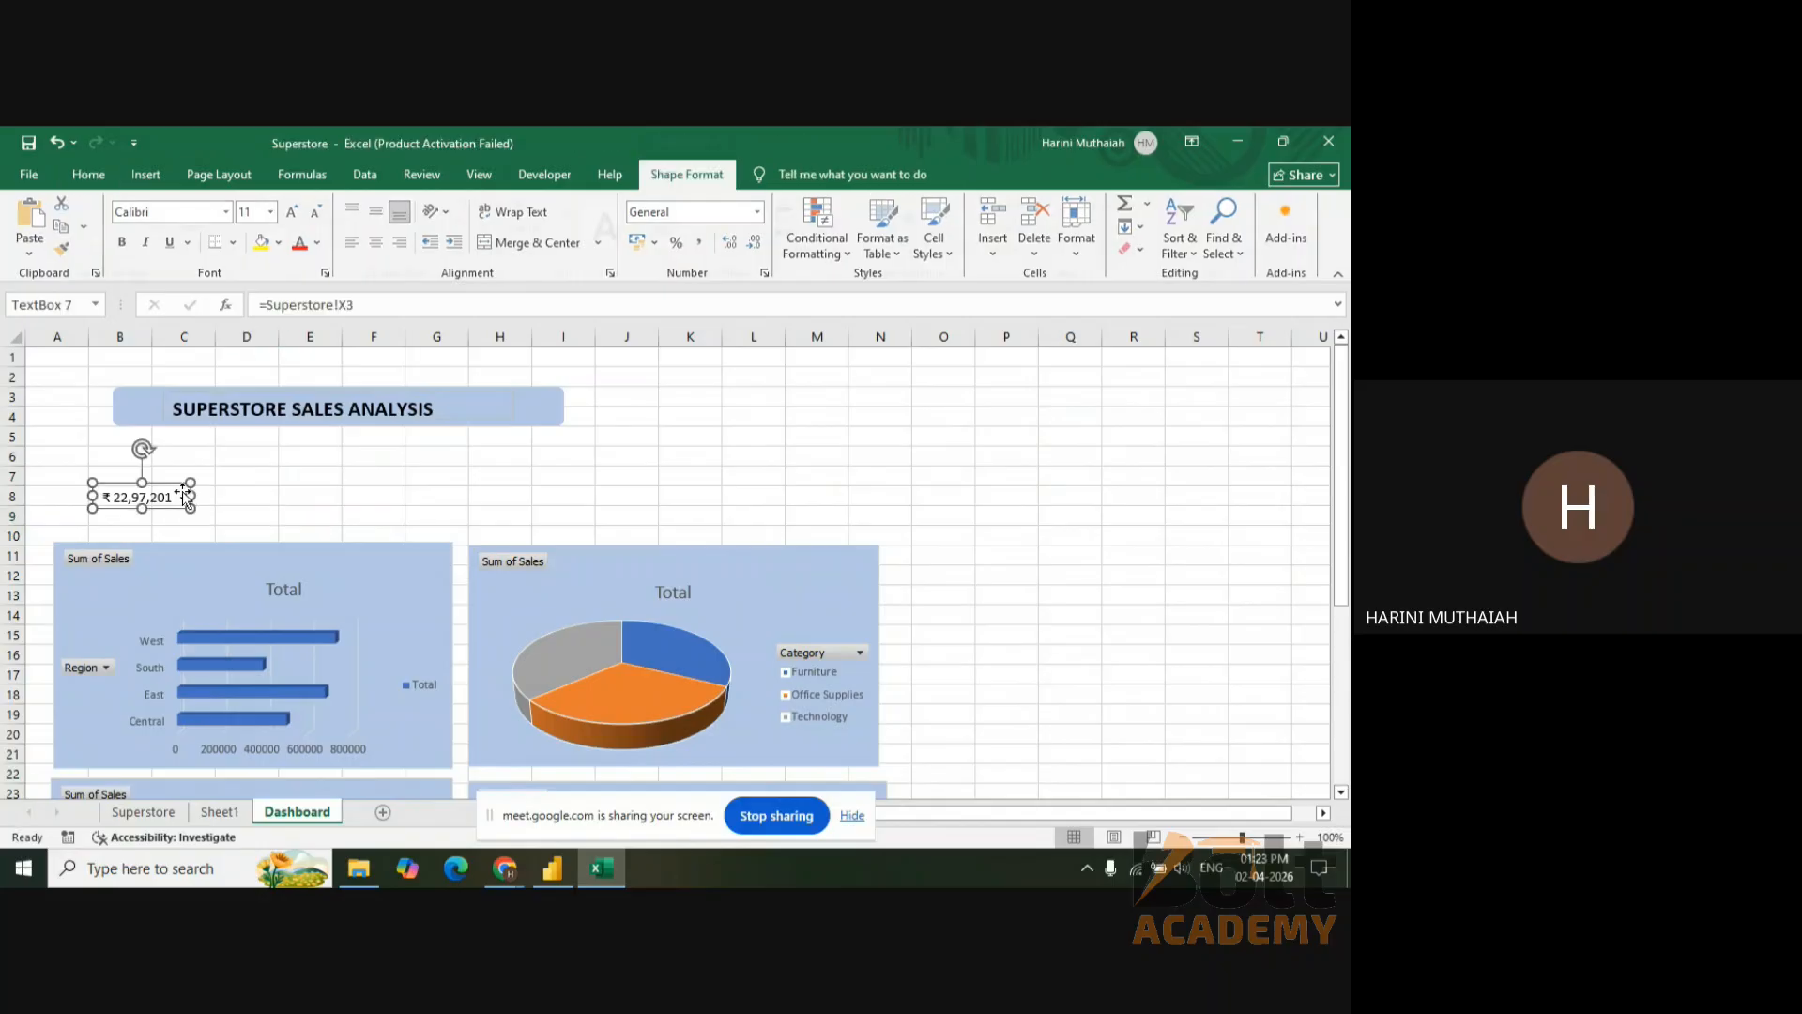
left_click(567, 227)
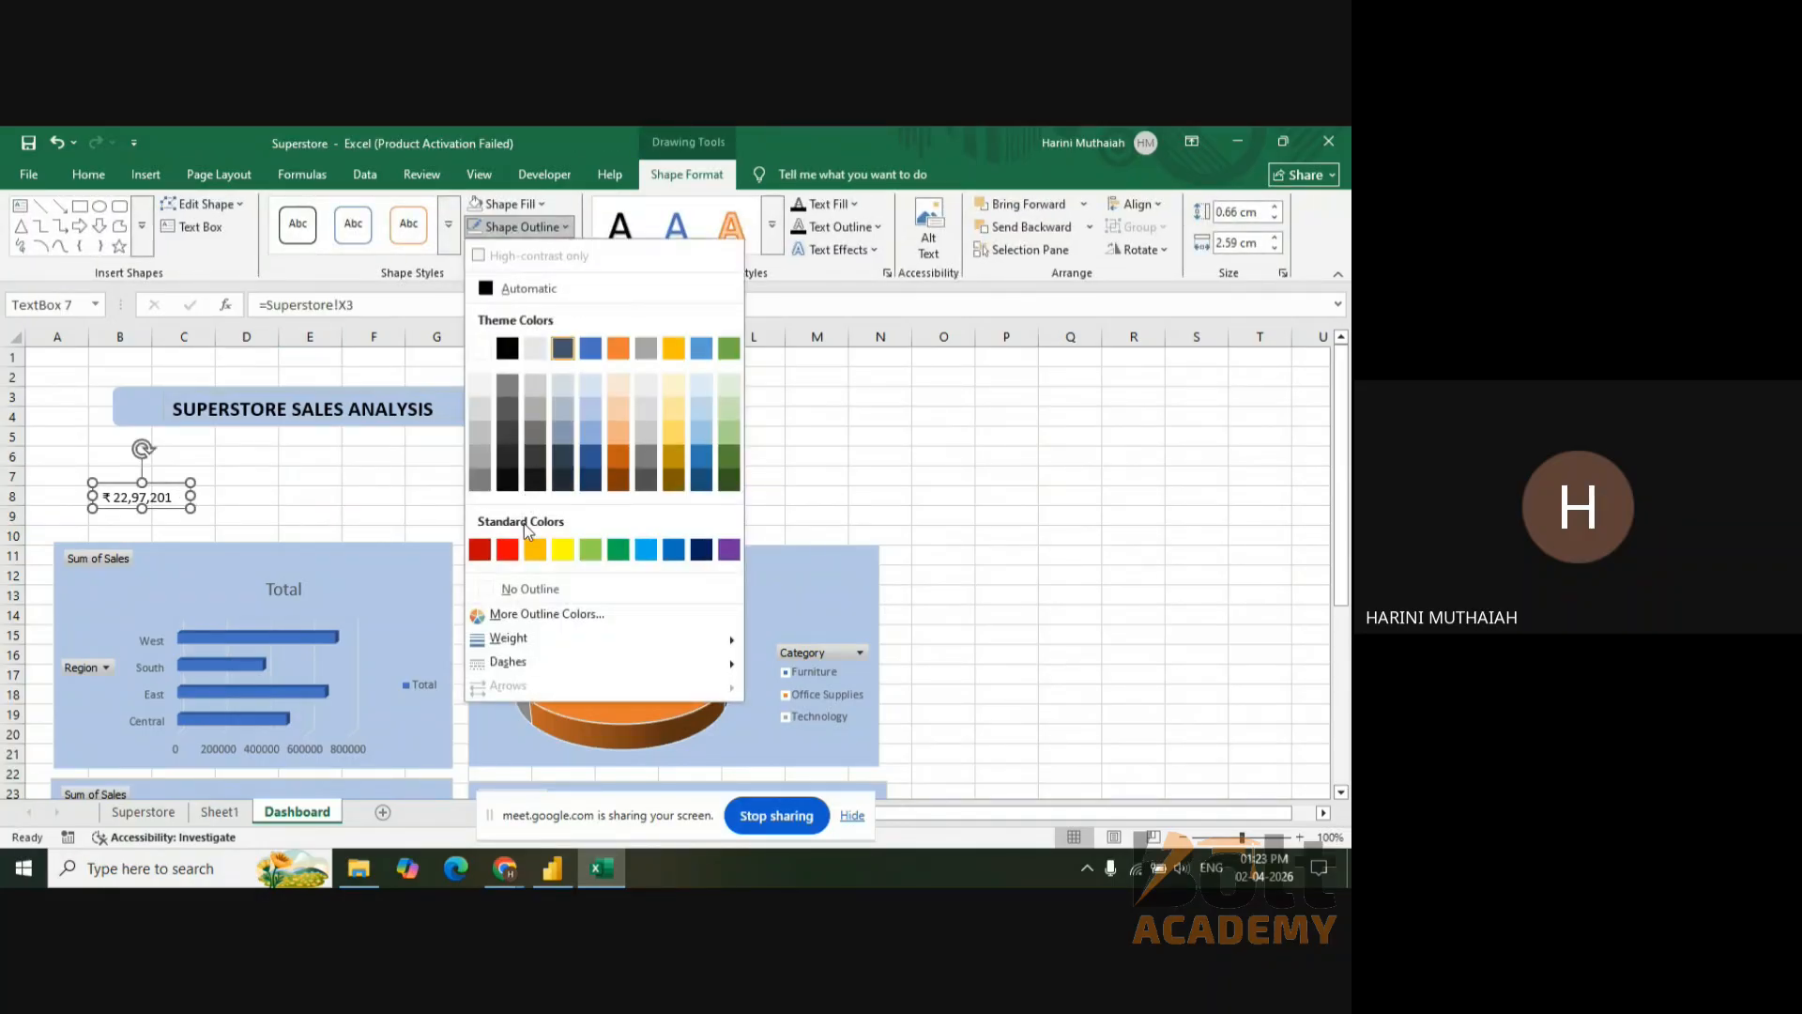
left_click(523, 590)
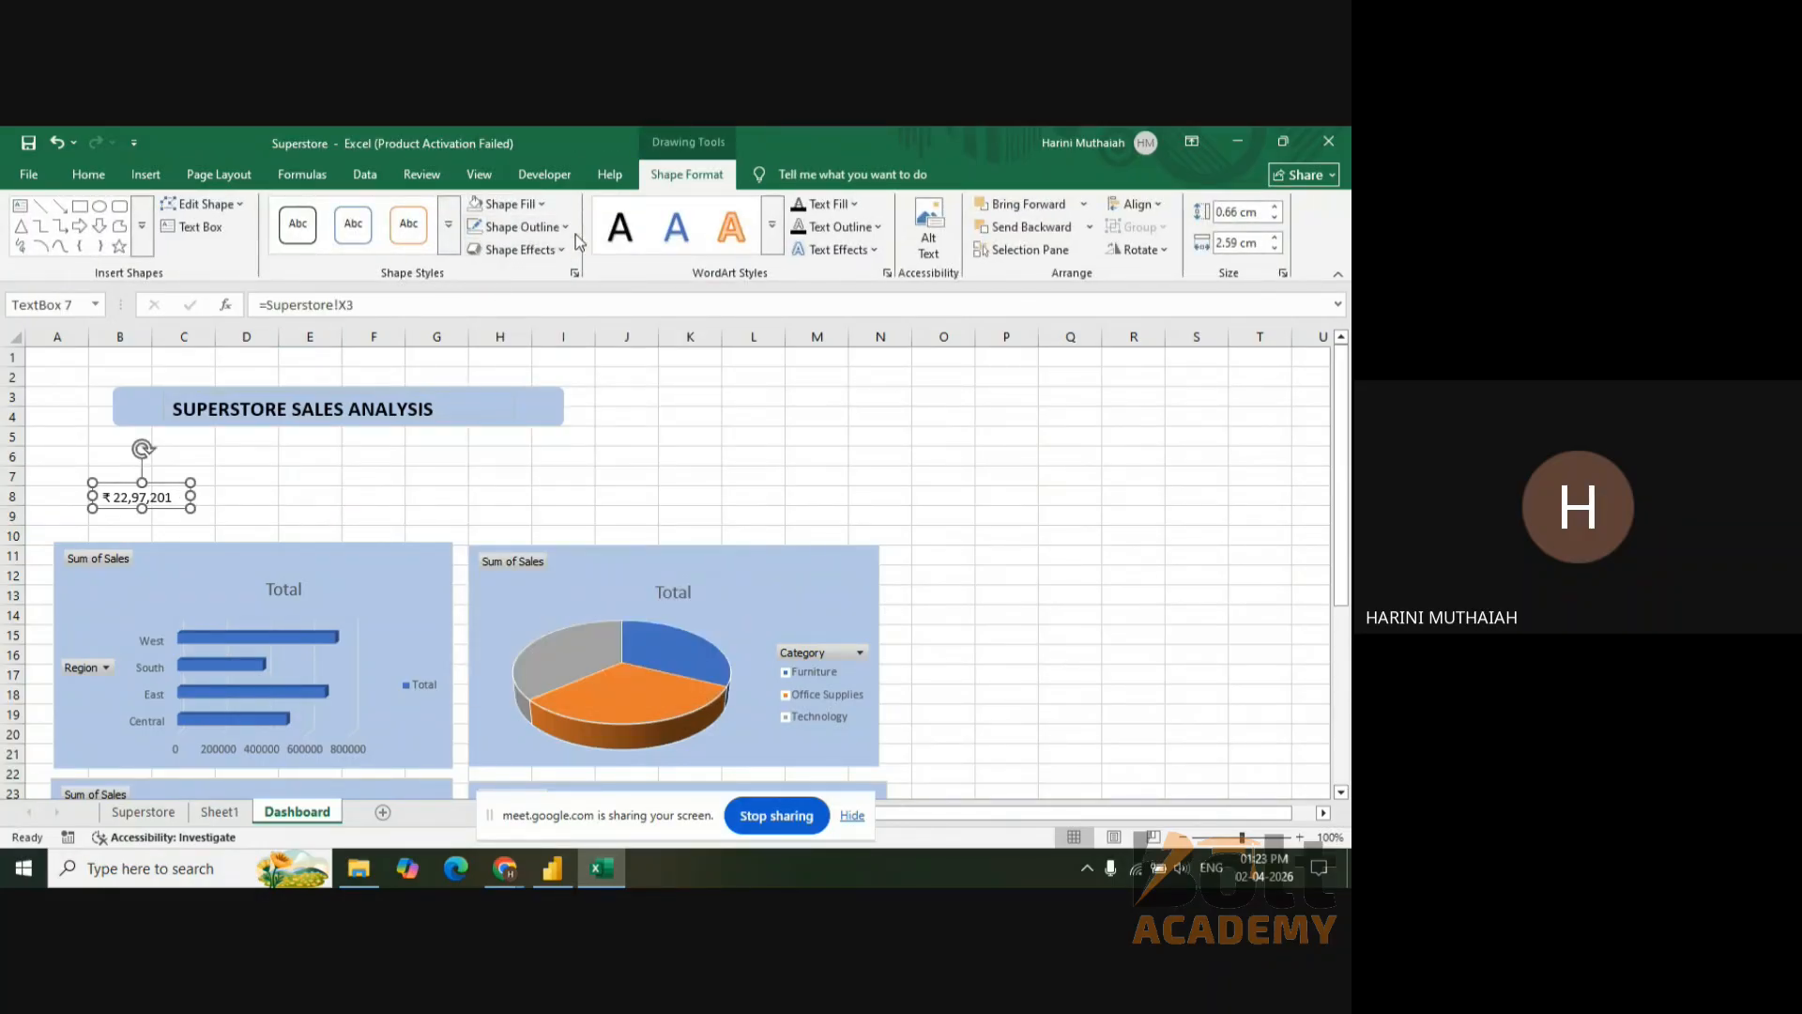
left_click(205, 500)
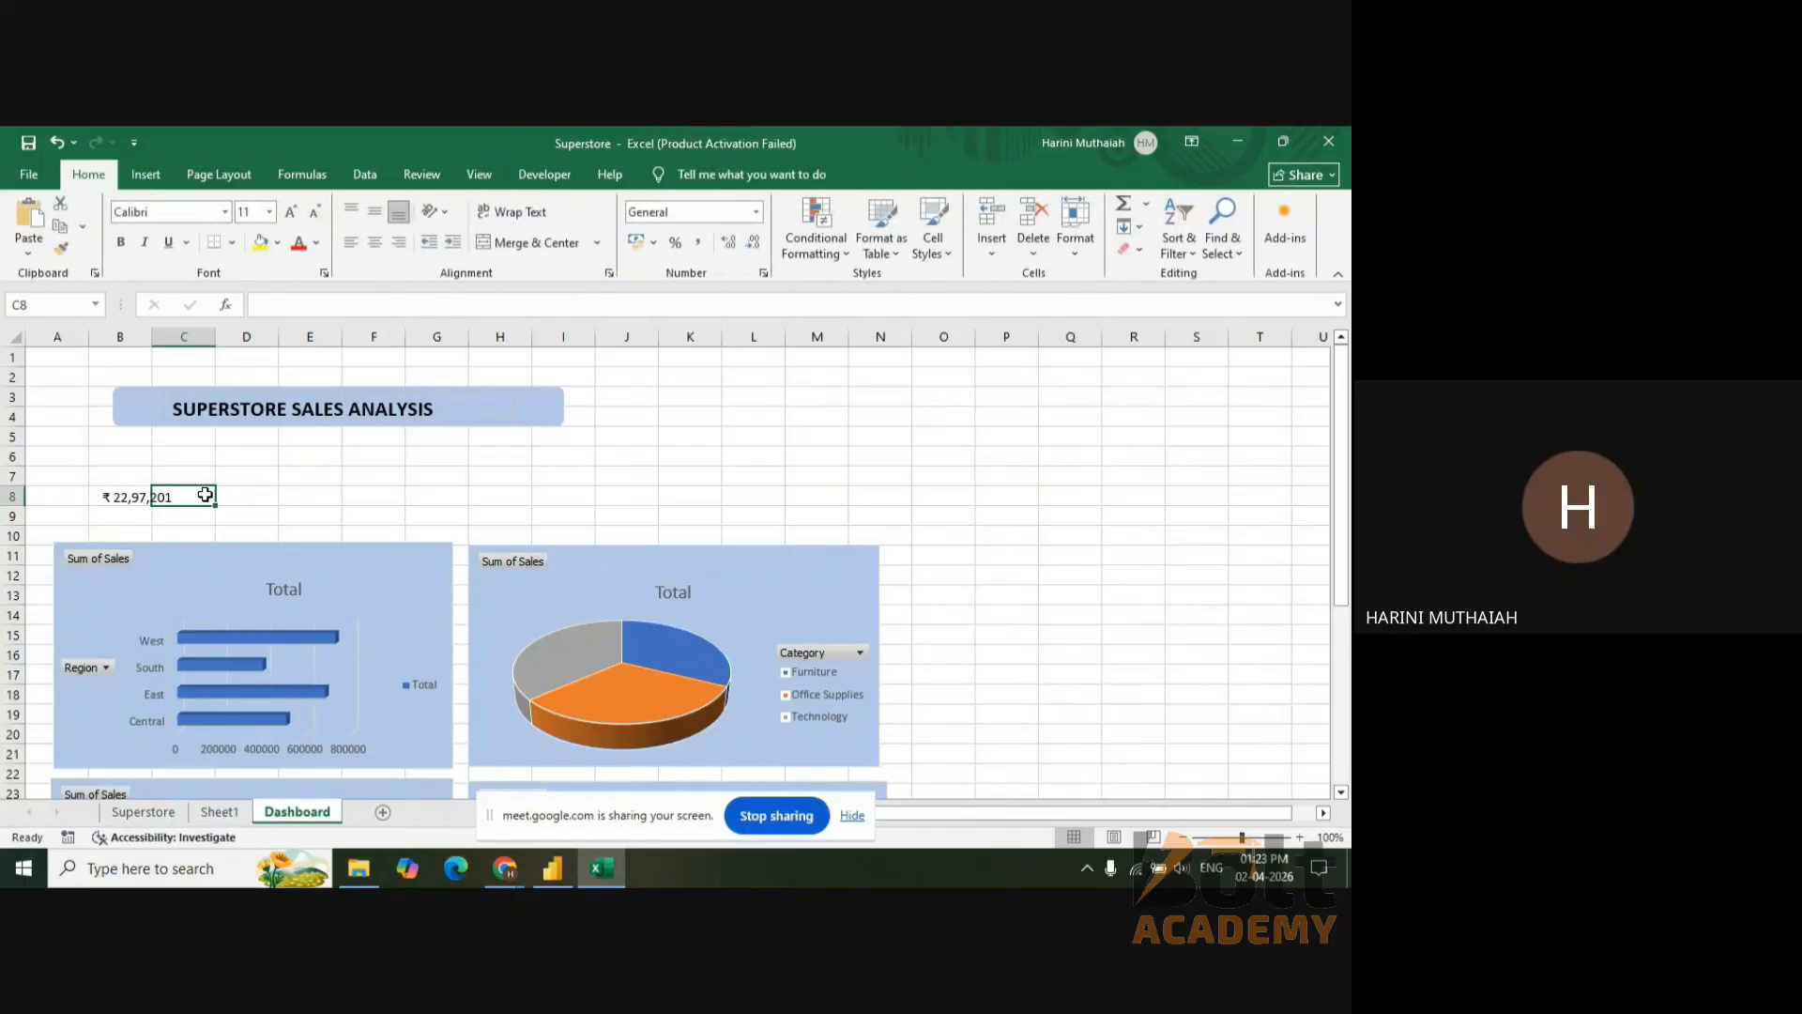
left_click(139, 498)
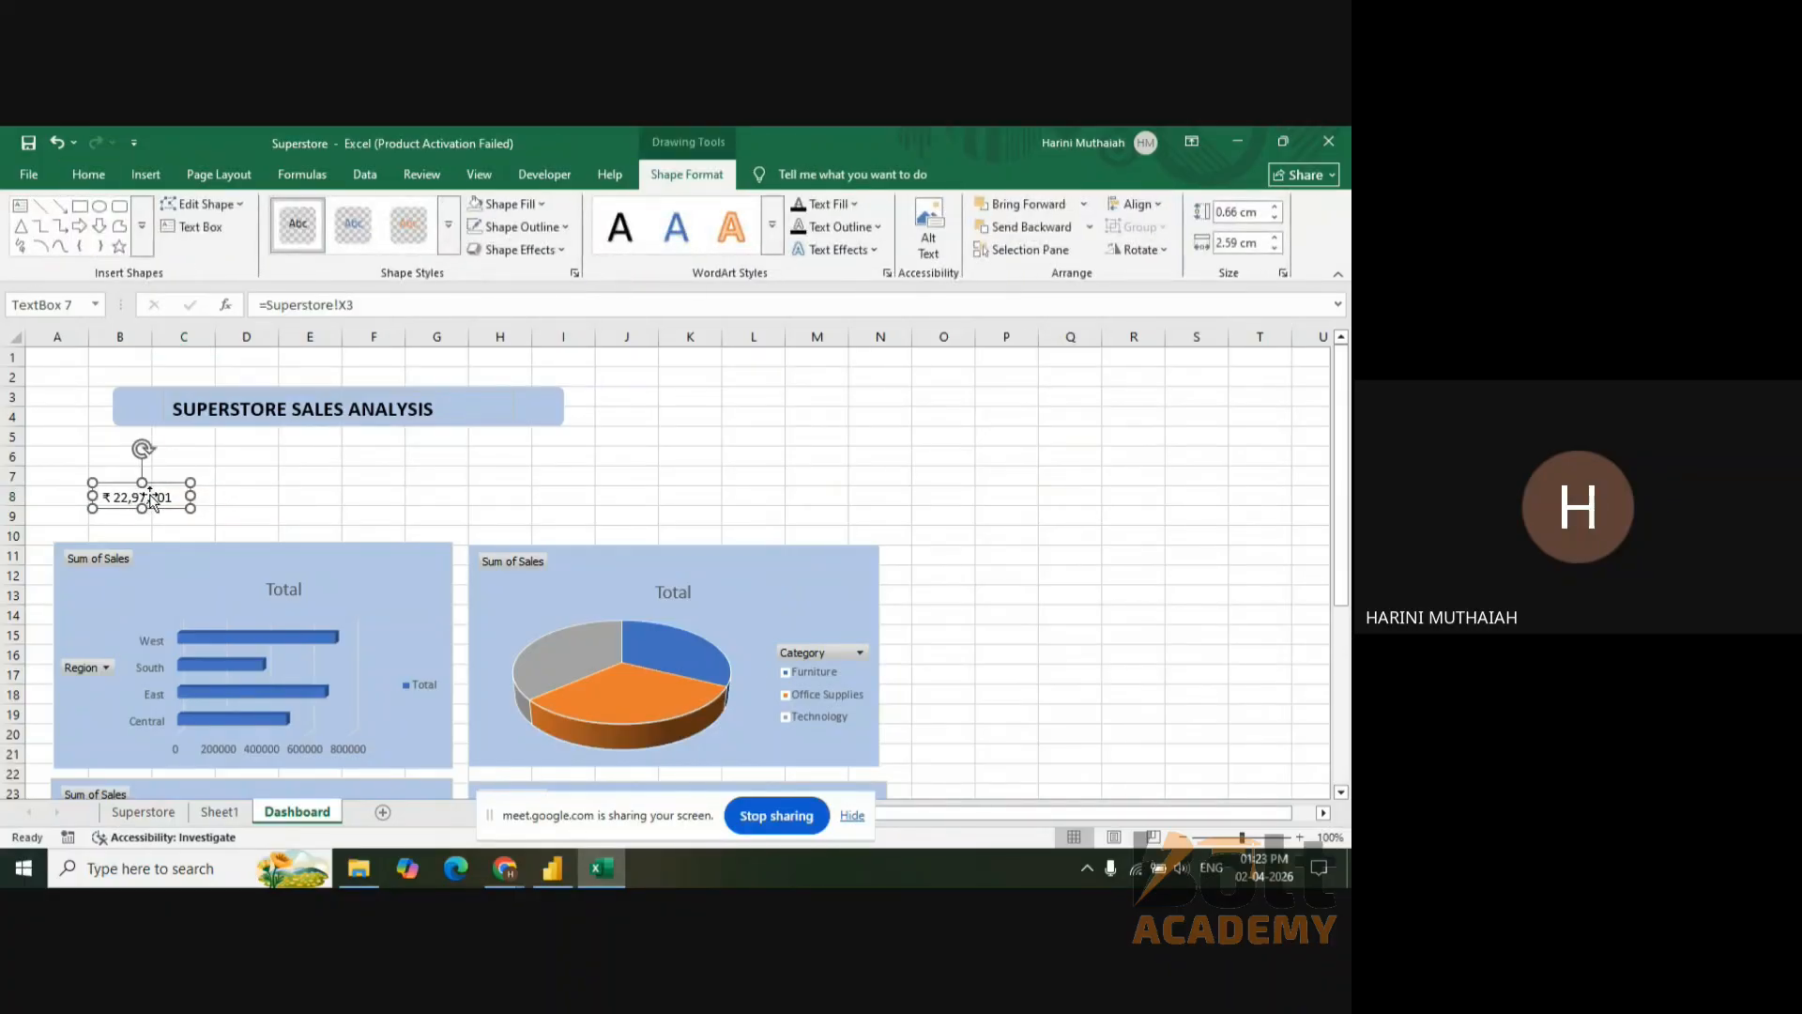
left_click_drag(150, 495, 150, 473)
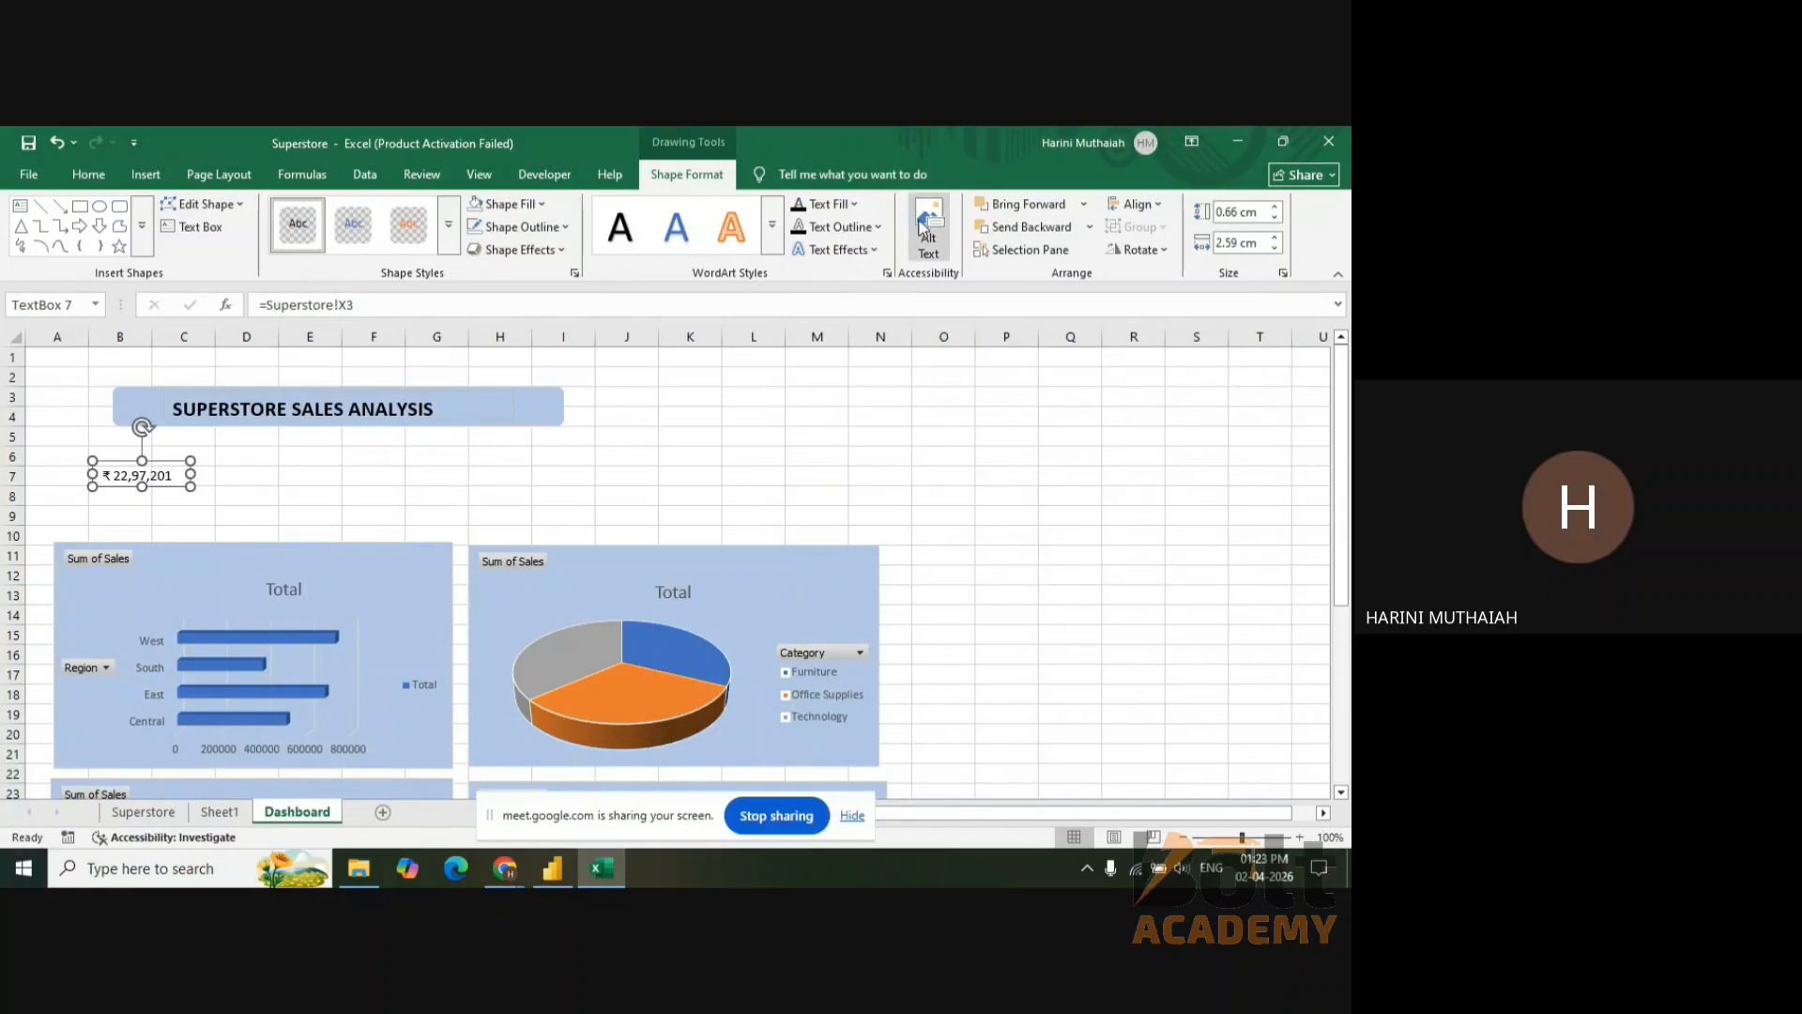
- Draw a second text box directly below the sales value and enter the label Total Sales in it
left_click(162, 175)
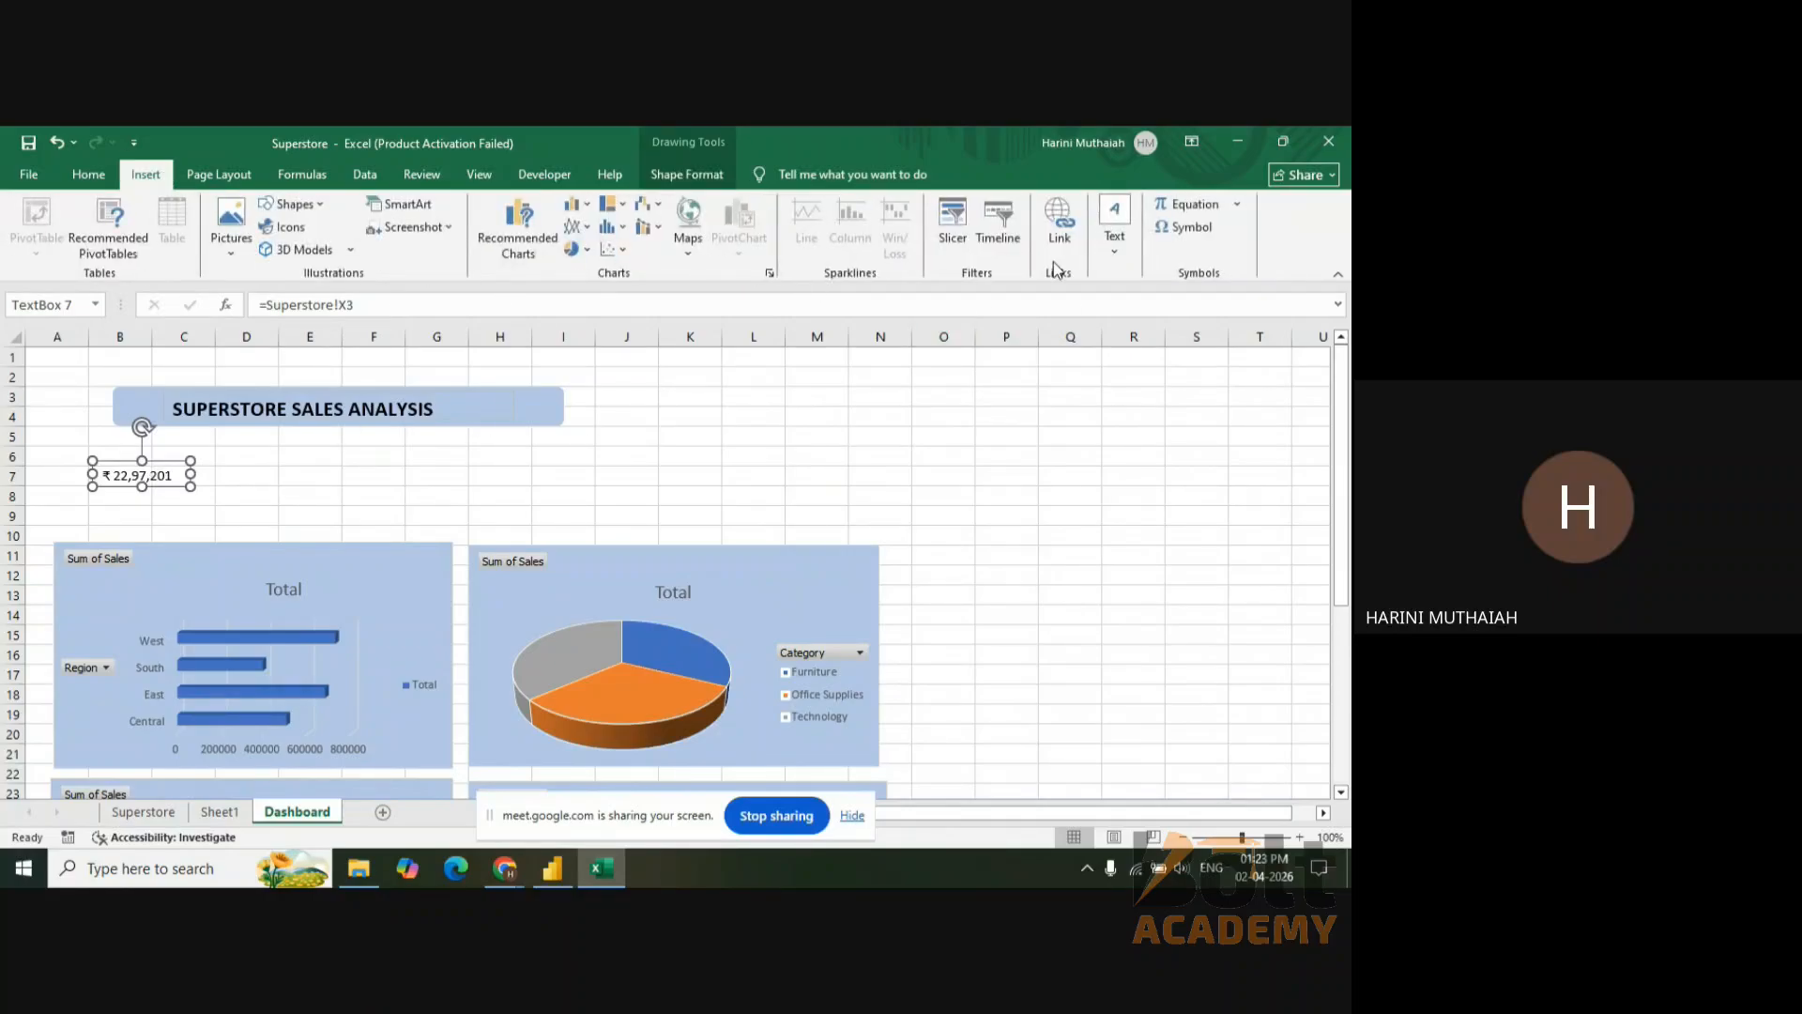
left_click(1112, 233)
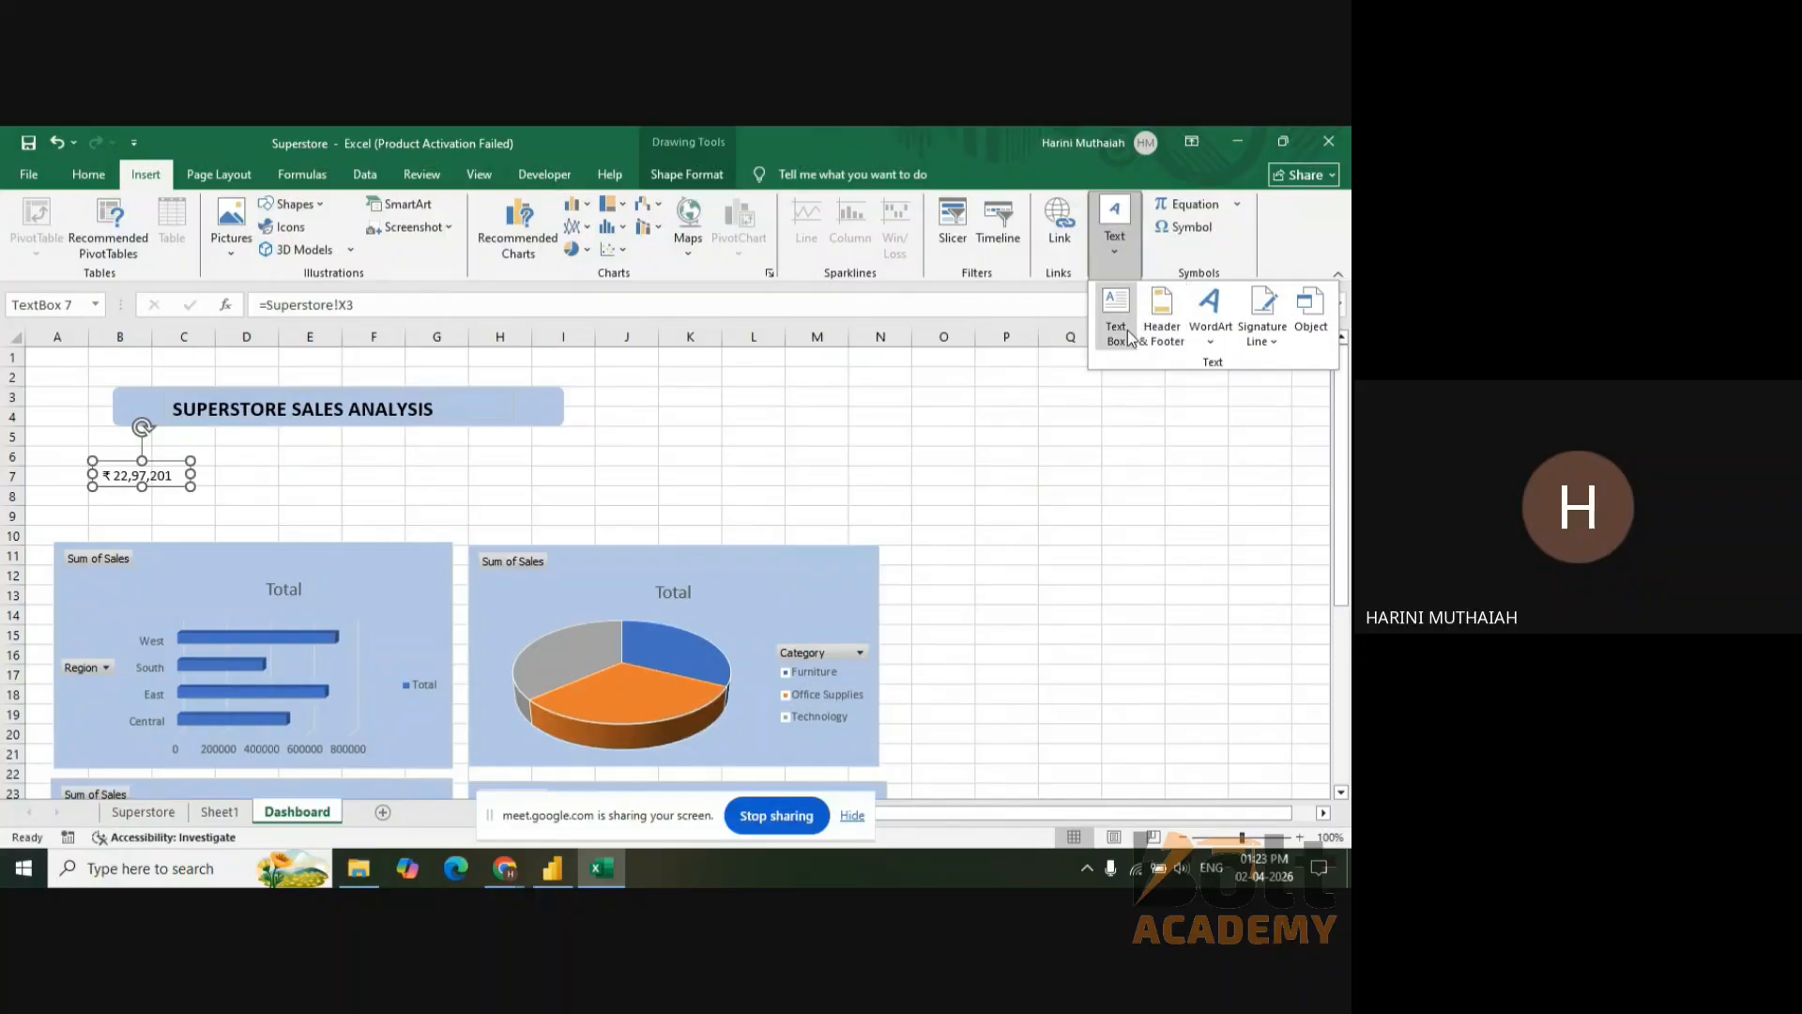
left_click(1114, 313)
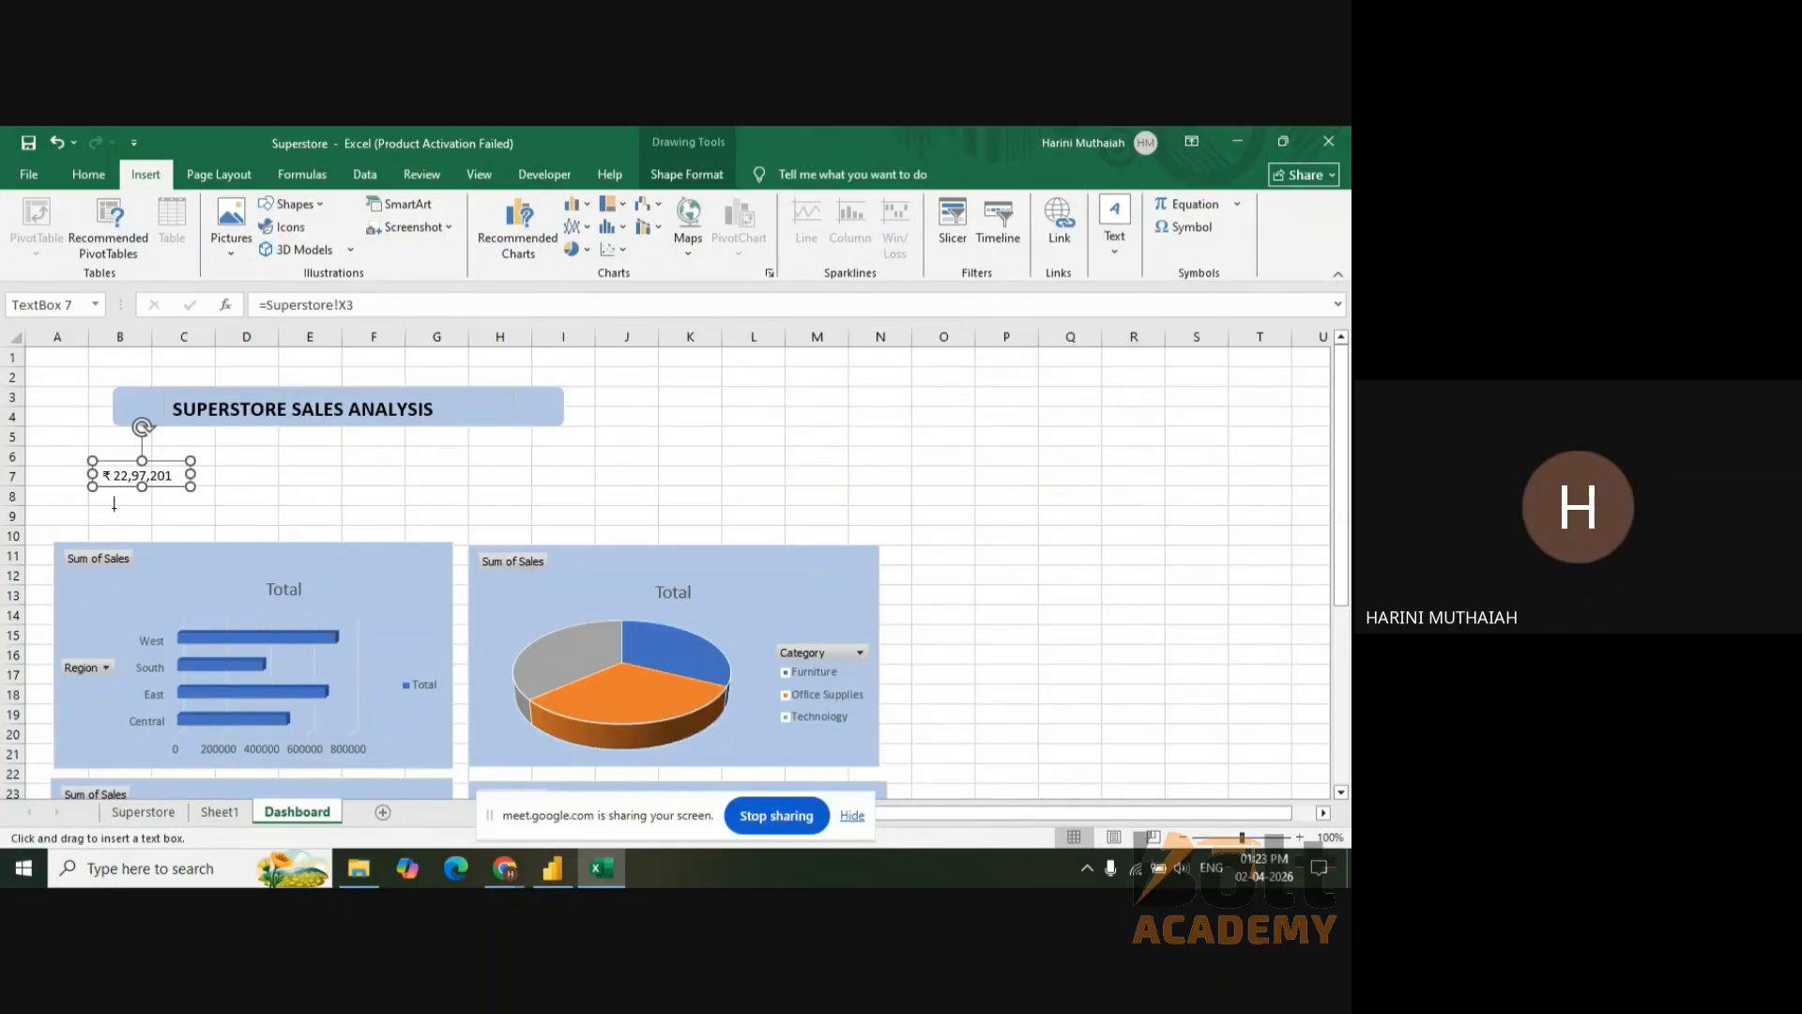
left_click_drag(99, 500, 204, 517)
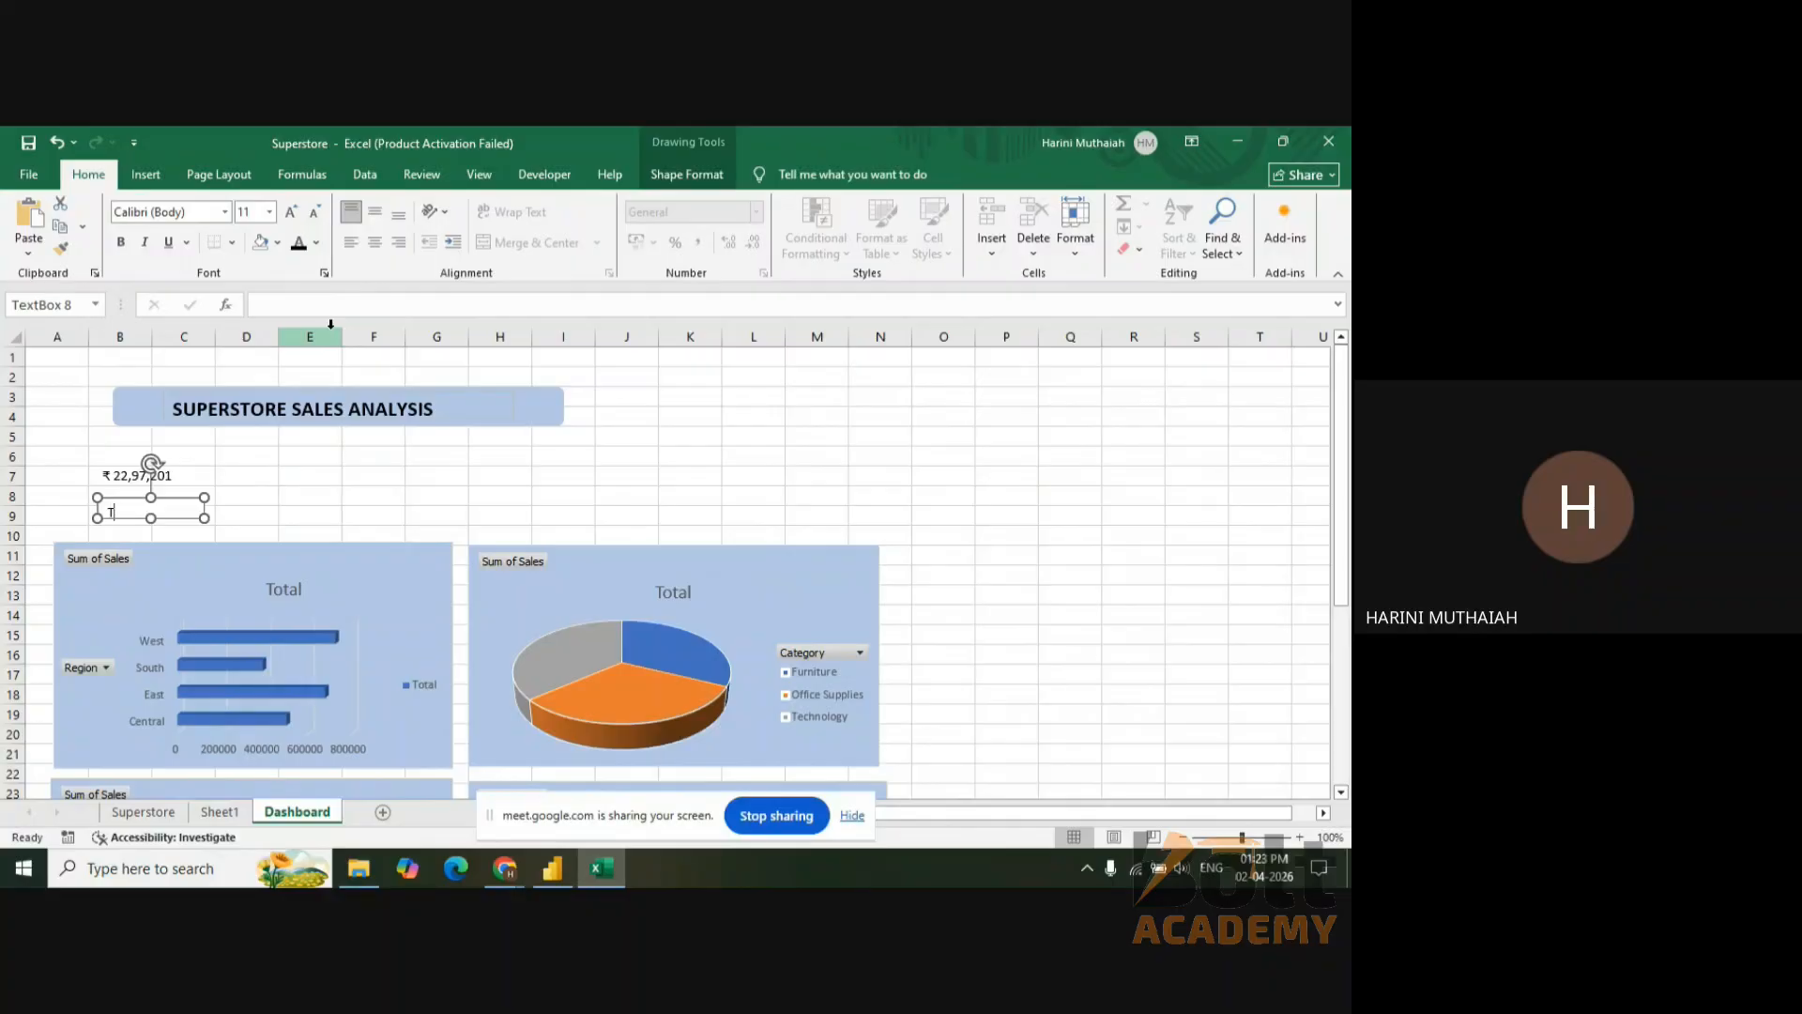
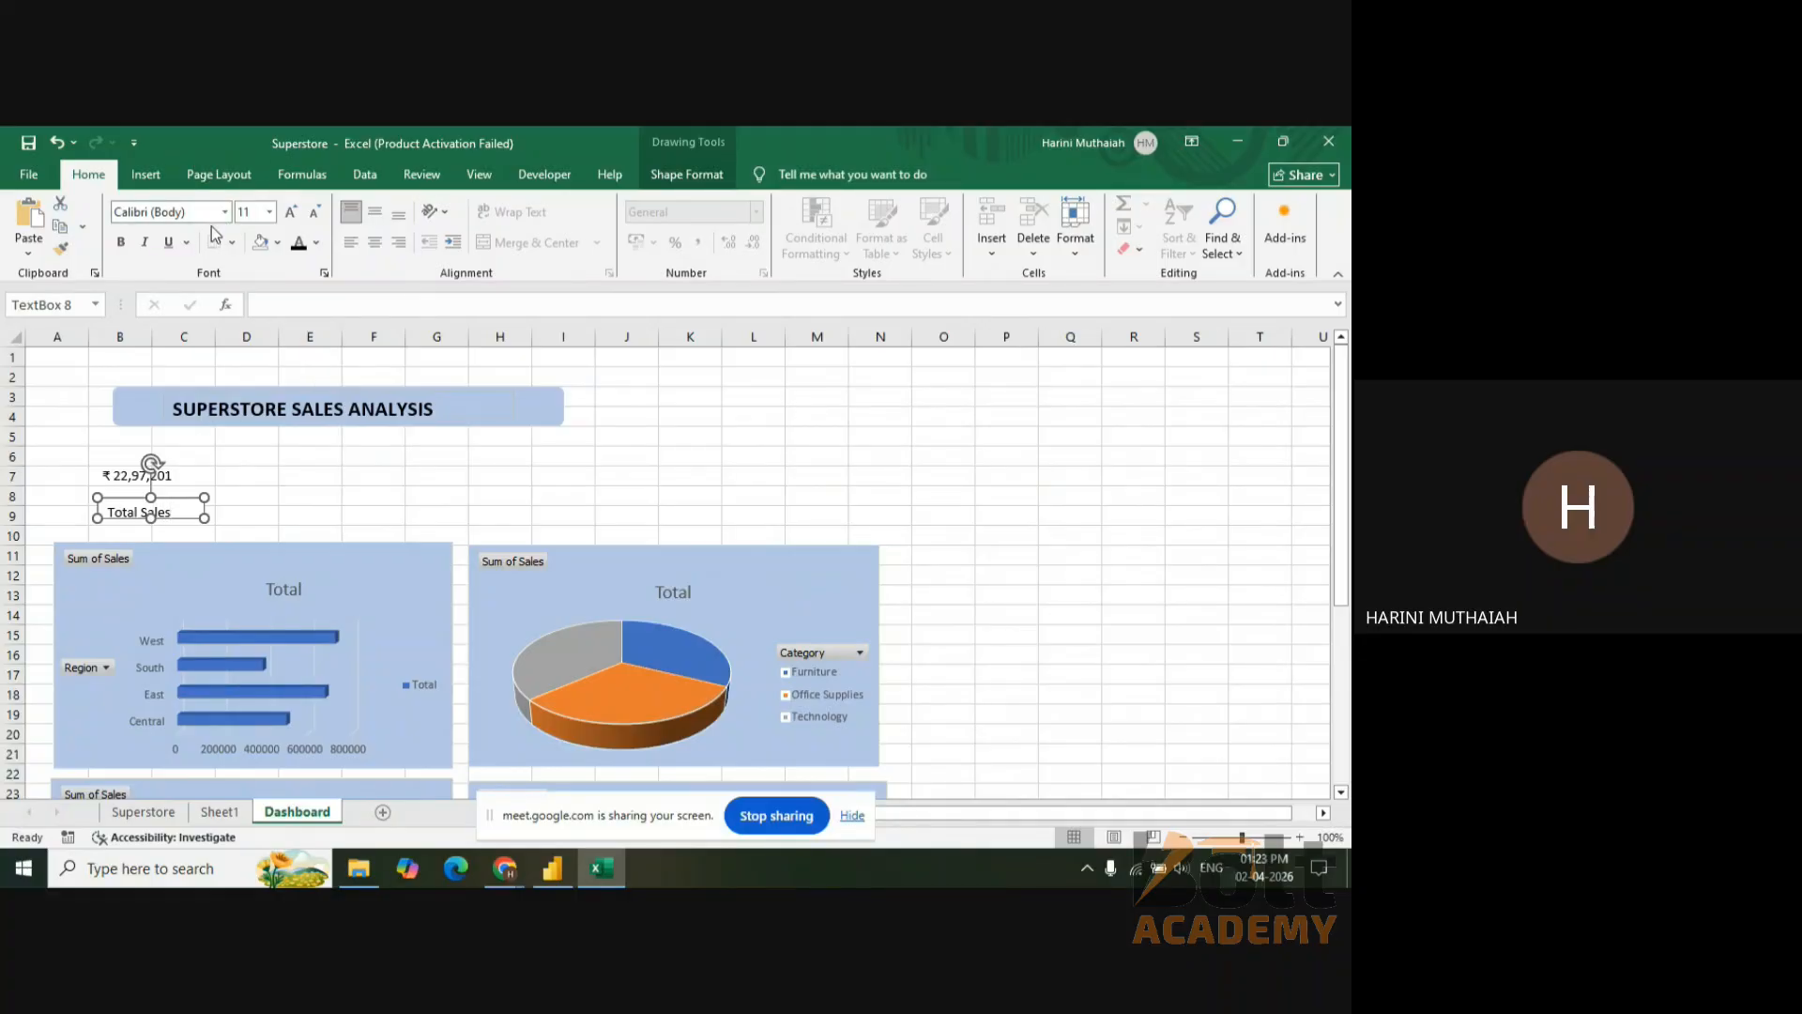
left_click(268, 212)
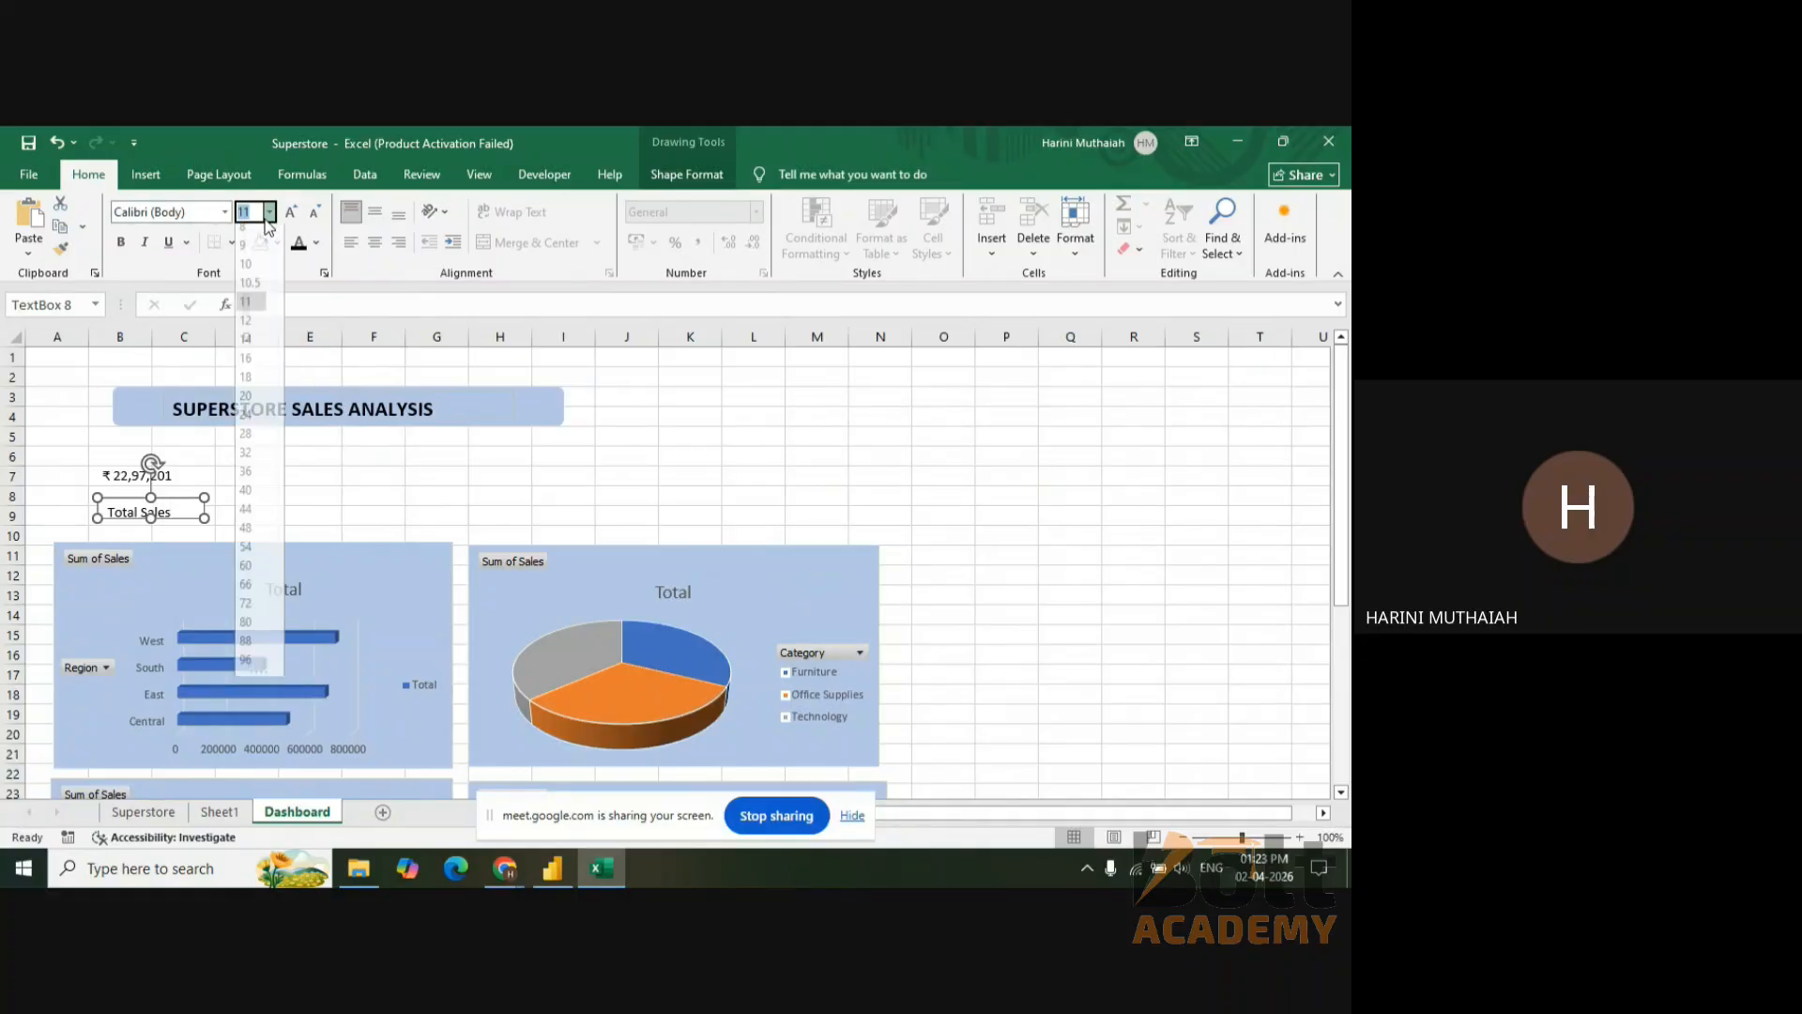
left_click(242, 349)
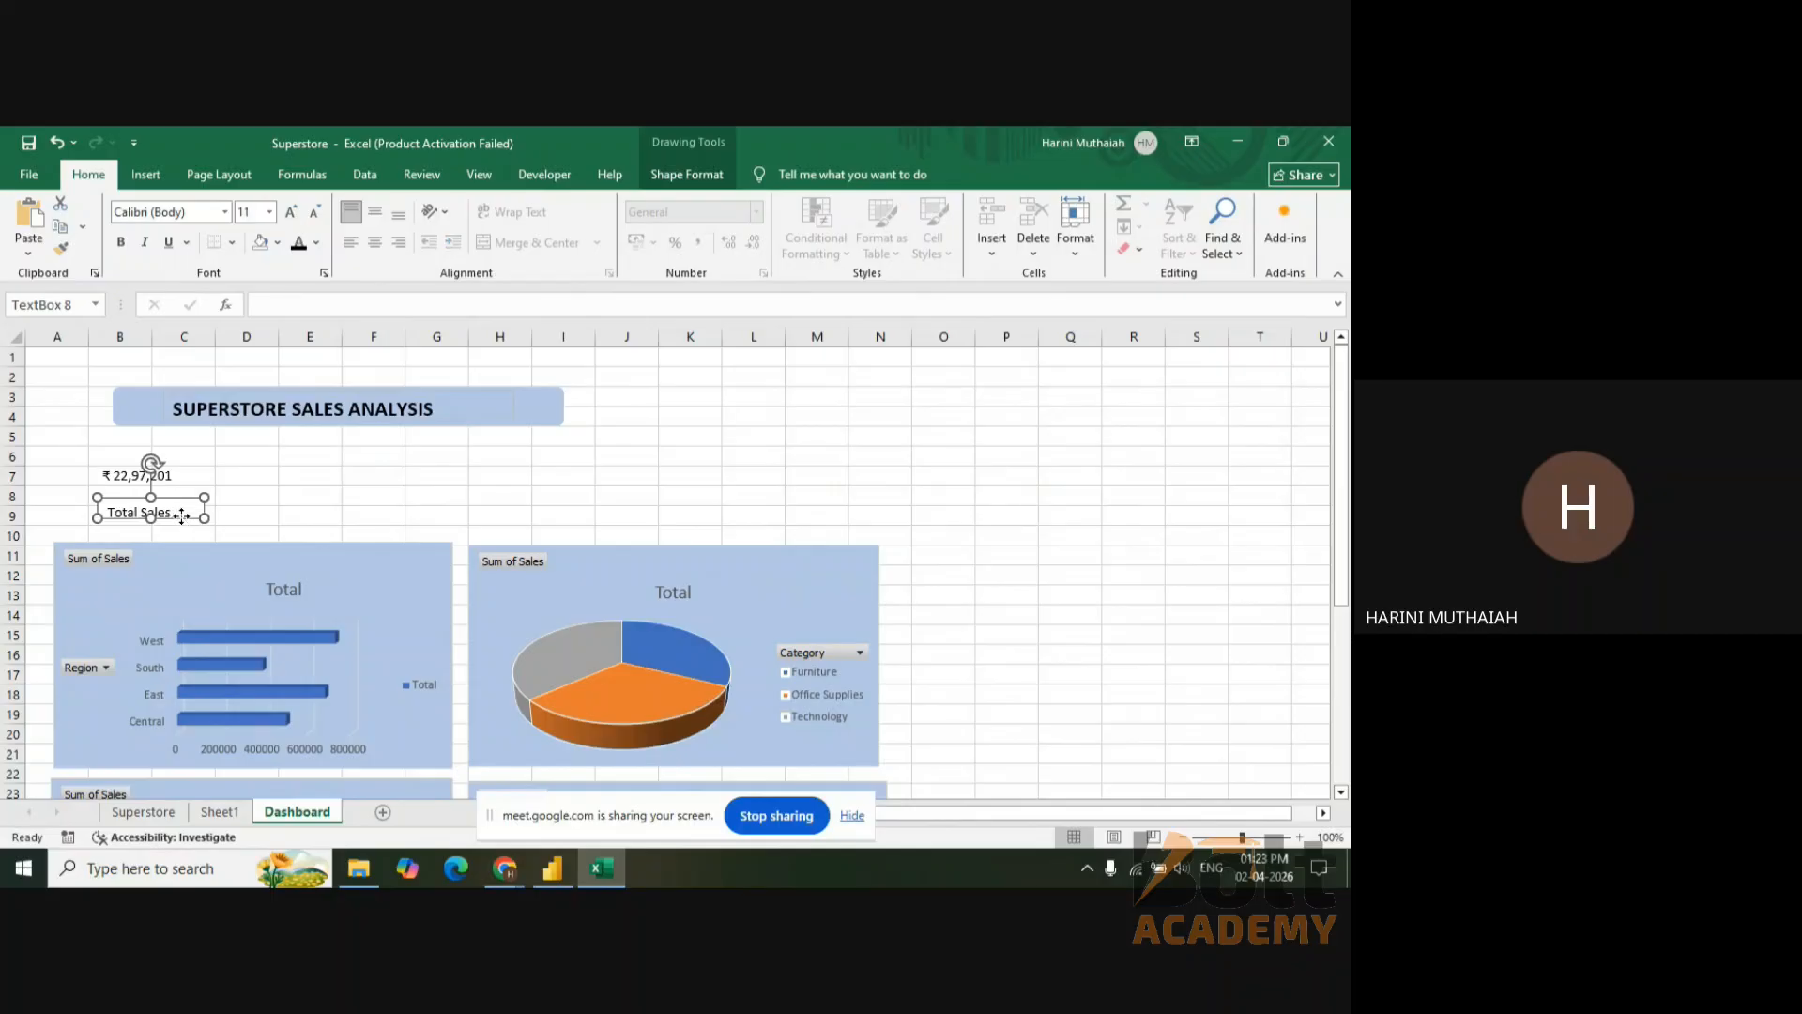
key("ctrl+z")
- Format the whole Total Sales label text as 14-point bold
left_click_drag(174, 505, 103, 505)
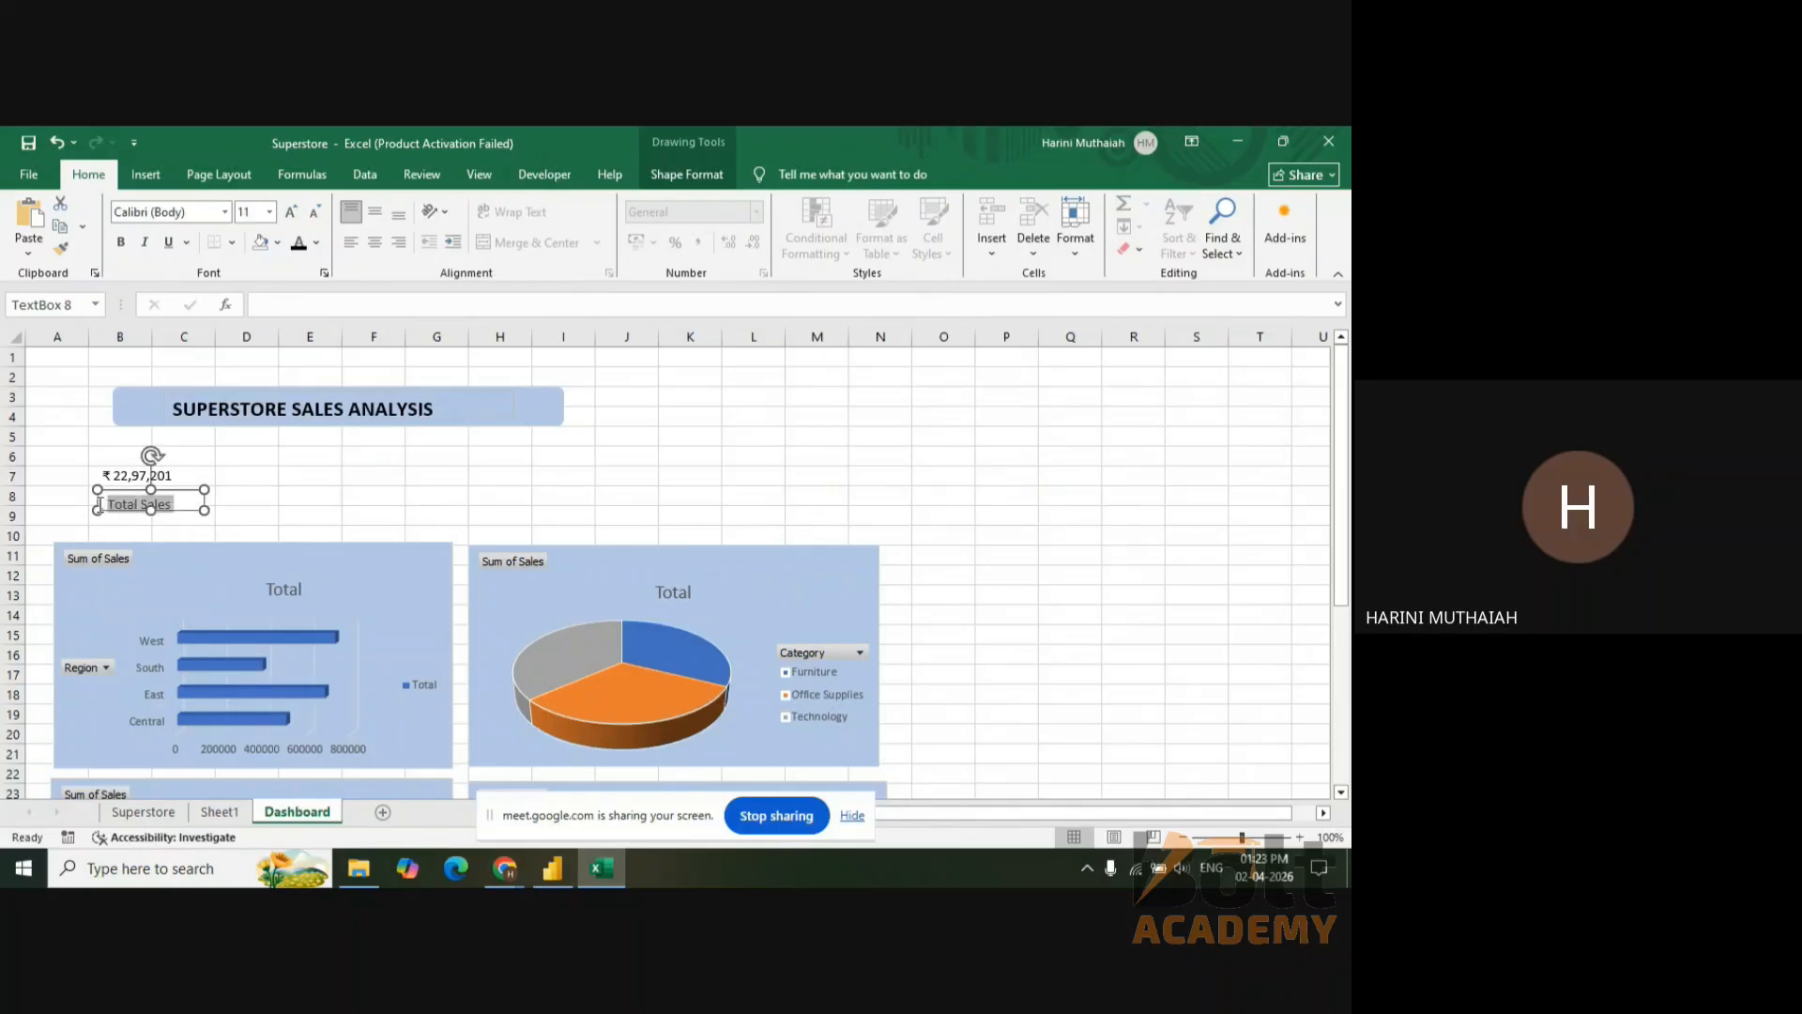
left_click(268, 212)
left_click(246, 354)
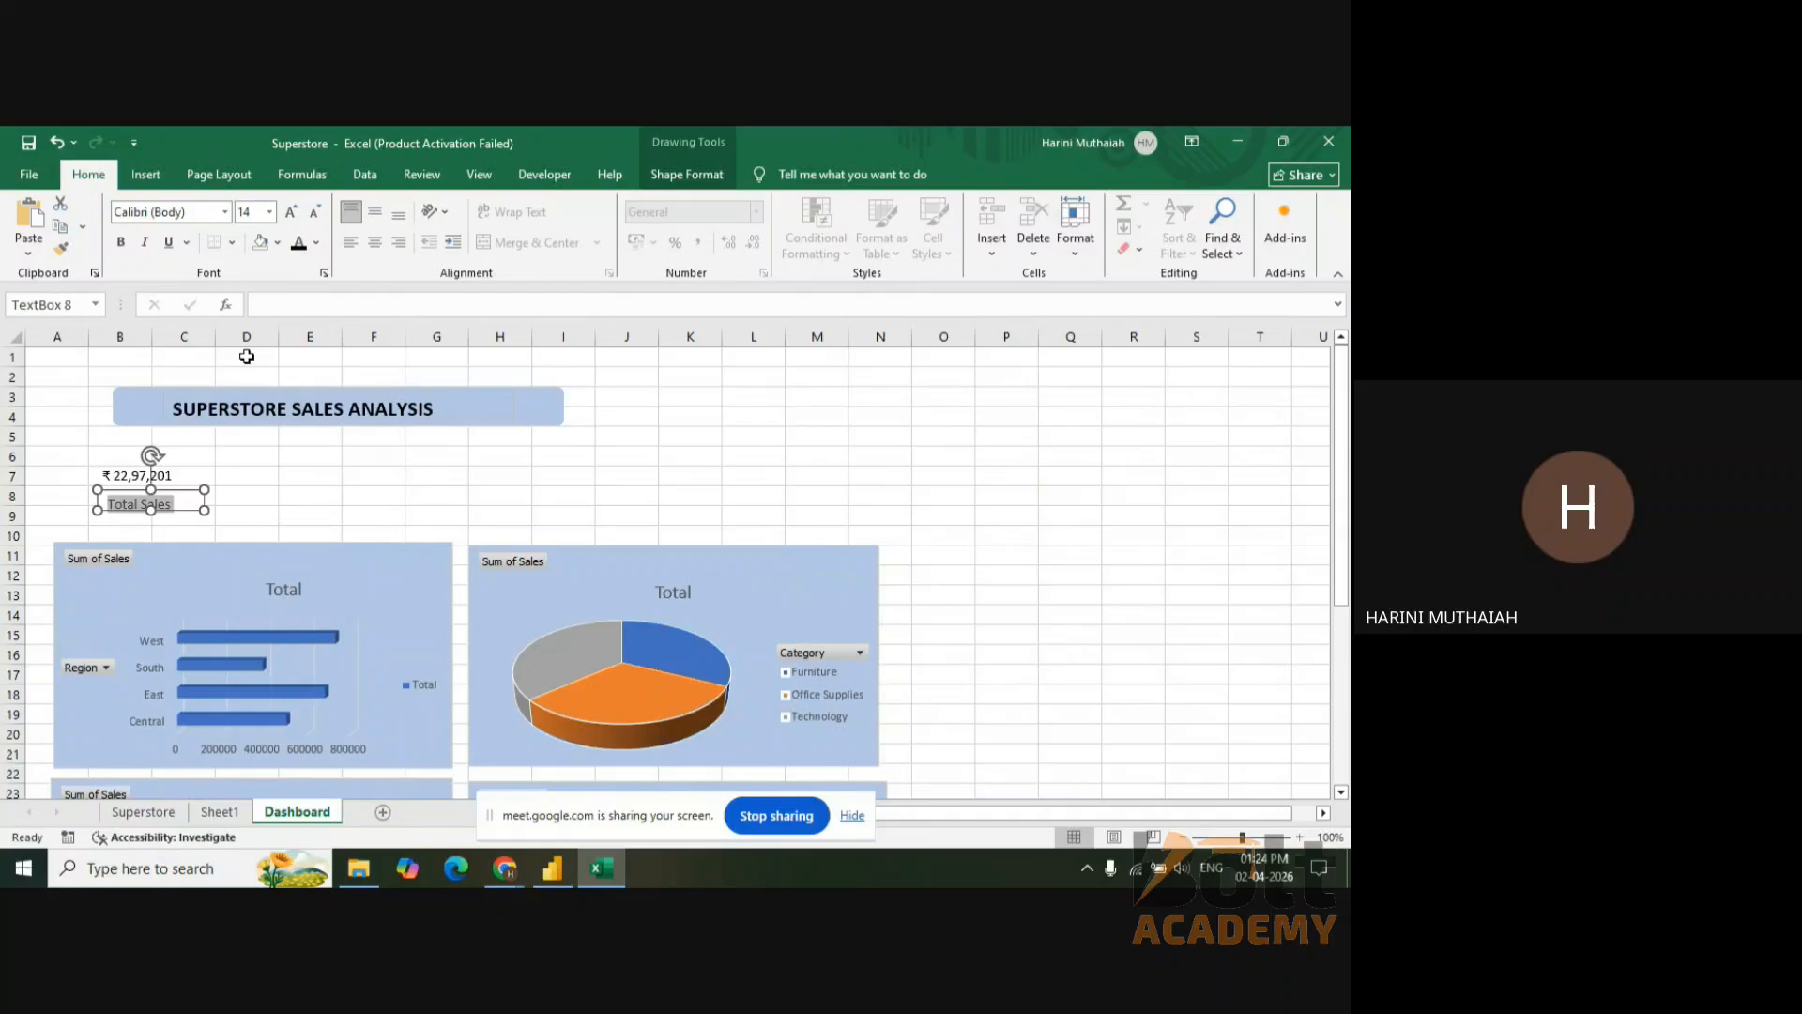
left_click(119, 246)
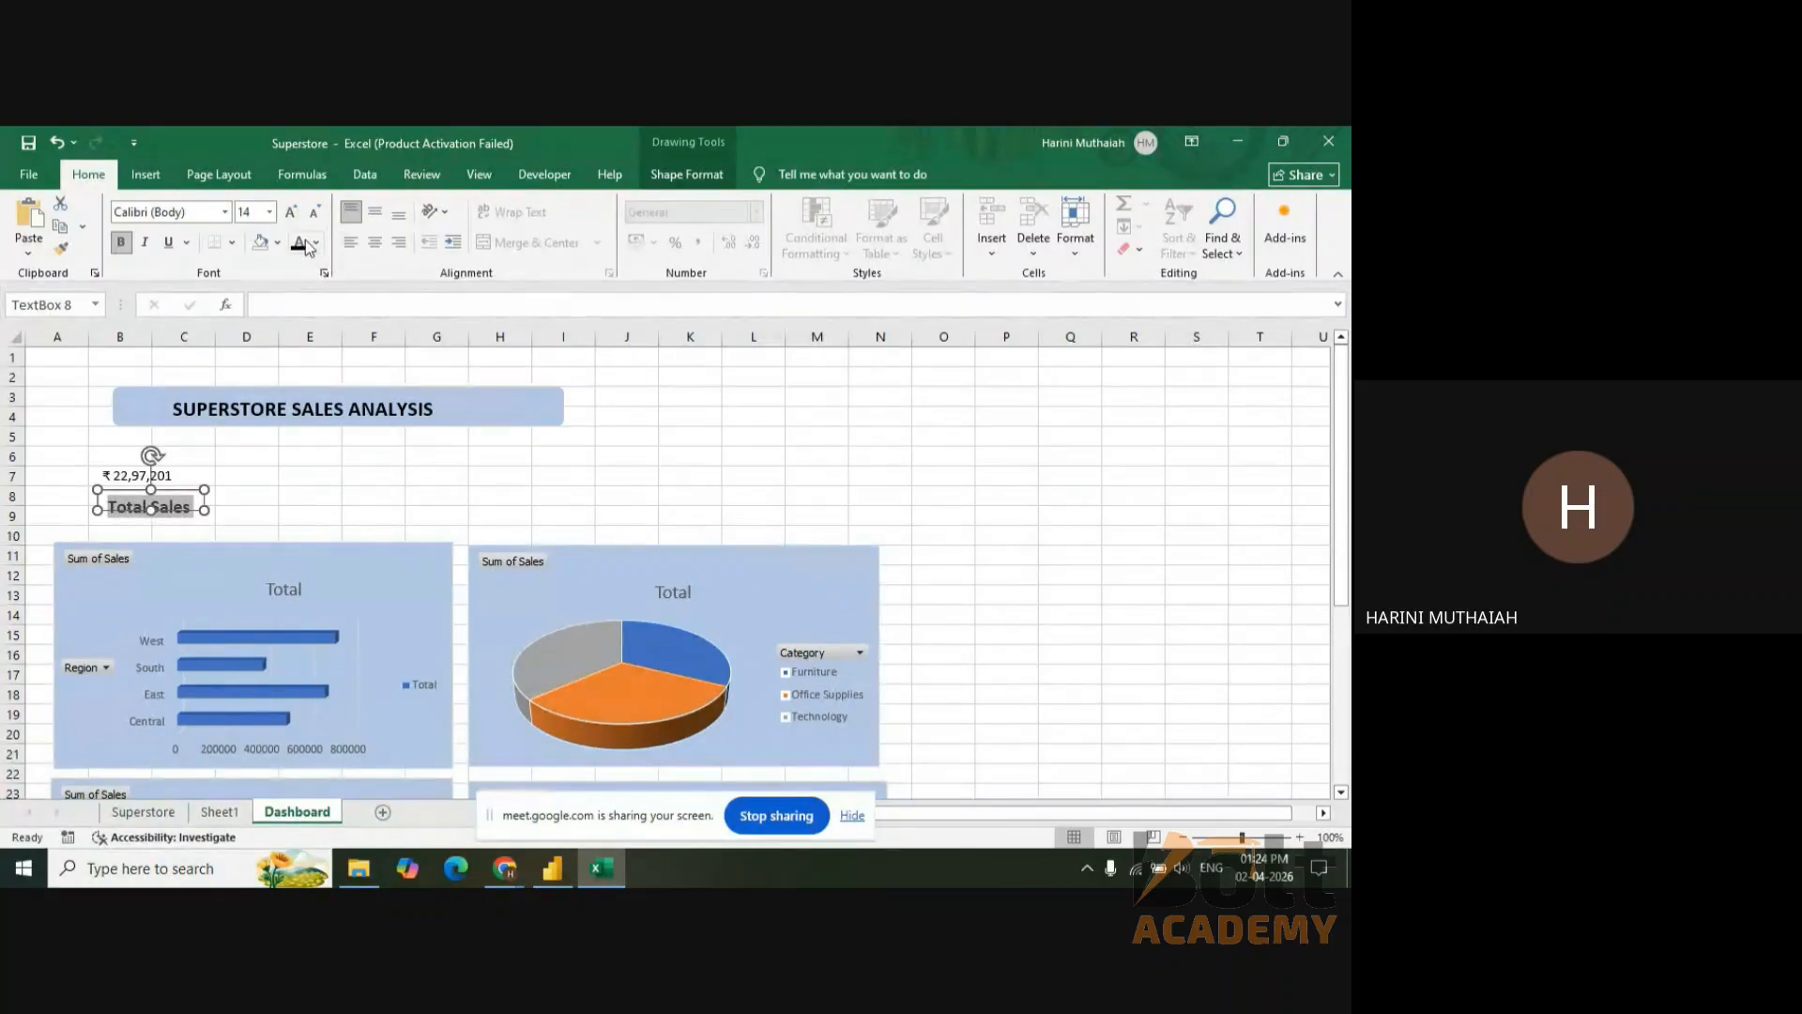
- Try a theme blue fill on the Total Sales label box
left_click(275, 243)
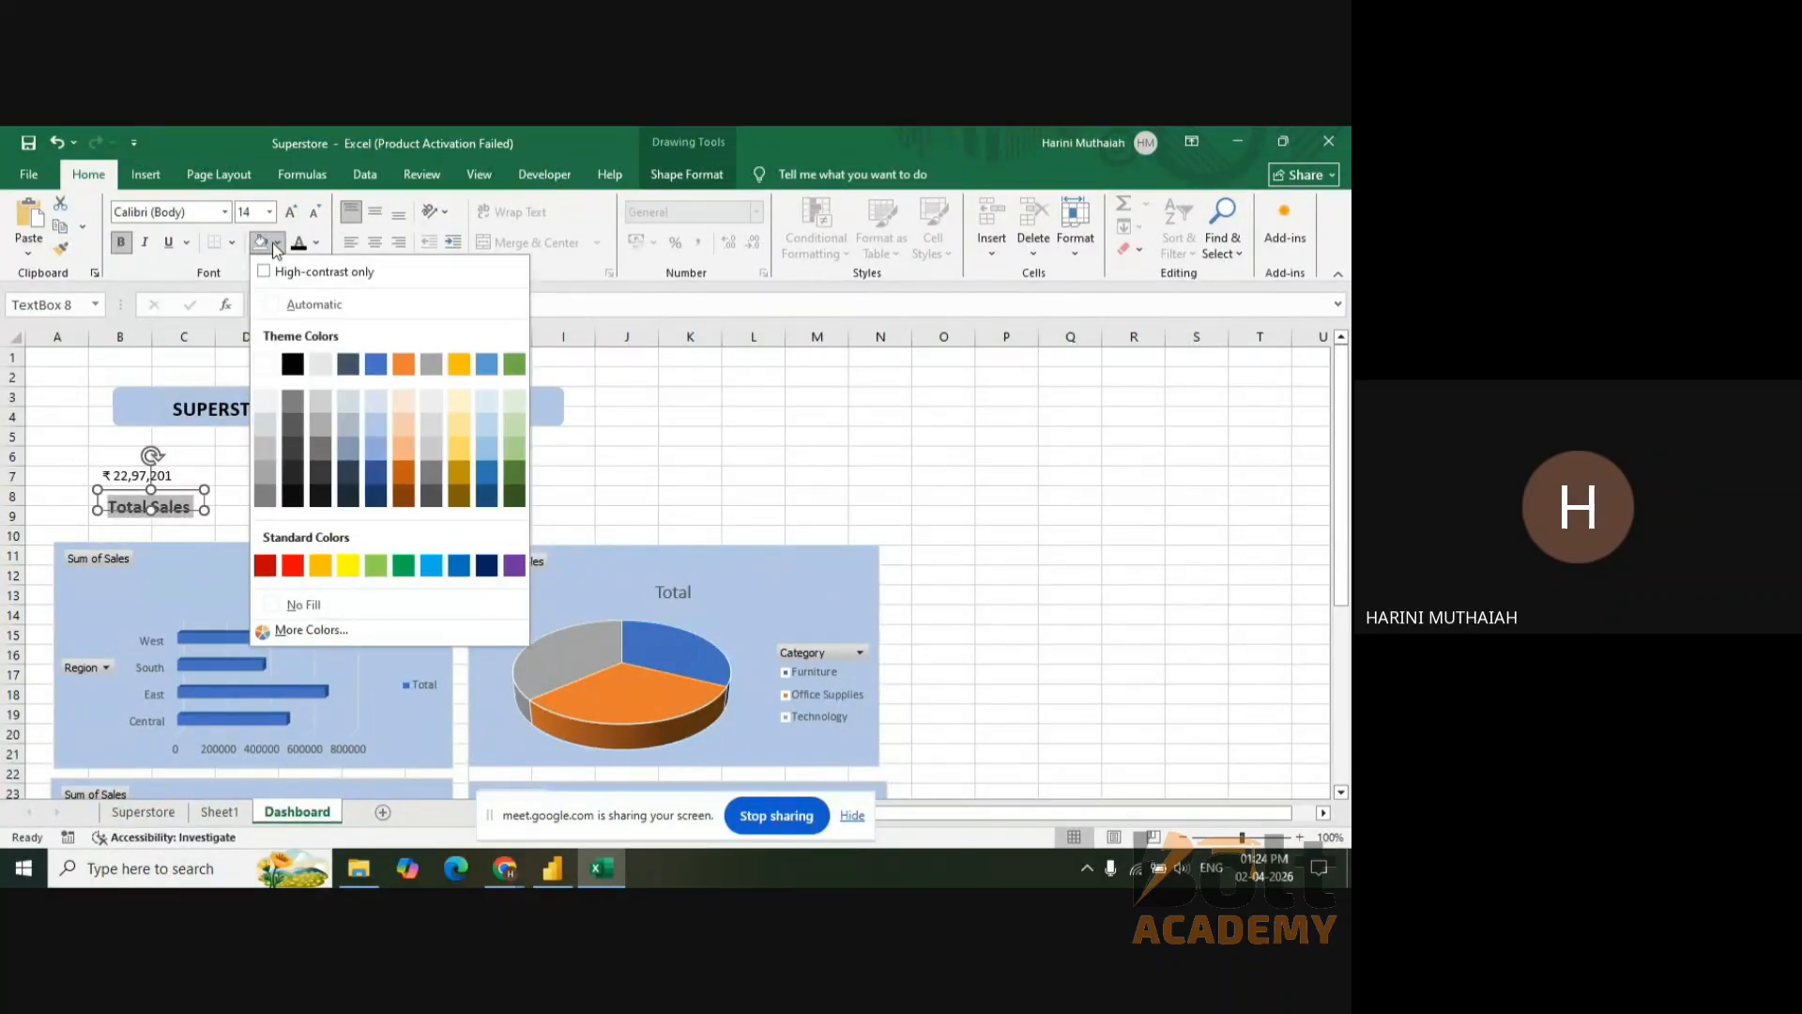
left_click(377, 364)
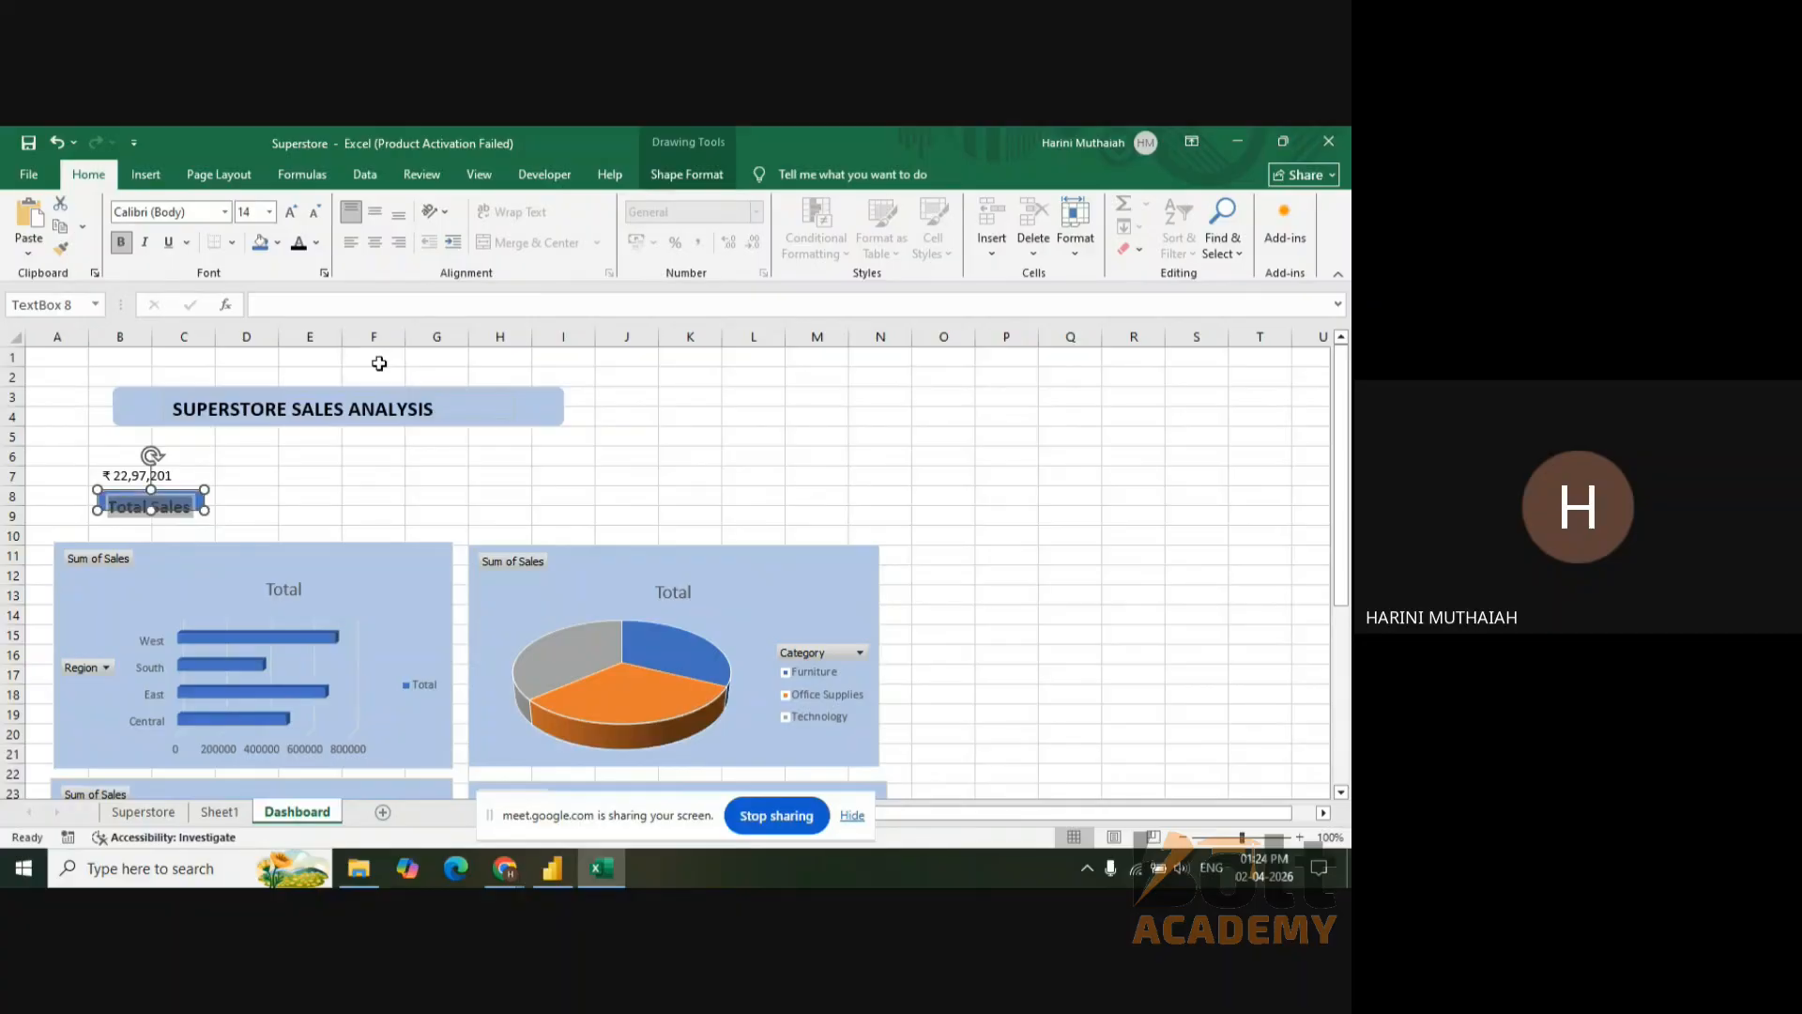
left_click(228, 515)
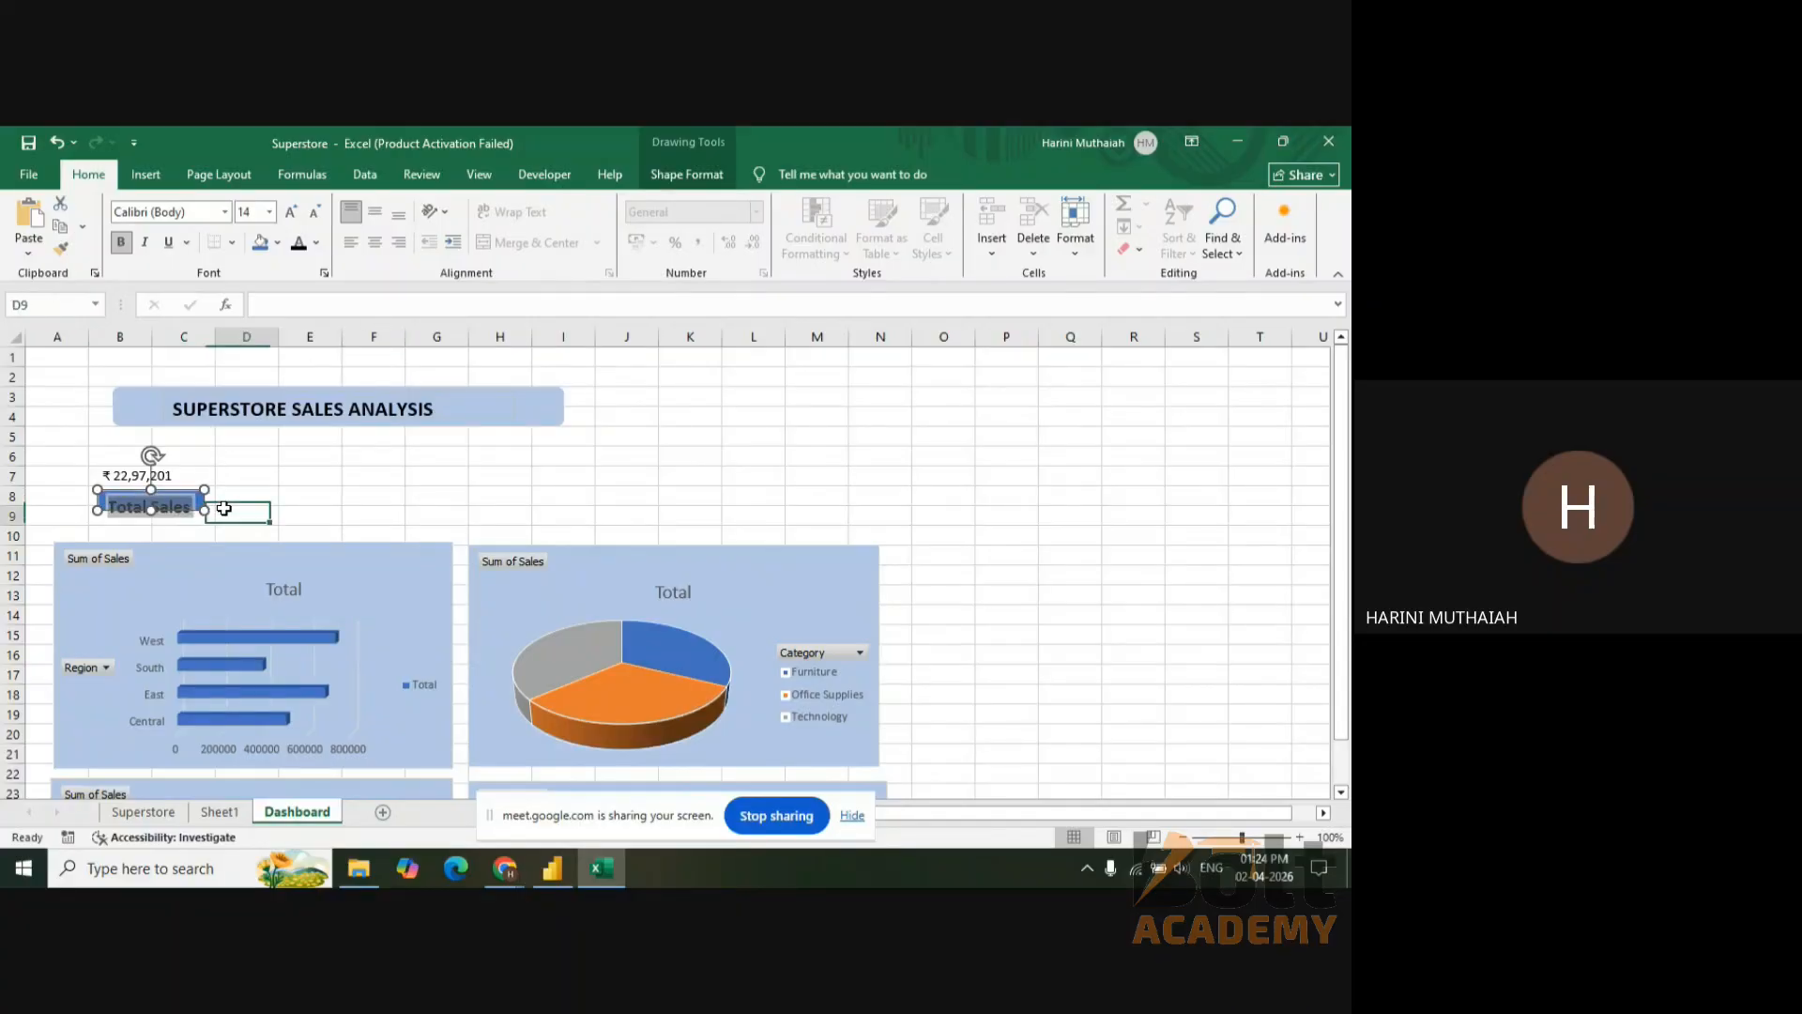
- Set the fill of the Total Sales label box to No Fill
left_click(184, 501)
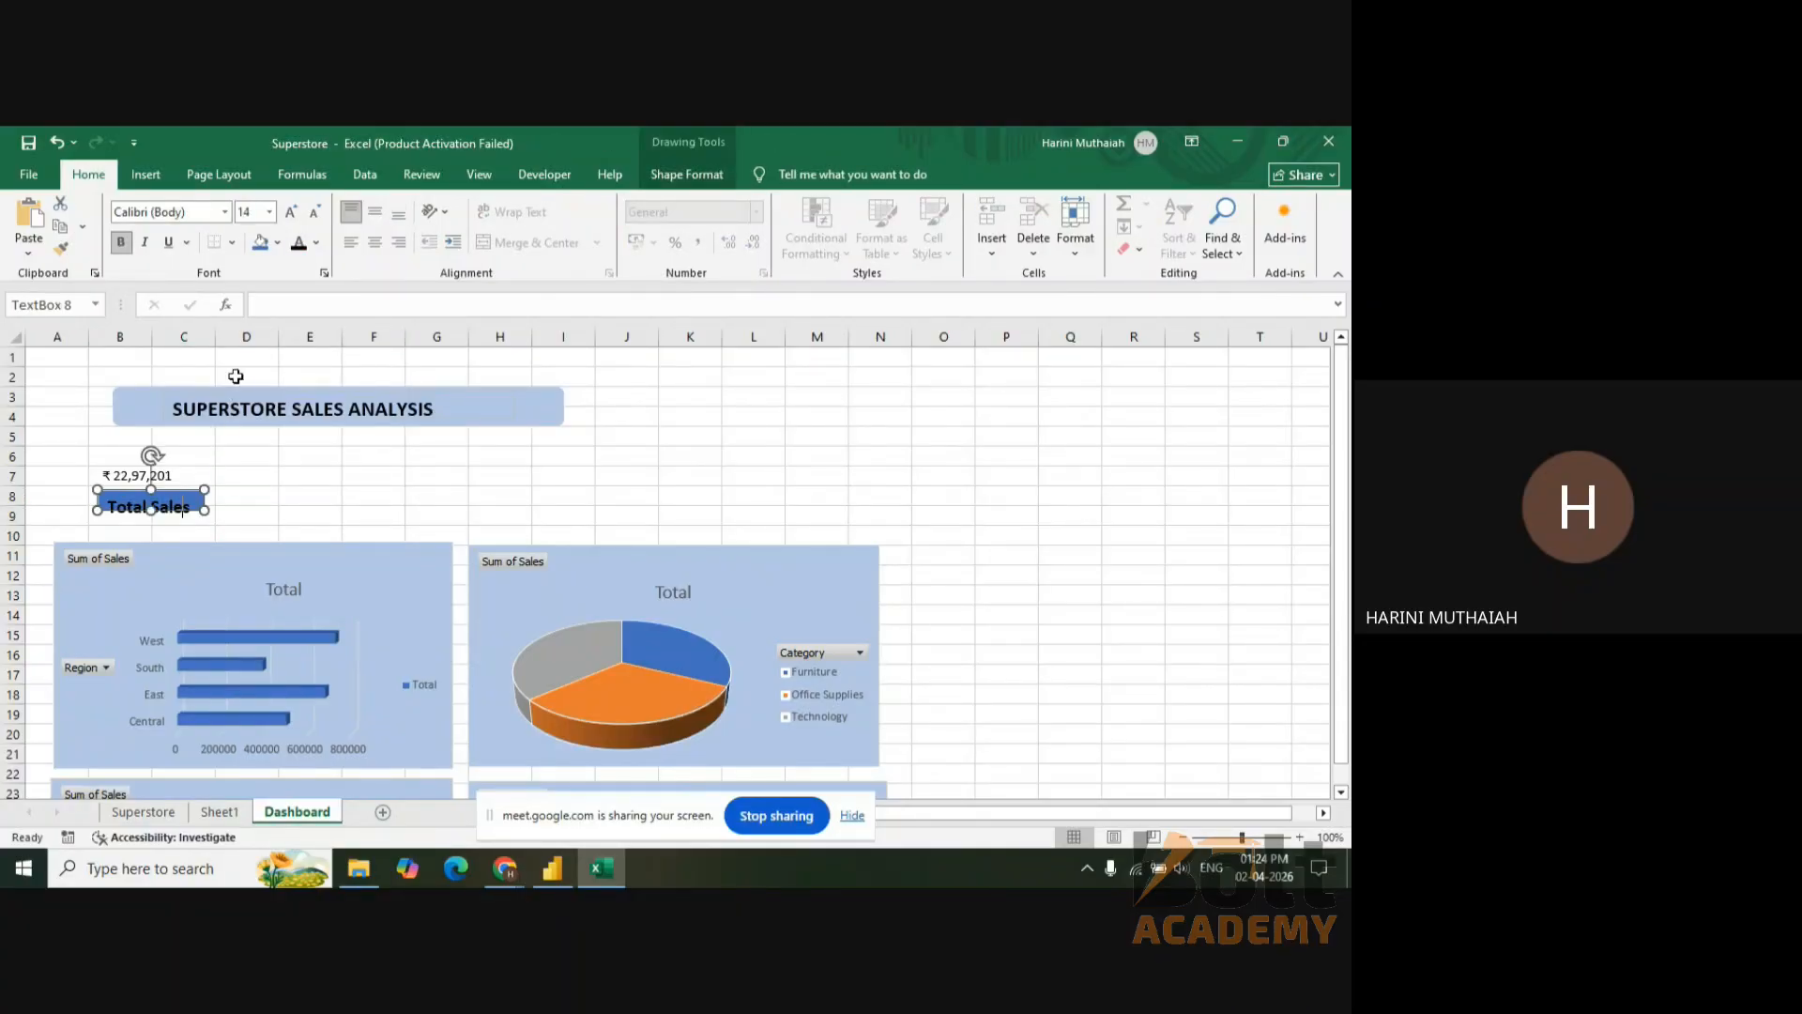
left_click(280, 243)
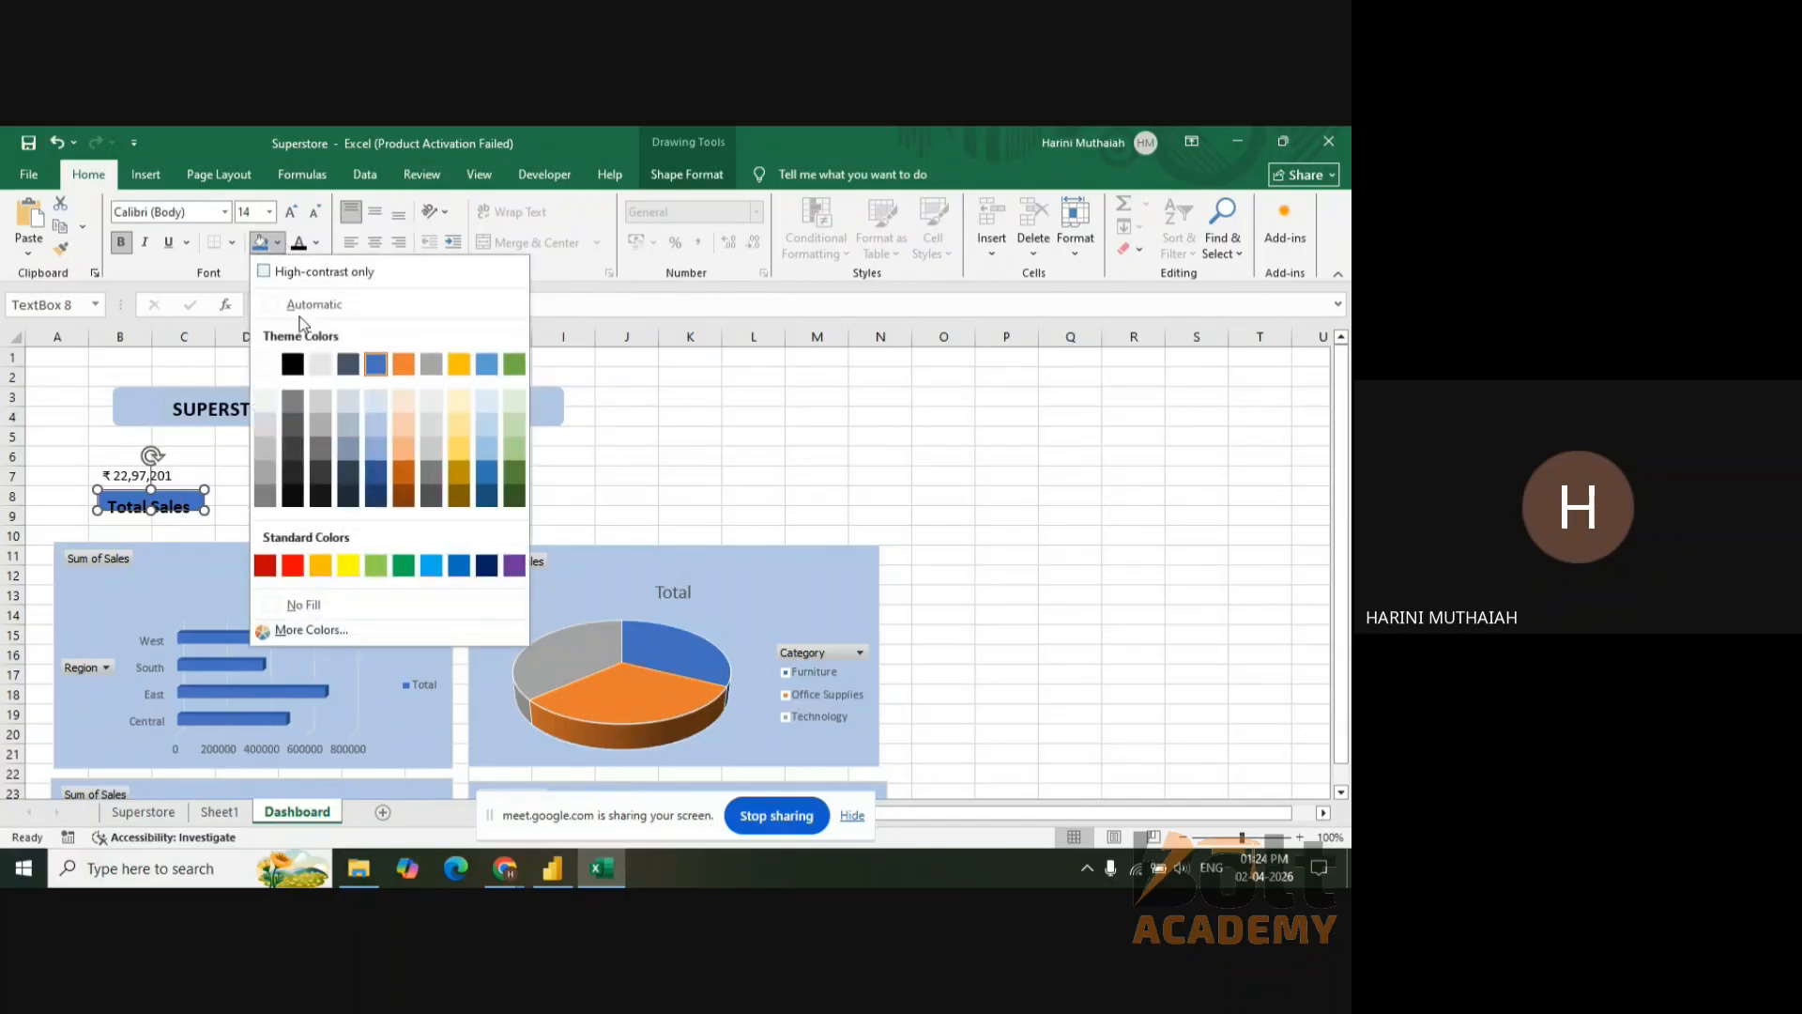
left_click(298, 596)
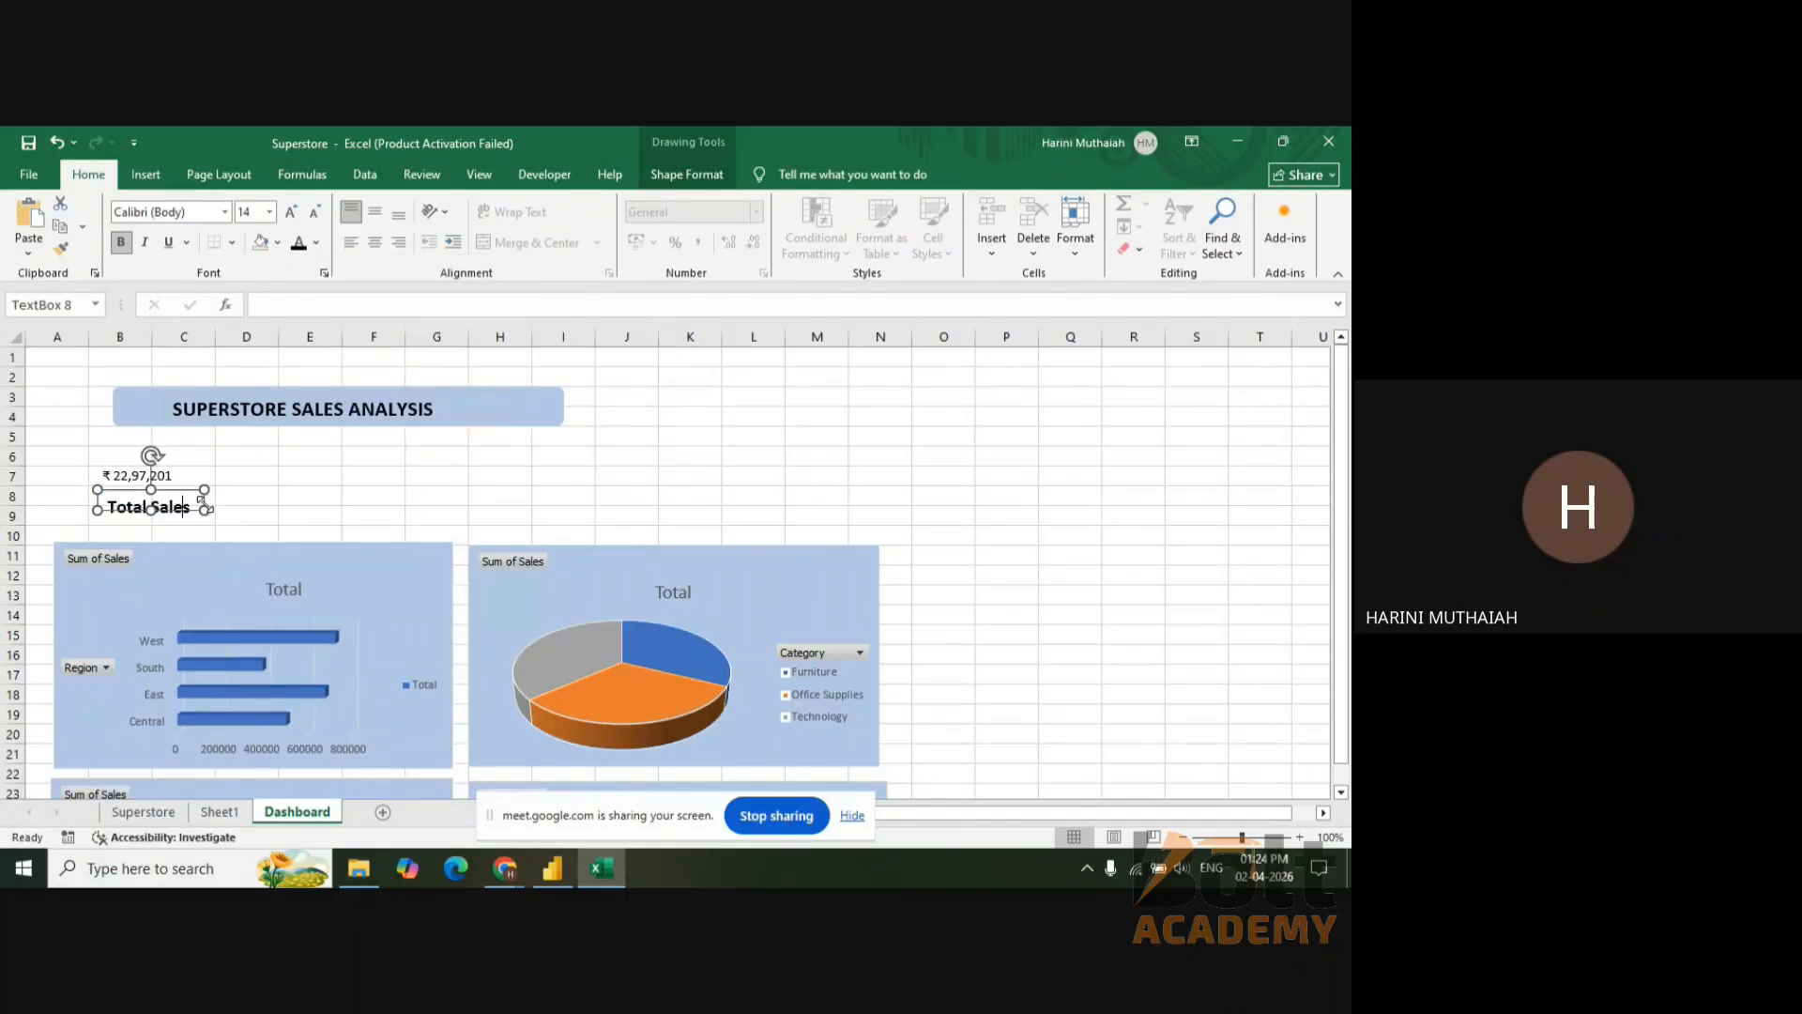
- Change the font color of the Total Sales label text to the theme blue
left_click_drag(193, 511, 102, 503)
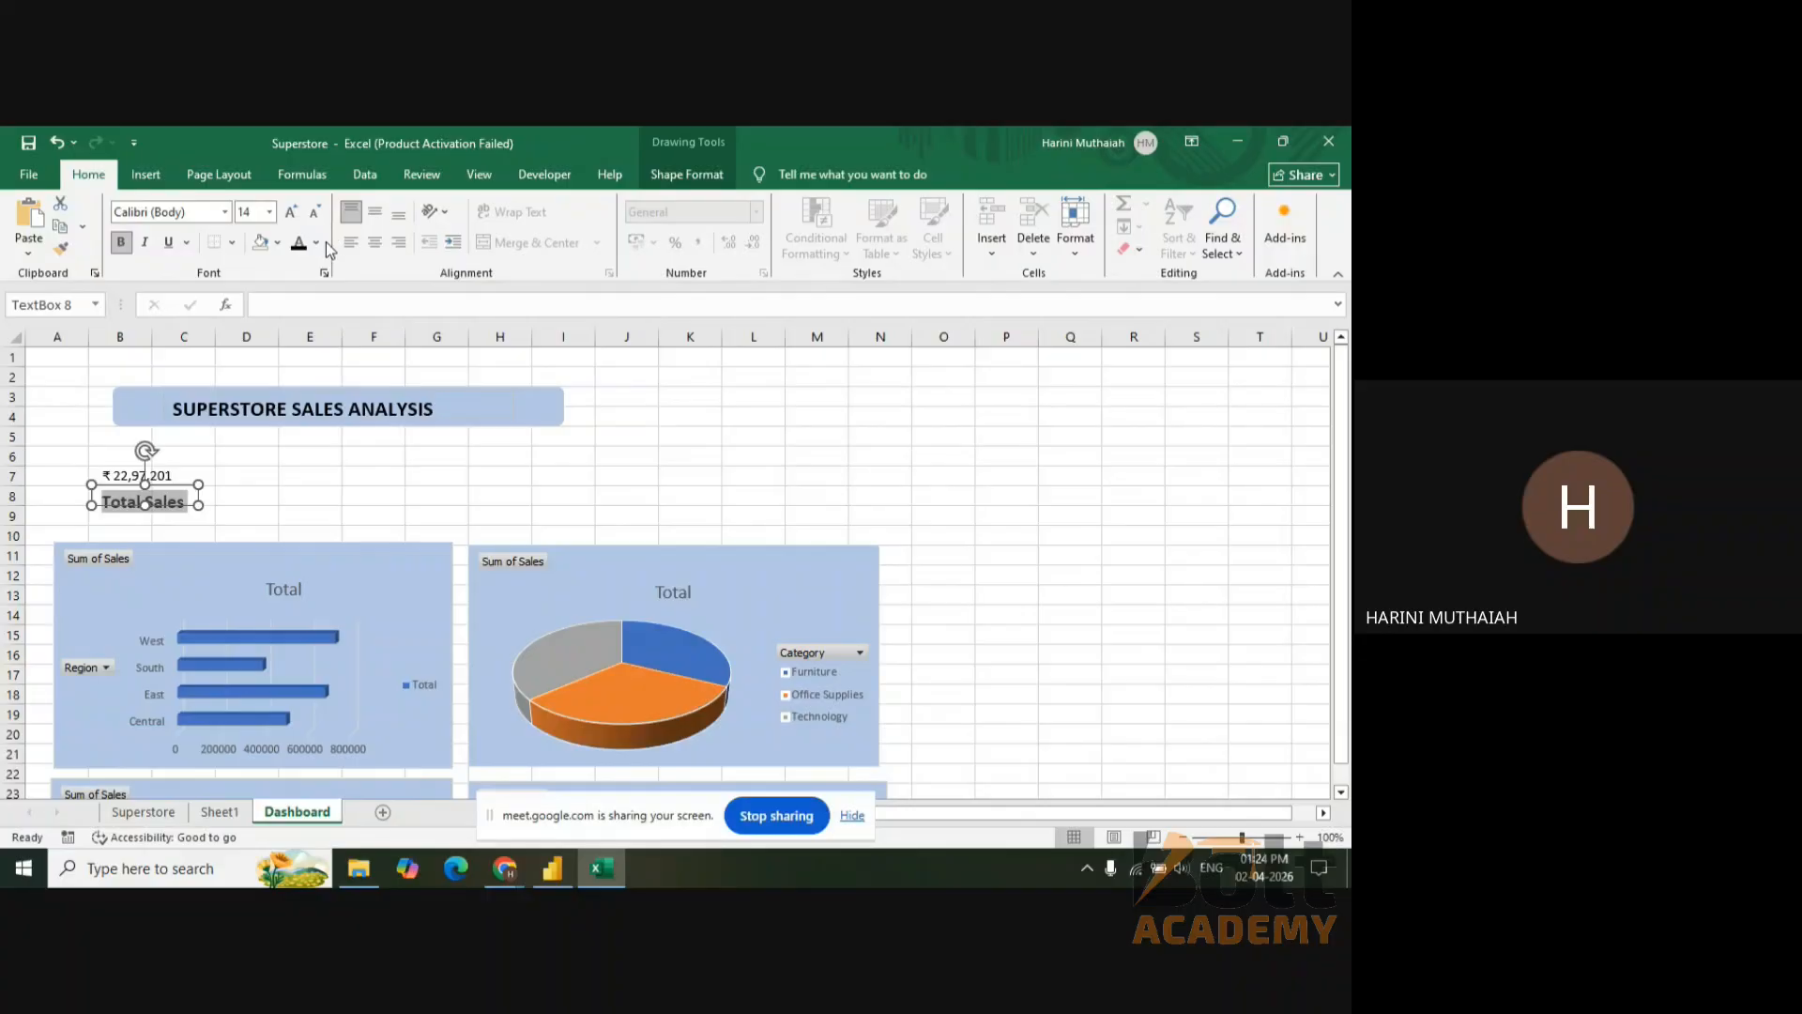
left_click(318, 242)
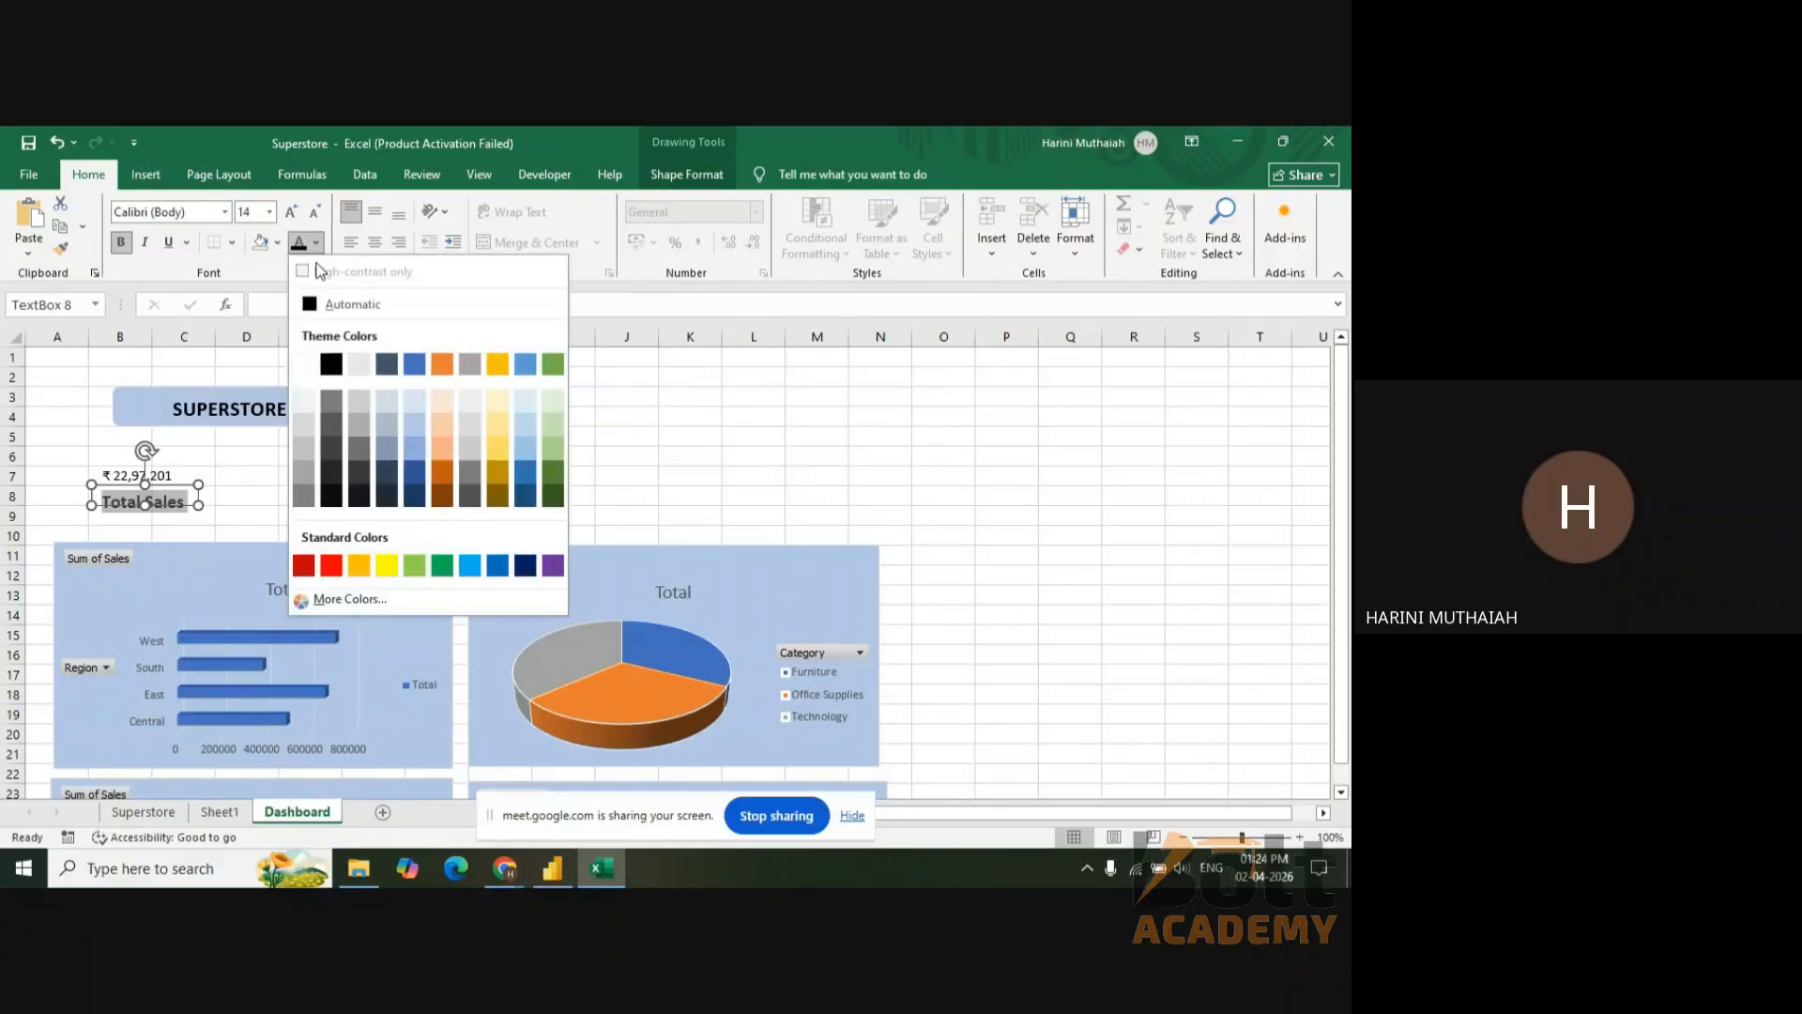
left_click(413, 369)
left_click(232, 519)
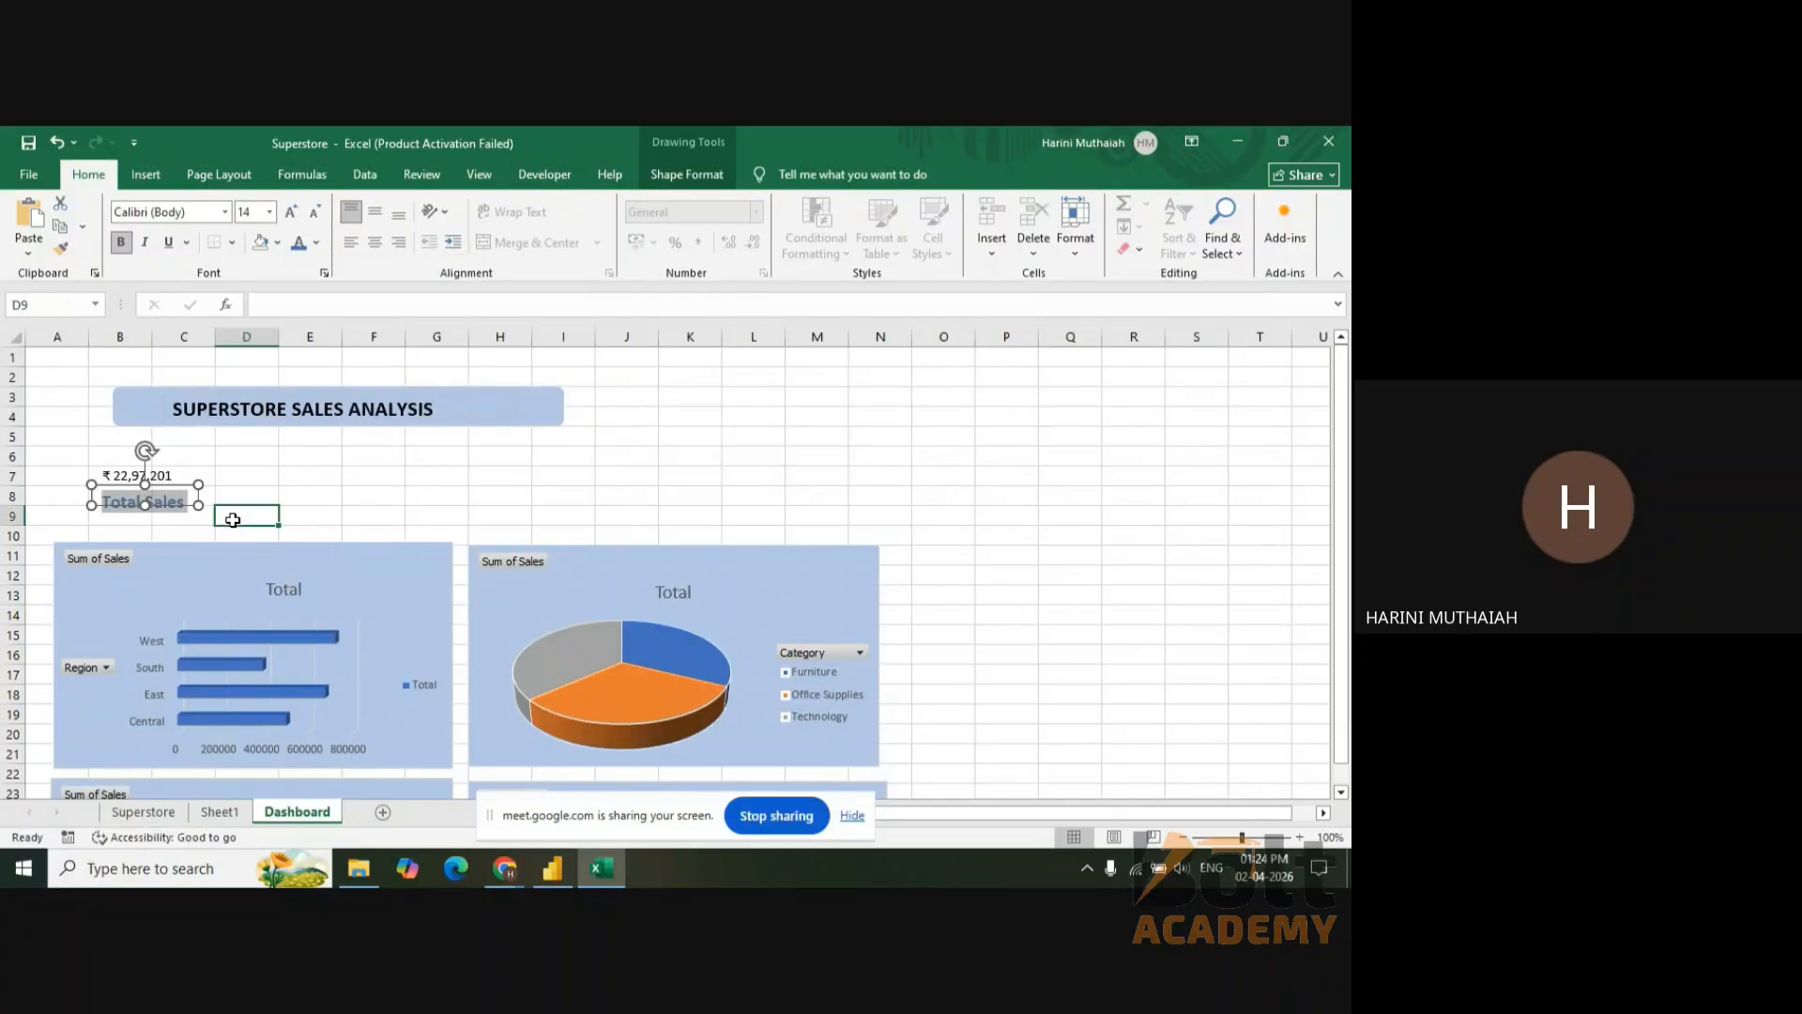
- Move the Total Sales label up beneath the sales value and make its box about 0.85 cm high
left_click(142, 503)
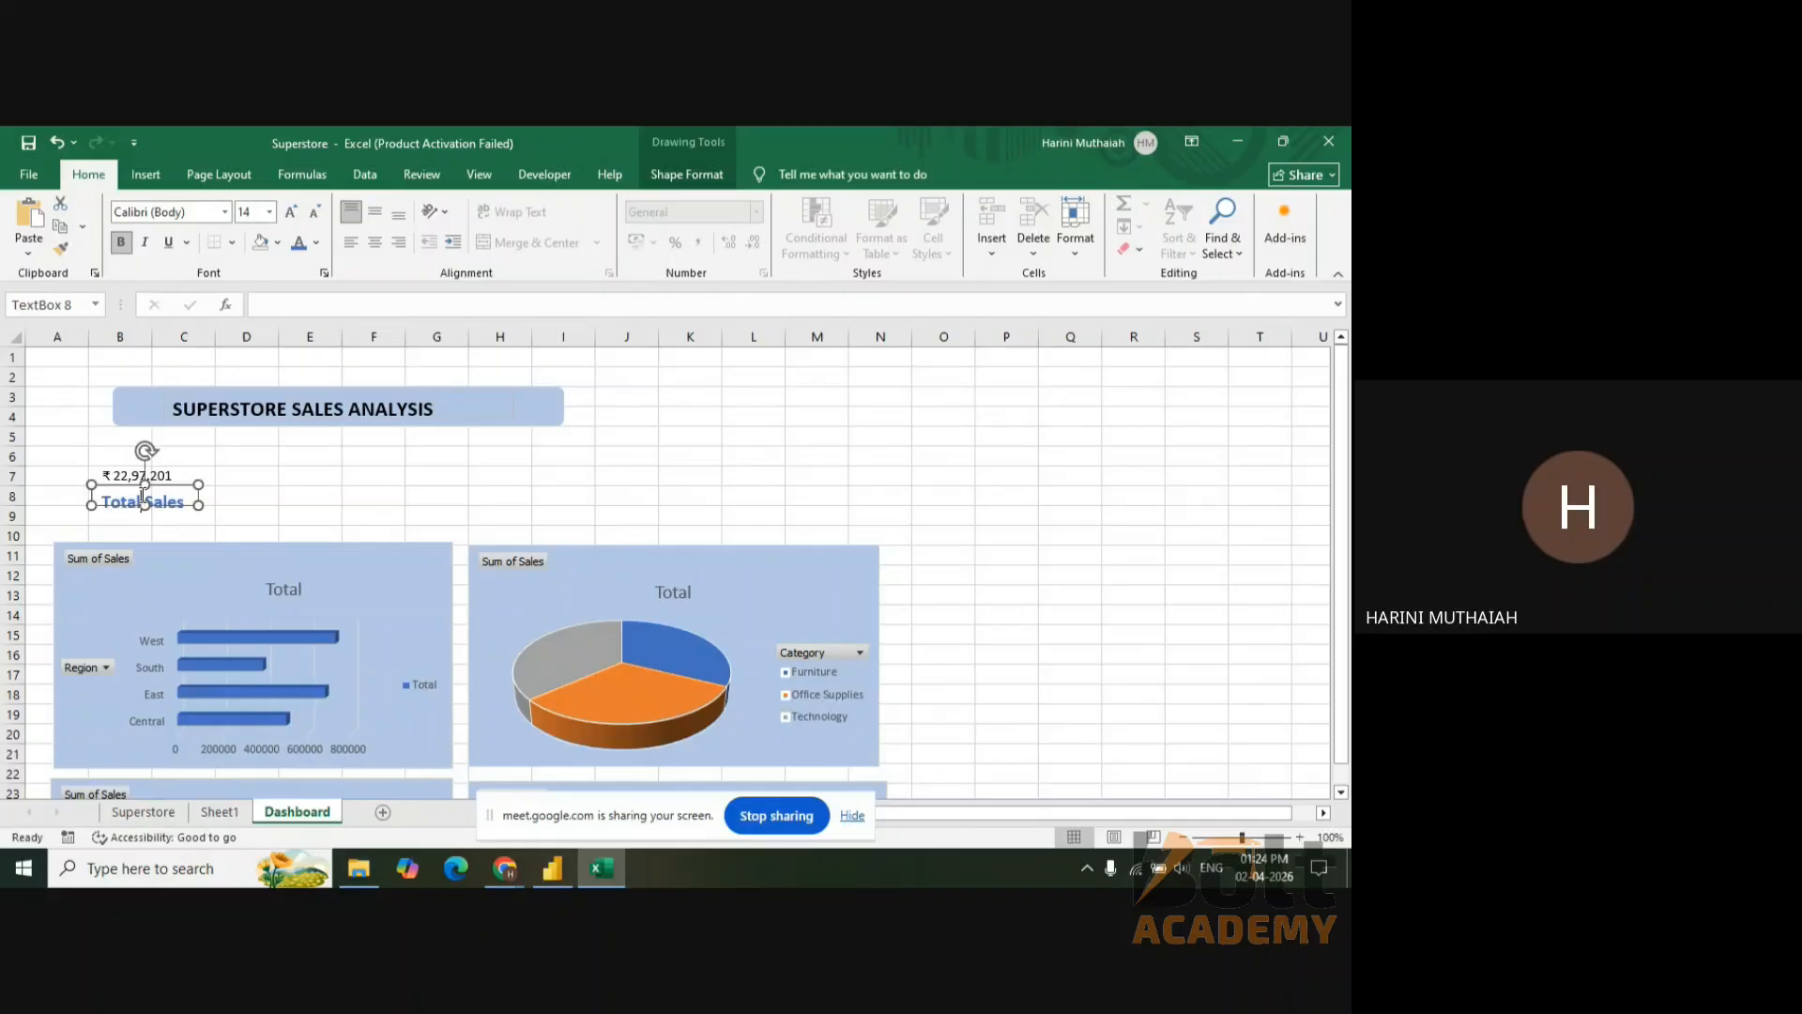
left_click_drag(144, 504, 182, 482)
left_click(229, 475)
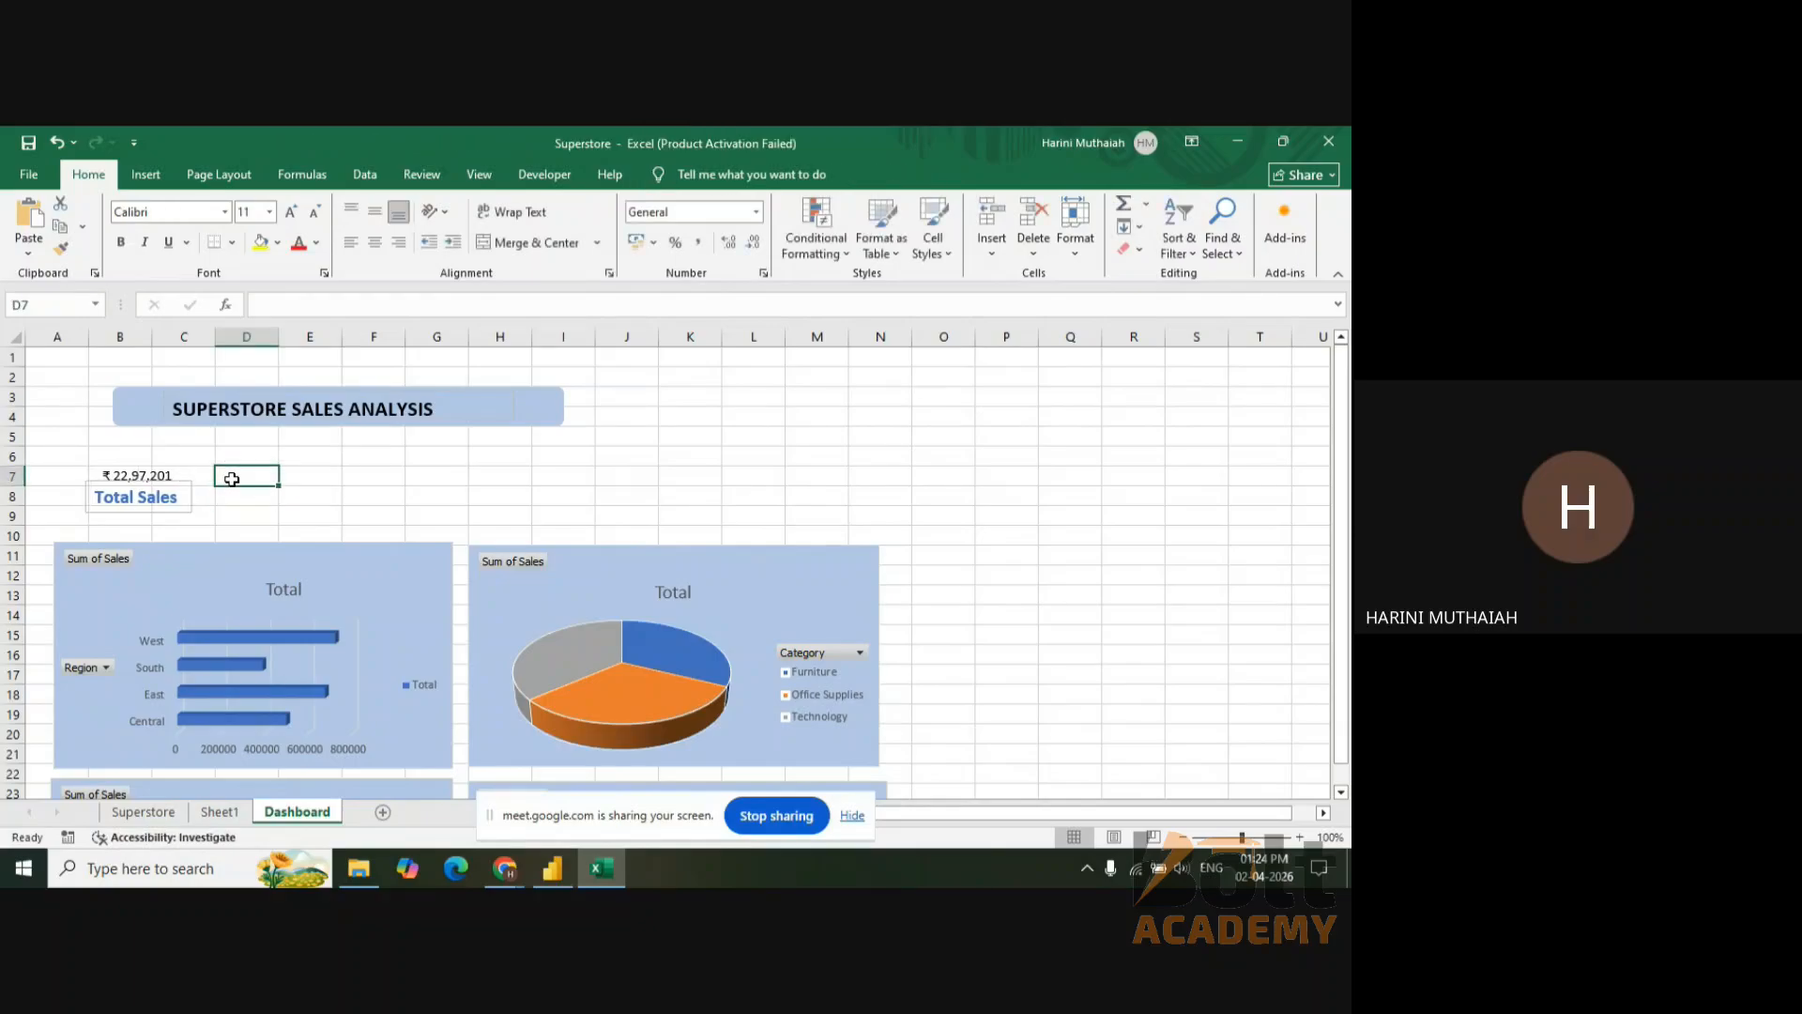
- Remove the outline from the Total Sales label box
left_click(192, 502)
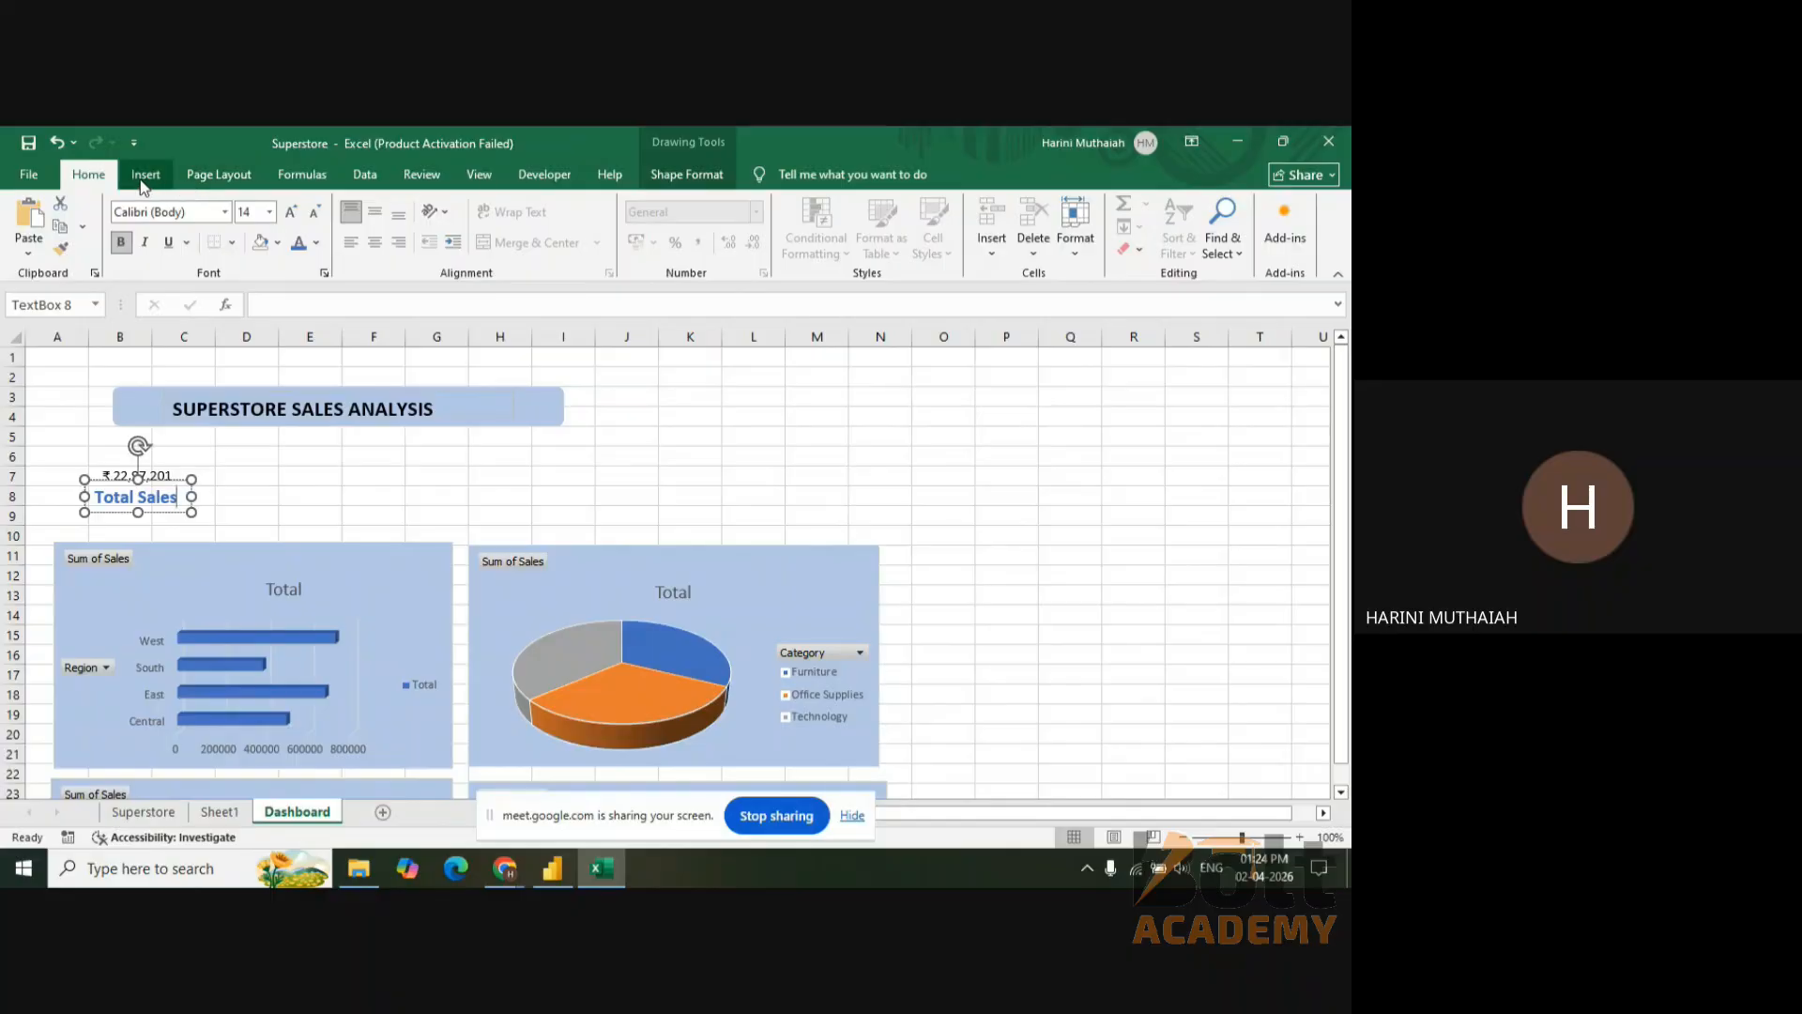
left_click(649, 167)
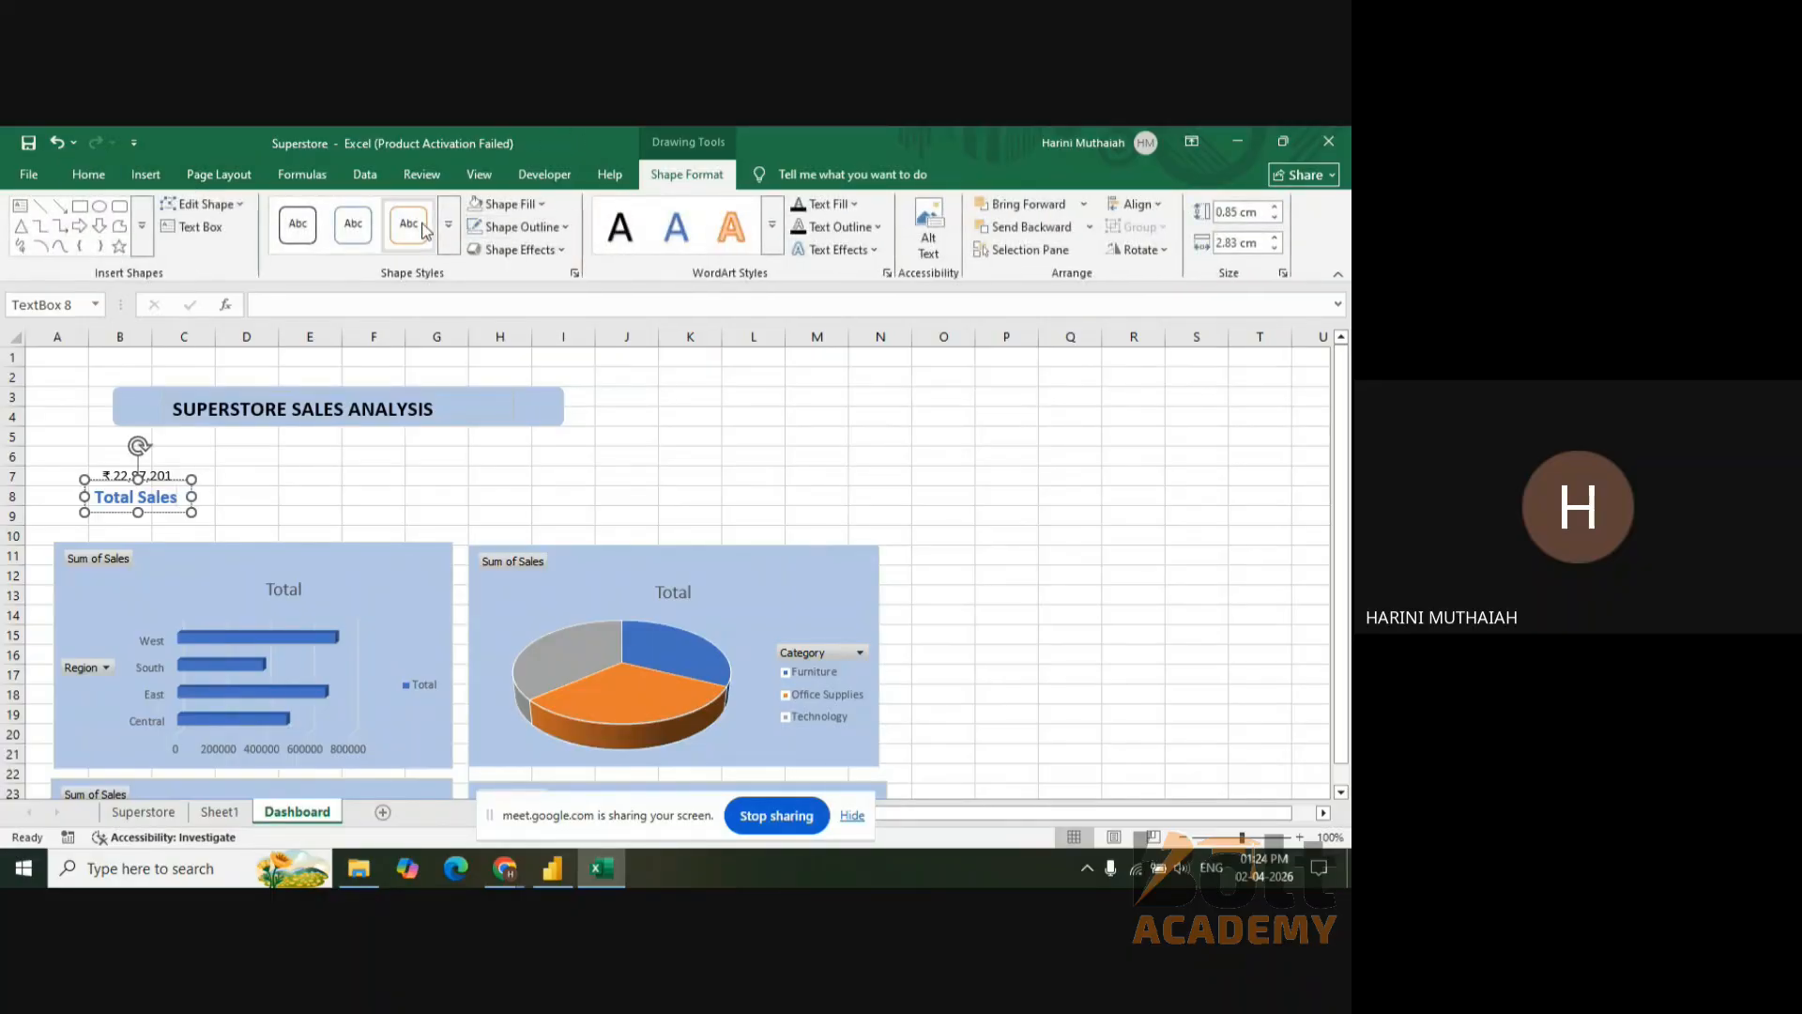
left_click(566, 227)
left_click(522, 588)
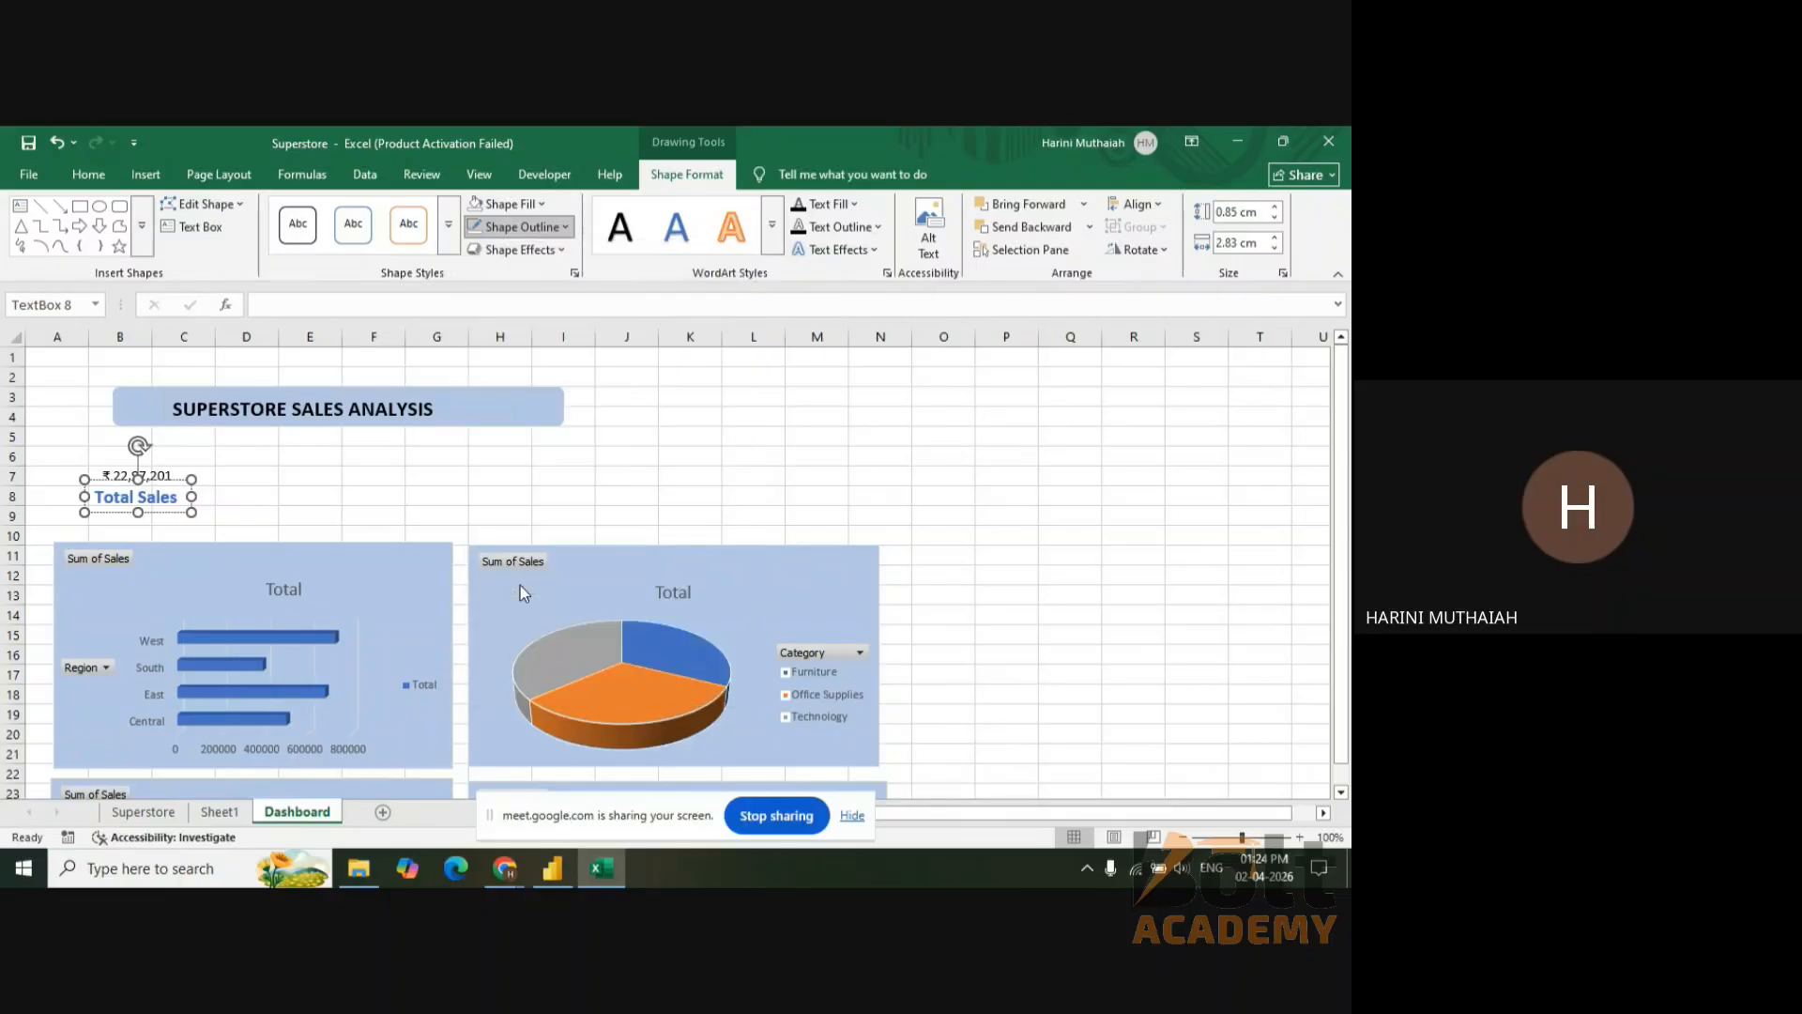
left_click(338, 493)
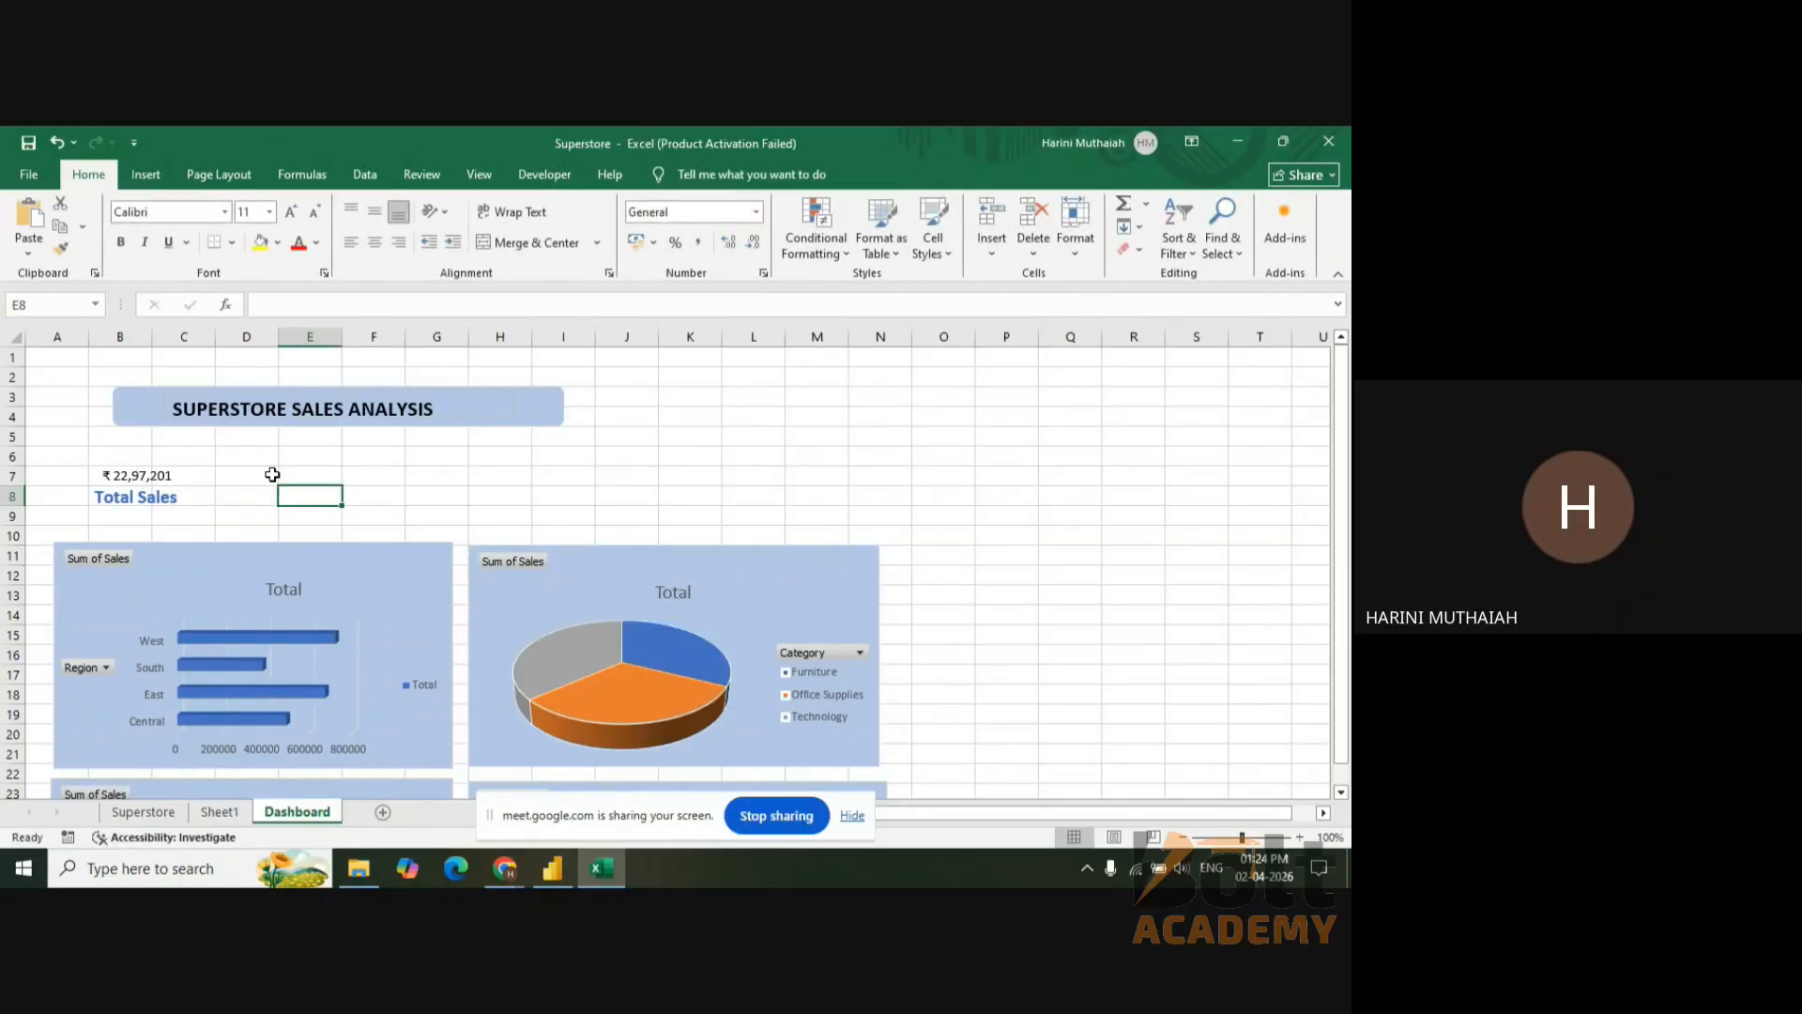
- Draw a rounded rectangle about 1.16 cm high and 3.39 cm wide over the Total Sales value and label, with no outline
left_click(146, 176)
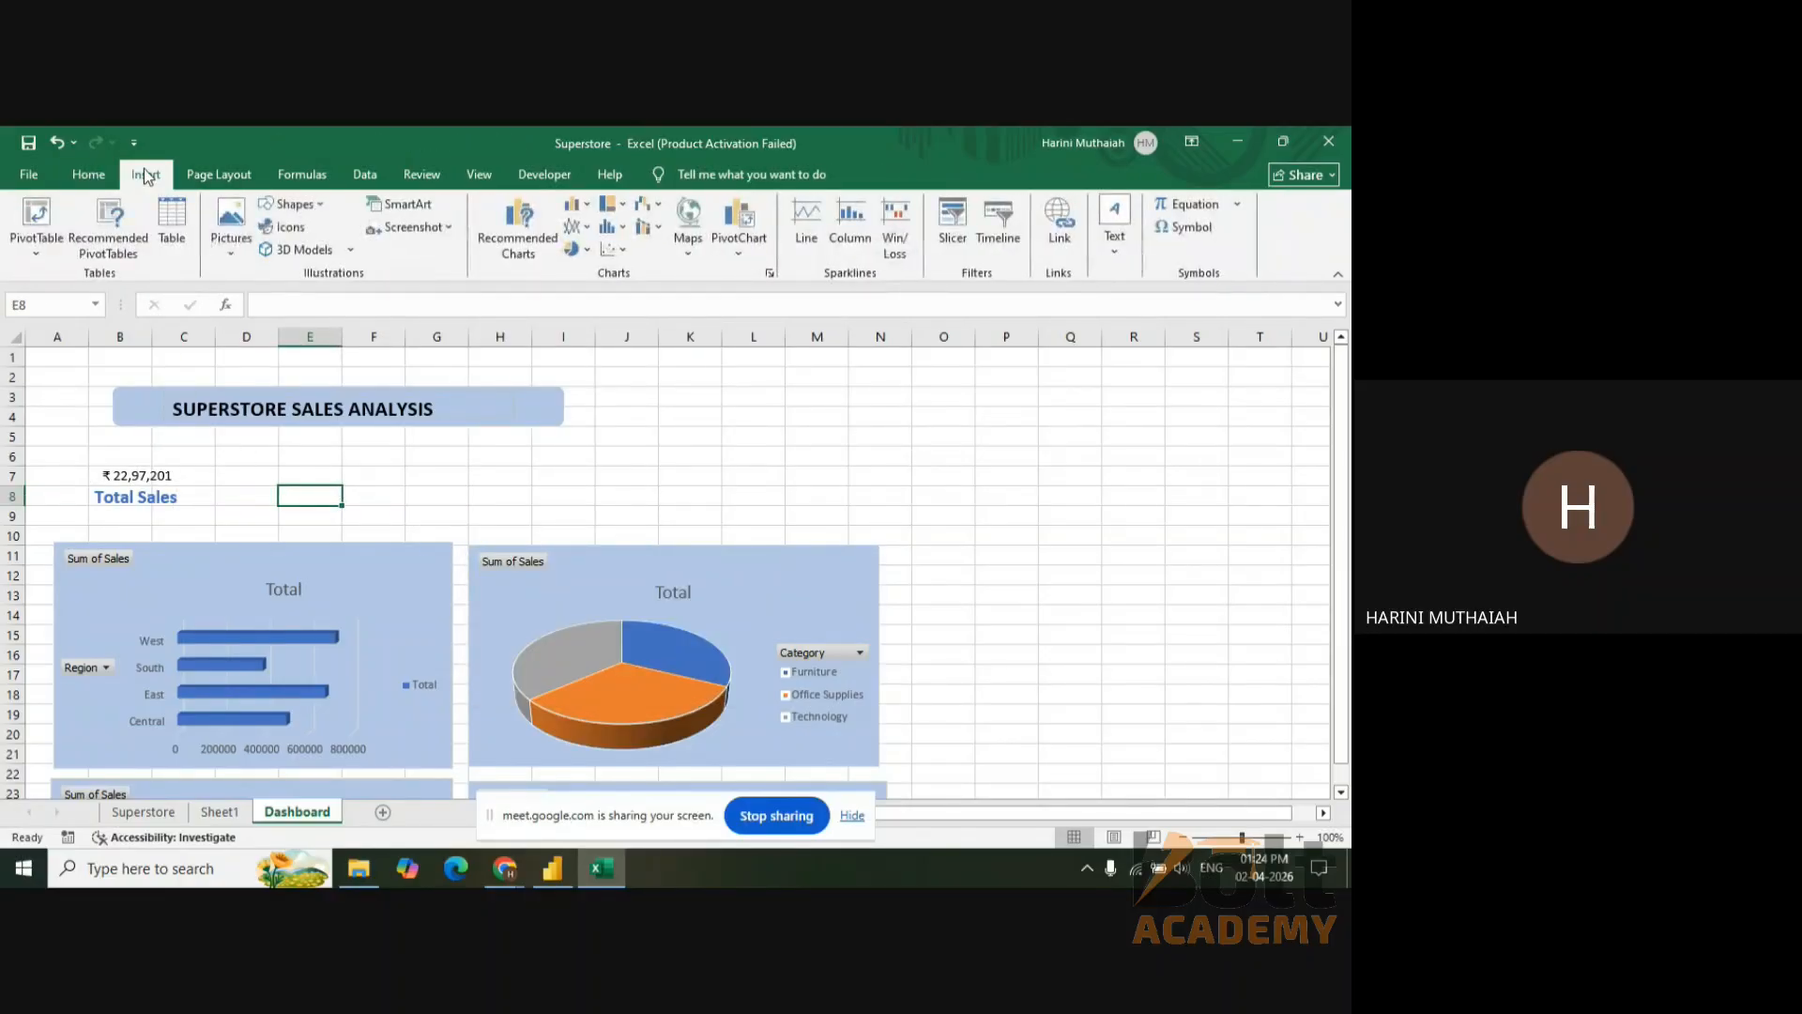
left_click(310, 206)
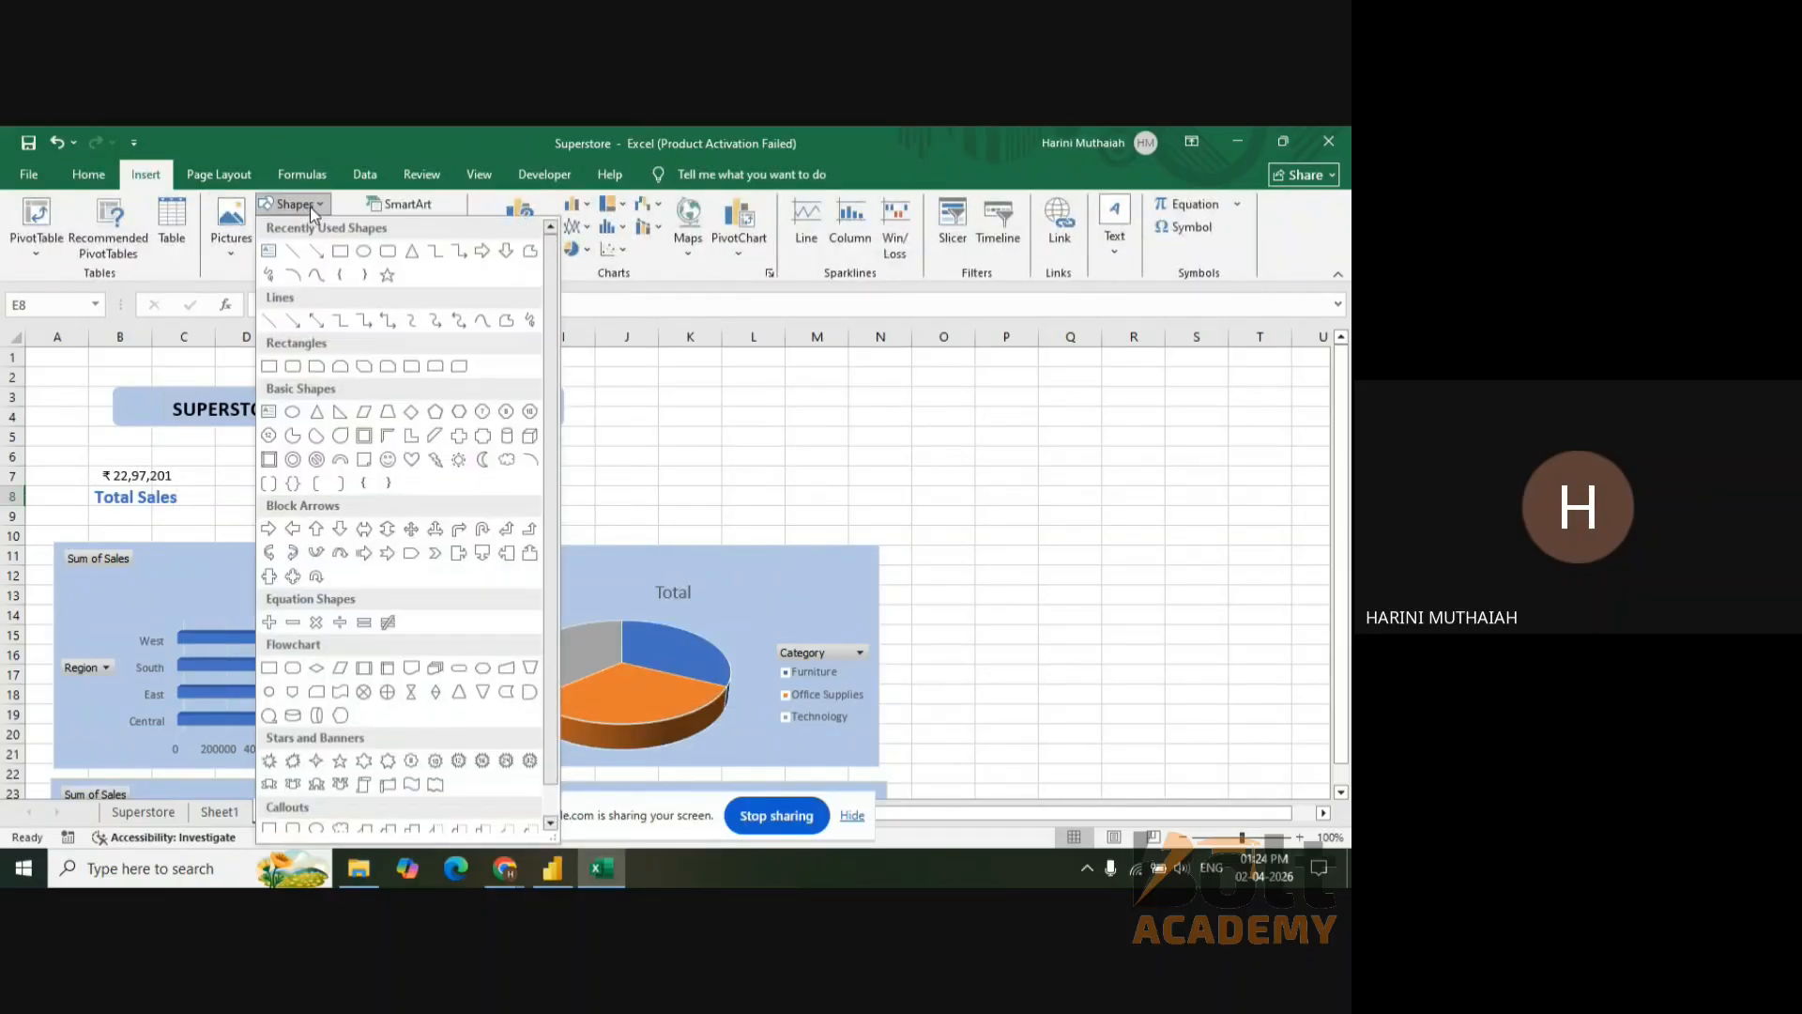
left_click(390, 253)
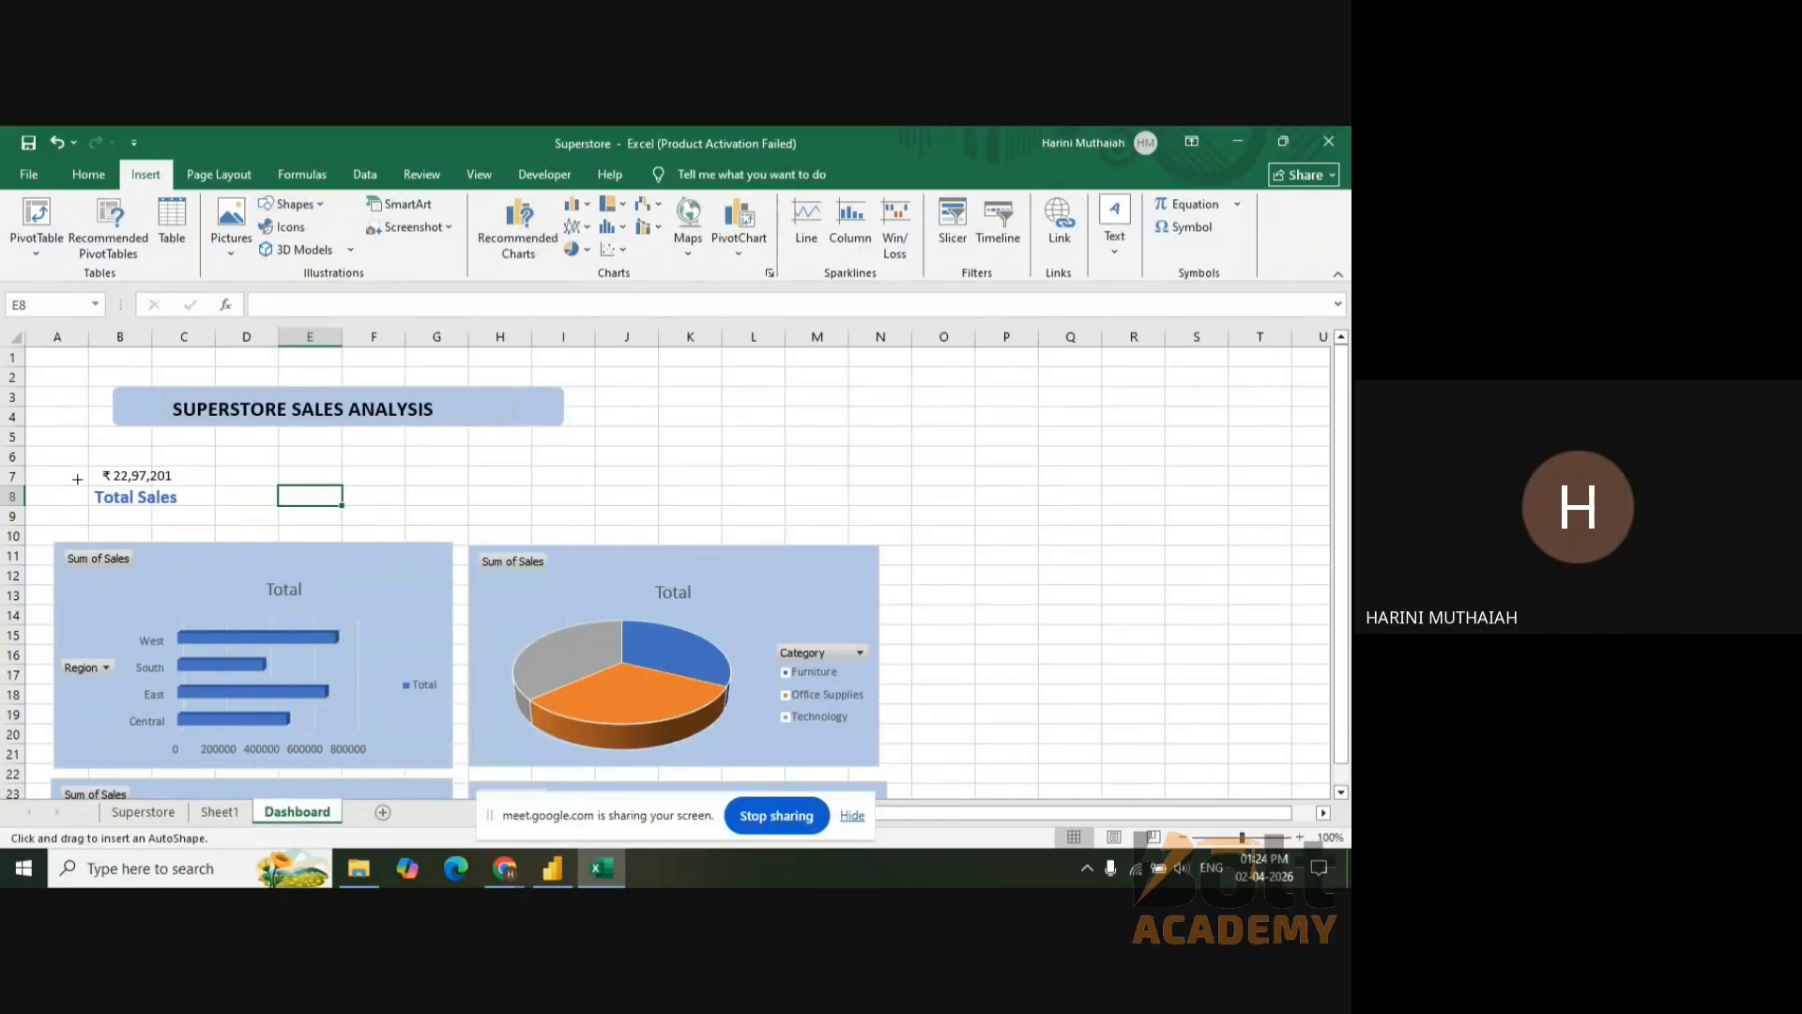
left_click_drag(77, 469, 180, 496)
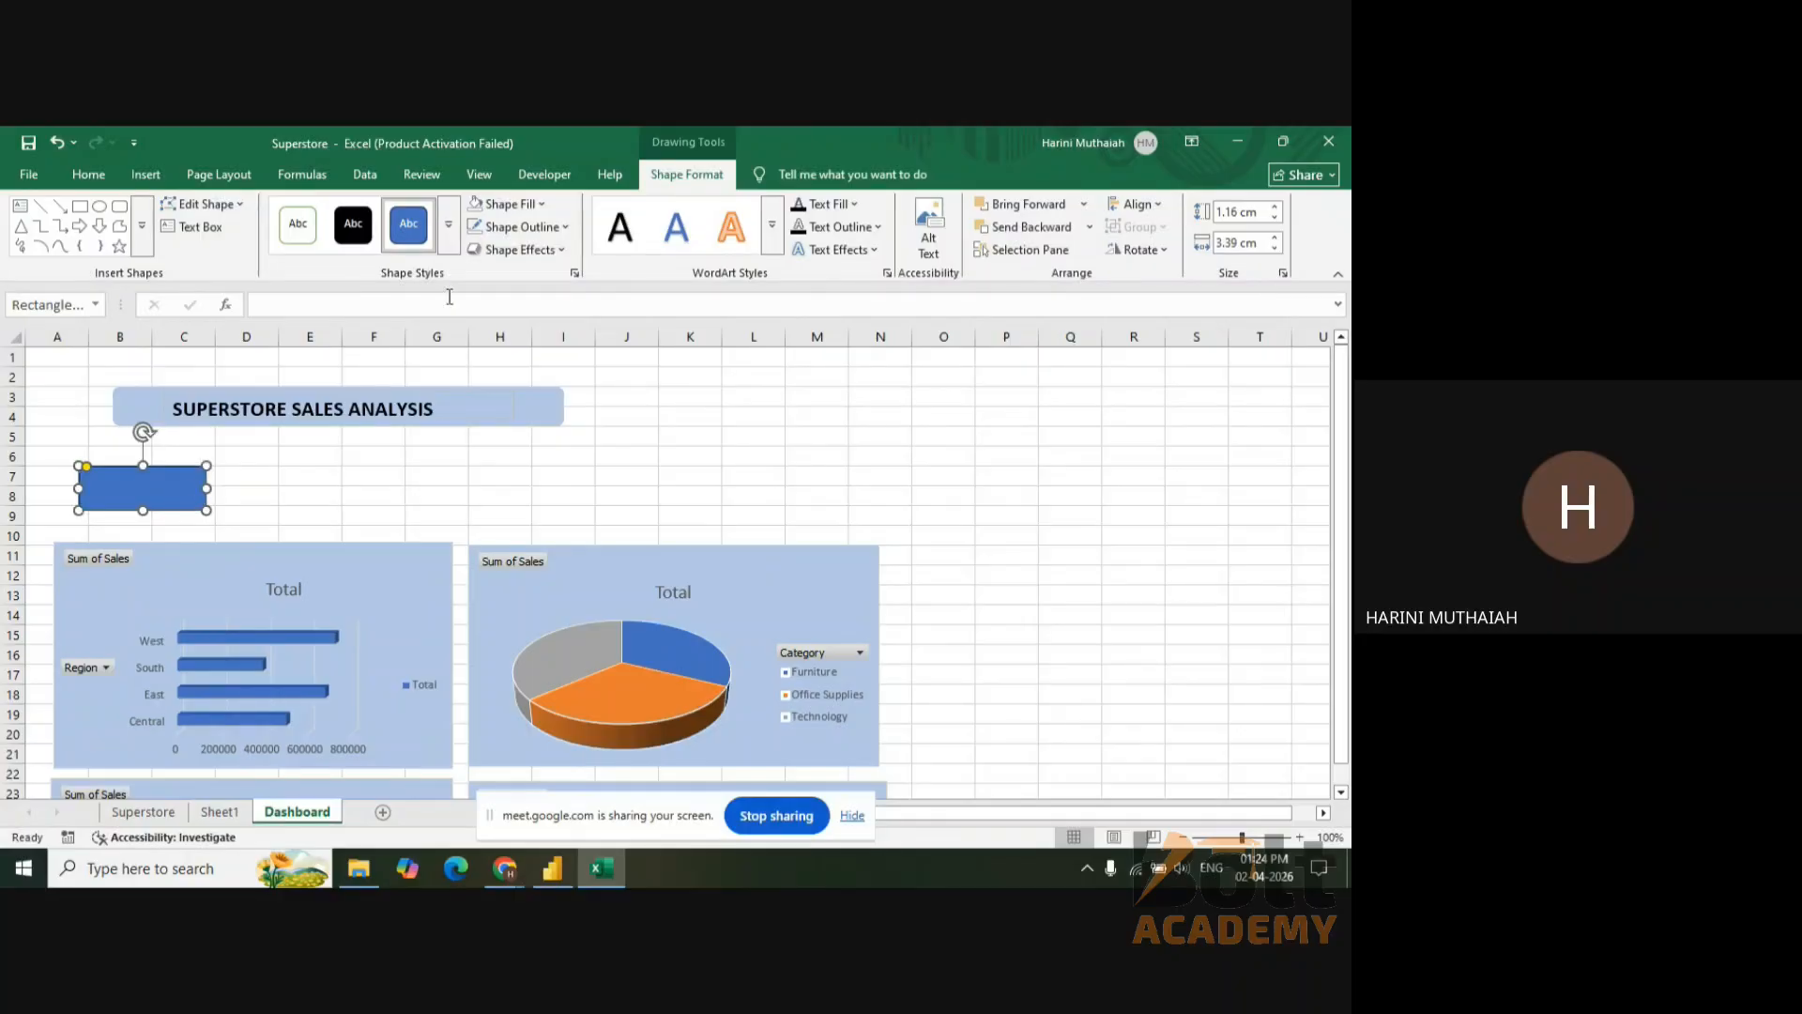
left_click(566, 227)
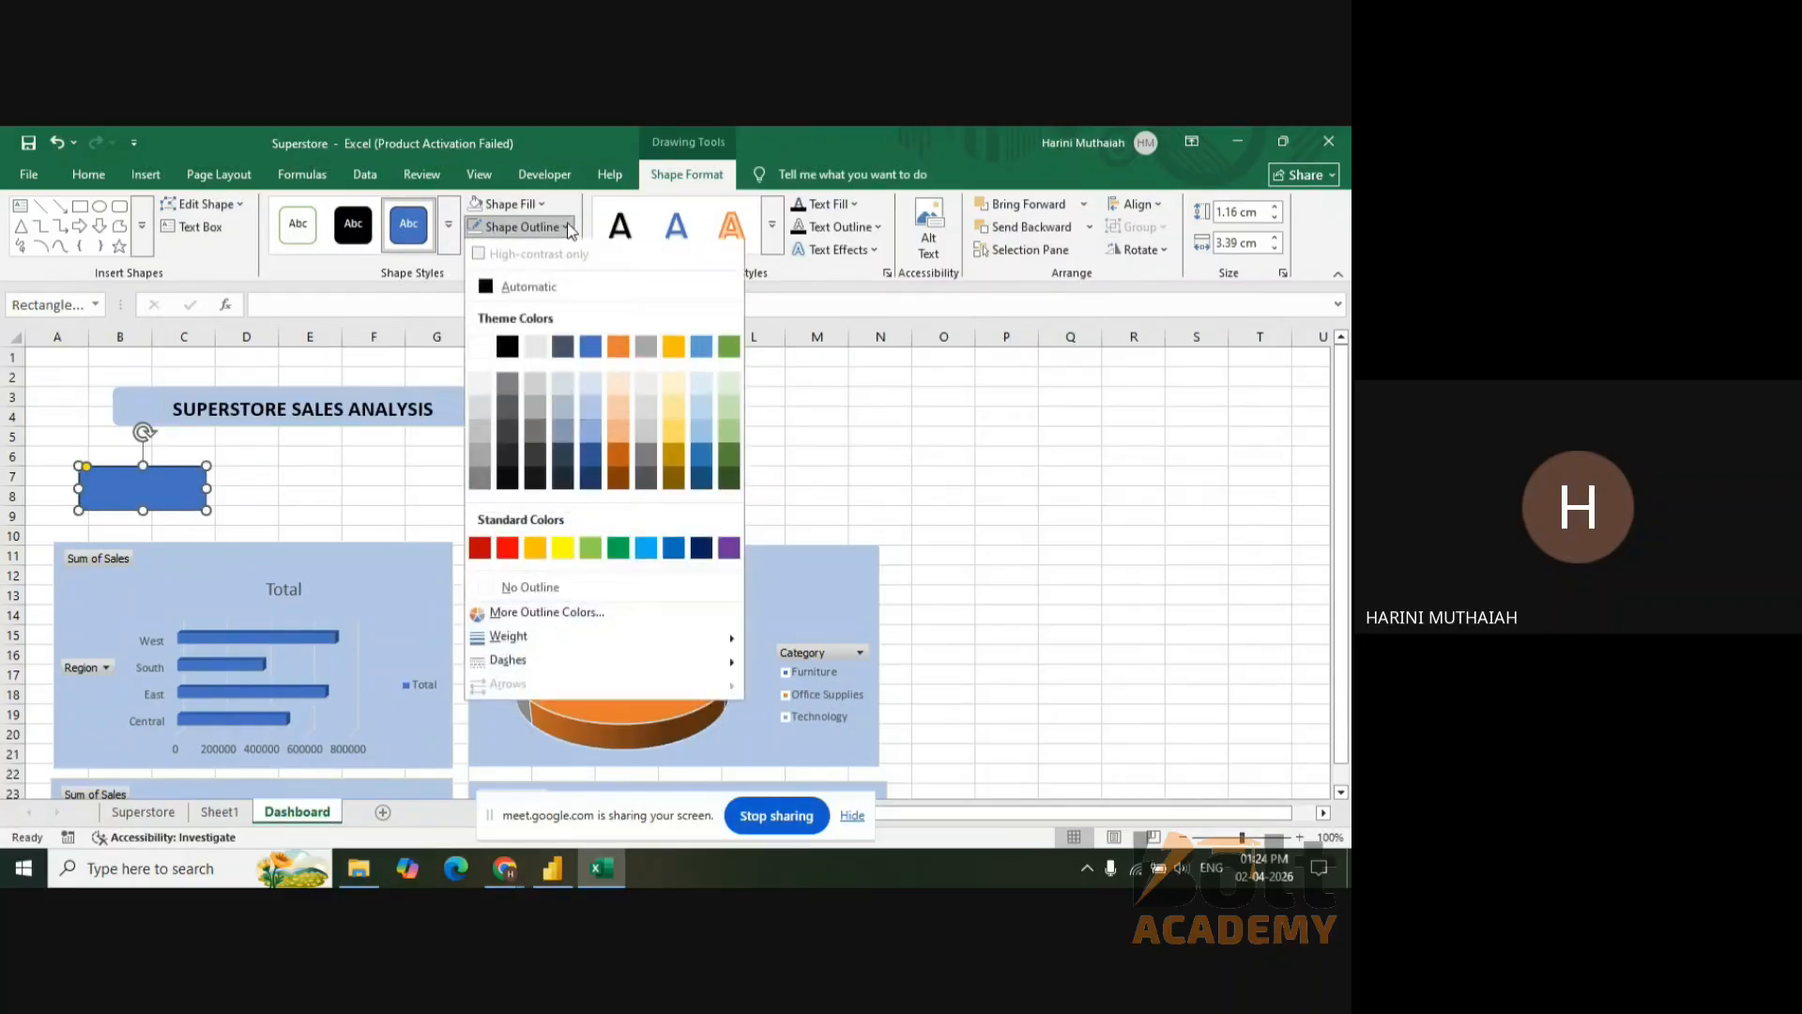
left_click(539, 590)
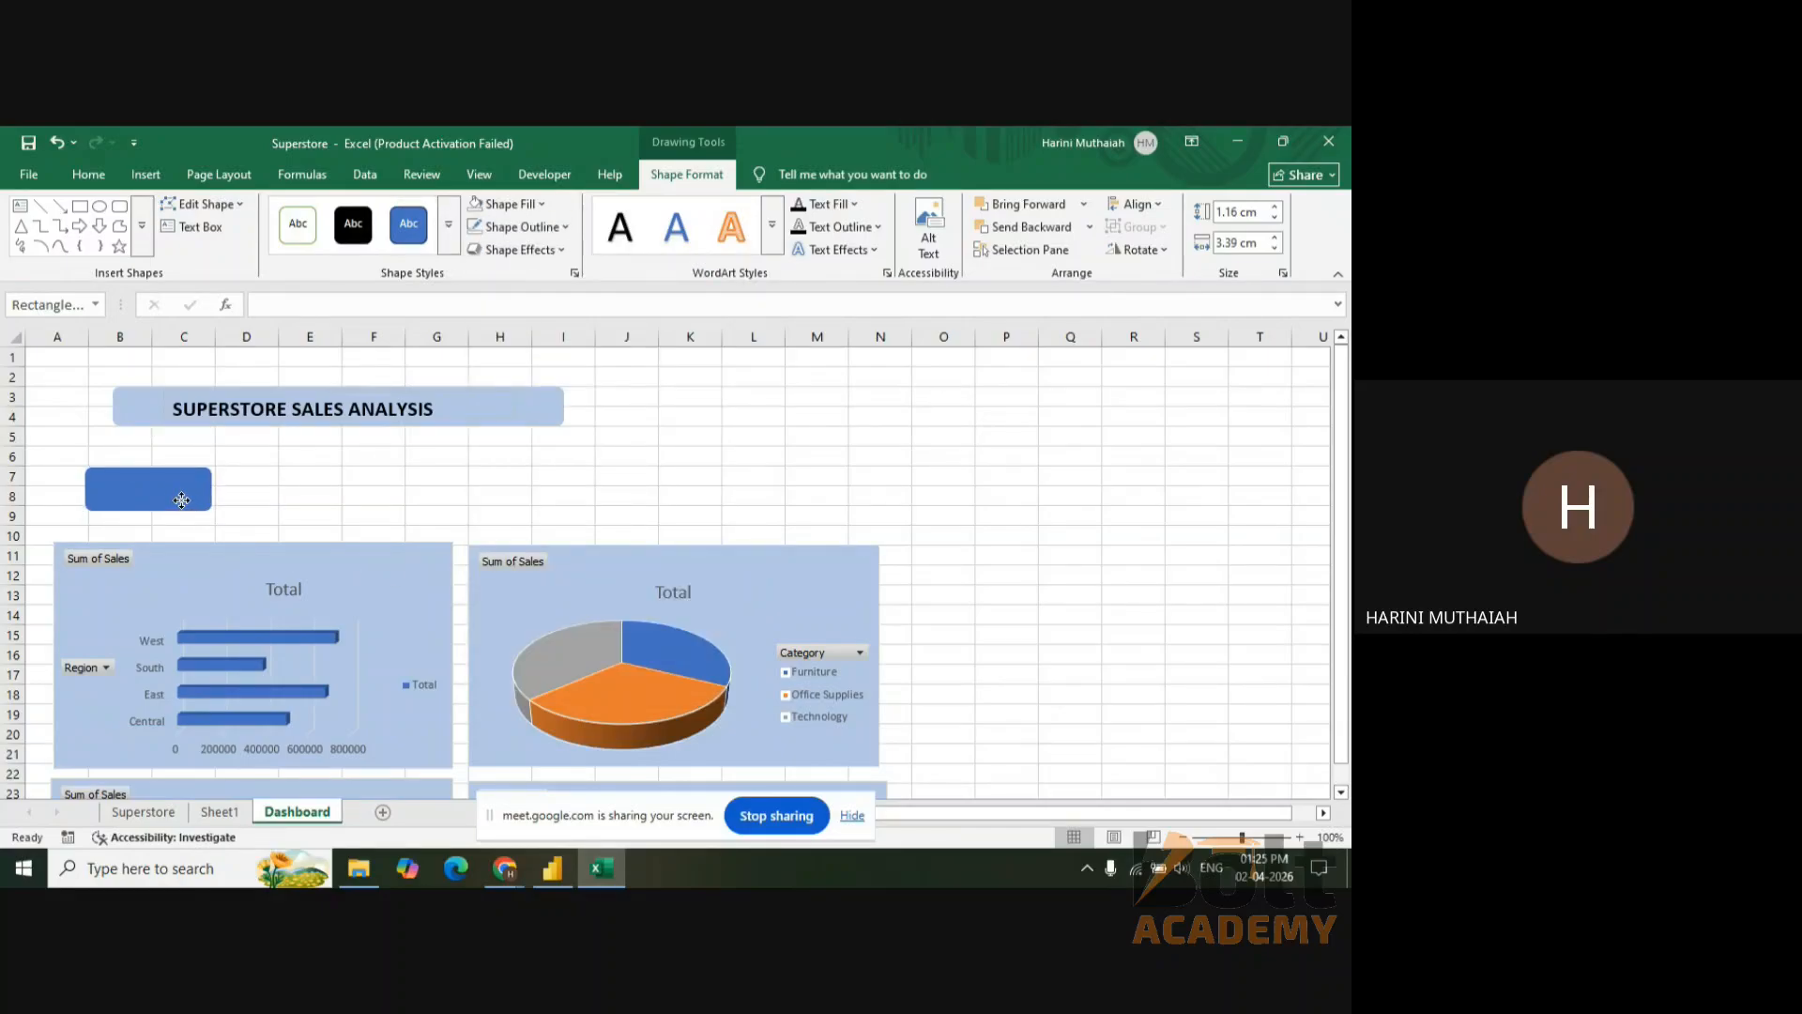
- Fill the rounded rectangle with a light theme orange and send it to the back, behind the Total Sales value and label
left_click(181, 500)
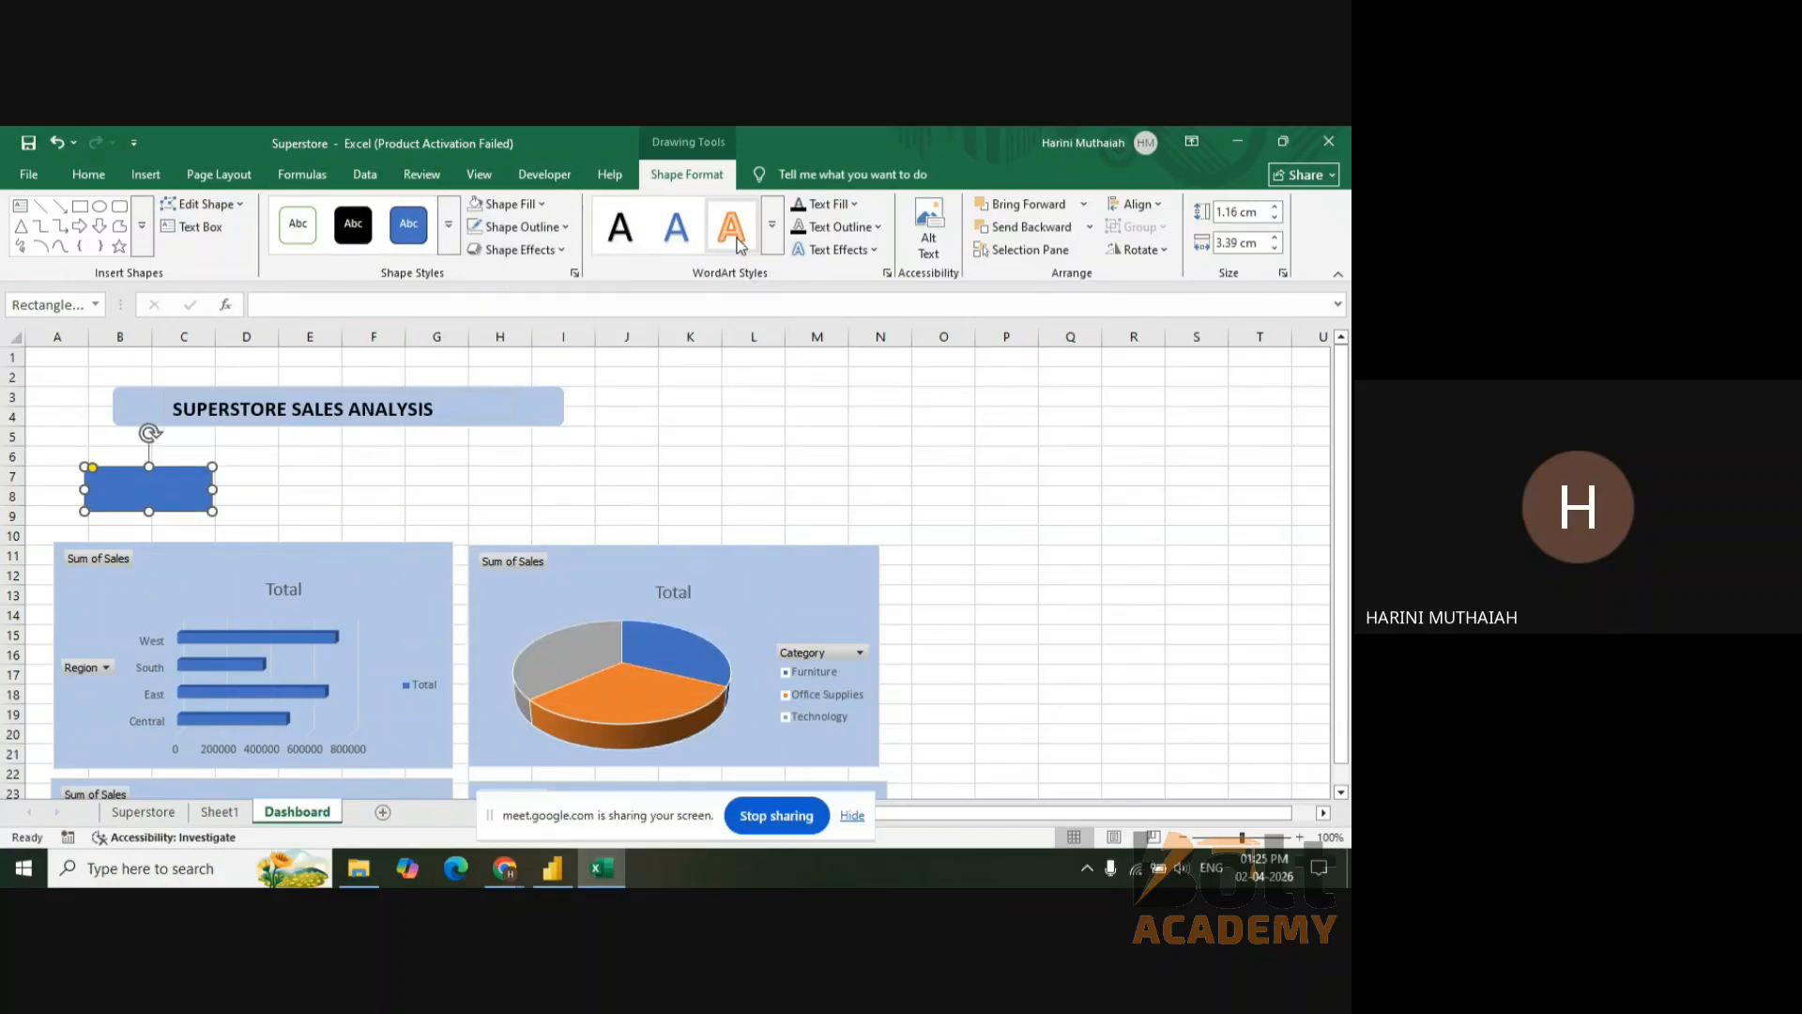
left_click(544, 204)
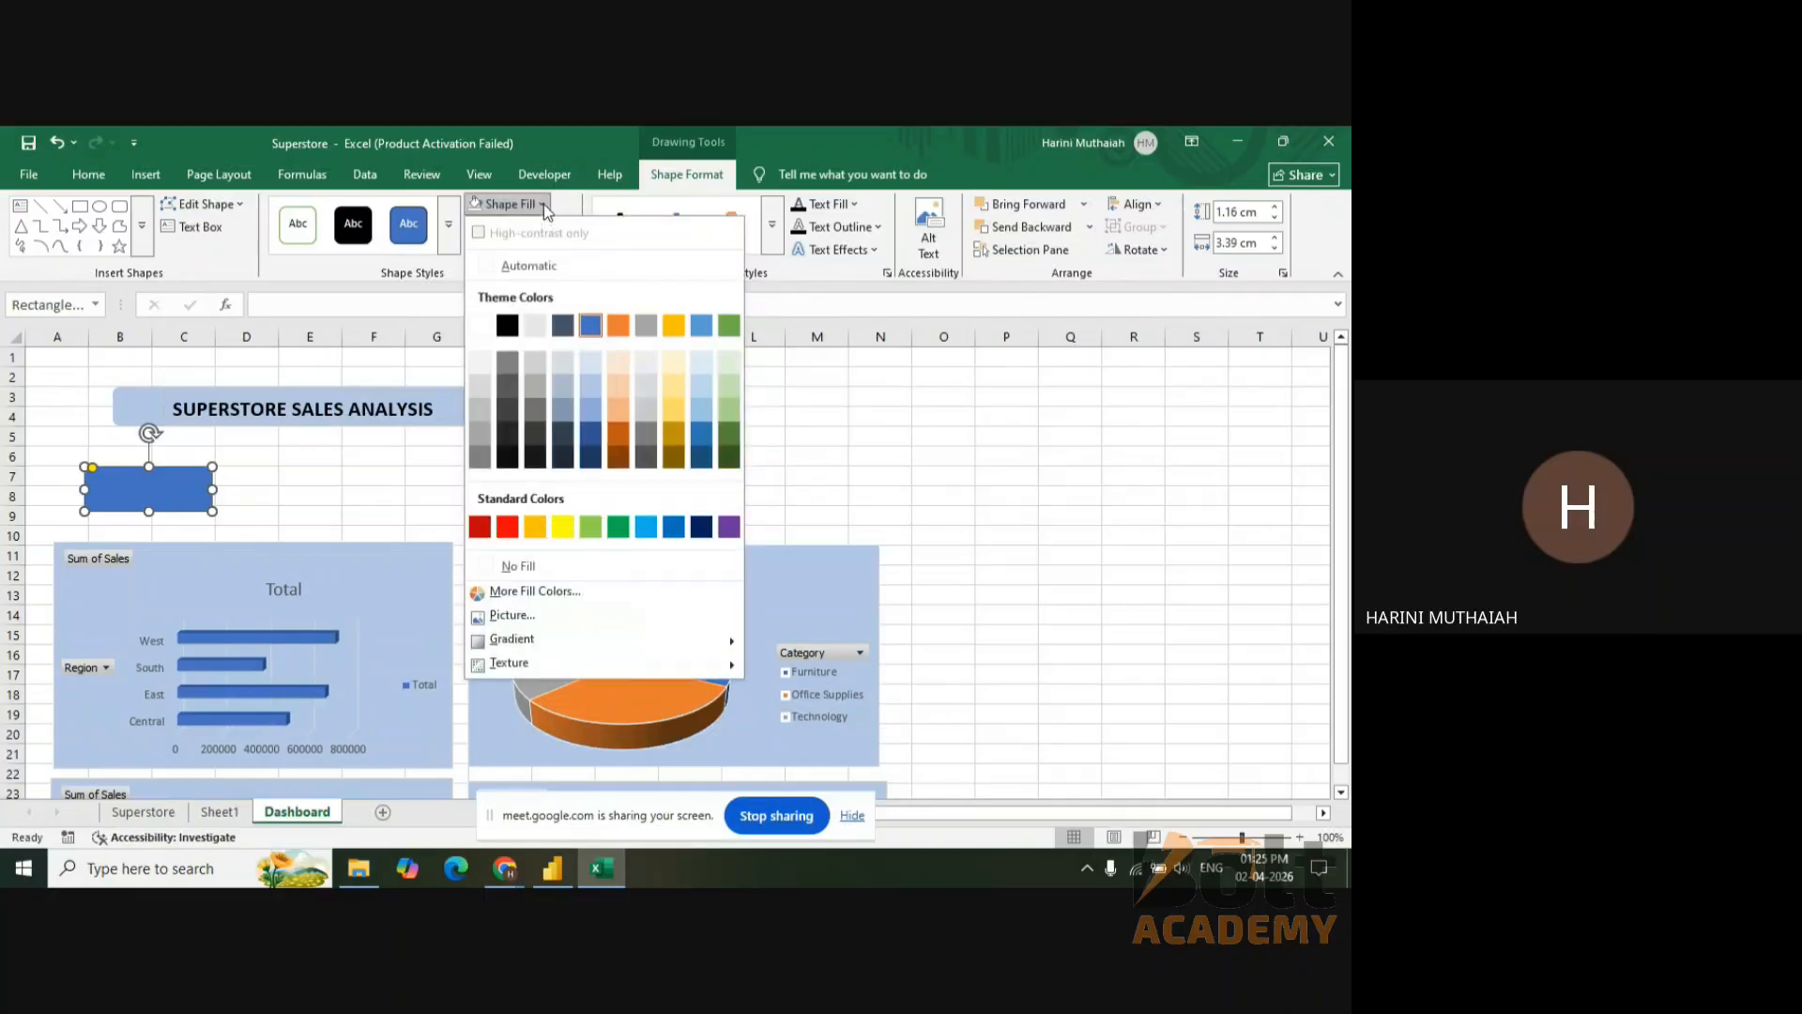
left_click(623, 418)
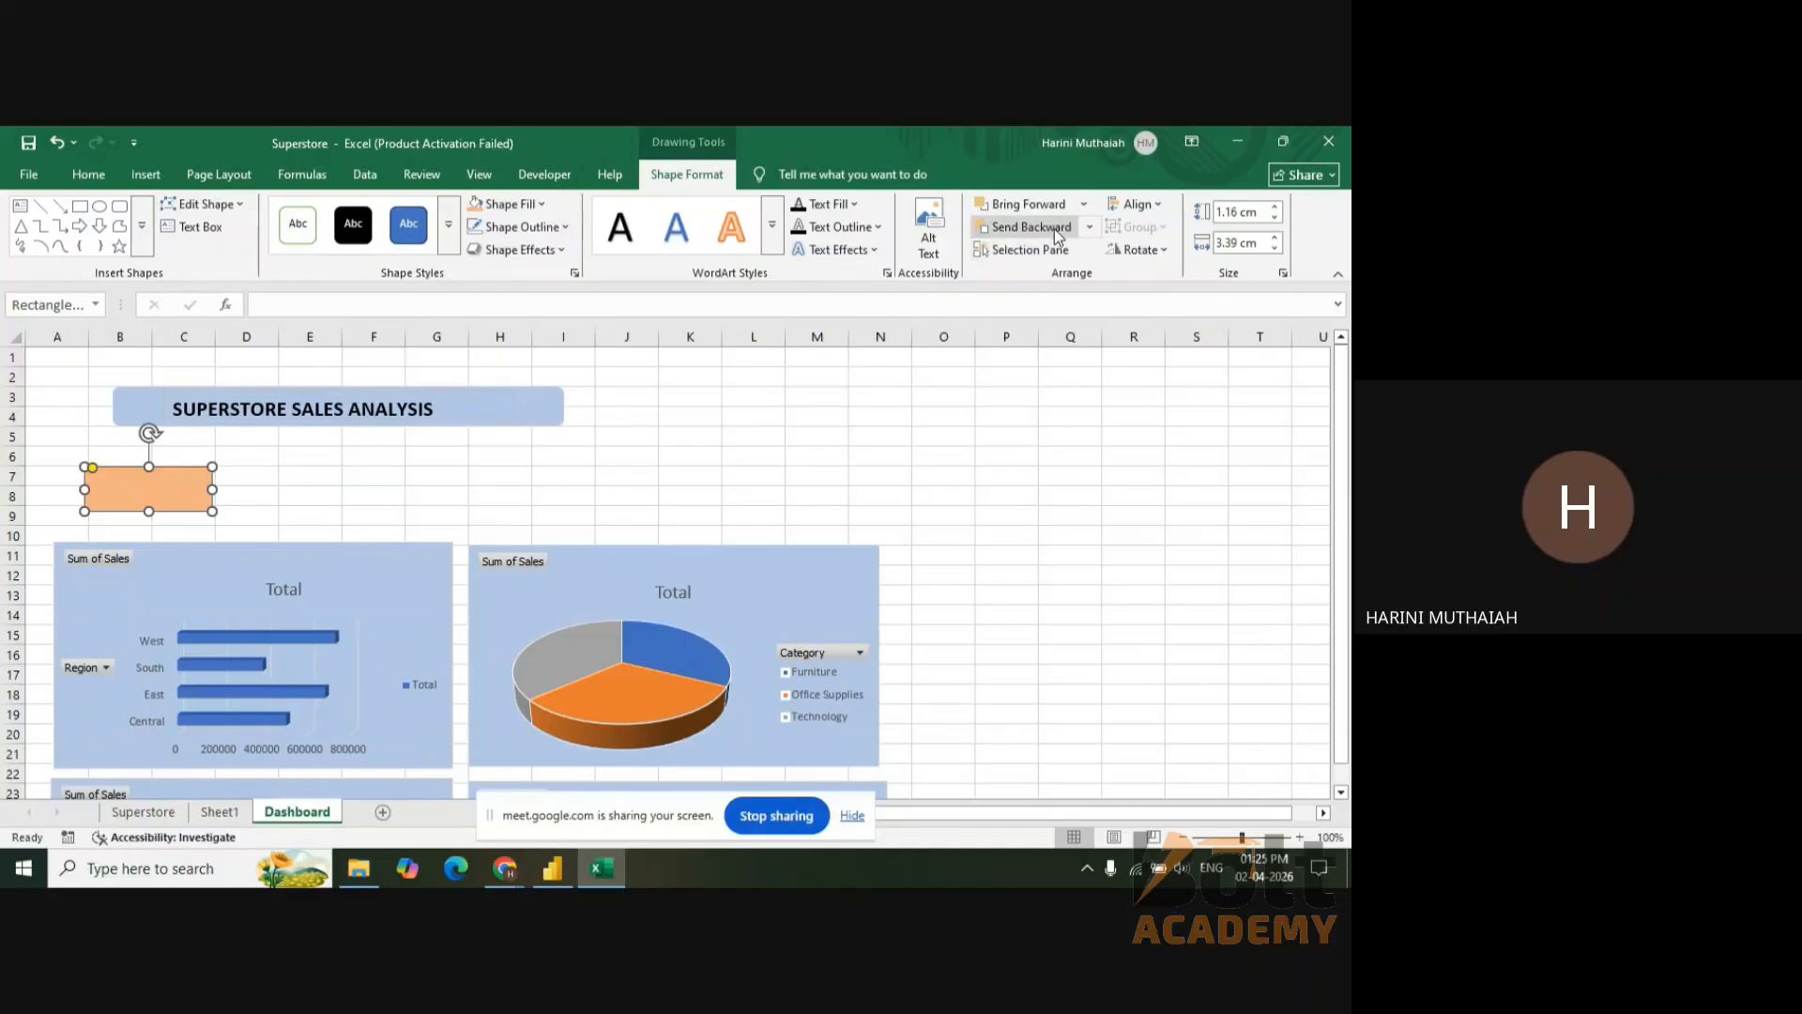
left_click(1091, 229)
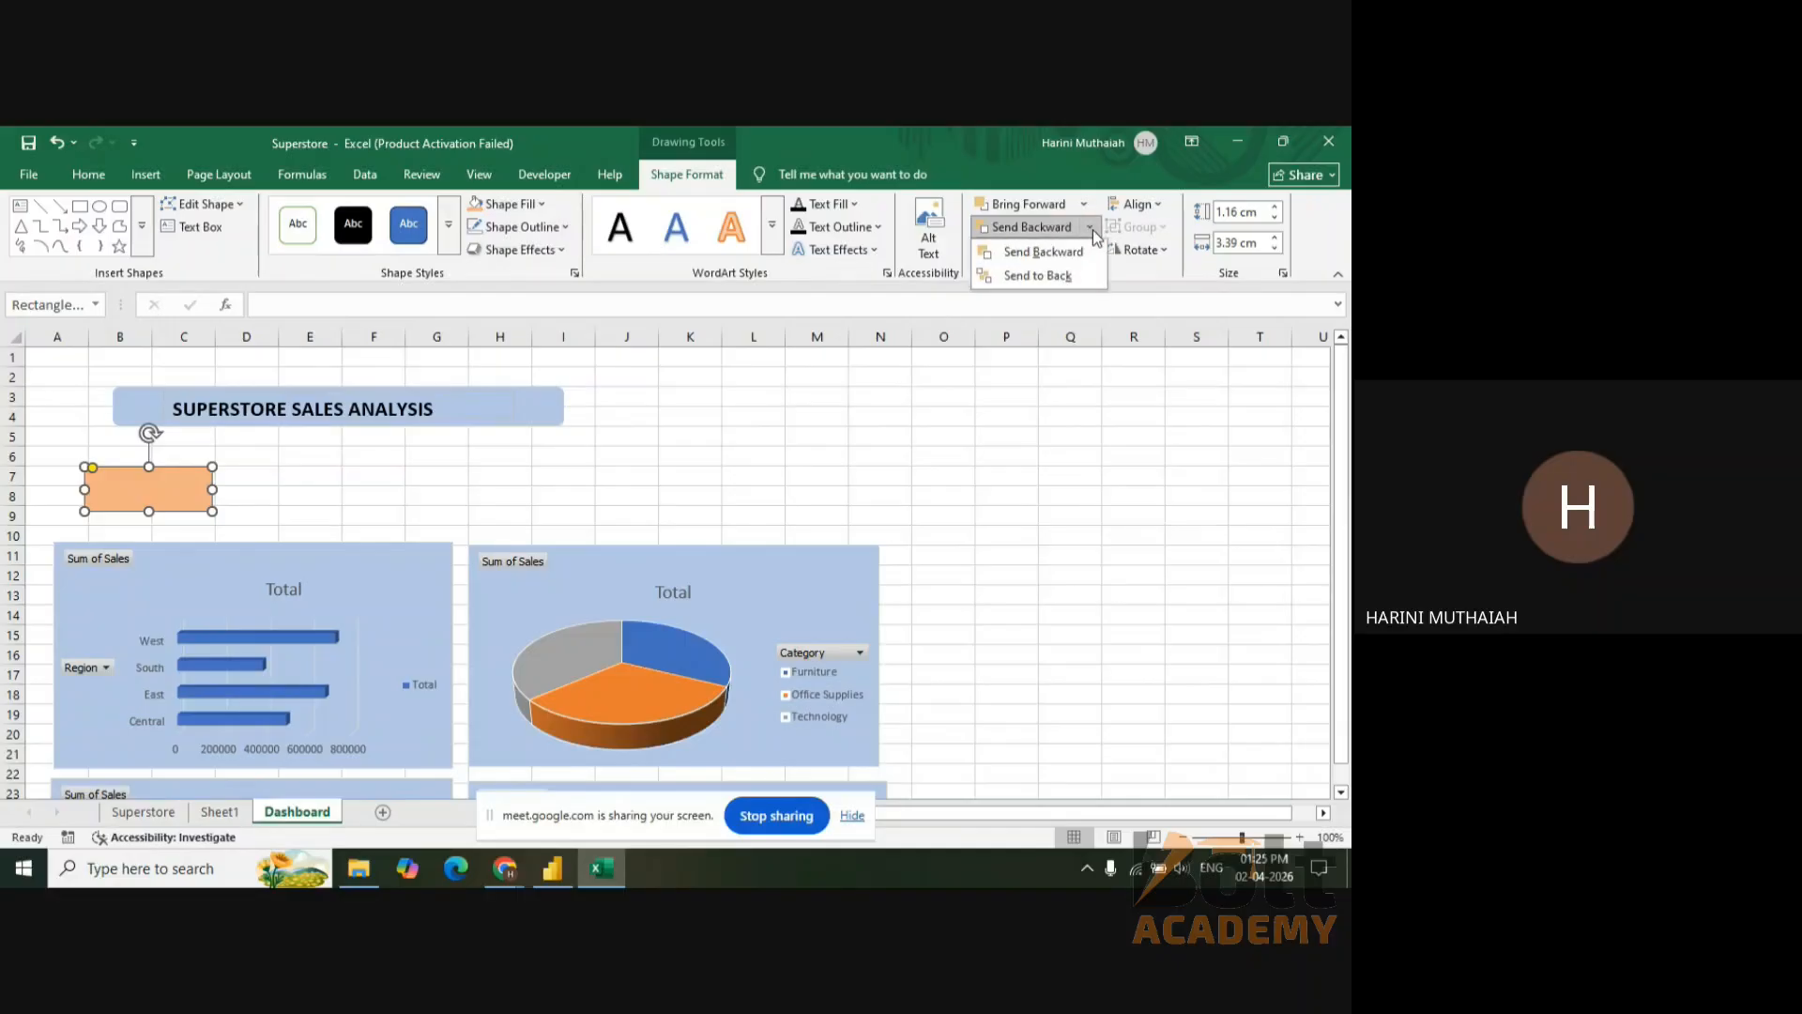
left_click(1067, 278)
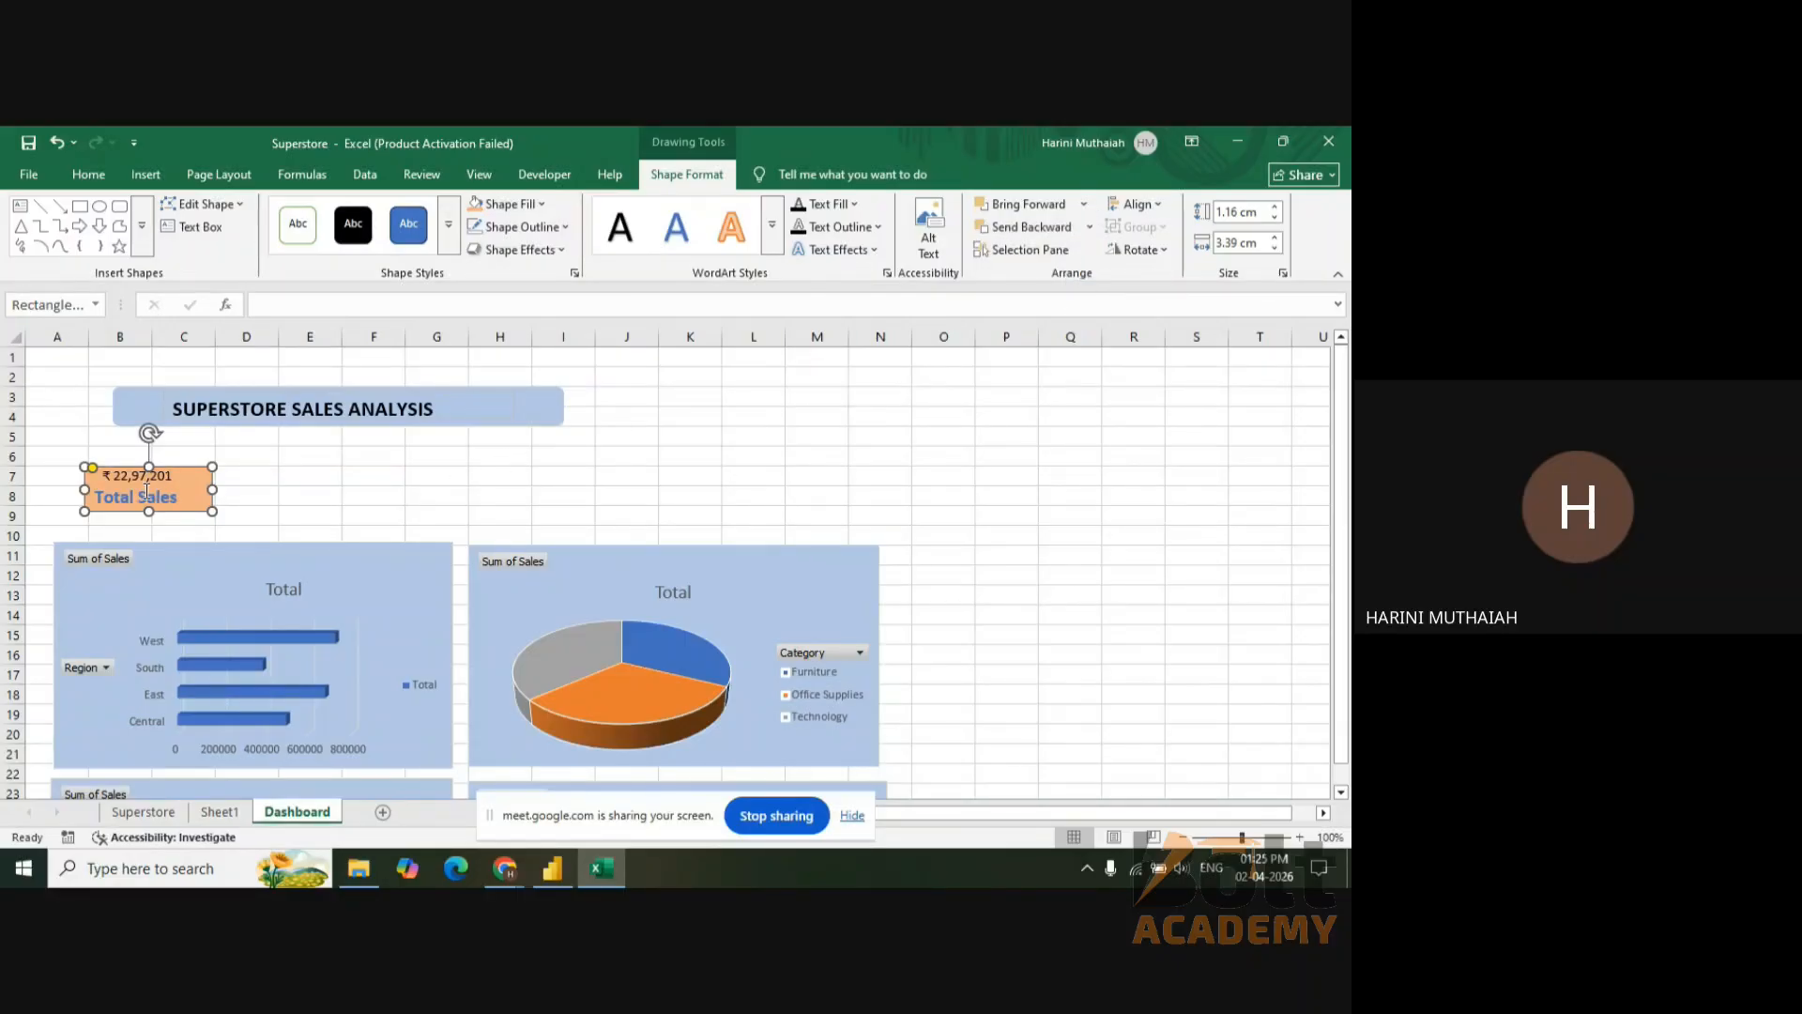
left_click(269, 475)
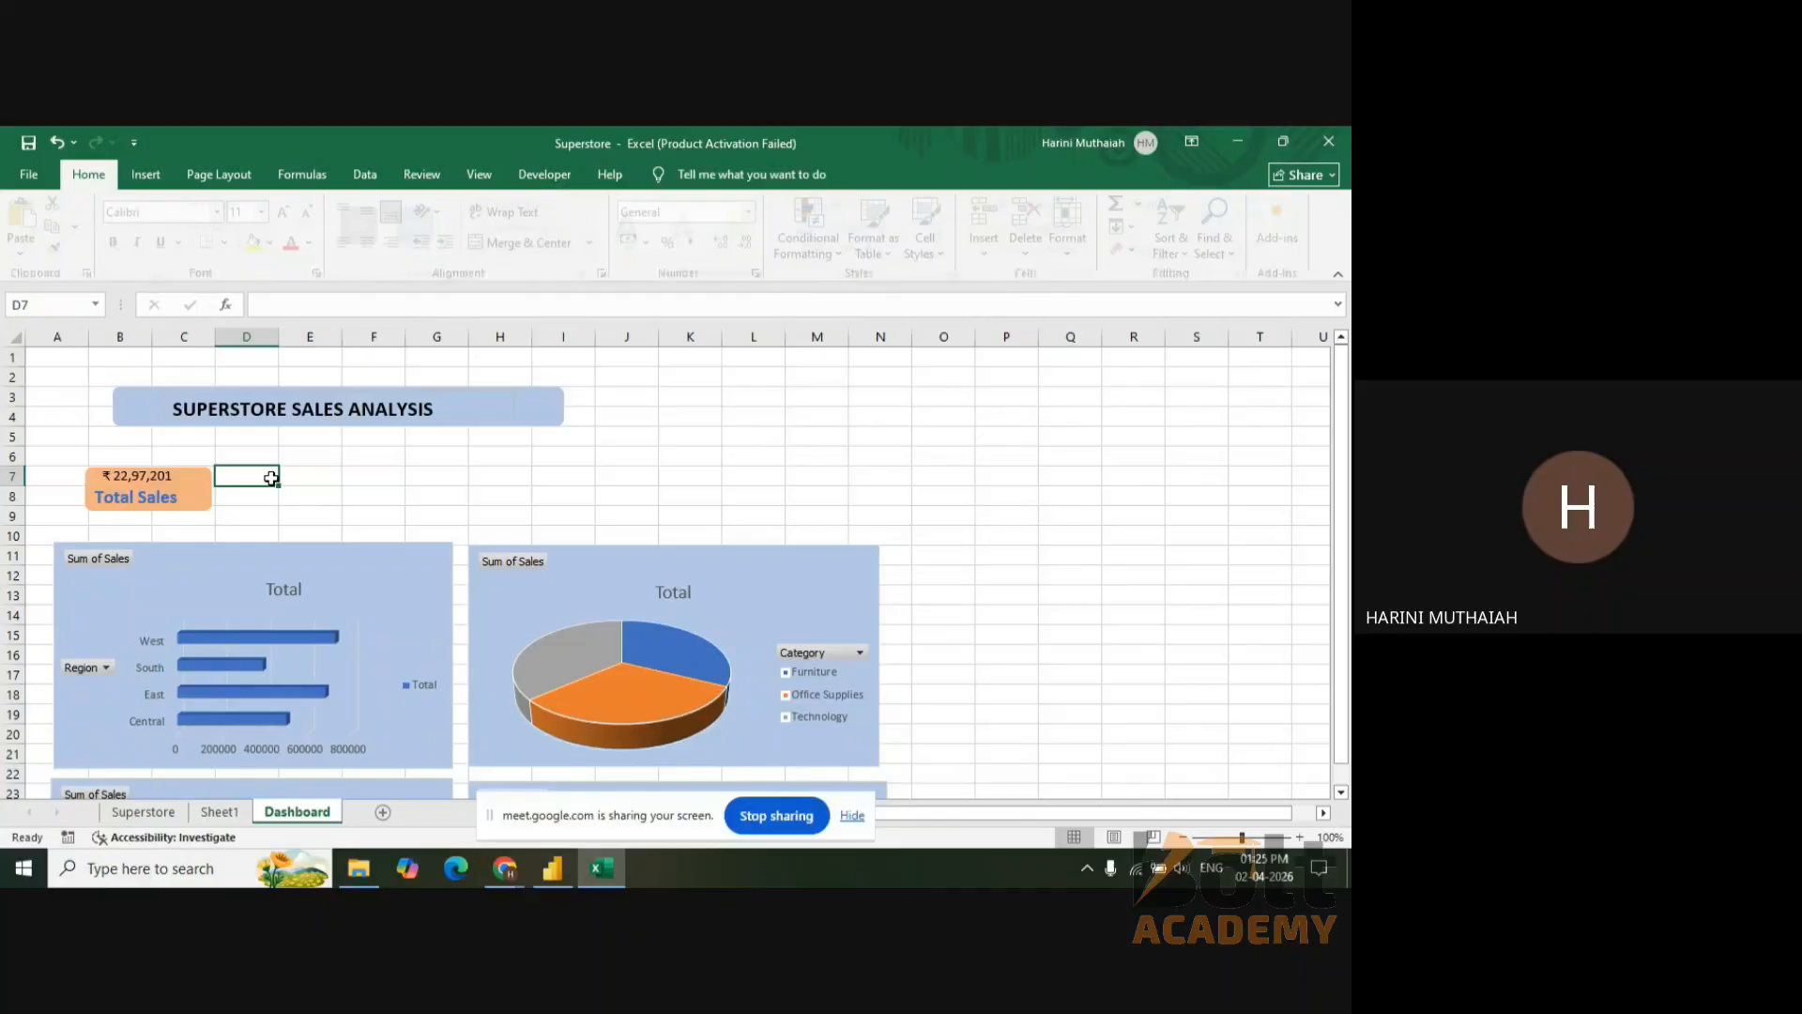
- Make the orange rectangle about 1.51 cm high and reposition it so it frames the Total Sales value and label evenly
left_click(196, 498)
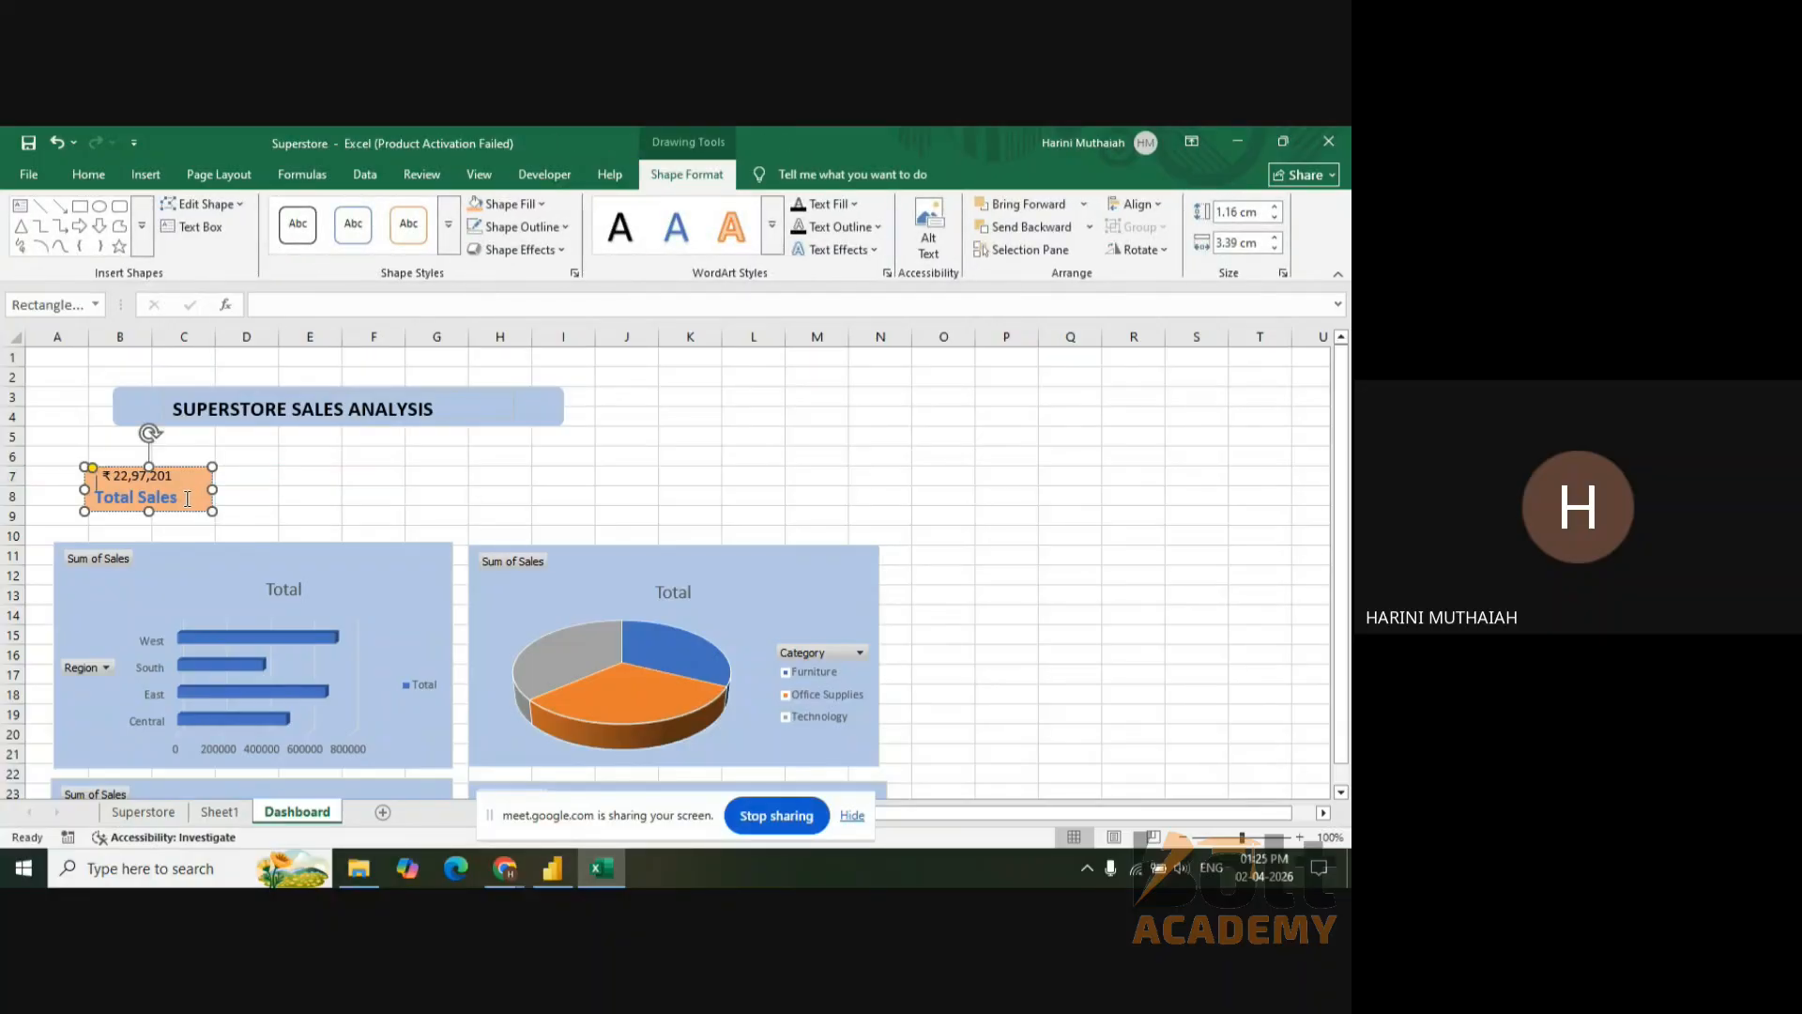
left_click_drag(197, 476, 142, 522)
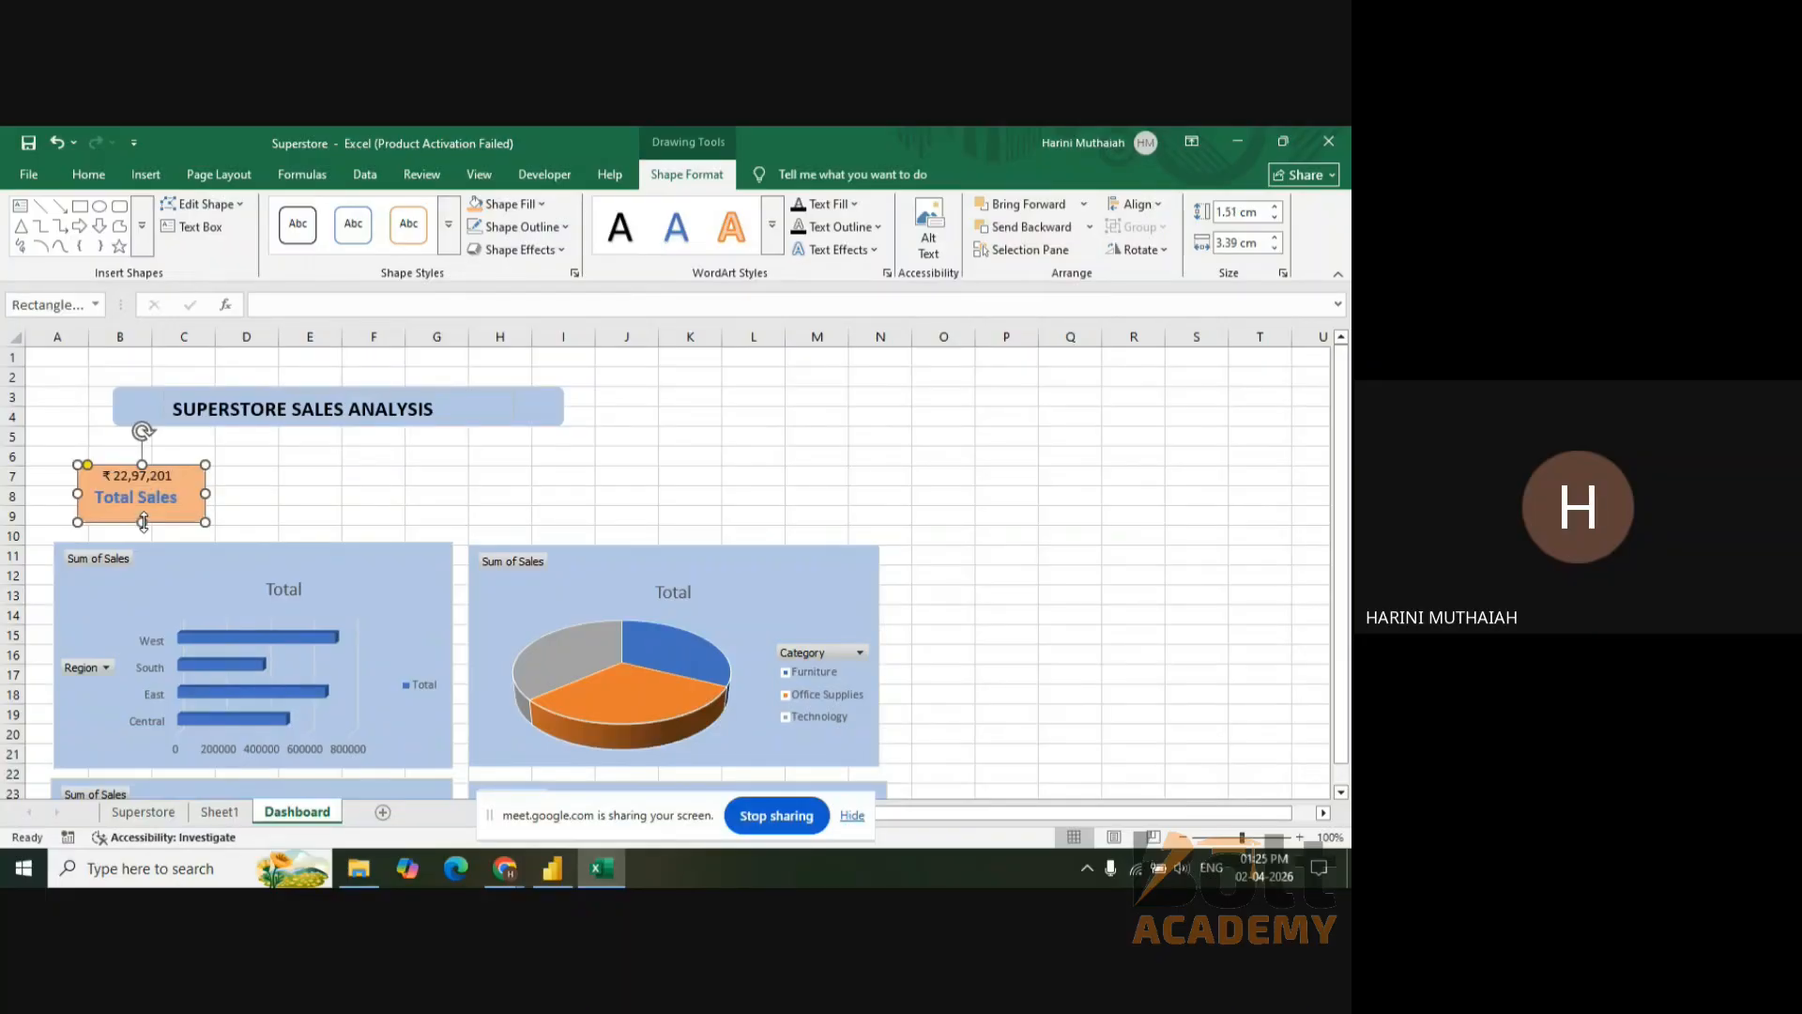
left_click(188, 495)
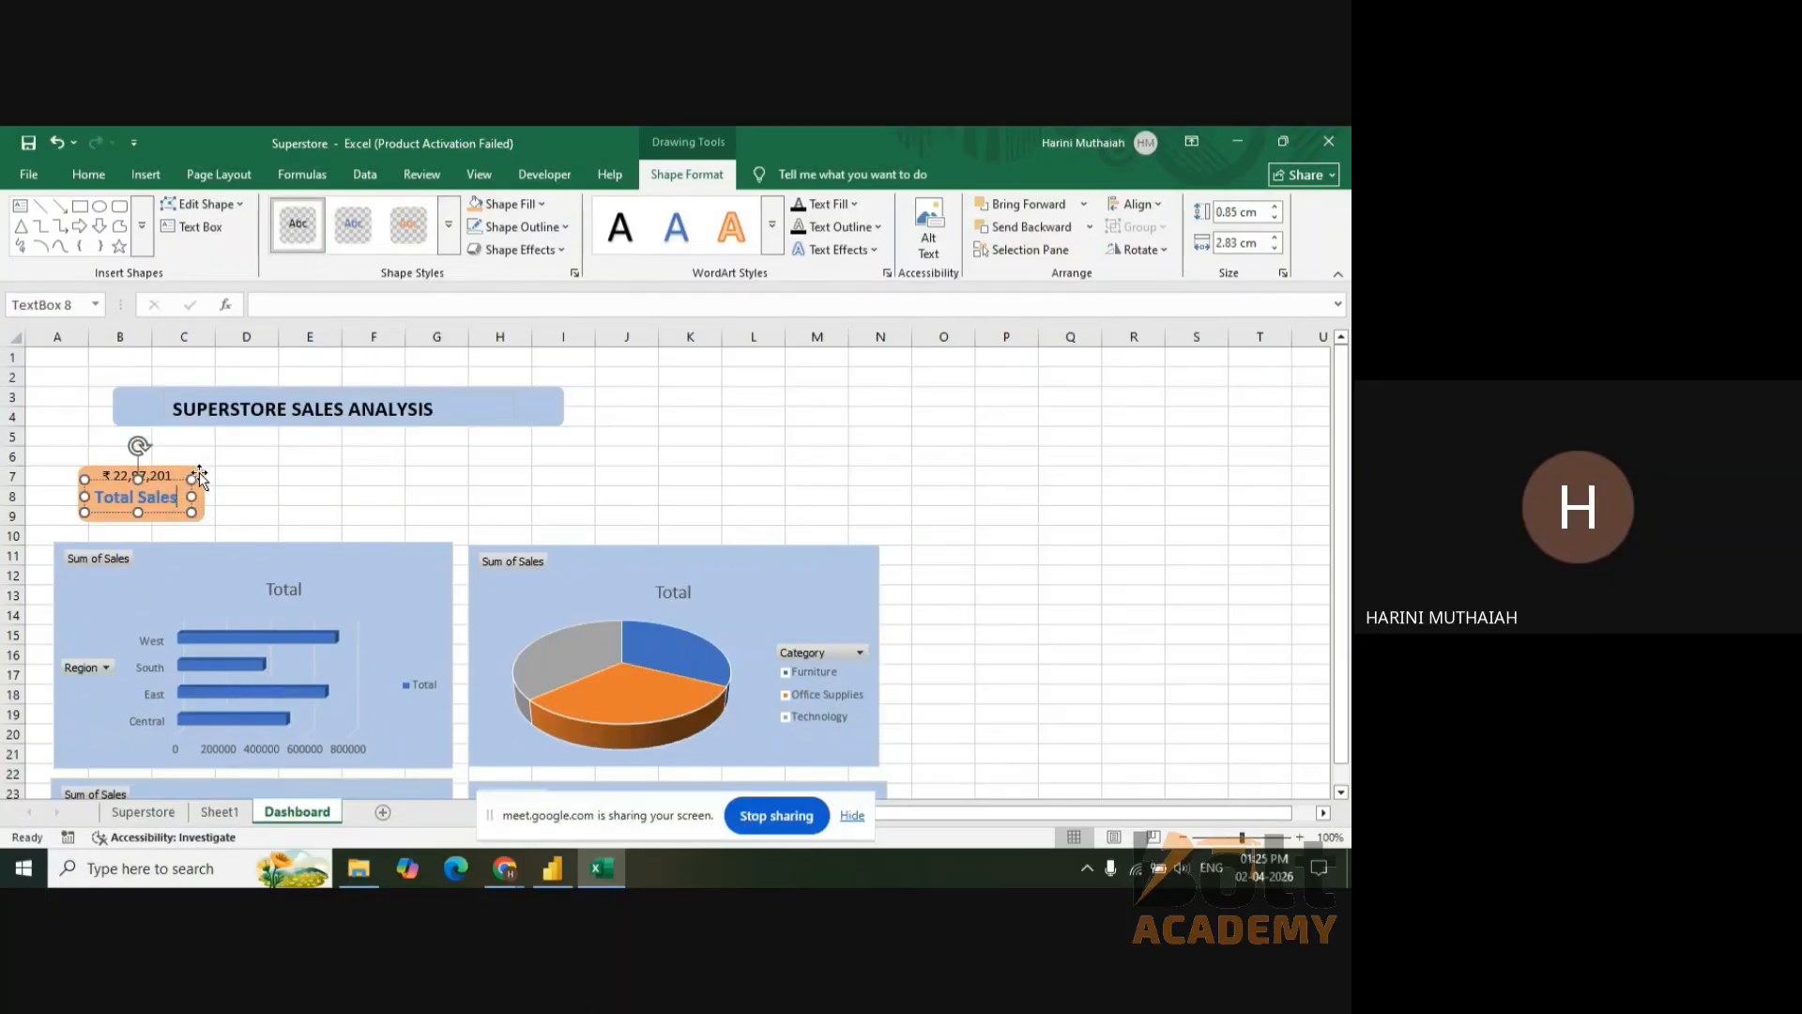
left_click(199, 481)
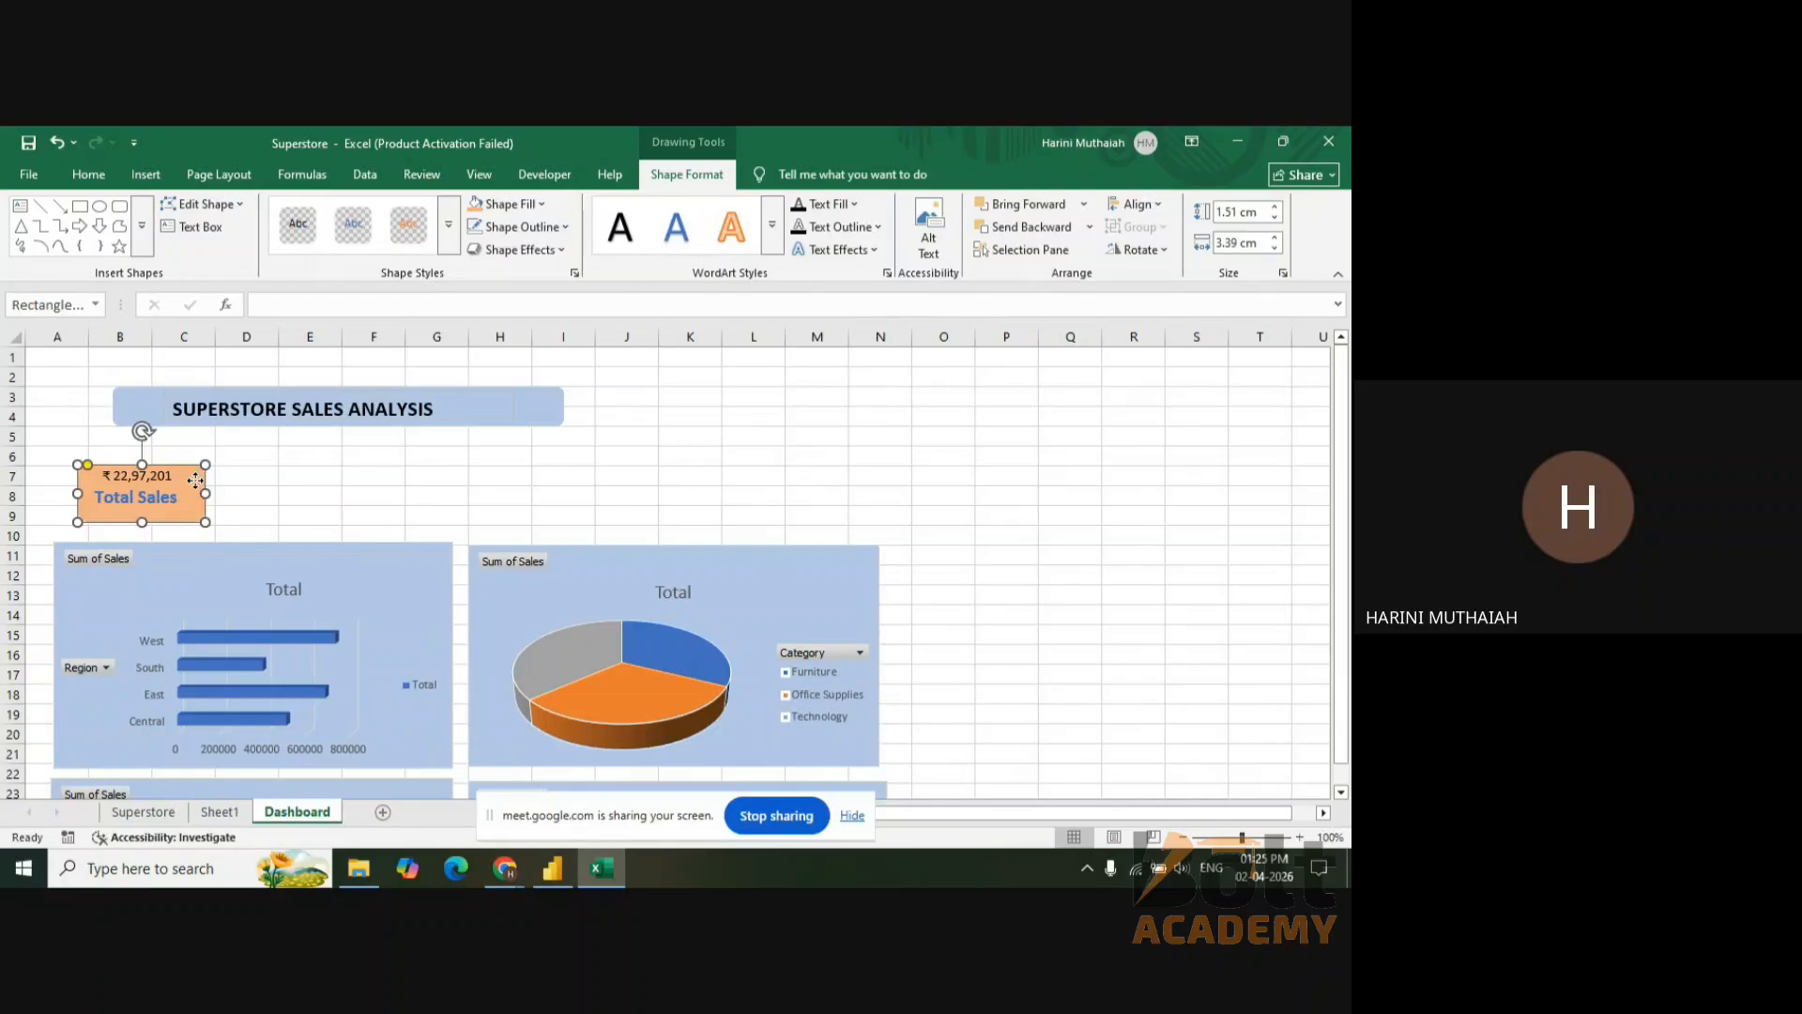
left_click_drag(195, 481, 191, 475)
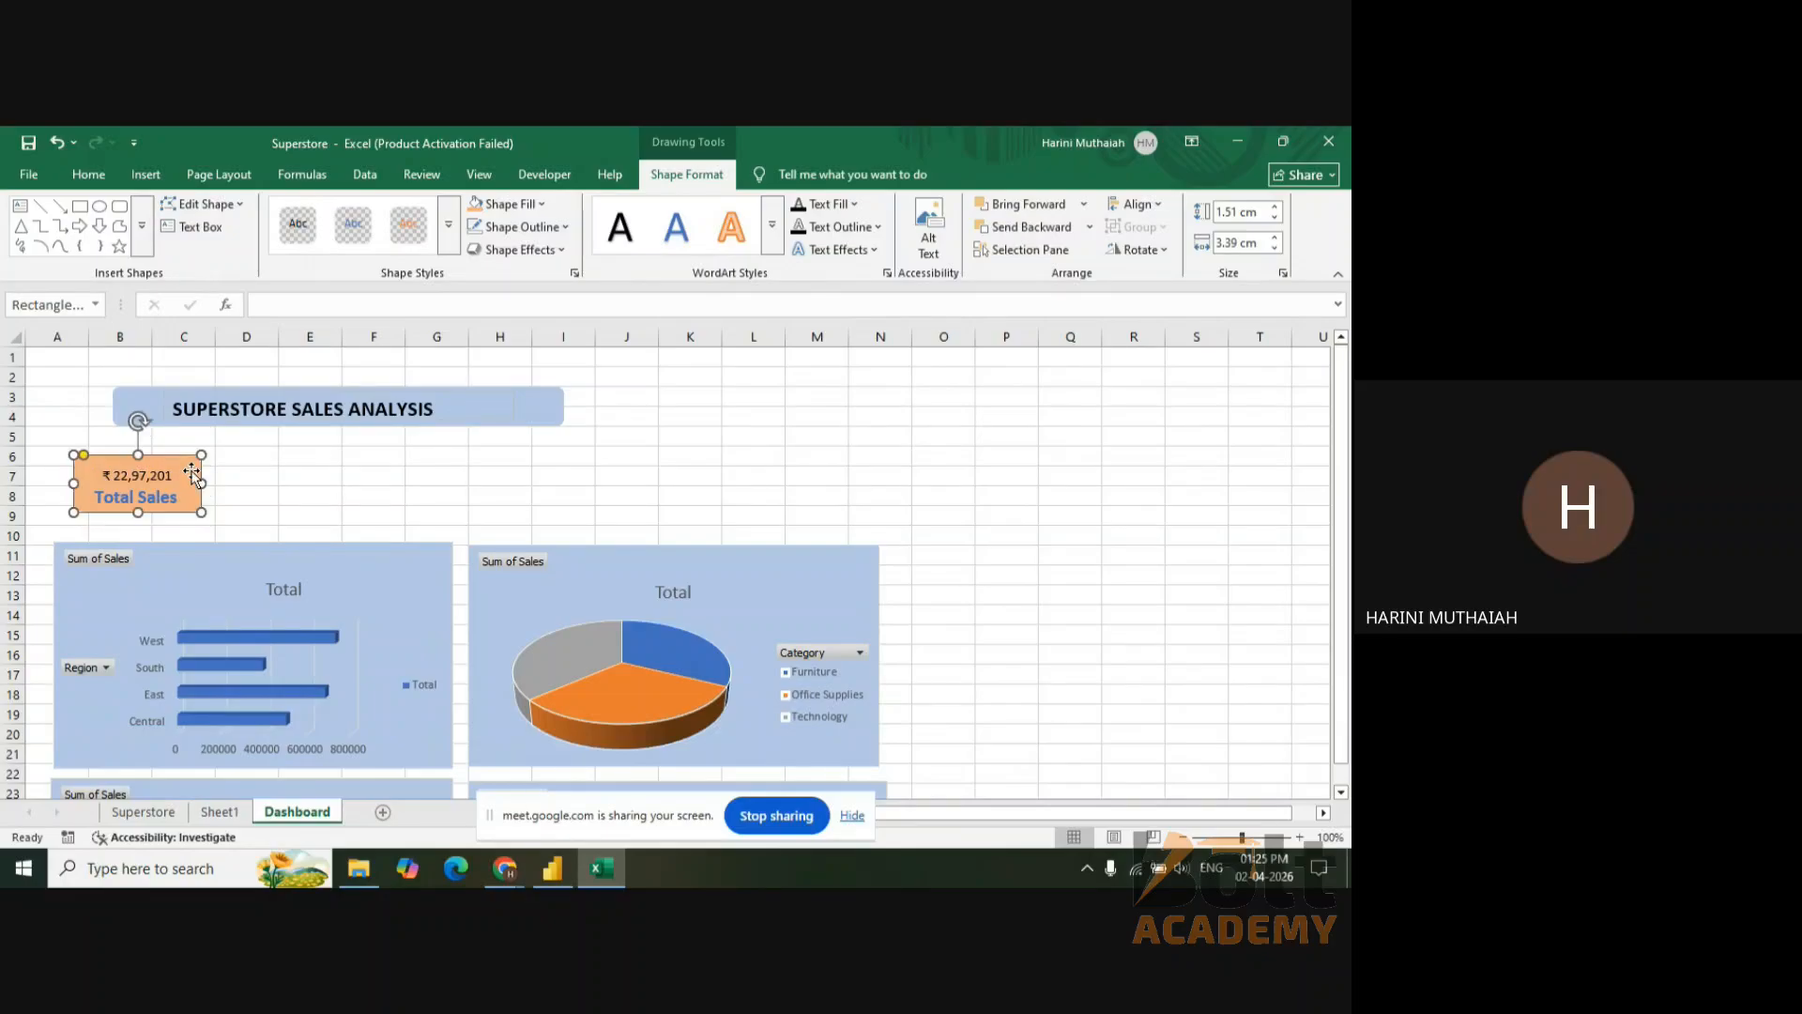
left_click(234, 488)
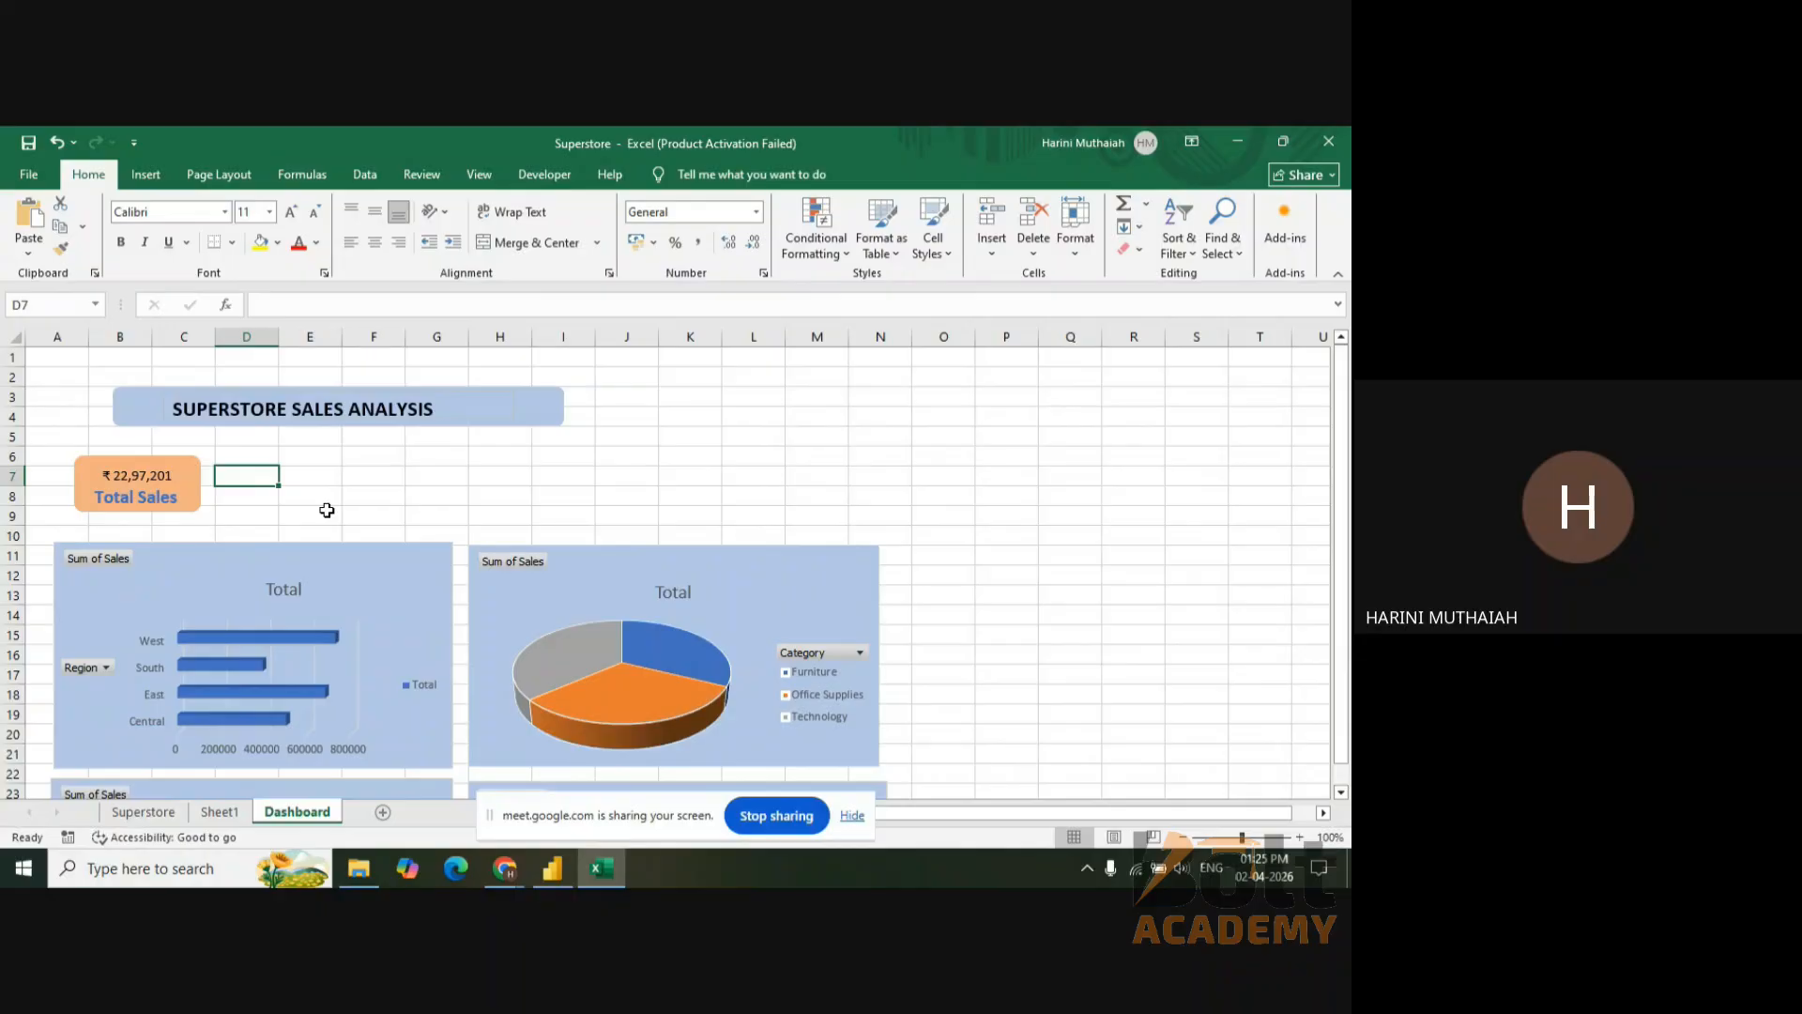
- Group the Total Sales label, its value box and the orange rectangle into one object
left_click(158, 496)
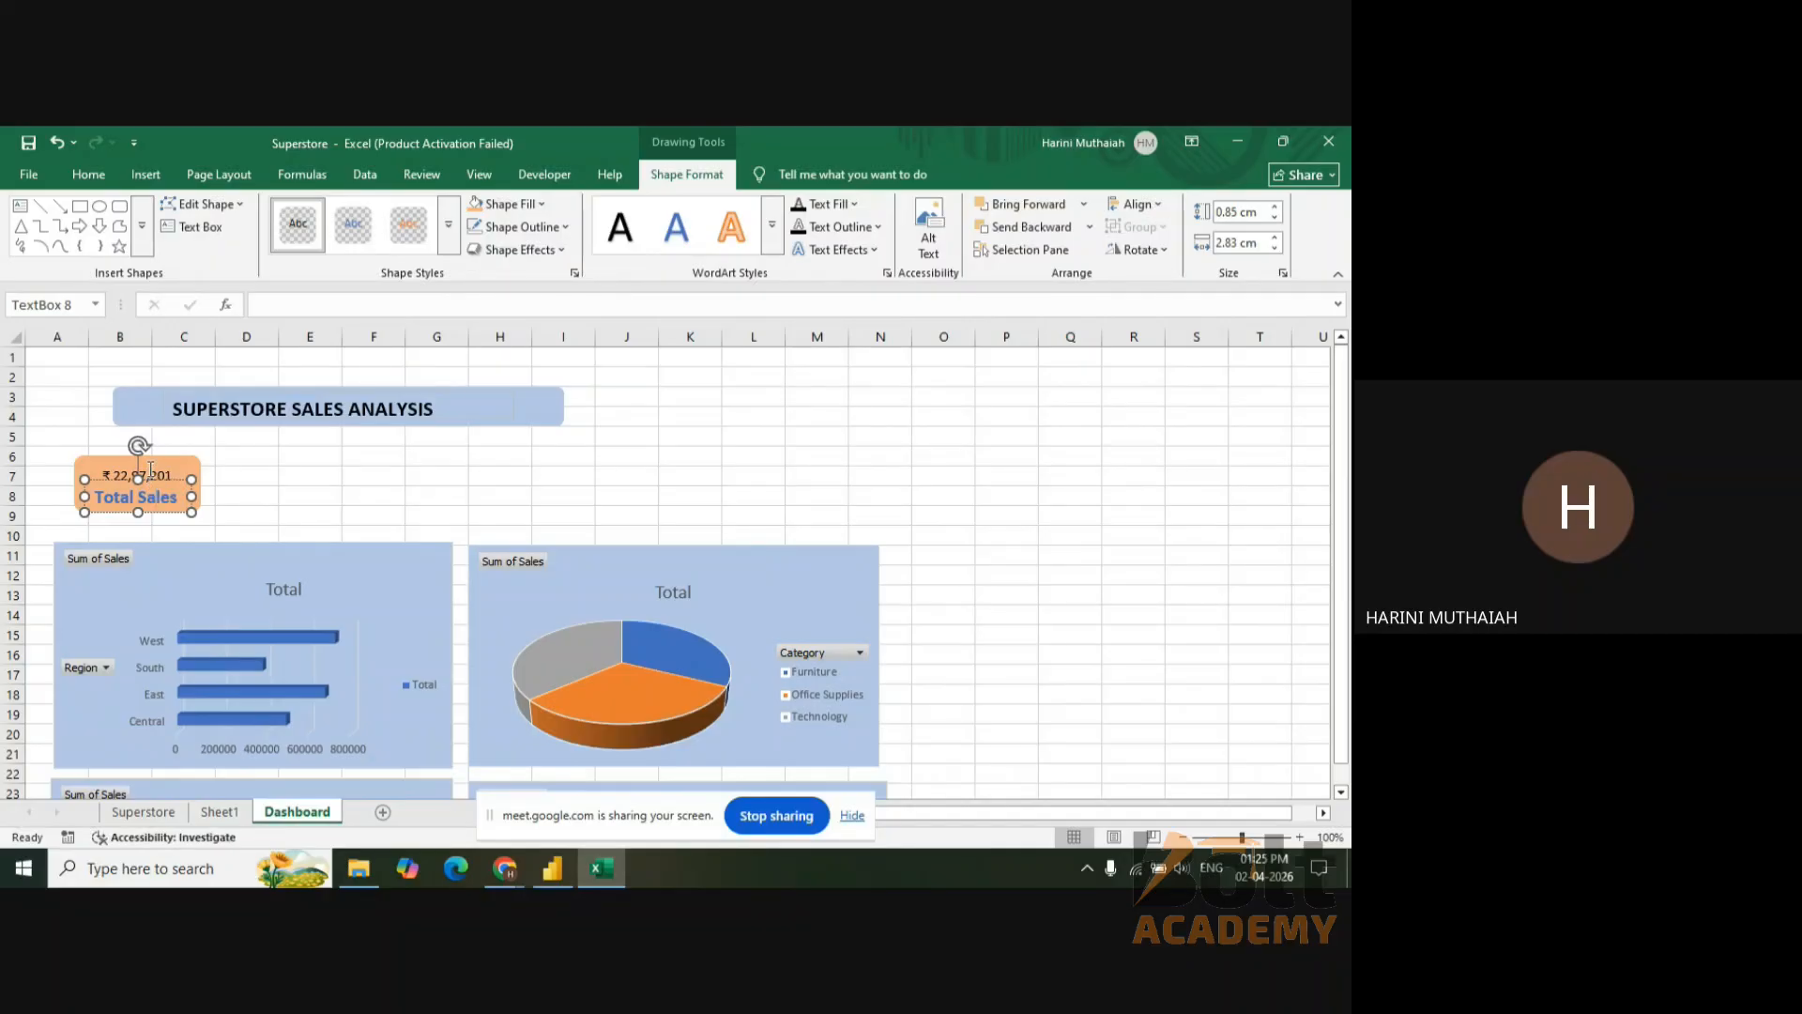
left_click(195, 474, "shift")
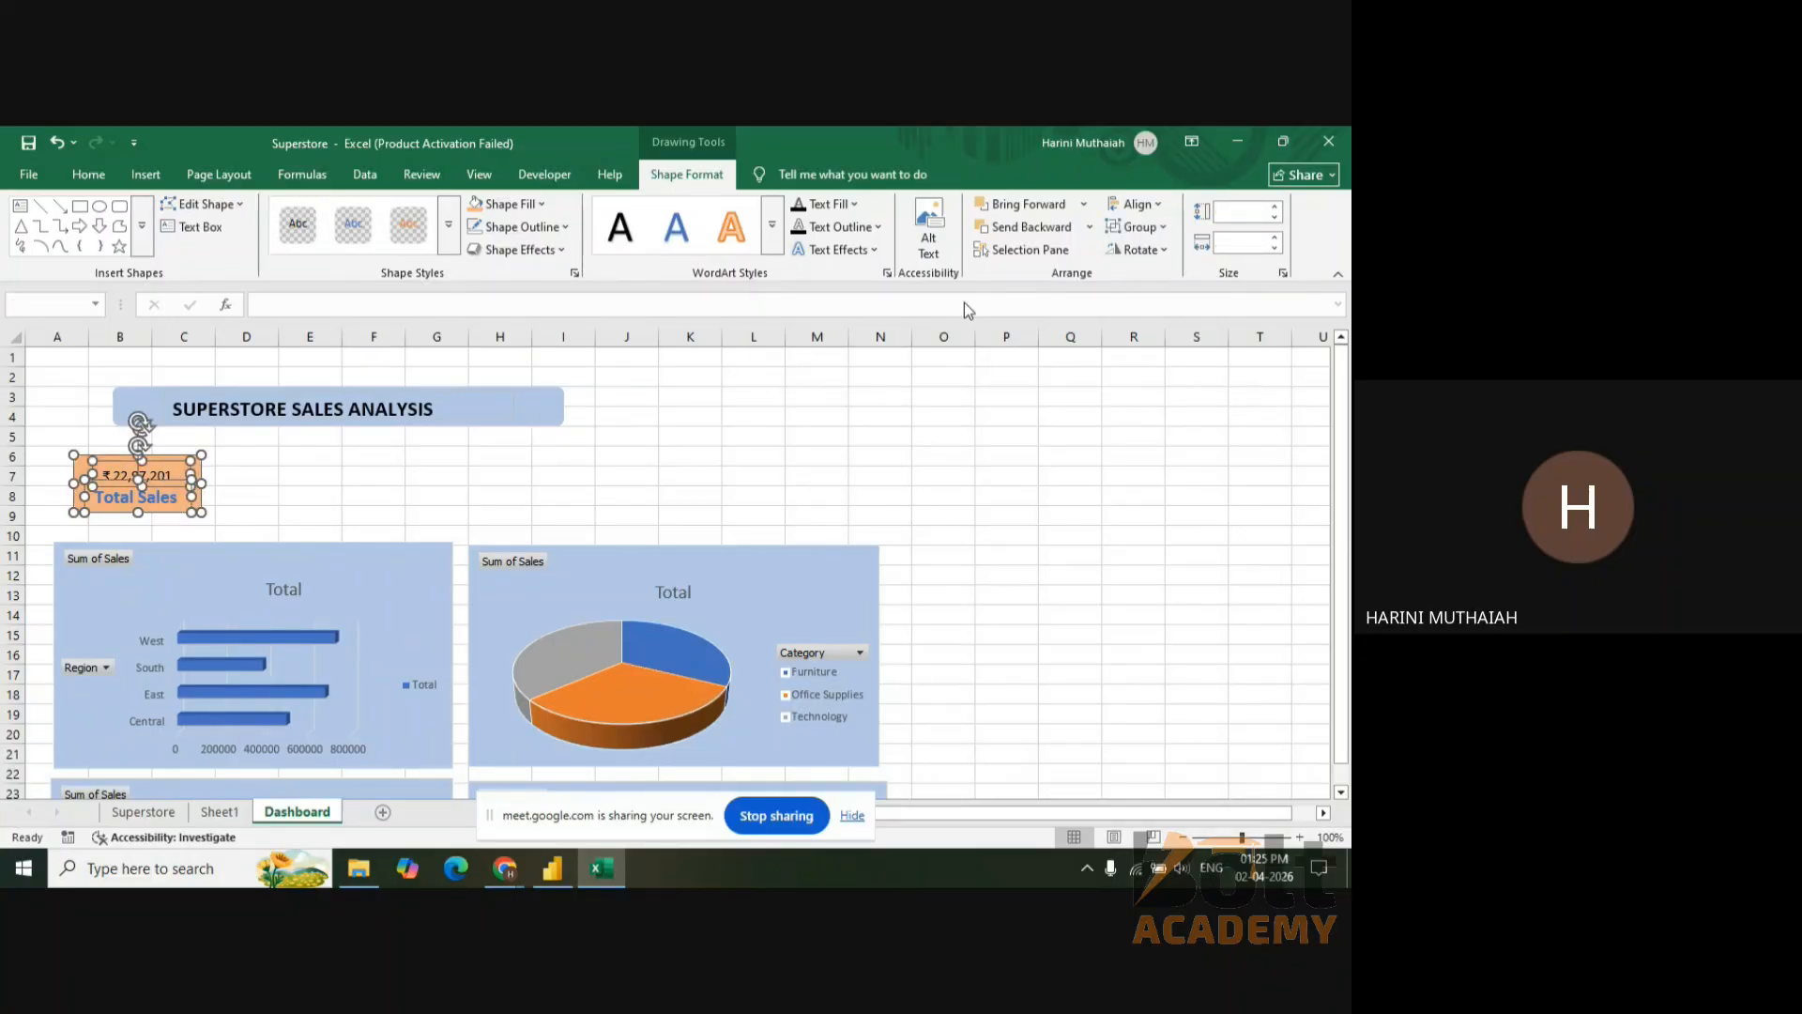
left_click(1162, 228)
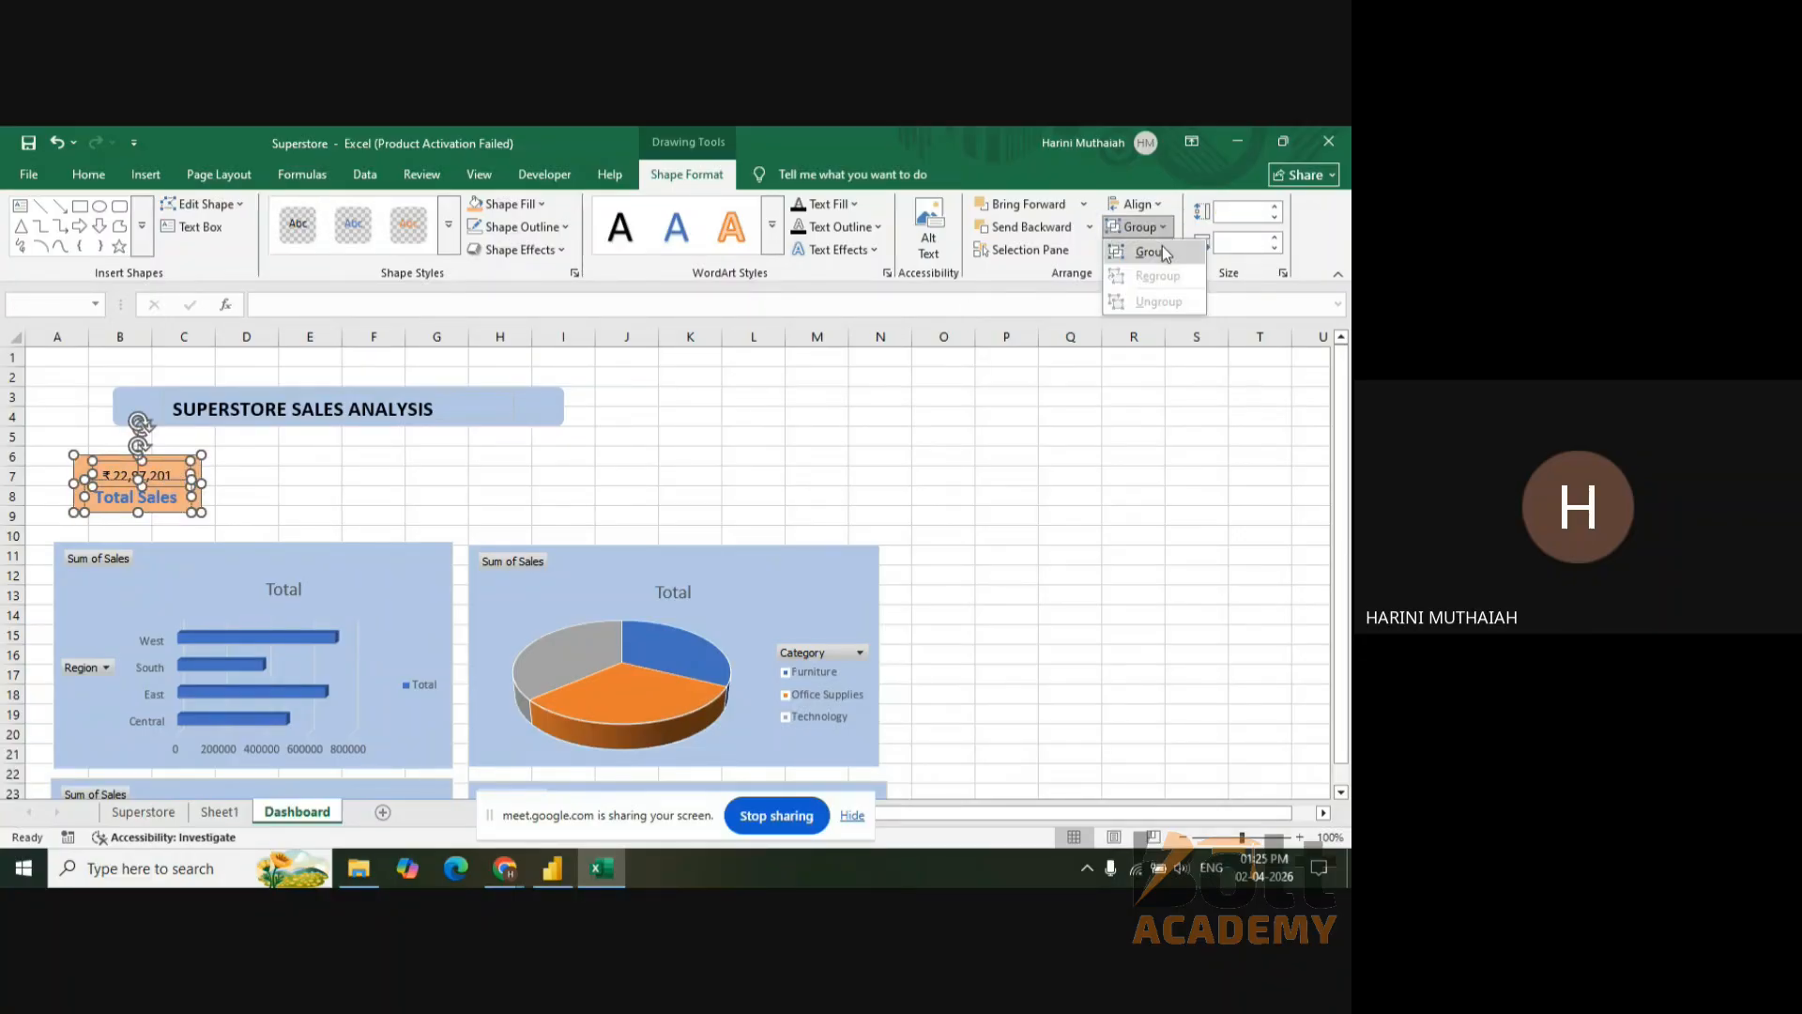
left_click(1163, 247)
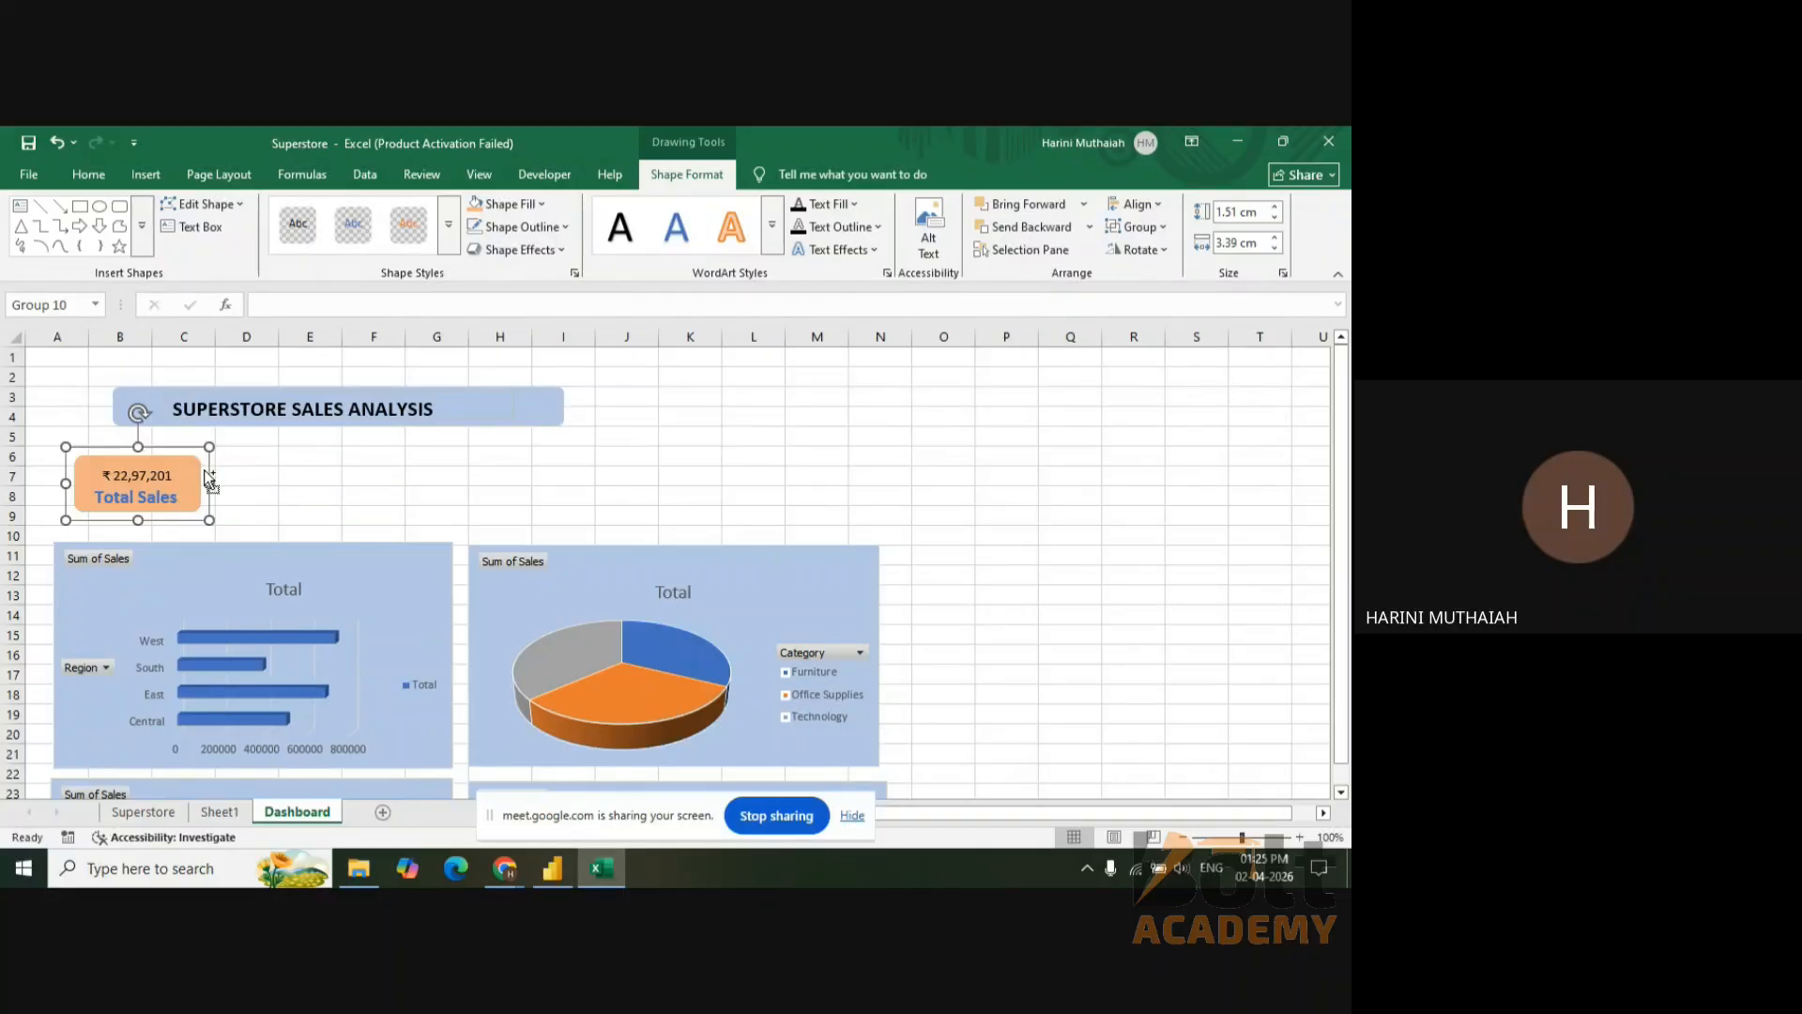
- Paste a copy of the Total Sales card at cell D7 and line it up beside the original
left_click(243, 469)
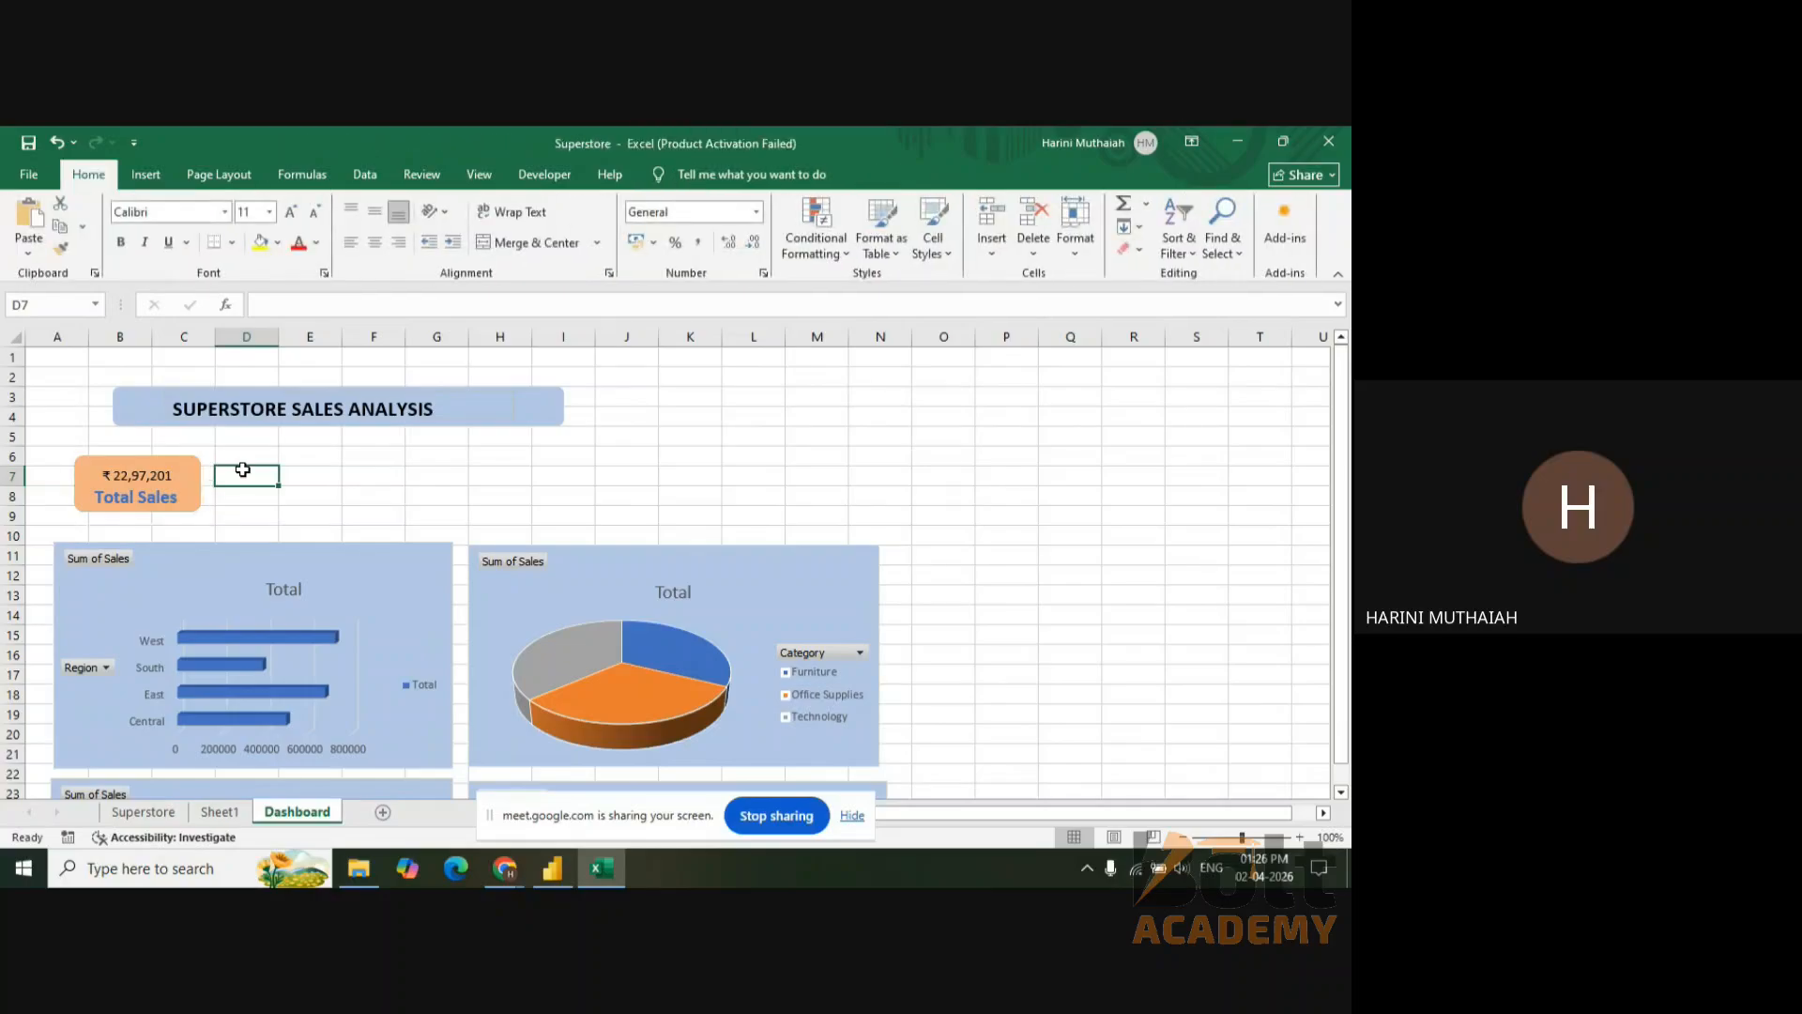
key("ctrl+v")
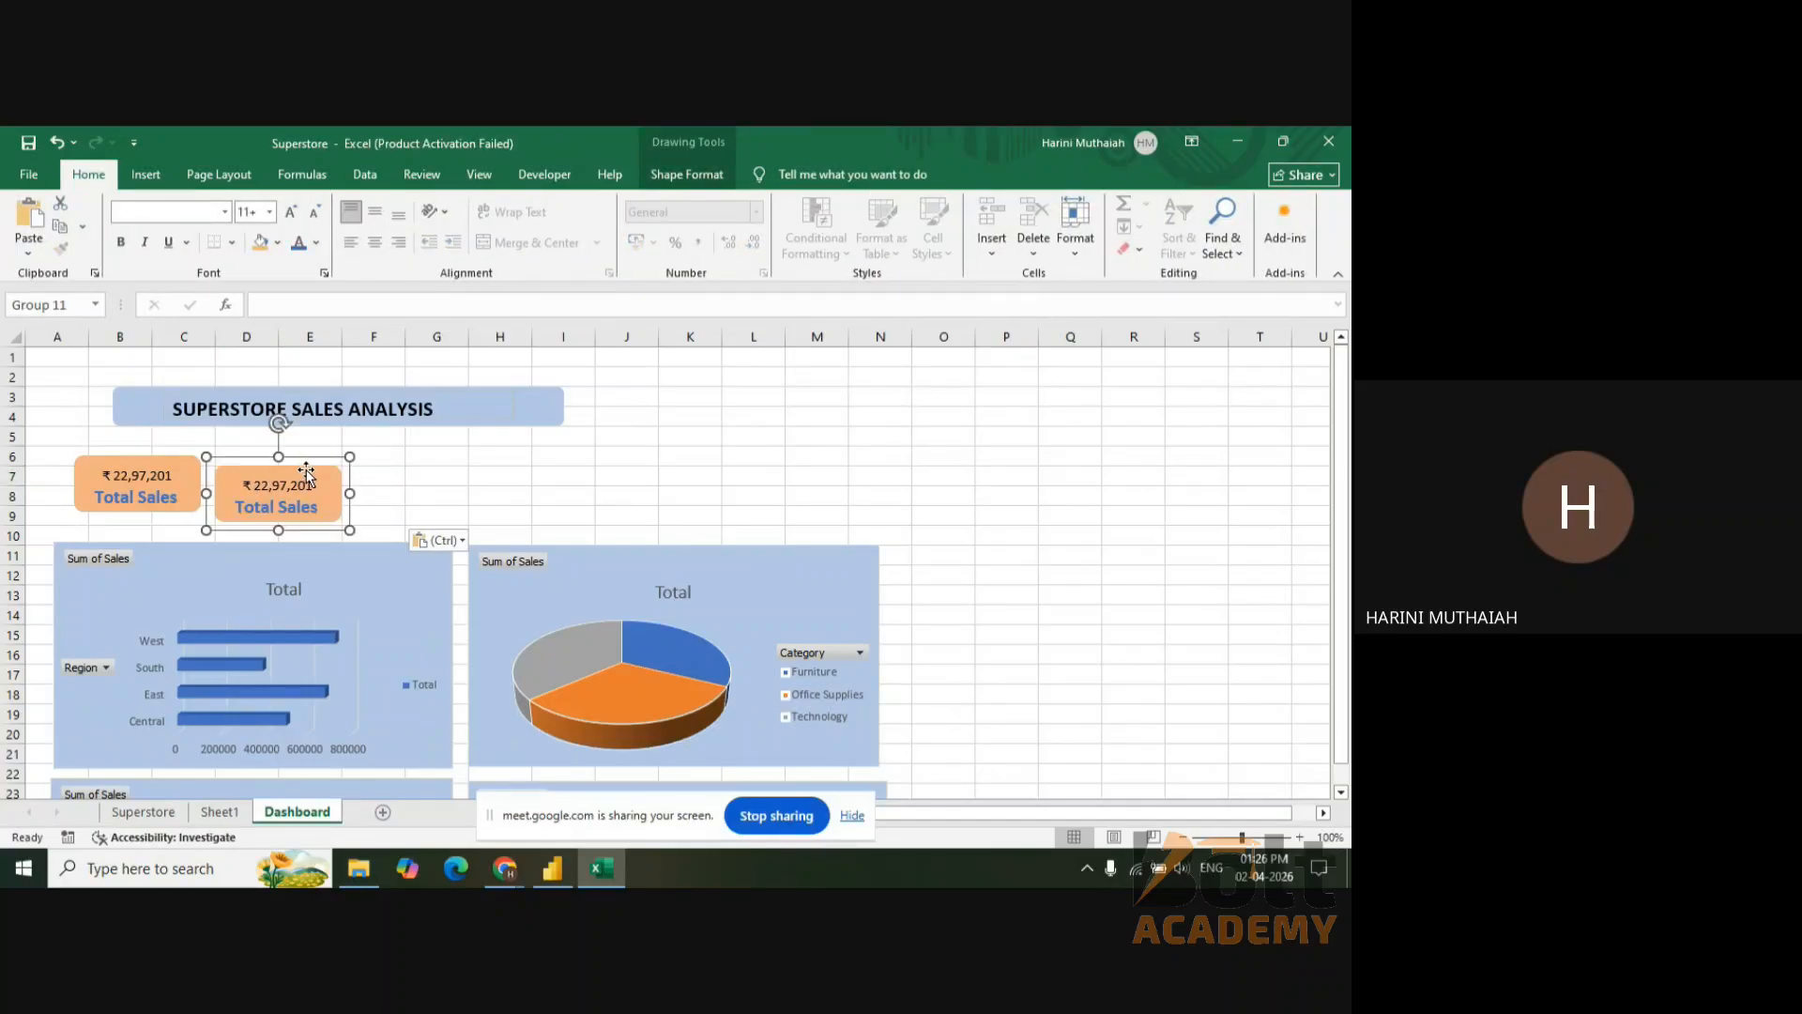
mouse_move(306, 469)
left_mouse_down()
mouse_move(327, 454)
mouse_move(310, 460)
left_mouse_up()
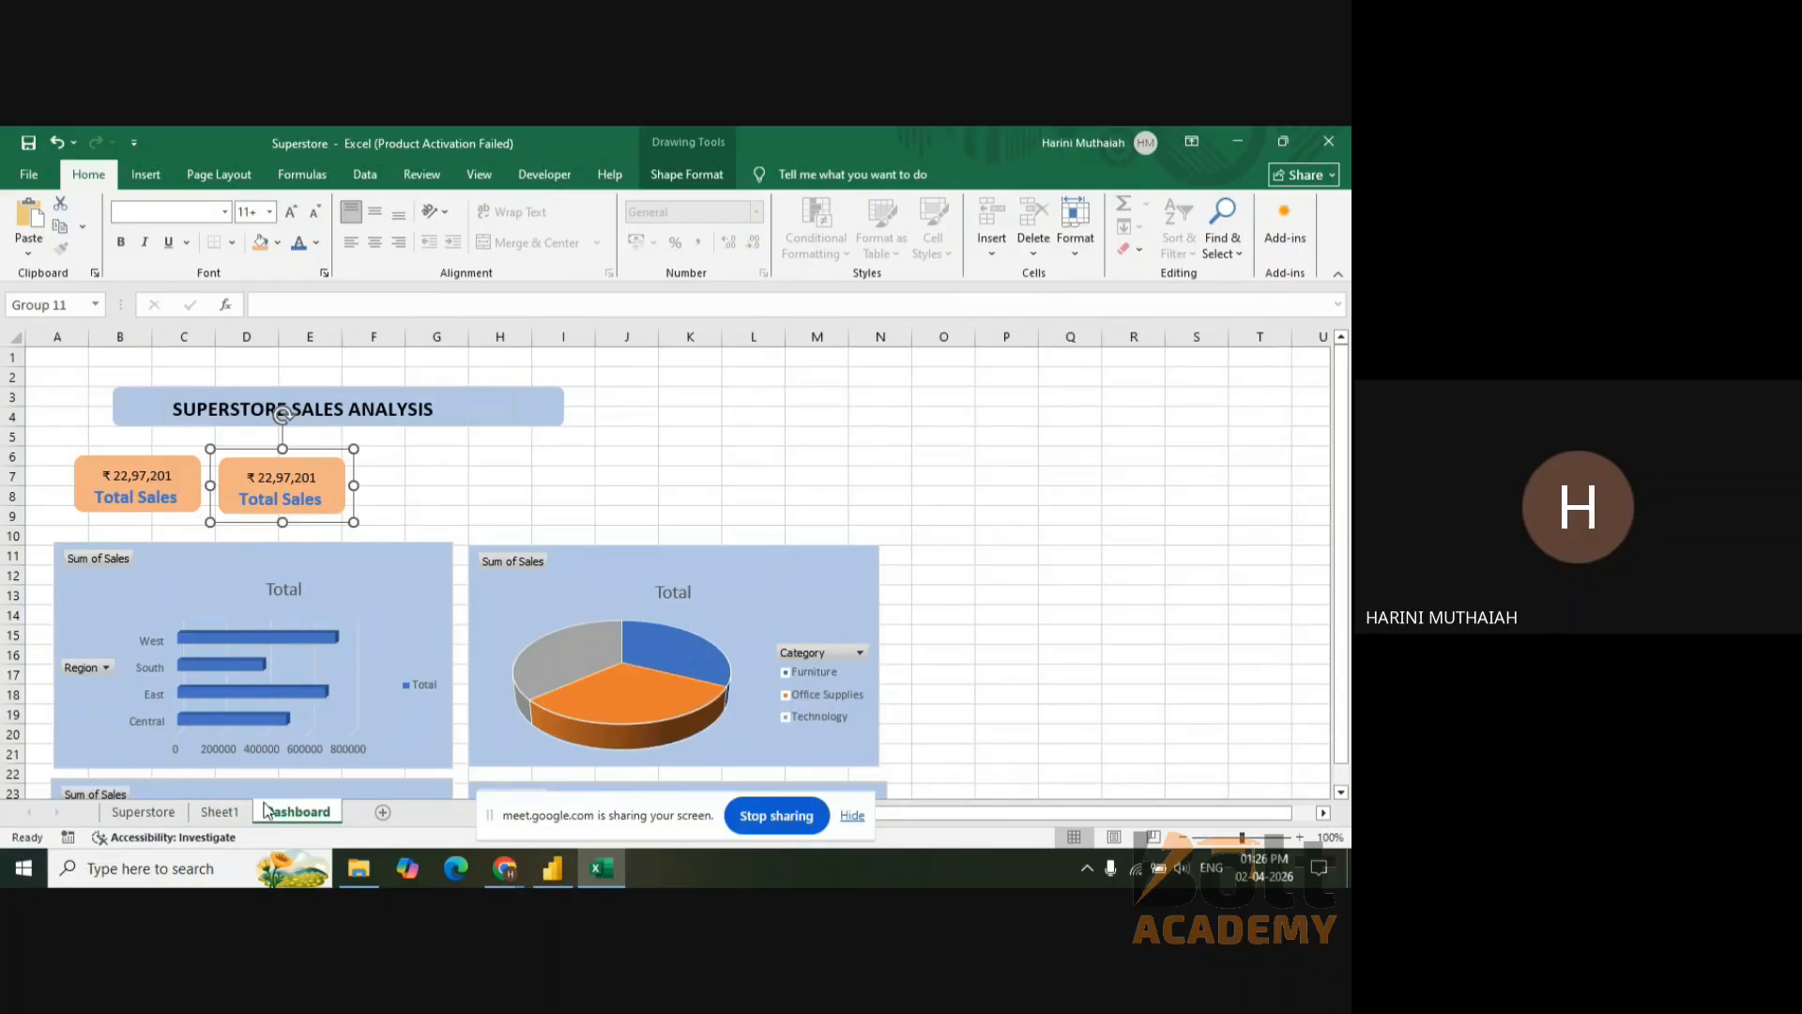
- Check the KPI names on the Superstore sheet and change the copied card's label on the Dashboard to "Total Profit"
left_click(178, 816)
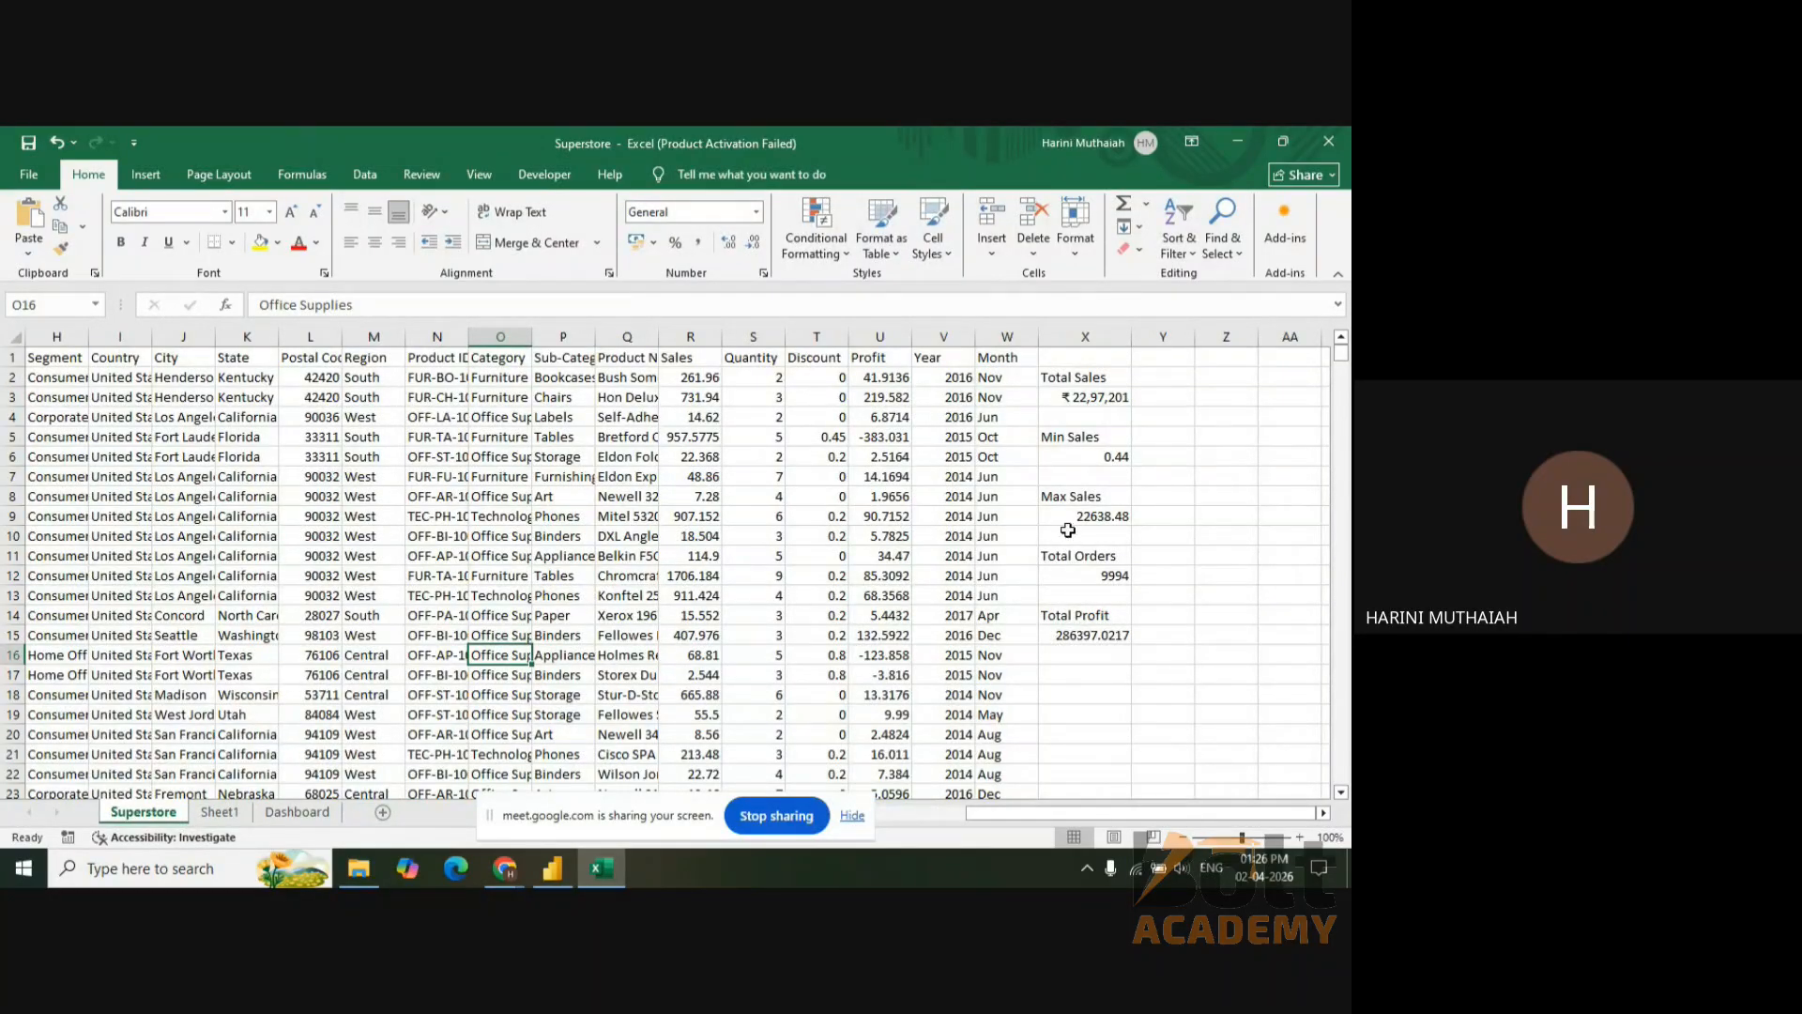
left_click(296, 813)
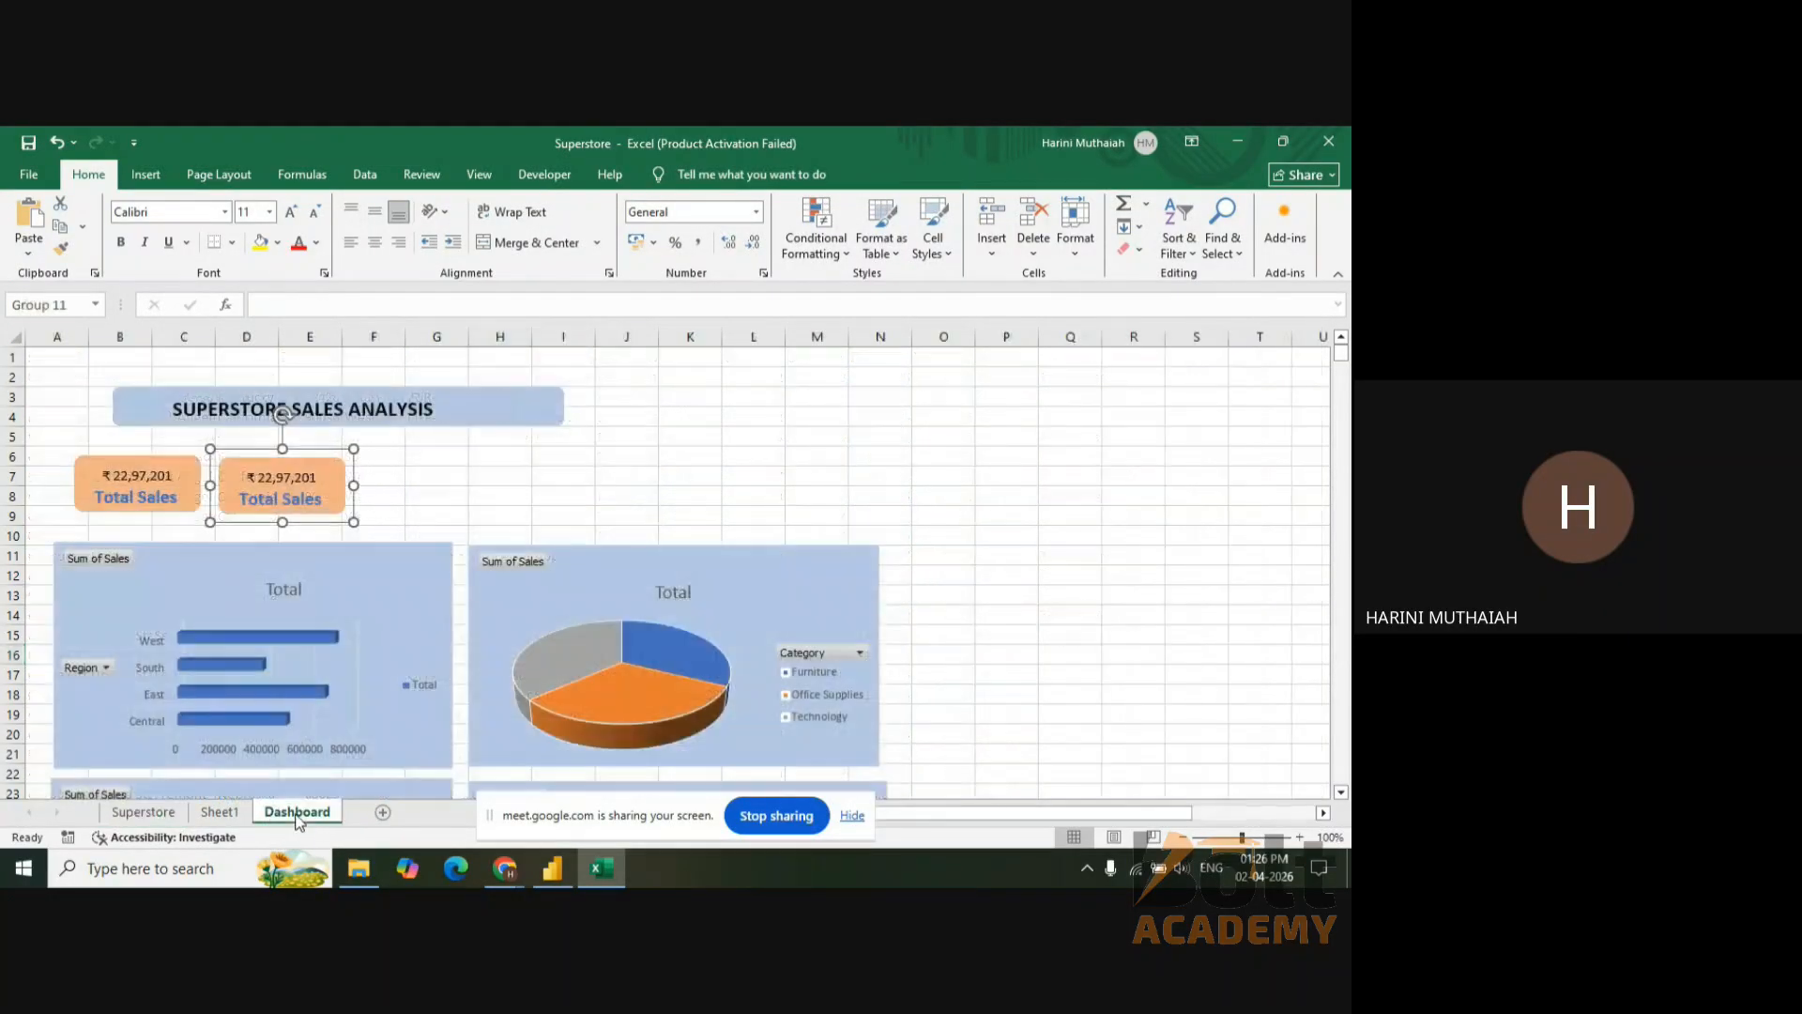
left_click(327, 498)
key("BackSpace")
key("BackSpace")
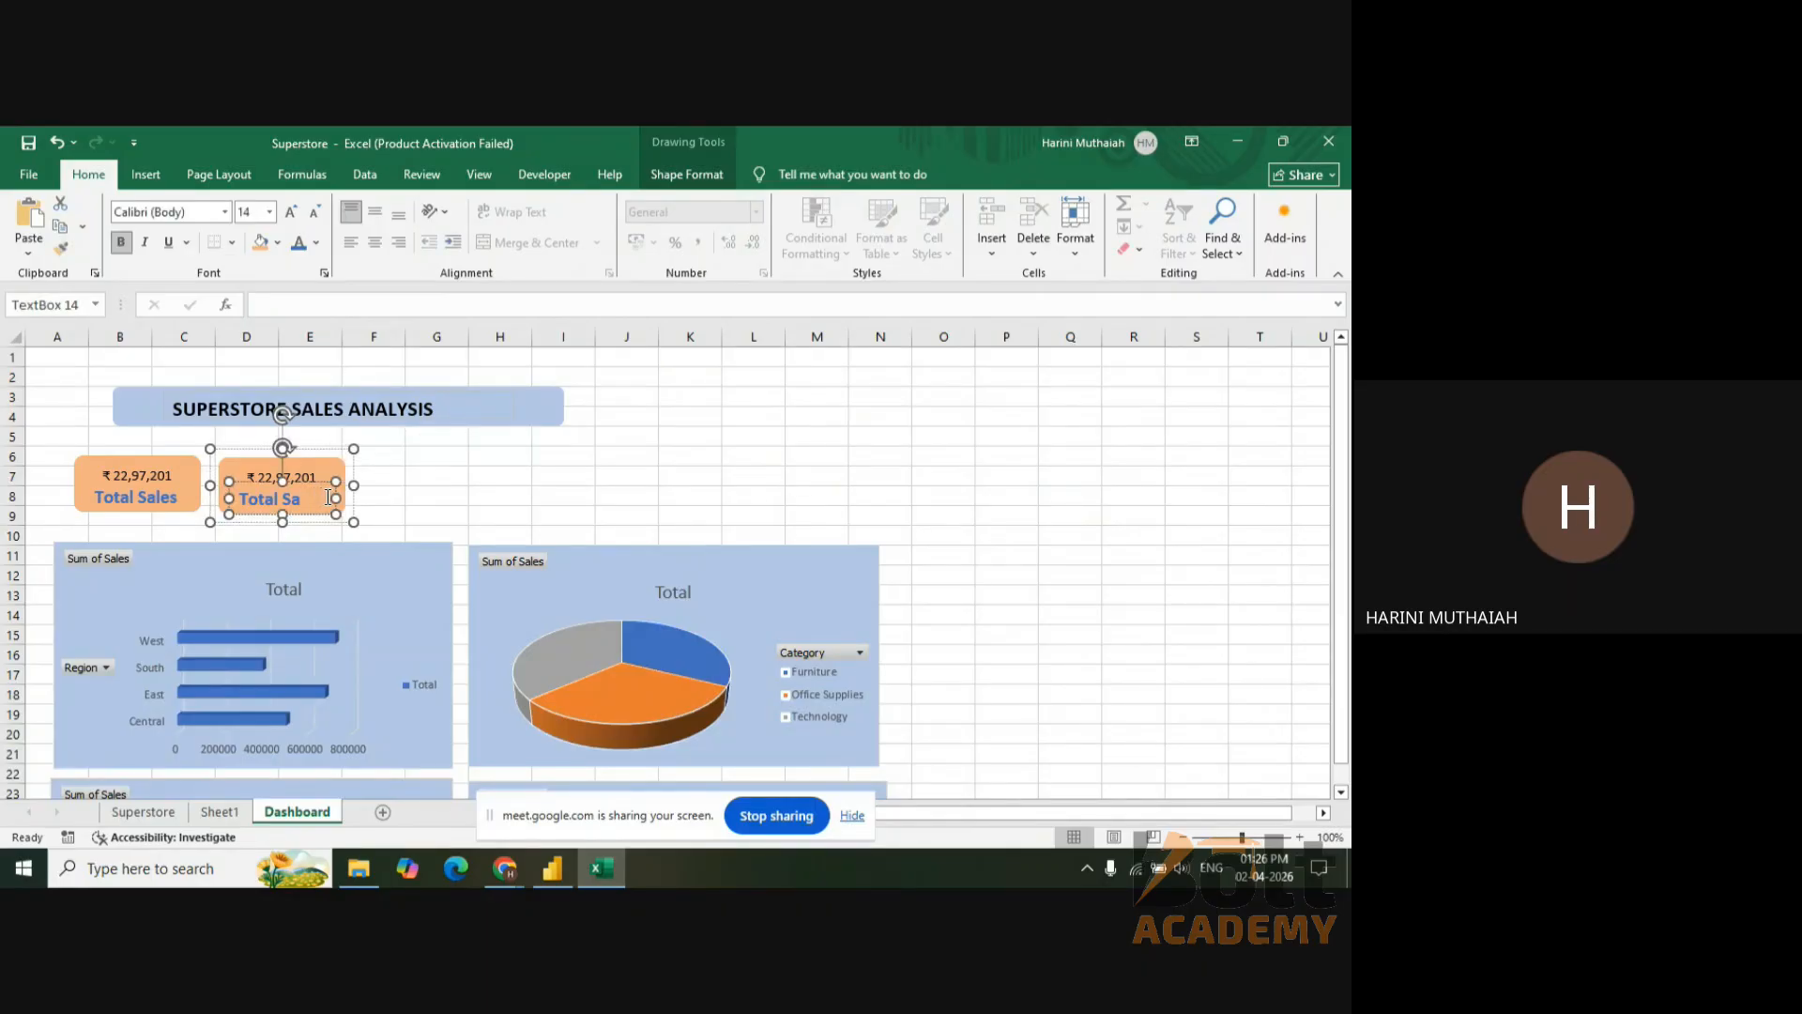
type("Profit")
left_click(411, 472)
- Link the value box in the Total Profit card to cell X12 of the Superstore sheet
left_click(306, 481)
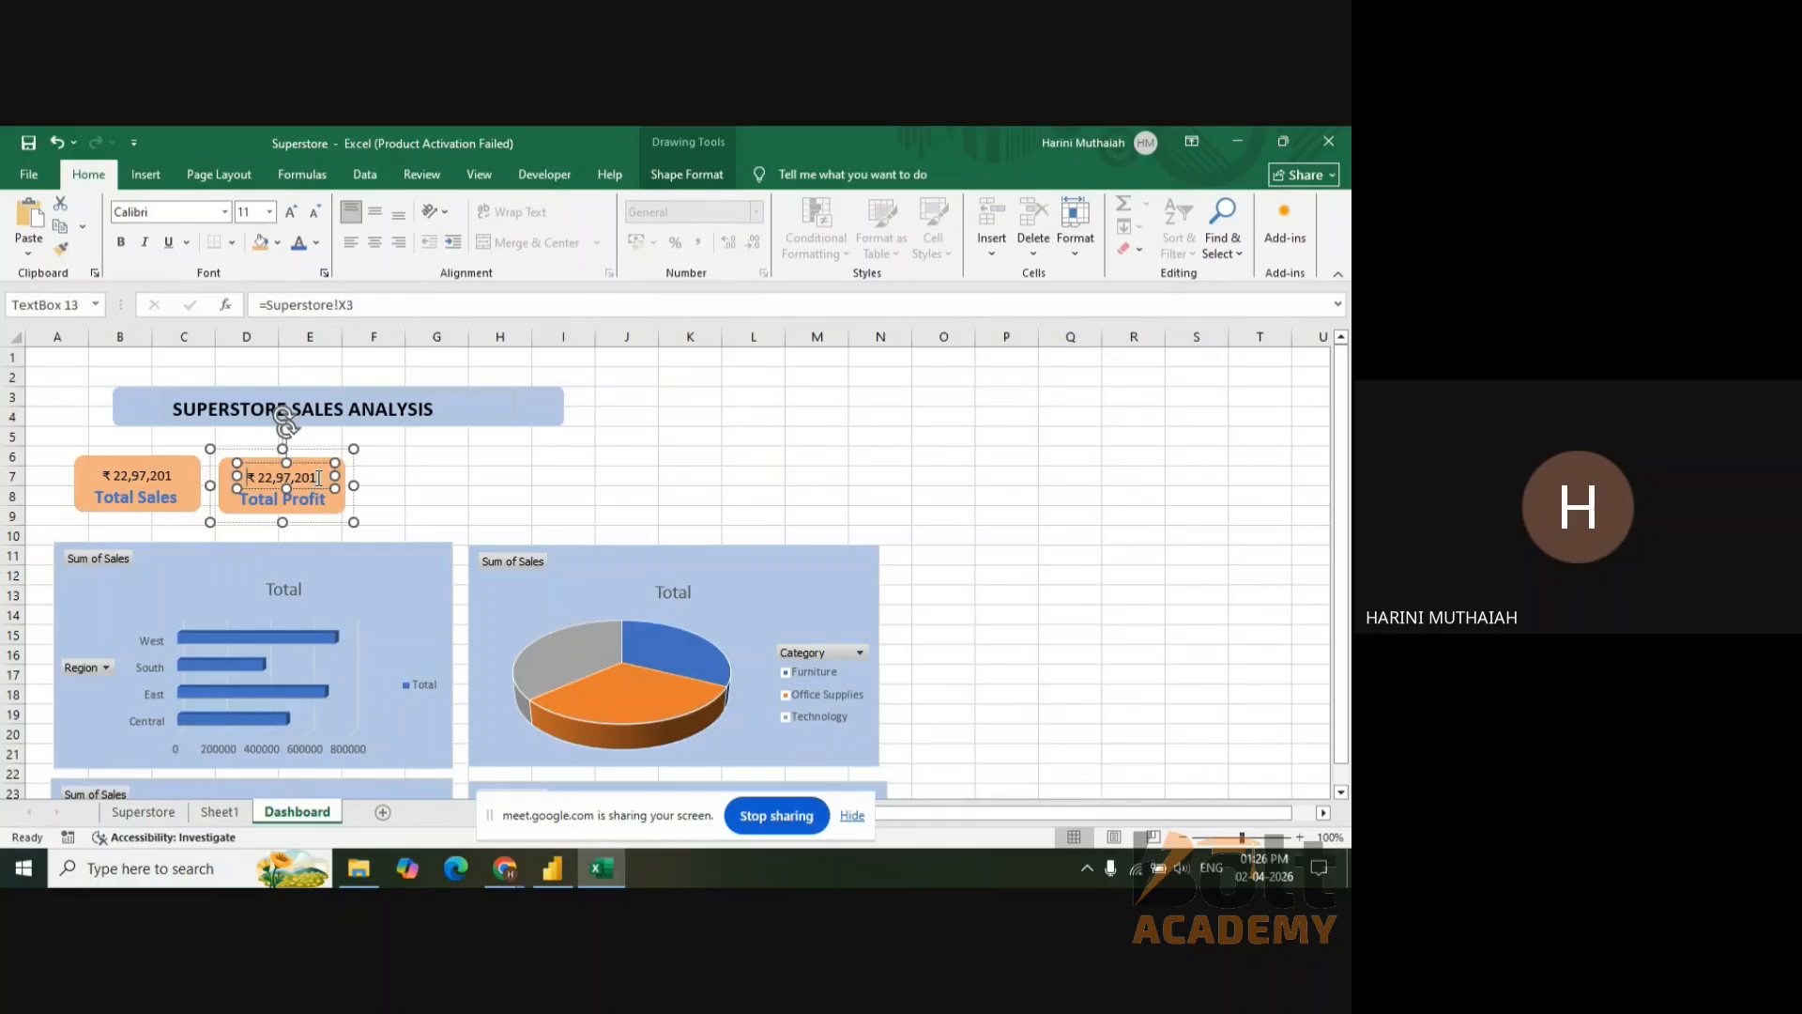
left_click(377, 304)
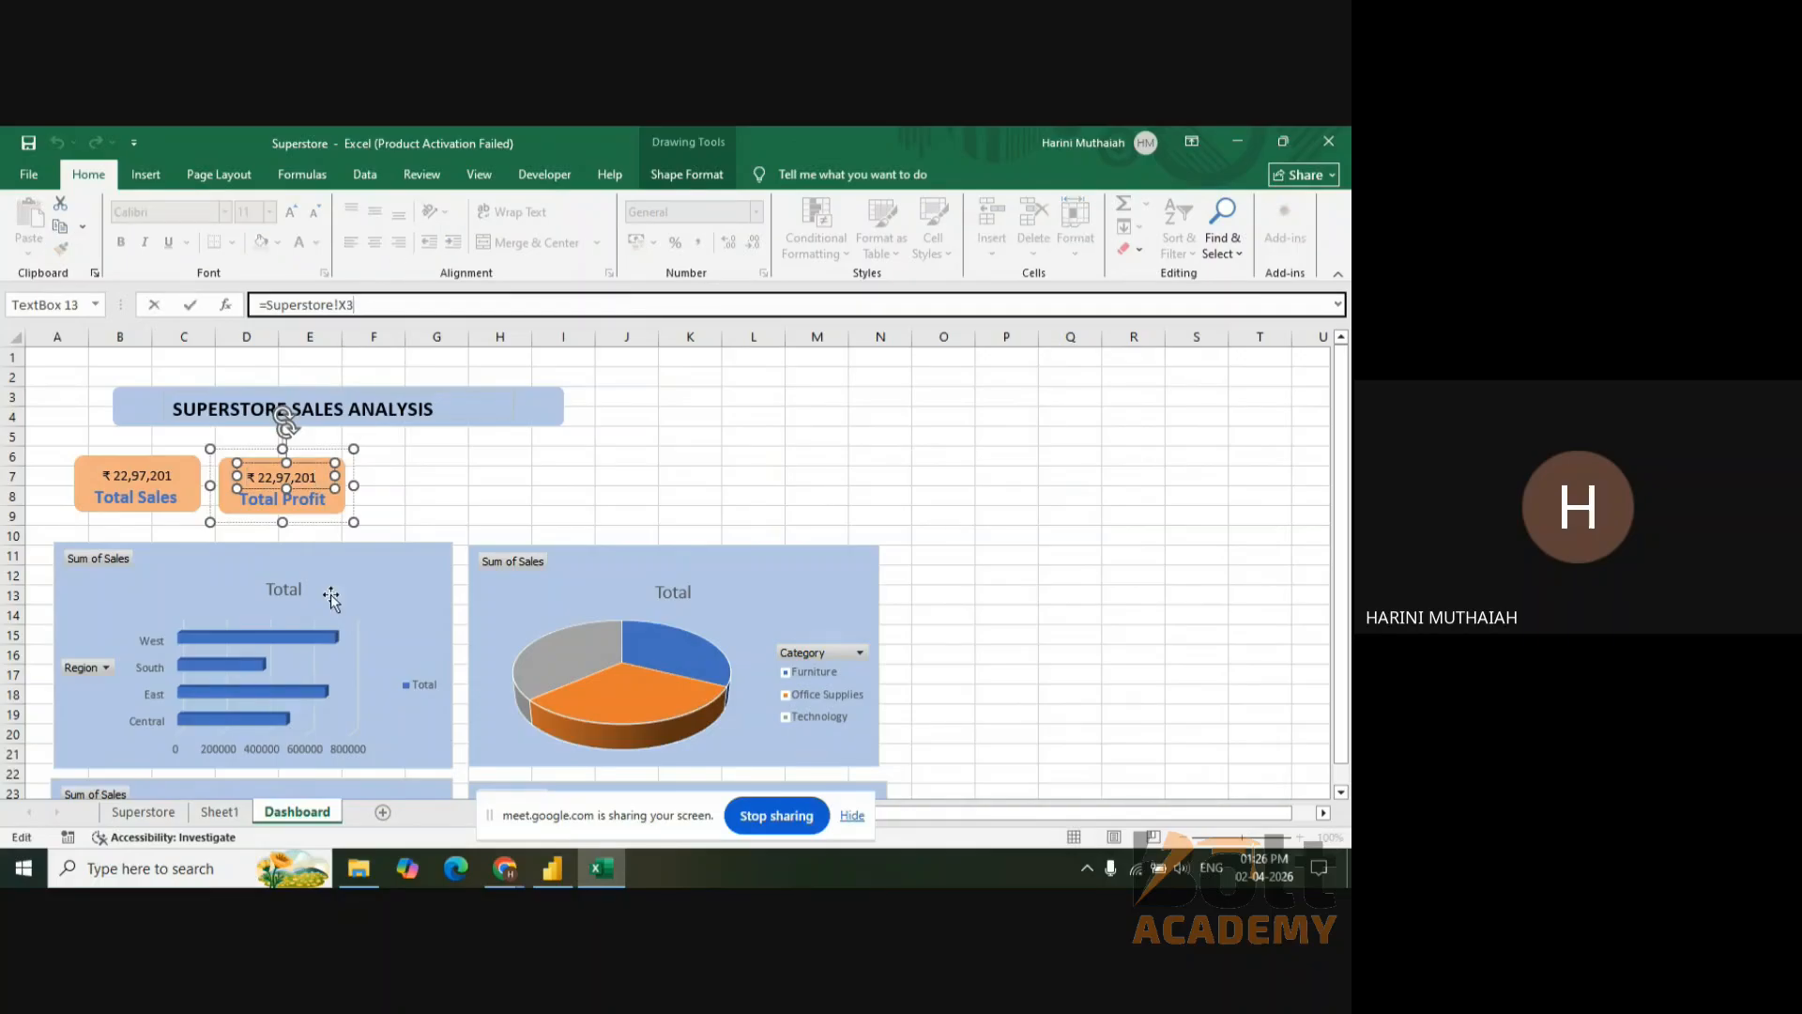
left_click(143, 812)
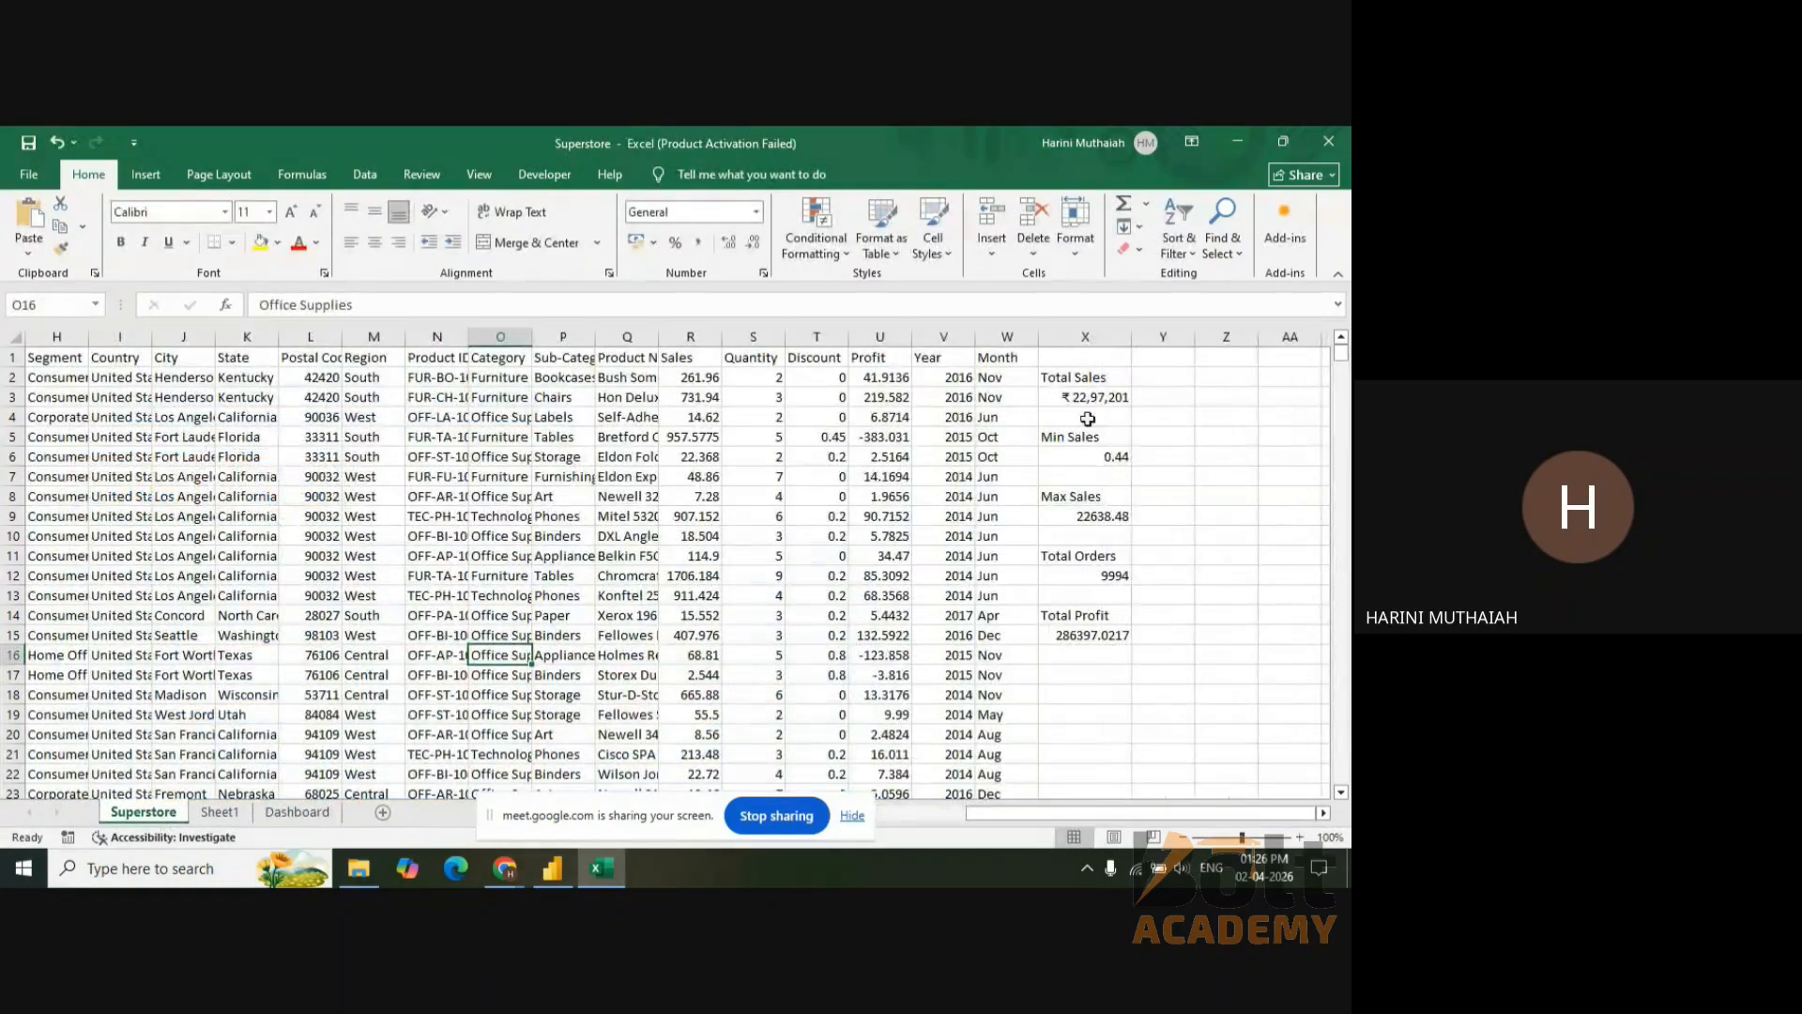
left_click(1082, 397)
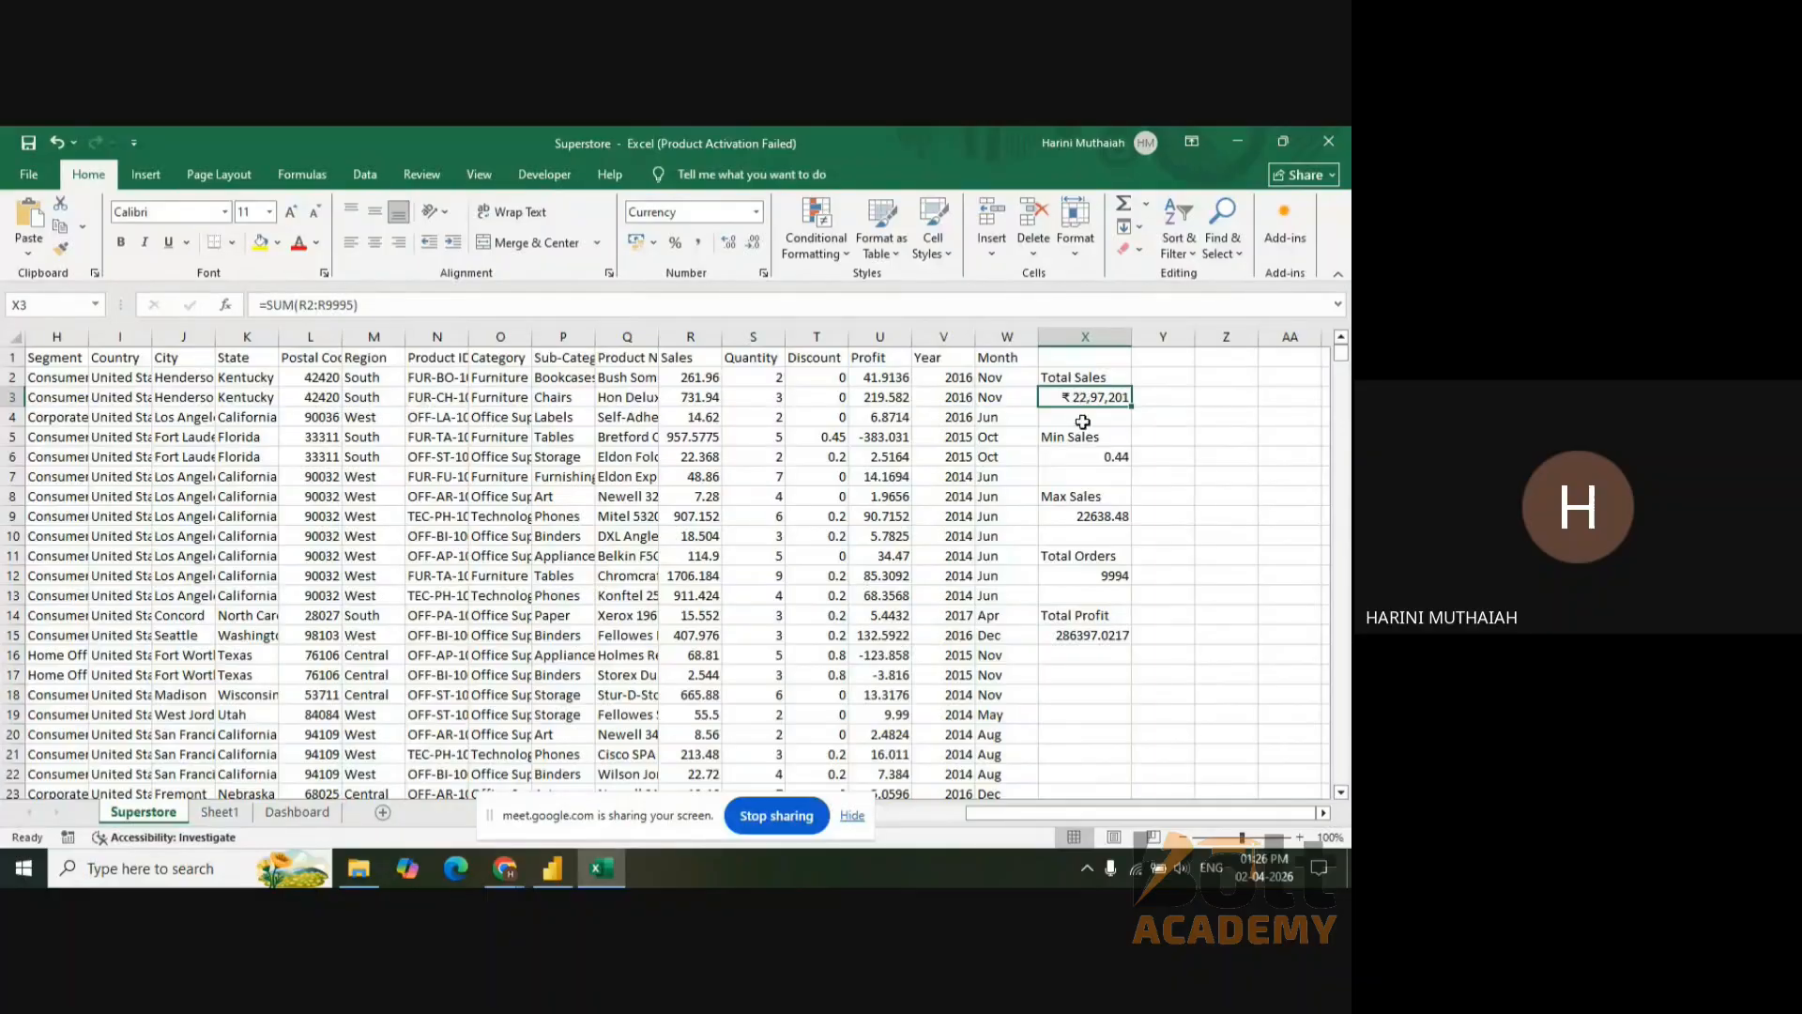
left_click(1098, 579)
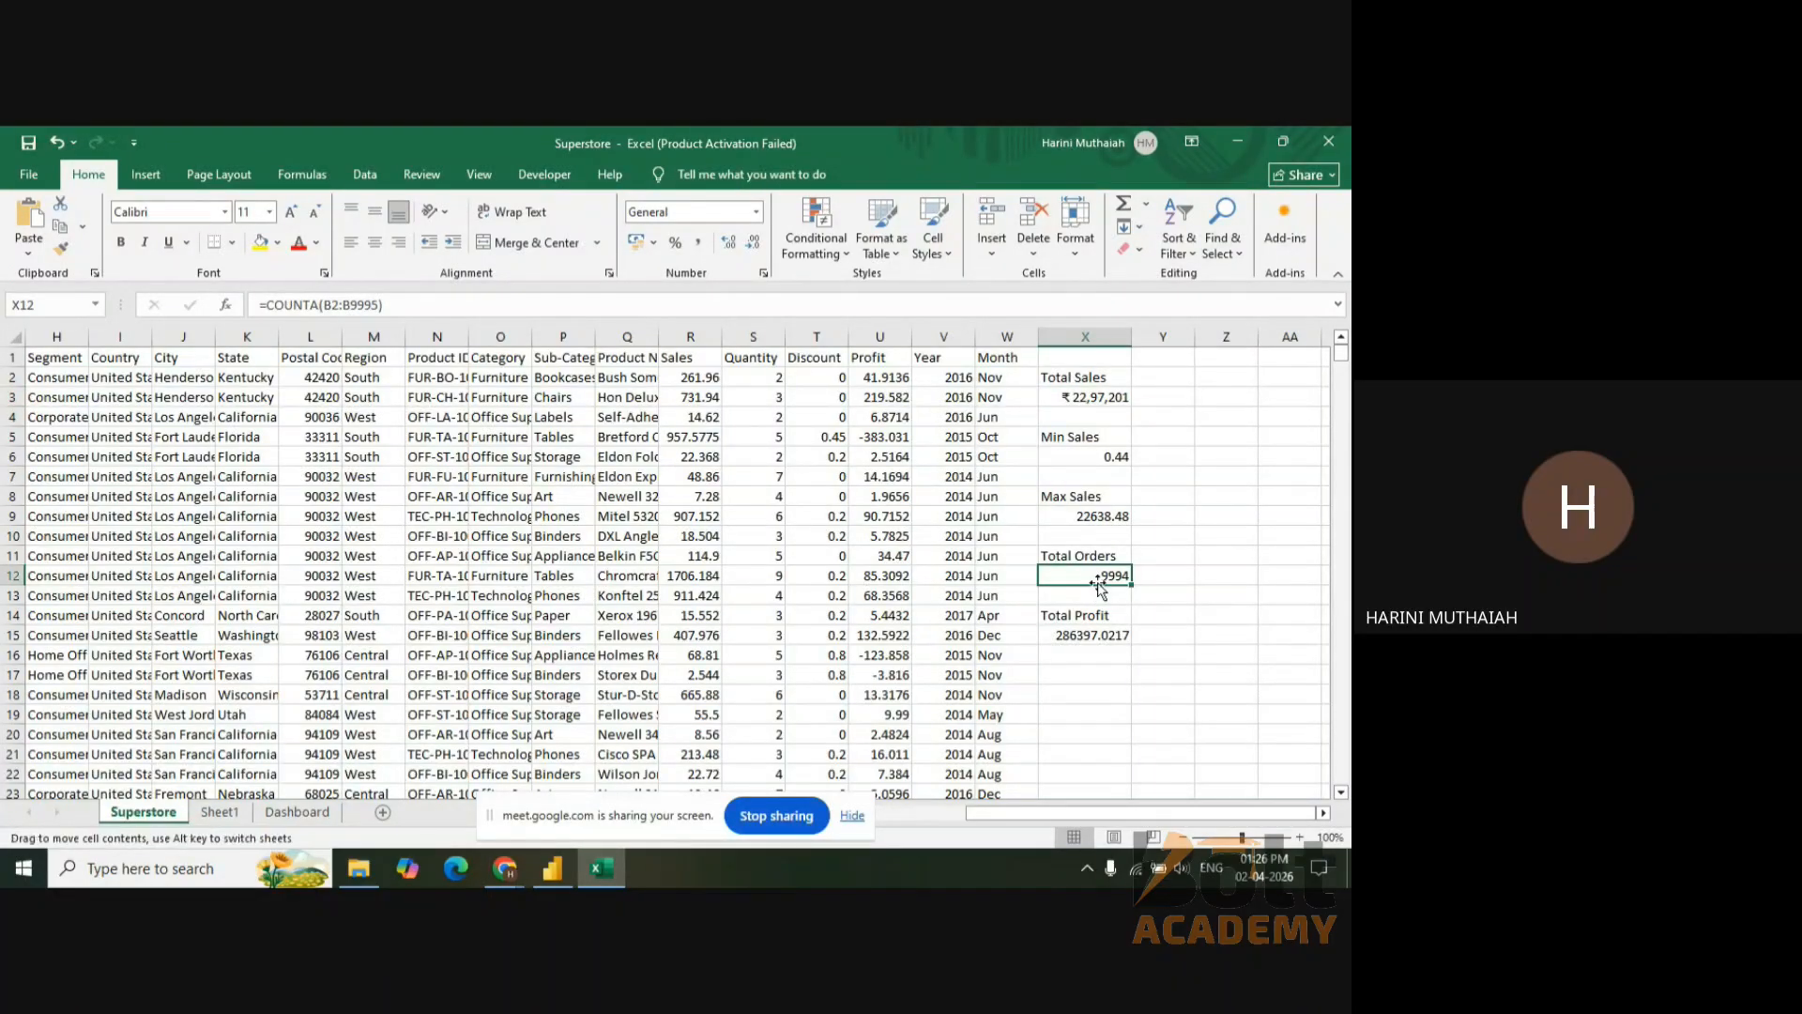
left_click(285, 816)
left_click(381, 309)
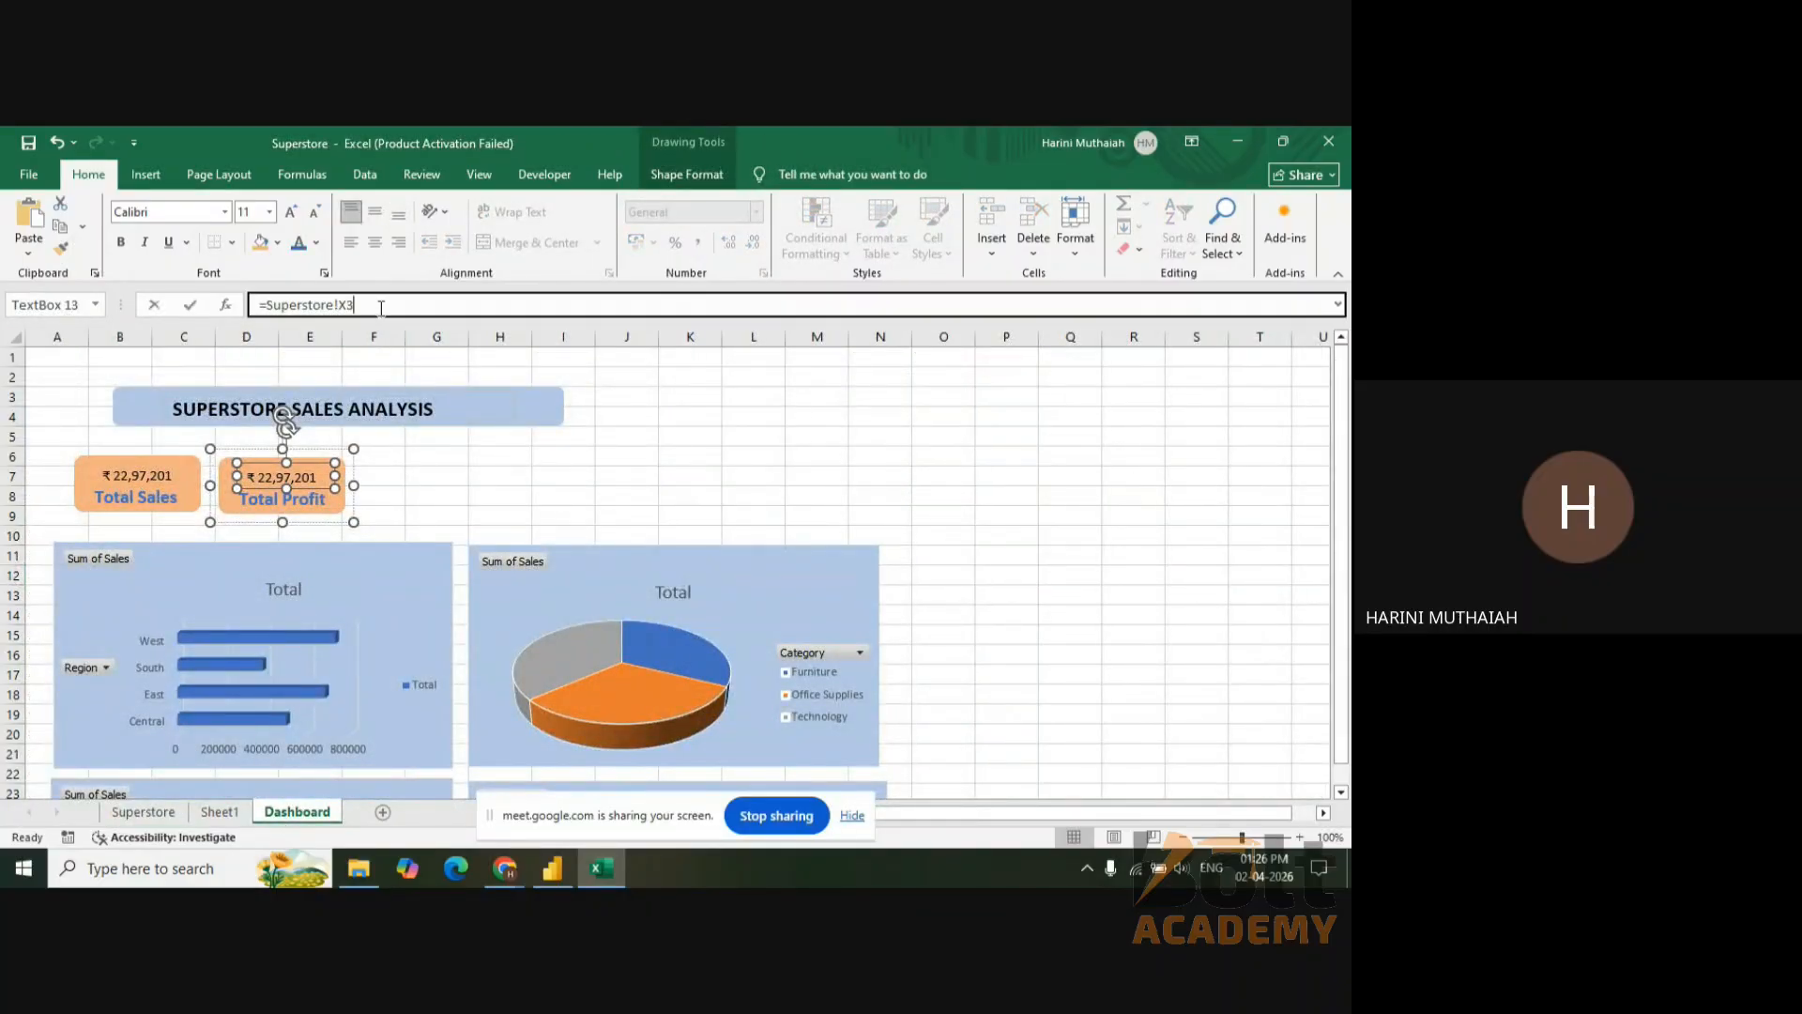
key("BackSpace")
type("1")
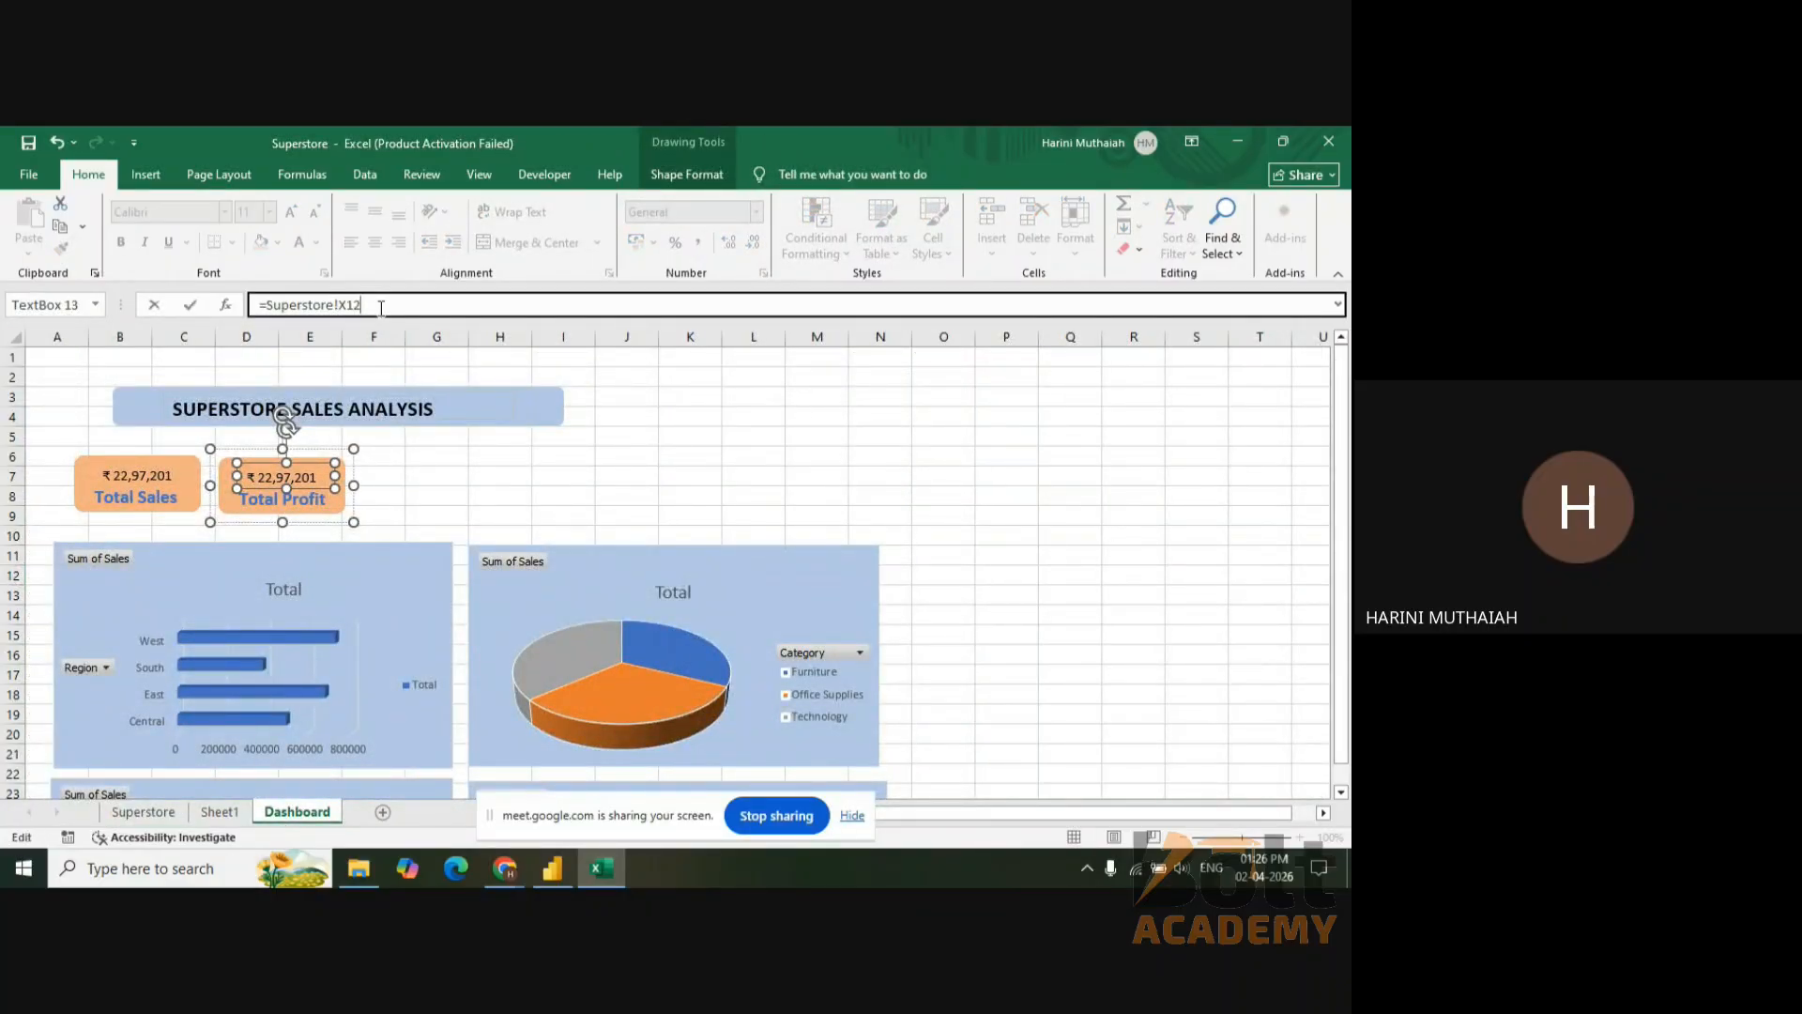
type("2")
key("Return")
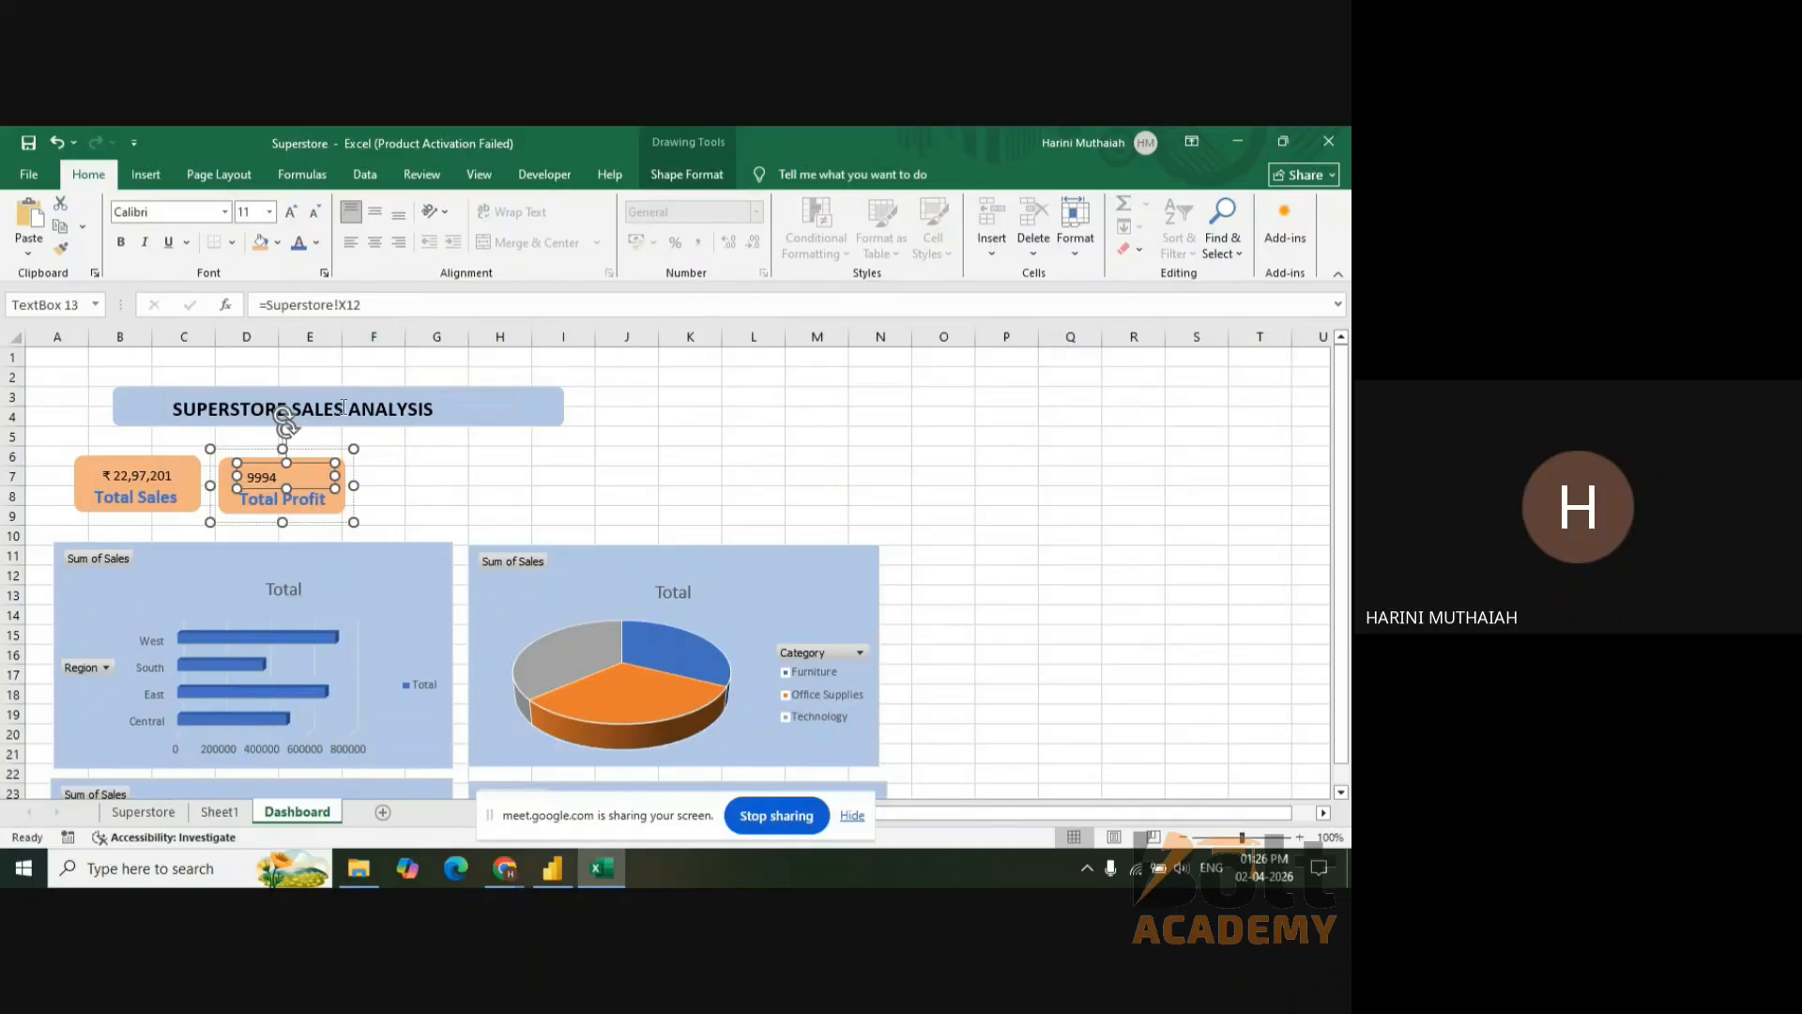
- Locate the Total Profit cell on the Superstore sheet and relink the Total Profit card's value box to =Superstore!X15
left_click(381, 303)
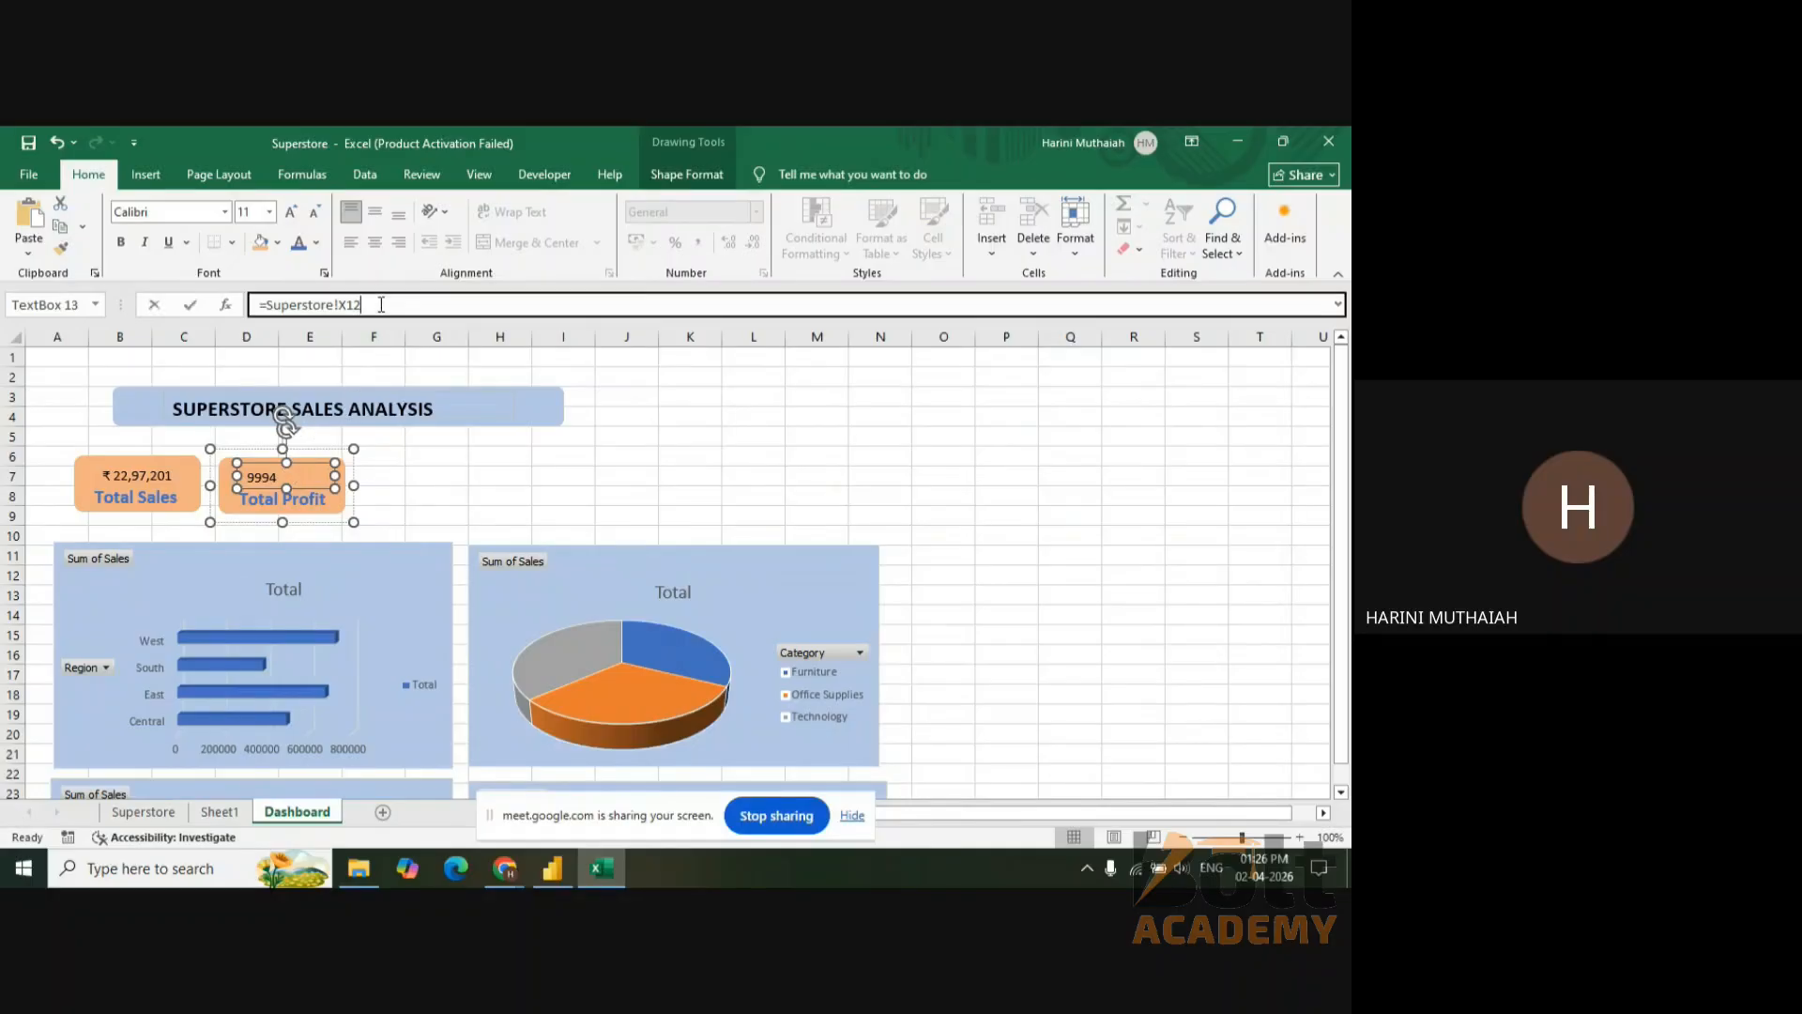
key("BackSpace")
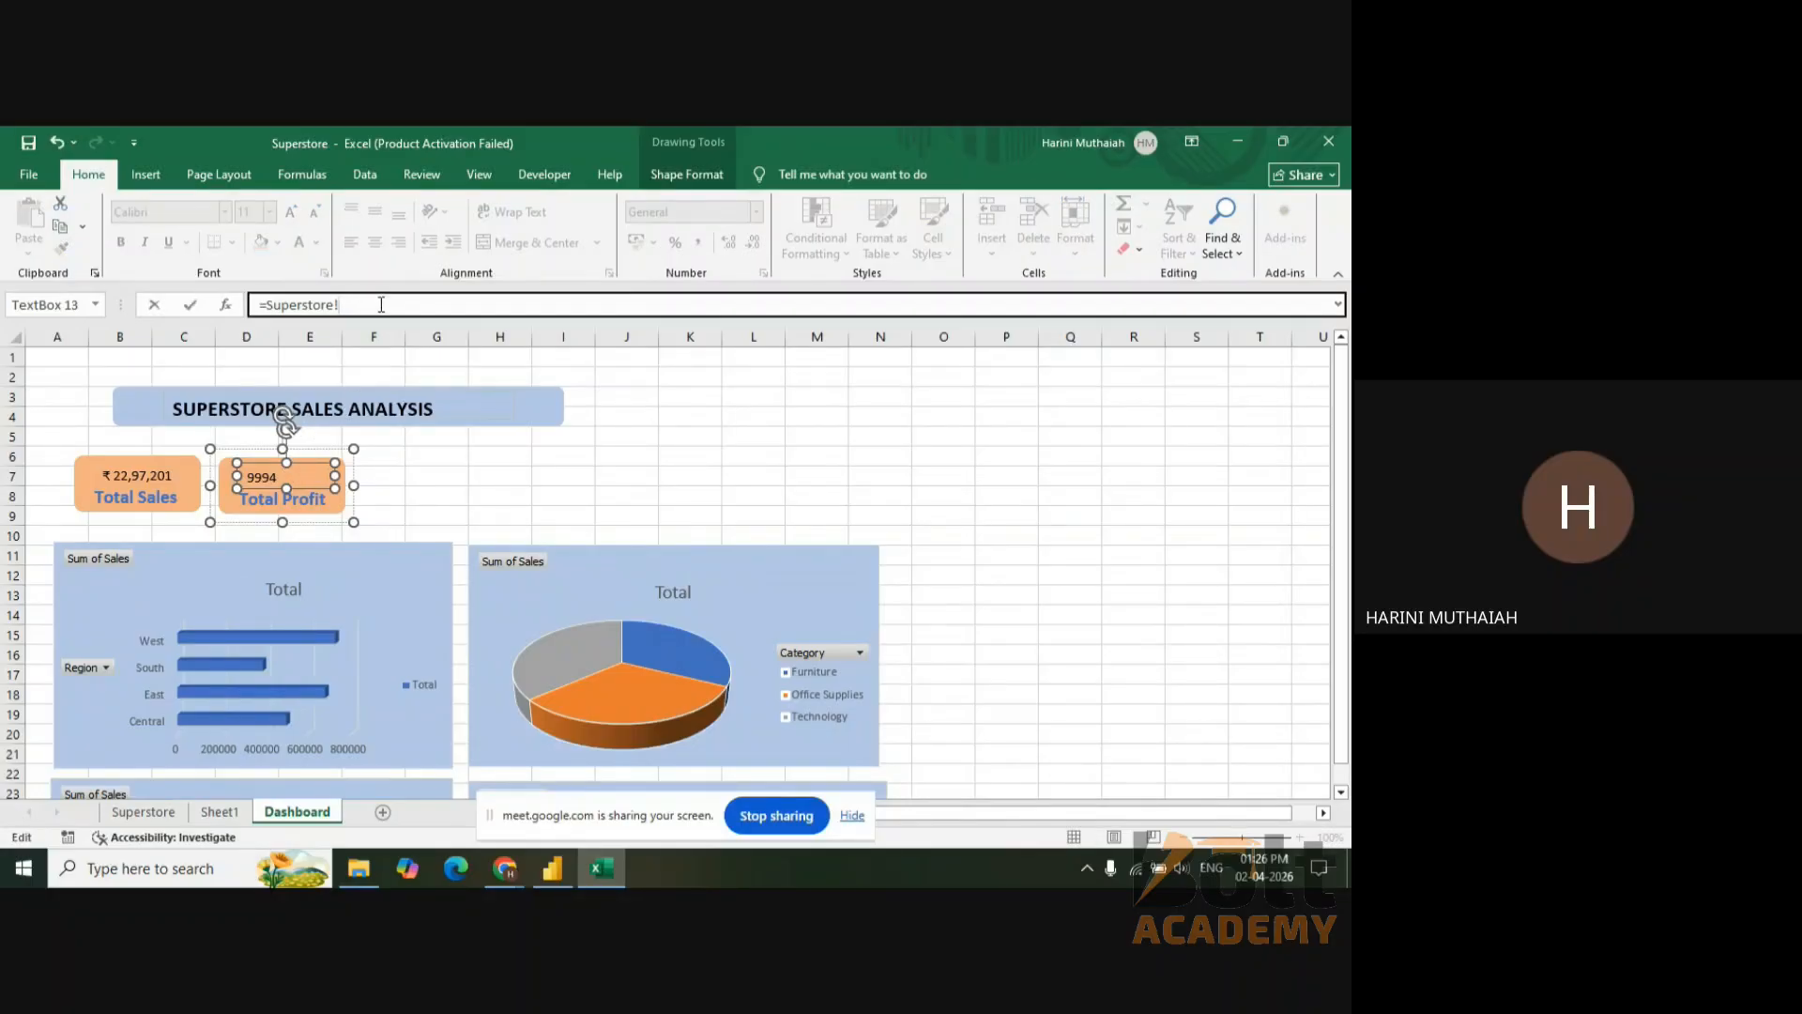
key("ctrl+z")
left_click(224, 813)
left_click(142, 811)
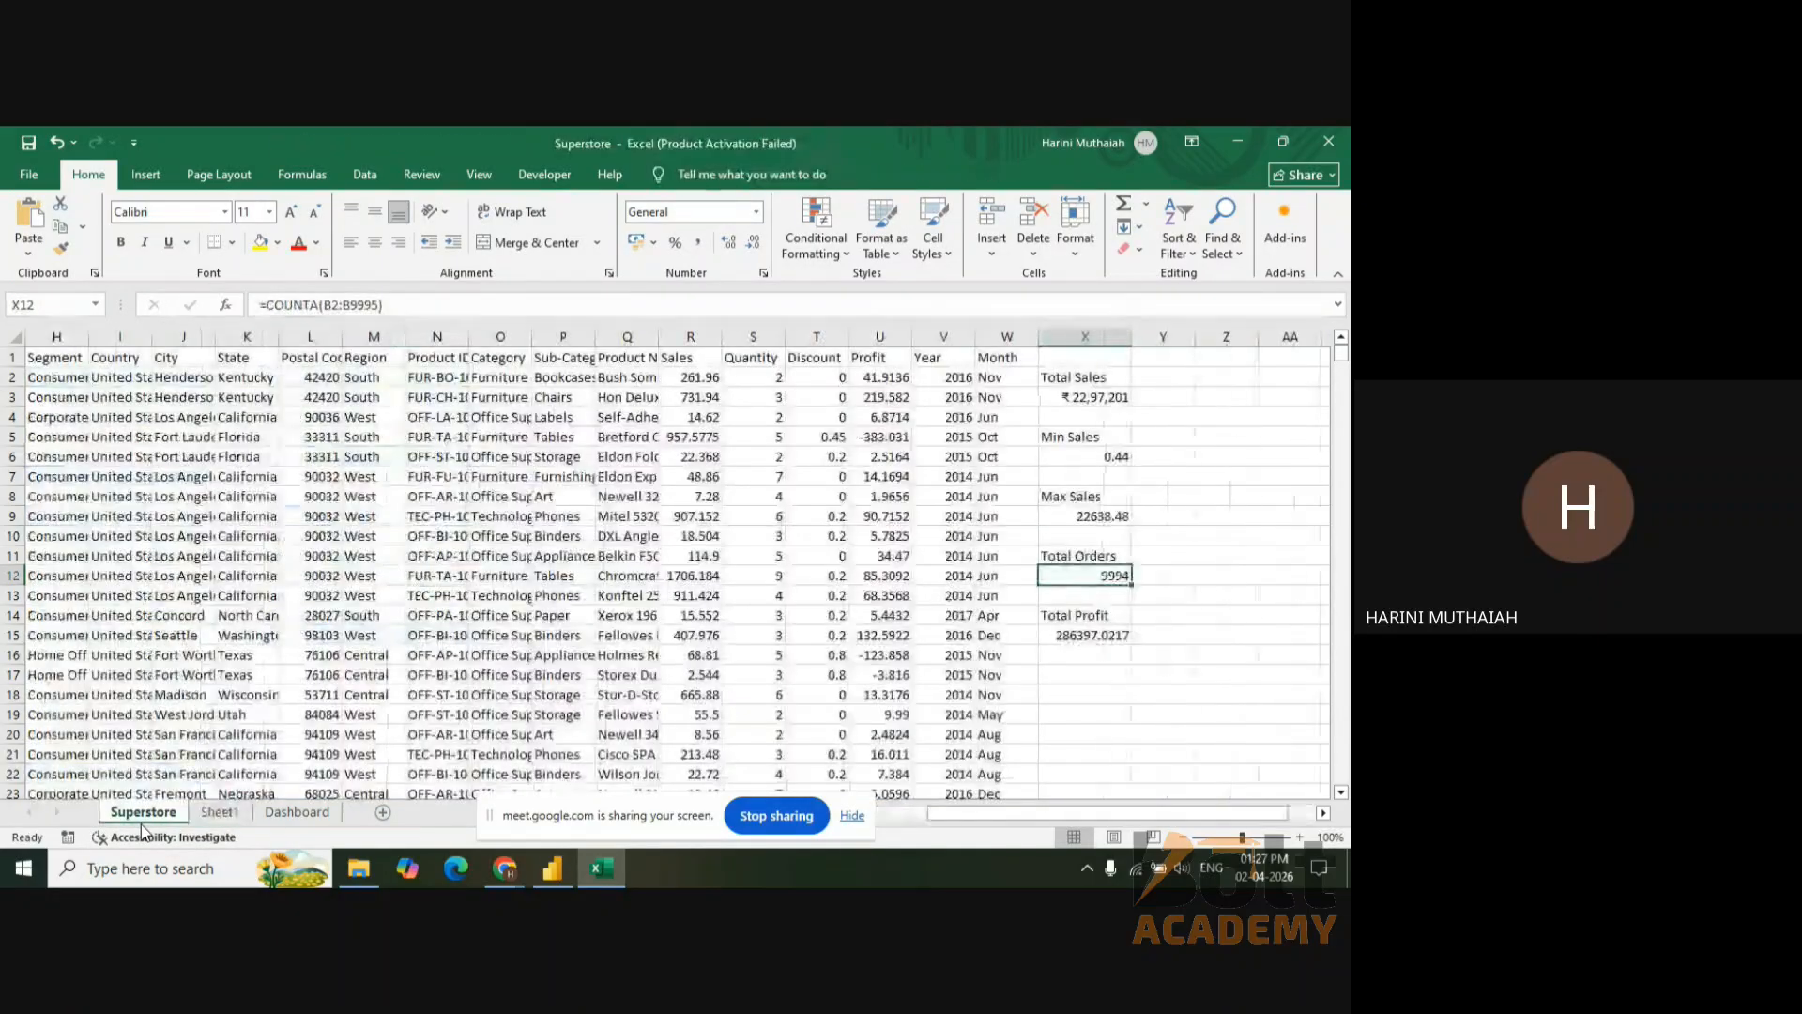
left_click(1110, 636)
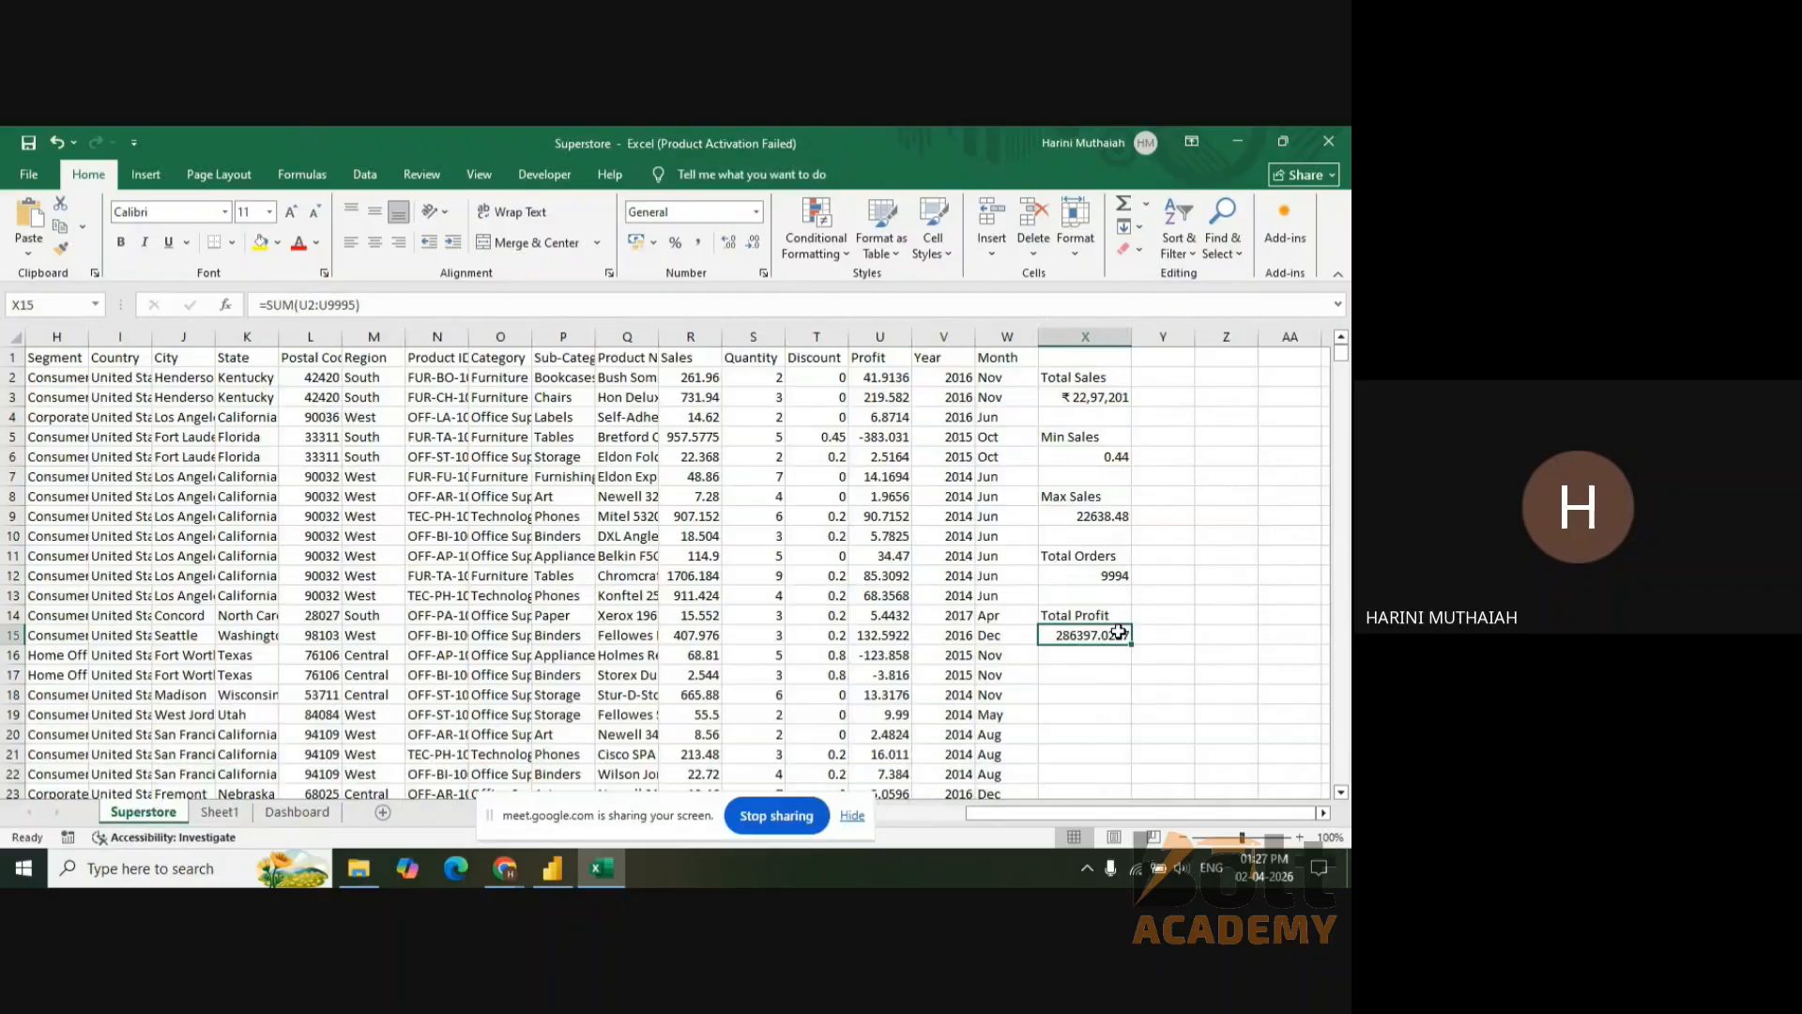
left_click(297, 812)
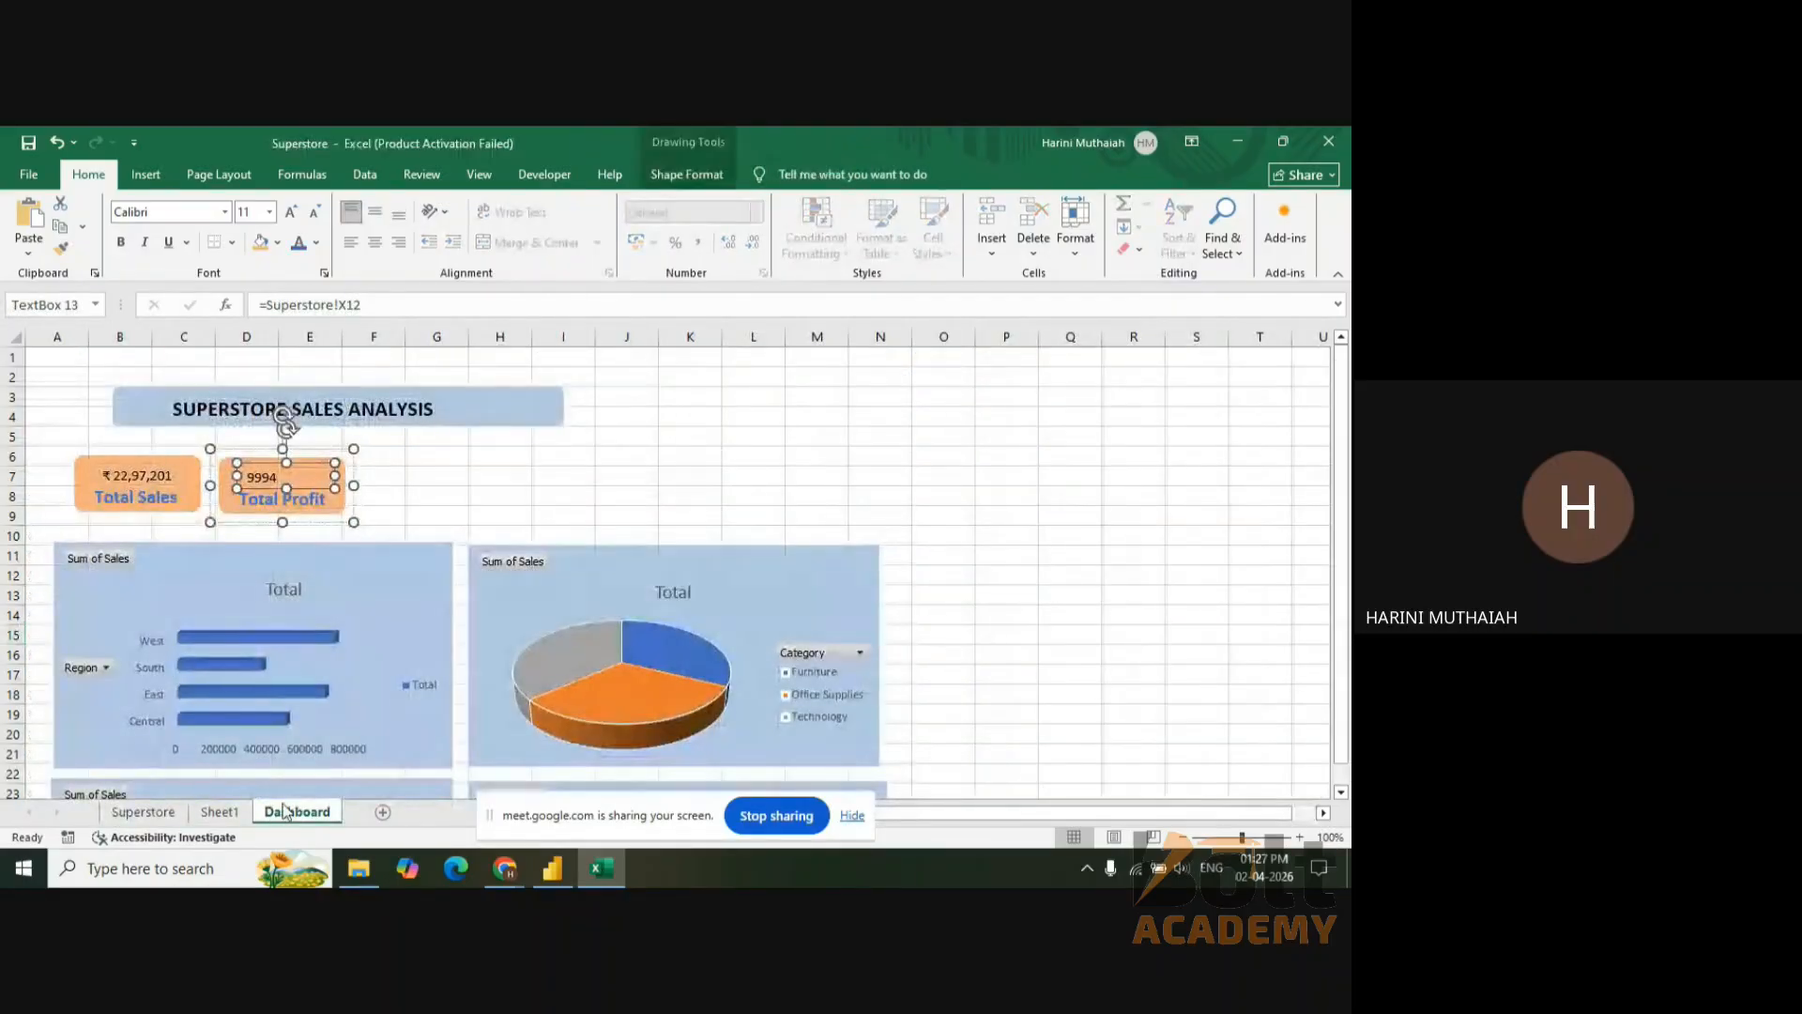
left_click(366, 305)
key("BackSpace")
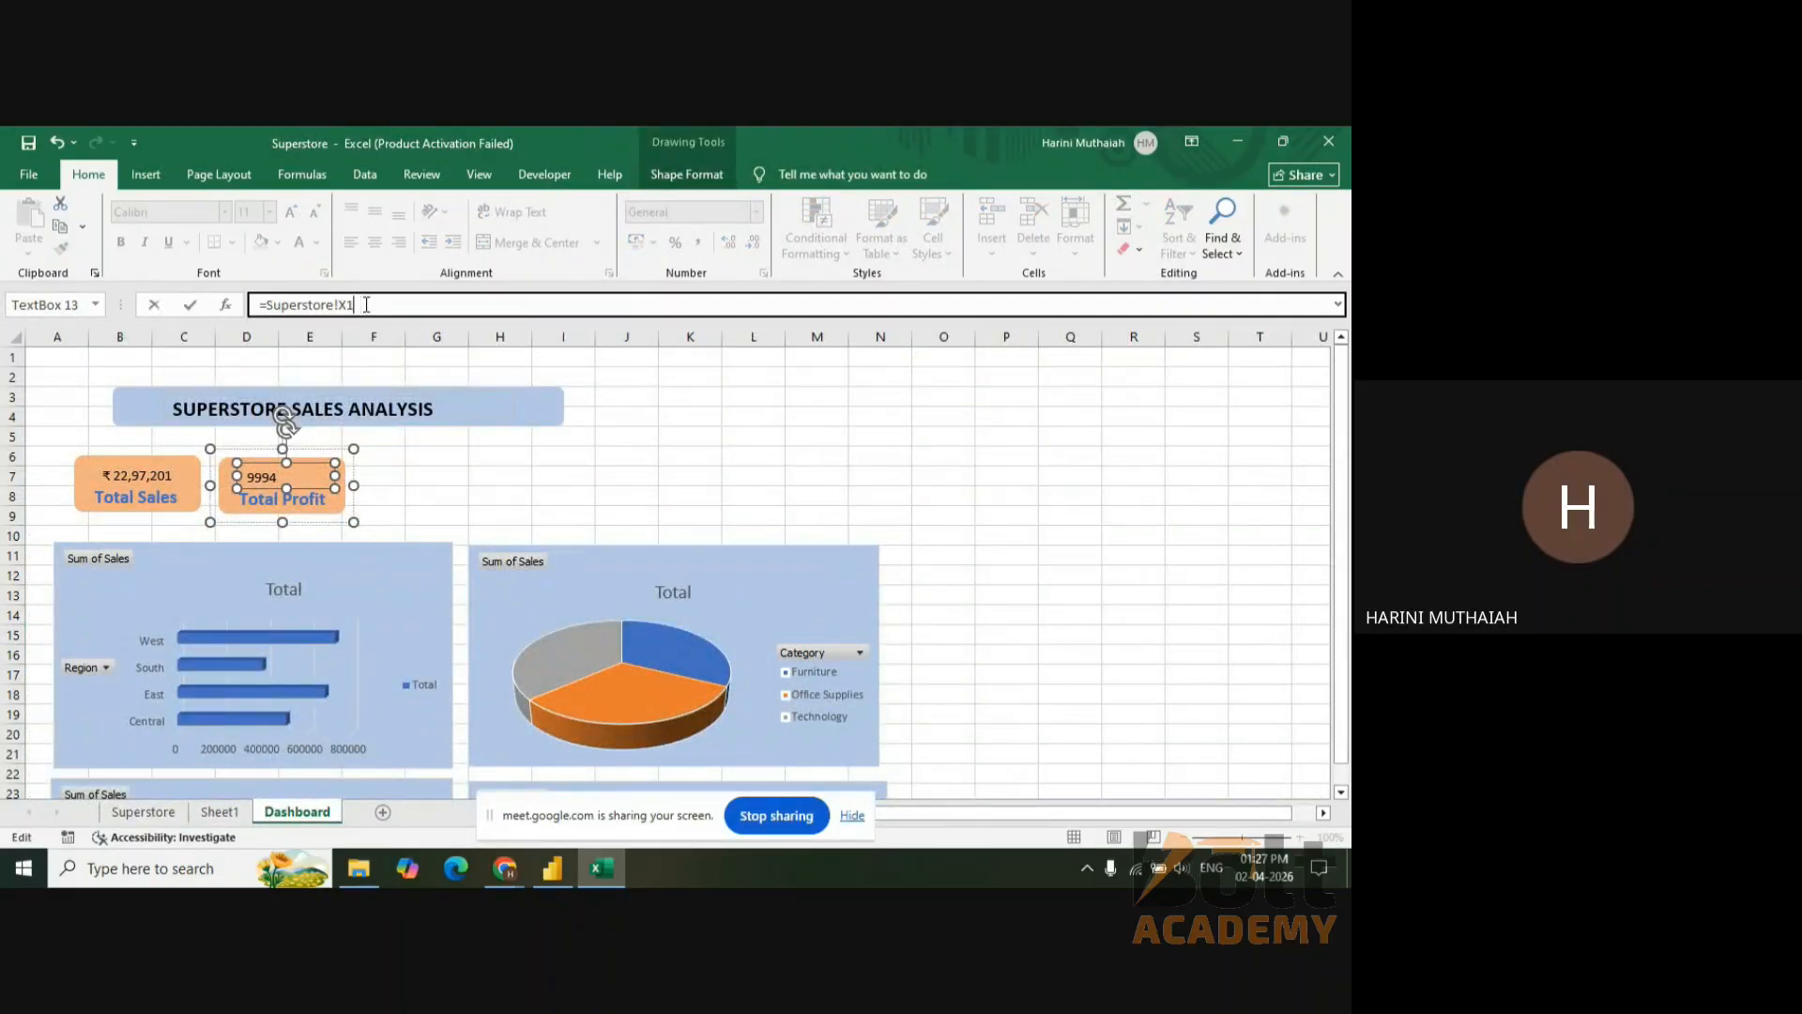
type("5")
key("Return")
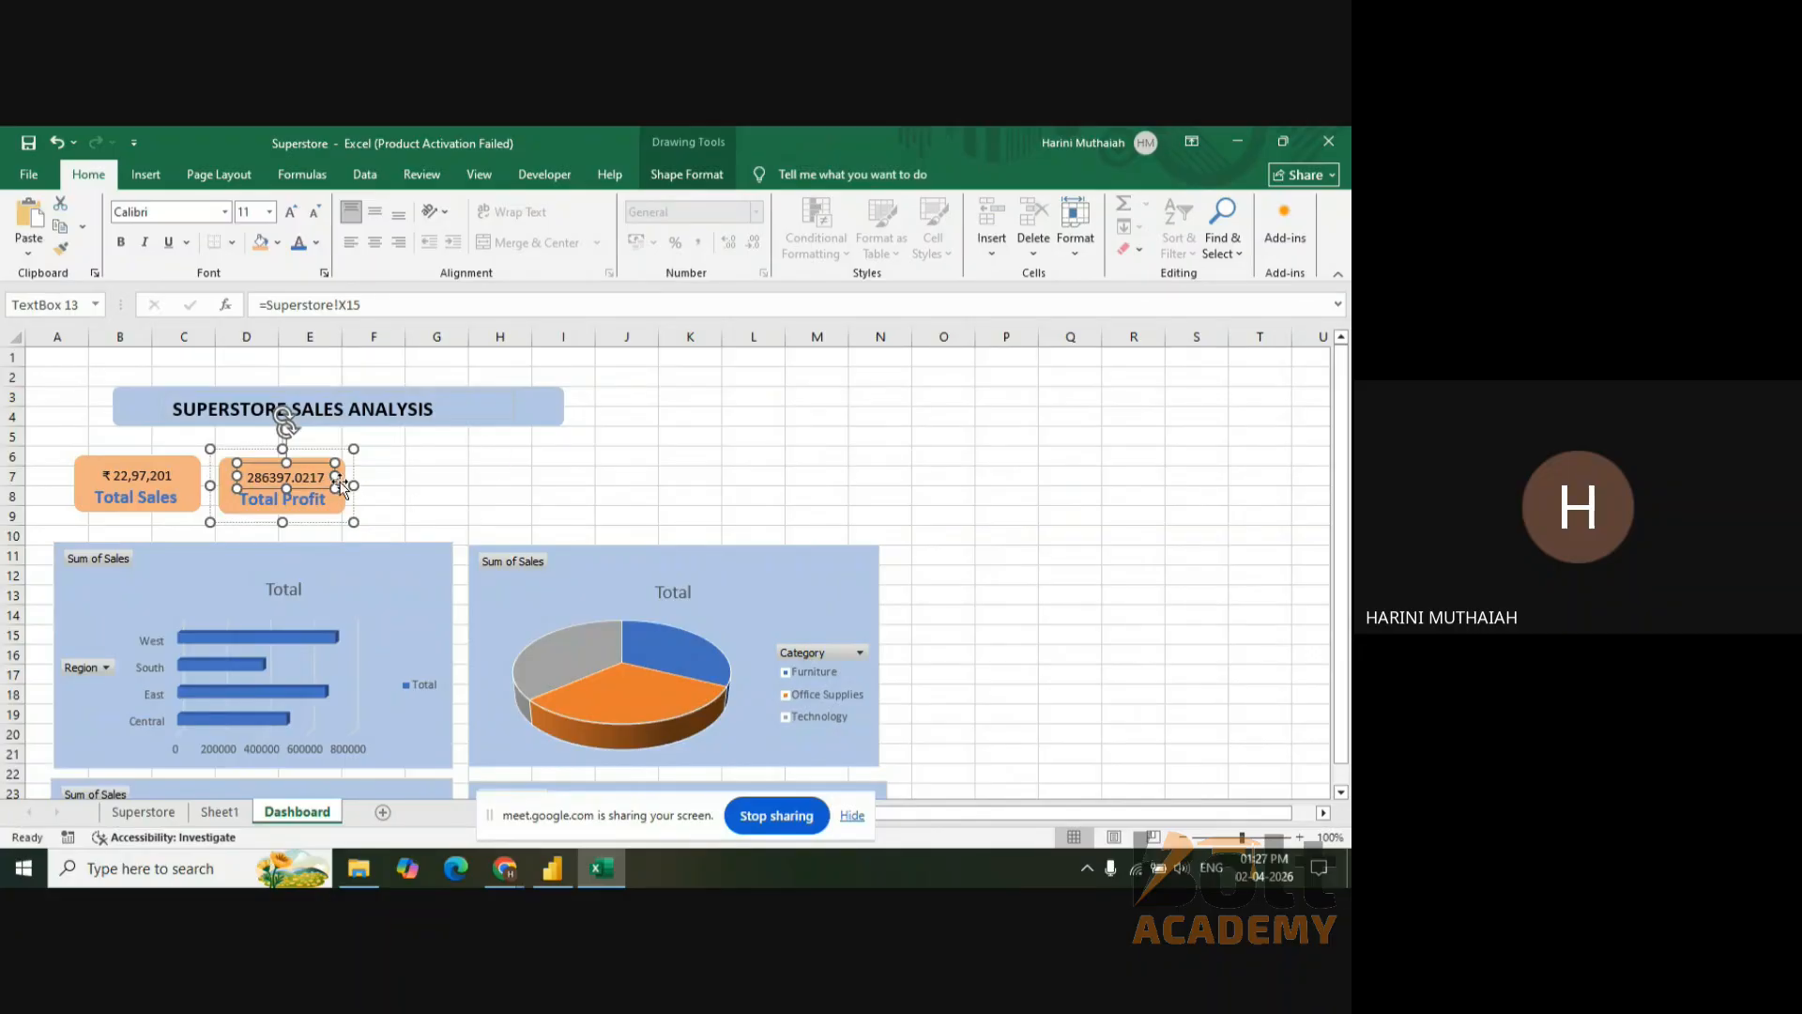
- Paste another copy of the Total Sales card at cell G7 and line it up beside the Total Profit card
left_click(414, 469)
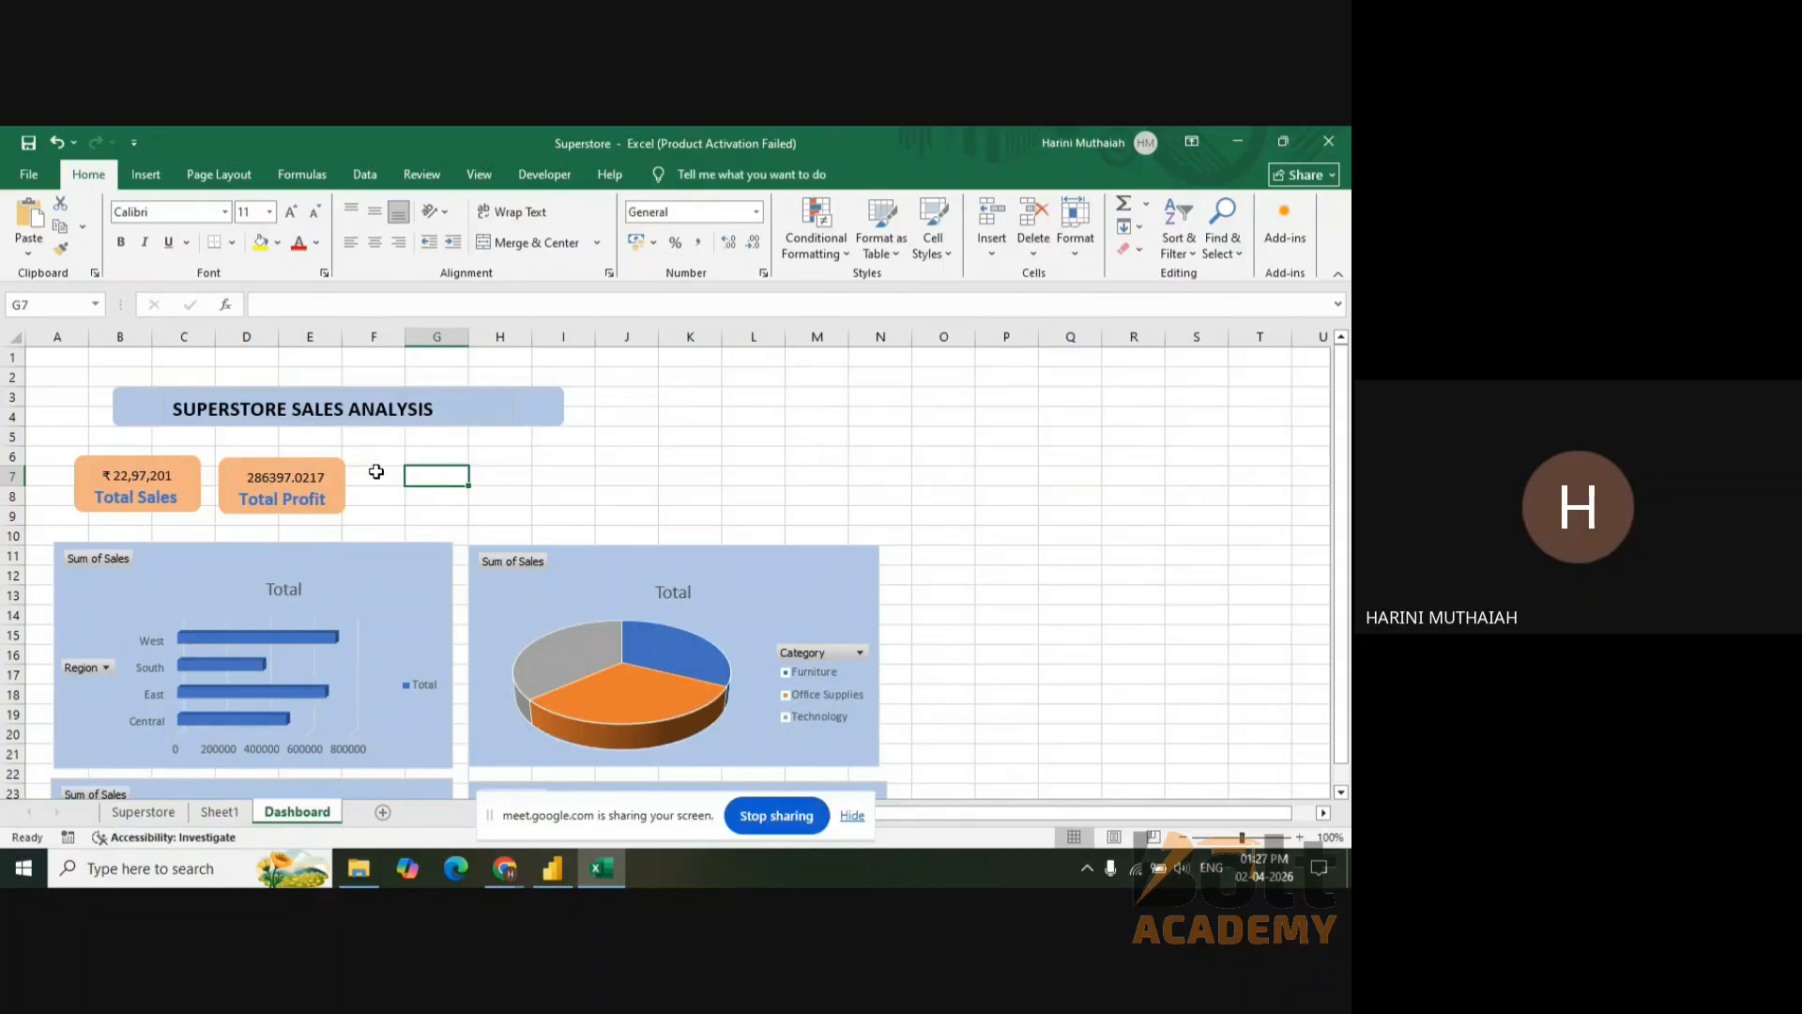
key("ctrl+v")
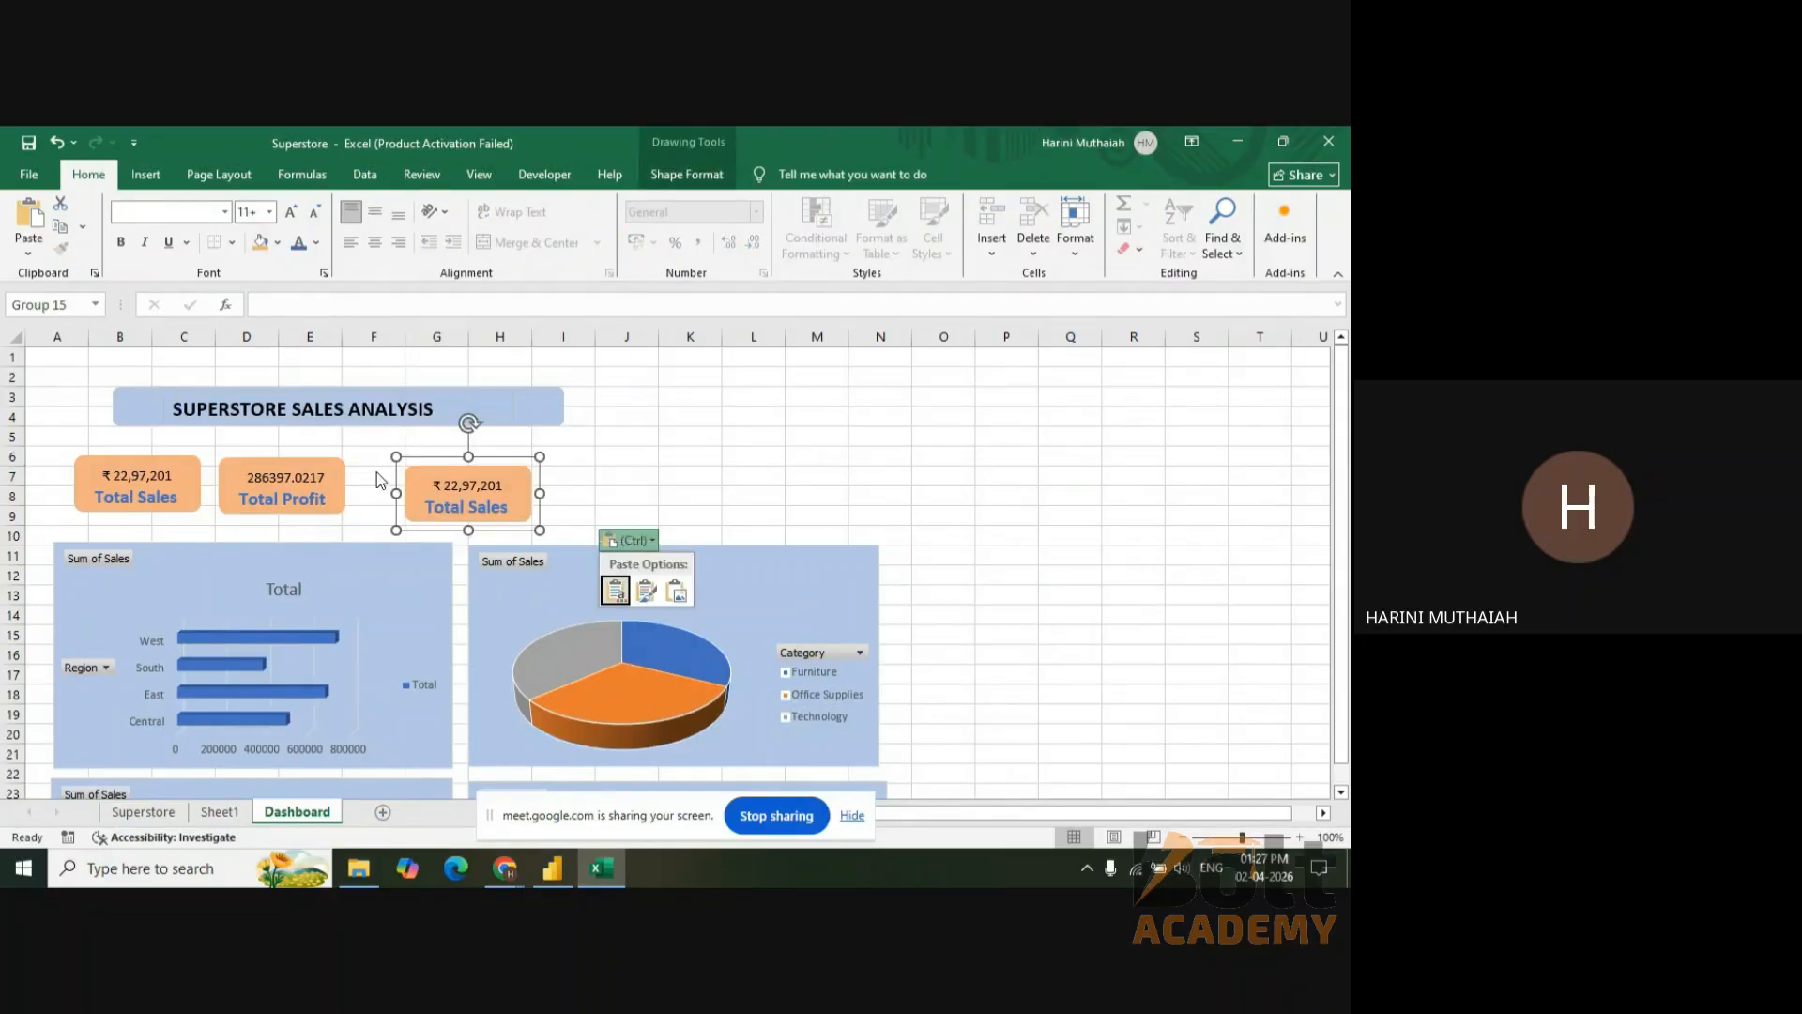
left_click(515, 464)
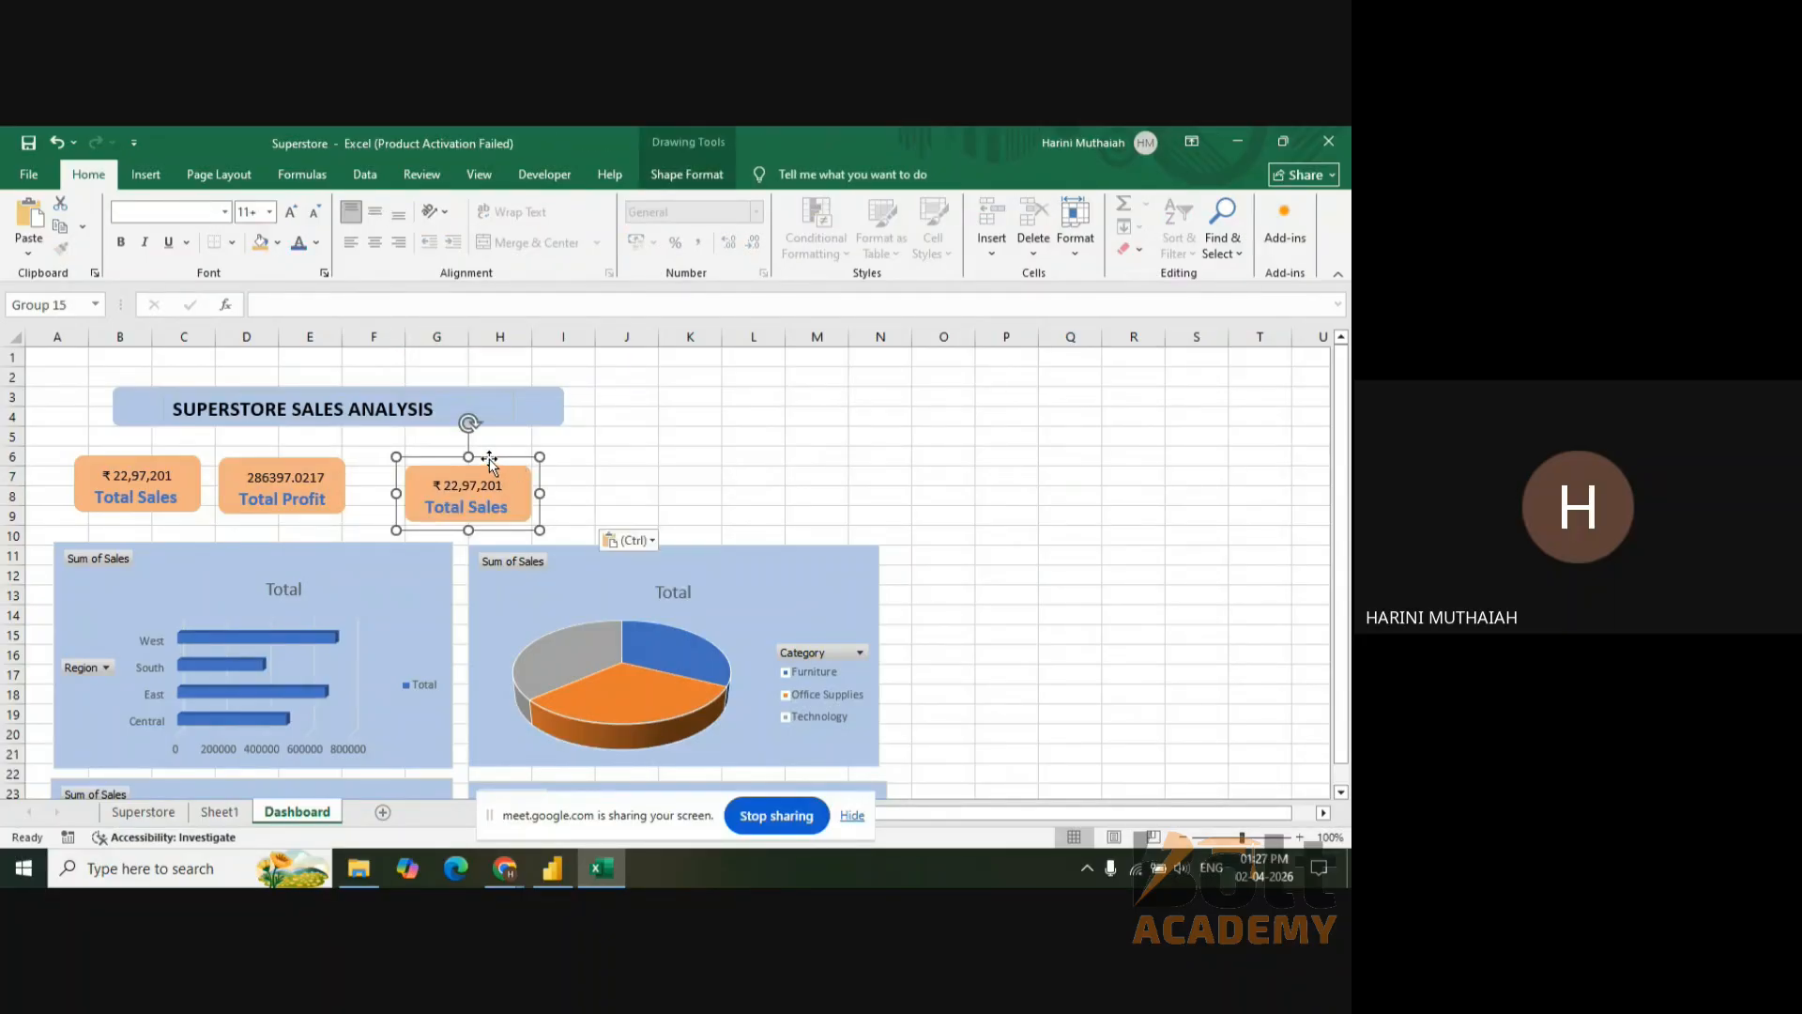
left_click_drag(502, 461, 462, 456)
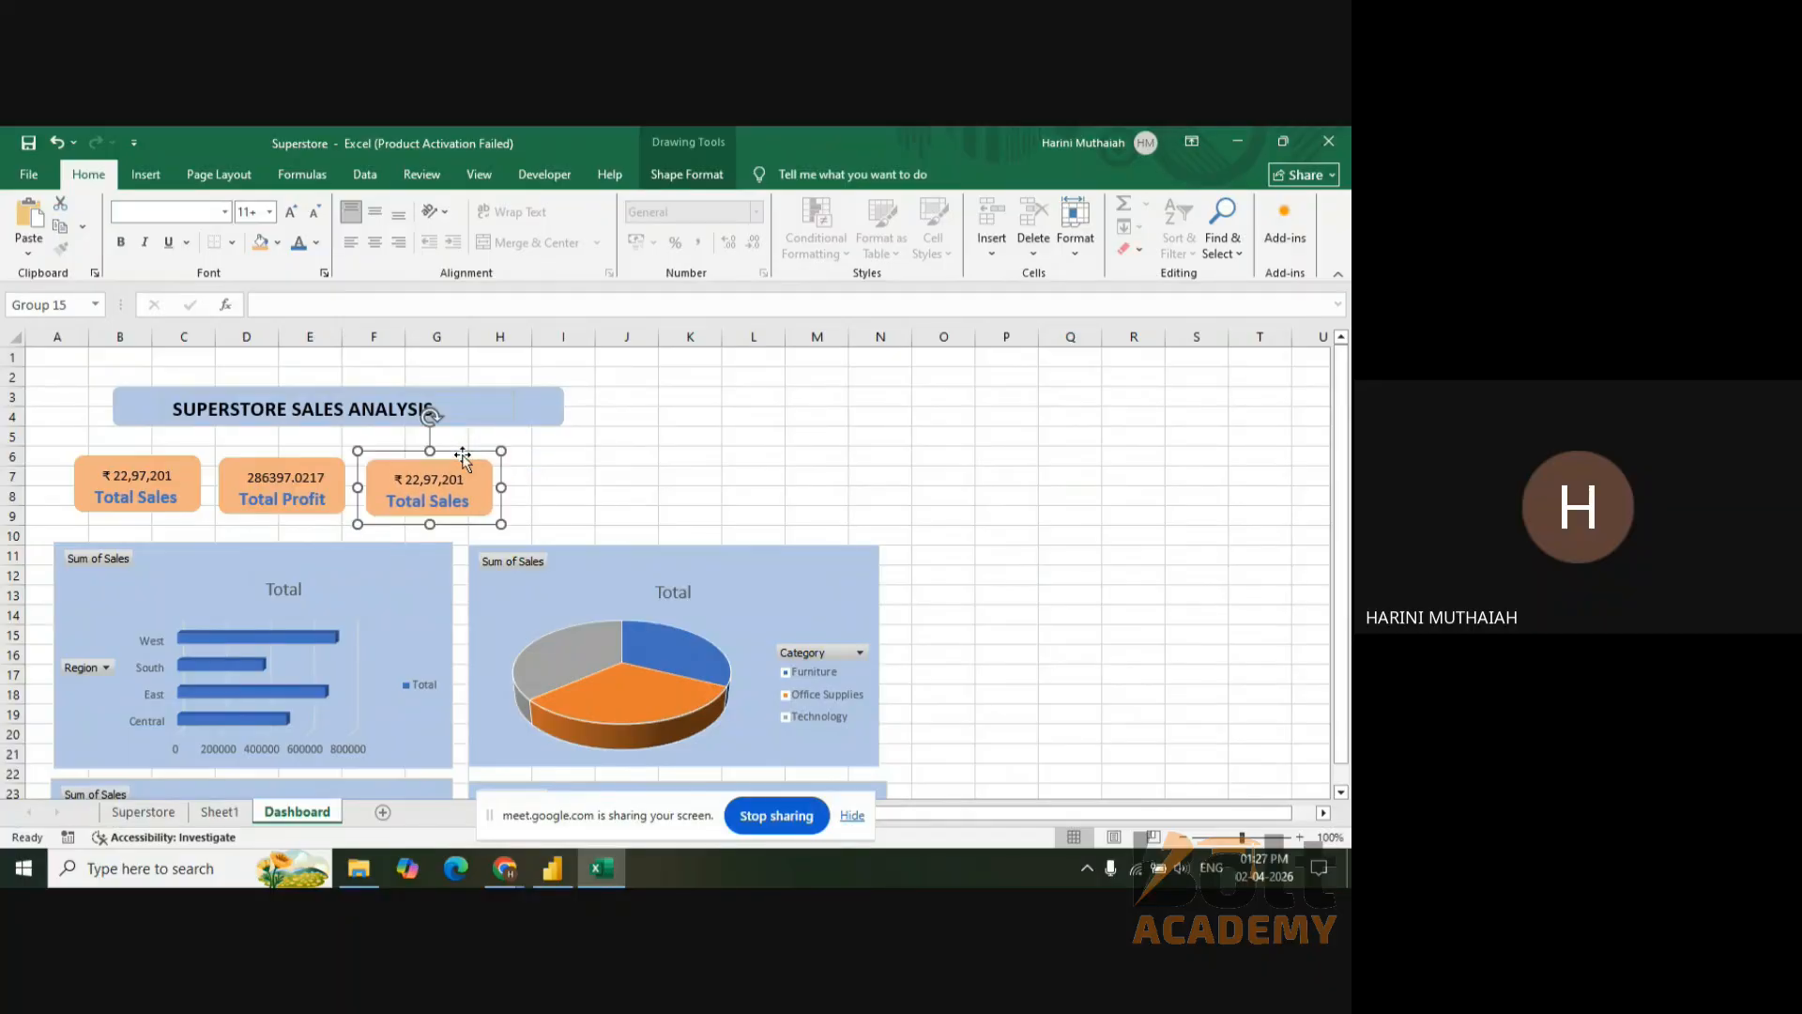
- Change the label of the third card to "Total Orders"
left_click(478, 502)
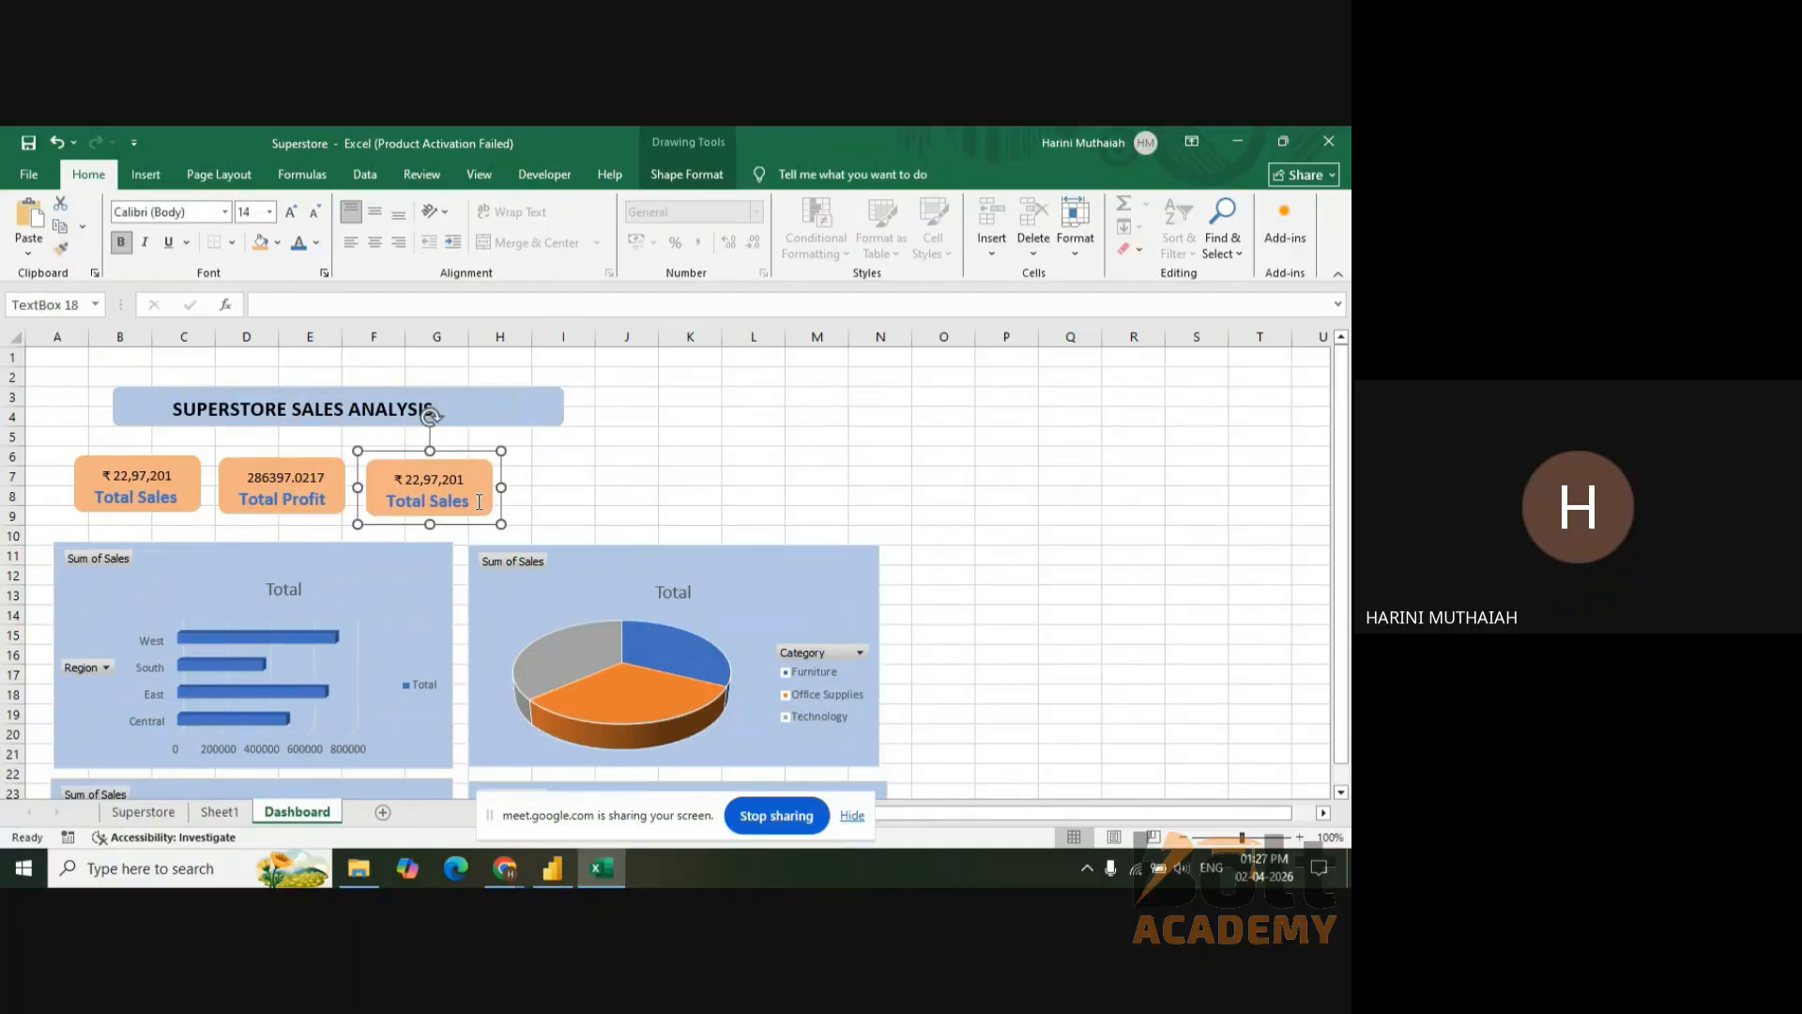
triple_click(479, 502)
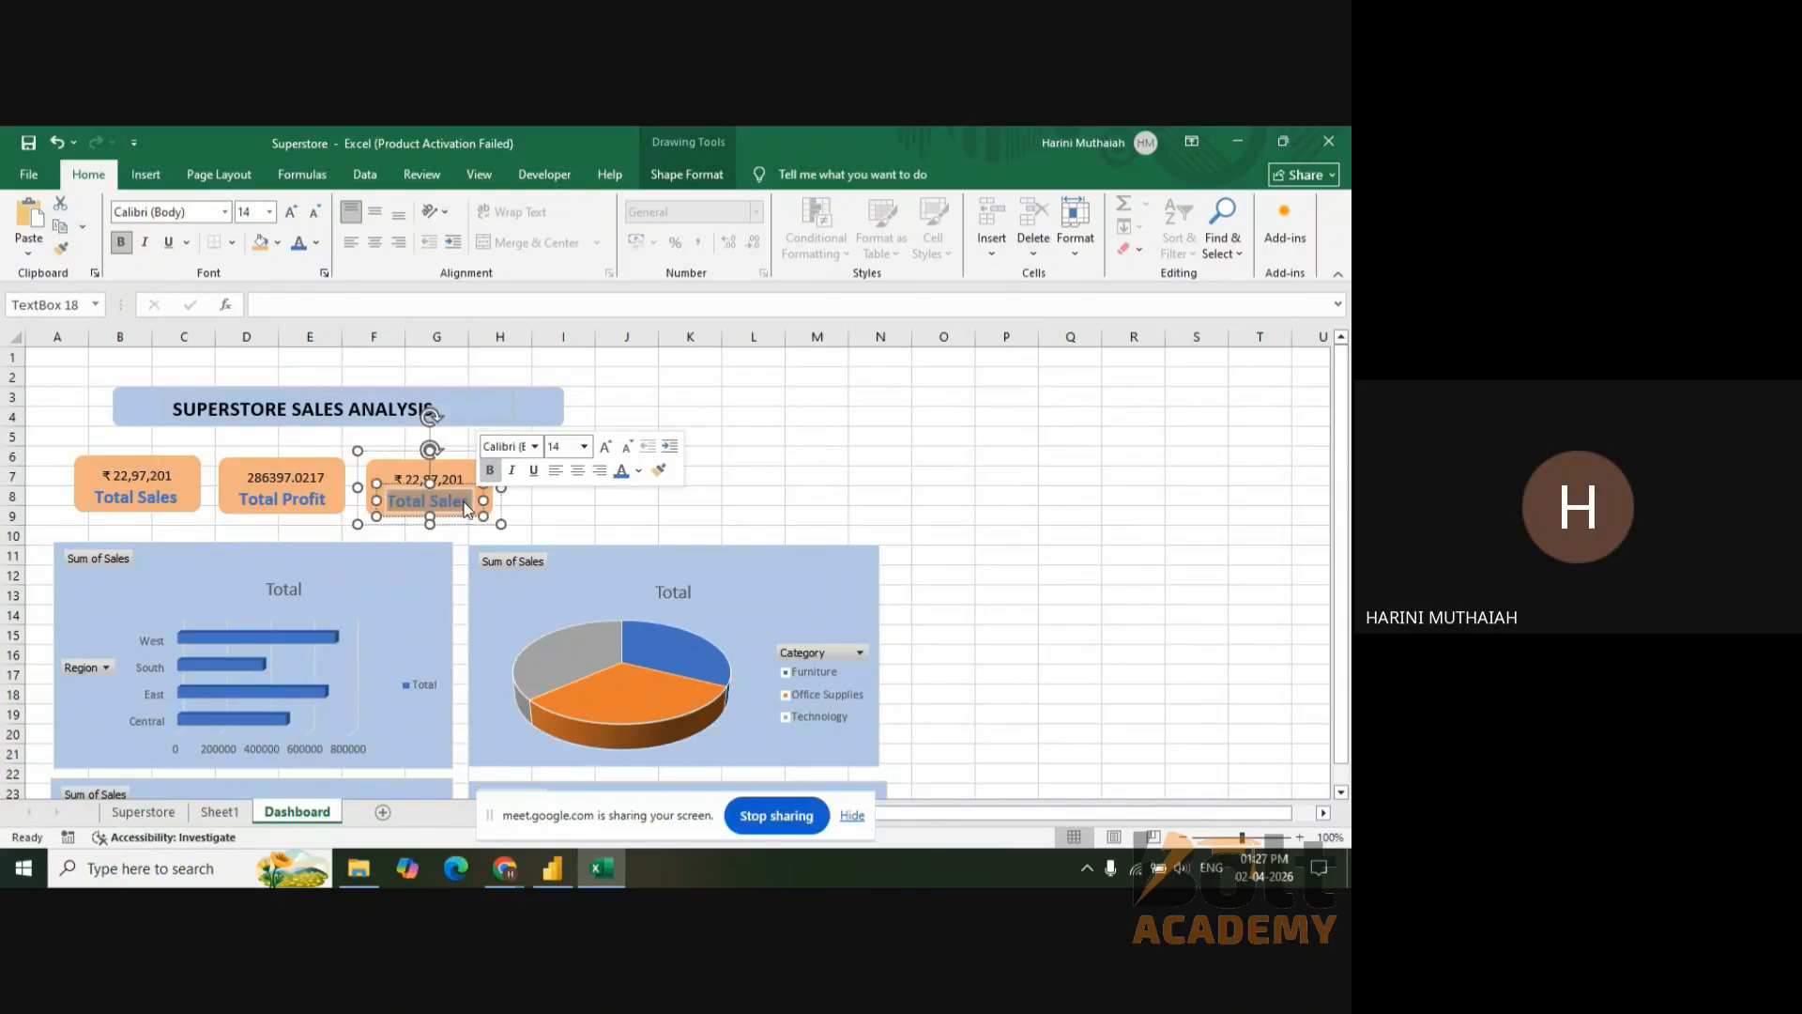
left_click(472, 501)
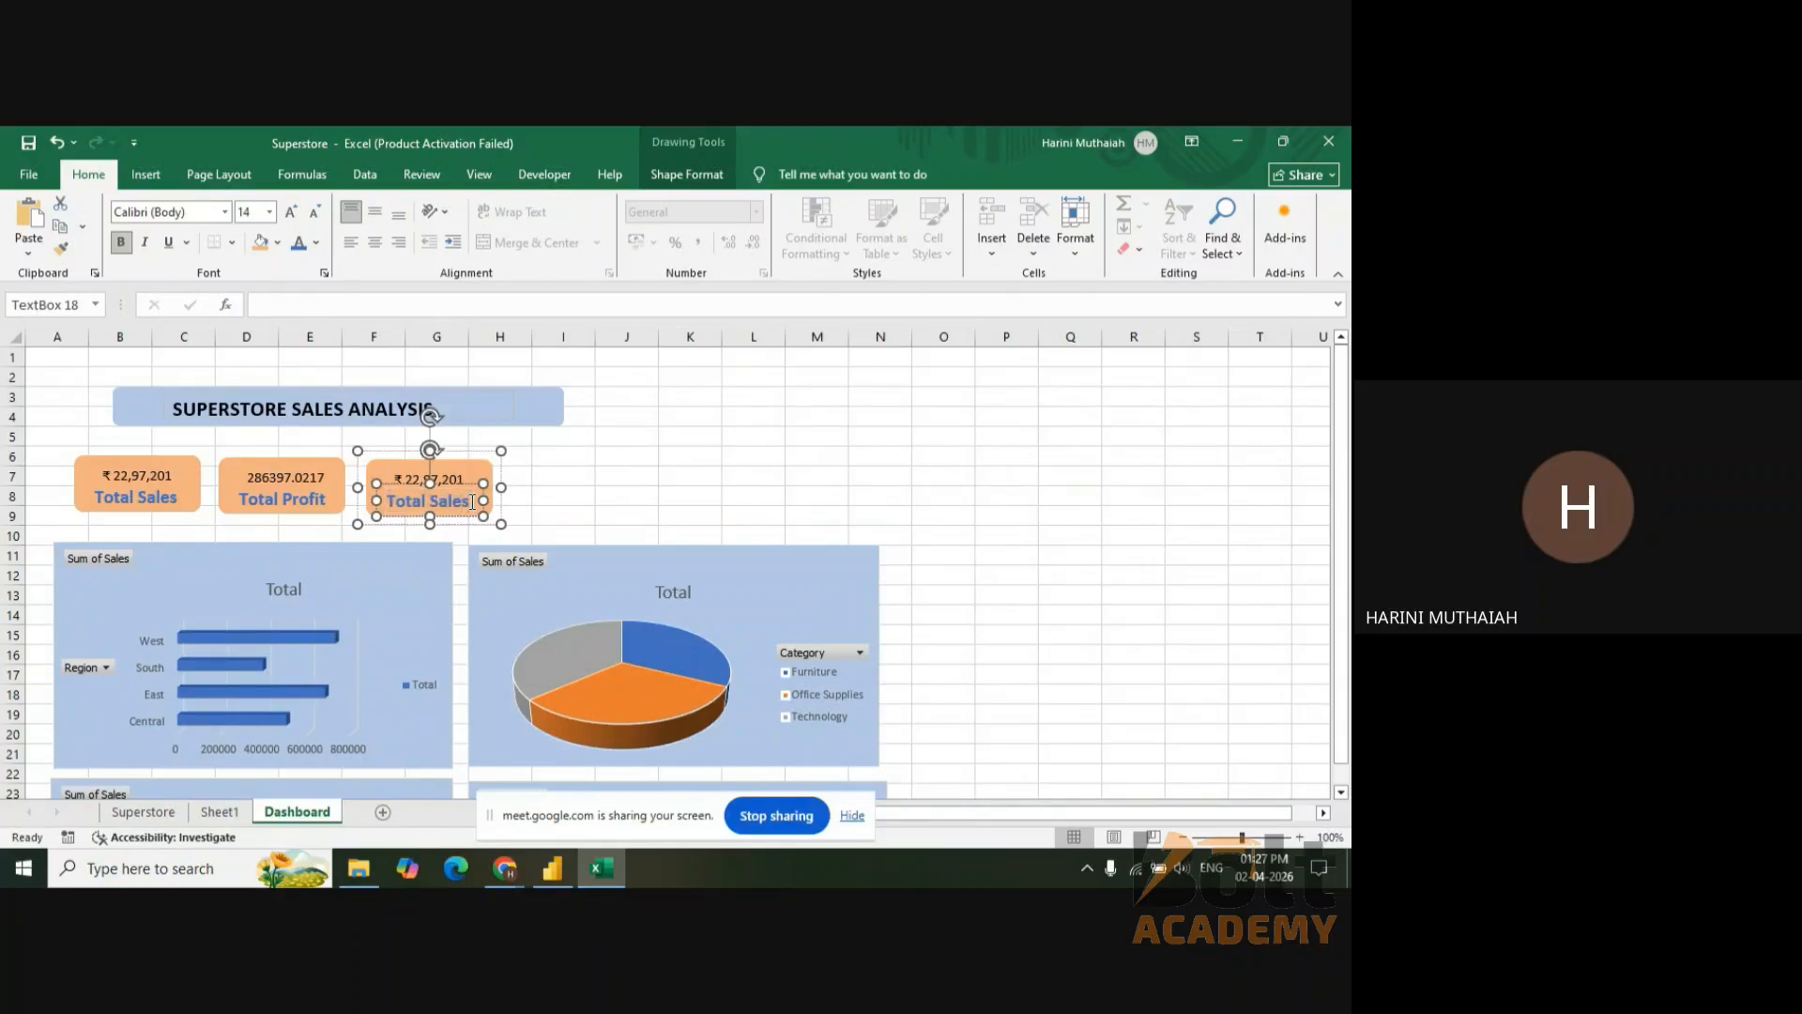
key("BackSpace")
key("BackSpace")
key("BackSpace")
key("BackSpace")
key("BackSpace")
type("Orders")
- Widen the third card's orange rectangle and its label box so that "Total Orders" fits on one line
left_click(486, 473)
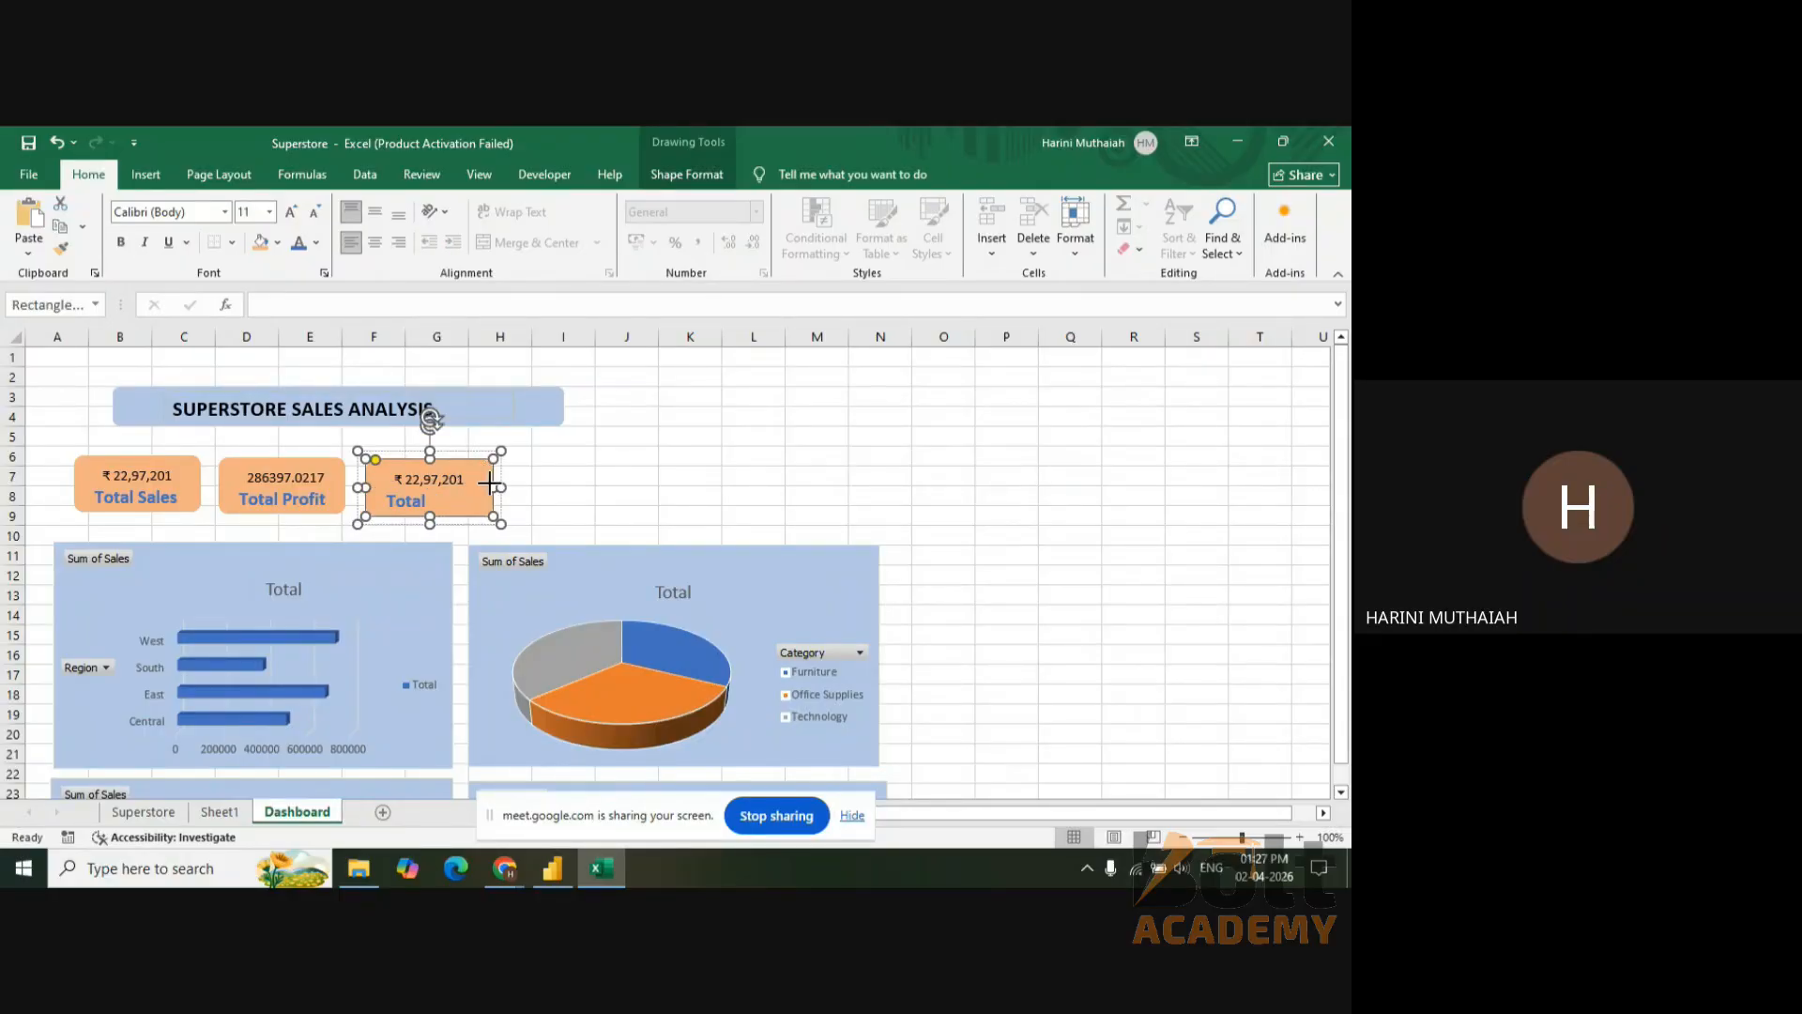
left_click_drag(489, 485, 534, 485)
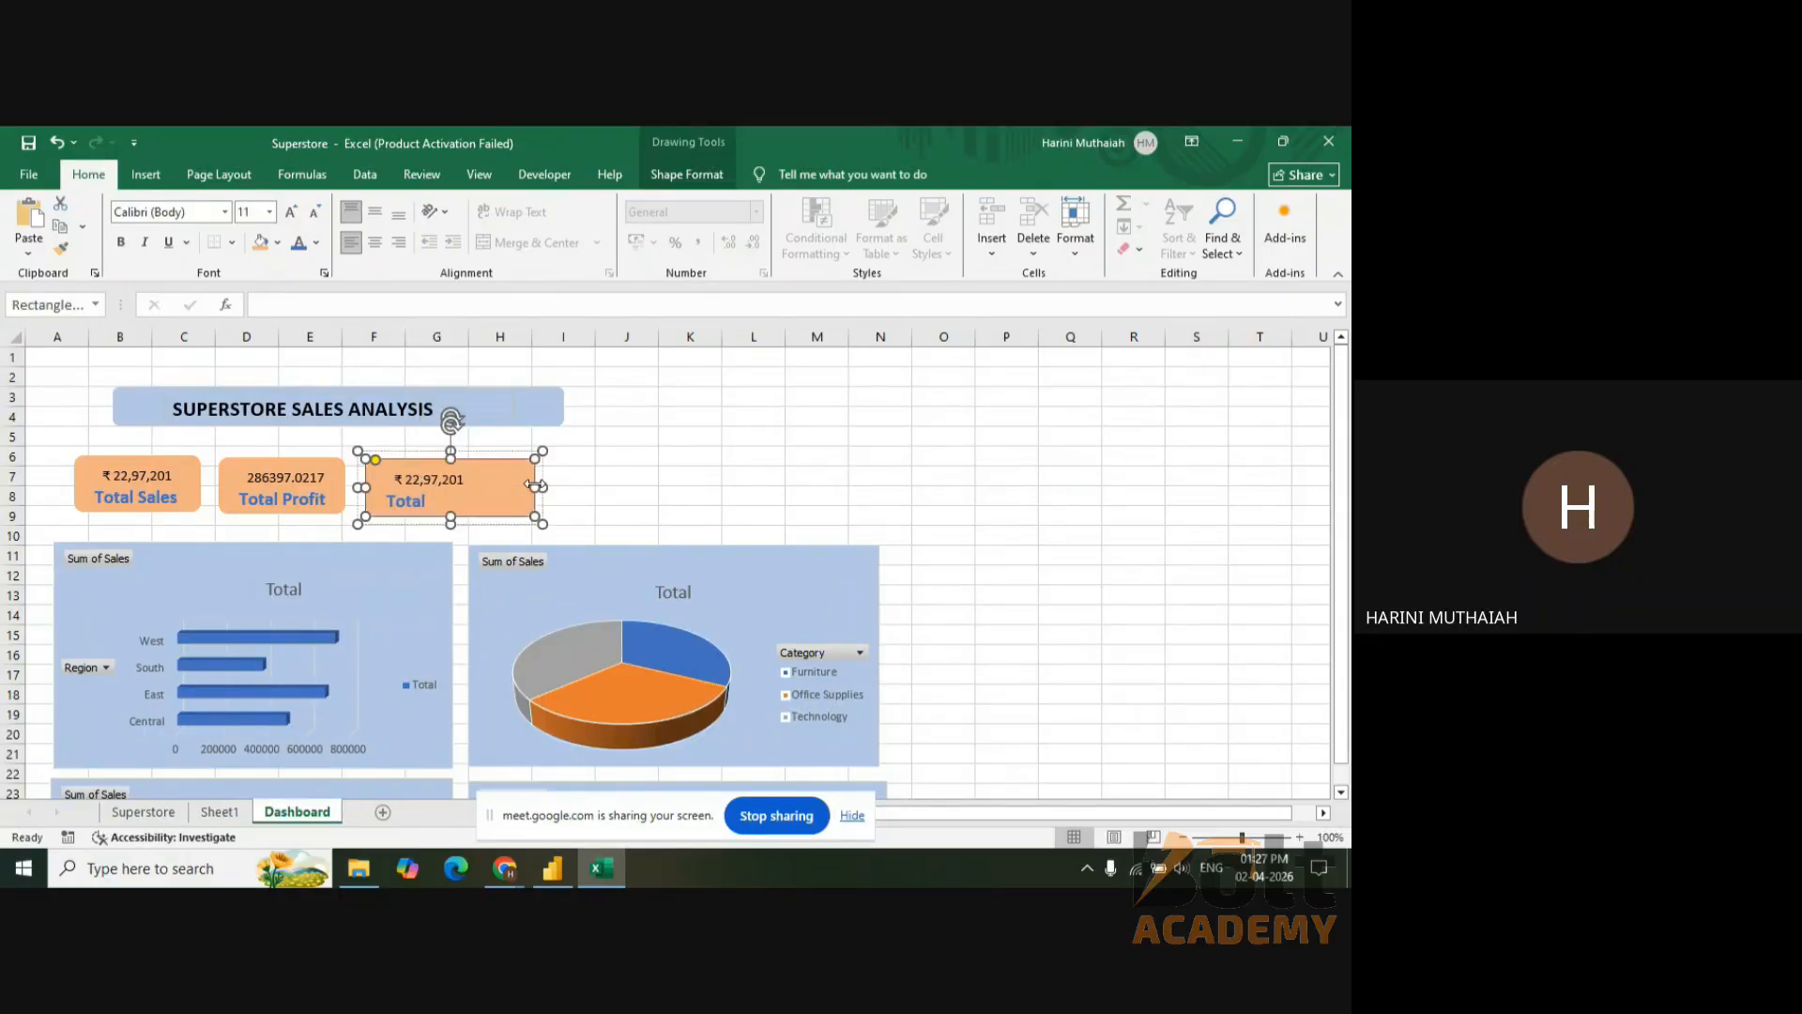
left_click(405, 500)
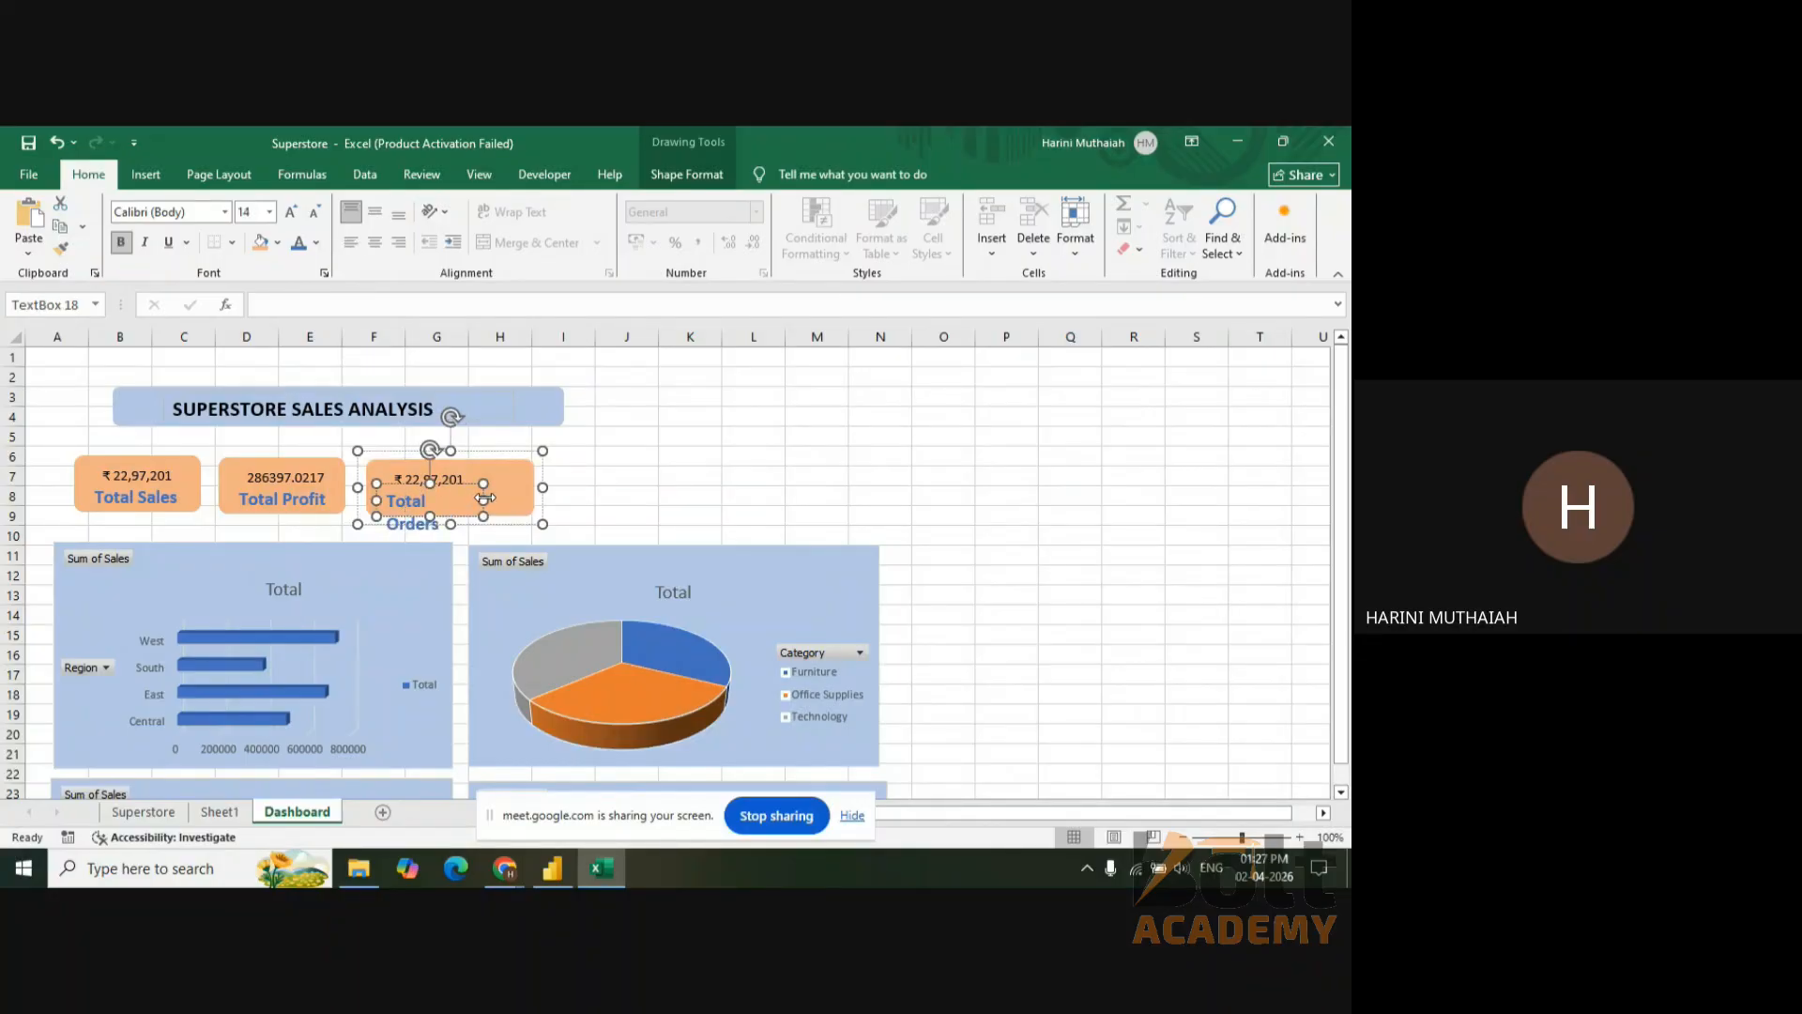
left_click_drag(482, 500, 515, 495)
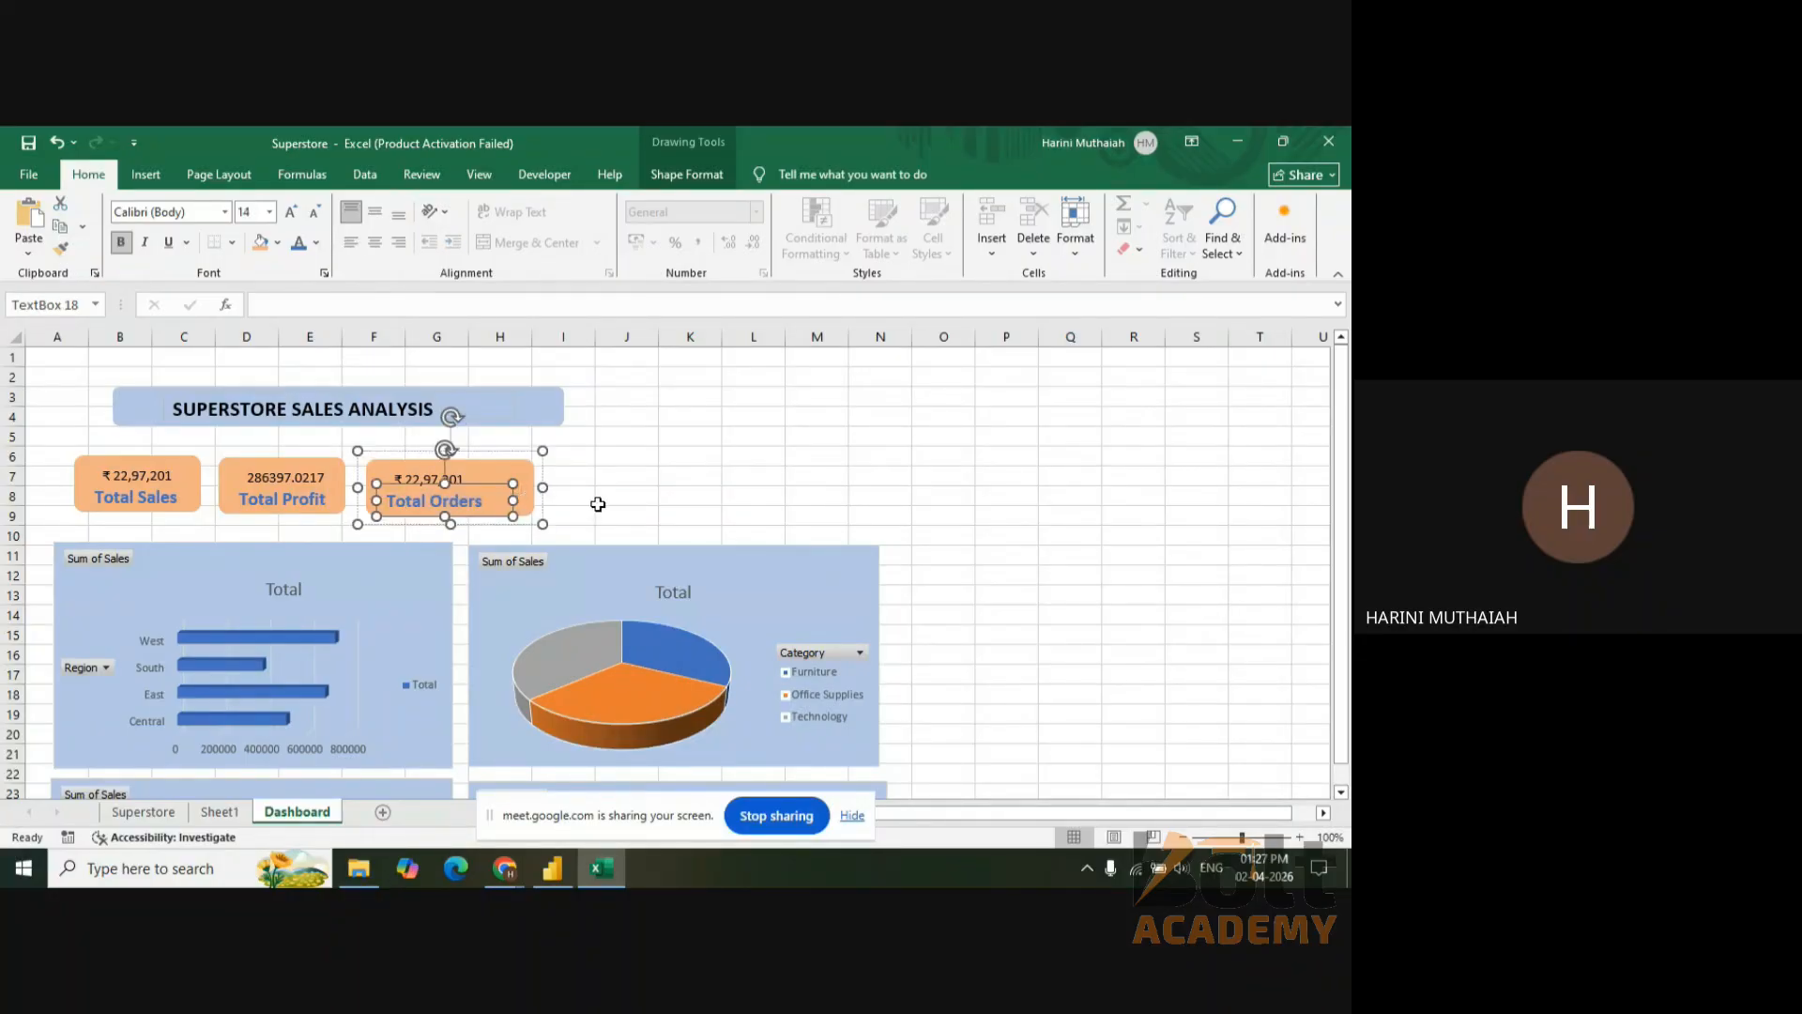
left_click(598, 497)
- Locate the Total Orders cell on the Superstore sheet and link the Total Orders card's value box to =Superstore!X12
left_click(439, 475)
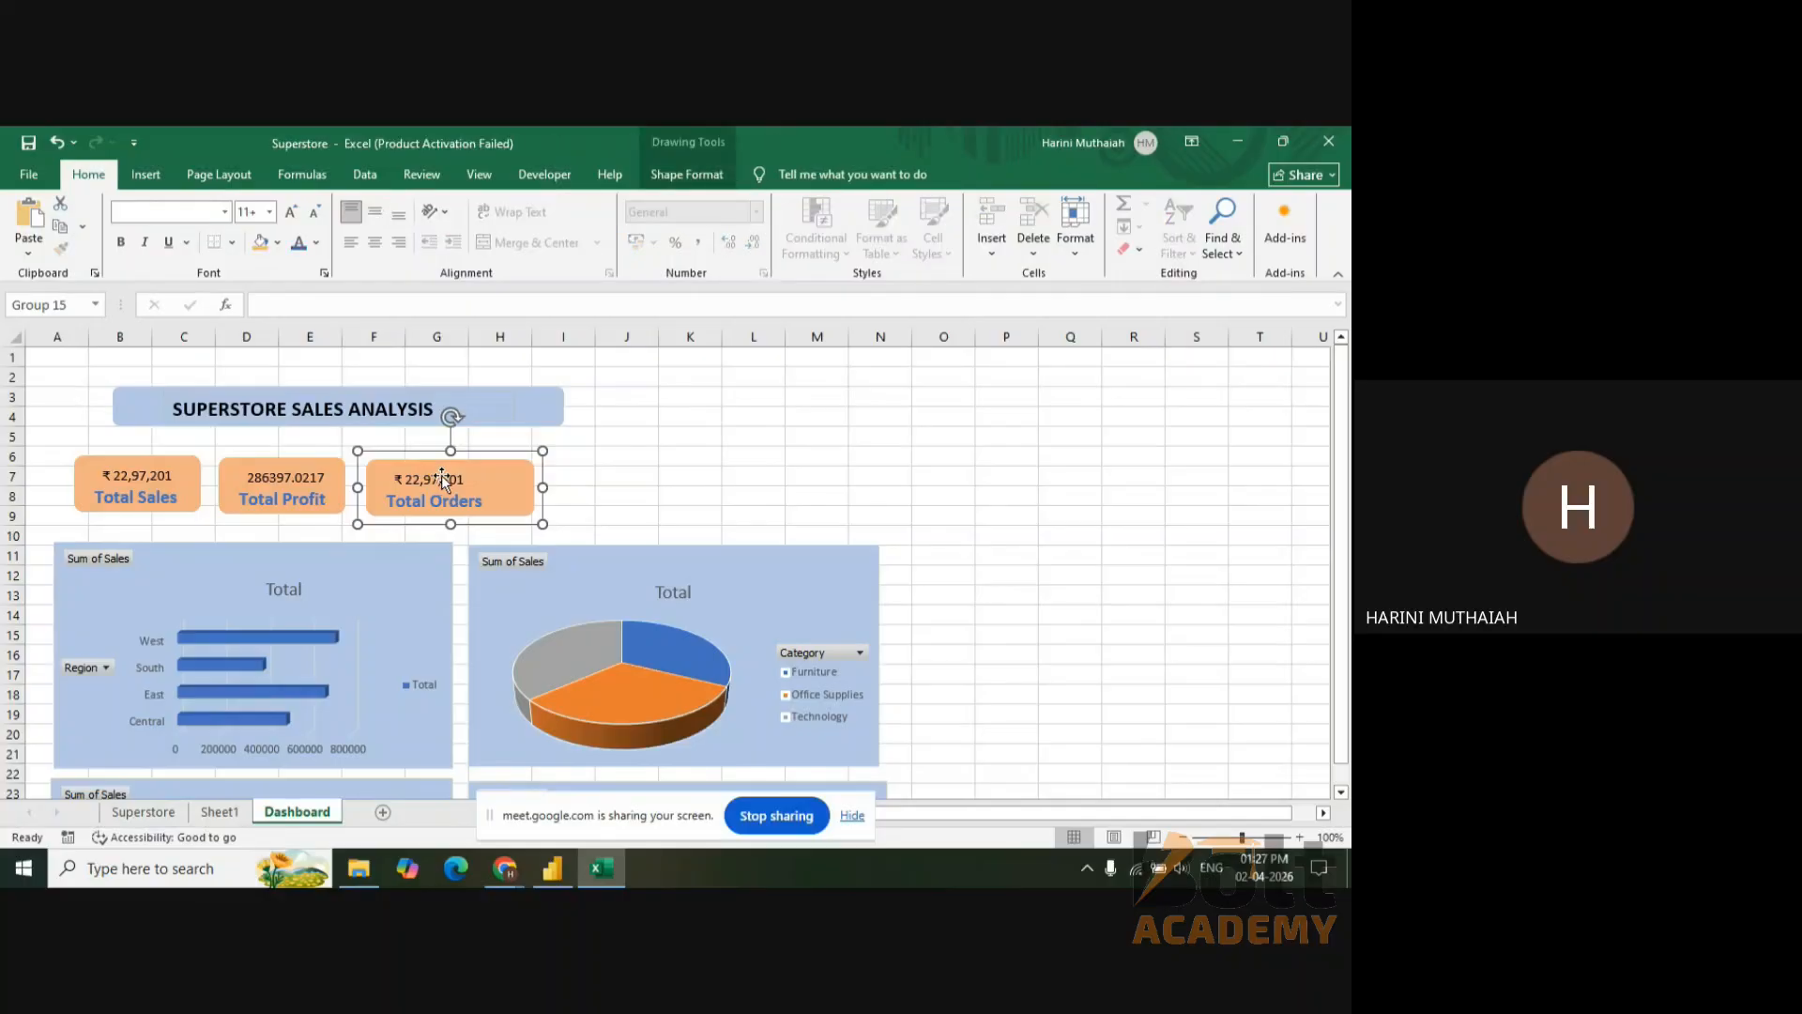
left_click(441, 475)
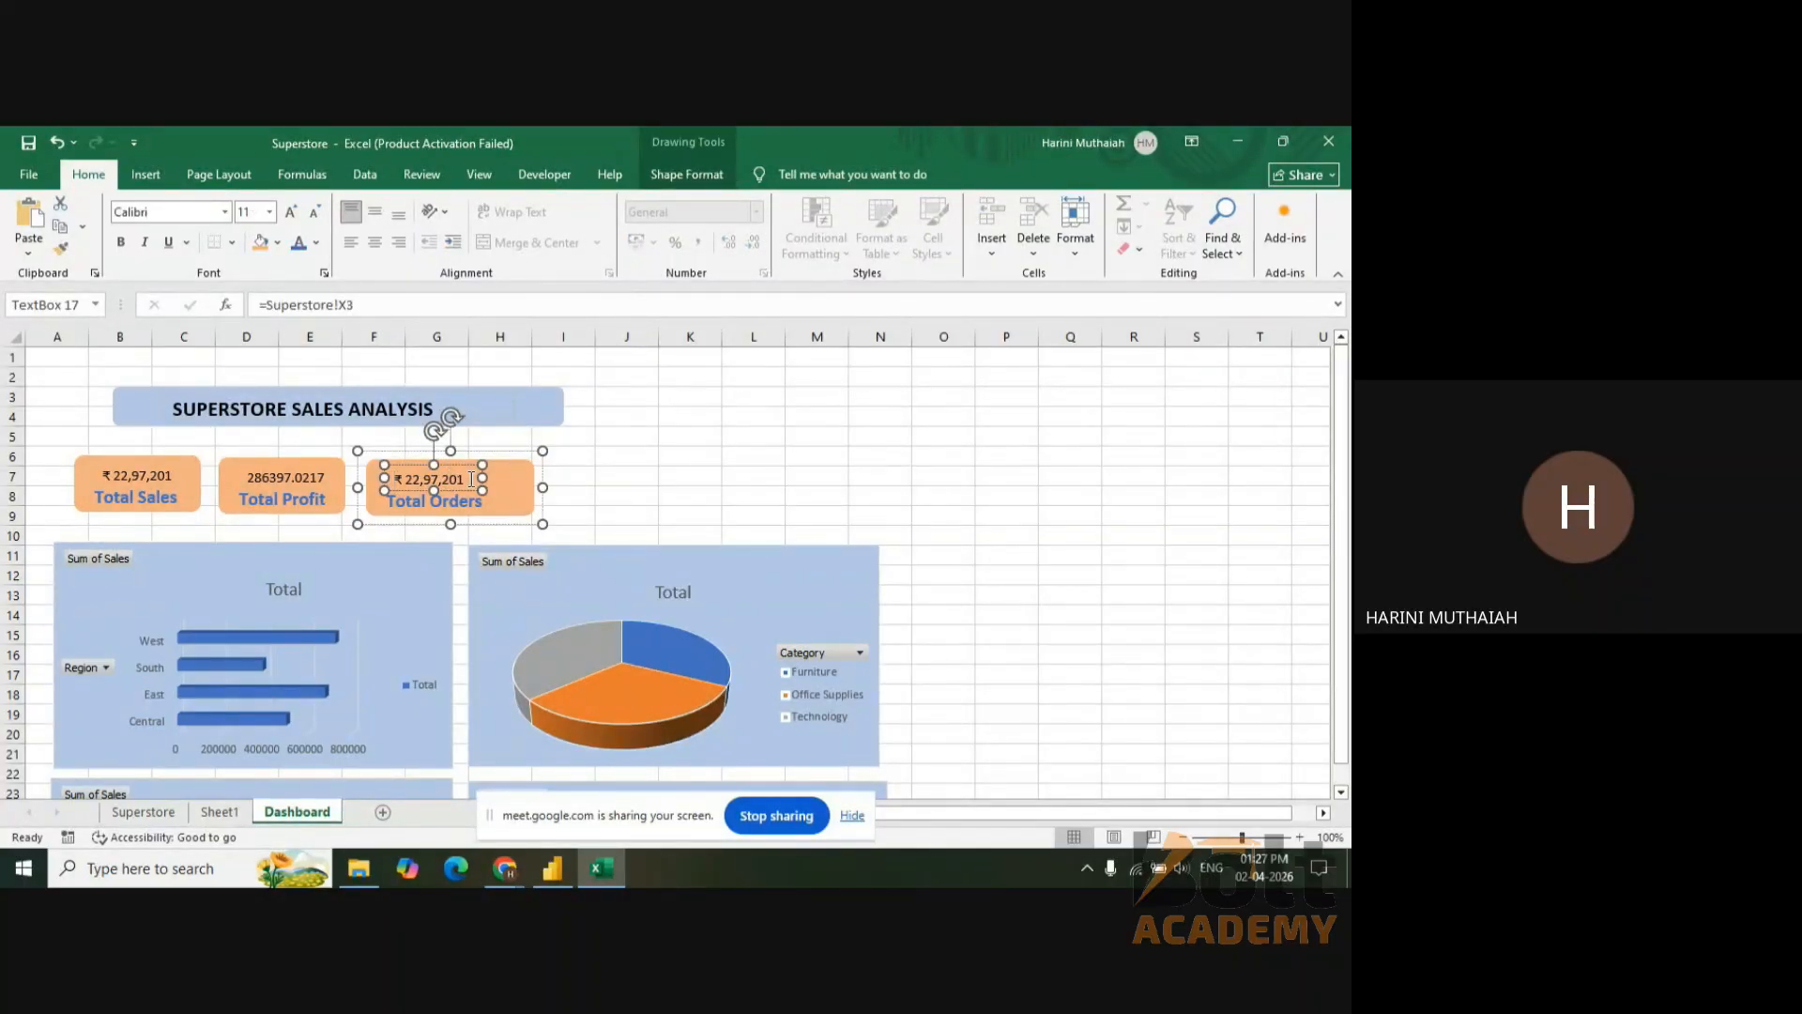
left_click(150, 813)
left_click(1117, 578)
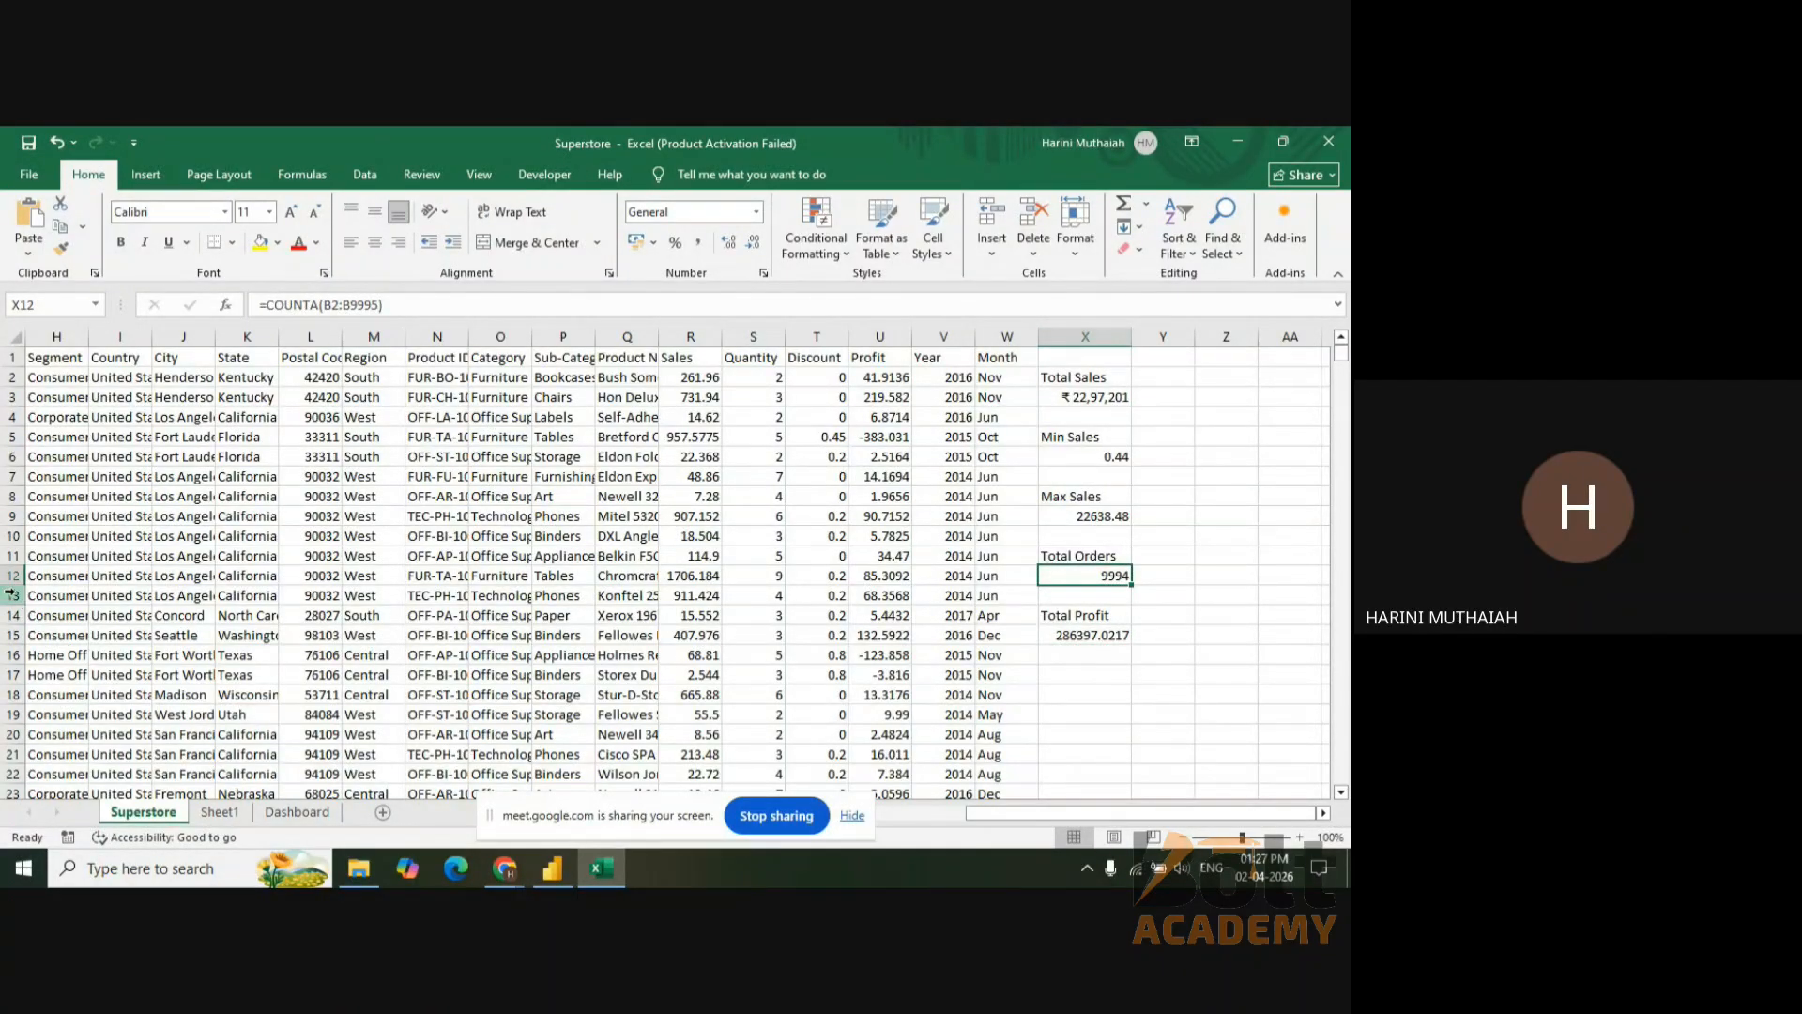
left_click(299, 812)
left_click(373, 490)
left_click(373, 305)
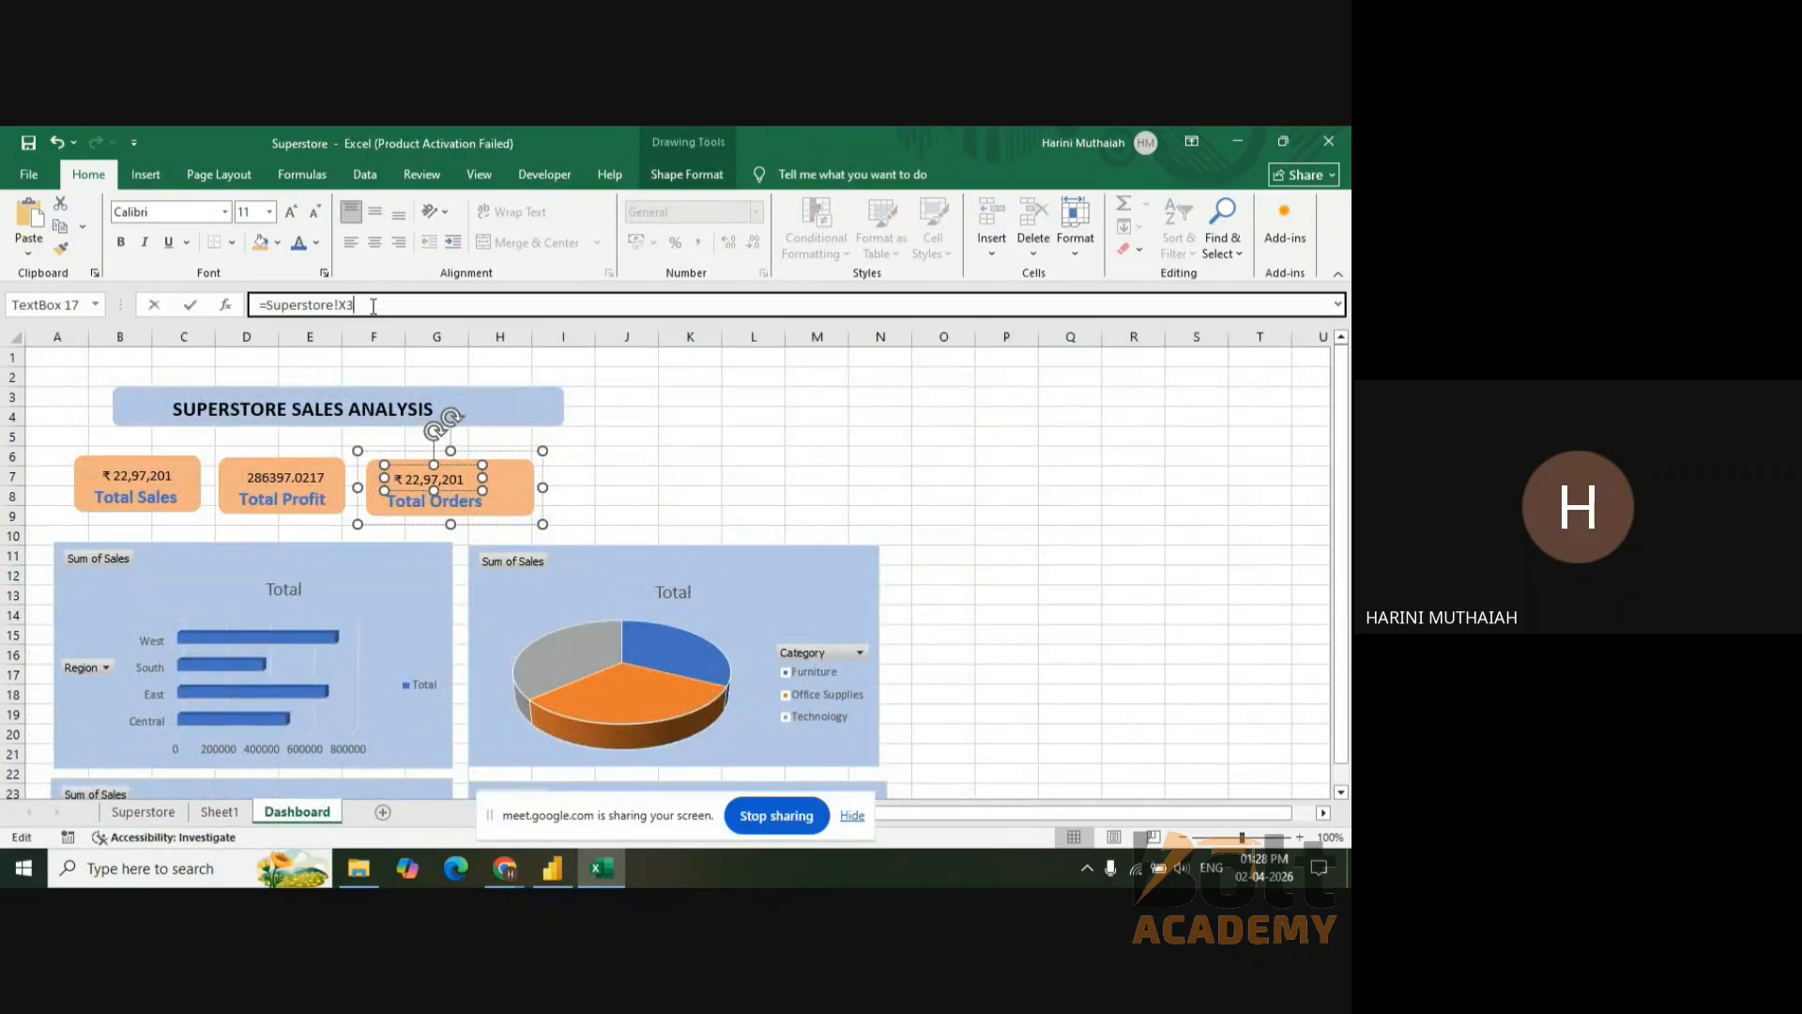
key("BackSpace")
type("12")
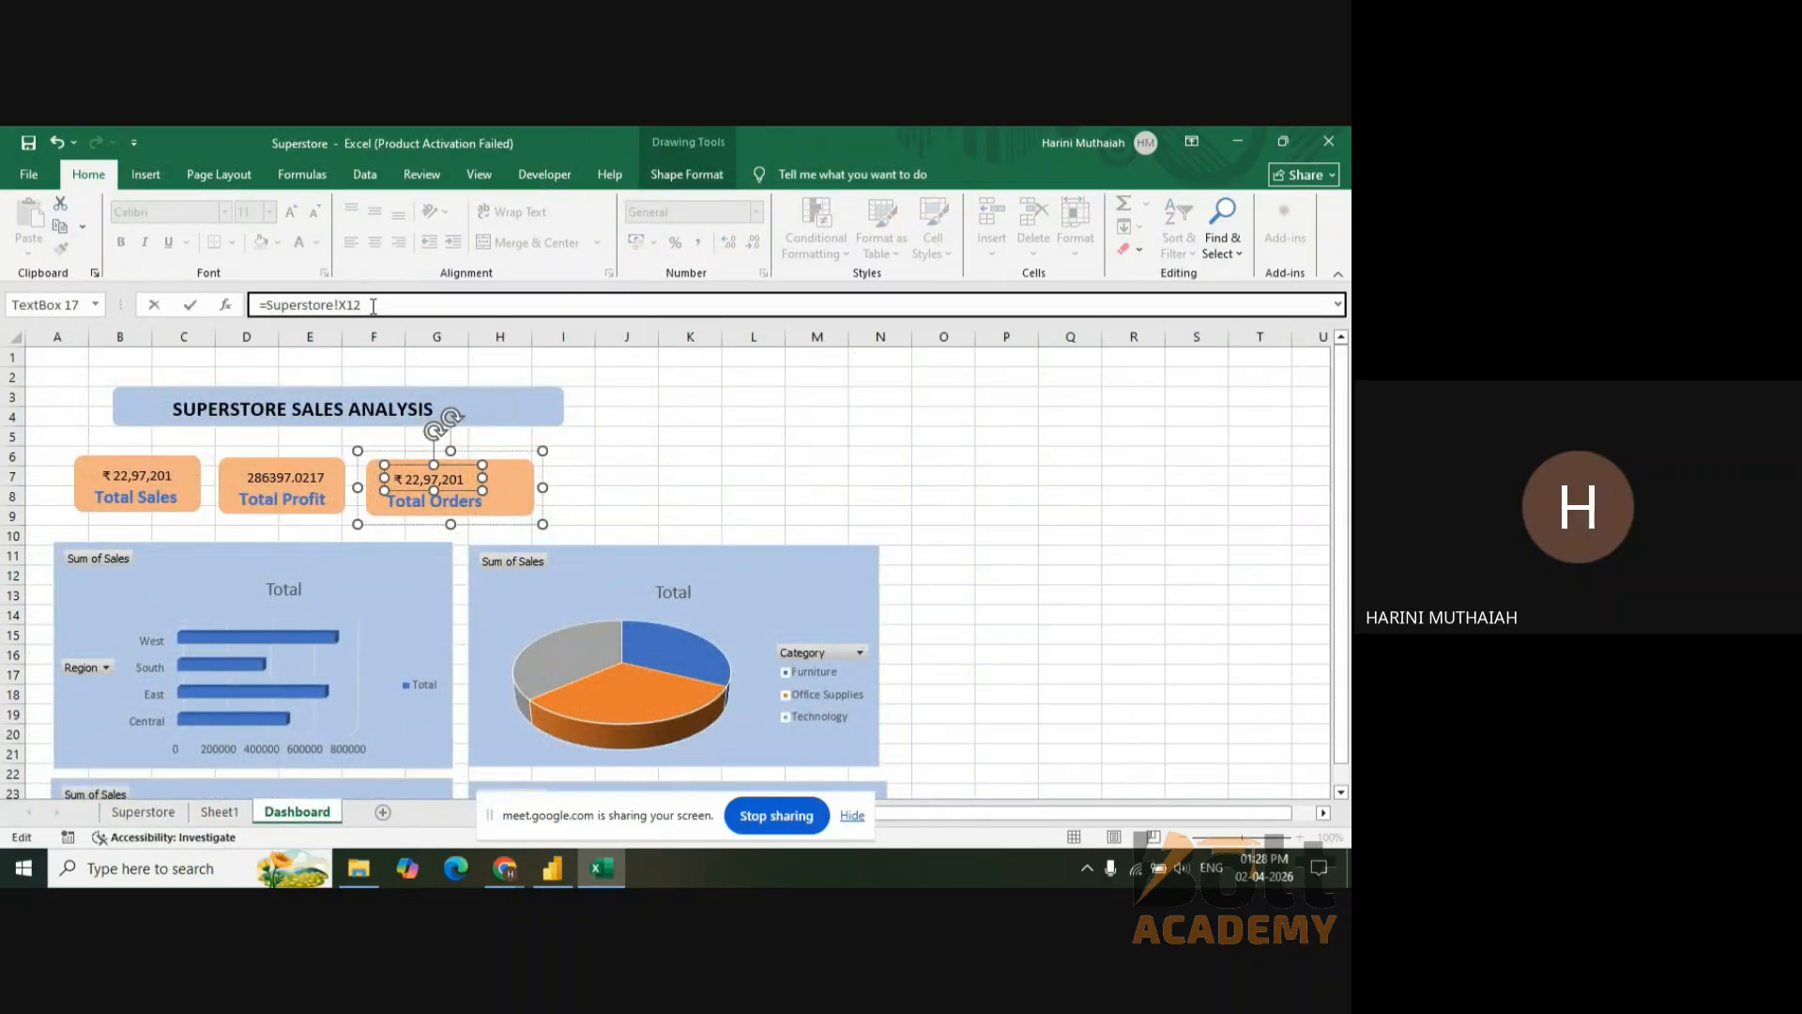
key("Return")
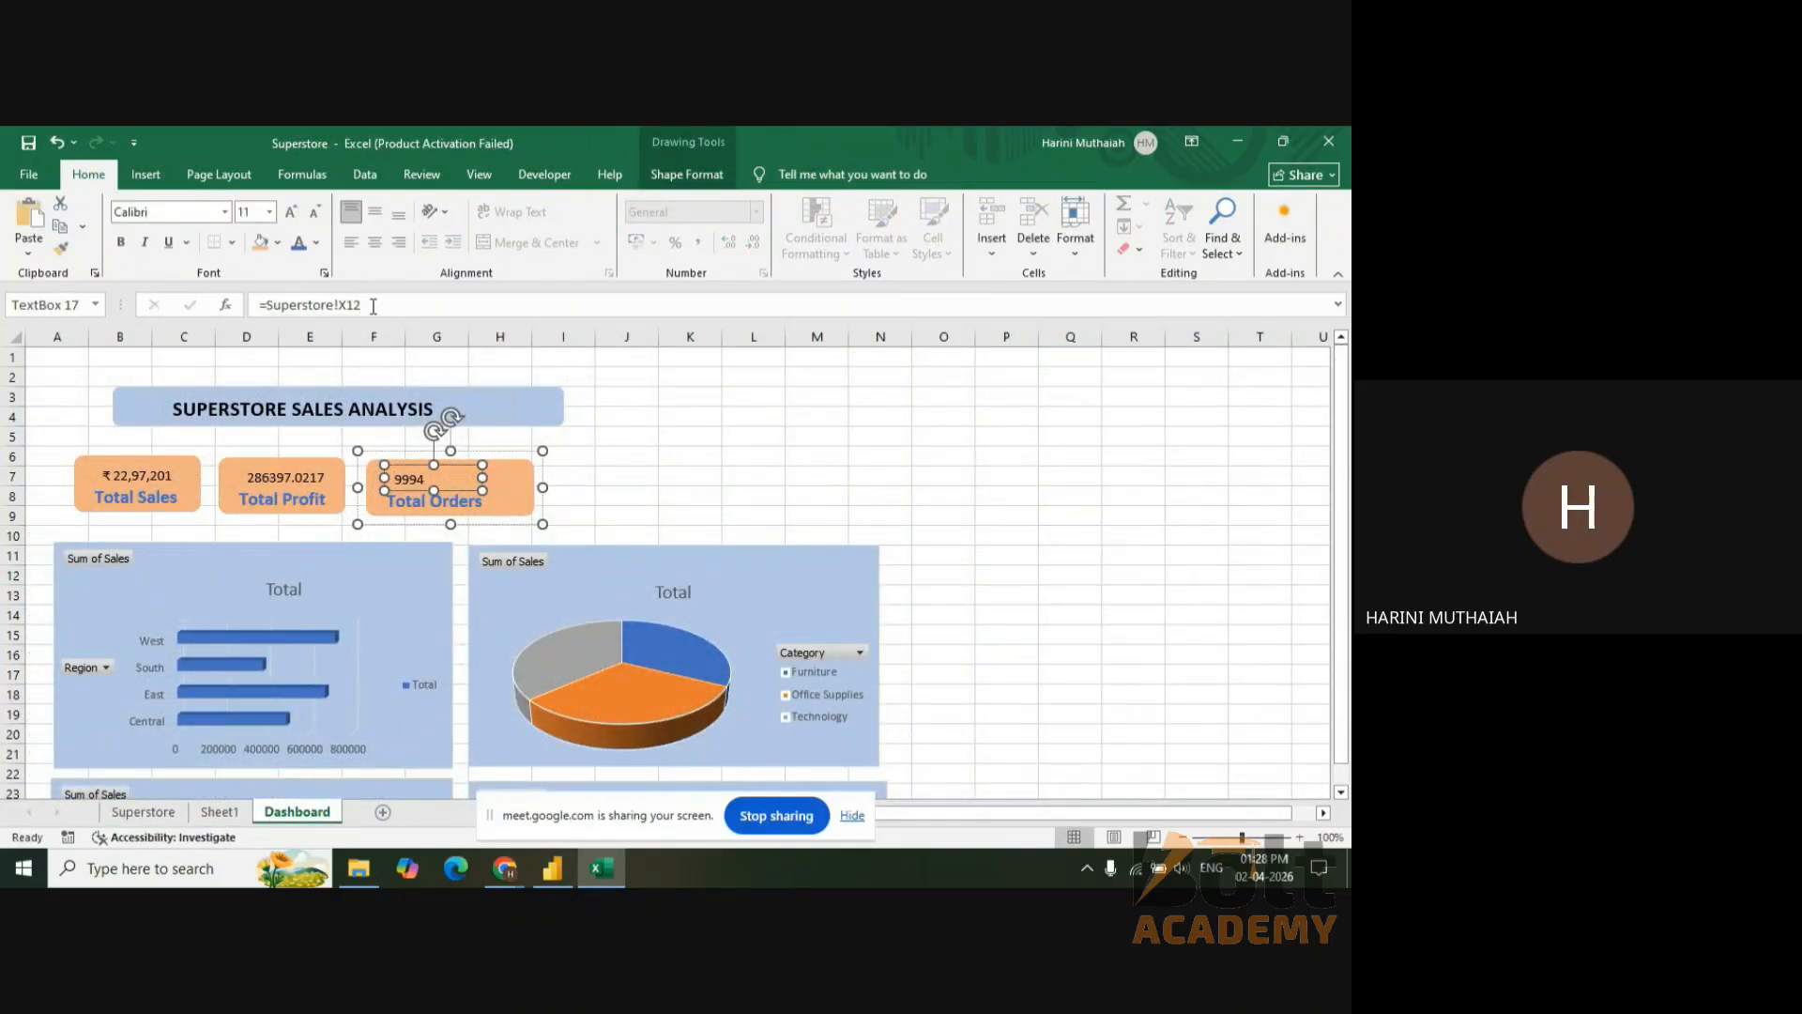
left_click(631, 452)
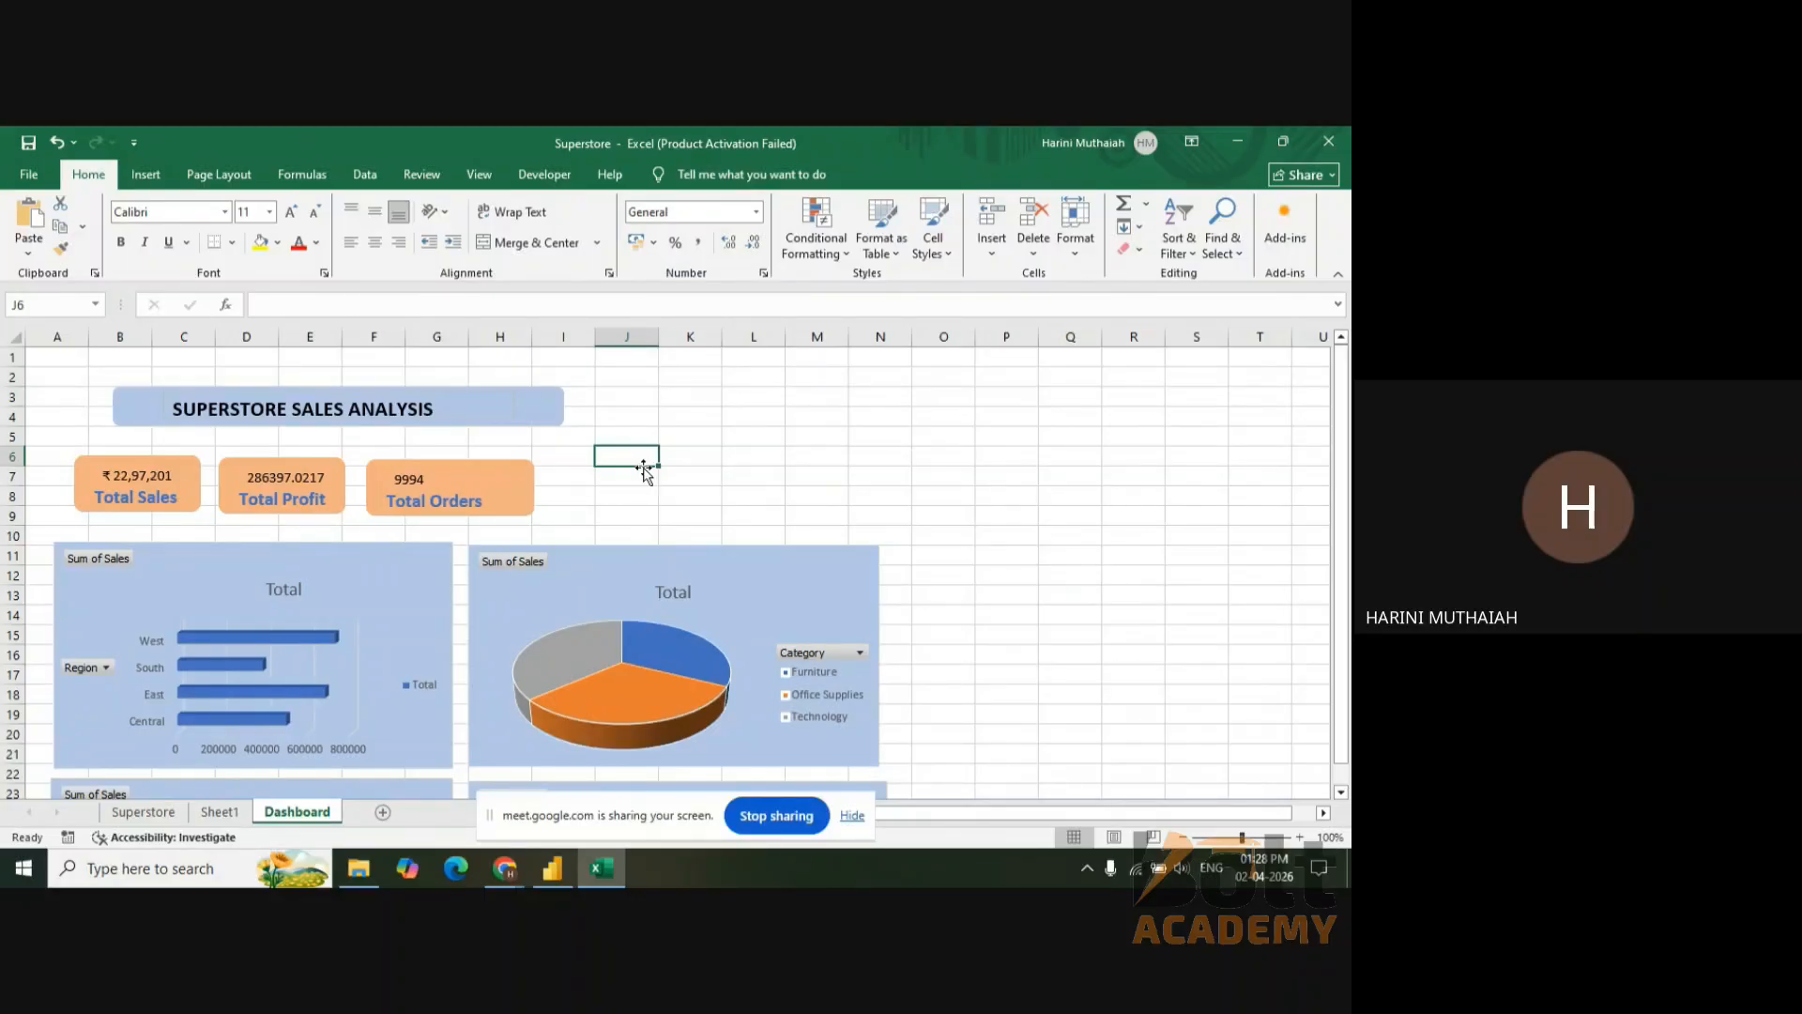
- Insert a Region slicer for the Region PivotTable on Sheet1 and shorten it to about 4.3 cm high
left_click(605, 475)
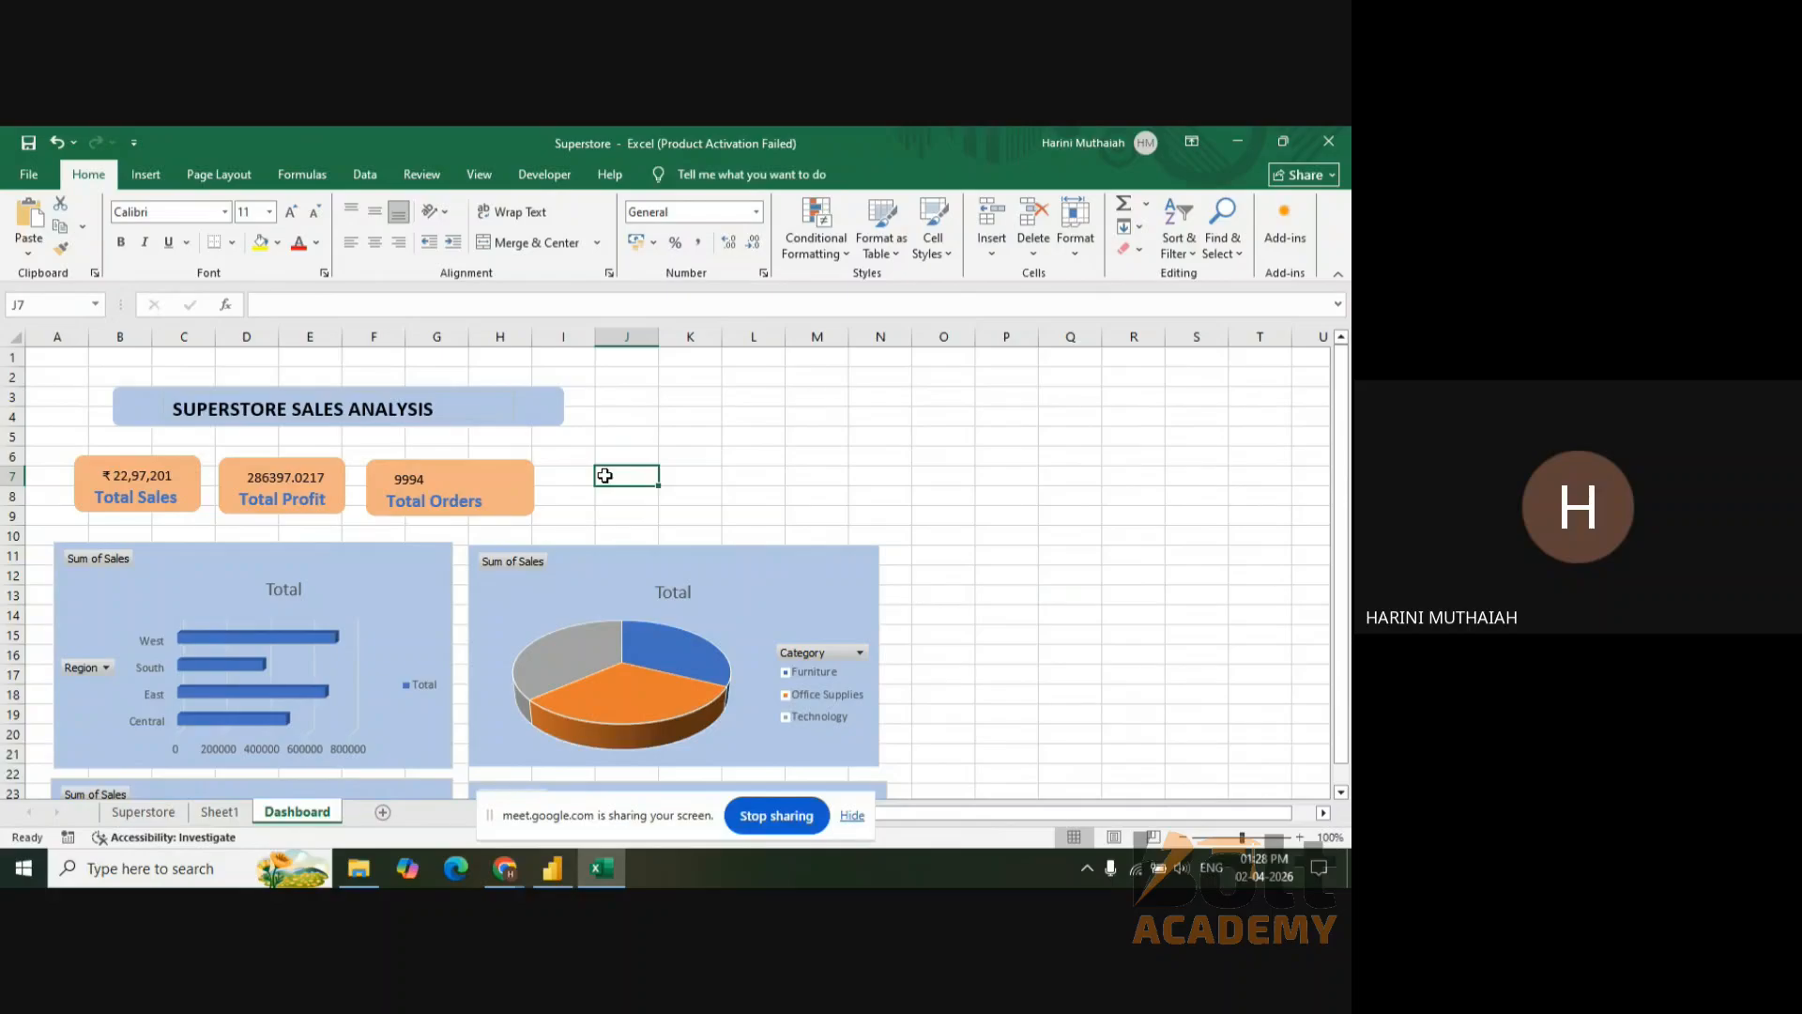
left_click(223, 813)
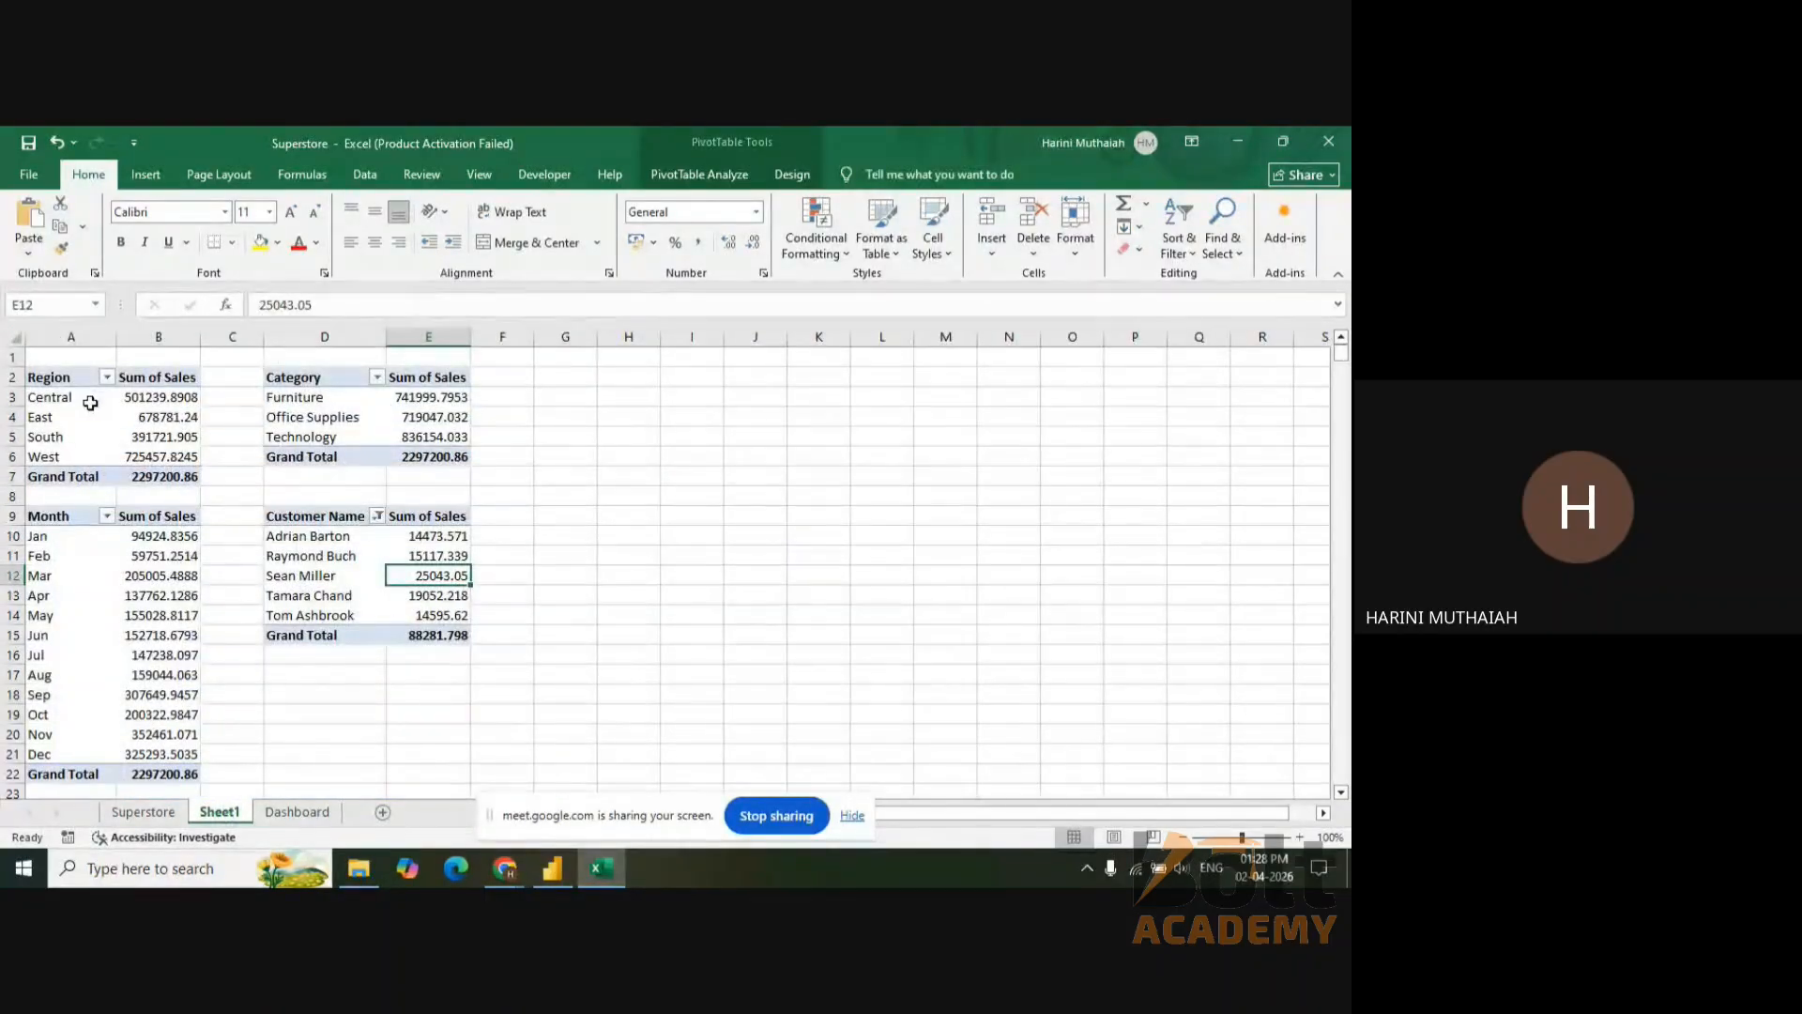
left_click(90, 402)
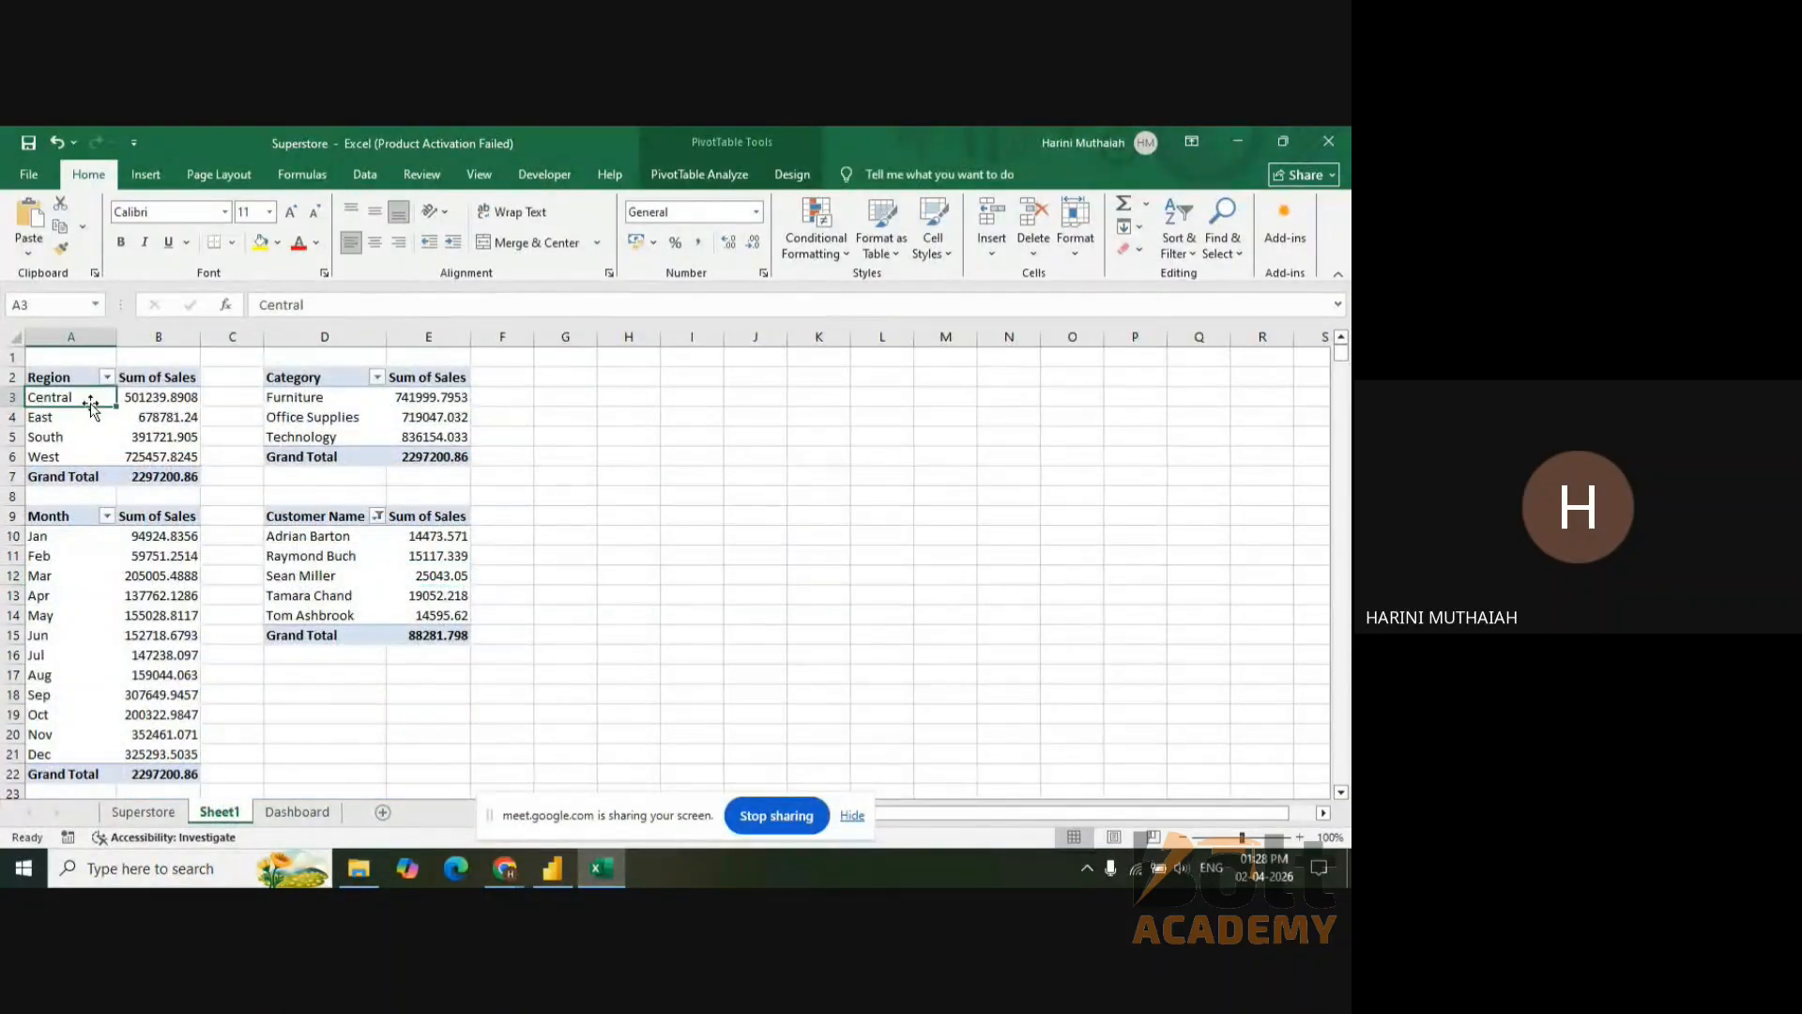
left_click(154, 169)
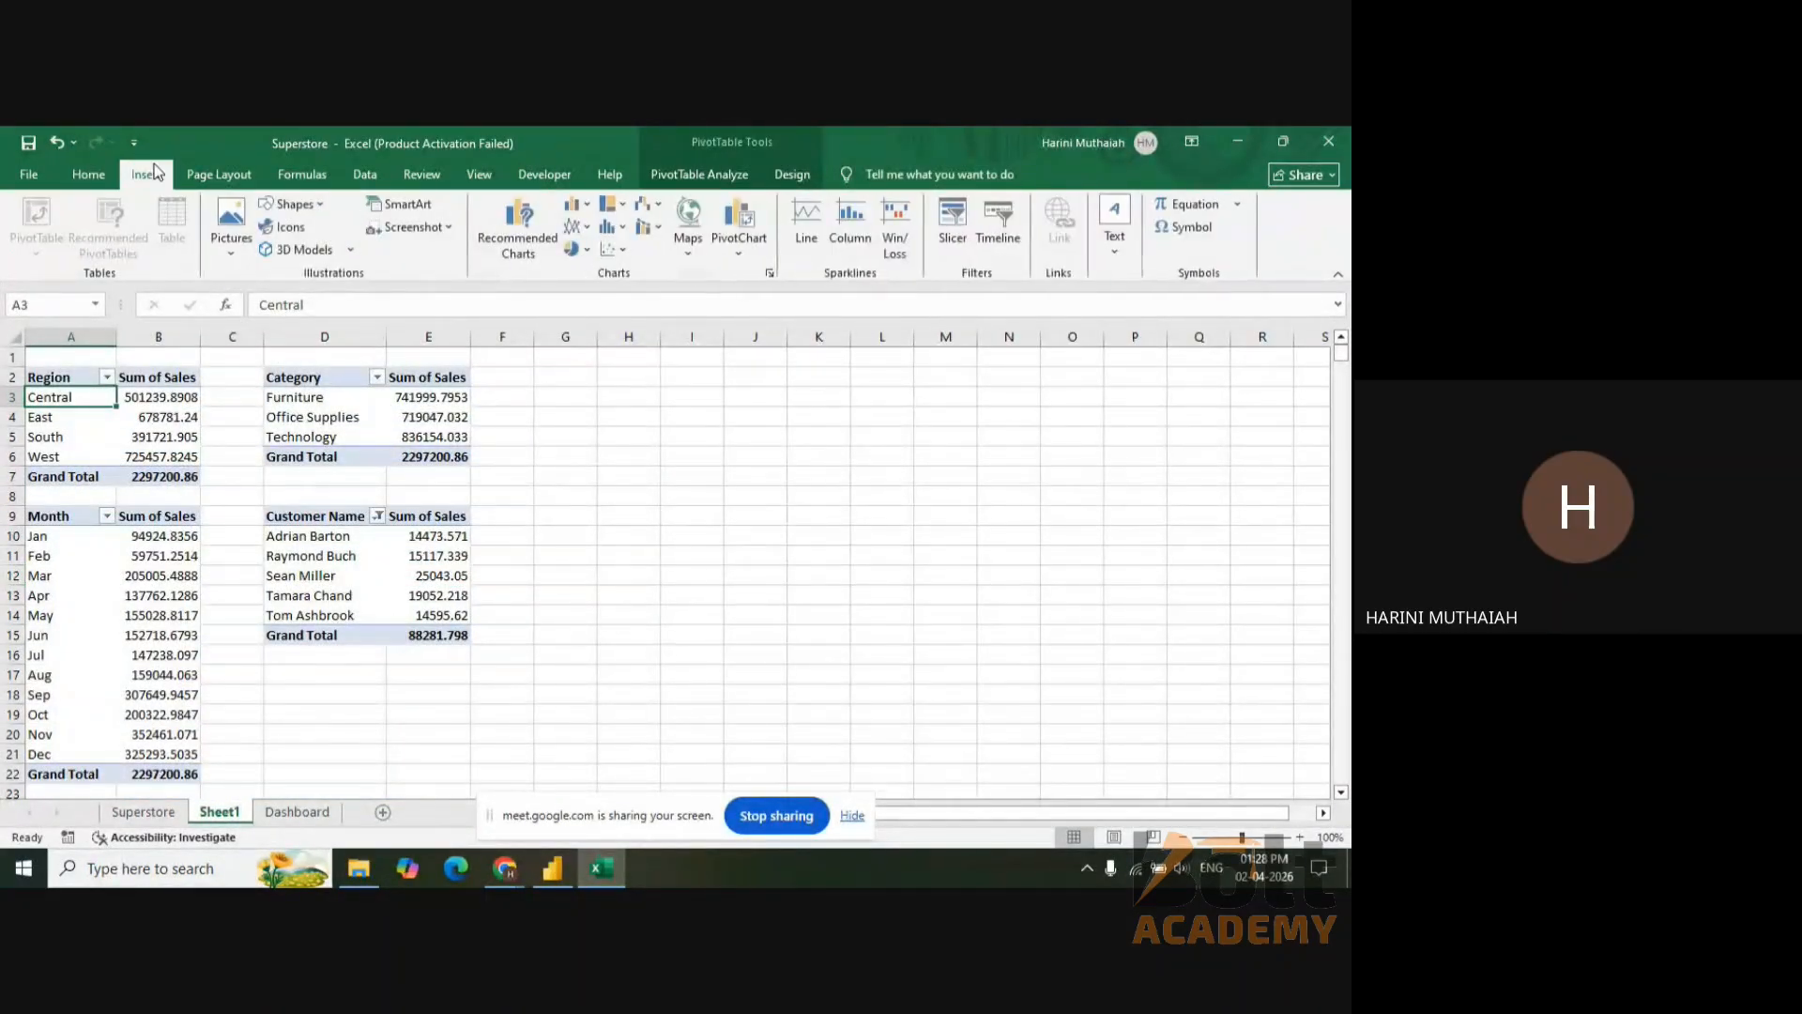
left_click(954, 226)
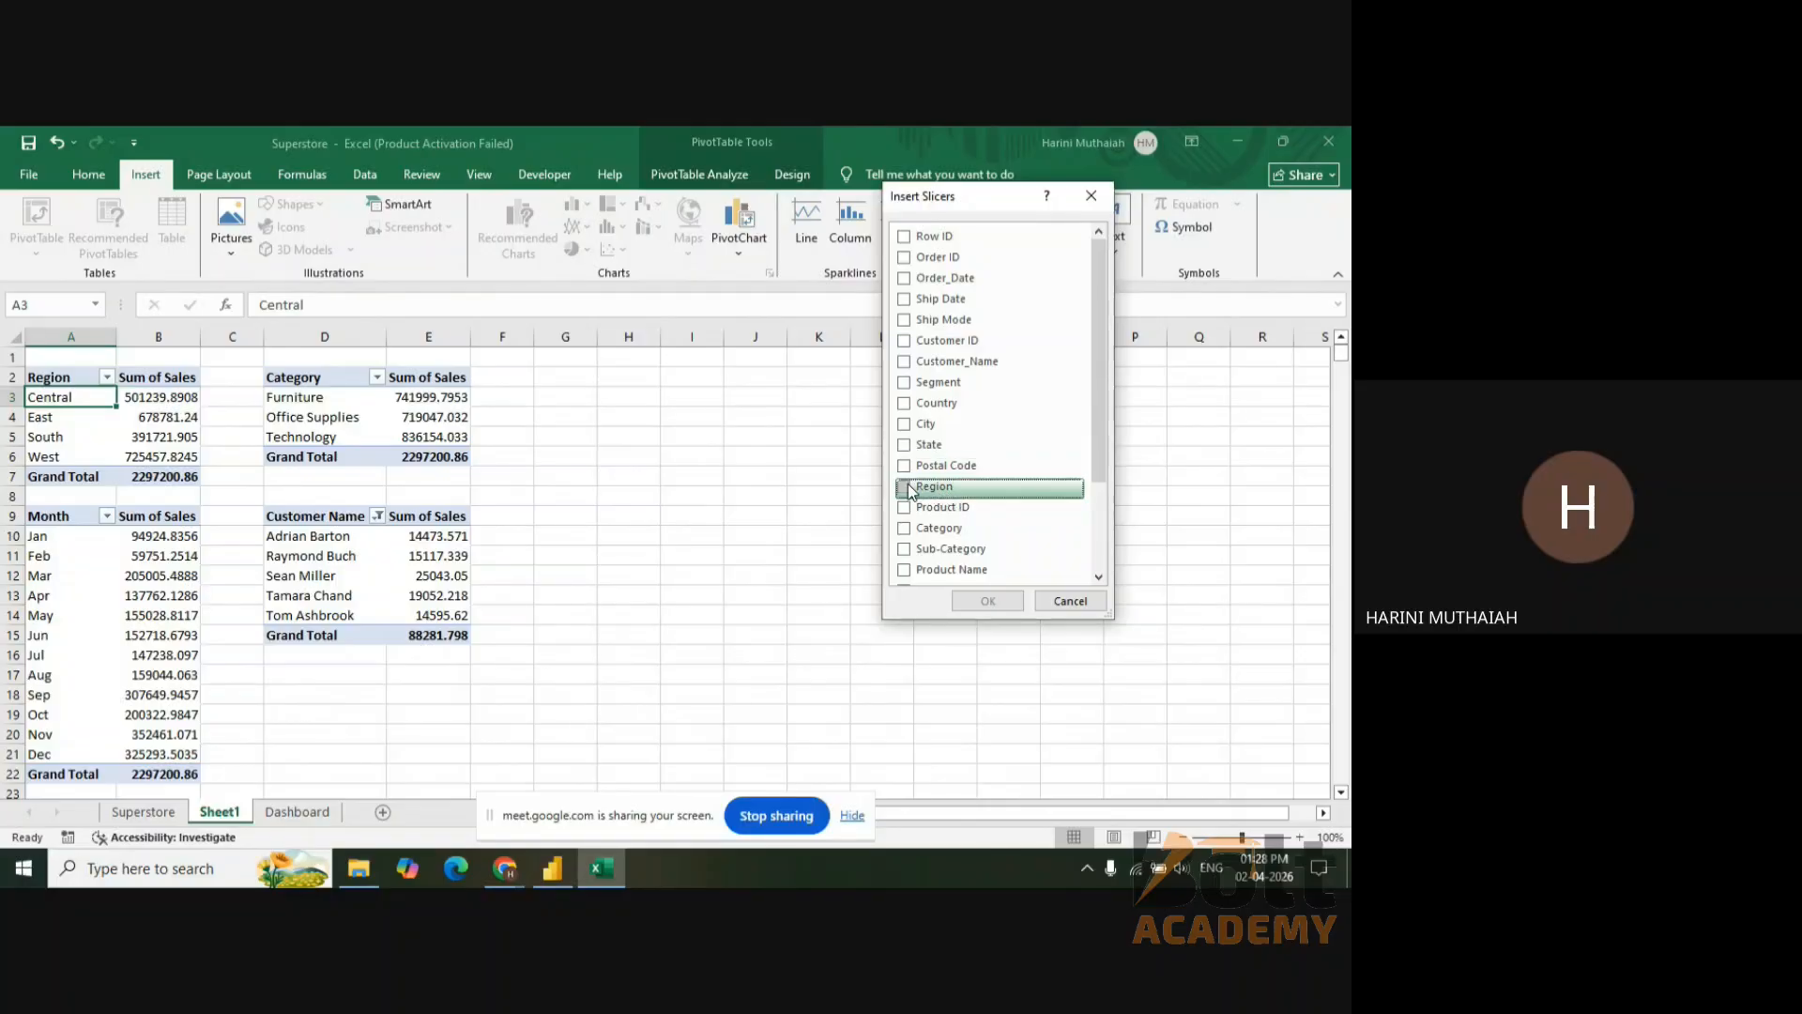
left_click(948, 488)
left_click(988, 601)
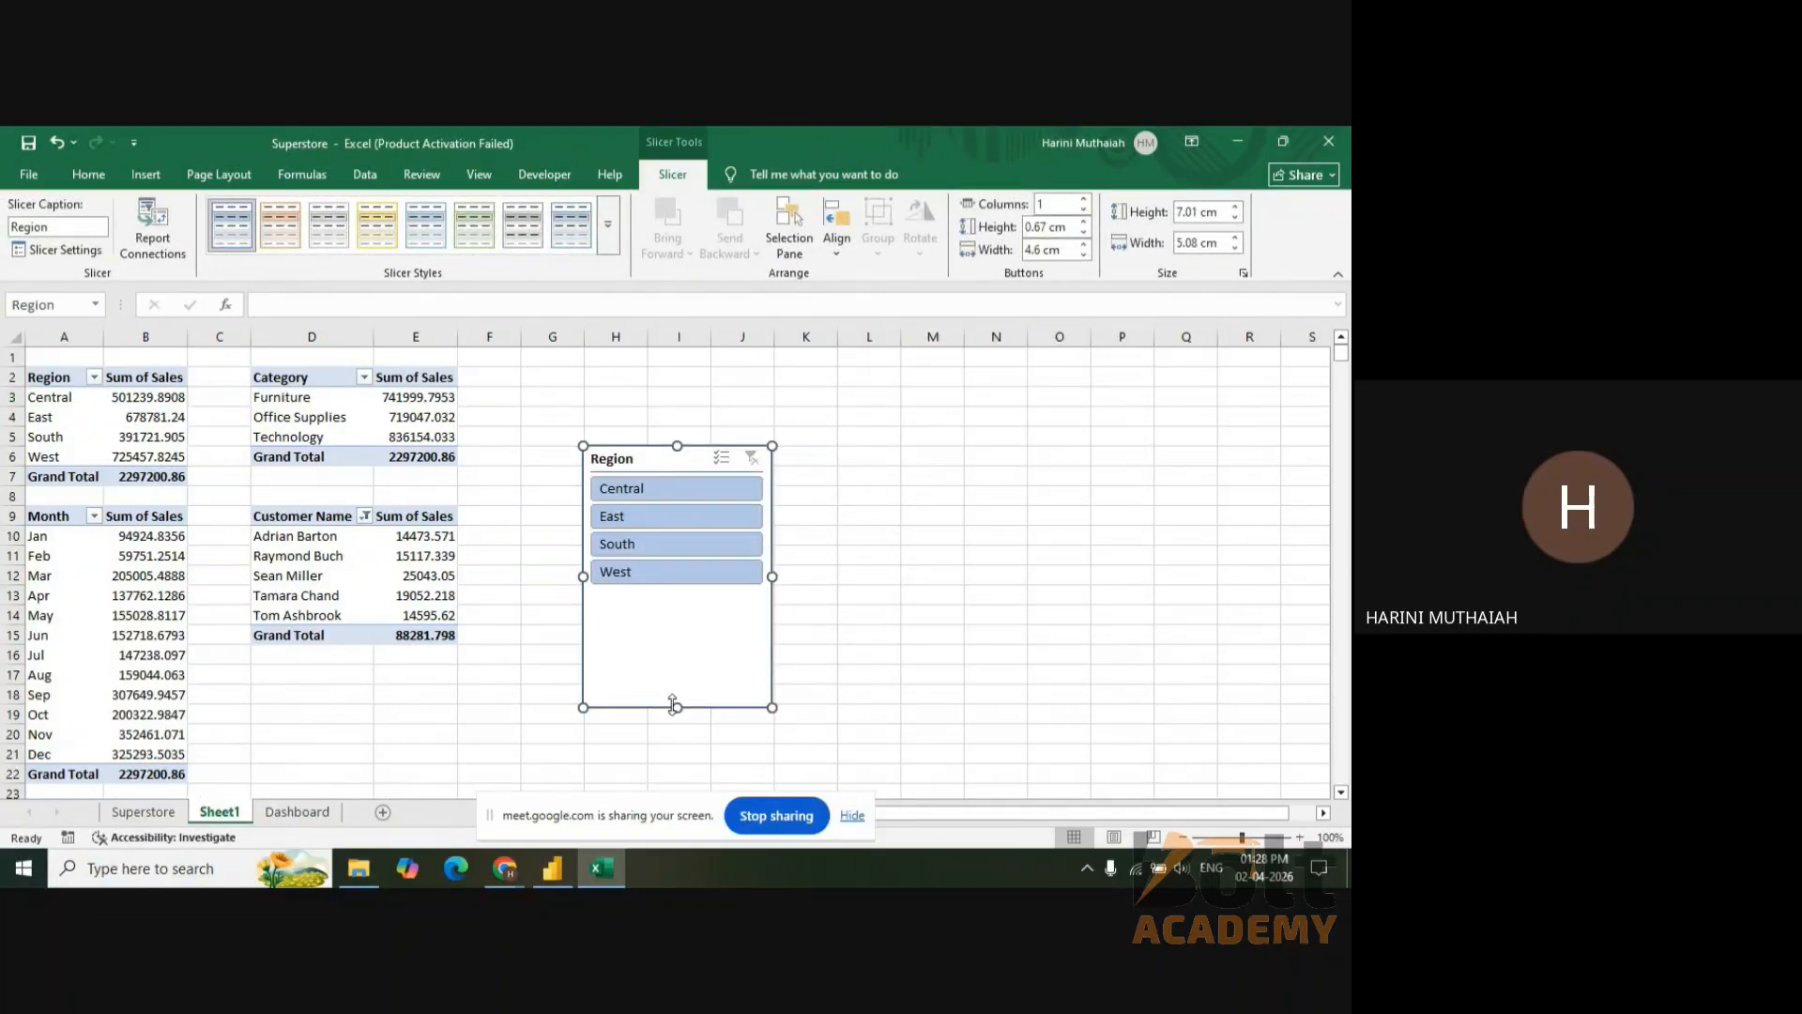
left_click_drag(676, 707, 695, 608)
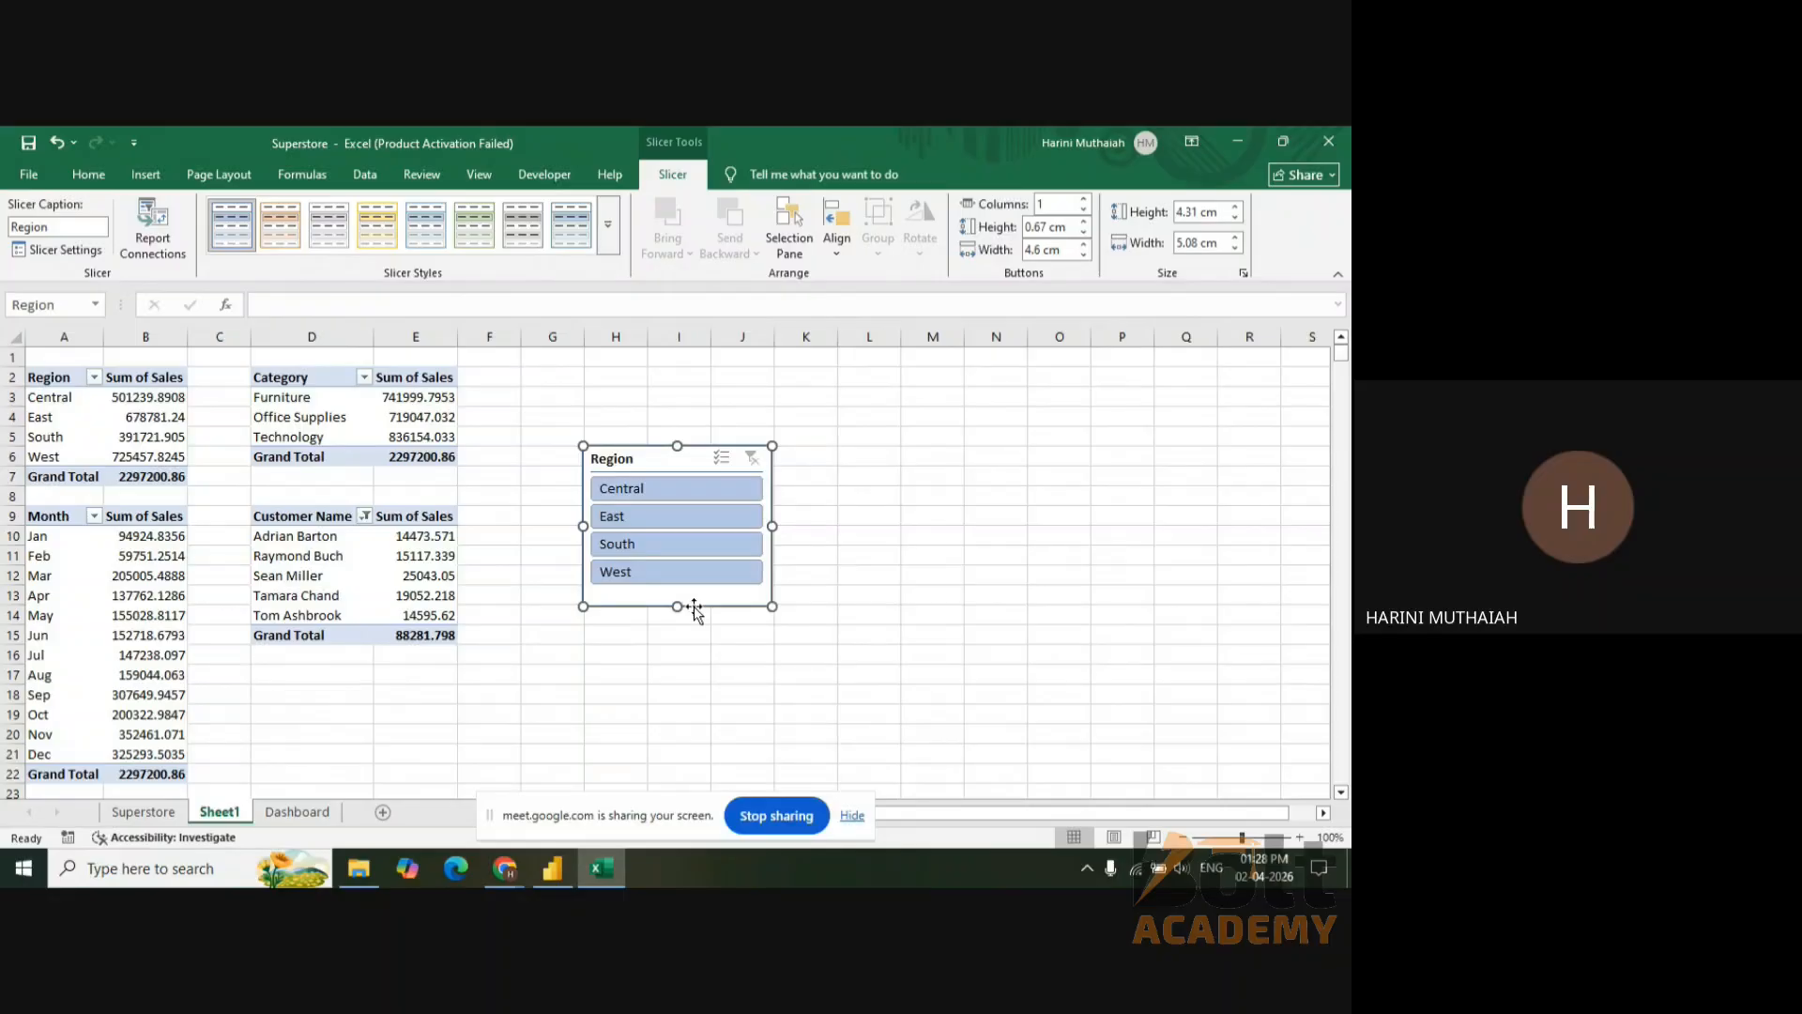
- Move the Region slicer from Sheet1 to the Dashboard sheet at cell O11 and place it close beside the pie chart
key("Delete")
left_click(322, 814)
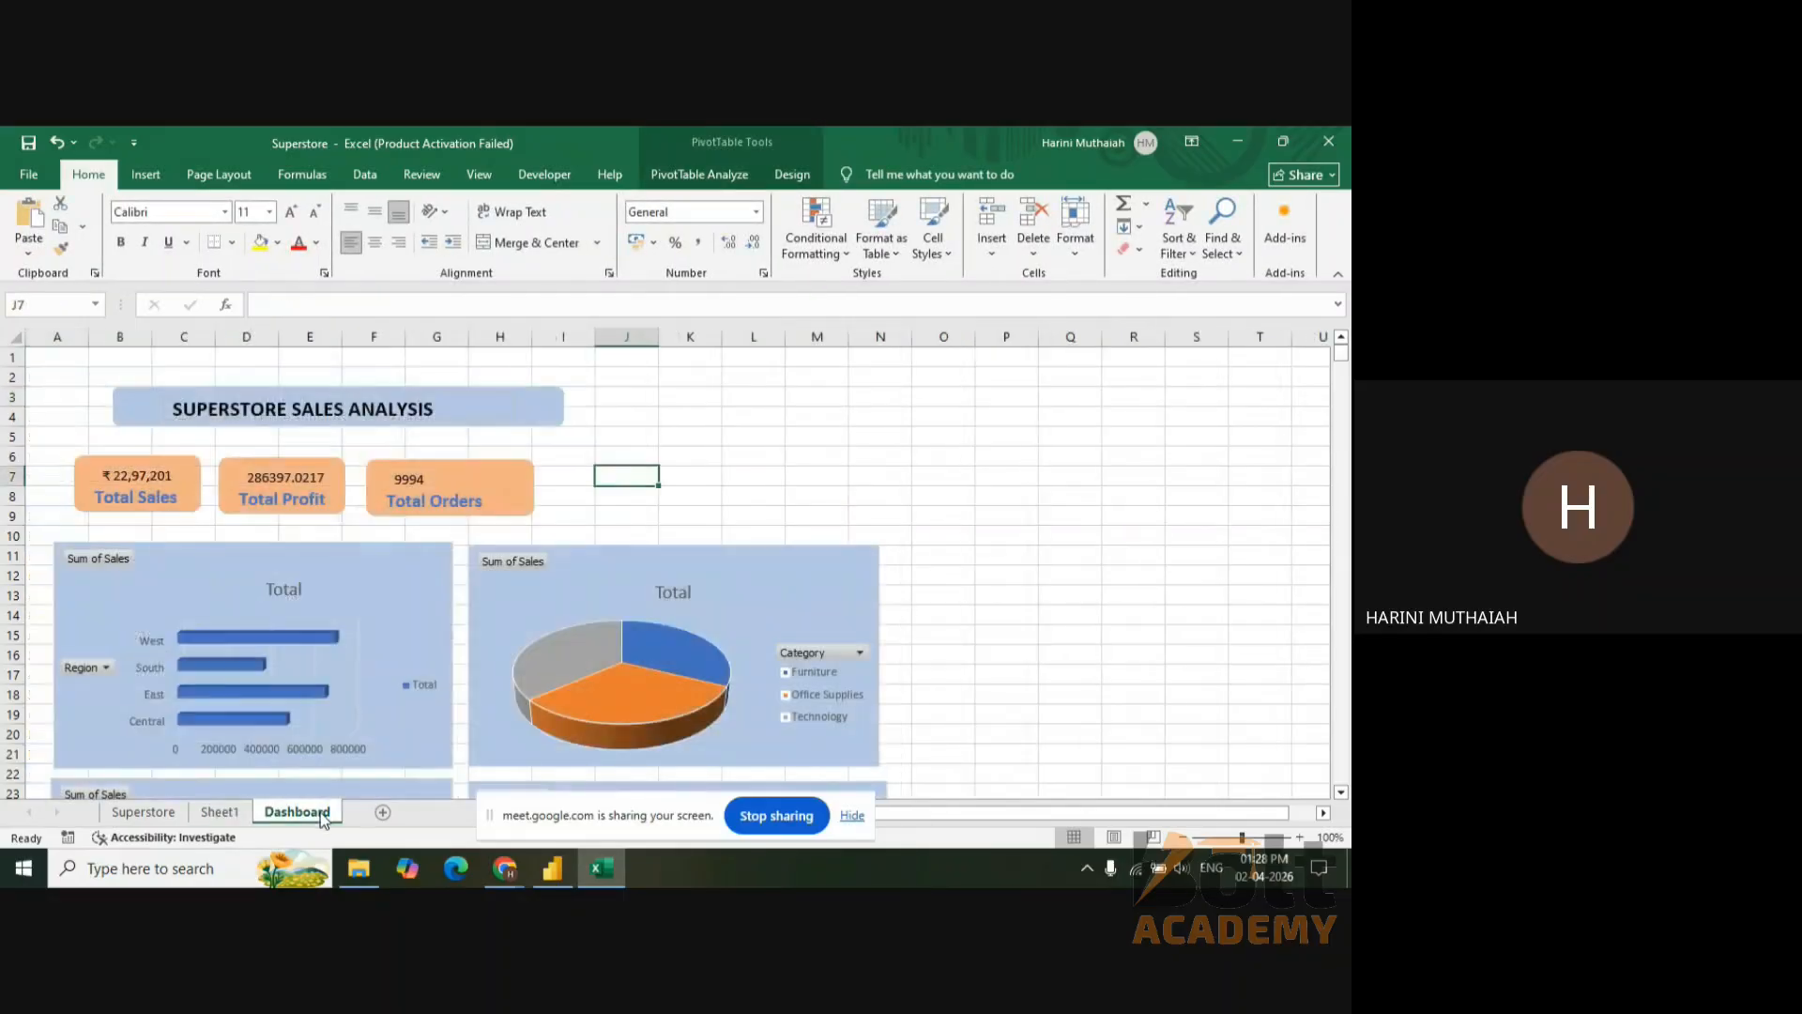
left_click(936, 558)
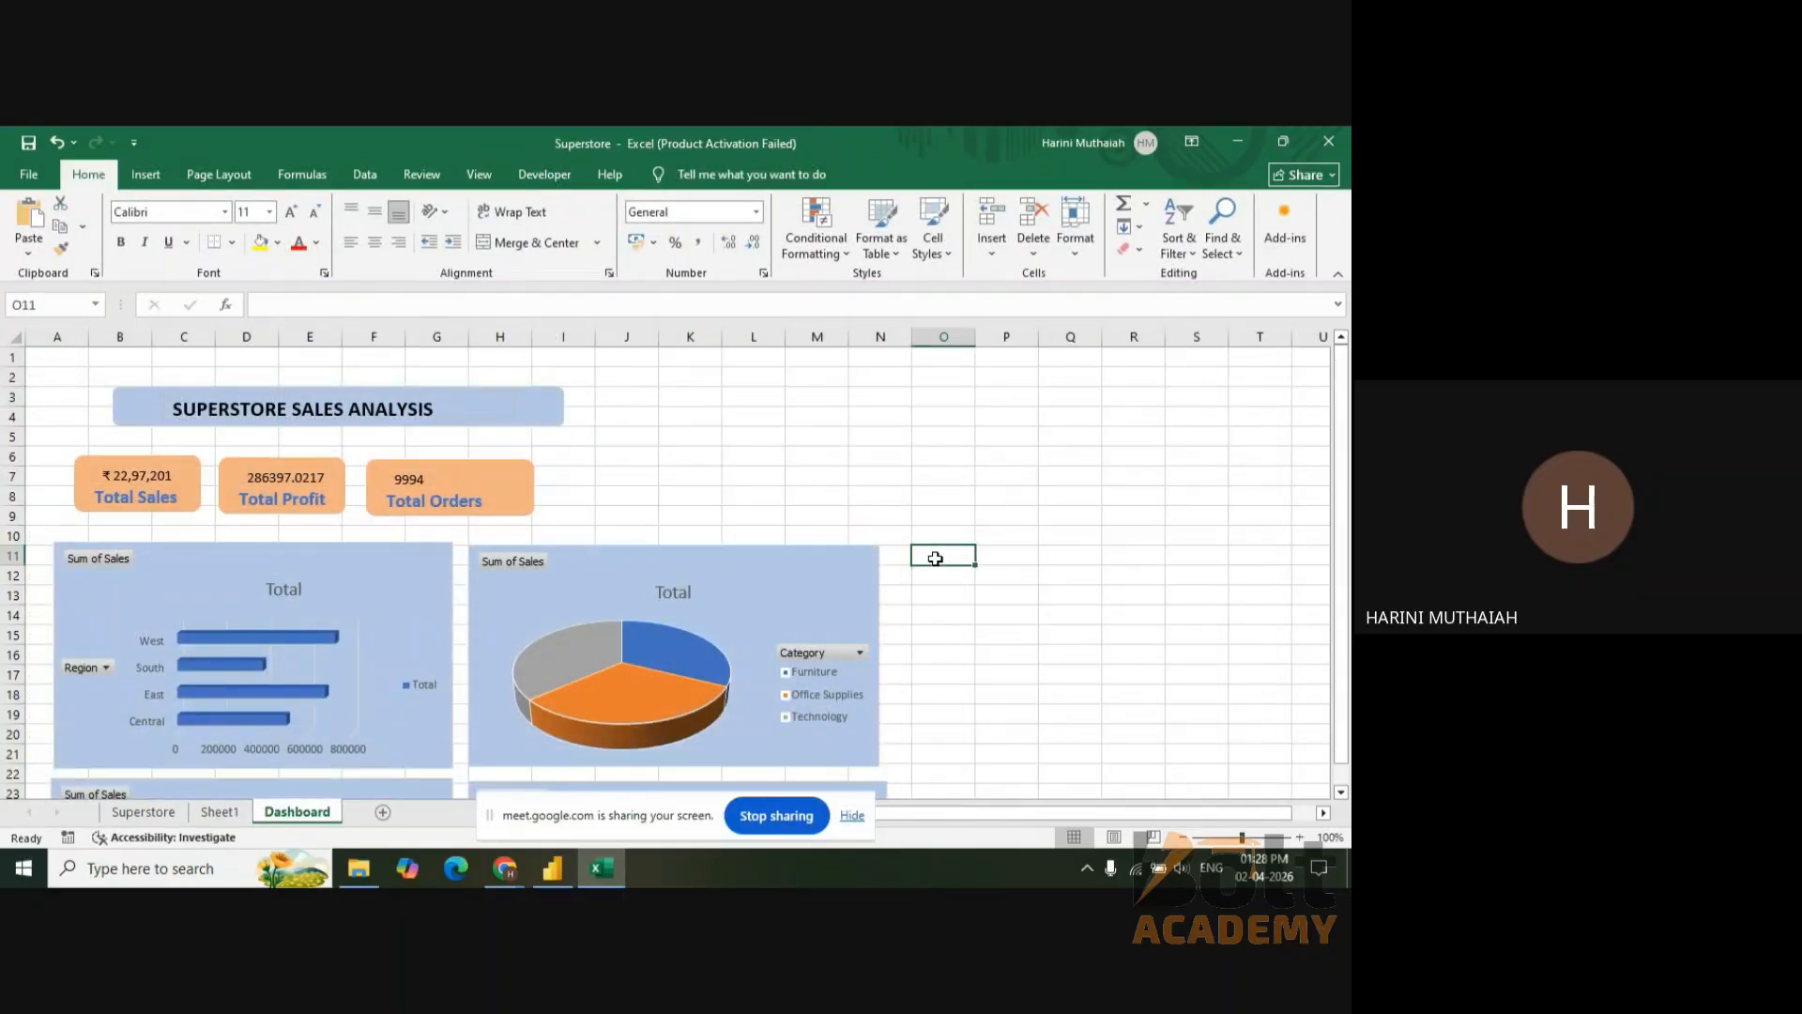
key("ctrl+v")
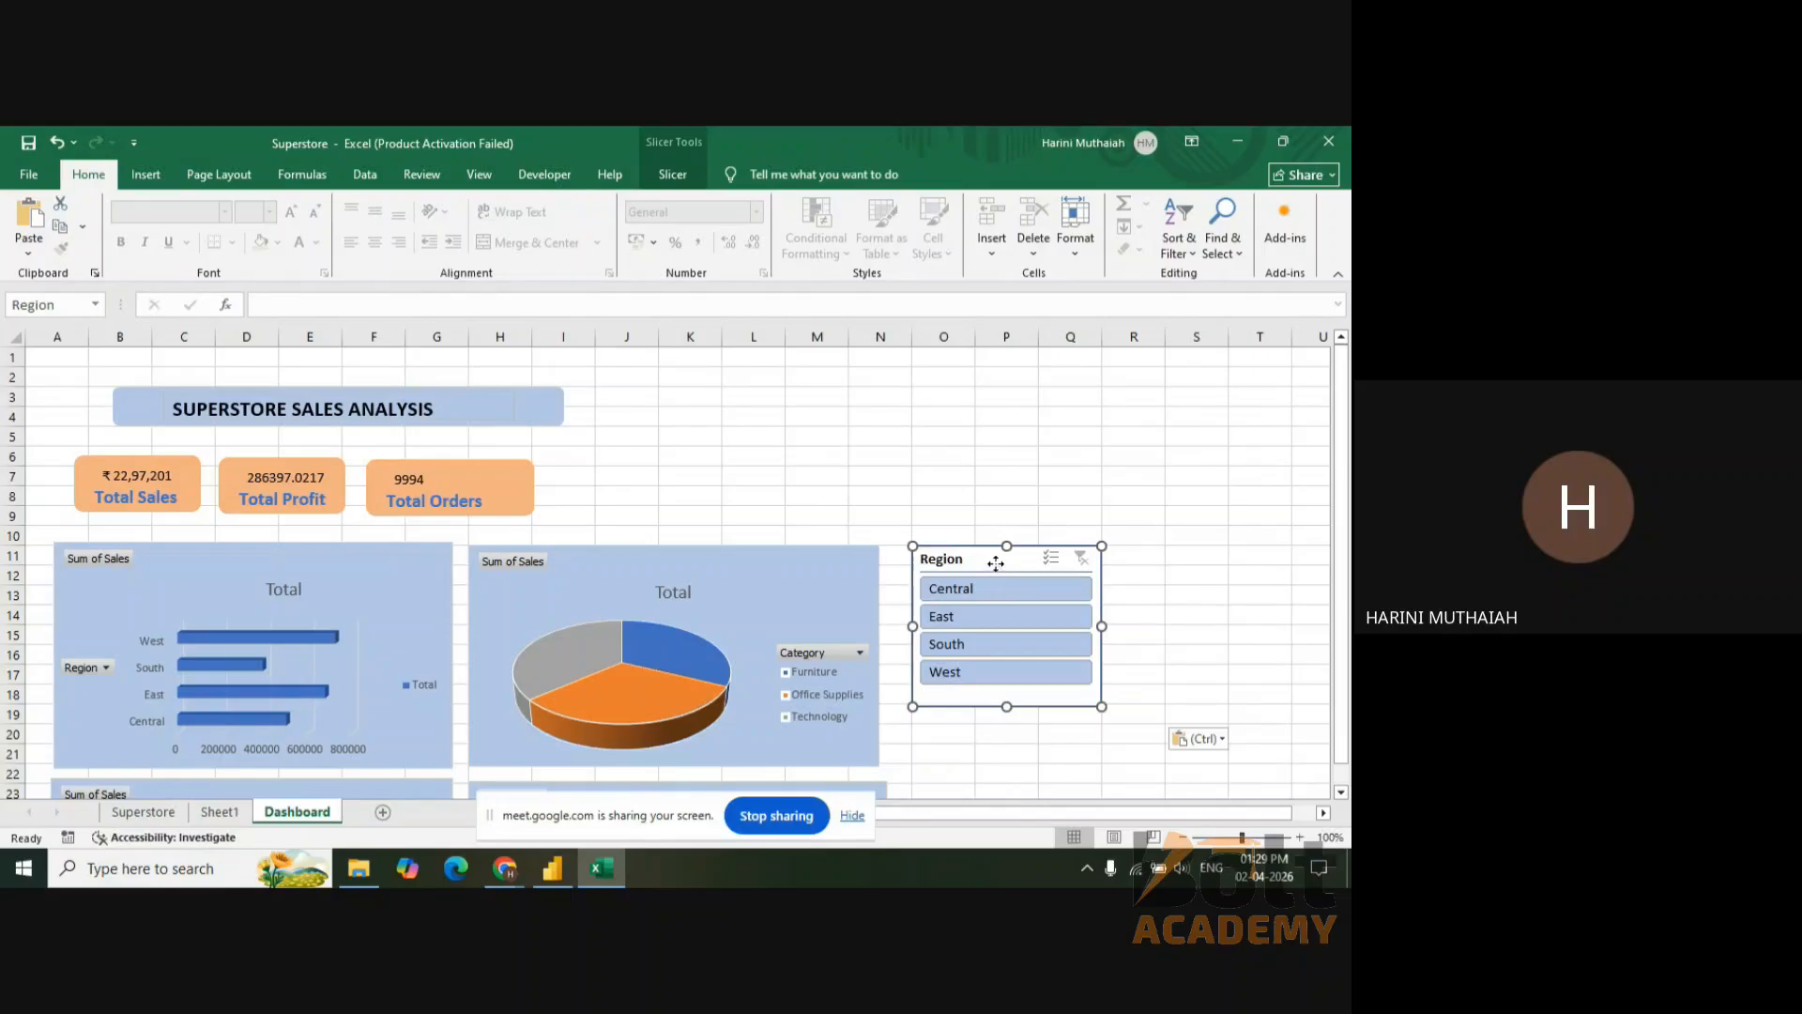
left_click_drag(995, 571, 979, 562)
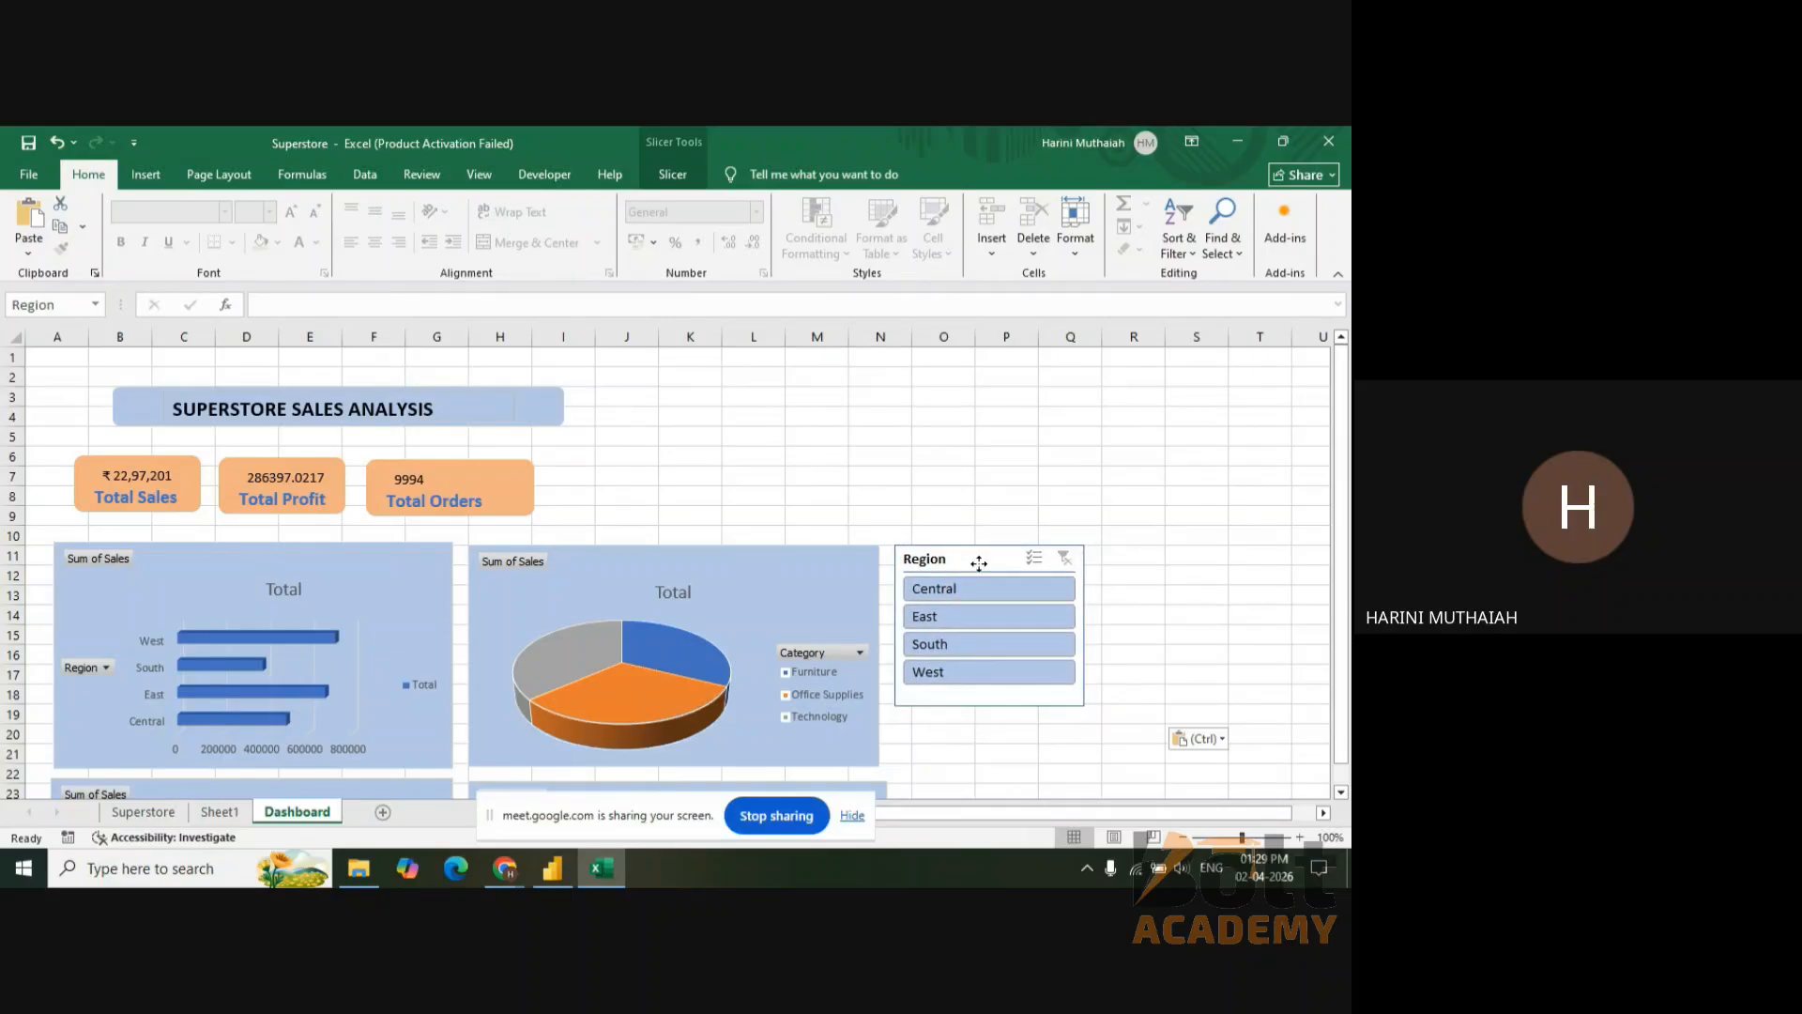
- Test the Region slicer by filtering to Central and clearing the filter, twice
left_click(978, 583)
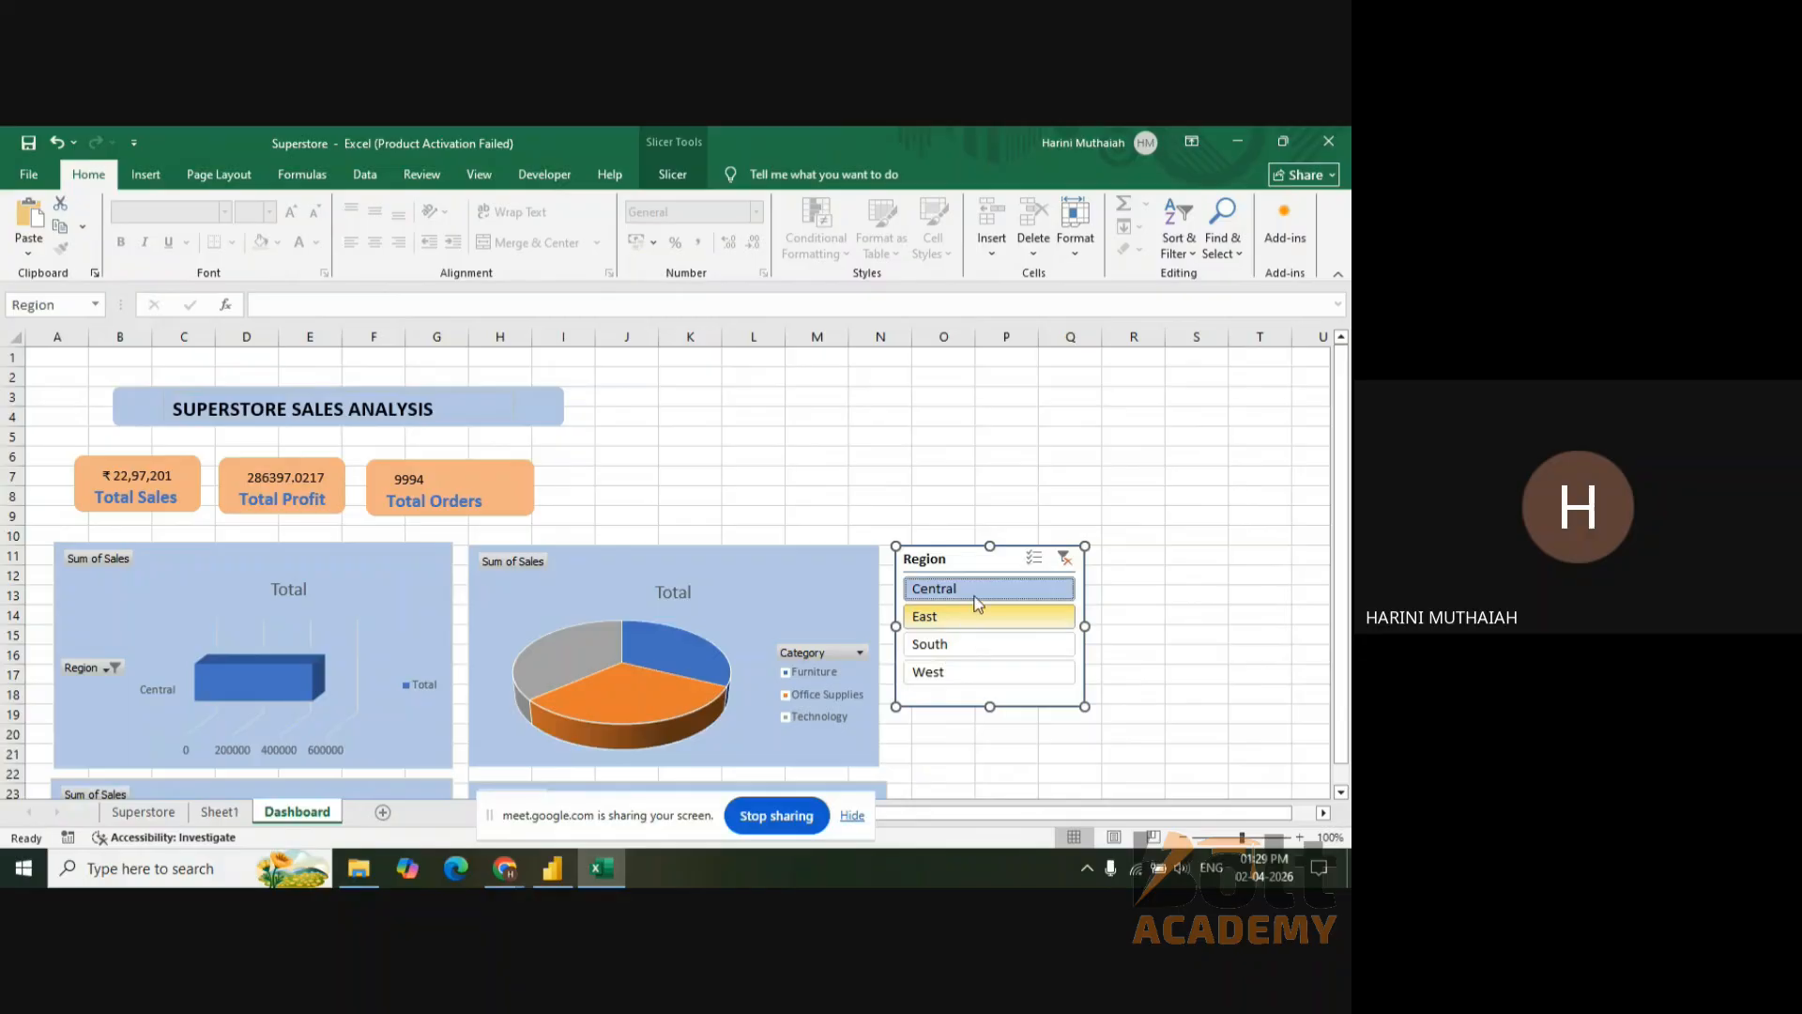
left_click(1064, 561)
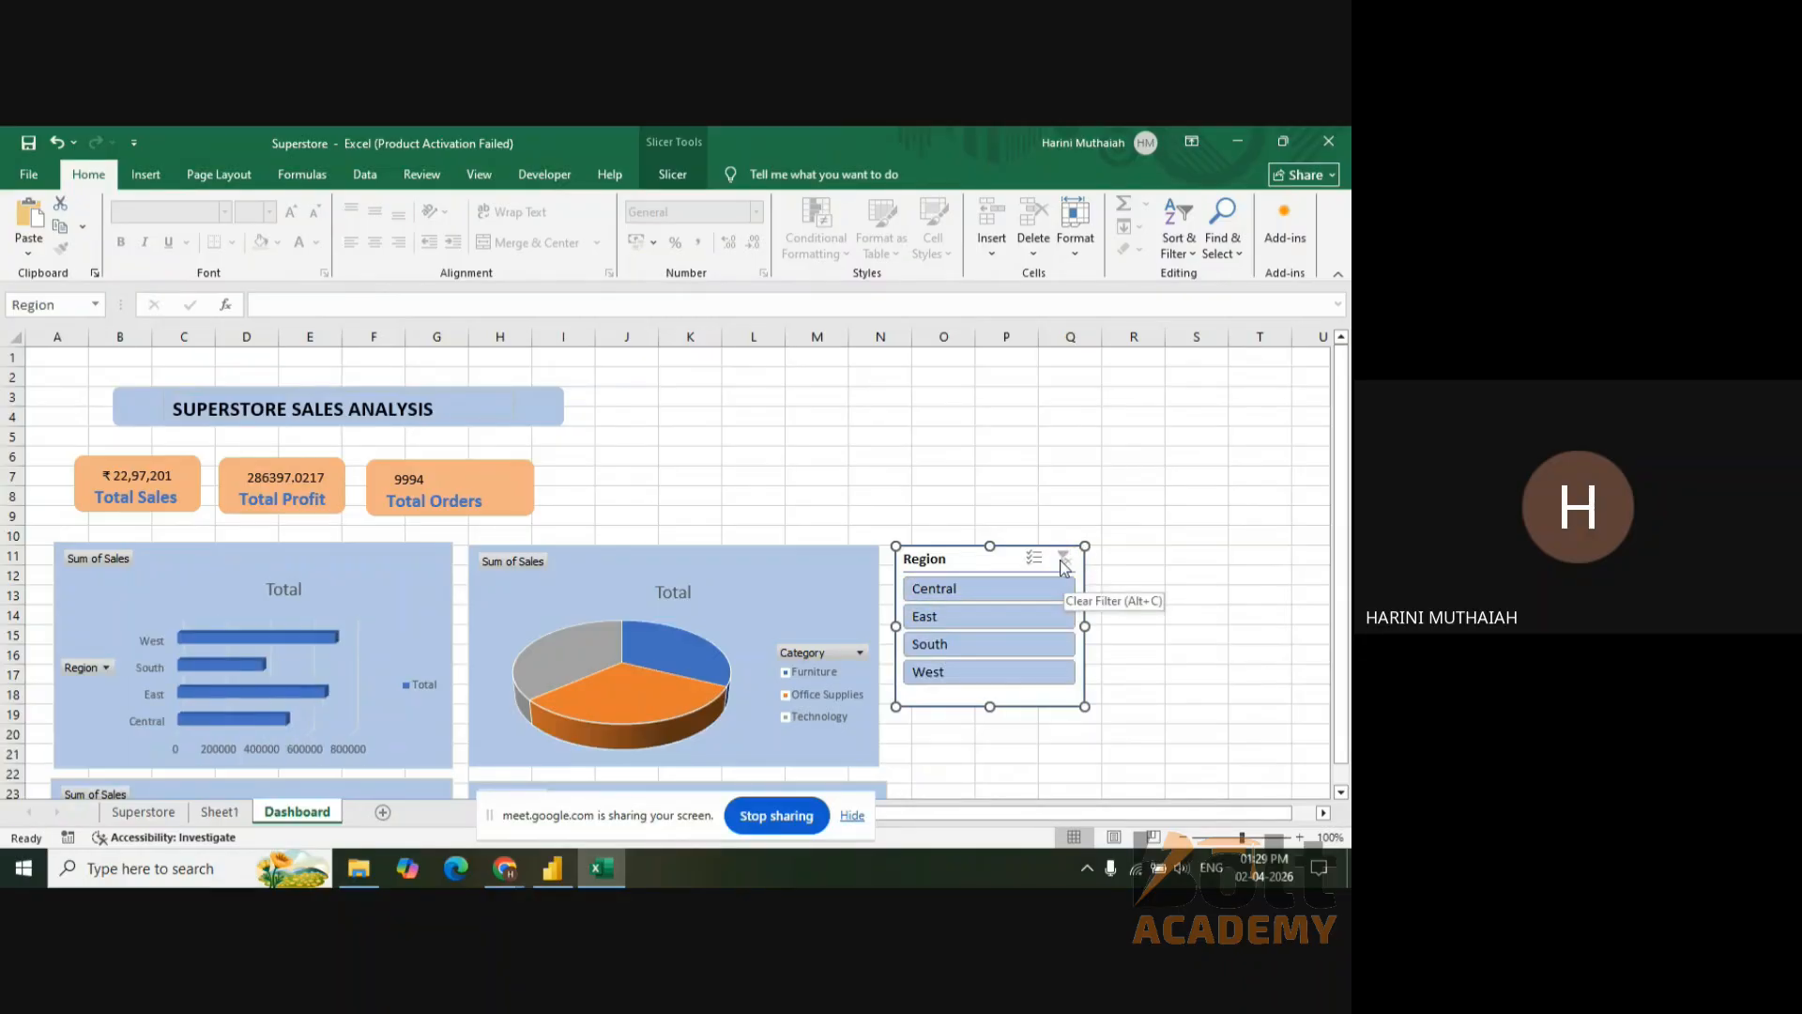
left_click(1038, 588)
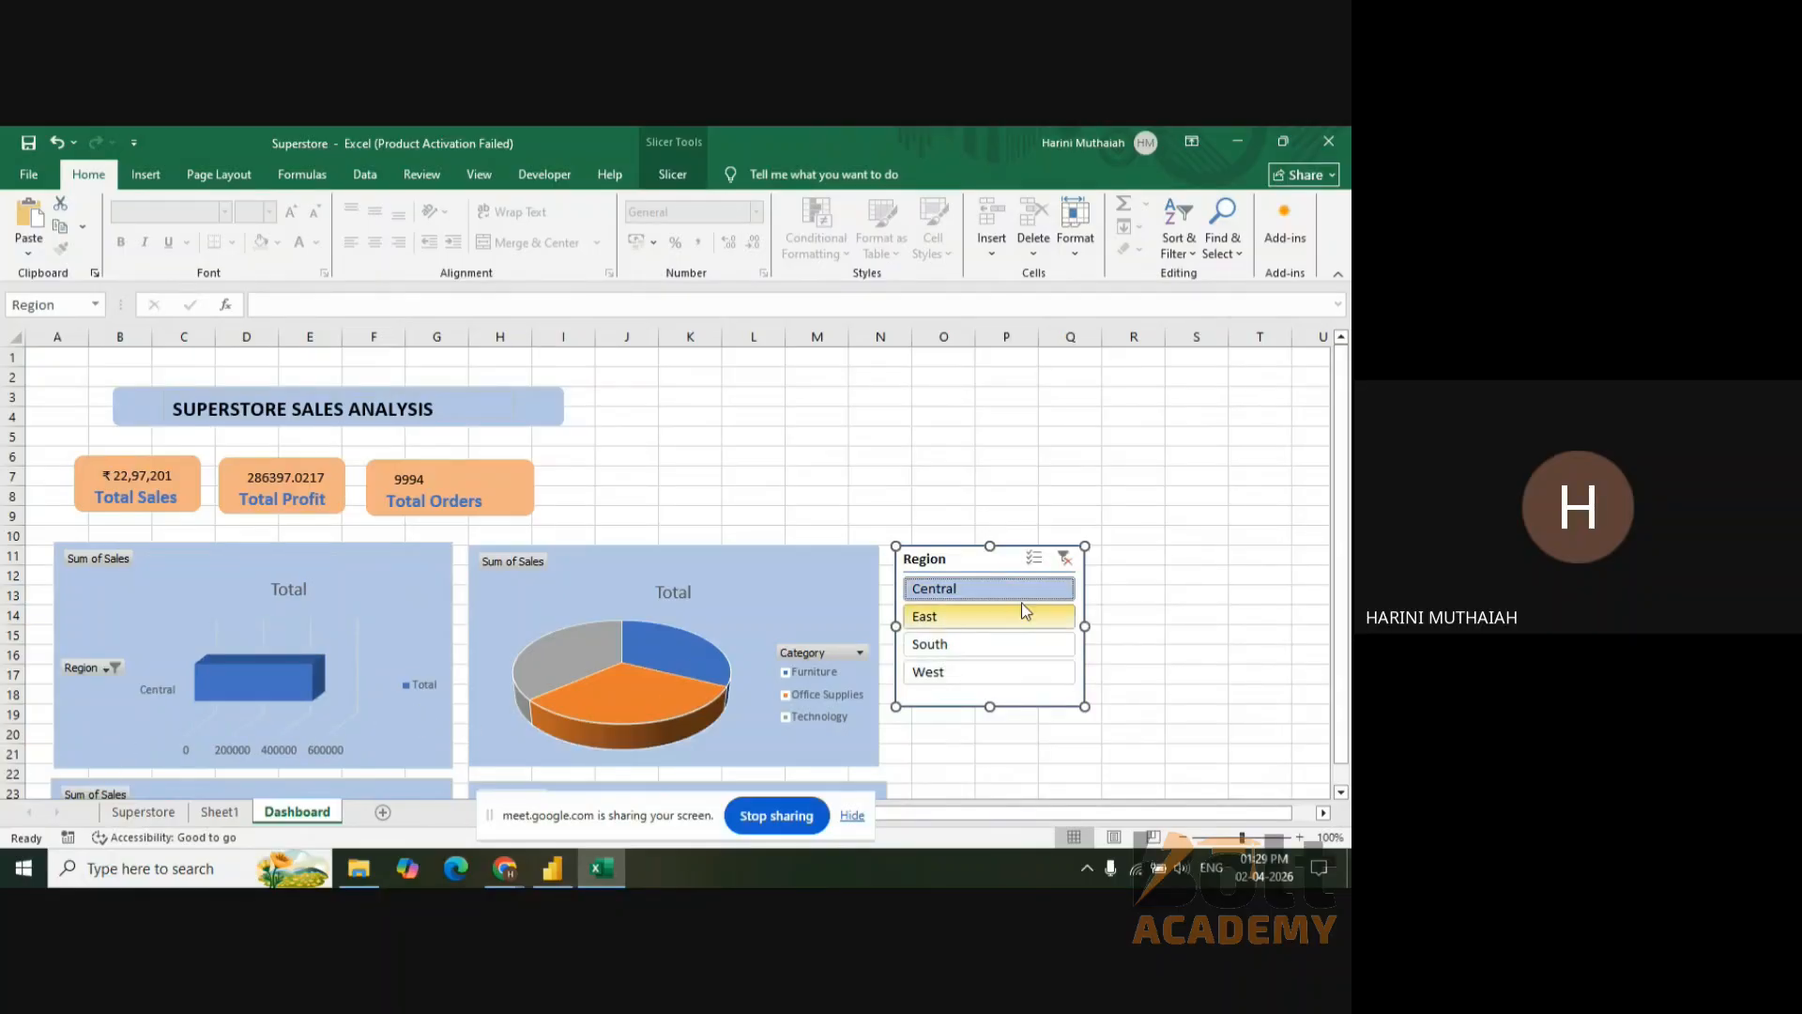
left_click(1066, 561)
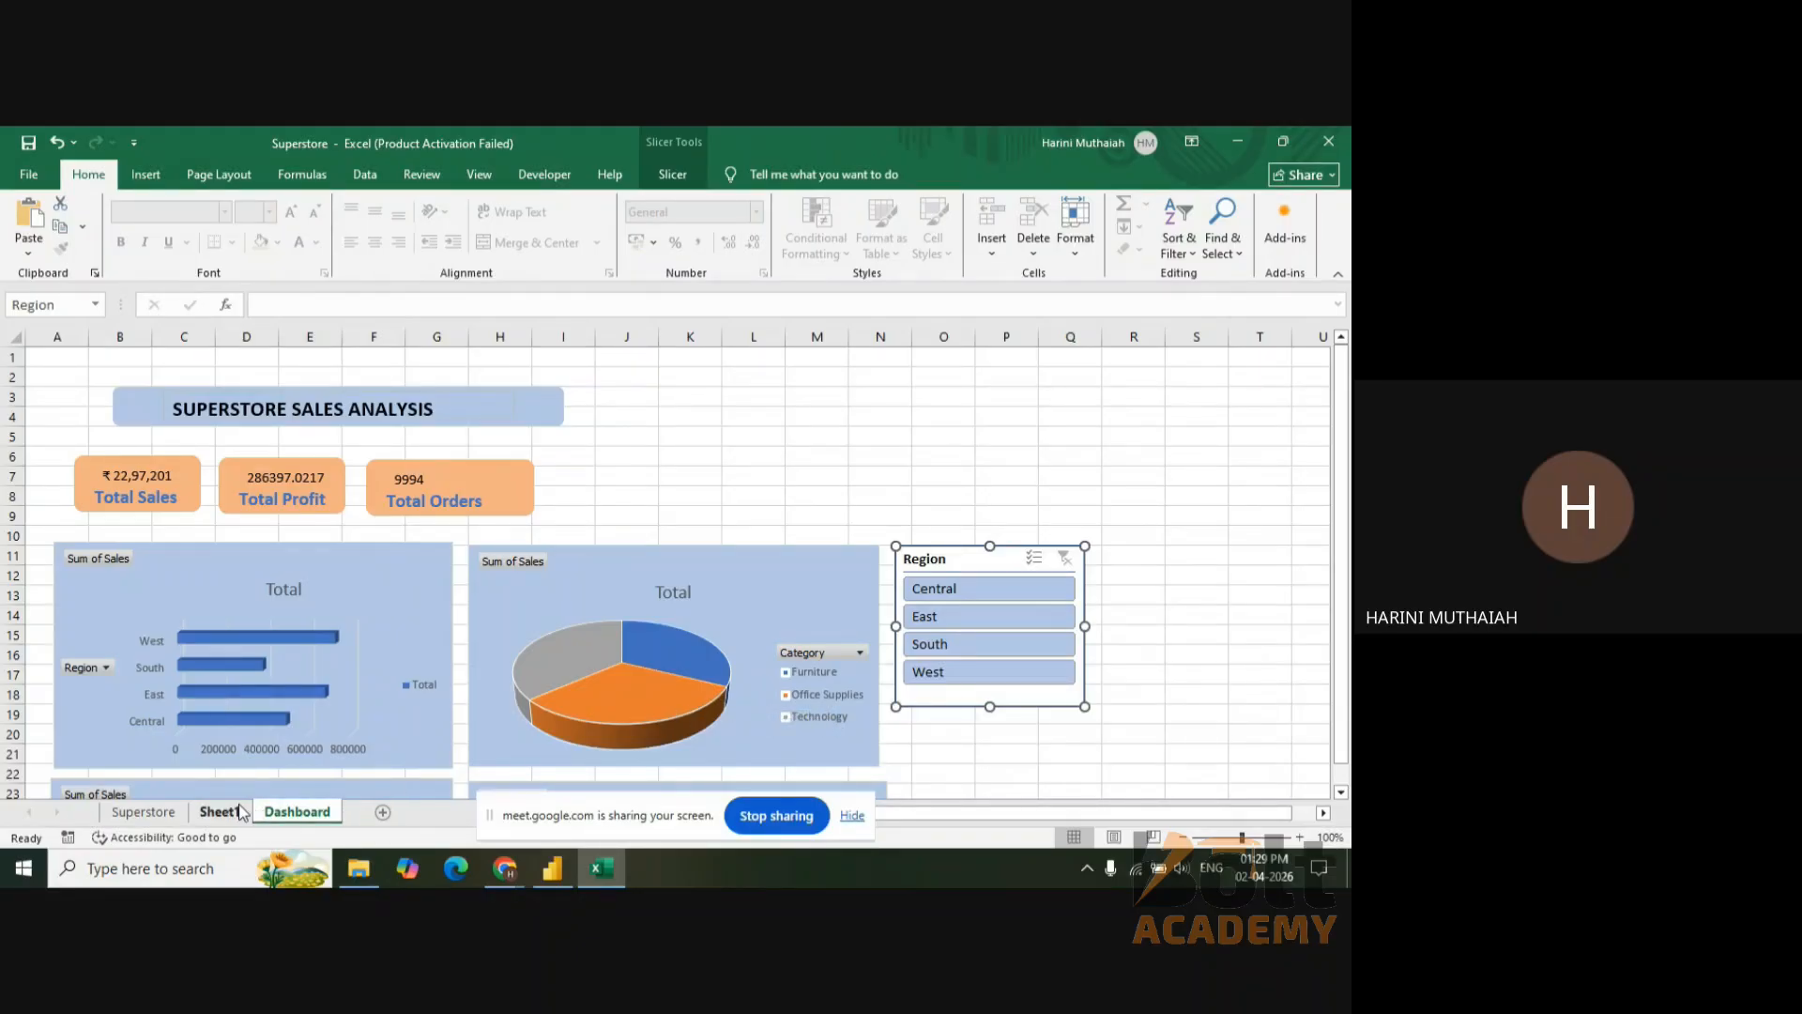
left_click(134, 813)
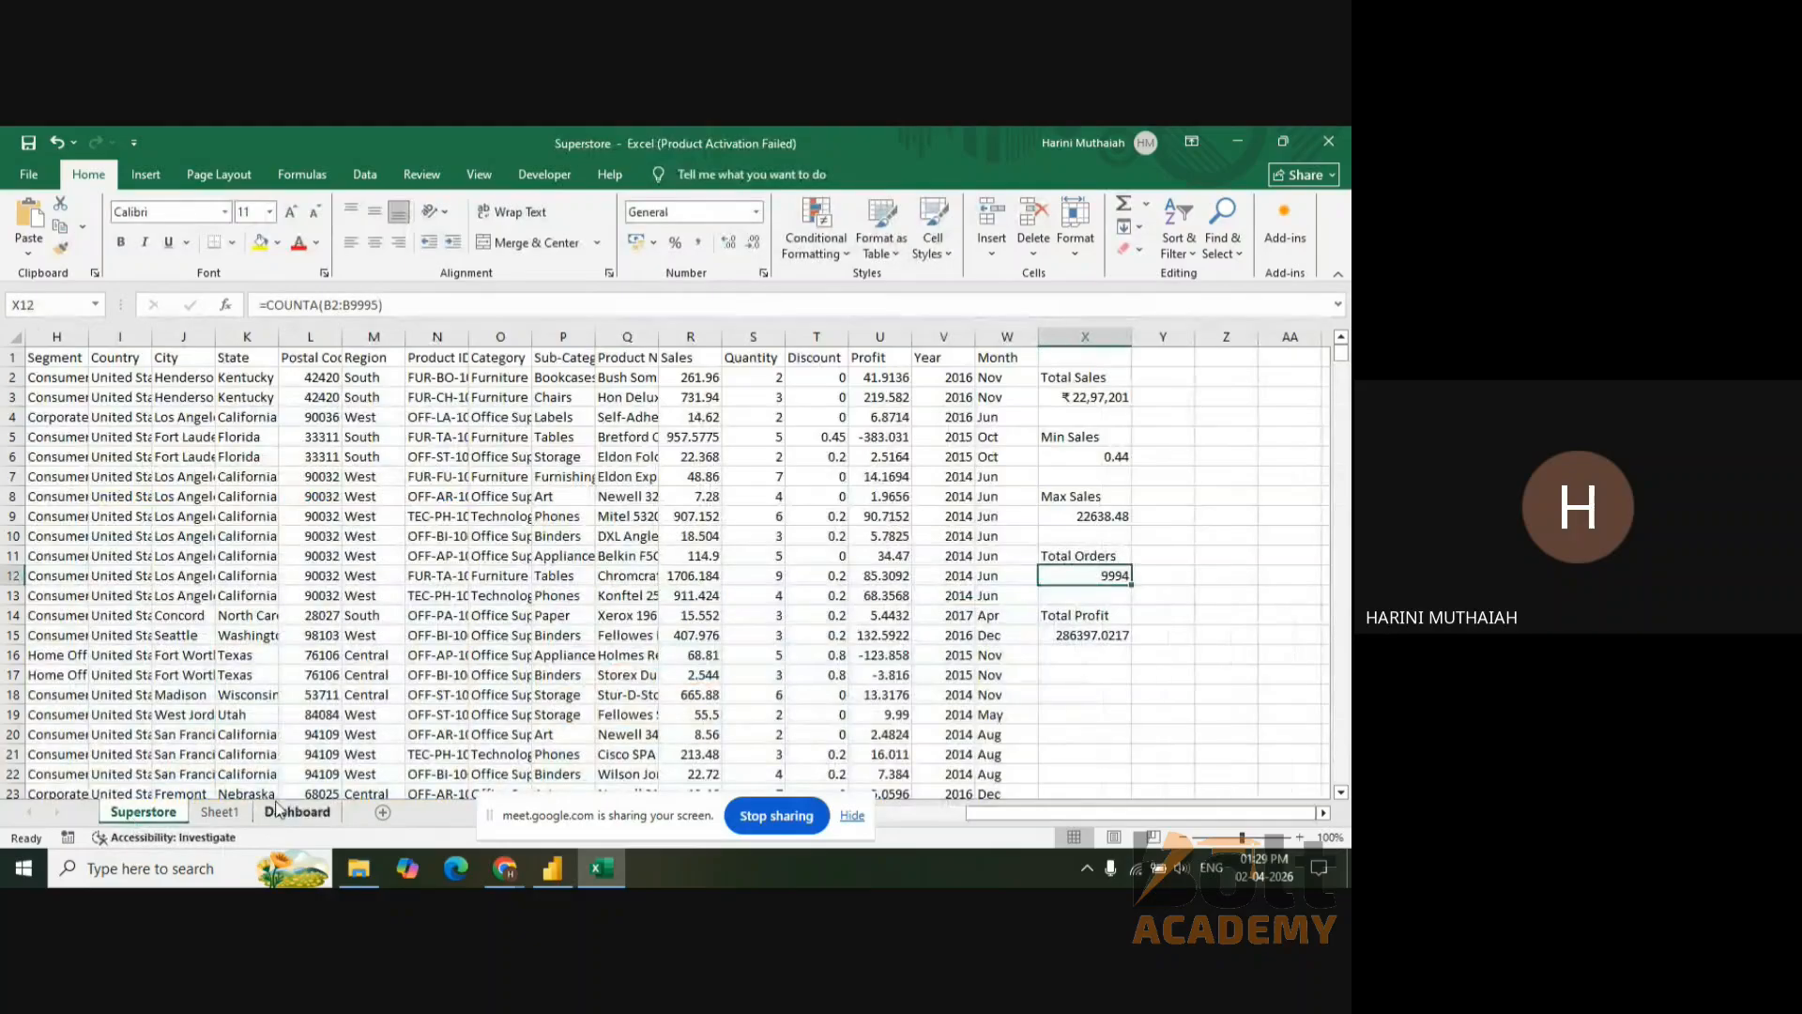
left_click(233, 813)
left_click(323, 409)
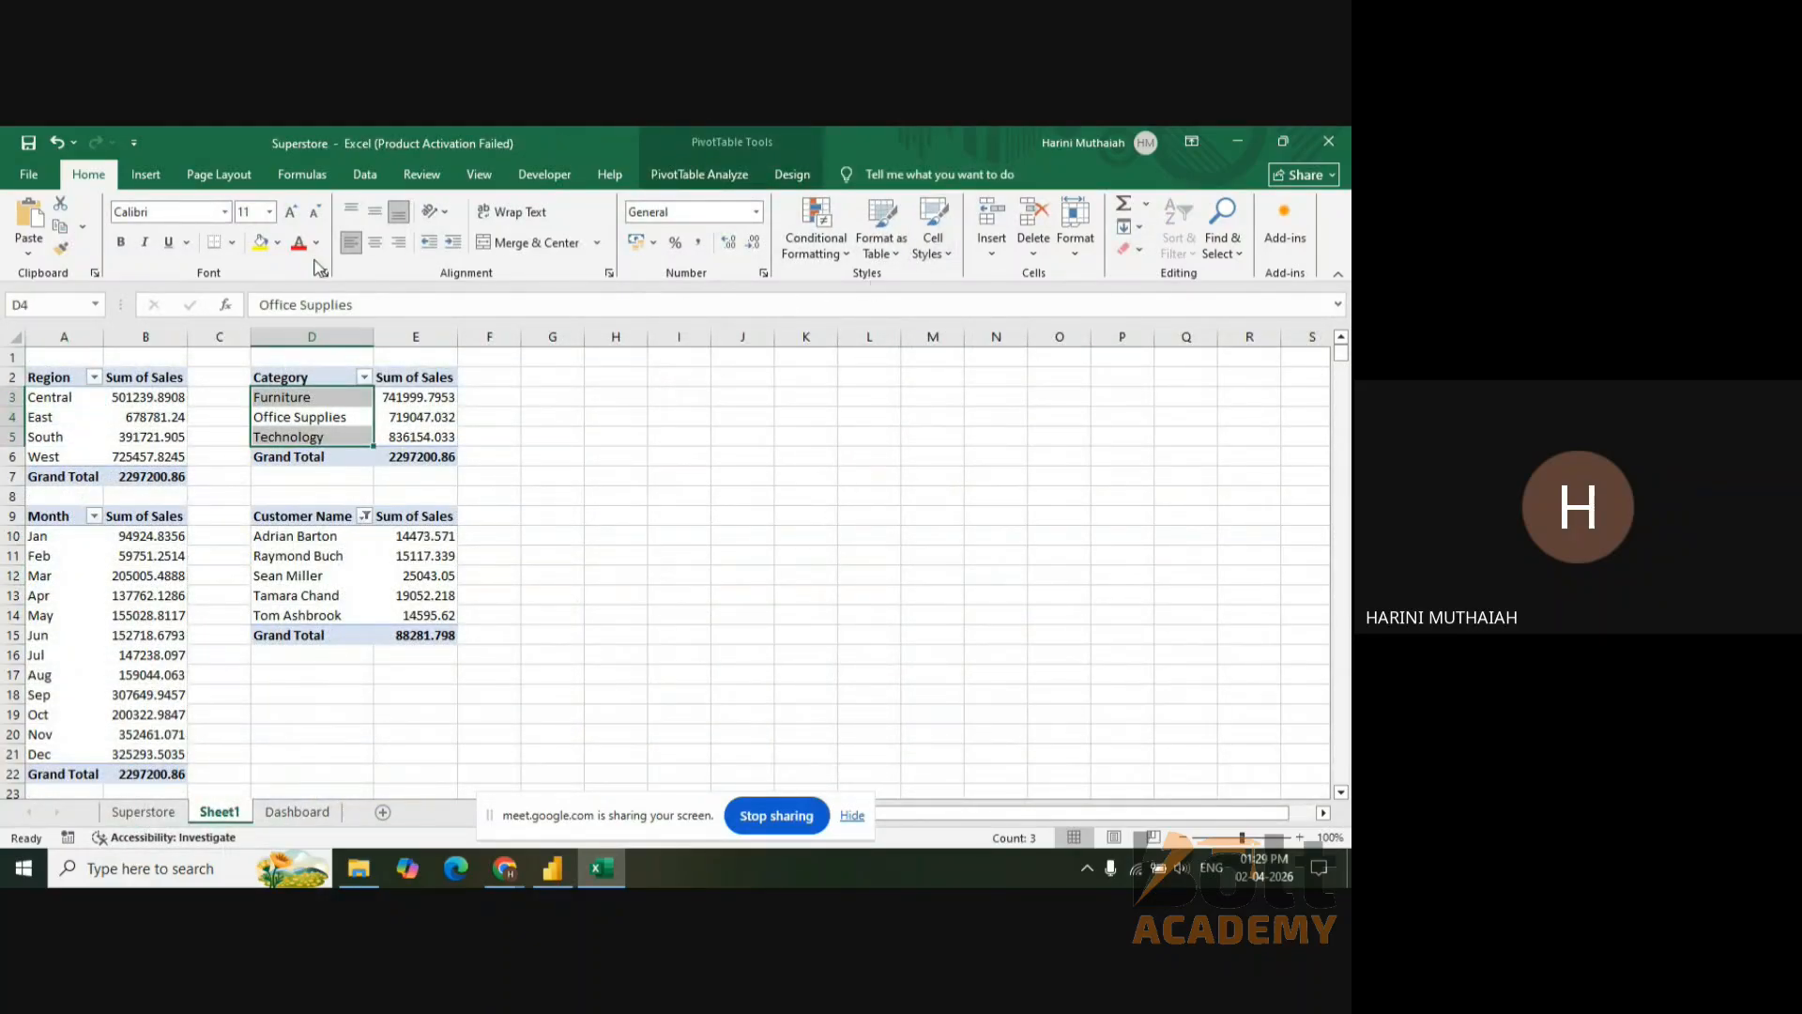
left_click(133, 181)
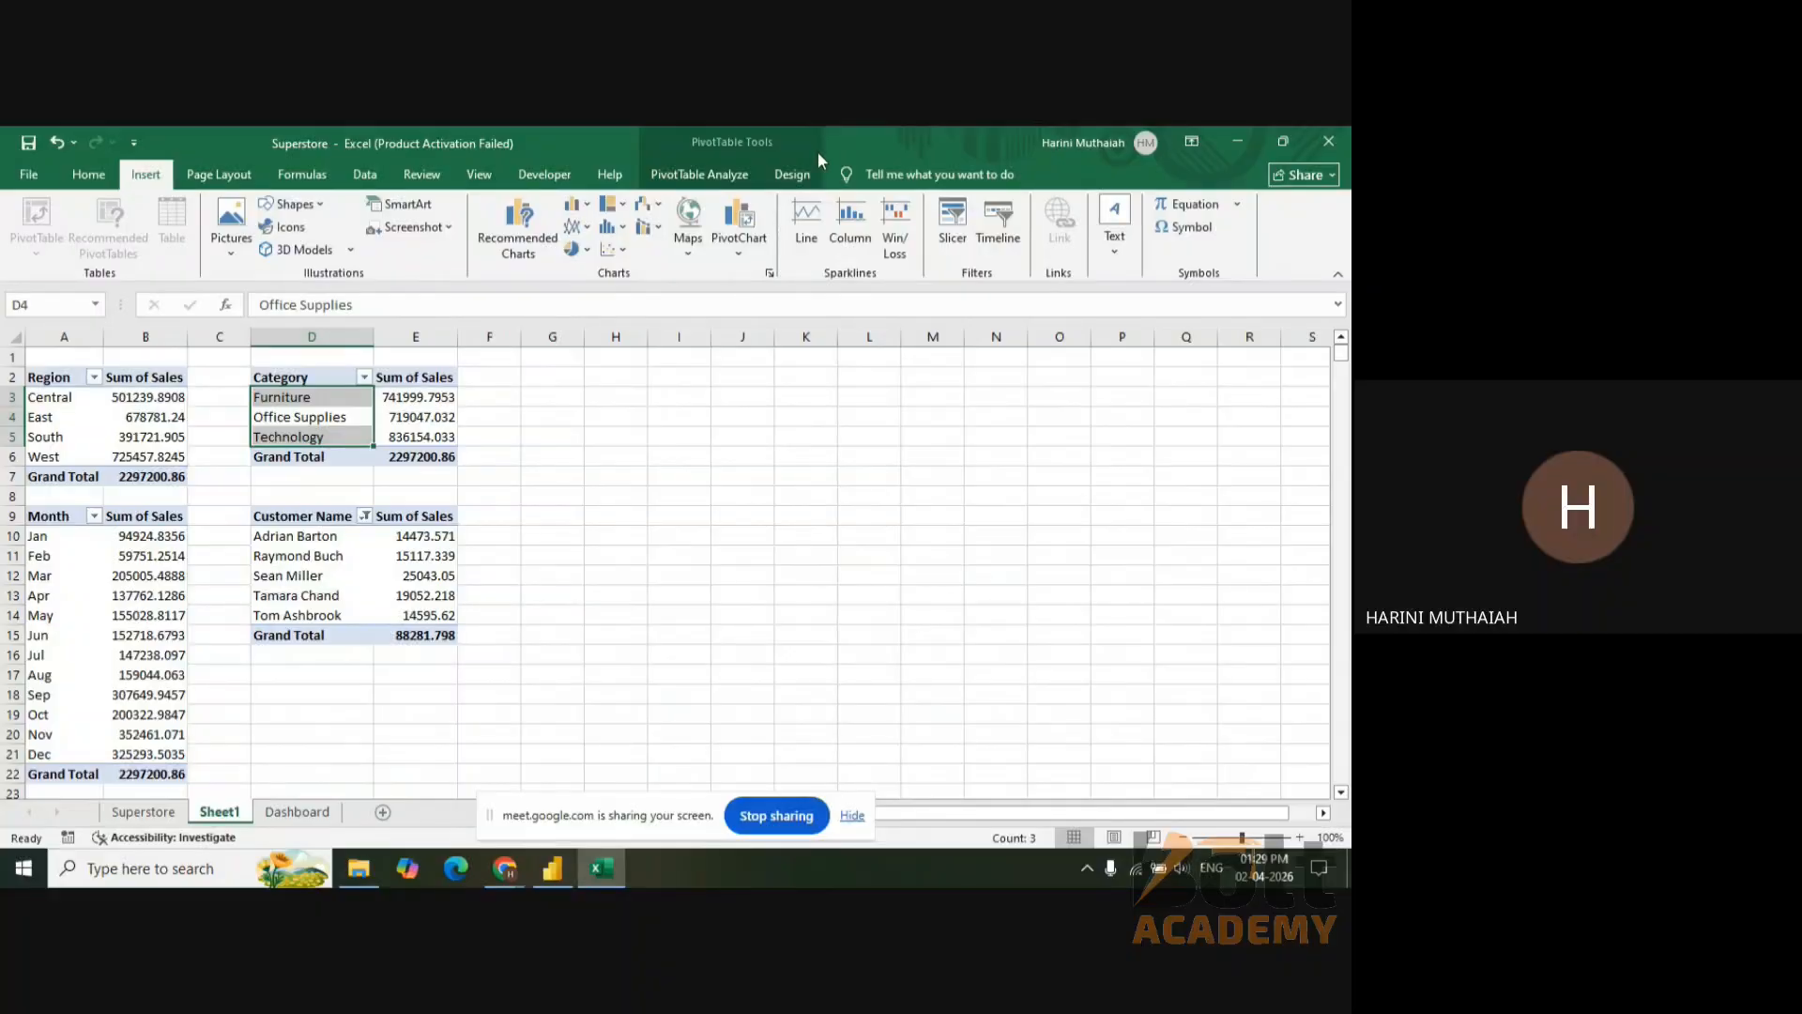
left_click(960, 242)
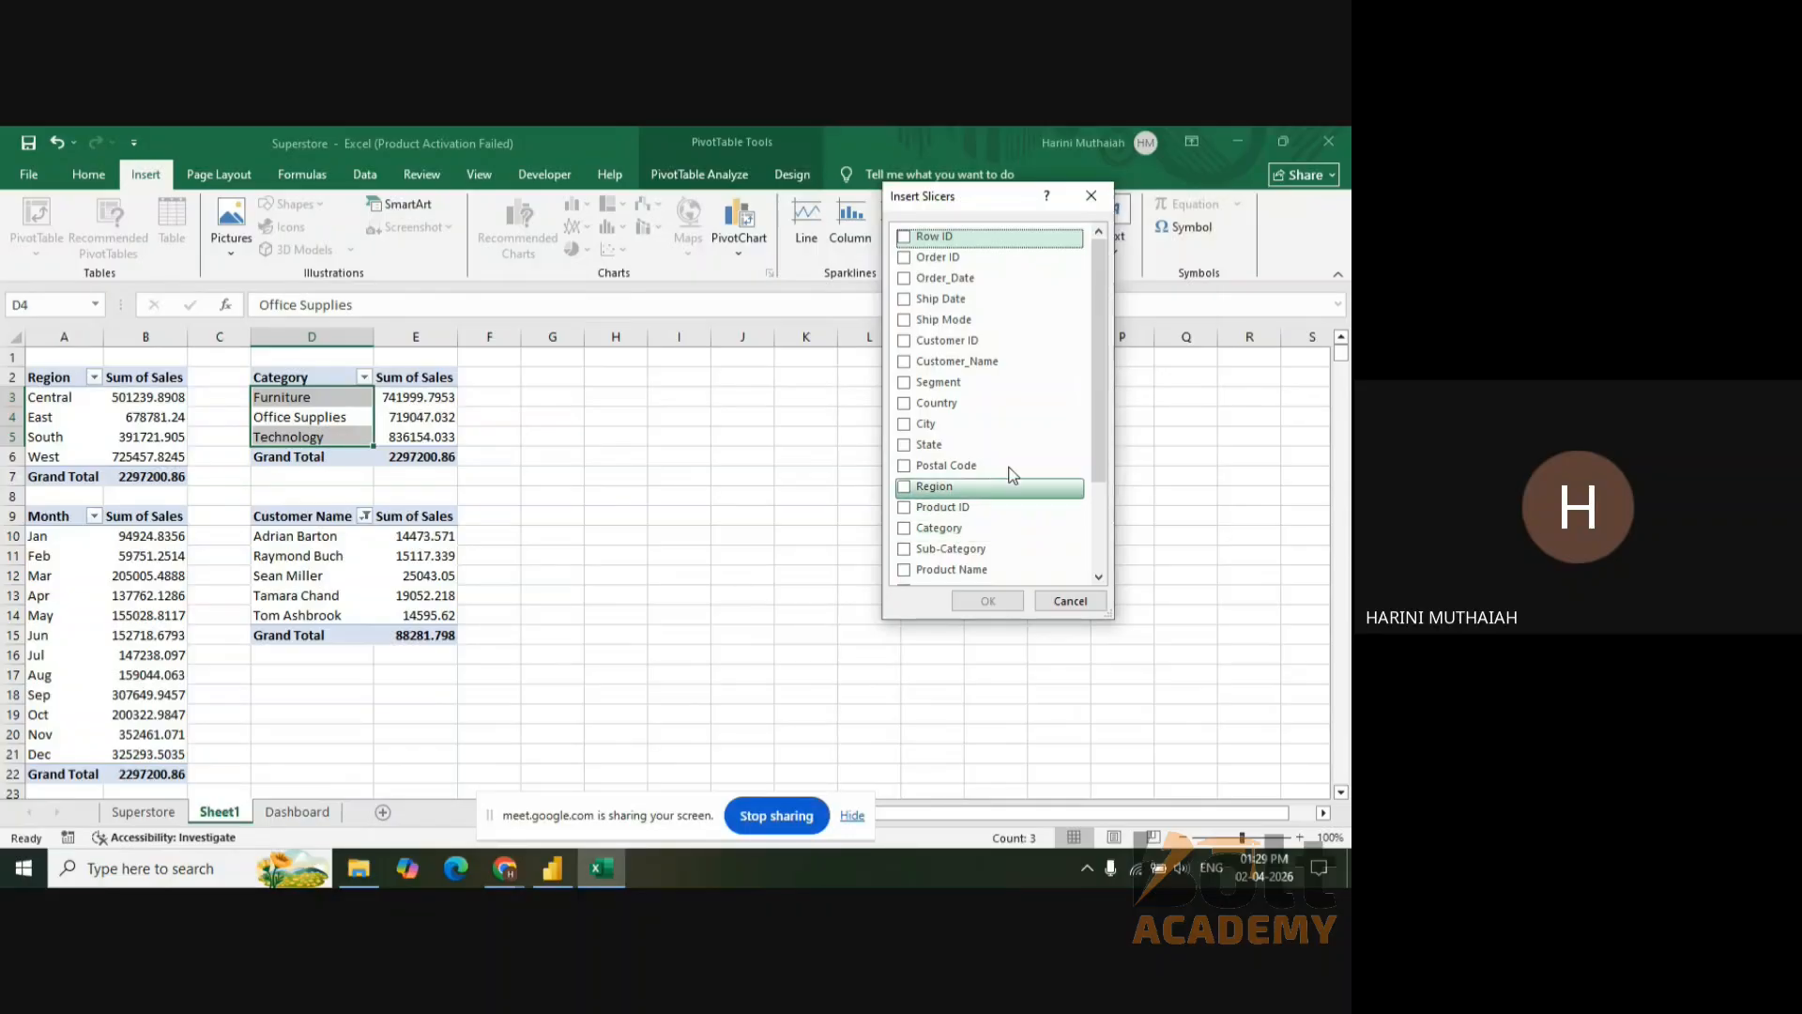
mouse_move(1107, 449)
left_mouse_down()
mouse_move(1107, 474)
mouse_move(1105, 451)
left_mouse_up()
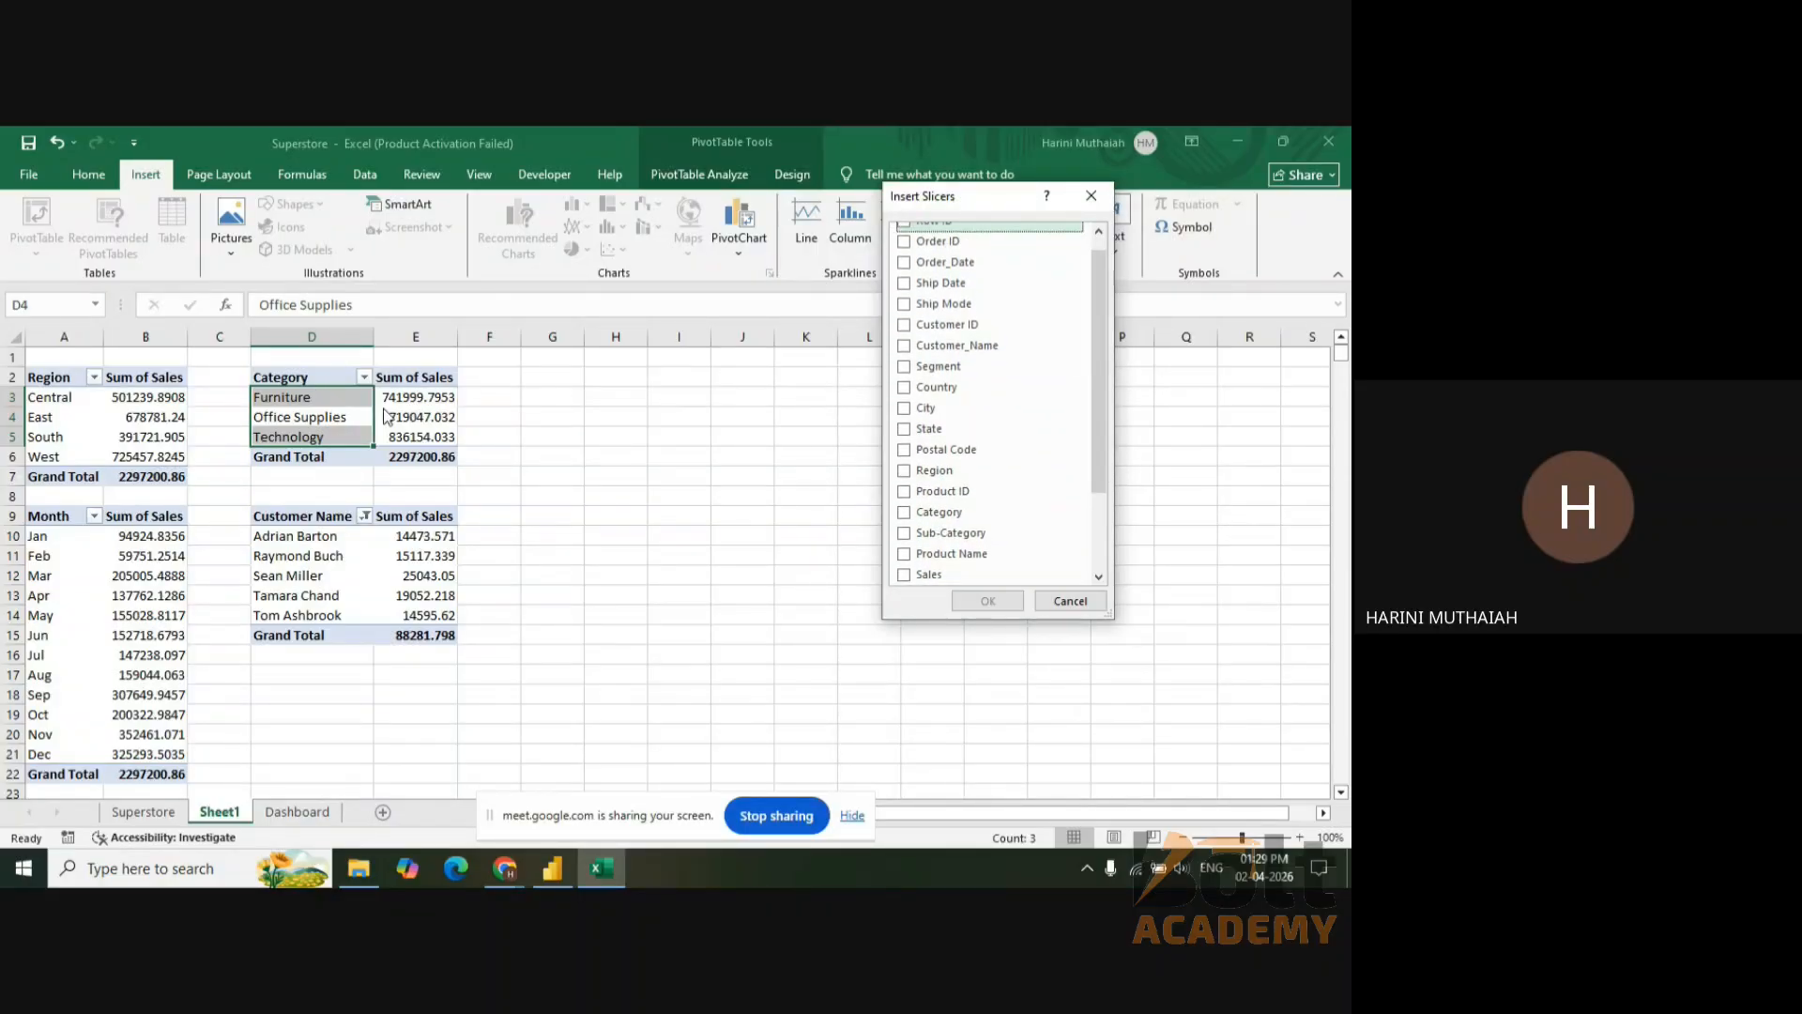
left_click(1070, 600)
- Insert a Category slicer for the Category PivotTable on Sheet1 and shorten it to about 3.65 cm high
left_click(328, 377)
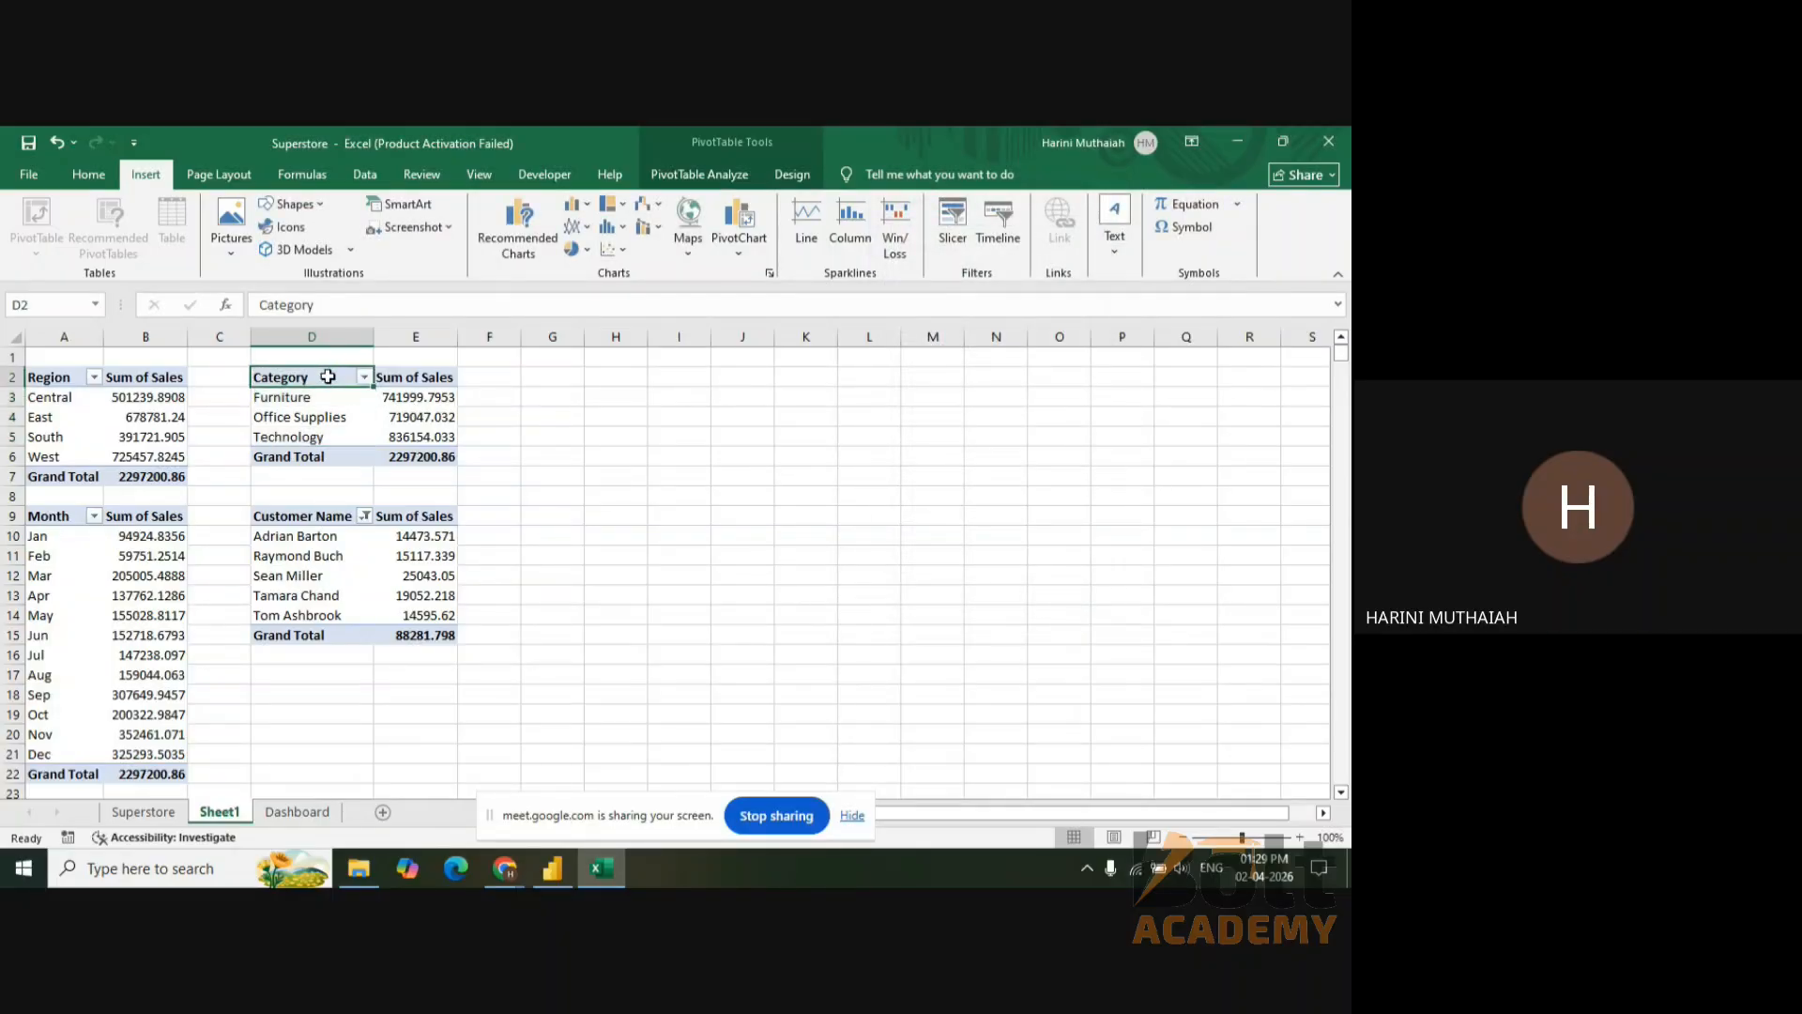
key("shift+Right")
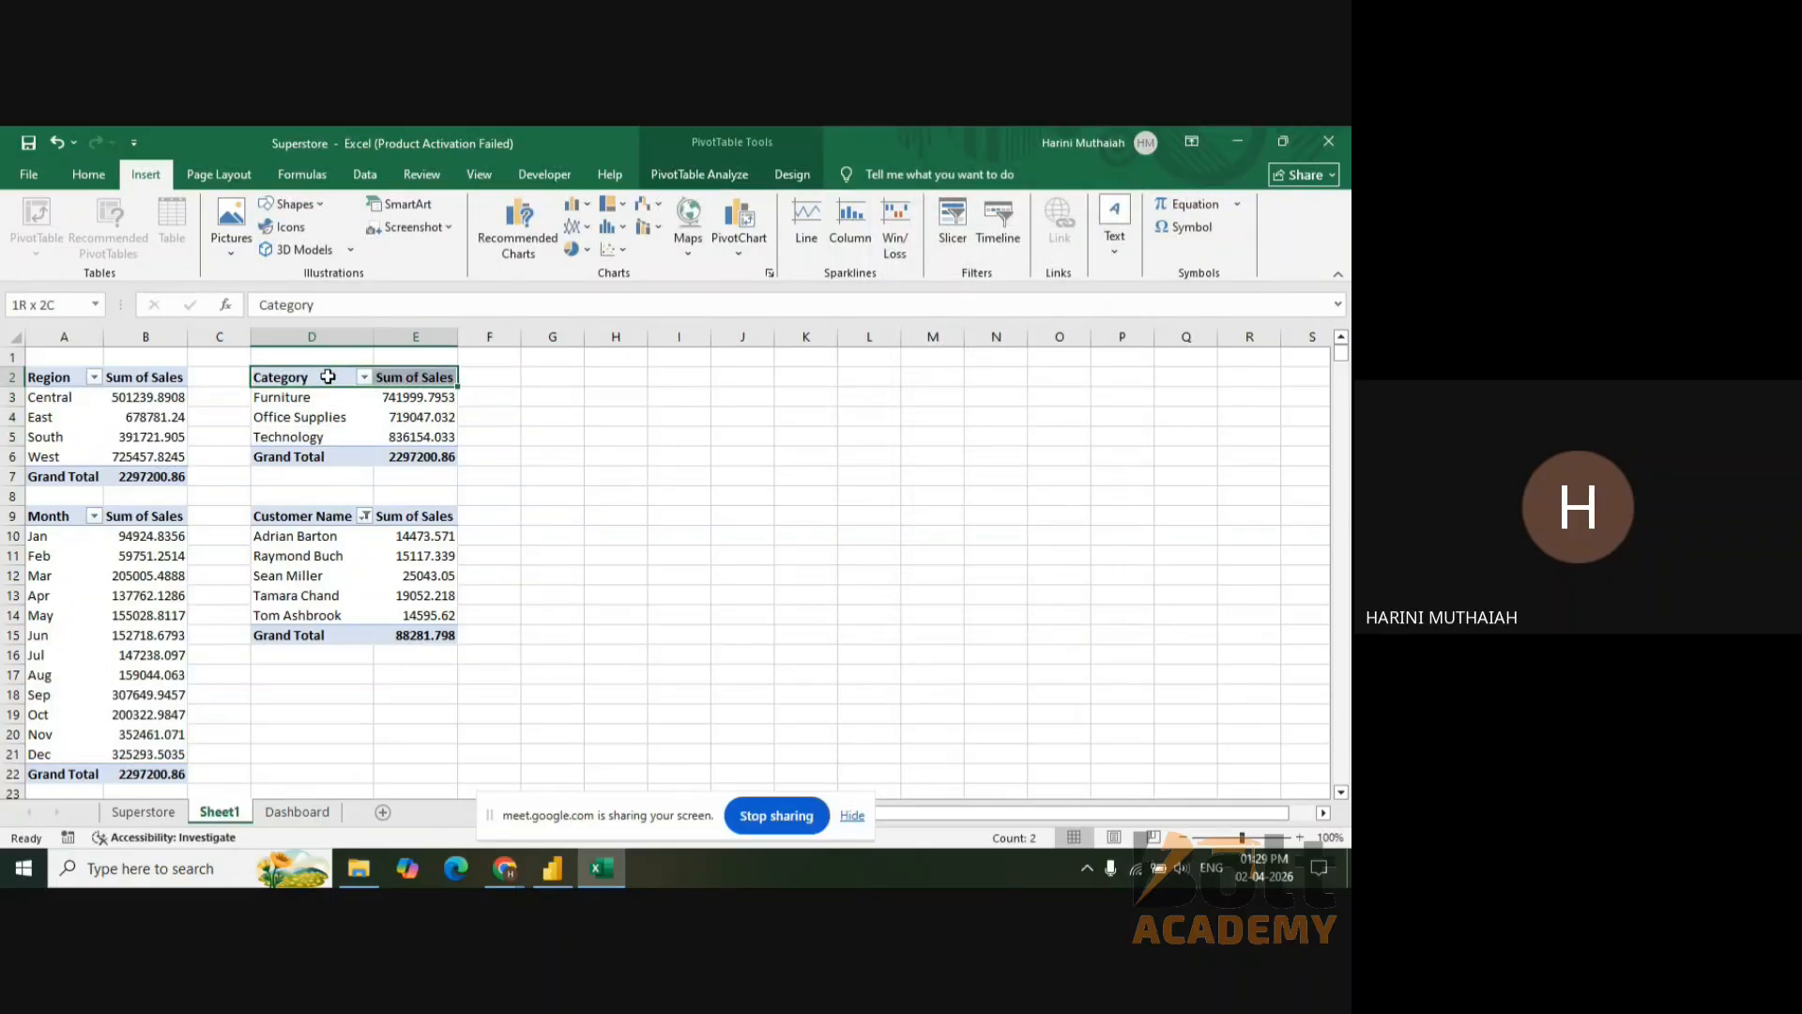
key("shift+Down")
key("shift+Down")
key("shift+Down")
key("shift+Down")
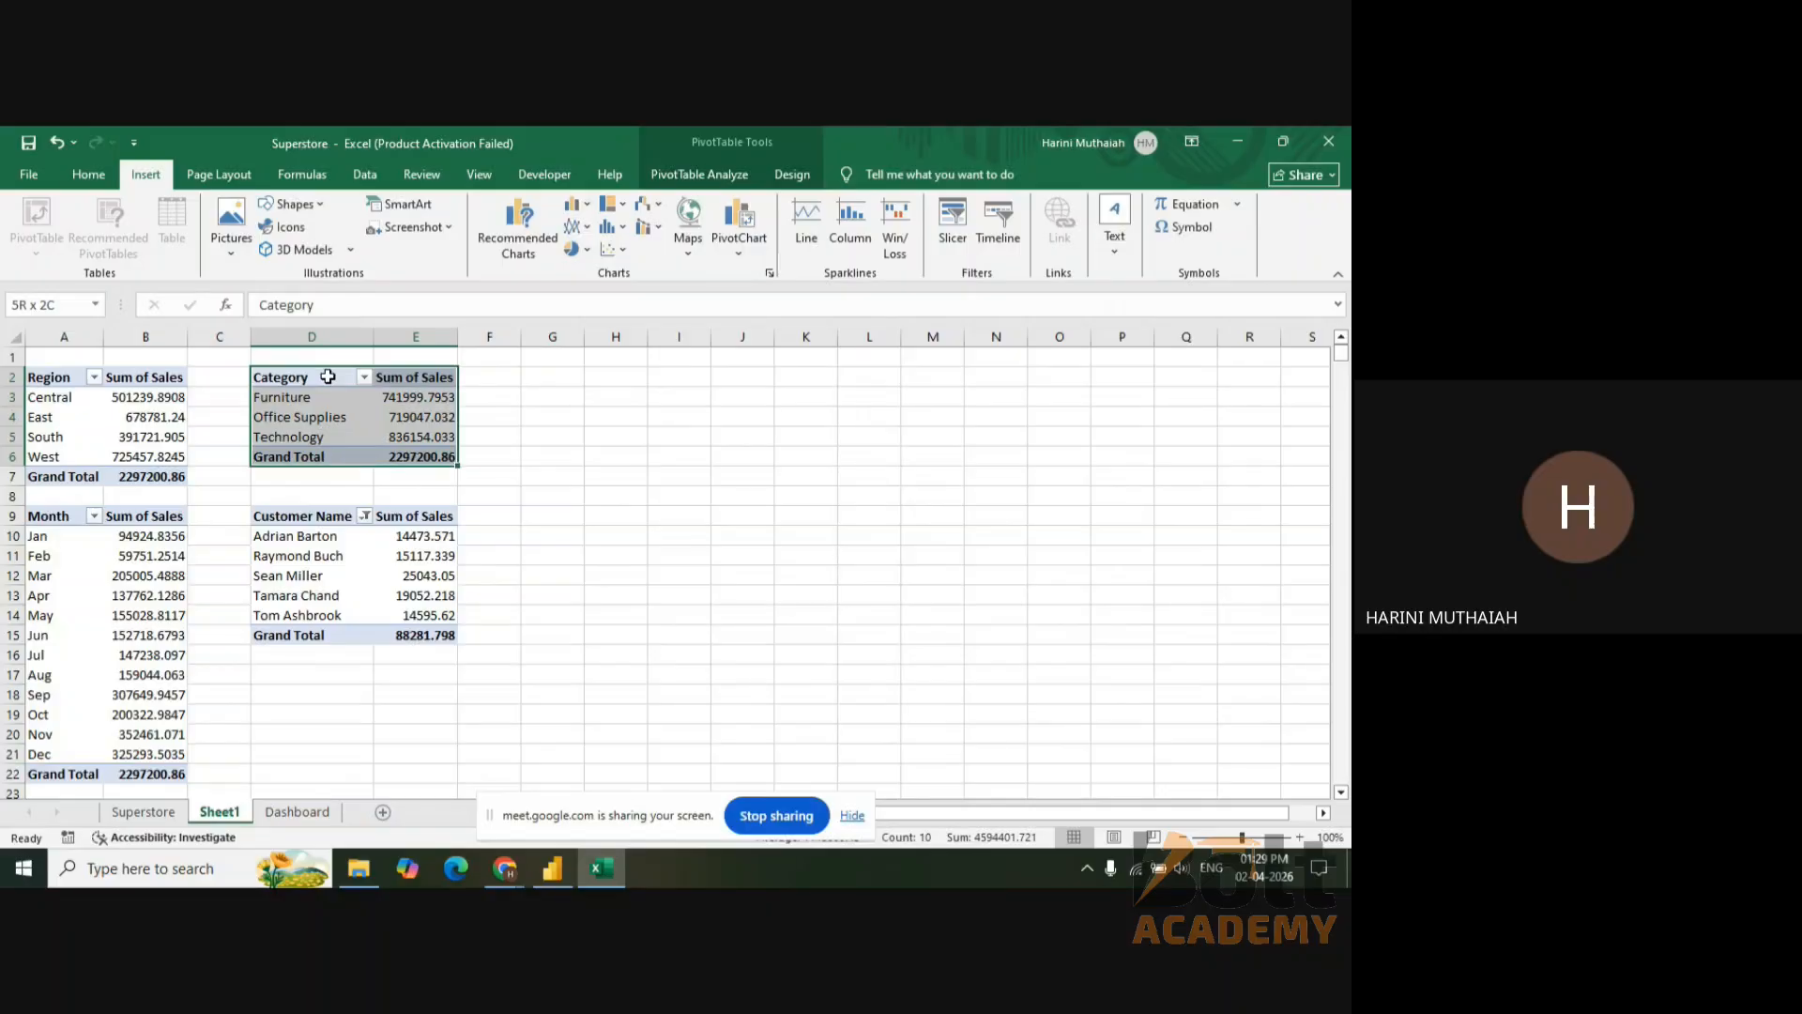
left_click(967, 225)
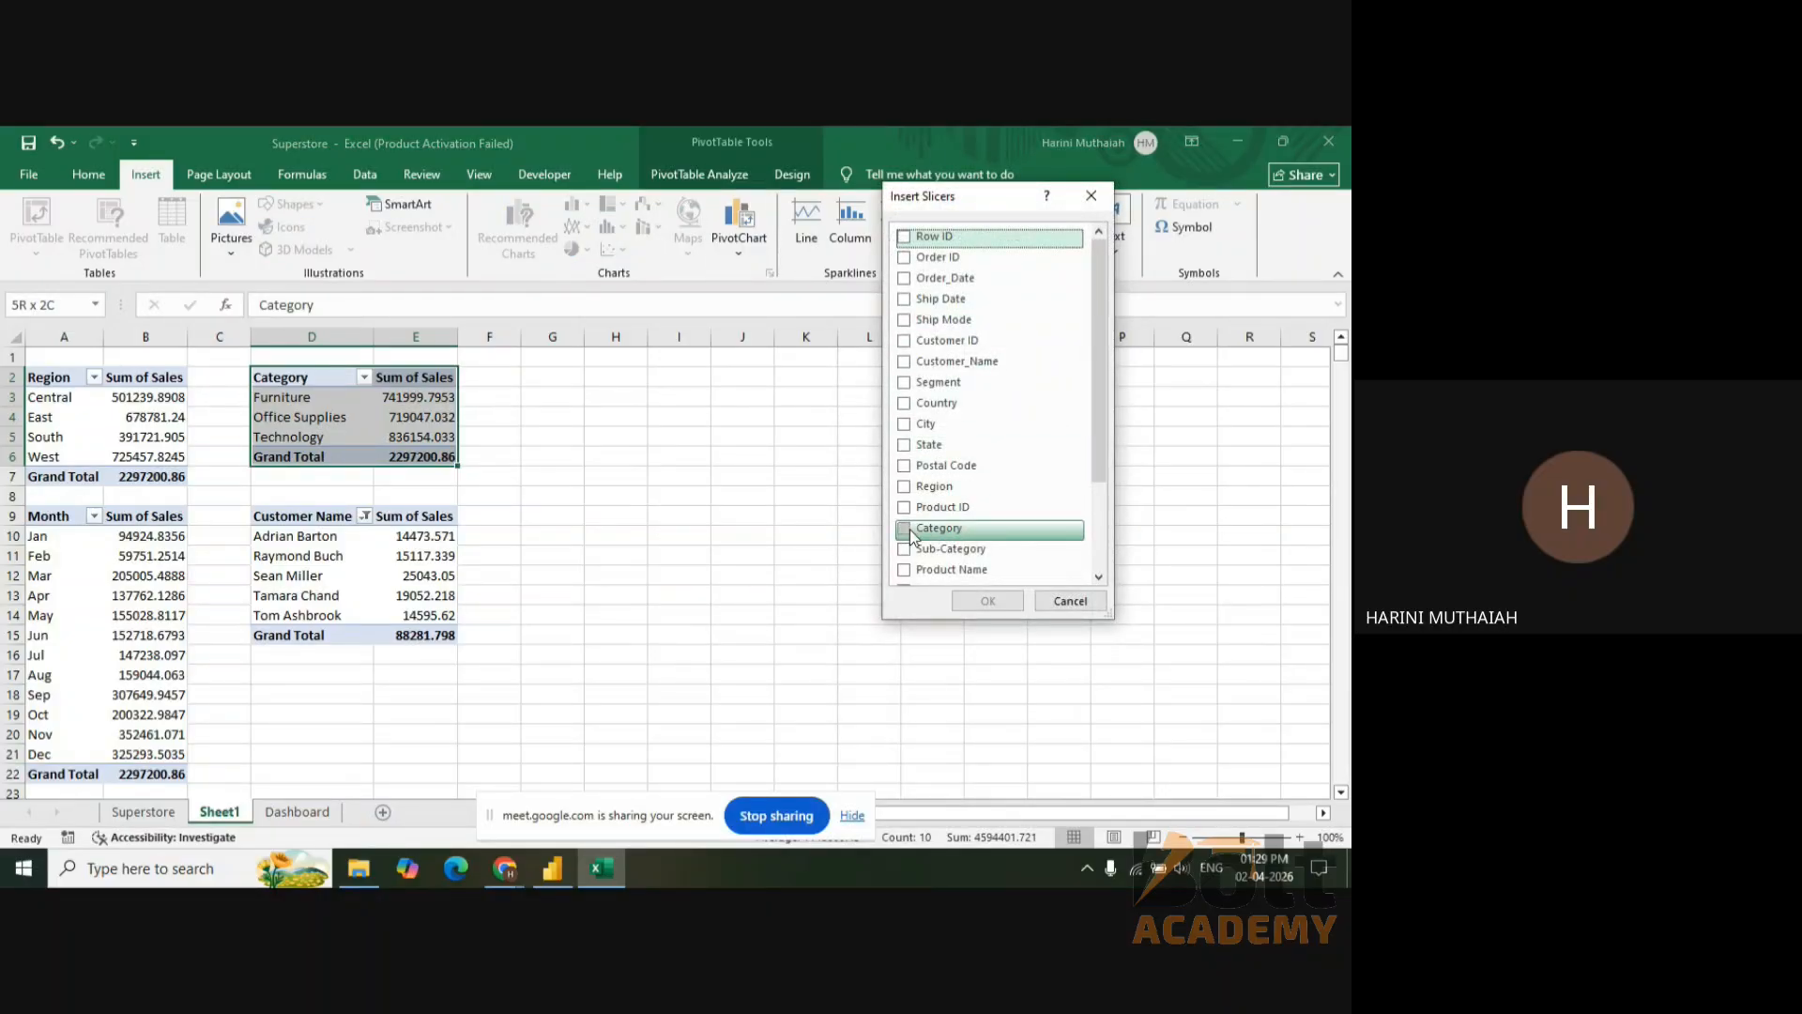
left_click(911, 531)
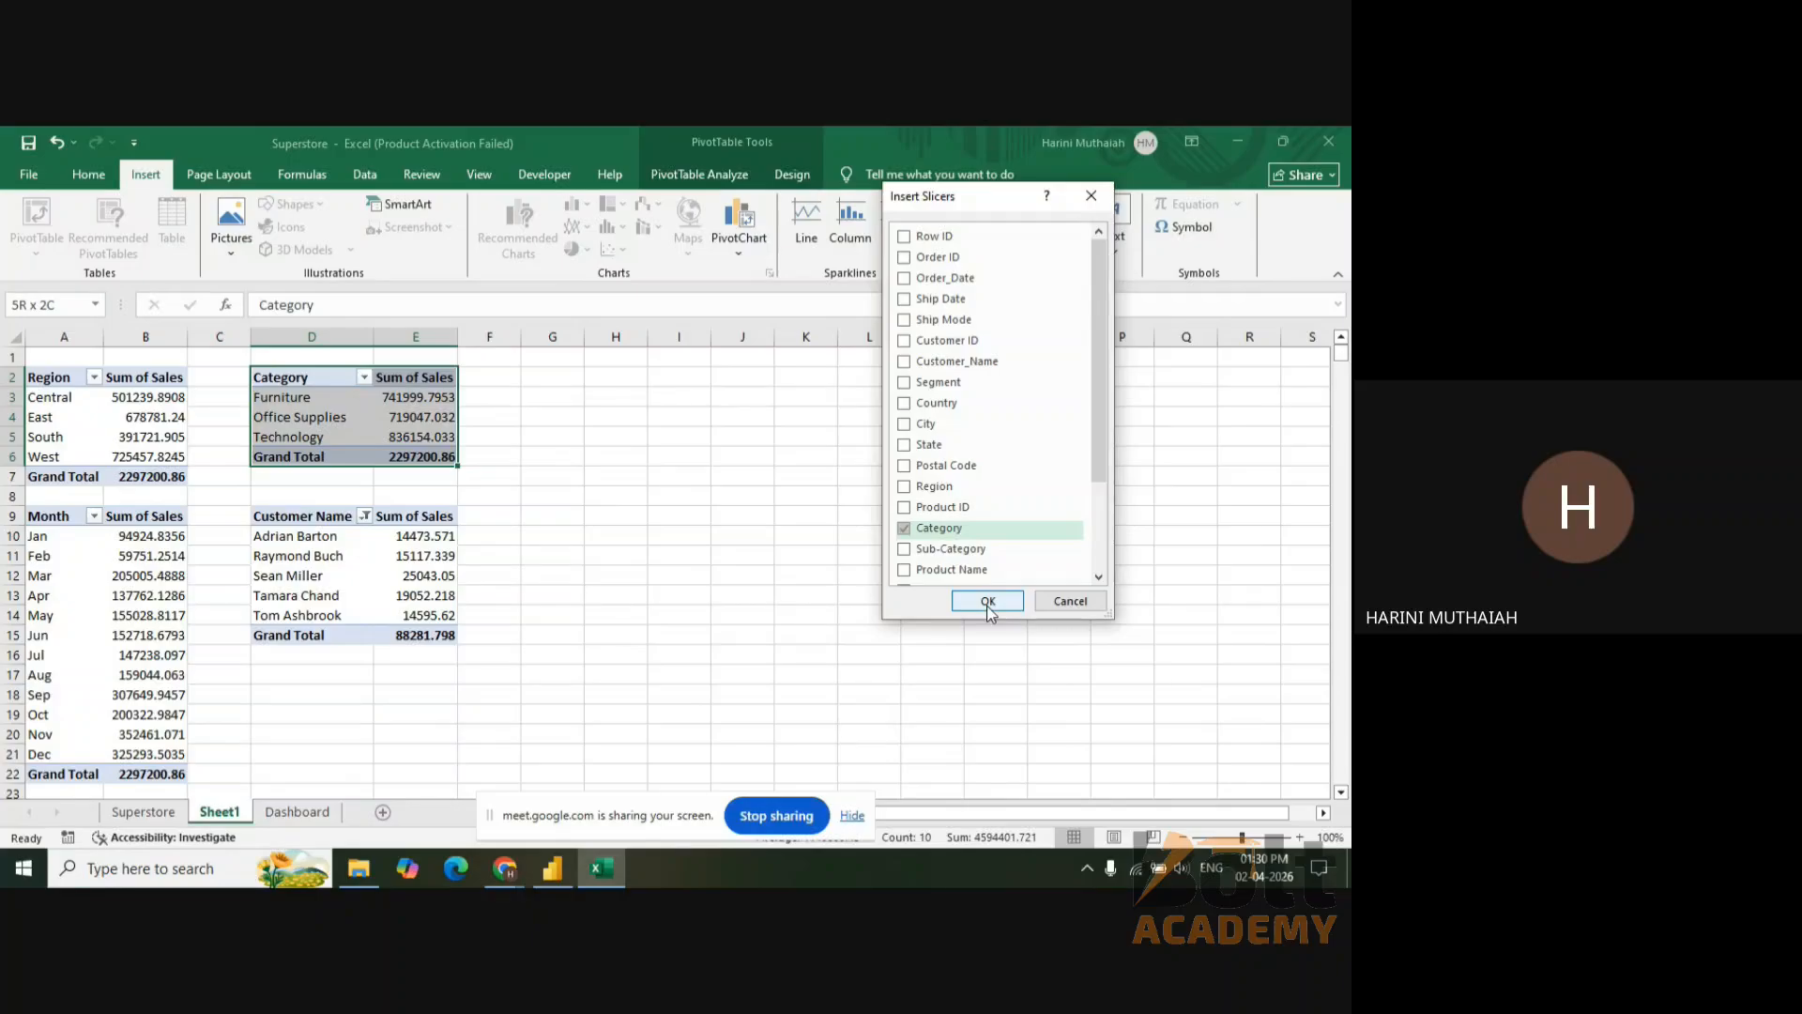
left_click(989, 601)
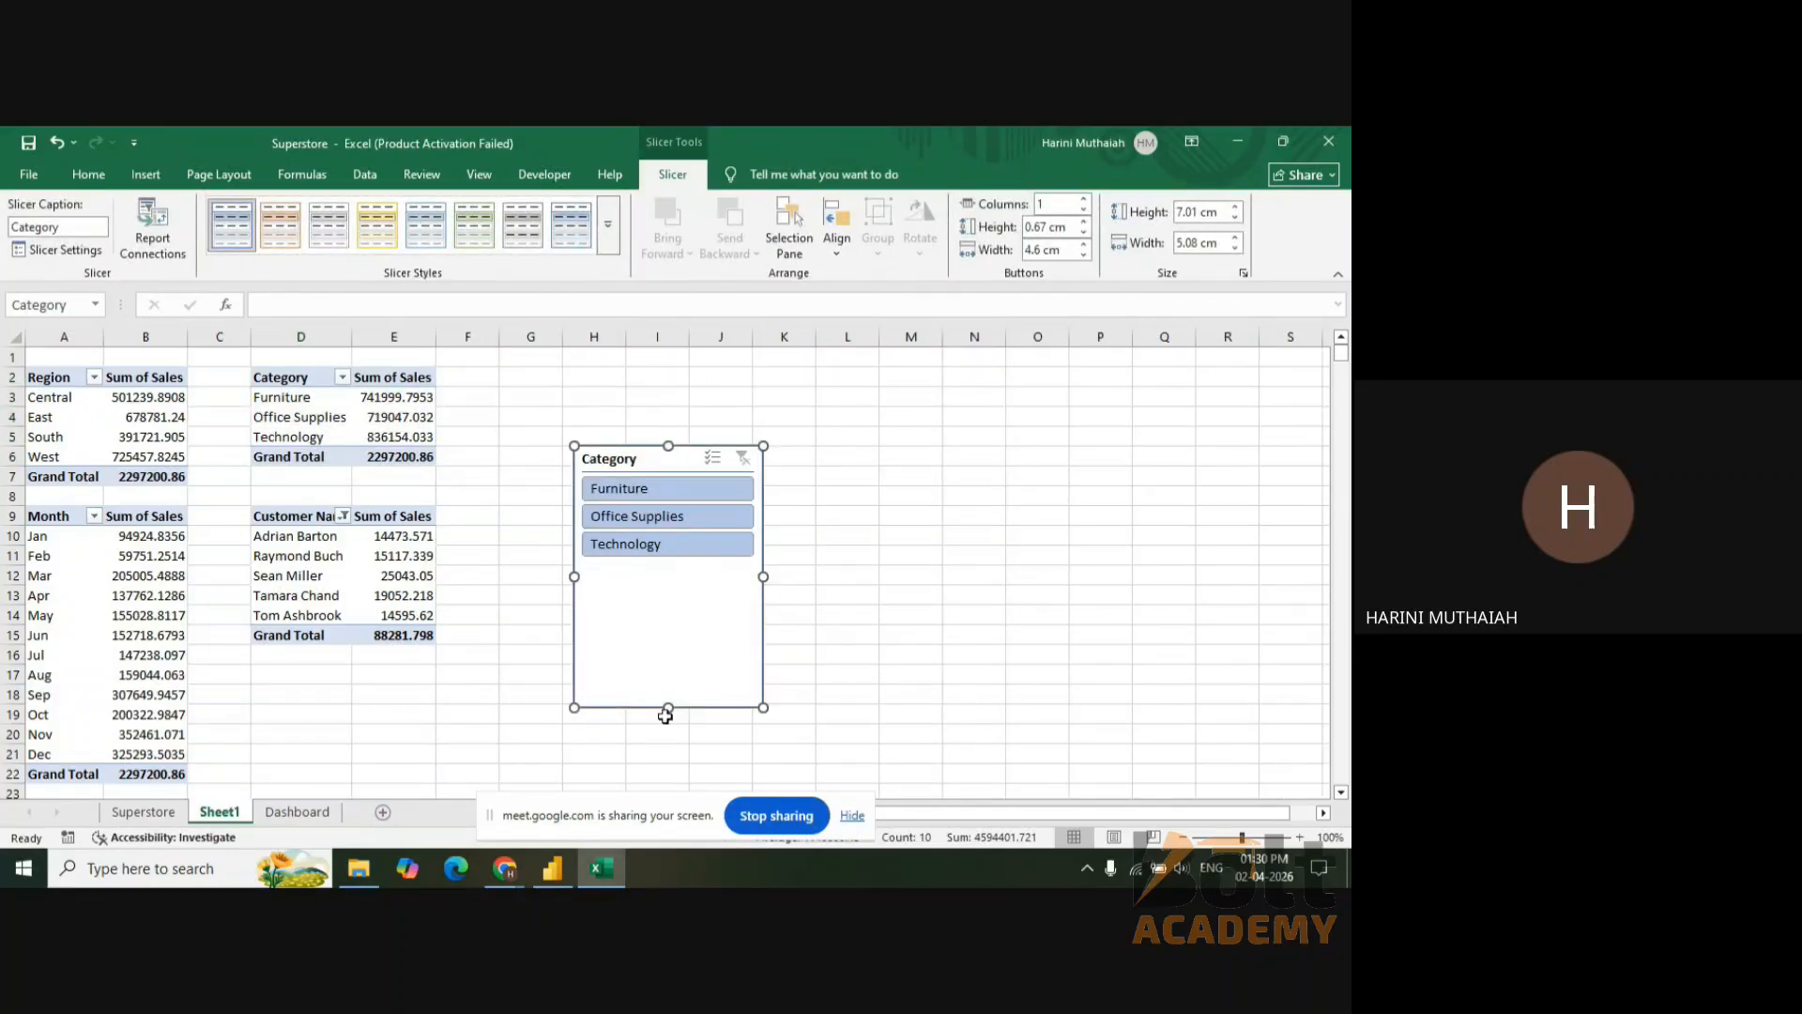
left_click_drag(663, 708, 658, 582)
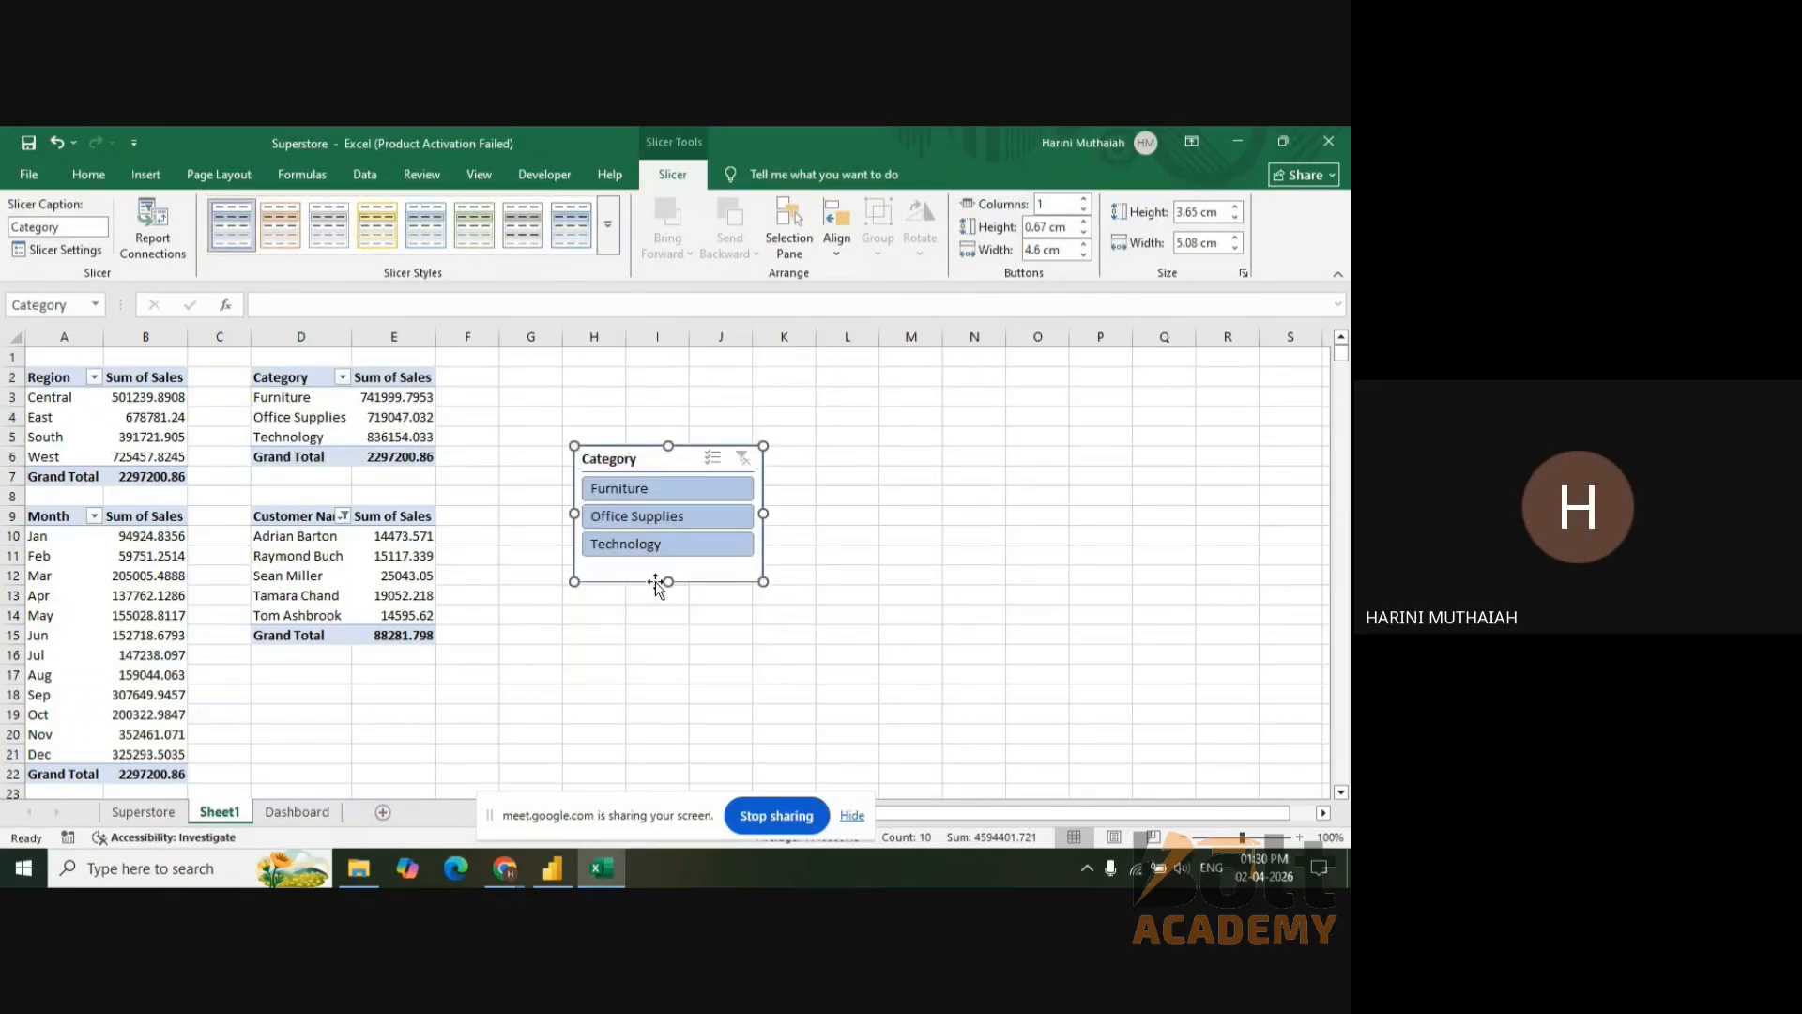
- Move the Category slicer from Sheet1 to the Dashboard sheet at cell O20, beneath the Region slicer
key("ctrl+x")
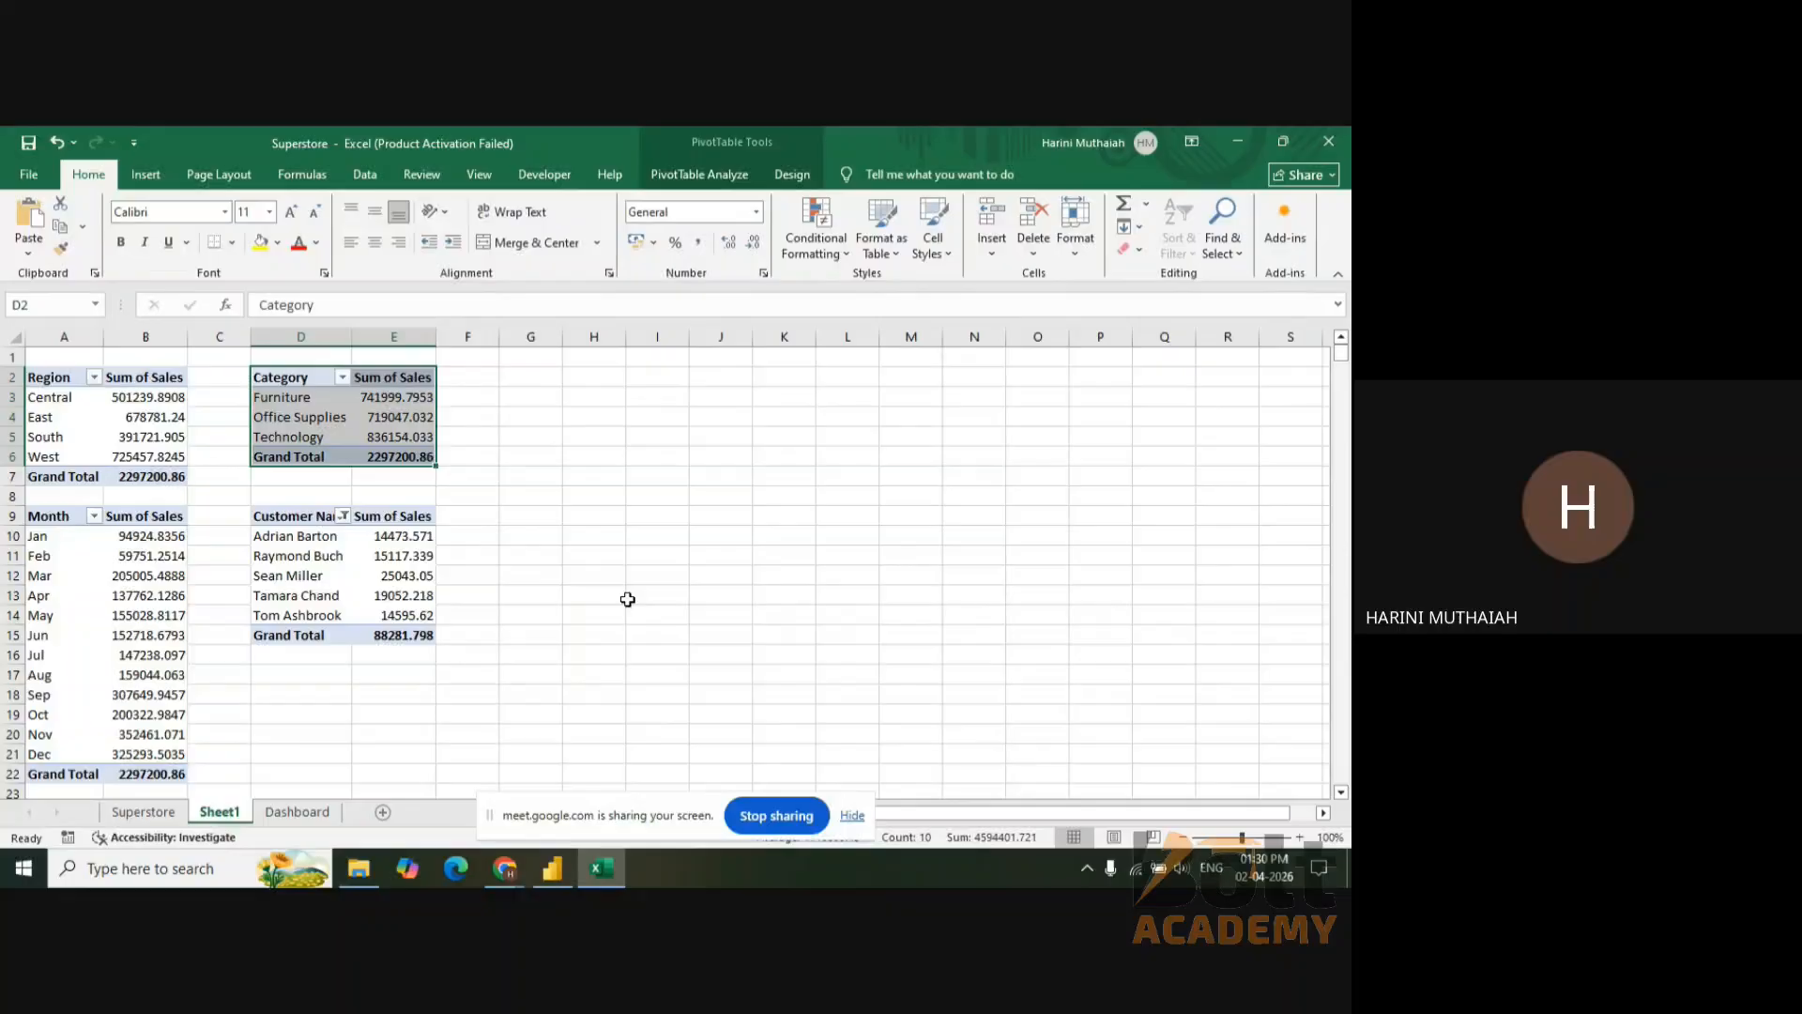
left_click(327, 807)
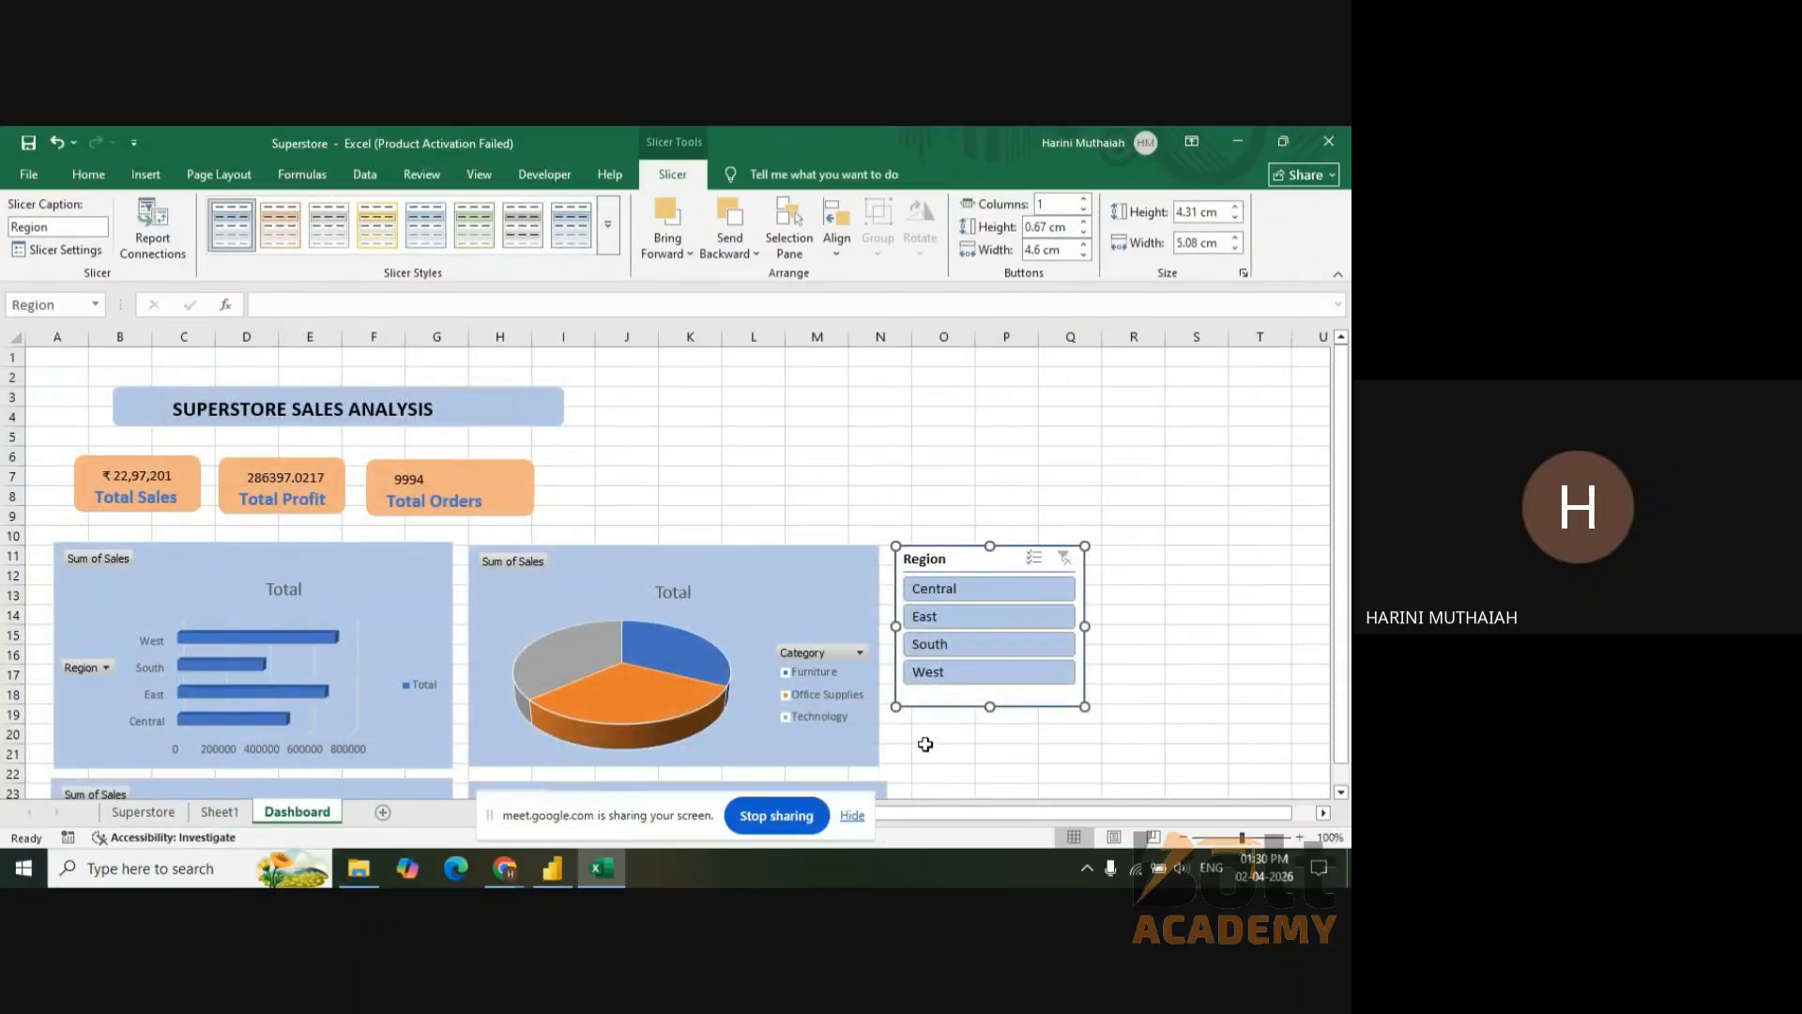
left_click(916, 737)
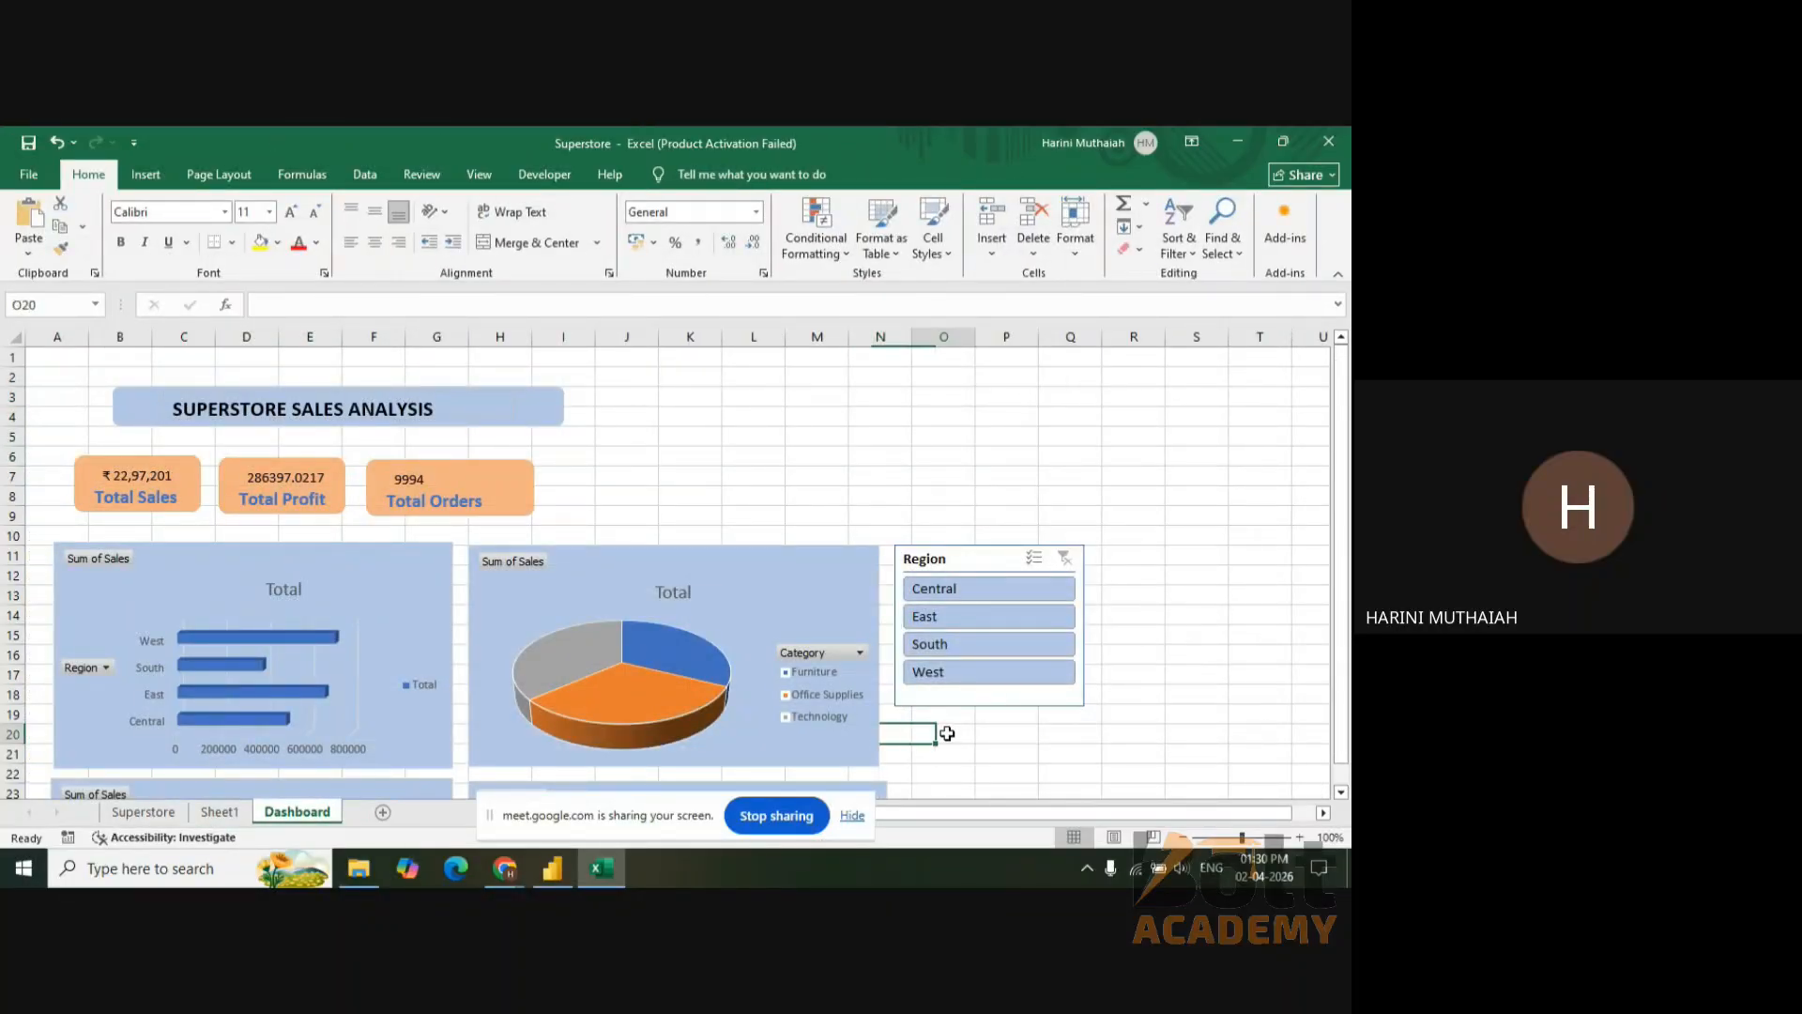
key("ctrl+v")
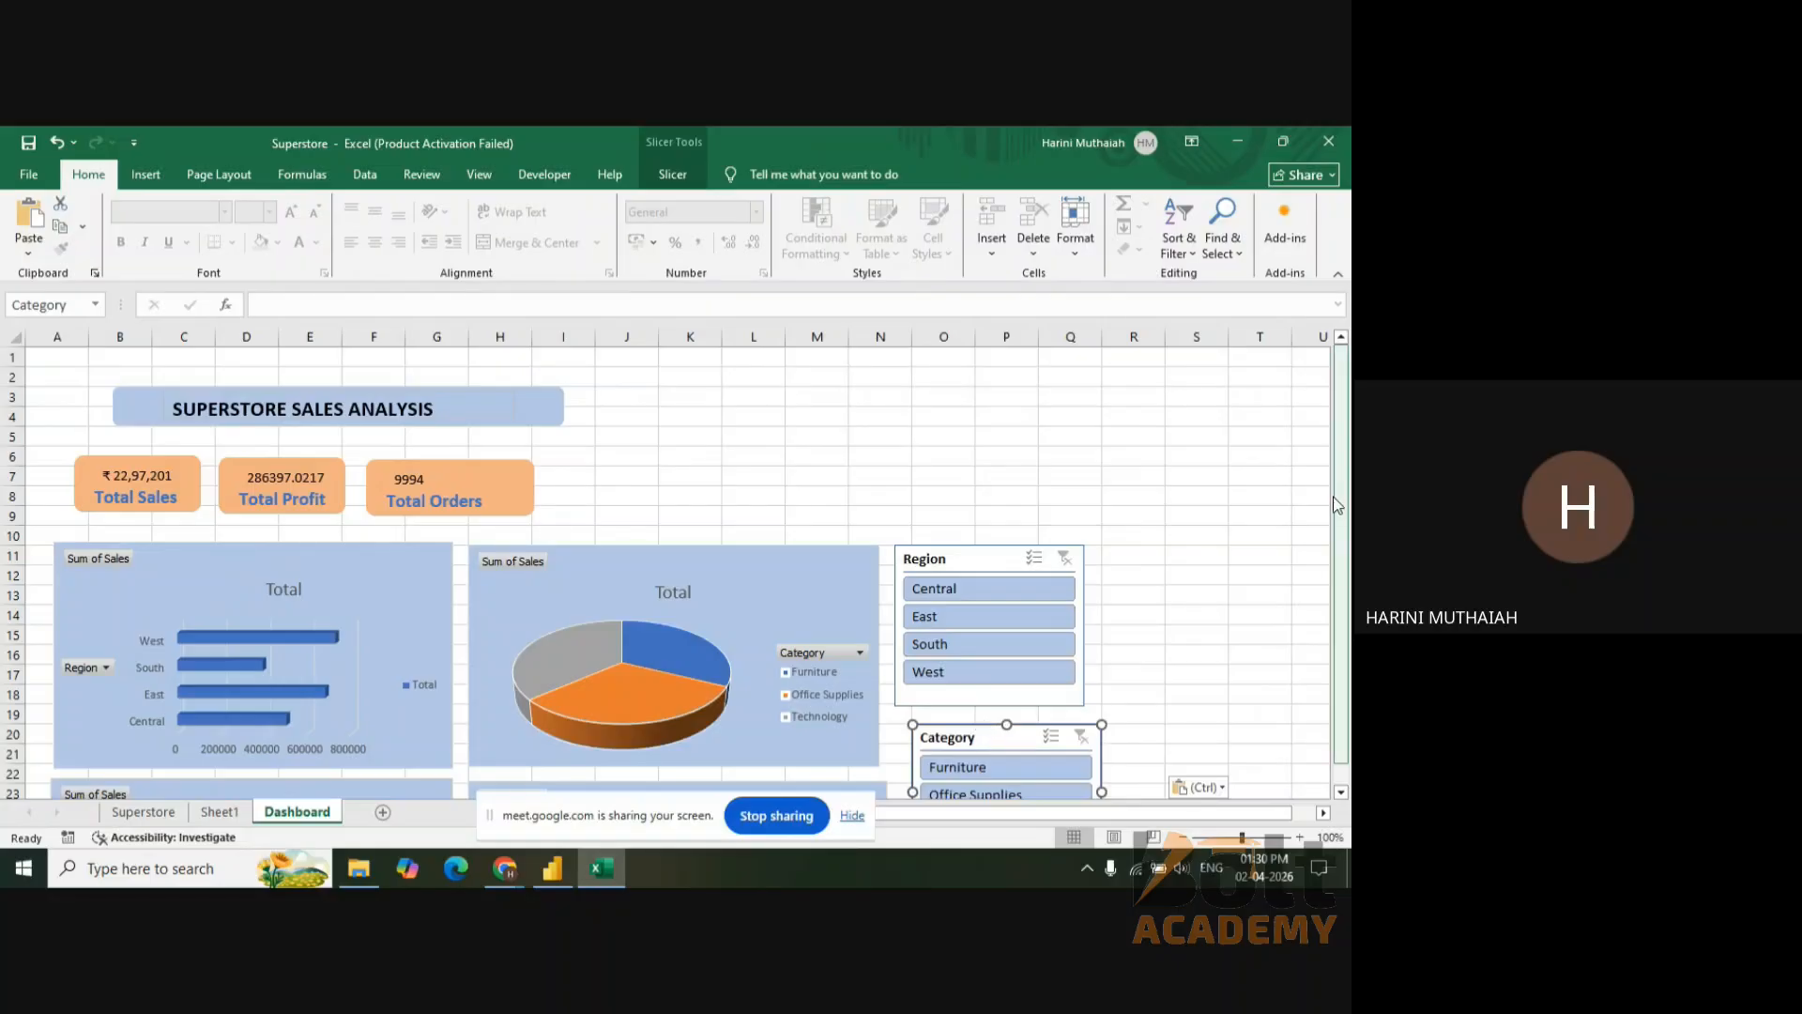
- Line up the Category slicer directly under the Region slicer on the dashboard
left_click(1277, 649)
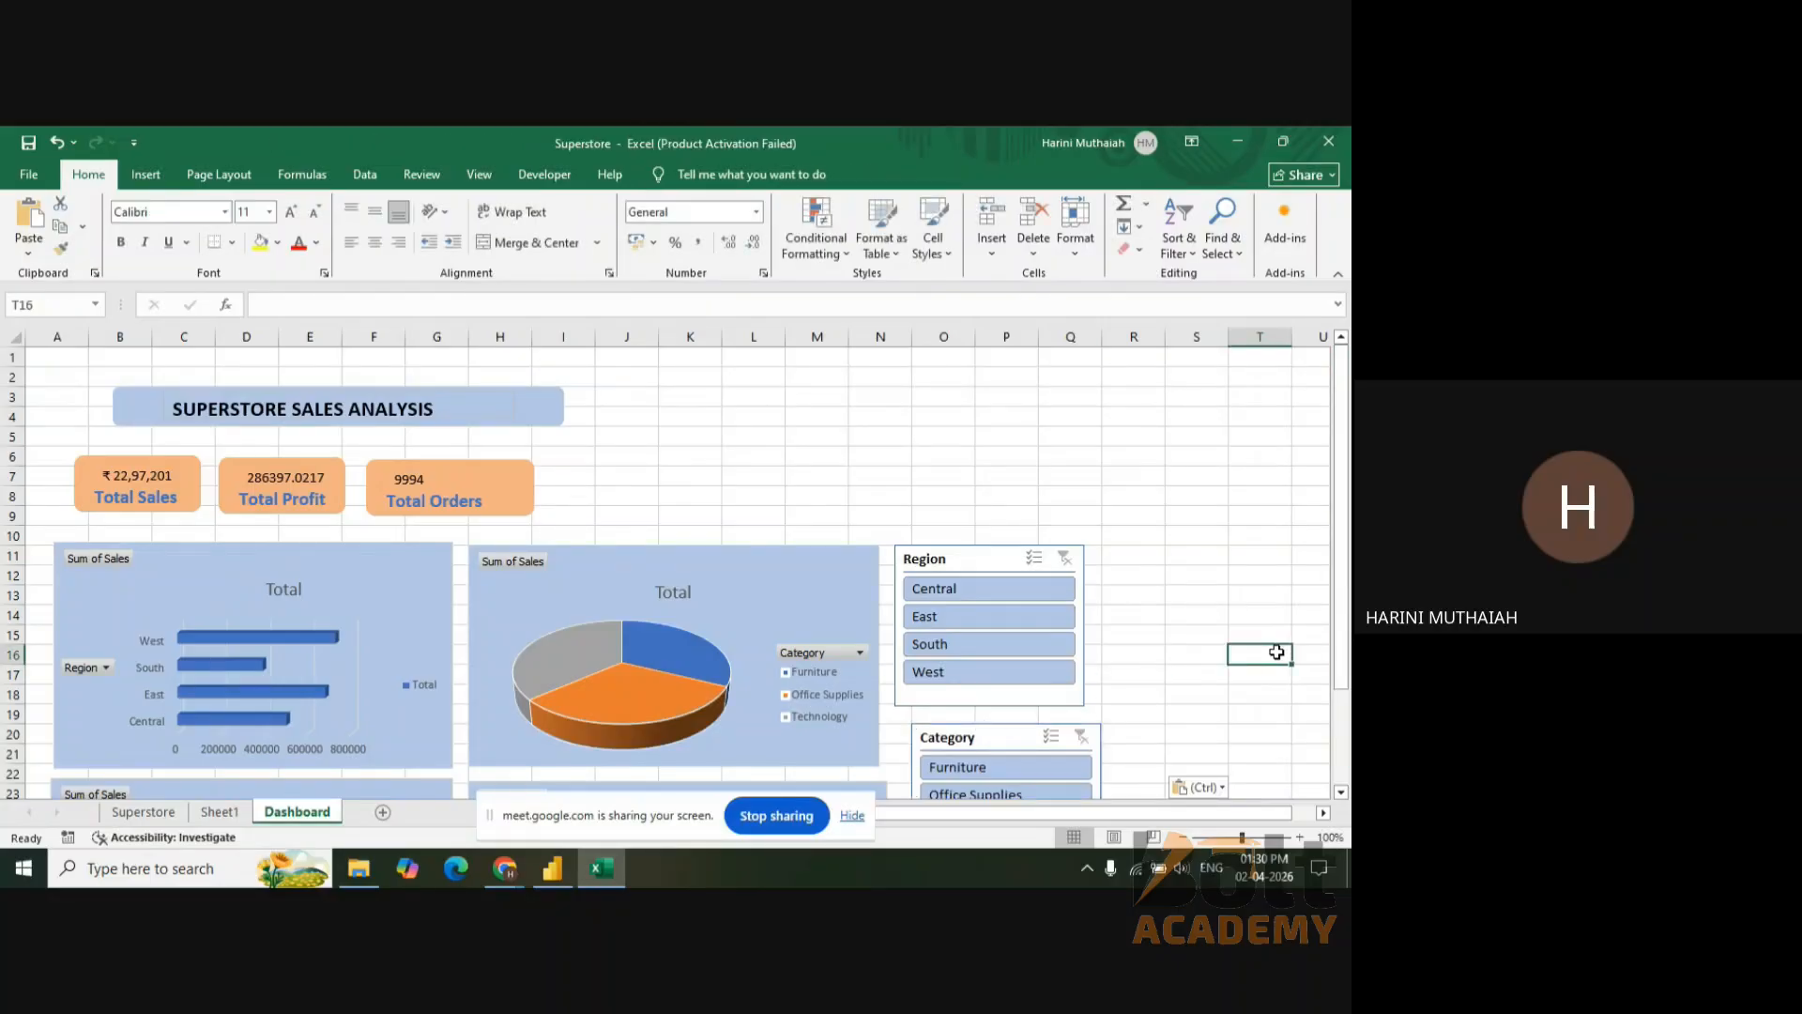
key("Down")
key("Down")
key("Down")
key("Down")
key("Down")
key("Down")
key("Down")
key("Down")
key("Down")
key("Down")
key("Down")
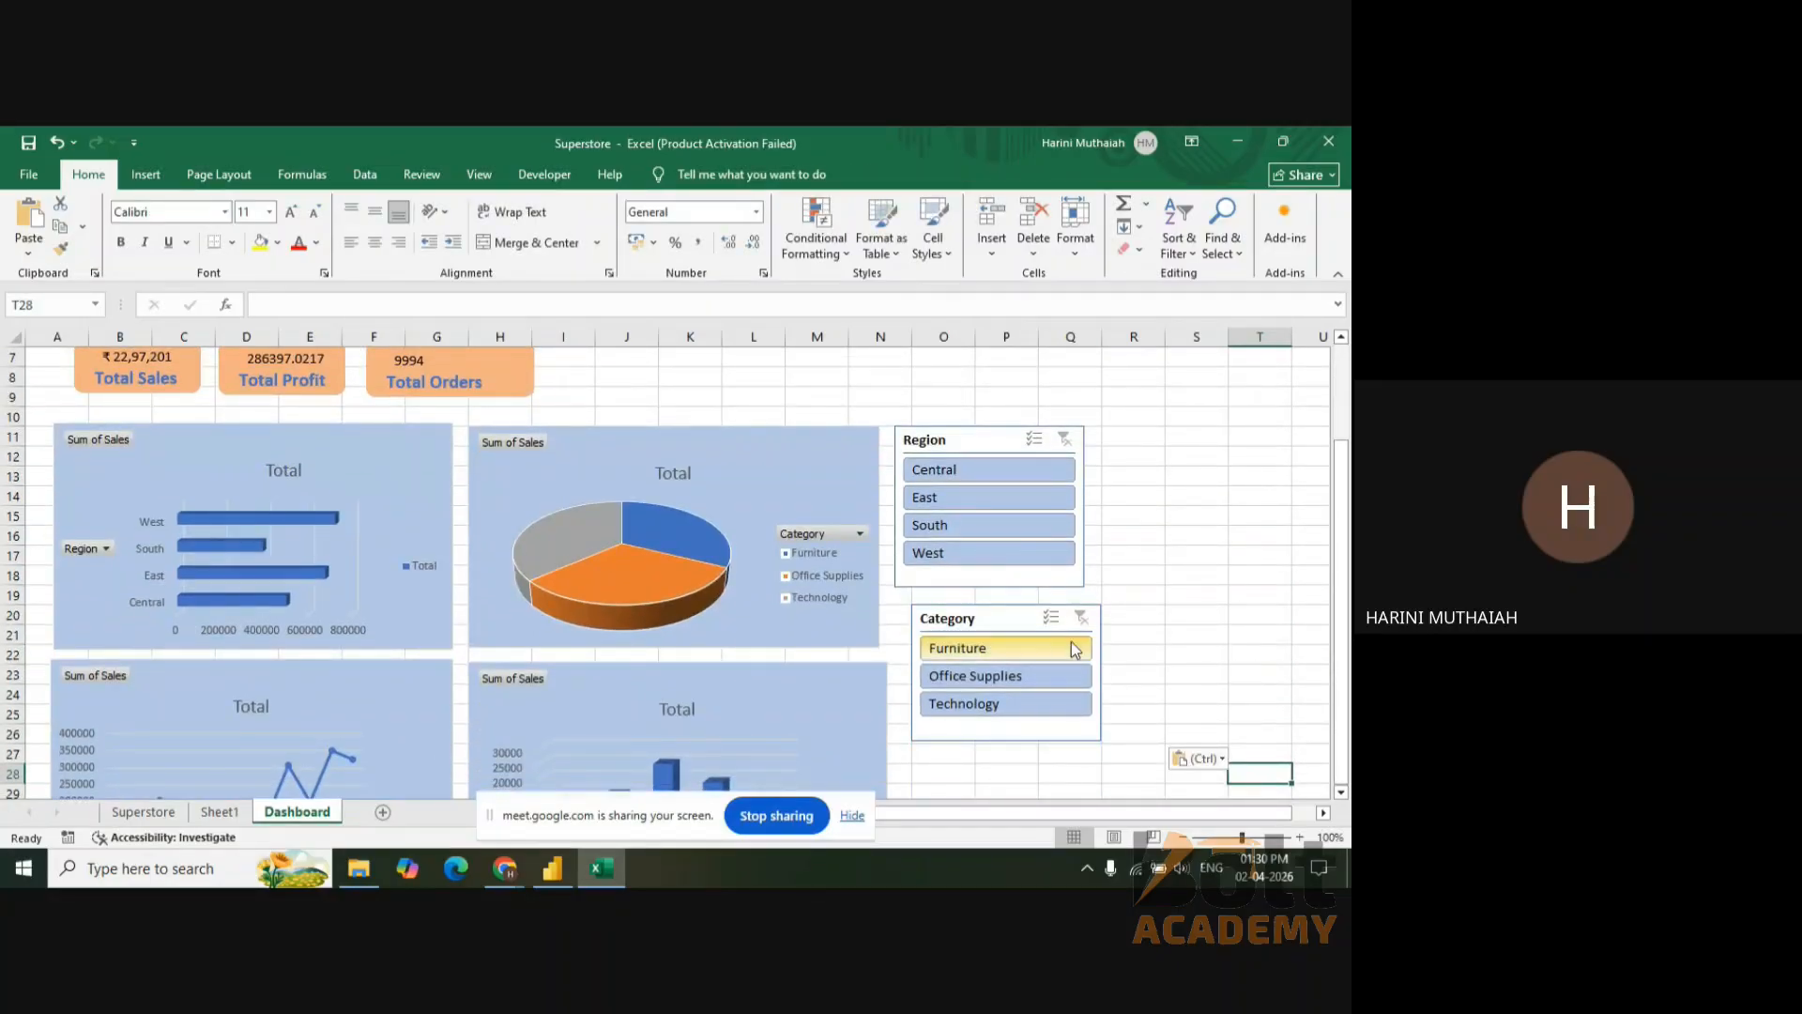
left_click(993, 612)
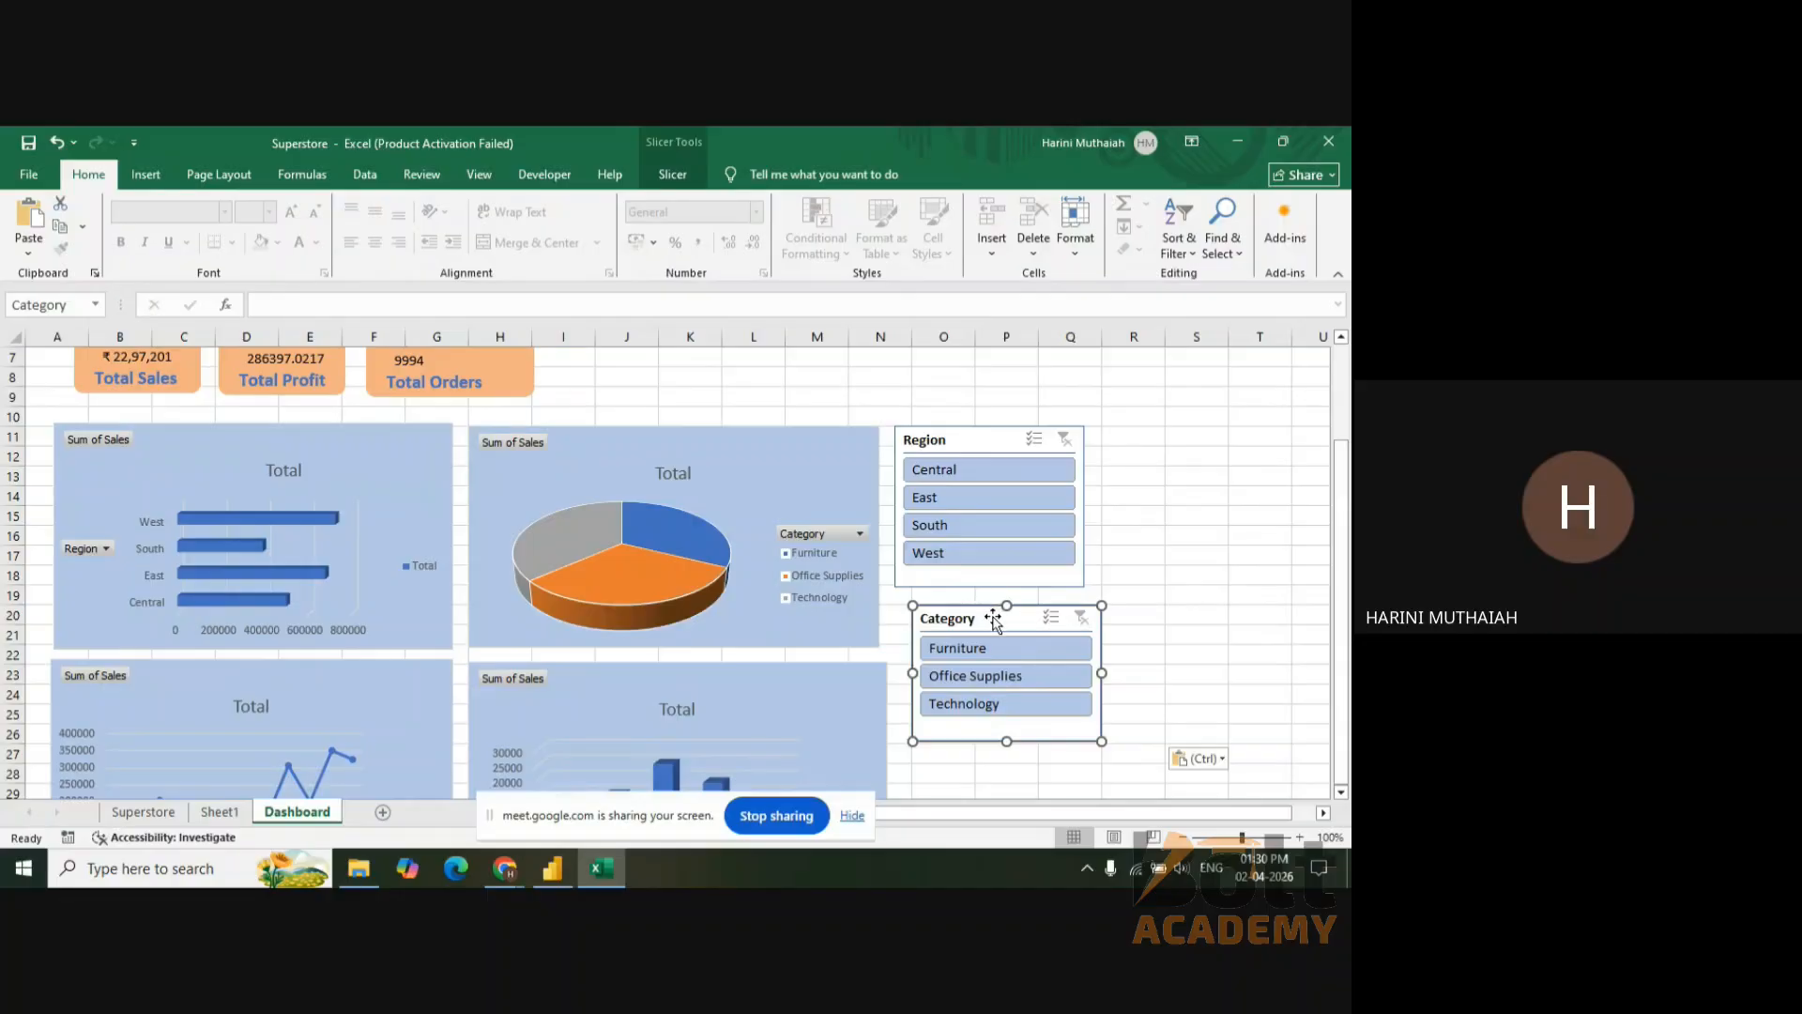
left_click_drag(993, 610, 977, 615)
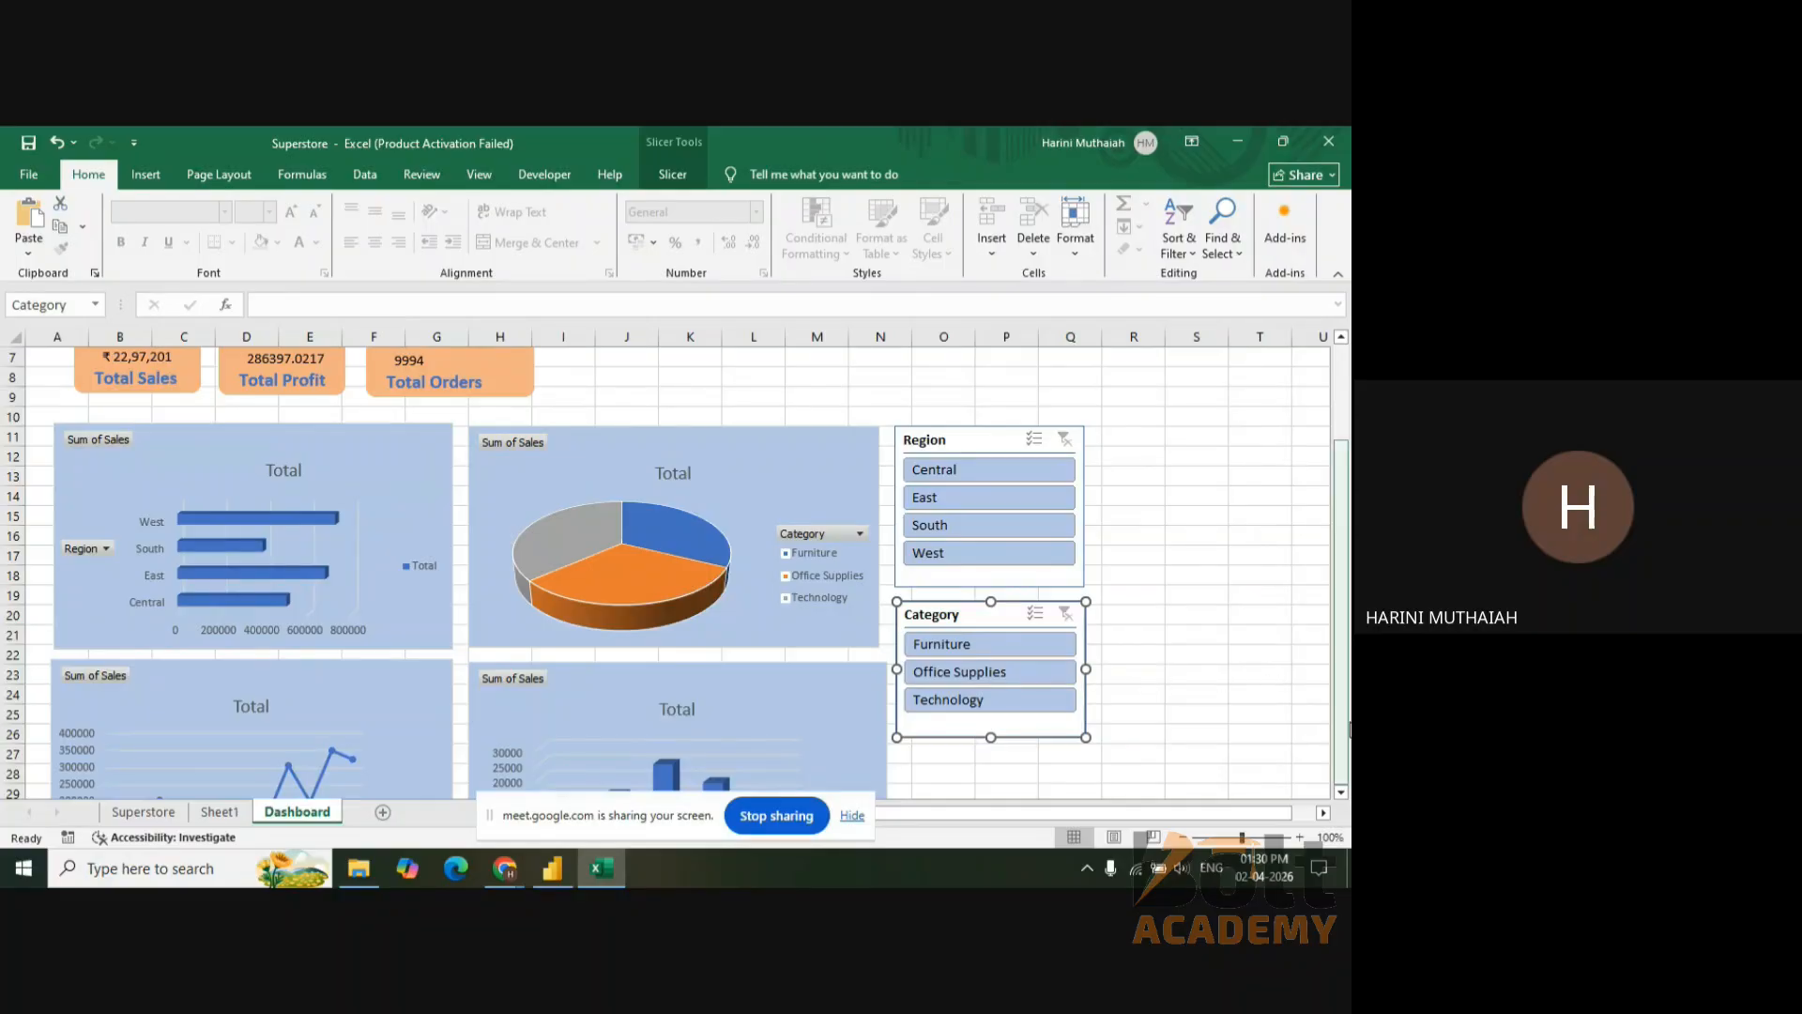
- Test the Category slicer by filtering to Furniture and Office Supplies in turn, and clear its filter
left_click_drag(1347, 711, 1346, 682)
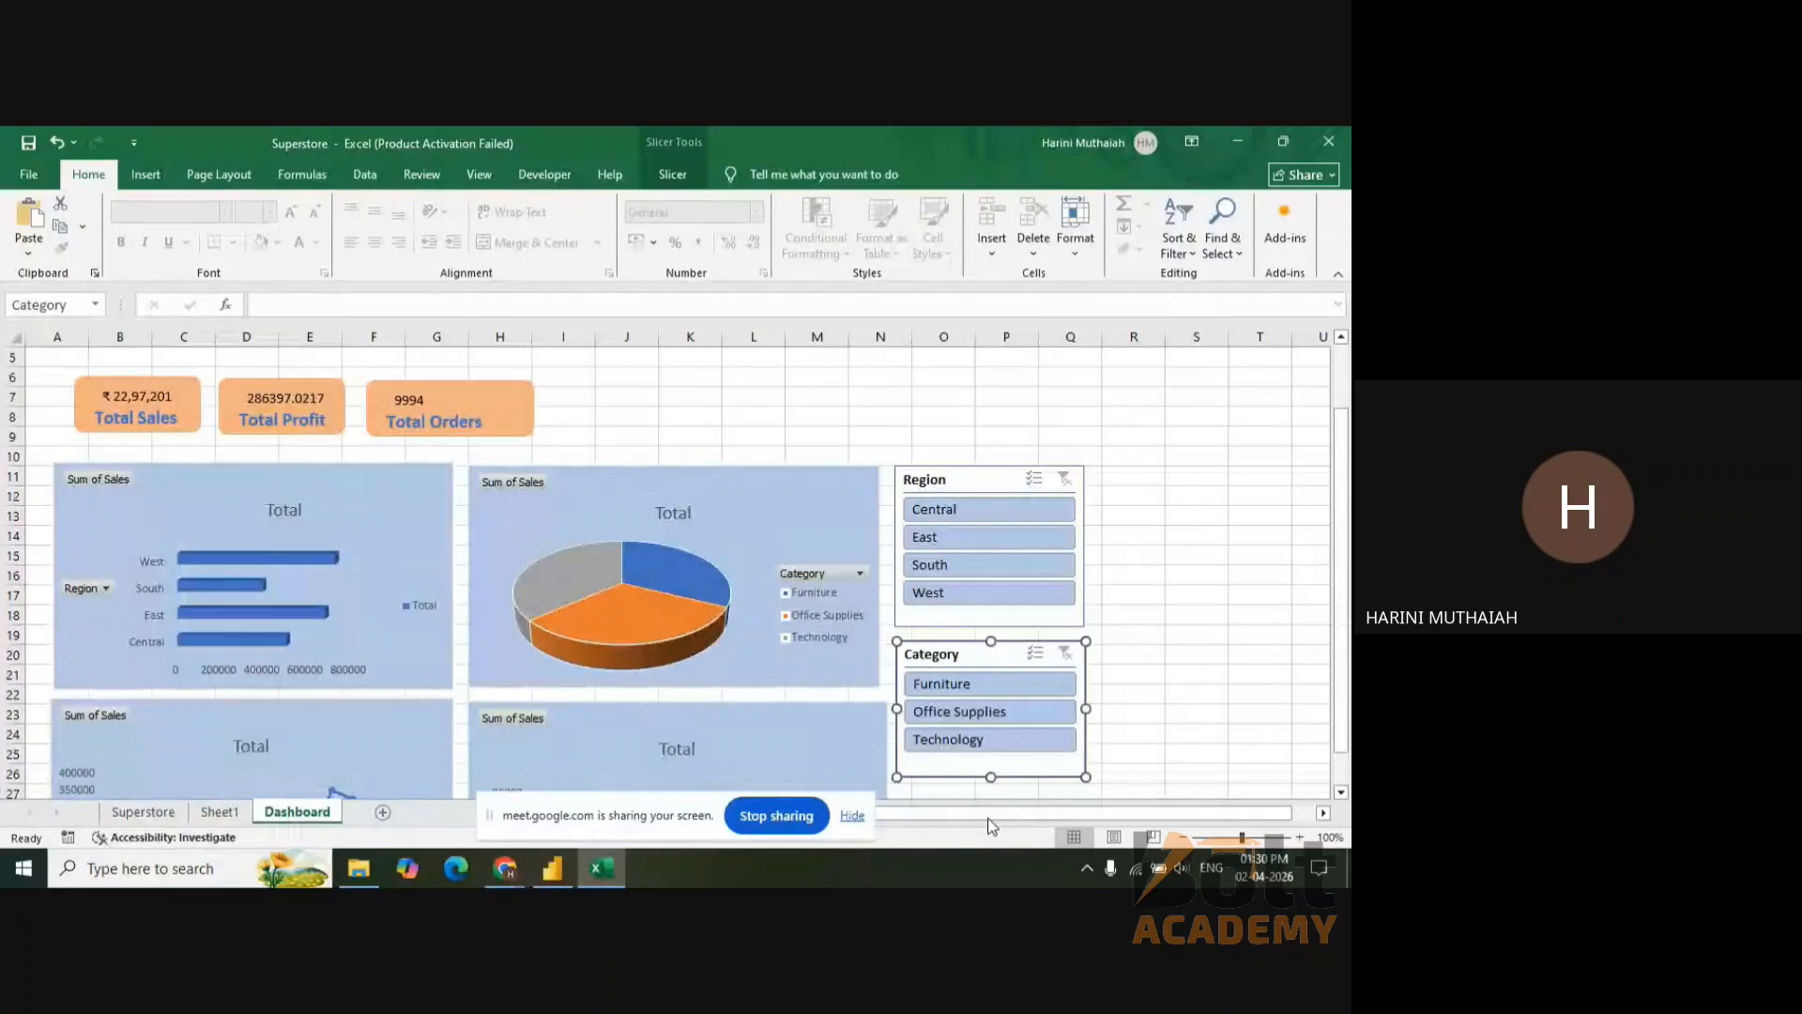
left_click(948, 683)
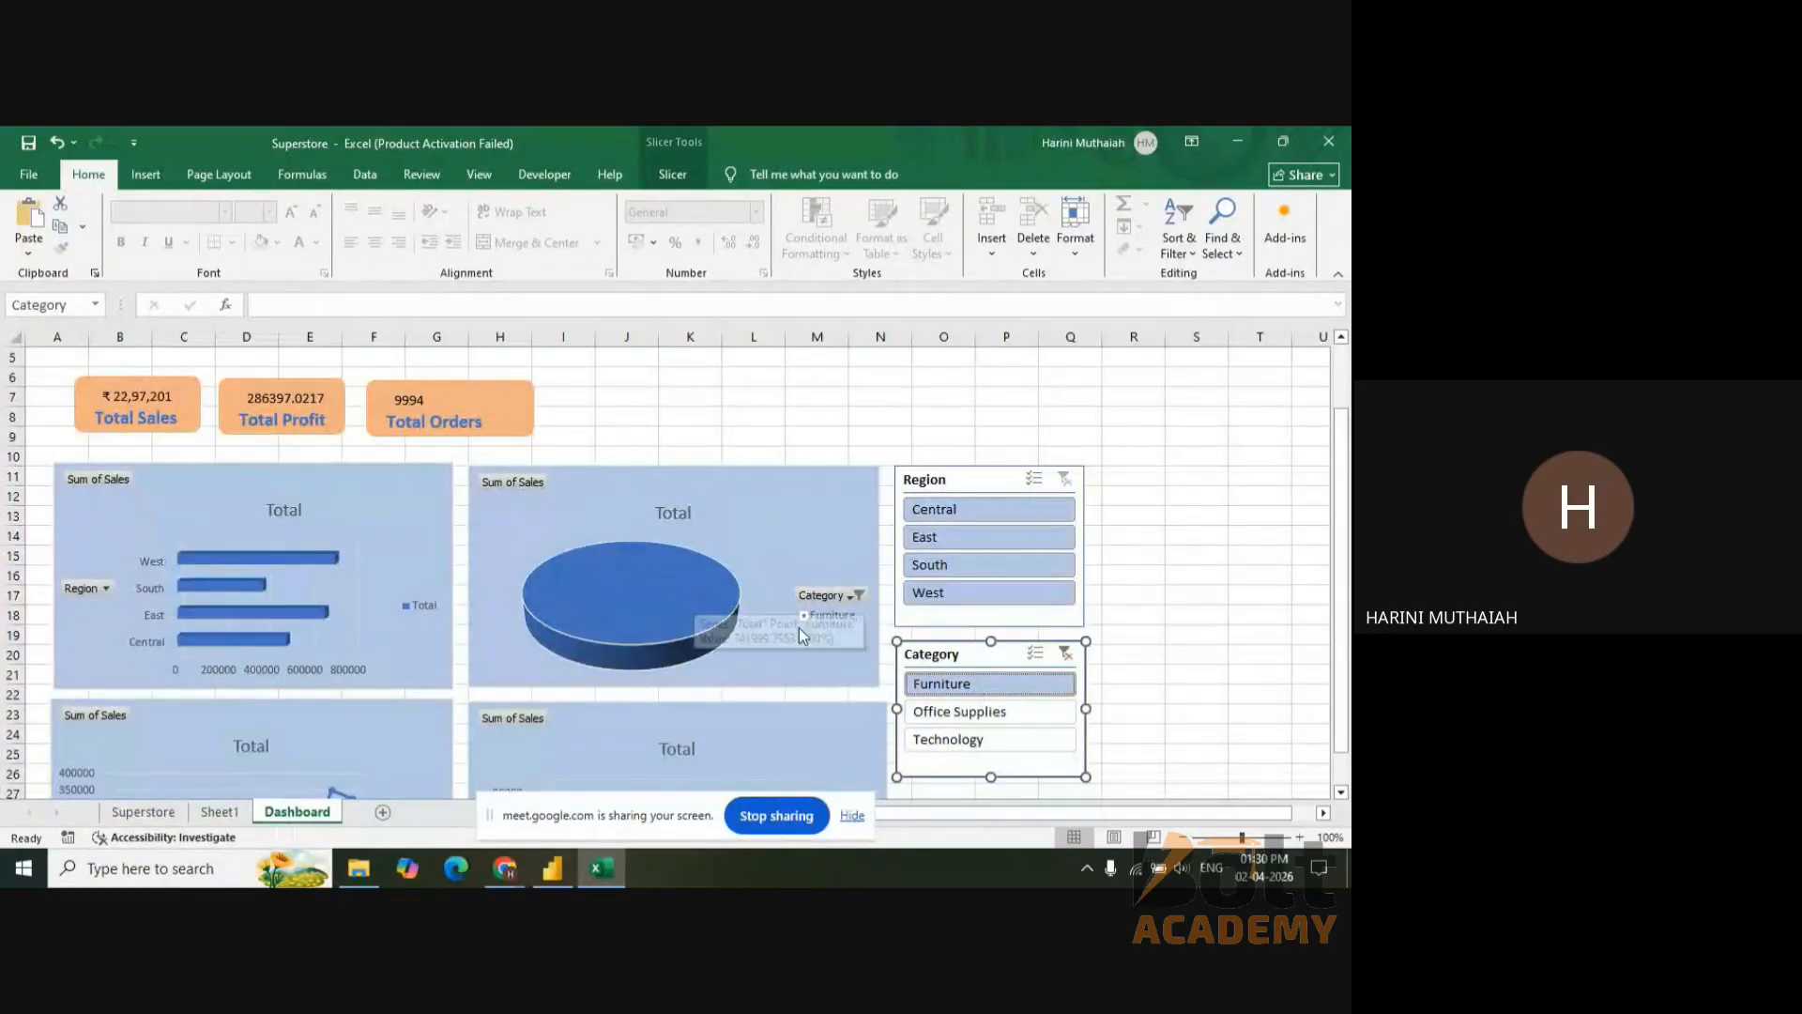
left_click(997, 713)
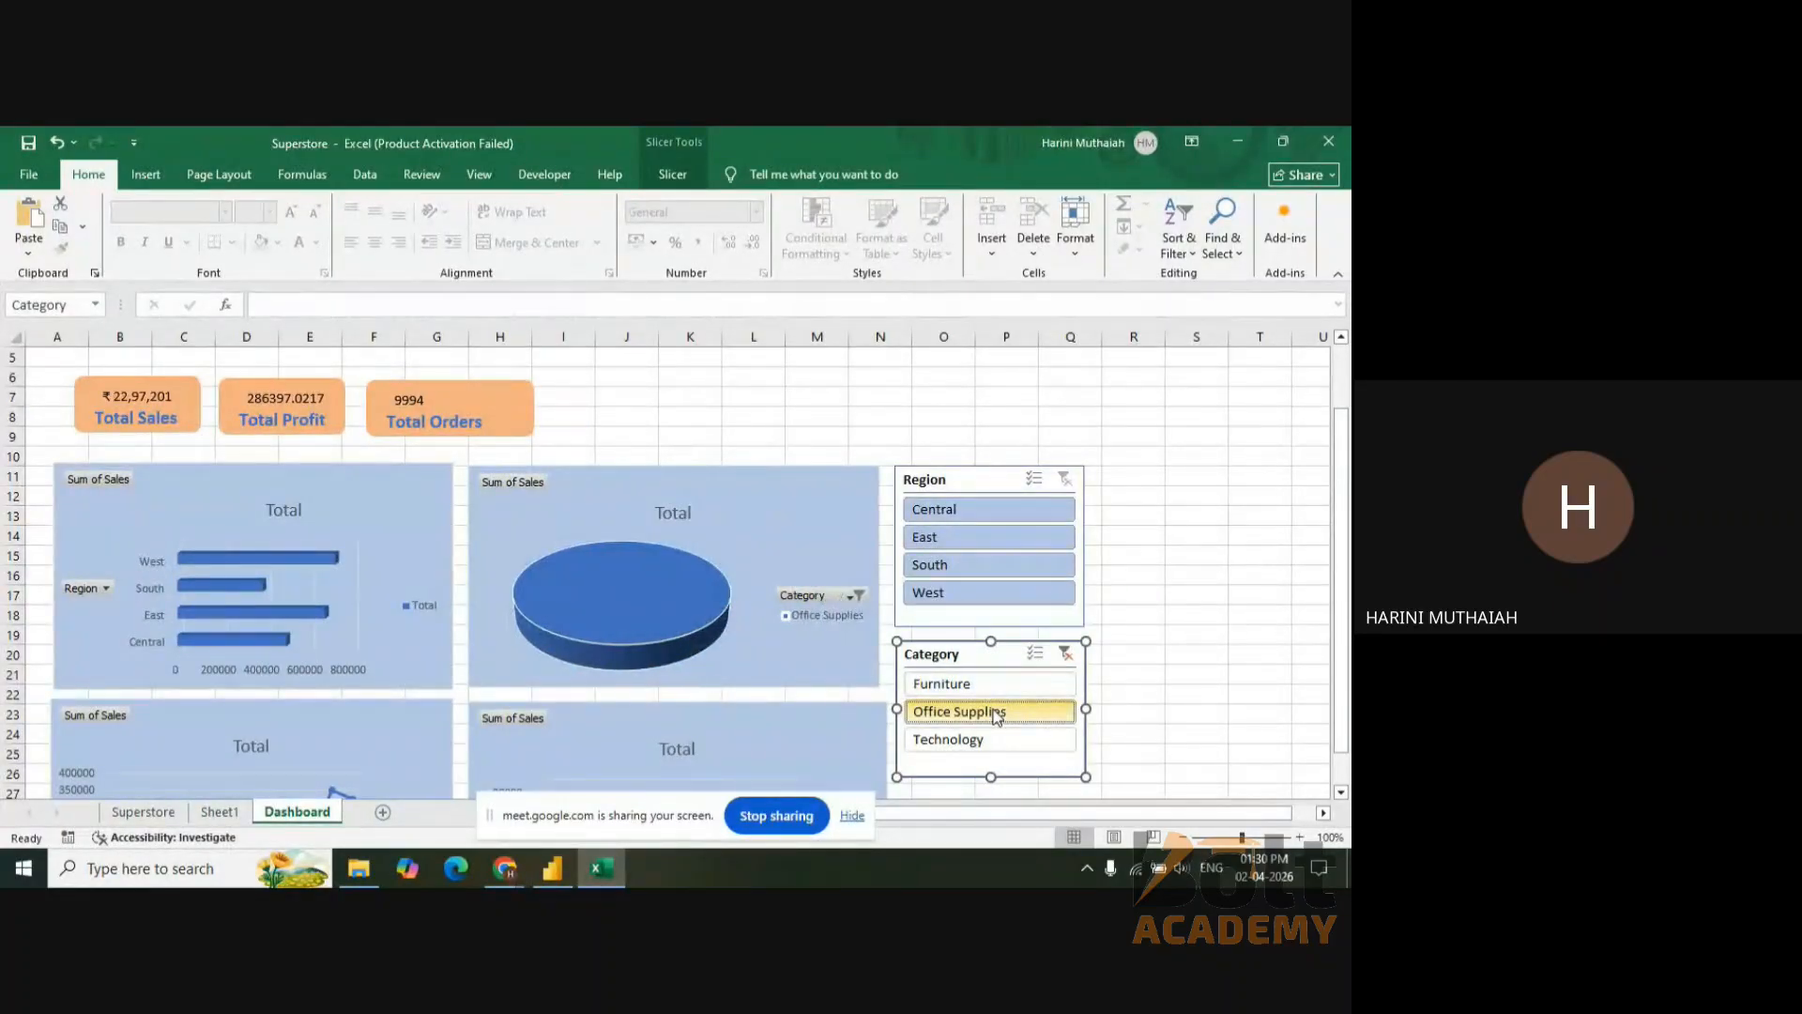
left_click(1066, 653)
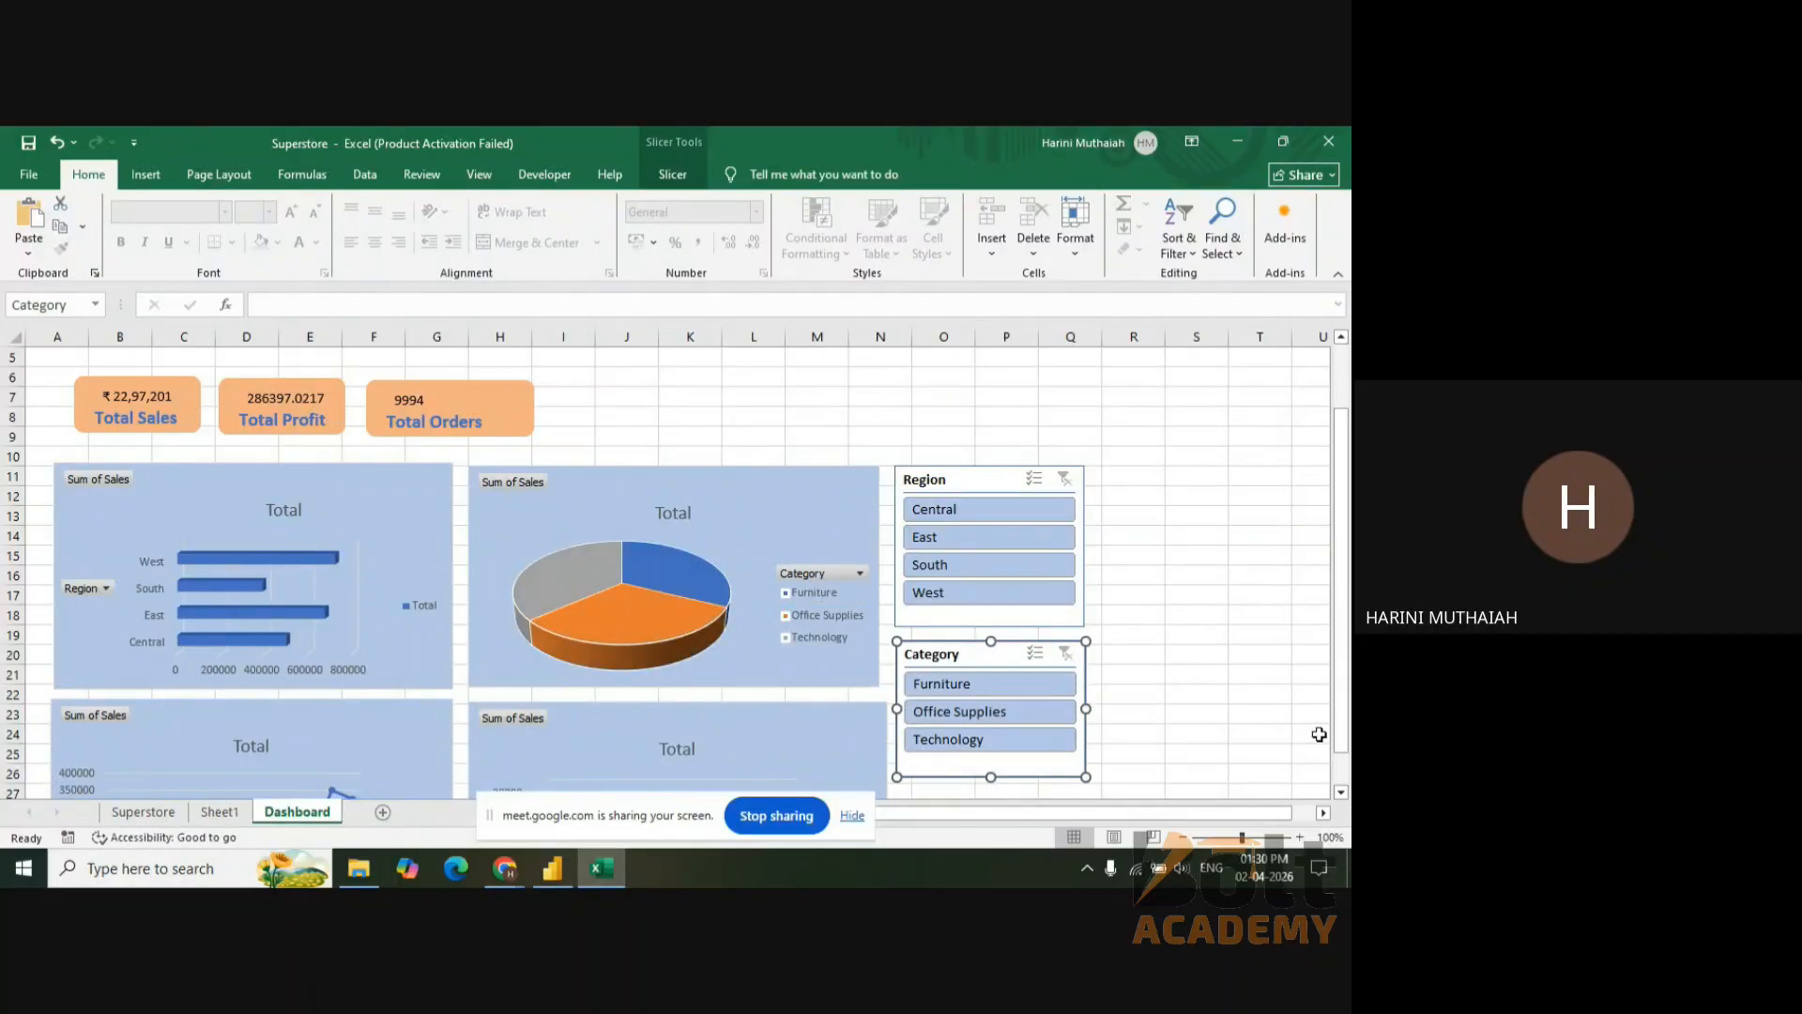
- Insert an Order_Date timeline for the Month PivotTable in A9:B22 on Sheet1
left_click_drag(1340, 720, 1322, 601)
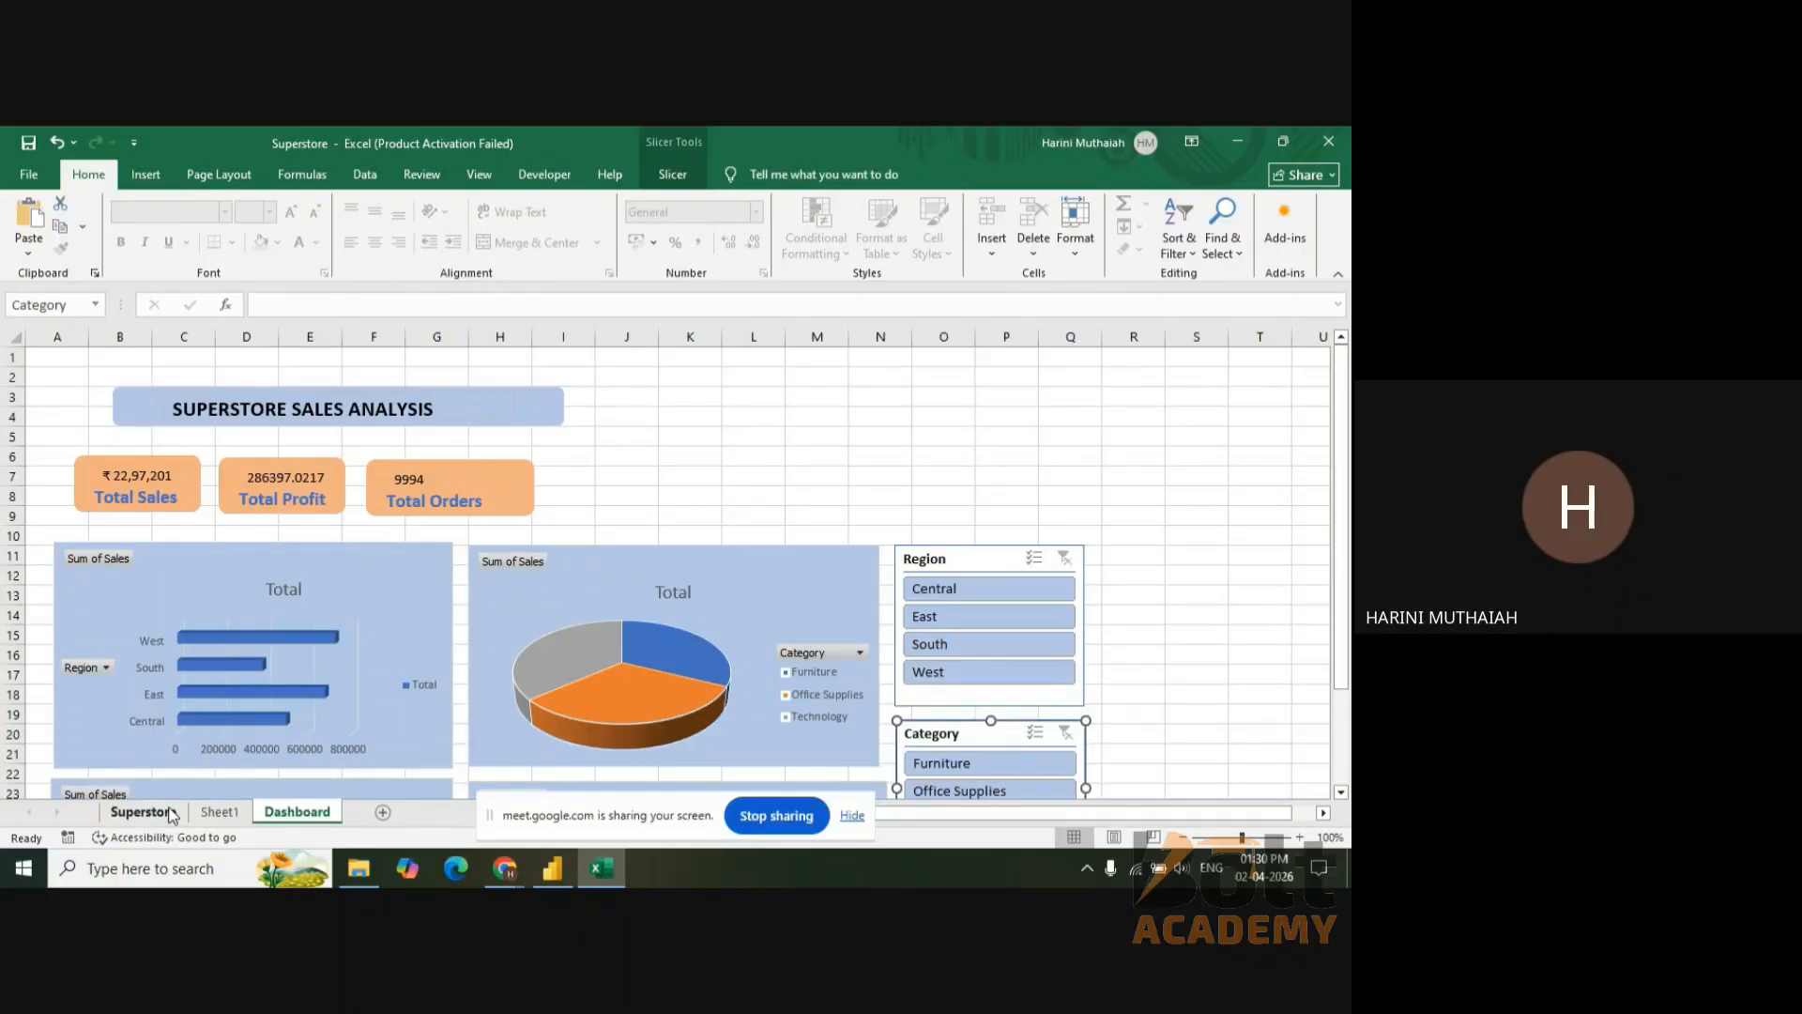
left_click(140, 812)
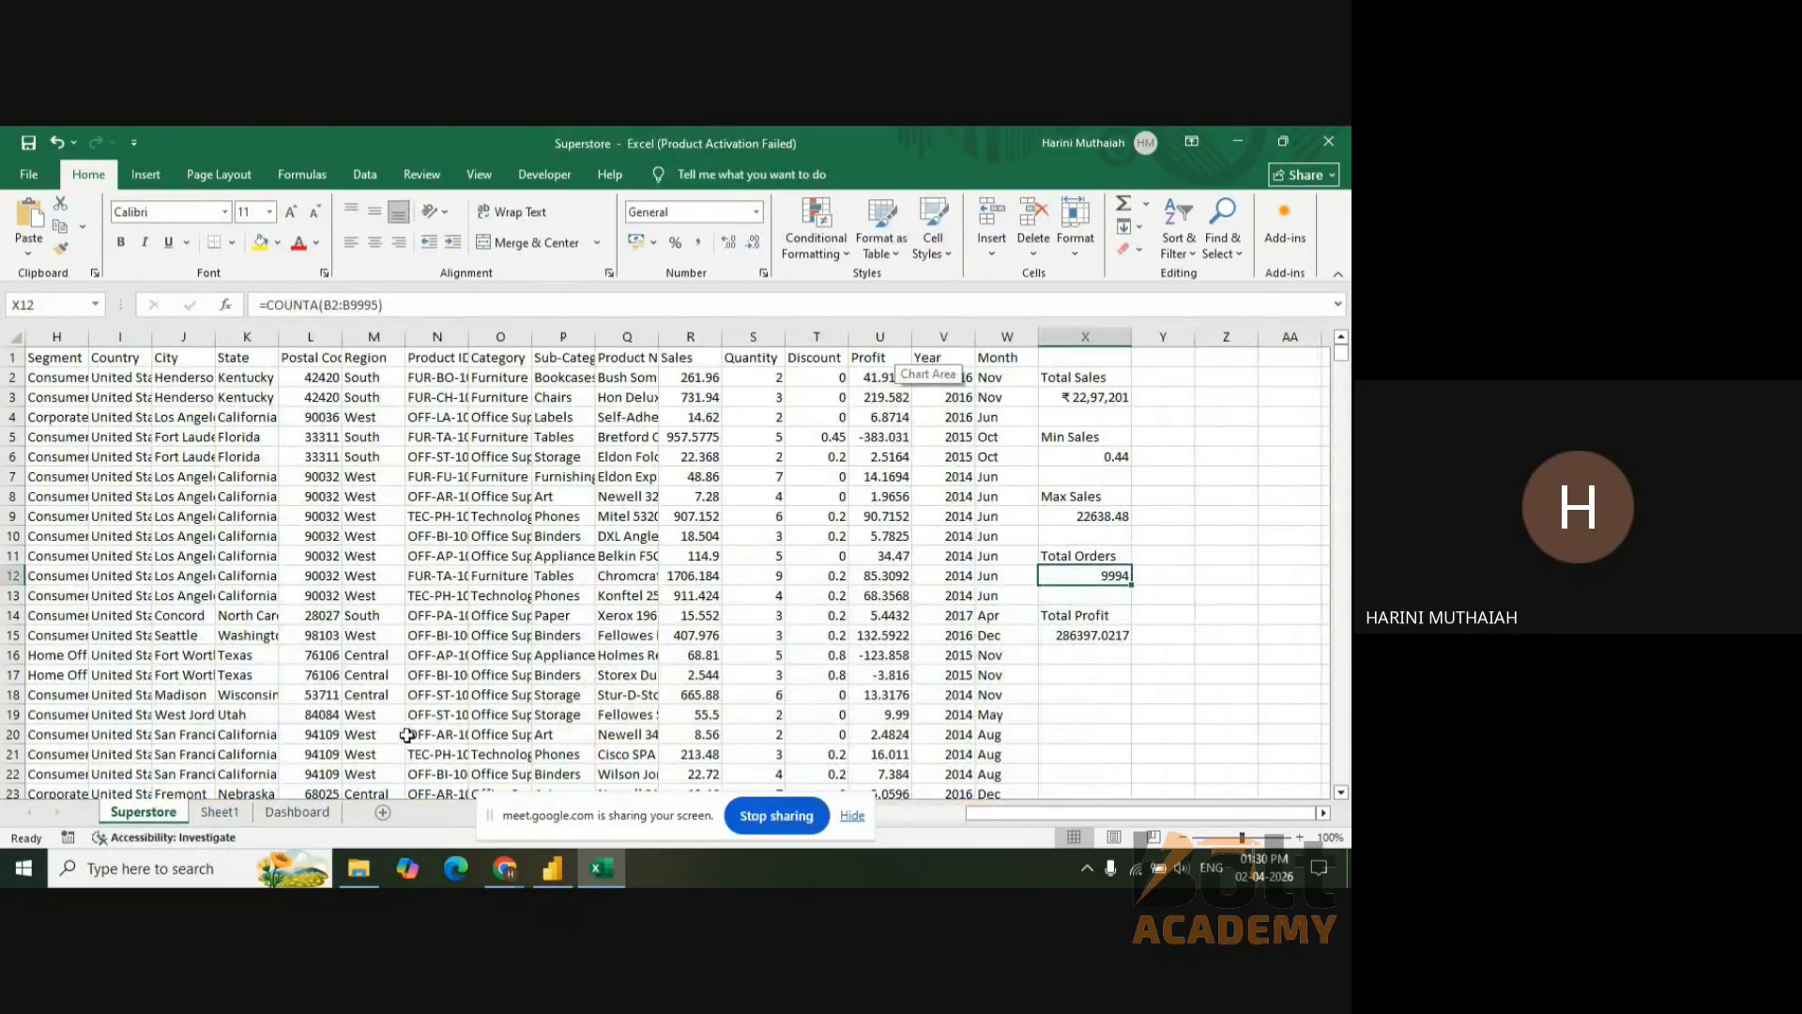
left_click(220, 811)
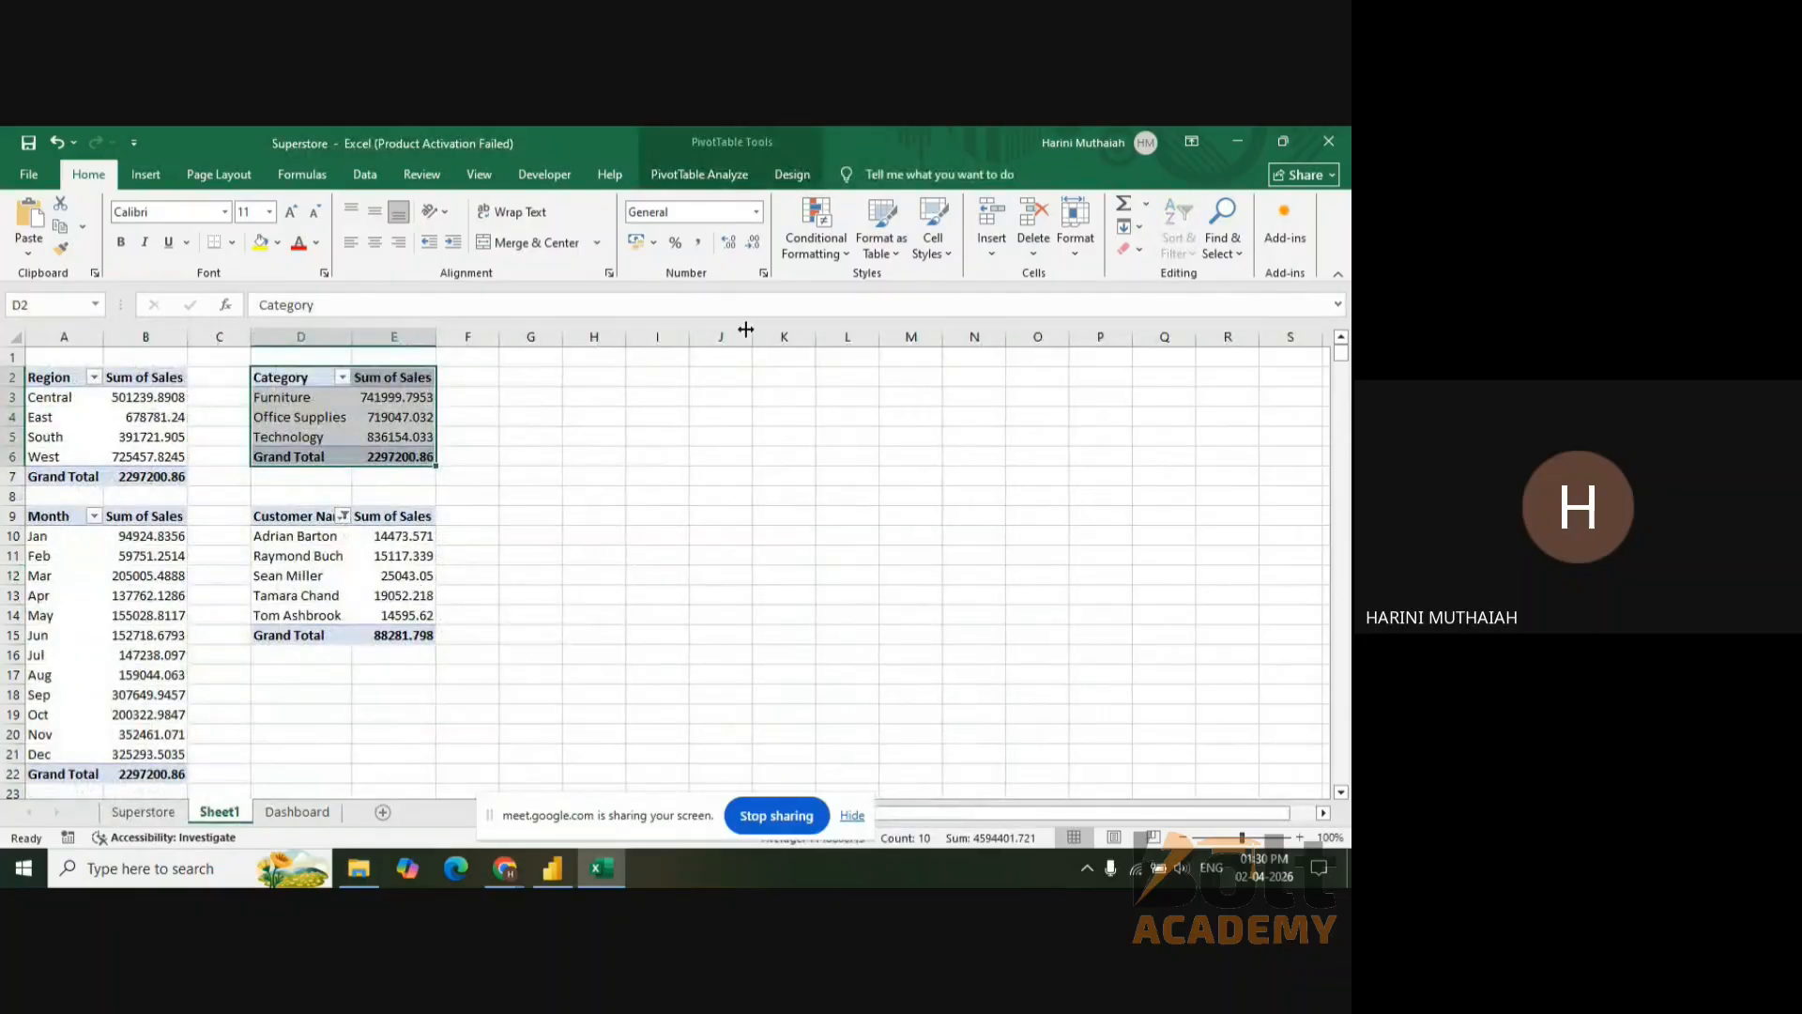
left_click(37, 536)
key("shift+Down")
key("shift+Down")
key("shift+Down")
key("shift+Down")
key("shift+Down")
key("shift+Down")
key("shift+Down")
key("shift+Down")
key("shift+Down")
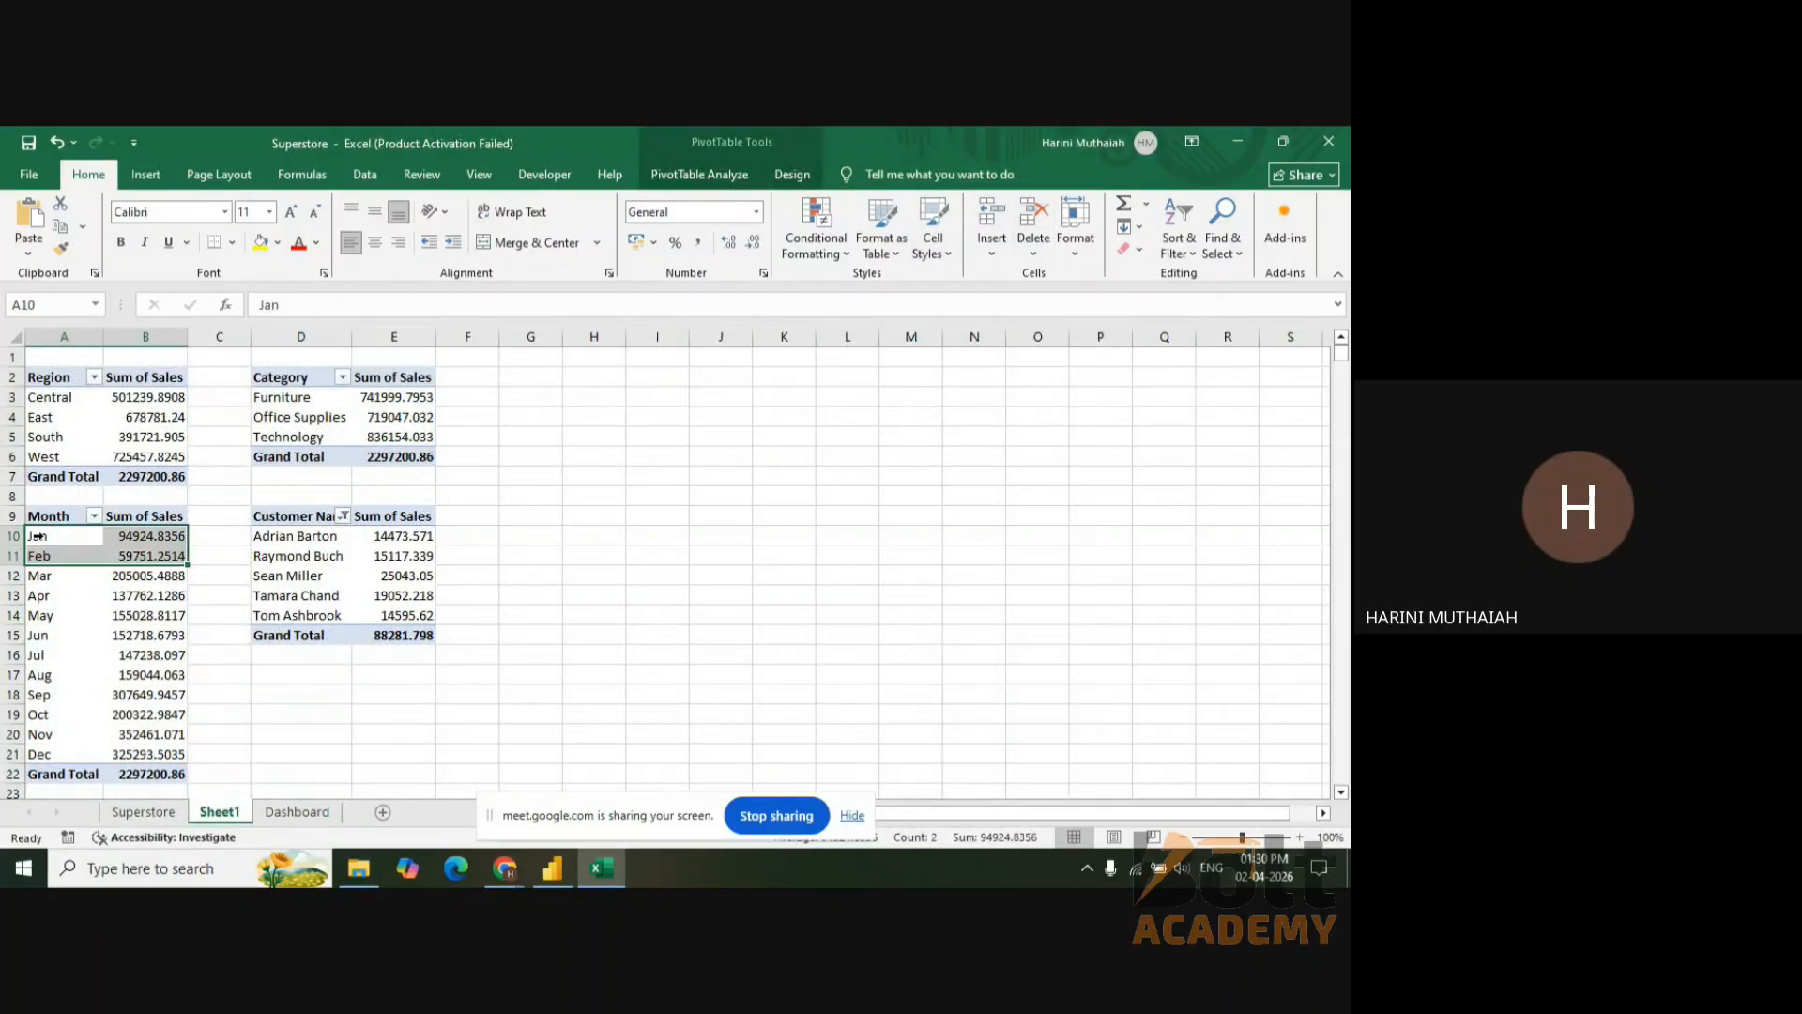
key("shift+Down")
key("shift+Down")
key("shift+Down")
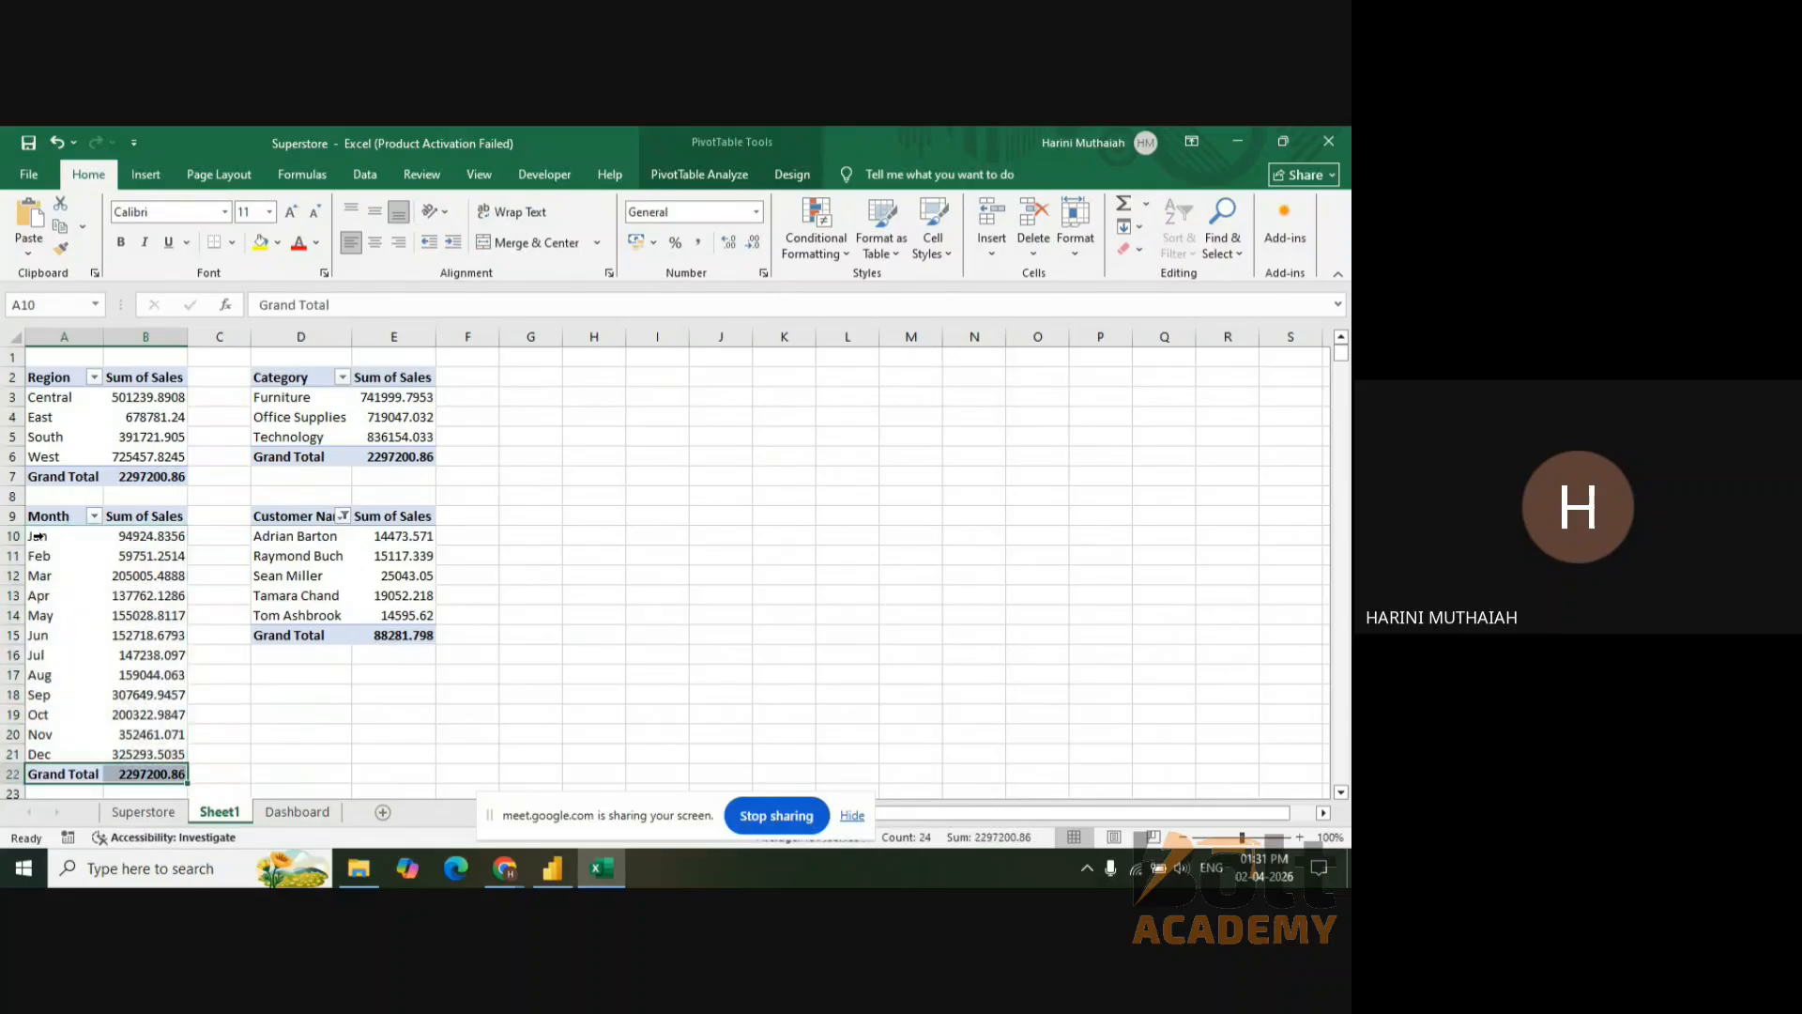
left_click(44, 514)
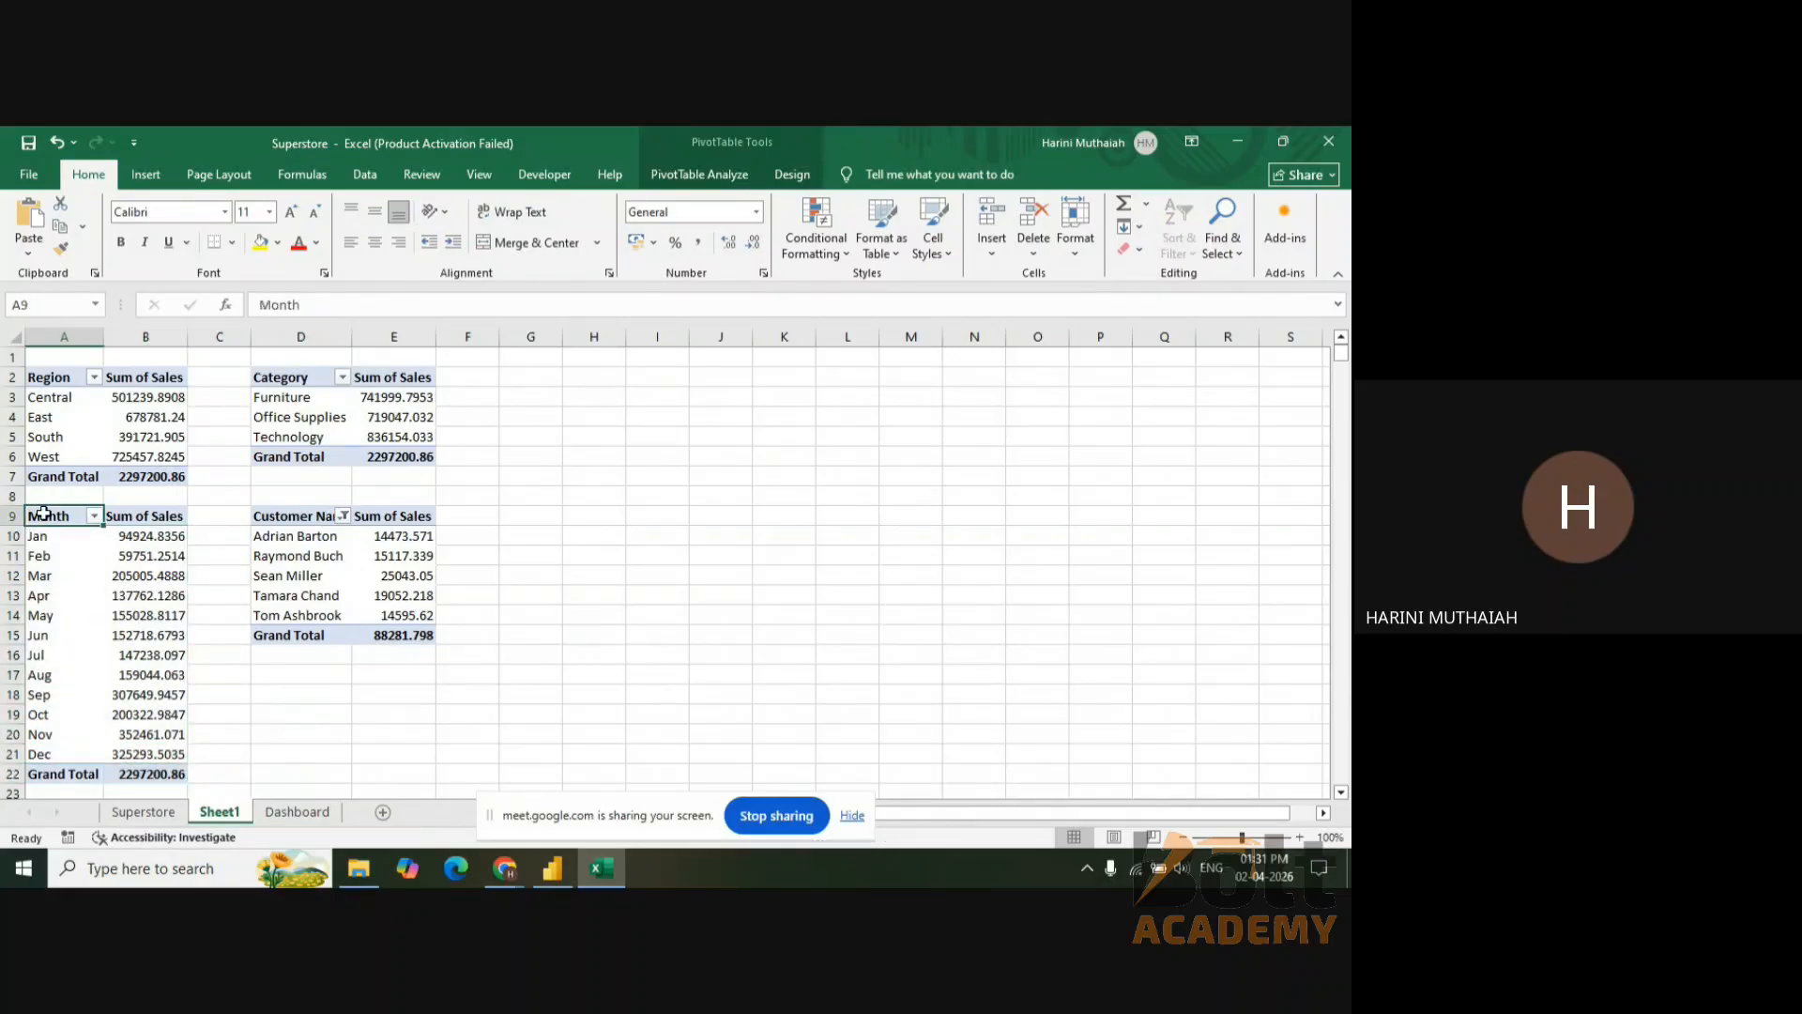
key("shift+Right")
key("shift+Down")
key("shift+Down")
key("shift+Down")
key("shift+Down")
key("shift+Down")
key("shift+Down")
key("shift+Down")
key("shift+Down")
key("shift+Down")
key("shift+Down")
key("shift+Down")
key("shift+Down")
key("shift+Down")
key("shift+Down")
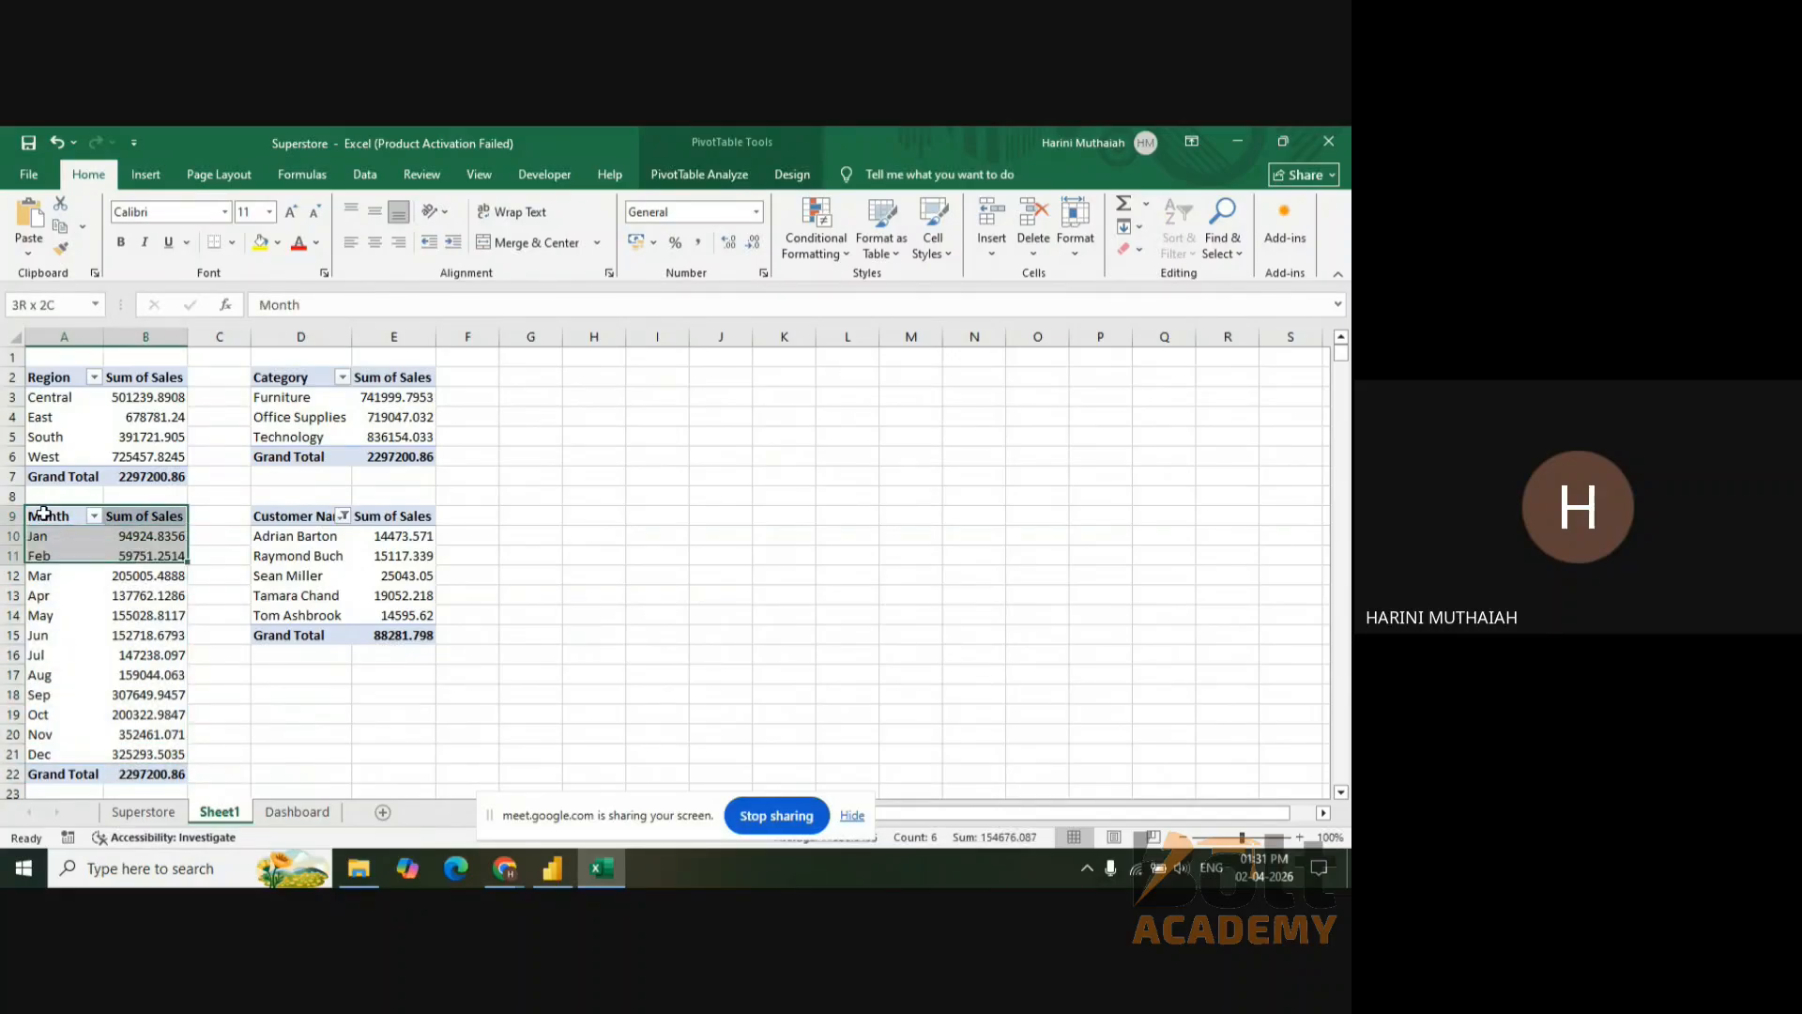
key("shift+Up")
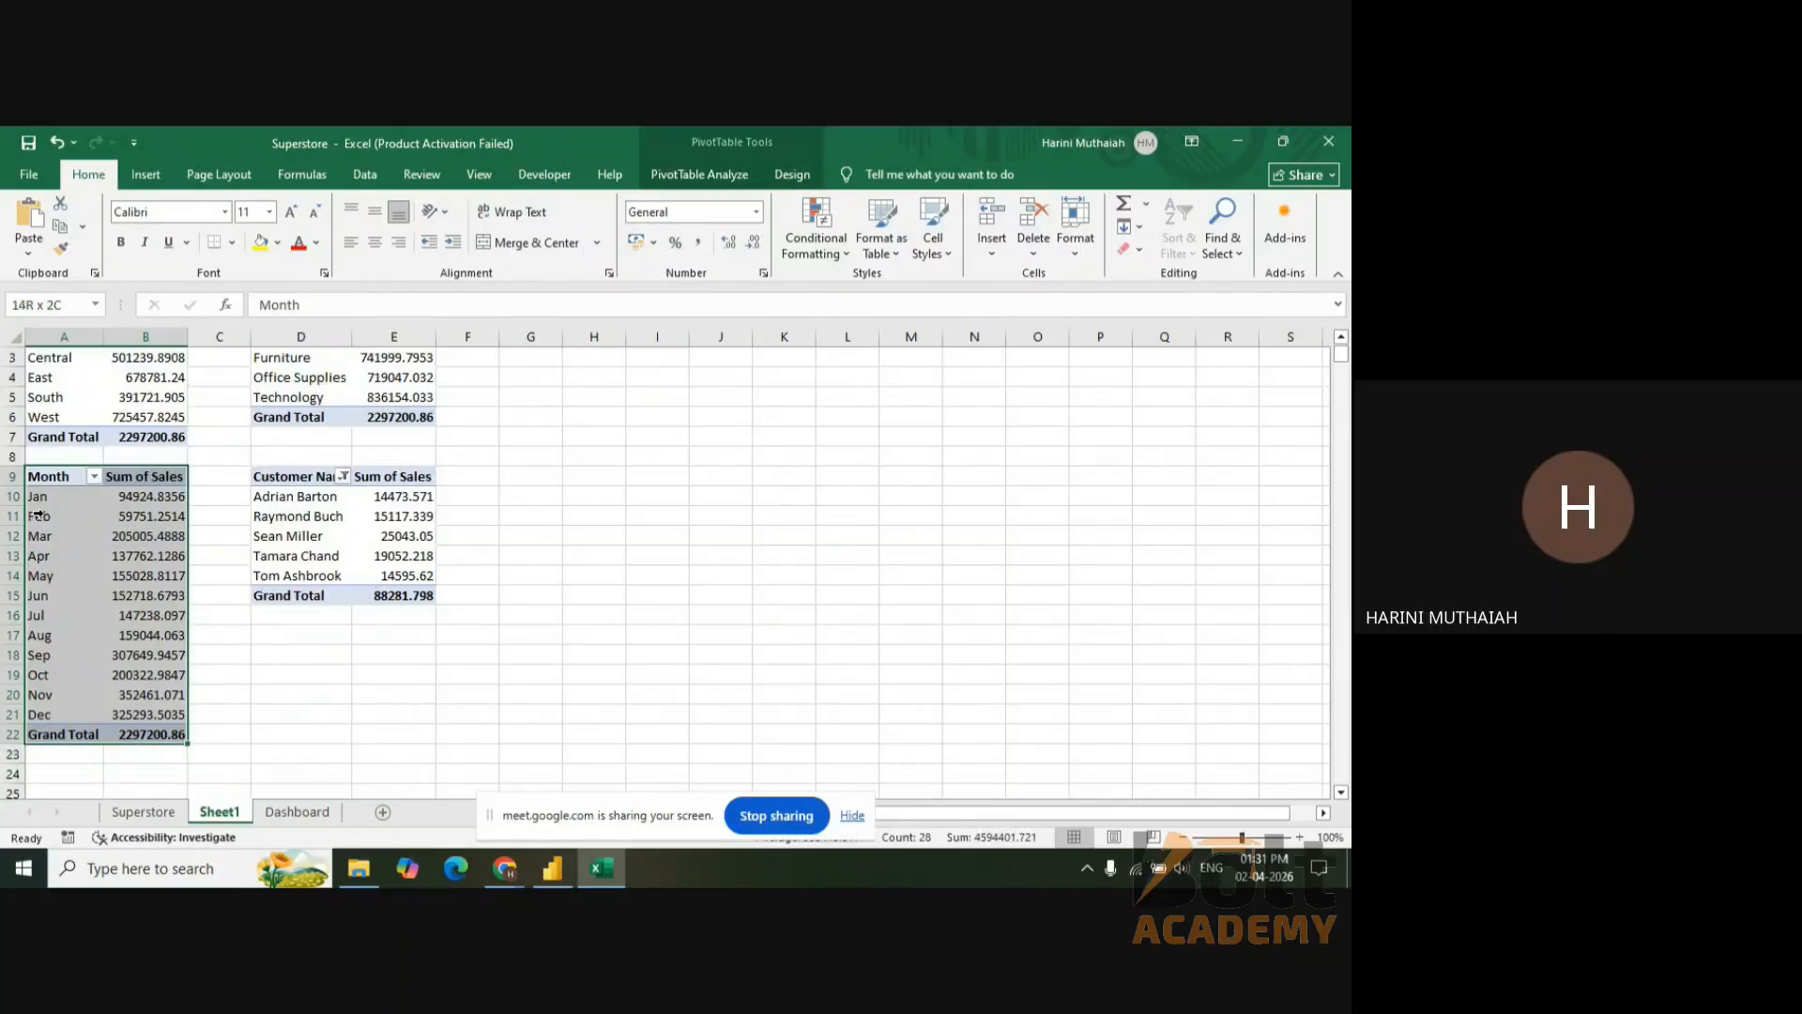
left_click(148, 175)
left_click(997, 226)
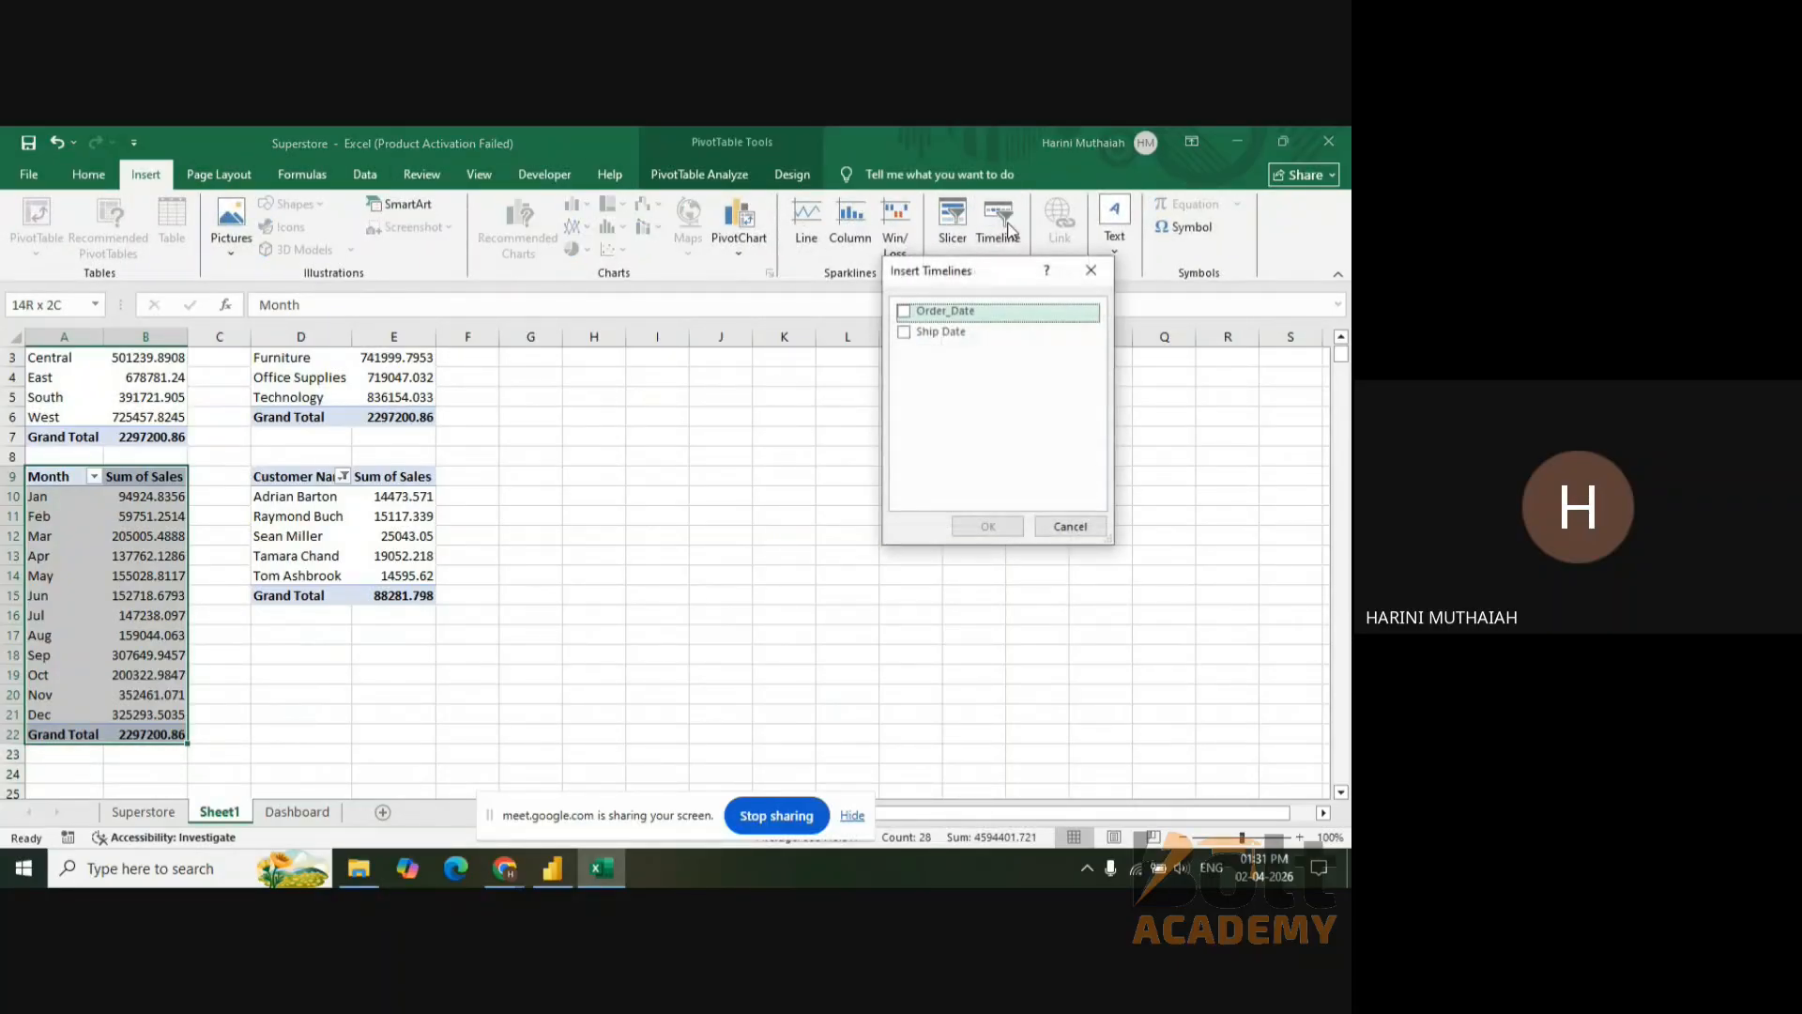
left_click(906, 318)
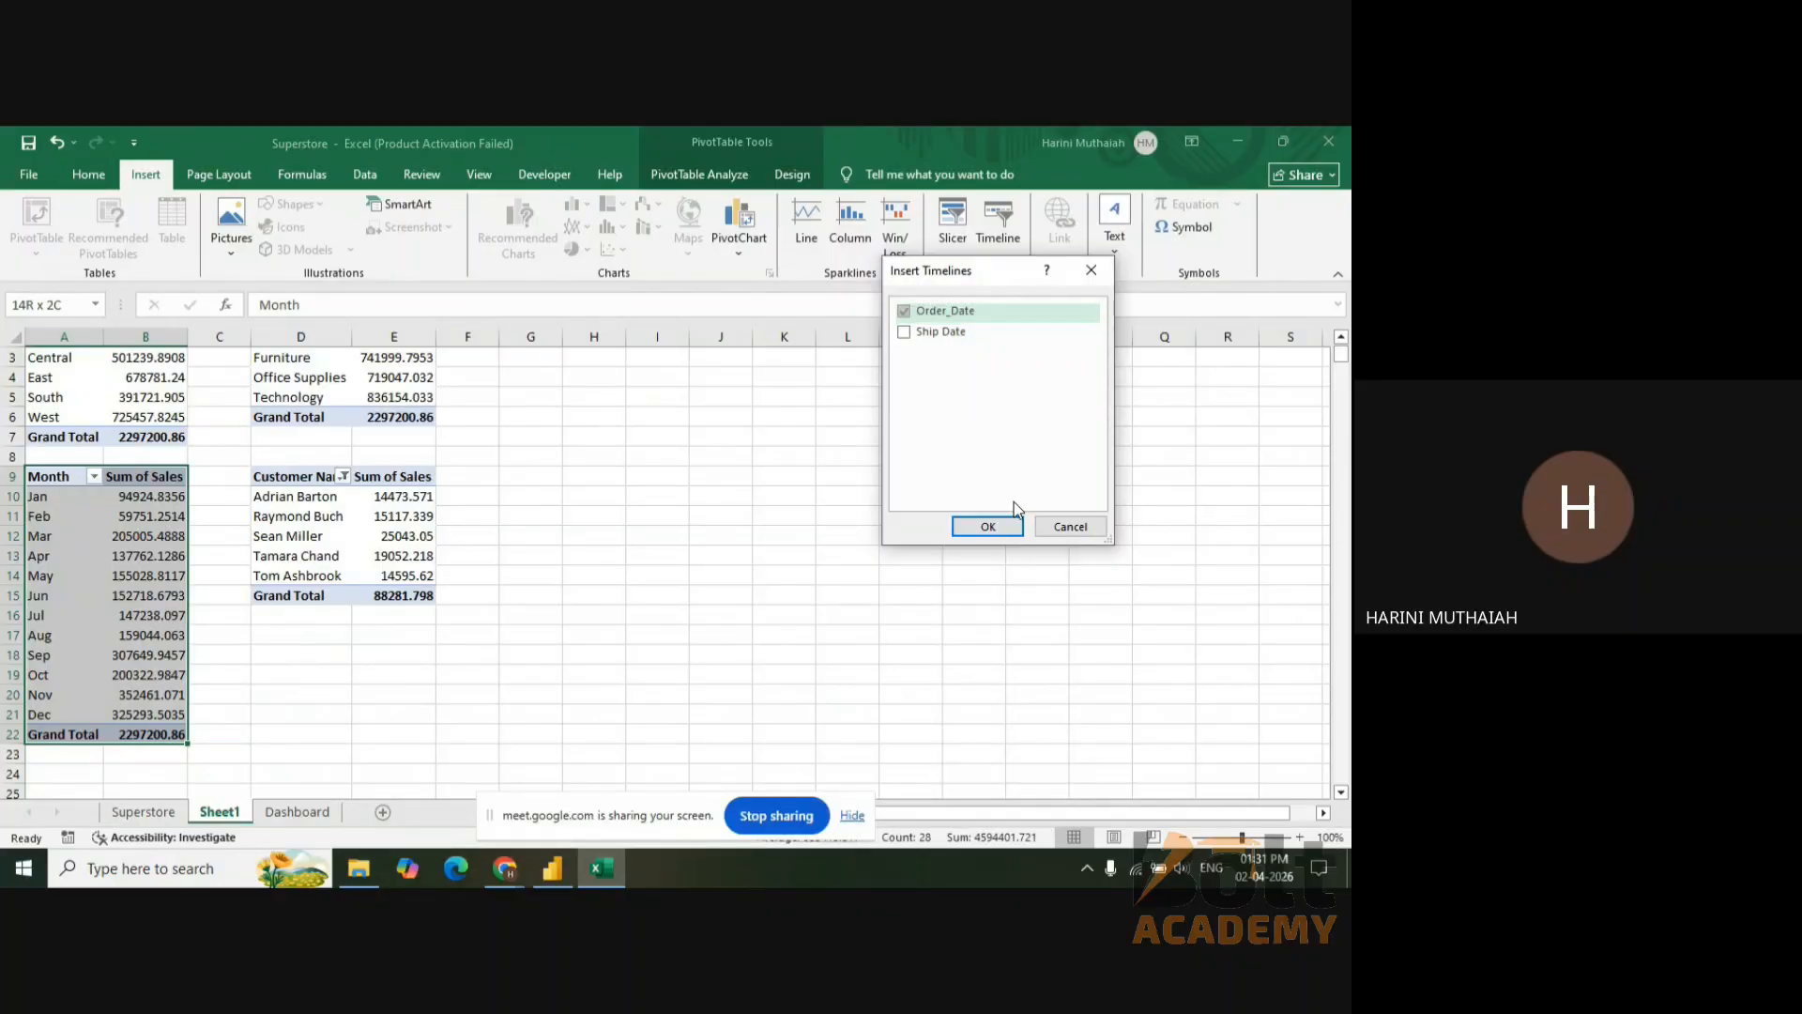
left_click(988, 526)
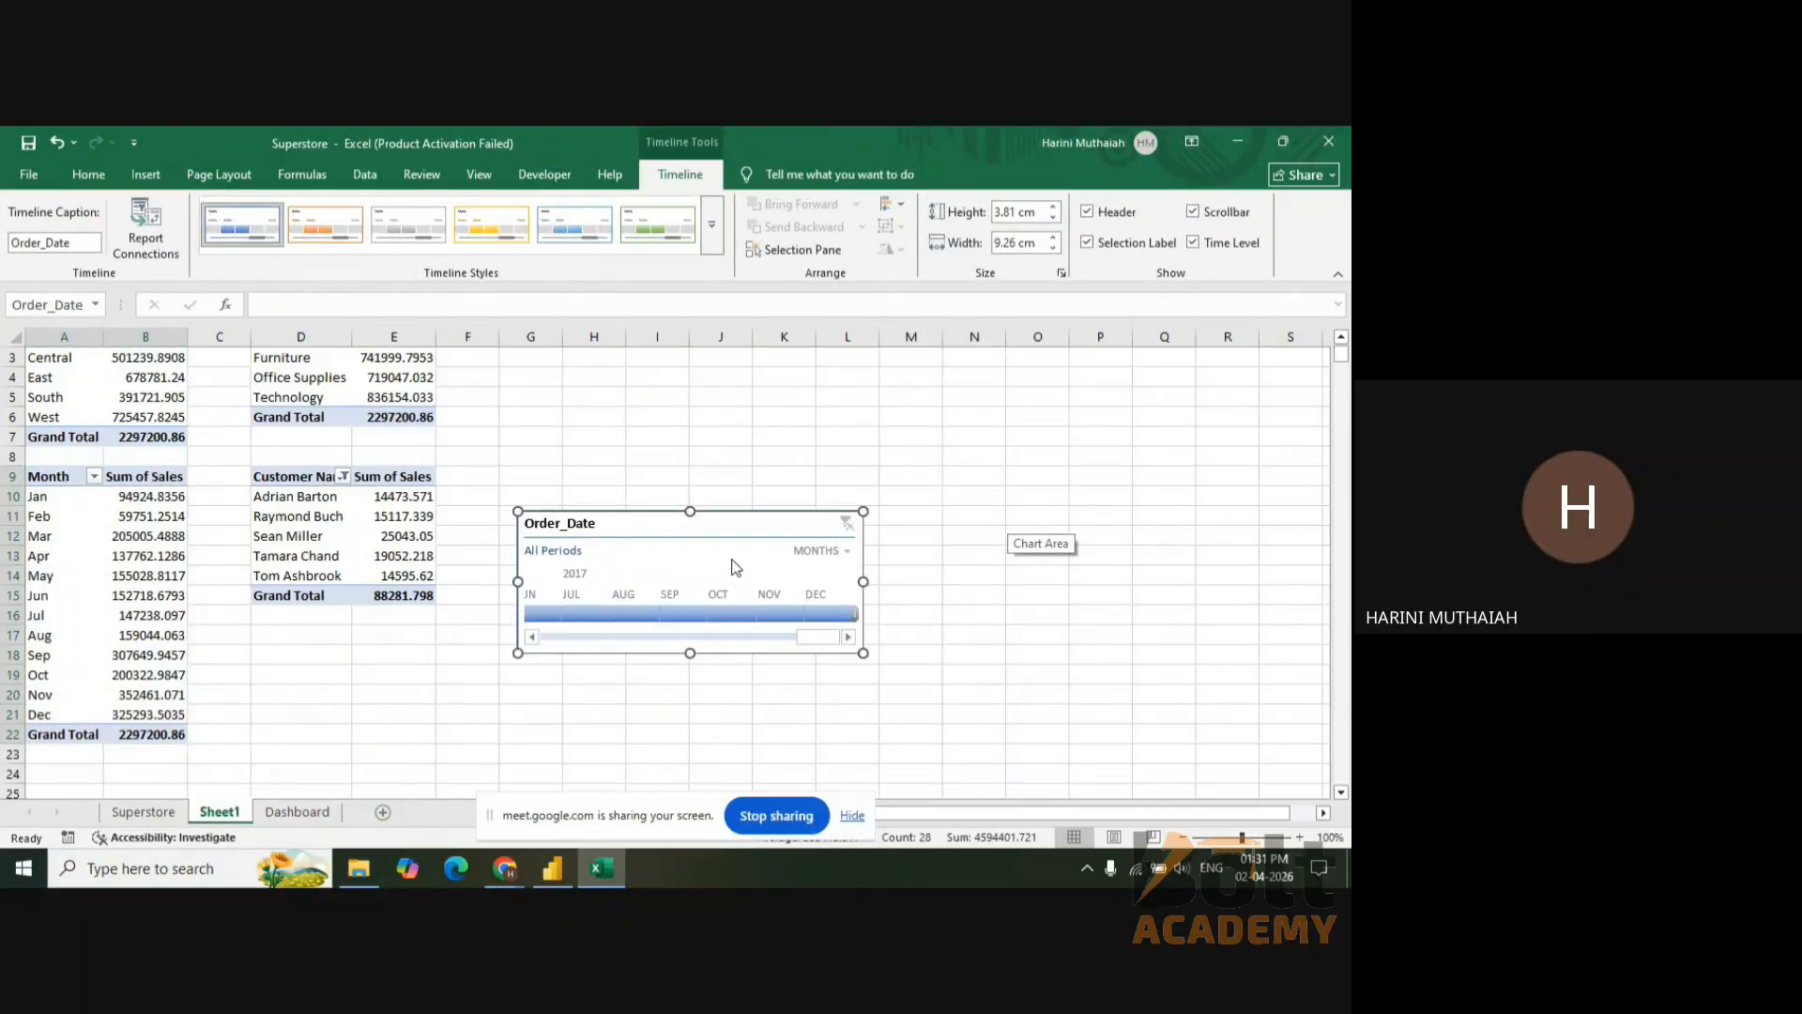
- Move the Order_Date timeline from Sheet1 to the Dashboard sheet at cell J6
key("ctrl+z")
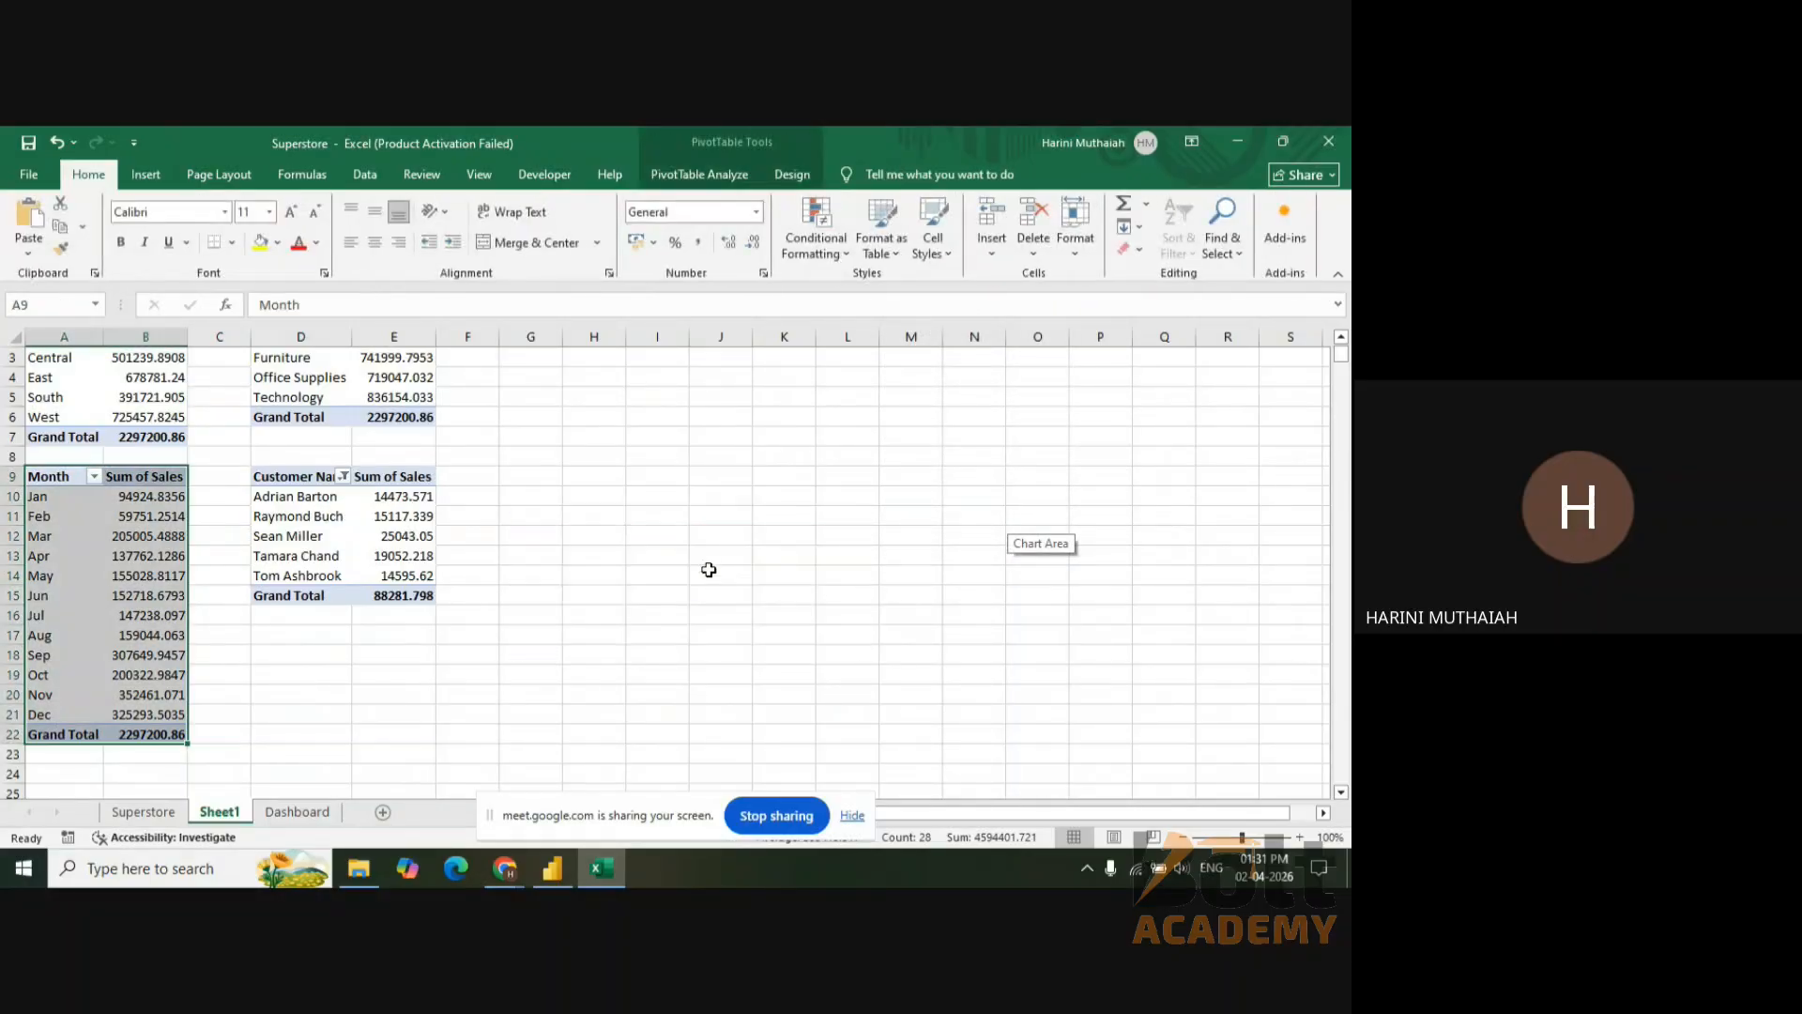
left_click(290, 813)
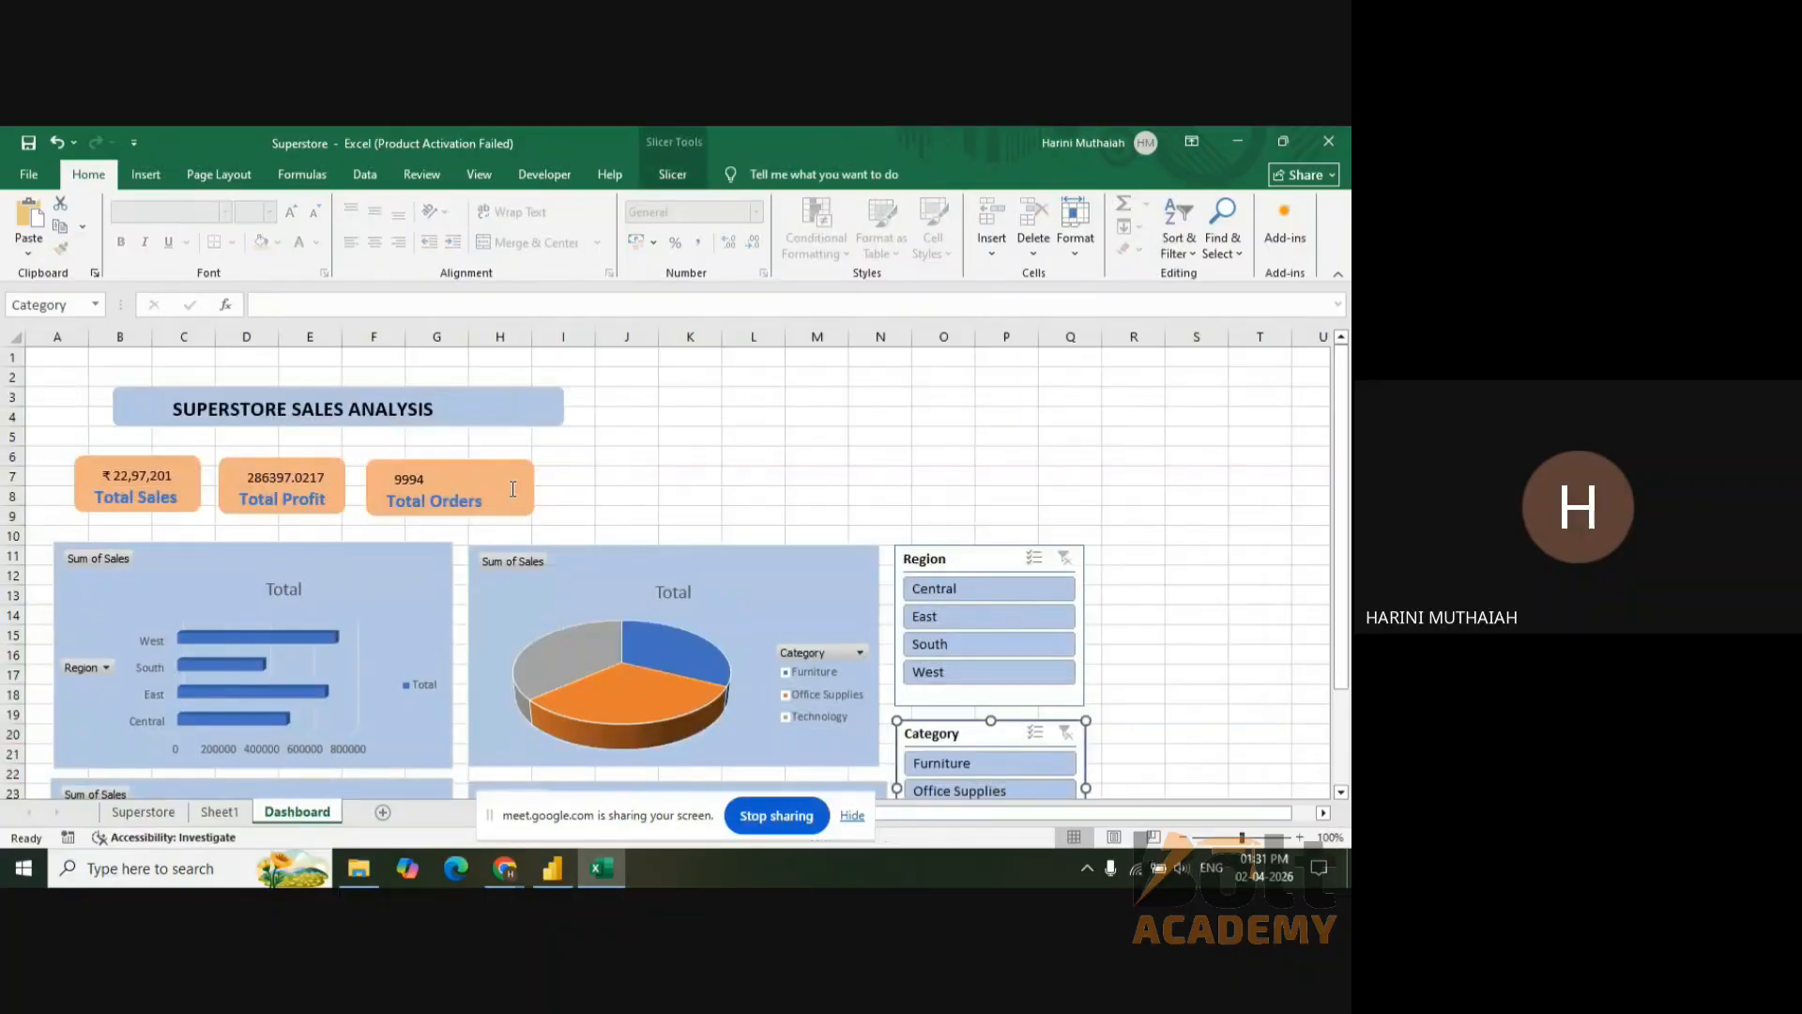
left_click(592, 459)
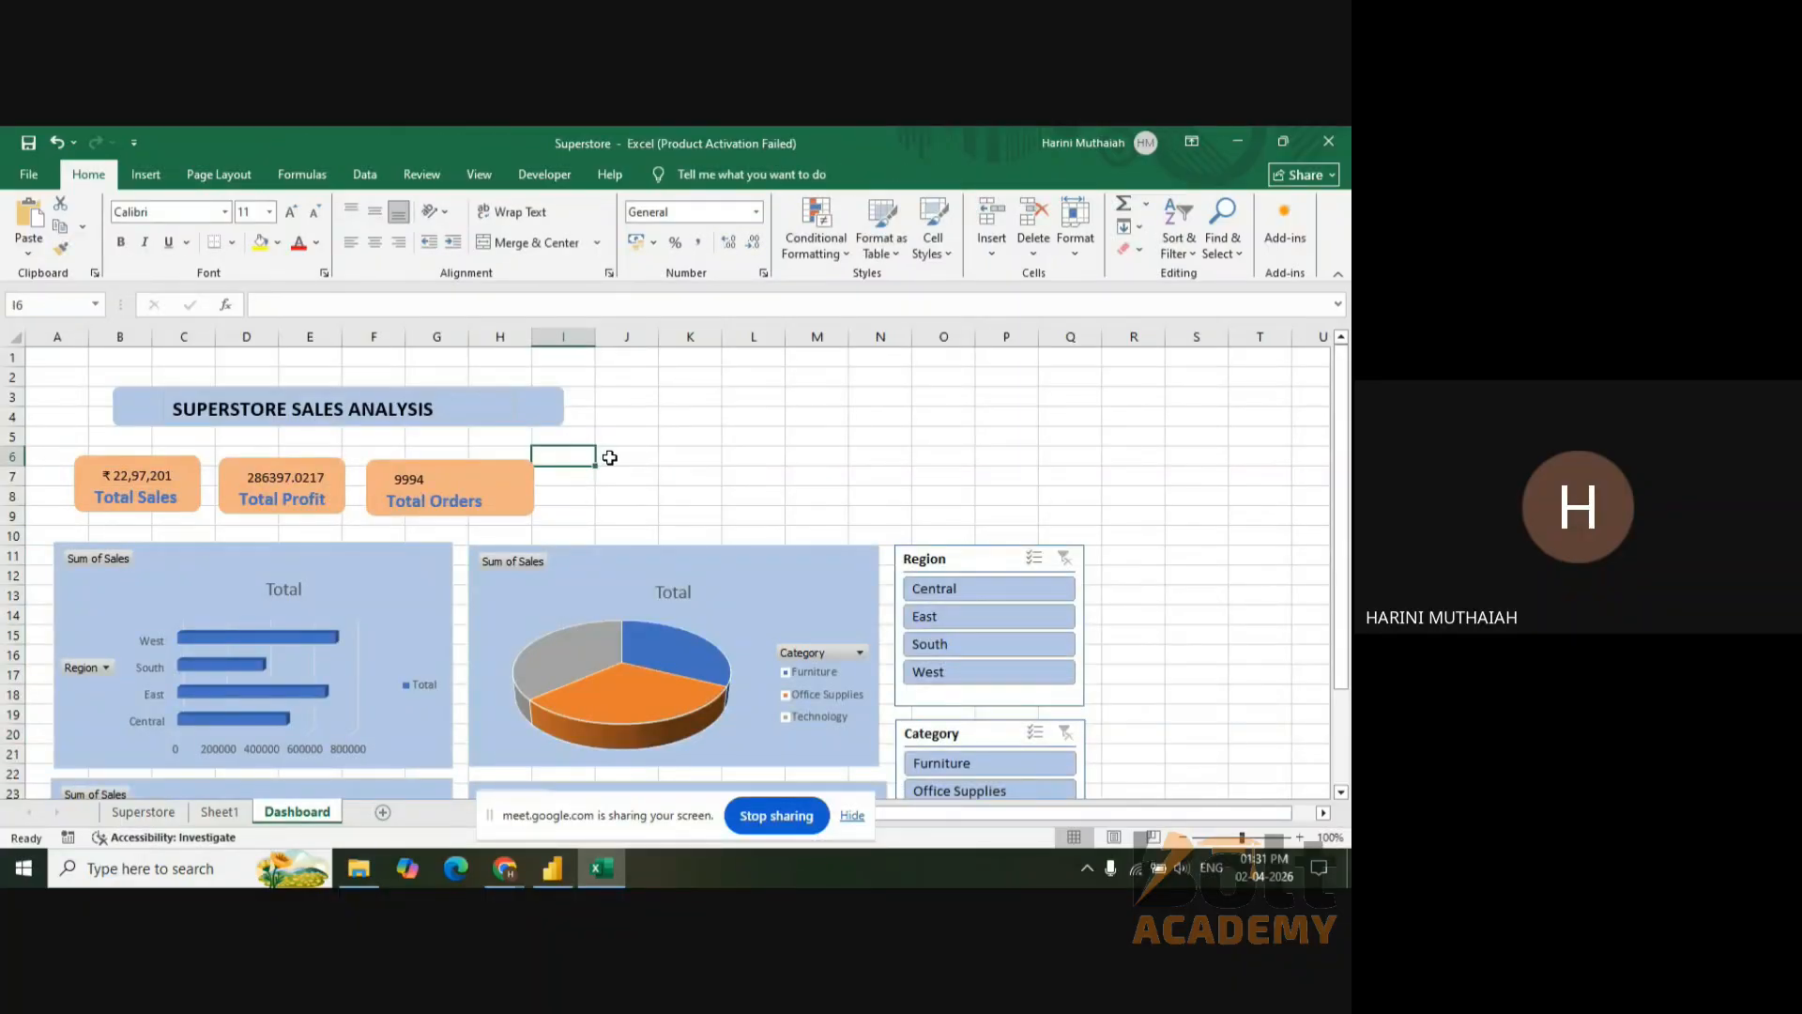
left_click(612, 456)
key("ctrl+v")
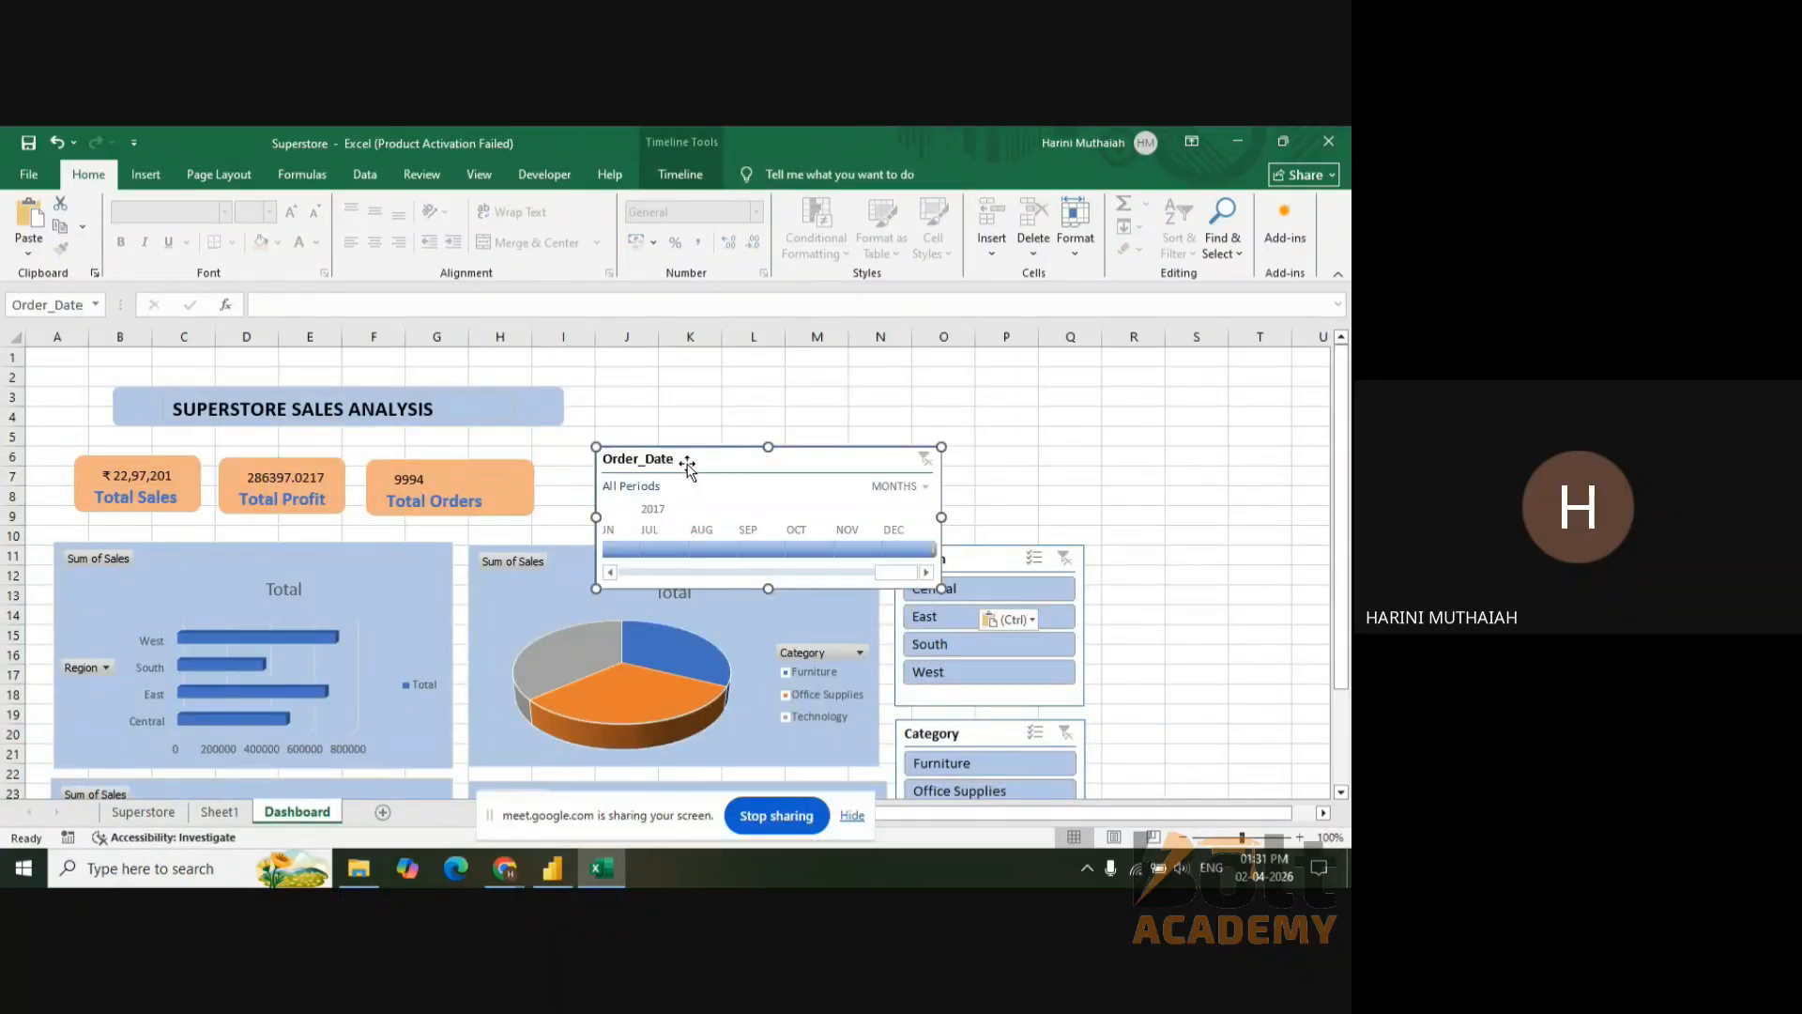
- Place the Order_Date timeline beside the dashboard title, widen it to the slicers' outer edge, and start its visible months at January 2014
left_click_drag(688, 462, 679, 410)
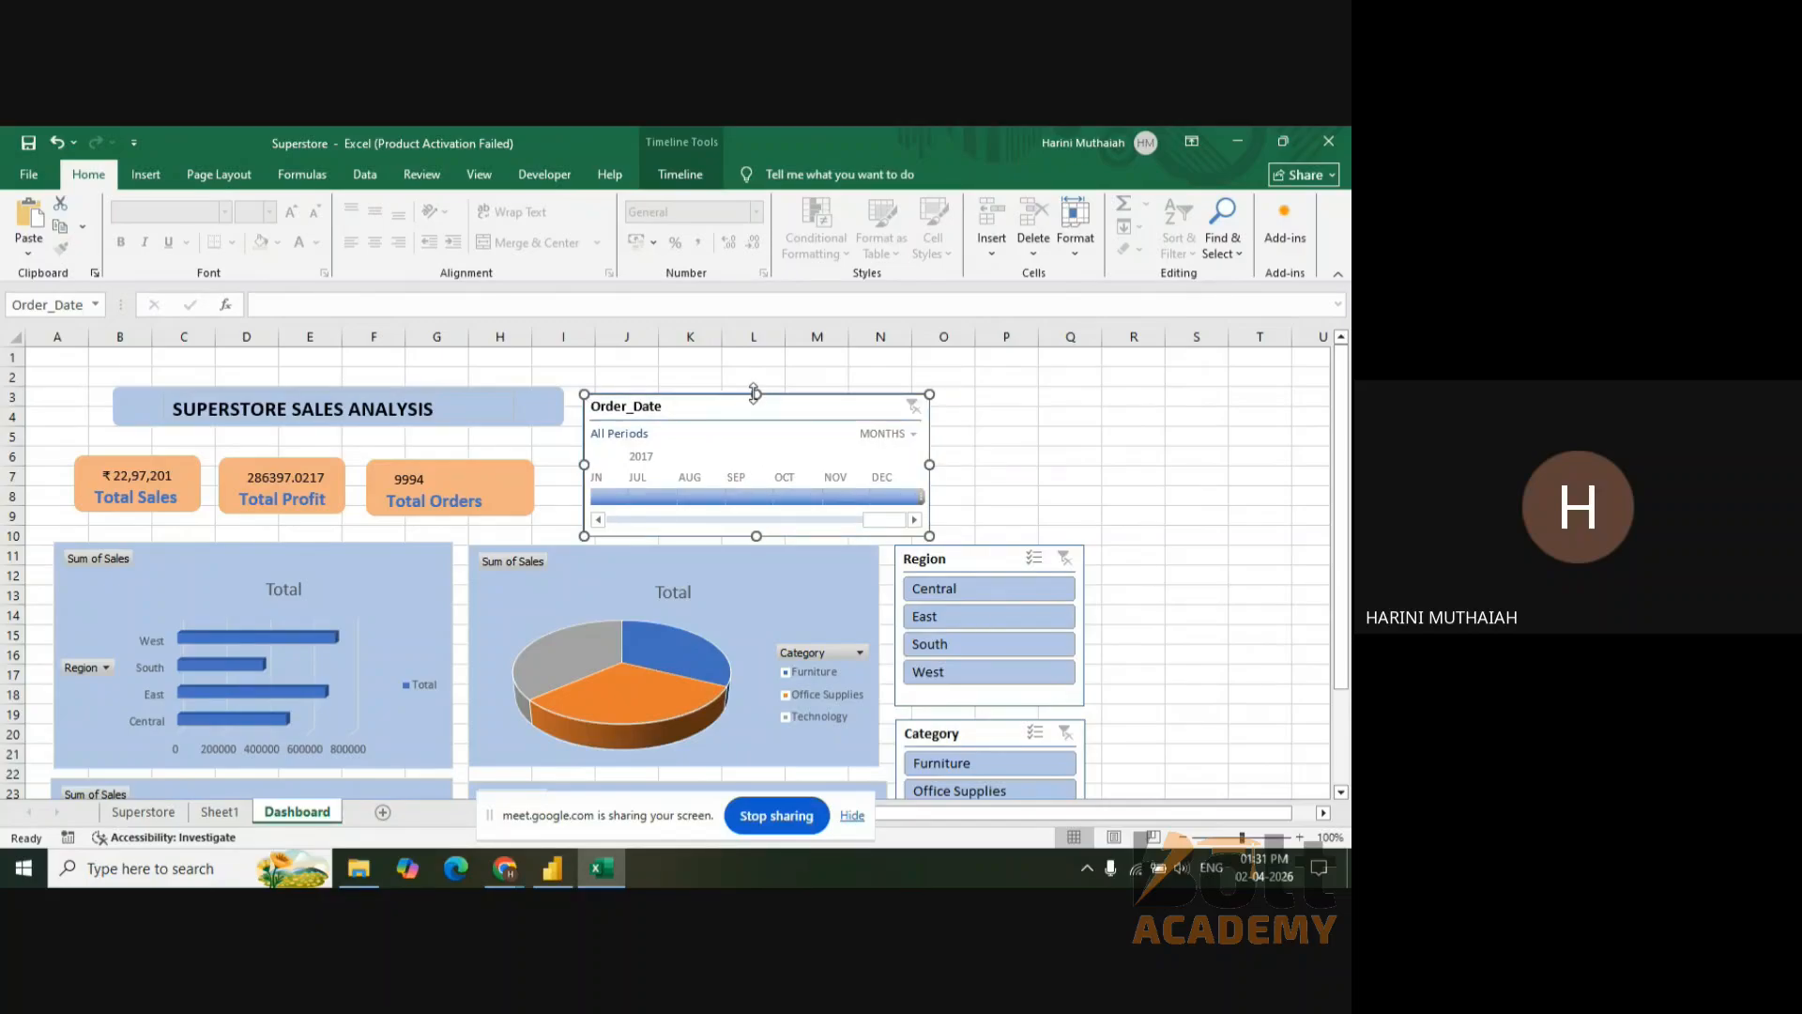
left_click_drag(756, 395, 756, 390)
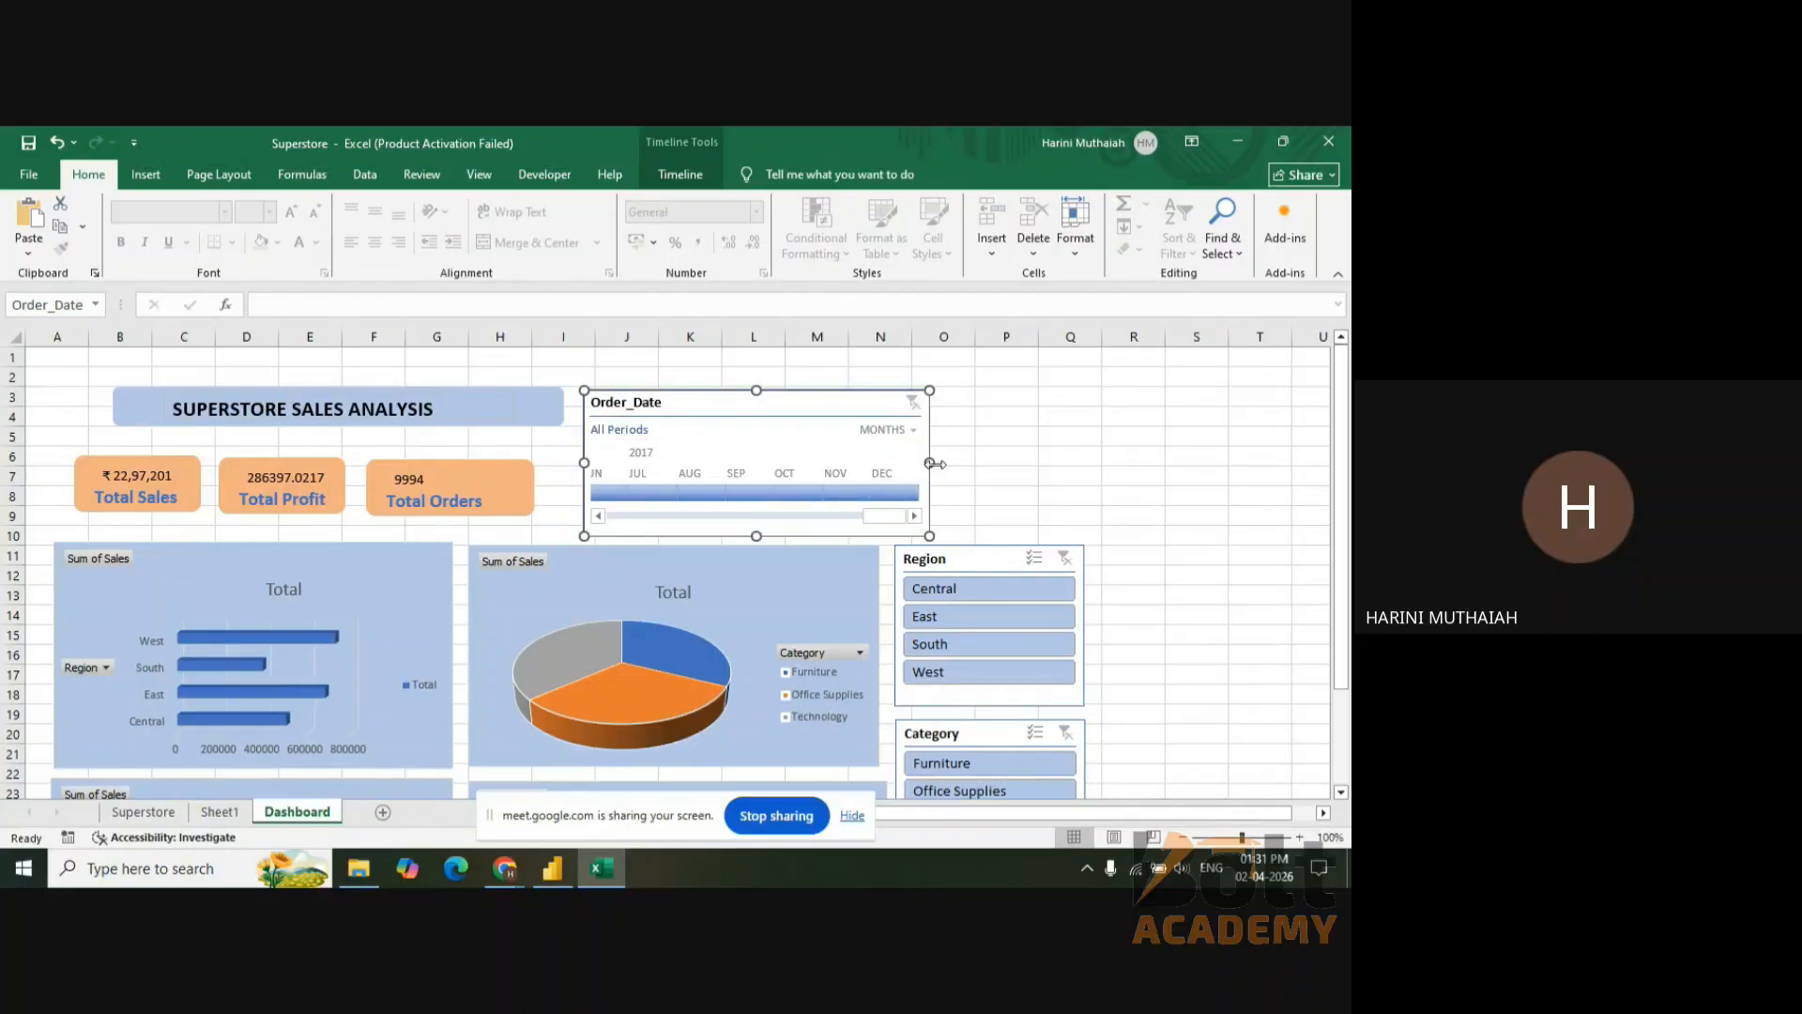
left_click_drag(930, 462, 1090, 466)
left_click_drag(1087, 466, 1086, 467)
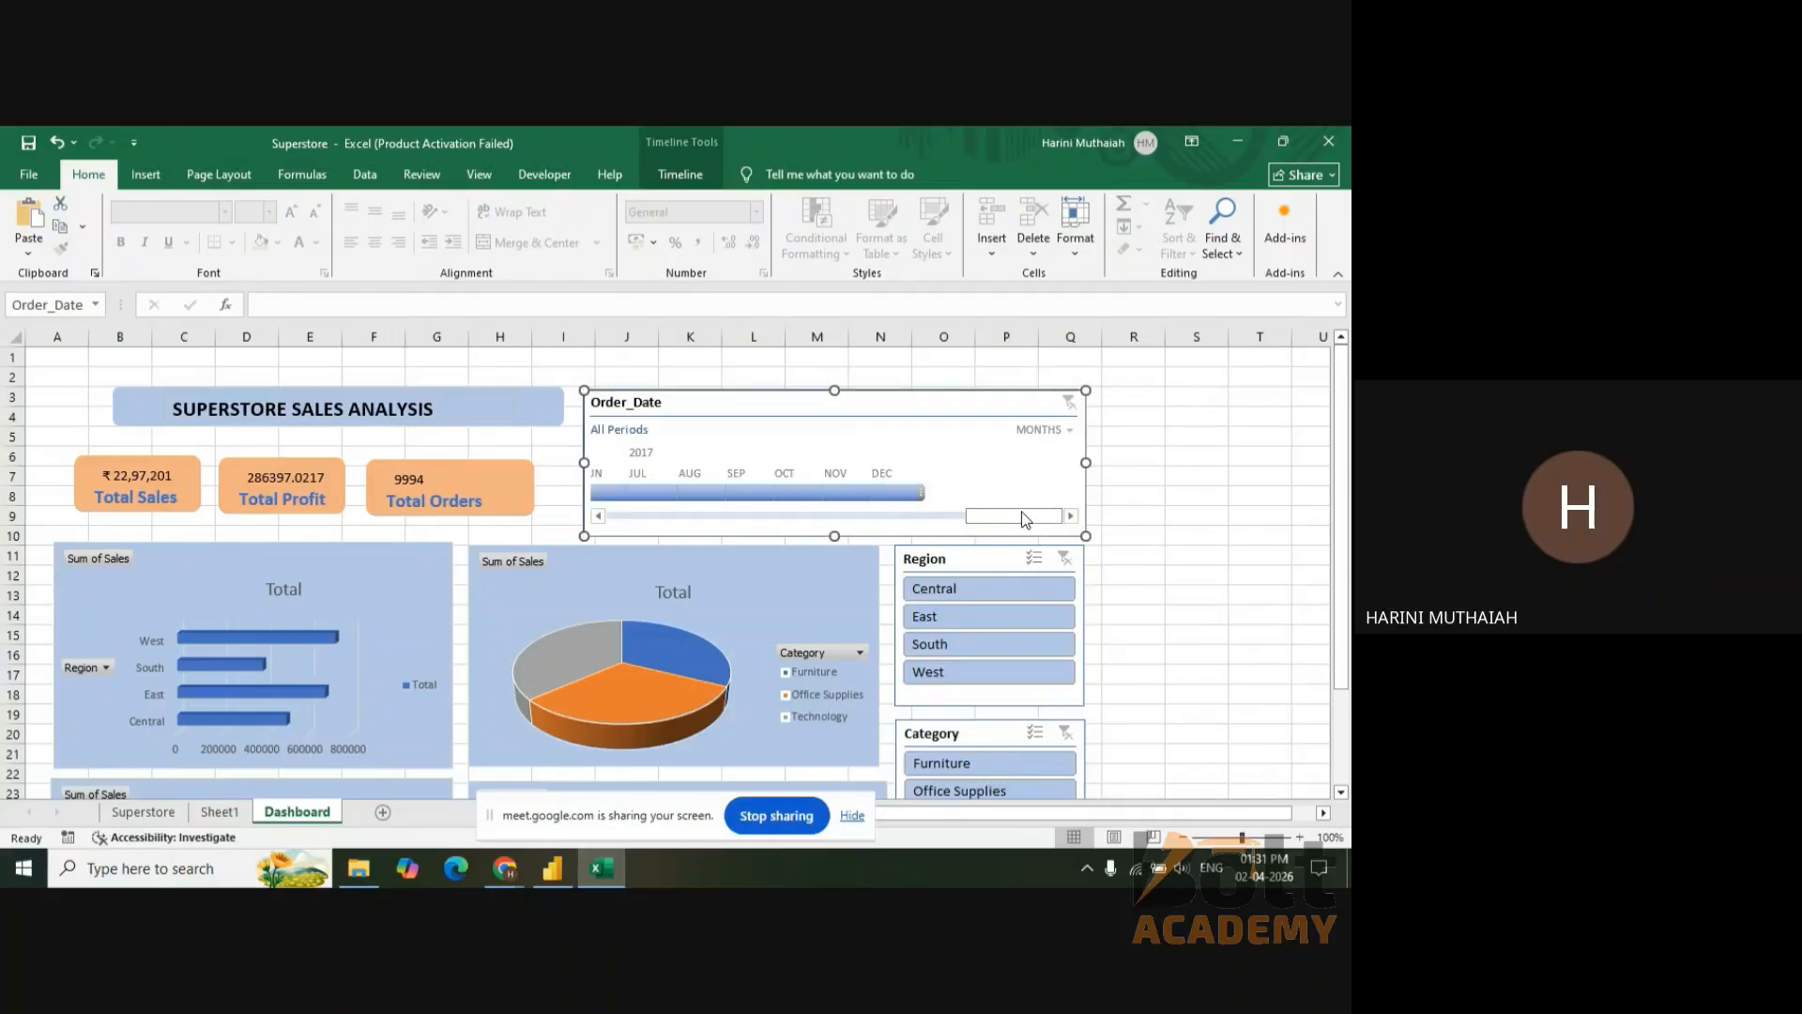
left_click_drag(981, 515, 638, 517)
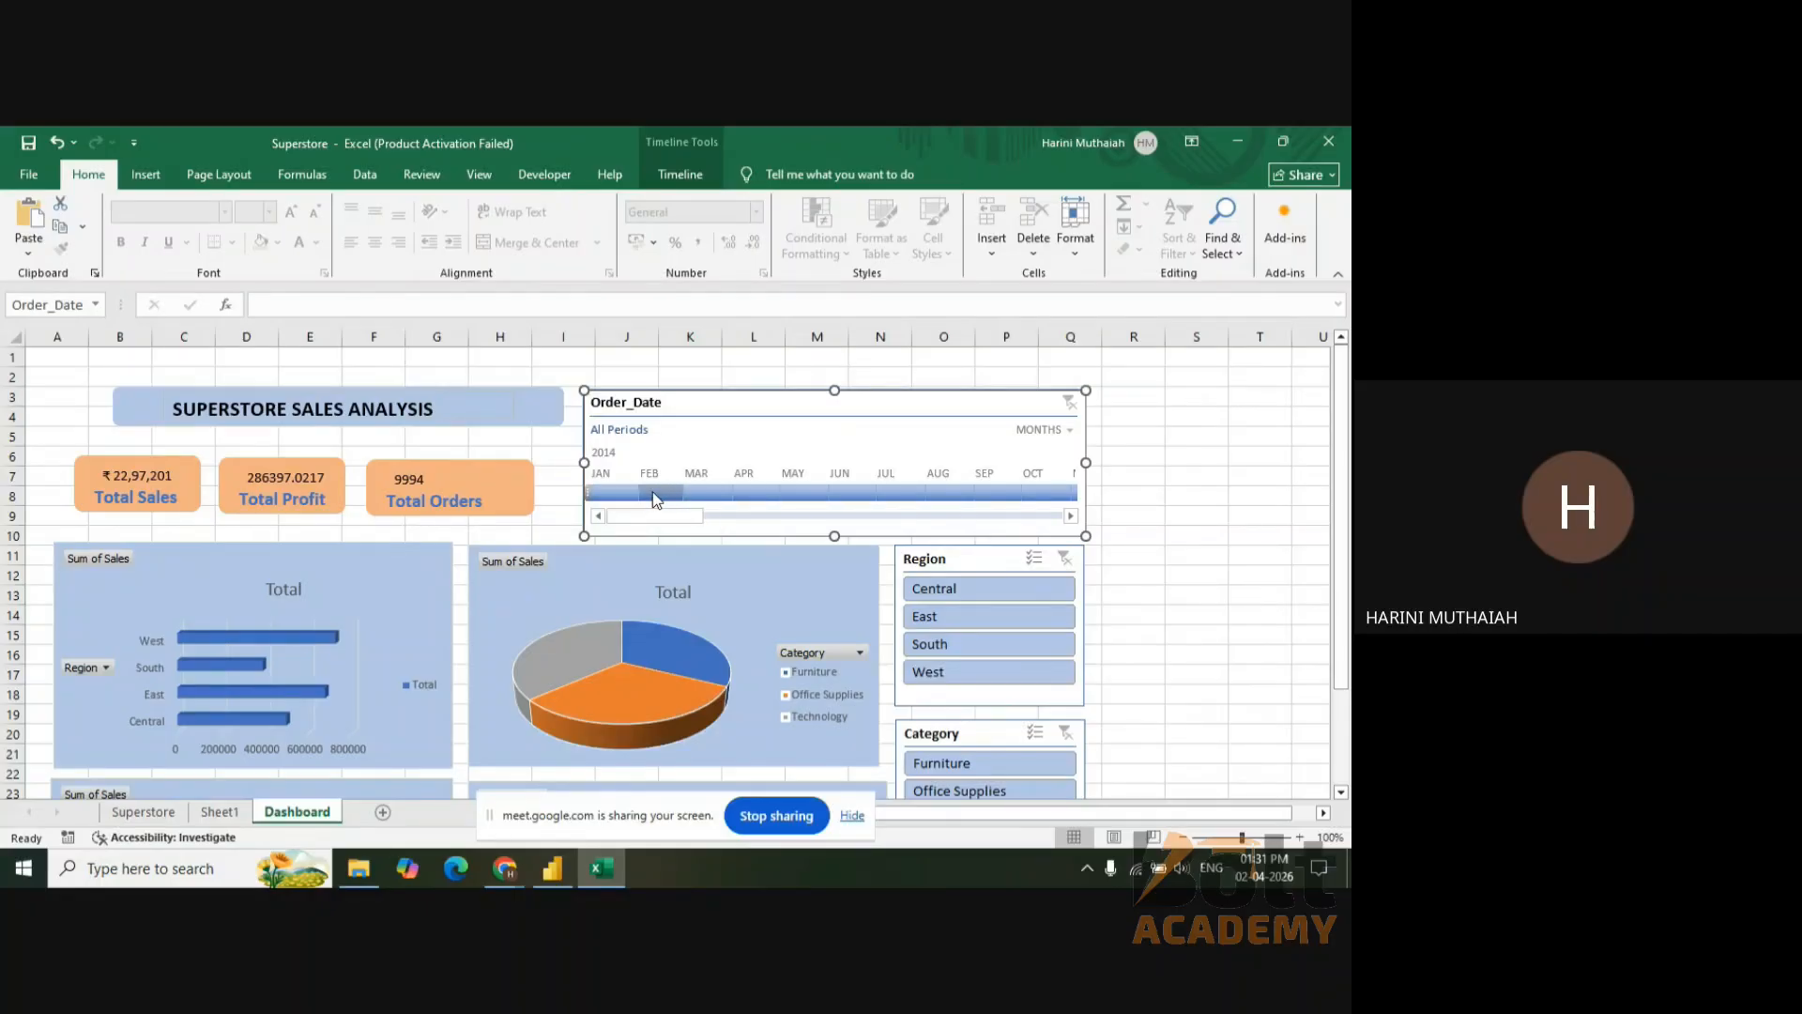
- Review the complete dashboard, from the title, KPI cards and timeline down to the monthly and customer sales charts
left_click_drag(1344, 471, 1350, 675)
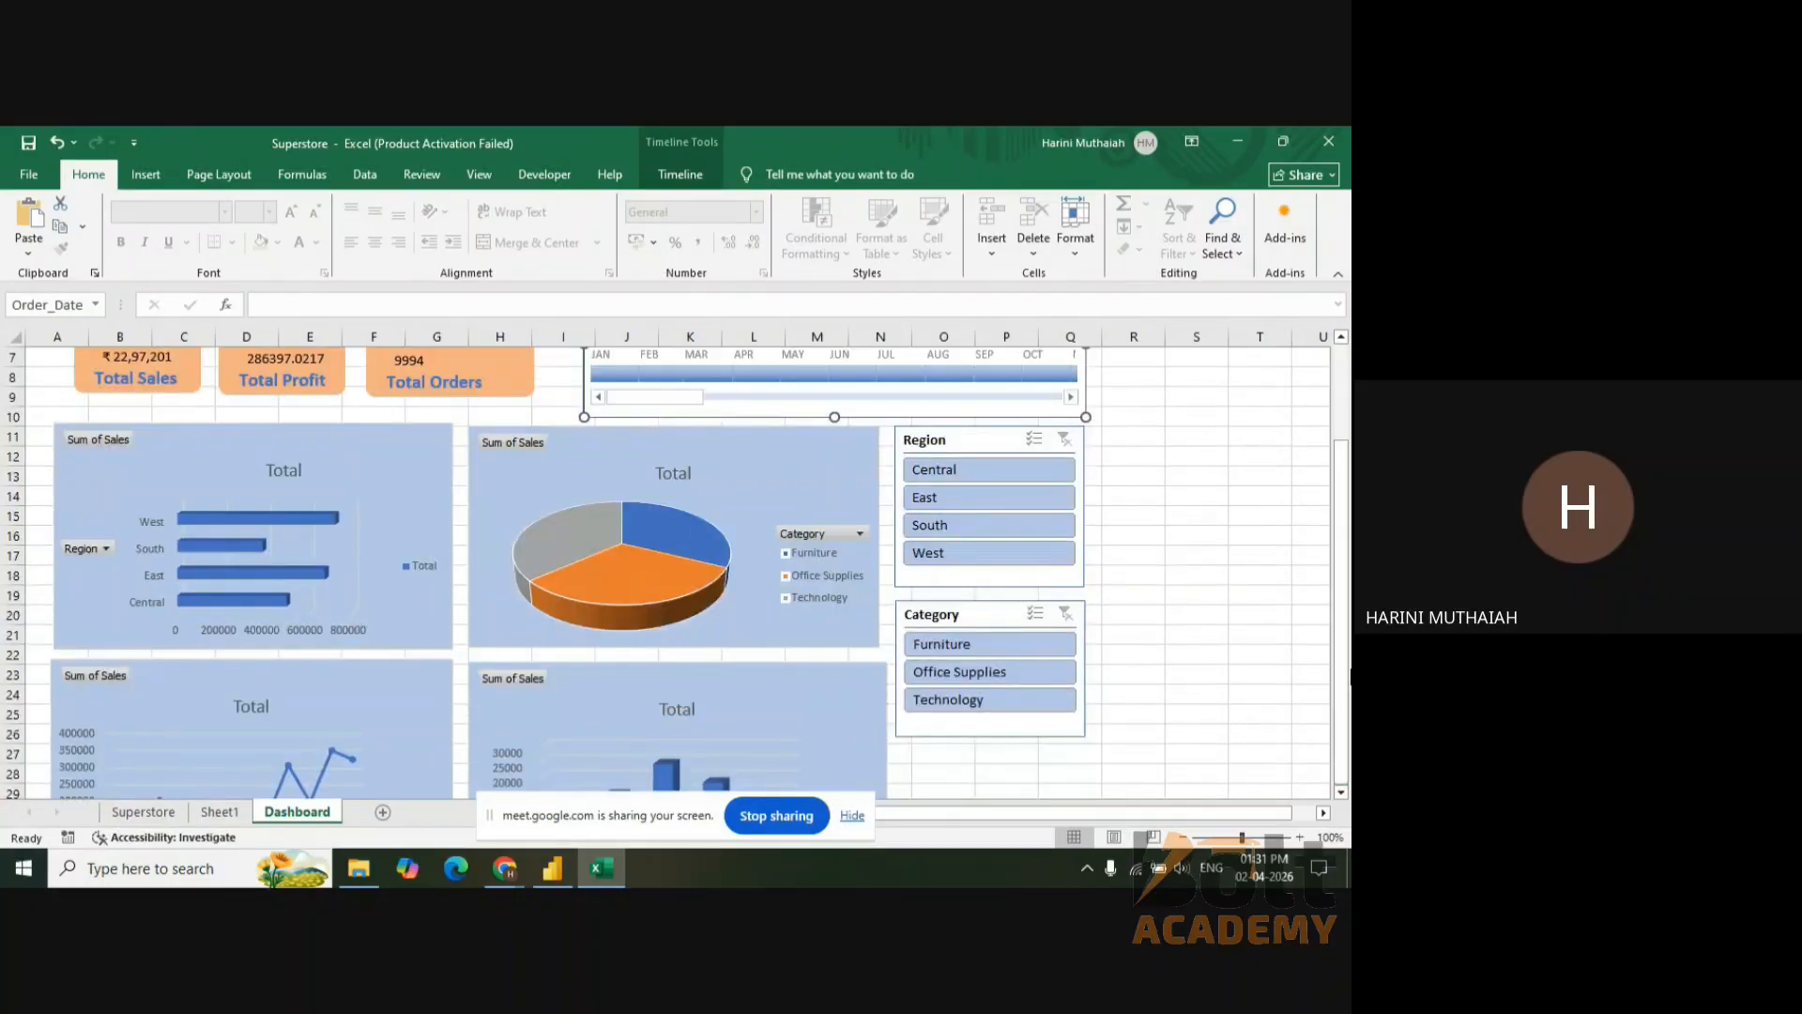
left_click(1267, 767)
key("Down")
key("Down")
key("Down")
key("Down")
key("Down")
key("Down")
key("Down")
key("Down")
key("Down")
key("Down")
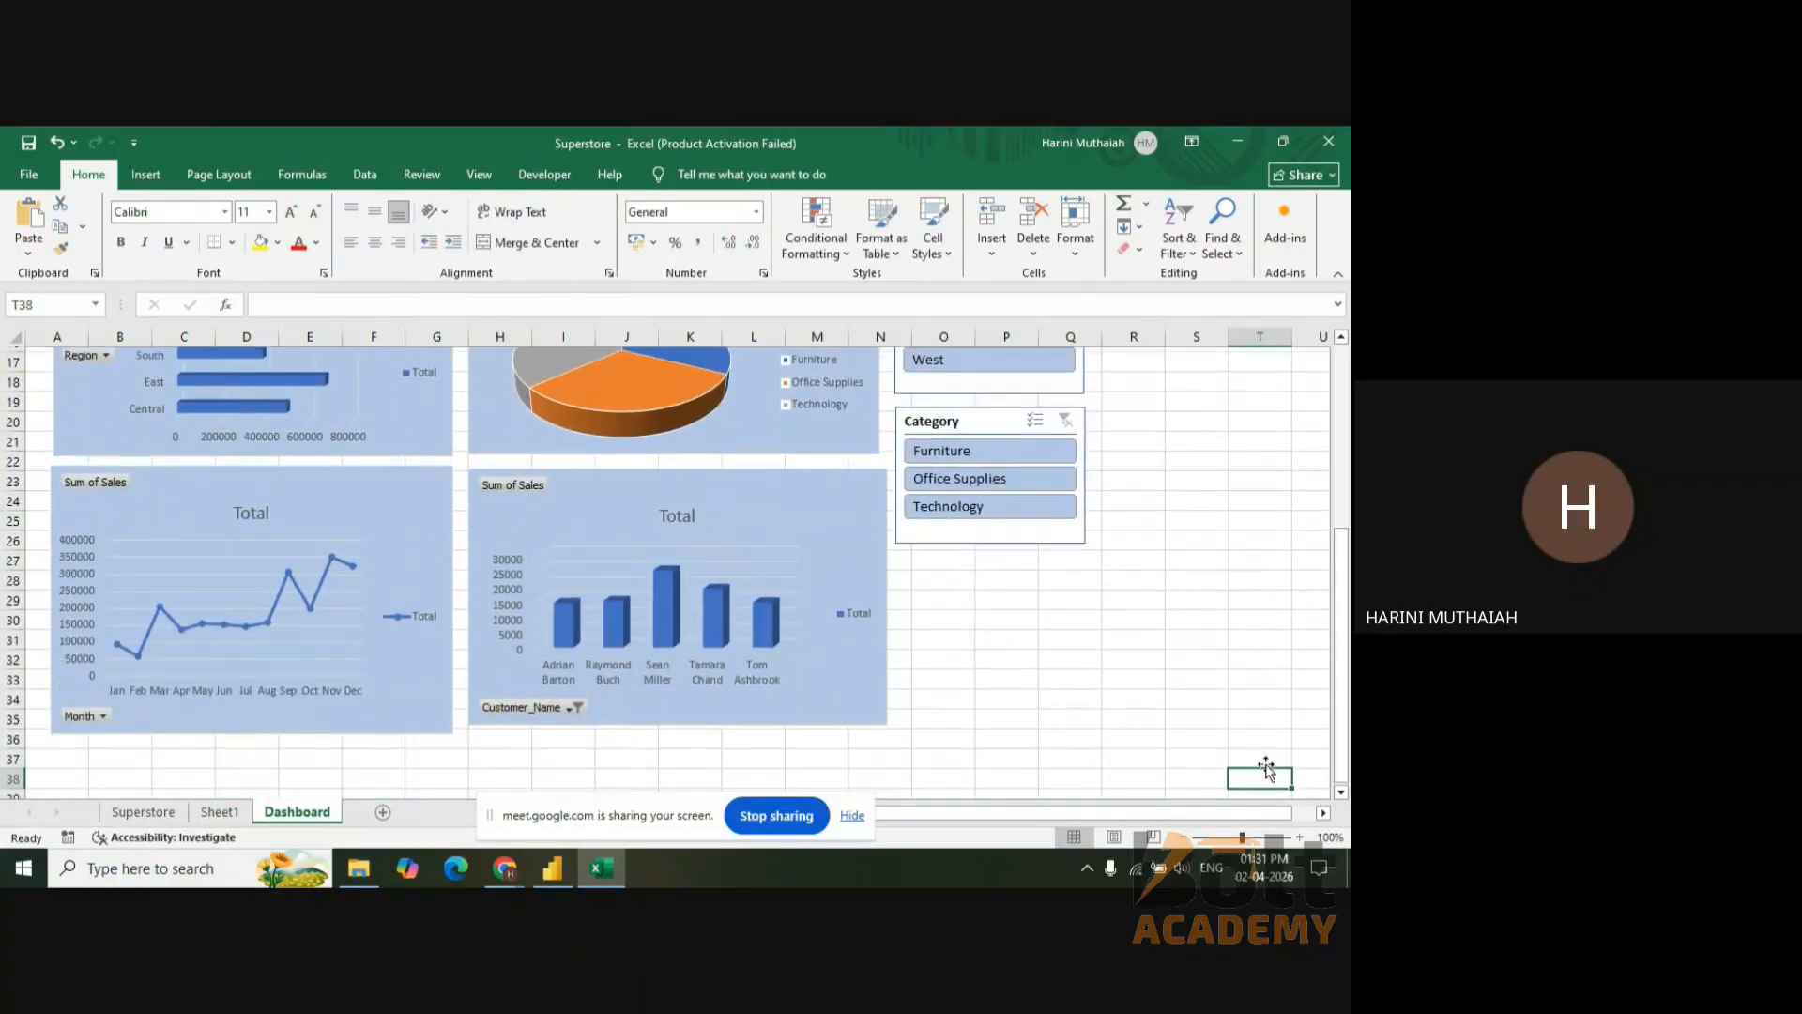
key("Down")
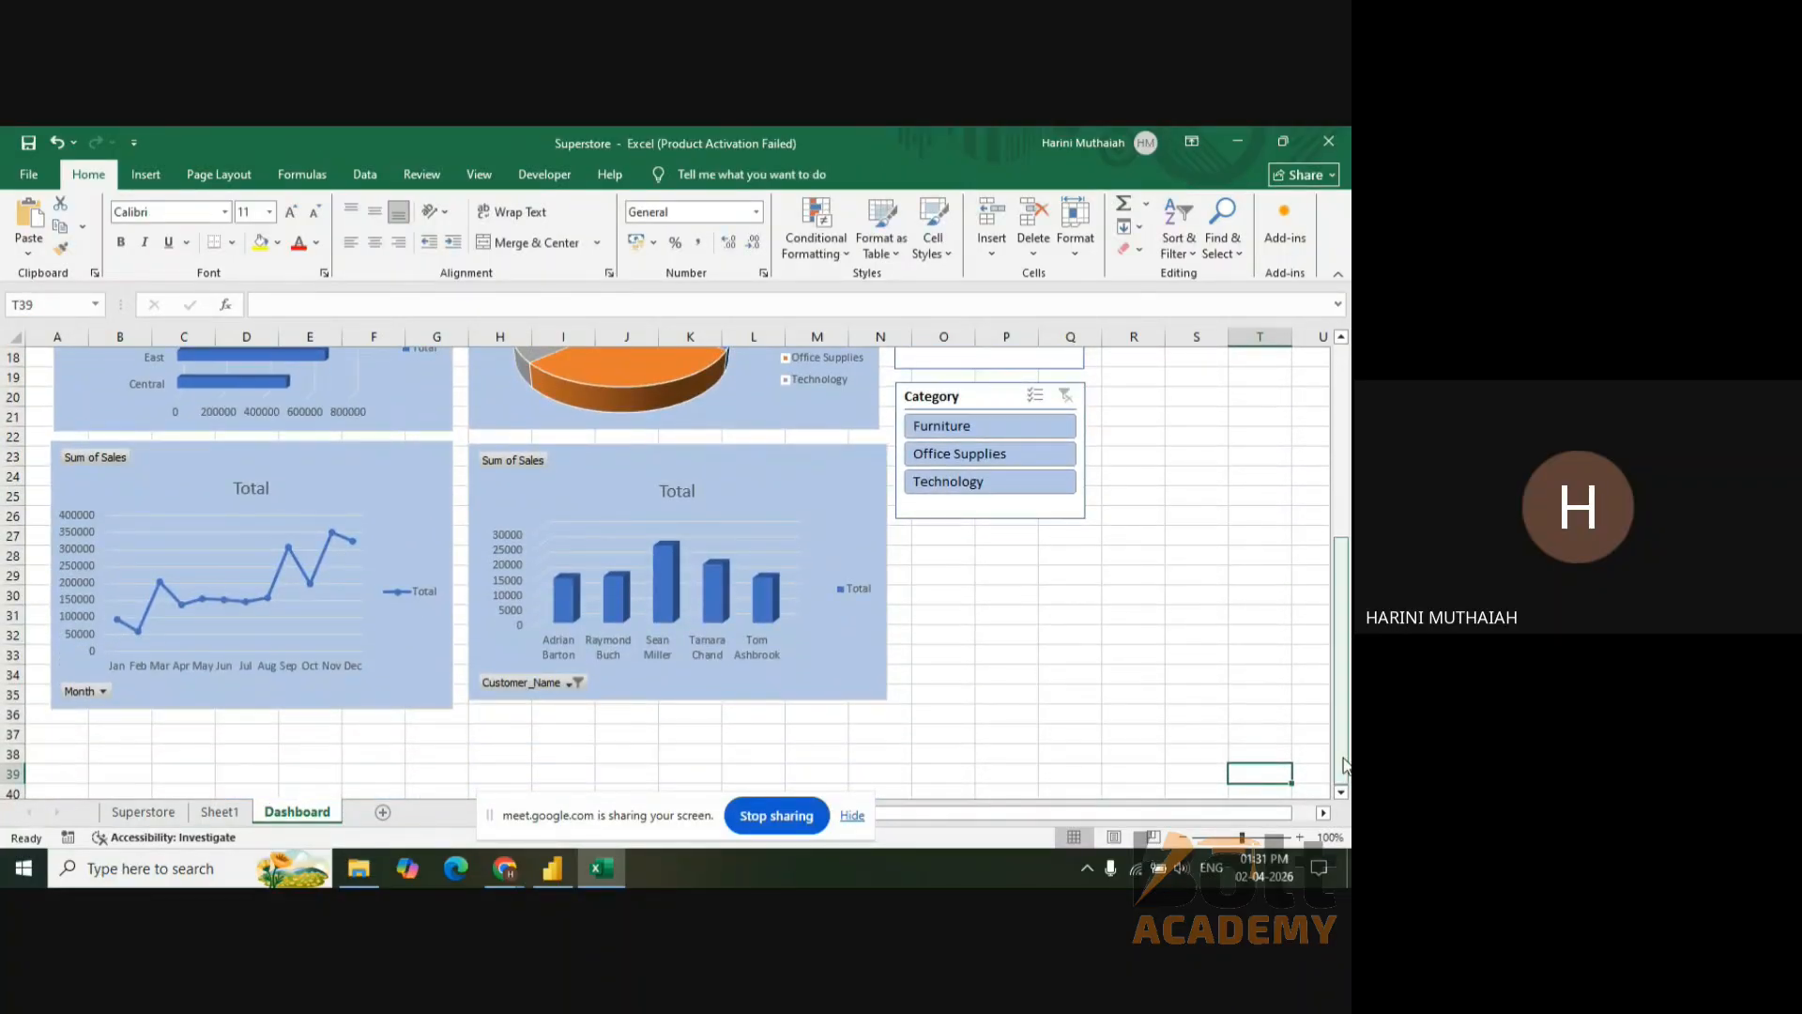
left_click_drag(1344, 765, 1348, 498)
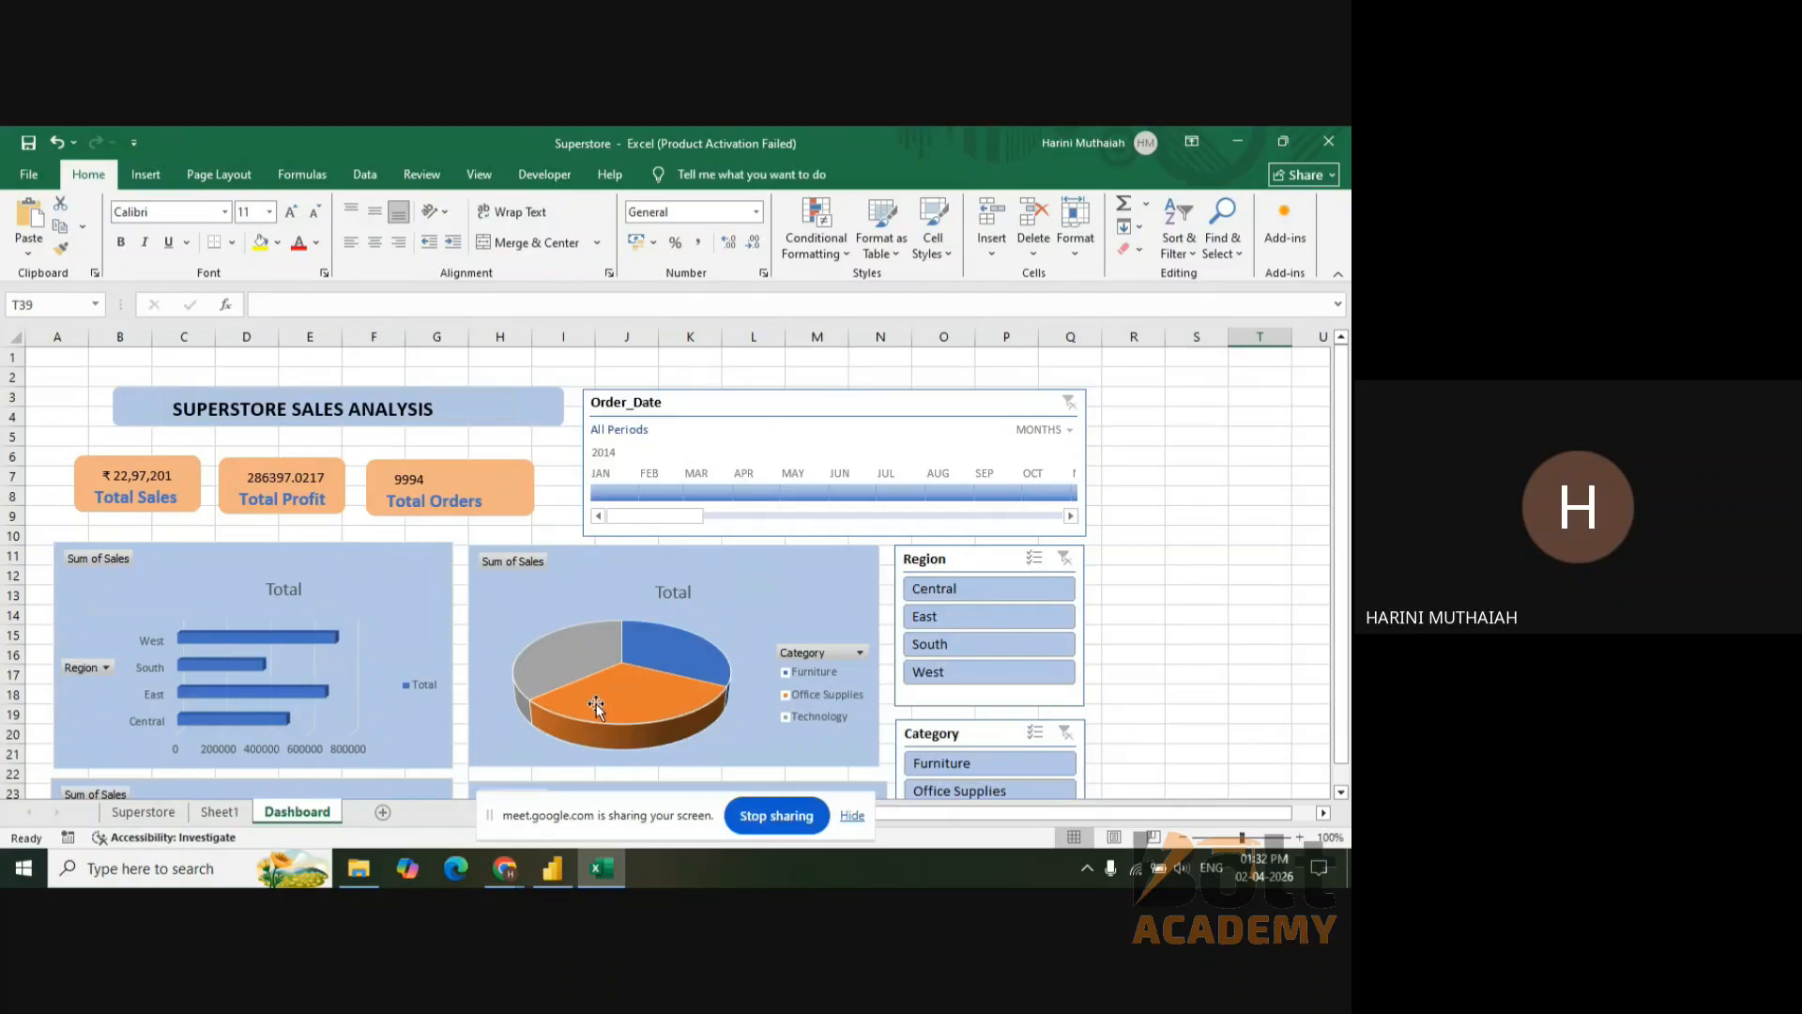
mouse_move(595, 702)
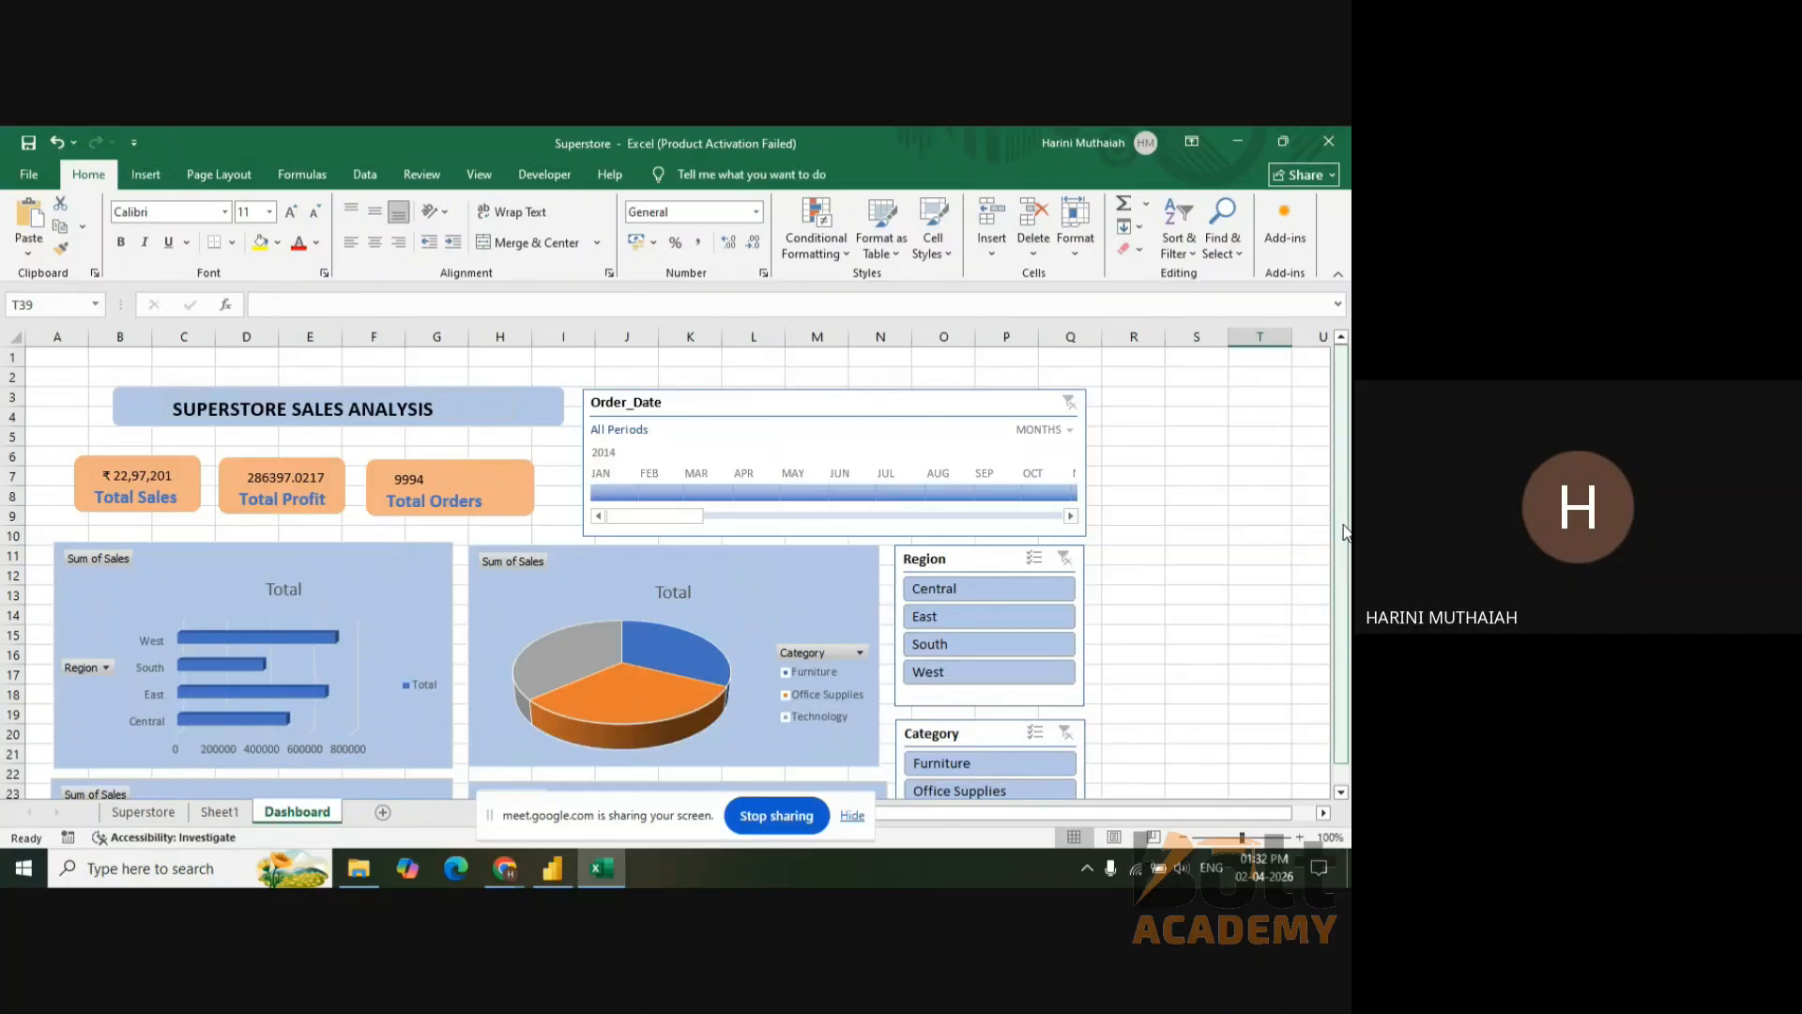
left_click_drag(1344, 531, 1344, 551)
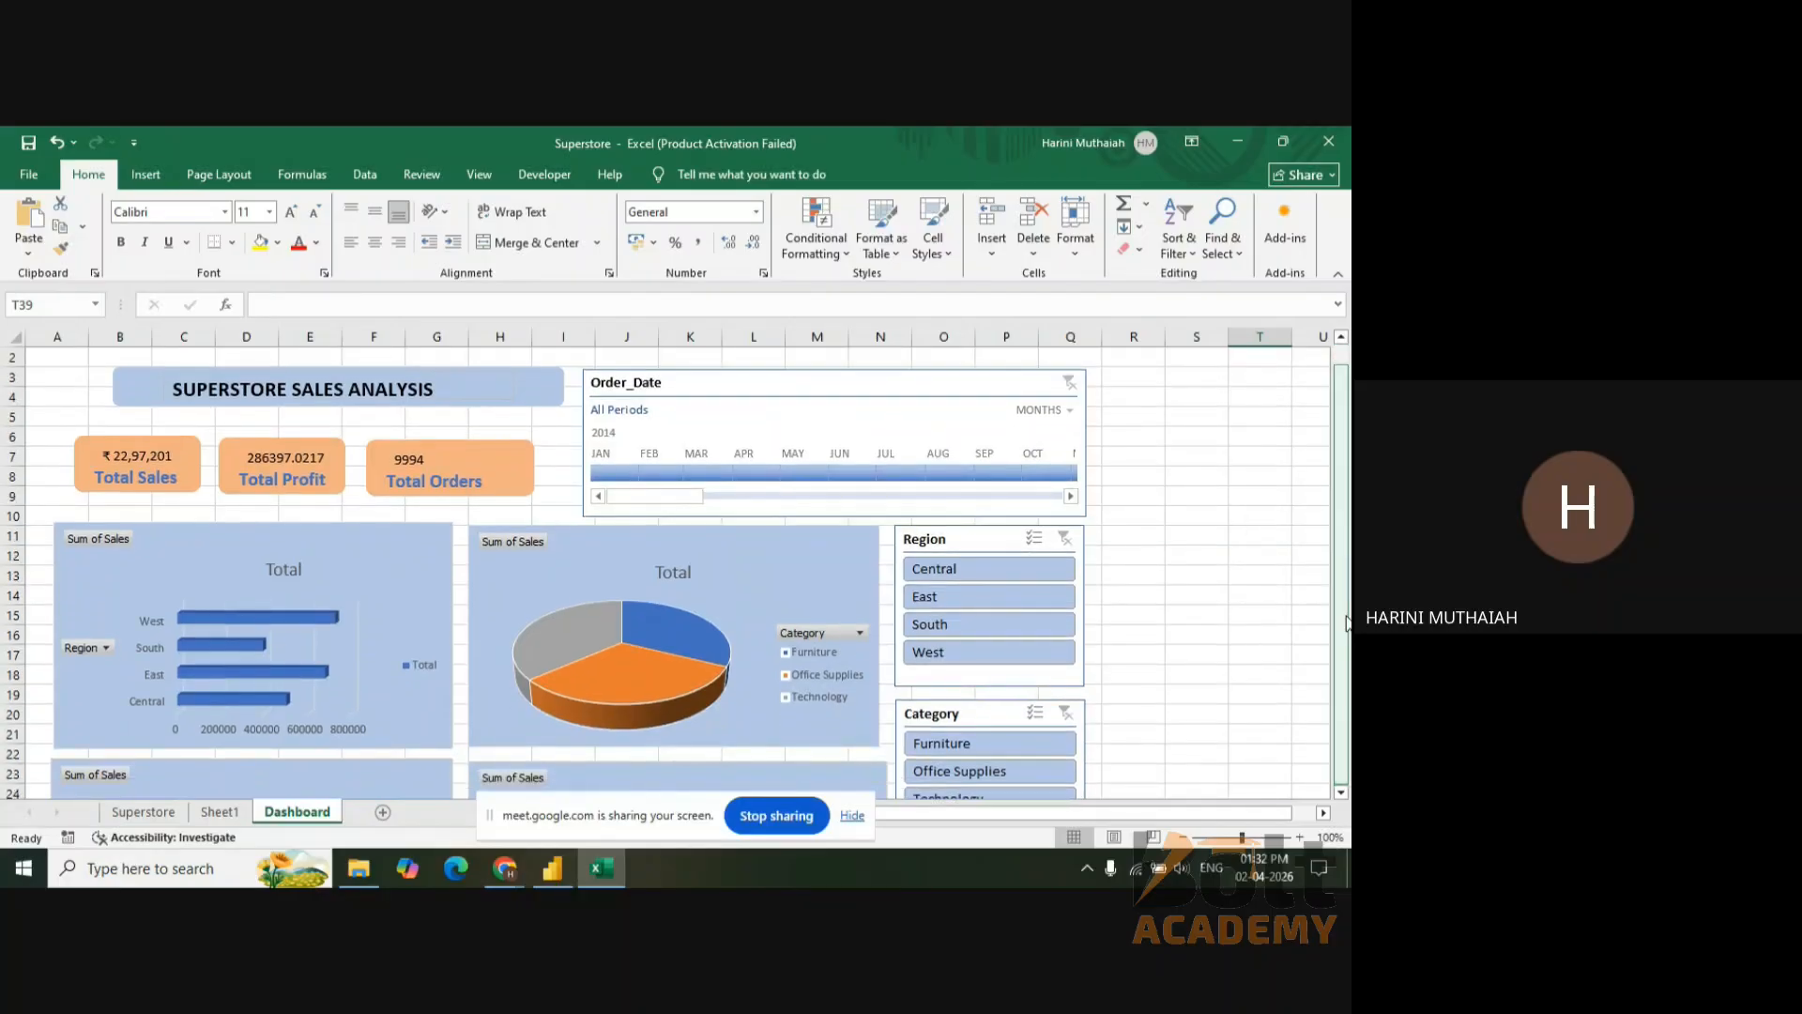
left_click(1273, 687)
key("Down")
key("Down")
key("Down")
key("Down")
key("Down")
key("Down")
key("Down")
key("Down")
key("Down")
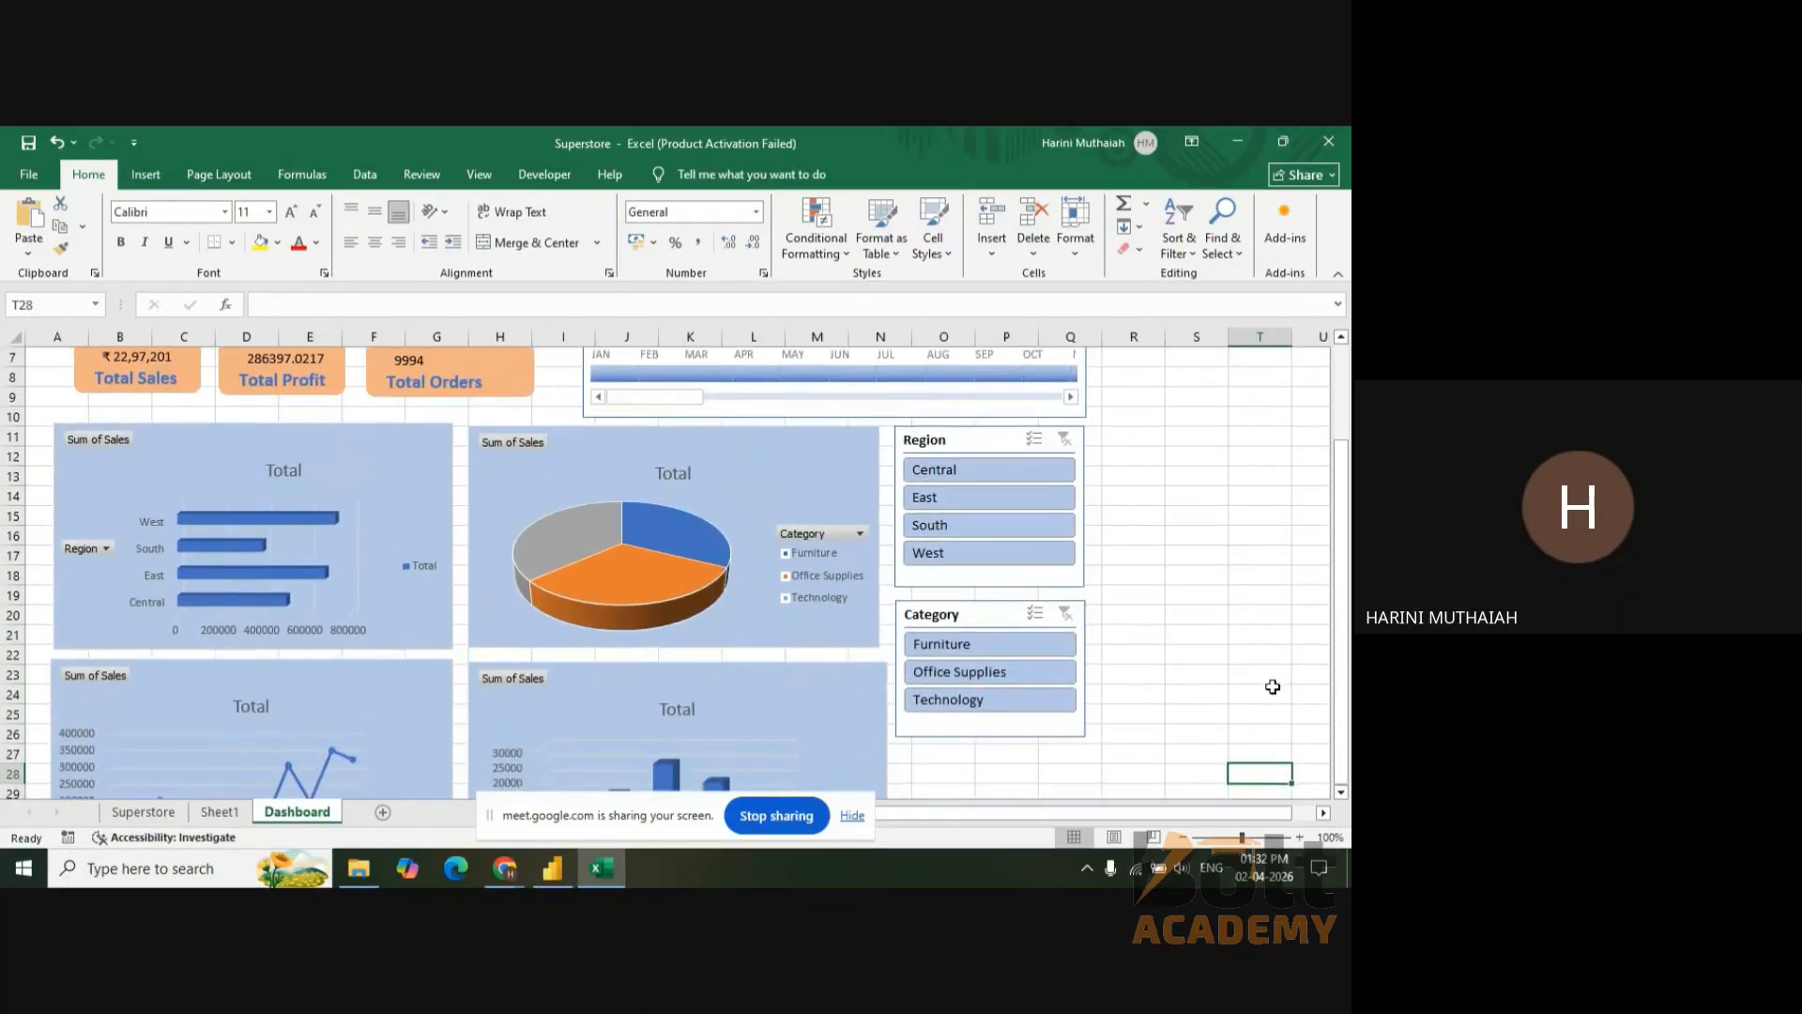
key("Down")
key("Down")
key("Down")
key("Down")
key("Down")
key("Down")
key("Down")
key("Down")
key("Down")
key("Down")
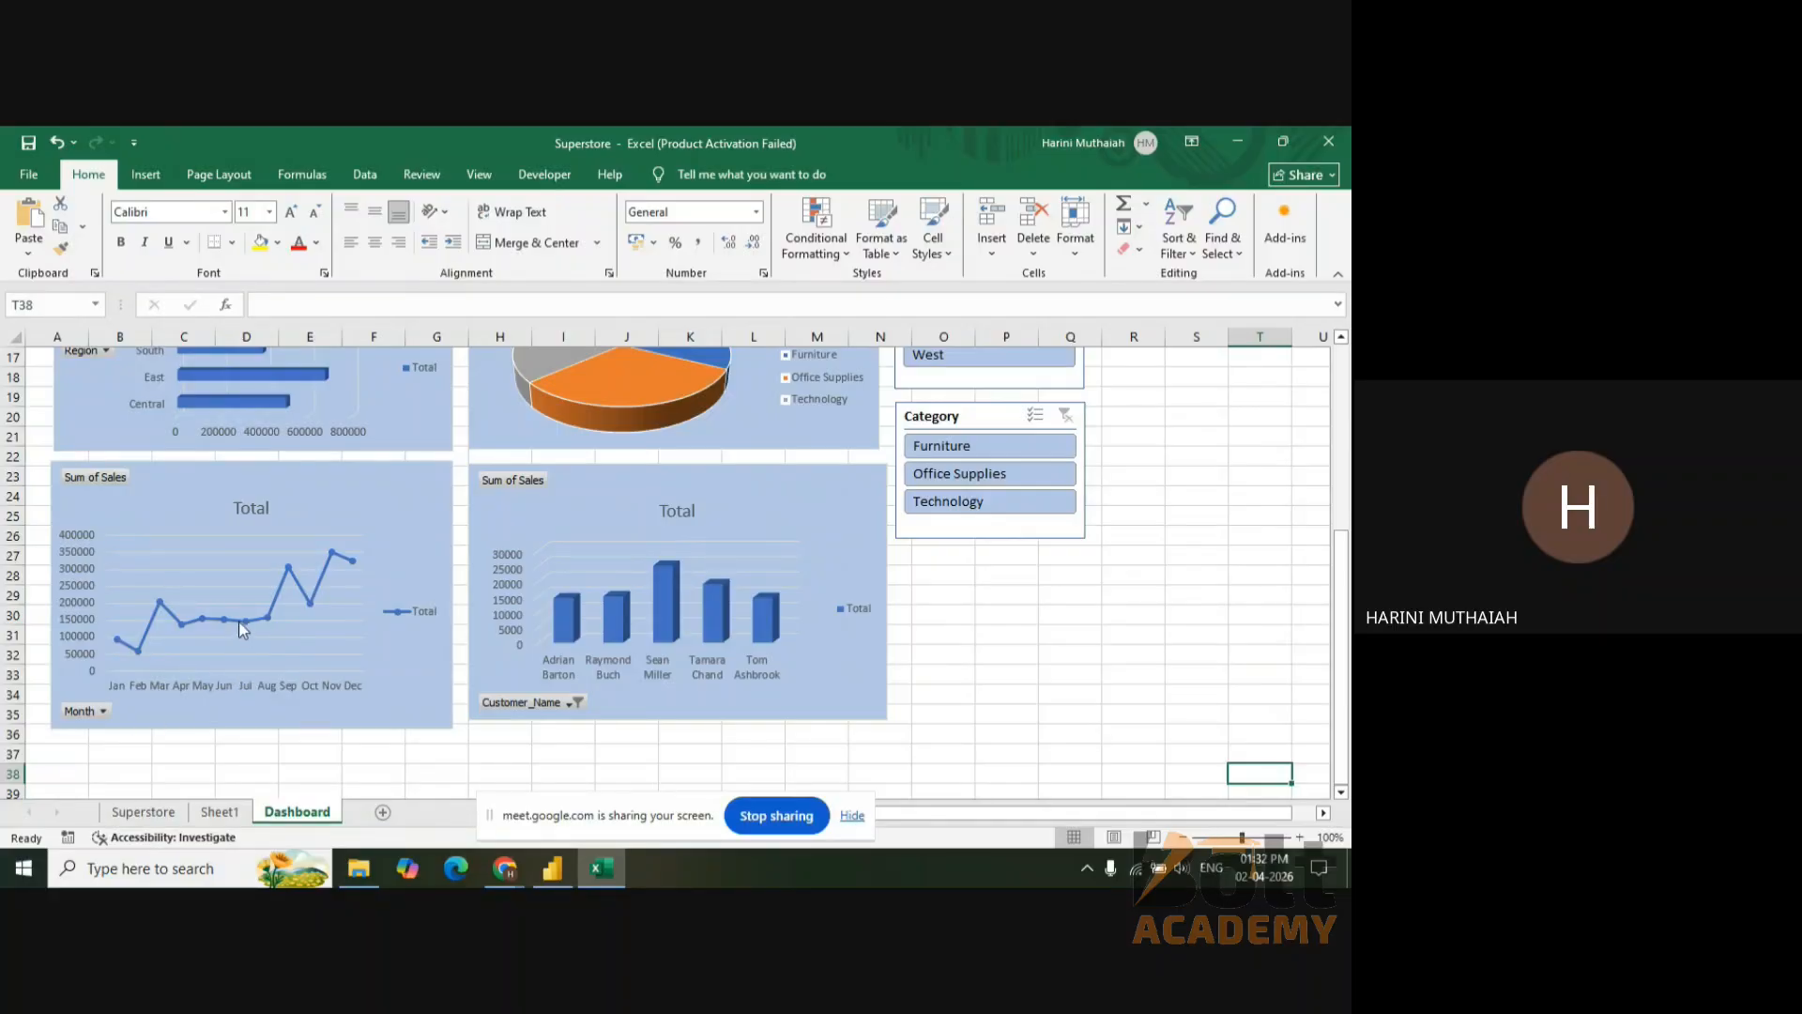
left_click_drag(1342, 648, 1342, 469)
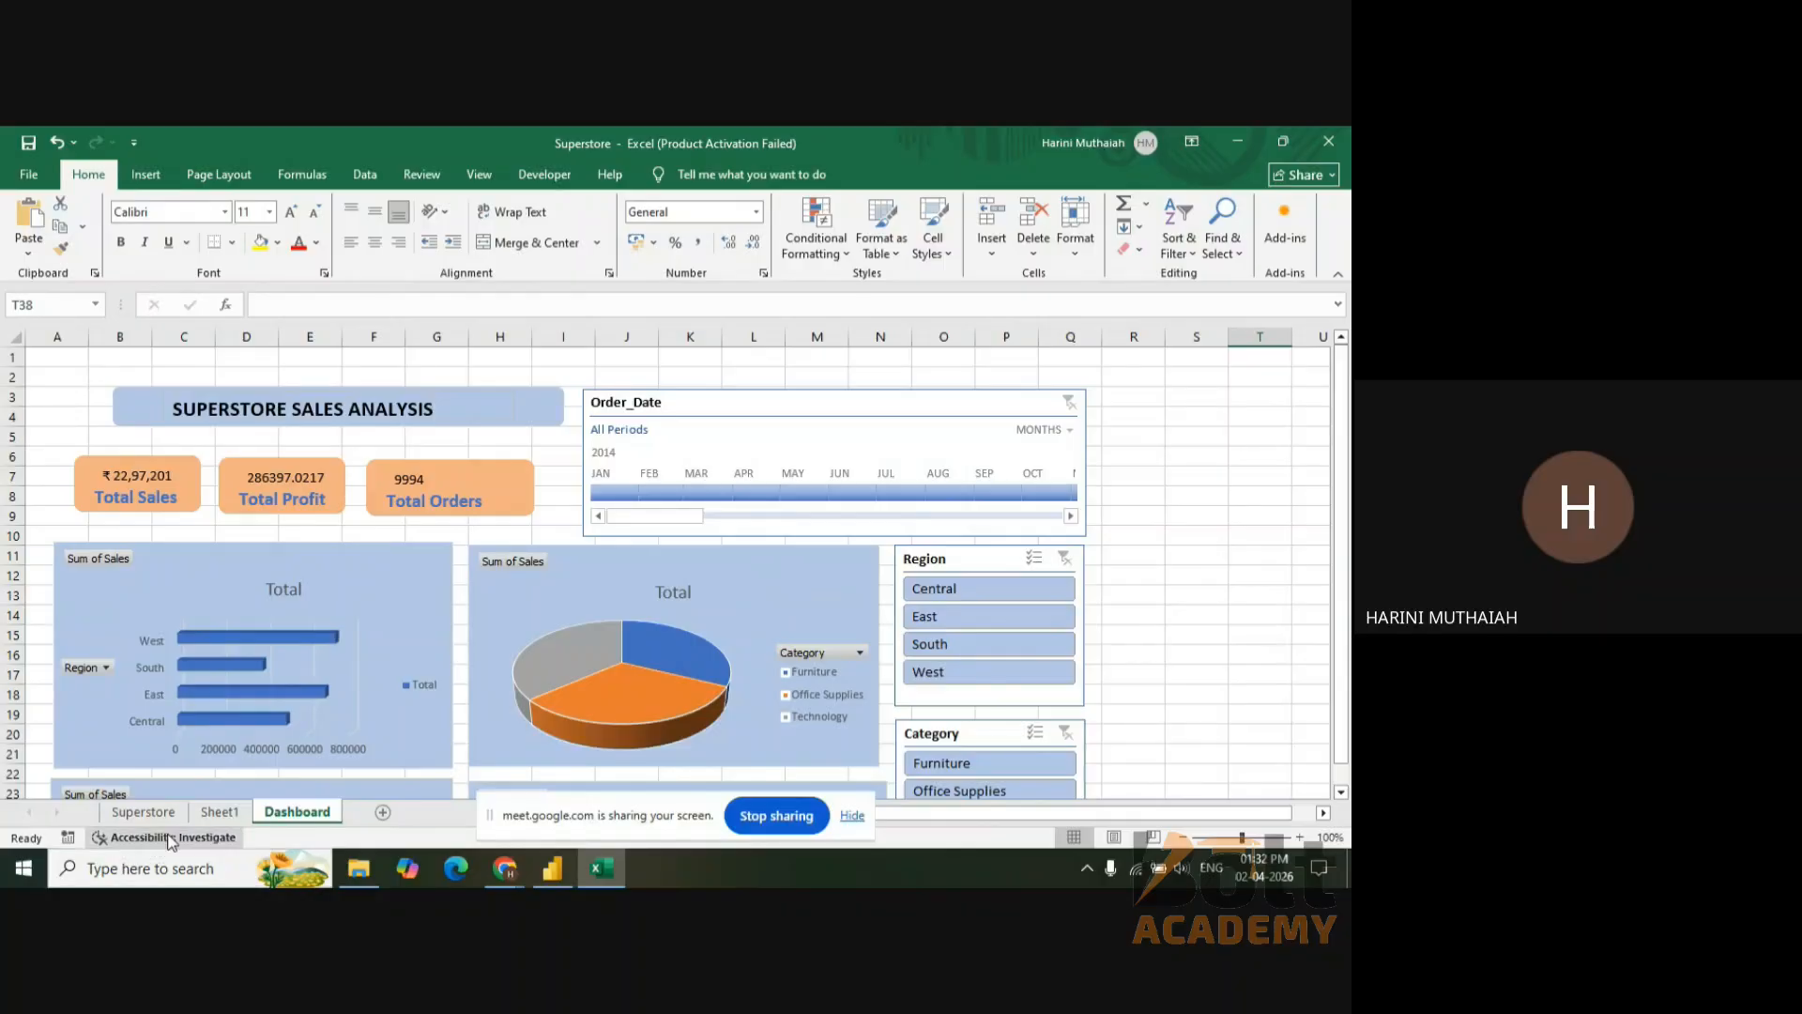
- Review the Region, Category, Month and Customer Name PivotTables on Sheet1
left_click(220, 812)
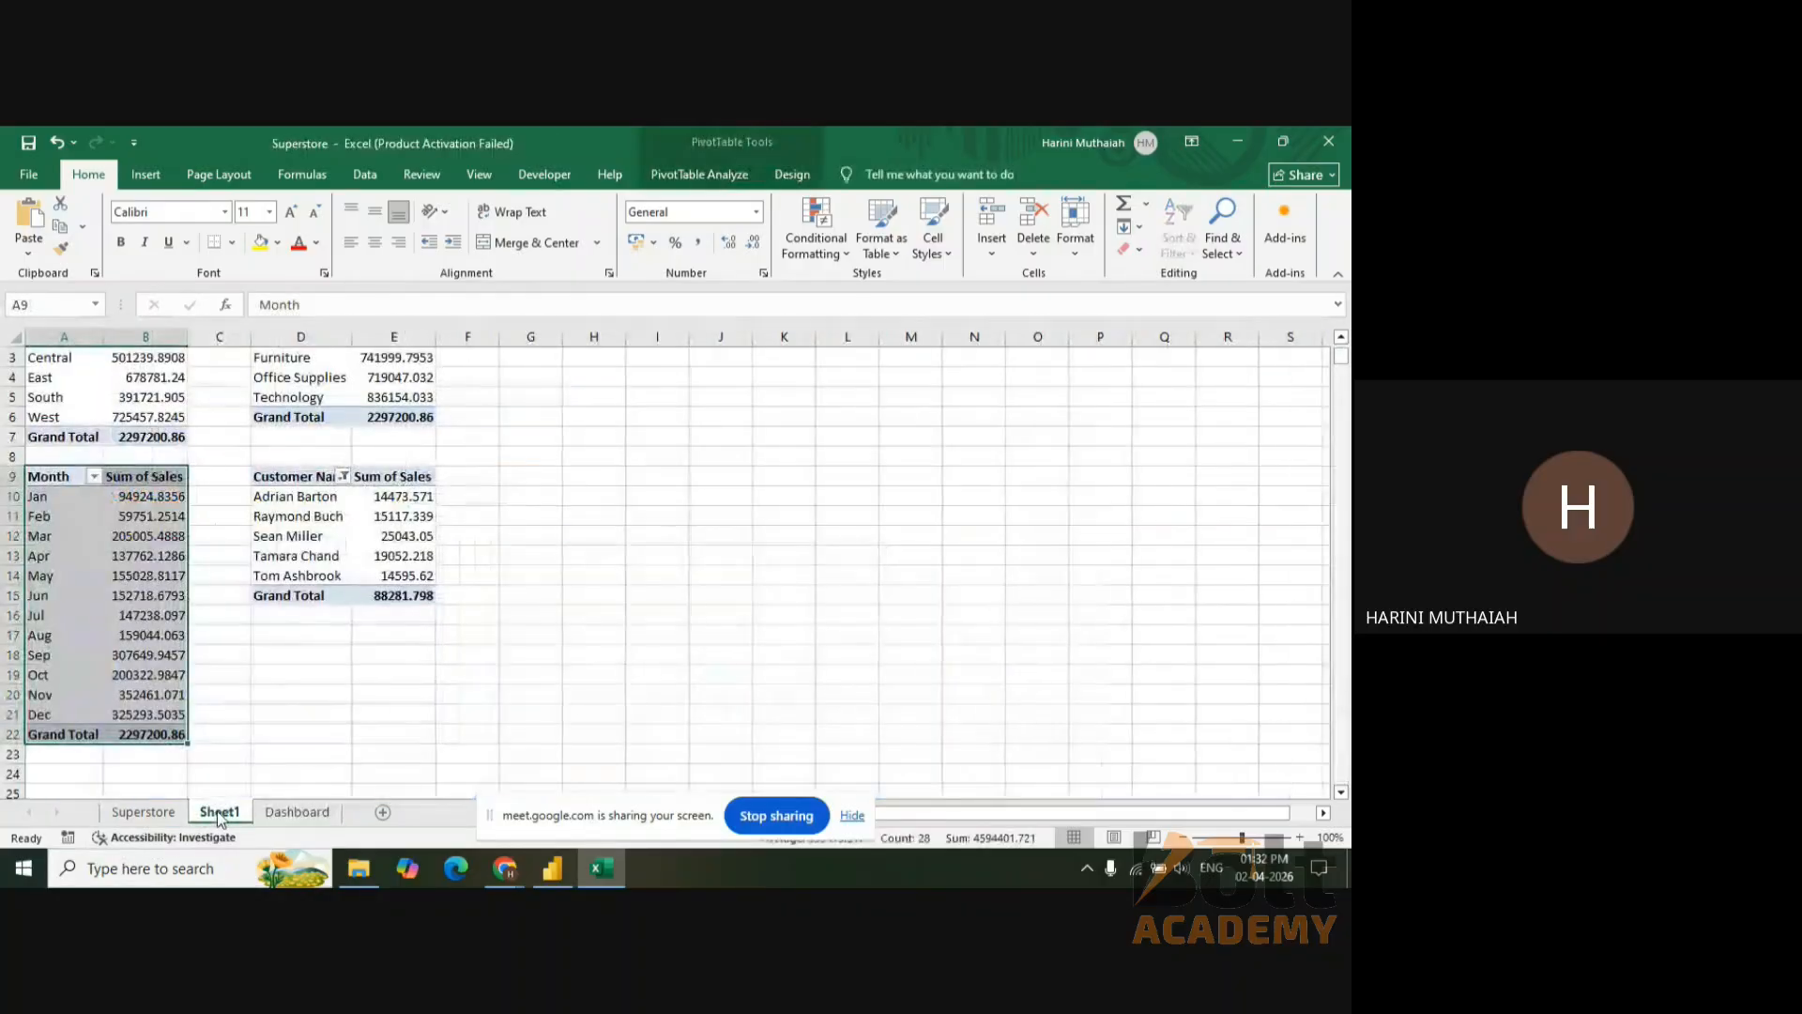
left_click(639, 534)
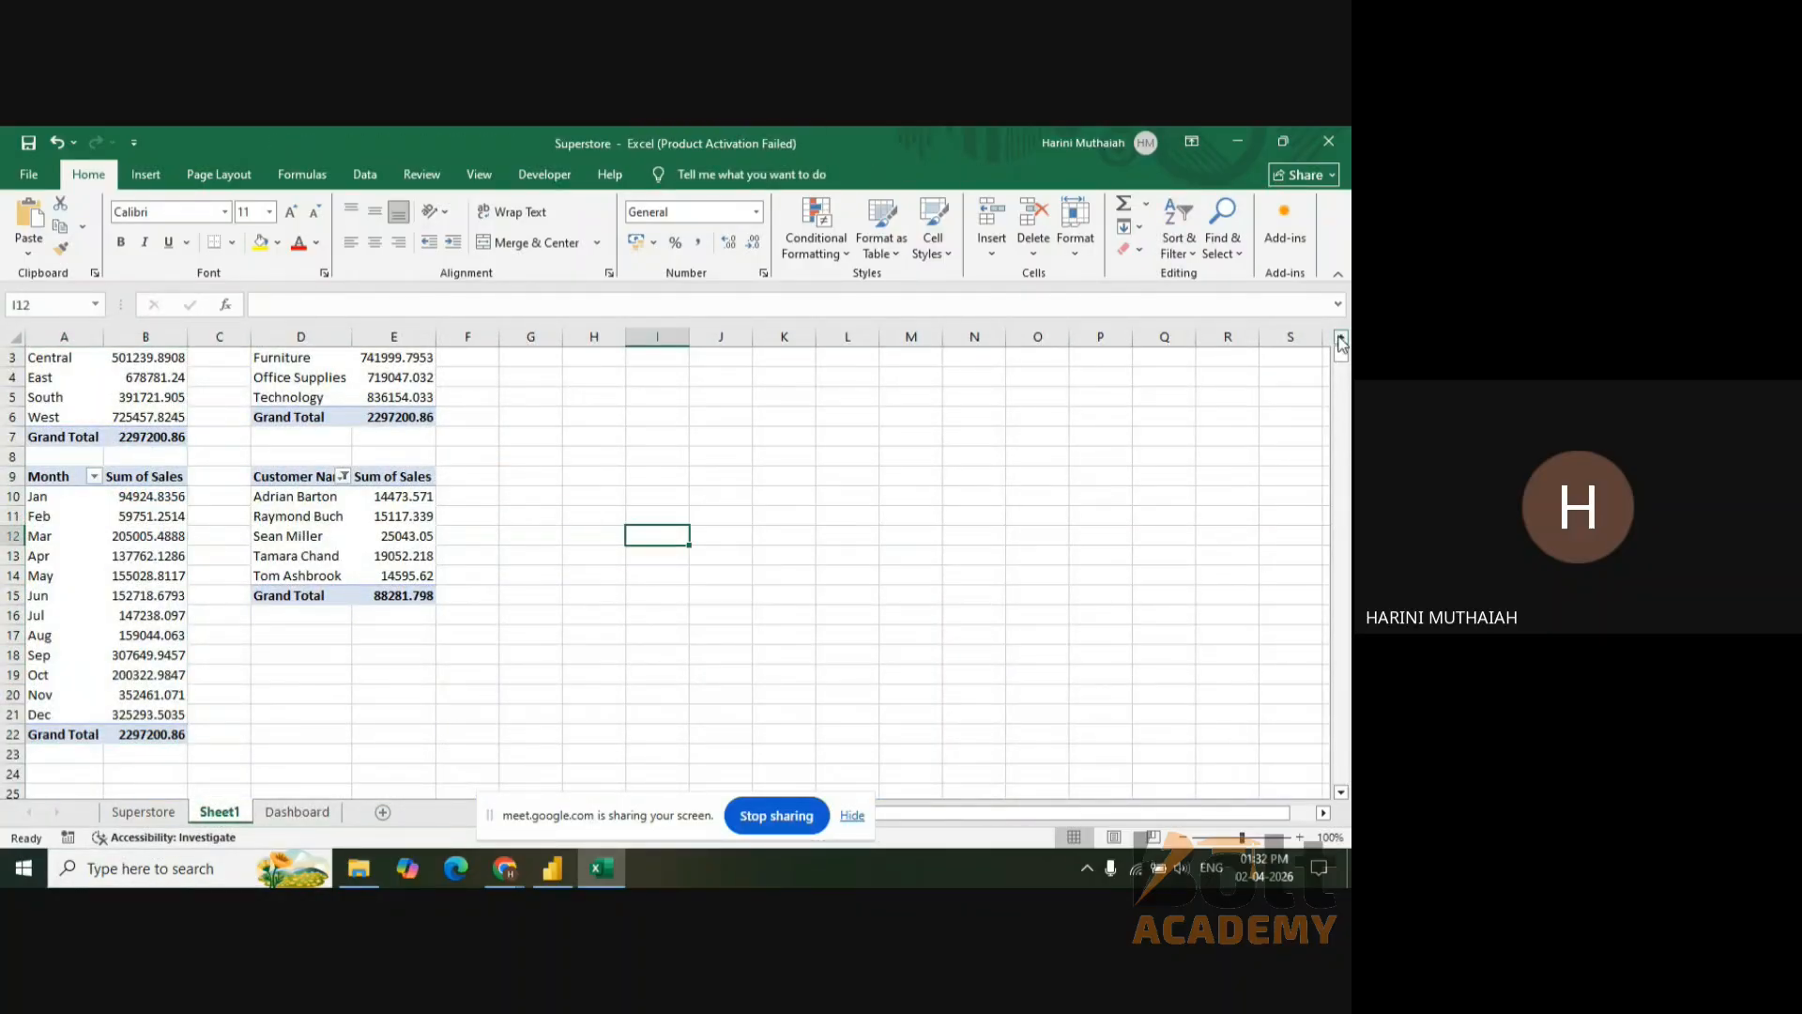
left_click(1341, 338)
left_click(1341, 340)
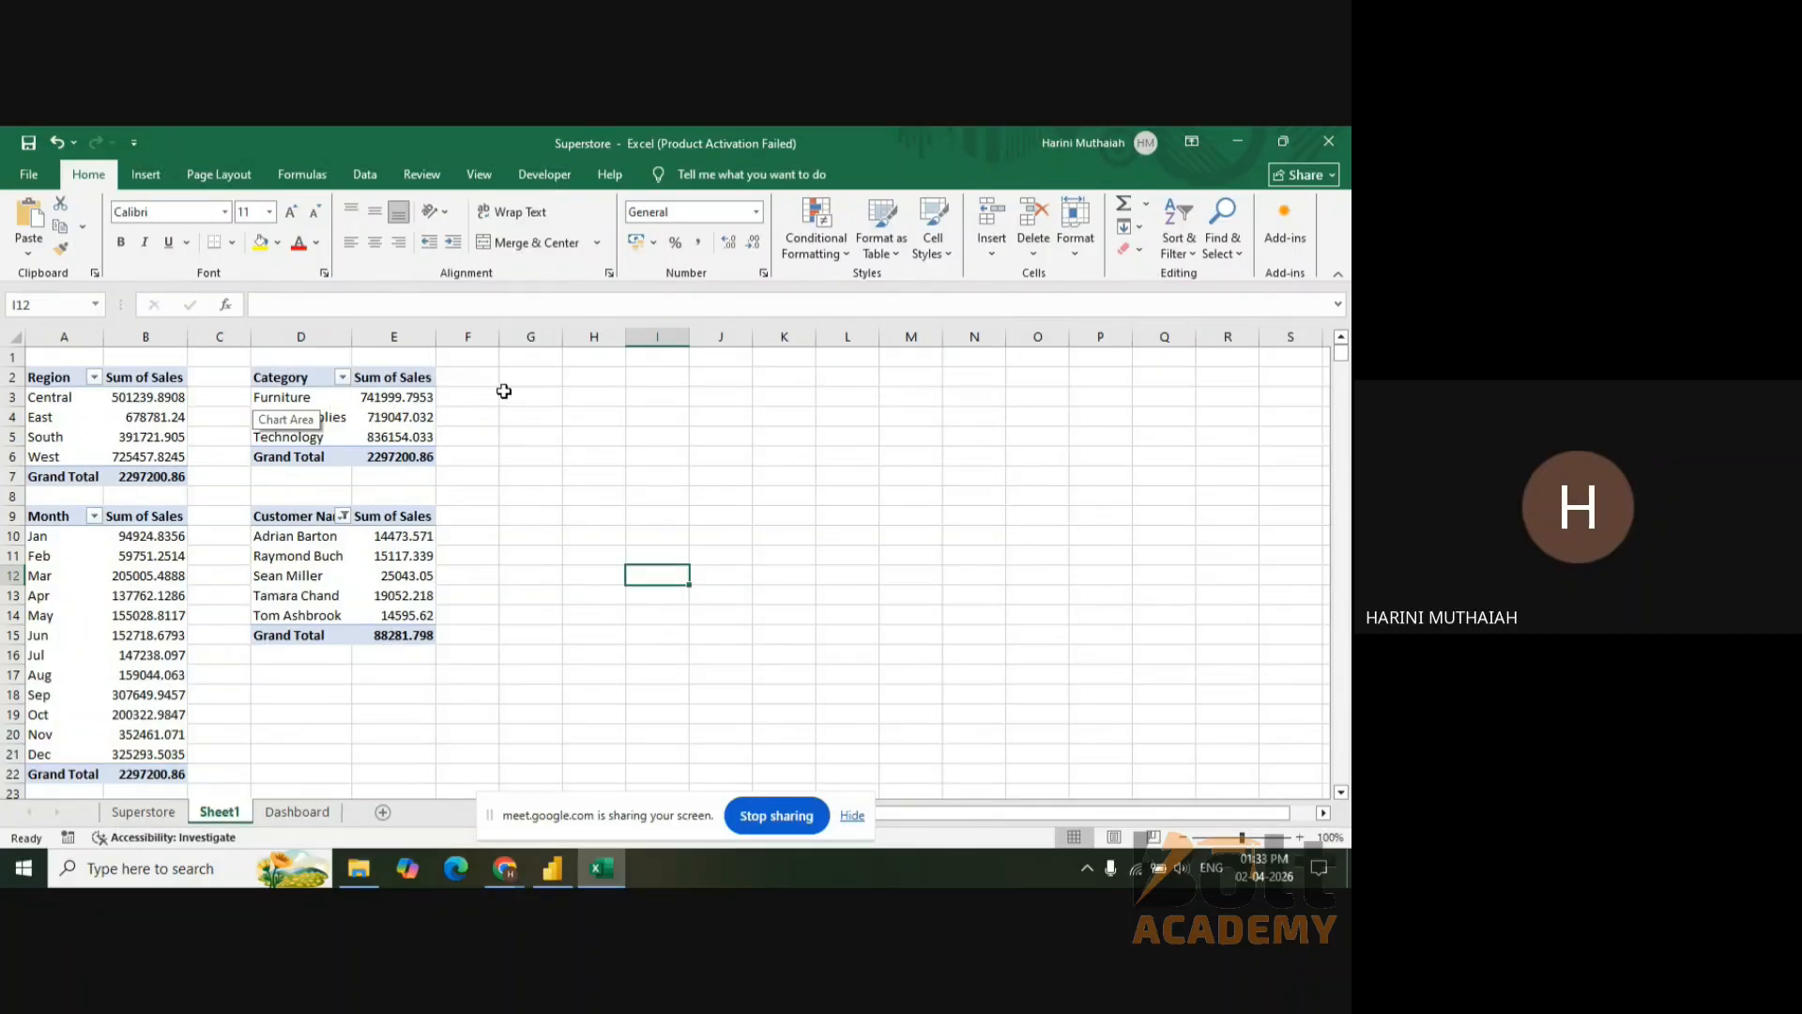
- Review the Dashboard sheet and the summary metrics beside the data on the Superstore sheet
left_click(299, 813)
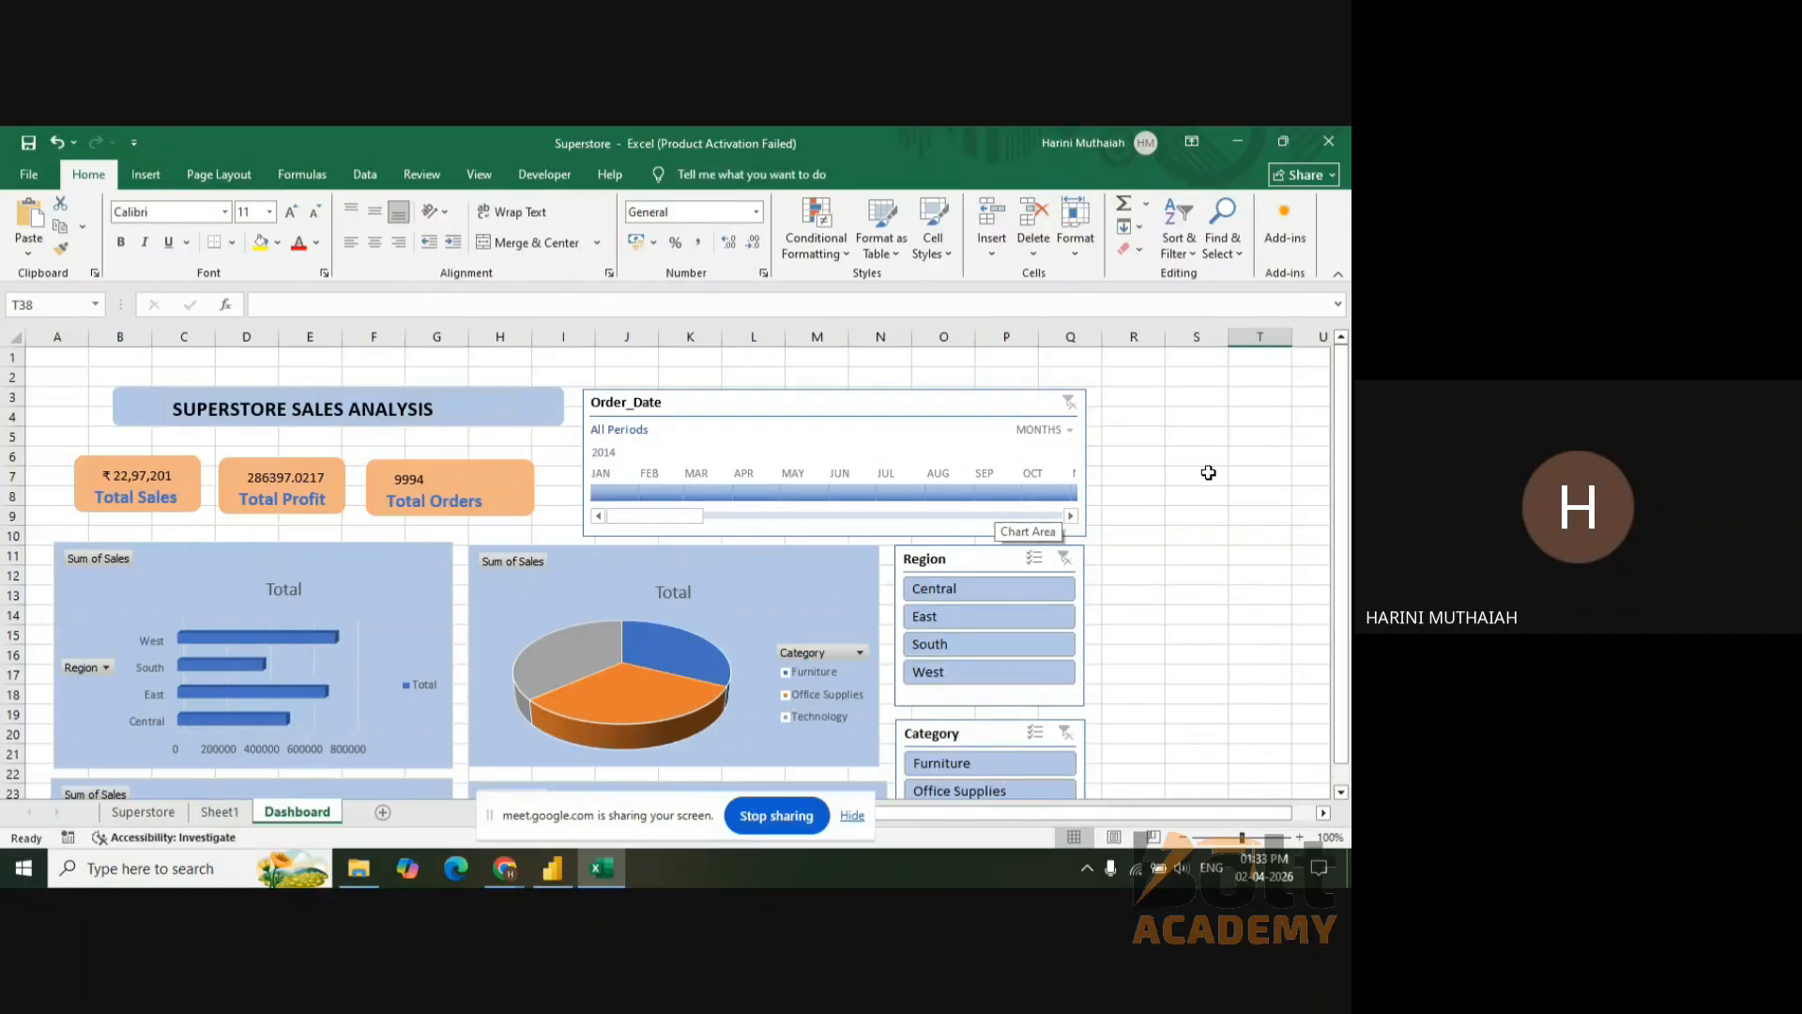
scroll(1342, 563, "down", 1)
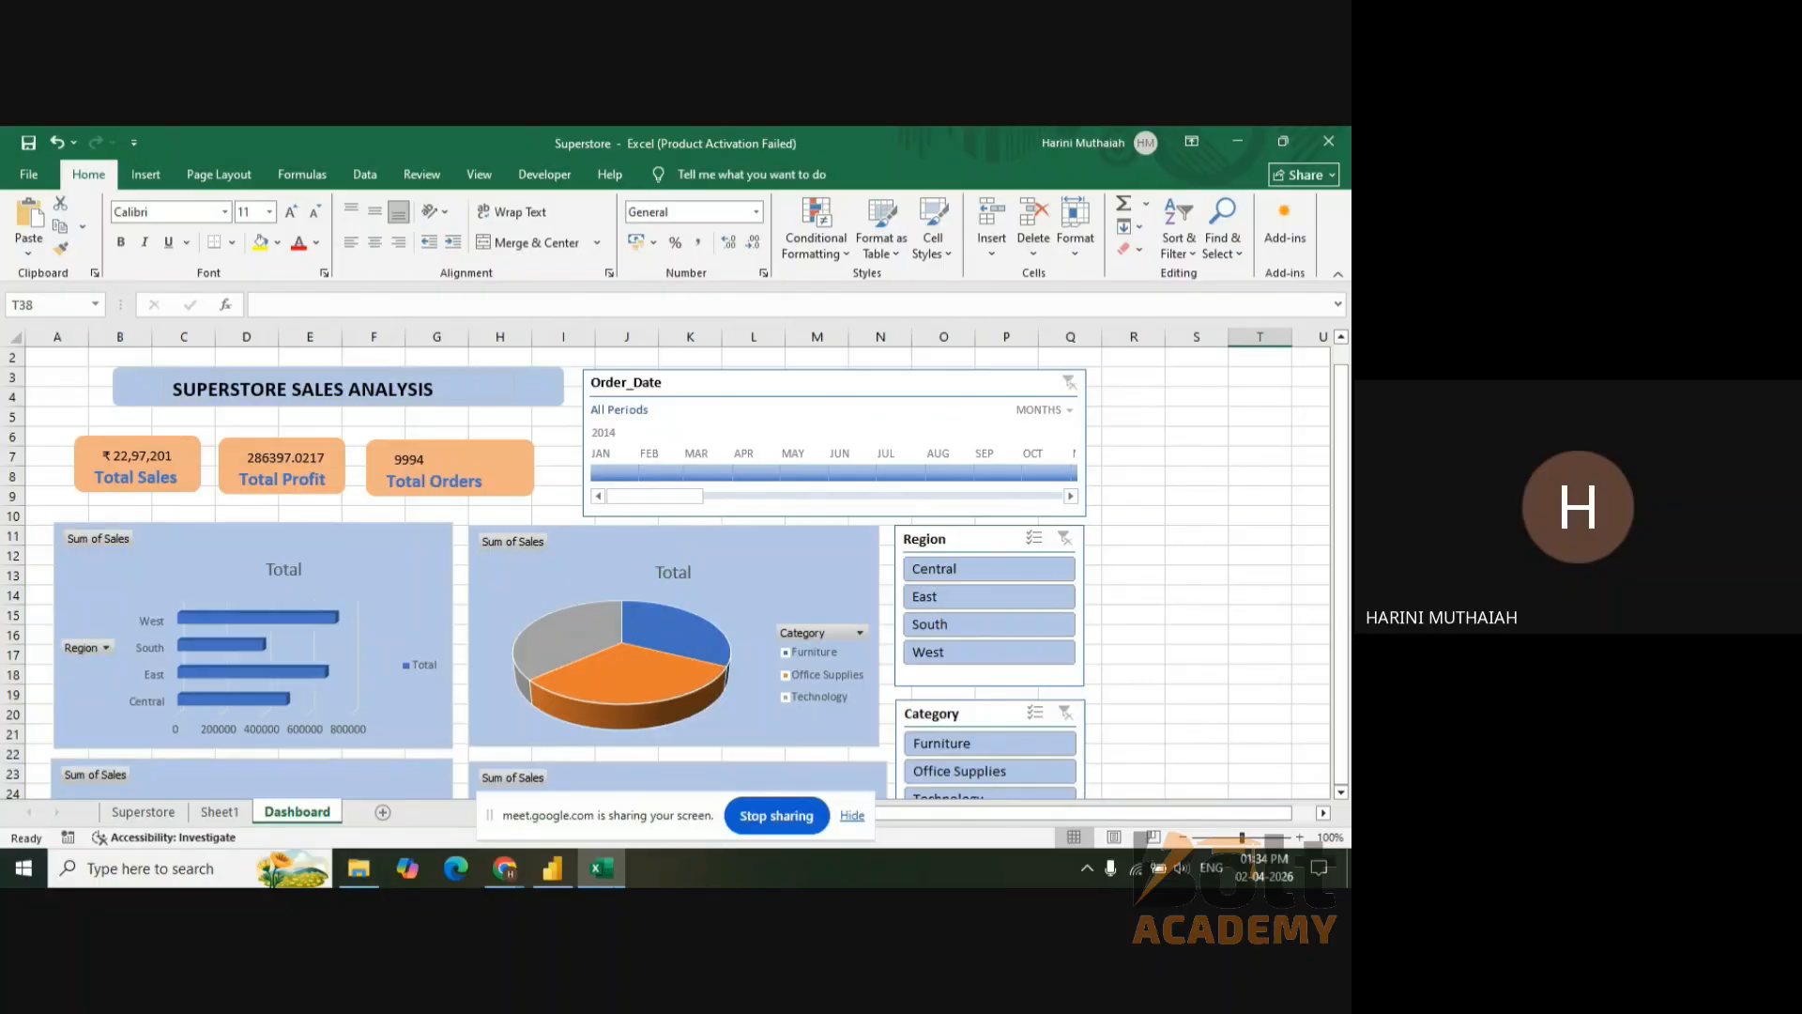
left_click(154, 813)
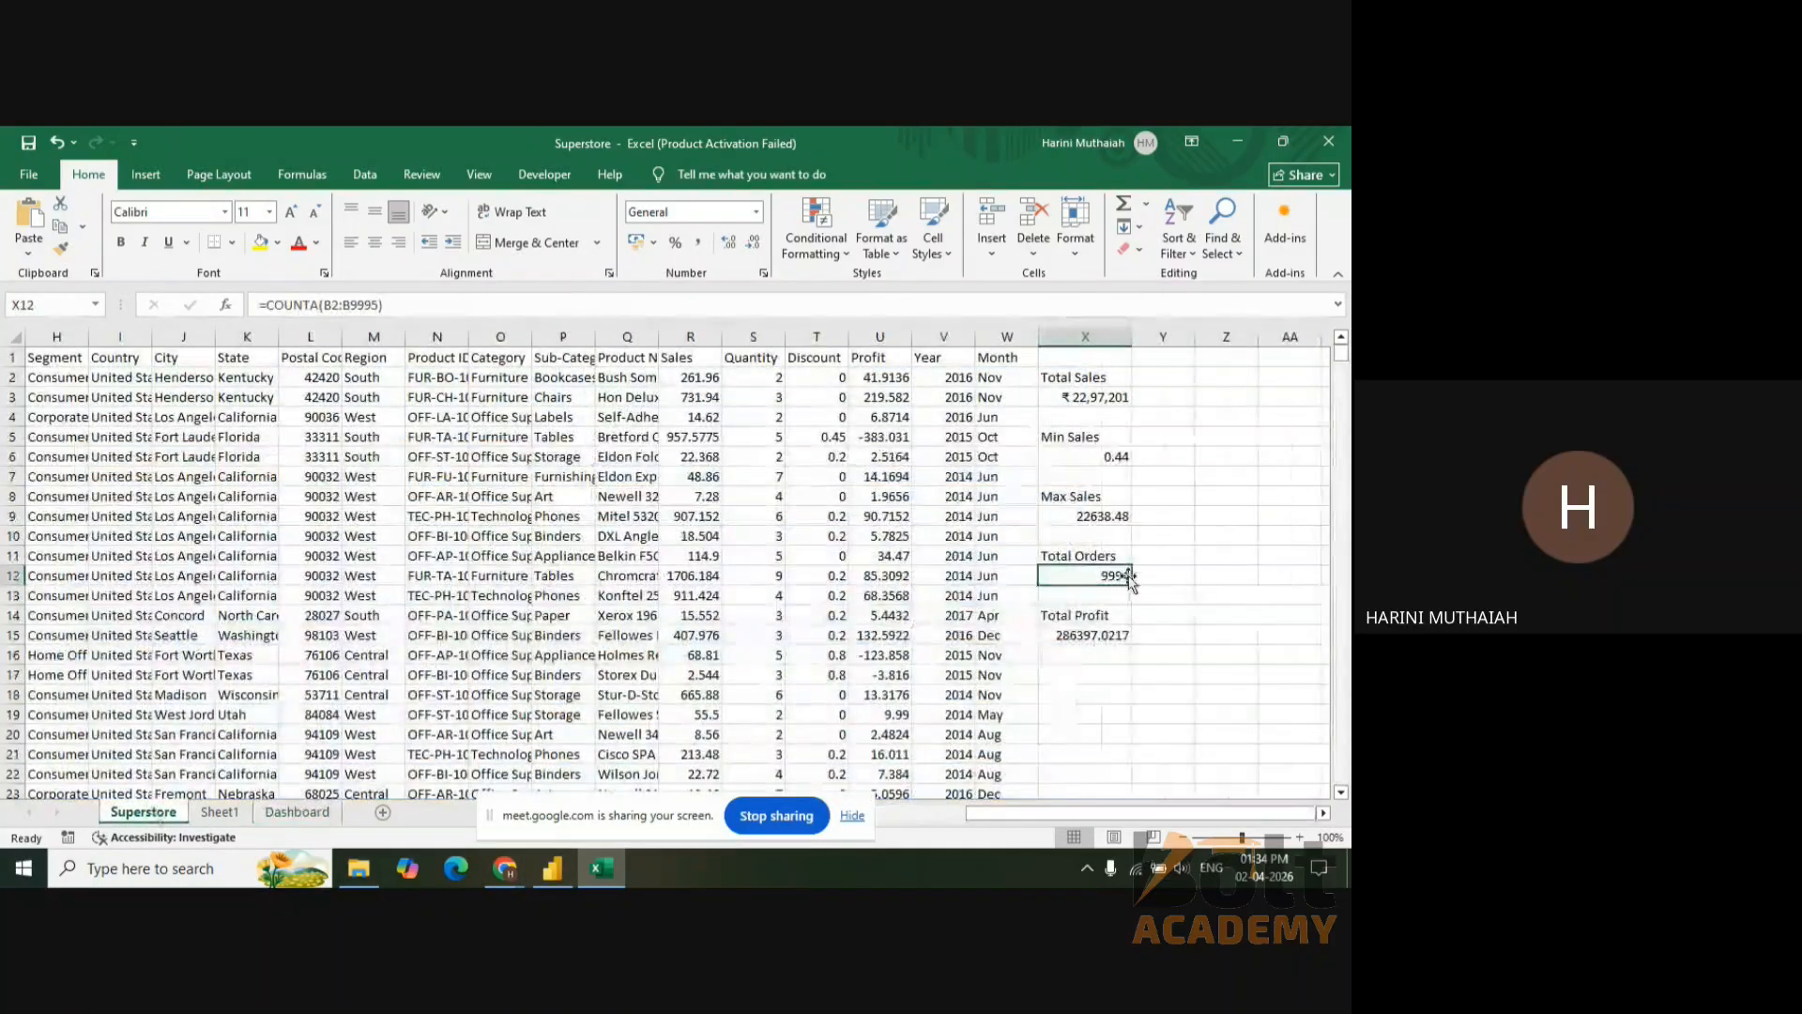
mouse_move(1344, 355)
left_mouse_down()
mouse_move(1329, 802)
mouse_move(1346, 323)
left_mouse_up()
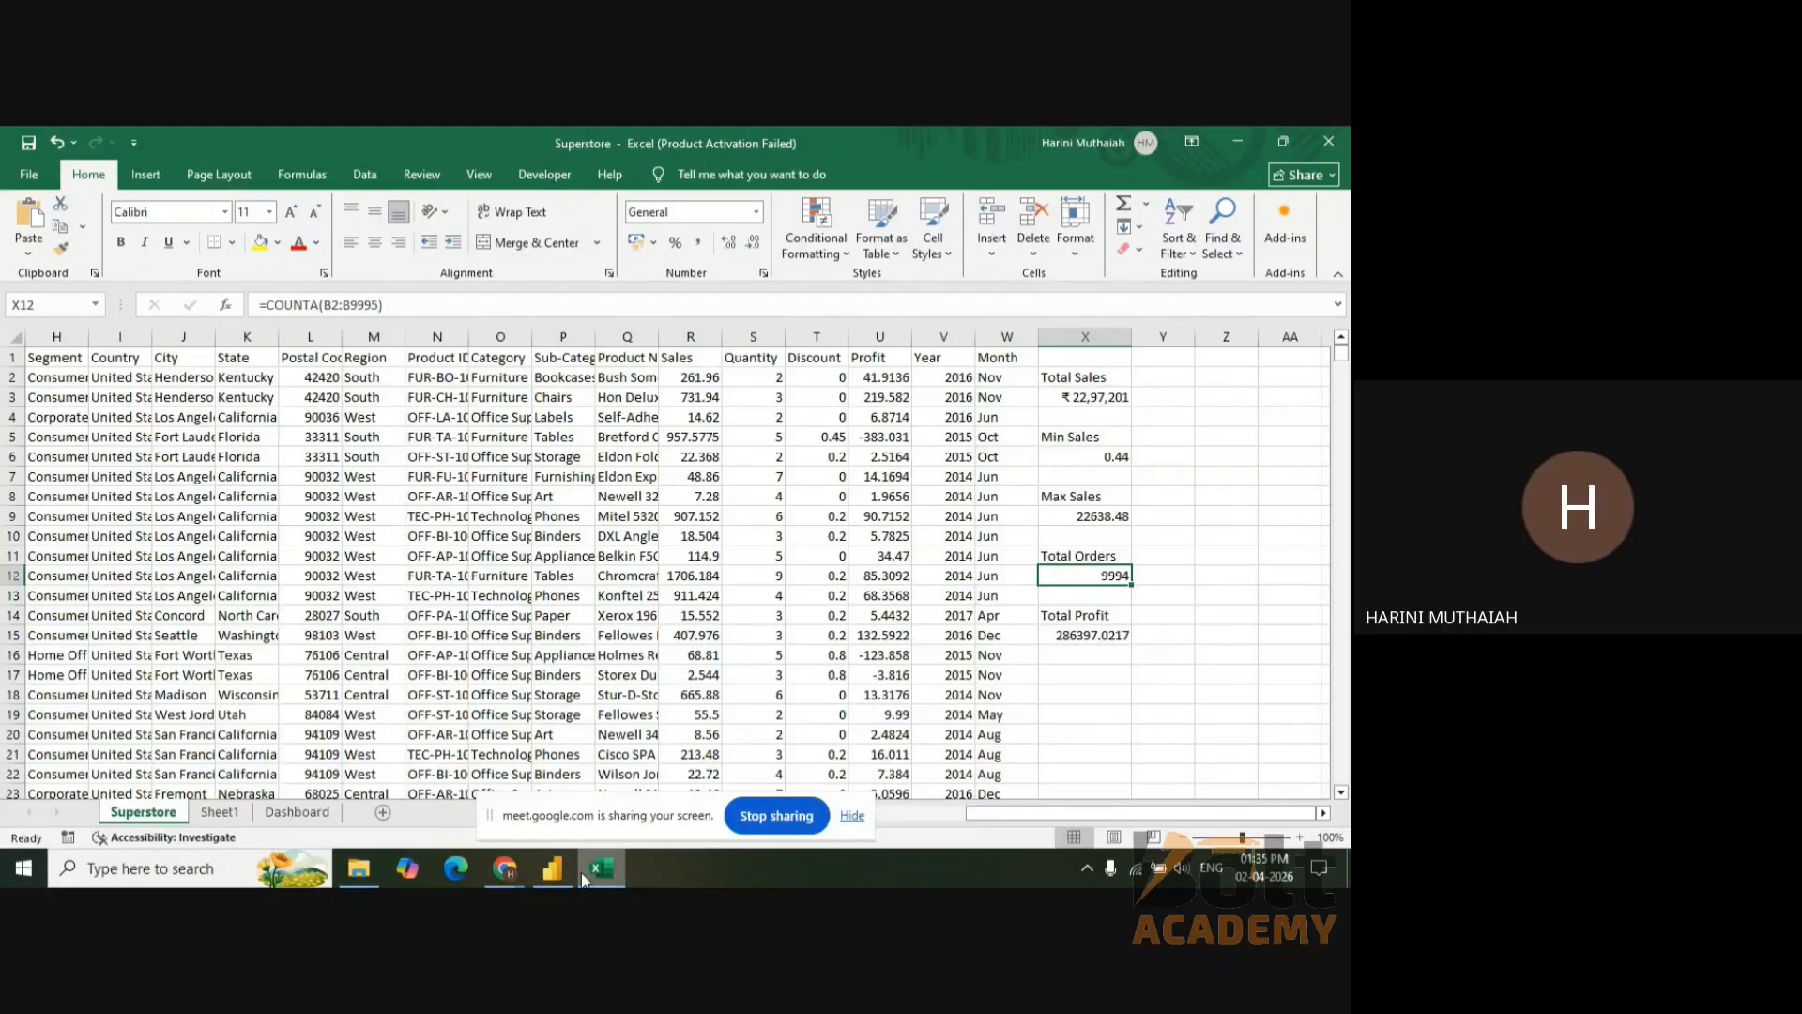
- Switch to Power BI Desktop and start a blank report
mouse_move(529, 871)
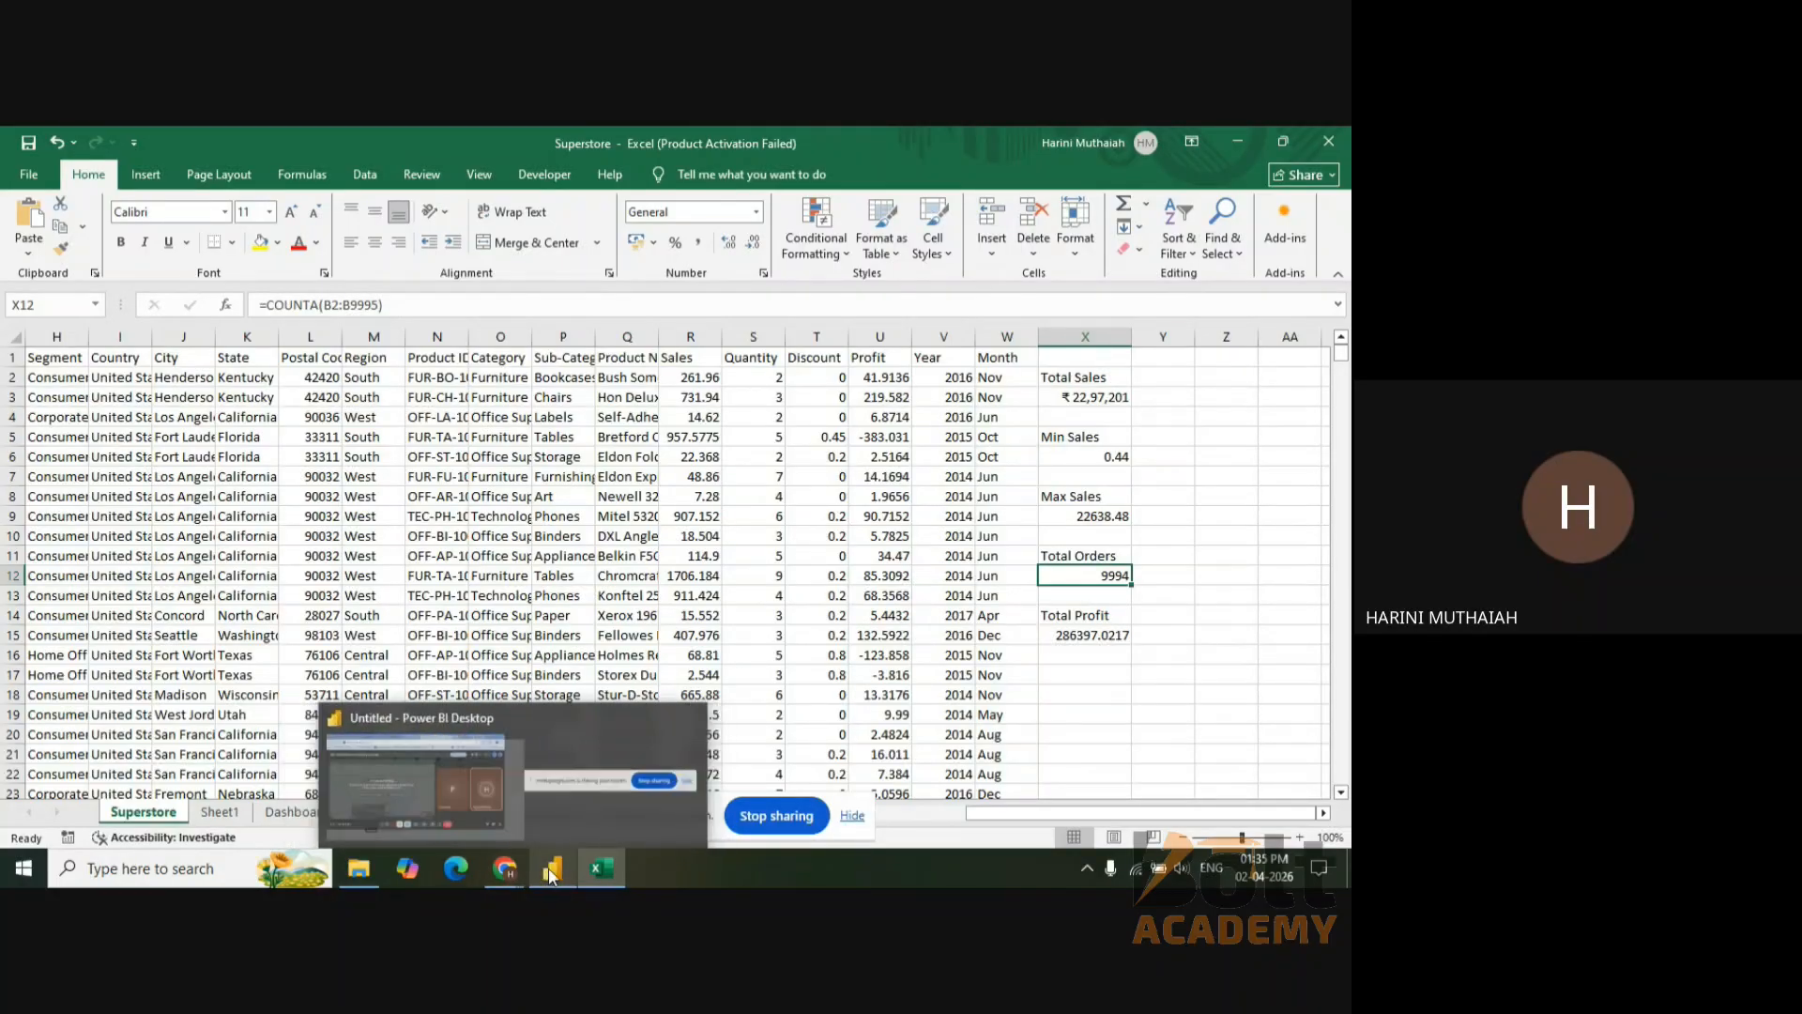
left_click(606, 818)
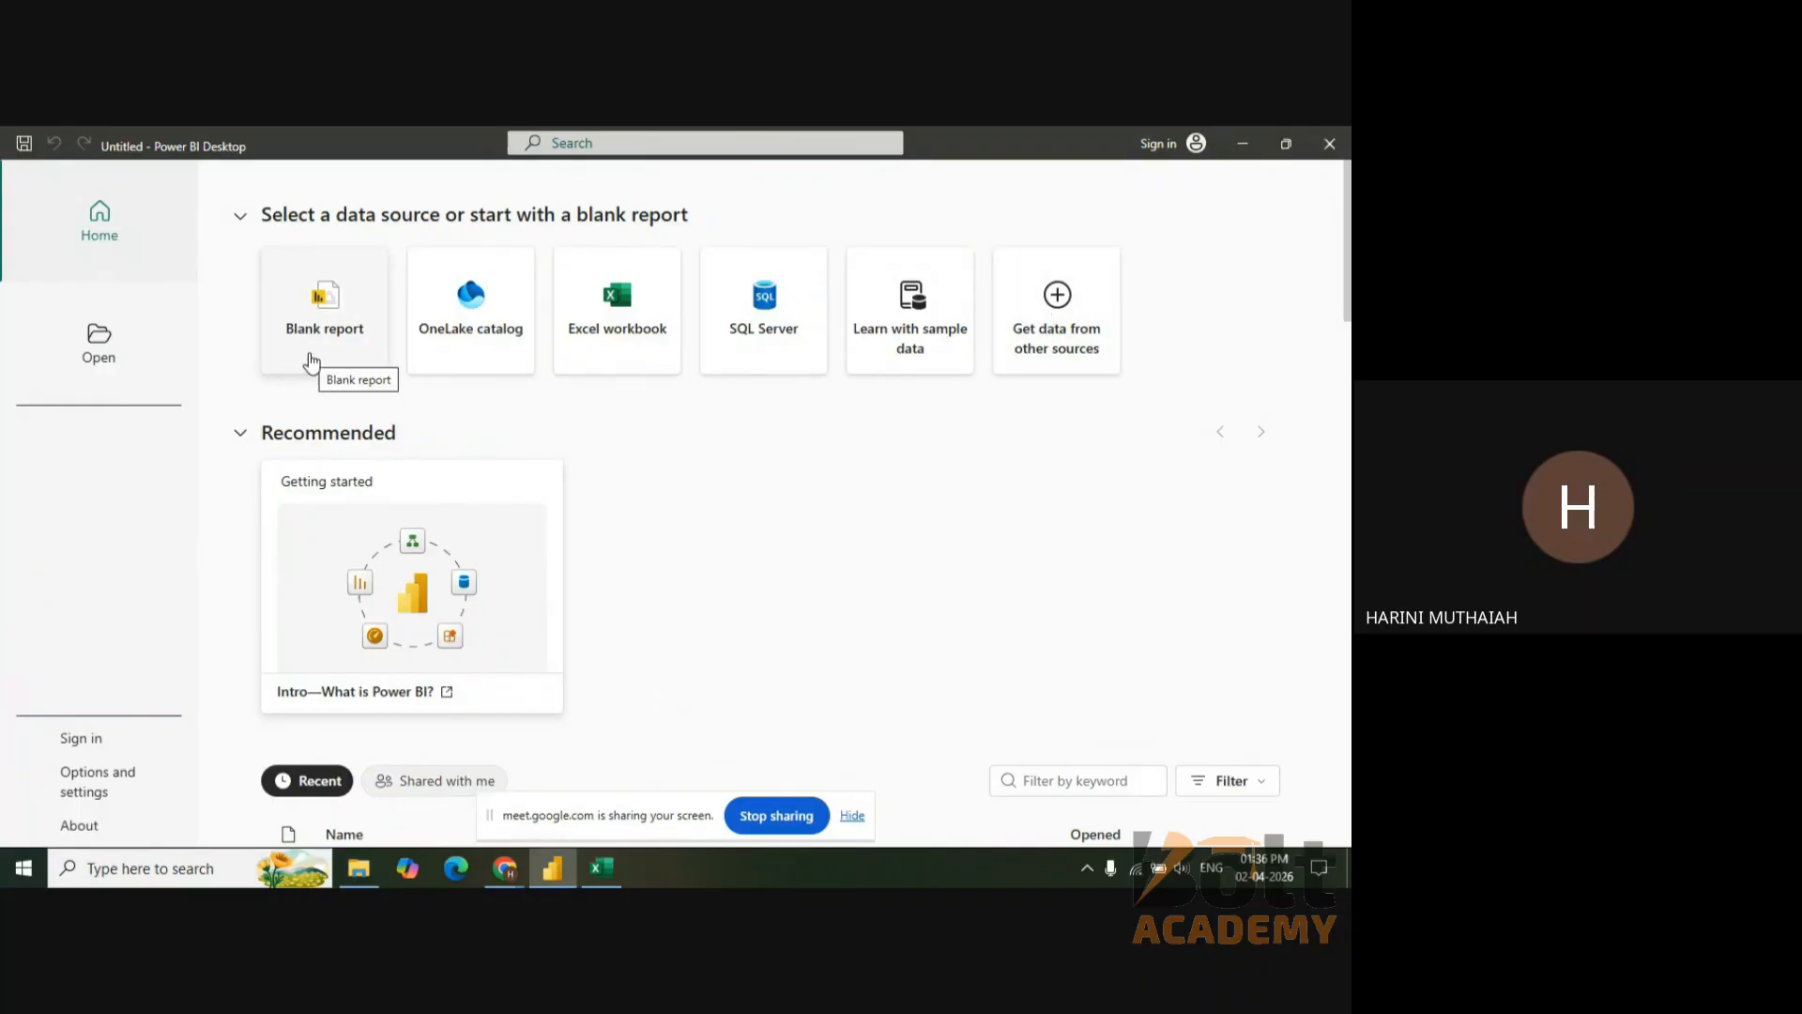
left_click(312, 361)
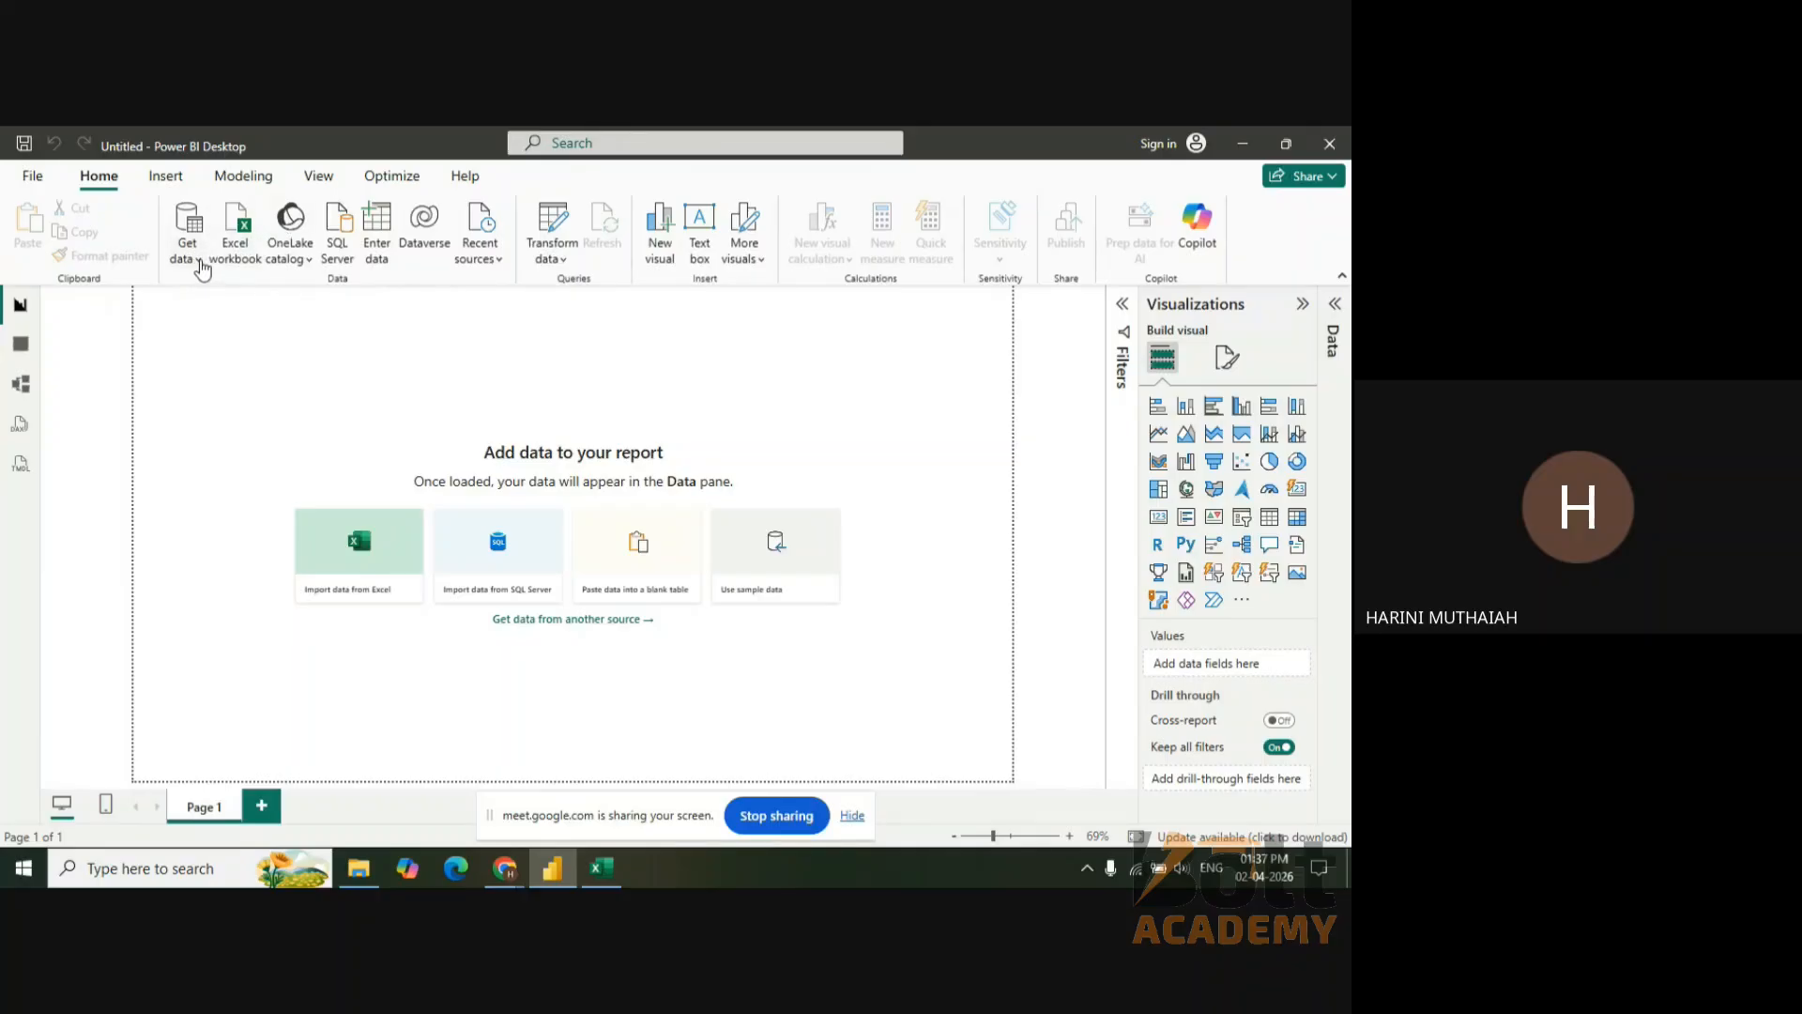
- Open the full Get Data connector list and examine the File, Database, Microsoft Fabric, Azure and Online Services sources
left_click(199, 260)
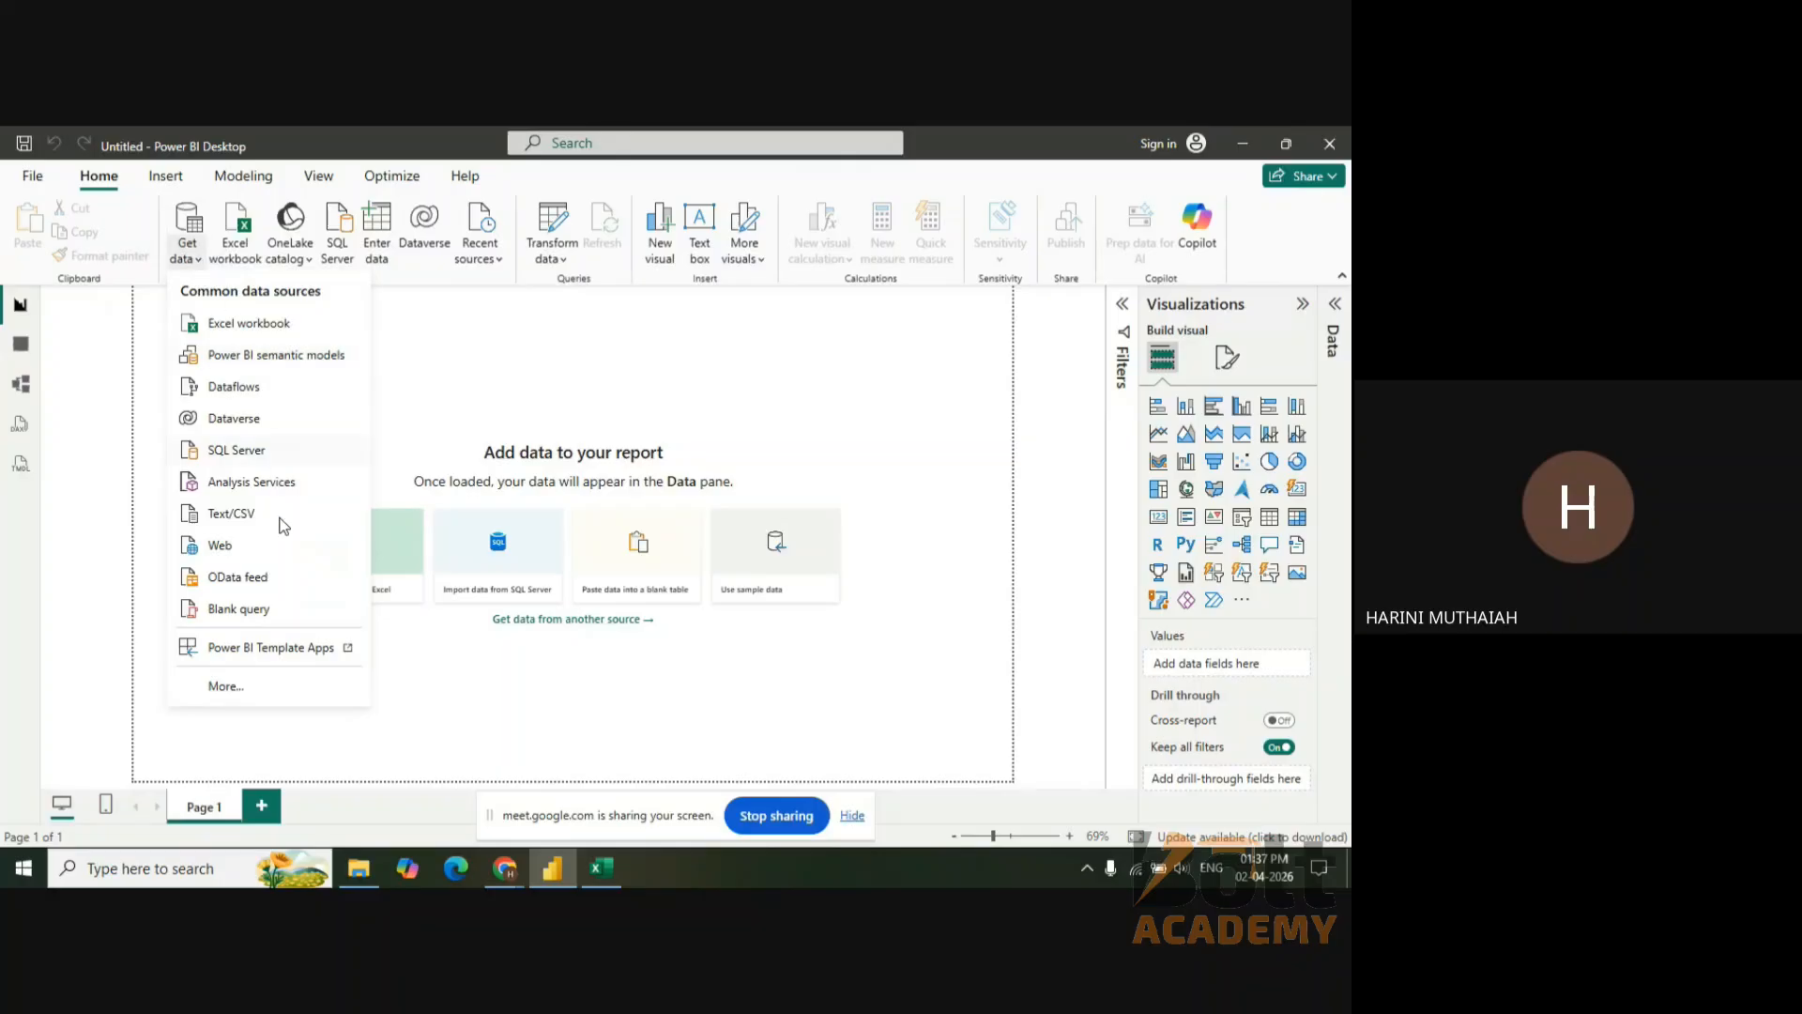
left_click(243, 684)
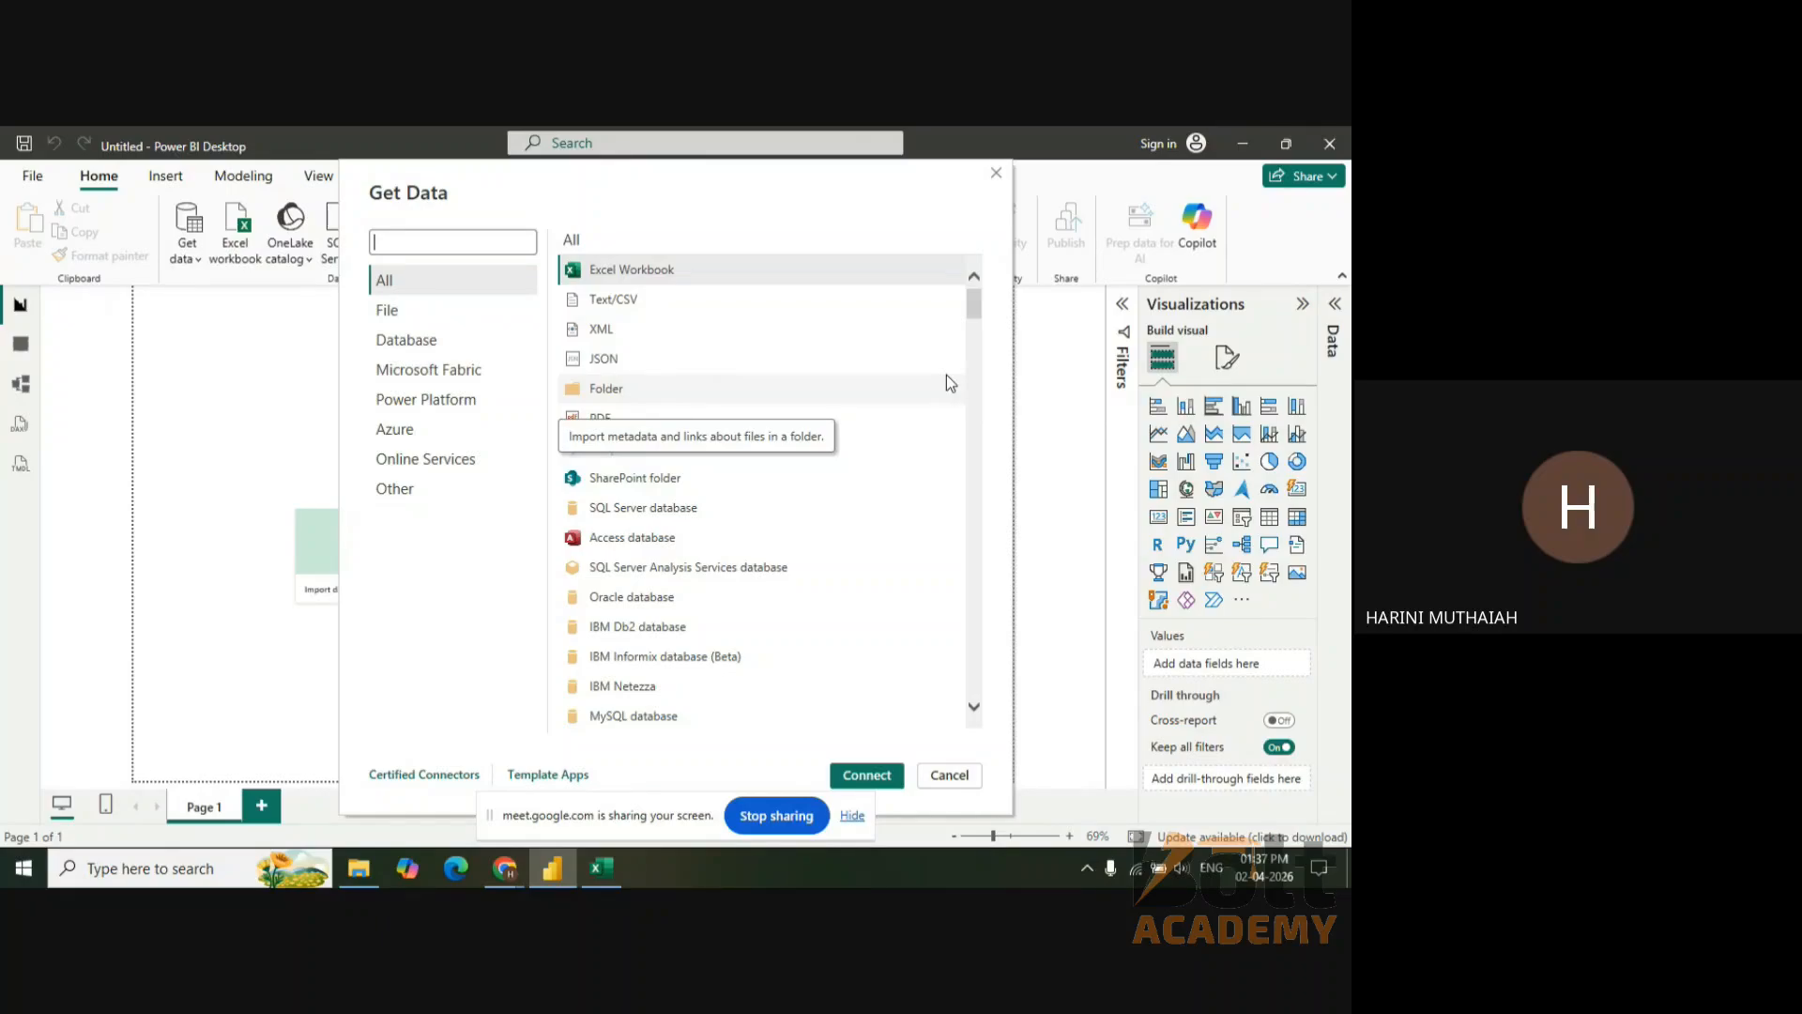
left_click(410, 309)
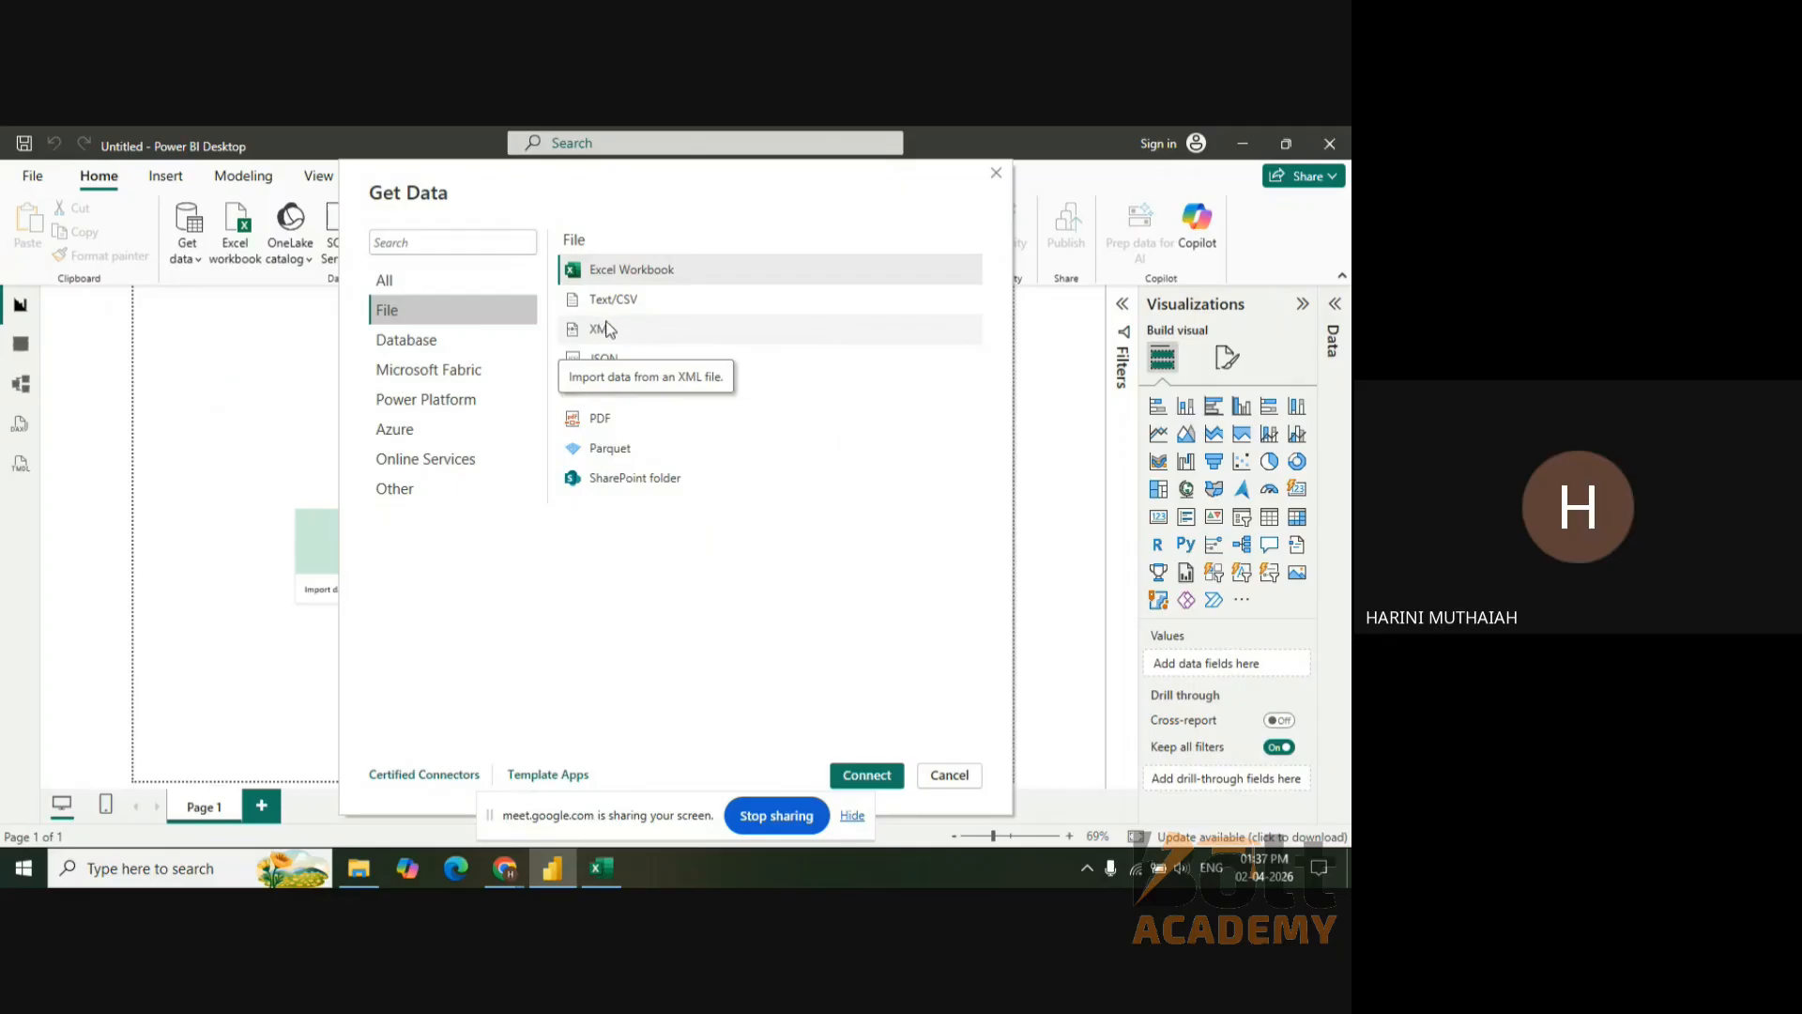
left_click(418, 342)
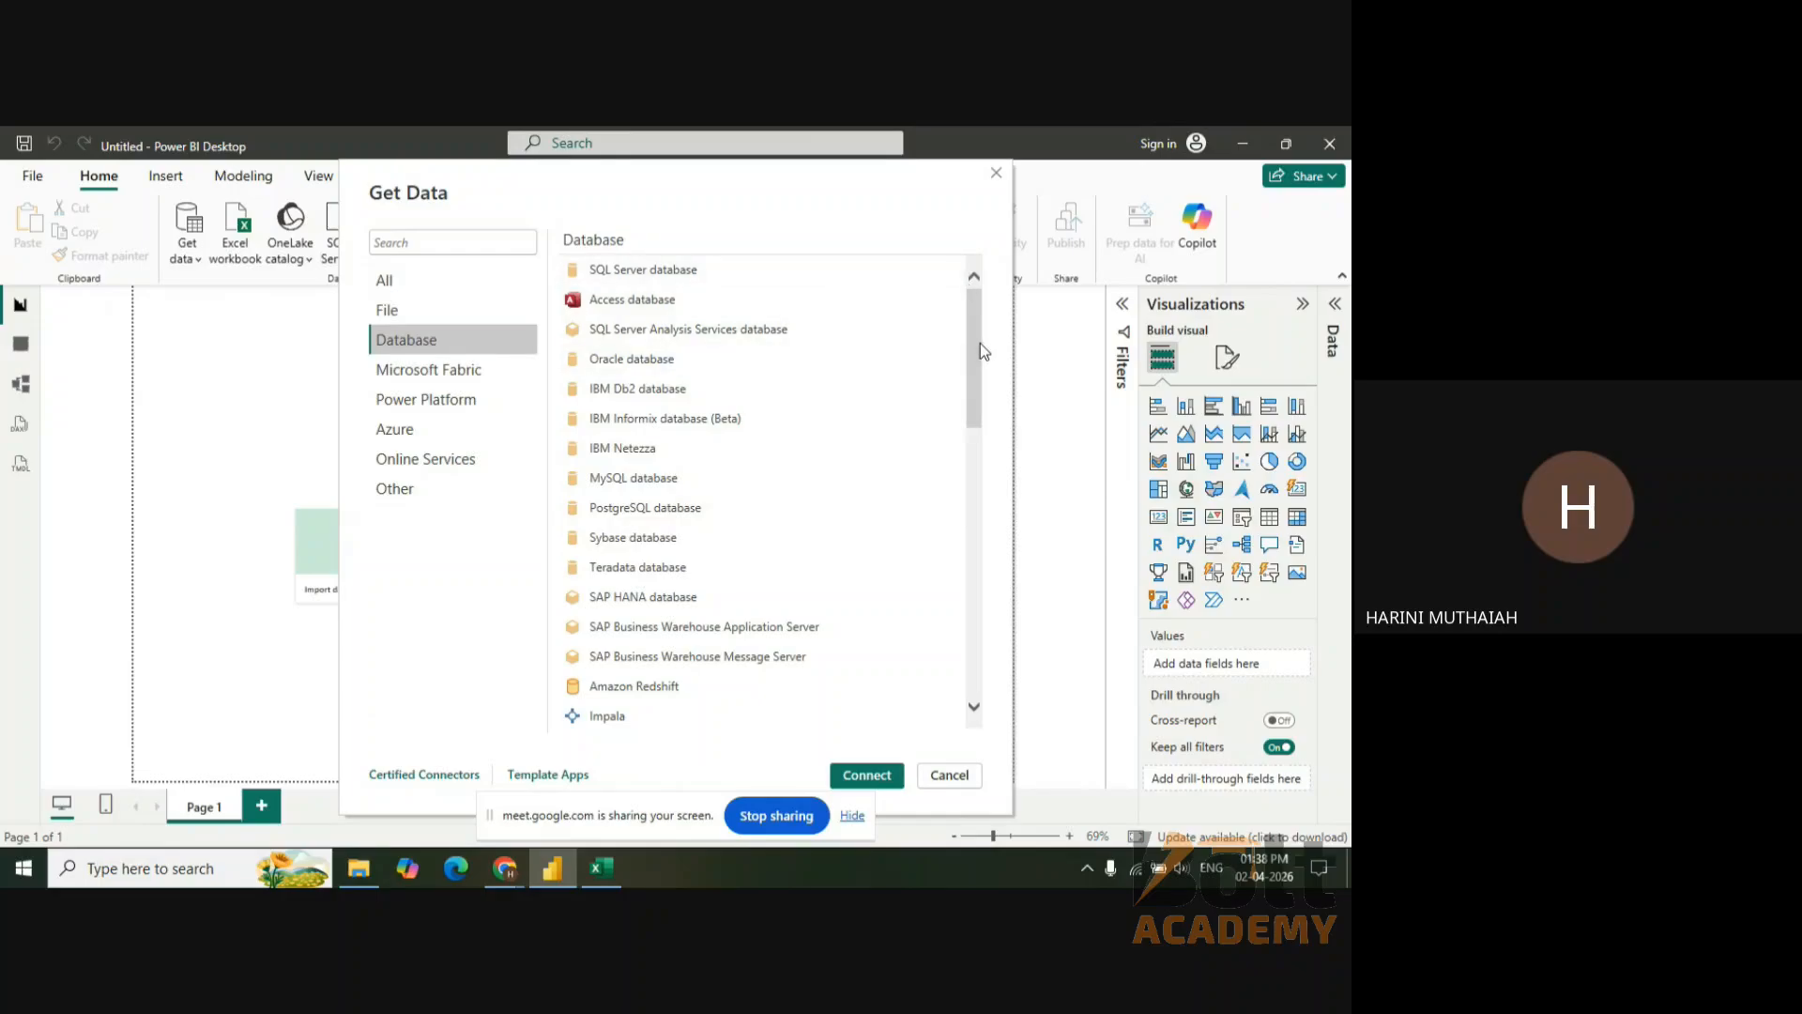
left_click_drag(980, 345, 946, 288)
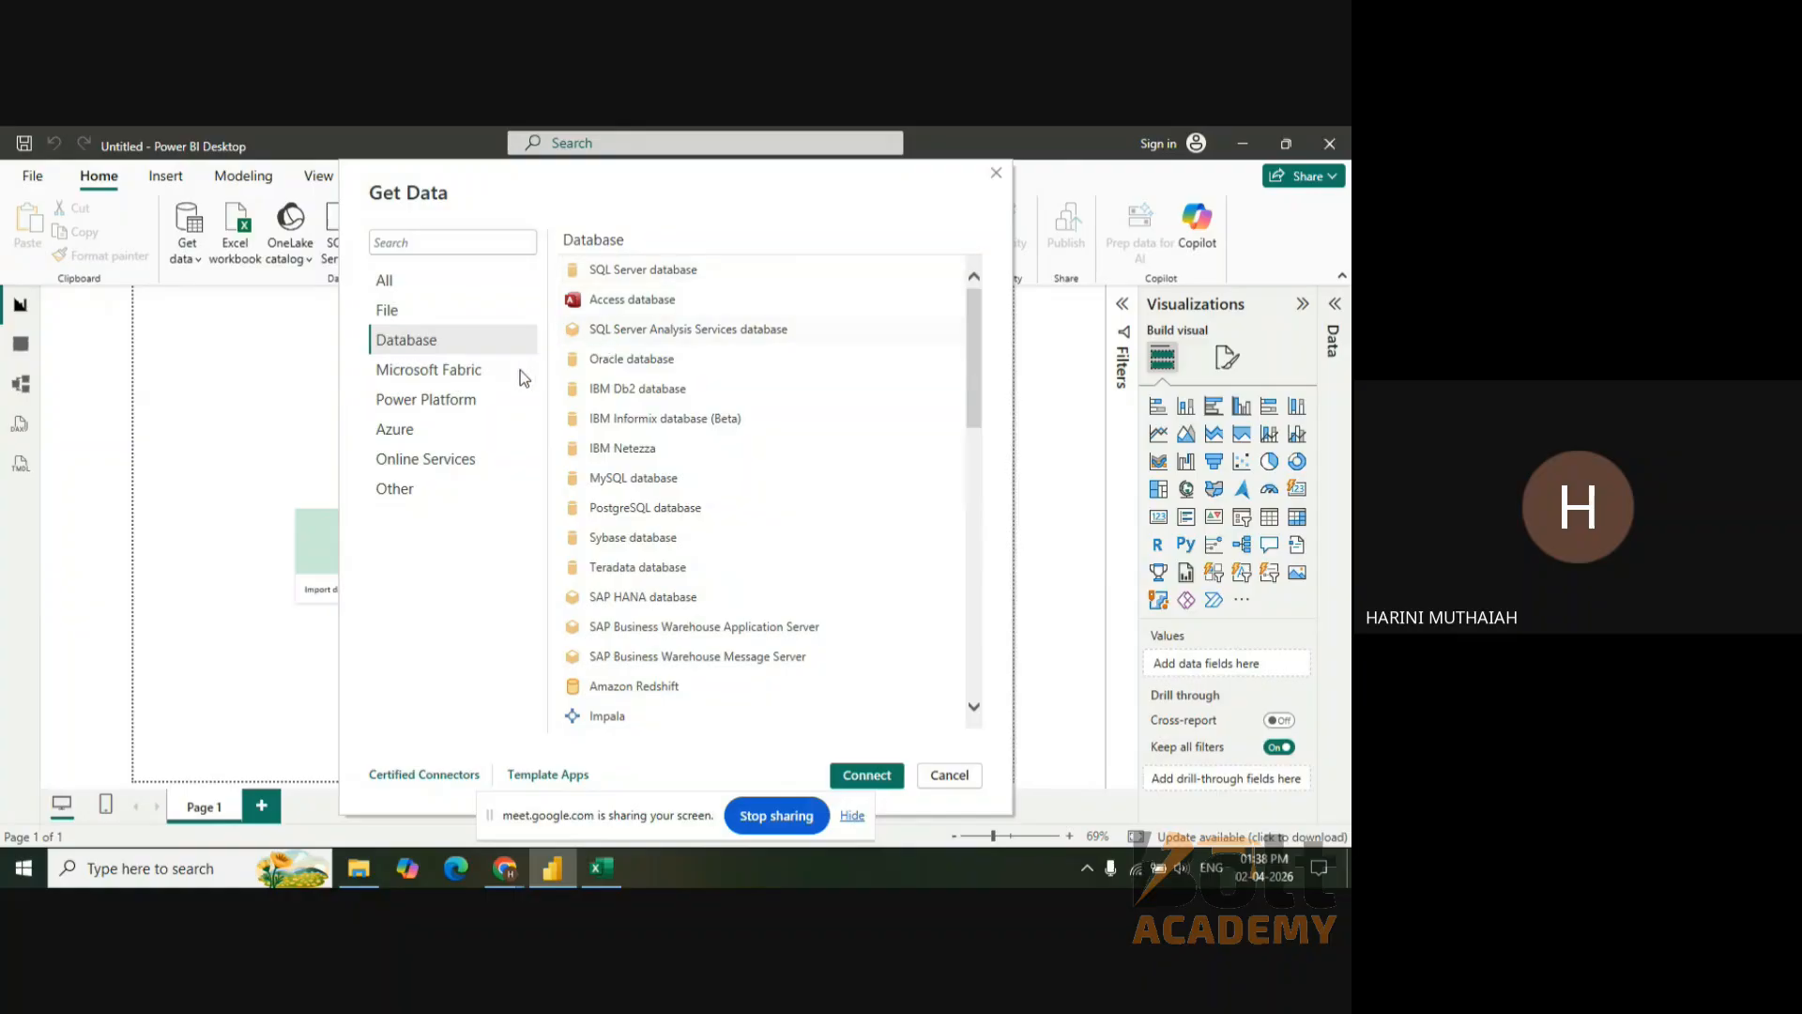
left_click(492, 375)
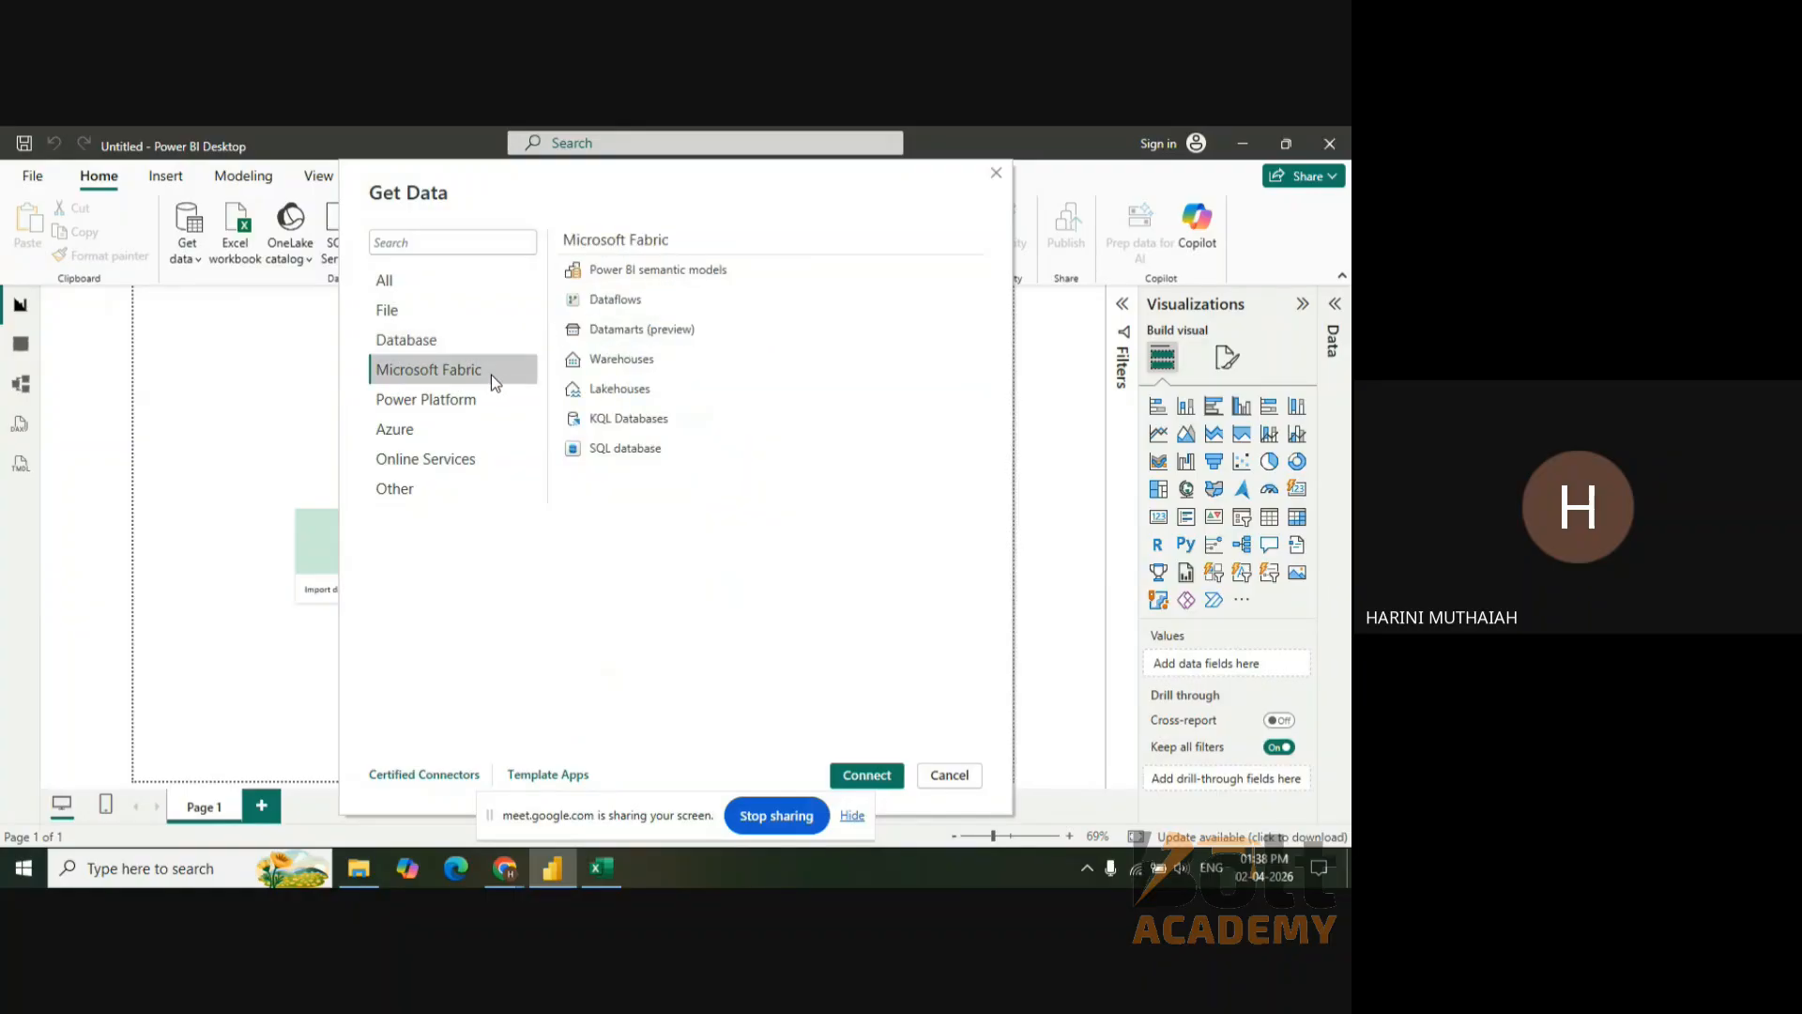
left_click(484, 426)
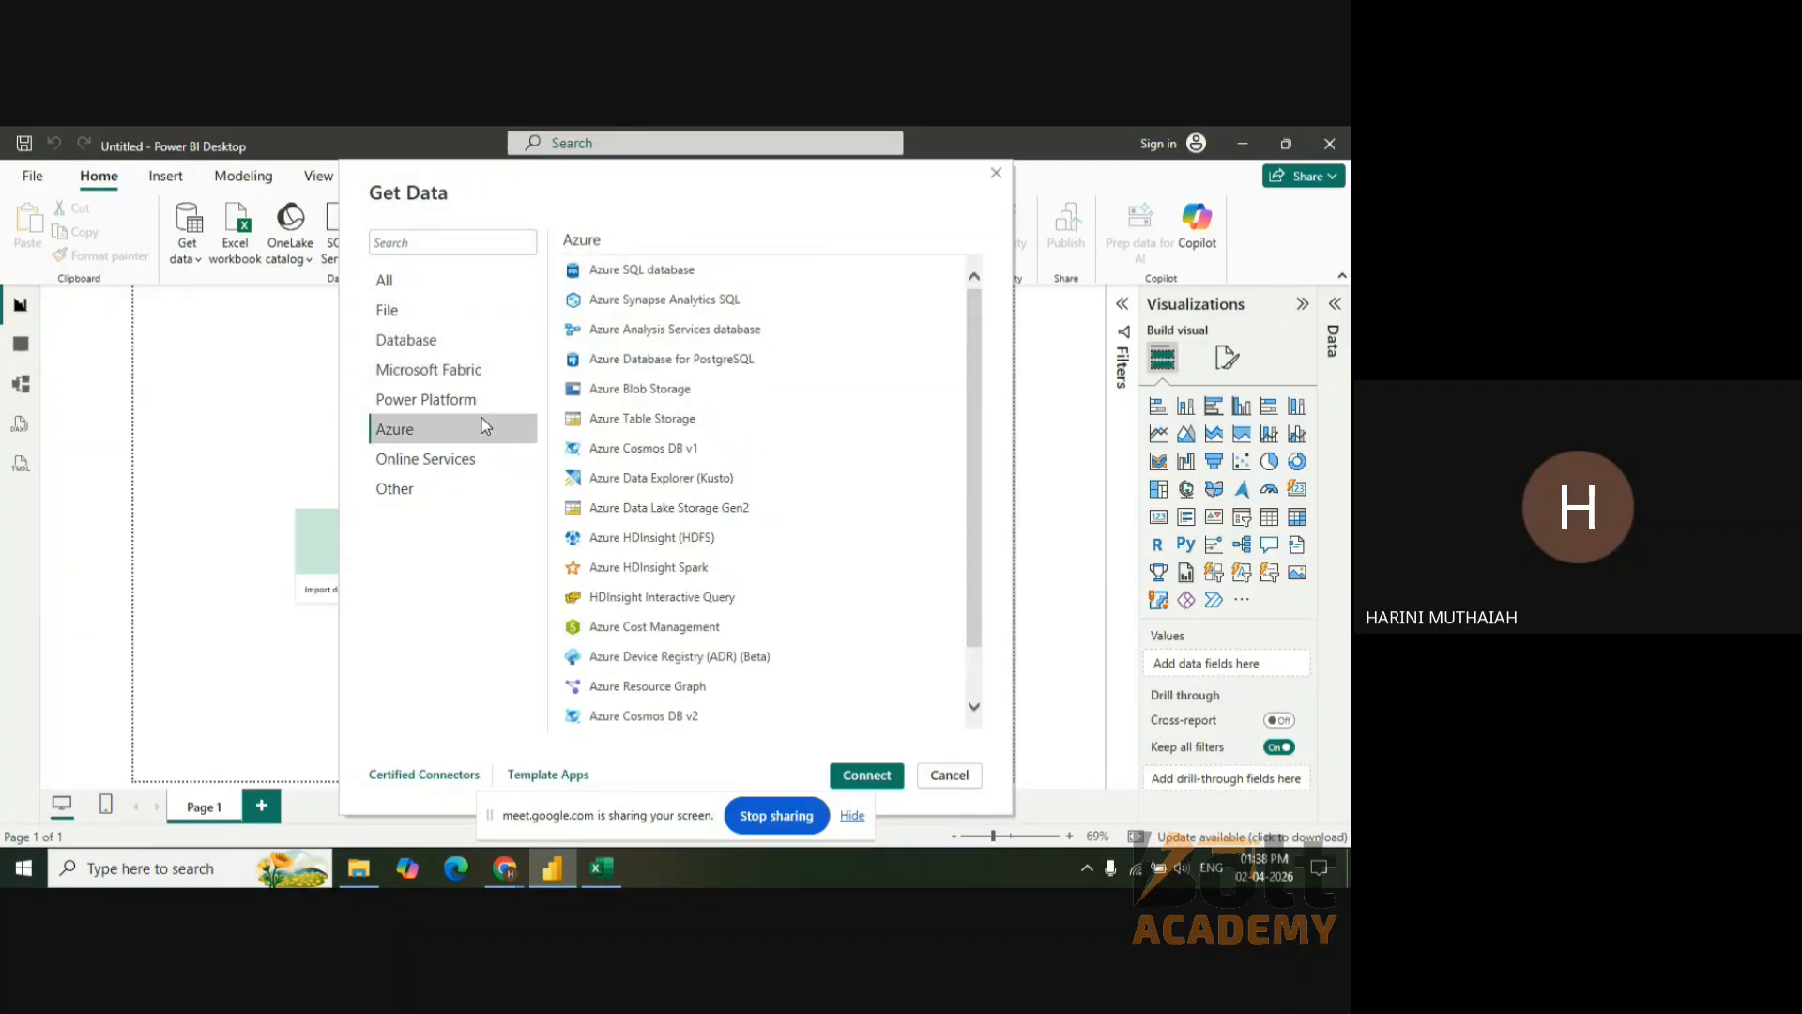
left_click(476, 463)
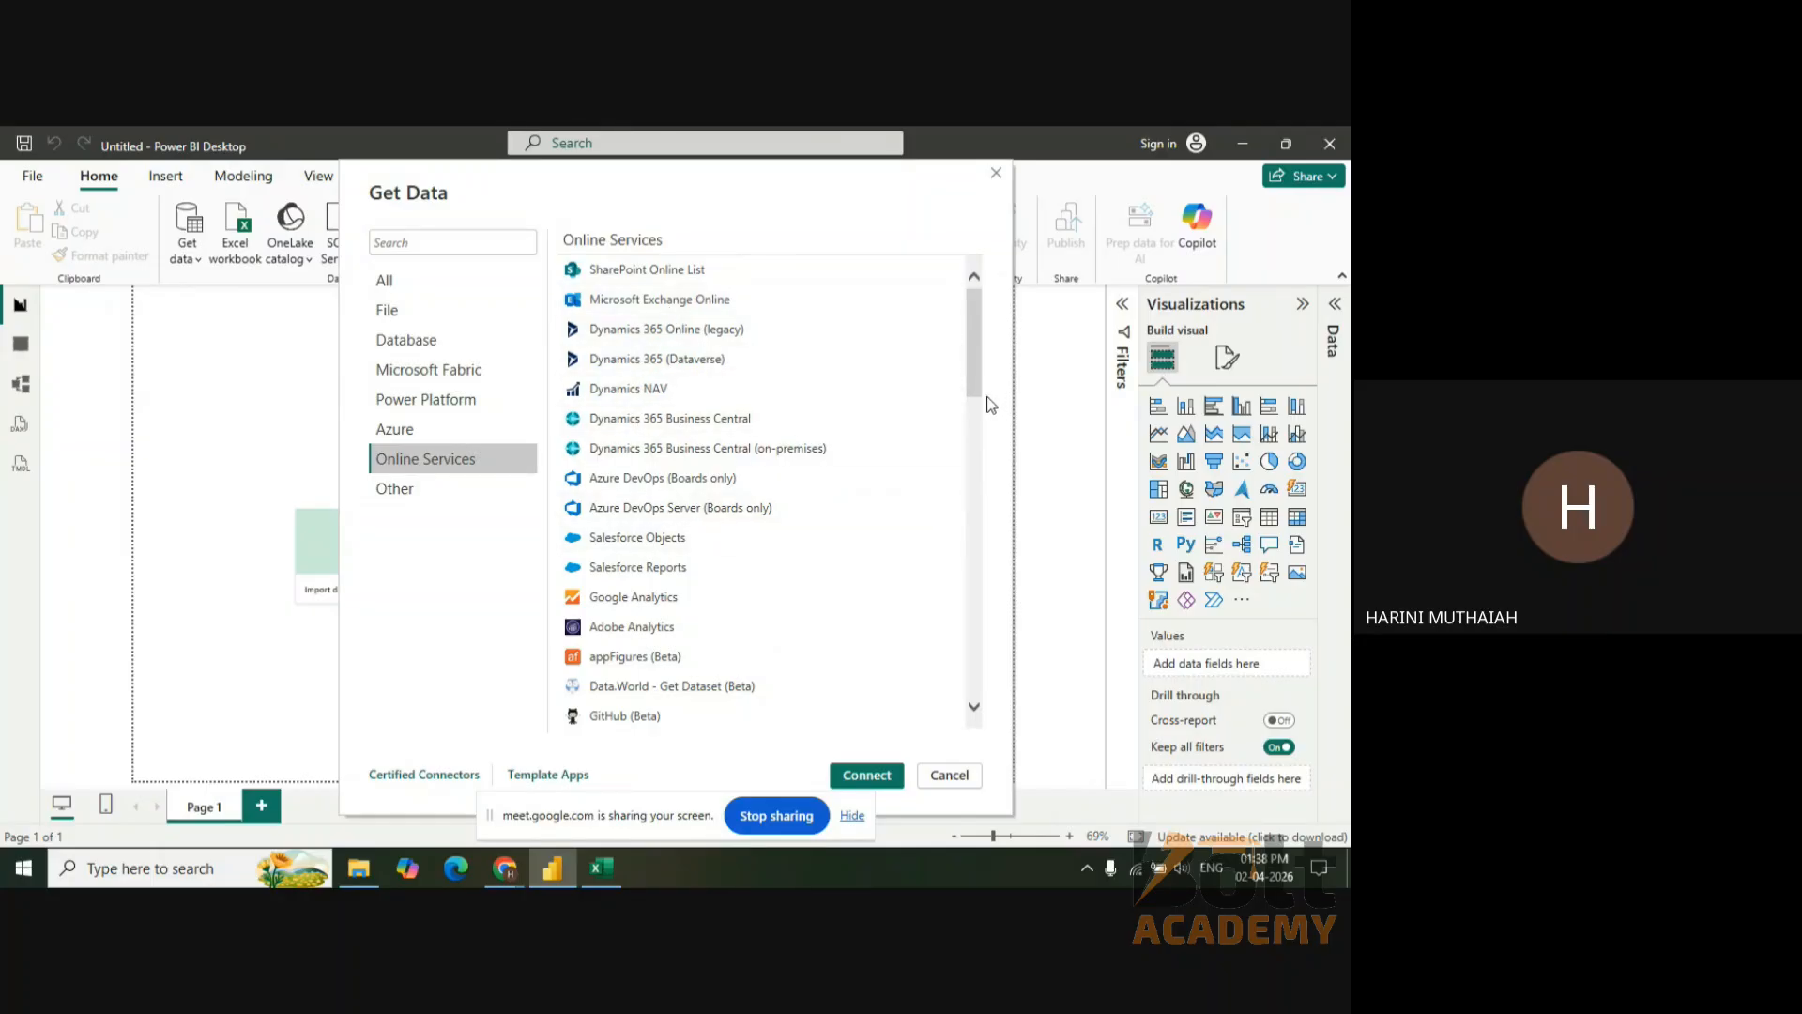
left_click_drag(978, 386, 979, 675)
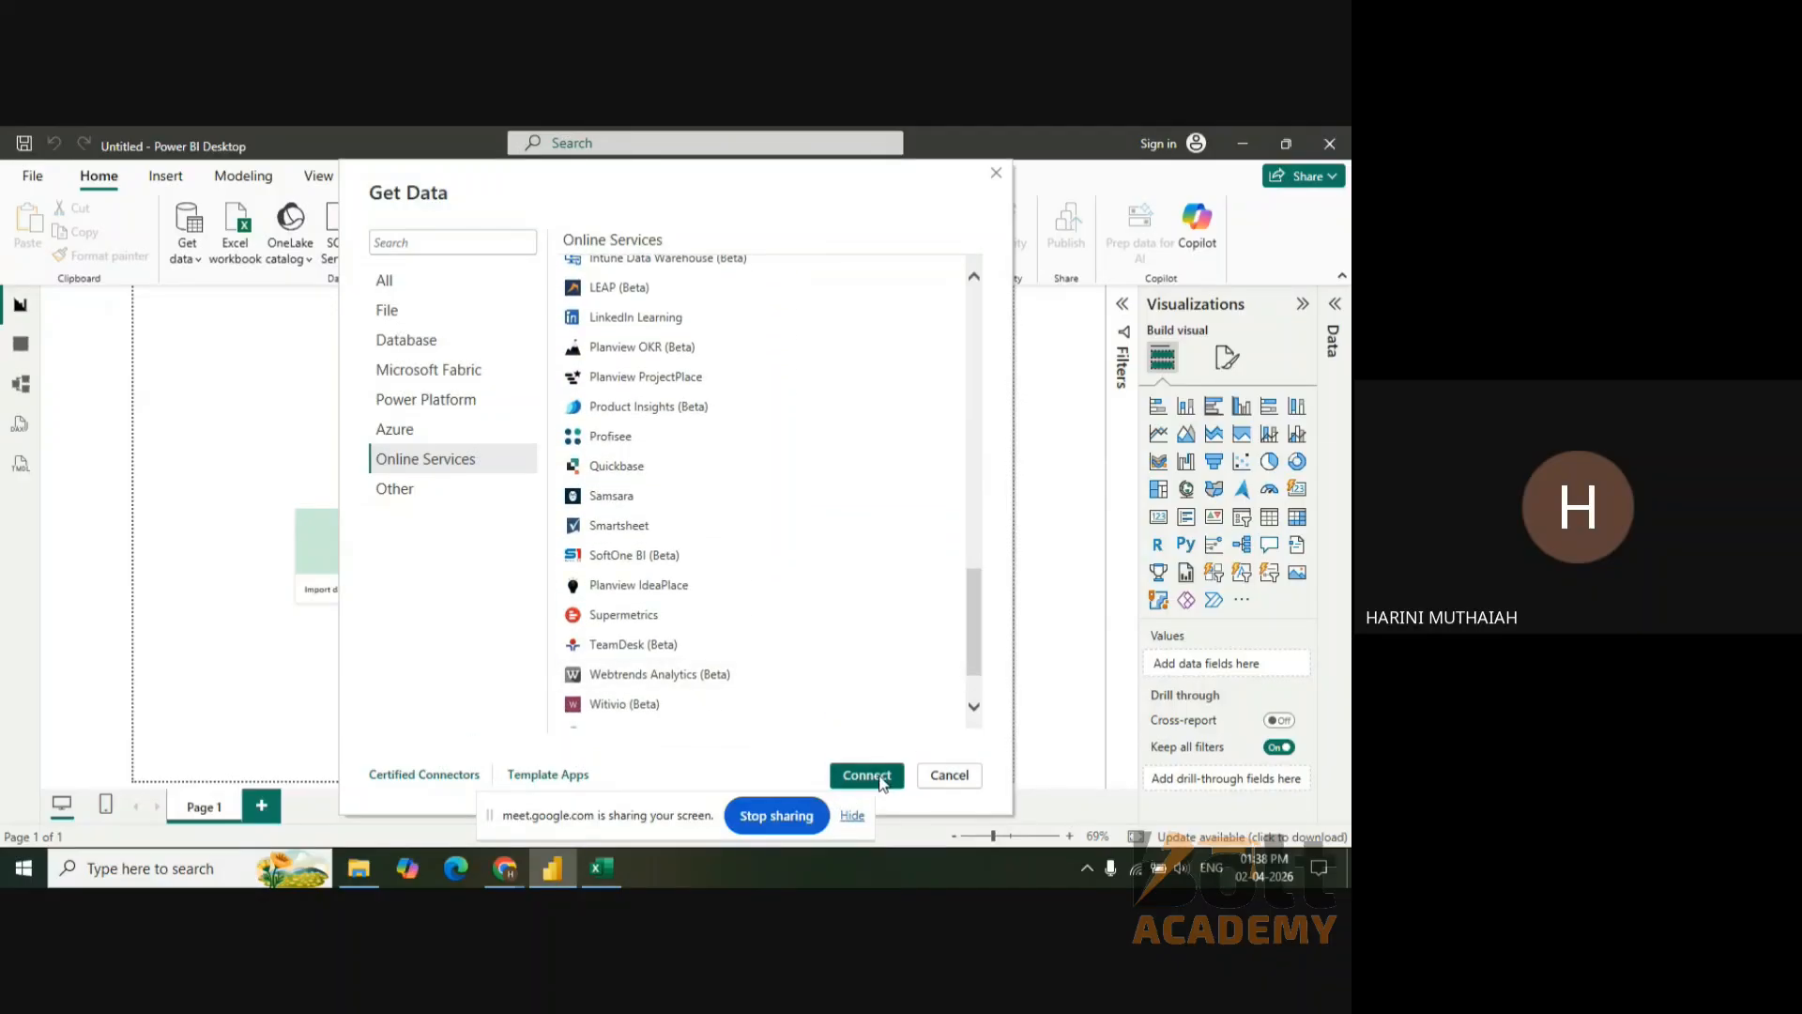
left_click_drag(979, 674, 995, 287)
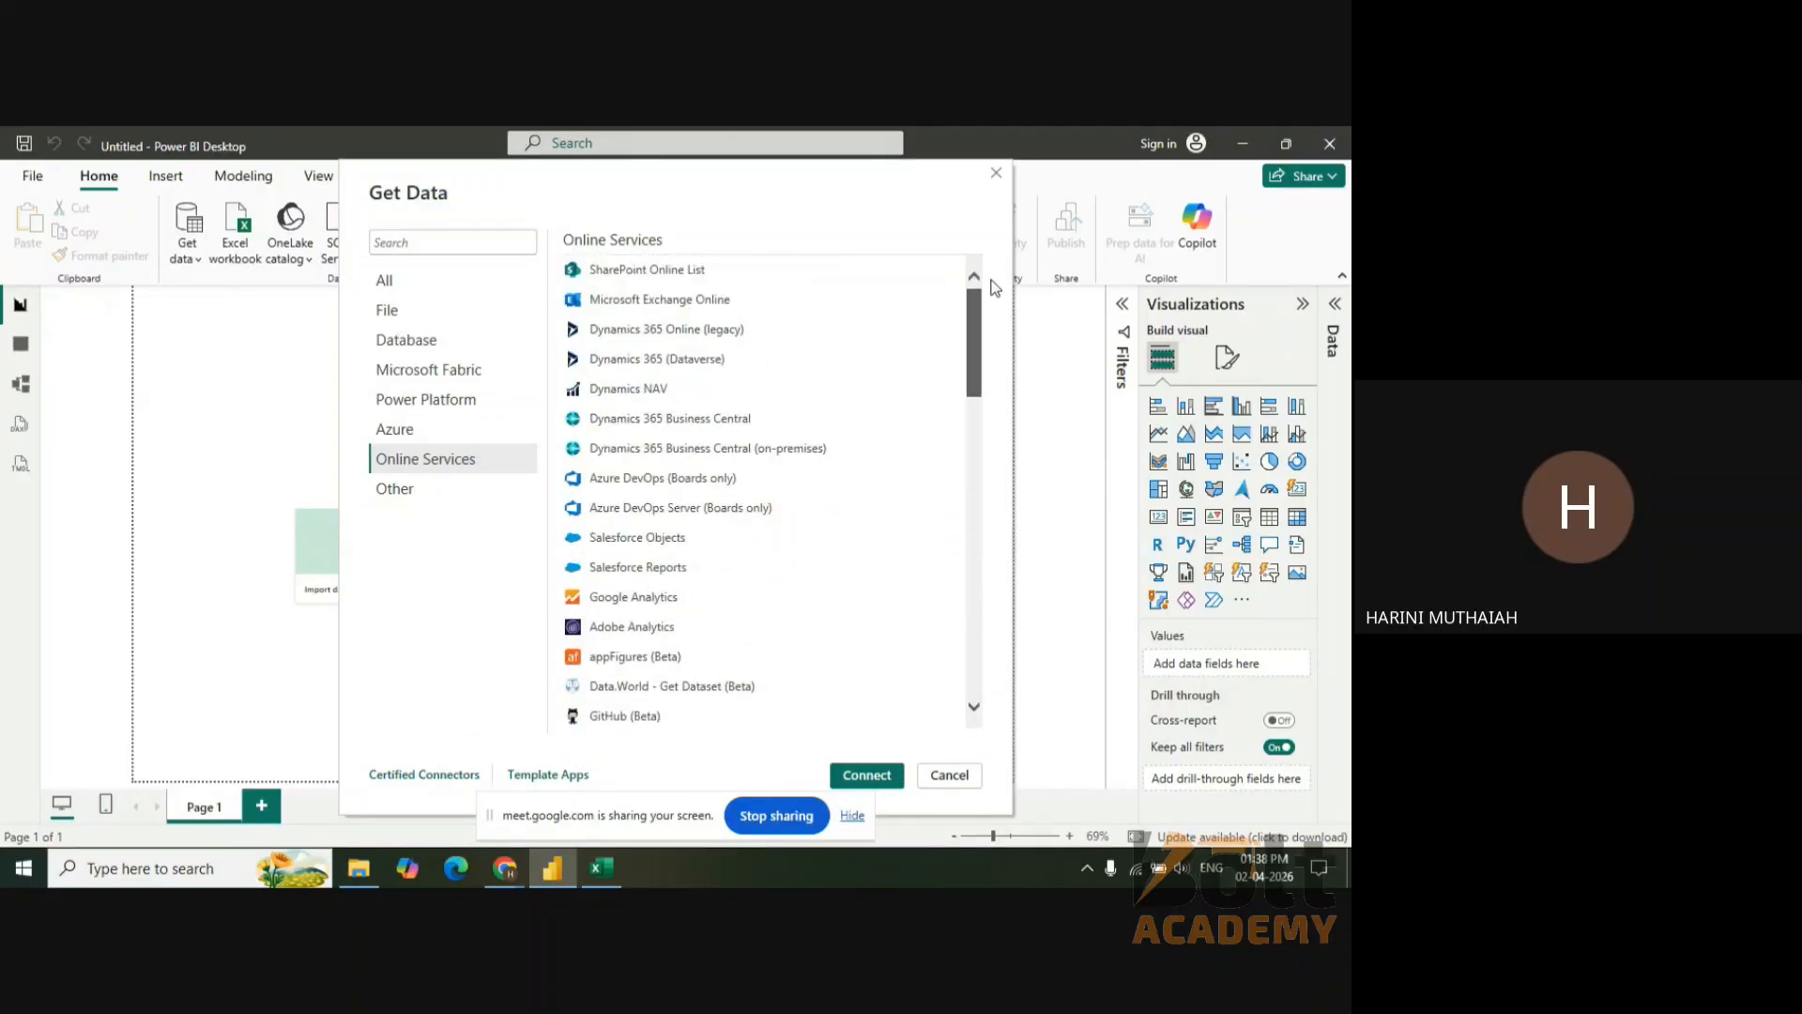
- Connect to the Superstore Excel workbook in the DA Class folder on Local Disk (D:)
left_click(387, 286)
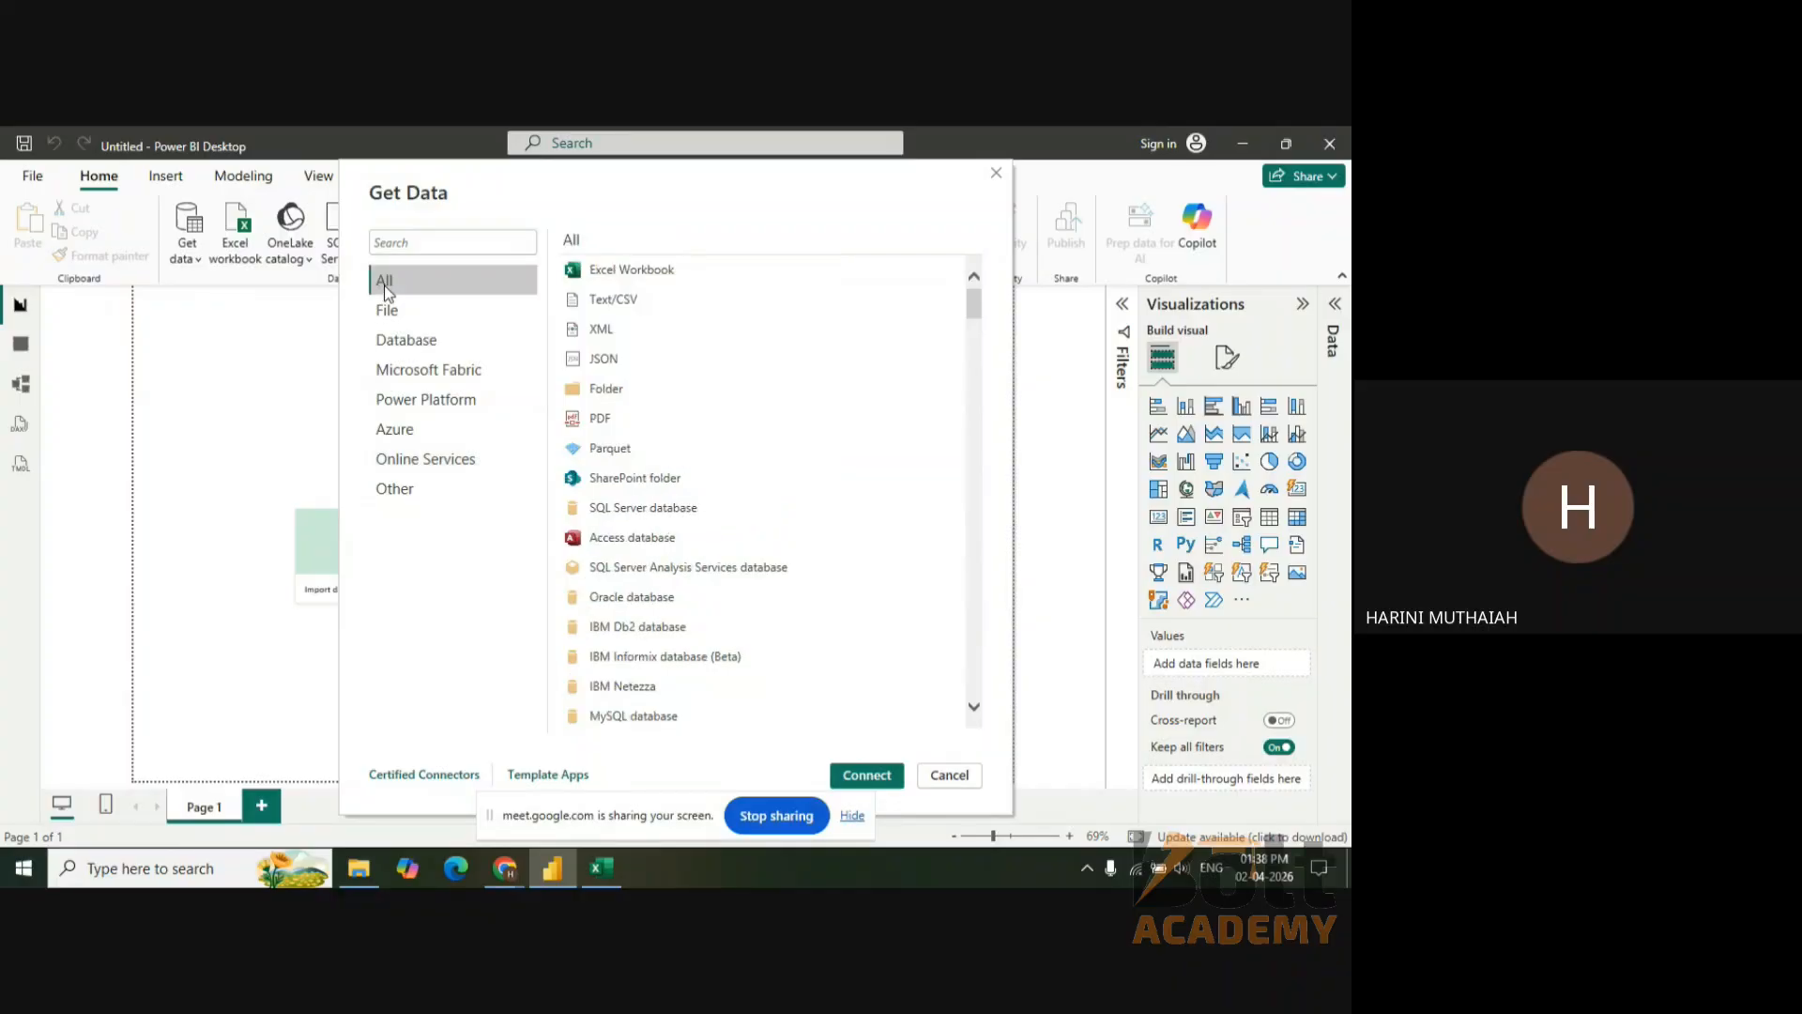
left_click(682, 280)
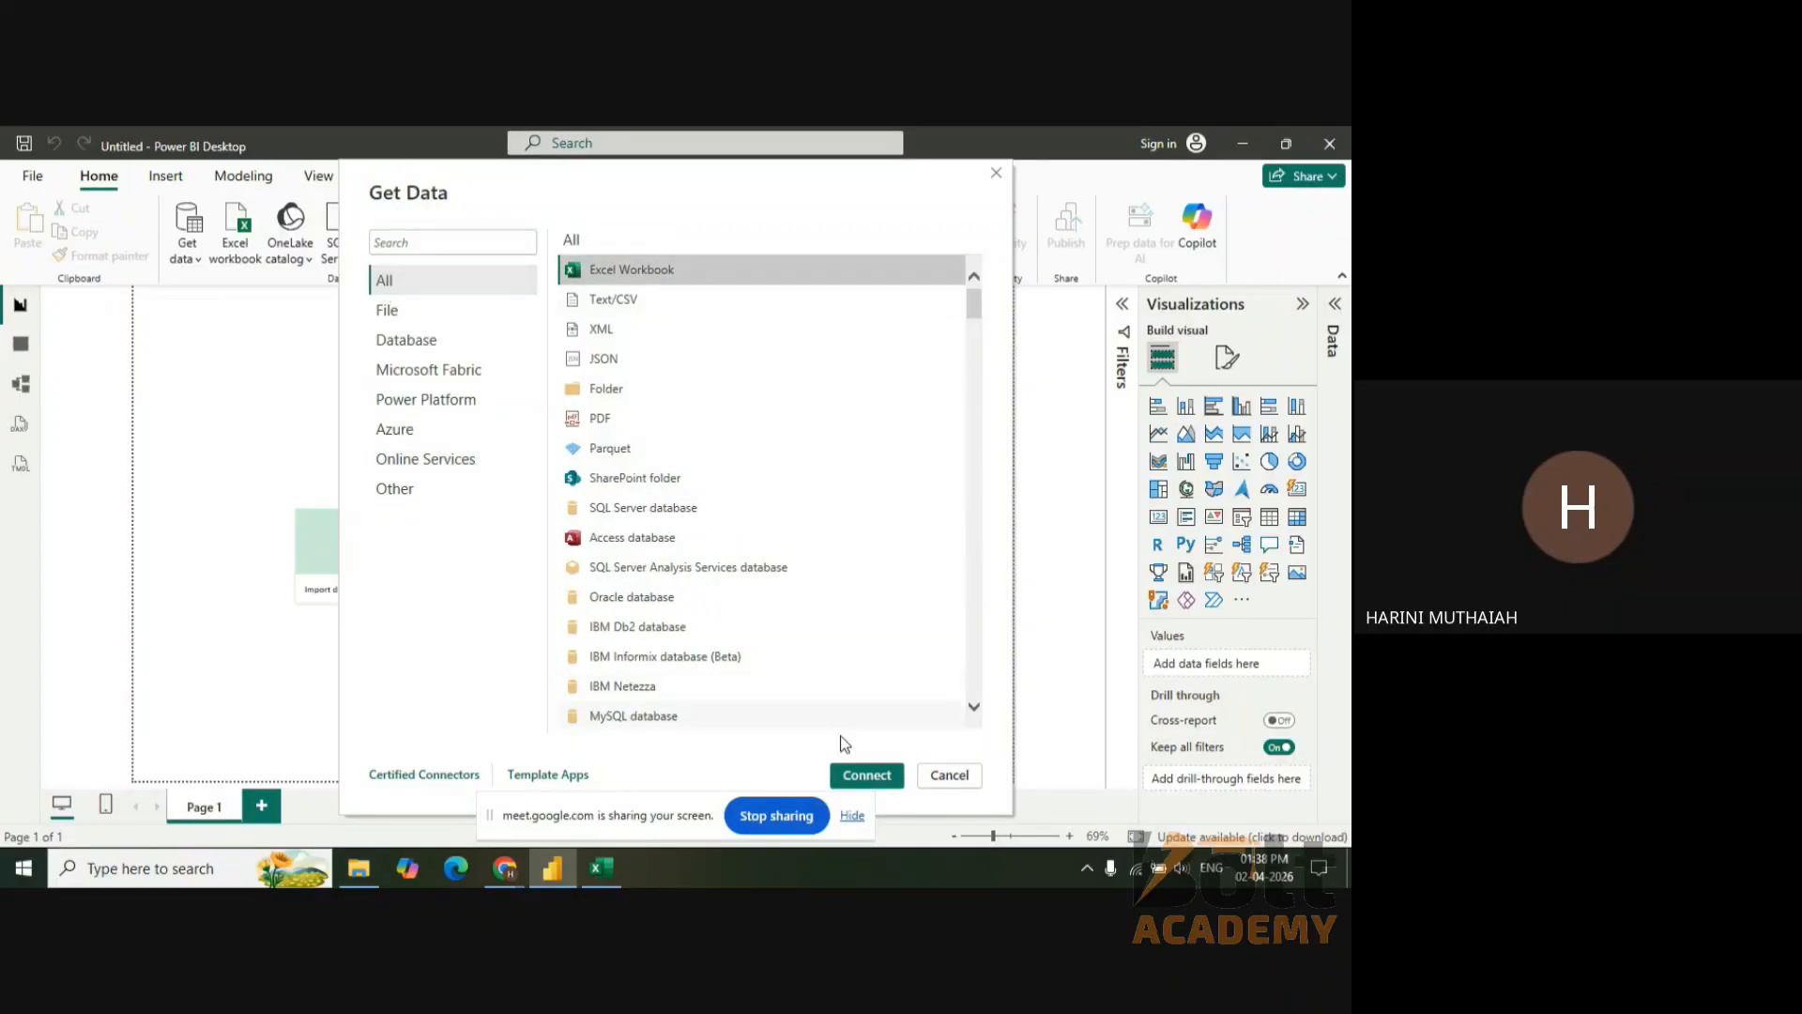
left_click(873, 775)
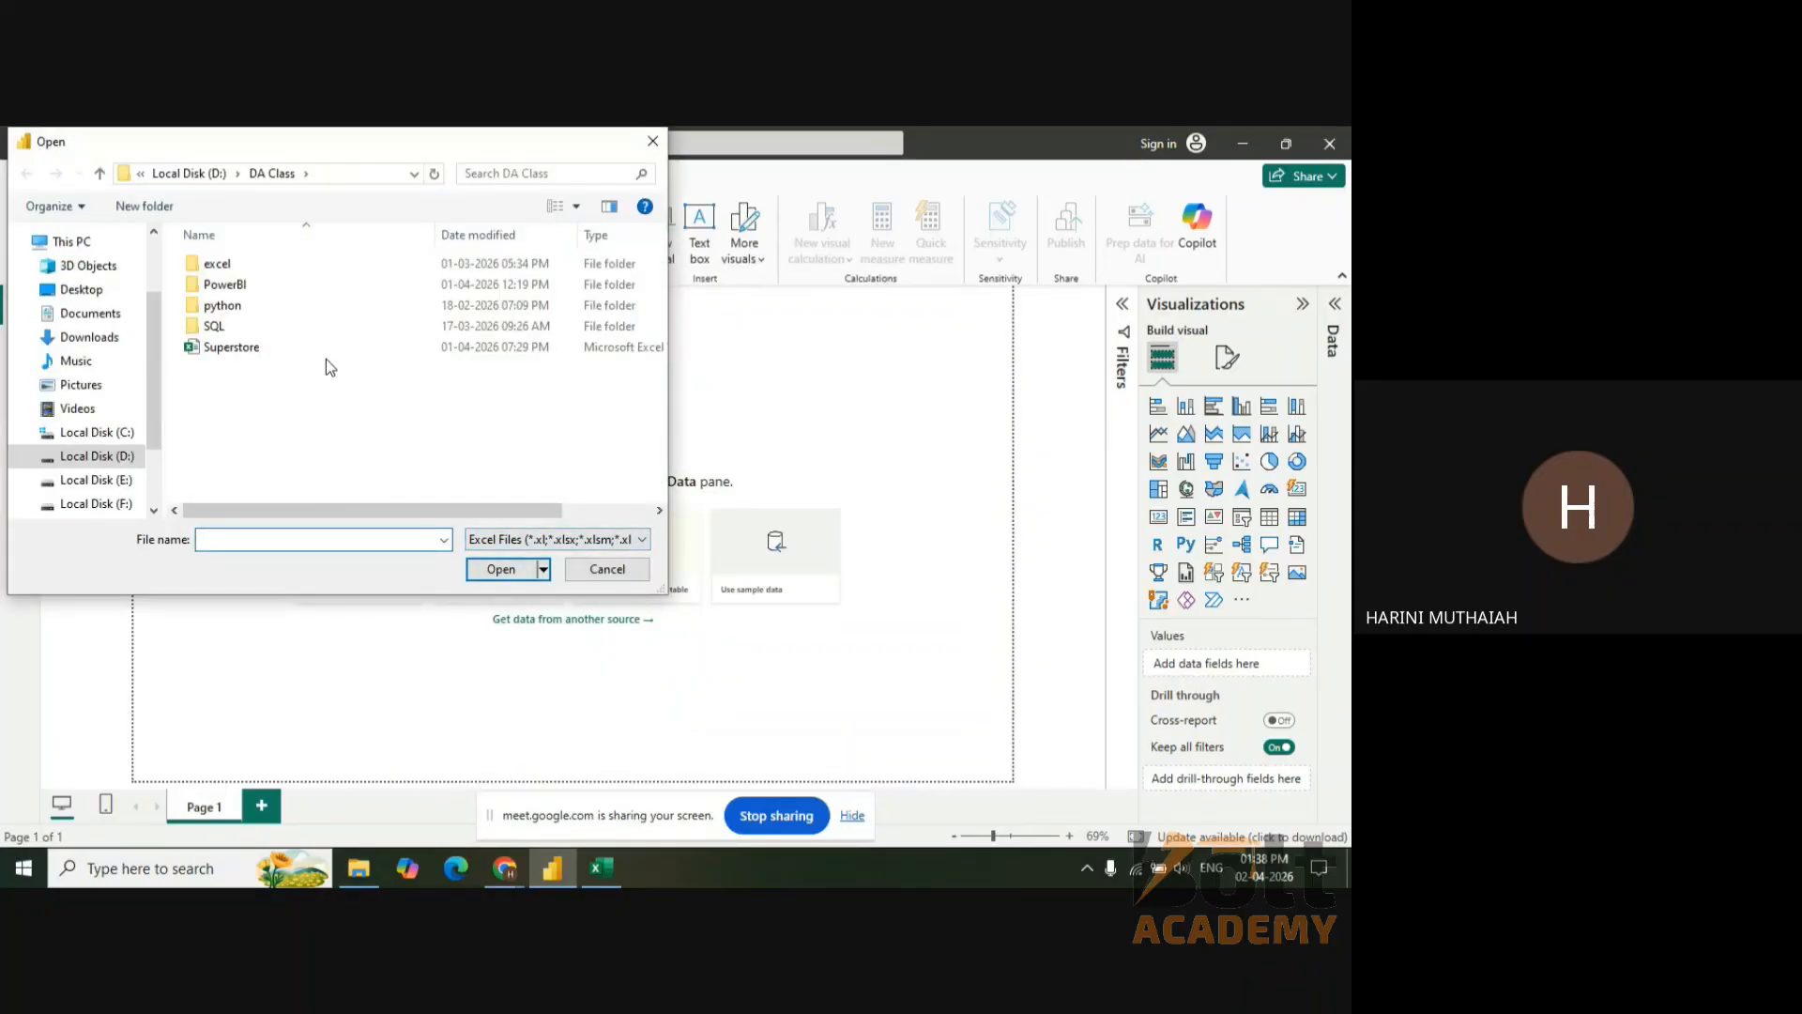
left_click(323, 352)
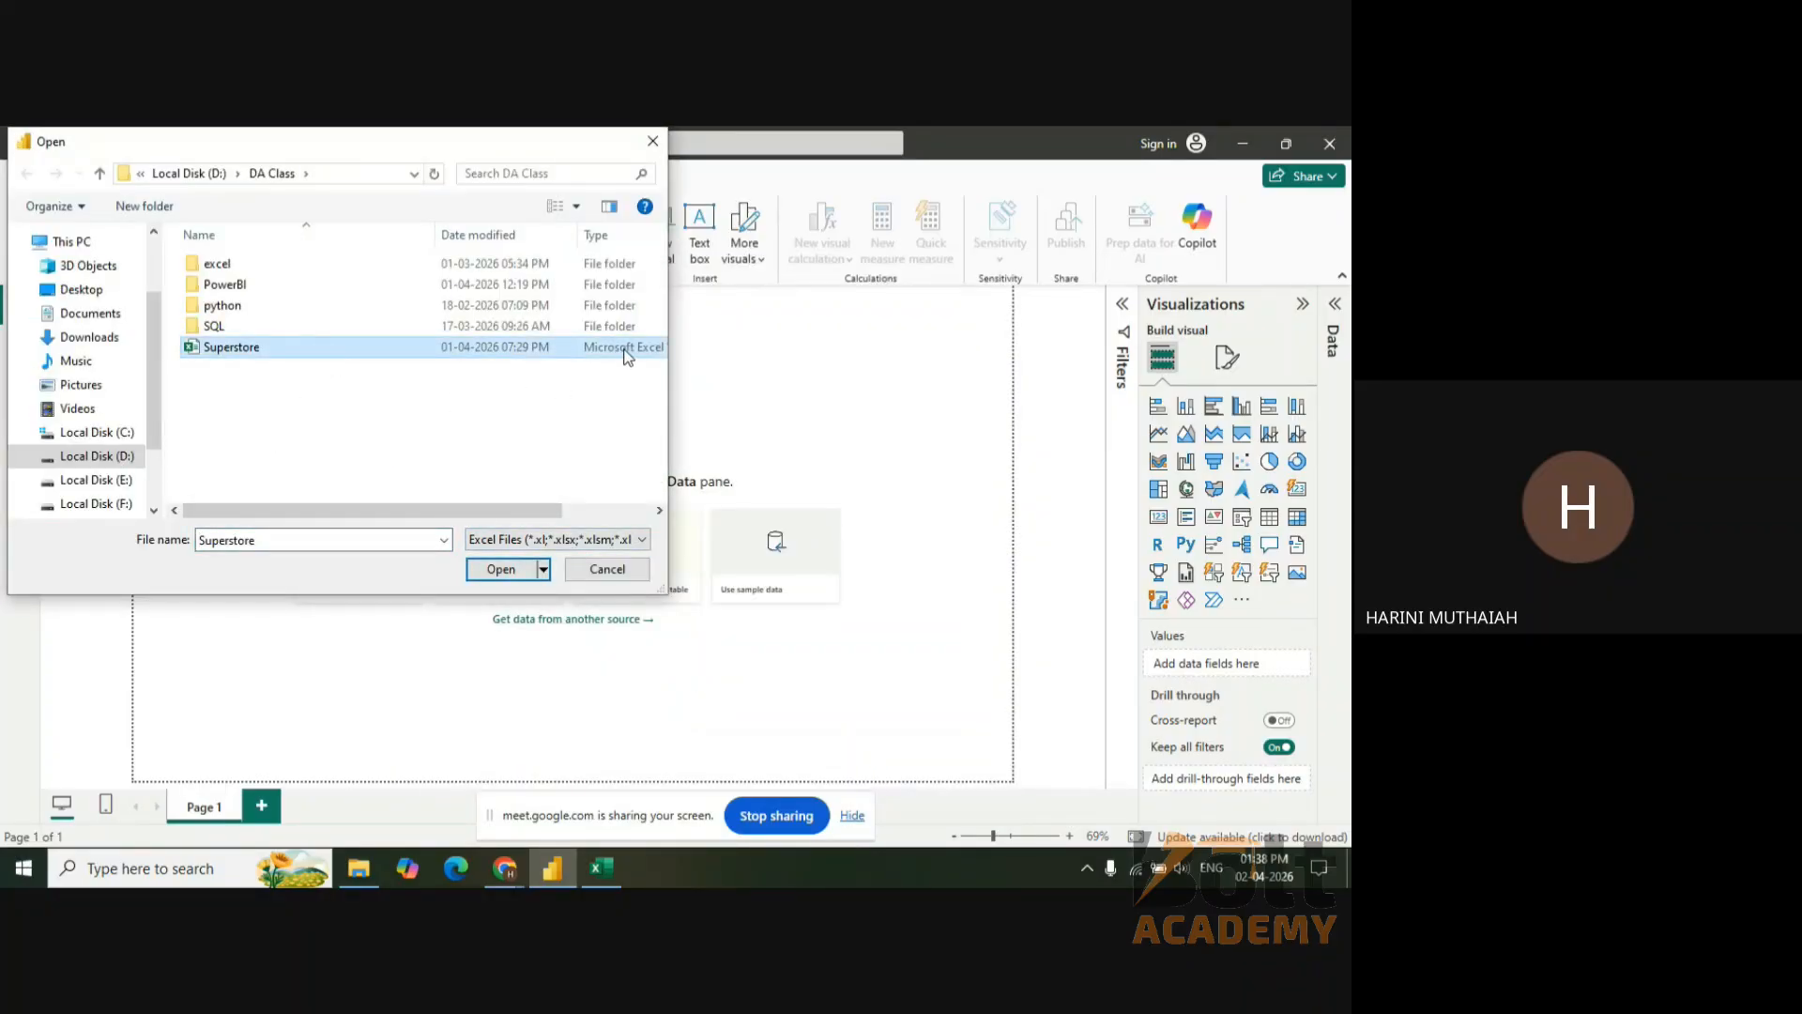
left_click(503, 571)
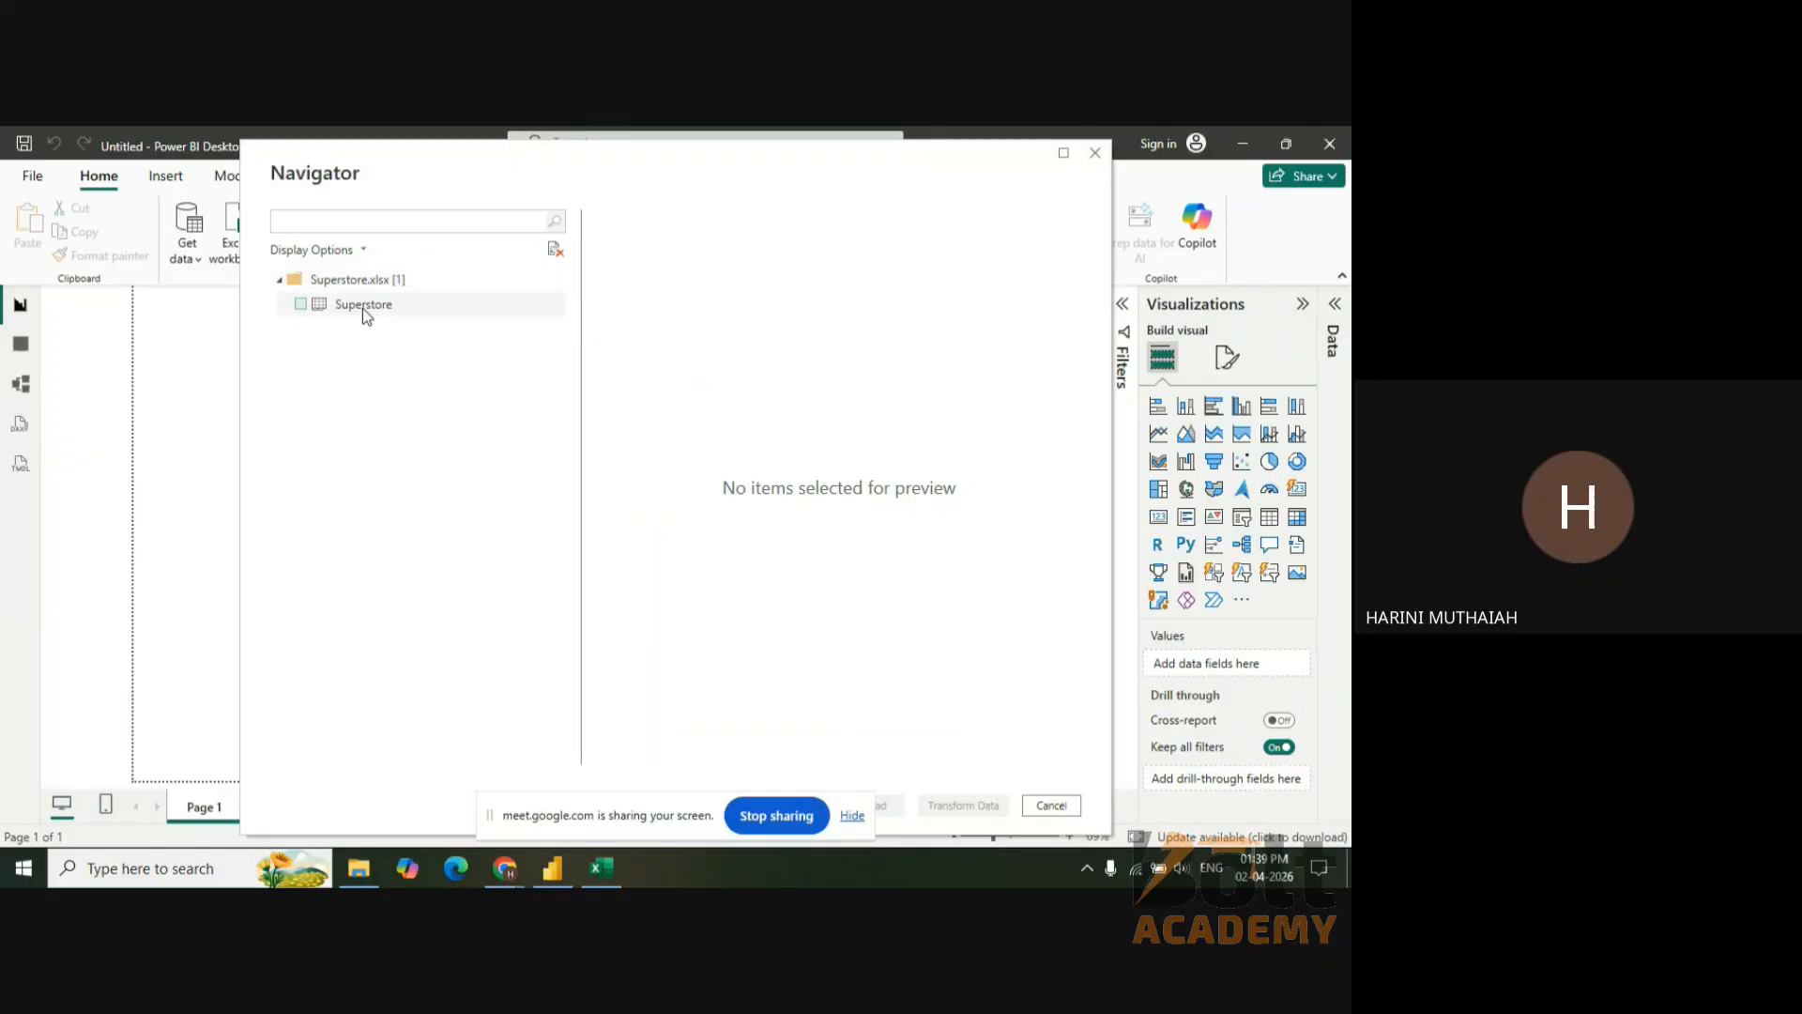
- Select the Superstore sheet for import and open it for transformation in Power Query Editor
left_click(300, 304)
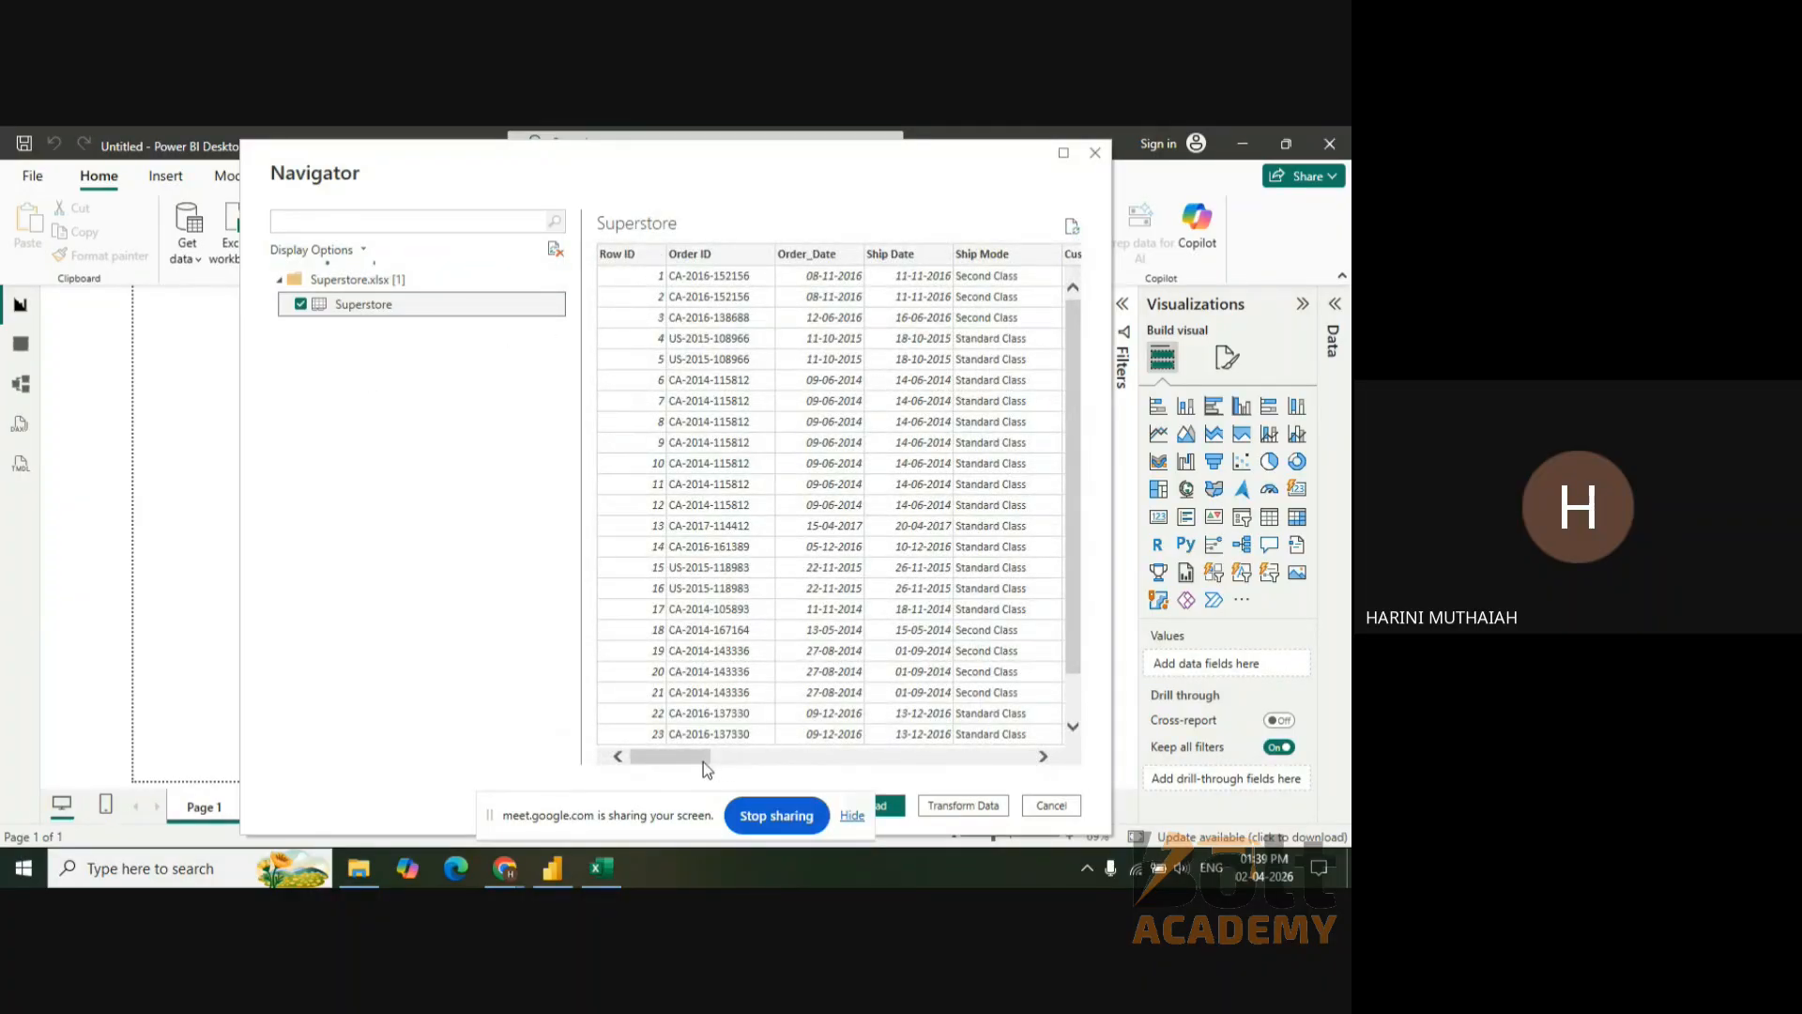
mouse_move(702, 762)
left_mouse_down()
mouse_move(1028, 771)
mouse_move(685, 770)
left_mouse_up()
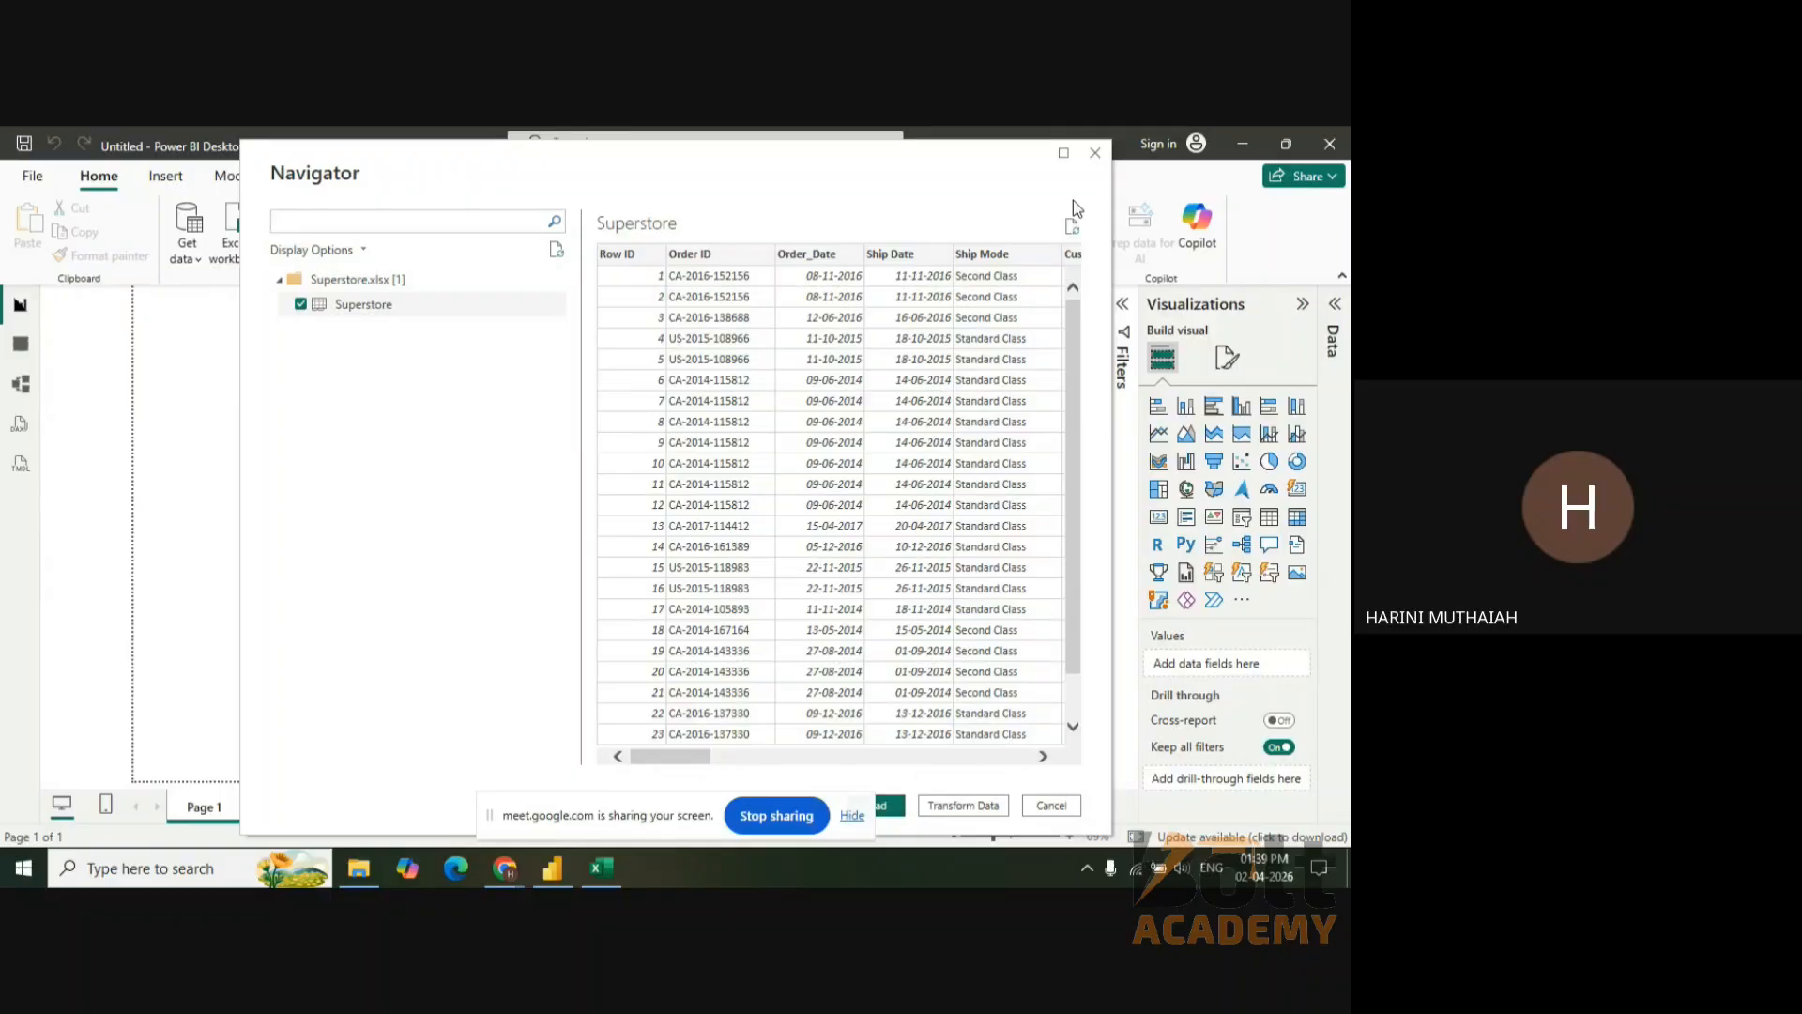
left_click_drag(1010, 184, 1034, 171)
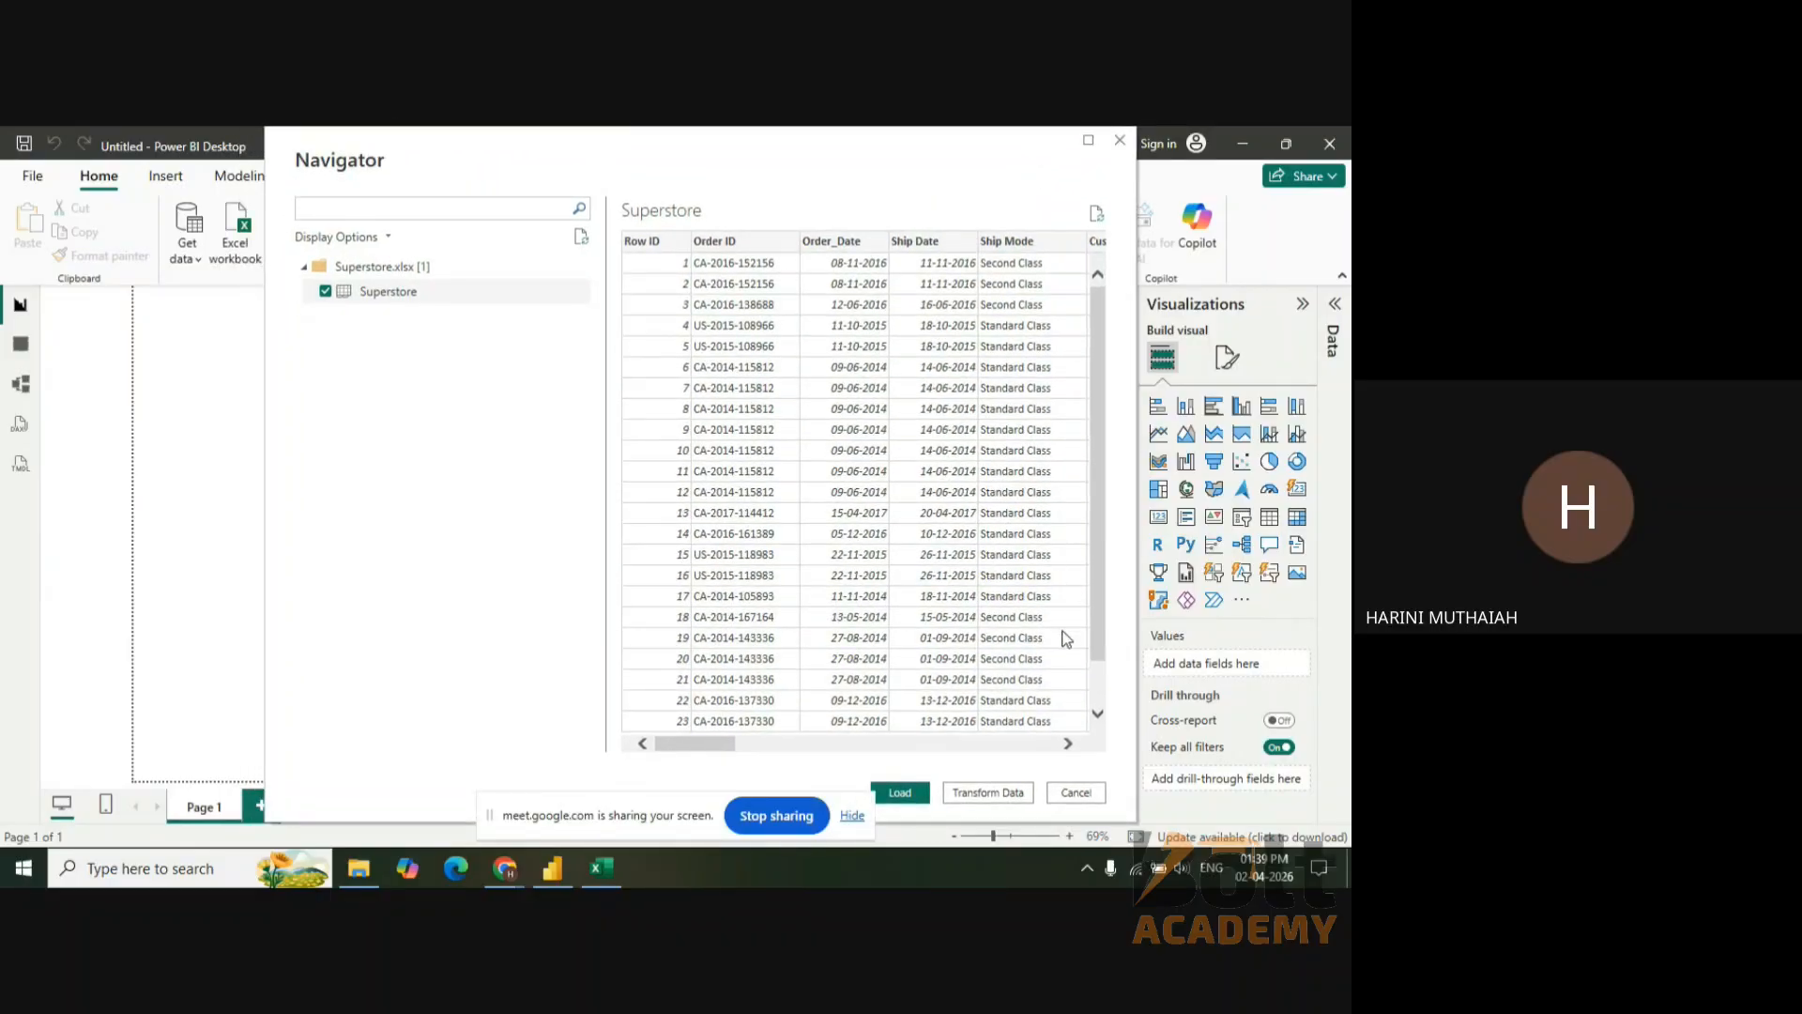
left_click(991, 793)
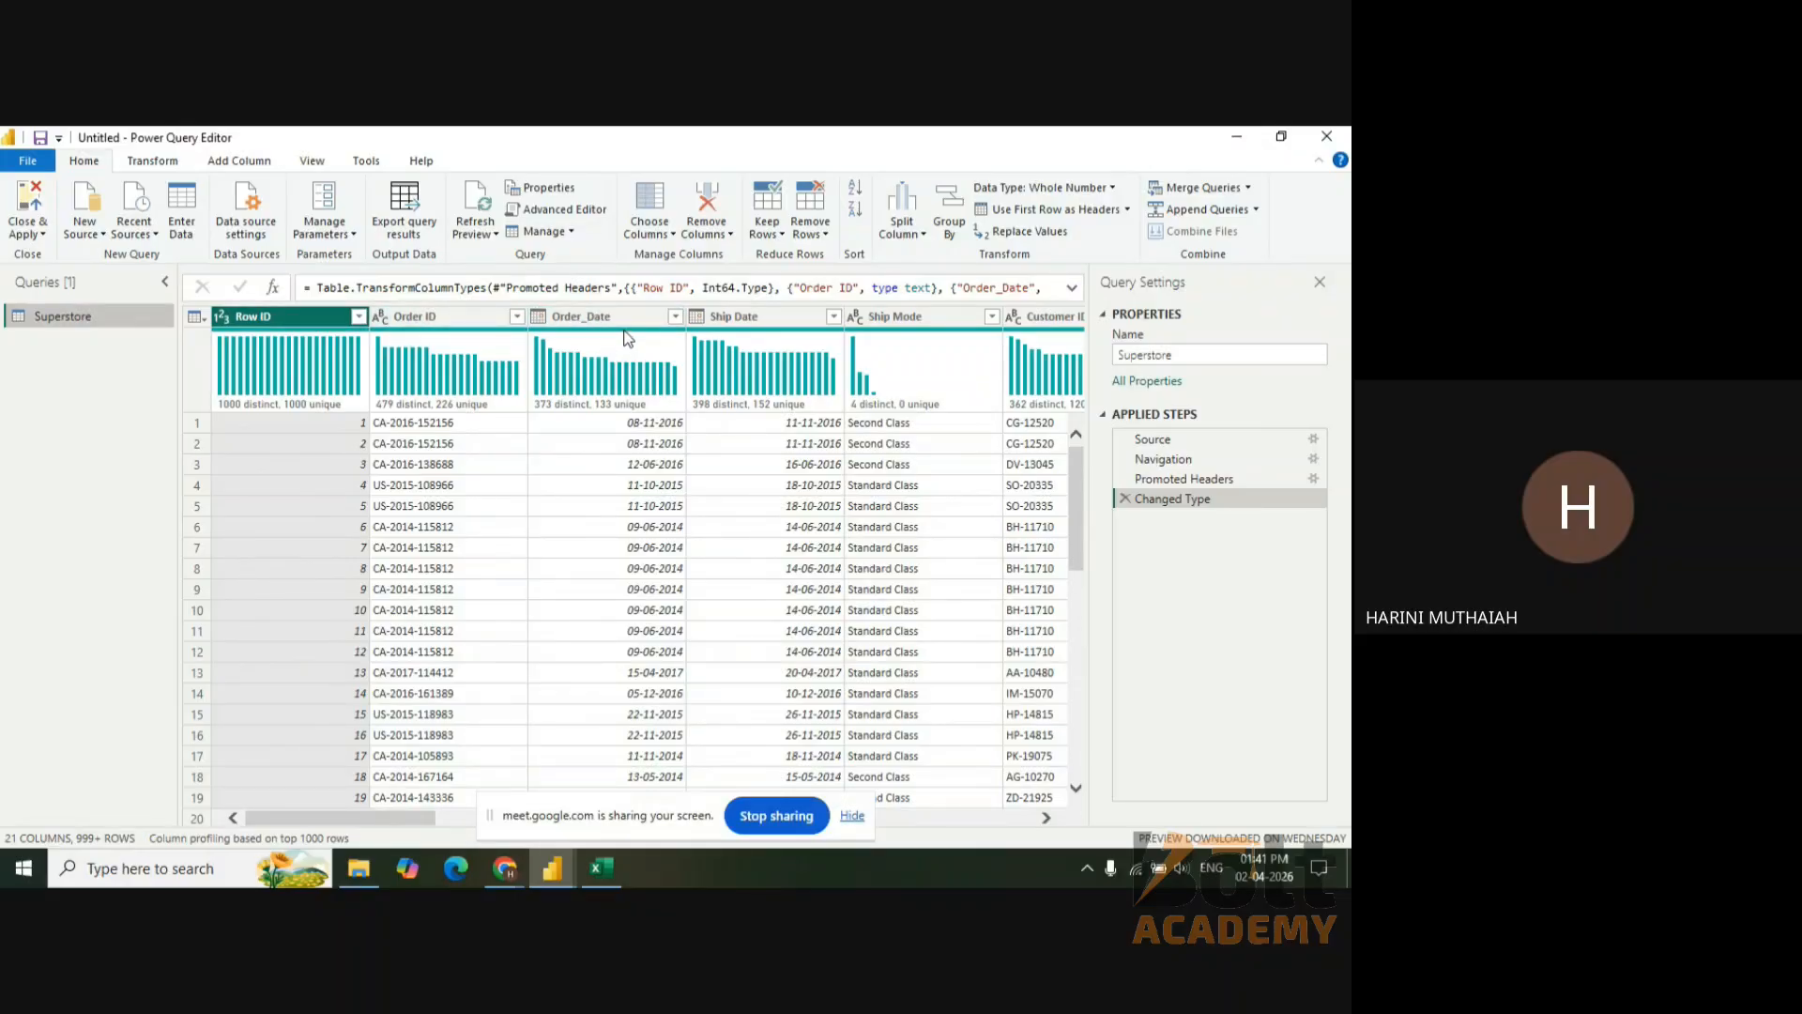
- Examine the column distribution profiles of the Superstore query, including the distinct and unique values of Order ID and Row ID
mouse_move(628, 338)
mouse_move(910, 331)
mouse_move(510, 330)
mouse_move(421, 815)
left_mouse_down()
mouse_move(492, 814)
mouse_move(403, 798)
left_mouse_up()
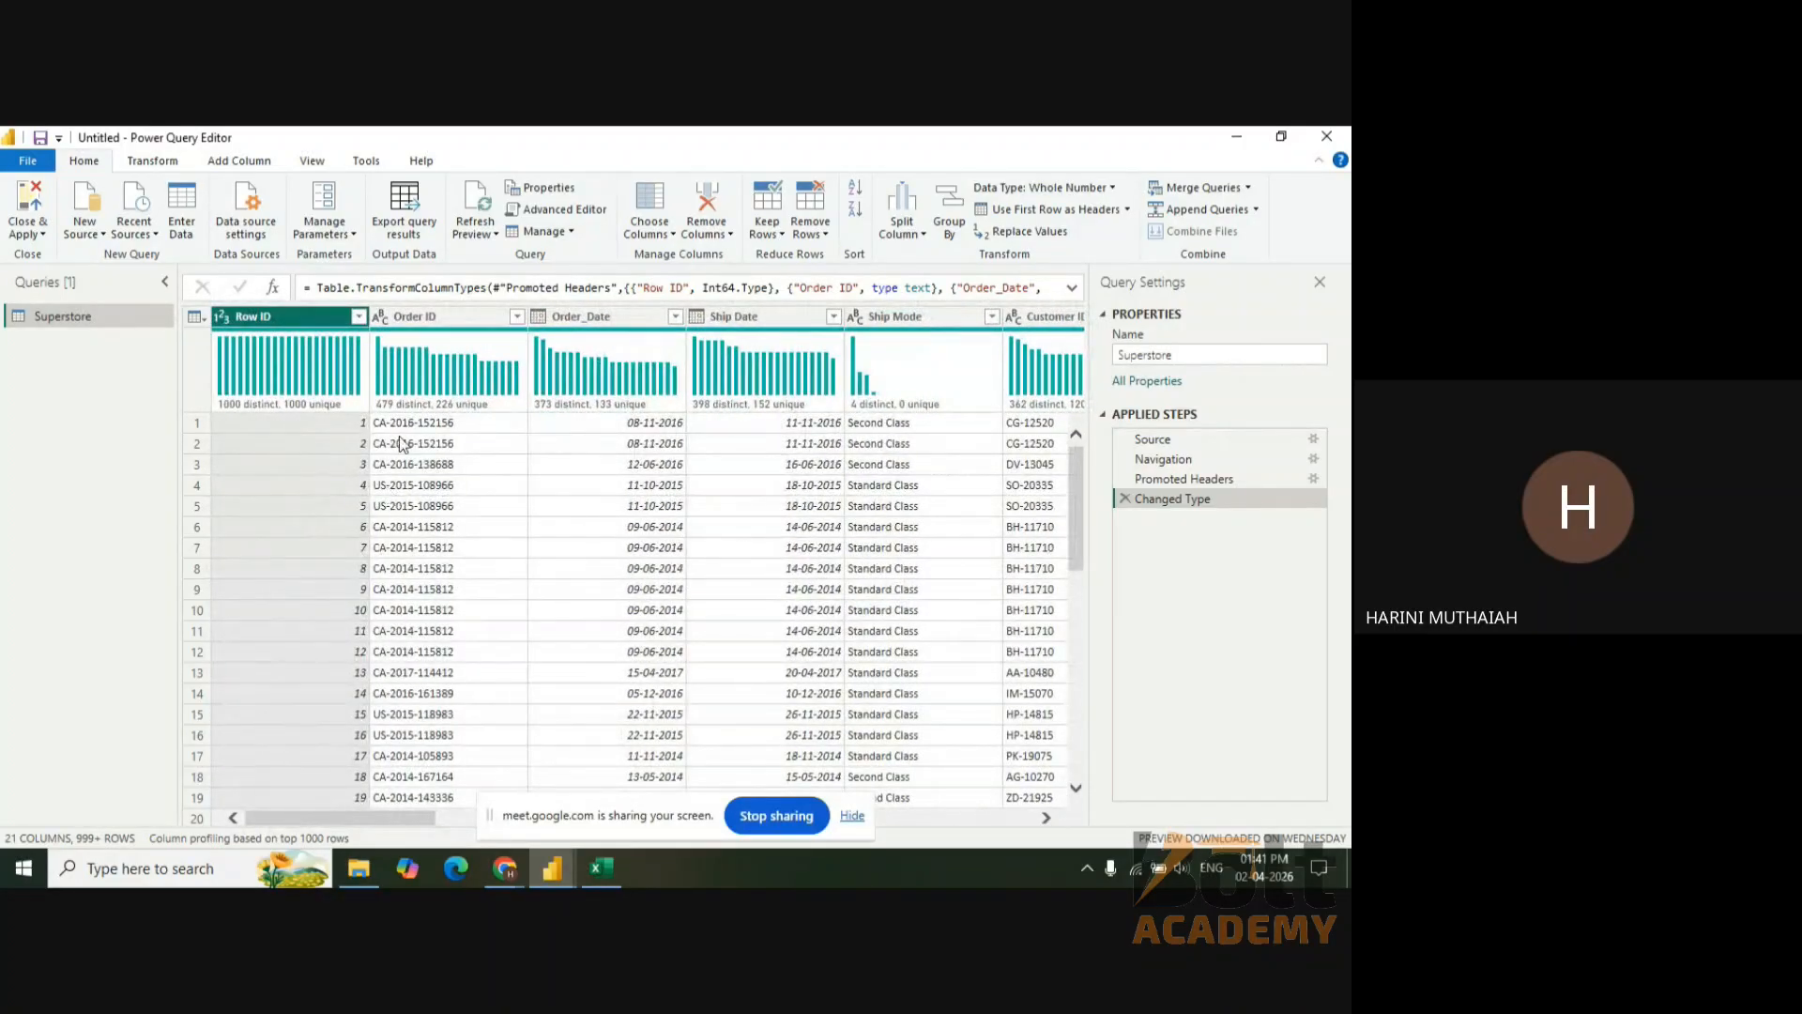
mouse_move(414, 386)
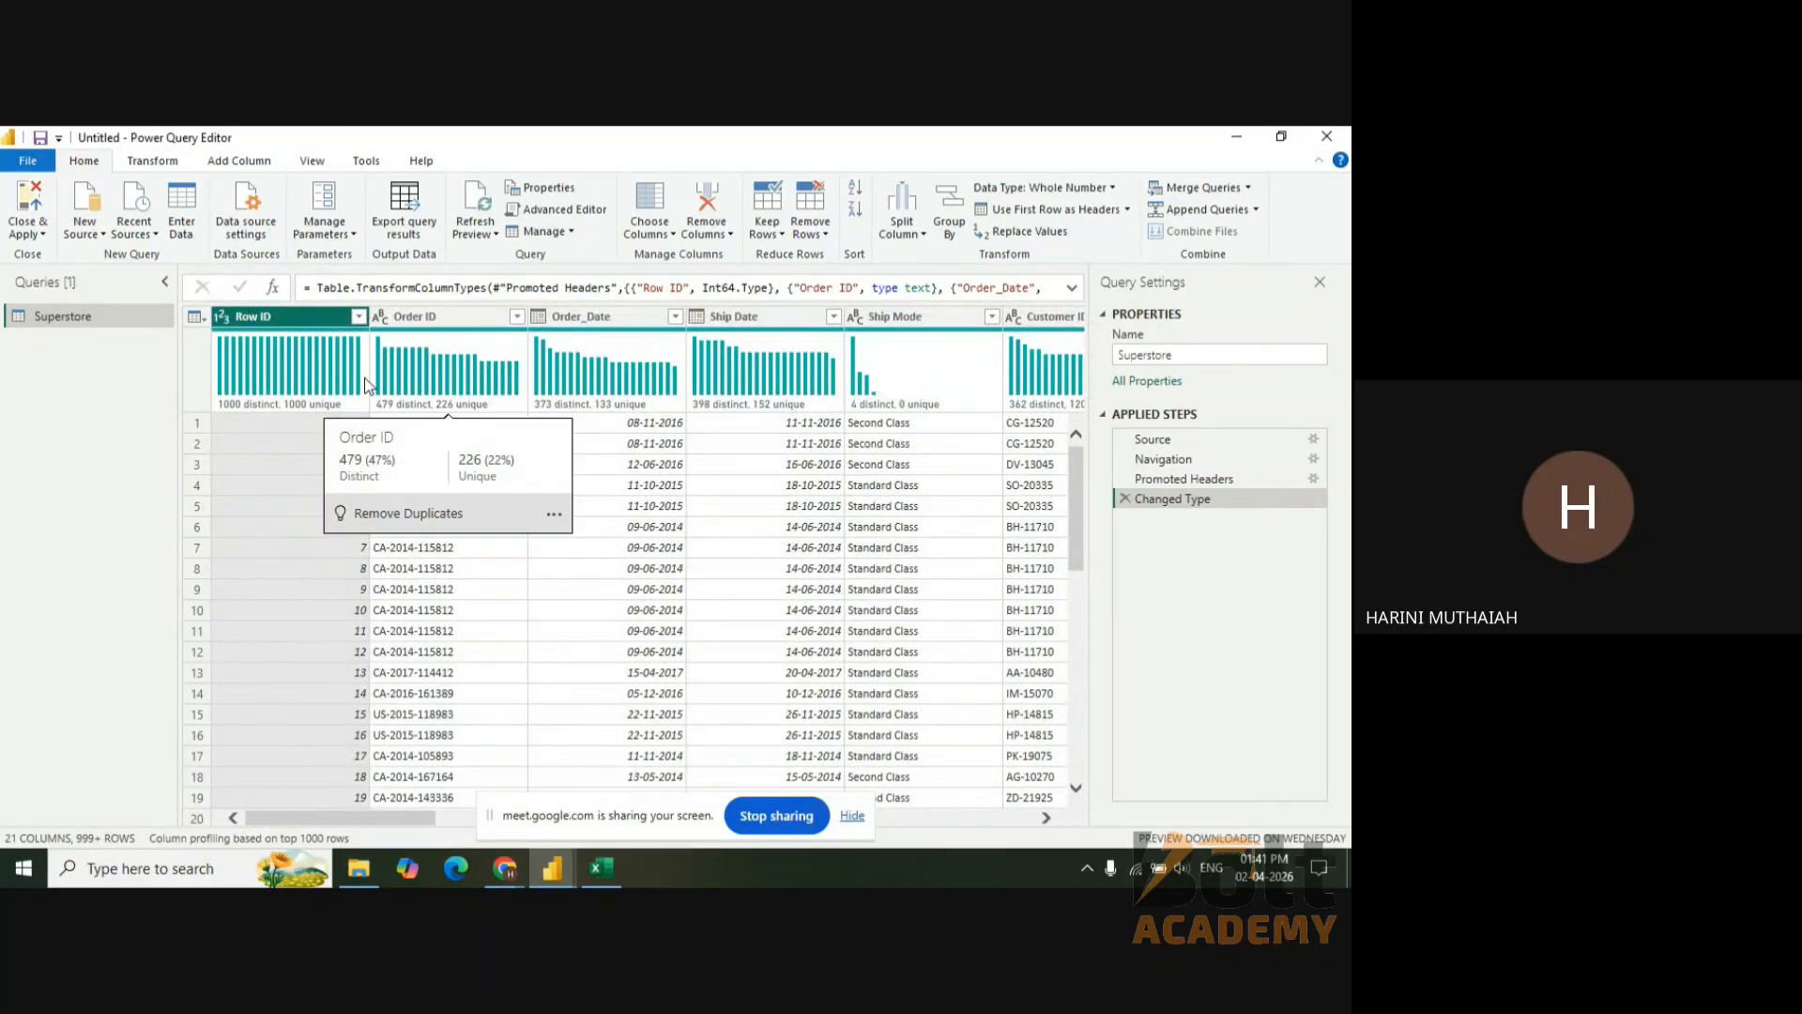
mouse_move(357, 379)
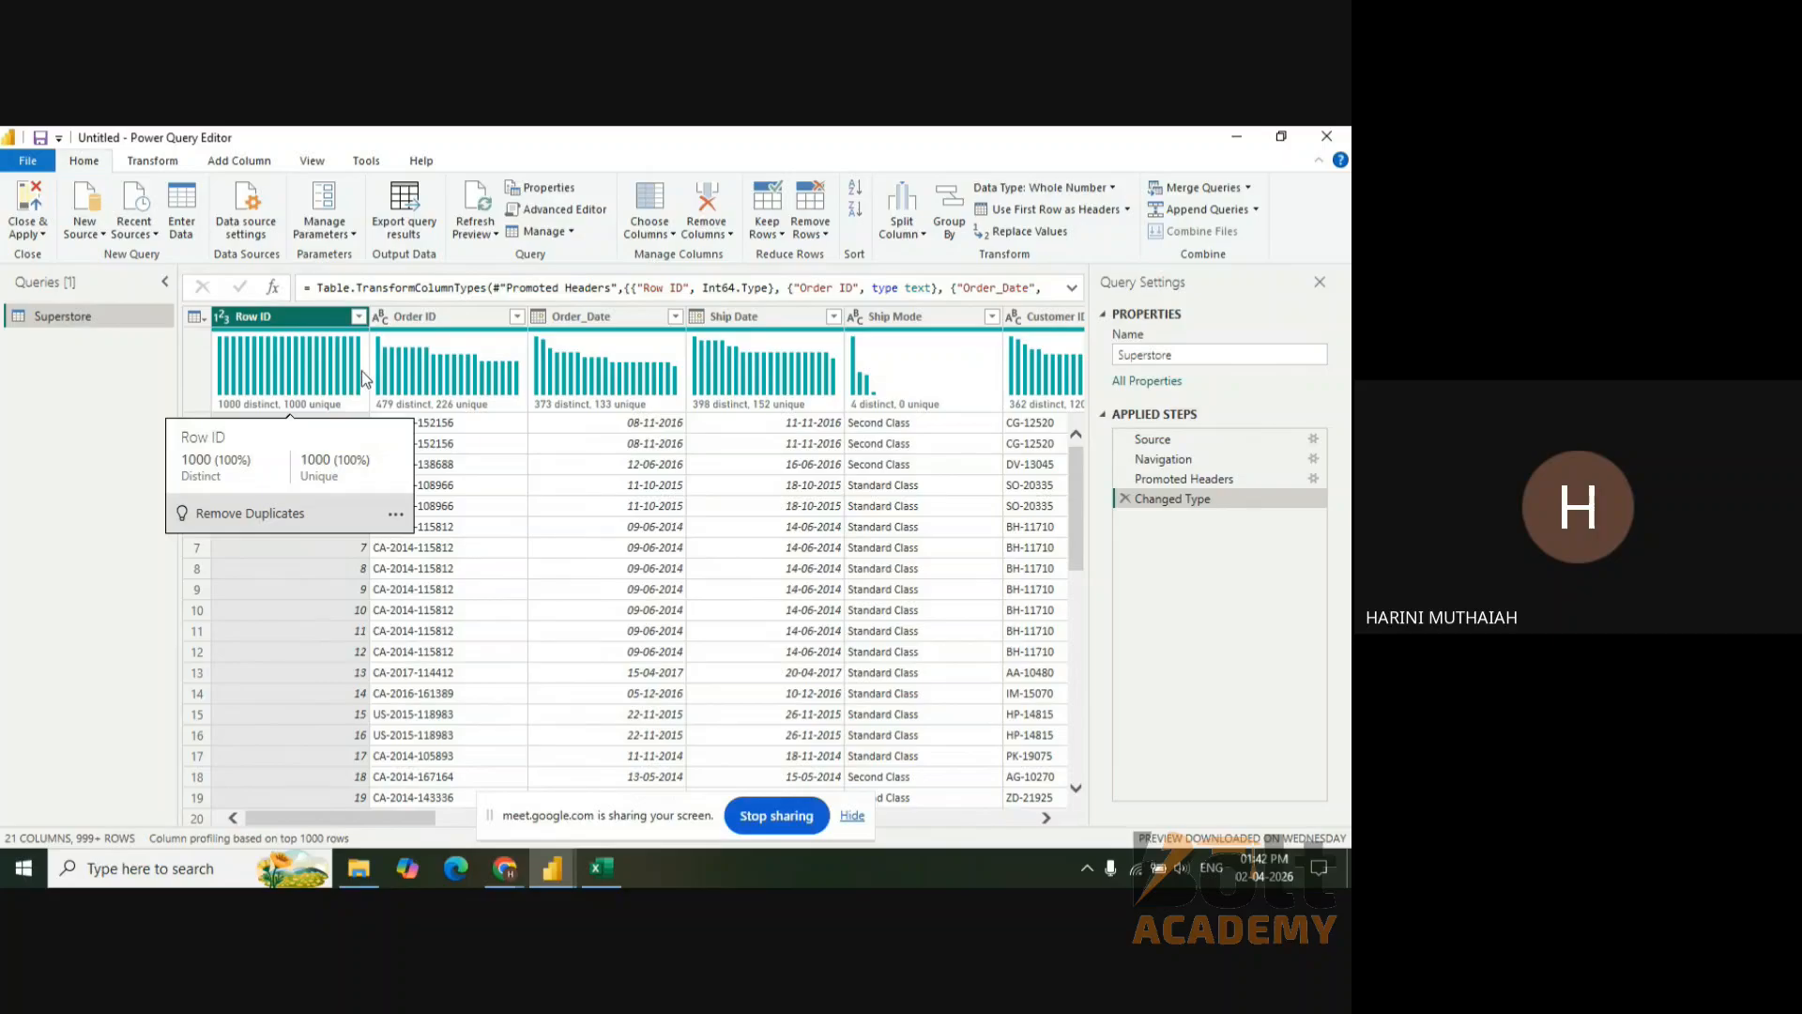
mouse_move(488, 390)
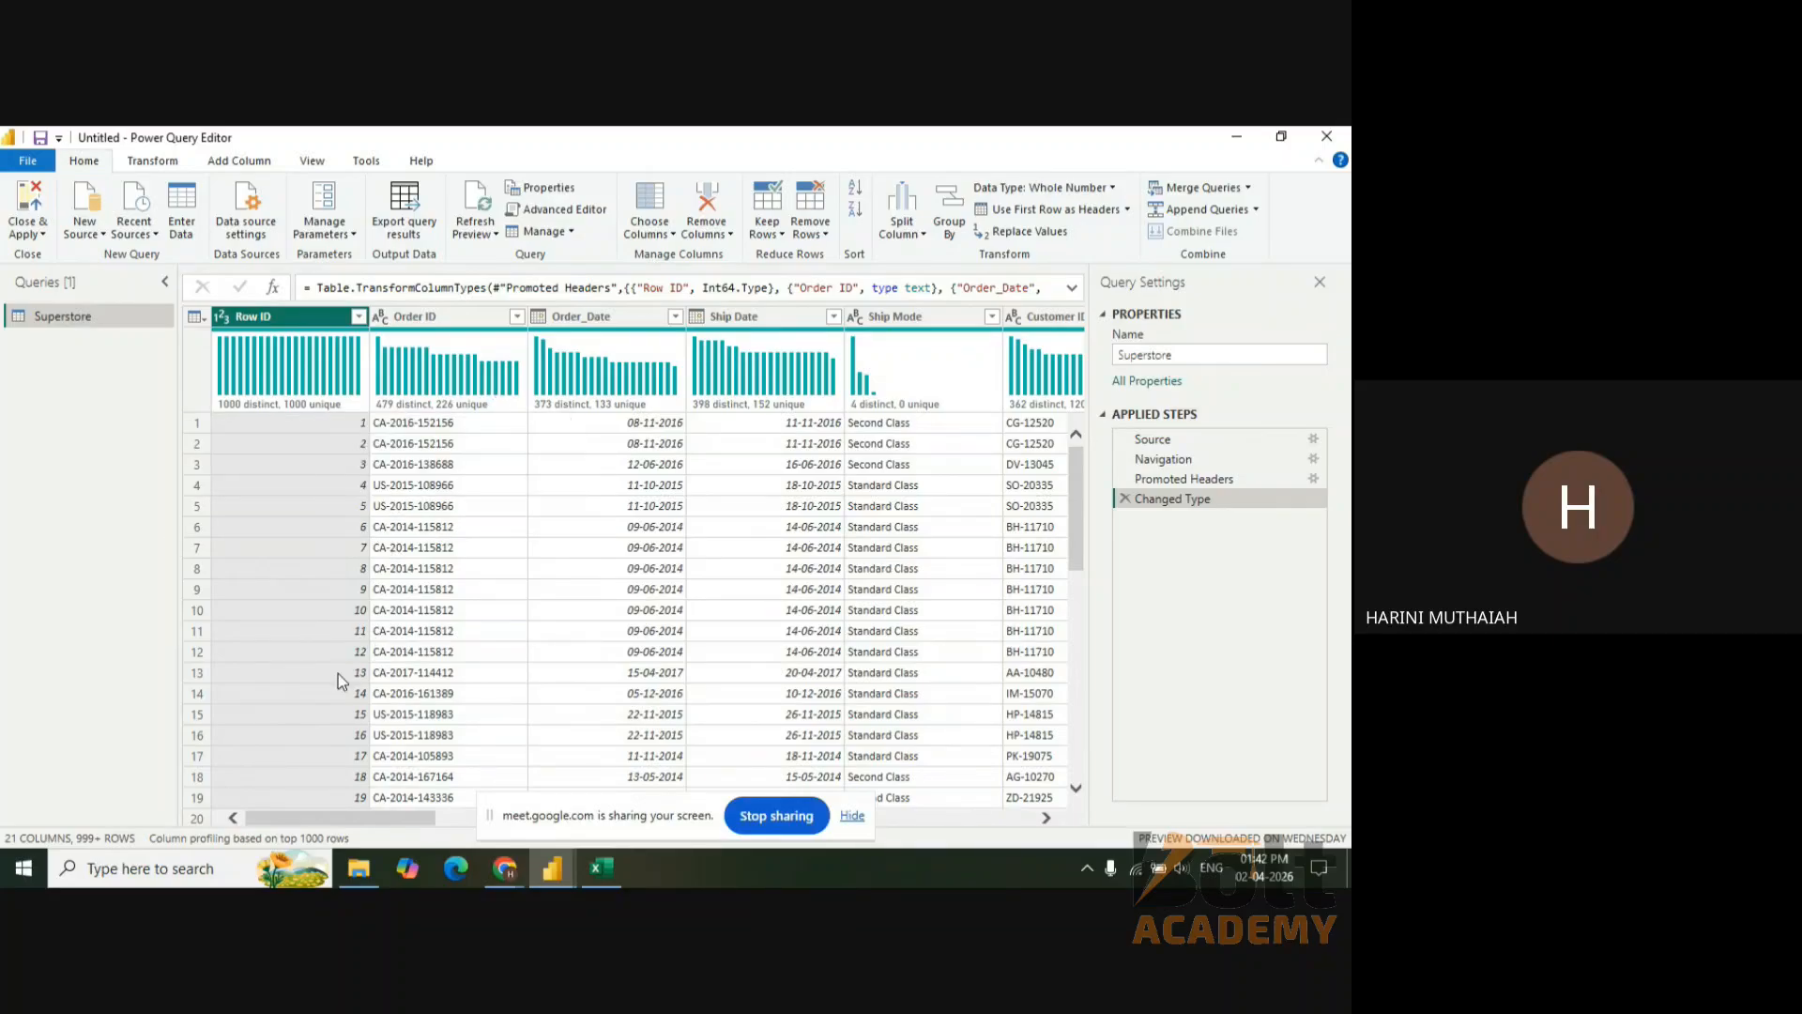
- Hide the column distribution charts in the Superstore query's data preview
left_click(152, 162)
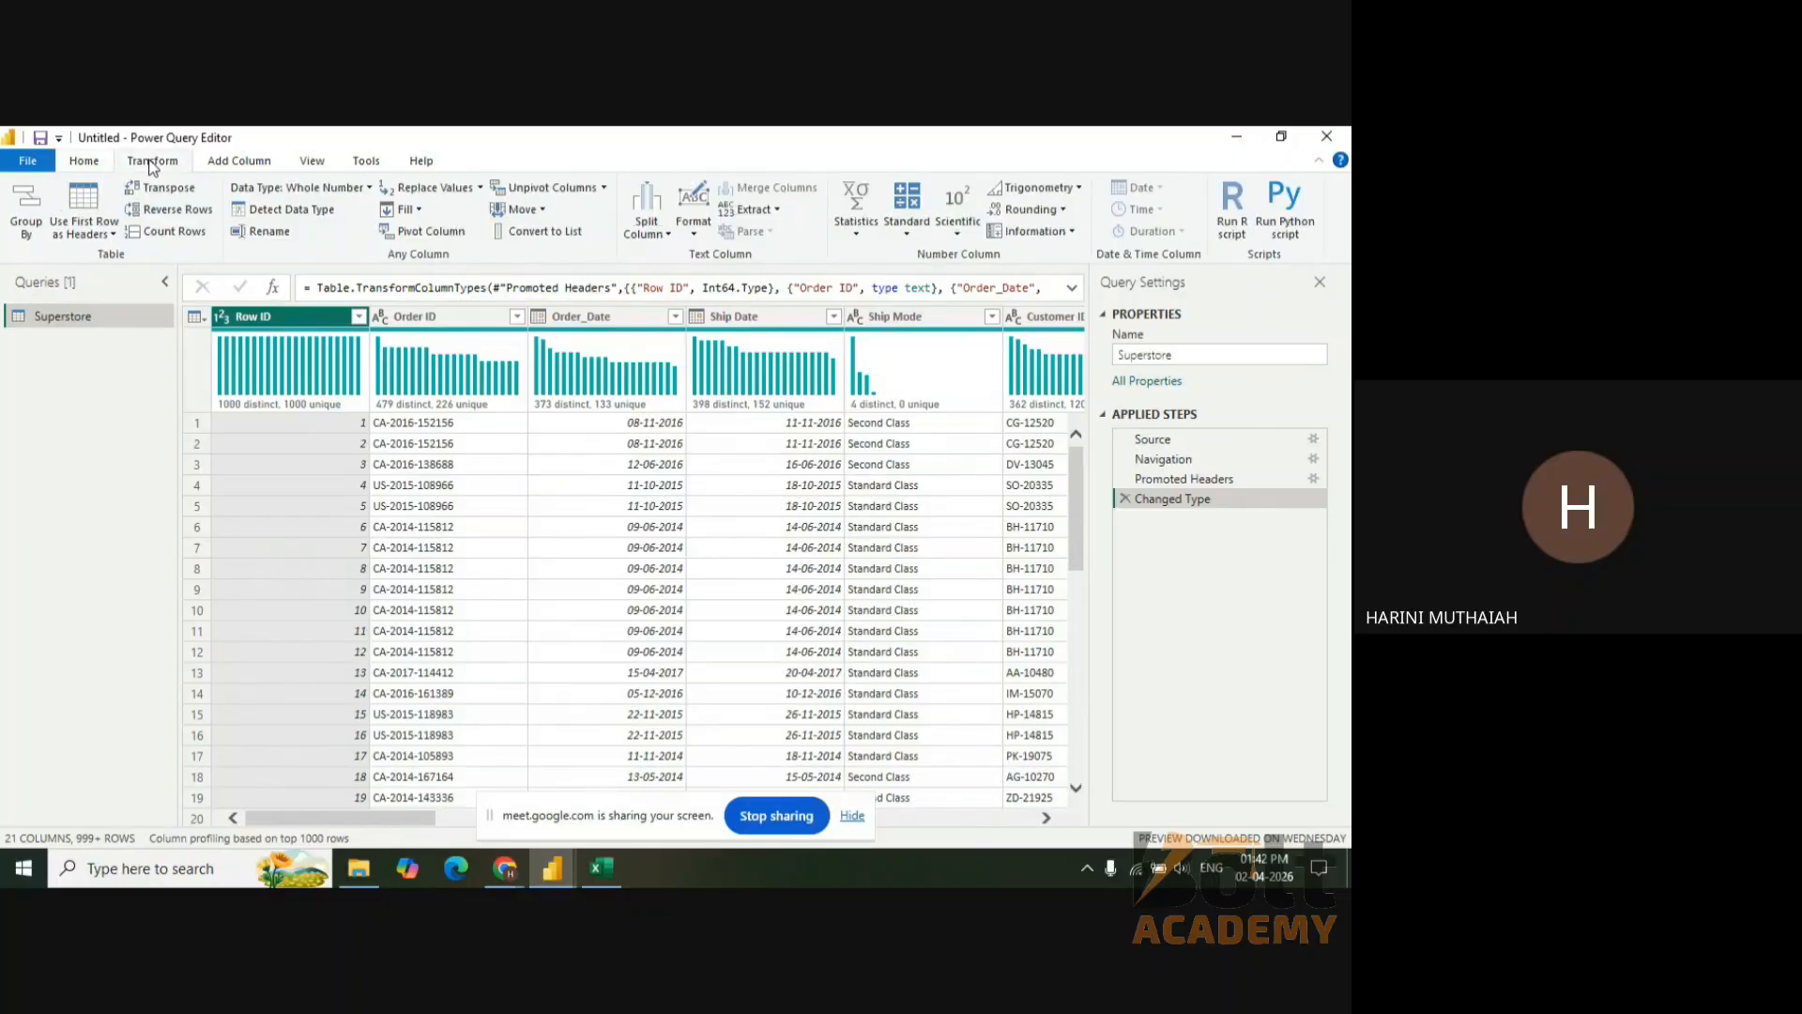
left_click(105, 162)
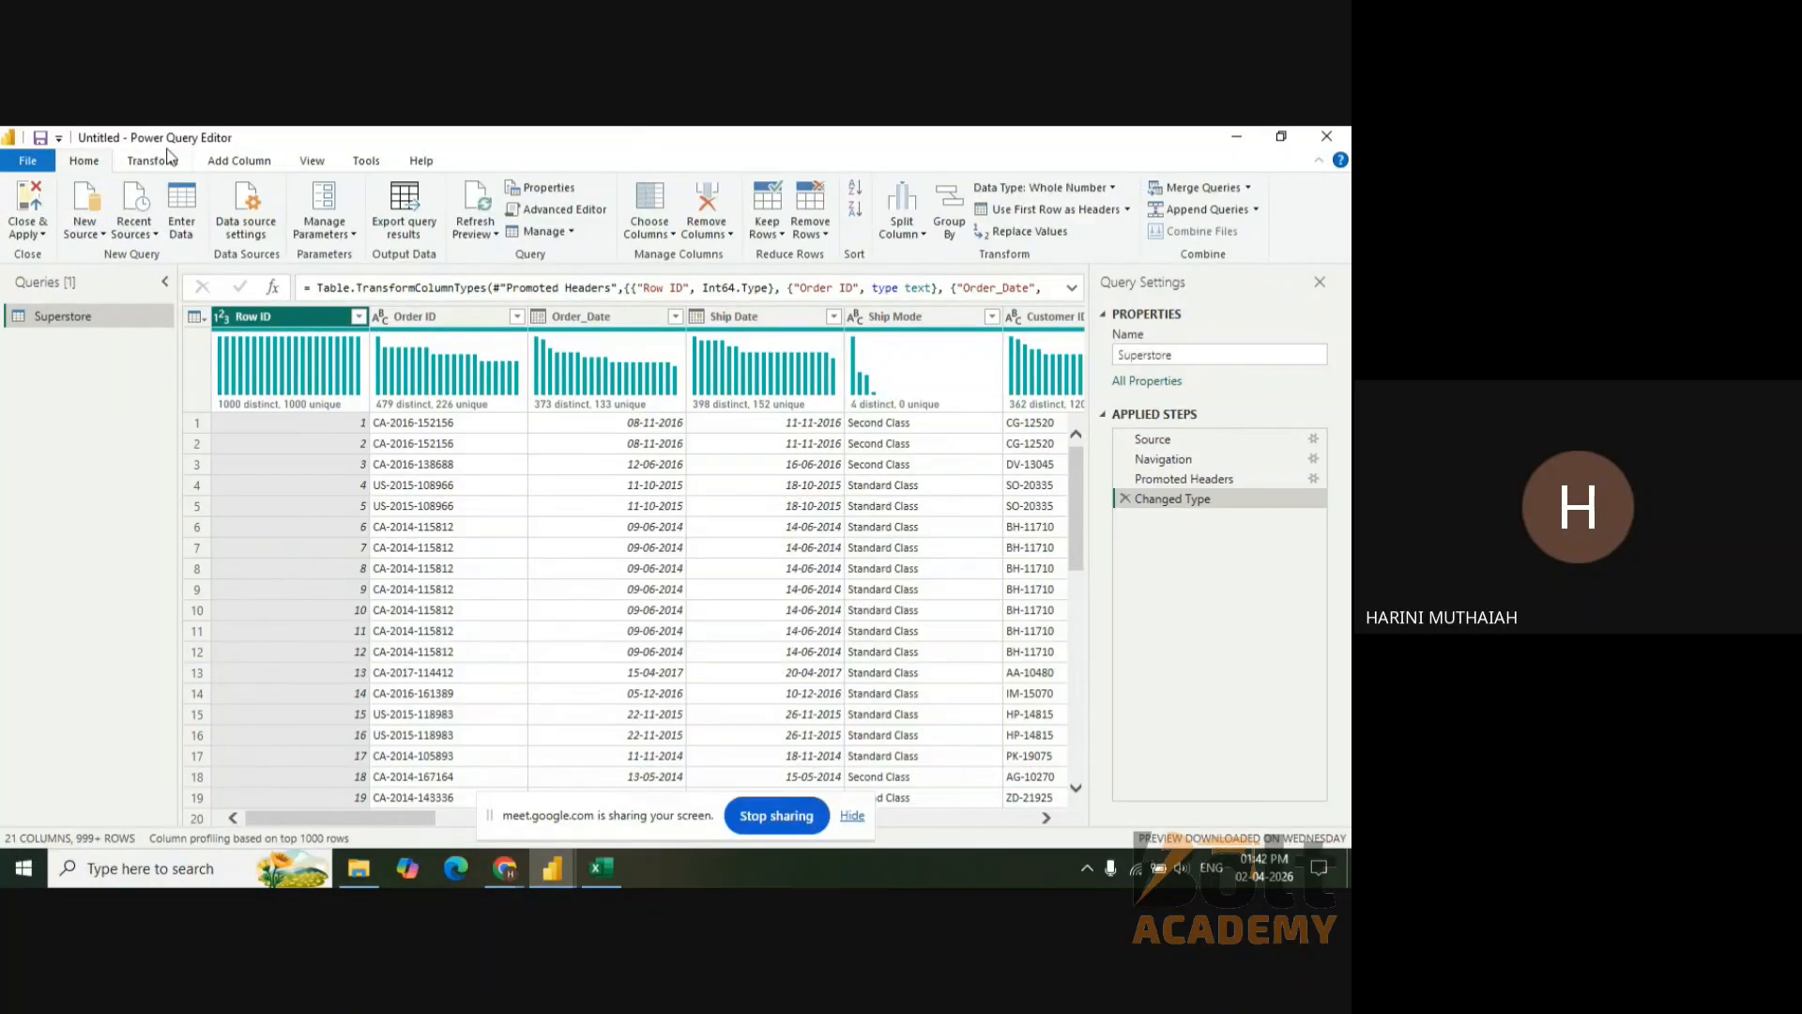
left_click(234, 162)
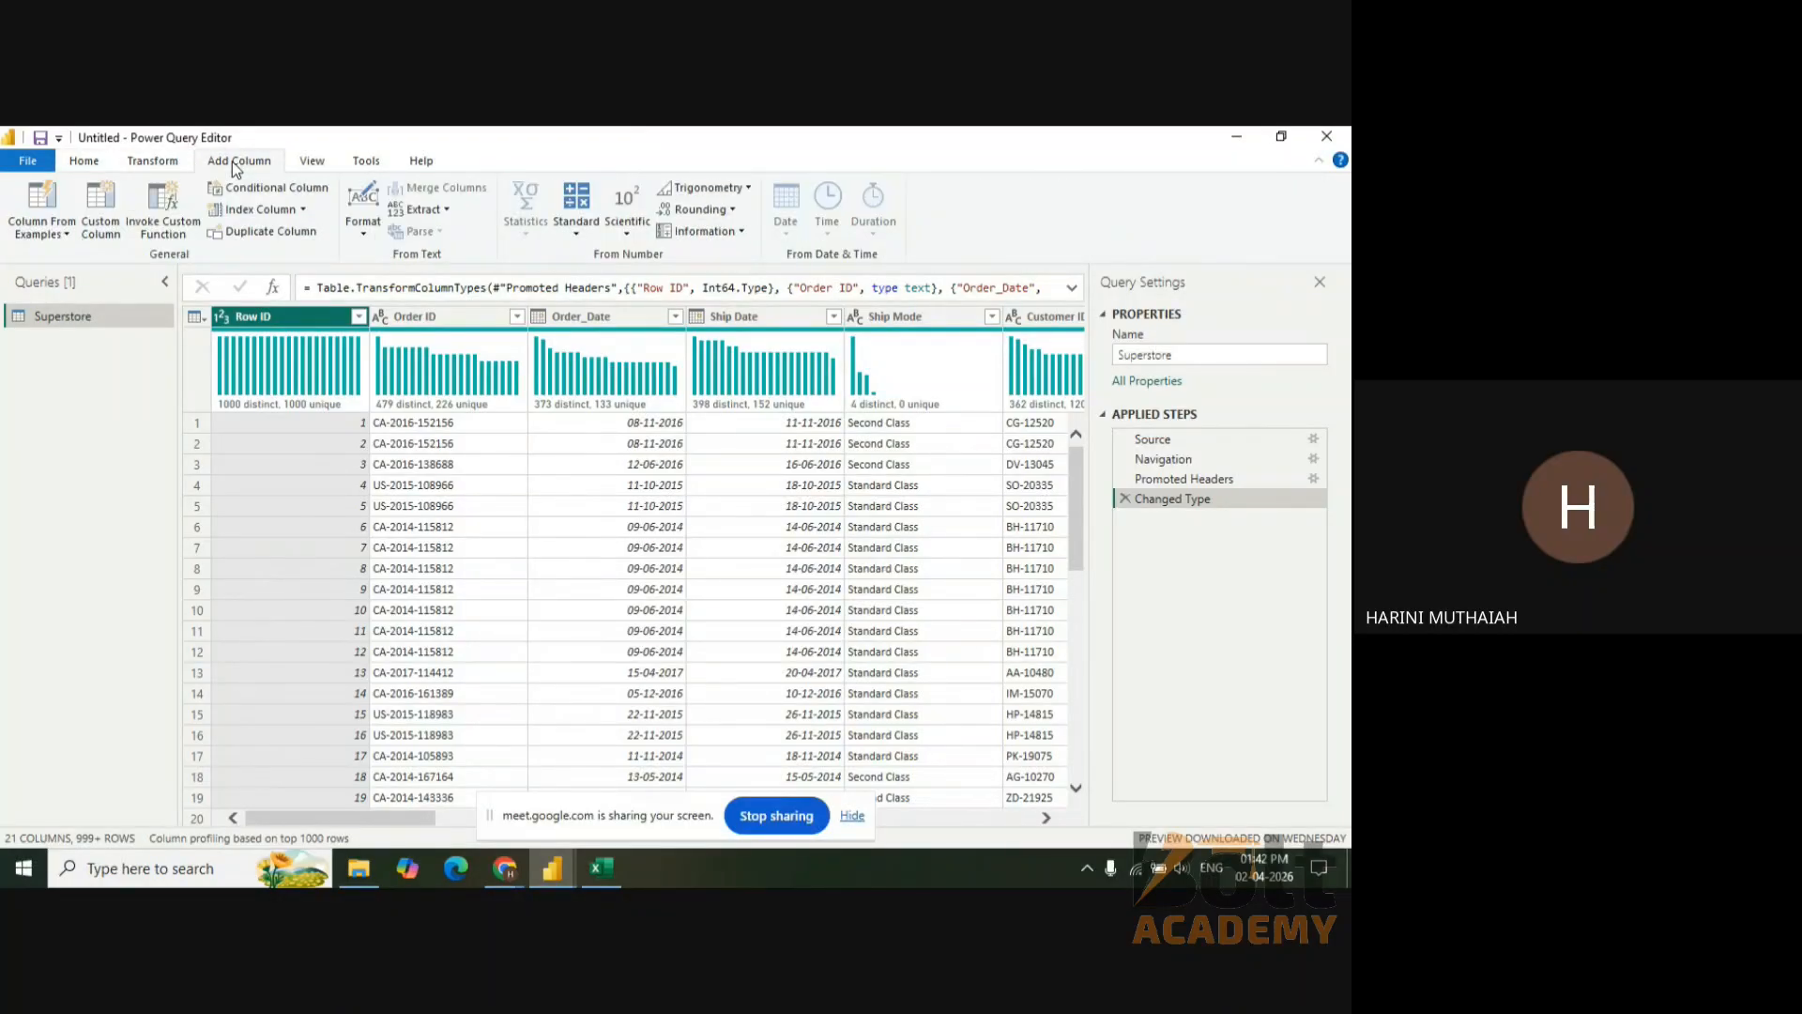
left_click(314, 171)
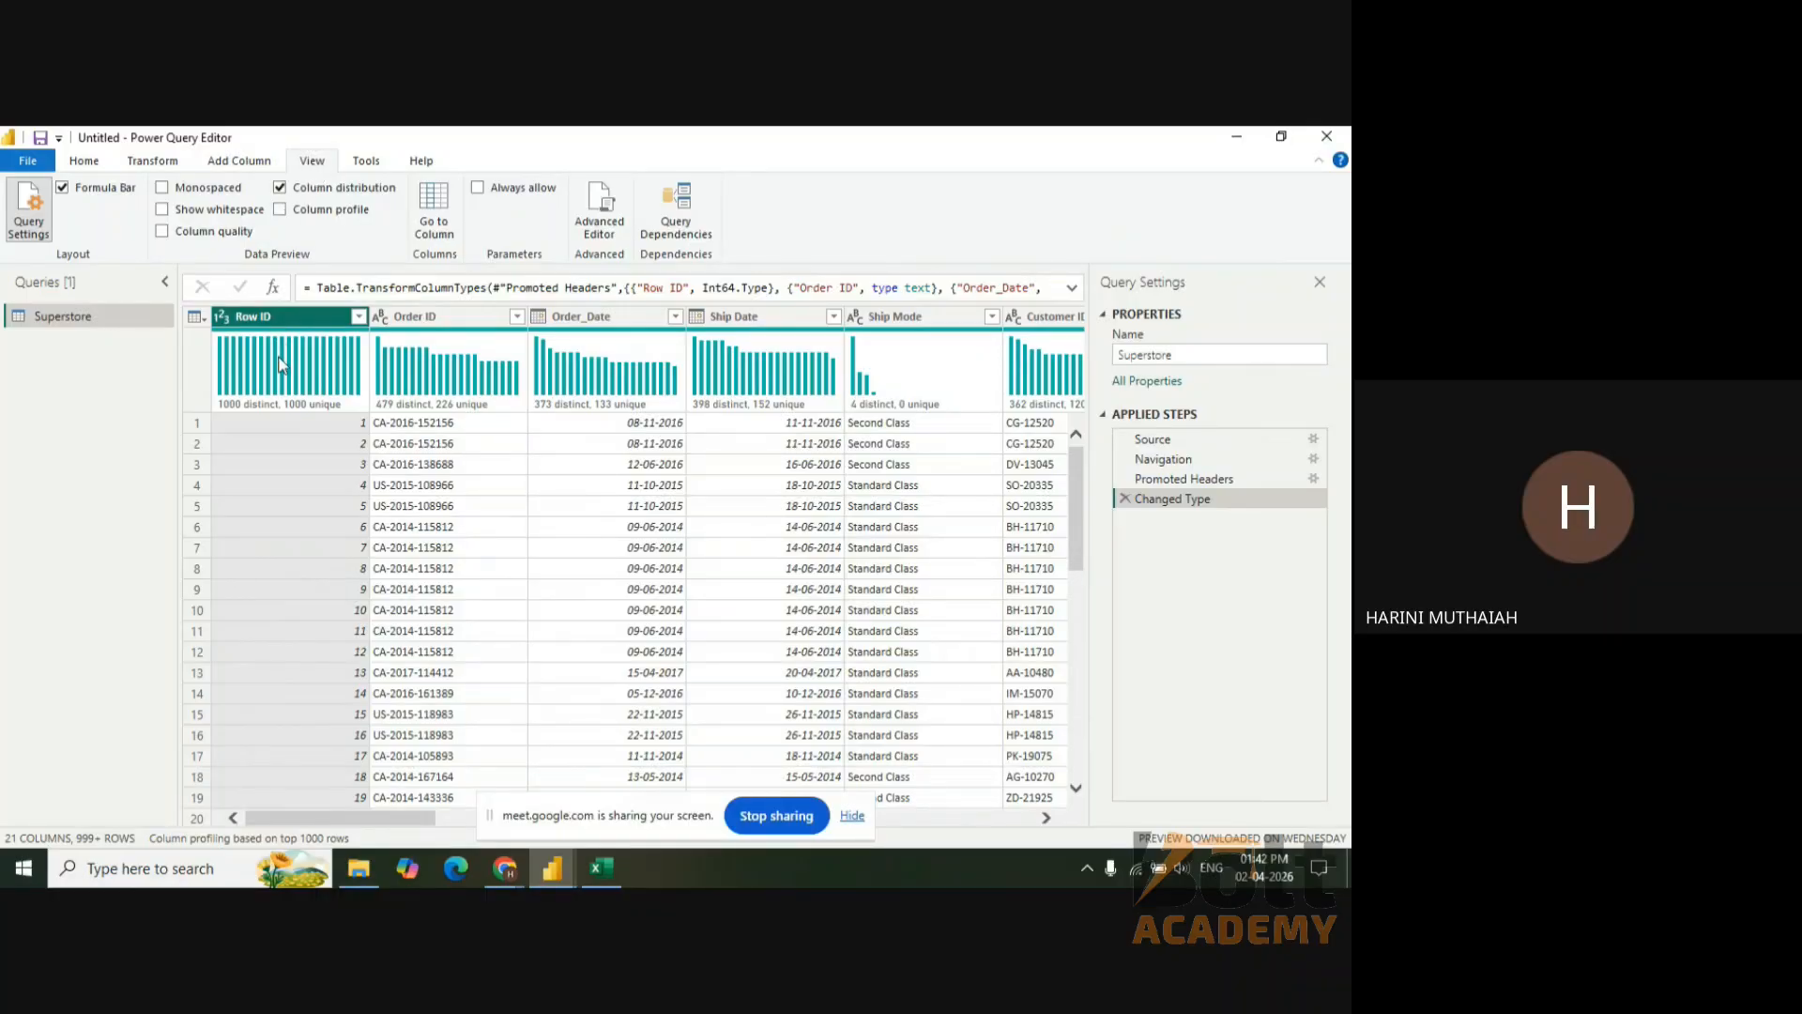
left_click(278, 188)
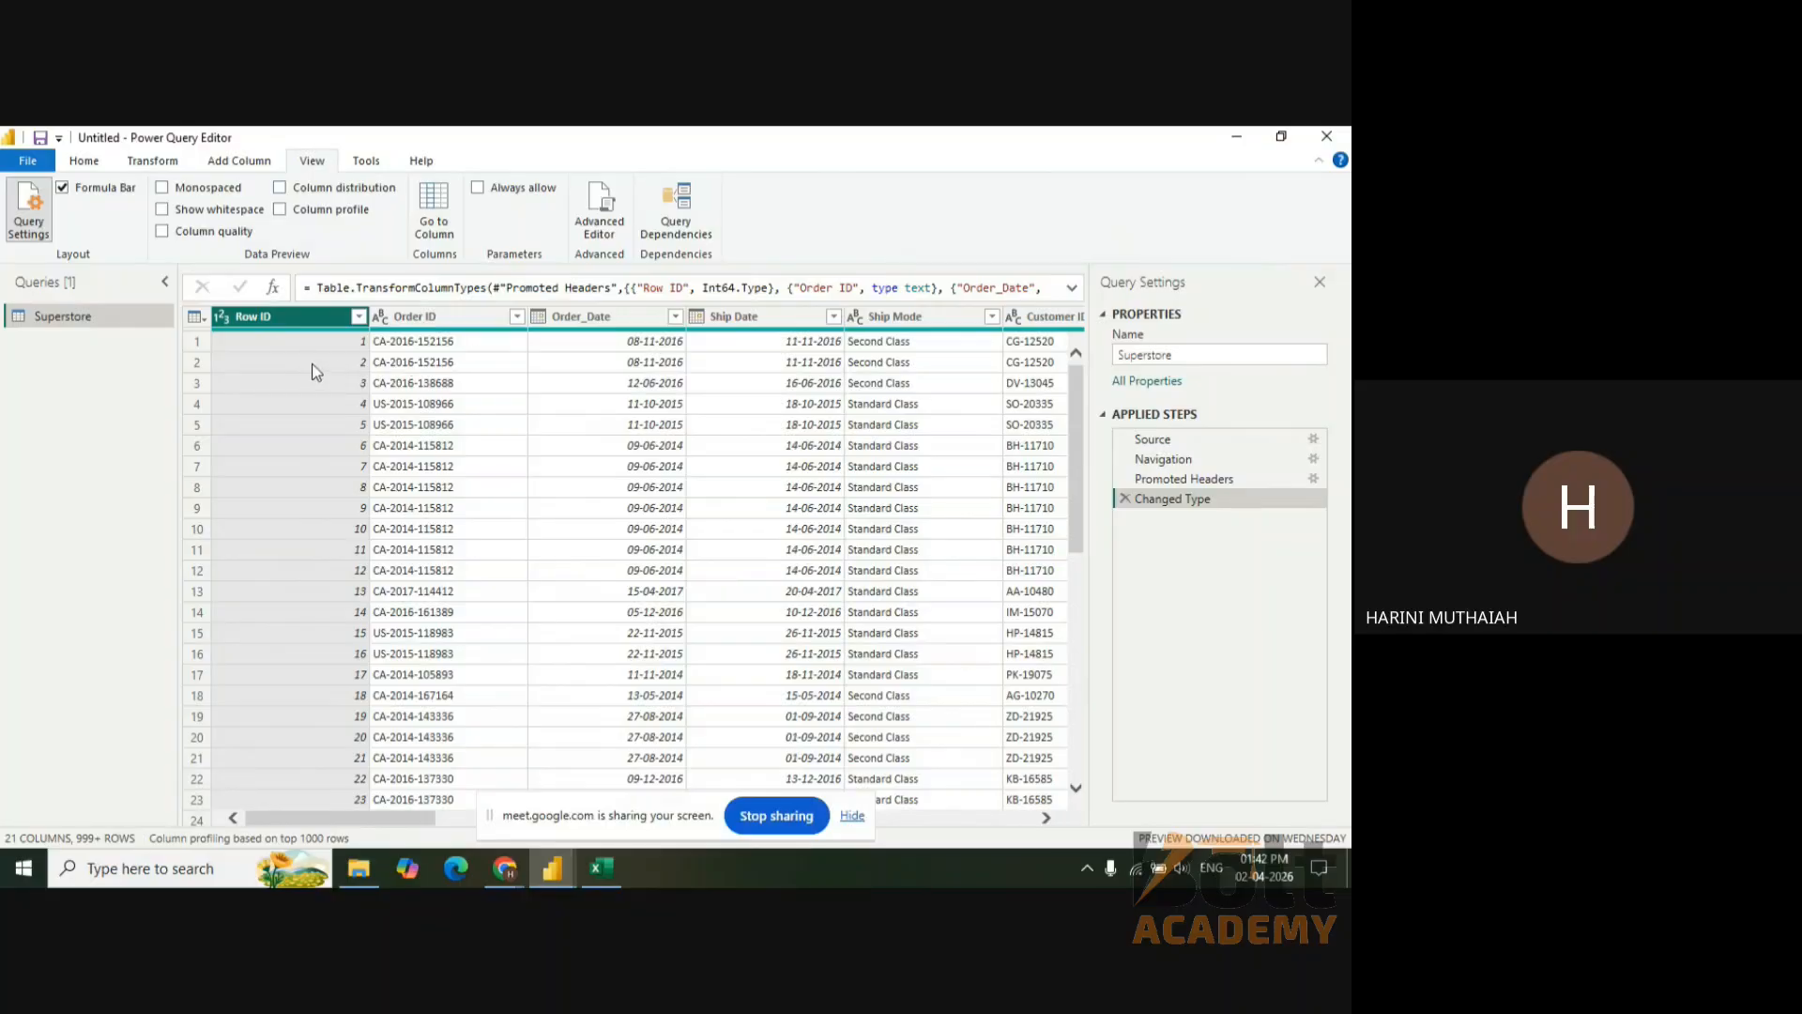
- Show the column distribution charts and examine the distinct and unique values of the Order ID and Row ID columns
mouse_move(285, 335)
left_click(280, 188)
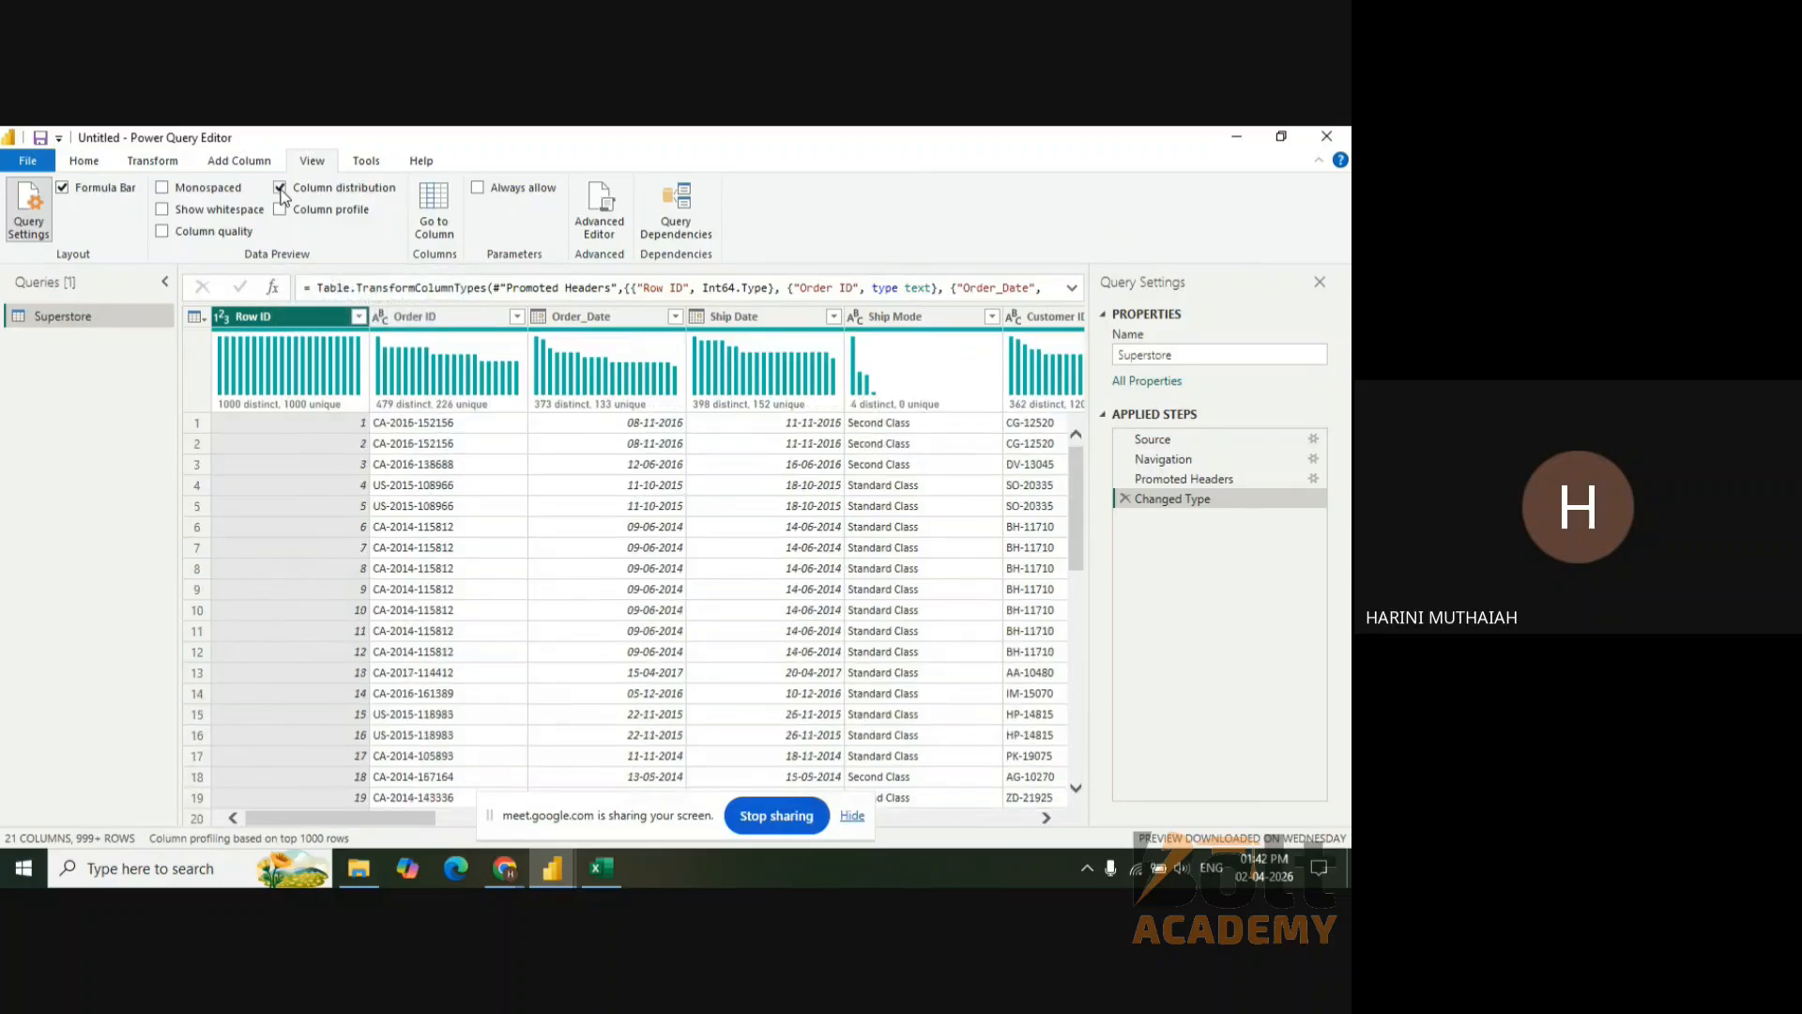
left_click(280, 188)
left_click(280, 188)
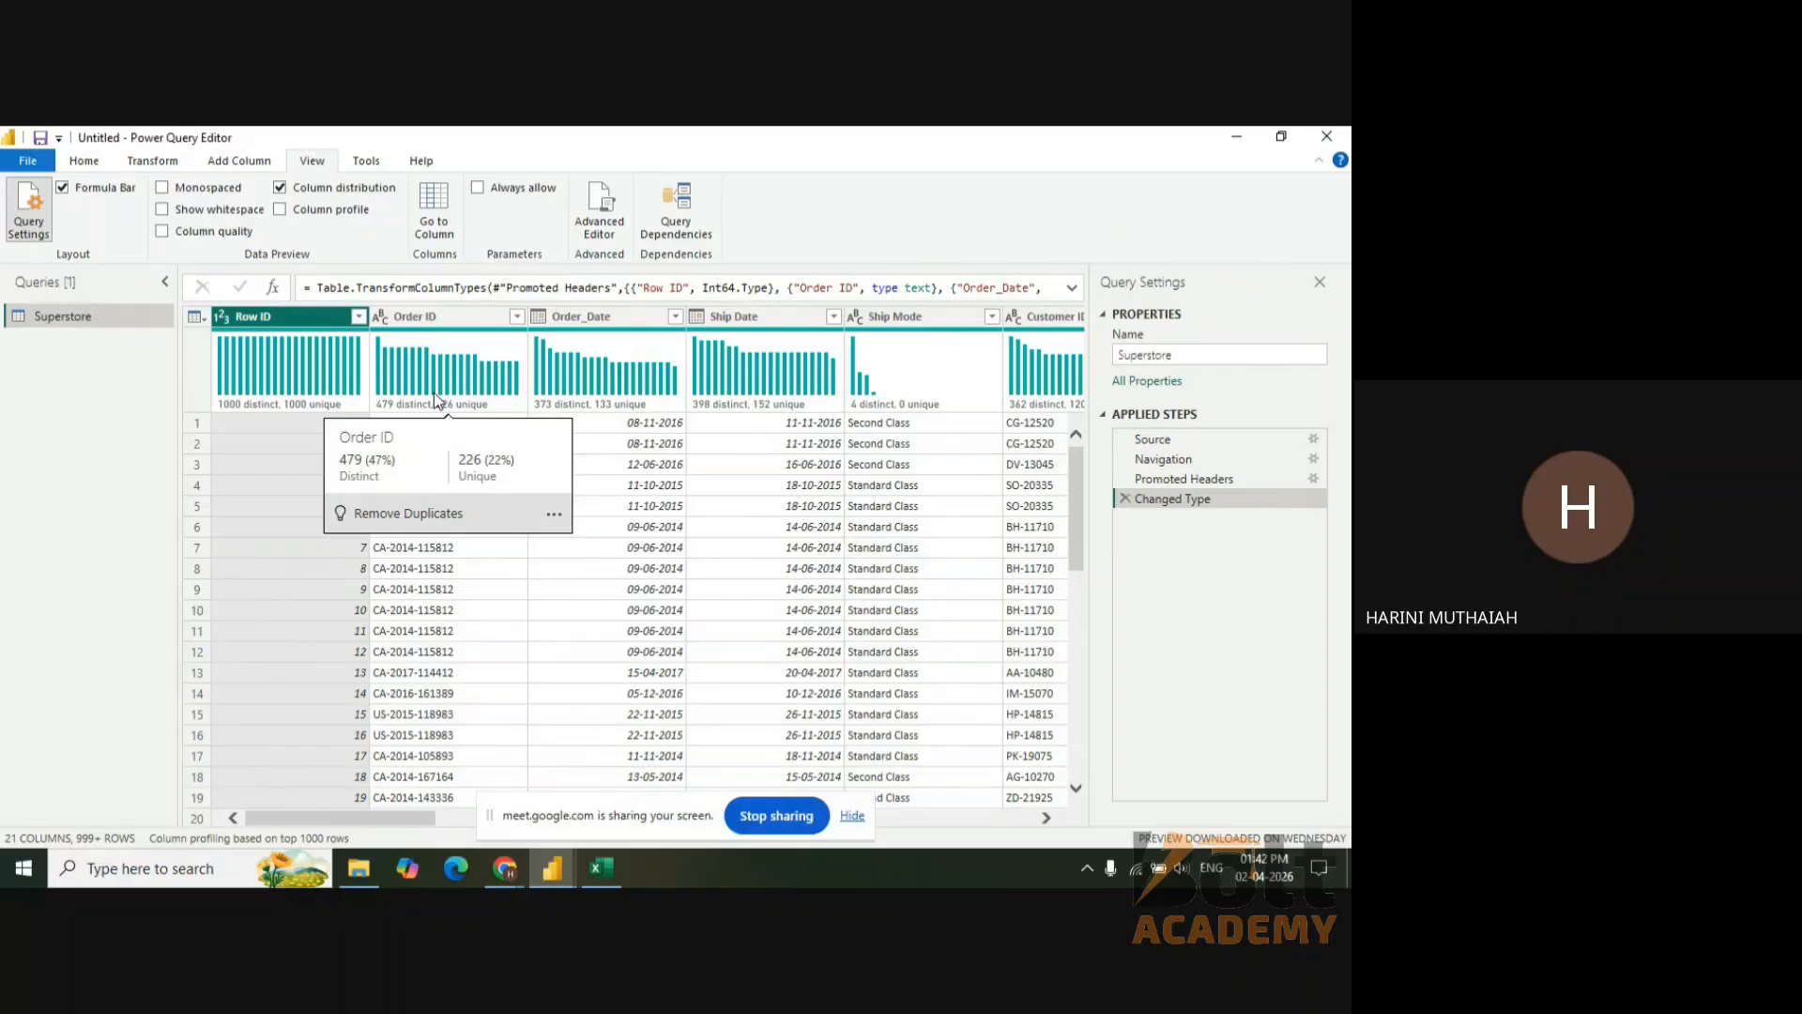
mouse_move(313, 403)
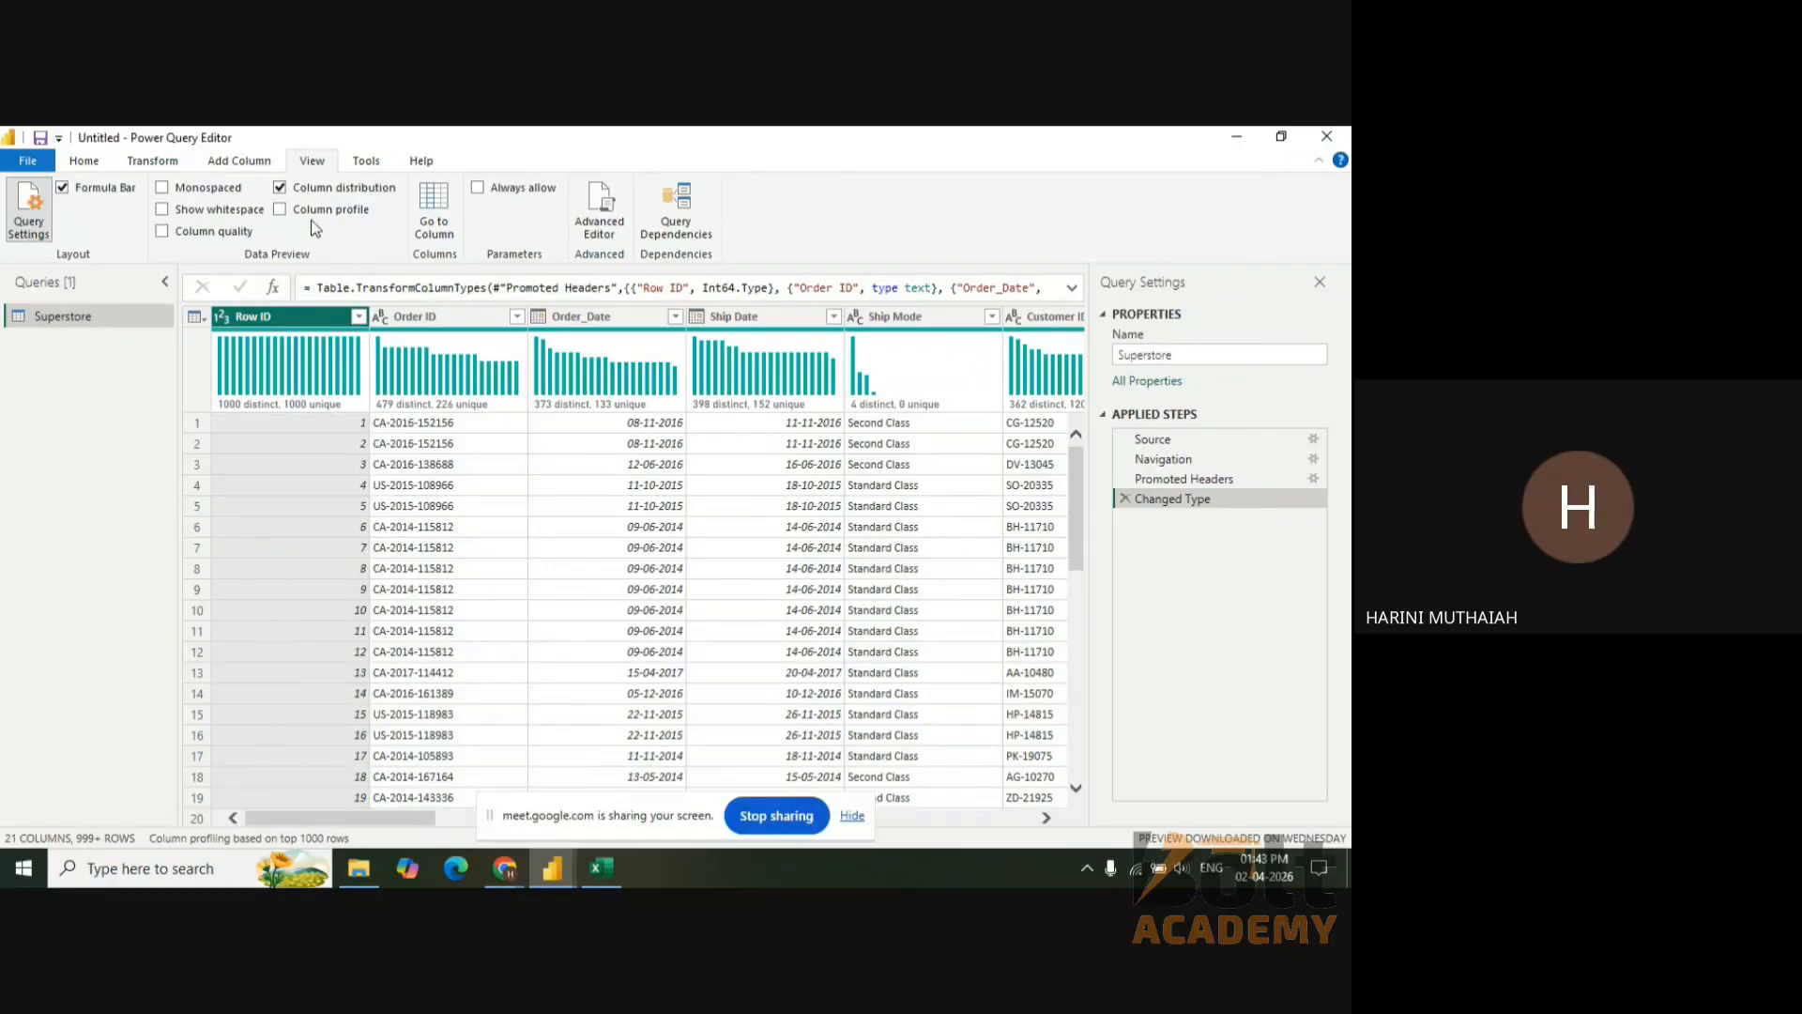
left_click(279, 188)
left_click(279, 188)
mouse_move(235, 409)
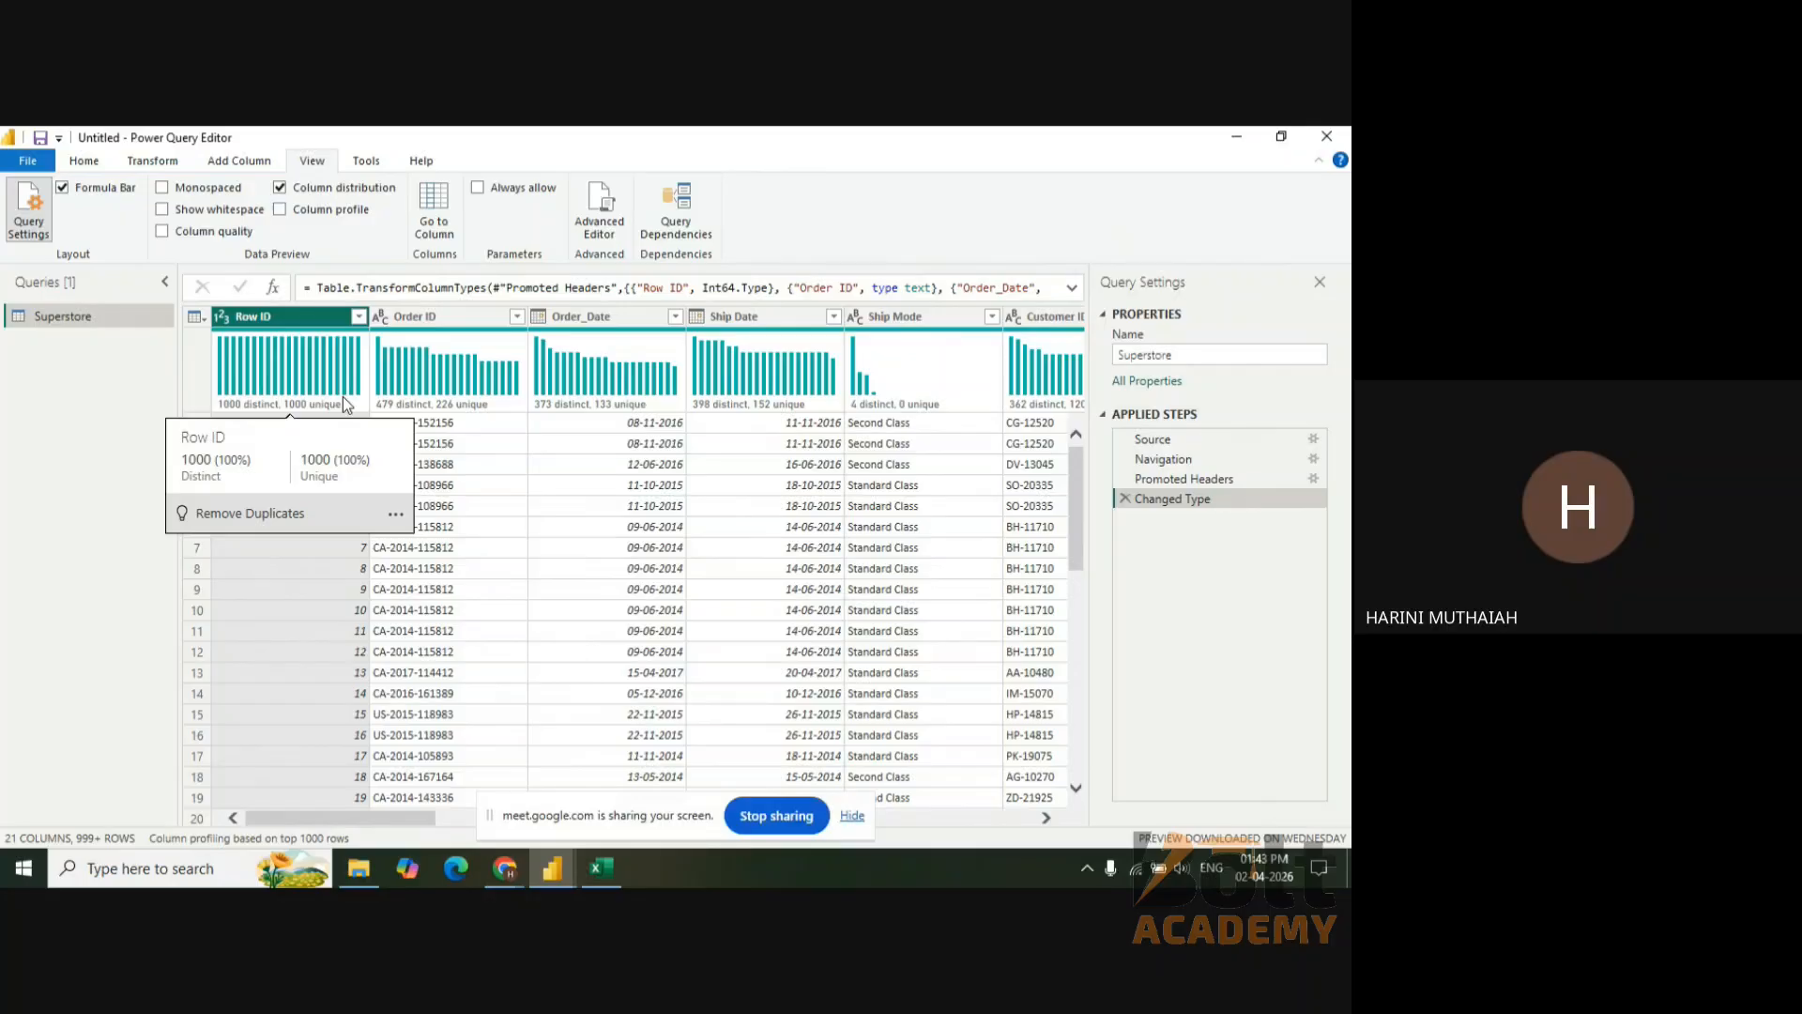
- Review the commands available for the Row ID column, including Remove Duplicates, without applying any, and hide the column distribution charts
right_click(319, 325)
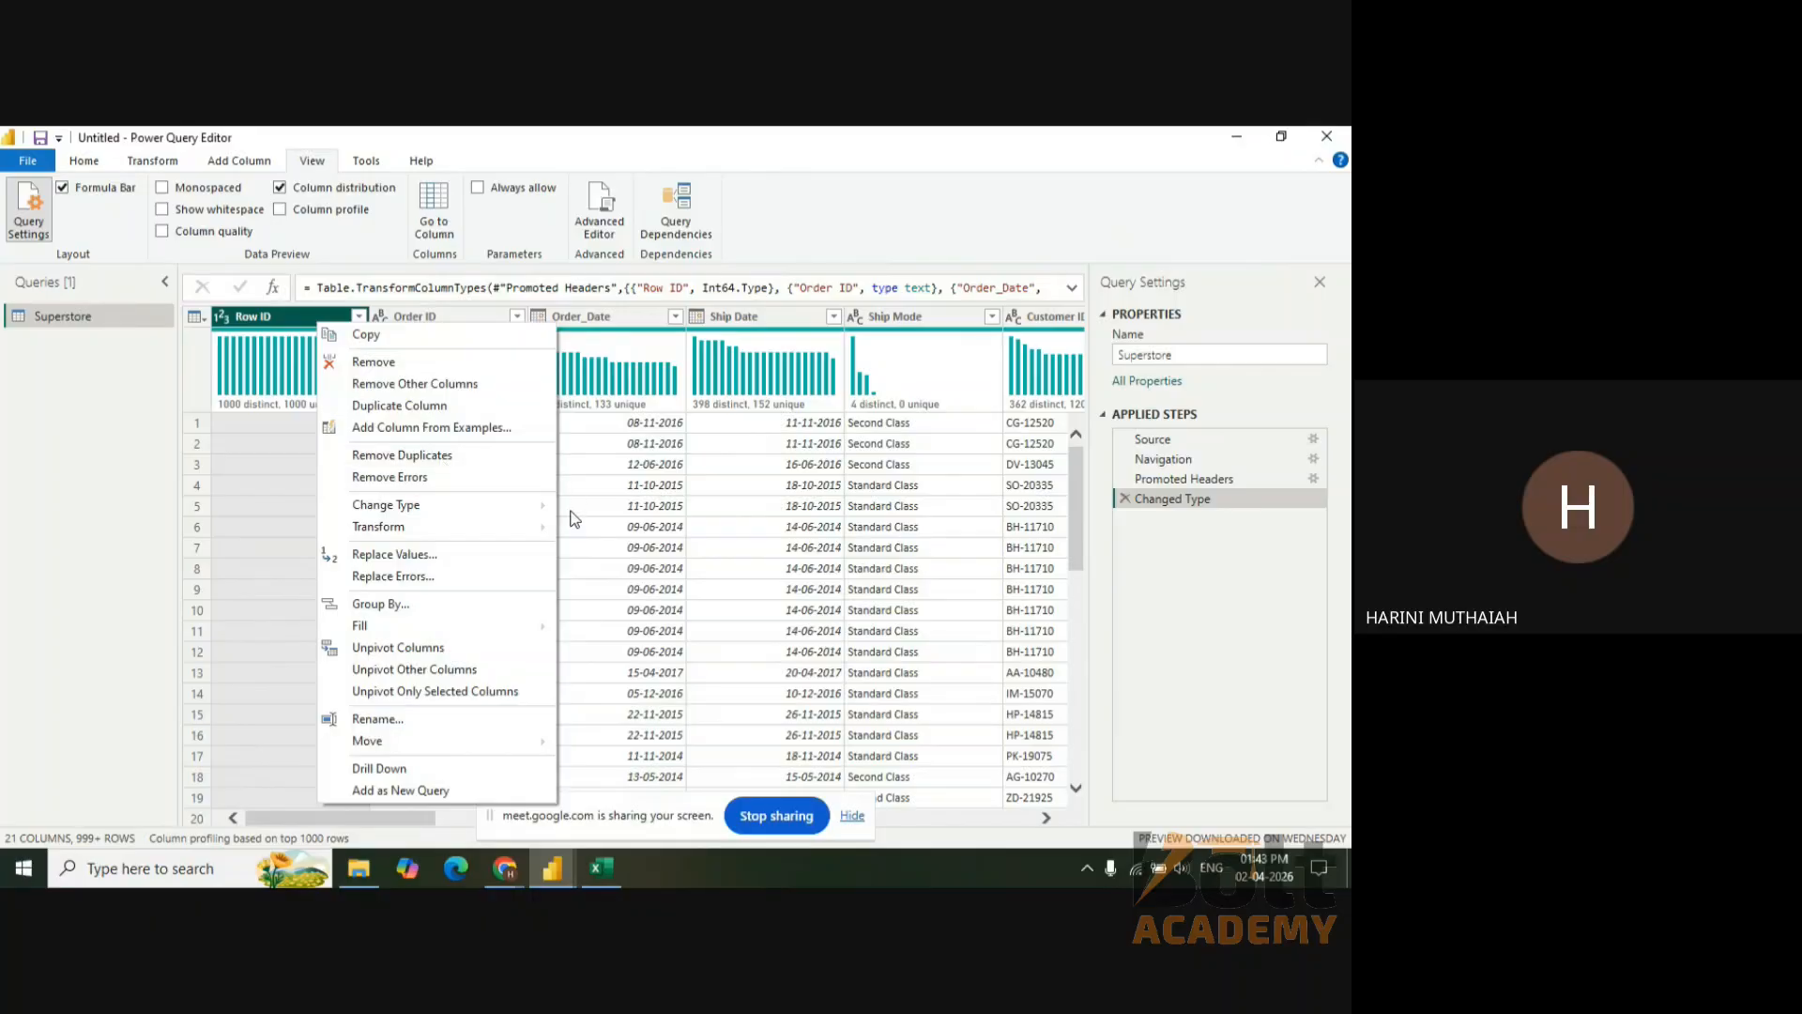
left_click(69, 520)
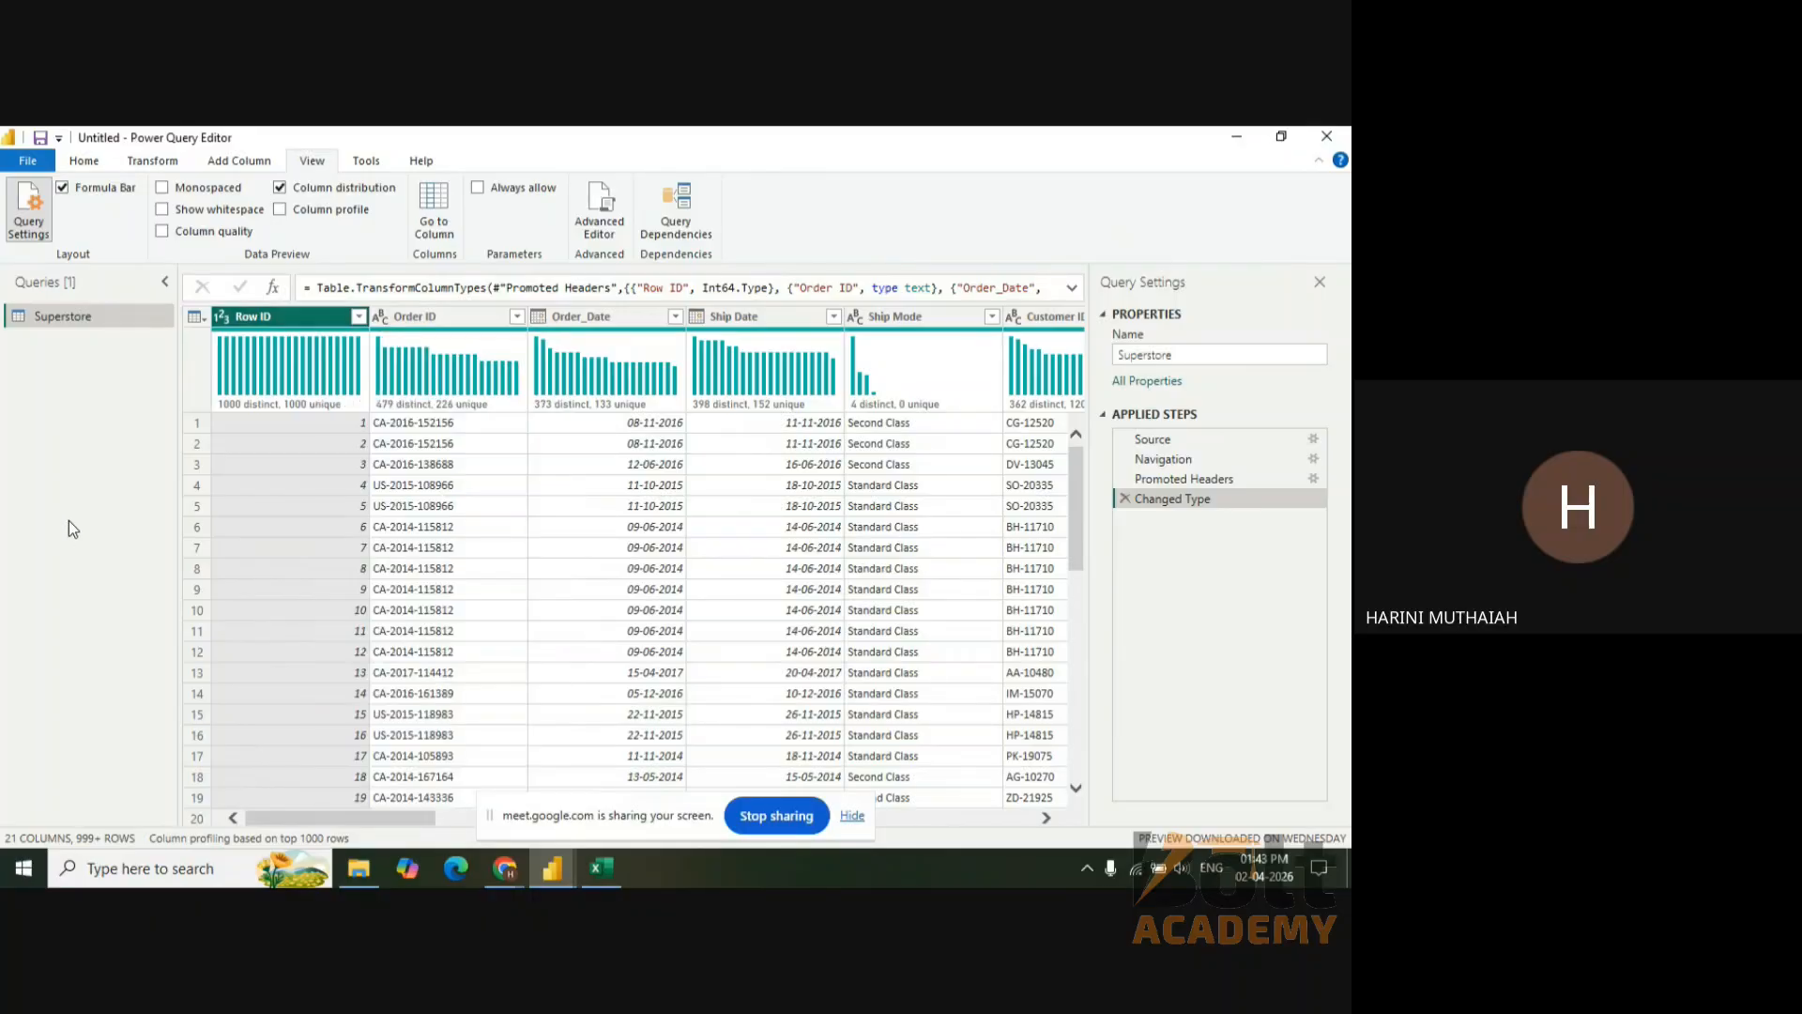
right_click(310, 325)
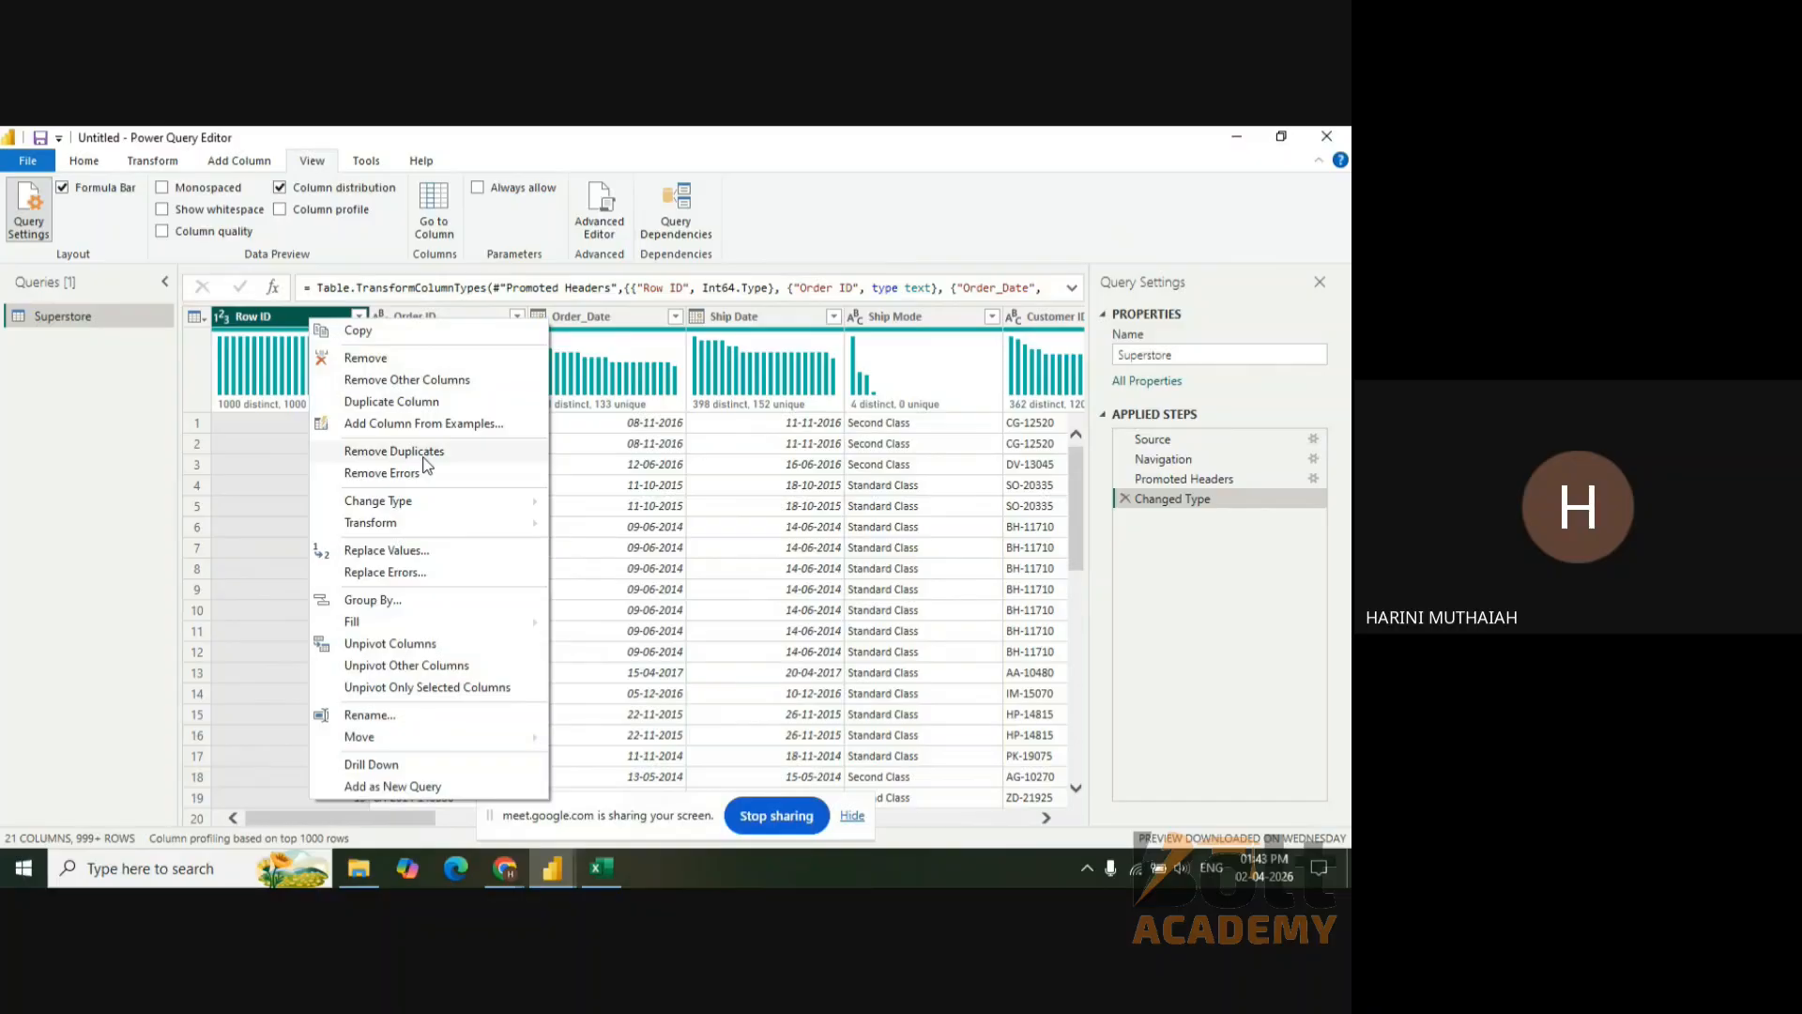
left_click(122, 454)
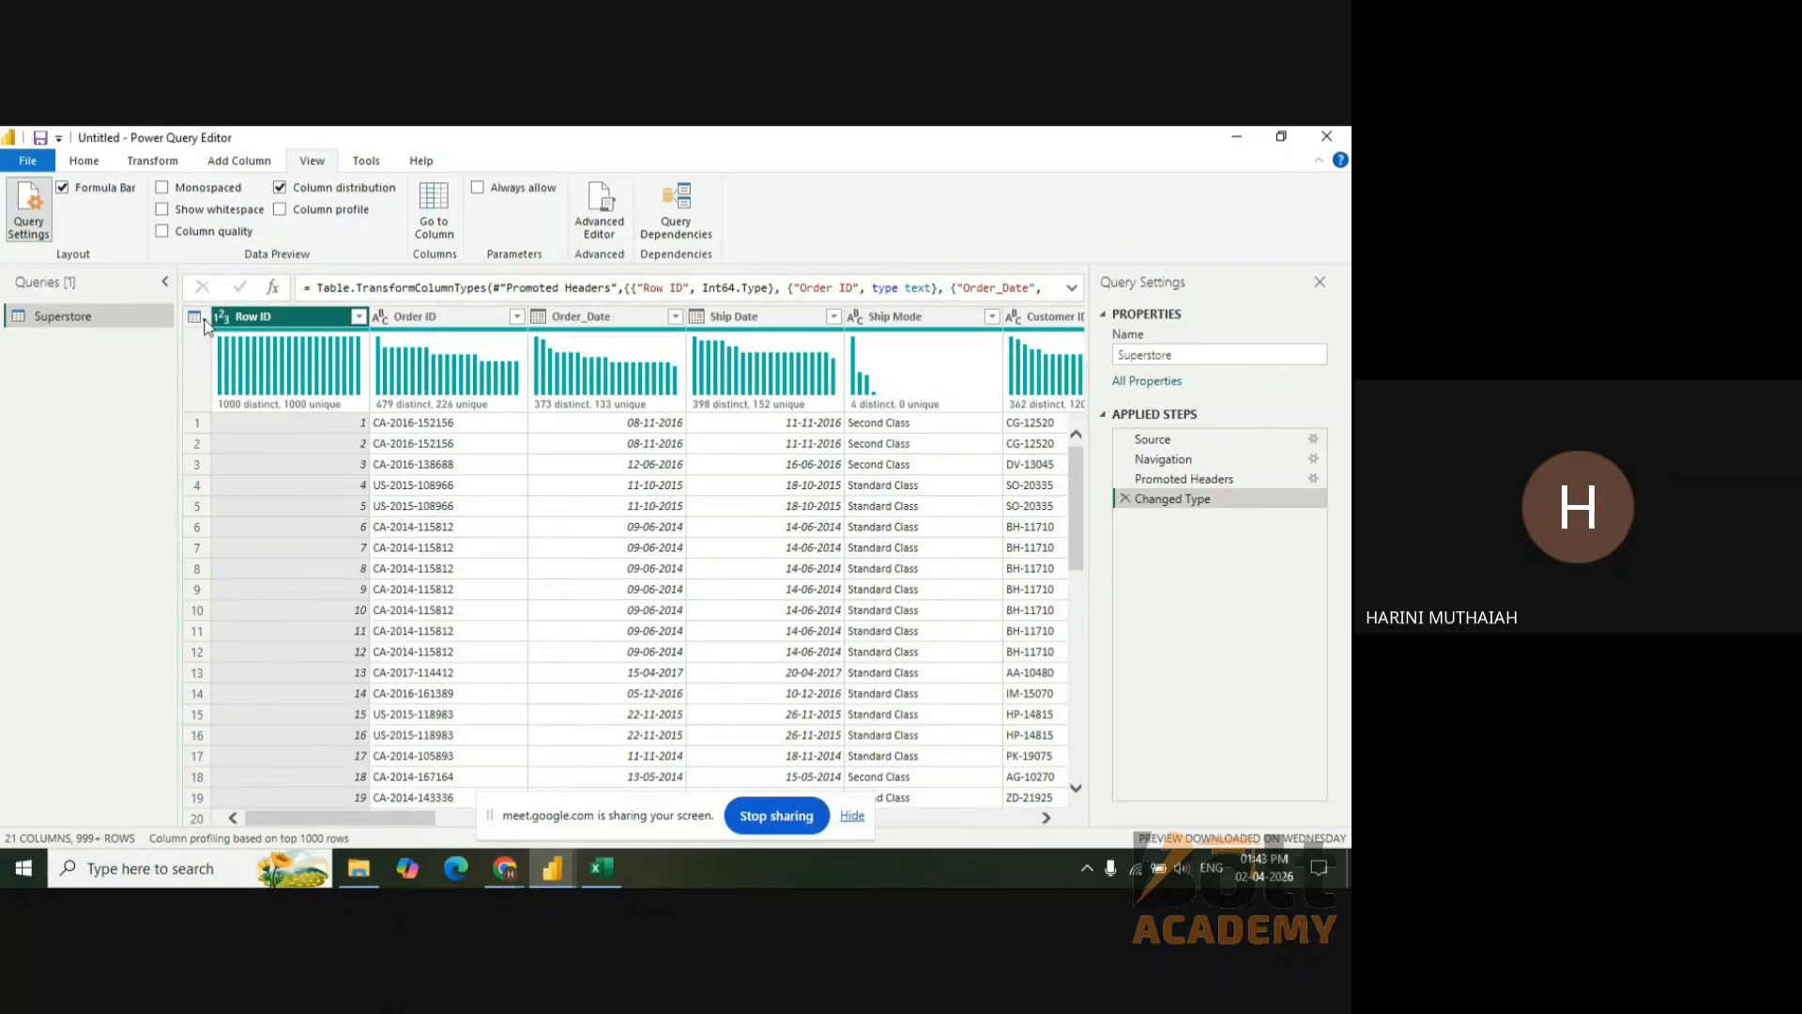
left_click(286, 191)
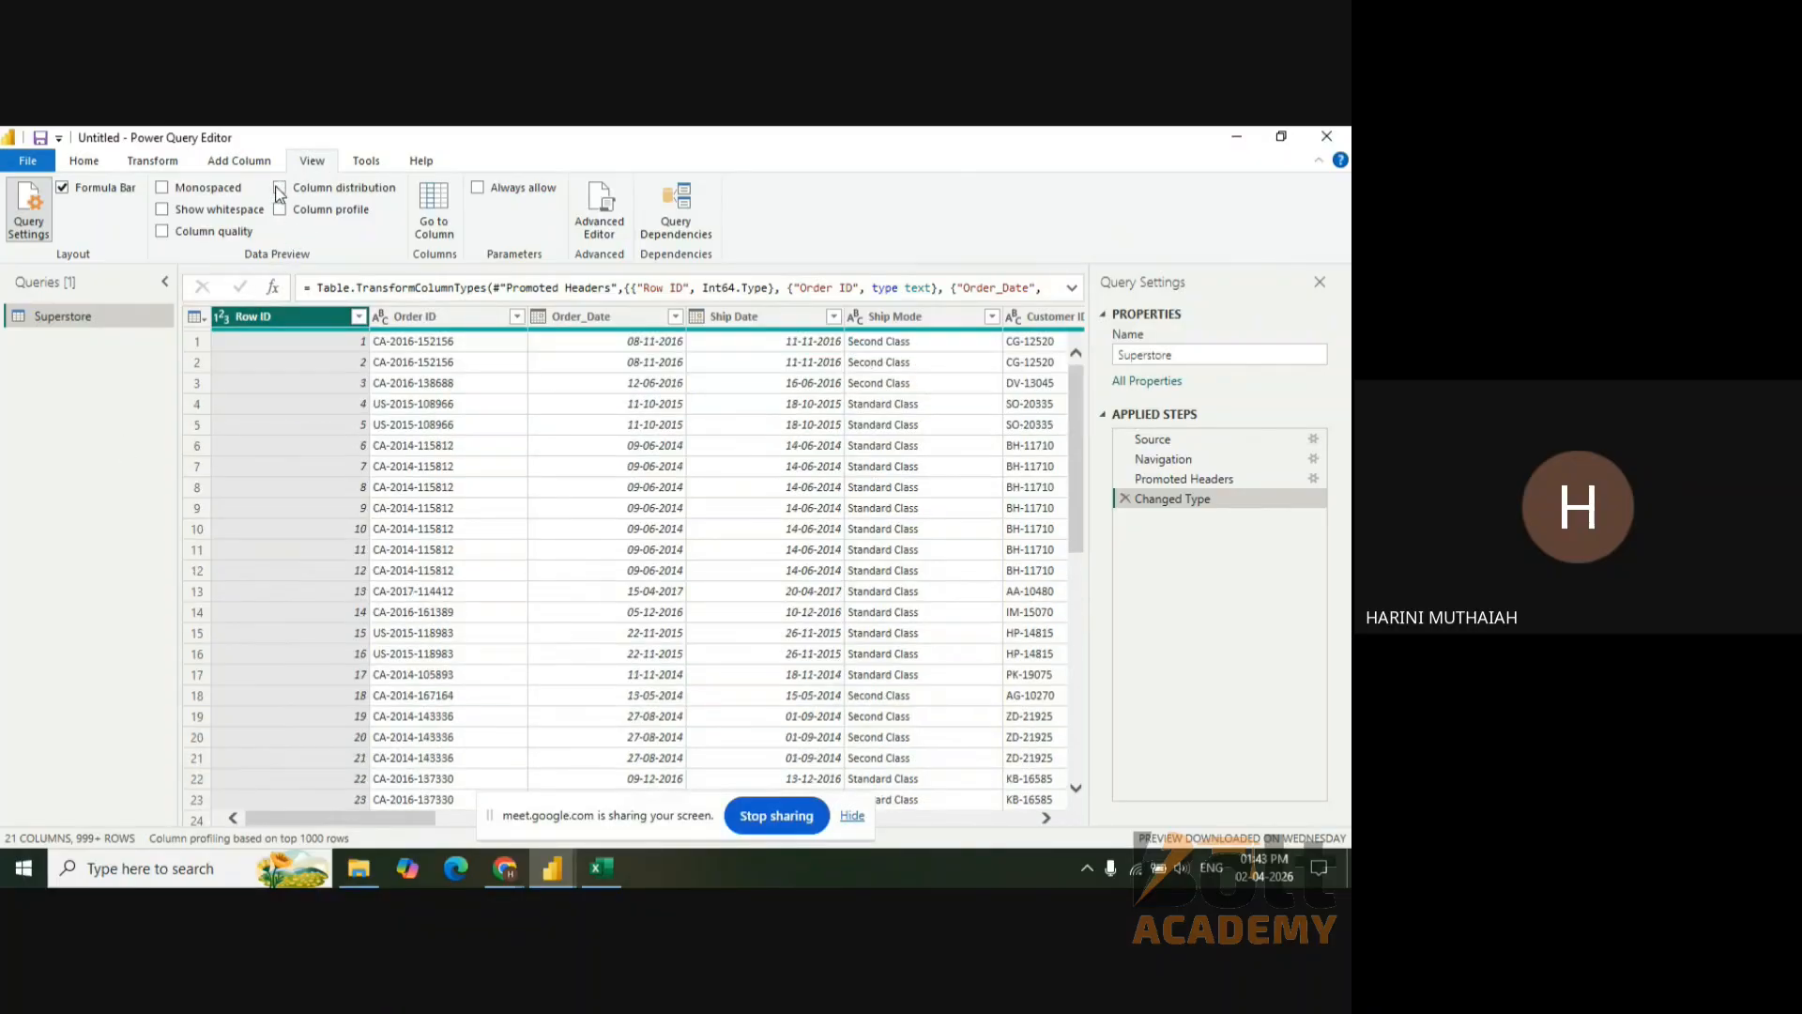
- Show the column profile and examine the full column statistics and value distribution of Row ID
left_click(280, 212)
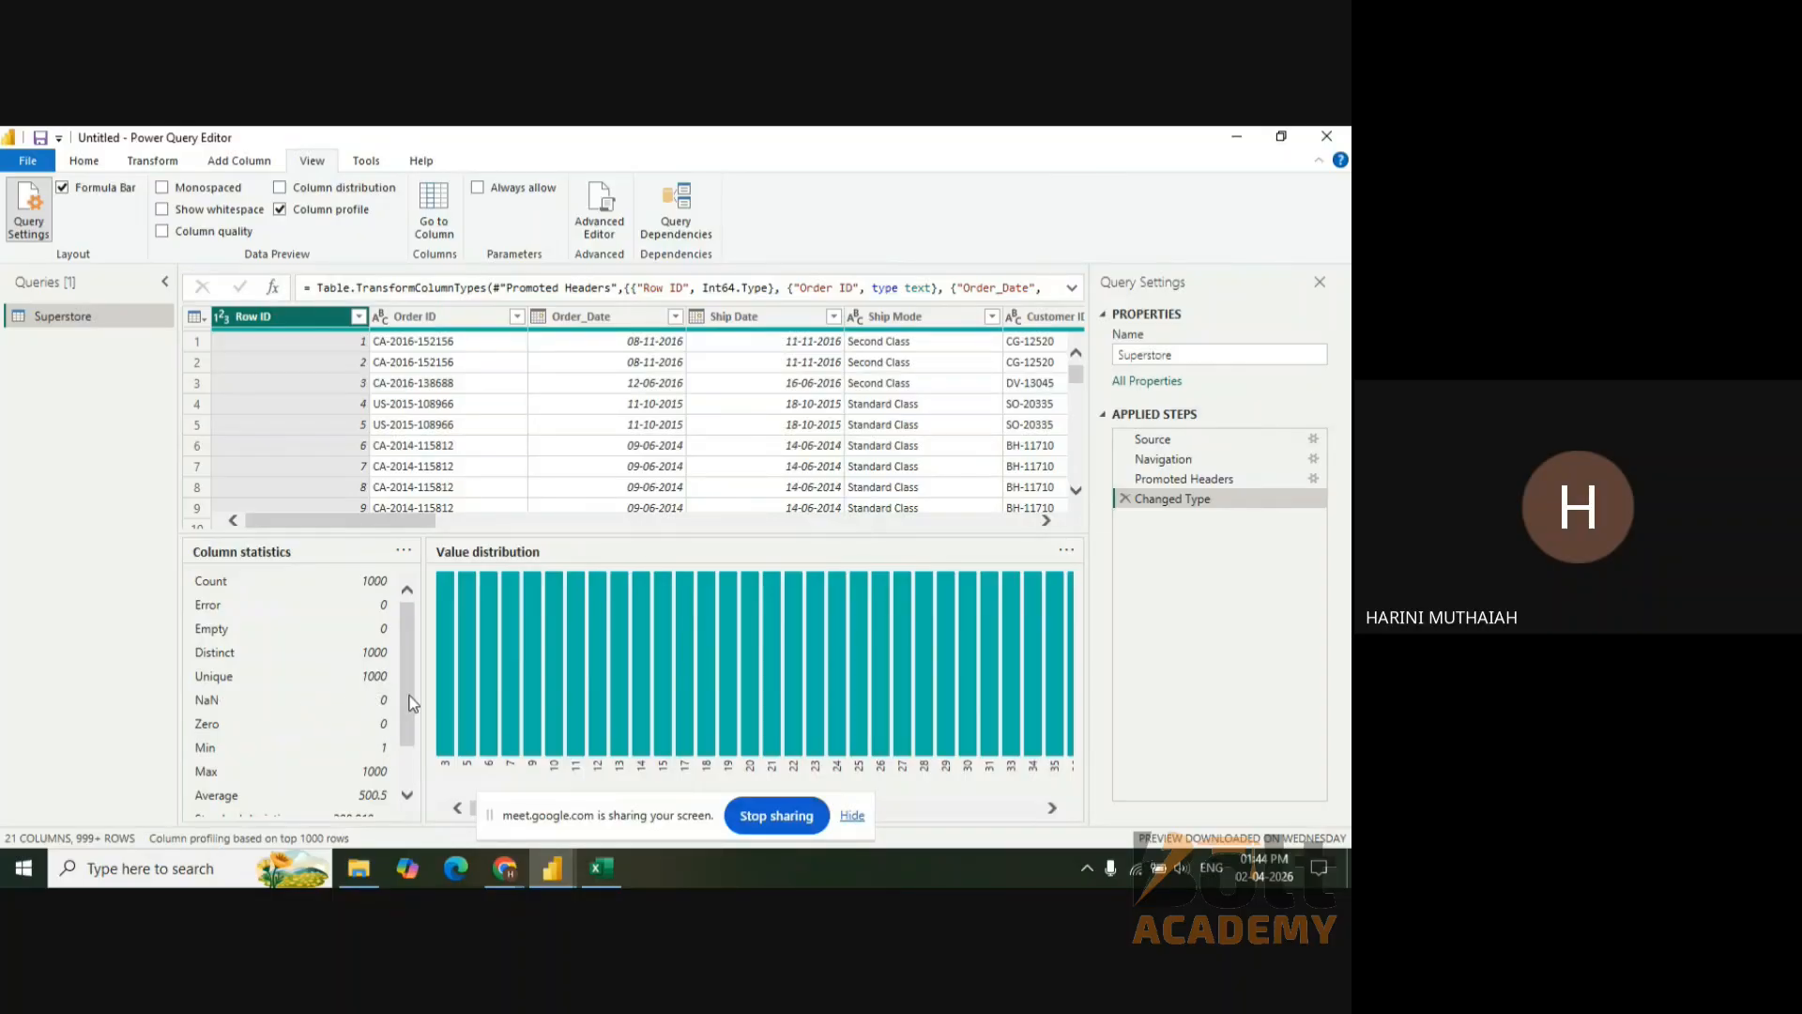
left_click_drag(411, 704, 415, 760)
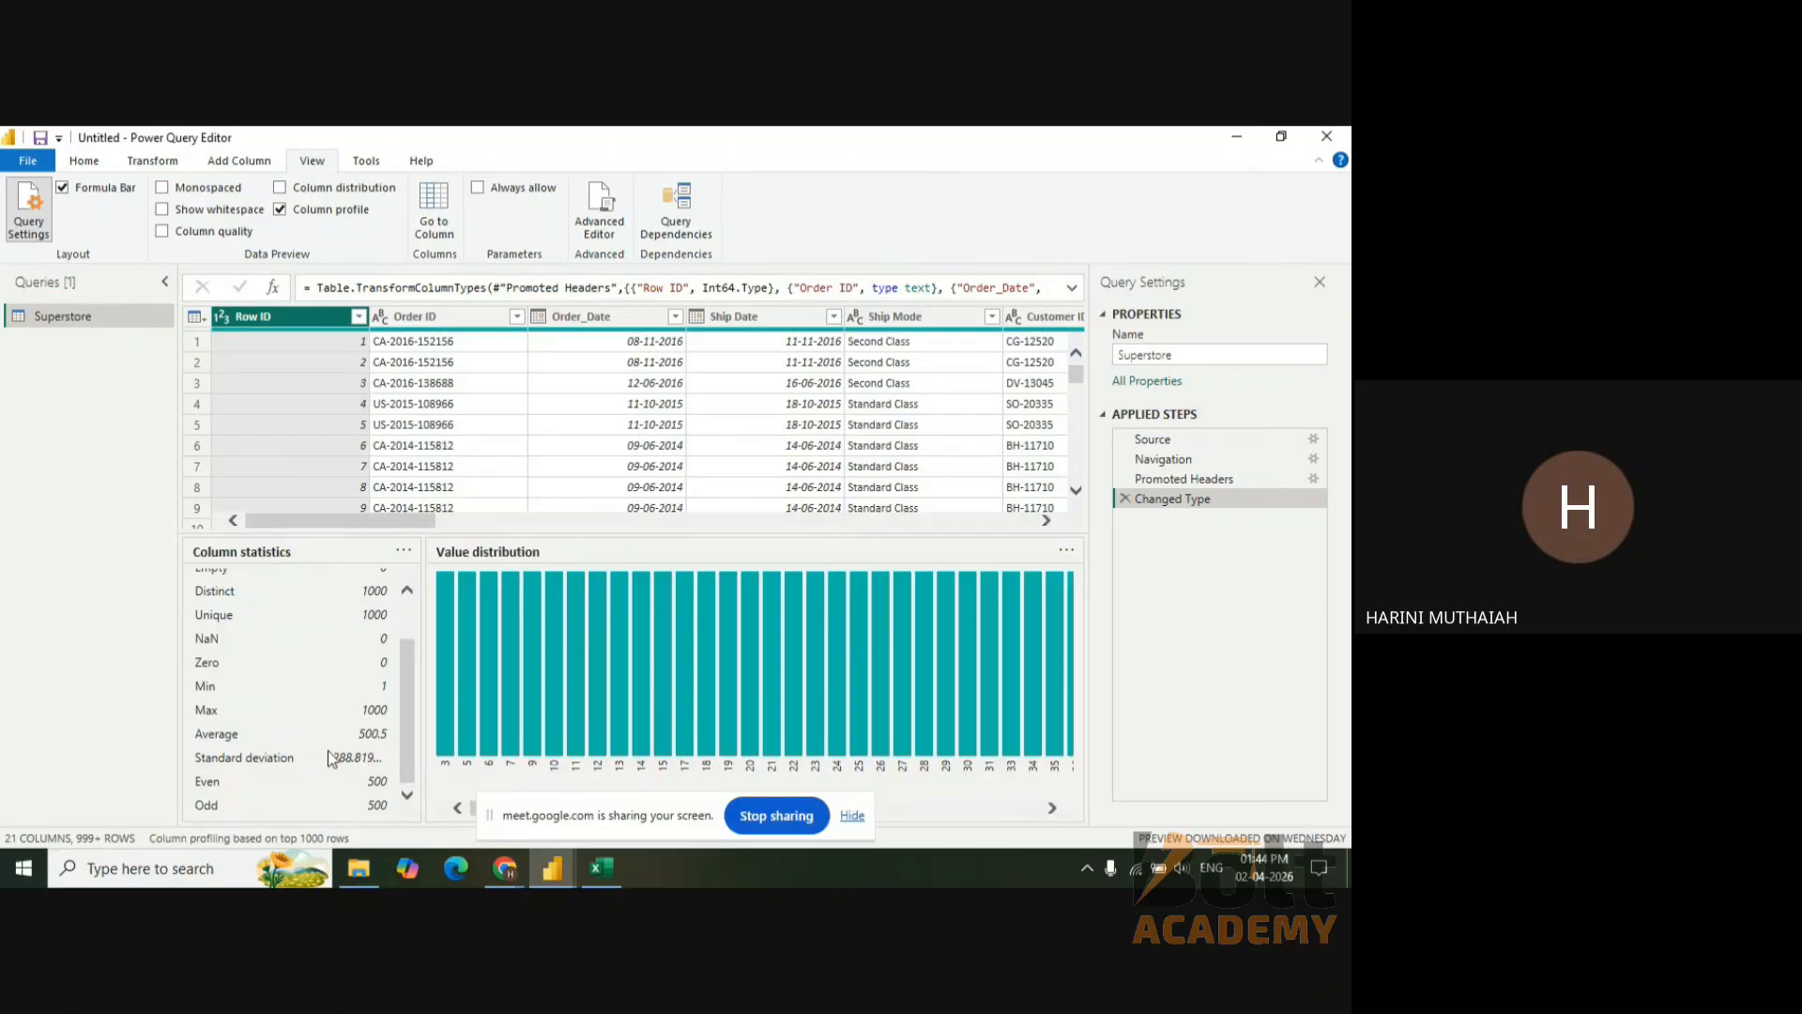
left_click_drag(403, 753, 413, 649)
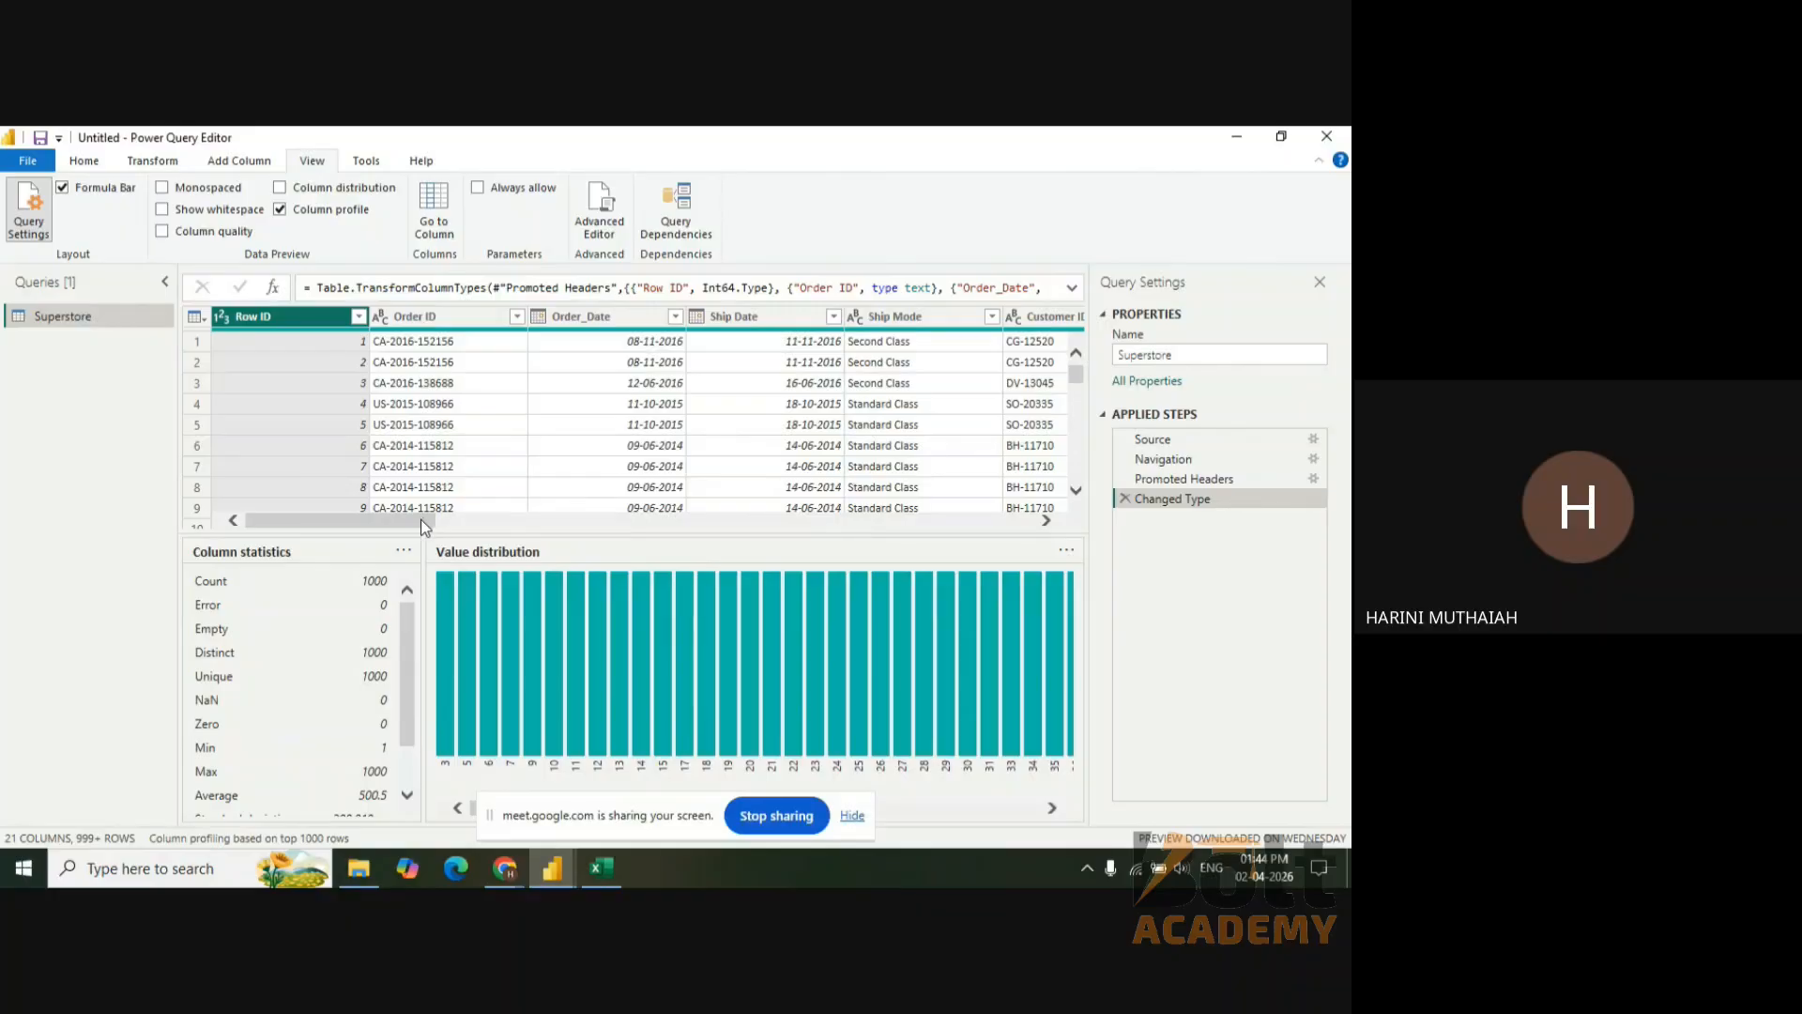
- Select the Sales column and examine its column statistics and value distribution
left_click_drag(420, 520, 957, 536)
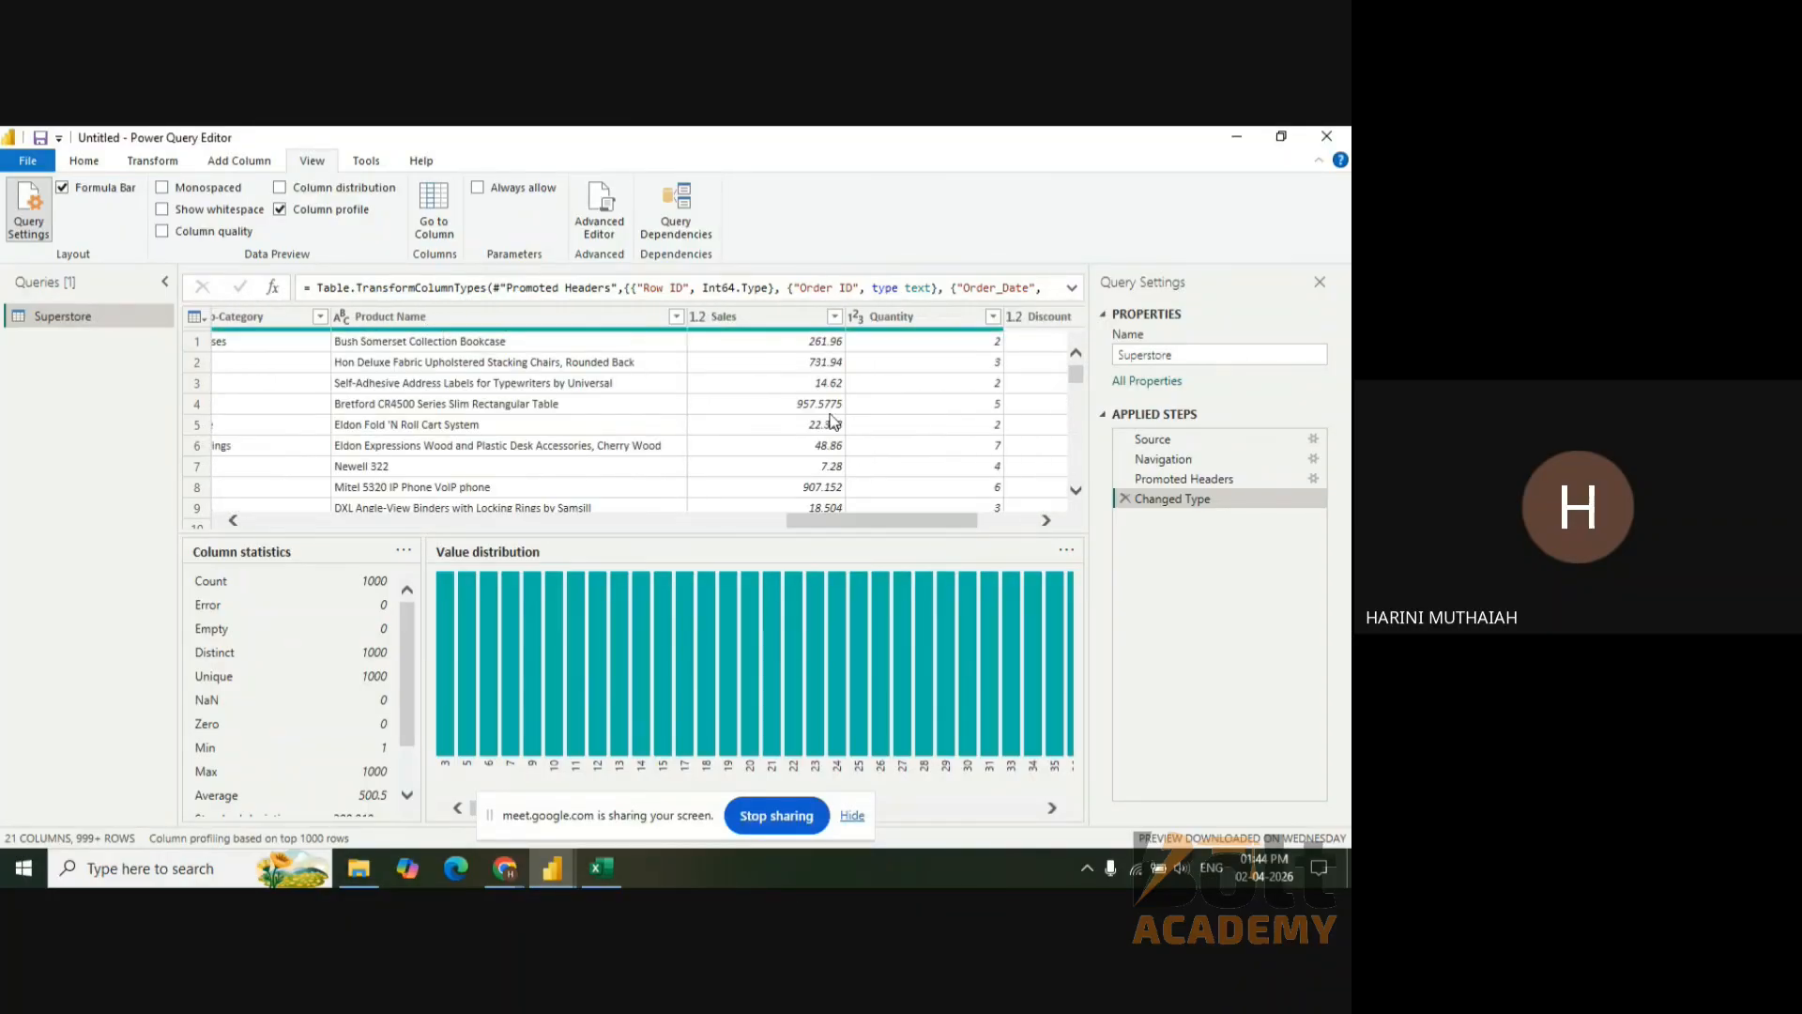
left_click(769, 317)
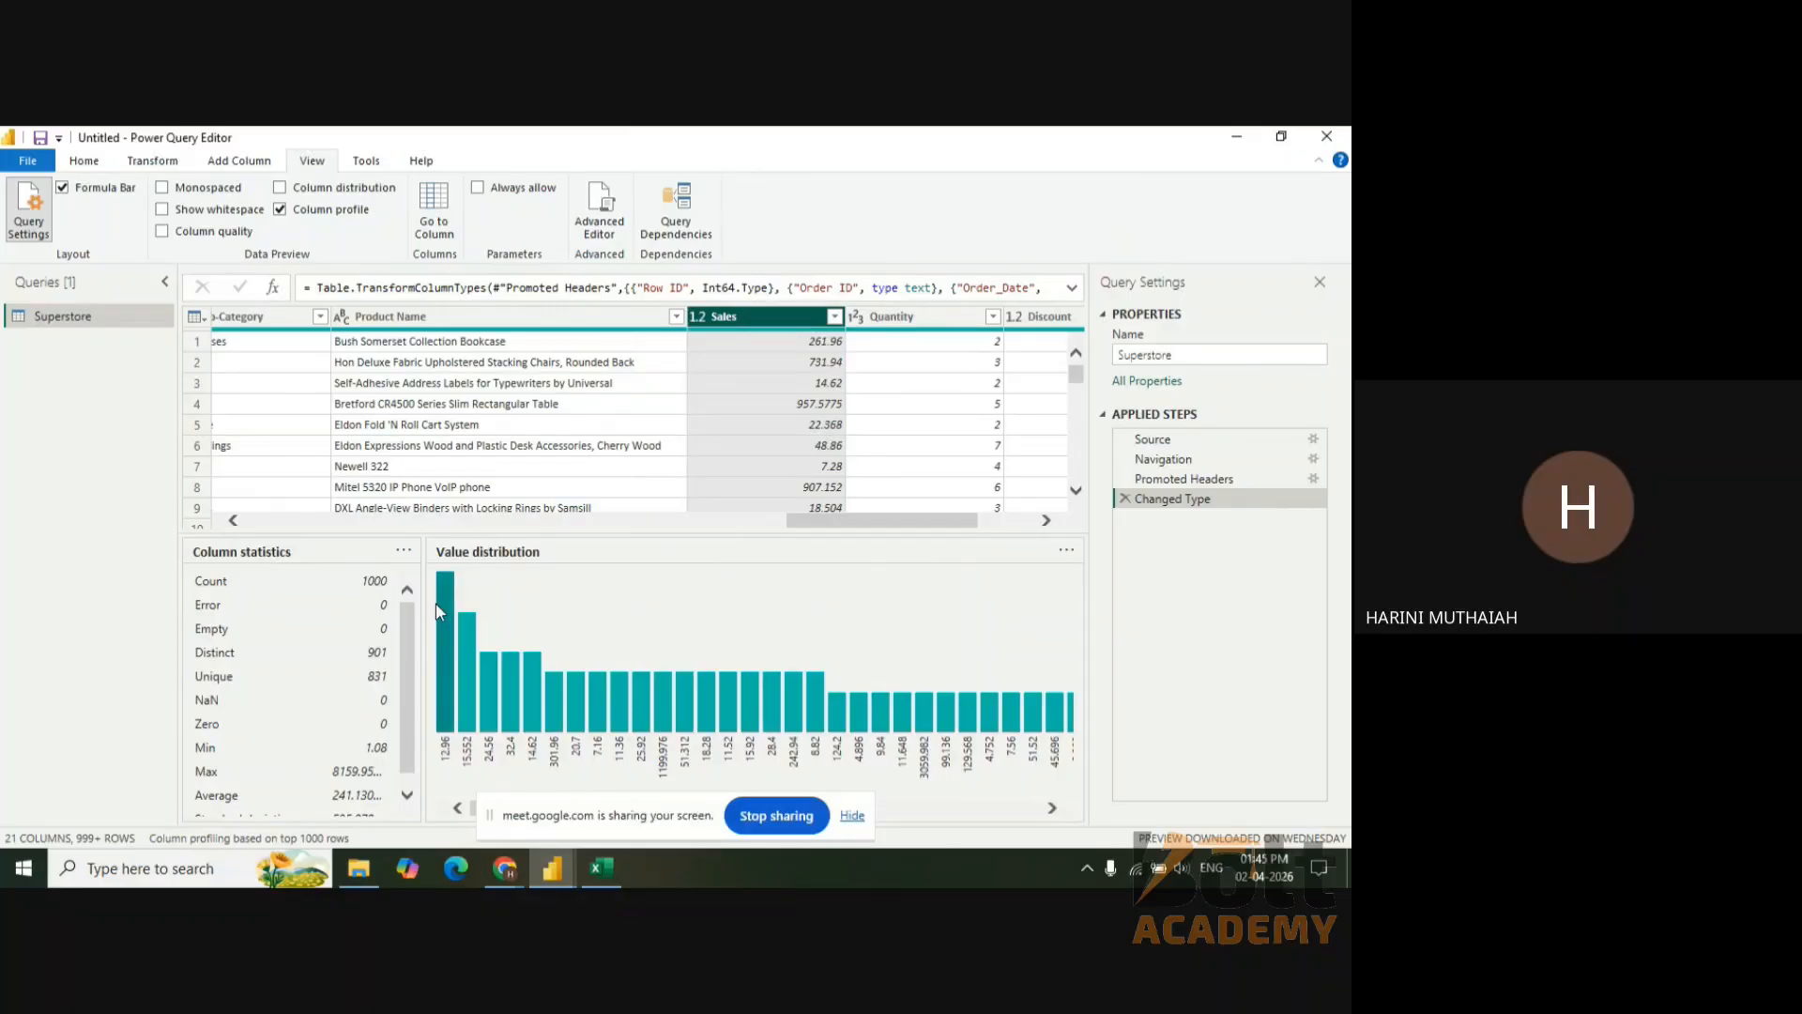
left_click_drag(403, 624, 402, 705)
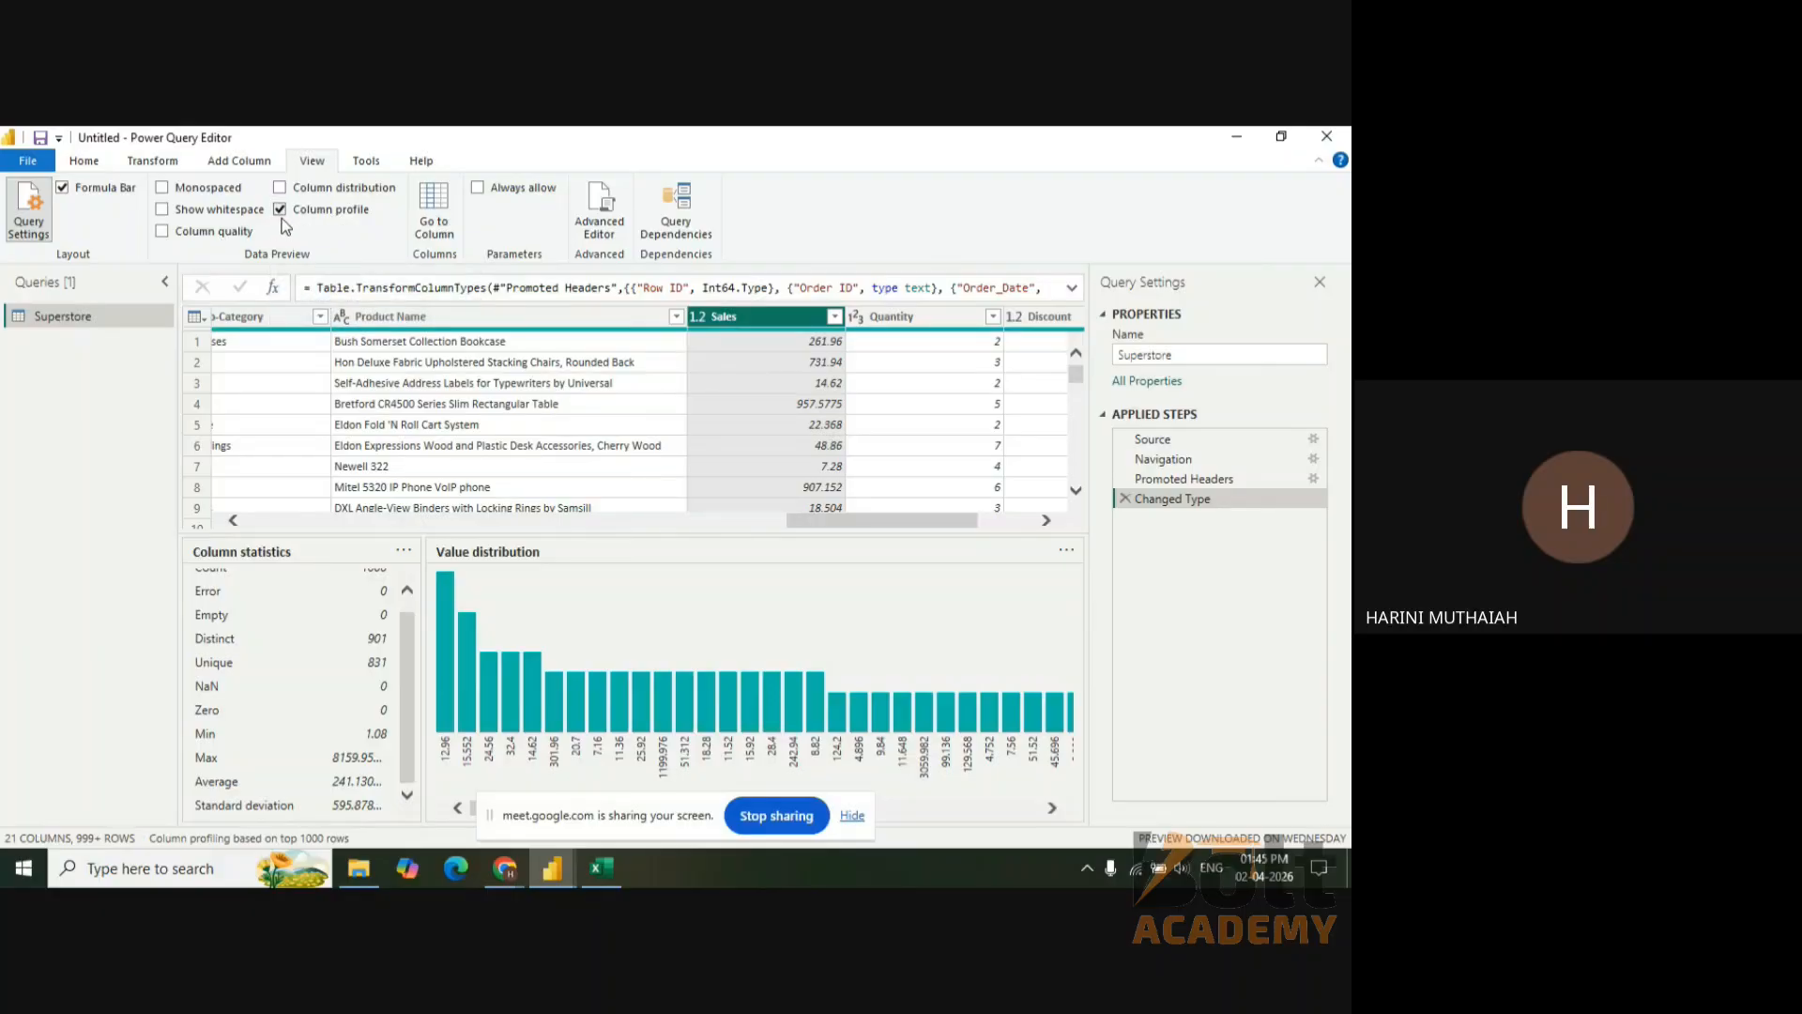
- Replace the column profile with the column quality display and check the valid, error and empty values of Order ID
left_click(282, 214)
left_click(163, 231)
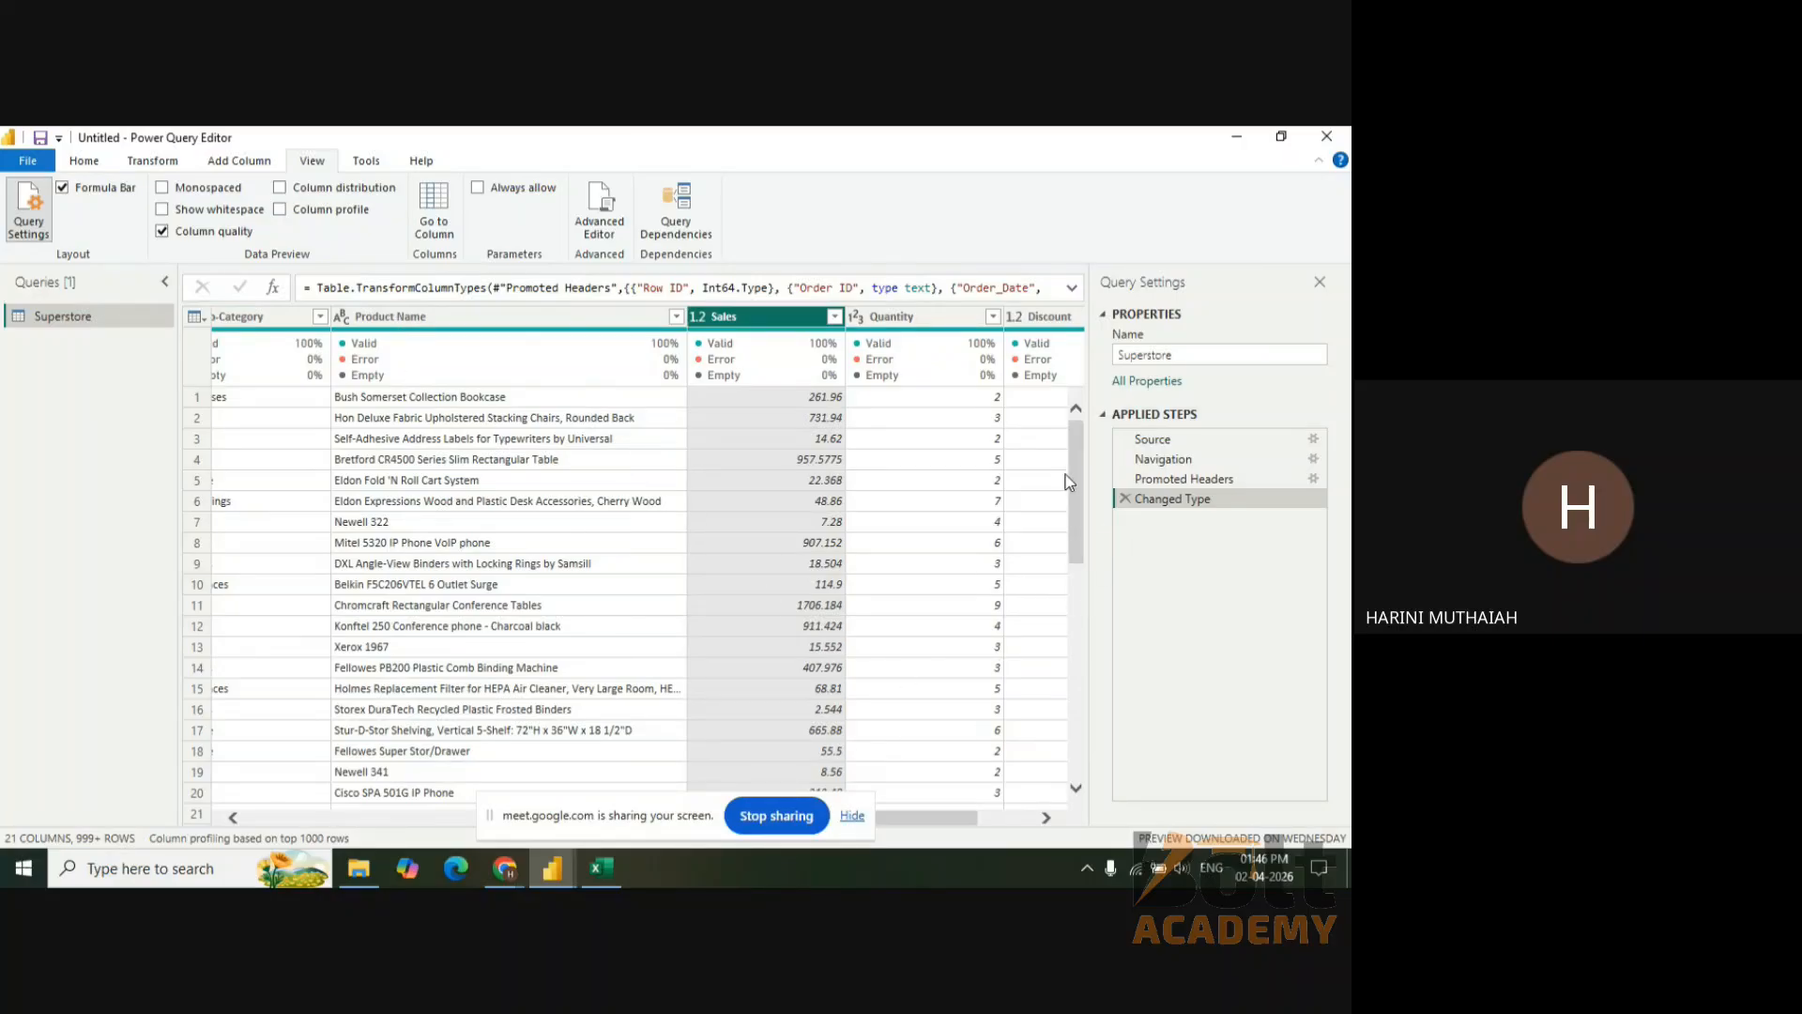
left_click(234, 818)
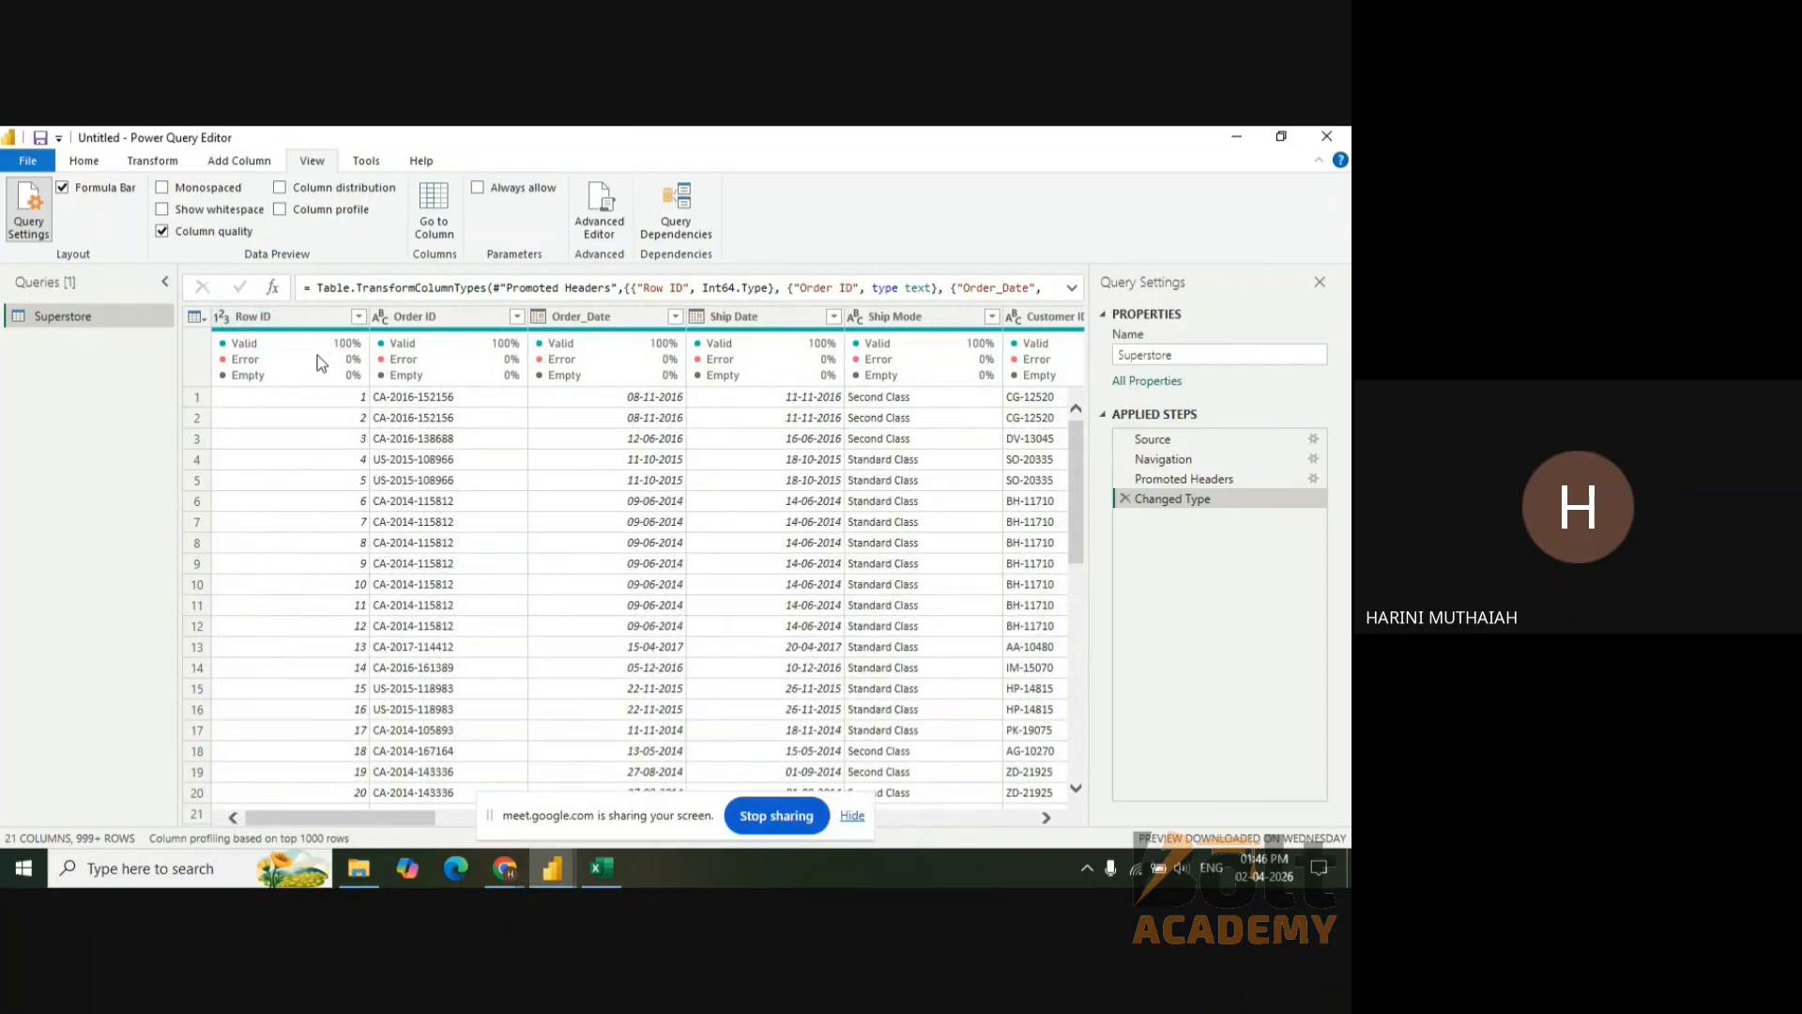
mouse_move(429, 352)
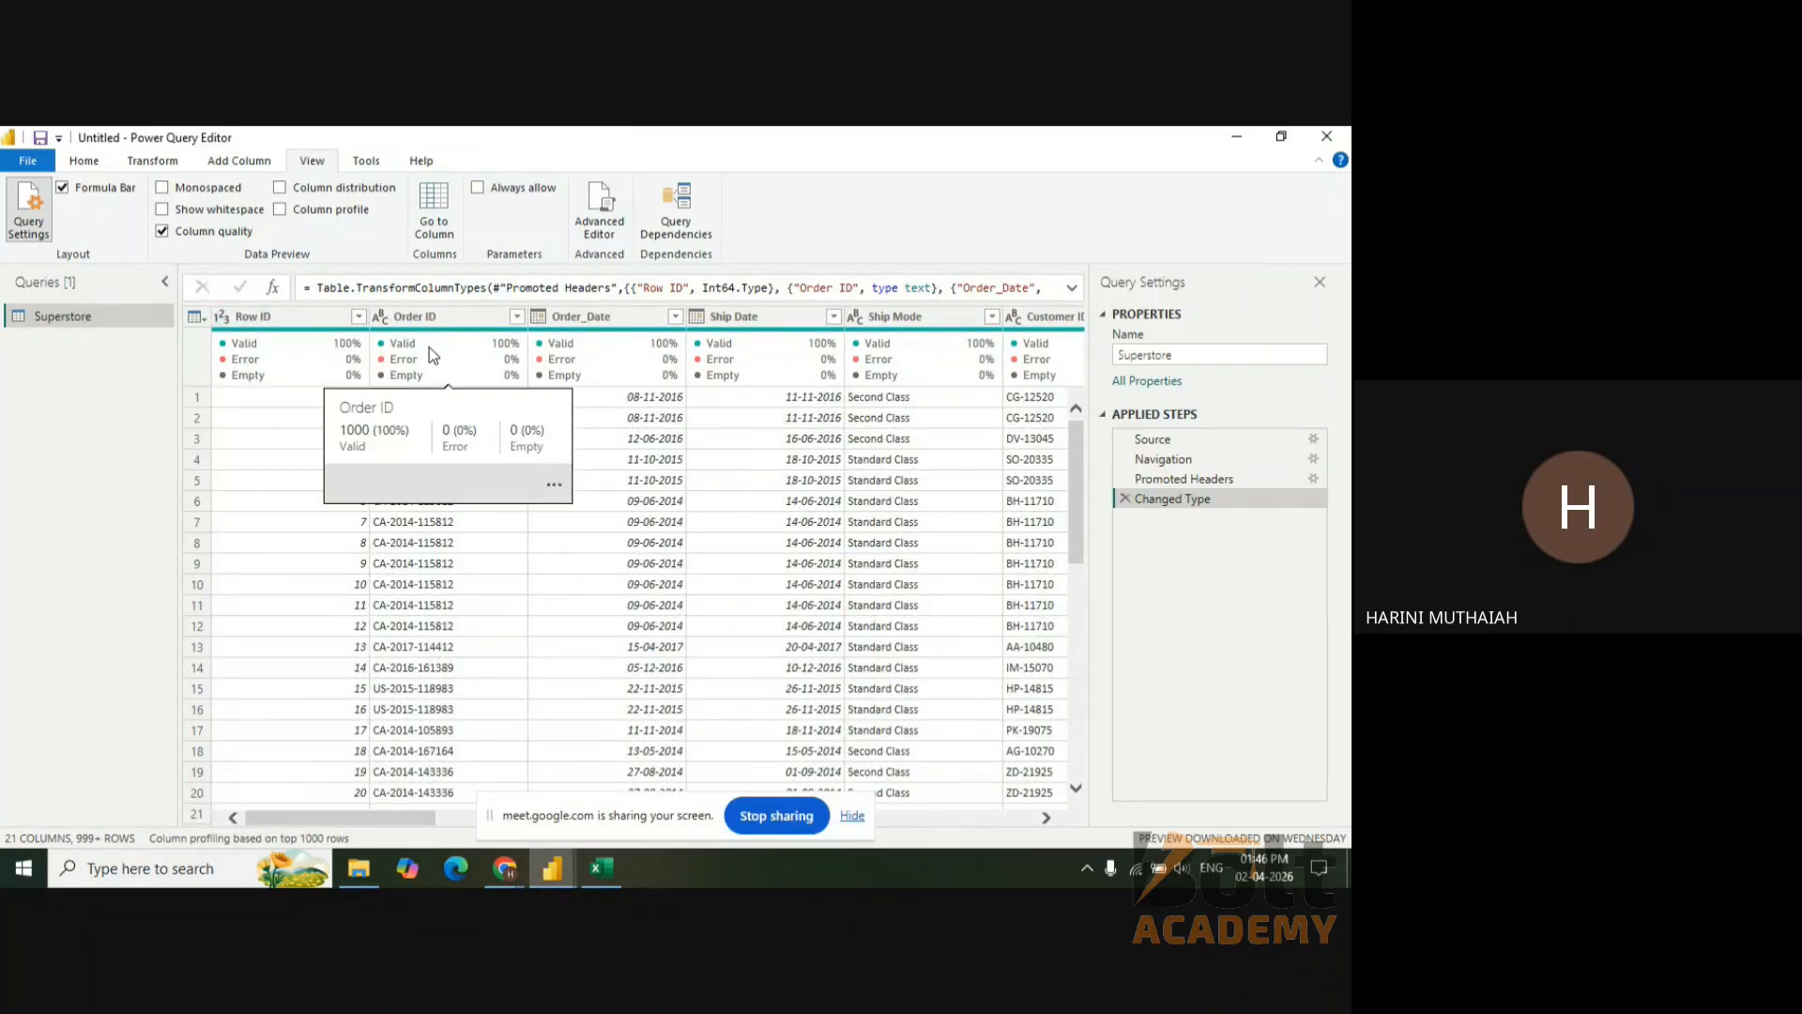
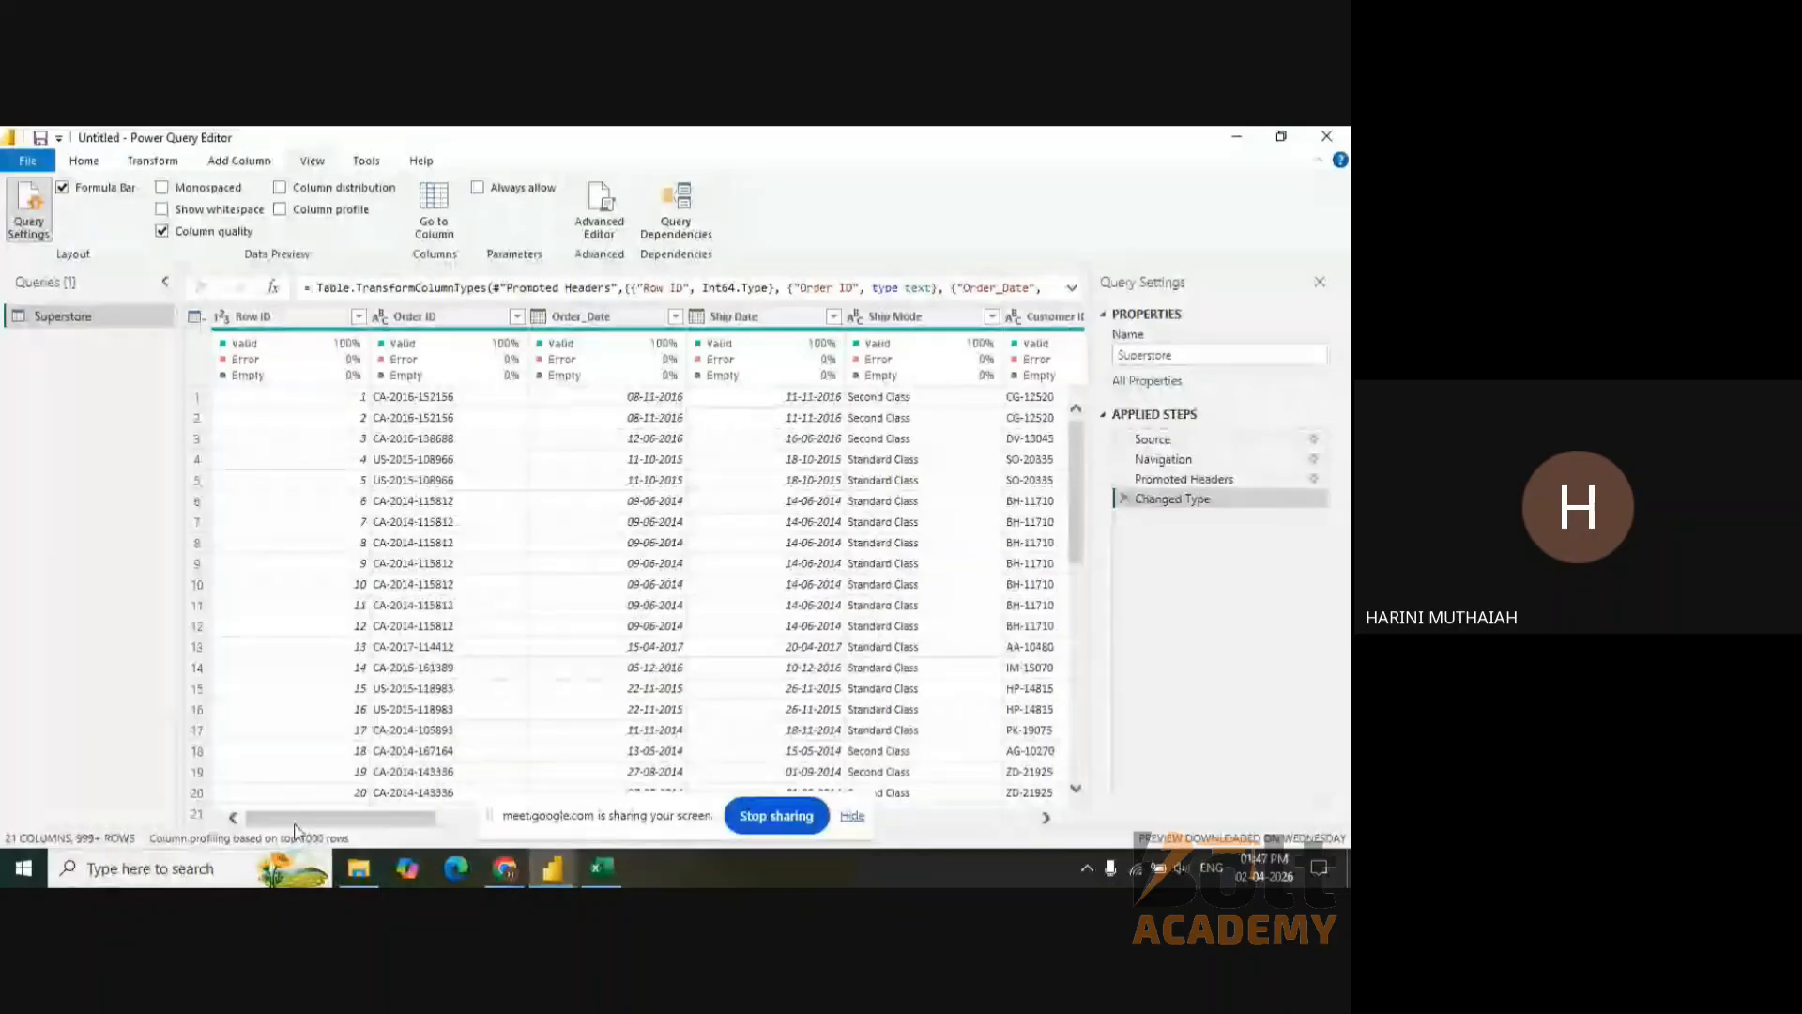
- Browse the Superstore rows, check the column profiling scope options and keep profiling based on the top 1000 rows
left_click_drag(1071, 474, 1051, 786)
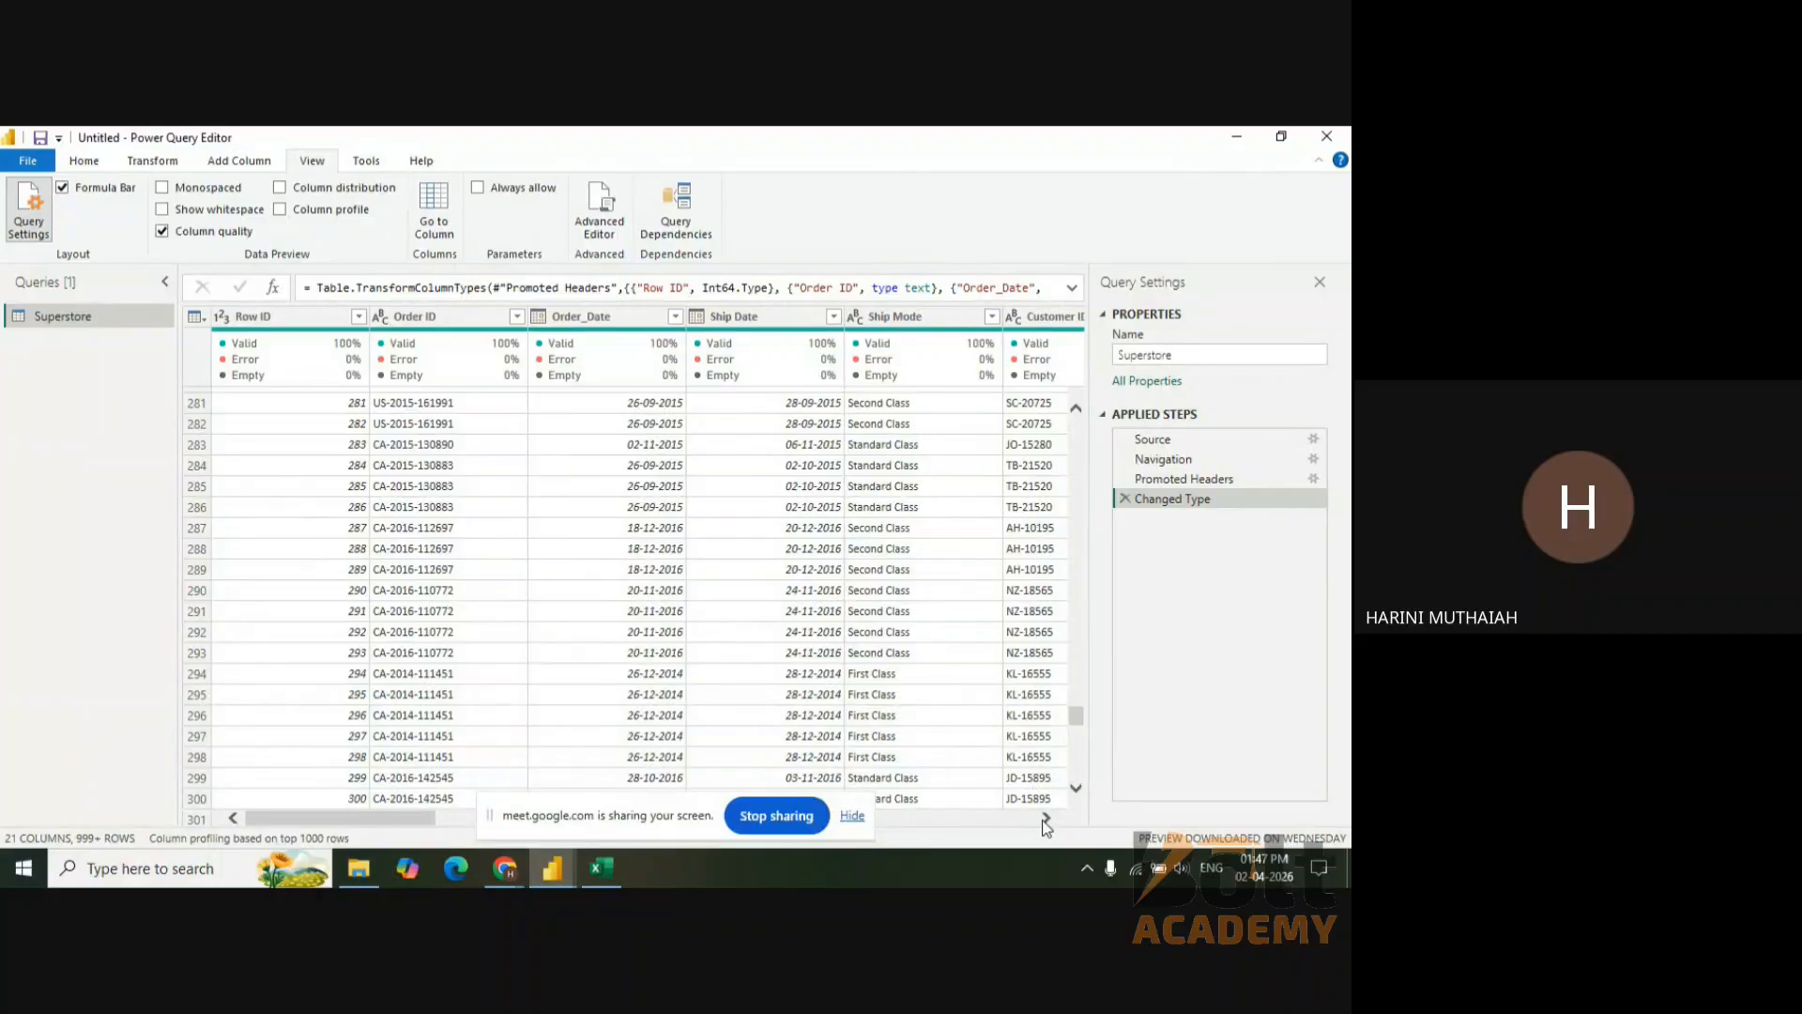
left_click(1075, 790)
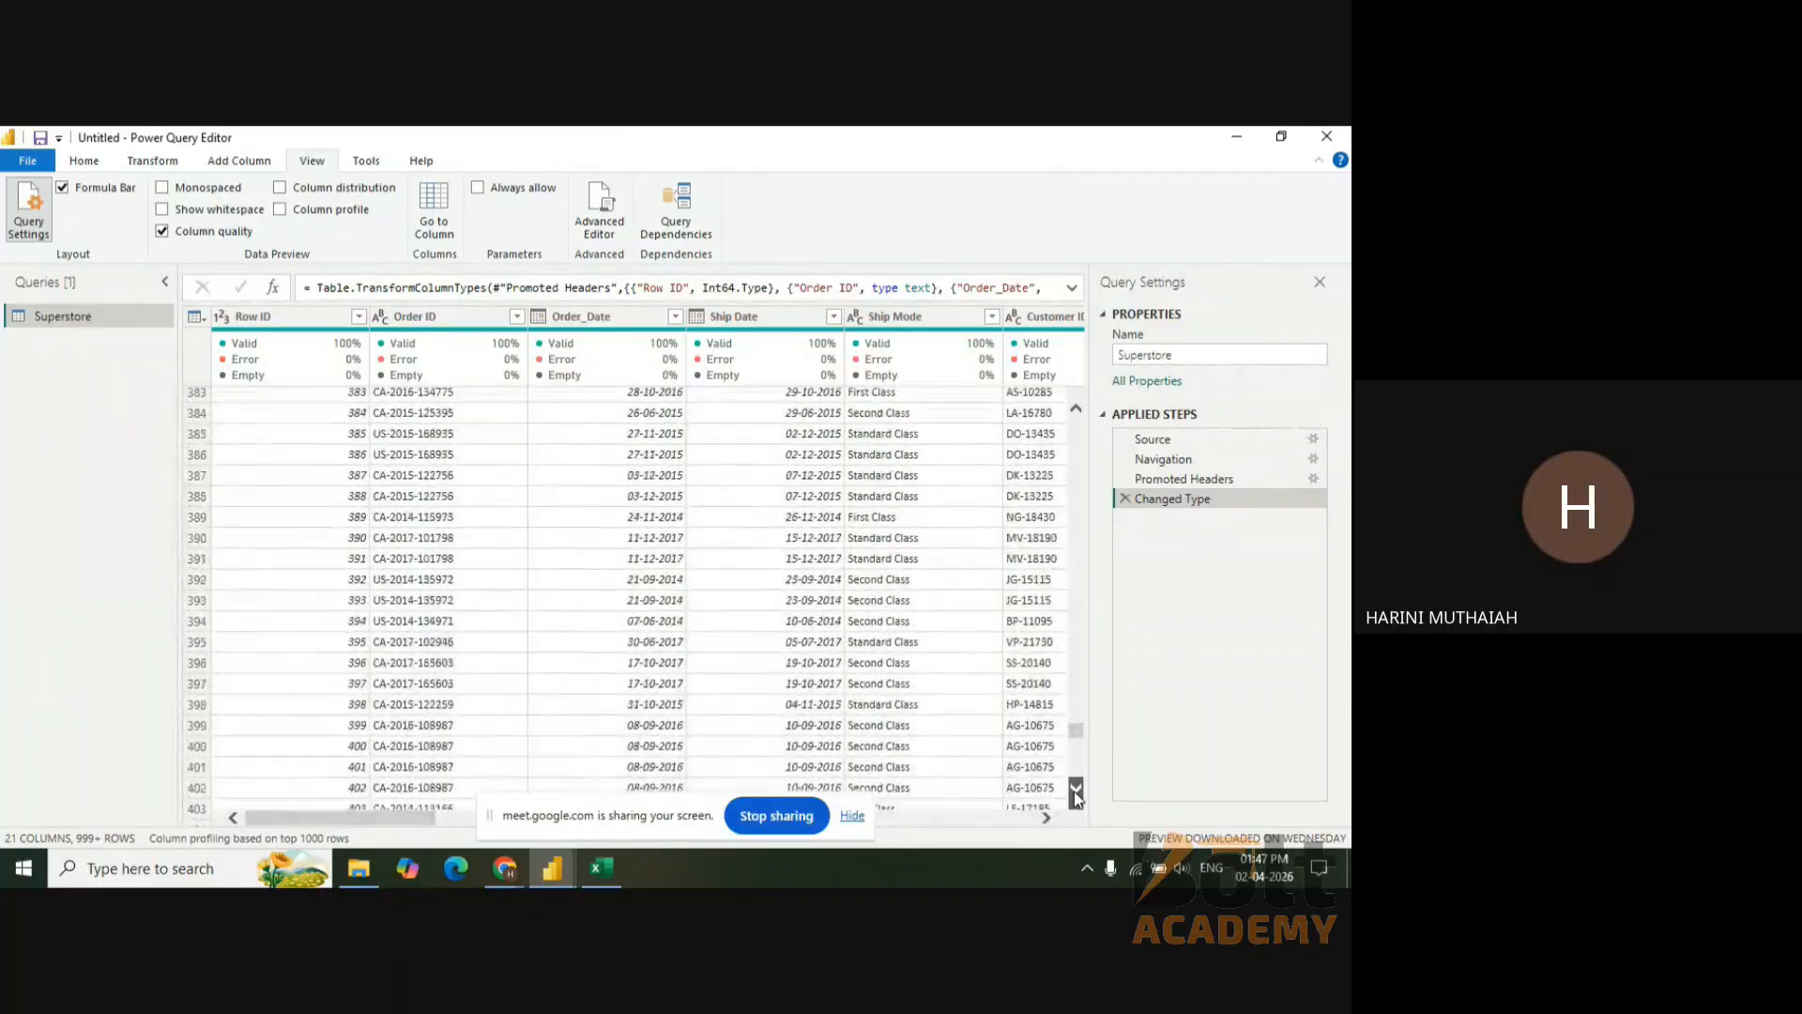
left_click_drag(1075, 758, 1075, 807)
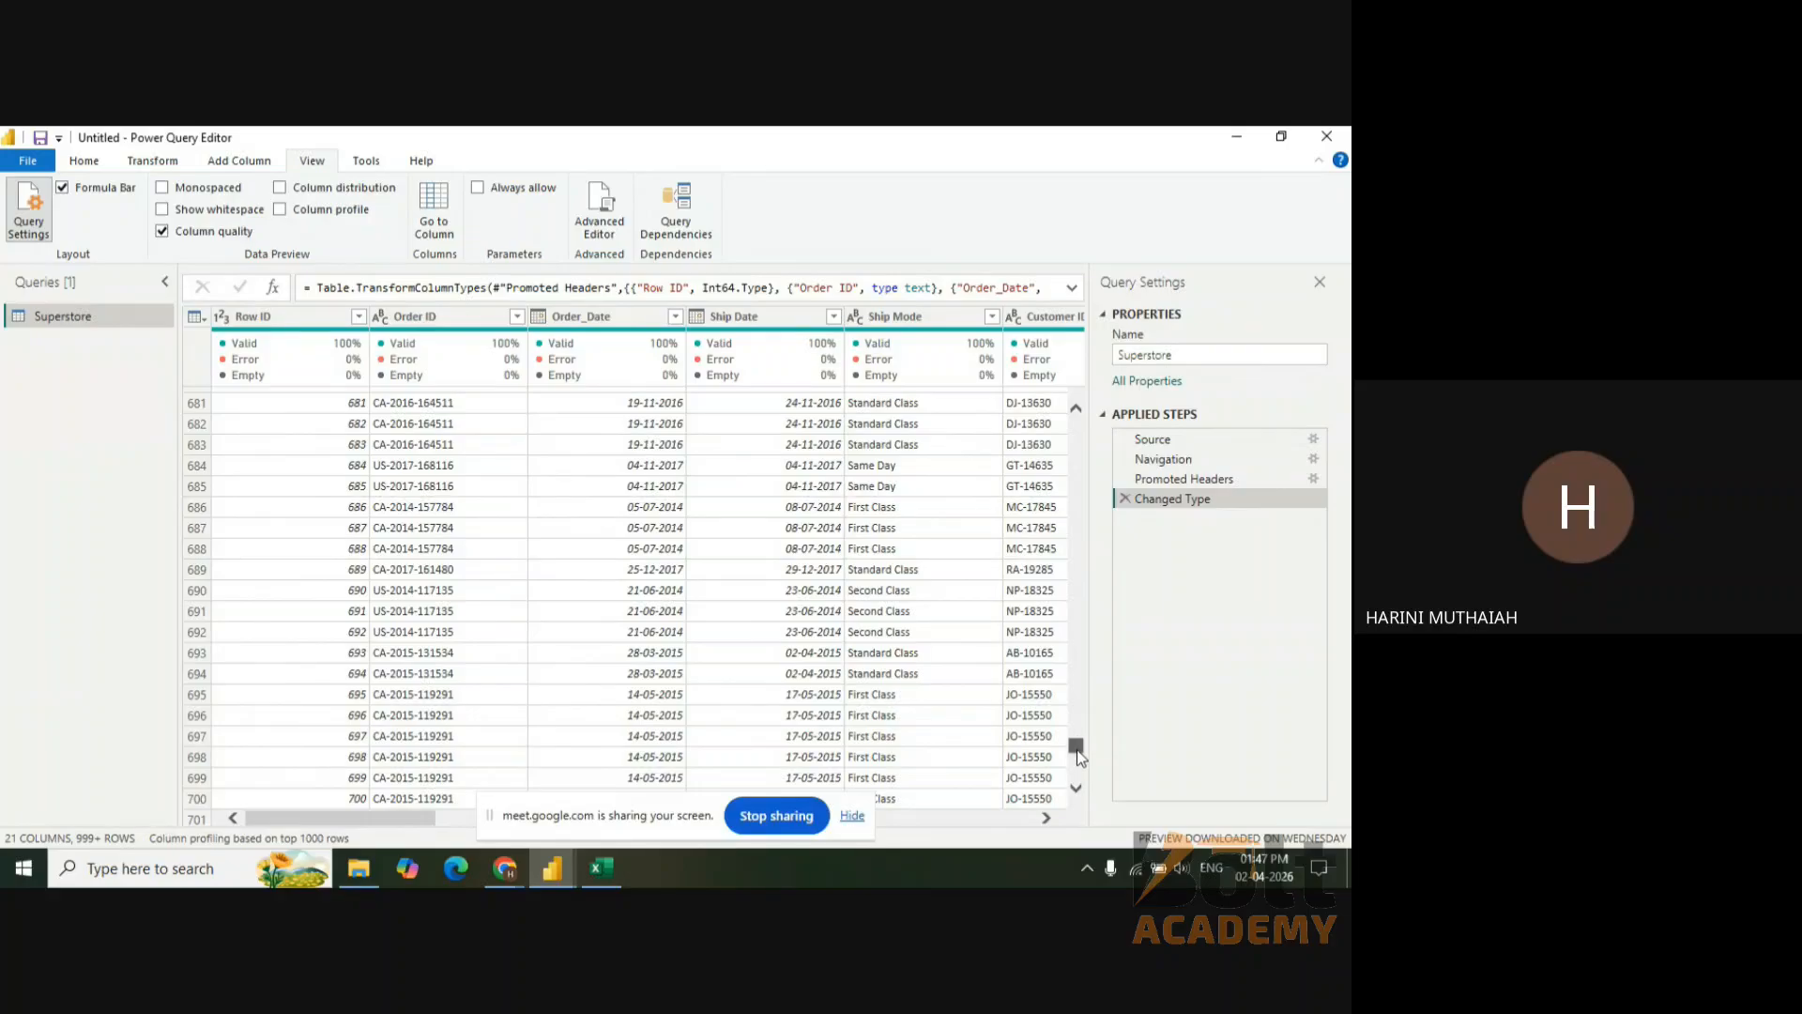
left_click_drag(1078, 749, 1076, 399)
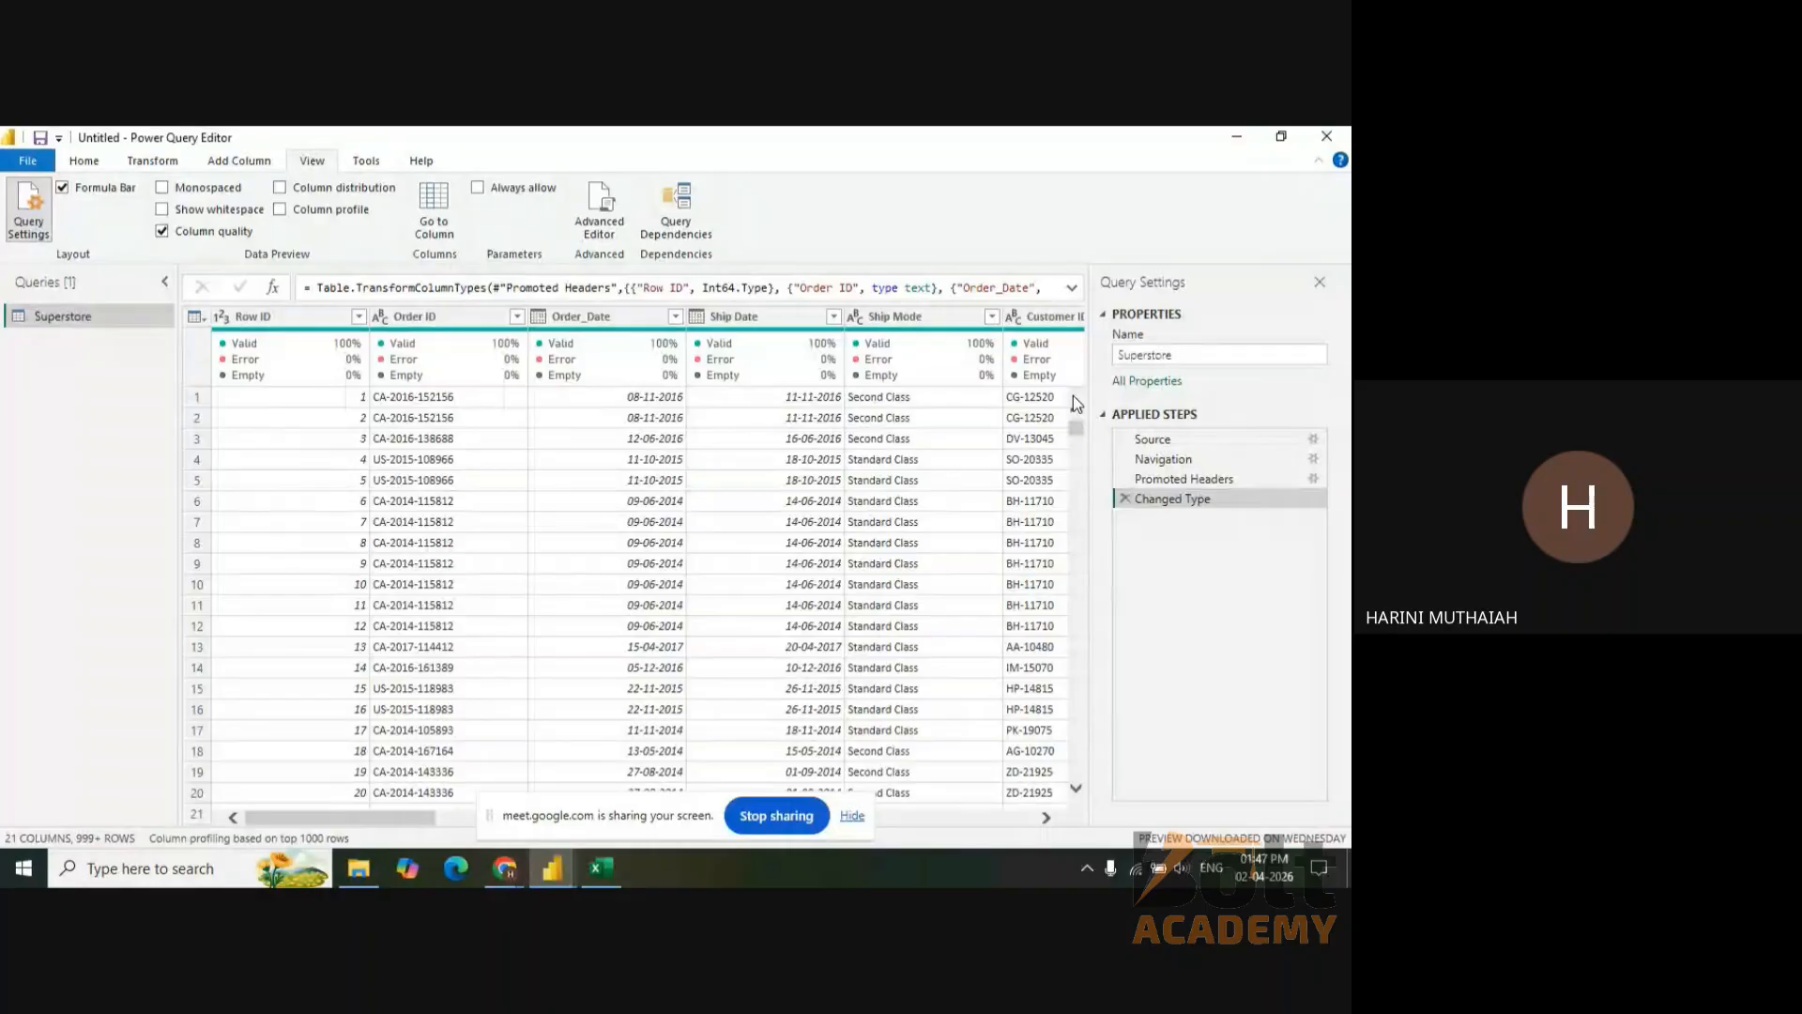
left_click(321, 843)
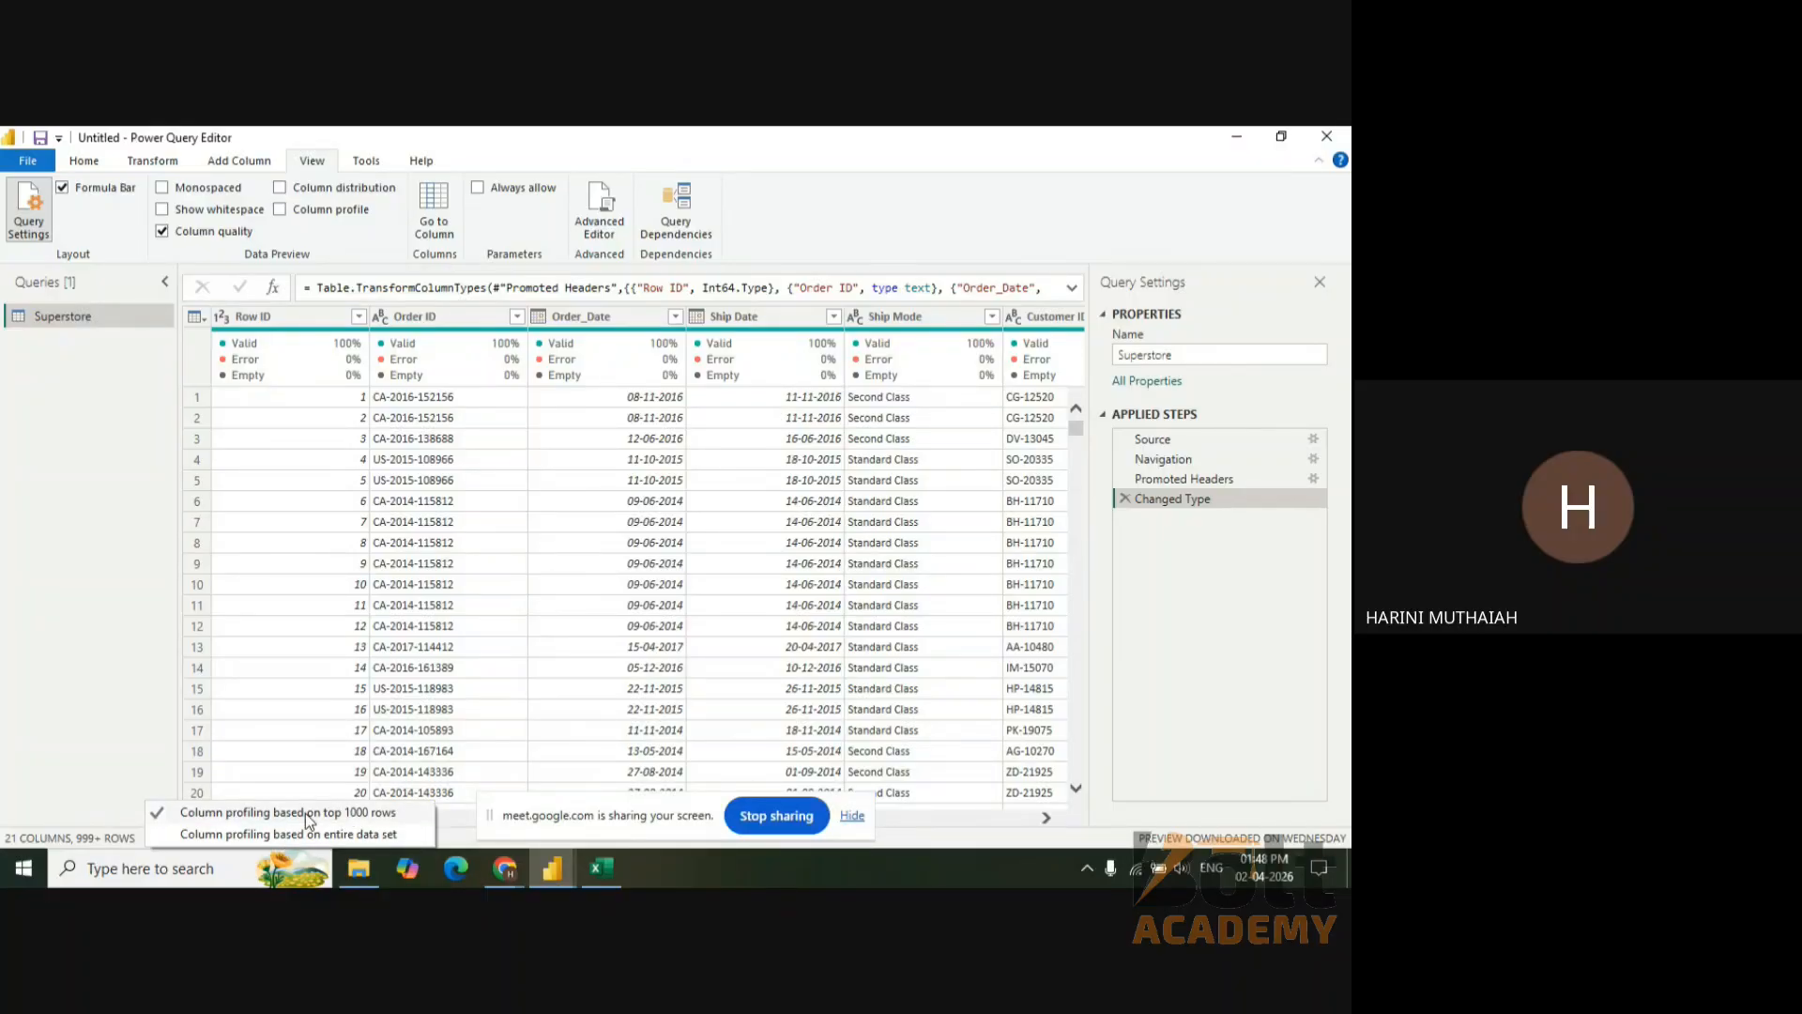
left_click(306, 813)
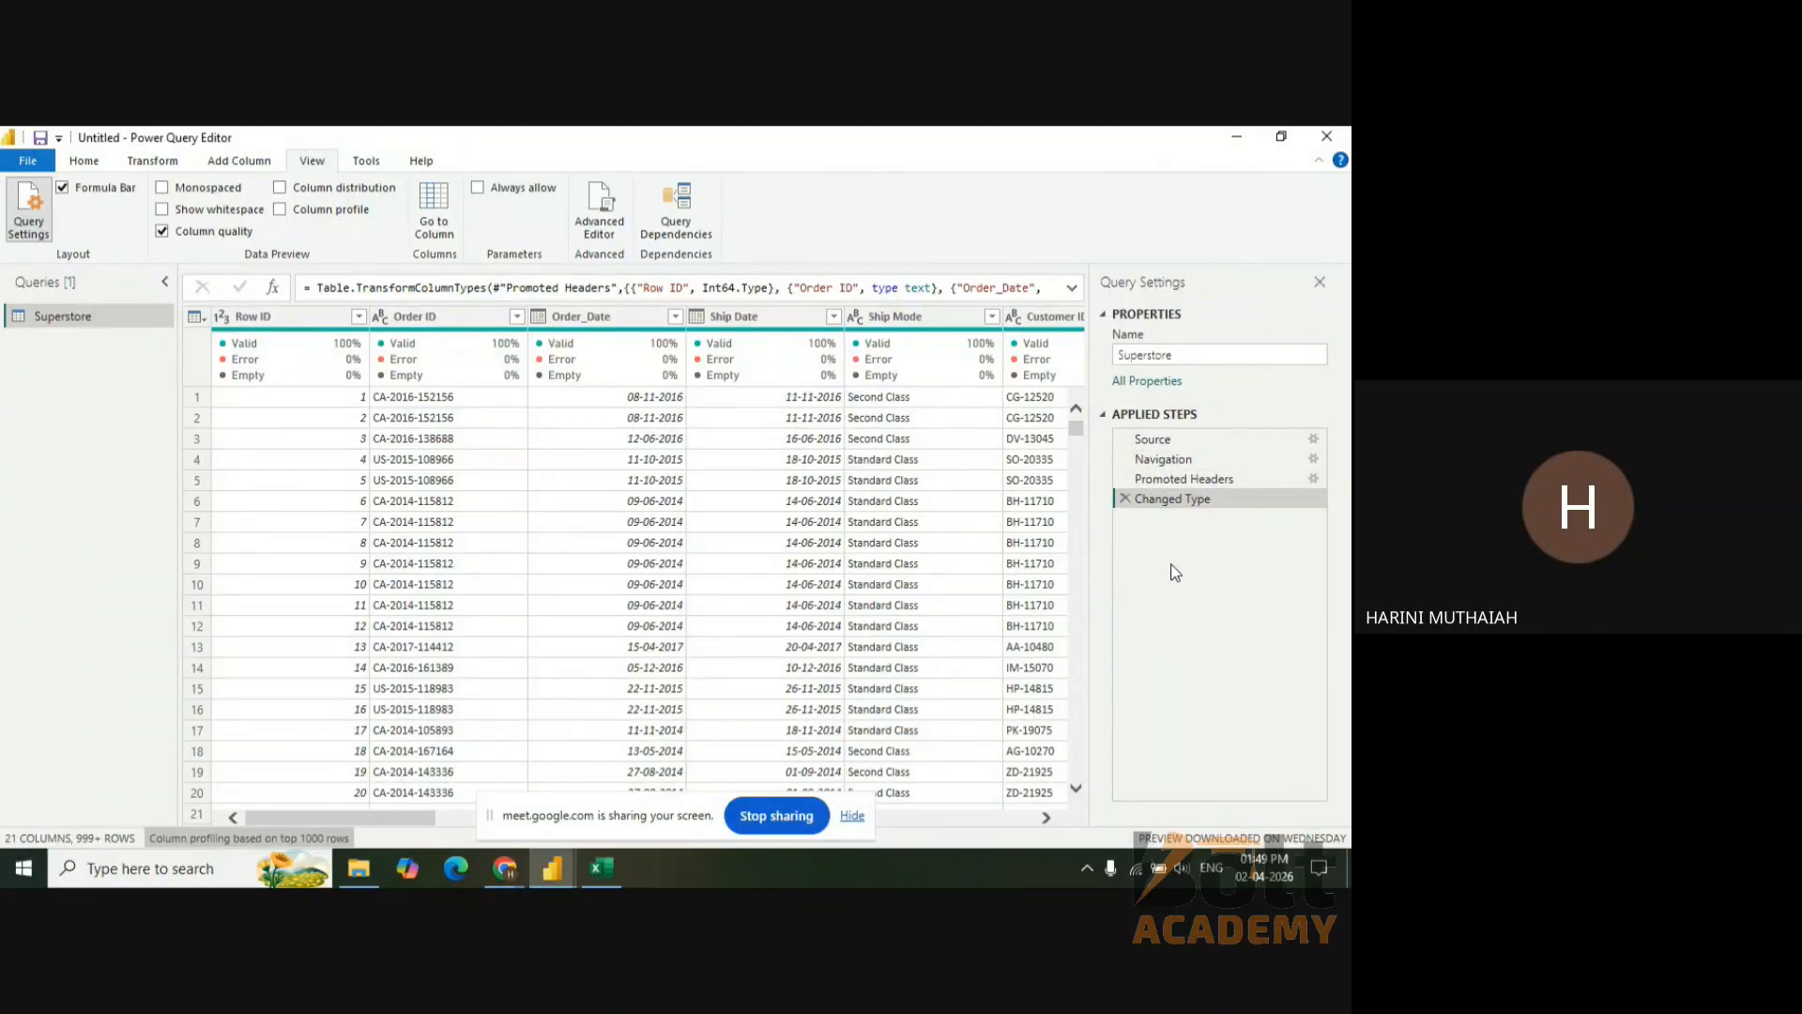
- Inspect the data type indicators of the Order ID and Row ID columns, leaving Row ID selected
left_click(392, 319)
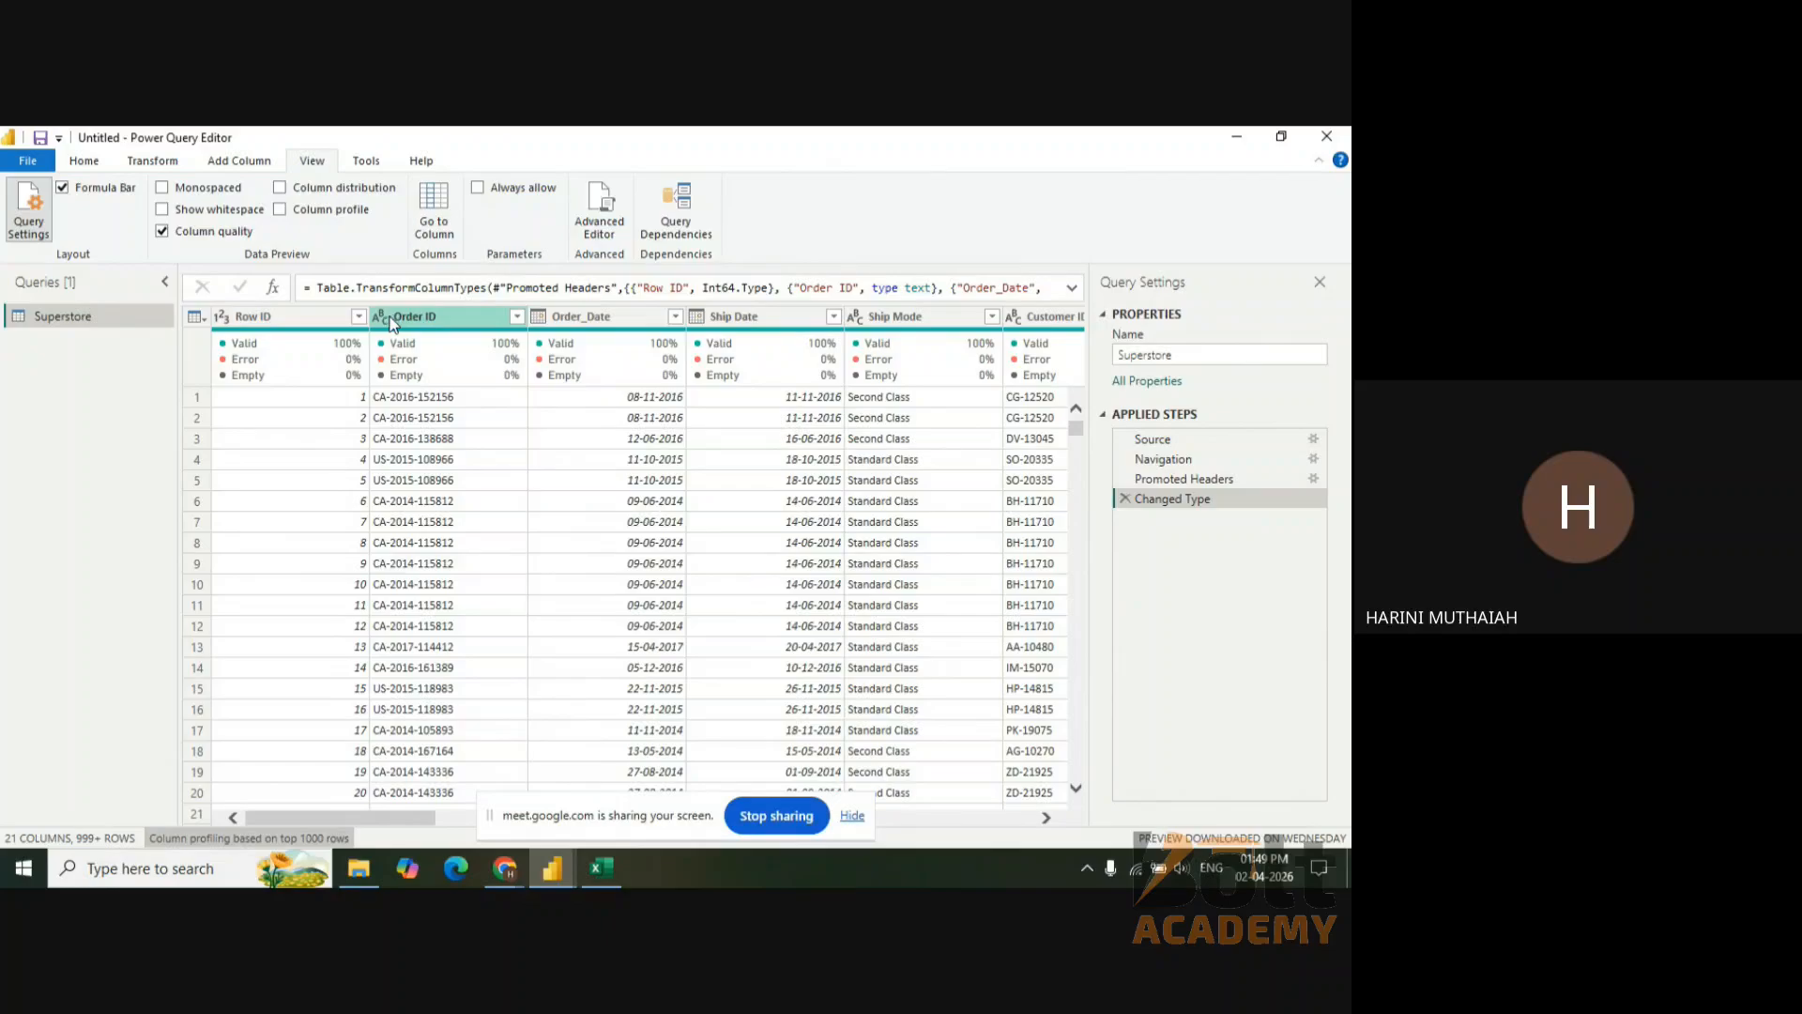
left_click(224, 319)
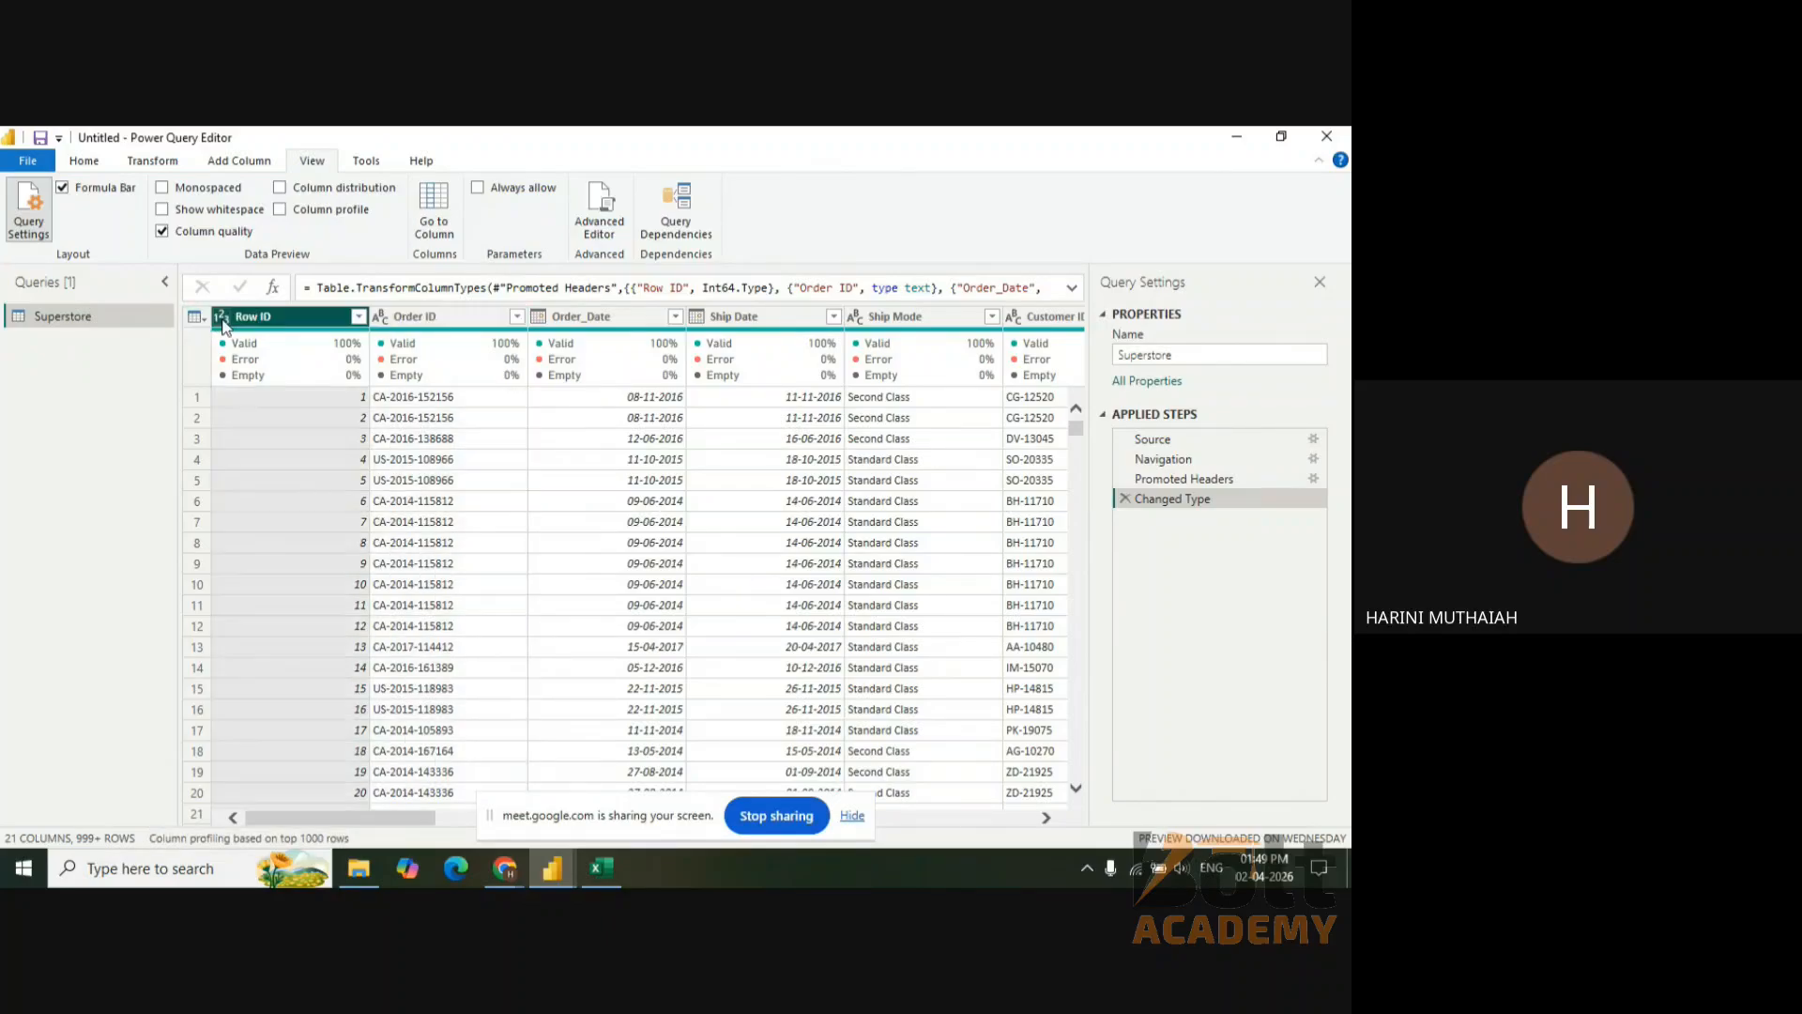
left_click(1253, 598)
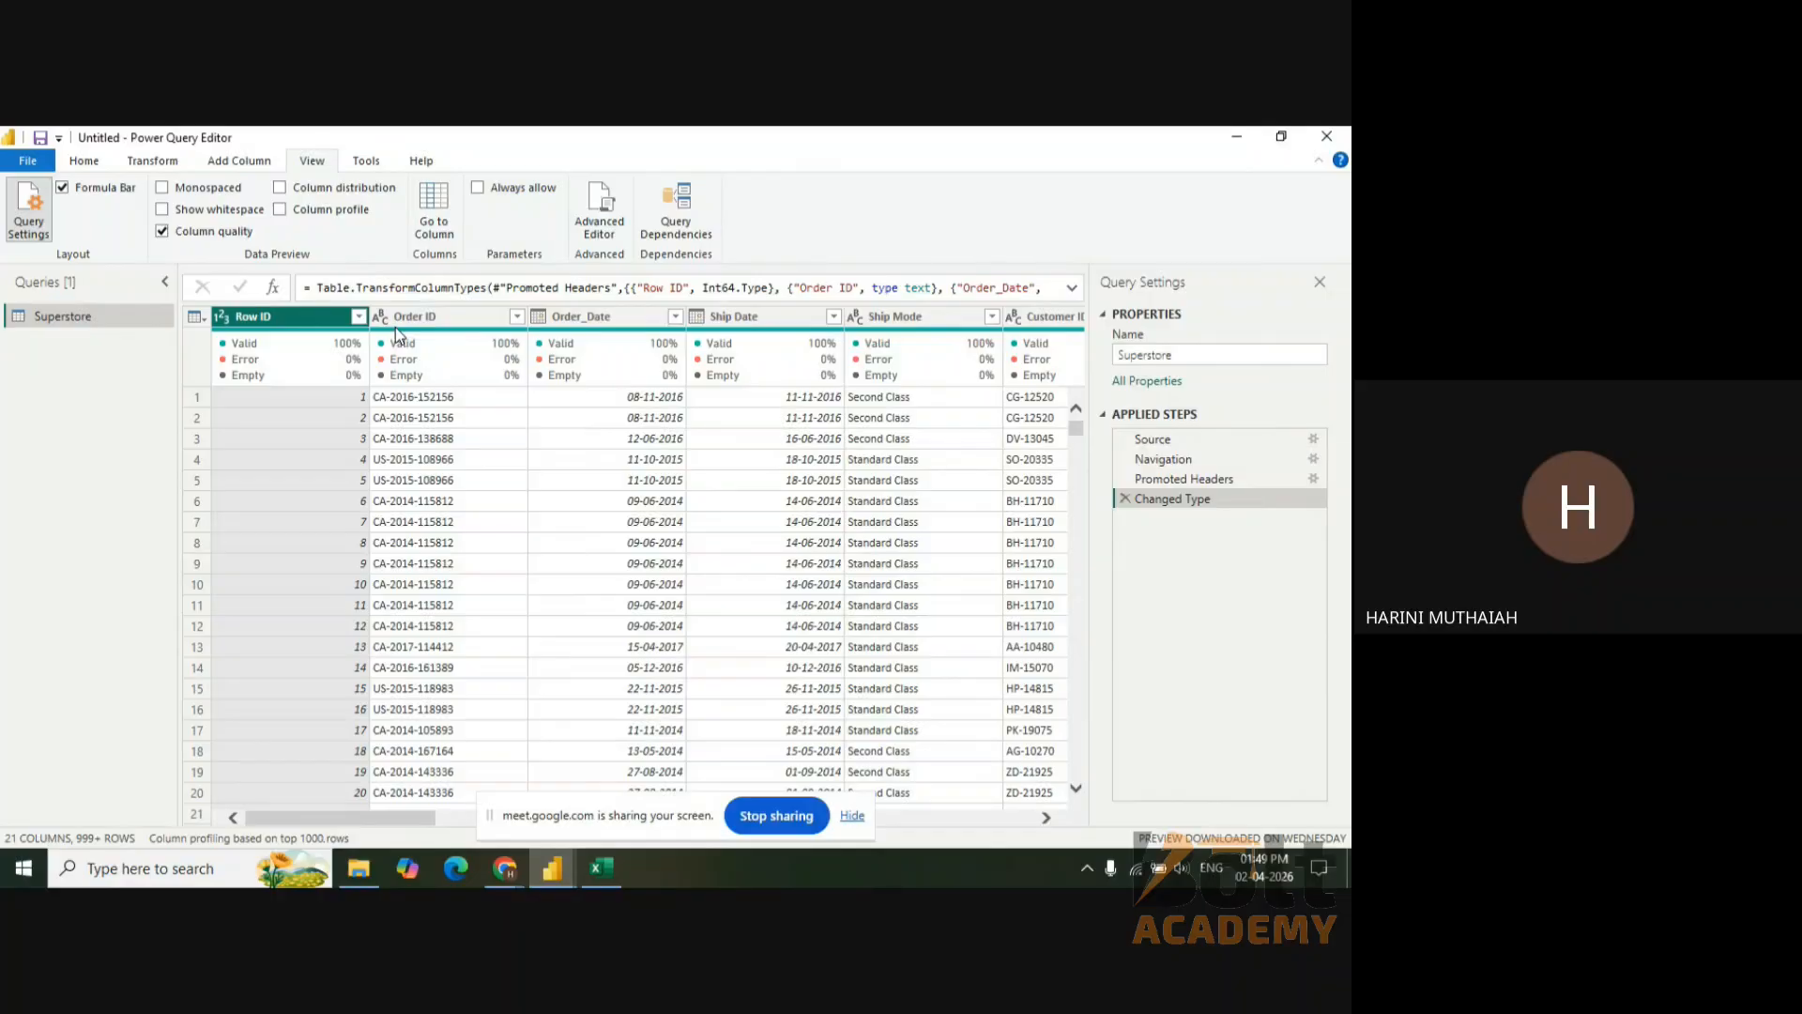
- Examine the available data type options for the Row ID, Order ID and Order_Date columns
left_click(223, 317)
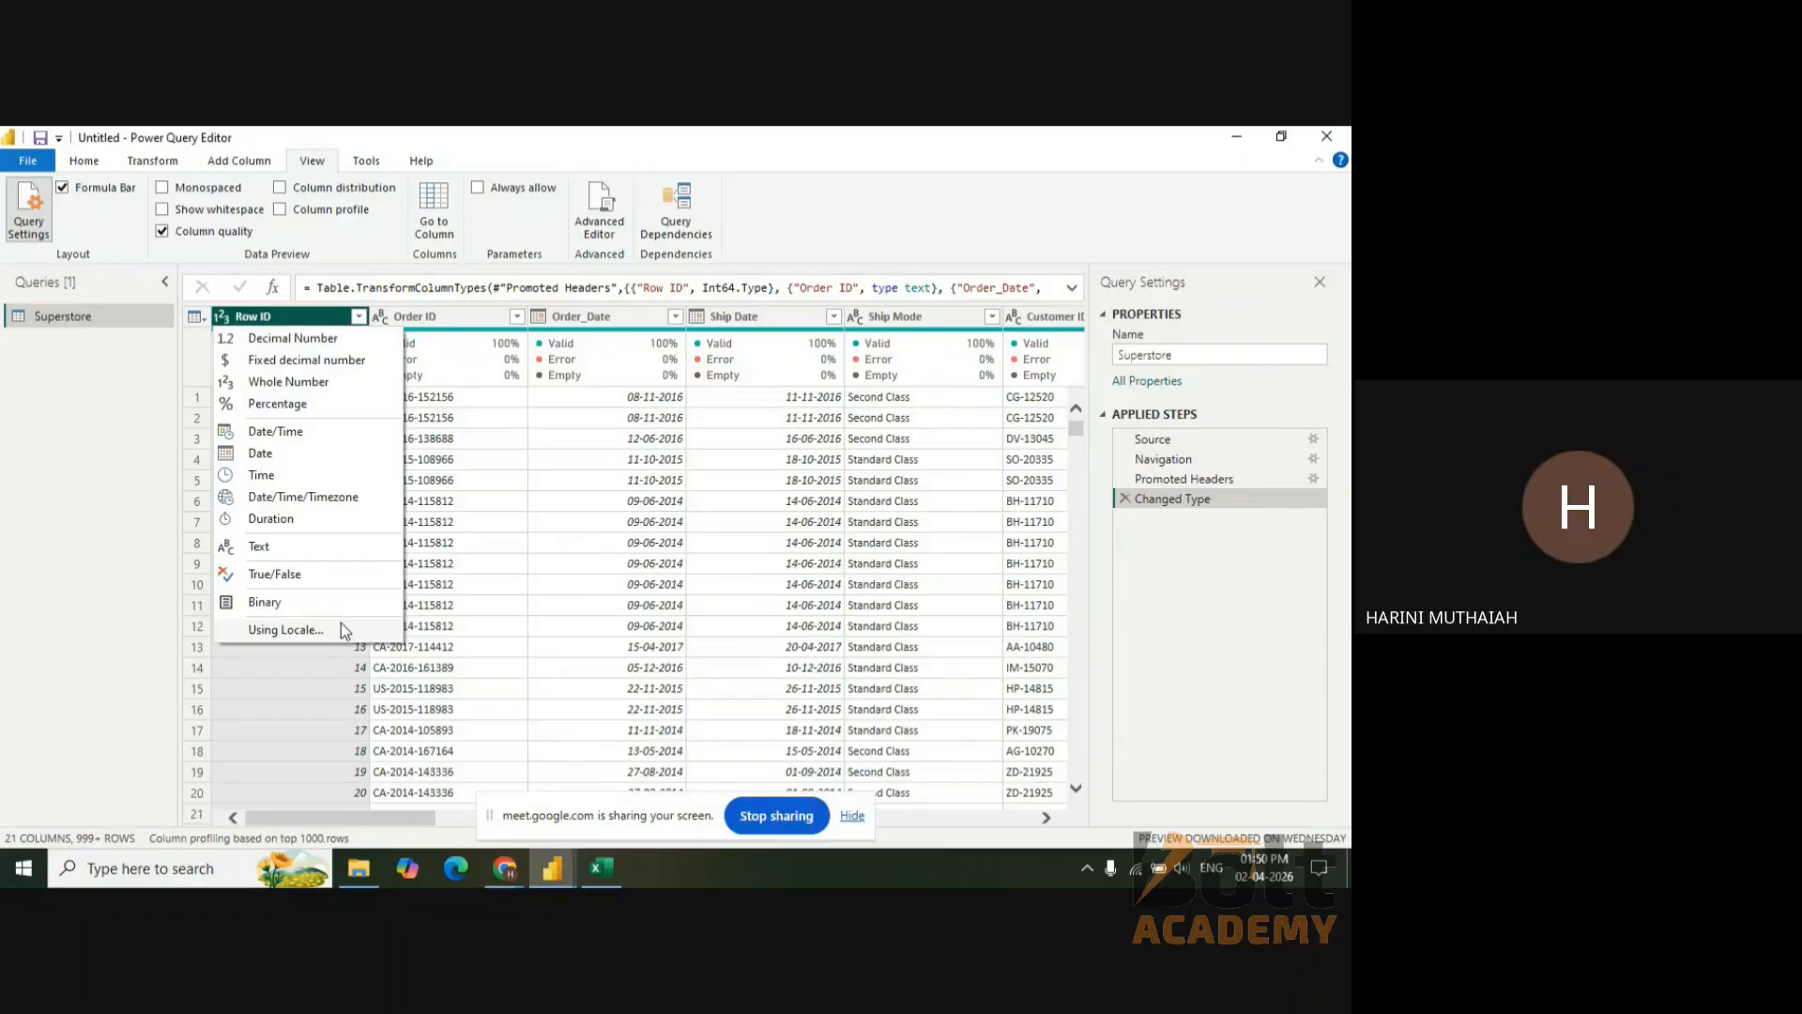
left_click(222, 318)
left_click(222, 318)
left_click(384, 318)
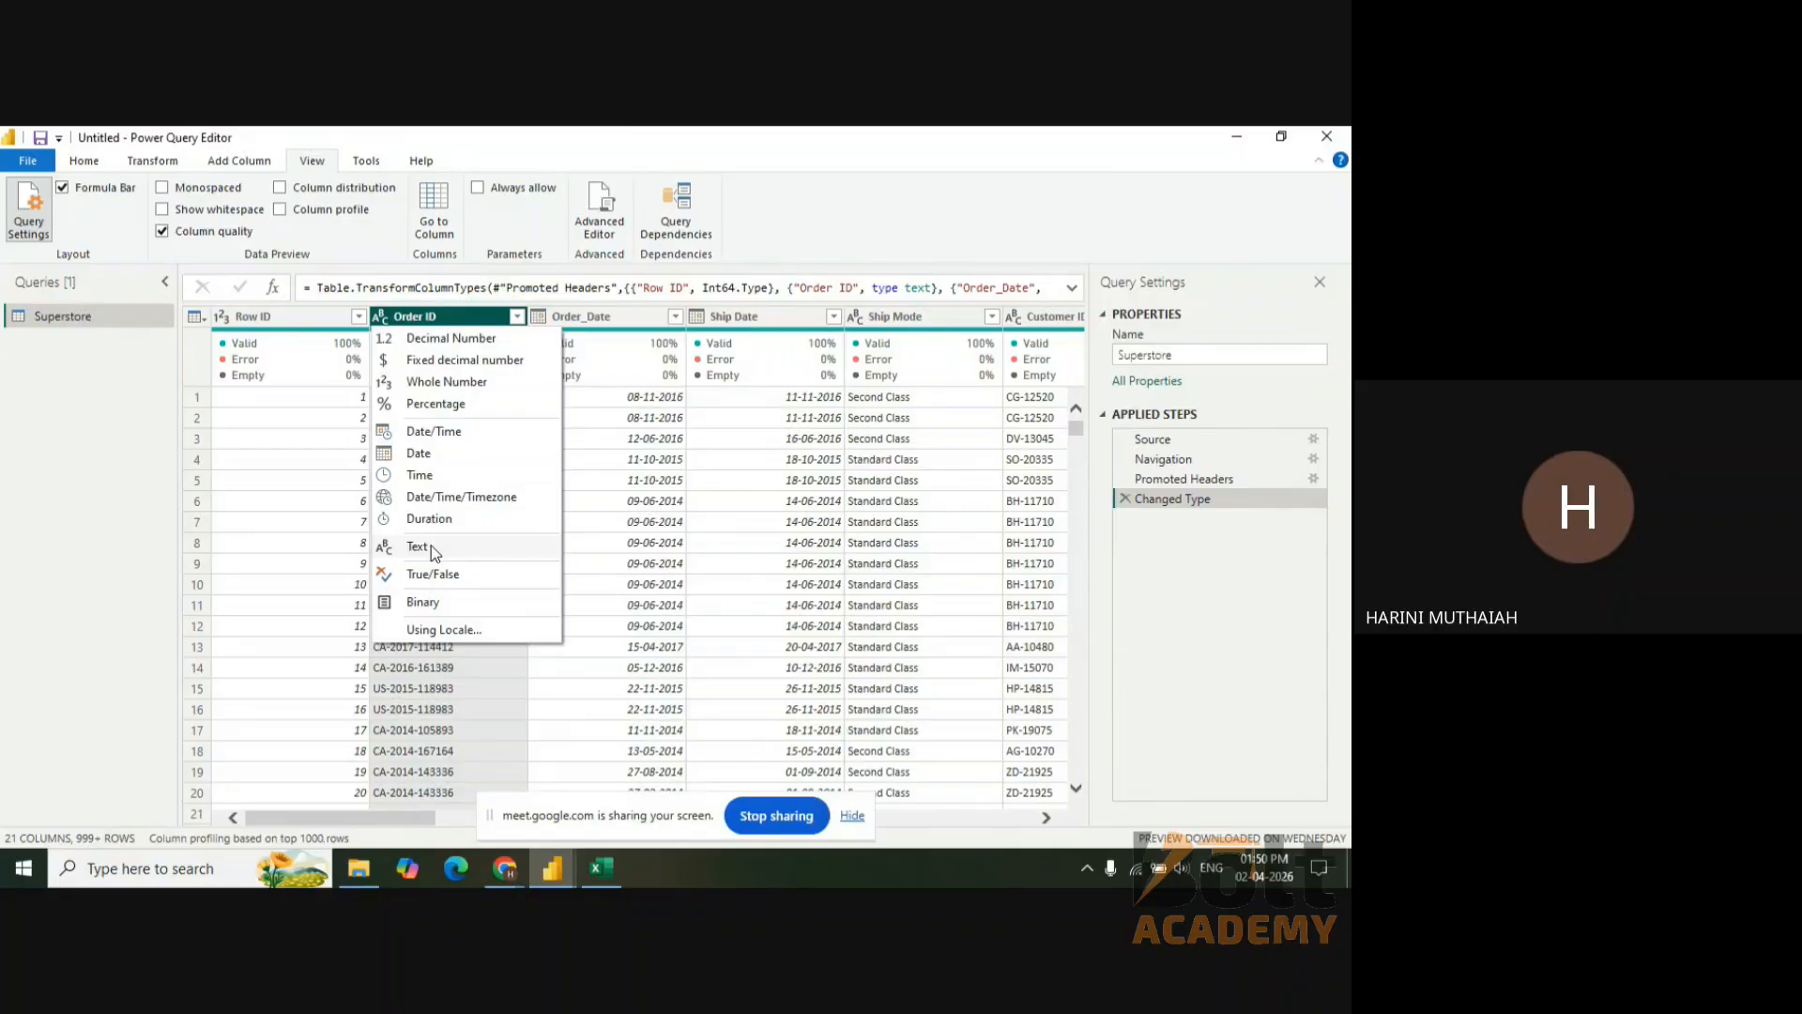
left_click(570, 319)
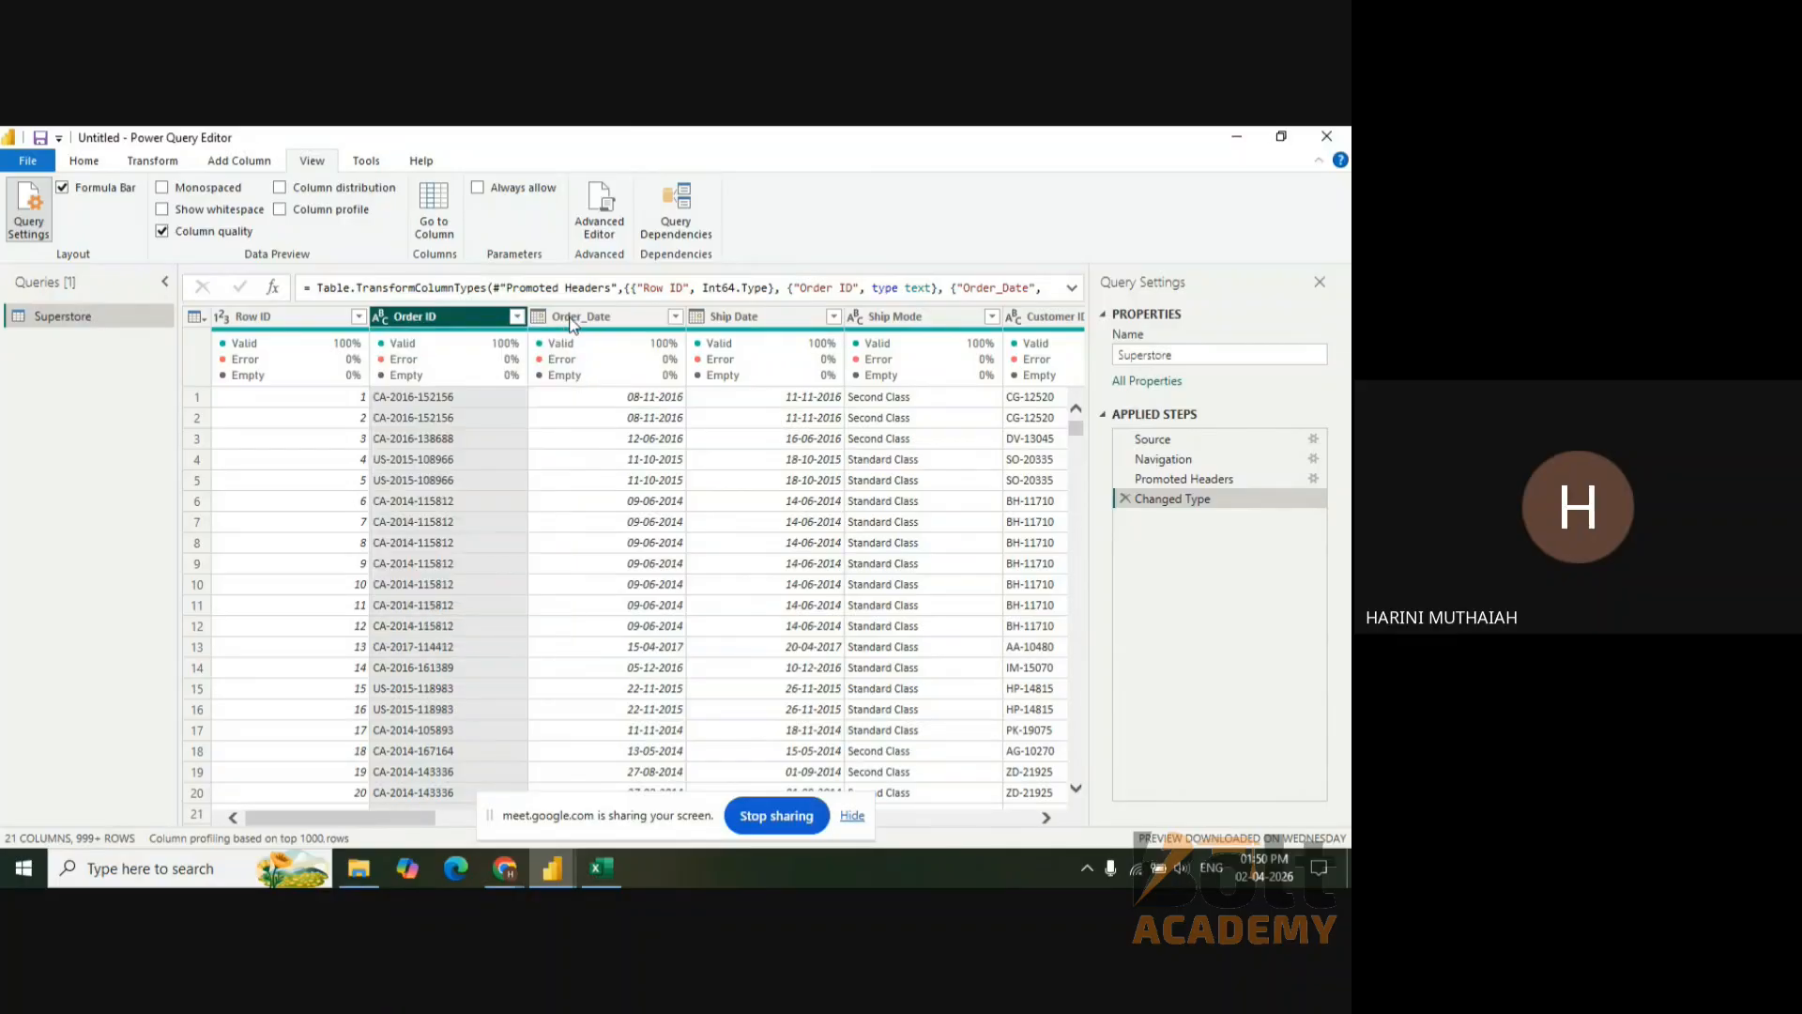
left_click(537, 318)
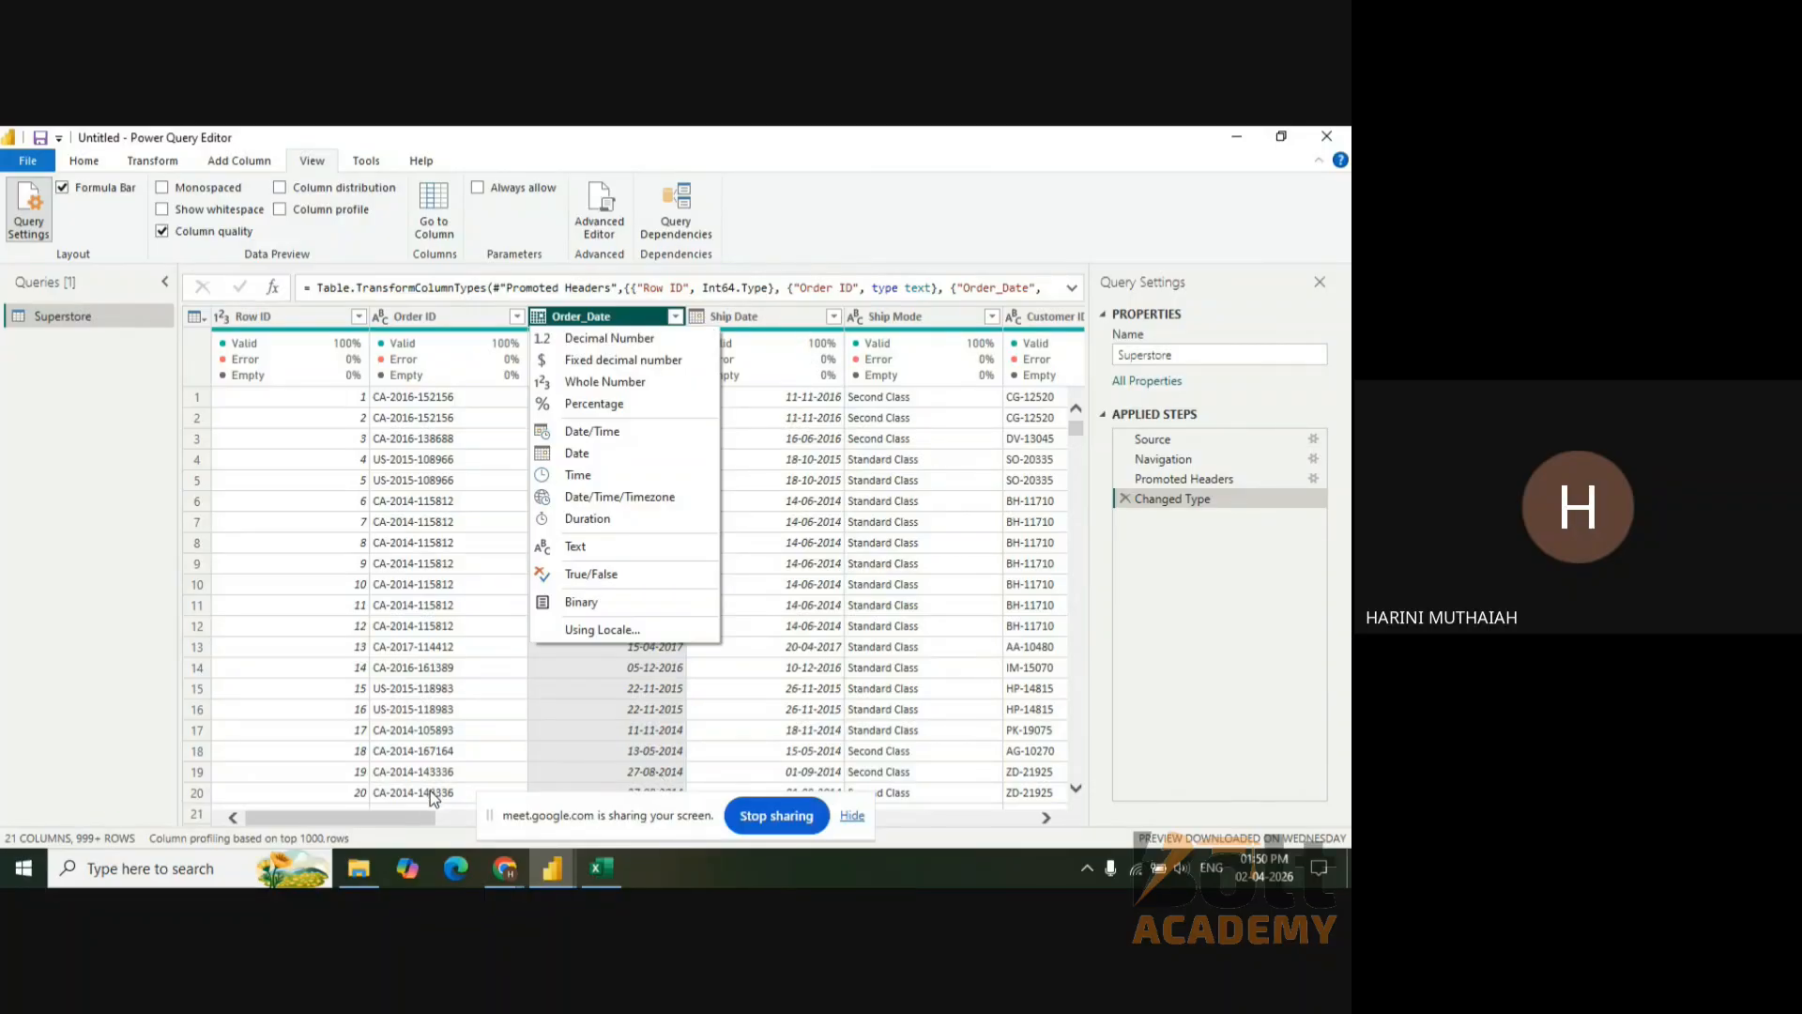
mouse_move(430, 818)
left_mouse_down()
mouse_move(598, 854)
mouse_move(915, 870)
mouse_move(891, 884)
mouse_move(666, 854)
mouse_move(431, 854)
left_mouse_up()
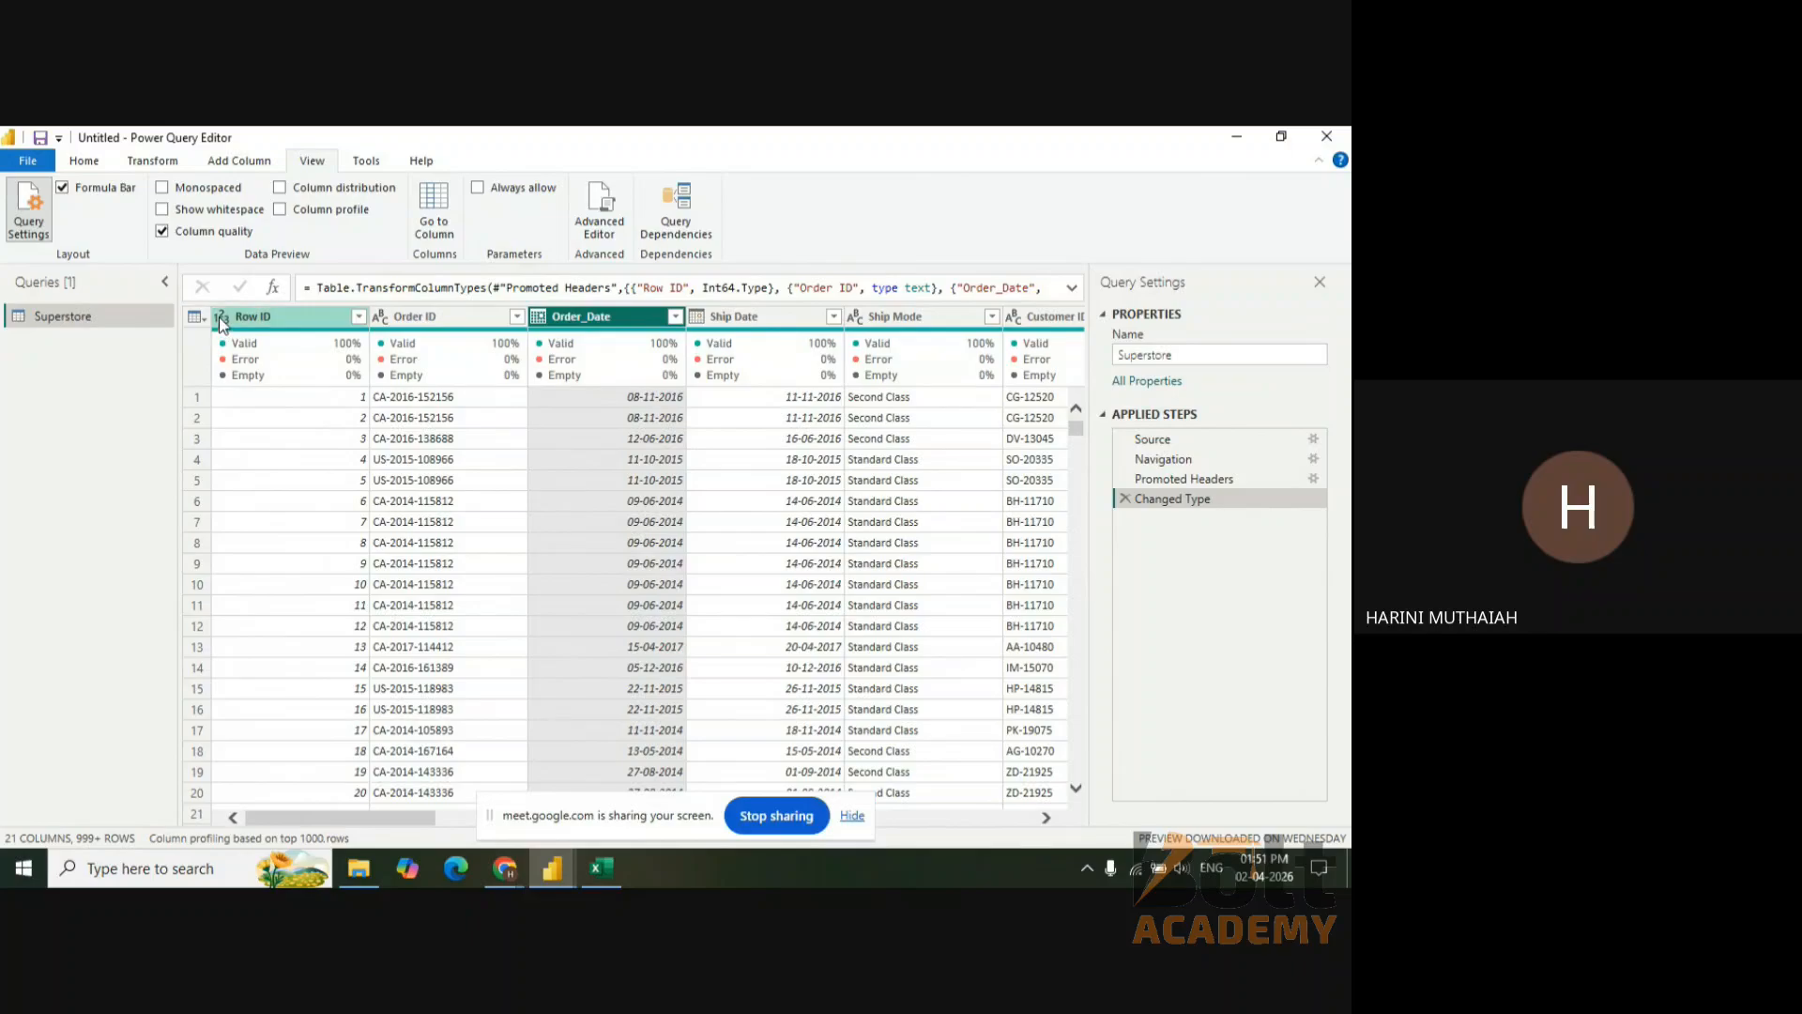
mouse_move(449, 349)
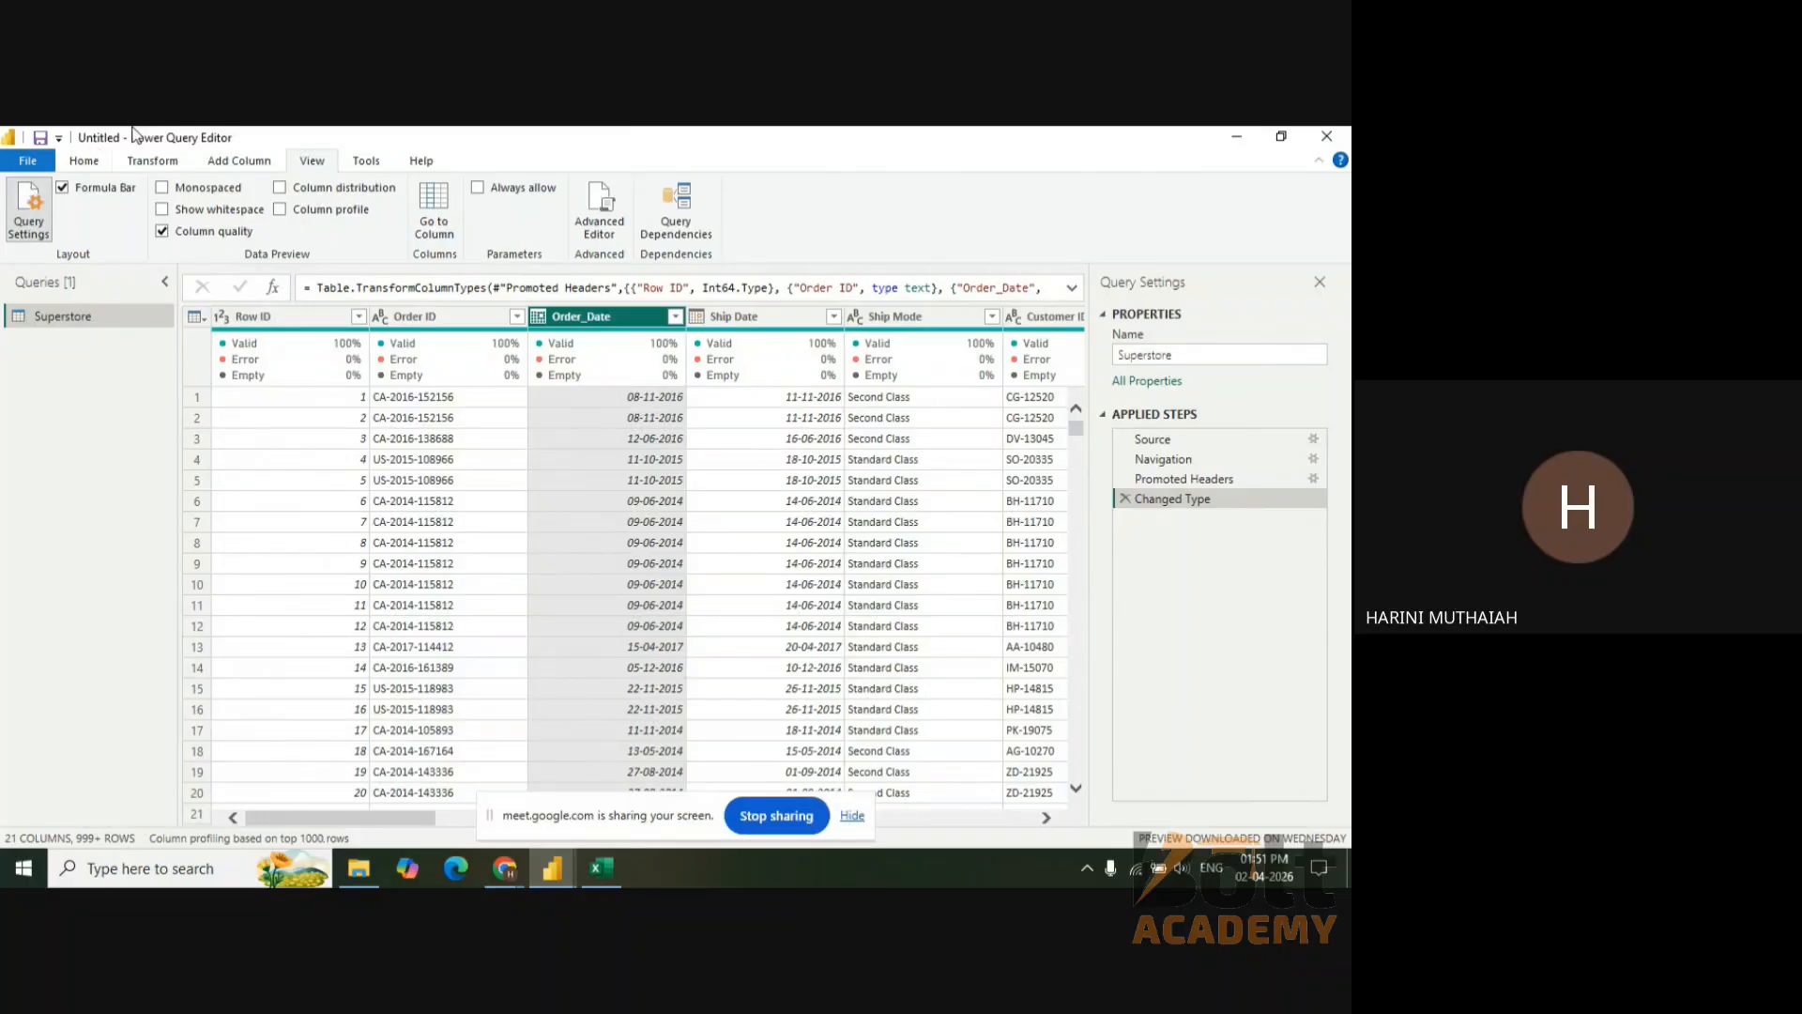
left_click(100, 161)
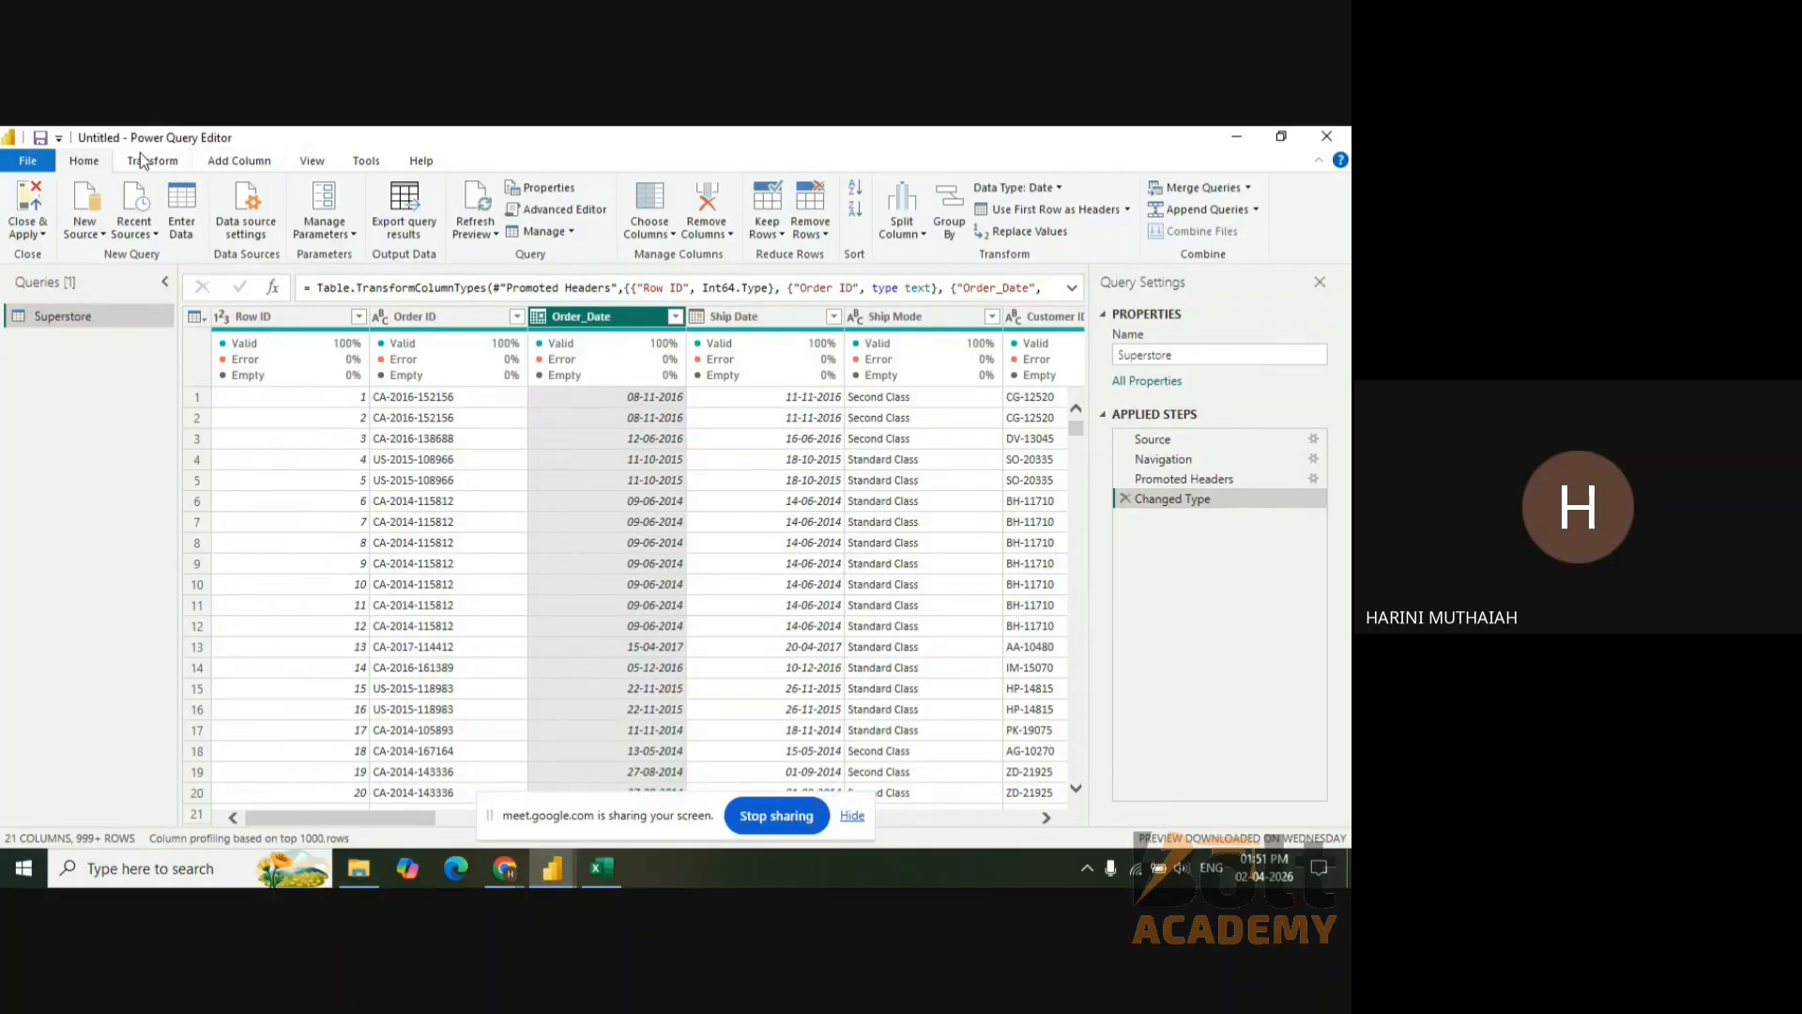
left_click(175, 167)
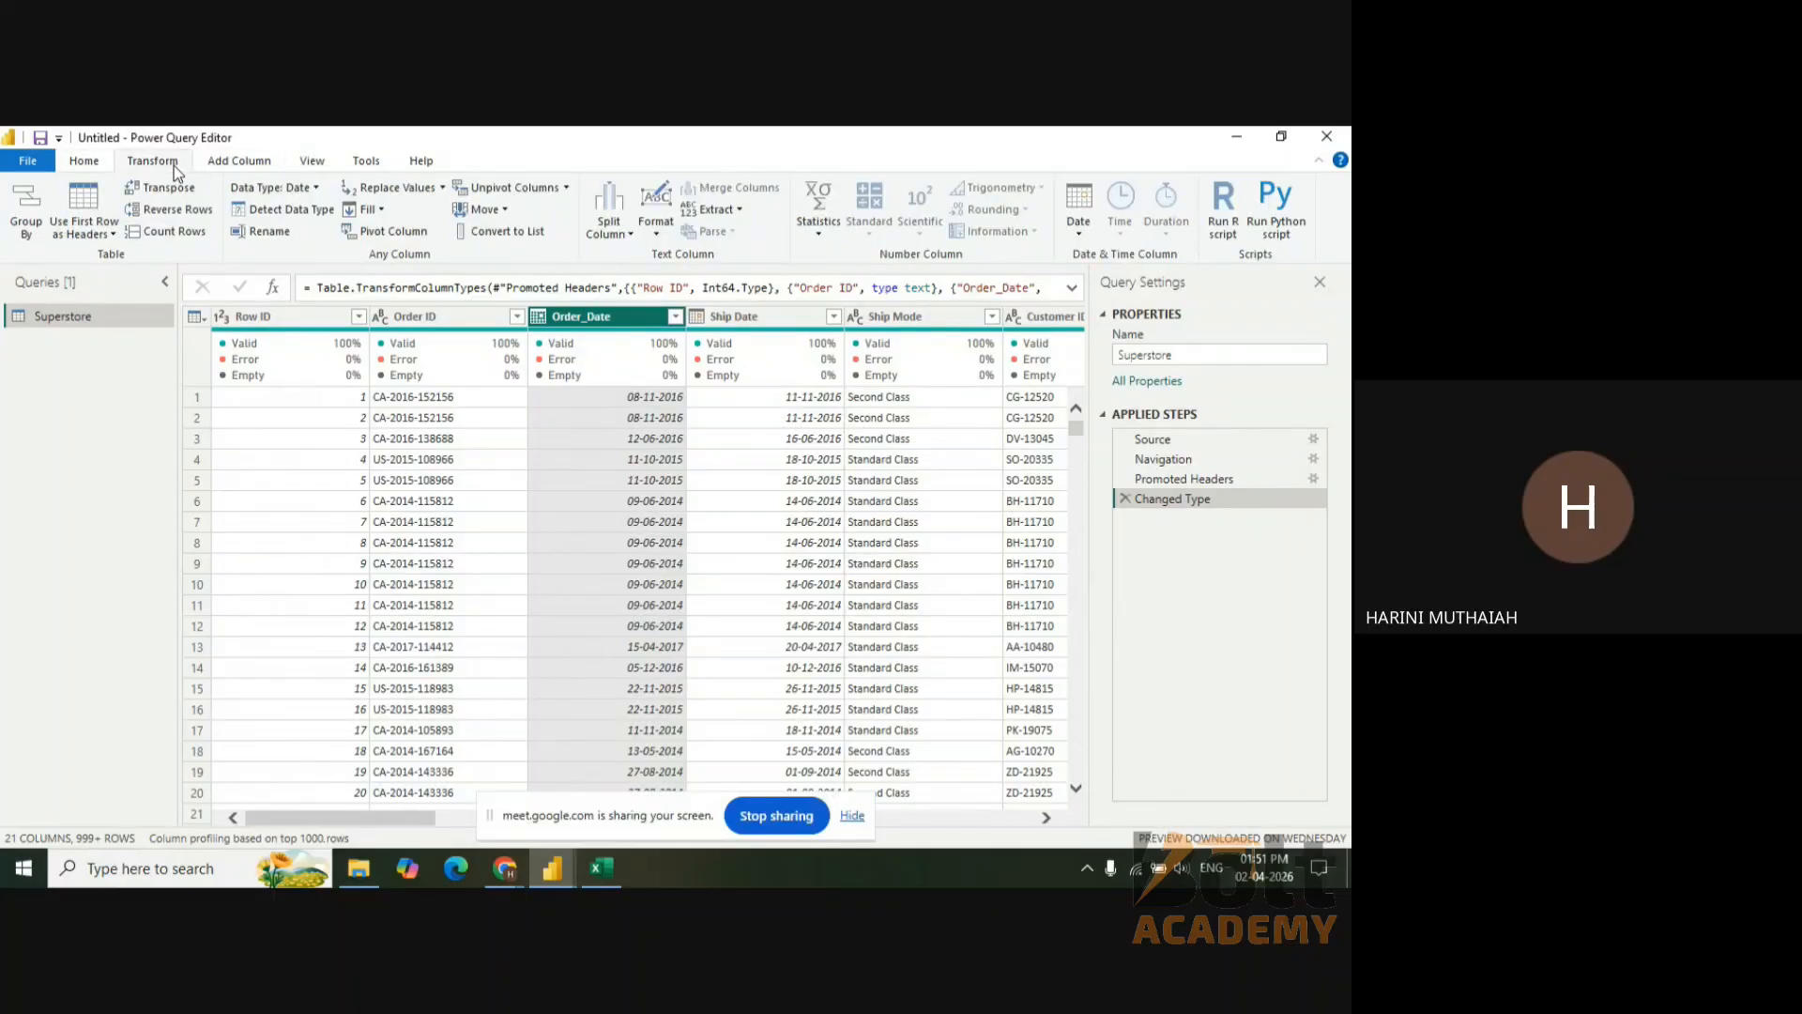
left_click(244, 159)
left_click(311, 165)
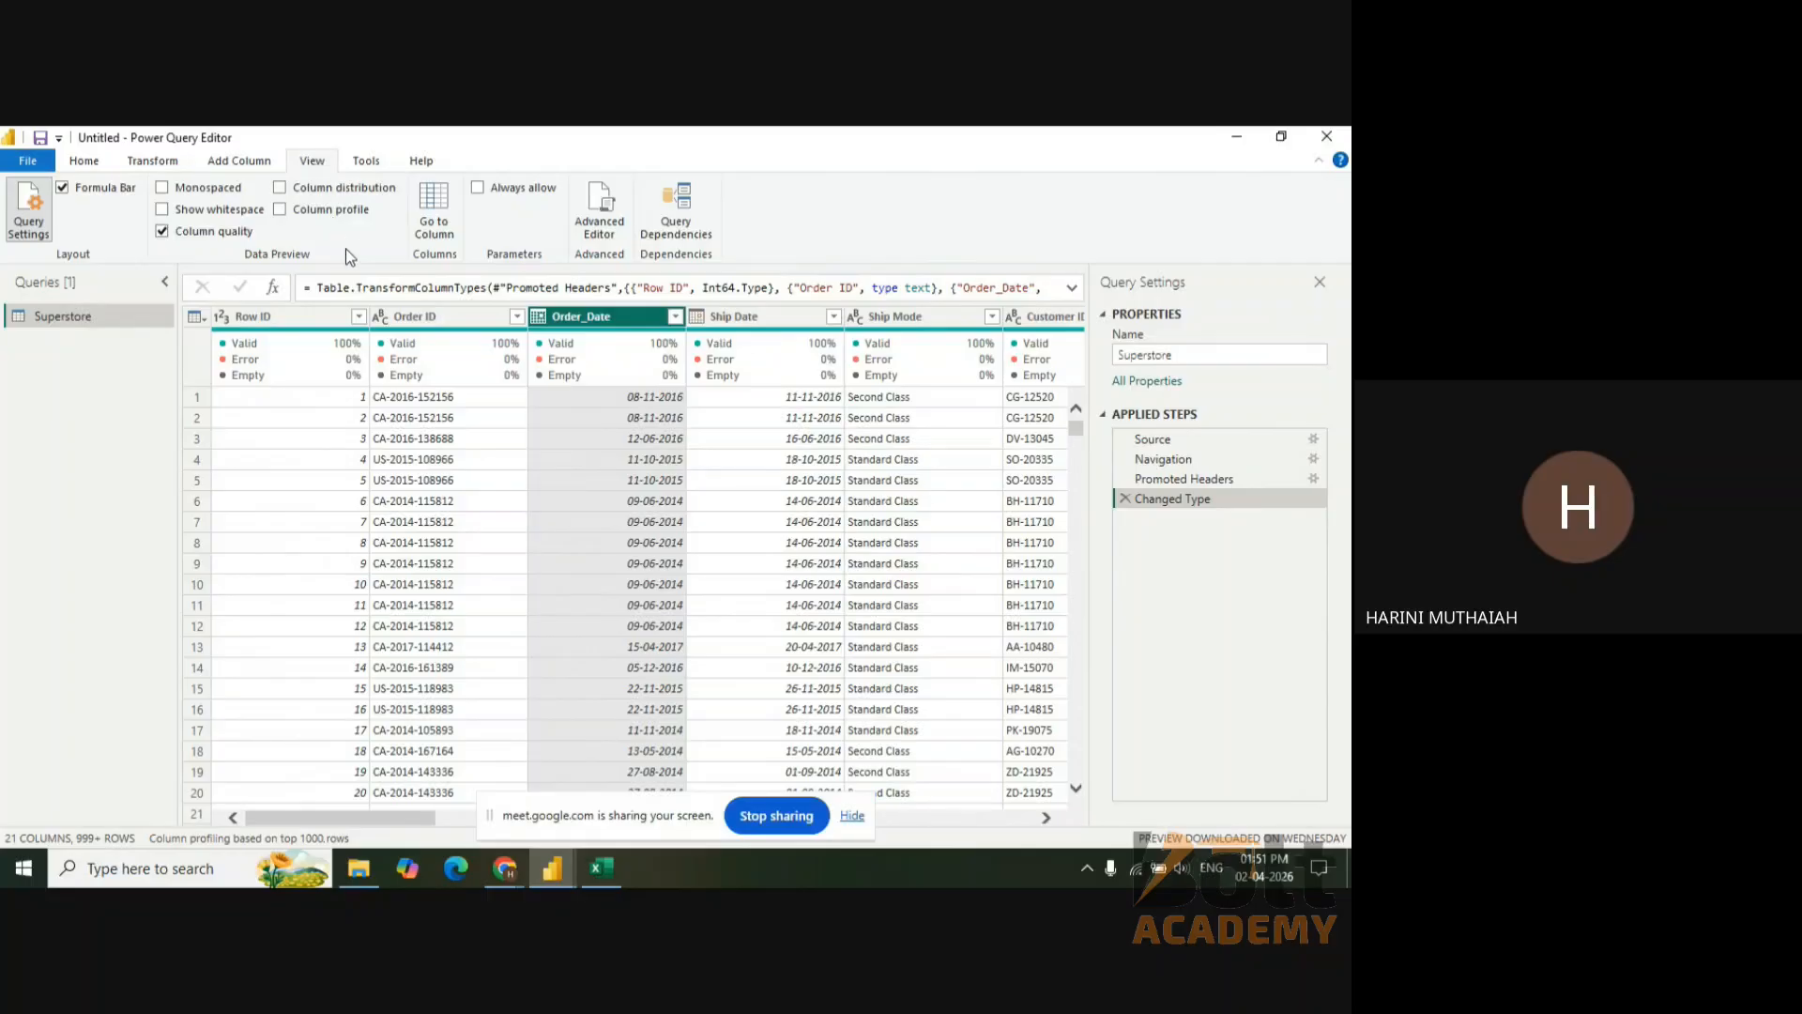
left_click(152, 161)
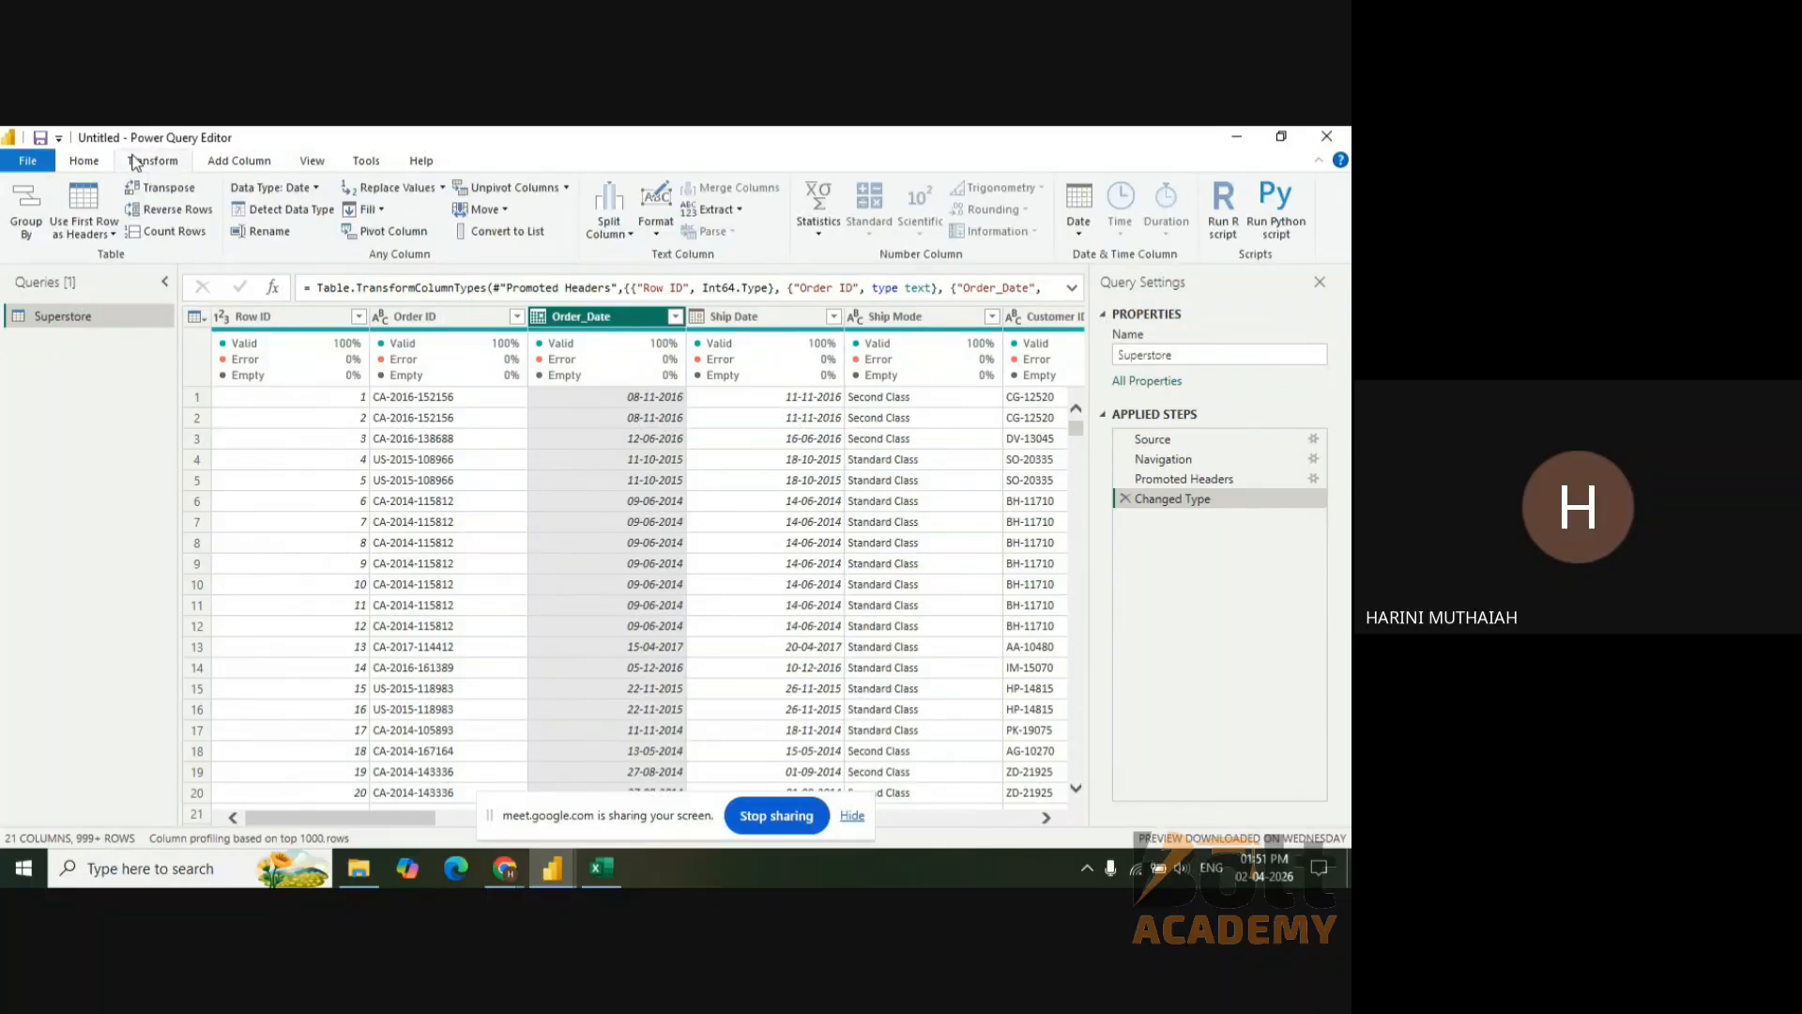
left_click(256, 158)
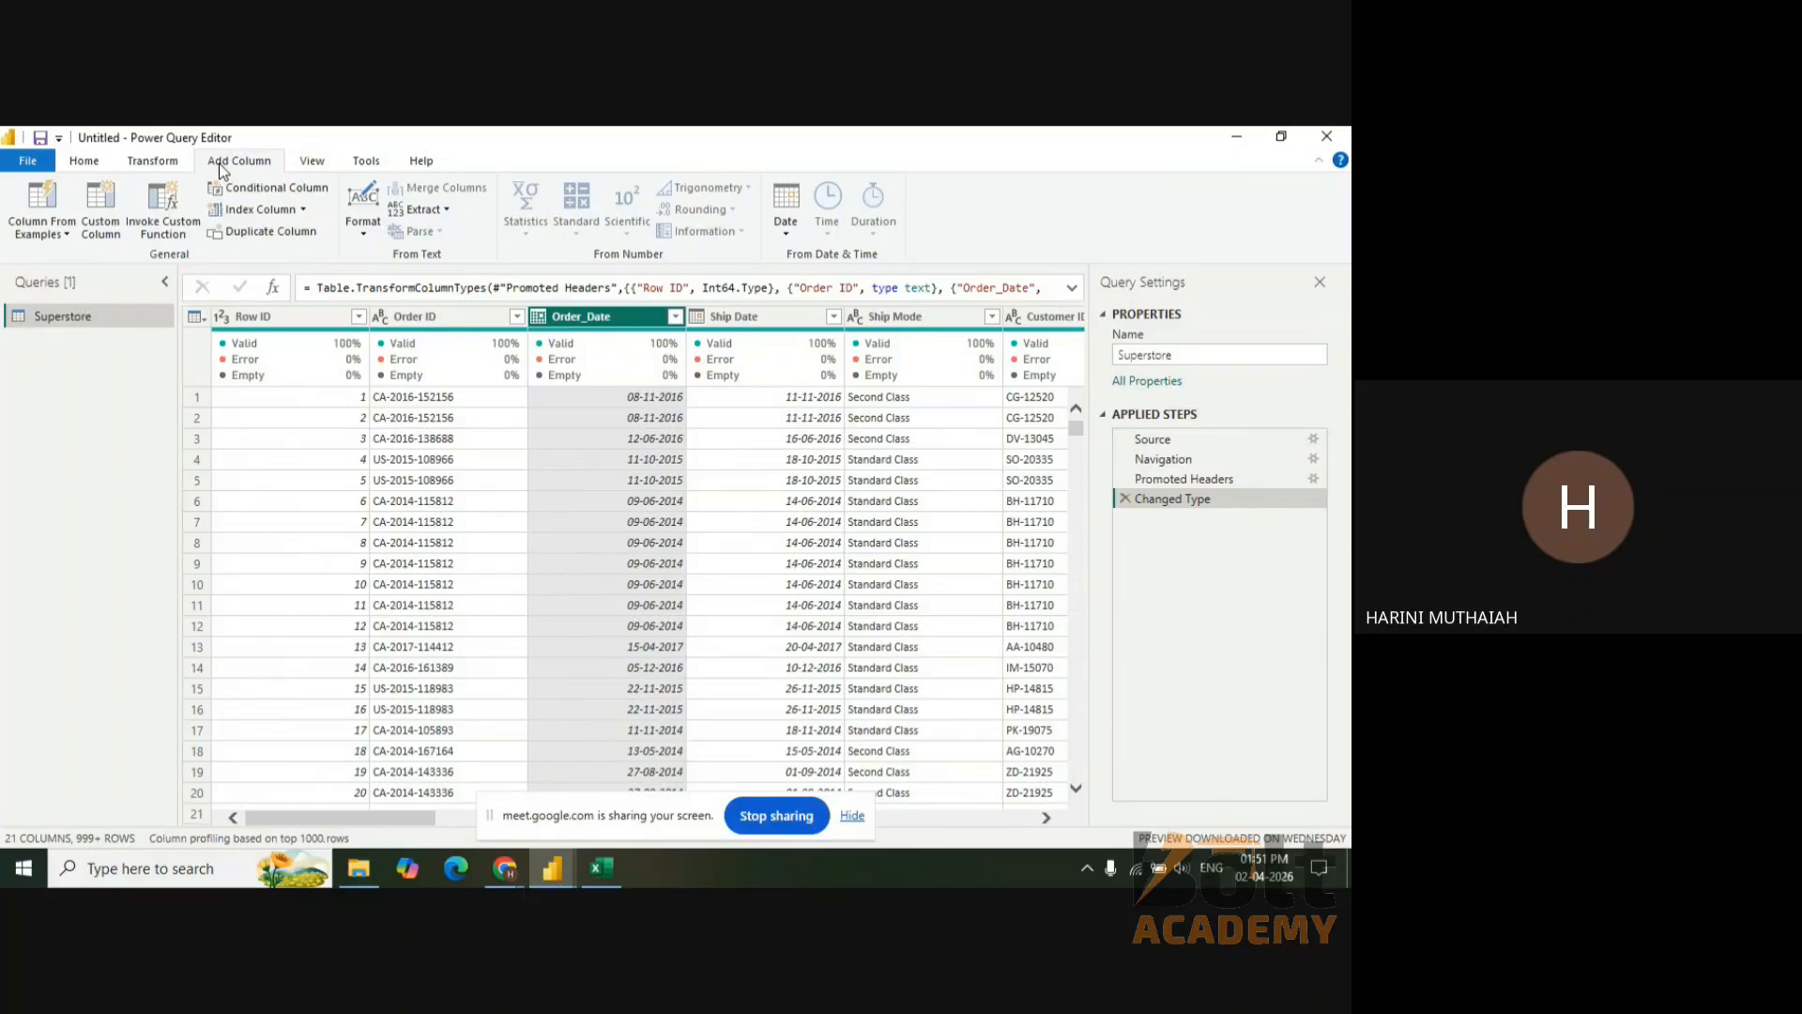
left_click(155, 164)
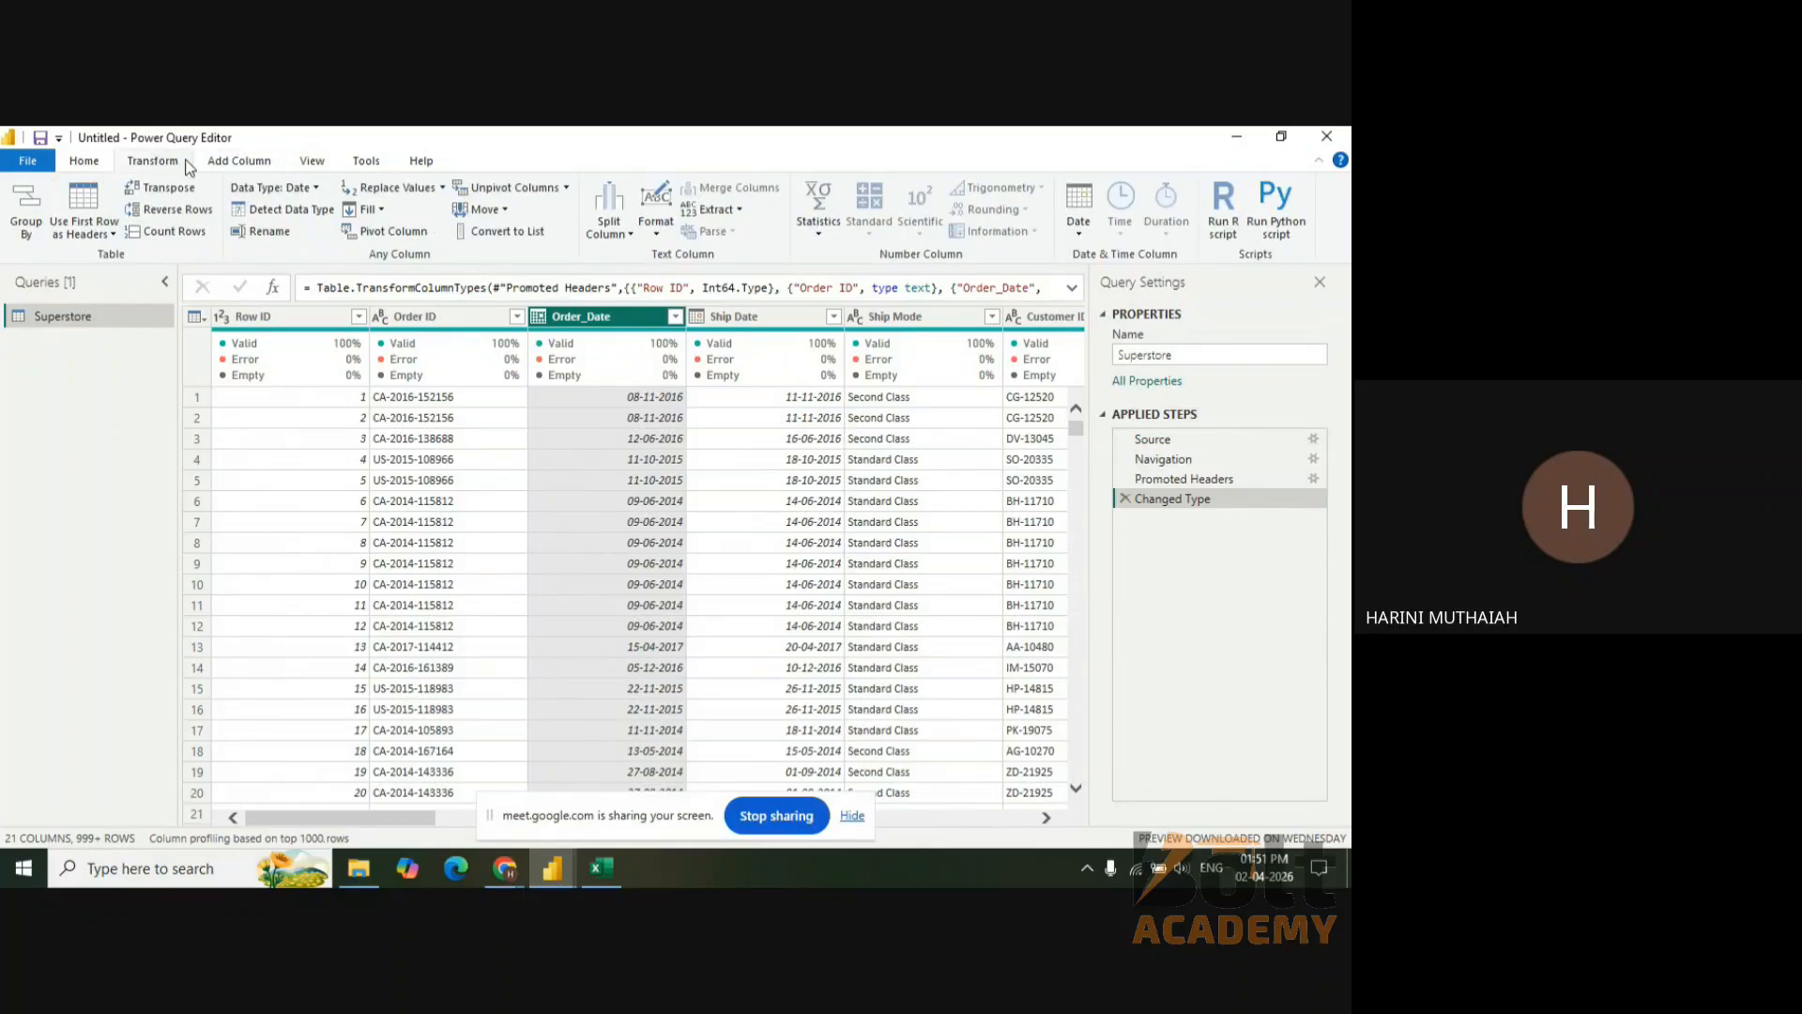
left_click(238, 163)
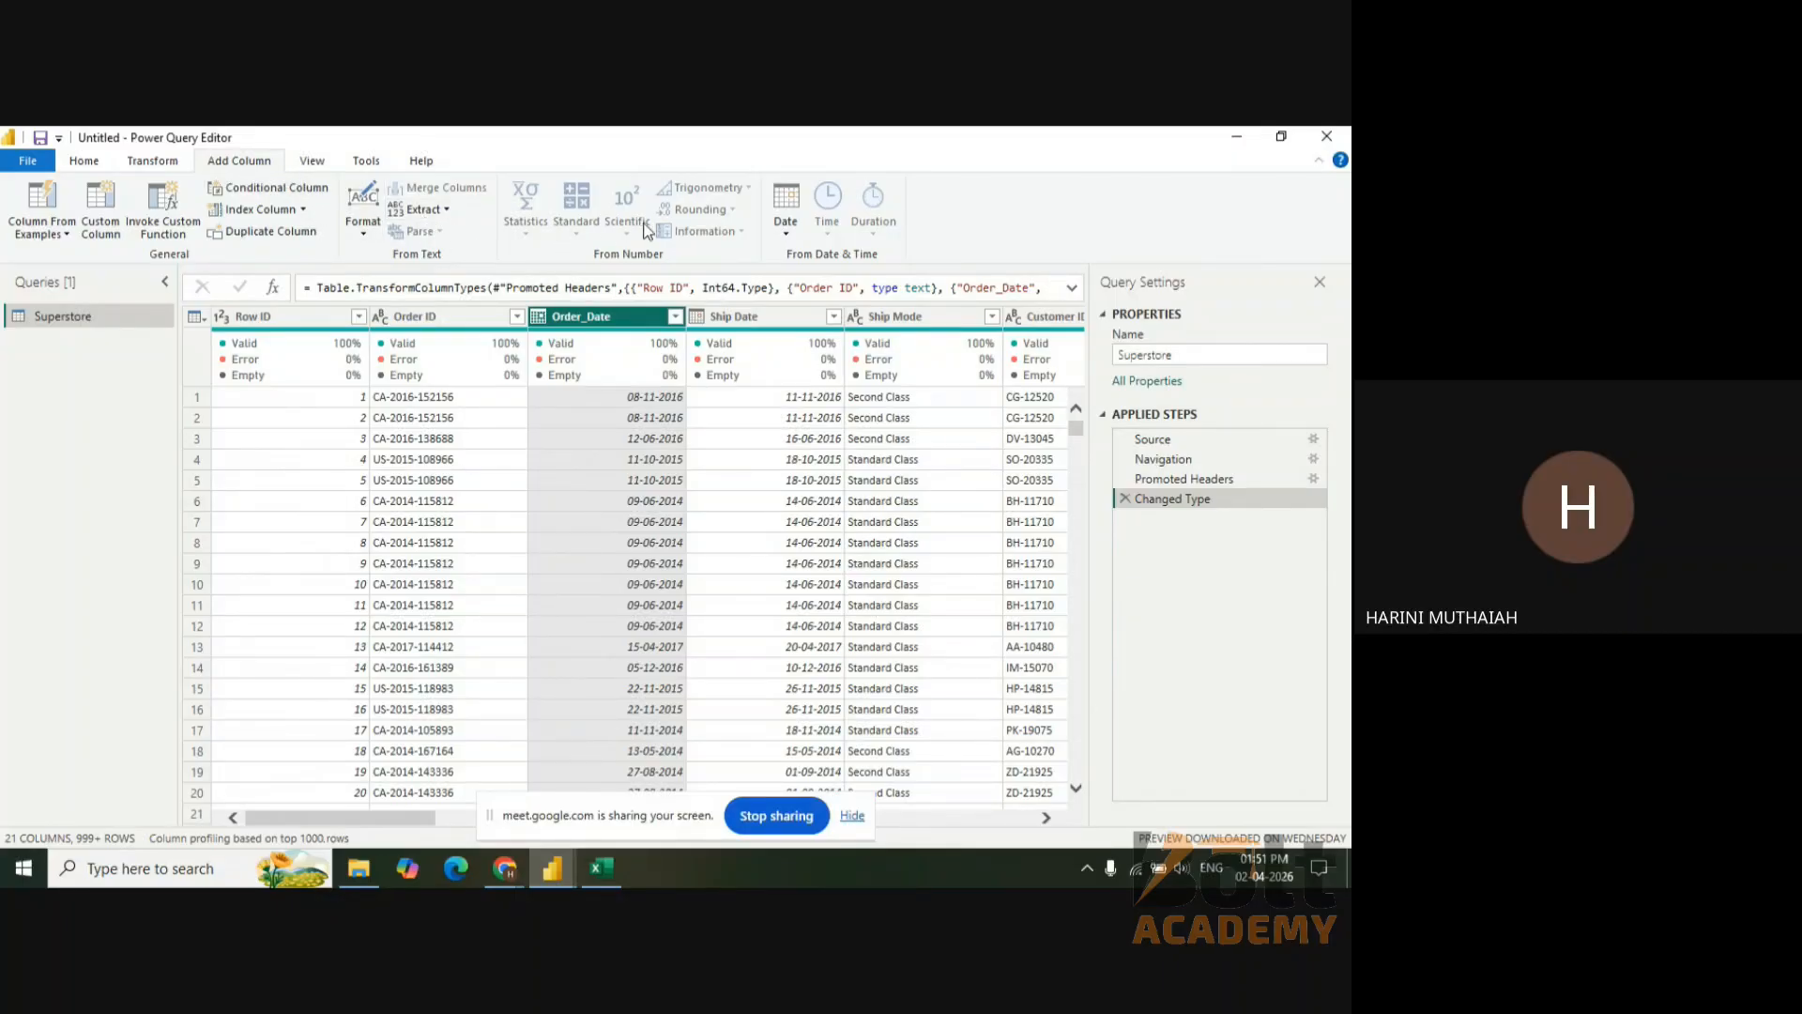
left_click(175, 161)
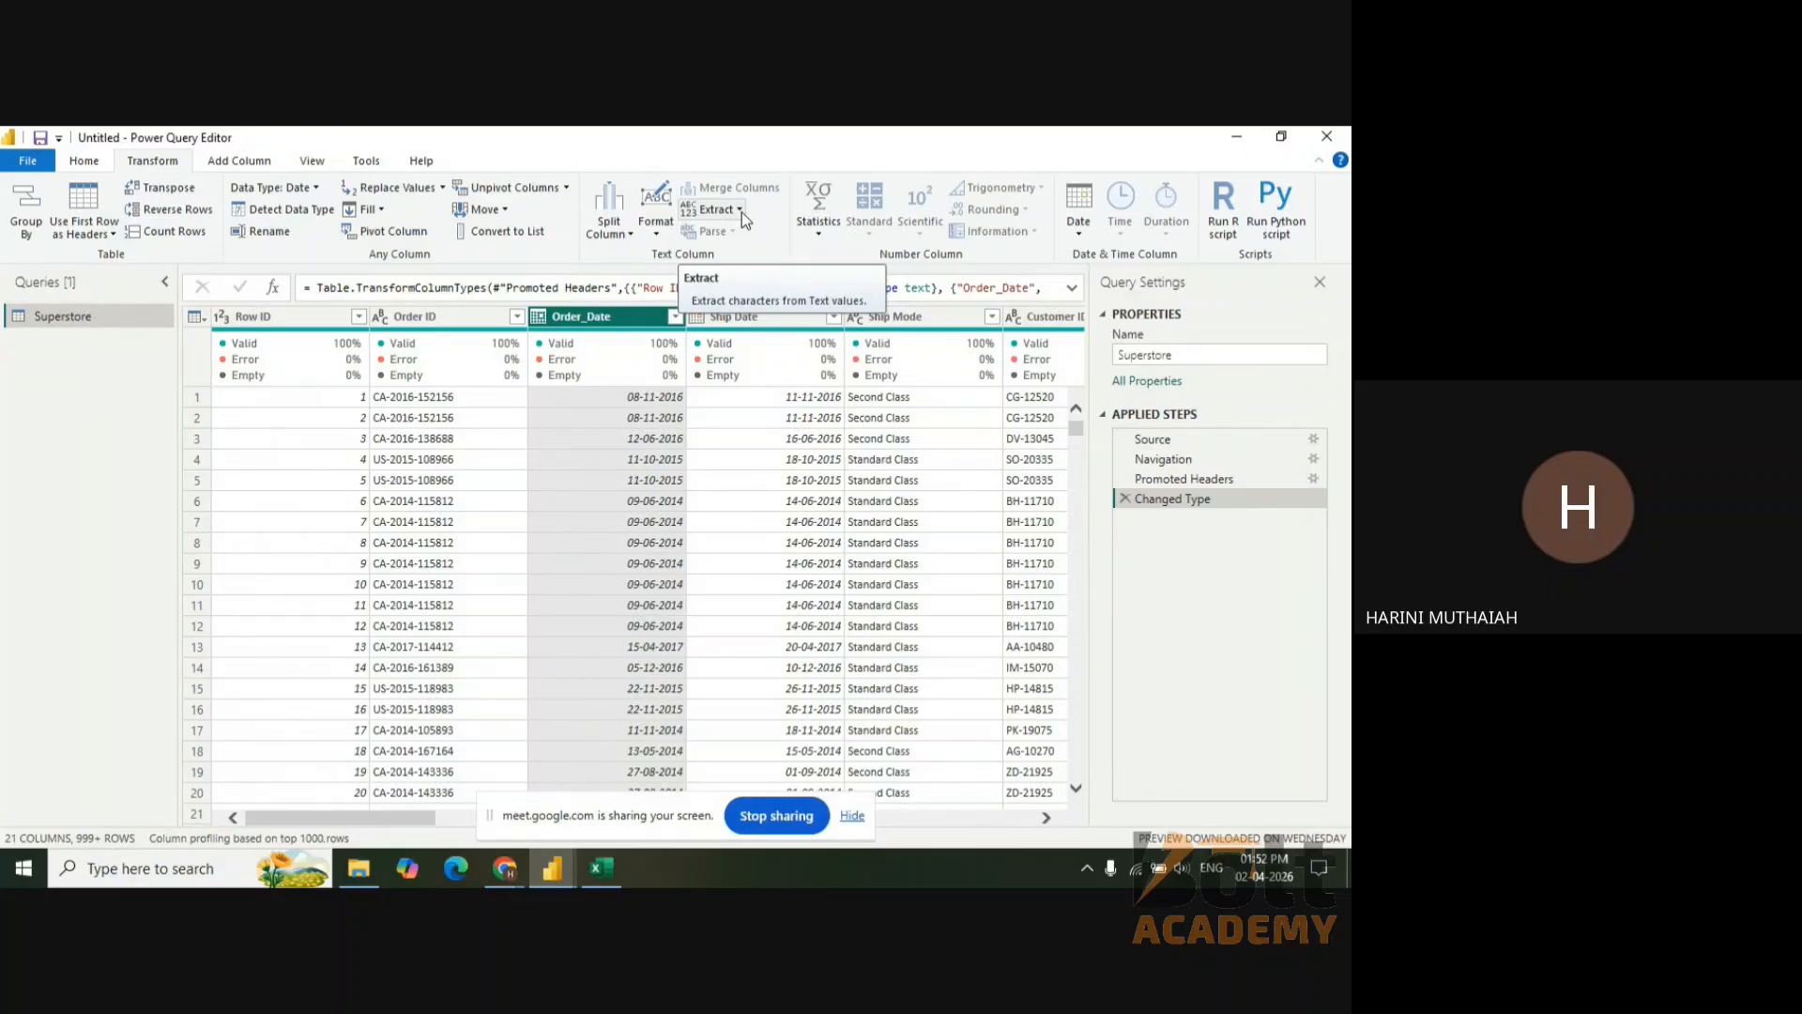
mouse_move(632, 333)
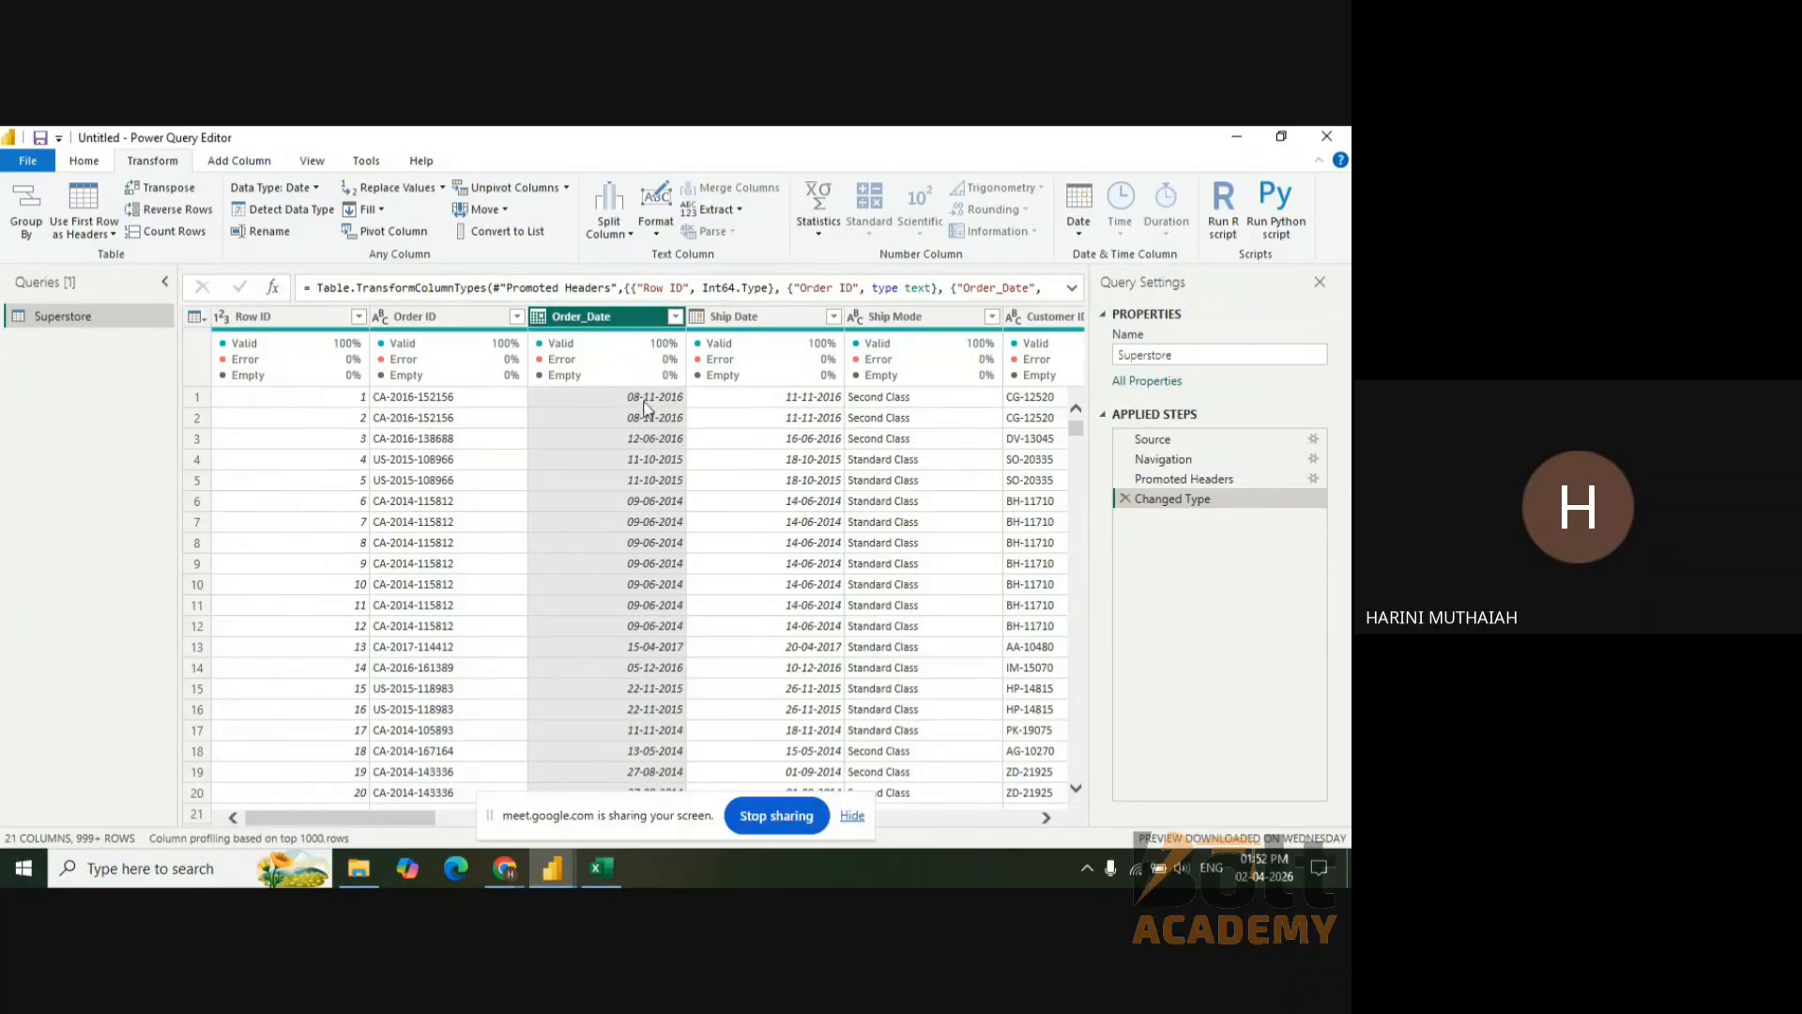
mouse_move(648, 404)
left_click(250, 163)
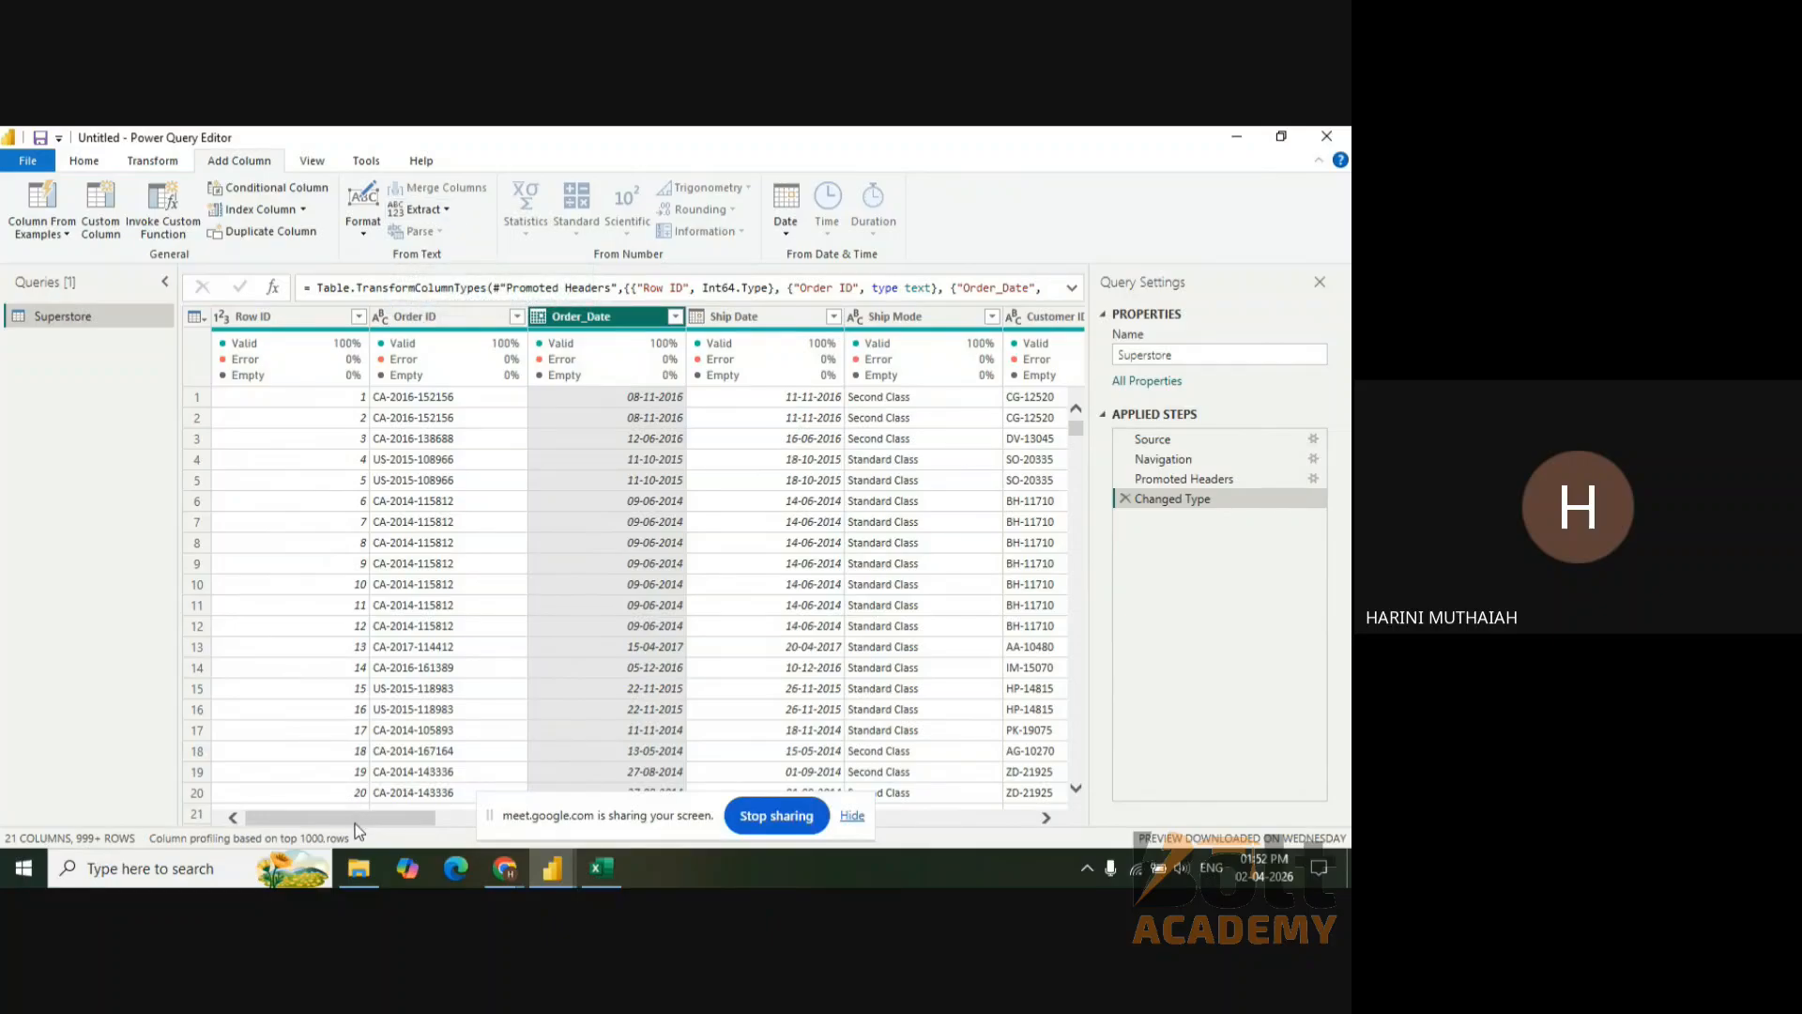
left_click_drag(354, 818, 1033, 773)
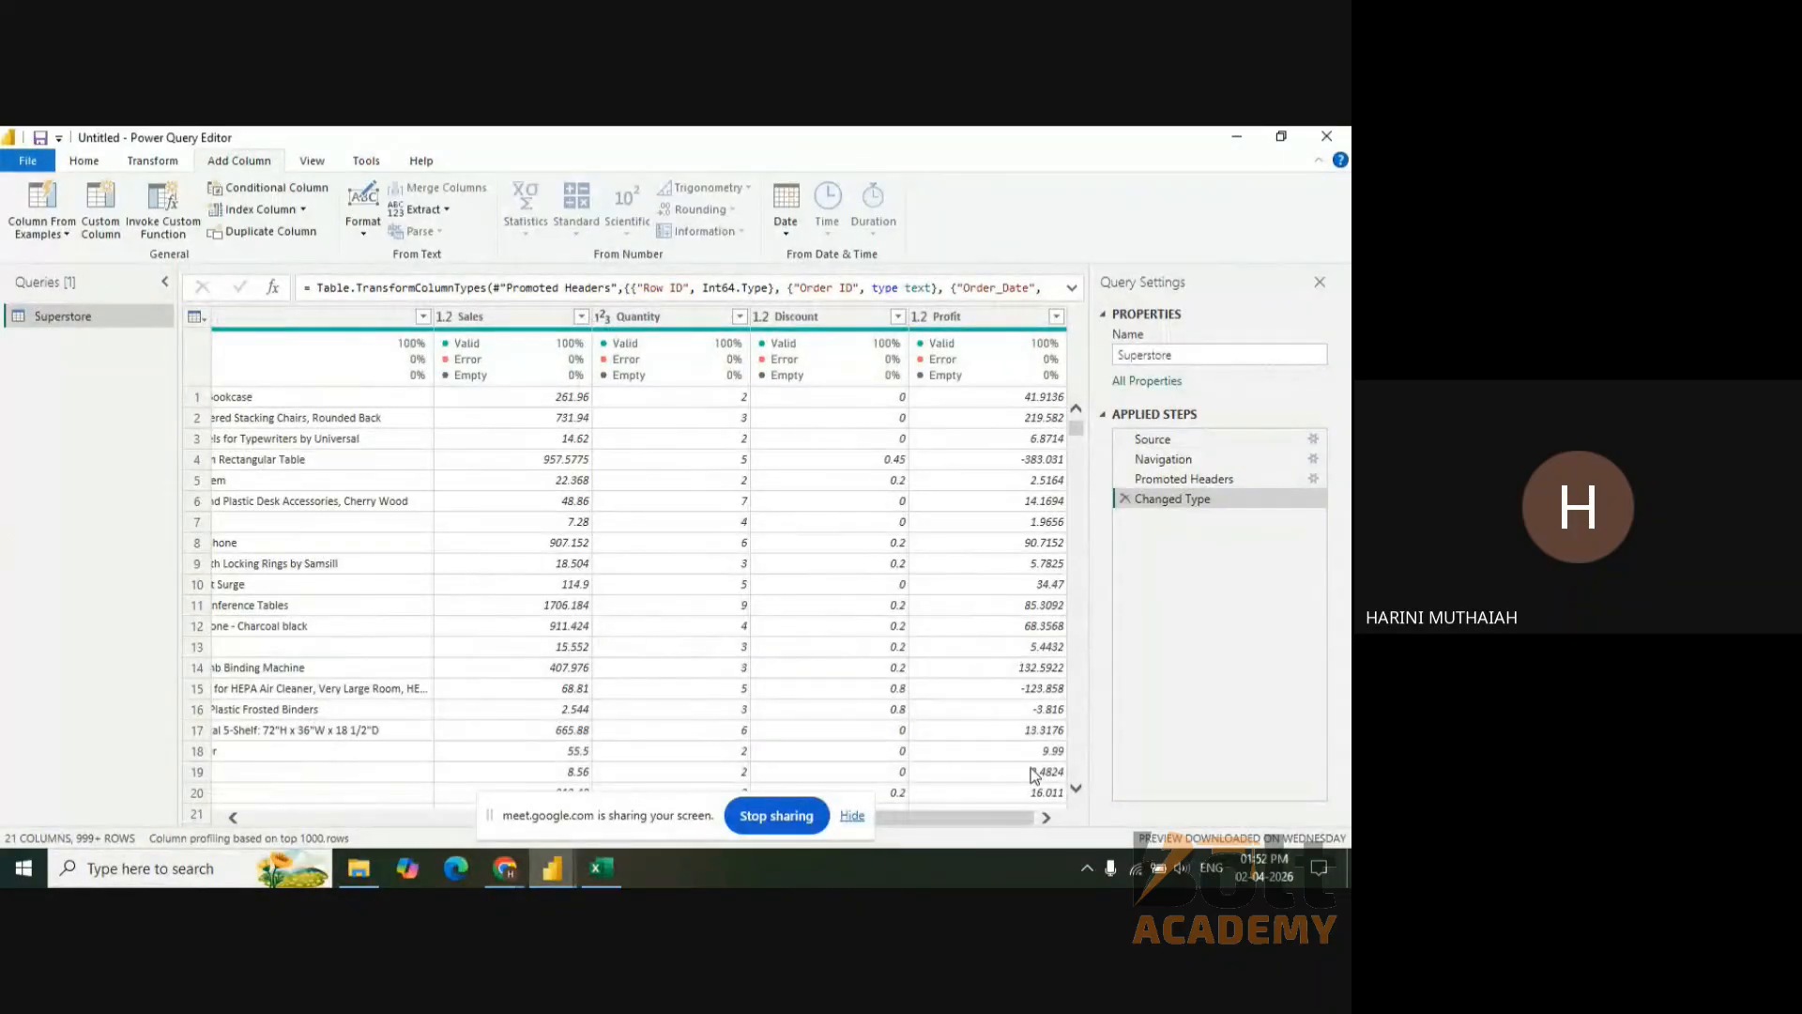
left_click_drag(1015, 822, 406, 836)
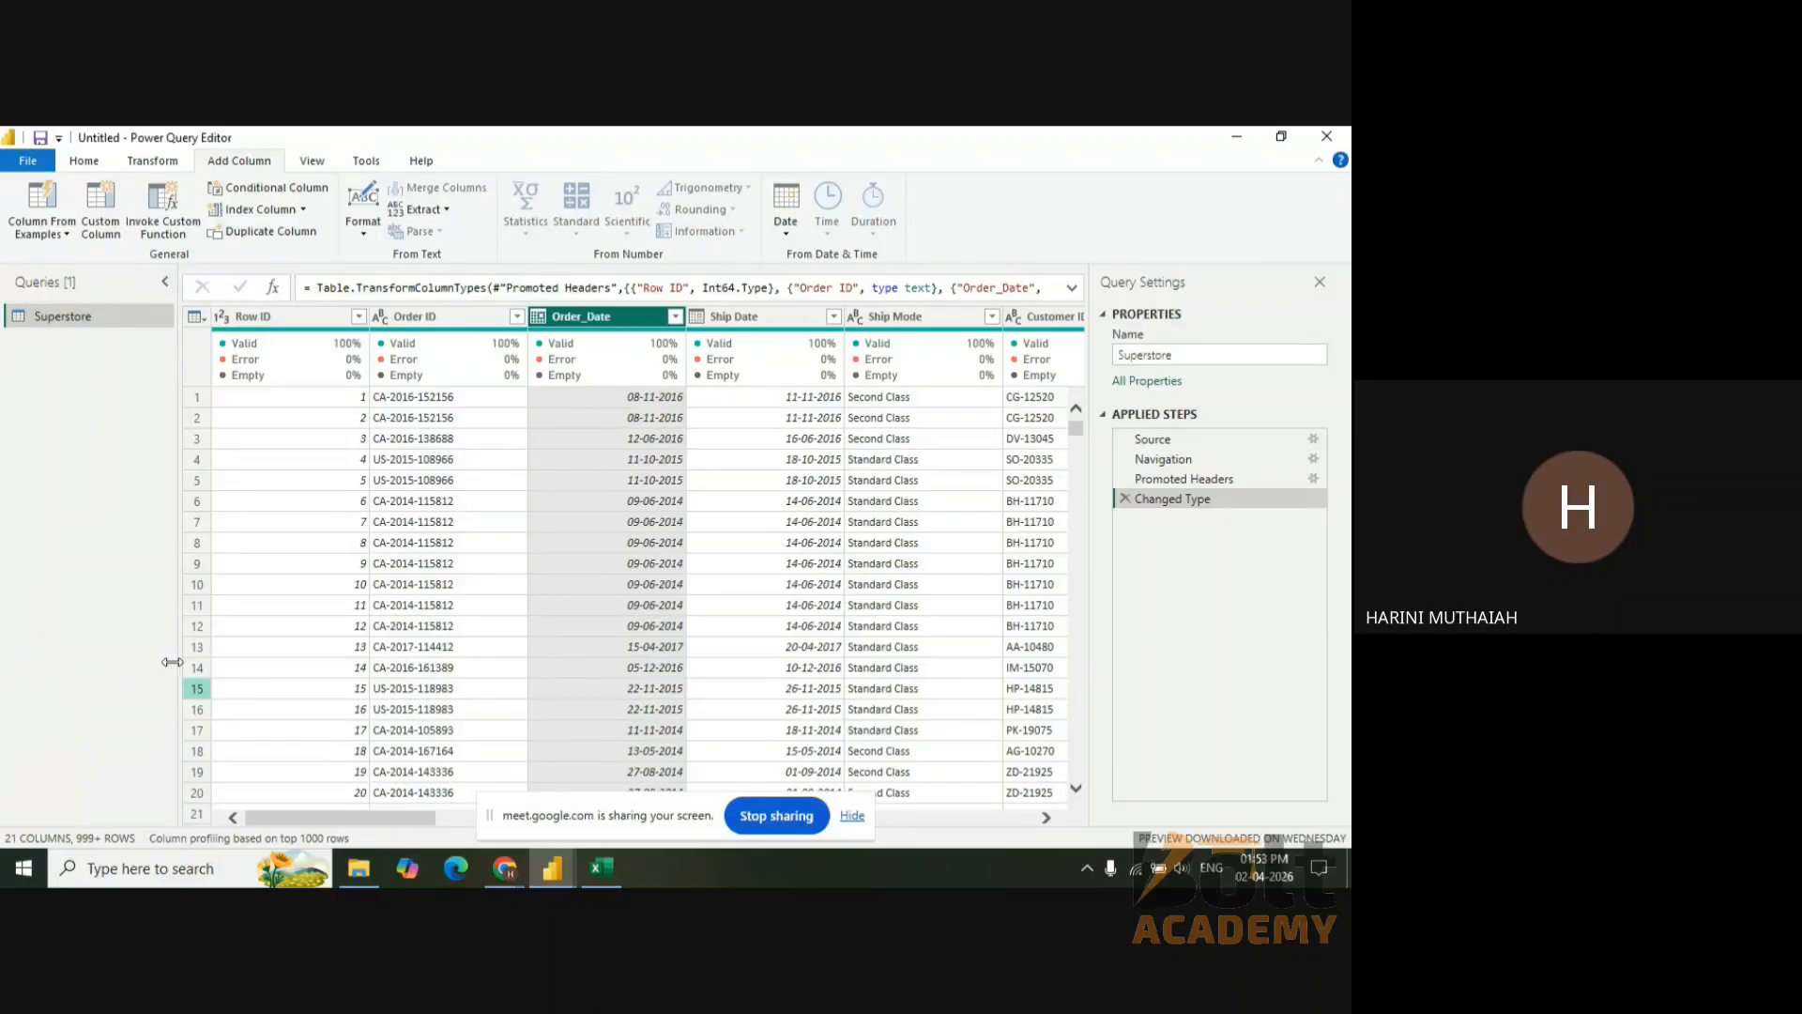
left_click(404, 322)
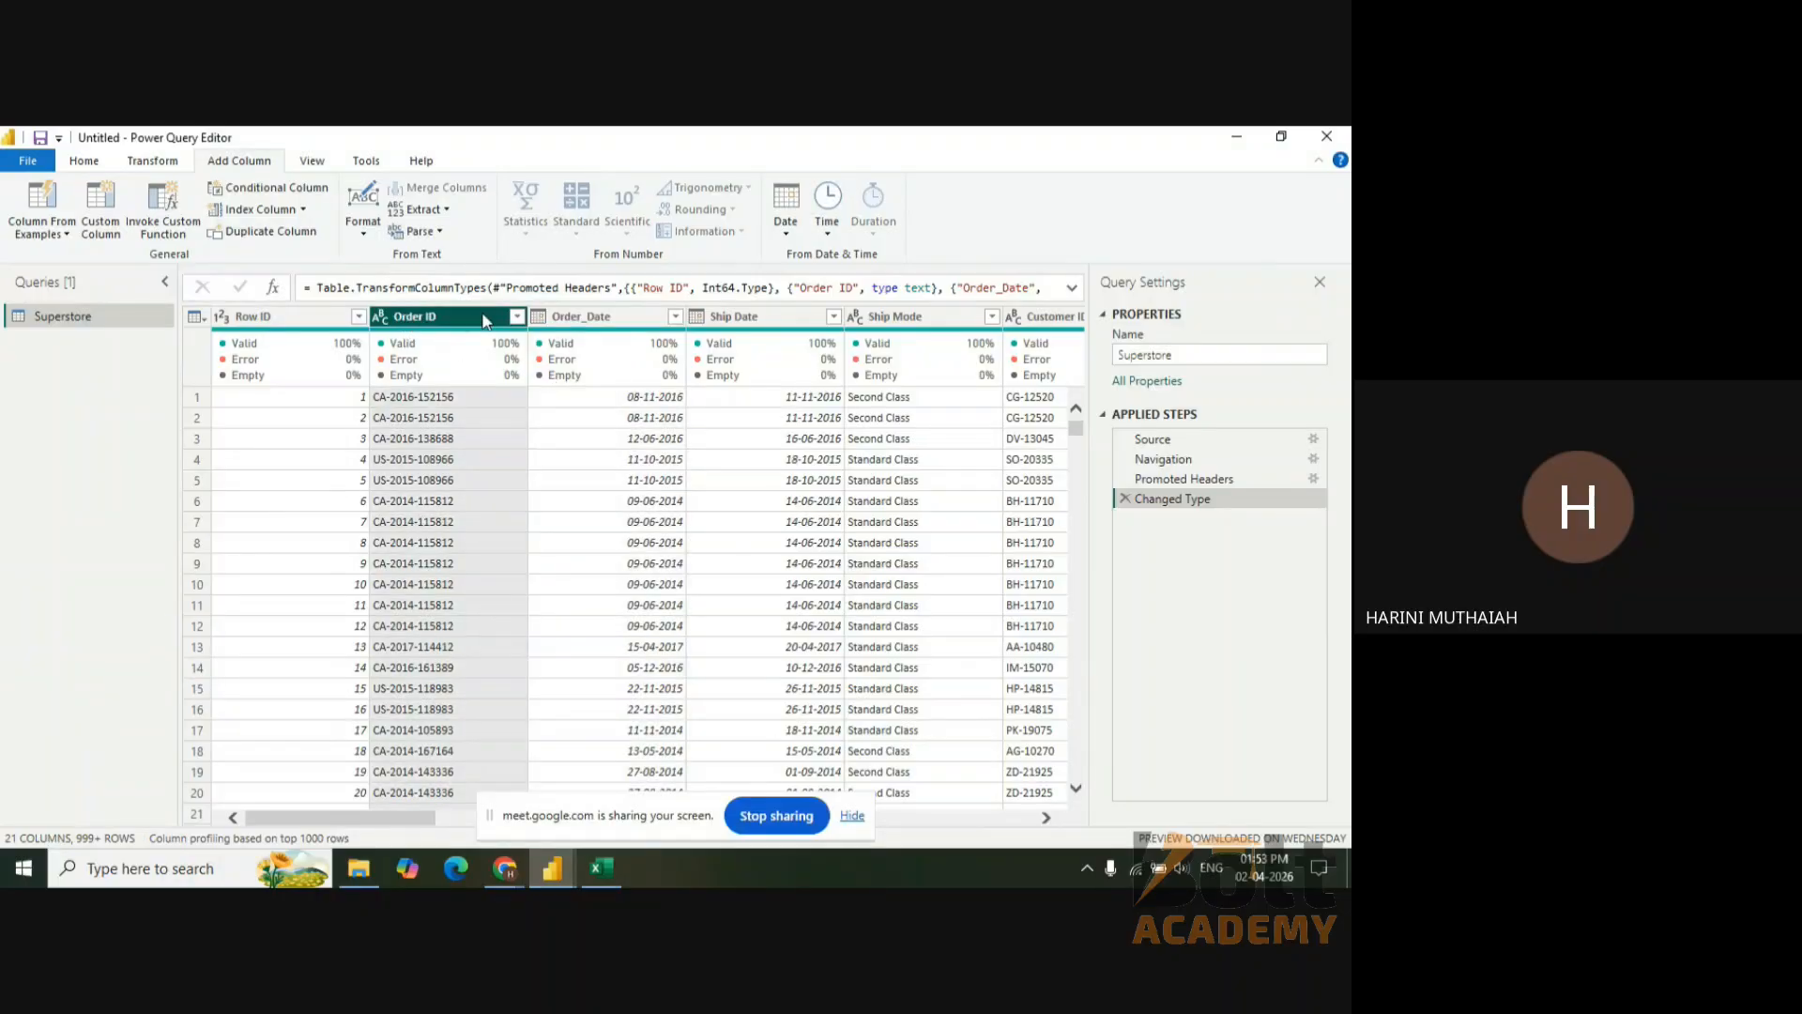
- Add a new column containing the year extracted from Order_Date, keeping the original date column
left_click(562, 324)
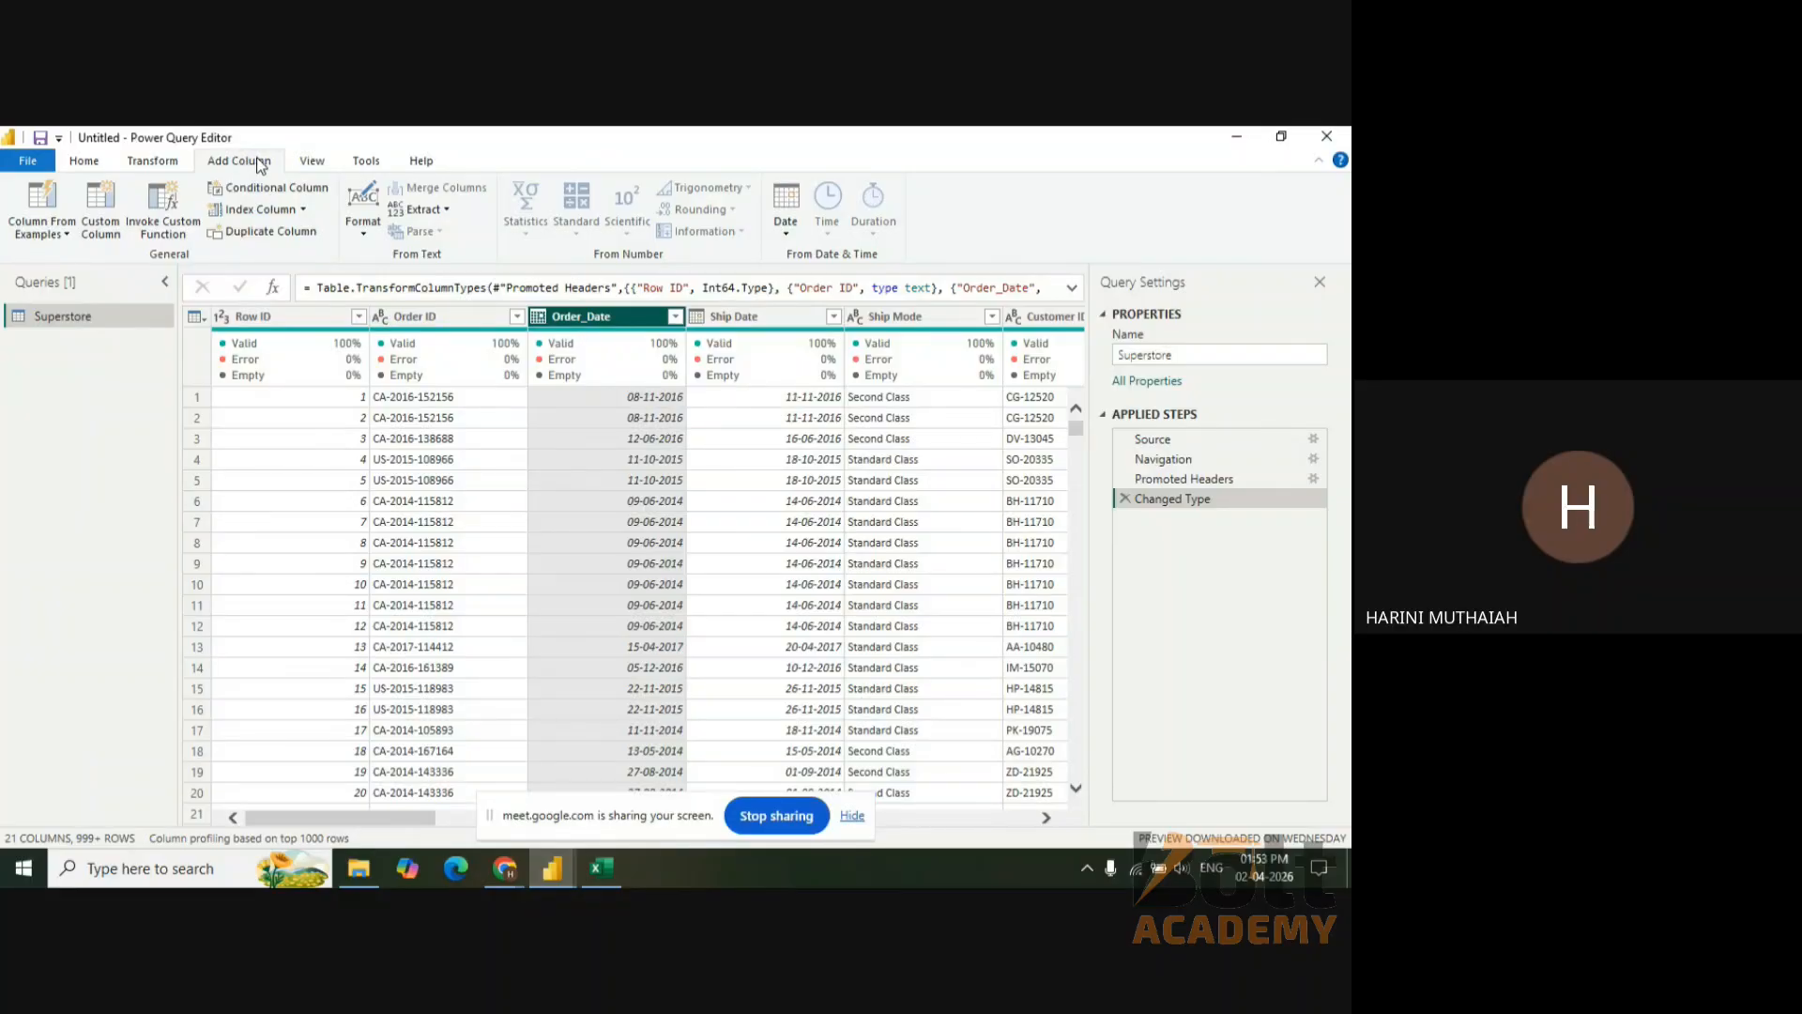
left_click(158, 162)
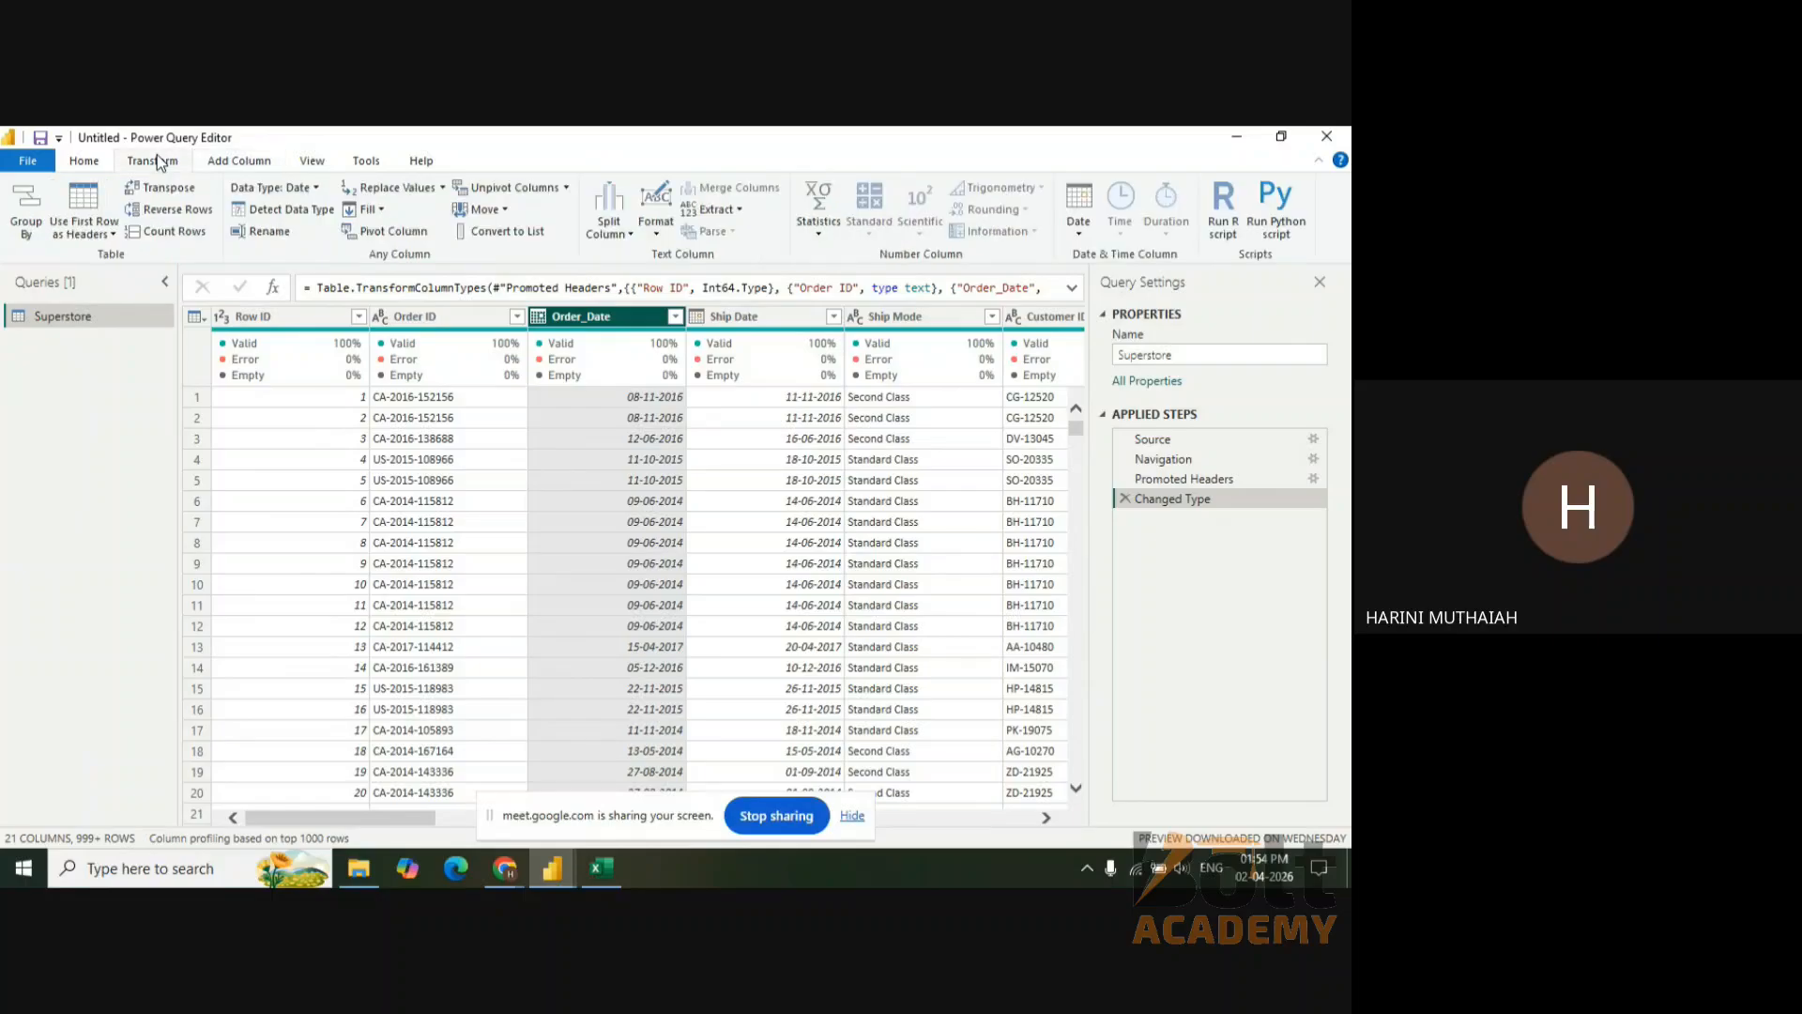
left_click(240, 161)
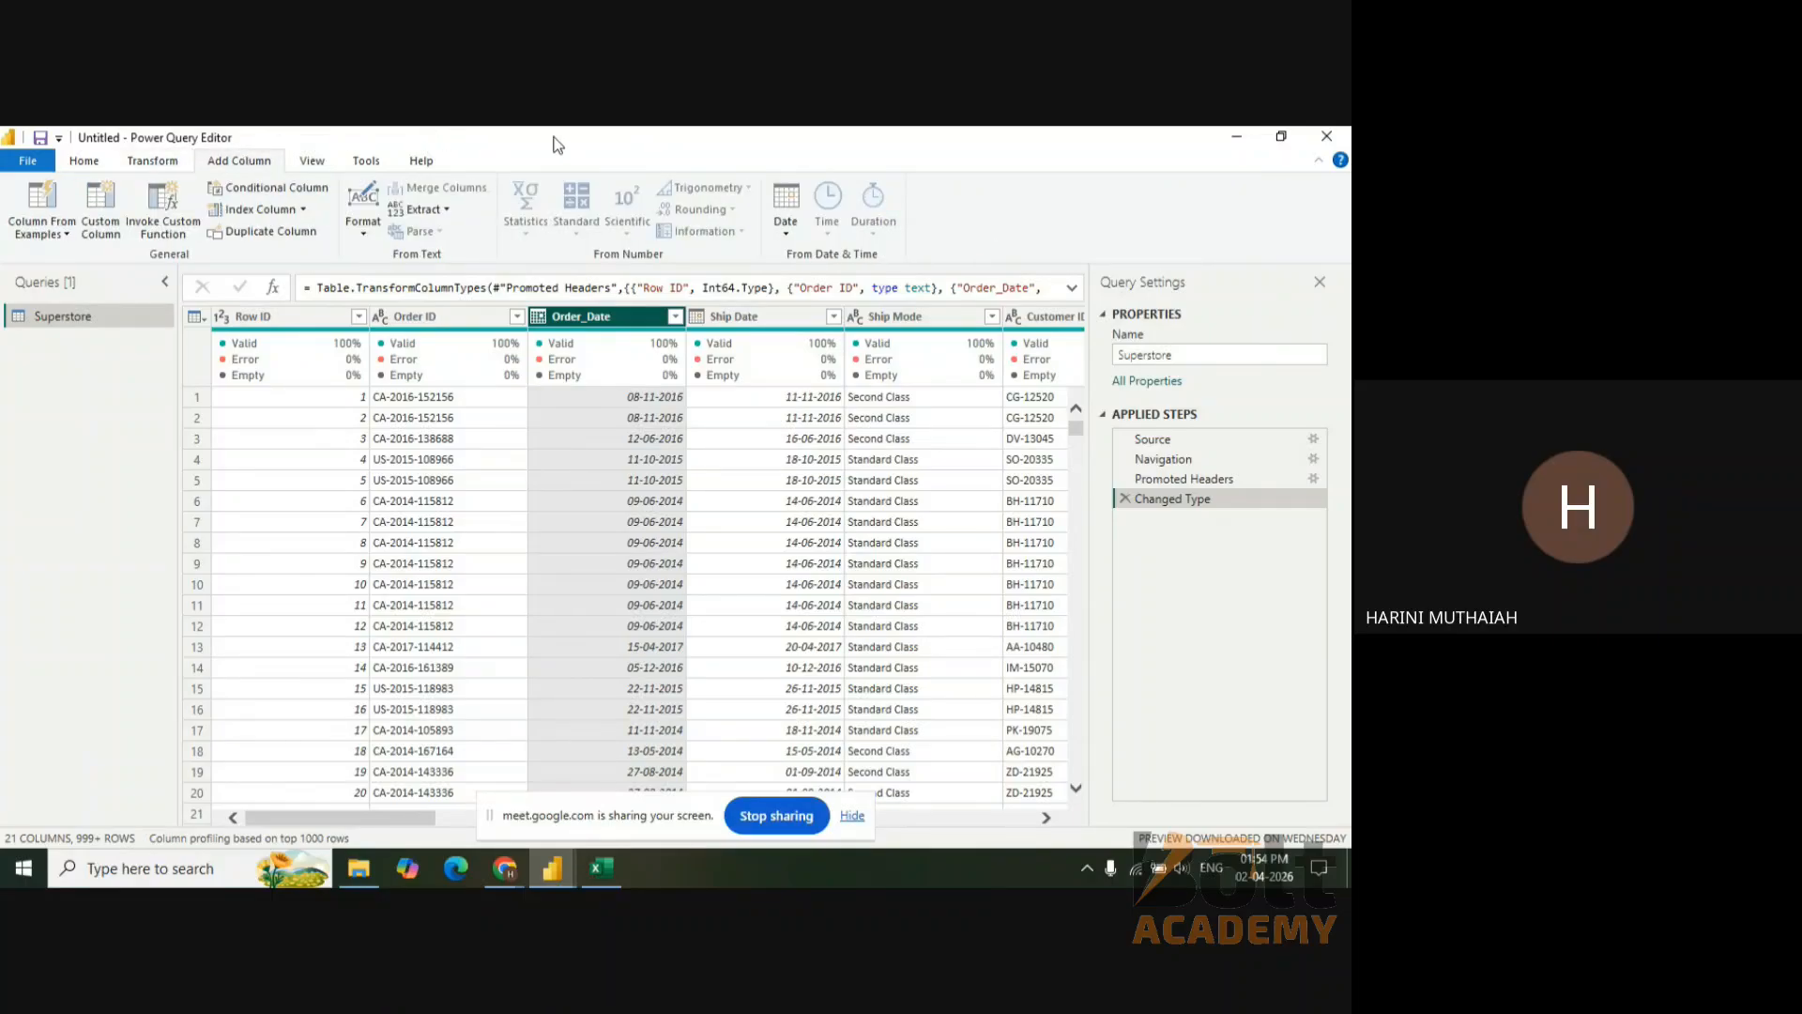
left_click(800, 235)
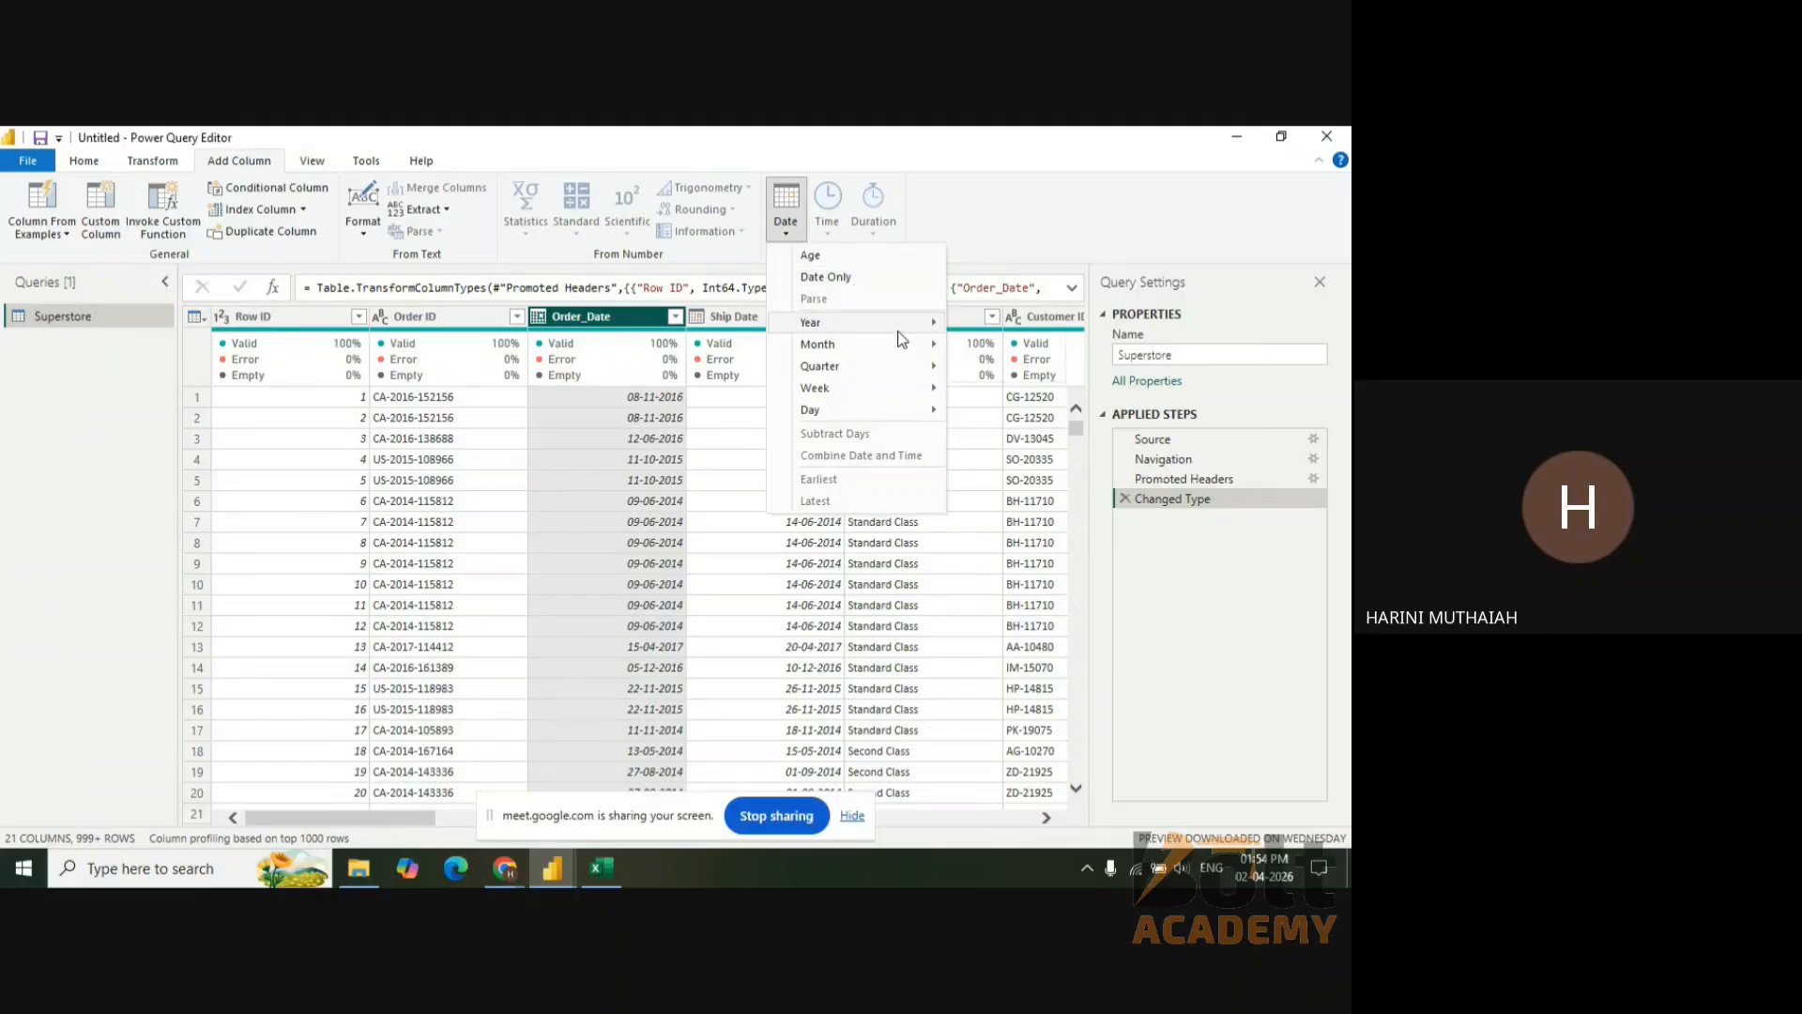
mouse_move(901, 323)
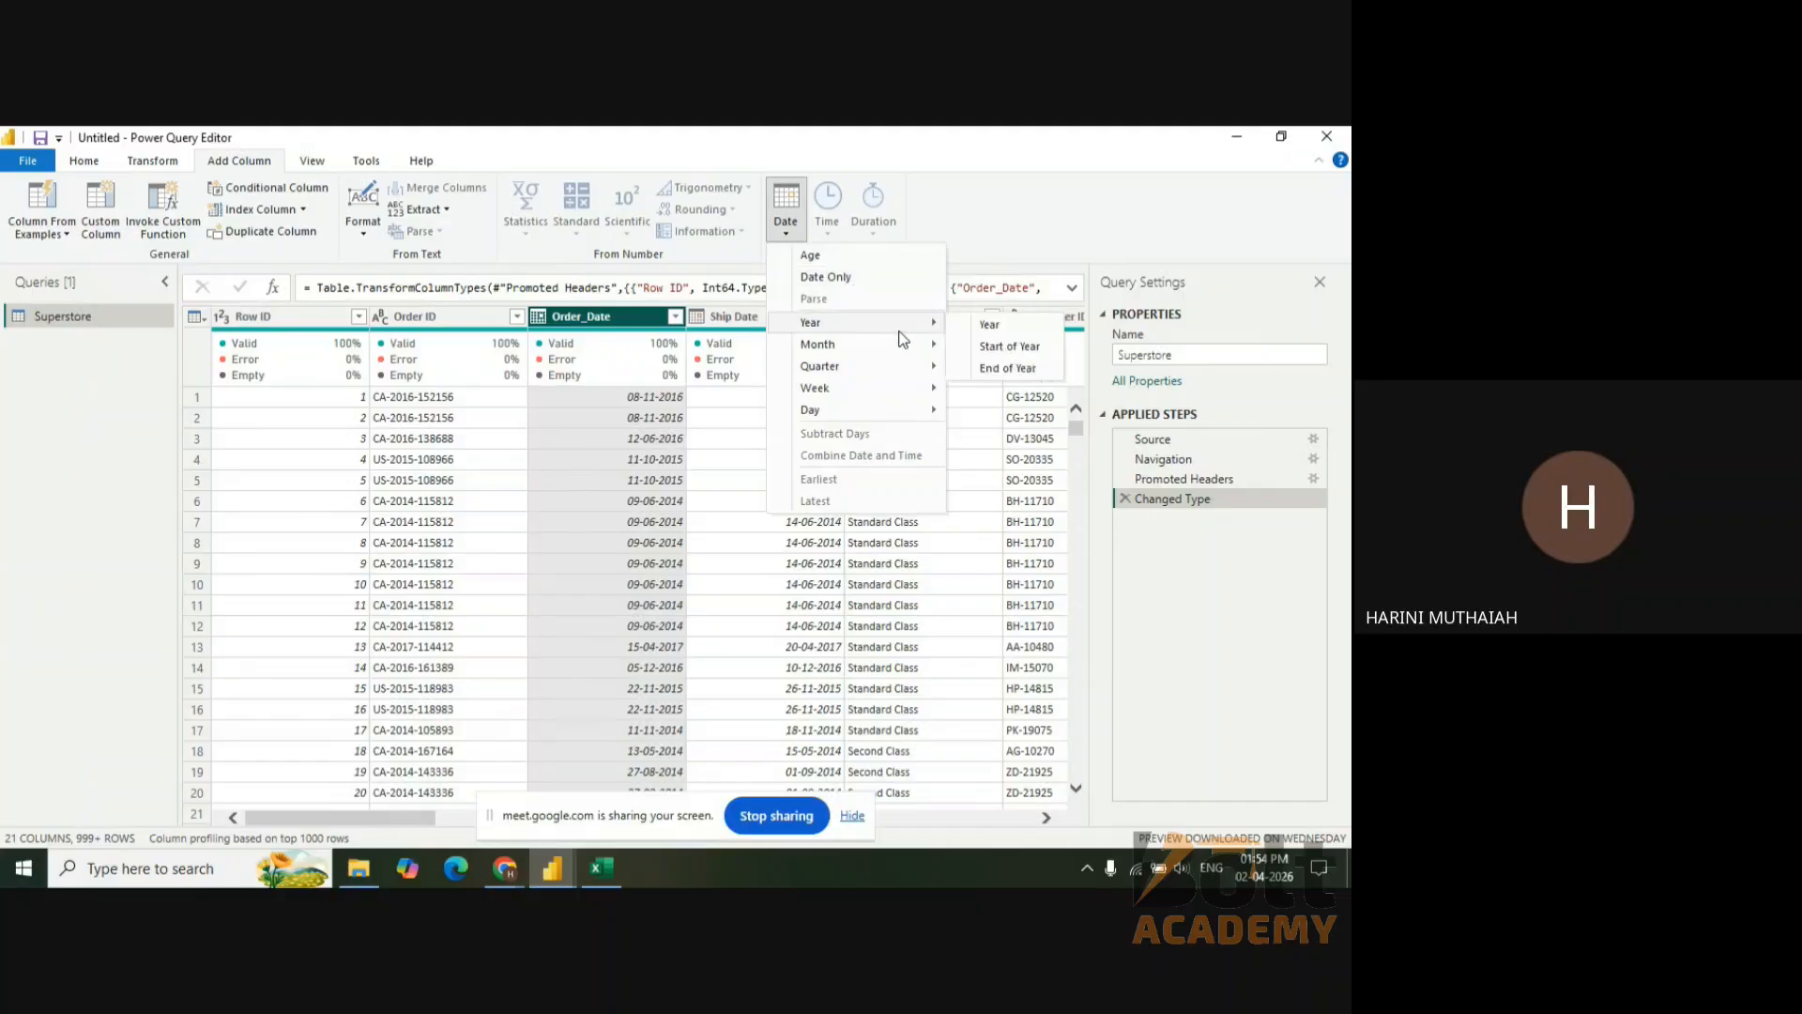
left_click(986, 326)
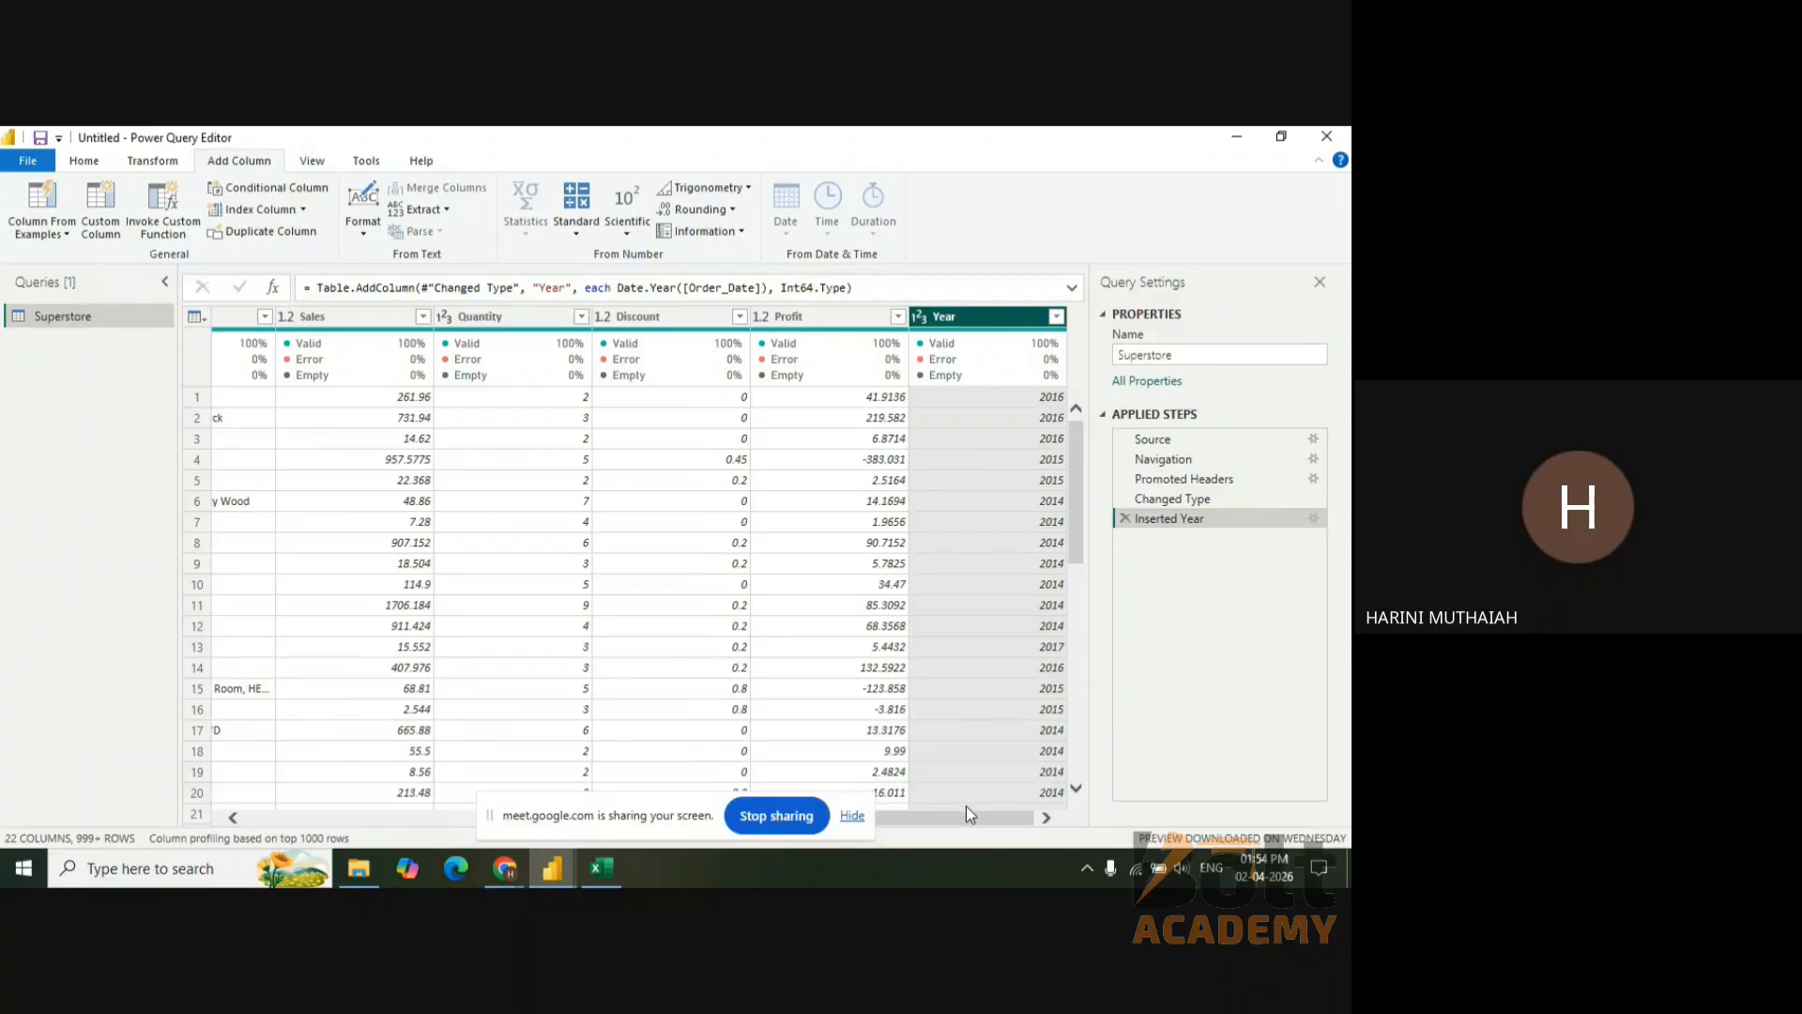
left_click_drag(966, 814, 1049, 835)
- Add a new column containing the name of the month extracted from Order_Date
left_click_drag(960, 822, 402, 811)
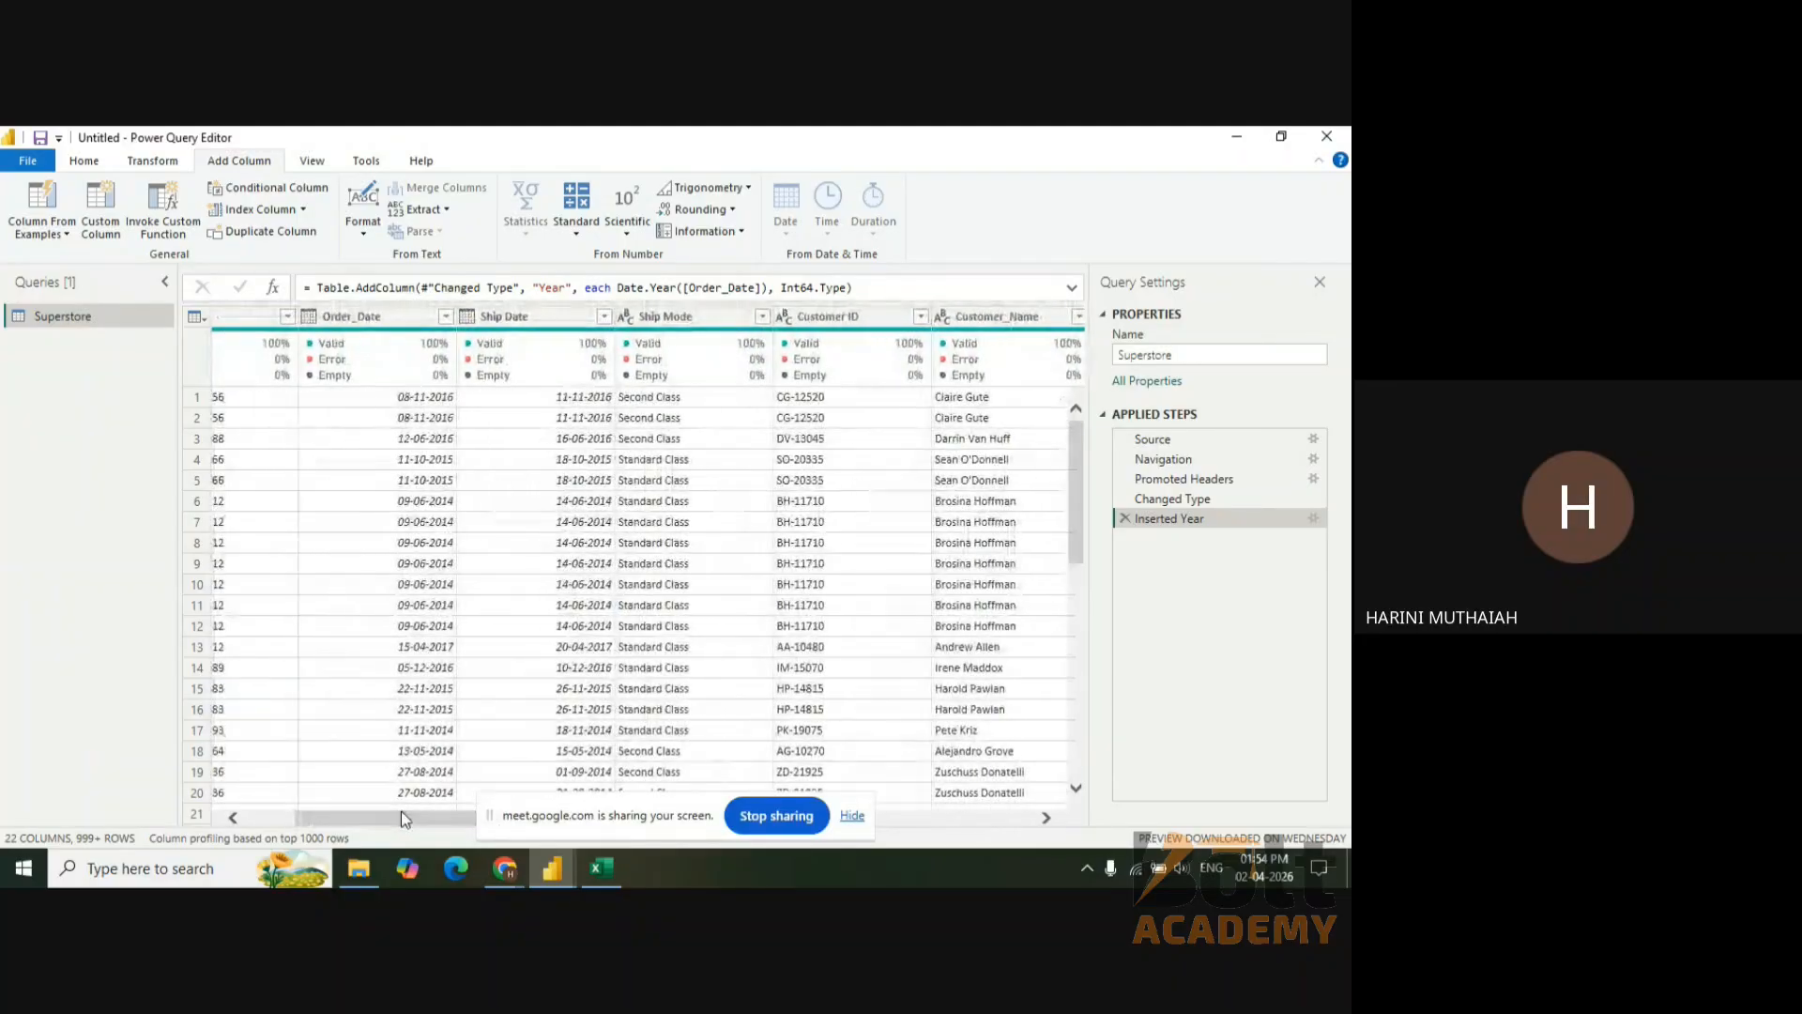
left_click(425, 321)
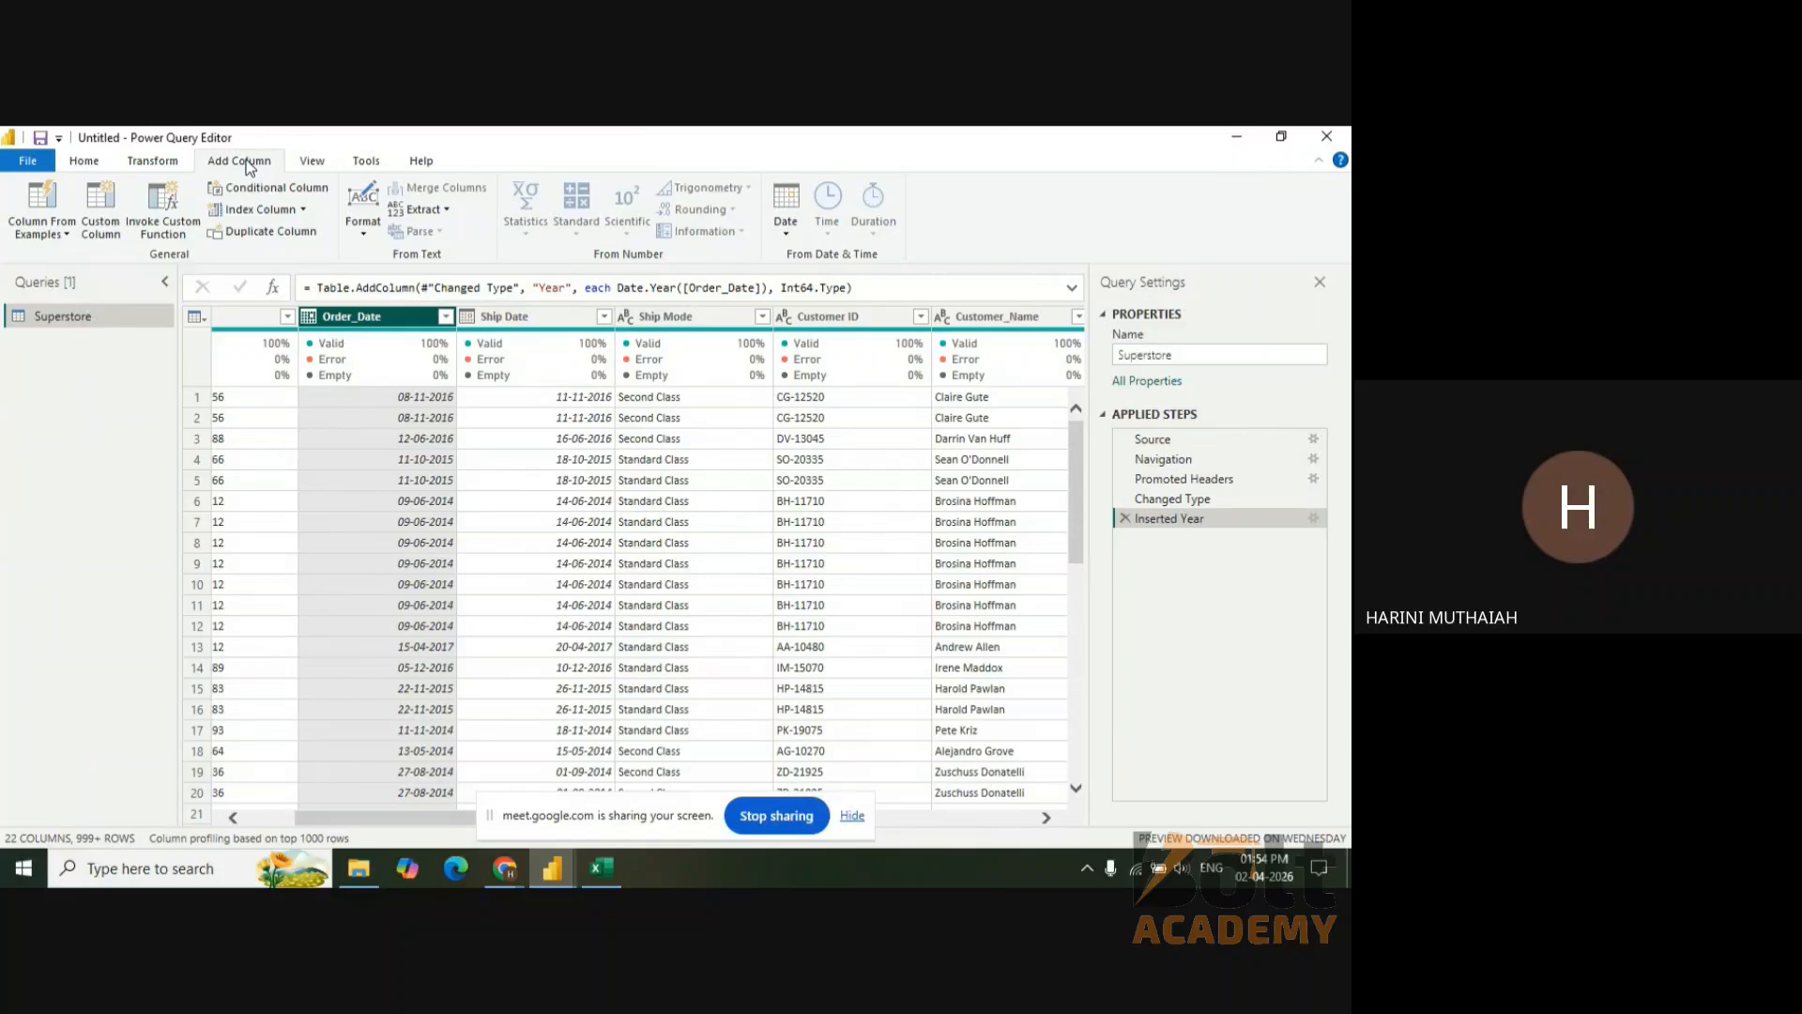
left_click(788, 234)
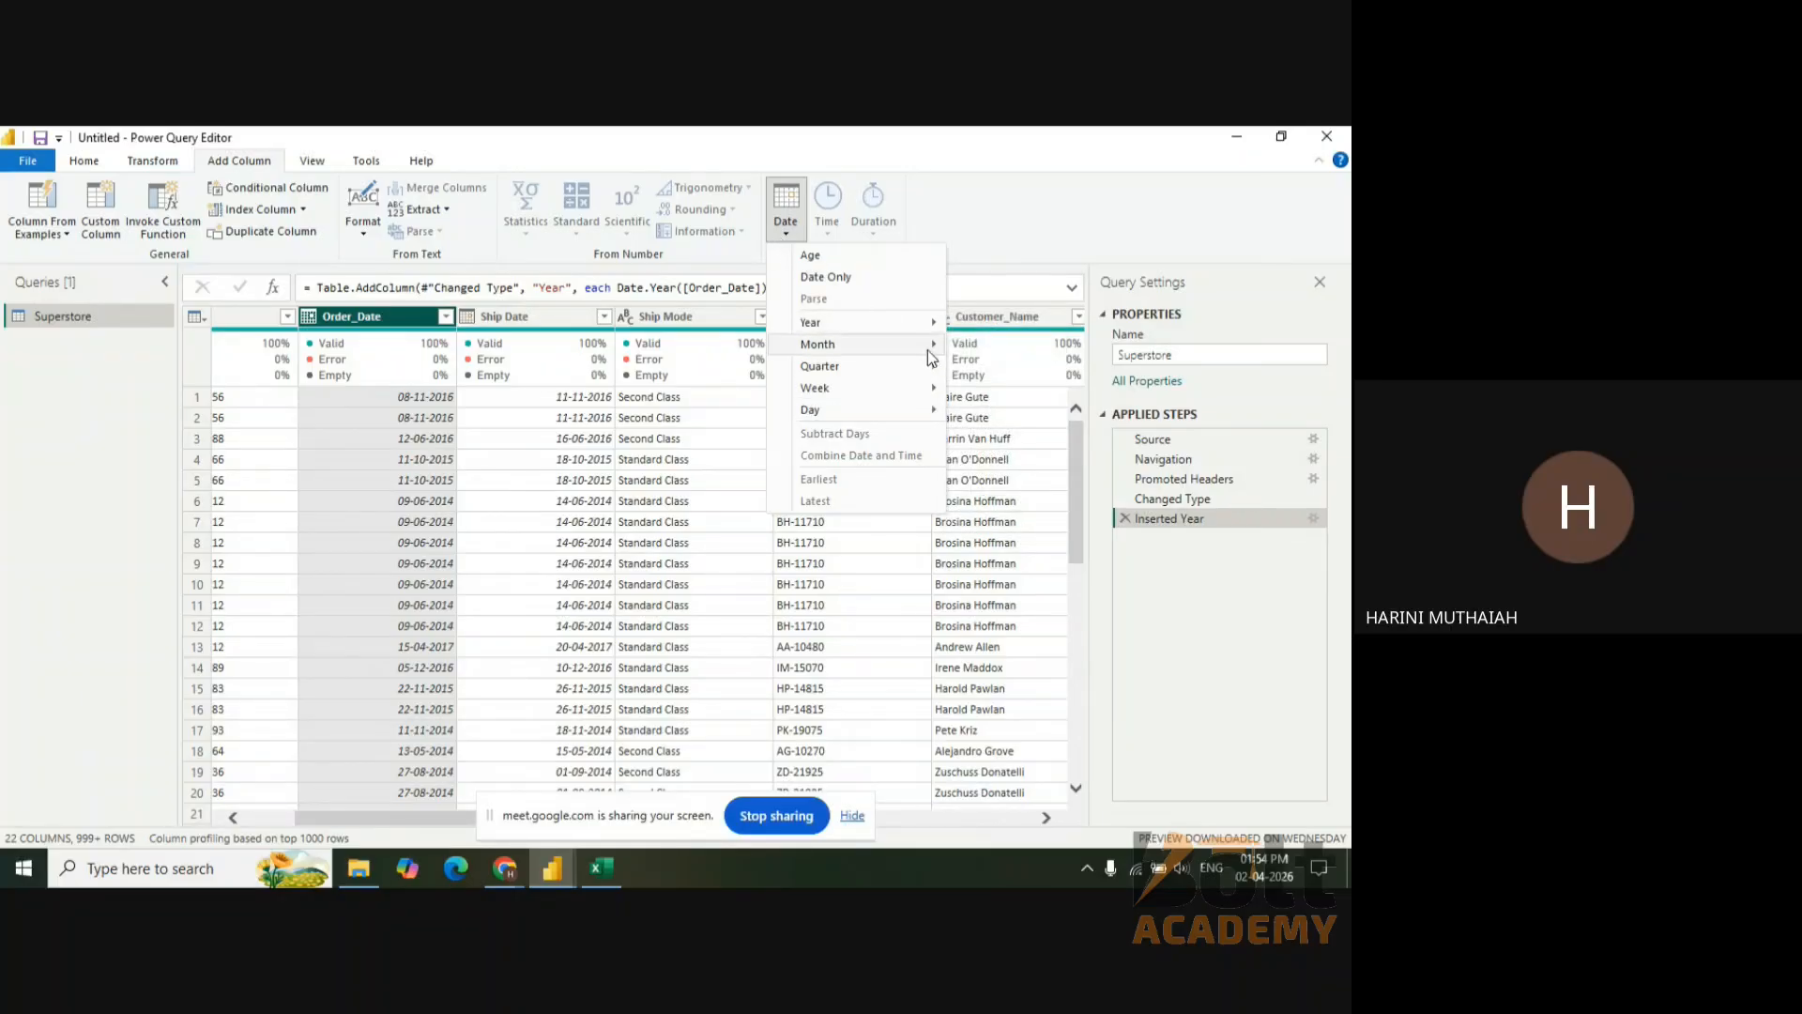
mouse_move(931, 355)
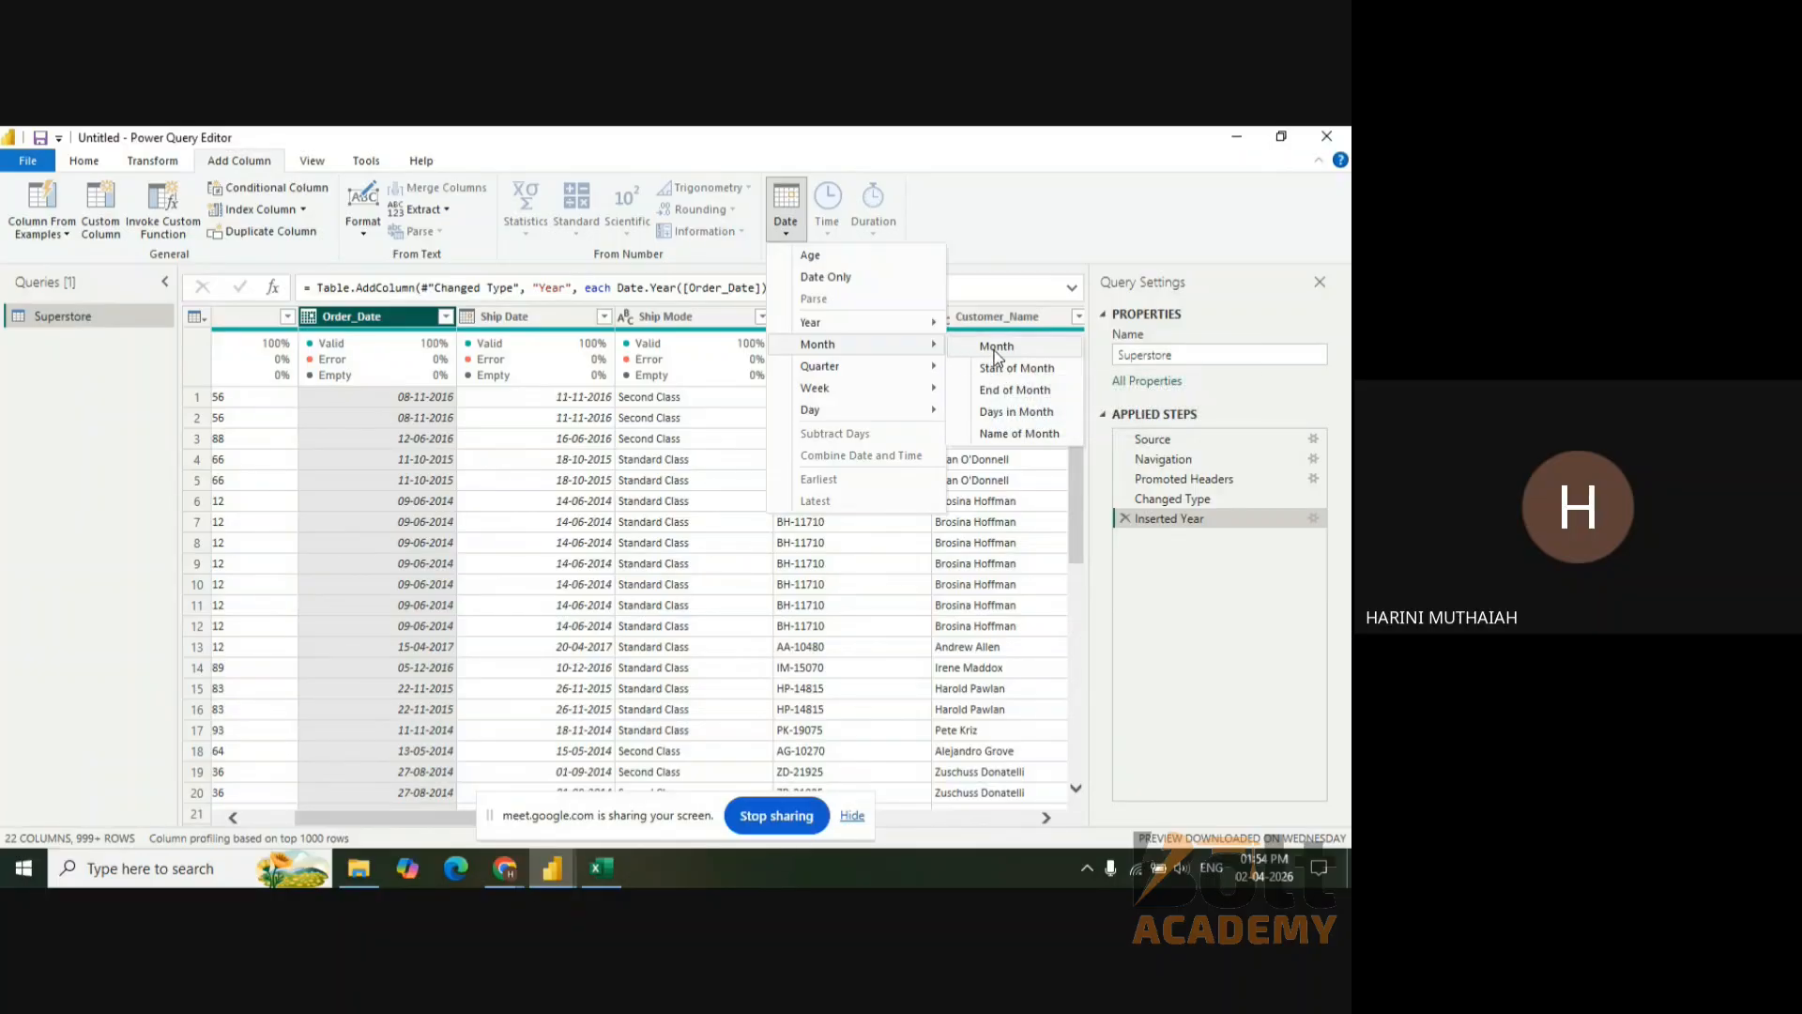
left_click(1019, 436)
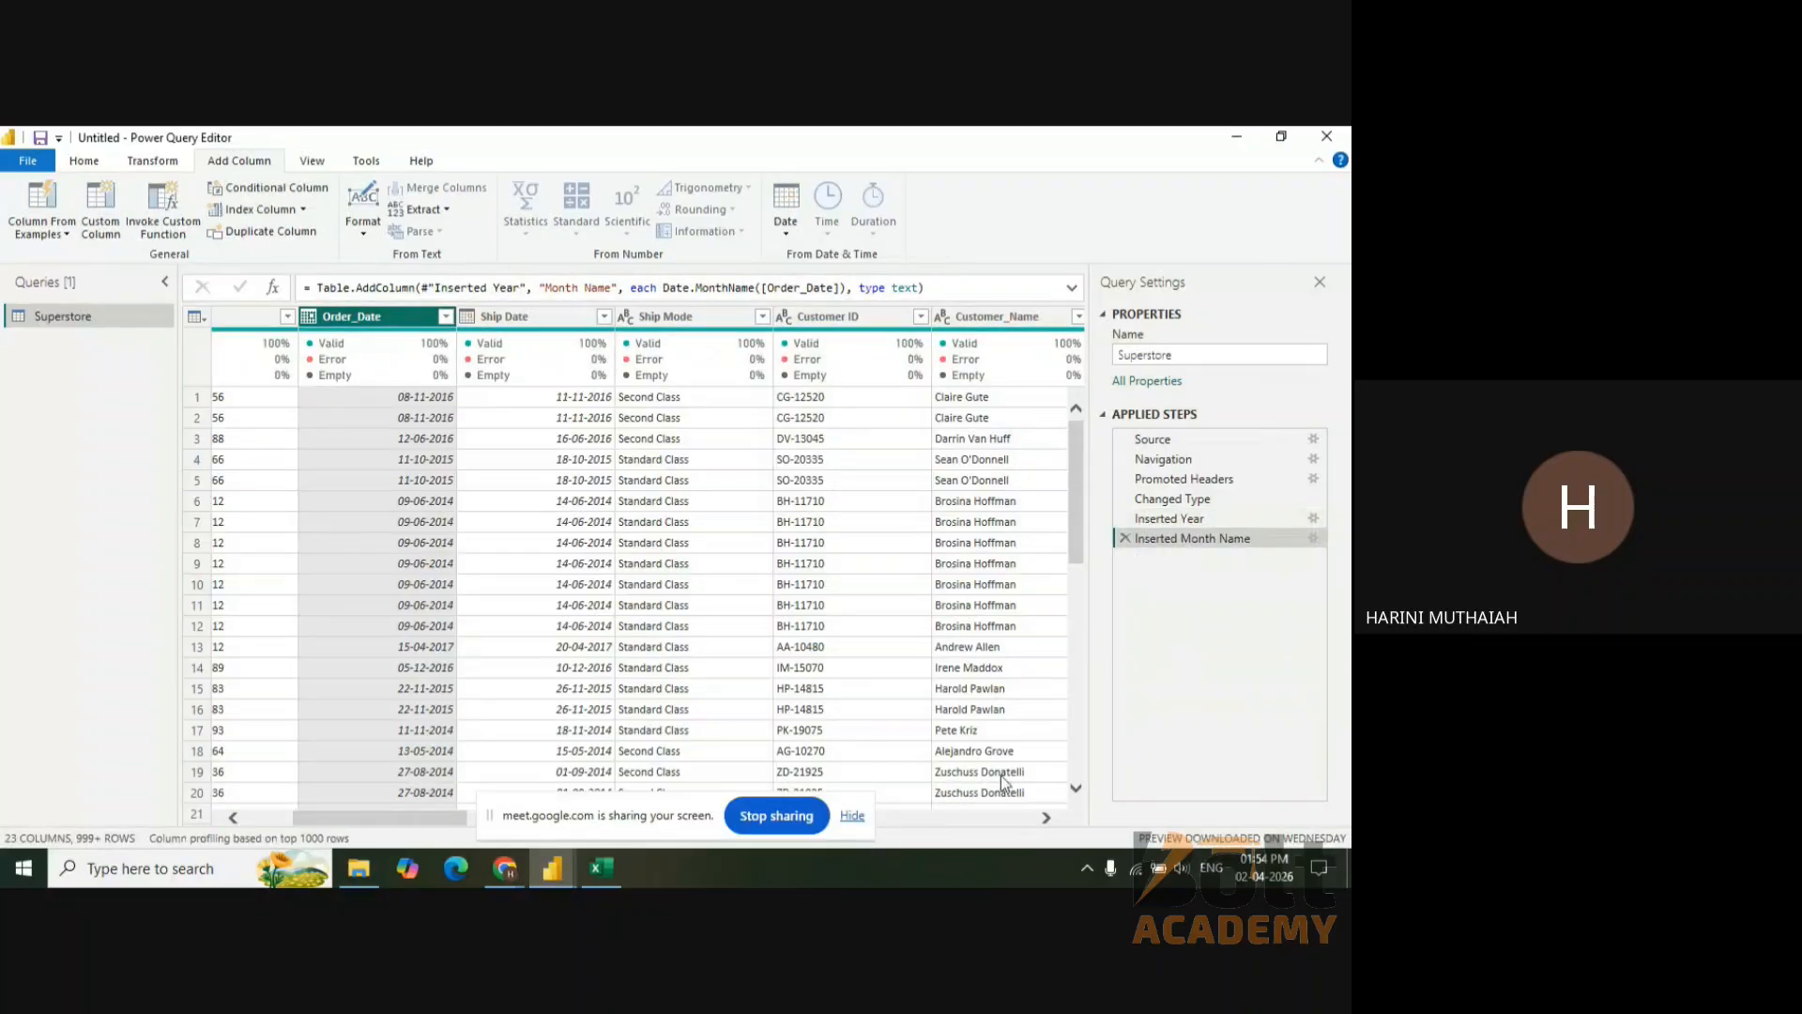
- Rename the new Month Name column to Month
left_click_drag(375, 820, 944, 800)
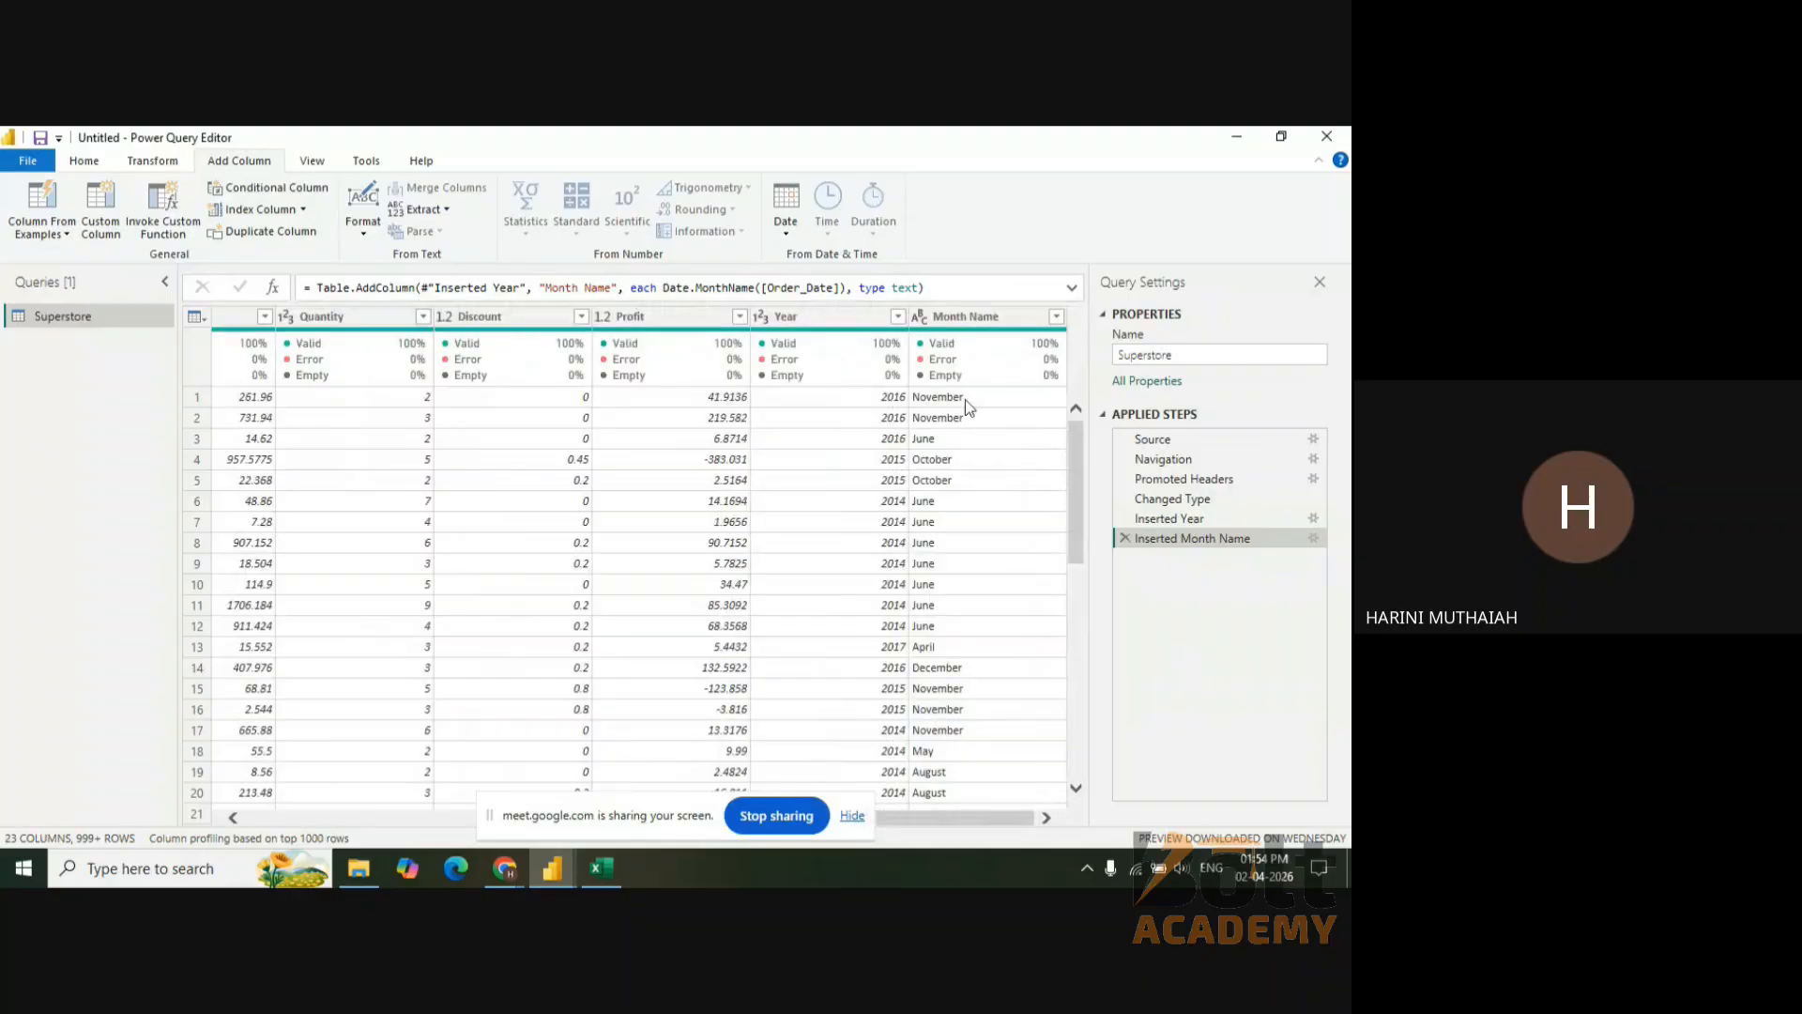
left_click(969, 318)
double_click(971, 320)
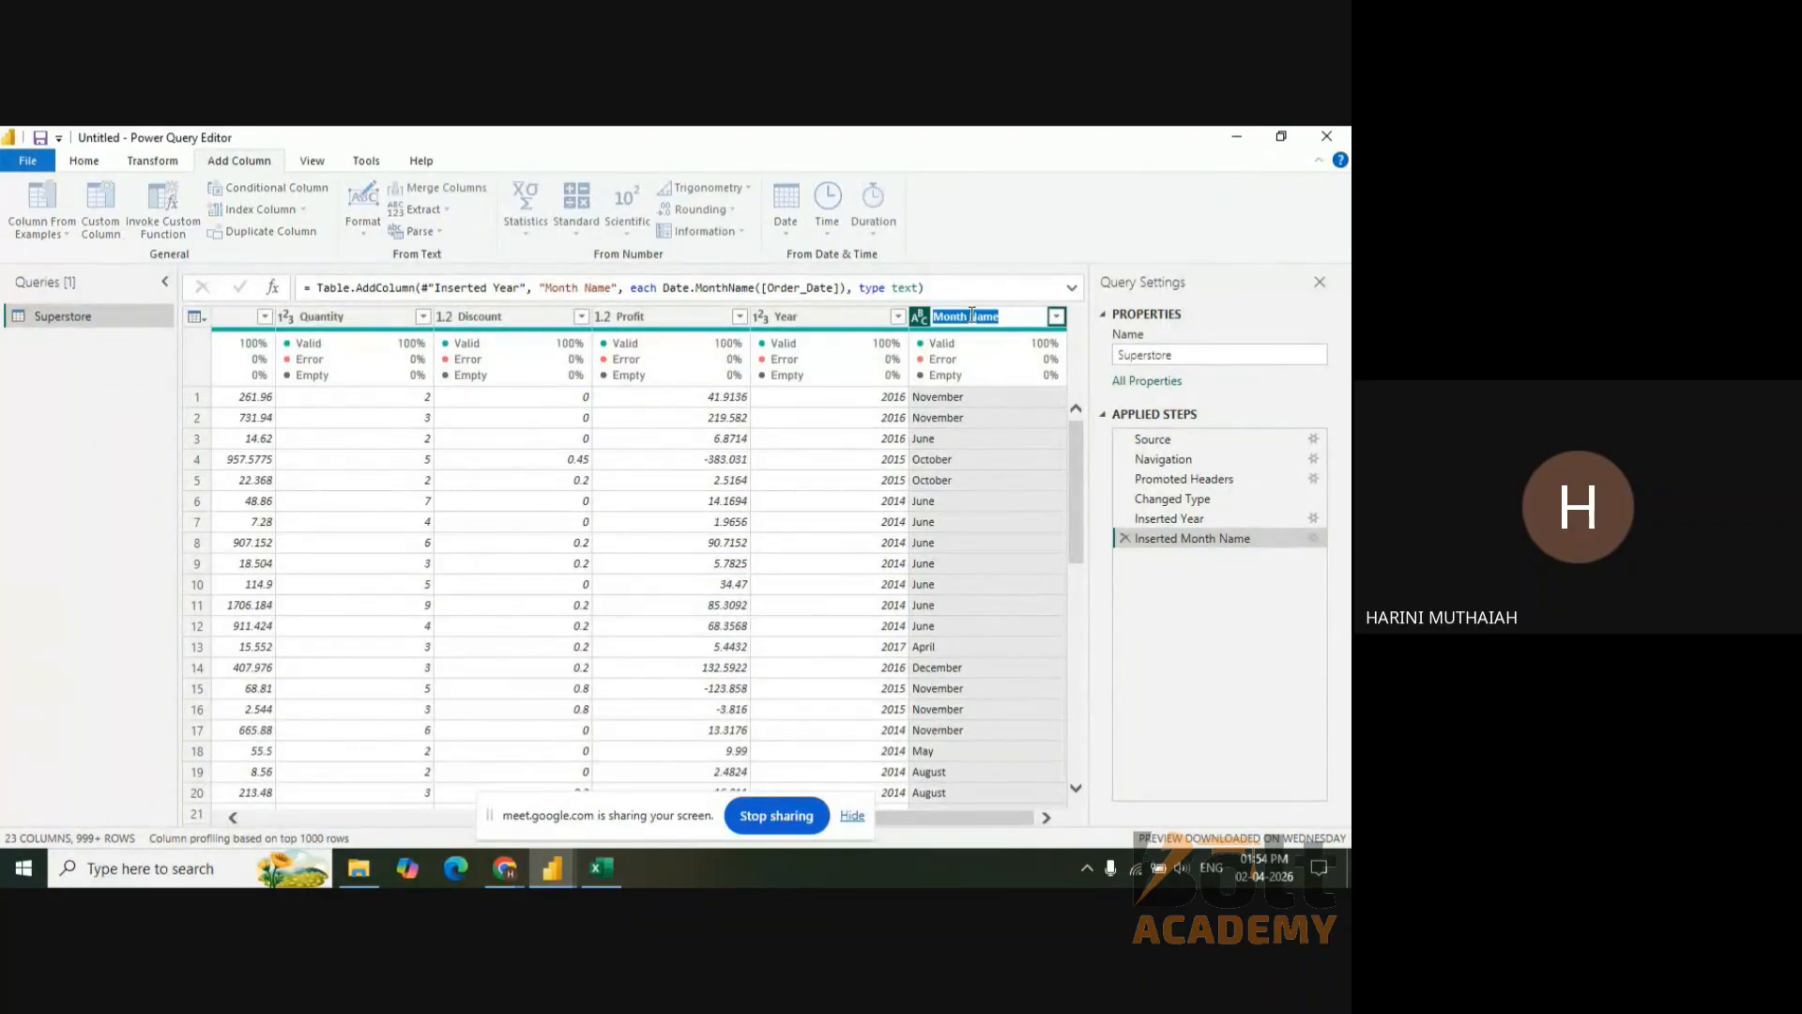
left_click(1005, 318)
key("BackSpace")
key("BackSpace")
key("BackSpace")
key("BackSpace")
key("BackSpace")
key("Return")
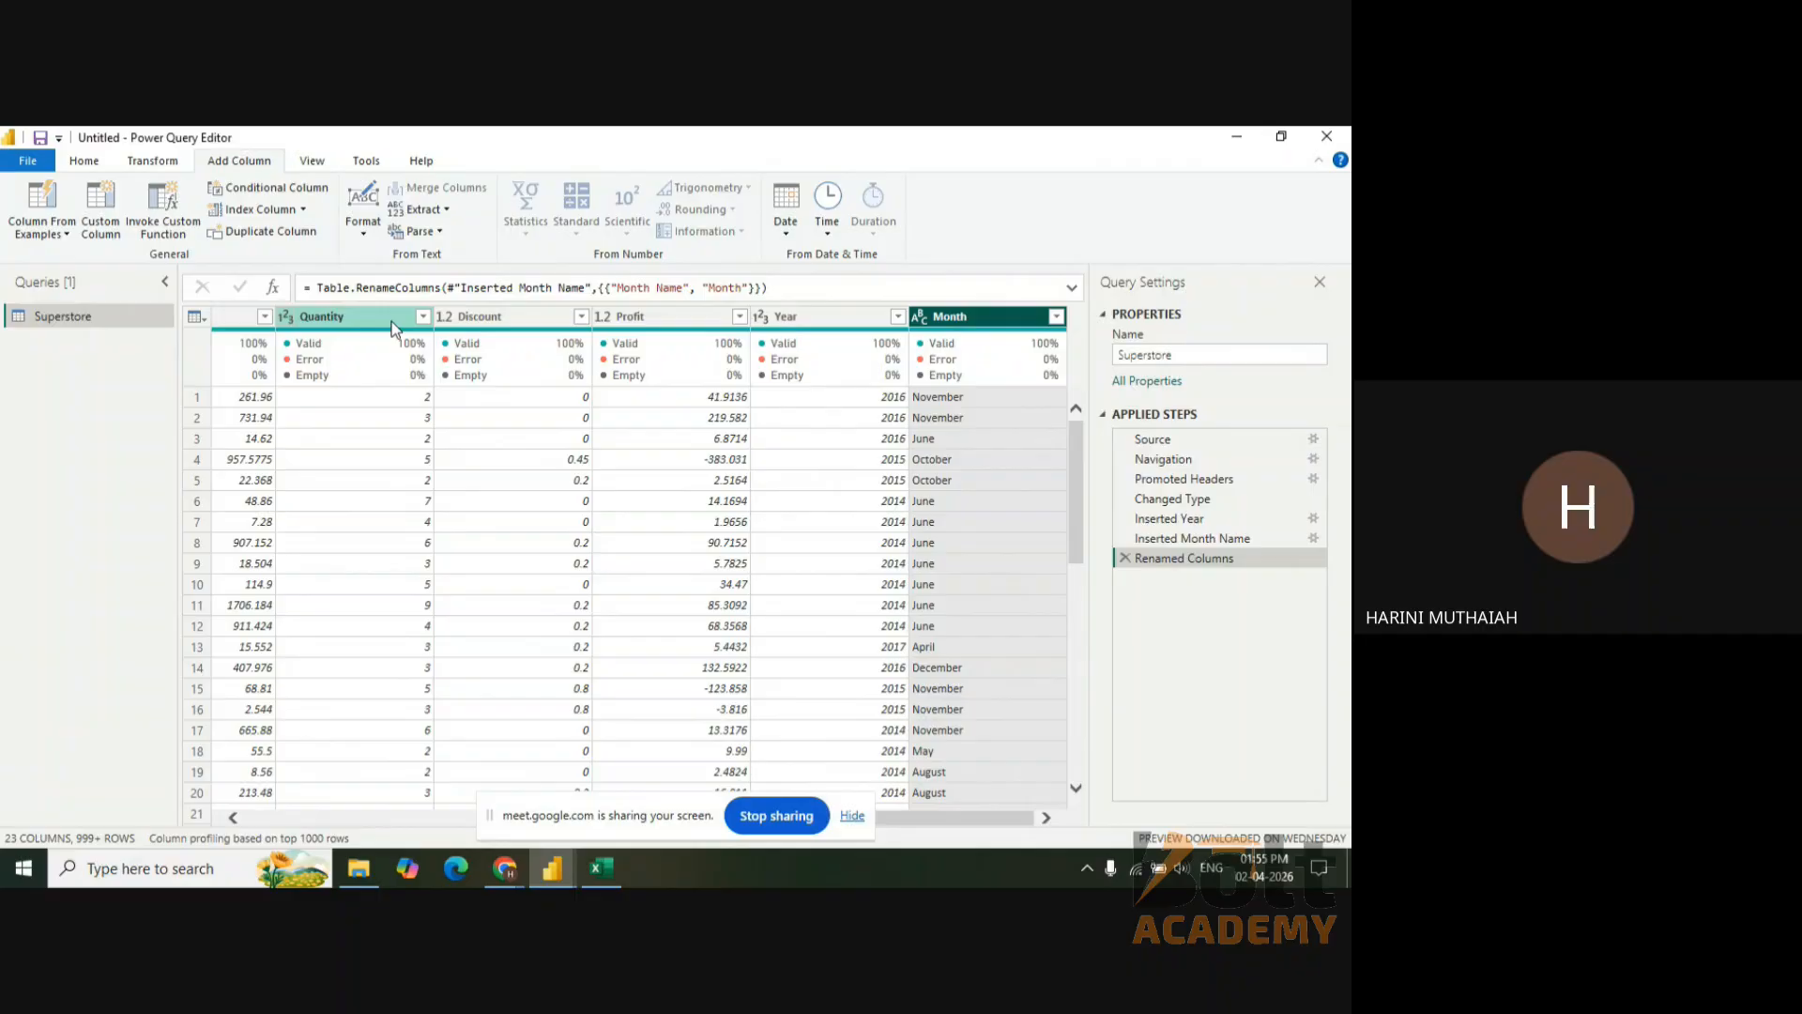
- Check the list of filter values for the Month column and close it without filtering
left_click(1057, 317)
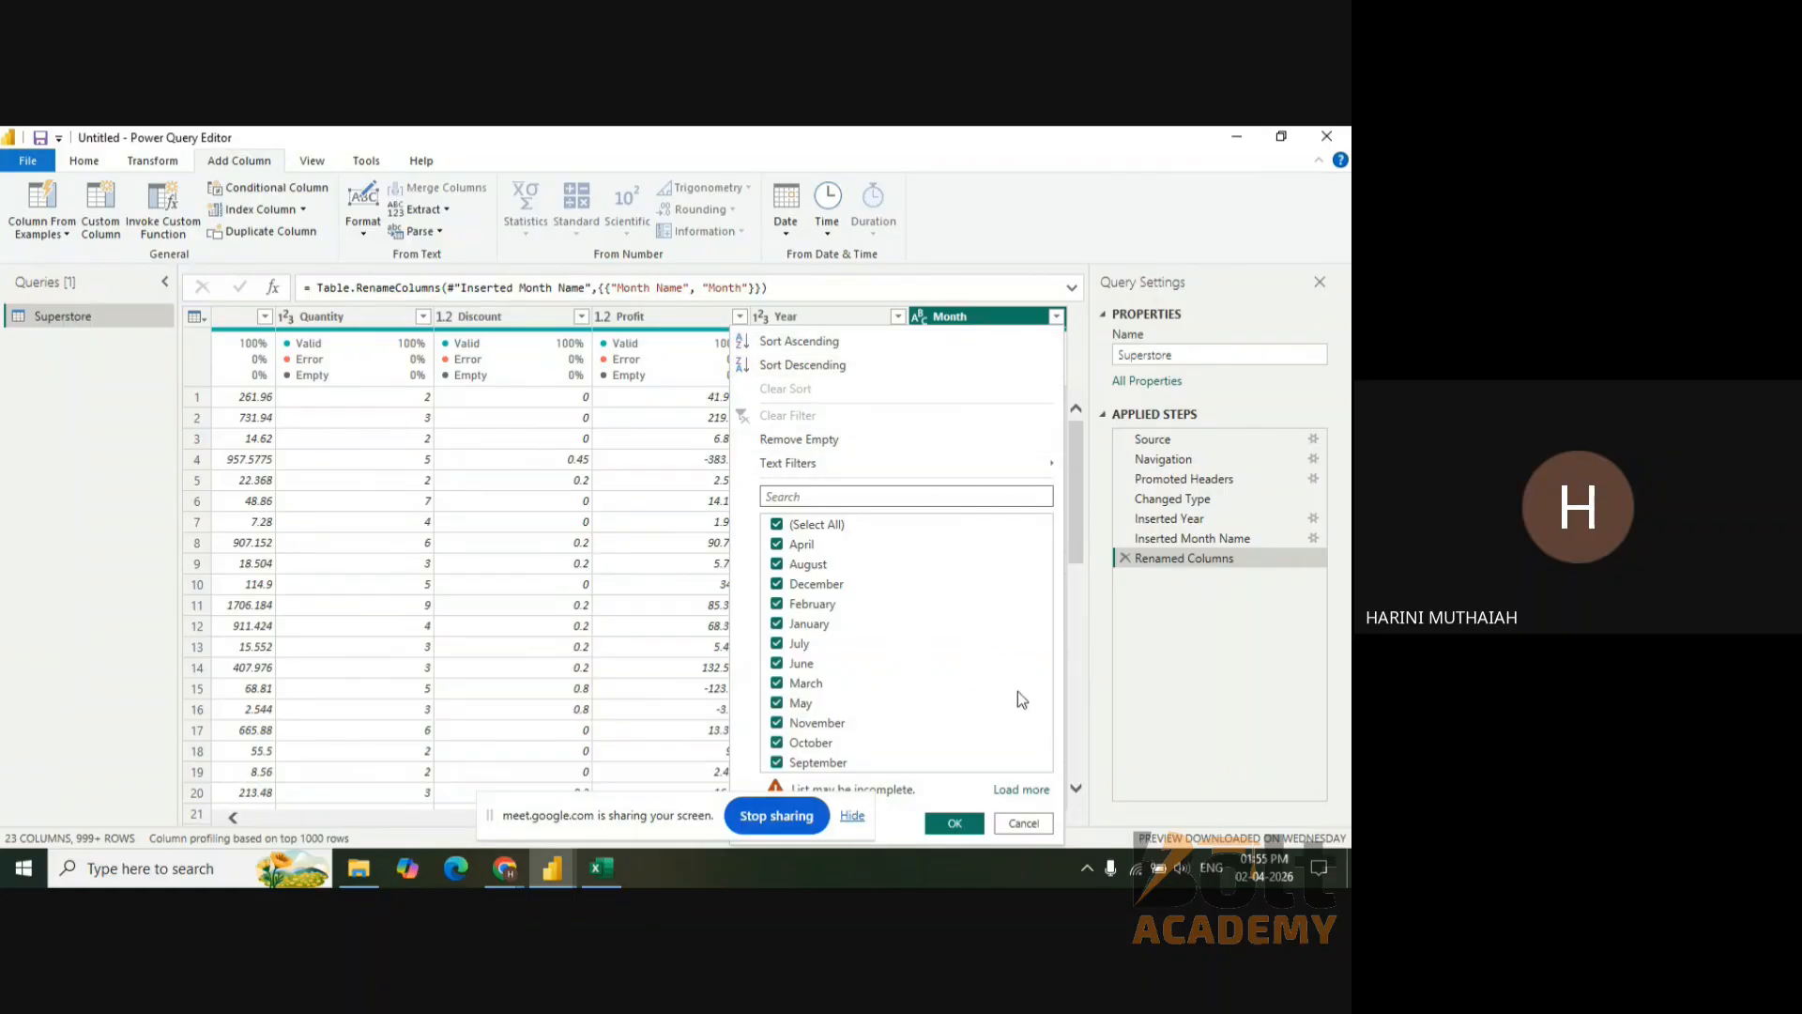
left_click(1025, 824)
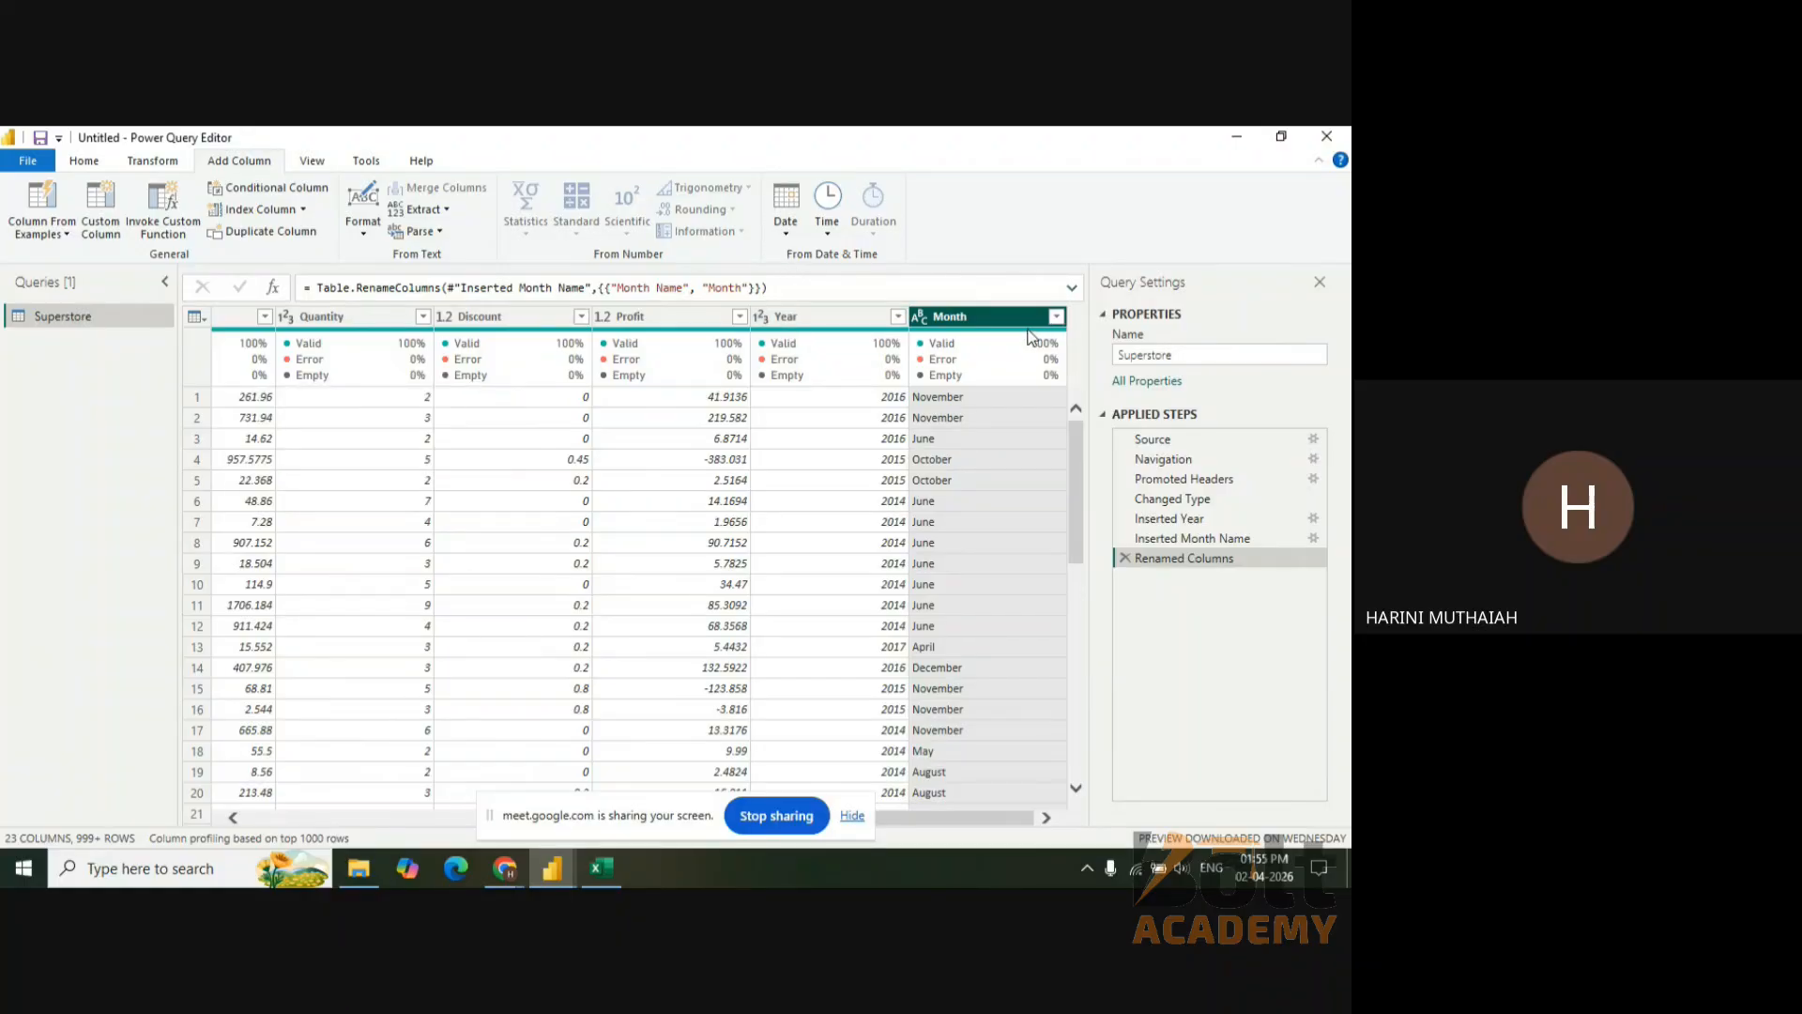
- Delete the Renamed Columns applied step and rename the Month Name column as Month again
mouse_move(1029, 338)
left_click(1124, 560)
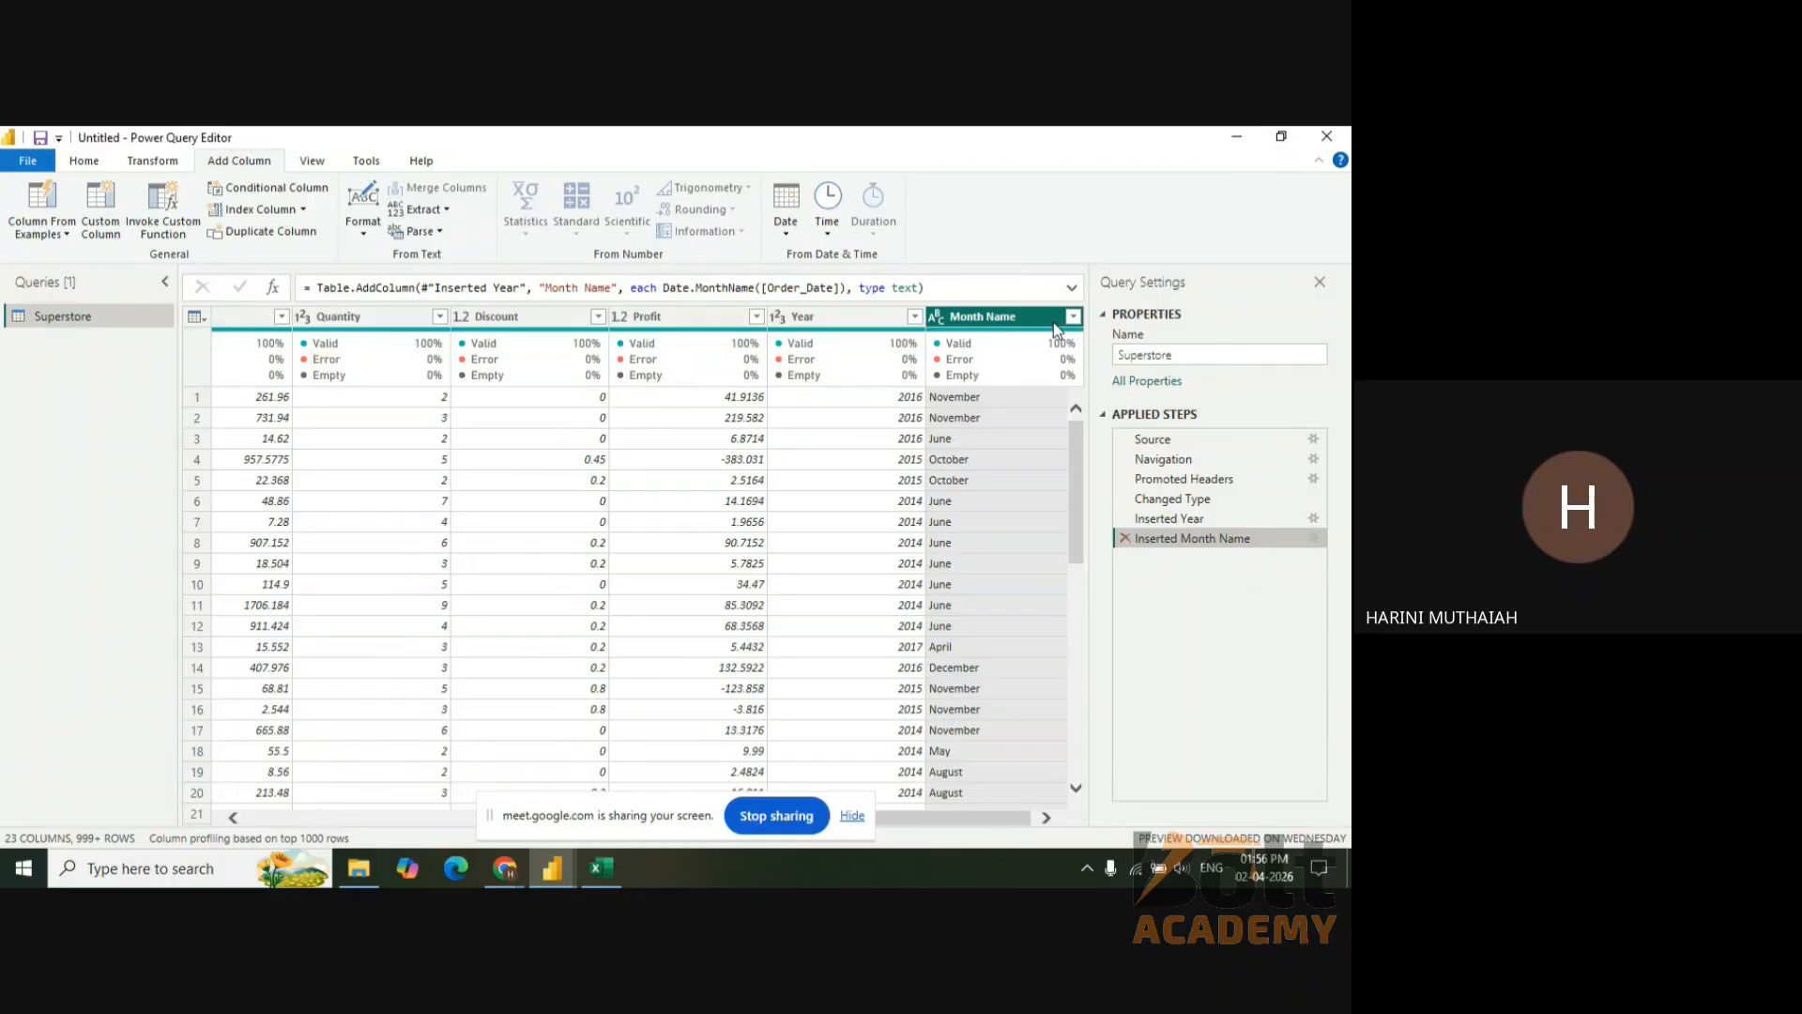
left_click(1025, 320)
double_click(1025, 320)
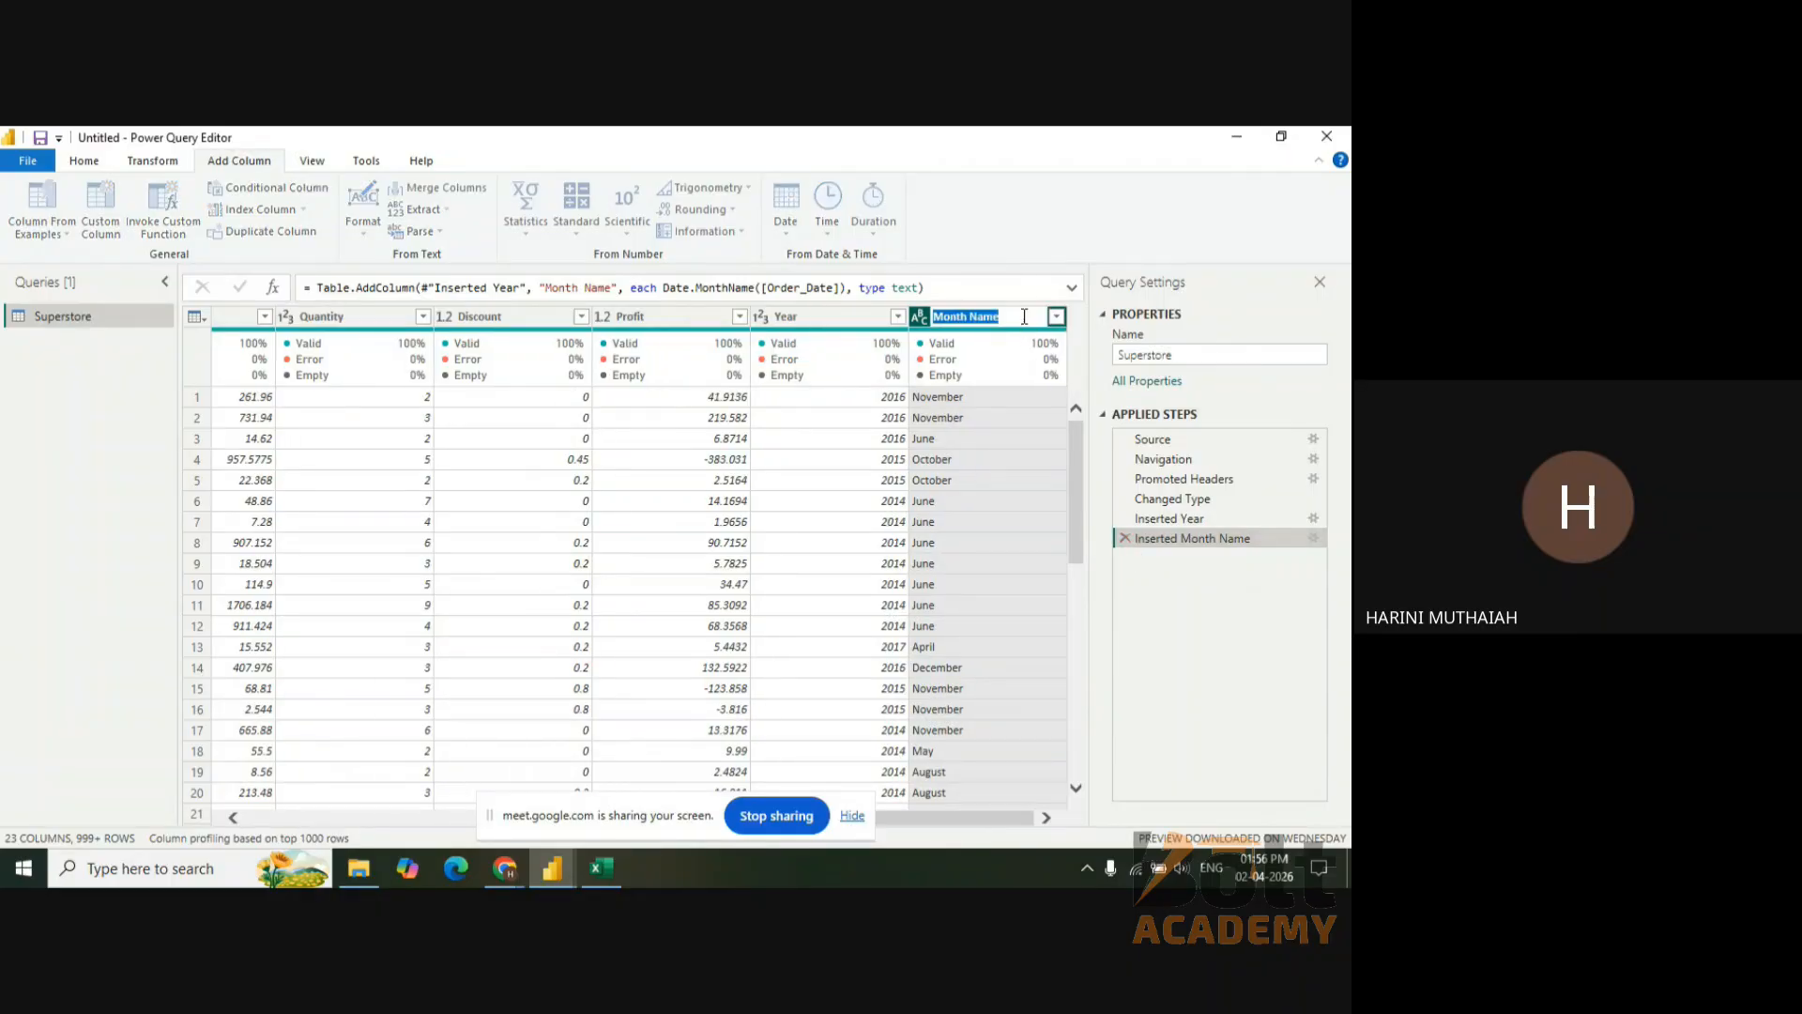
left_click(1024, 317)
key("BackSpace")
key("BackSpace")
key("BackSpace")
key("BackSpace")
key("BackSpace")
key("Return")
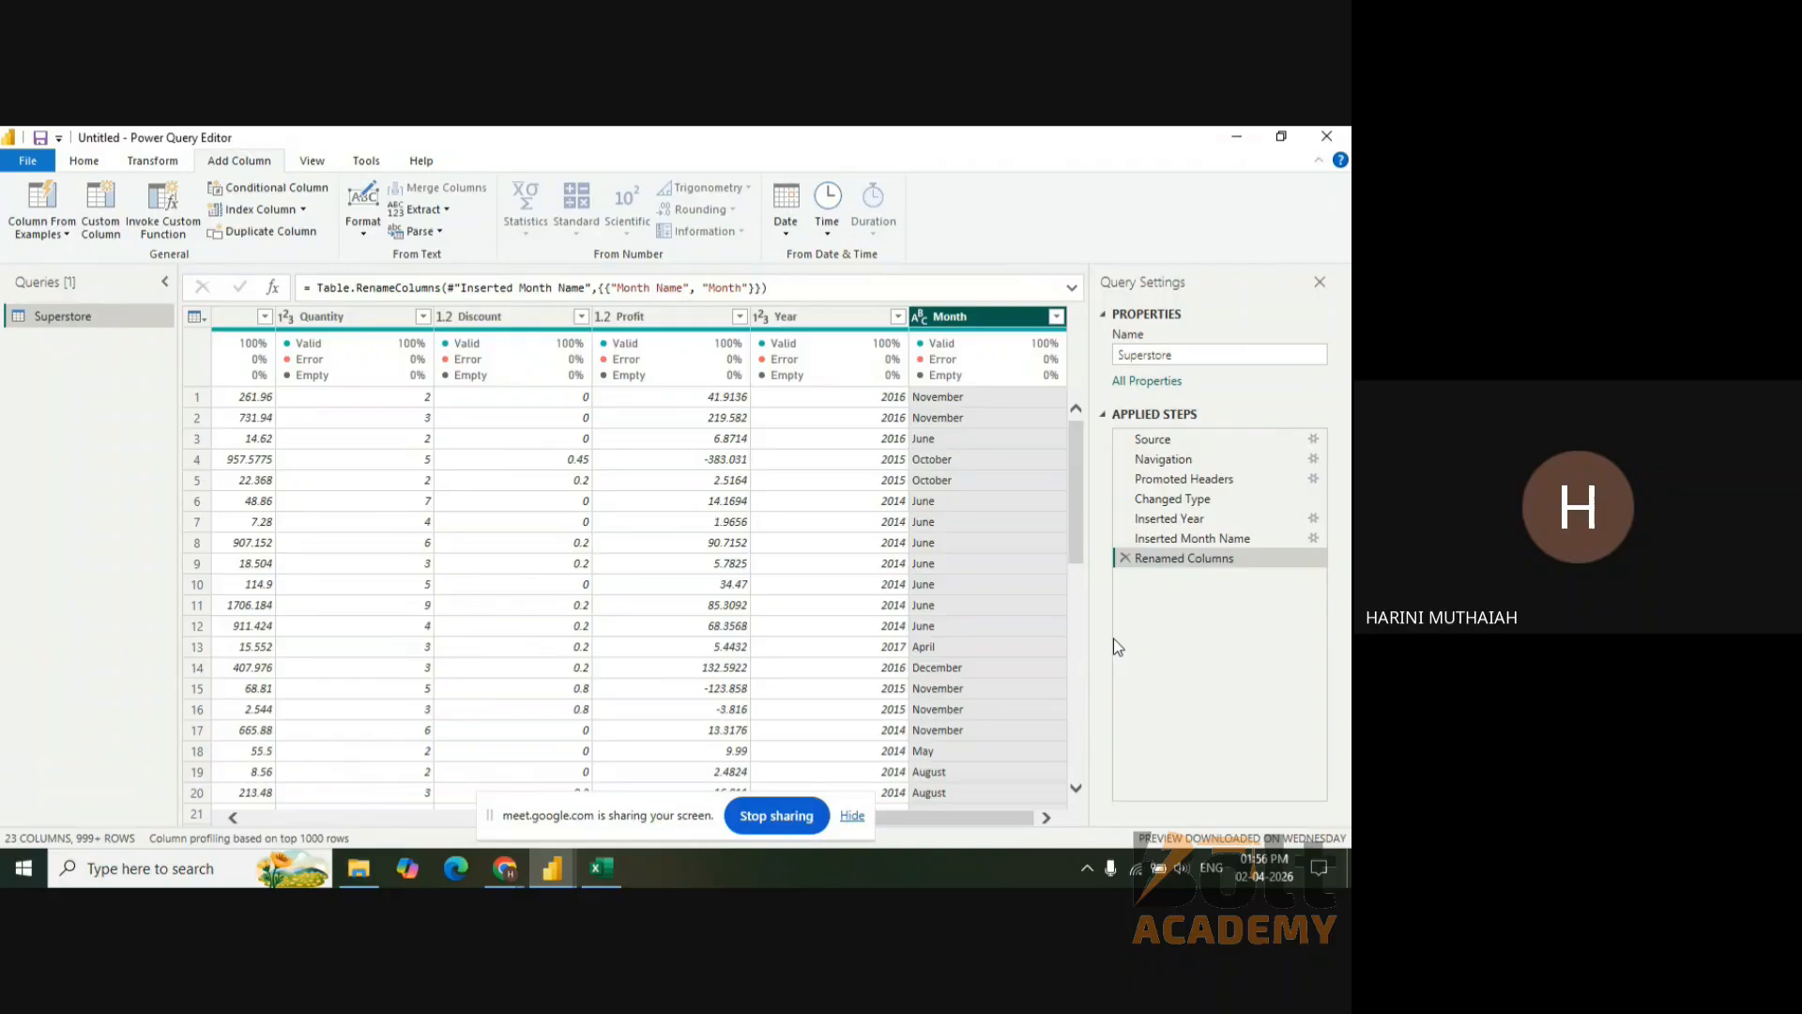
- Close the Power Query Editor and apply the pending query changes to load the Superstore table into the report
left_click_drag(959, 816, 334, 835)
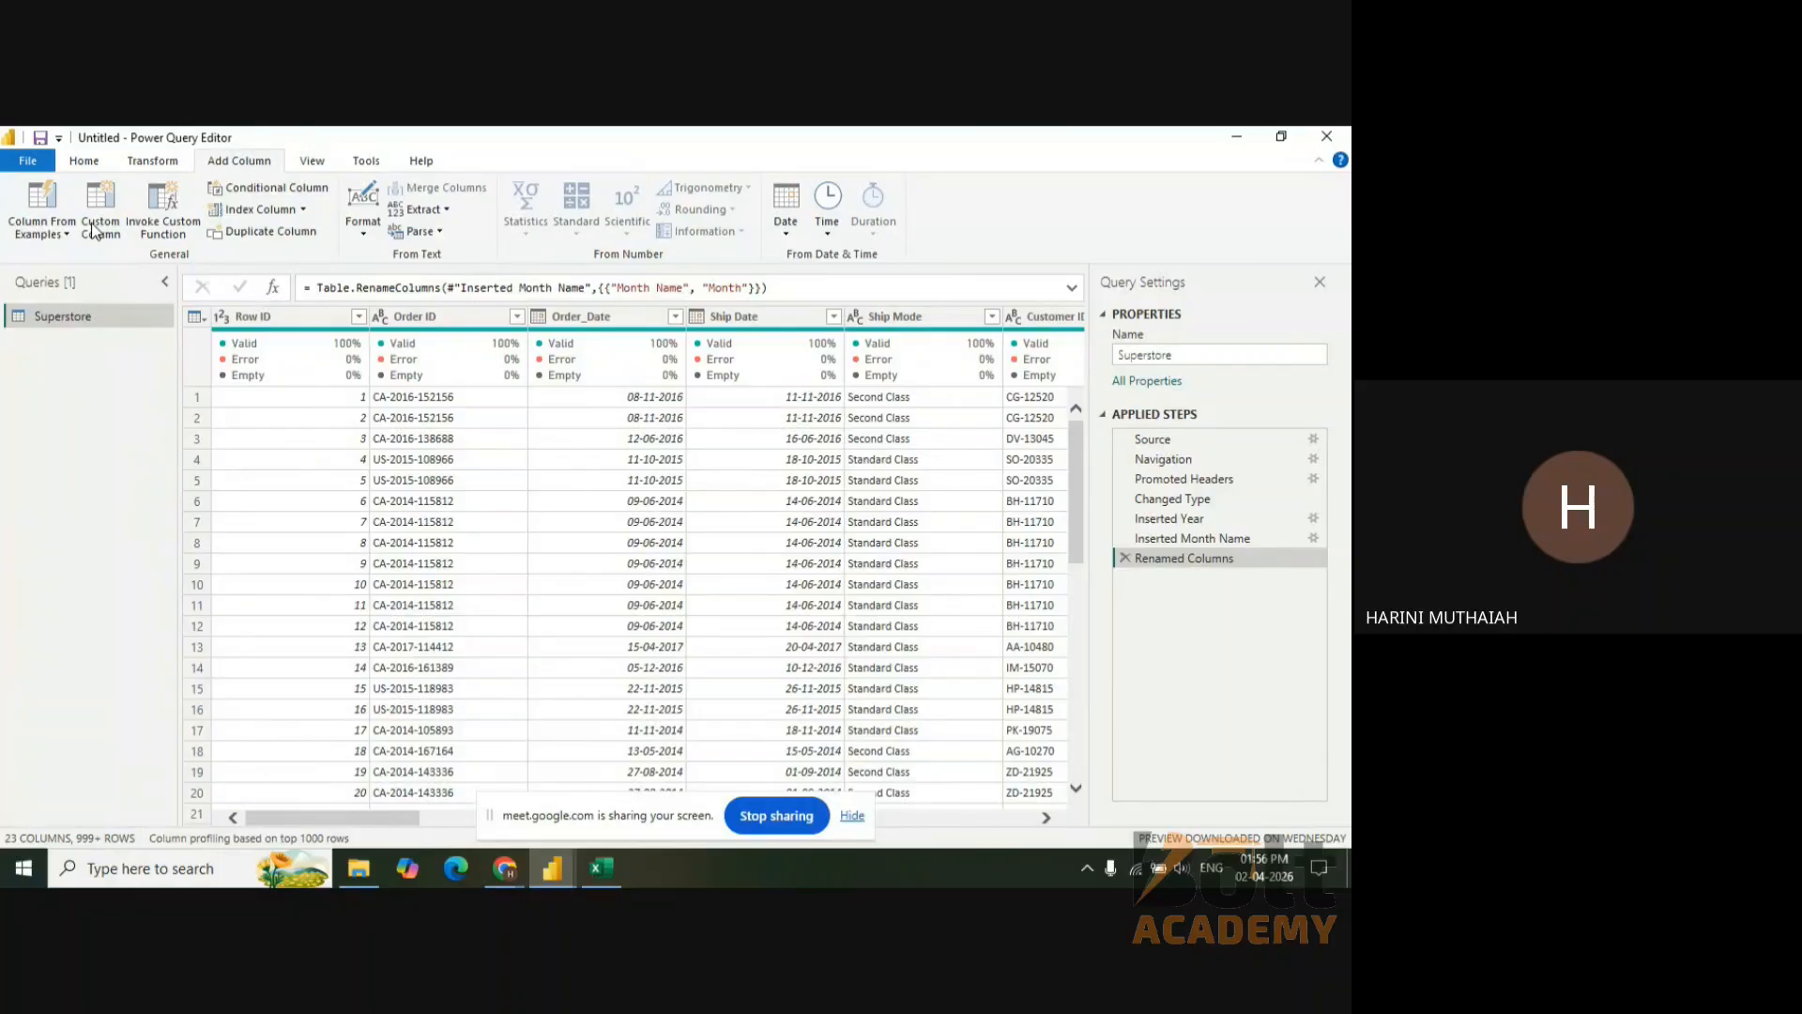
left_click(76, 163)
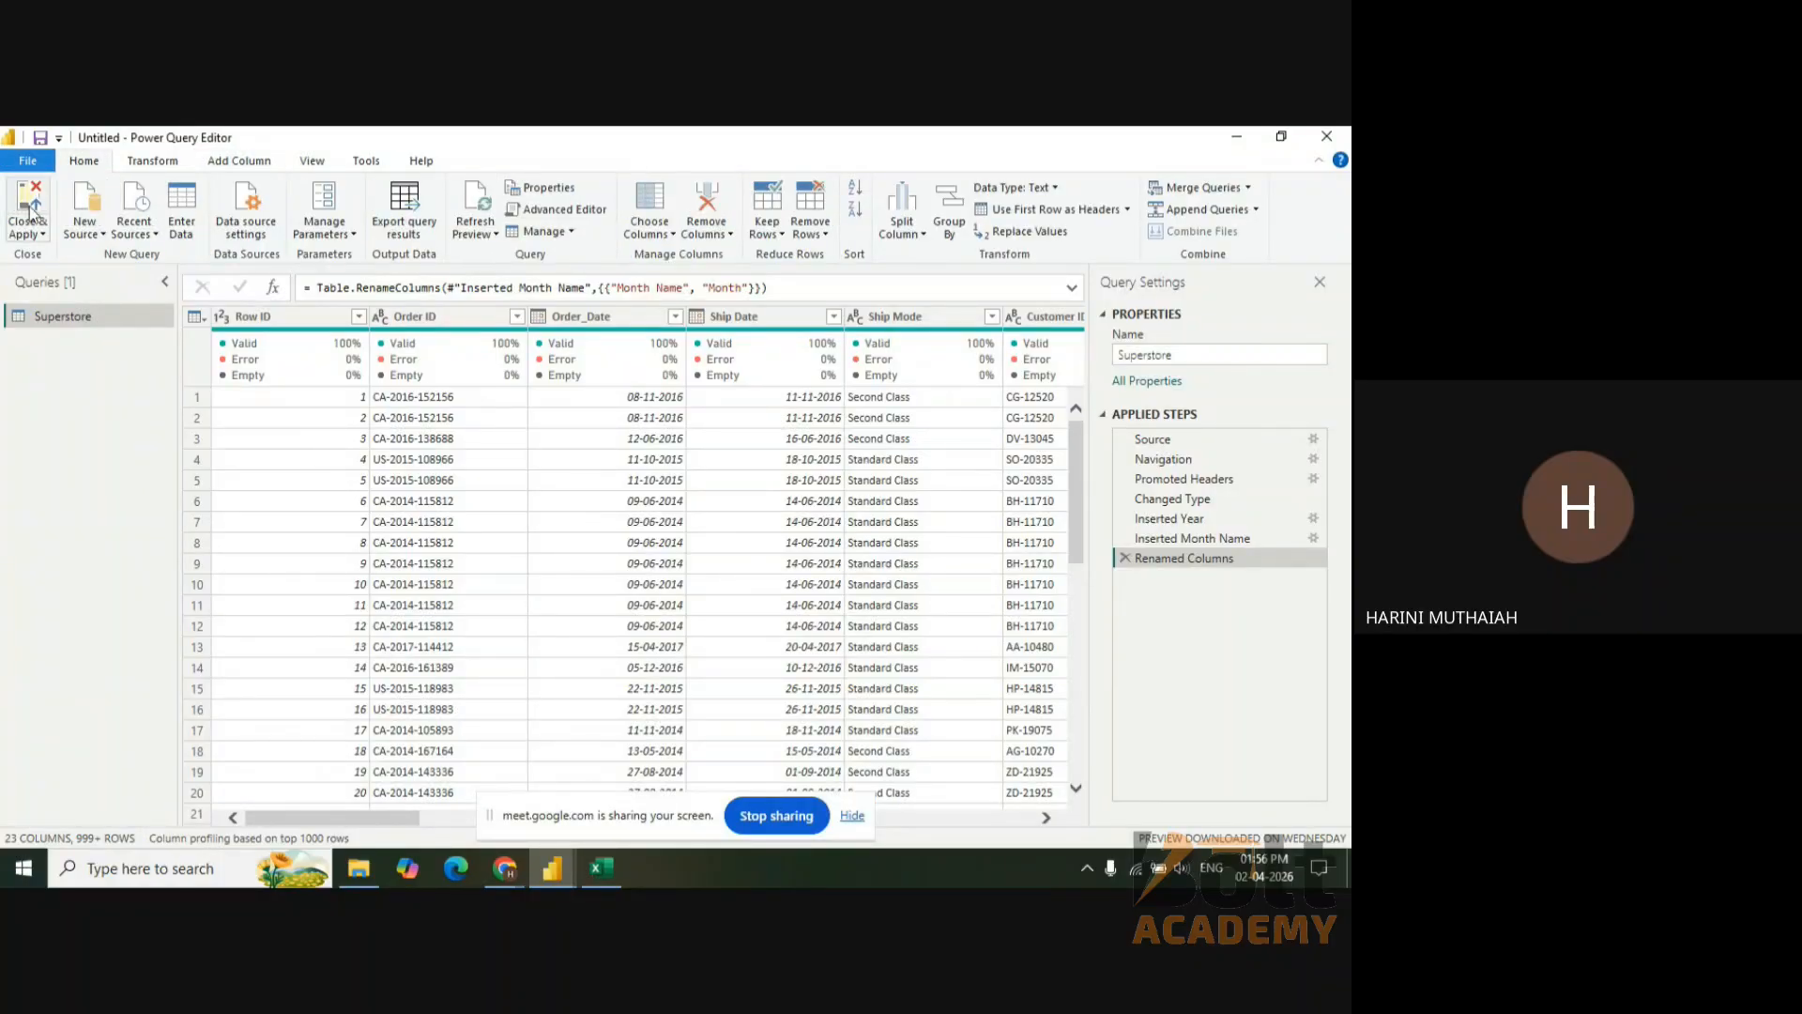
left_click(38, 232)
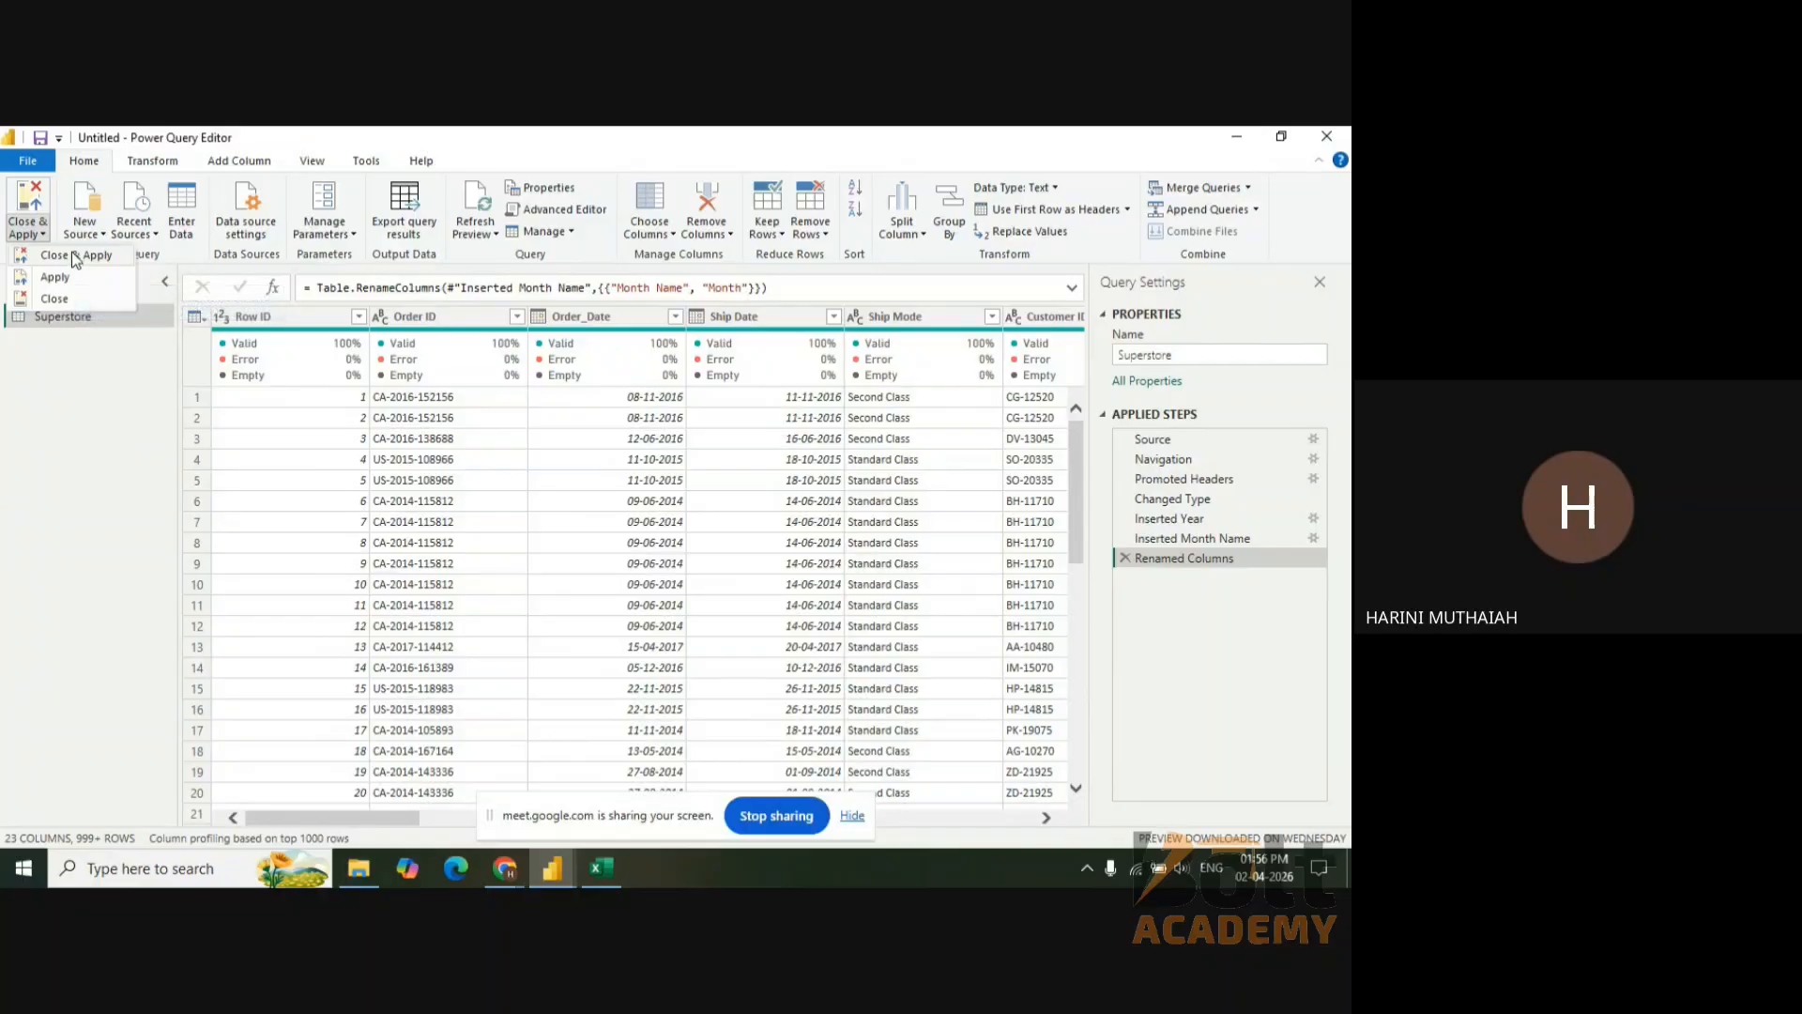
left_click(76, 257)
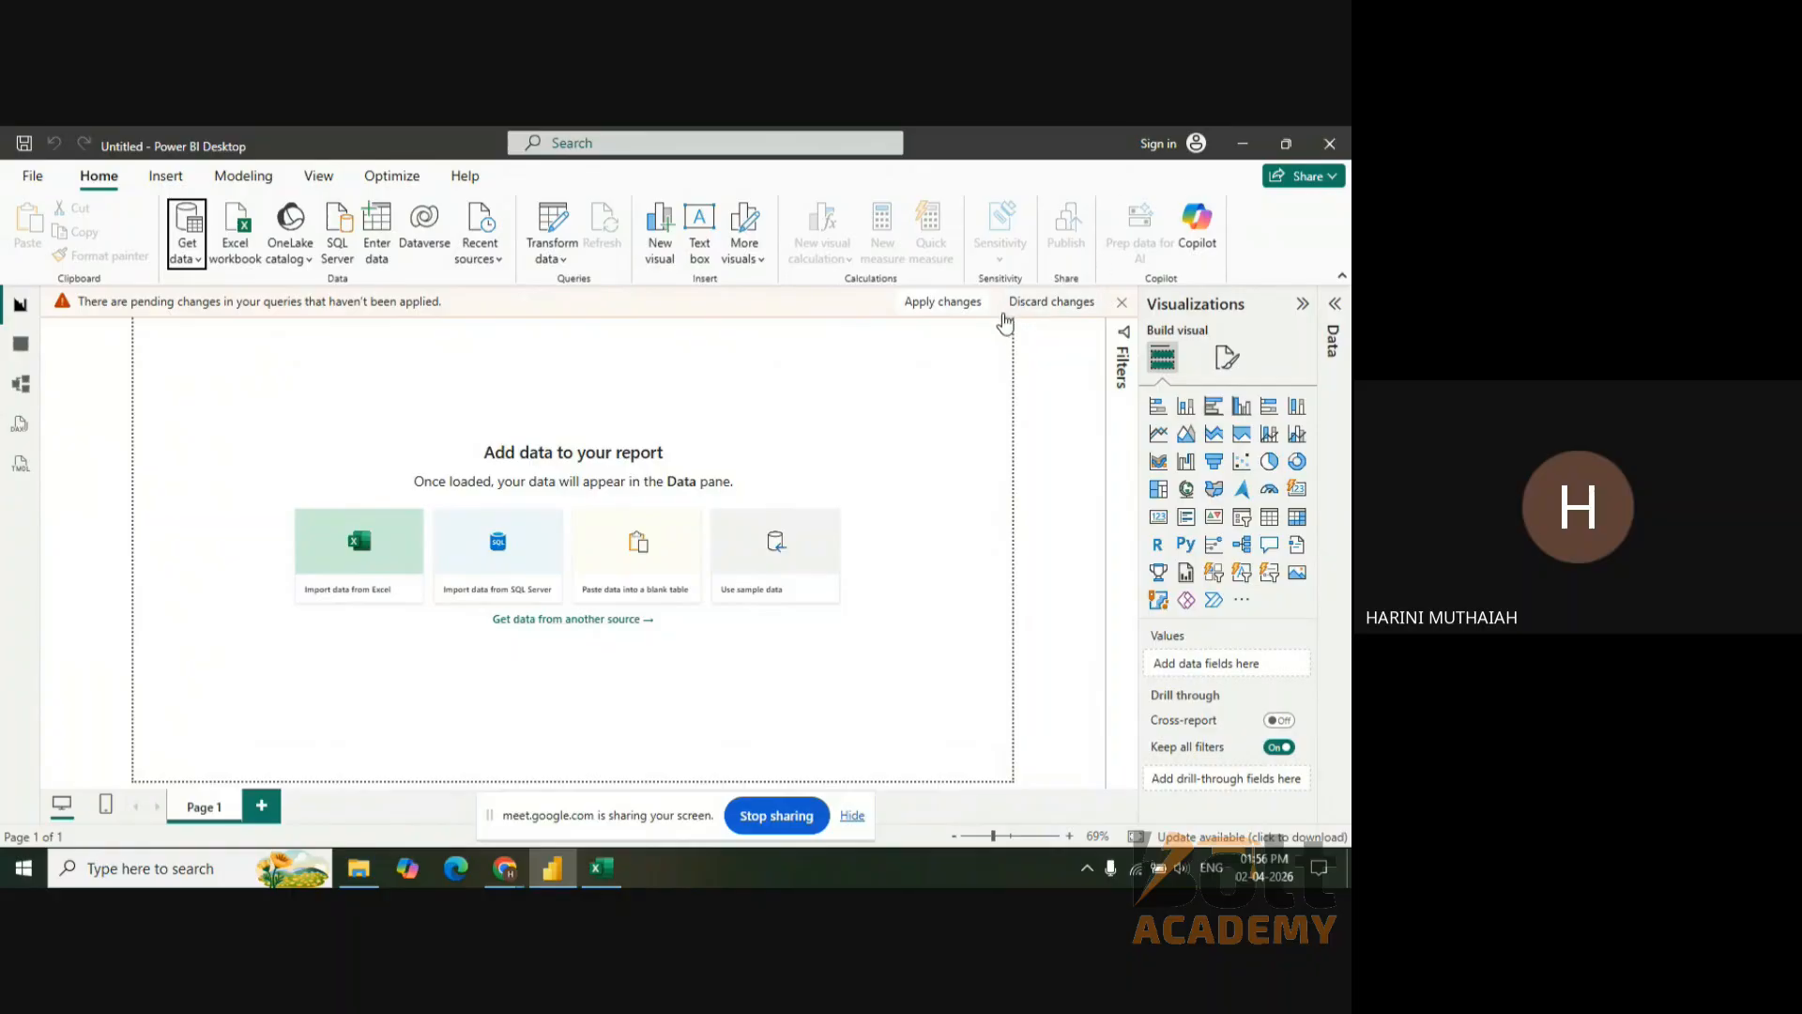
left_click(952, 302)
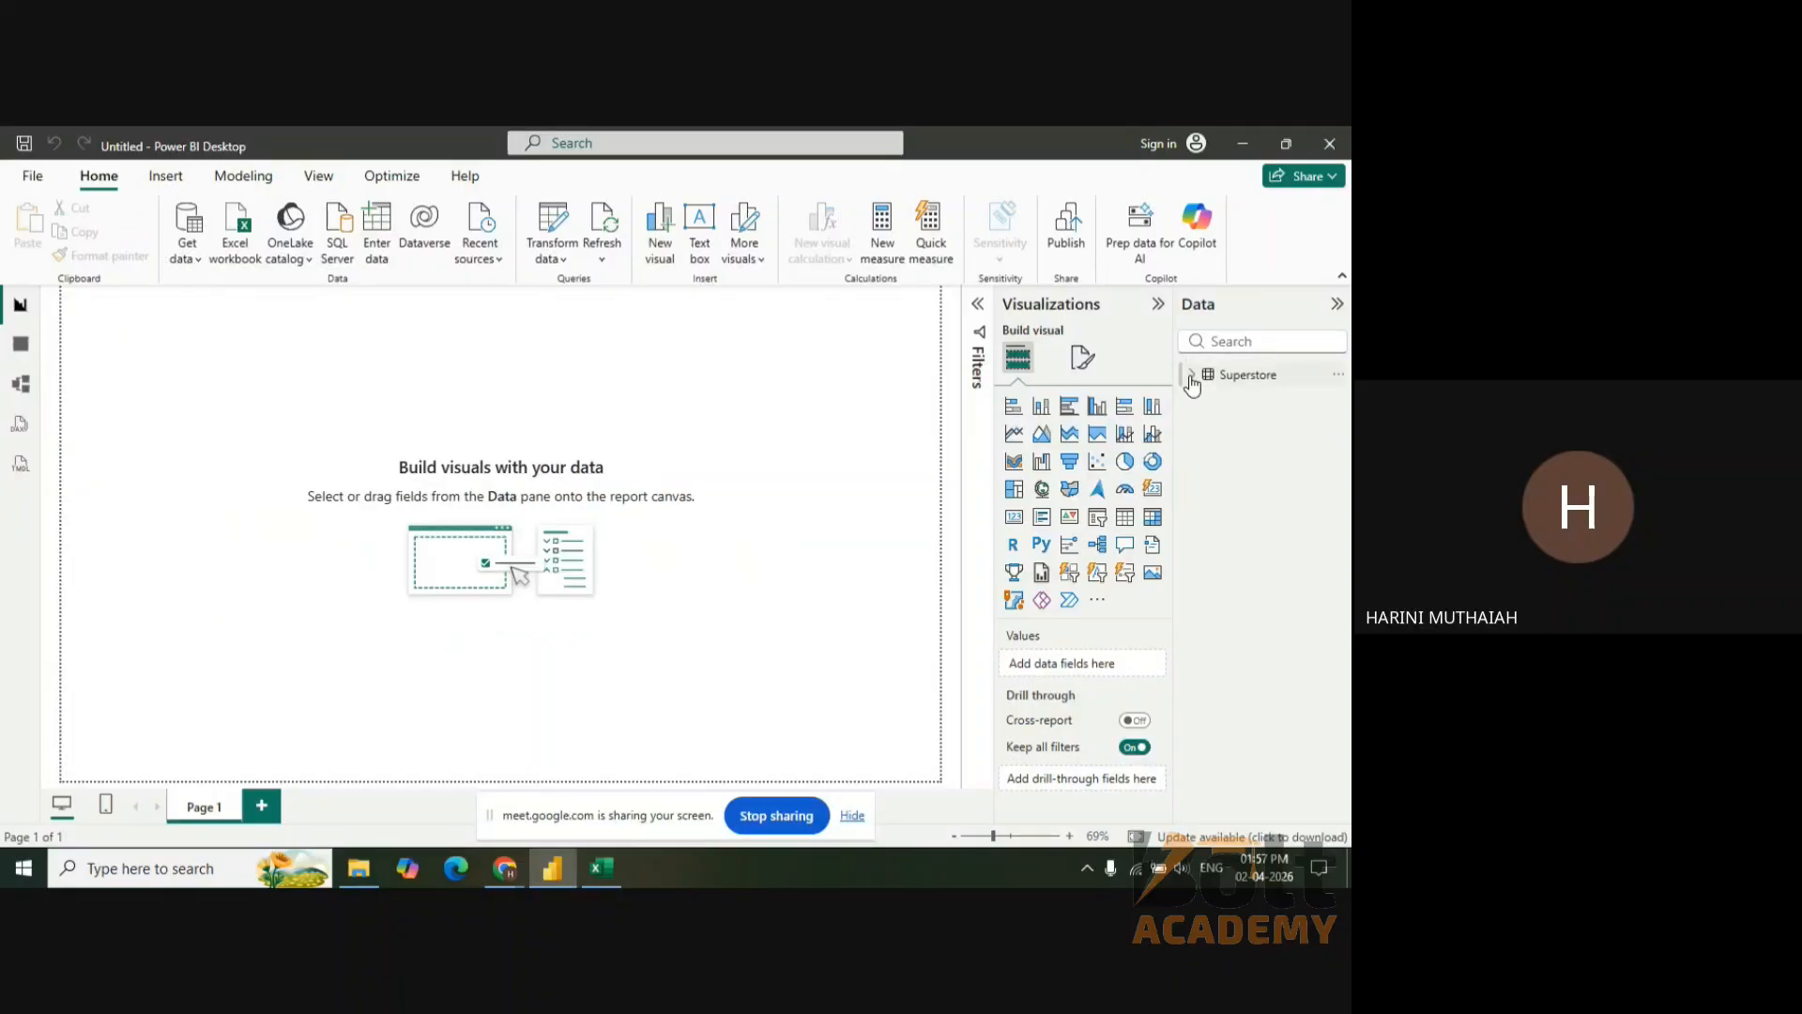
- Expand the Superstore table and look through its list of fields
left_click(1192, 375)
left_click_drag(1347, 397, 1351, 596)
left_click_drag(1349, 495, 1350, 380)
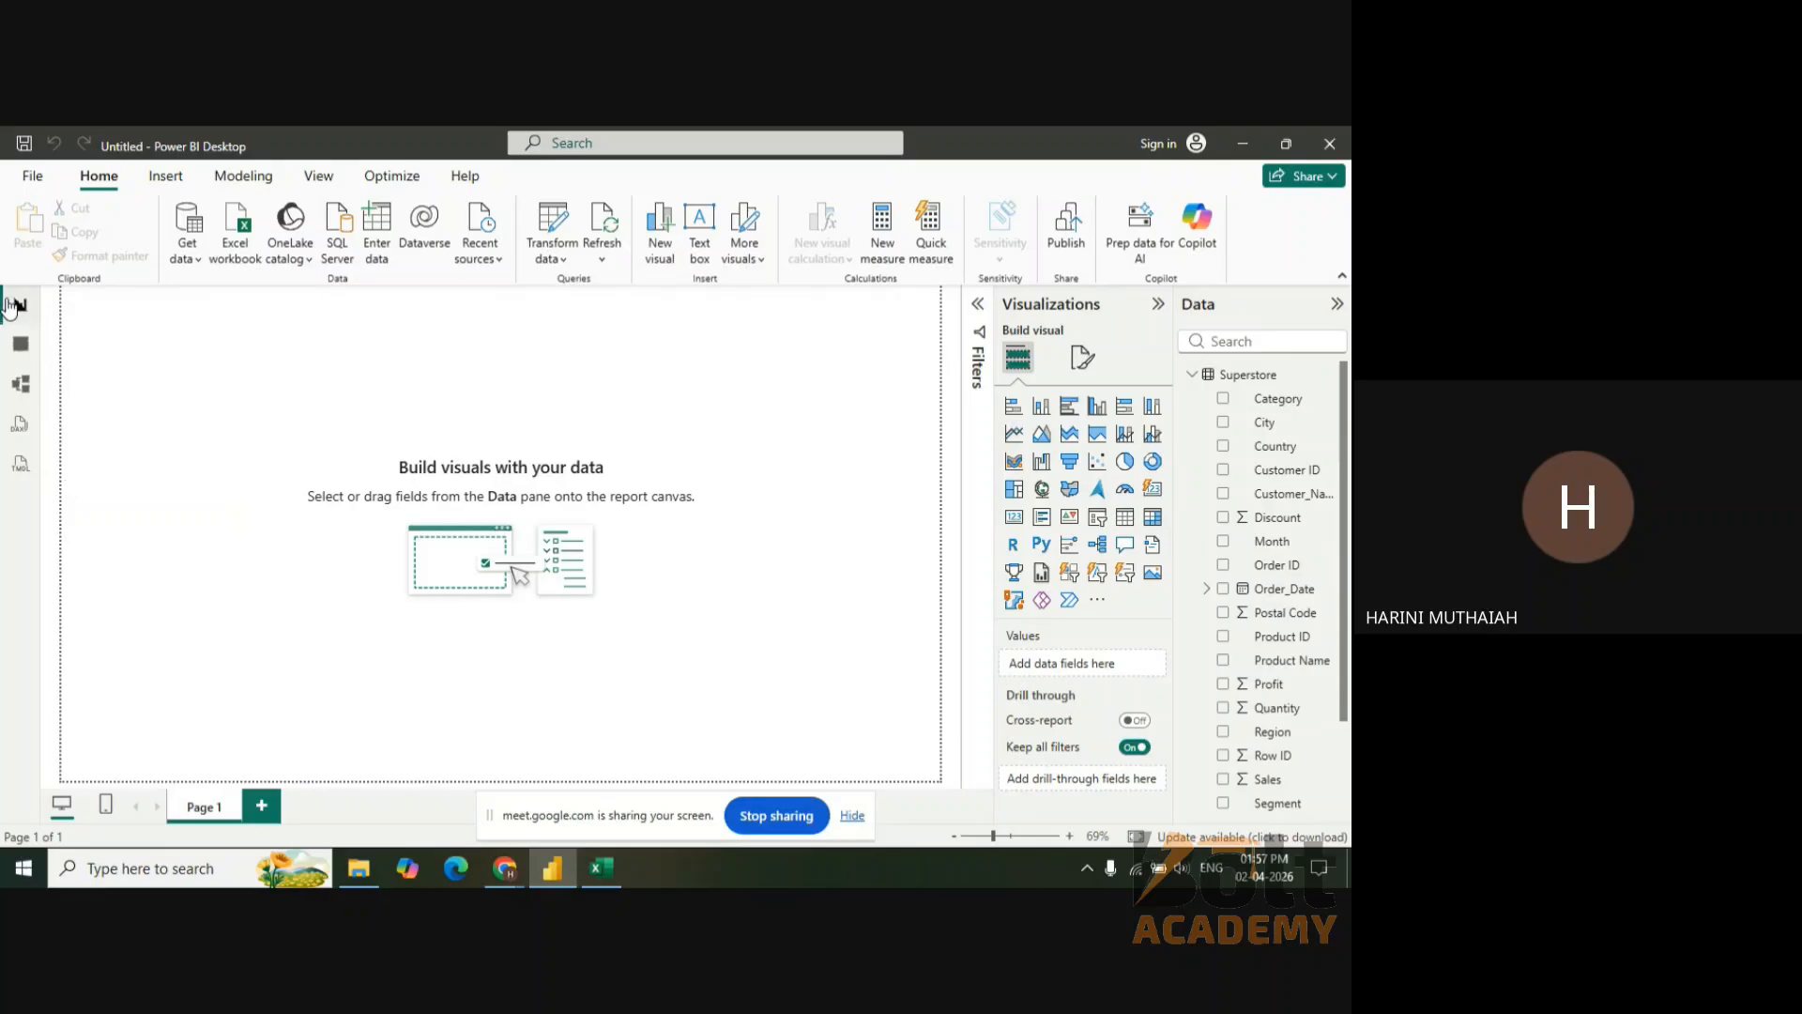
- Examine the Superstore data in Table view and its card in Model view, ending back in Report view
left_click(20, 346)
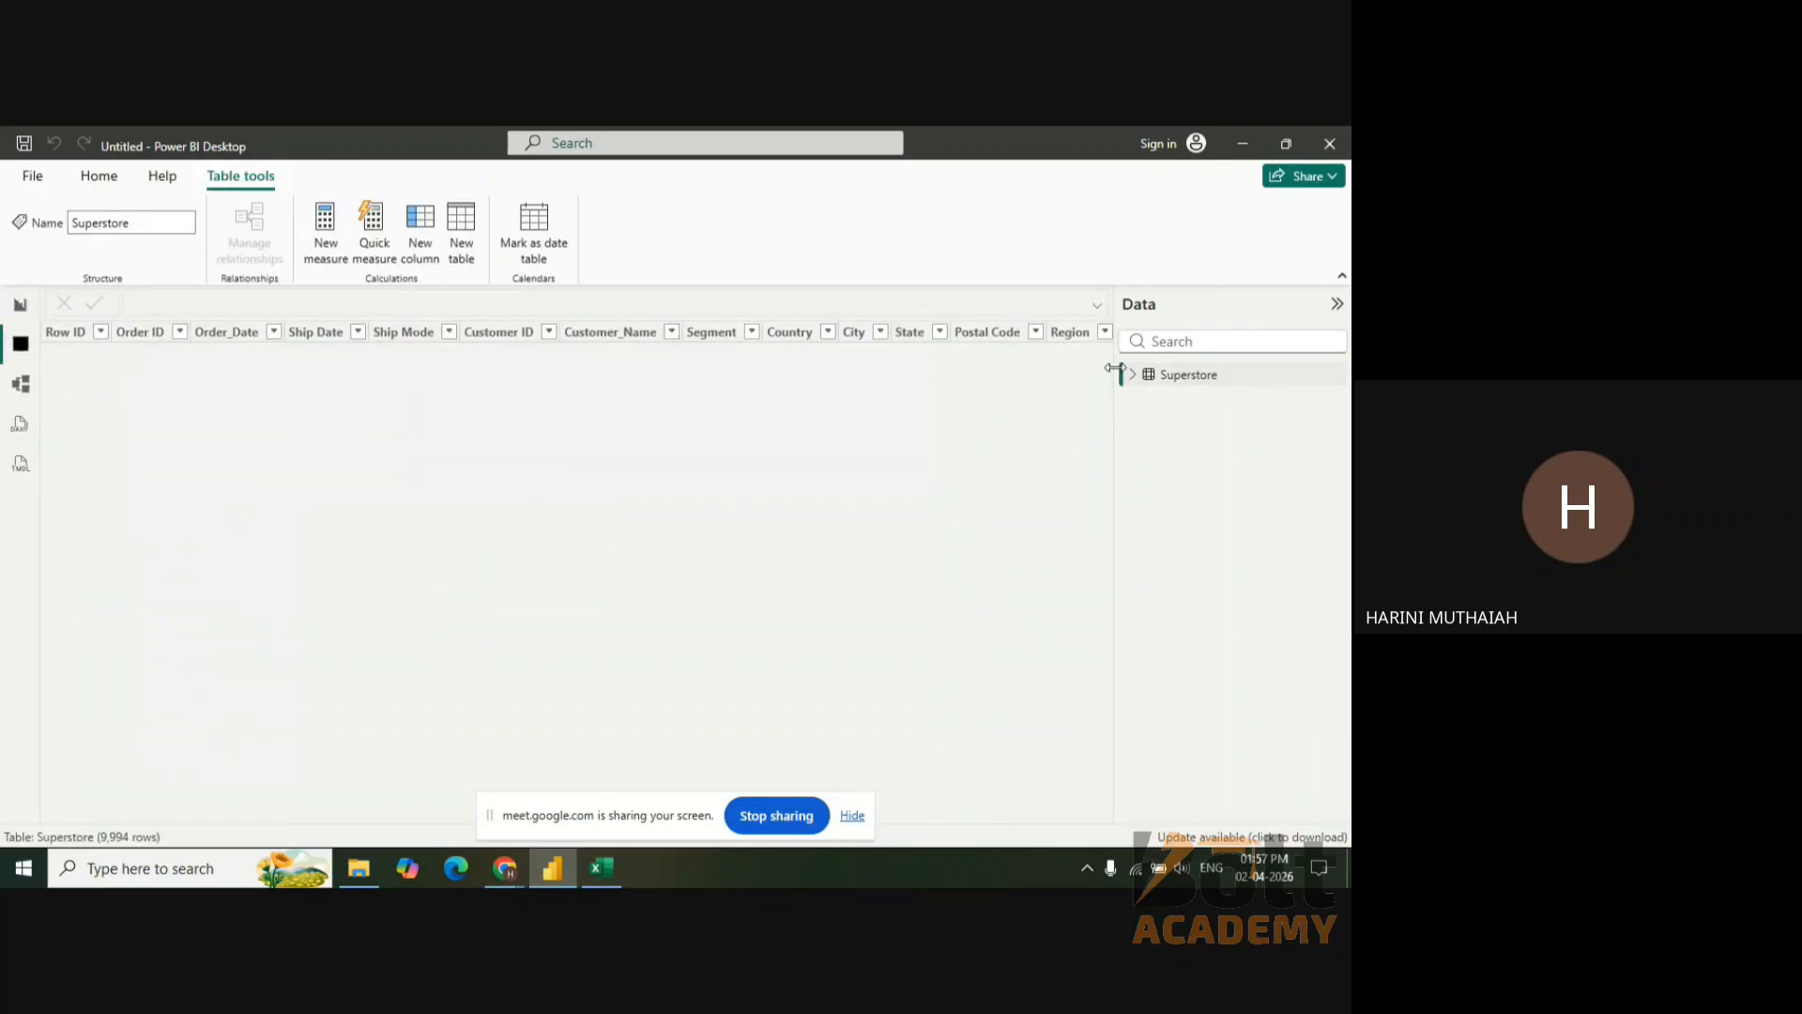
left_click(1133, 375)
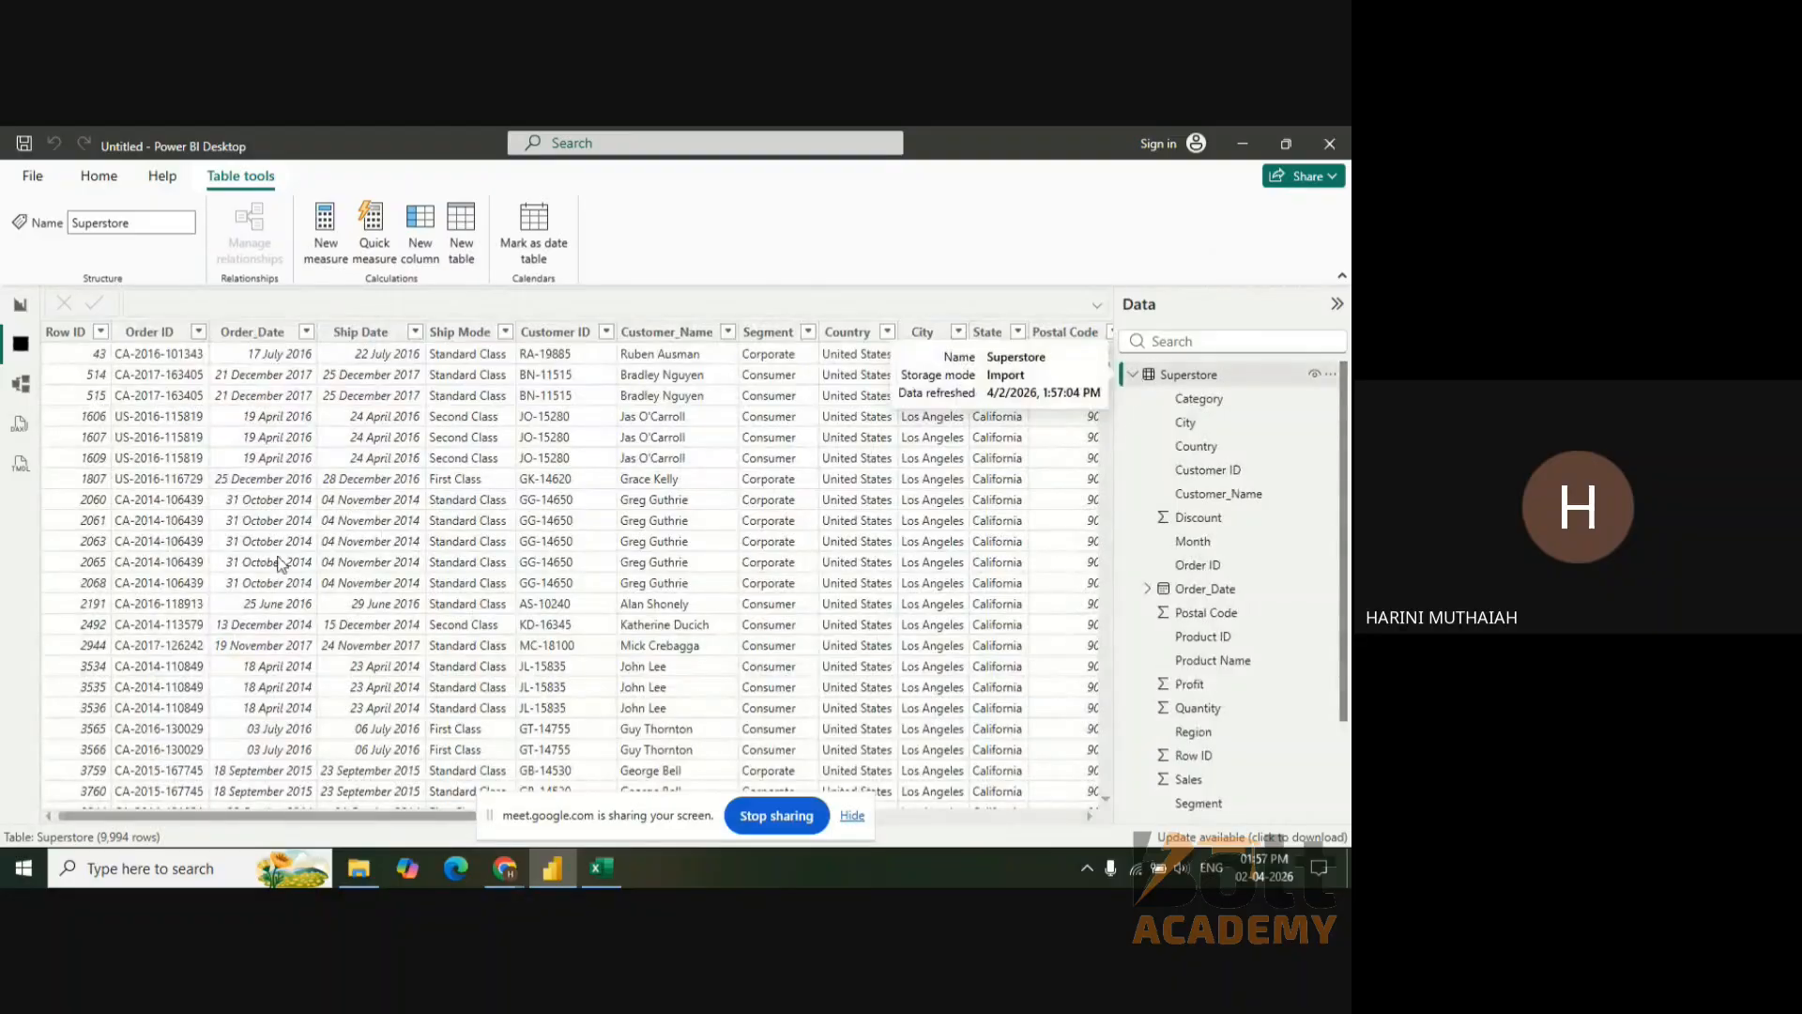
left_click(19, 385)
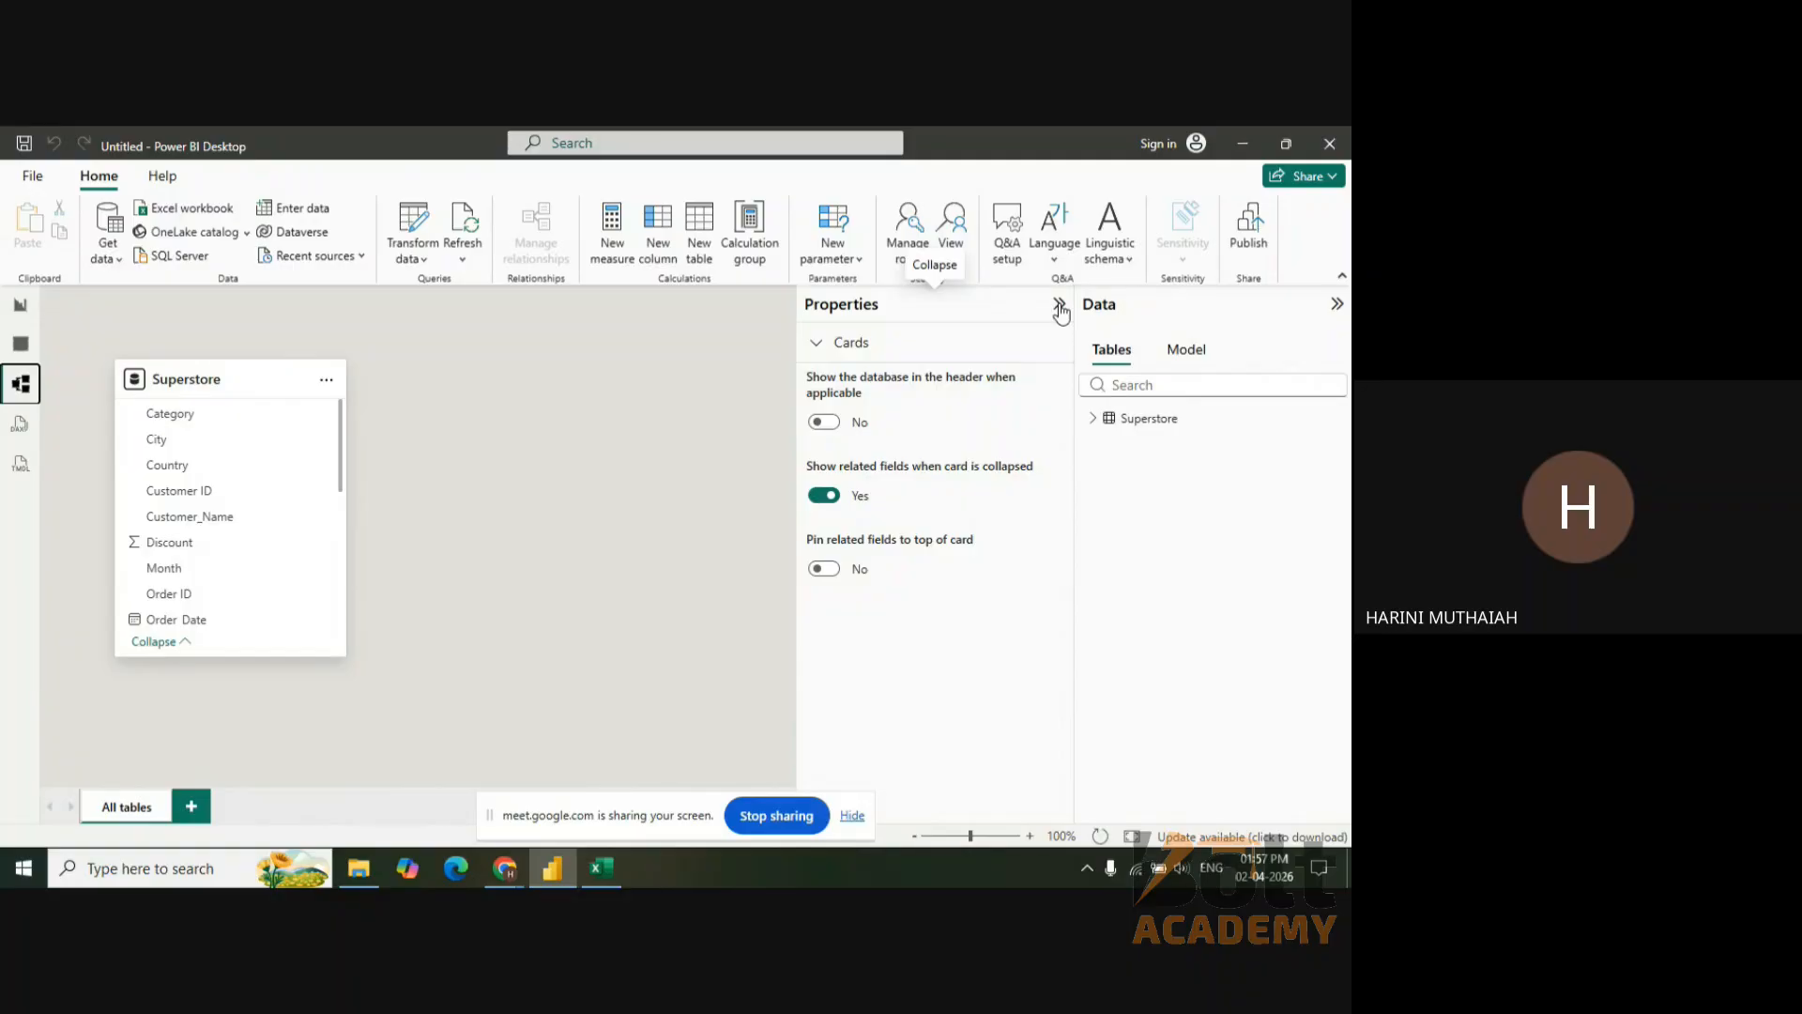
left_click(21, 306)
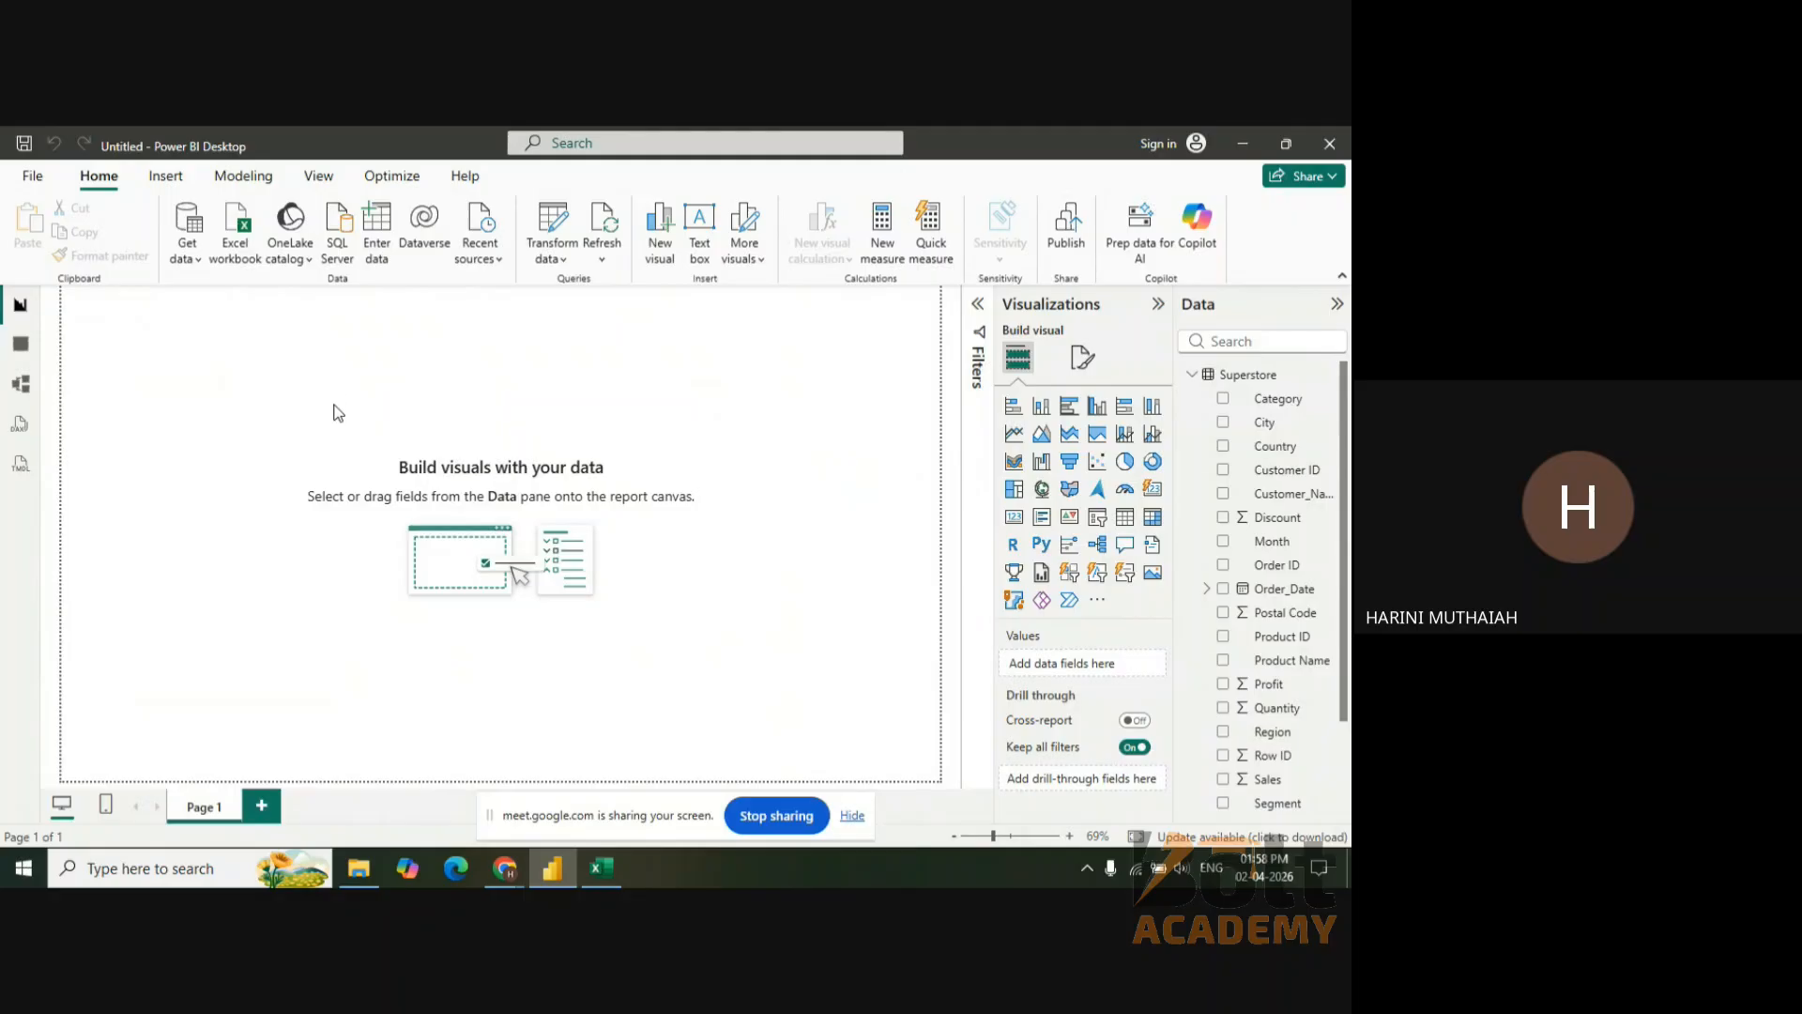
- Try to add a calculated column named Year to the Superstore table using the YEAR function
left_click(1273, 380)
left_click(1327, 373)
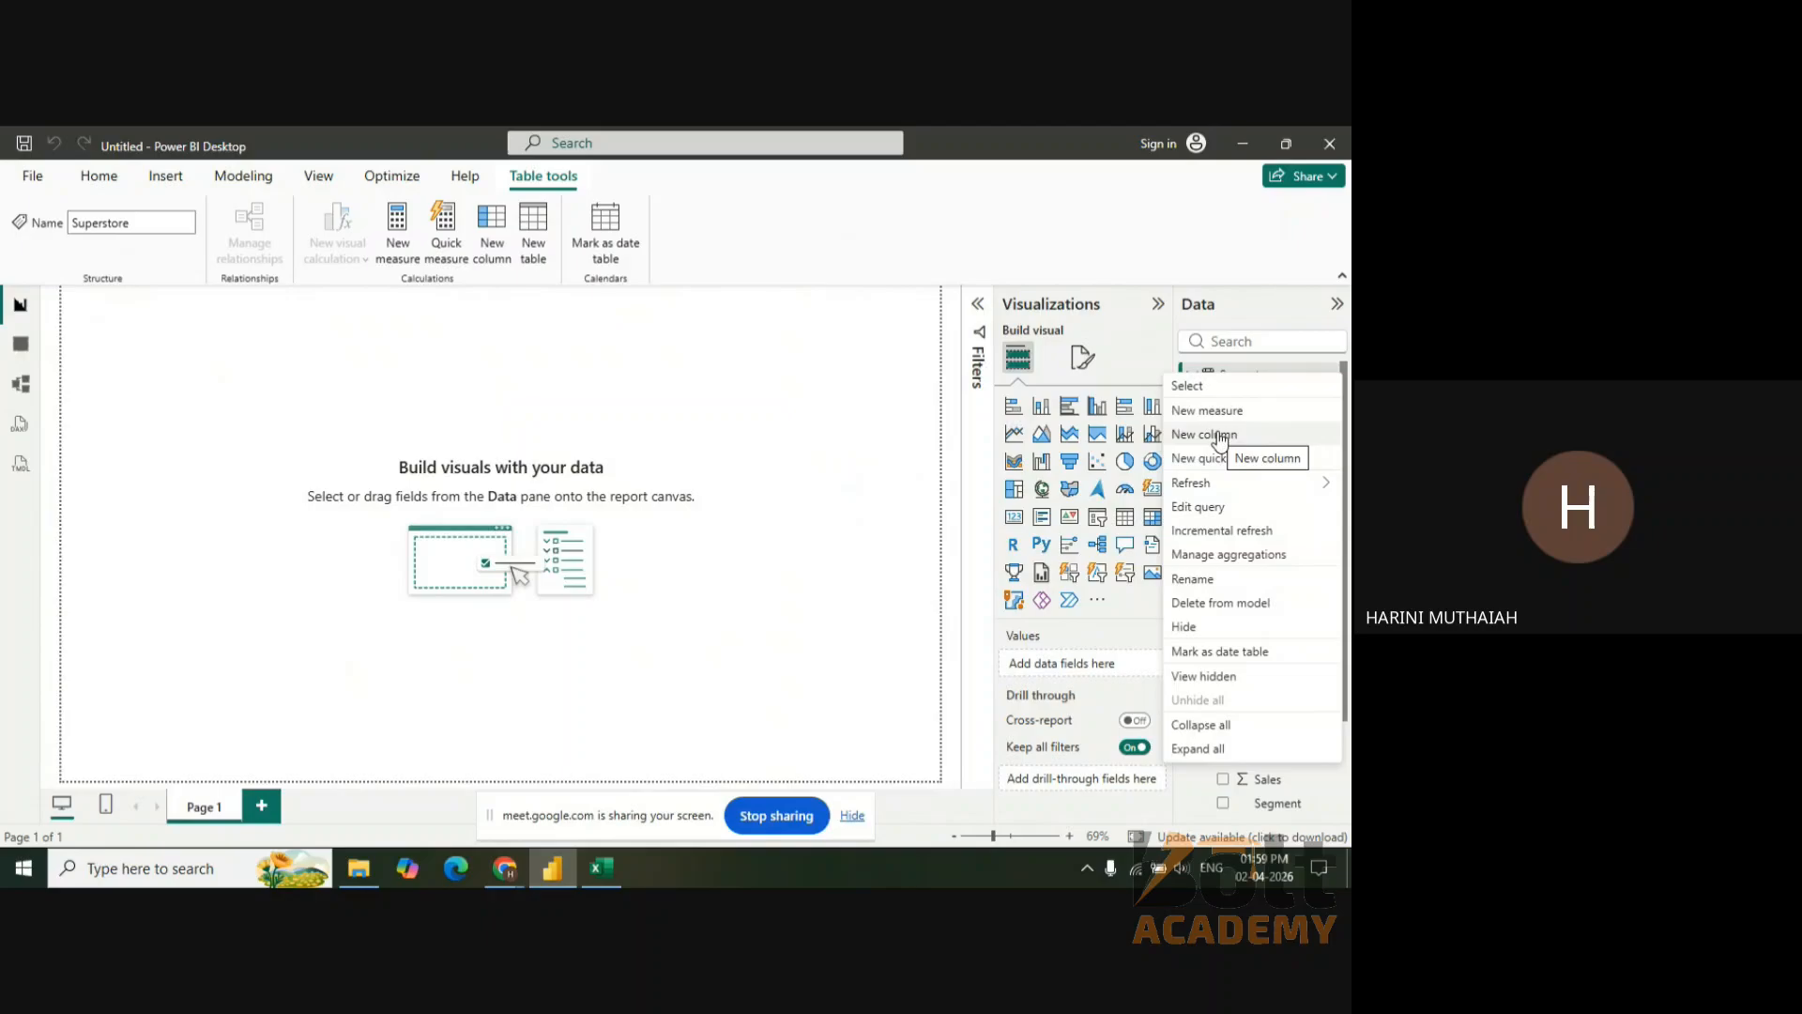
left_click(684, 442)
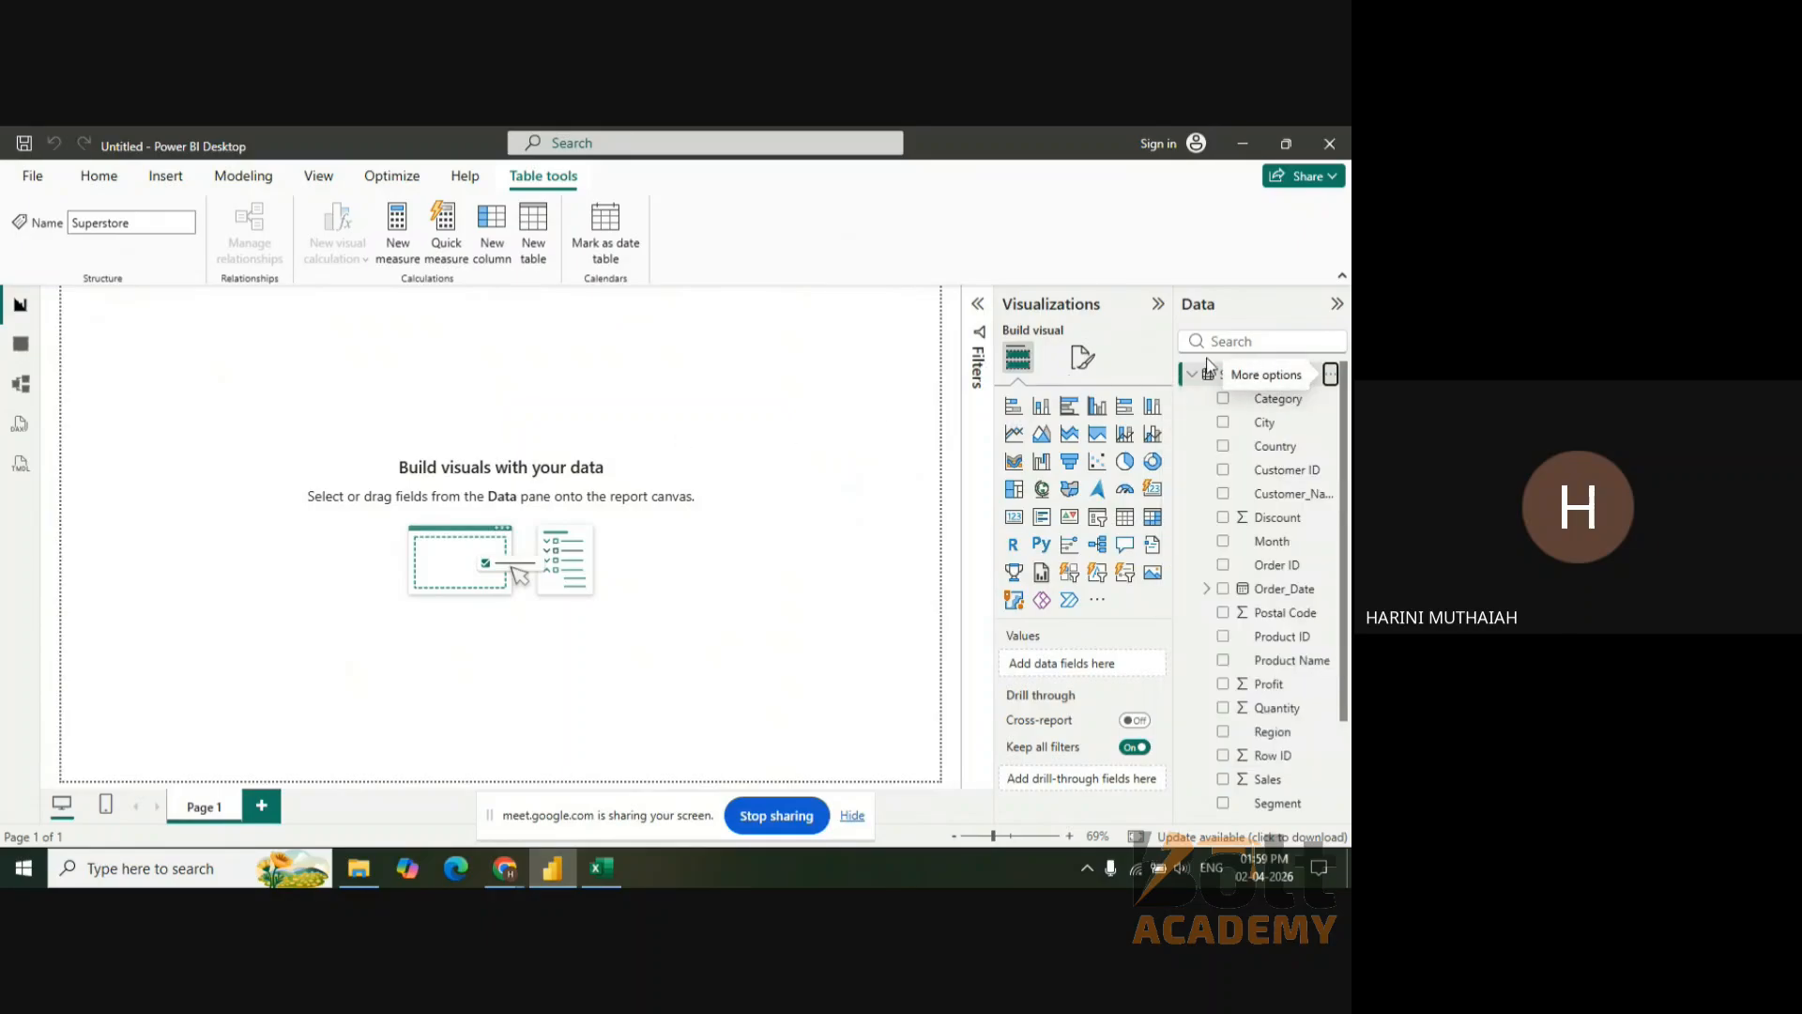
left_click(214, 178)
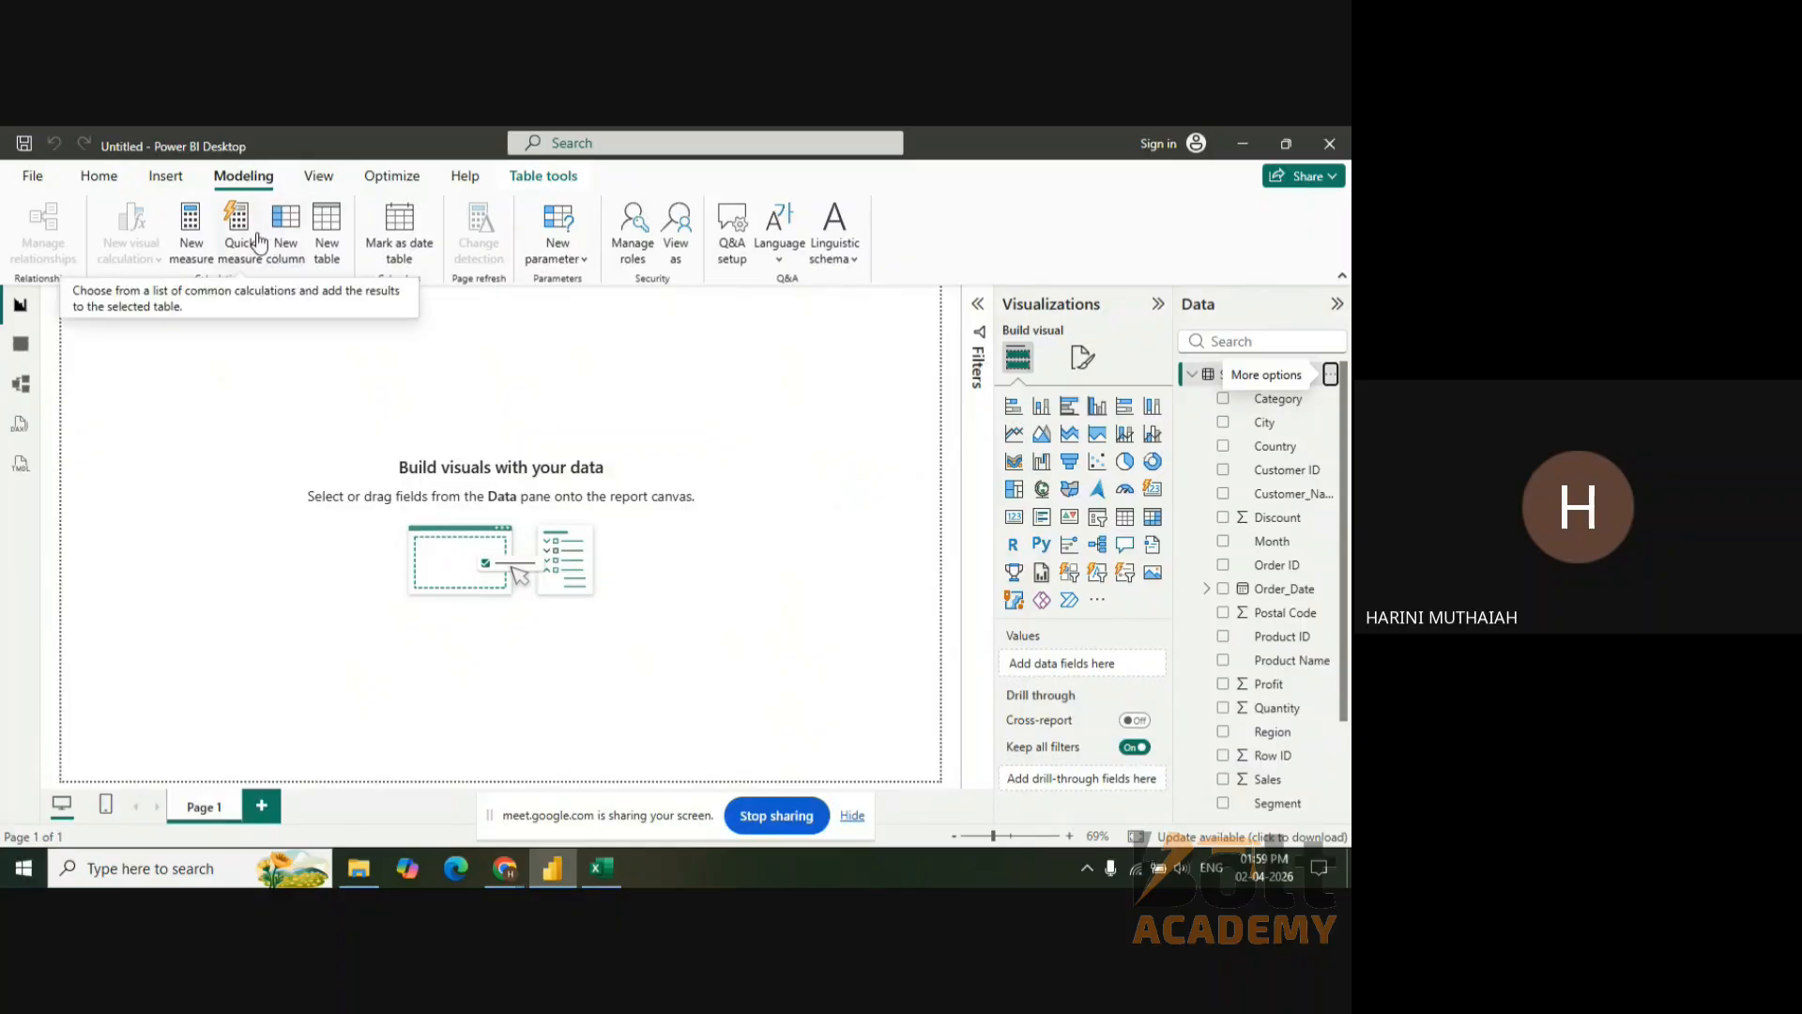
left_click(297, 247)
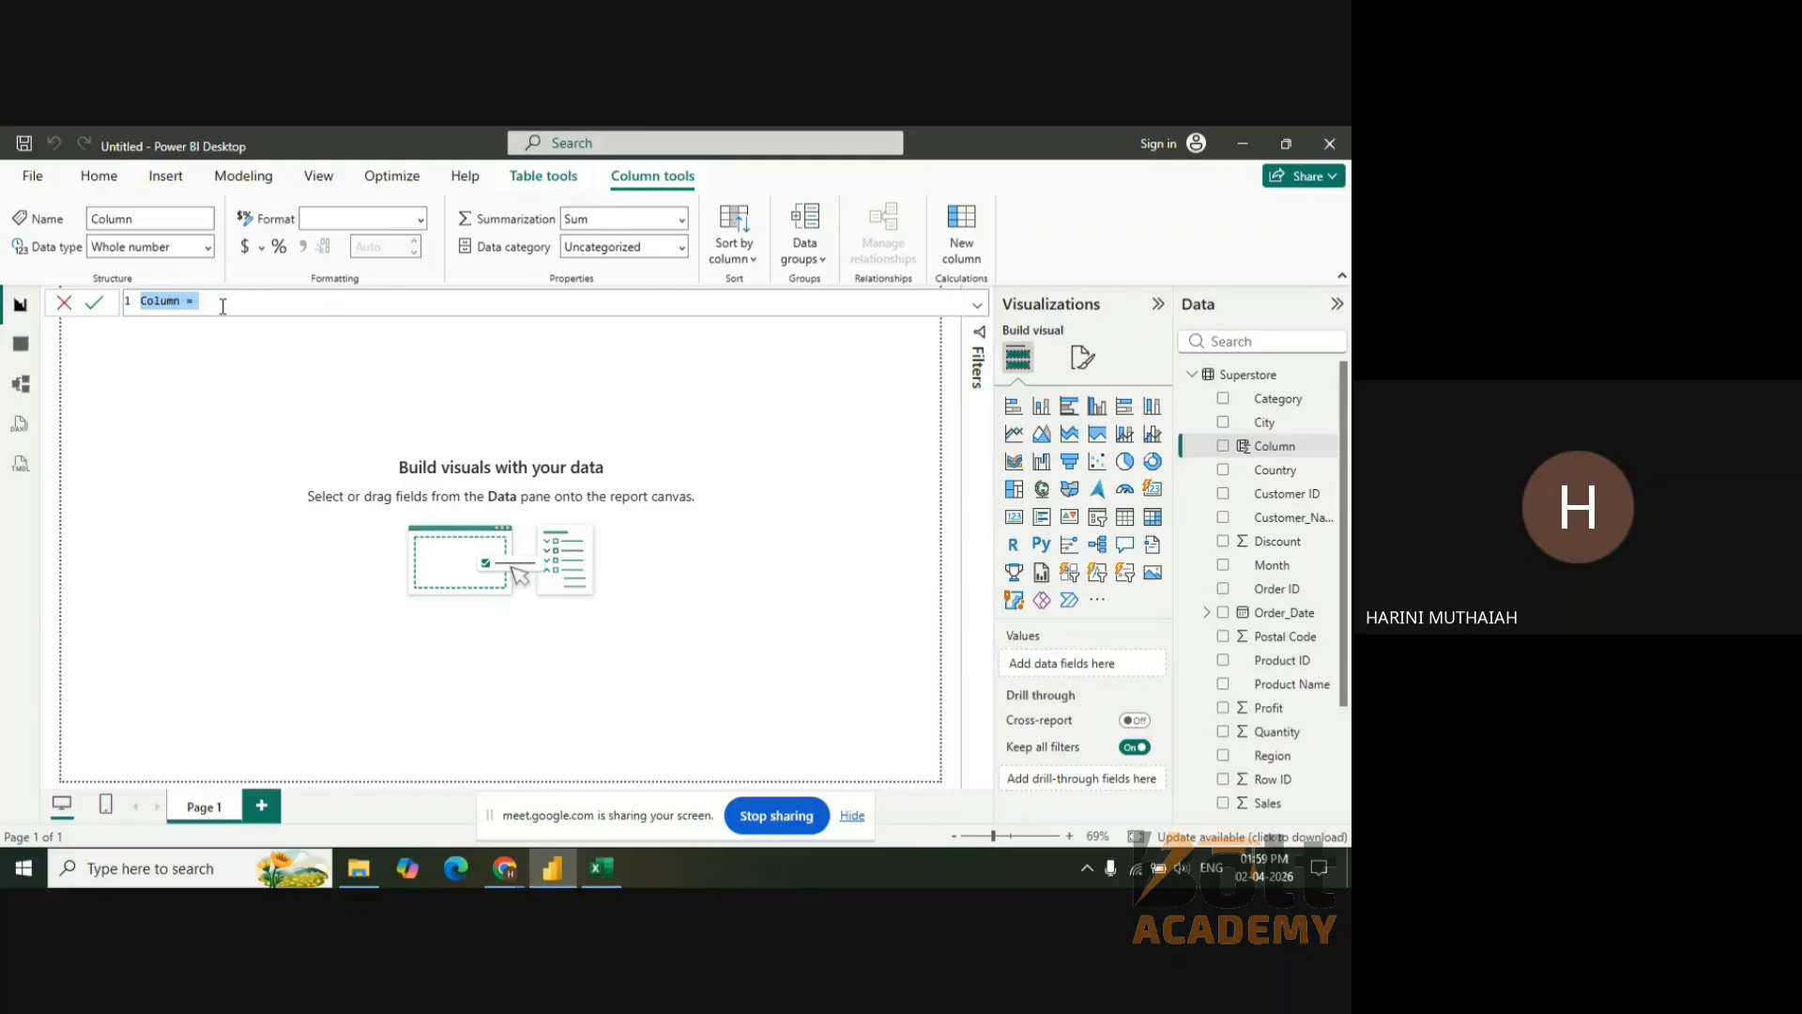
key("BackSpace")
type("Year=year")
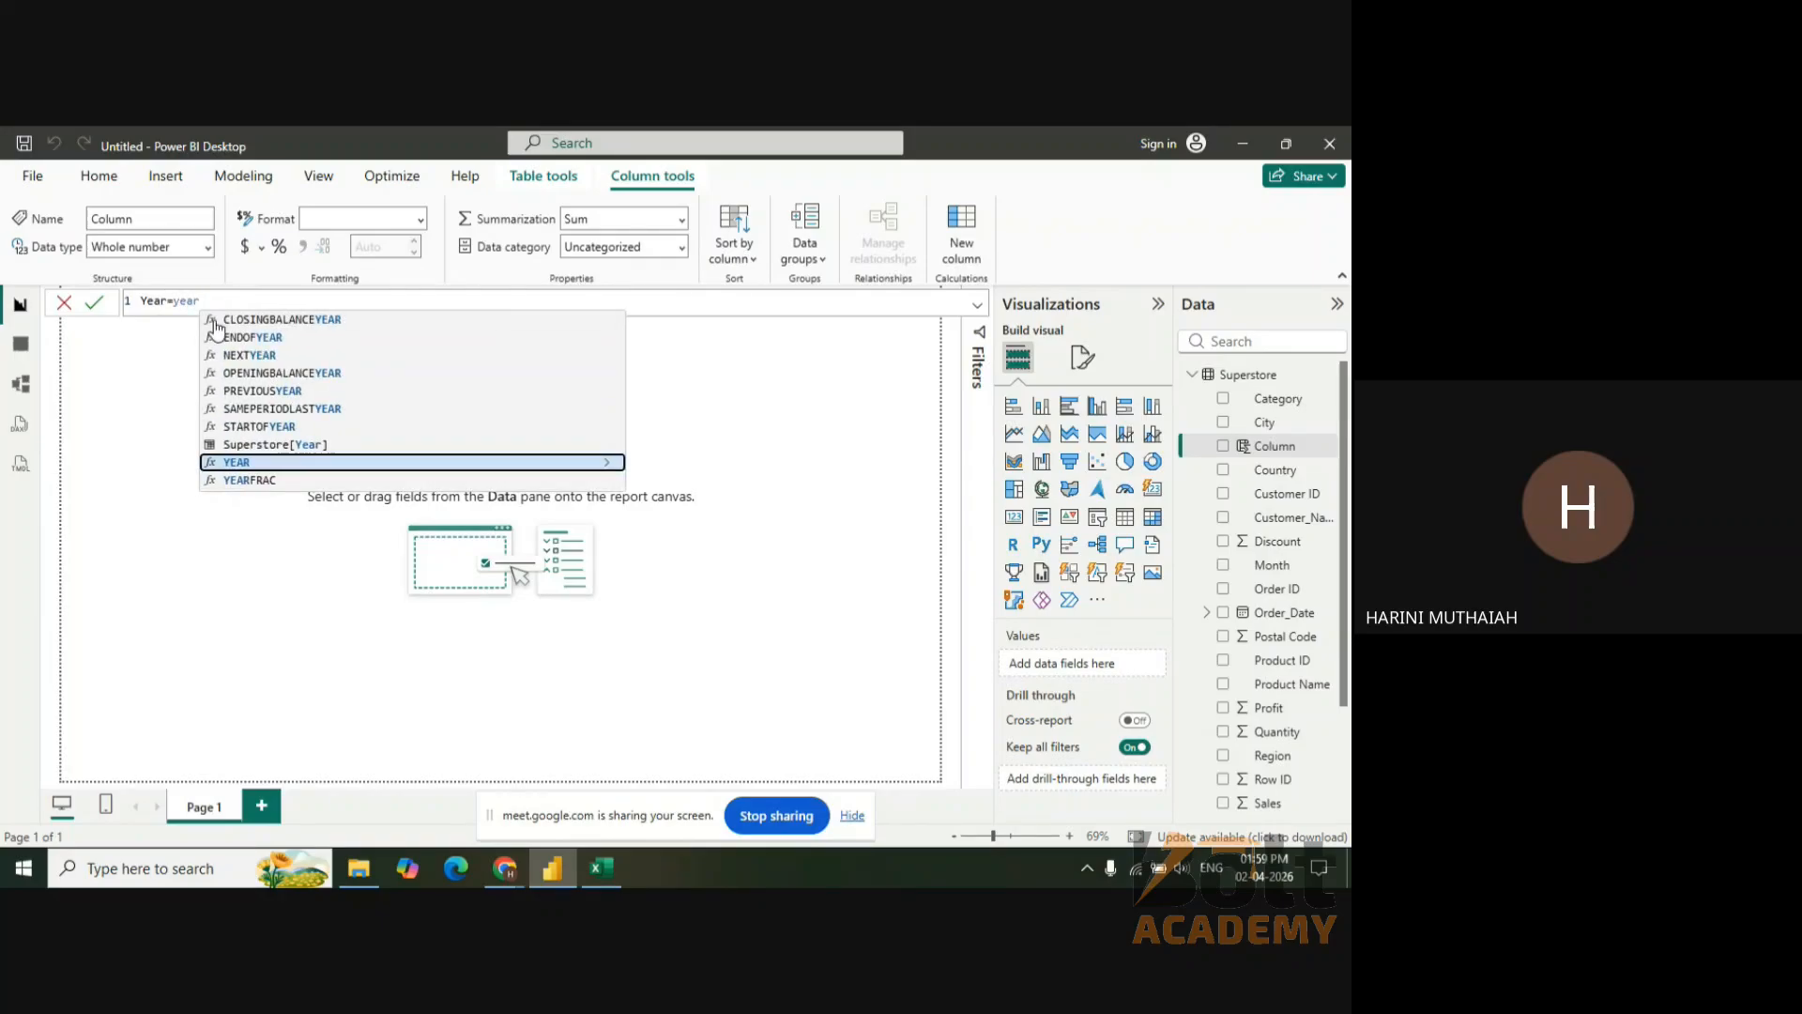
left_click(294, 463)
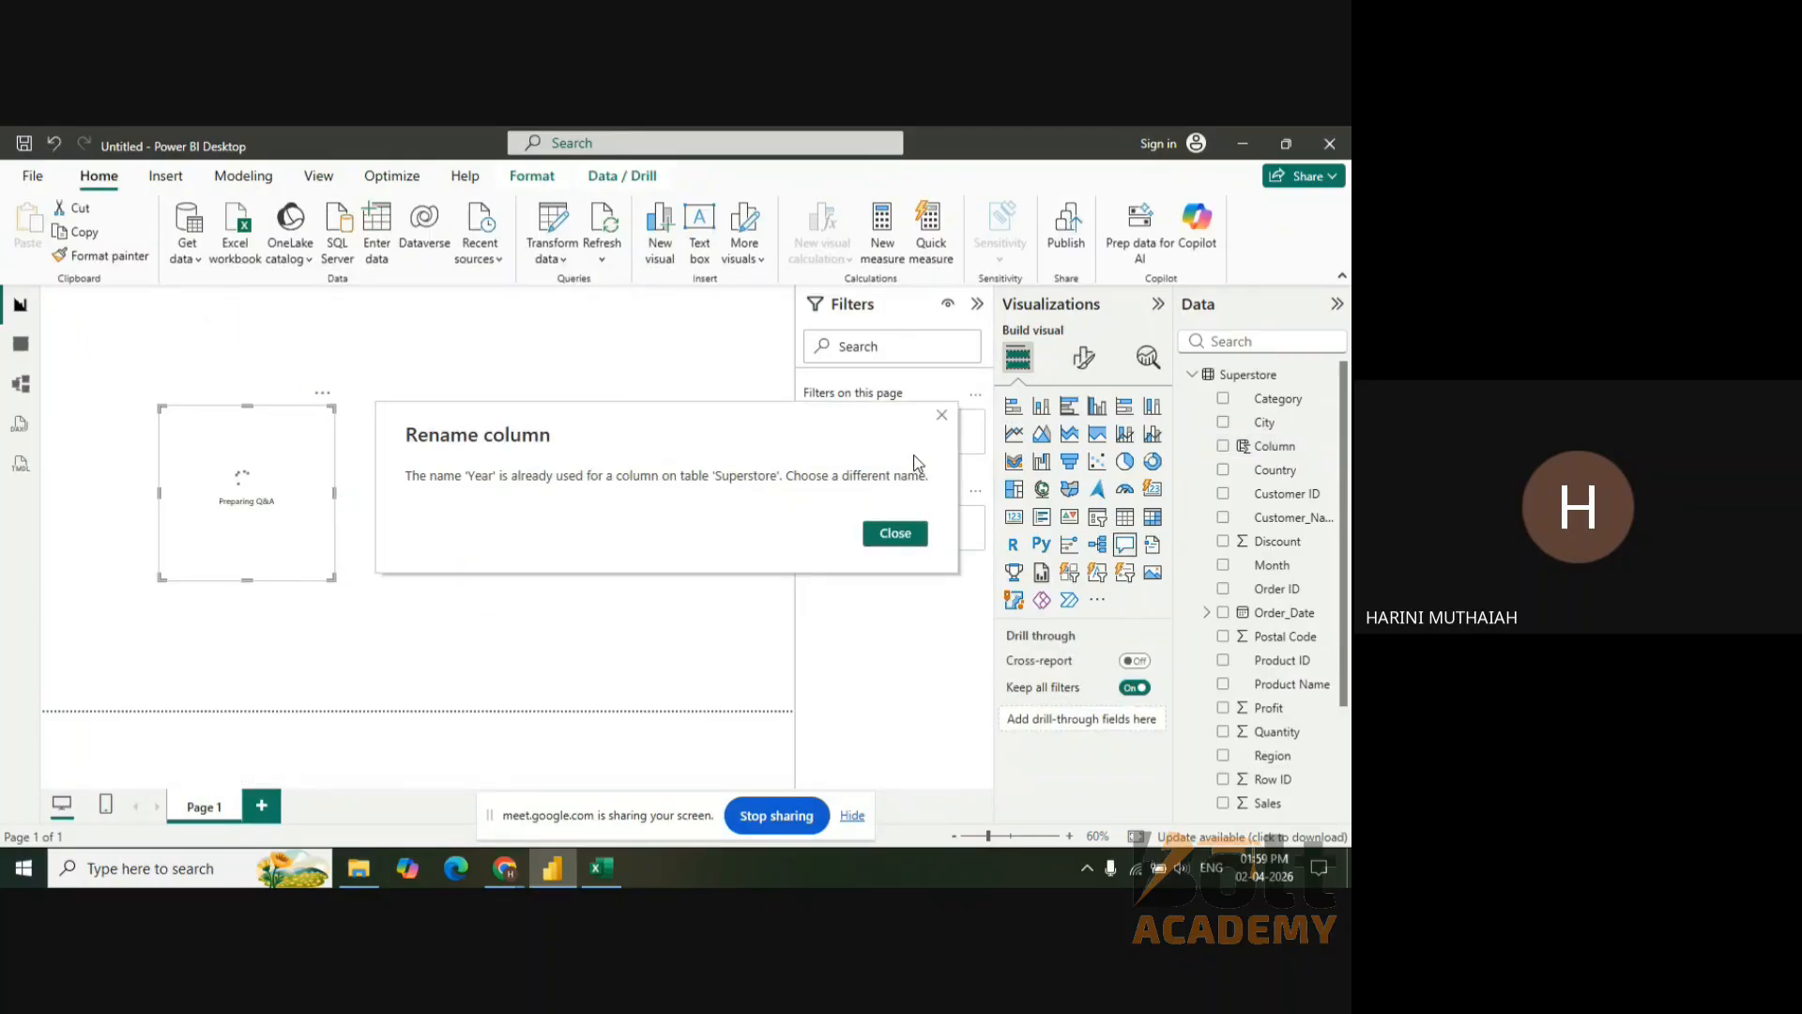
left_click(940, 419)
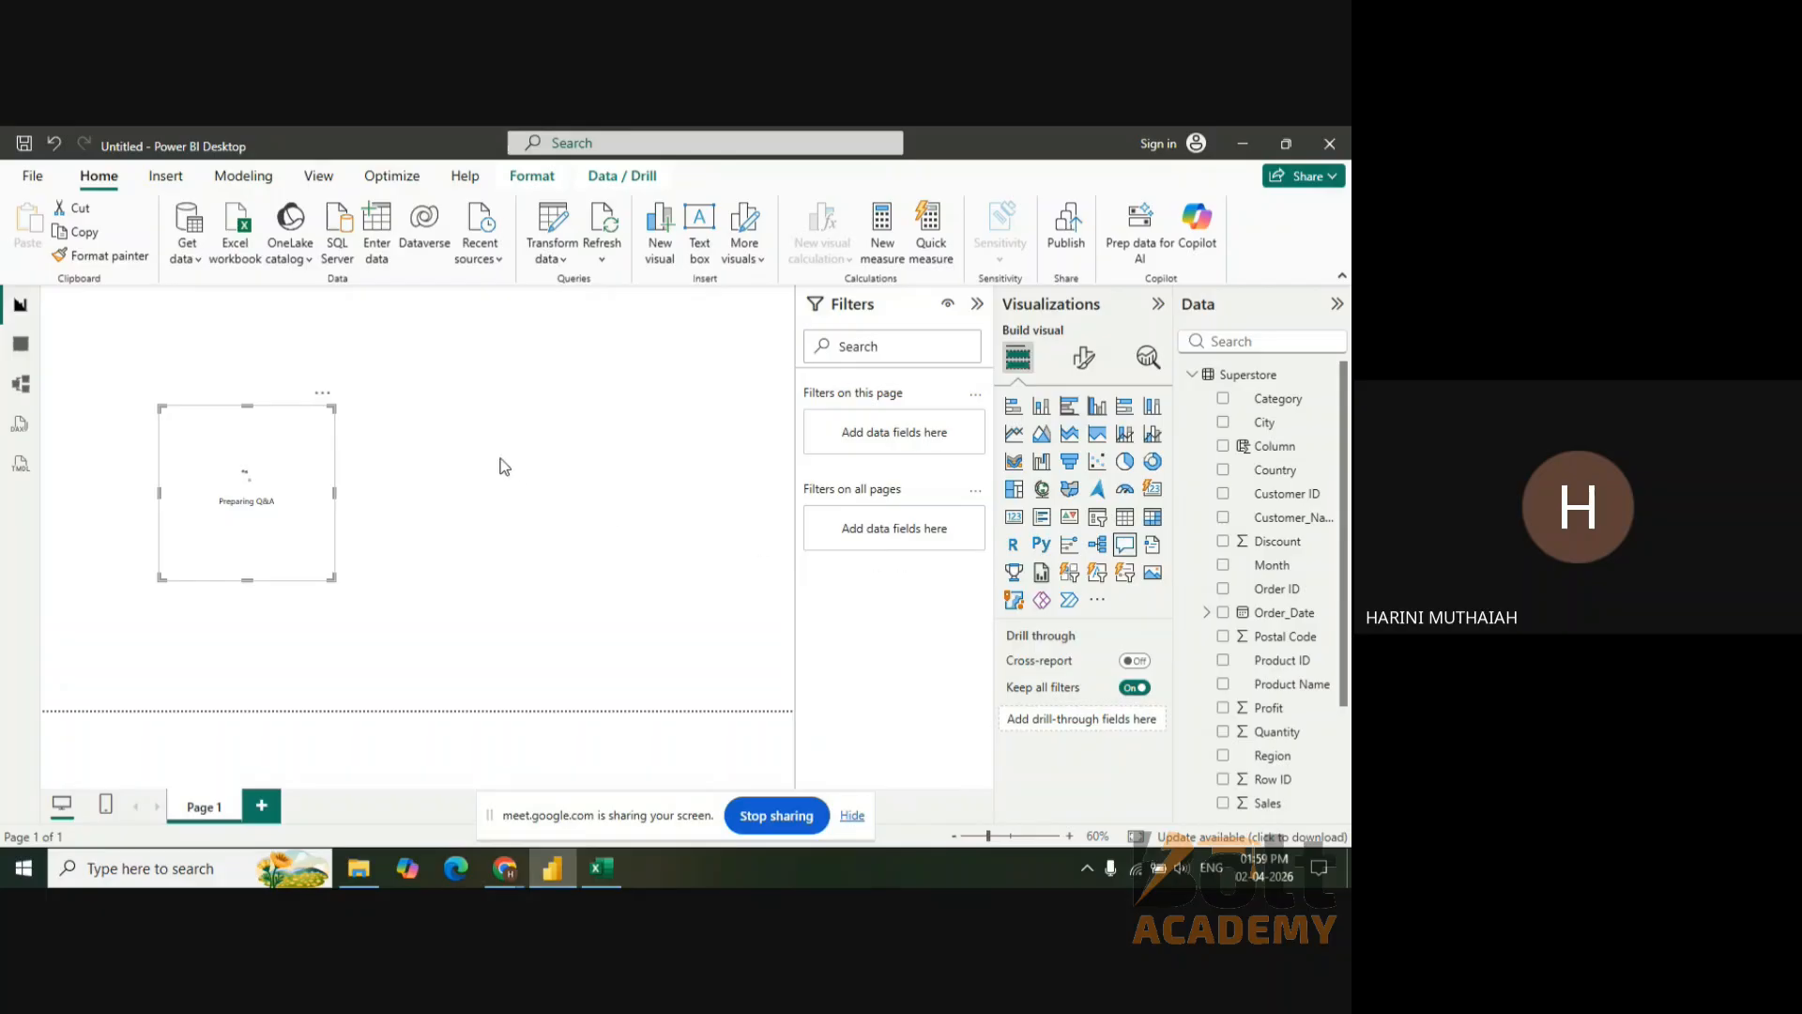
- Remove the stray Q&A visual from the report page and look through the Superstore fields for an existing Year column
left_click(322, 392)
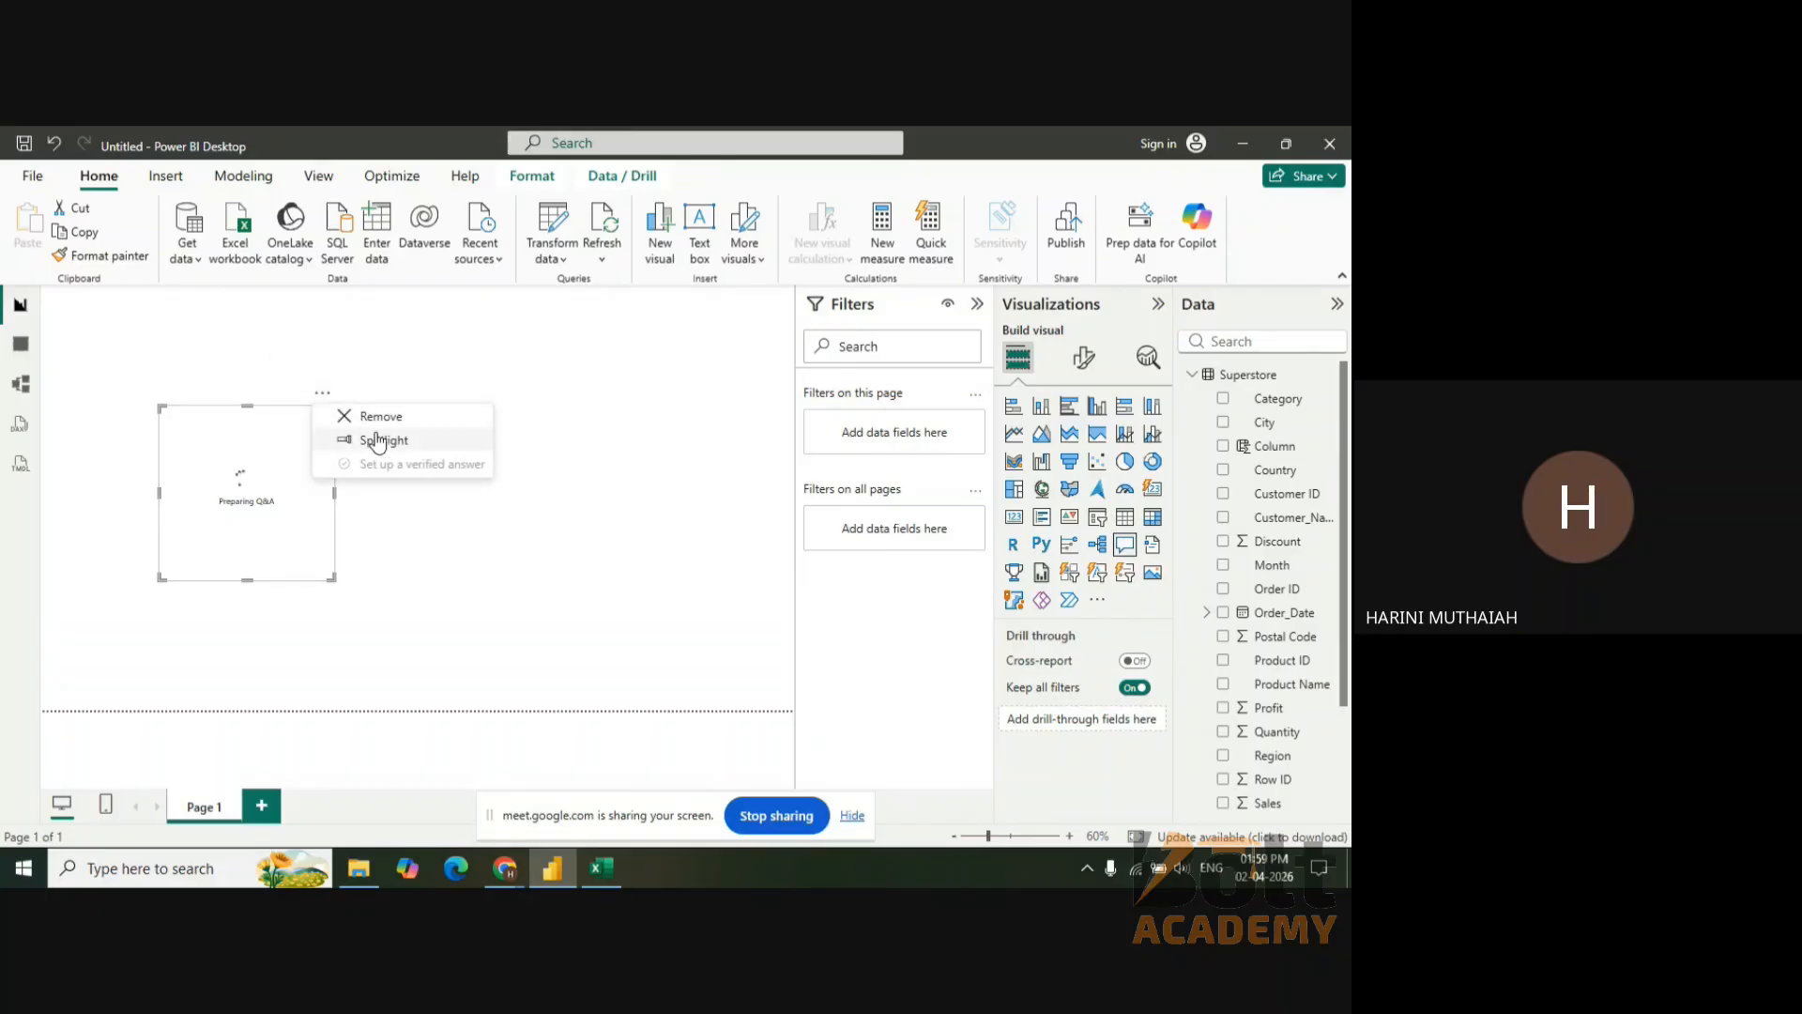
left_click(377, 423)
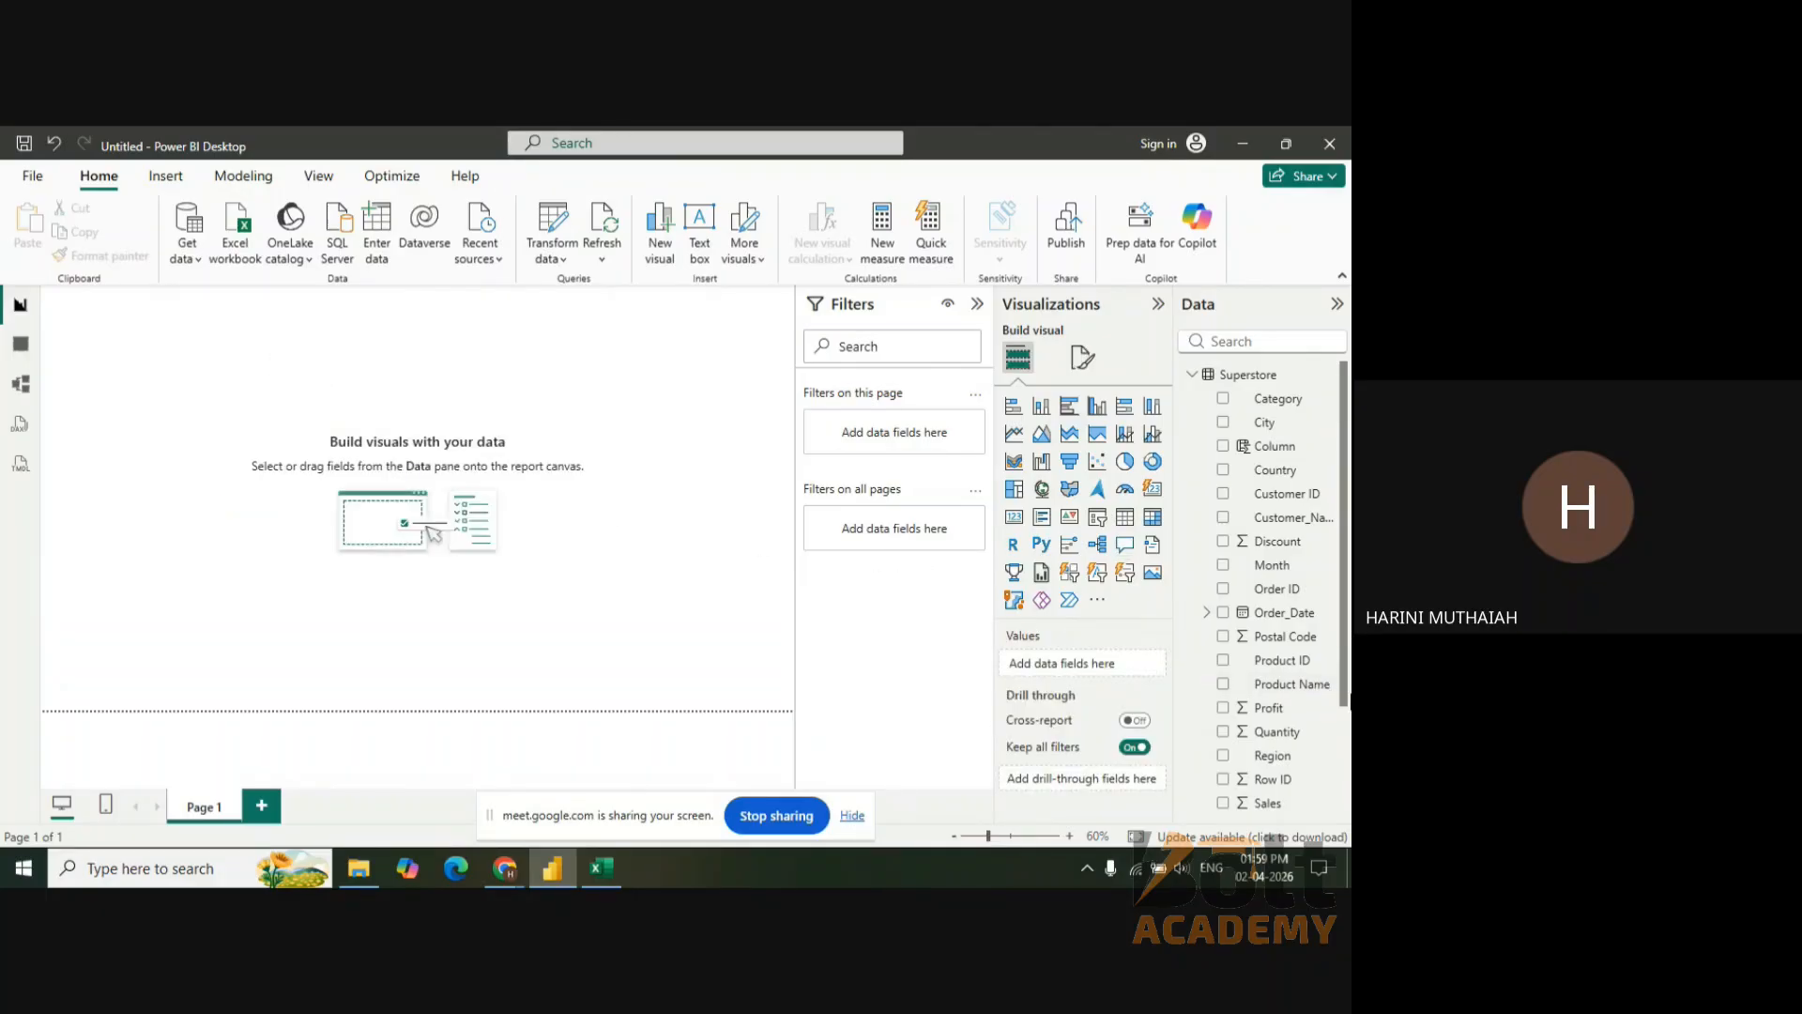
left_click_drag(1346, 682, 1347, 835)
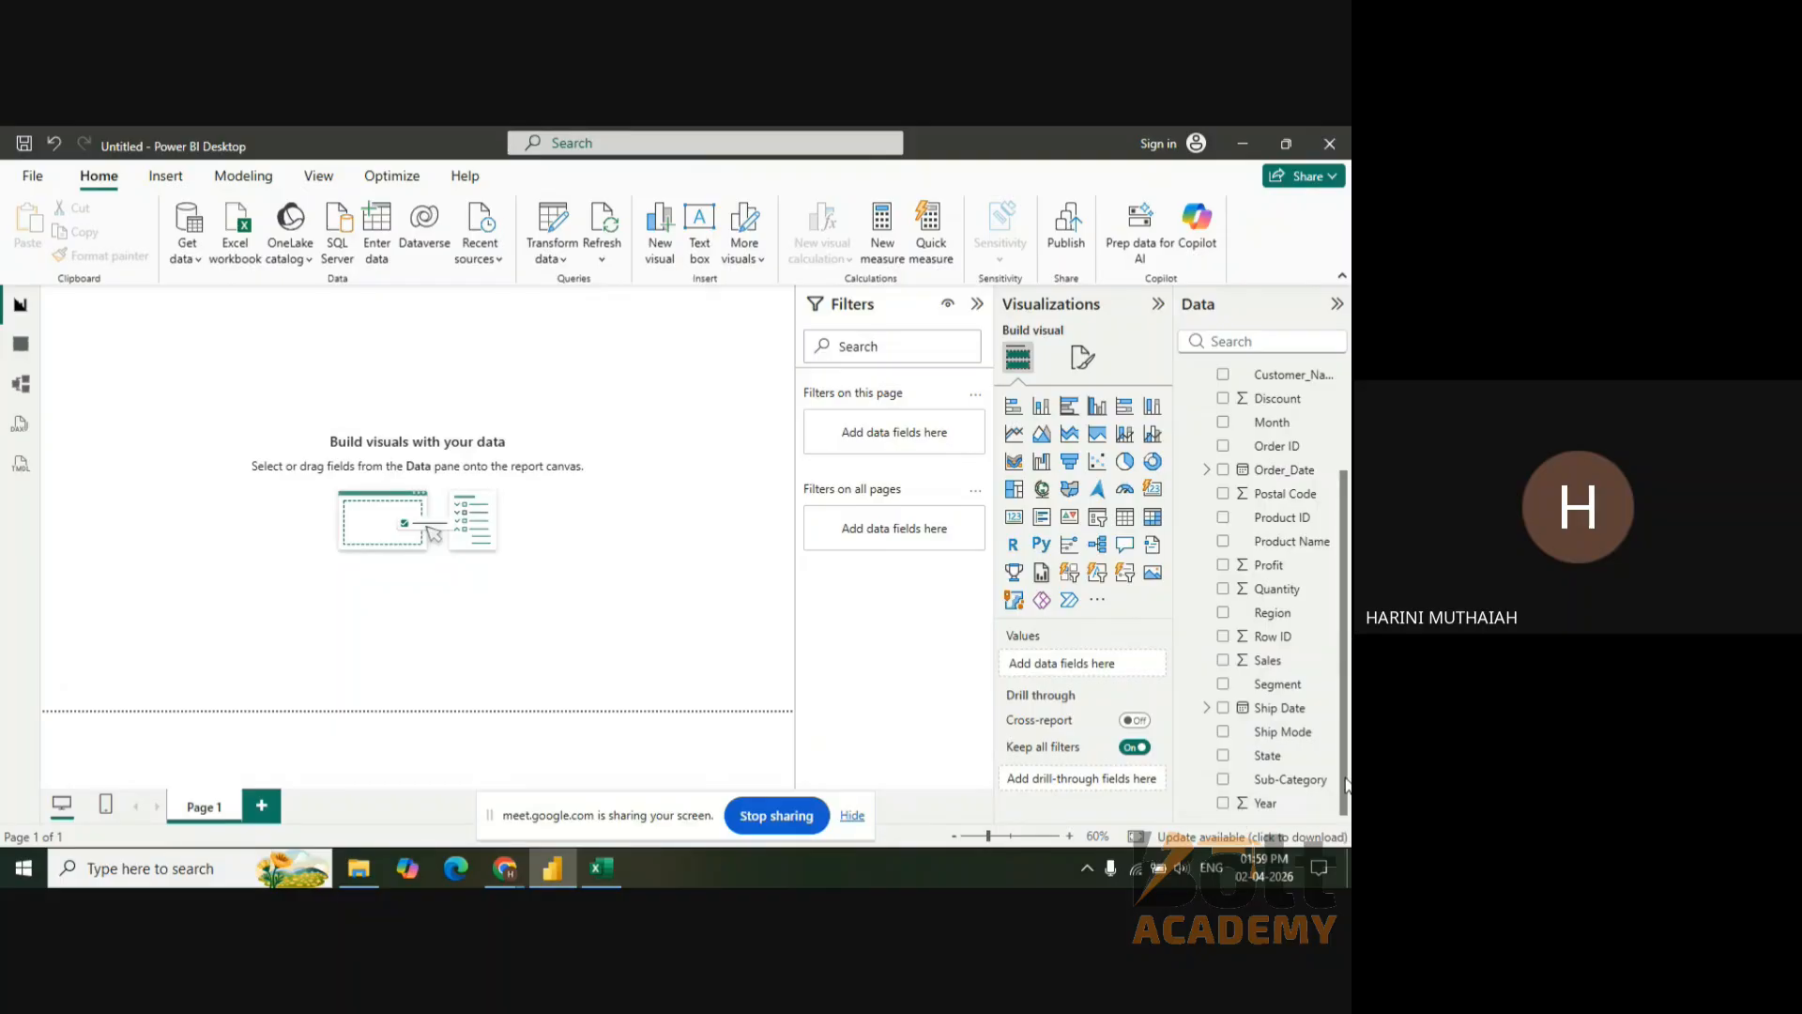
scroll(1310, 570, "up", 3)
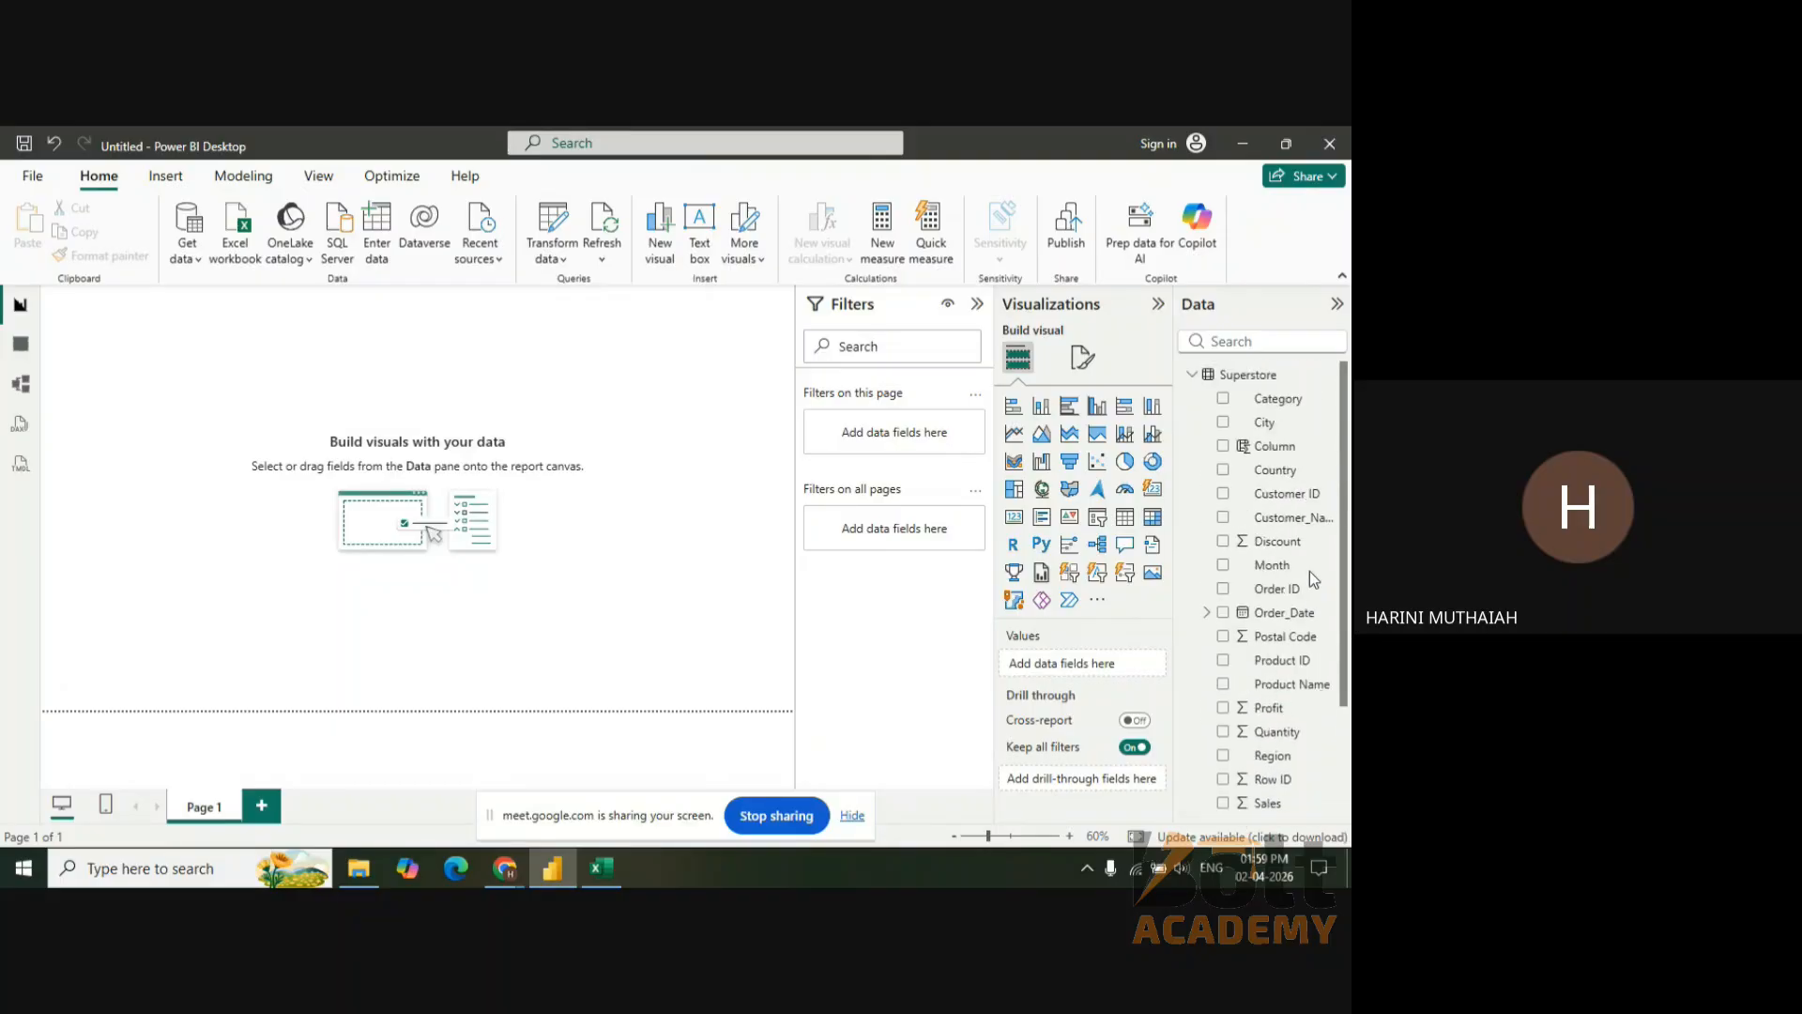
- Add a calculated column to Superstore with the formula Year_name=year('Superstore'[Order_Date])
left_click(243, 176)
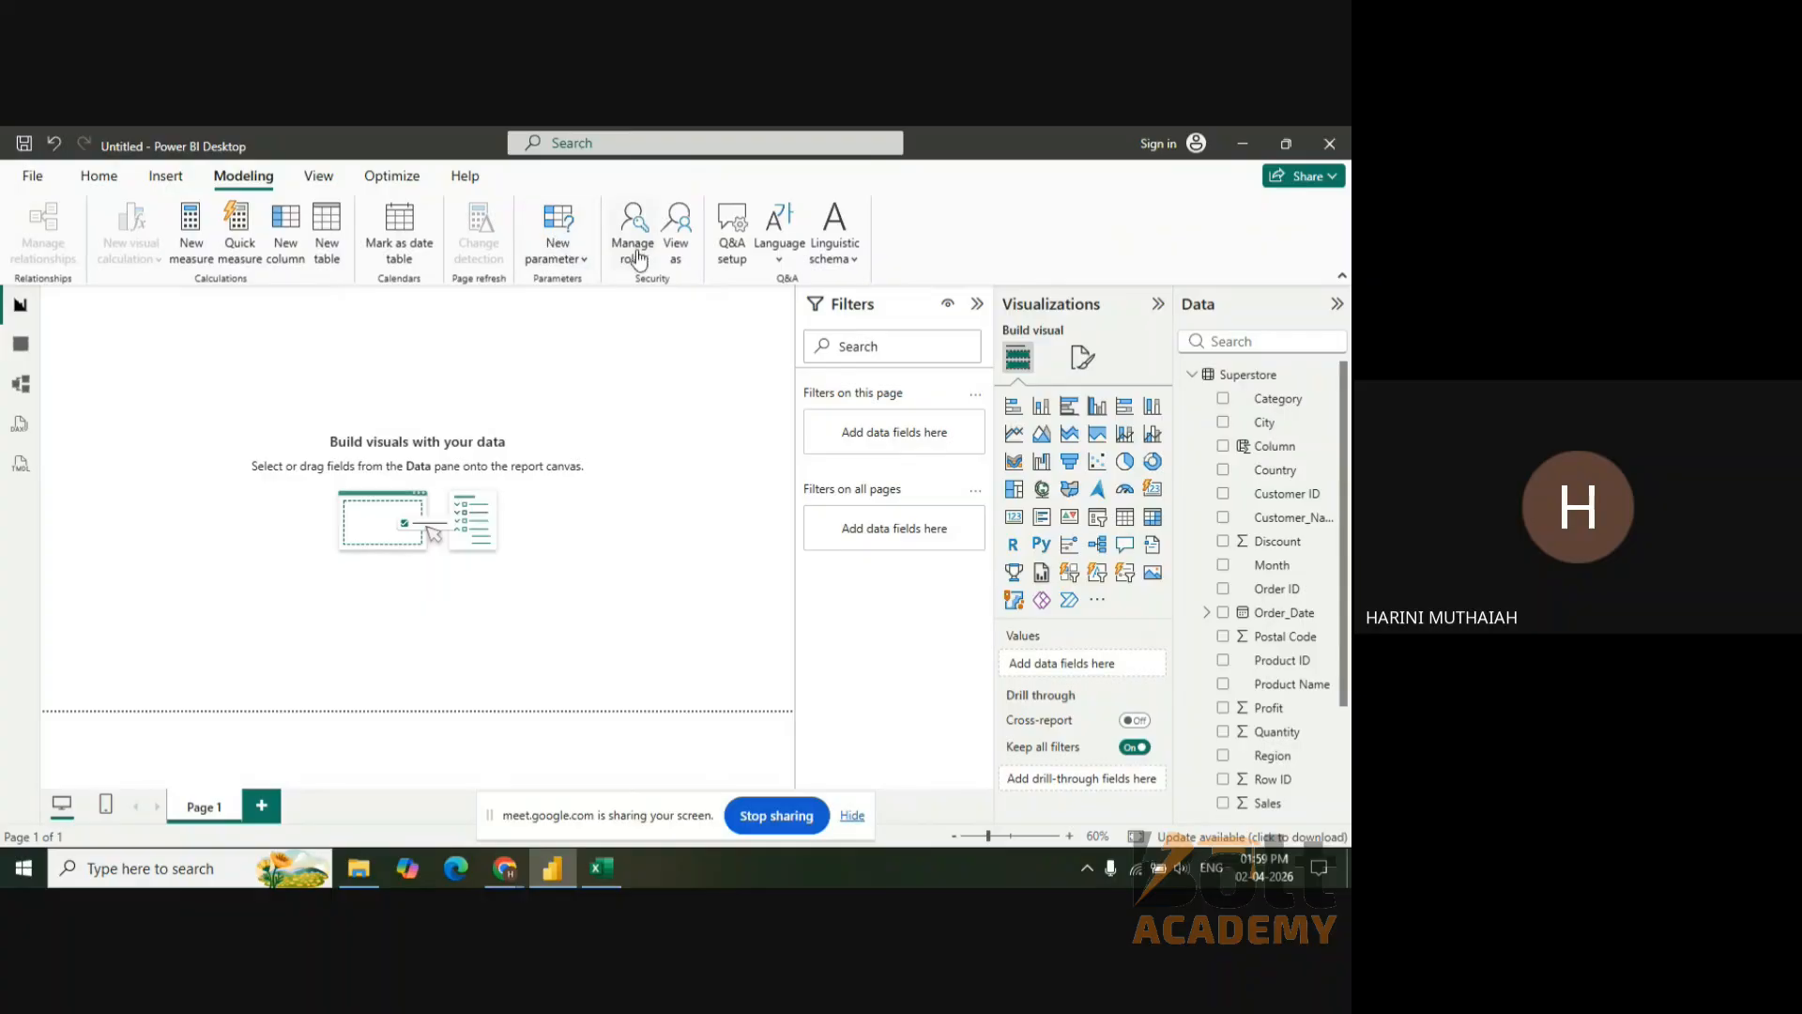
left_click(289, 249)
left_click(286, 229)
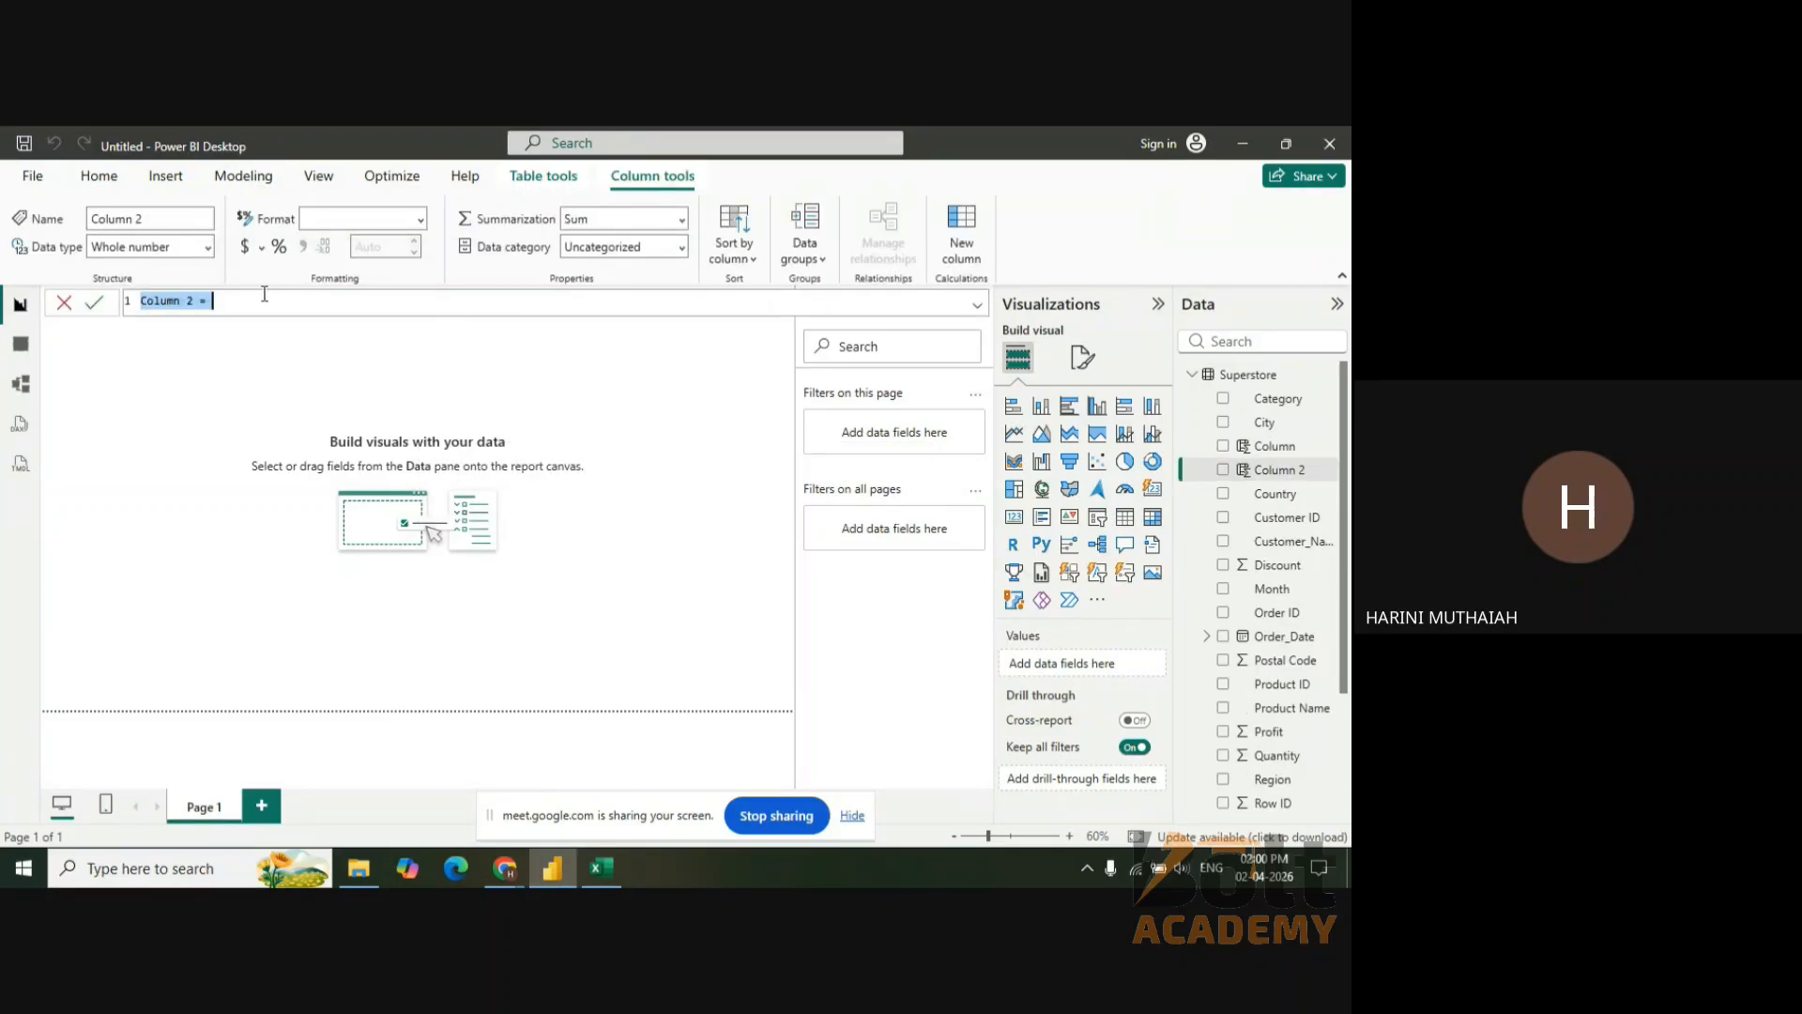
type("Year_name=year")
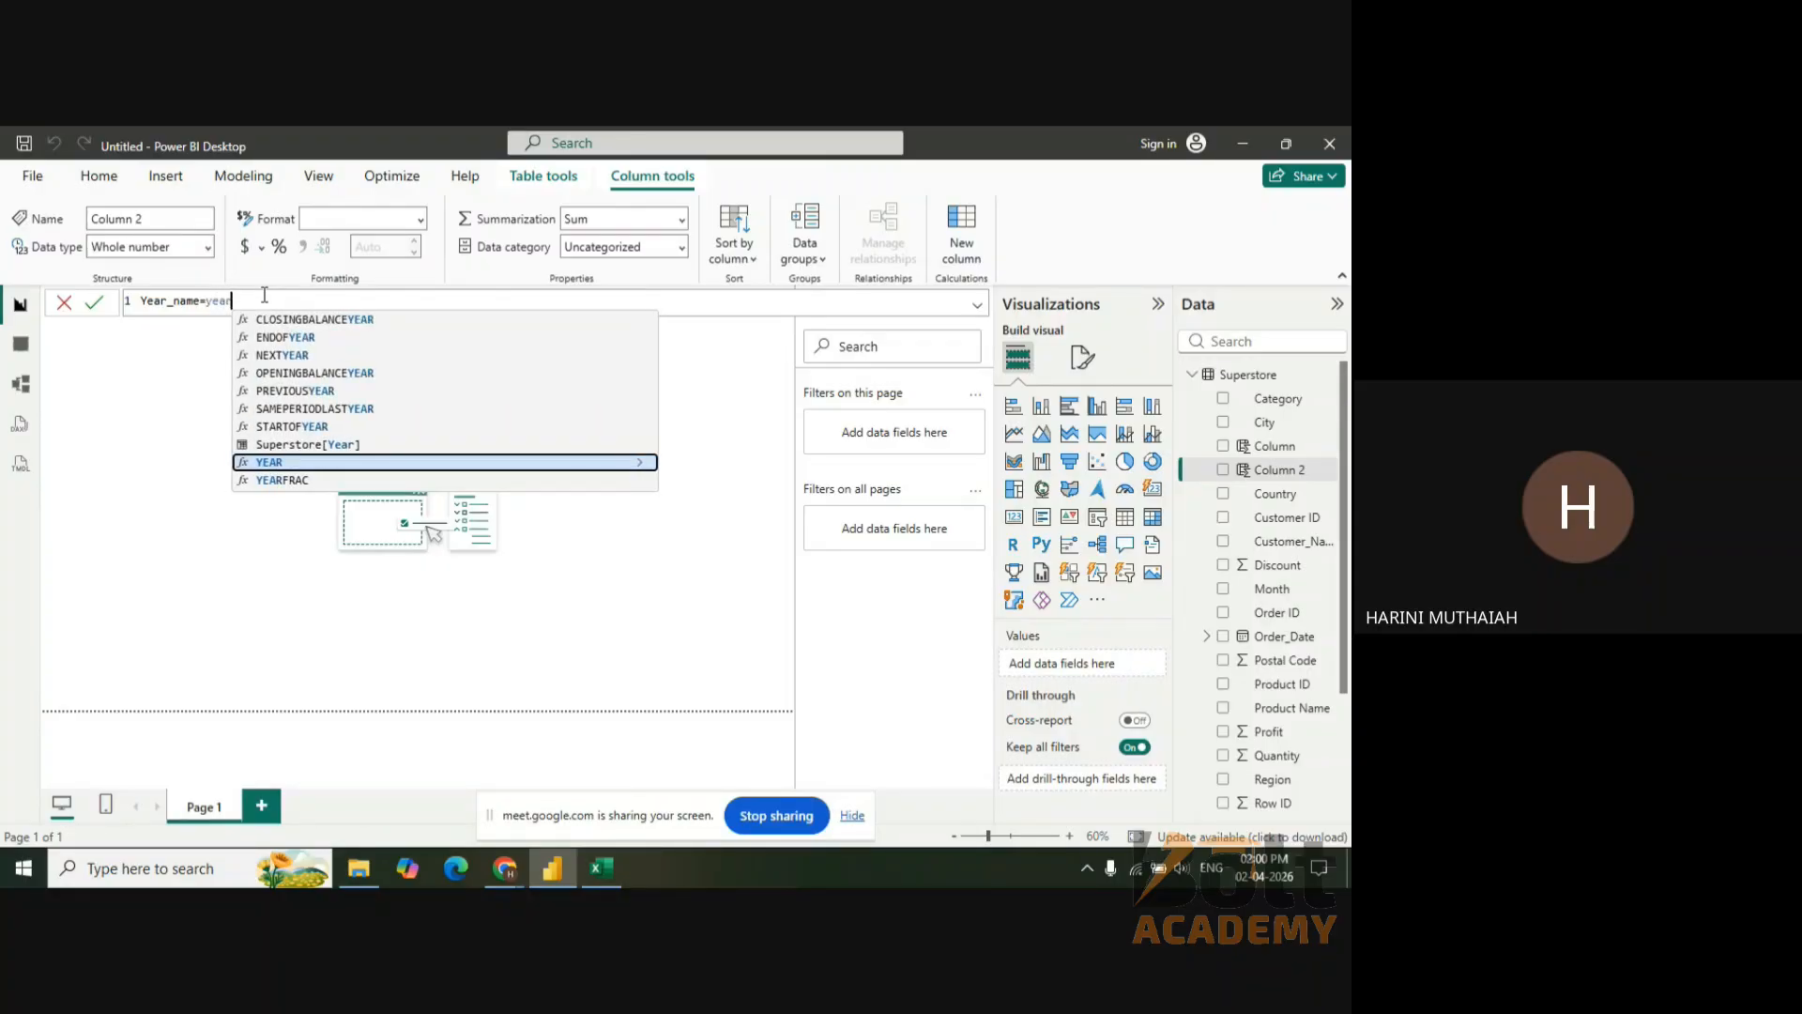
type("(")
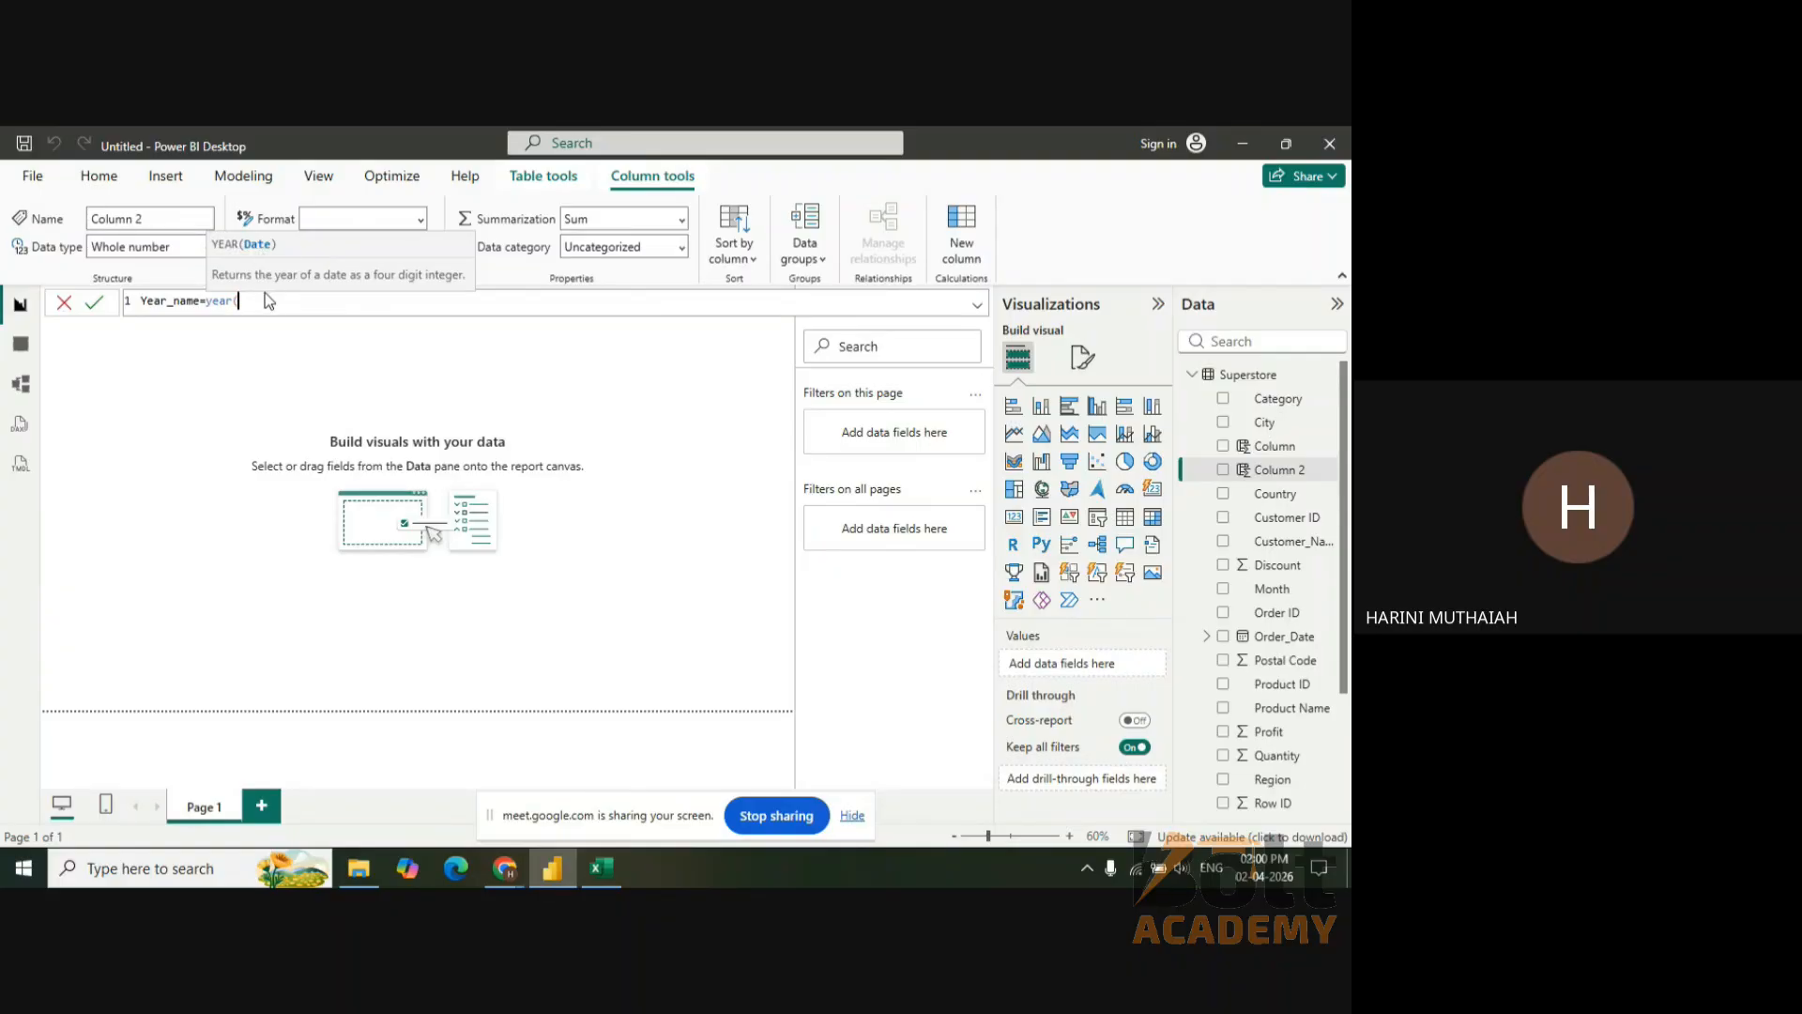
type("'su")
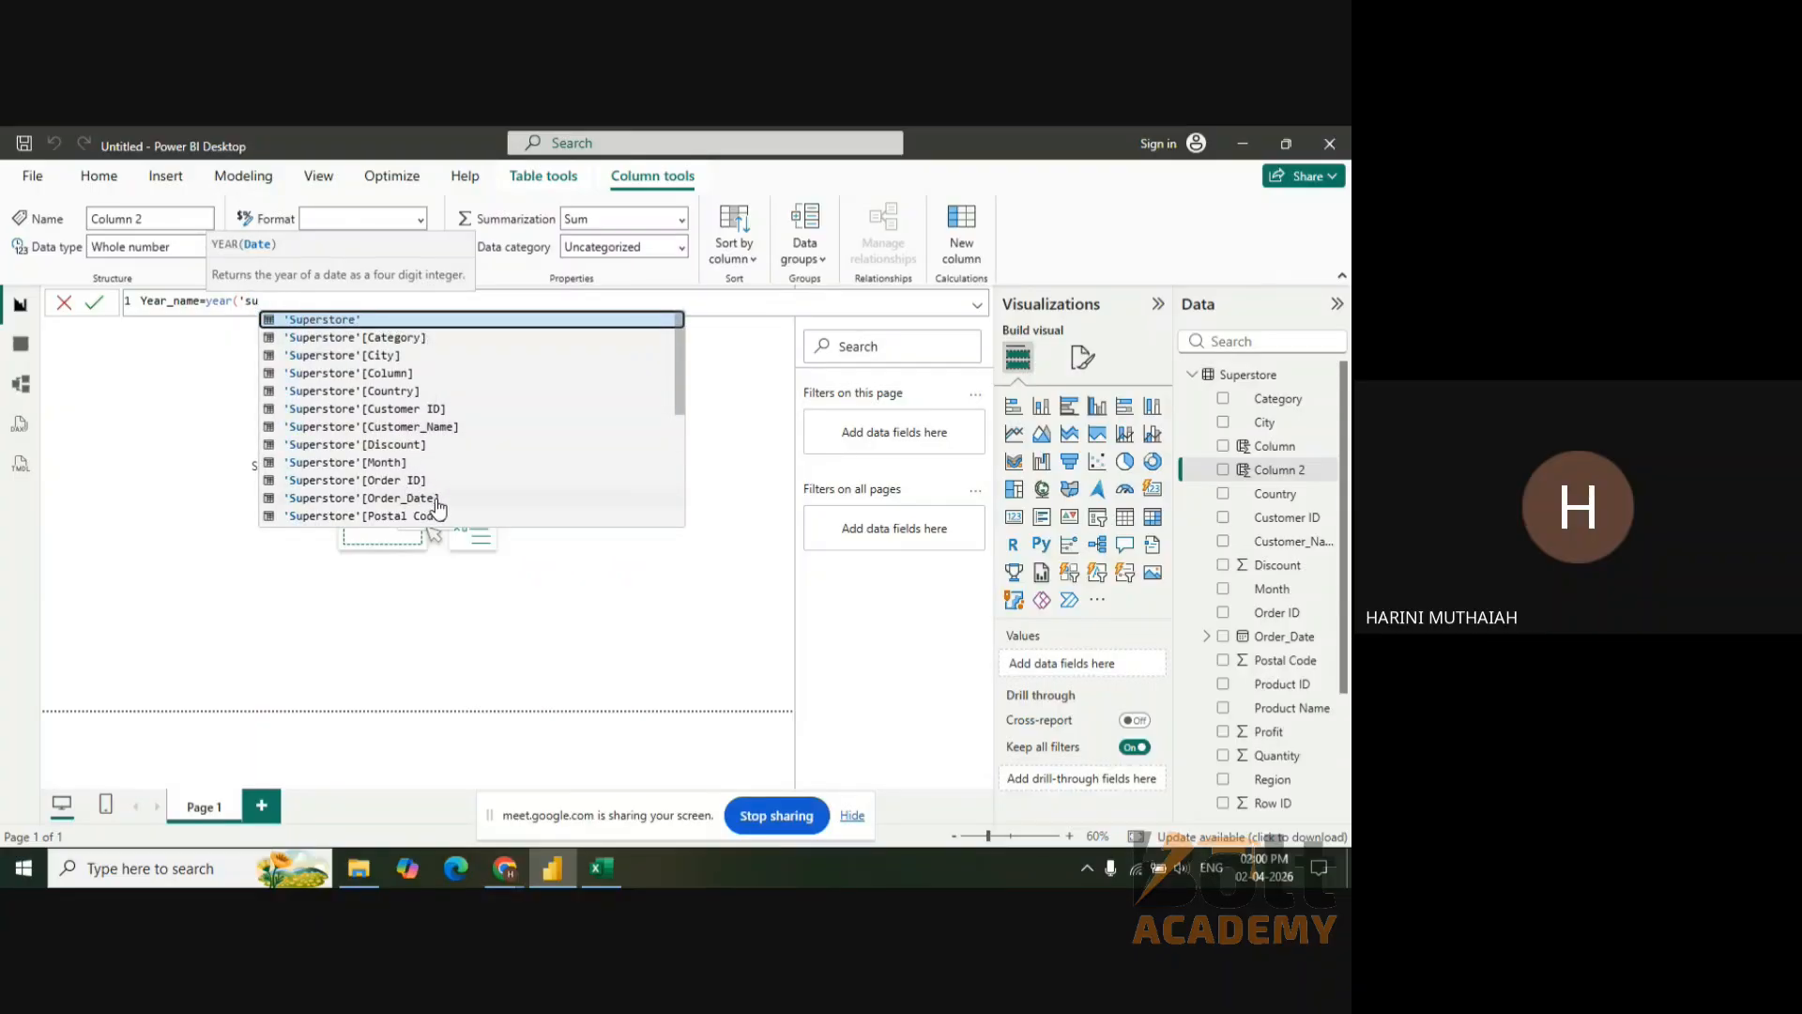
left_click(435, 499)
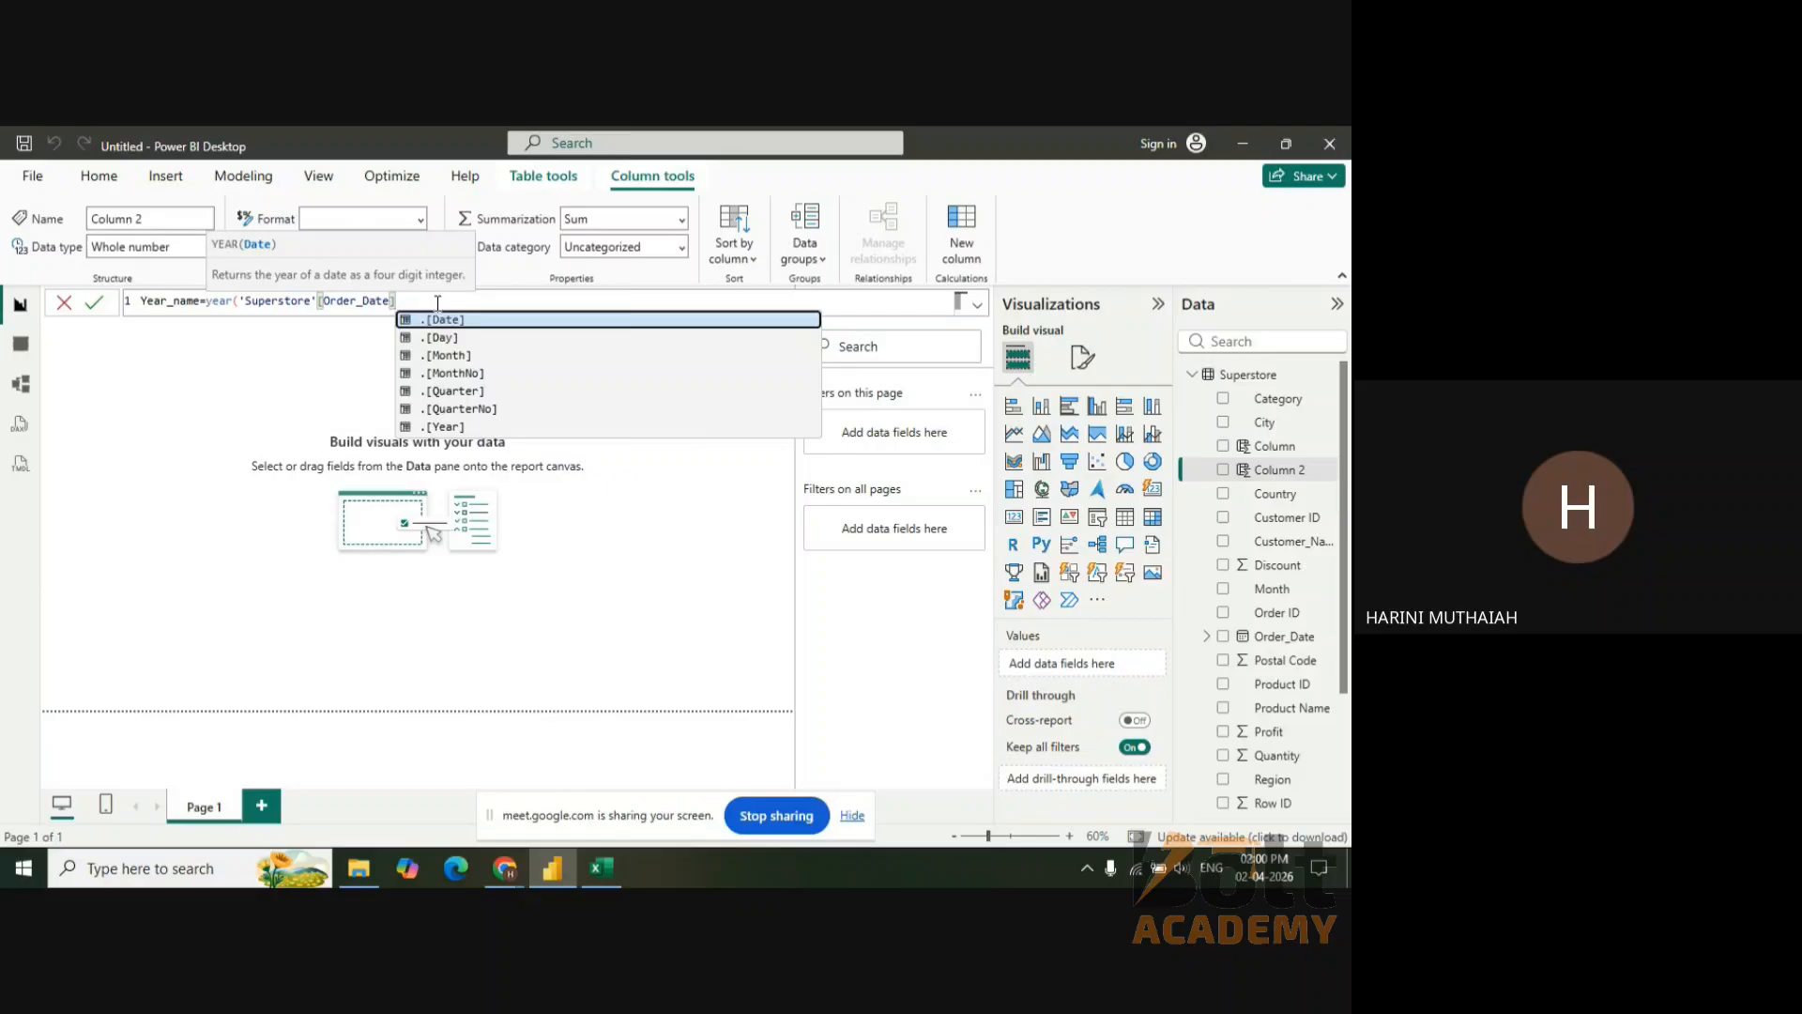
type(")")
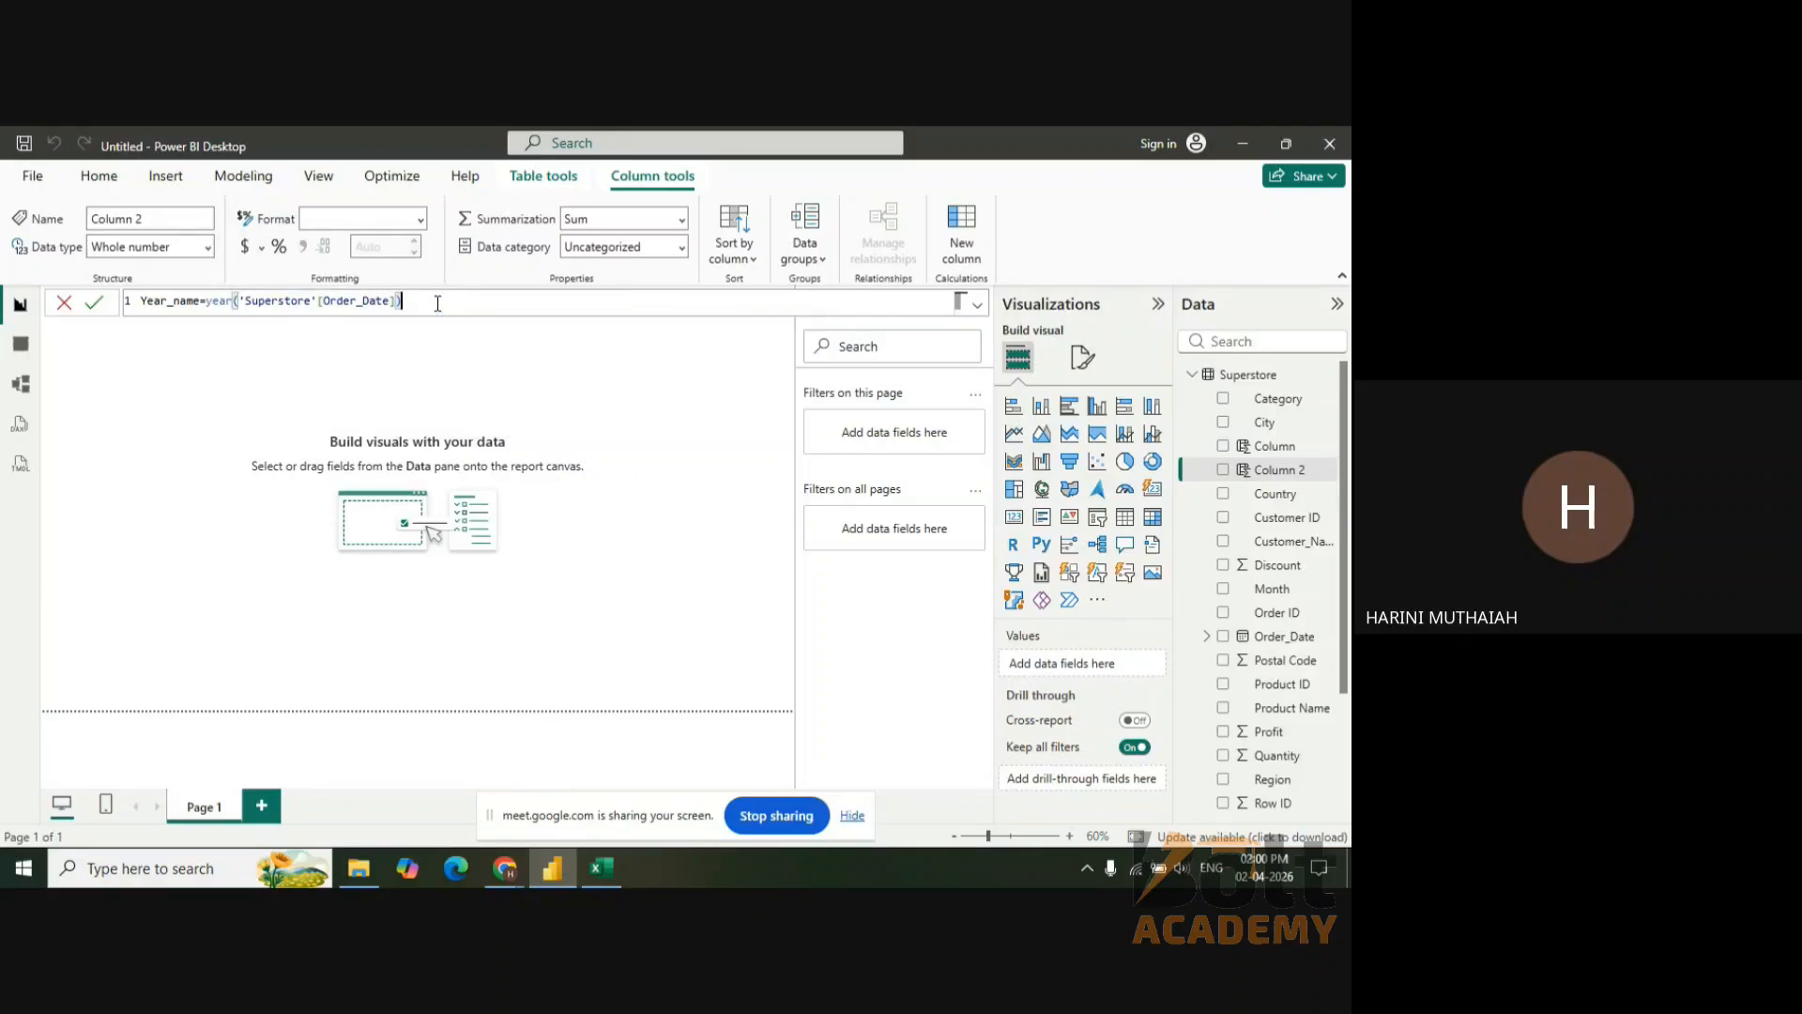
key("Return")
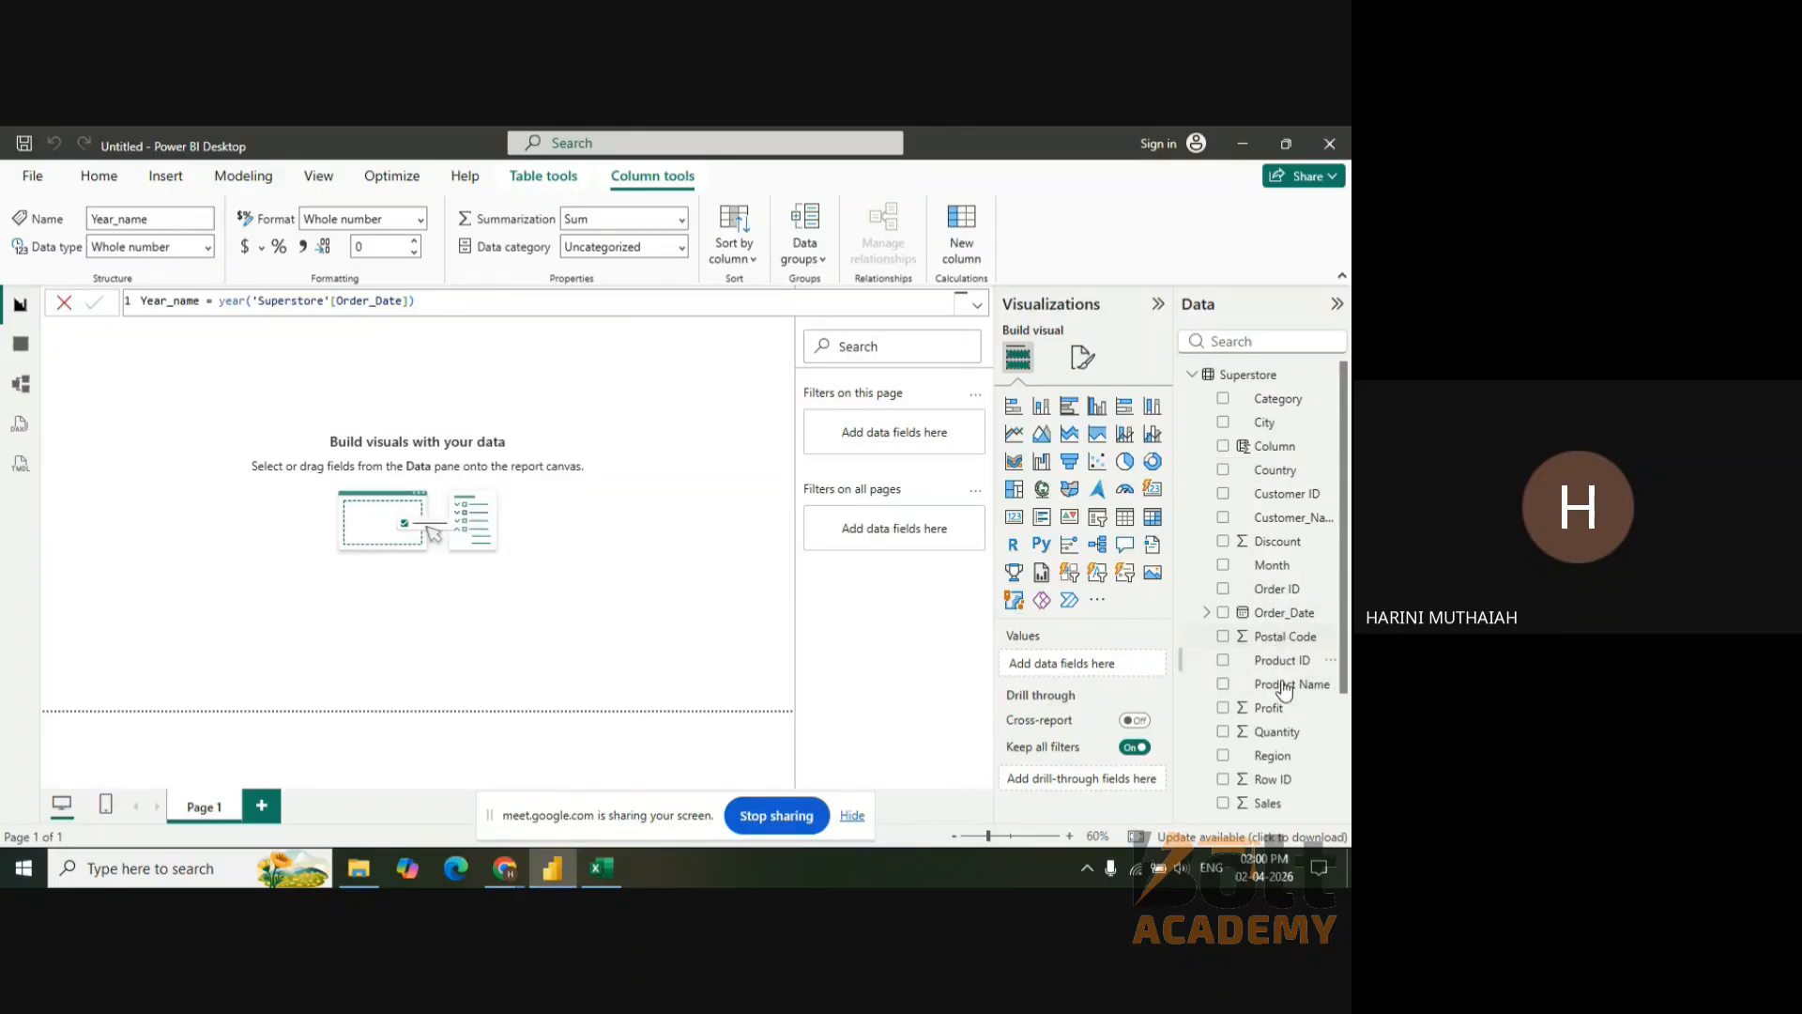
- Show Year_name in a table visual on the report page without summarizing it, and shrink the visual to fit
left_click_drag(1348, 629, 1348, 749)
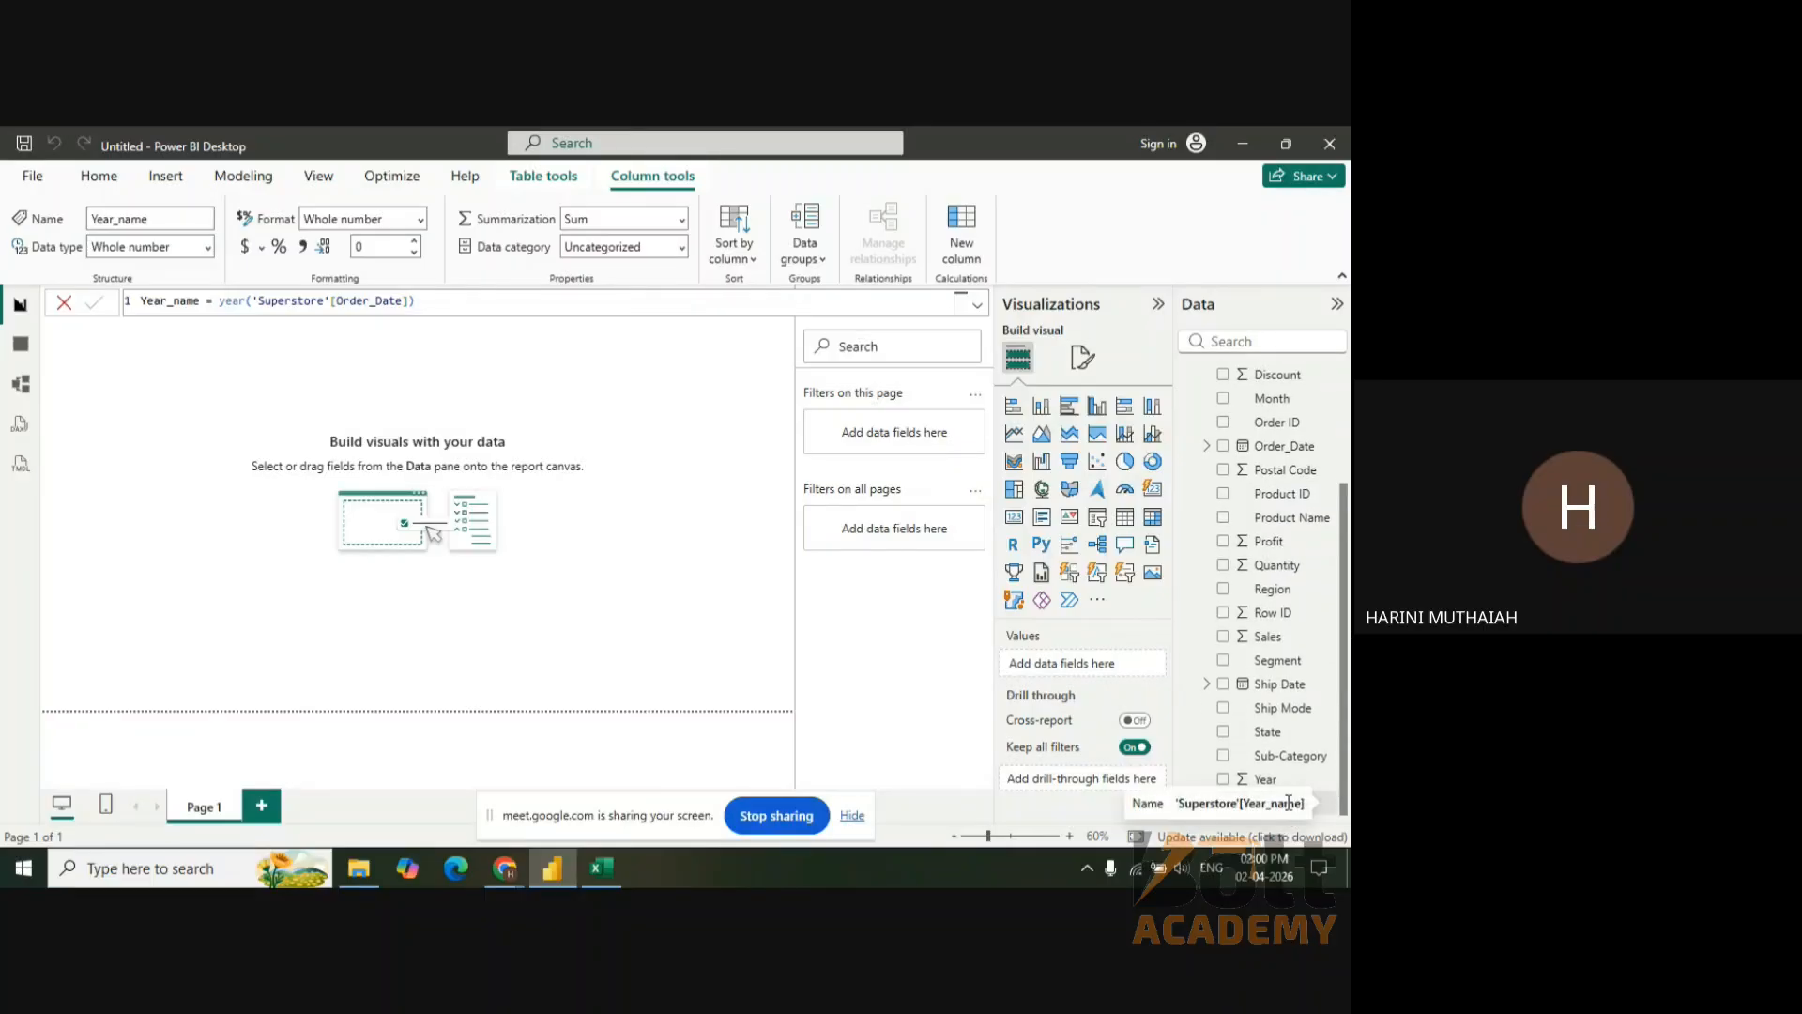
left_click_drag(1324, 811, 1116, 670)
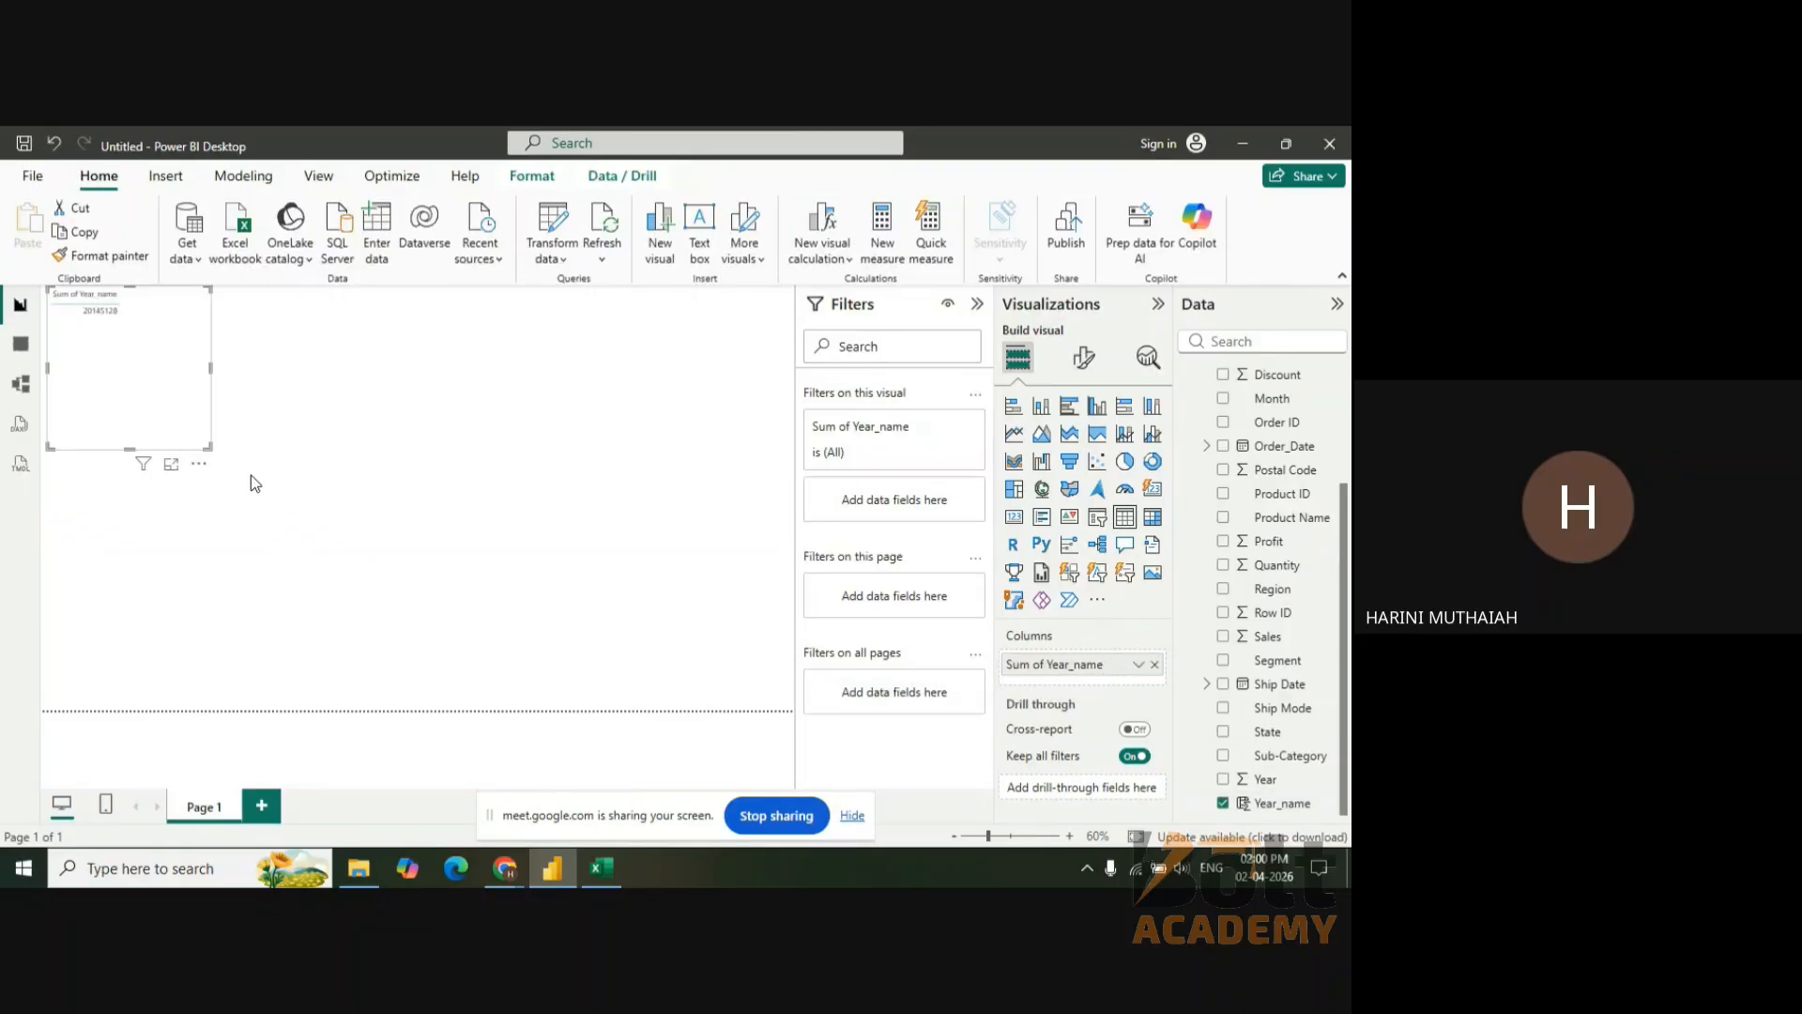
left_click(1139, 665)
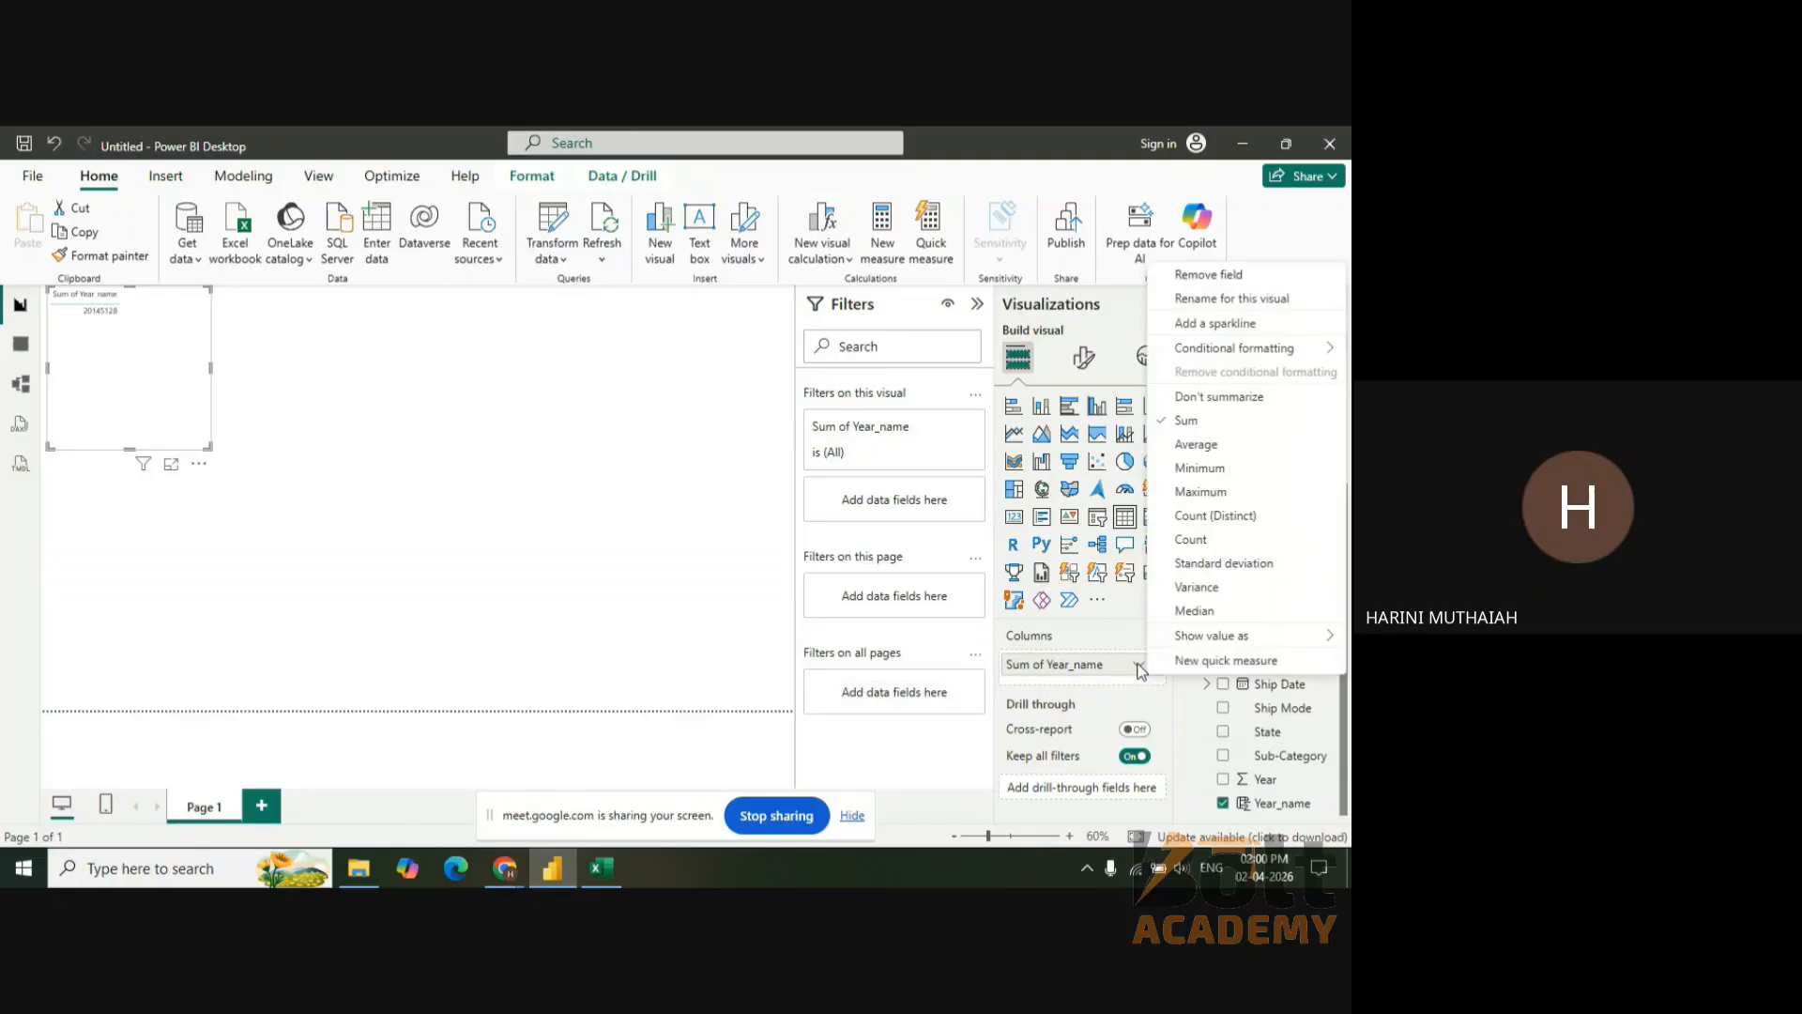
left_click(1231, 398)
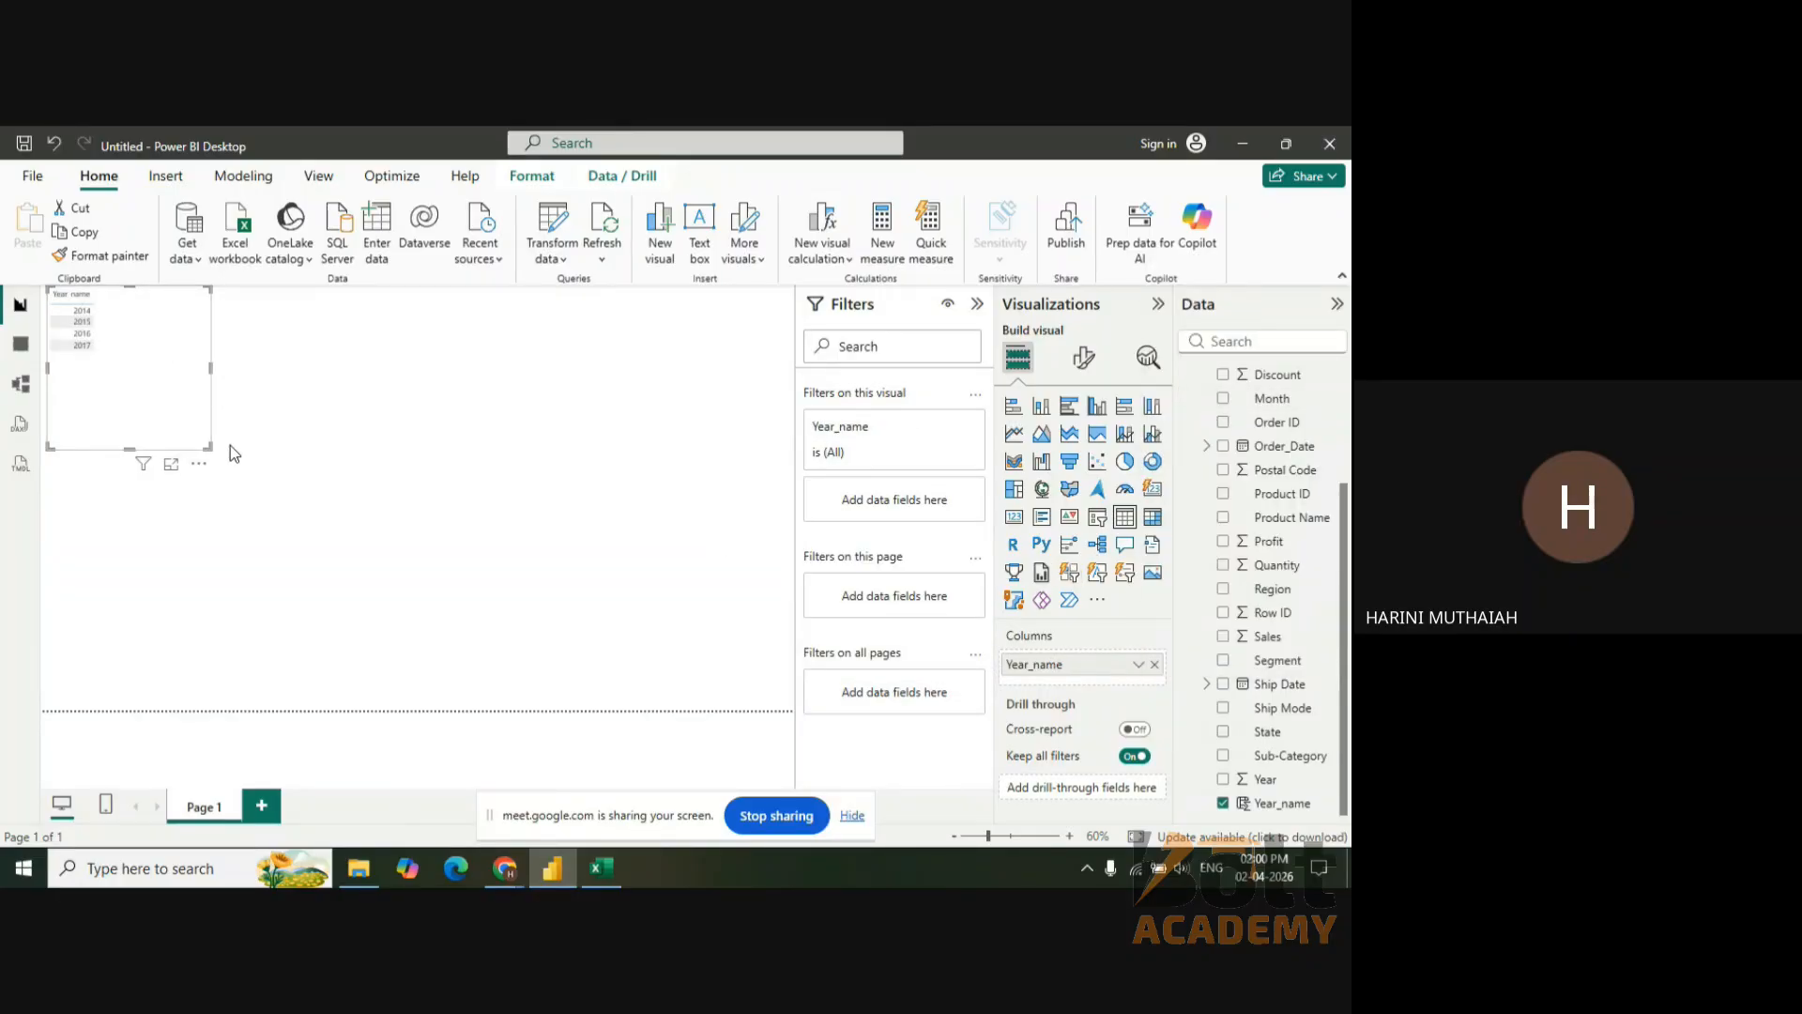
left_click_drag(211, 444, 105, 346)
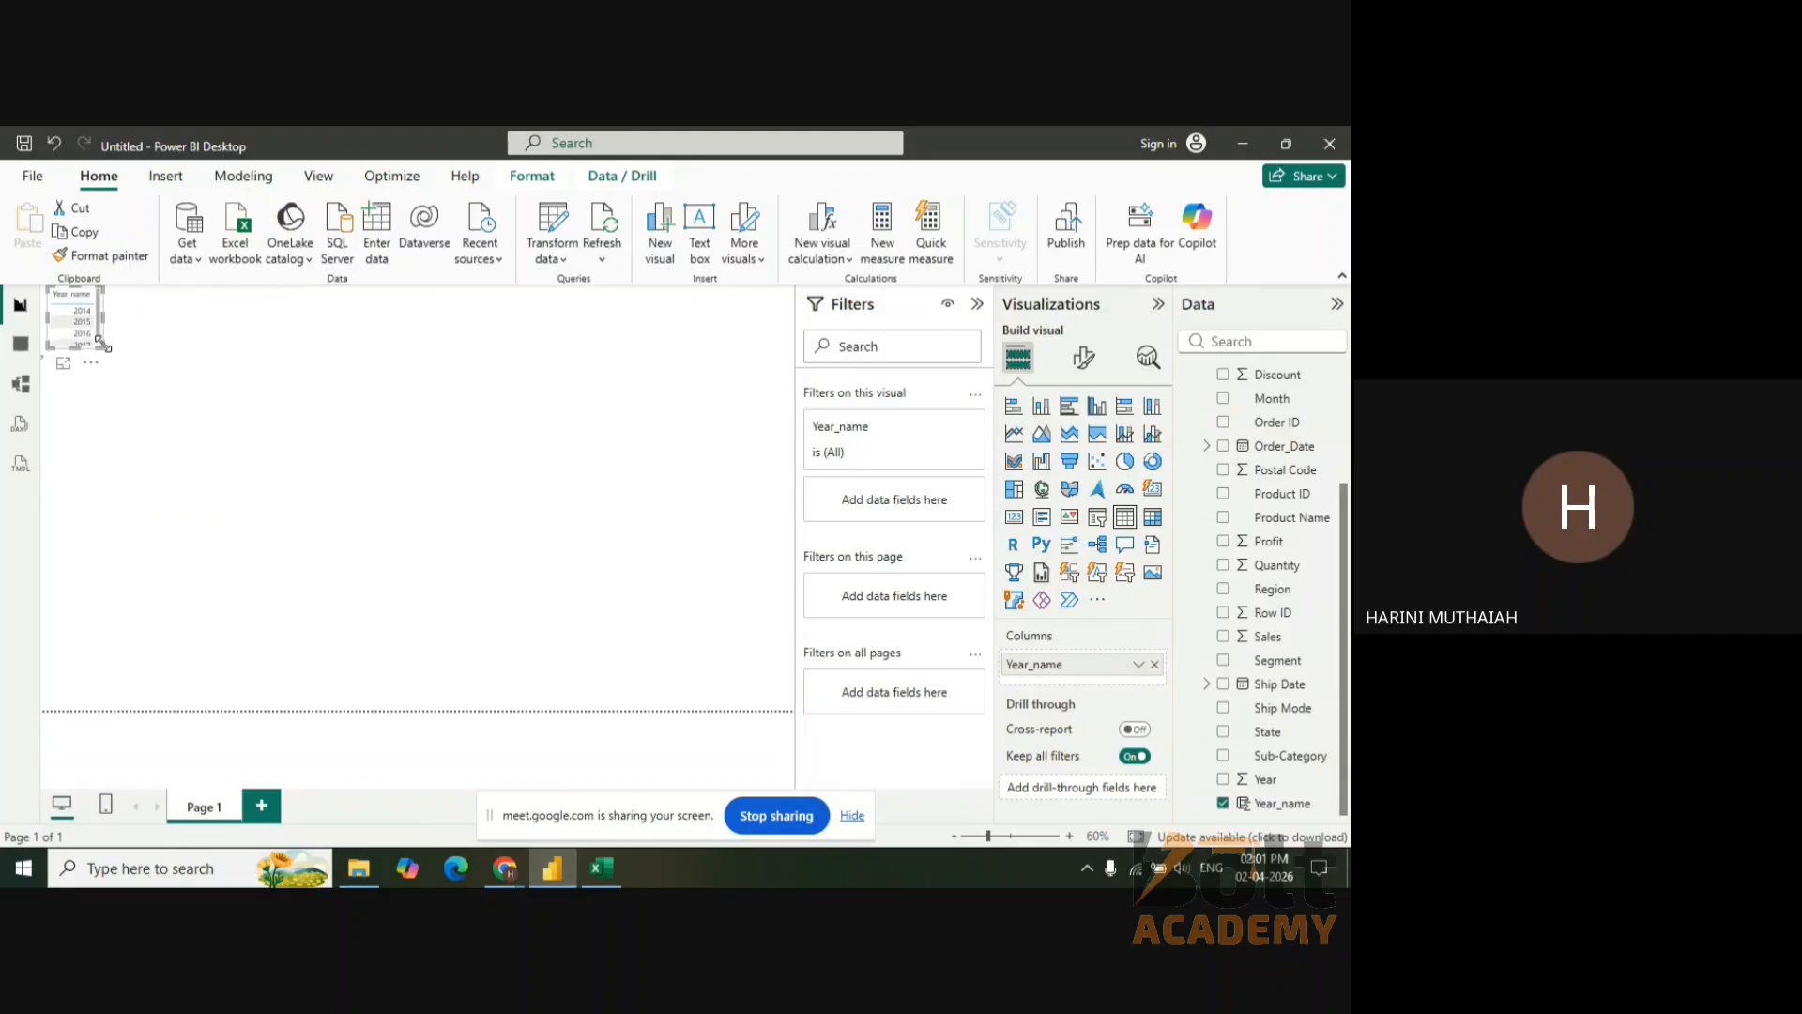
- Take Year_name out of the table visual and remove the empty visual from the report page
left_click(1155, 665)
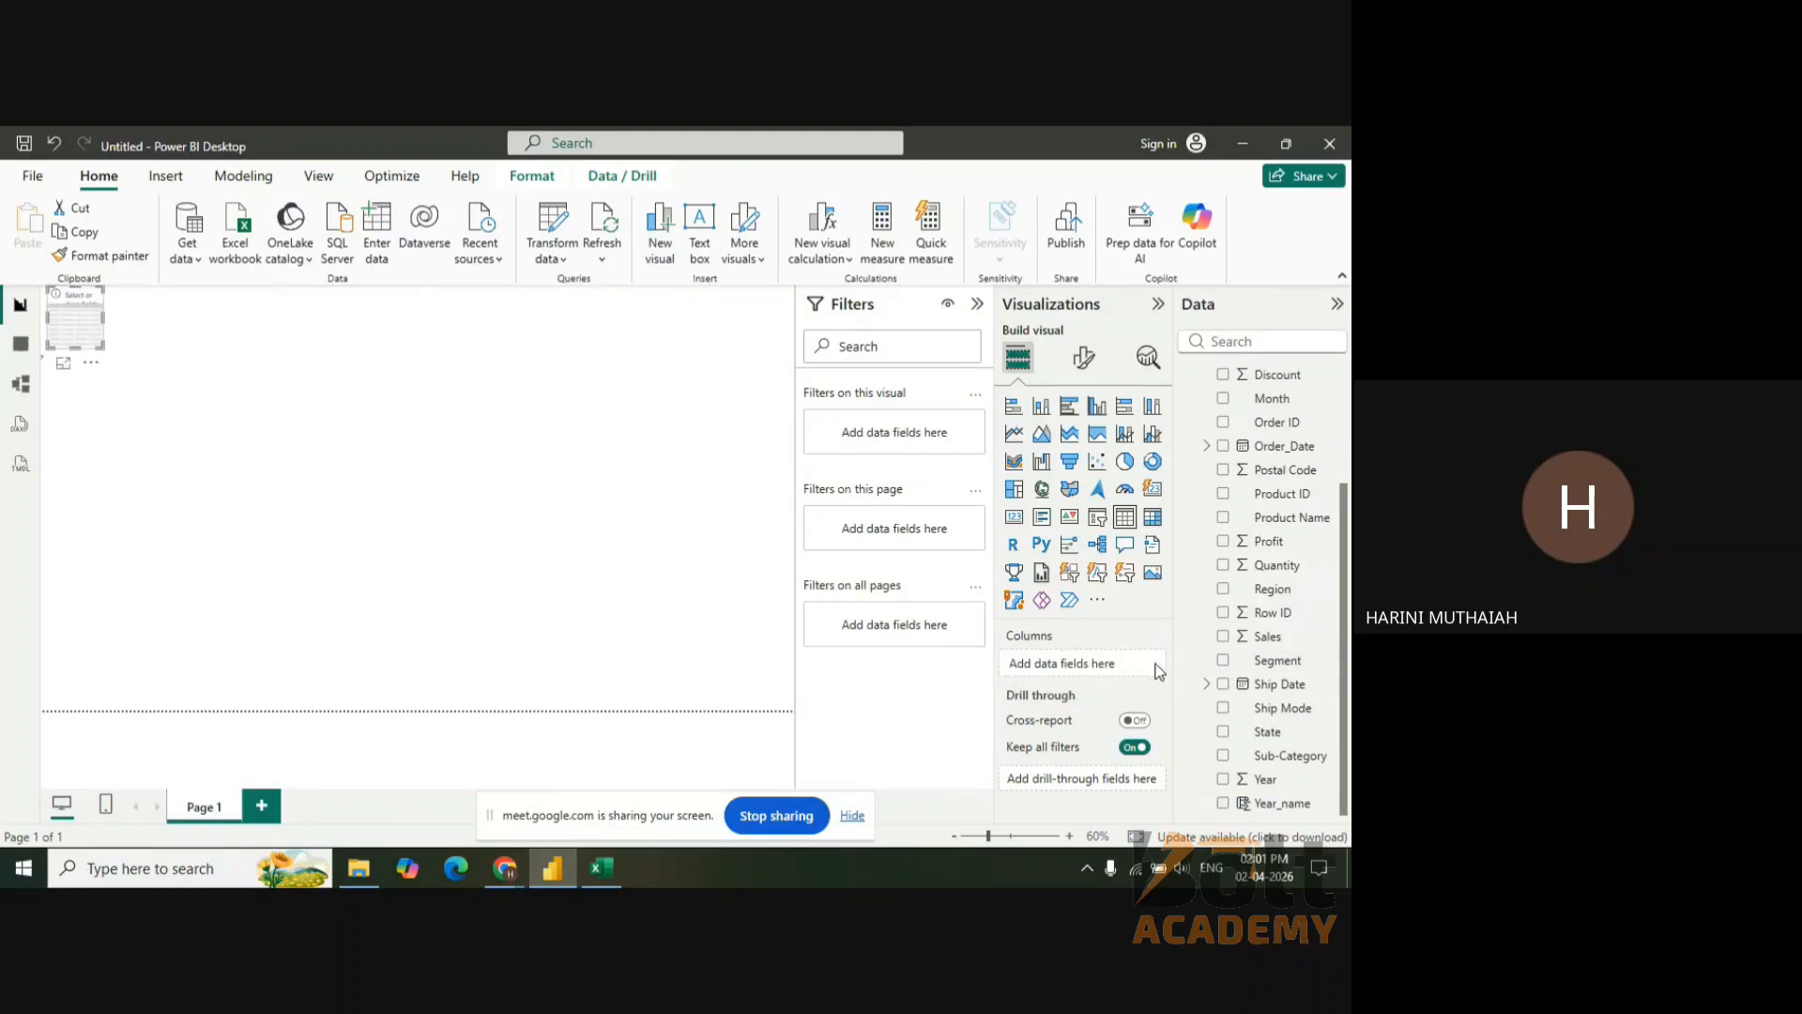
left_click(90, 362)
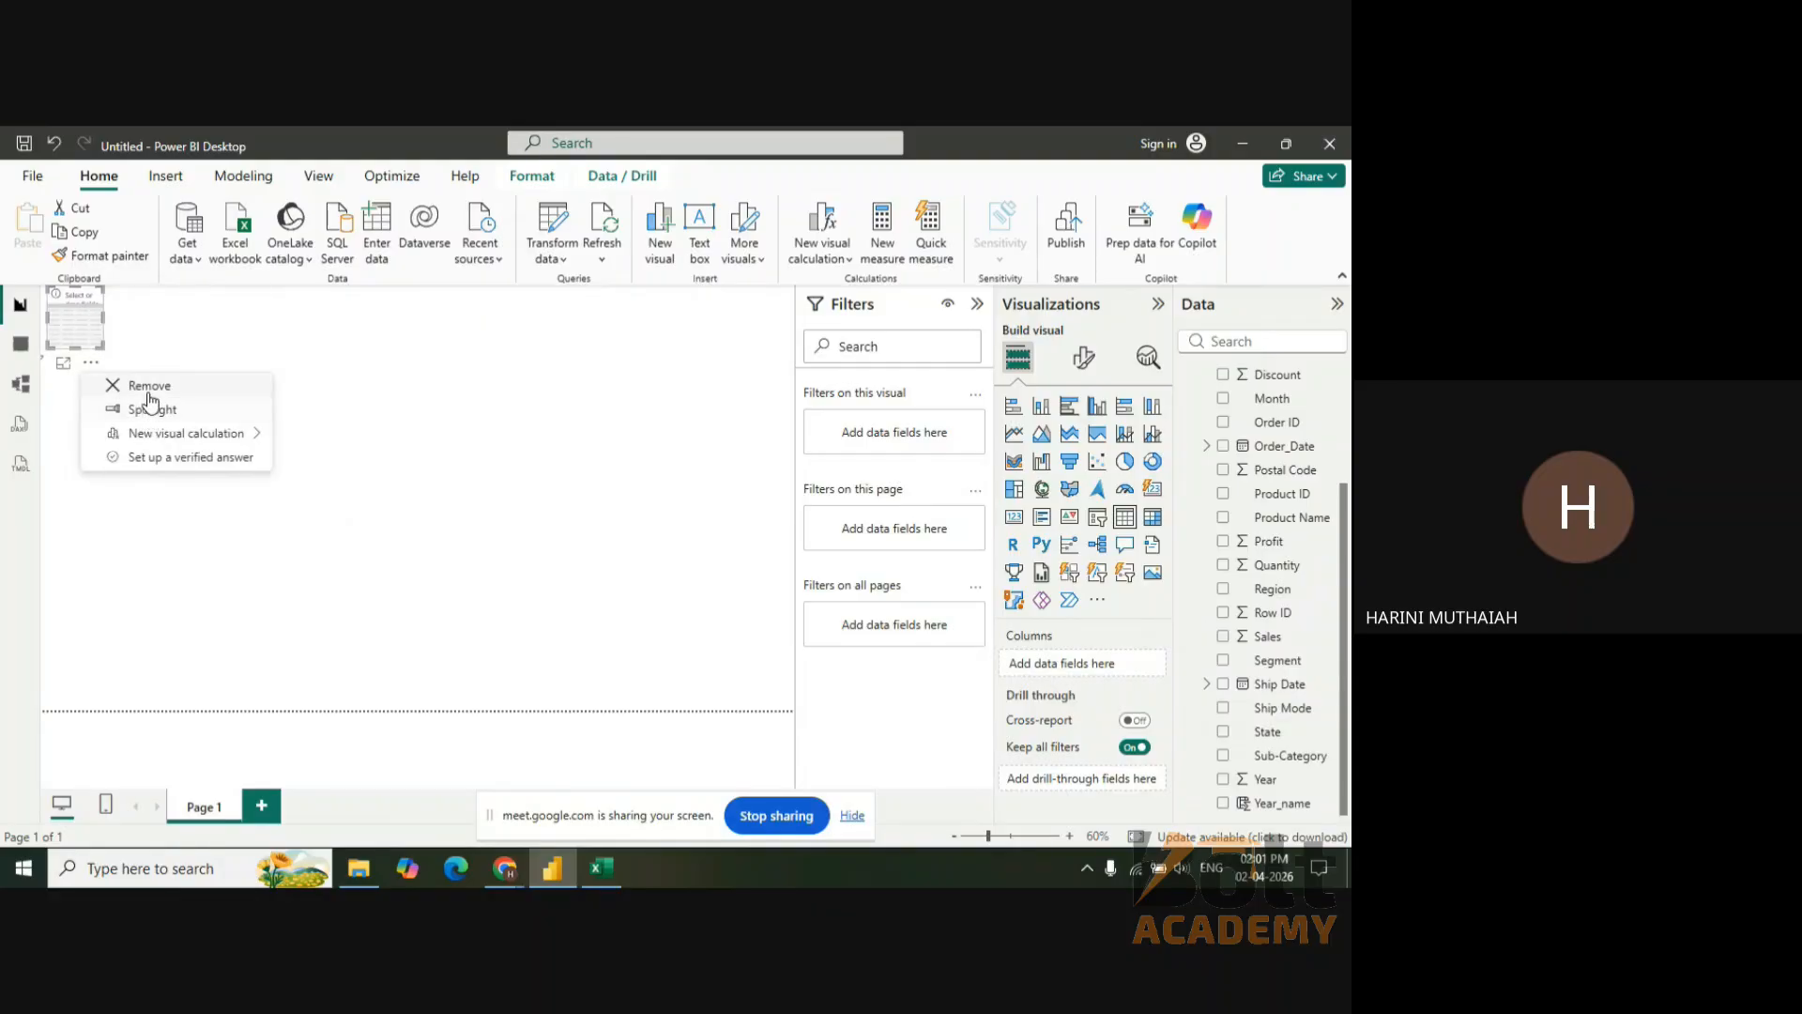
left_click(149, 400)
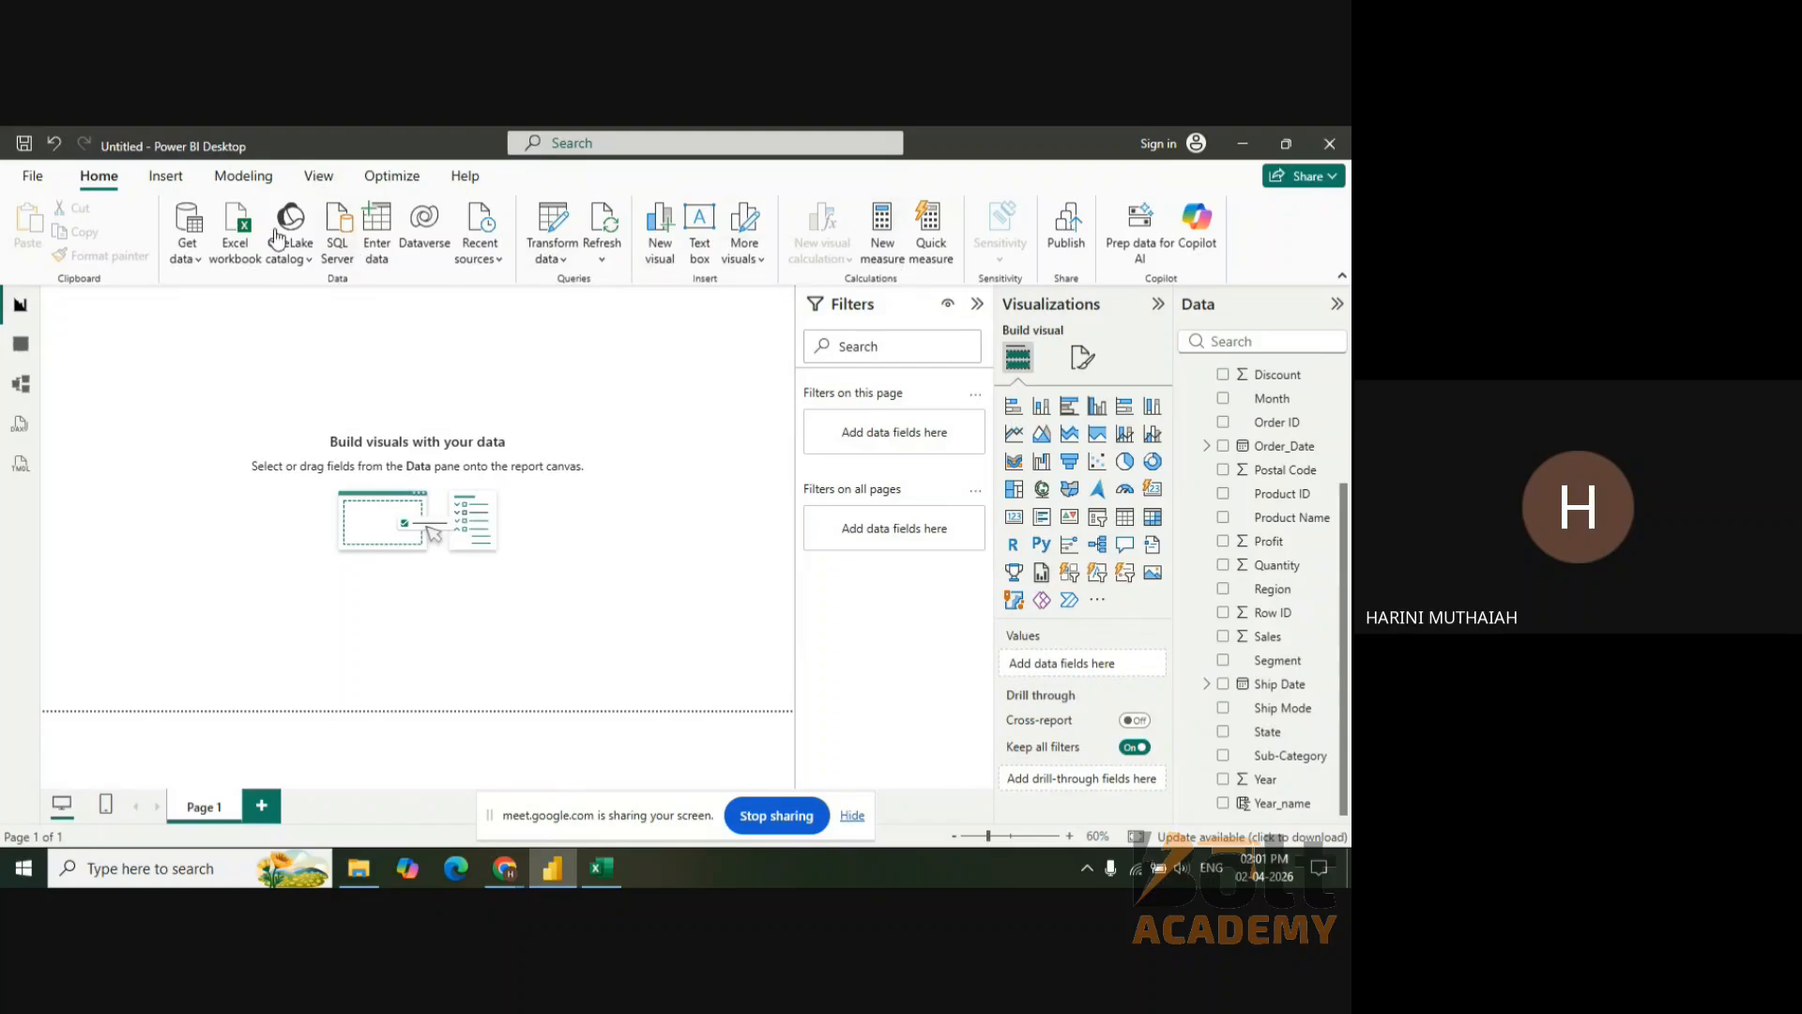
- Start a new calculated column in the Superstore table named month_name using the FORMAT function
left_click(243, 175)
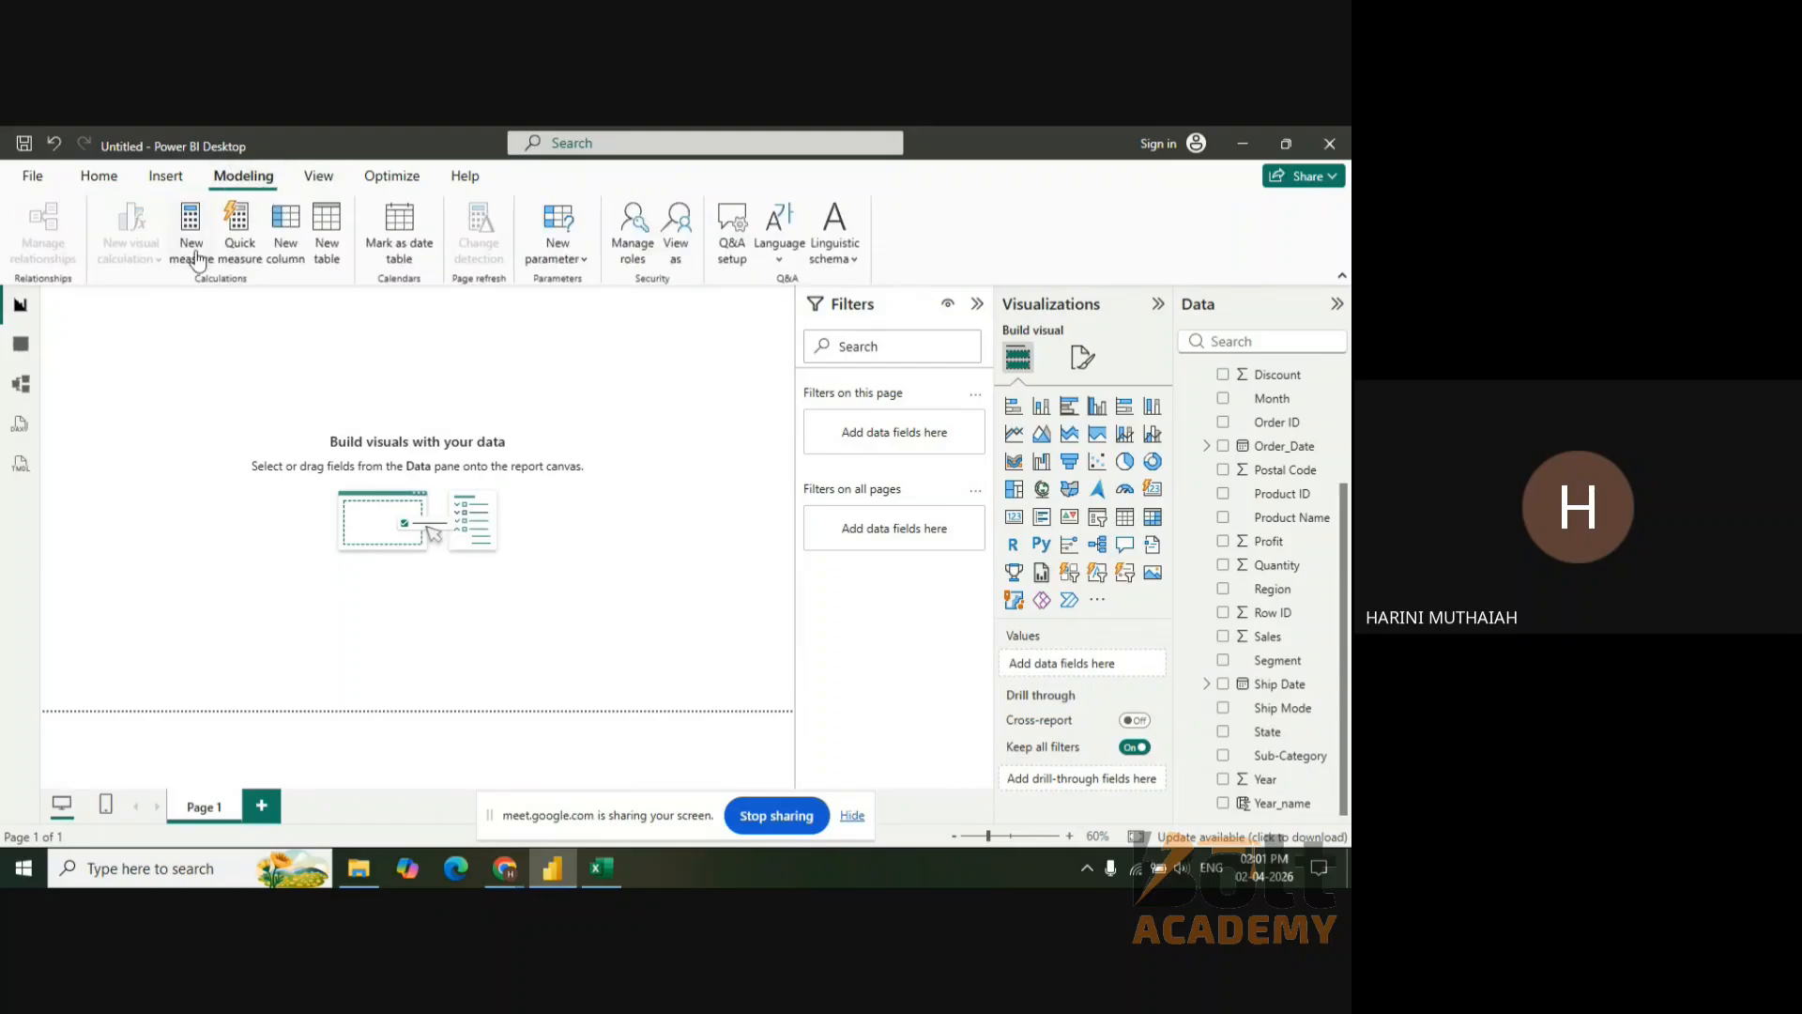
left_click(284, 257)
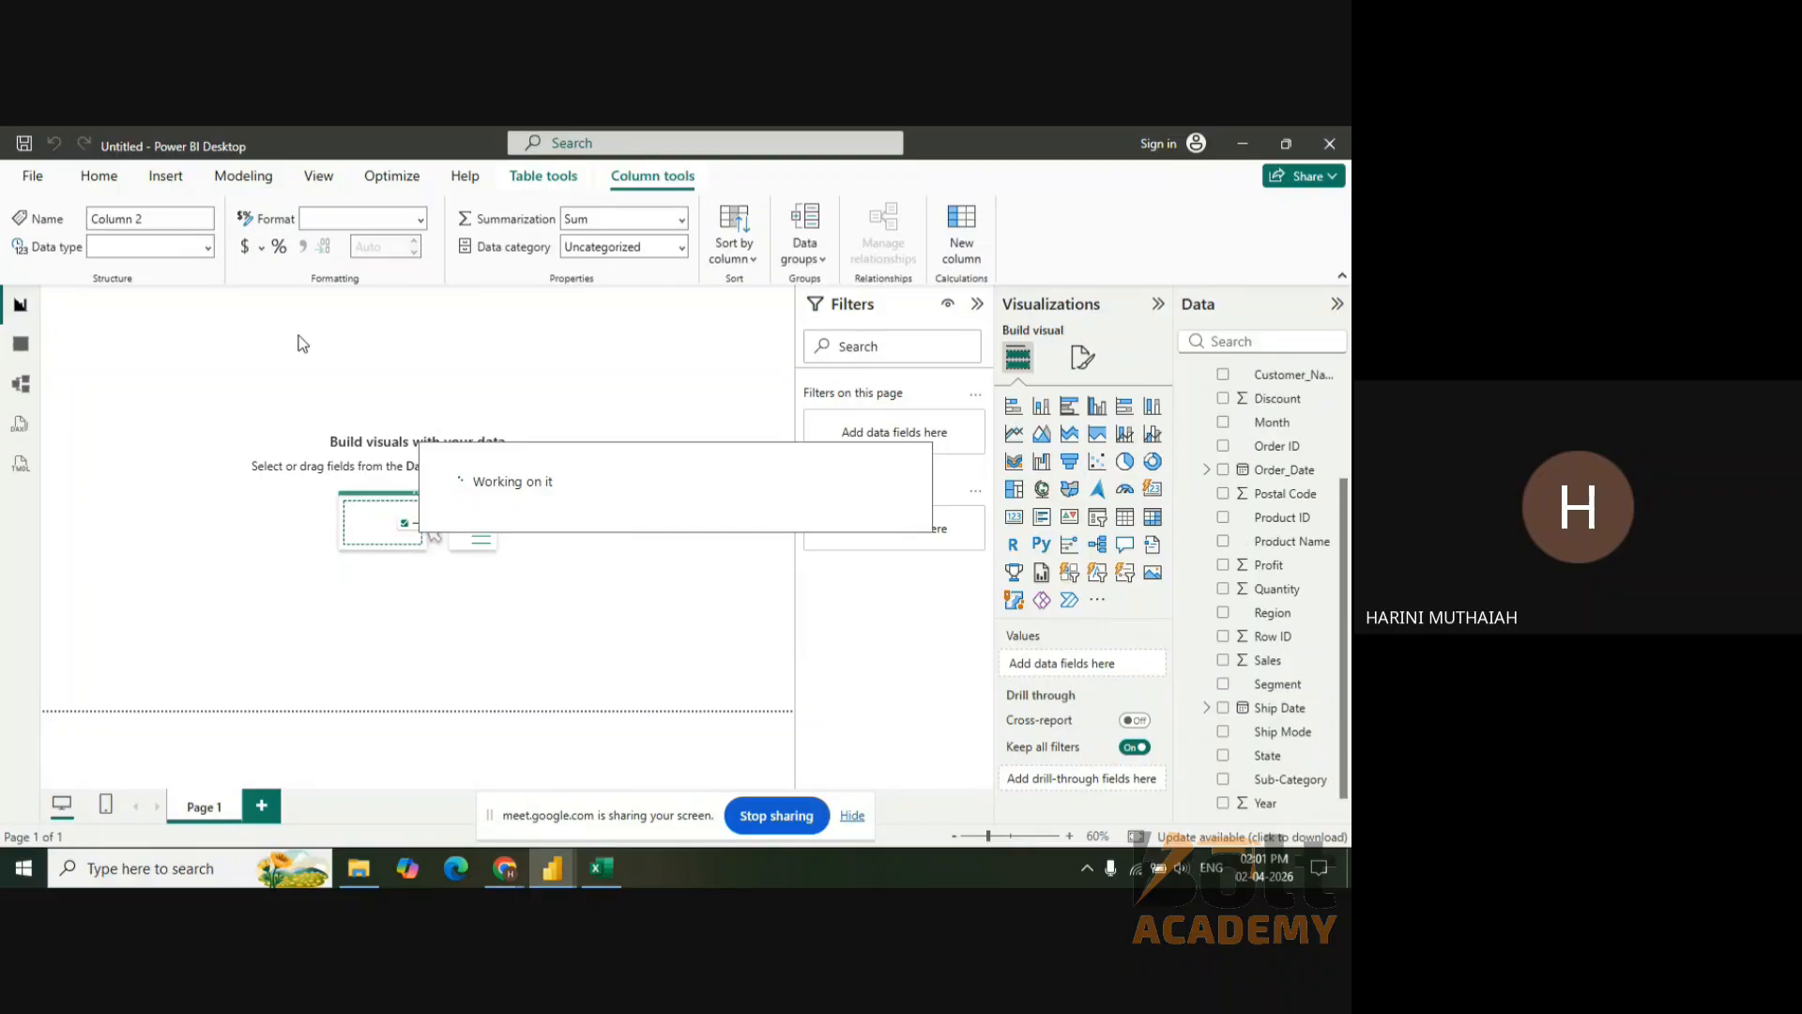
key("BackSpace")
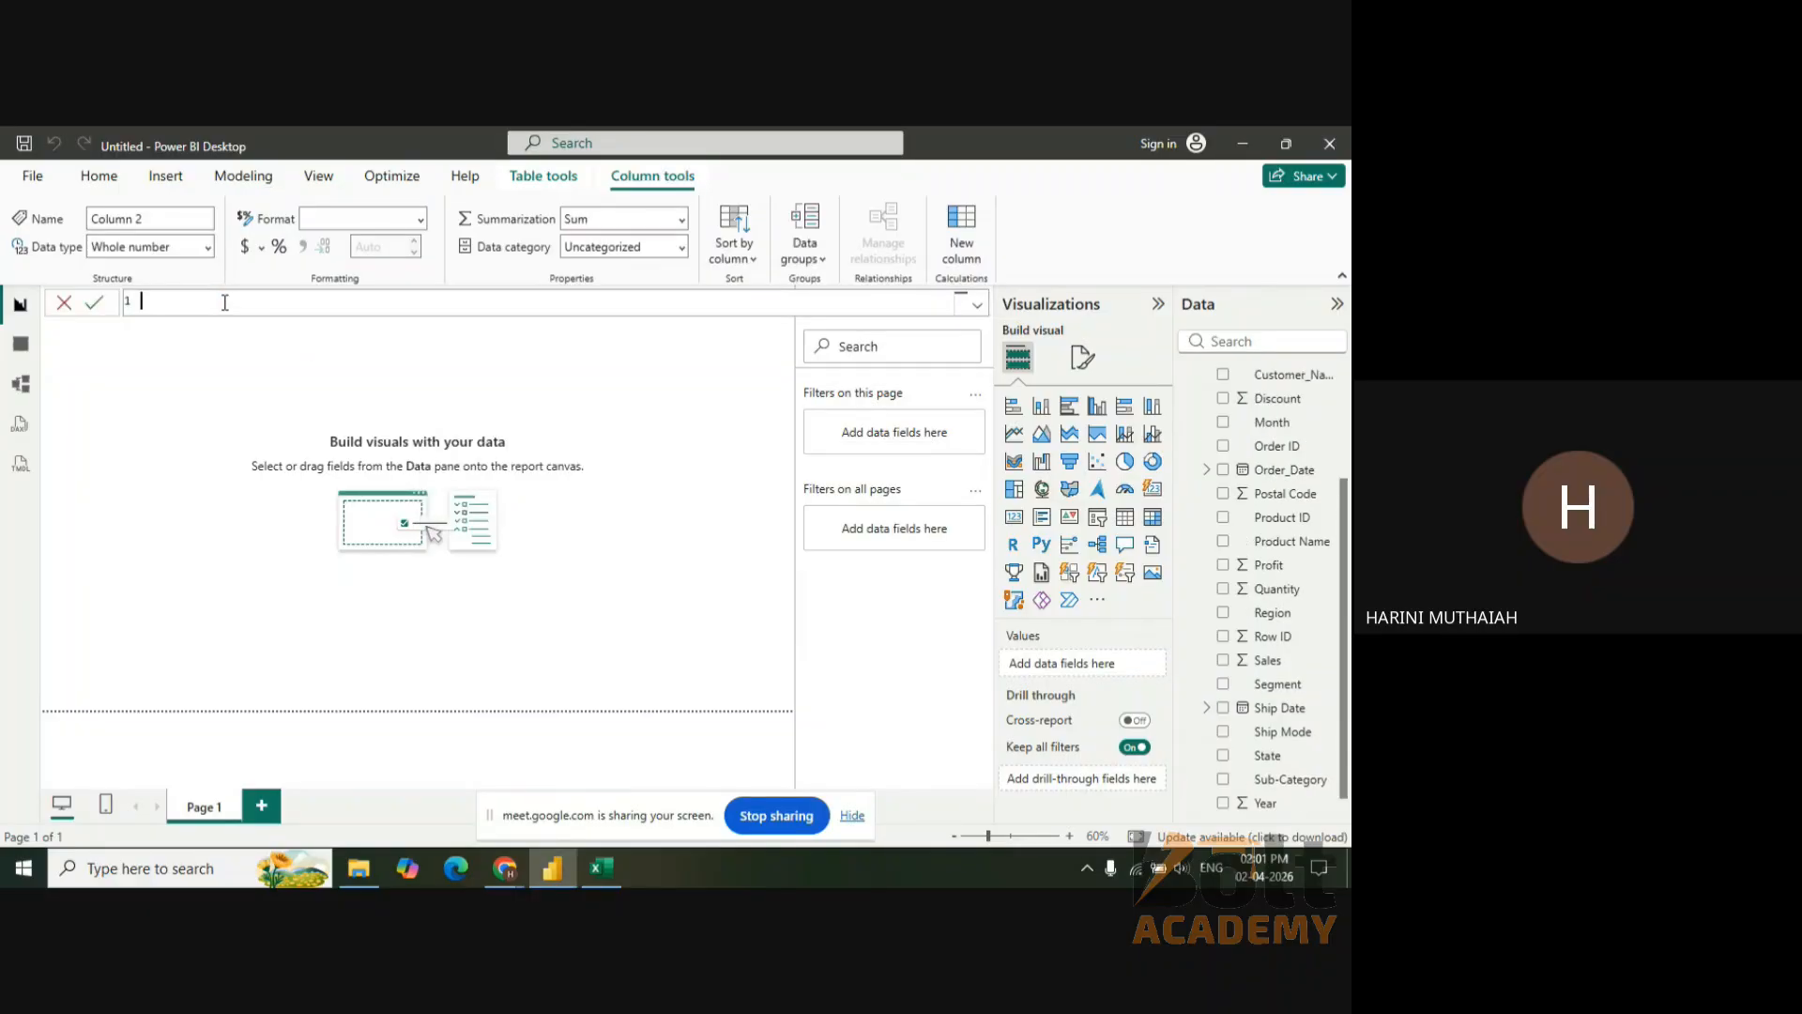
type("month")
type("_")
type("ame=")
type("mo")
key("BackSpace")
key("BackSpace")
type("form")
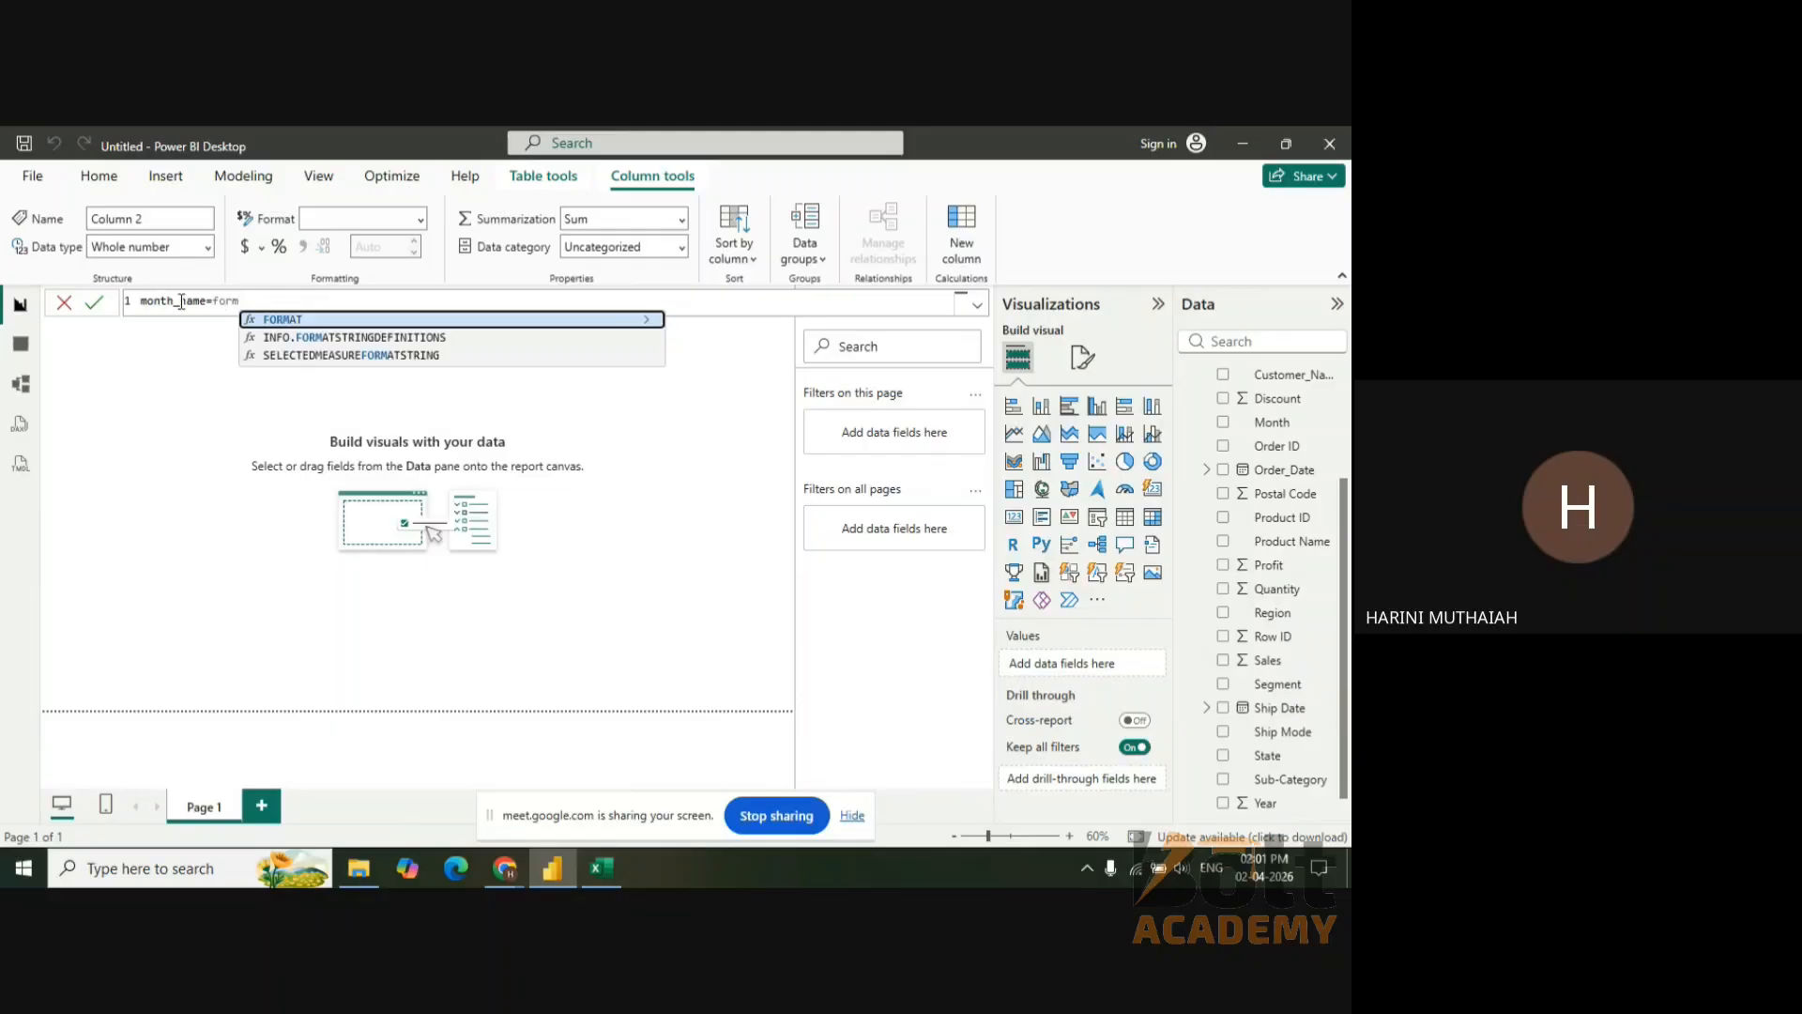
left_click(283, 319)
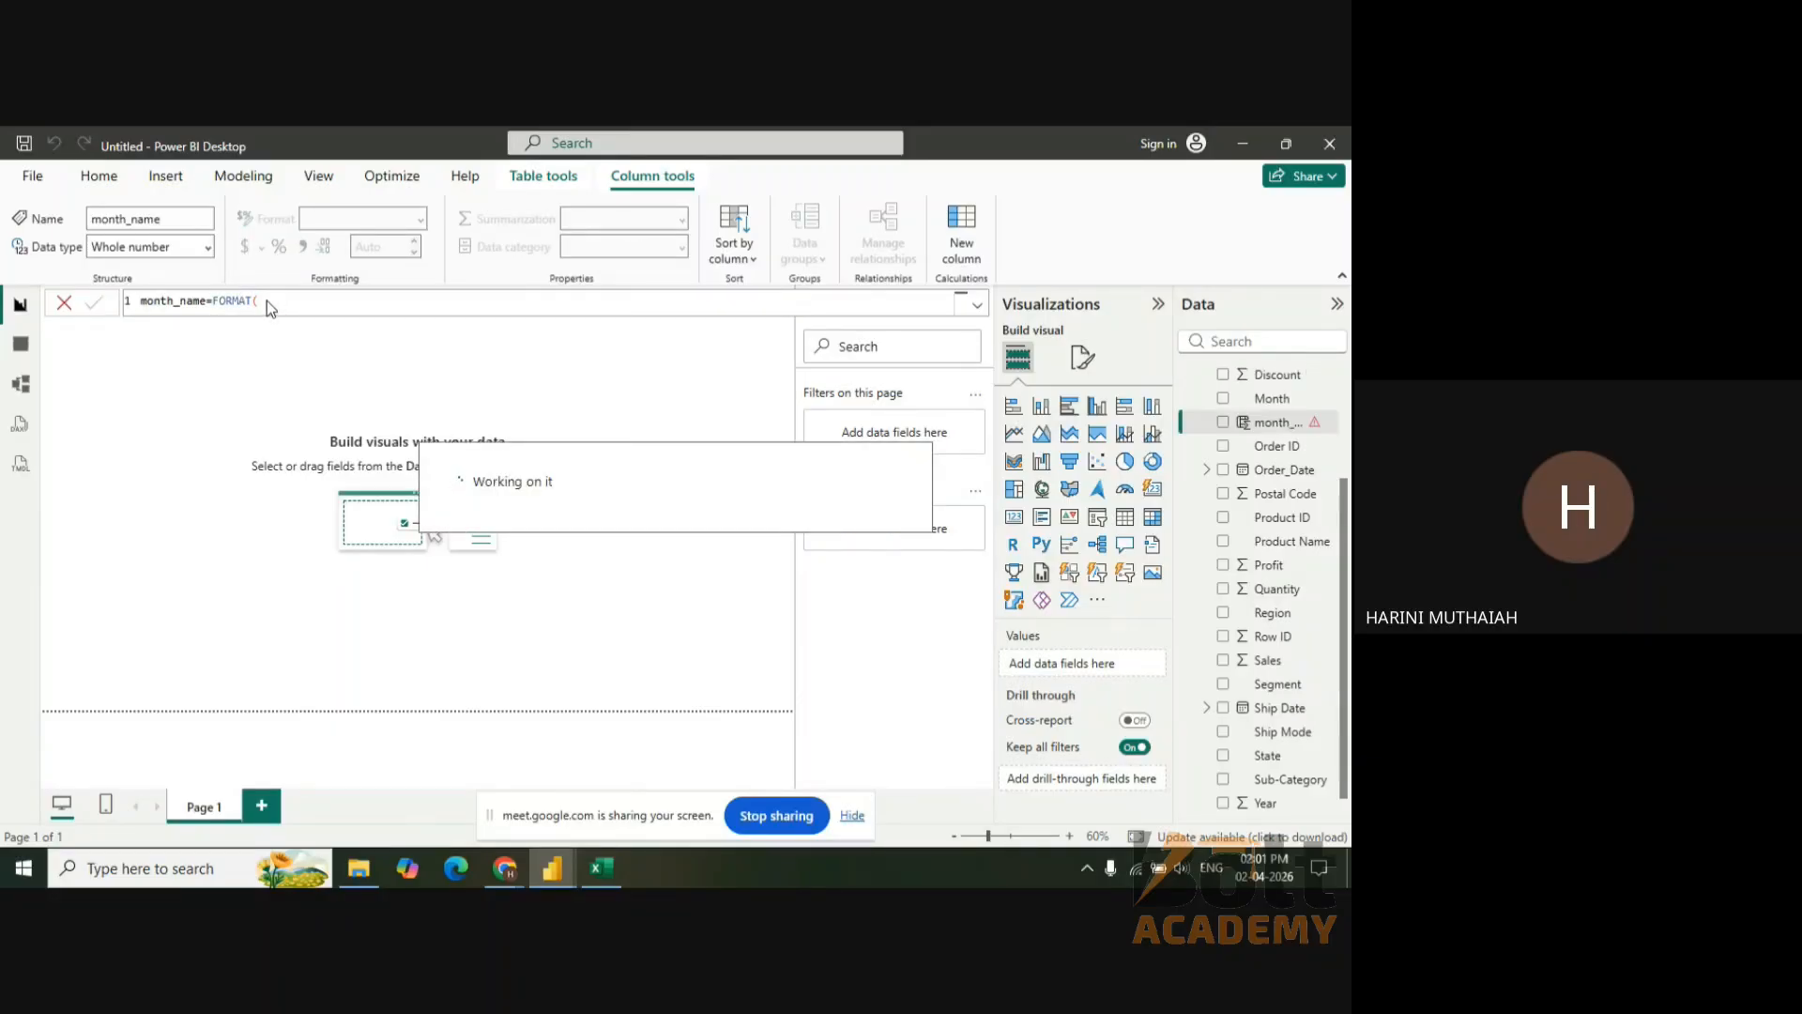
left_click(267, 301)
left_click(273, 301)
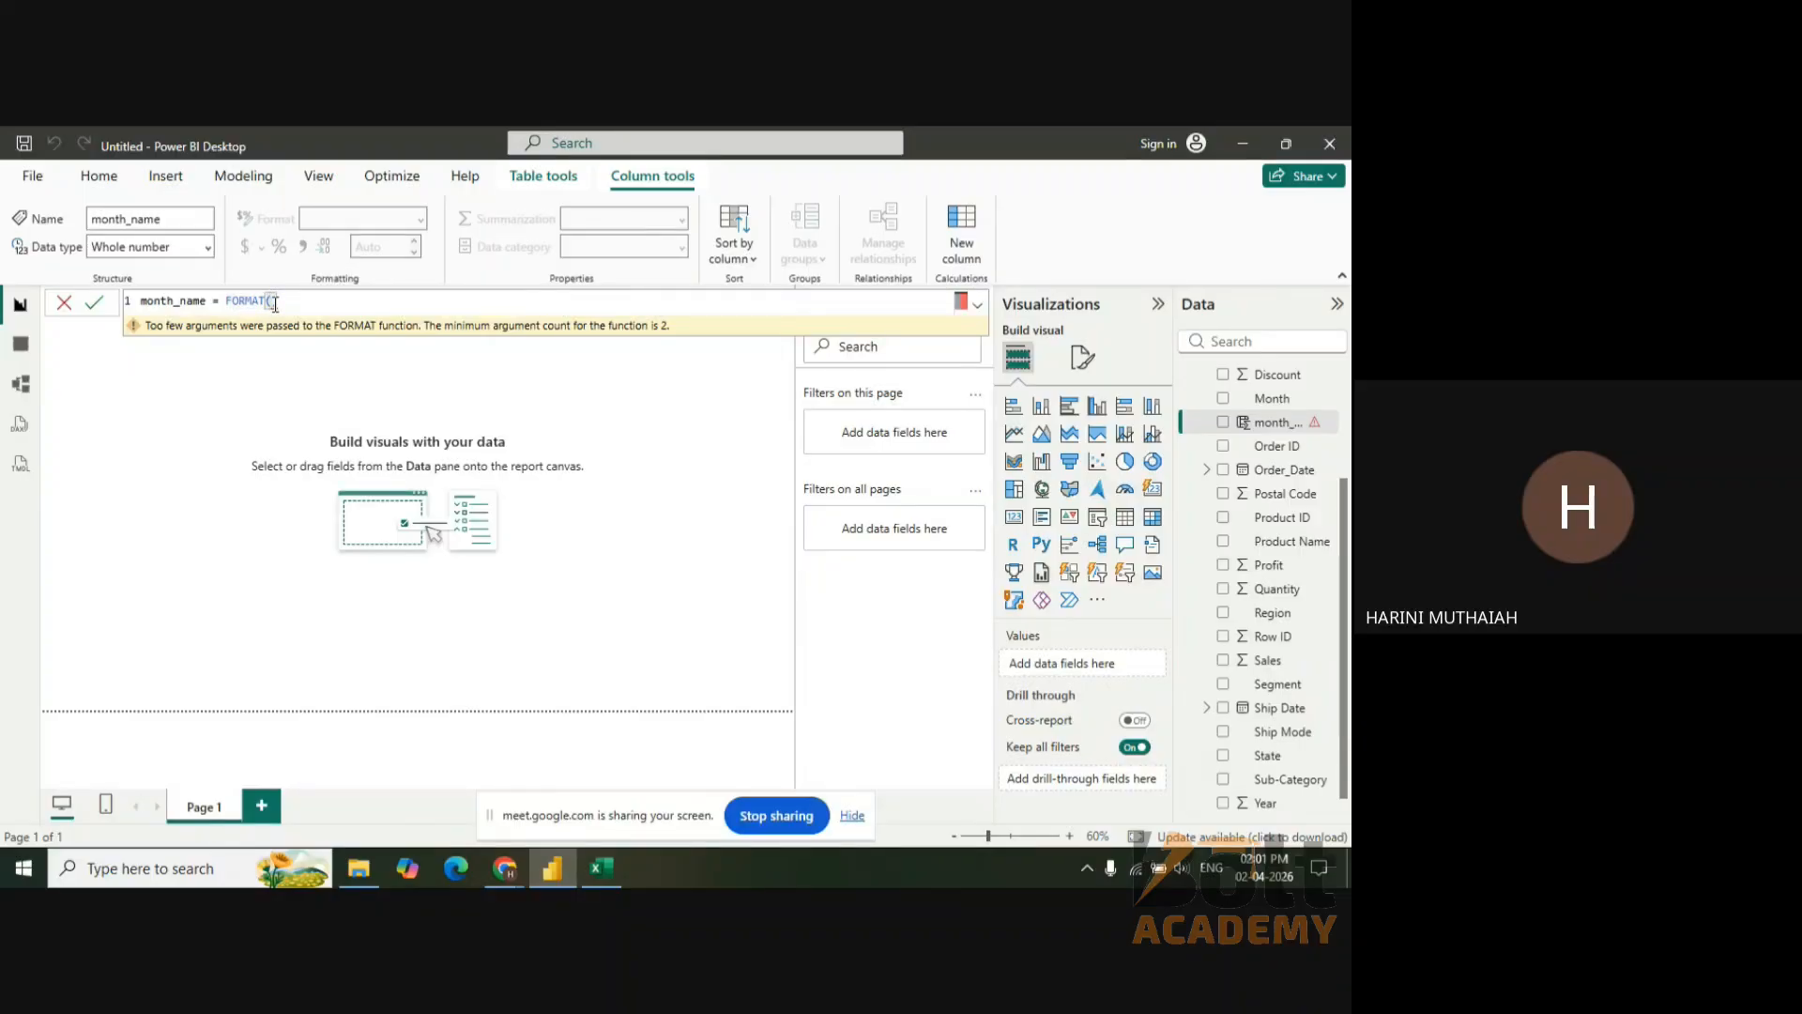
- Complete the month_name formula as FORMAT('Superstore'[Order_Date],"MMM") and commit it
type("'su")
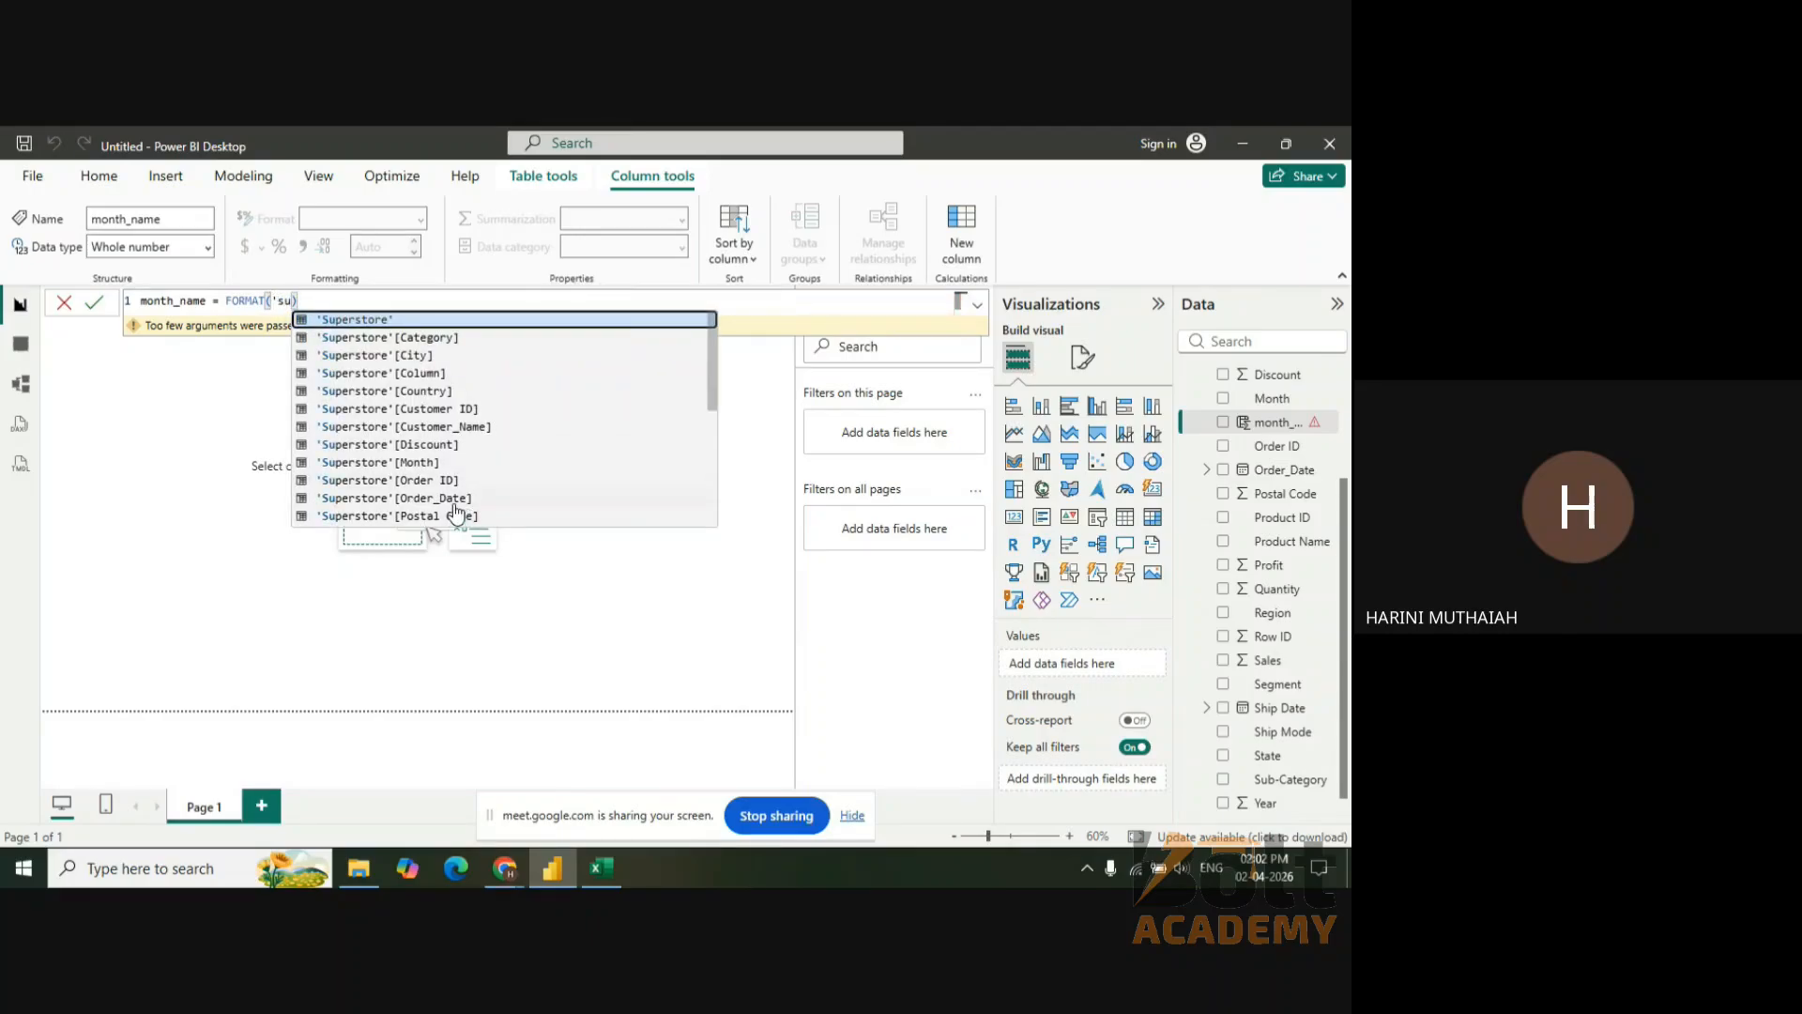
left_click(457, 504)
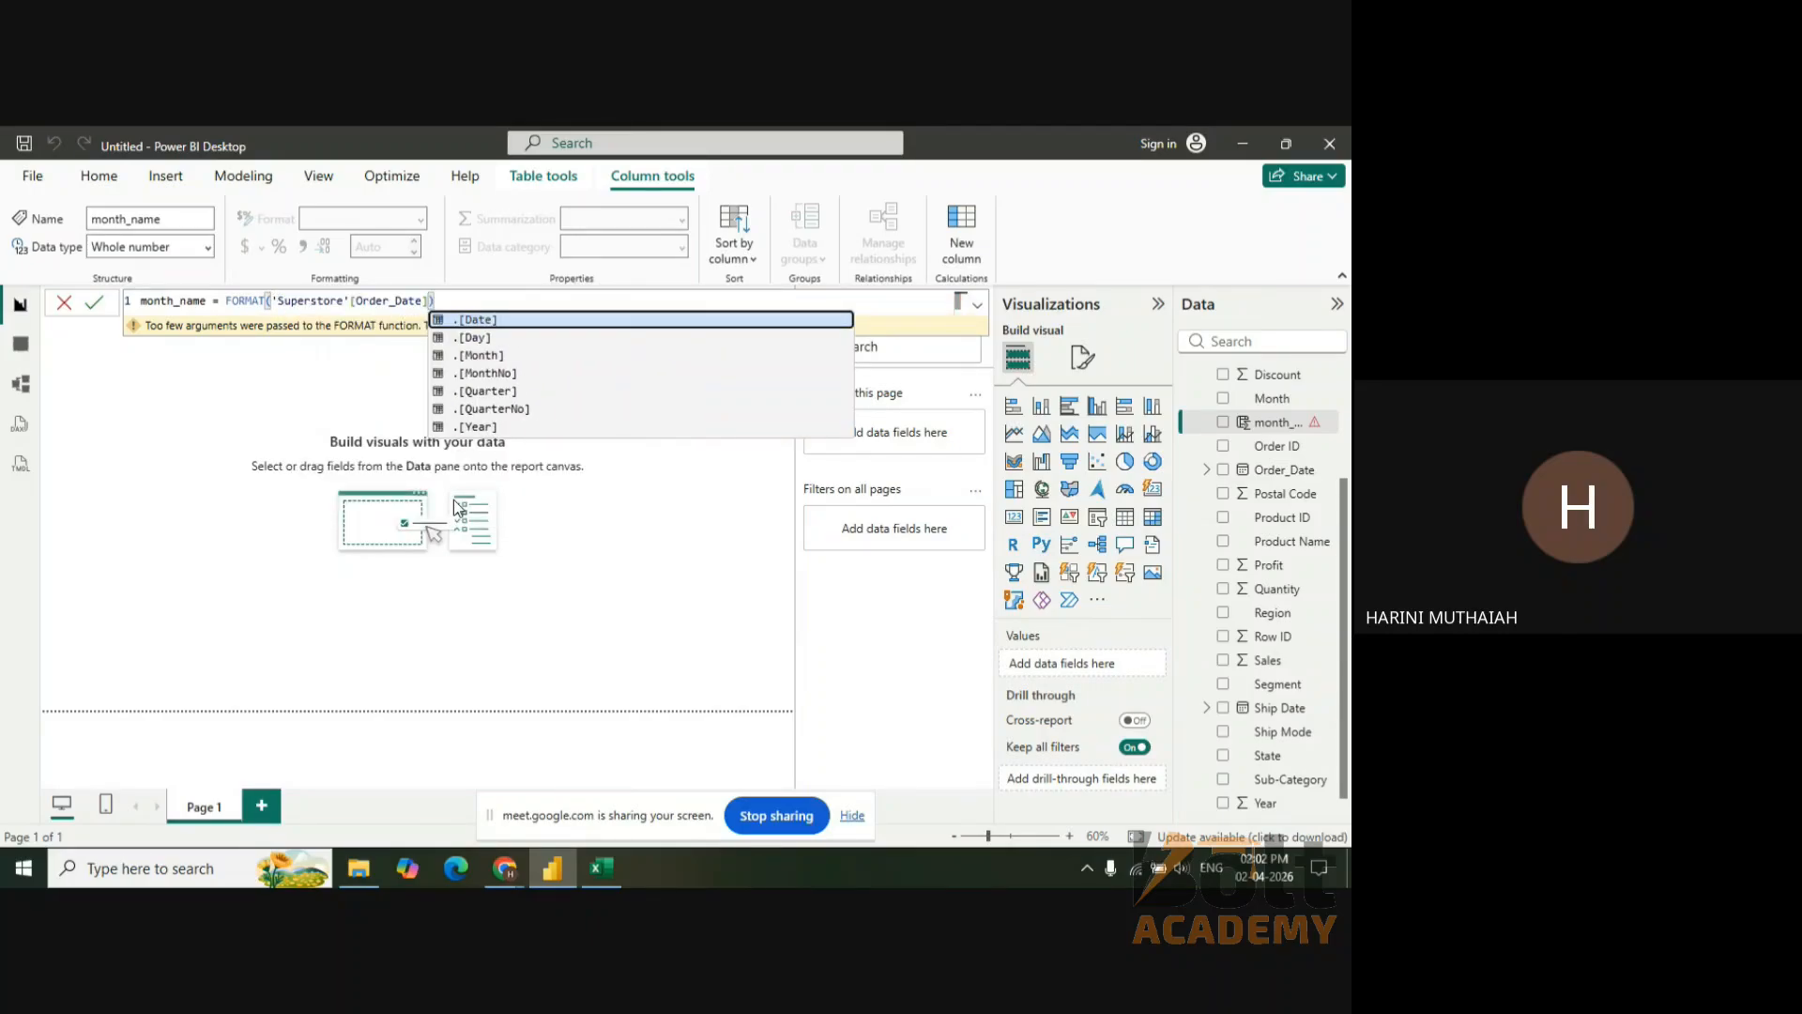
type(",'")
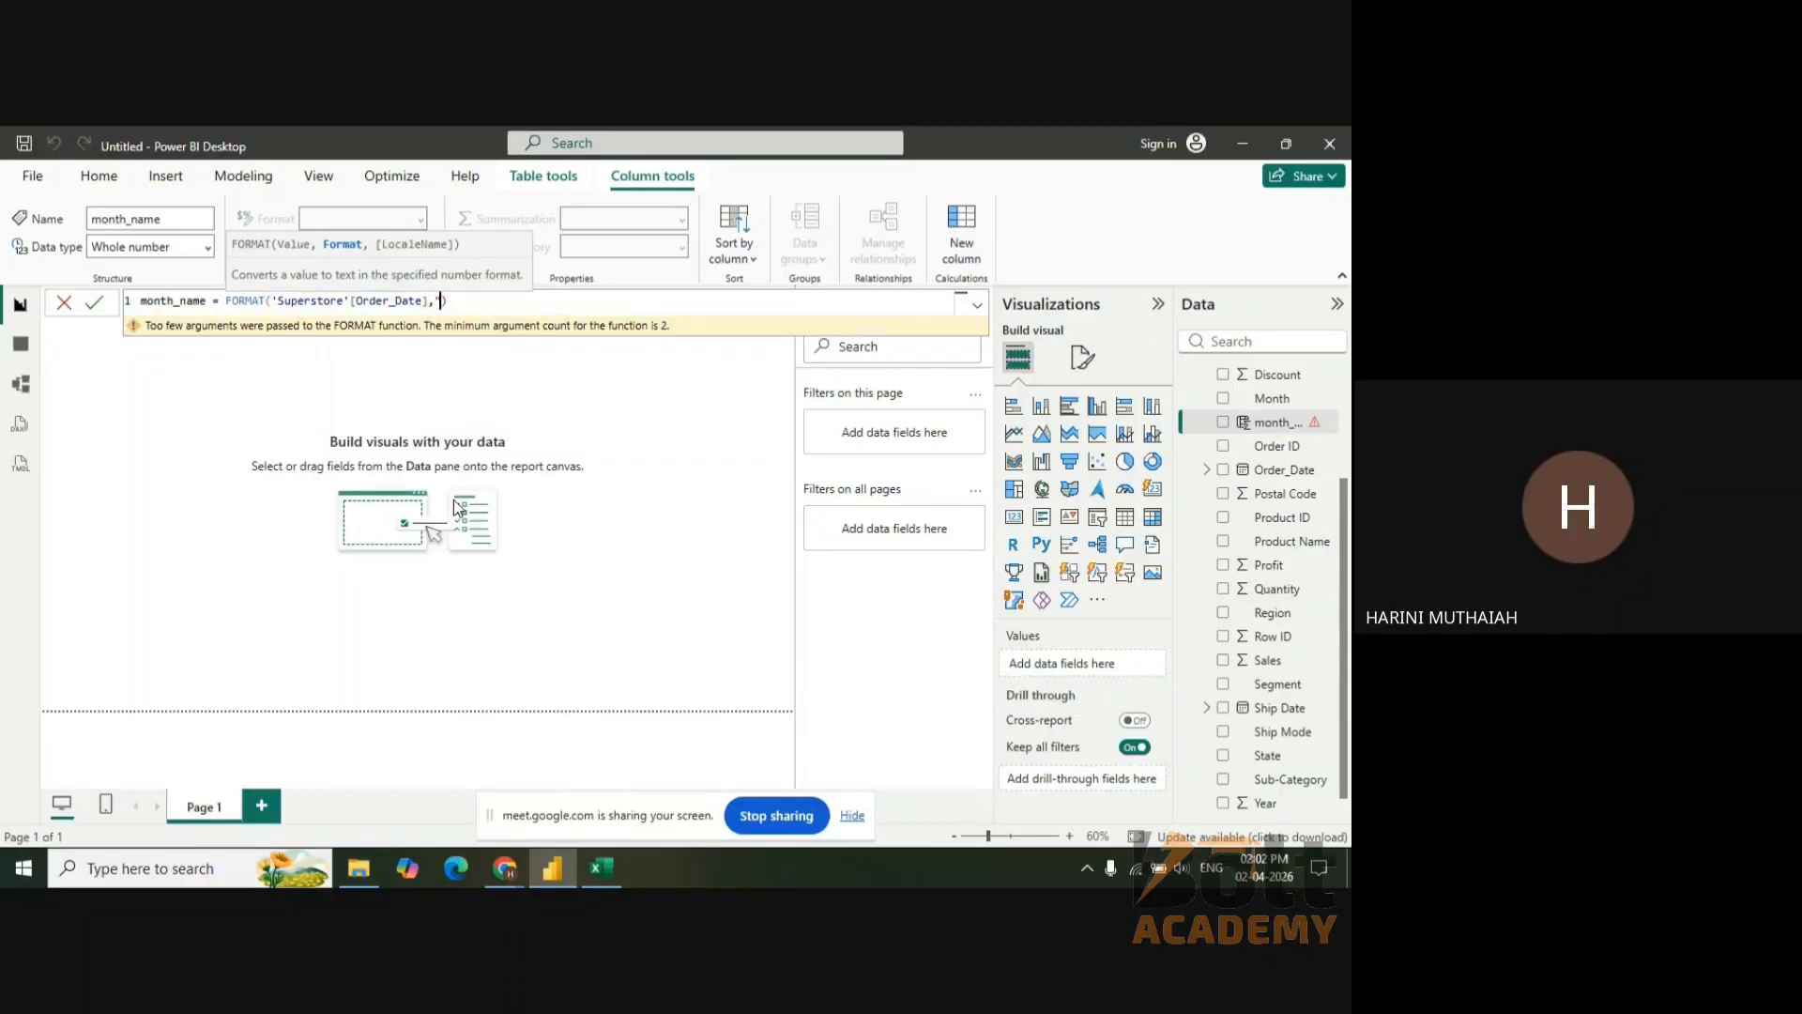
type("MMM\"")
key("Return")
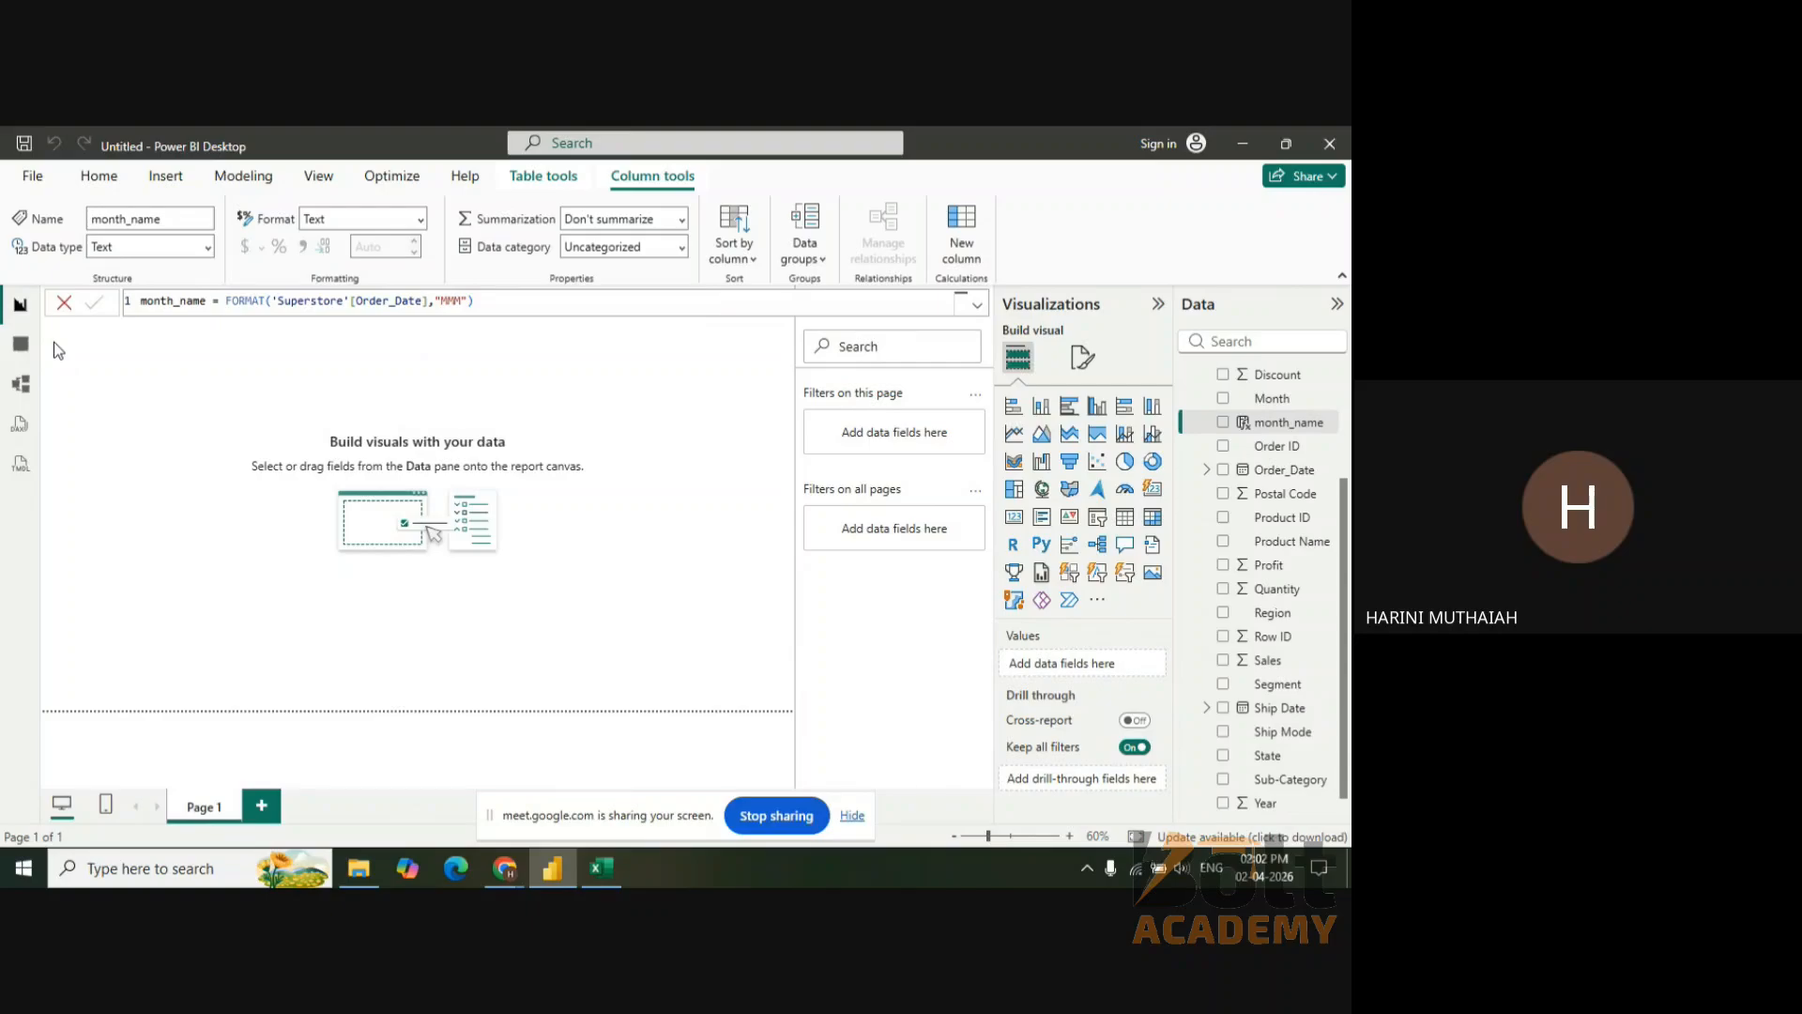
- Examine the month_name, Order_Date and Ship Date columns in Table view, ending back in Report view
left_click(175, 425)
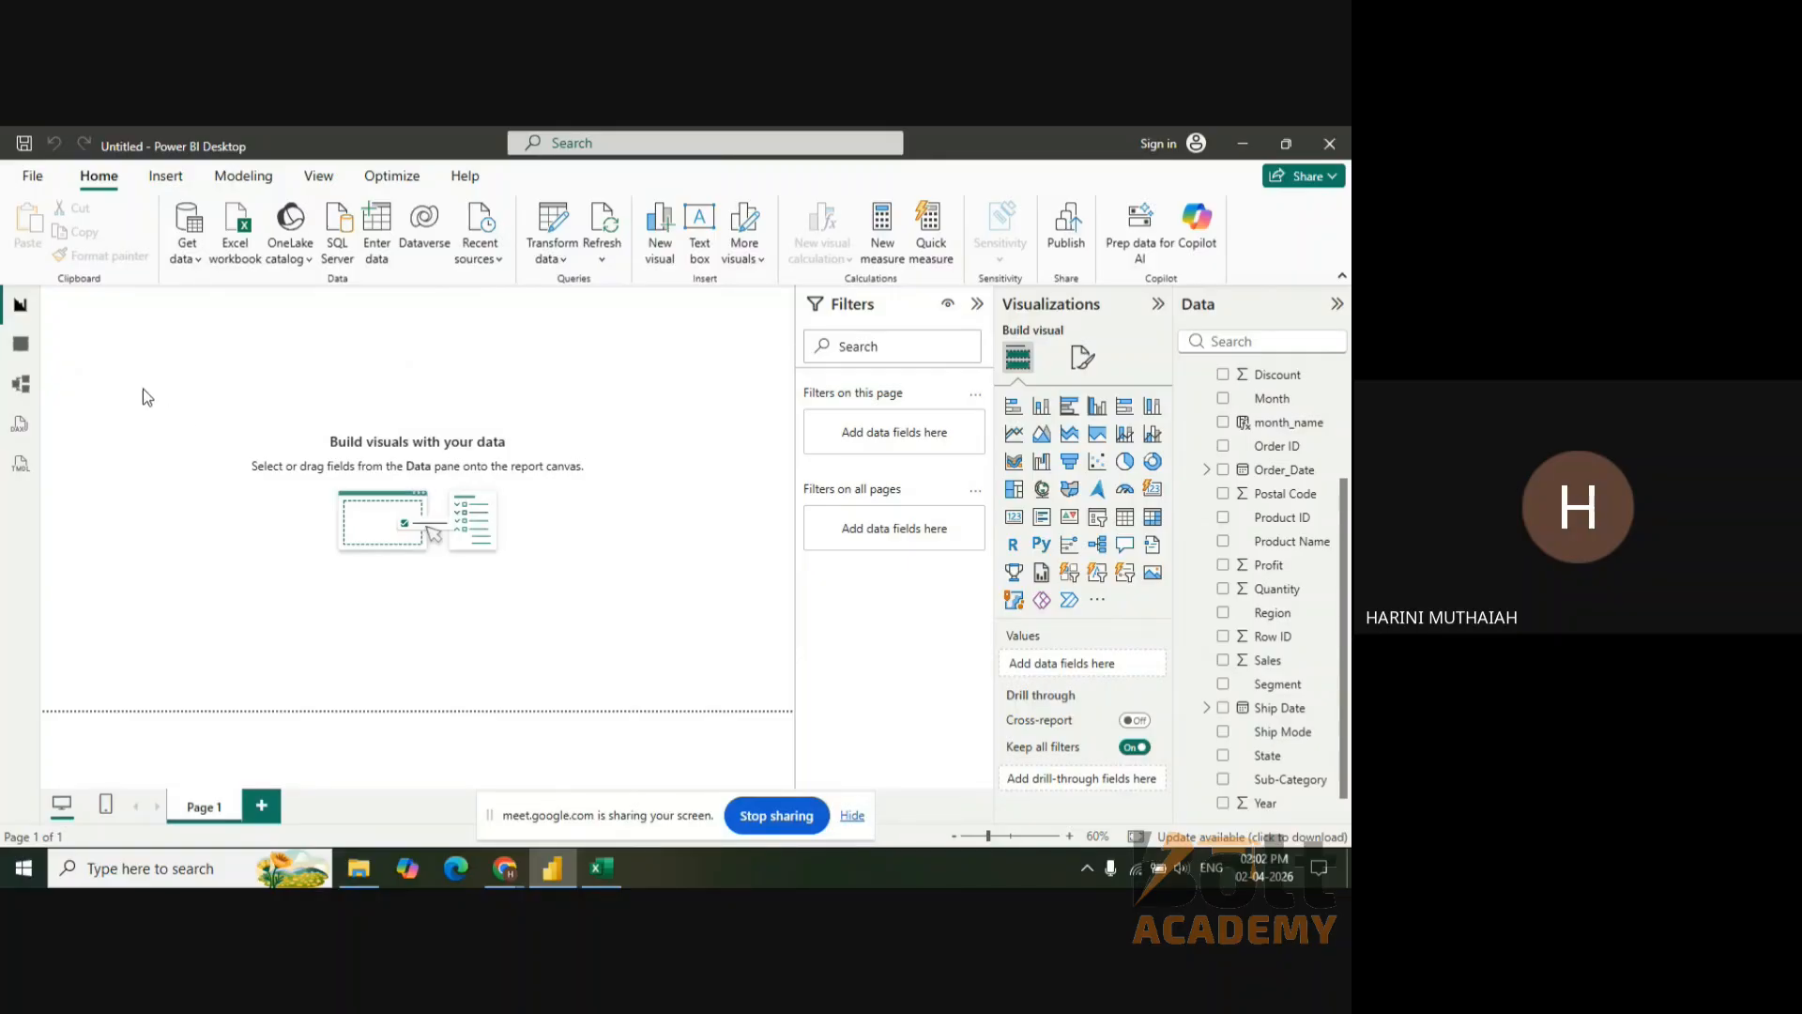
left_click(255, 175)
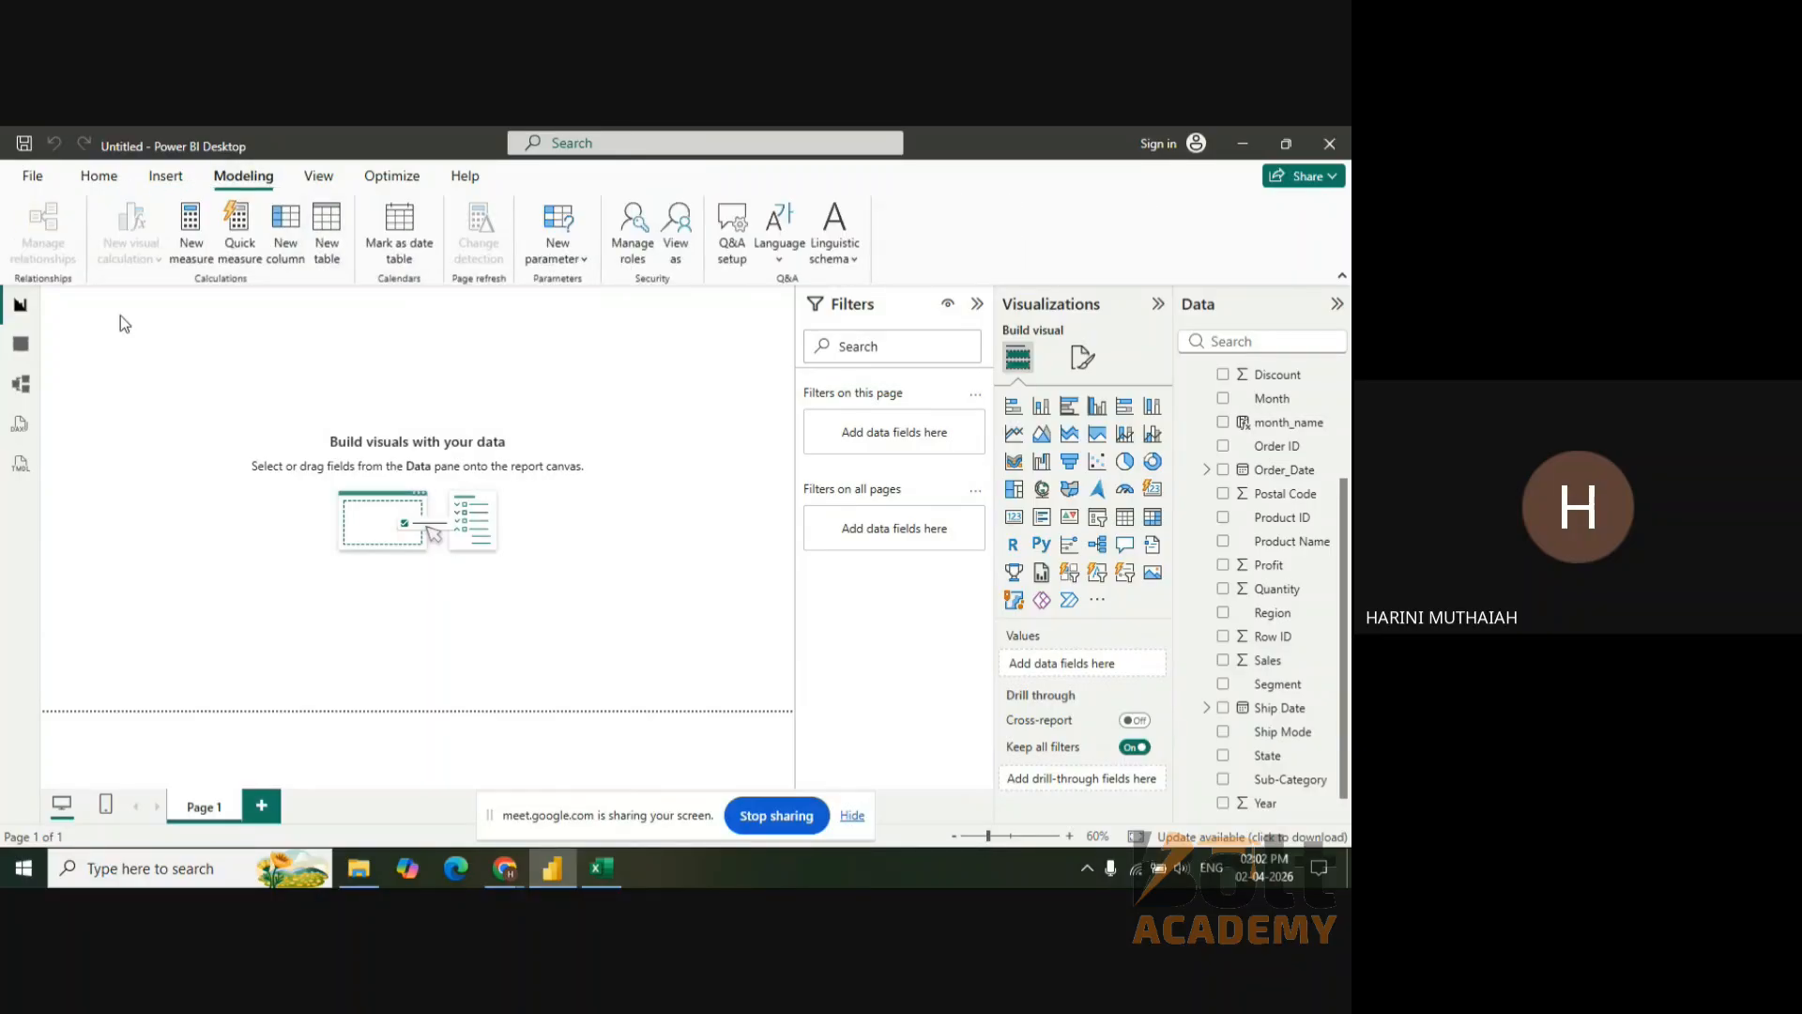
left_click(23, 348)
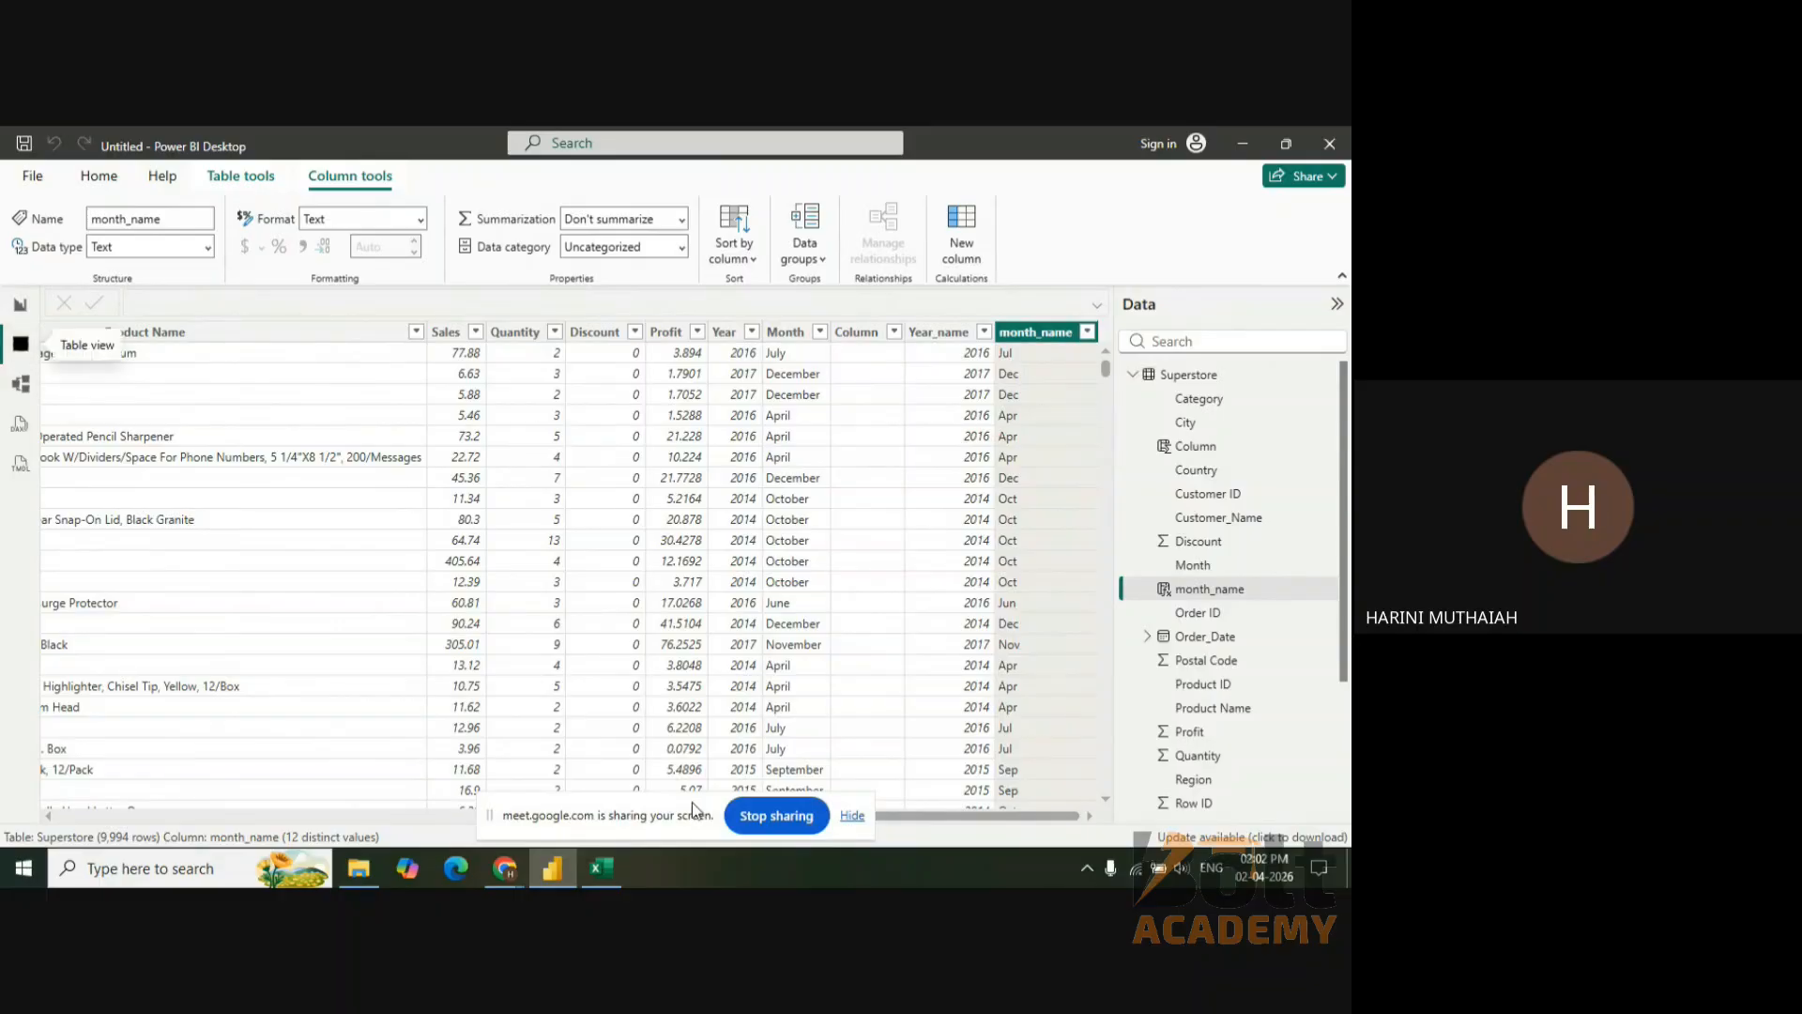
left_click_drag(996, 826, 386, 826)
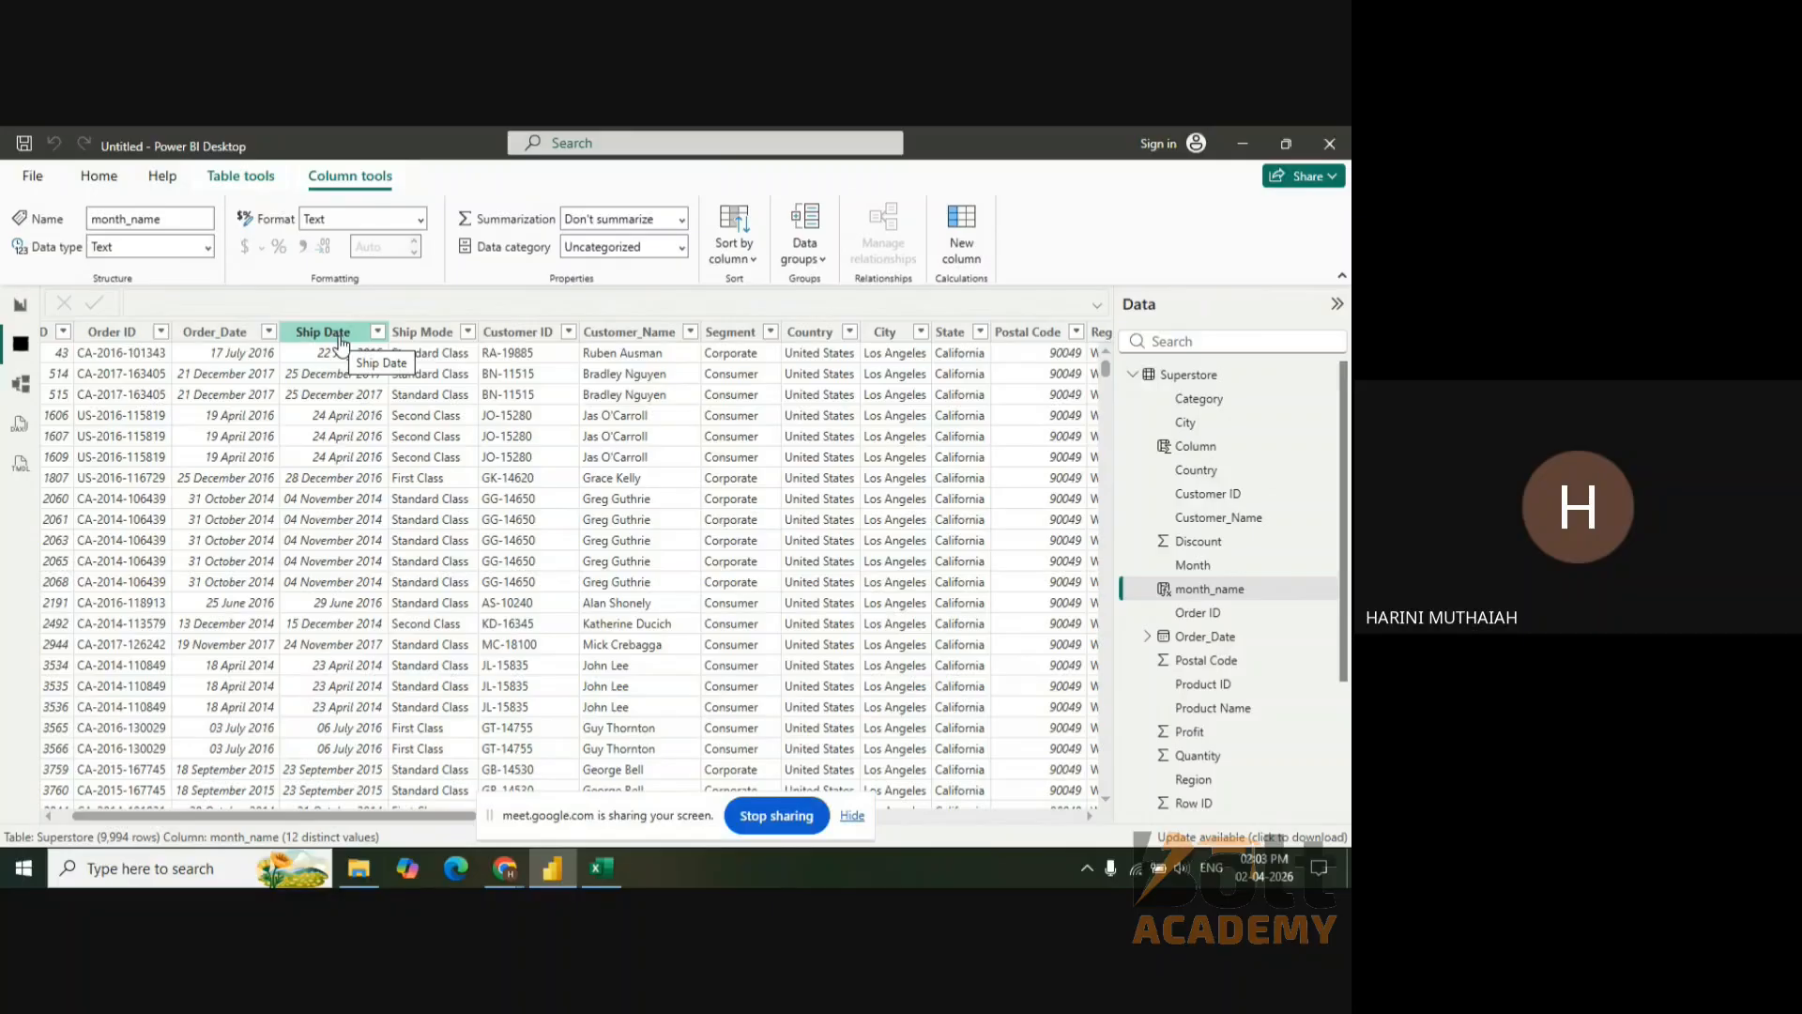
left_click(19, 304)
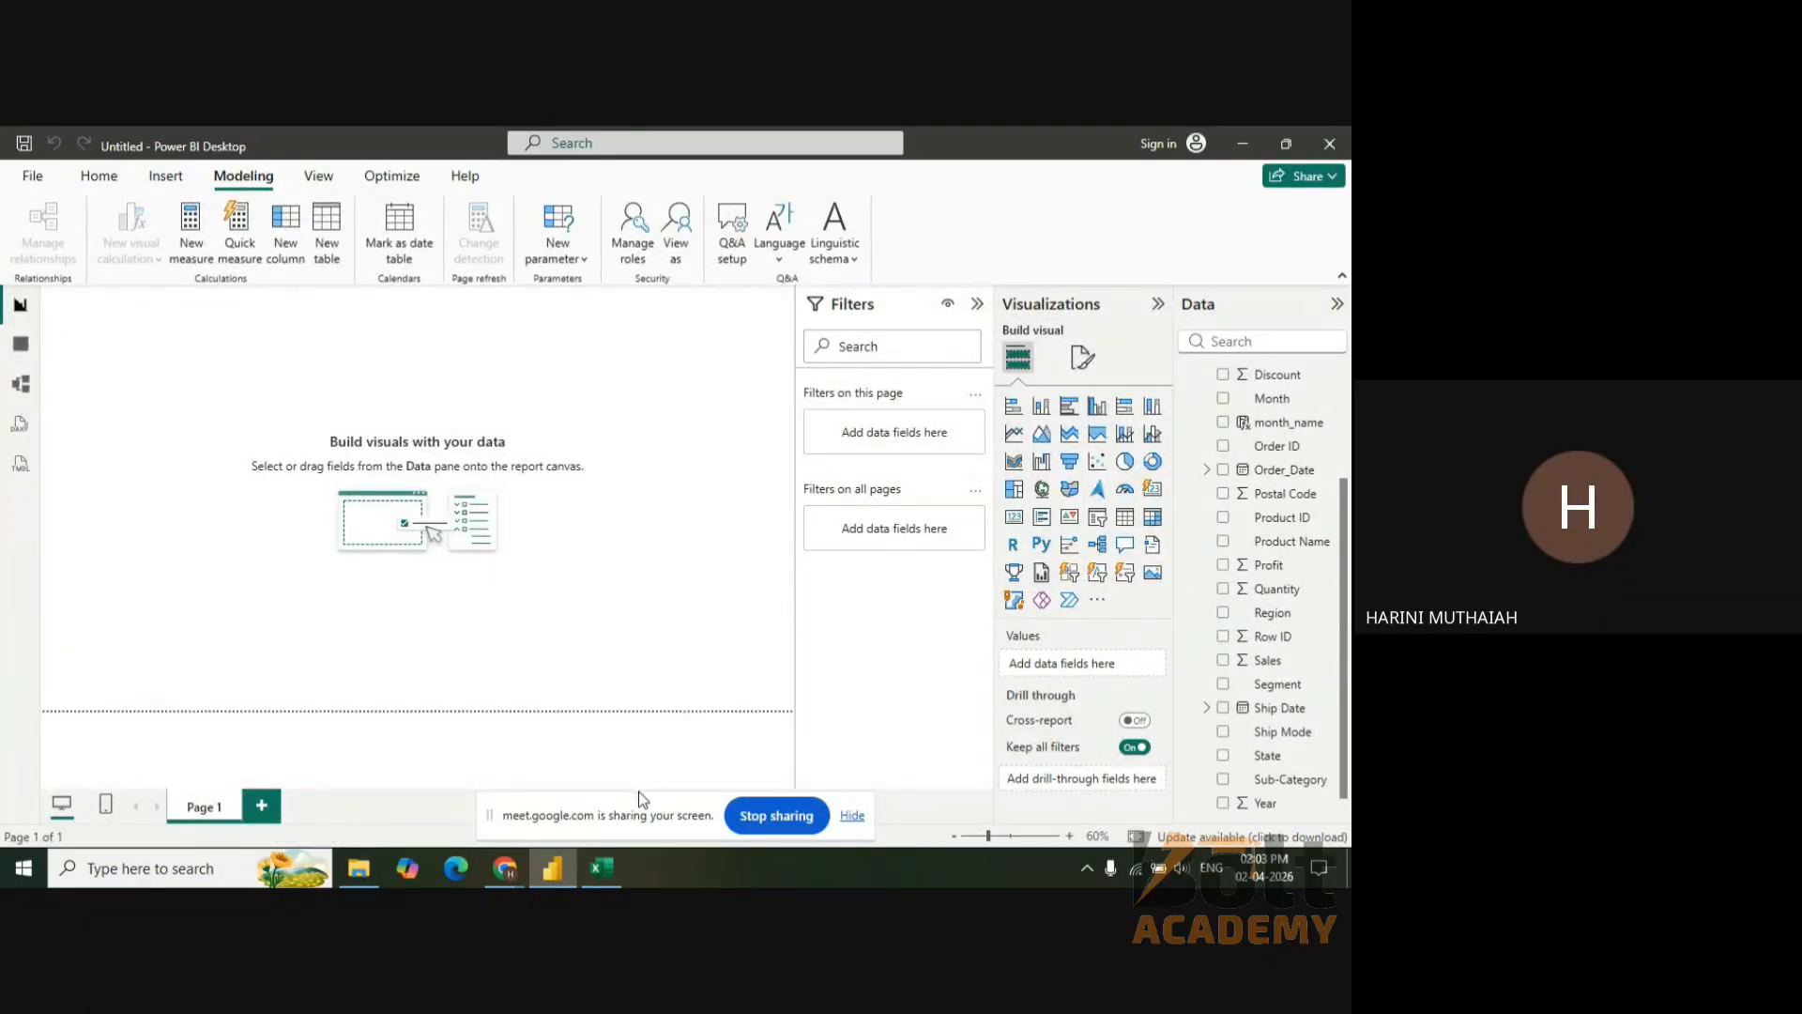
- Start a new calculated column in the Superstore table named processing days using the DATEDIFF function
left_click(286, 238)
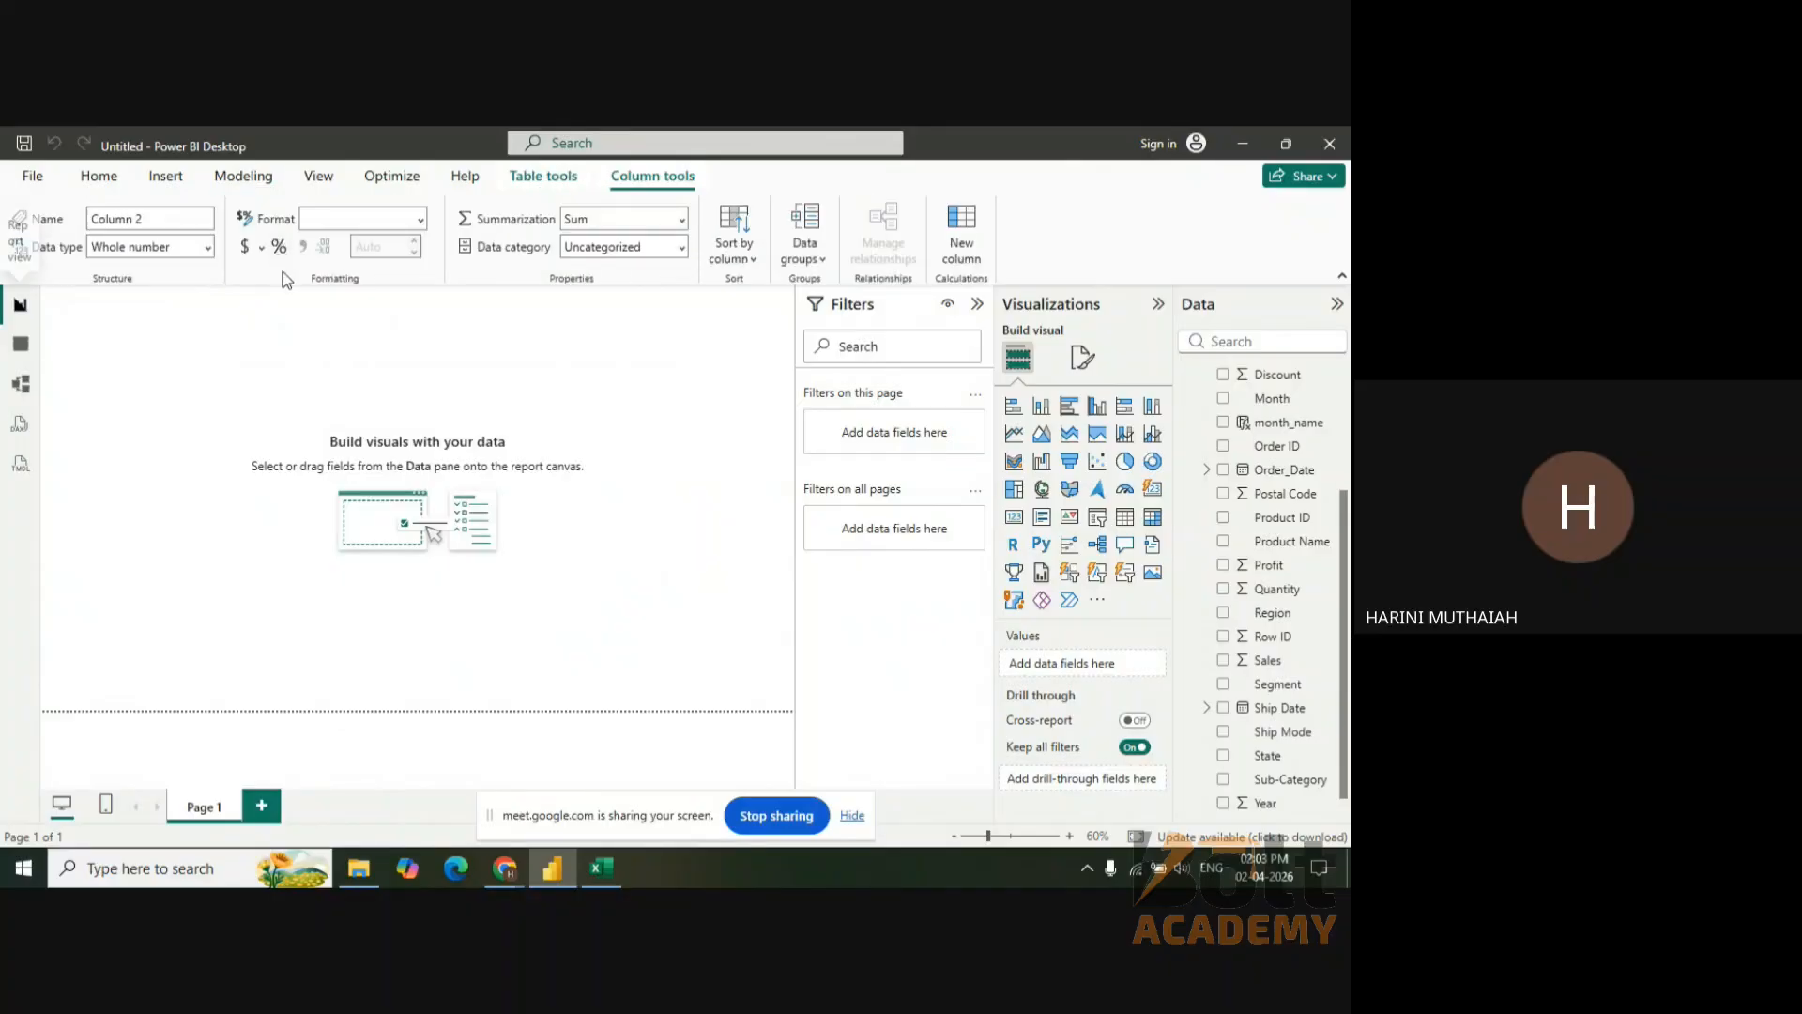
type("Processin")
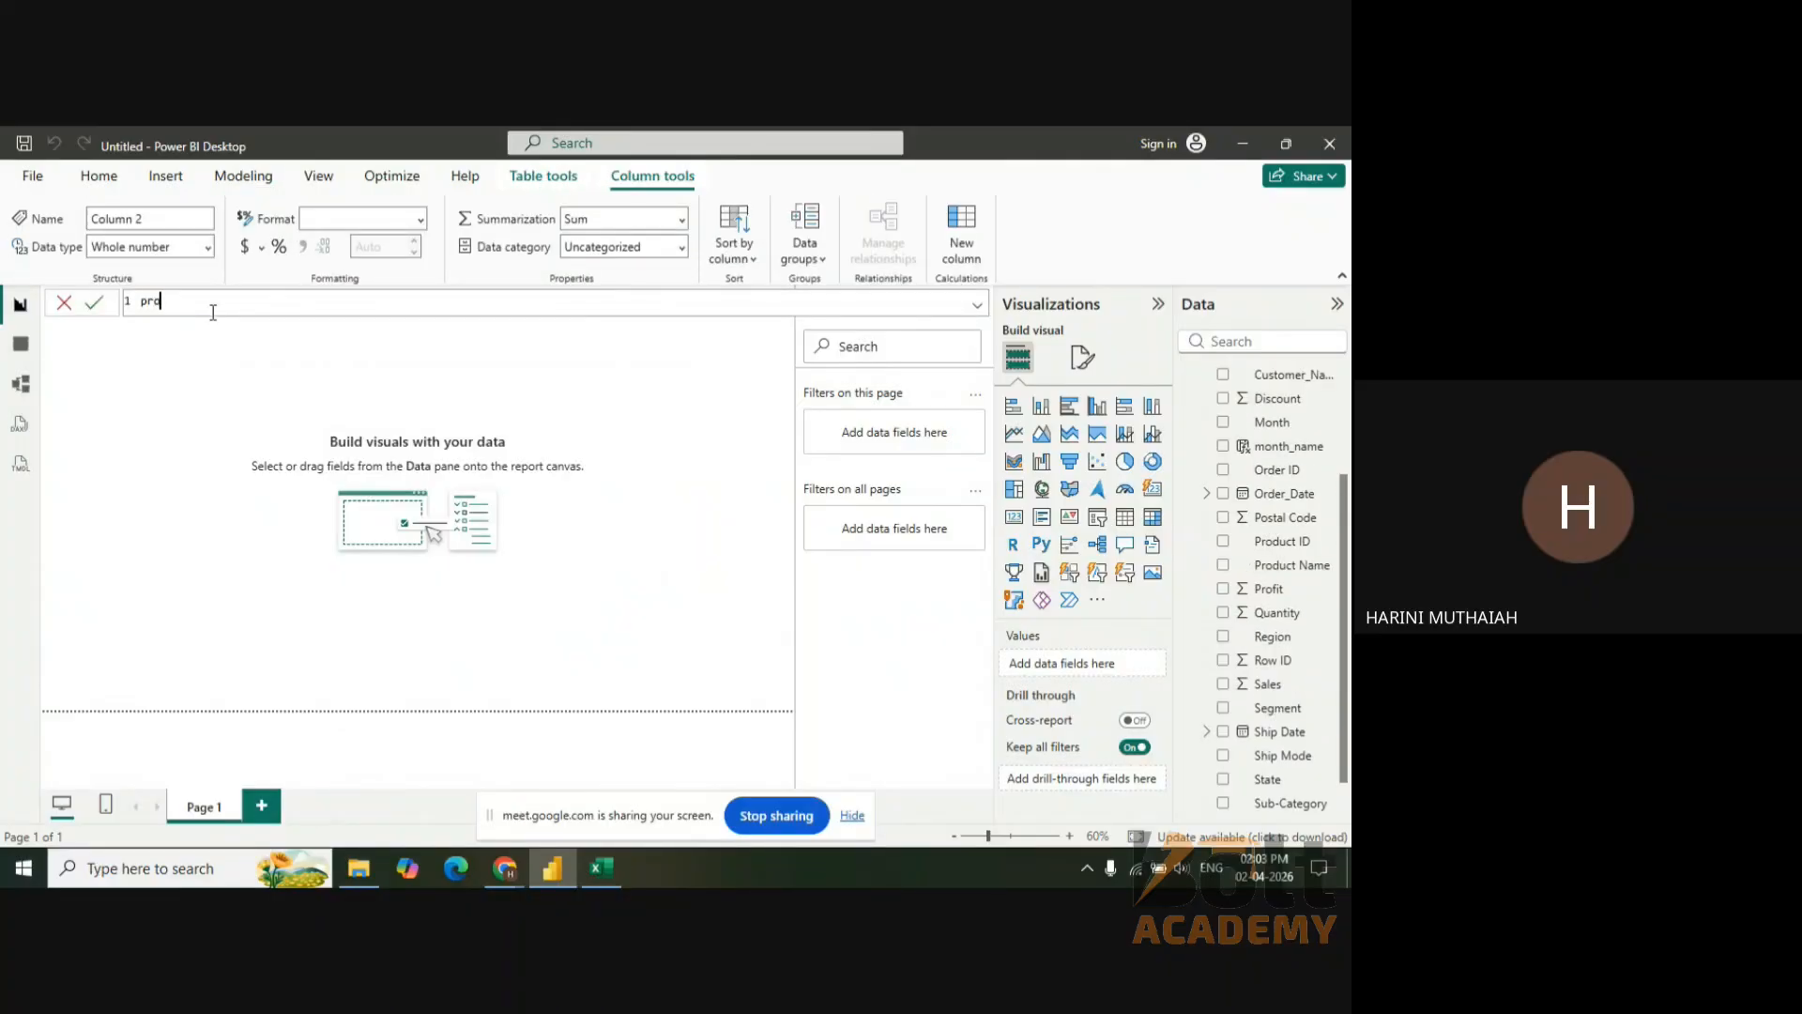
type("g column")
key("BackSpace")
key("BackSpace")
key("BackSpace")
key("BackSpace")
key("BackSpace")
key("BackSpace")
type("days= date")
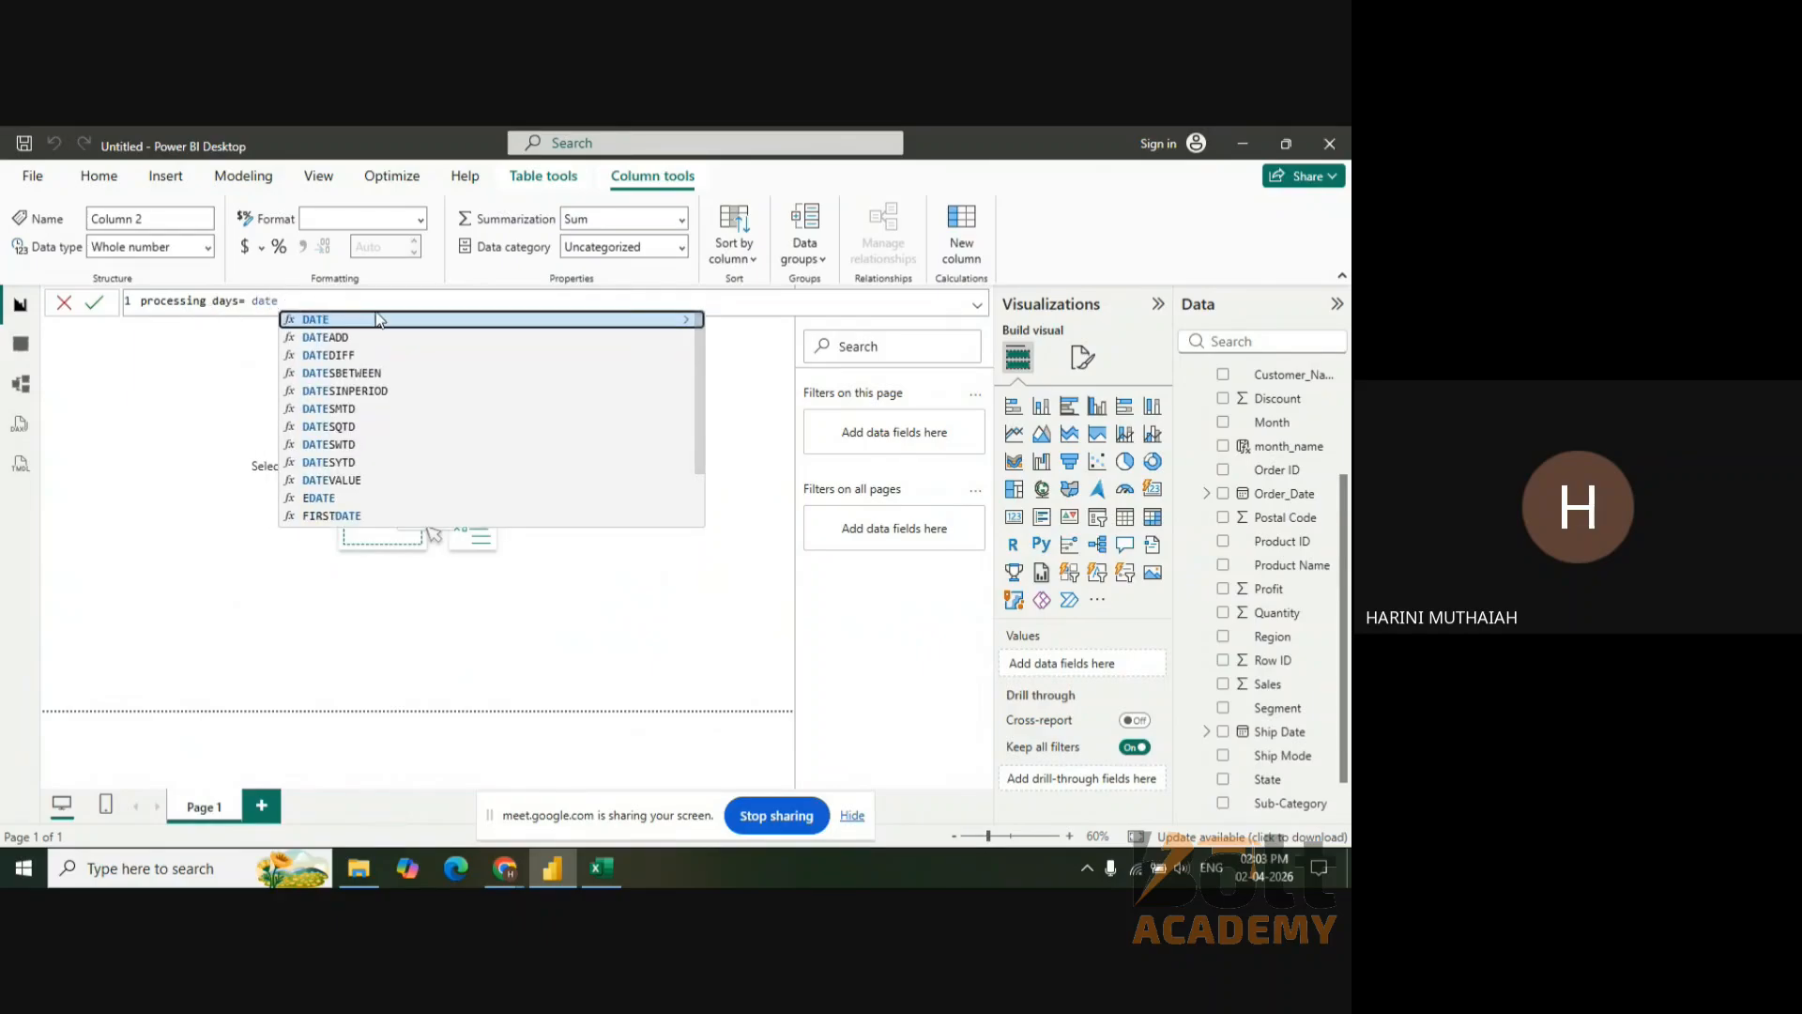
left_click(343, 357)
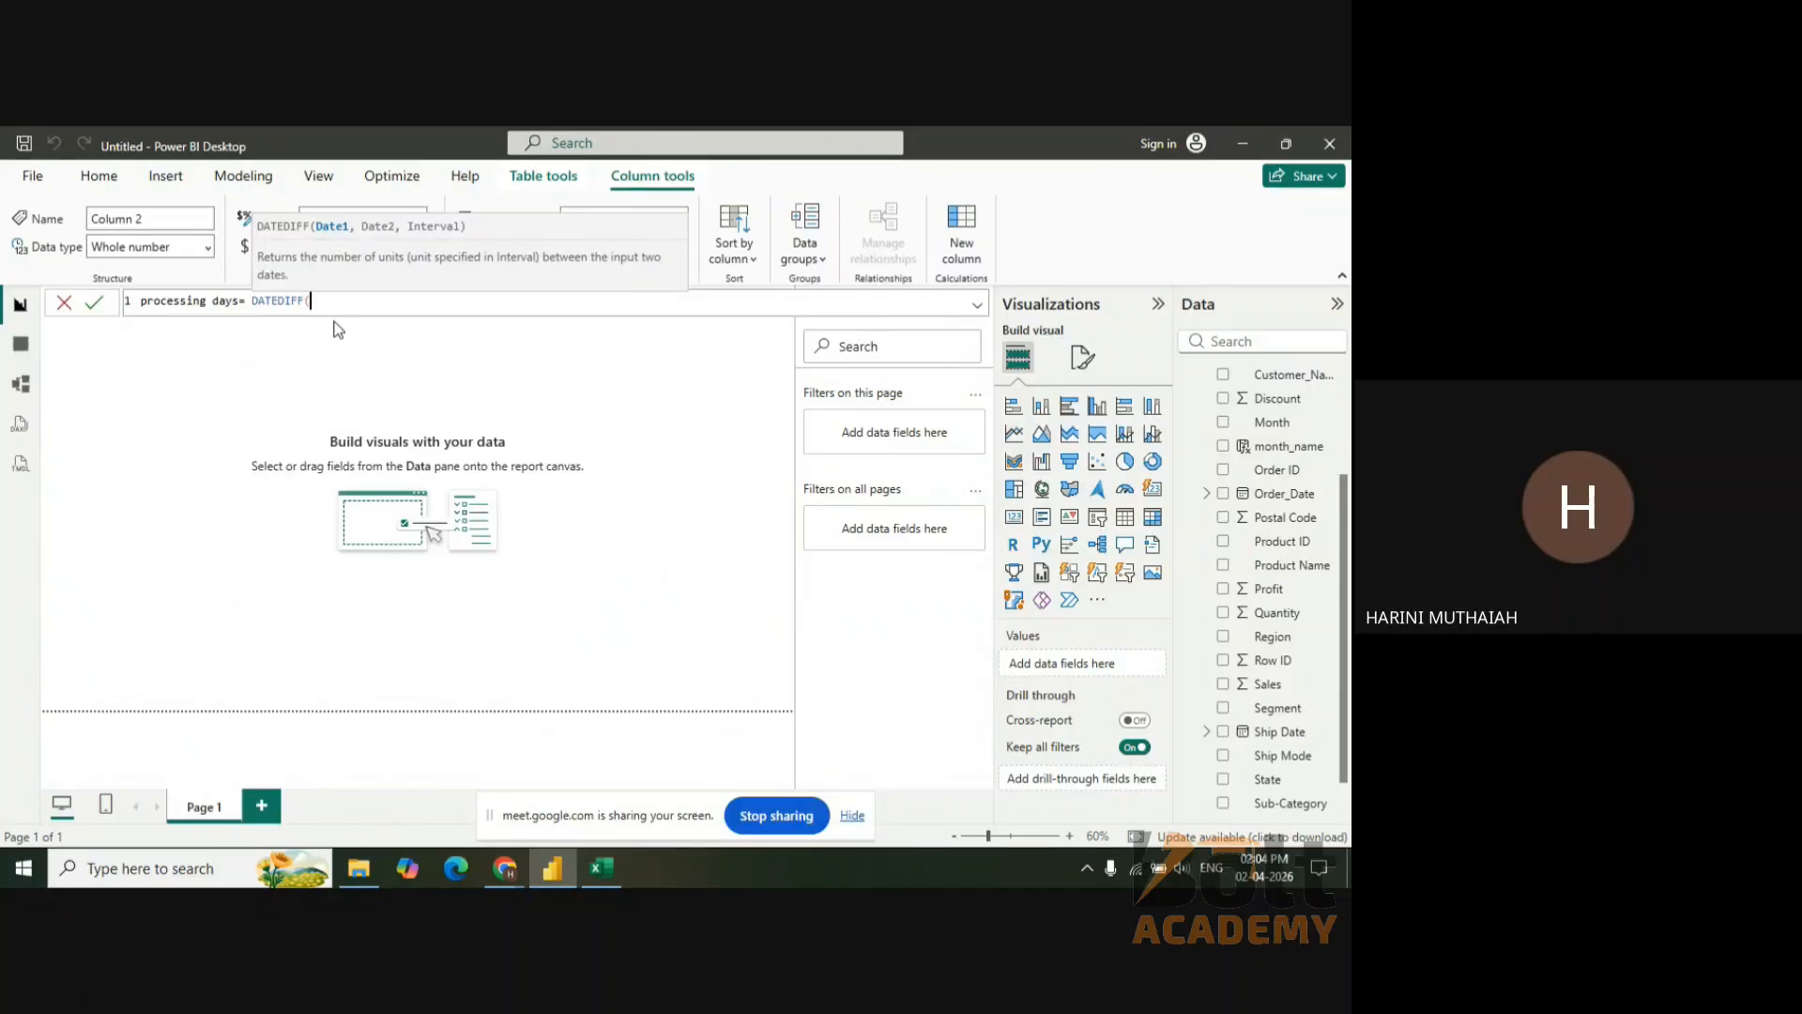
- Complete the processing days formula with 'Superstore'[Order_Date], 'Superstore'[Ship Date] and the DAY interval, and commit it
type("'")
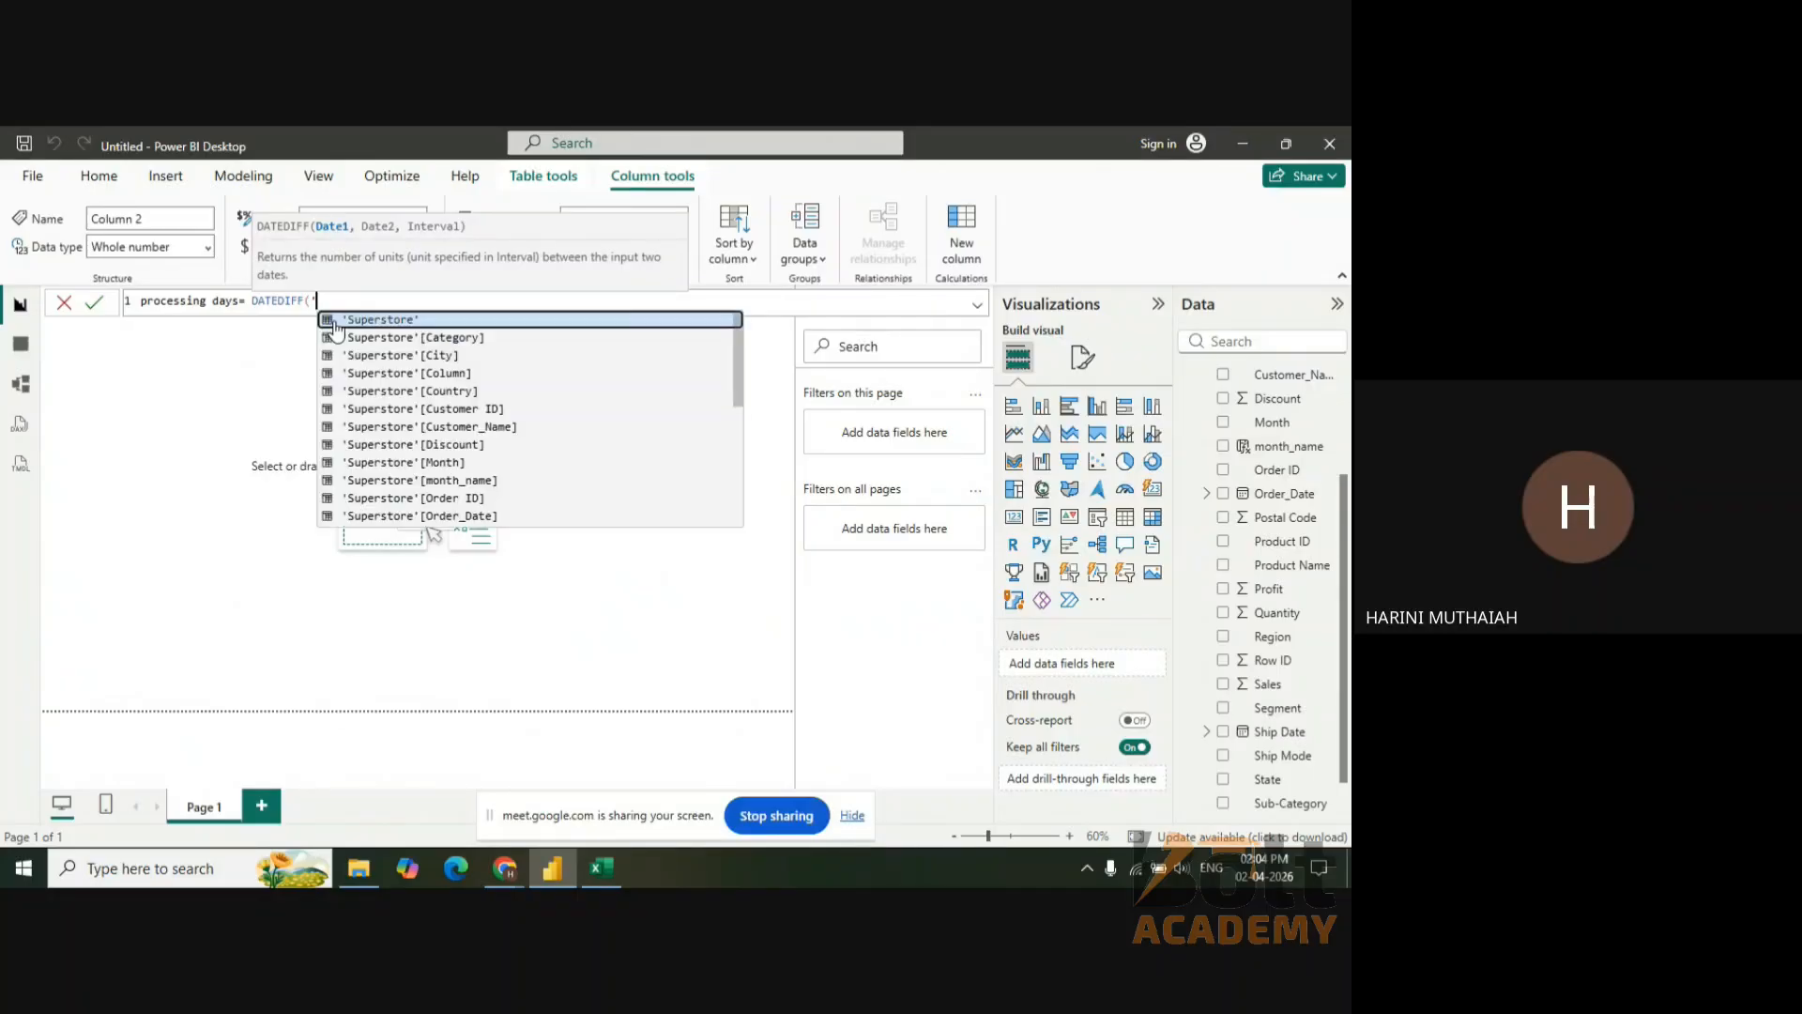
left_click(479, 515)
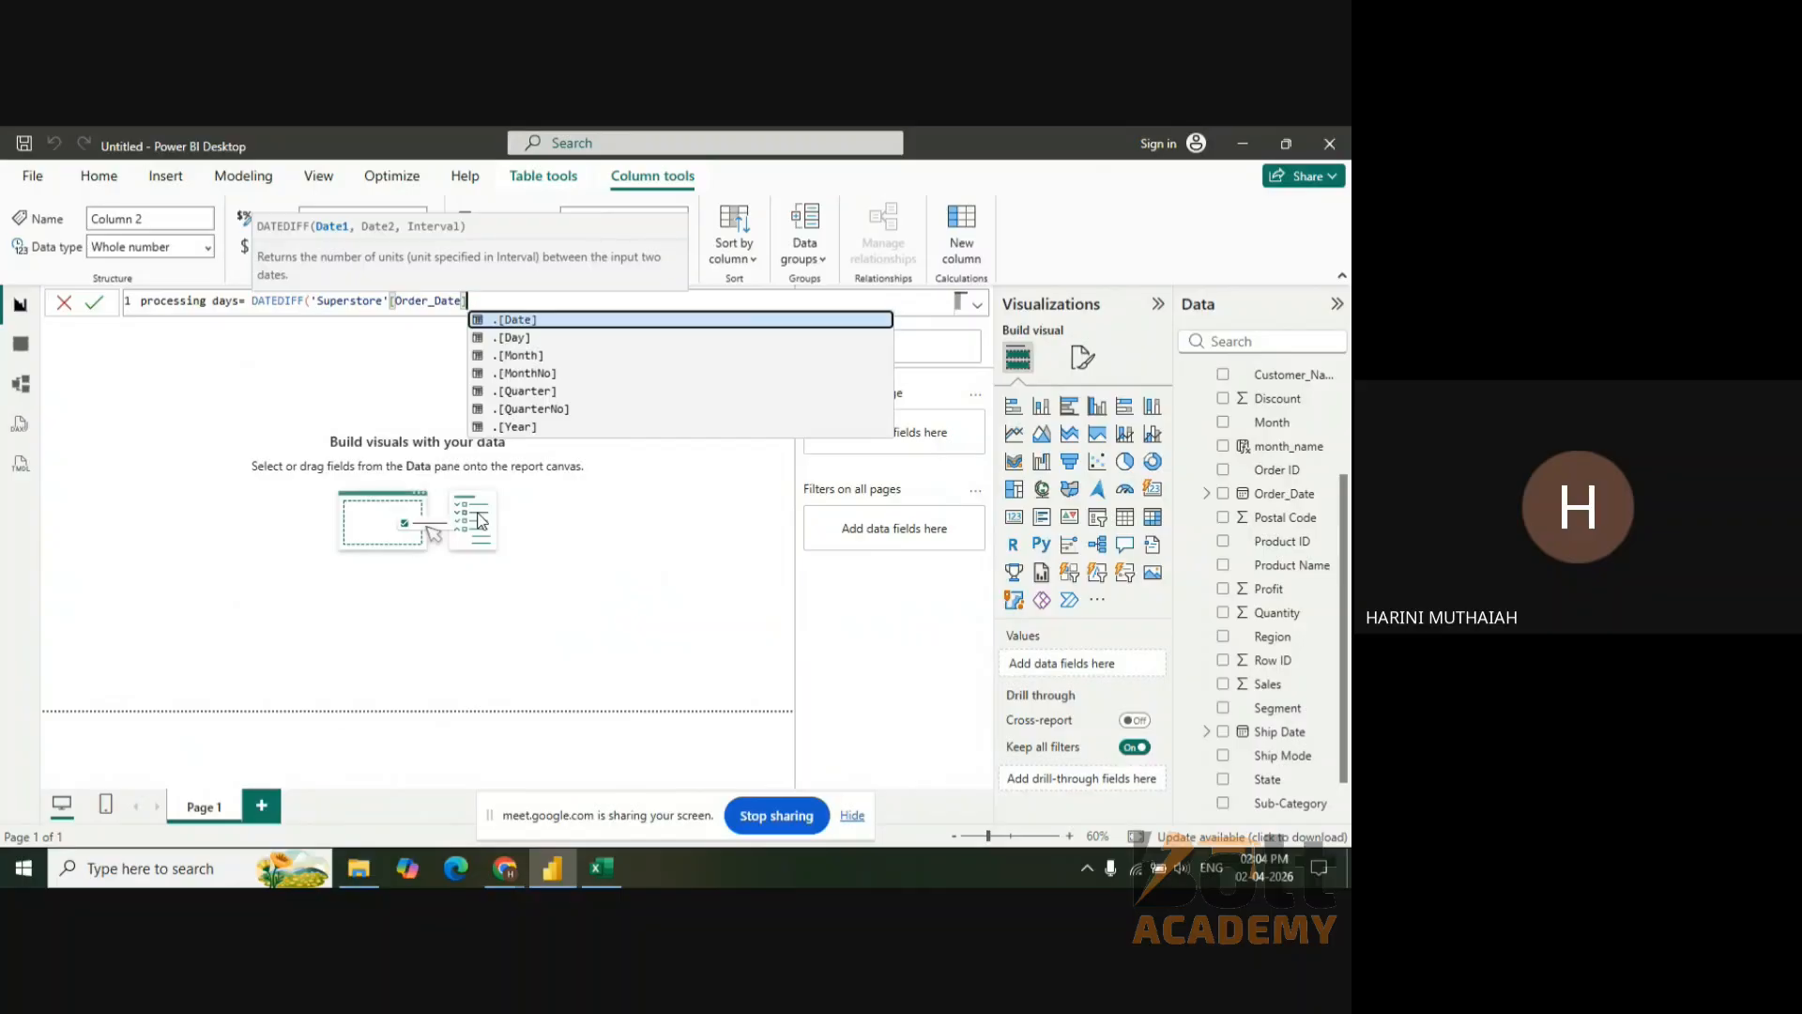
type(",'")
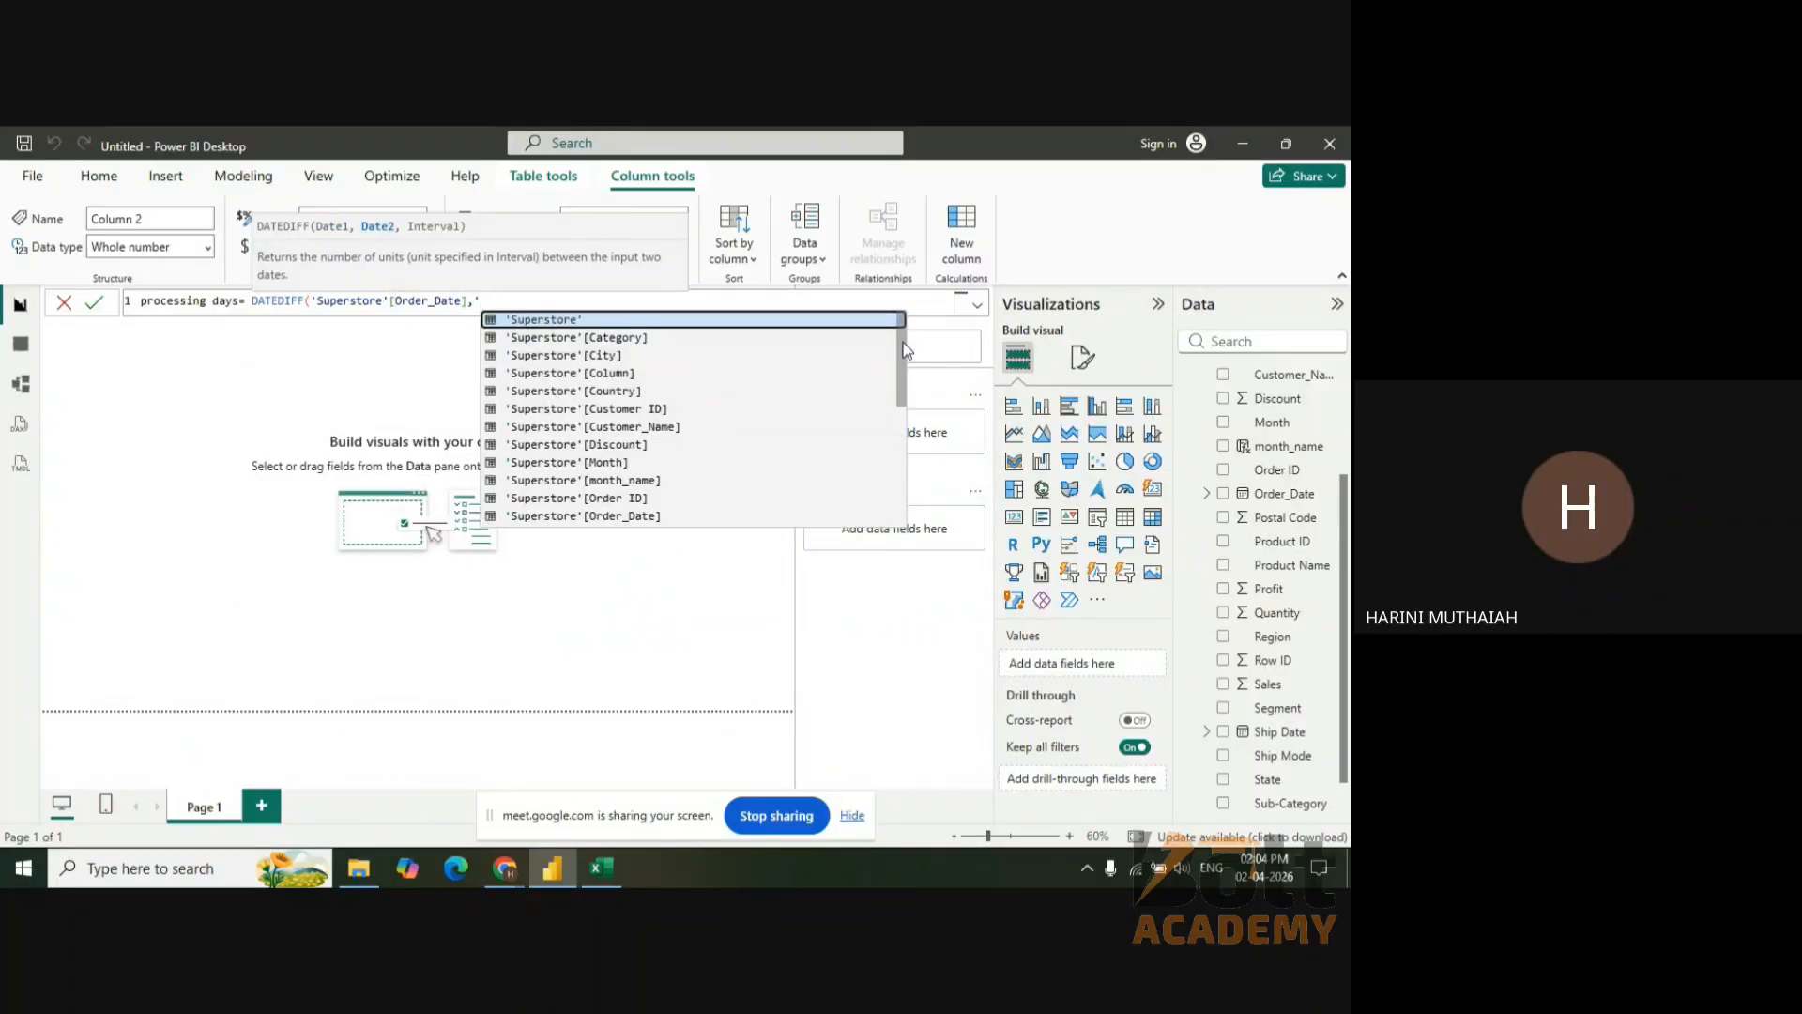
left_click_drag(907, 349, 922, 447)
left_click(622, 465)
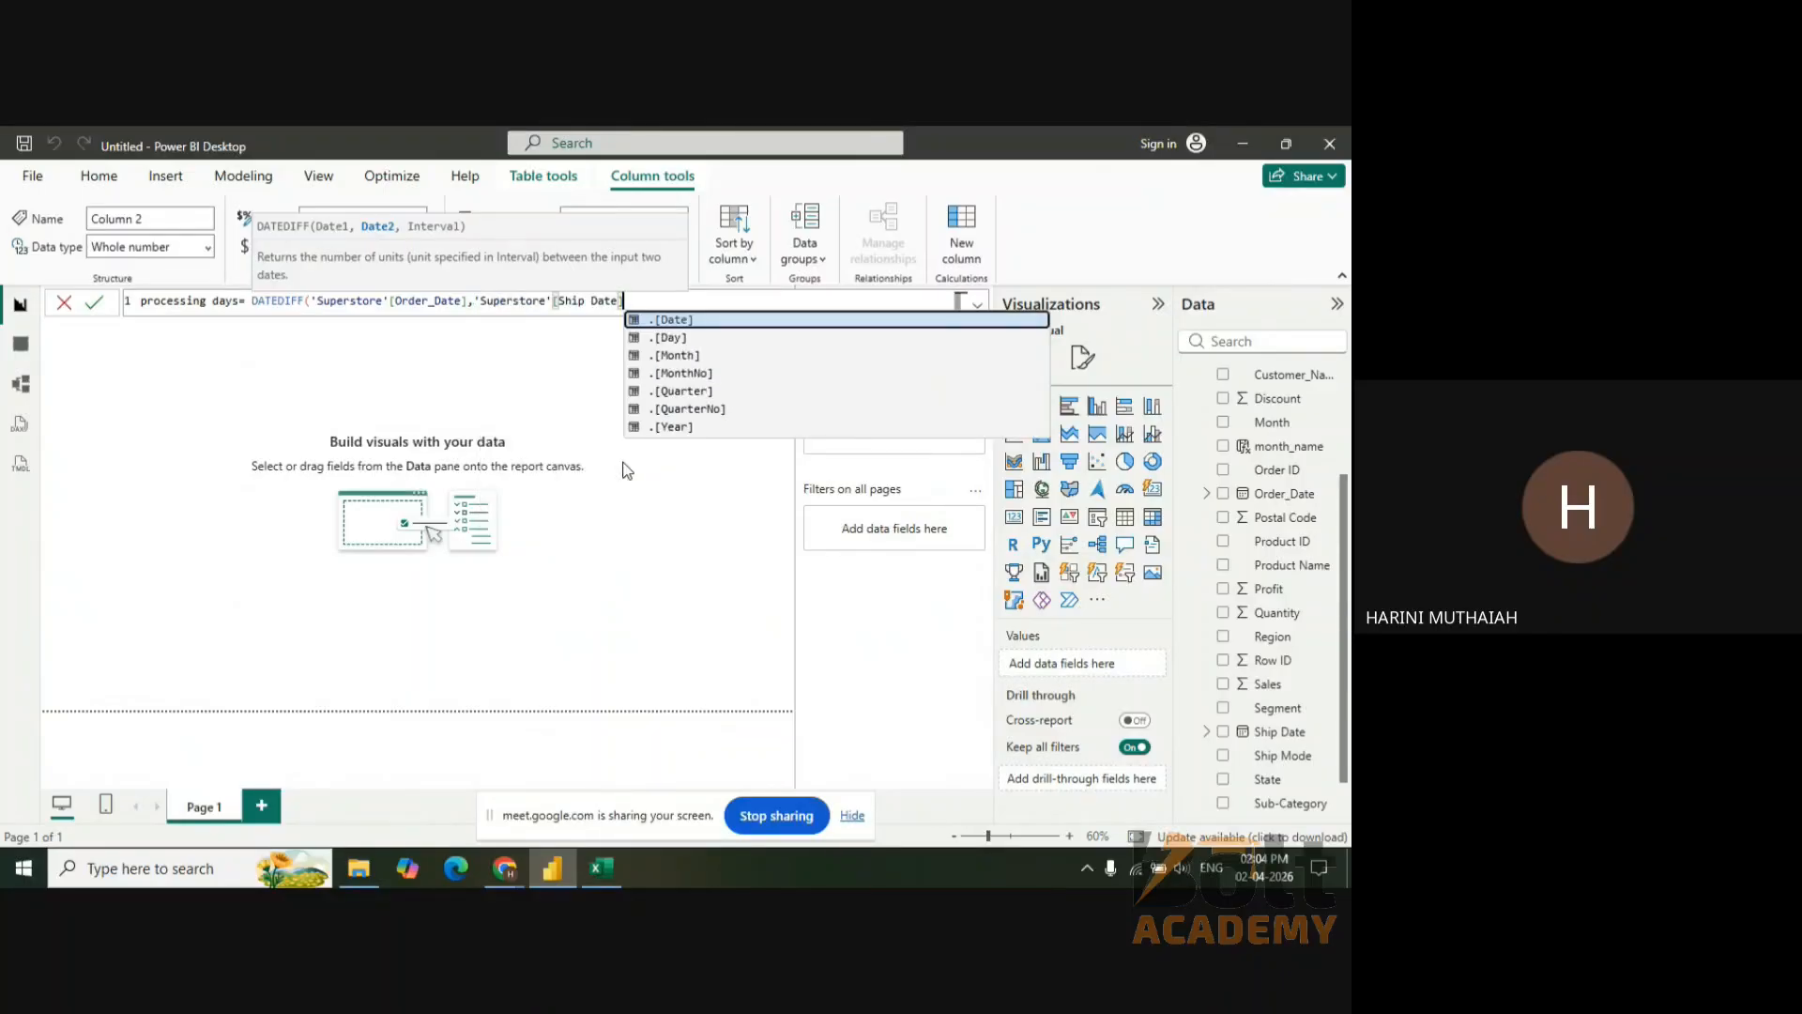
type(",")
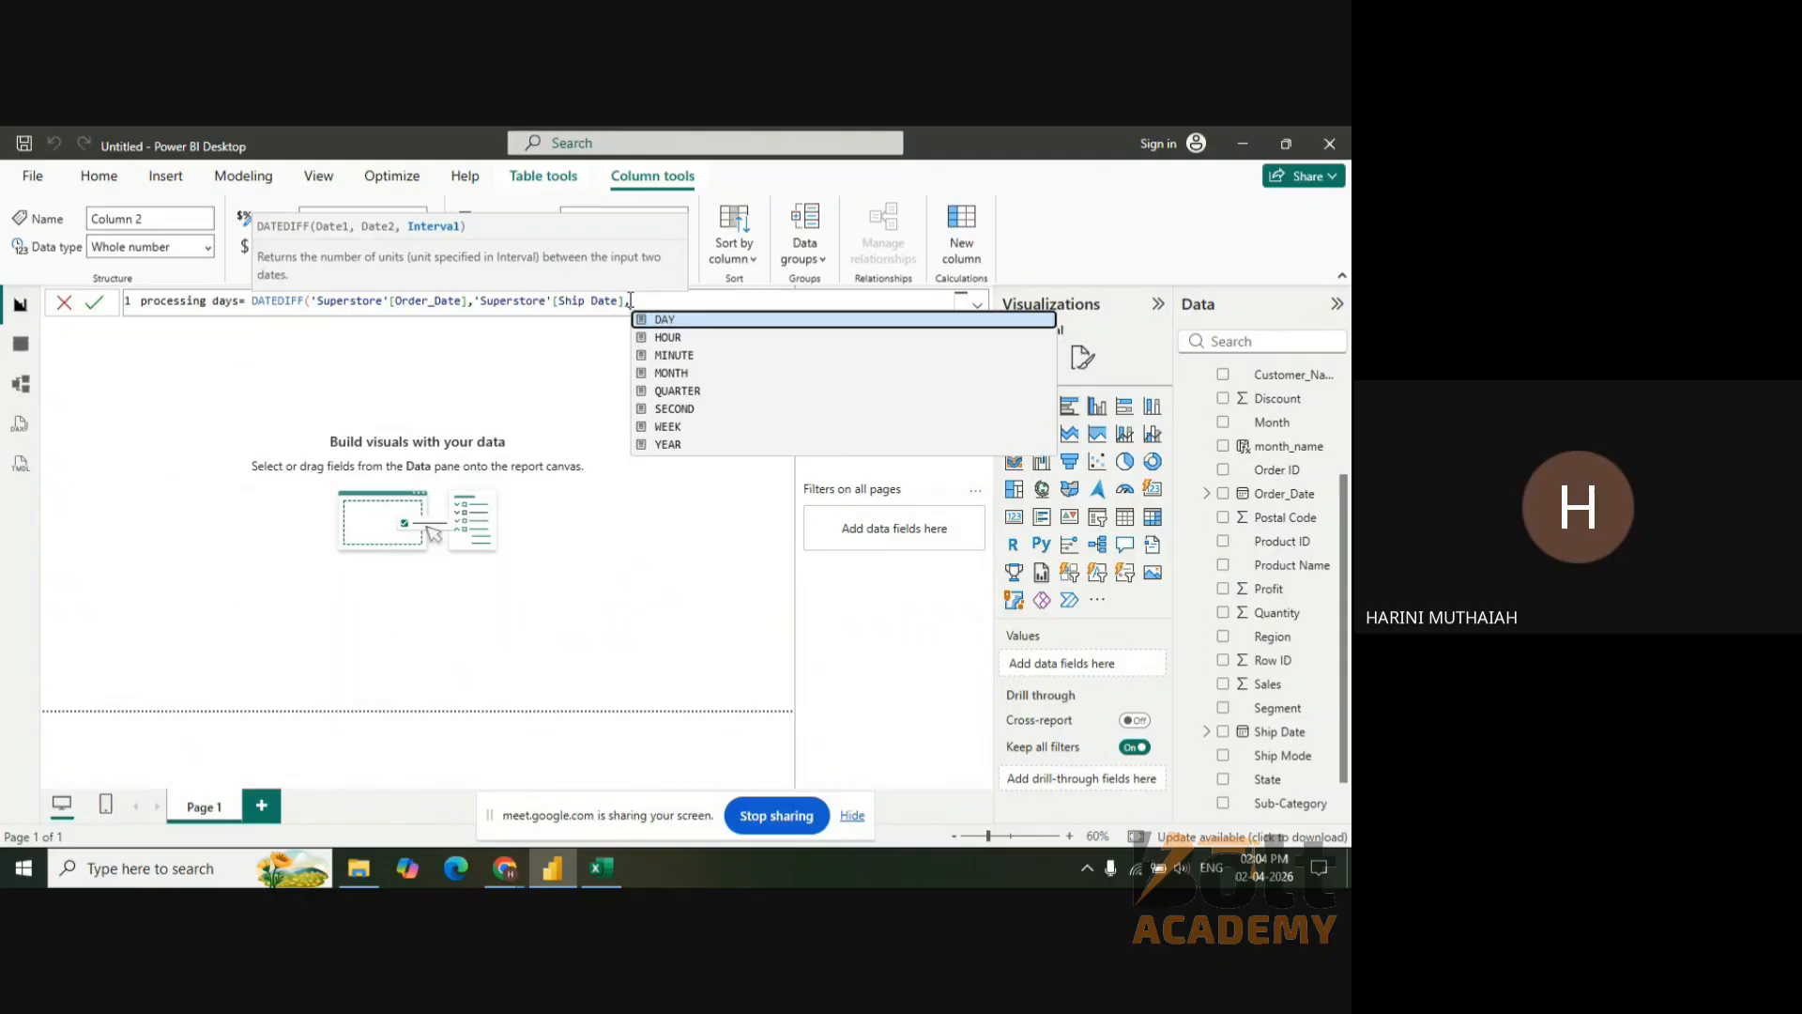
type("d")
left_click(708, 338)
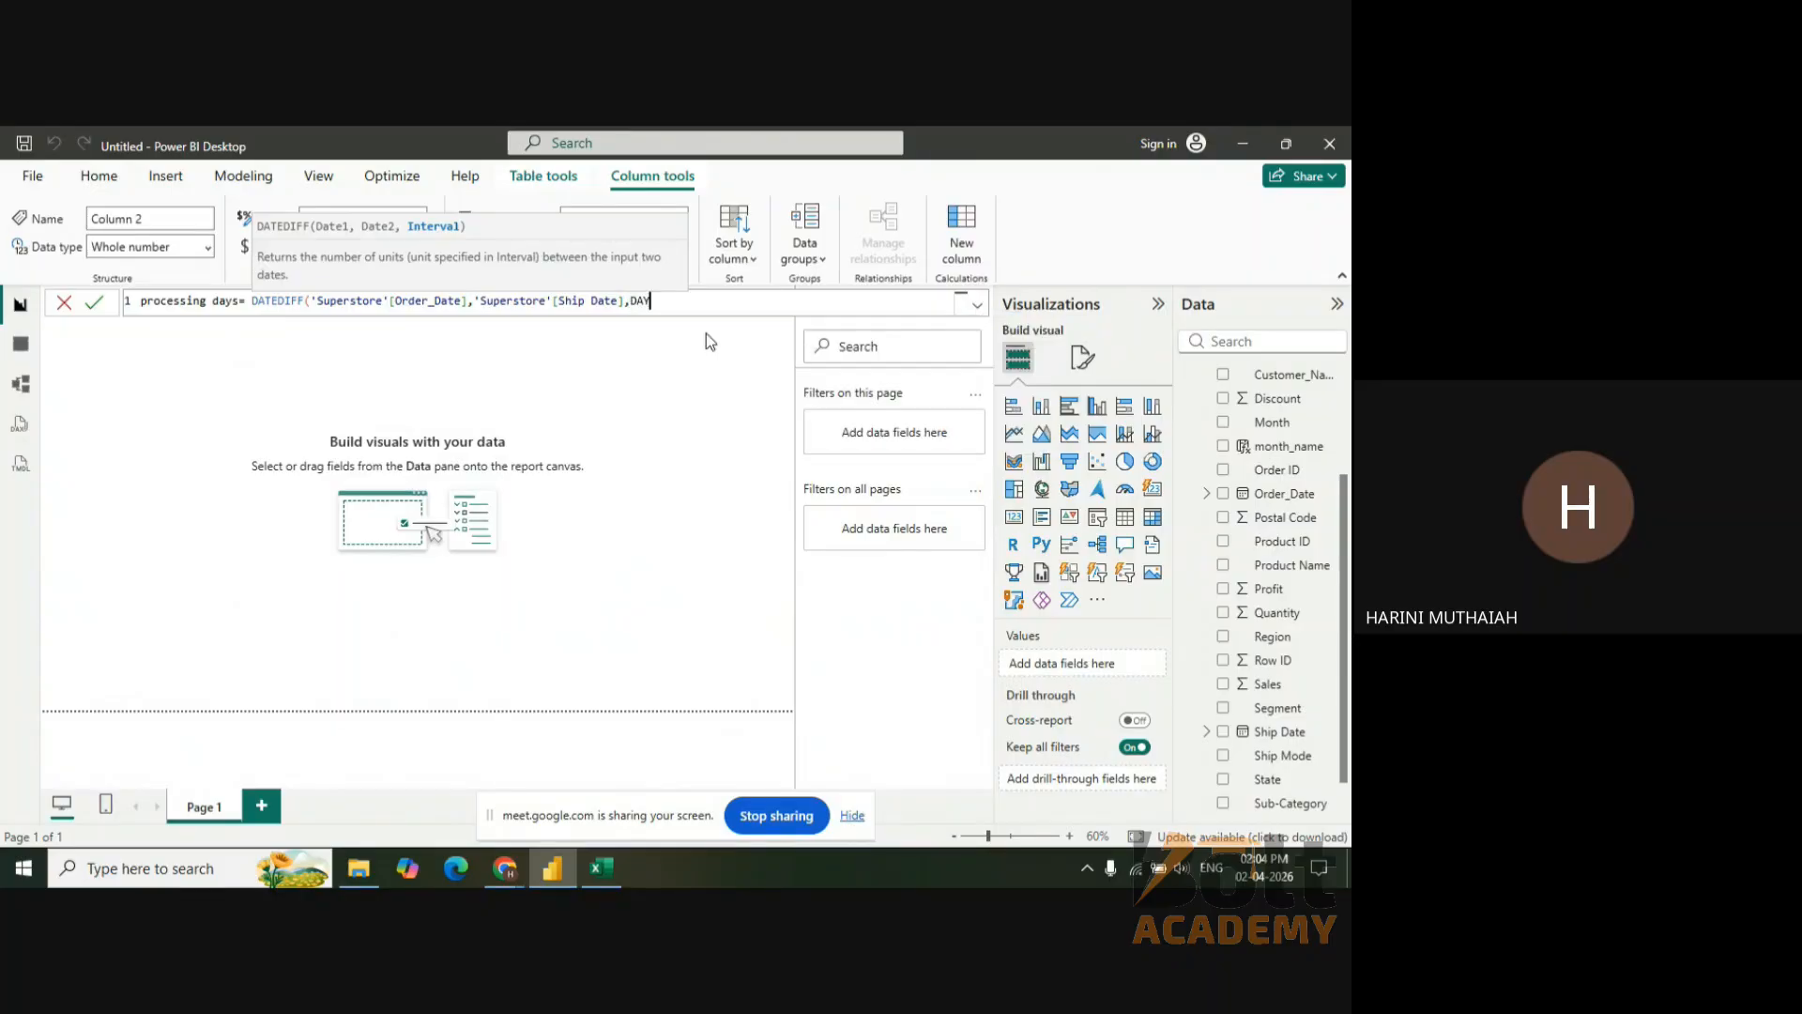
double_click(719, 349)
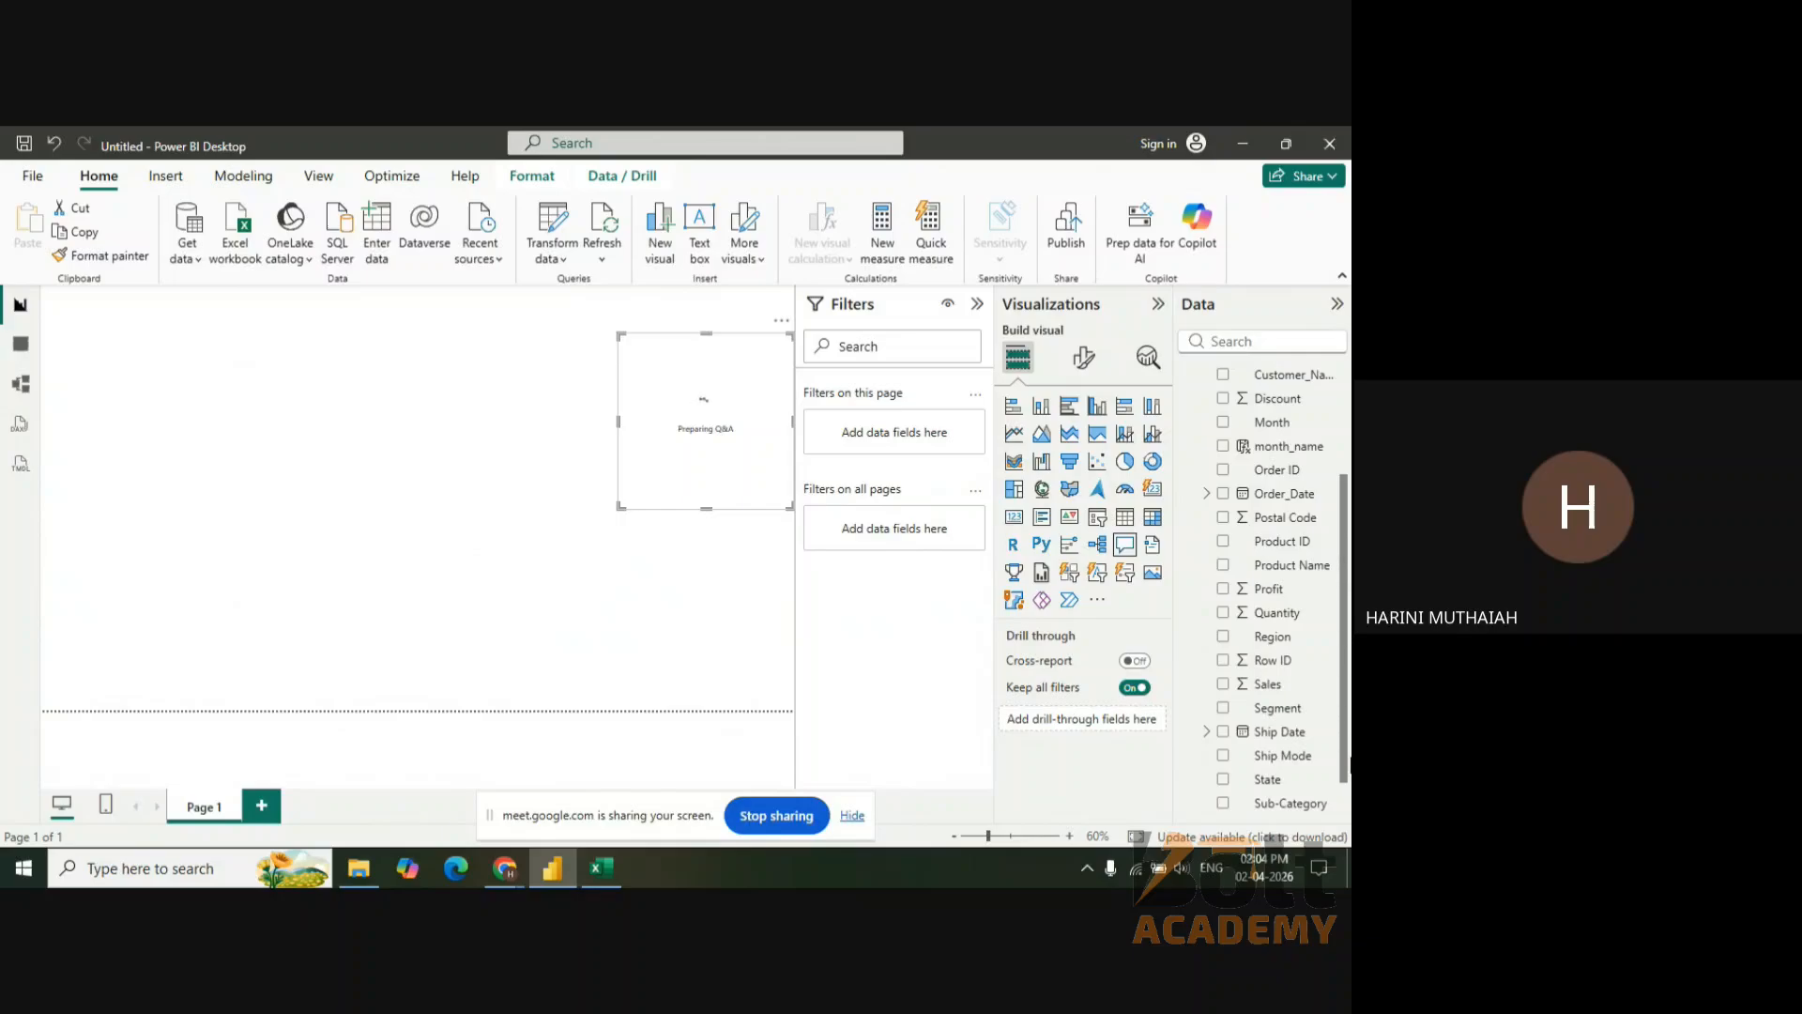
- Remove the Q&A visual from the report page and recommit the processing days column's formula
left_click(780, 322)
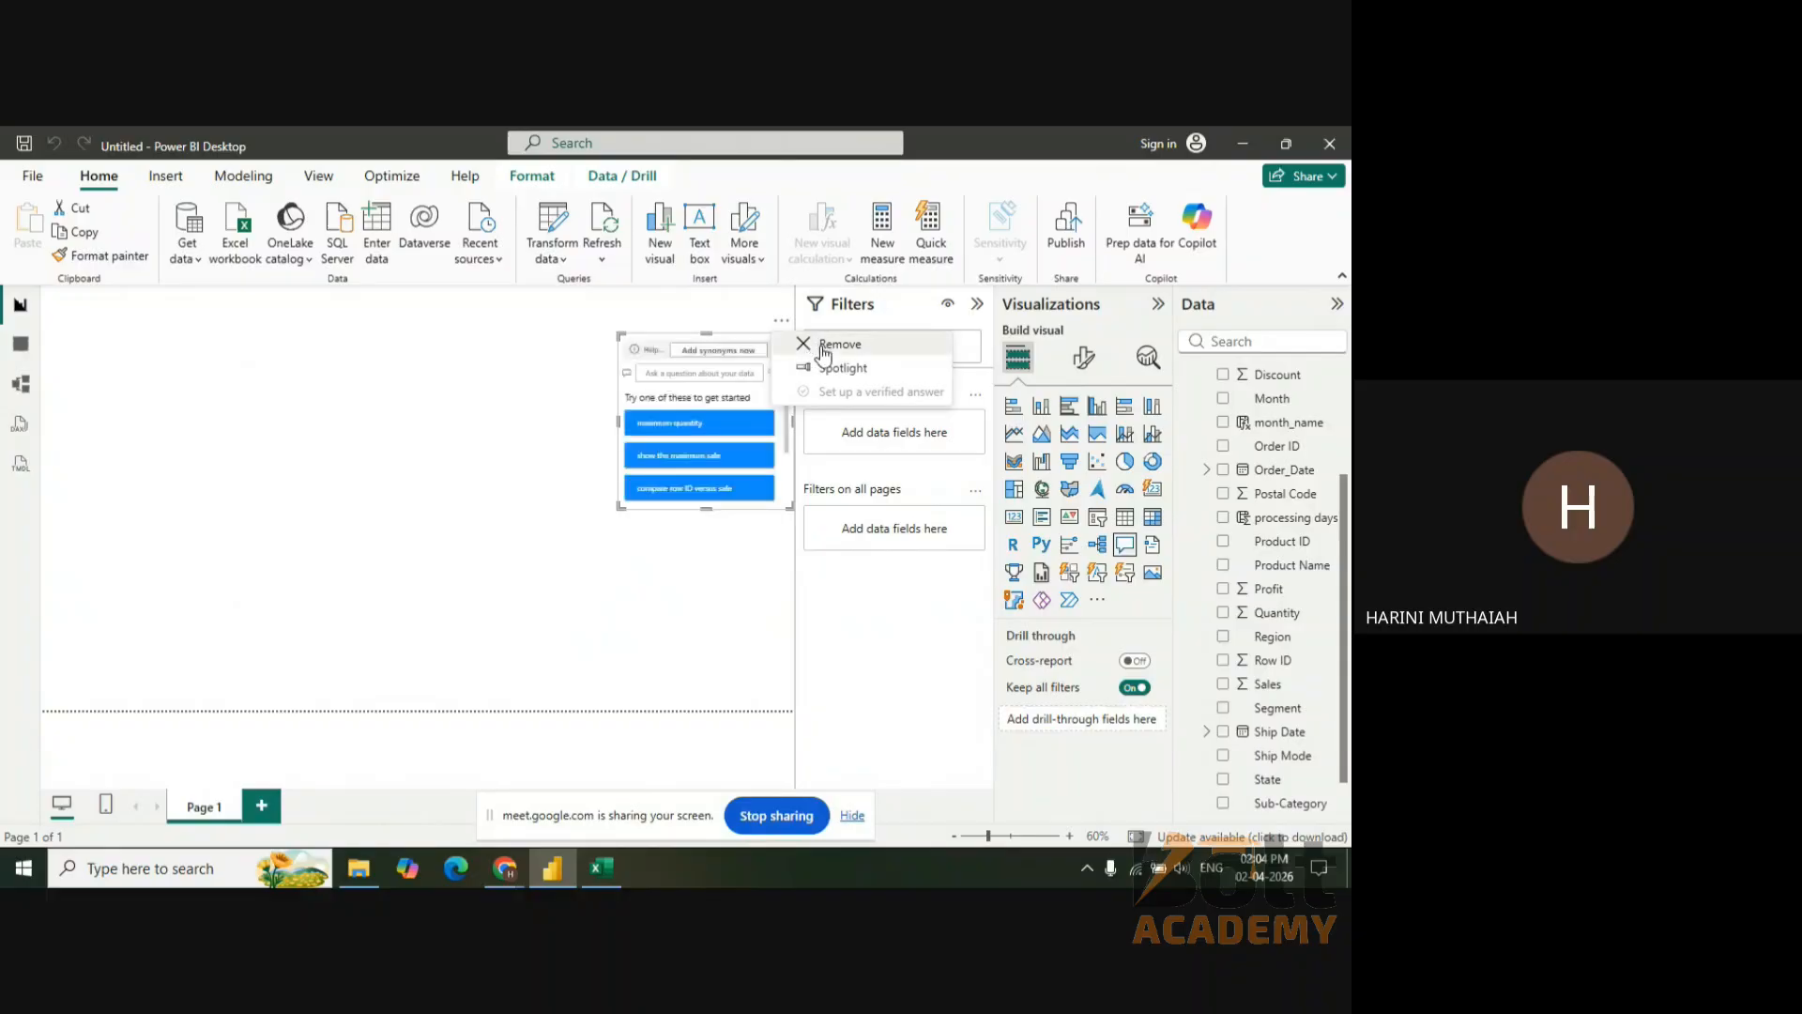
left_click(823, 352)
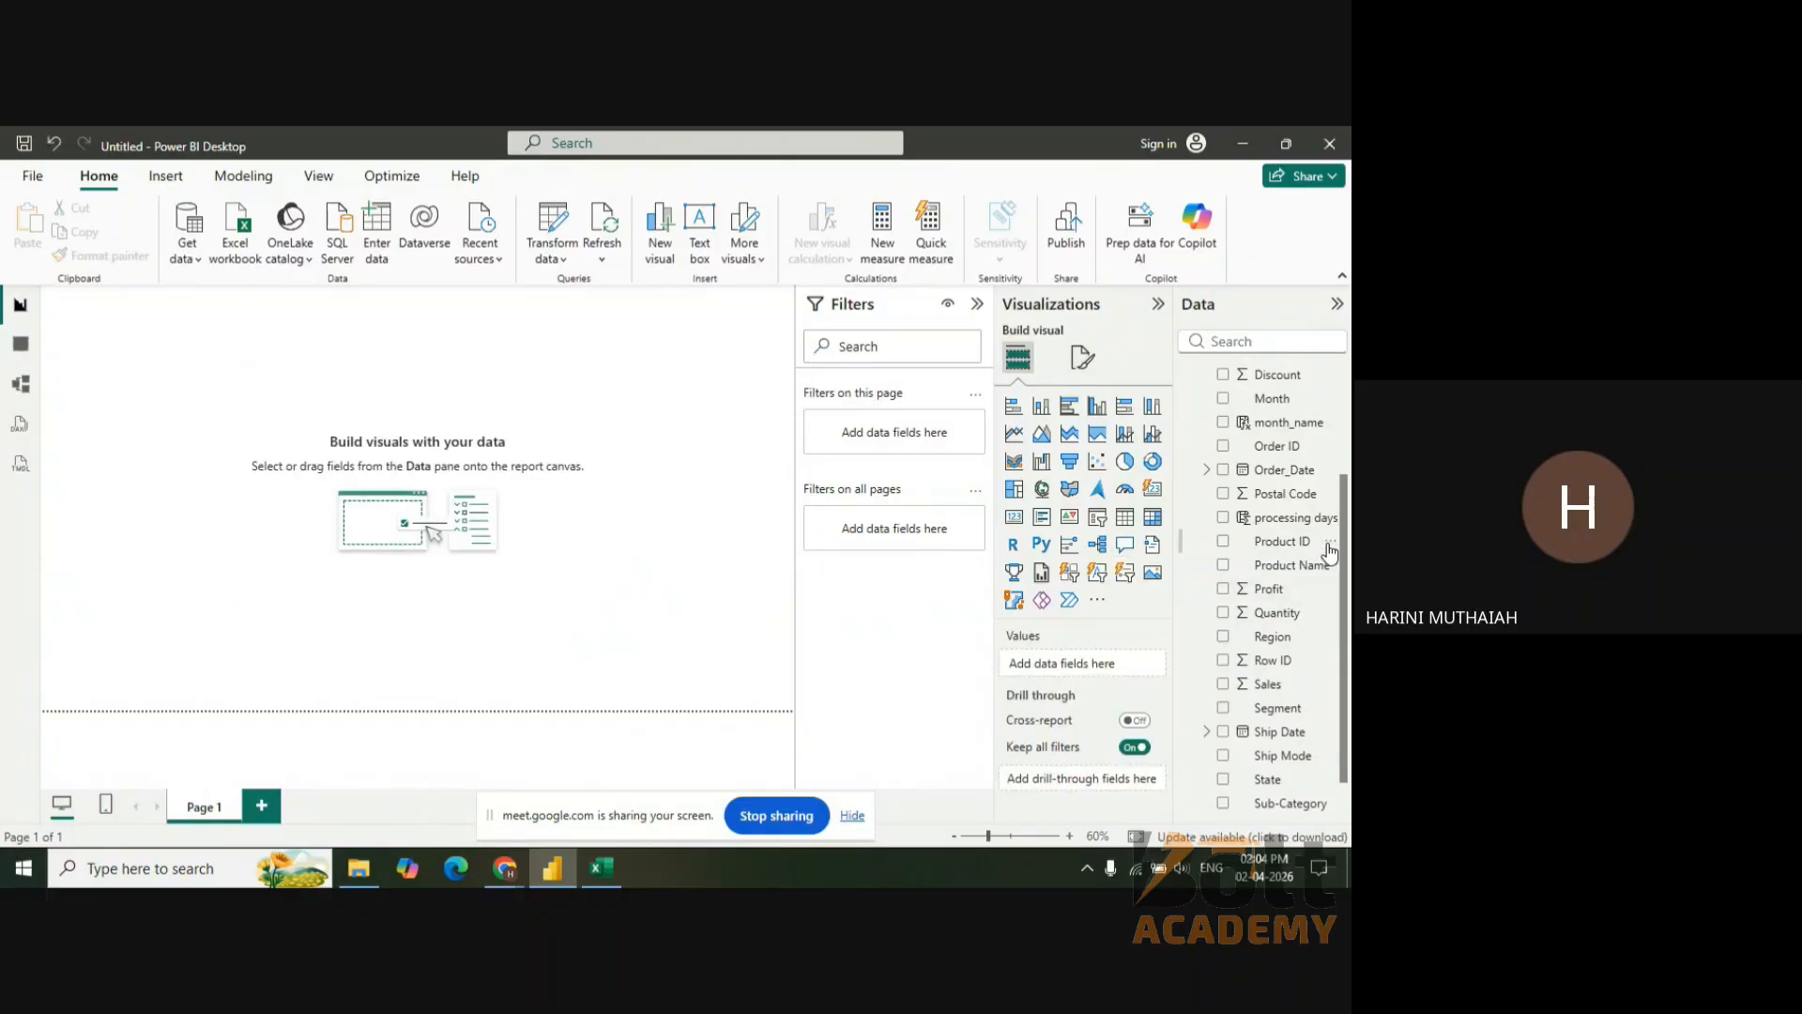
left_click(1295, 518)
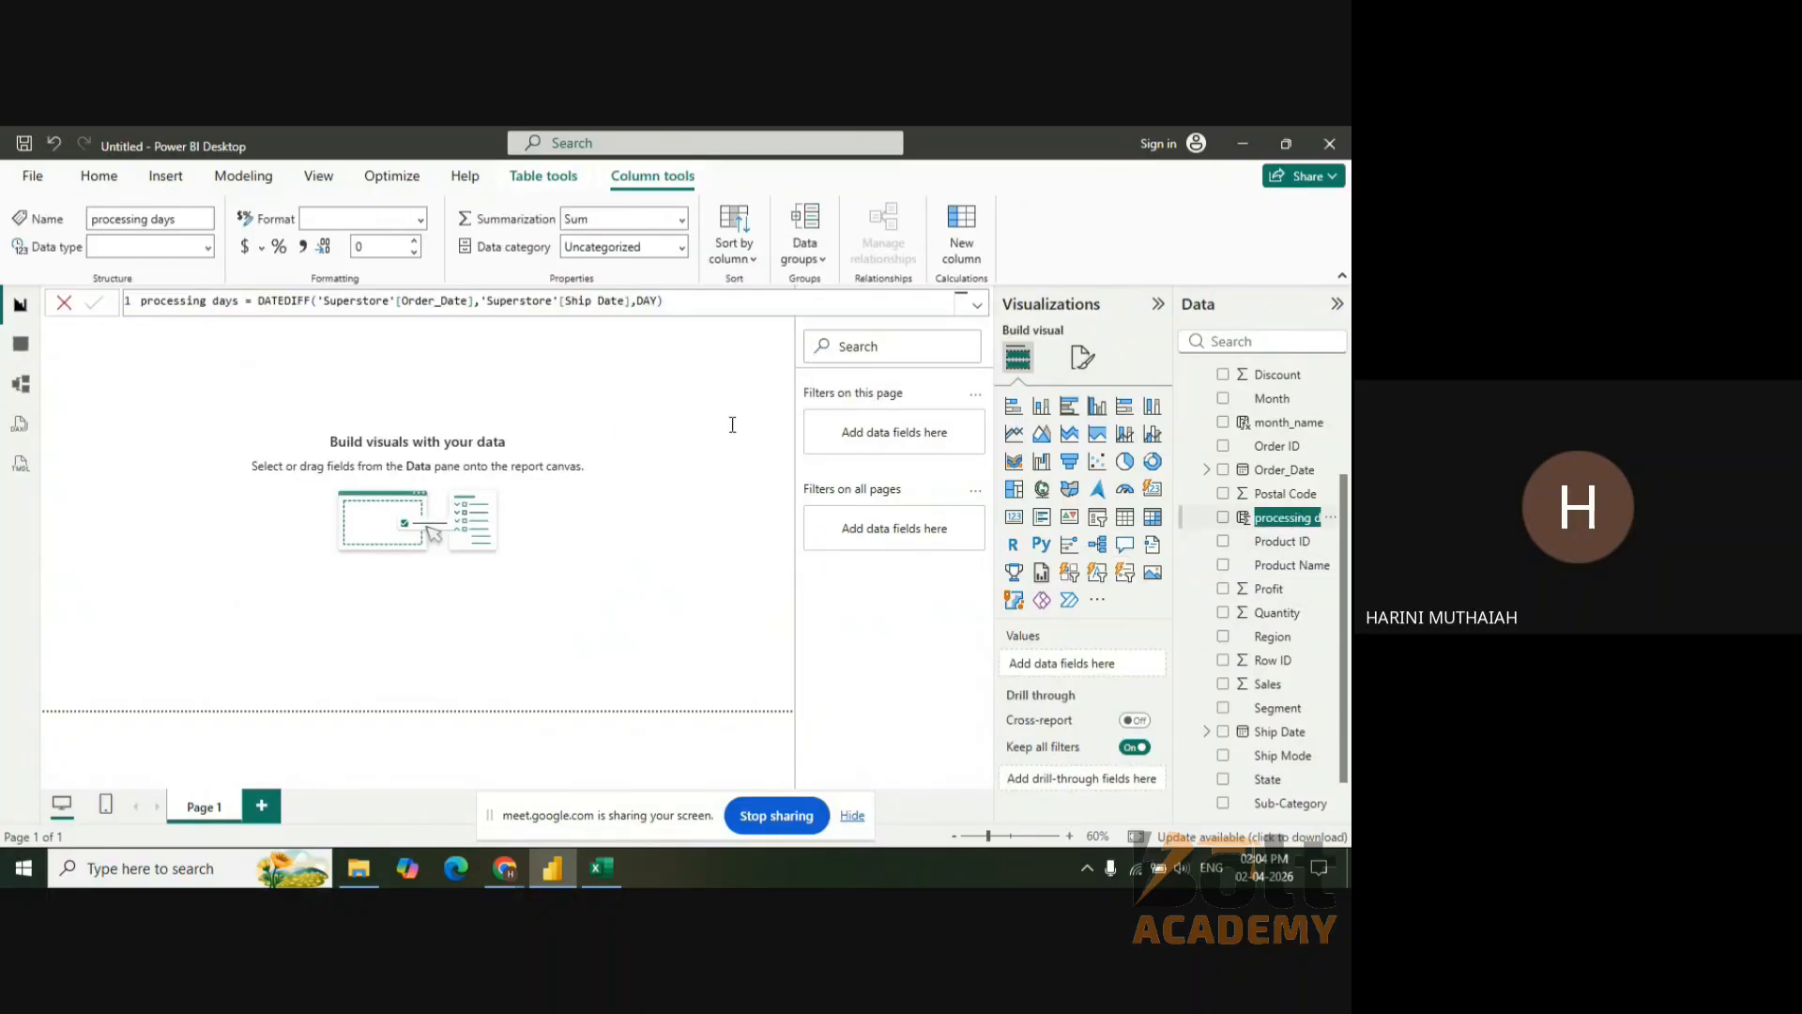
left_click(749, 305)
key("Return")
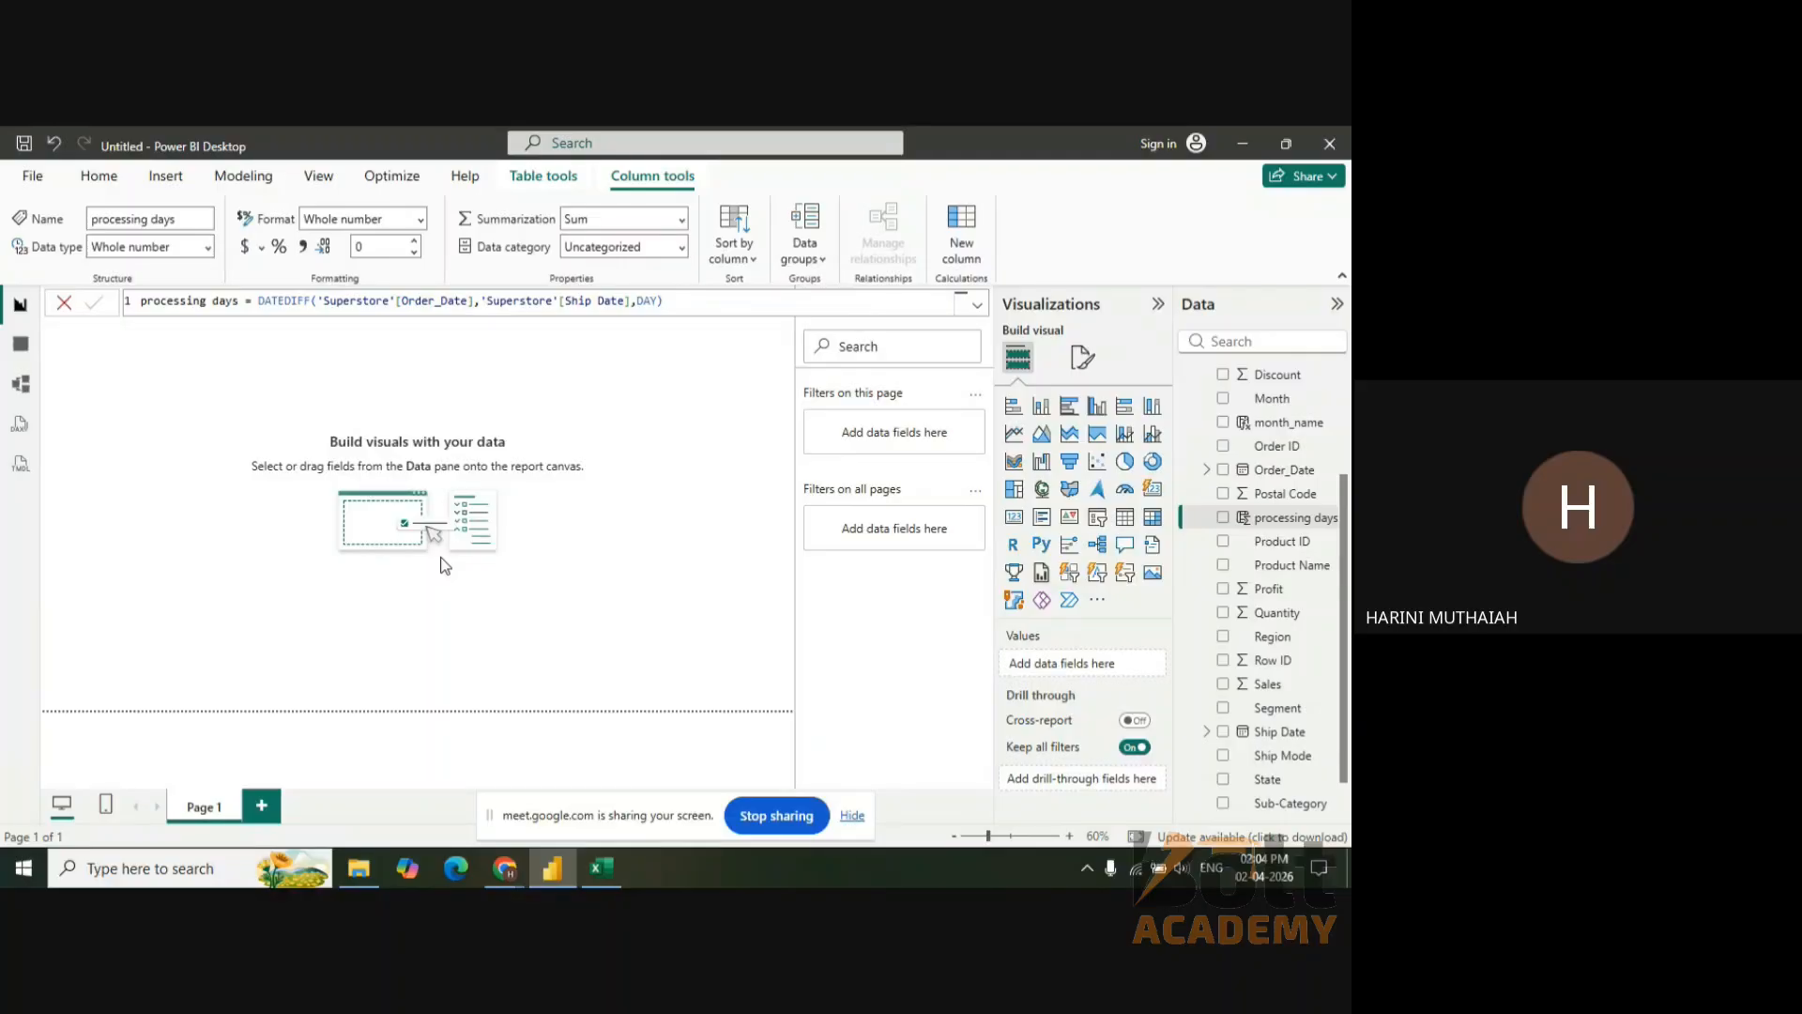
left_click(599, 528)
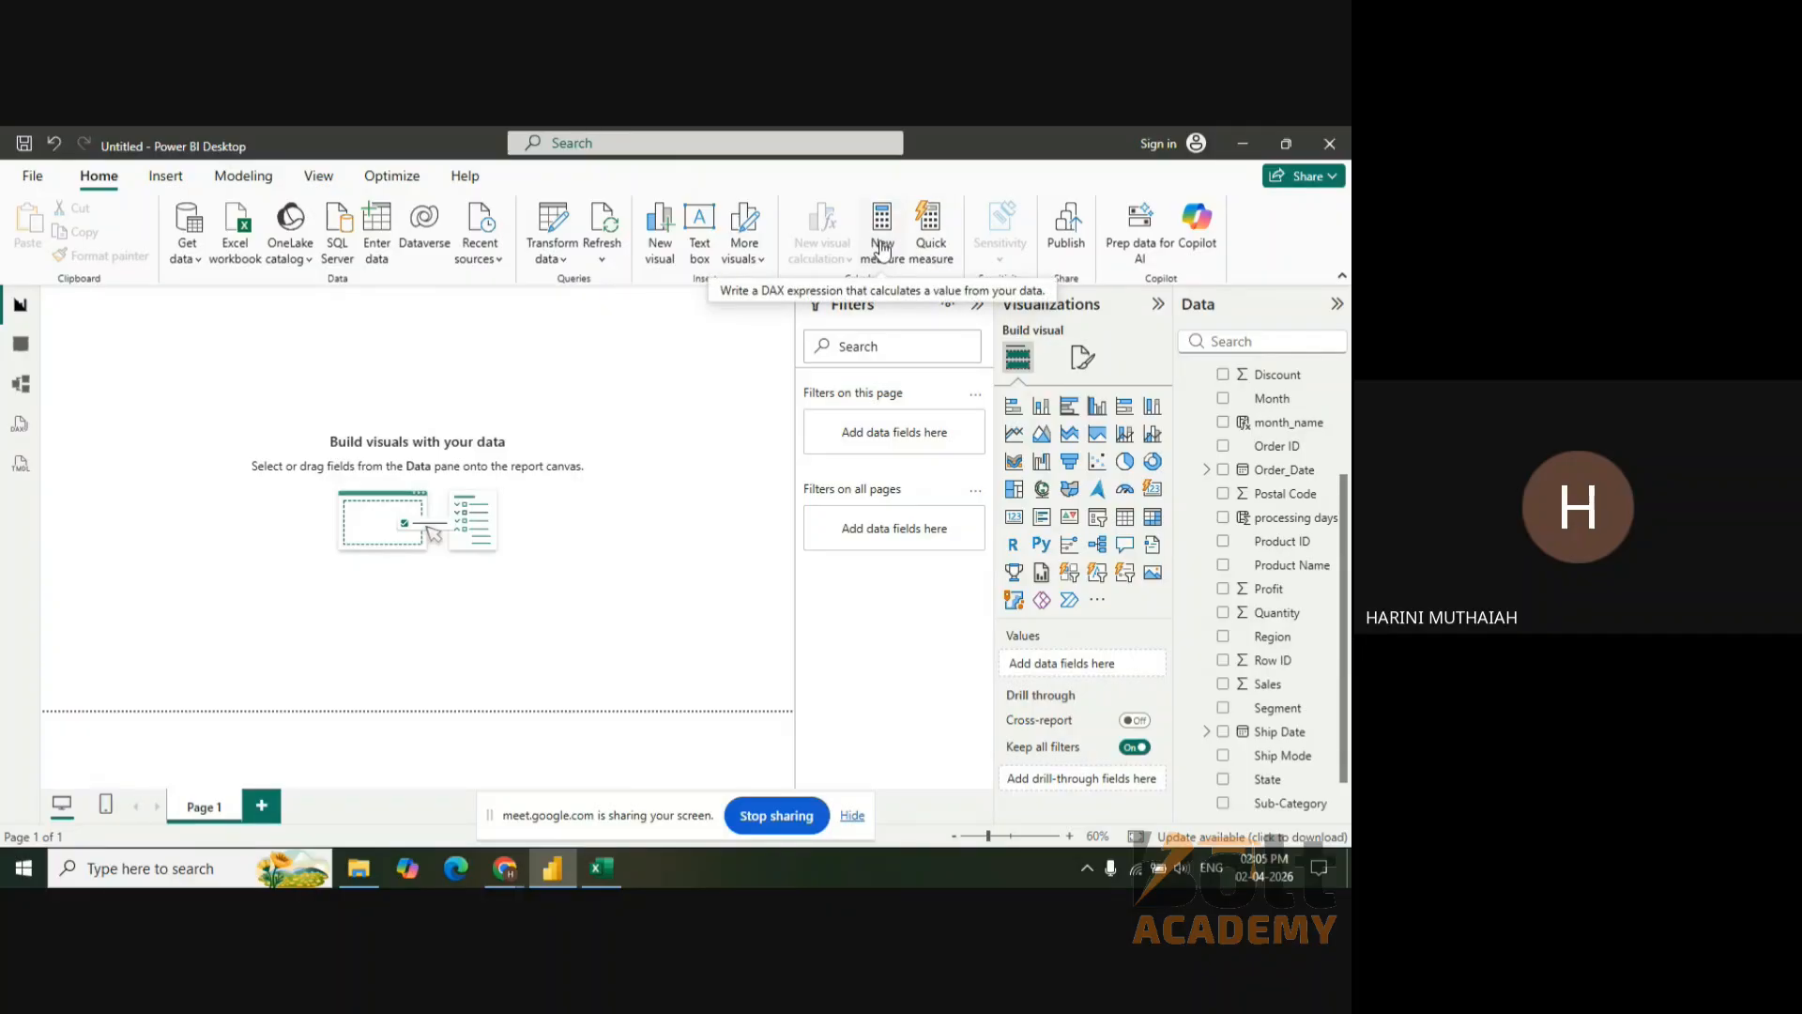
- Start a new measure in the Superstore table named Total Sales using the SUM function
left_click(882, 250)
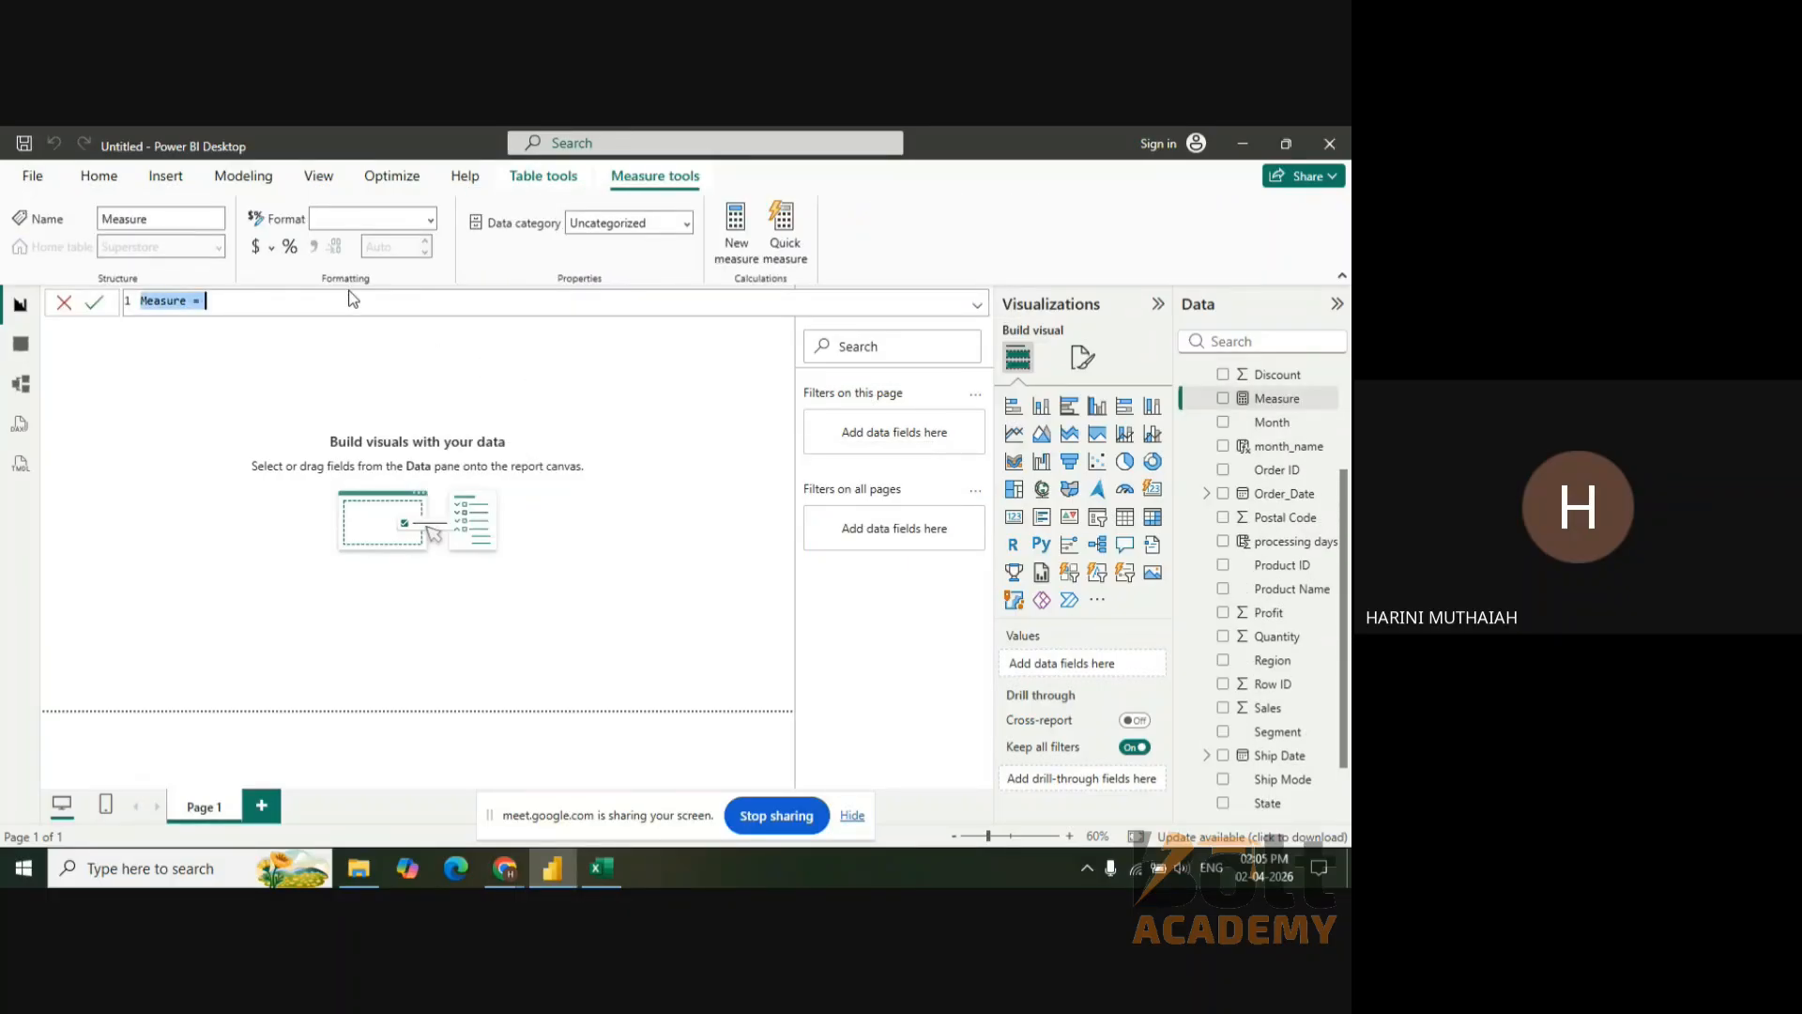
key("BackSpace")
type("tota")
key("BackSpace")
key("BackSpace")
key("BackSpace")
key("BackSpace")
type("total Sales")
double_click(143, 300)
left_click(144, 300)
key("Delete")
type("Tsum")
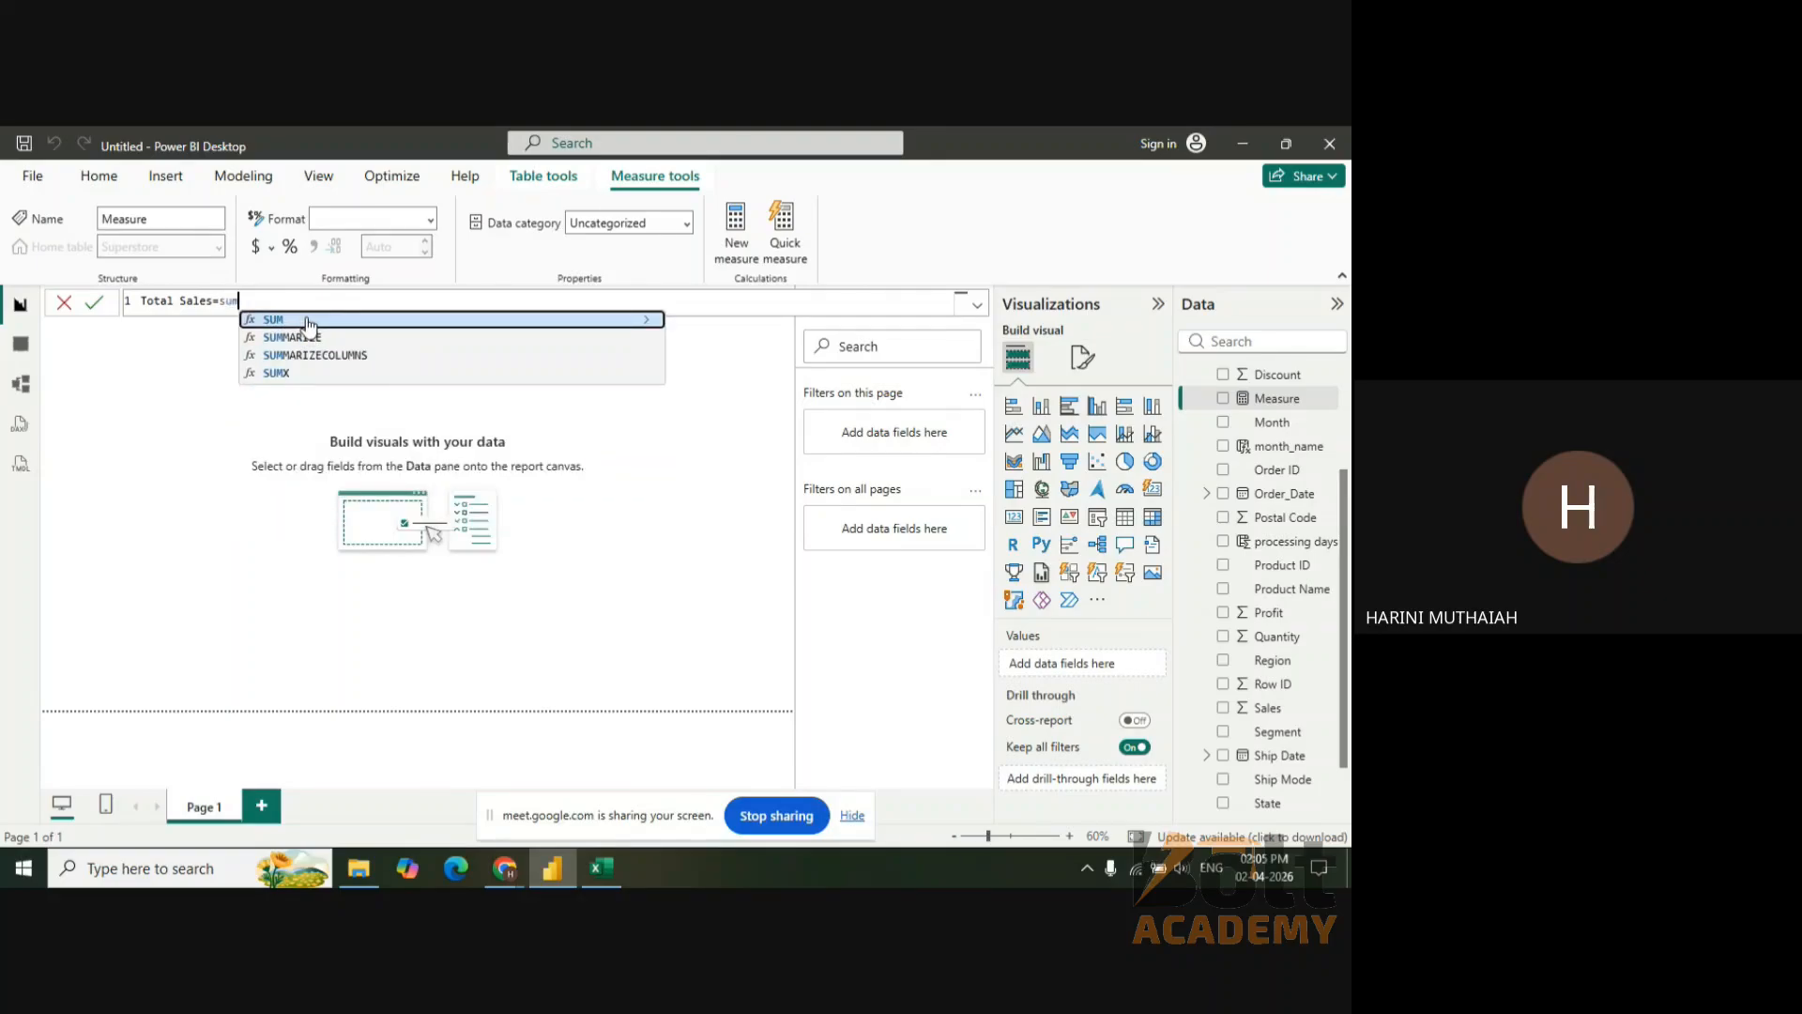
left_click(306, 320)
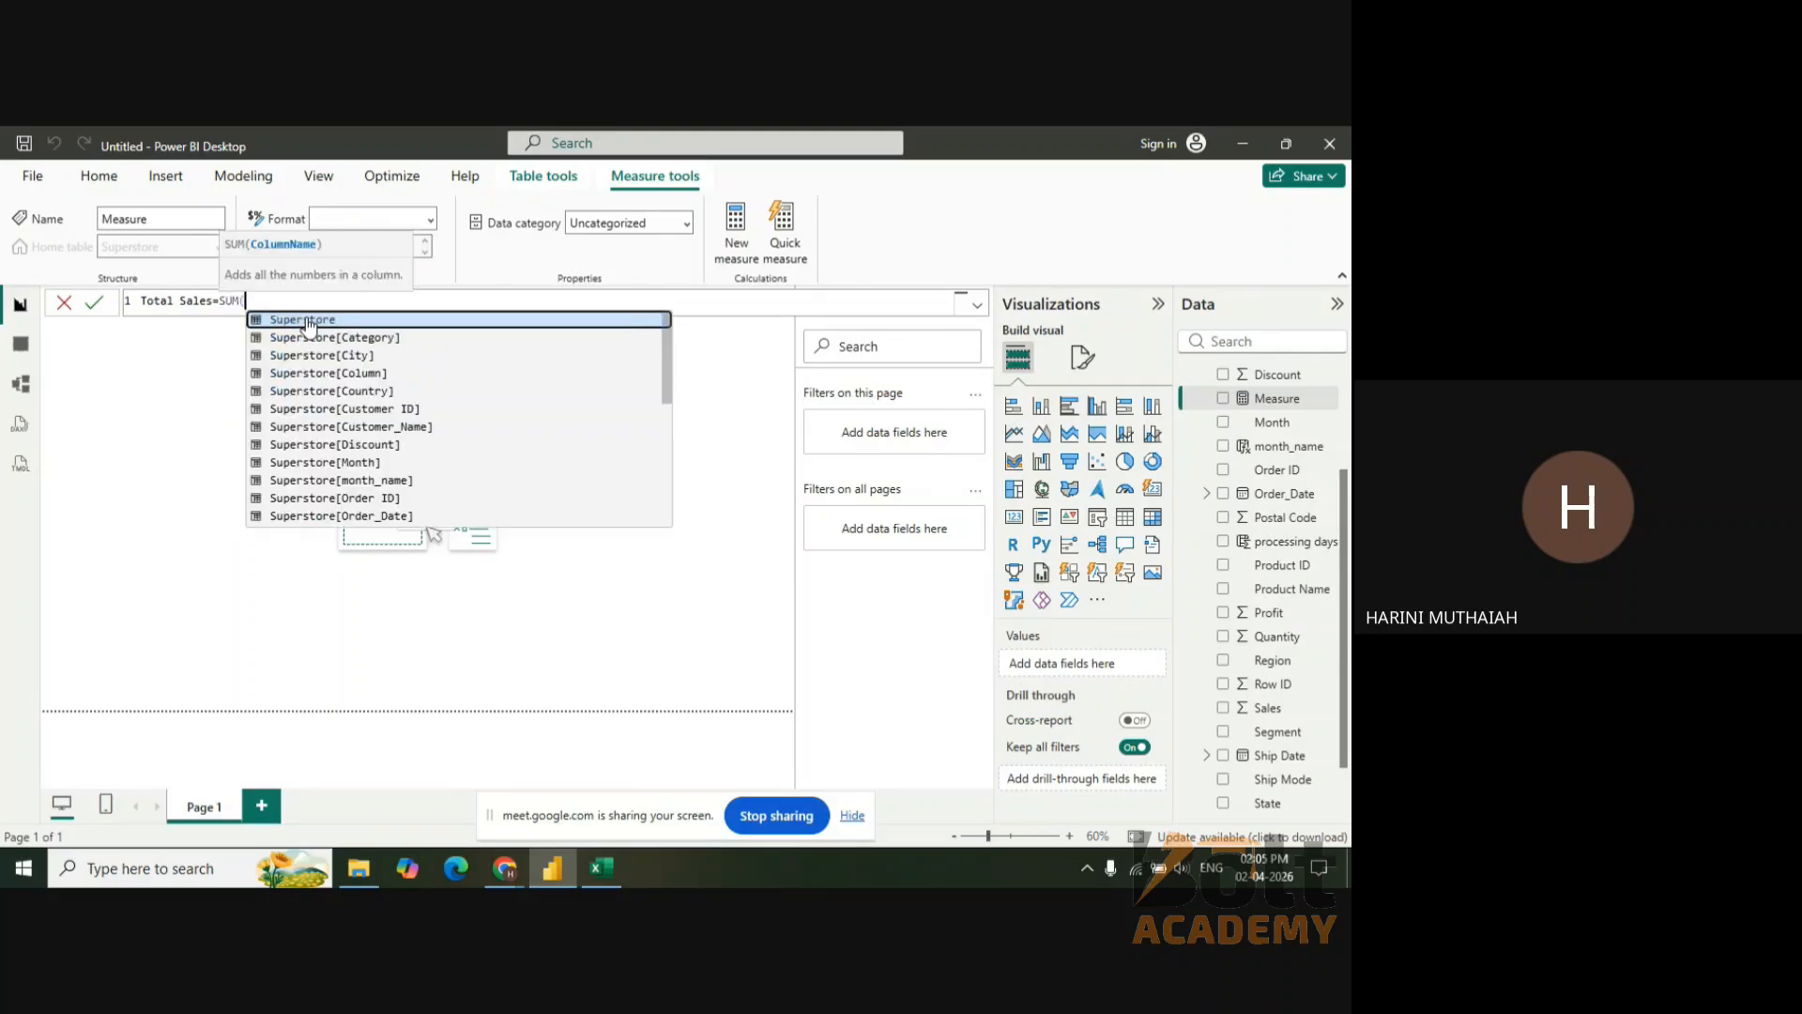
- Complete the Total Sales formula with Superstore[Sales] as the summed column and commit it
left_click_drag(667, 383, 676, 467)
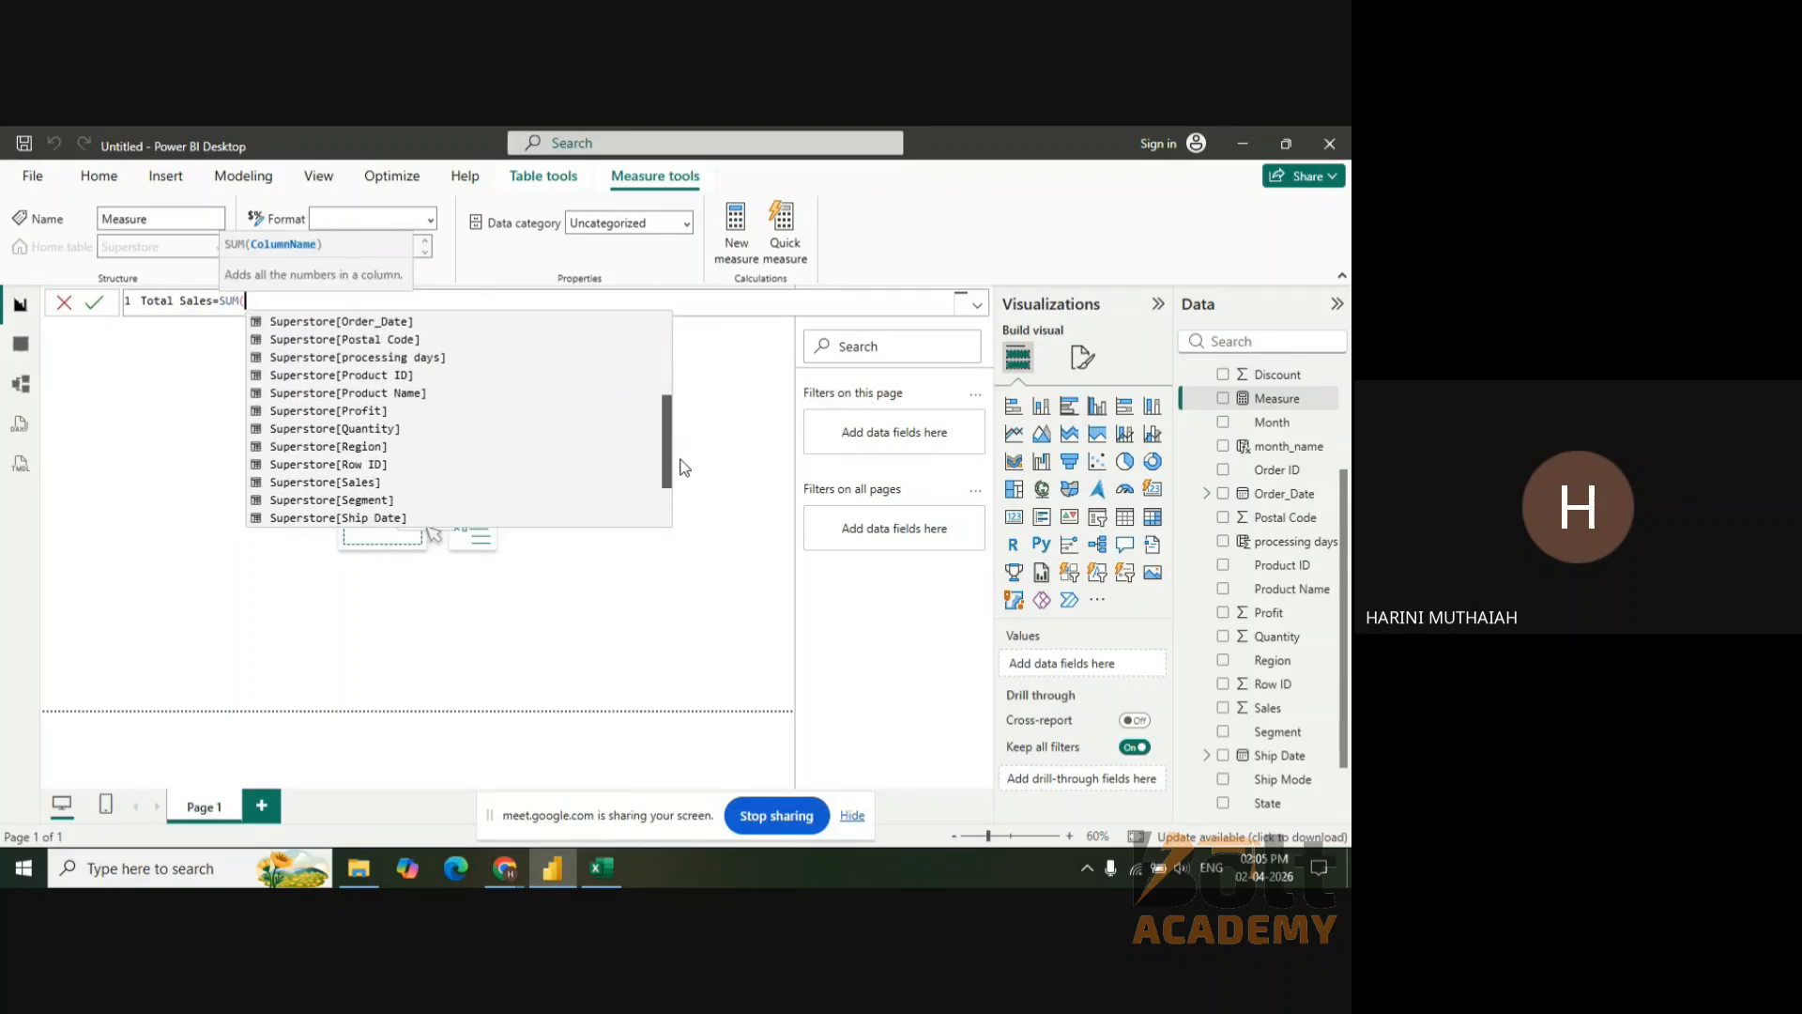
left_click(380, 481)
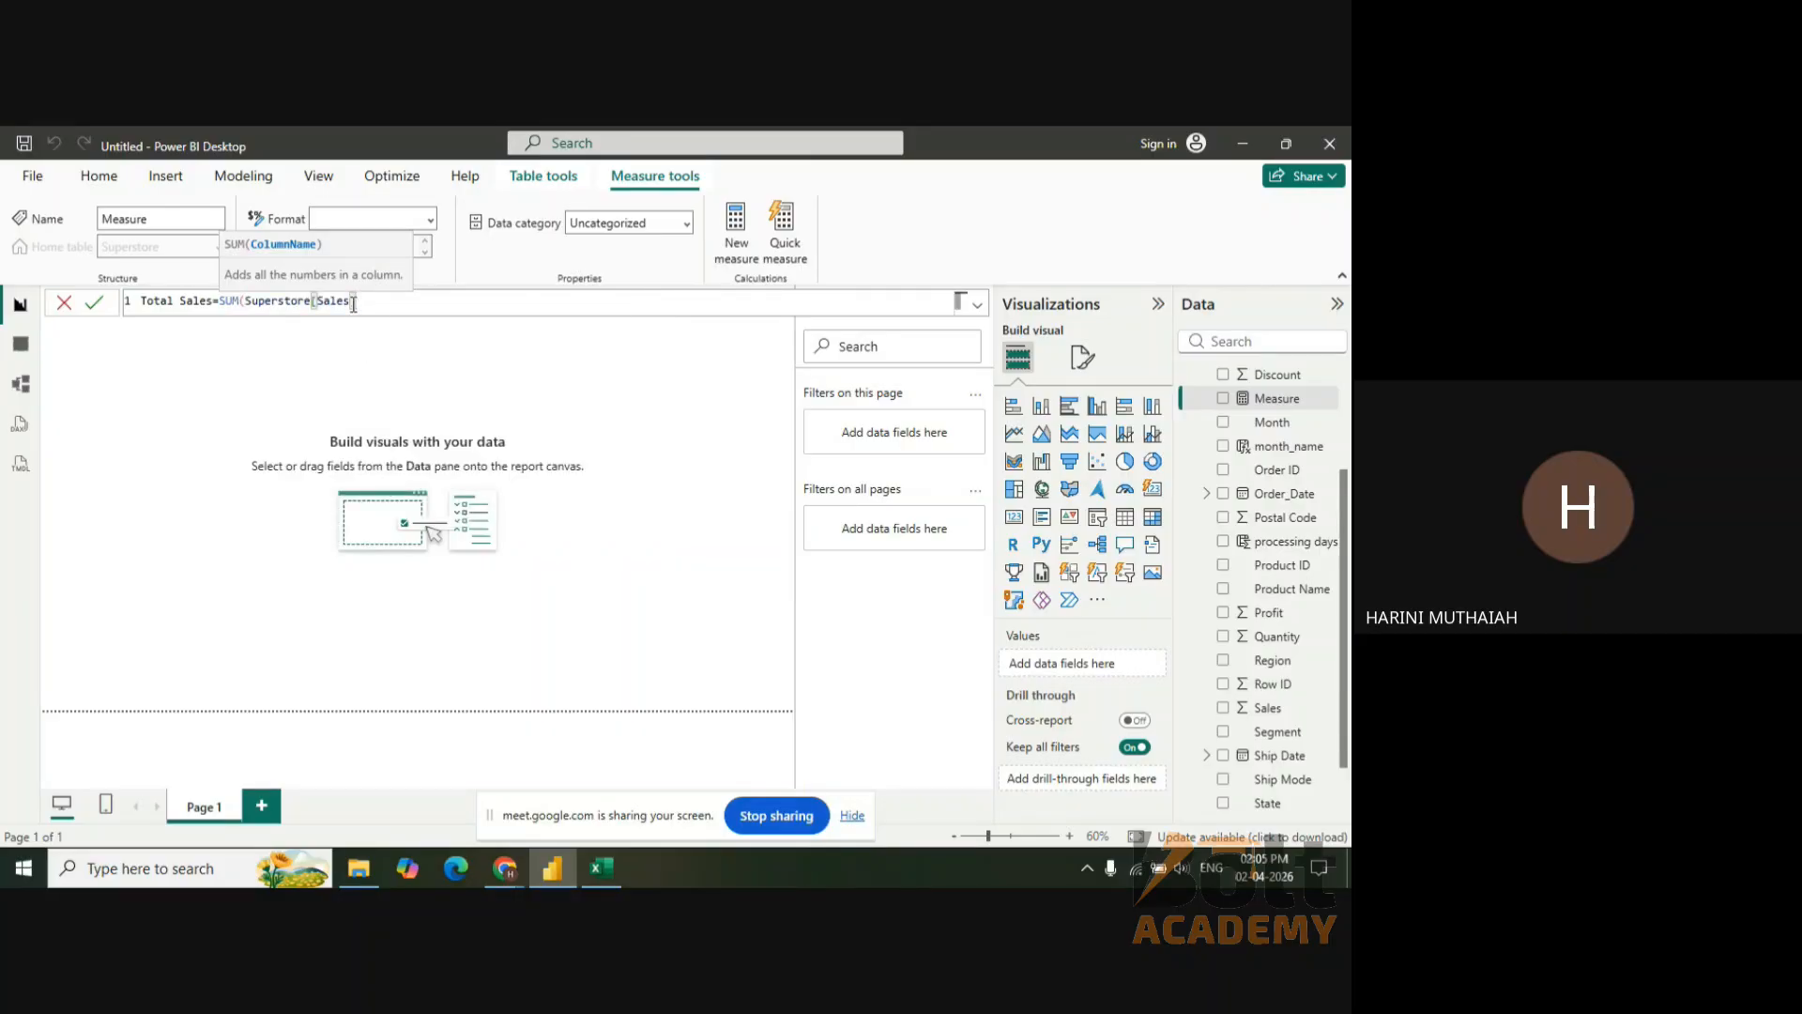
type(")")
key("Return")
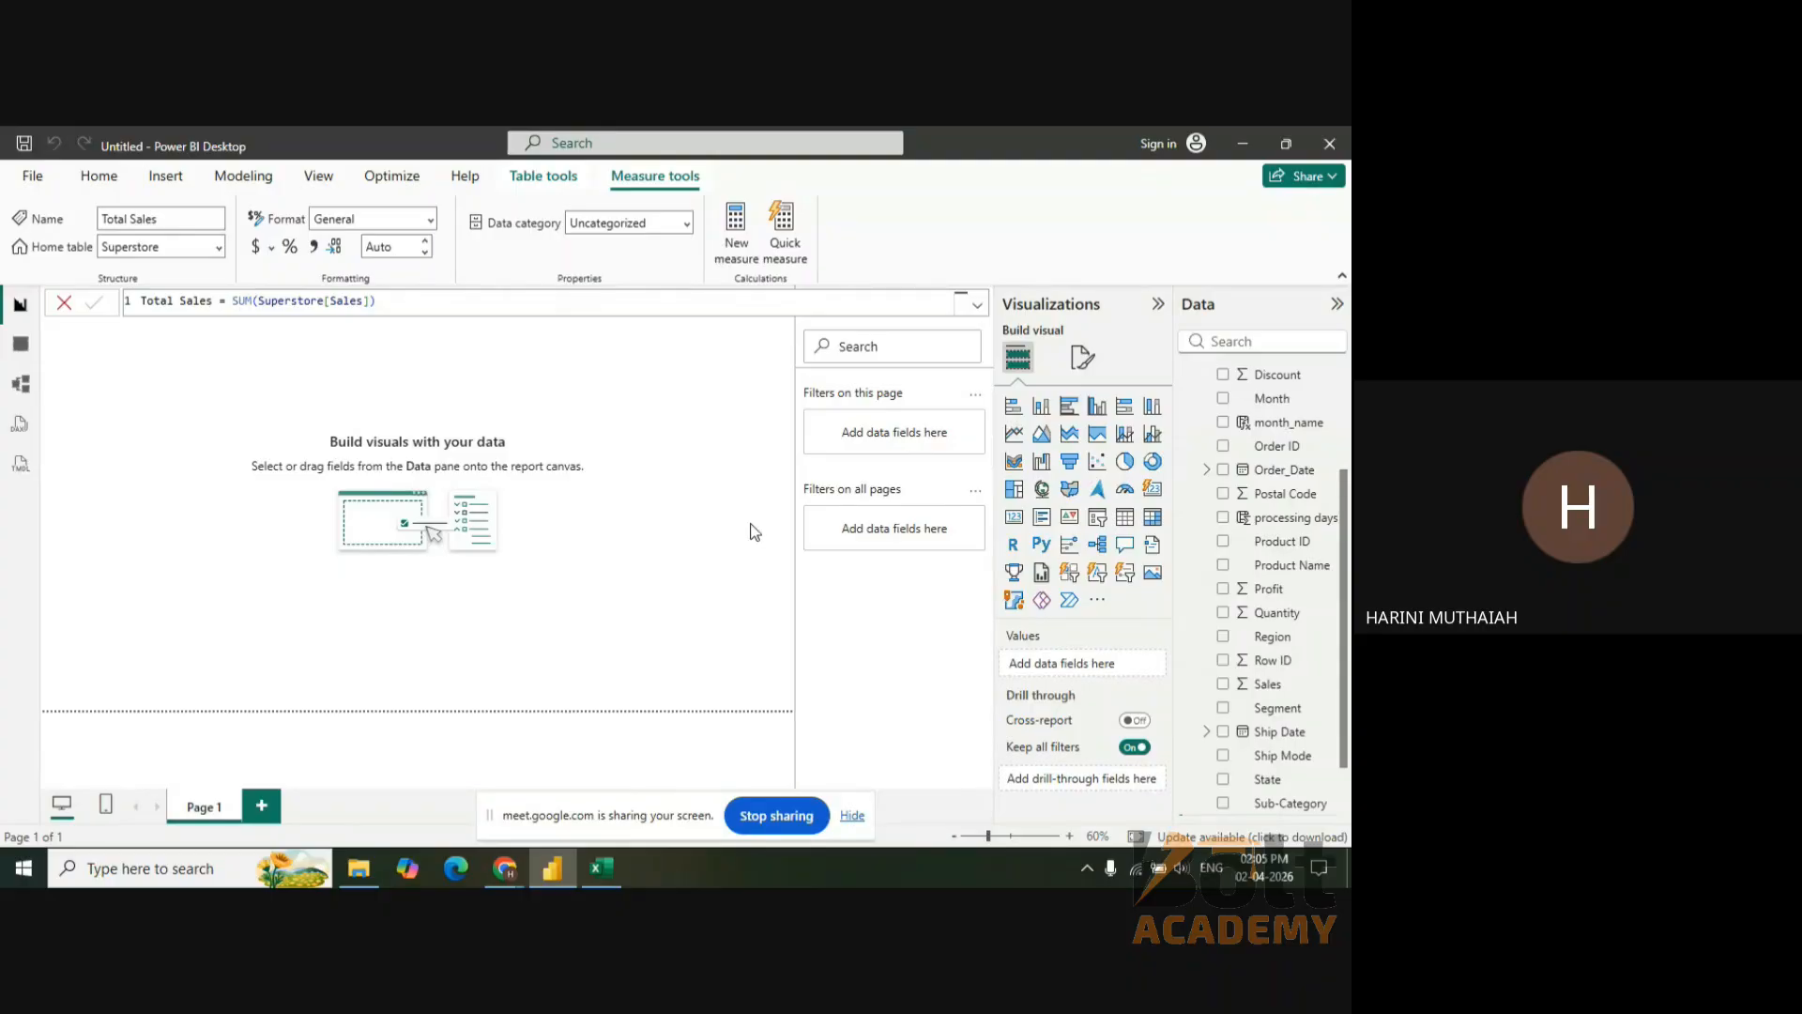
left_click(646, 462)
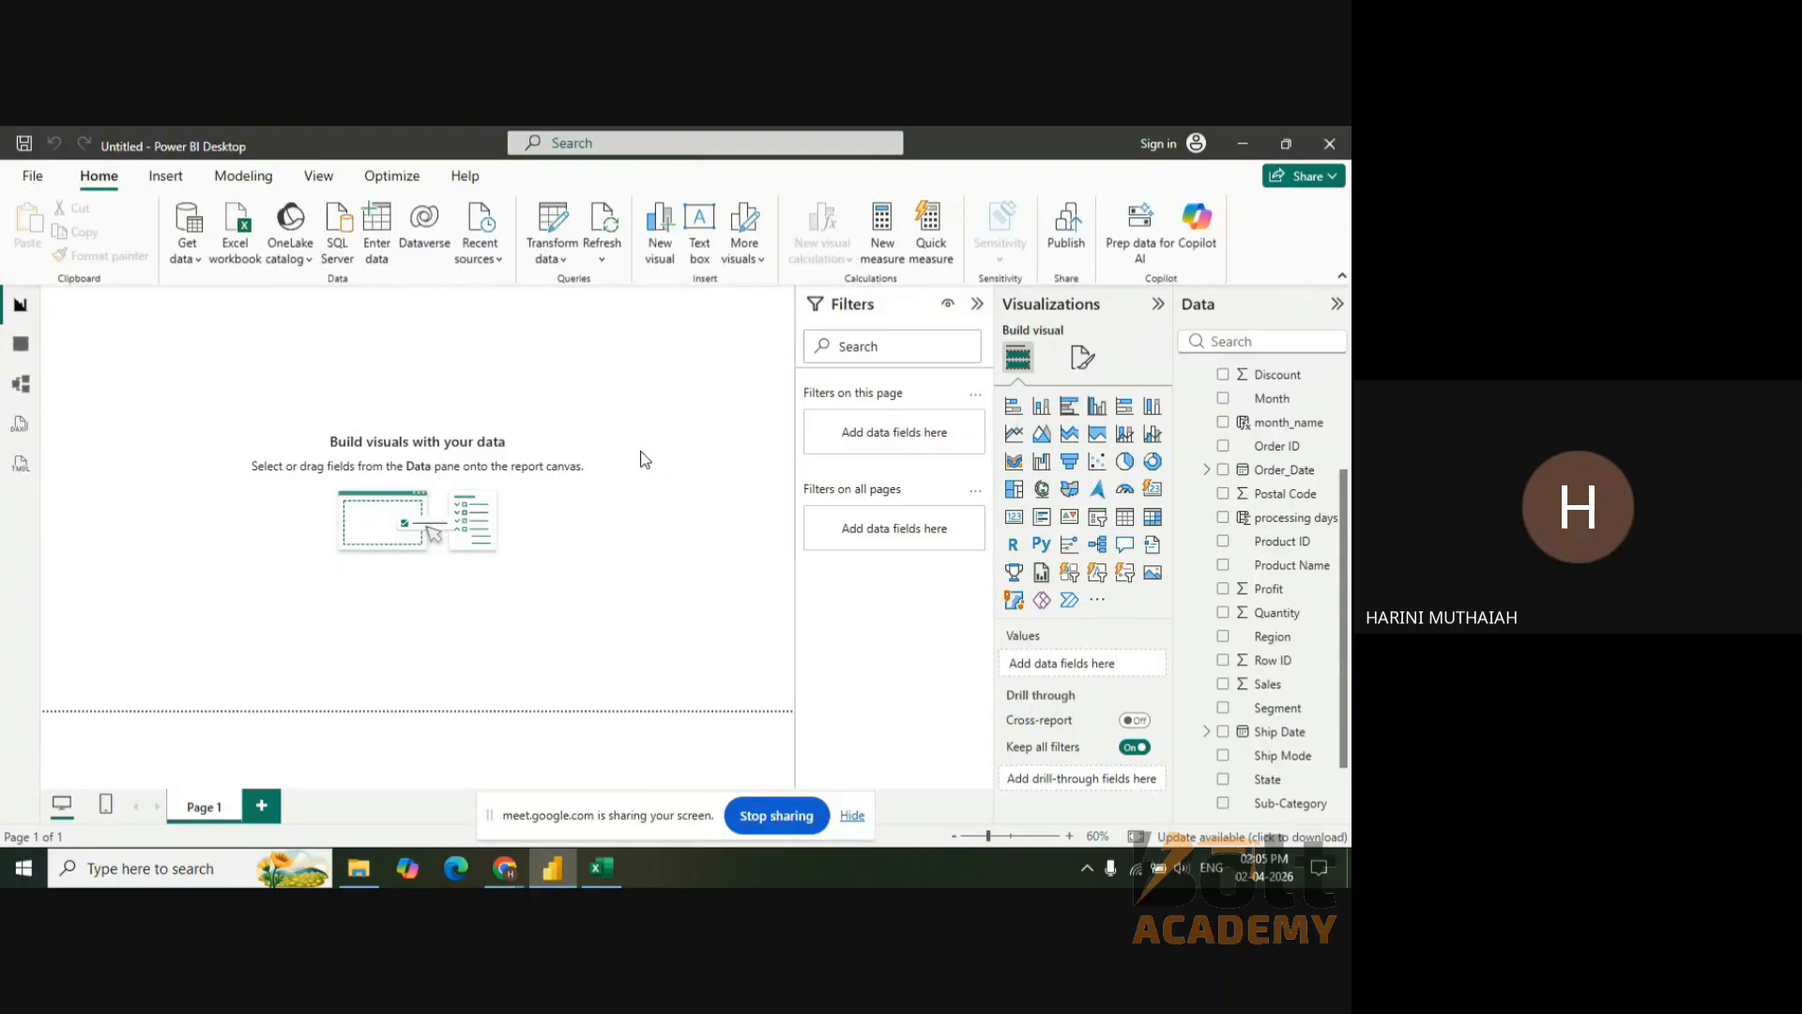
- Create a new measure Total Profit = sum('Superstore'[Profit]) and commit it
left_click(881, 248)
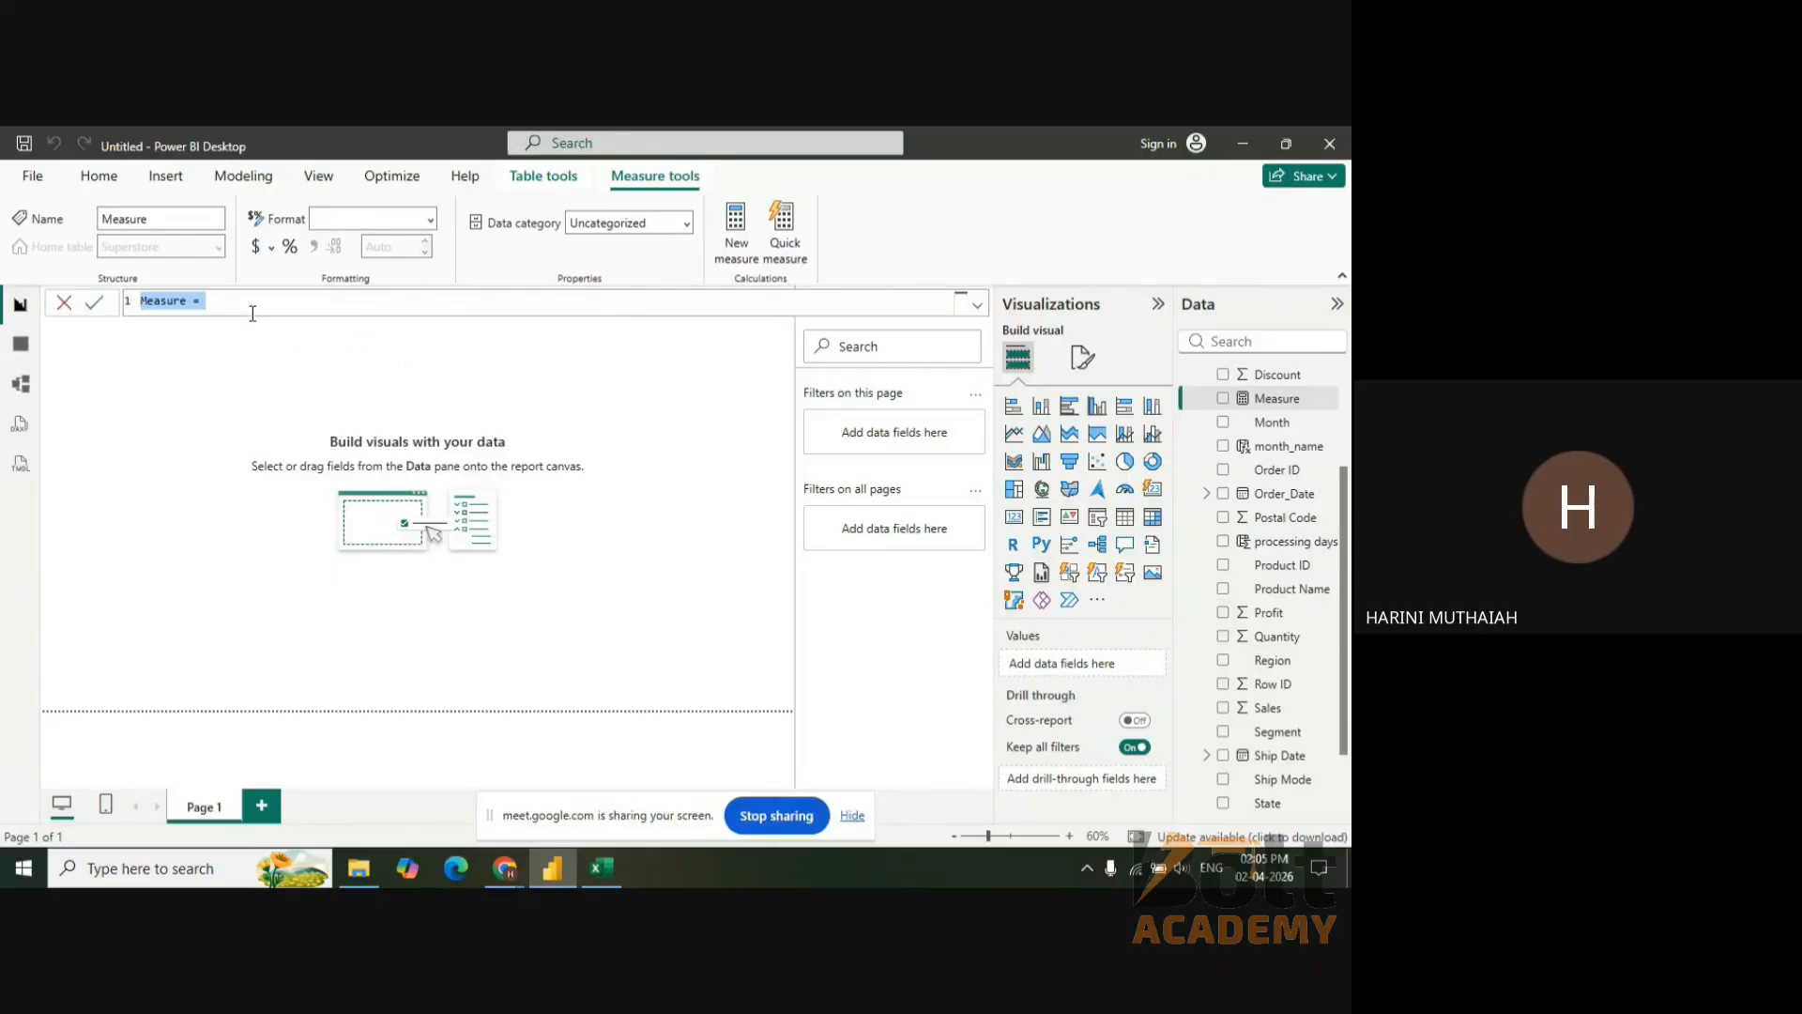
key("BackSpace")
type("Total Profit=sum")
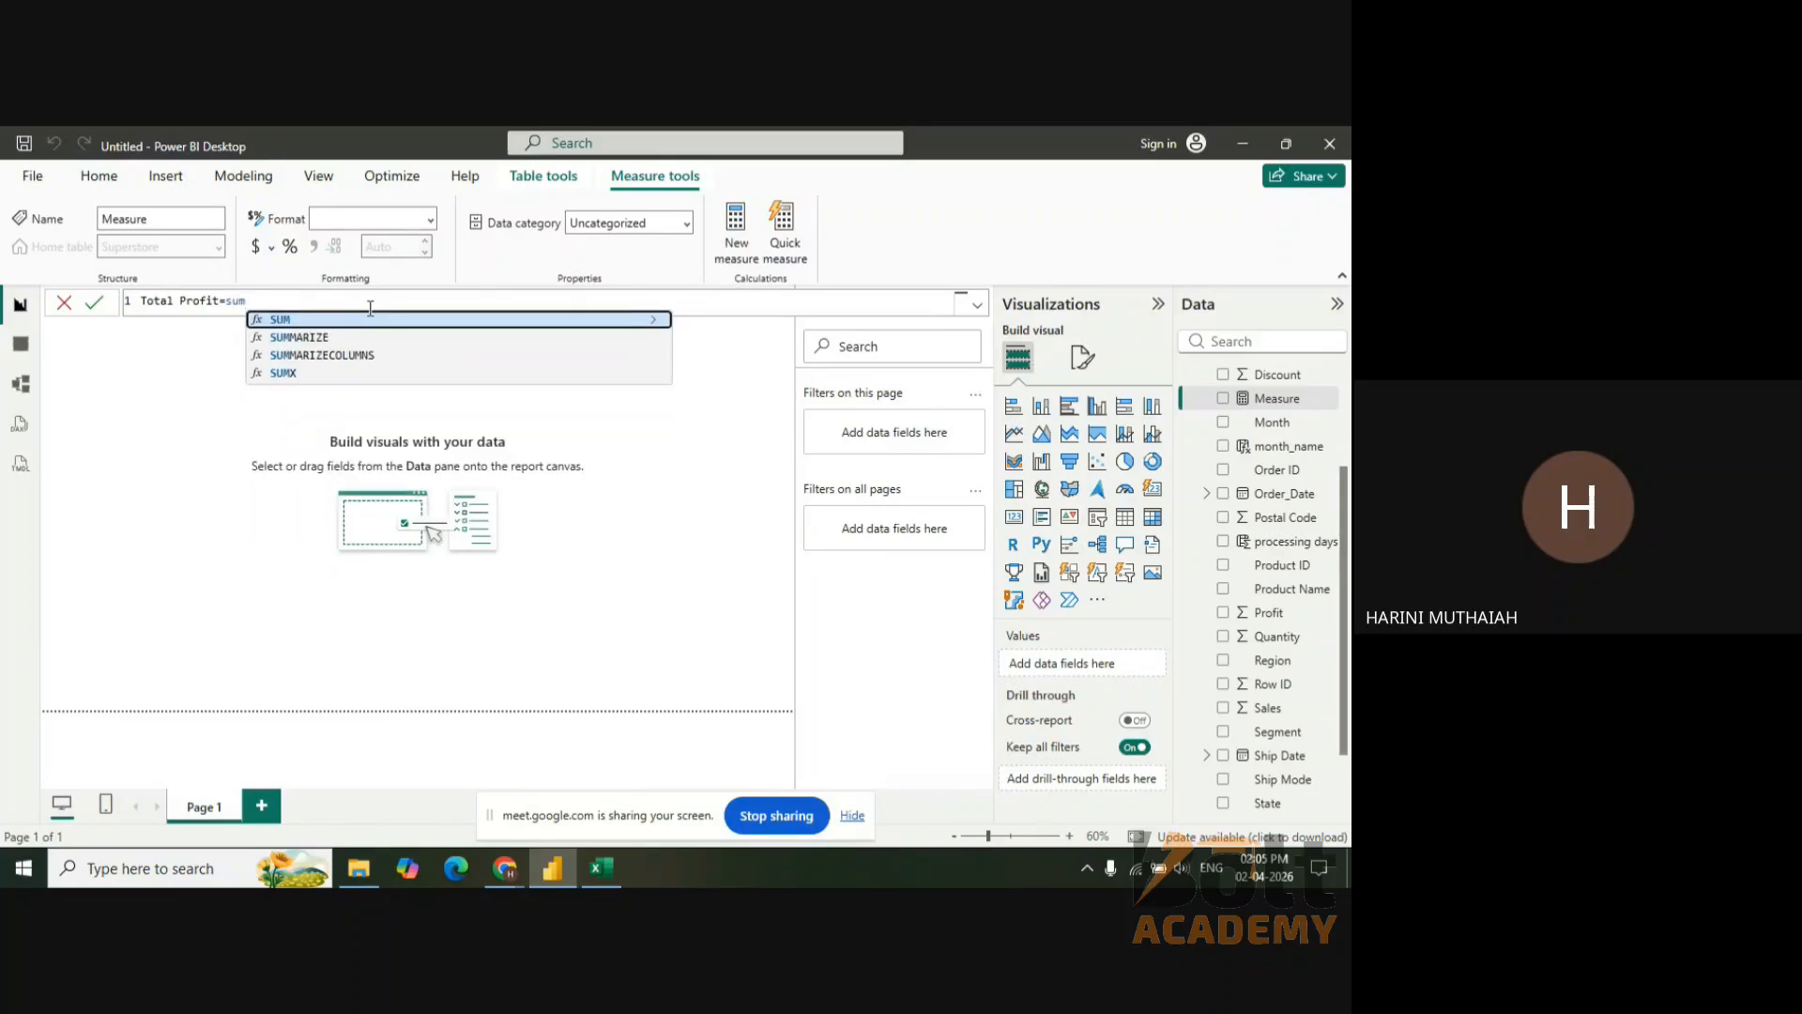
type("('")
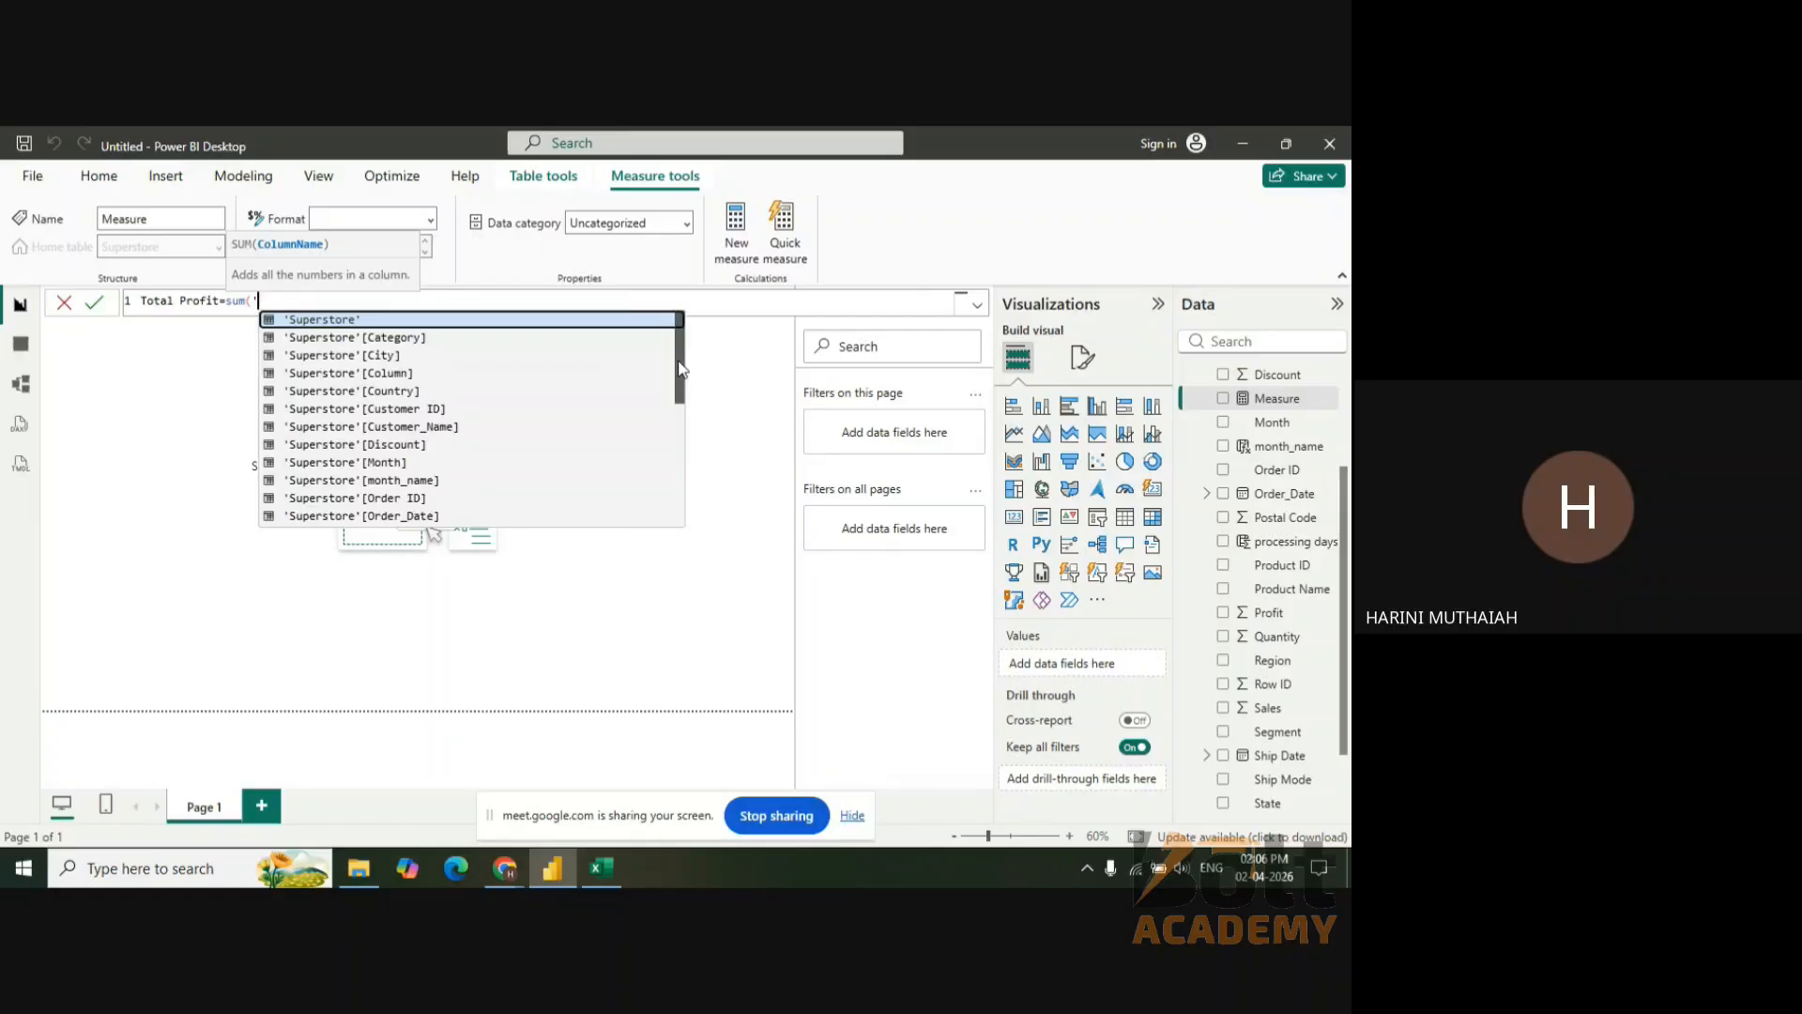
left_click_drag(681, 366, 677, 464)
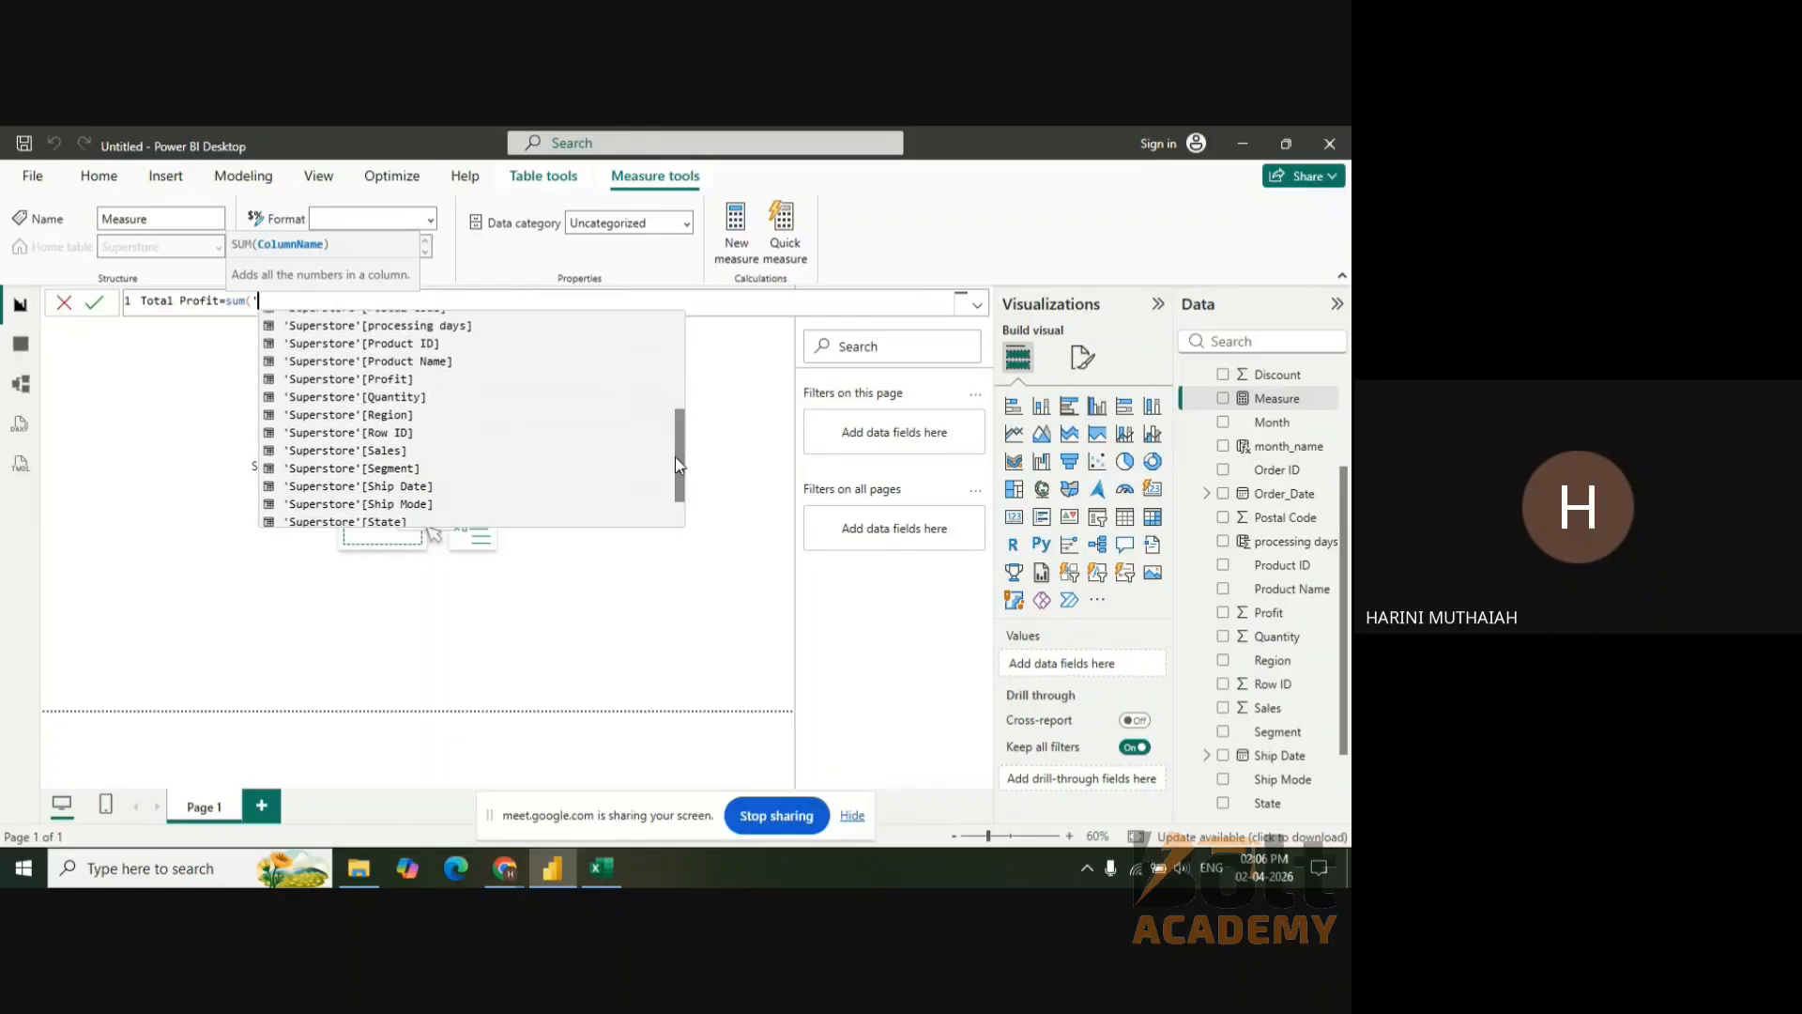
left_click(386, 379)
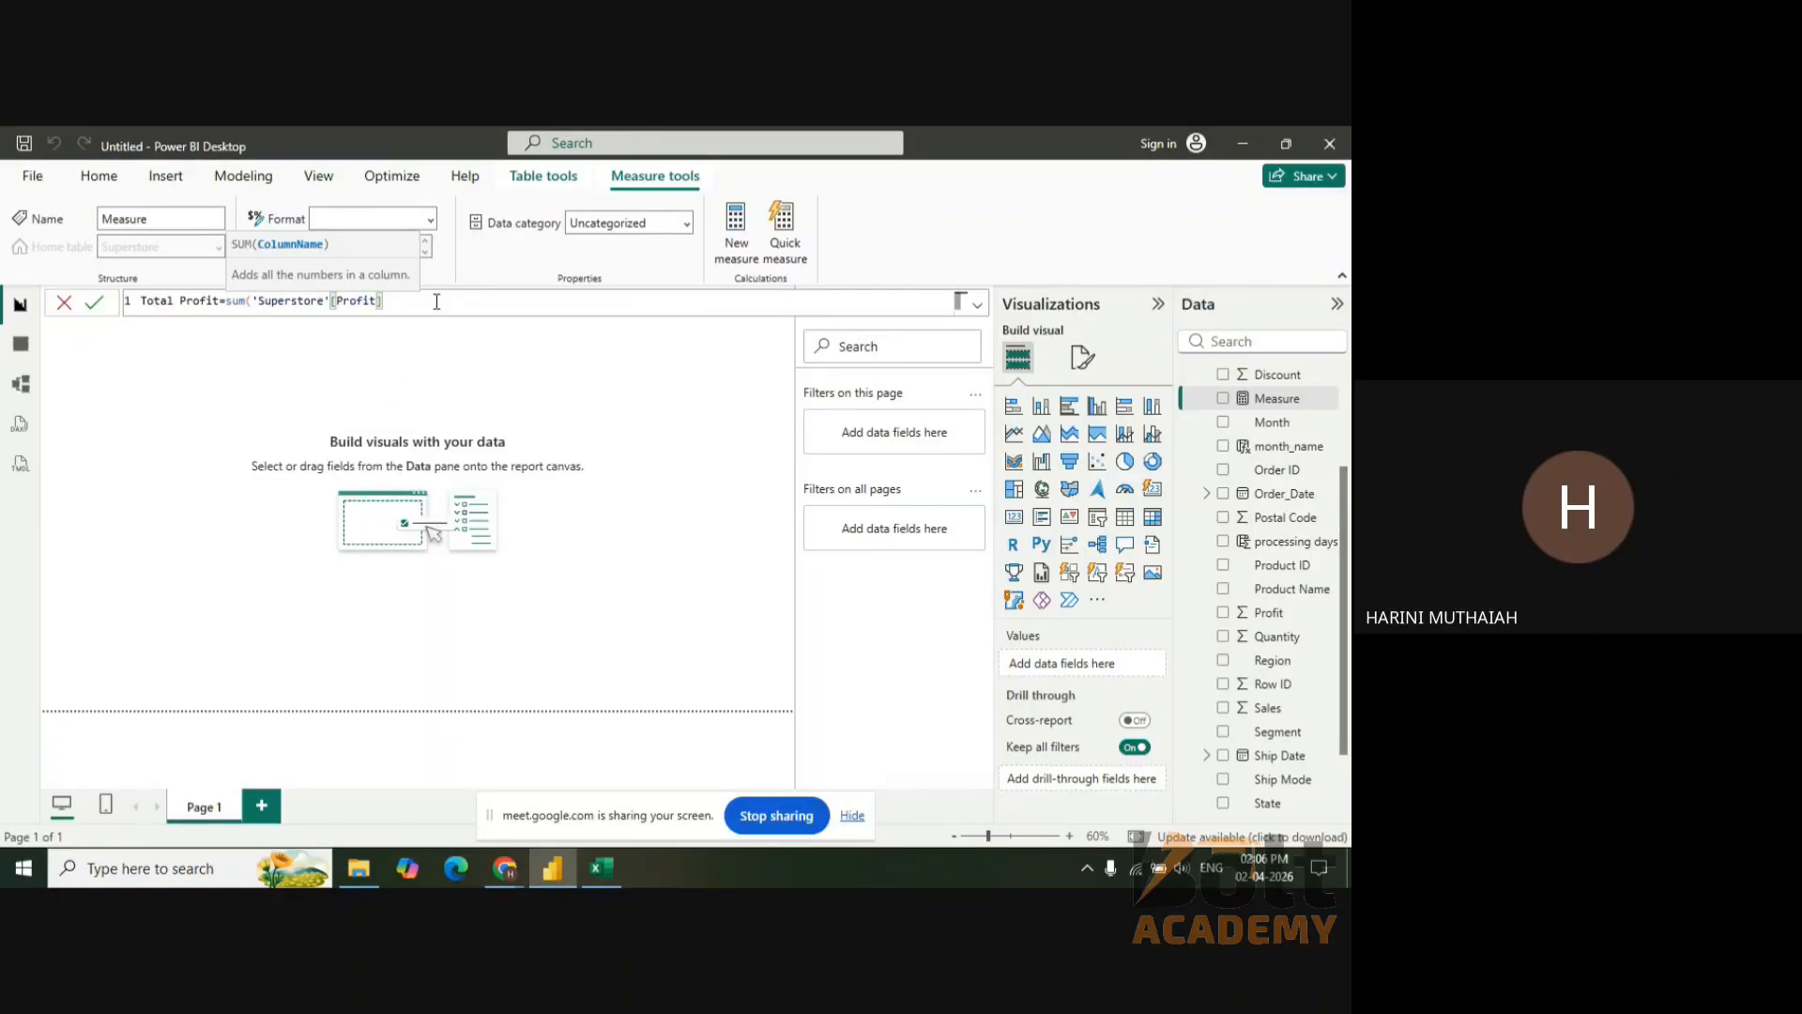
type(")")
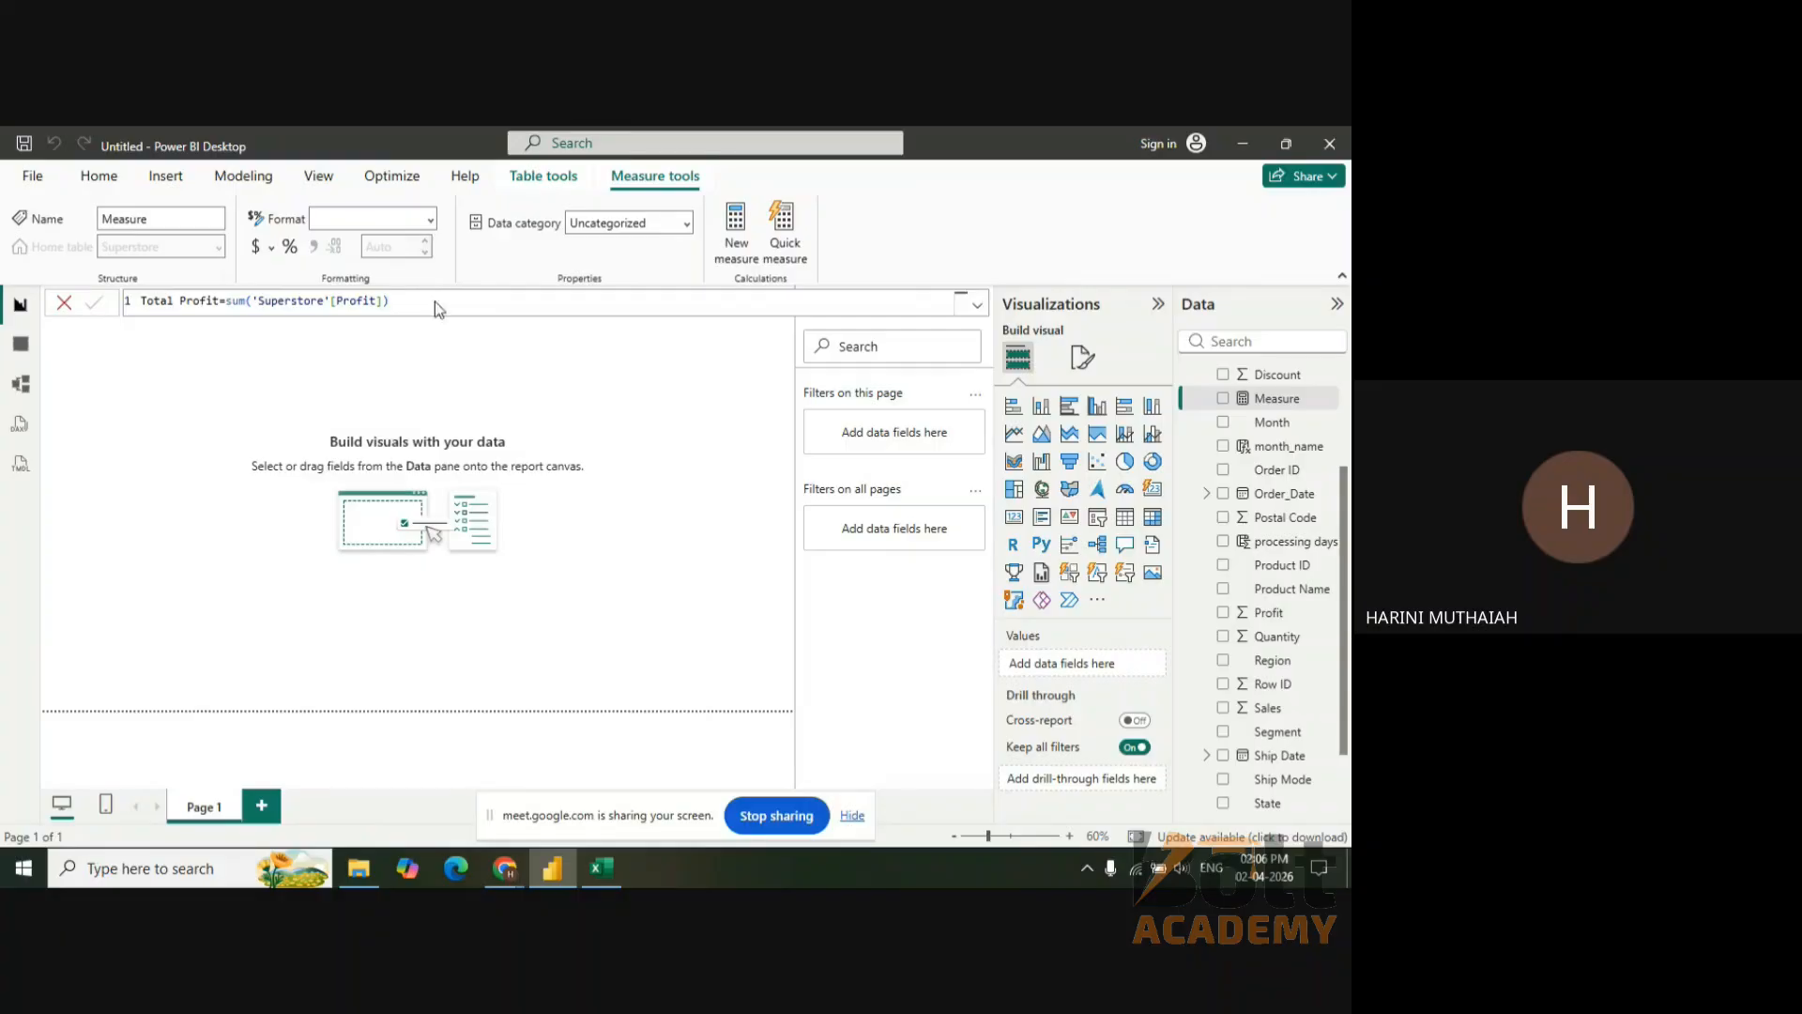
key("Return")
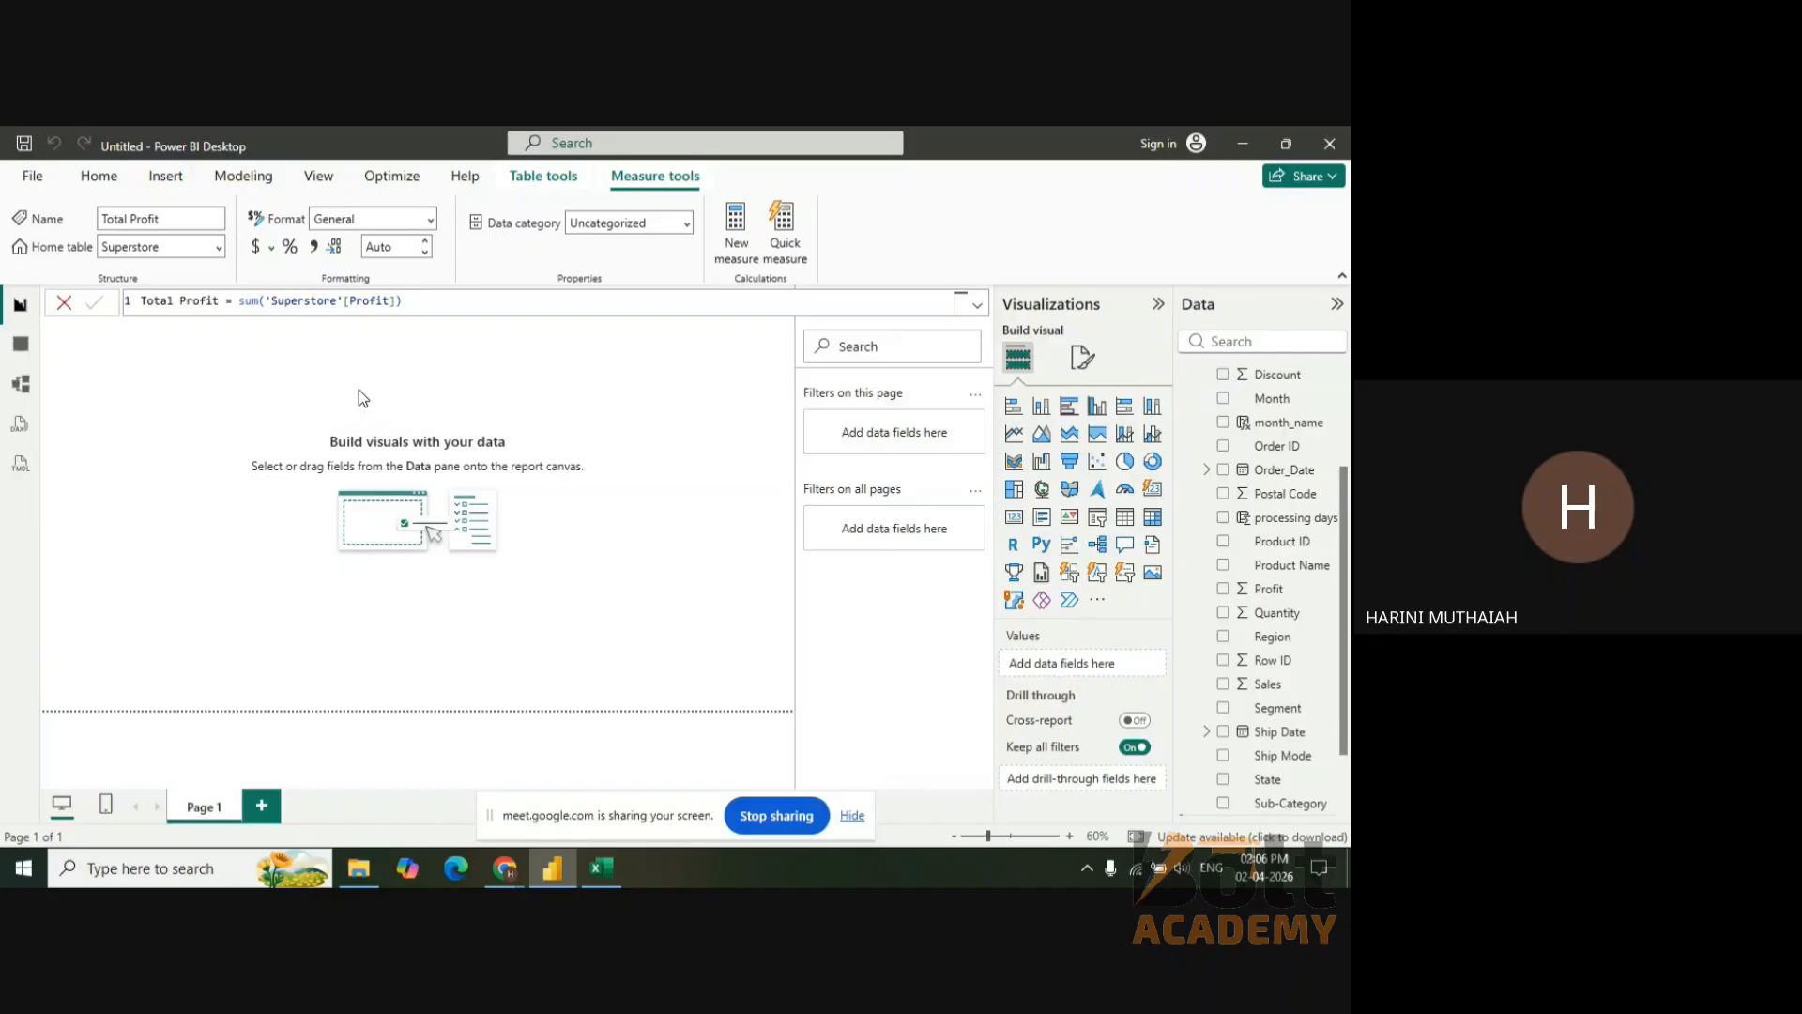
left_click(228, 392)
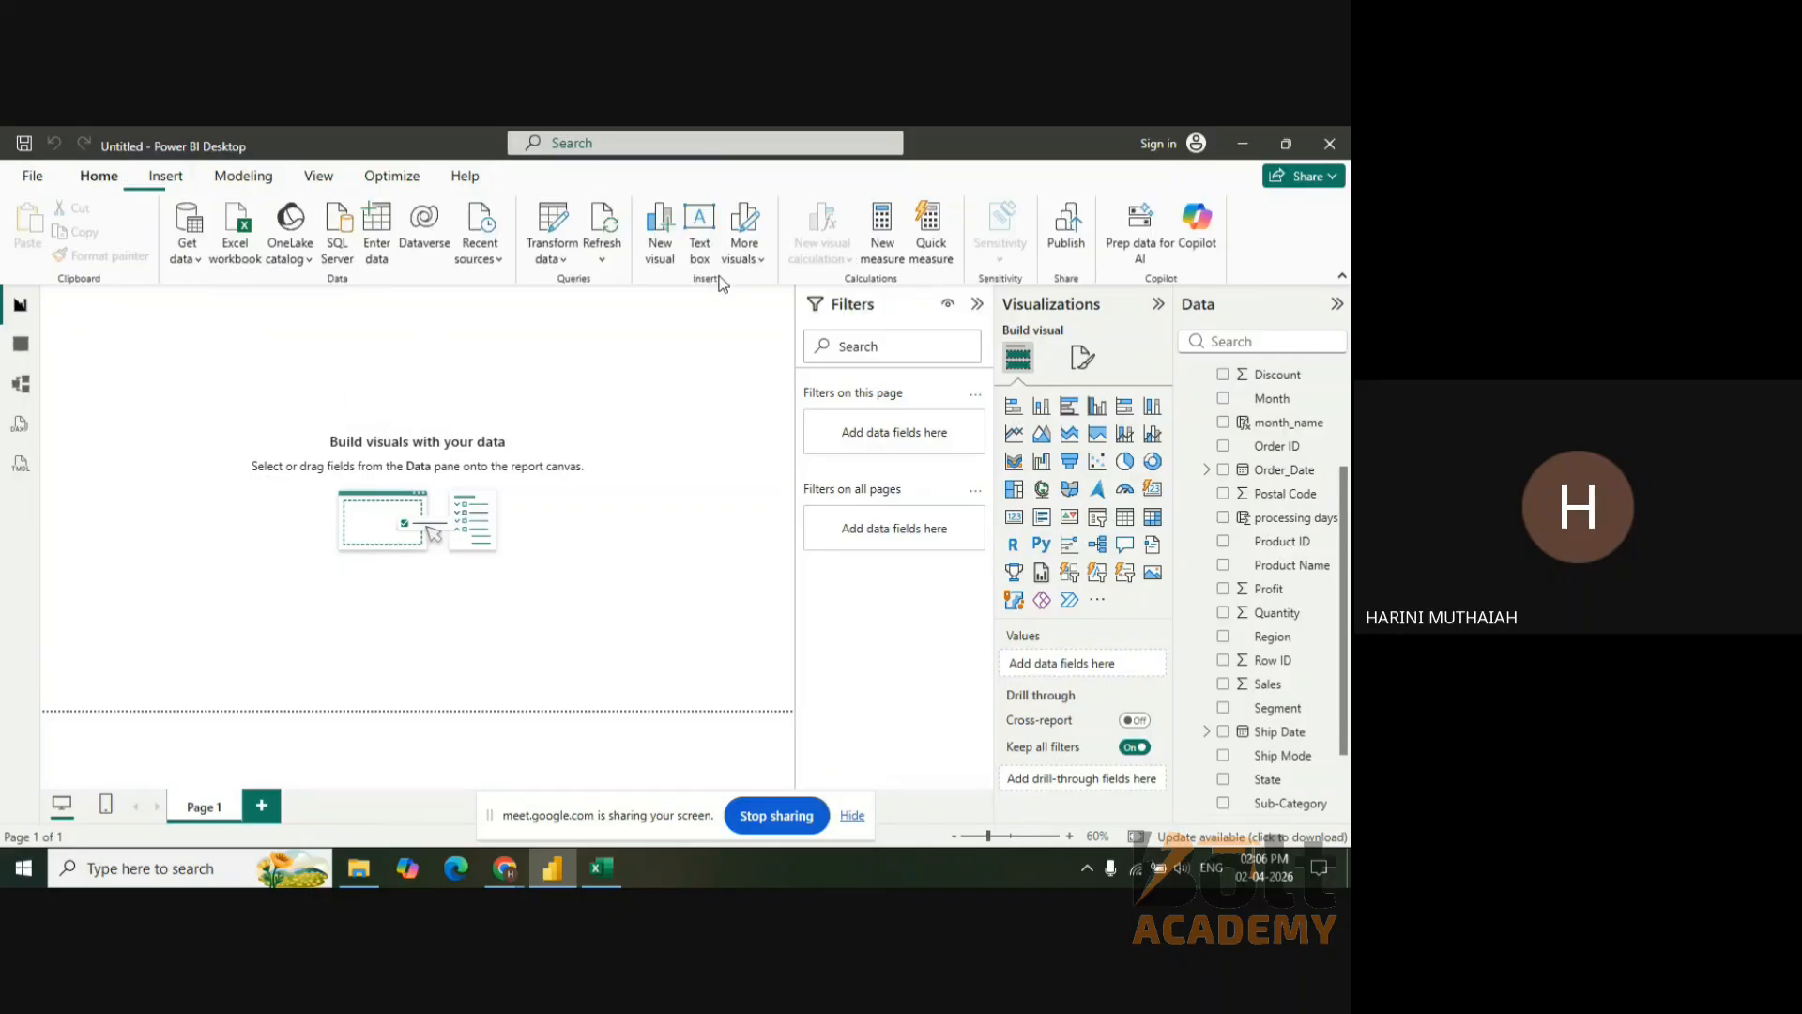
- Create a new measure Total Orders = DISTINCTCOUNT(Superstore[Order ID]) and commit it
left_click(882, 242)
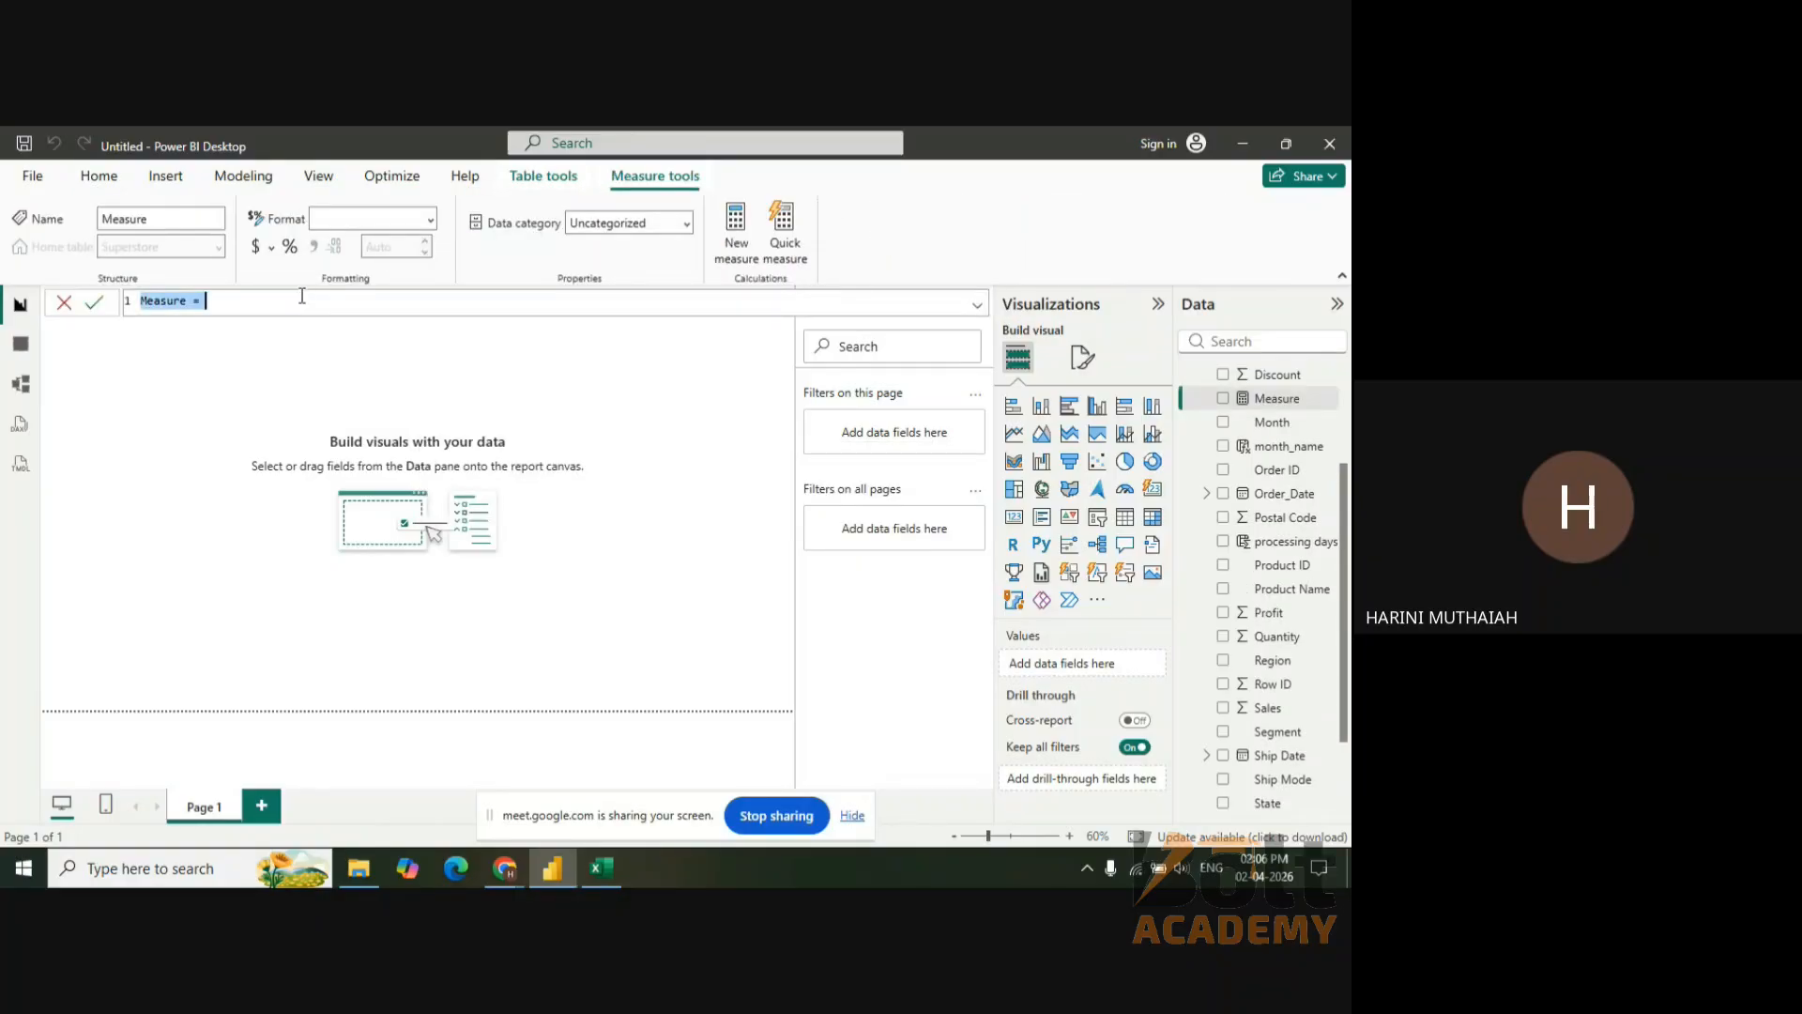
key("BackSpace")
type("Total Orders=")
type("dis")
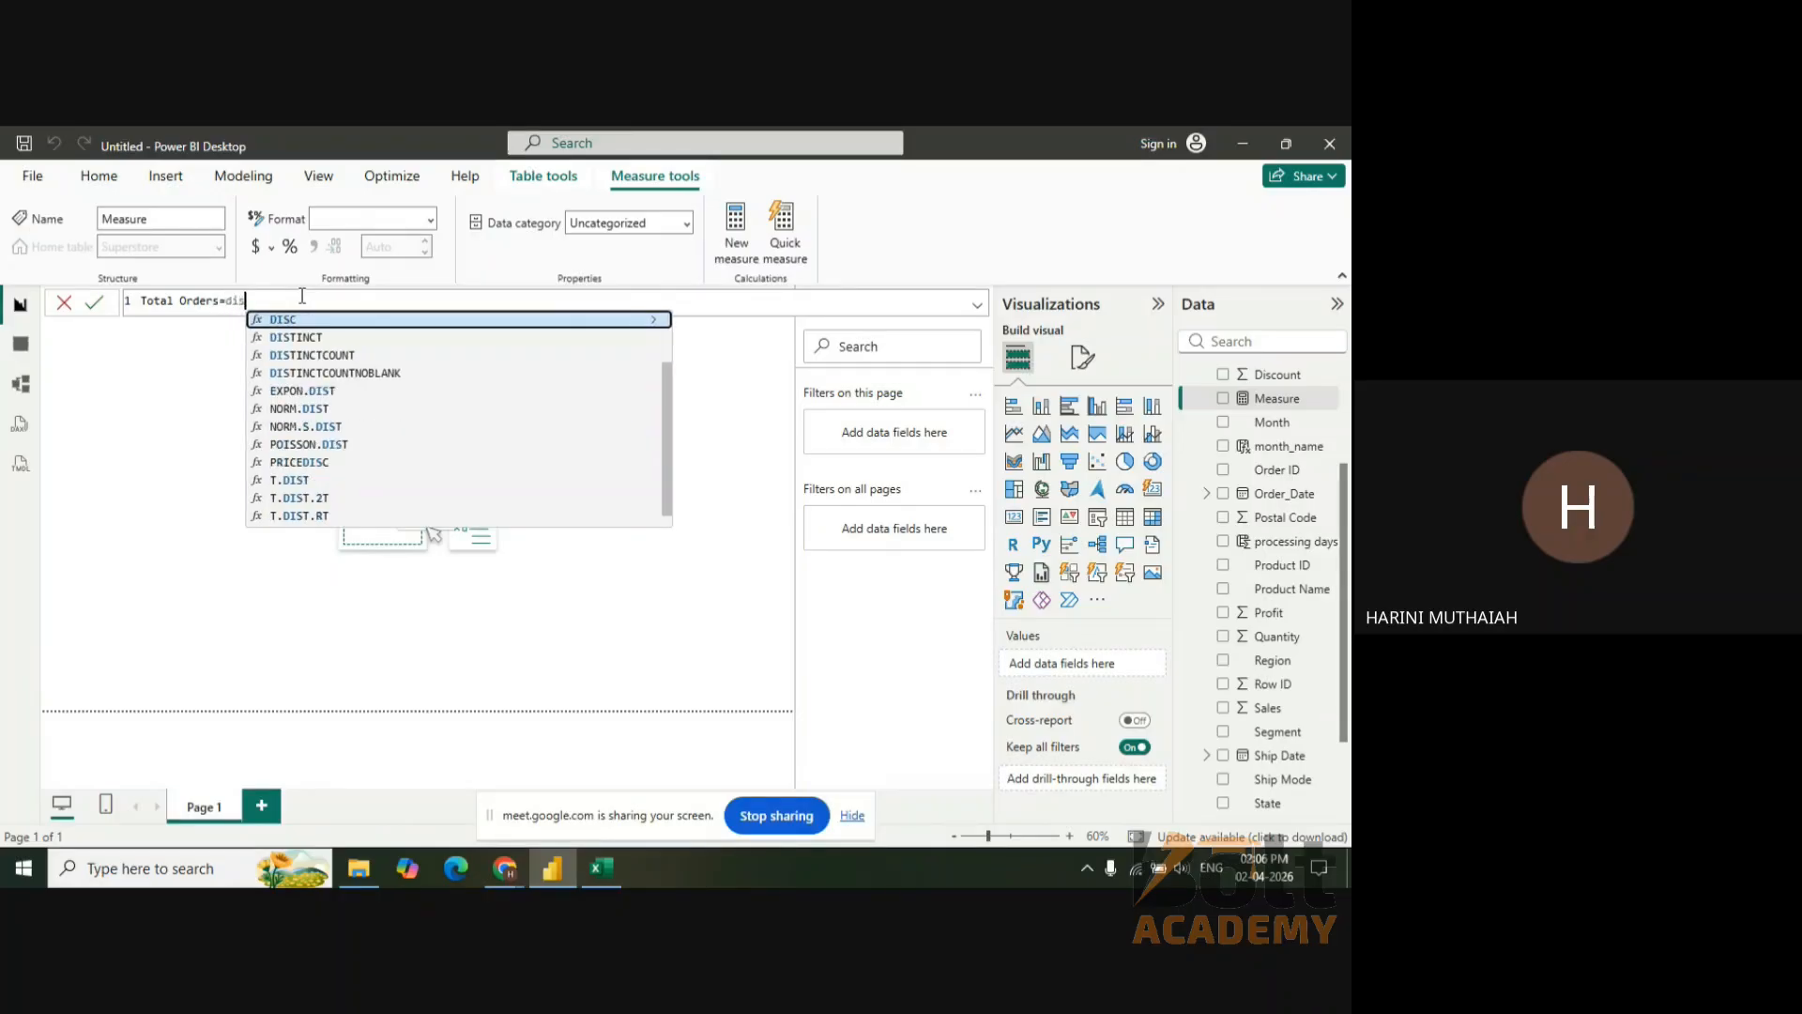
left_click(326, 355)
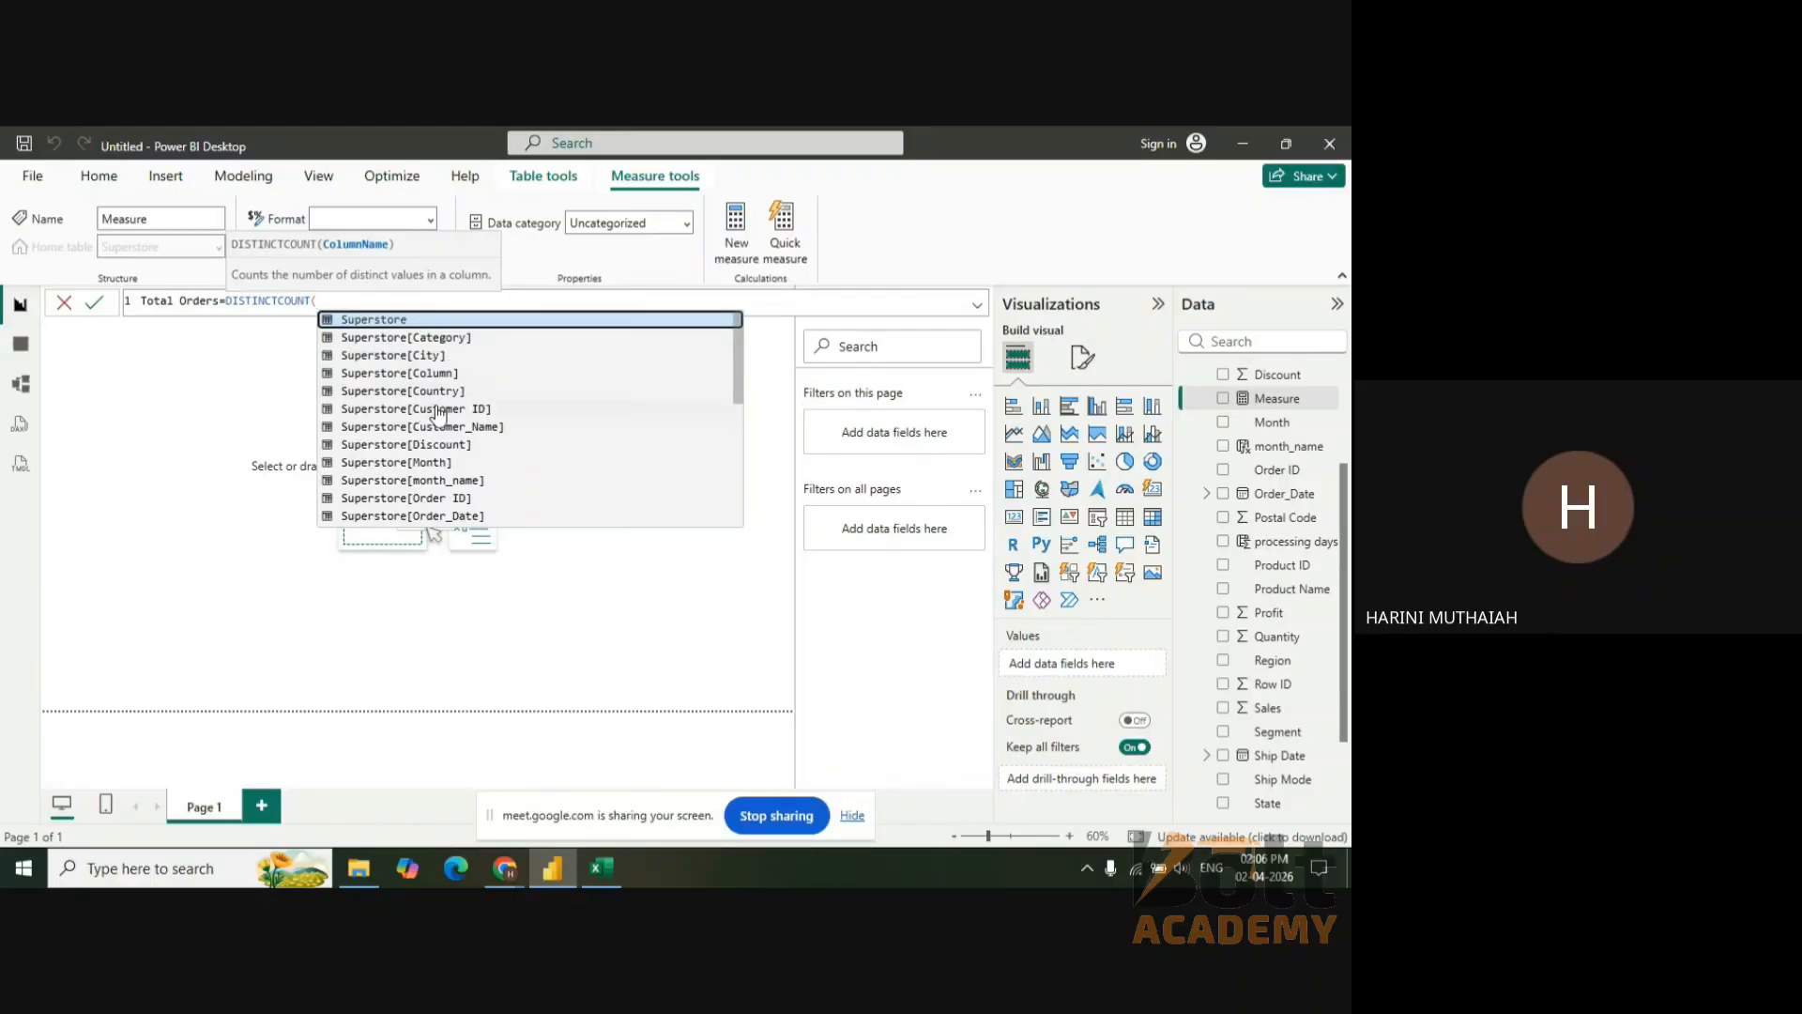
left_click(461, 498)
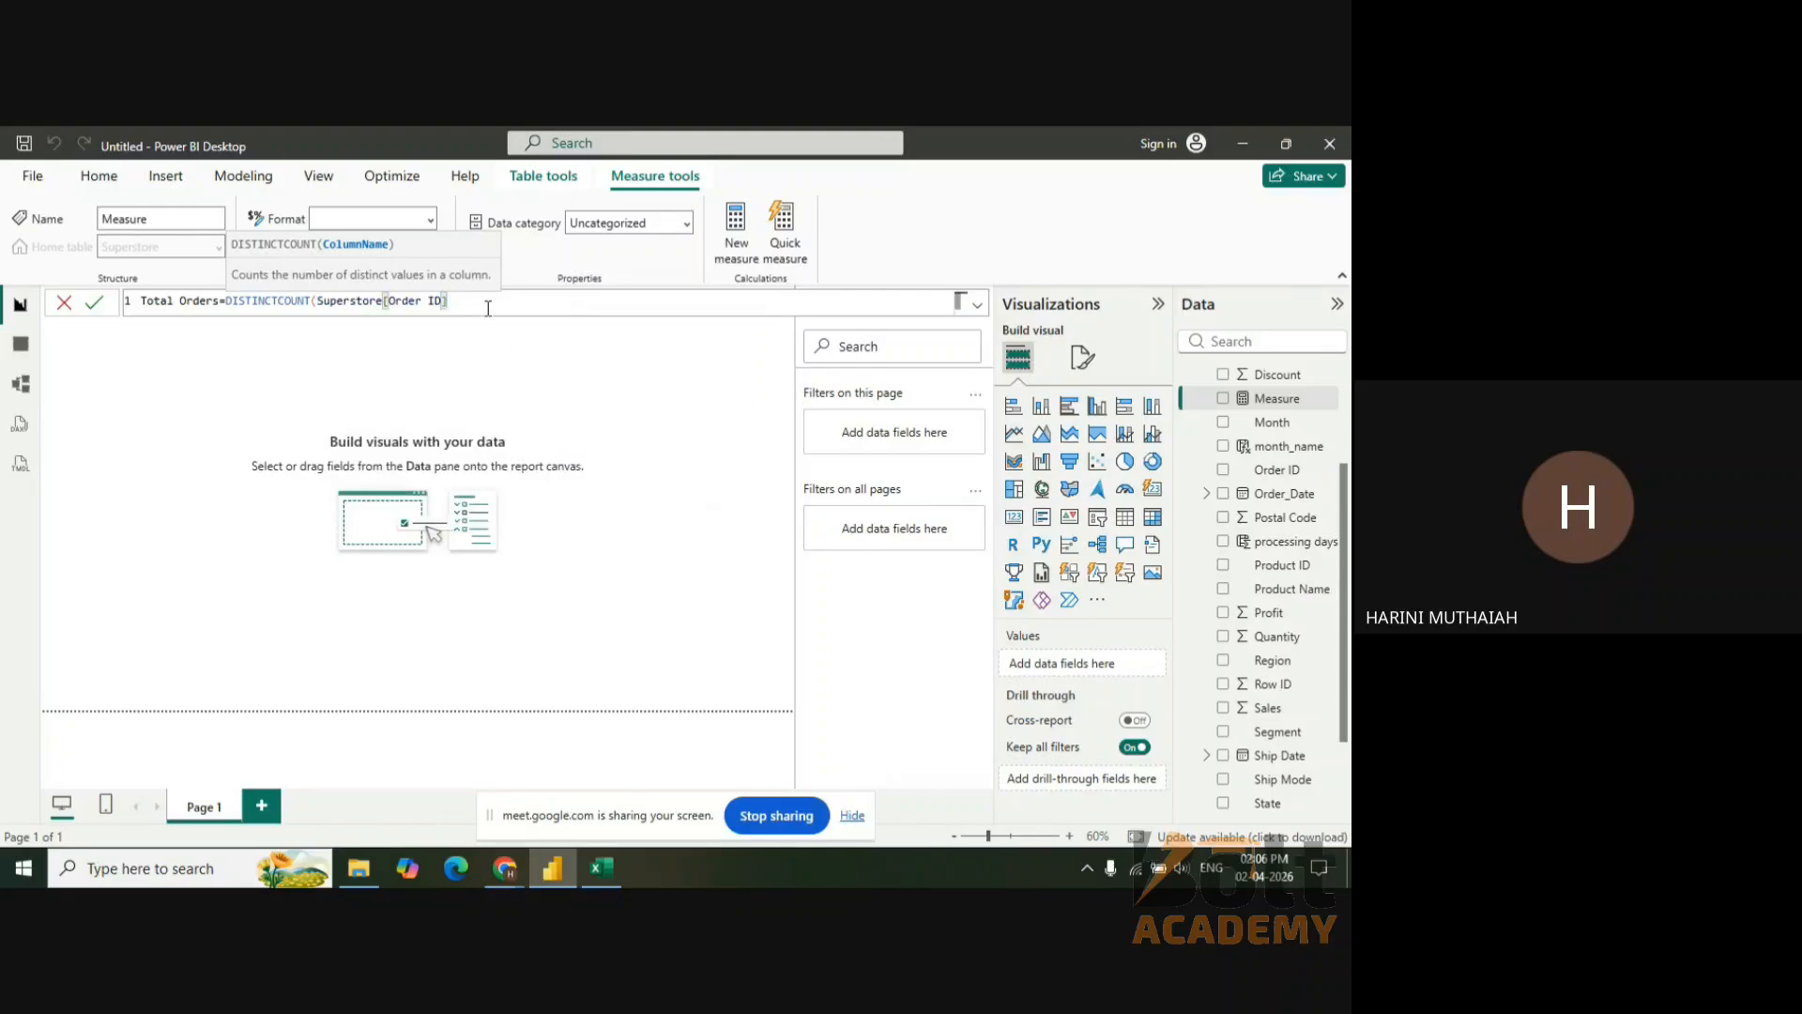
type(")")
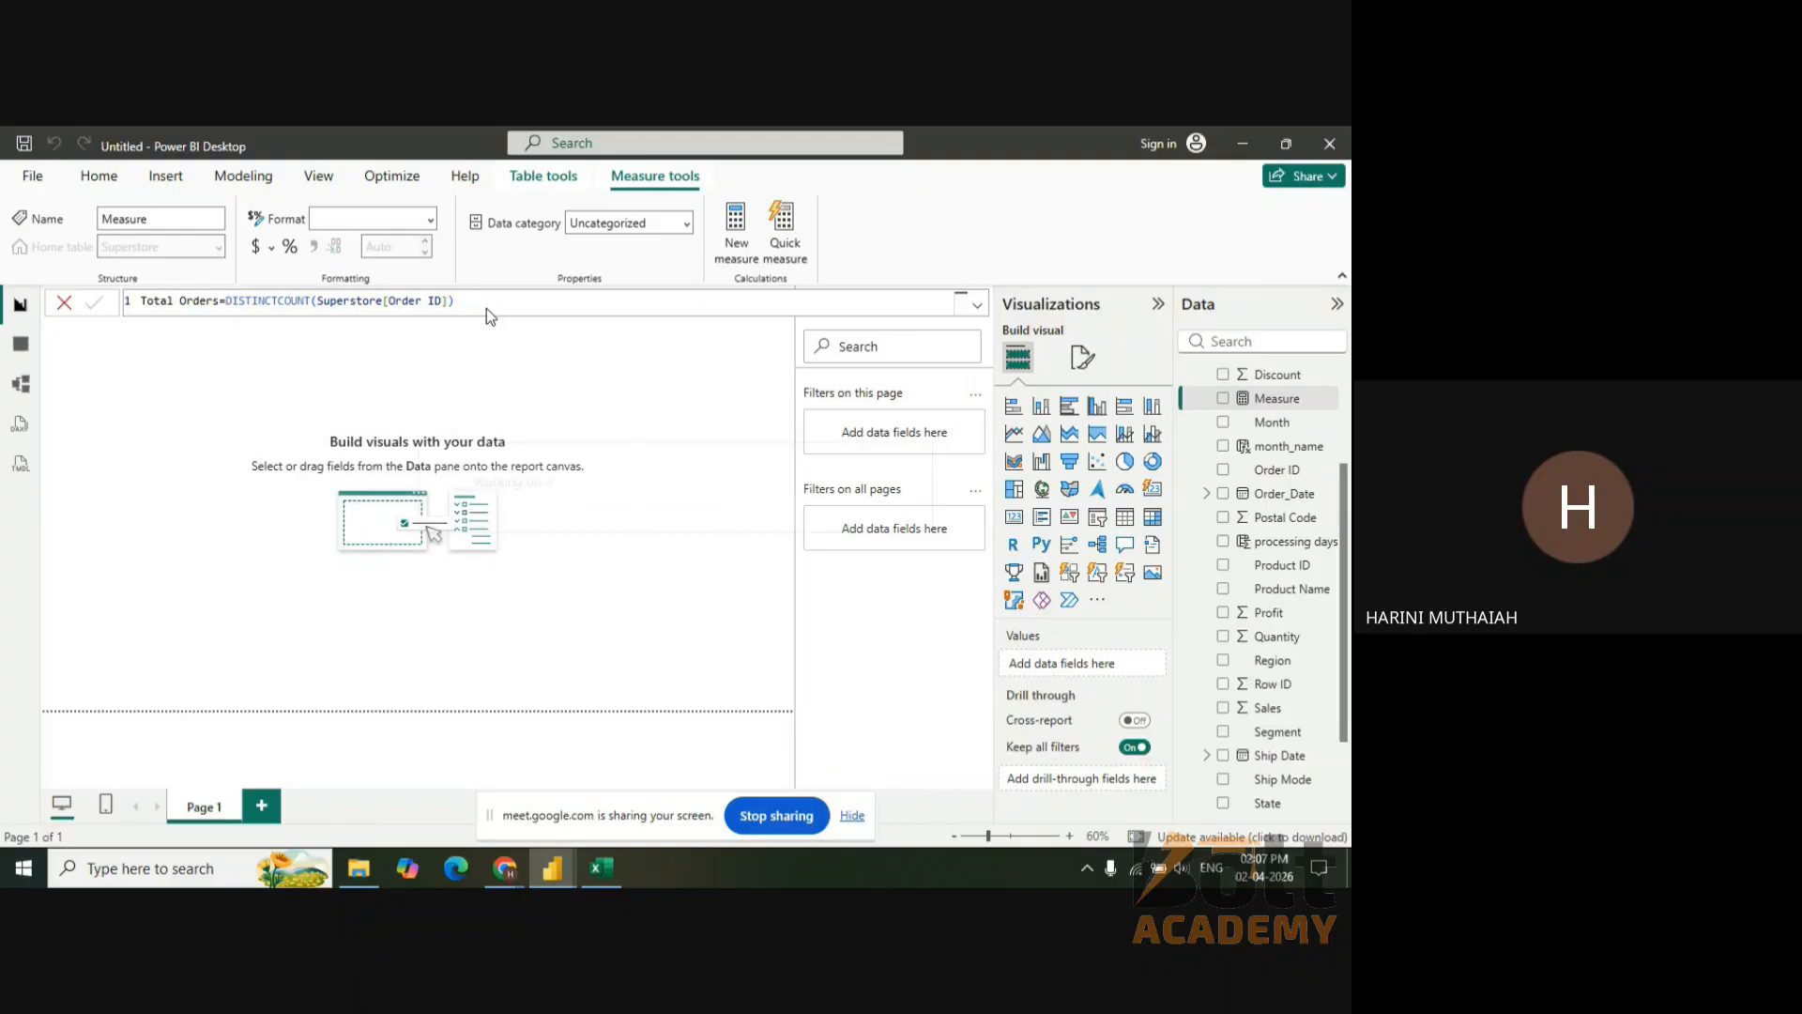
key("Return")
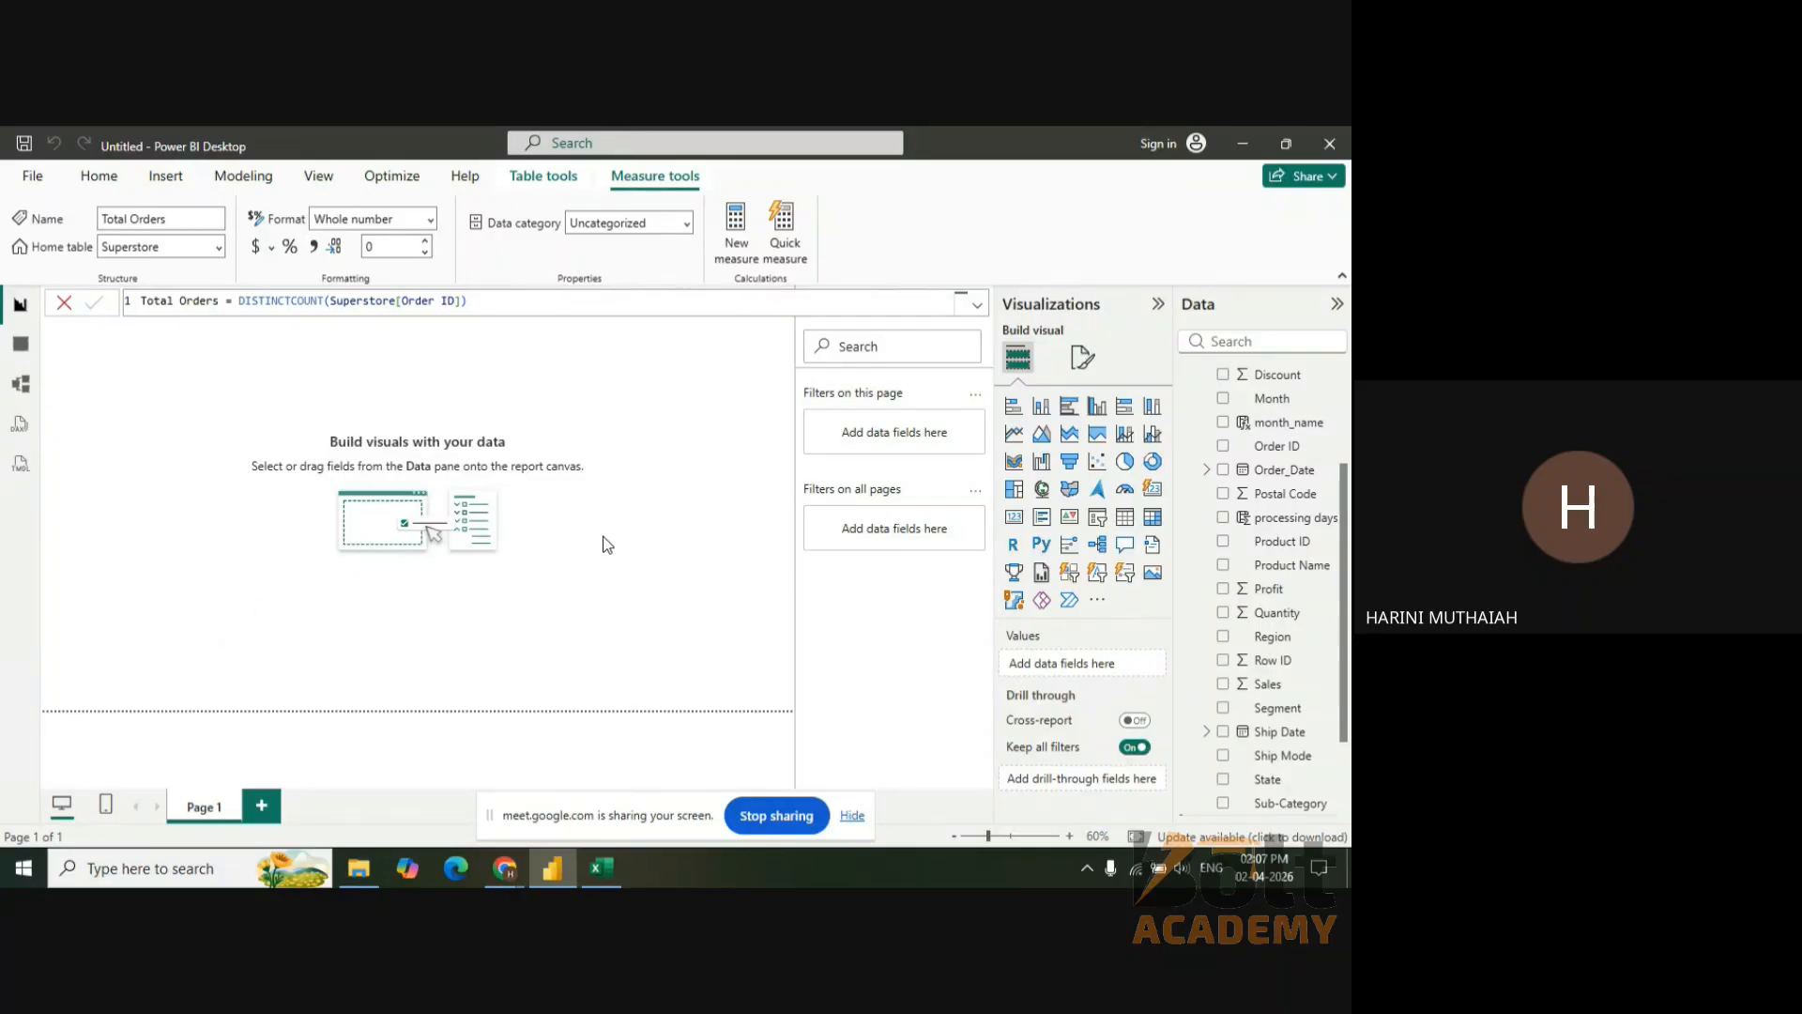
left_click(604, 620)
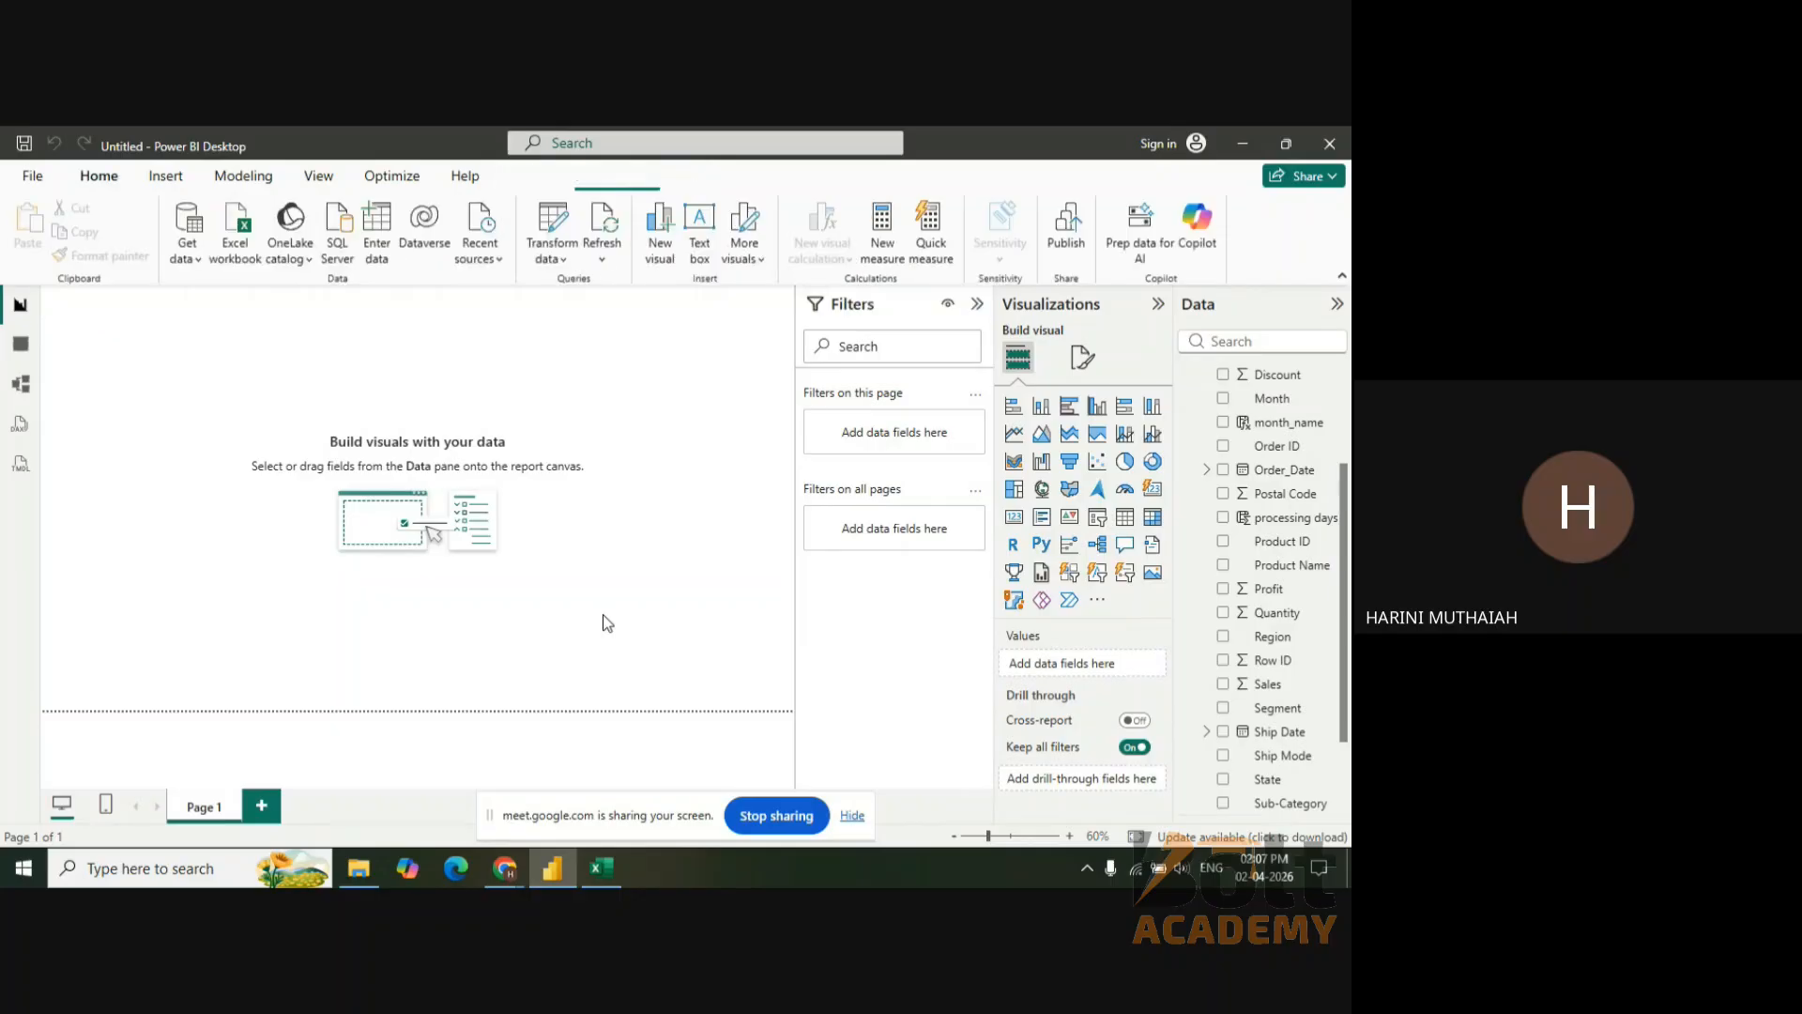
- Insert a text box on the report page and format its text as Comic Sans MS, size 16, bold, dark blue
left_click(704, 254)
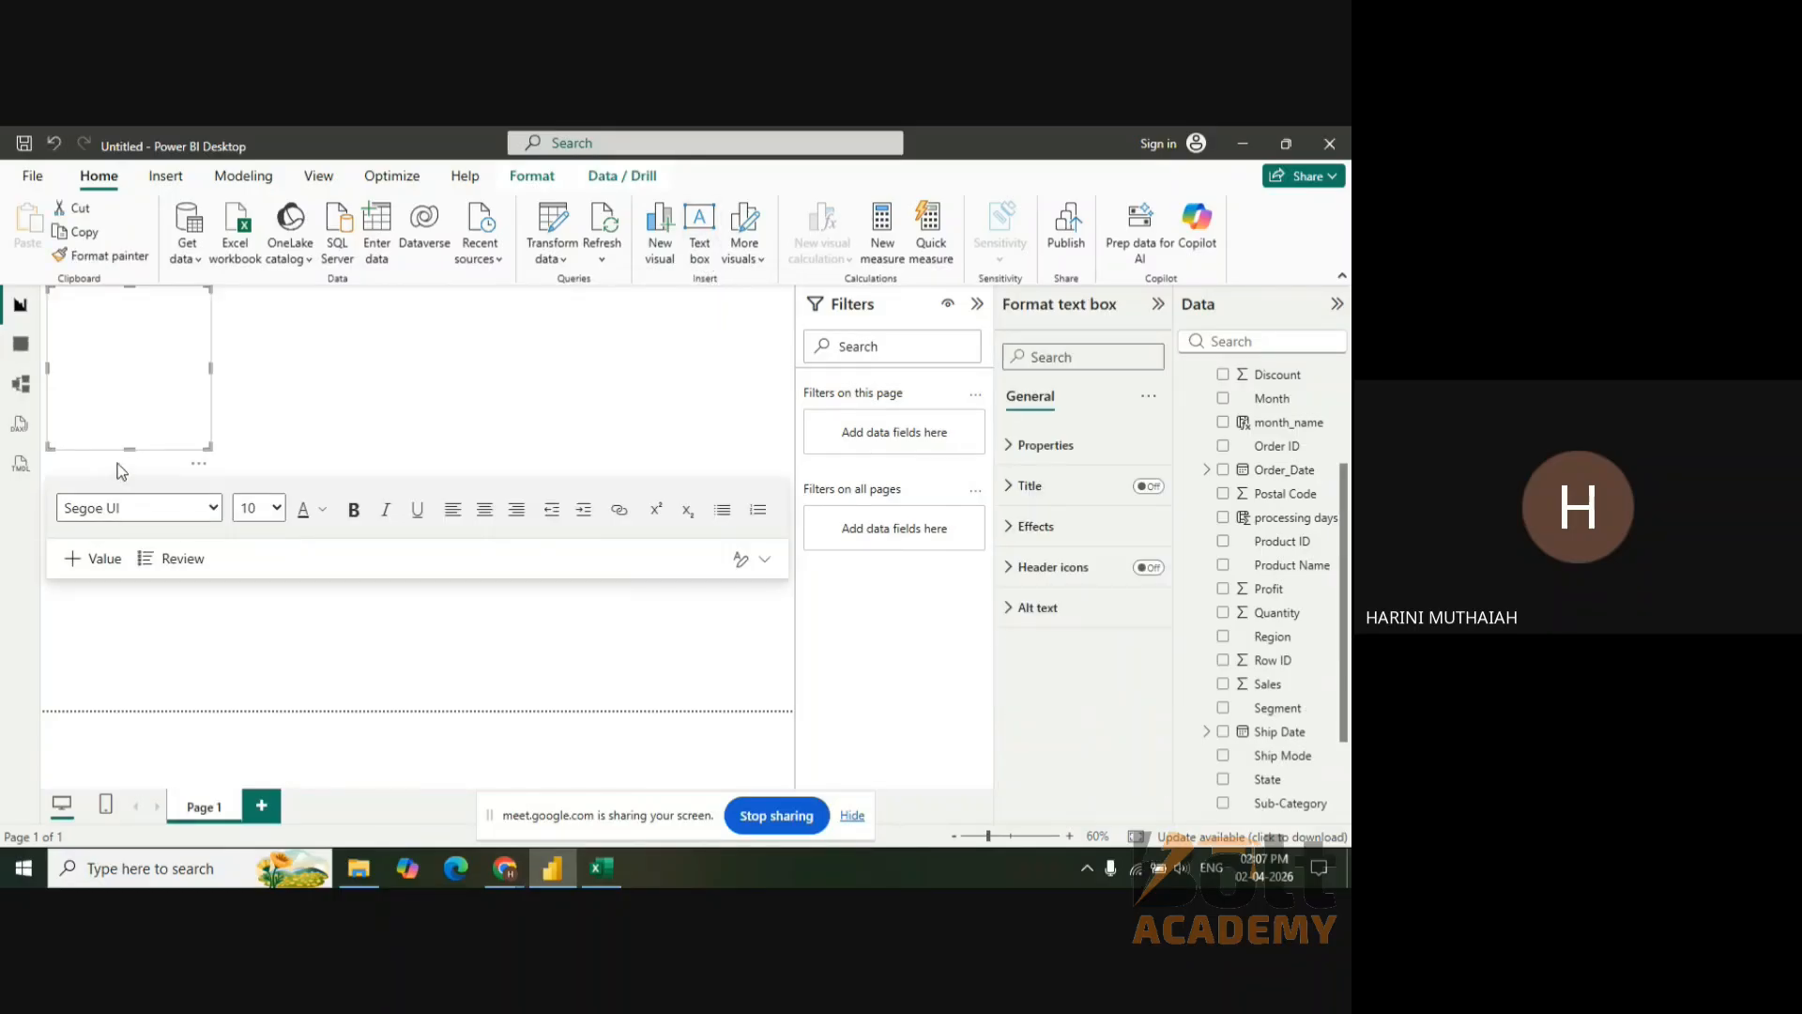
left_click(212, 509)
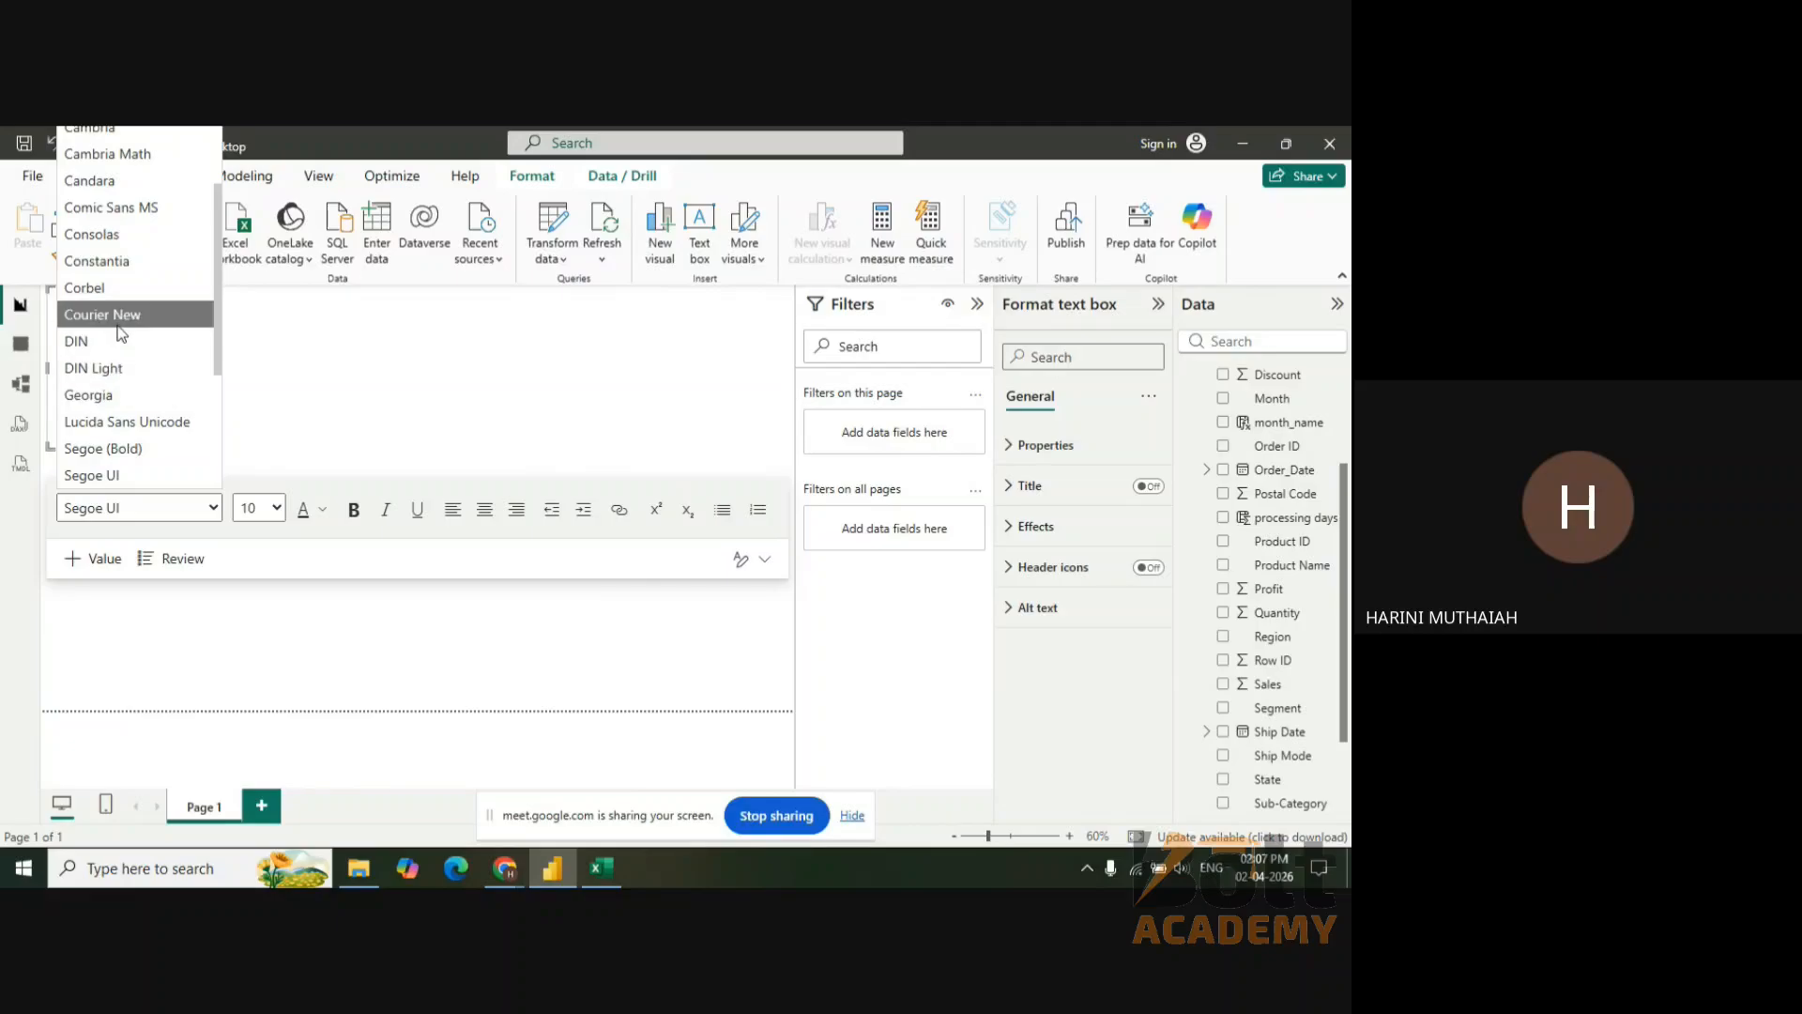
left_click(143, 208)
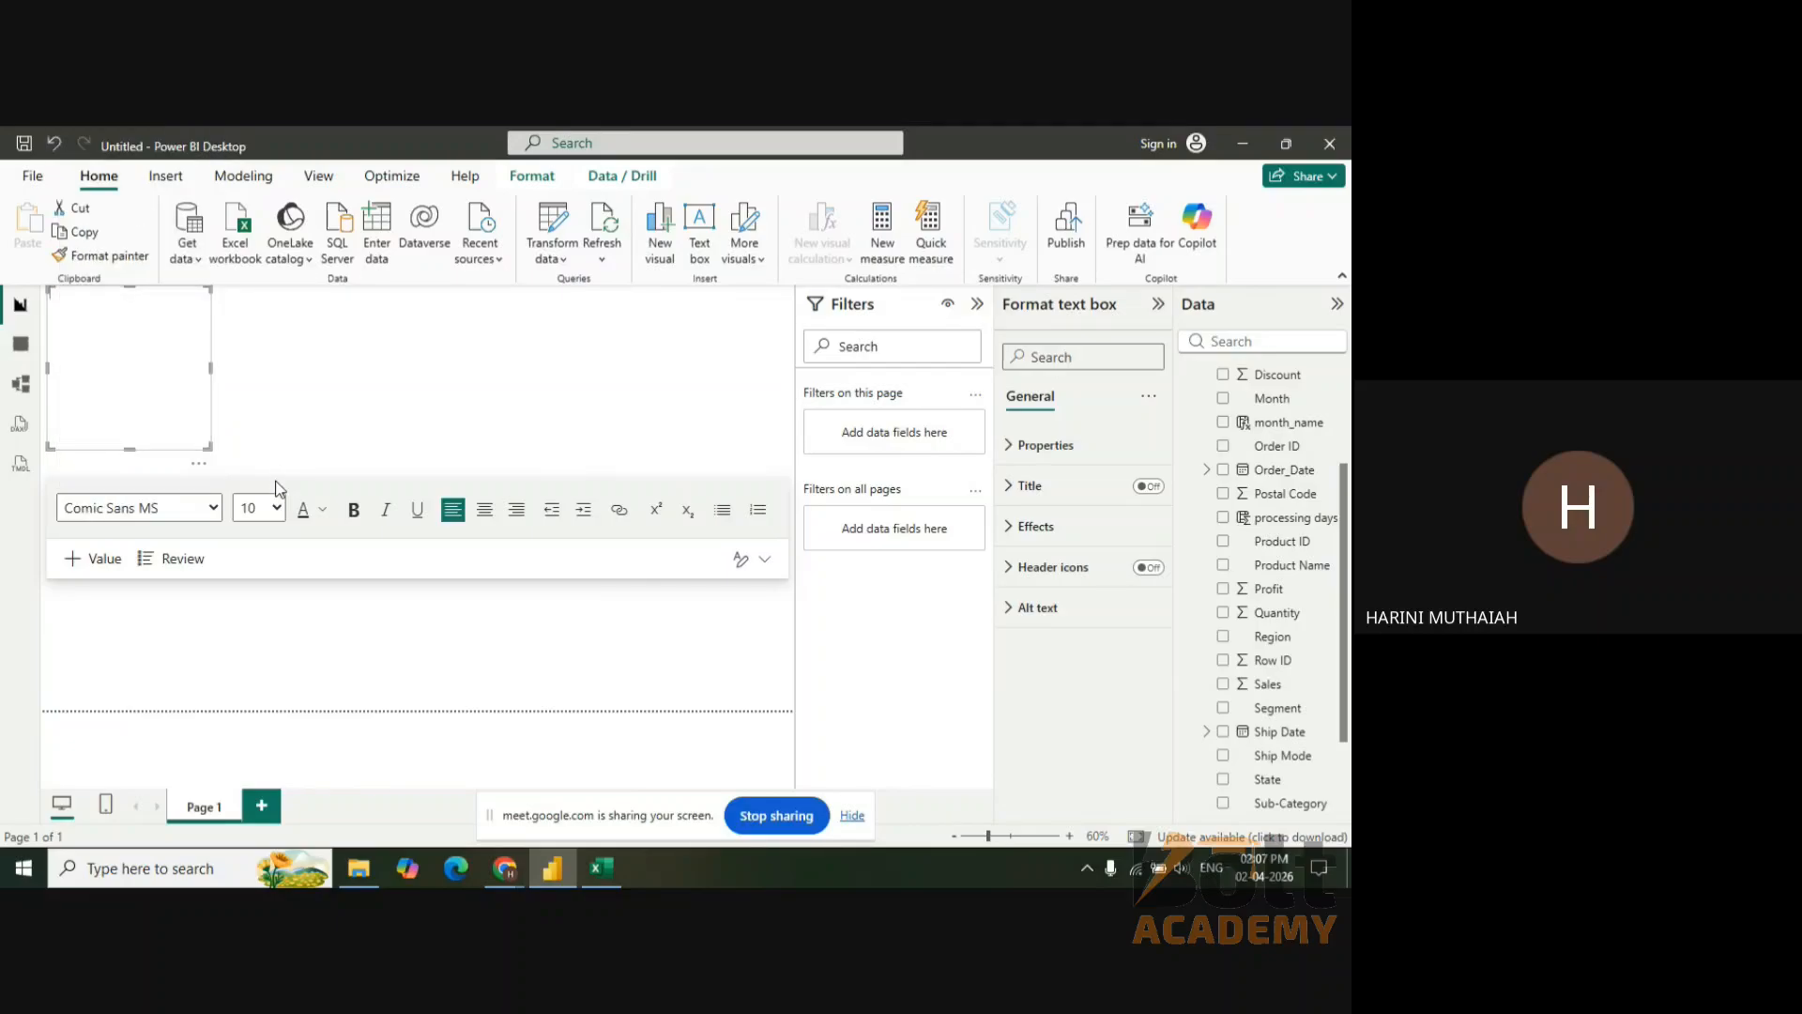
left_click(277, 509)
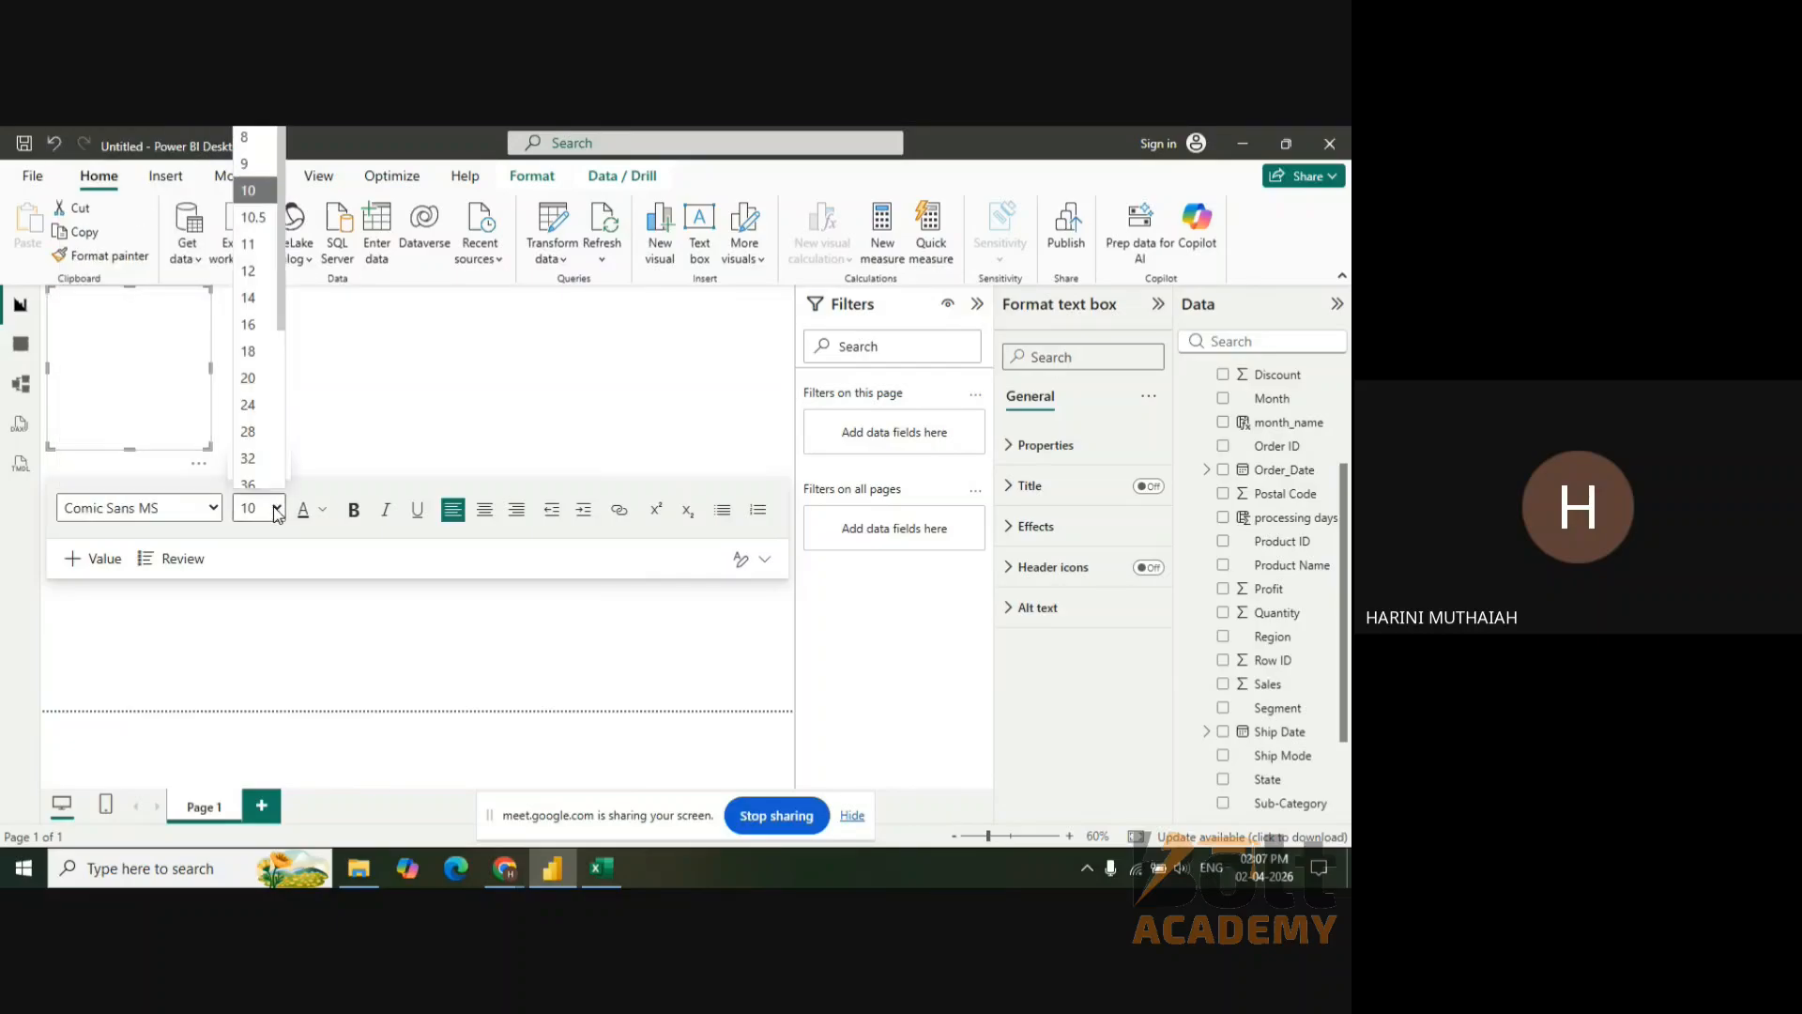
left_click(249, 325)
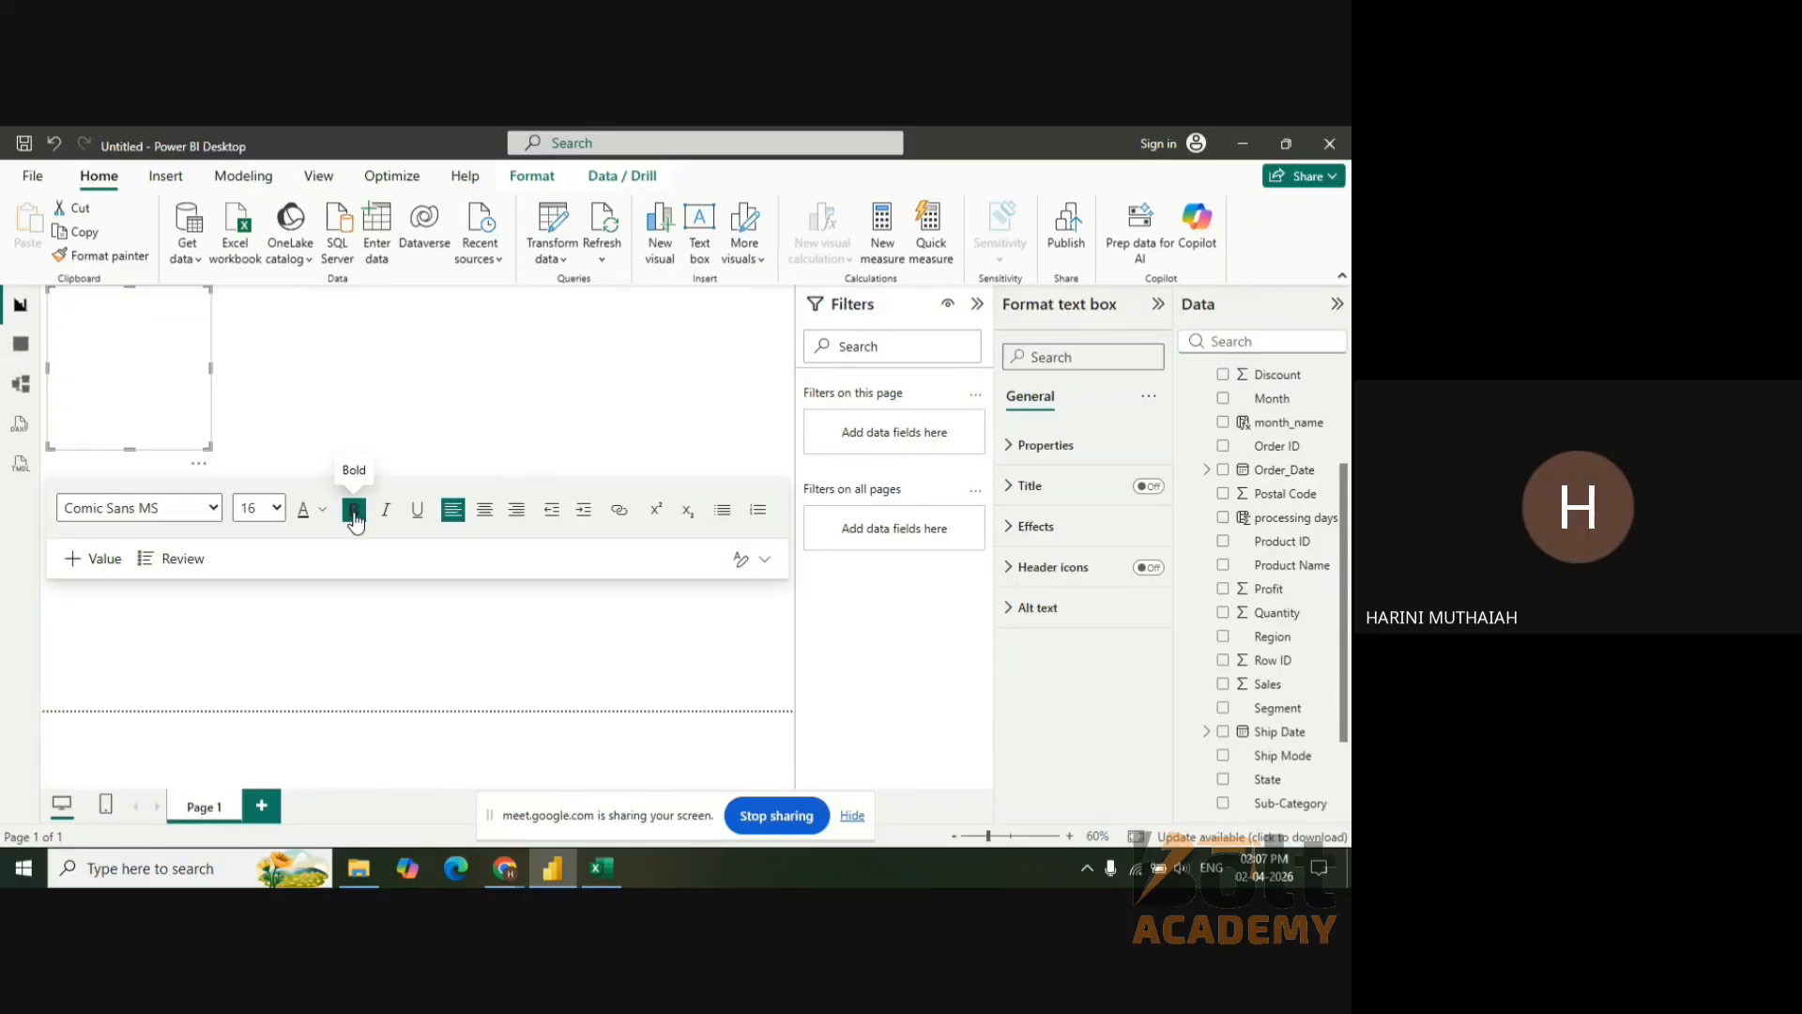
left_click(323, 513)
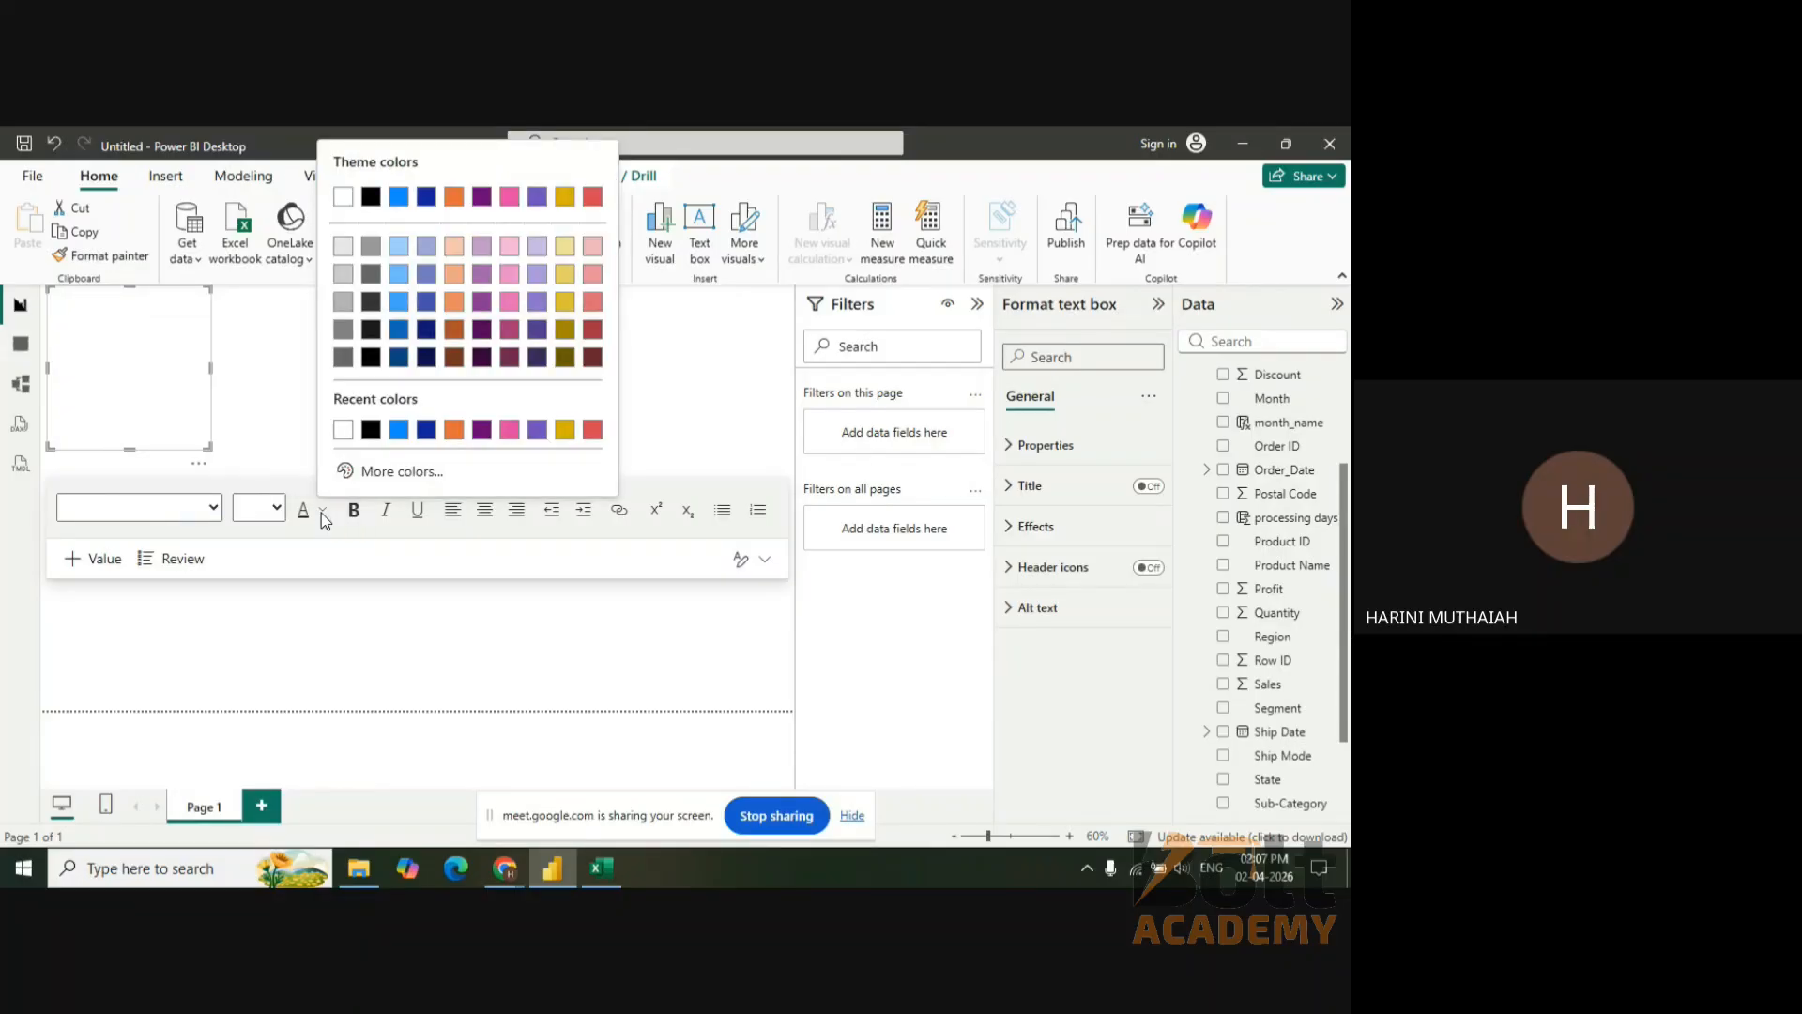
left_click(425, 434)
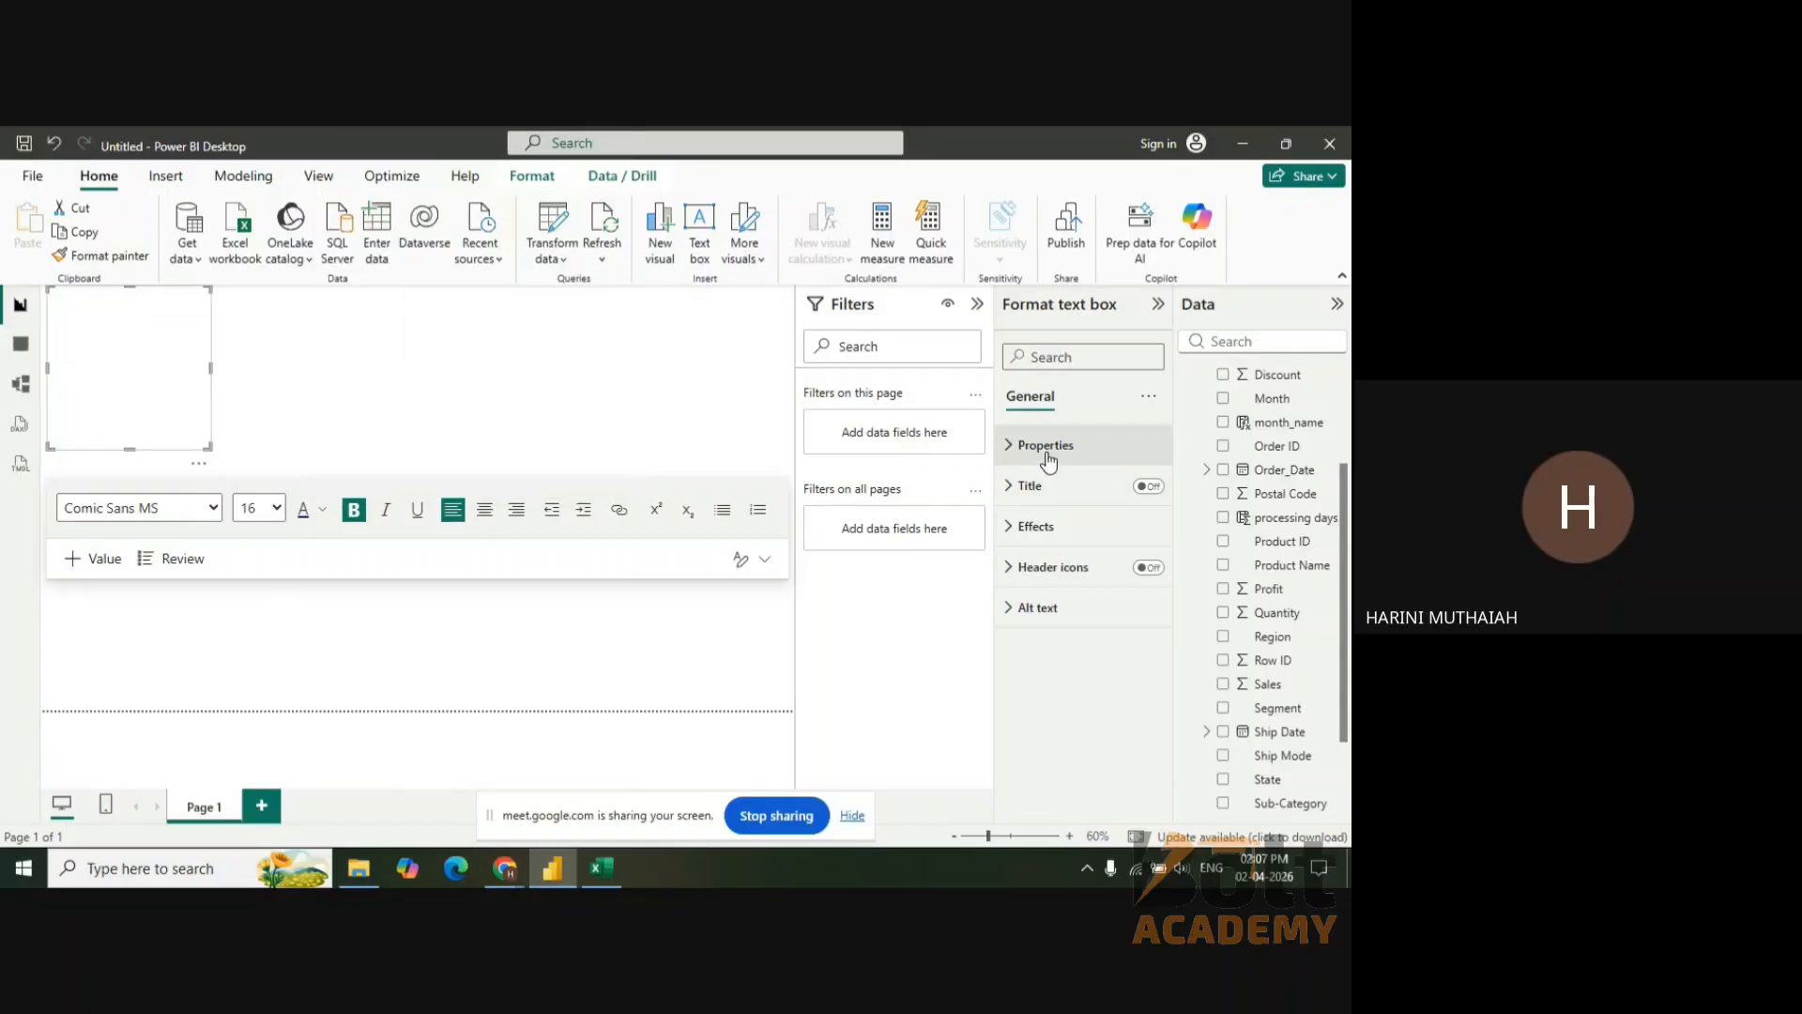
- Widen the text box to about half the page width and enter the title SUPERSTORE SALES ANALYSIS in it
left_click(1056, 545)
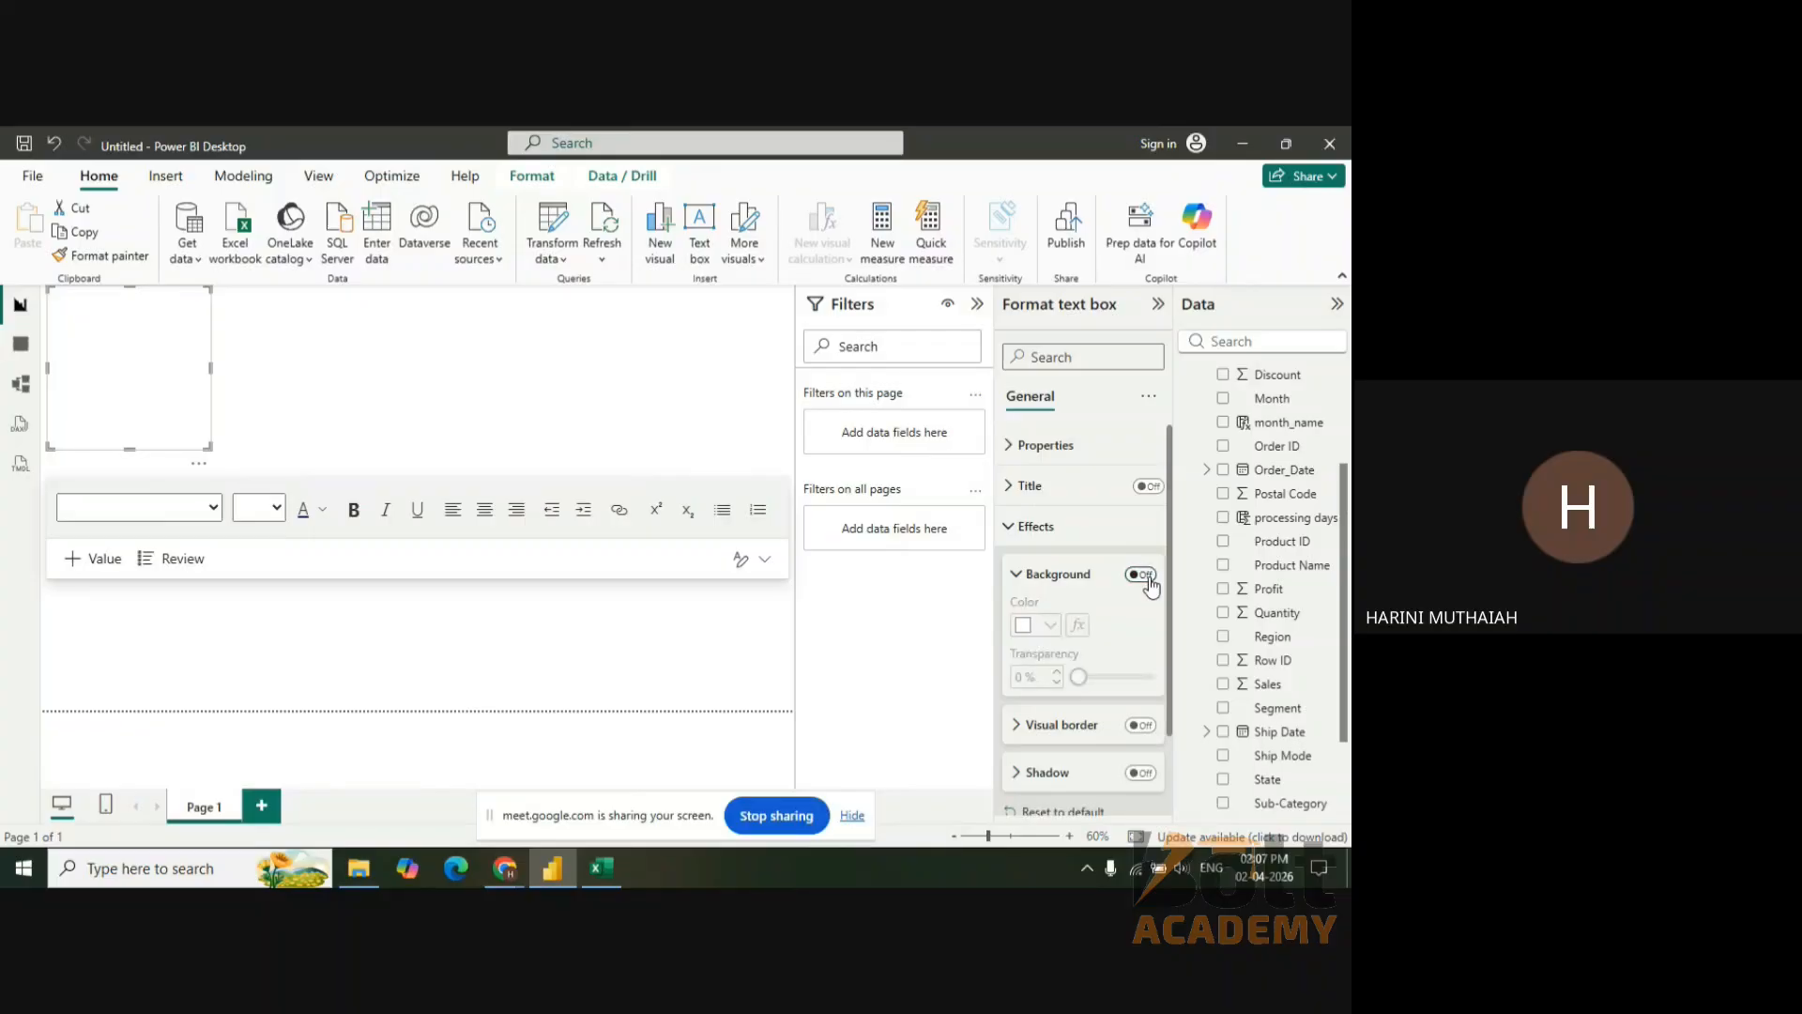
left_click(1034, 532)
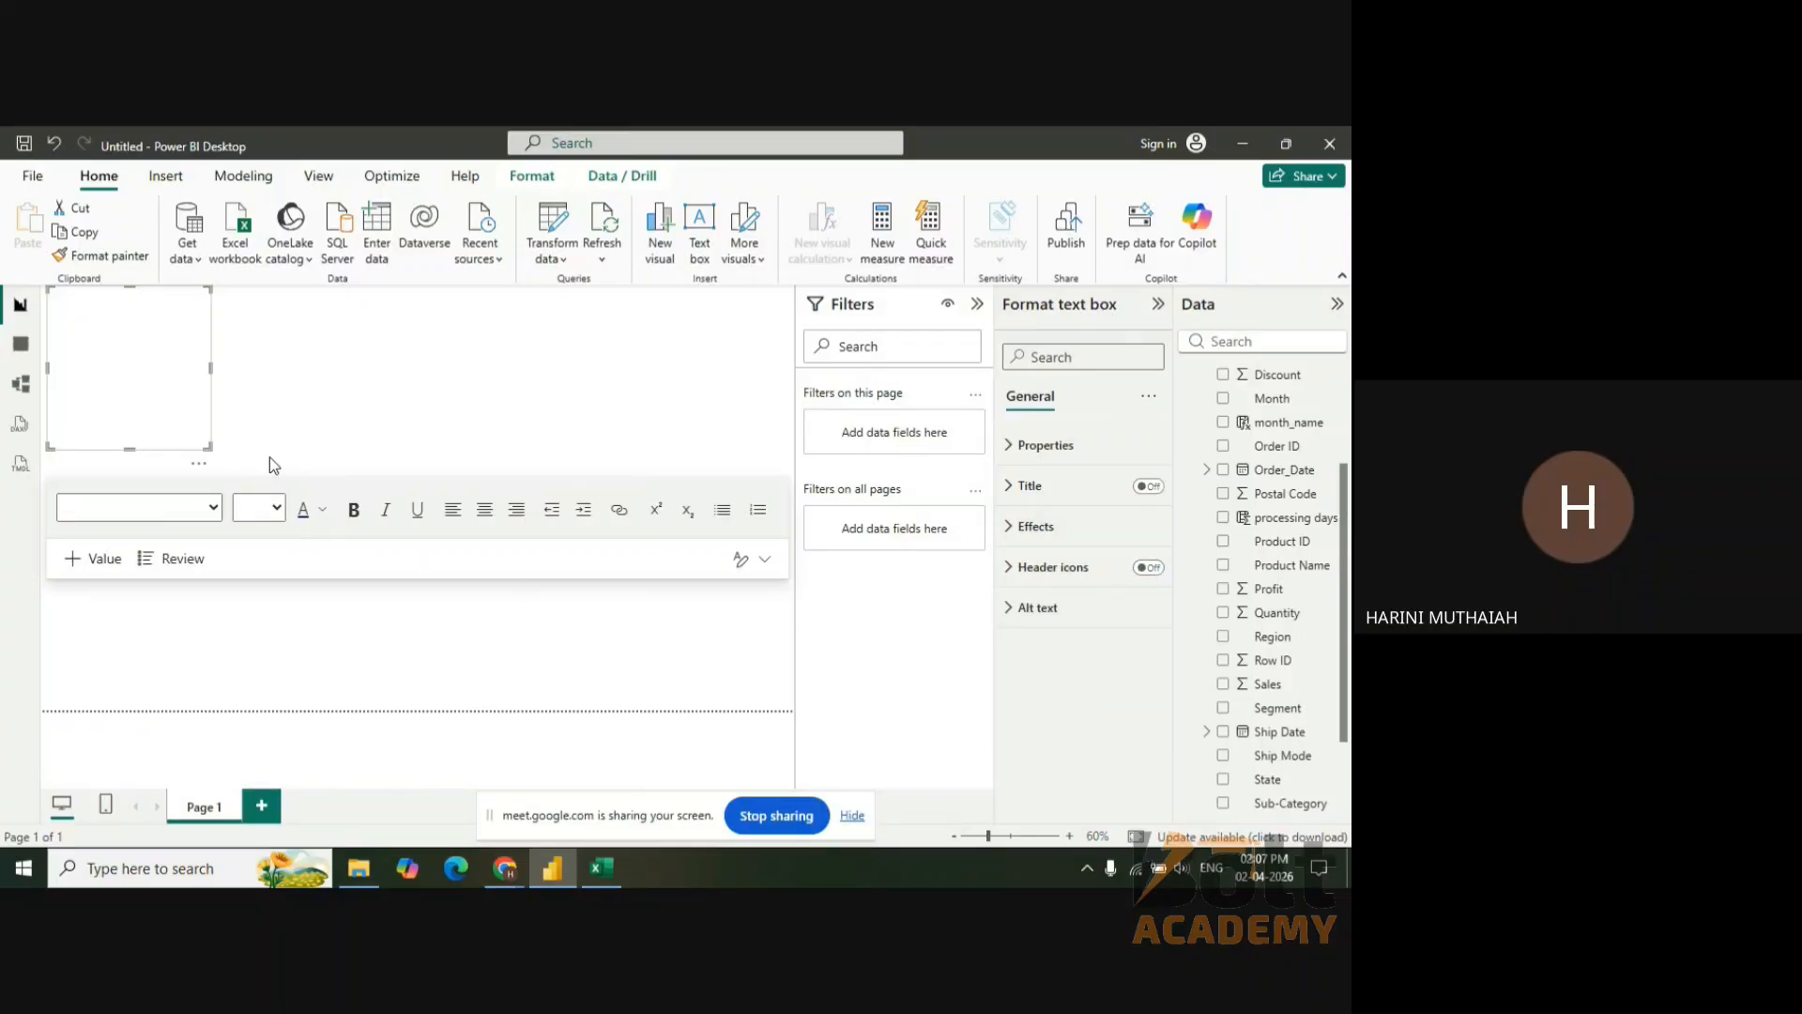
left_click_drag(210, 371, 446, 369)
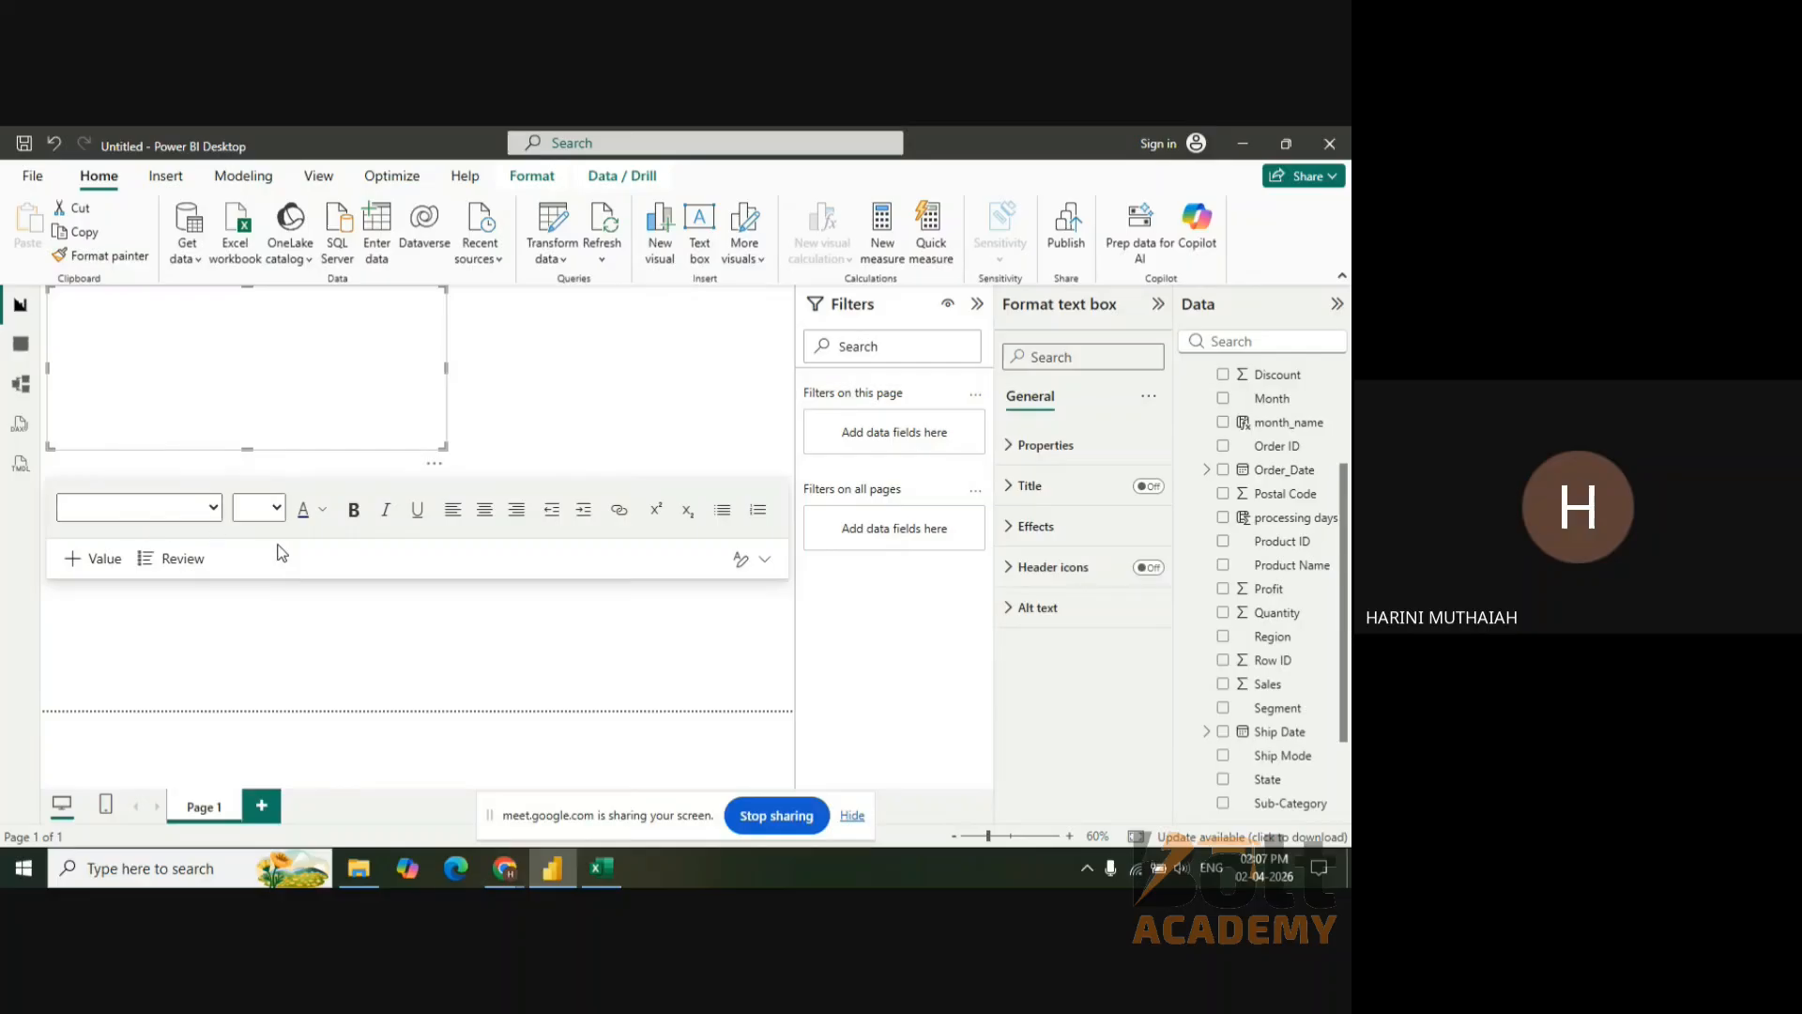
left_click(199, 319)
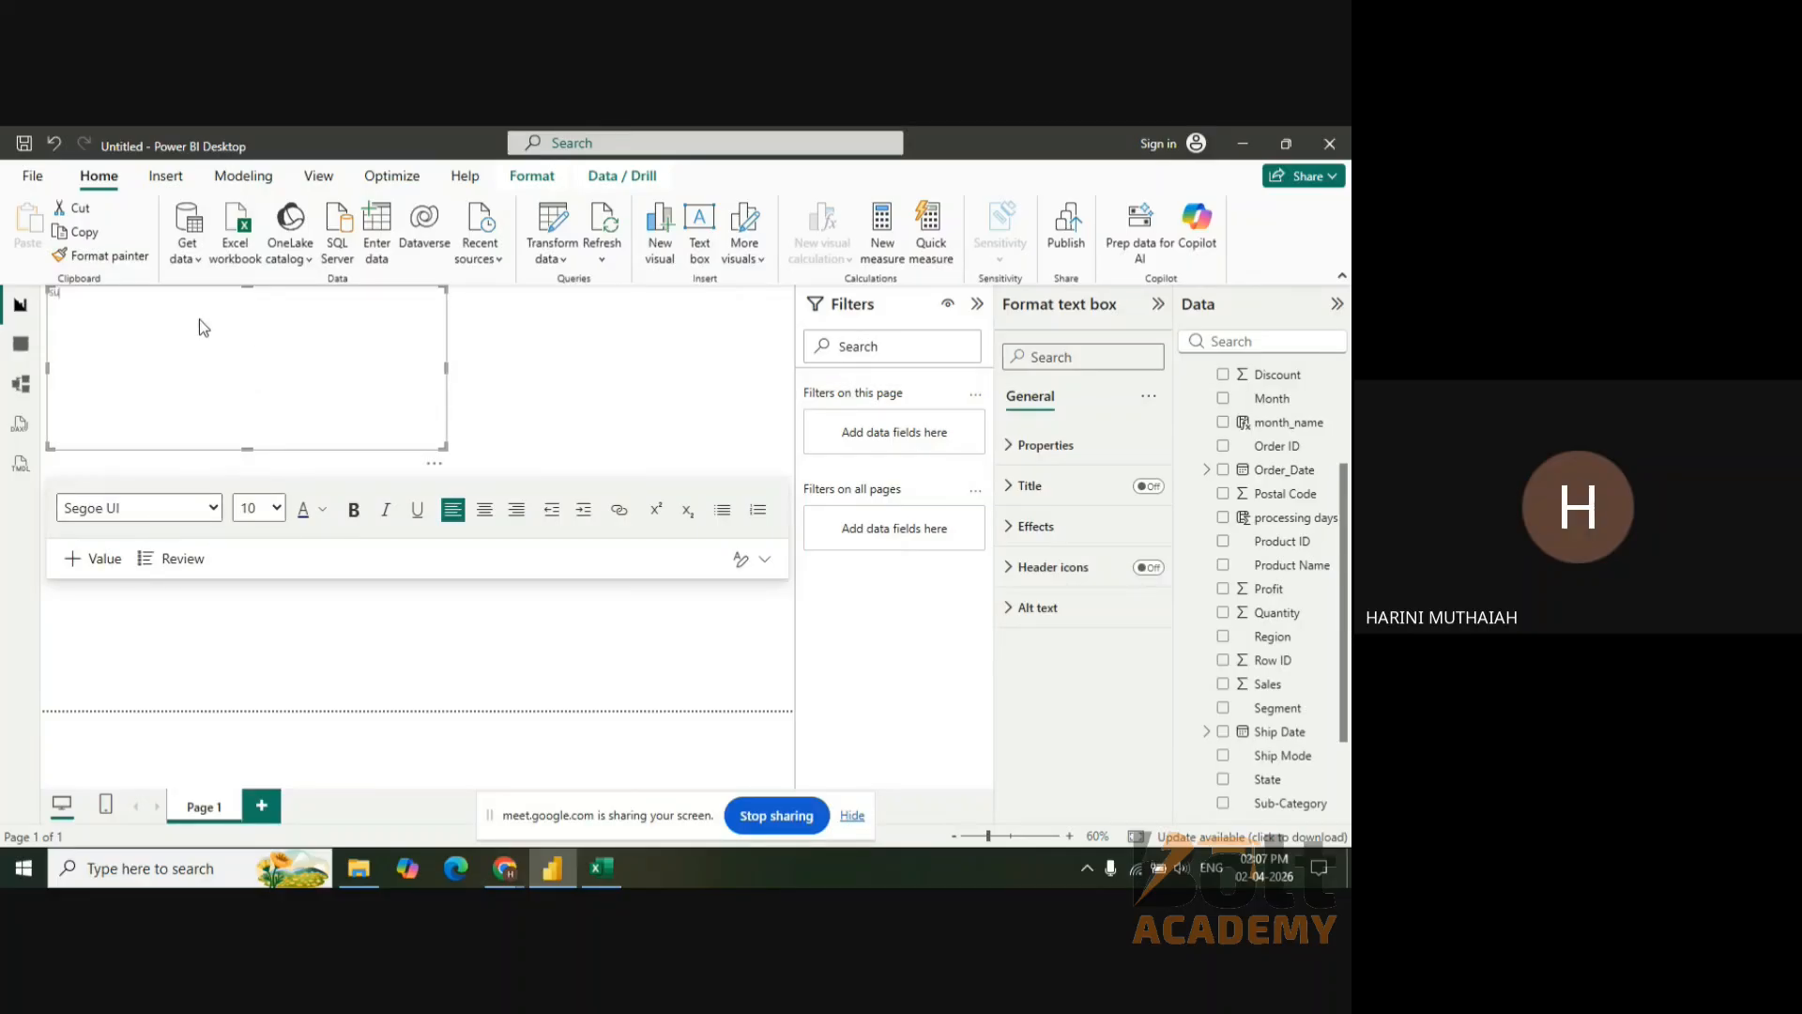
type("SUPERSTORE SALES ANALYSIS")
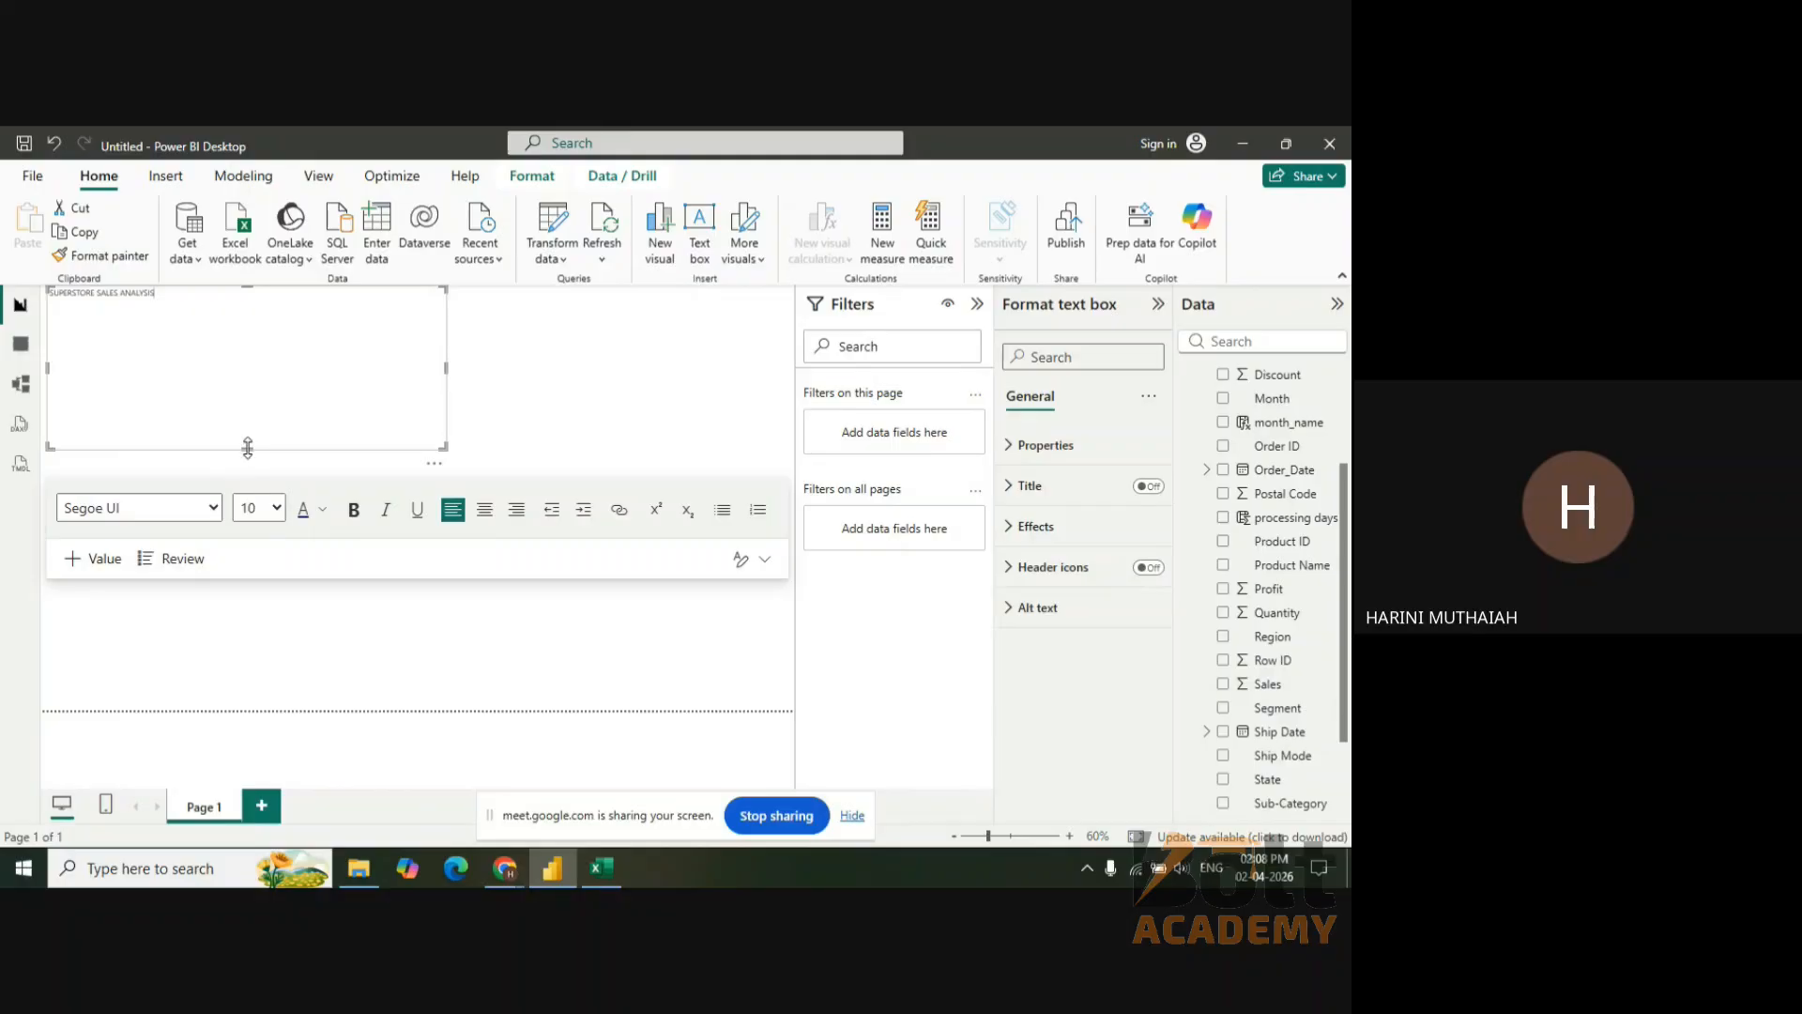
- Shrink the text box to a single line's height and format the title as Comic Sans MS, size 18, bold, dark blue
left_click_drag(247, 447, 47, 293)
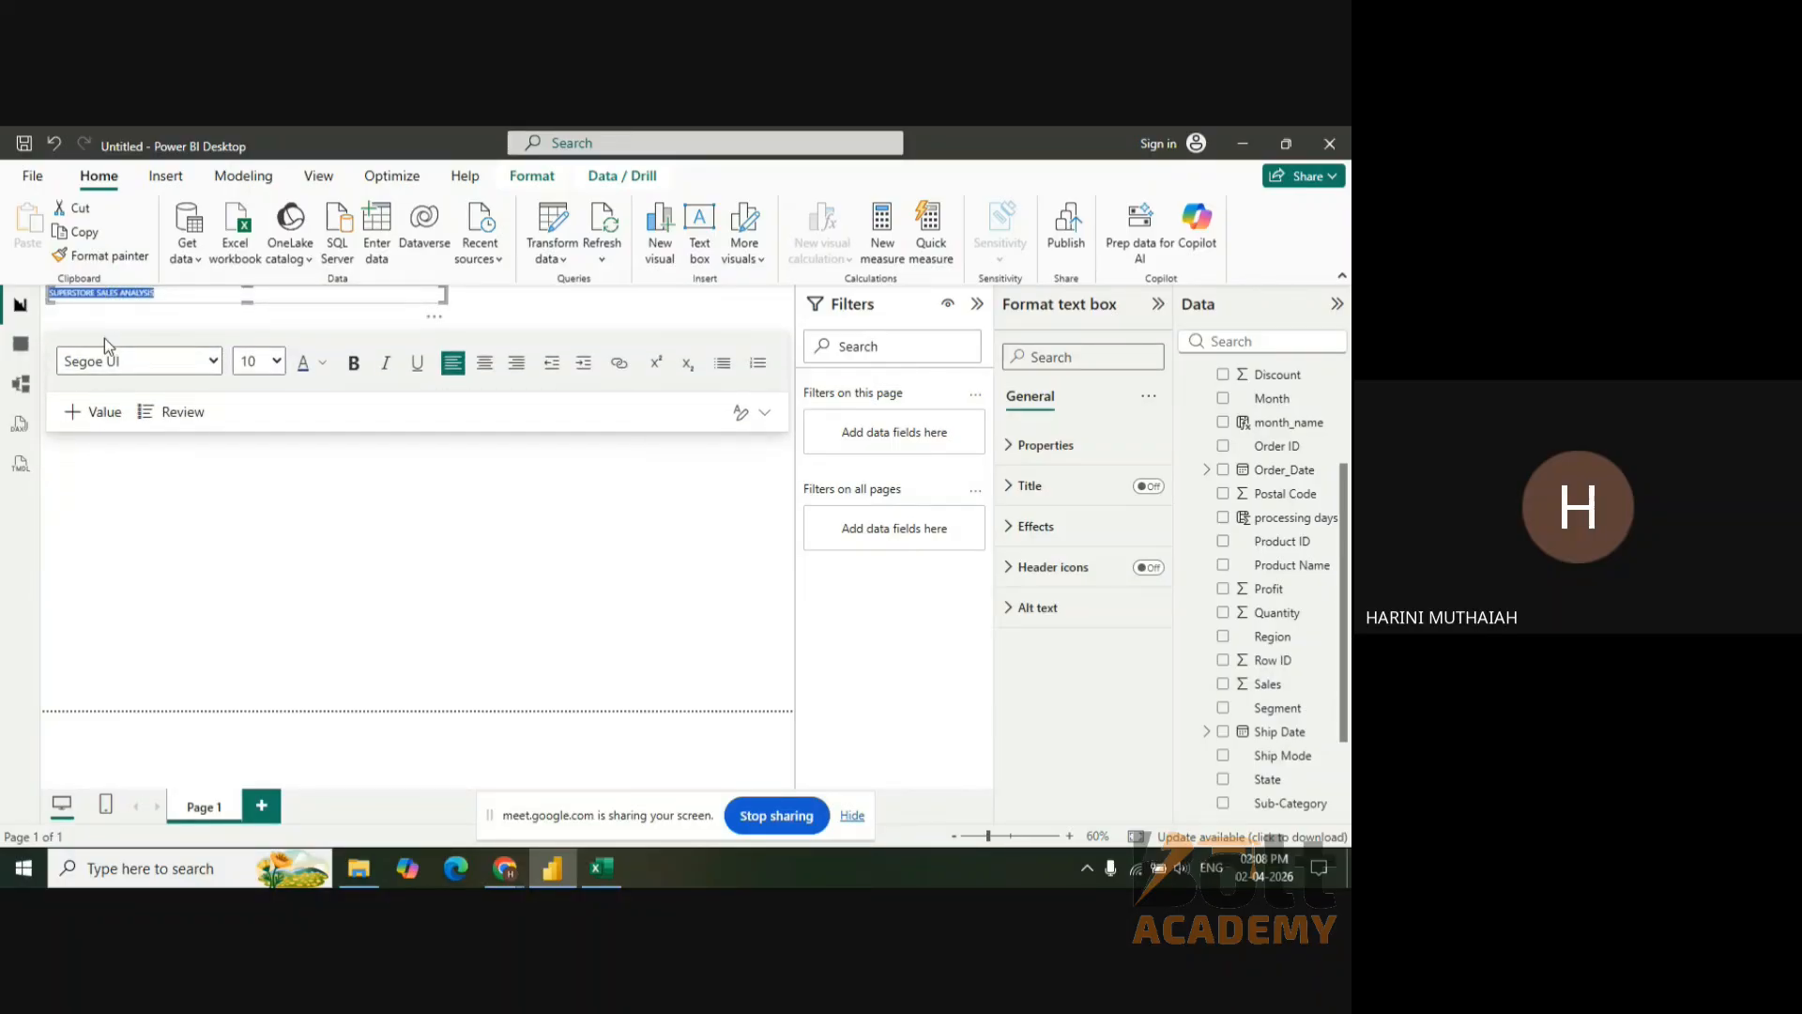
left_click(210, 362)
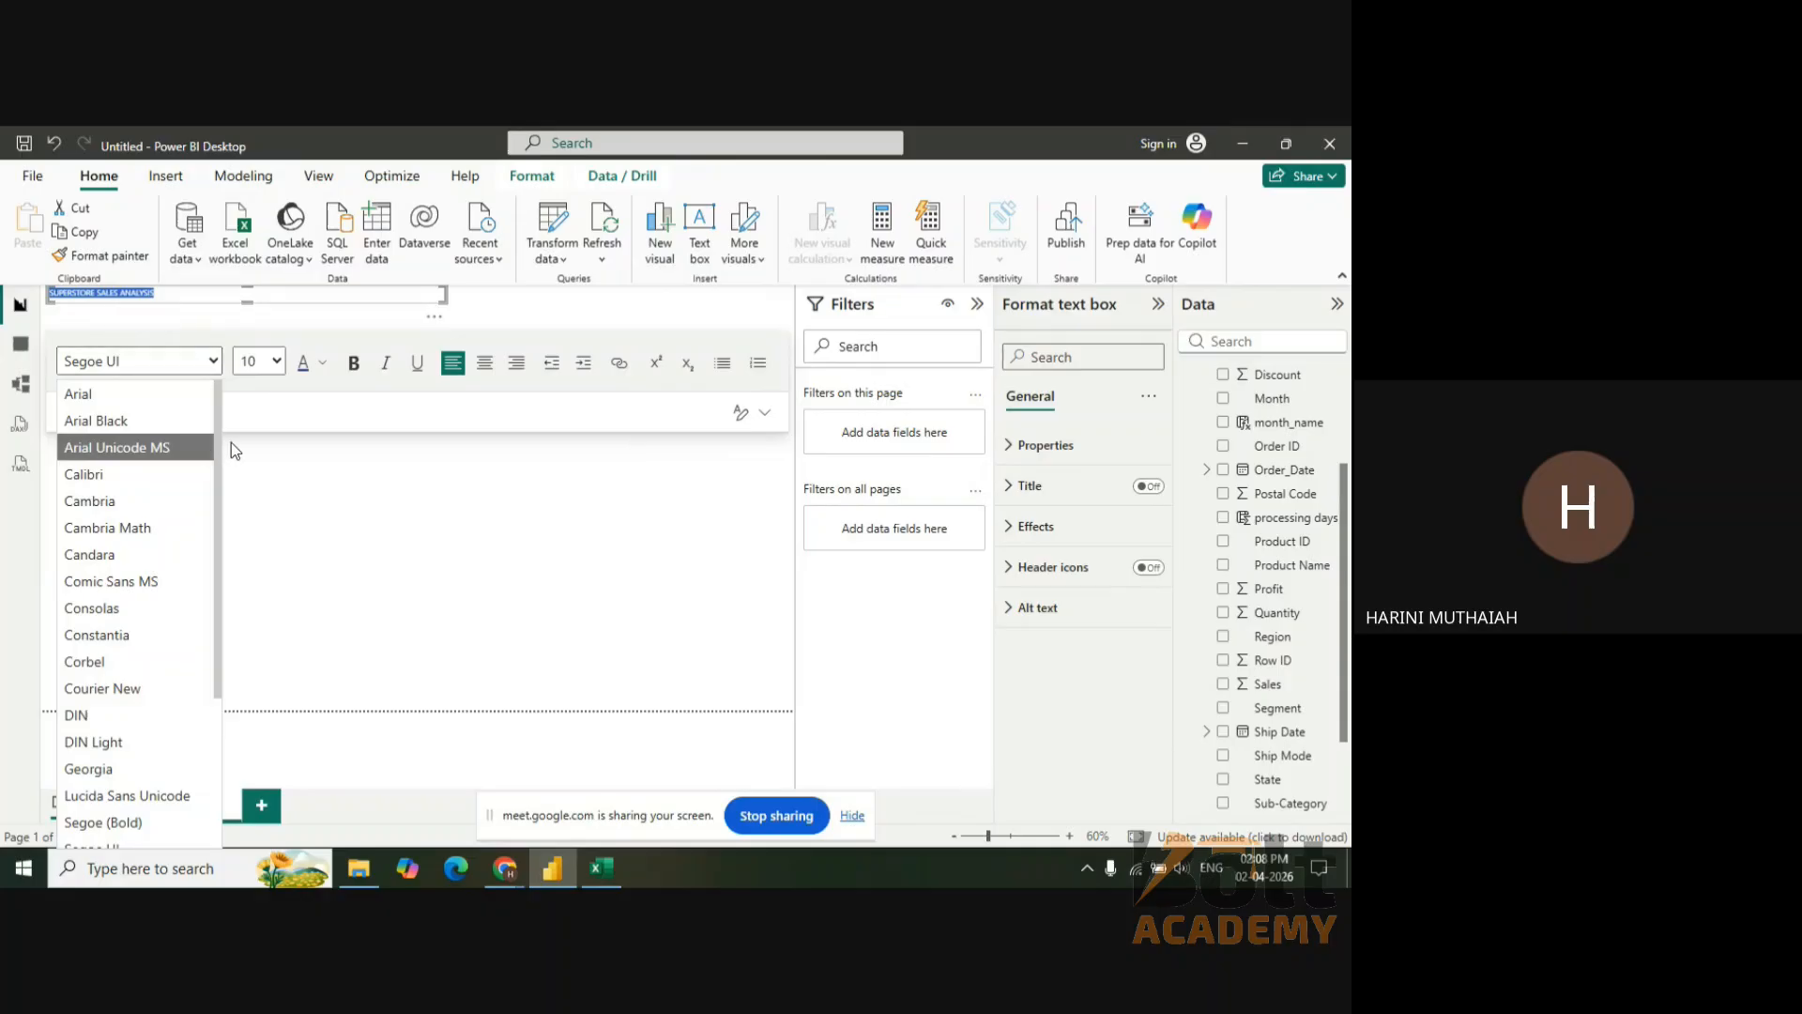
left_click(166, 576)
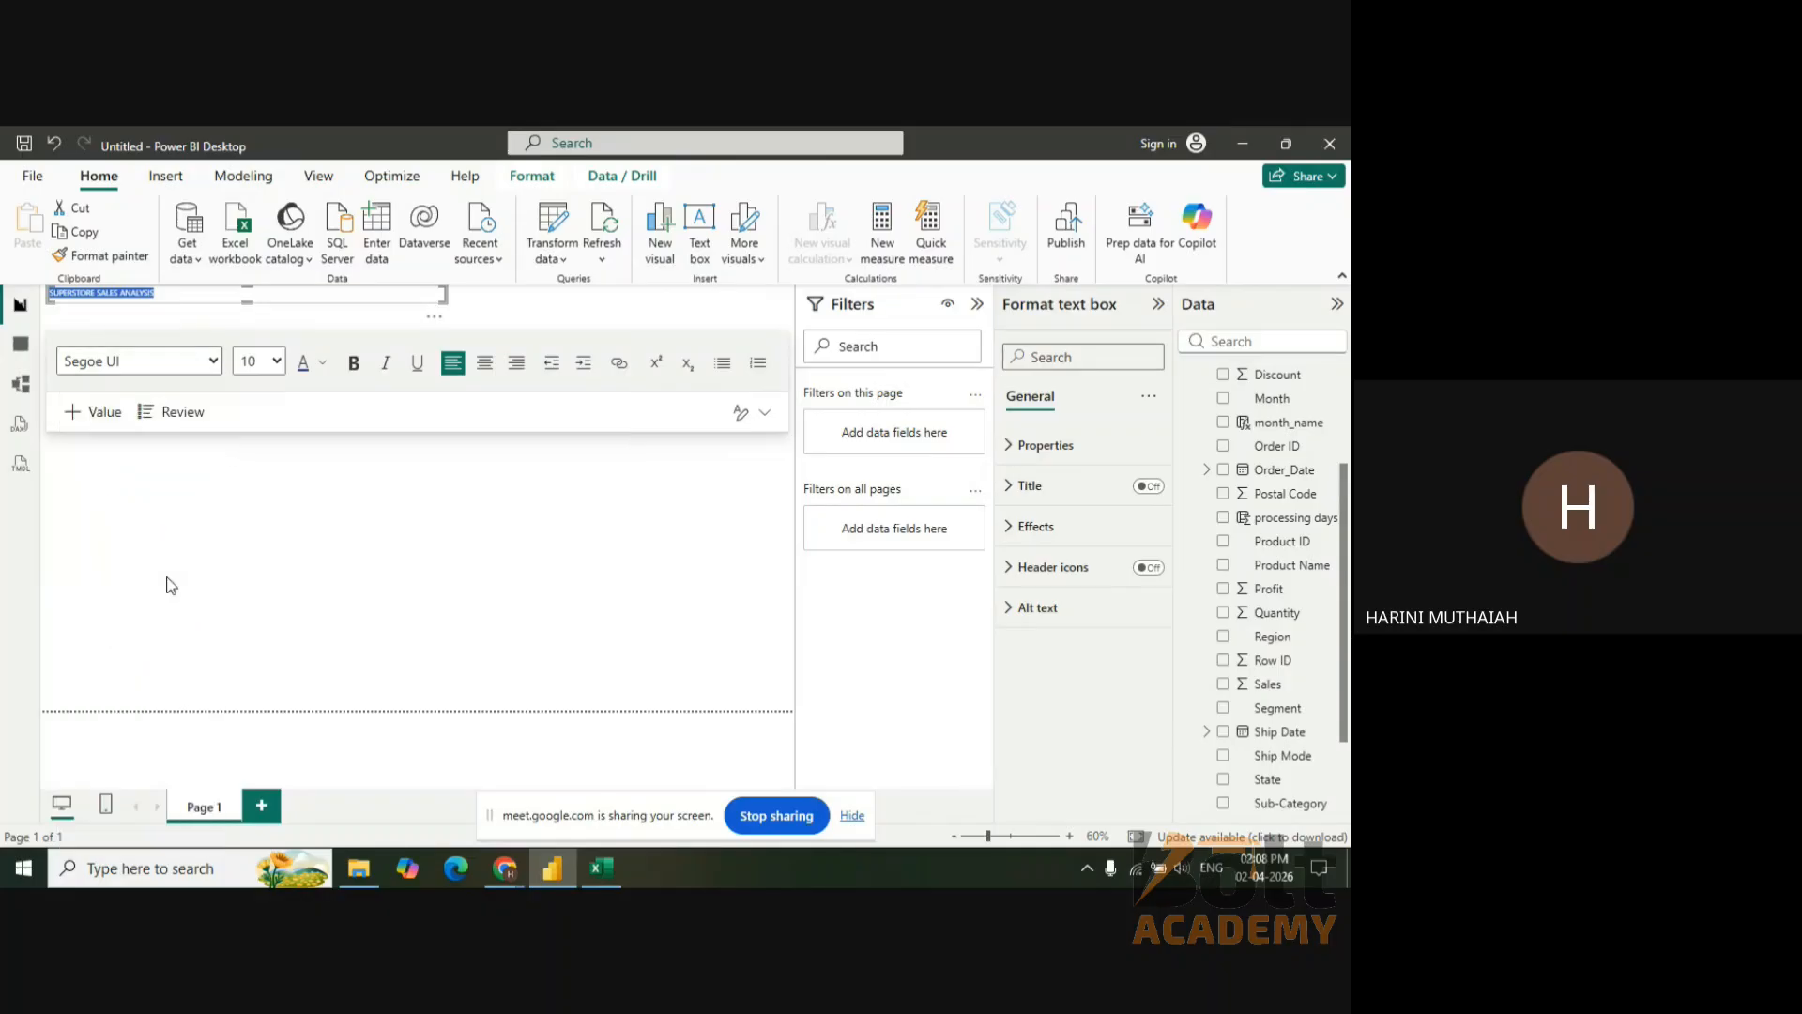
left_click(276, 362)
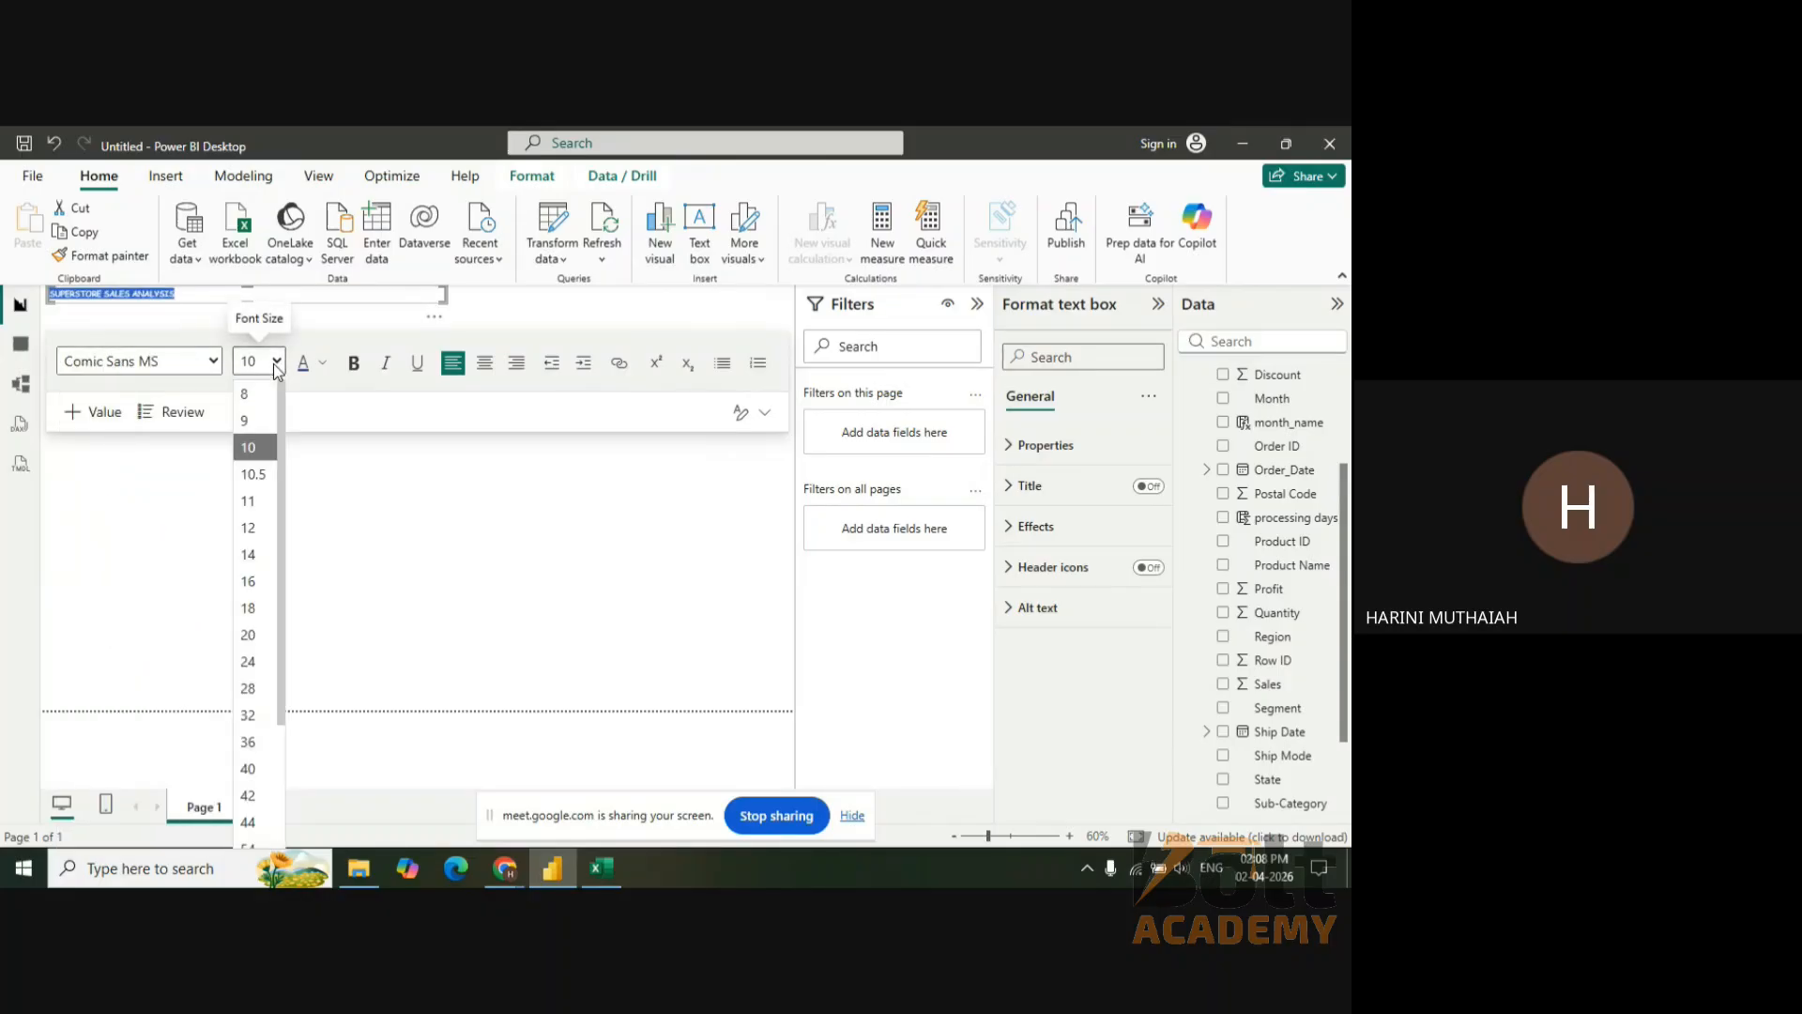
left_click(263, 582)
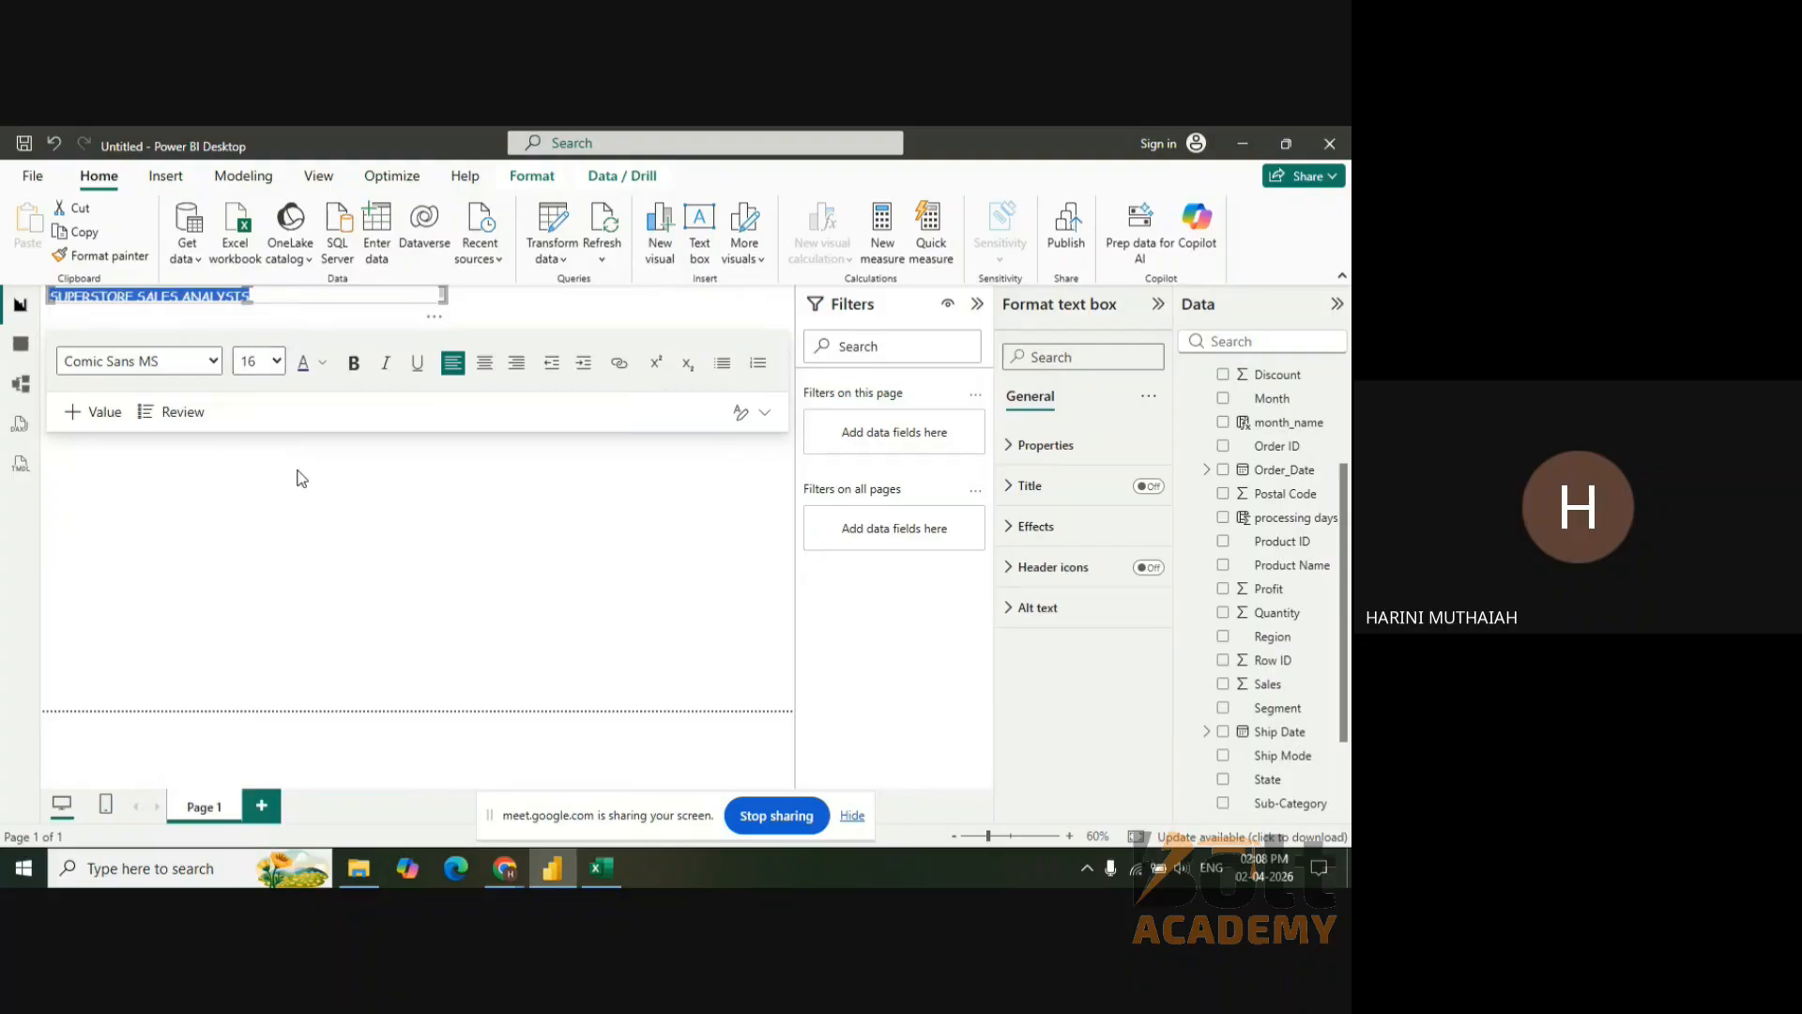
left_click(322, 366)
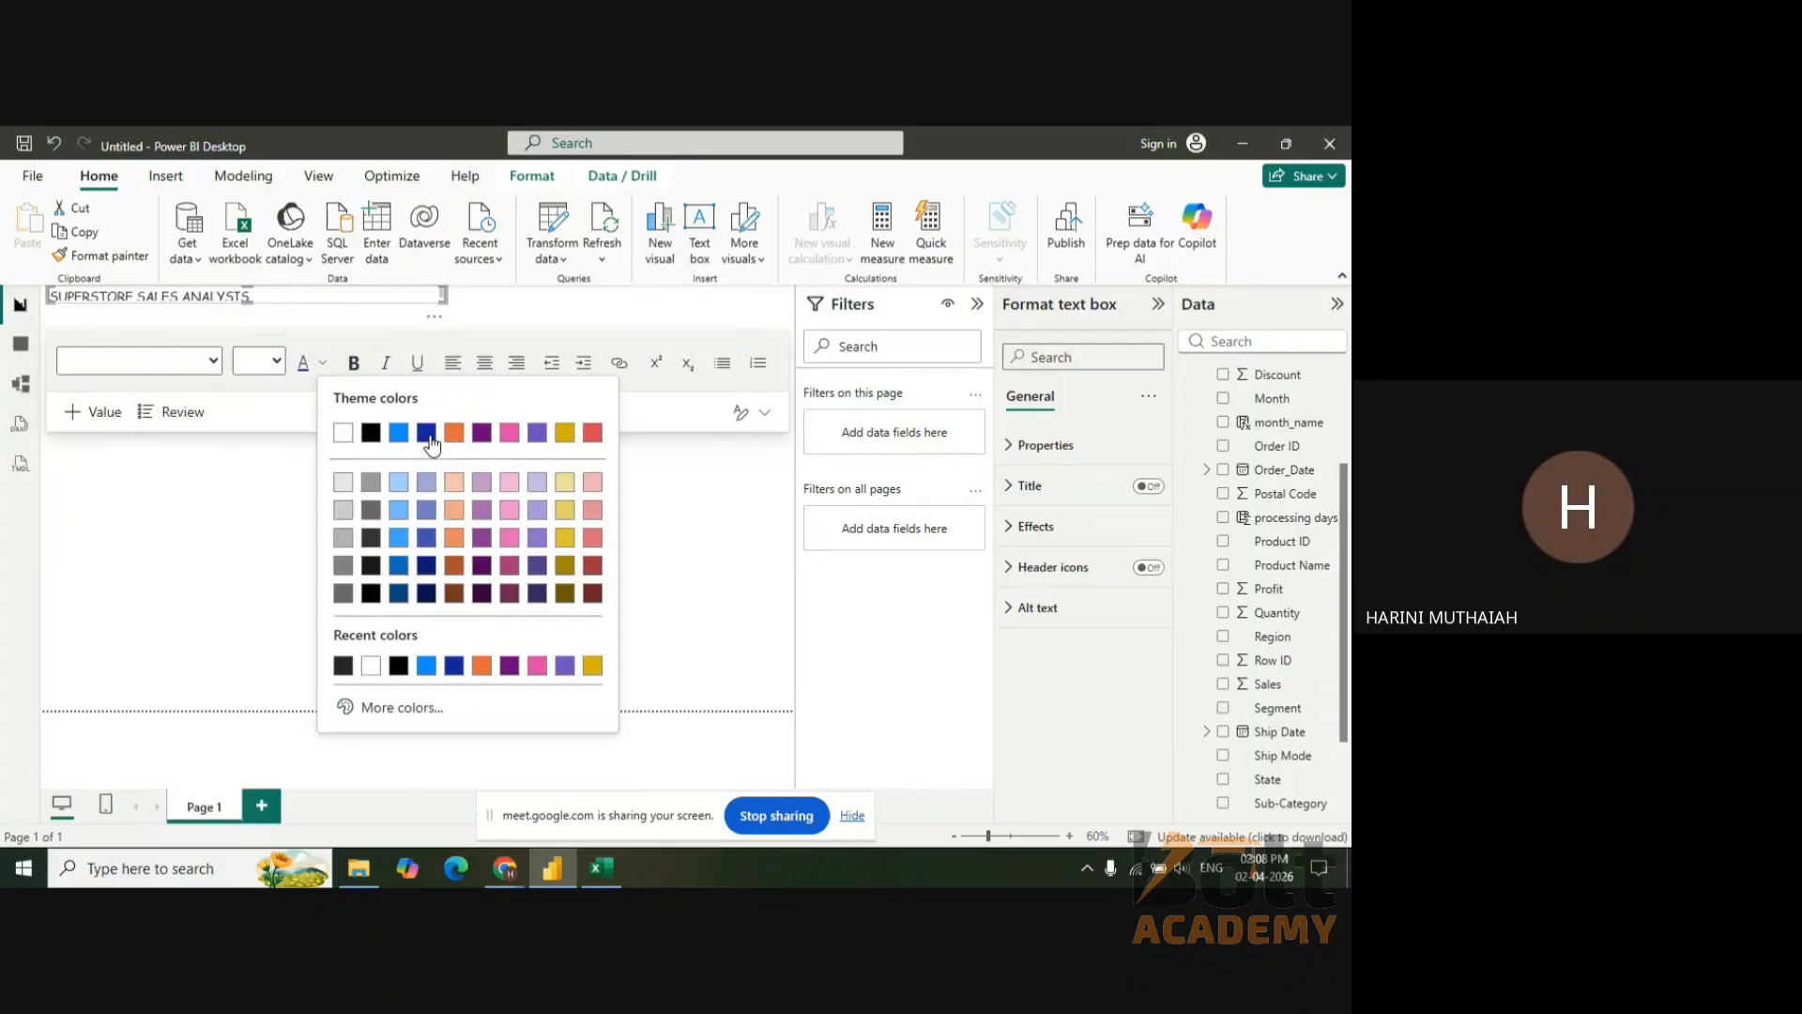
left_click(428, 436)
left_click(354, 364)
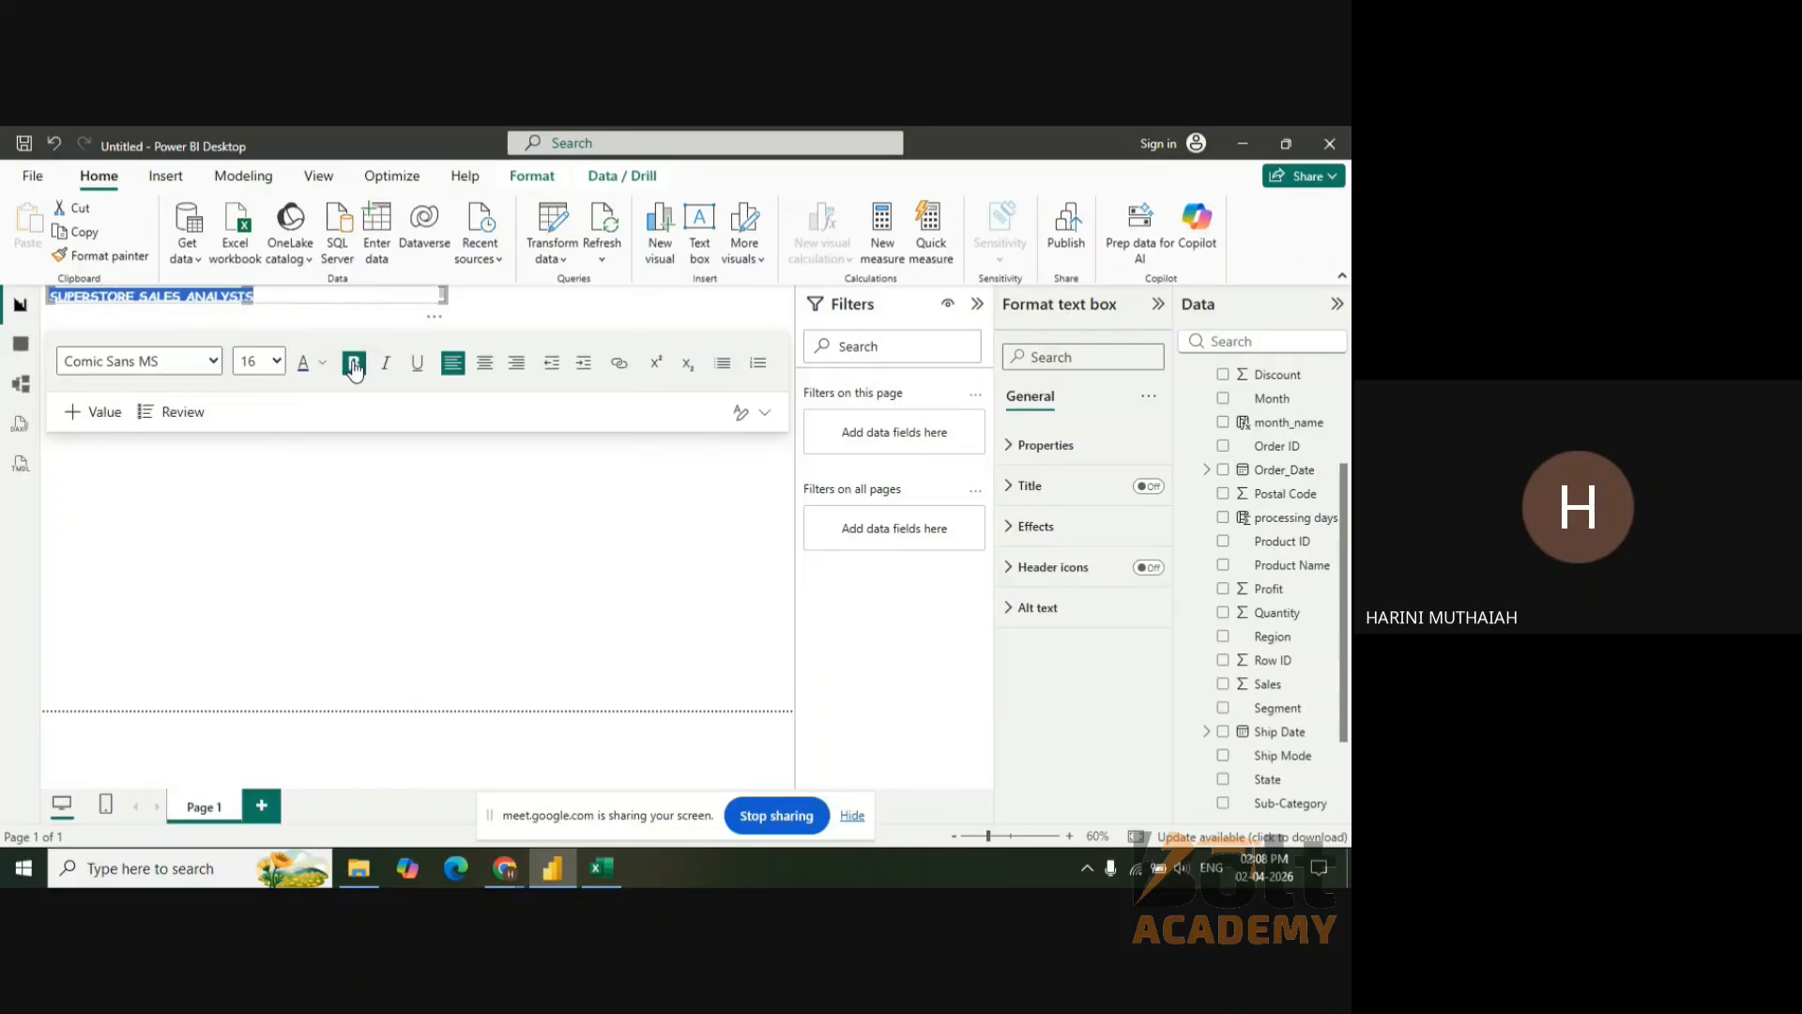
left_click(264, 363)
left_click(248, 609)
left_click(319, 682)
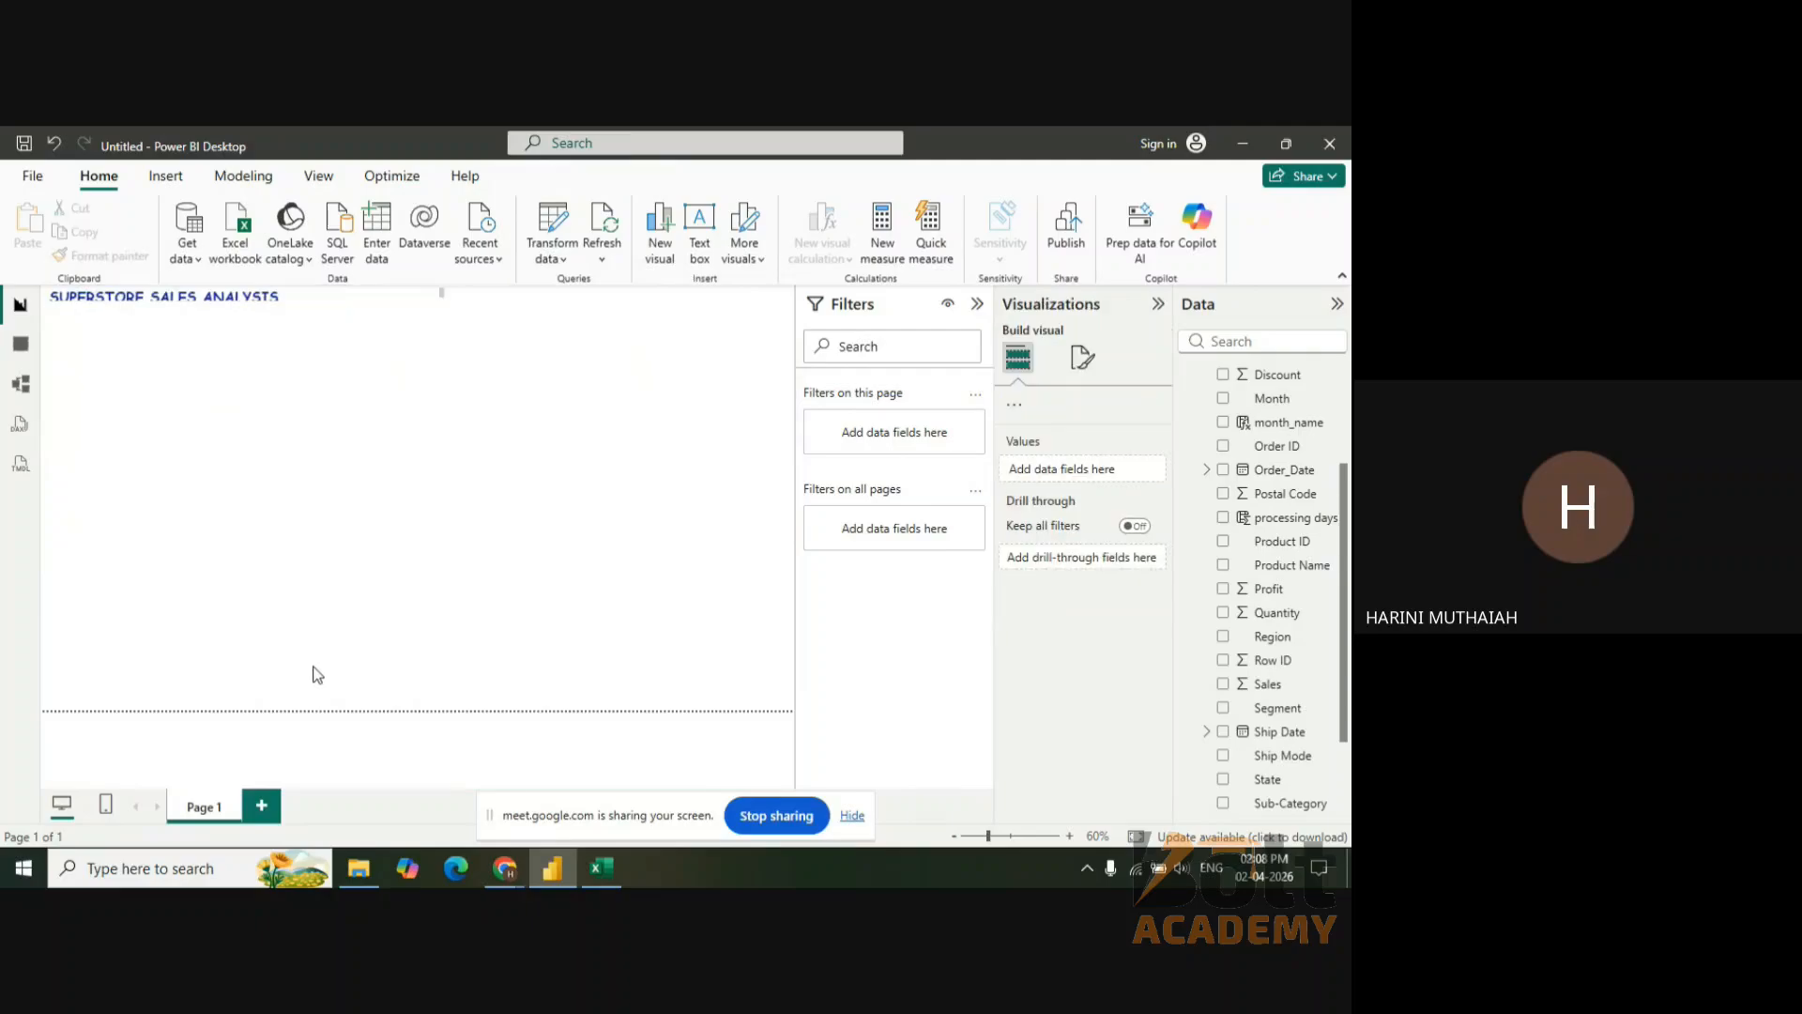
- Resize the title text box to fit its full text and move it to the top centre of the report page
left_click(251, 299)
left_click_drag(249, 308, 375, 335)
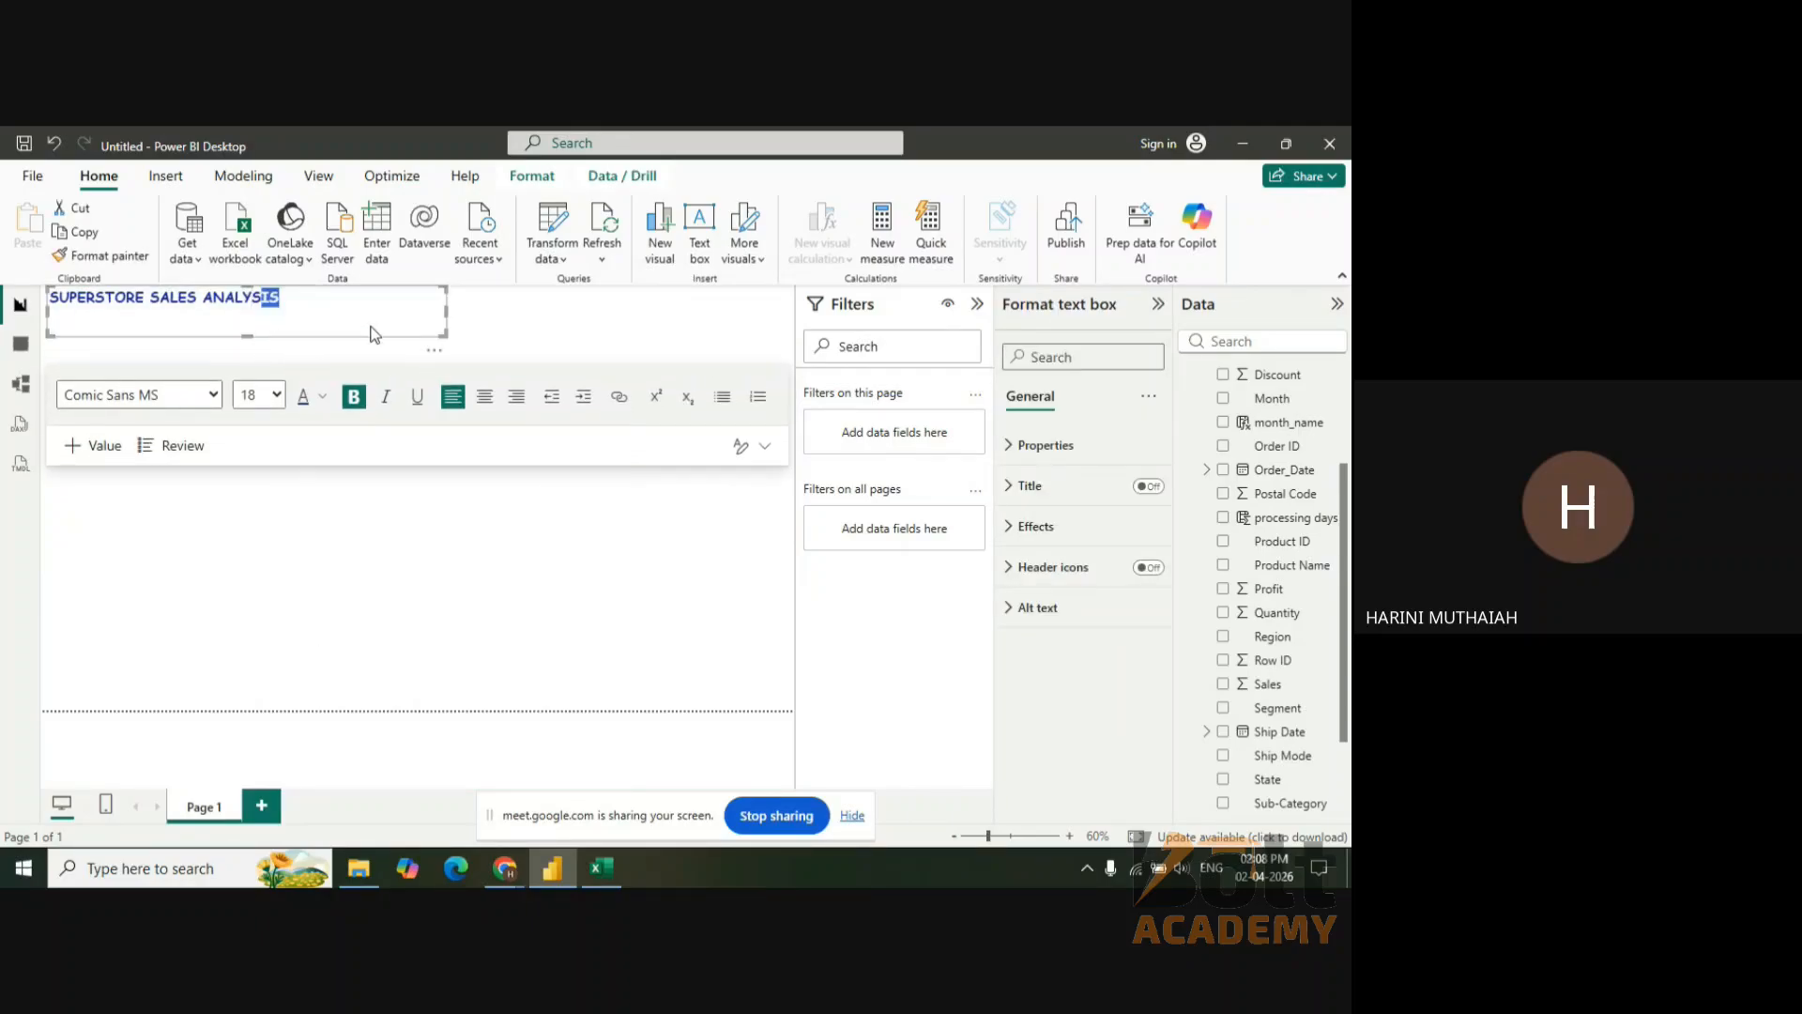
left_click(471, 327)
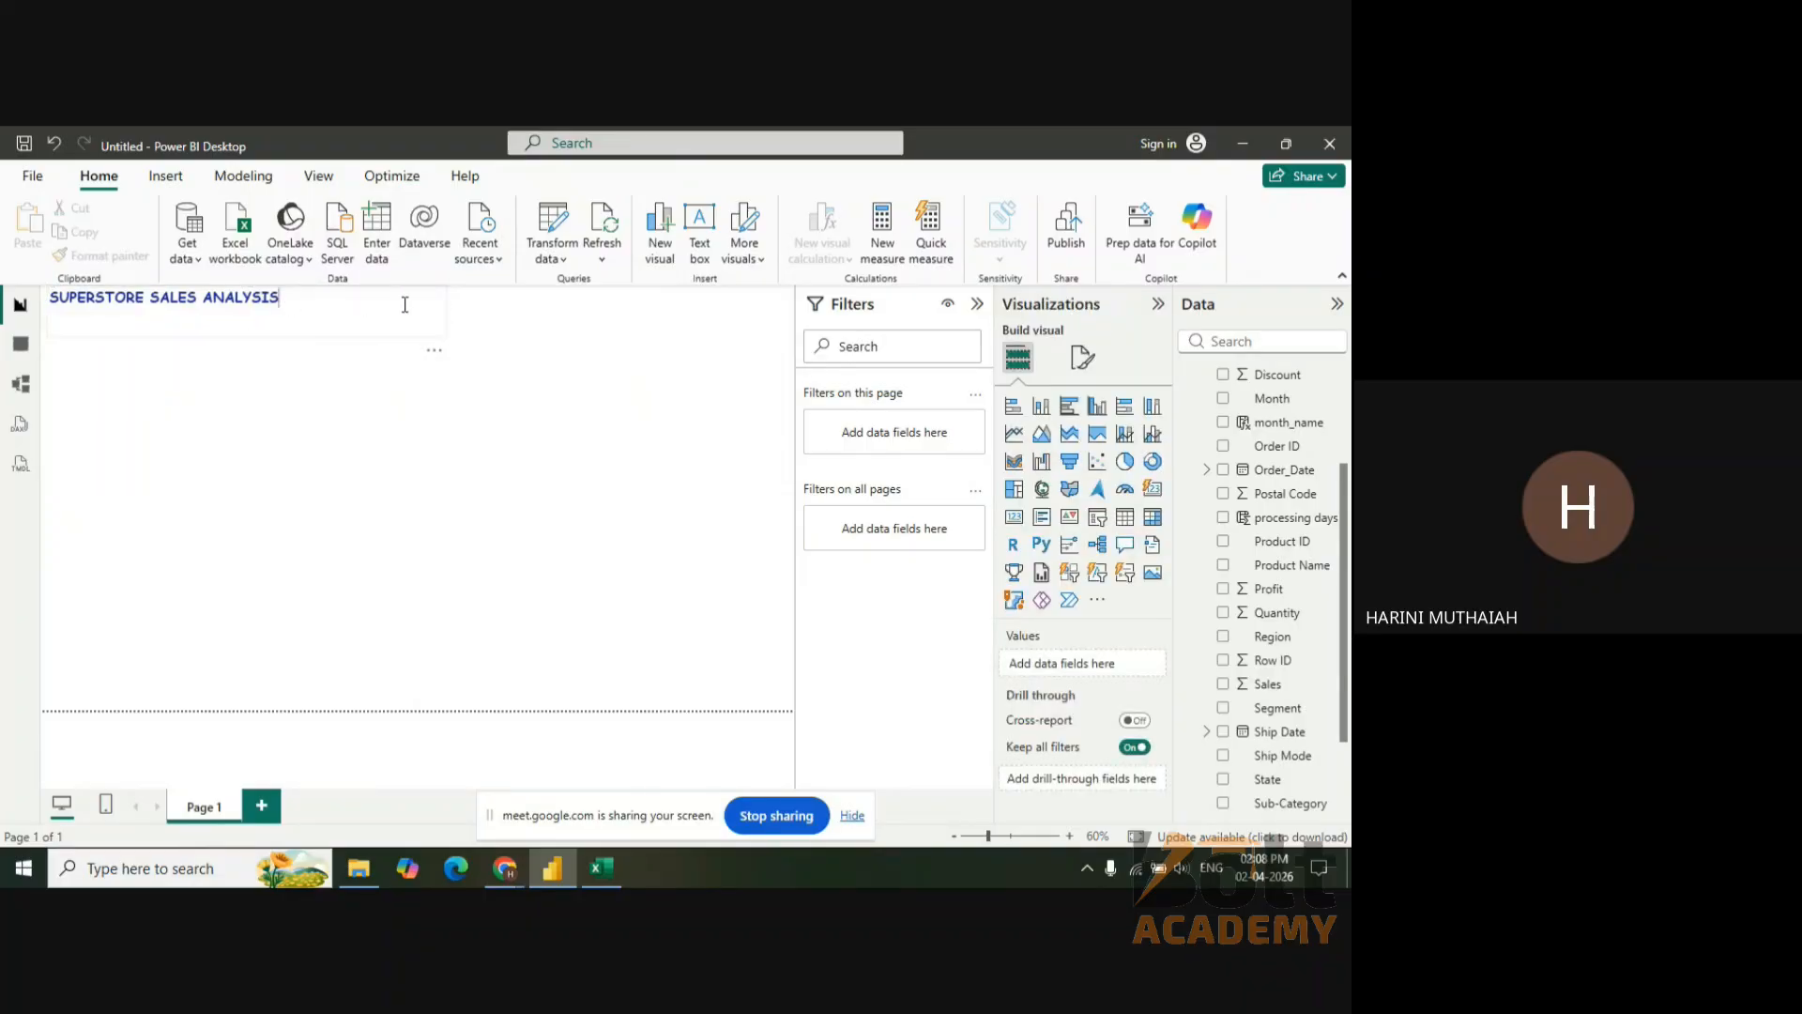
left_click(362, 336)
left_click(447, 338)
left_click(290, 313)
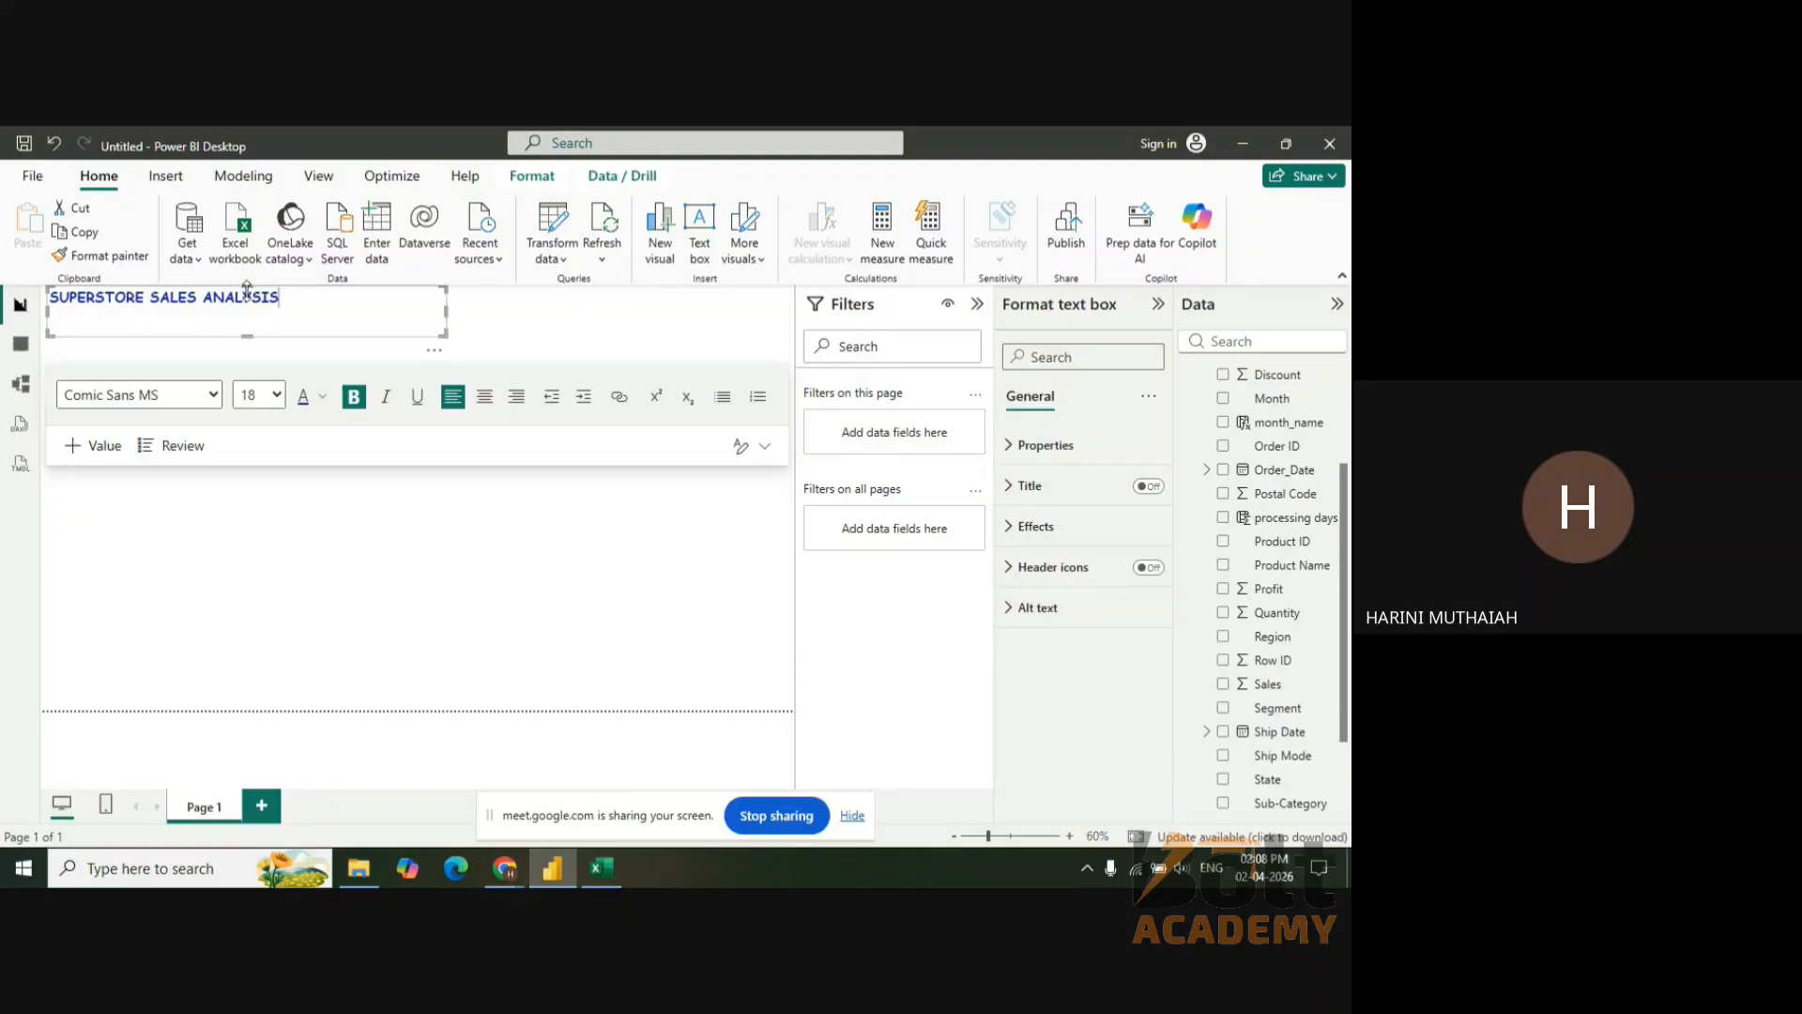
left_click_drag(247, 287, 248, 298)
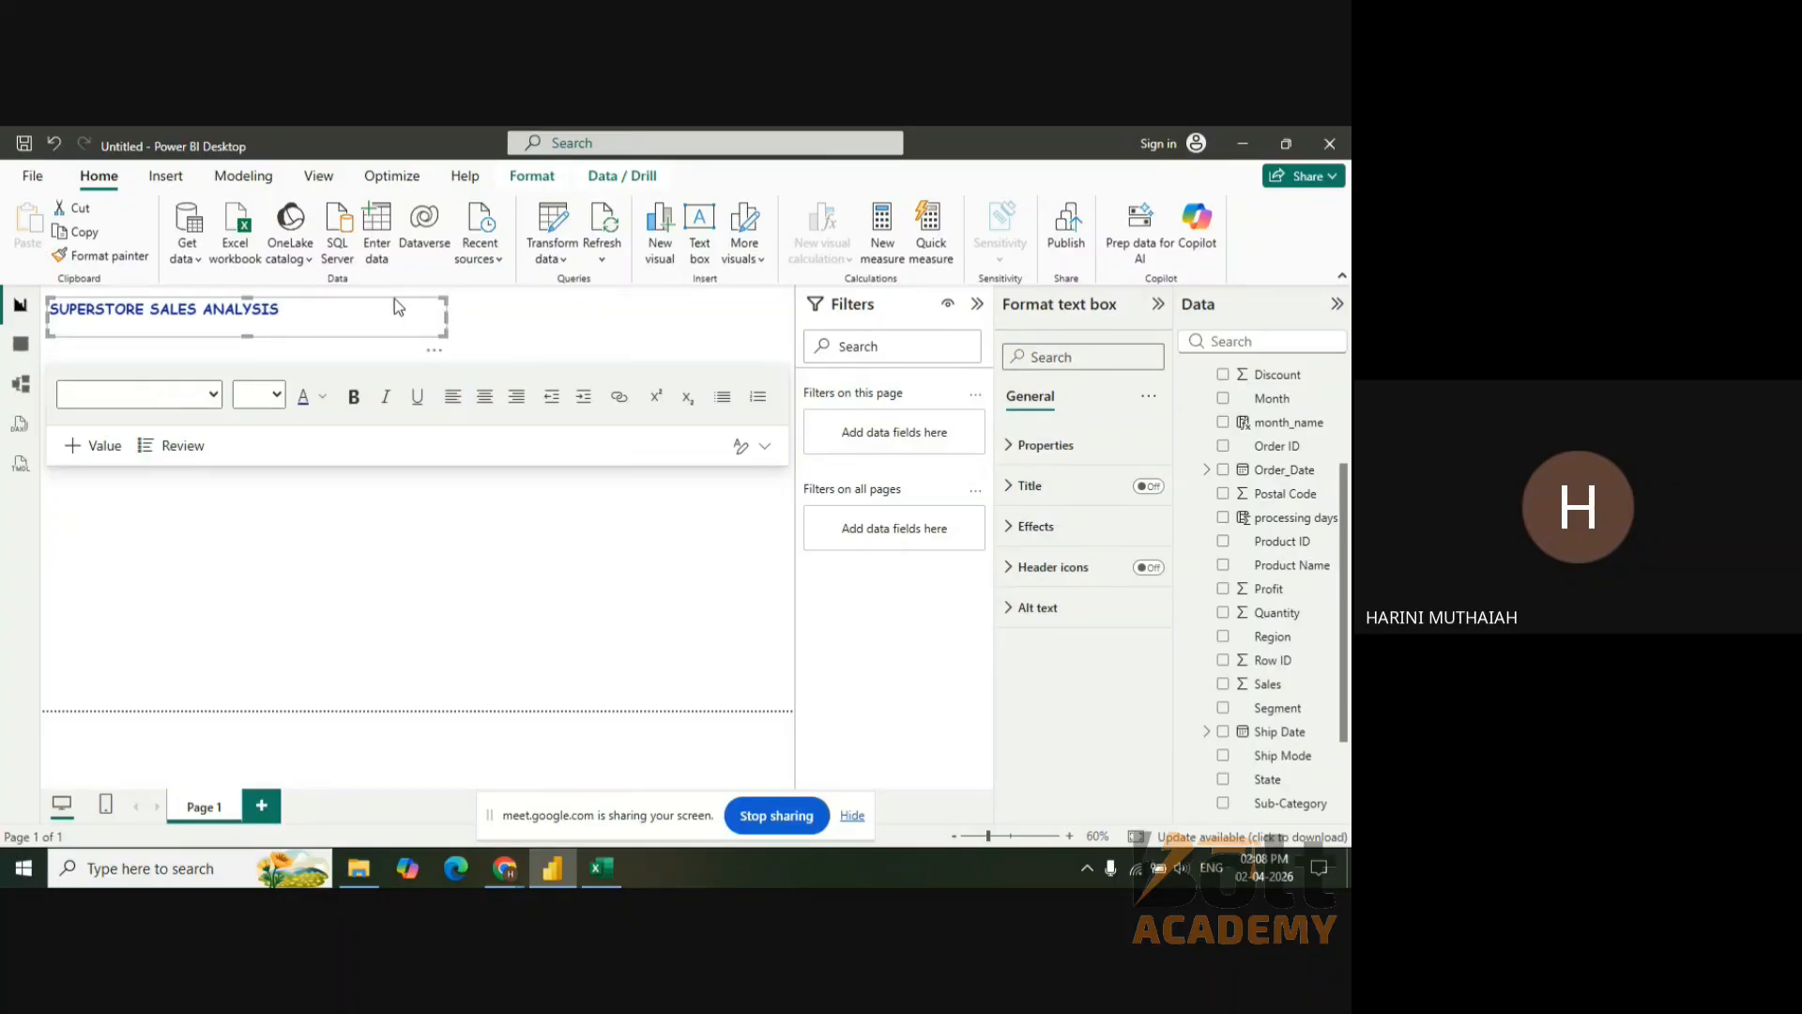
left_click_drag(394, 298, 389, 315)
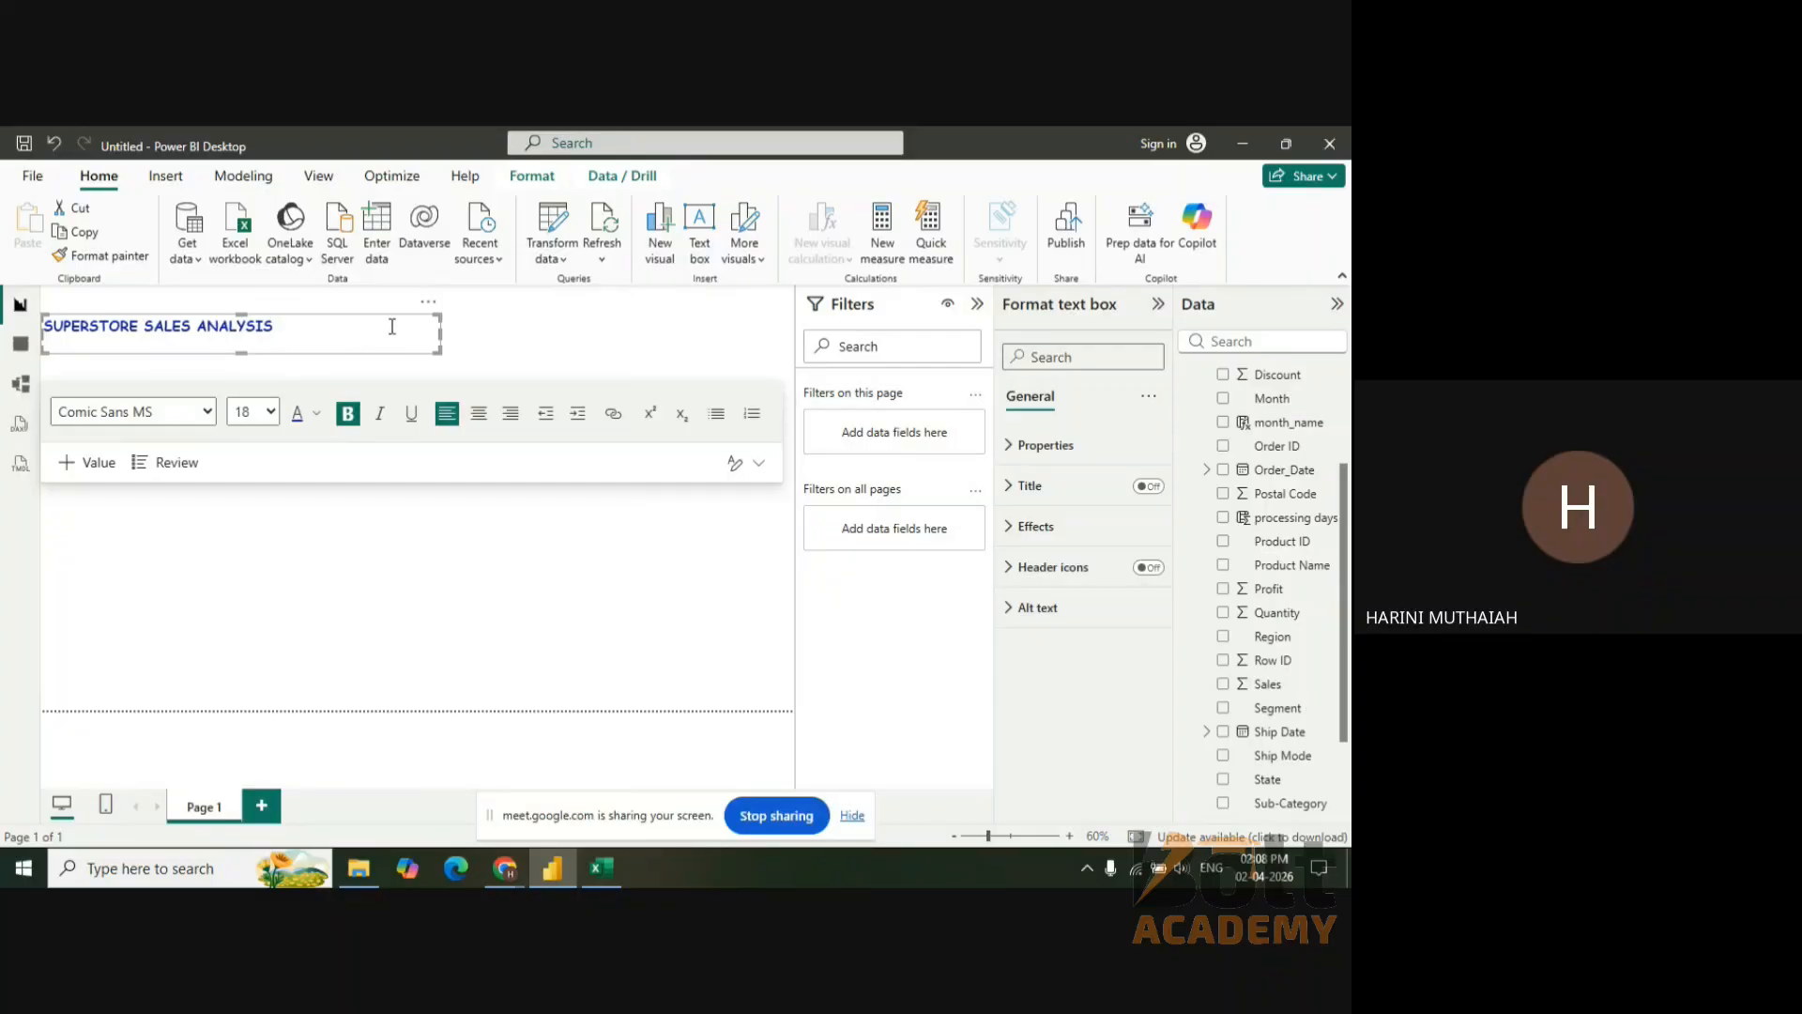
left_click_drag(278, 317, 453, 302)
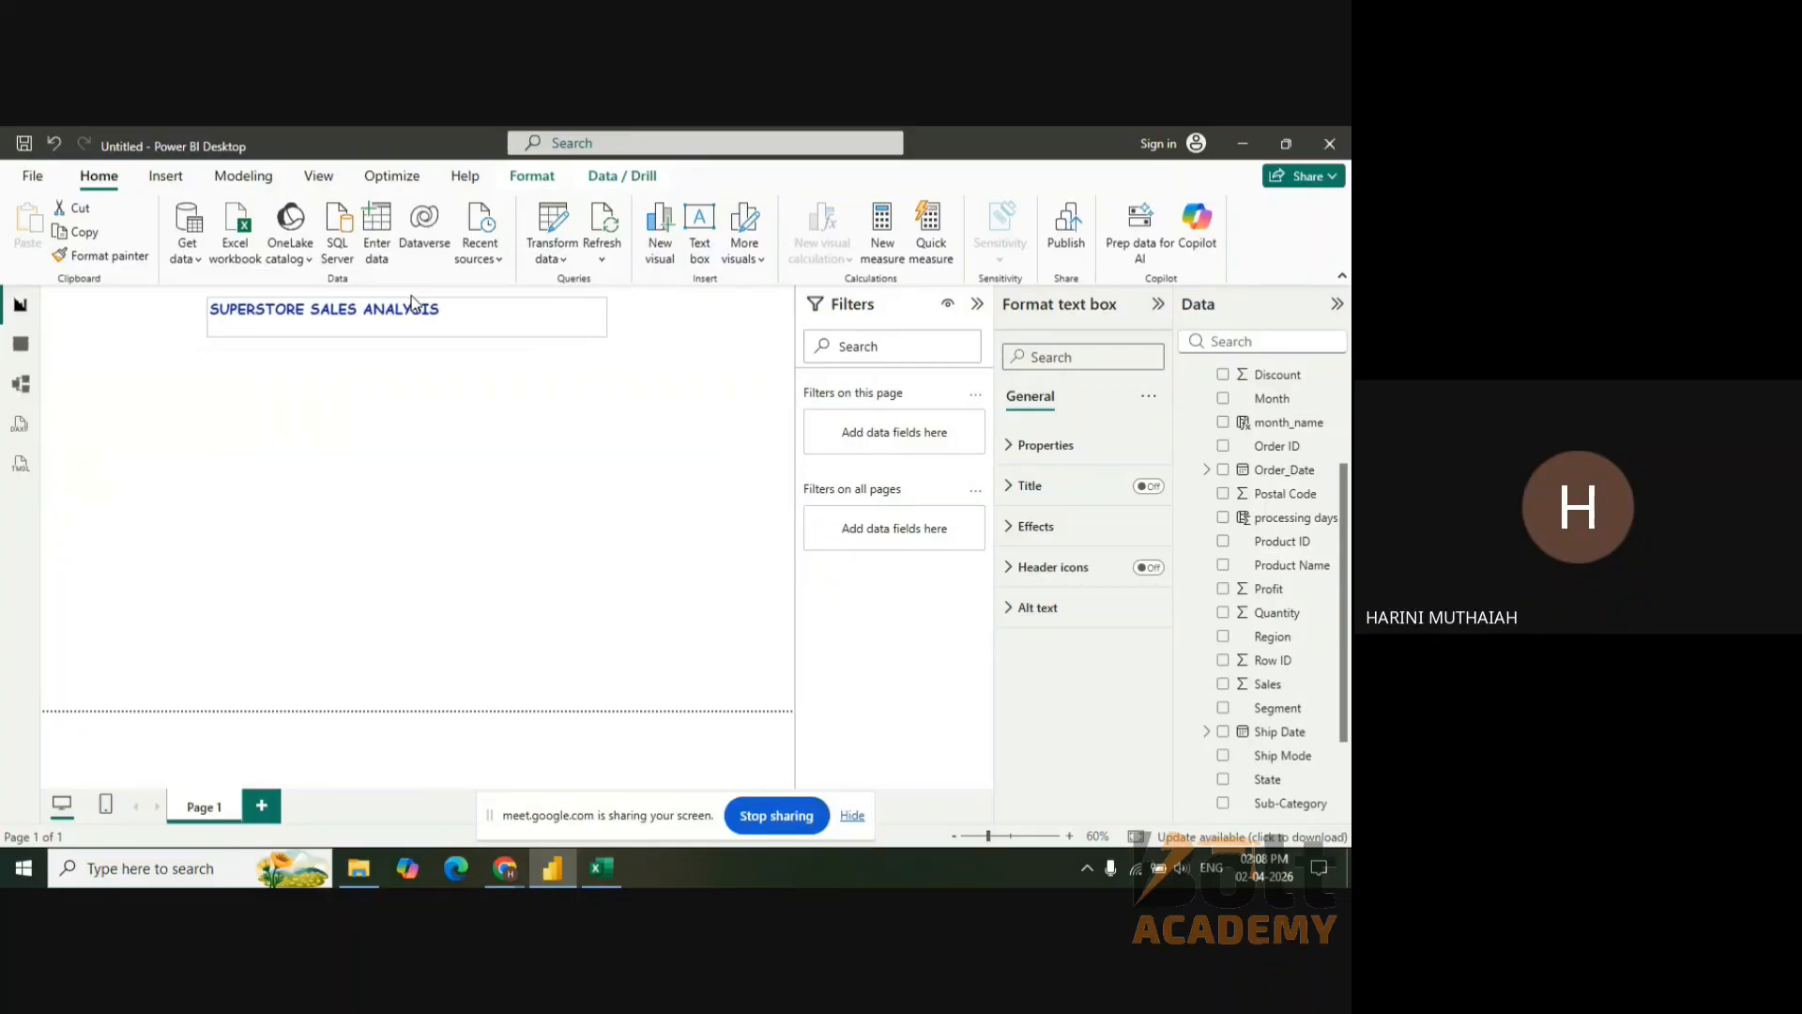
left_click(426, 305)
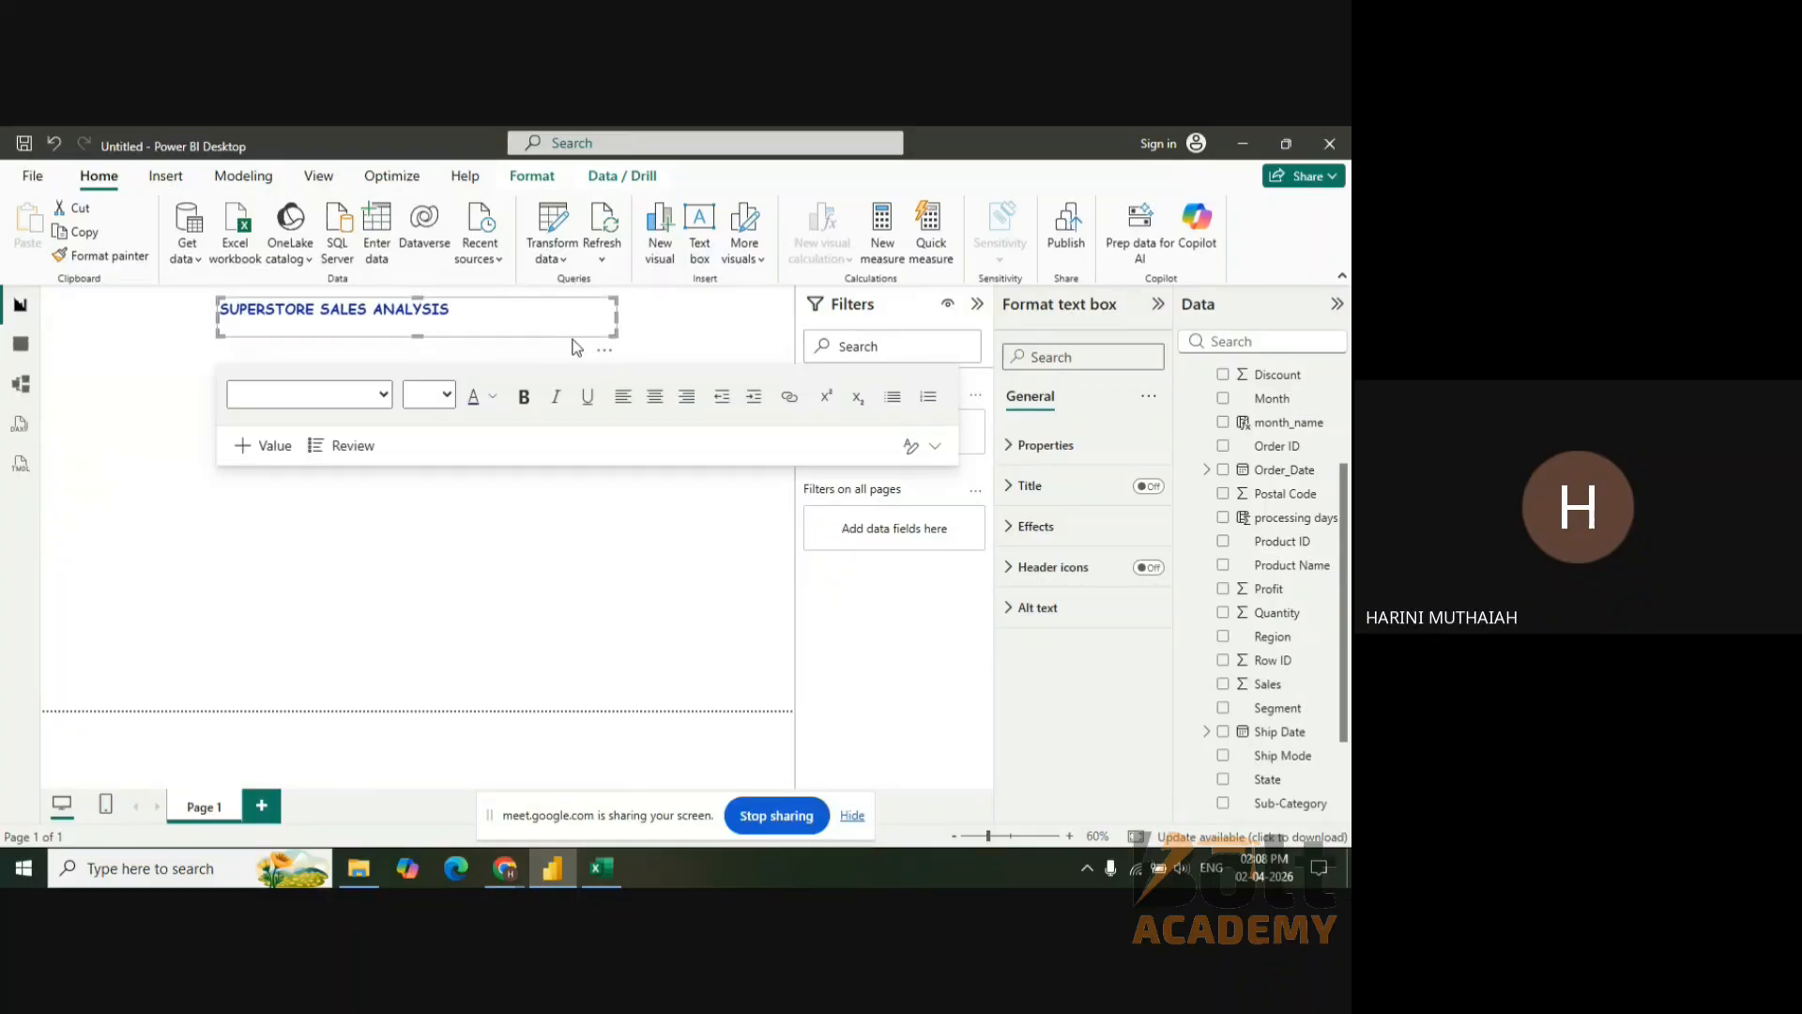
- Center-align the title text within its text box and delete the stray Q&A visual beside it
left_click_drag(483, 305, 214, 301)
left_click(587, 396)
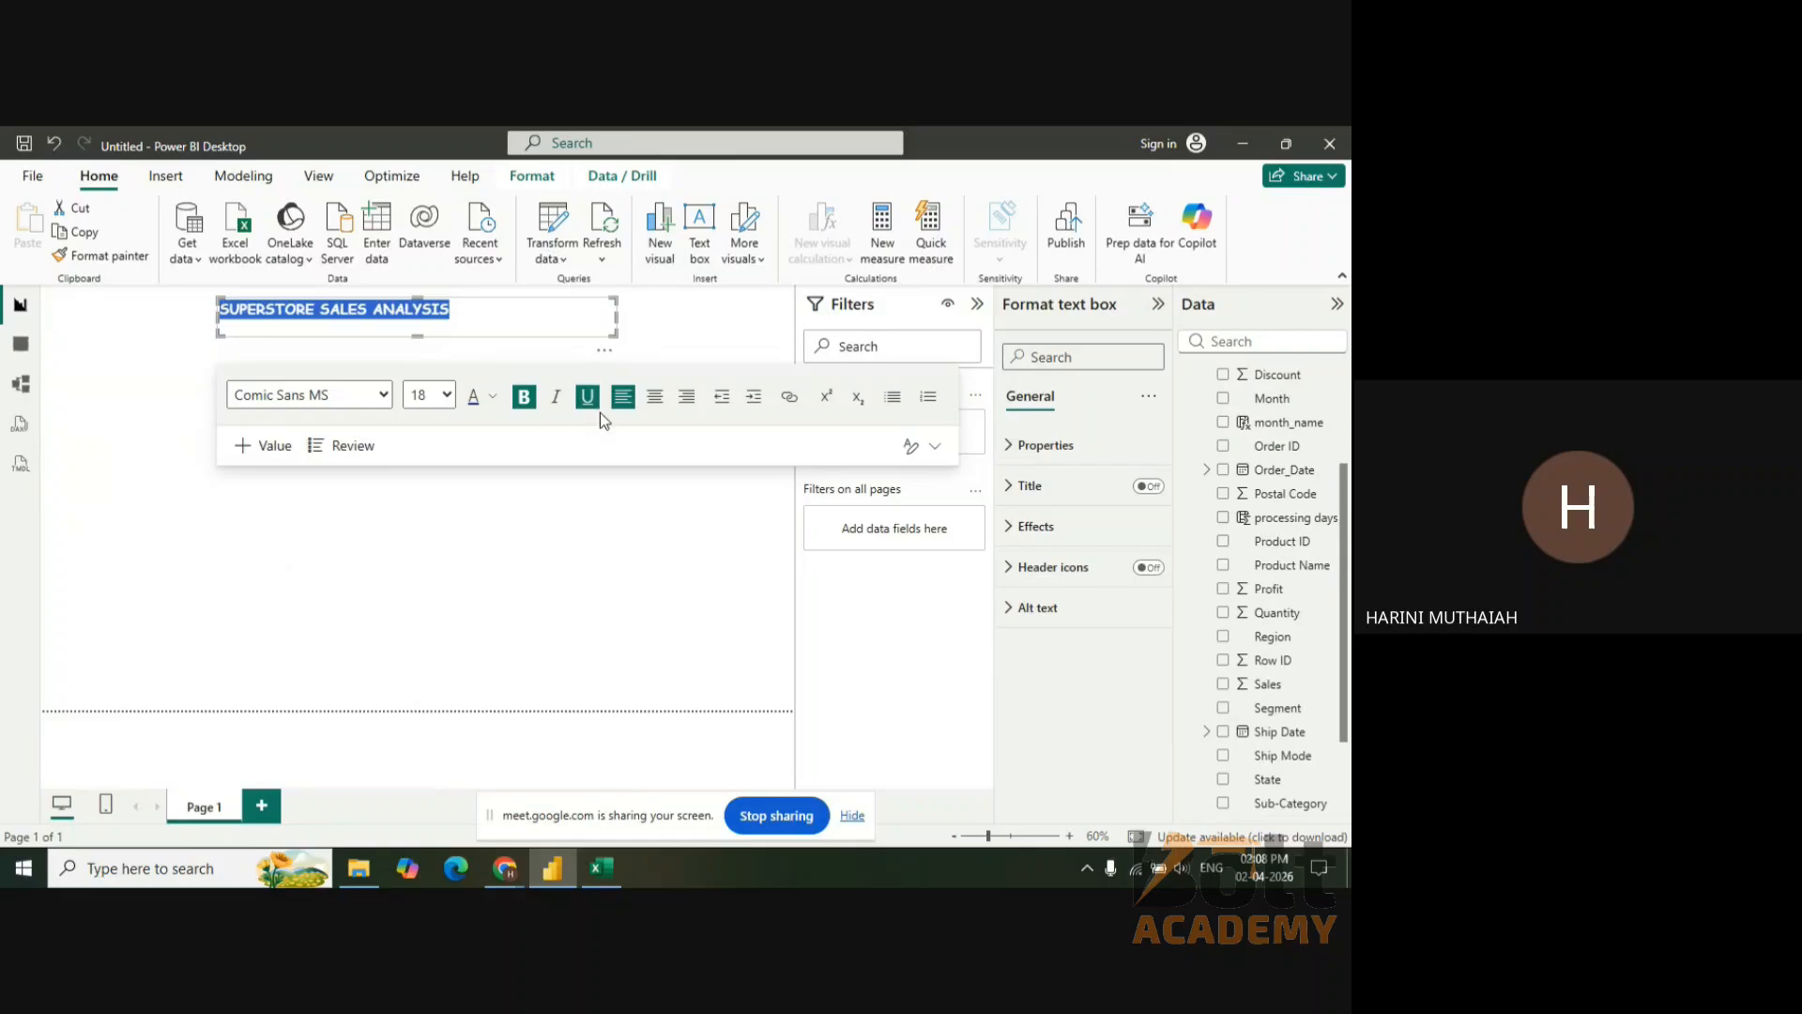
left_click(654, 396)
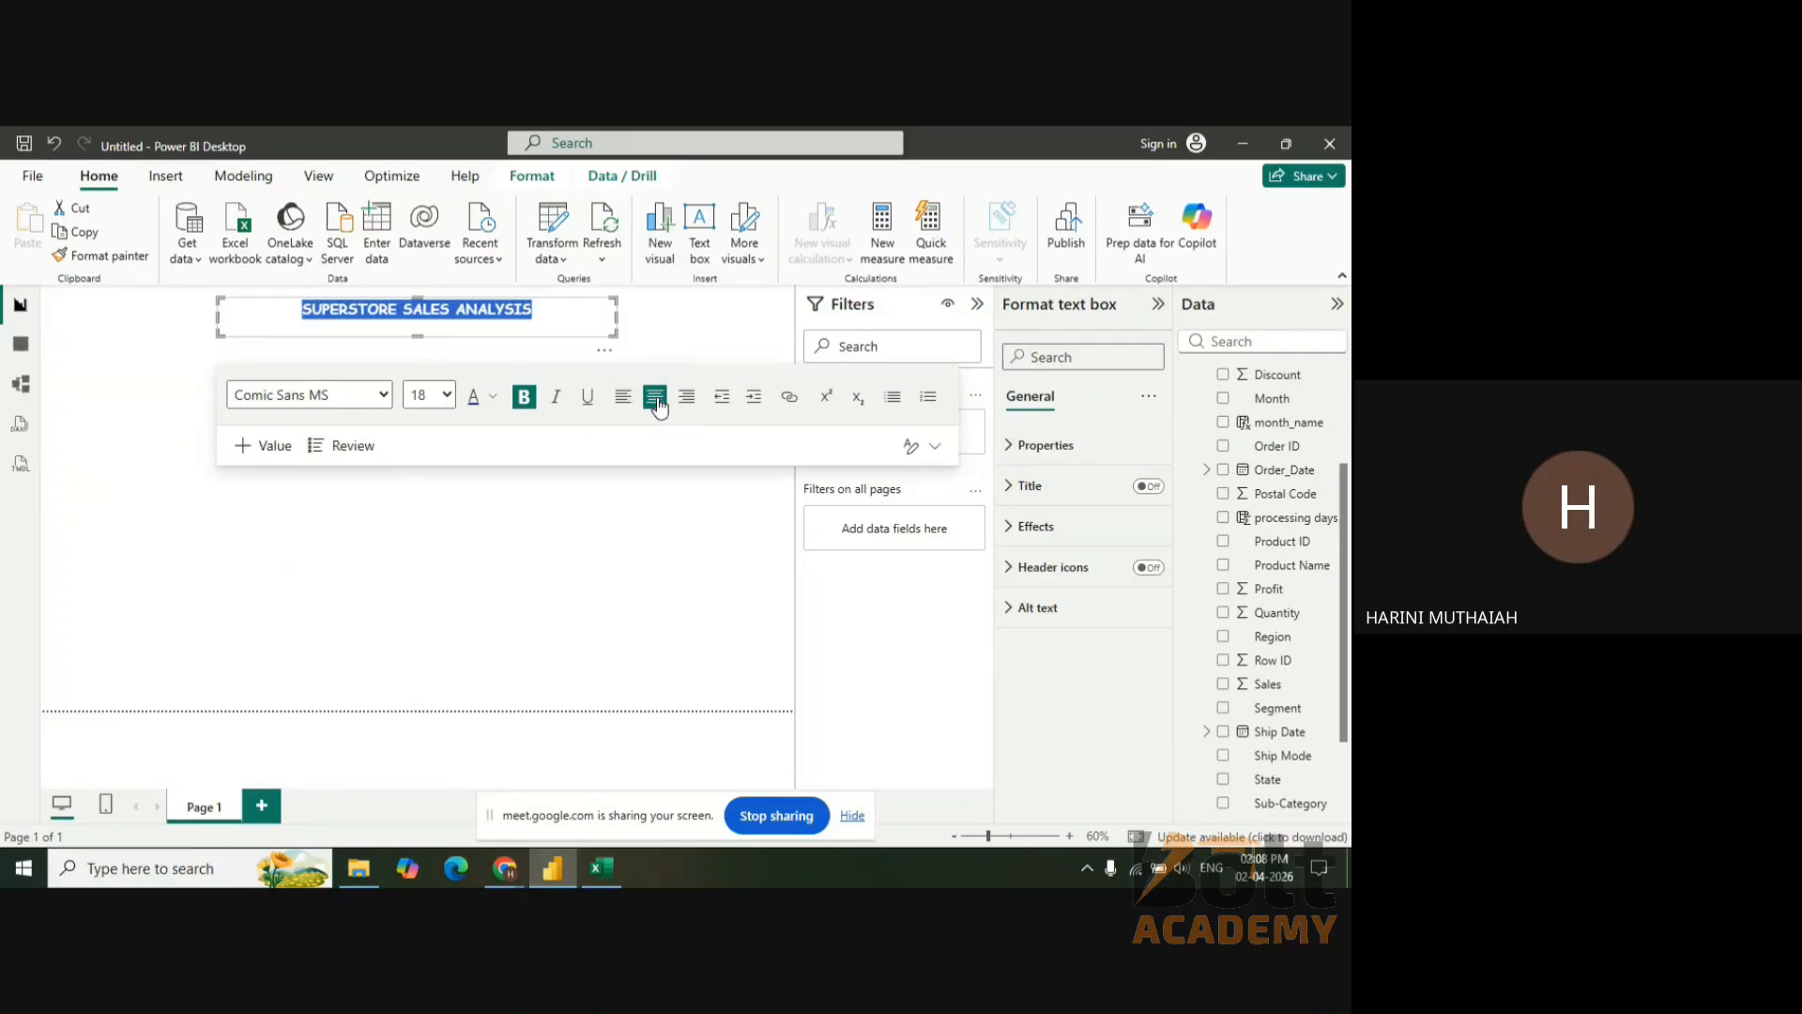
double_click(674, 327)
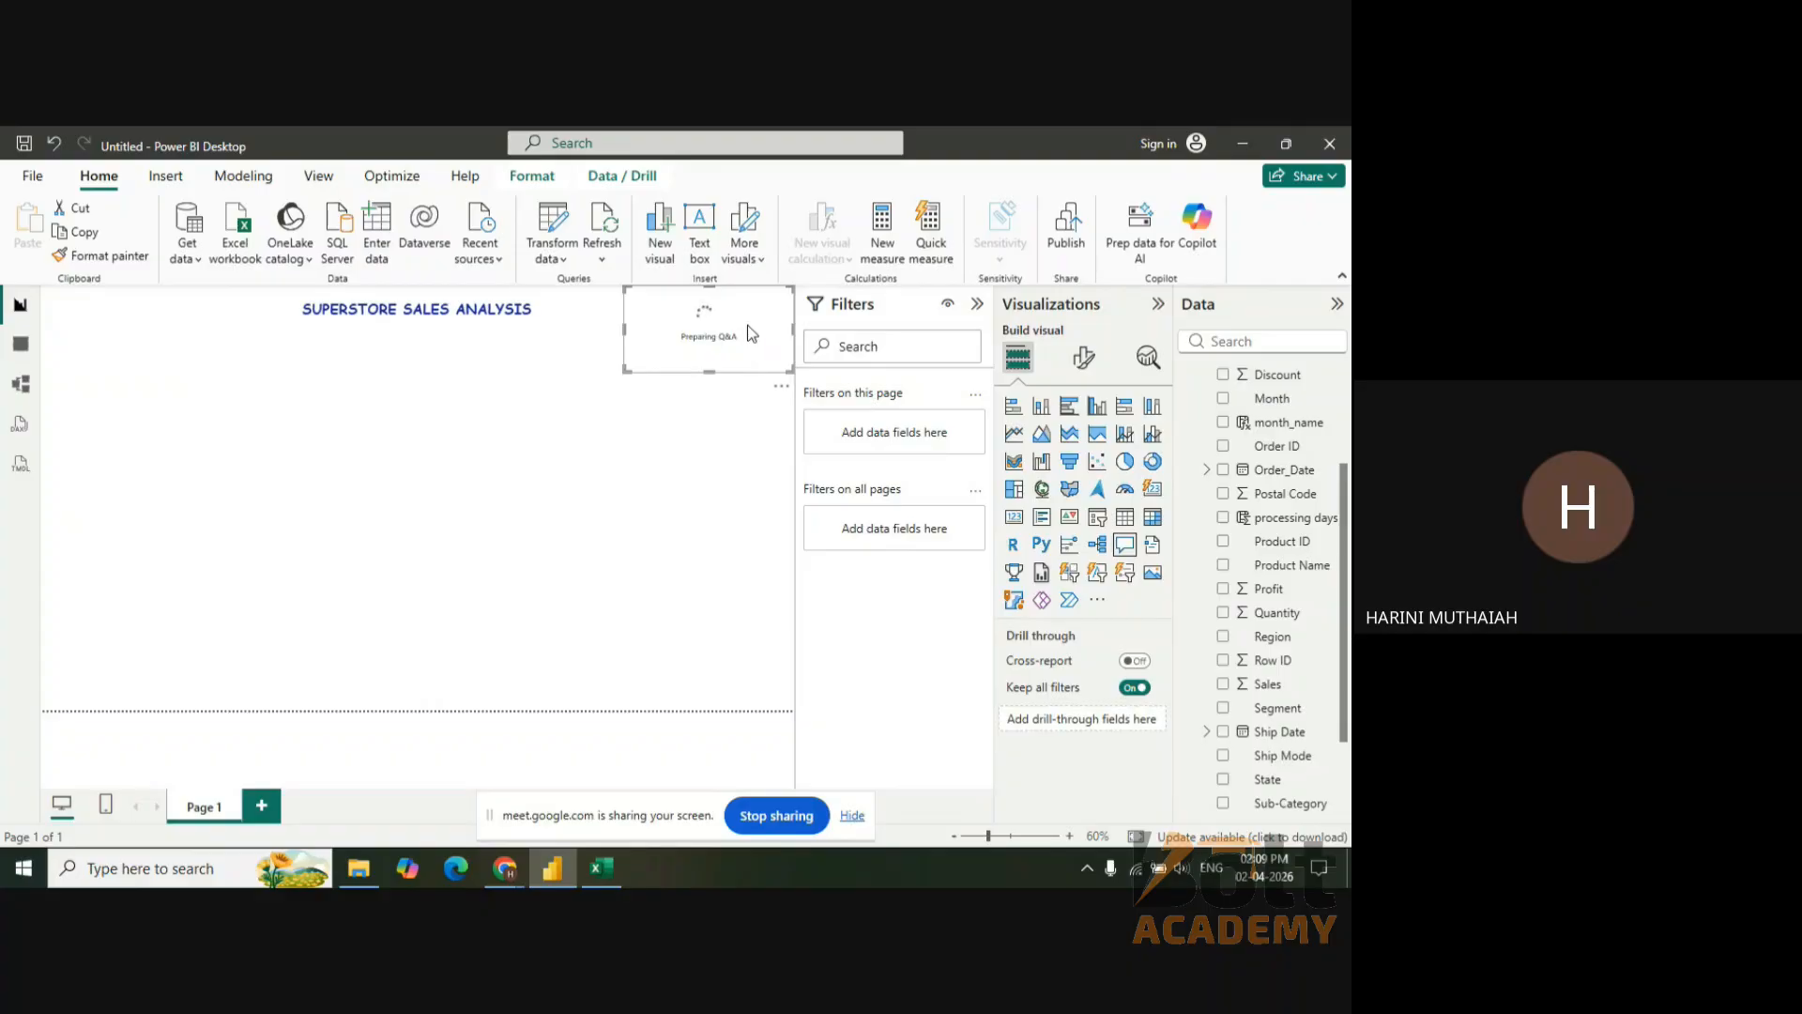
key("Delete")
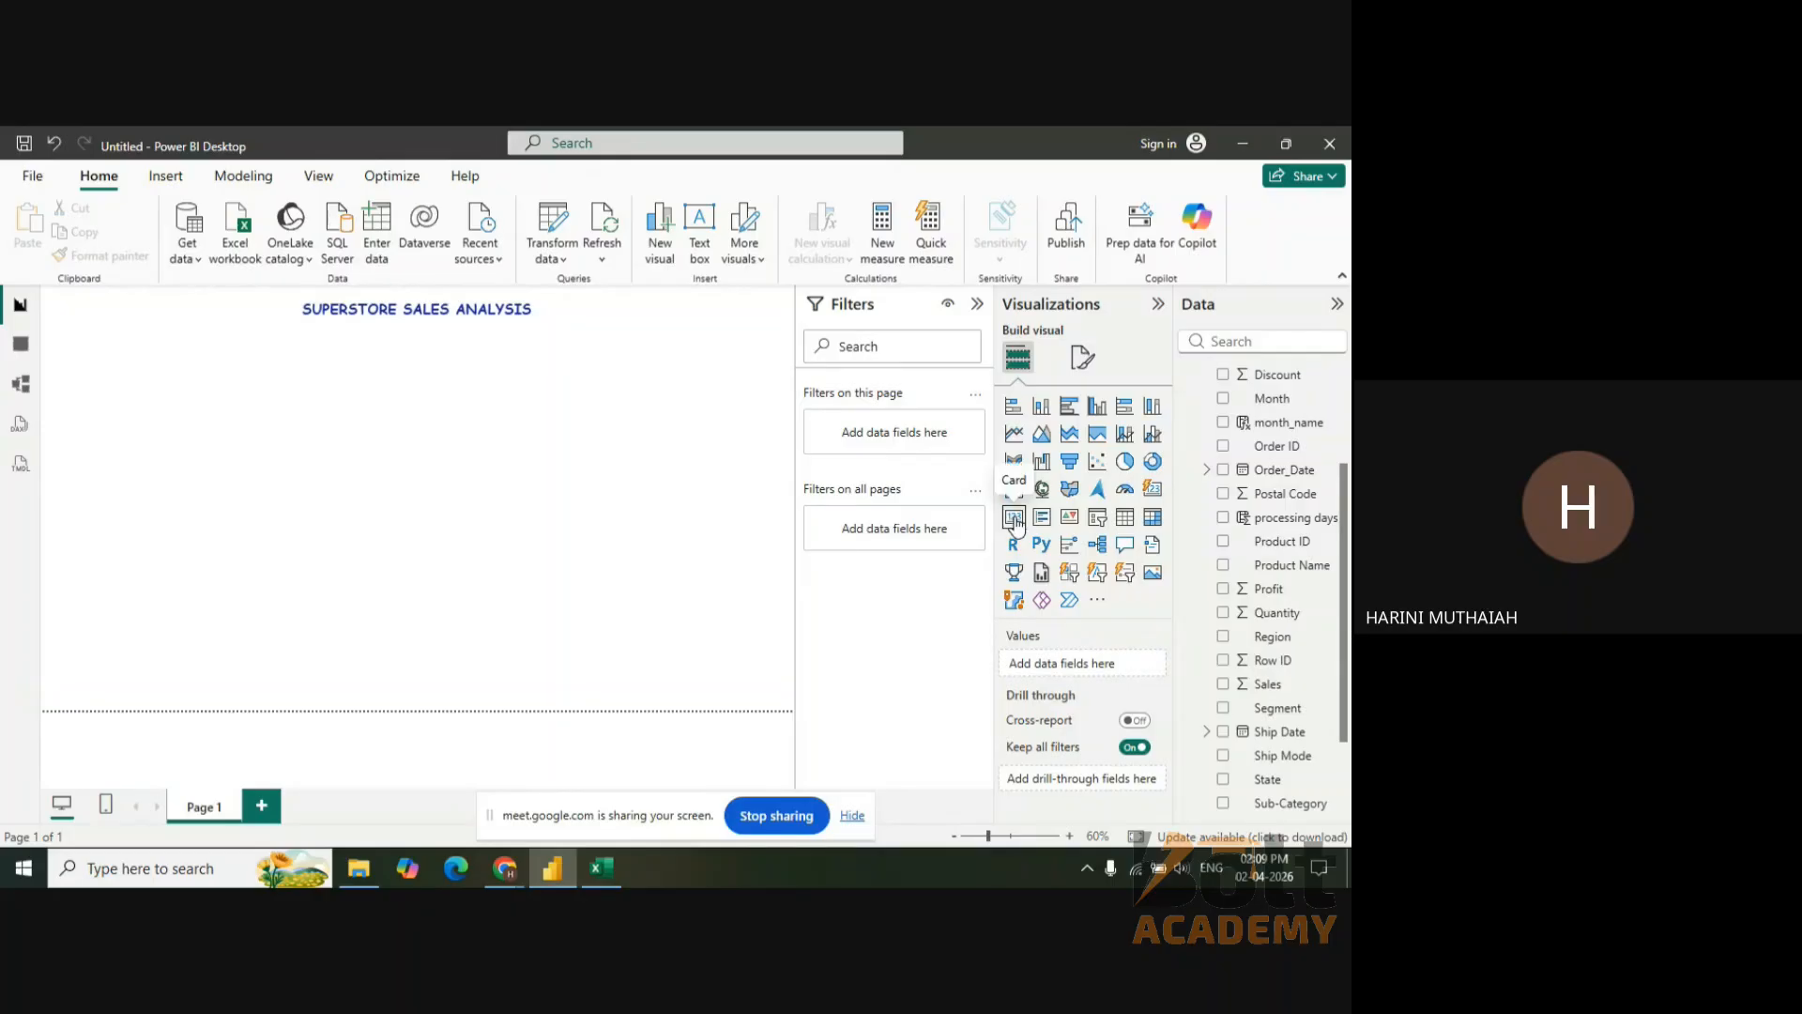
- Add a short Total Sales card at the upper left of the report page and open its format settings
left_click(1014, 519)
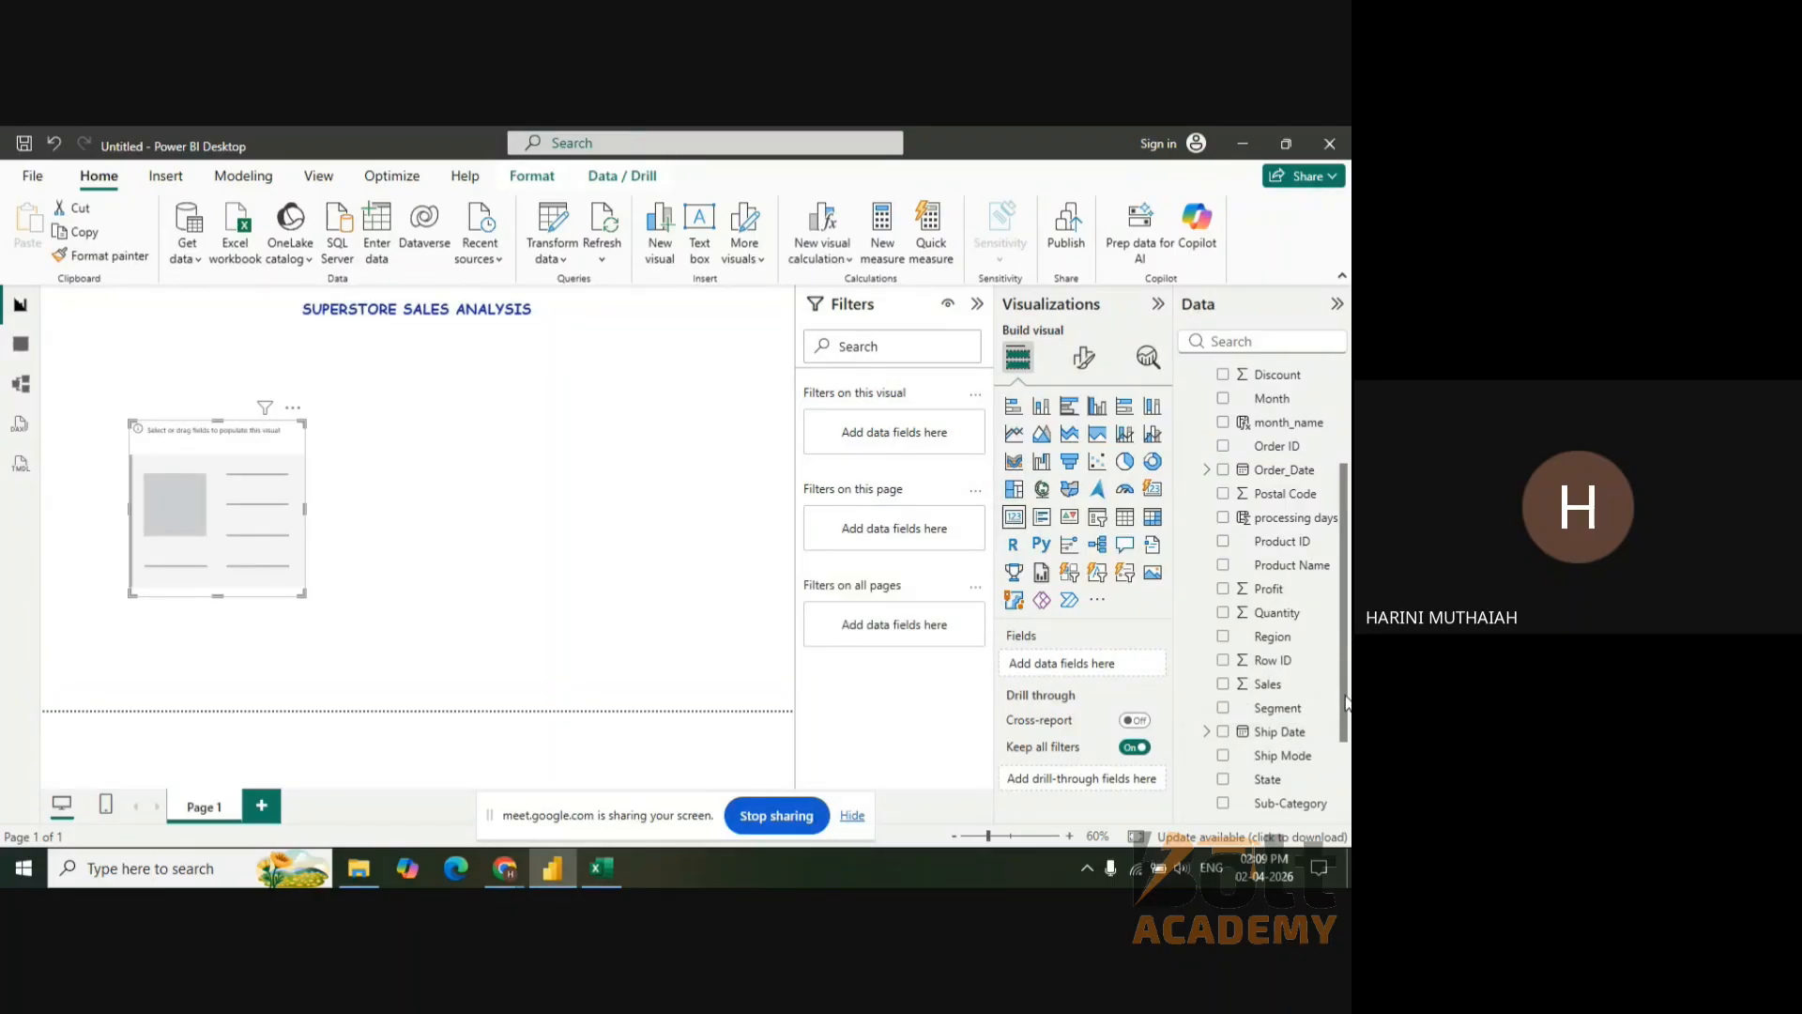
left_click_drag(1345, 706, 1112, 678)
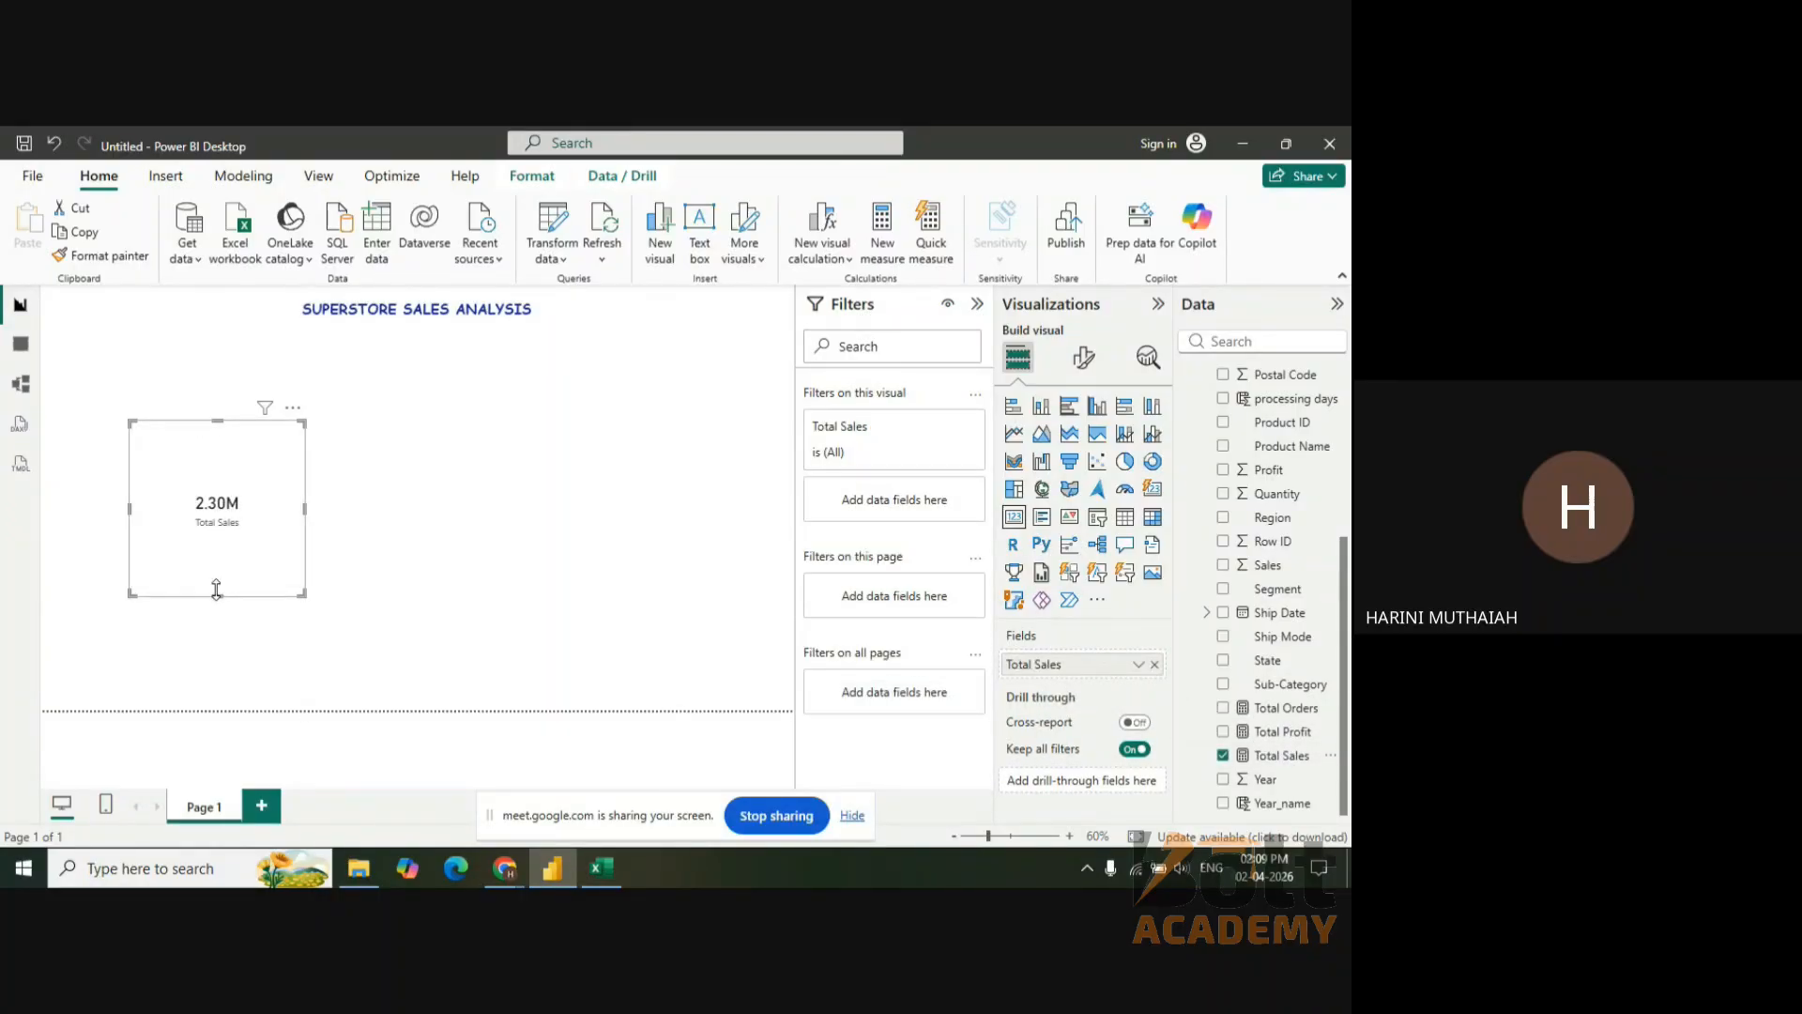
left_click_drag(219, 595, 195, 381)
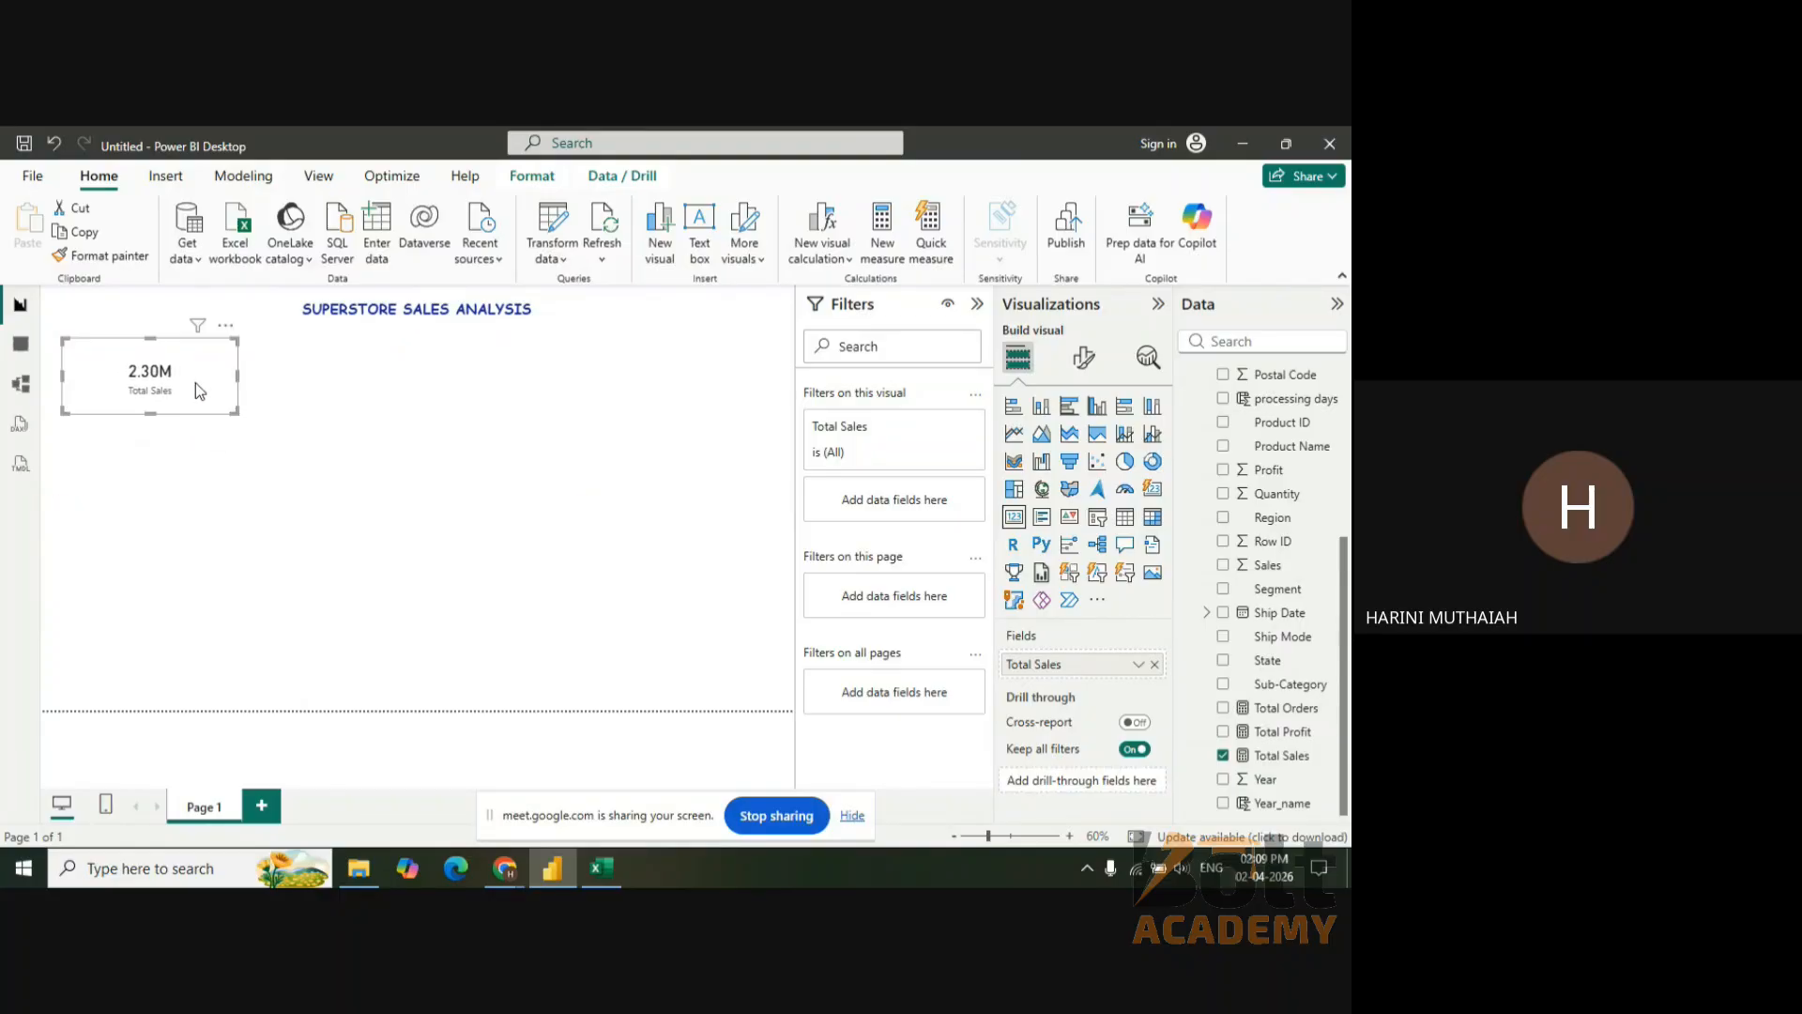
left_click(1087, 367)
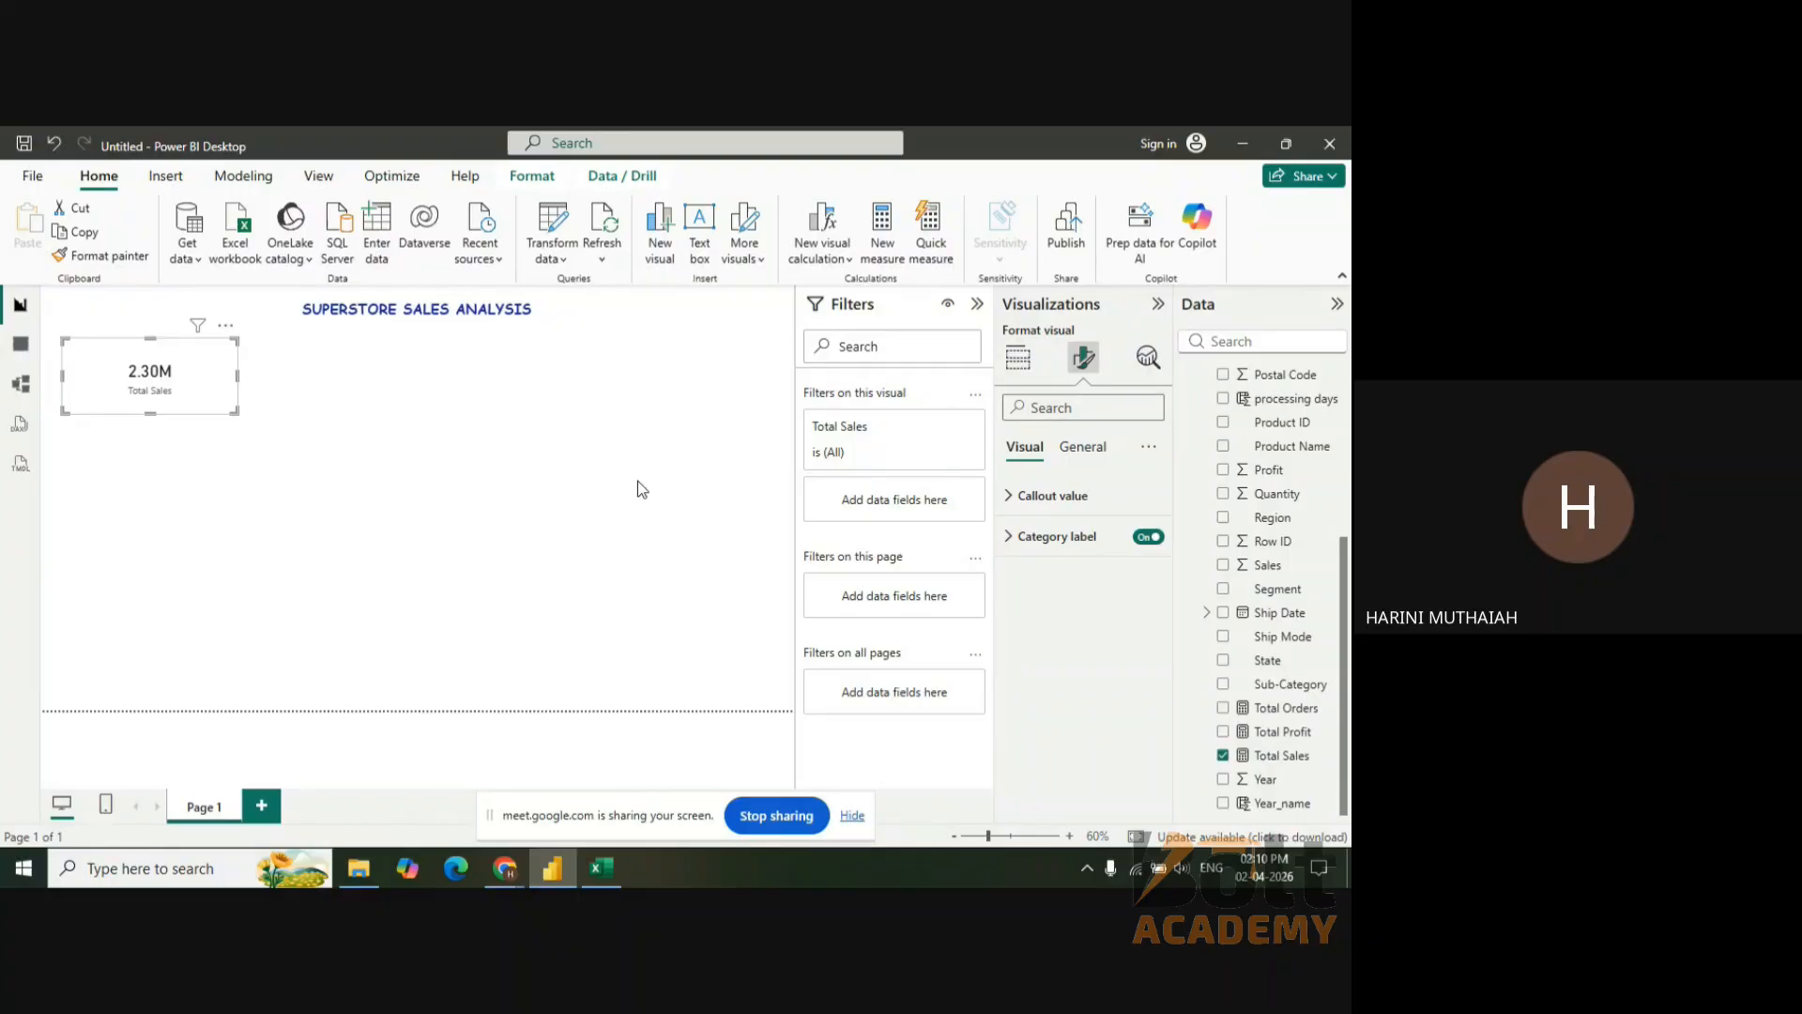
left_click(1124, 508)
left_click(1089, 563)
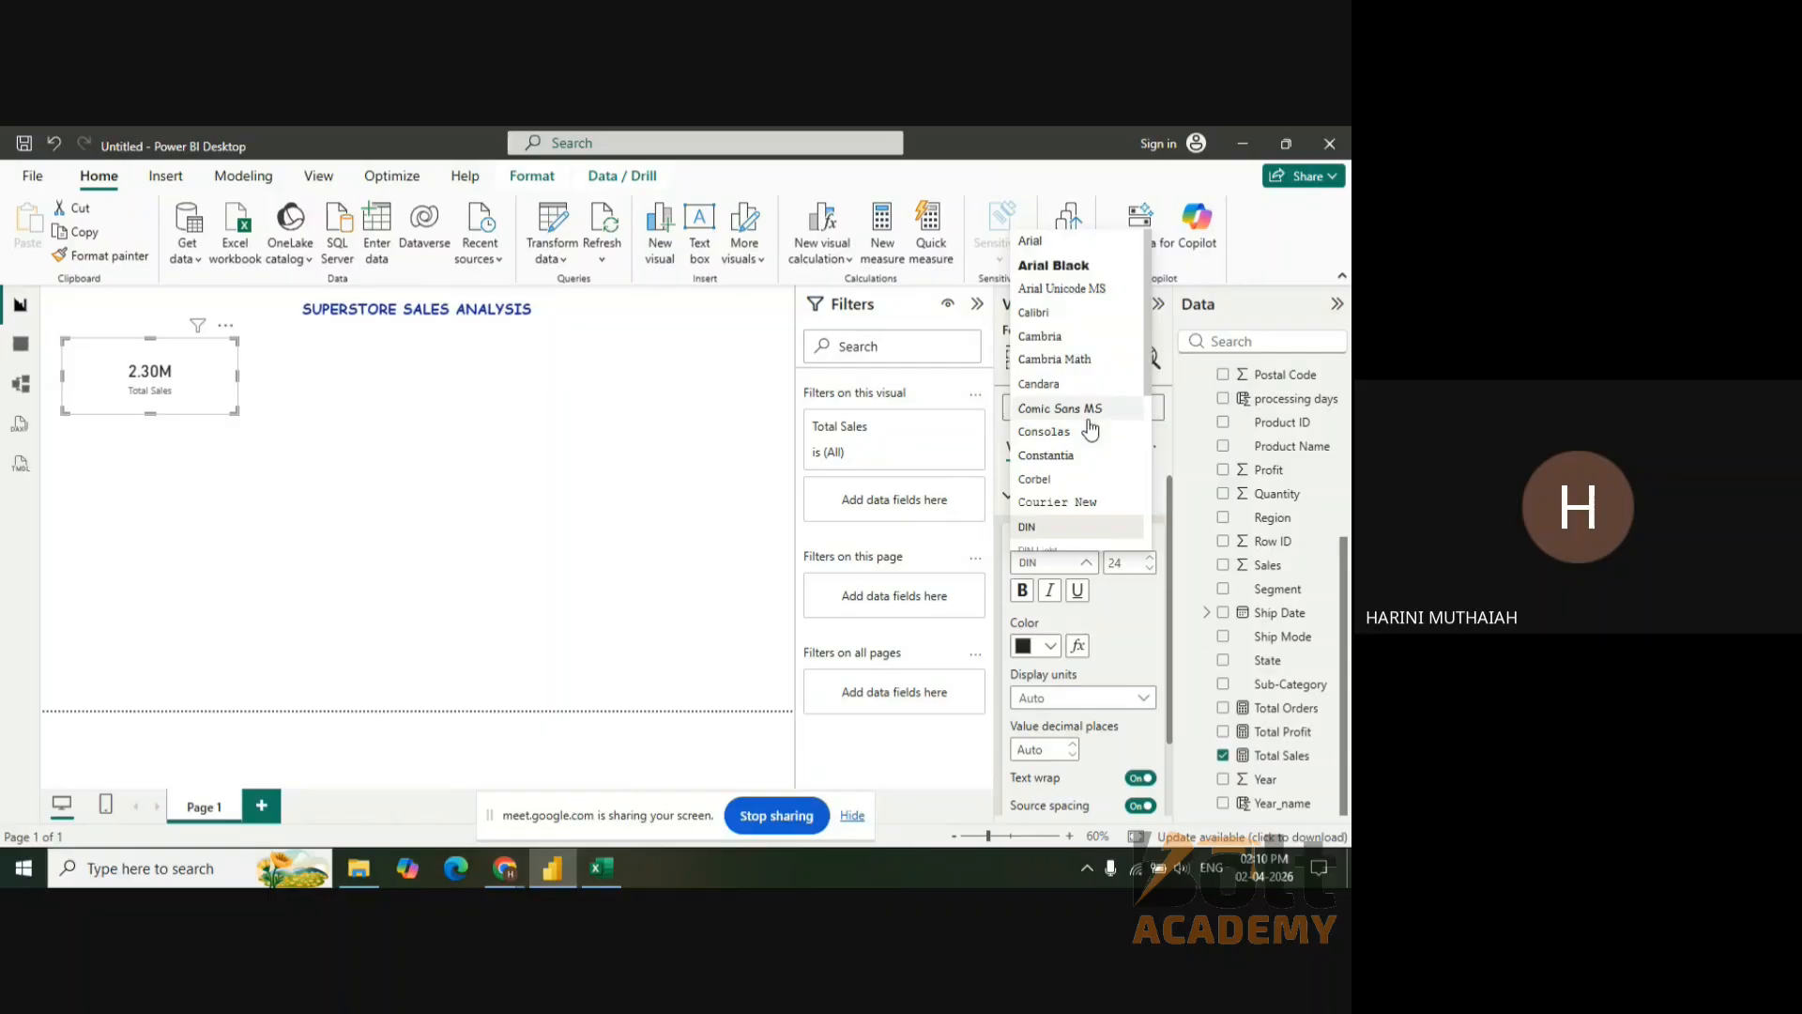
left_click(601, 552)
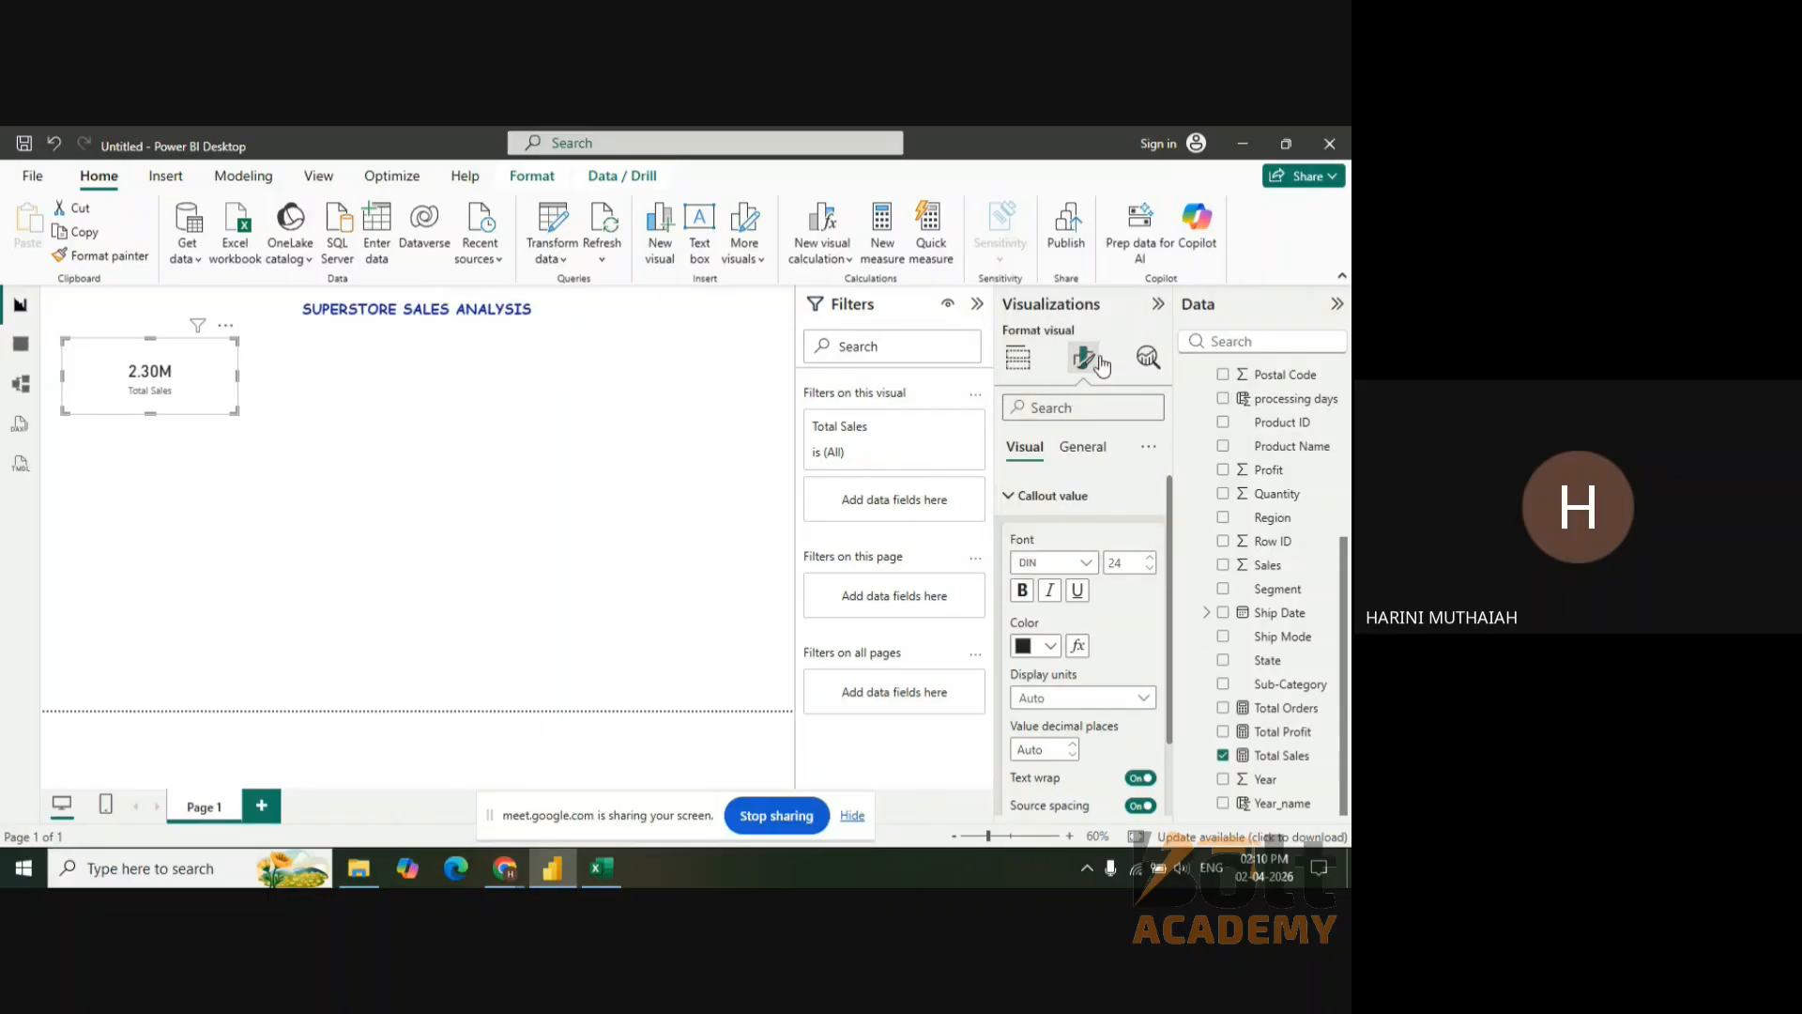
- Give the Total Sales card a bright blue background with 30% transparency
left_click(1079, 447)
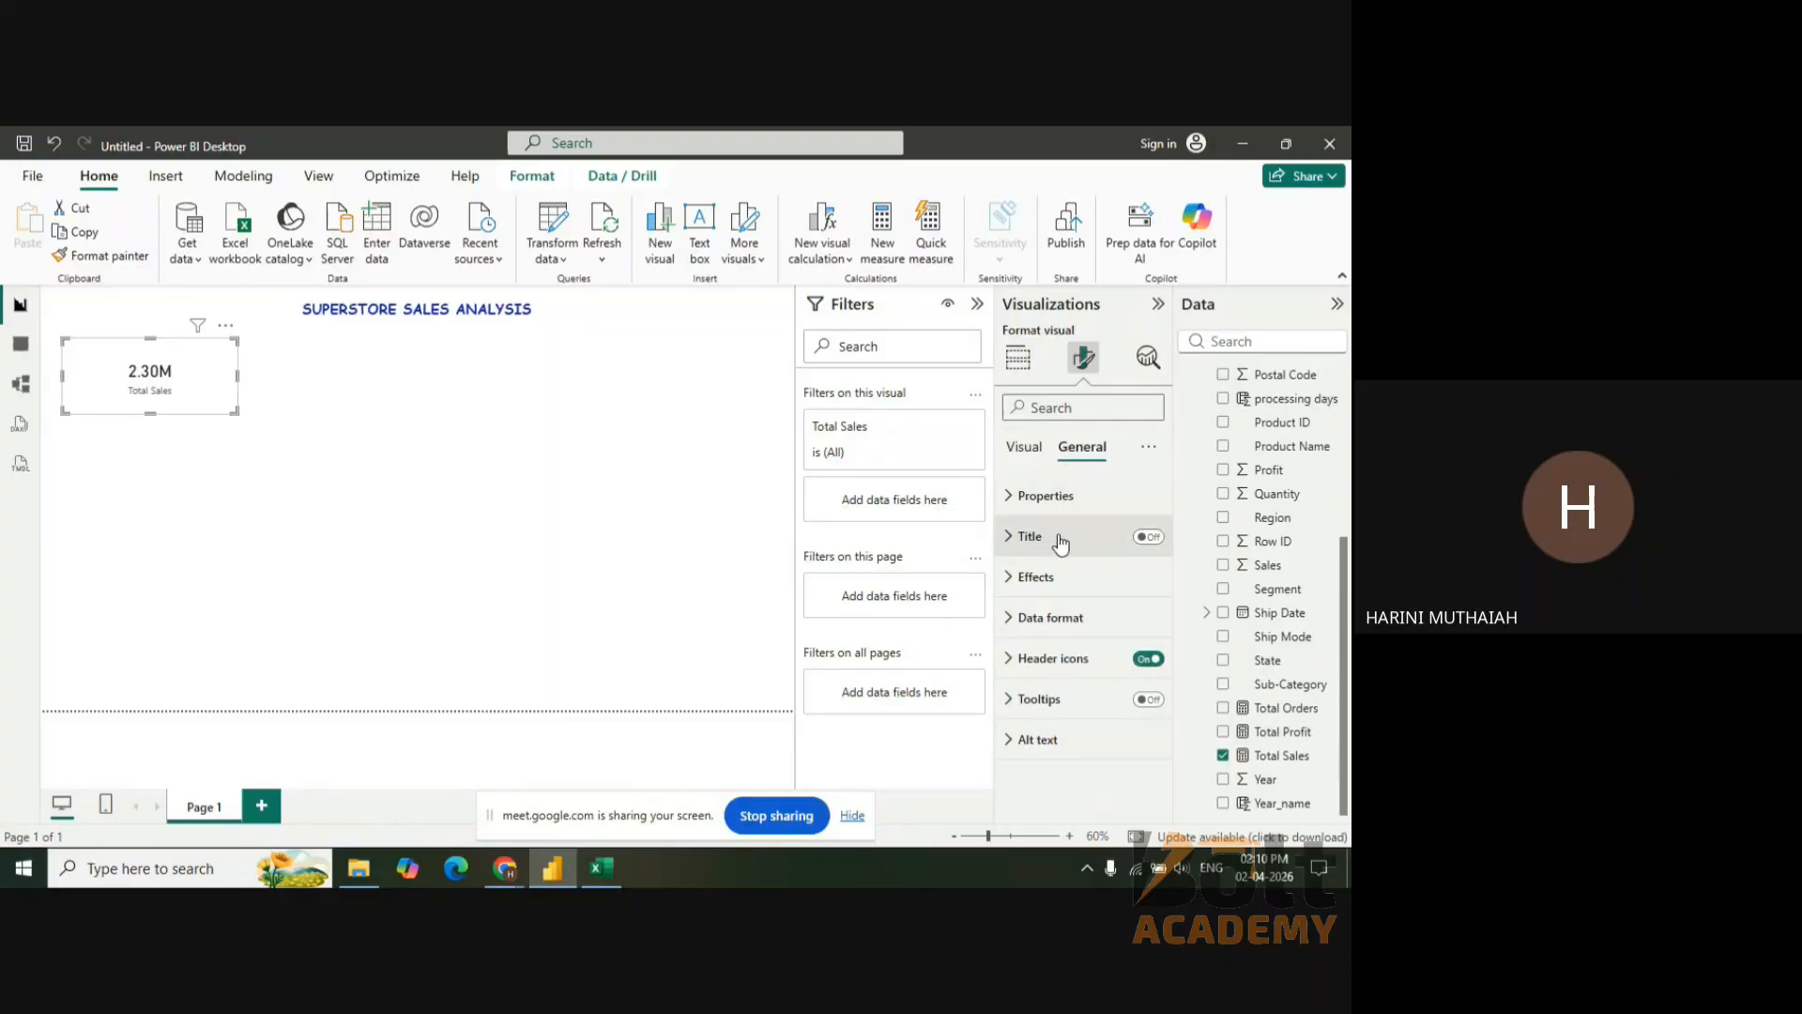
left_click(1036, 577)
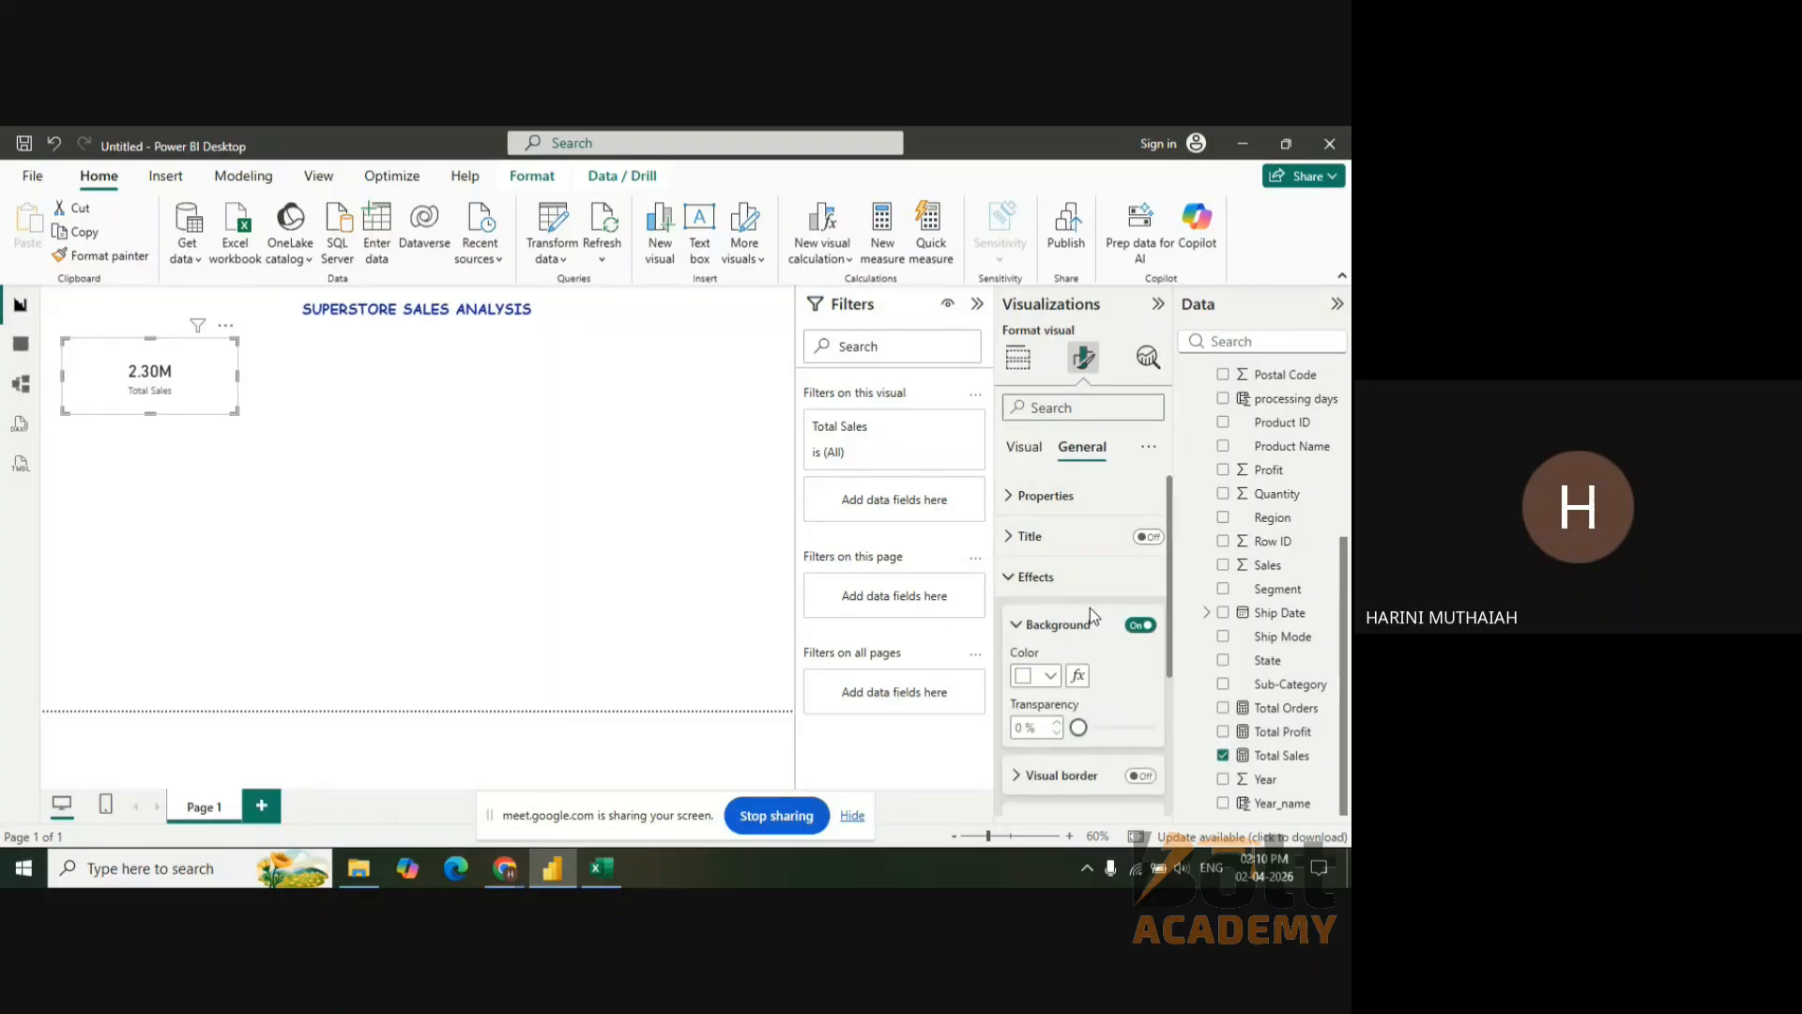
left_click(1030, 677)
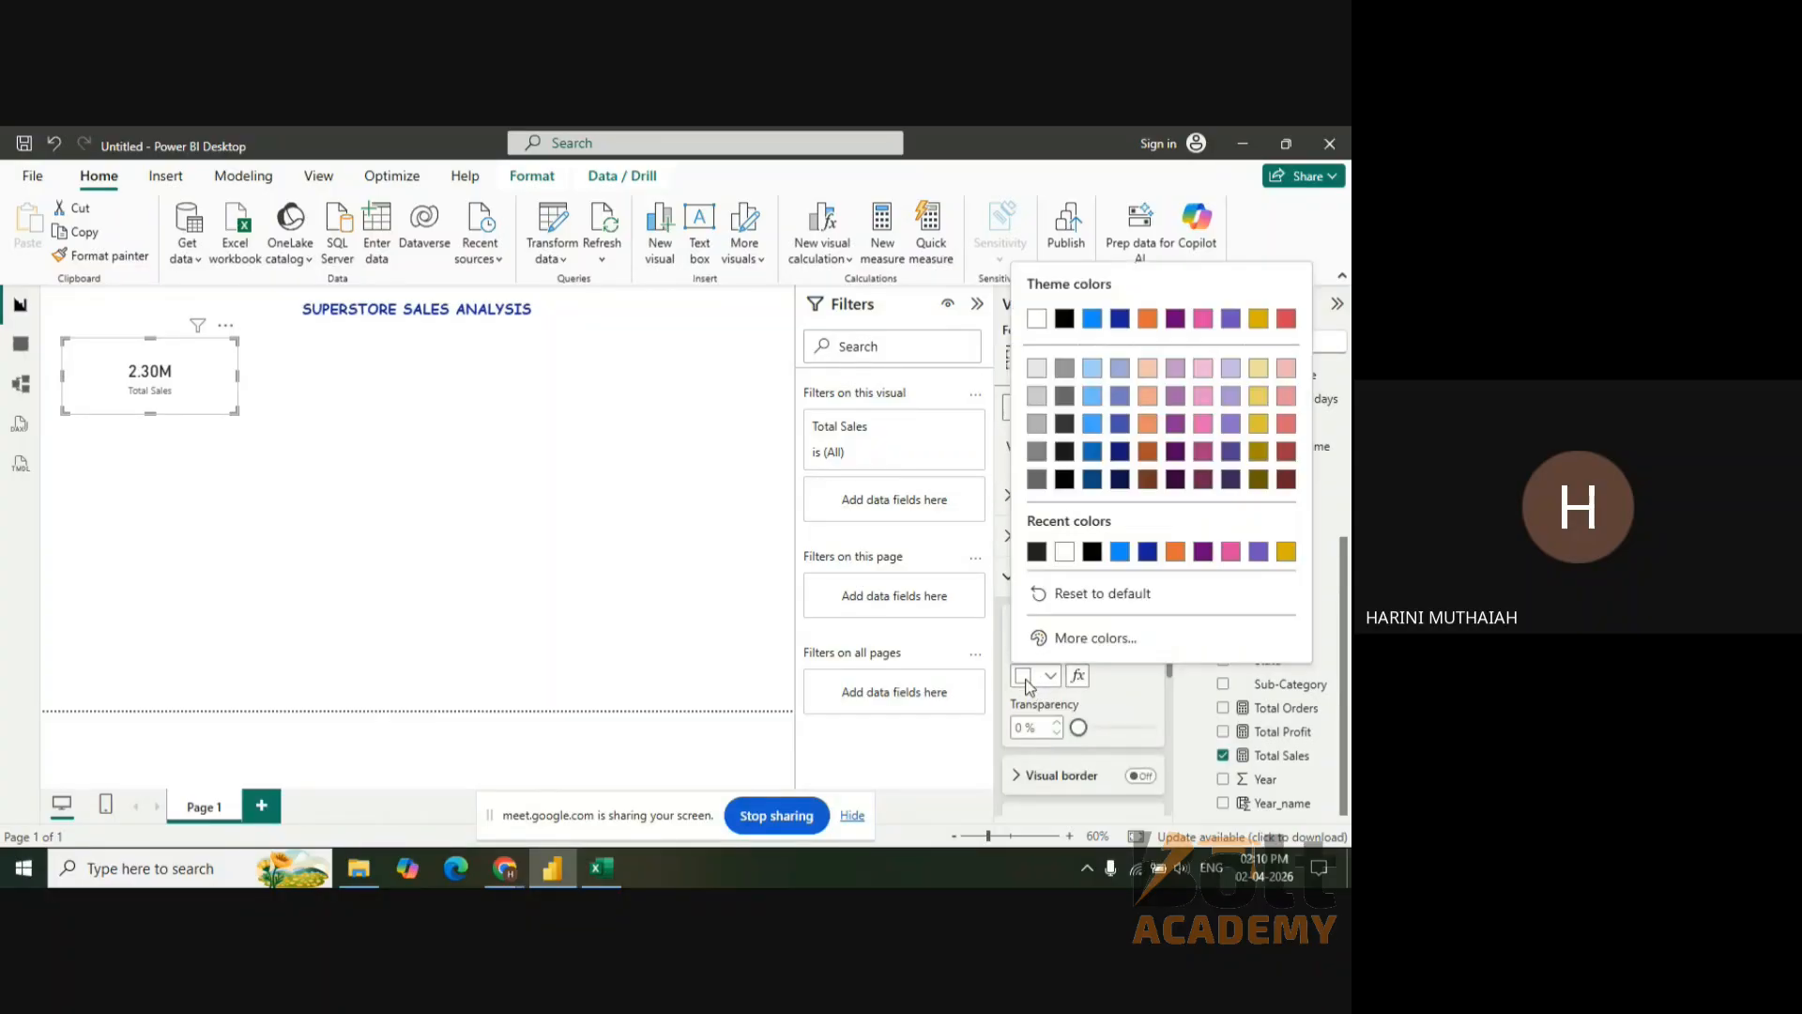
left_click(1120, 553)
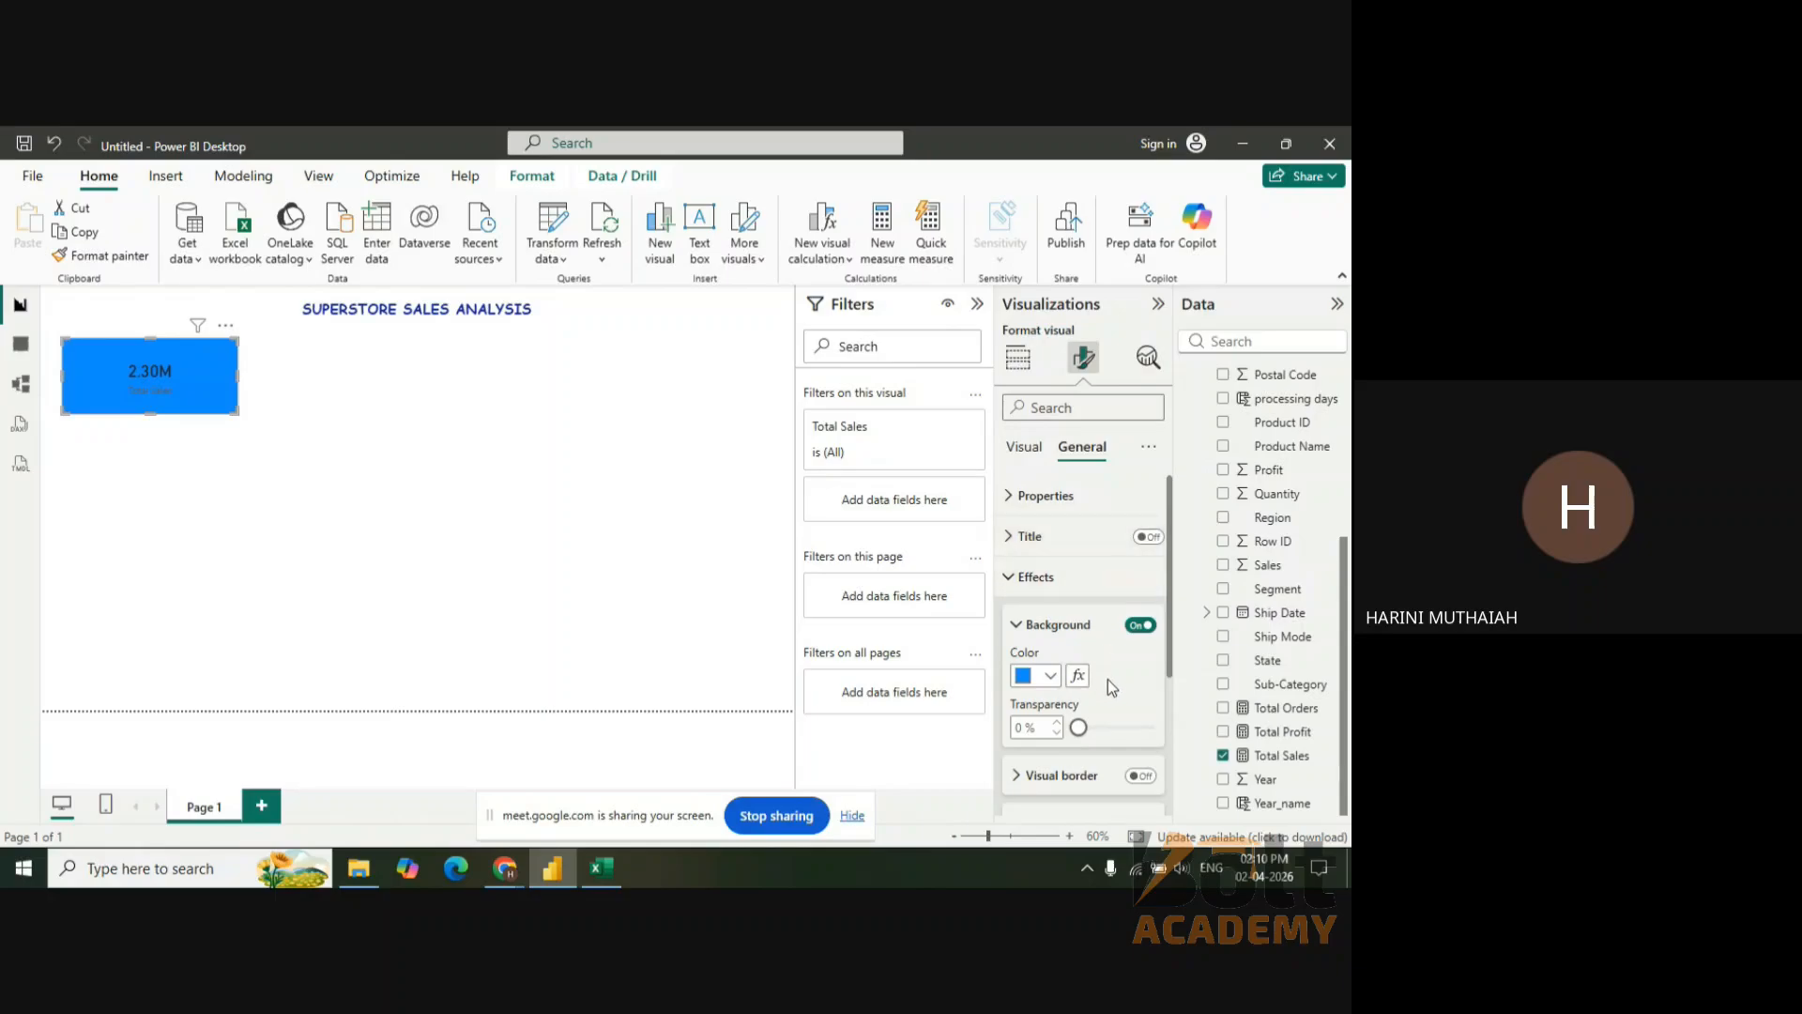
left_click_drag(1082, 730, 1101, 729)
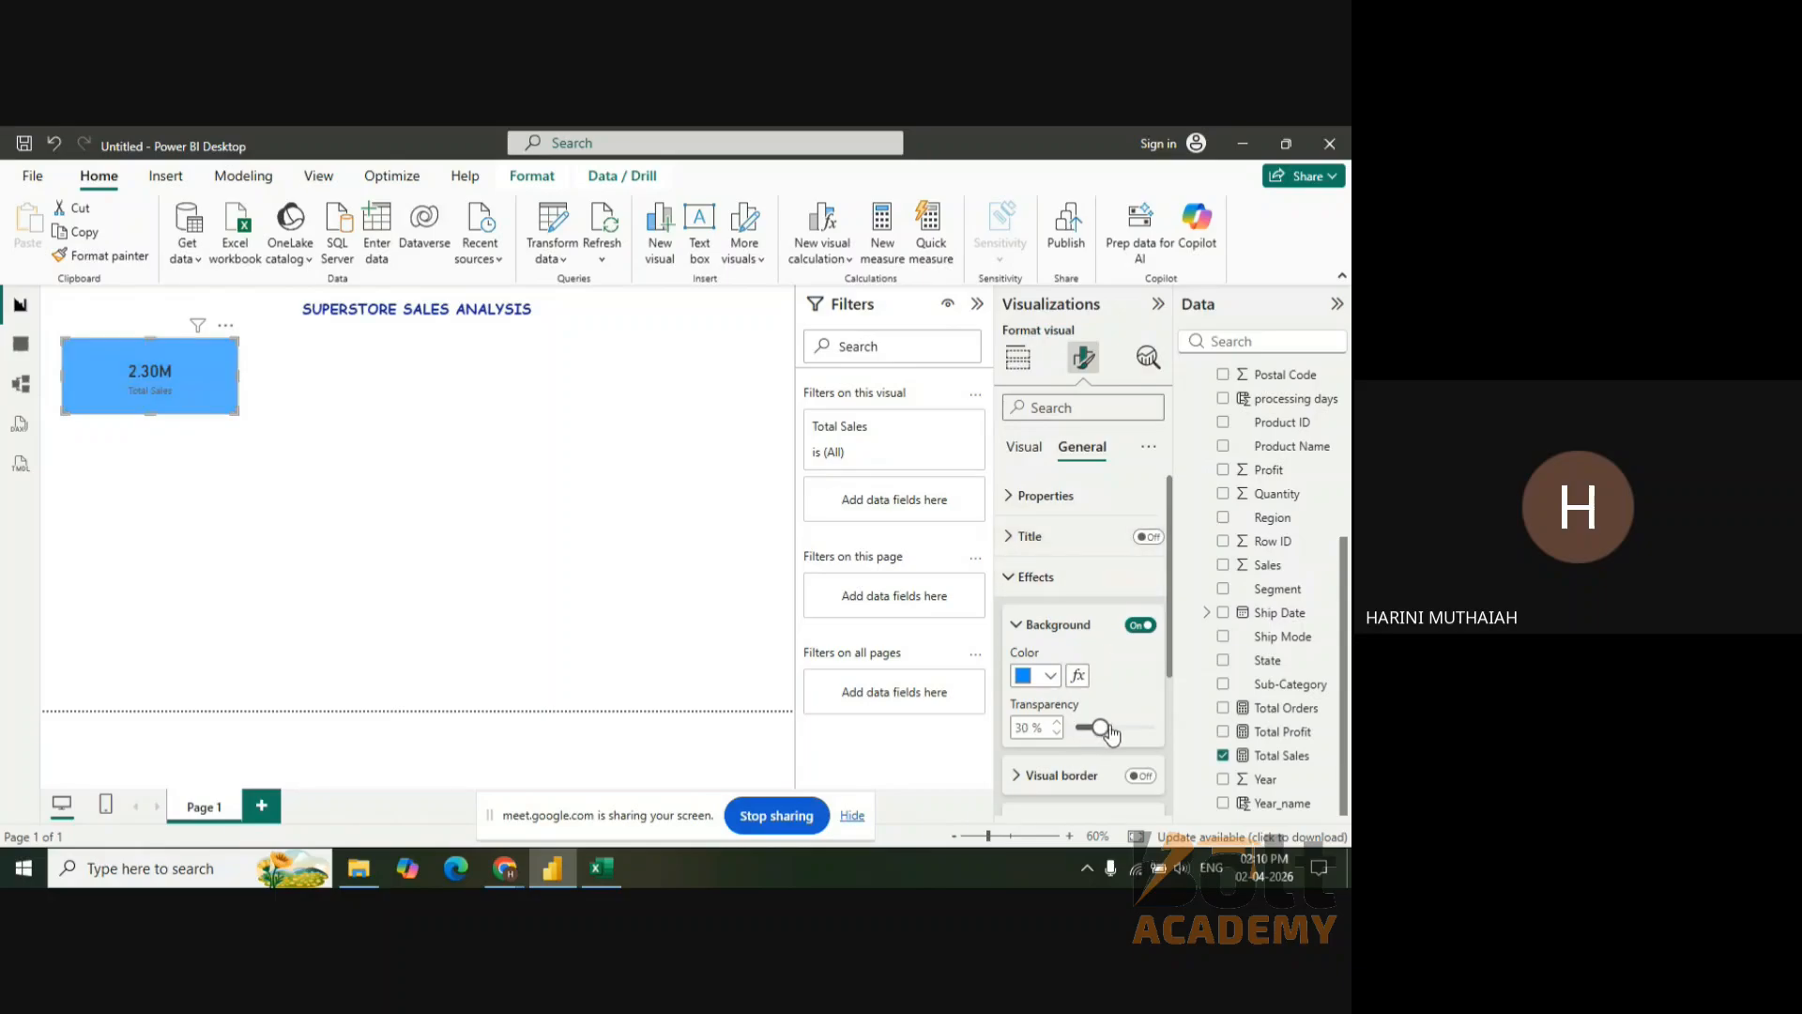
- Set the Total Sales card's background transparency to 62% and shrink the card slightly in width and height
left_click(1126, 729)
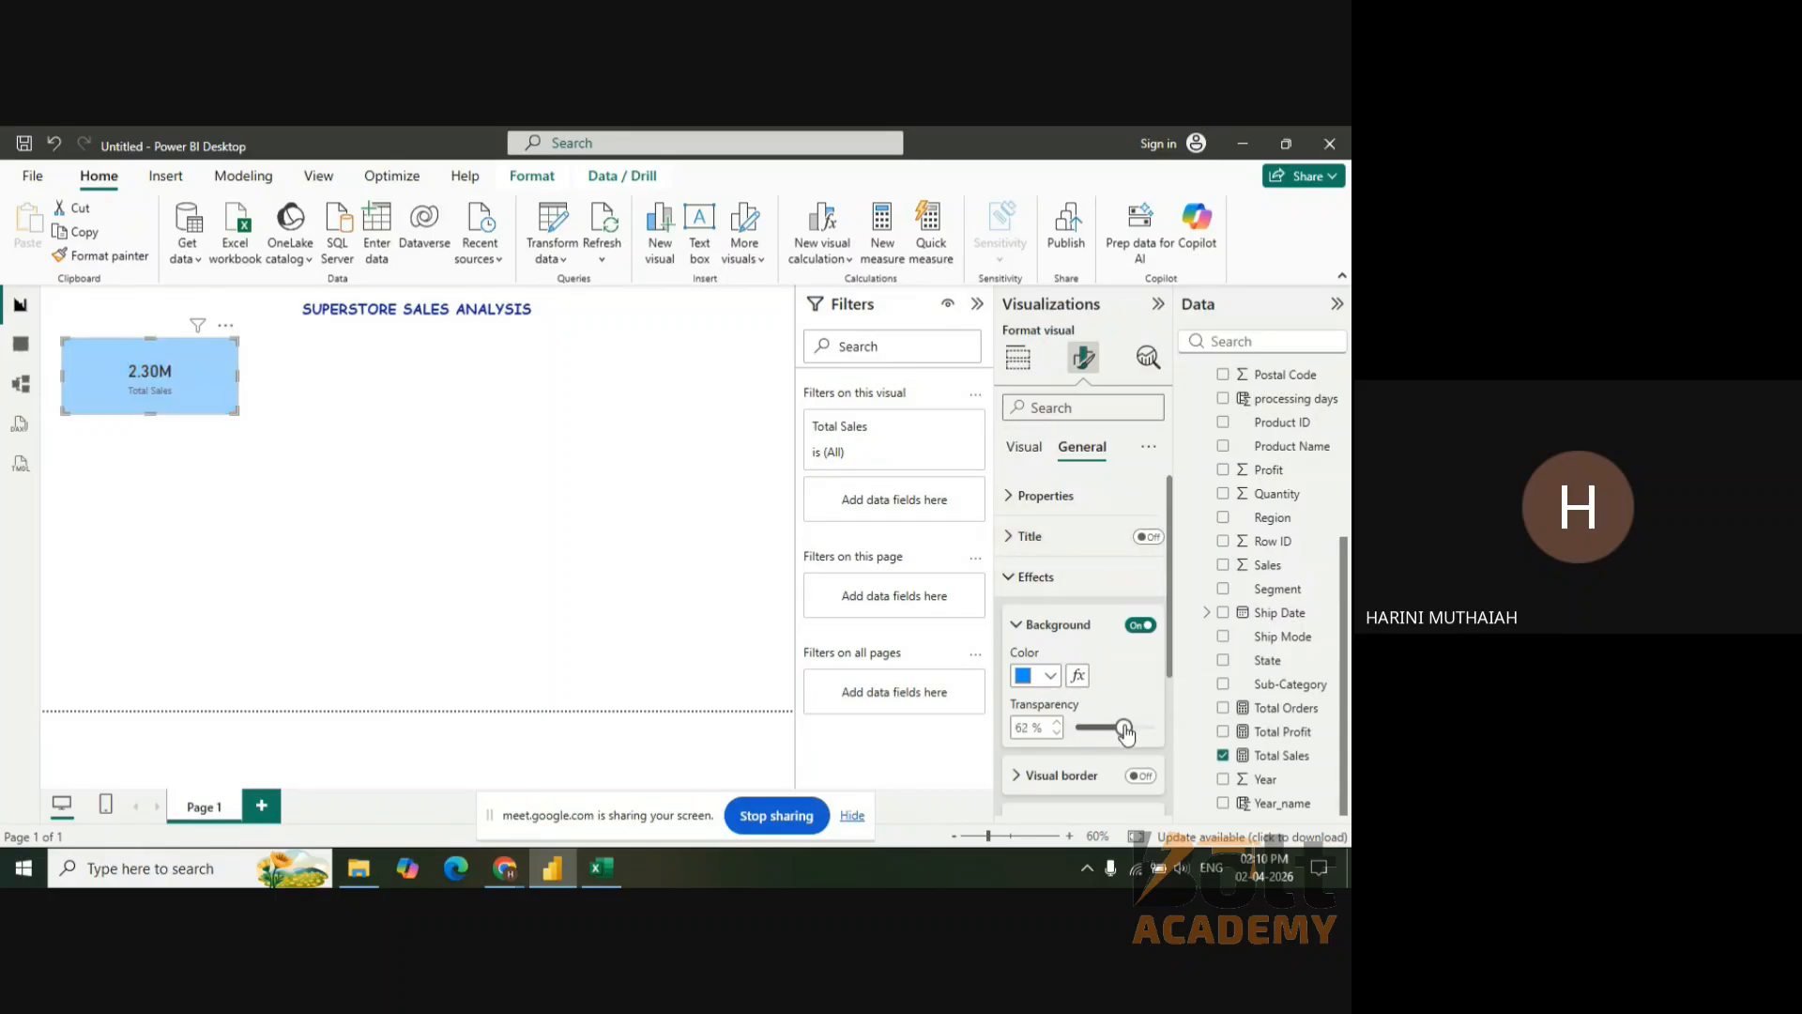
left_click(1020, 629)
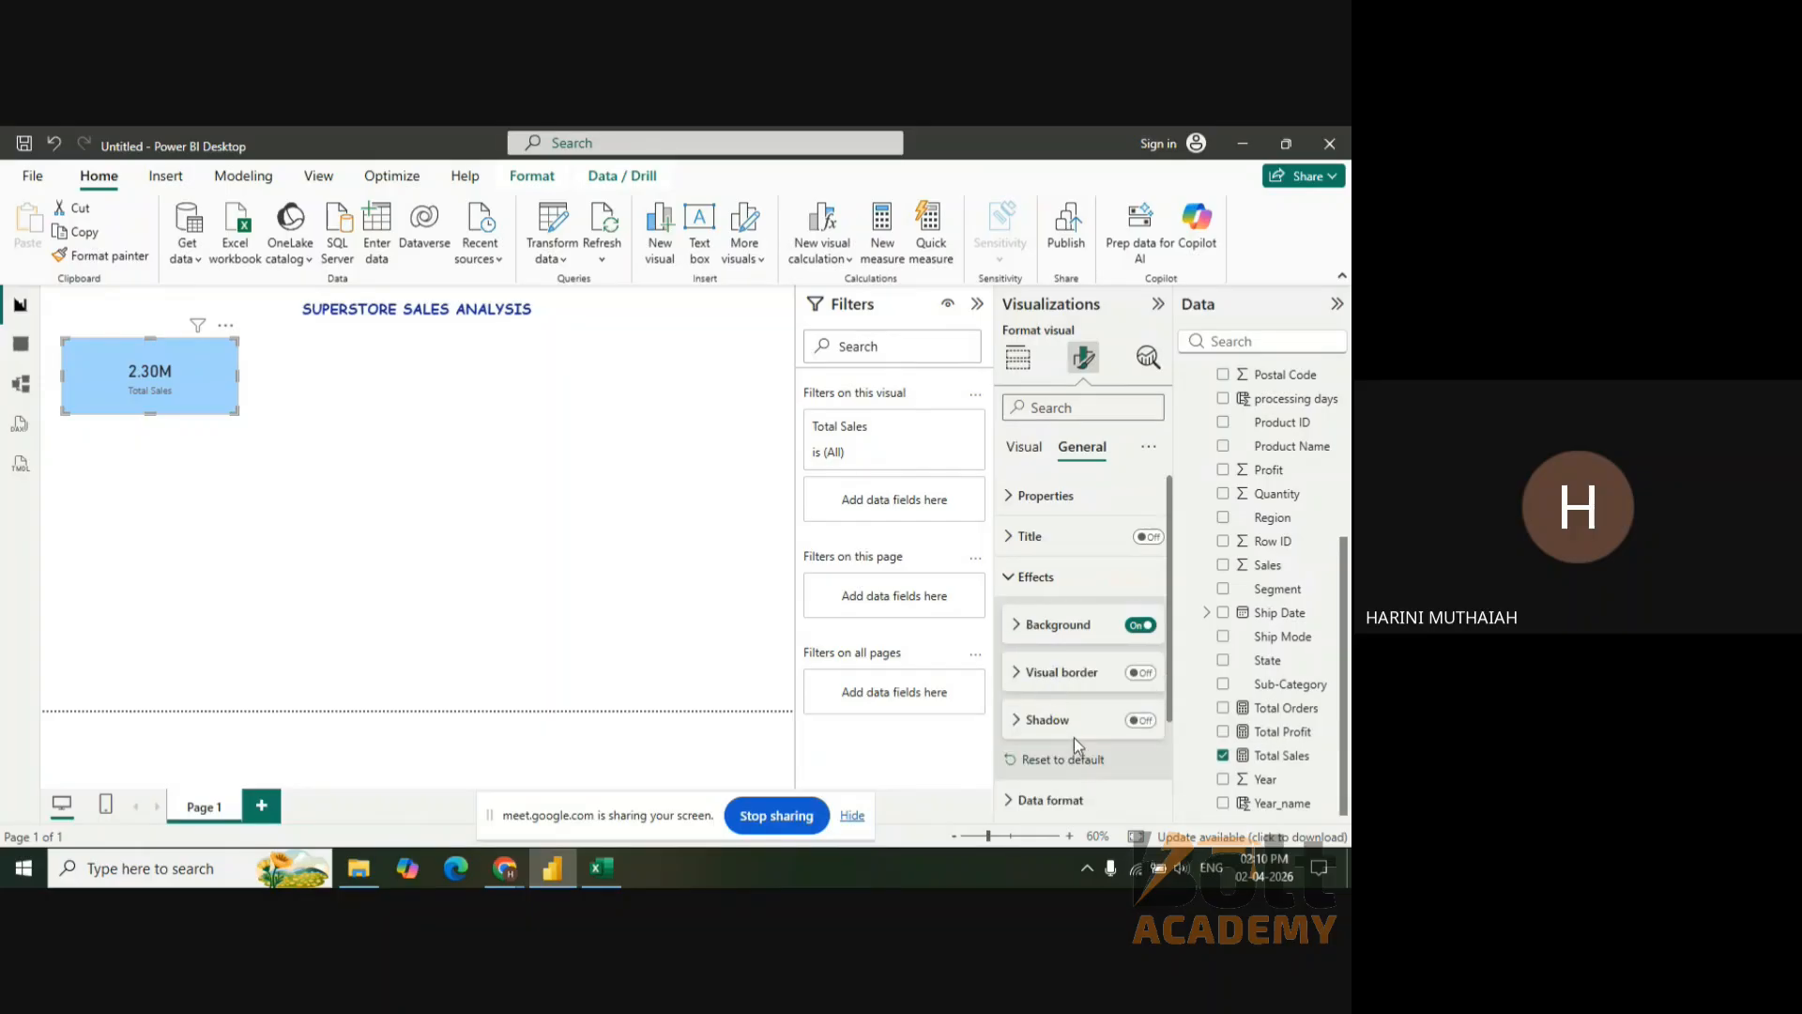
left_click(1016, 571)
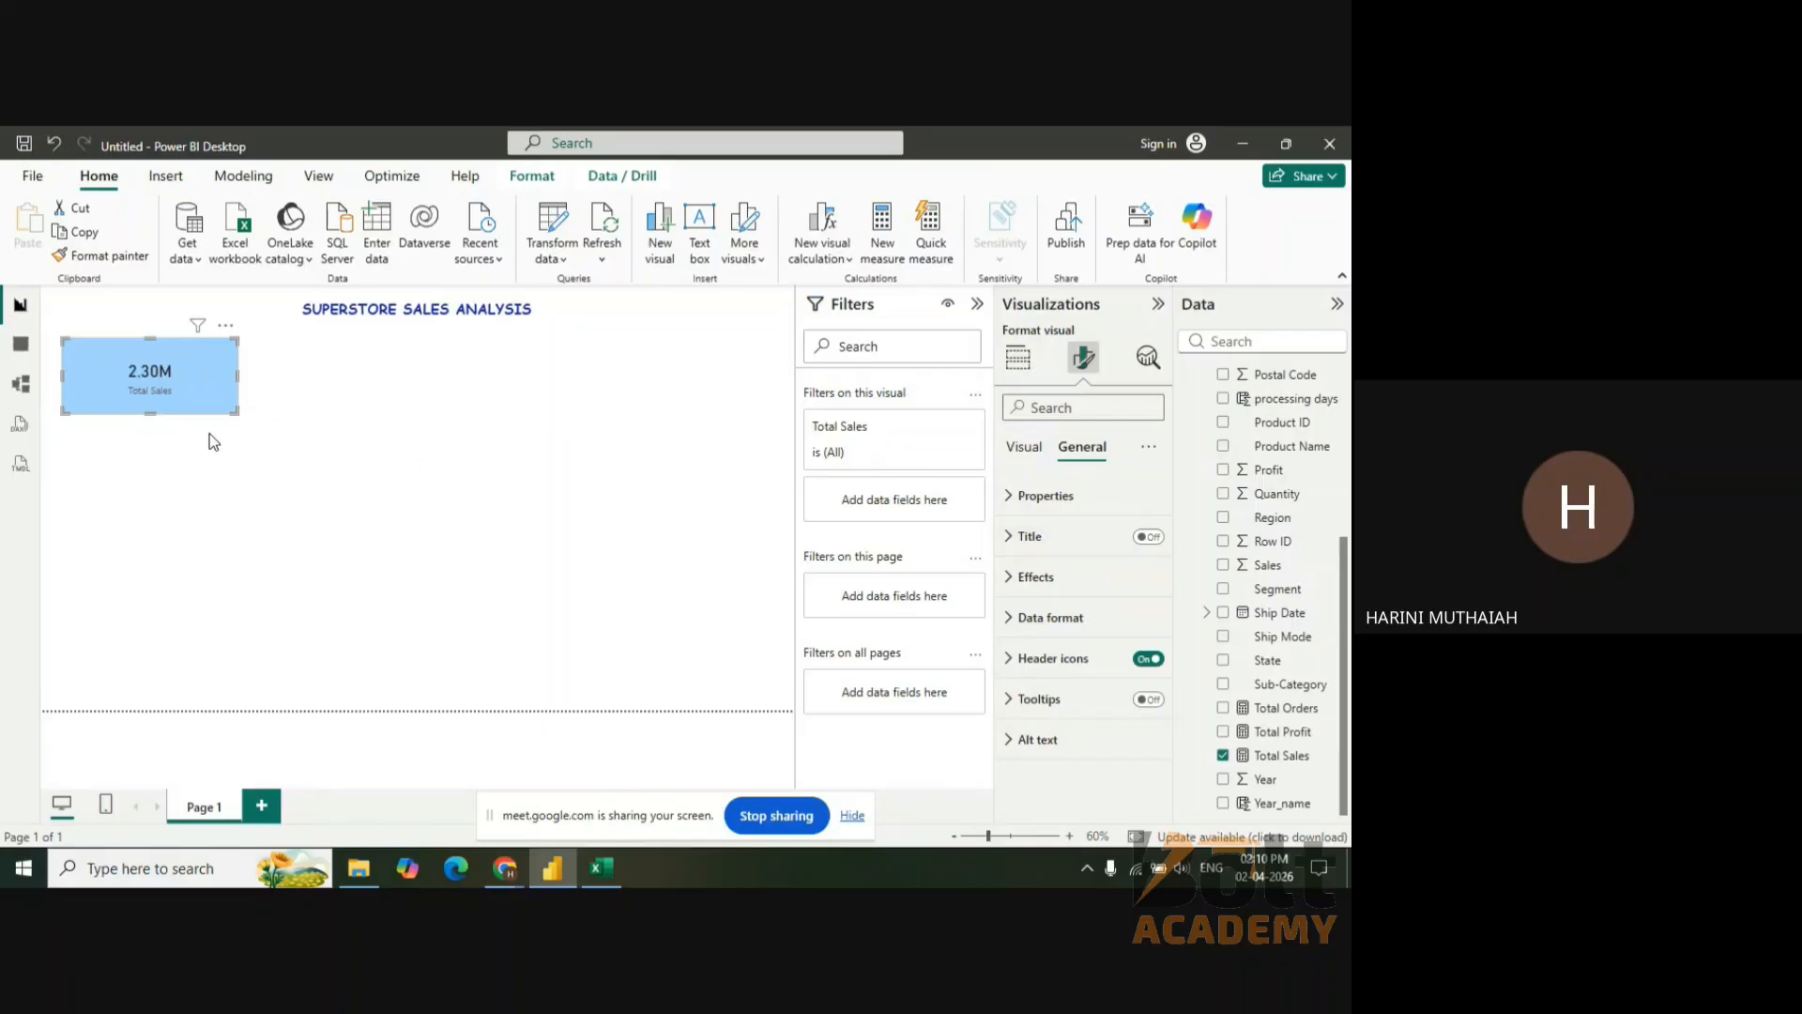
left_click_drag(230, 408, 216, 396)
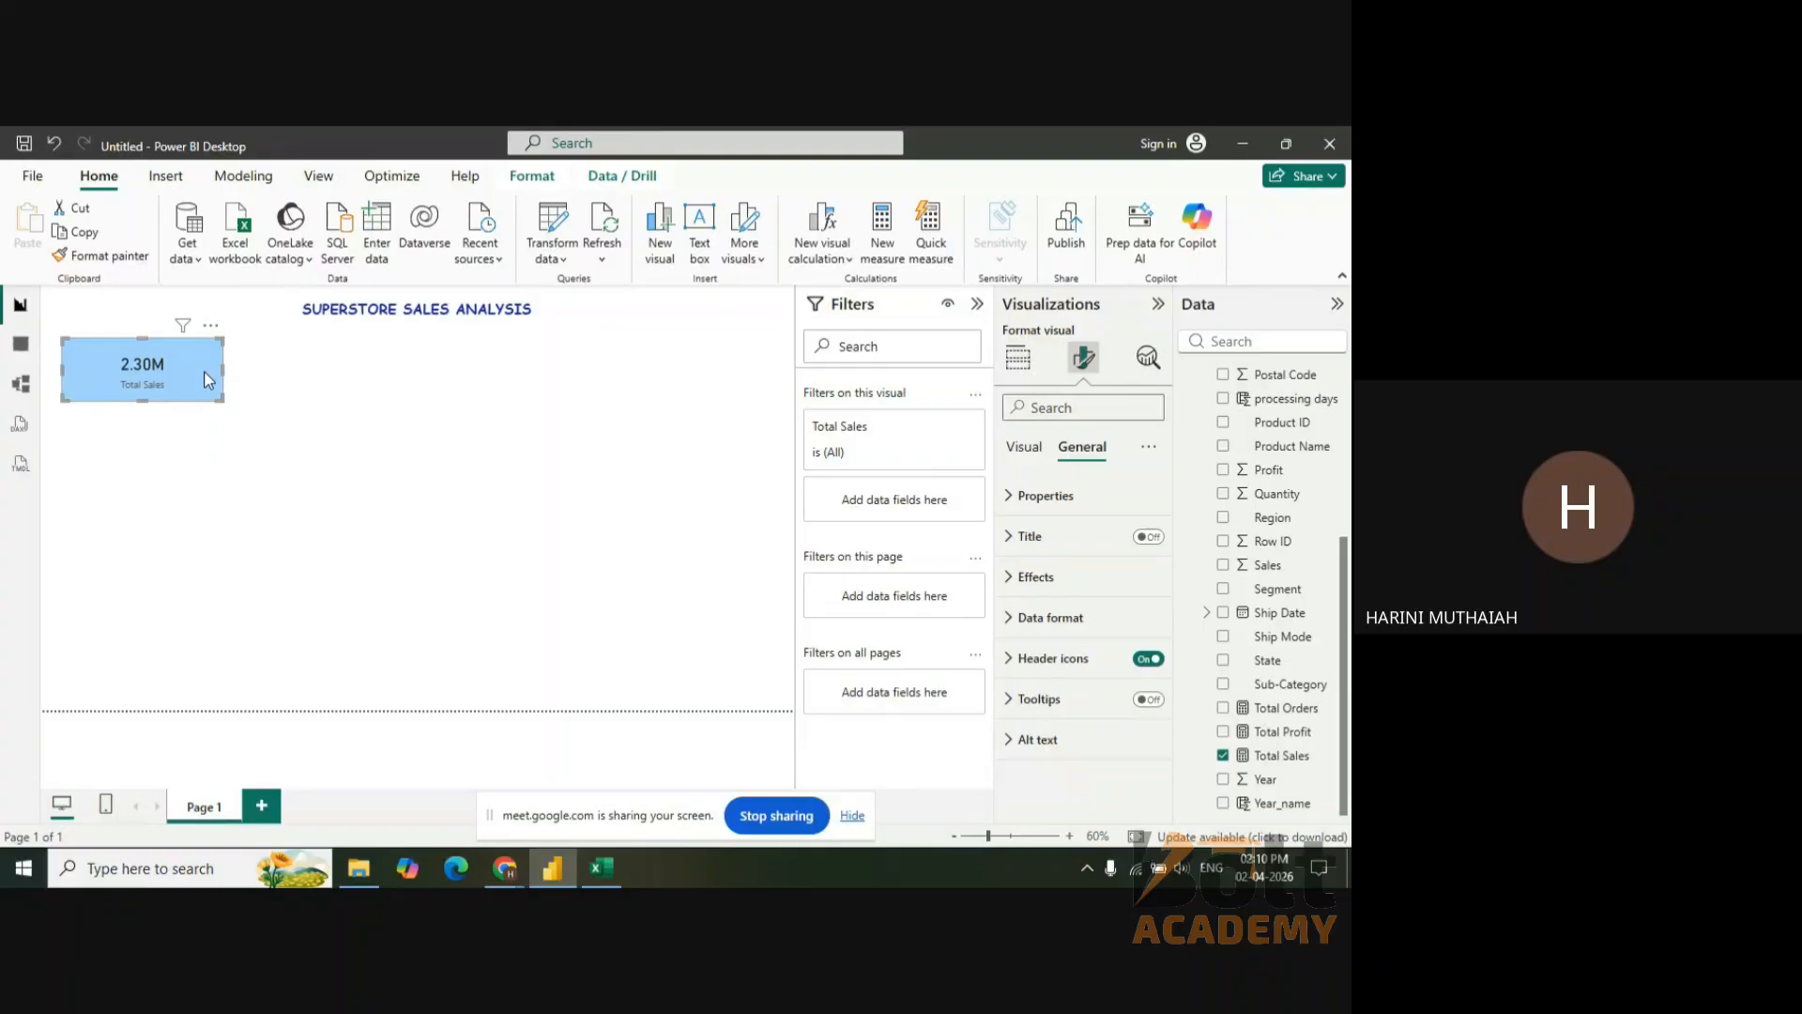
- Duplicate the Total Sales card twice and line up the copies in a row to the right of the original
key("ctrl+c")
left_click(279, 367)
key("ctrl+v")
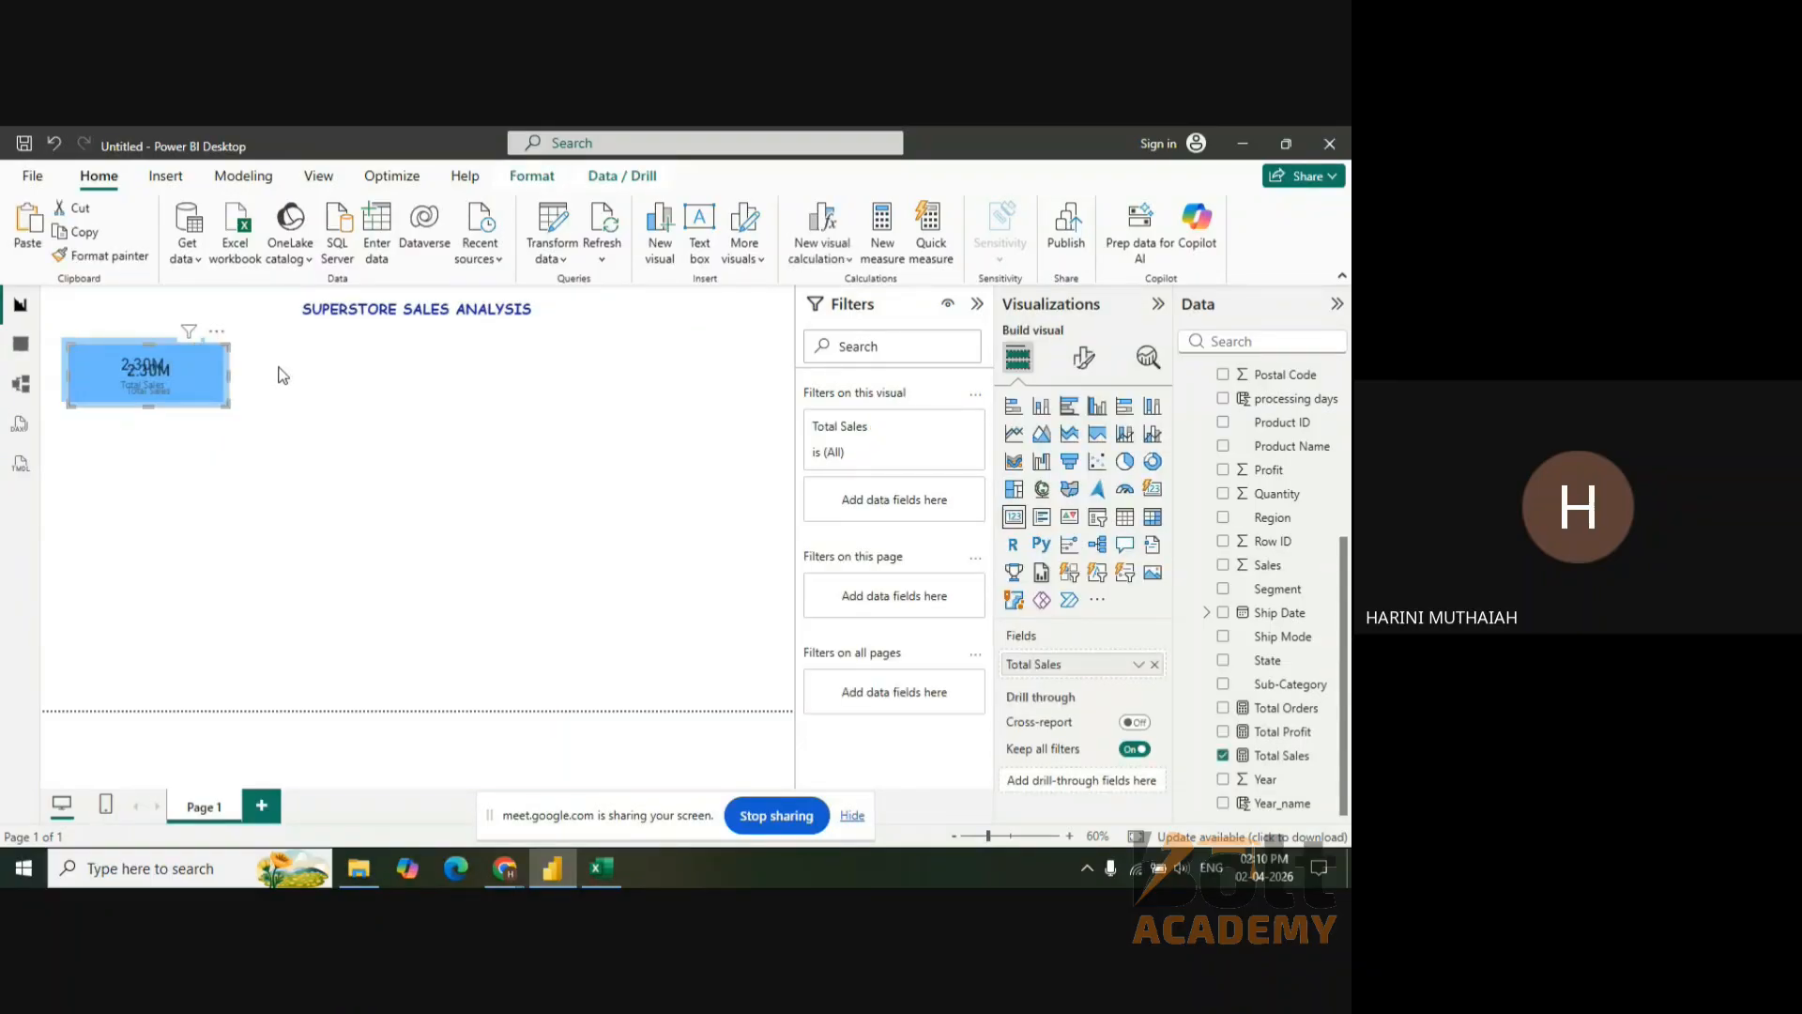
left_click_drag(174, 402, 340, 402)
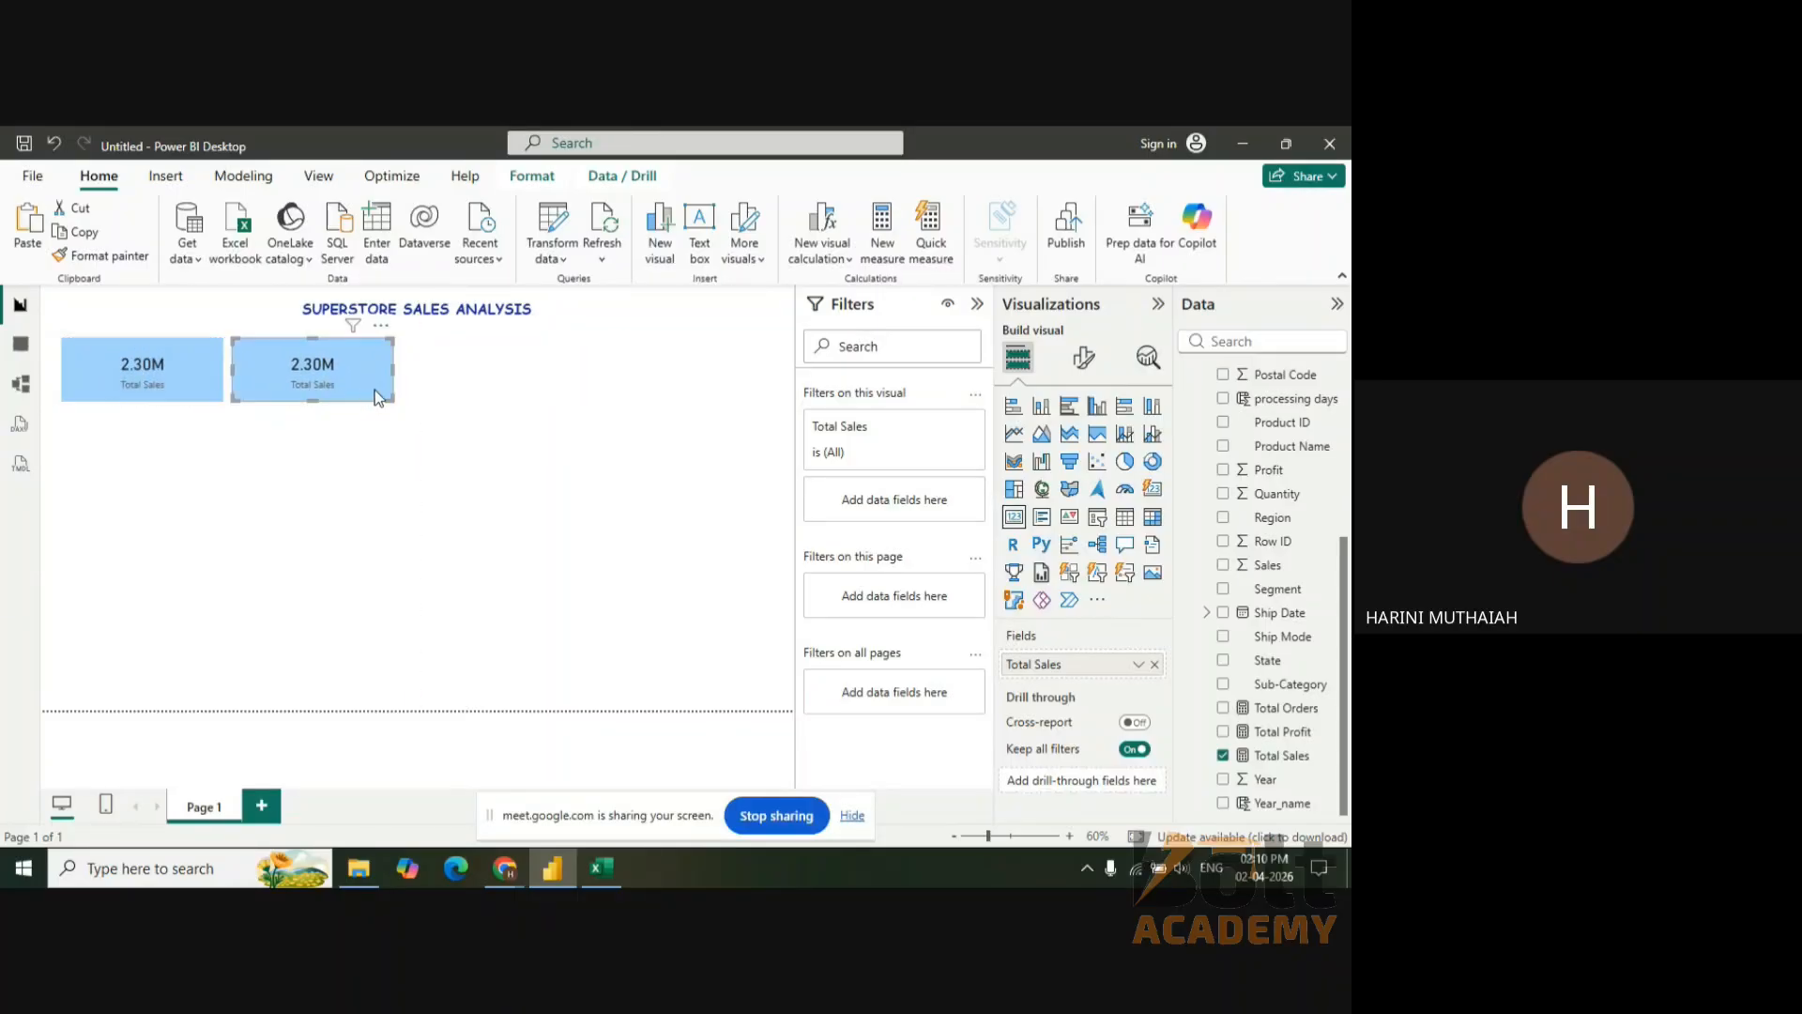
key("ctrl+v")
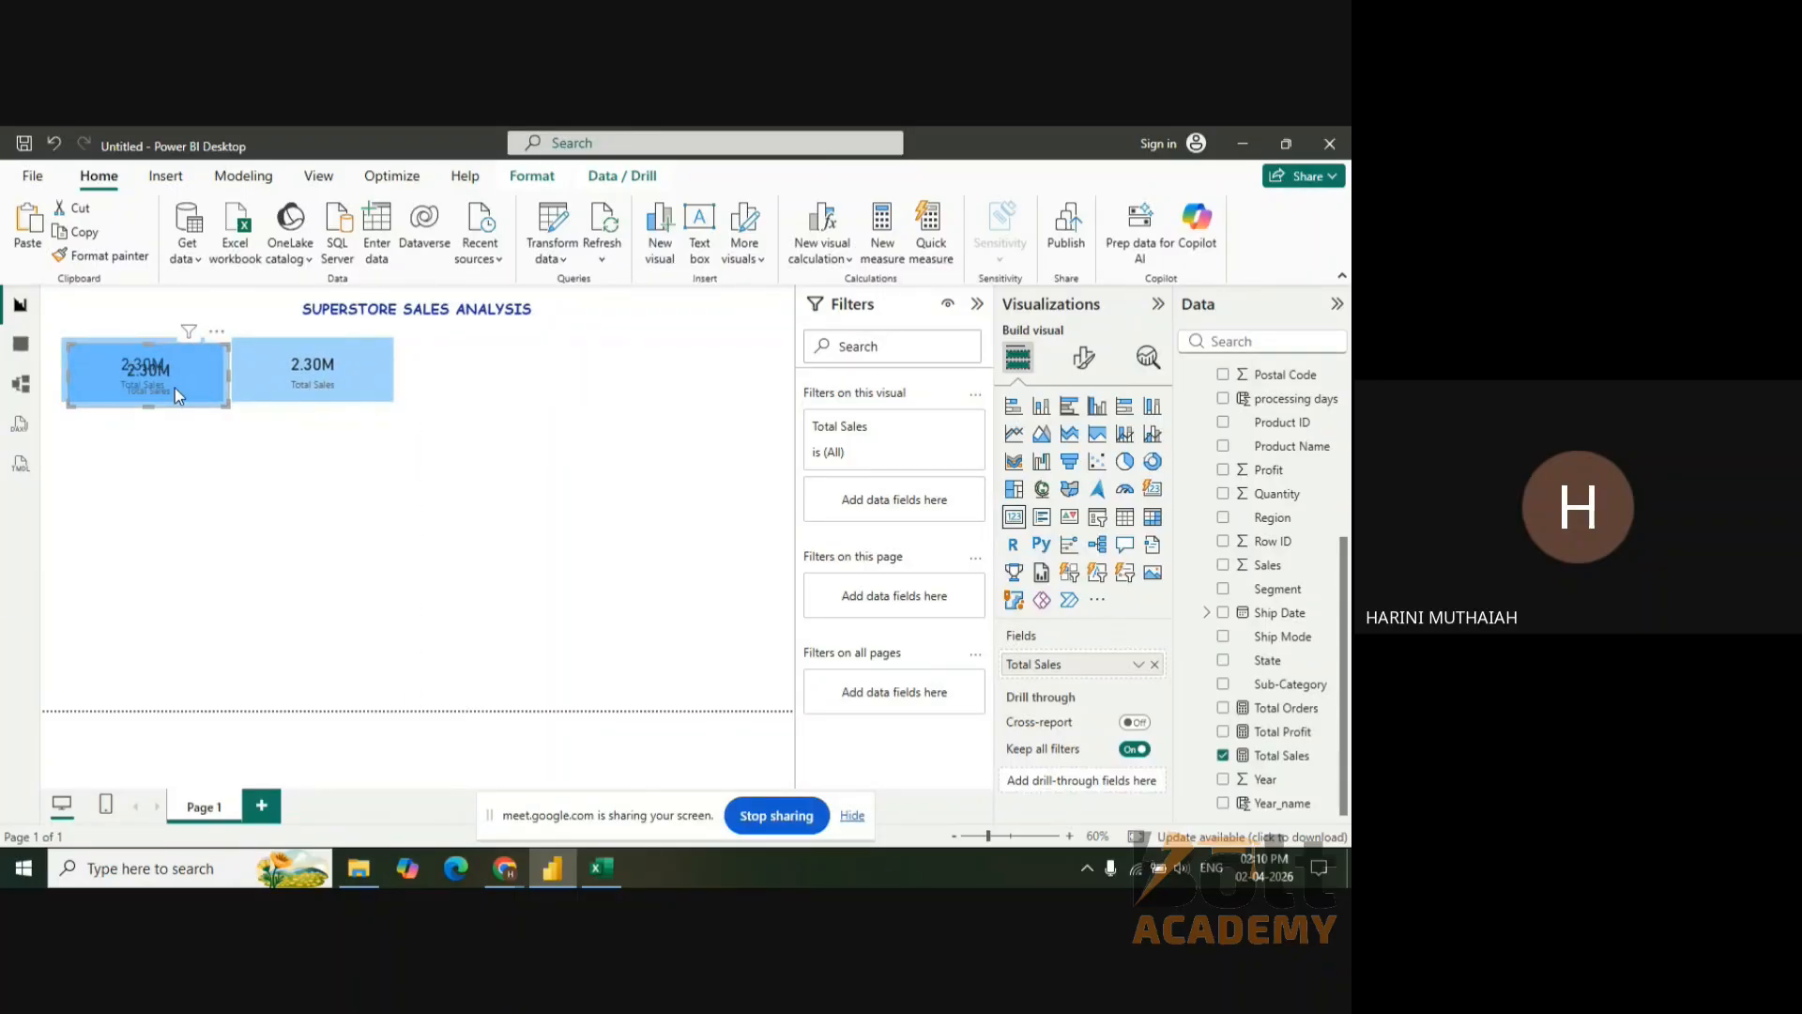
left_click_drag(175, 386, 509, 386)
- Replace the measure in the middle card with Total Profit and in the third card with Total Orders
left_click(374, 387)
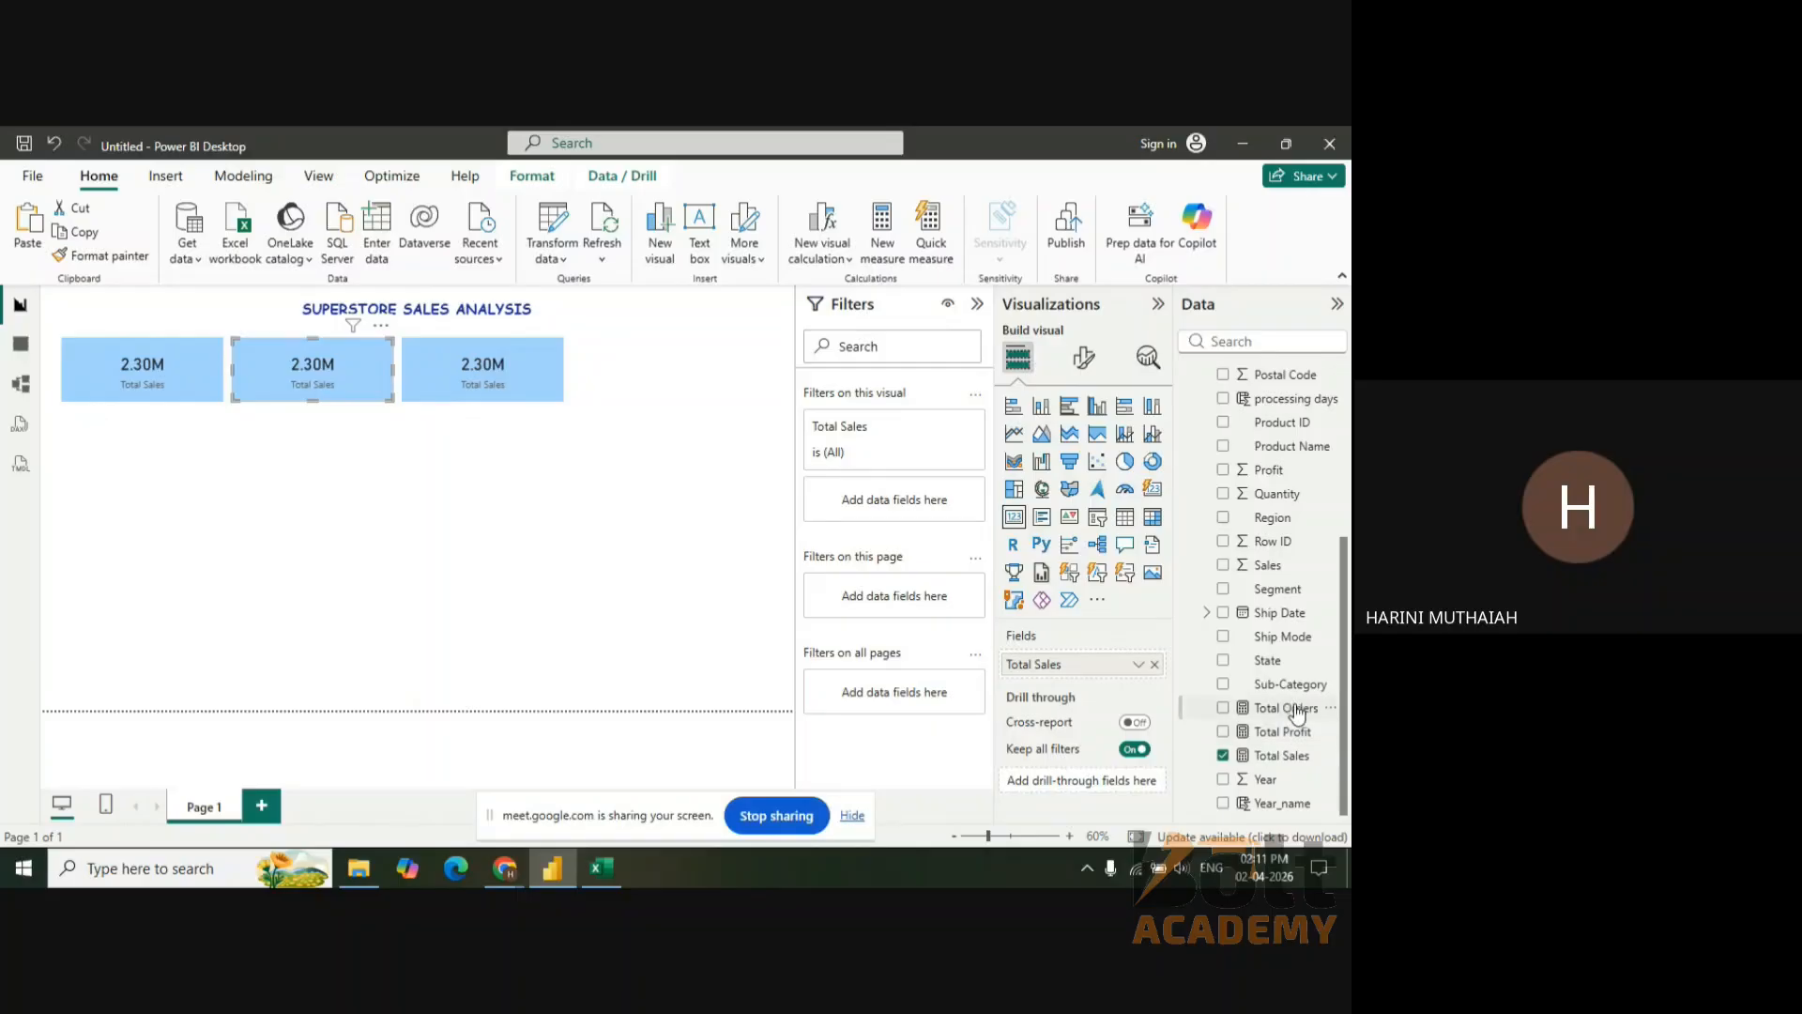
left_click_drag(1292, 734, 1112, 681)
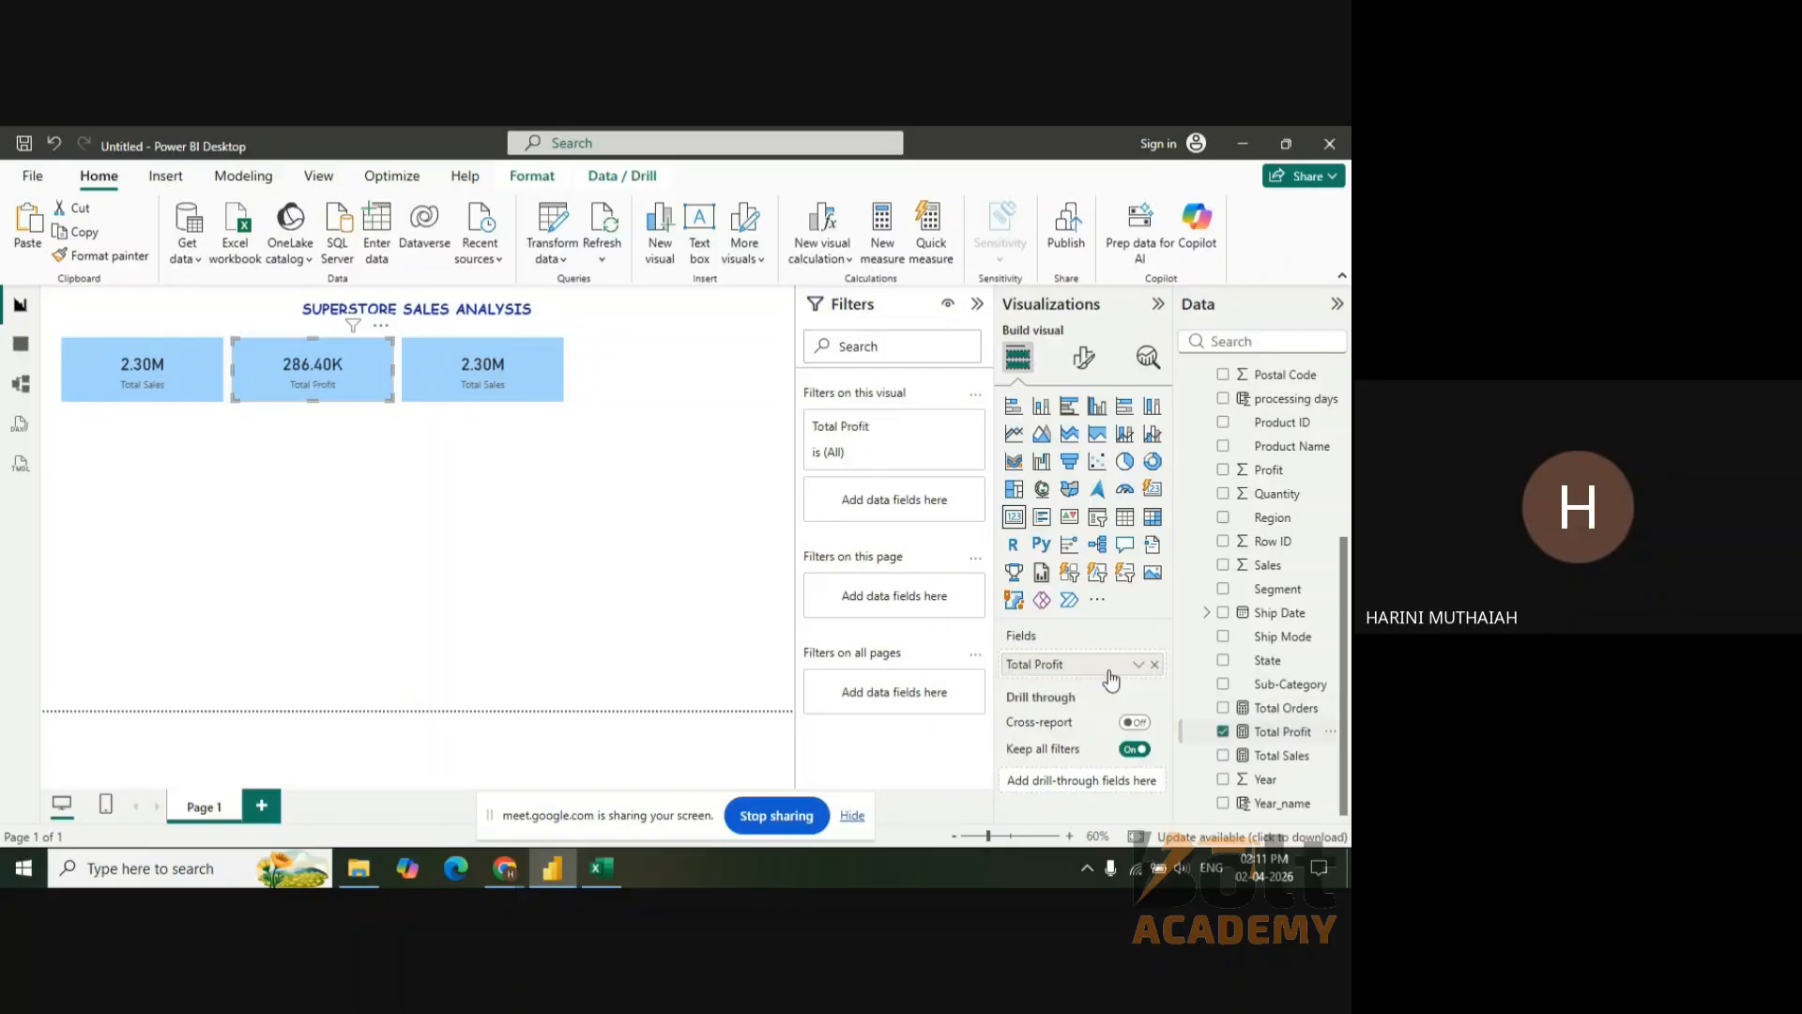
left_click(504, 393)
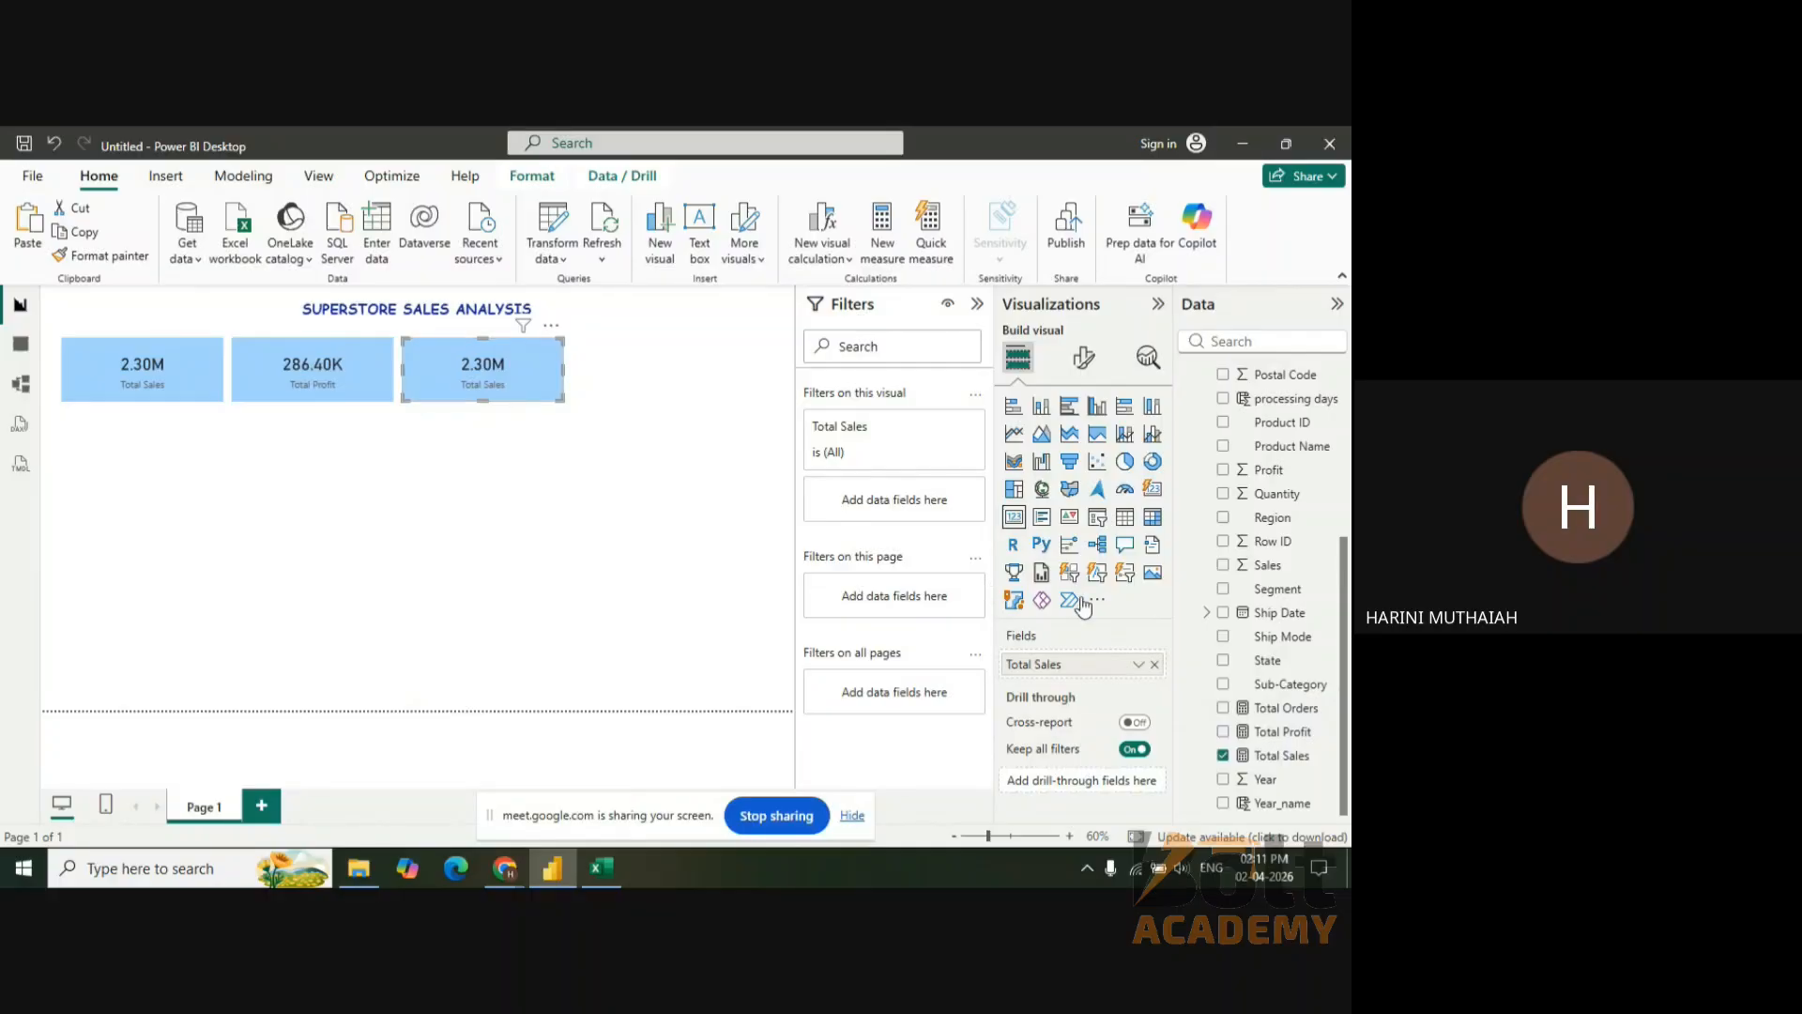
left_click_drag(1282, 709, 1059, 675)
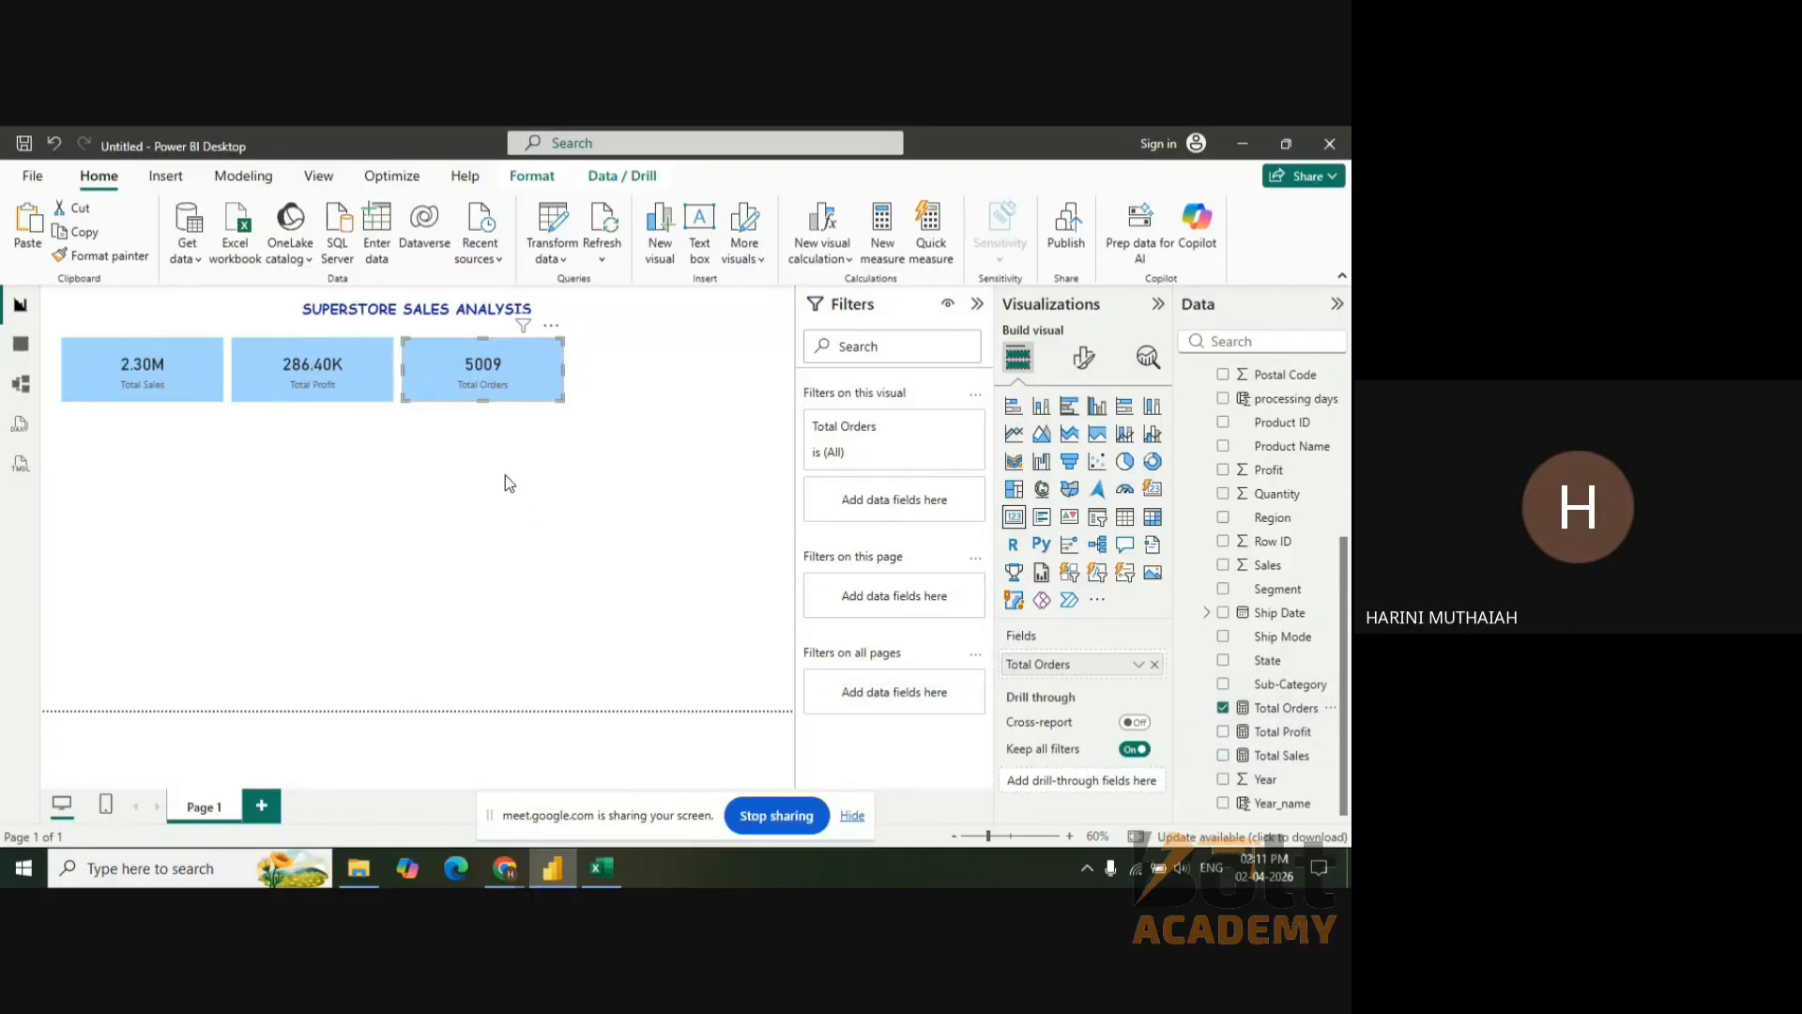
- Add a stacked bar chart of Sales by Region below the cards and enlarge it to span about one and a half cards
left_click(219, 453)
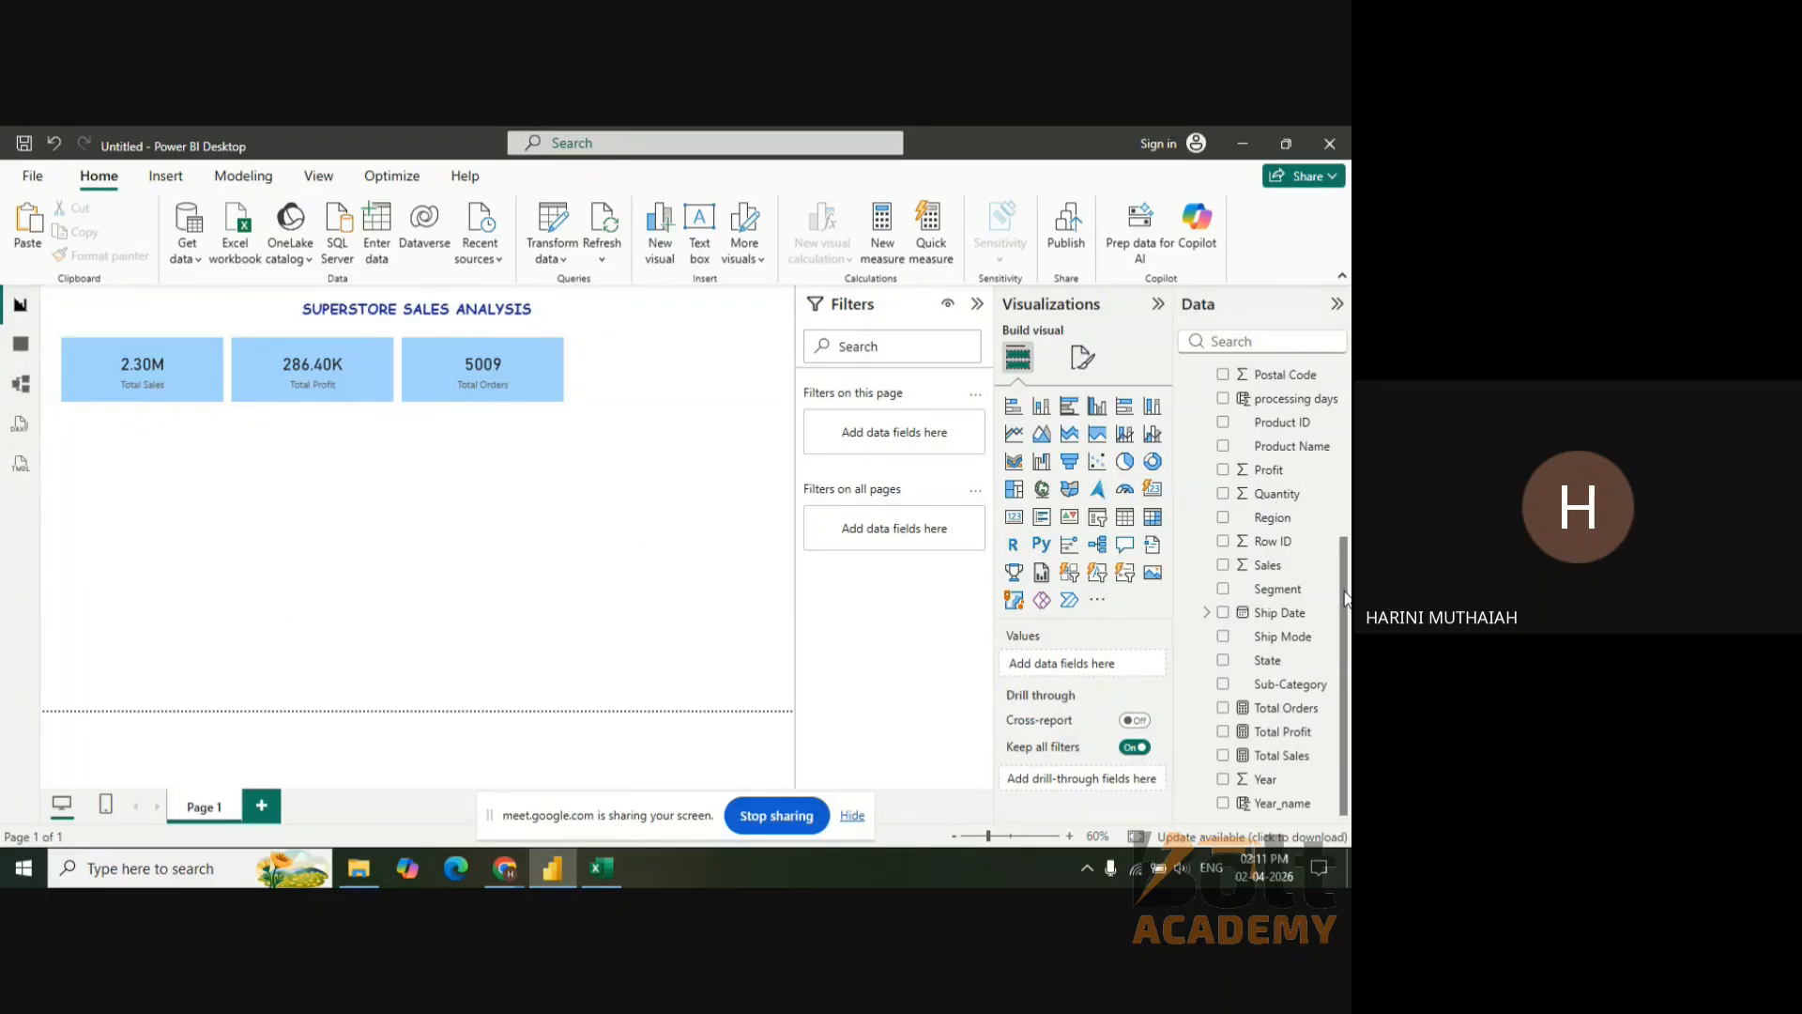
left_click_drag(1346, 598, 1350, 431)
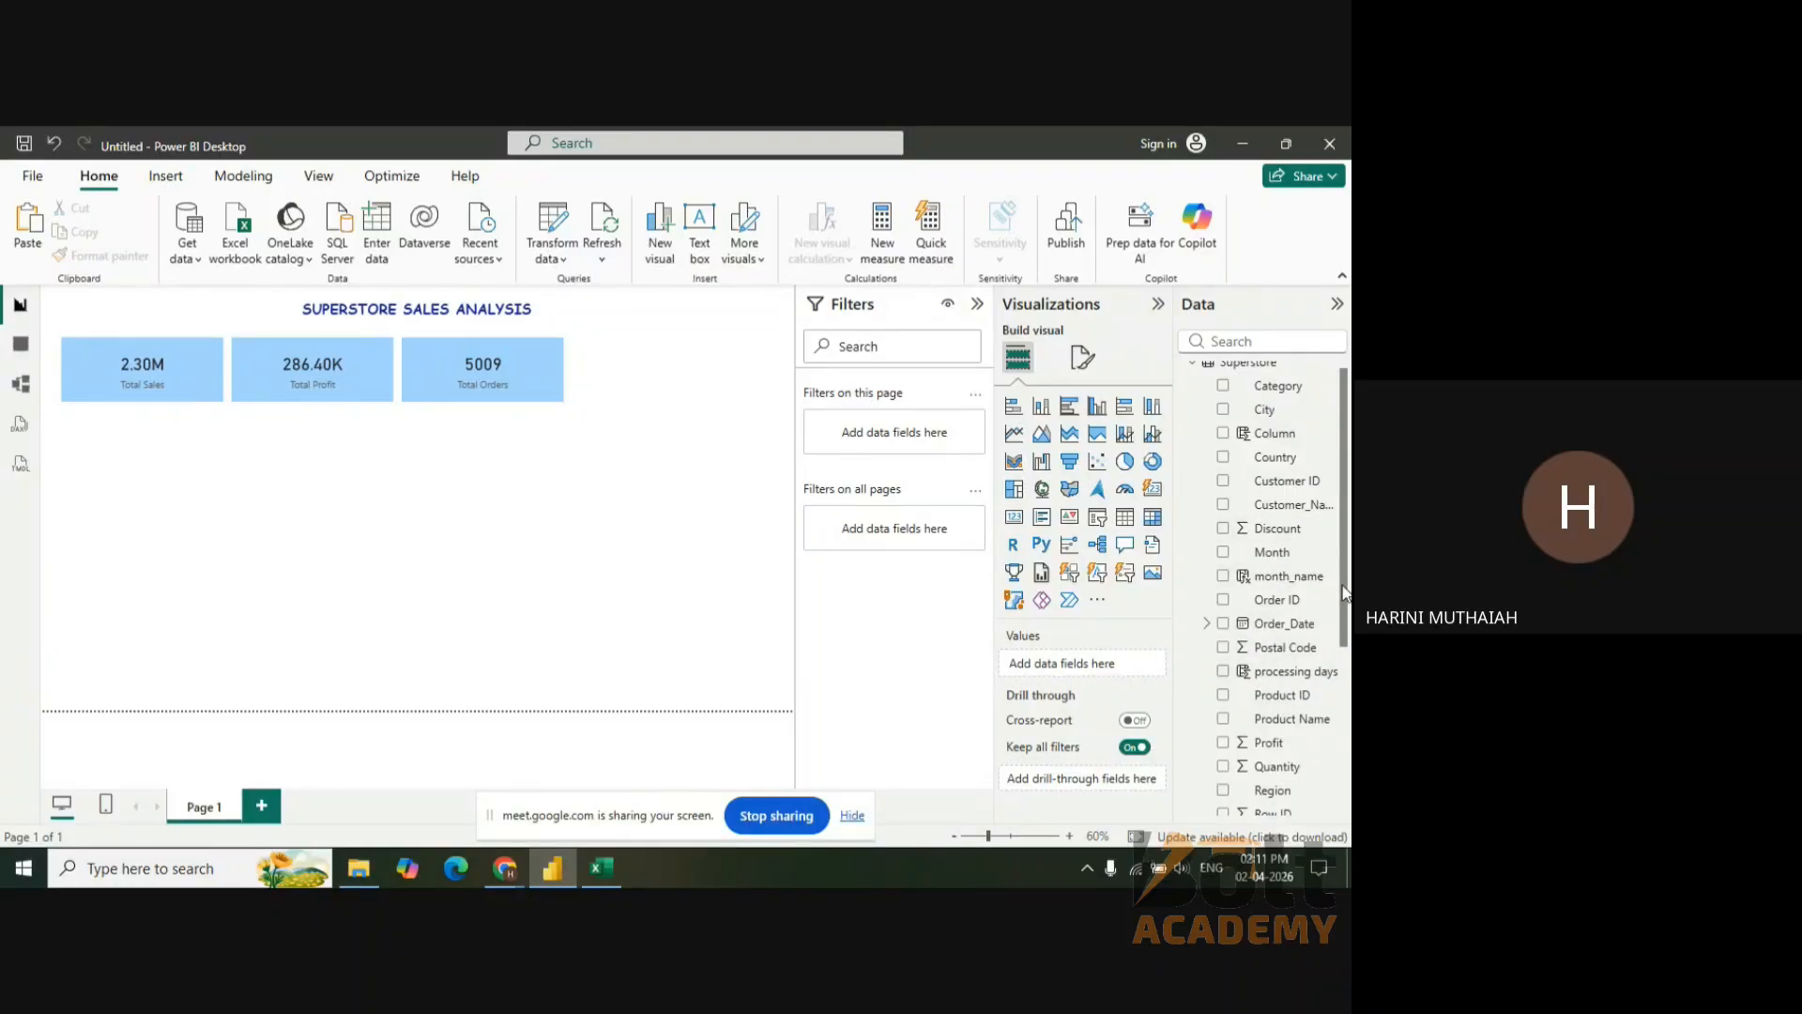
scroll(1326, 673, "down", 2)
left_click_drag(1282, 744, 1154, 668)
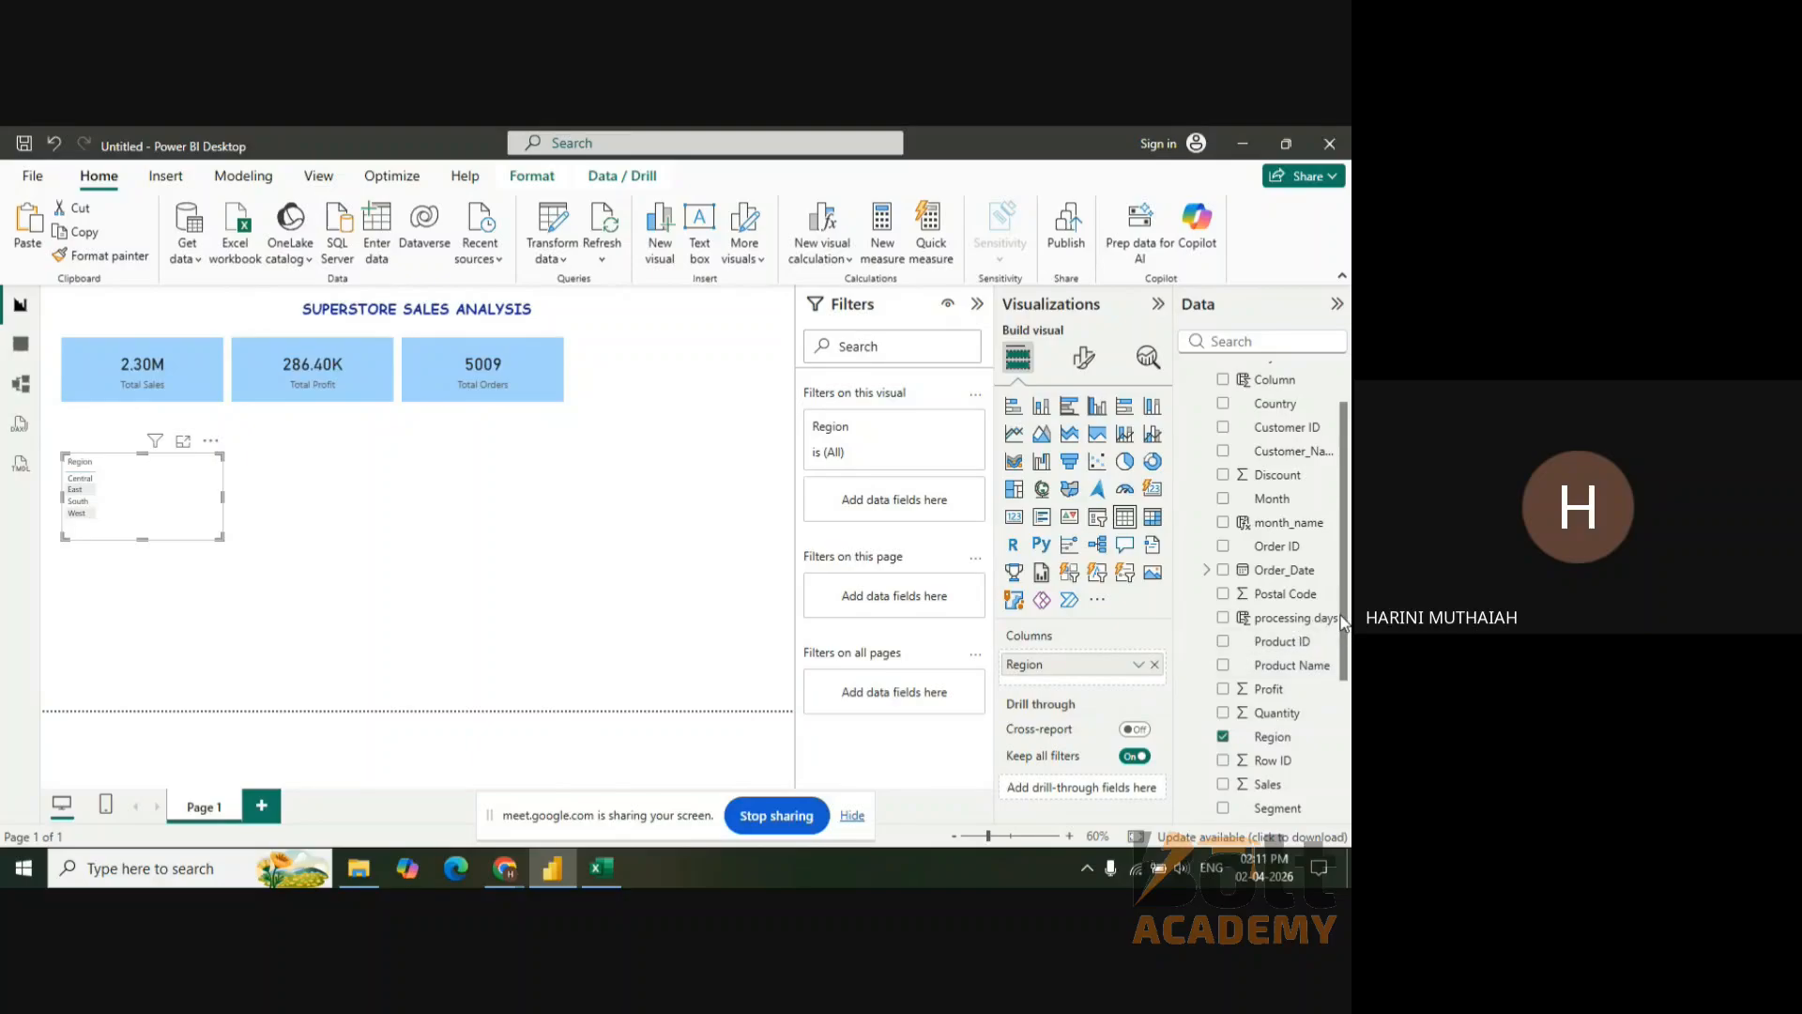
scroll(1349, 673, "down", 3)
left_click_drag(1269, 701, 1120, 690)
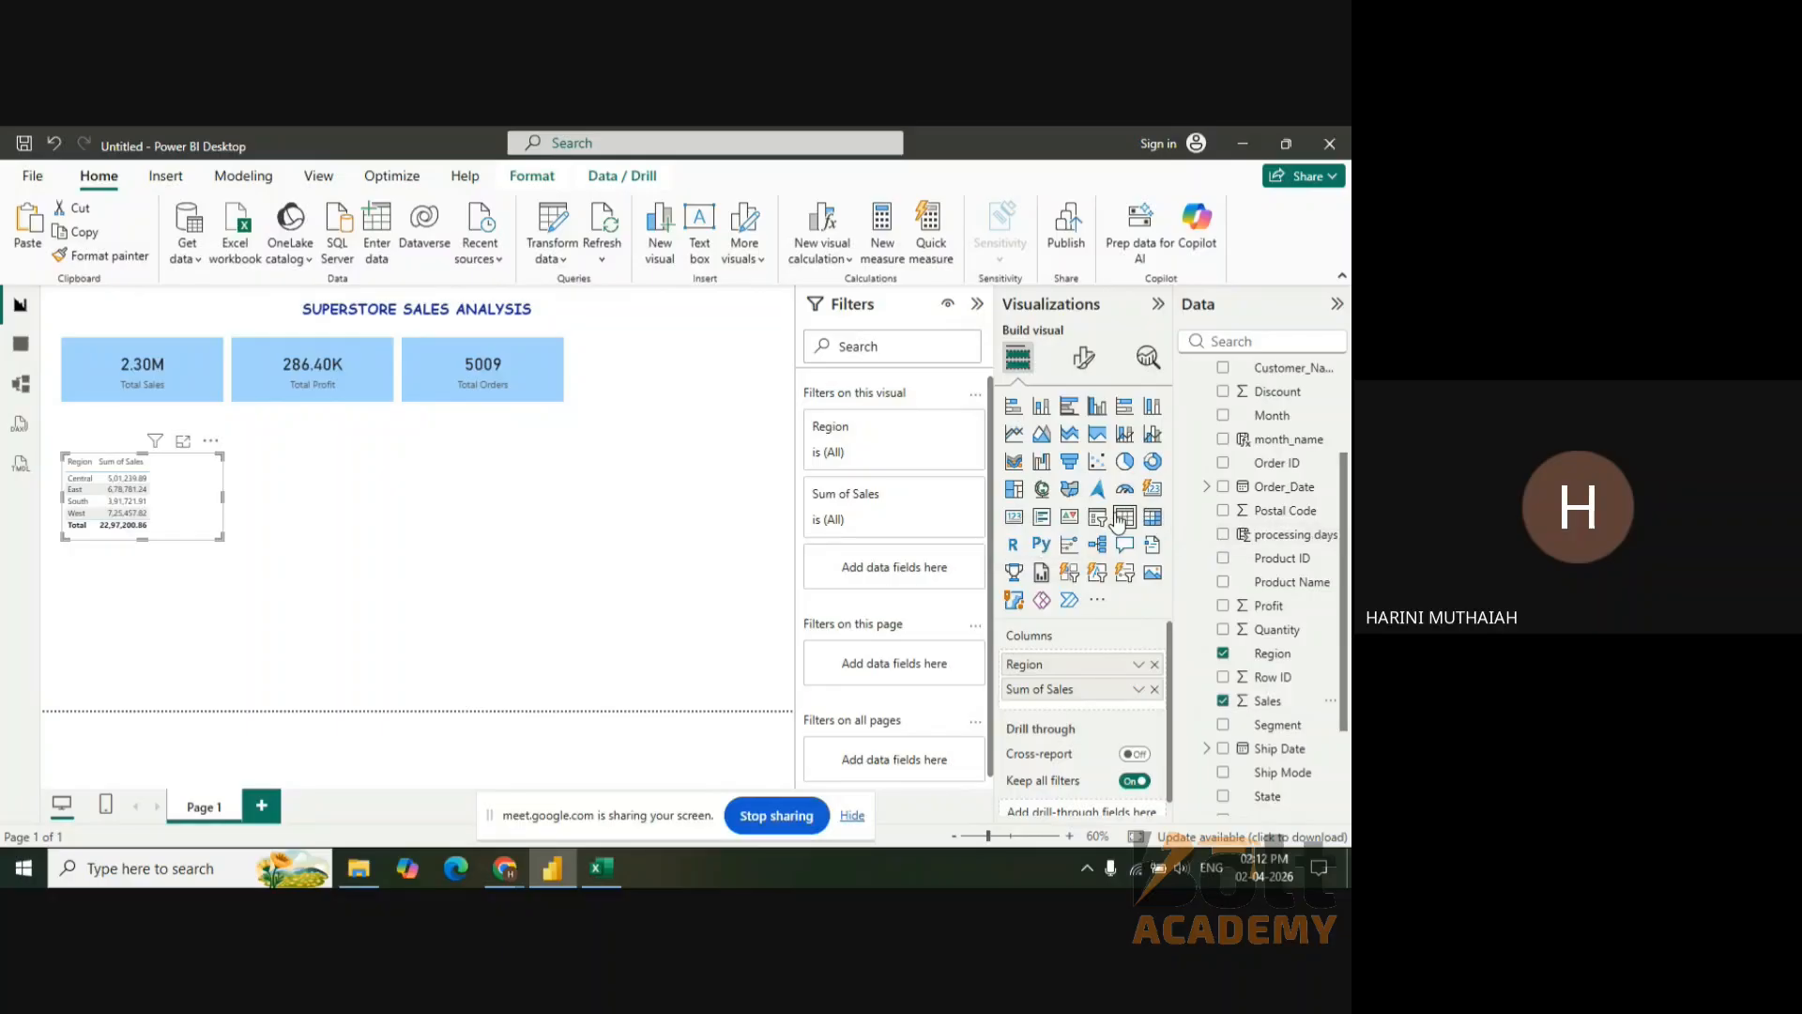
left_click(1012, 408)
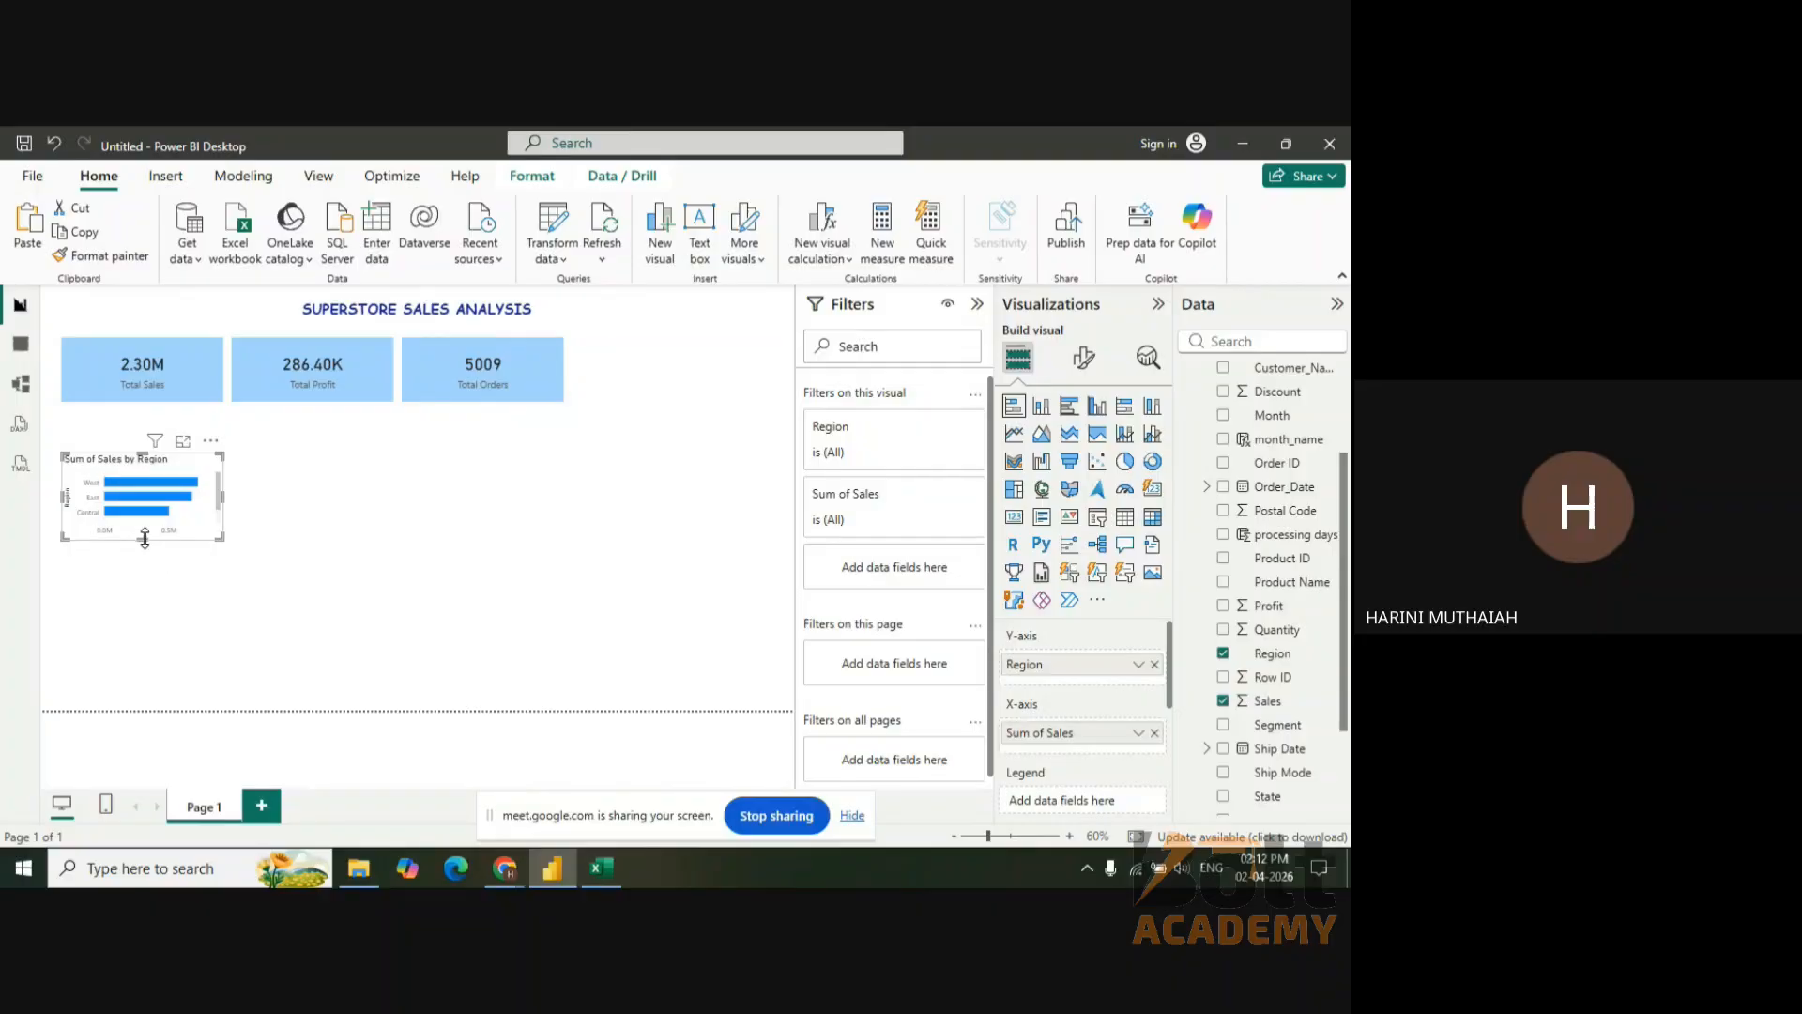
left_click_drag(142, 540, 334, 493)
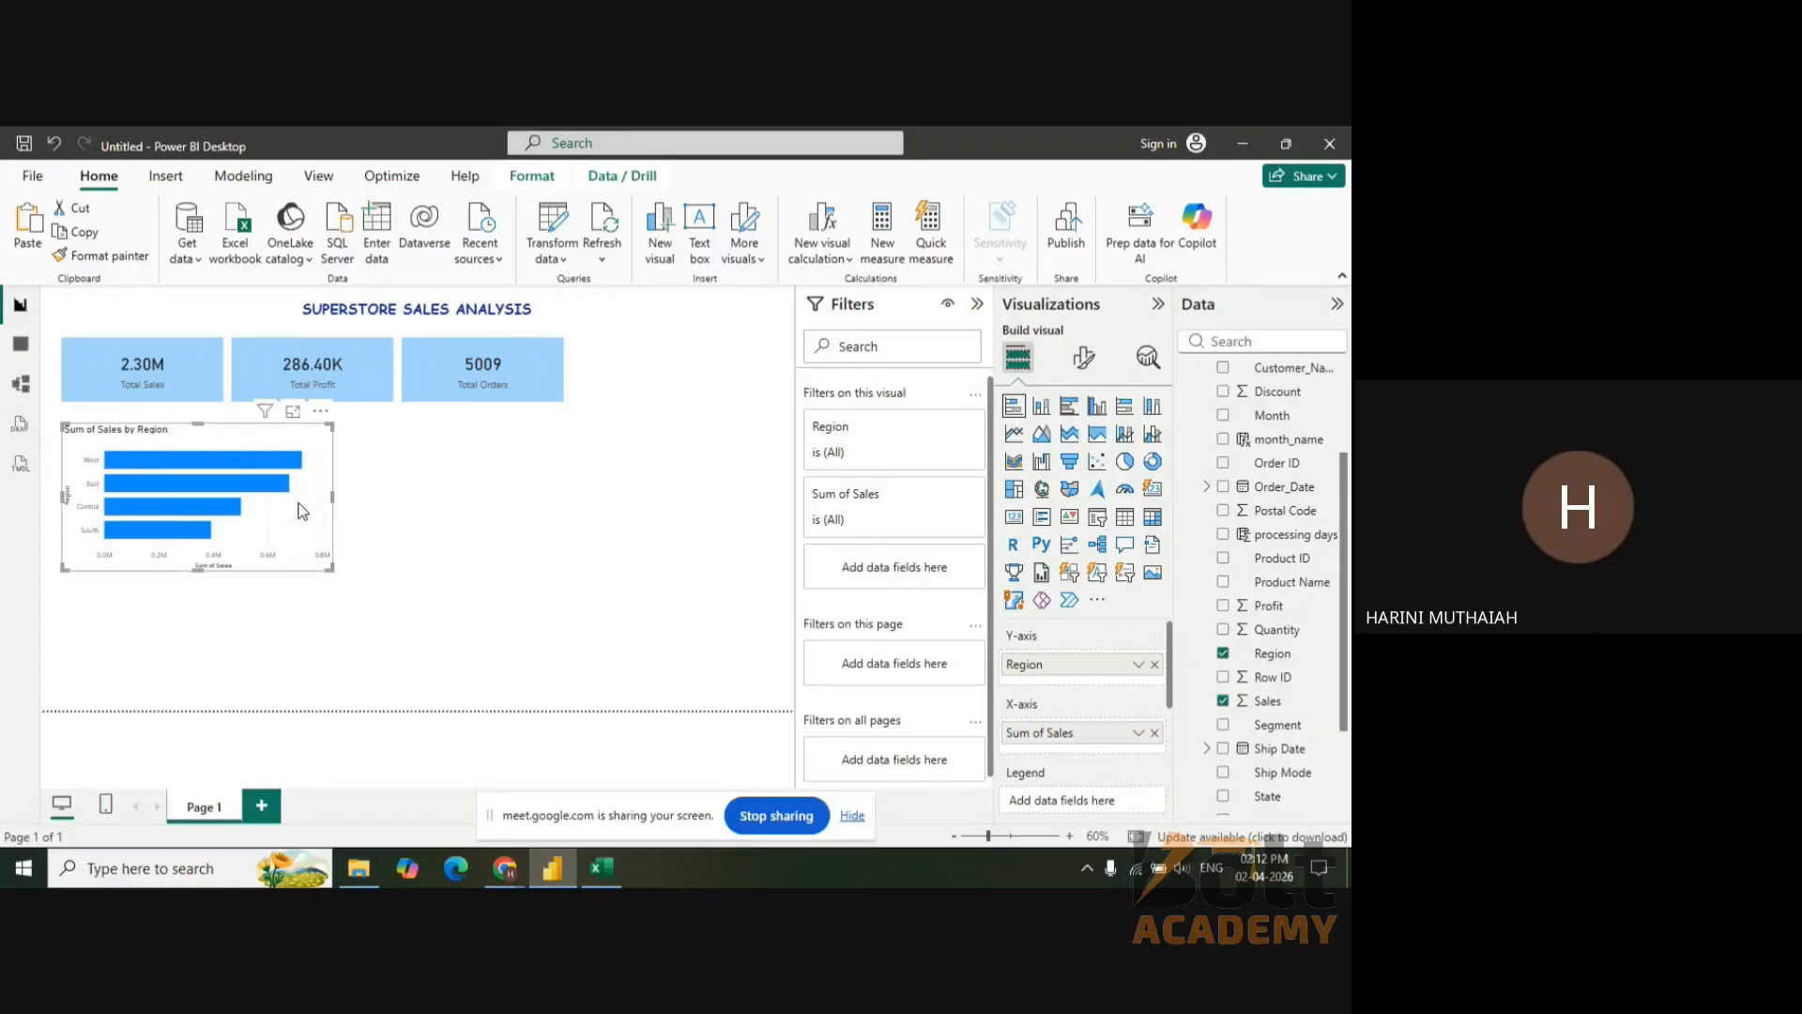
- Turn off the background of the Sales by Region bar chart
left_click(1087, 370)
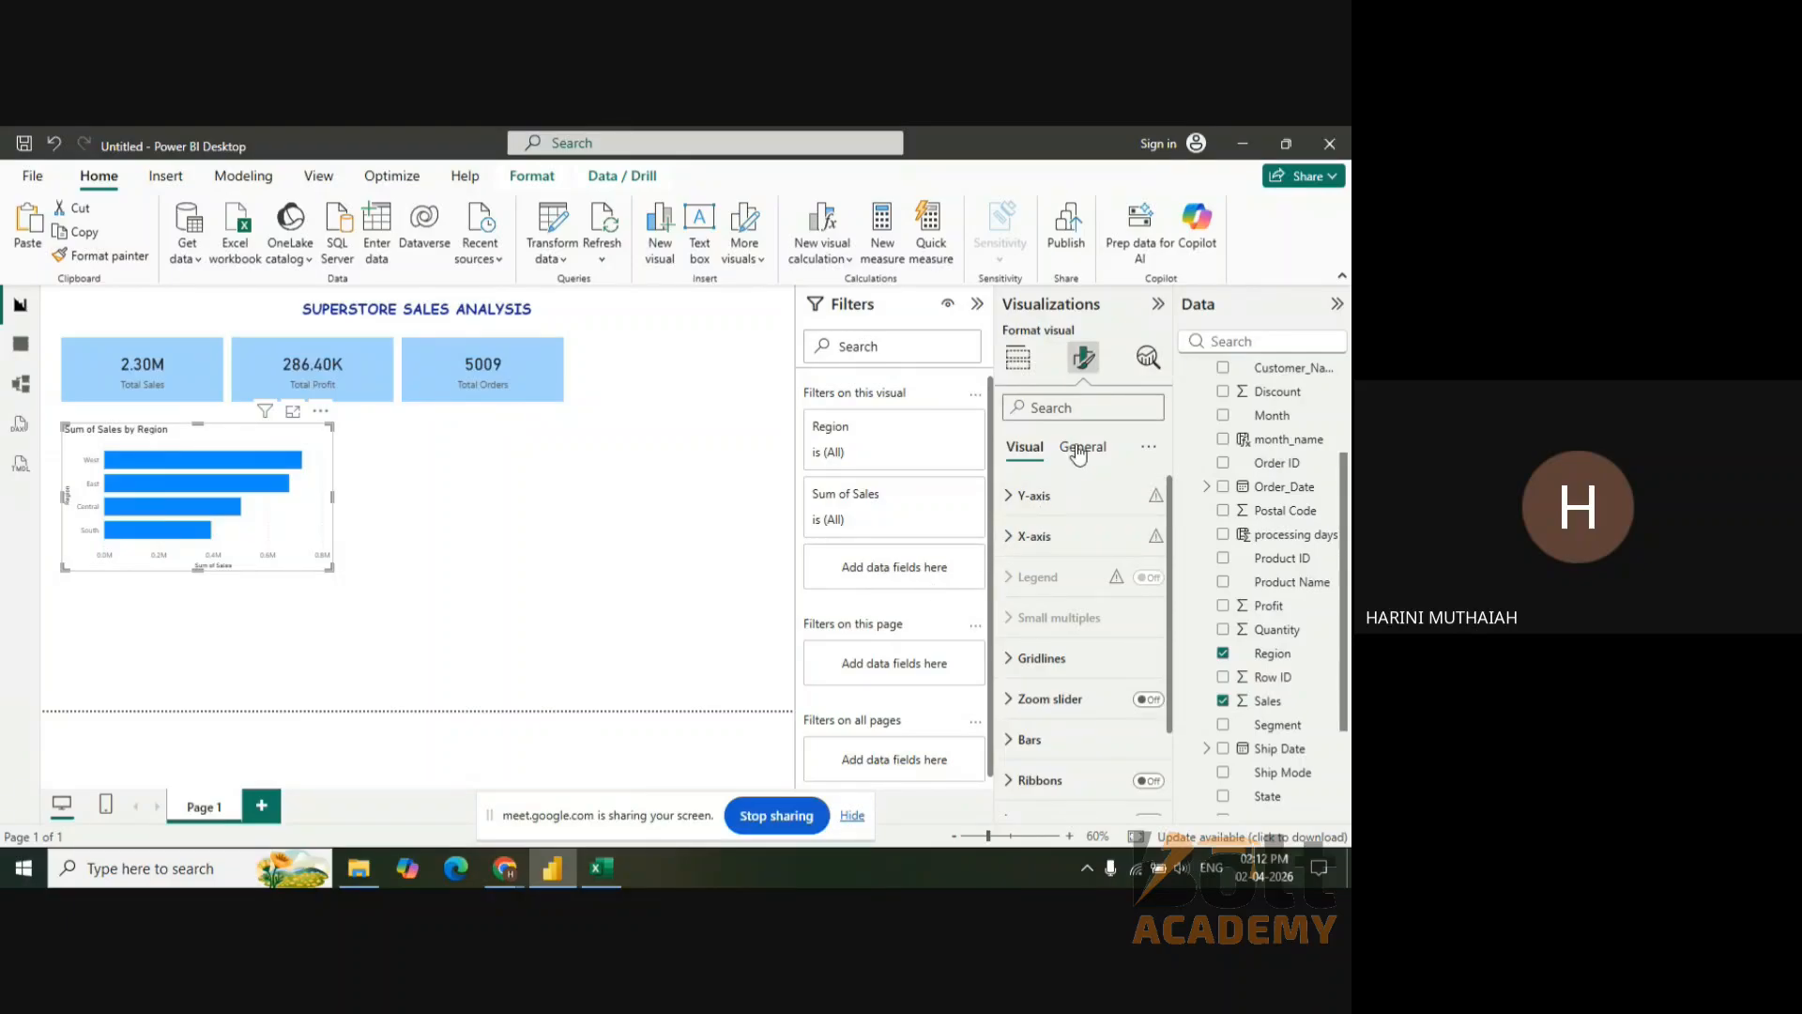
left_click(1083, 450)
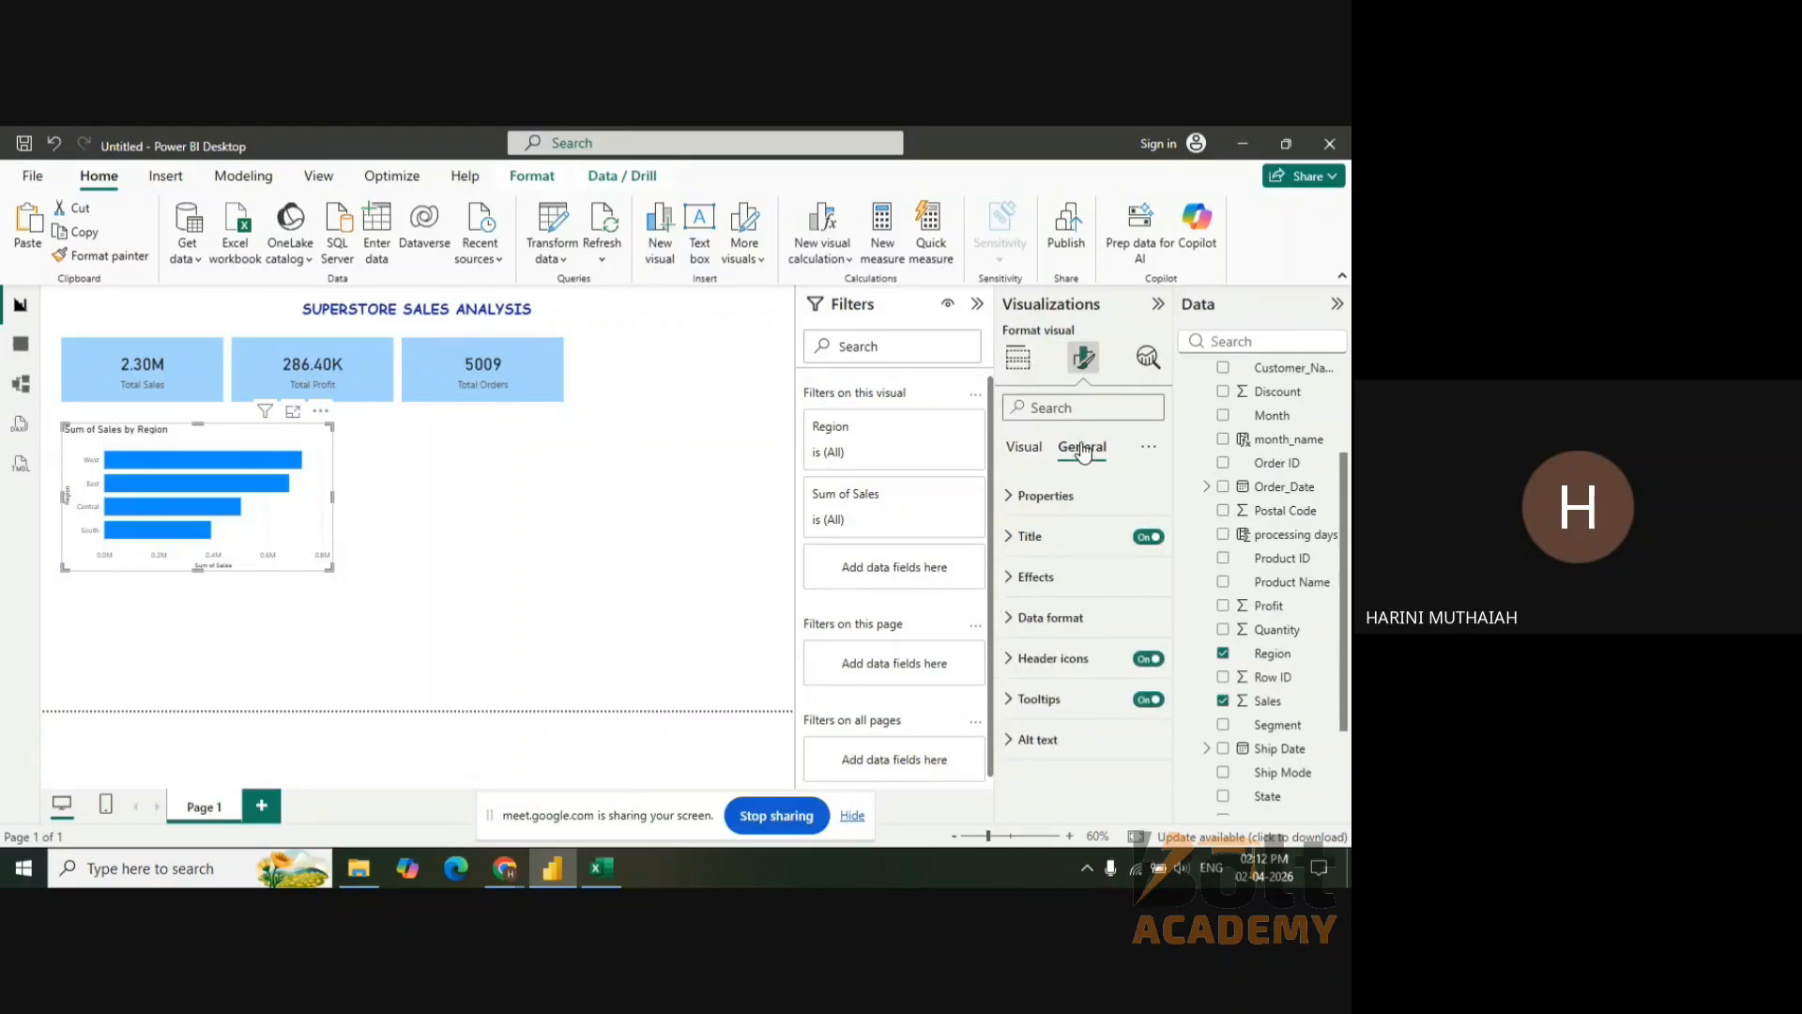
left_click(1078, 573)
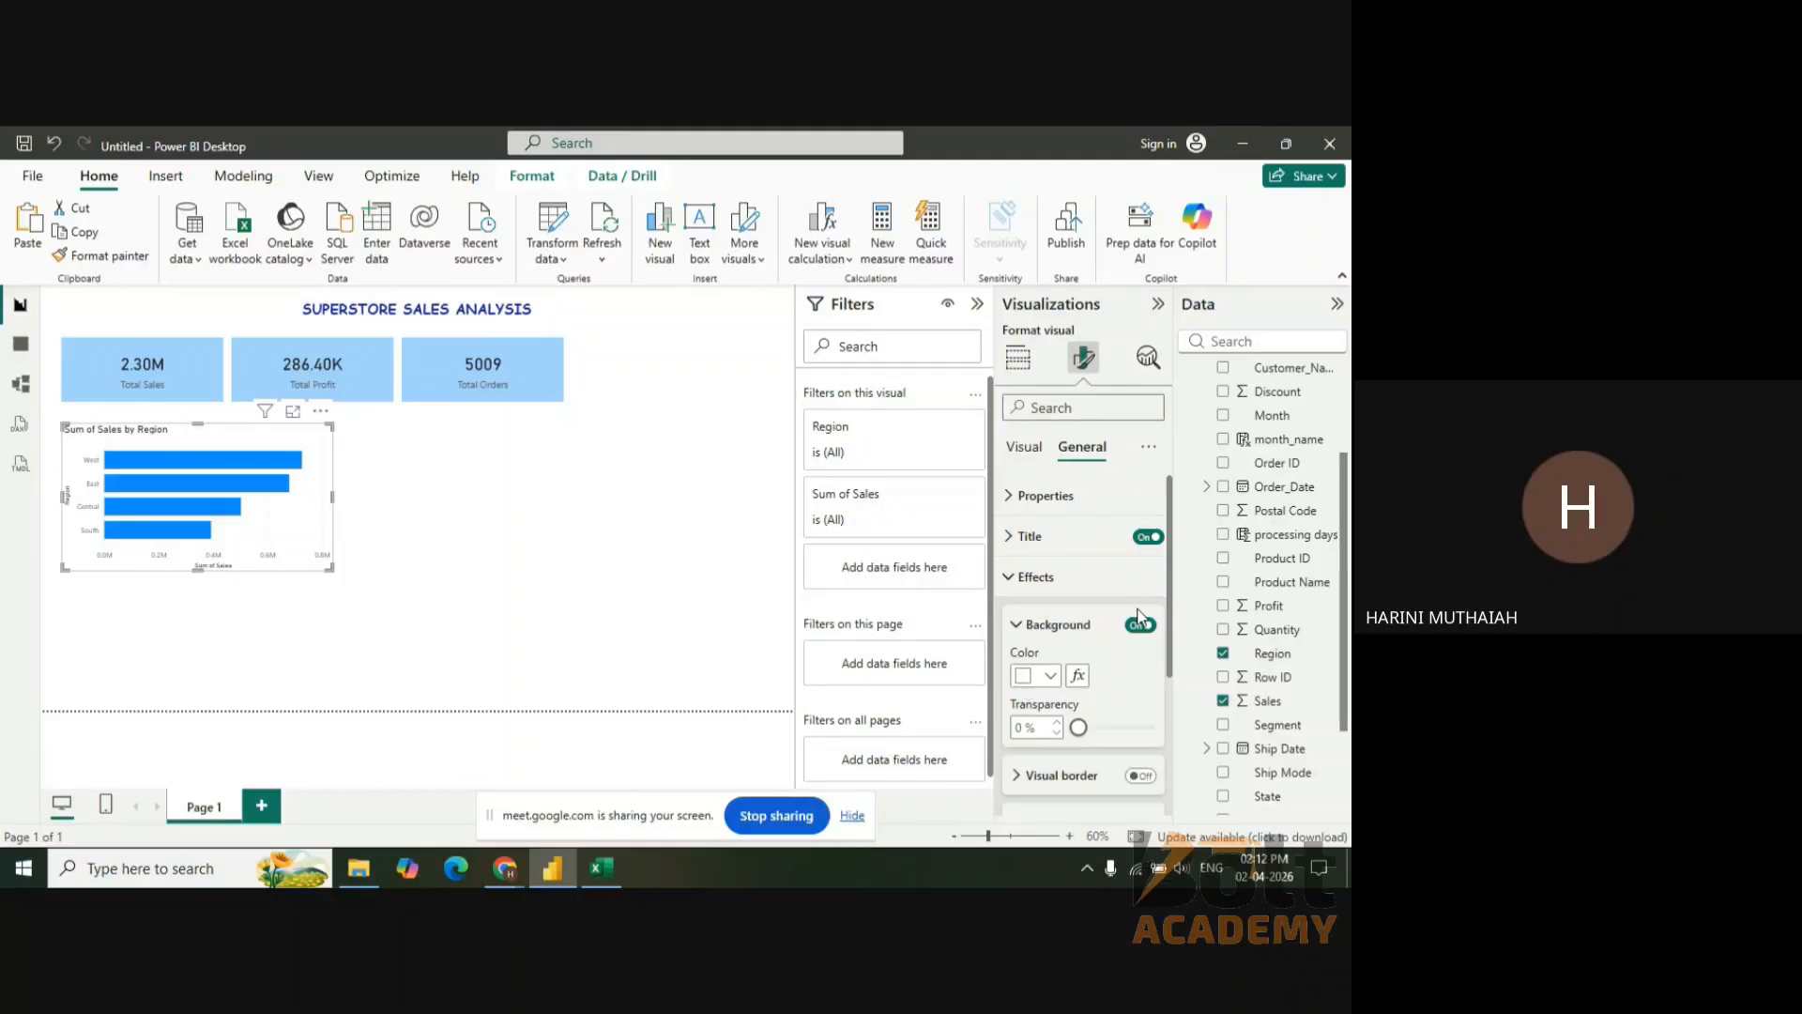
left_click(1140, 623)
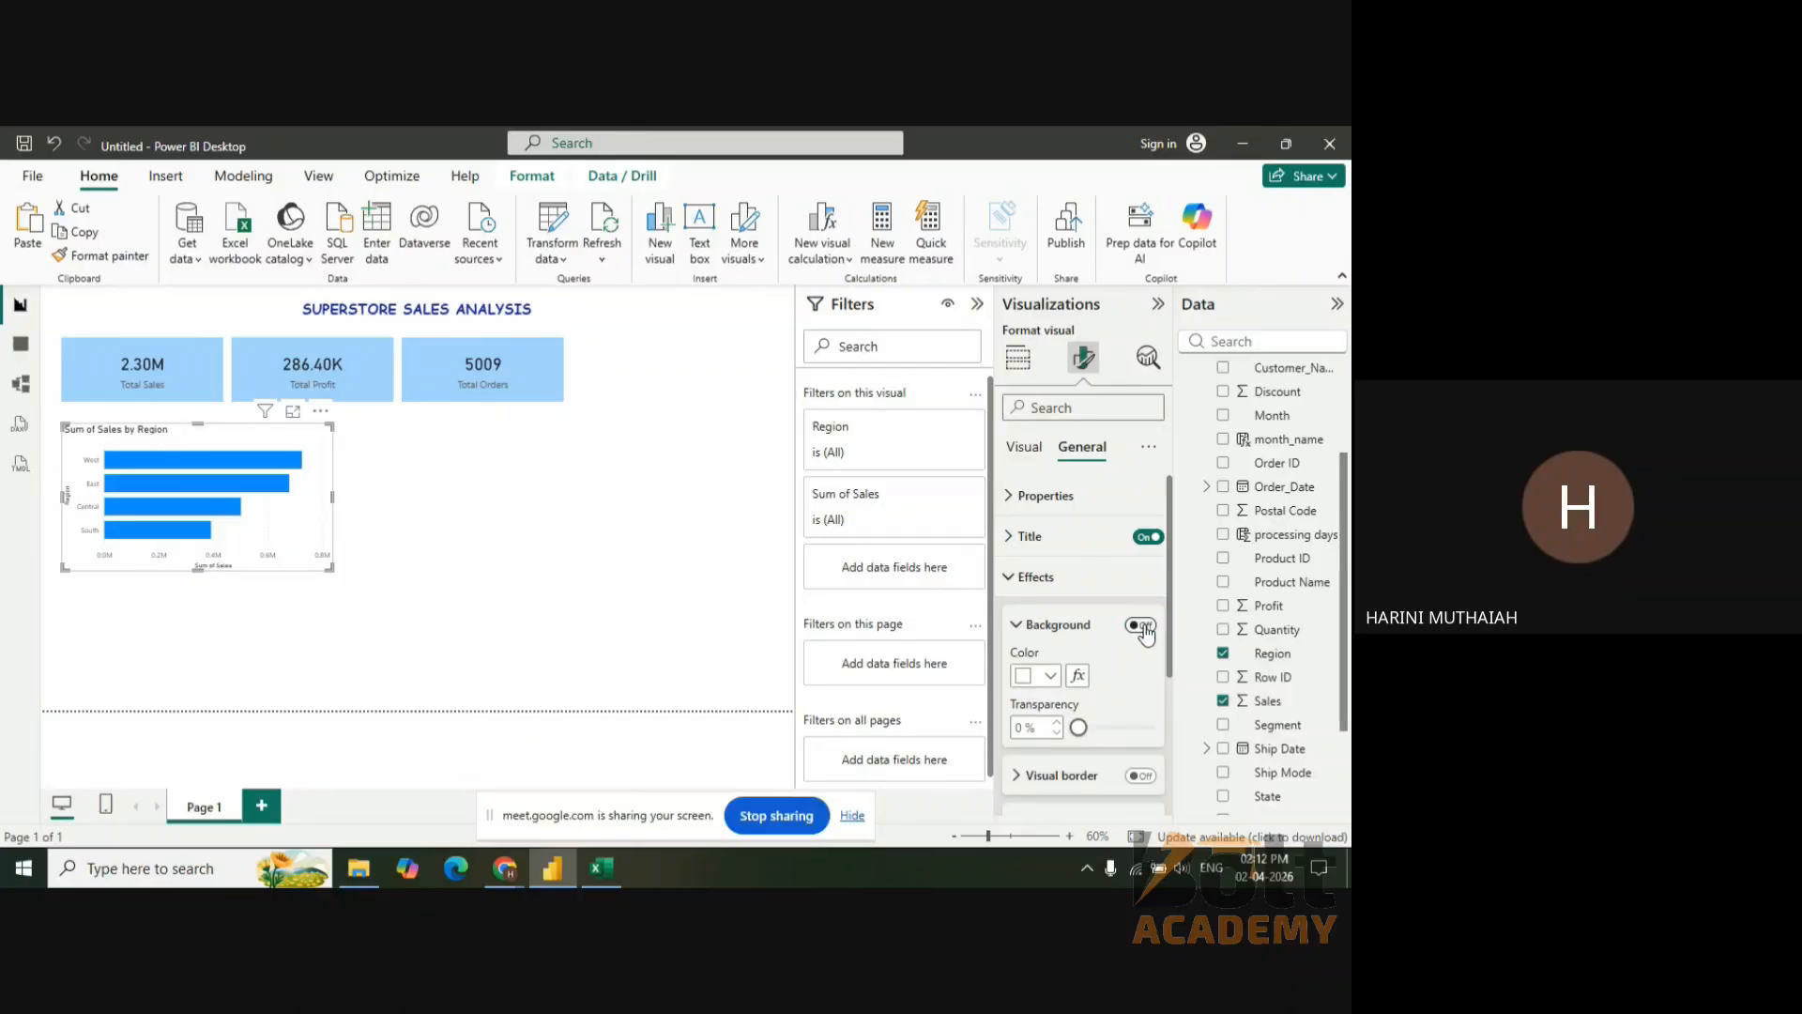
left_click(1032, 627)
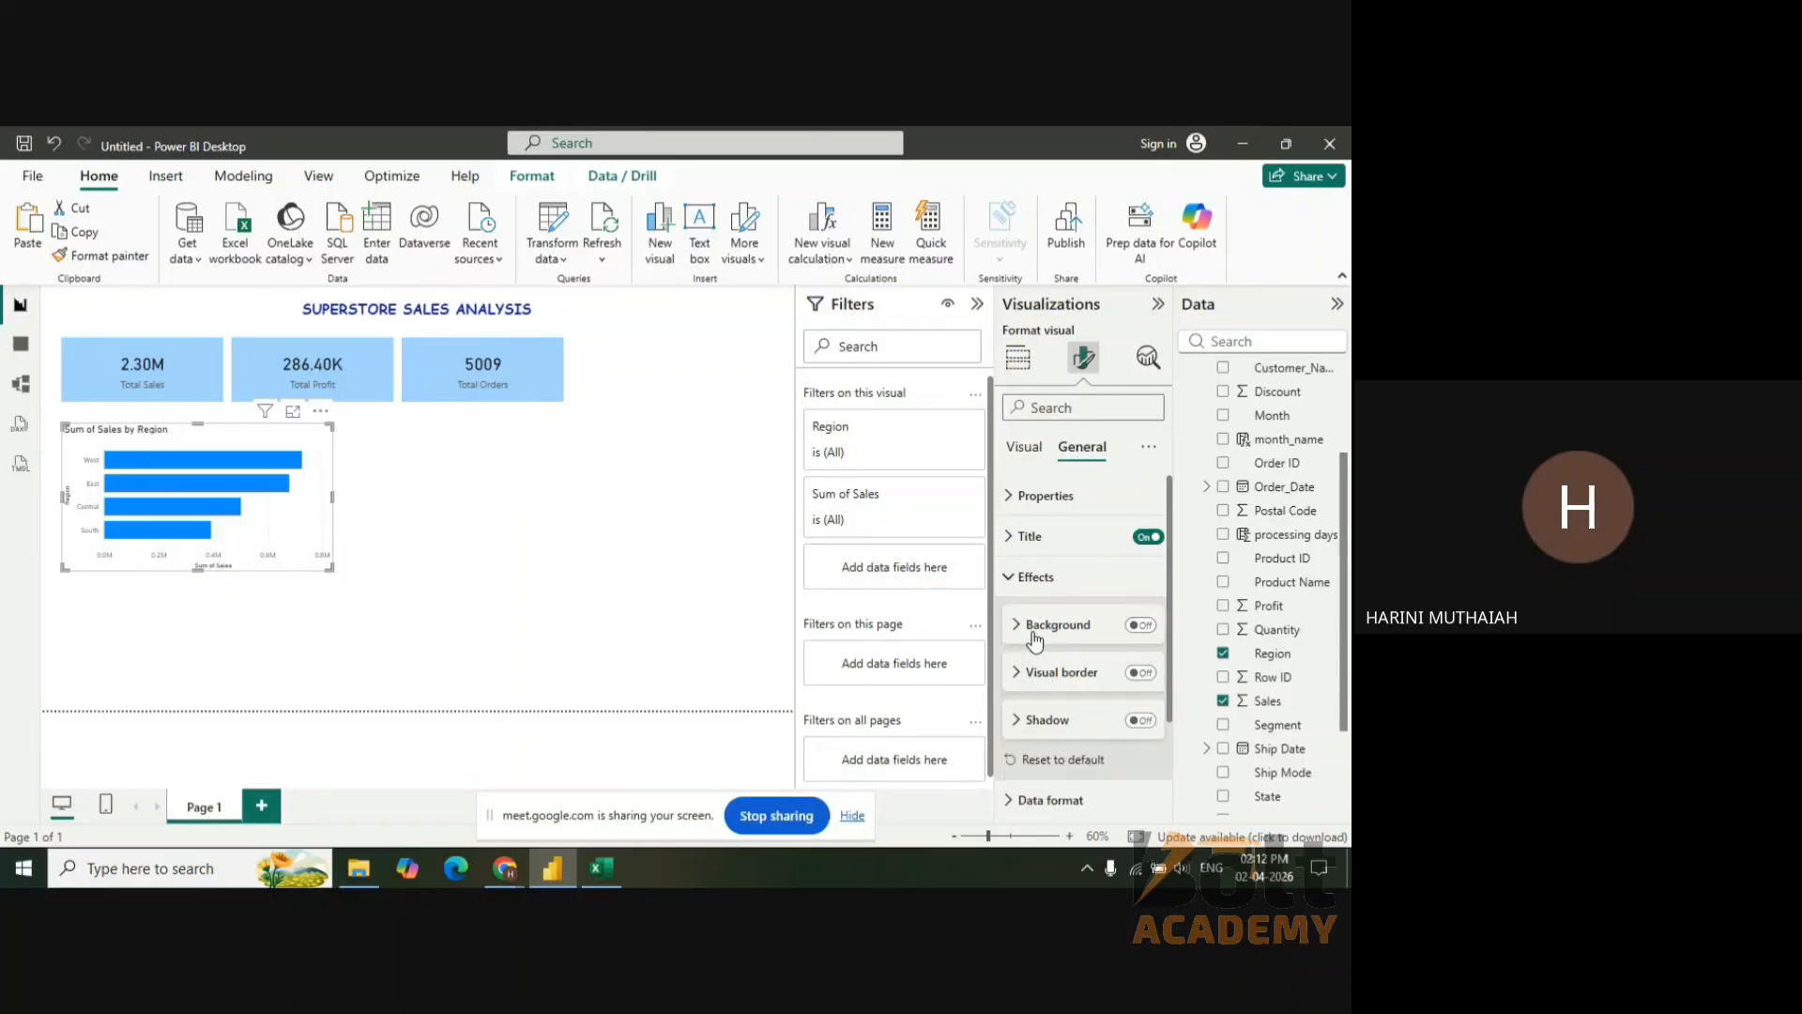
left_click(1016, 580)
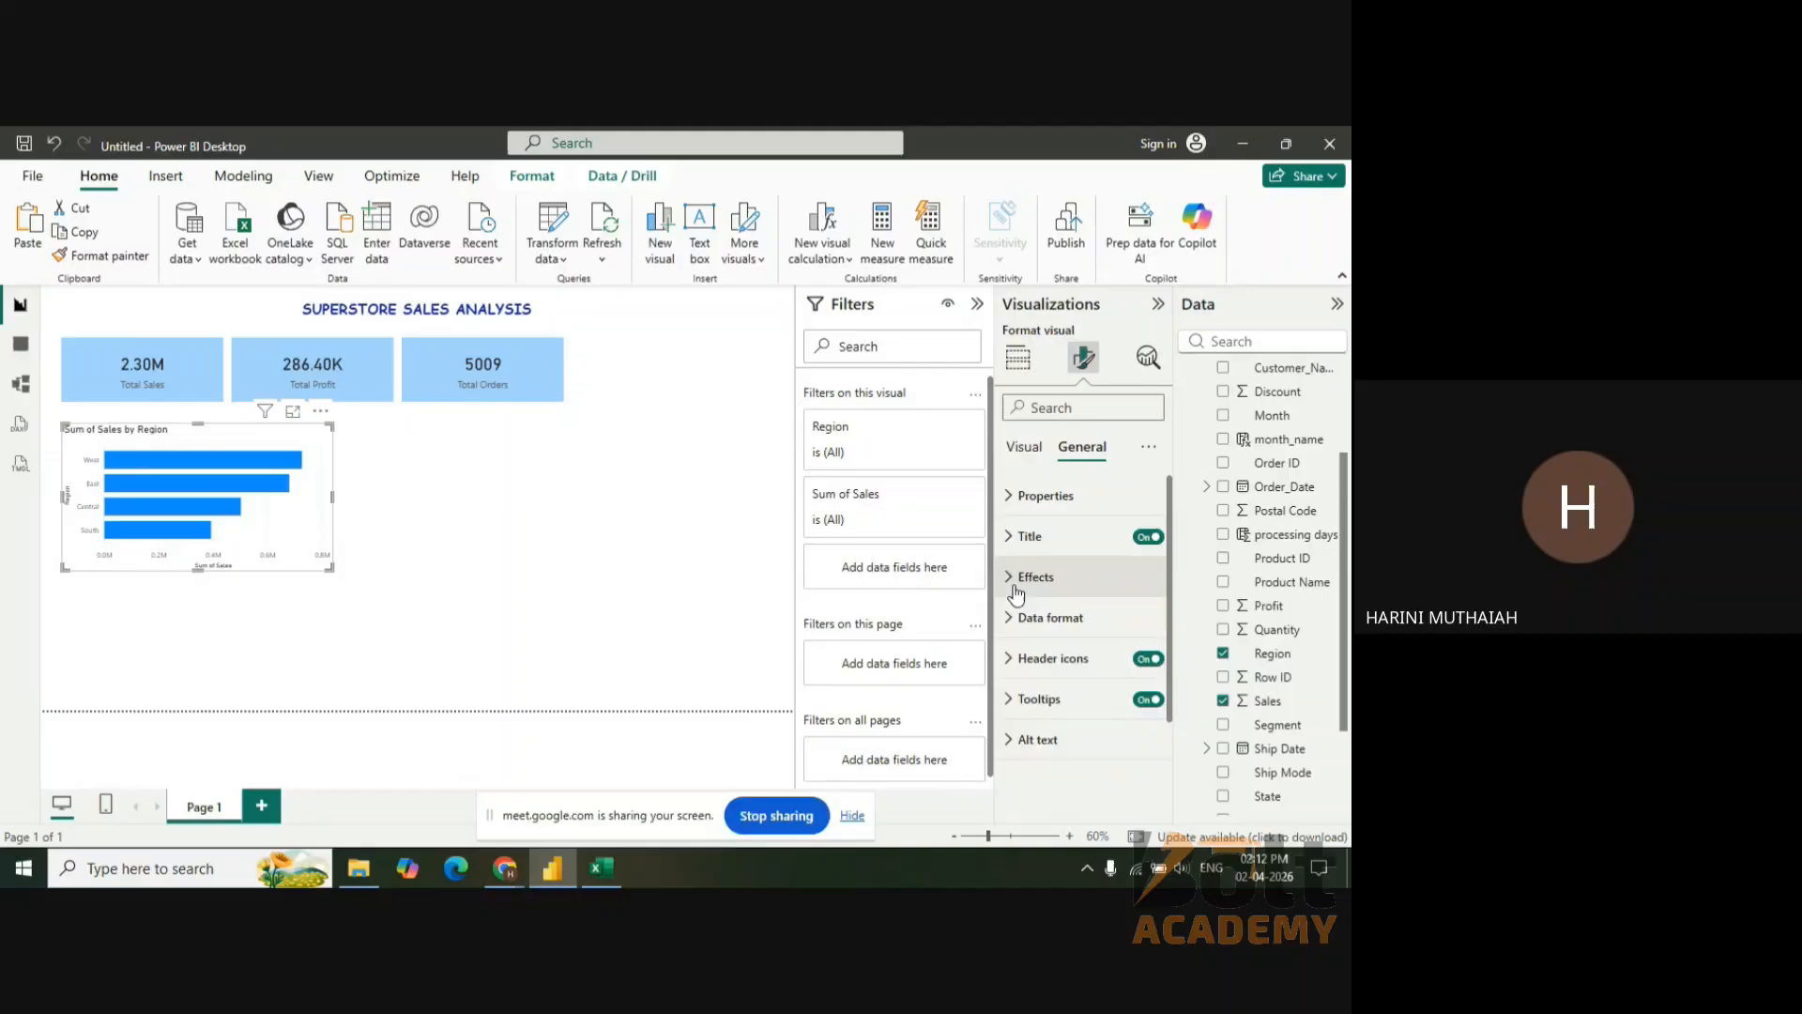
- Set the bar chart's vertical gridlines to the near-black recent color
left_click(1025, 452)
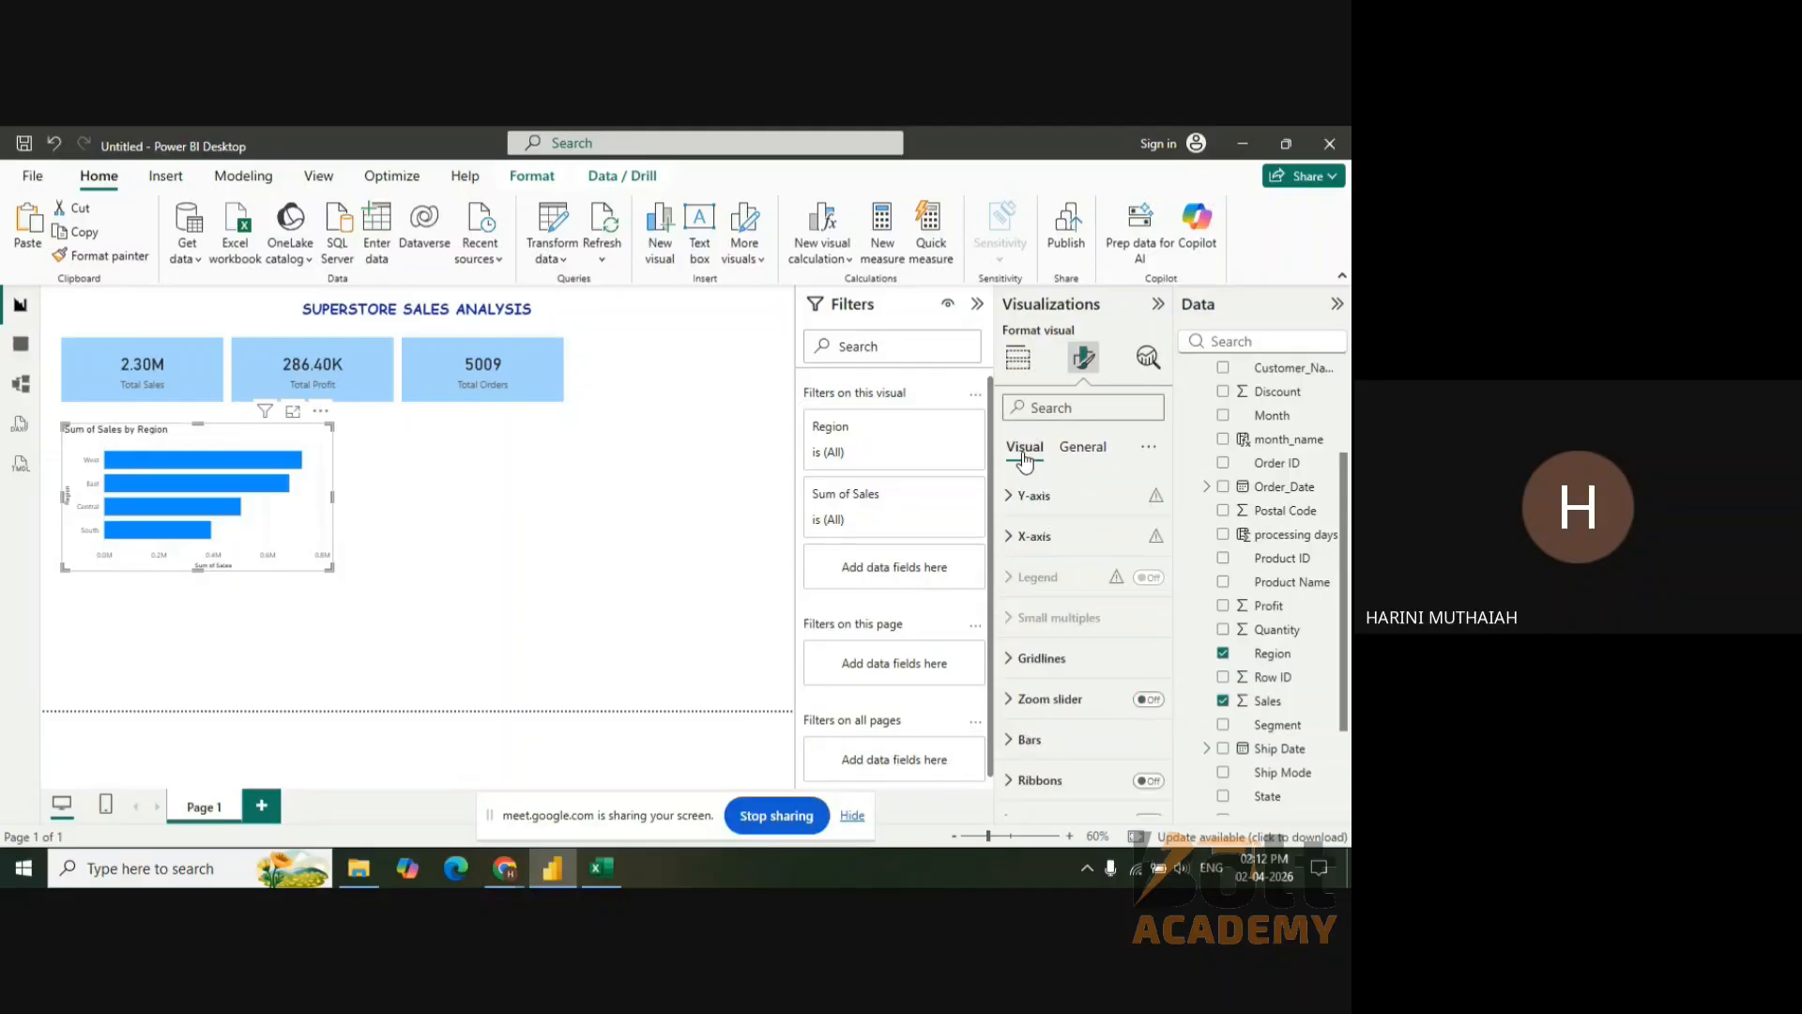
left_click(1036, 503)
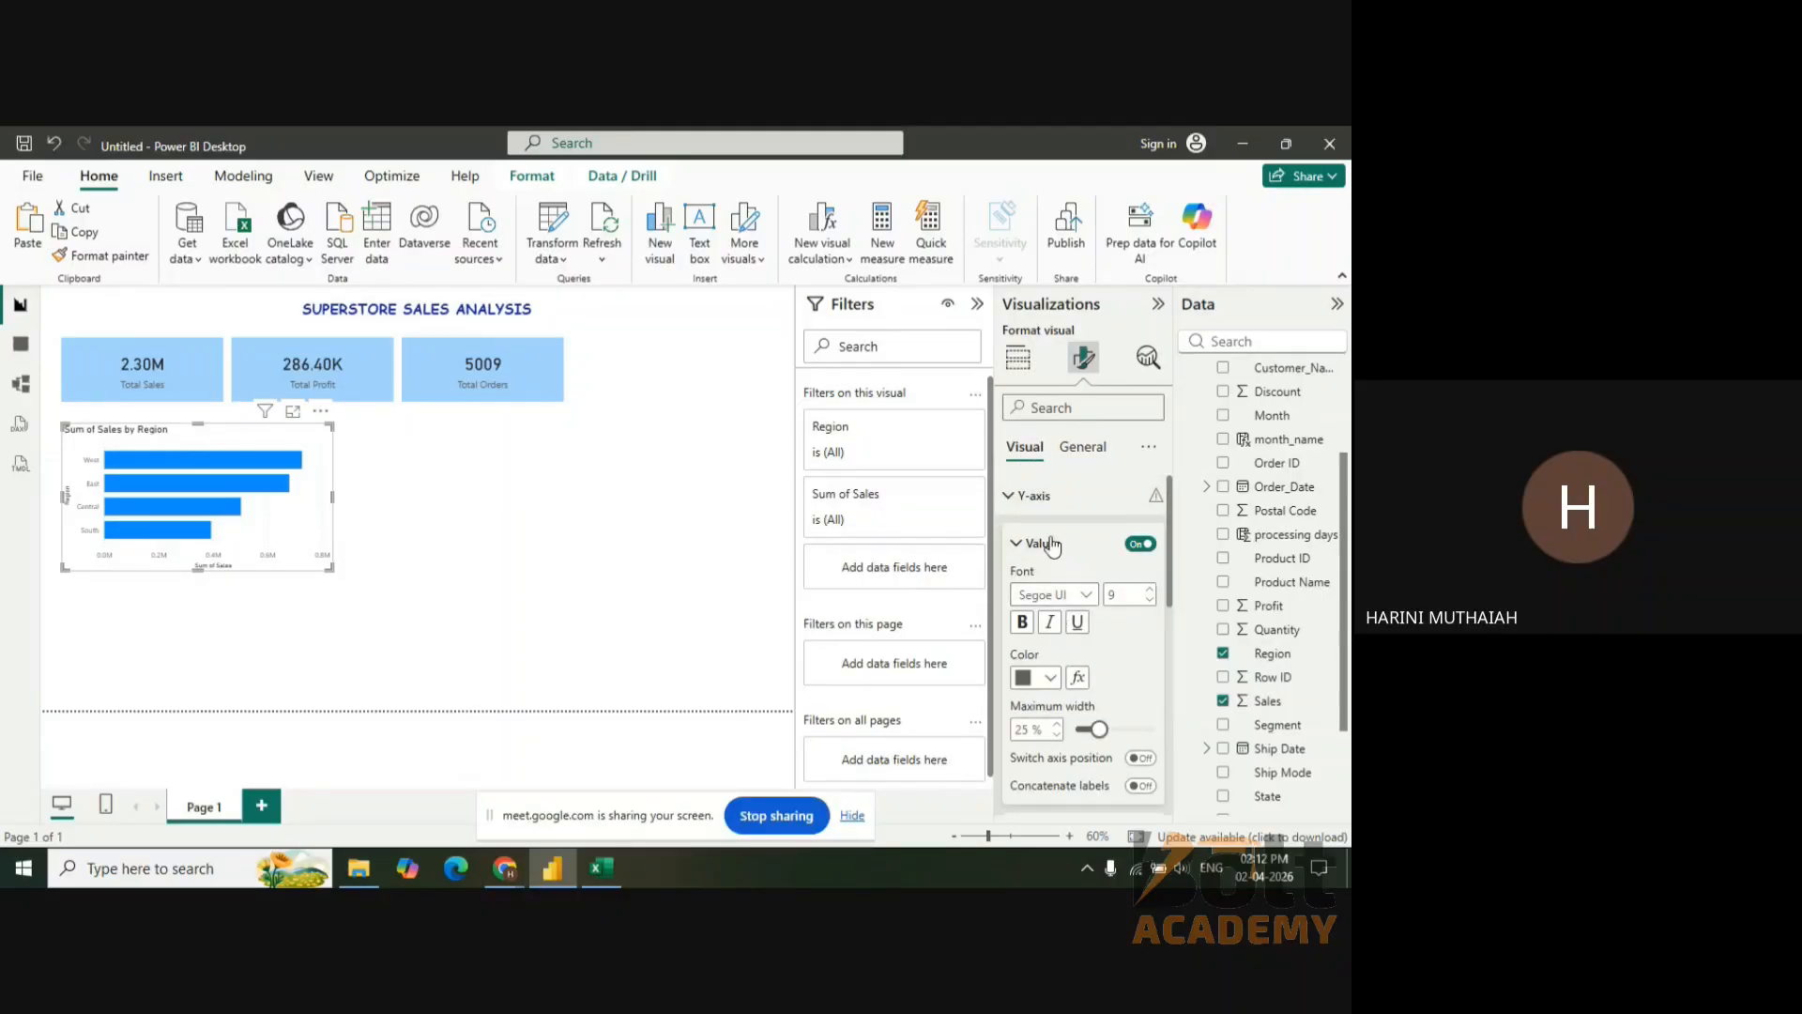
left_click(1011, 498)
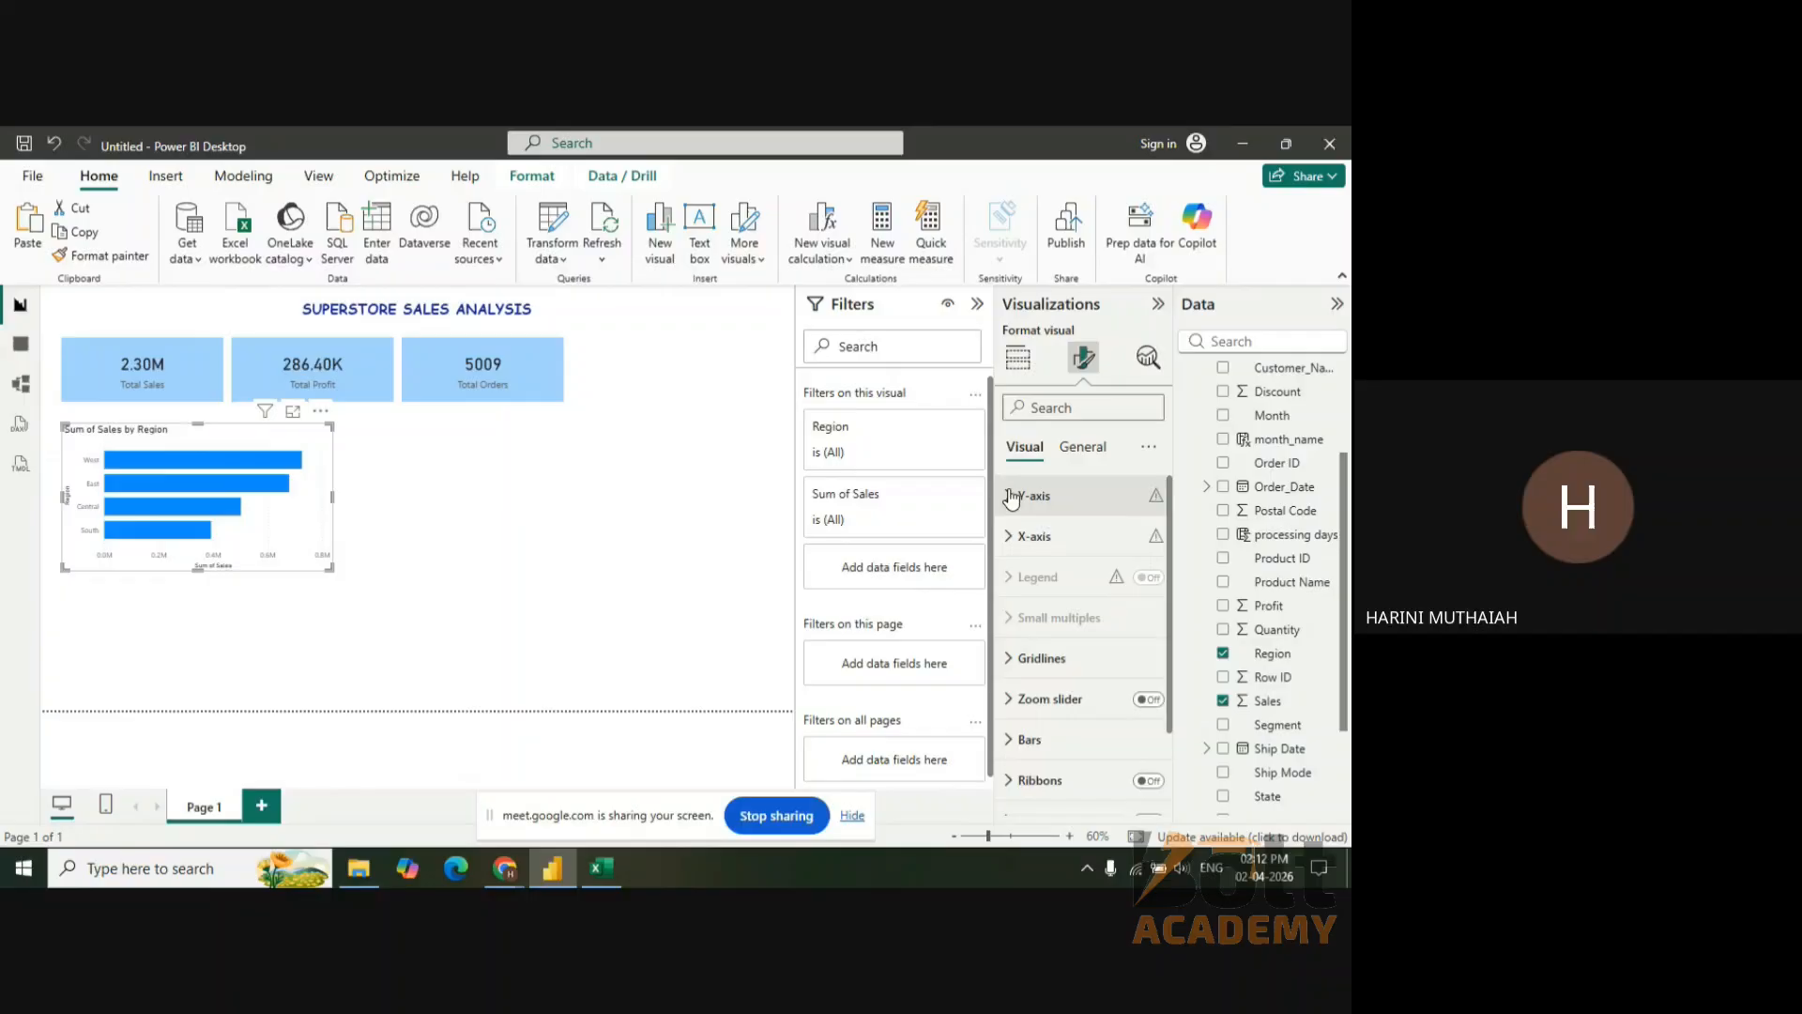
left_click(1021, 663)
left_click(1025, 762)
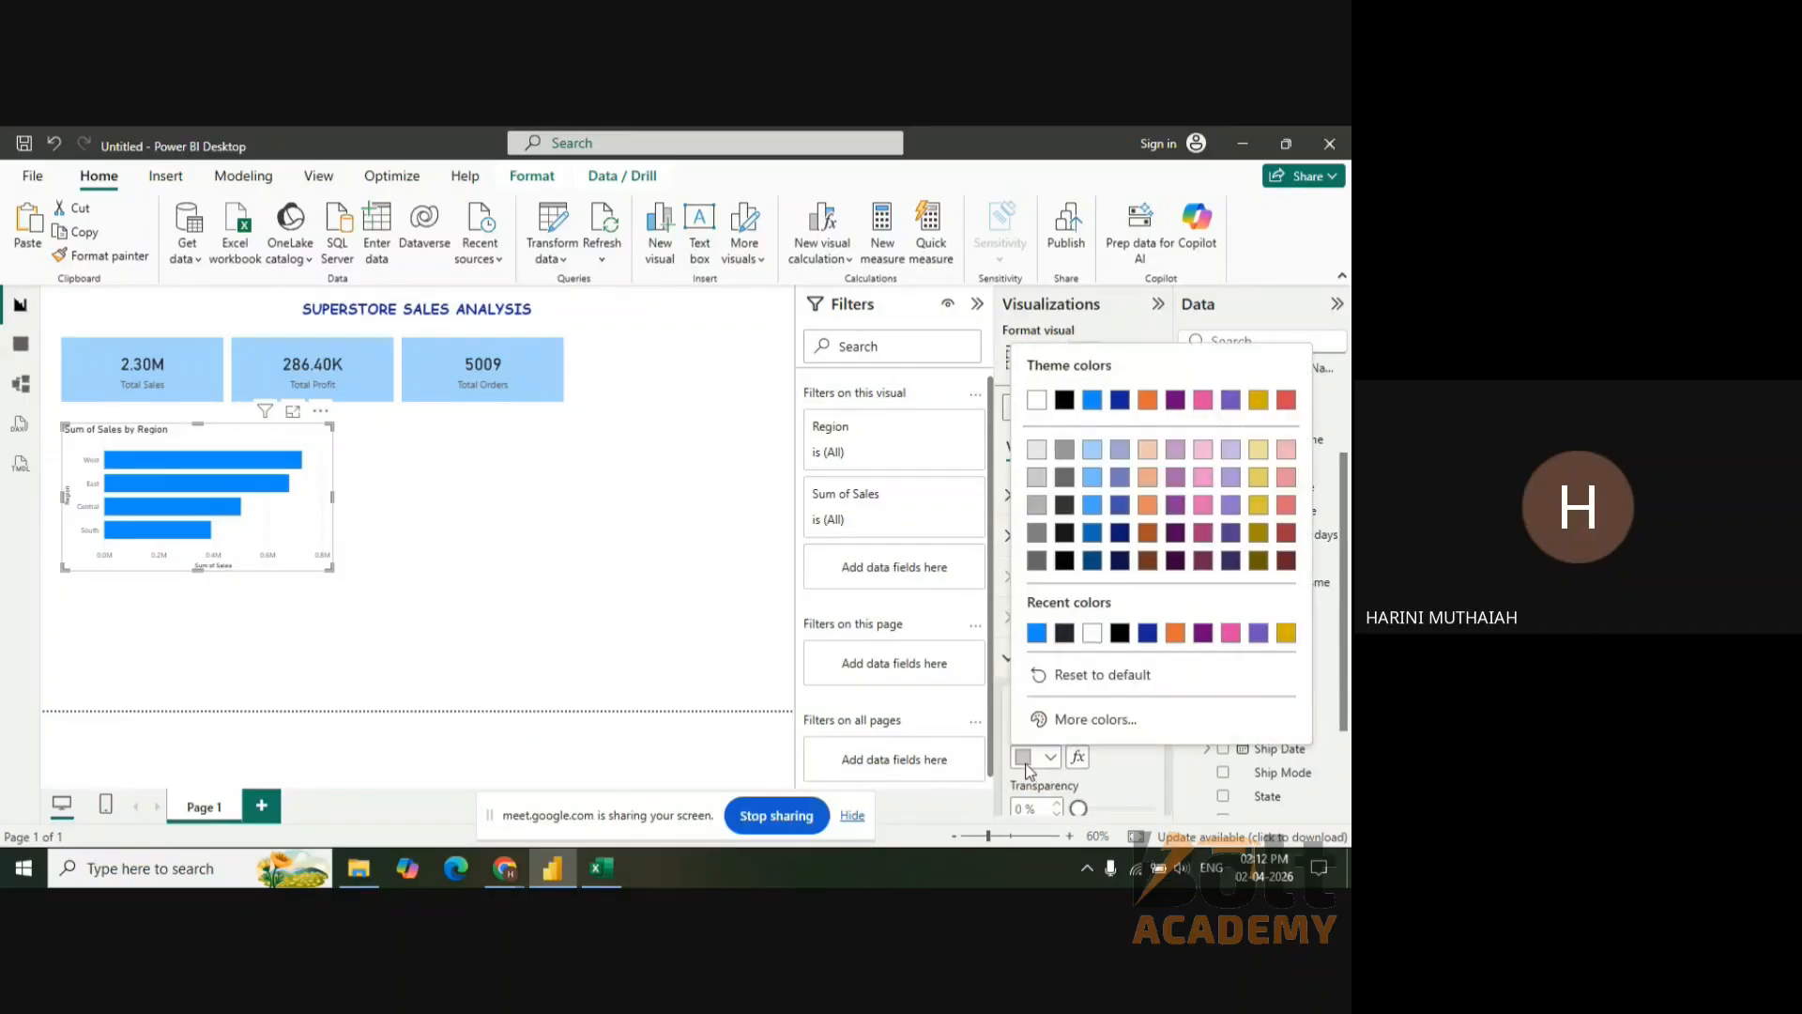
left_click(1064, 632)
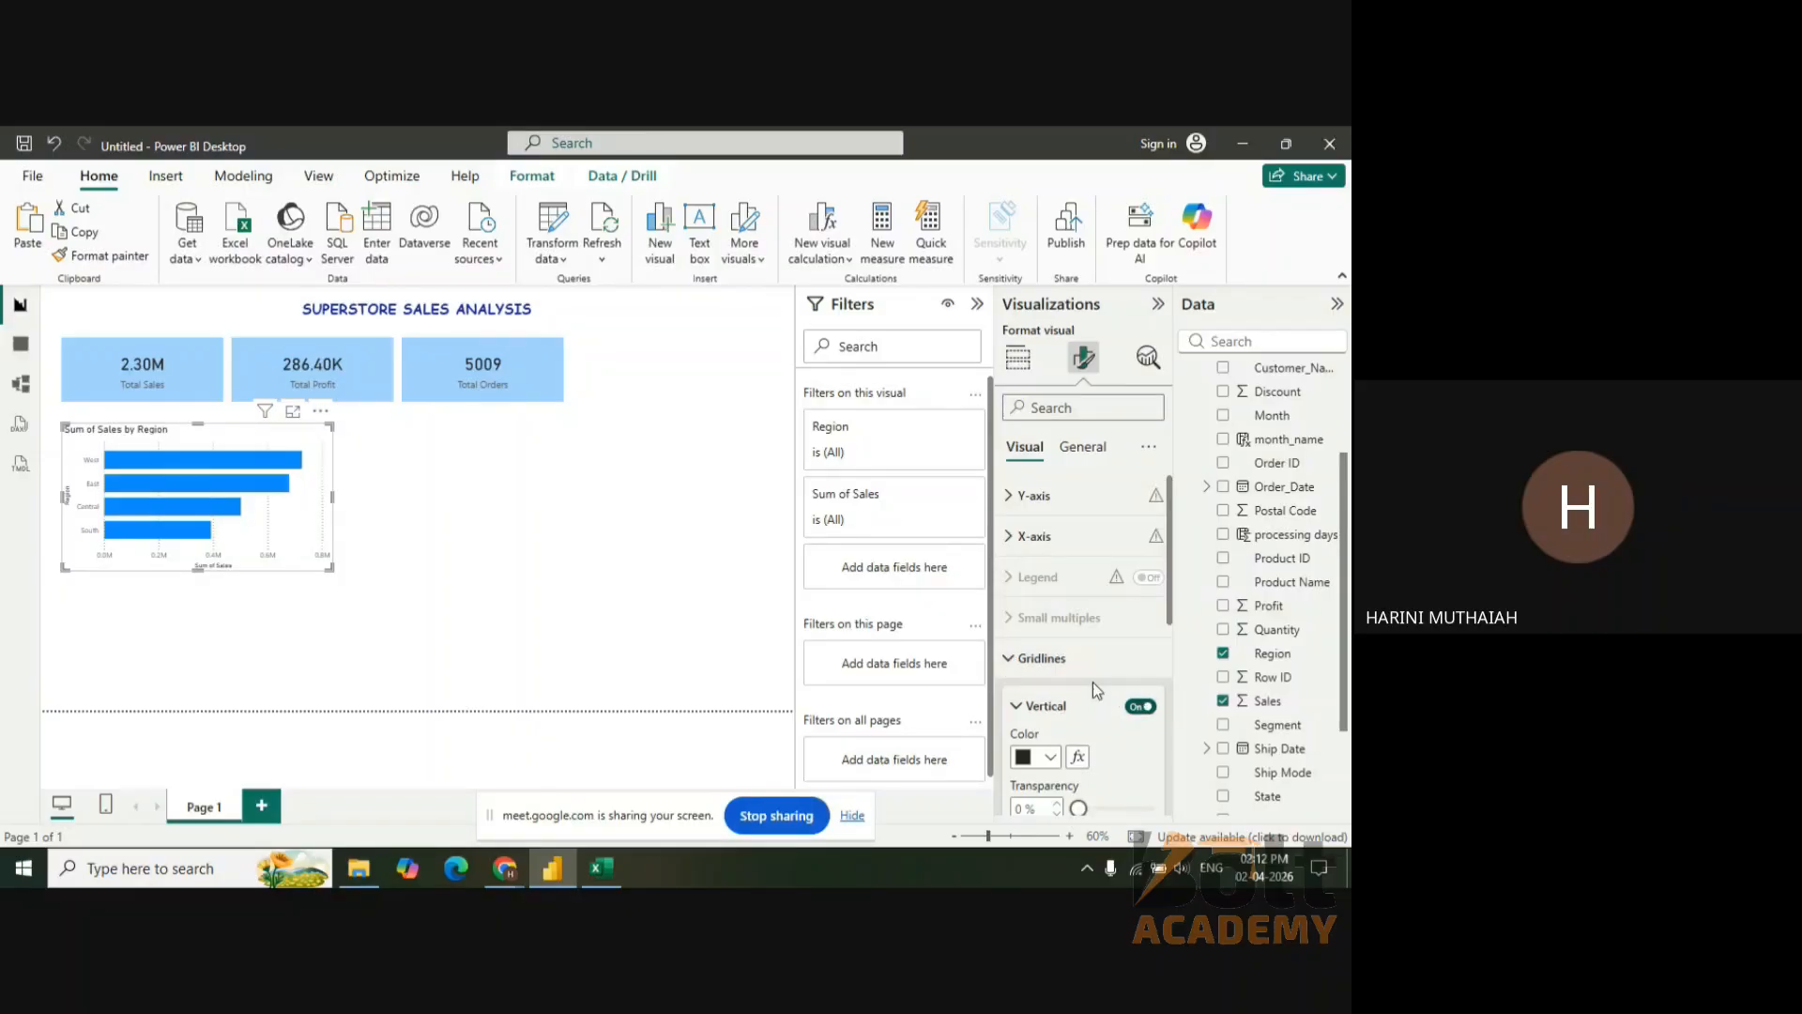
left_click(1009, 660)
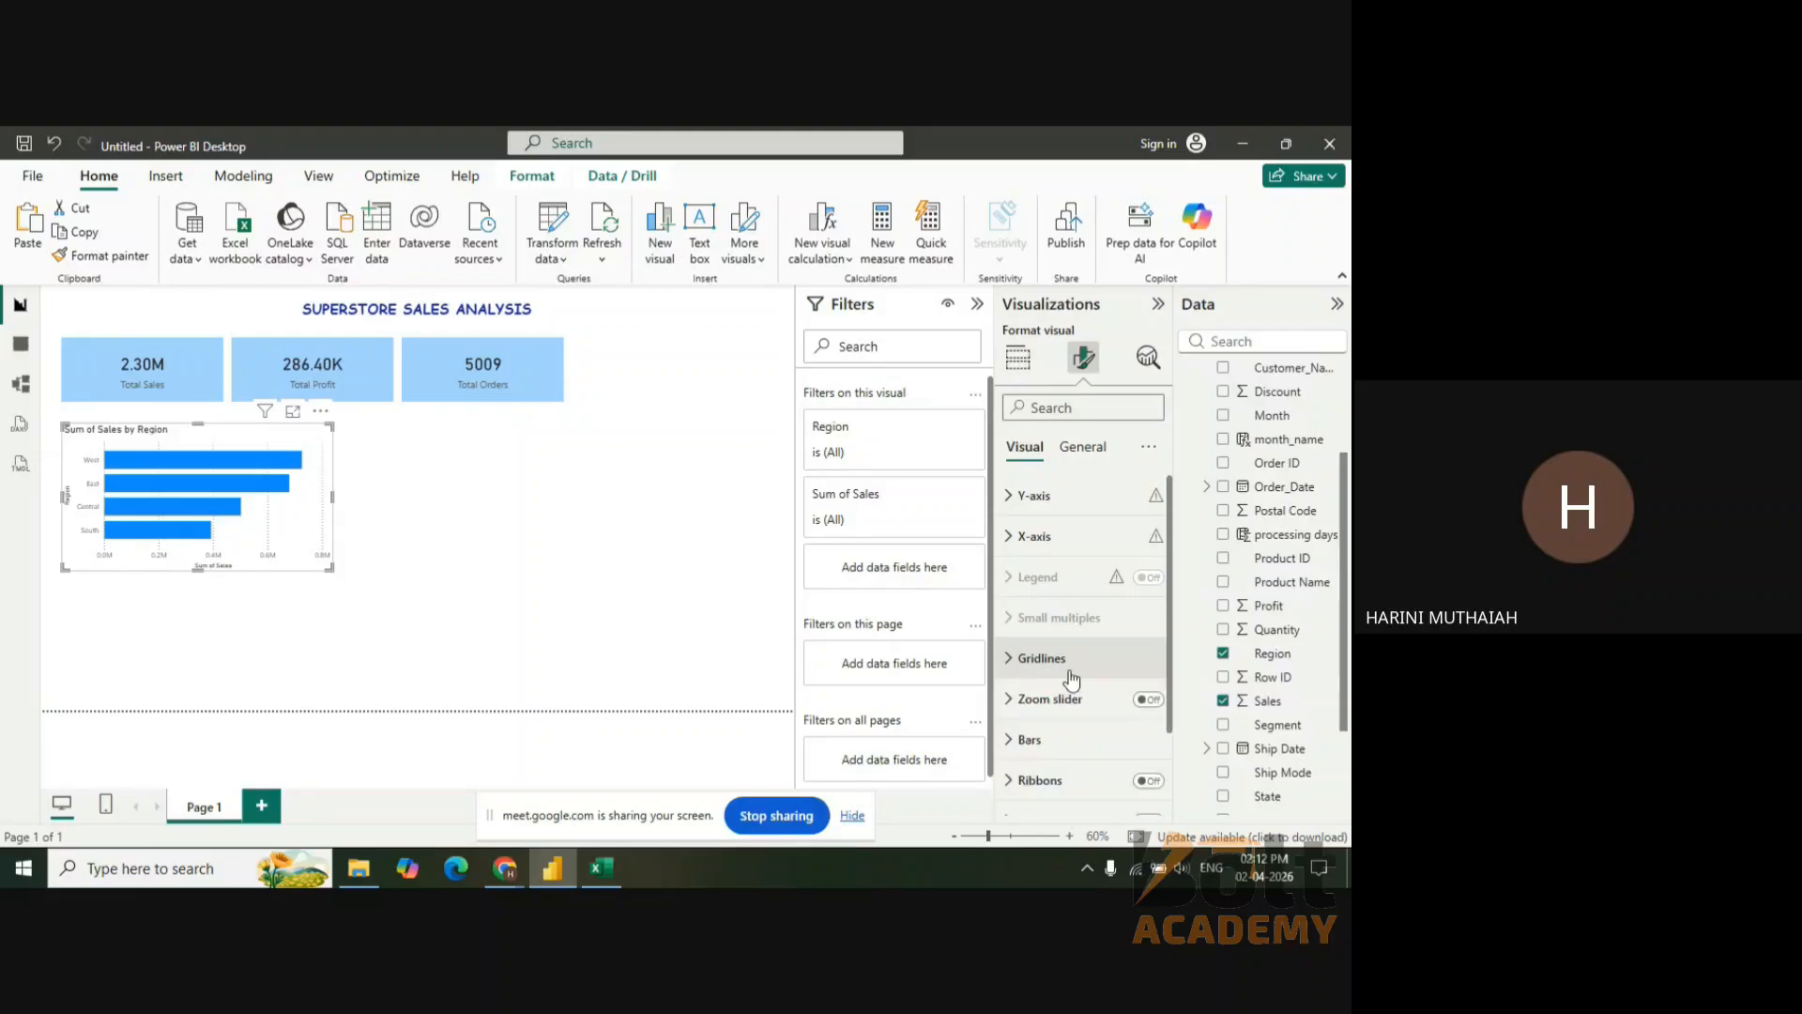
- Recolor all bars of the Sales by Region chart light blue and open the border settings for the bars
left_click(1043, 749)
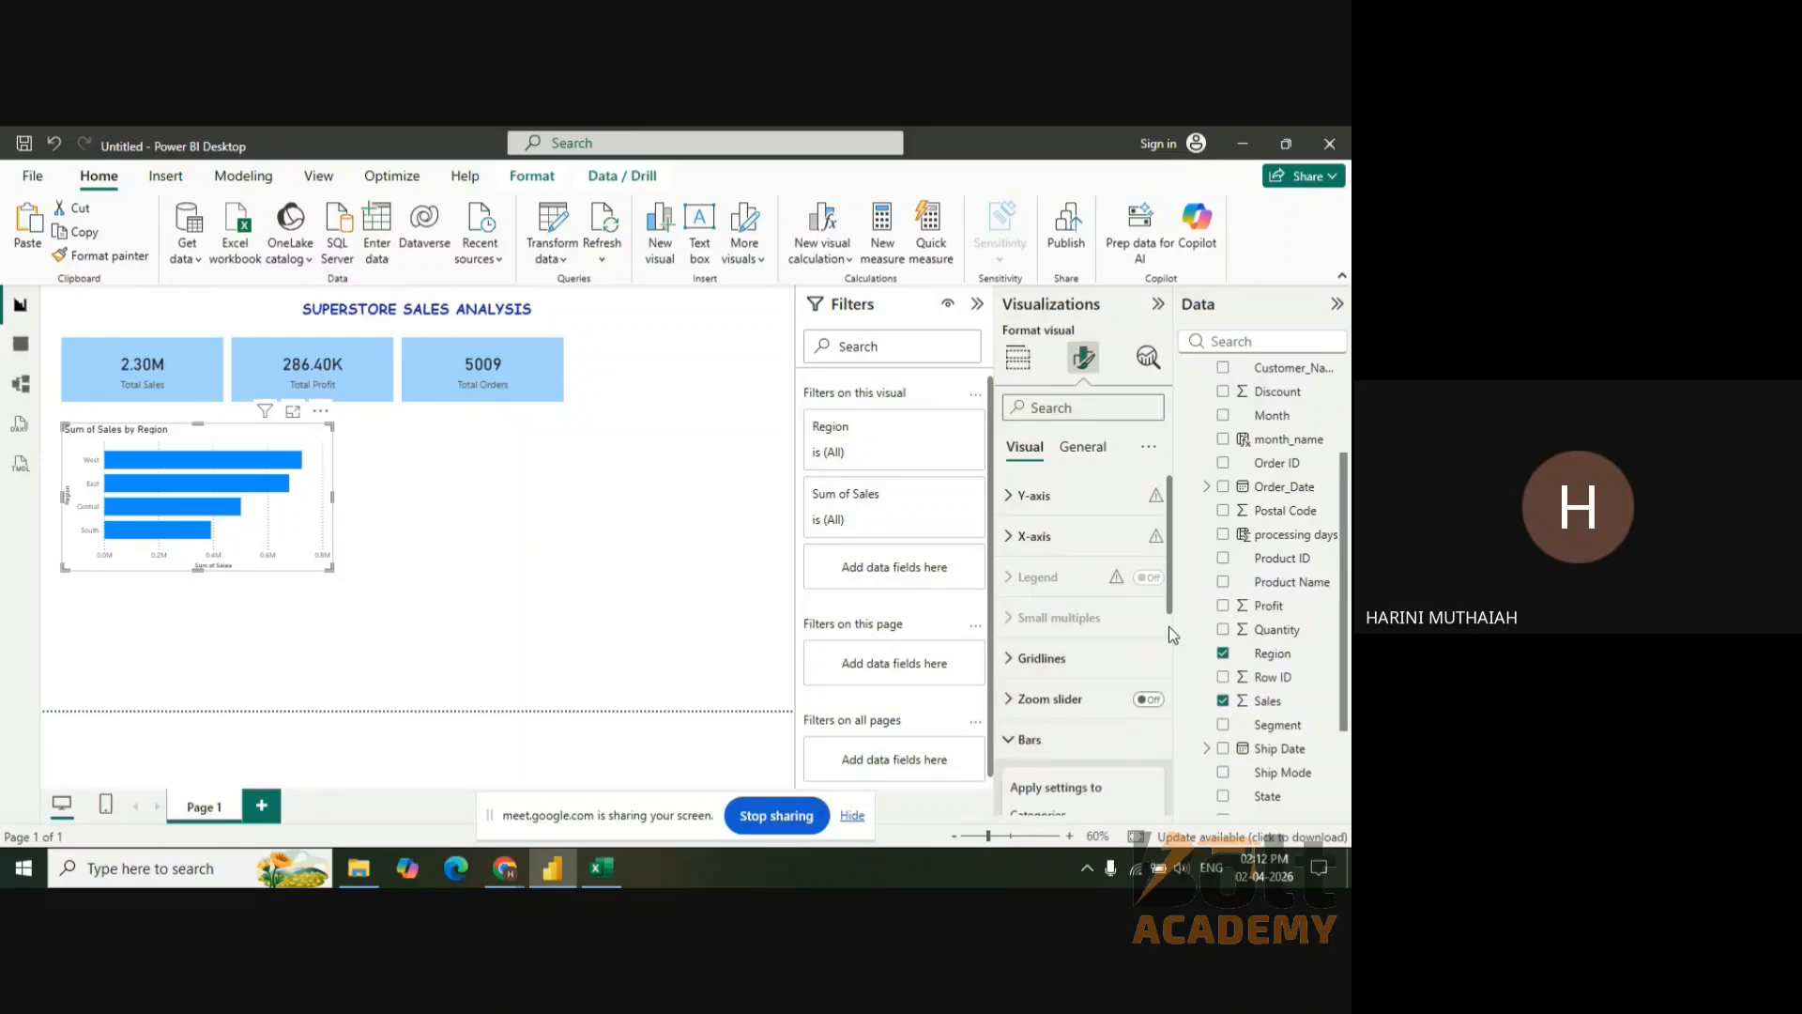
left_click_drag(1172, 608, 1181, 702)
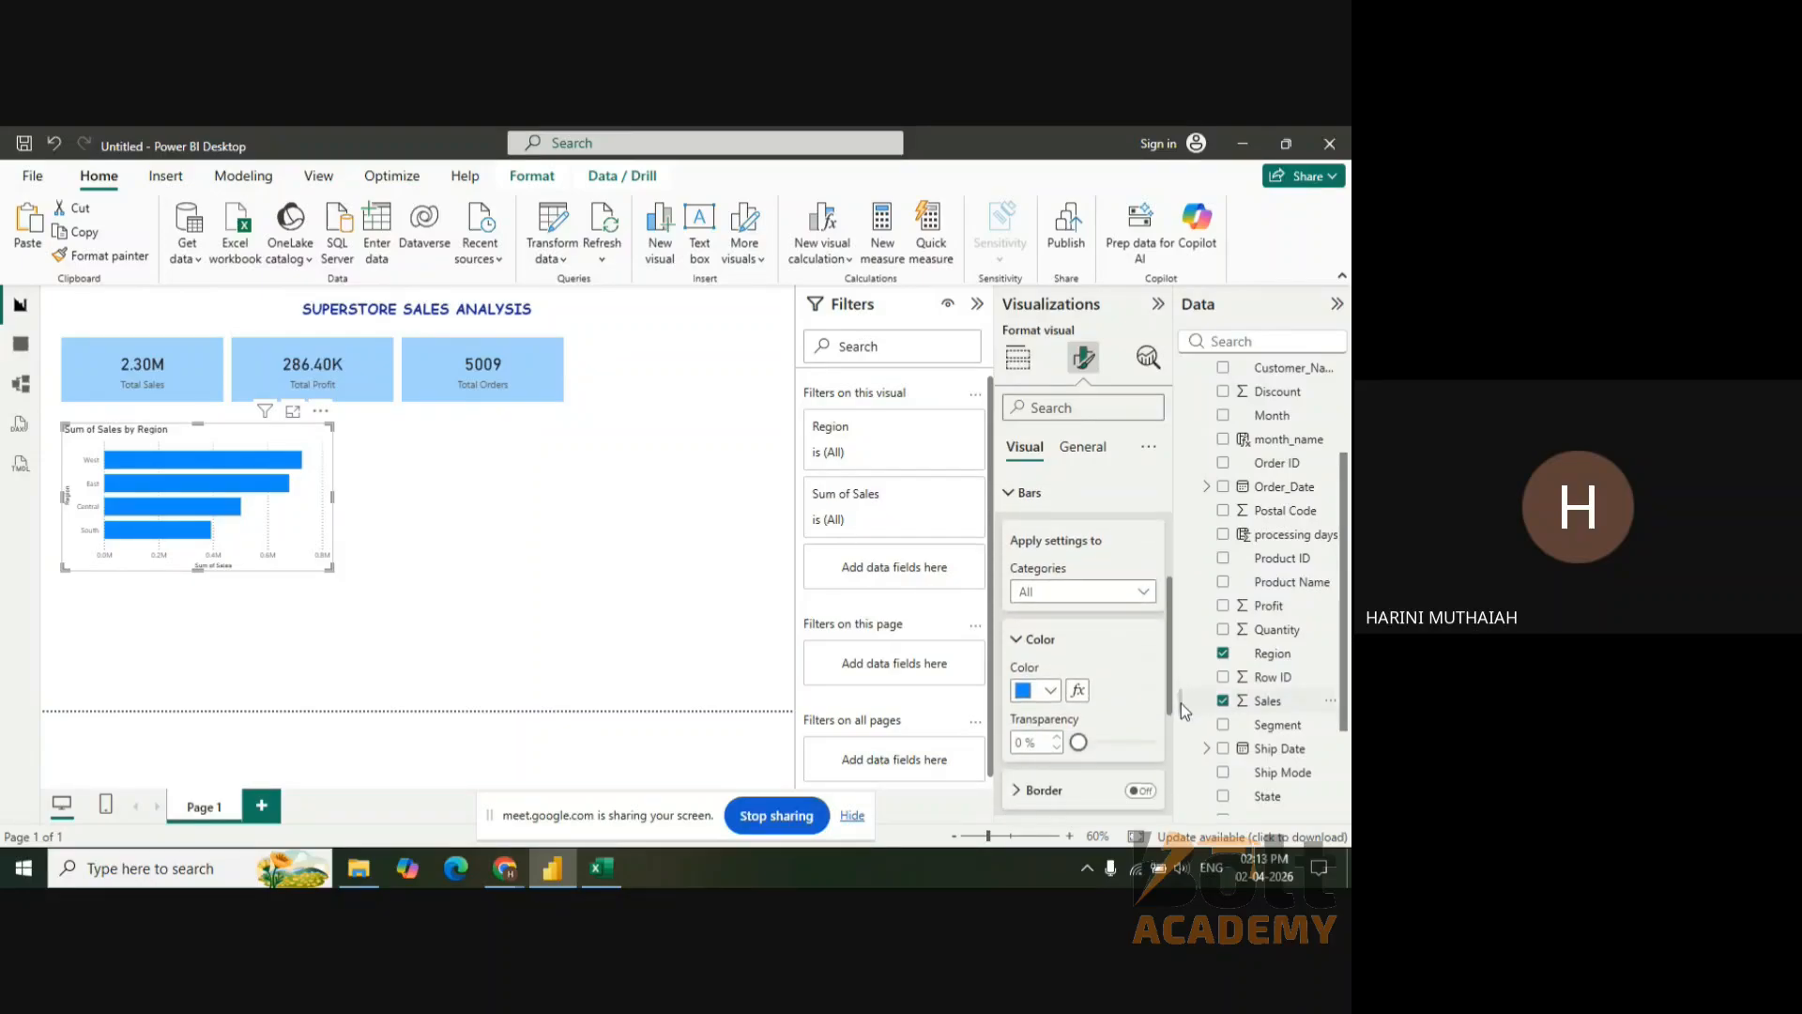
left_click(1030, 694)
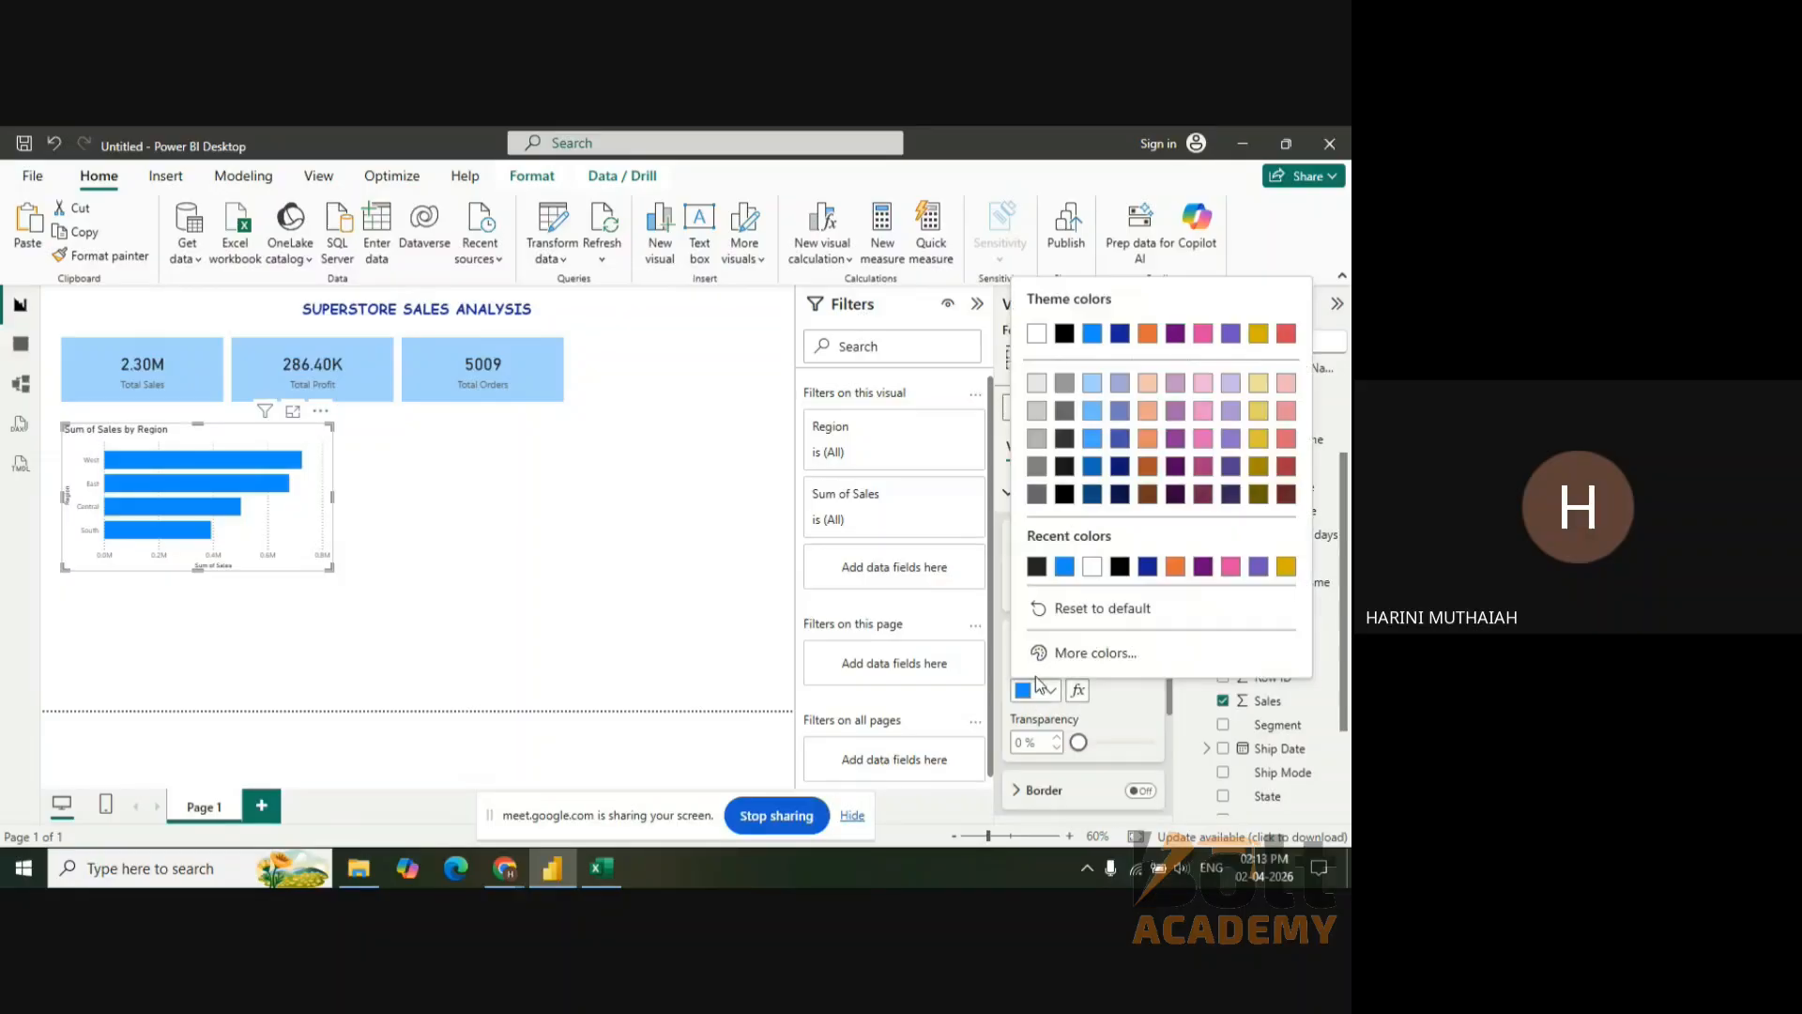
left_click(1089, 386)
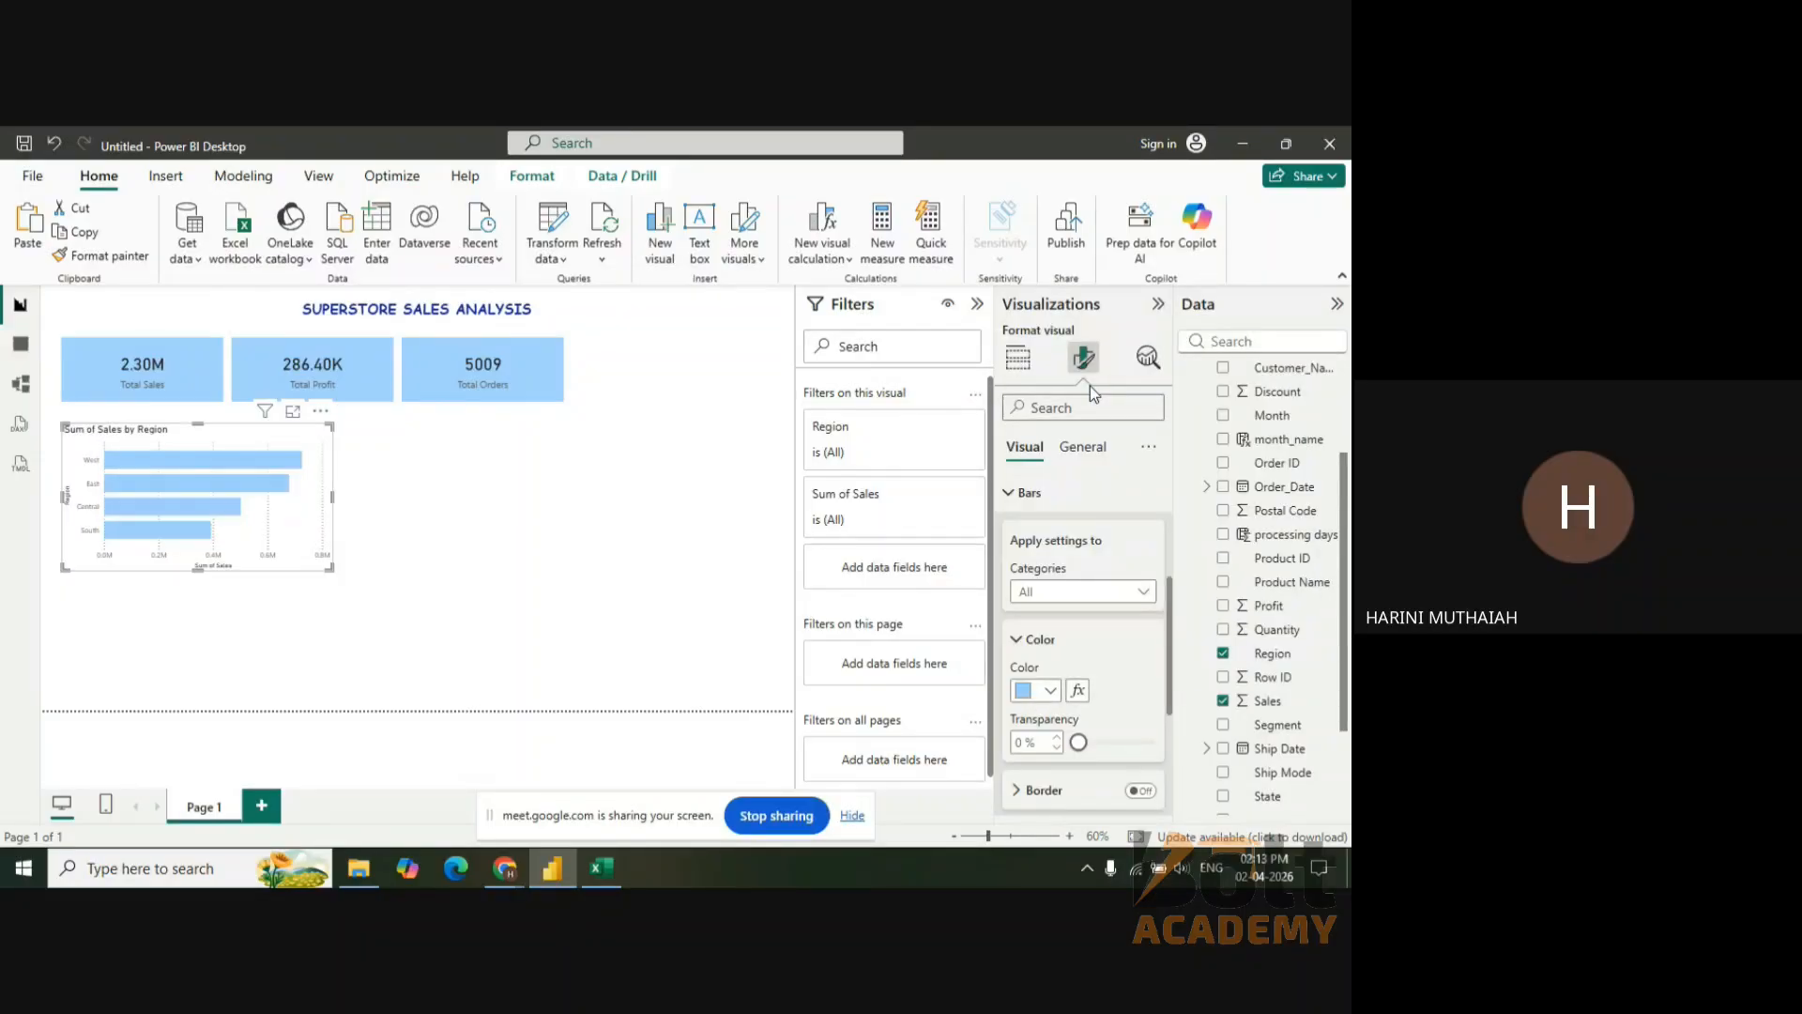
left_click(1026, 644)
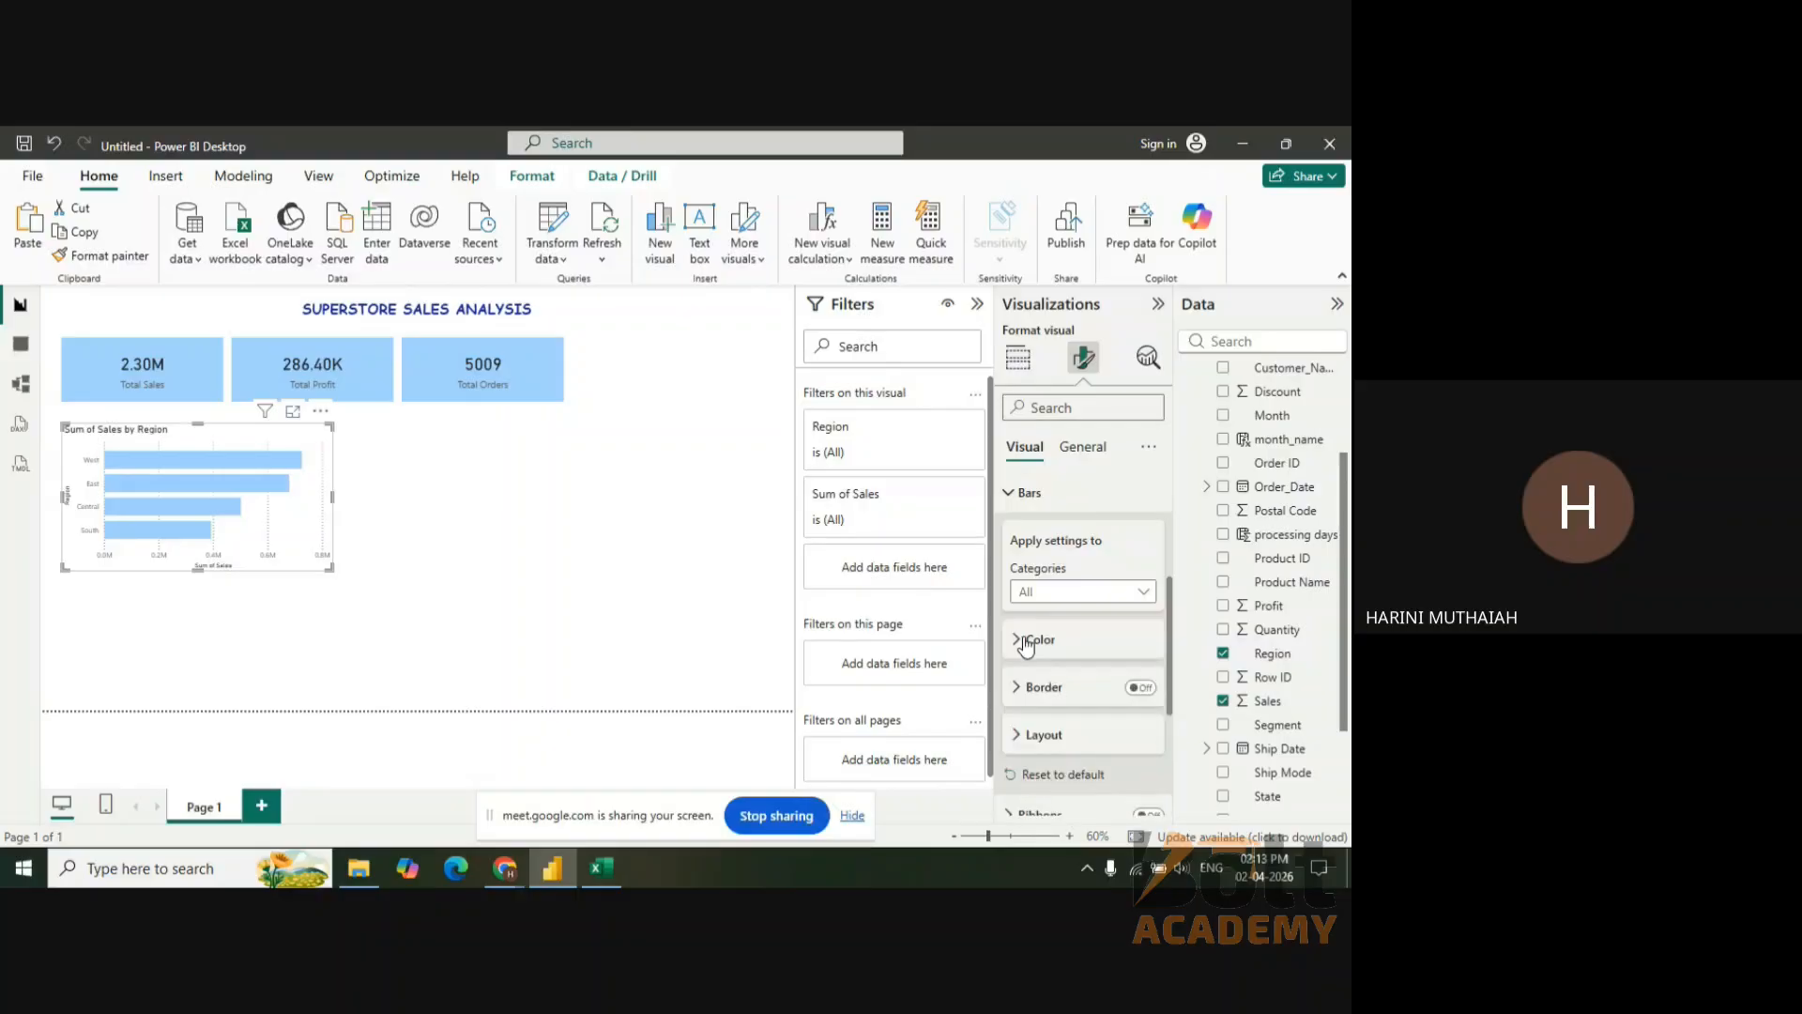
left_click(1126, 698)
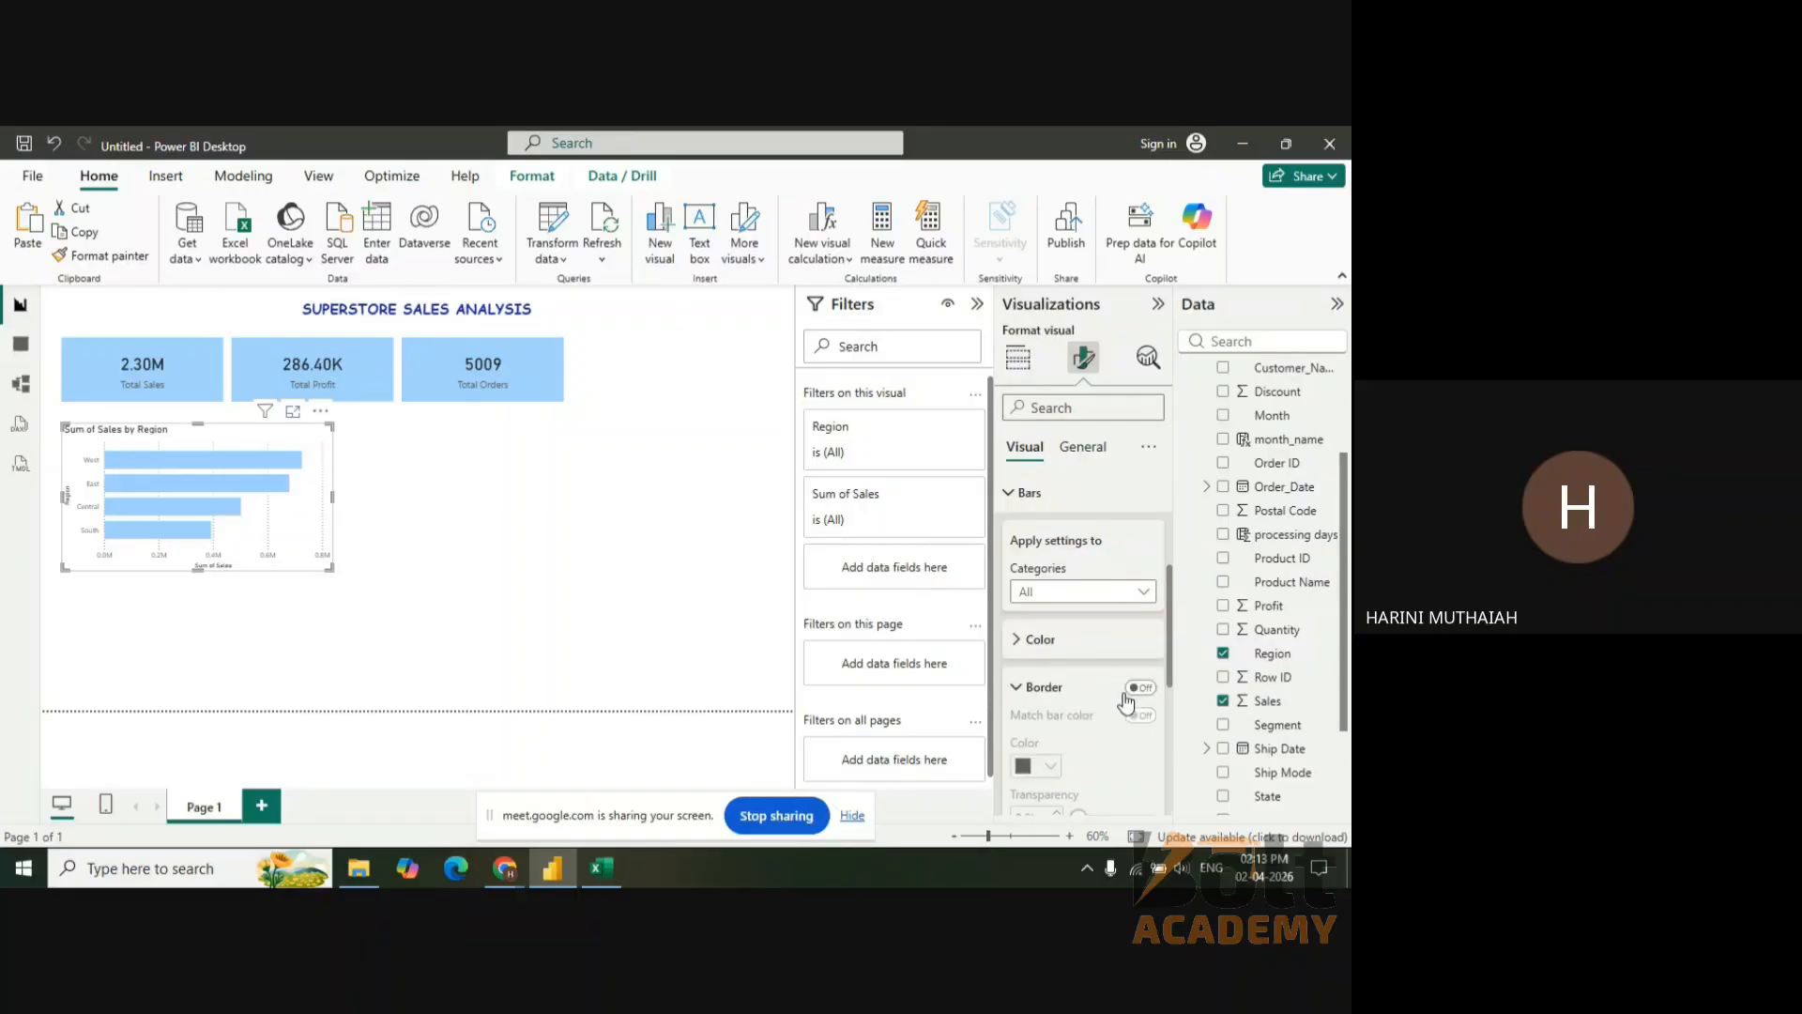
- Turn on the border for the Sales by Region bars and set its color to the near-black recent color
left_click(1139, 687)
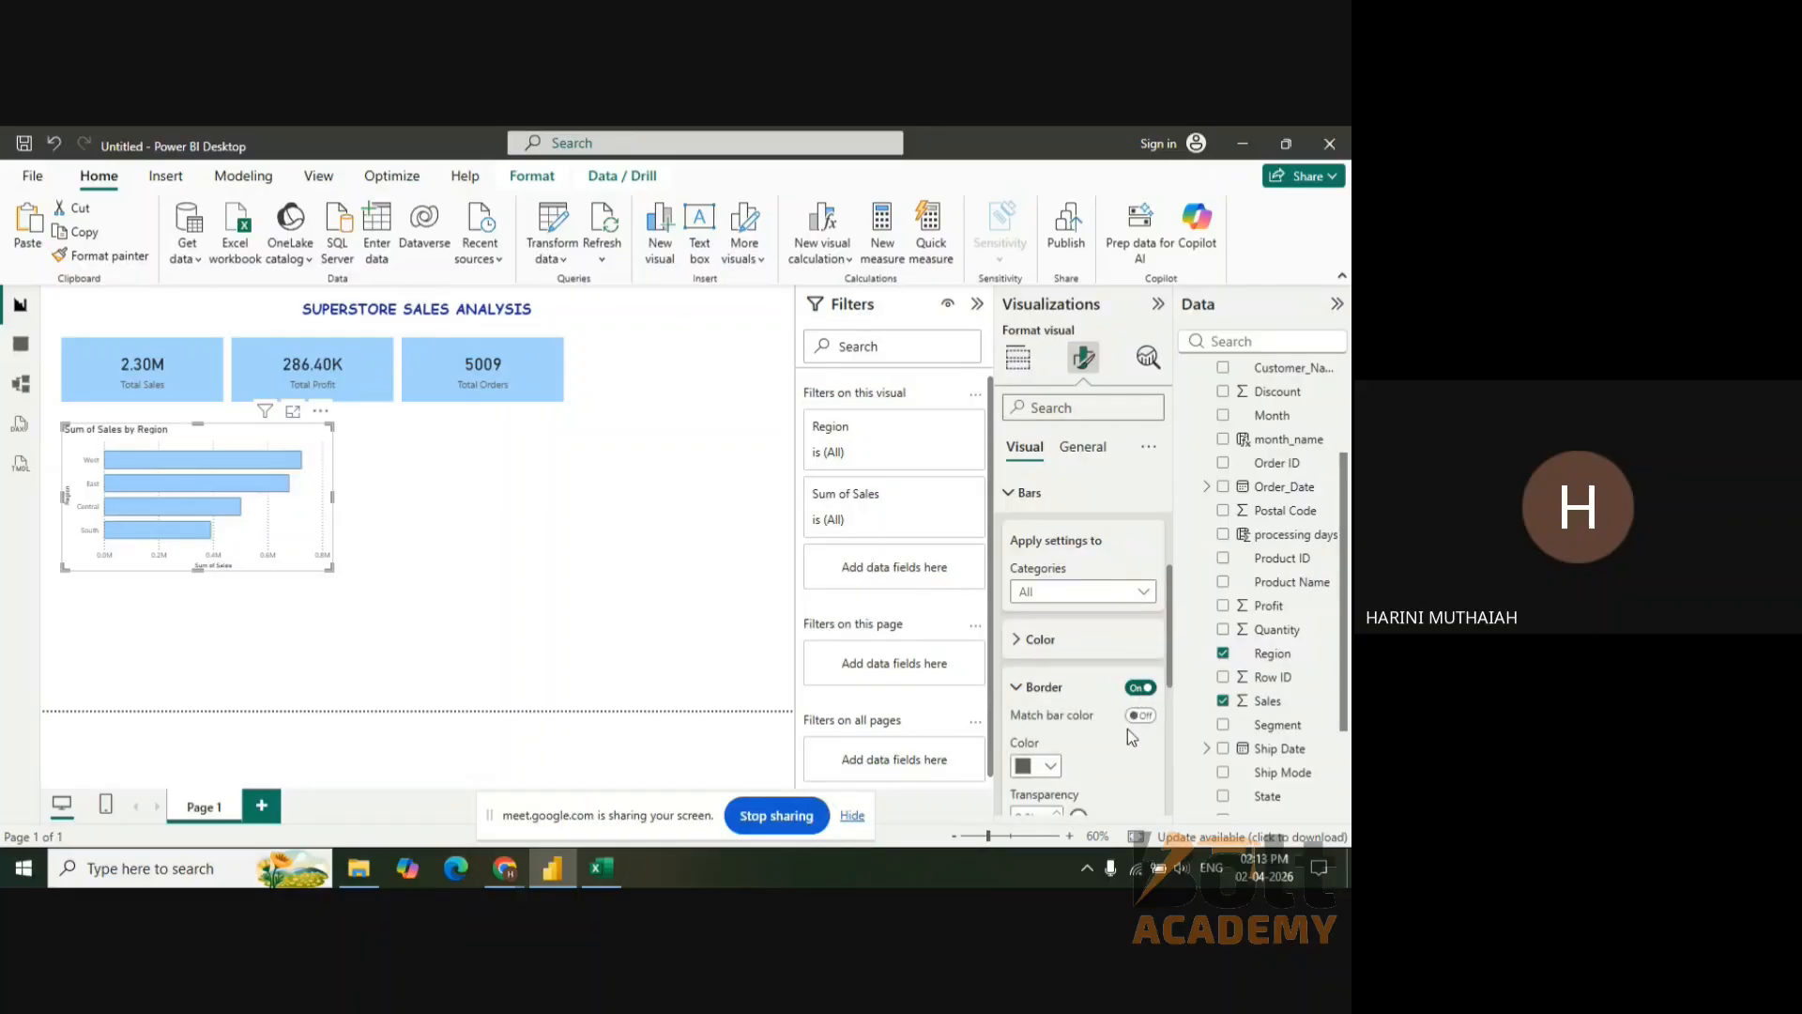
left_click(1036, 773)
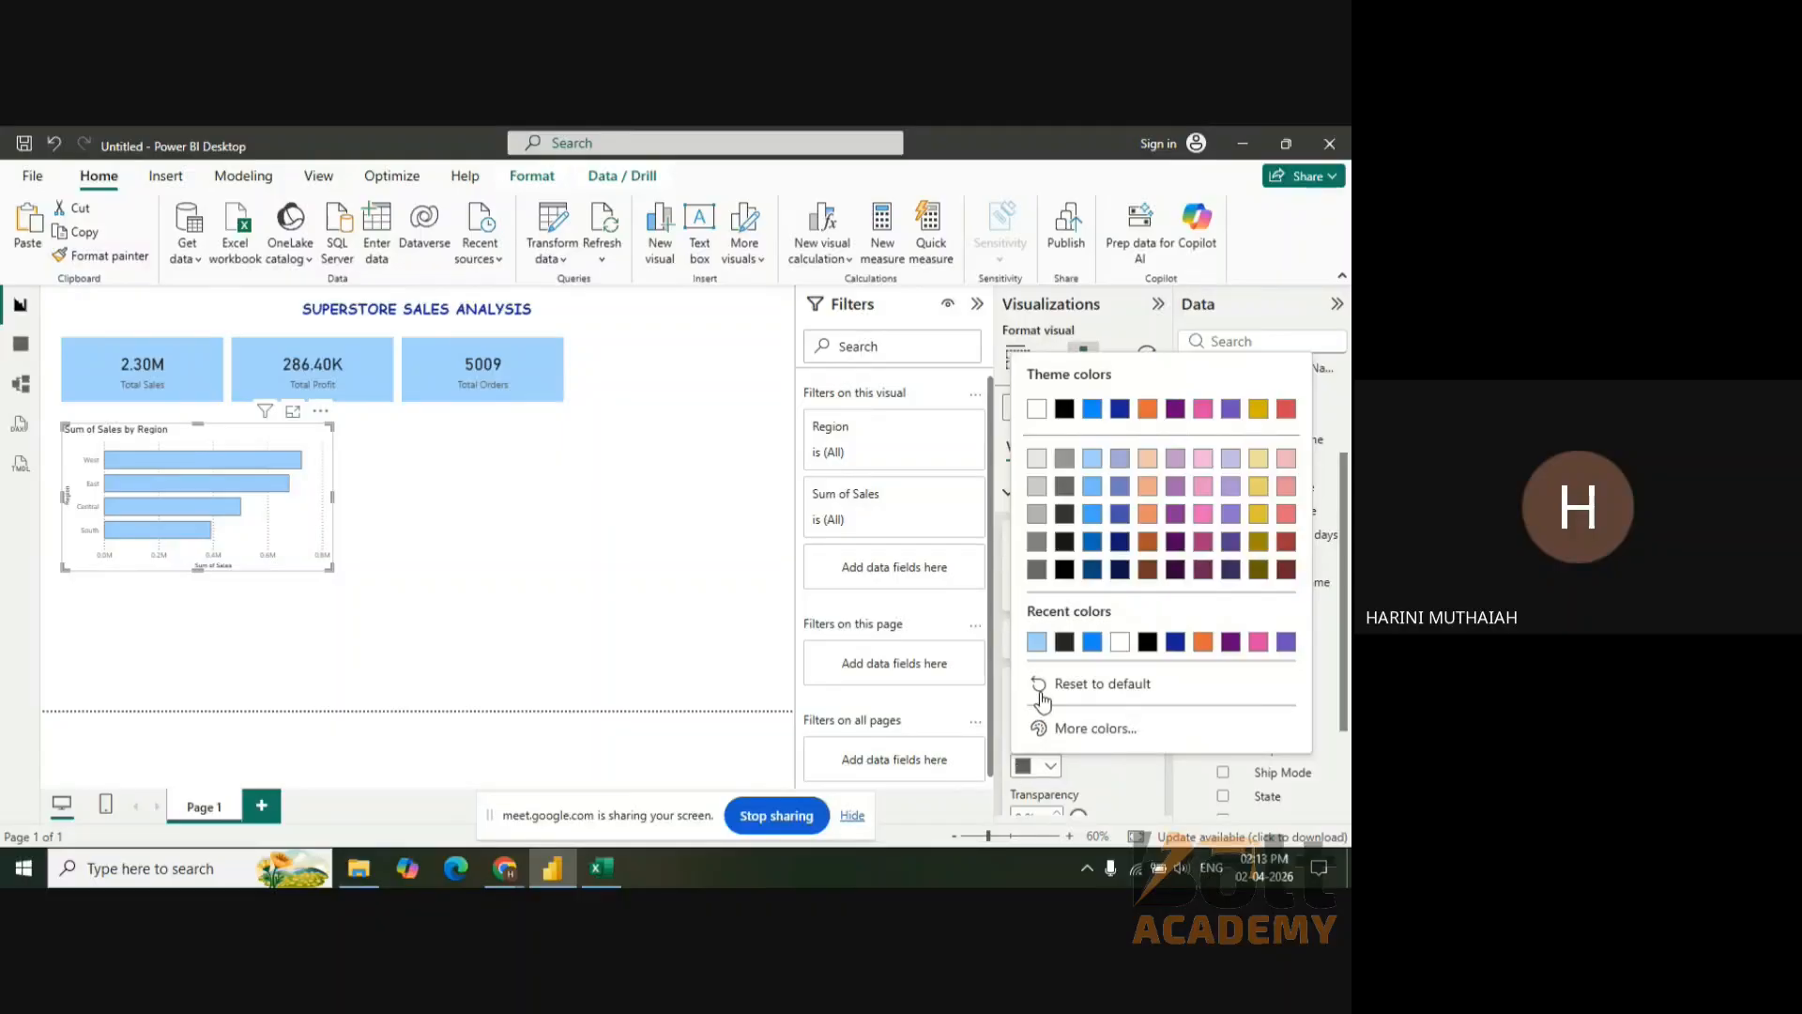
left_click(1068, 642)
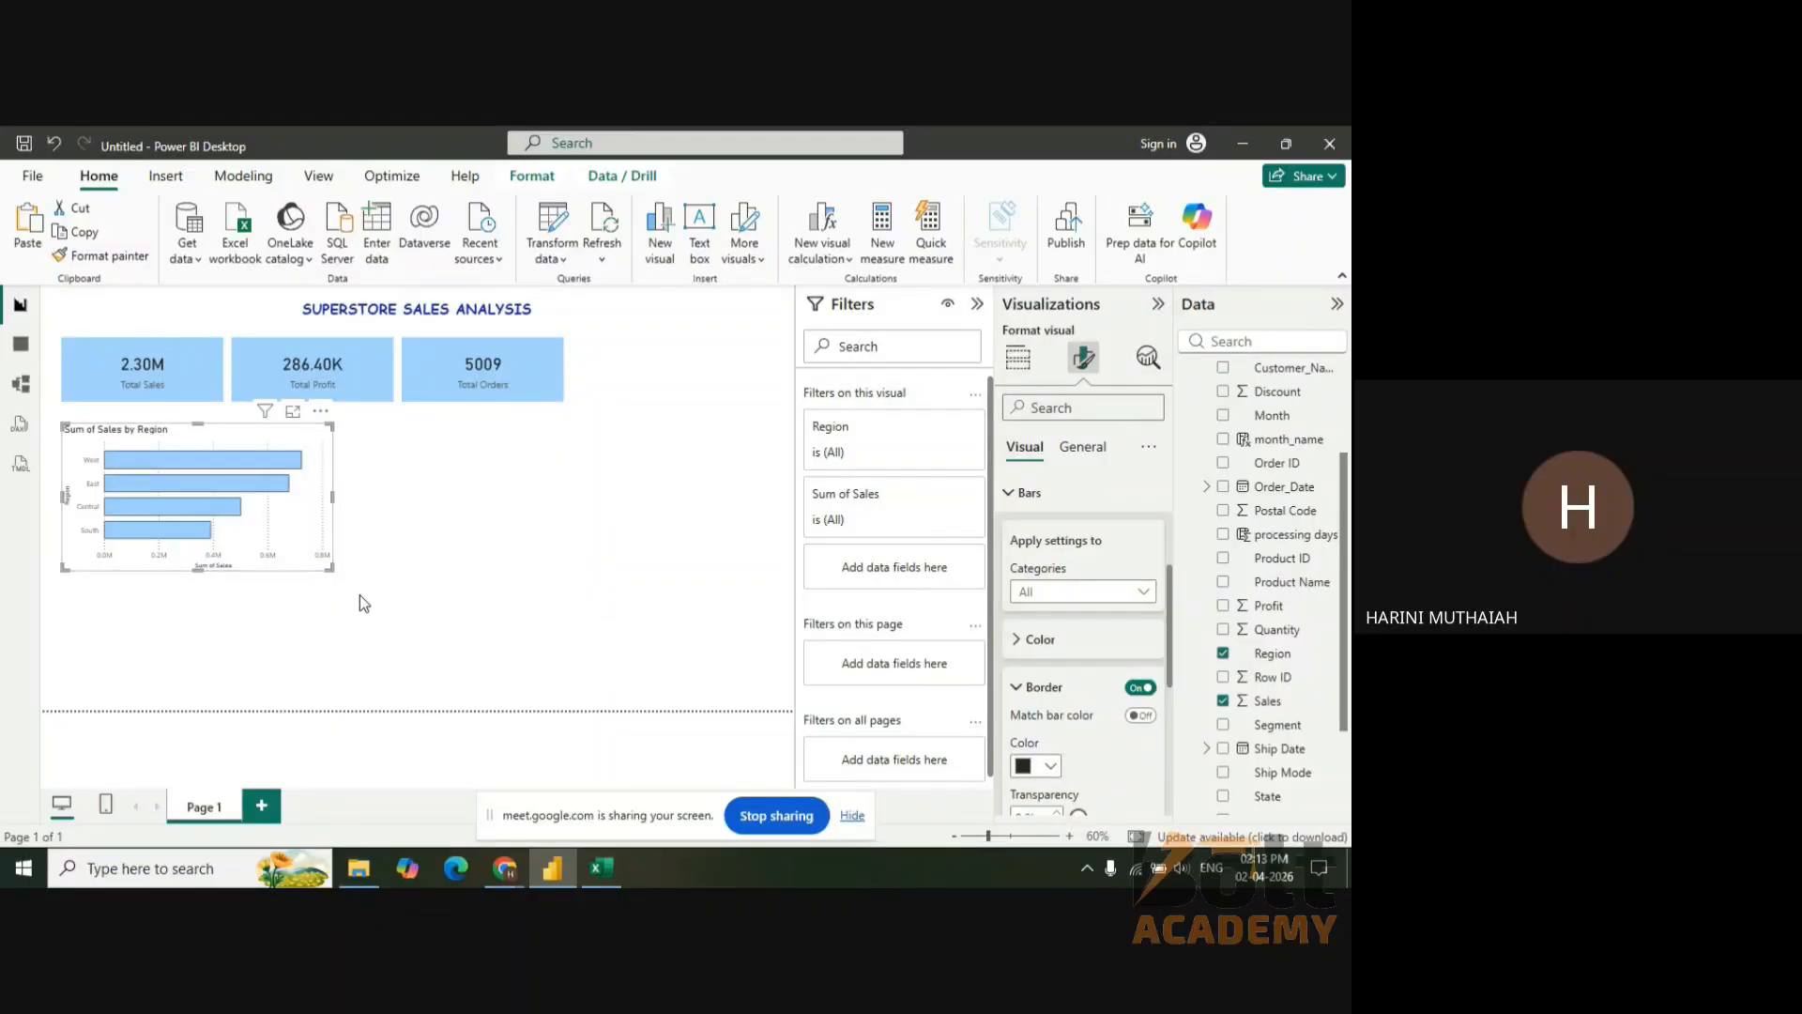
left_click(1021, 494)
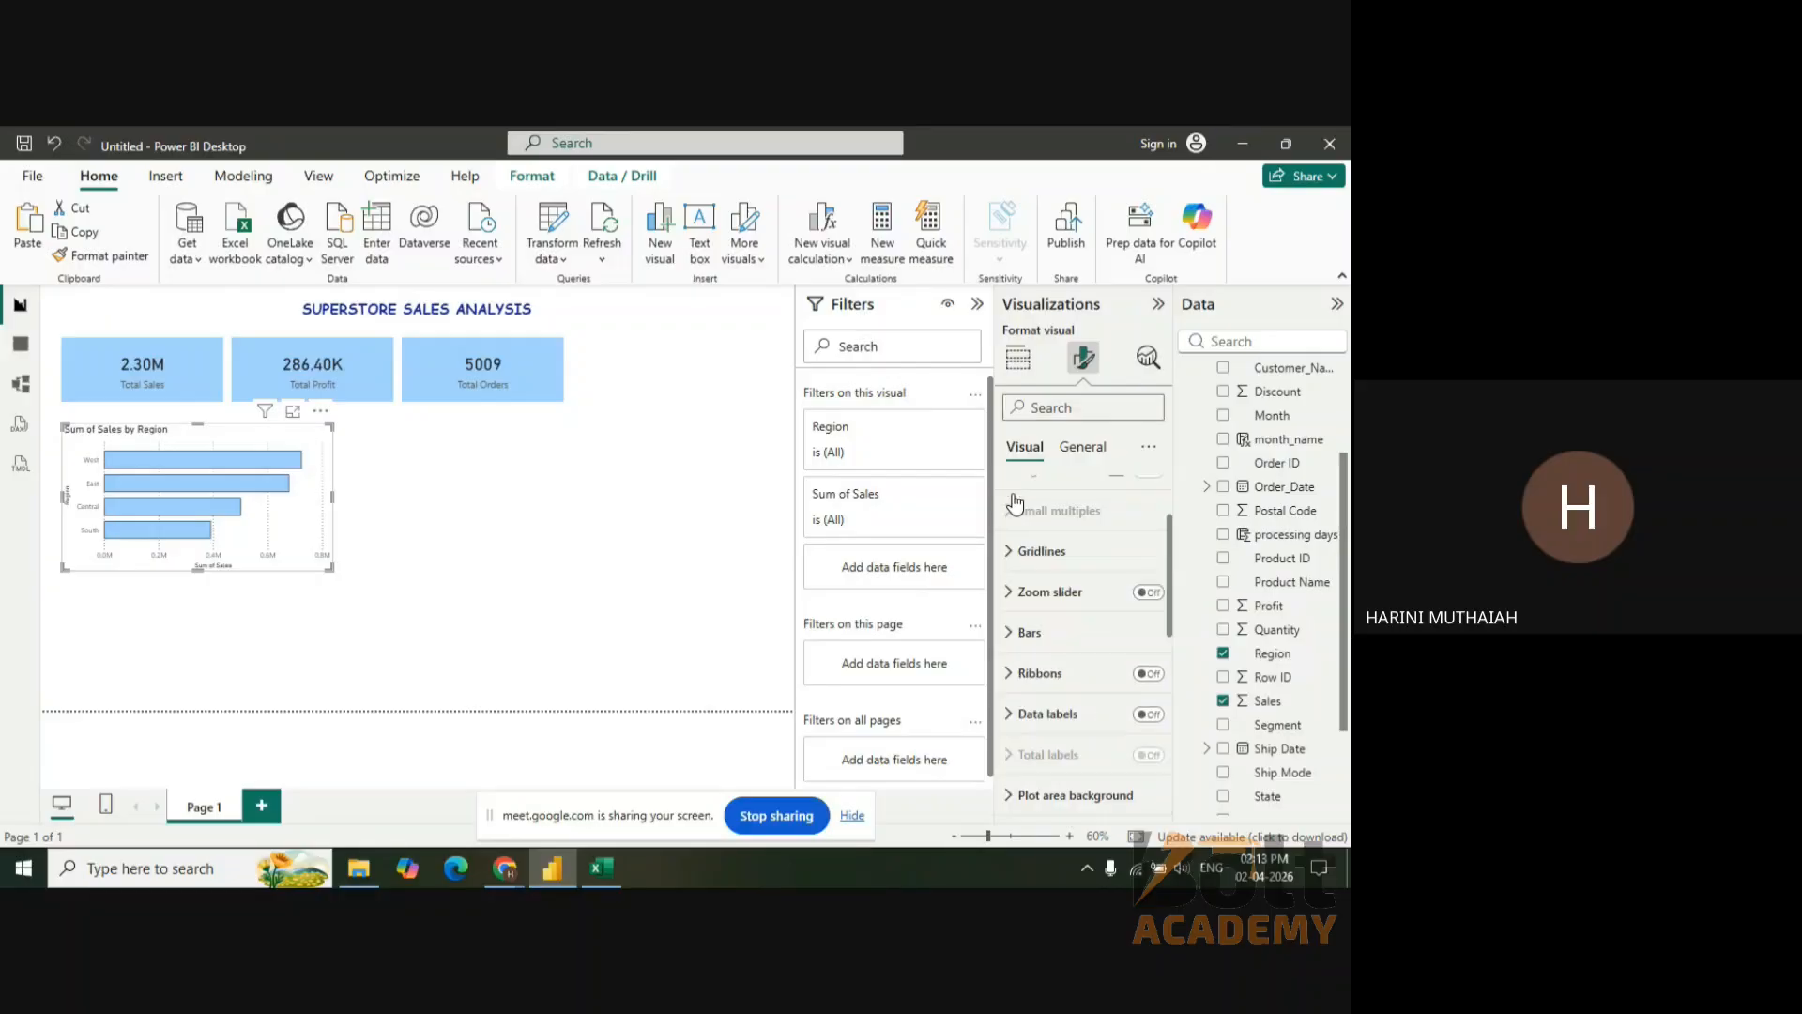
left_click(430, 543)
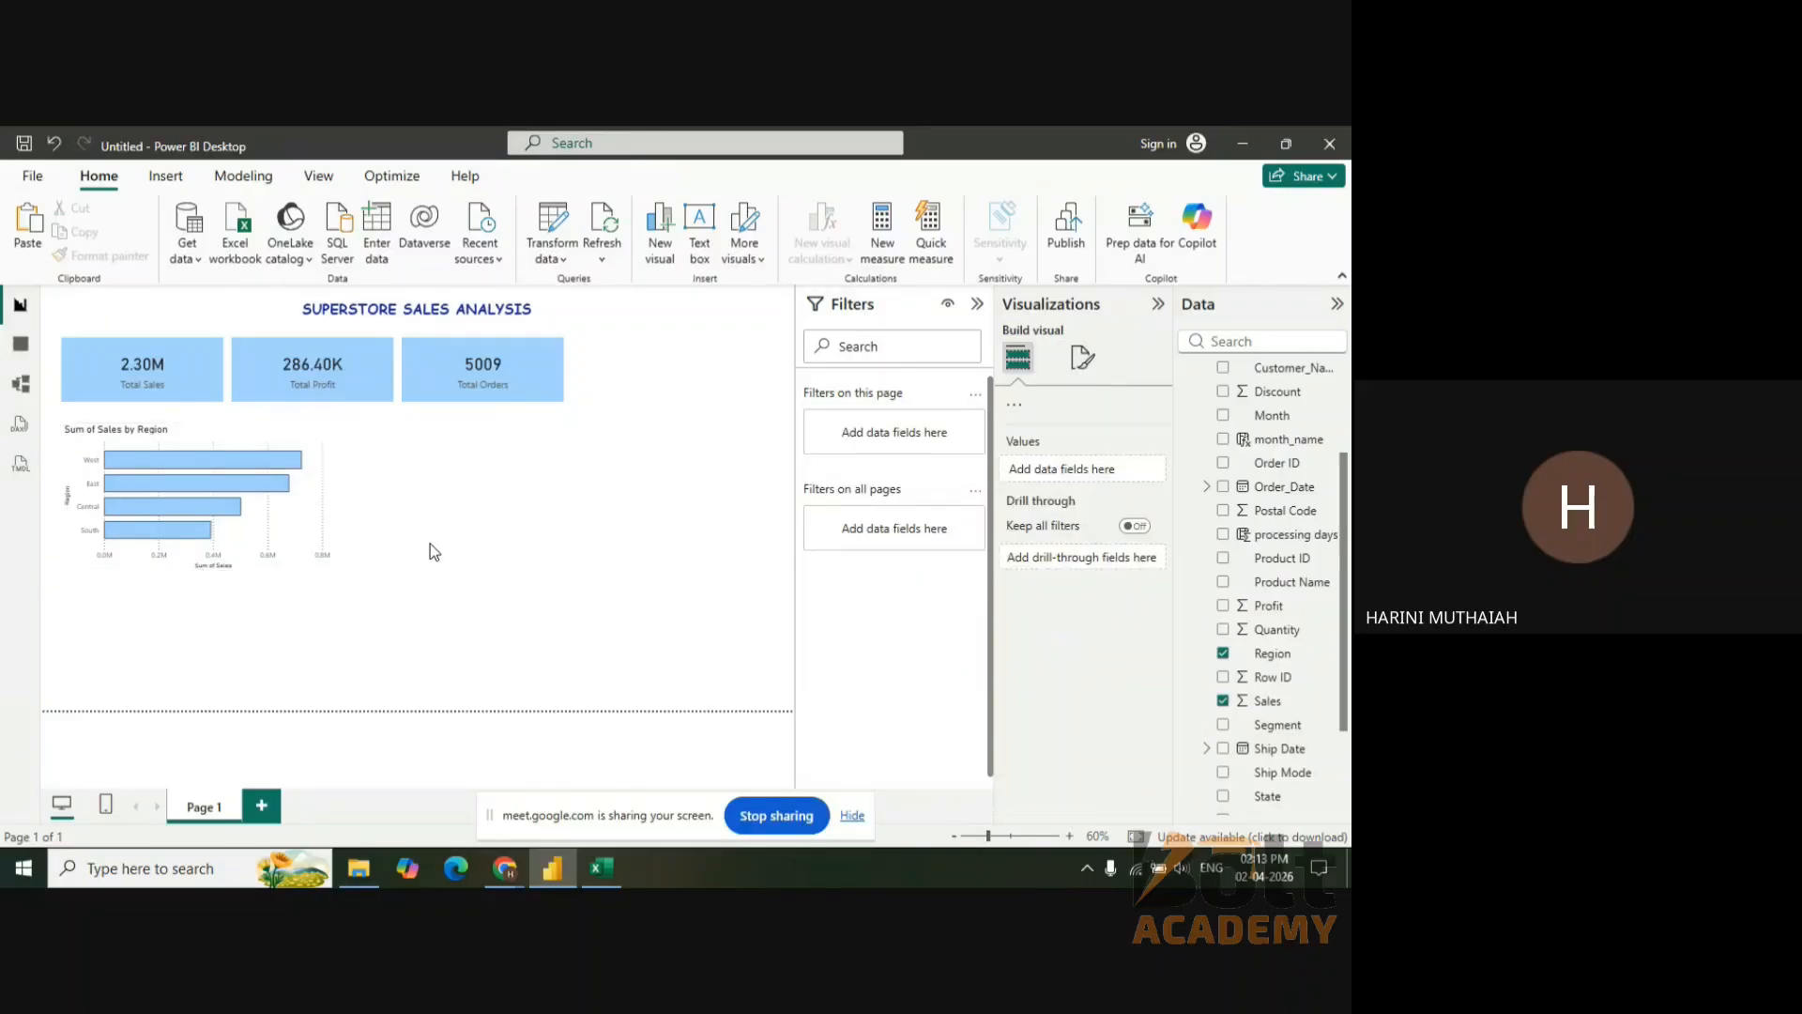
left_click(301, 536)
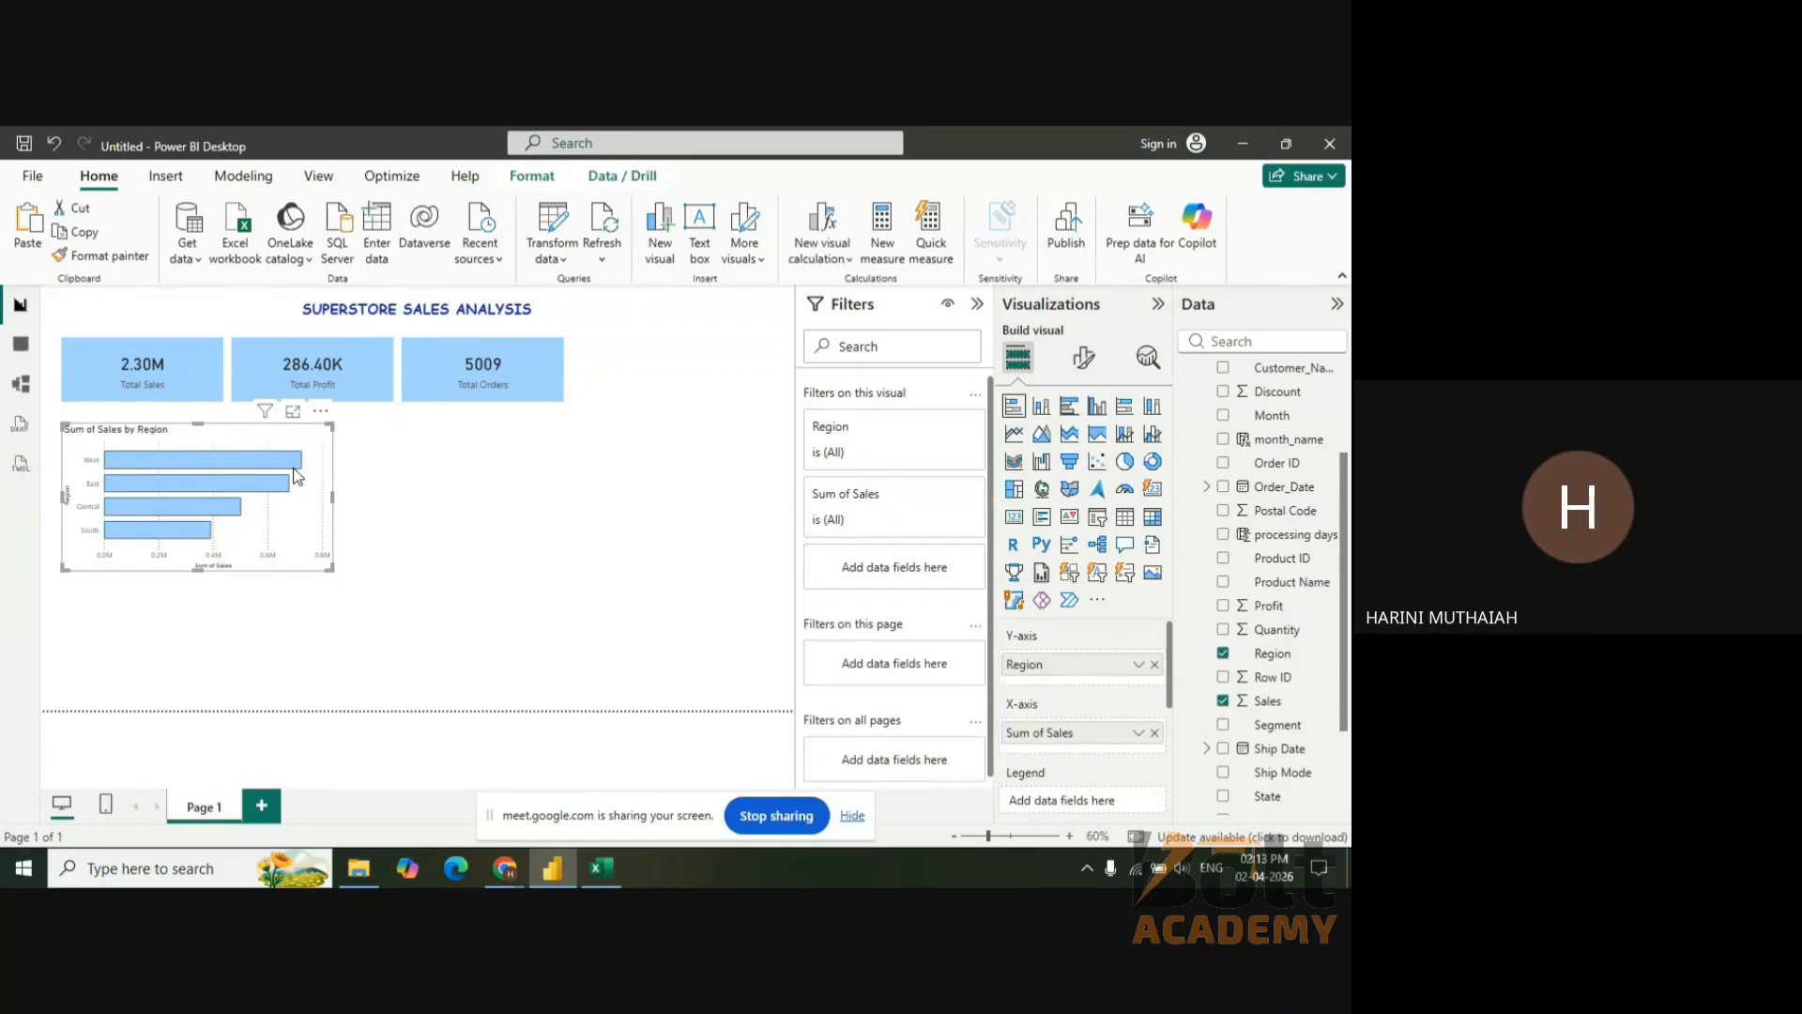
mouse_move(296, 475)
- Create a donut chart of Profit by Category as a new visual below the bar chart
left_click(503, 522)
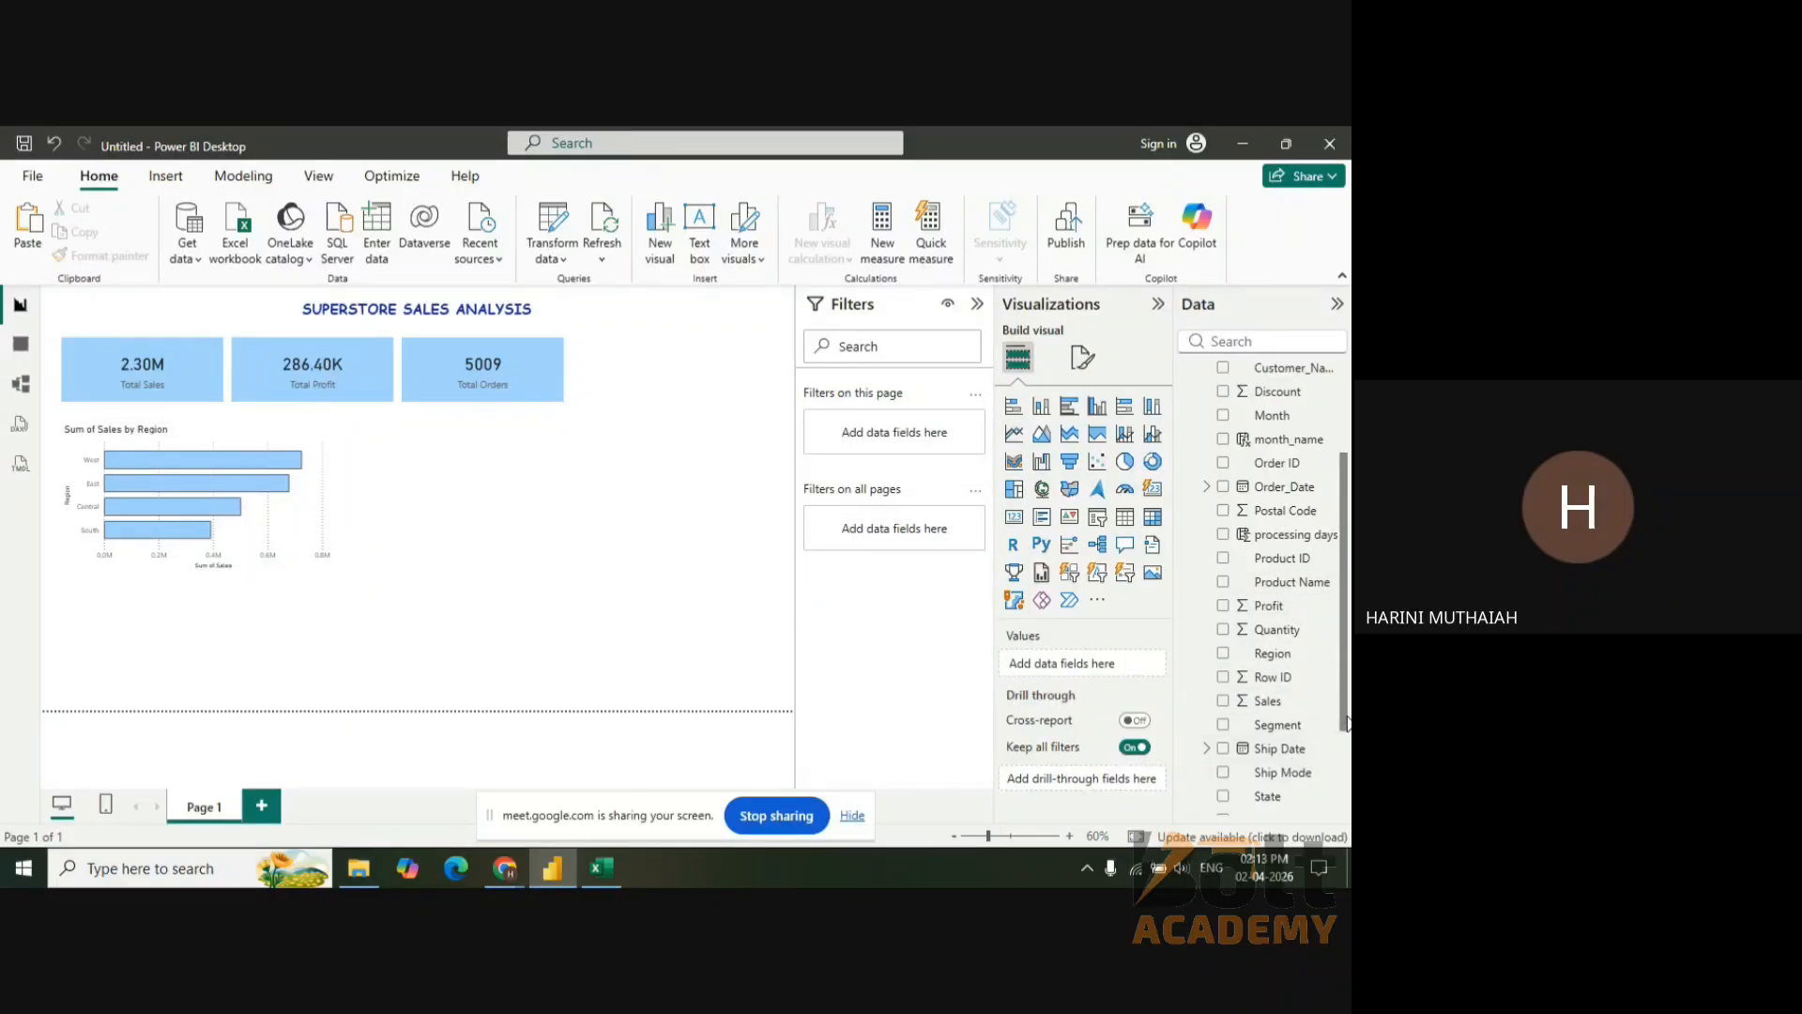
left_click_drag(1344, 718, 1350, 612)
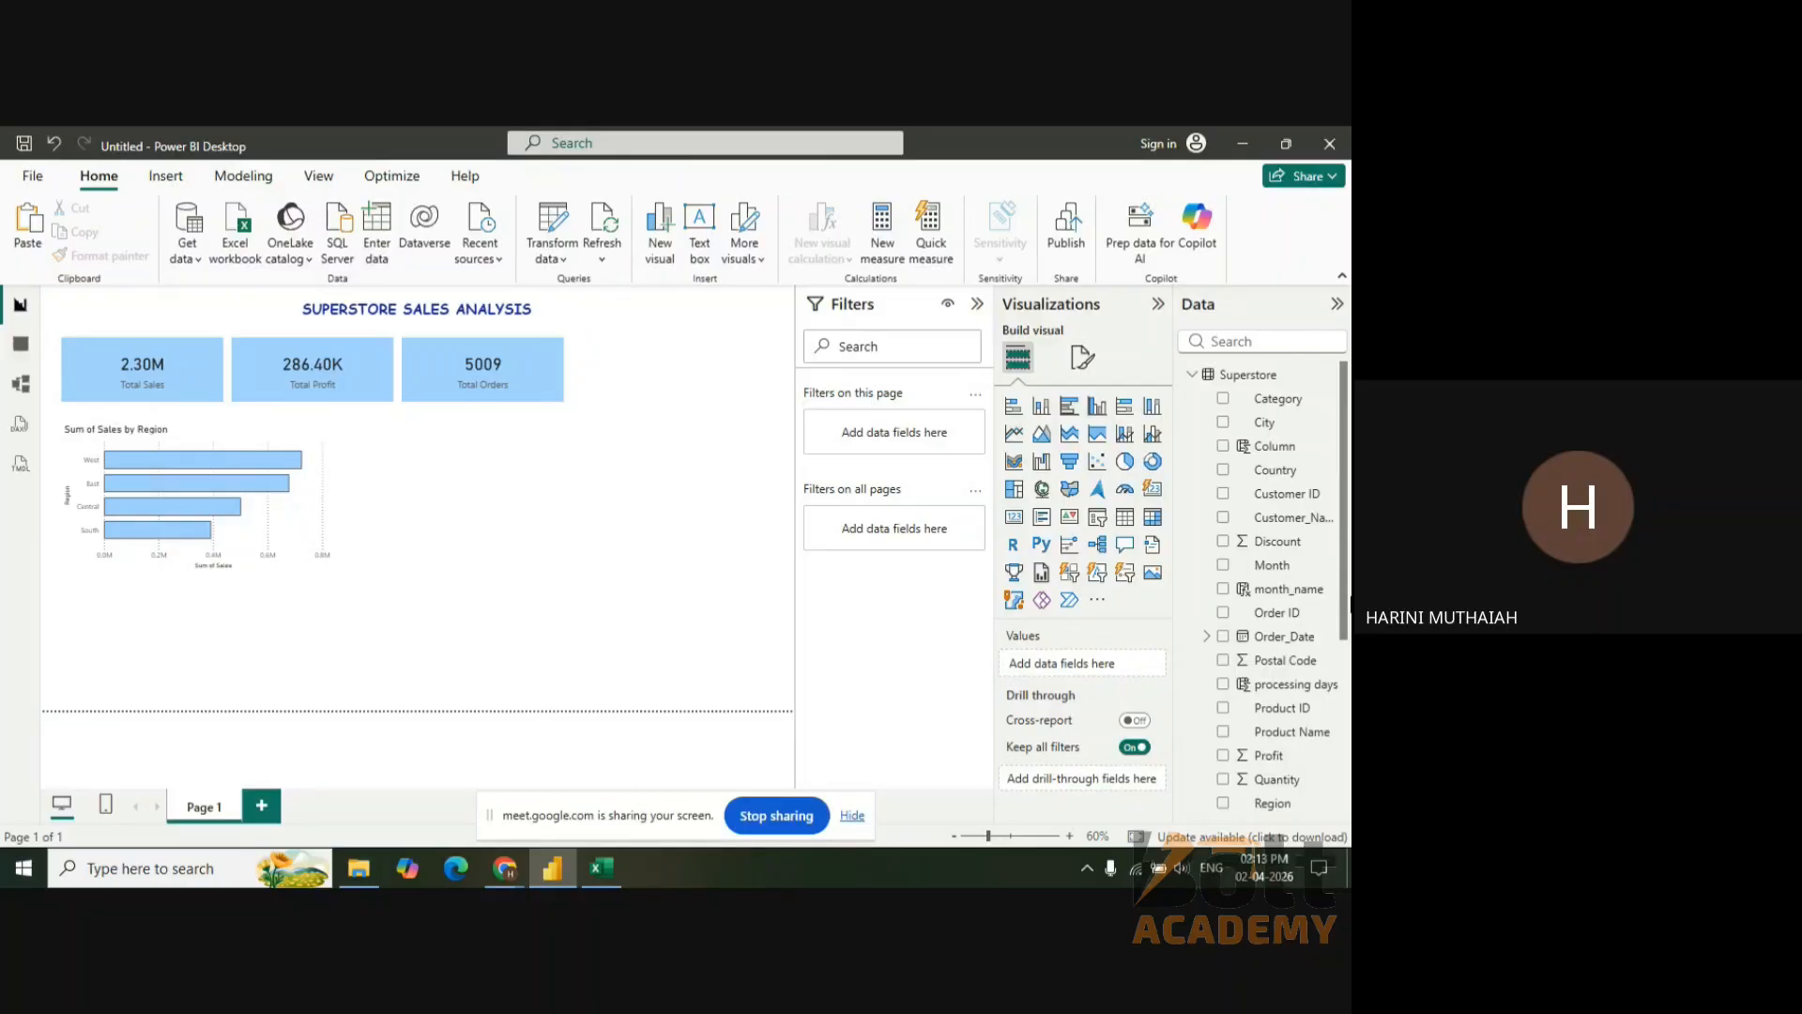
left_click_drag(1293, 399, 1093, 659)
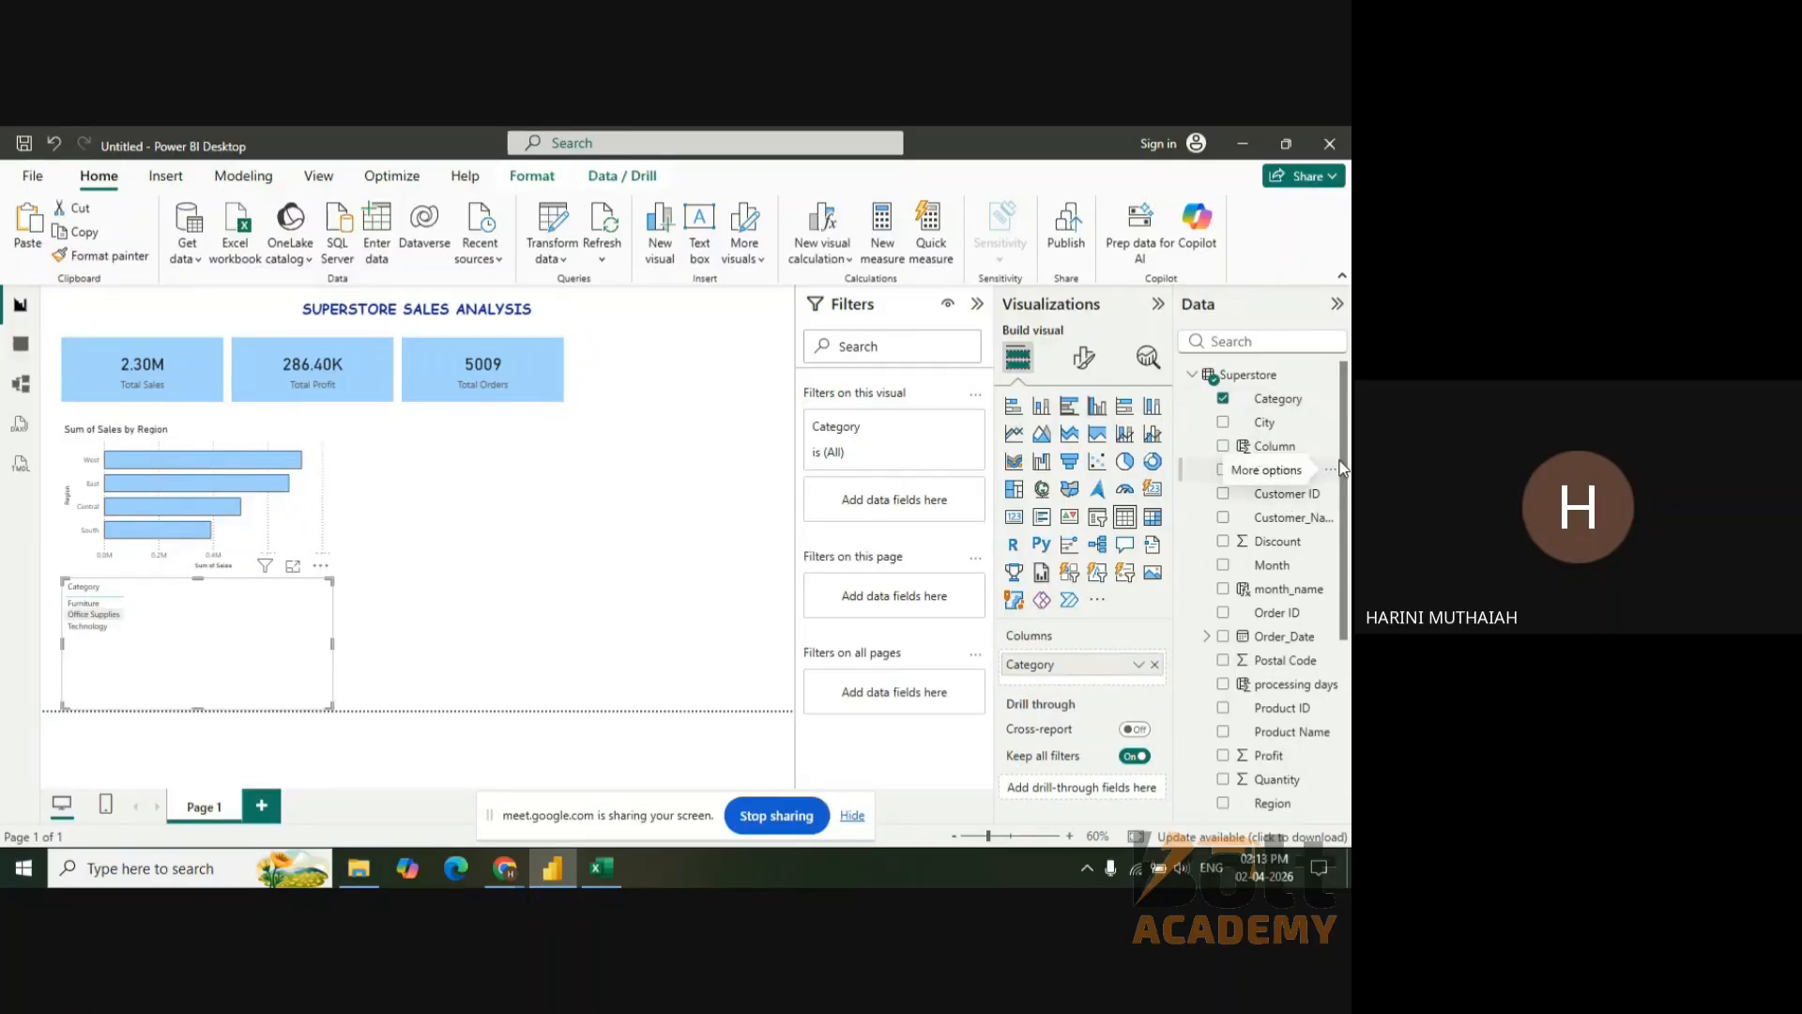
scroll(1316, 552, "down", 4)
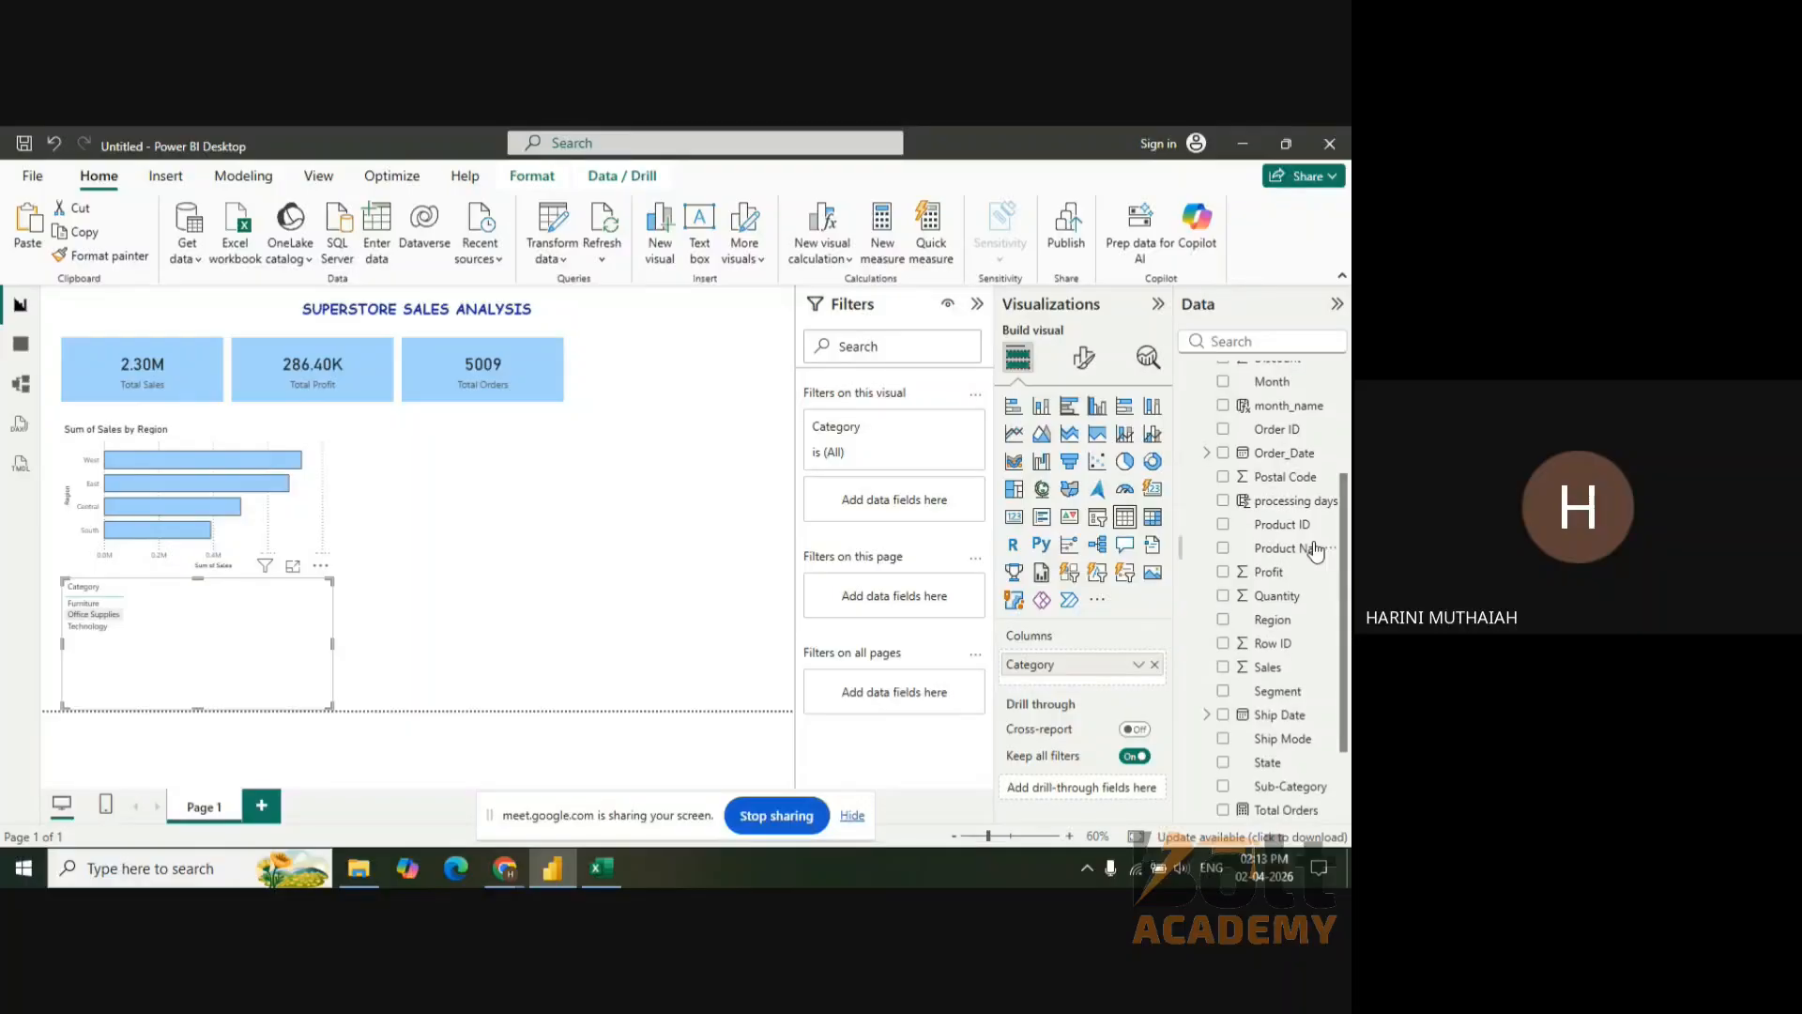
left_click_drag(1267, 571, 1066, 679)
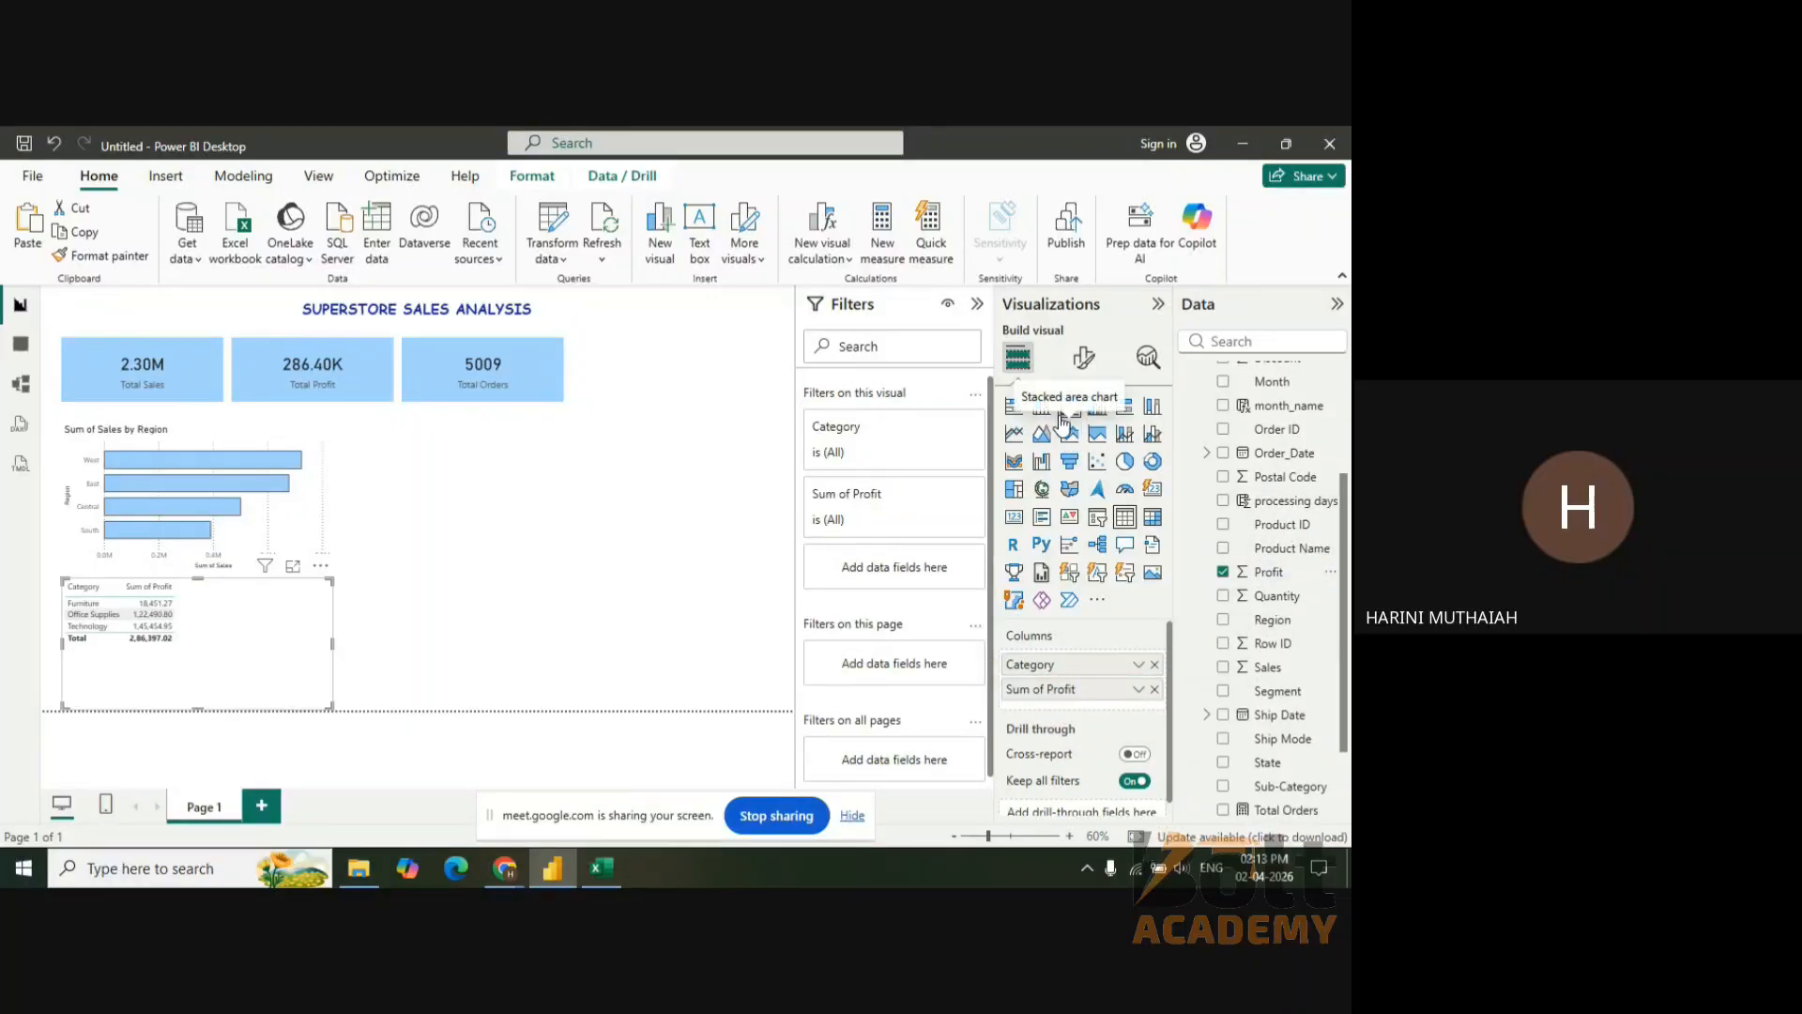
left_click(1158, 467)
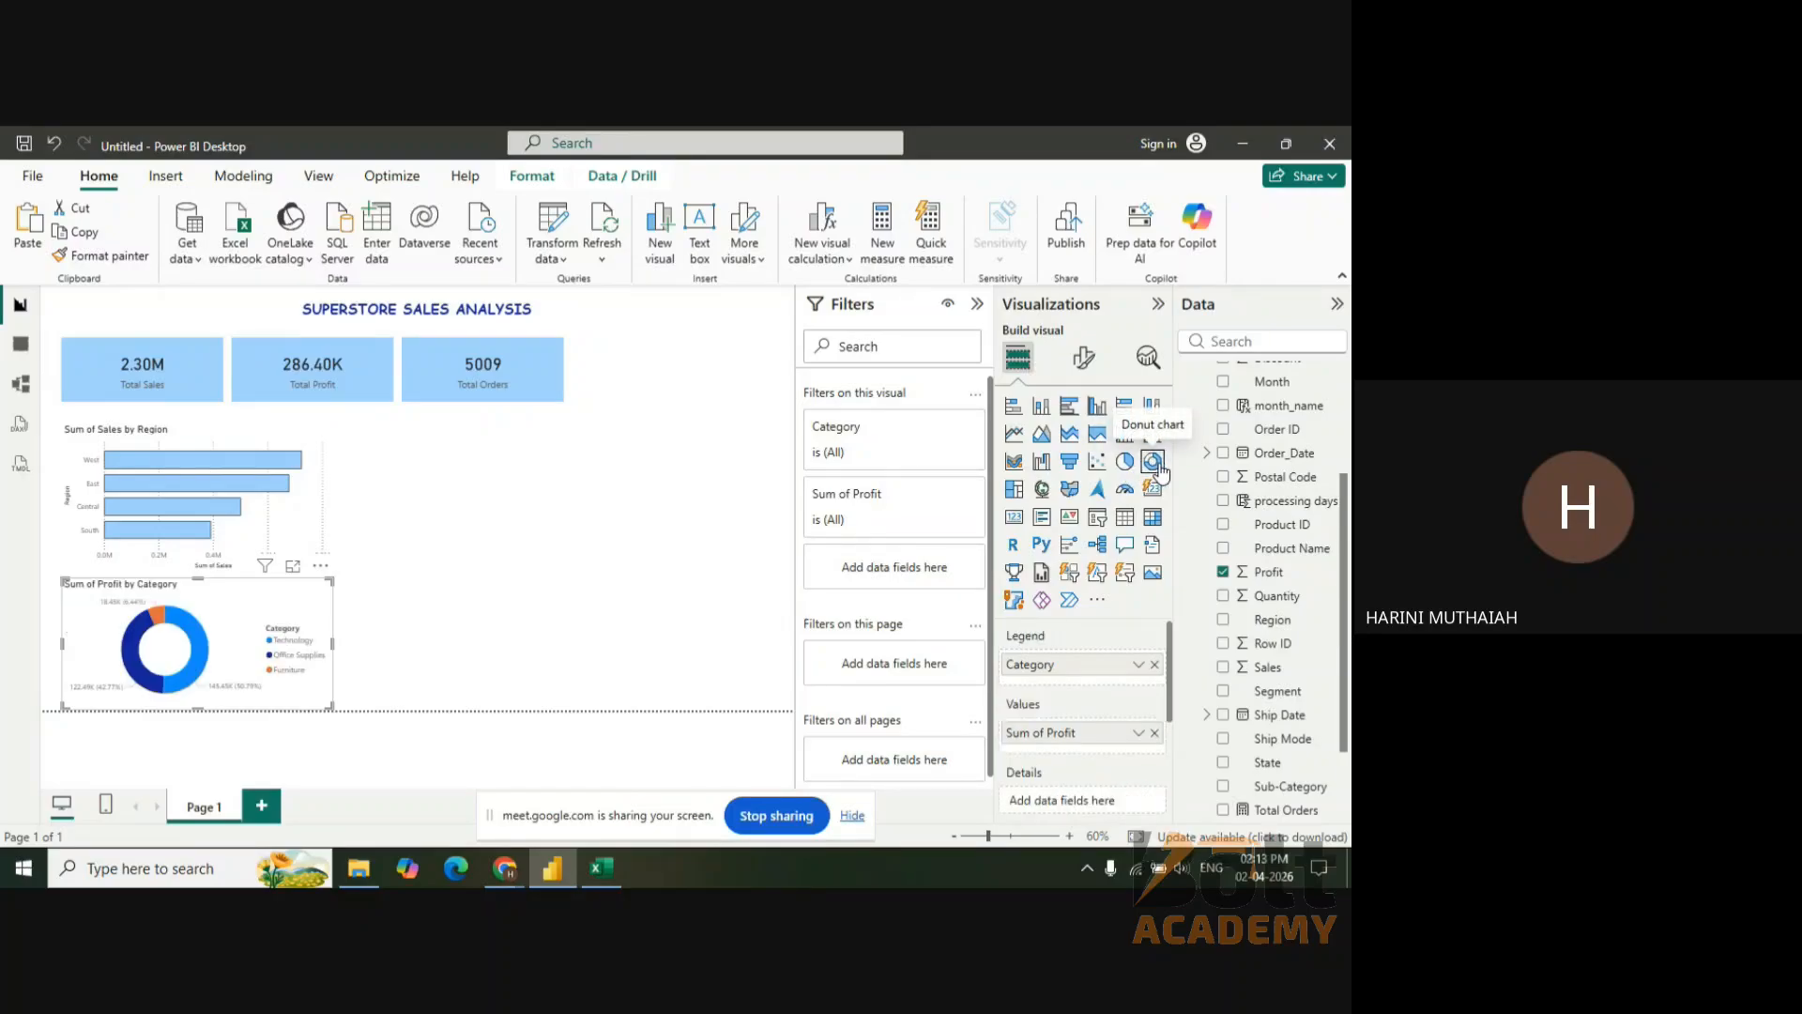
- Place the Profit by Category donut chart beside the Sales by Region chart, narrow it slightly and extend its upper edge
left_click_drag(289, 619, 584, 492)
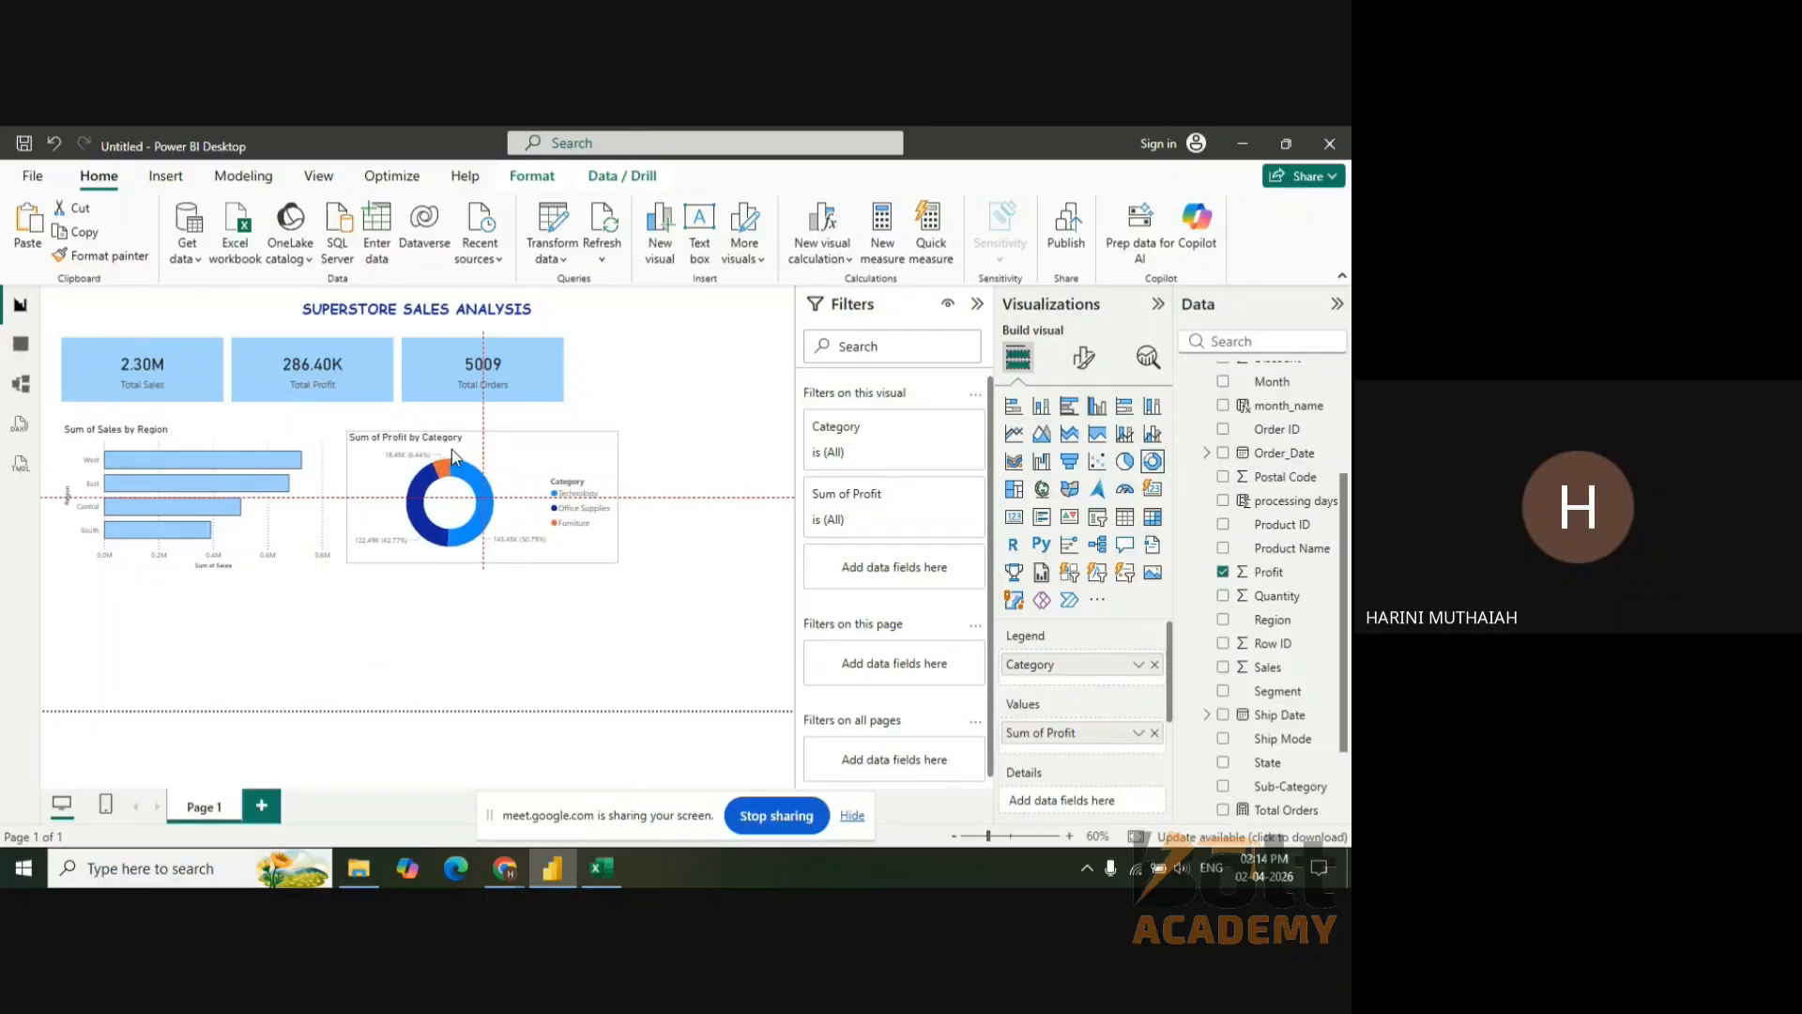
mouse_move(466, 466)
left_mouse_down()
mouse_move(451, 460)
mouse_move(486, 444)
left_mouse_up()
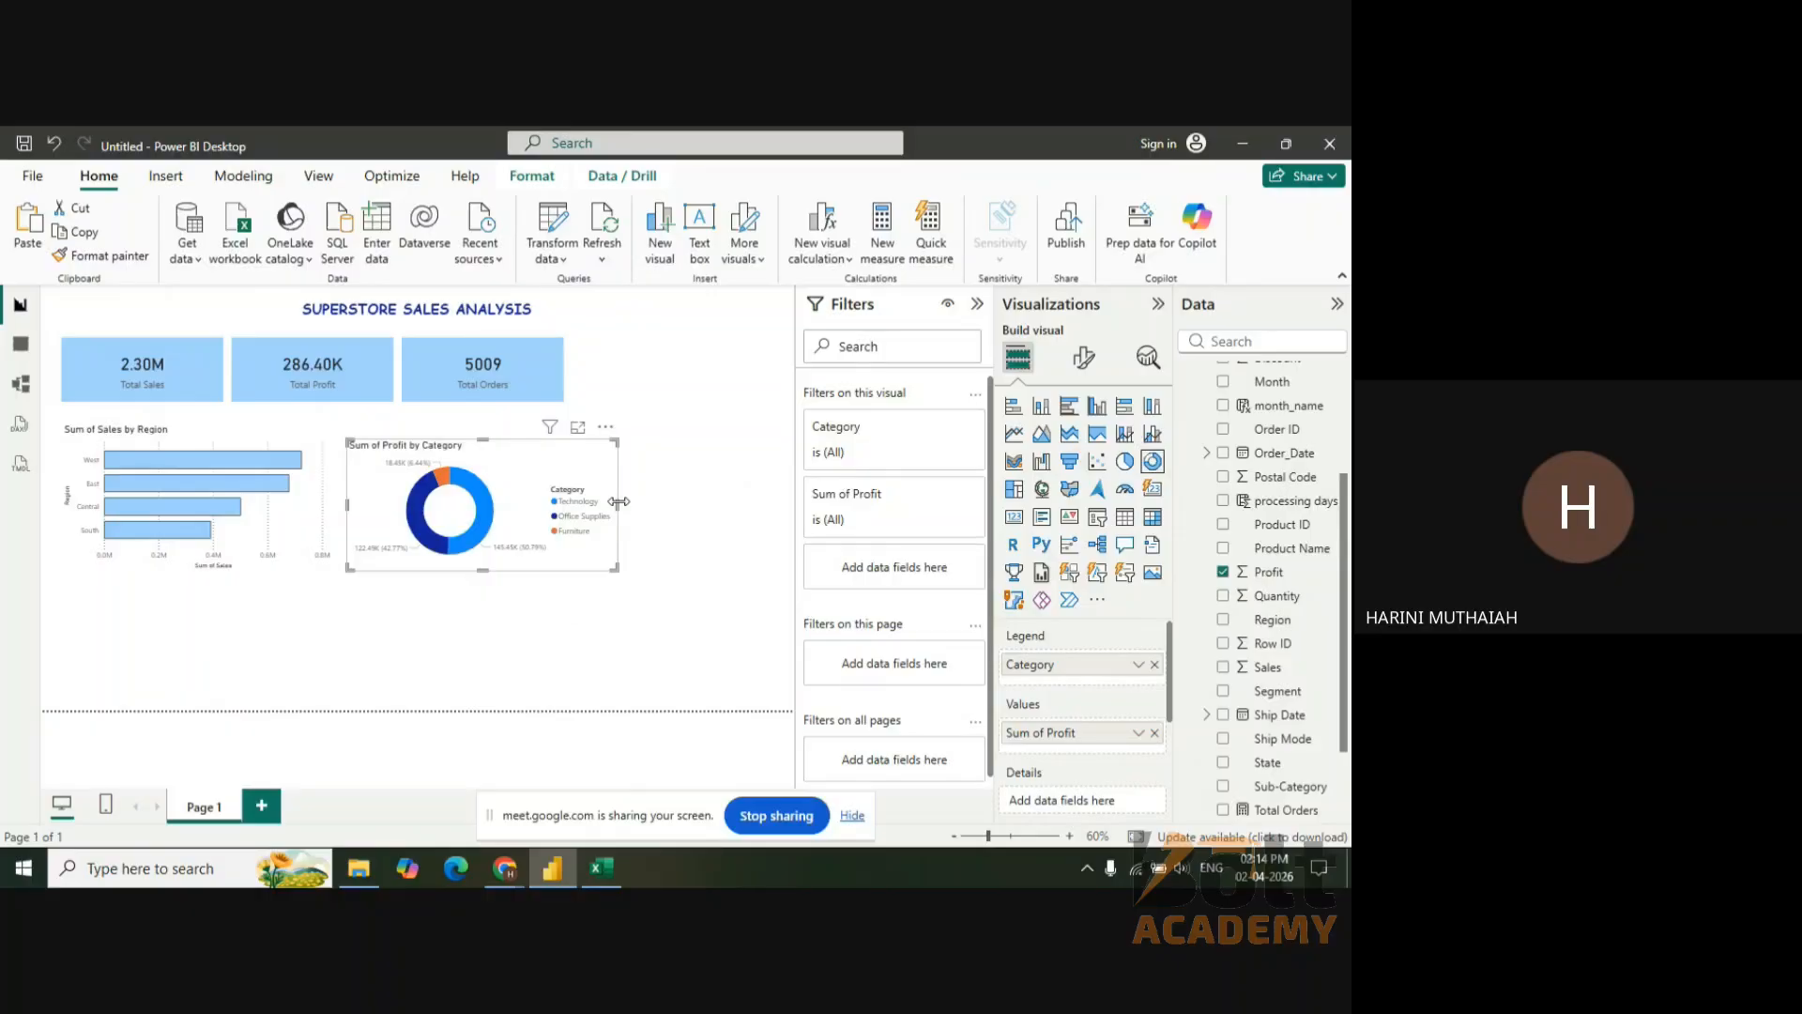
left_click_drag(618, 501, 600, 503)
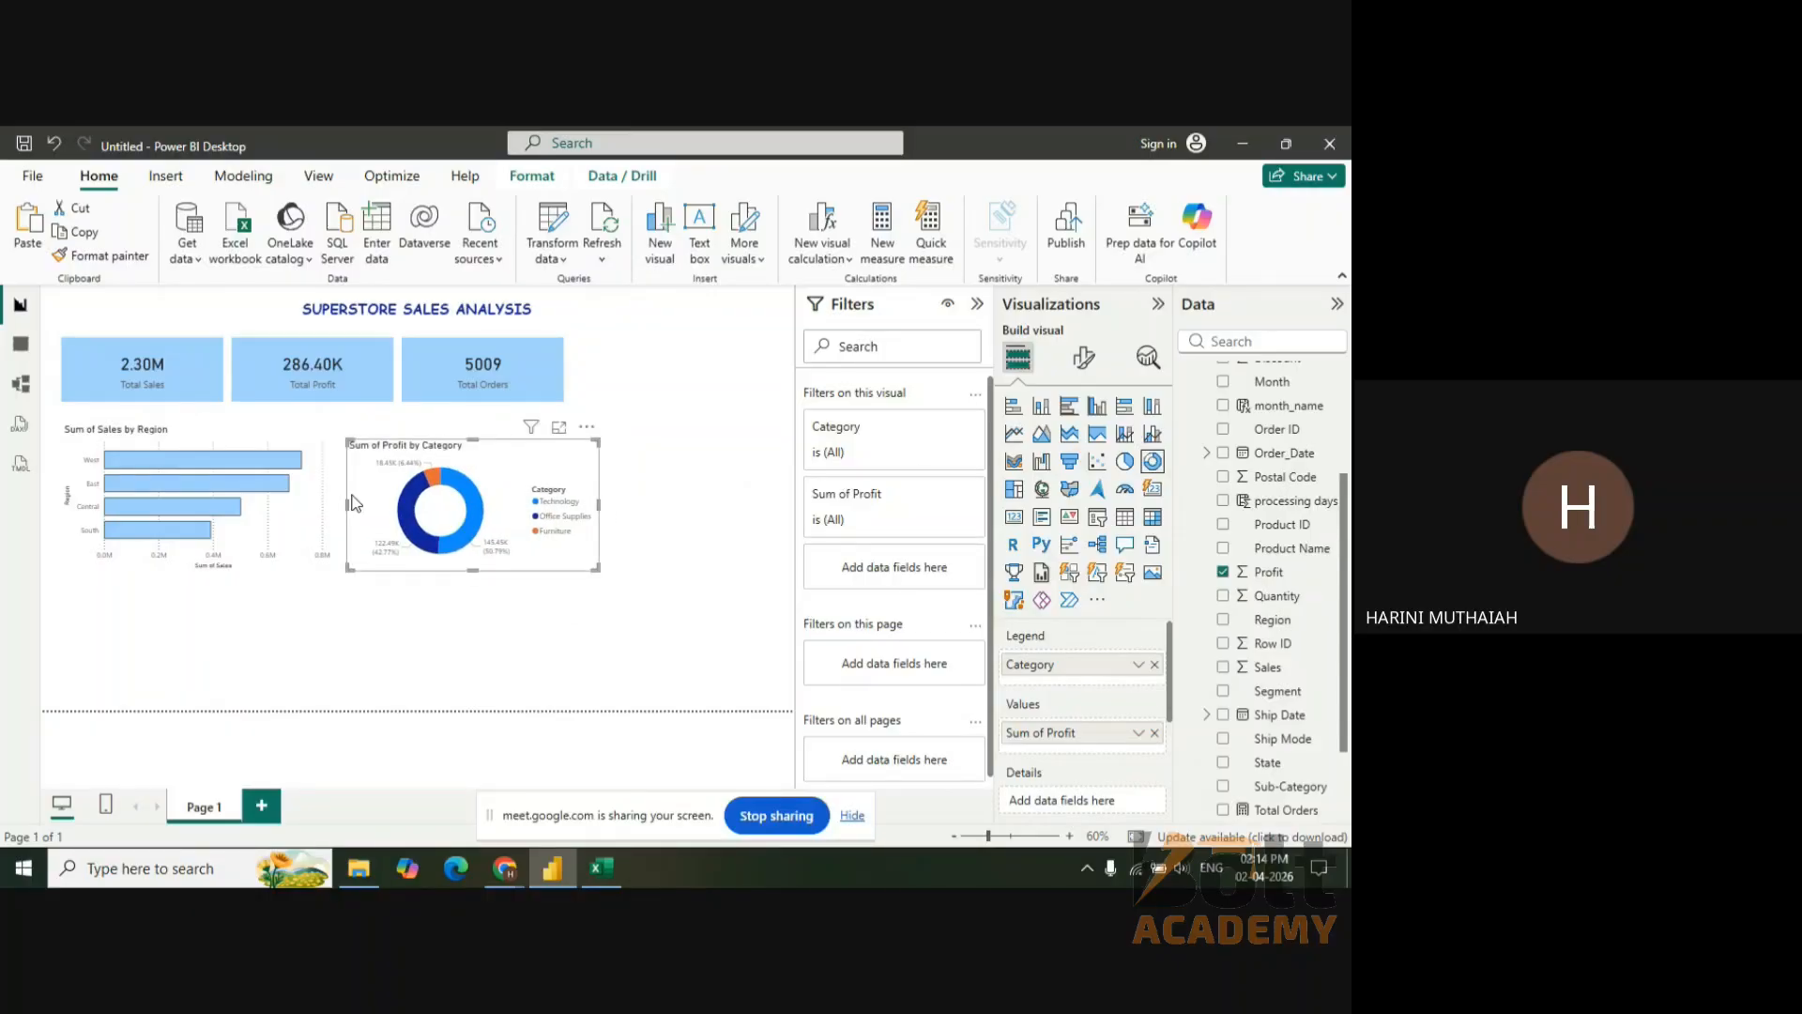
left_click(319, 475)
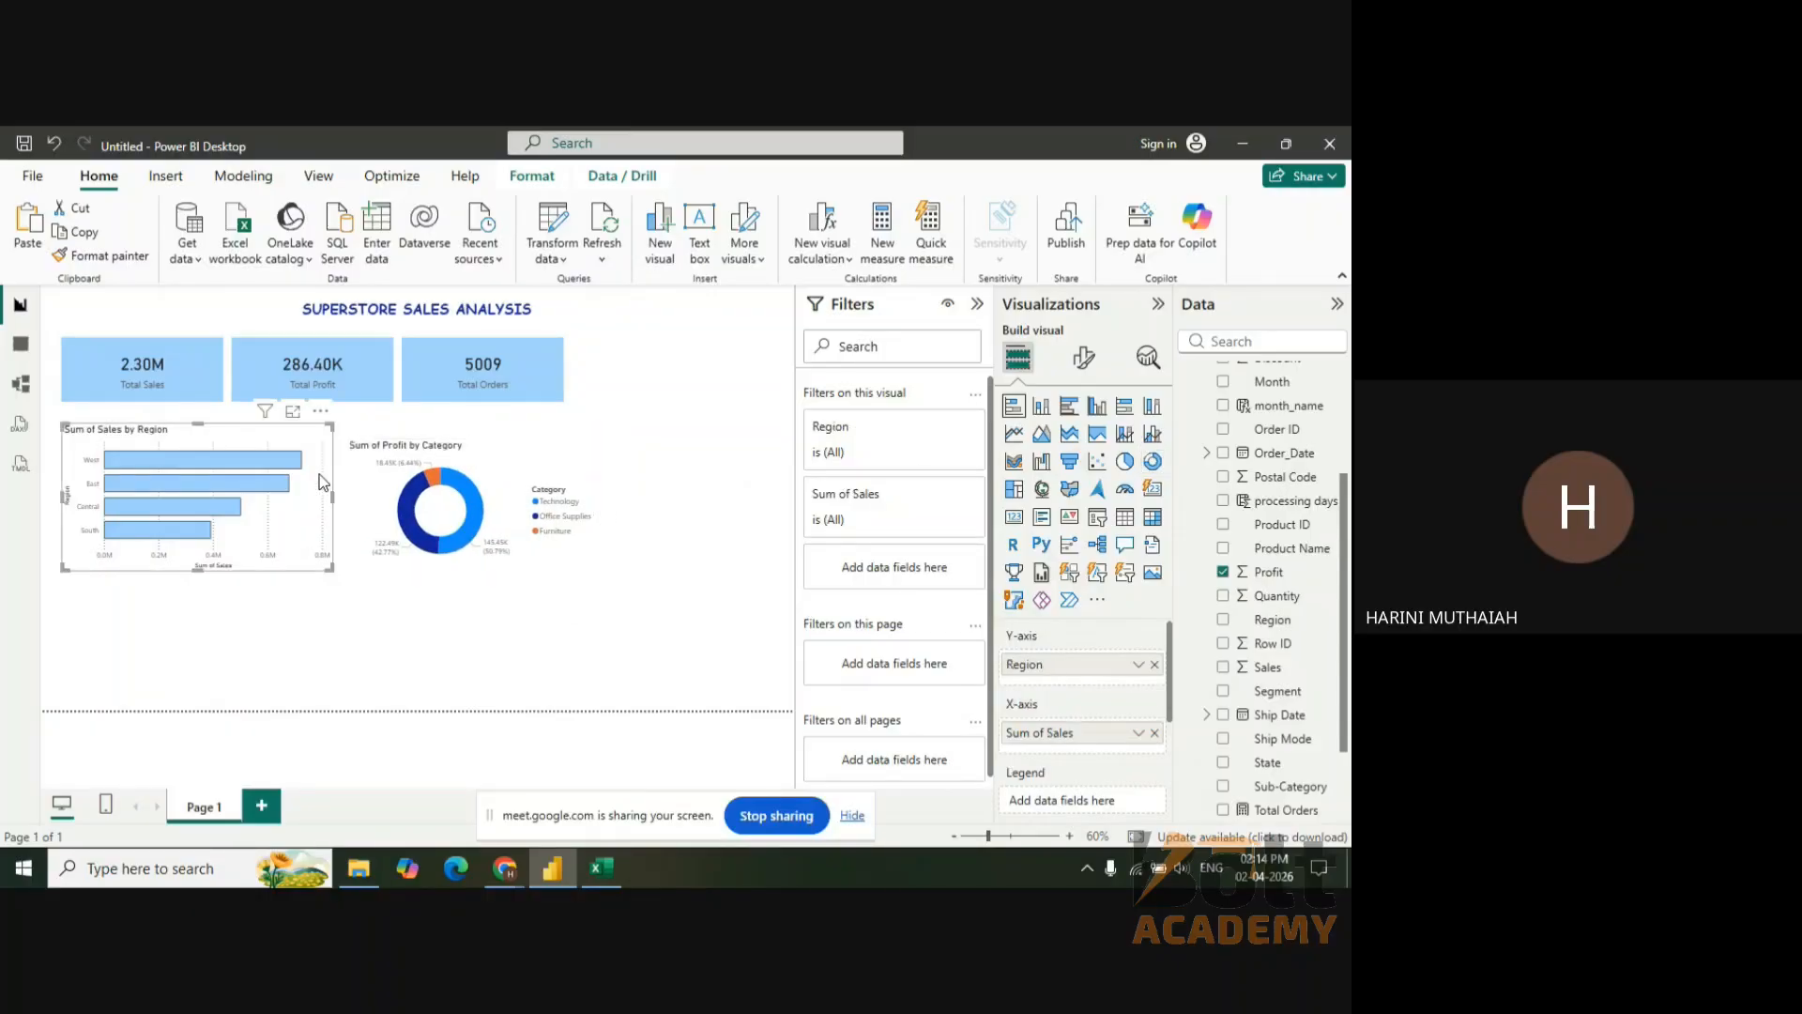
left_click(398, 459)
left_click_drag(473, 438, 471, 431)
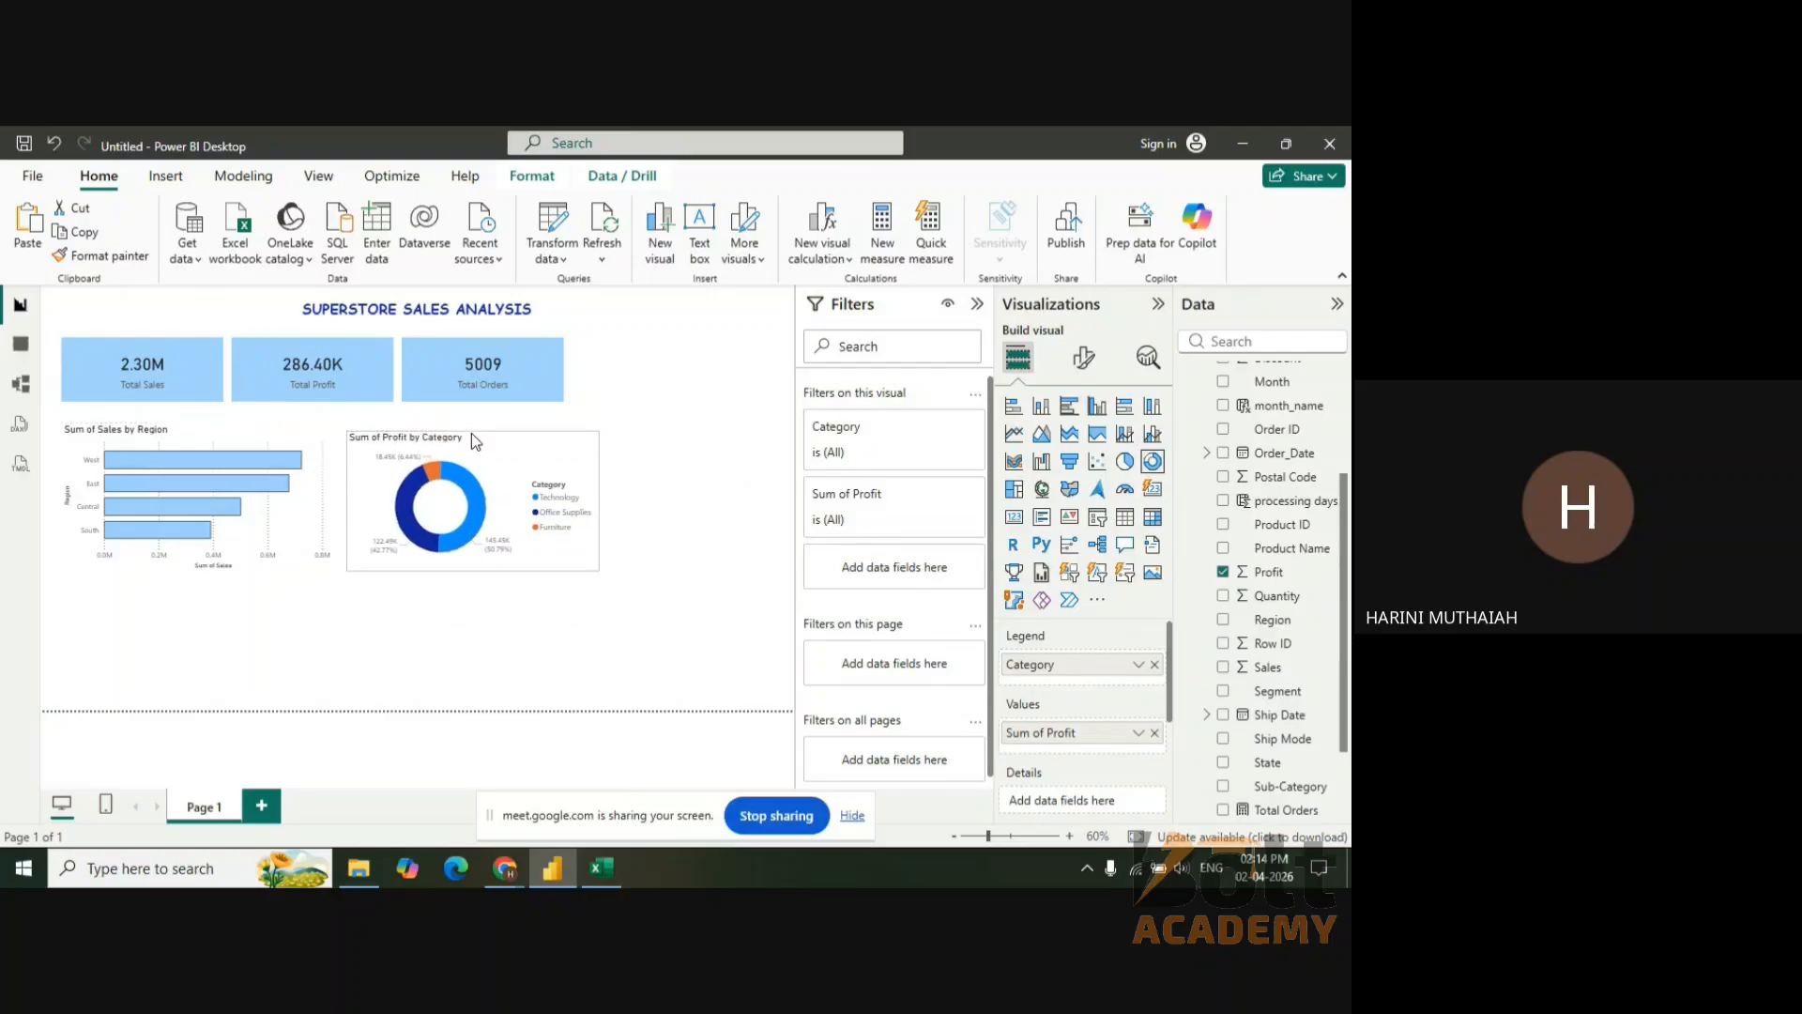
left_click(409, 601)
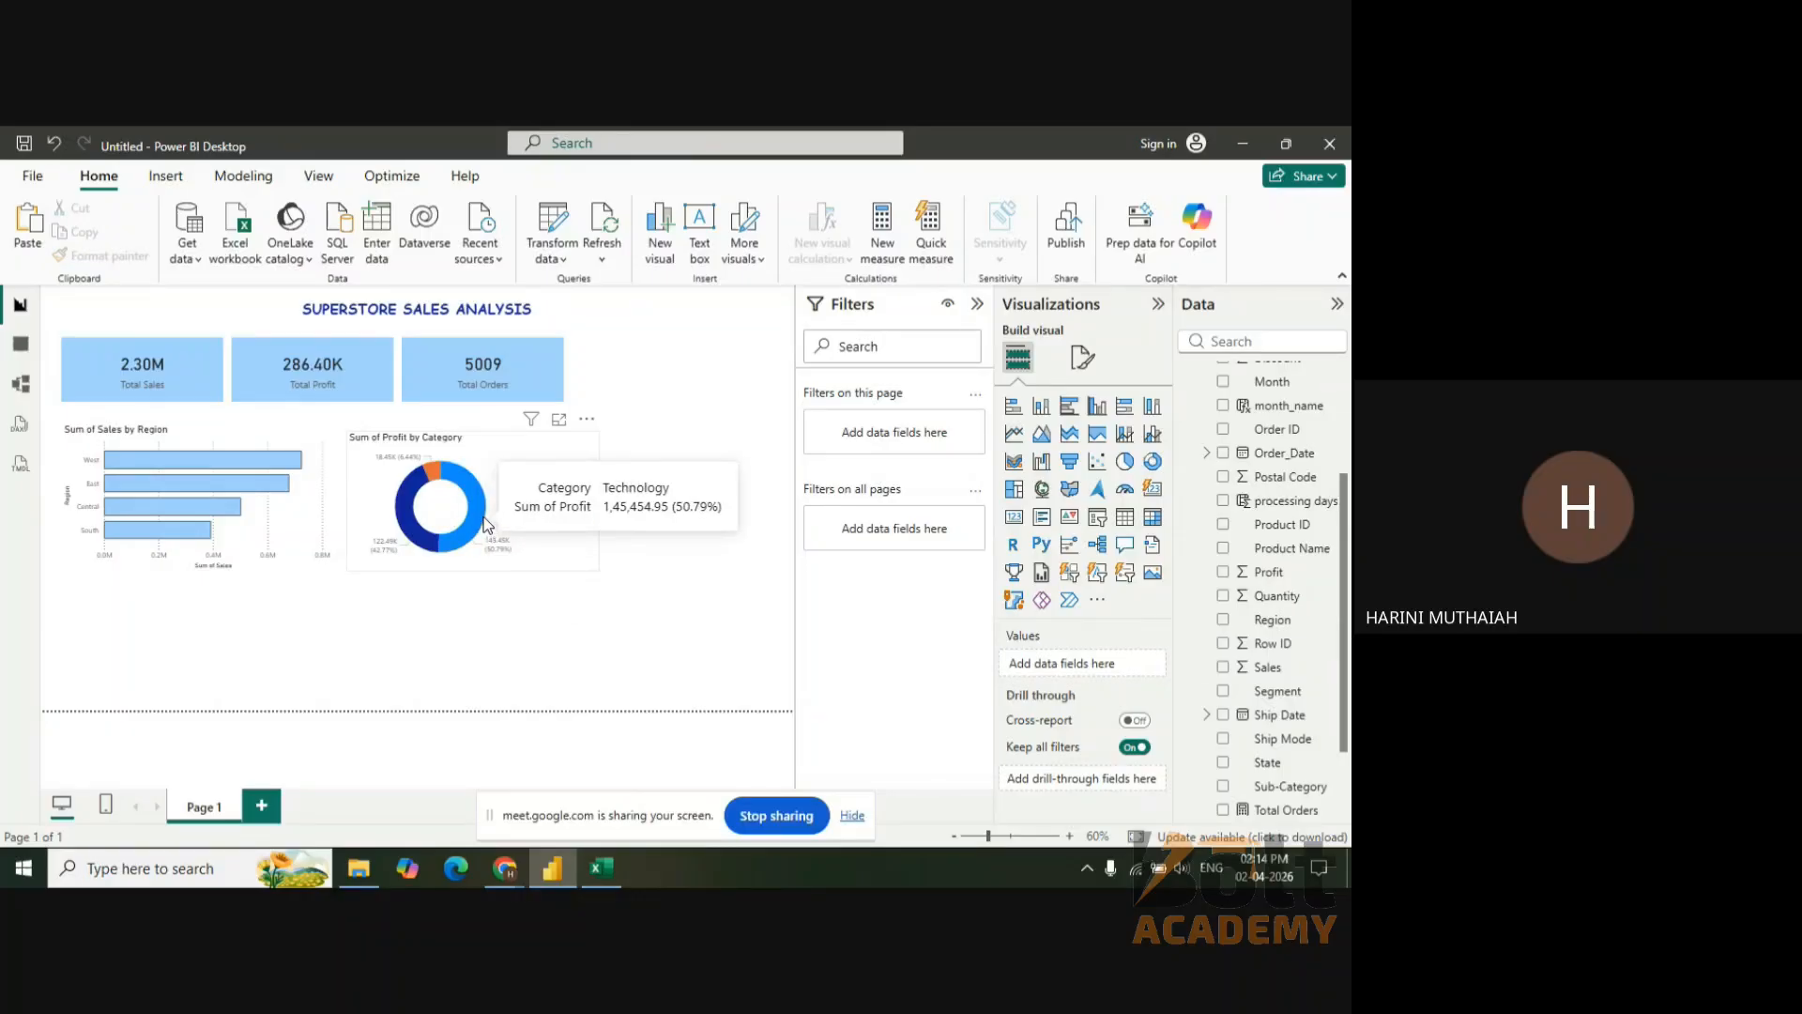
mouse_move(432, 554)
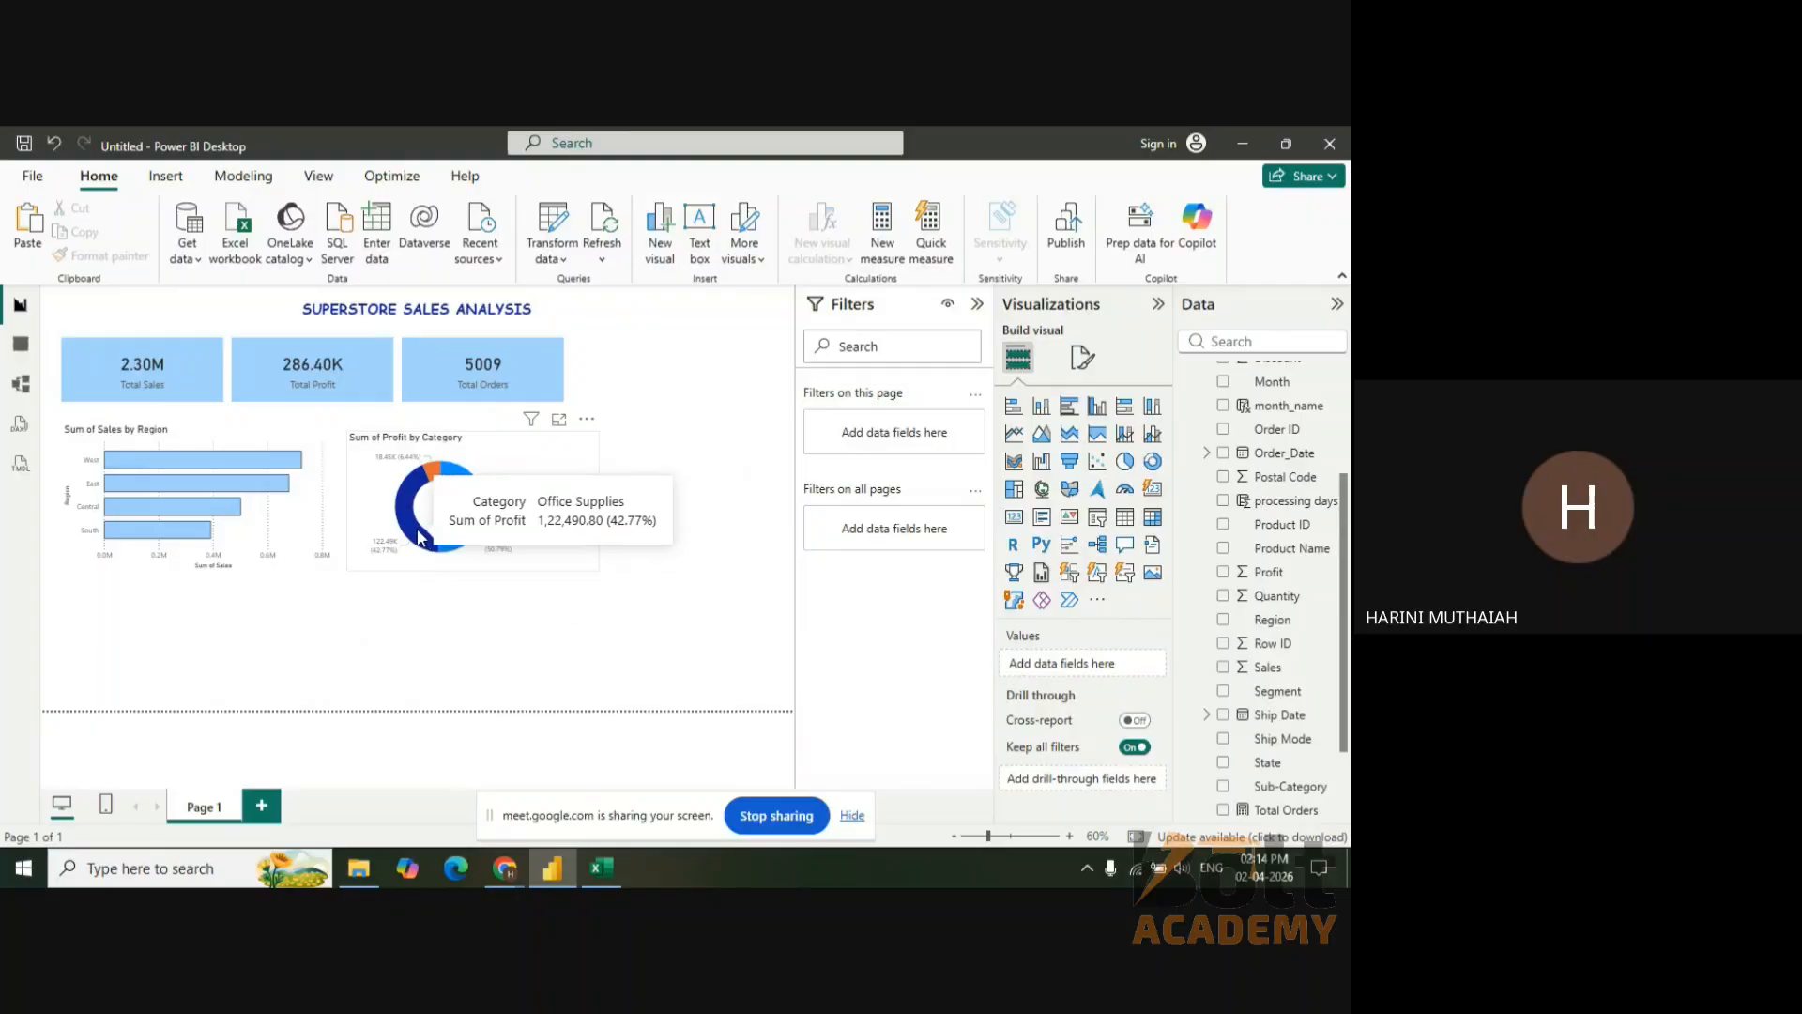
mouse_move(482, 509)
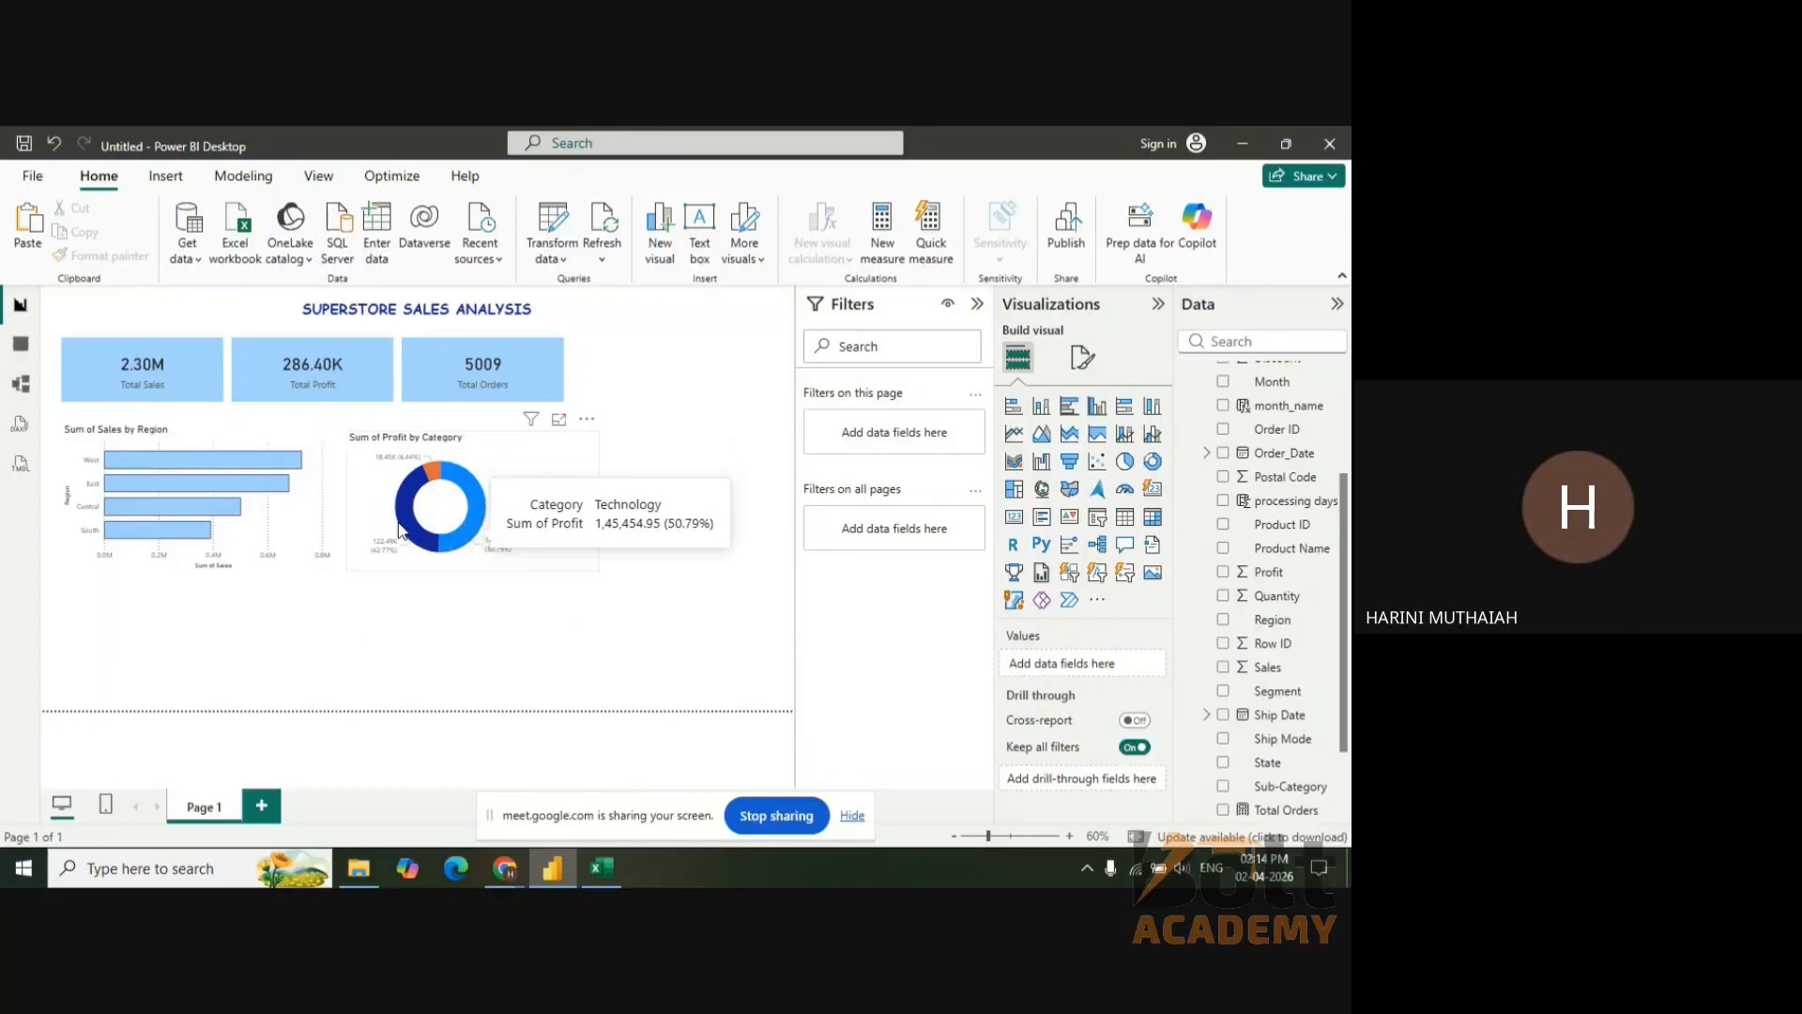
mouse_move(432, 477)
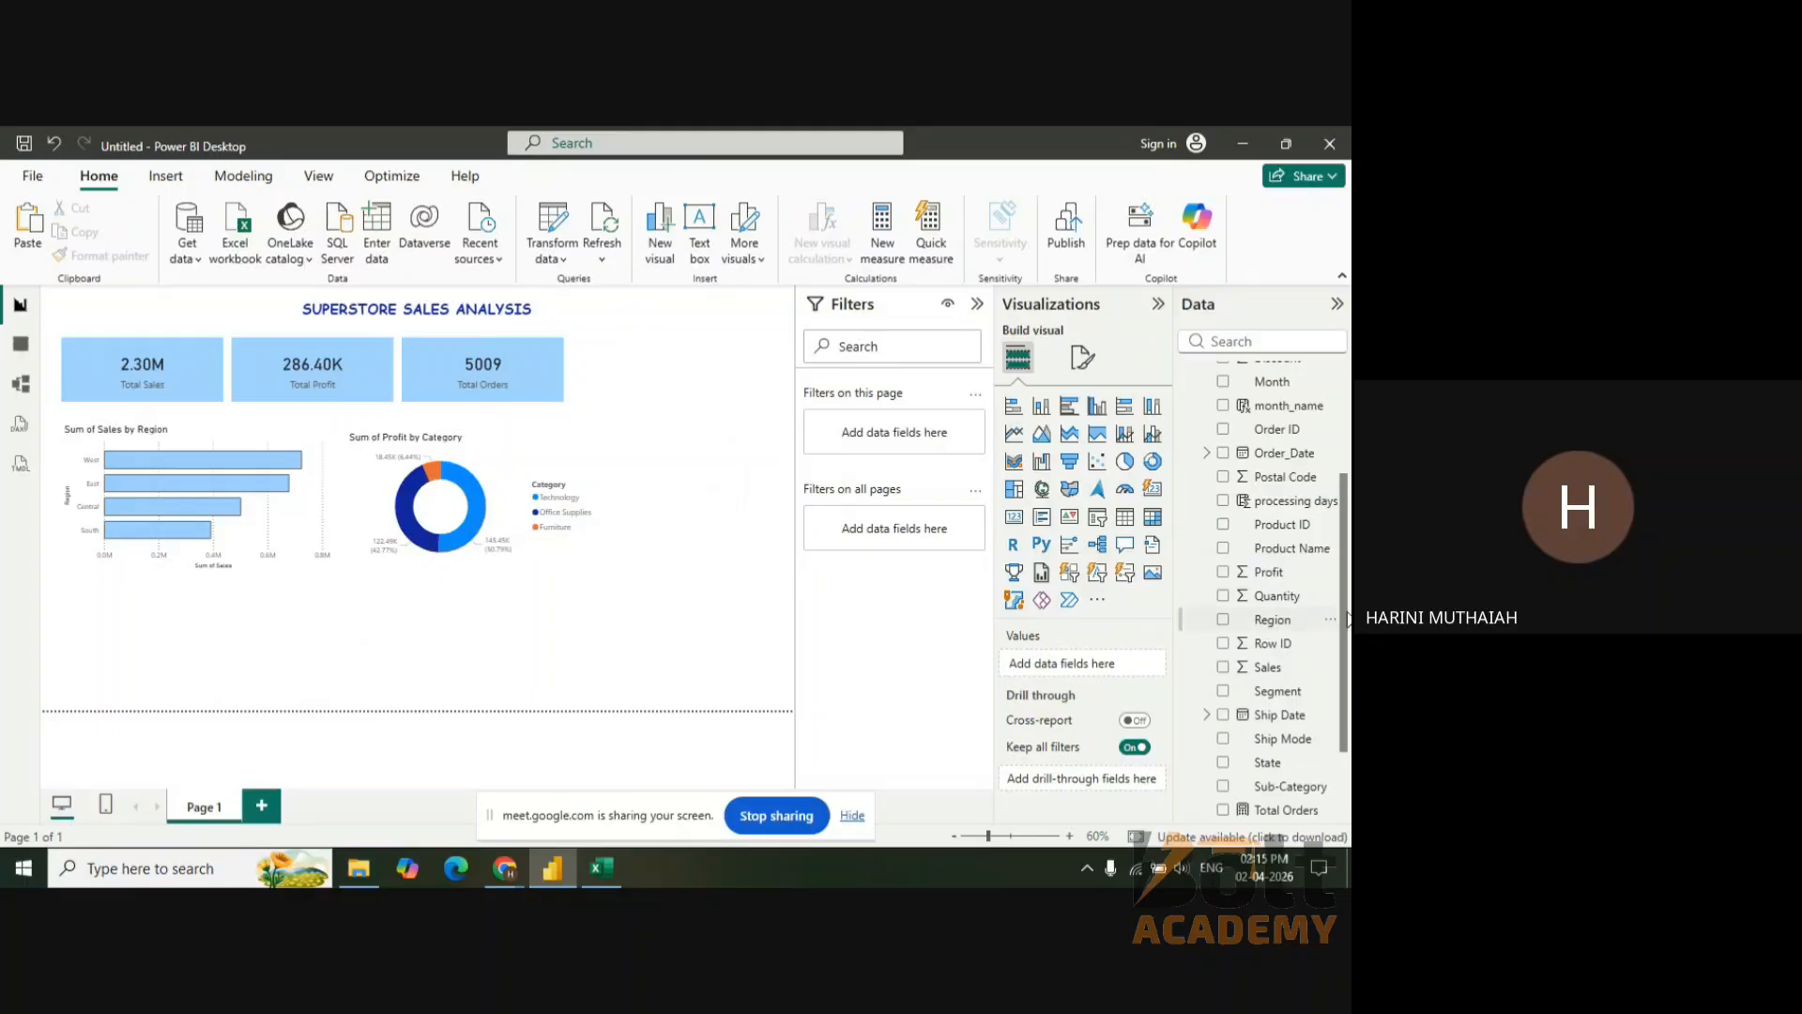
- Add a new visual with the Year field and set Year to Don't summarize
scroll(1345, 586, "down", 2)
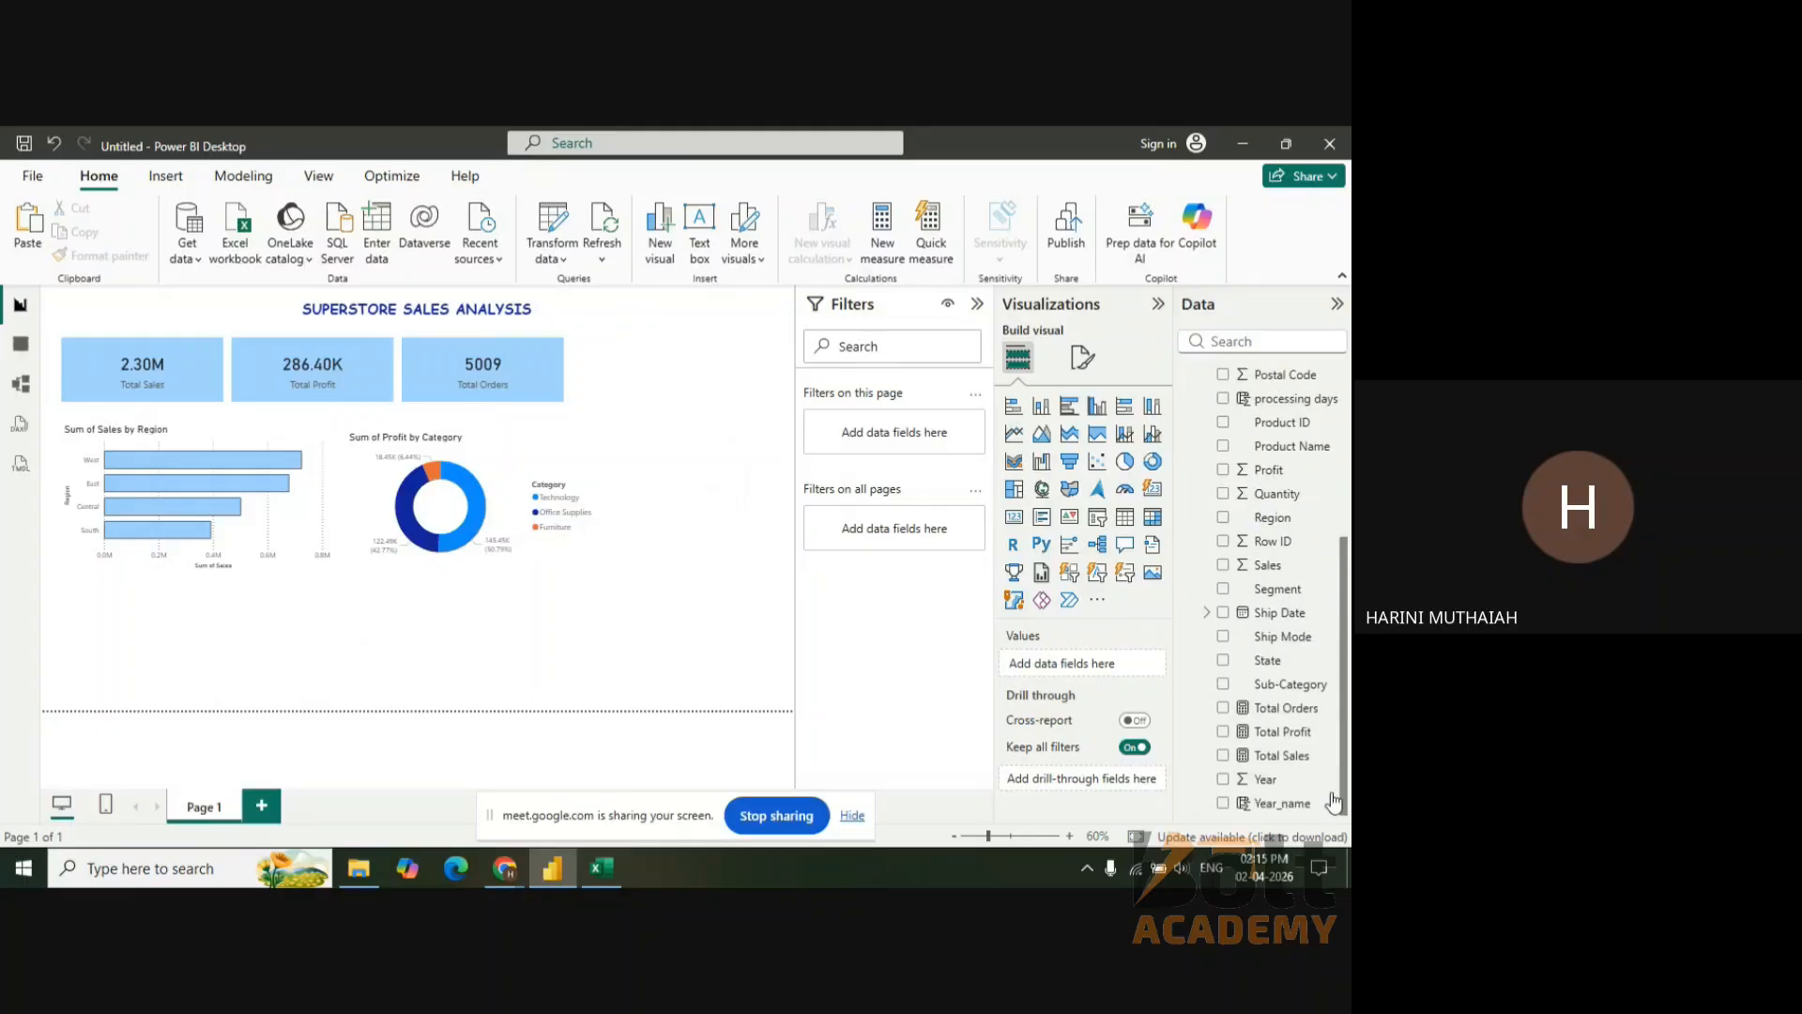
left_click_drag(1282, 784, 1103, 672)
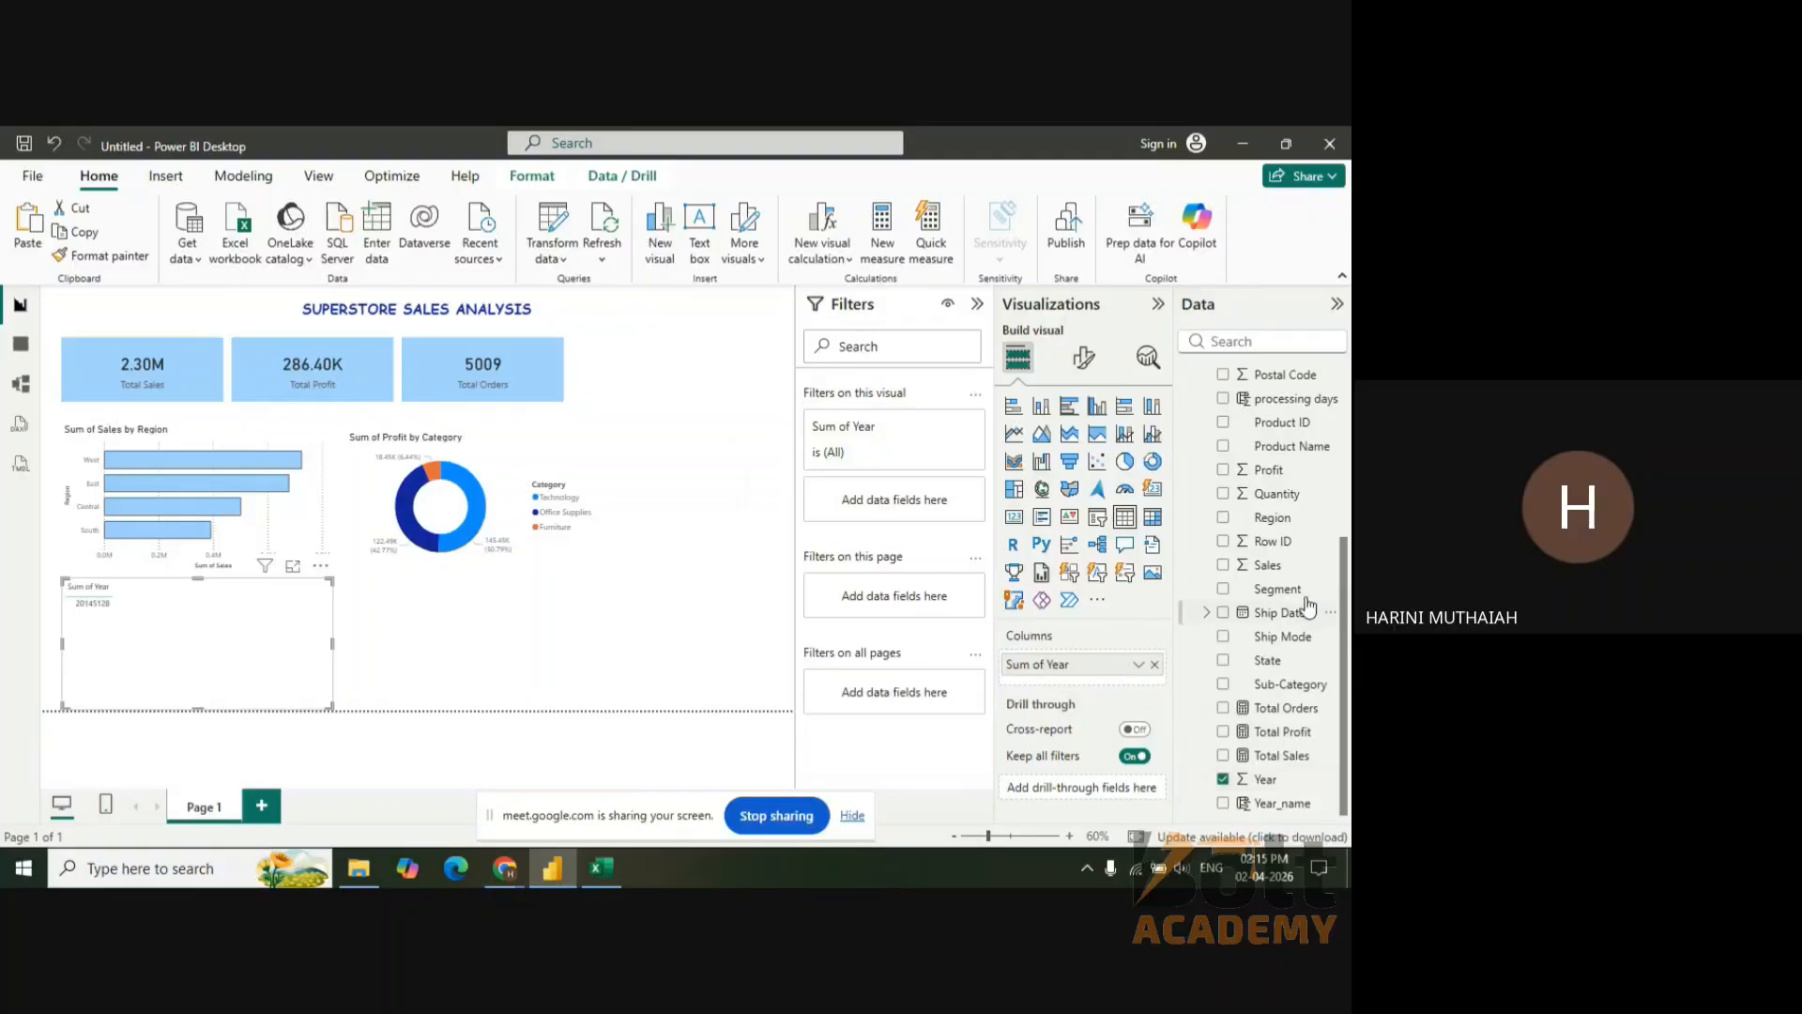
left_click(1136, 665)
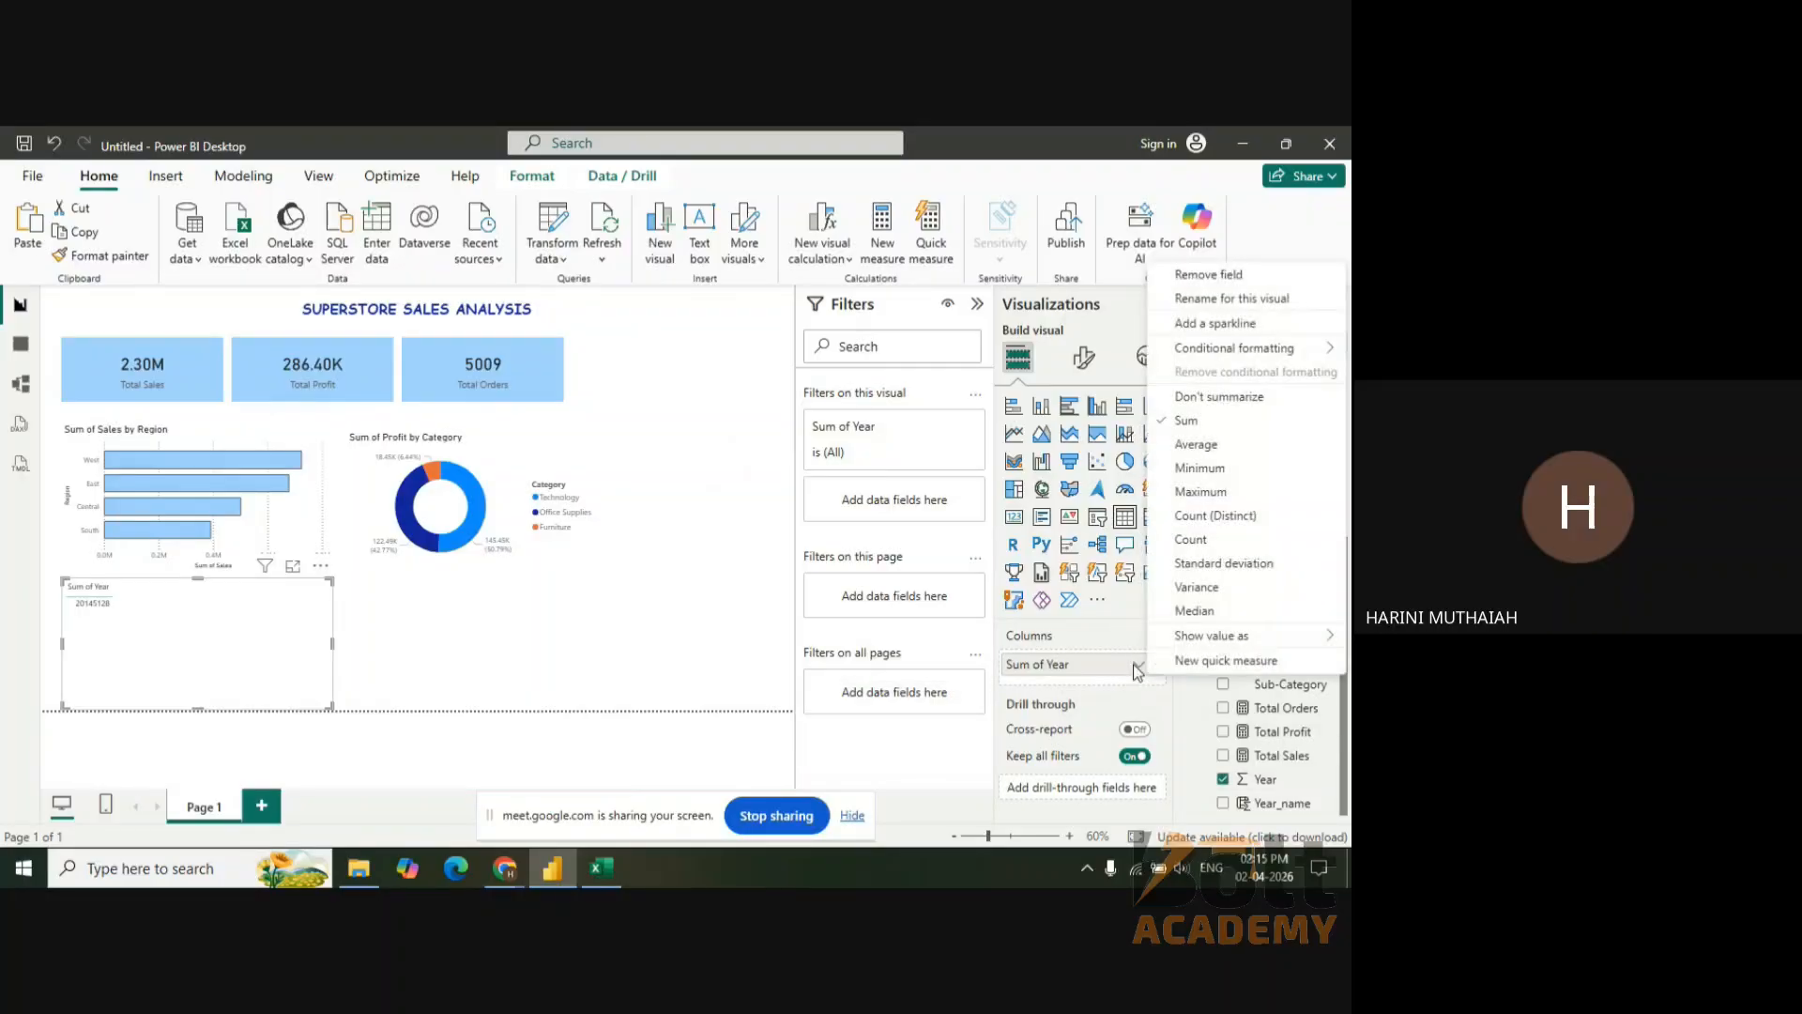
left_click(1240, 405)
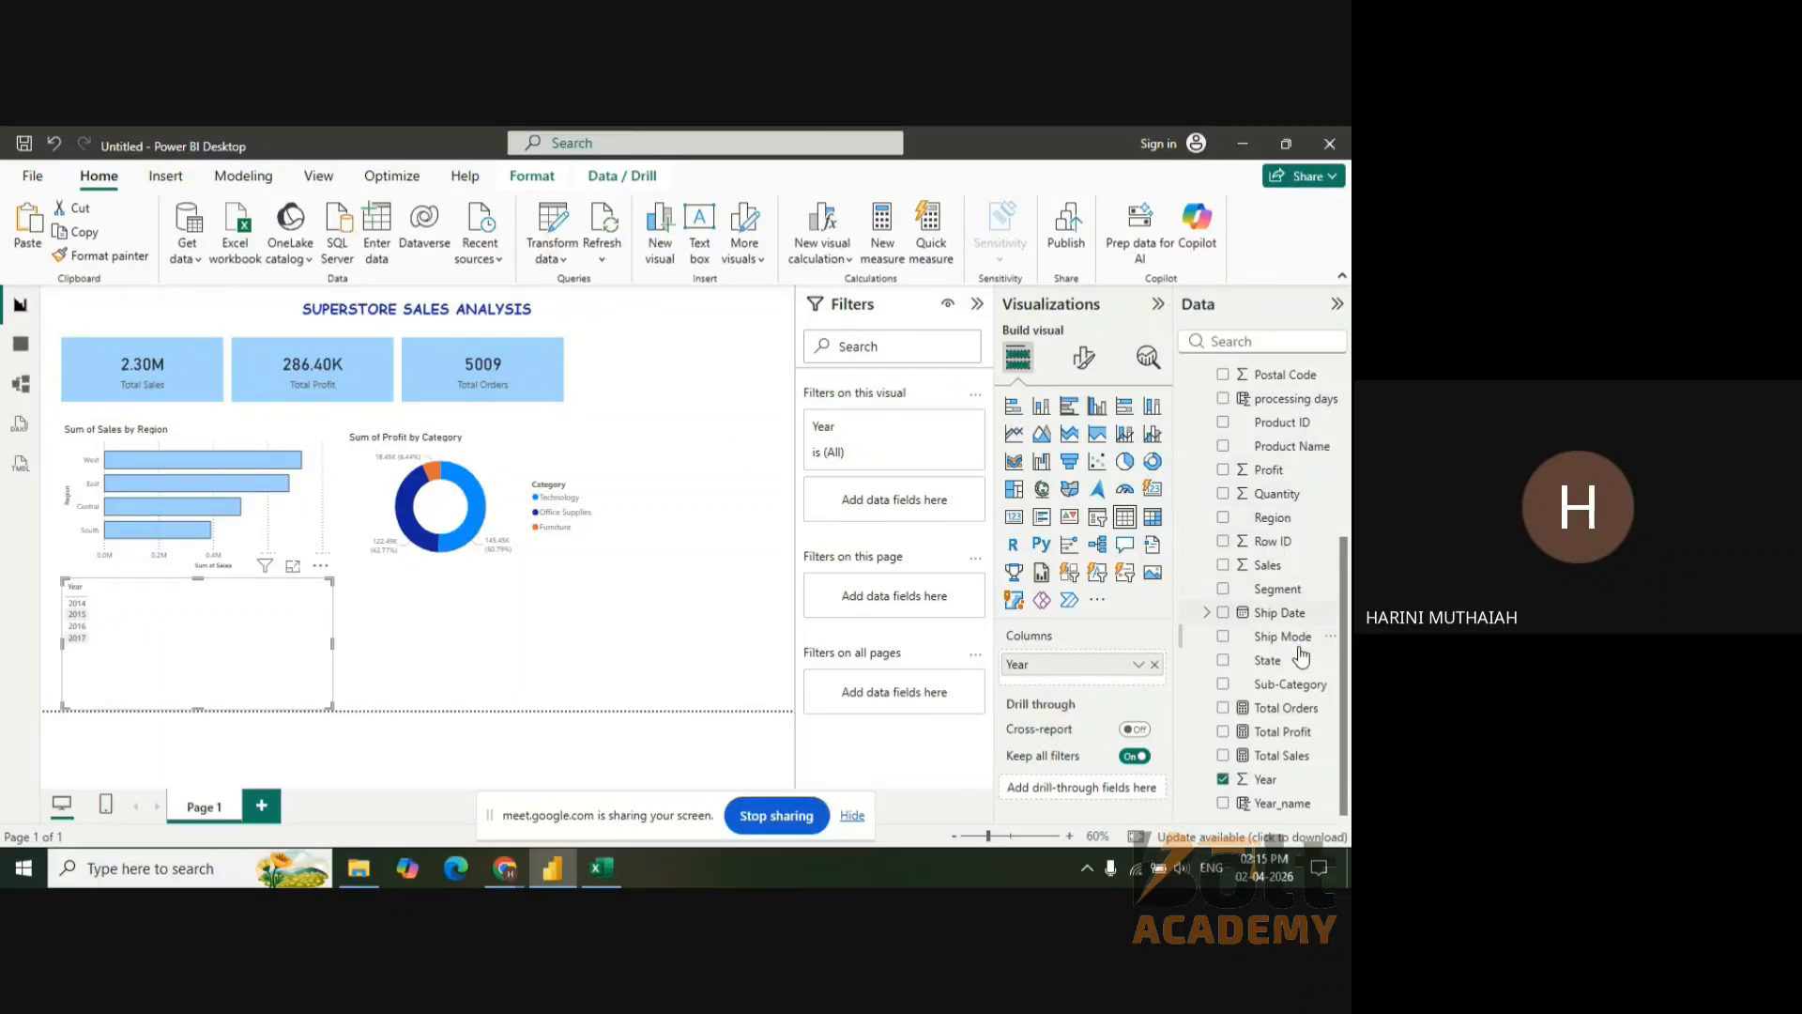
left_click_drag(1276, 566, 1094, 696)
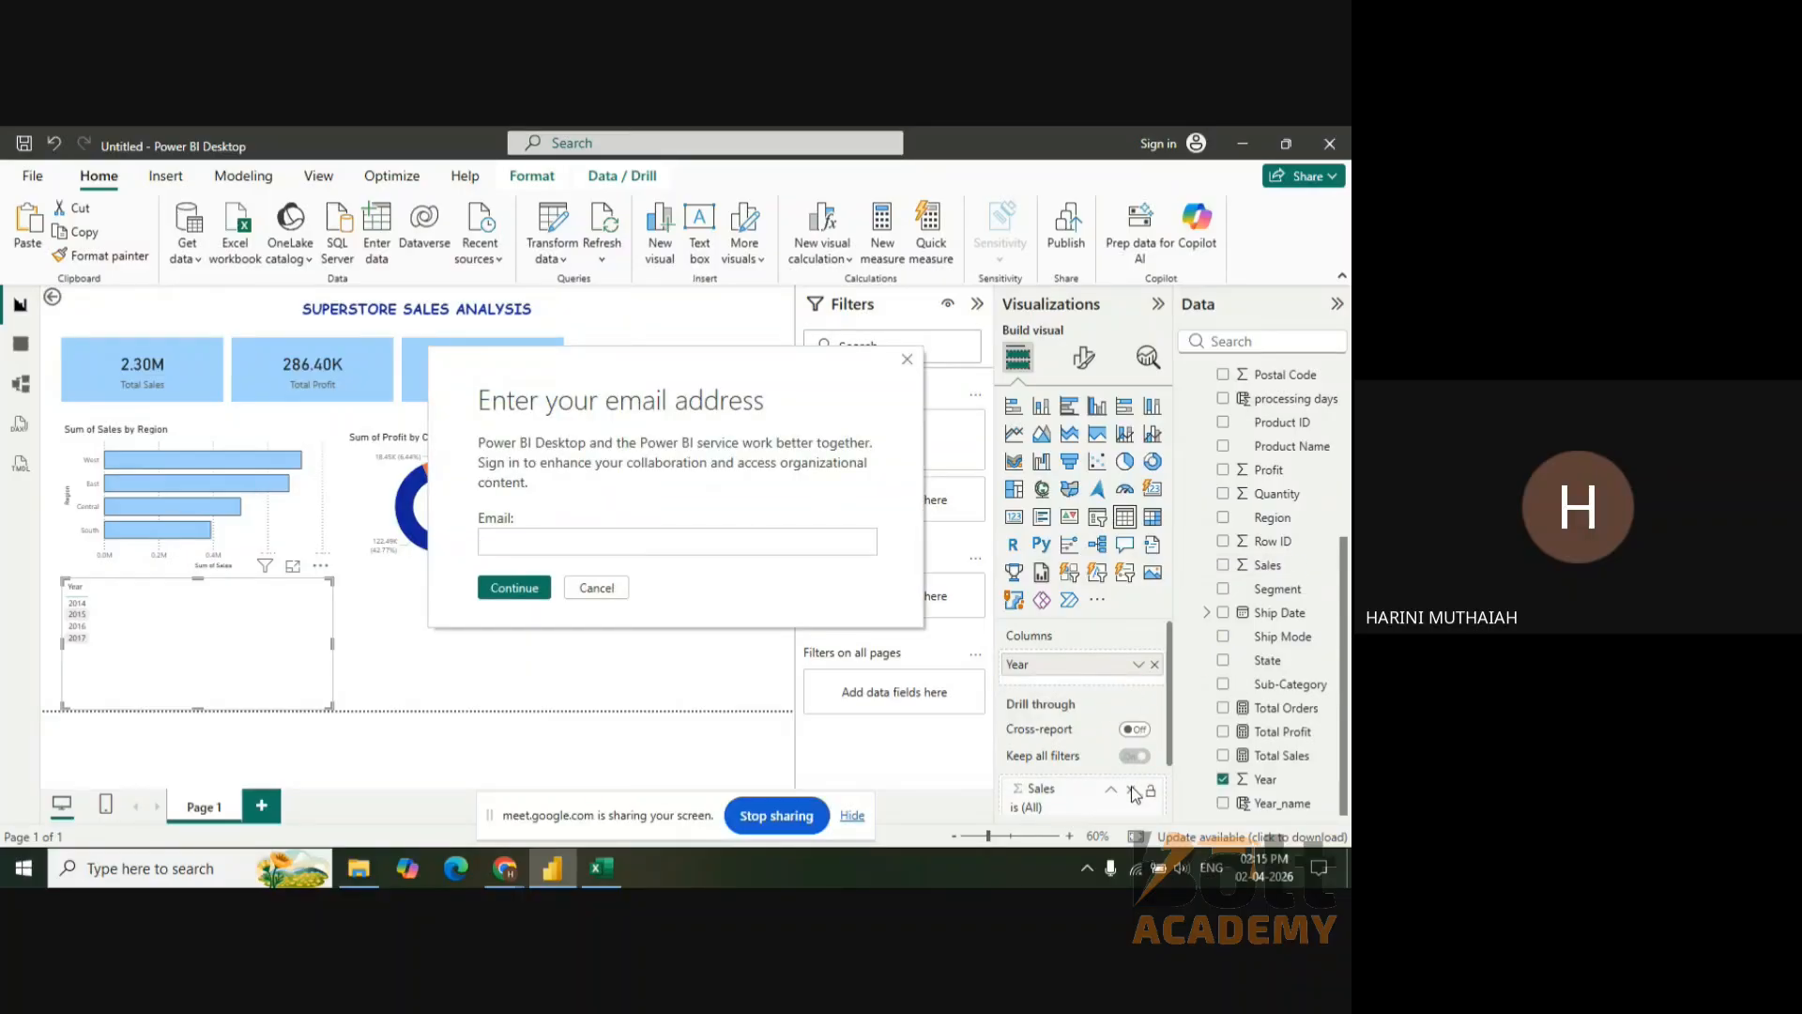
left_click(596, 587)
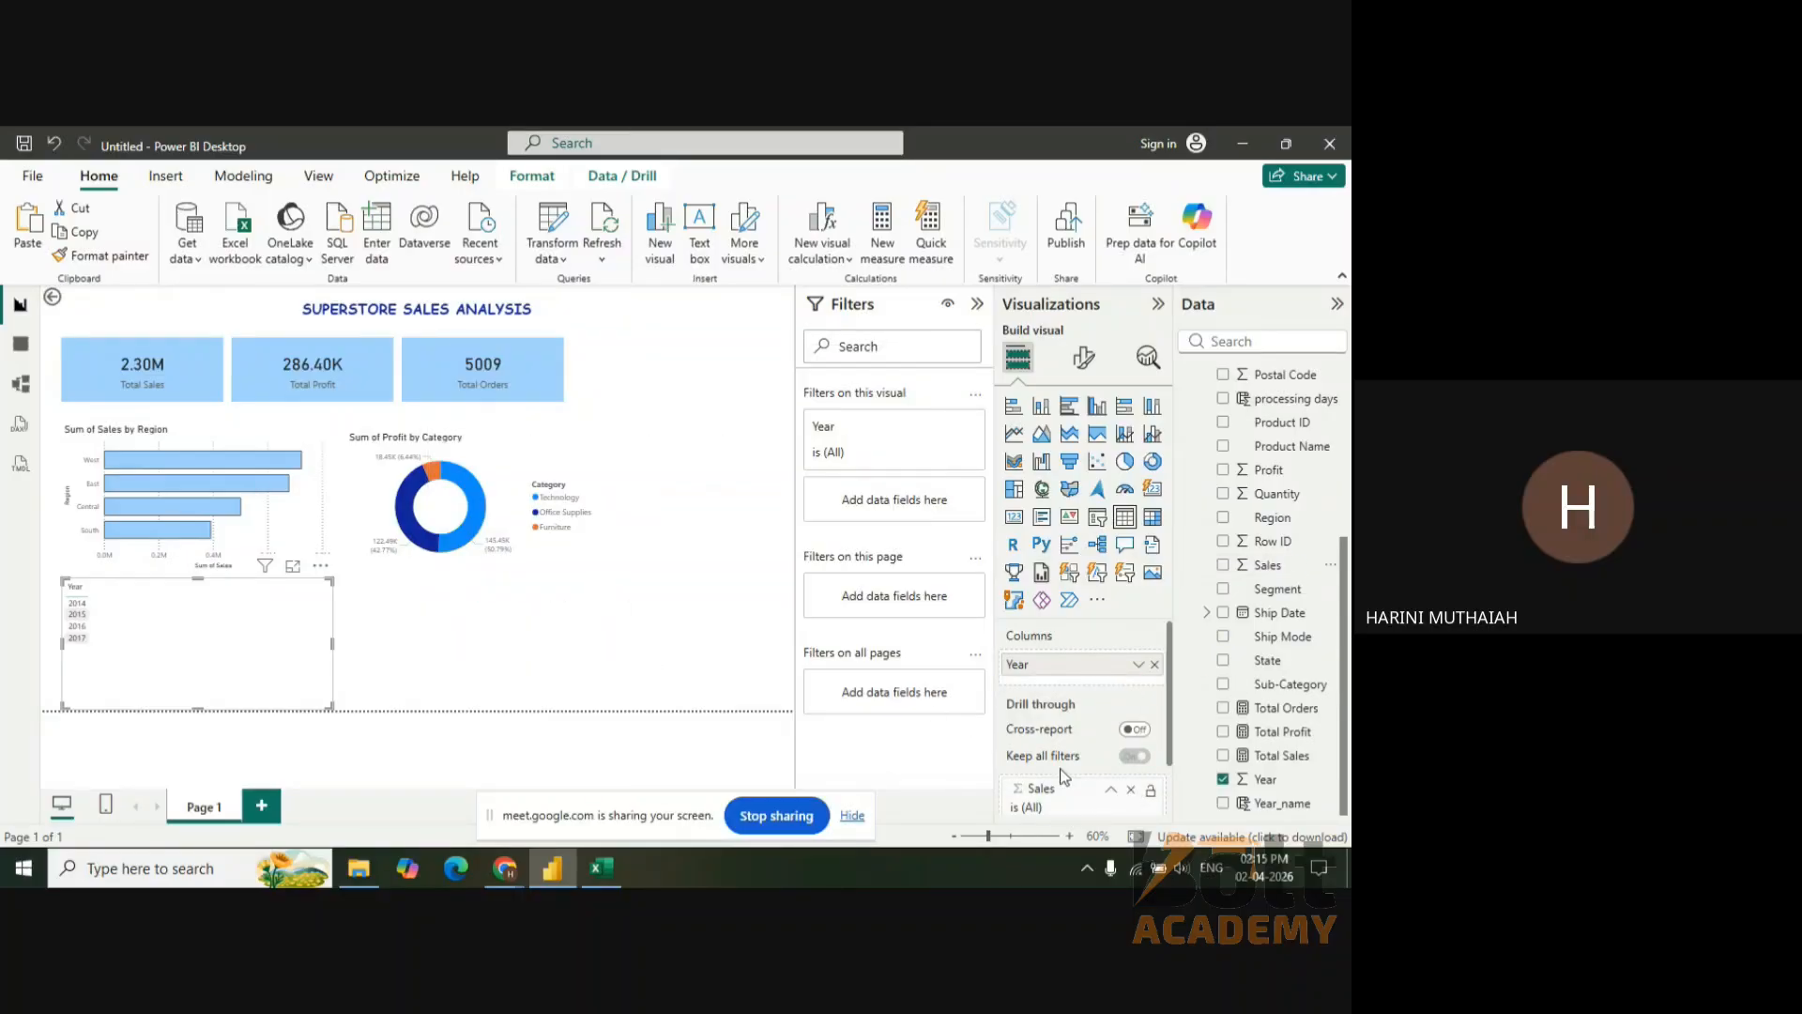
left_click(1131, 789)
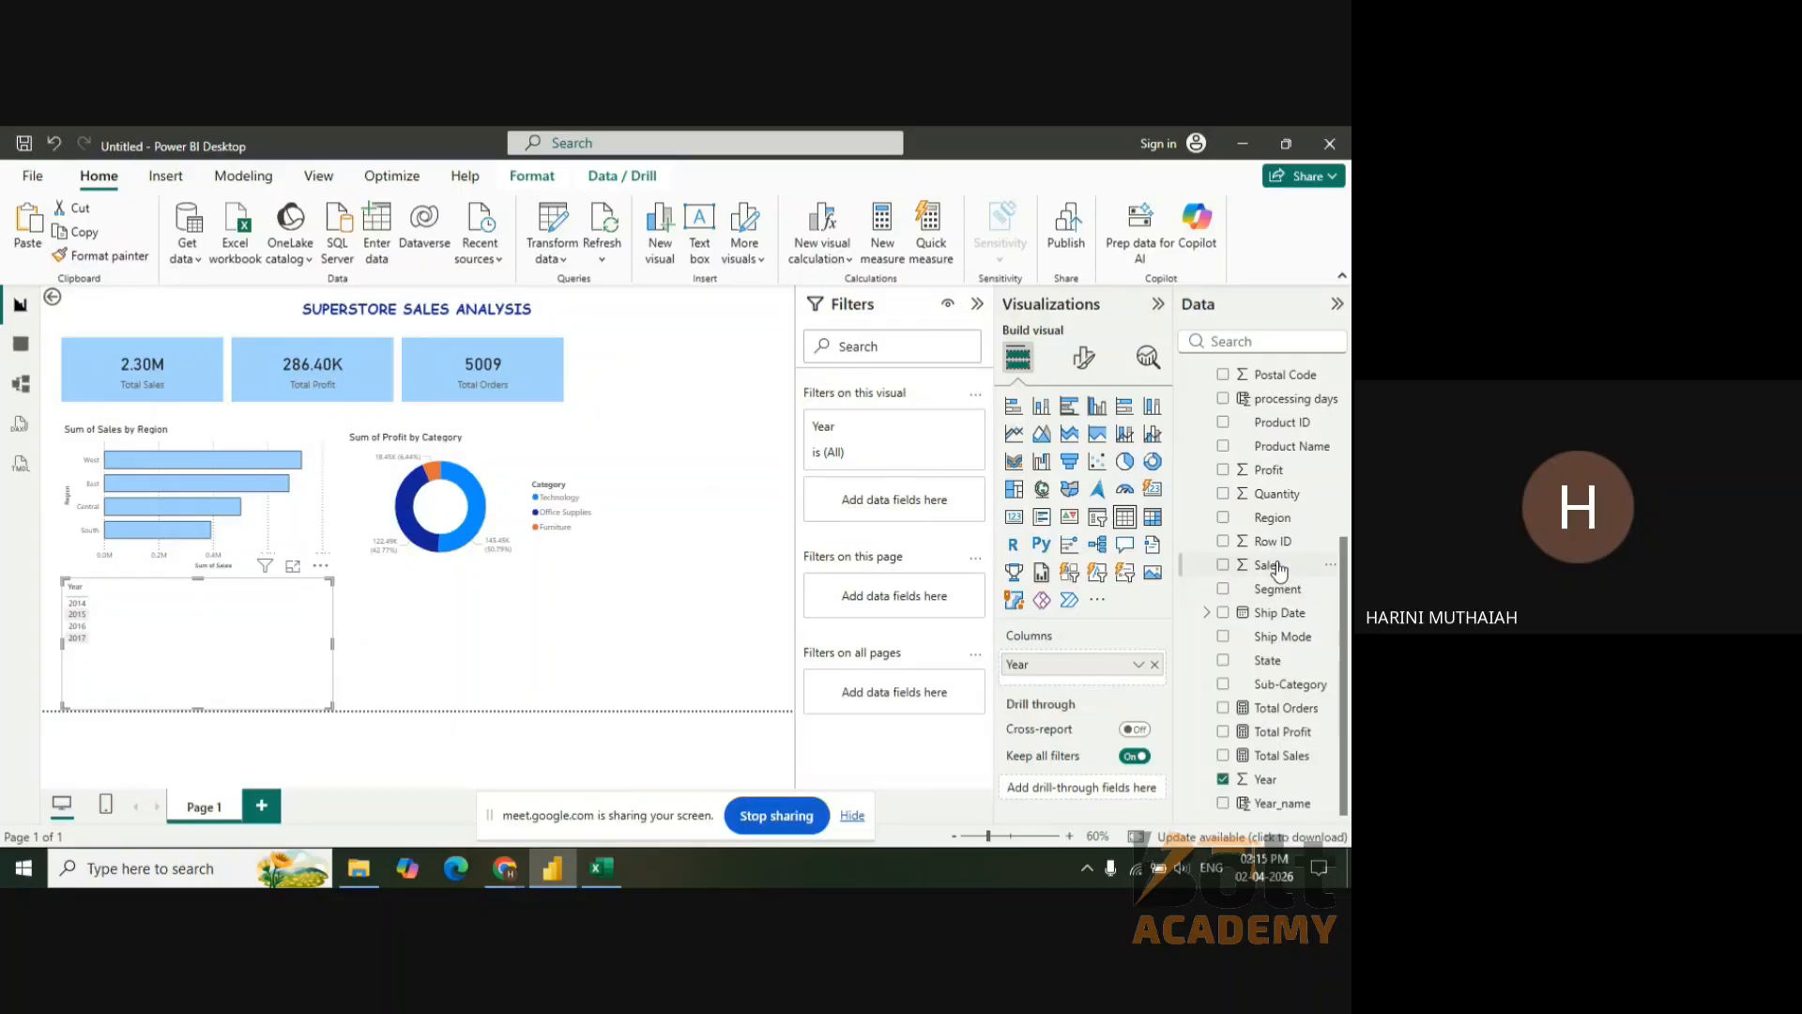
- Add Sales and Profit to the Year table and convert it to a 100% stacked column chart
left_click(1279, 569)
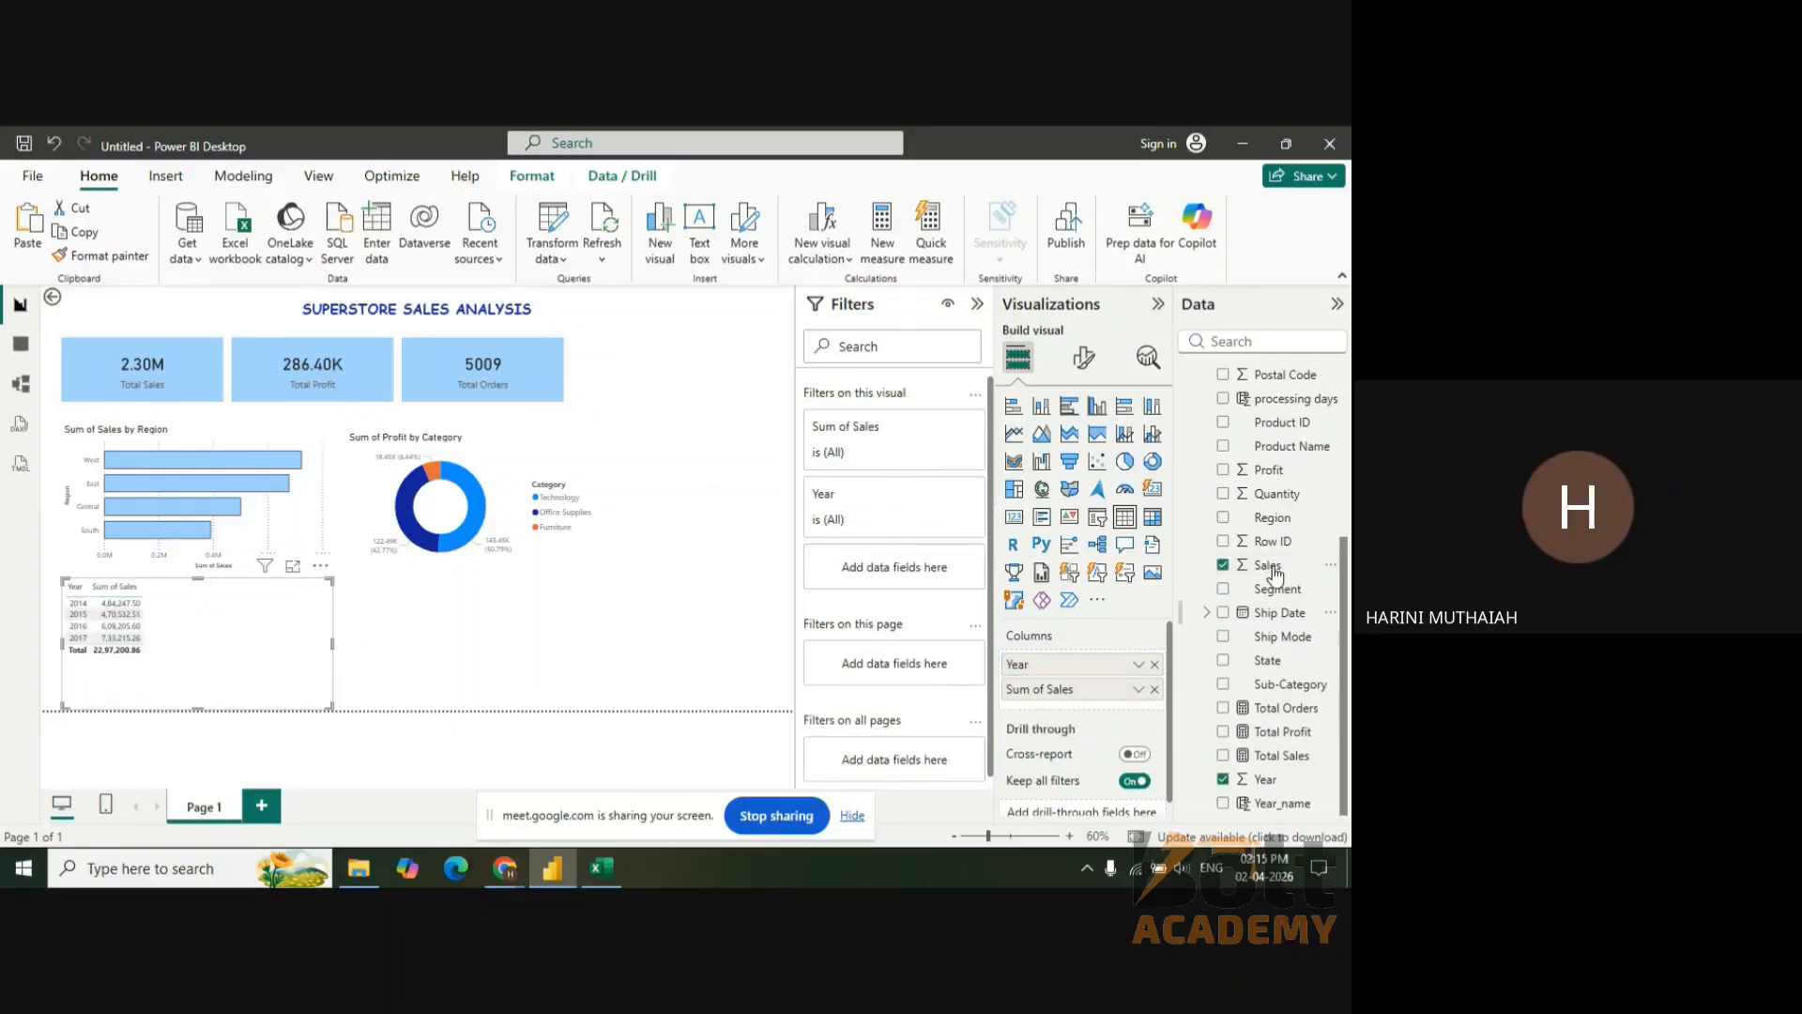
left_click_drag(1269, 470, 1089, 705)
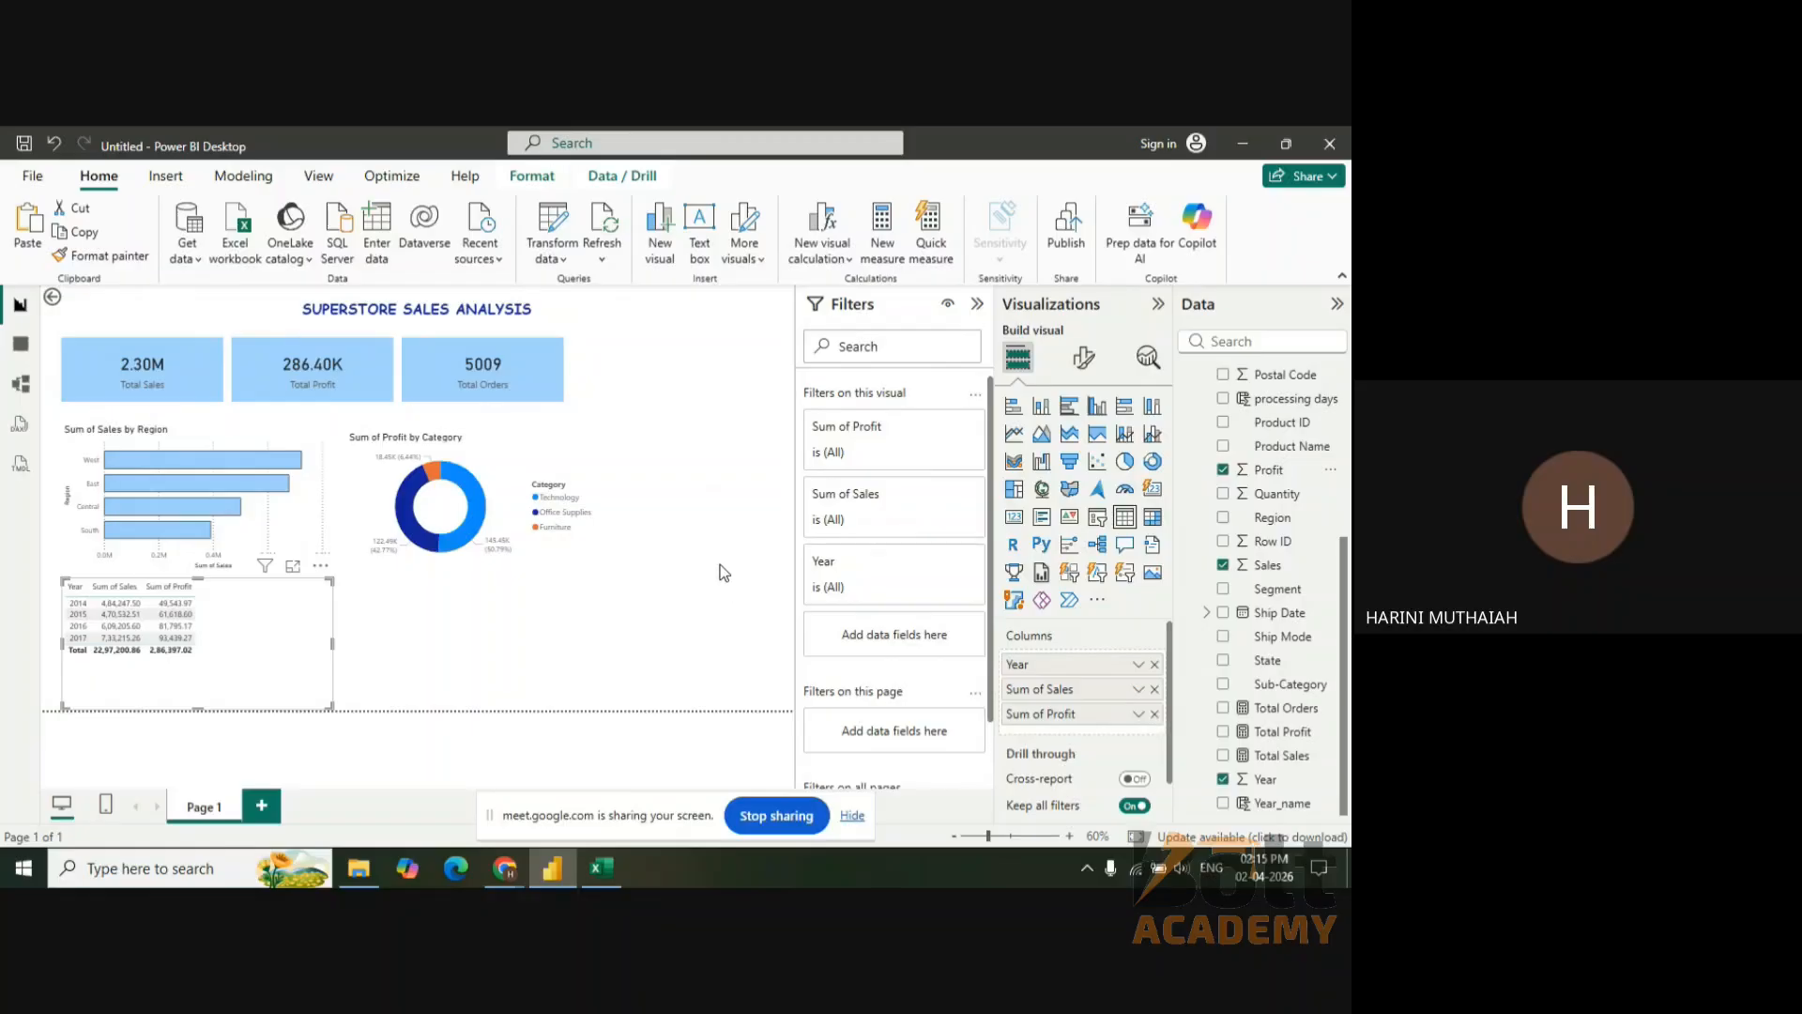
left_click(1151, 413)
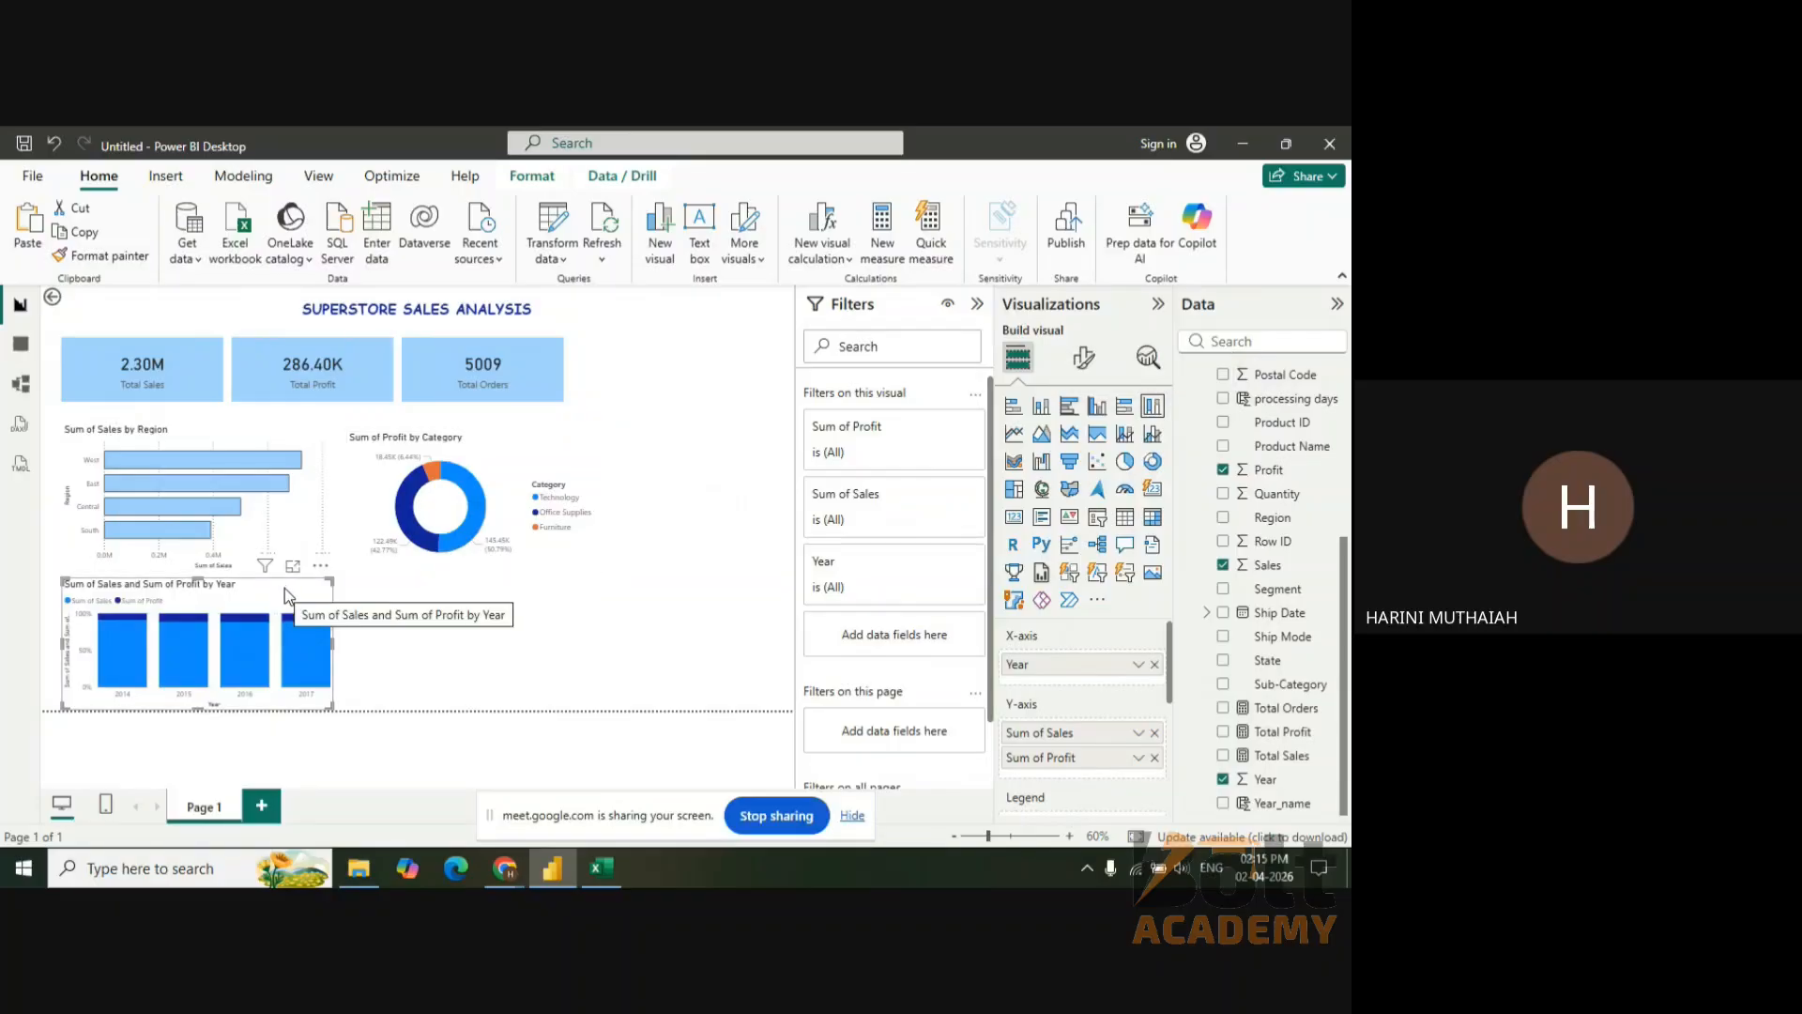
- Shift the Sales by Region chart up slightly and change the Sales and Profit by Year visual to a line and stacked column chart
left_click(280, 495)
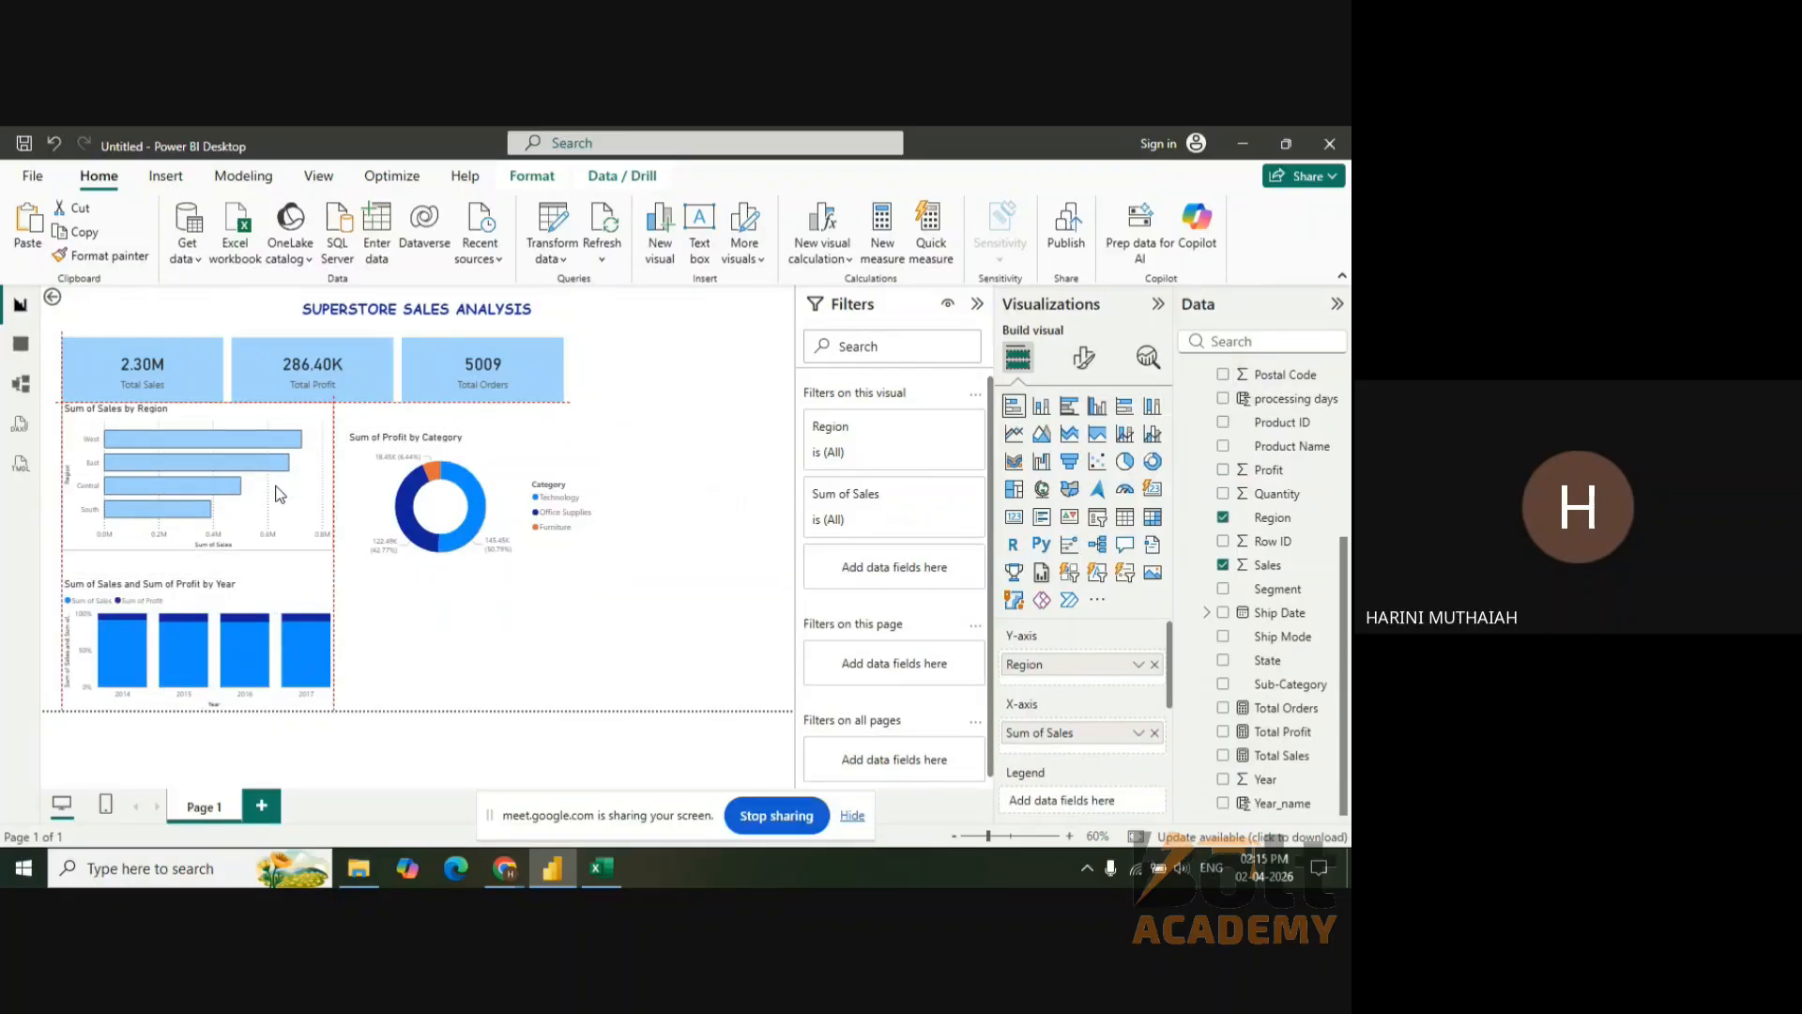
left_click_drag(276, 487, 274, 497)
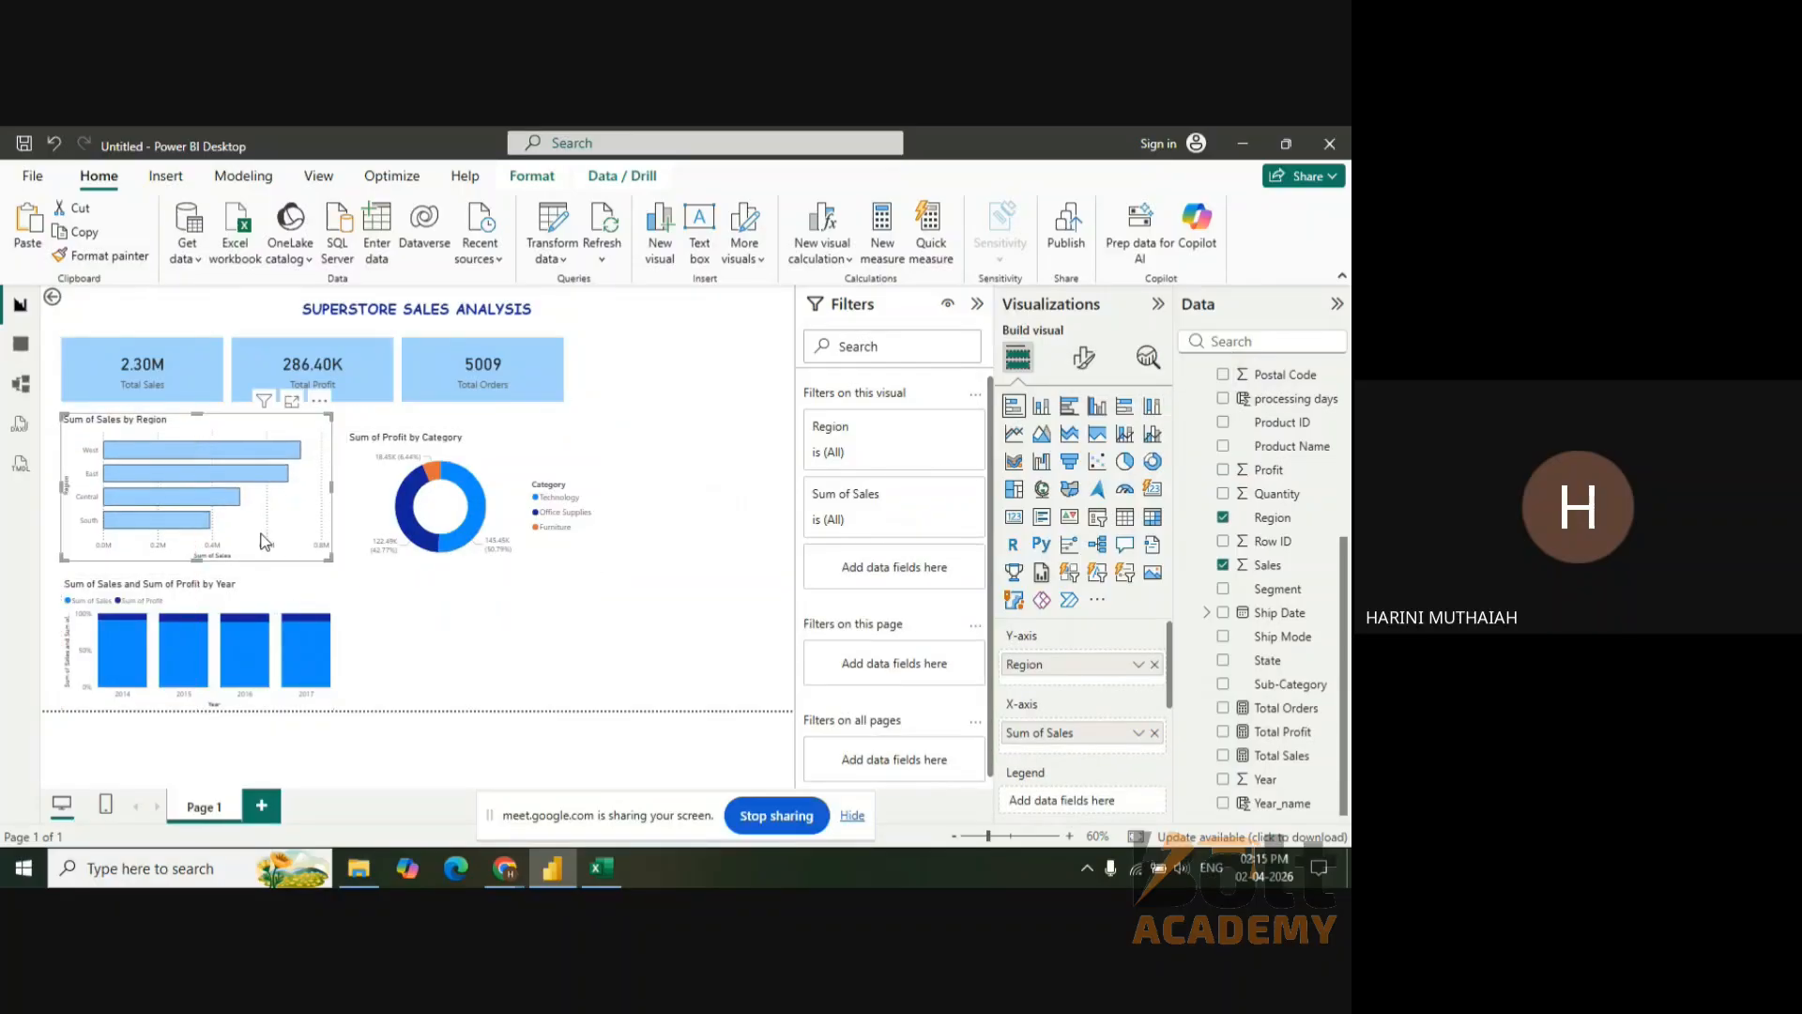
left_click(260, 601)
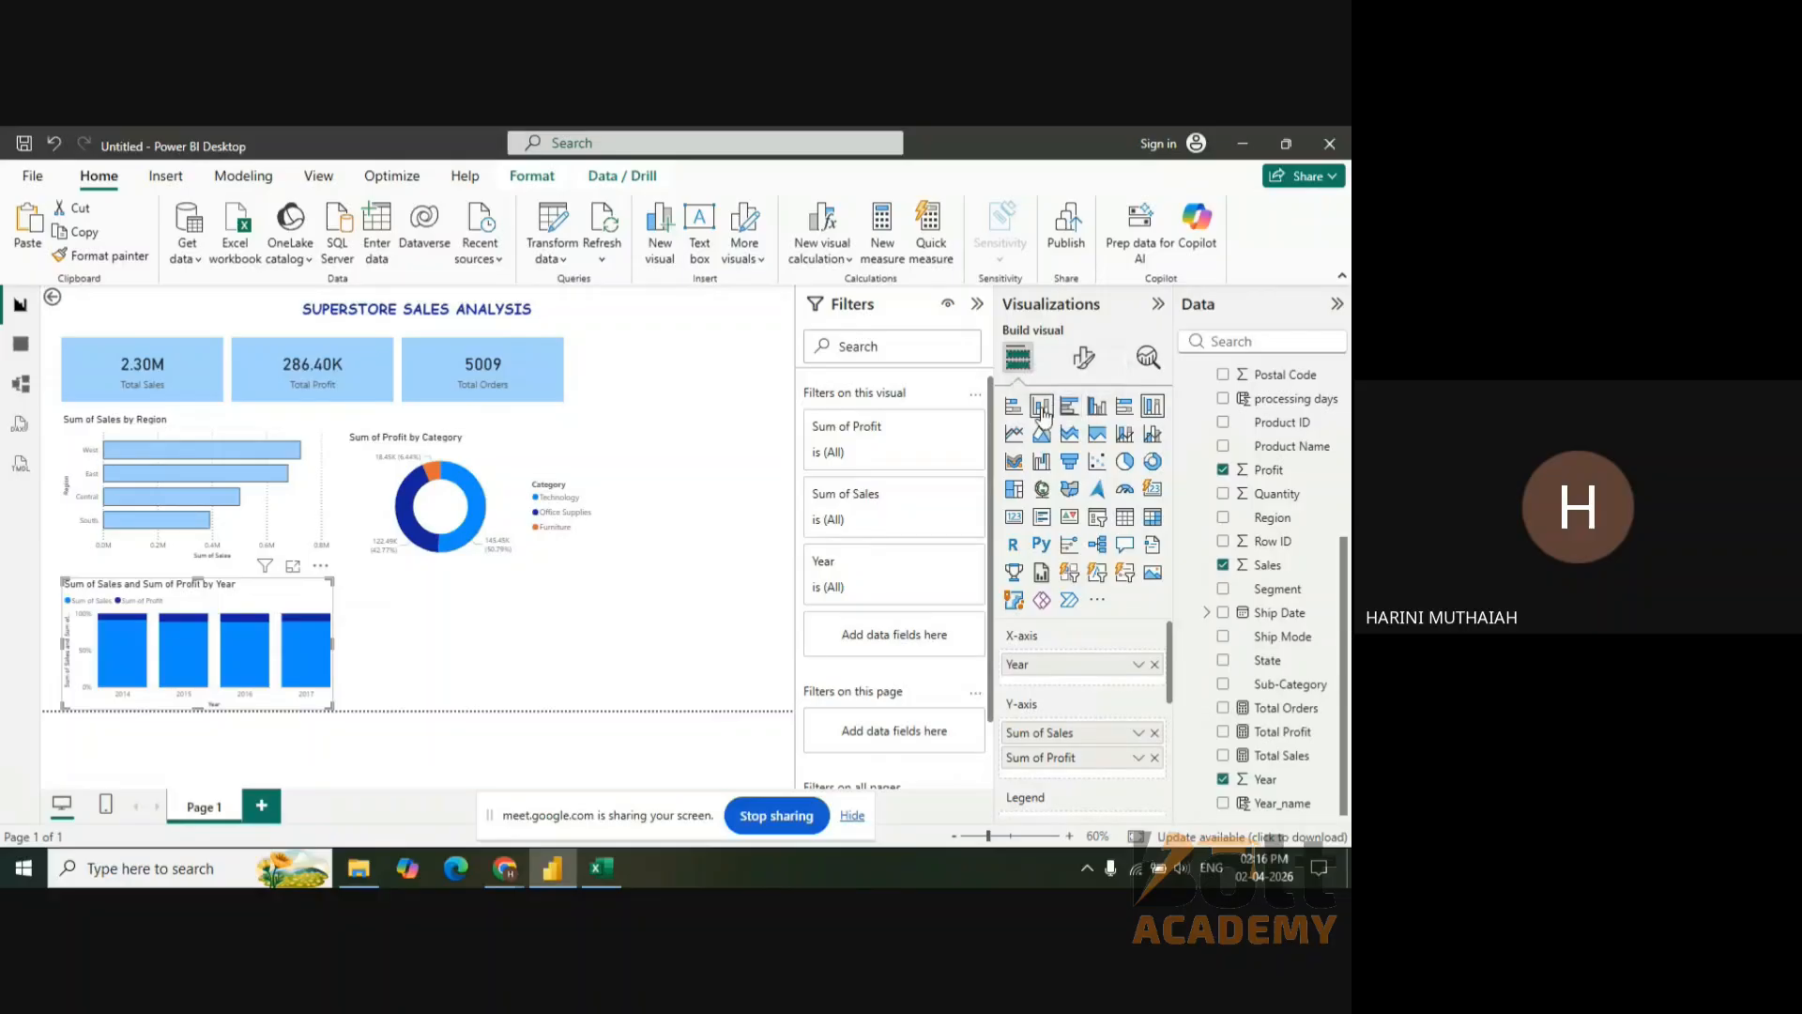
left_click(1124, 435)
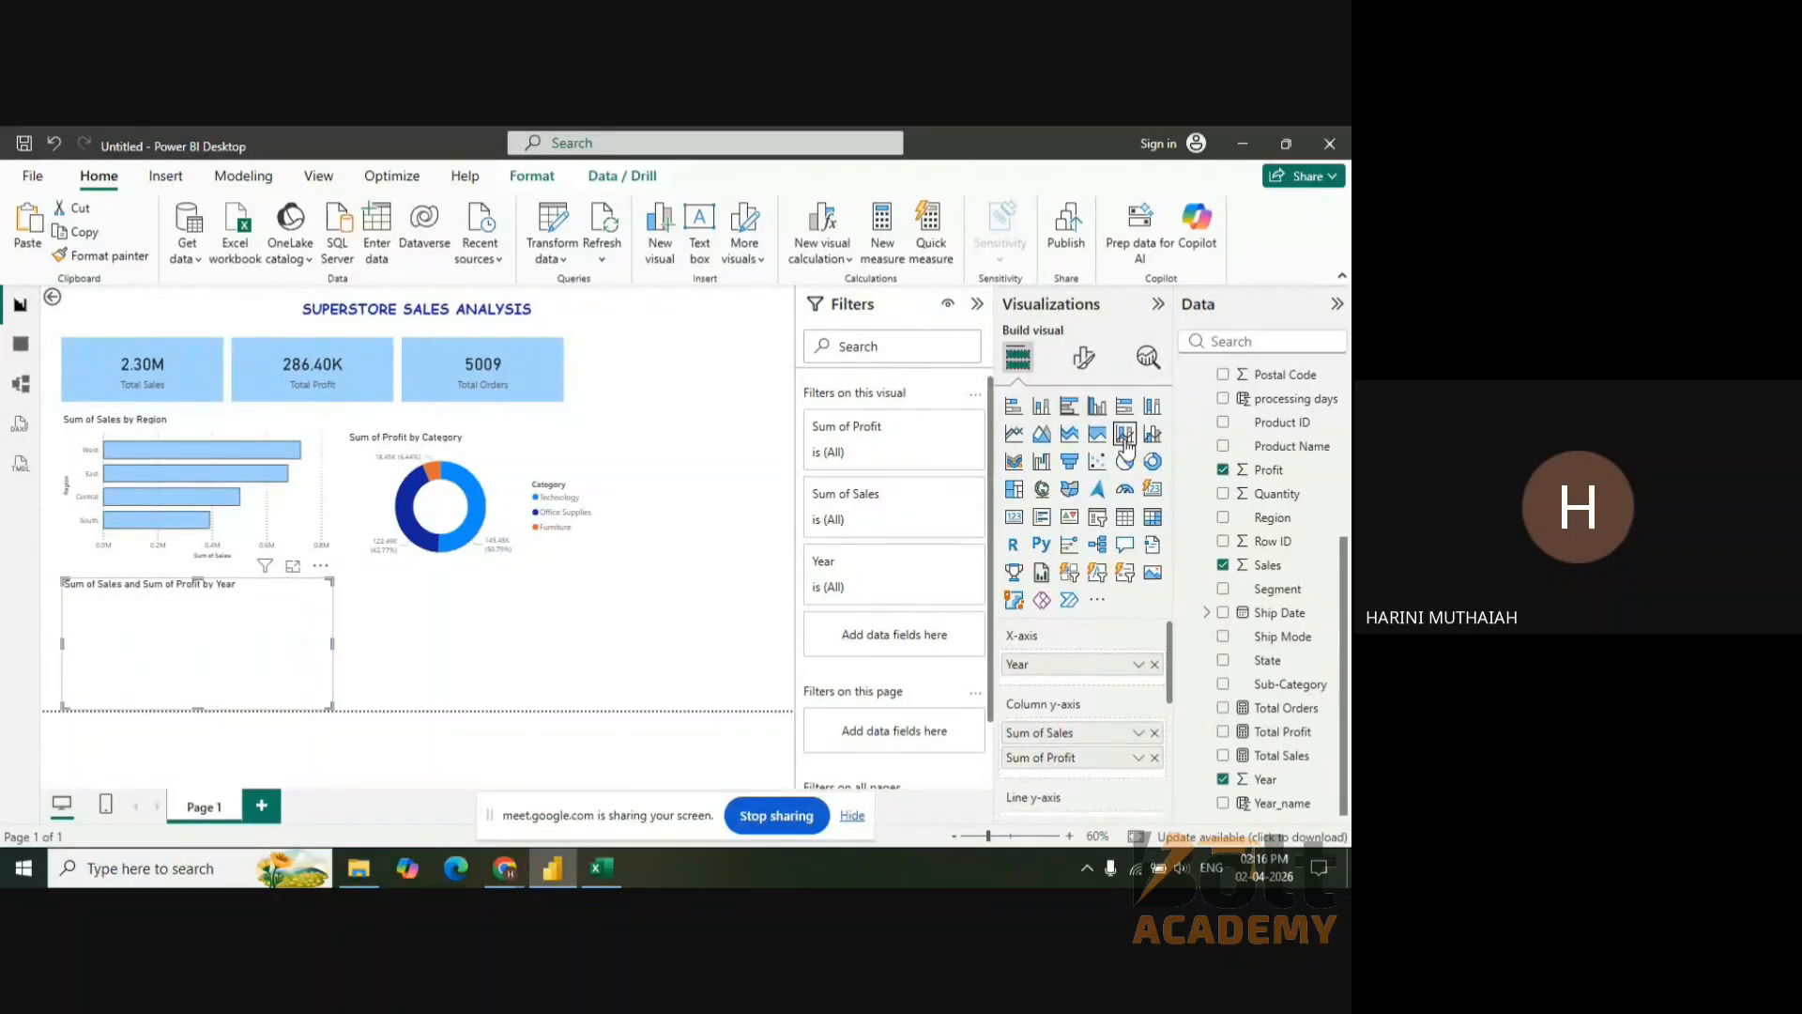
- Change the Sales and Profit by Year visual to a clustered bar chart
left_click(1075, 413)
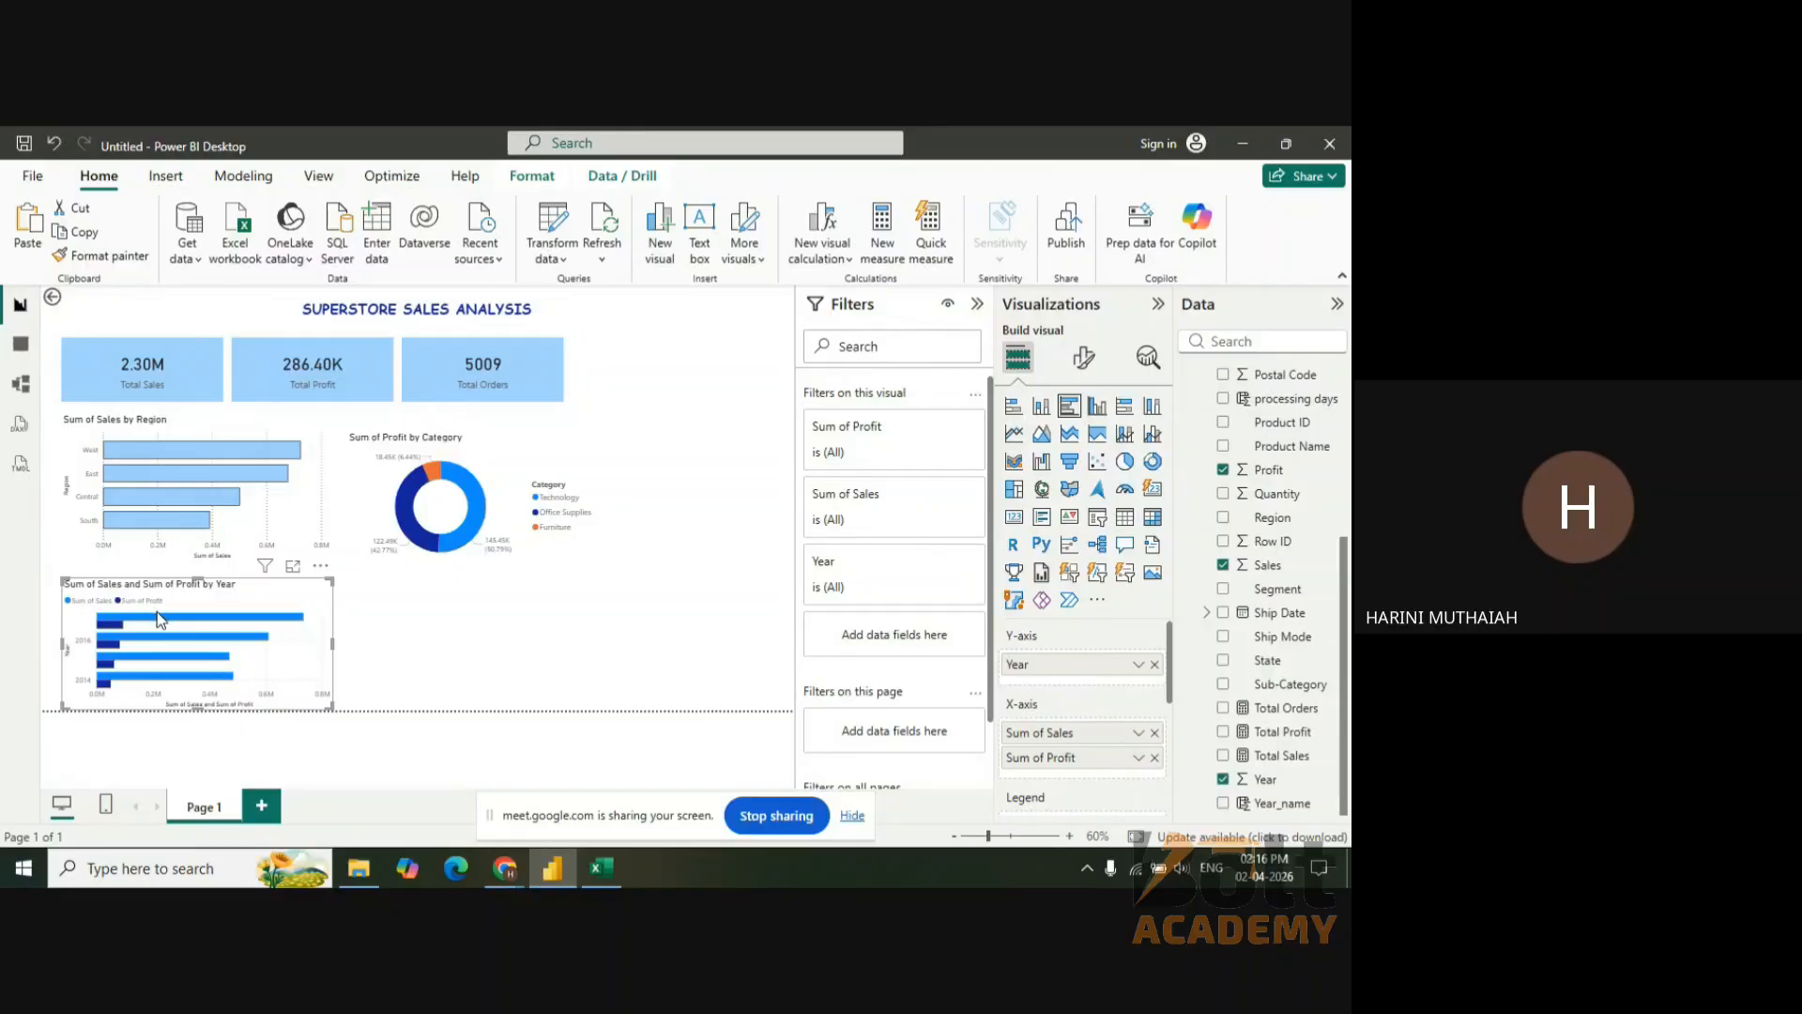
mouse_move(164, 619)
left_click(449, 600)
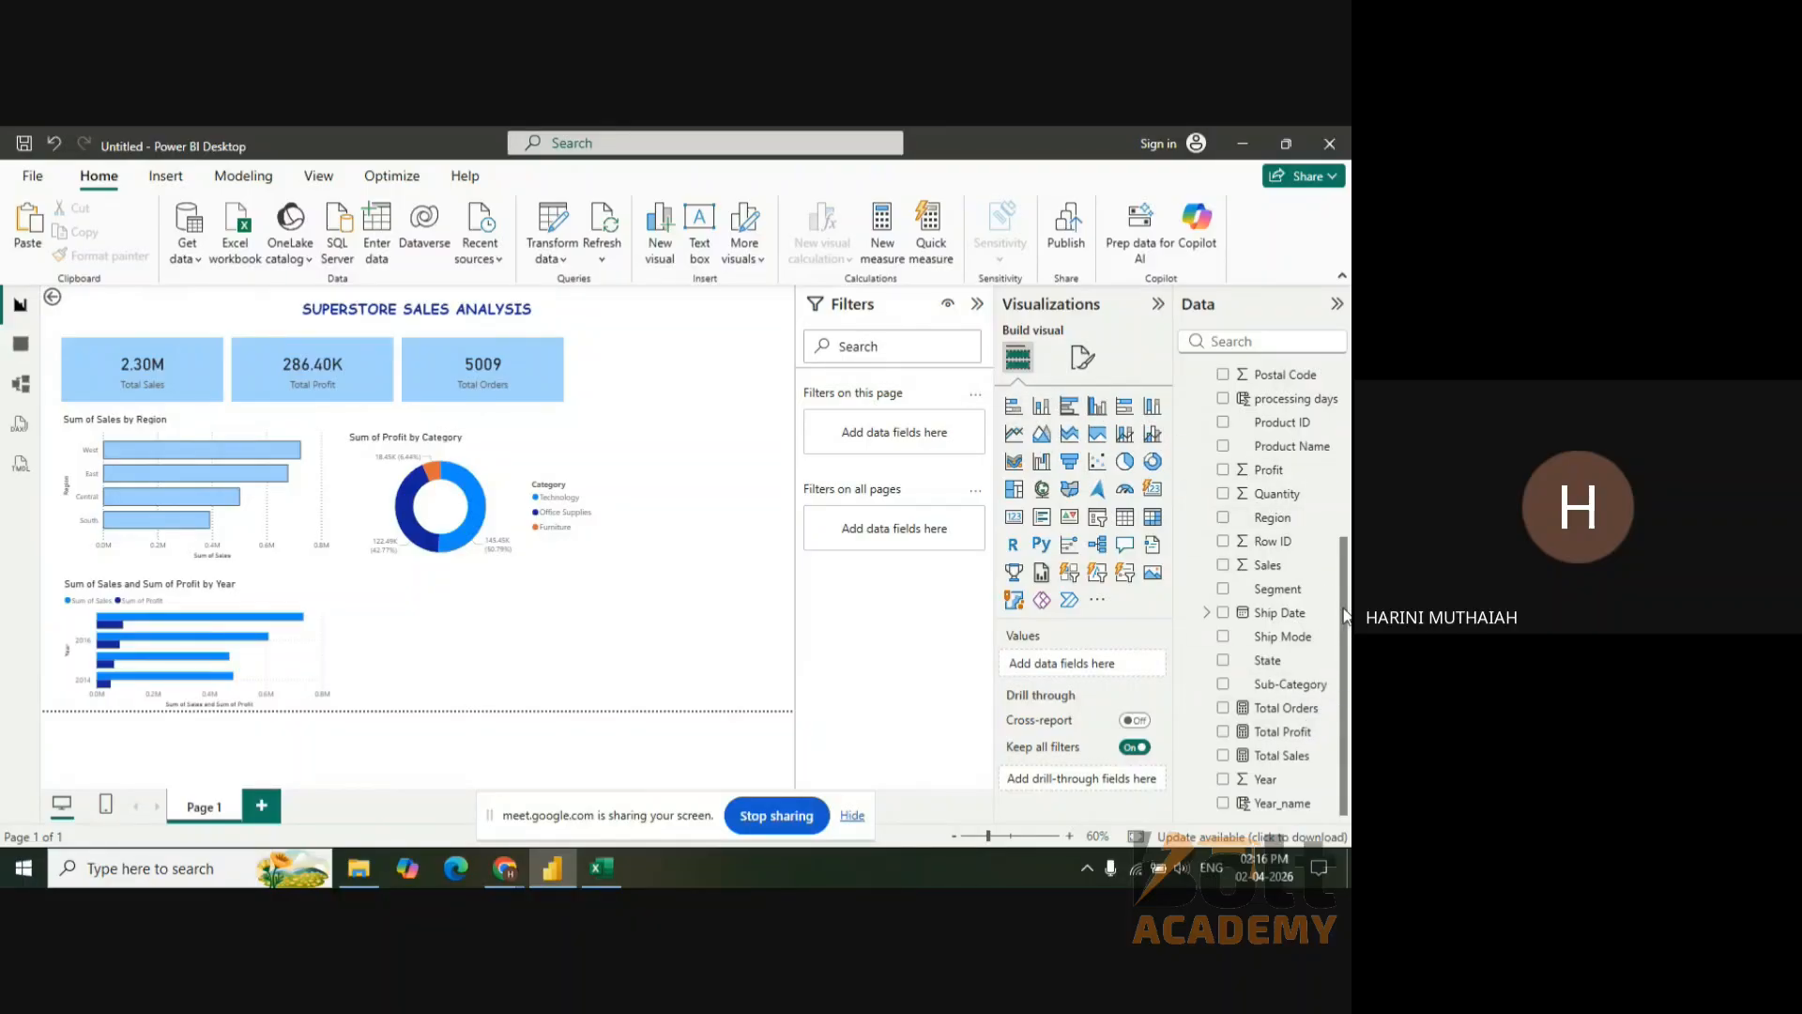
- Create a new visual beside the yearly chart with the Customer_Name and Sales fields
scroll(1314, 507, "up", 5)
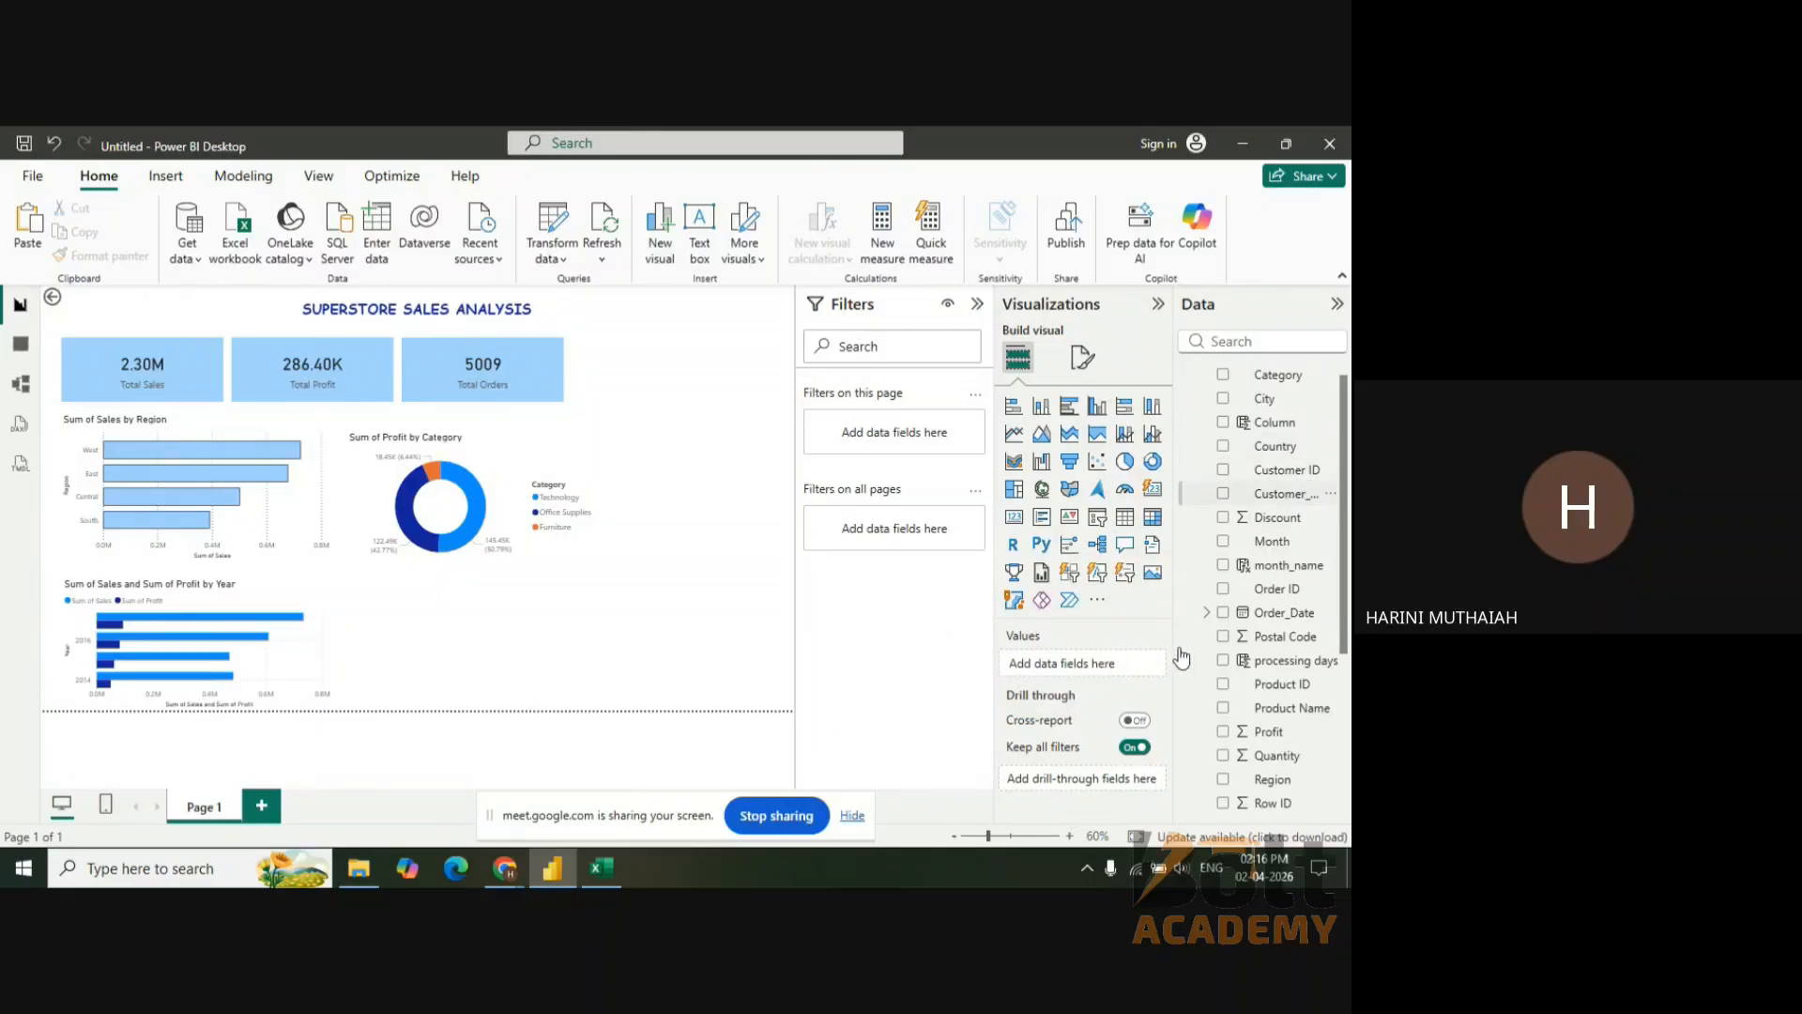
left_click_drag(1182, 658, 1089, 662)
scroll(1342, 573, "down", 1)
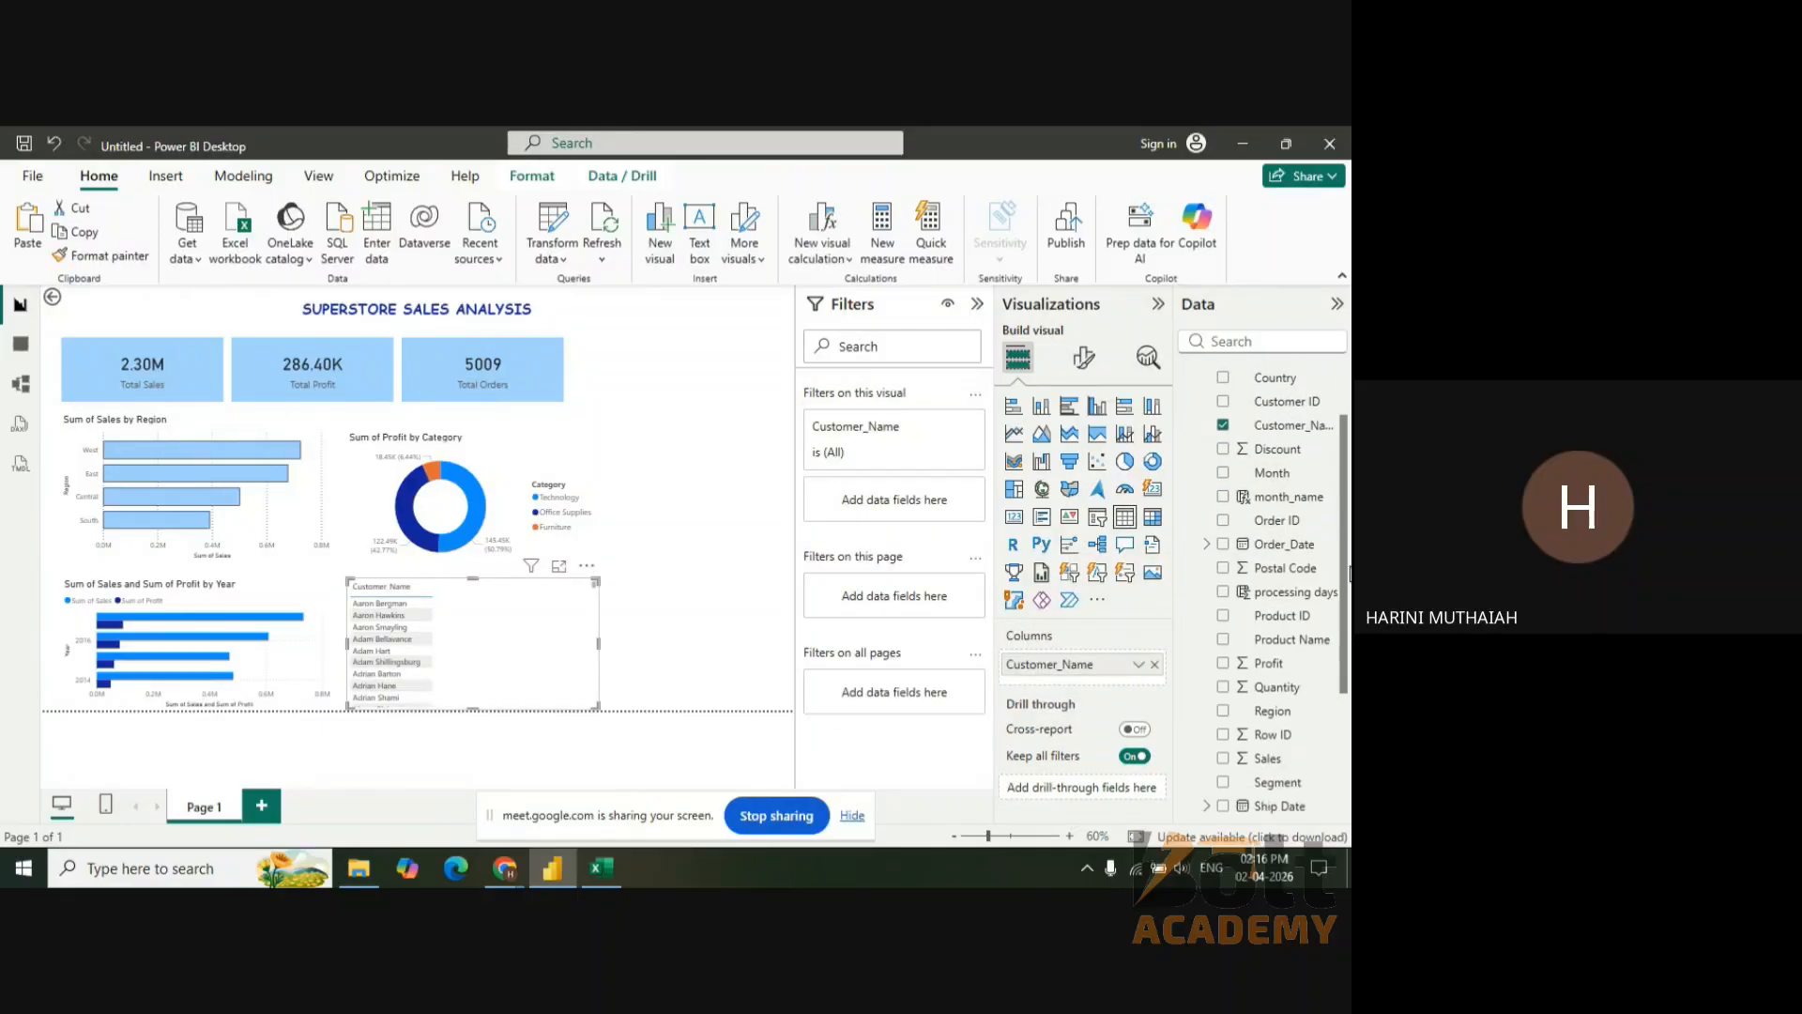
scroll(1347, 574, "down", 1)
left_click_drag(1267, 701, 1080, 686)
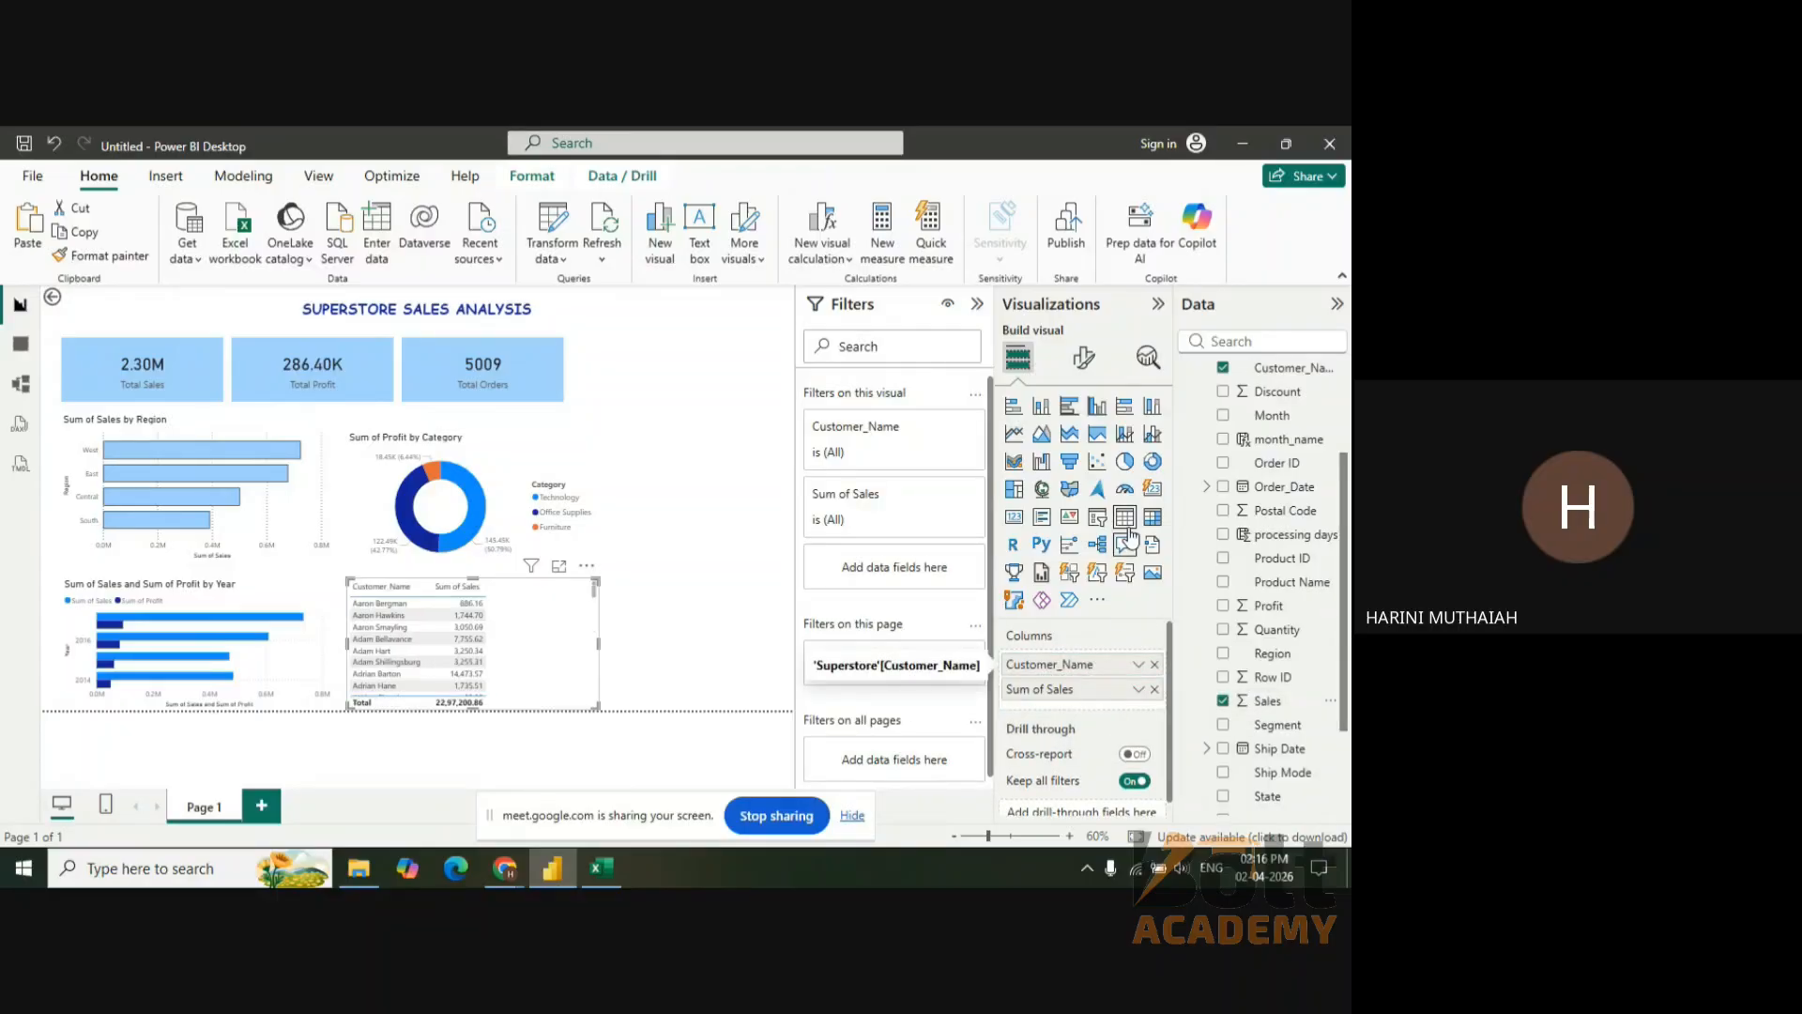
- Convert the customer sales table to a stacked column chart, trying a line chart as well
left_click(1042, 408)
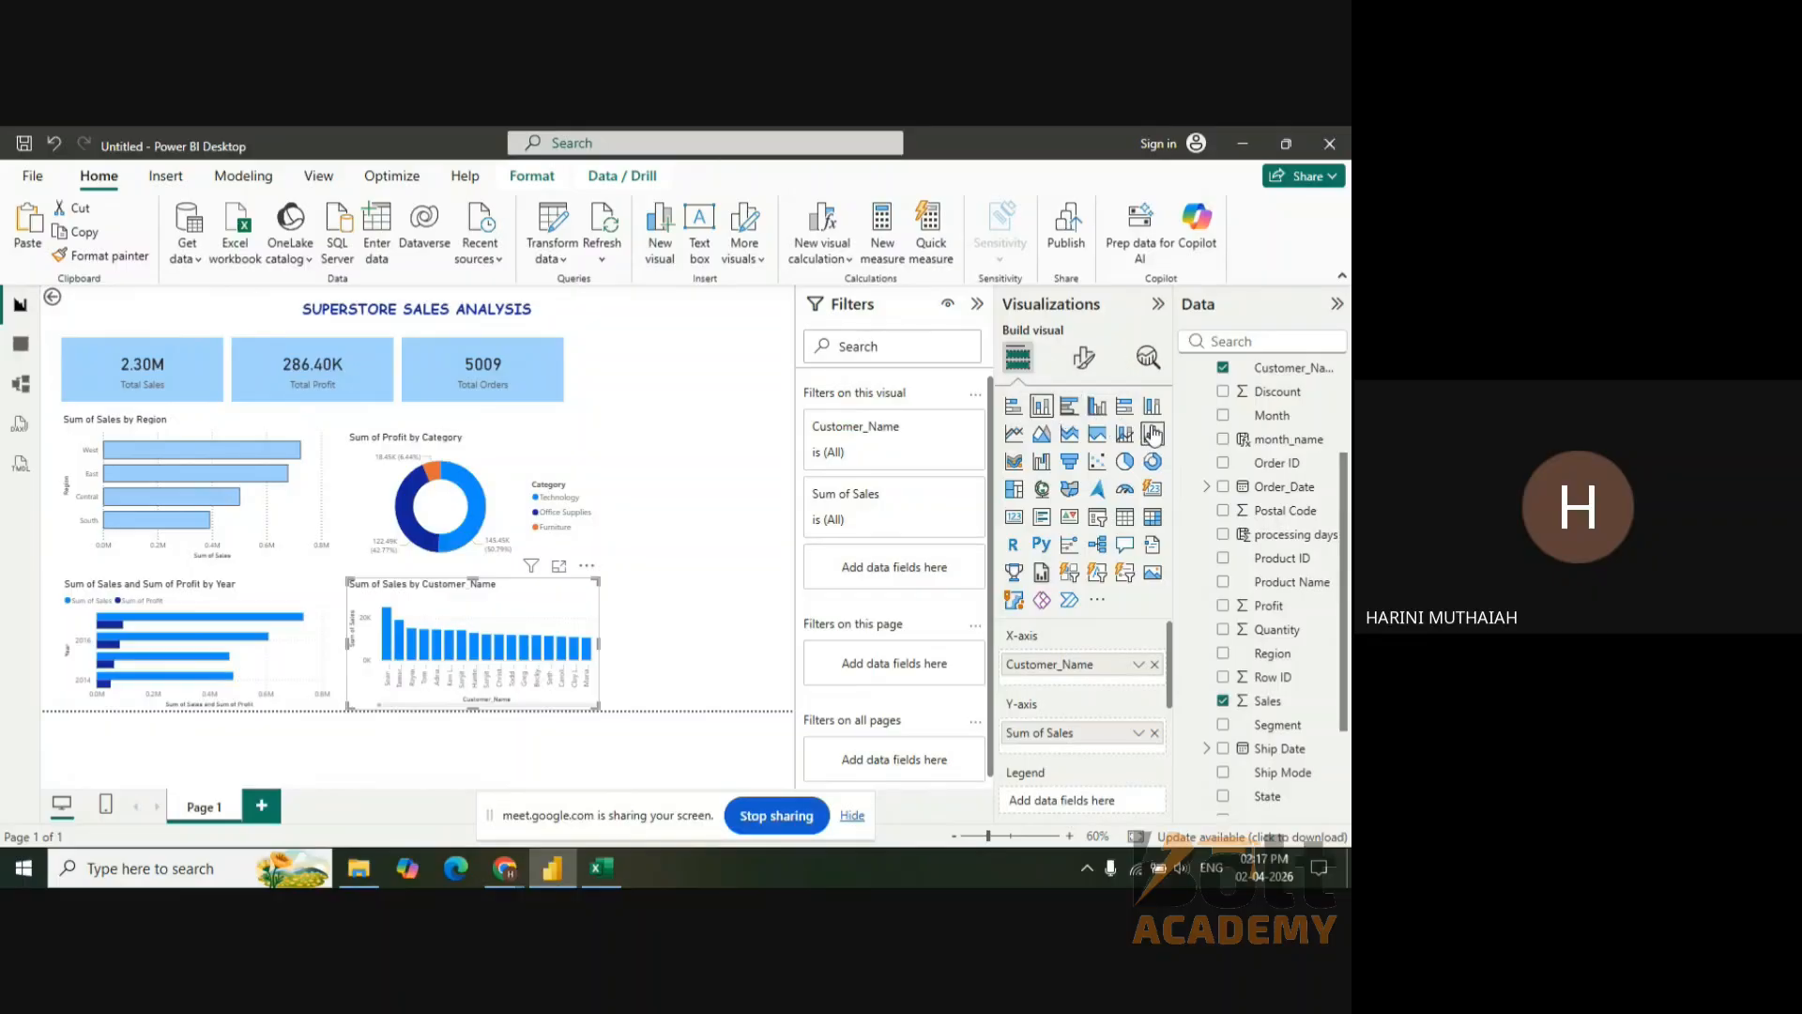
left_click(1015, 435)
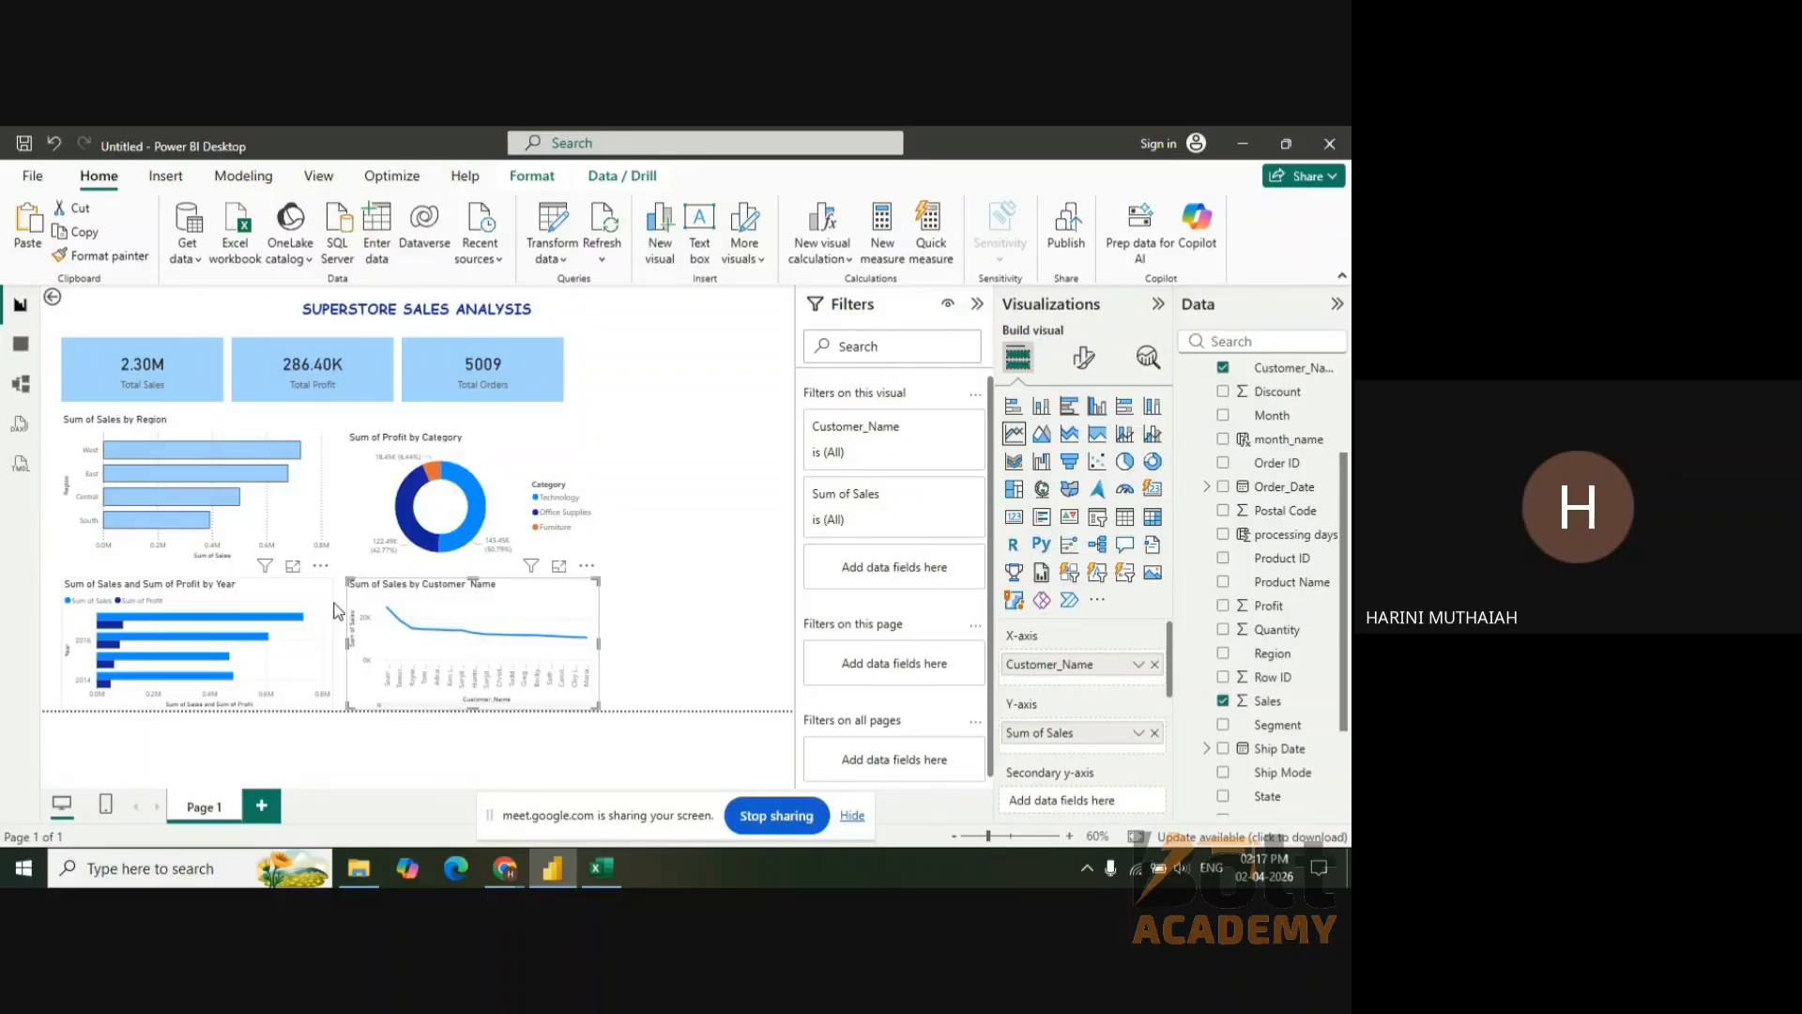
left_click(1043, 409)
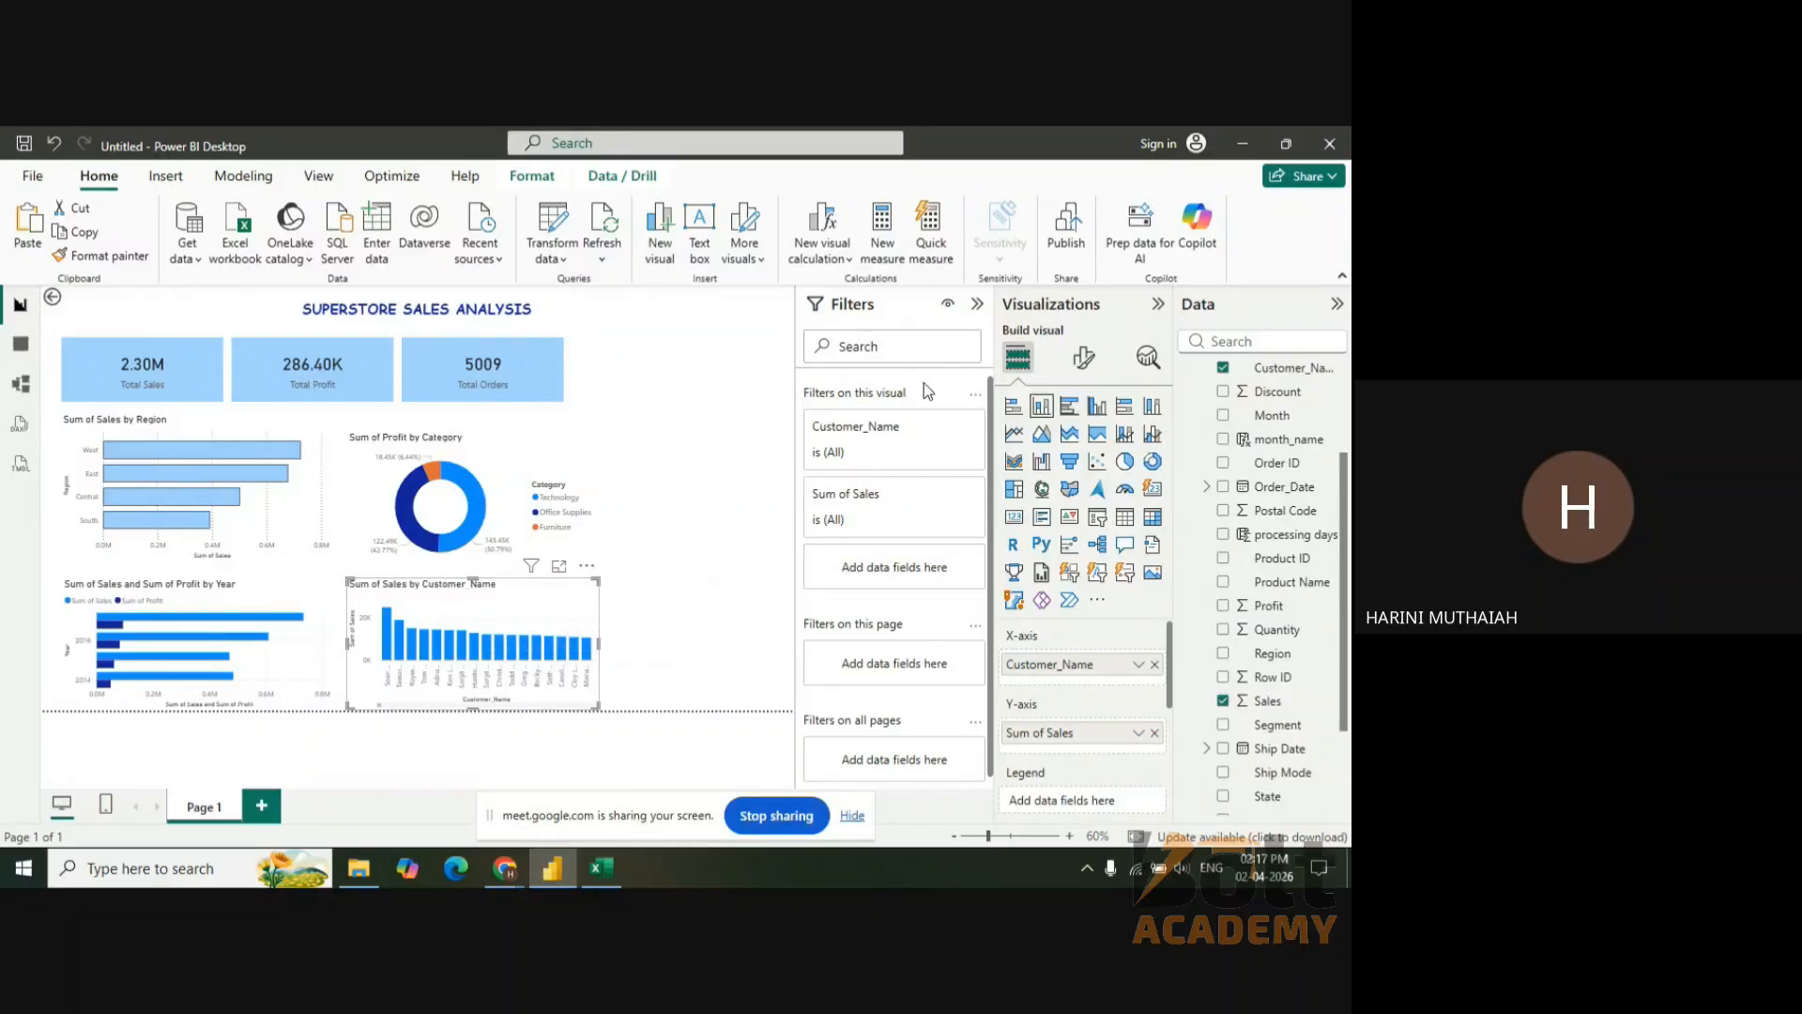
- Filter the Sales by Customer_Name chart with a Top N filter showing the top 5 customers by Sales
left_click(935, 429)
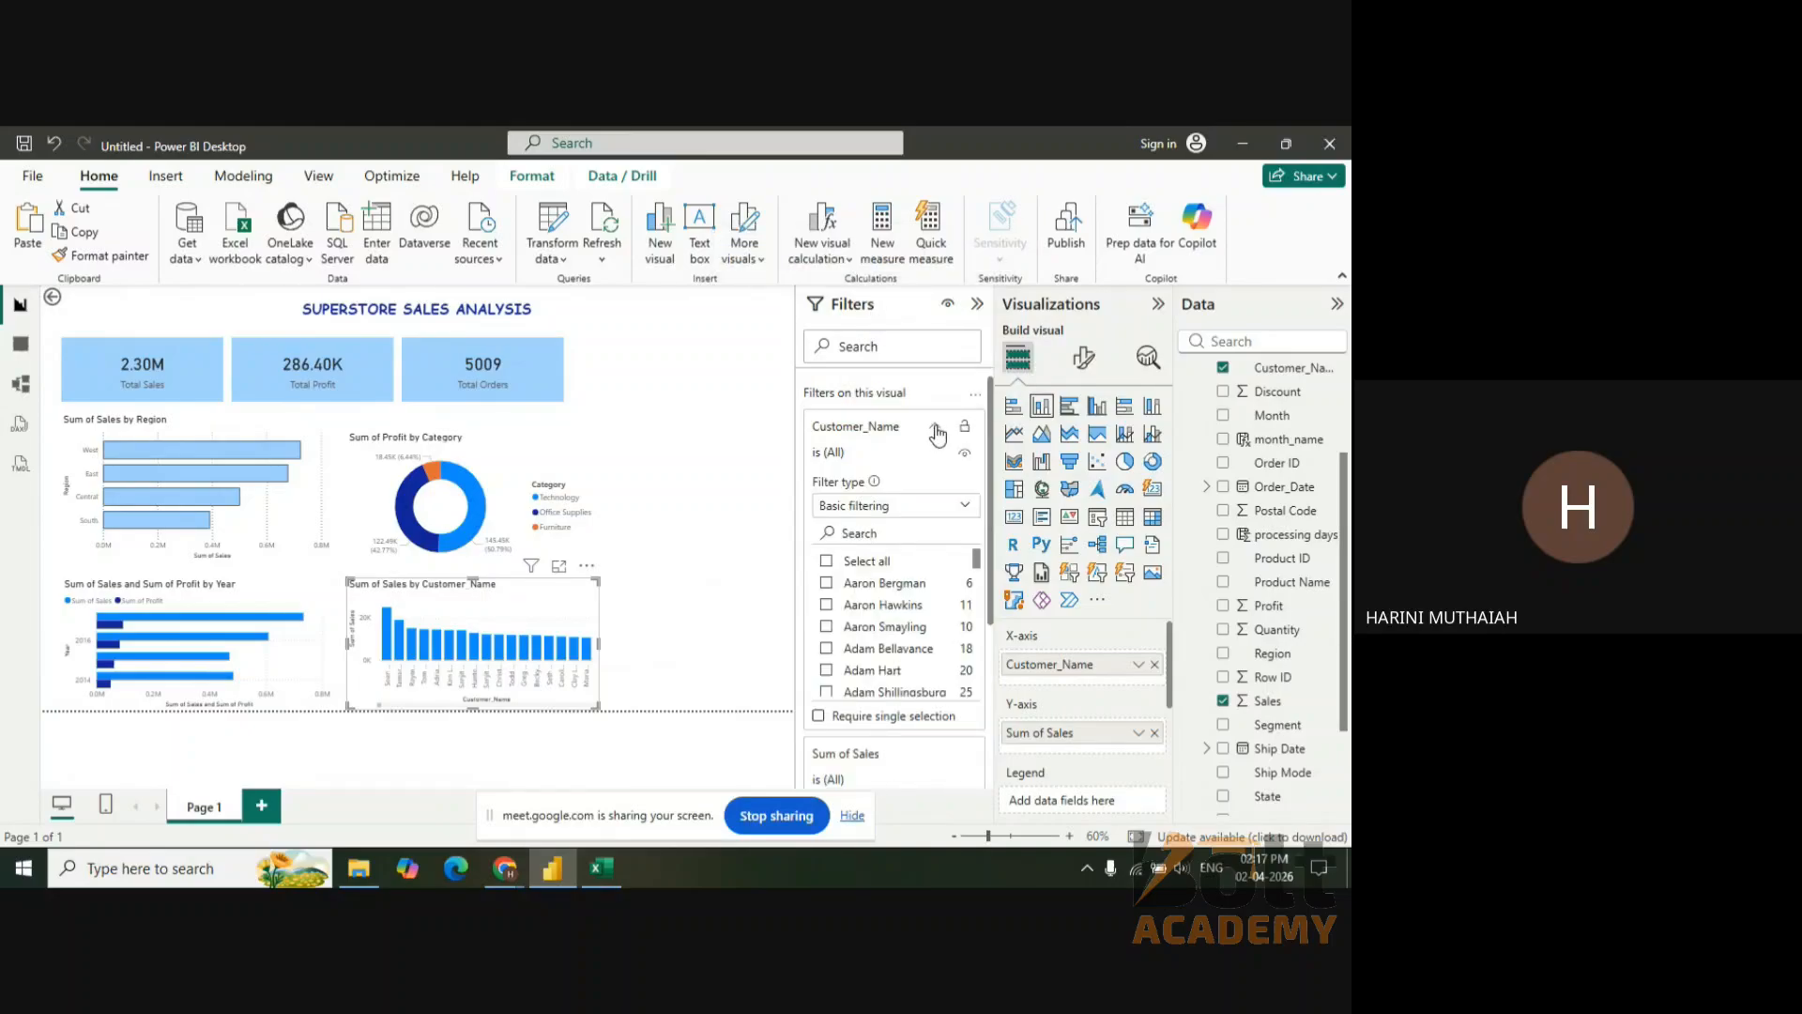
left_click(948, 519)
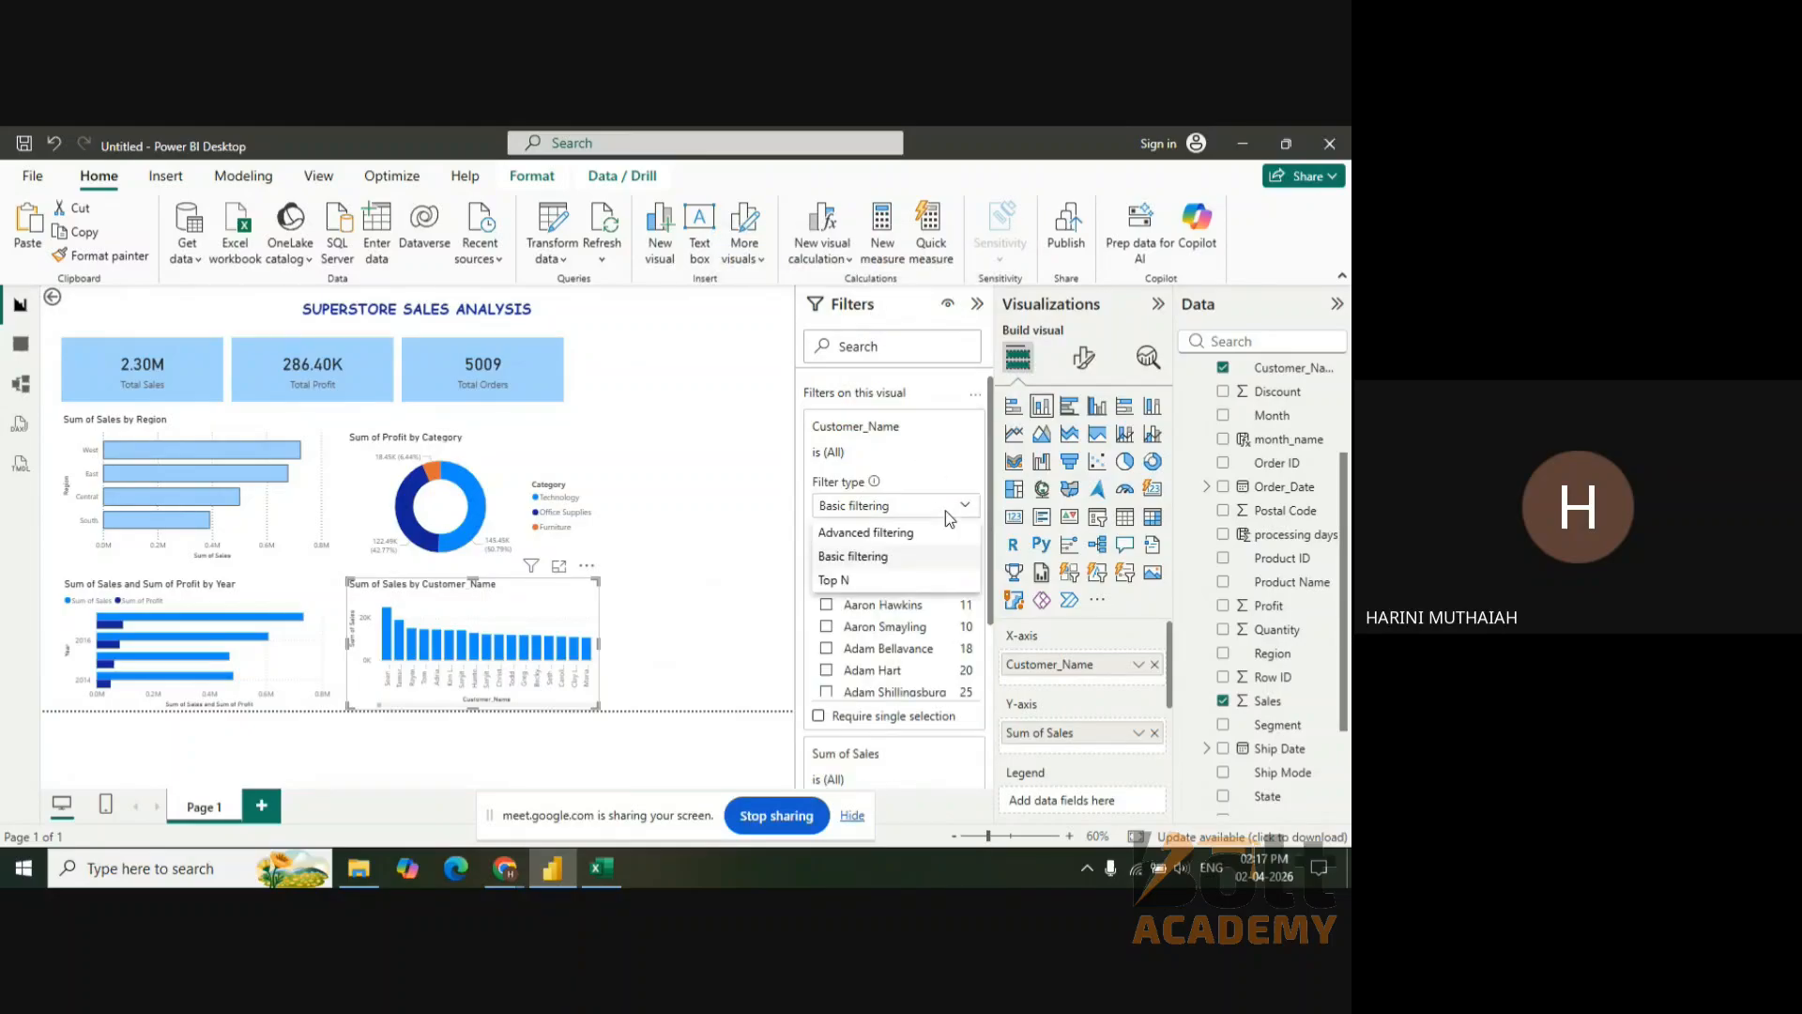
left_click(886, 578)
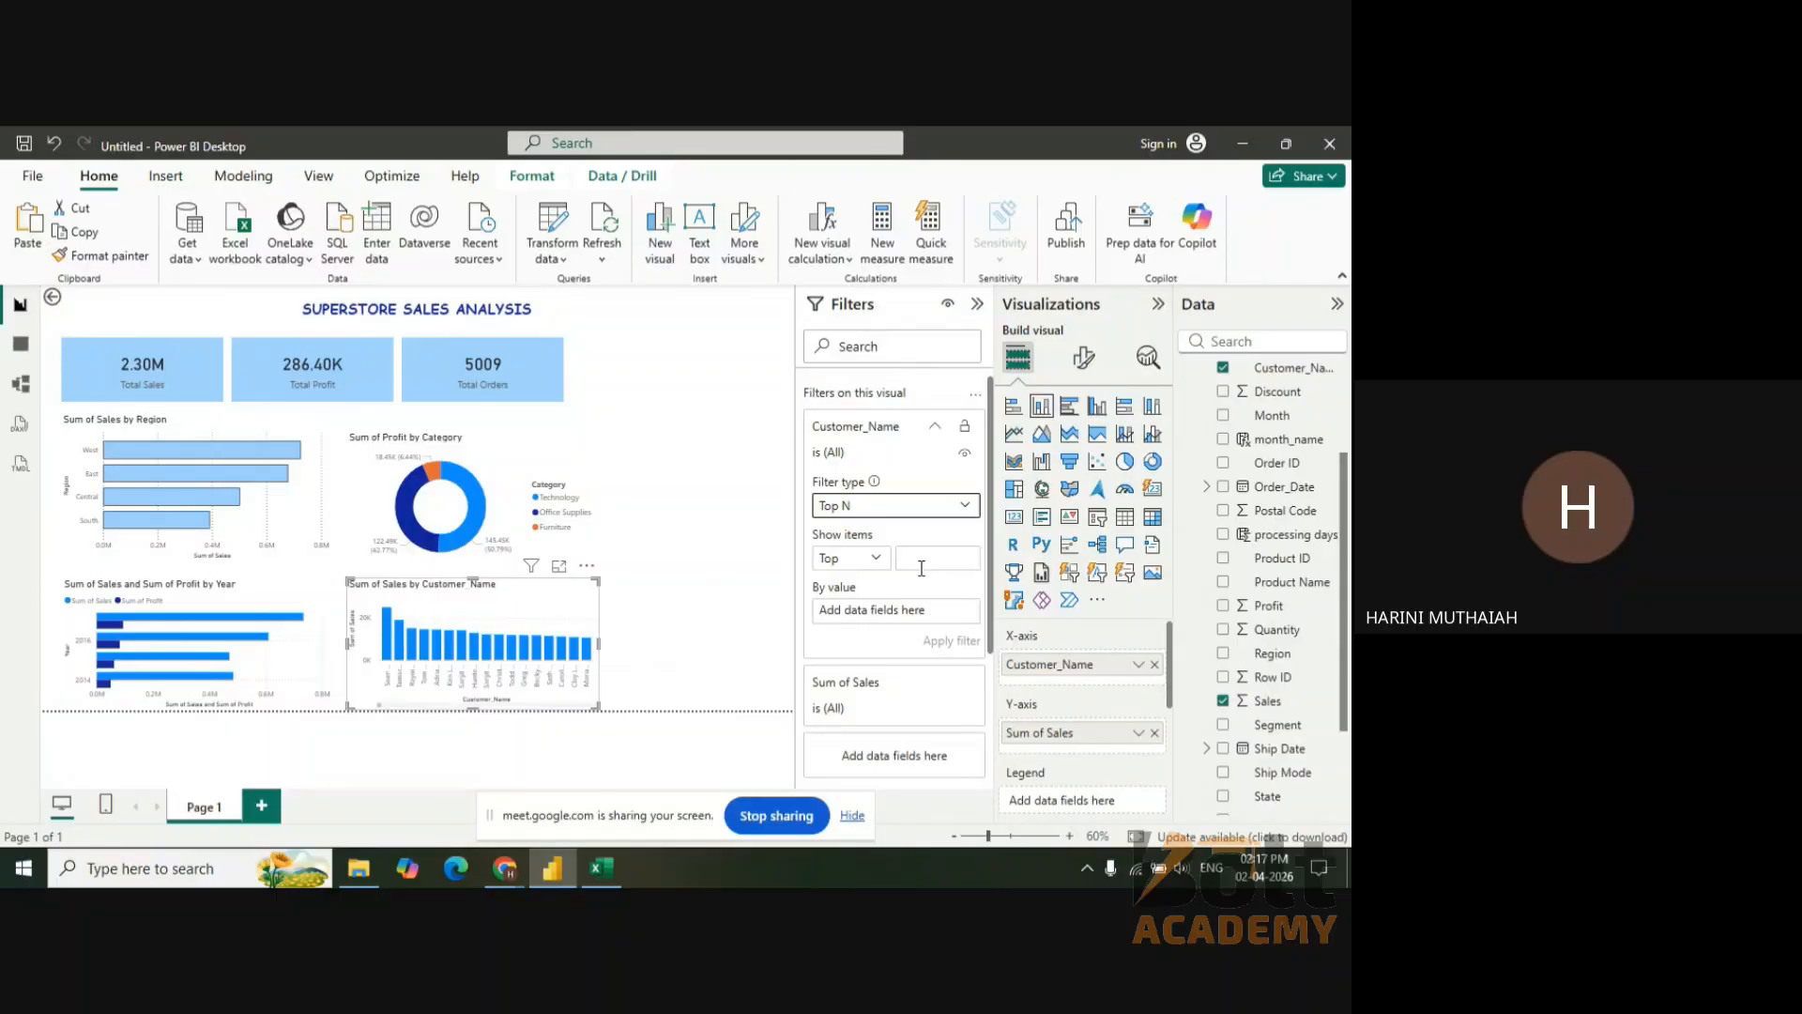
left_click(917, 558)
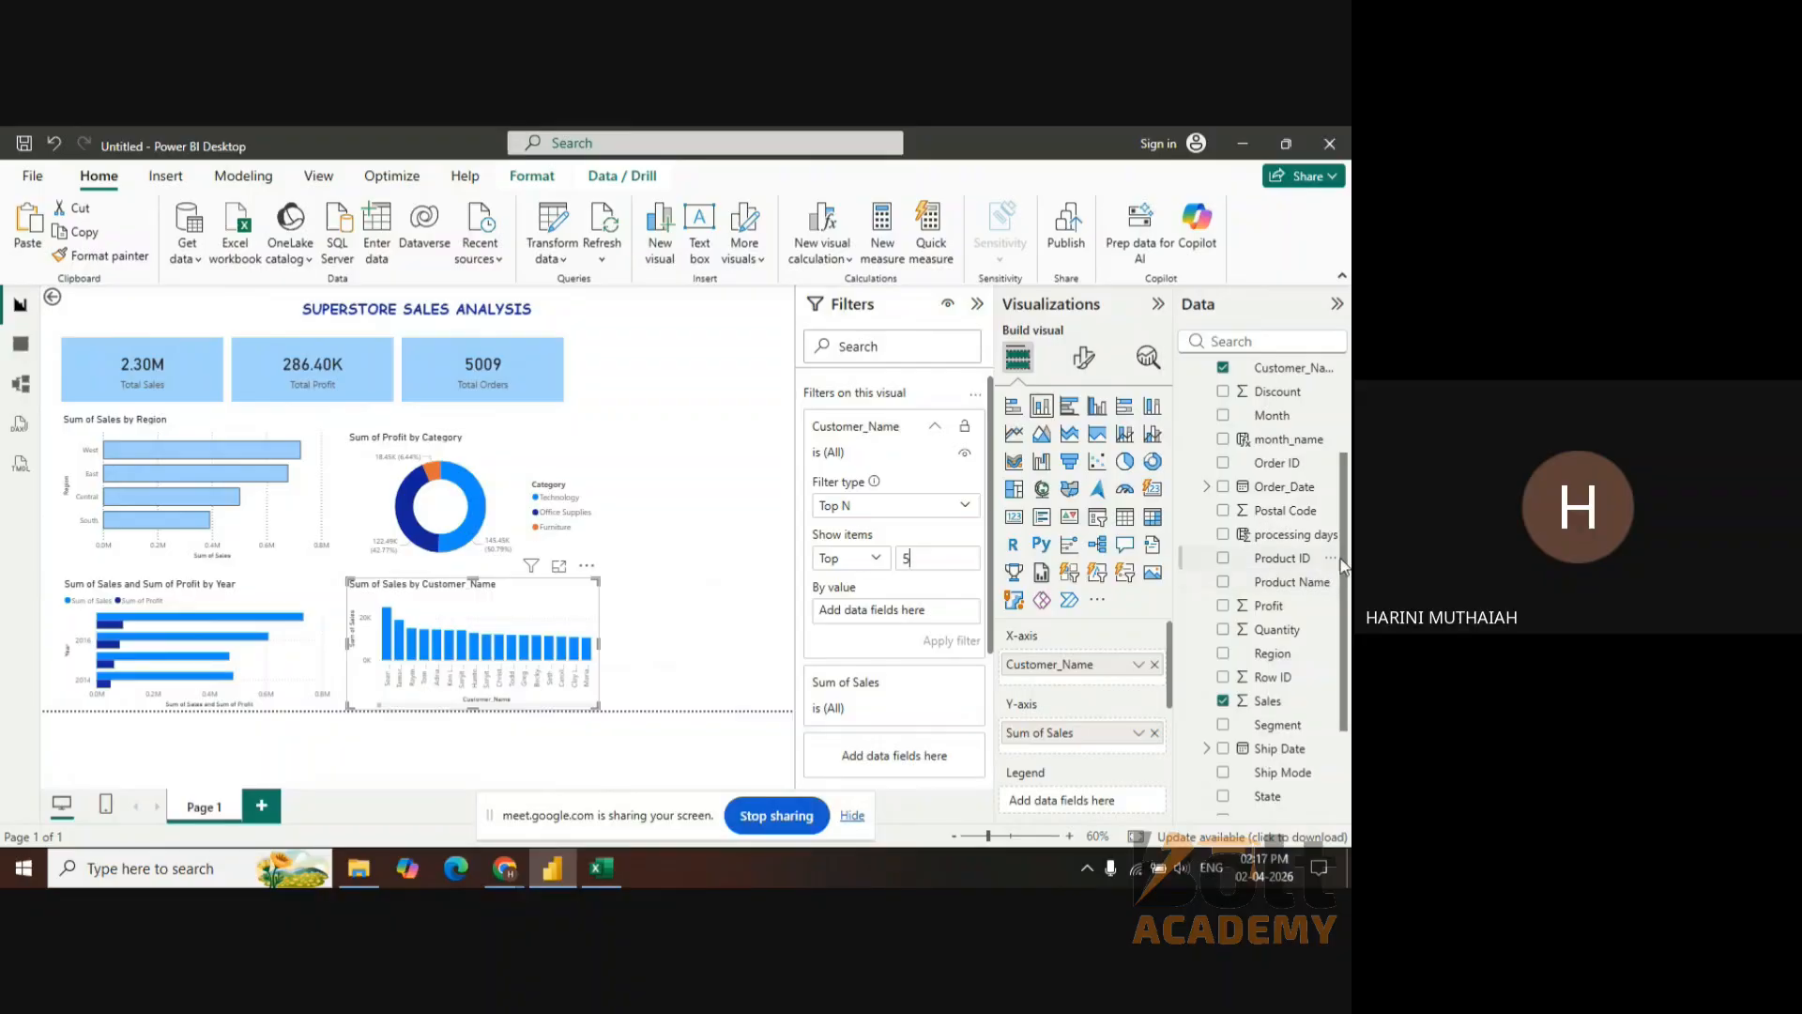
left_click_drag(1274, 706, 905, 604)
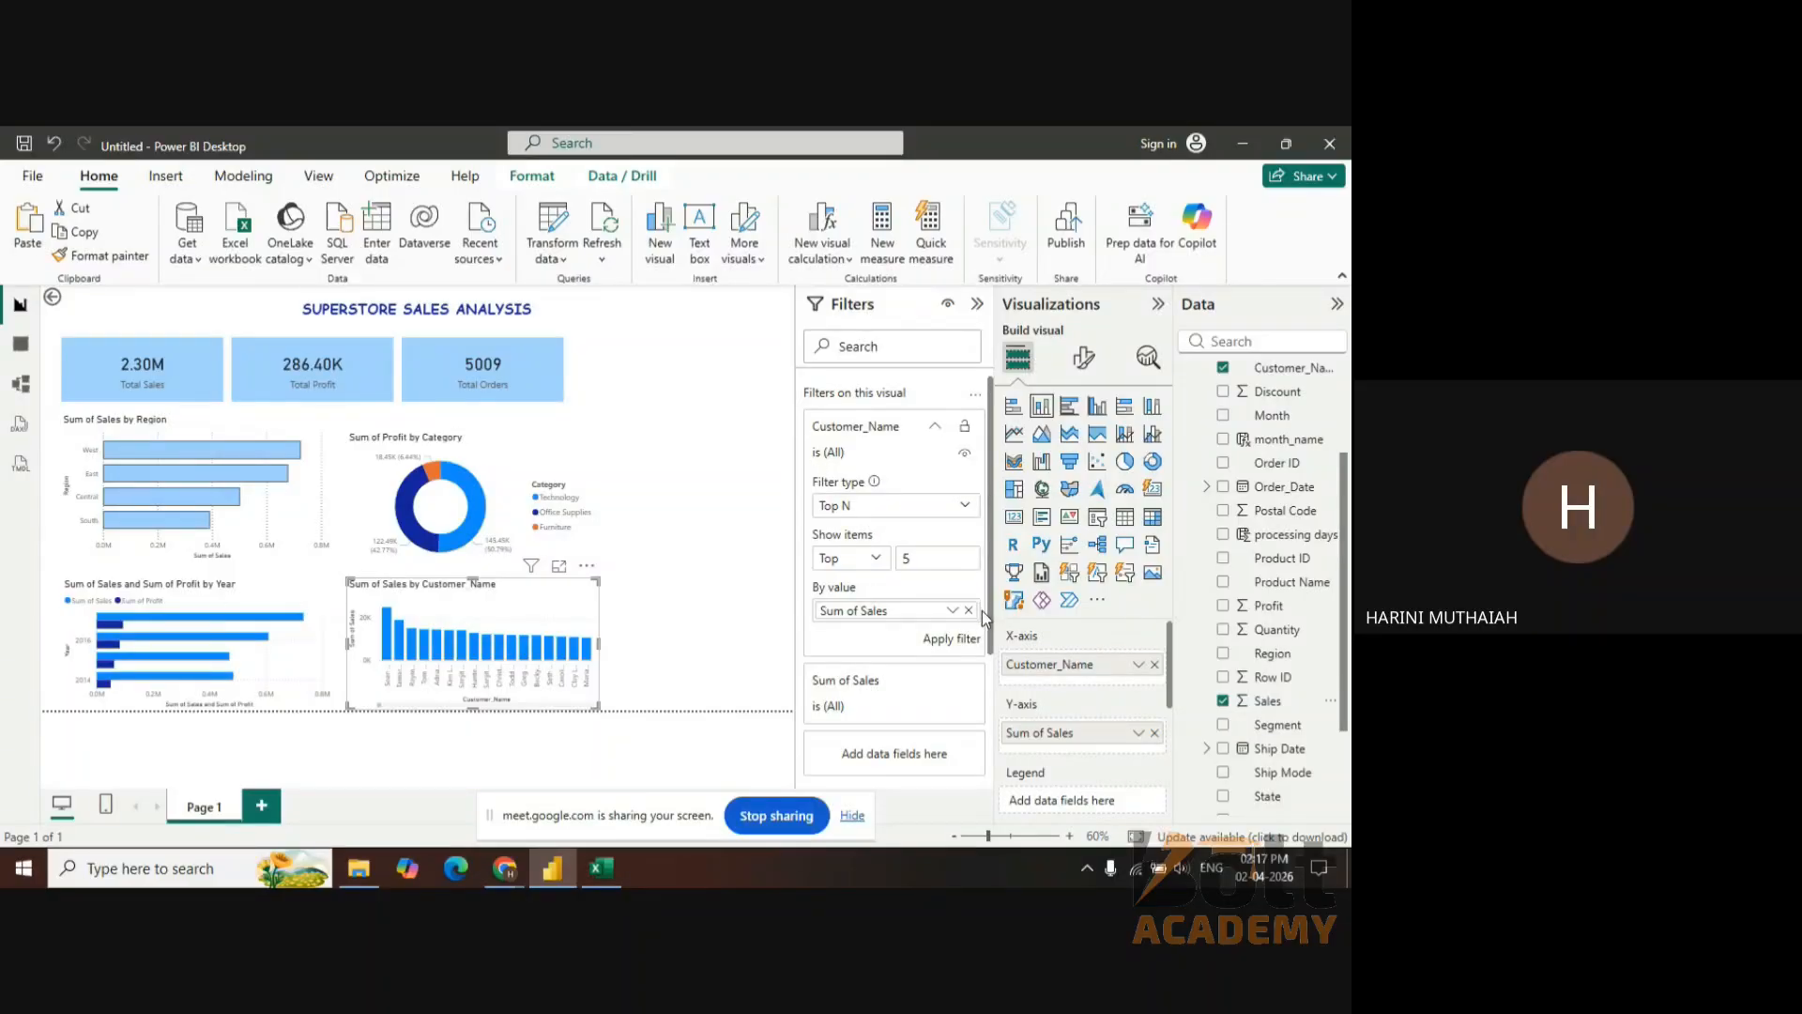
left_click(944, 640)
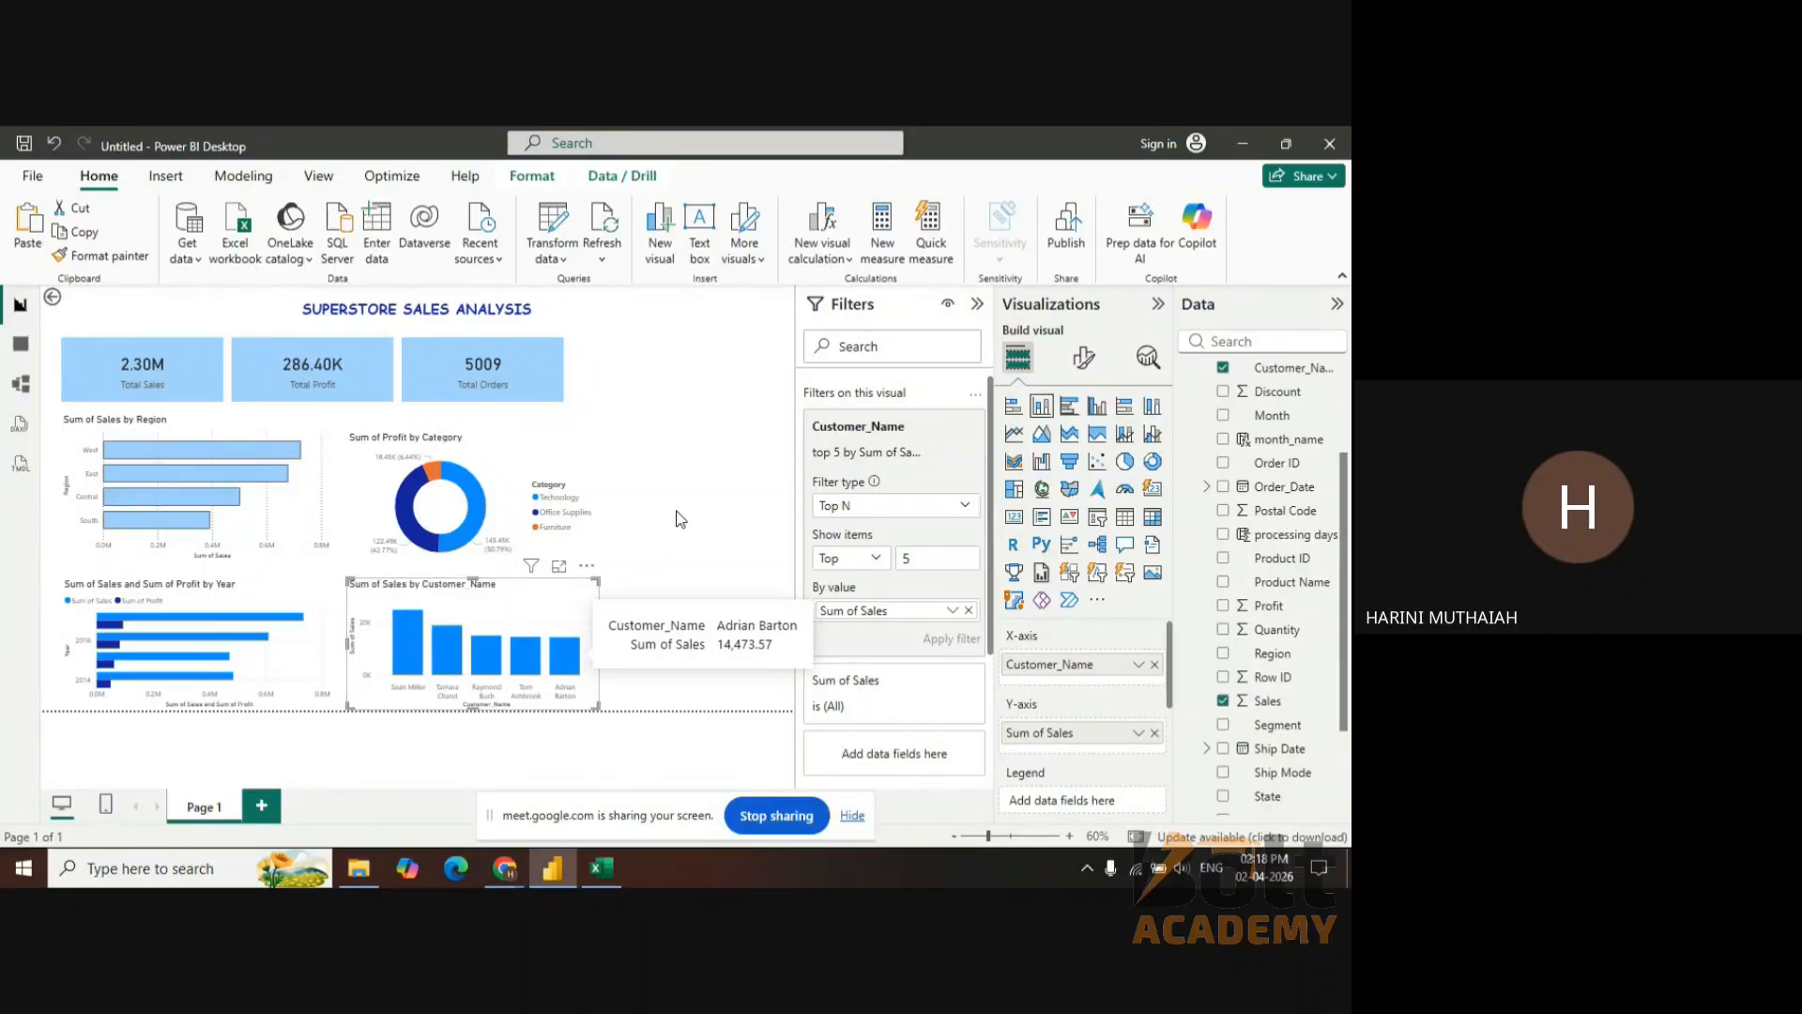
left_click(711, 487)
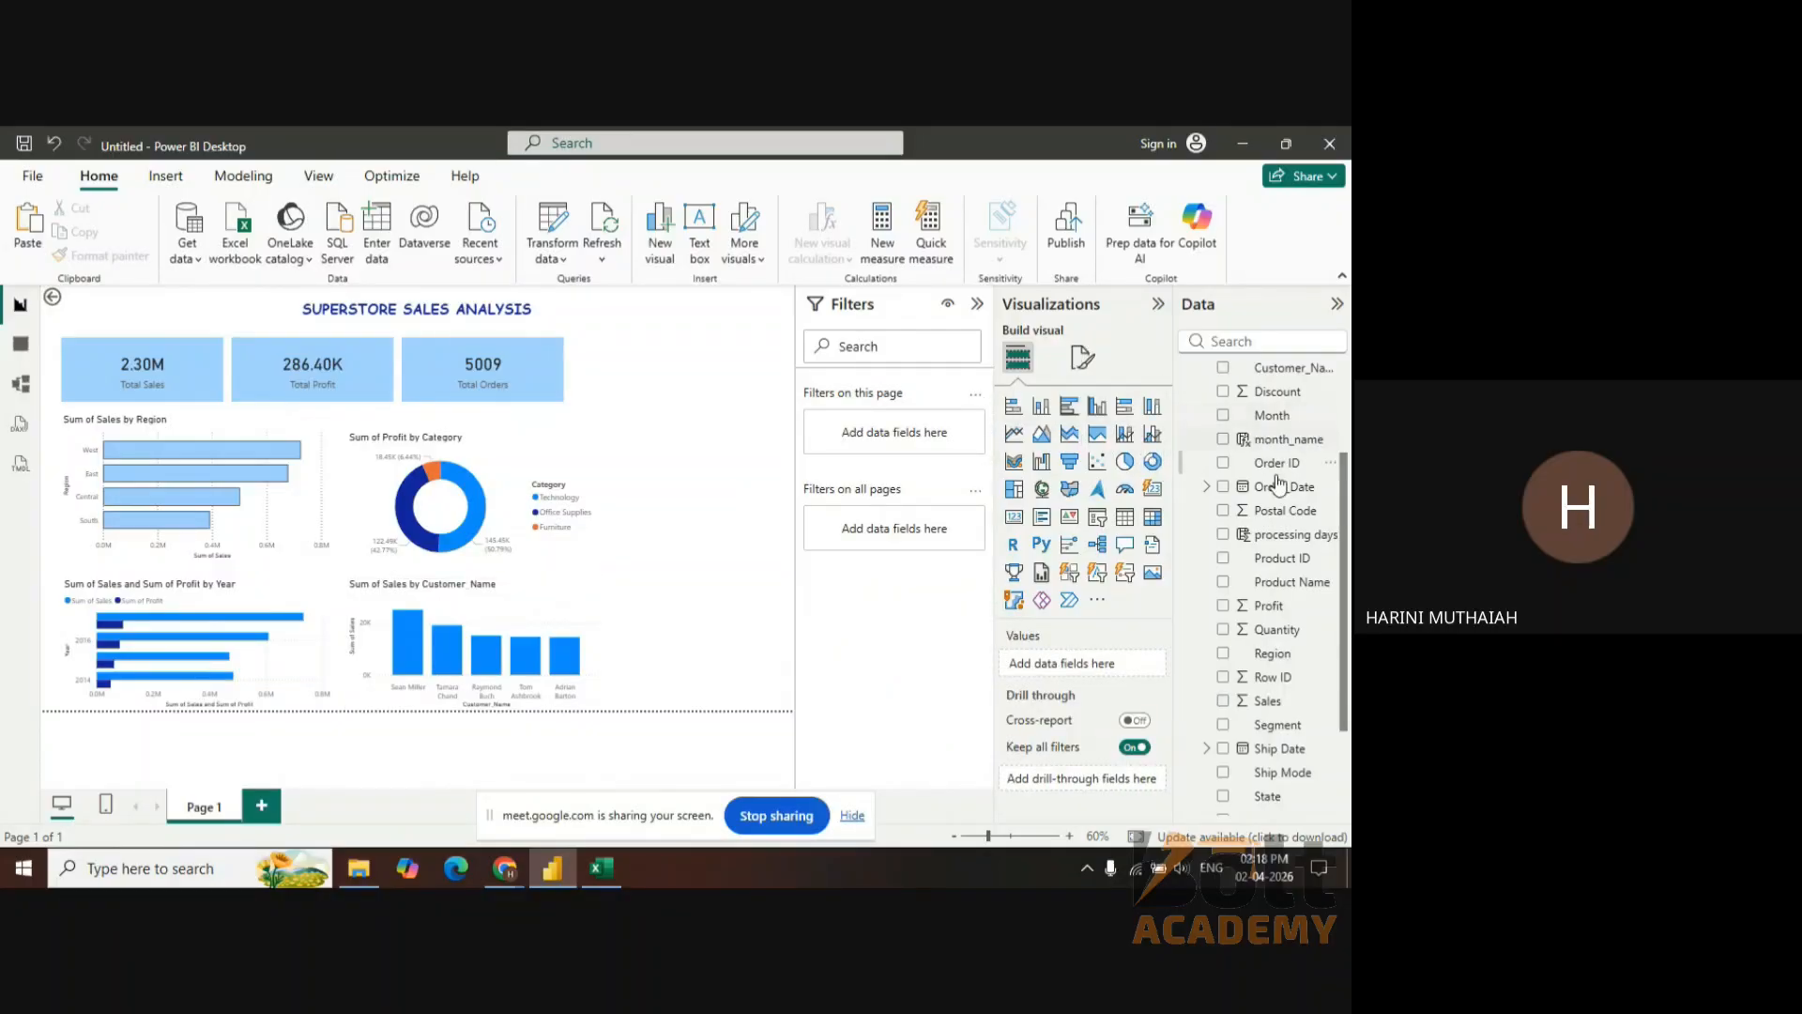
- Add a slicer for the Category field and narrow it to about half its width
left_click_drag(1347, 504, 1348, 338)
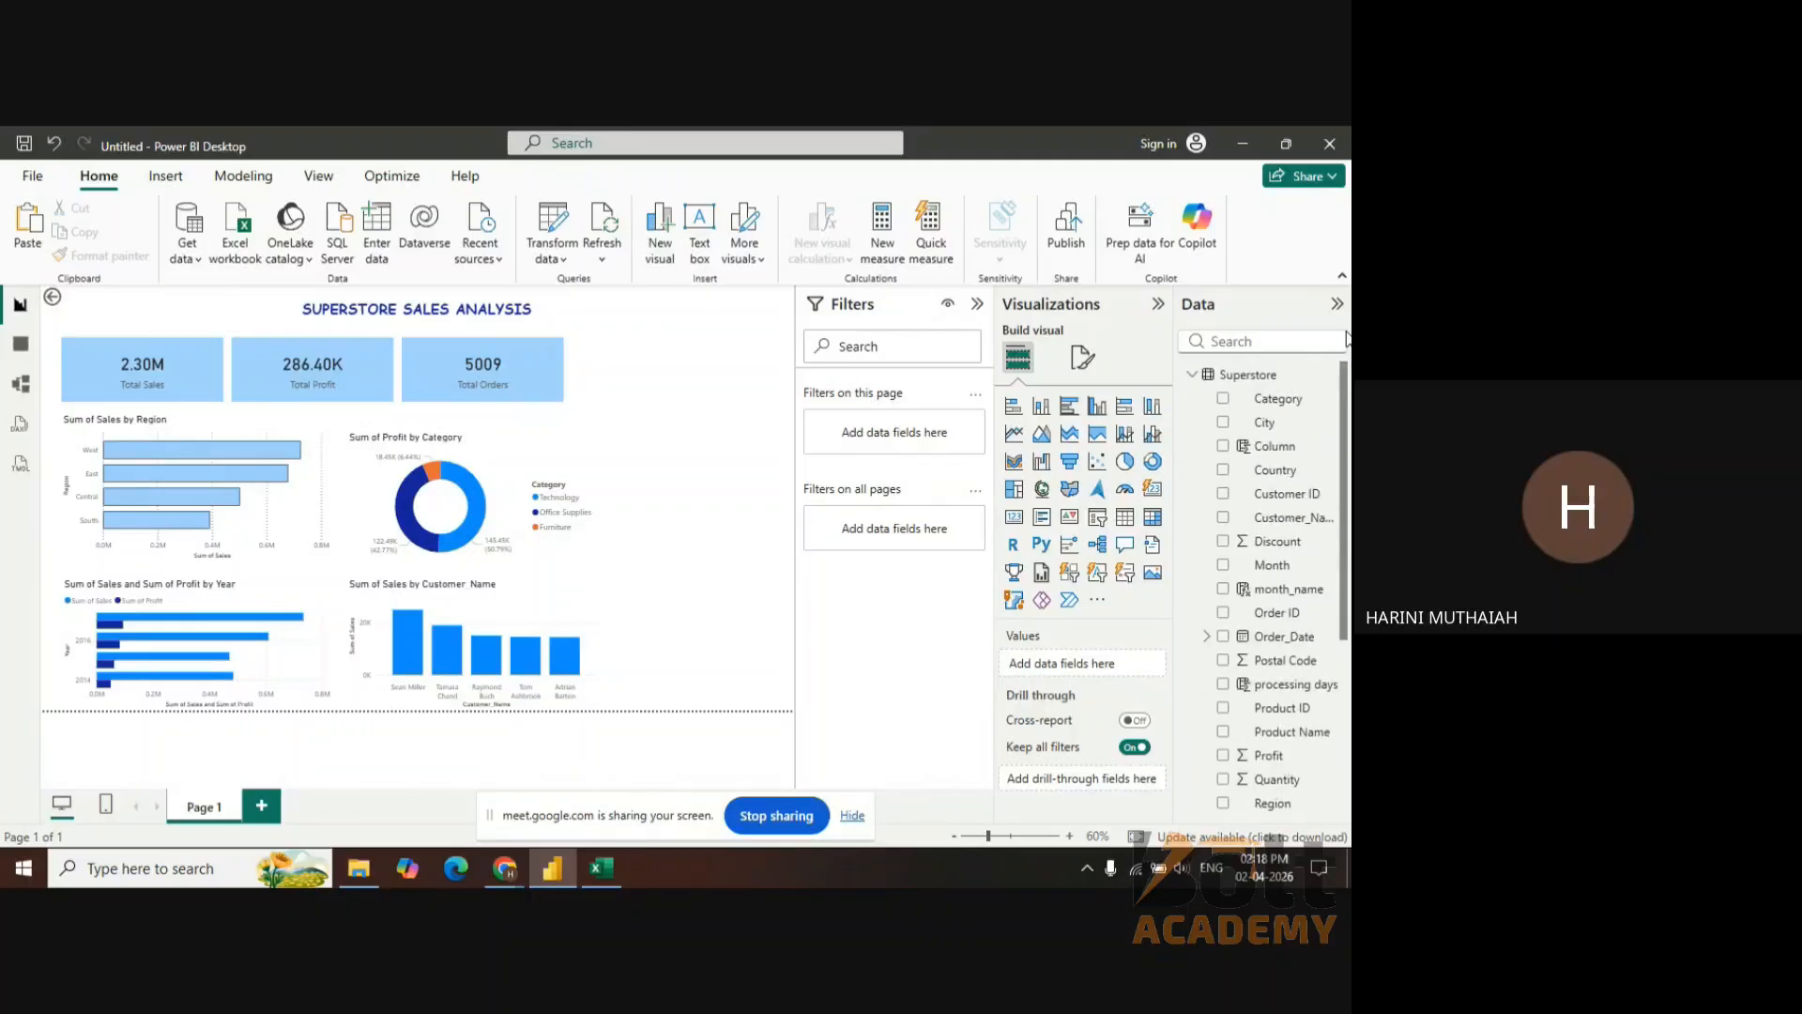
left_click(1098, 523)
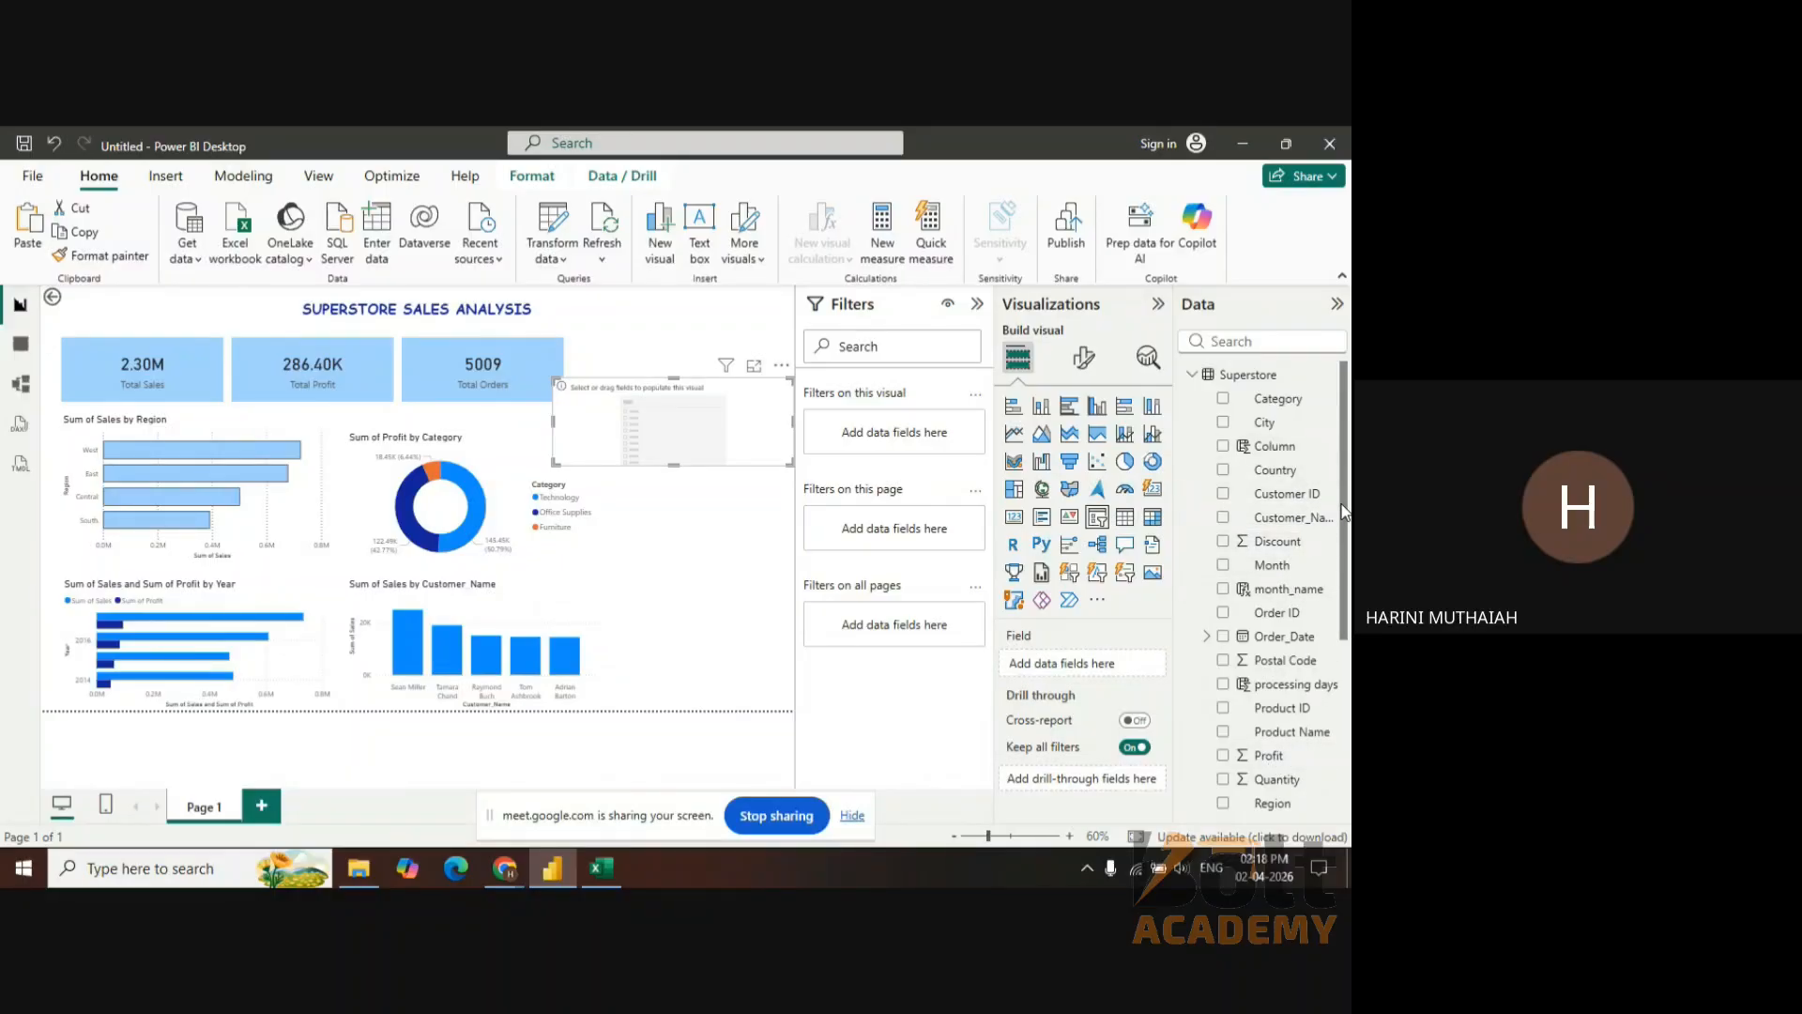
left_click_drag(1274, 406, 1073, 662)
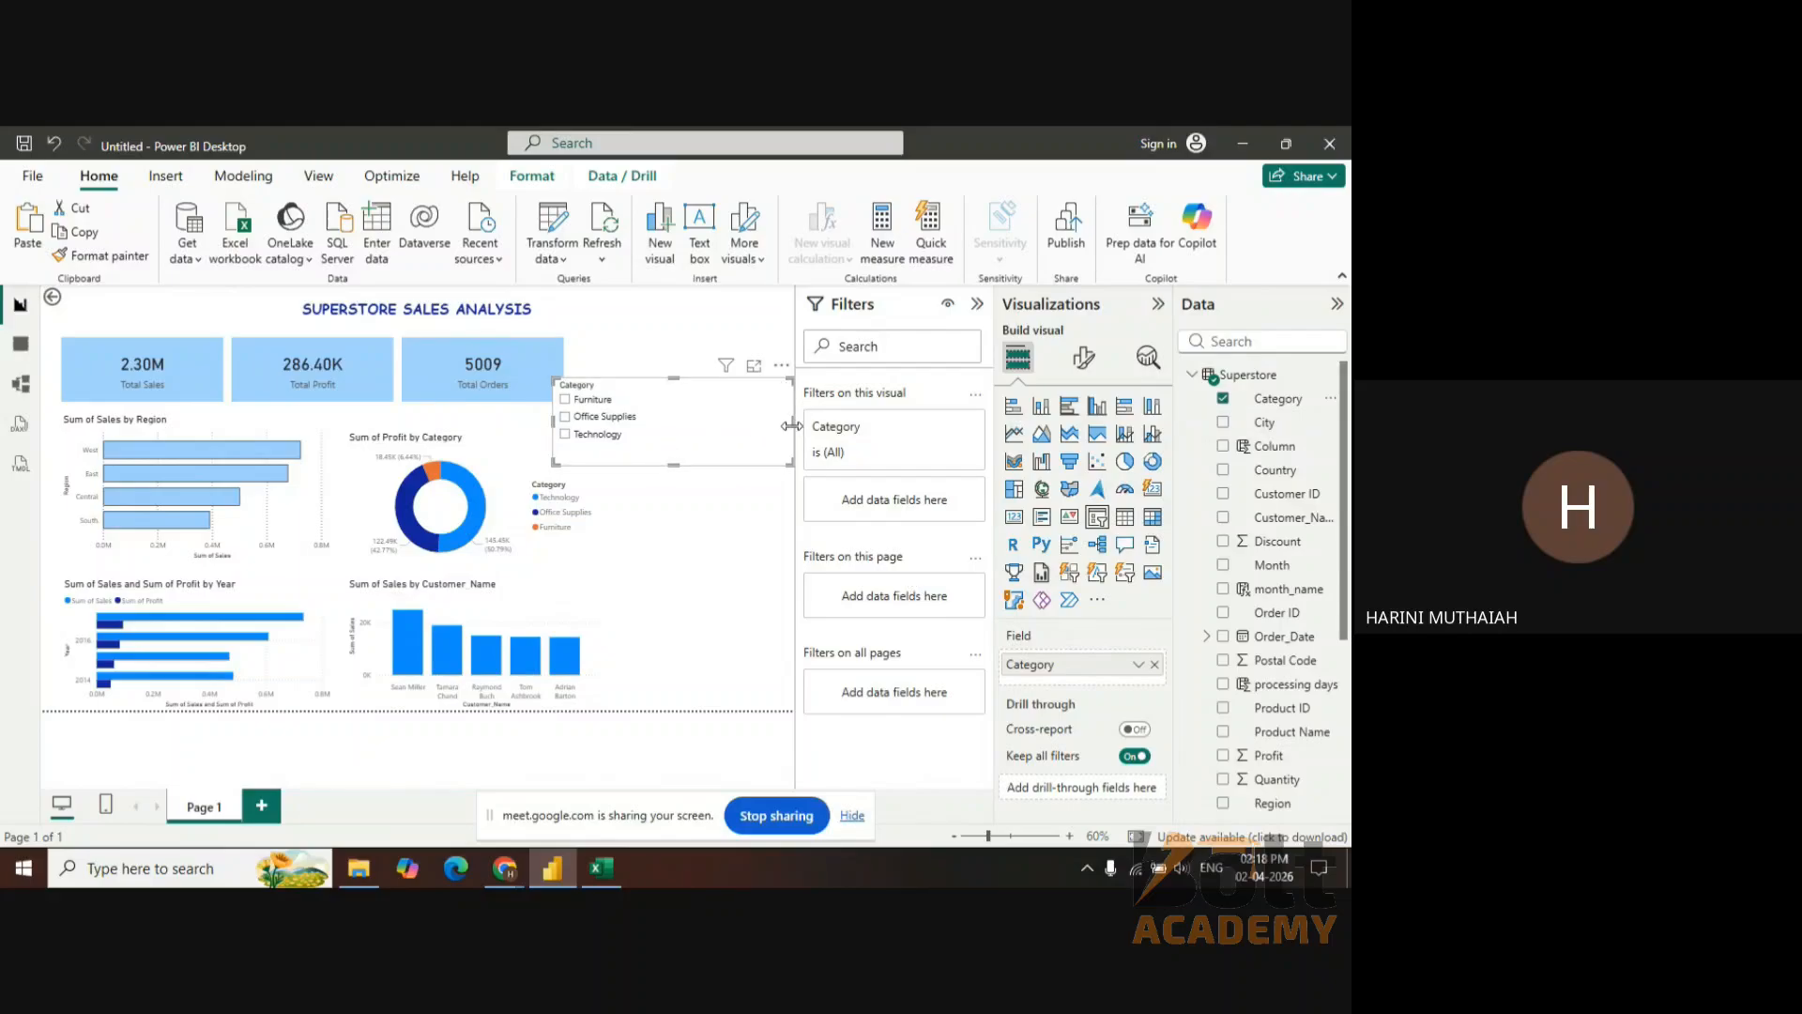
left_click_drag(792, 425, 666, 432)
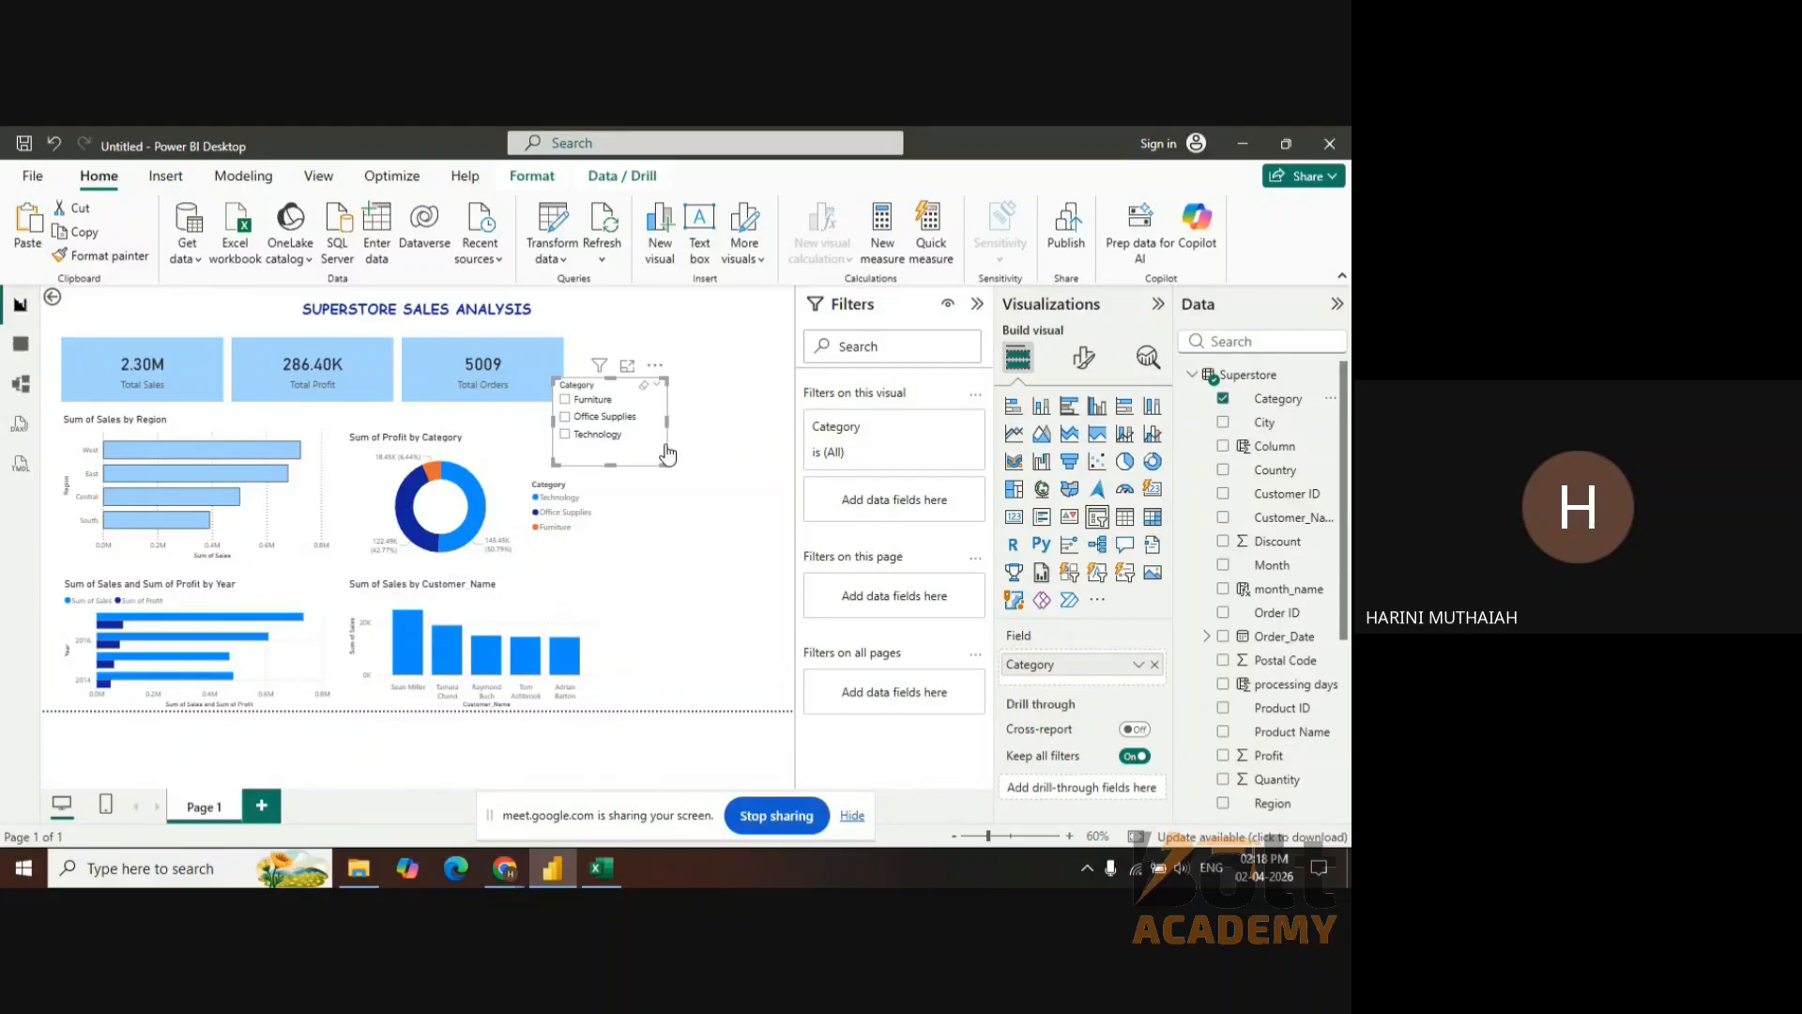
- Set the Category slicer's style to Dropdown and fit it, shortened, beside the Total Orders card
left_click(1085, 360)
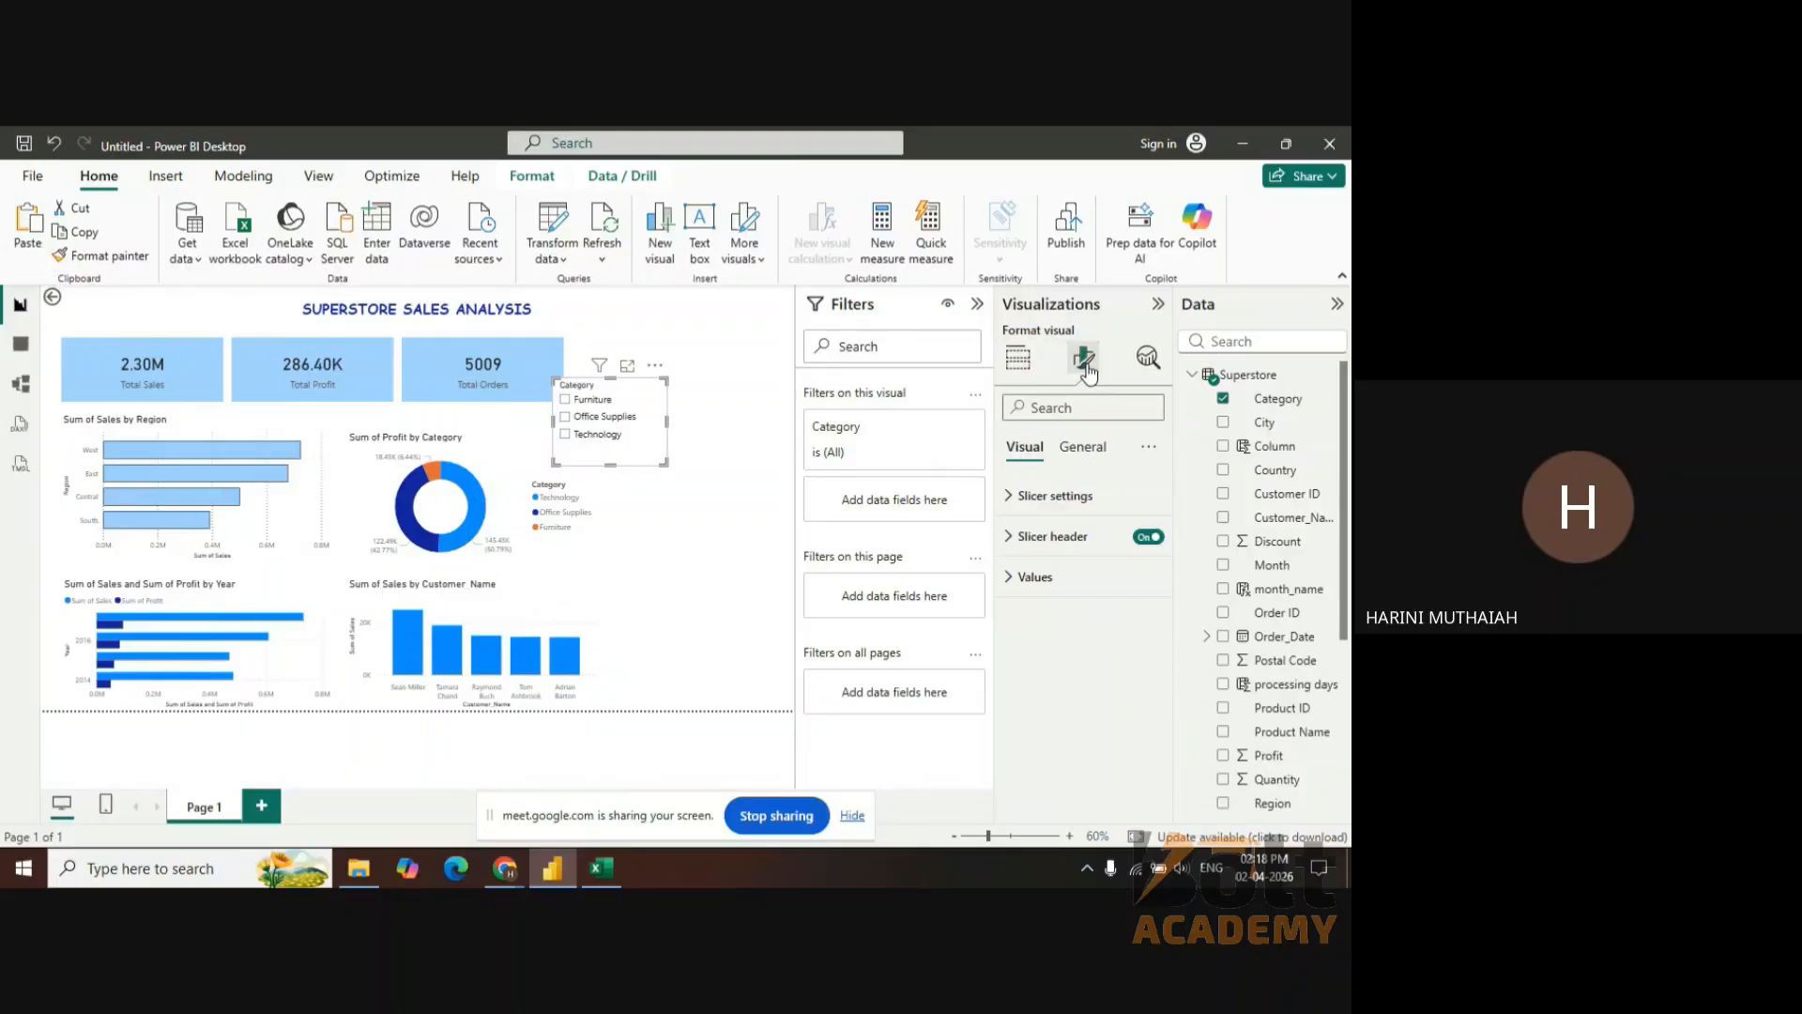
left_click(1071, 516)
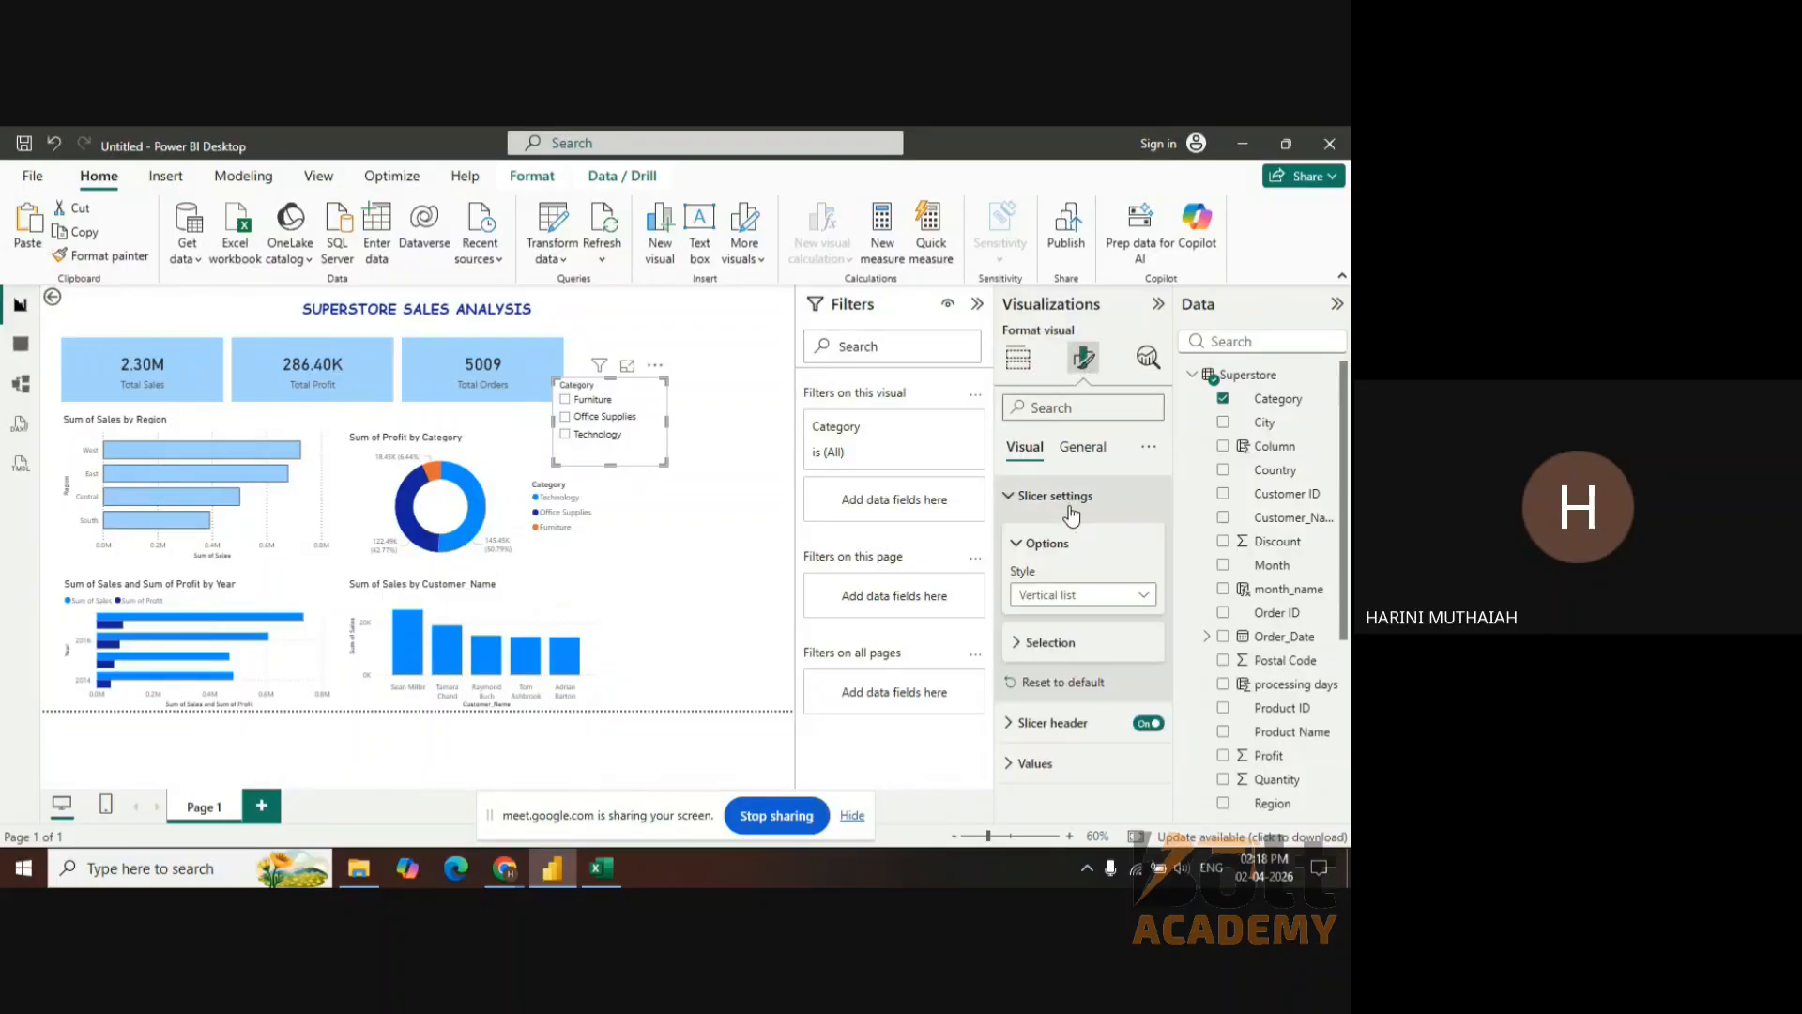
left_click(1112, 599)
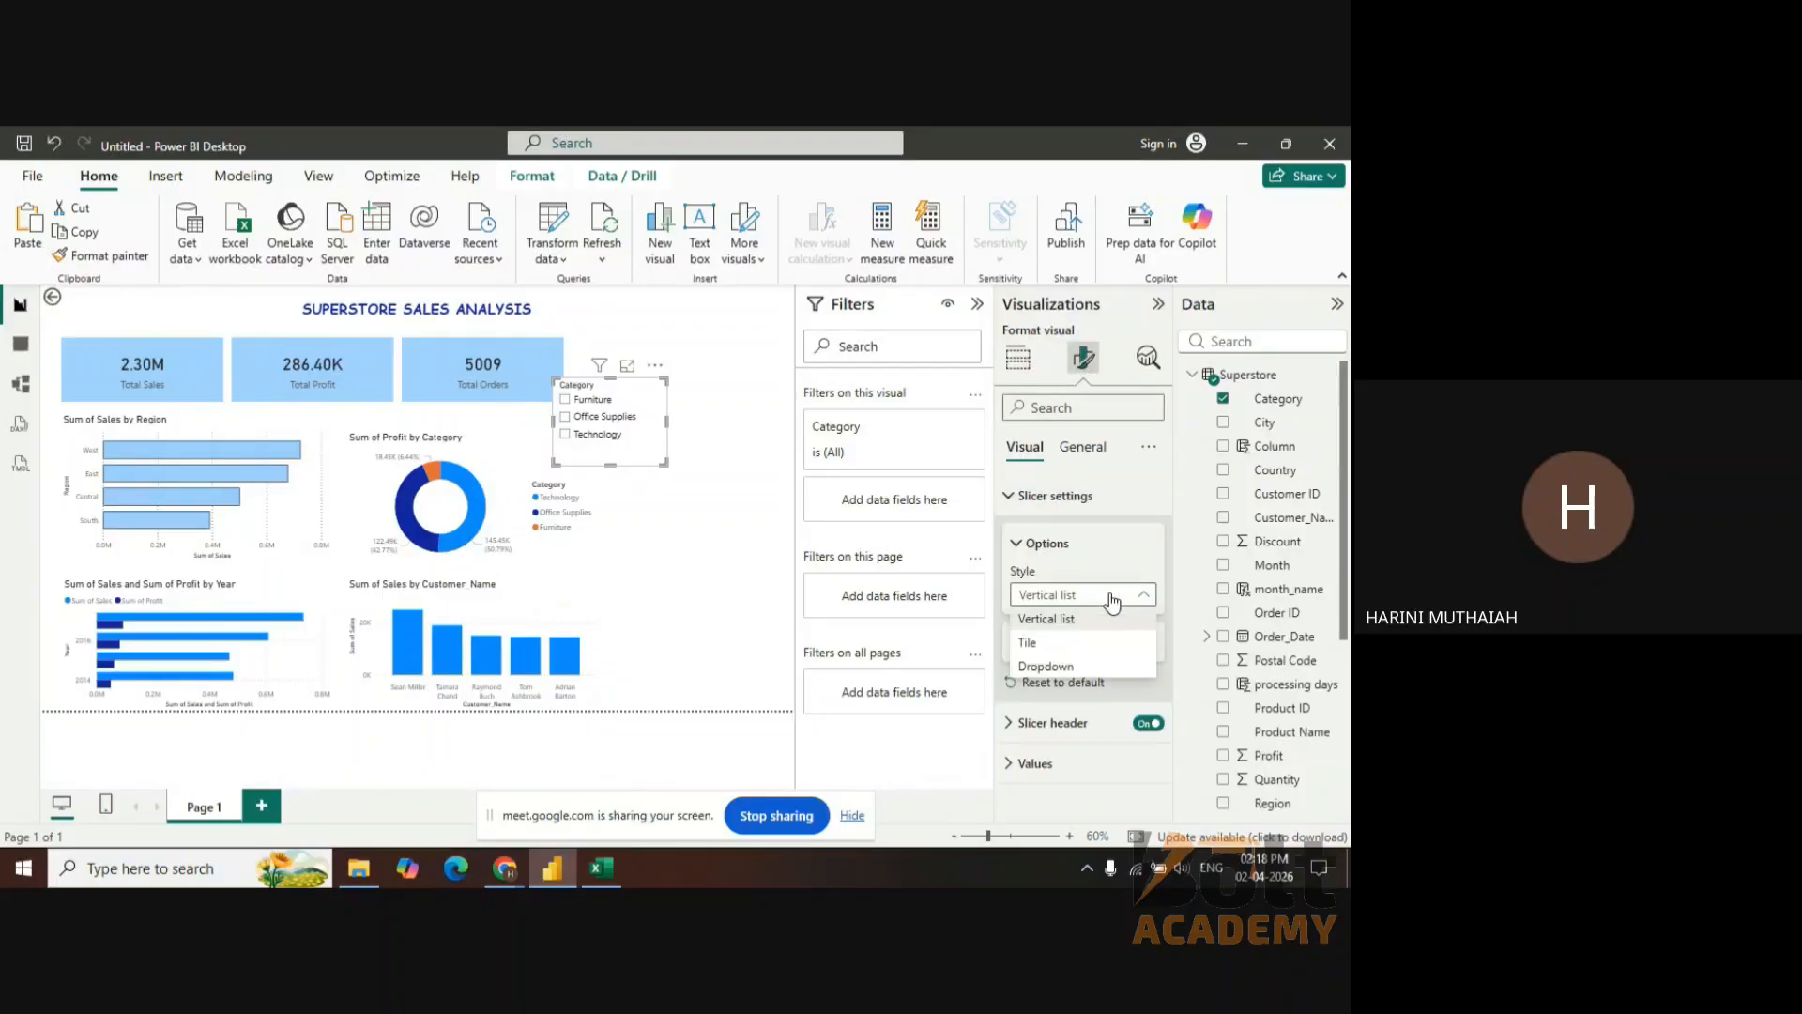
left_click(1050, 648)
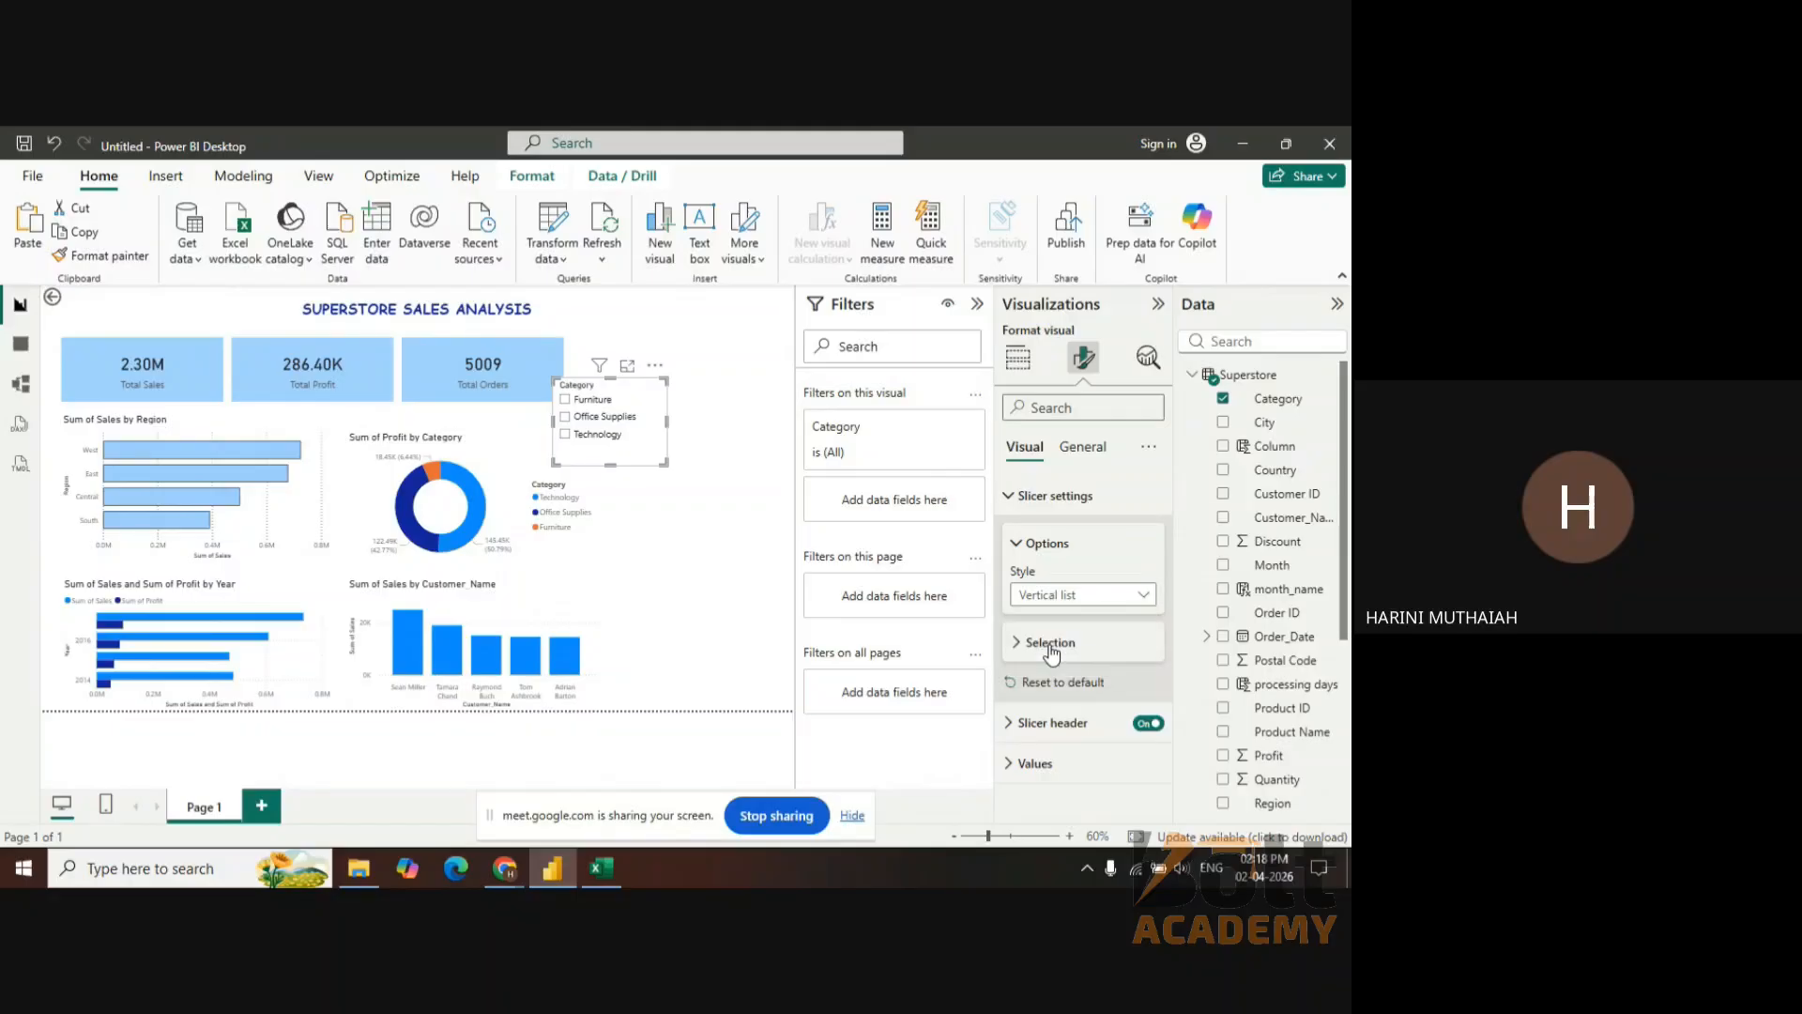
left_click(1120, 600)
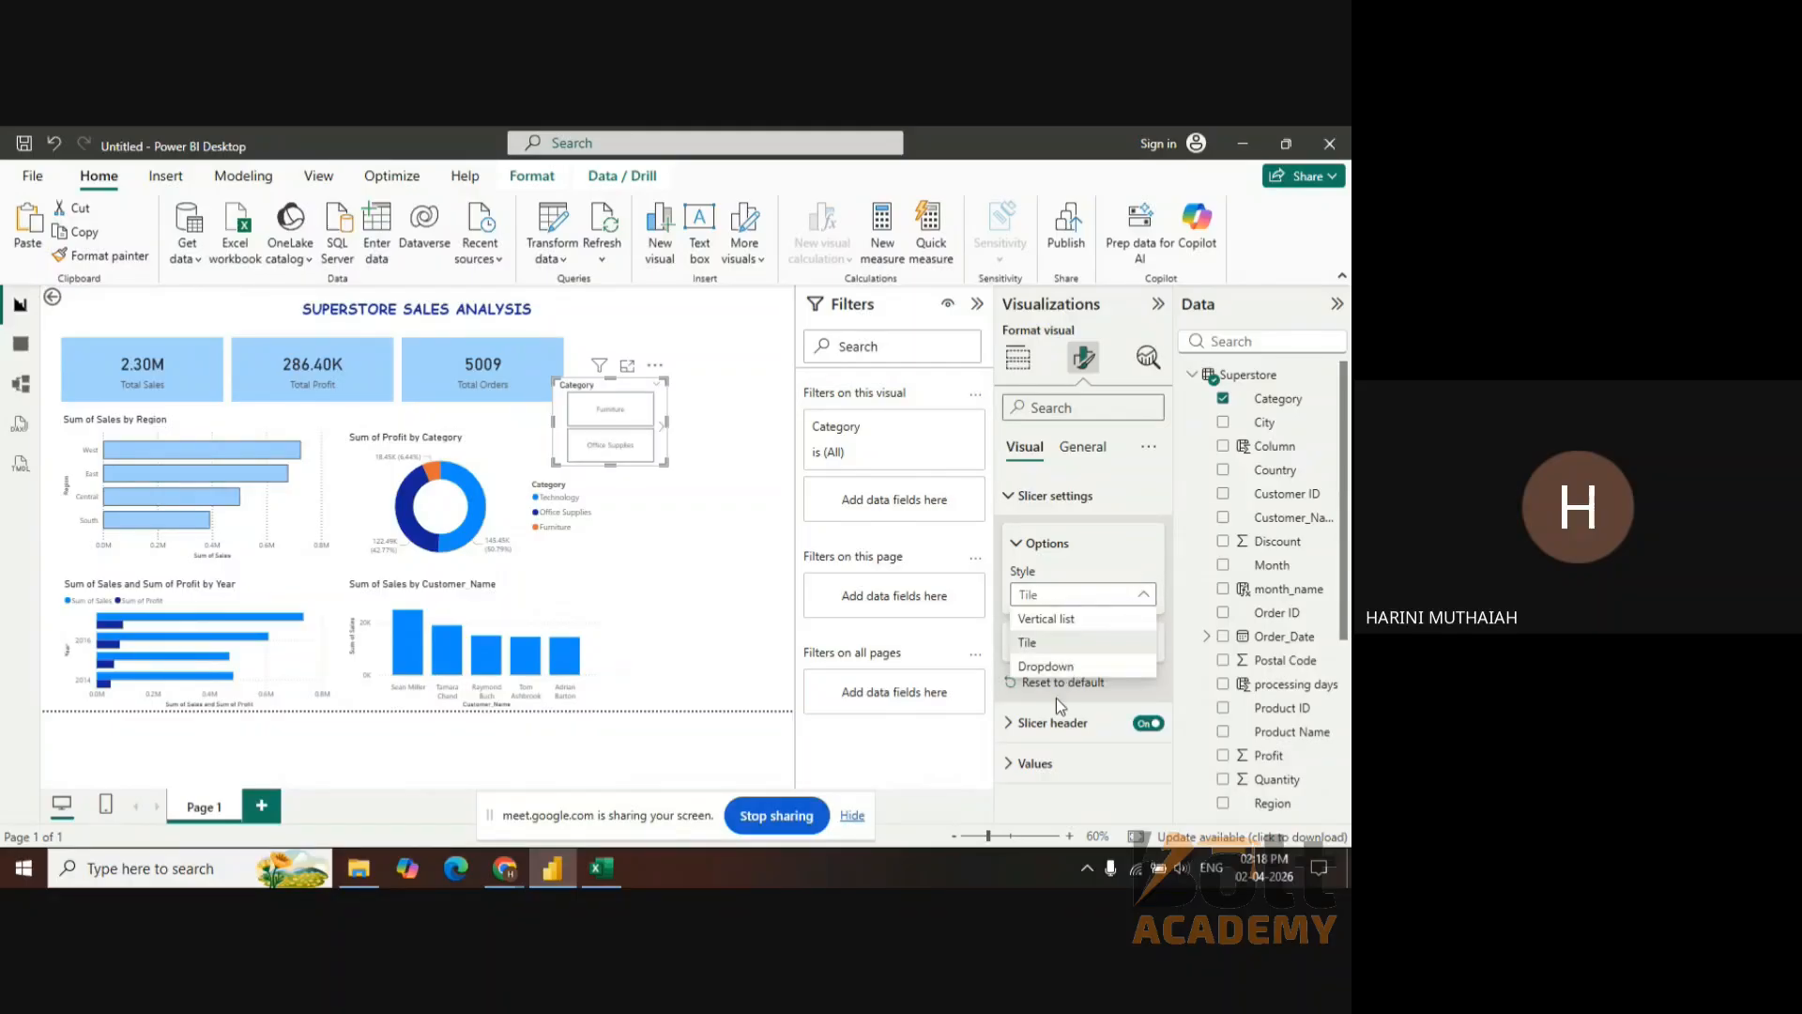
left_click(1050, 674)
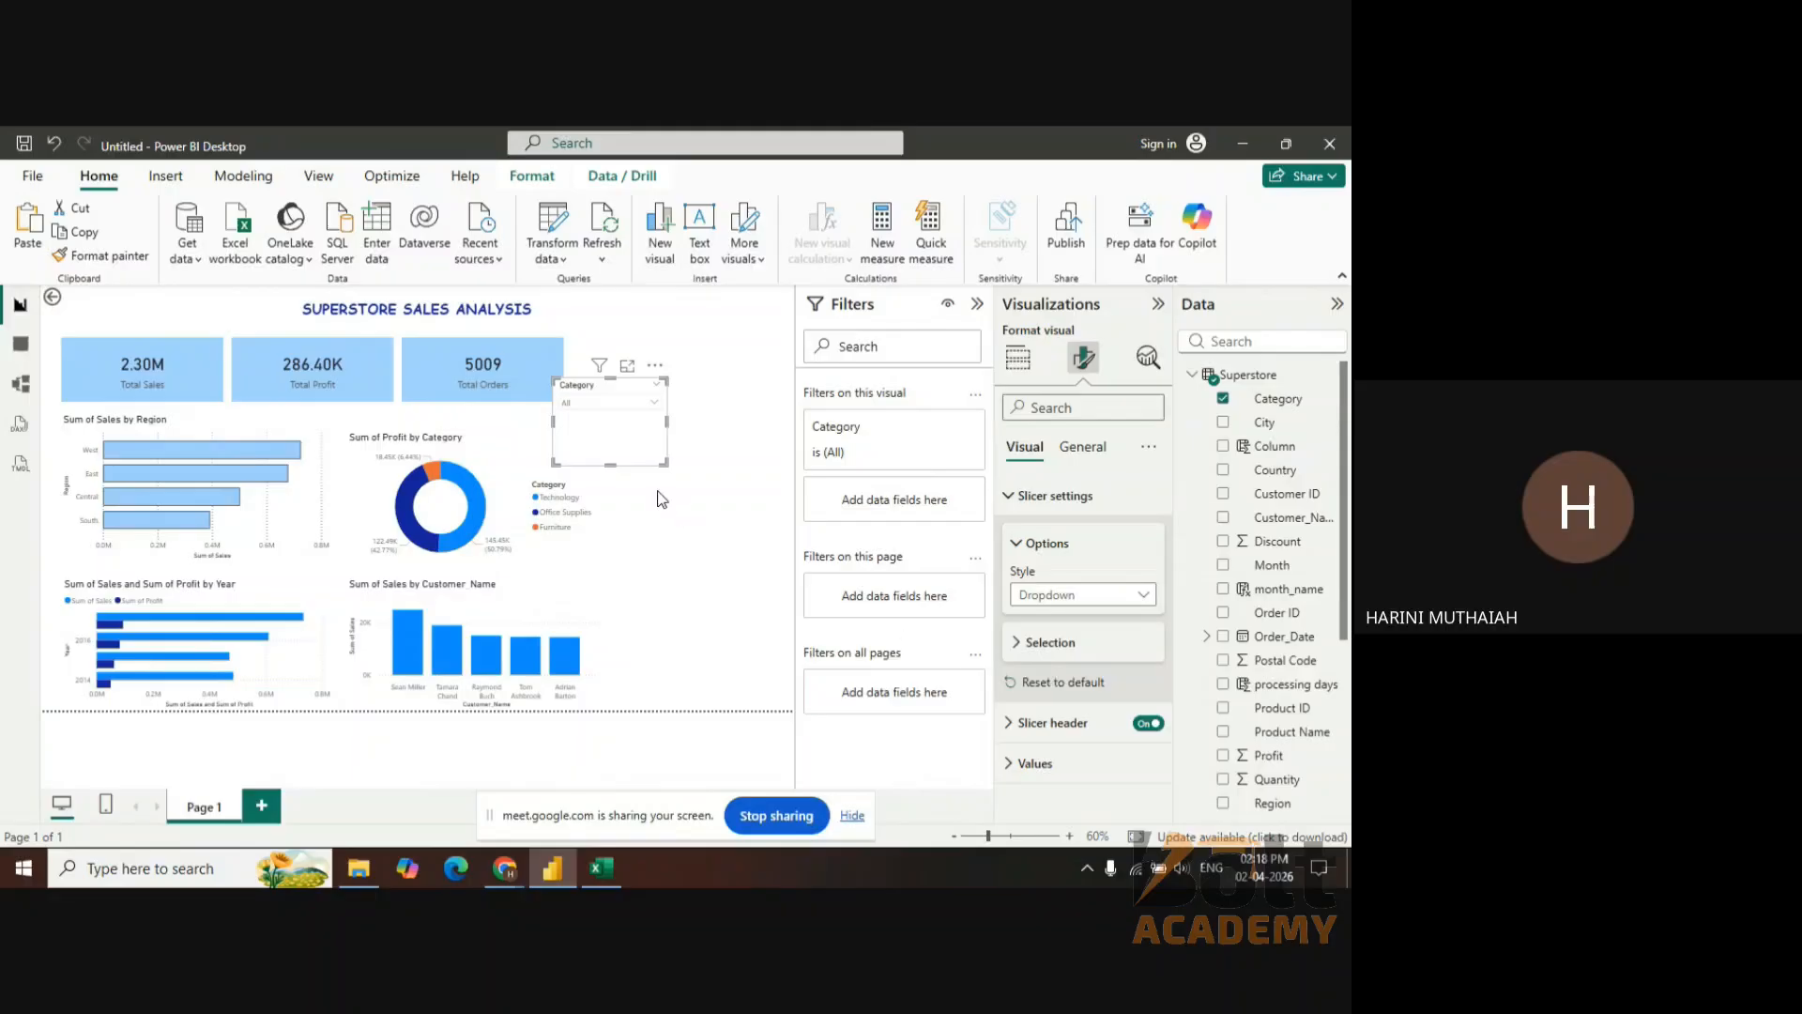
left_click_drag(611, 464, 615, 429)
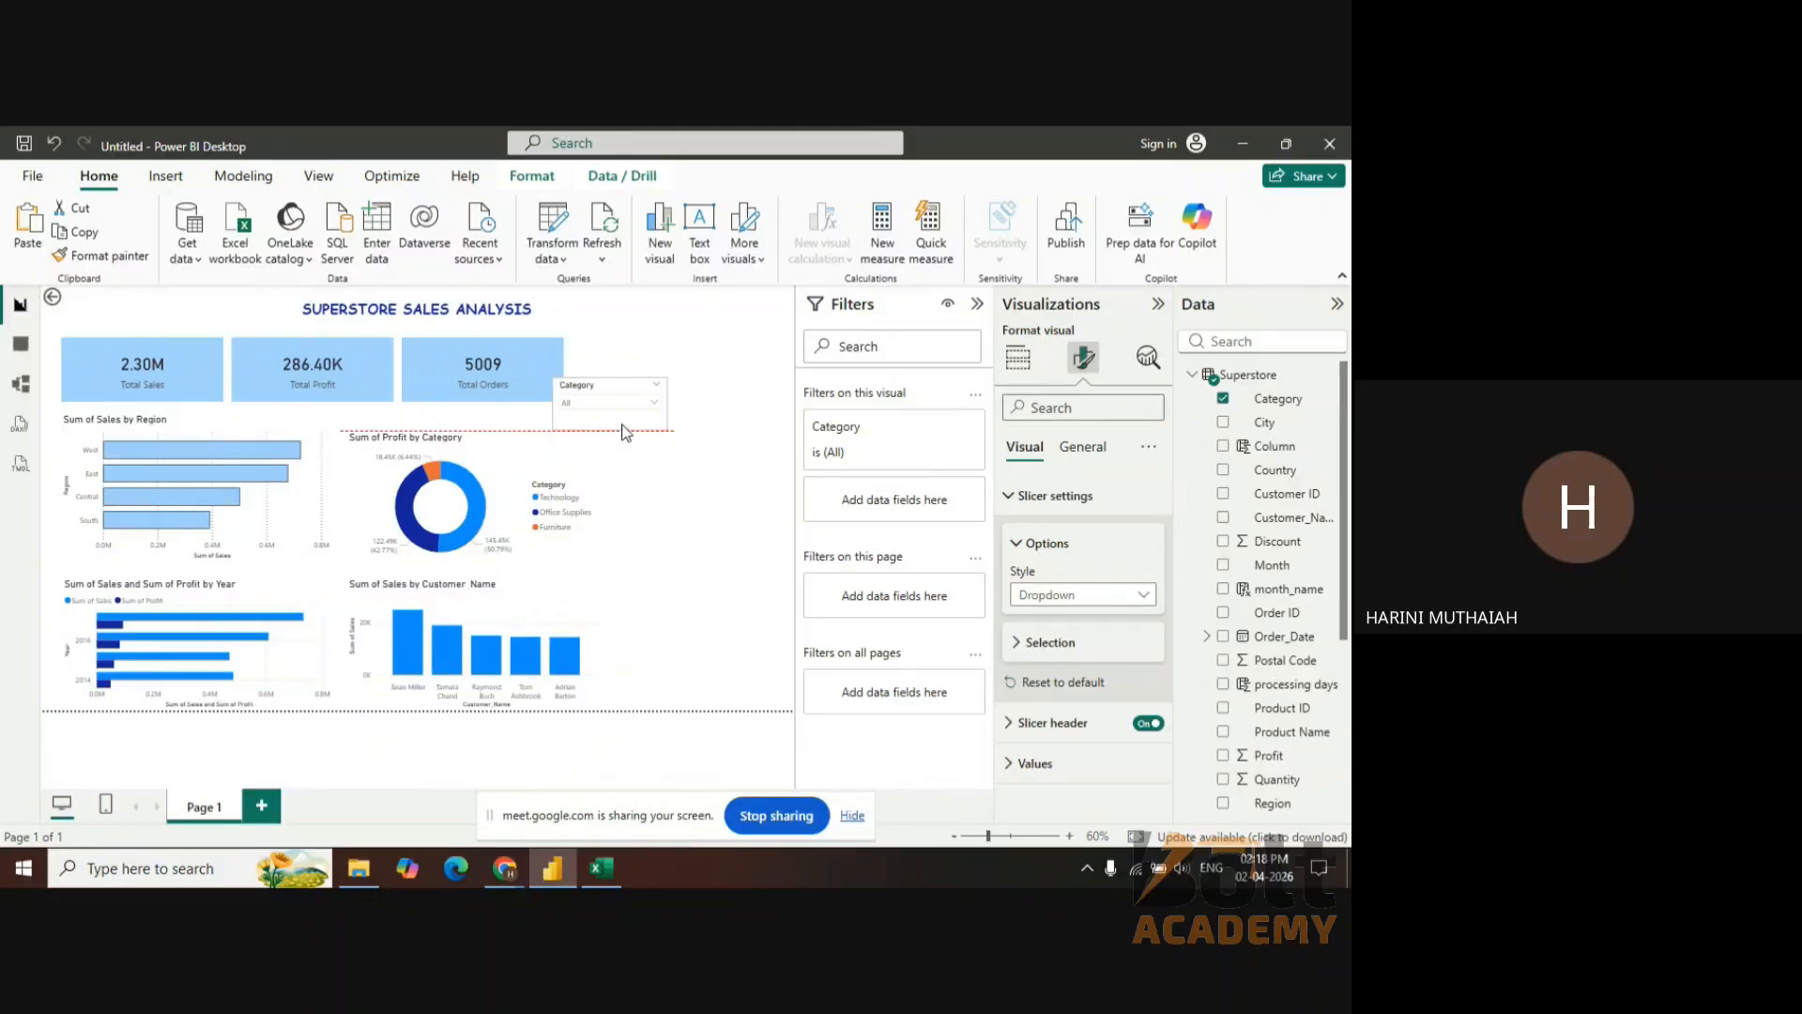
left_click_drag(662, 385, 629, 401)
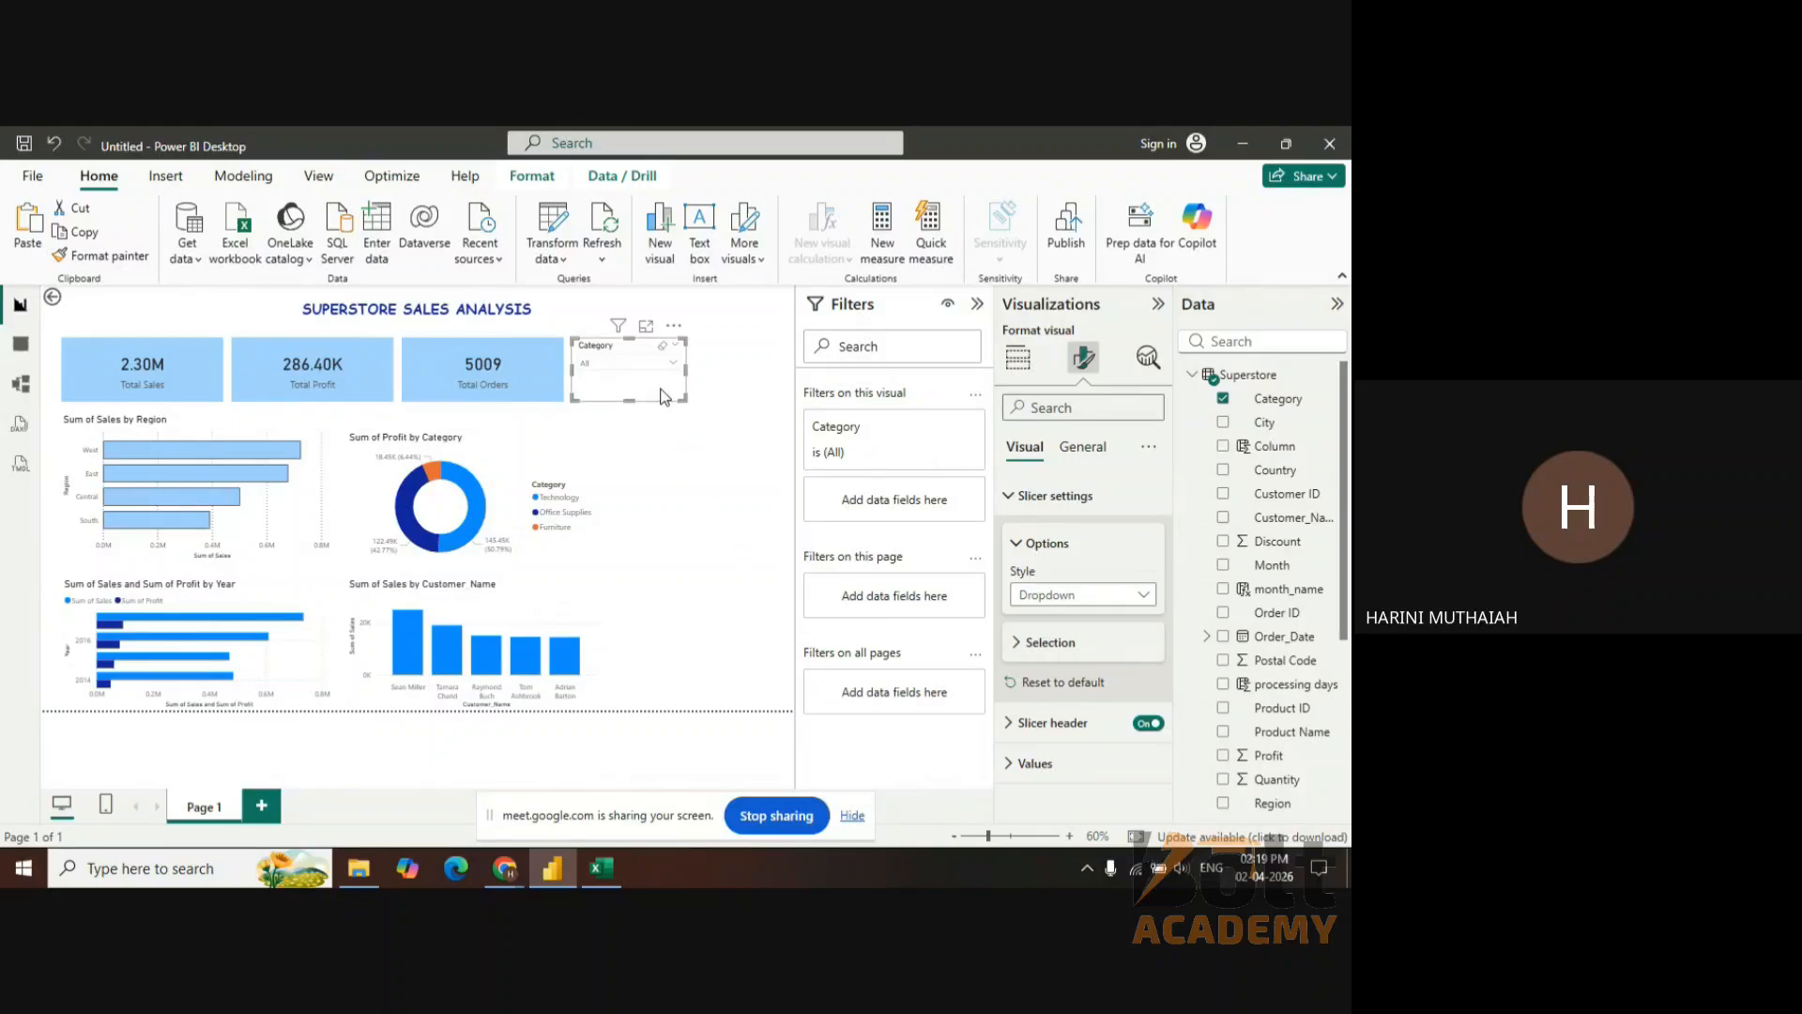
- Duplicate the Category slicer below the original and replace the copy's field with Region
key("ctrl+v")
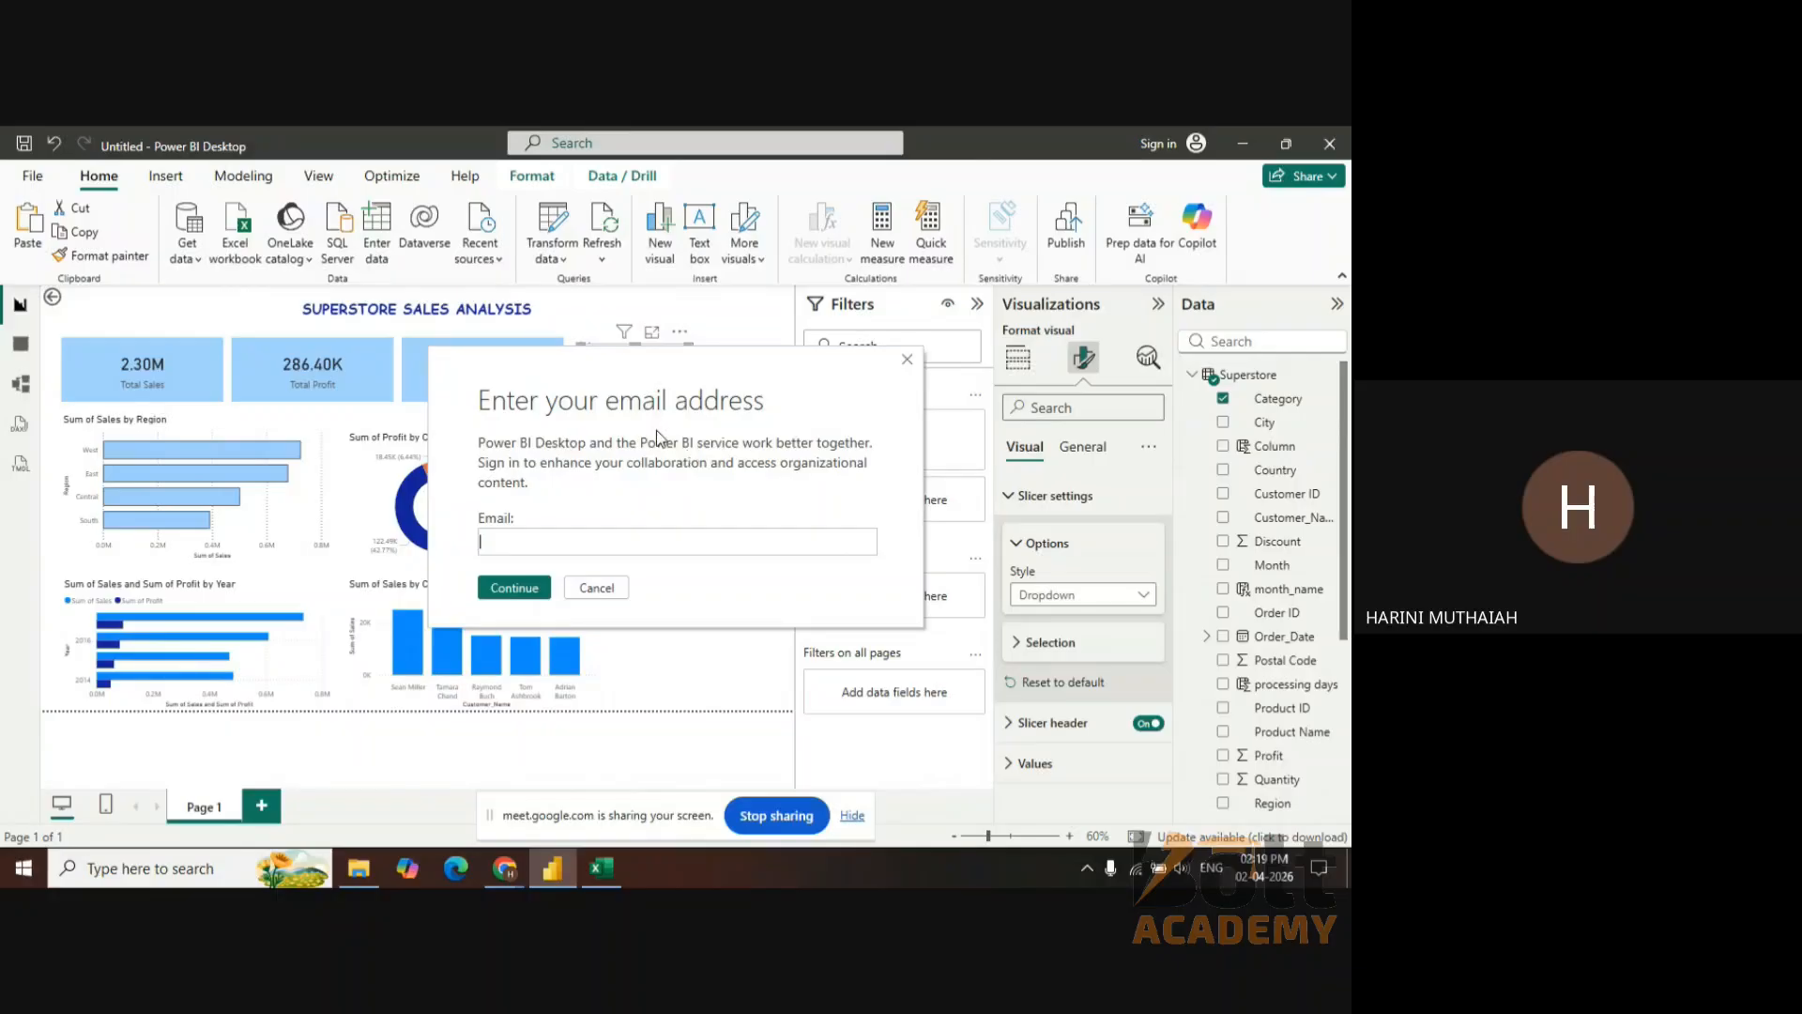
left_click(597, 588)
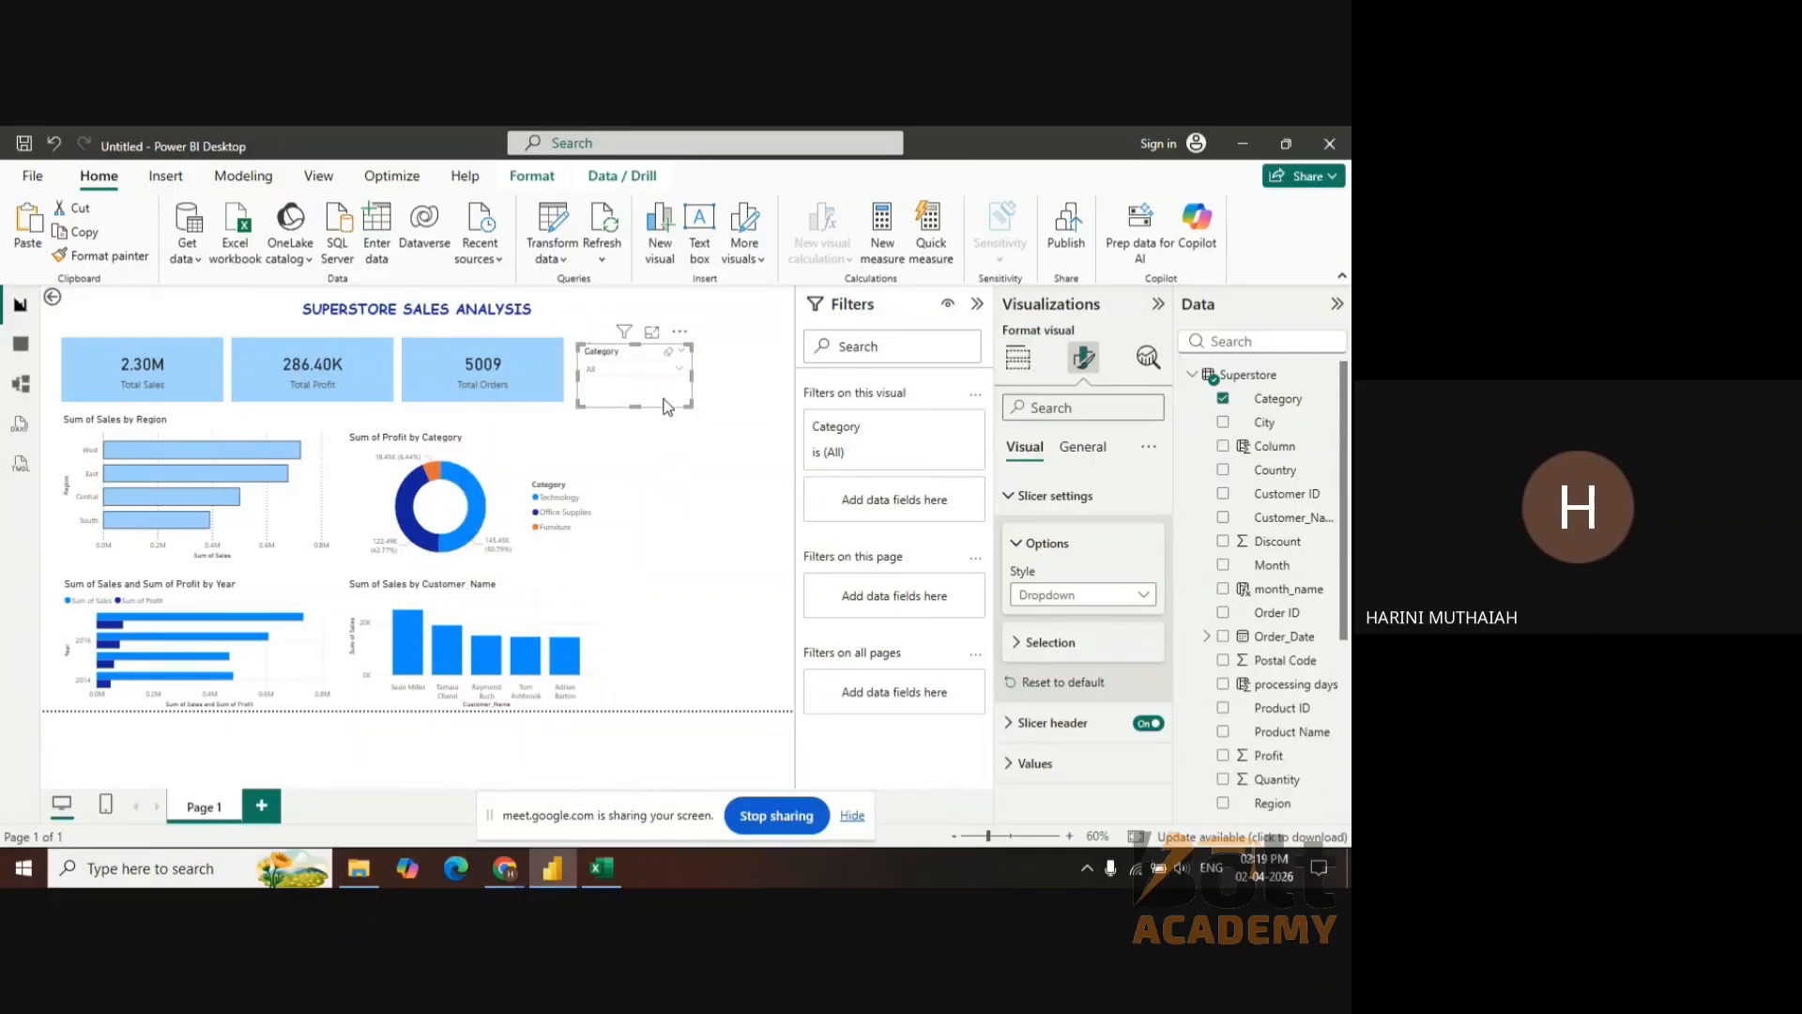
left_click_drag(670, 404, 727, 482)
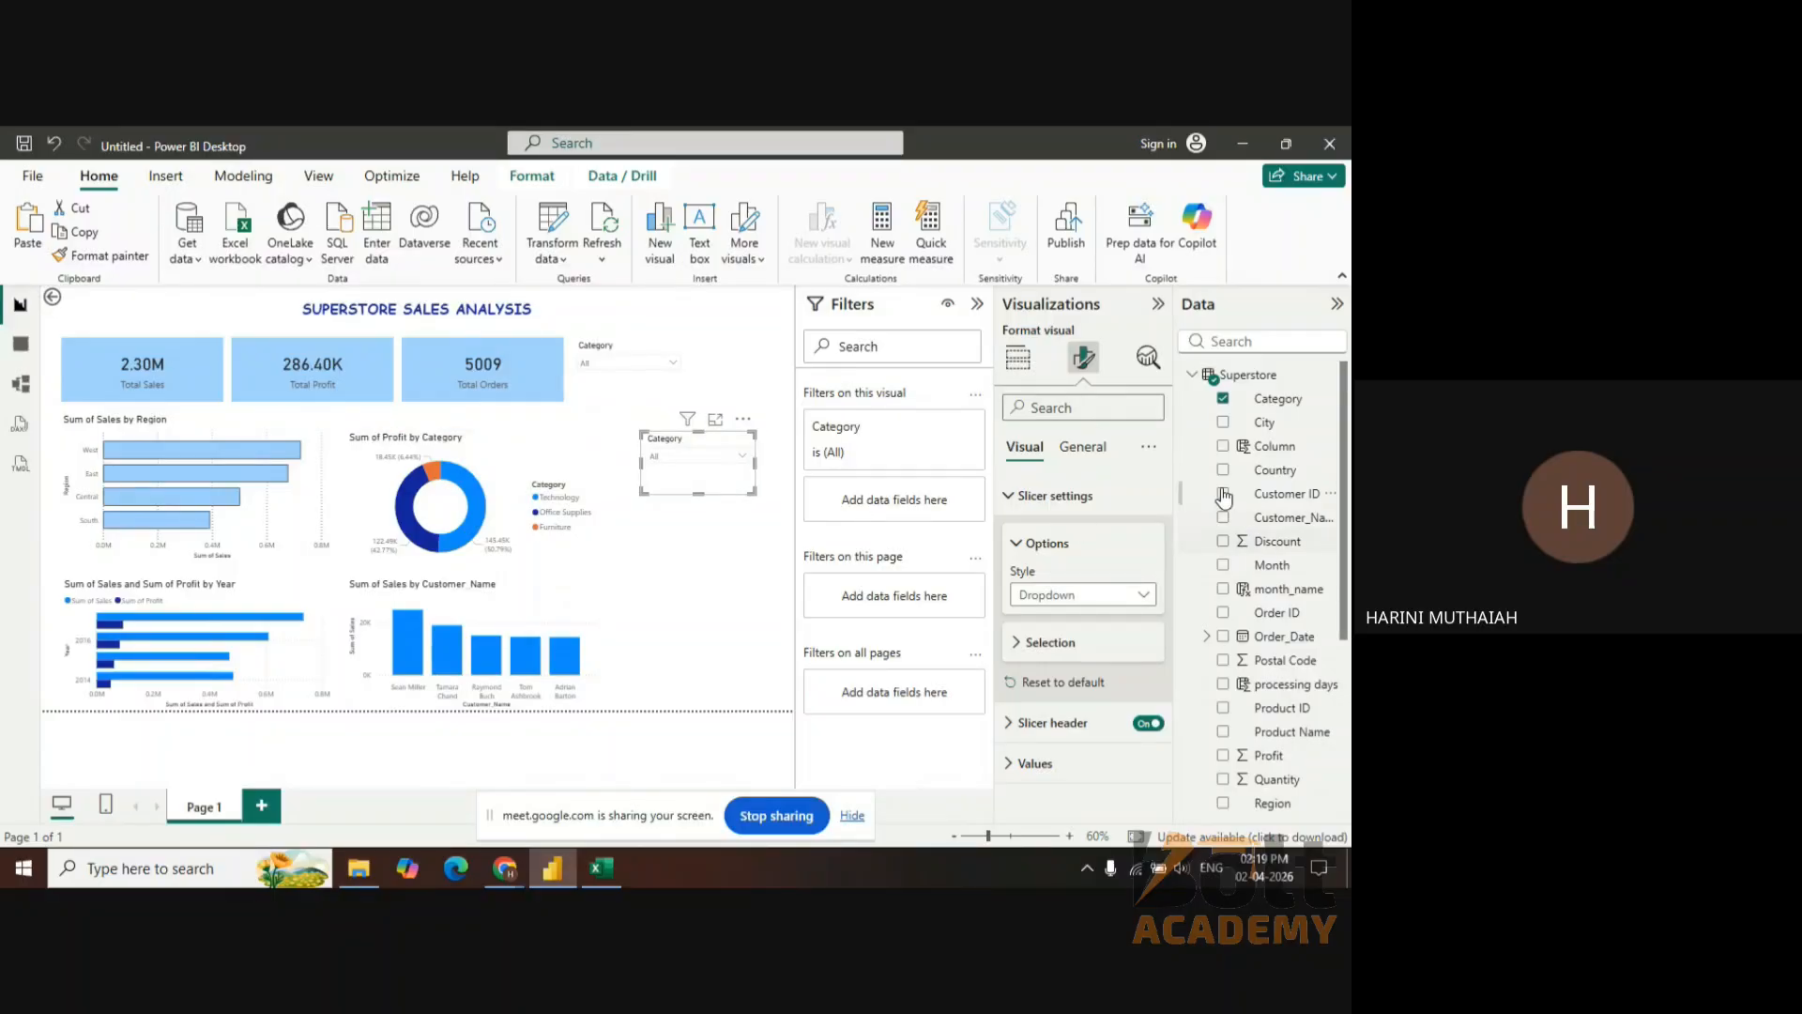
scroll(1272, 554, "down", 5)
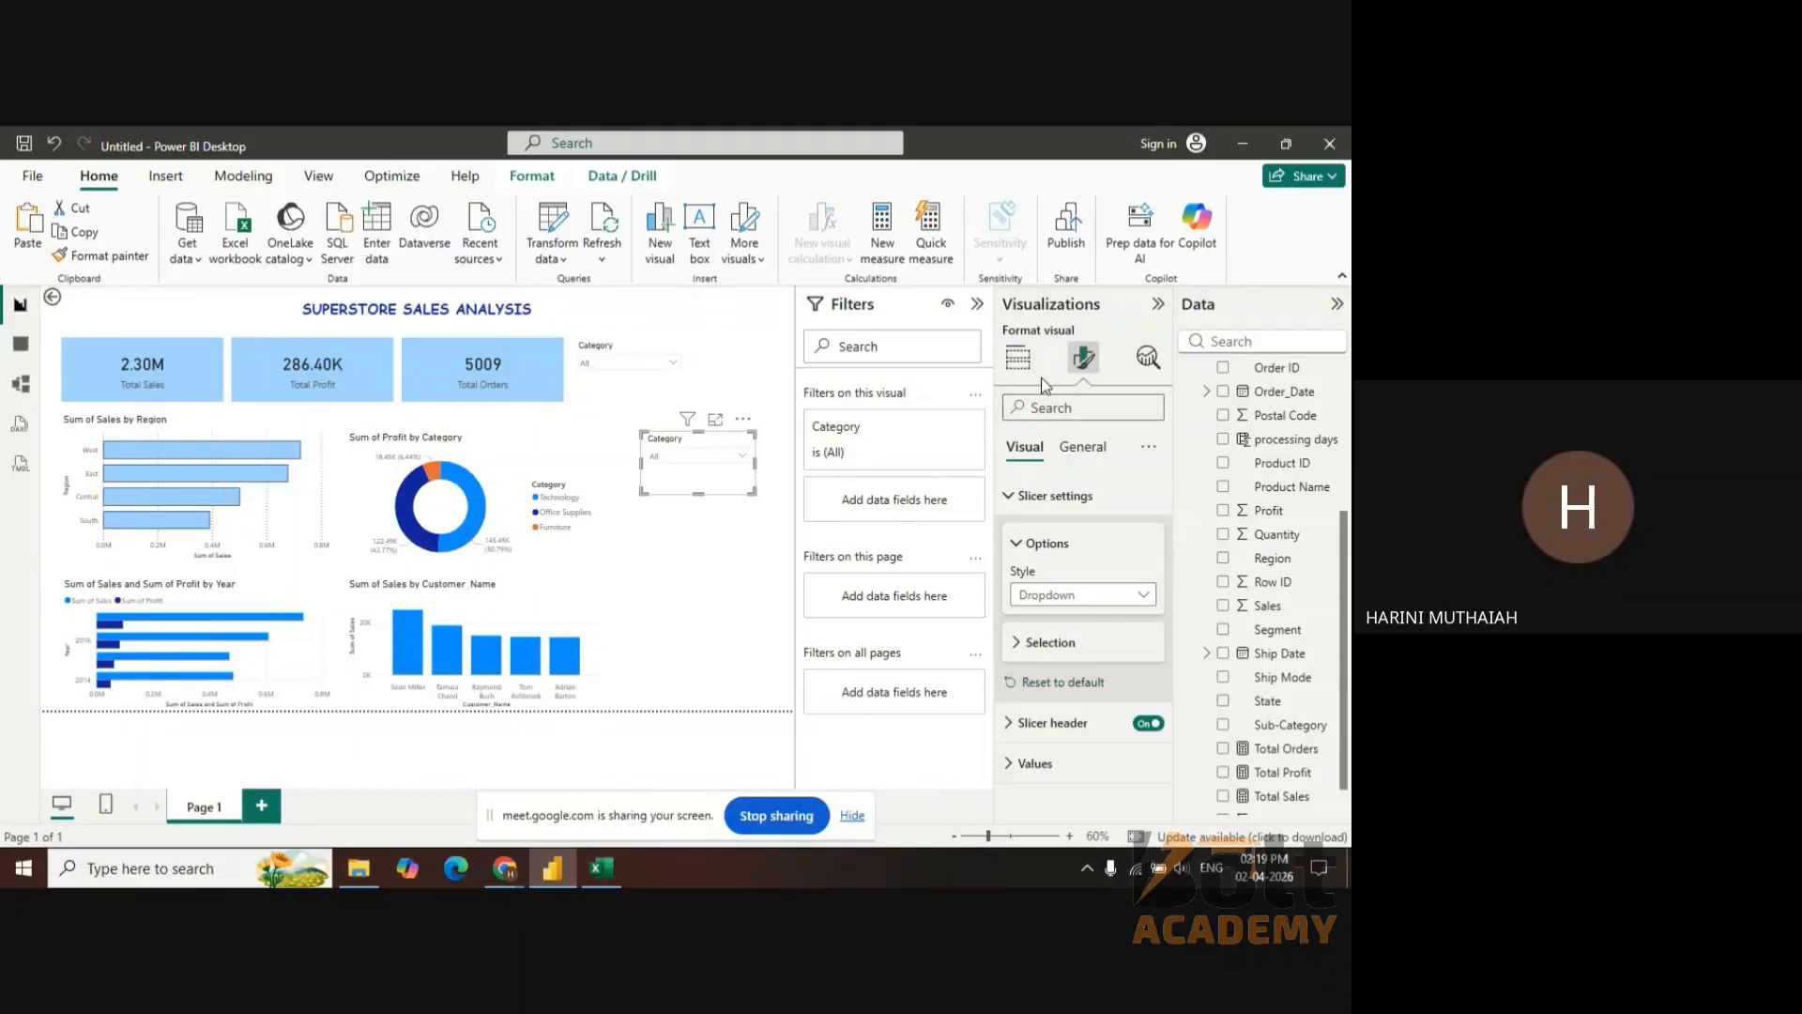
left_click(1018, 358)
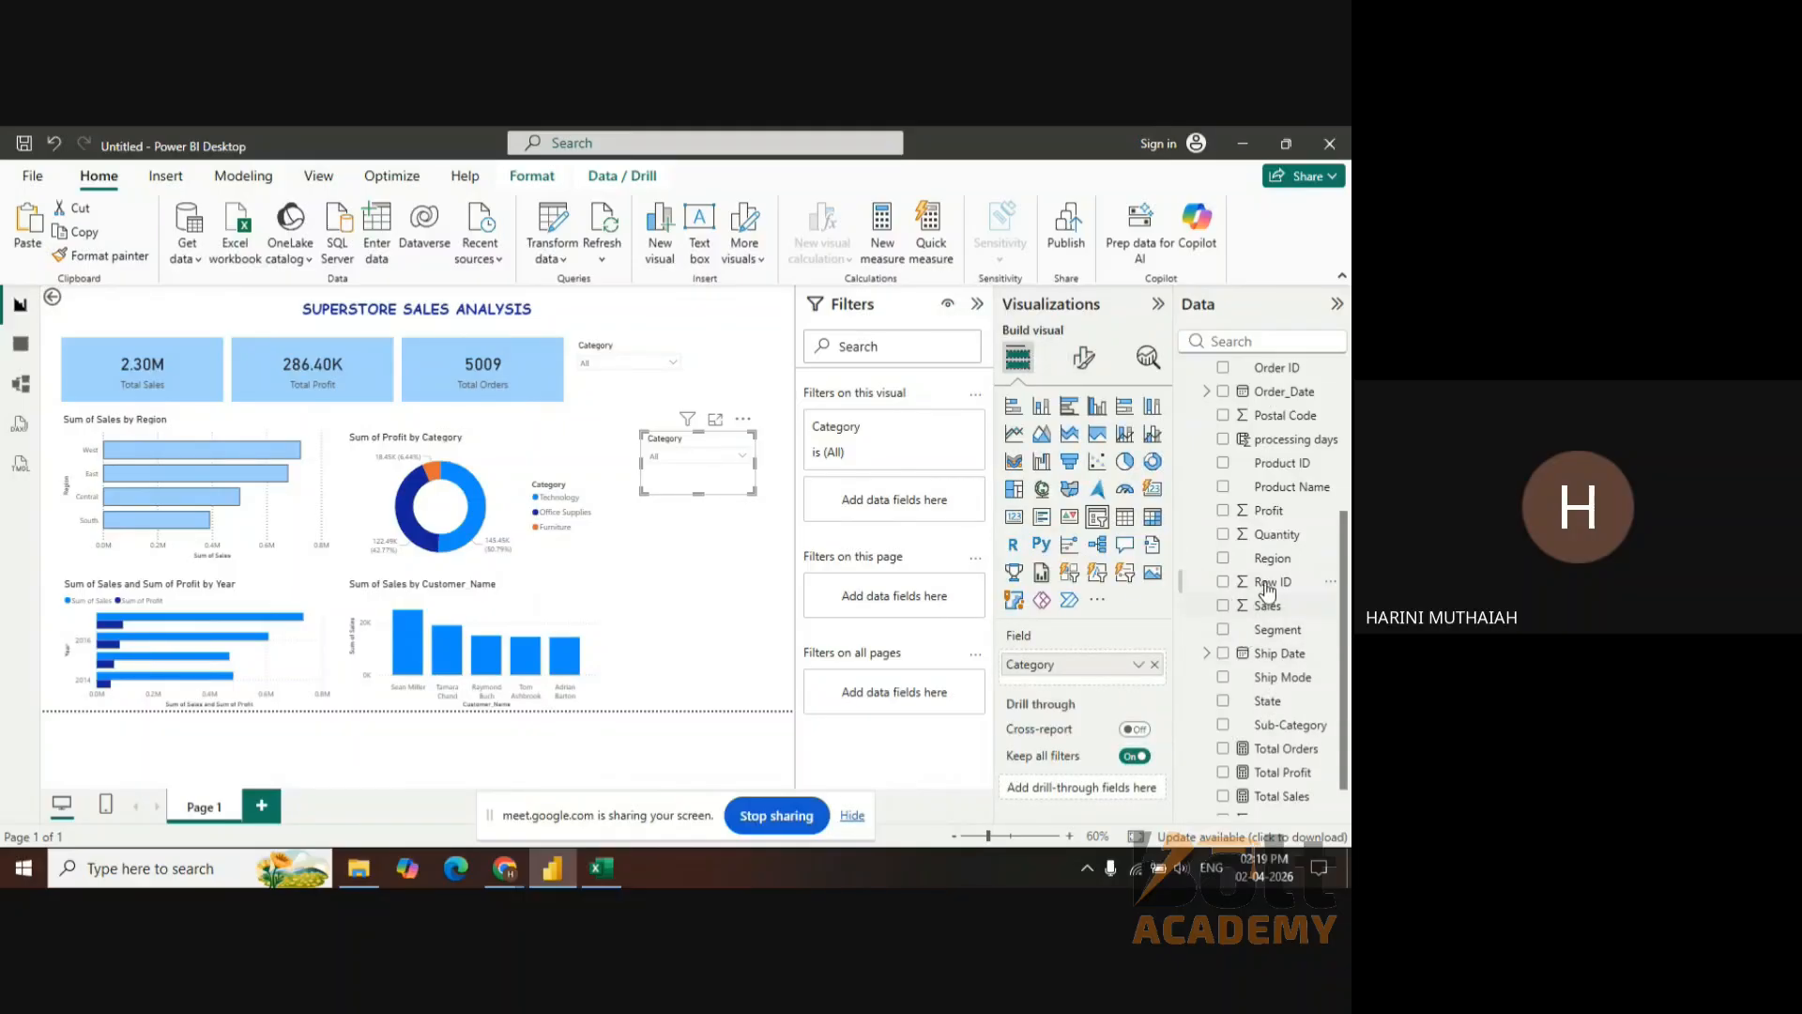
left_click_drag(1274, 563, 995, 706)
- Place the Region slicer next to the Category slicer, narrowing the Category slicer so both align with the KPI cards
left_click_drag(746, 486, 721, 484)
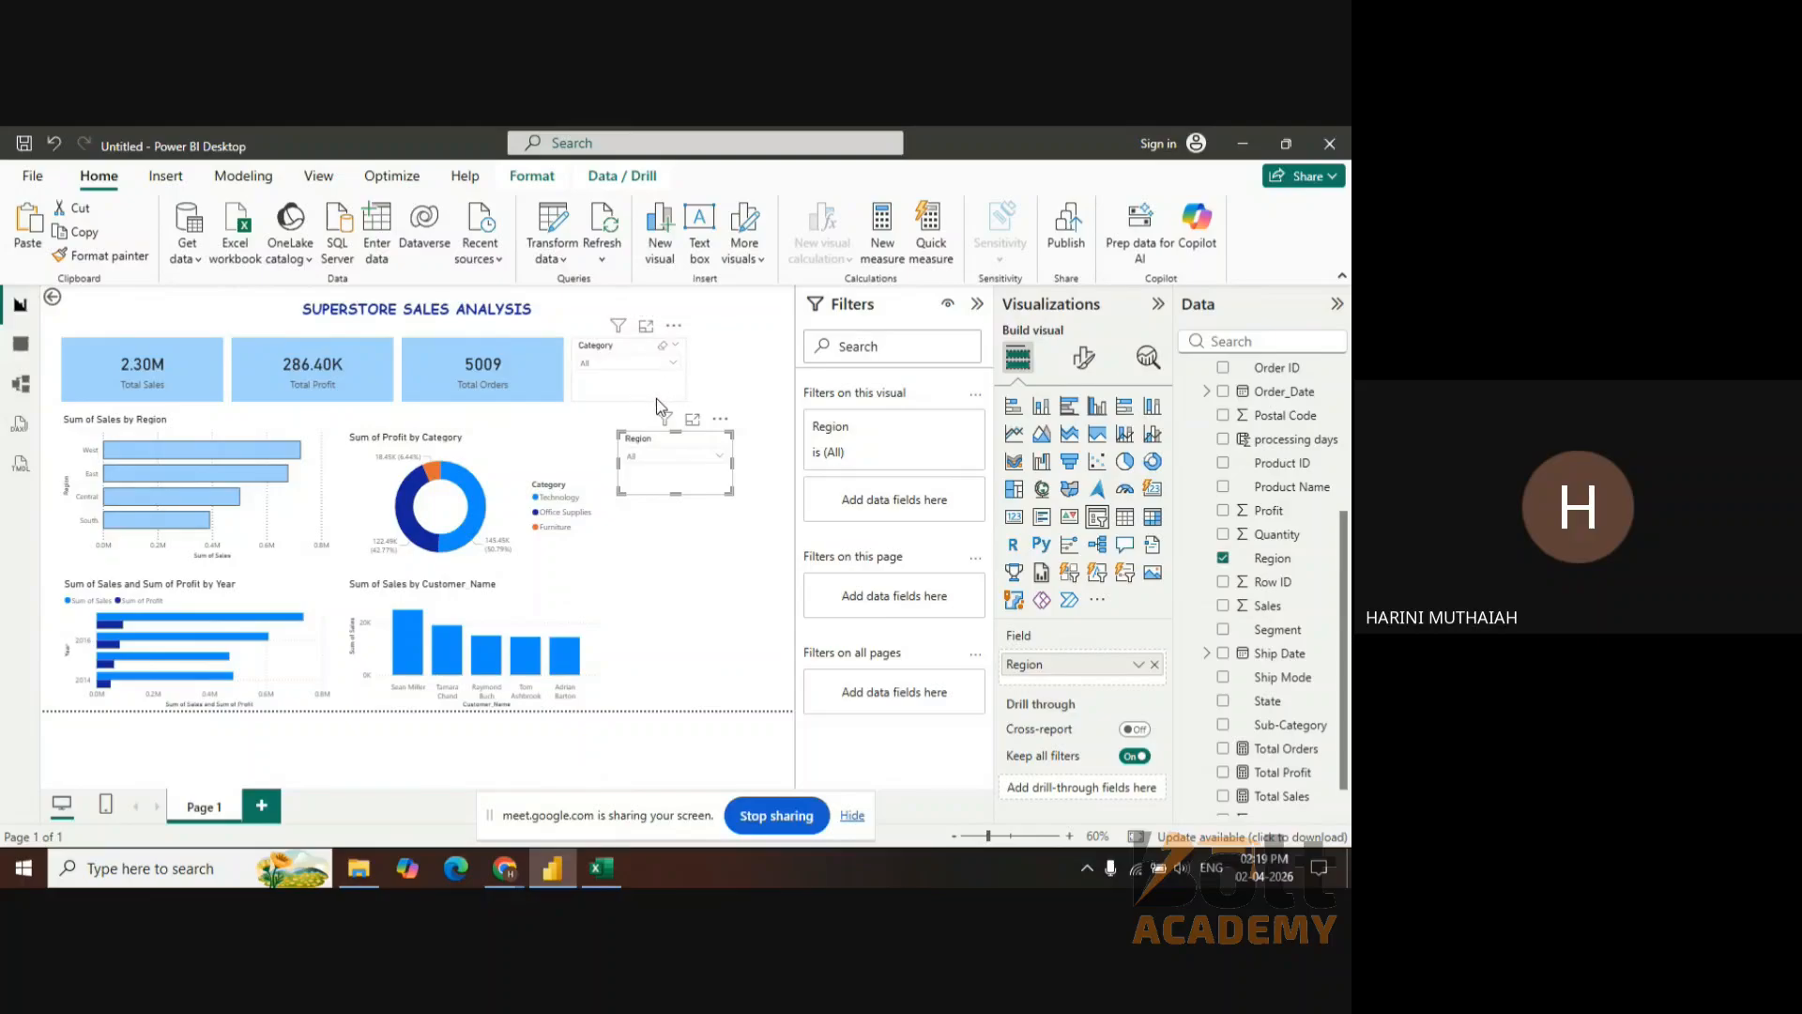
left_click_drag(699, 490, 762, 384)
left_click(611, 398)
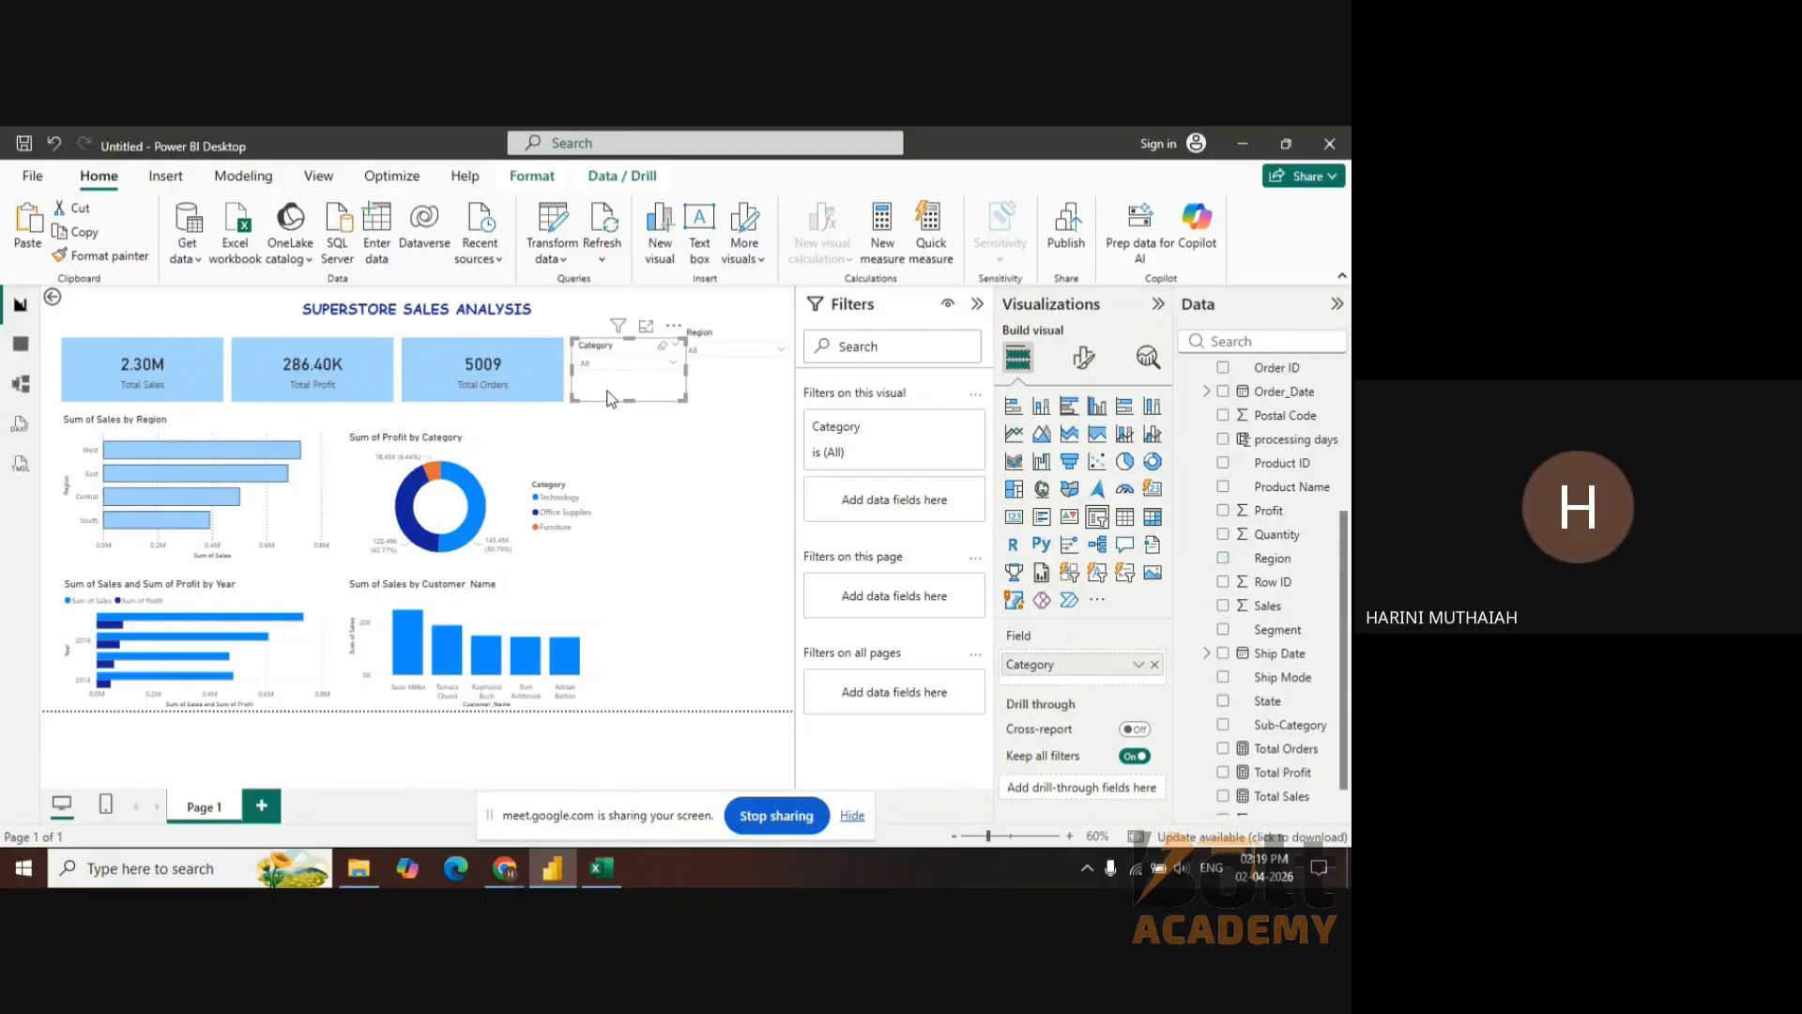
left_click_drag(685, 367, 658, 367)
left_click(728, 377)
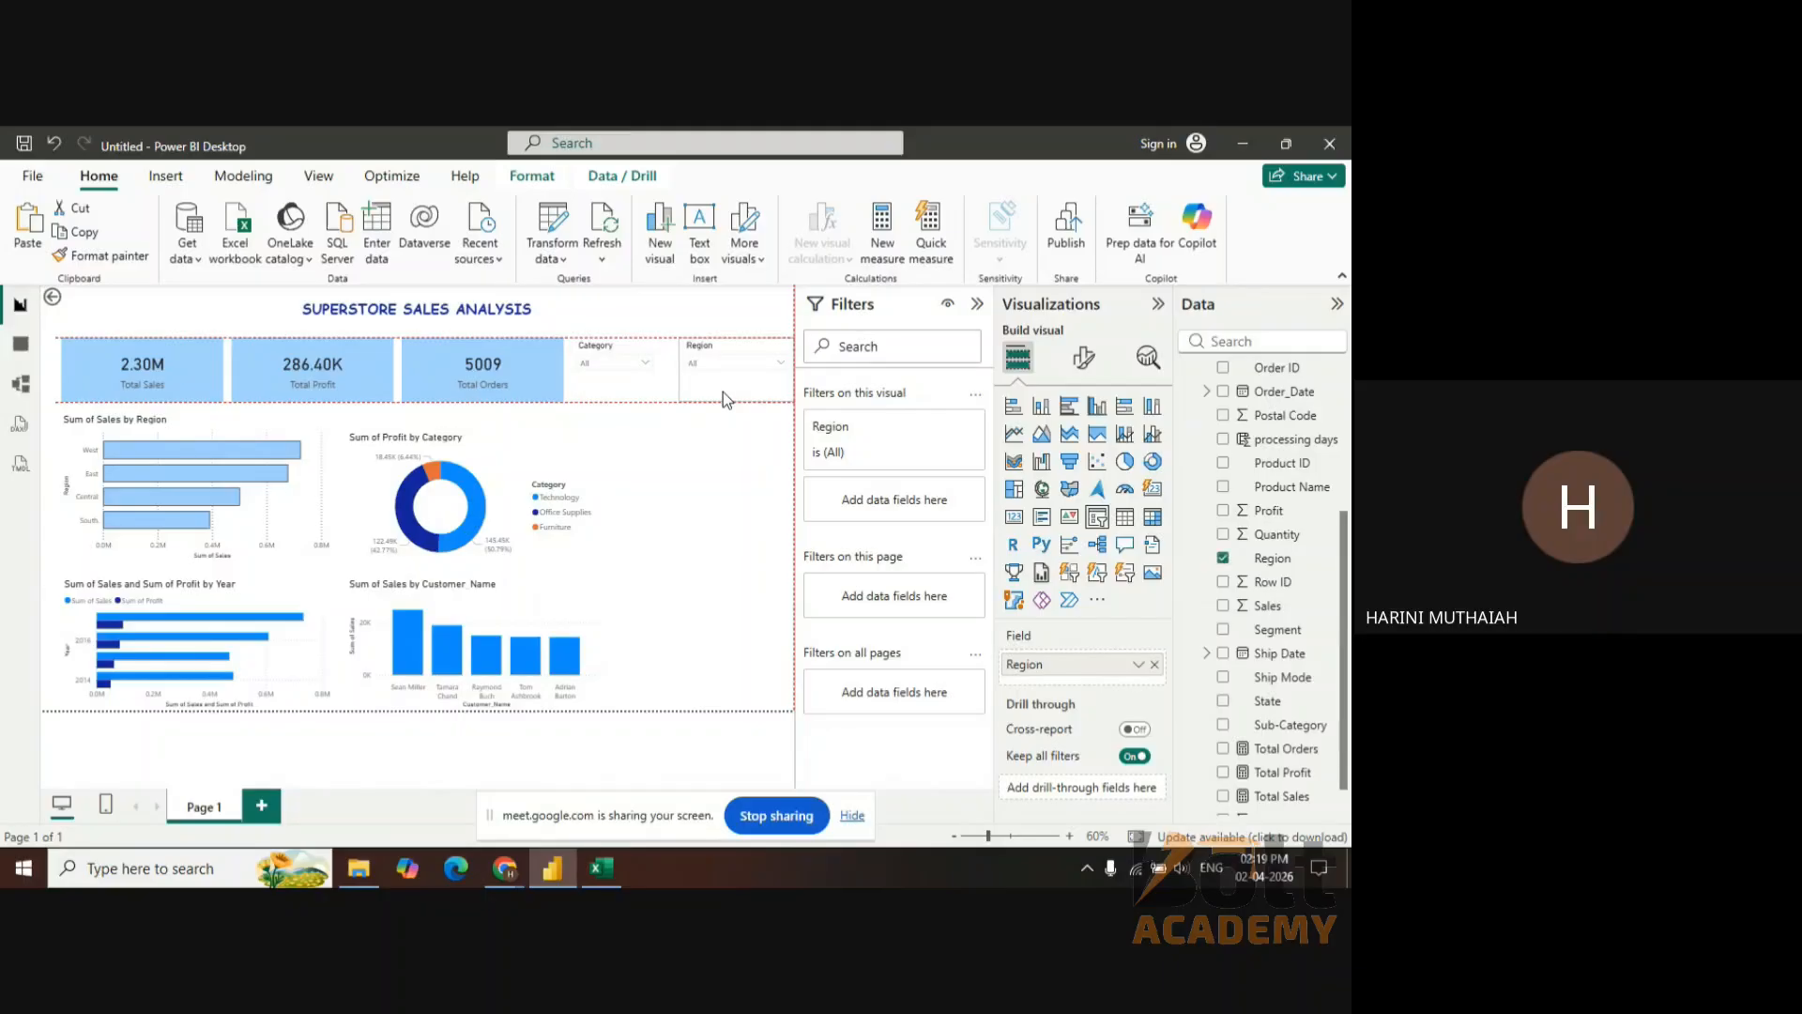
- Settle the Region slicer into place and move the Sum of Sales by Customer_Name chart up beside the profit donut chart
left_click_drag(722, 383, 717, 389)
left_click(724, 415)
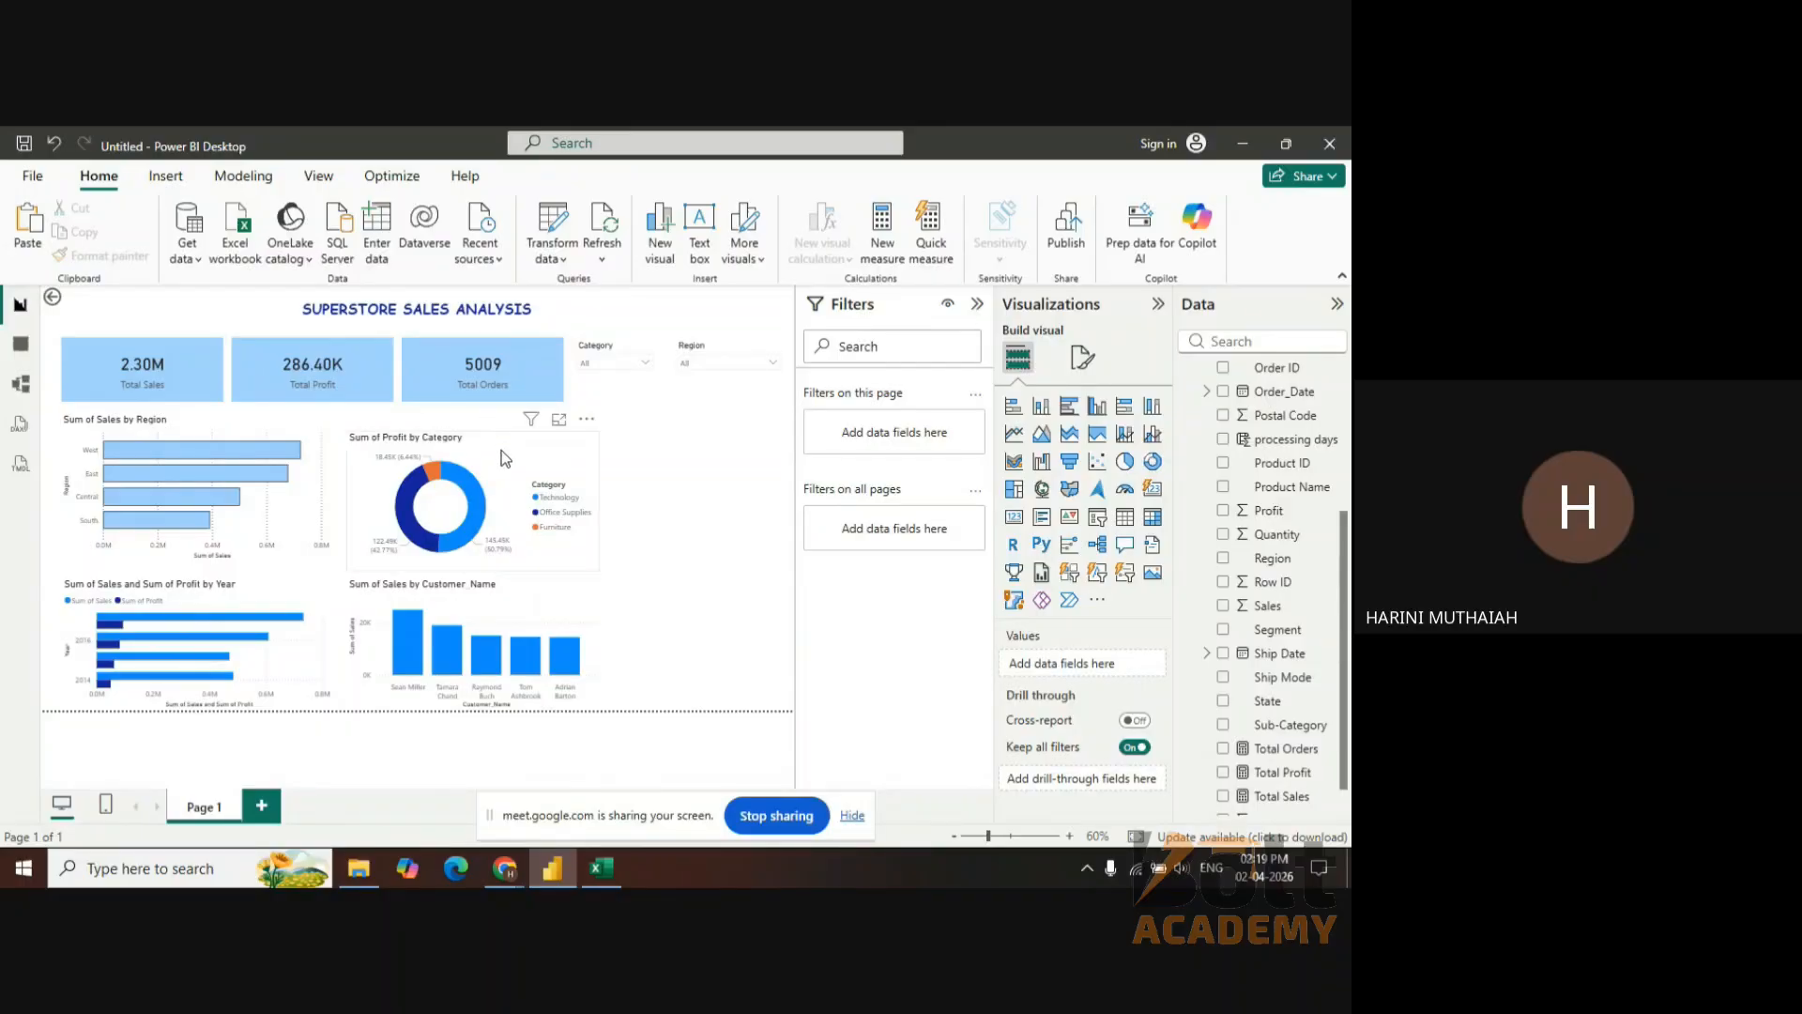
left_click_drag(609, 464, 503, 460)
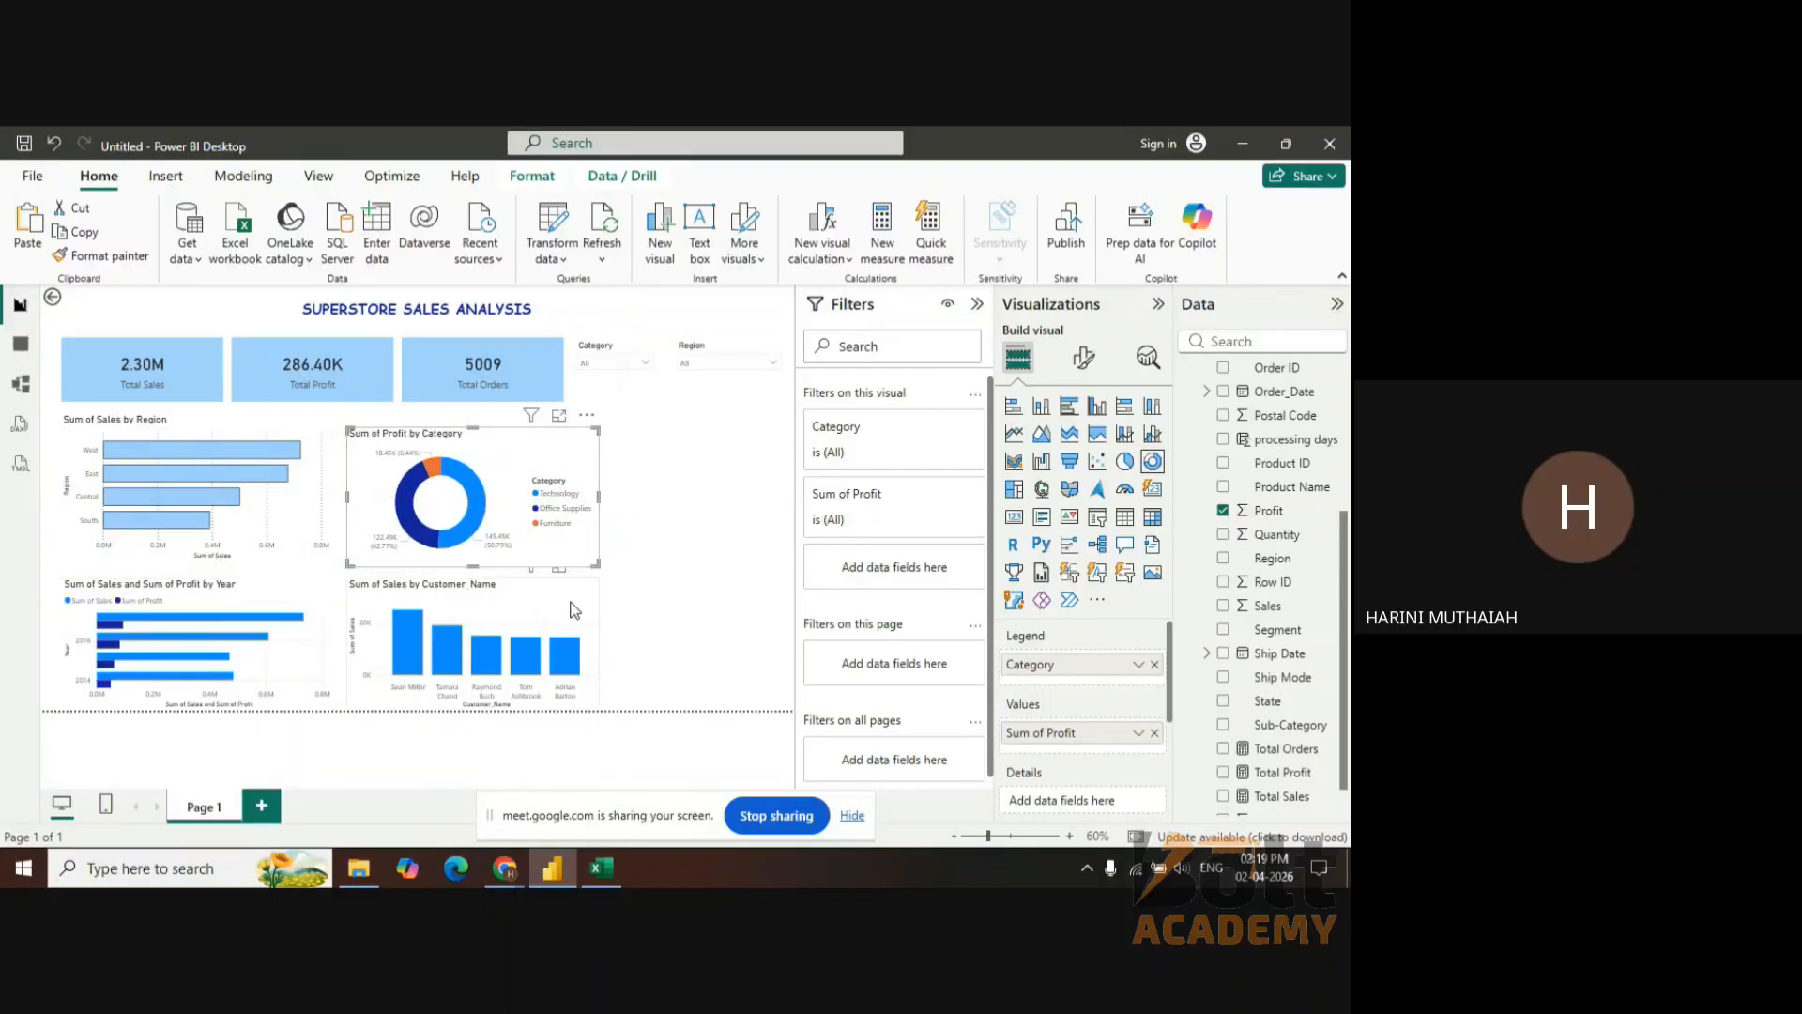
left_click(575, 610)
left_click_drag(574, 610, 769, 477)
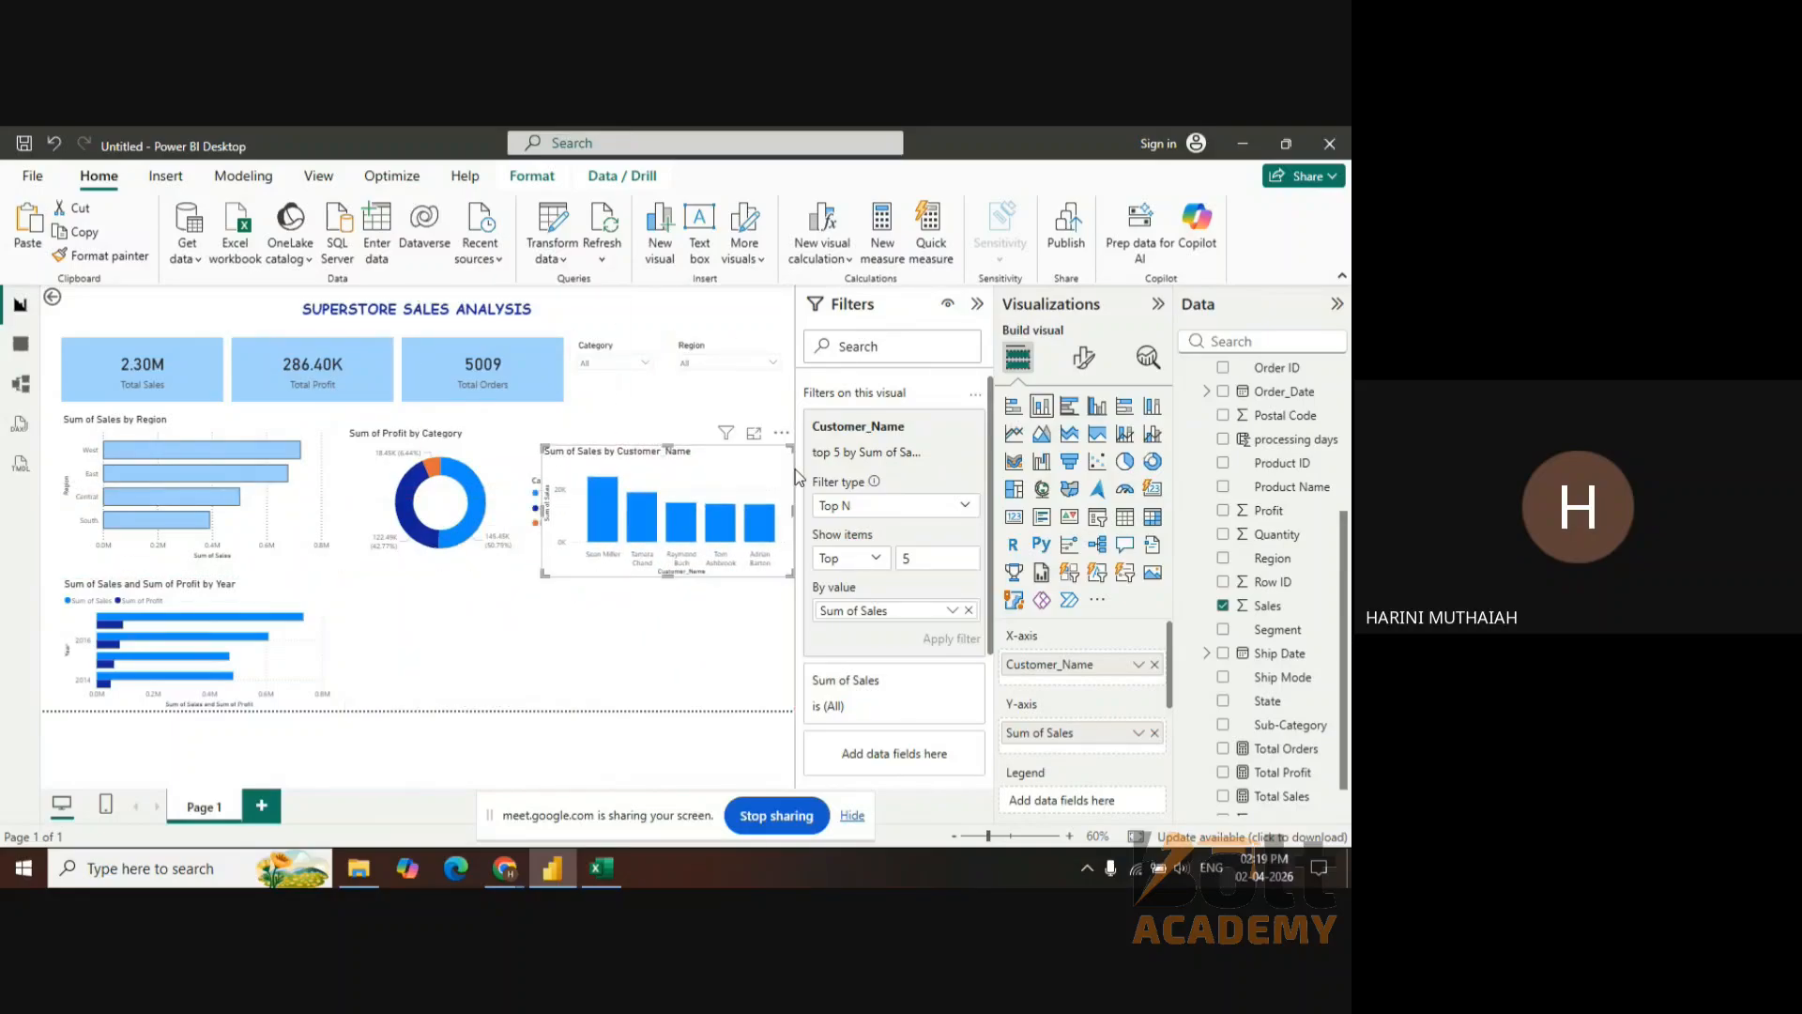
- Narrow the Sum of Sales by Region chart slightly and fit the profit donut chart, also narrowed, directly beside it
left_click(301, 469)
left_click_drag(330, 486, 310, 495)
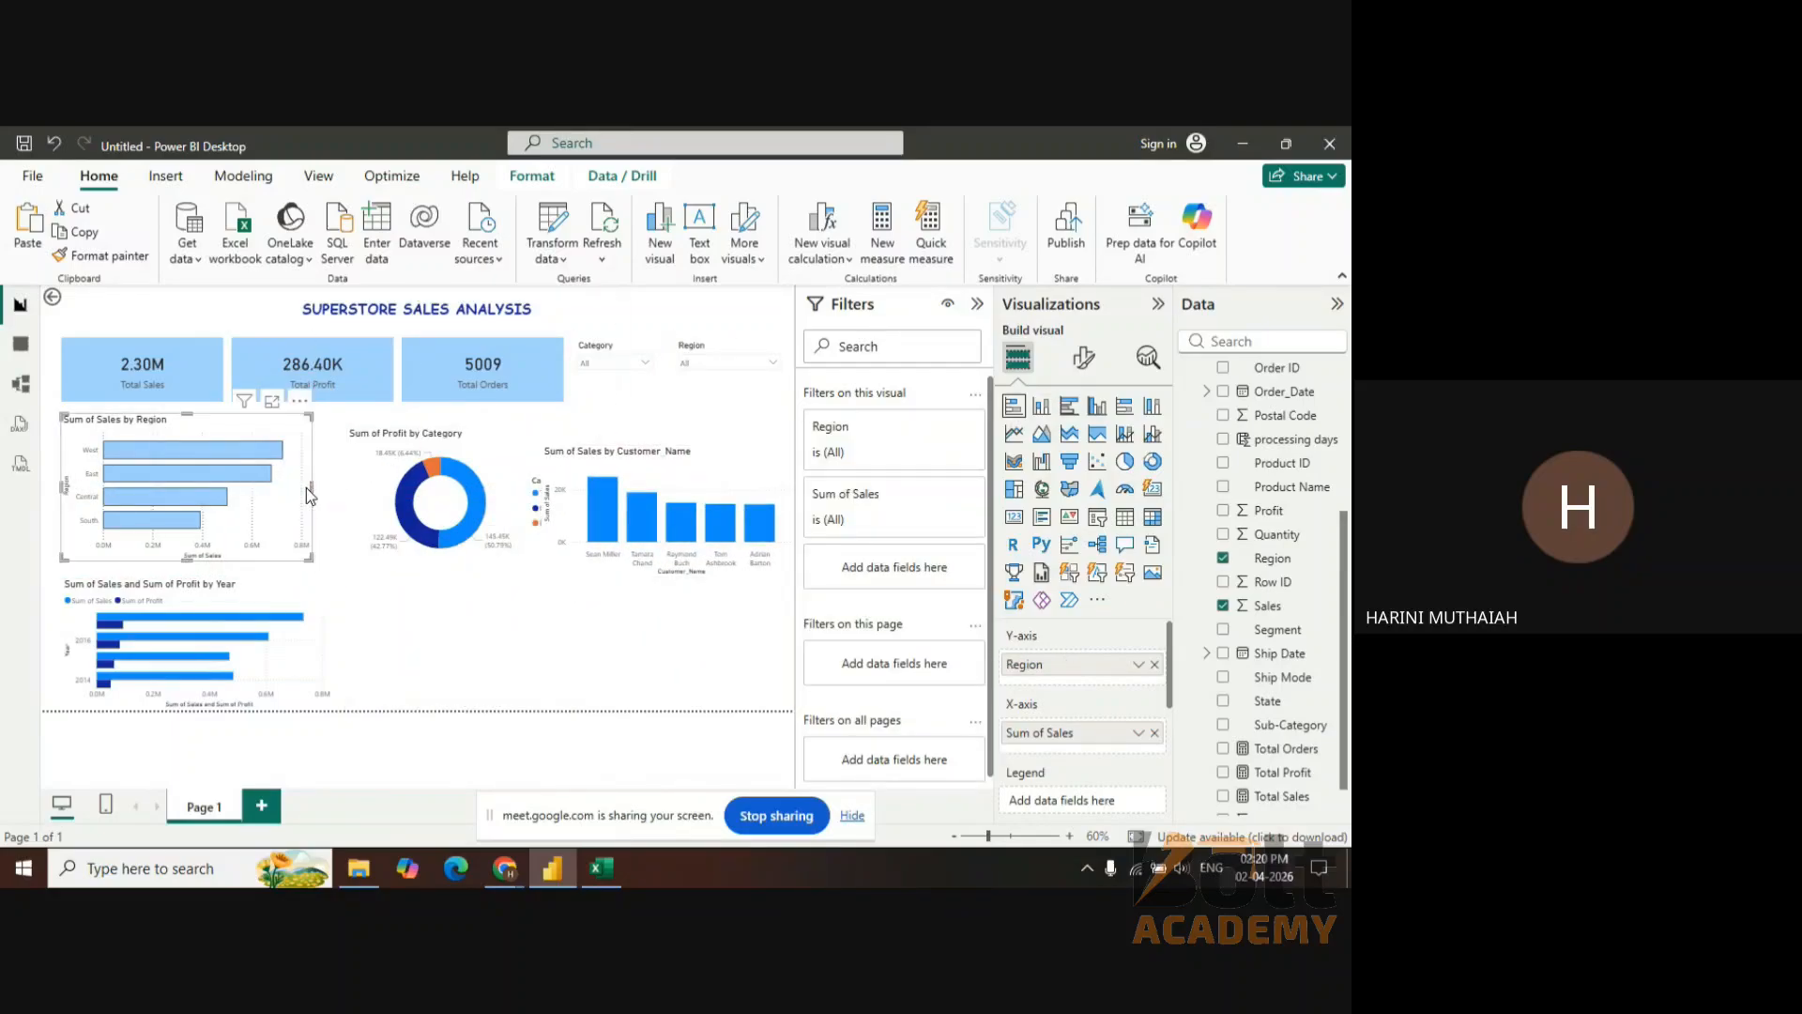
left_click_drag(514, 462, 488, 454)
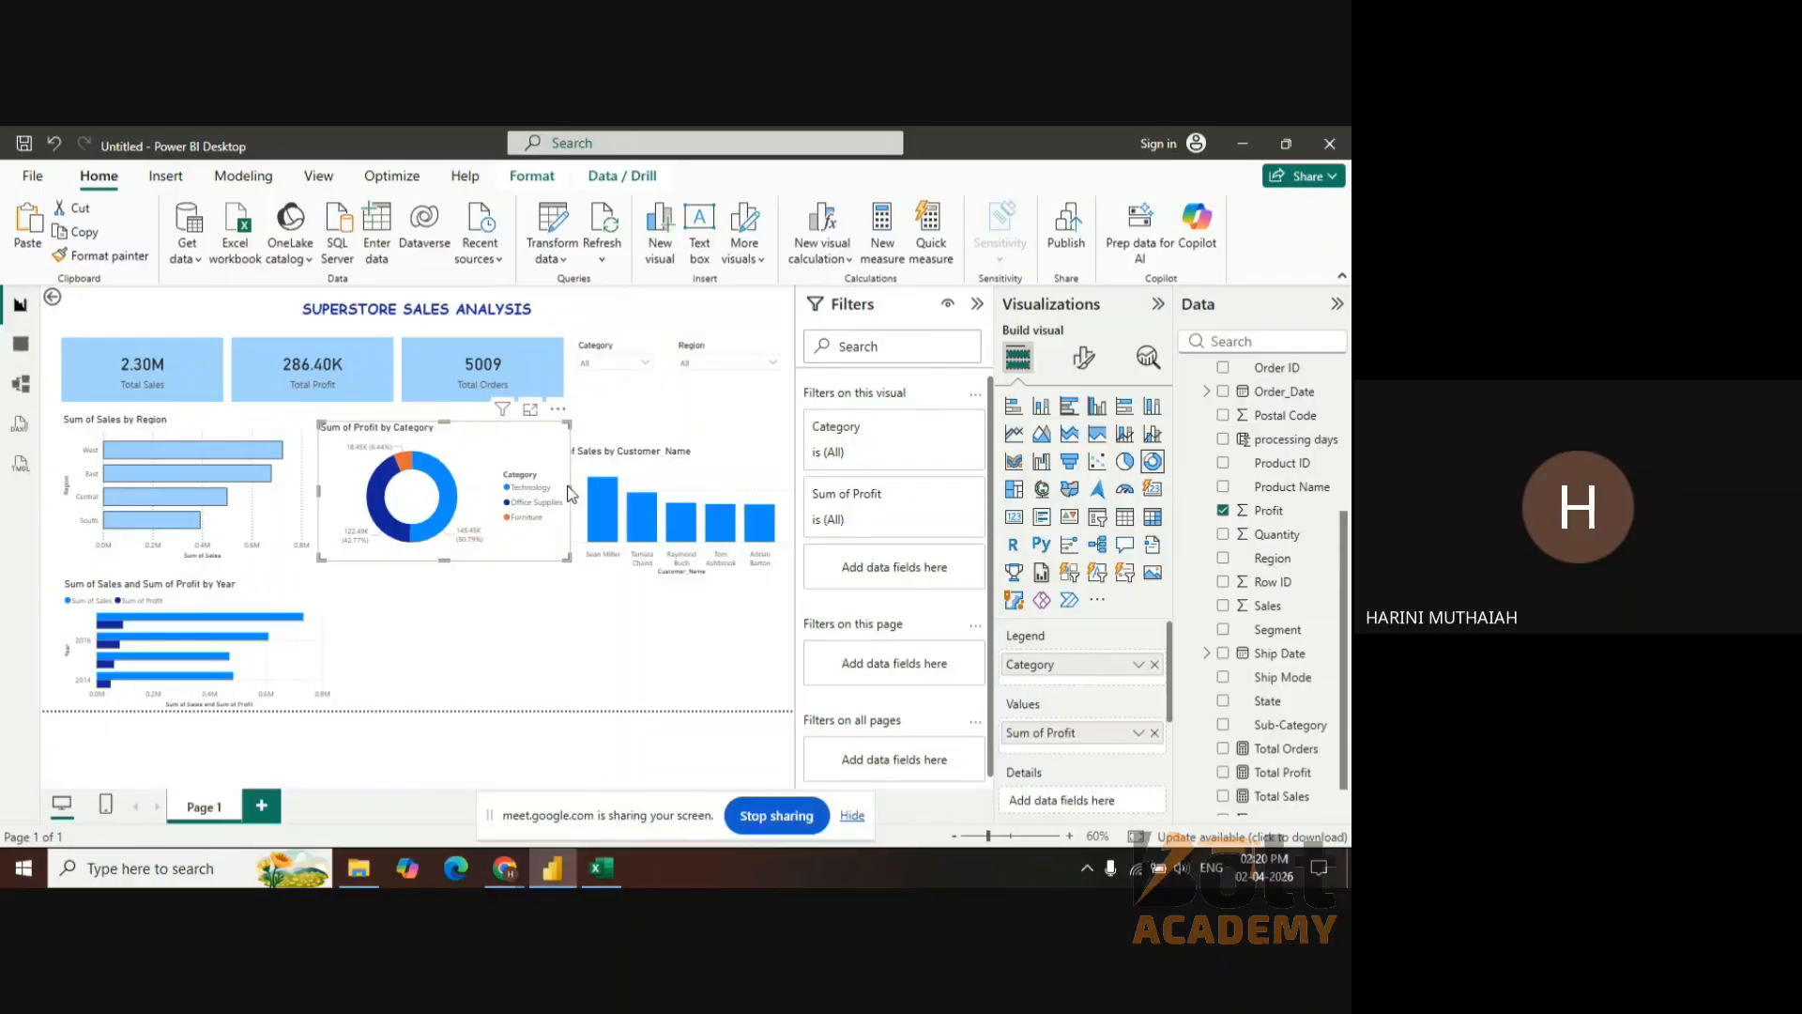
left_click_drag(571, 495, 542, 495)
- Align the Sum of Sales by Customer_Name chart with the region and donut charts, fitting it between the donut and the page edge
left_click(683, 447)
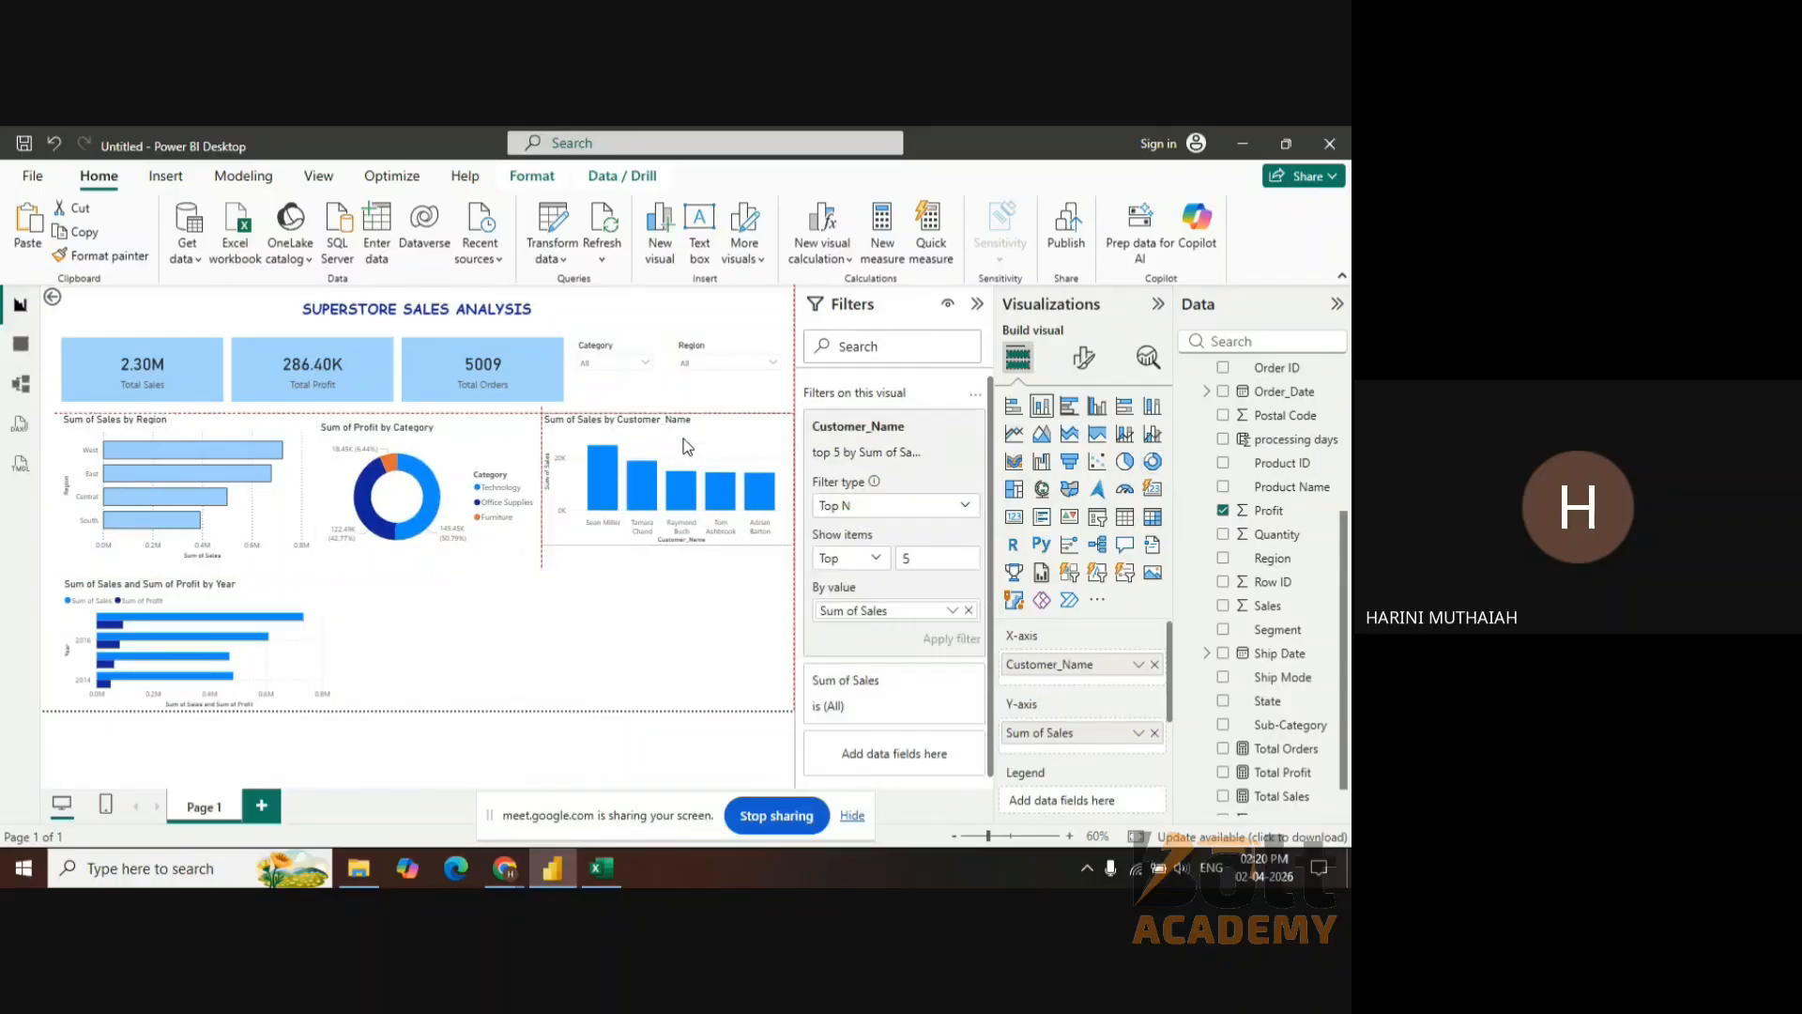
left_click_drag(683, 438, 741, 454)
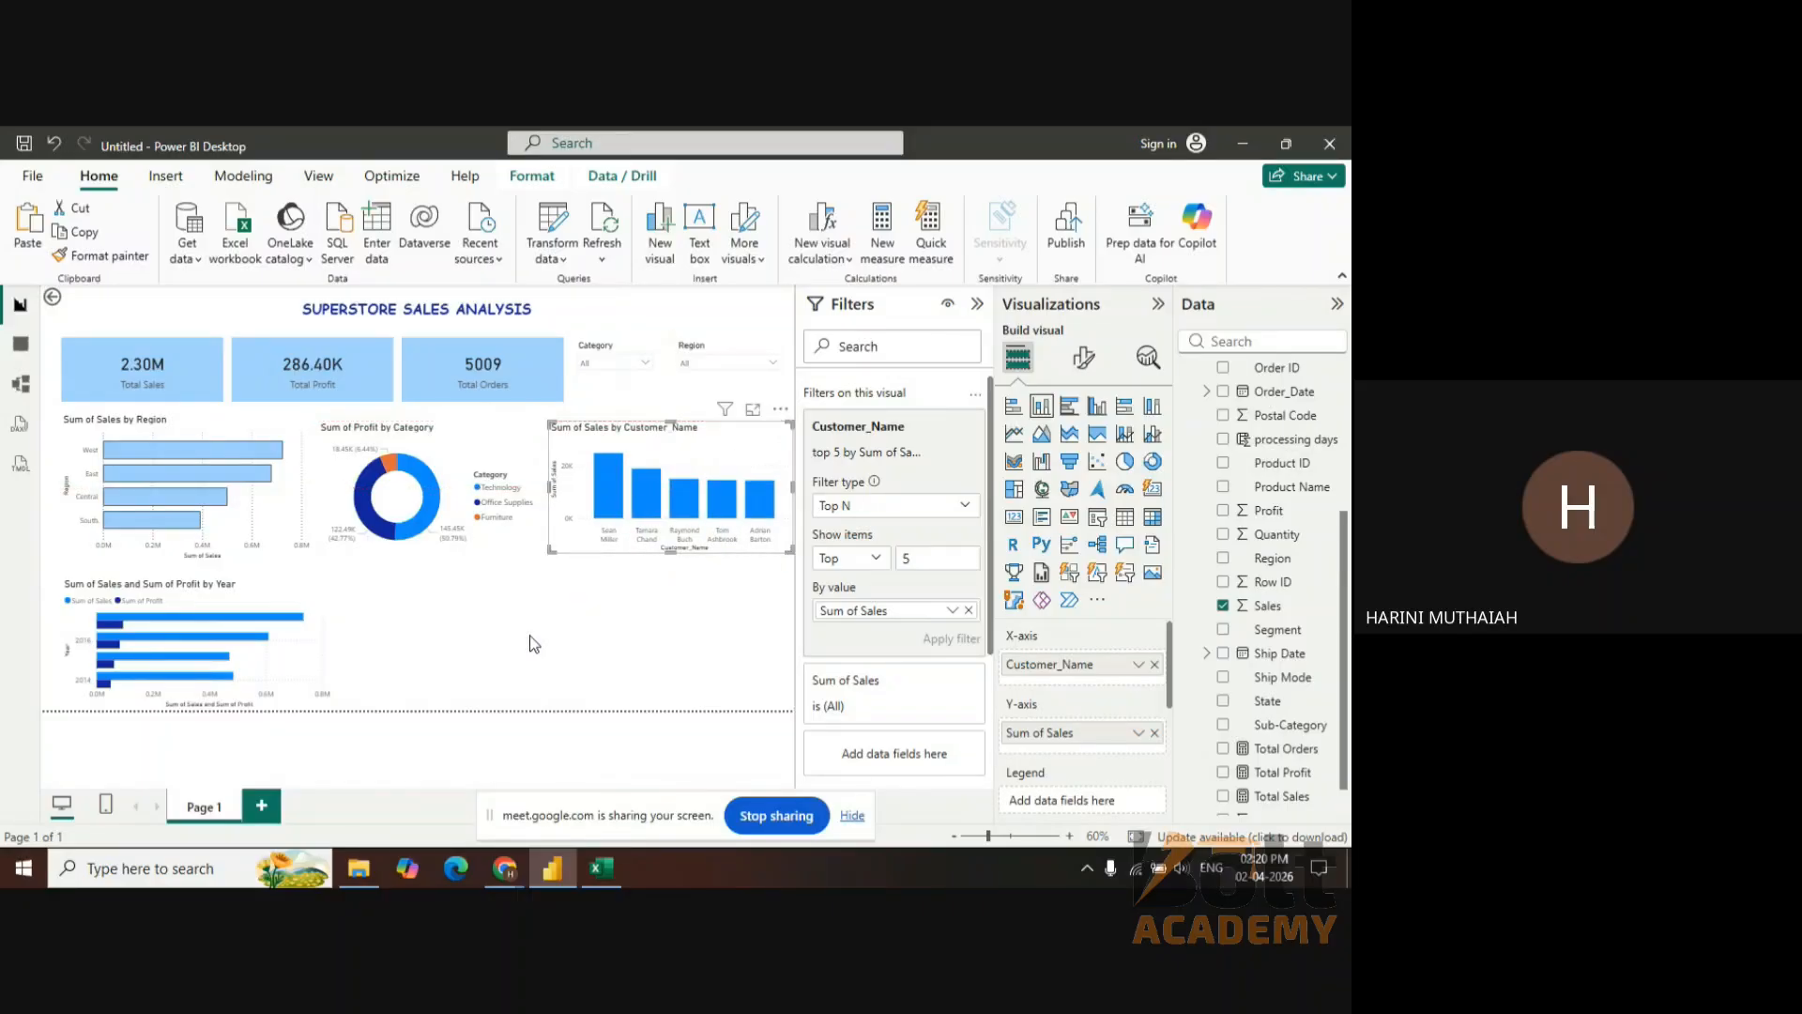
left_click(509, 655)
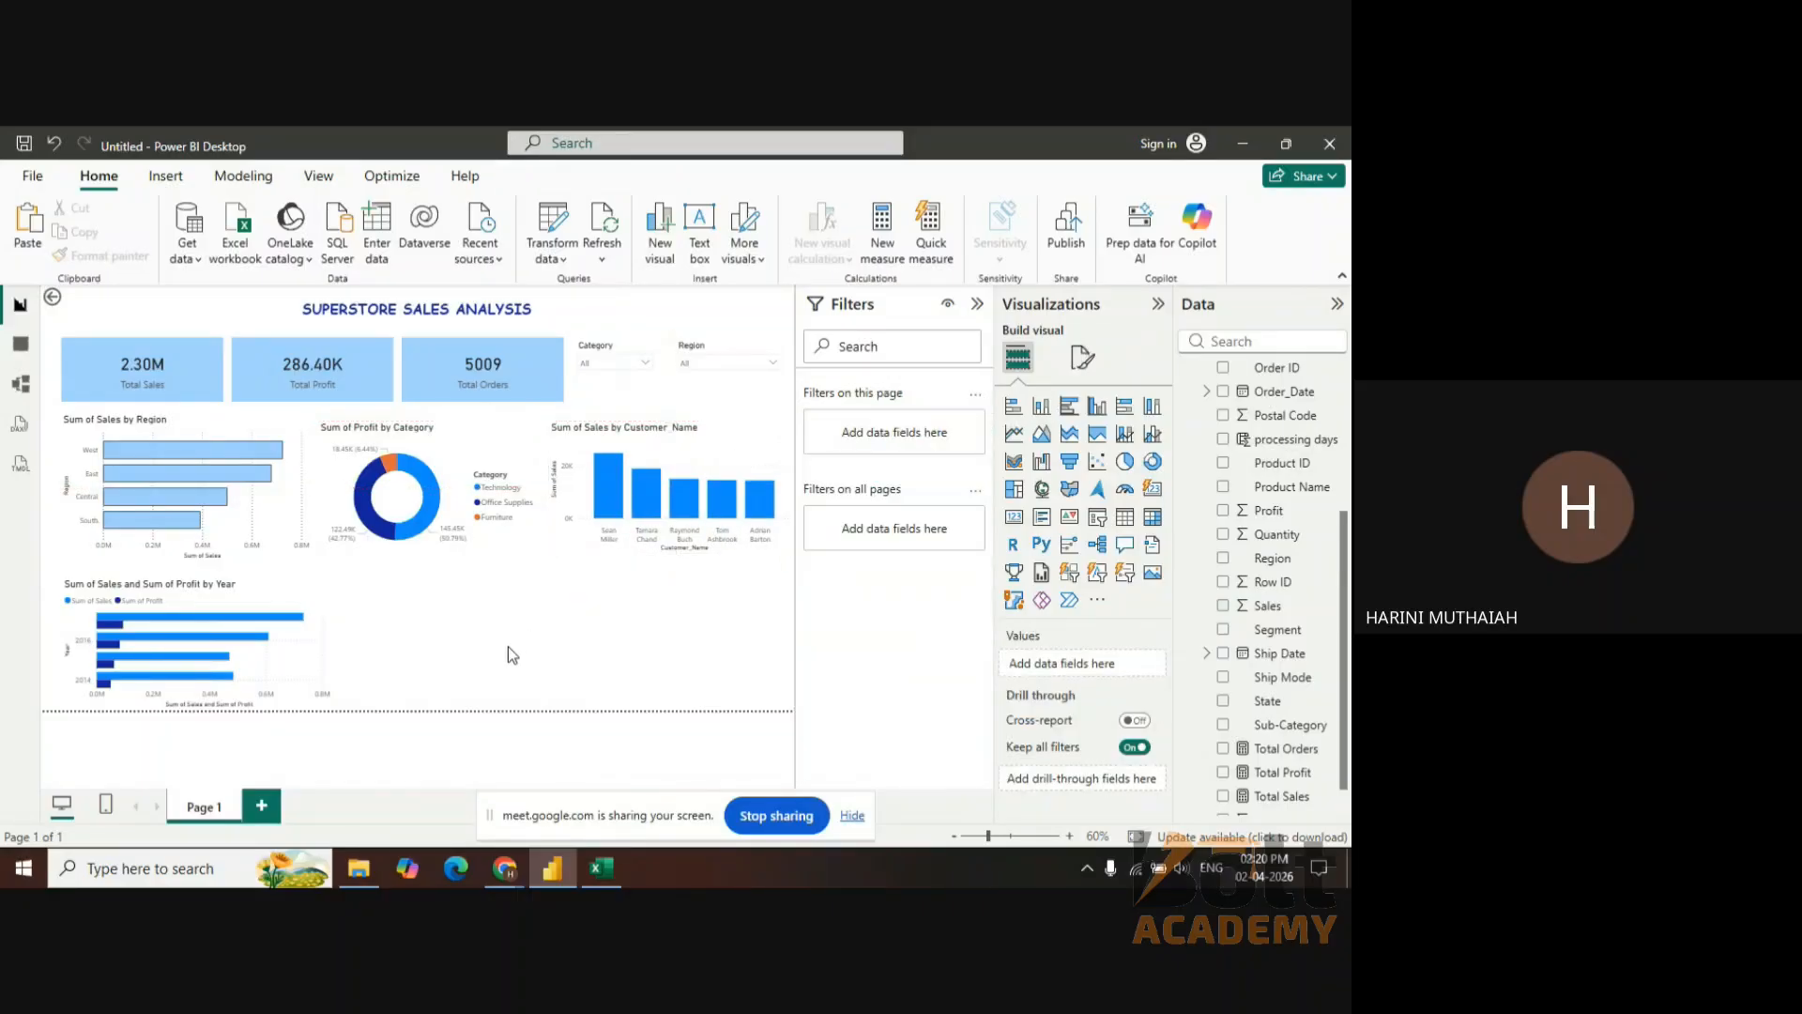
left_click(512, 486)
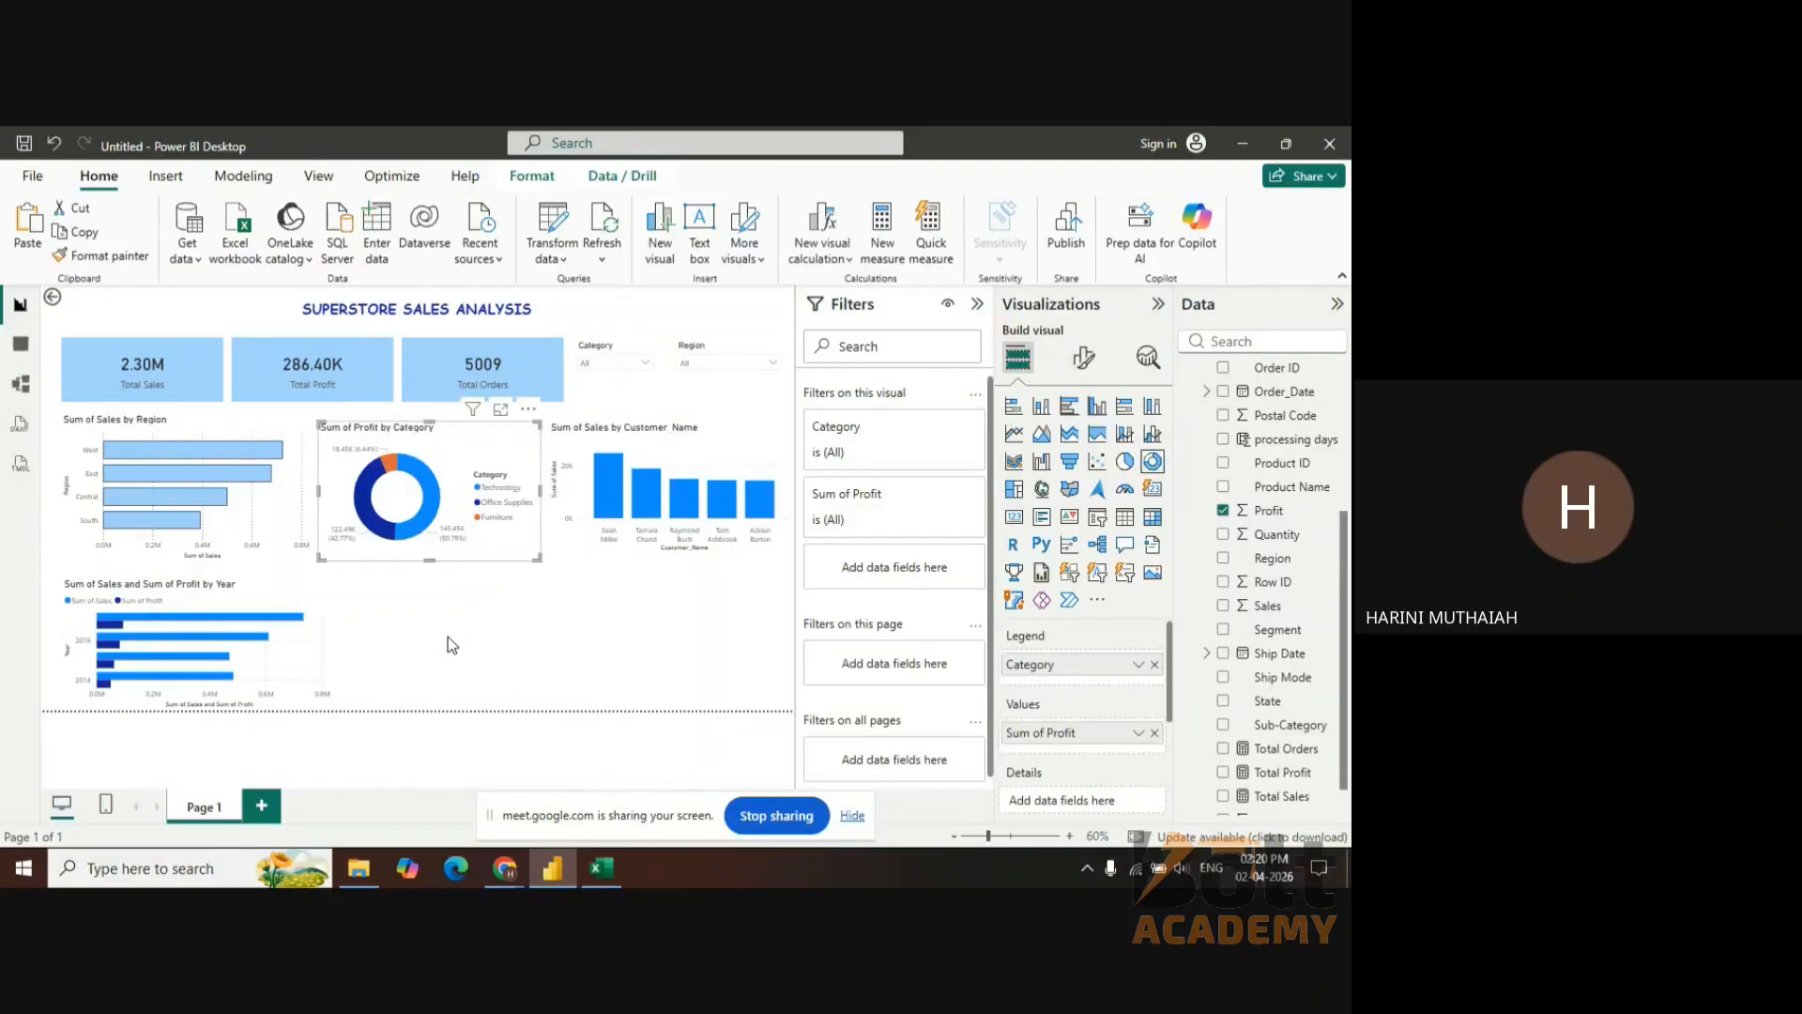
left_click(448, 636)
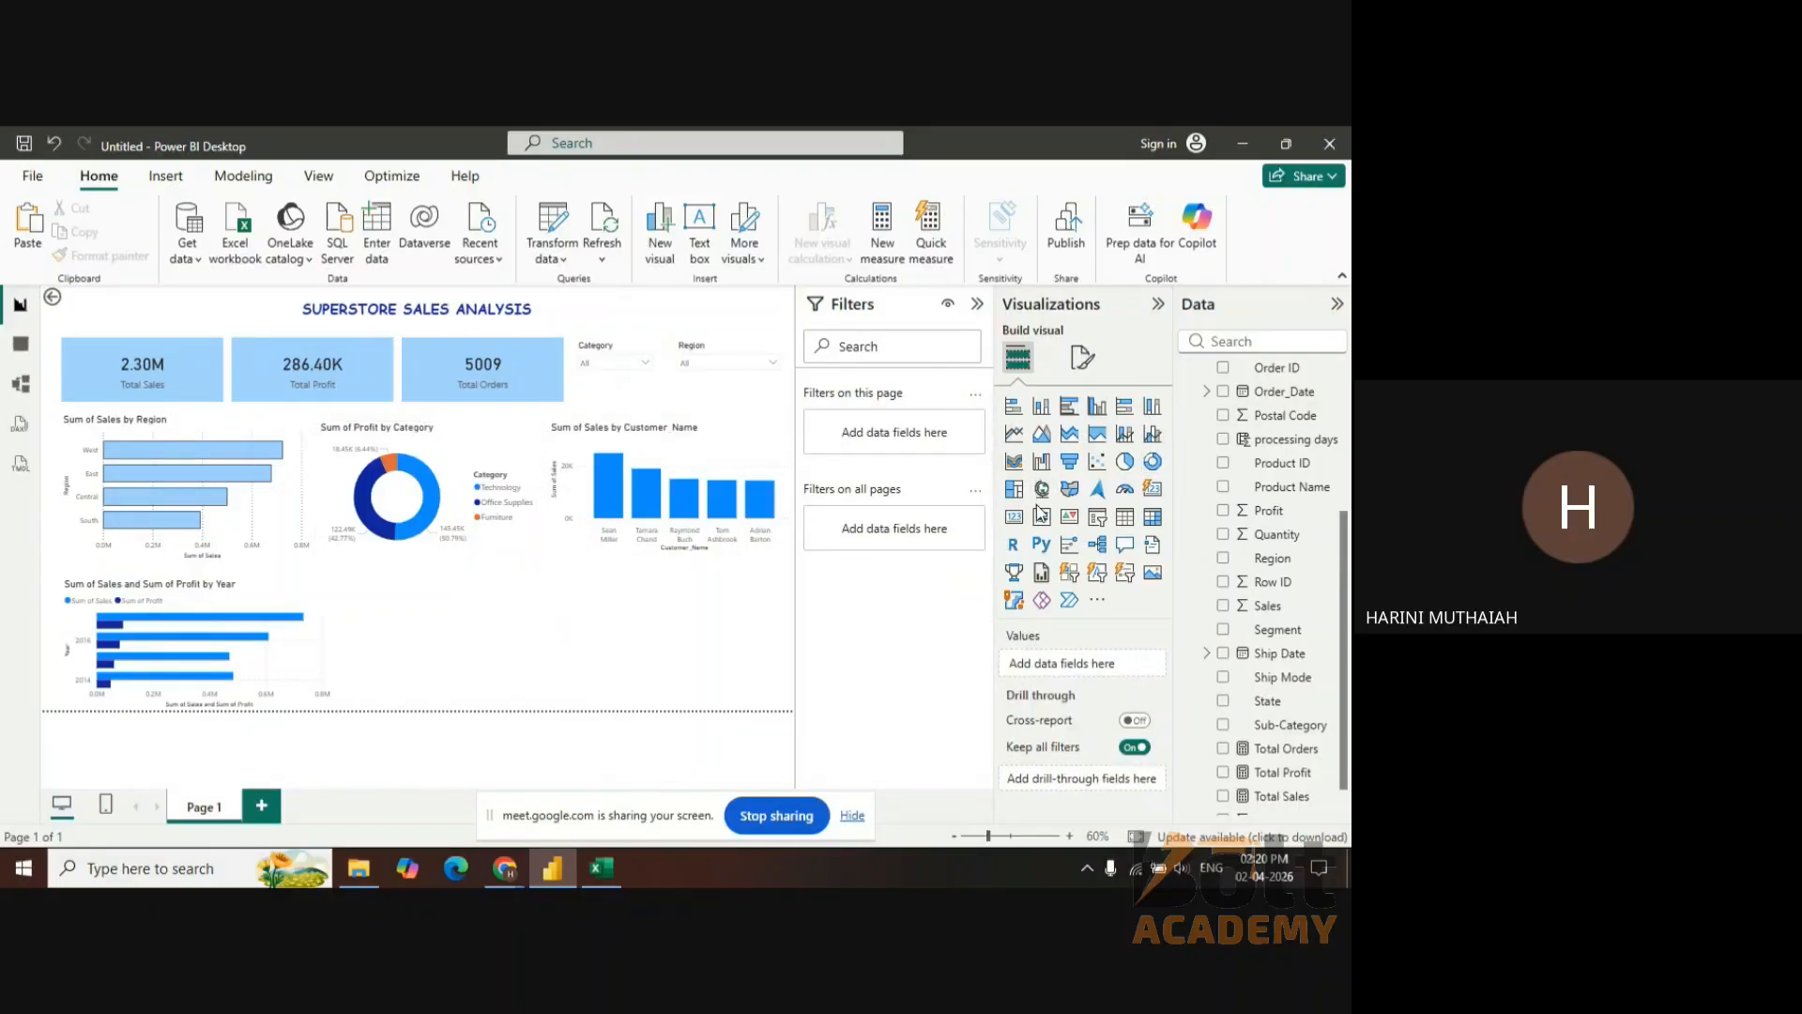
- Add a line chart beside the yearly chart with Month on the X-axis and Sales on the Y-axis, widened to span beneath the customer chart
left_click(1015, 434)
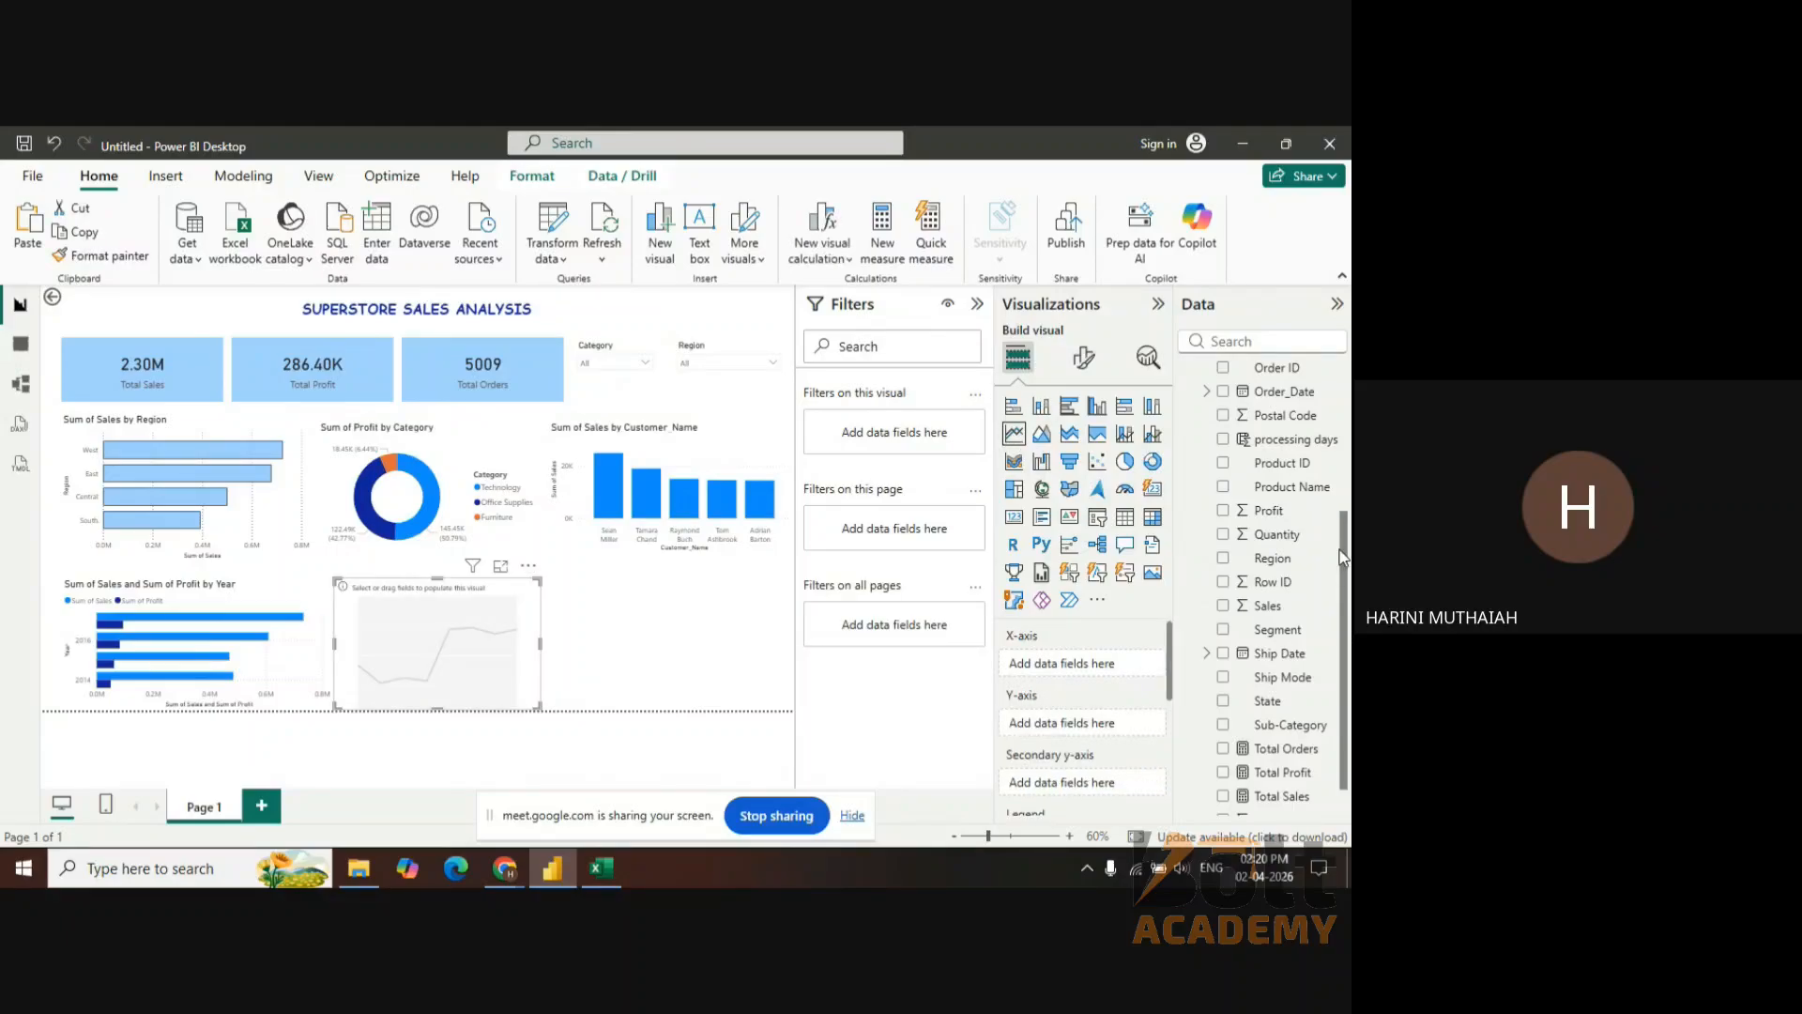
scroll(1347, 657, "down", 1)
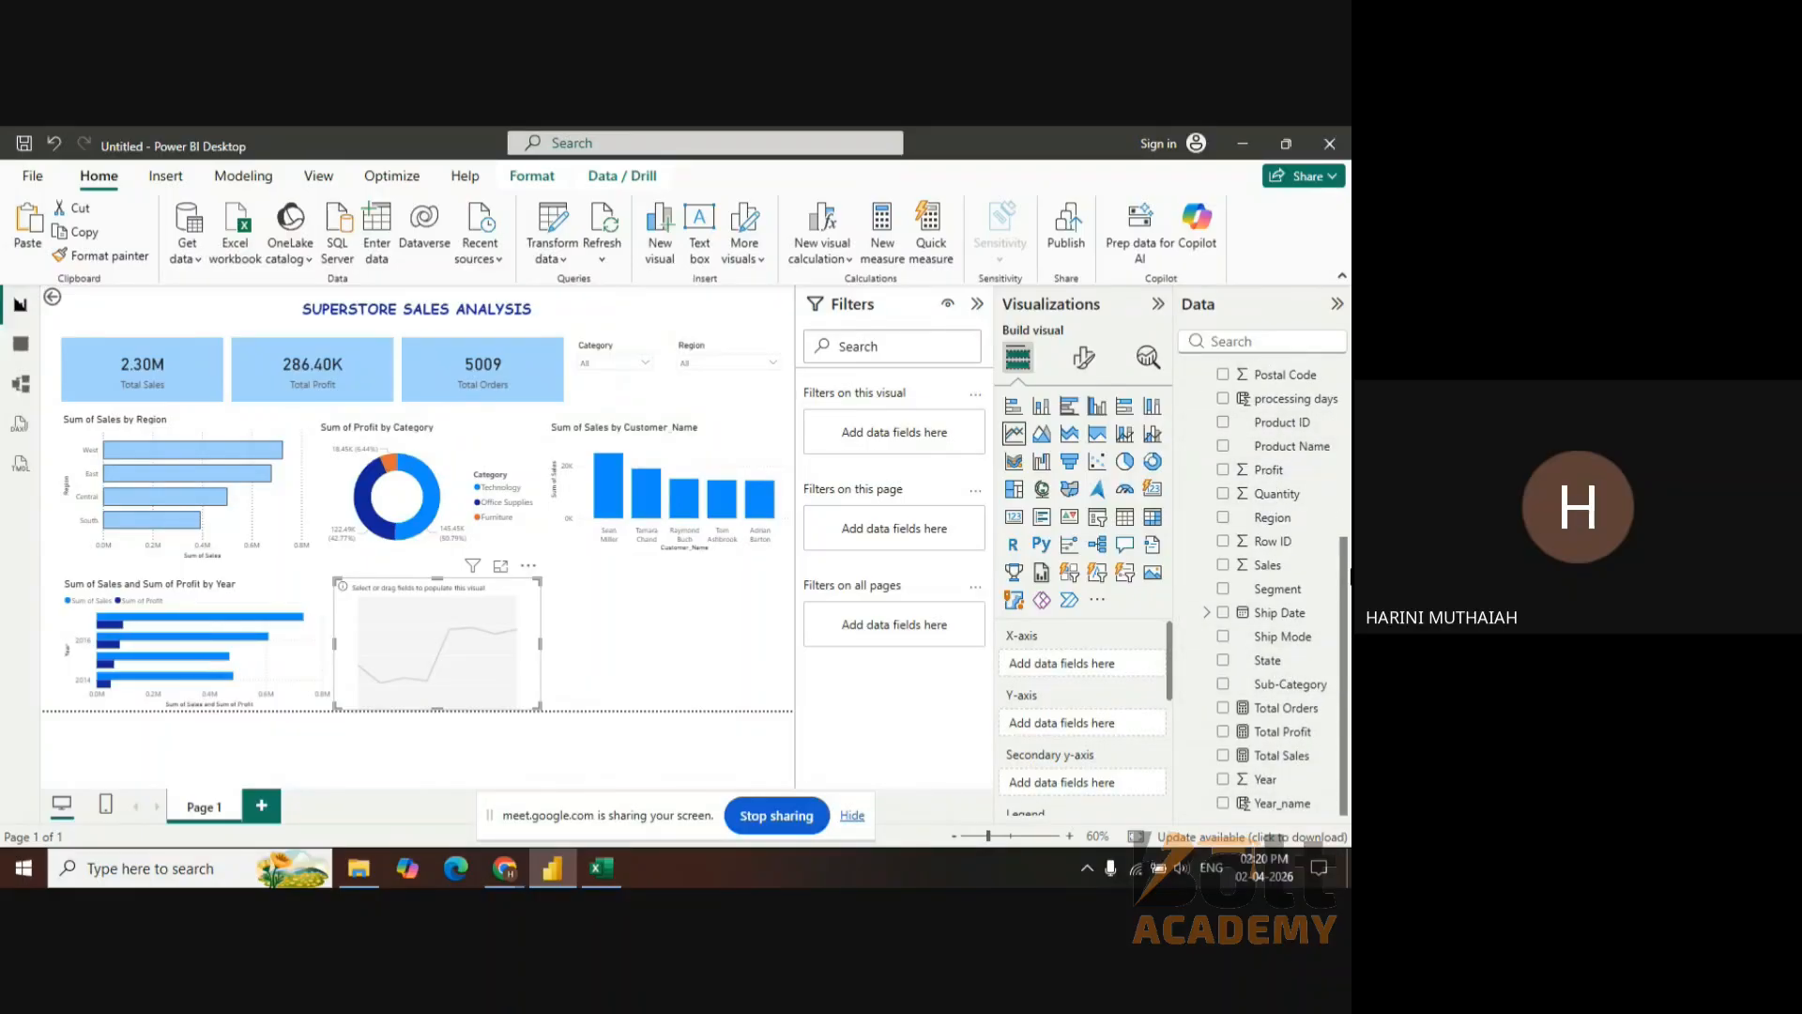
scroll(1347, 553, "up", 1)
scroll(1347, 554, "up", 3)
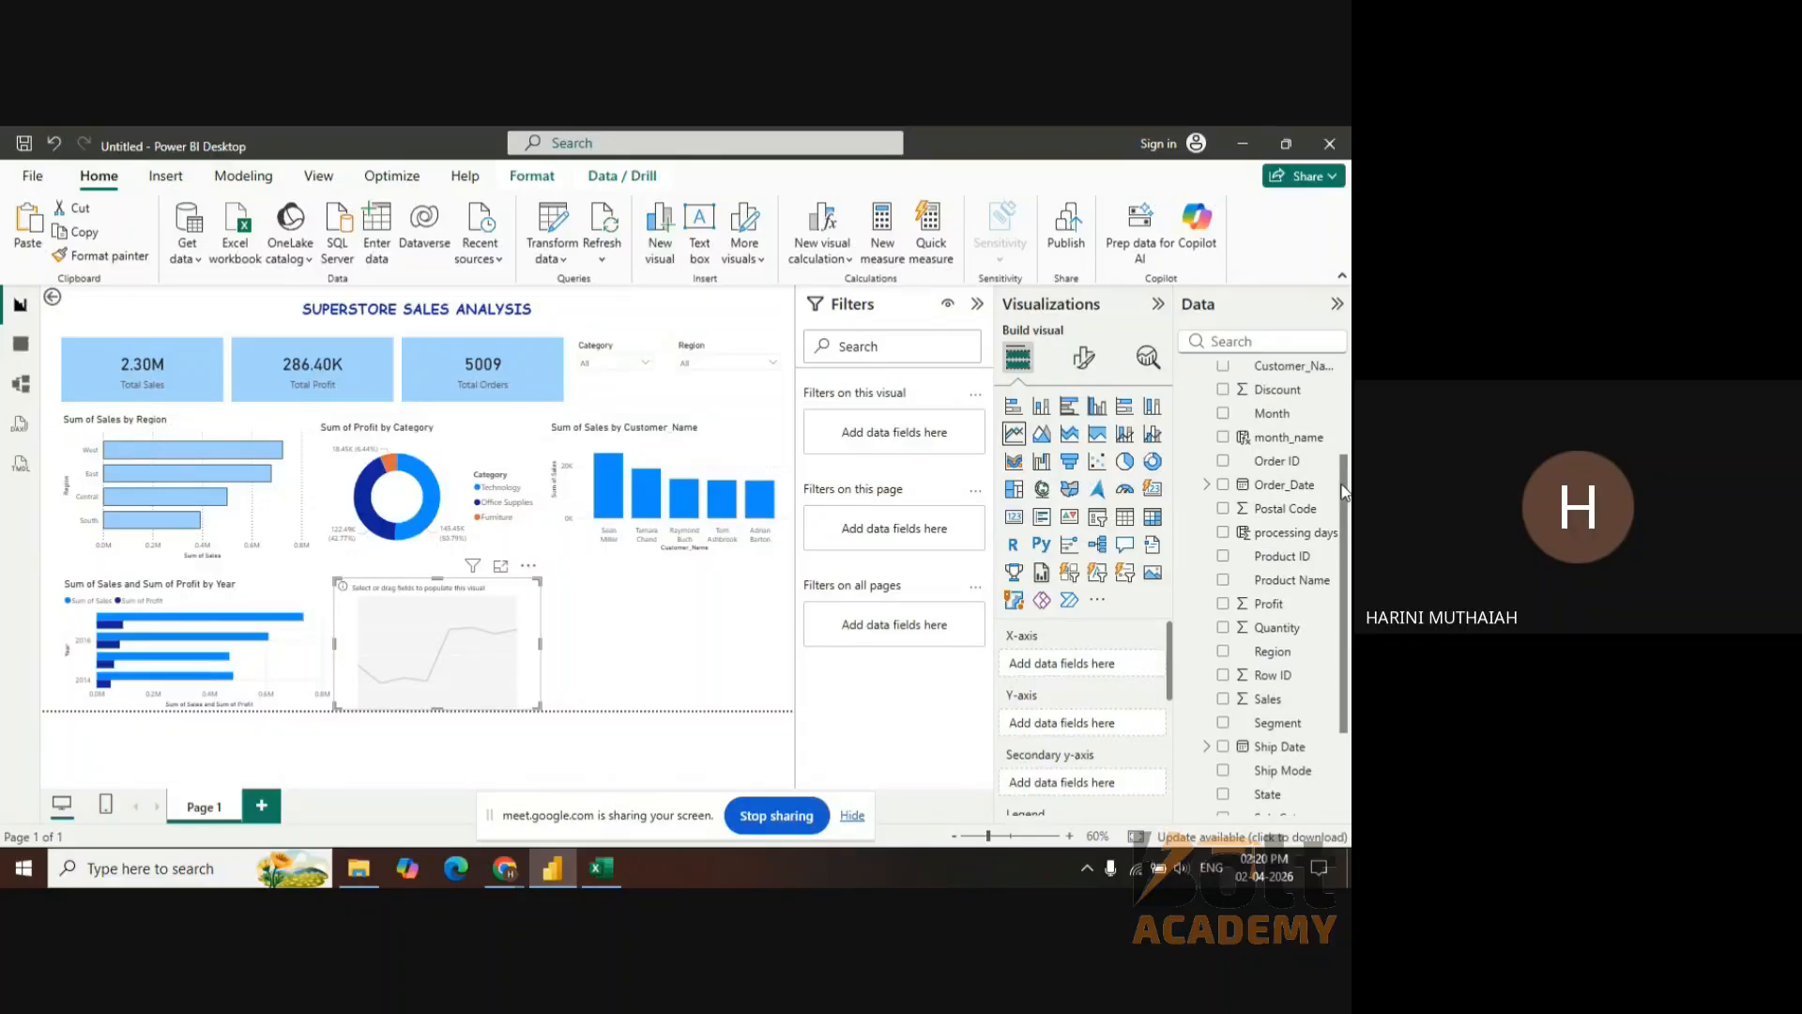
left_click_drag(1289, 441, 1096, 737)
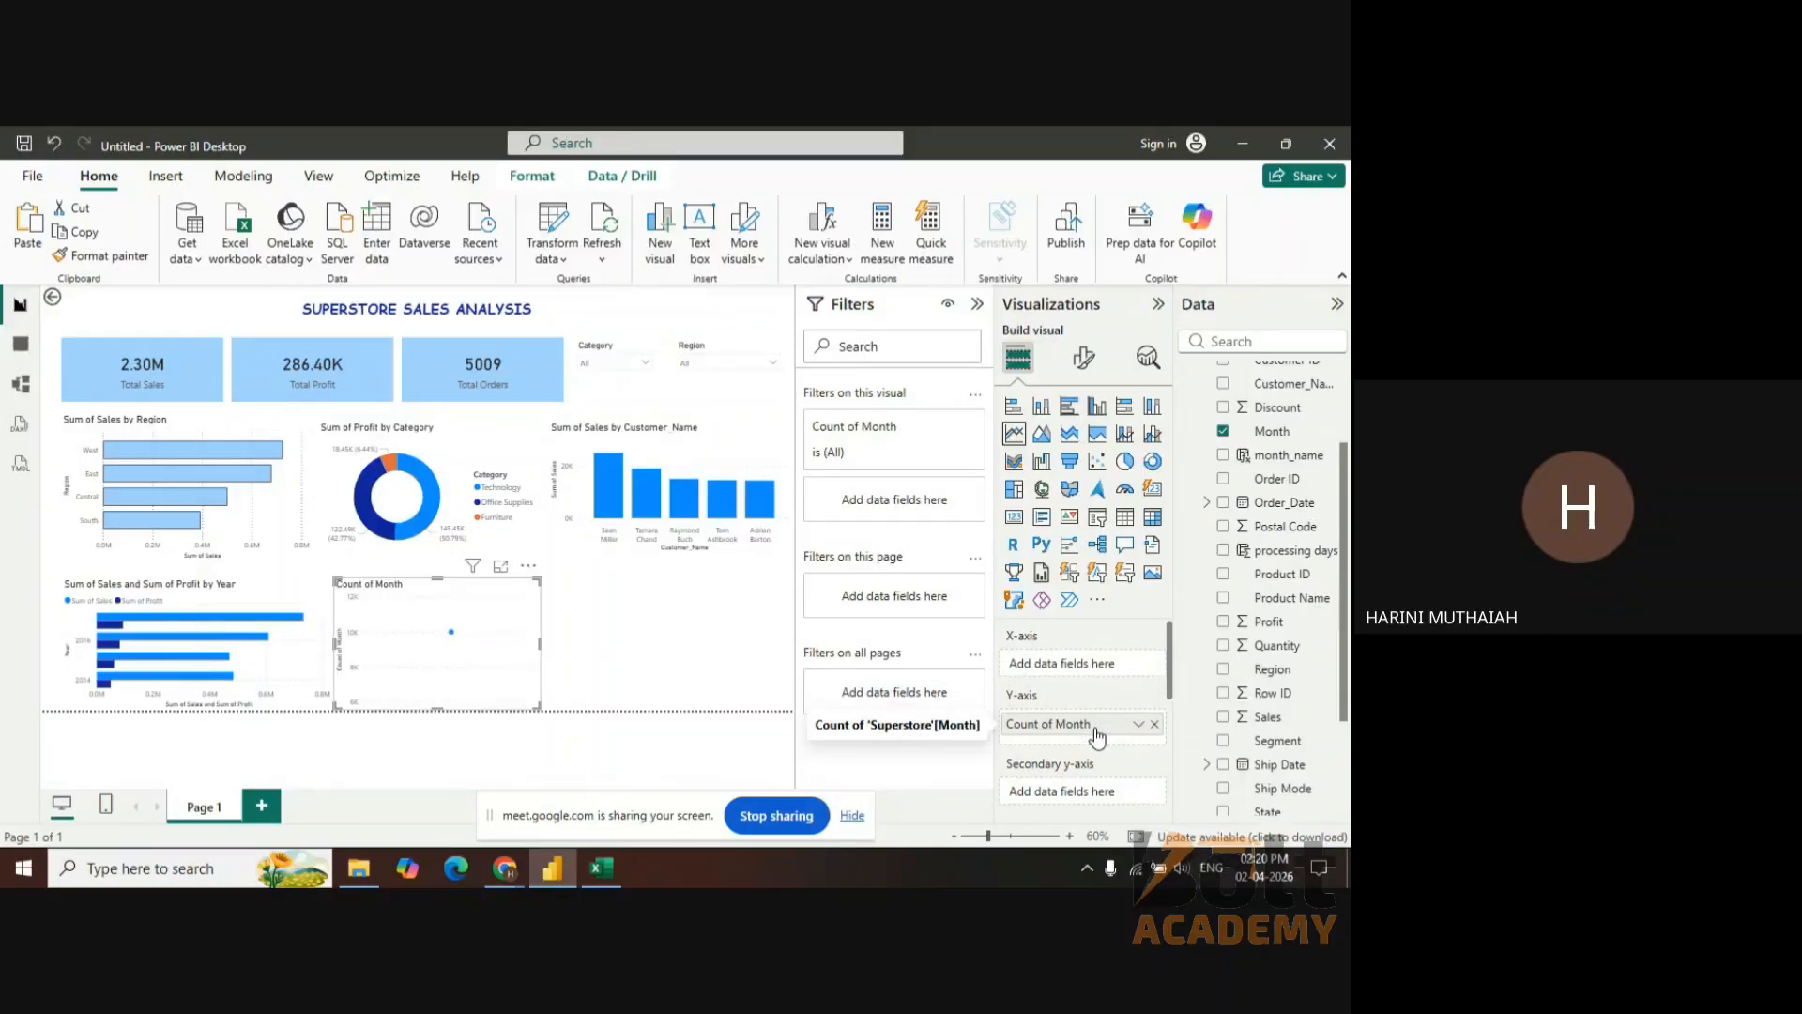
left_click_drag(1091, 718, 1089, 668)
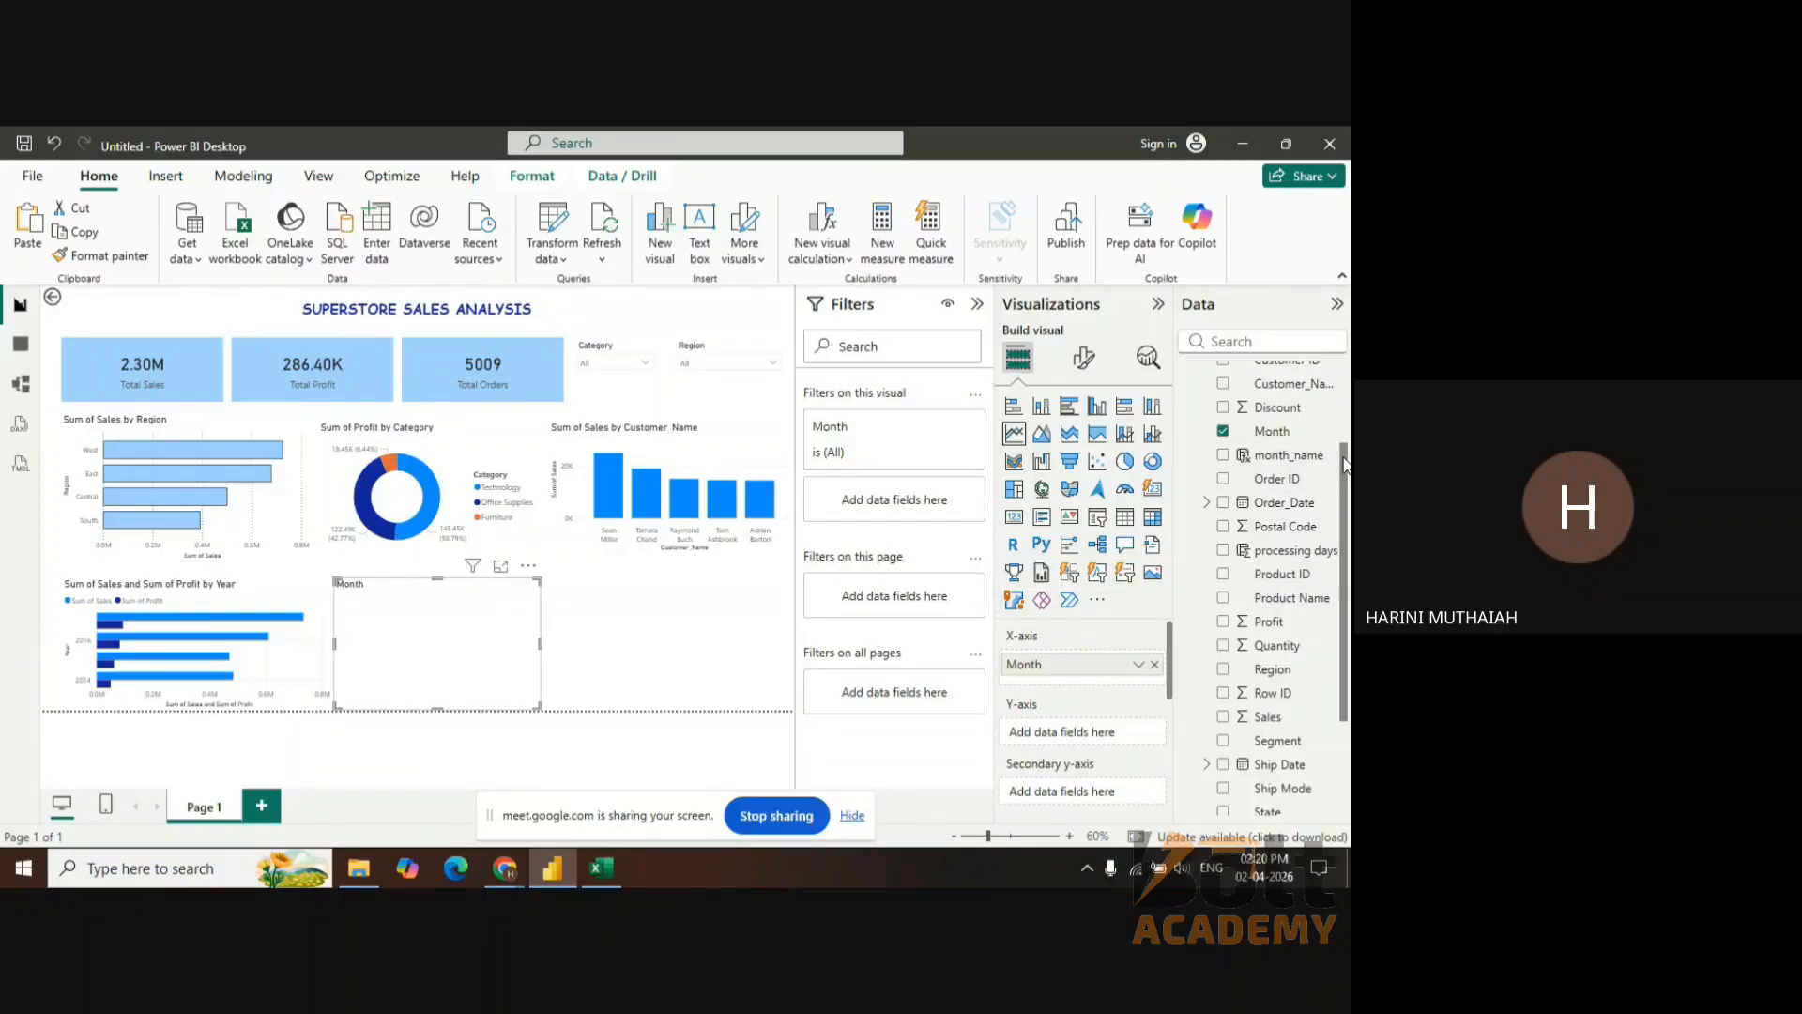
left_click_drag(1344, 463, 1117, 745)
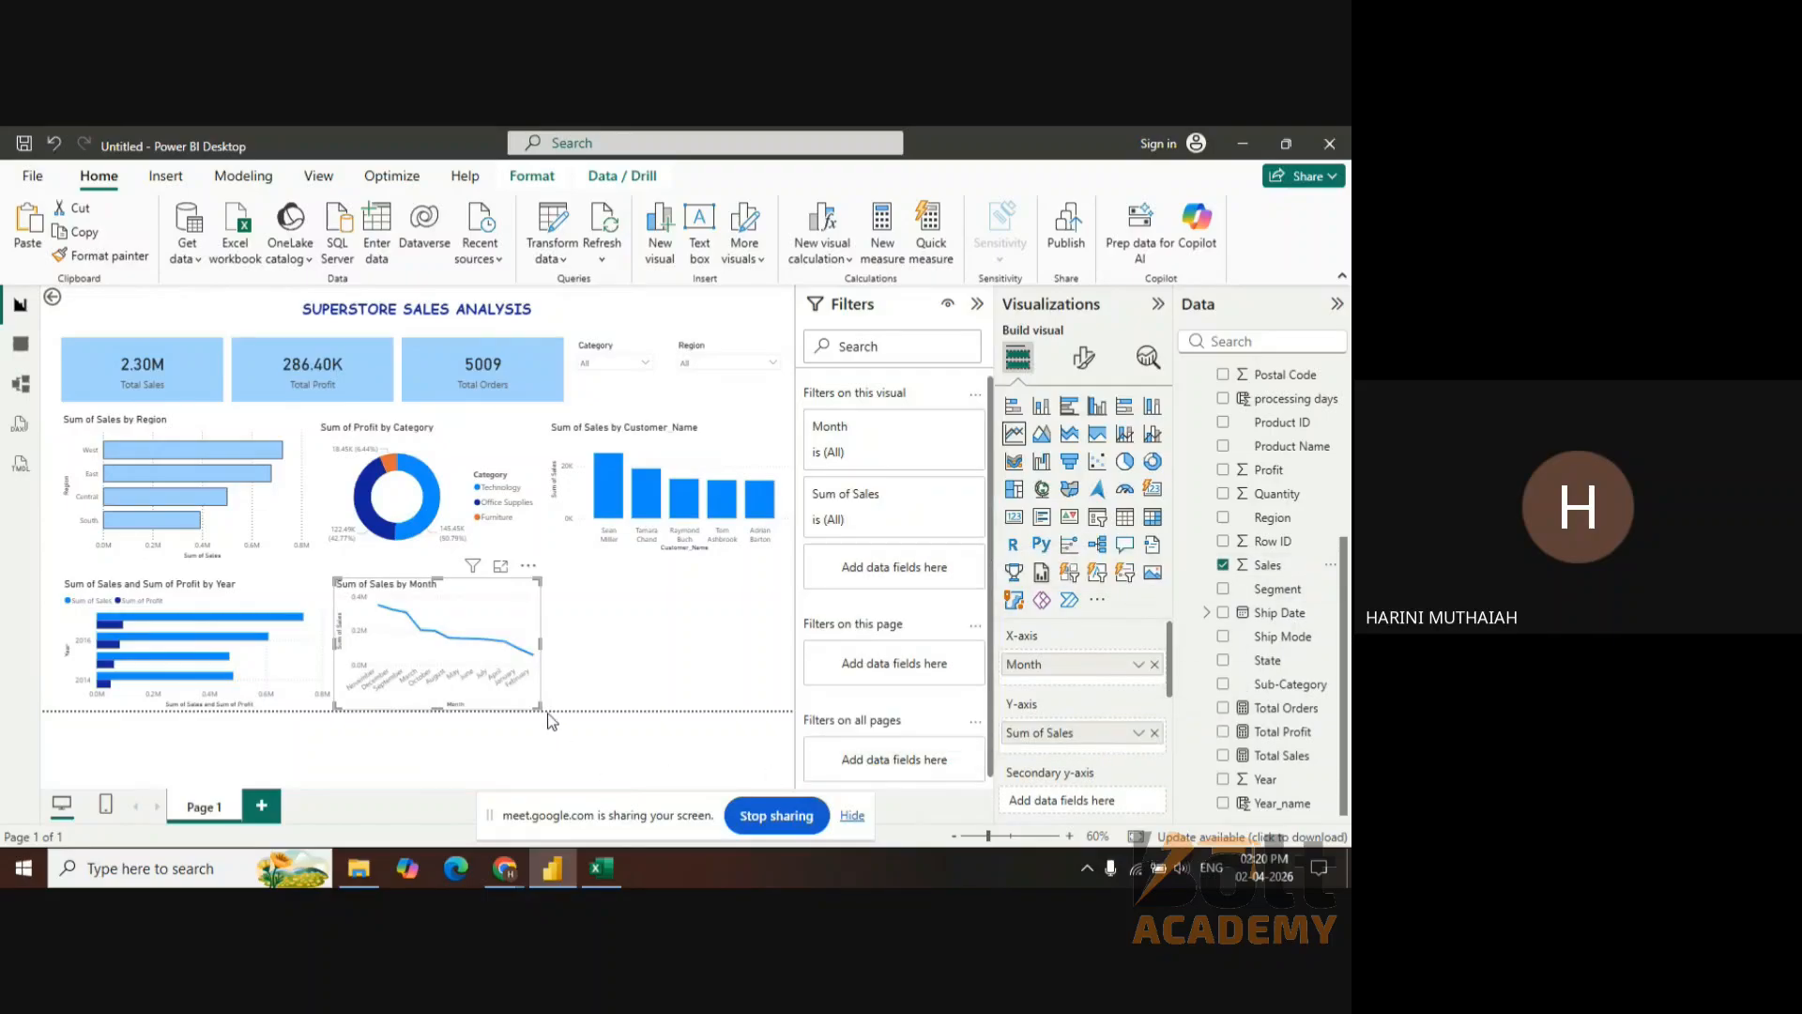
left_click_drag(539, 647, 774, 648)
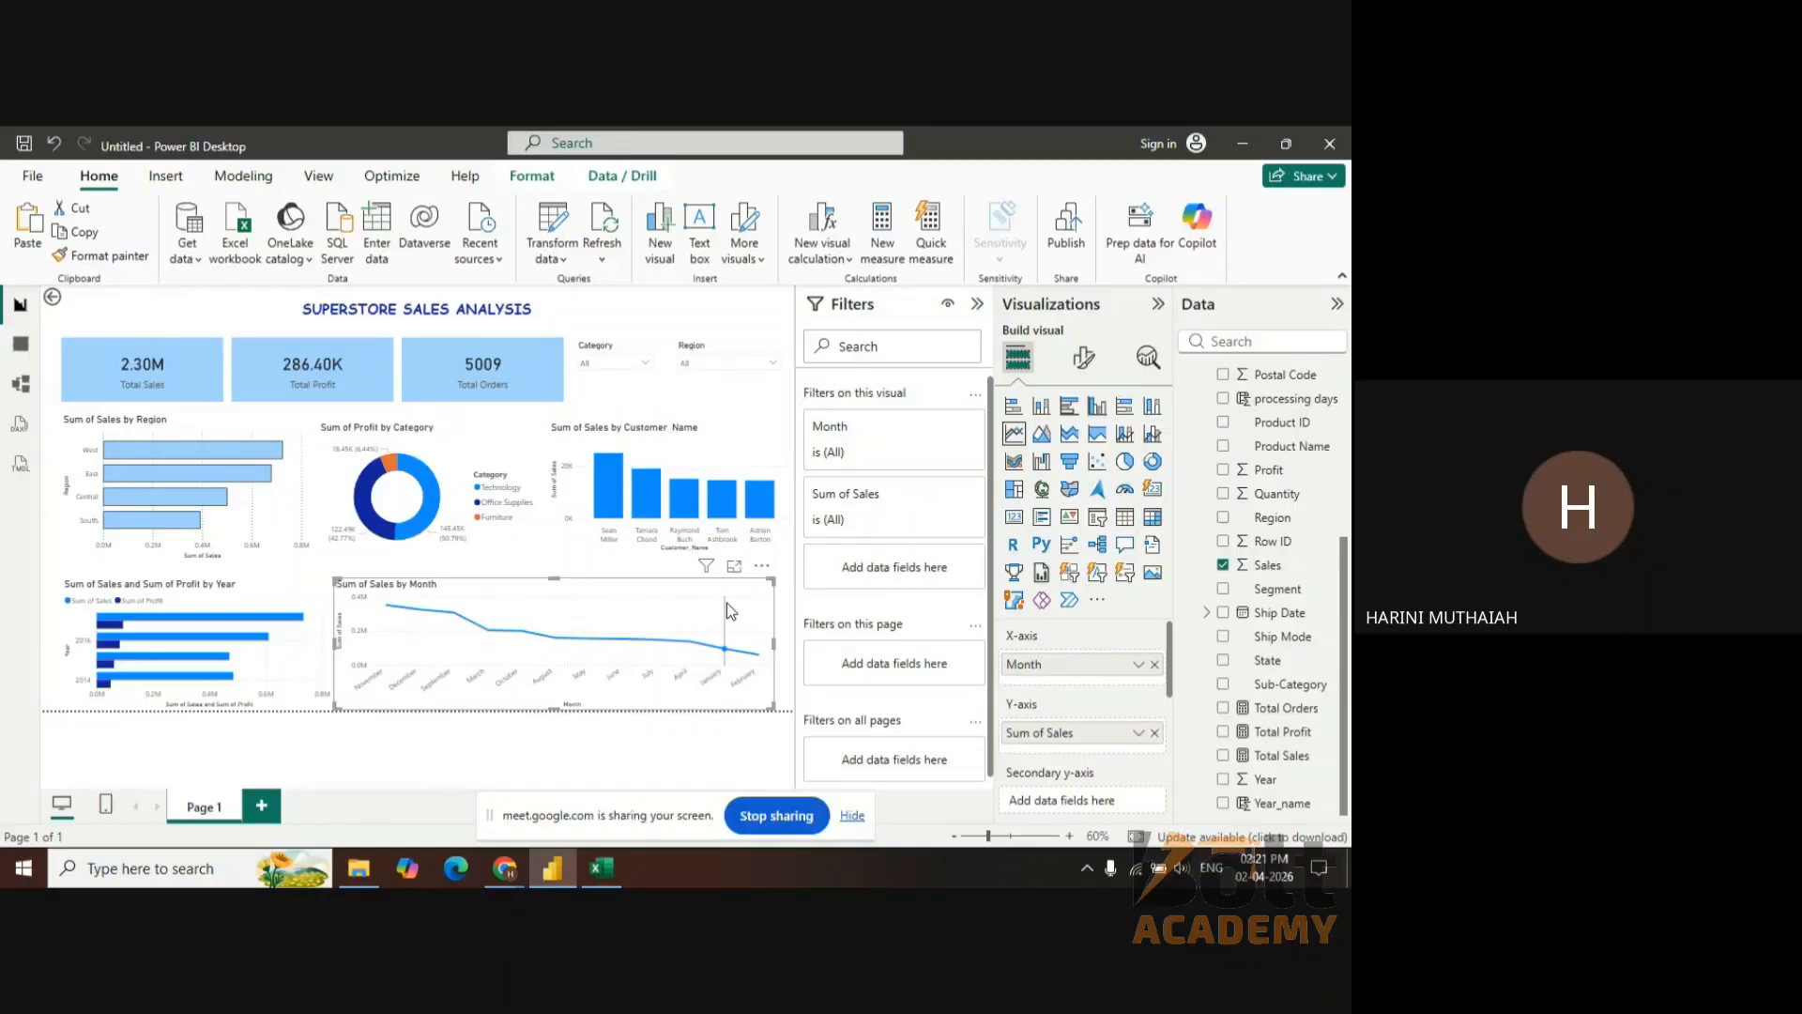
- Examine the monthly sales line and the profit details of the donut chart's category slices
mouse_move(727, 612)
mouse_move(436, 608)
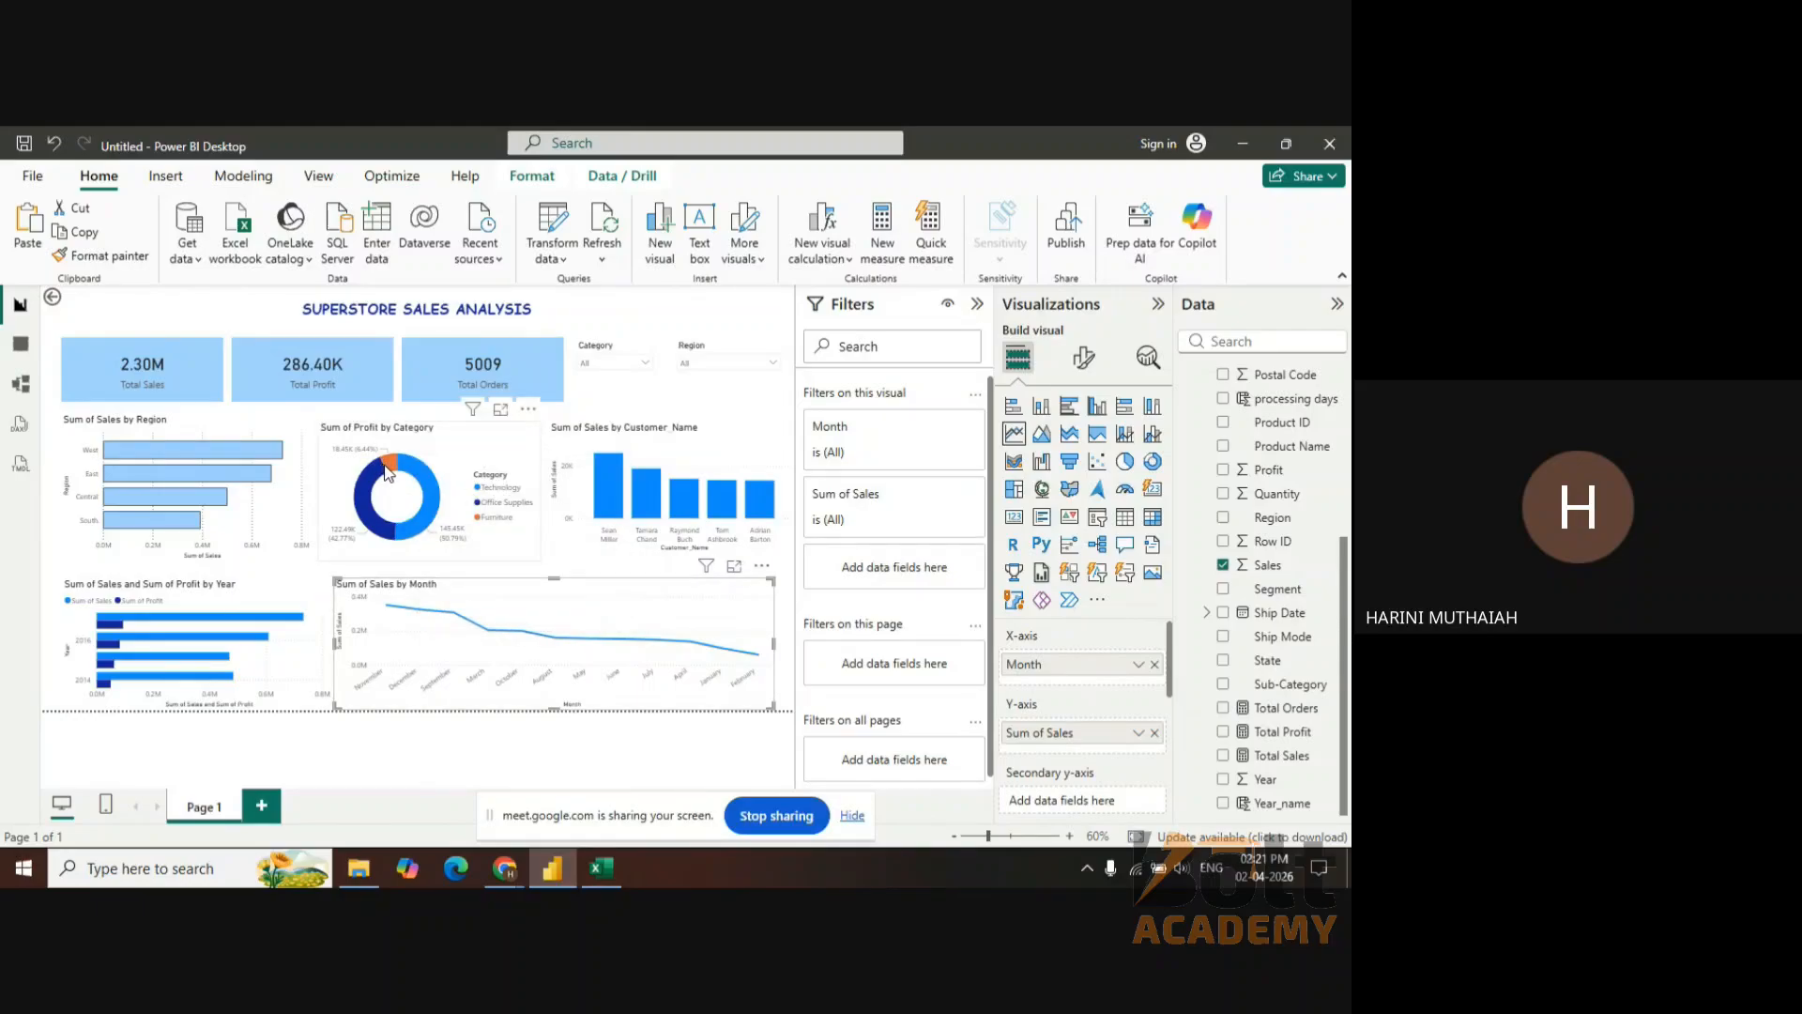
mouse_move(387, 472)
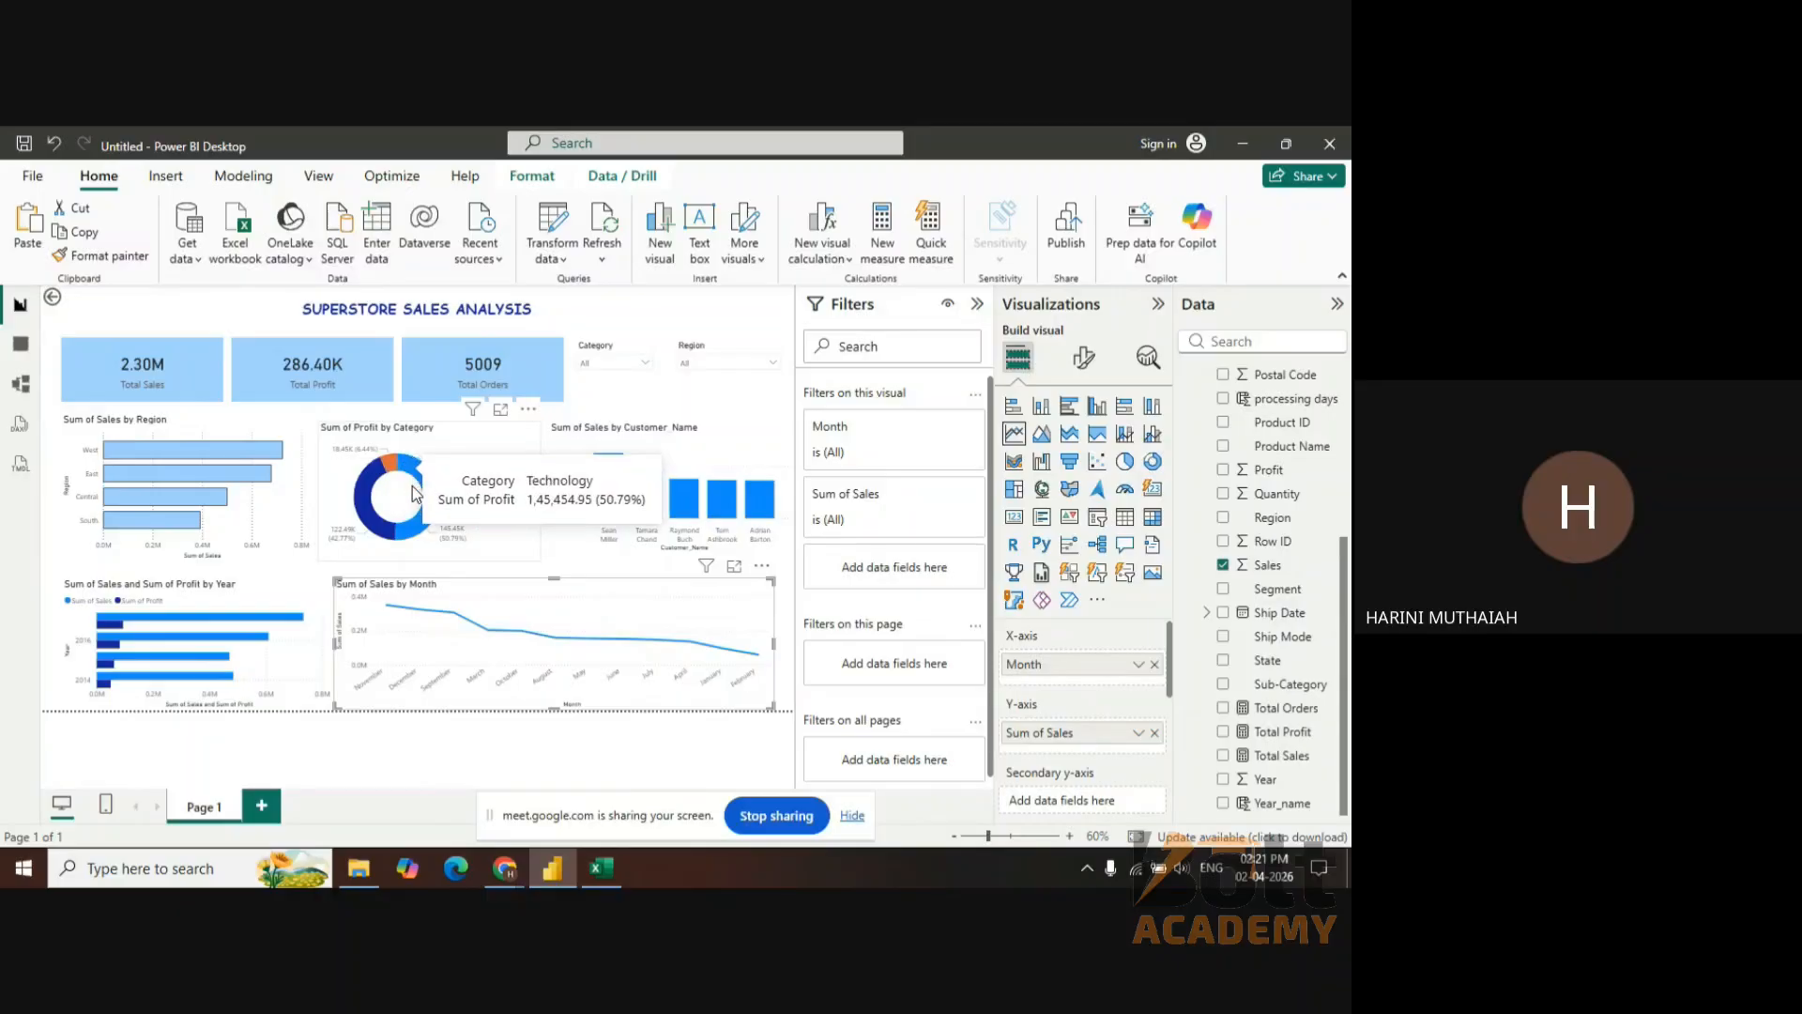
mouse_move(424, 519)
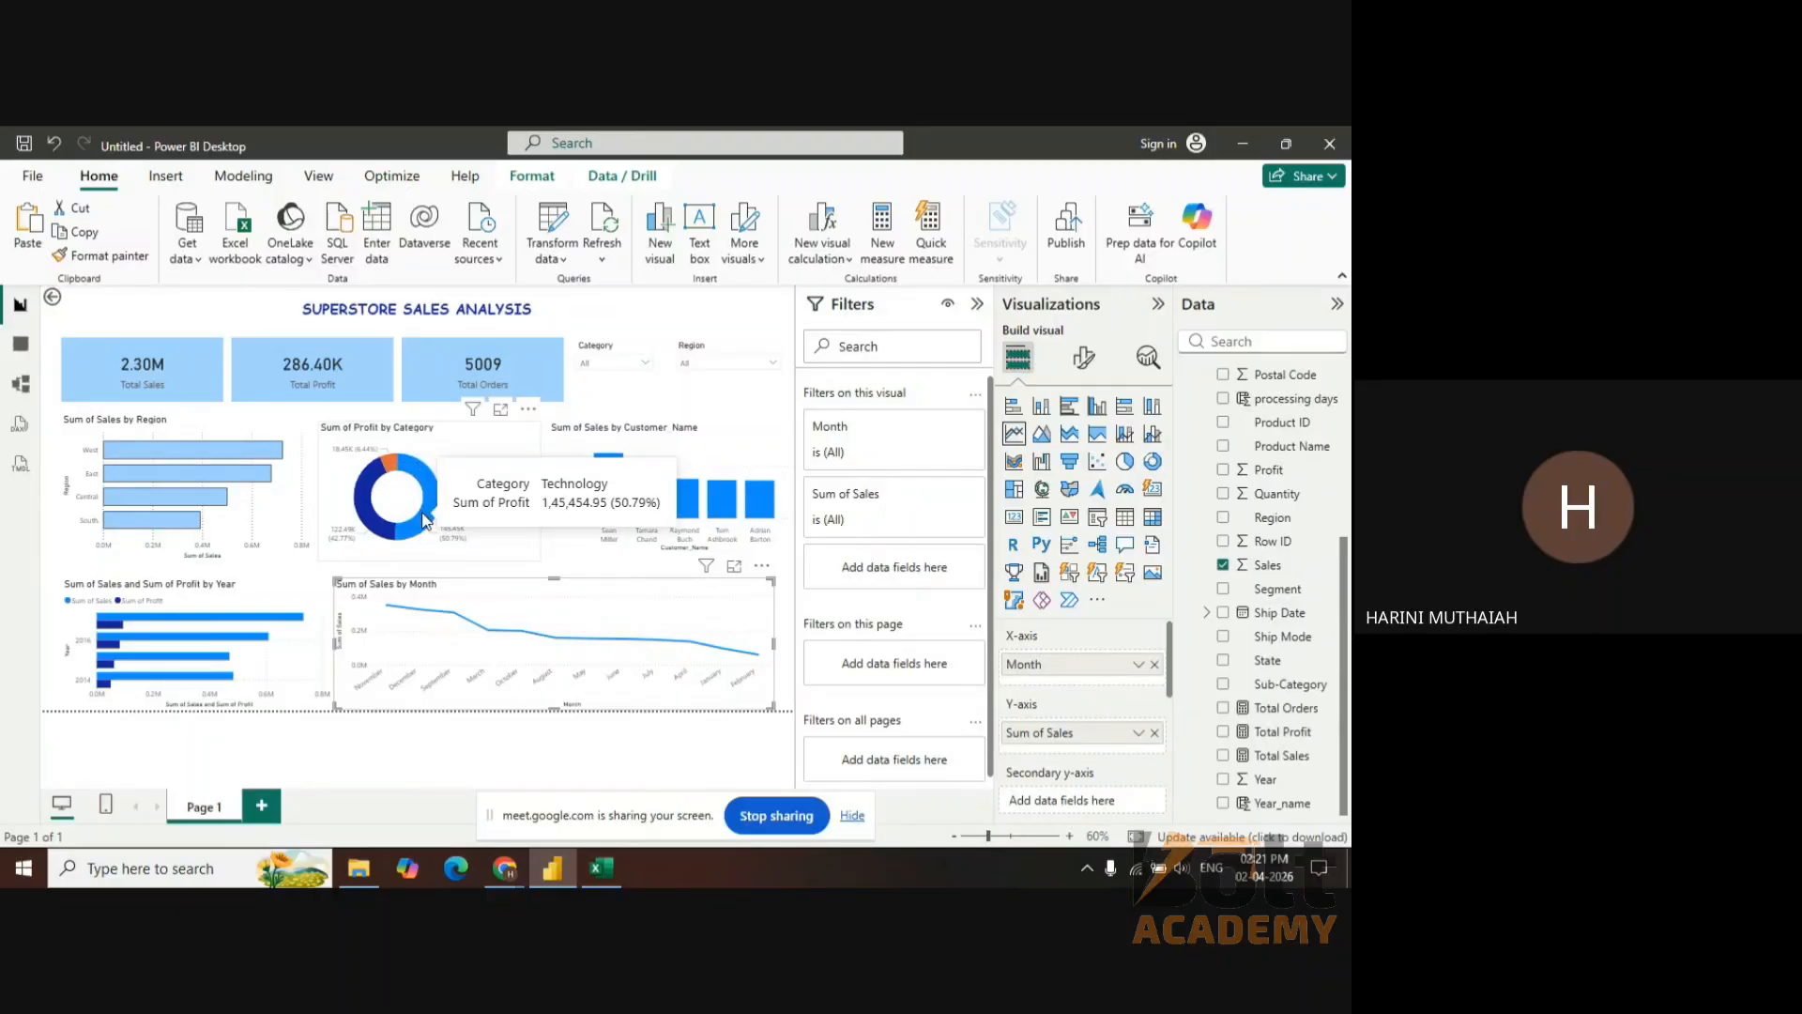